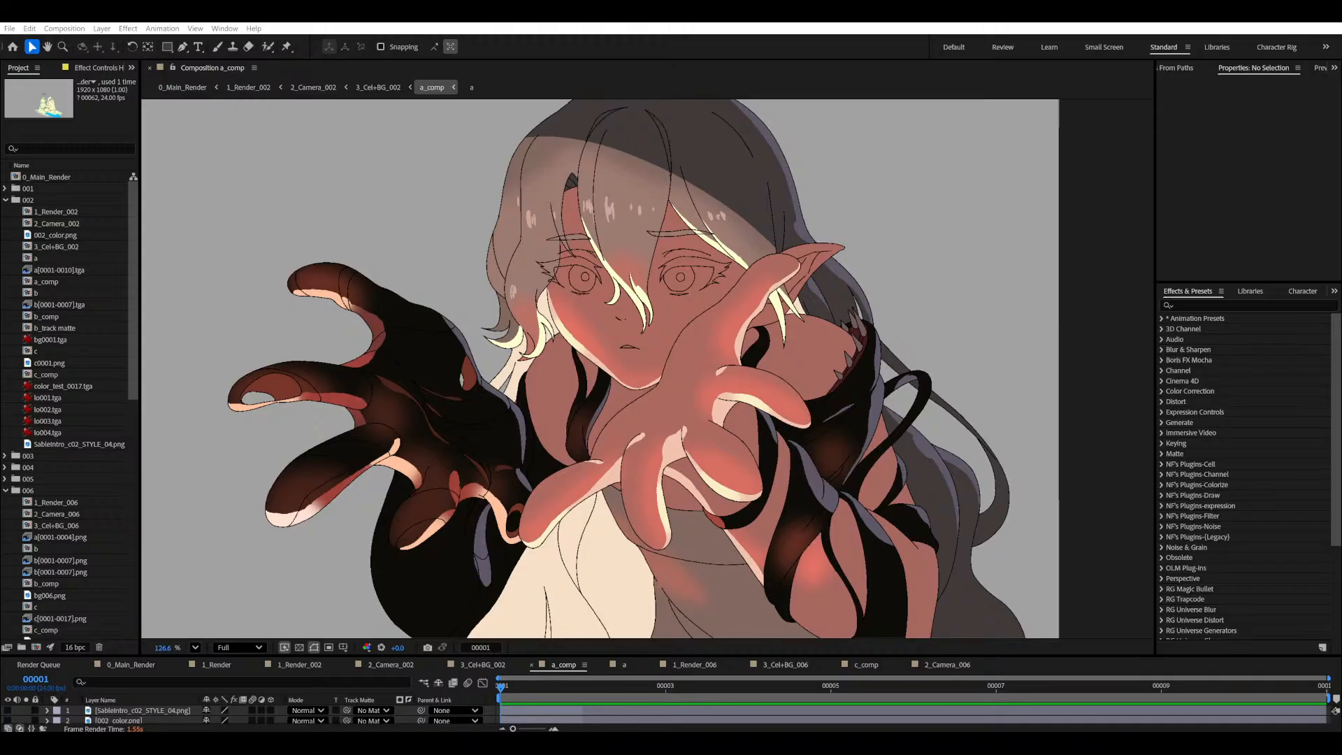
- Examine the shaded character in the a_comp composition, from the full figure to the face and outstretched hands
{"action": "left_click", "coordinate": [777, 377]}
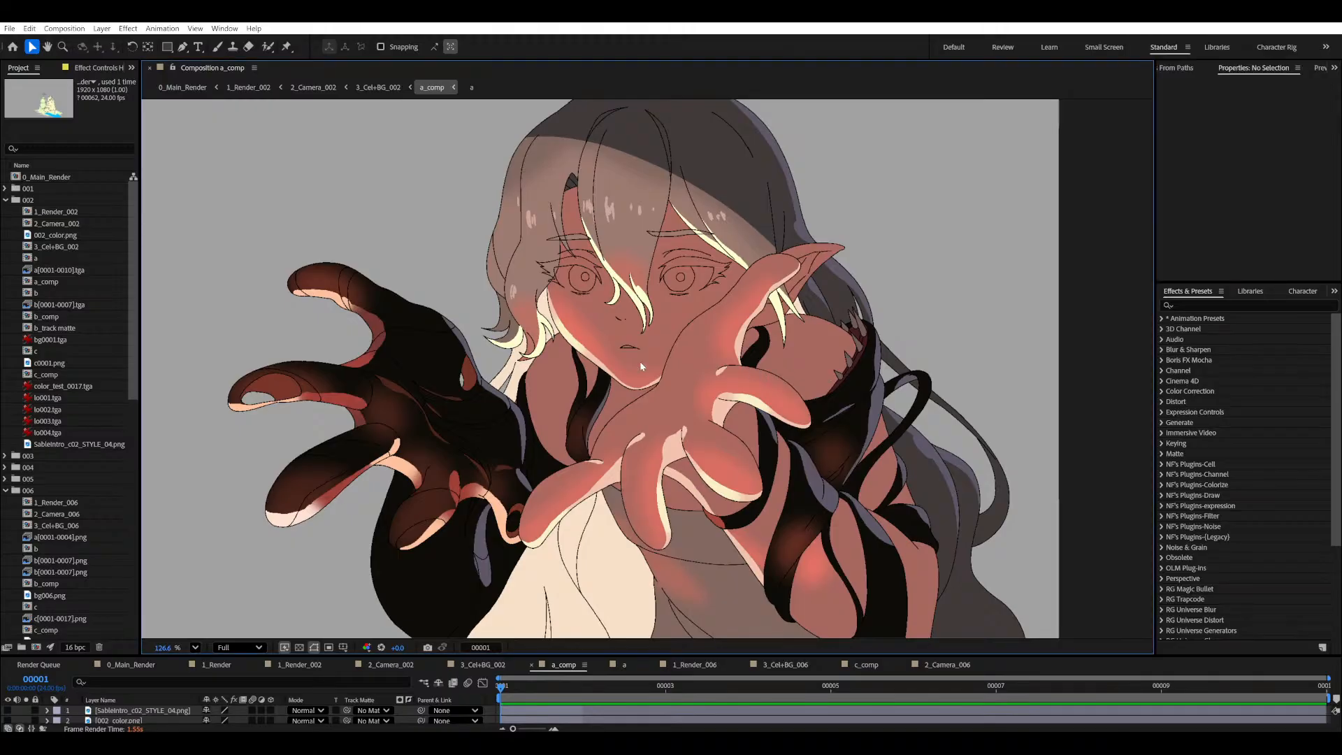
{"action": "key", "text": "space"}
{"action": "left_click_drag", "start_coordinate": [715, 368], "coordinate": [694, 323]}
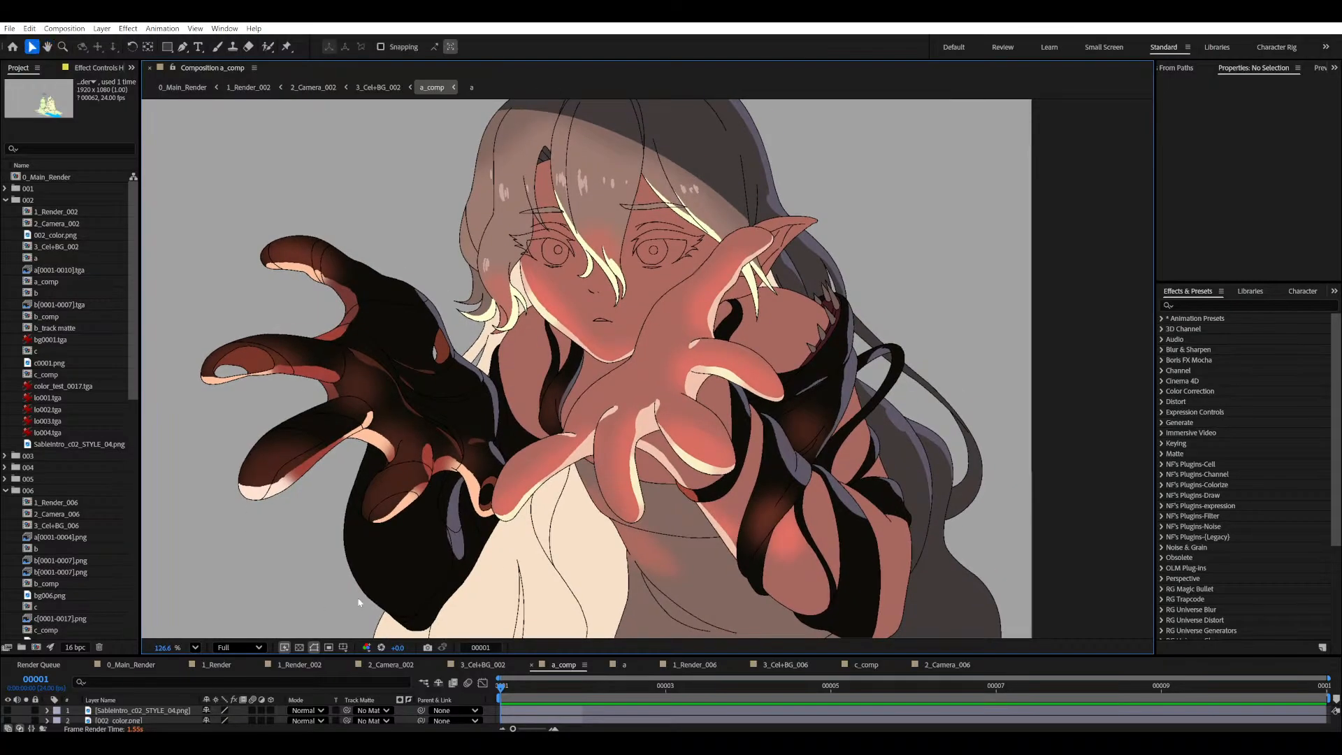
{"action": "scroll", "coordinate": [593, 340], "scroll_direction": "up", "scroll_amount": 1}
{"action": "scroll", "coordinate": [597, 341], "scroll_direction": "down", "scroll_amount": 2}
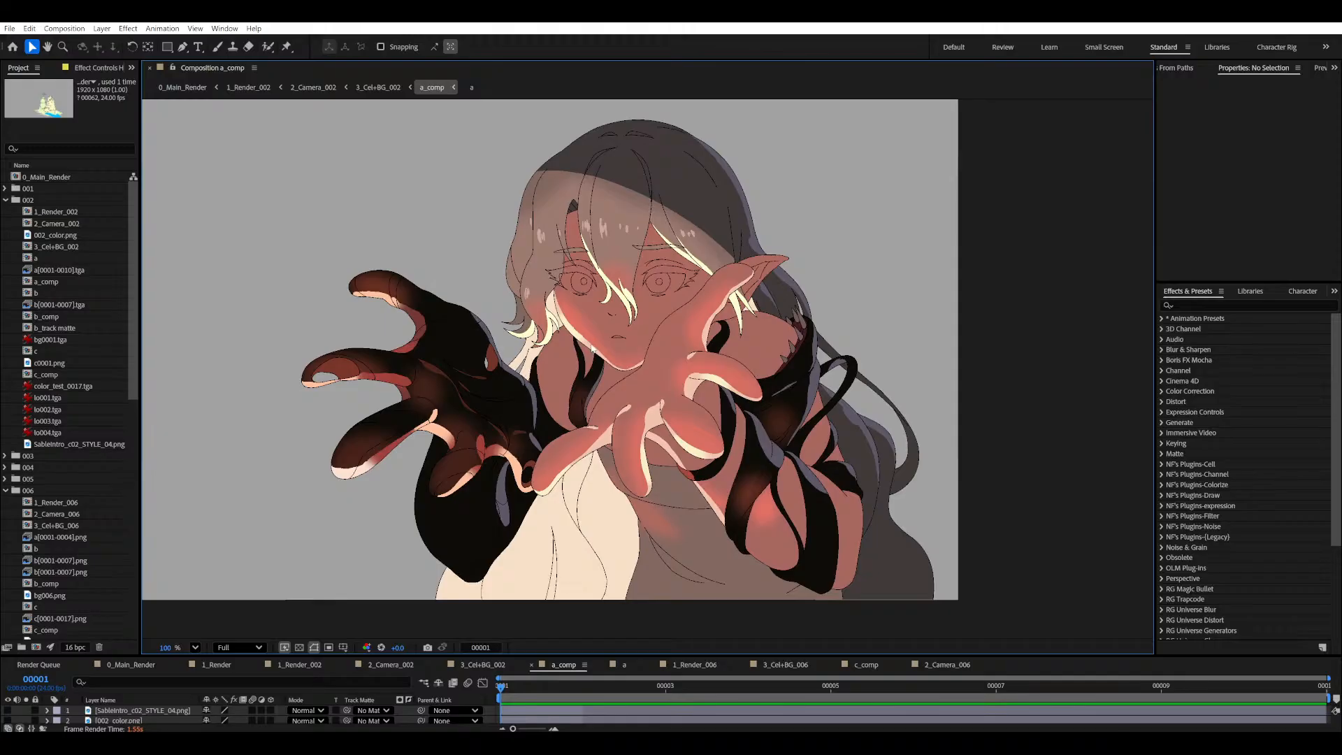
{"action": "scroll", "coordinate": [593, 345], "scroll_direction": "down", "scroll_amount": 1}
{"action": "key", "text": "space"}
{"action": "left_click_drag", "start_coordinate": [593, 346], "coordinate": [591, 339]}
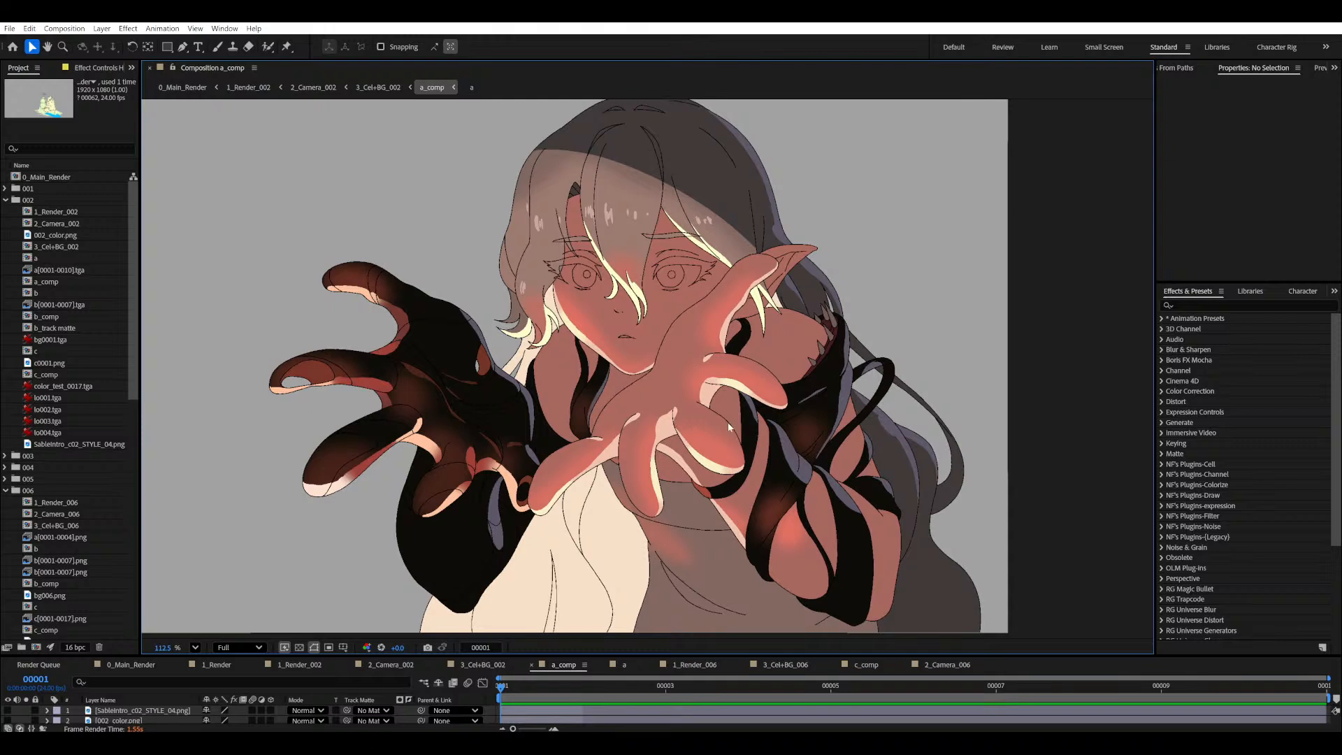
{"action": "scroll", "coordinate": [679, 389], "scroll_direction": "up", "scroll_amount": 1}
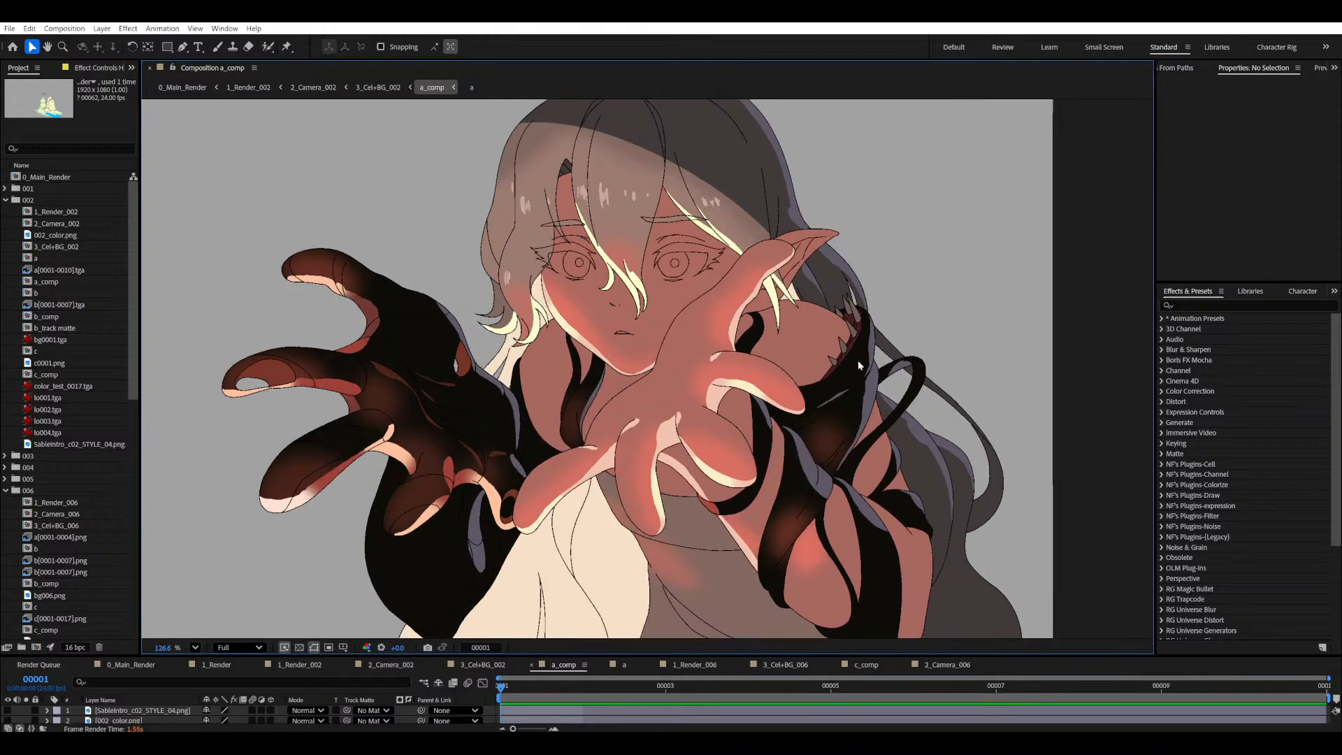
{"action": "scroll", "coordinate": [841, 450], "scroll_direction": "up", "scroll_amount": 3}
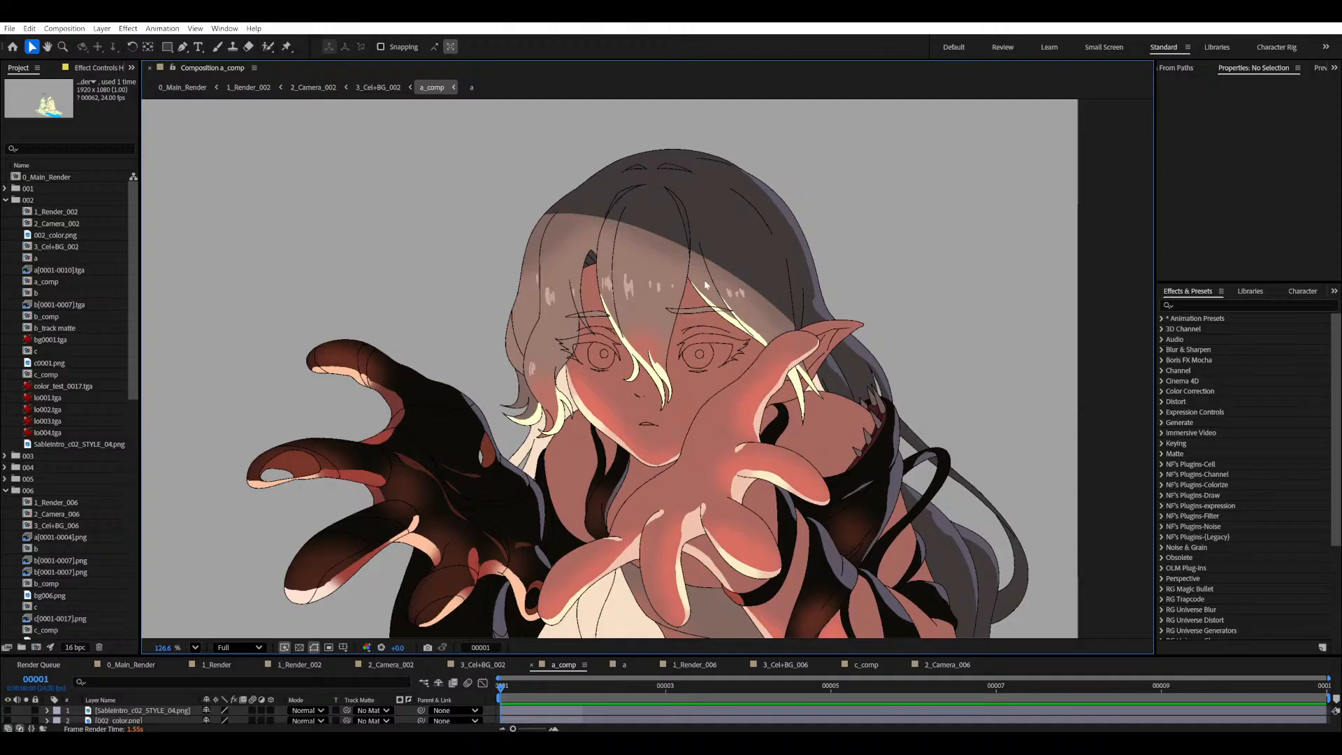
{"action": "scroll", "coordinate": [706, 283], "scroll_direction": "down", "scroll_amount": 1}
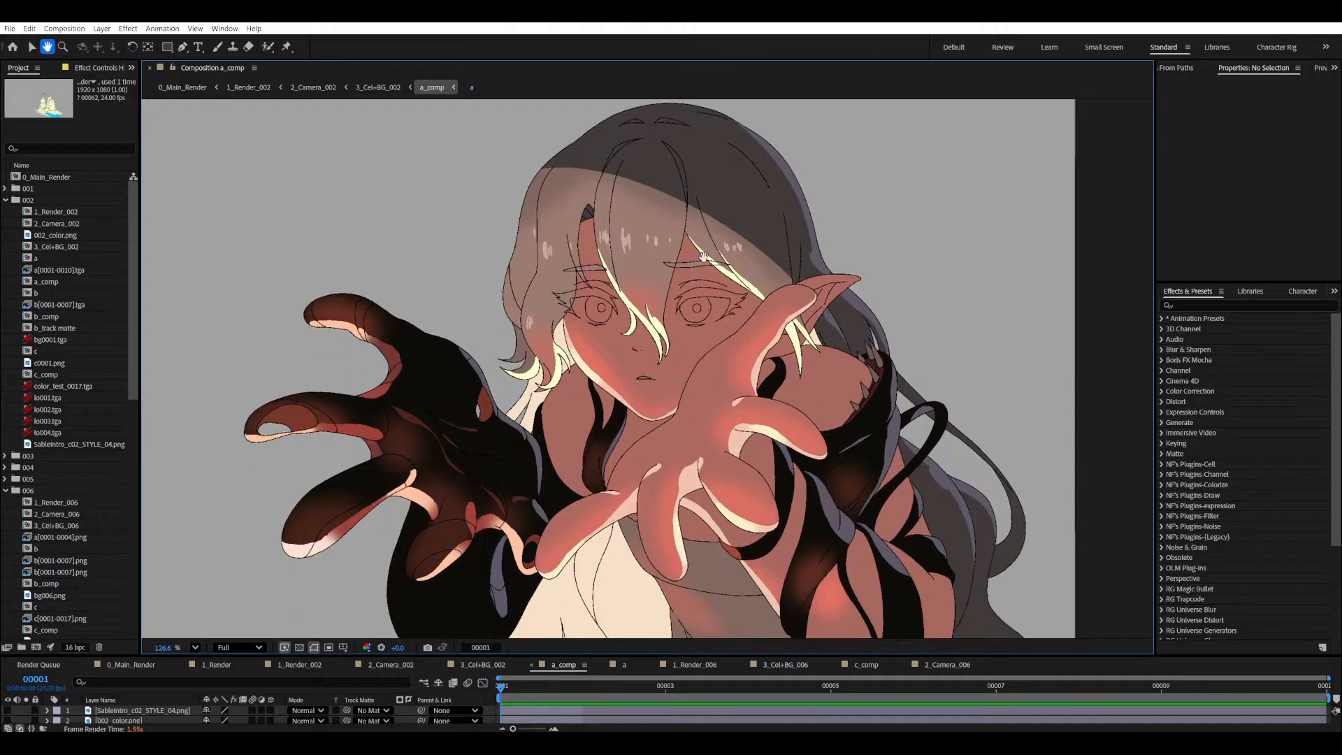
- Enlarge the timeline area so that more layers of a_comp are shown
{"action": "left_click", "coordinate": [263, 651]}
{"action": "left_click", "coordinate": [264, 656]}
{"action": "left_click_drag", "start_coordinate": [264, 656], "coordinate": [280, 574]}
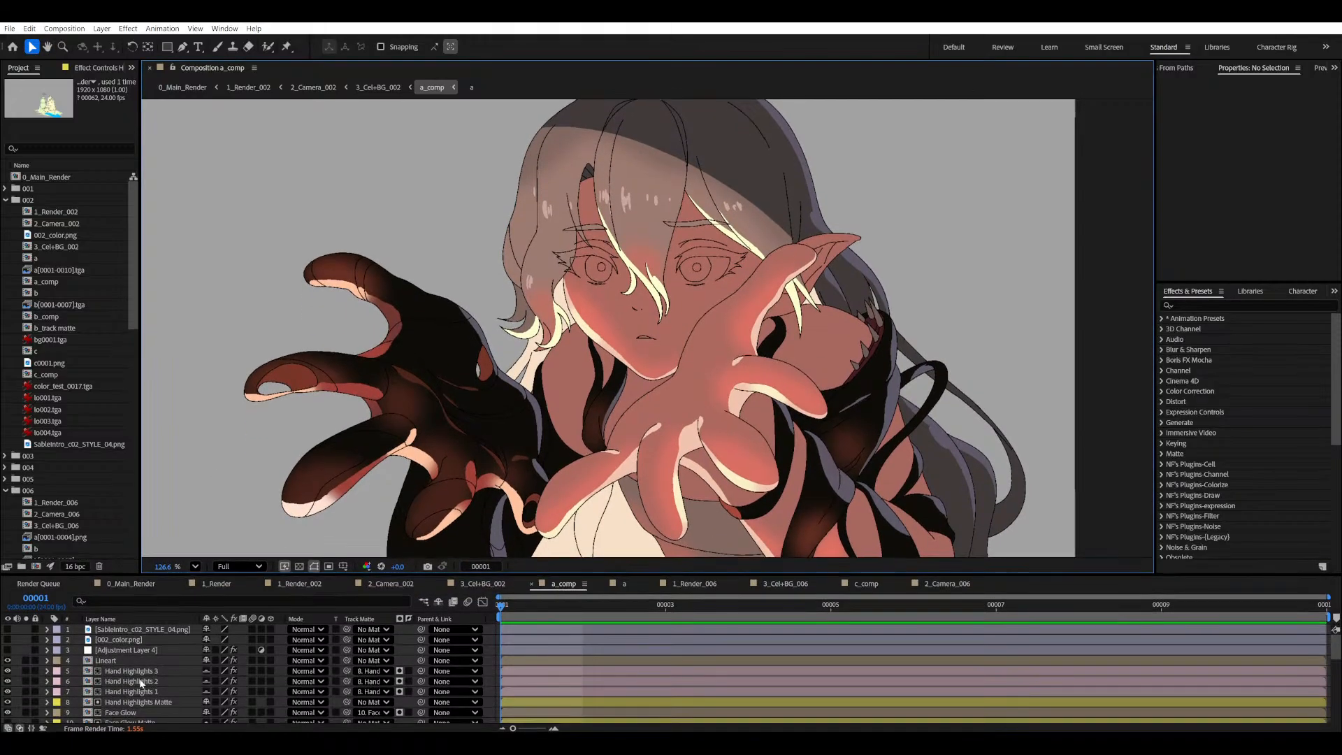
- Solo the [a] layer in row 33 to inspect its raw colours, and turn the solo off again
{"action": "scroll", "coordinate": [84, 696], "scroll_direction": "down", "scroll_amount": 8}
{"action": "left_click", "coordinate": [26, 708]}
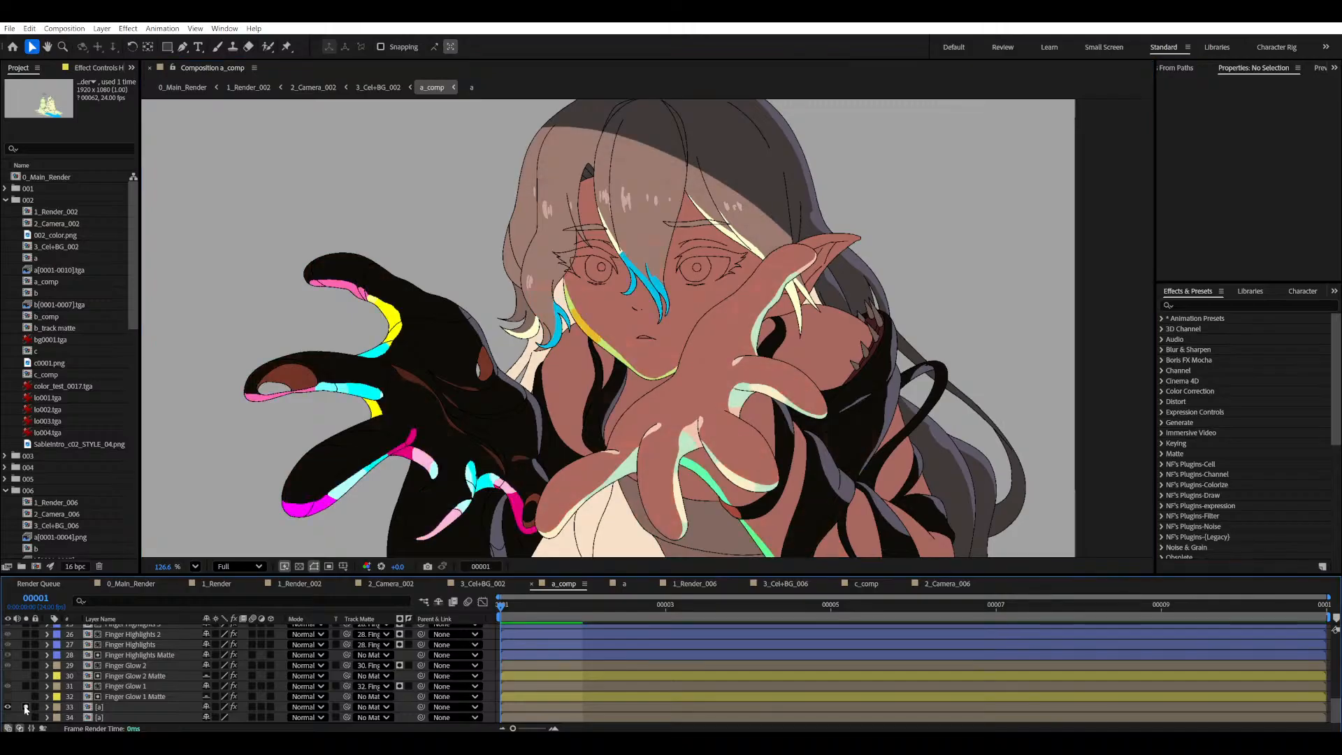
{"action": "left_click", "coordinate": [26, 707]}
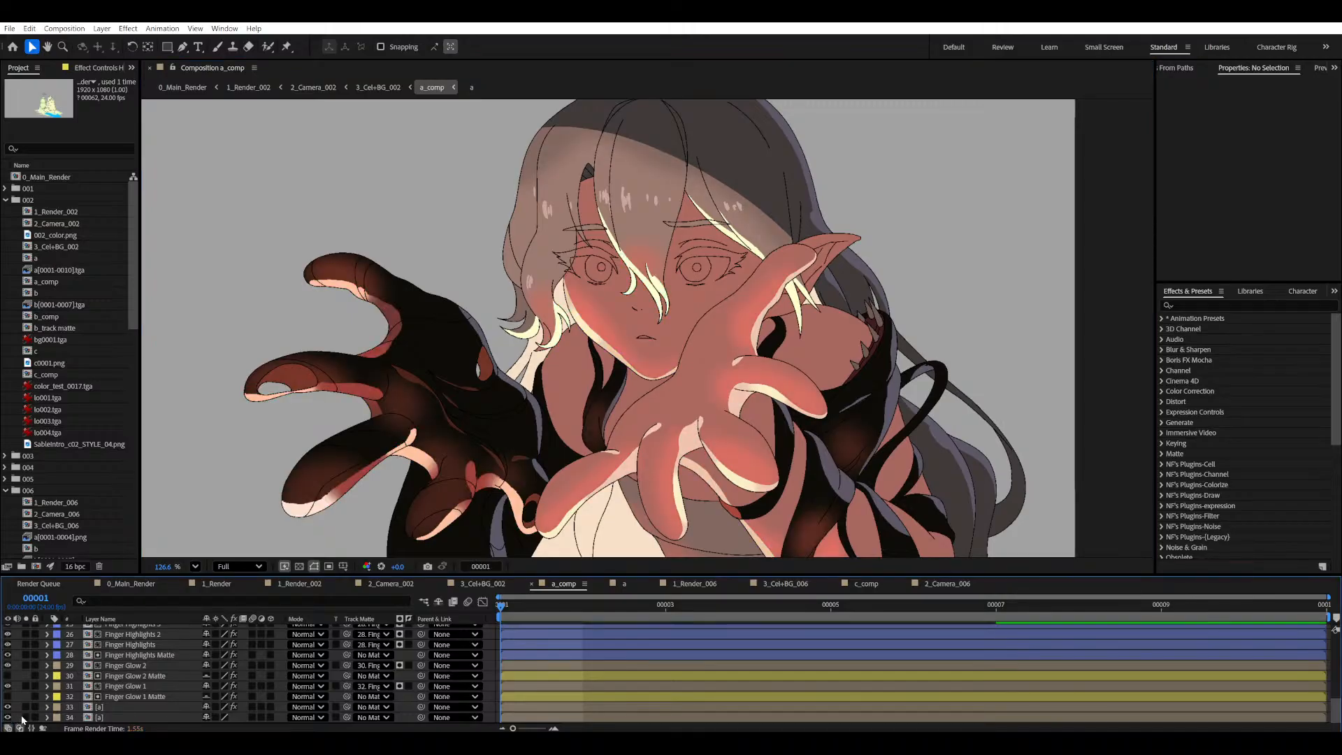
- Temporarily solo the [a] layer in row 34 to inspect its mask colours, widening the project area meanwhile
{"action": "left_click", "coordinate": [26, 717]}
{"action": "scroll", "coordinate": [575, 373], "scroll_direction": "down", "scroll_amount": 1}
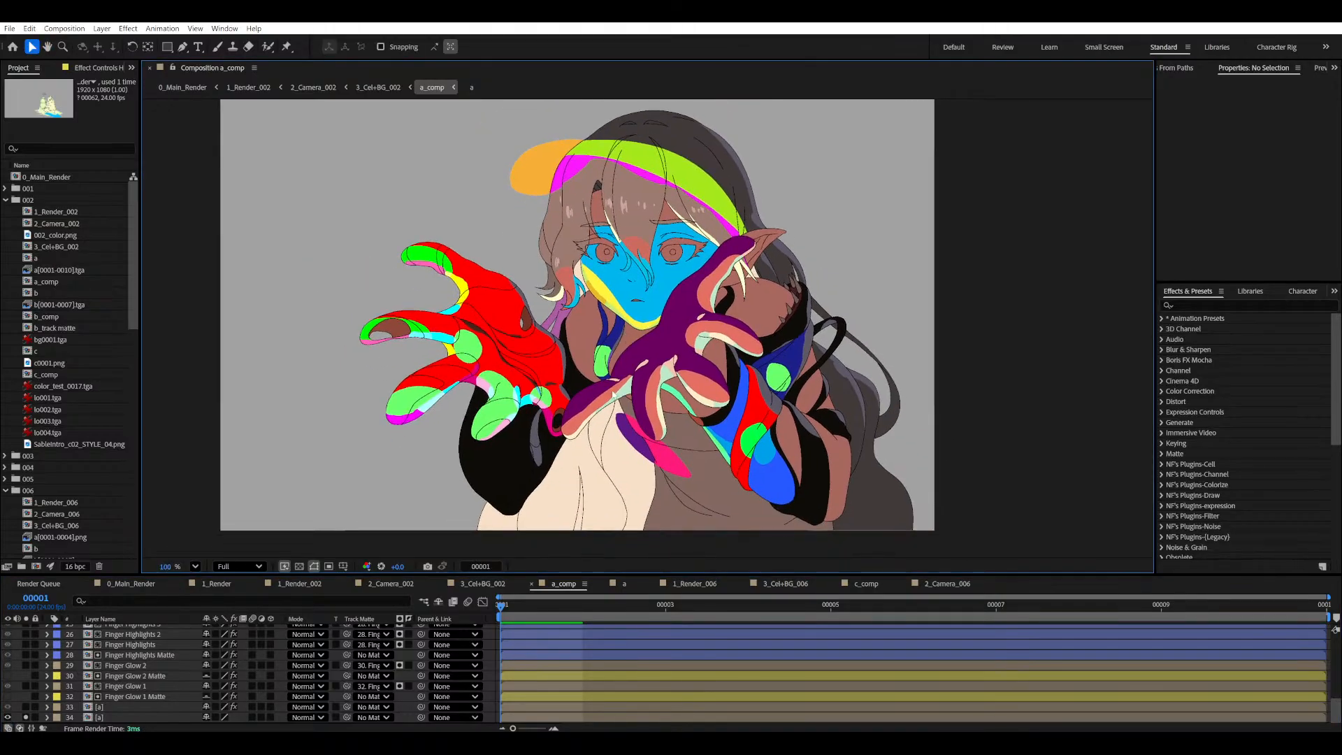
{"action": "left_click_drag", "start_coordinate": [142, 378], "coordinate": [271, 378]}
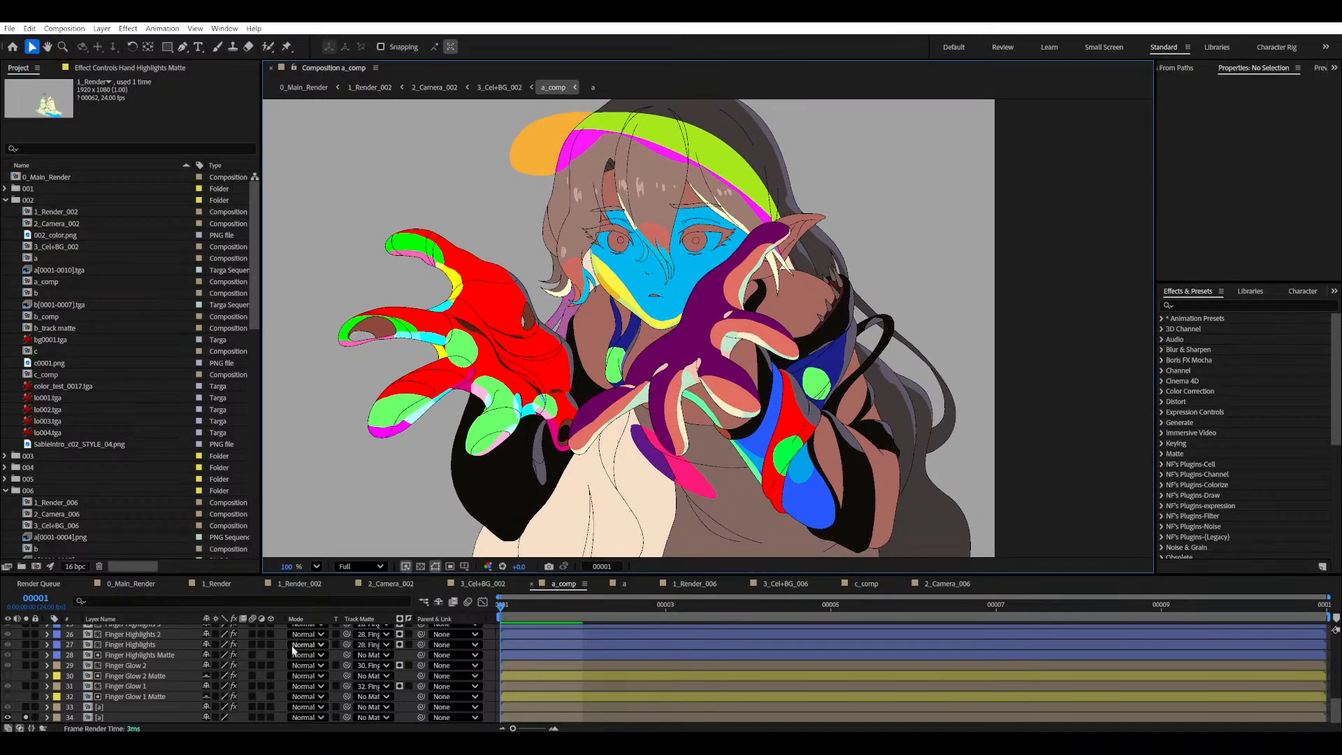
{"action": "left_click", "coordinate": [26, 717]}
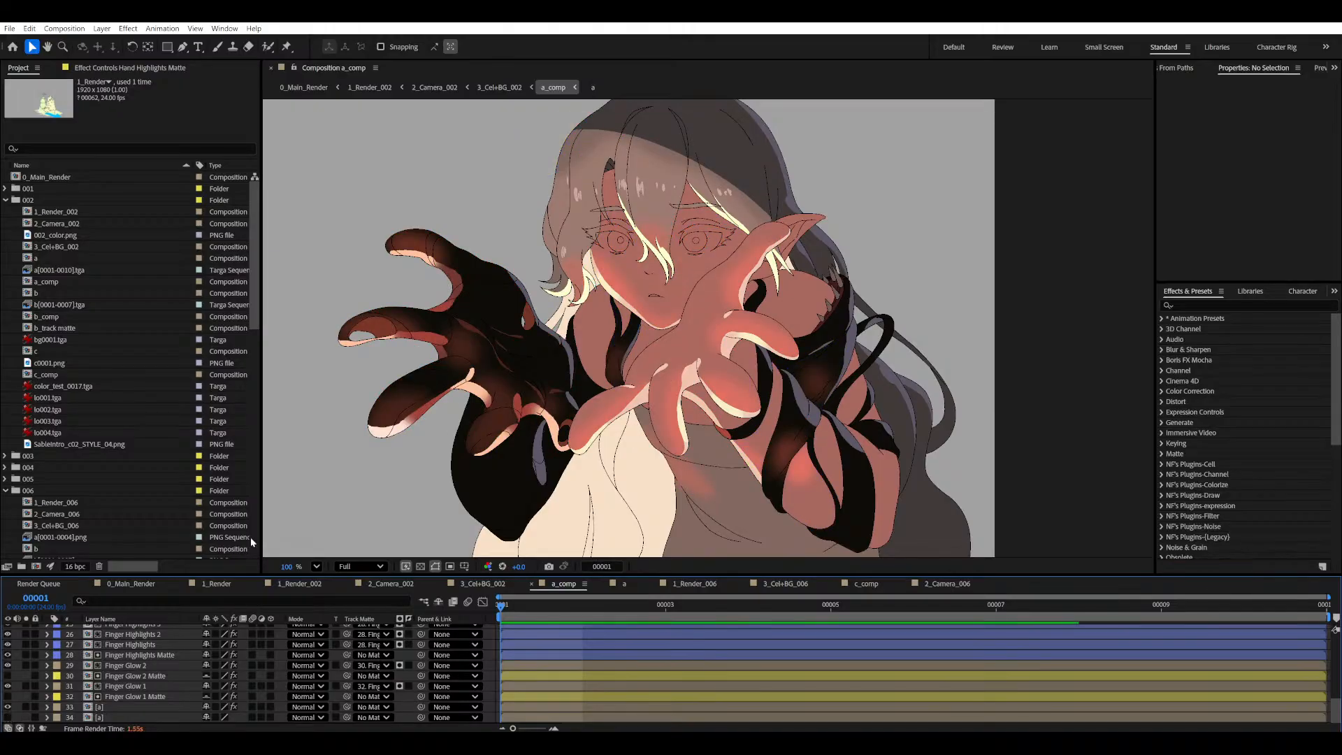
- Examine the glow and highlight shading on the character's face and hair up close and in the full figure
{"action": "scroll", "coordinate": [601, 273], "scroll_direction": "up", "scroll_amount": 2}
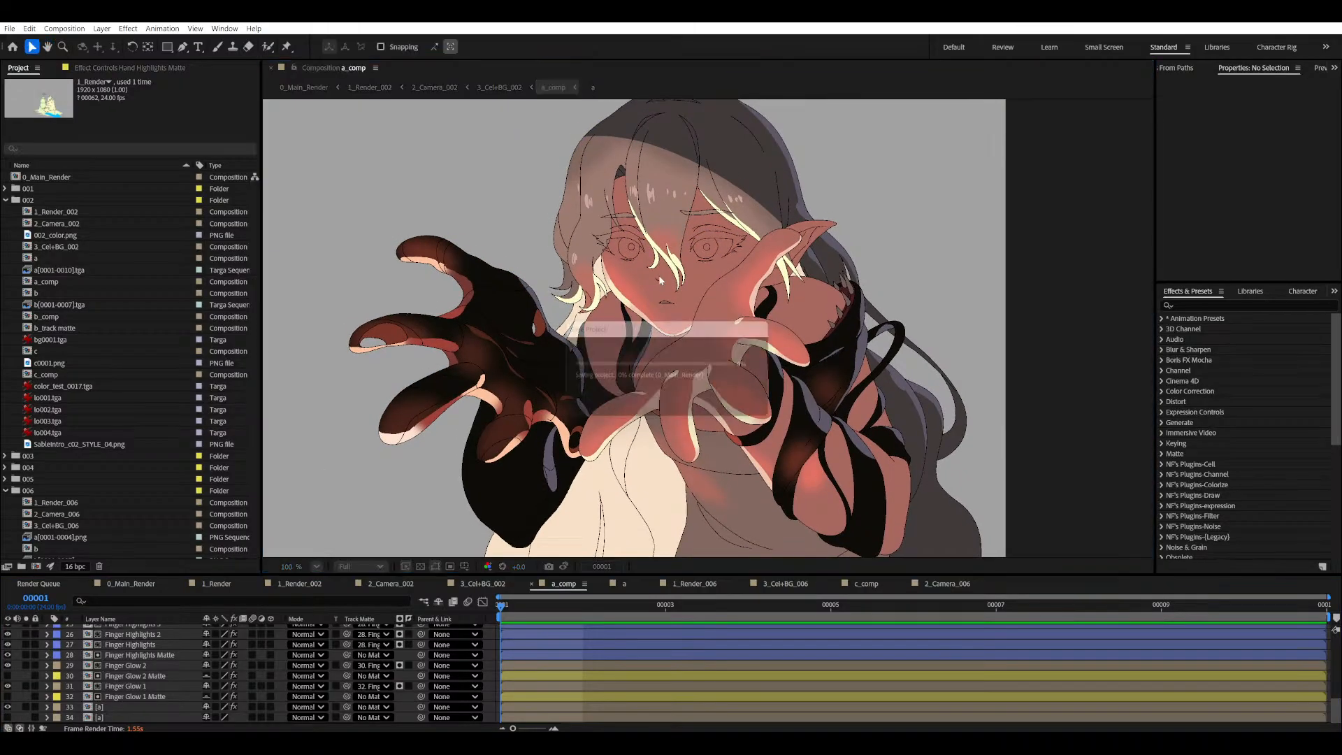
{"action": "scroll", "coordinate": [666, 300], "scroll_direction": "up", "scroll_amount": 2}
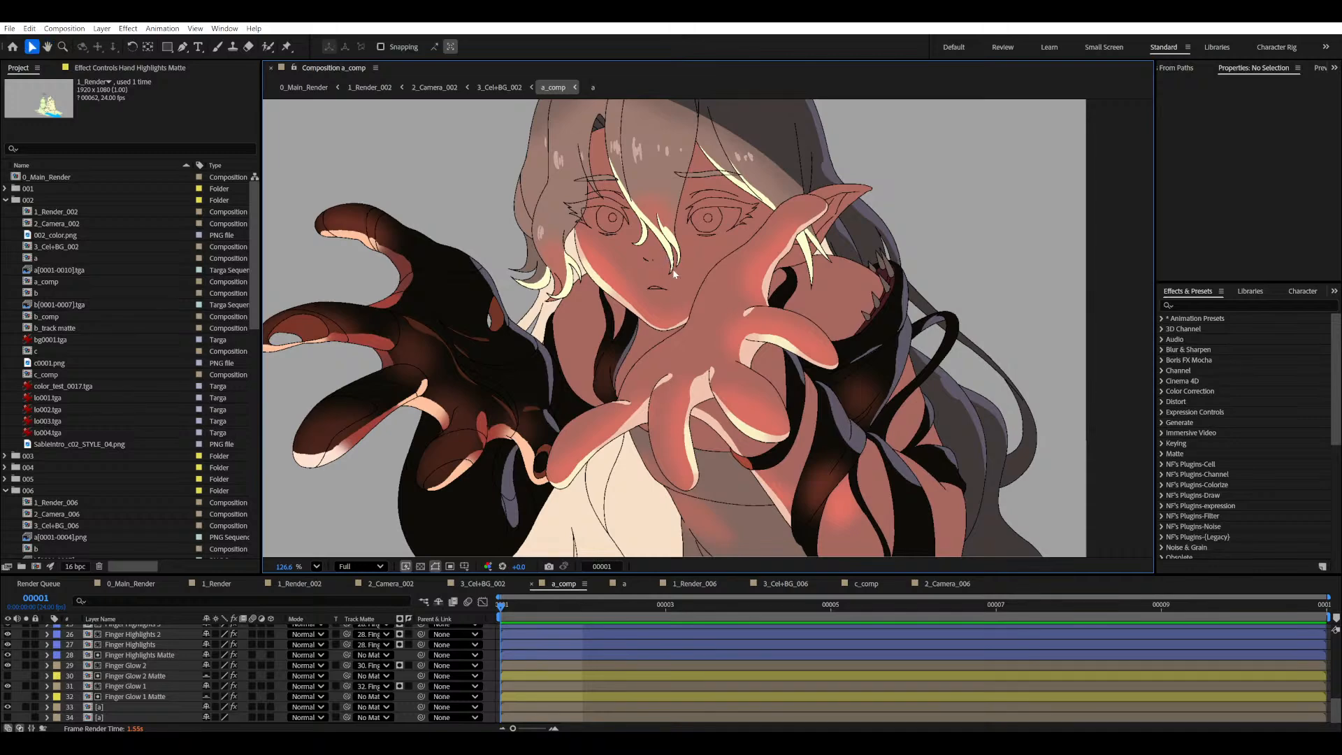
{"action": "left_click_drag", "start_coordinate": [830, 340], "coordinate": [816, 318]}
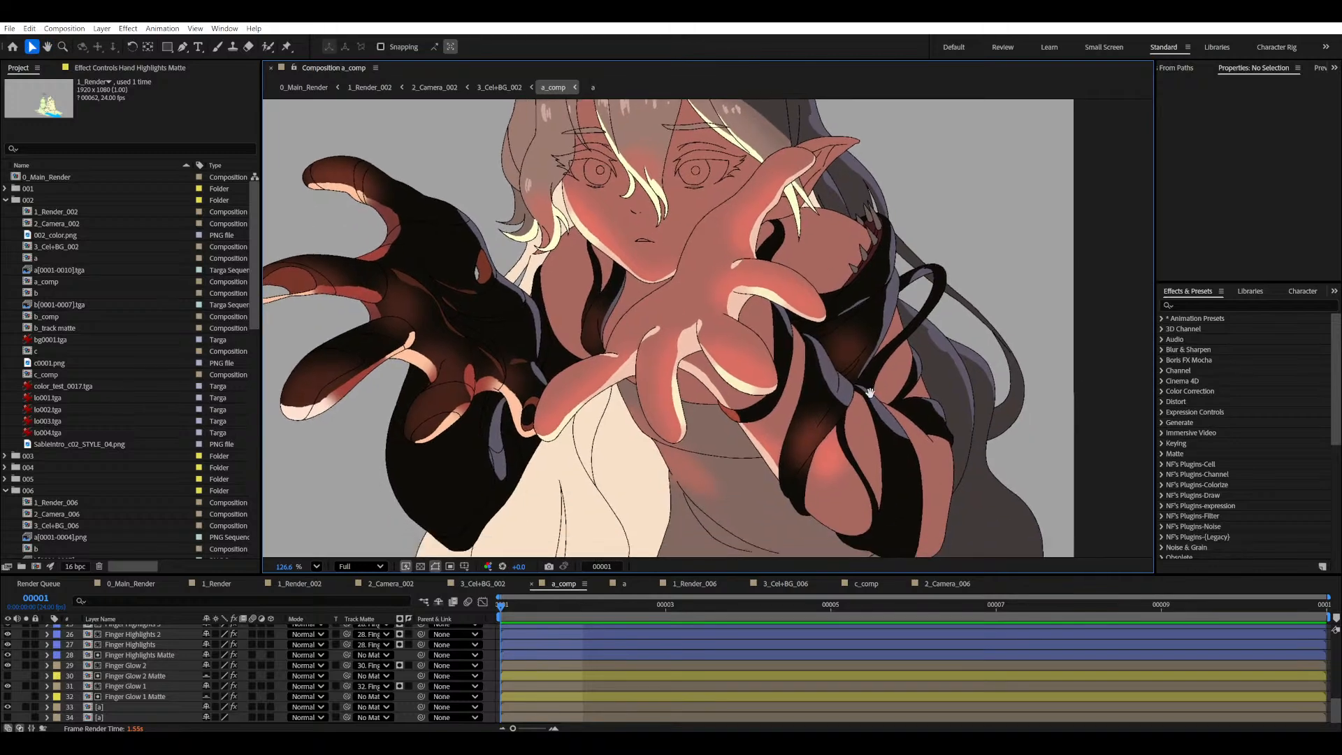
{"action": "key", "text": "v"}
{"action": "scroll", "coordinate": [692, 208], "scroll_direction": "up", "scroll_amount": 12}
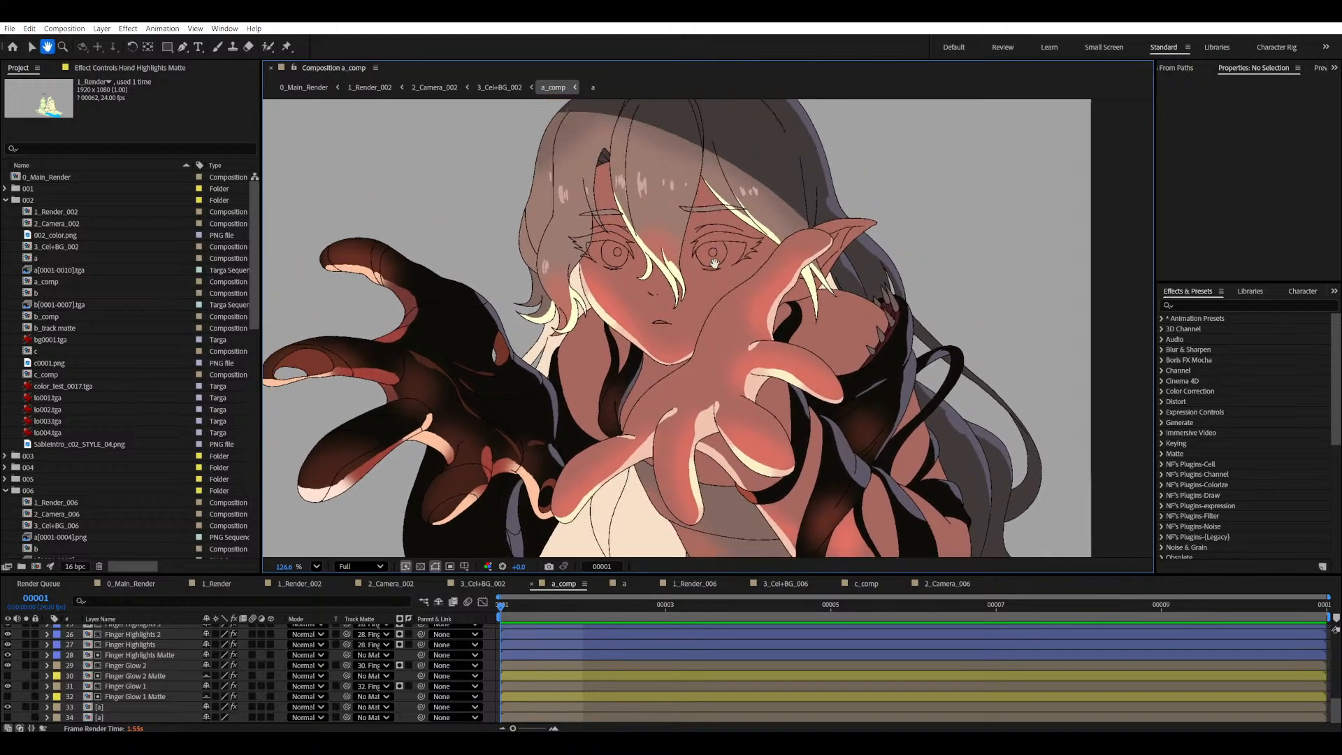
{"action": "left_click_drag", "start_coordinate": [775, 283], "coordinate": [770, 296]}
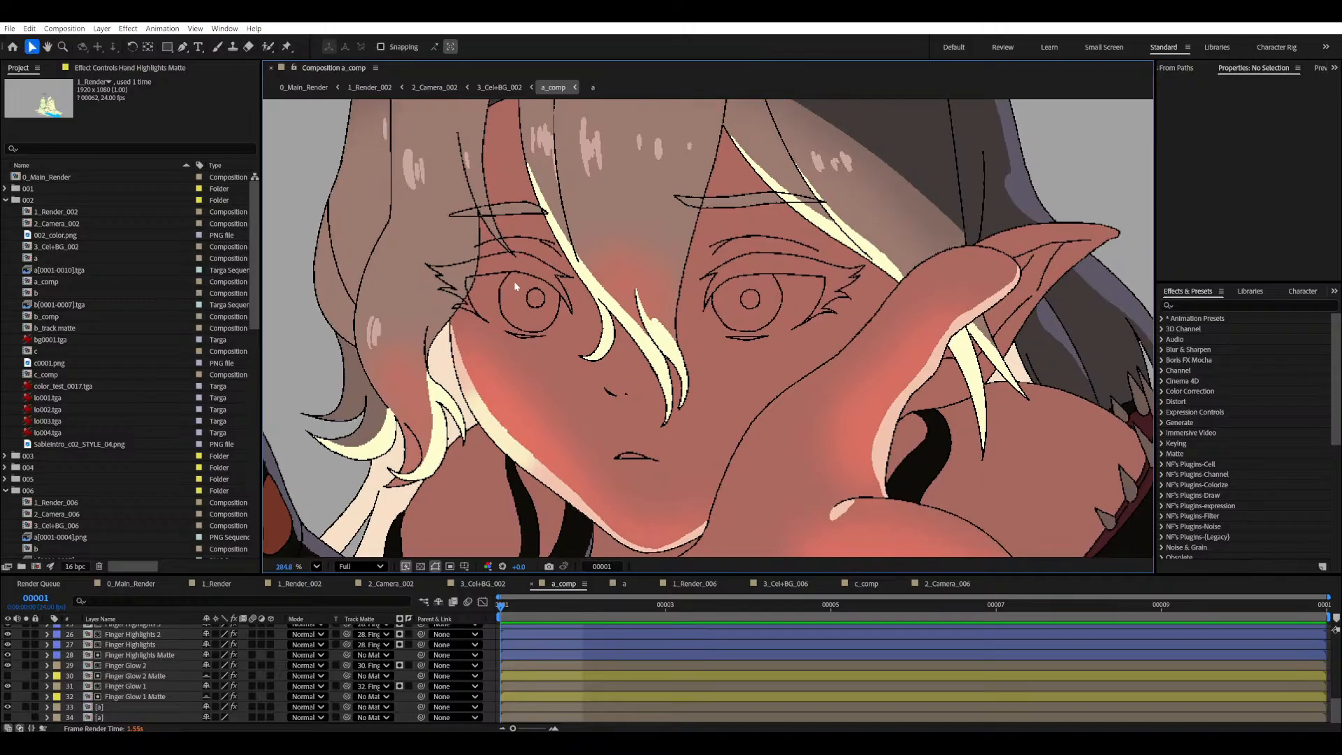
{"action": "scroll", "coordinate": [571, 297], "scroll_direction": "down", "scroll_amount": 10}
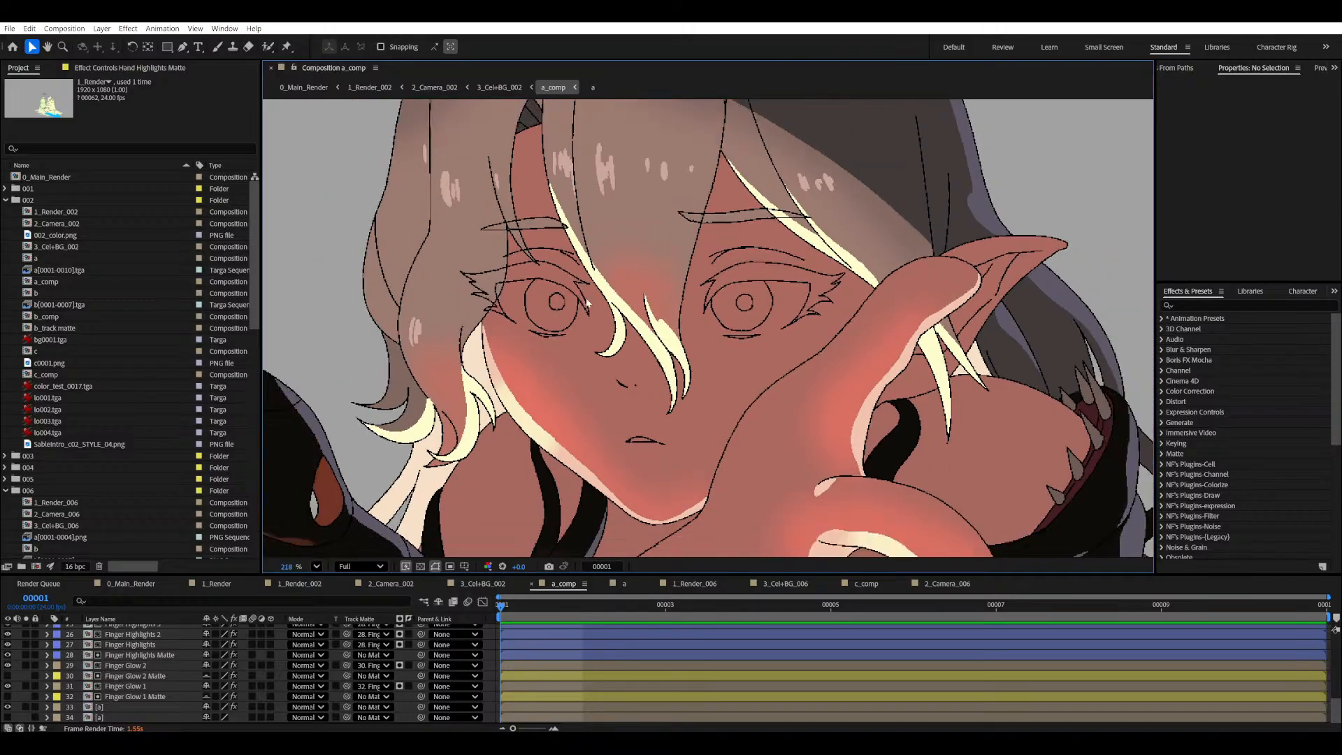
{"action": "scroll", "coordinate": [667, 274], "scroll_direction": "up", "scroll_amount": 2}
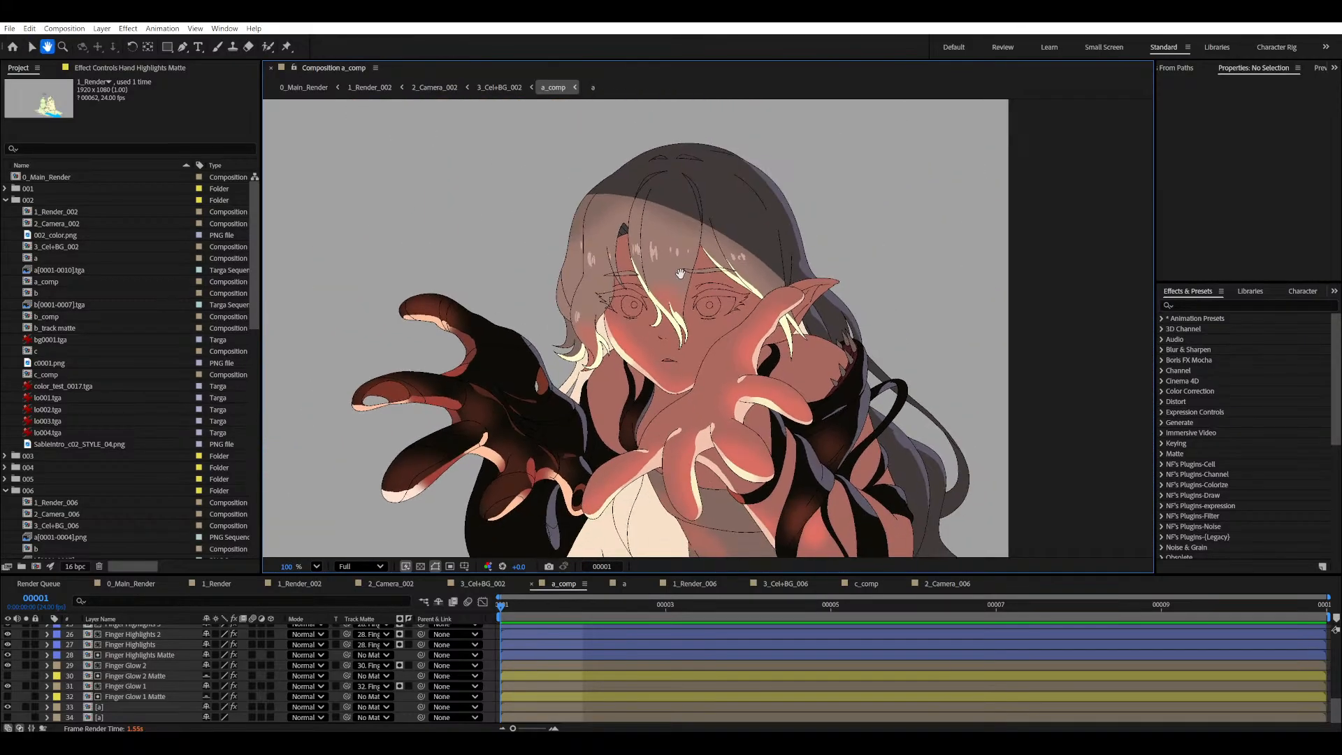
{"action": "scroll", "coordinate": [680, 274], "scroll_direction": "down", "scroll_amount": 1}
{"action": "scroll", "coordinate": [701, 296], "scroll_direction": "down", "scroll_amount": 2}
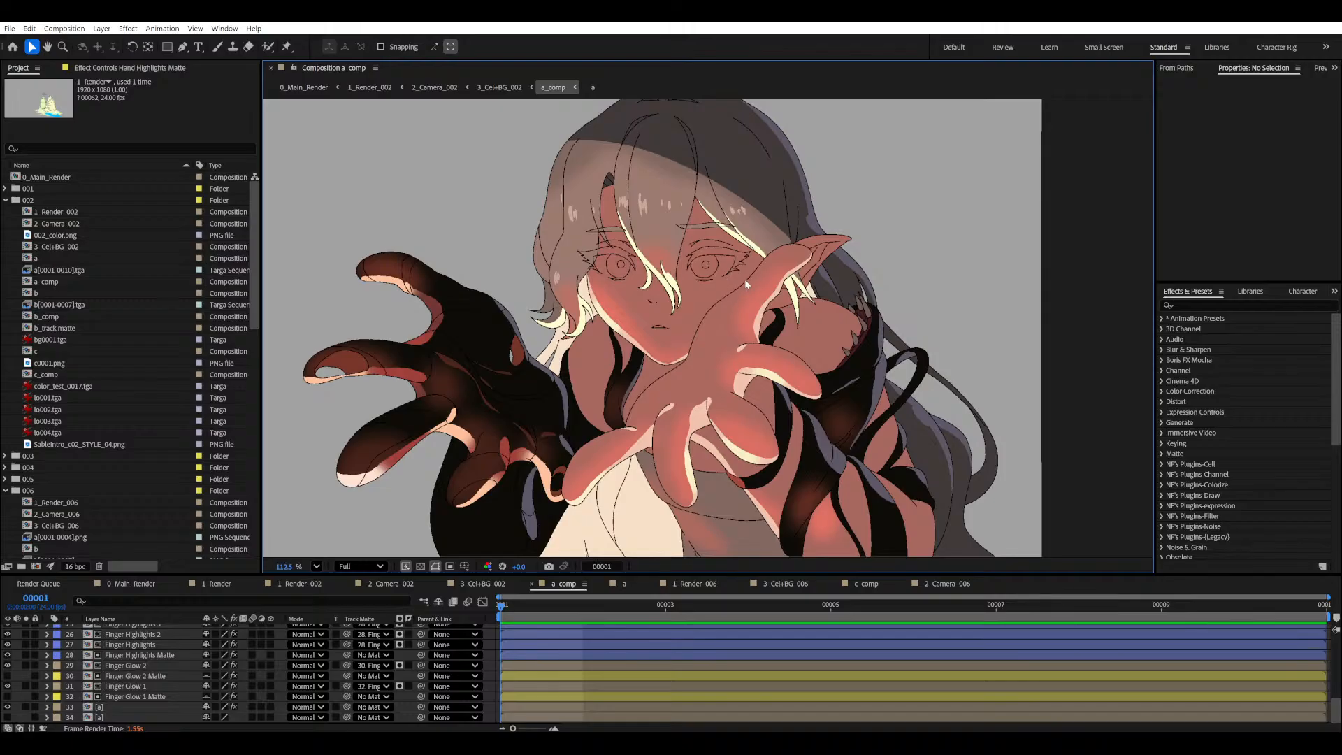
- Examine the glow and highlight shading on the fingers and both hands, and compare it with the whole figure
{"action": "scroll", "coordinate": [746, 282], "scroll_direction": "down", "scroll_amount": 1}
{"action": "left_click_drag", "start_coordinate": [758, 326], "coordinate": [780, 313]}
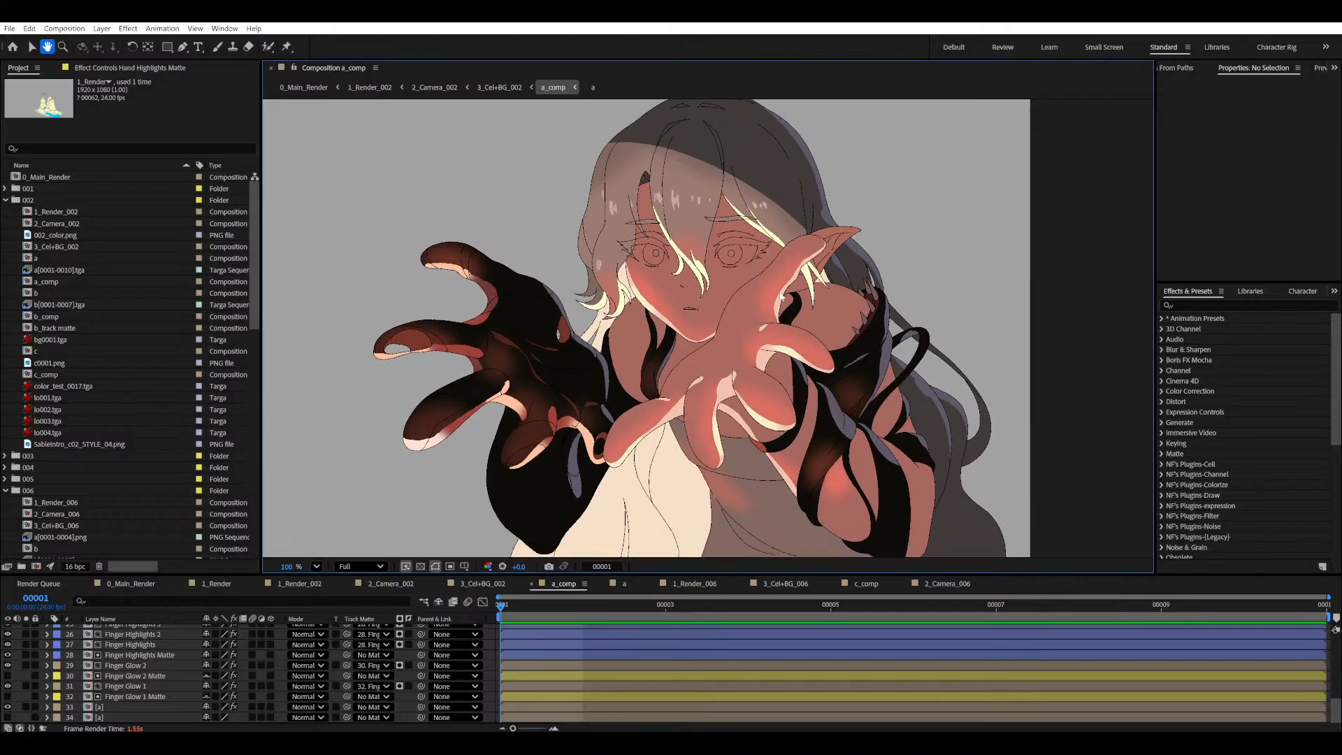
{"action": "scroll", "coordinate": [793, 366], "scroll_direction": "up", "scroll_amount": 10}
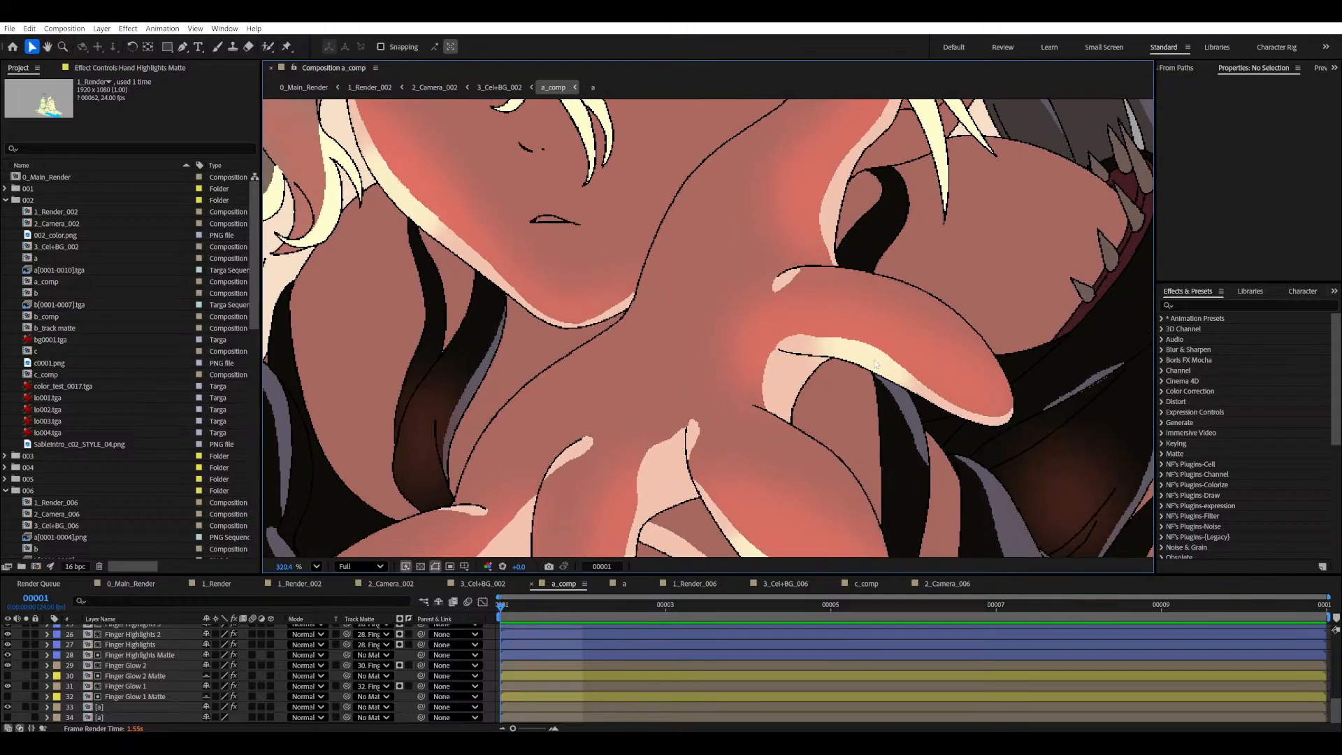
{"action": "scroll", "coordinate": [848, 355], "scroll_direction": "down", "scroll_amount": 4}
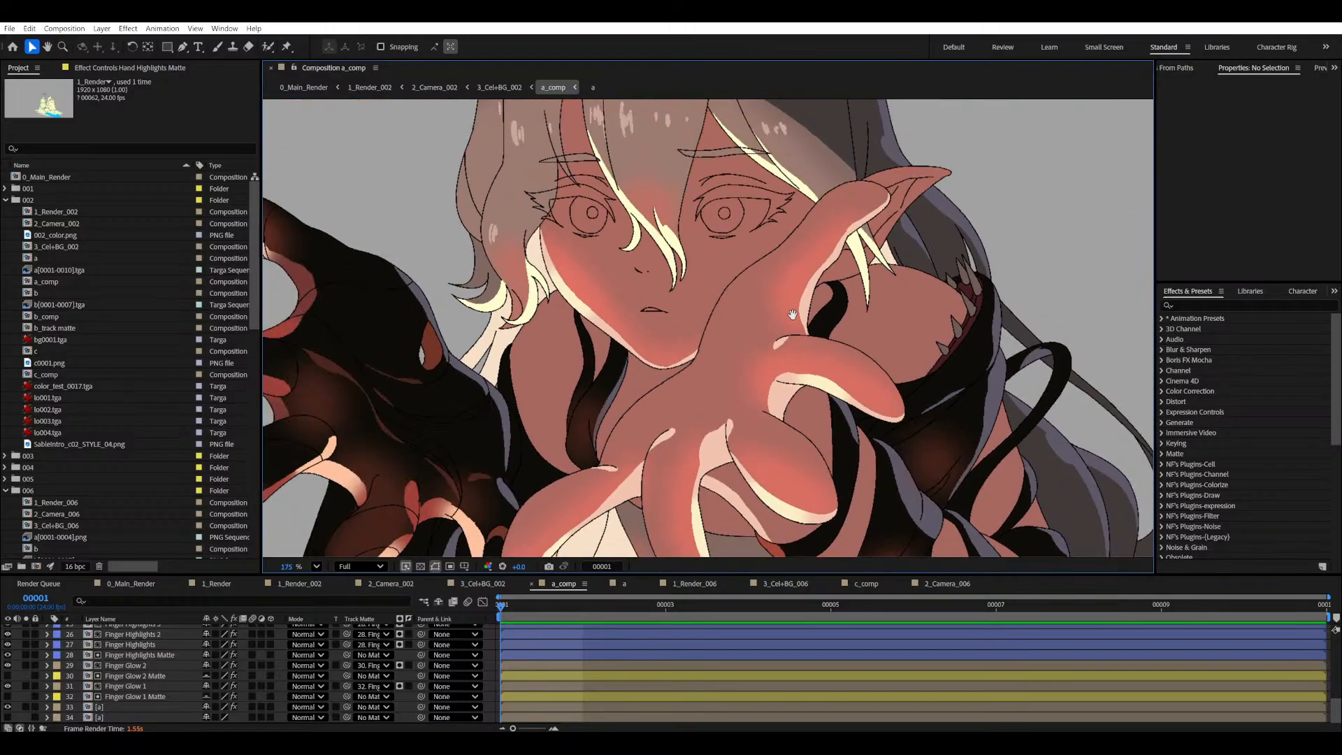
{"action": "key", "text": "h"}
{"action": "left_click_drag", "start_coordinate": [710, 374], "coordinate": [714, 355]}
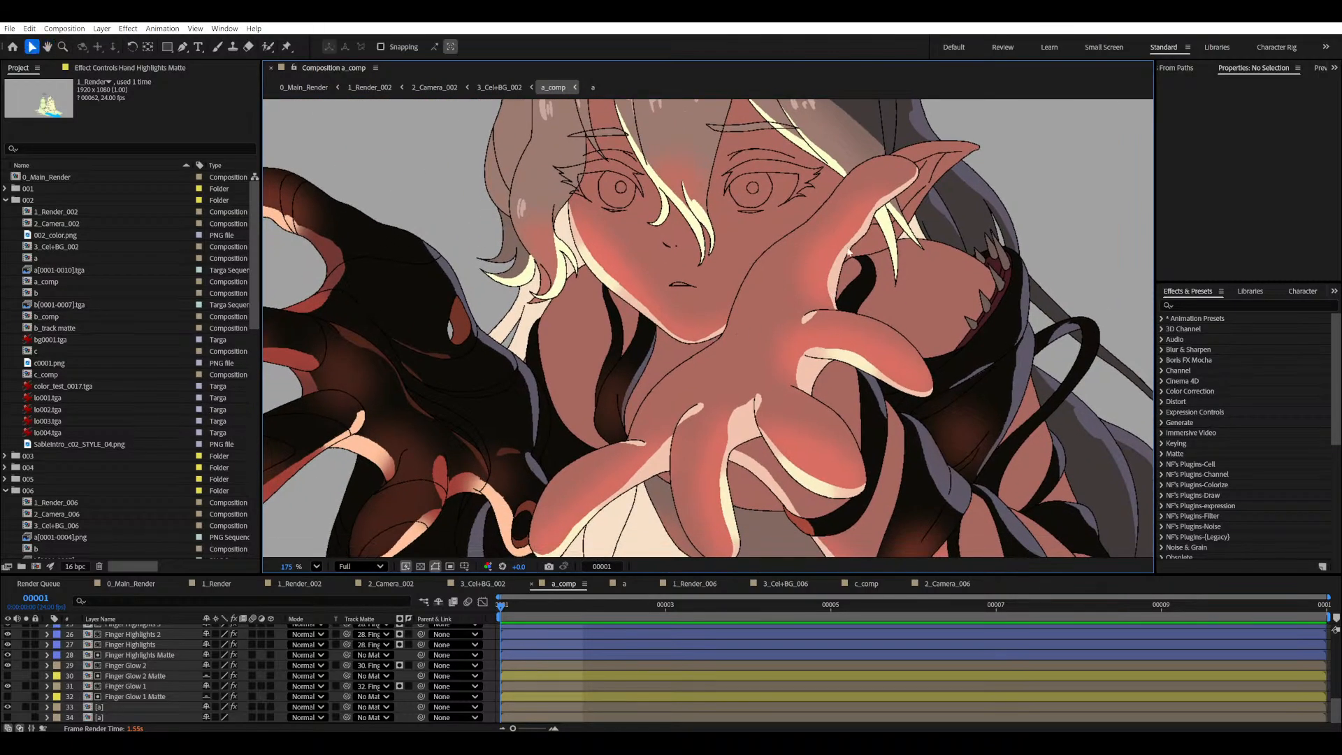
{"action": "left_click_drag", "start_coordinate": [886, 355], "coordinate": [884, 336]}
{"action": "left_click_drag", "start_coordinate": [668, 428], "coordinate": [691, 382]}
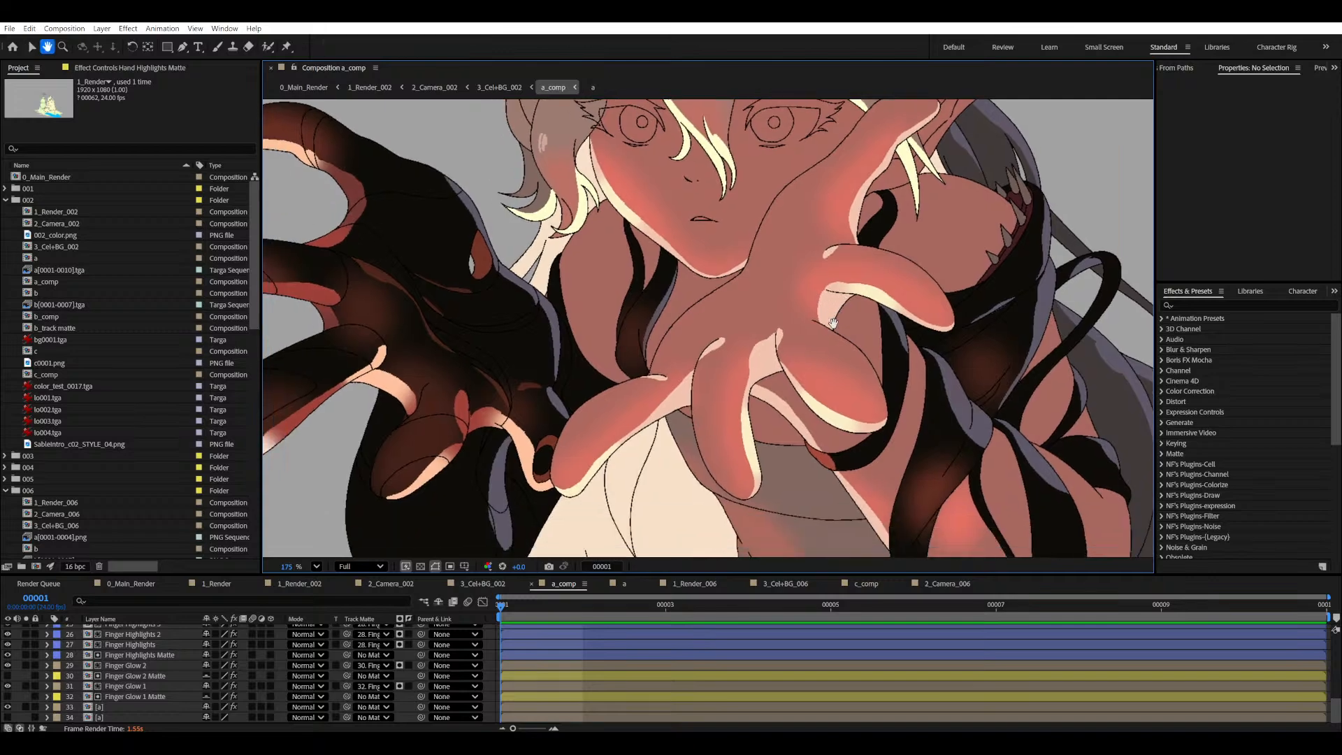
{"action": "scroll", "coordinate": [691, 382], "scroll_direction": "down", "scroll_amount": 4}
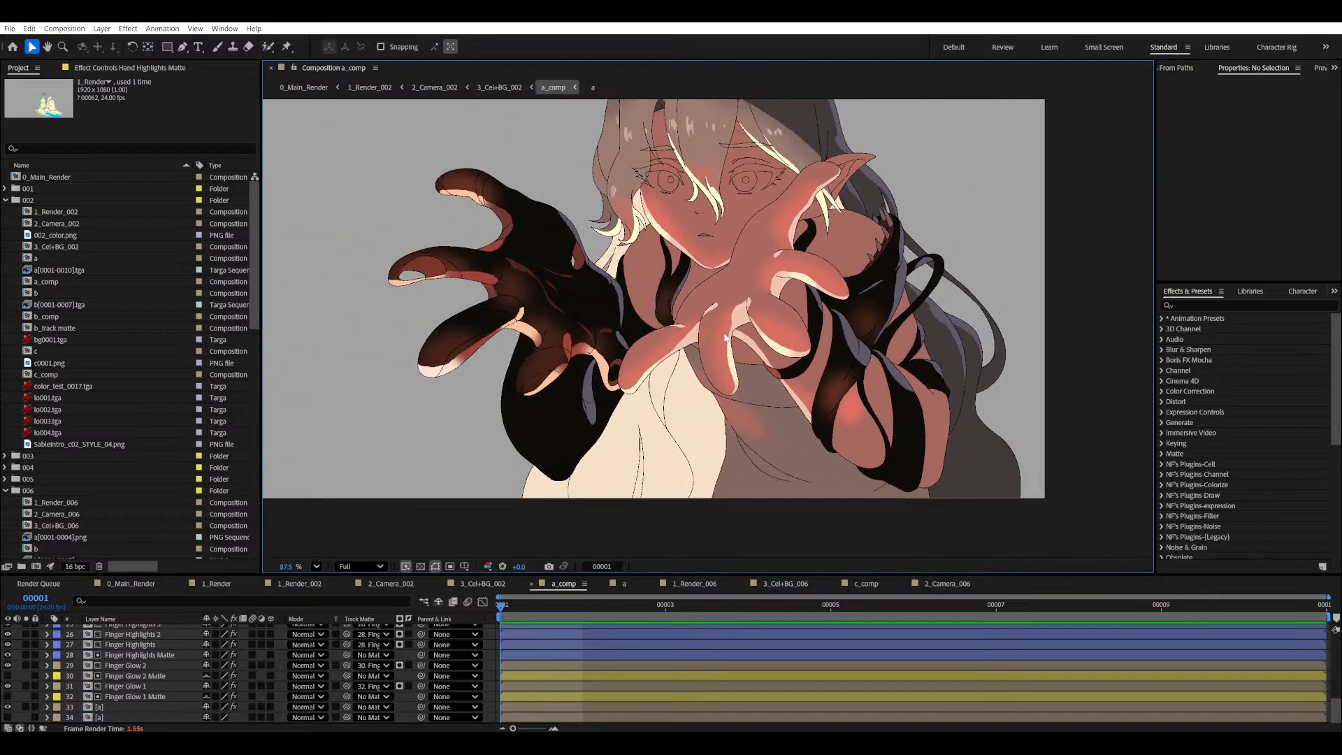
{"action": "scroll", "coordinate": [808, 321], "scroll_direction": "up", "scroll_amount": 4}
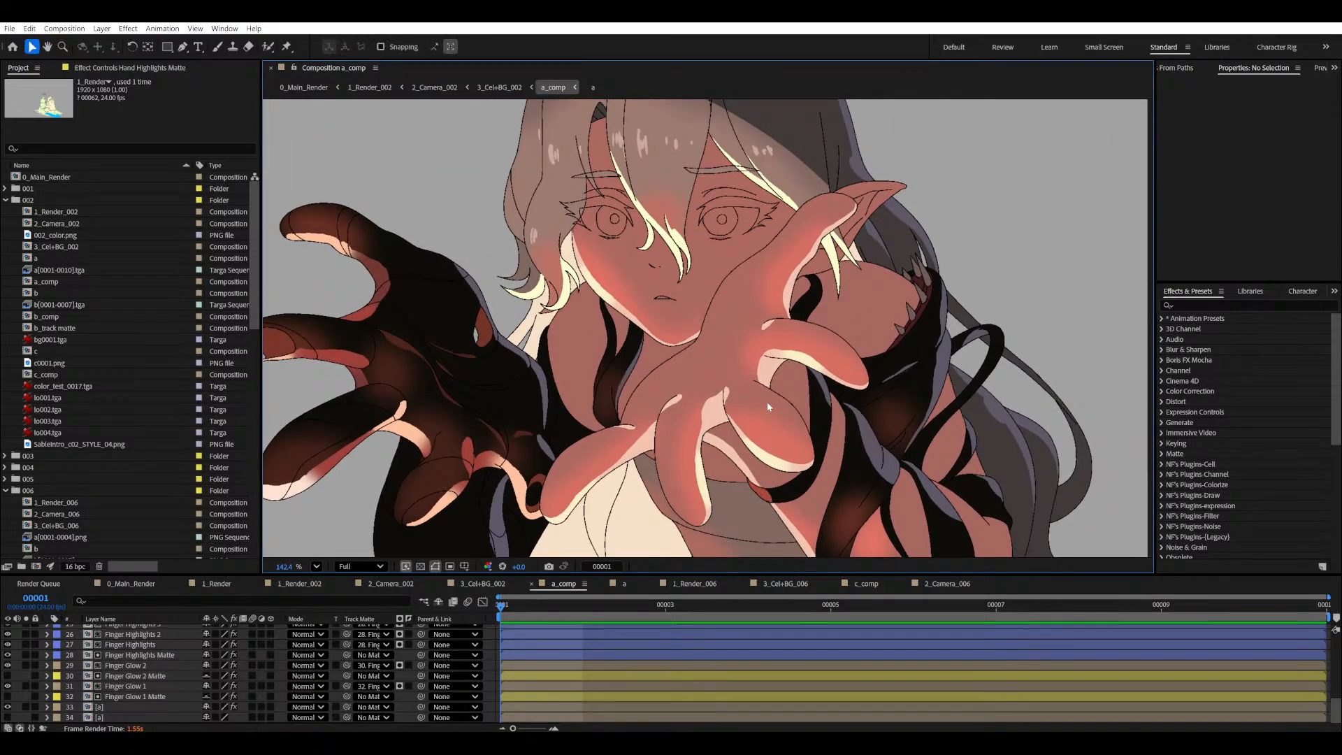
{"action": "scroll", "coordinate": [766, 402], "scroll_direction": "down", "scroll_amount": 2}
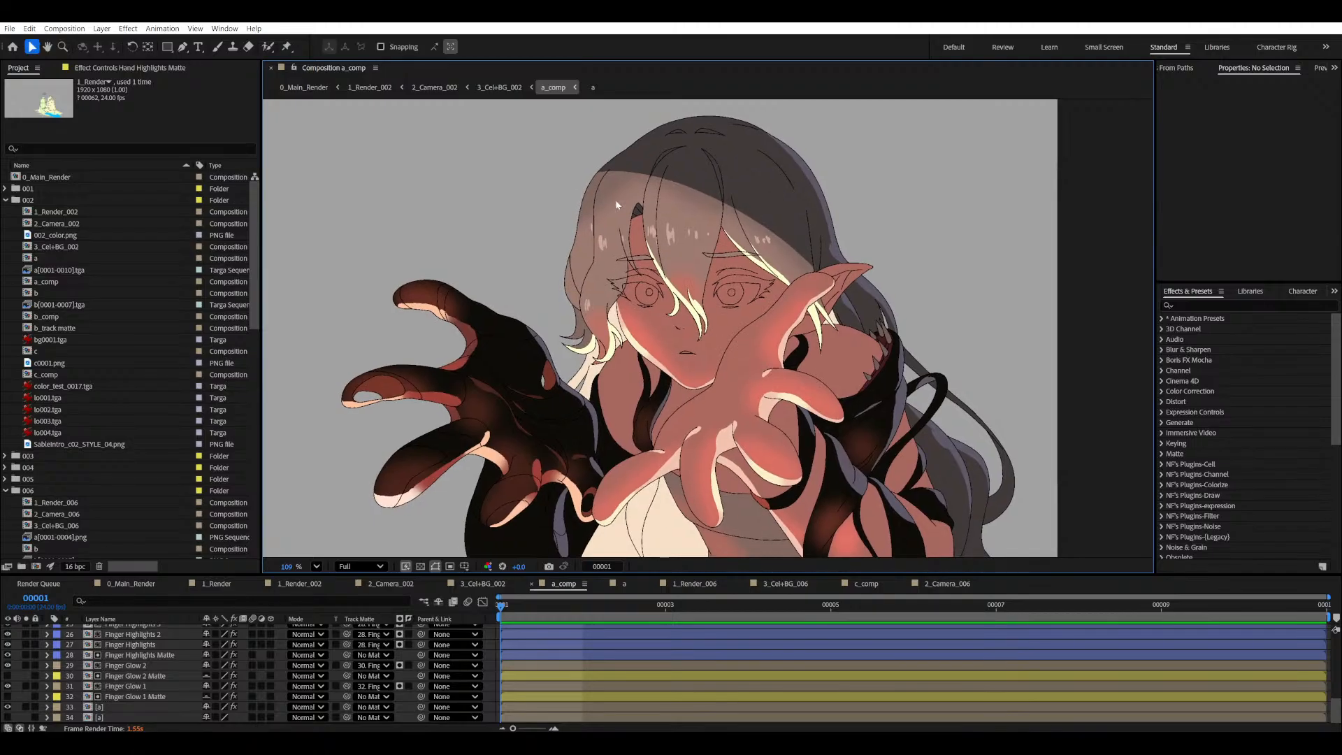
{"action": "scroll", "coordinate": [699, 244], "scroll_direction": "down", "scroll_amount": 1}
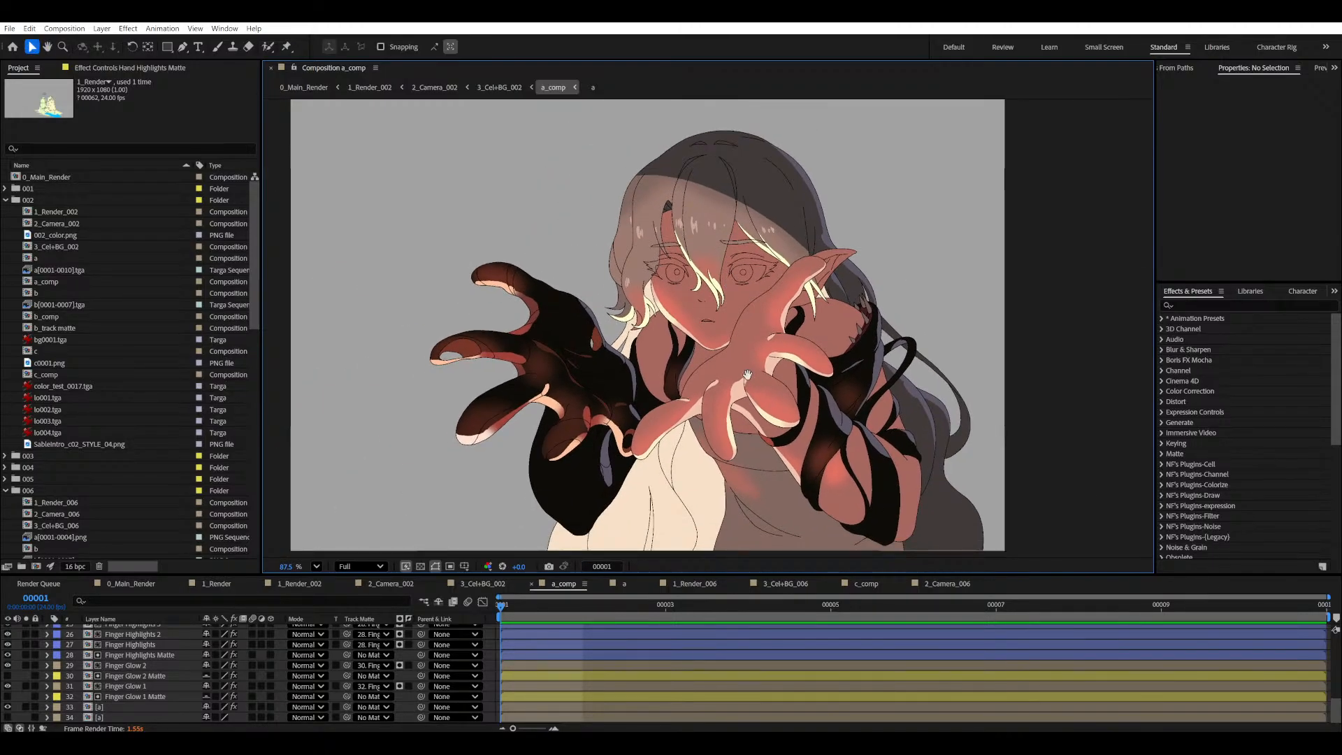
{"action": "left_click_drag", "start_coordinate": [747, 375], "coordinate": [761, 381]}
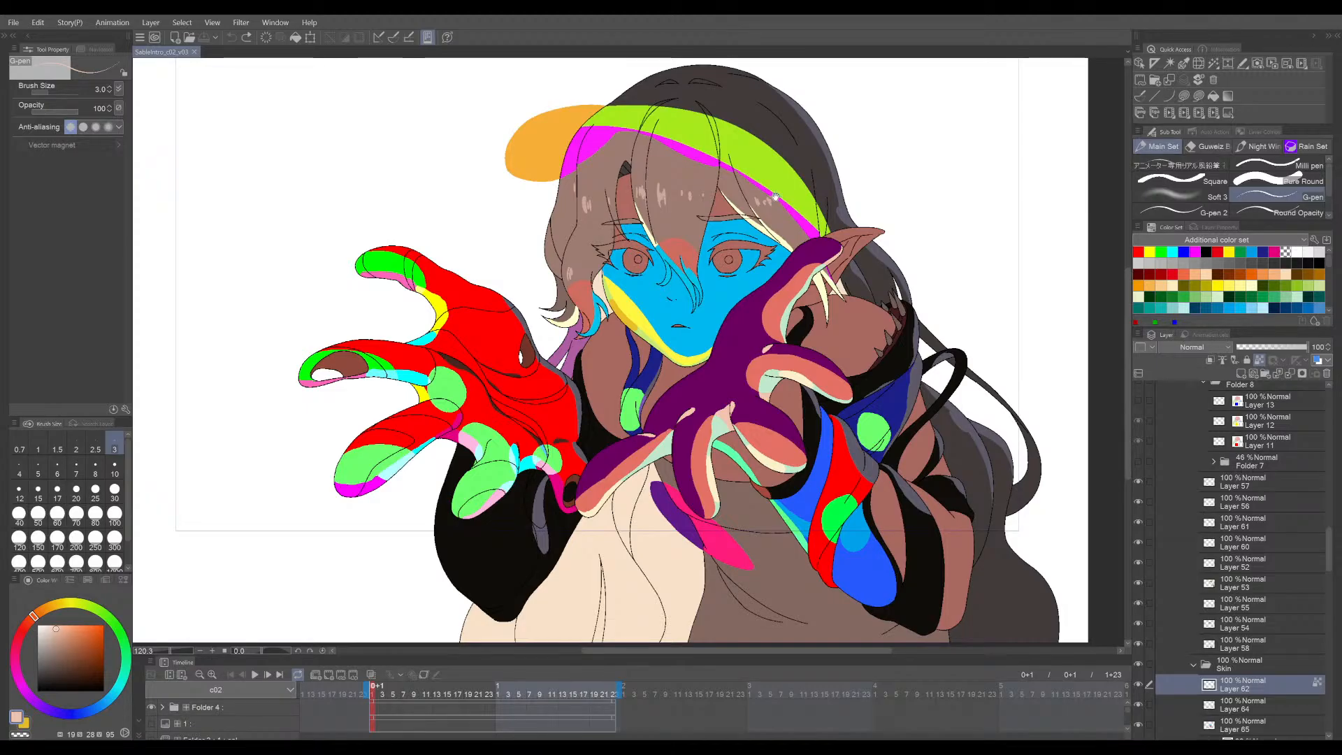
- In Clip Studio Paint, examine the flat mask colours painted on the face and the outstretched hand
{"action": "mouse_move", "coordinate": [940, 387]}
{"action": "left_mouse_down"}
{"action": "mouse_move", "coordinate": [874, 377]}
{"action": "mouse_move", "coordinate": [902, 374]}
{"action": "mouse_move", "coordinate": [899, 360]}
{"action": "mouse_move", "coordinate": [874, 383]}
{"action": "left_mouse_up"}
{"action": "scroll", "coordinate": [563, 309], "scroll_direction": "up", "scroll_amount": 7}
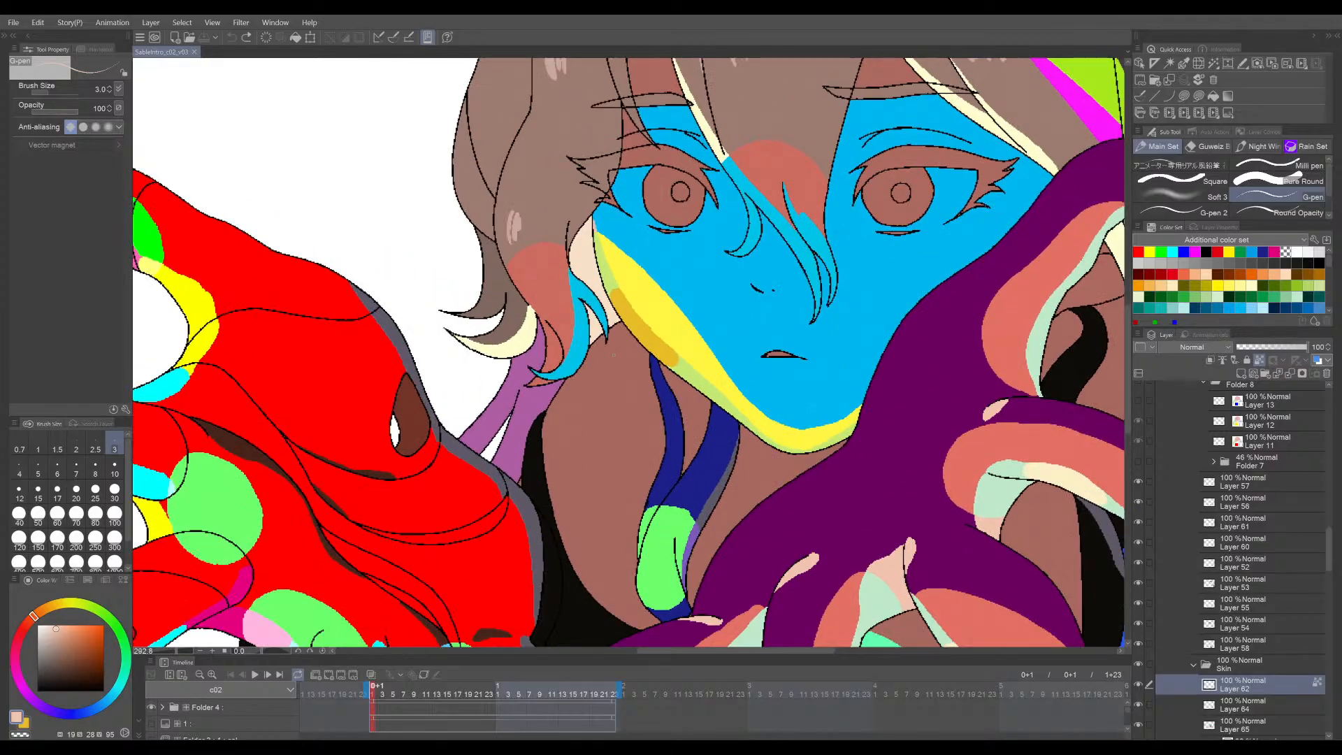
{"action": "left_click_drag", "start_coordinate": [762, 326], "coordinate": [800, 308]}
{"action": "scroll", "coordinate": [628, 326], "scroll_direction": "up", "scroll_amount": 6}
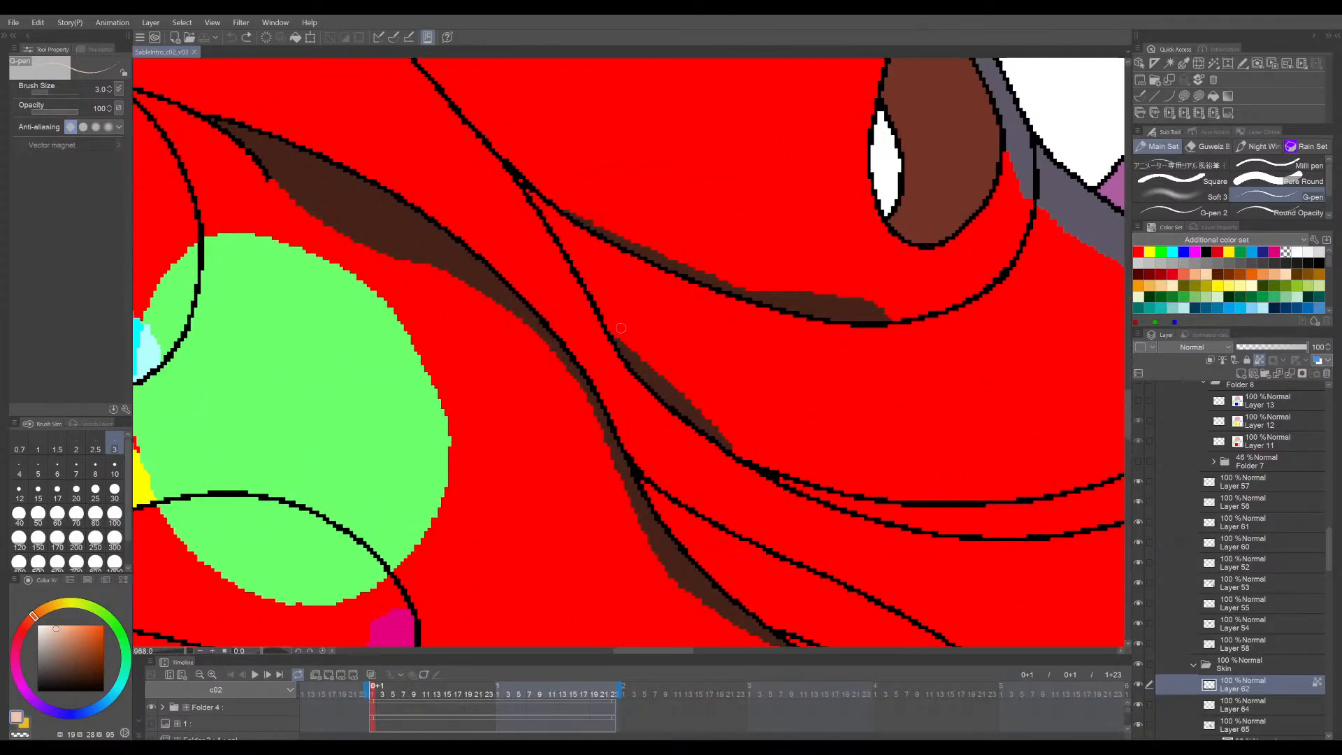
{"action": "scroll", "coordinate": [636, 343], "scroll_direction": "down", "scroll_amount": 3}
{"action": "left_click_drag", "start_coordinate": [681, 362], "coordinate": [644, 353]}
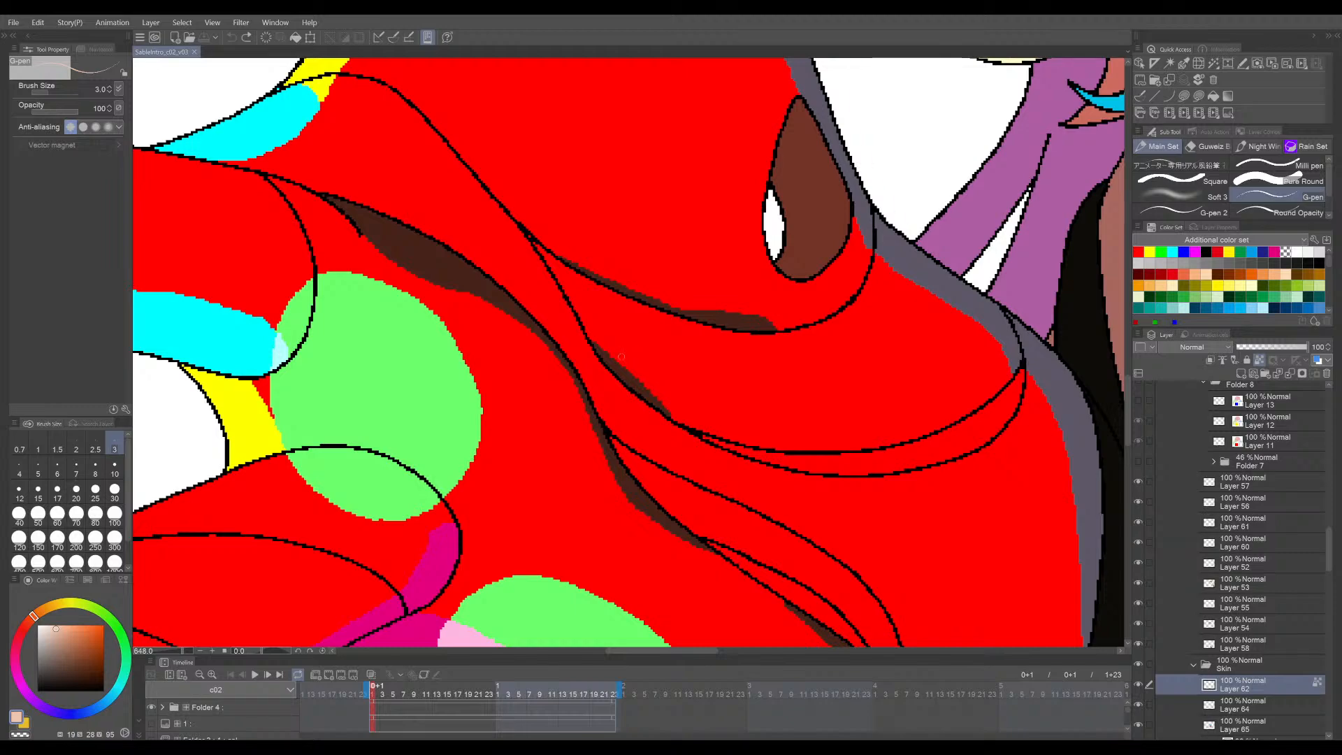
{"action": "scroll", "coordinate": [625, 354], "scroll_direction": "down", "scroll_amount": 5}
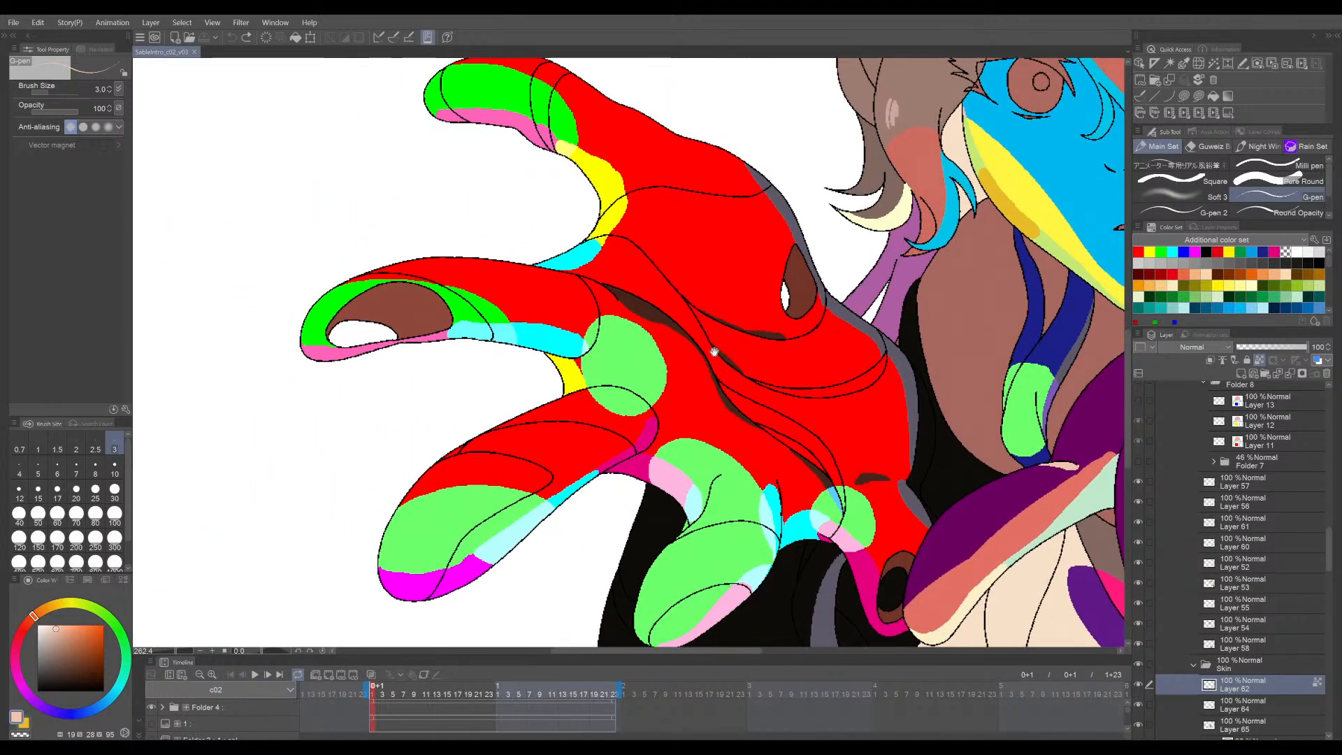
- Examine the flat mask colours across both hands, the face, the sleeve and the torso
{"action": "scroll", "coordinate": [612, 340], "scroll_direction": "left", "scroll_amount": 3}
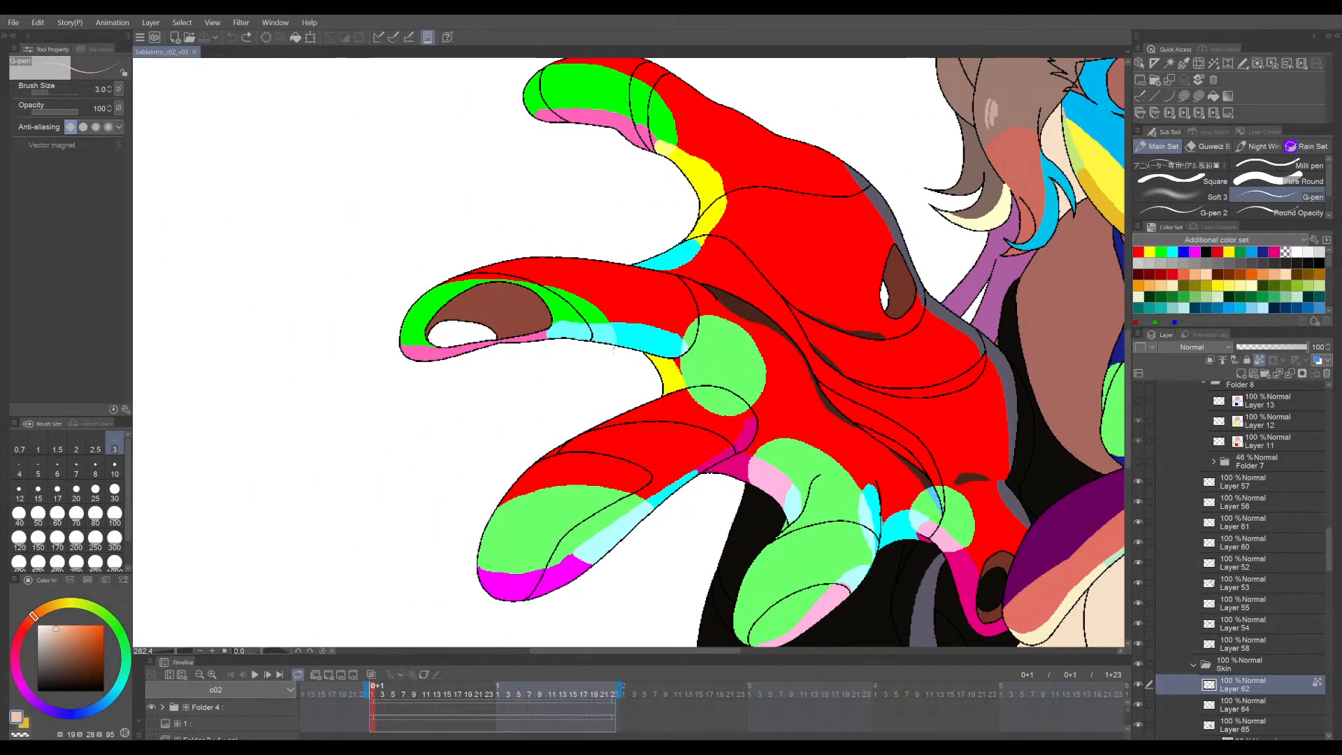
{"action": "left_click_drag", "start_coordinate": [613, 355], "coordinate": [580, 355]}
{"action": "left_click_drag", "start_coordinate": [842, 330], "coordinate": [608, 381]}
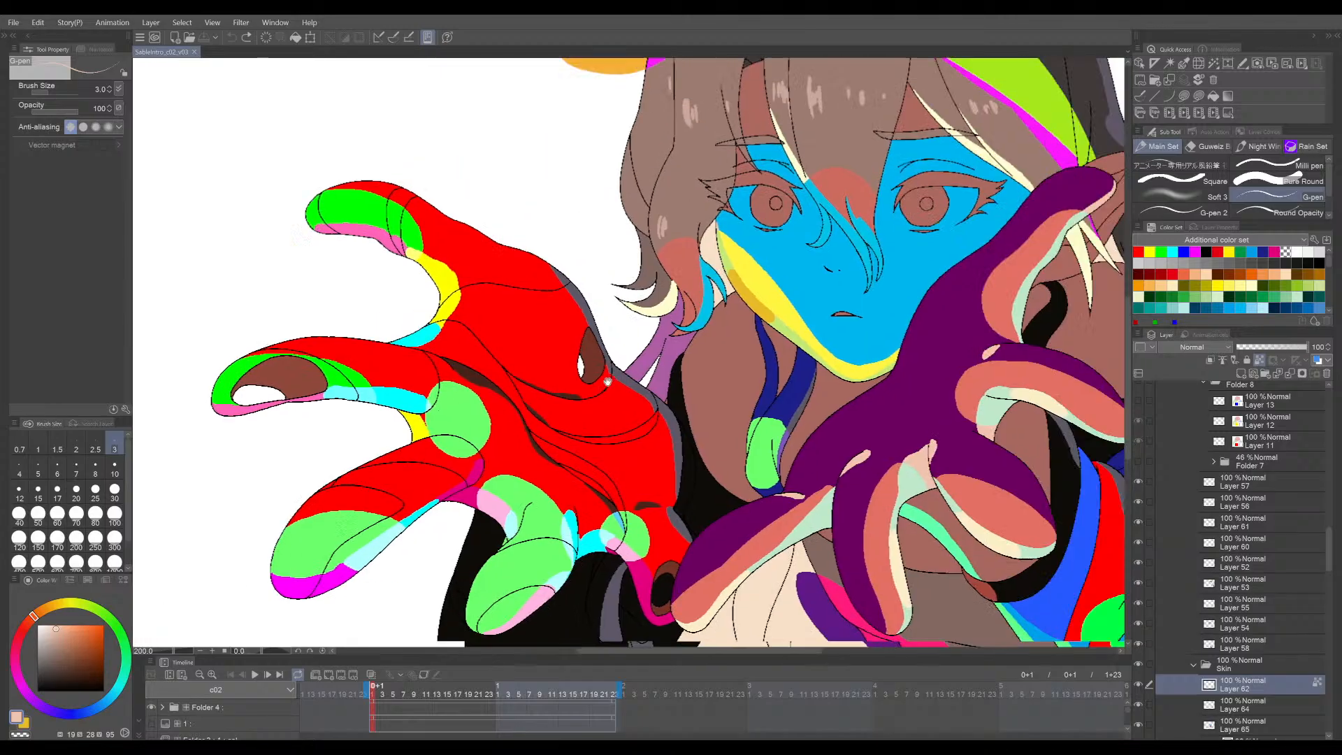
{"action": "left_click_drag", "start_coordinate": [951, 318], "coordinate": [645, 350]}
{"action": "scroll", "coordinate": [751, 320], "scroll_direction": "down", "scroll_amount": 1}
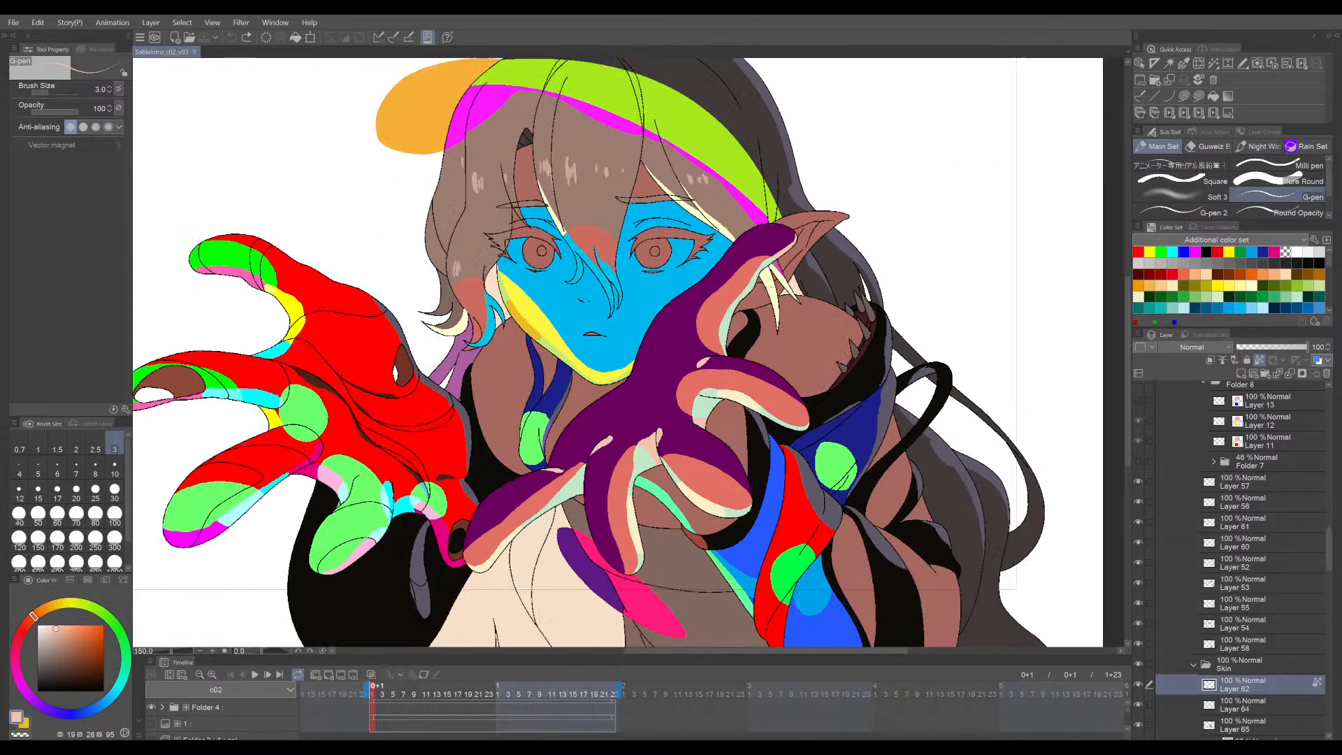
{"action": "left_click_drag", "start_coordinate": [801, 283], "coordinate": [767, 292]}
{"action": "left_click_drag", "start_coordinate": [863, 375], "coordinate": [886, 288]}
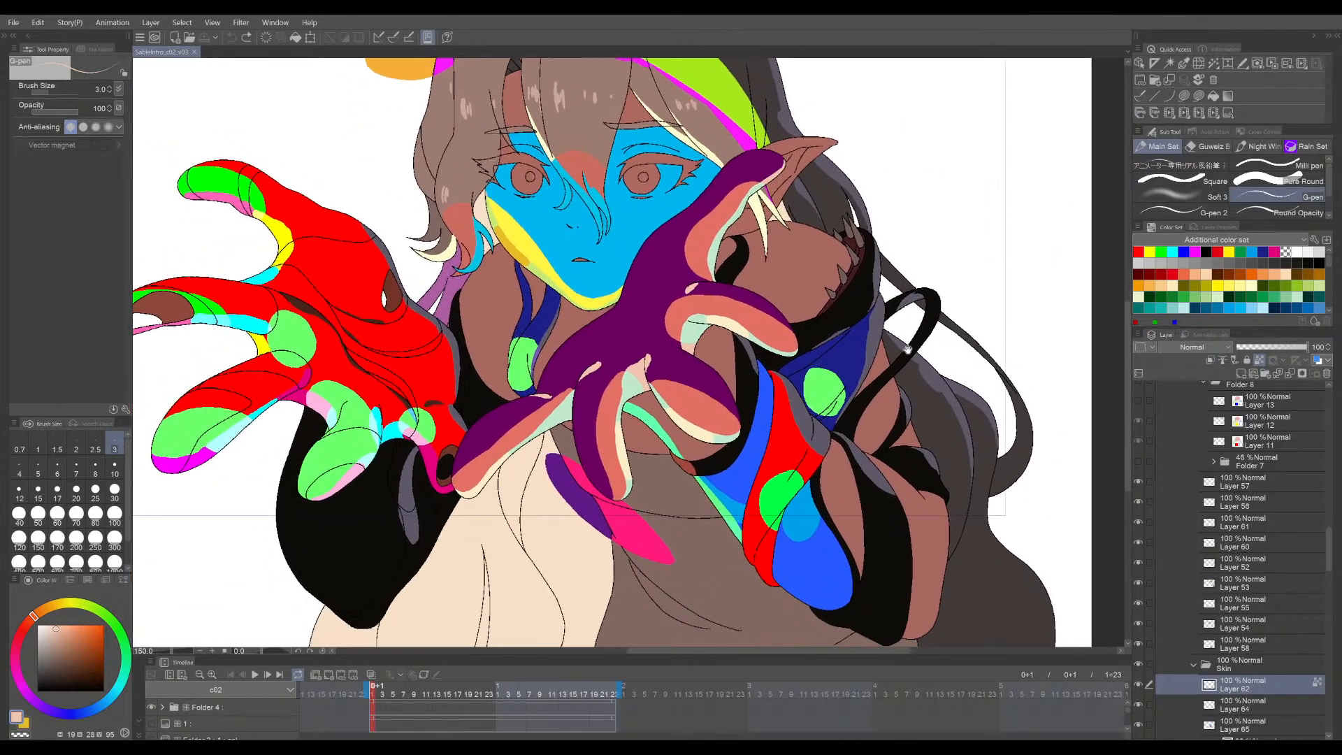
{"action": "left_click_drag", "start_coordinate": [661, 225], "coordinate": [791, 285]}
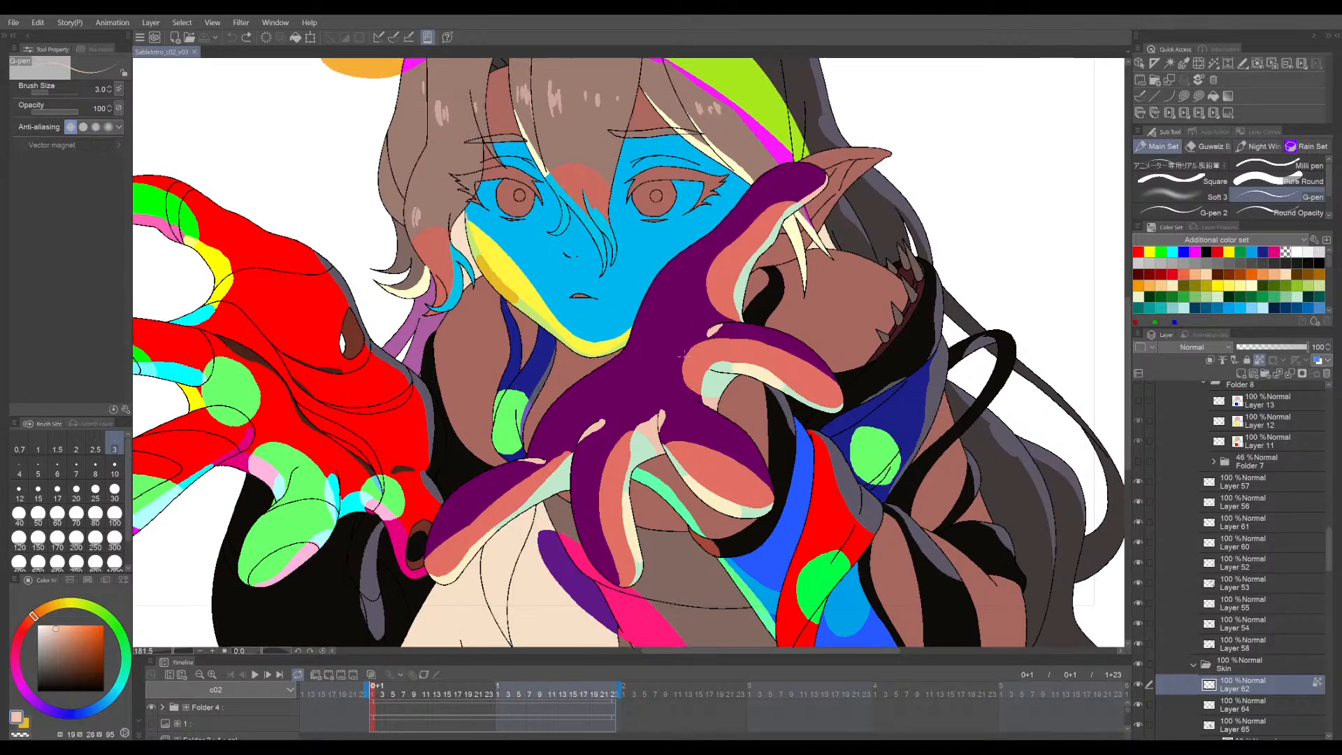
{"action": "left_click_drag", "start_coordinate": [874, 370], "coordinate": [846, 276]}
{"action": "left_click_drag", "start_coordinate": [899, 325], "coordinate": [891, 294]}
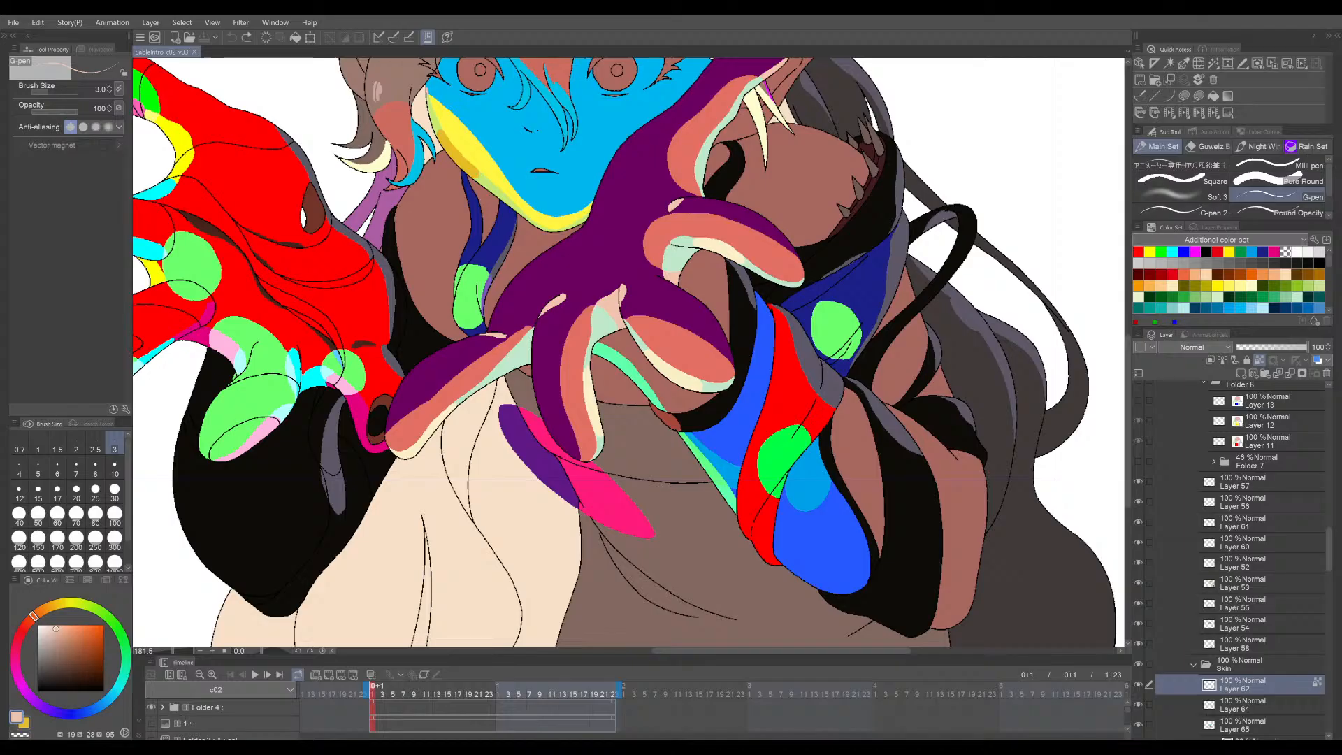
{"action": "key", "text": "ctrl+z"}
{"action": "left_click_drag", "start_coordinate": [876, 307], "coordinate": [907, 385]}
{"action": "key", "text": "ctrl+s"}
{"action": "scroll", "coordinate": [875, 355], "scroll_direction": "down", "scroll_amount": 1}
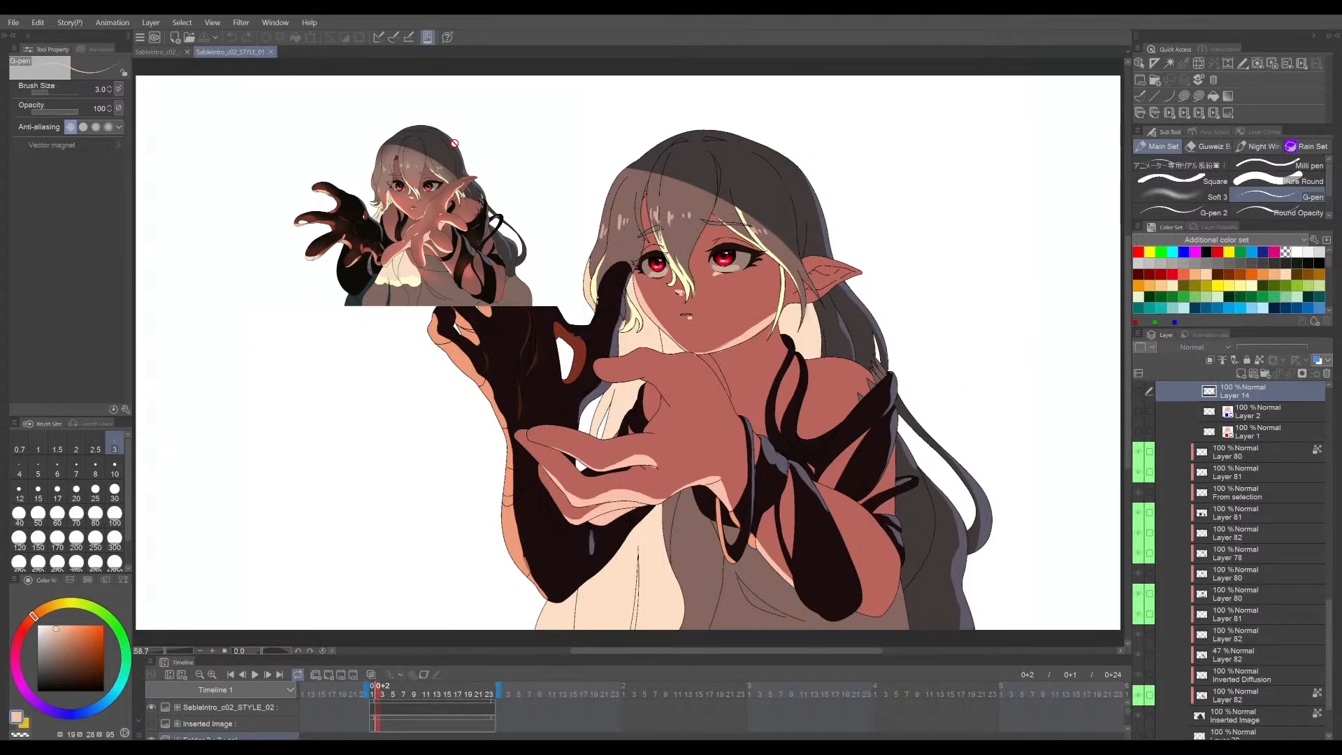
- Place the SableIntro_c02_STYLE_01 document first among the open files and show frame 1 of its Folder 3 cels
{"action": "left_click_drag", "start_coordinate": [230, 53], "coordinate": [144, 55]}
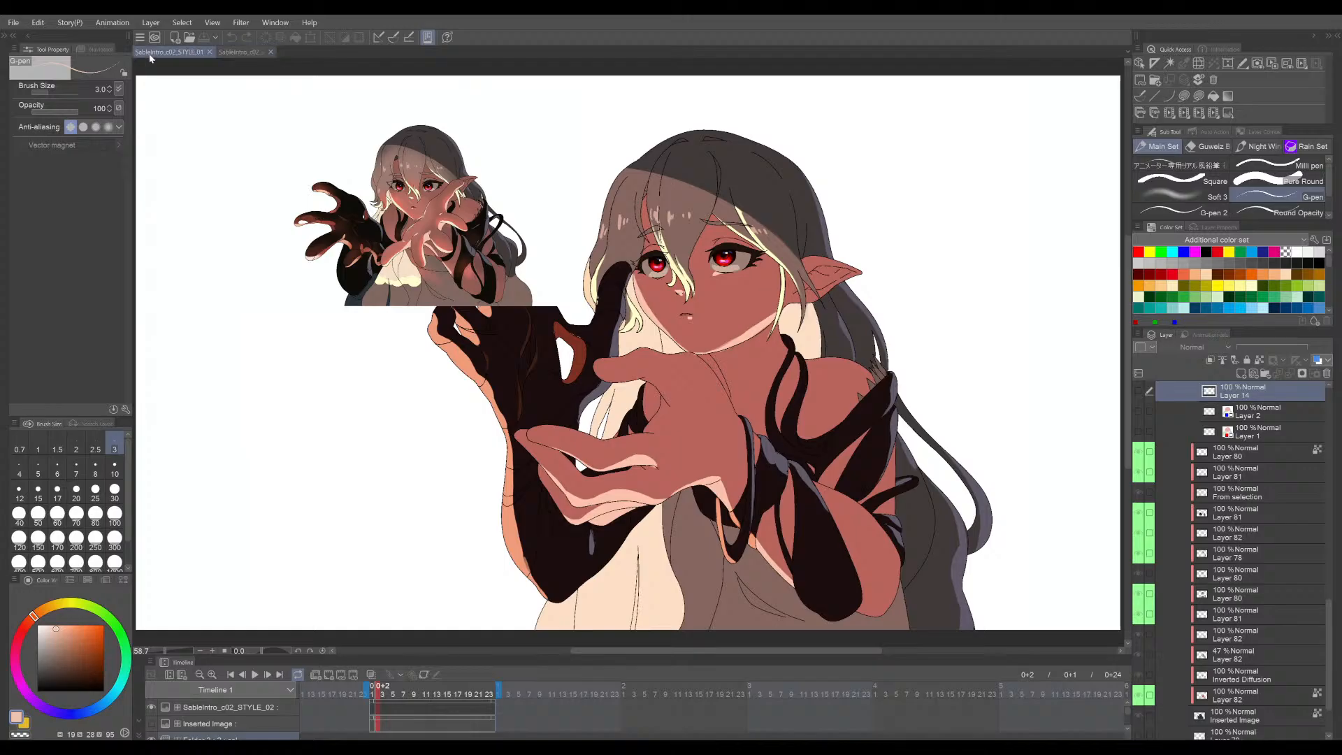
{"action": "left_click_drag", "start_coordinate": [703, 328], "coordinate": [689, 300]}
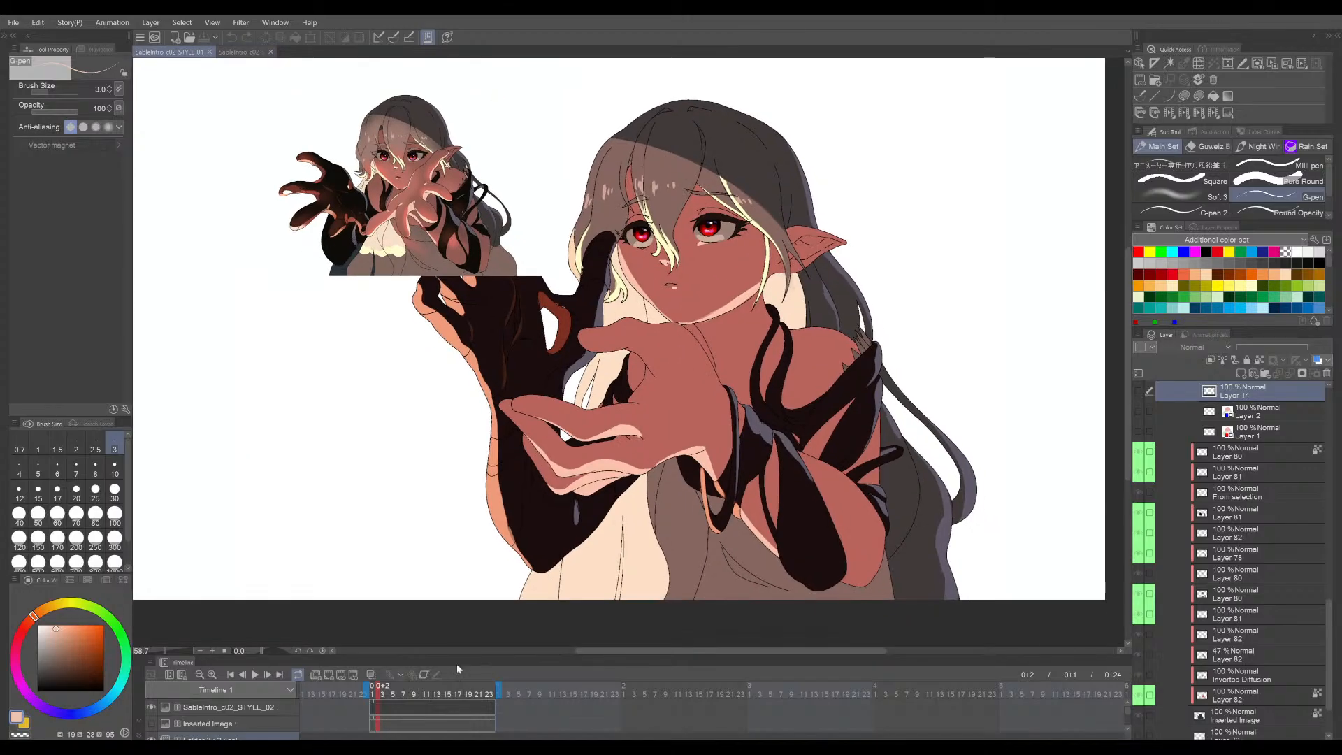
{"action": "scroll", "coordinate": [453, 713], "scroll_direction": "down", "scroll_amount": 2}
{"action": "left_click", "coordinate": [375, 717]}
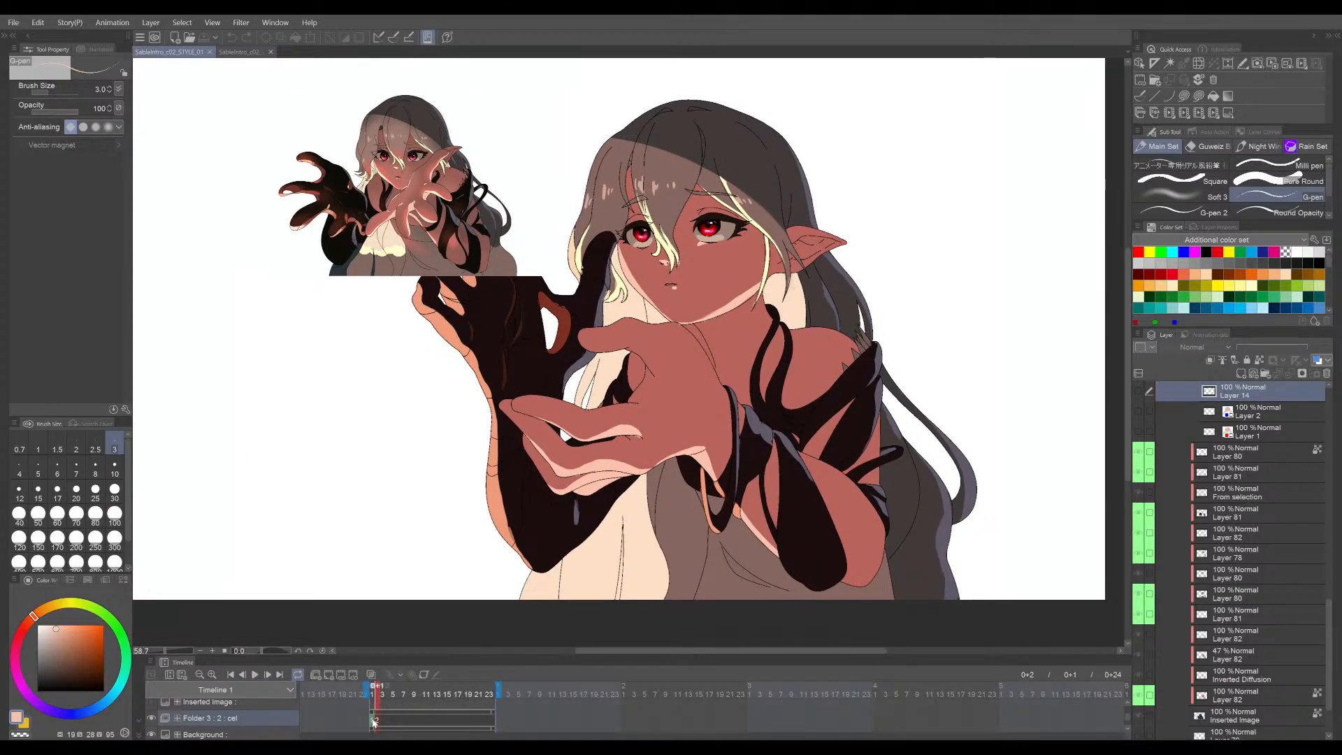
{"action": "left_click_drag", "start_coordinate": [763, 428], "coordinate": [762, 413]}
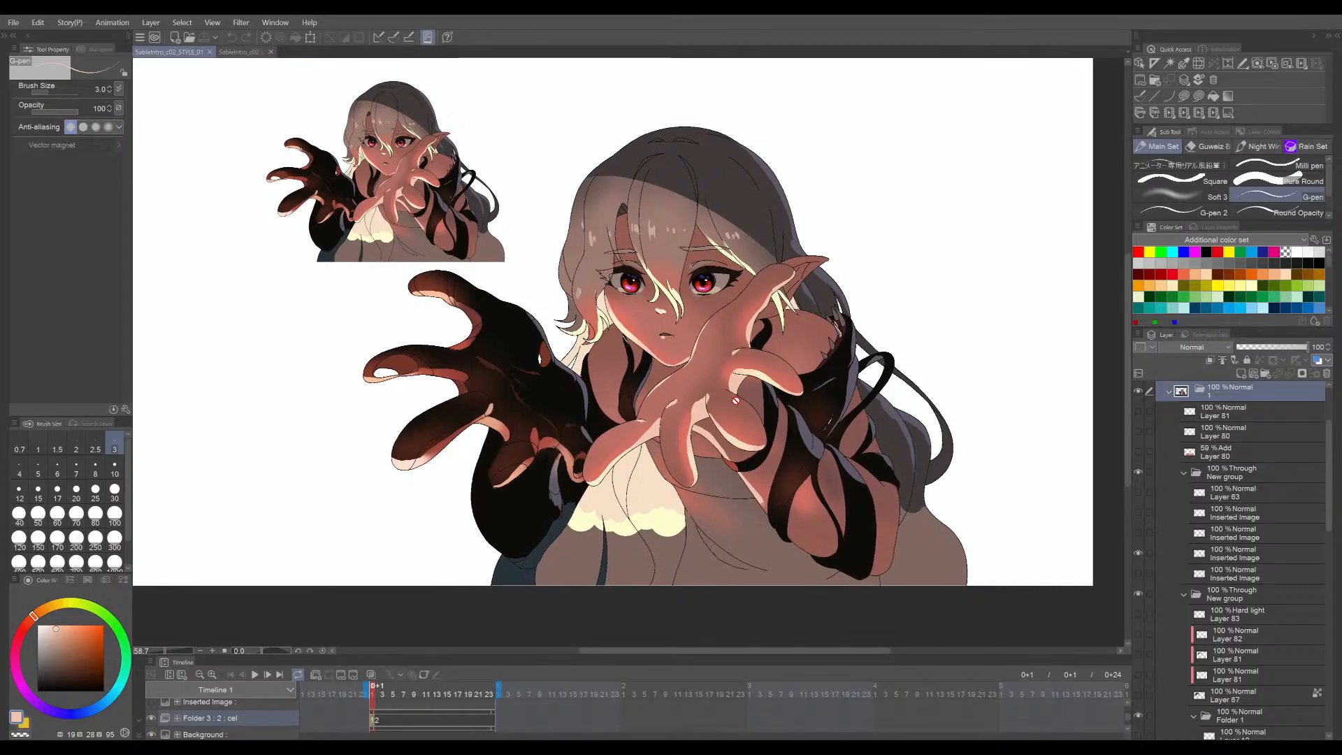
- Compare the character's shading in frame 2 with frame 1, ending on frame 1
{"action": "scroll", "coordinate": [762, 412], "scroll_direction": "up", "scroll_amount": 3}
{"action": "key", "text": "Right"}
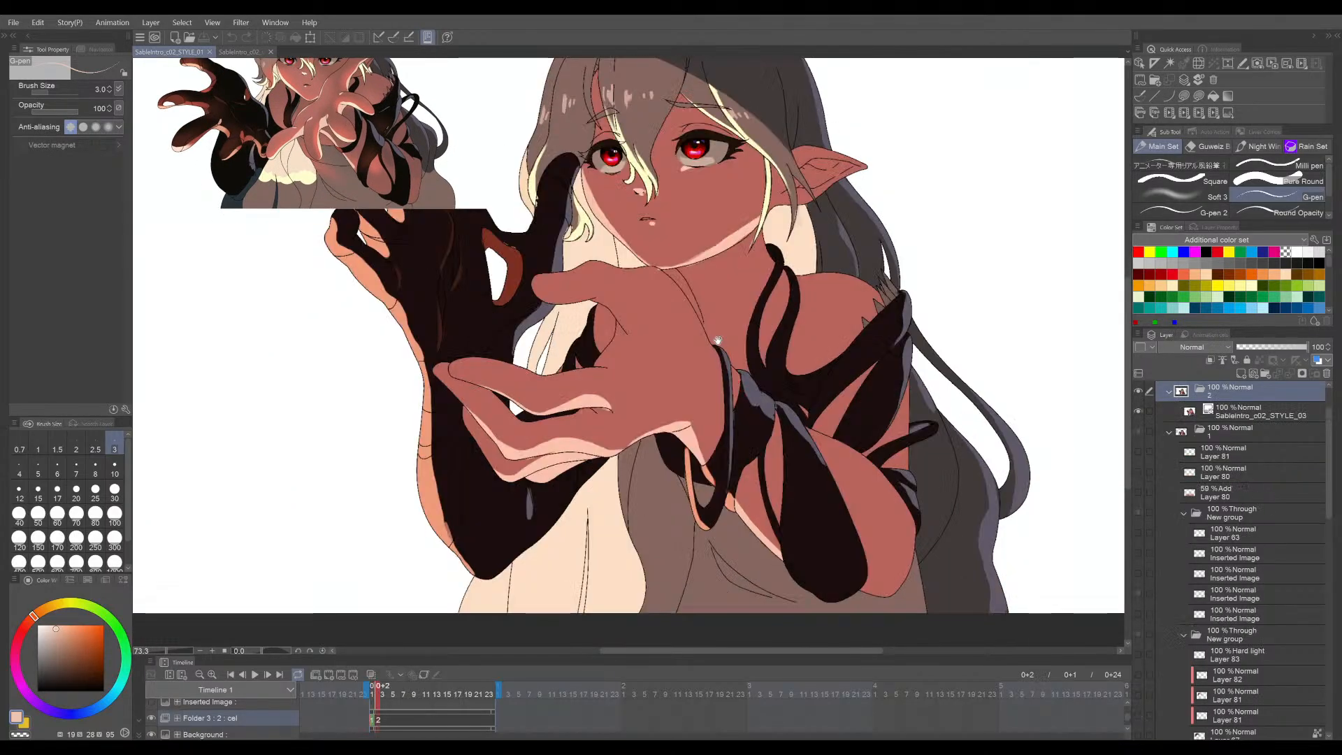
{"action": "mouse_move", "coordinate": [719, 341]}
{"action": "left_mouse_down"}
{"action": "mouse_move", "coordinate": [721, 367]}
{"action": "mouse_move", "coordinate": [695, 366]}
{"action": "mouse_move", "coordinate": [713, 379]}
{"action": "left_mouse_up"}
{"action": "scroll", "coordinate": [690, 360], "scroll_direction": "down", "scroll_amount": 1}
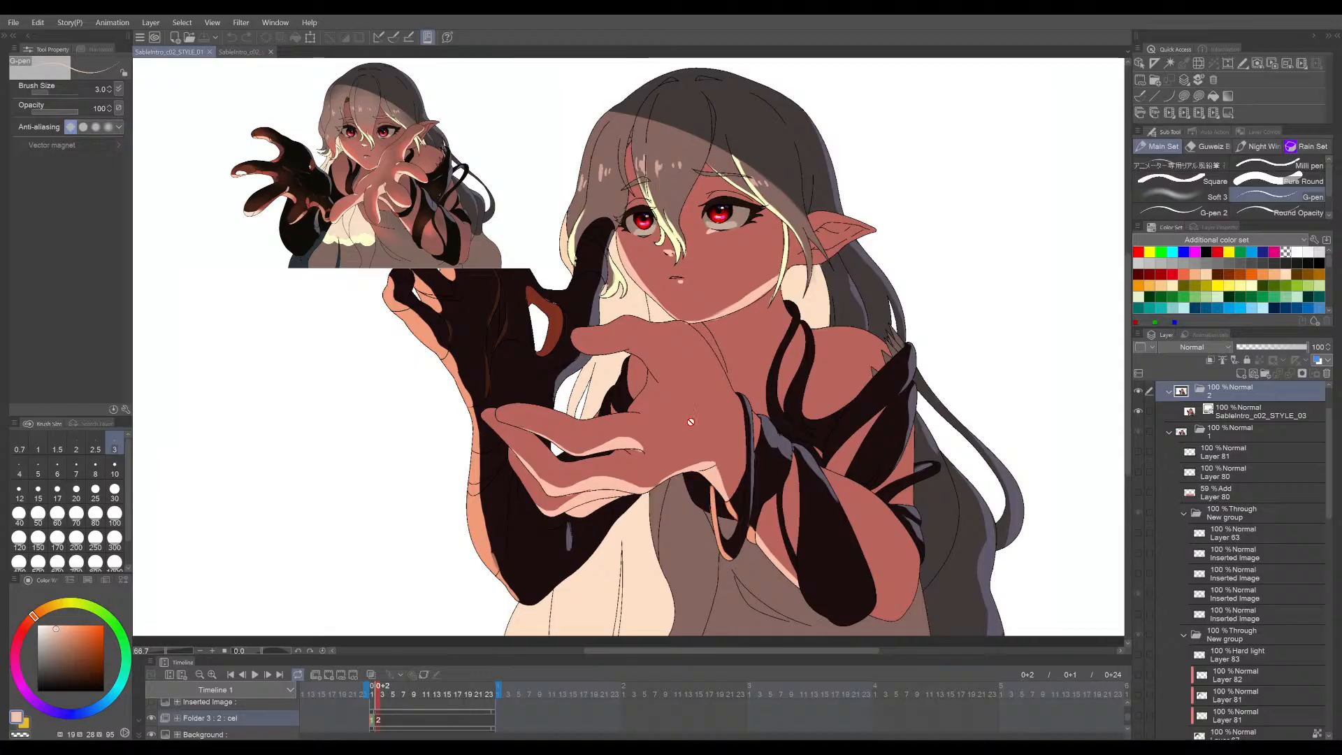
{"action": "key", "text": "Left"}
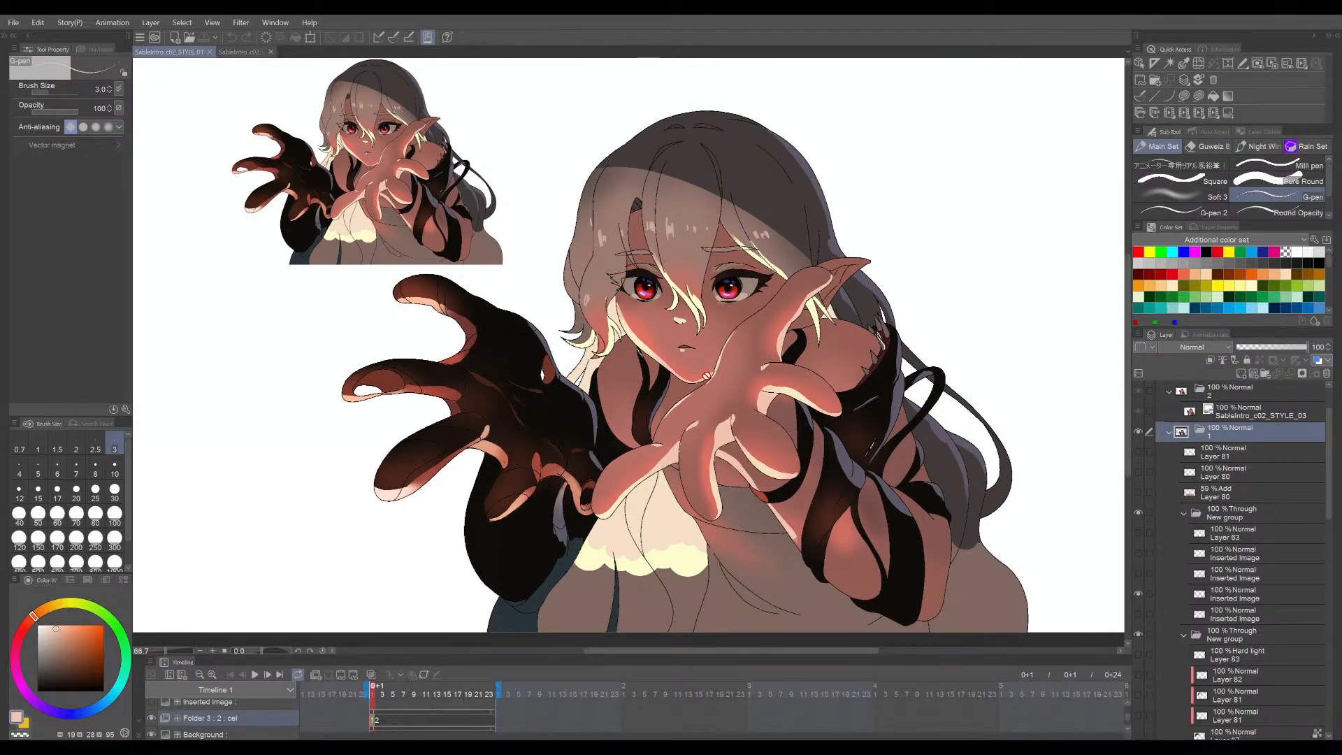
- Examine the glow and highlight edges painted on the foreground fingers, arm and face of the style frame
{"action": "scroll", "coordinate": [761, 353], "scroll_direction": "up", "scroll_amount": 4}
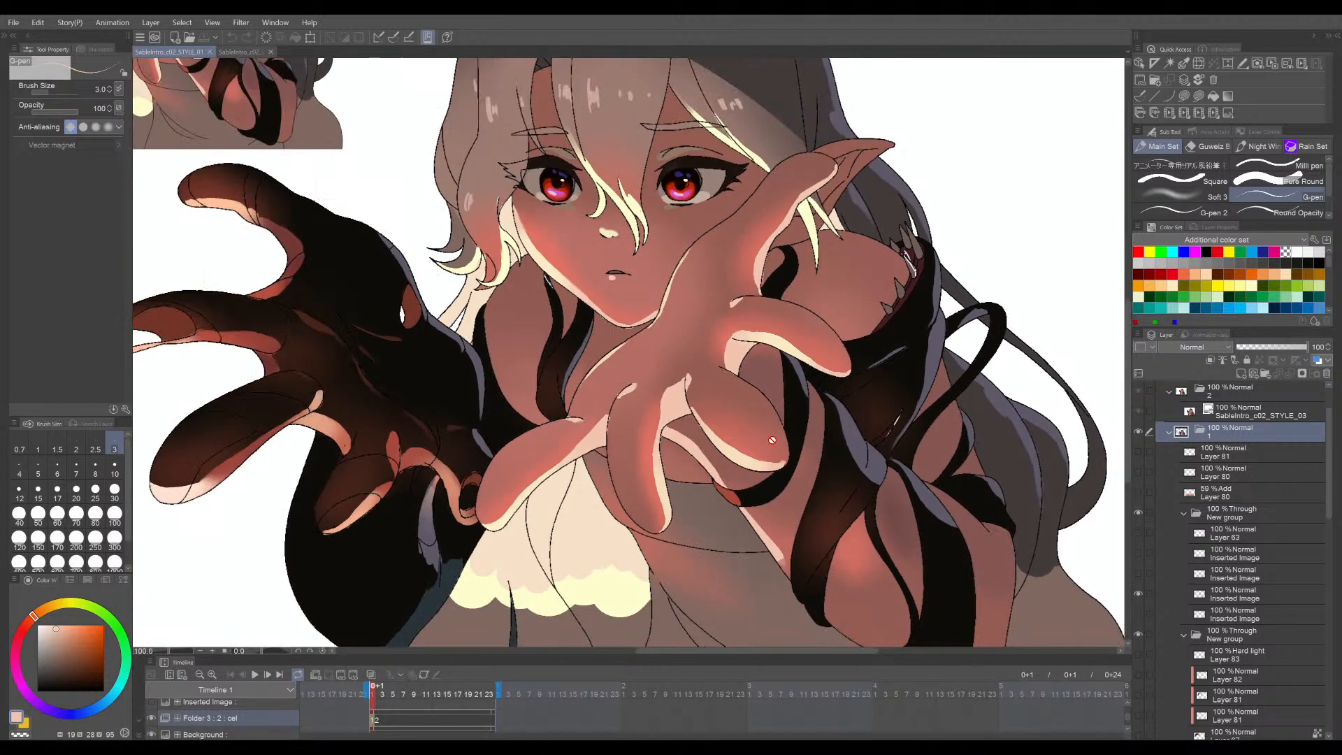
{"action": "left_click_drag", "start_coordinate": [772, 441], "coordinate": [753, 390]}
{"action": "scroll", "coordinate": [697, 443], "scroll_direction": "up", "scroll_amount": 3}
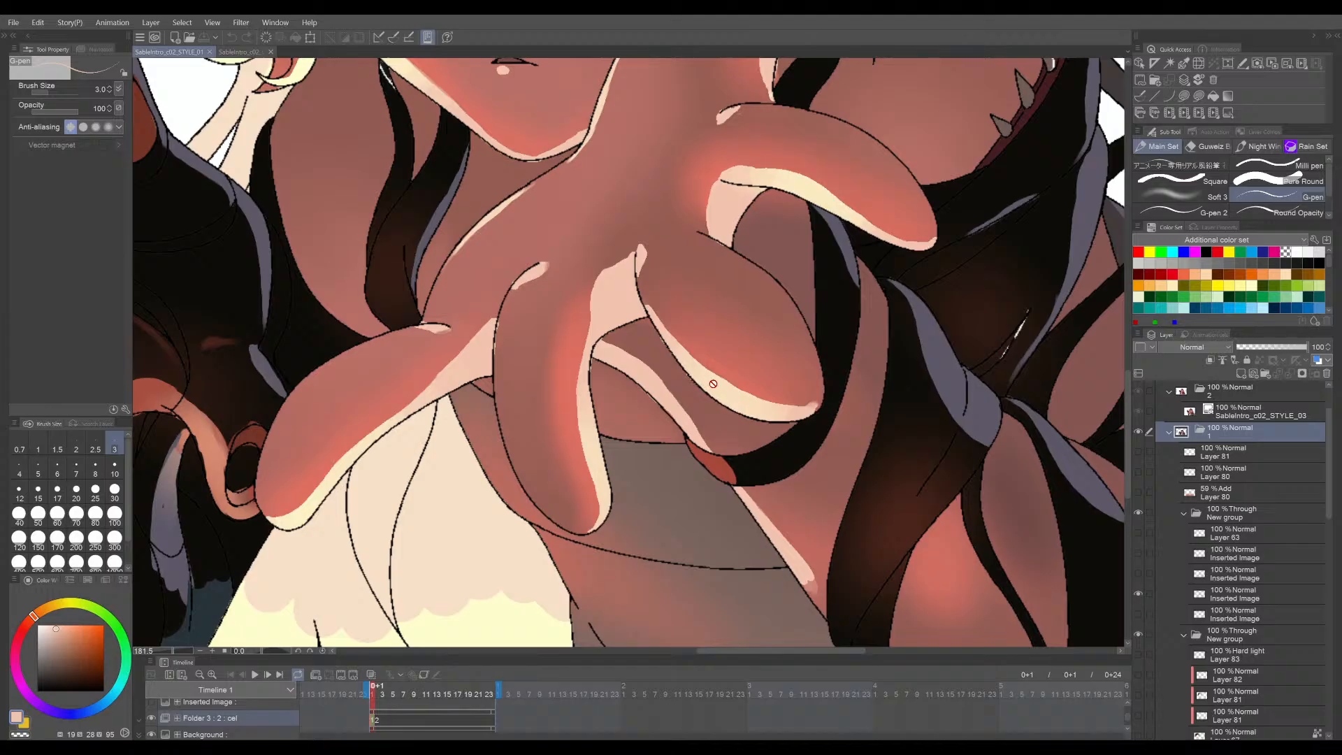
{"action": "scroll", "coordinate": [727, 386], "scroll_direction": "down", "scroll_amount": 2}
{"action": "left_click_drag", "start_coordinate": [724, 409], "coordinate": [750, 458]}
{"action": "scroll", "coordinate": [752, 419], "scroll_direction": "down", "scroll_amount": 1}
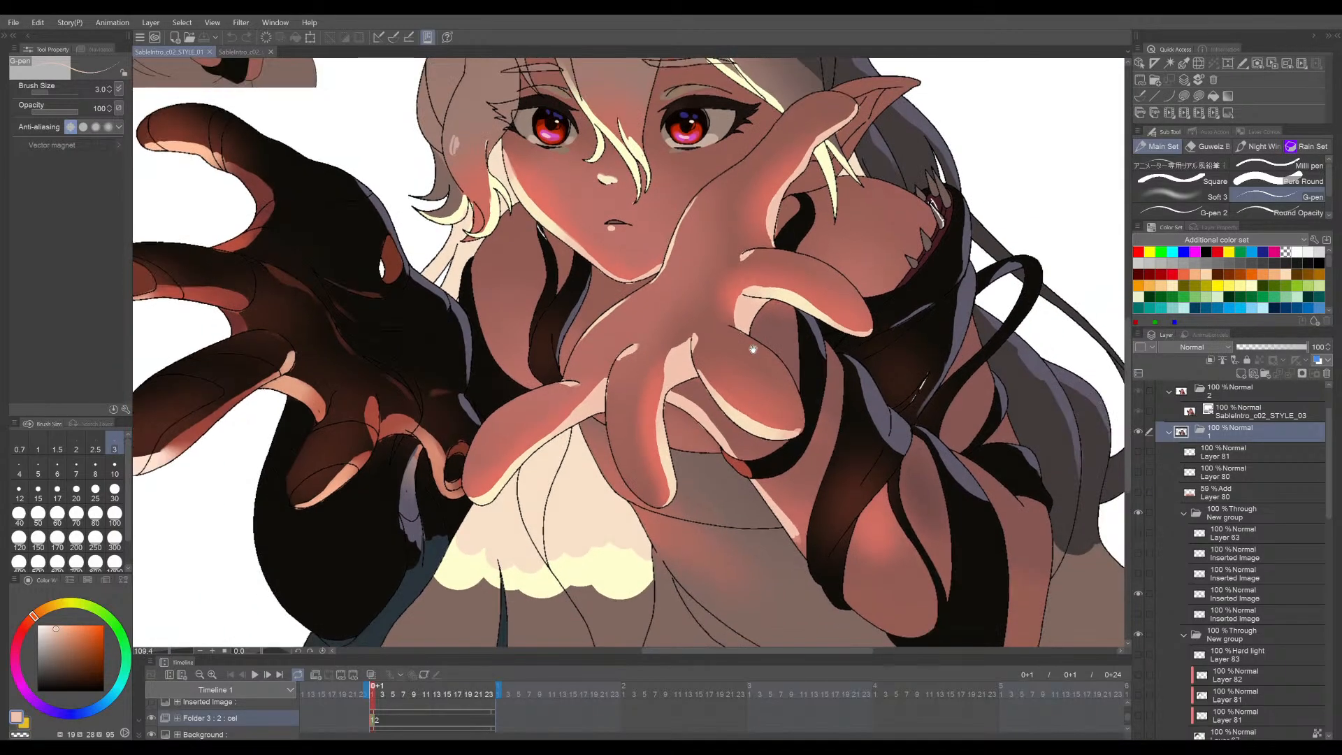
{"action": "scroll", "coordinate": [758, 322], "scroll_direction": "down", "scroll_amount": 3}
{"action": "left_click_drag", "start_coordinate": [760, 320], "coordinate": [731, 352]}
{"action": "scroll", "coordinate": [759, 359], "scroll_direction": "up", "scroll_amount": 1}
{"action": "left_click_drag", "start_coordinate": [773, 412], "coordinate": [768, 400]}
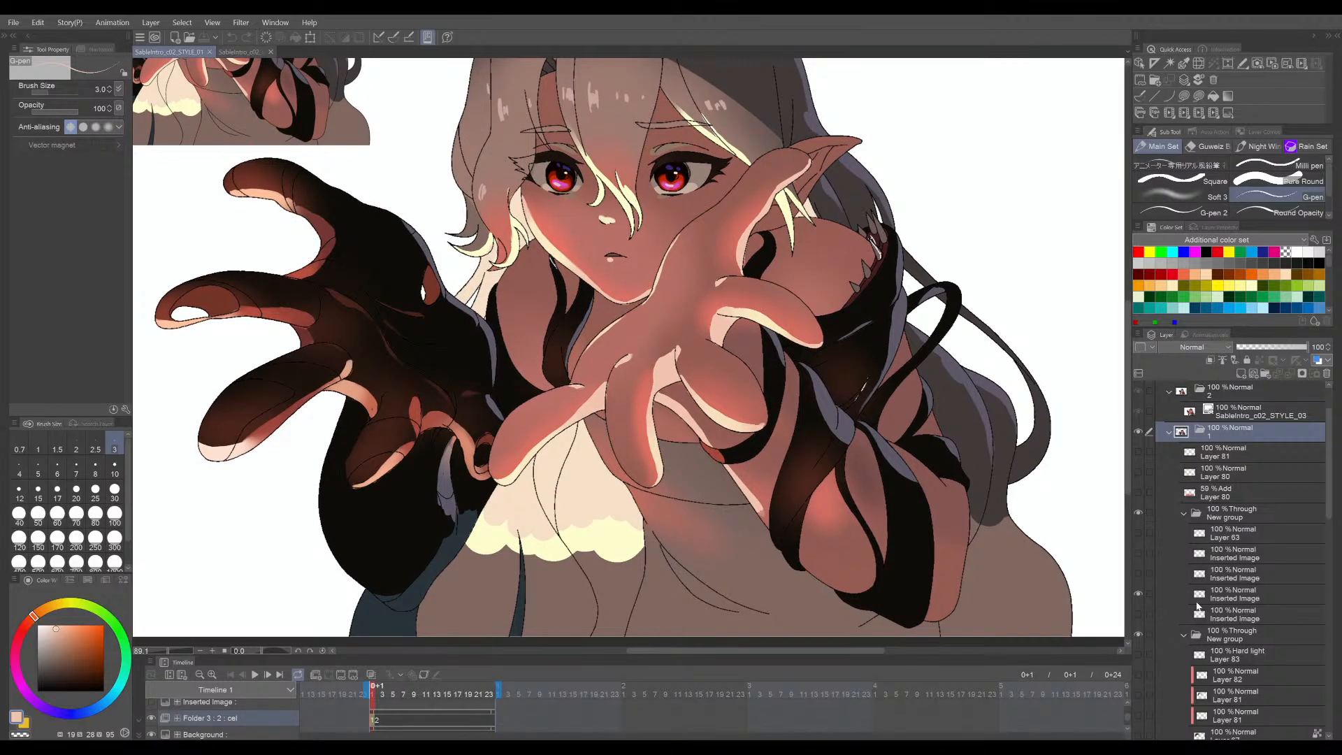
- Hide the clipped colour layers from the topmost Layer 80 down to the Layer 81 with the skin highlights
{"action": "scroll", "coordinate": [1197, 598], "scroll_direction": "down", "scroll_amount": 11}
{"action": "scroll", "coordinate": [1192, 587], "scroll_direction": "up", "scroll_amount": 1}
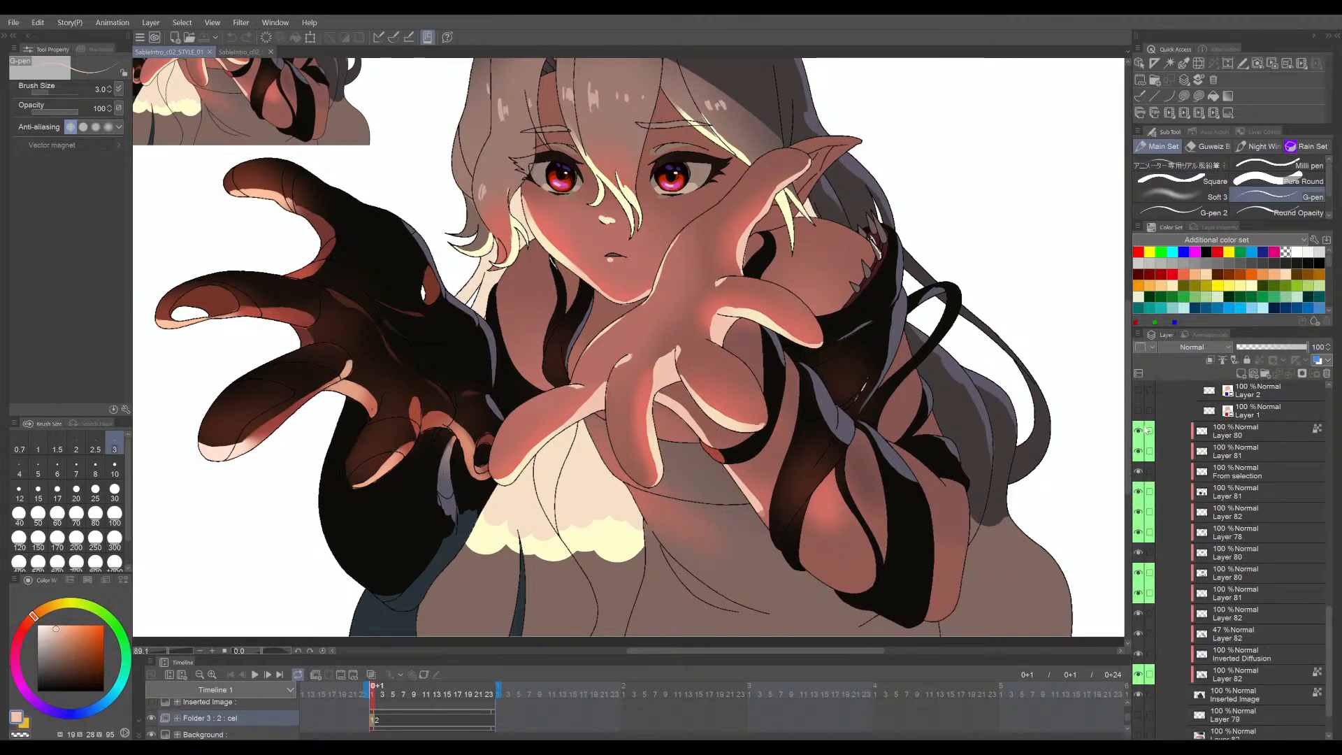
{"action": "left_click_drag", "start_coordinate": [1139, 431], "coordinate": [1140, 594]}
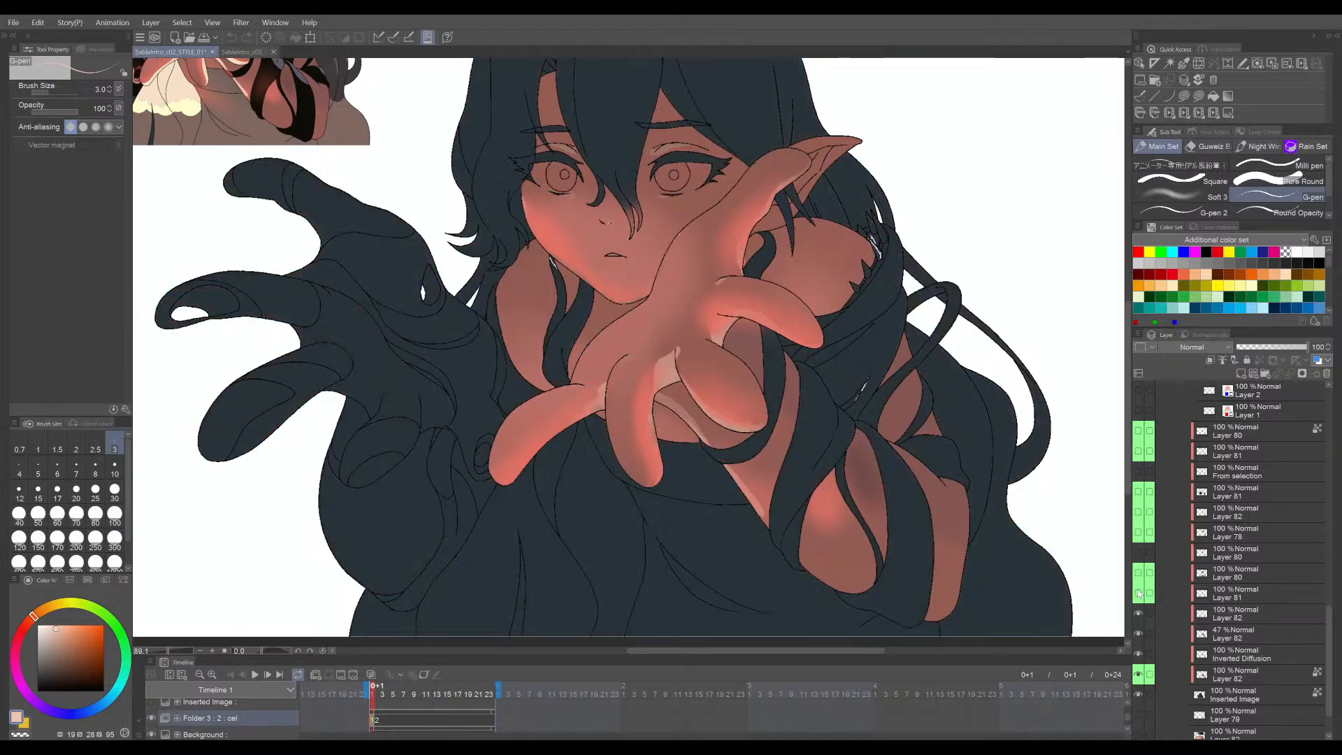
{"action": "left_click_drag", "start_coordinate": [790, 422], "coordinate": [802, 476]}
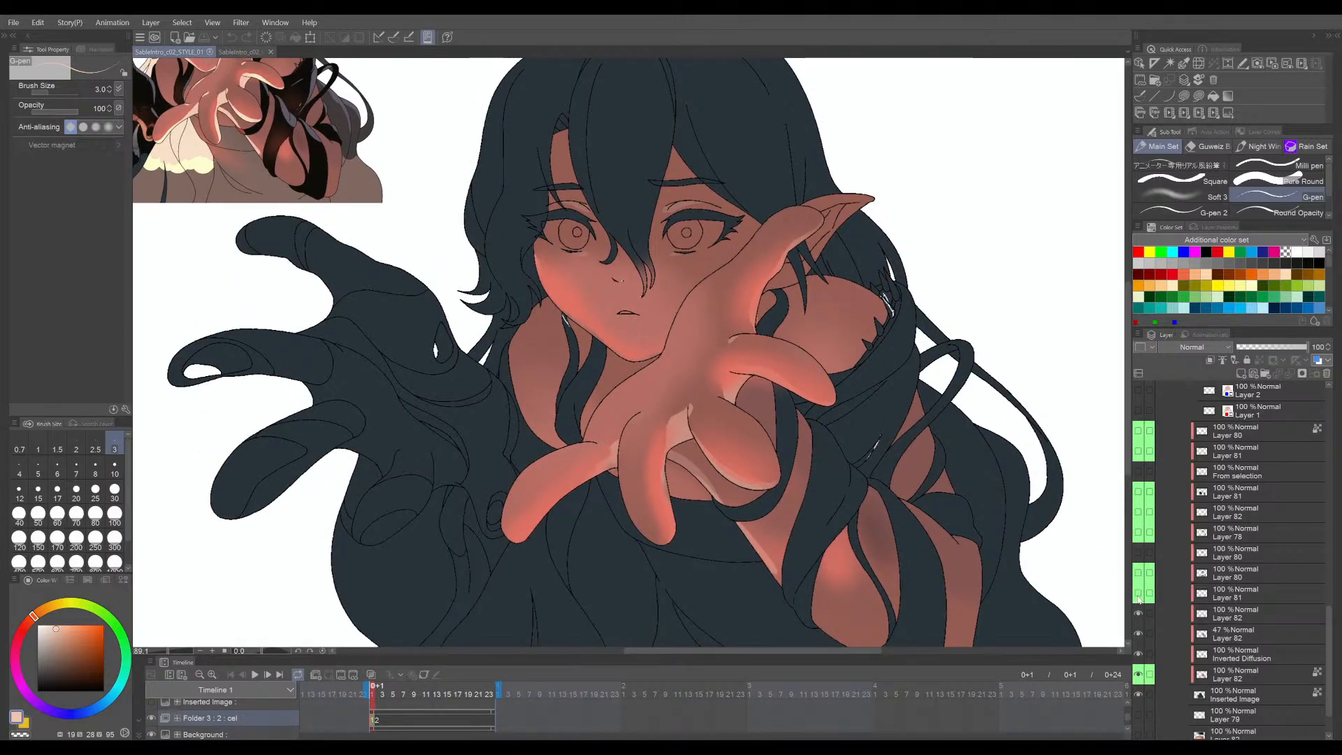
- Show the Layer 81 skin highlights again, briefly toggling the two Layer 80 layers directly above, and save the document
{"action": "left_click", "coordinate": [1138, 593]}
{"action": "left_click", "coordinate": [1138, 572]}
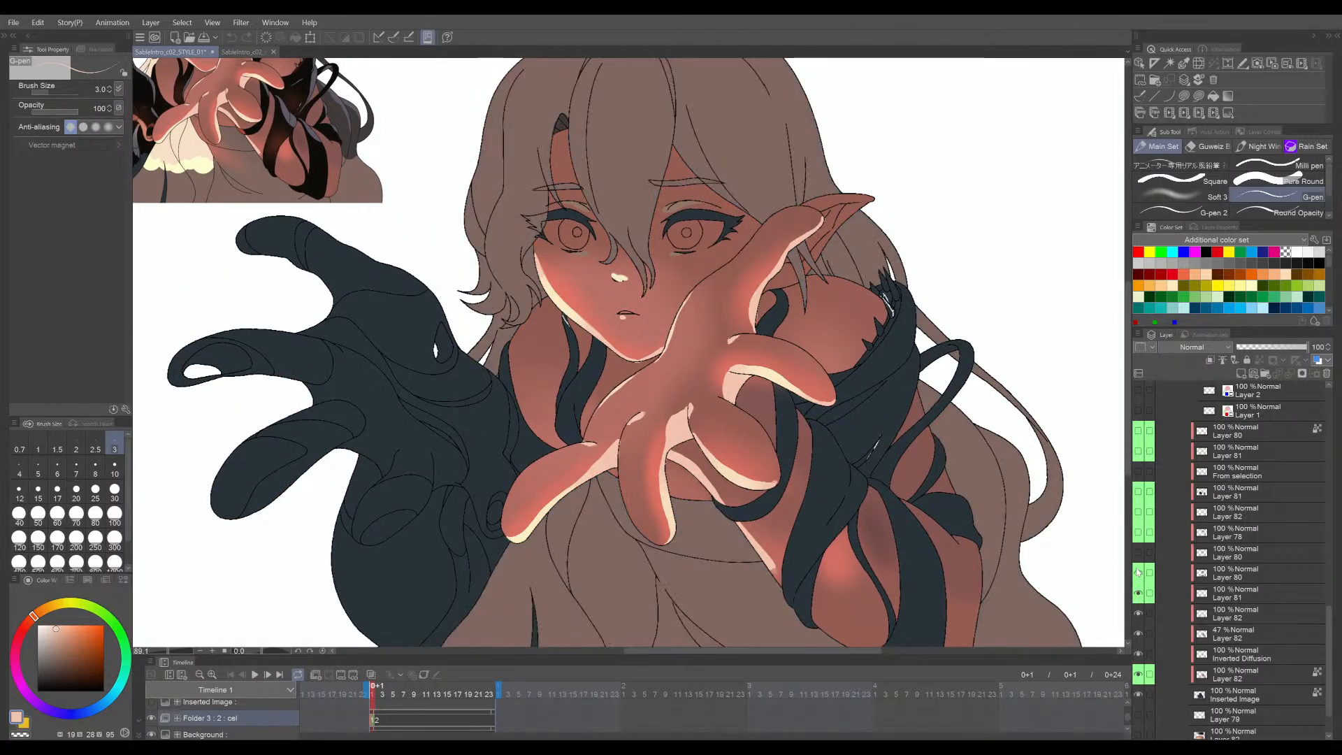
{"action": "left_click", "coordinate": [1138, 571]}
{"action": "left_click", "coordinate": [1139, 554]}
{"action": "left_click", "coordinate": [1140, 554]}
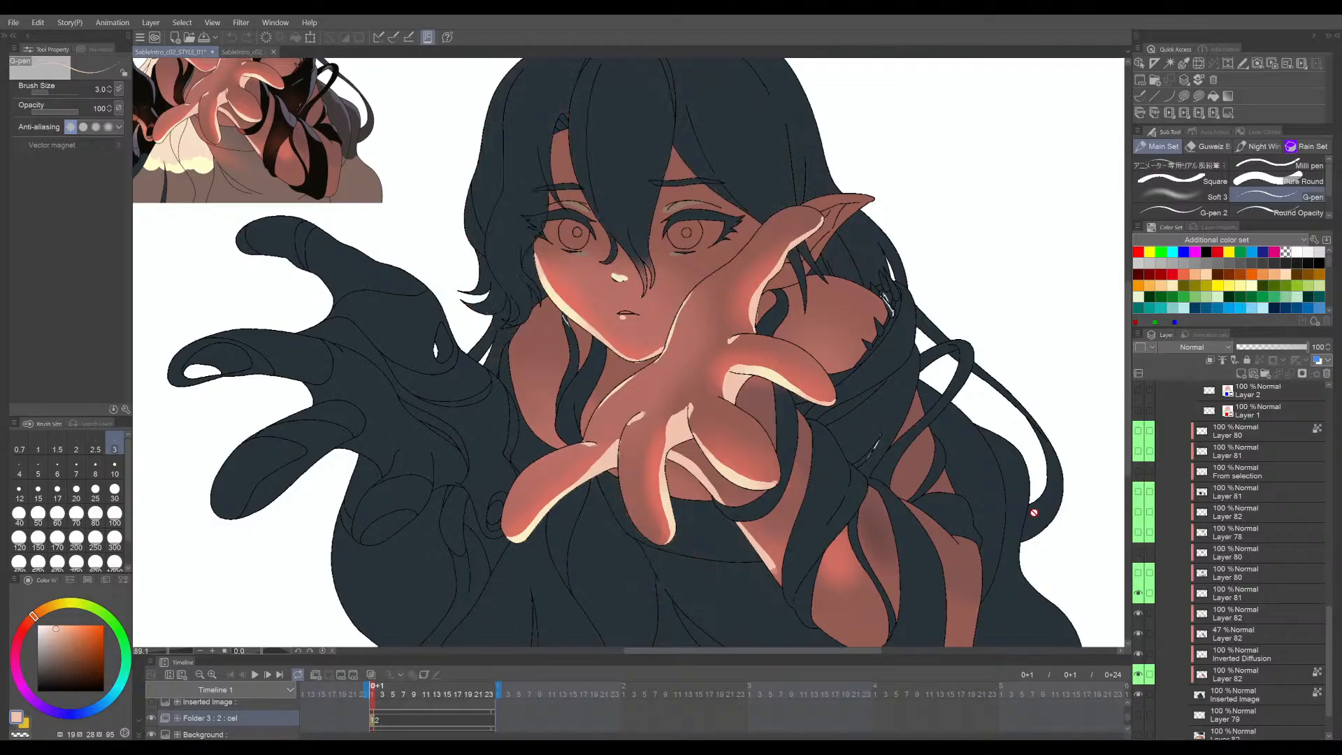
{"action": "left_click_drag", "start_coordinate": [808, 509], "coordinate": [791, 477]}
{"action": "key", "text": "ctrl+s"}
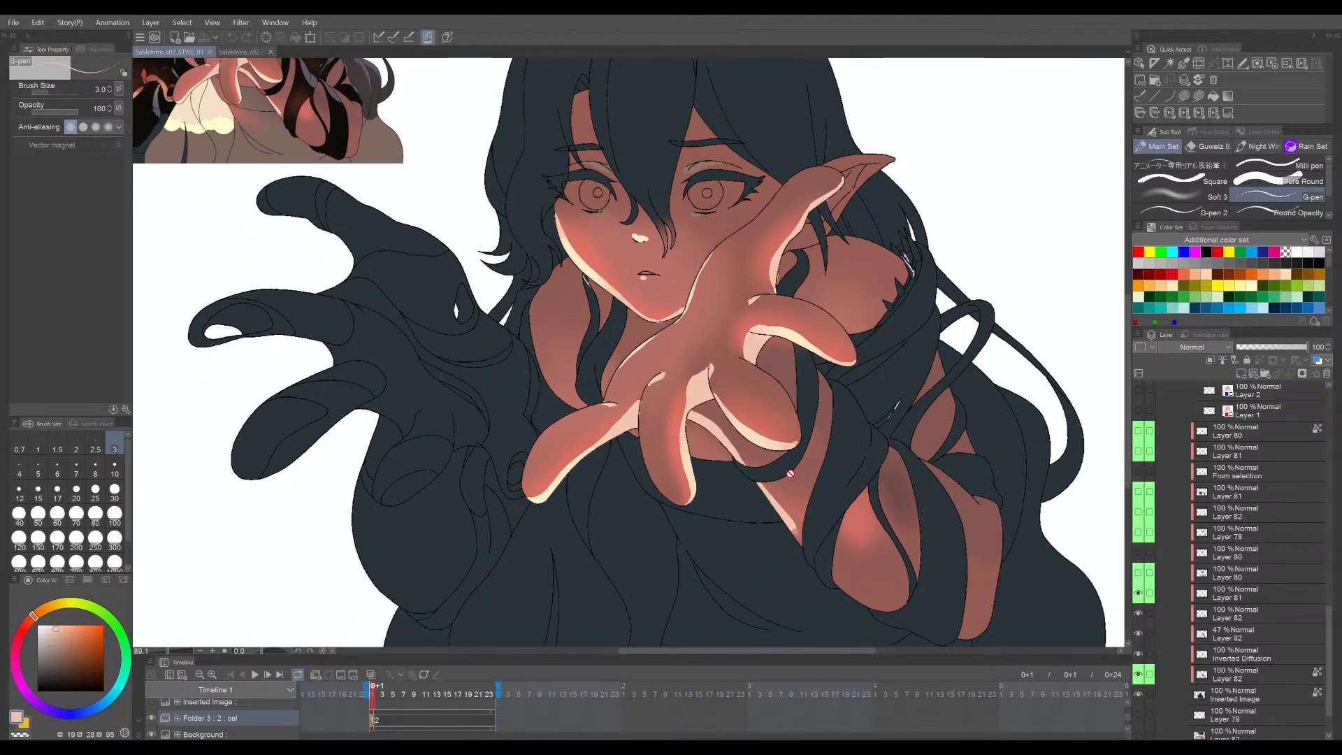
- Examine the isolated skin glow and highlight edges up close on the foreground hand, chin and neck
{"action": "scroll", "coordinate": [776, 459], "scroll_direction": "up", "scroll_amount": 2}
{"action": "left_click_drag", "start_coordinate": [673, 328], "coordinate": [693, 394]}
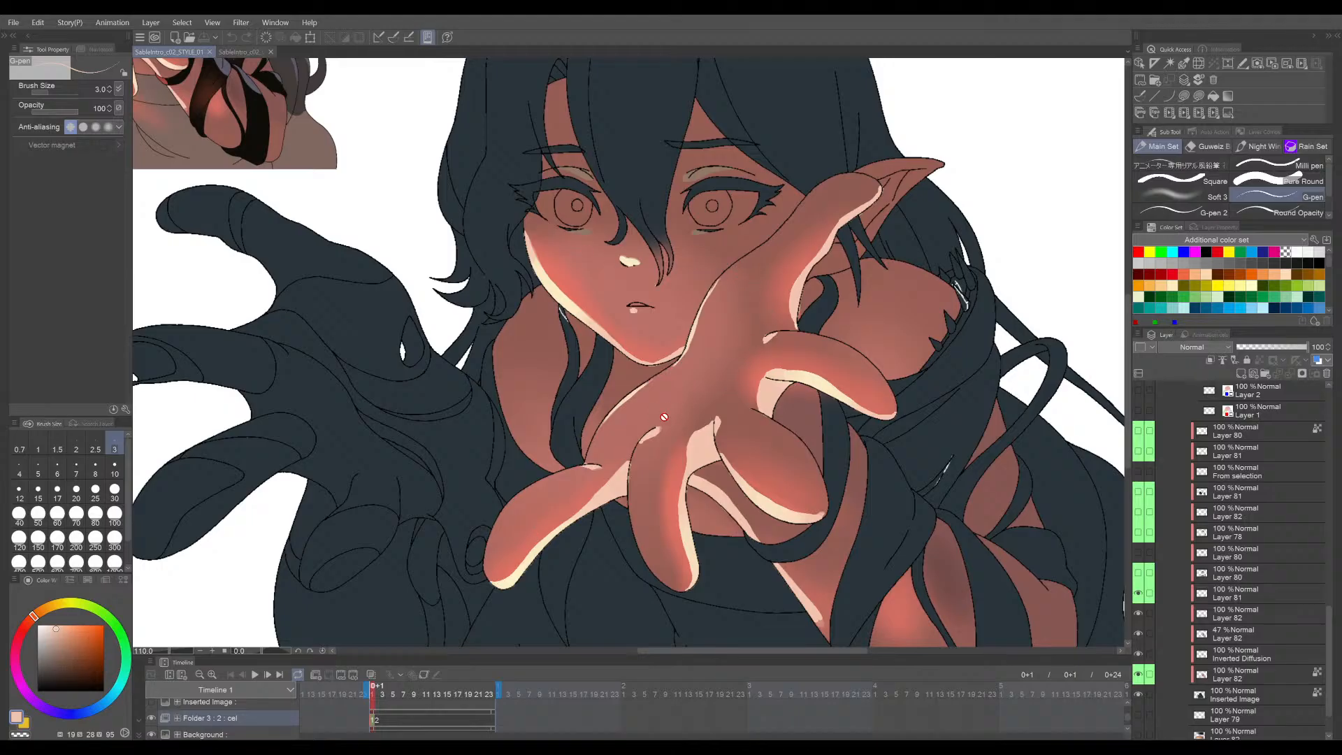
{"action": "scroll", "coordinate": [590, 455], "scroll_direction": "up", "scroll_amount": 4}
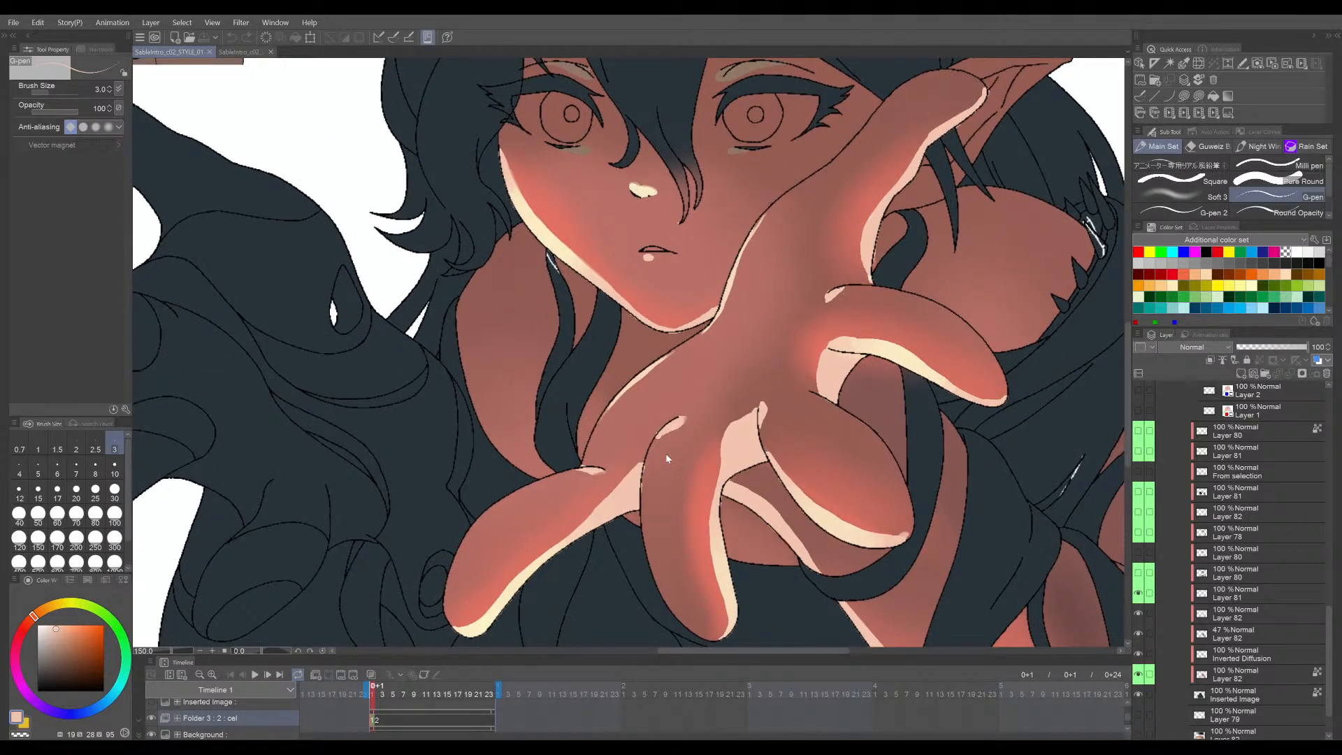
{"action": "scroll", "coordinate": [578, 408], "scroll_direction": "up", "scroll_amount": 3}
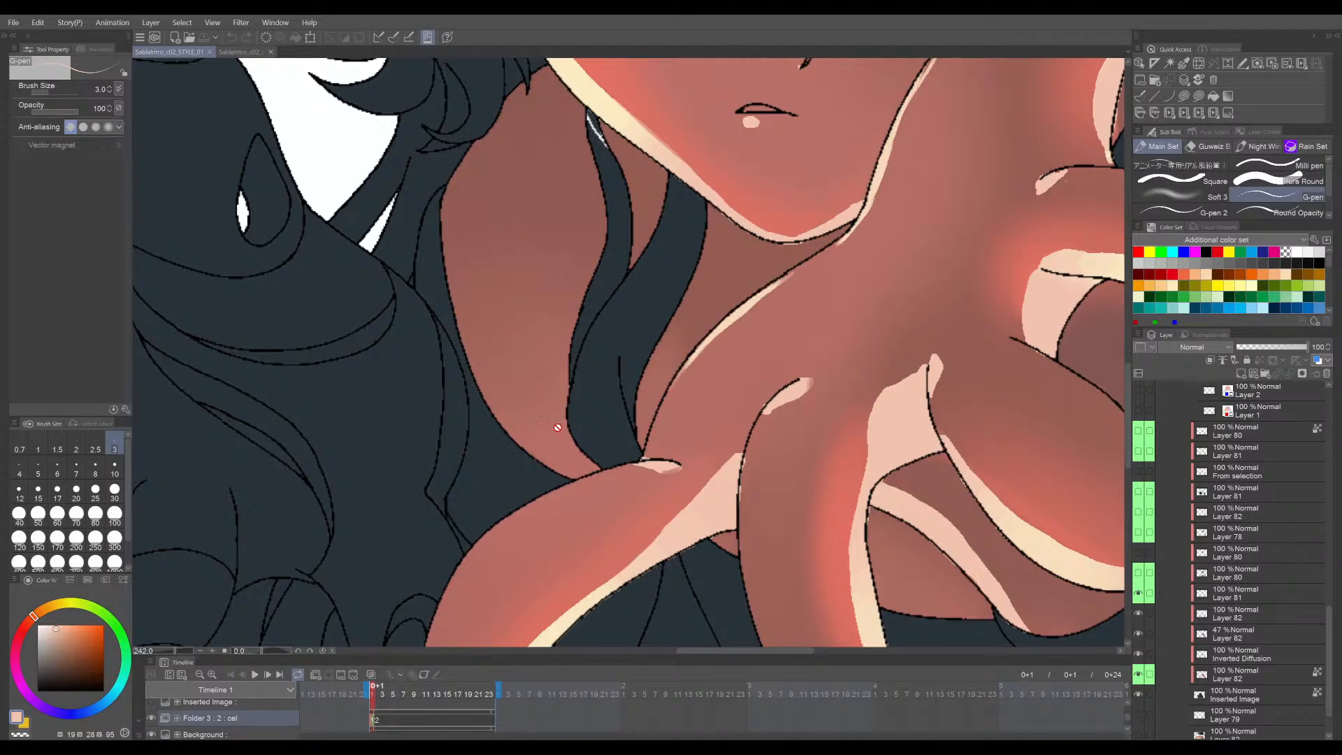
{"action": "scroll", "coordinate": [557, 427], "scroll_direction": "down", "scroll_amount": 5}
- Examine the isolated skin glow on the forearm and shoulder, and compare it with the hand and face
{"action": "left_click_drag", "start_coordinate": [557, 427], "coordinate": [348, 281]}
{"action": "scroll", "coordinate": [629, 179], "scroll_direction": "up", "scroll_amount": 2}
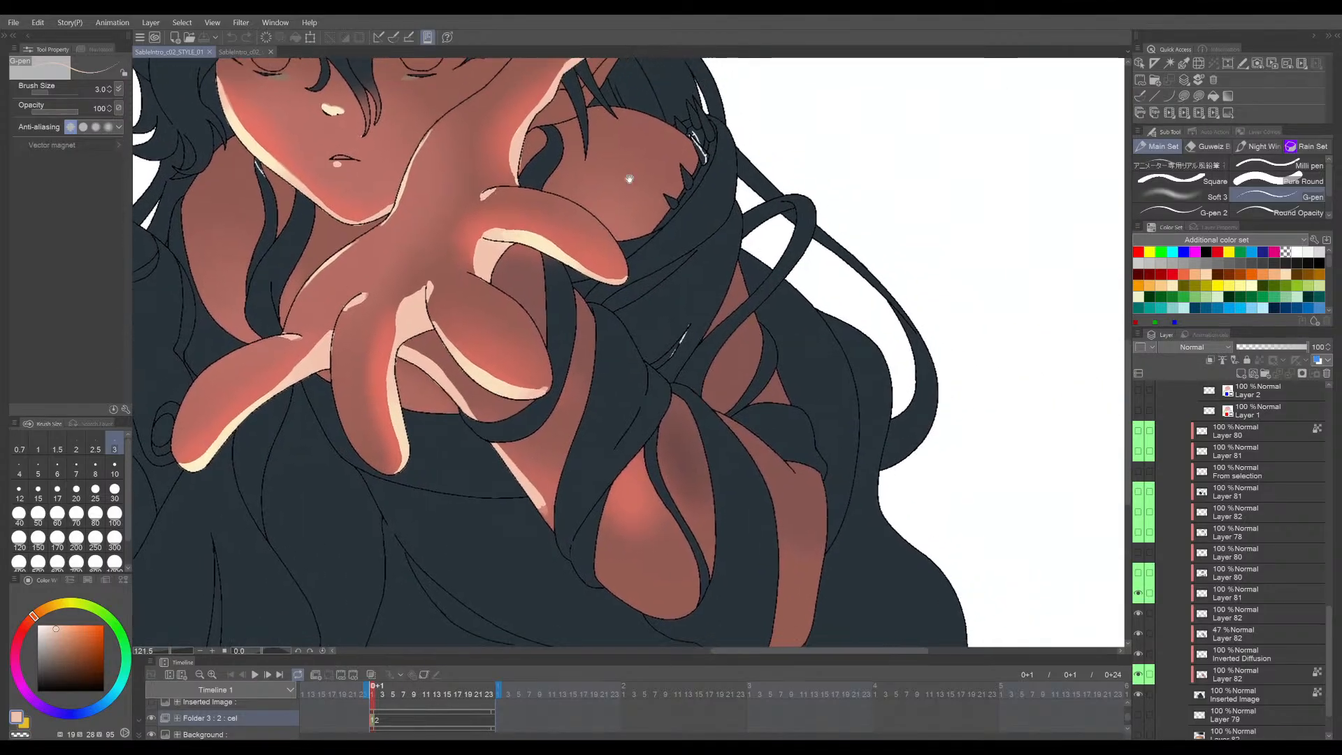
{"action": "scroll", "coordinate": [652, 230], "scroll_direction": "down", "scroll_amount": 1}
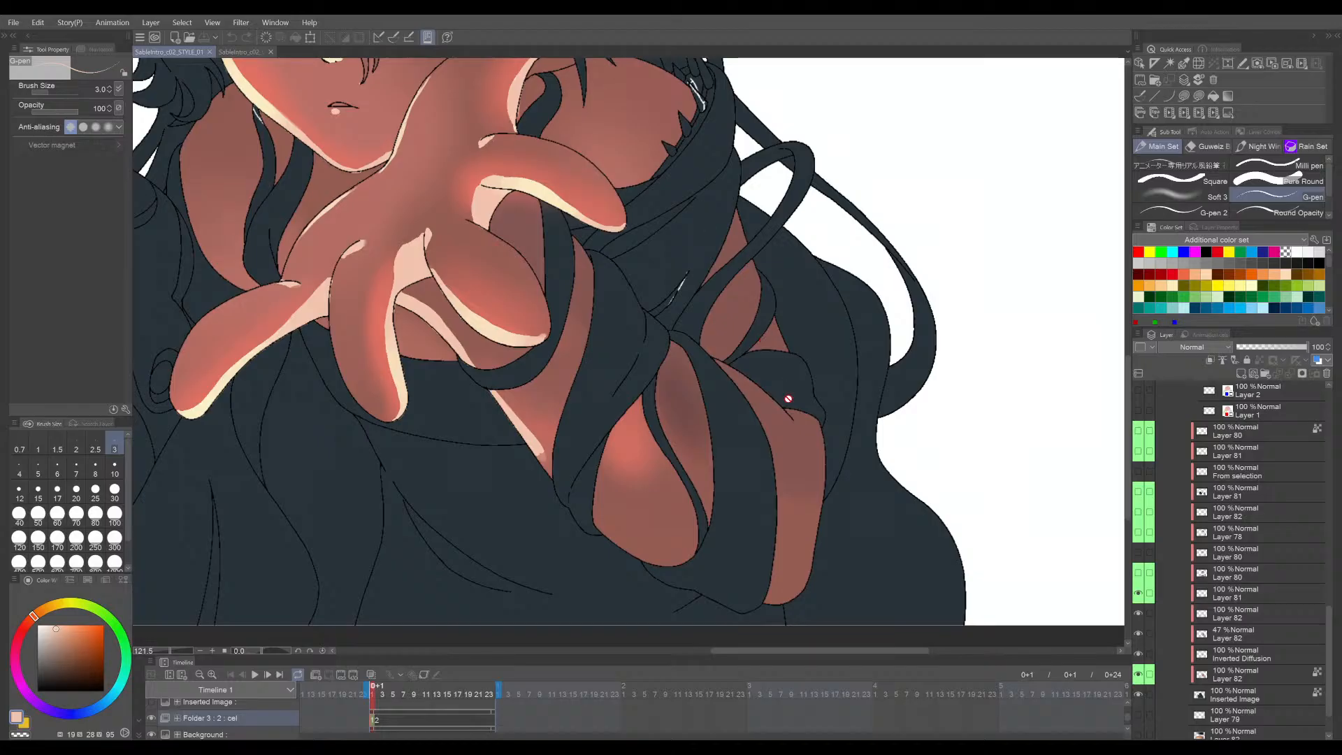
{"action": "scroll", "coordinate": [746, 525], "scroll_direction": "down", "scroll_amount": 1}
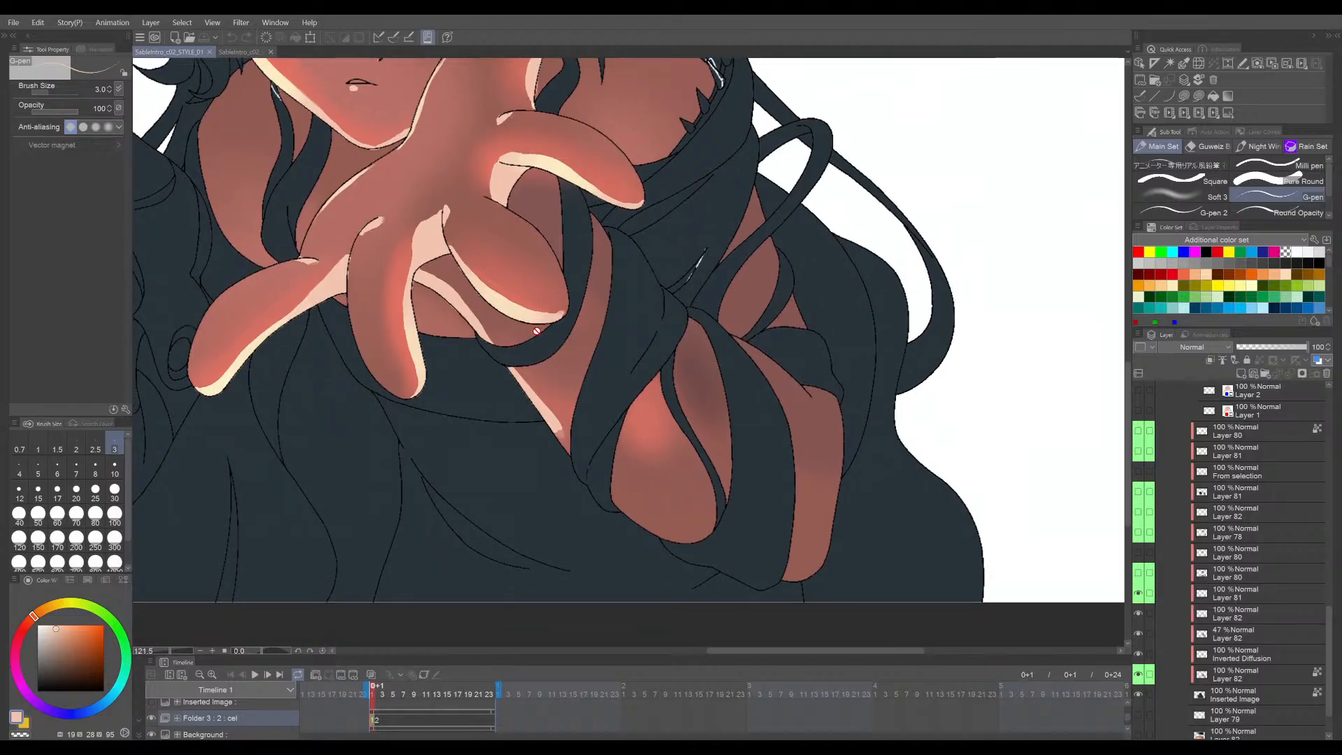
{"action": "scroll", "coordinate": [545, 225], "scroll_direction": "down", "scroll_amount": 2}
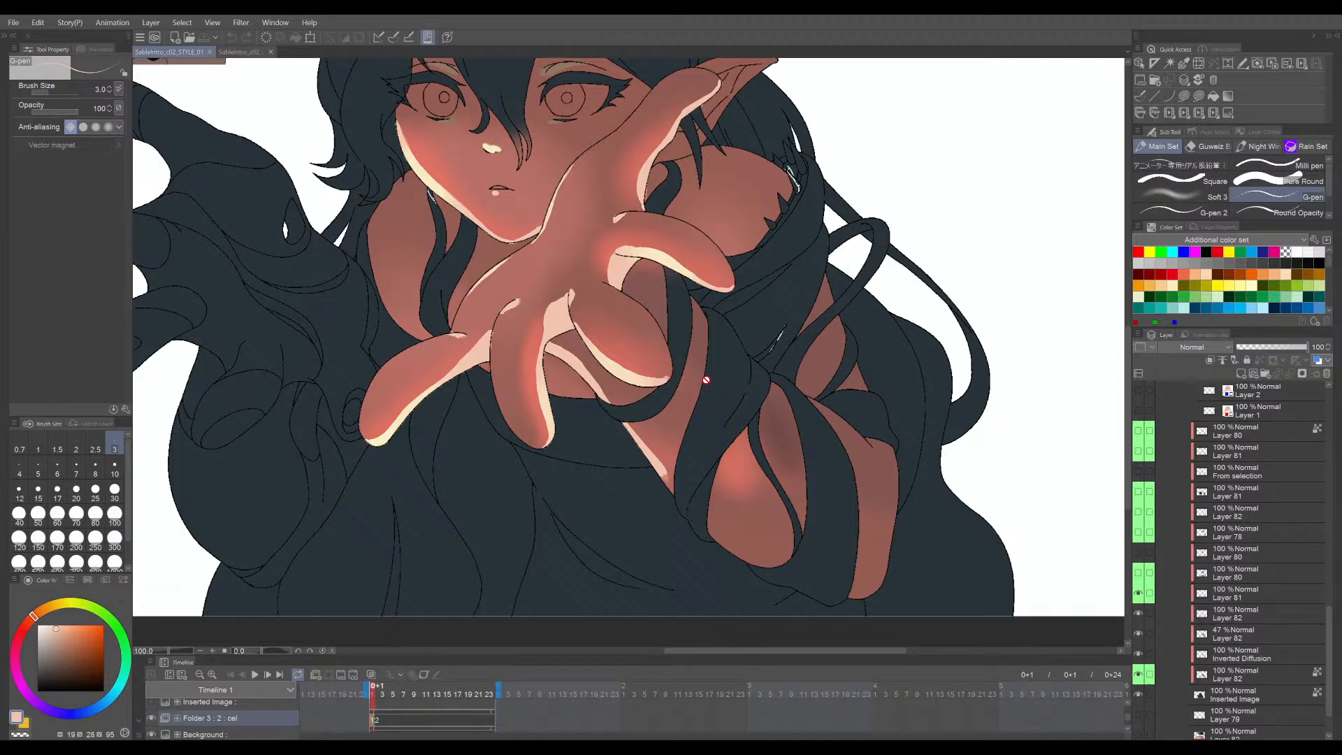
{"action": "scroll", "coordinate": [703, 348], "scroll_direction": "up", "scroll_amount": 4}
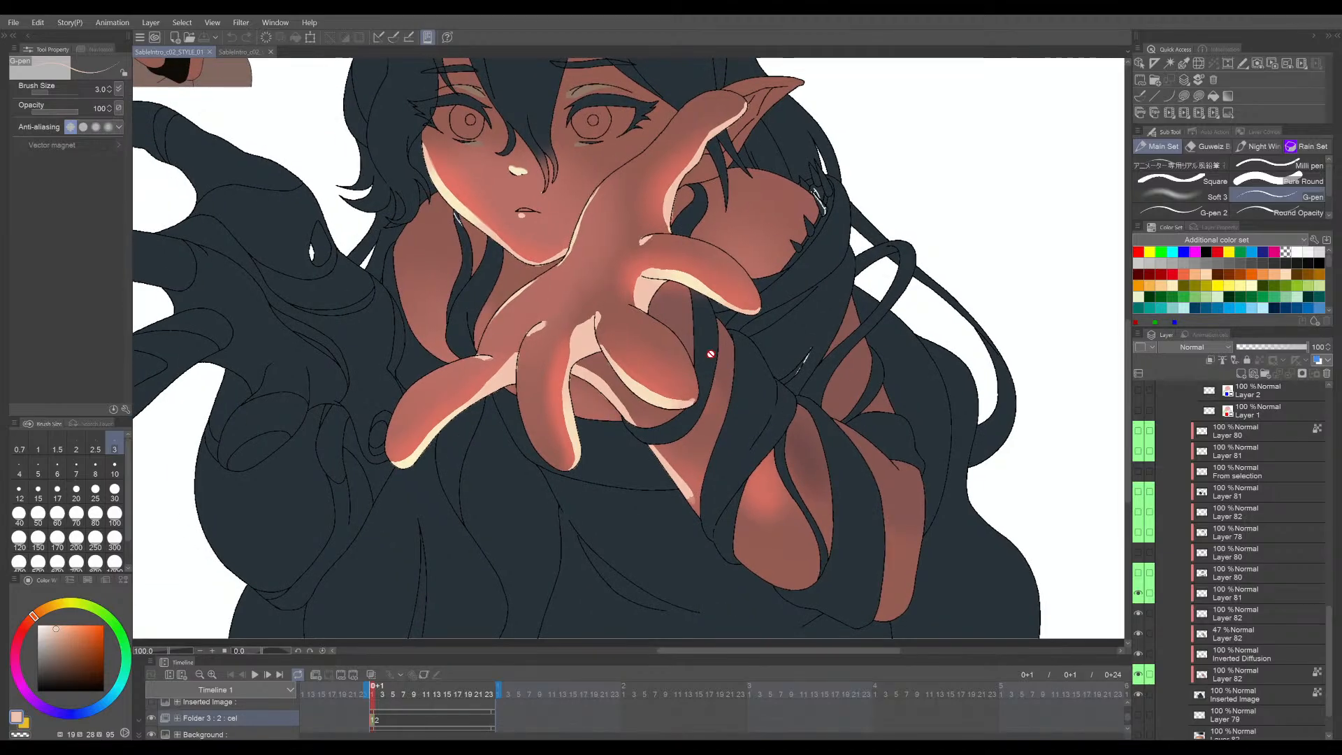
{"action": "scroll", "coordinate": [750, 364], "scroll_direction": "up", "scroll_amount": 4}
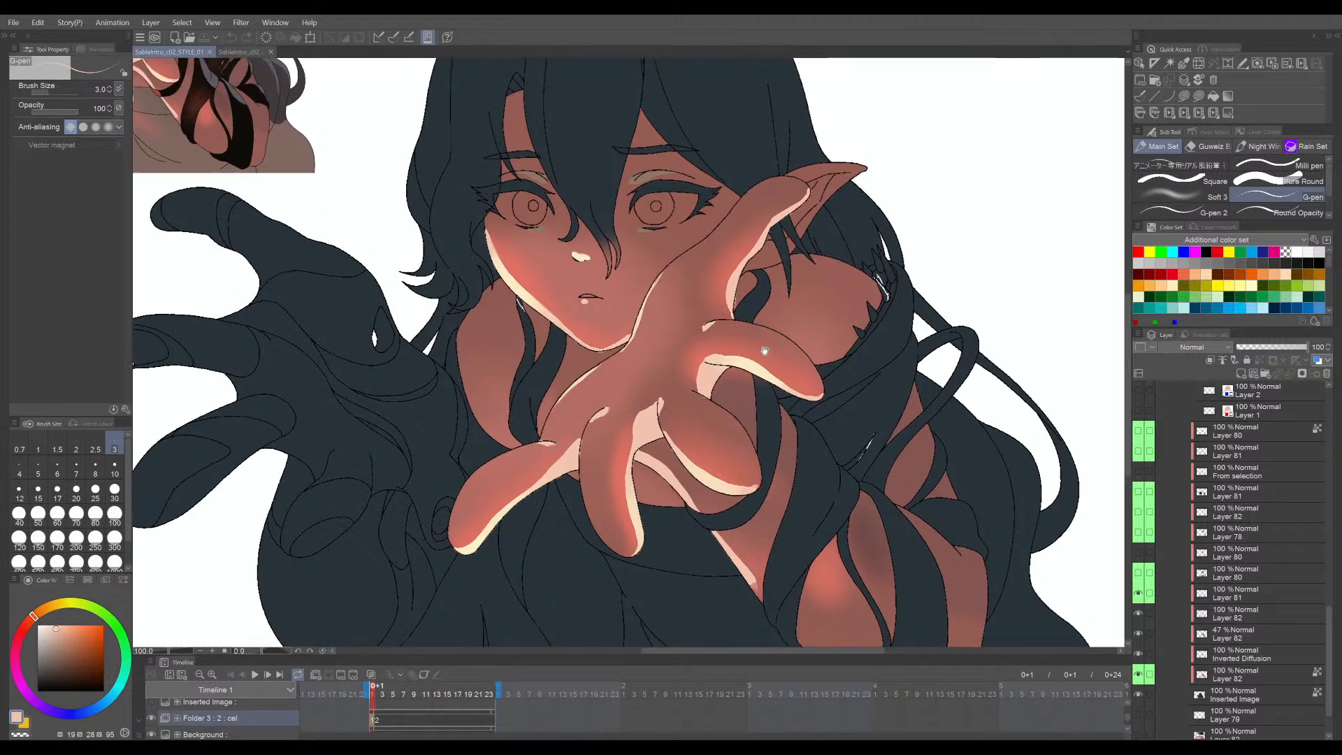
{"action": "scroll", "coordinate": [729, 322], "scroll_direction": "down", "scroll_amount": 2}
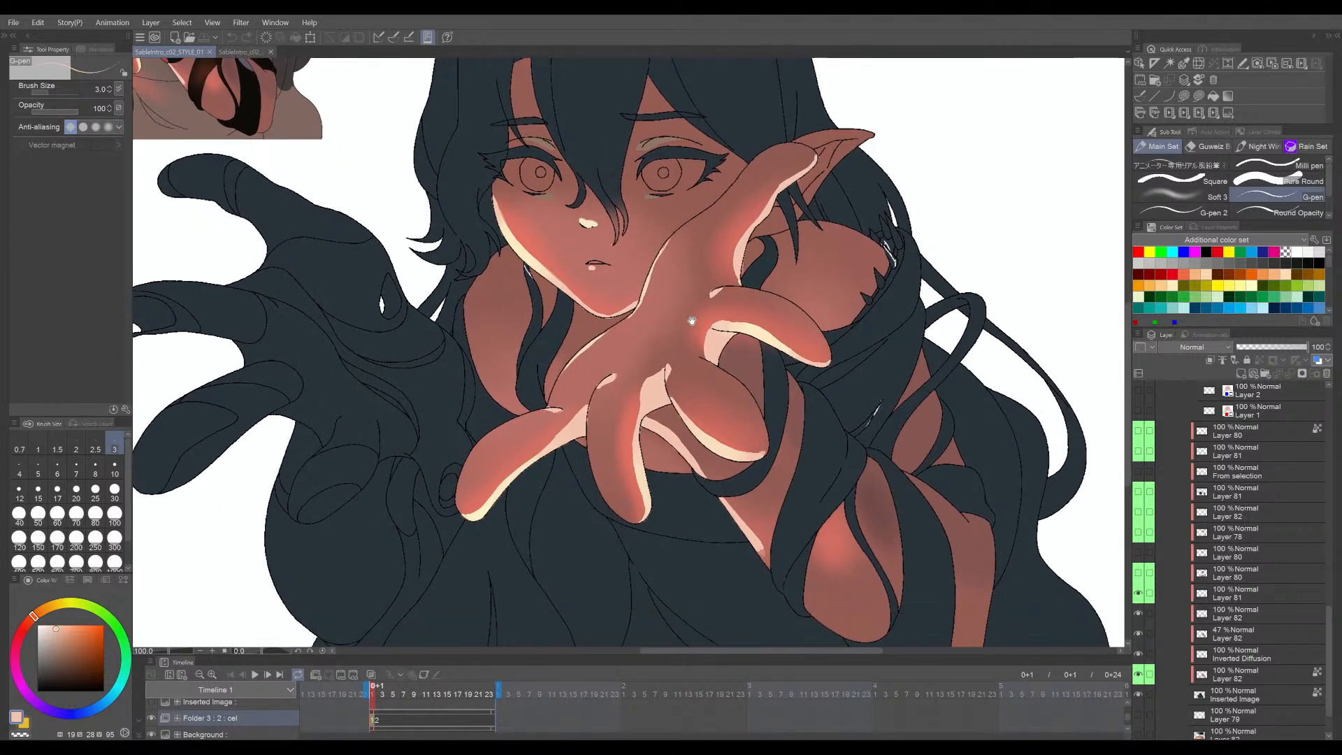
{"action": "left_click_drag", "start_coordinate": [638, 262], "coordinate": [622, 264]}
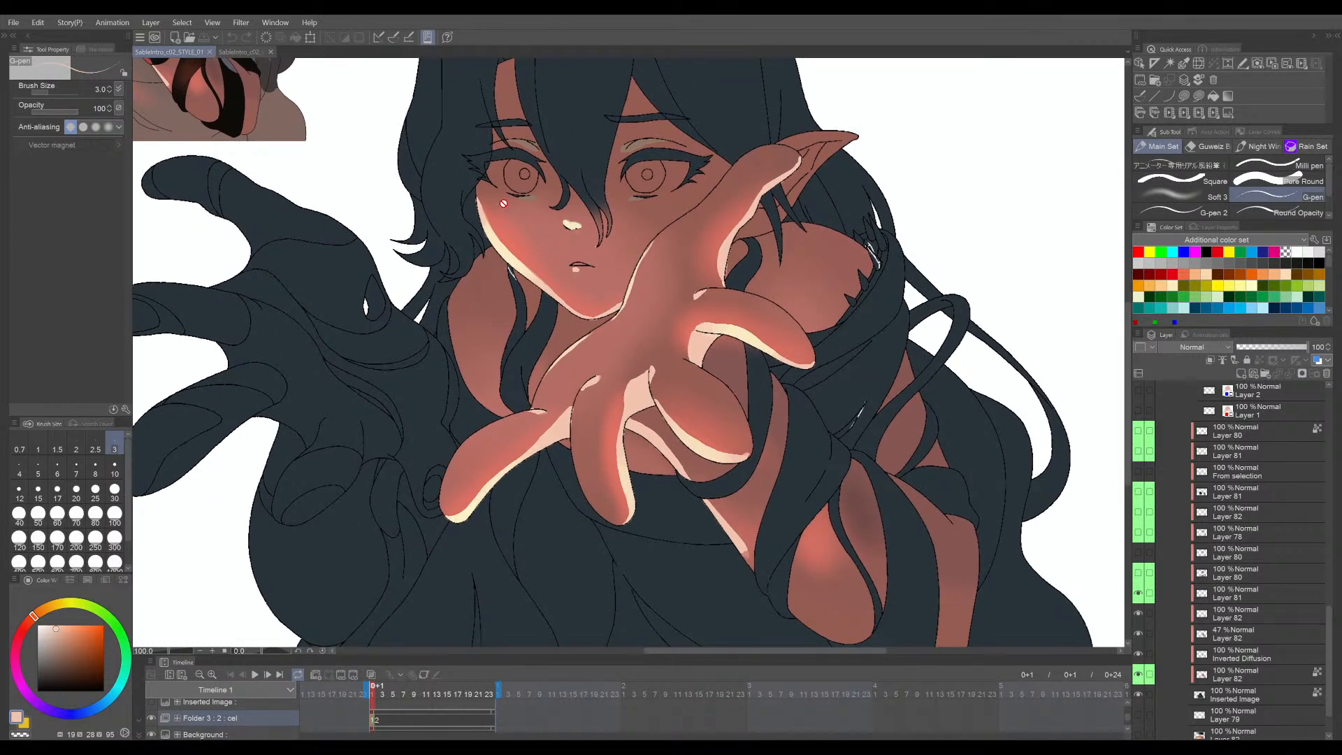
- Examine the soft glow and highlight edges on the style frame's face, foreground hand and shoulder
{"action": "scroll", "coordinate": [582, 362], "scroll_direction": "right", "scroll_amount": 1}
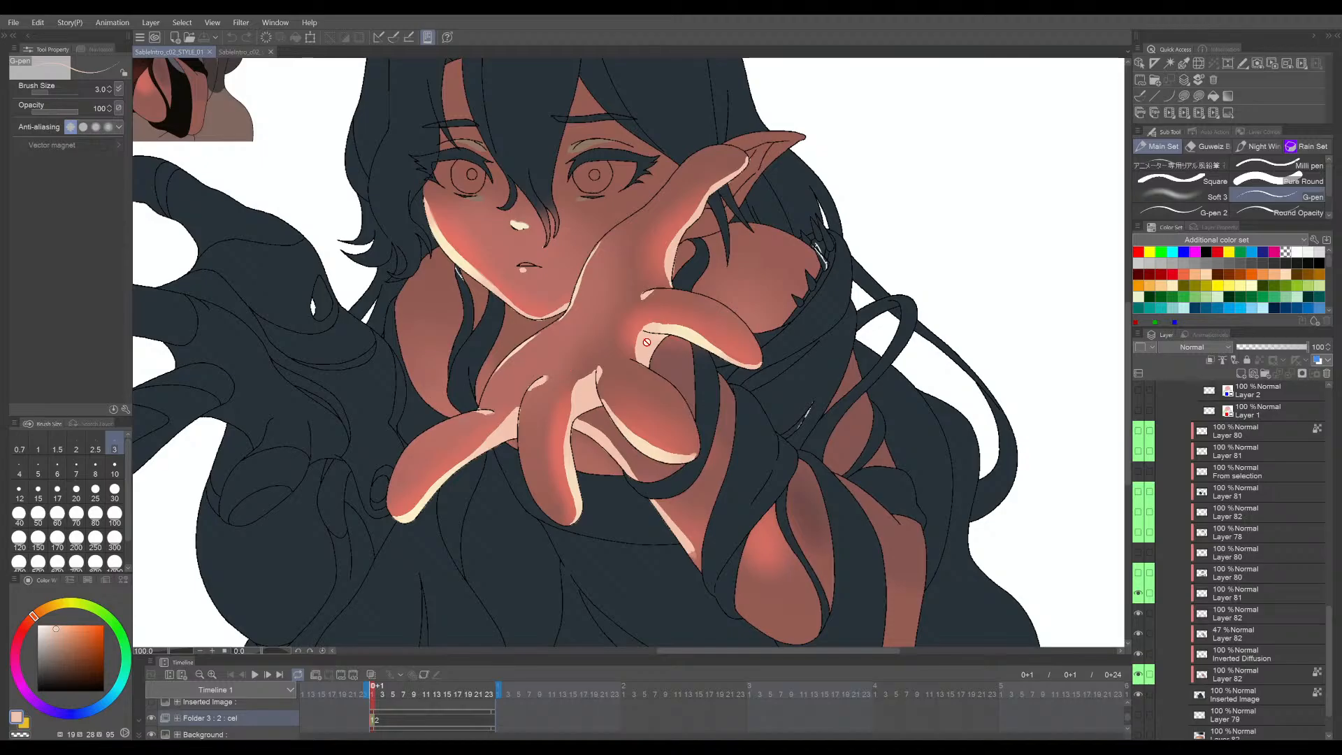
{"action": "scroll", "coordinate": [590, 330], "scroll_direction": "up", "scroll_amount": 3}
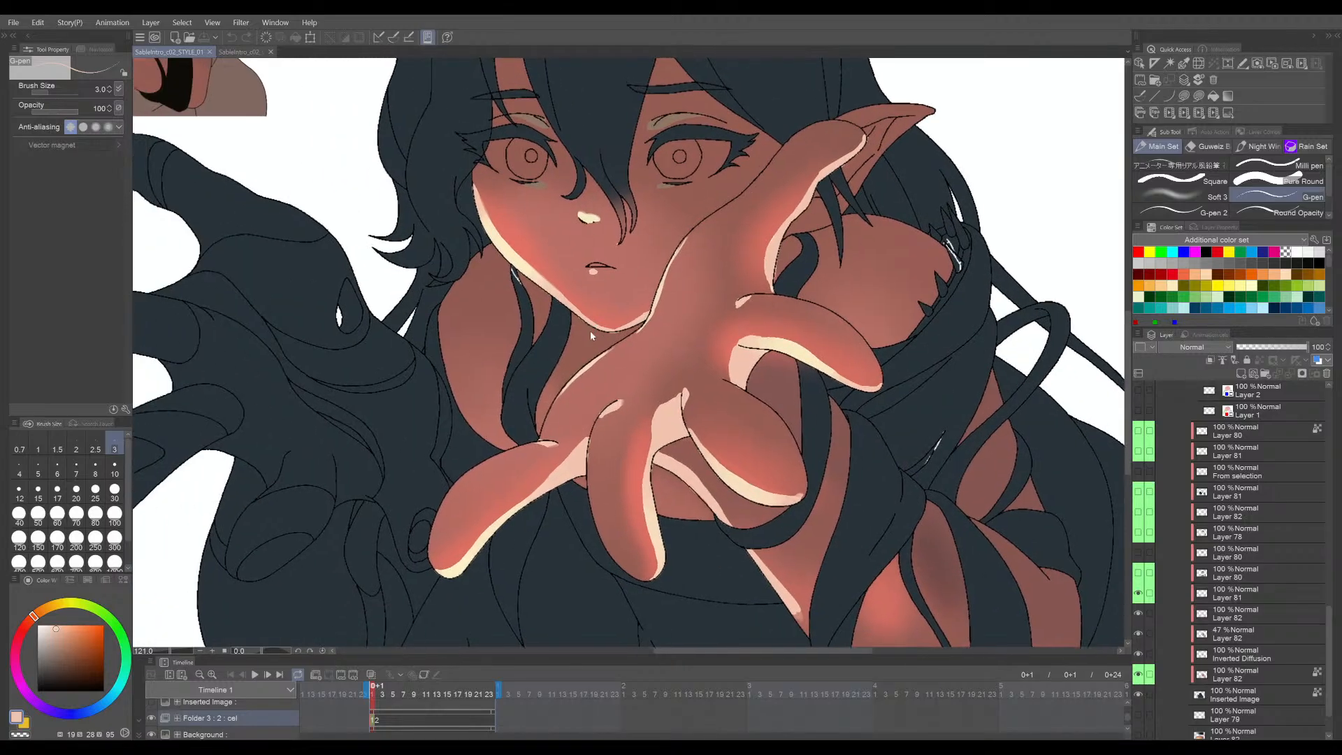
{"action": "scroll", "coordinate": [590, 331], "scroll_direction": "up", "scroll_amount": 1}
{"action": "scroll", "coordinate": [590, 330], "scroll_direction": "right", "scroll_amount": 1}
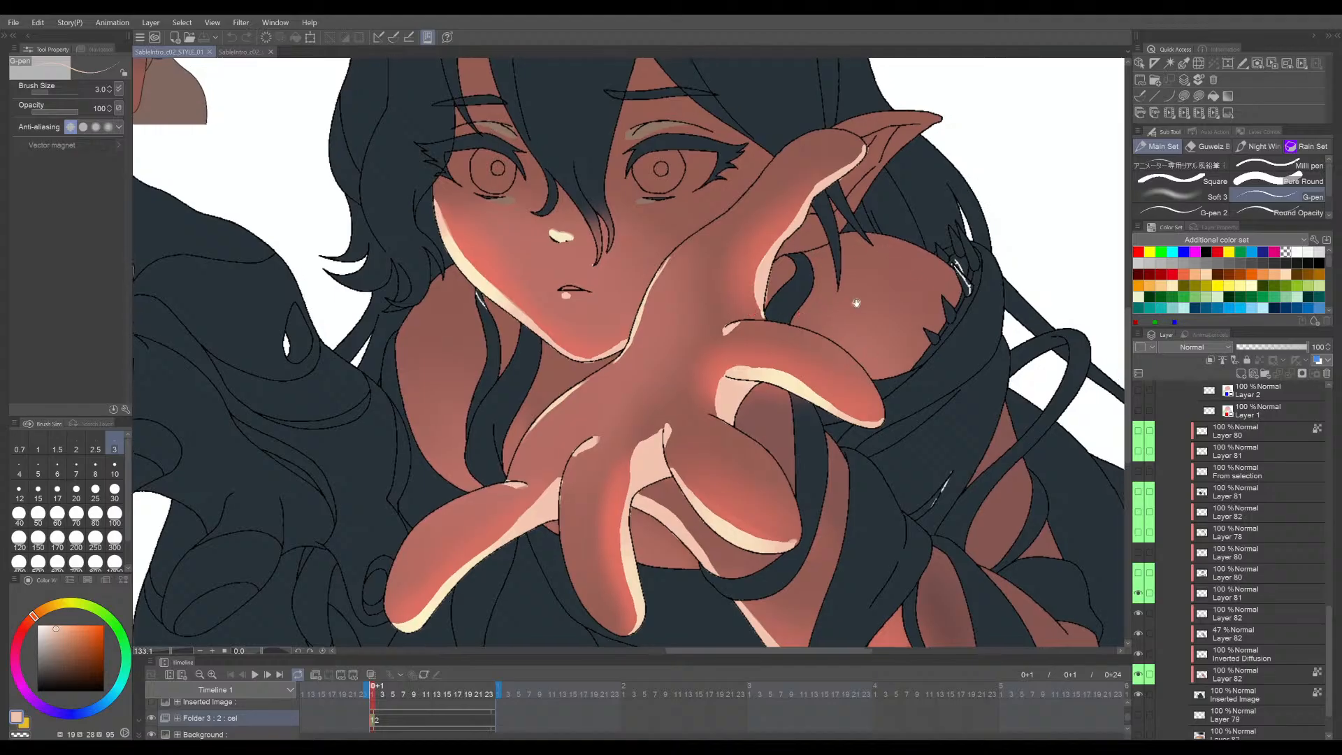
{"action": "left_click_drag", "start_coordinate": [850, 308], "coordinate": [785, 319]}
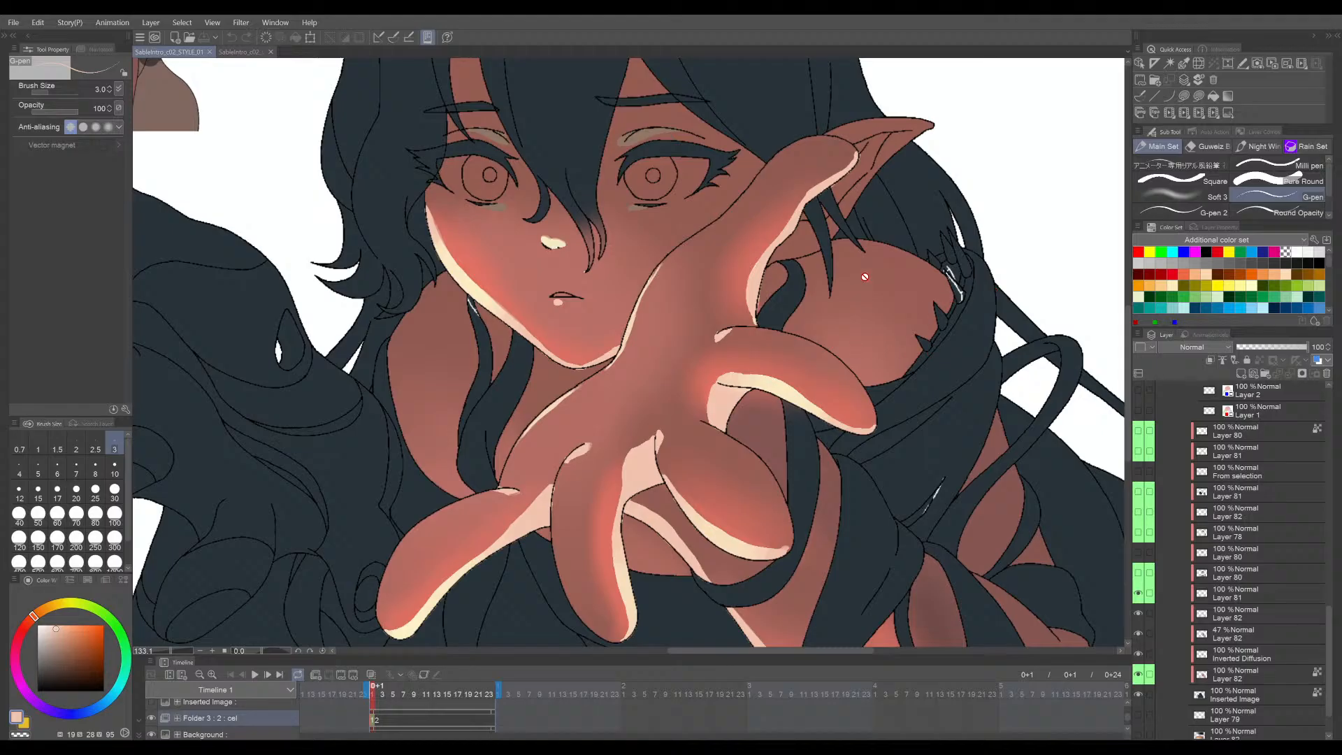
{"action": "scroll", "coordinate": [771, 358], "scroll_direction": "down", "scroll_amount": 1}
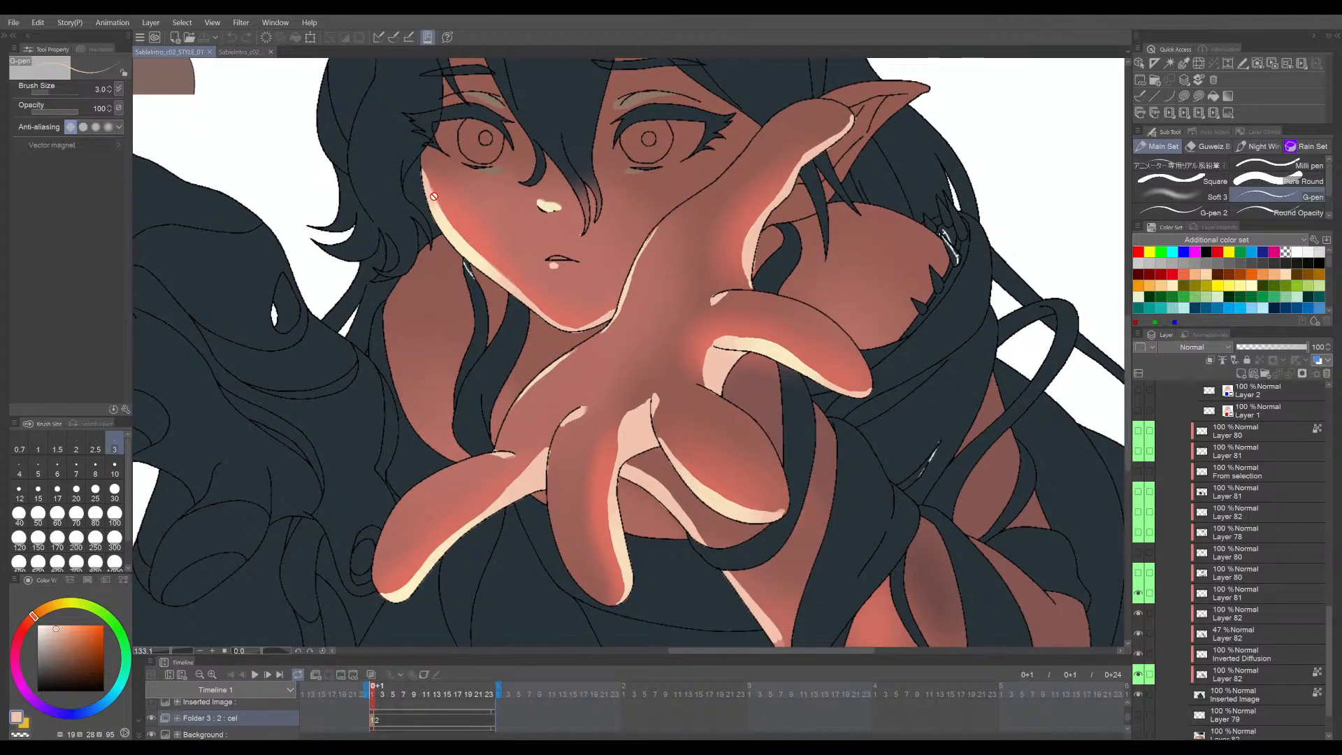
{"action": "left_click_drag", "start_coordinate": [567, 297], "coordinate": [557, 297]}
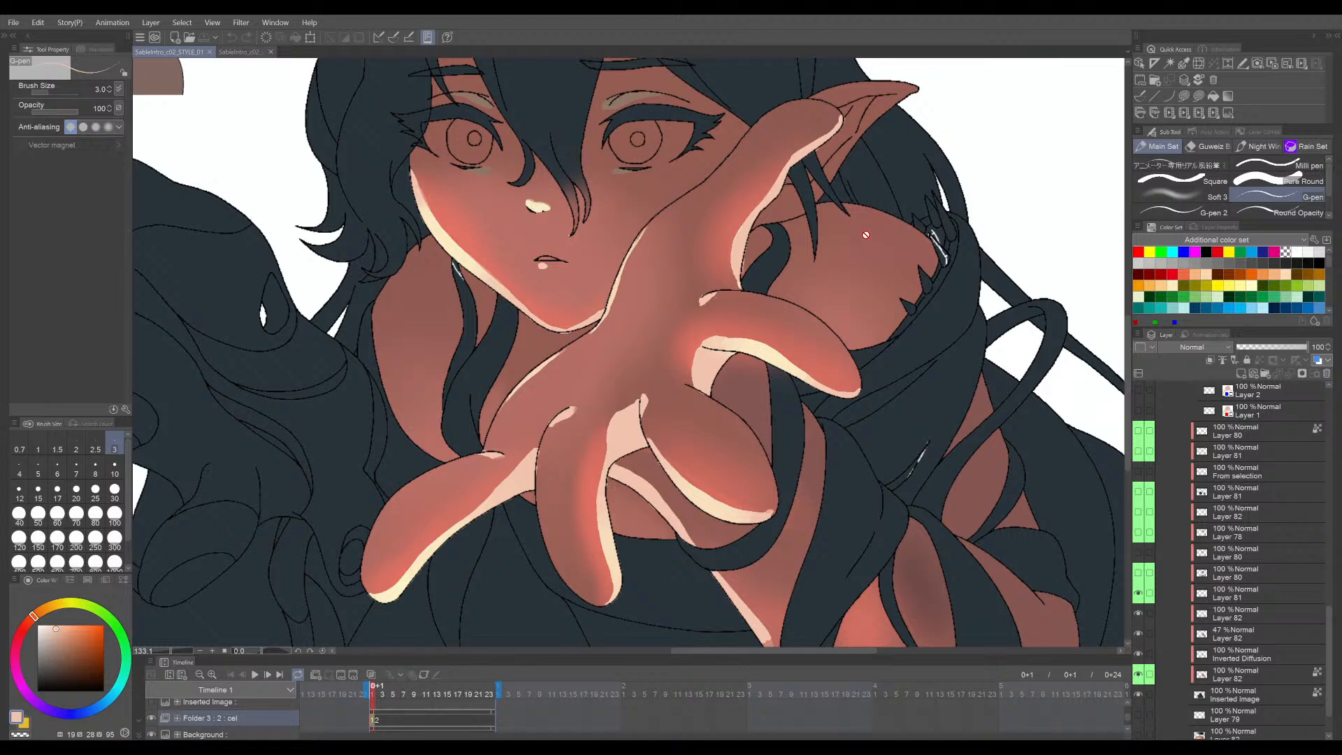
{"action": "left_click_drag", "start_coordinate": [853, 252], "coordinate": [880, 279]}
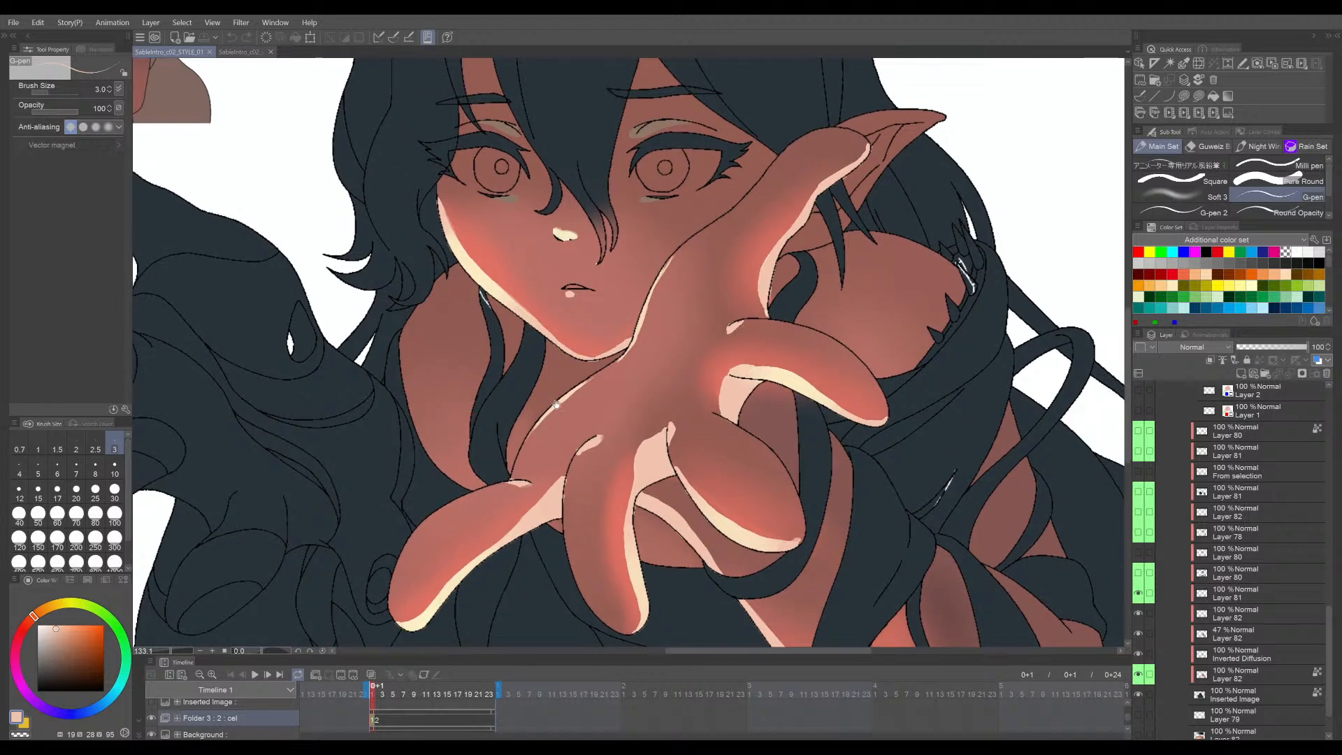
{"action": "left_click_drag", "start_coordinate": [557, 405], "coordinate": [531, 382]}
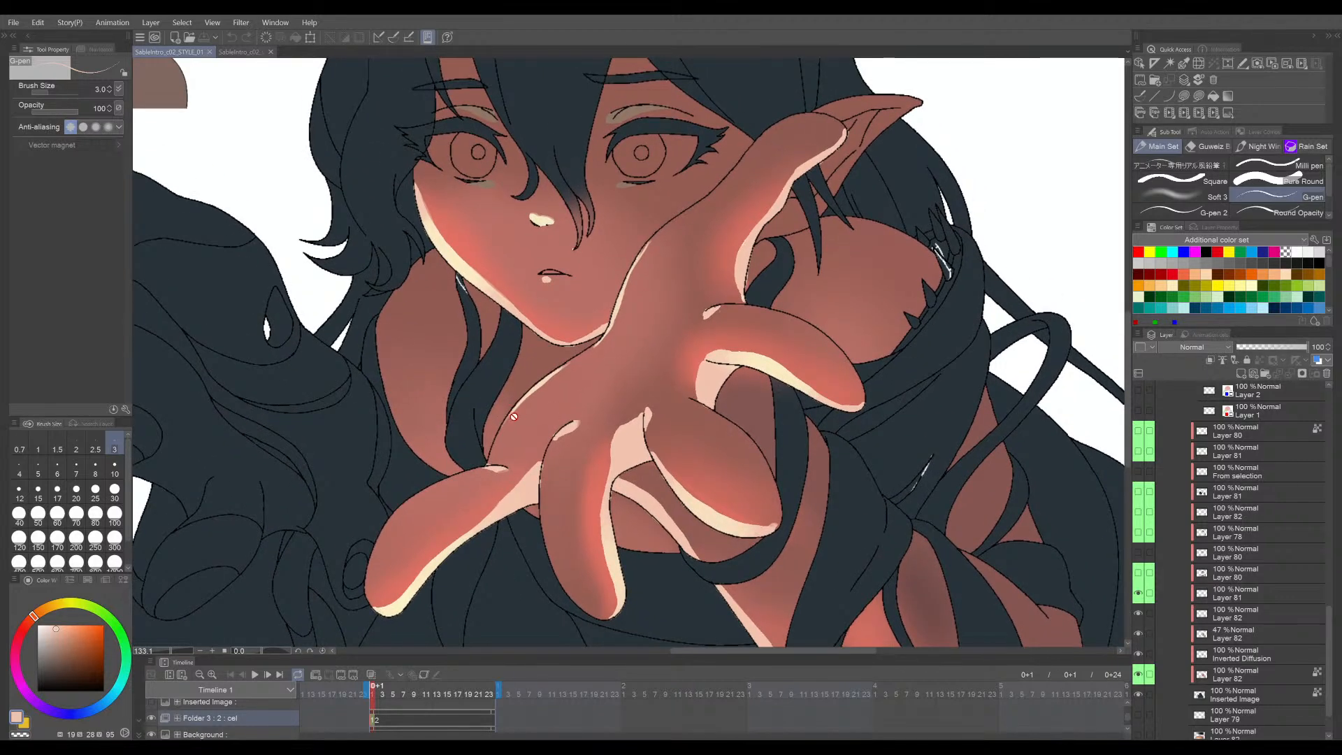
{"action": "scroll", "coordinate": [583, 387], "scroll_direction": "up", "scroll_amount": 8}
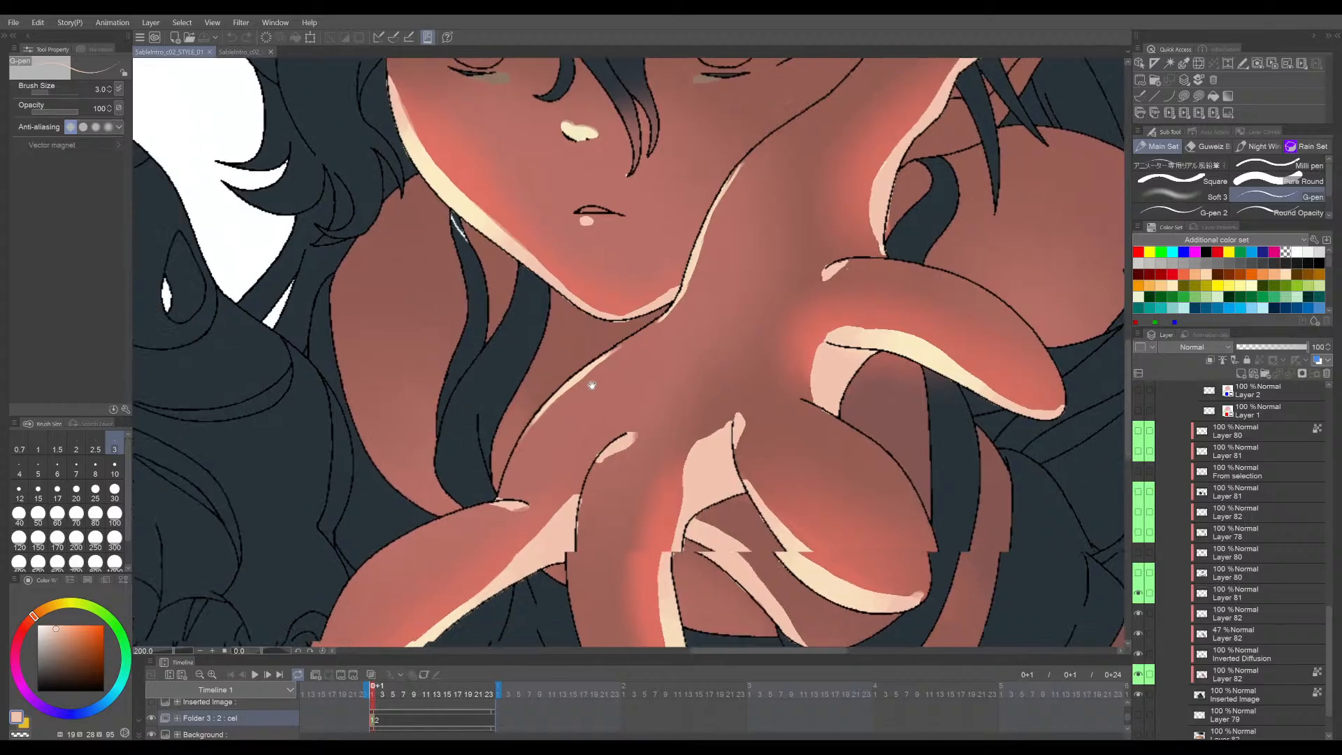
{"action": "scroll", "coordinate": [620, 308], "scroll_direction": "down", "scroll_amount": 5}
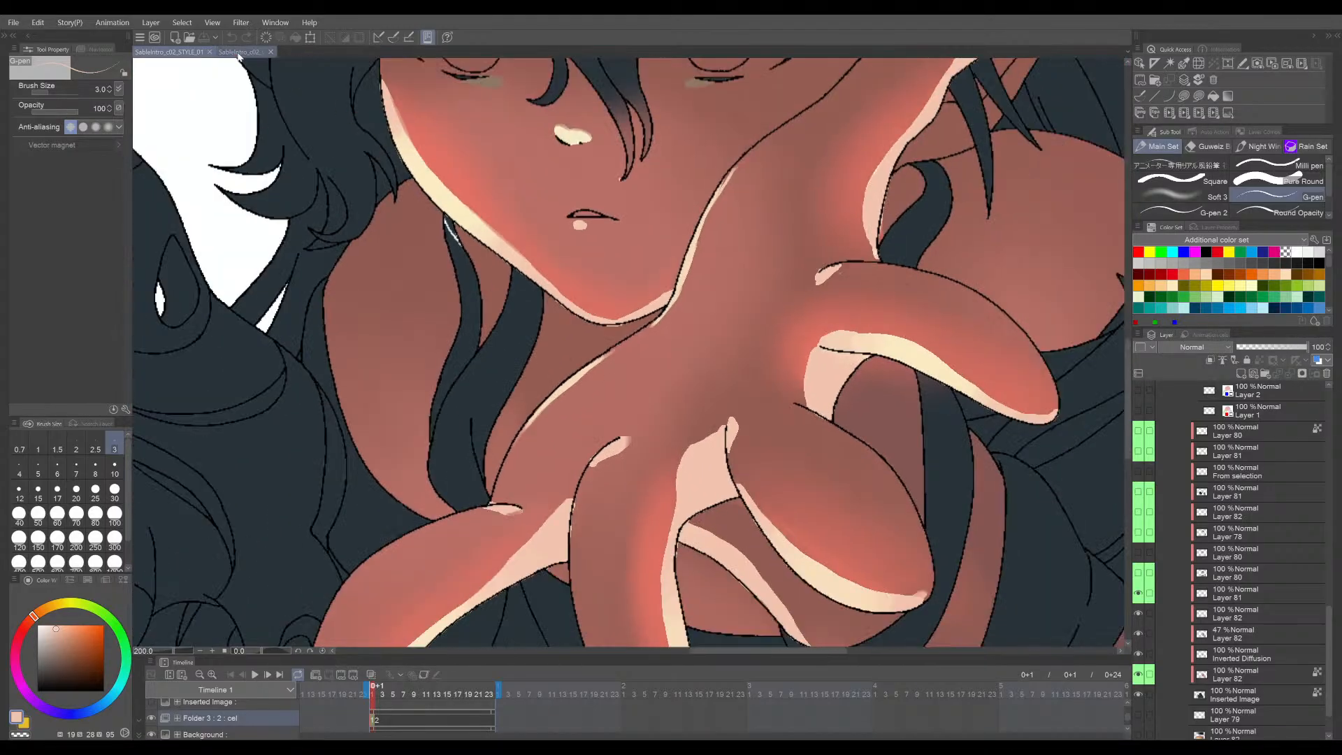
- Compare the flat mask colours on the face and foreground hand in the flat-colour document with the style frame
{"action": "left_click", "coordinate": [239, 53]}
{"action": "scroll", "coordinate": [619, 354], "scroll_direction": "up", "scroll_amount": 4}
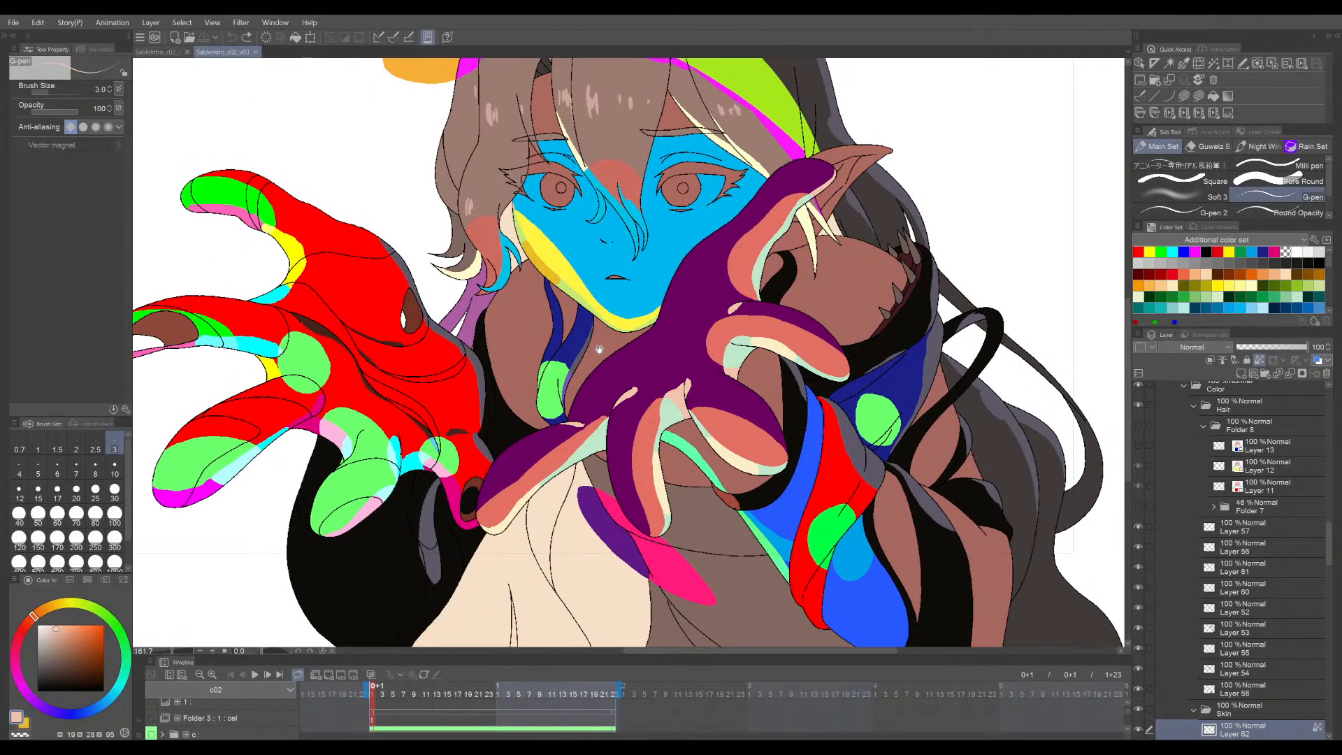
{"action": "left_click_drag", "start_coordinate": [634, 324], "coordinate": [641, 414]}
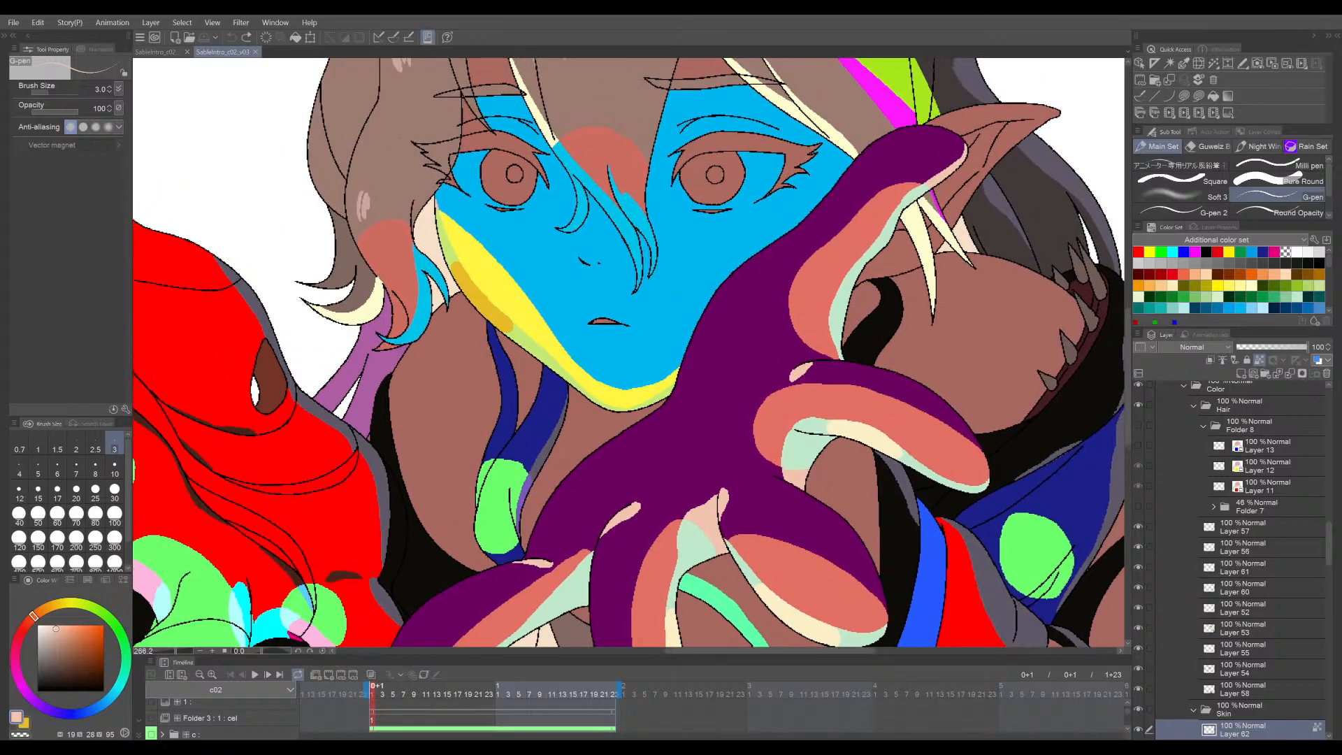
{"action": "left_click", "coordinate": [158, 53]}
{"action": "scroll", "coordinate": [669, 210], "scroll_direction": "down", "scroll_amount": 3}
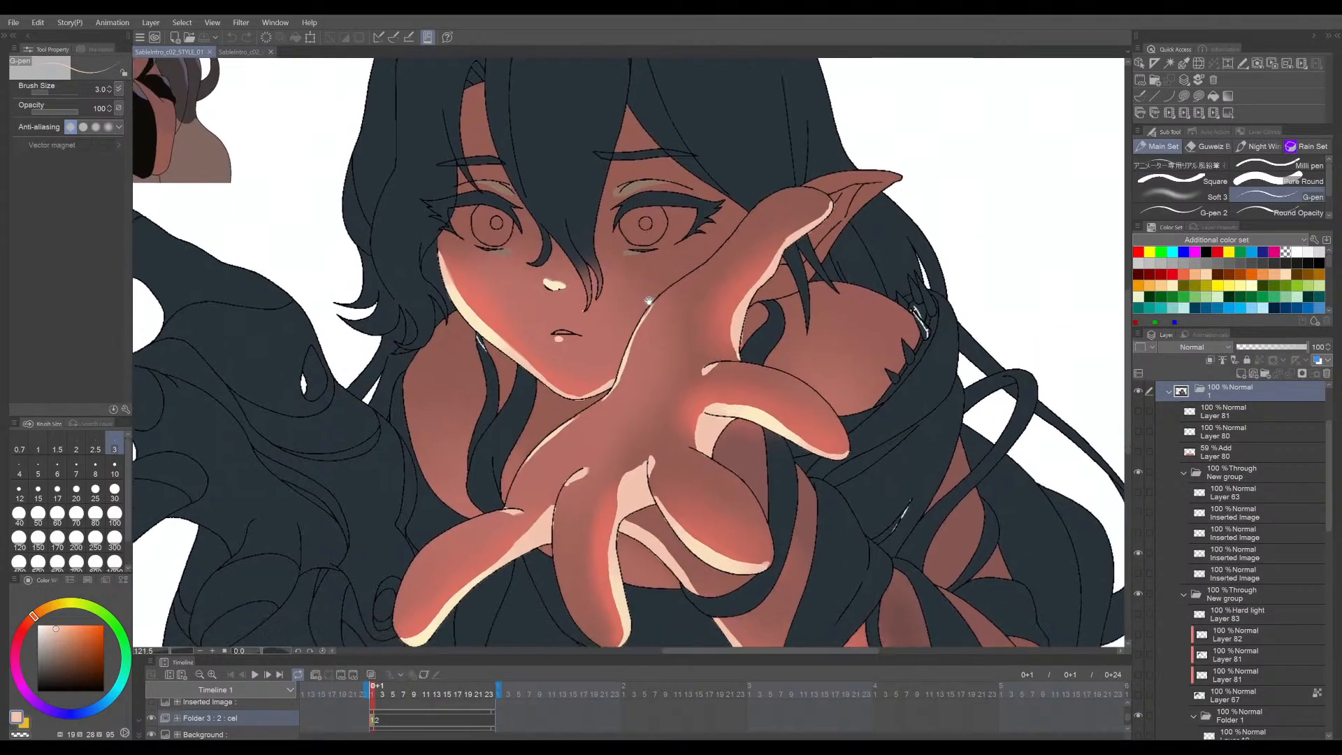
{"action": "left_click_drag", "start_coordinate": [649, 302], "coordinate": [668, 291]}
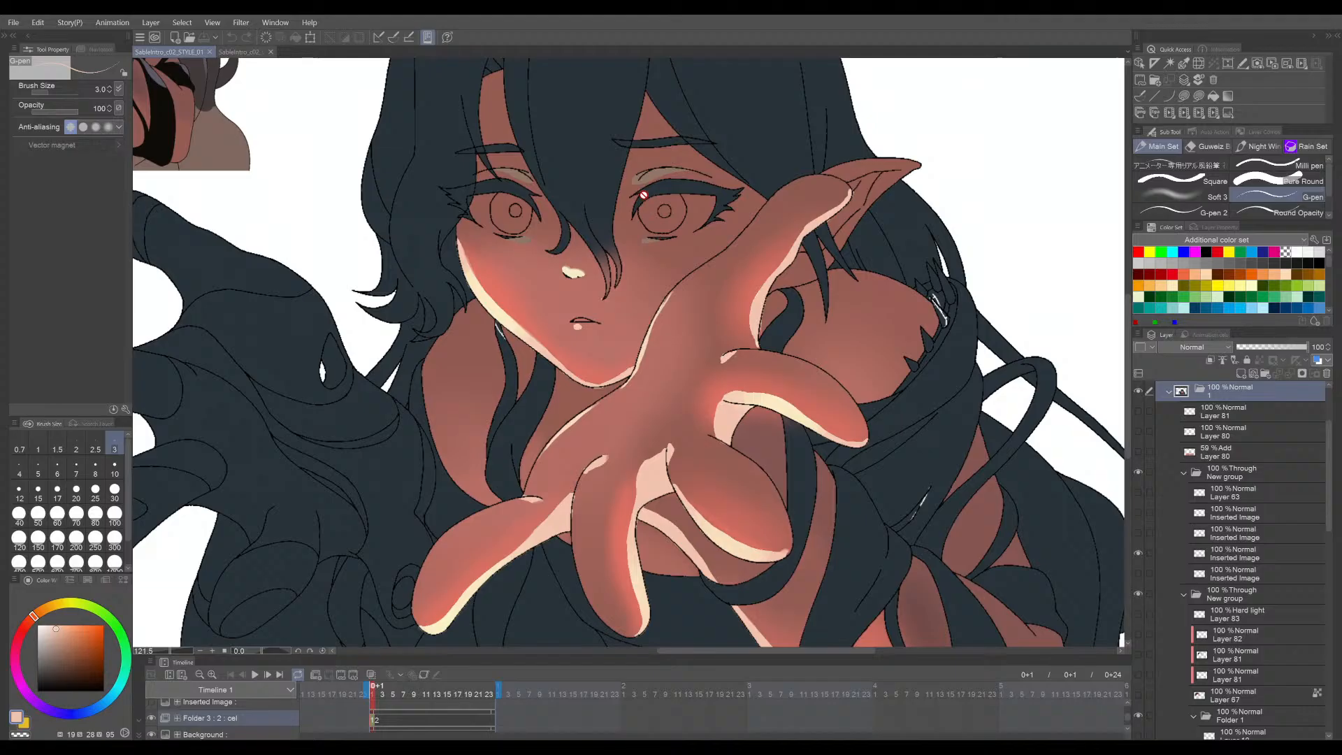
- Examine the style frame's cheek, nose and eye shading up close, and check it against the flat-colour document again
{"action": "scroll", "coordinate": [643, 195], "scroll_direction": "up", "scroll_amount": 3}
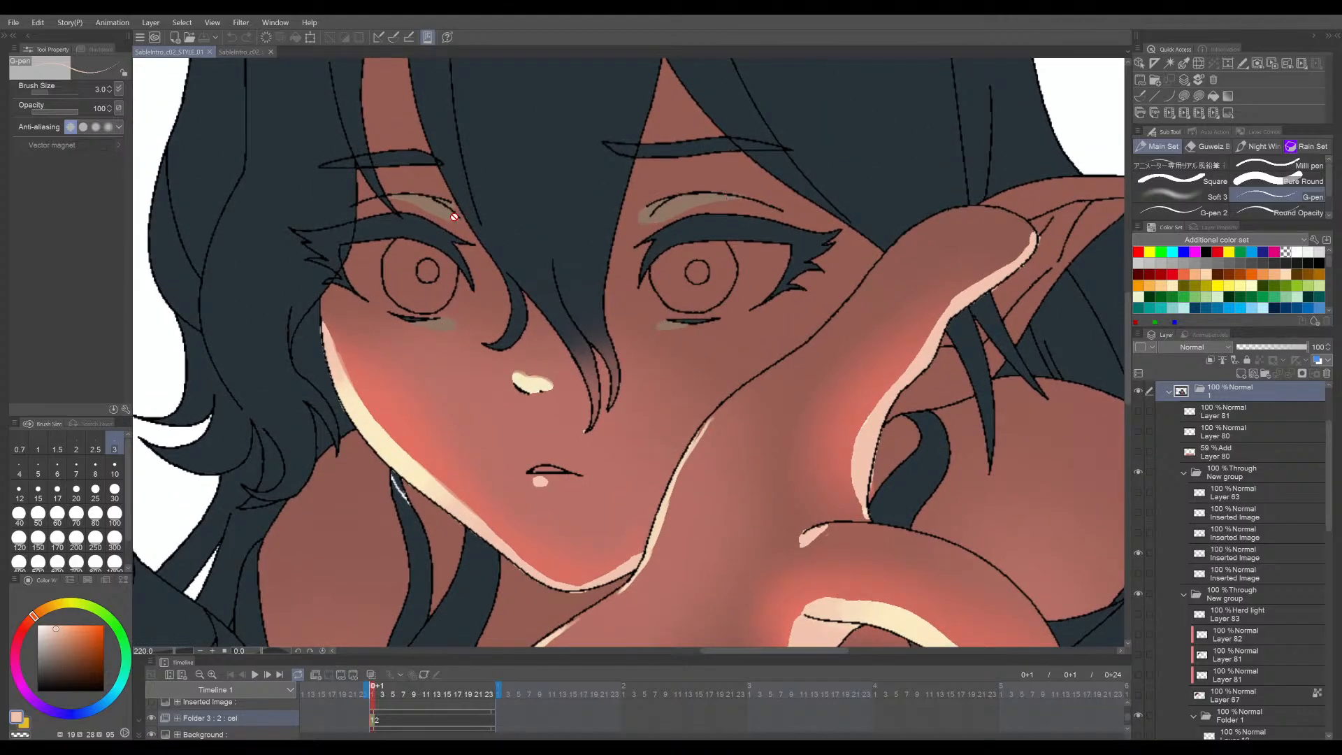
{"action": "scroll", "coordinate": [432, 215], "scroll_direction": "down", "scroll_amount": 2}
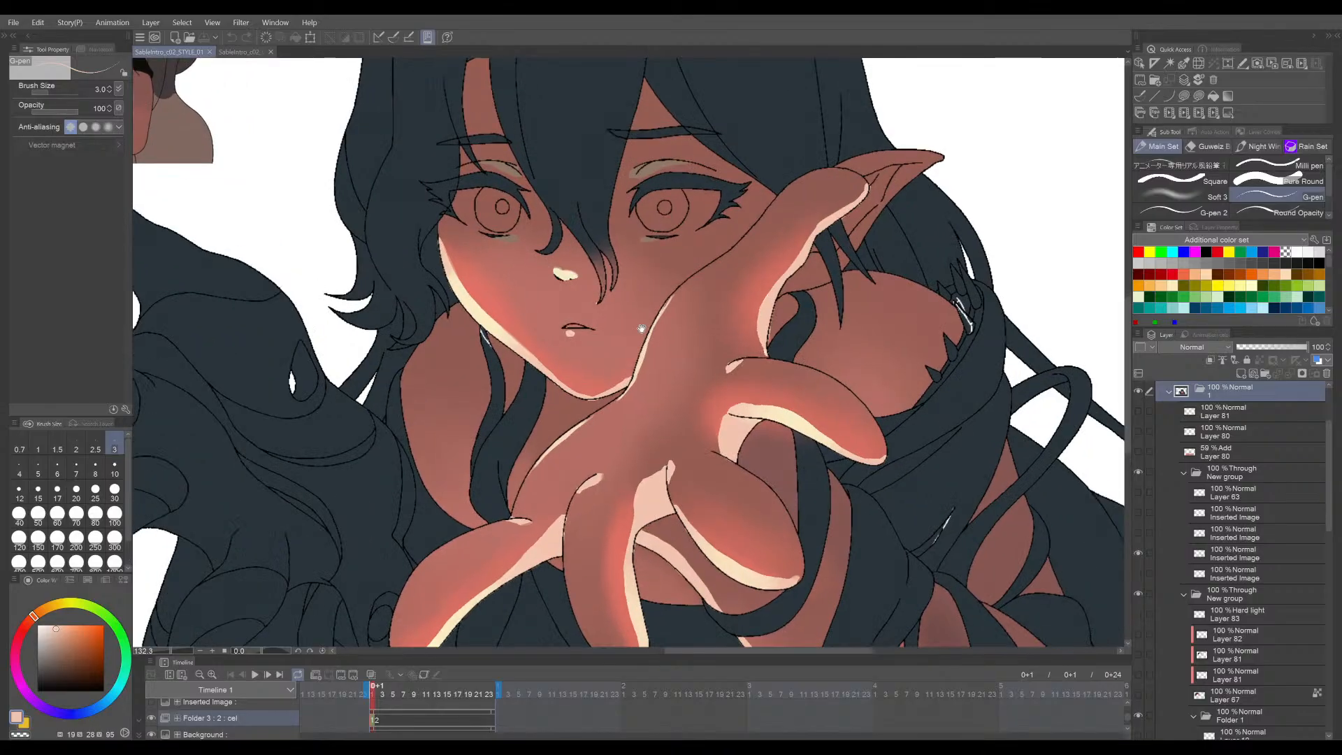
{"action": "left_click_drag", "start_coordinate": [652, 271], "coordinate": [661, 281]}
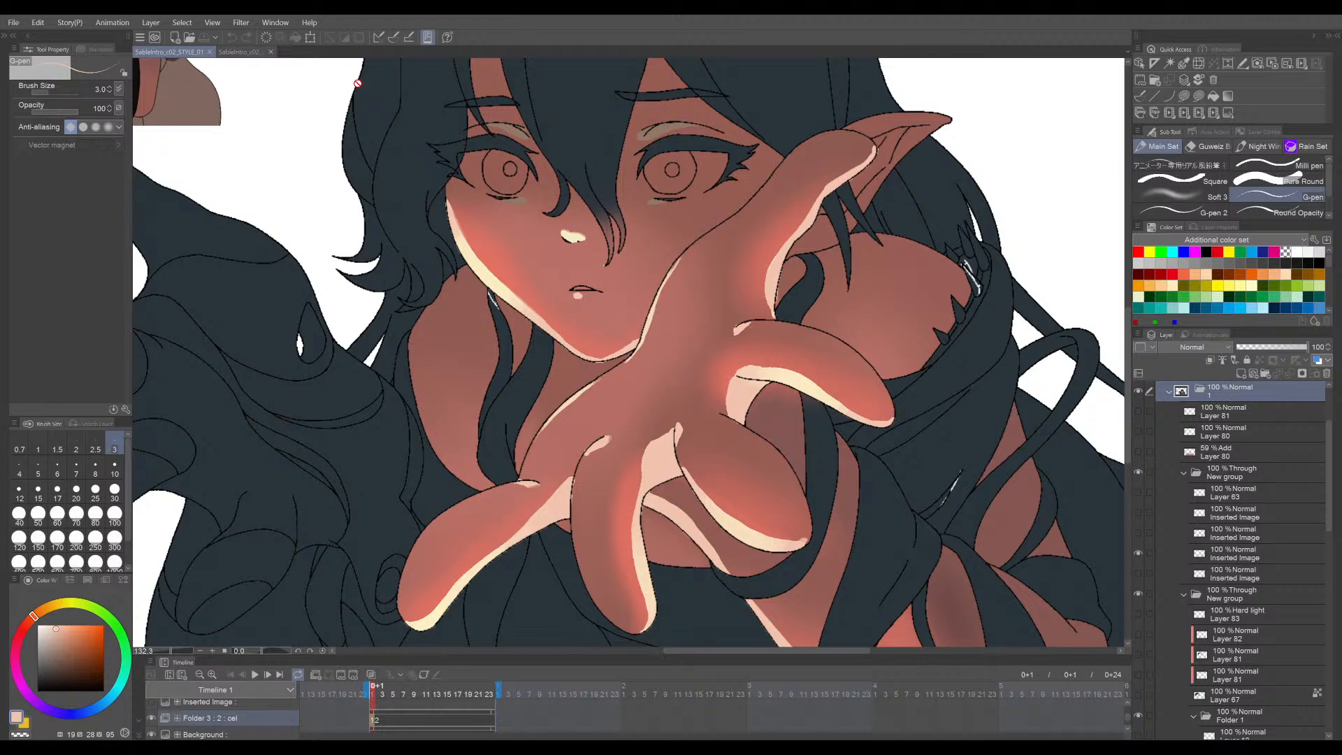
{"action": "left_click", "coordinate": [243, 54]}
{"action": "scroll", "coordinate": [706, 297], "scroll_direction": "down", "scroll_amount": 1}
{"action": "left_click_drag", "start_coordinate": [712, 298], "coordinate": [622, 290]}
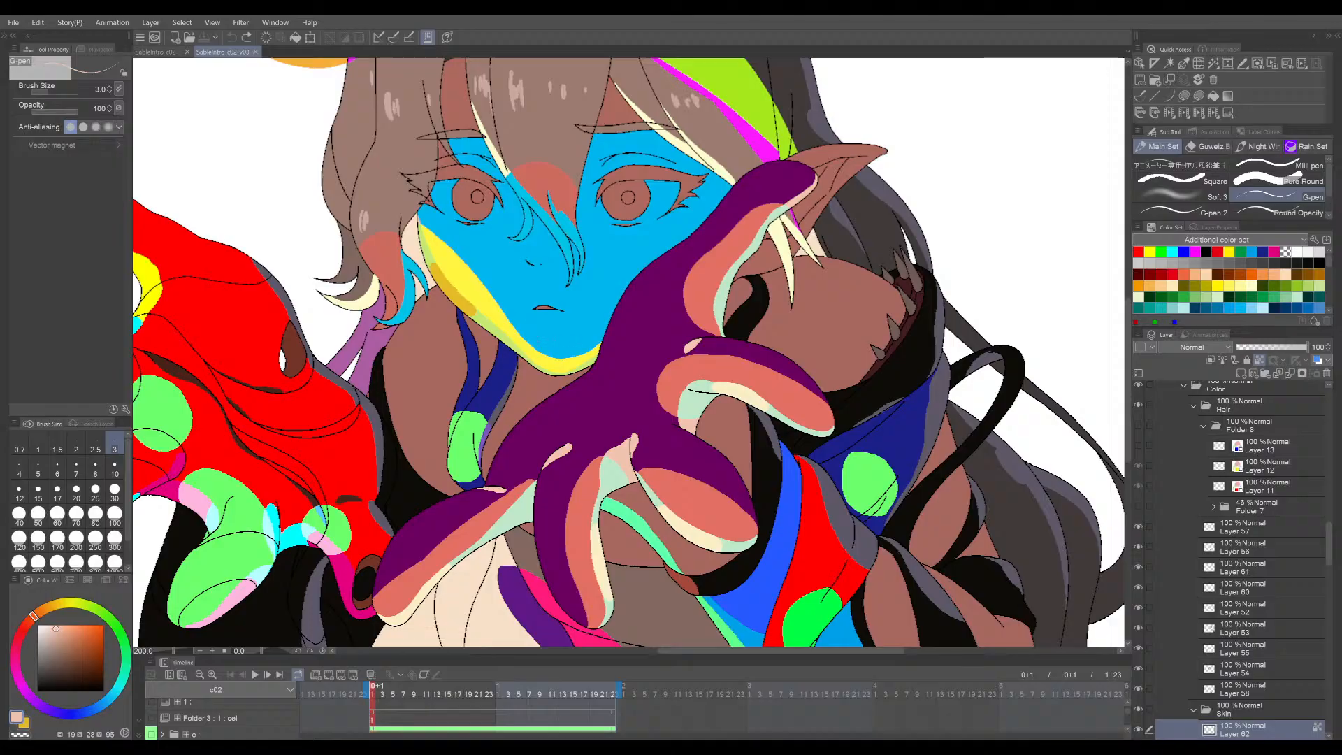
{"action": "left_click", "coordinate": [161, 52]}
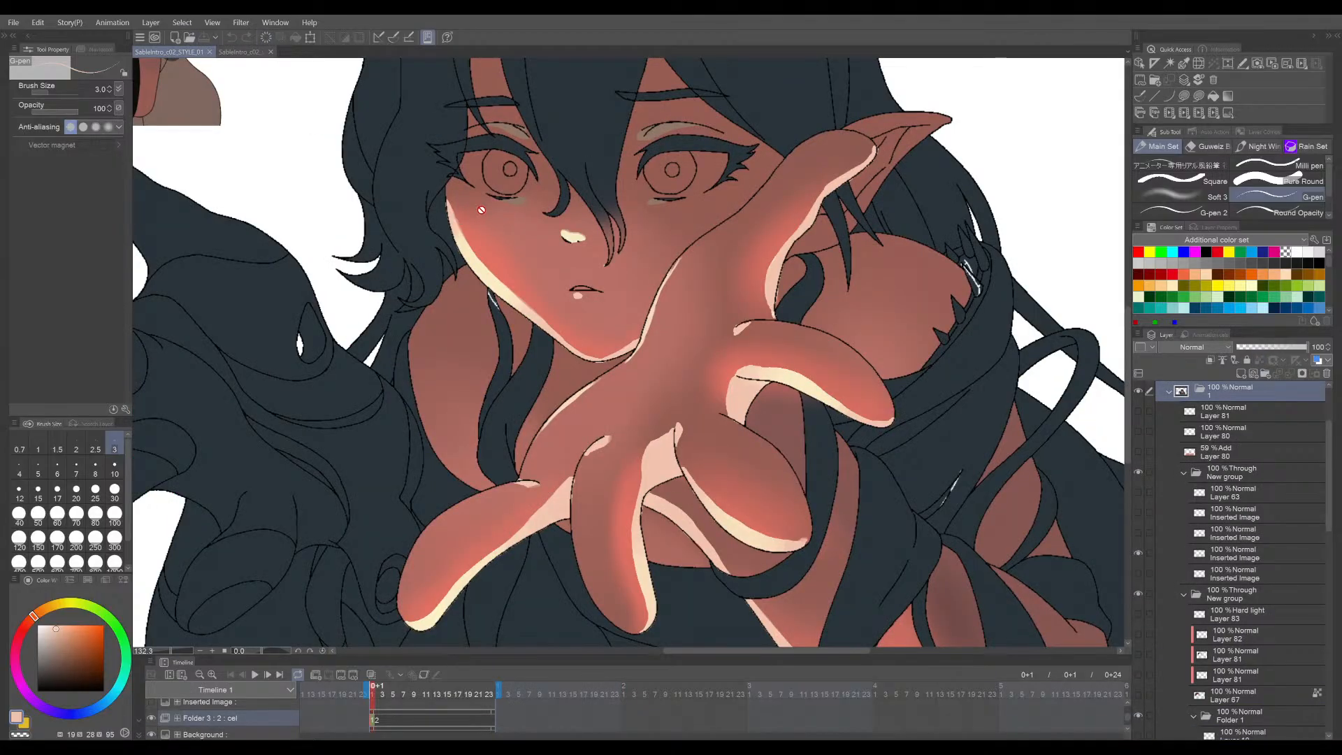
- Show the red guide lines of Layer 1 and the blue ones of Layer 2 over the skin, and save the style frame
{"action": "scroll", "coordinate": [1198, 478], "scroll_direction": "up", "scroll_amount": 3}
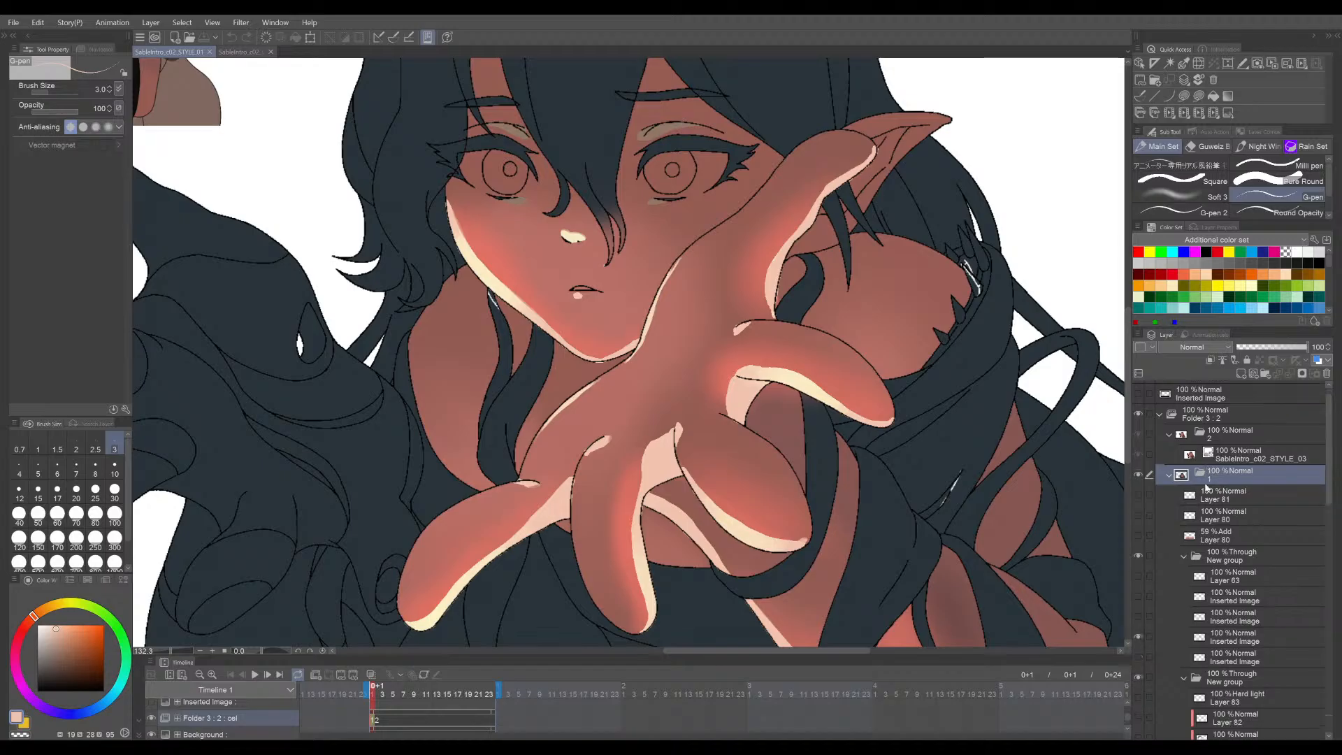
{"action": "scroll", "coordinate": [958, 399], "scroll_direction": "down", "scroll_amount": 1}
{"action": "scroll", "coordinate": [1197, 510], "scroll_direction": "down", "scroll_amount": 6}
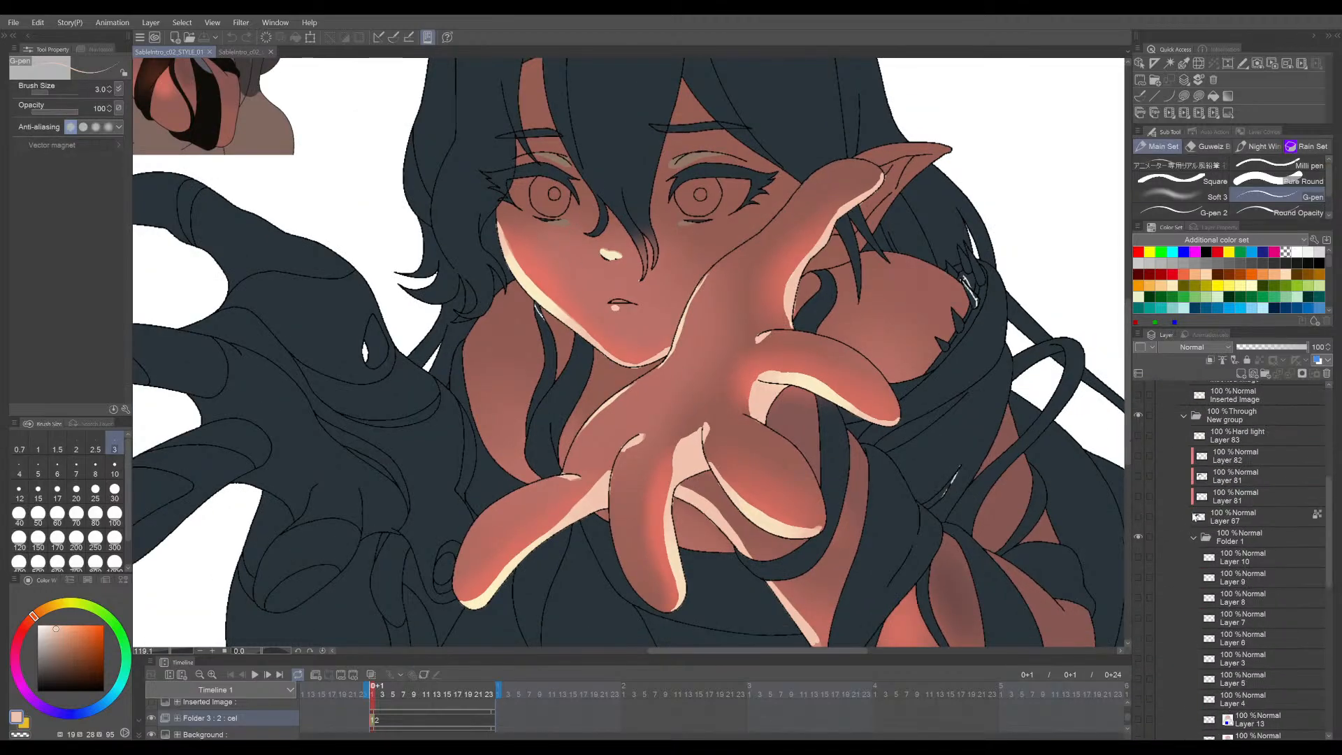
{"action": "scroll", "coordinate": [671, 372], "scroll_direction": "right", "scroll_amount": 1}
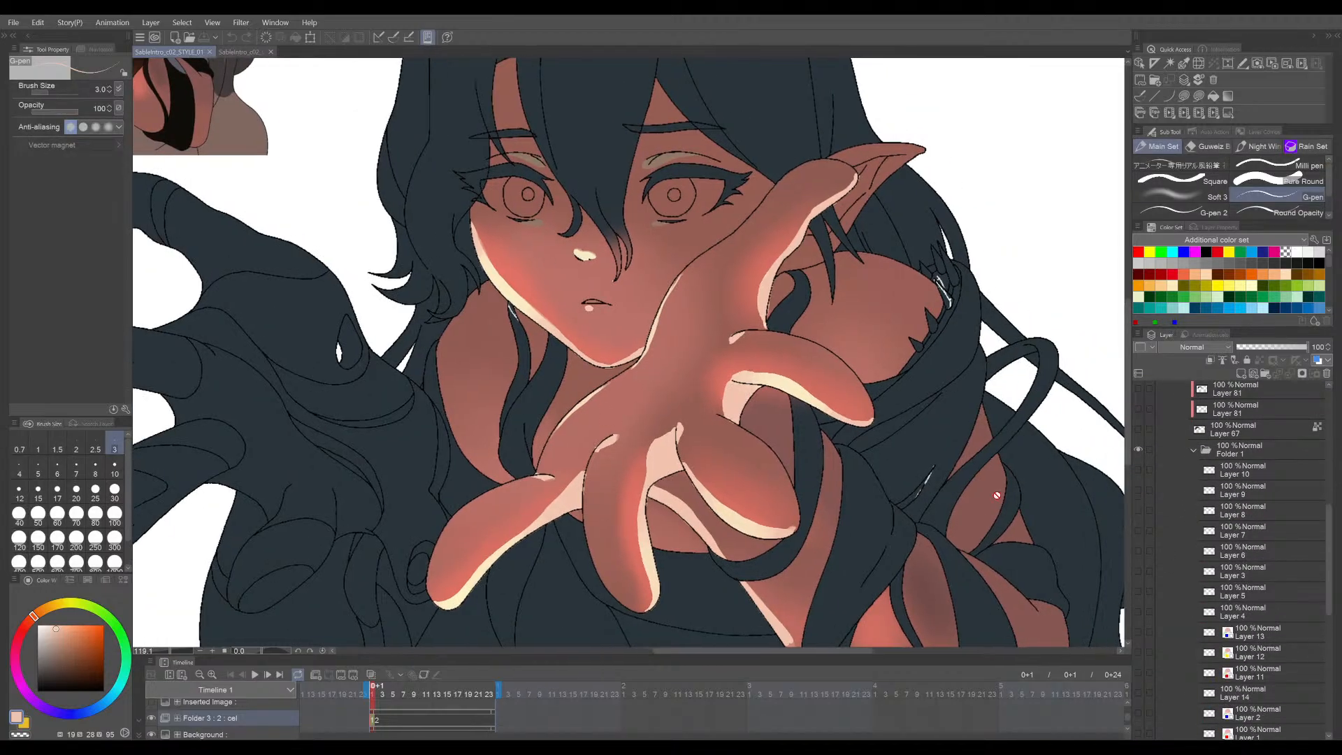
{"action": "scroll", "coordinate": [1286, 601], "scroll_direction": "down", "scroll_amount": 3}
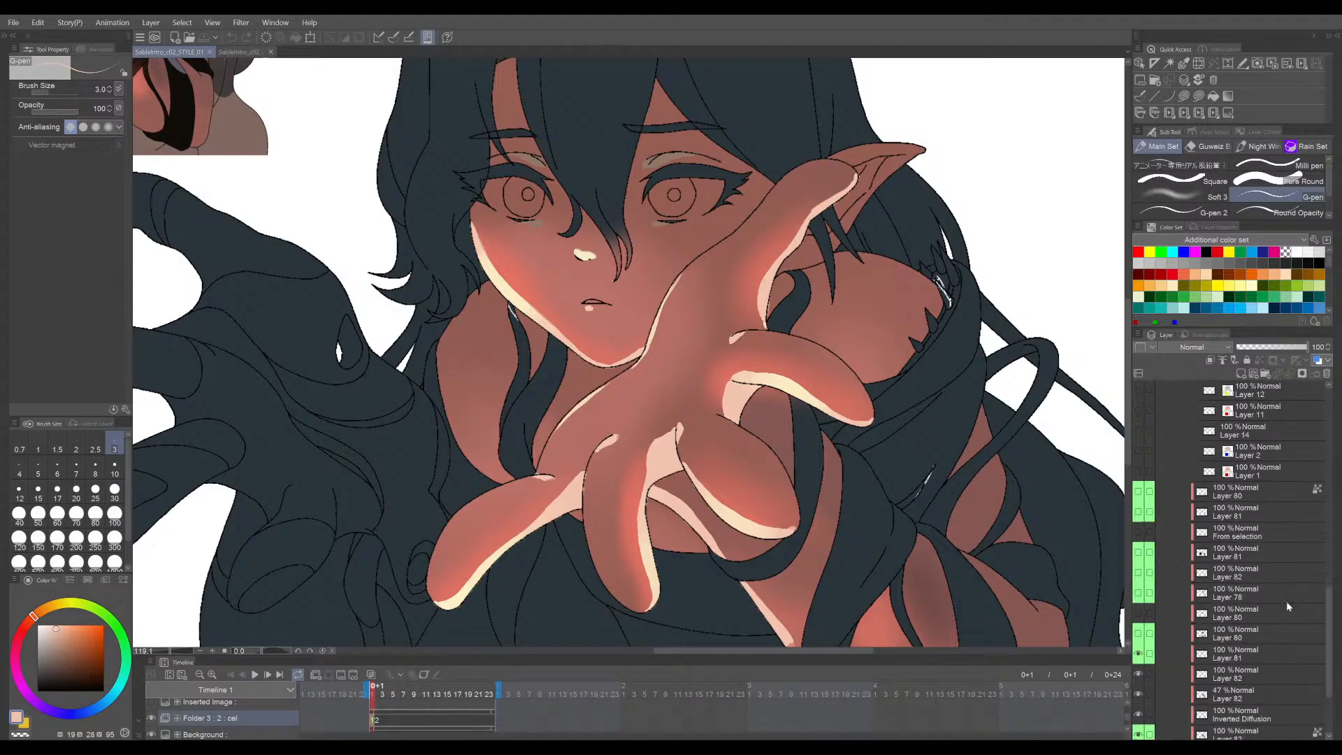
{"action": "left_click", "coordinate": [1180, 564]}
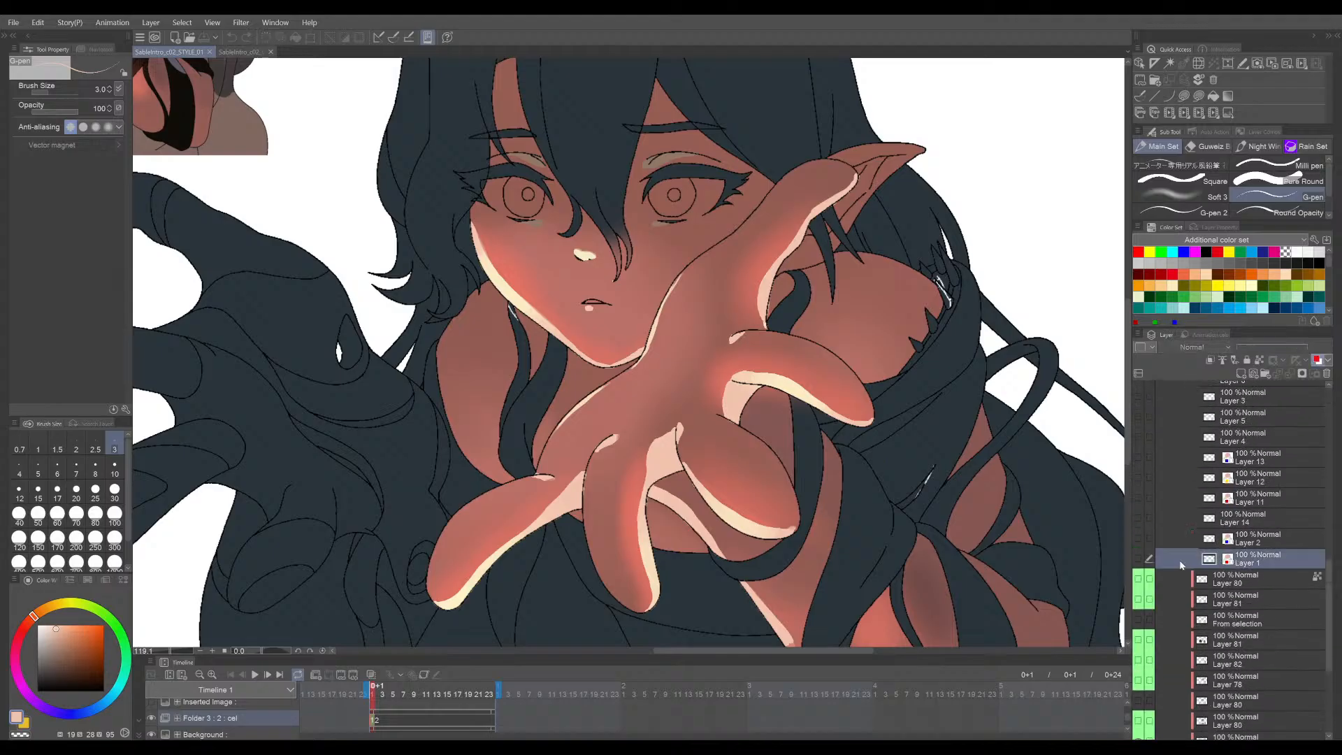
{"action": "left_click", "coordinate": [1138, 560]}
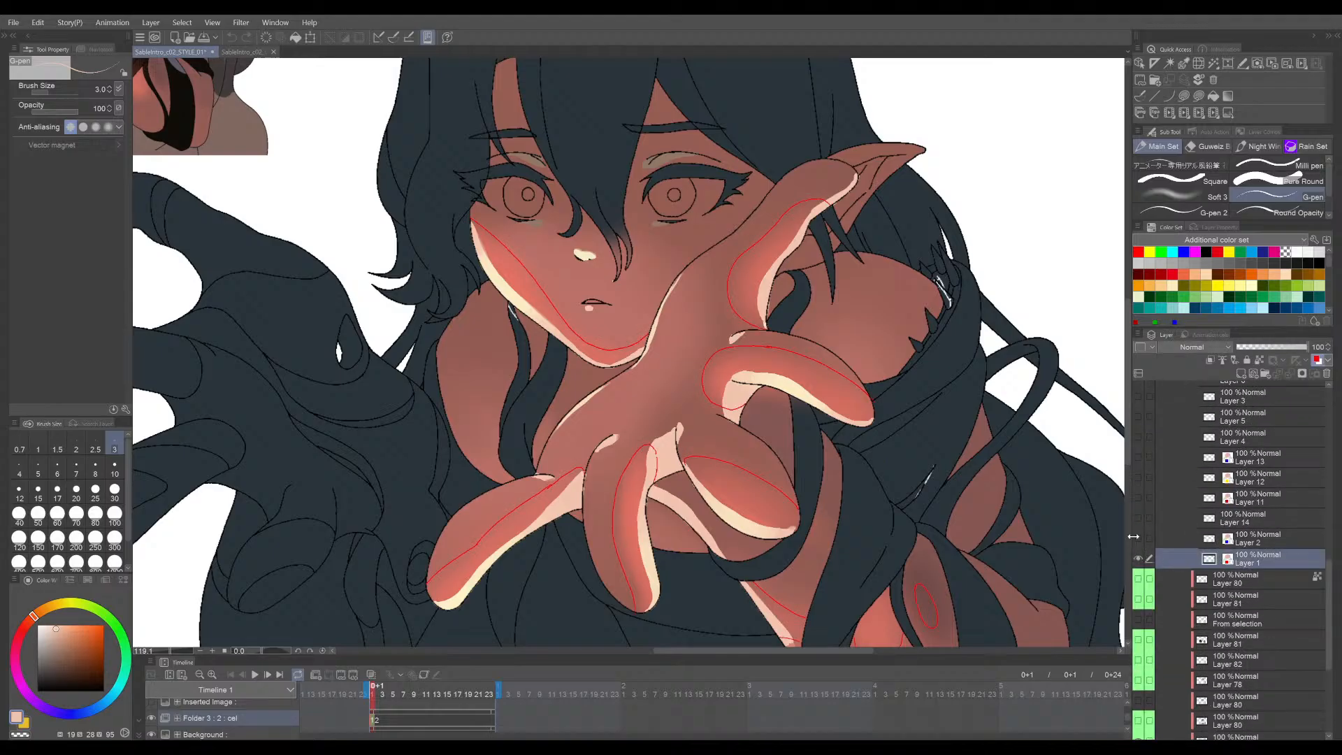
{"action": "left_click", "coordinate": [1139, 539]}
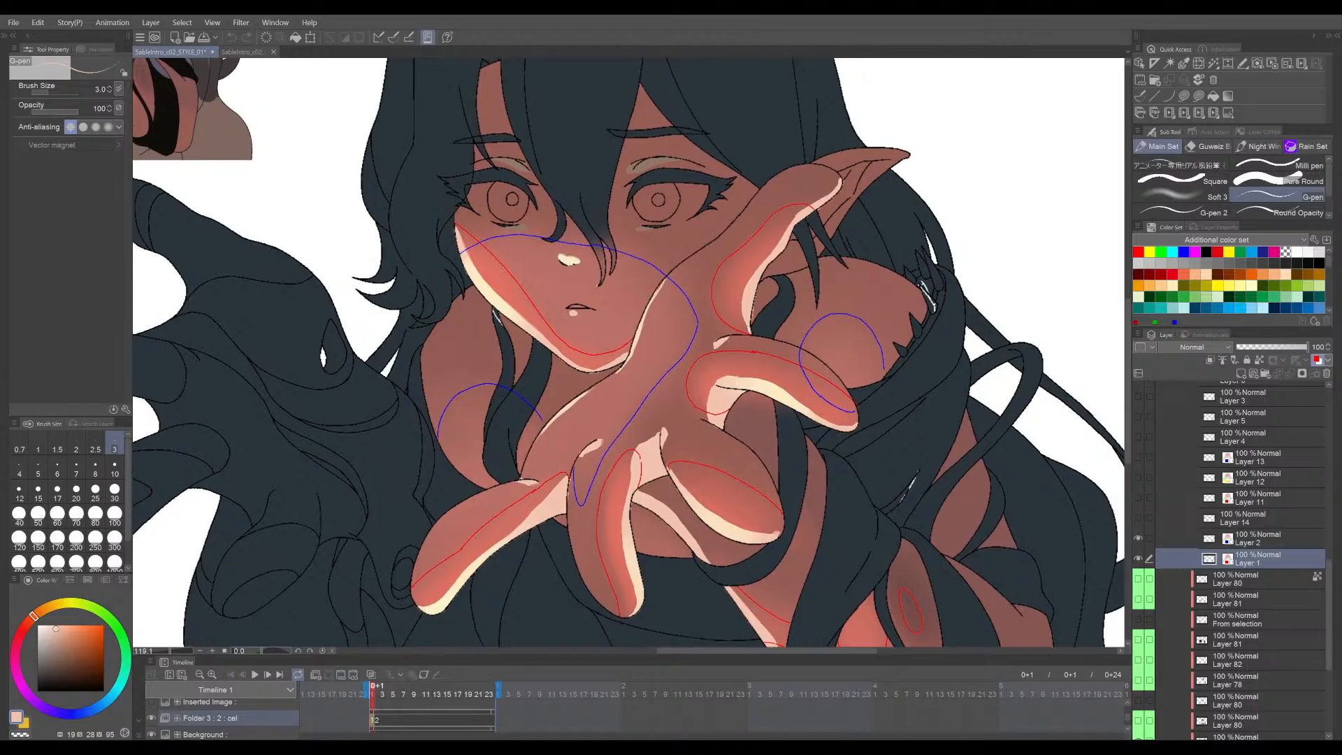
{"action": "key", "text": "ctrl+s"}
- Examine how the red and blue guide lines follow the glow boundaries on the foreground fingers, palm and cheek
{"action": "scroll", "coordinate": [601, 459], "scroll_direction": "up", "scroll_amount": 3}
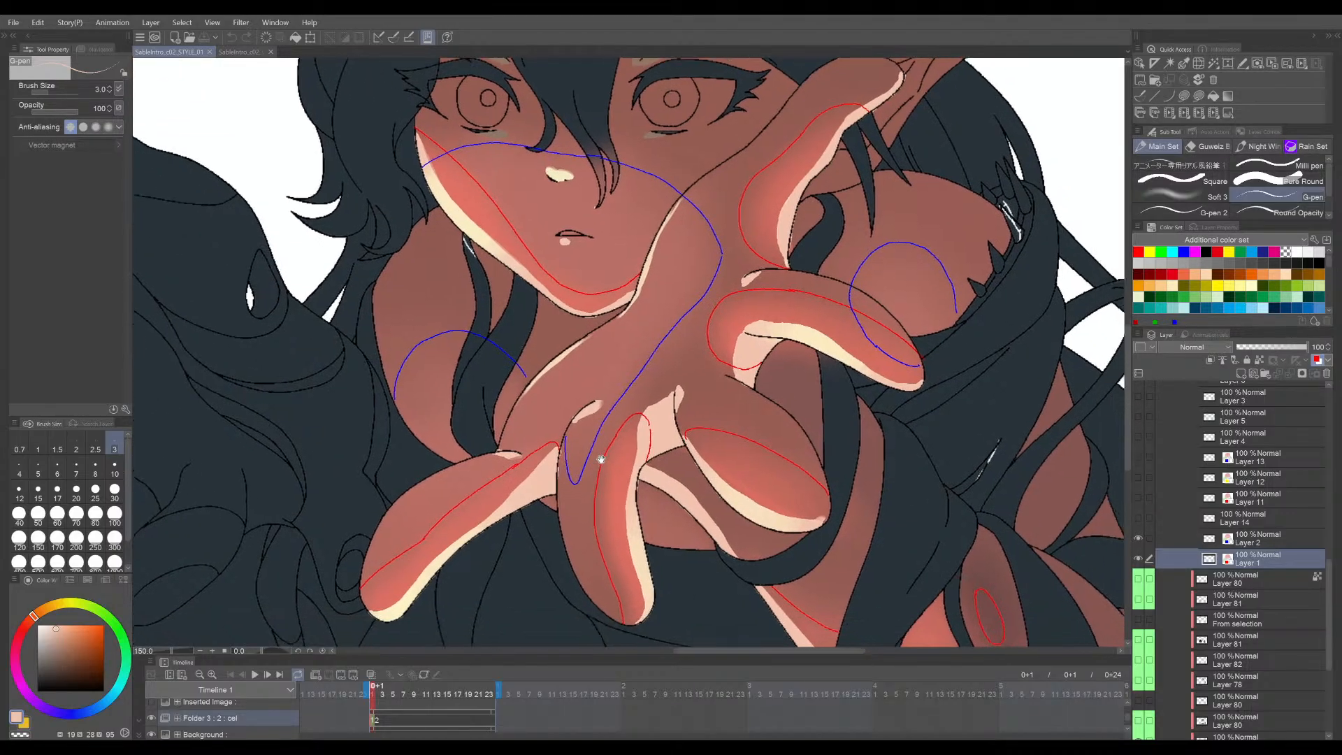
{"action": "left_click_drag", "start_coordinate": [705, 436], "coordinate": [663, 436]}
{"action": "scroll", "coordinate": [777, 355], "scroll_direction": "up", "scroll_amount": 4}
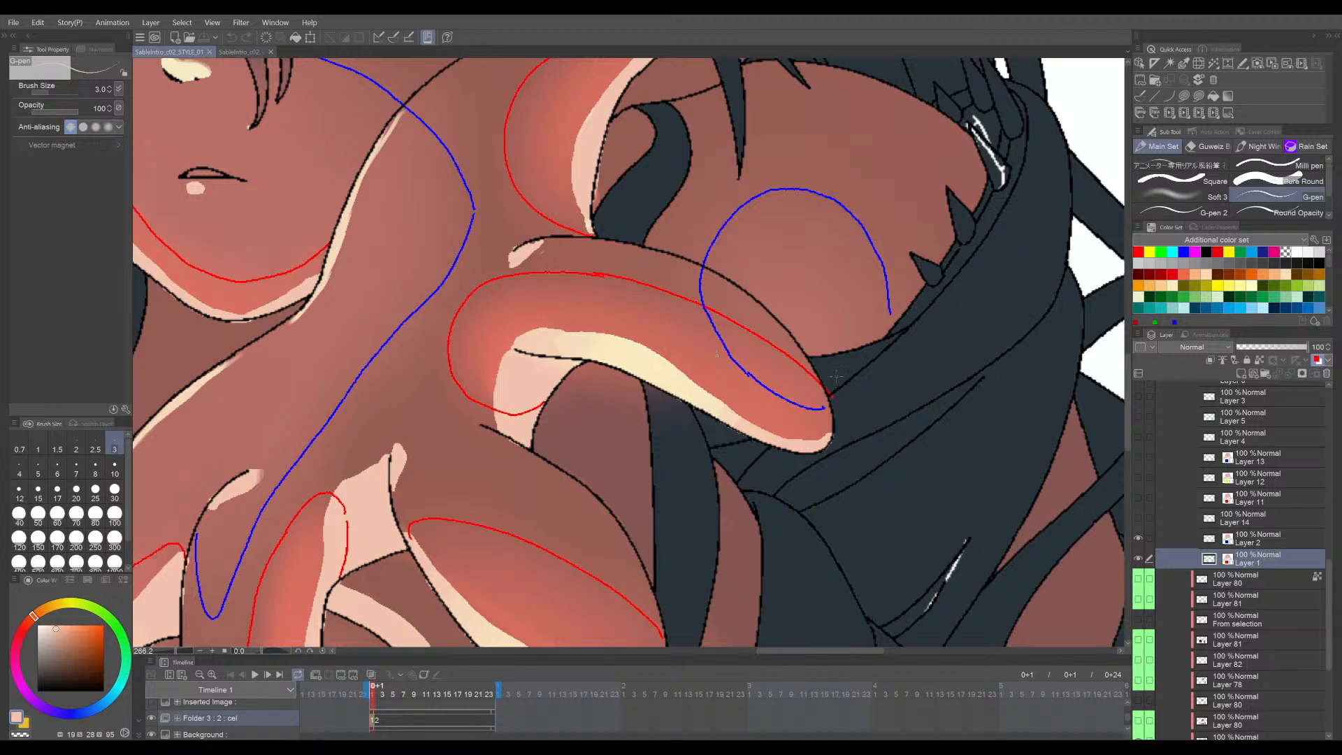
{"action": "scroll", "coordinate": [717, 353], "scroll_direction": "down", "scroll_amount": 4}
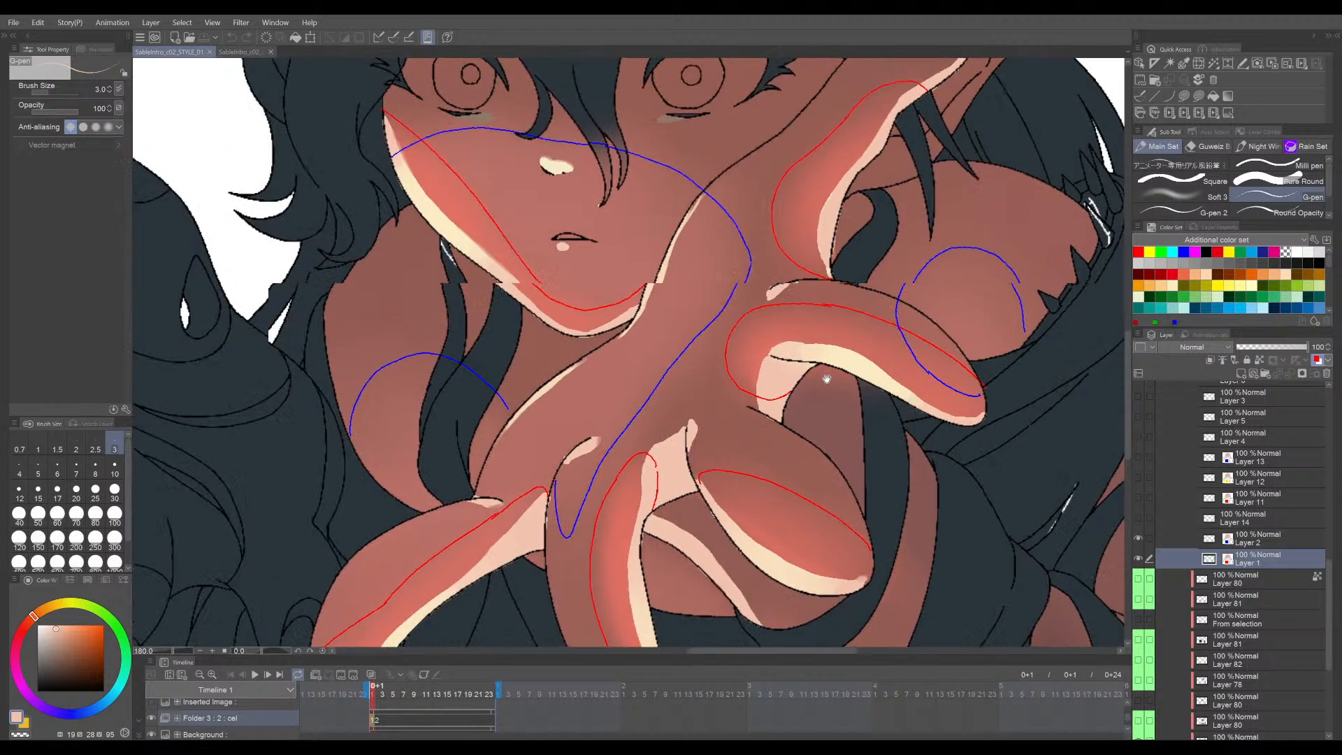
{"action": "scroll", "coordinate": [659, 383], "scroll_direction": "down", "scroll_amount": 2}
{"action": "left_click_drag", "start_coordinate": [660, 384], "coordinate": [683, 306]}
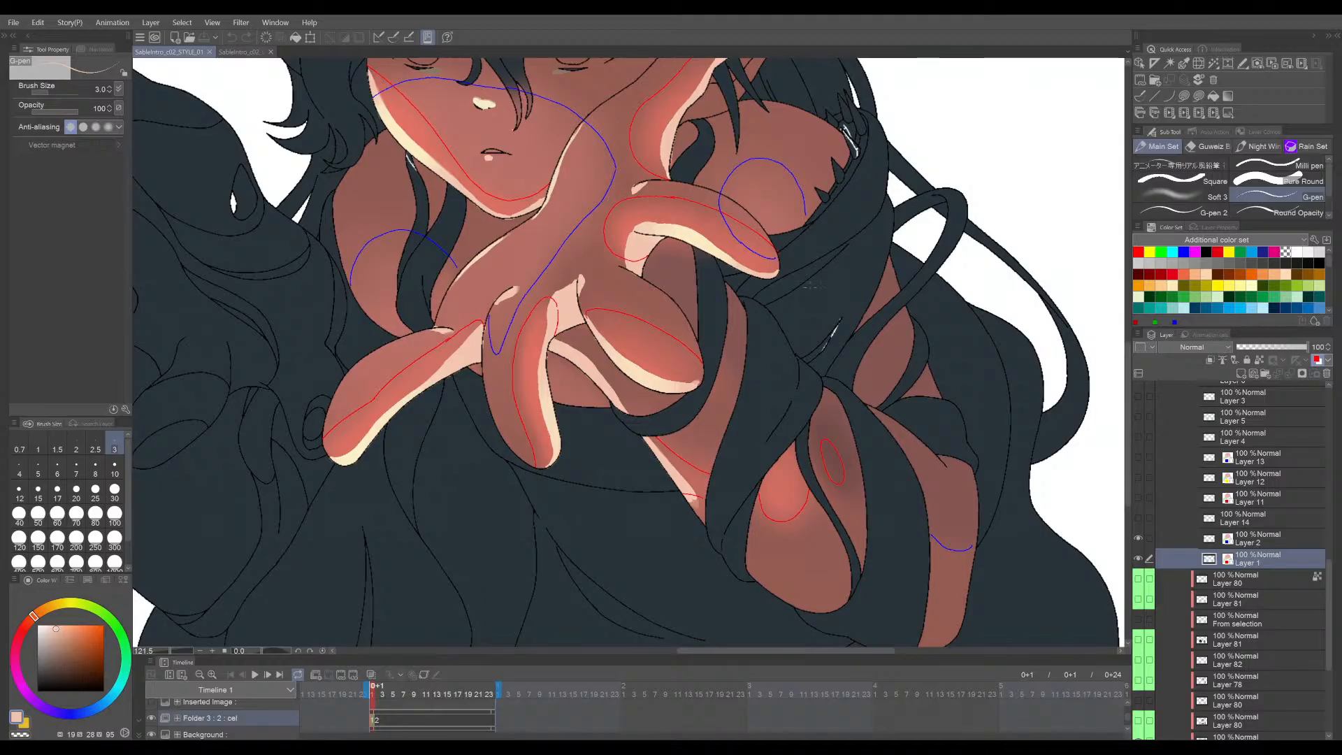
- Examine the red and blue guide lines on the forearm and shoulder, and compare them with those on the hand and face
{"action": "left_click_drag", "start_coordinate": [735, 343], "coordinate": [722, 397]}
{"action": "scroll", "coordinate": [802, 323], "scroll_direction": "down", "scroll_amount": 2}
{"action": "scroll", "coordinate": [766, 344], "scroll_direction": "up", "scroll_amount": 1}
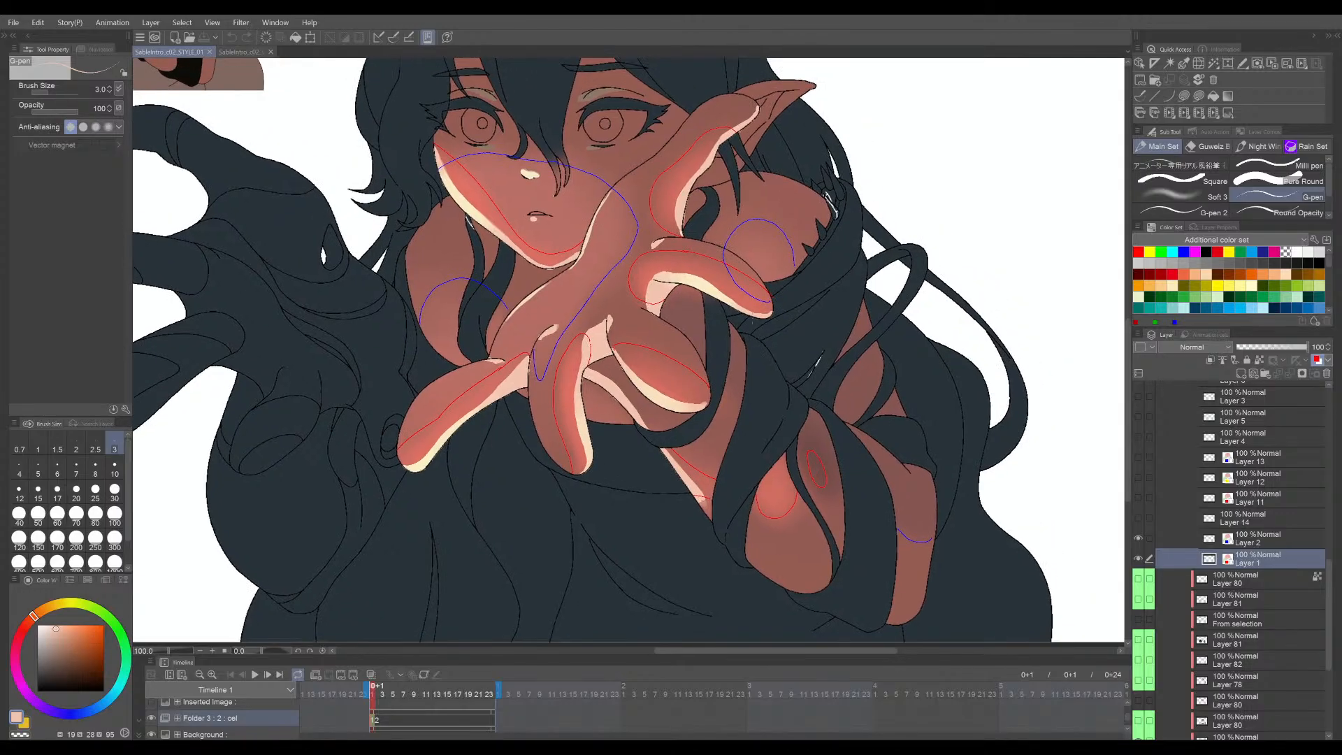
{"action": "left_click_drag", "start_coordinate": [754, 278], "coordinate": [718, 300]}
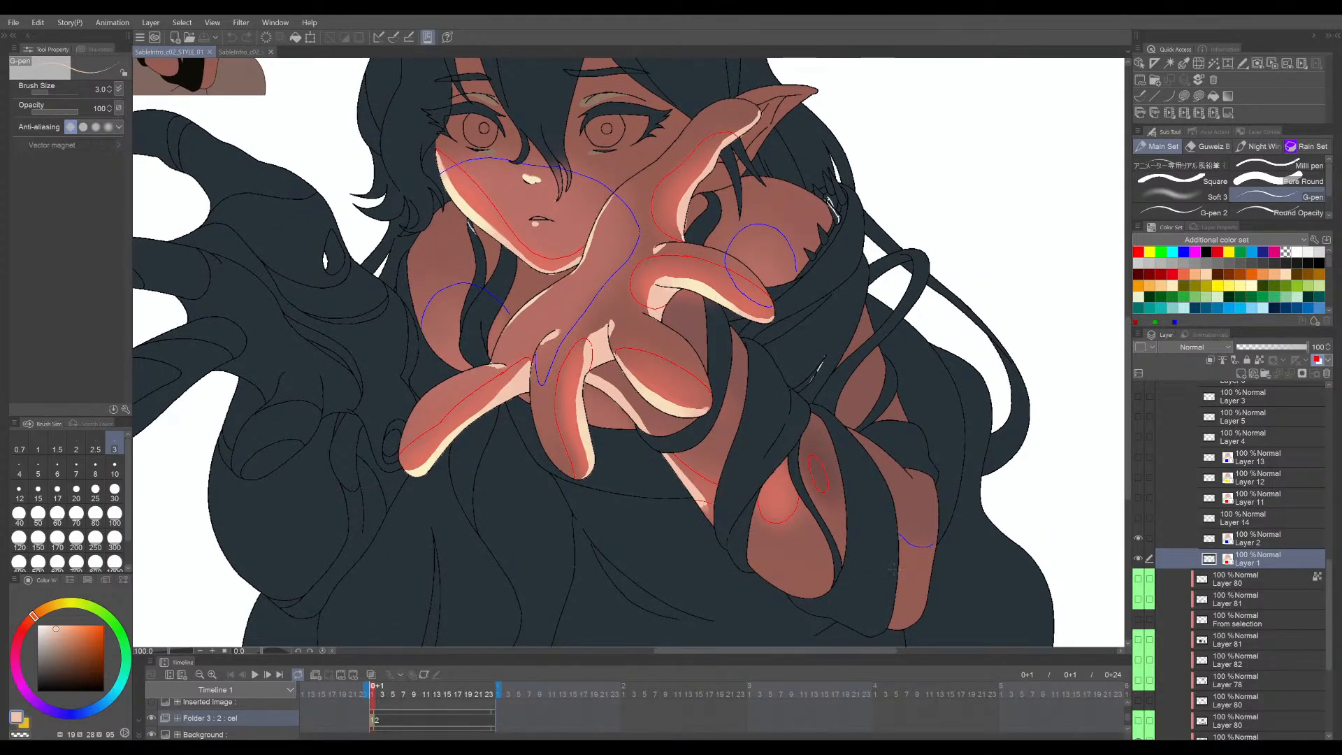
{"action": "left_click_drag", "start_coordinate": [865, 518], "coordinate": [862, 500]}
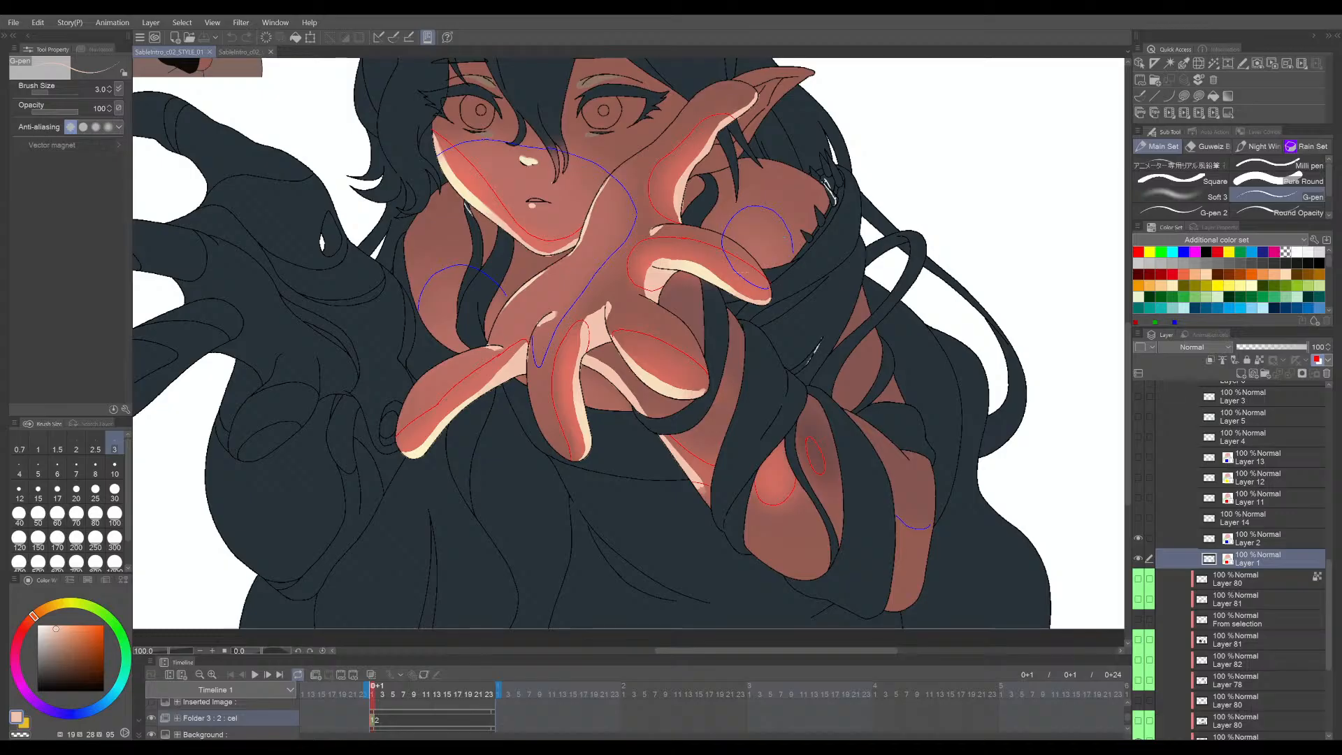
{"action": "scroll", "coordinate": [724, 291], "scroll_direction": "up", "scroll_amount": 1}
{"action": "left_click_drag", "start_coordinate": [725, 290], "coordinate": [739, 313]}
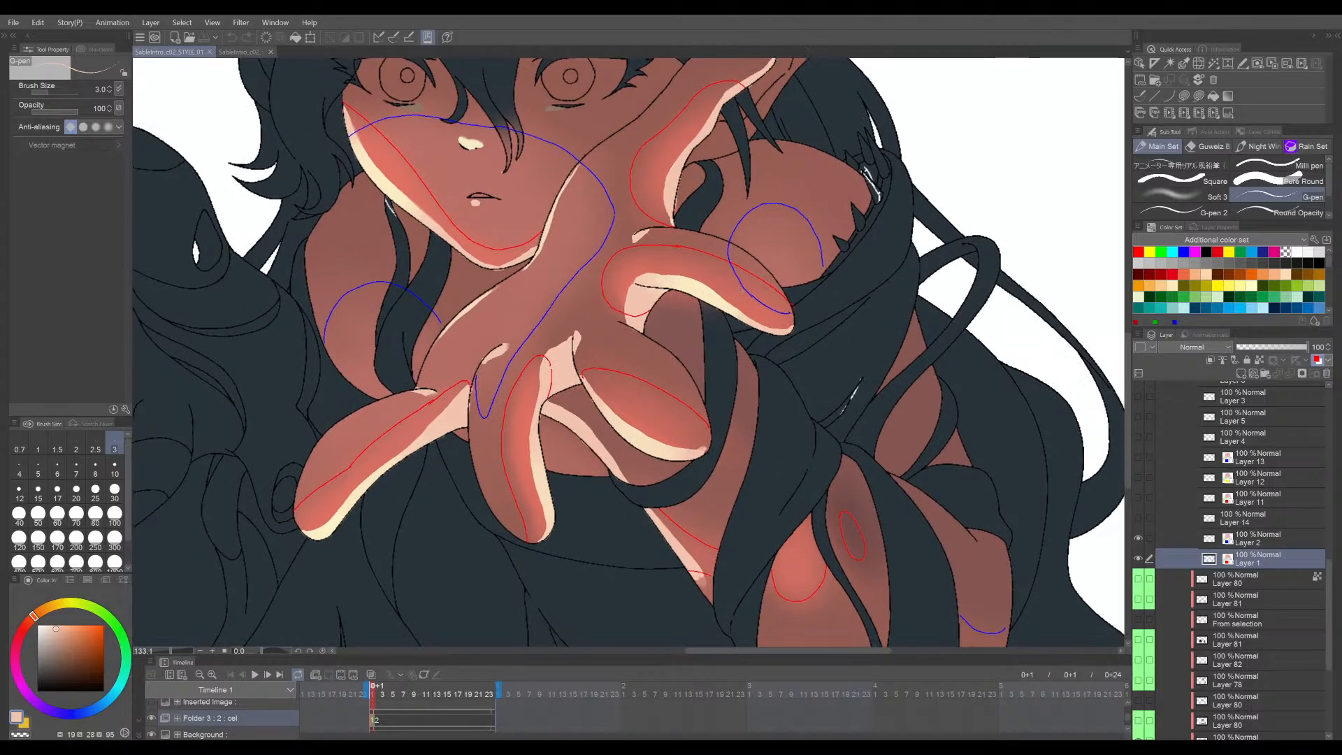
{"action": "scroll", "coordinate": [739, 313], "scroll_direction": "down", "scroll_amount": 1}
{"action": "scroll", "coordinate": [740, 313], "scroll_direction": "down", "scroll_amount": 1}
{"action": "scroll", "coordinate": [752, 293], "scroll_direction": "up", "scroll_amount": 1}
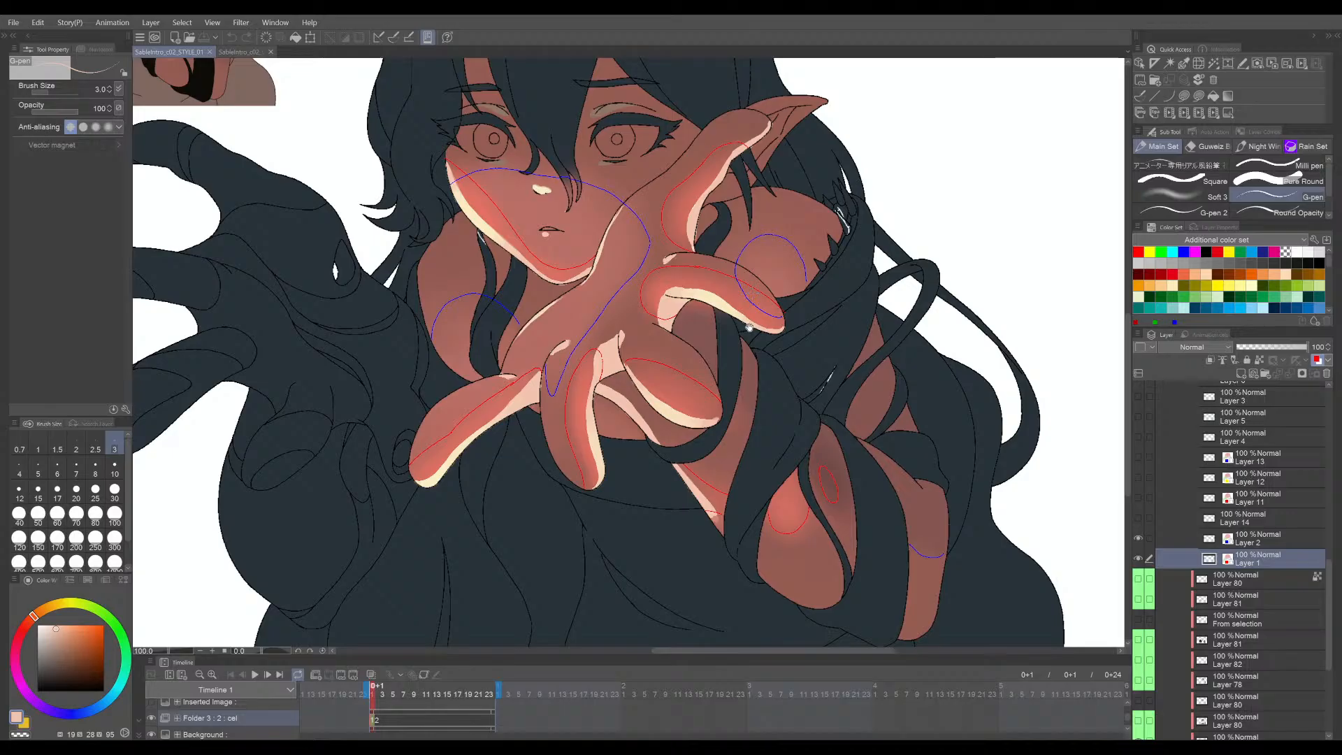
- Examine the red and blue guide lines across the whole figure, then closer over the face, foreground hand and shoulder
{"action": "scroll", "coordinate": [759, 336], "scroll_direction": "down", "scroll_amount": 1}
{"action": "scroll", "coordinate": [758, 336], "scroll_direction": "up", "scroll_amount": 1}
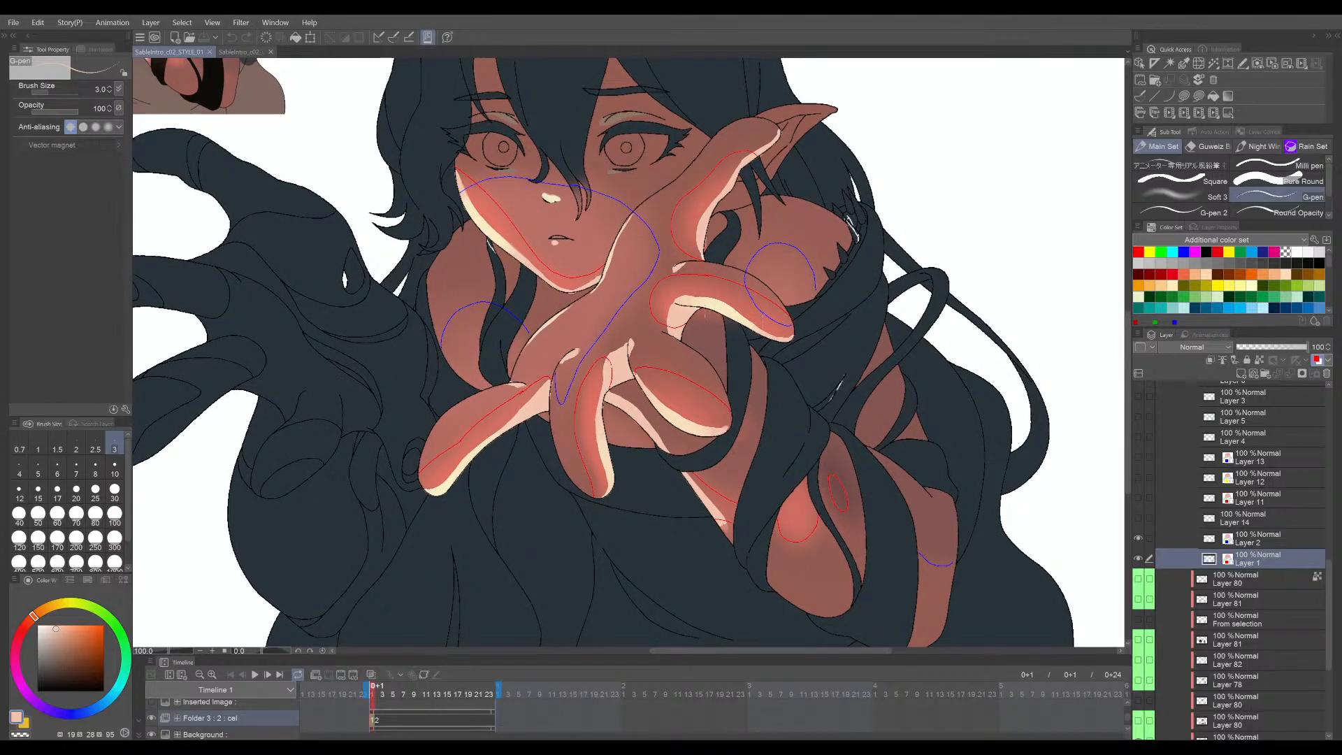
{"action": "left_click_drag", "start_coordinate": [677, 309], "coordinate": [685, 344]}
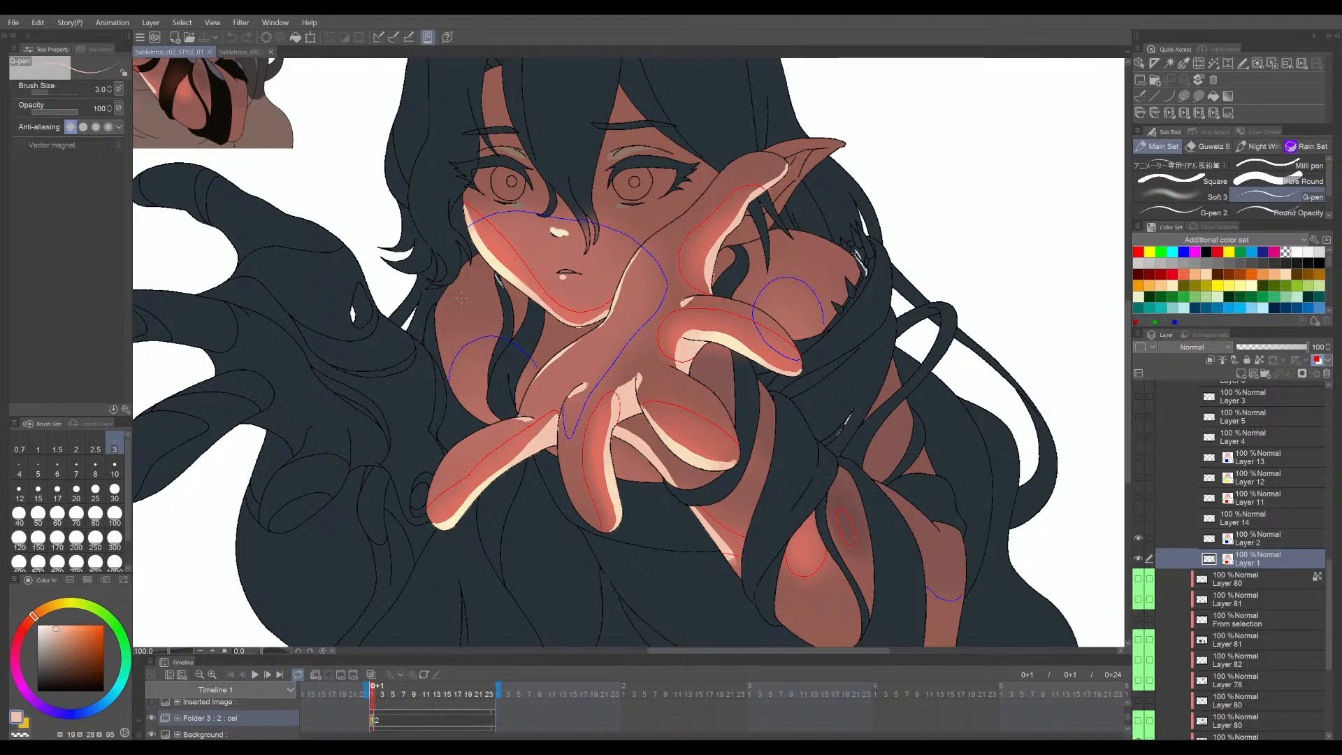
{"action": "left_click_drag", "start_coordinate": [580, 375], "coordinate": [579, 357]}
{"action": "left_click_drag", "start_coordinate": [850, 413], "coordinate": [808, 386]}
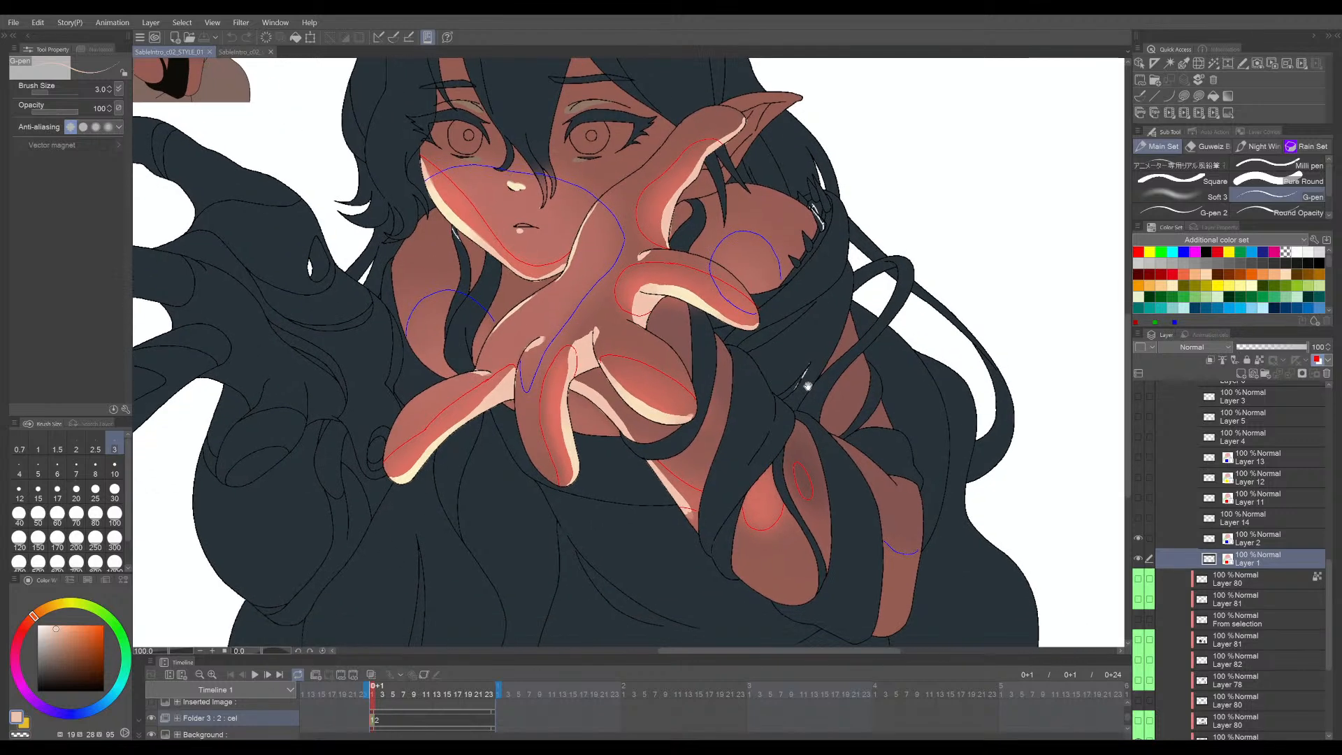
{"action": "mouse_move", "coordinate": [642, 360]}
{"action": "left_mouse_down"}
{"action": "mouse_move", "coordinate": [676, 366]}
{"action": "mouse_move", "coordinate": [637, 357]}
{"action": "mouse_move", "coordinate": [667, 350]}
{"action": "mouse_move", "coordinate": [644, 362]}
{"action": "left_mouse_up"}
{"action": "scroll", "coordinate": [767, 241], "scroll_direction": "up", "scroll_amount": 3}
{"action": "scroll", "coordinate": [748, 266], "scroll_direction": "down", "scroll_amount": 5}
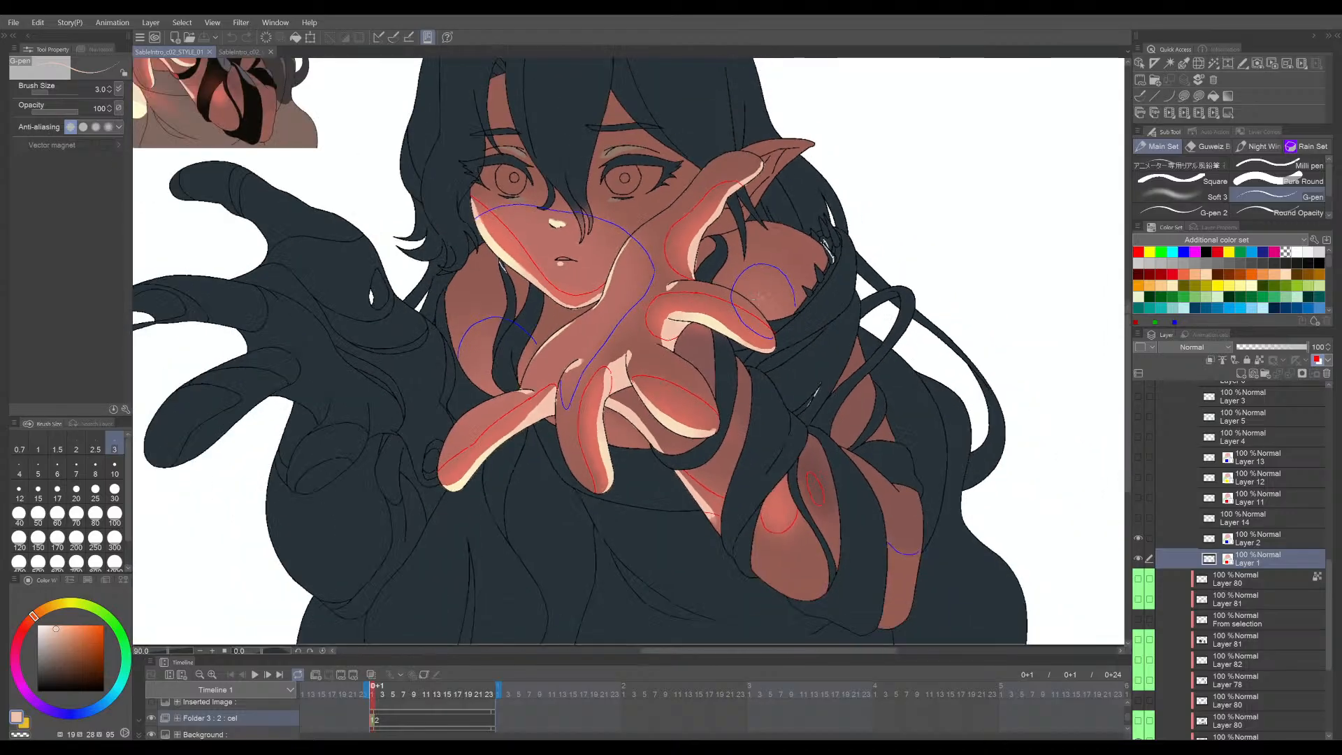
{"action": "left_click_drag", "start_coordinate": [775, 318], "coordinate": [733, 305]}
{"action": "scroll", "coordinate": [641, 316], "scroll_direction": "up", "scroll_amount": 2}
{"action": "left_click_drag", "start_coordinate": [642, 315], "coordinate": [637, 351]}
{"action": "left_click_drag", "start_coordinate": [715, 306], "coordinate": [734, 307]}
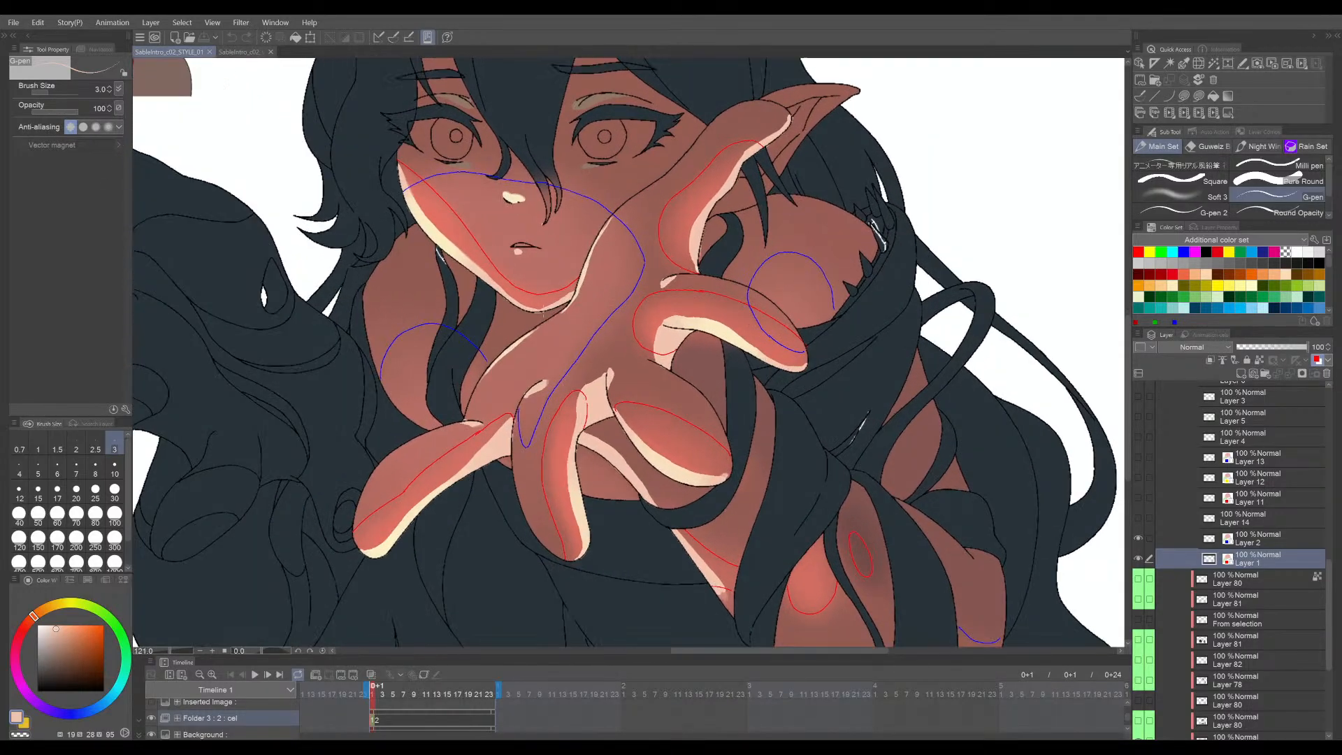
{"action": "left_click_drag", "start_coordinate": [545, 311], "coordinate": [580, 314]}
{"action": "left_click_drag", "start_coordinate": [676, 302], "coordinate": [650, 319]}
{"action": "scroll", "coordinate": [649, 318], "scroll_direction": "down", "scroll_amount": 3}
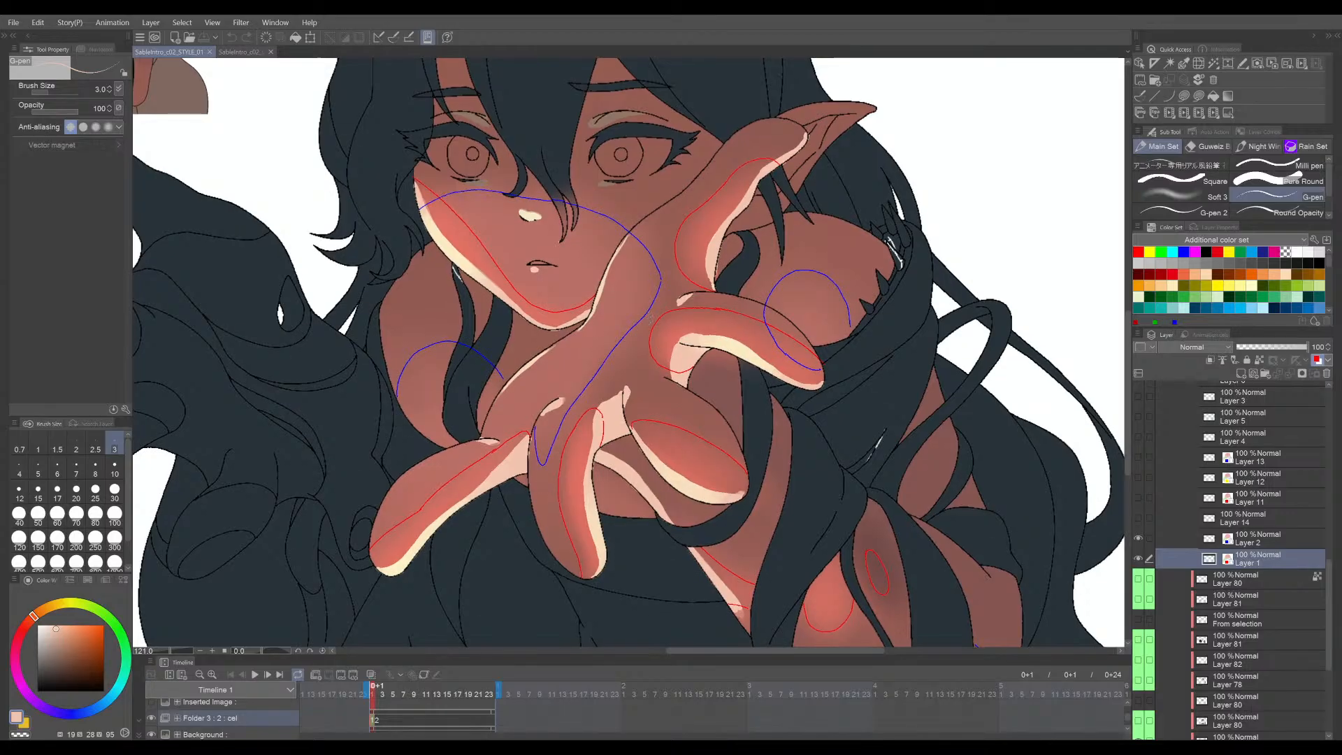
{"action": "scroll", "coordinate": [653, 316], "scroll_direction": "up", "scroll_amount": 3}
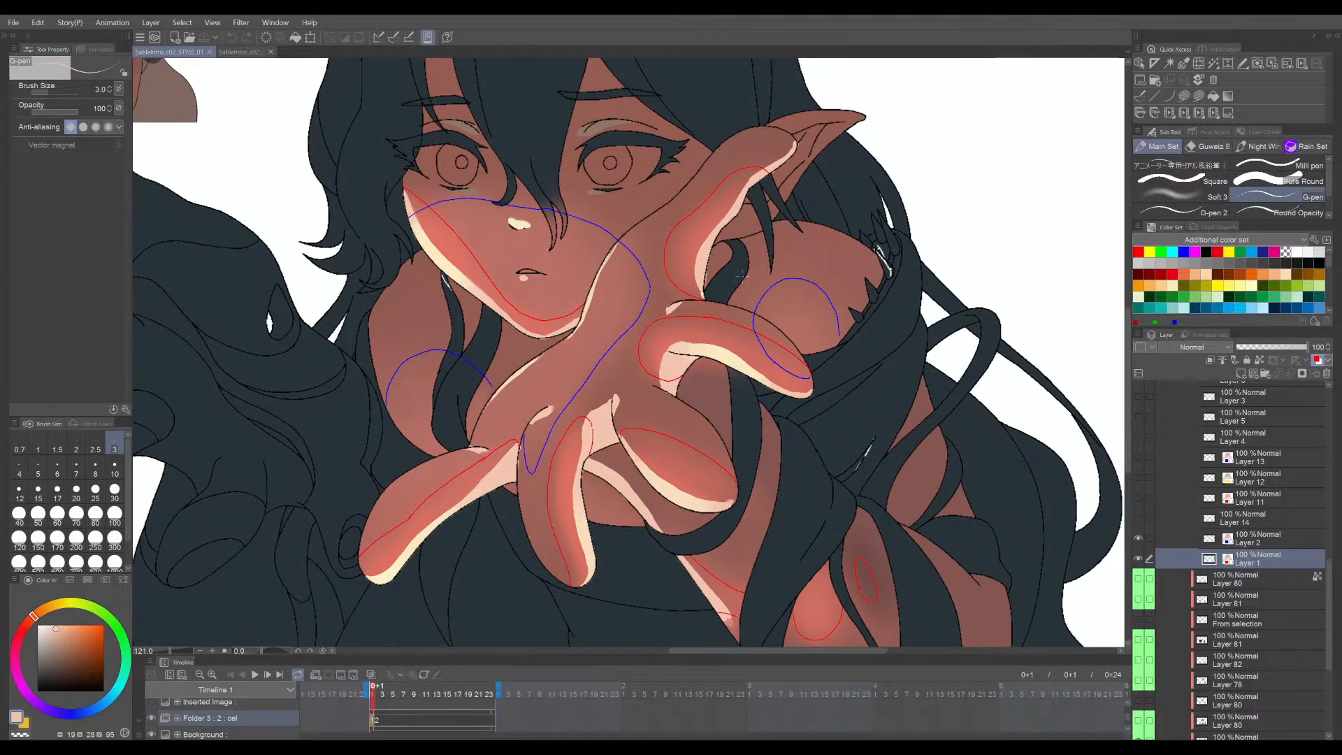
{"action": "left_click_drag", "start_coordinate": [752, 328], "coordinate": [792, 320]}
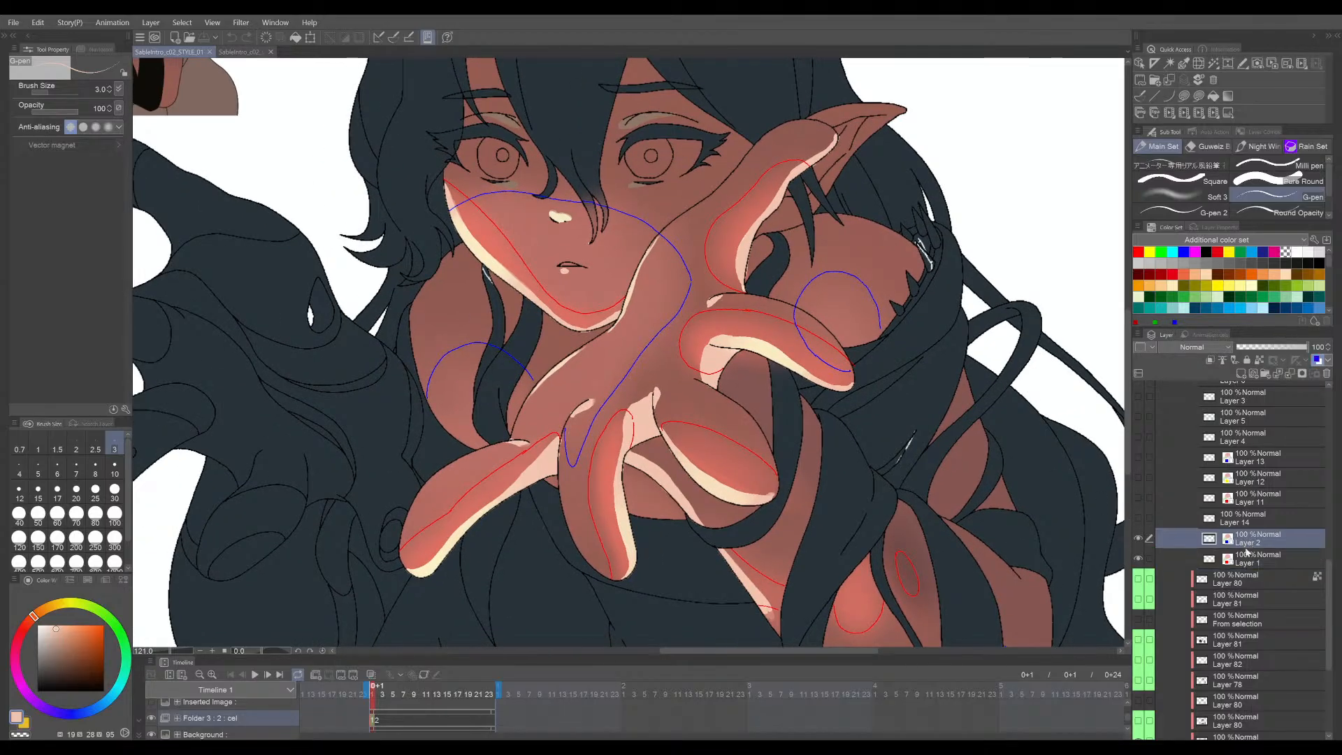
- Add a new layer above Layer 1 and hatch the cheek, palm and foreground finger inside the blue guide line in magenta
{"action": "left_click", "coordinate": [1242, 374]}
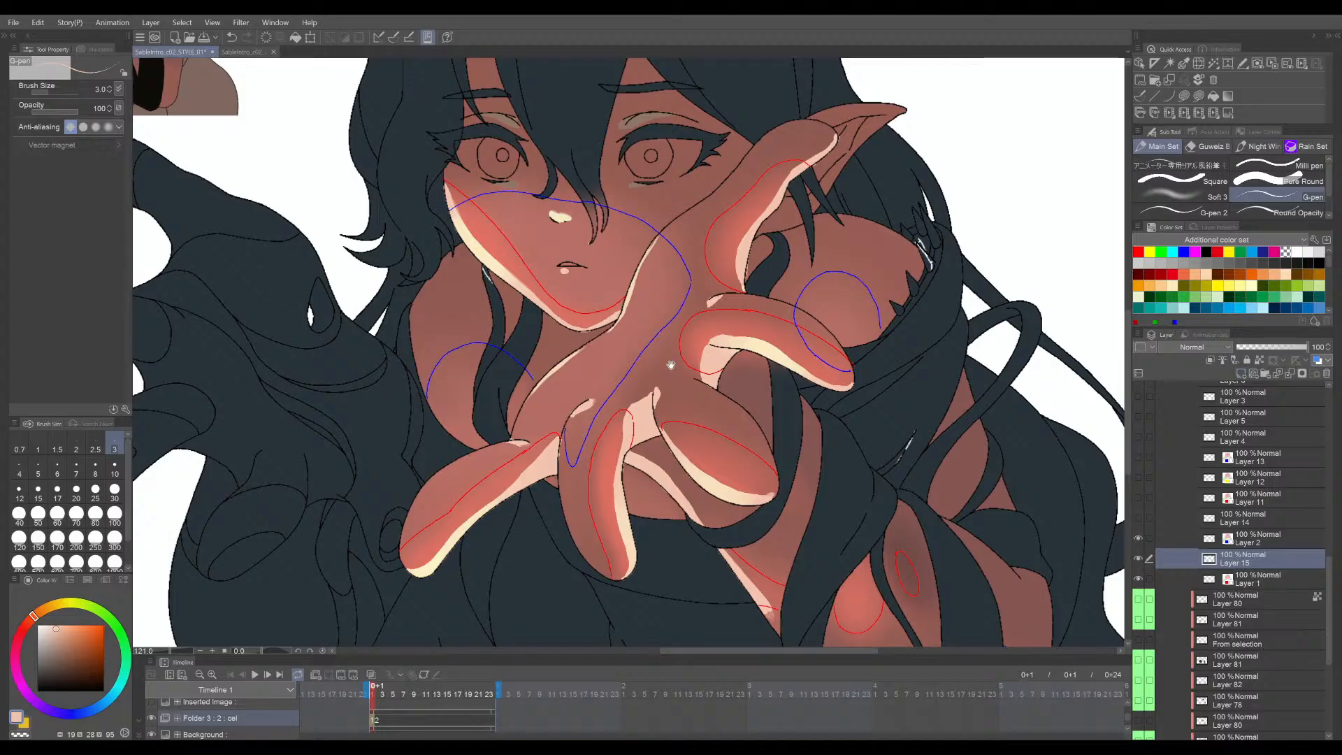
{"action": "left_click", "coordinate": [1196, 251]}
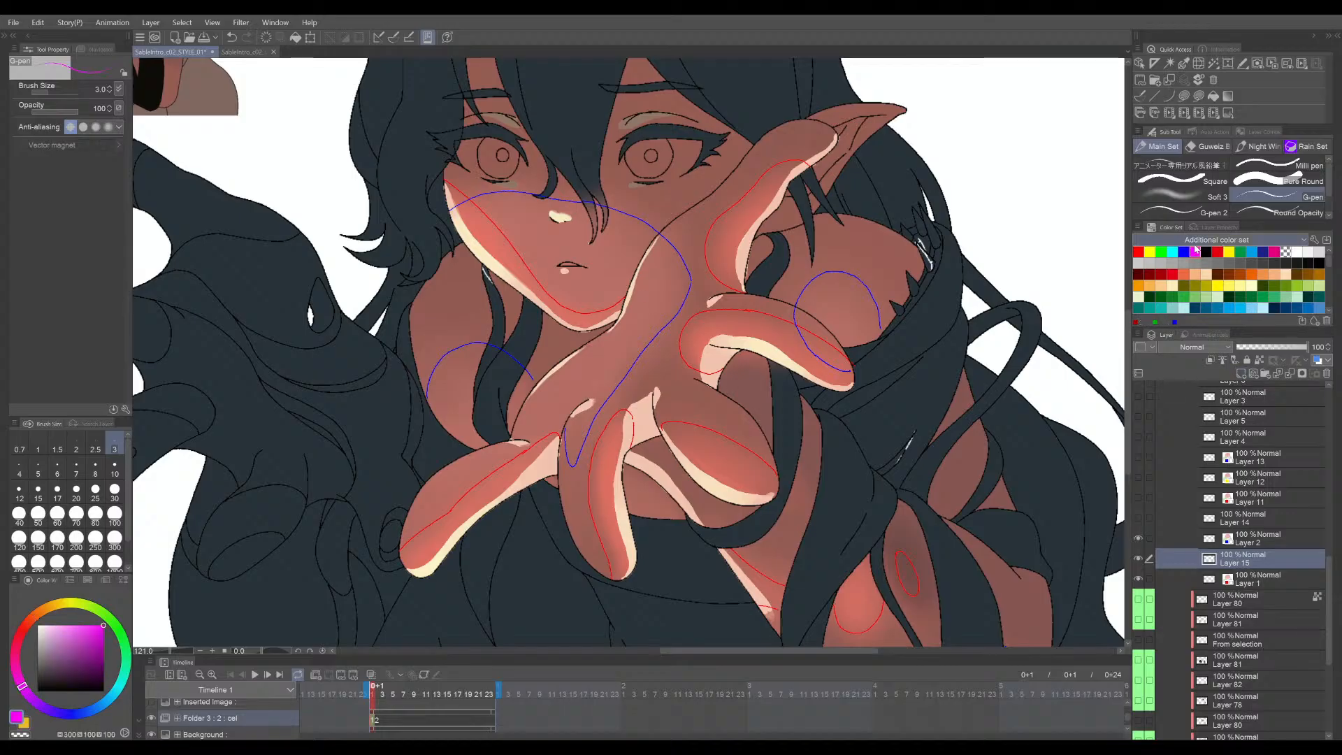
{"action": "left_click_drag", "start_coordinate": [789, 347], "coordinate": [723, 339]}
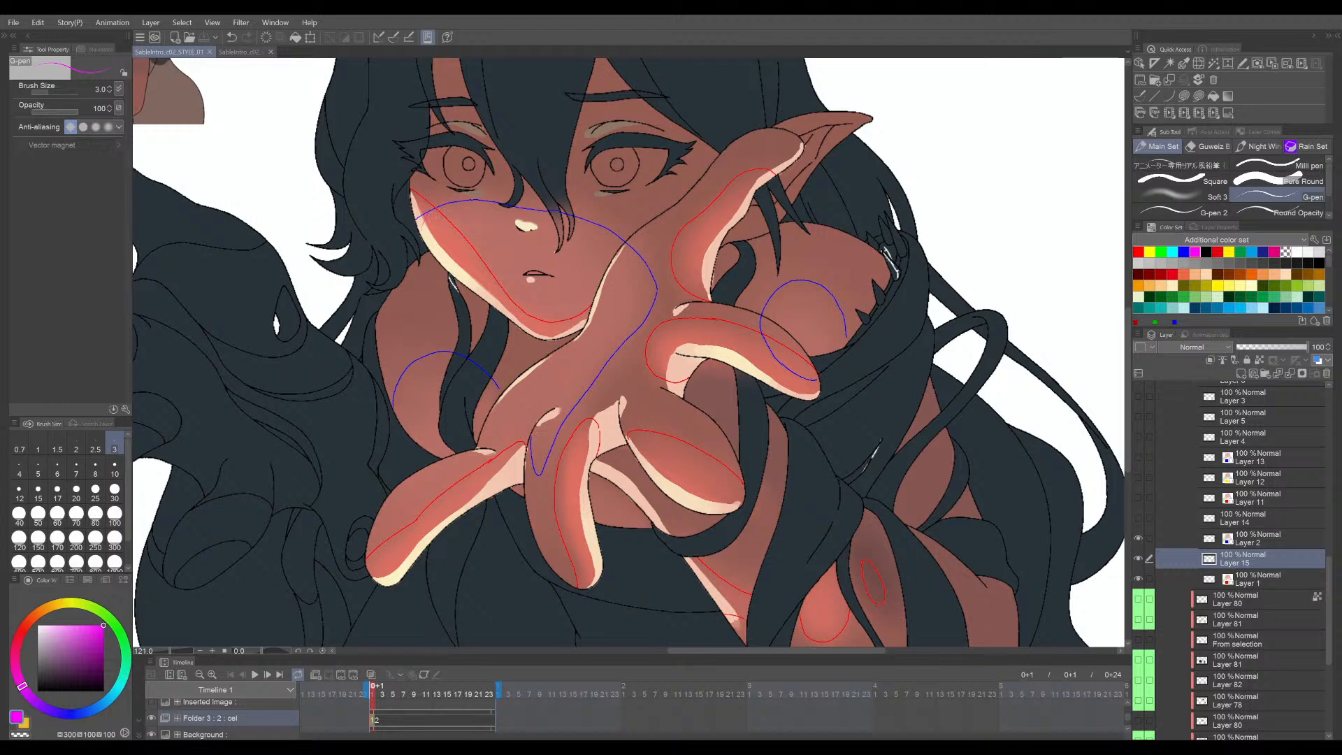
{"action": "left_click_drag", "start_coordinate": [437, 212], "coordinate": [428, 239]}
{"action": "left_click_drag", "start_coordinate": [457, 213], "coordinate": [444, 234]}
{"action": "left_click_drag", "start_coordinate": [815, 302], "coordinate": [798, 291]}
{"action": "scroll", "coordinate": [775, 387], "scroll_direction": "down", "scroll_amount": 5}
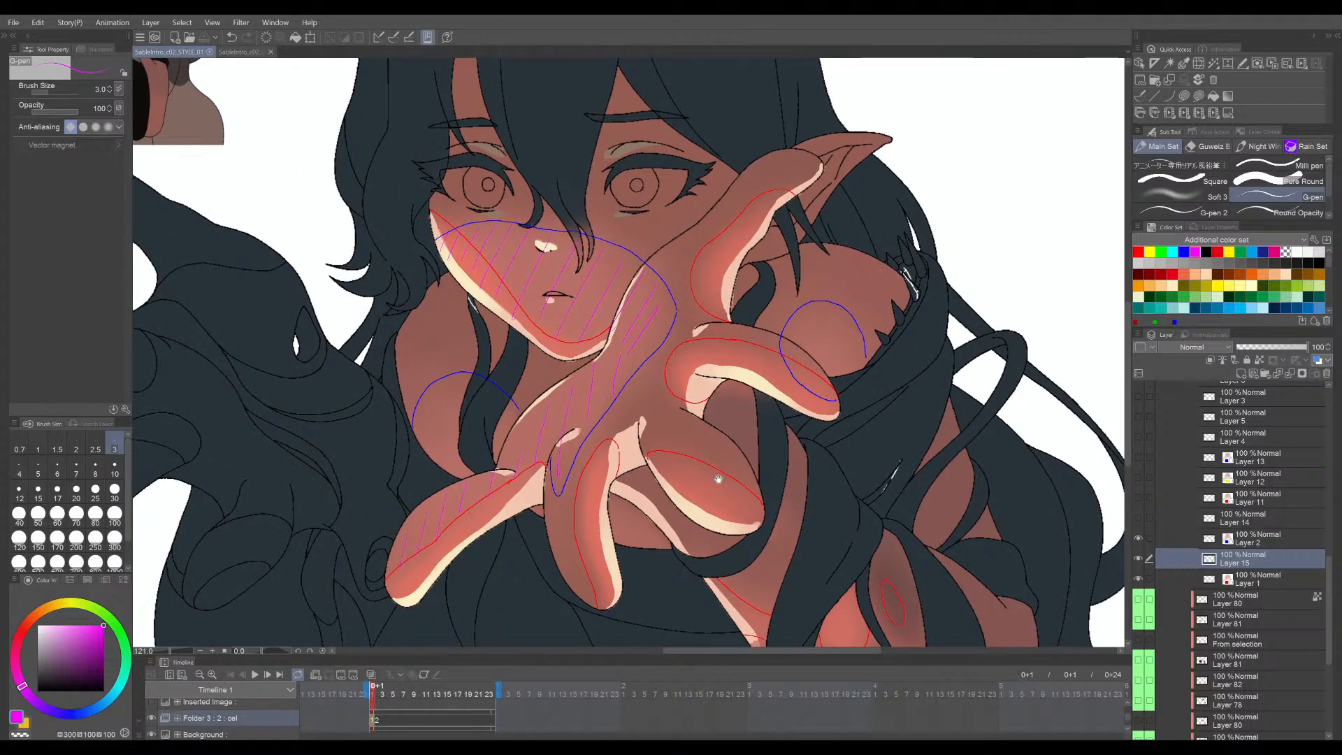
{"action": "scroll", "coordinate": [764, 492], "scroll_direction": "up", "scroll_amount": 5}
{"action": "scroll", "coordinate": [761, 504], "scroll_direction": "down", "scroll_amount": 5}
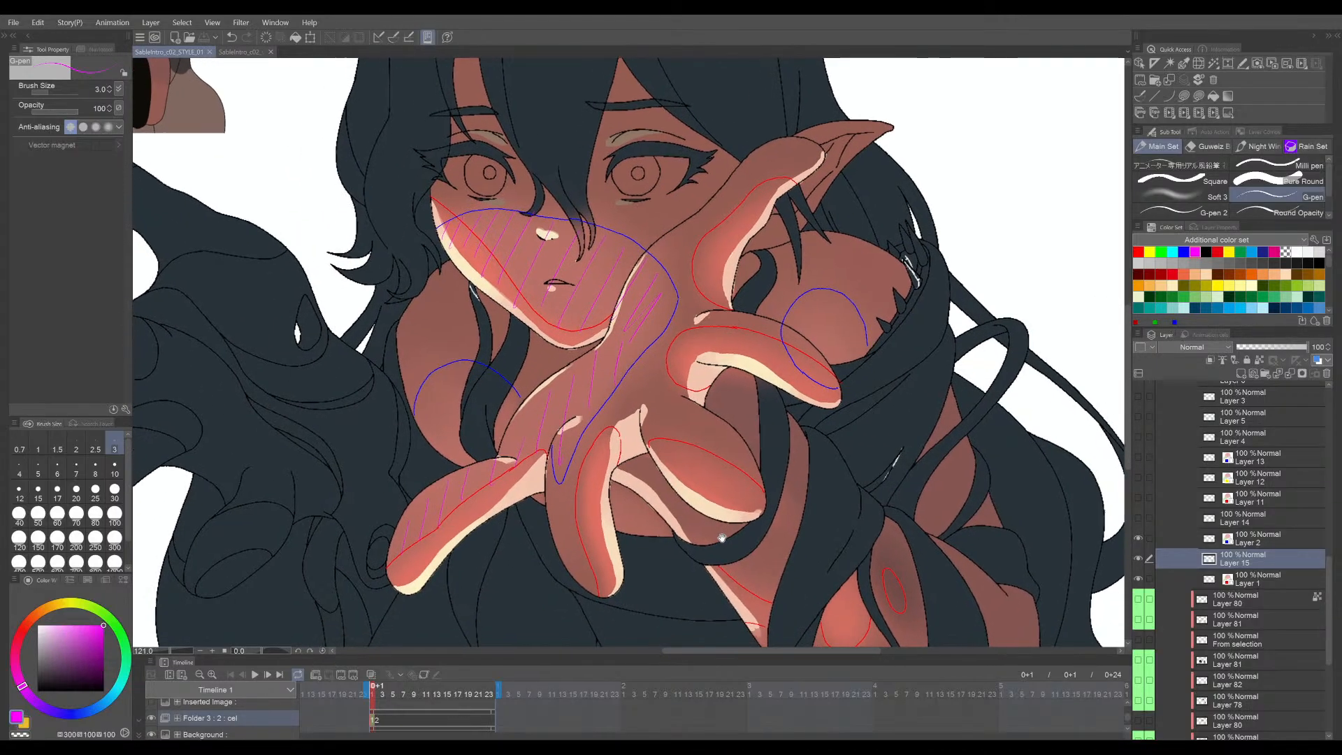
{"action": "scroll", "coordinate": [745, 518], "scroll_direction": "up", "scroll_amount": 5}
{"action": "scroll", "coordinate": [858, 498], "scroll_direction": "down", "scroll_amount": 5}
{"action": "scroll", "coordinate": [858, 498], "scroll_direction": "up", "scroll_amount": 6}
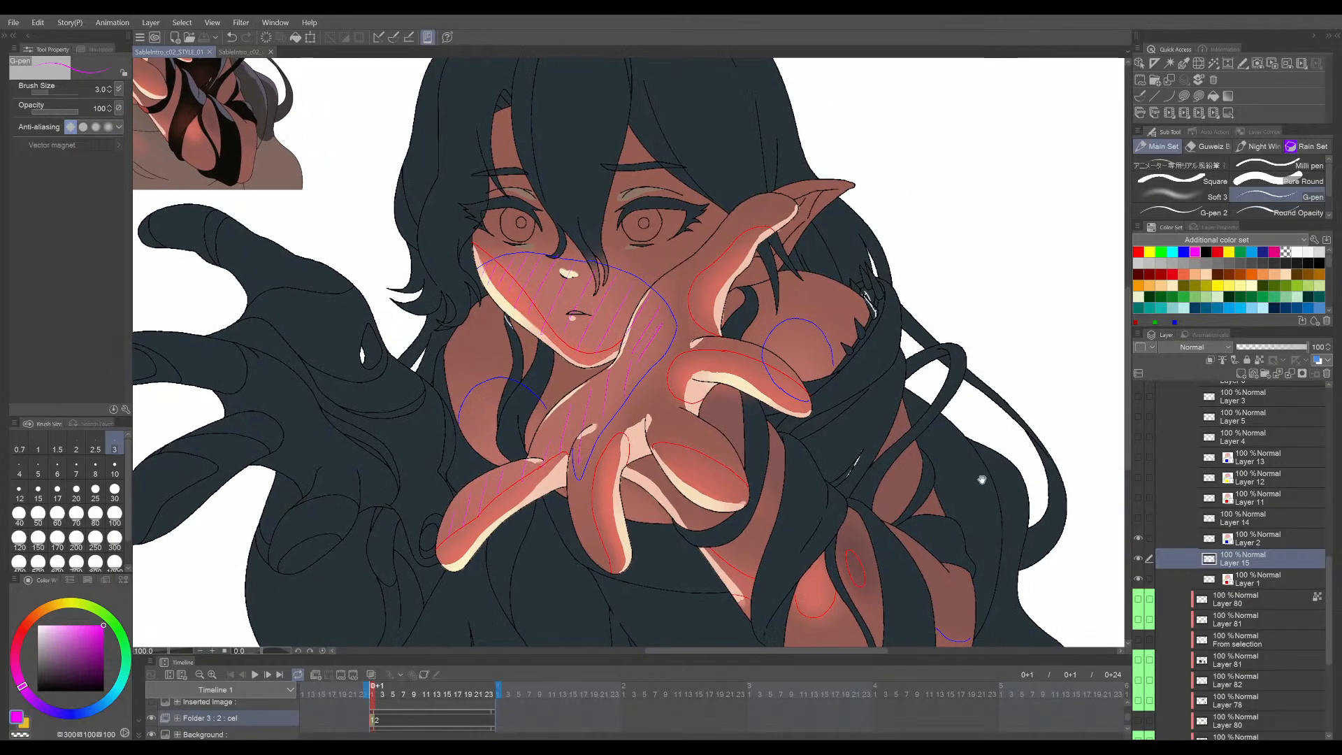
{"action": "left_click_drag", "start_coordinate": [858, 497], "coordinate": [921, 516]}
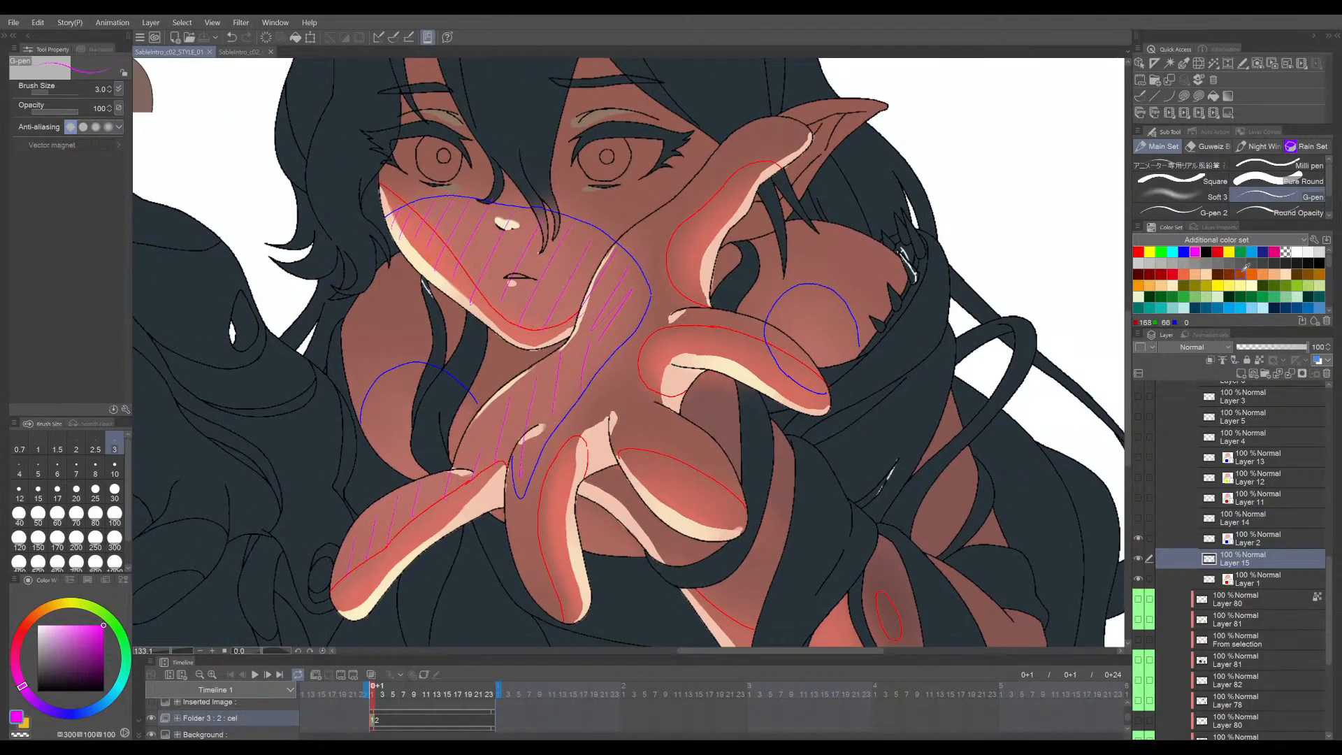
- Hatch the neck and shoulder areas bounded by the blue guide lines in green on the same layer
{"action": "left_click", "coordinate": [1240, 252]}
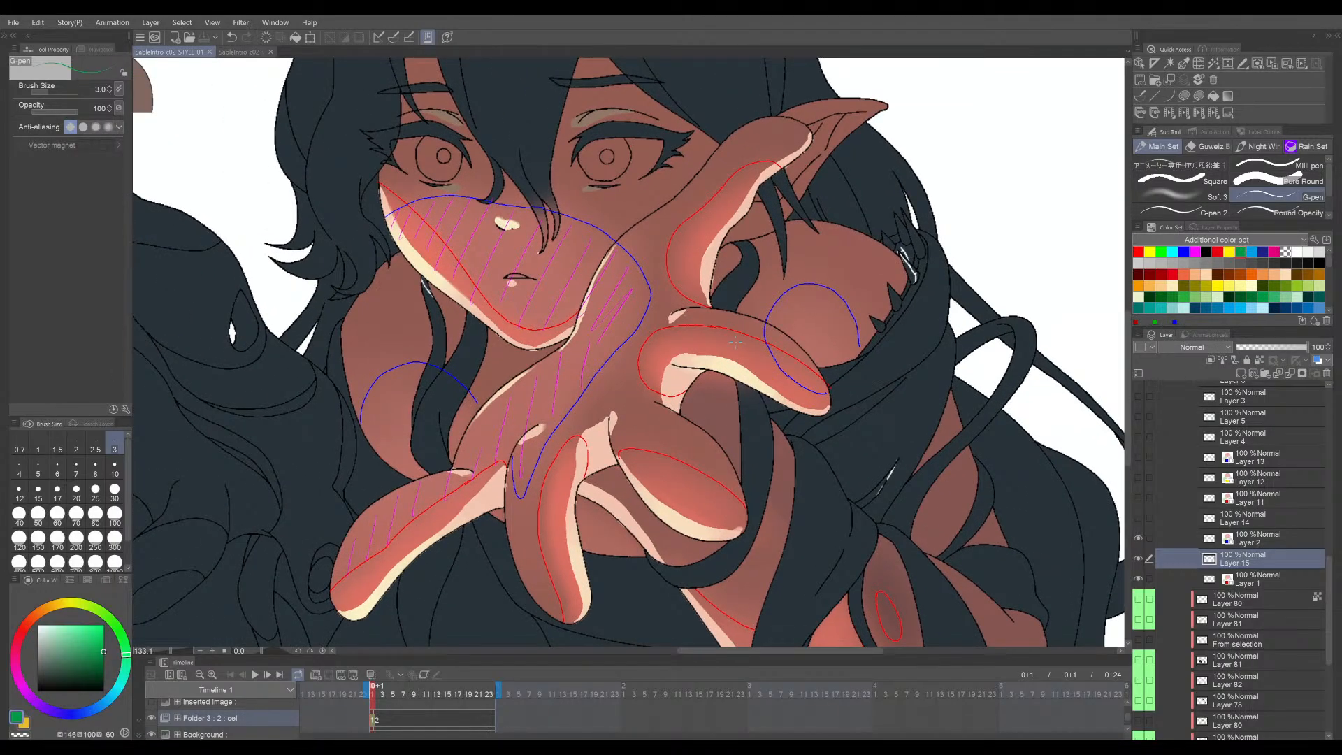
{"action": "left_click_drag", "start_coordinate": [388, 379], "coordinate": [374, 428]}
{"action": "left_click_drag", "start_coordinate": [403, 372], "coordinate": [384, 441]}
{"action": "mouse_move", "coordinate": [415, 379]}
{"action": "left_mouse_down"}
{"action": "mouse_move", "coordinate": [390, 406]}
{"action": "mouse_move", "coordinate": [415, 457]}
{"action": "left_mouse_up"}
{"action": "mouse_move", "coordinate": [452, 397]}
{"action": "left_mouse_down"}
{"action": "mouse_move", "coordinate": [439, 452]}
{"action": "mouse_move", "coordinate": [463, 424]}
{"action": "left_mouse_up"}
{"action": "left_click_drag", "start_coordinate": [844, 312], "coordinate": [828, 348]}
{"action": "left_click_drag", "start_coordinate": [857, 331], "coordinate": [847, 355]}
{"action": "scroll", "coordinate": [842, 349], "scroll_direction": "down", "scroll_amount": 3}
{"action": "mouse_move", "coordinate": [952, 393]}
{"action": "left_mouse_down"}
{"action": "mouse_move", "coordinate": [937, 354]}
{"action": "mouse_move", "coordinate": [882, 302]}
{"action": "left_mouse_up"}
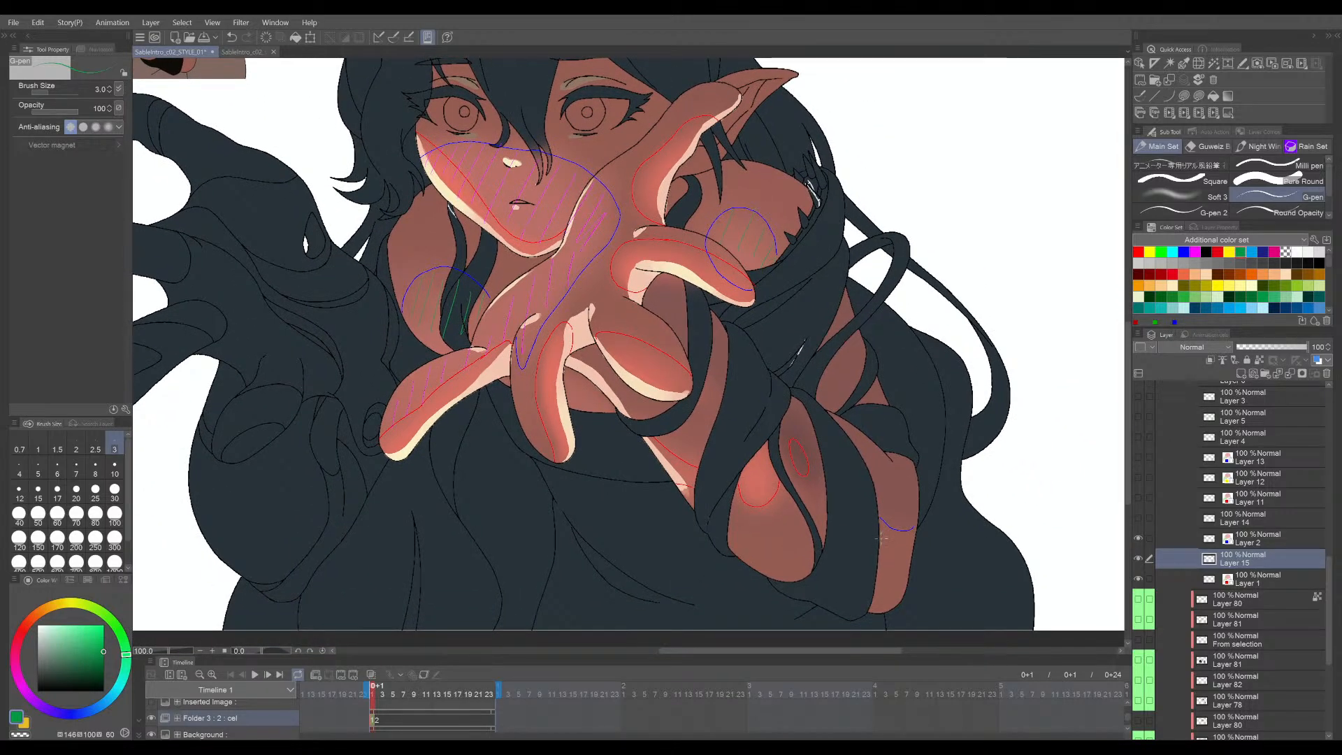
{"action": "left_click_drag", "start_coordinate": [893, 501], "coordinate": [934, 559]}
{"action": "left_click_drag", "start_coordinate": [839, 391], "coordinate": [852, 428]}
{"action": "scroll", "coordinate": [909, 507], "scroll_direction": "up", "scroll_amount": 1}
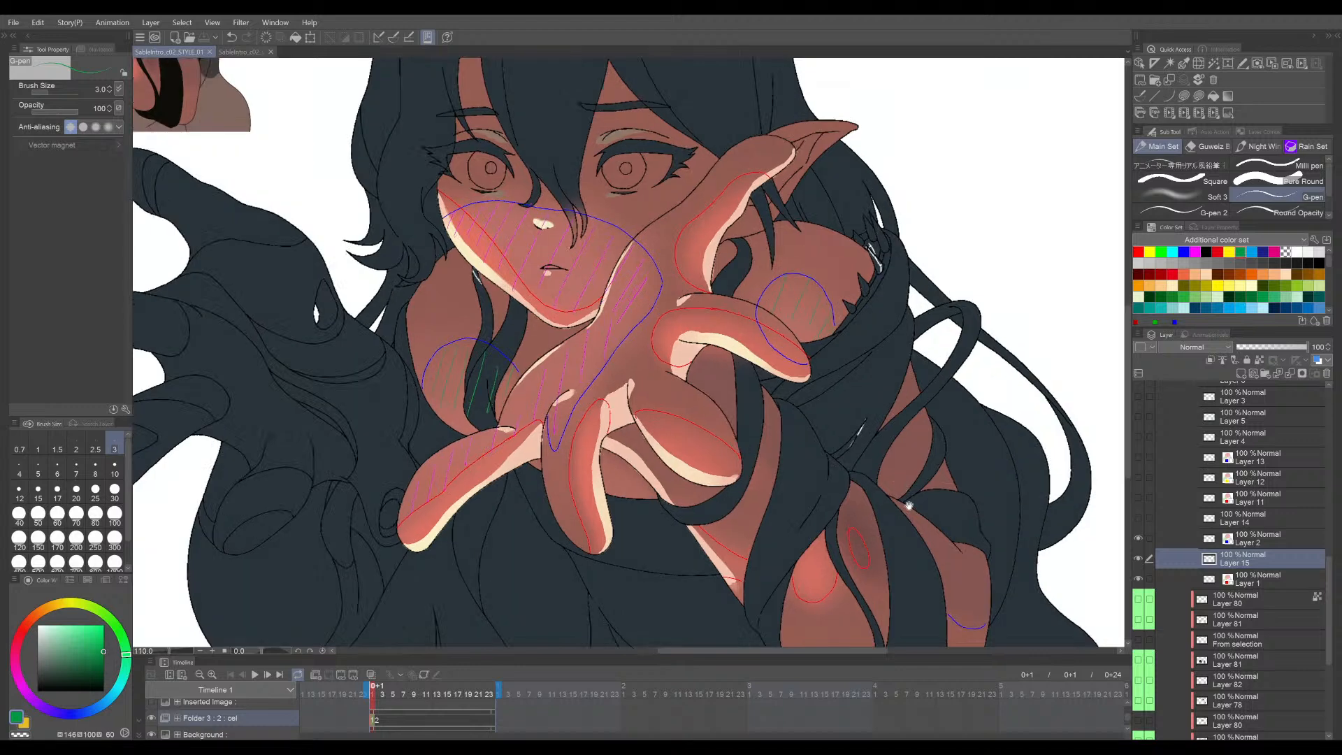
{"action": "left_click_drag", "start_coordinate": [909, 506], "coordinate": [914, 470]}
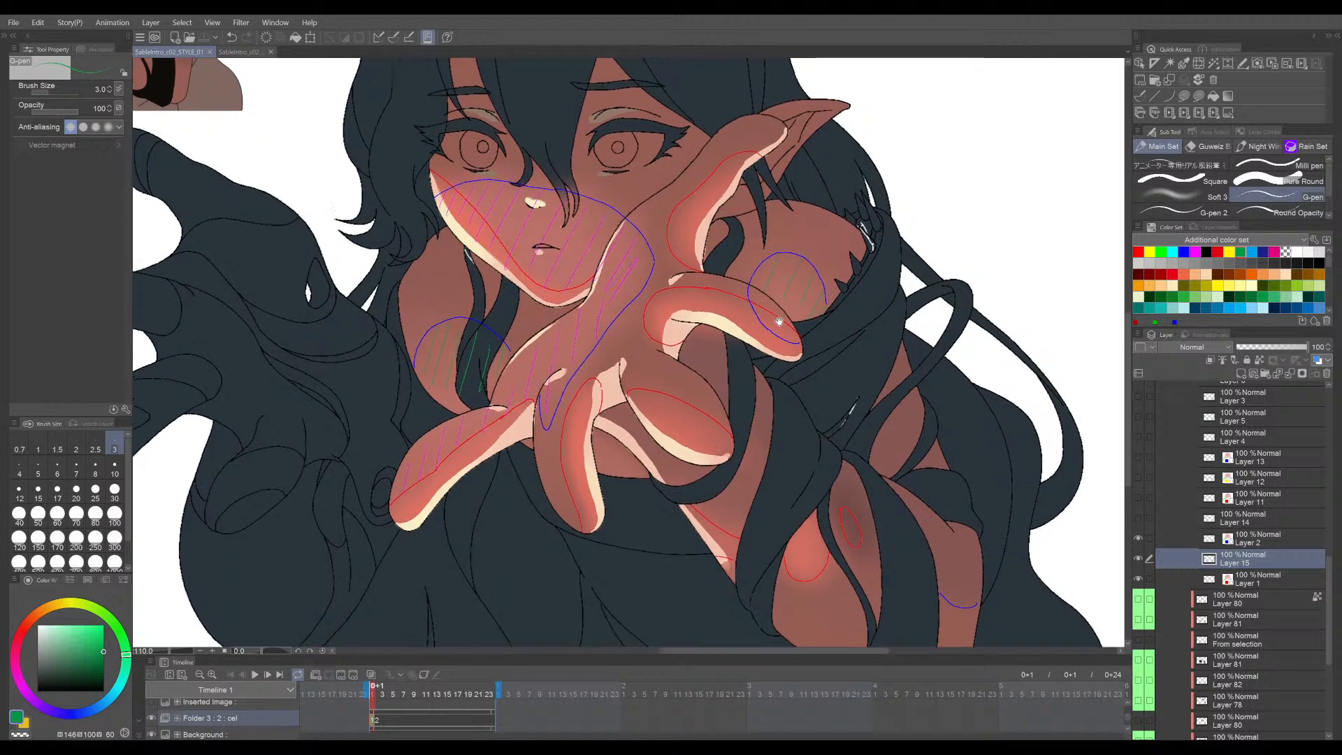
- Compare the hatched areas with the flat-colour document, and add a new layer there above Layer 62 in the Skin folder
{"action": "left_click", "coordinate": [224, 52]}
{"action": "left_click_drag", "start_coordinate": [657, 231], "coordinate": [743, 261]}
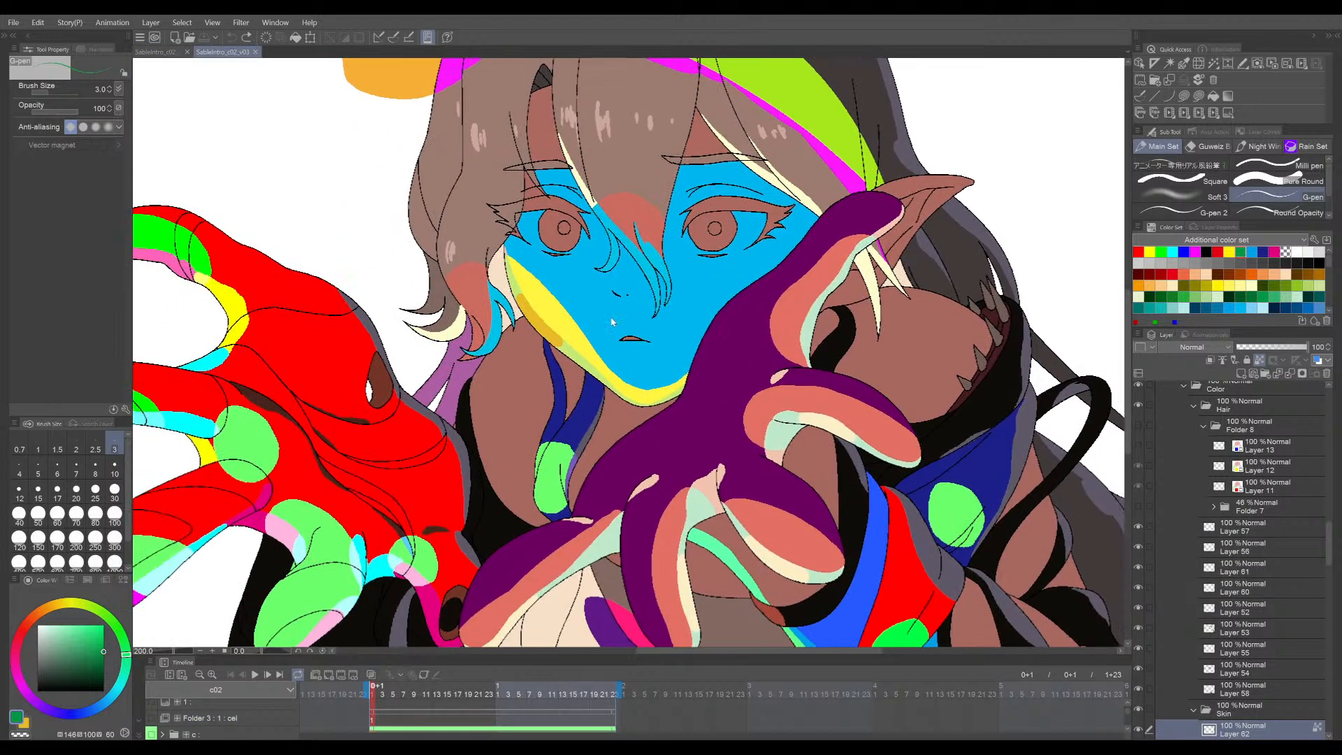
{"action": "left_click", "coordinate": [168, 52]}
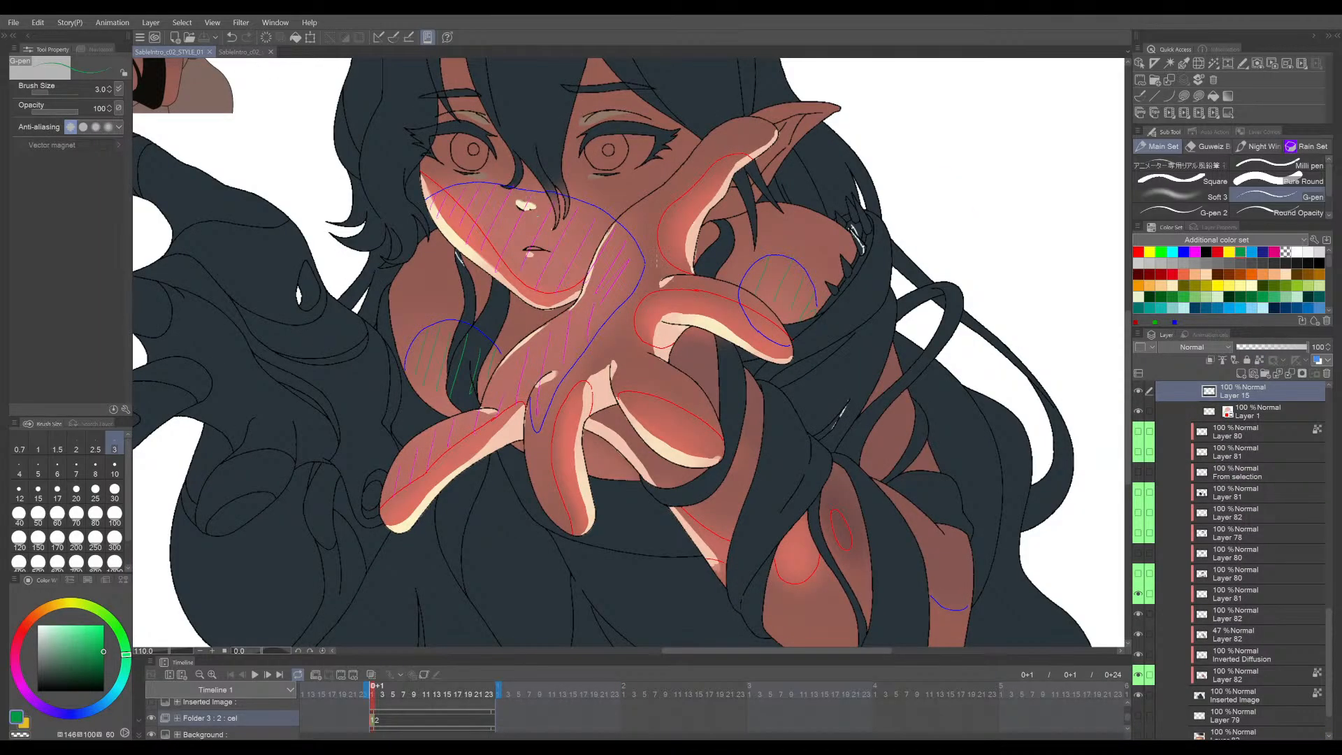
{"action": "left_click", "coordinate": [238, 52]}
{"action": "scroll", "coordinate": [621, 361], "scroll_direction": "up", "scroll_amount": 5}
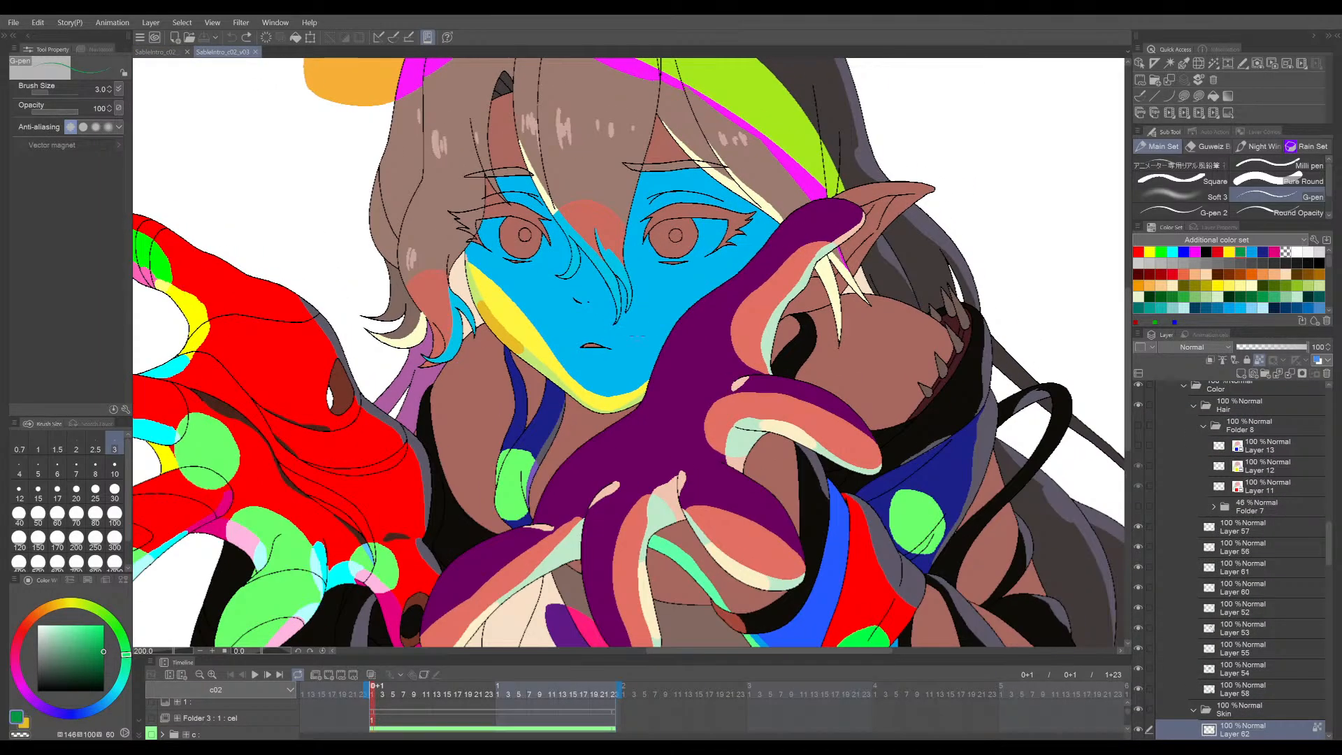
{"action": "scroll", "coordinate": [1230, 575], "scroll_direction": "down", "scroll_amount": 4}
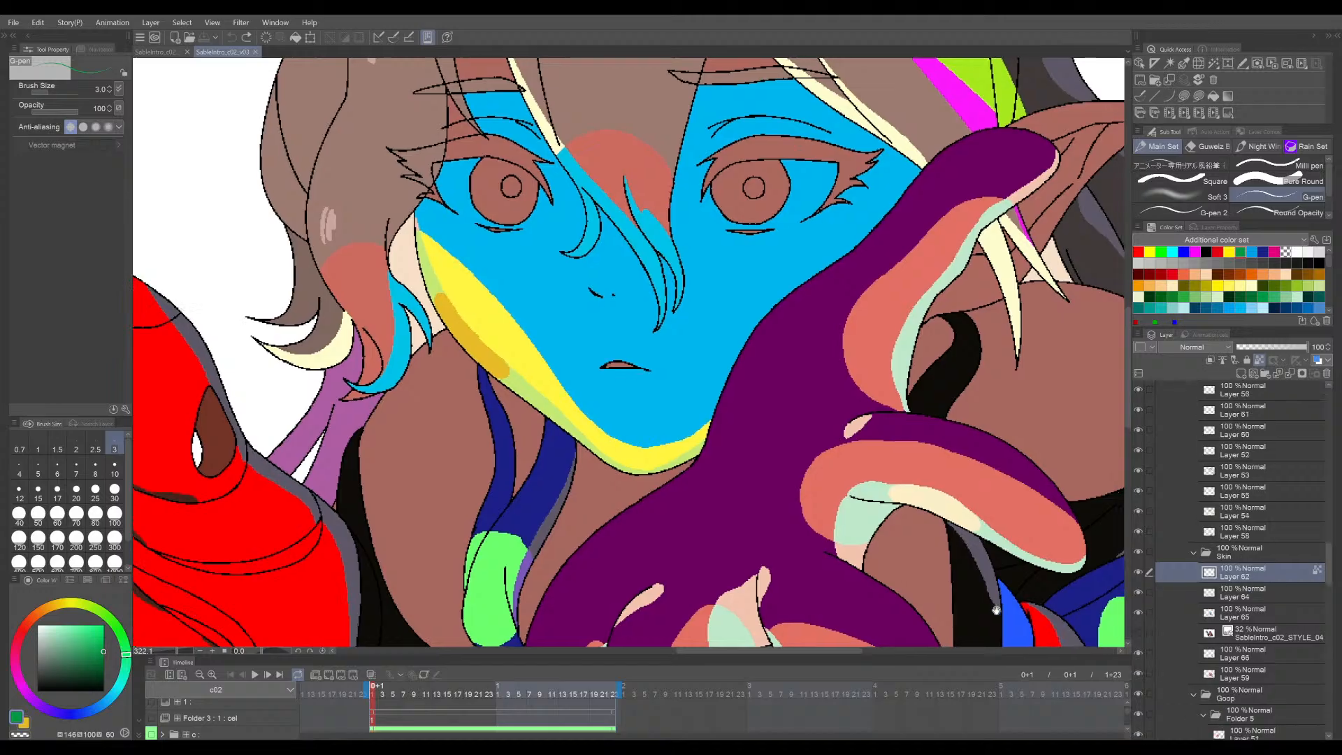
{"action": "left_click", "coordinate": [1241, 613]}
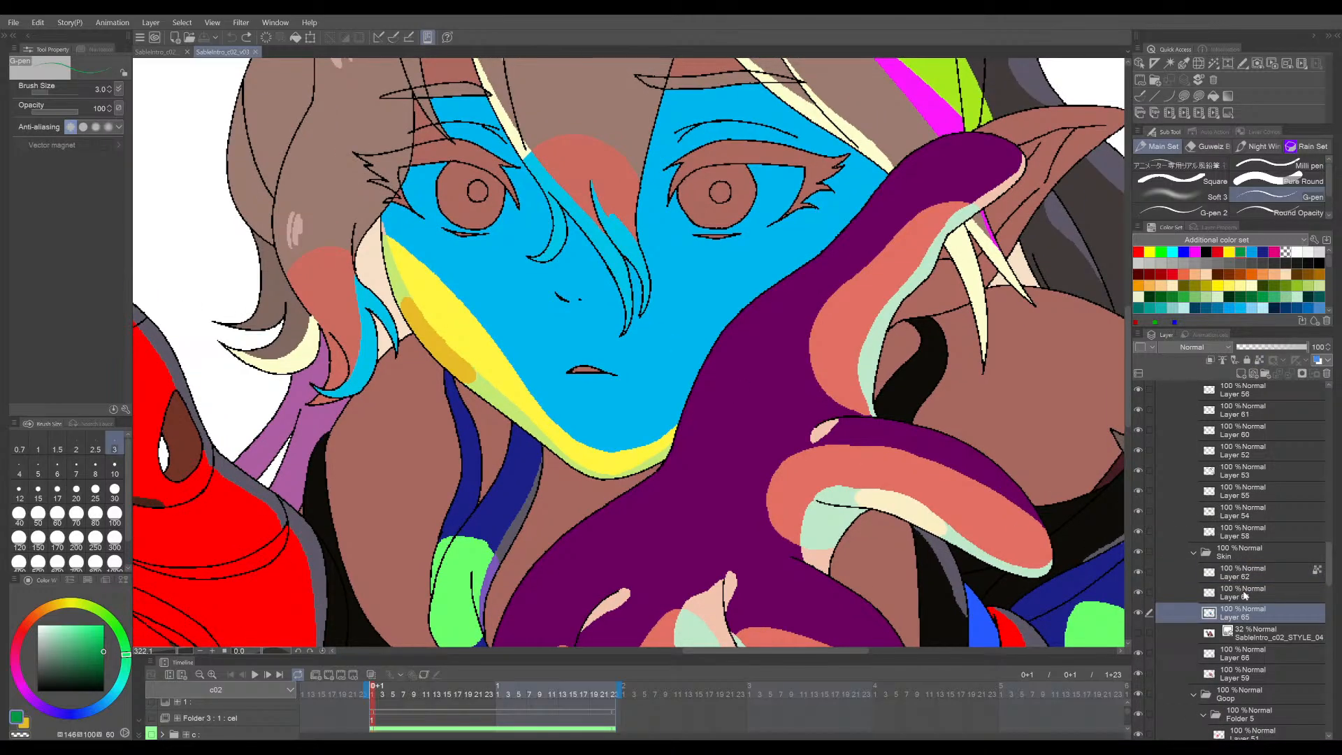
{"action": "left_click", "coordinate": [1241, 579]}
{"action": "left_click", "coordinate": [1242, 374]}
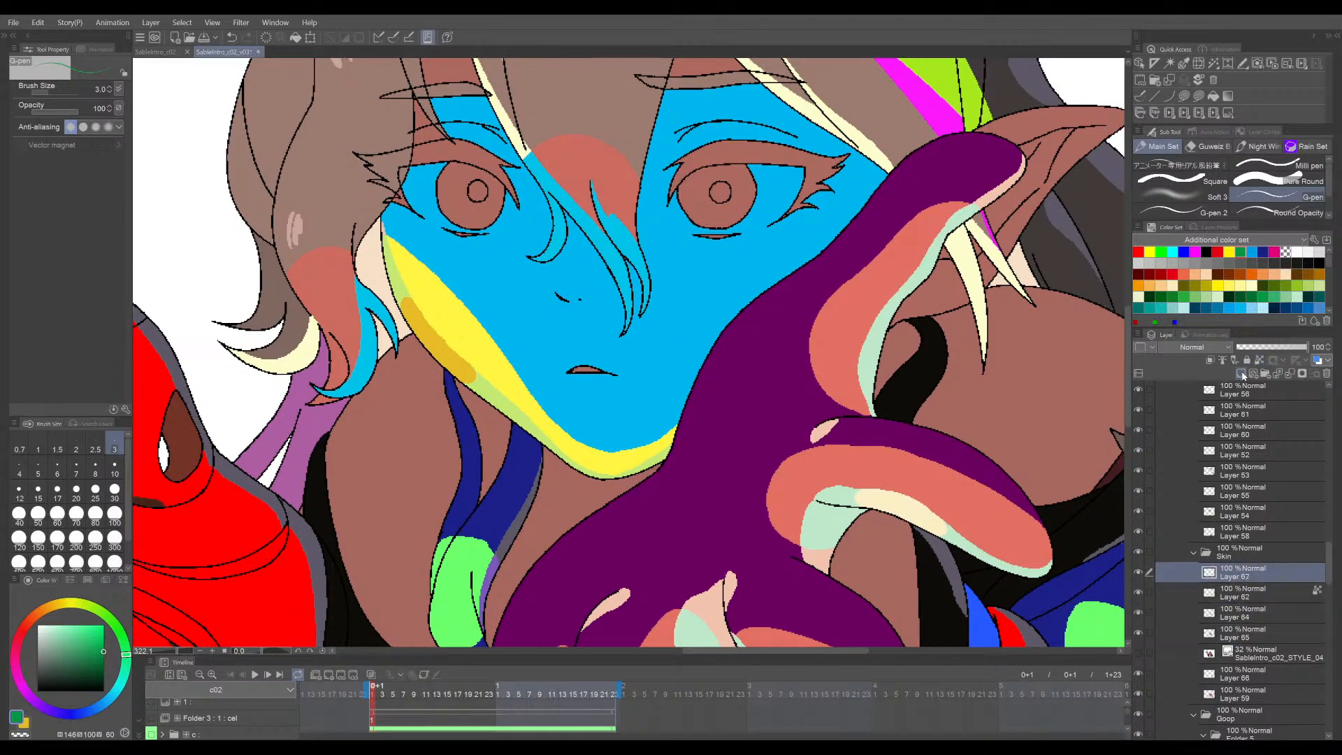
- Set the drawing colour to orange-red with hue 14, saturation 81 and brightness 100
{"action": "left_click_drag", "start_coordinate": [847, 482], "coordinate": [827, 514]}
{"action": "left_click", "coordinate": [1140, 250]}
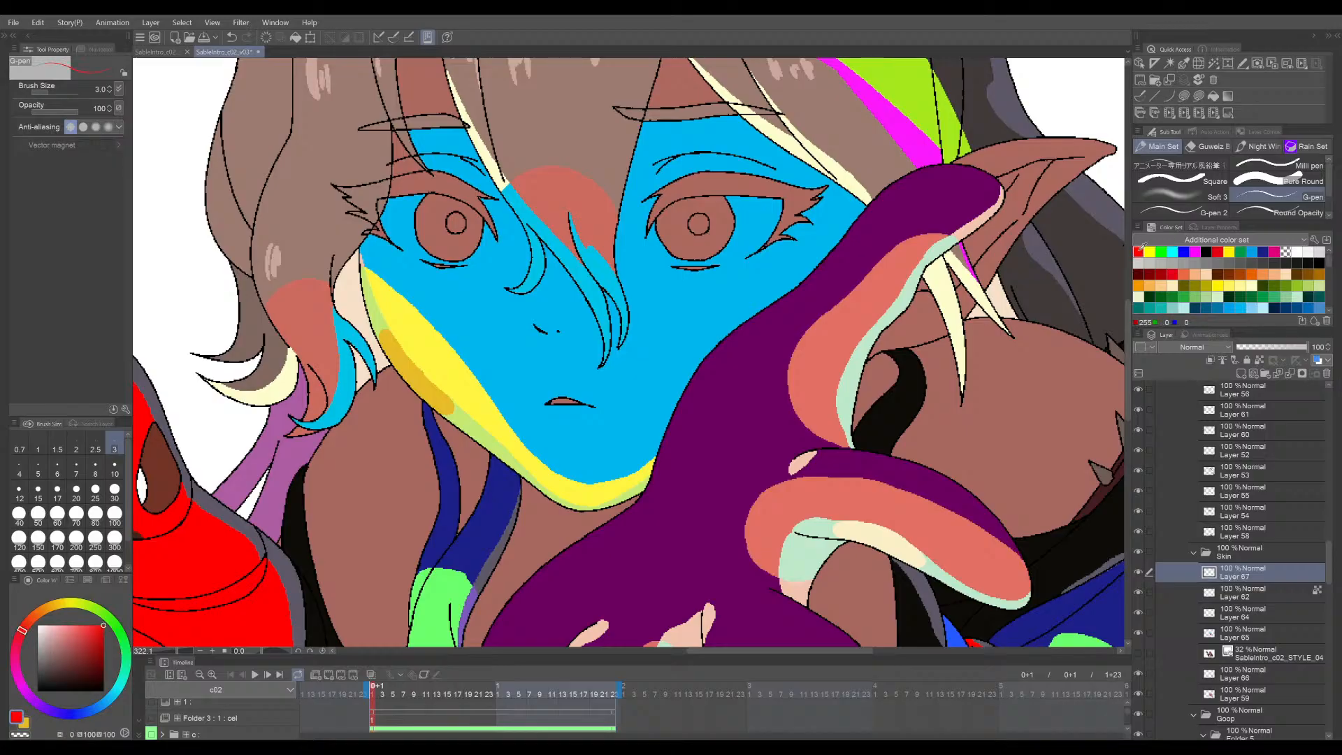
{"action": "left_click", "coordinate": [85, 624]}
{"action": "left_click", "coordinate": [30, 619]}
{"action": "left_click_drag", "start_coordinate": [741, 341], "coordinate": [743, 332]}
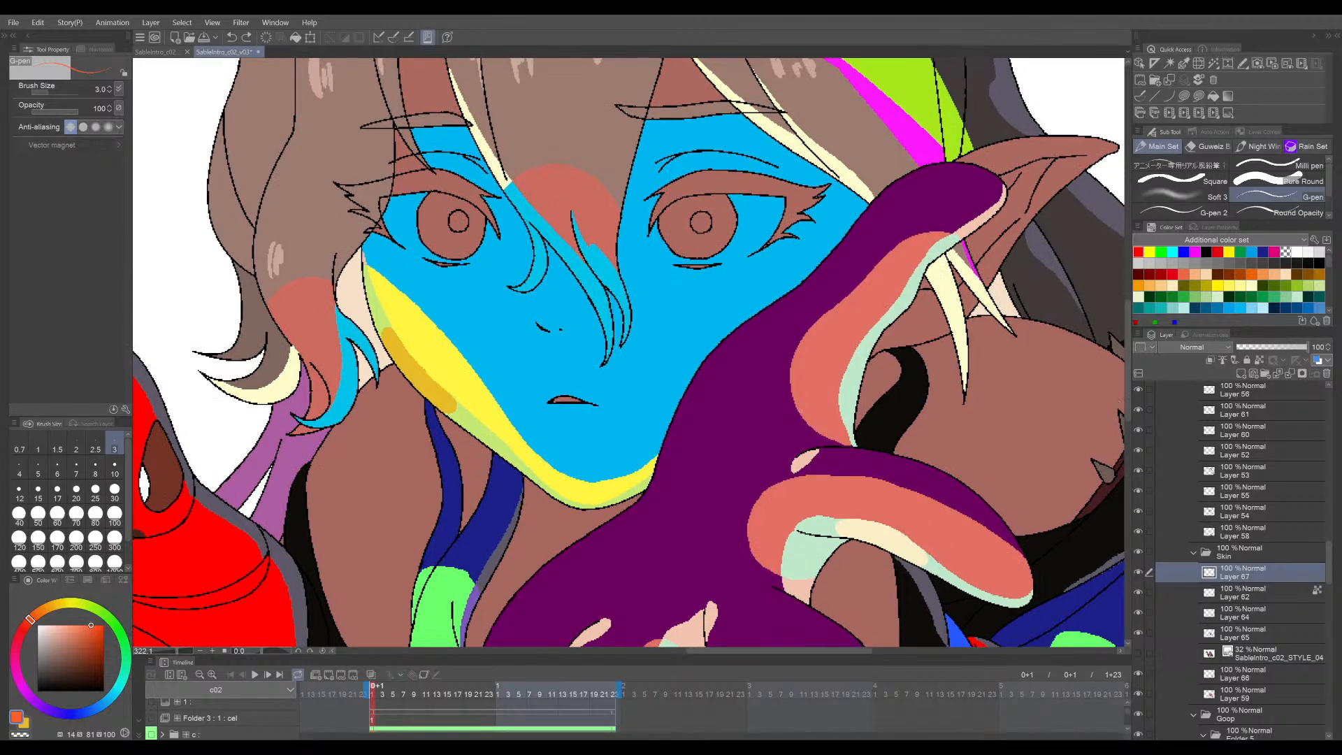
{"action": "left_click_drag", "start_coordinate": [756, 484], "coordinate": [761, 510]}
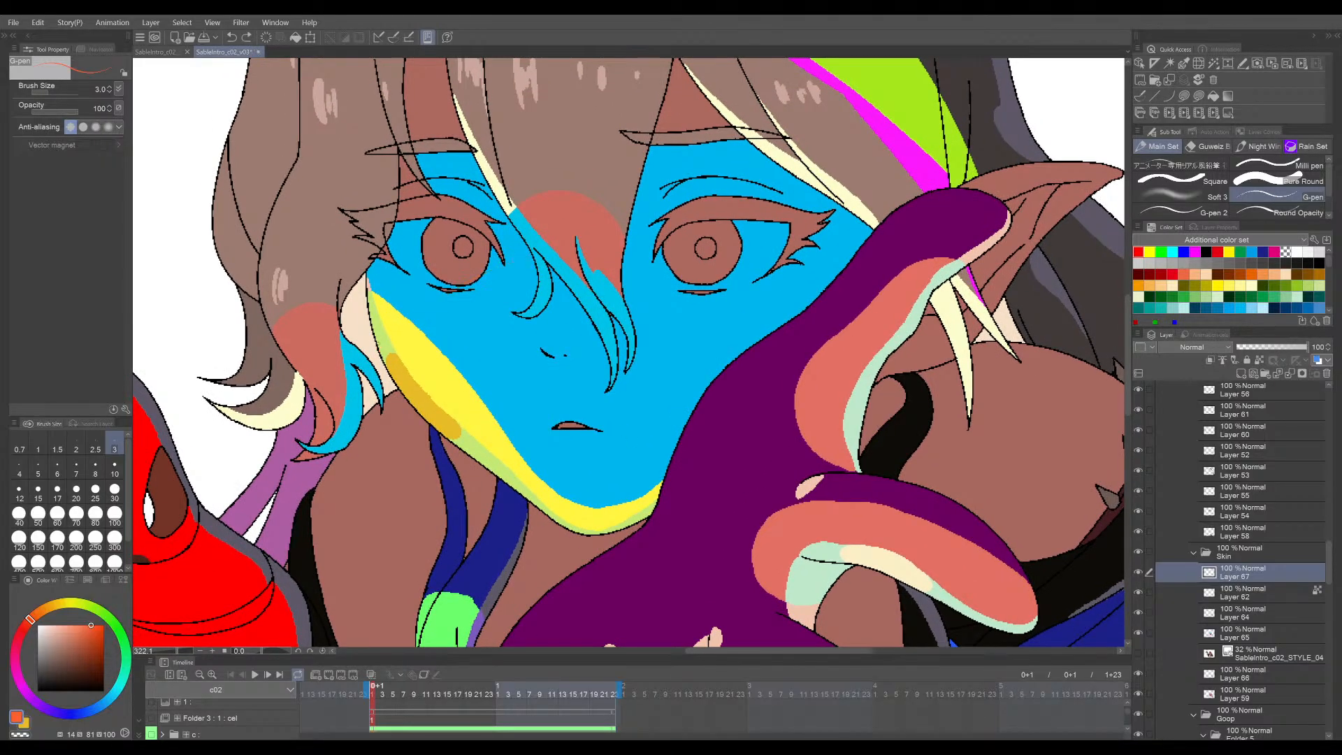
- Draw an orange-red G-pen line from the yellow cheek edge towards the nose bridge, and try continuing it across the other cheek
{"action": "left_click_drag", "start_coordinate": [377, 338], "coordinate": [531, 258]}
{"action": "left_click_drag", "start_coordinate": [764, 358], "coordinate": [838, 384]}
{"action": "key", "text": "ctrl+z"}
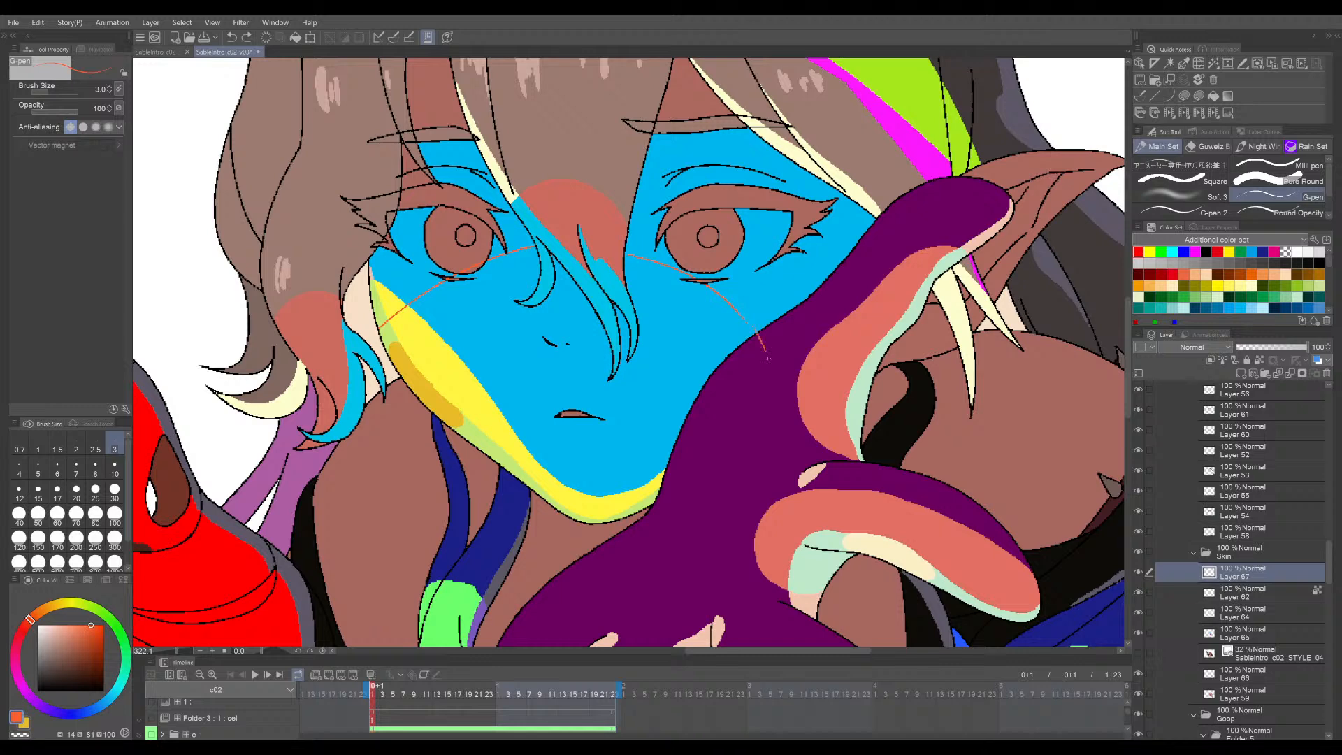
{"action": "scroll", "coordinate": [769, 358], "scroll_direction": "down", "scroll_amount": 2}
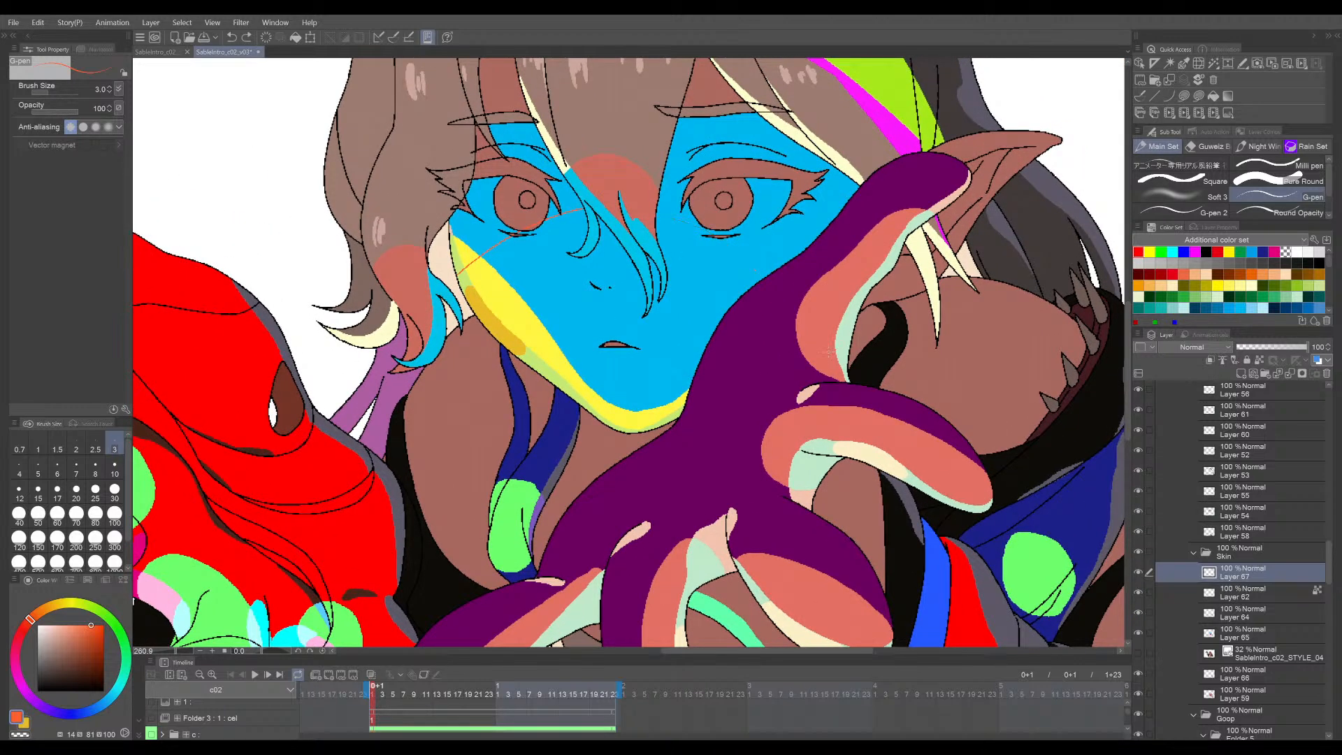
{"action": "scroll", "coordinate": [821, 376], "scroll_direction": "up", "scroll_amount": 1}
- Continue the guide line from the nose bridge over the far cheek onto the purple hand with the Milli pen at size 1.5
{"action": "left_click", "coordinate": [1279, 165]}
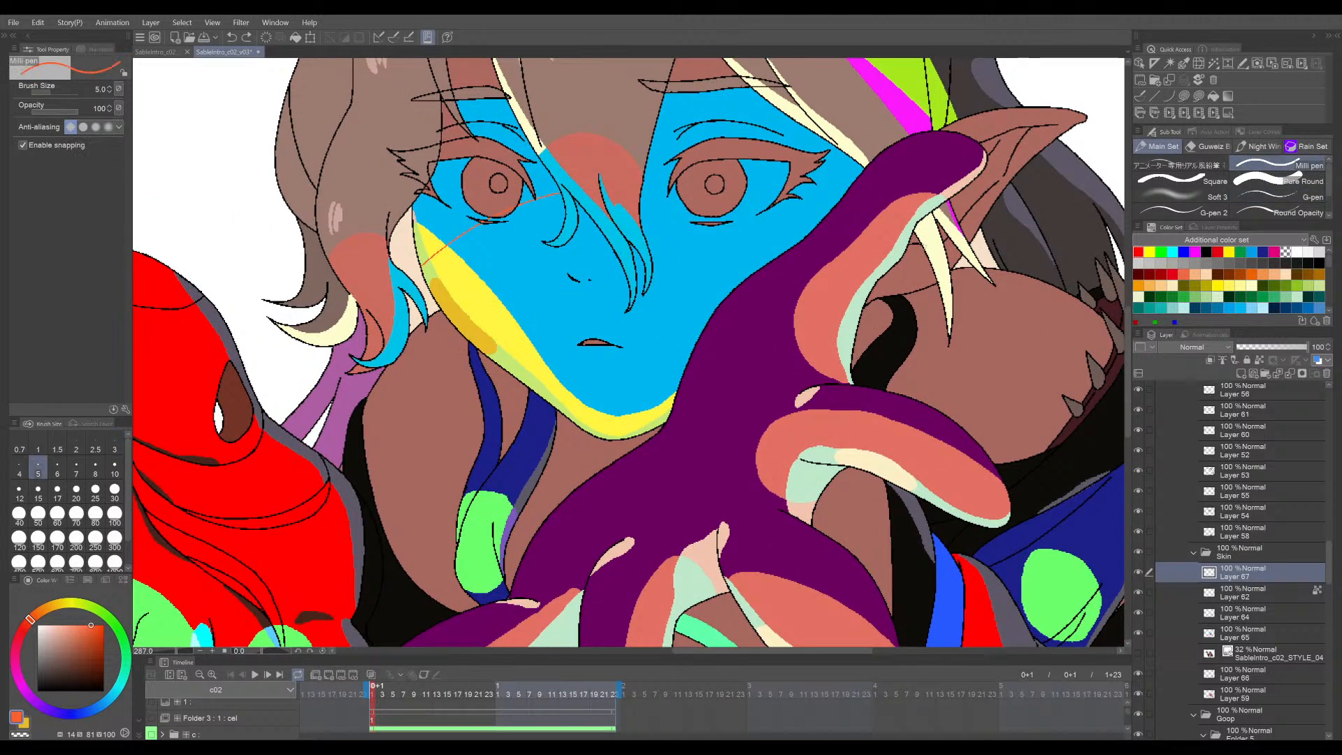
{"action": "left_click_drag", "start_coordinate": [683, 246], "coordinate": [754, 298]}
{"action": "key", "text": "ctrl+z"}
{"action": "key", "text": "bracketleft"}
{"action": "key", "text": "bracketleft"}
{"action": "key", "text": "bracketleft"}
{"action": "key", "text": "bracketleft"}
{"action": "key", "text": "bracketleft"}
{"action": "key", "text": "bracketleft"}
{"action": "left_click_drag", "start_coordinate": [642, 200], "coordinate": [733, 289]}
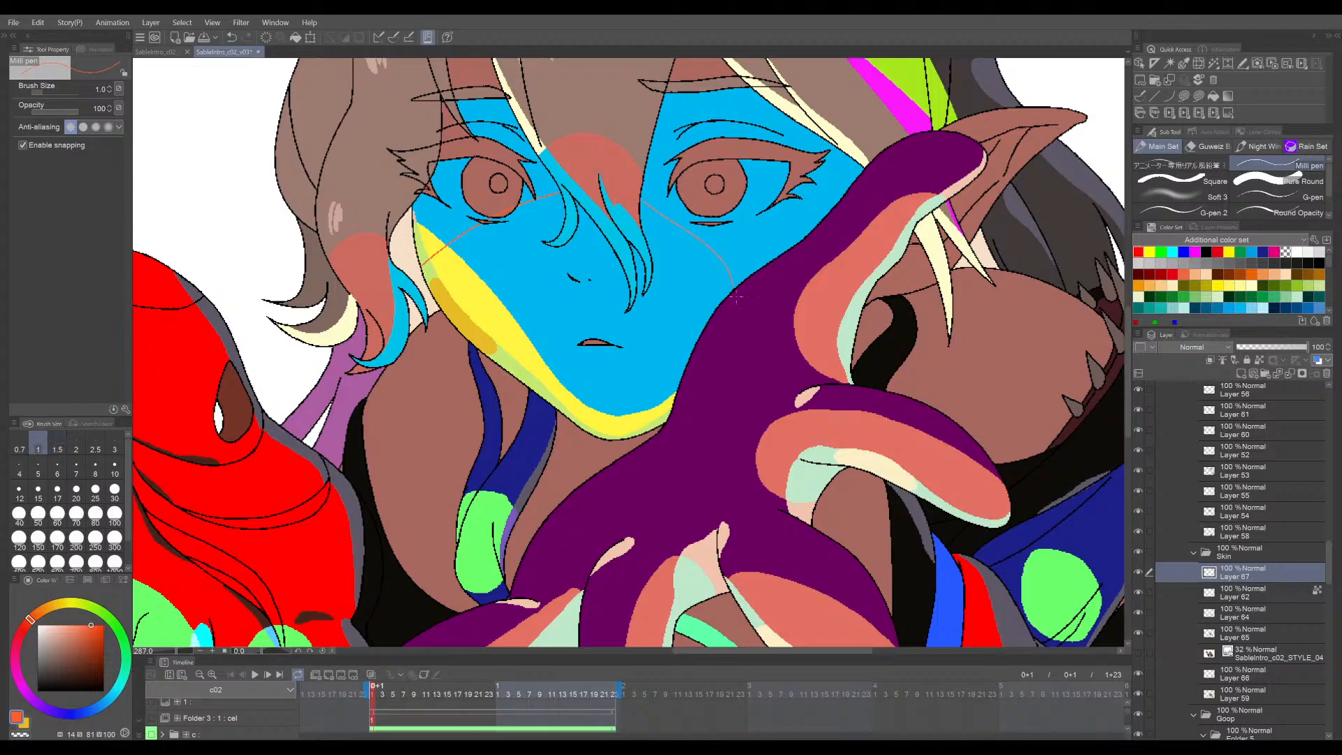
{"action": "key", "text": "bracketright"}
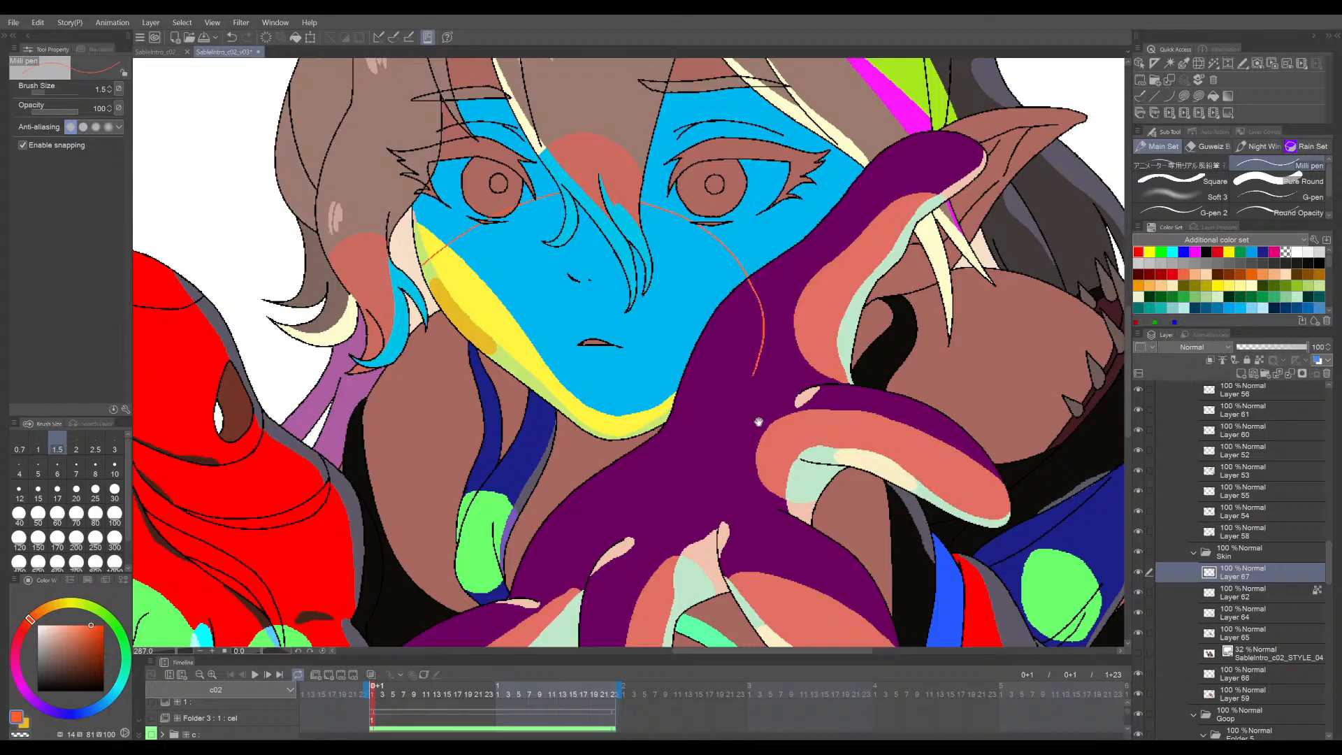
- Extend the orange-red line down the purple palm to the base of the fingers and save the flat-colour document
{"action": "scroll", "coordinate": [755, 293], "scroll_direction": "down", "scroll_amount": 2}
{"action": "mouse_move", "coordinate": [798, 318]}
{"action": "left_mouse_down"}
{"action": "mouse_move", "coordinate": [743, 372]}
{"action": "mouse_move", "coordinate": [661, 505]}
{"action": "mouse_move", "coordinate": [645, 447]}
{"action": "left_mouse_up"}
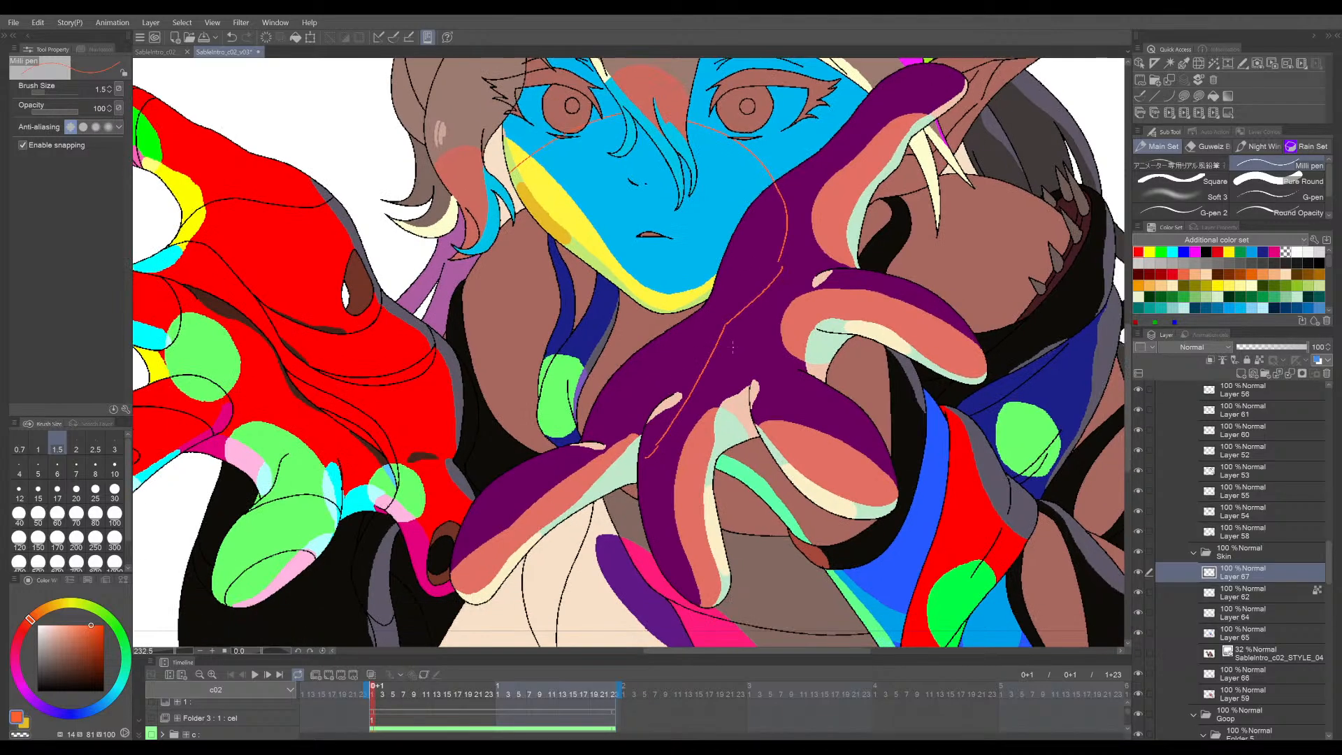
{"action": "scroll", "coordinate": [629, 447], "scroll_direction": "down", "scroll_amount": 1}
{"action": "key", "text": "ctrl+s"}
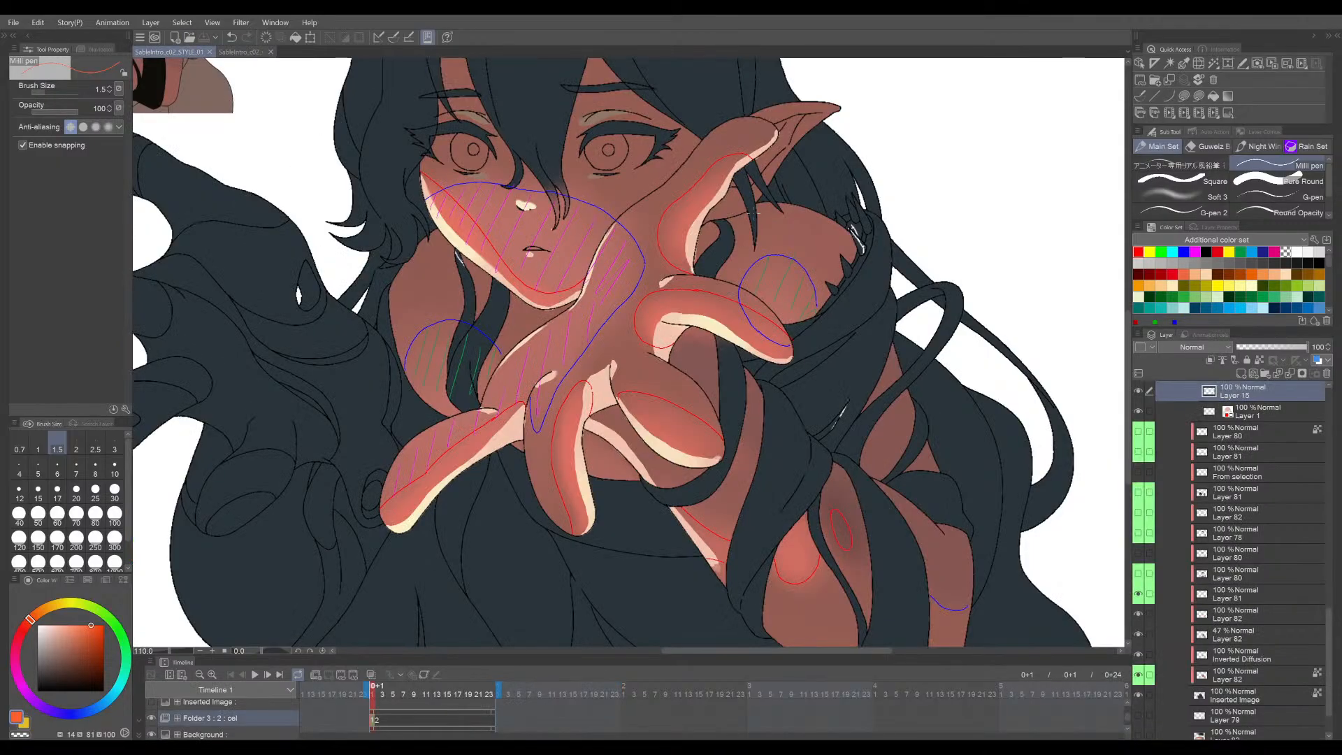
- Compare the shaded style document's guide lines and hatched areas with the flat-colour document
{"action": "left_click_drag", "start_coordinate": [680, 319], "coordinate": [712, 365]}
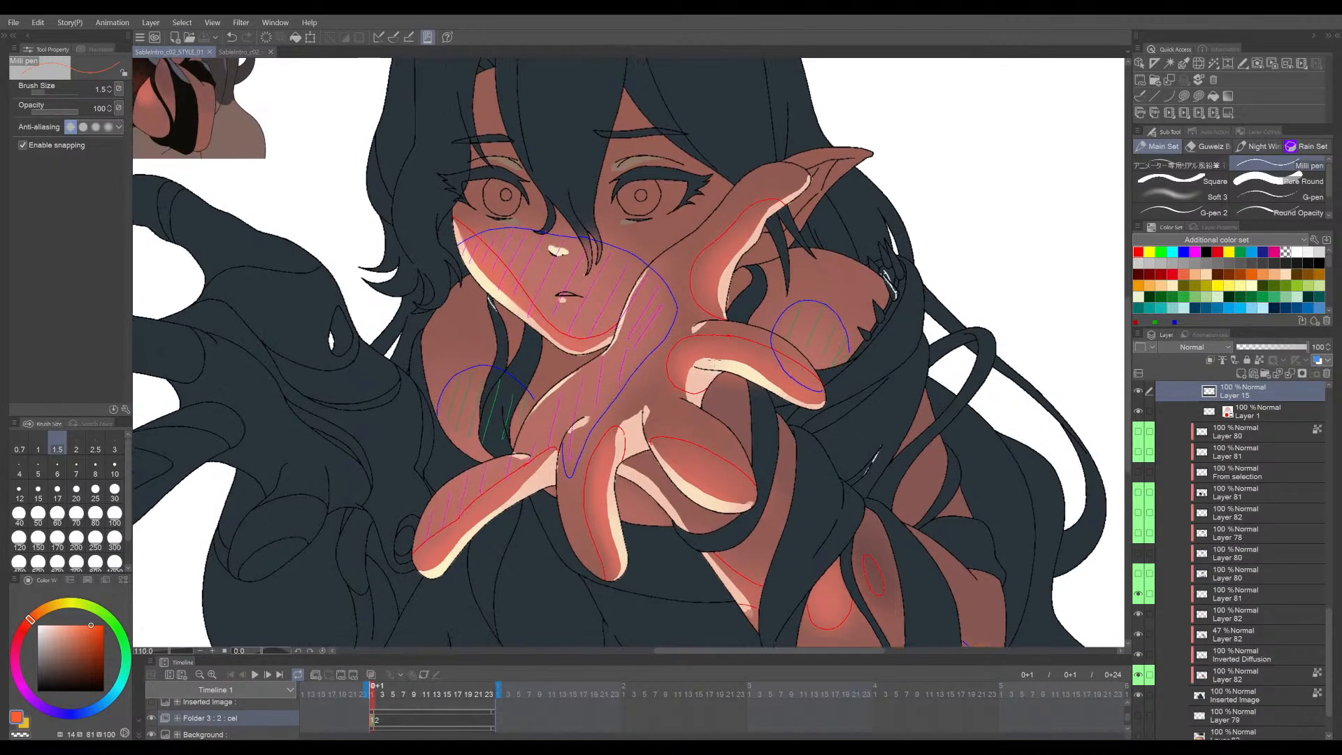
{"action": "left_click", "coordinate": [237, 53]}
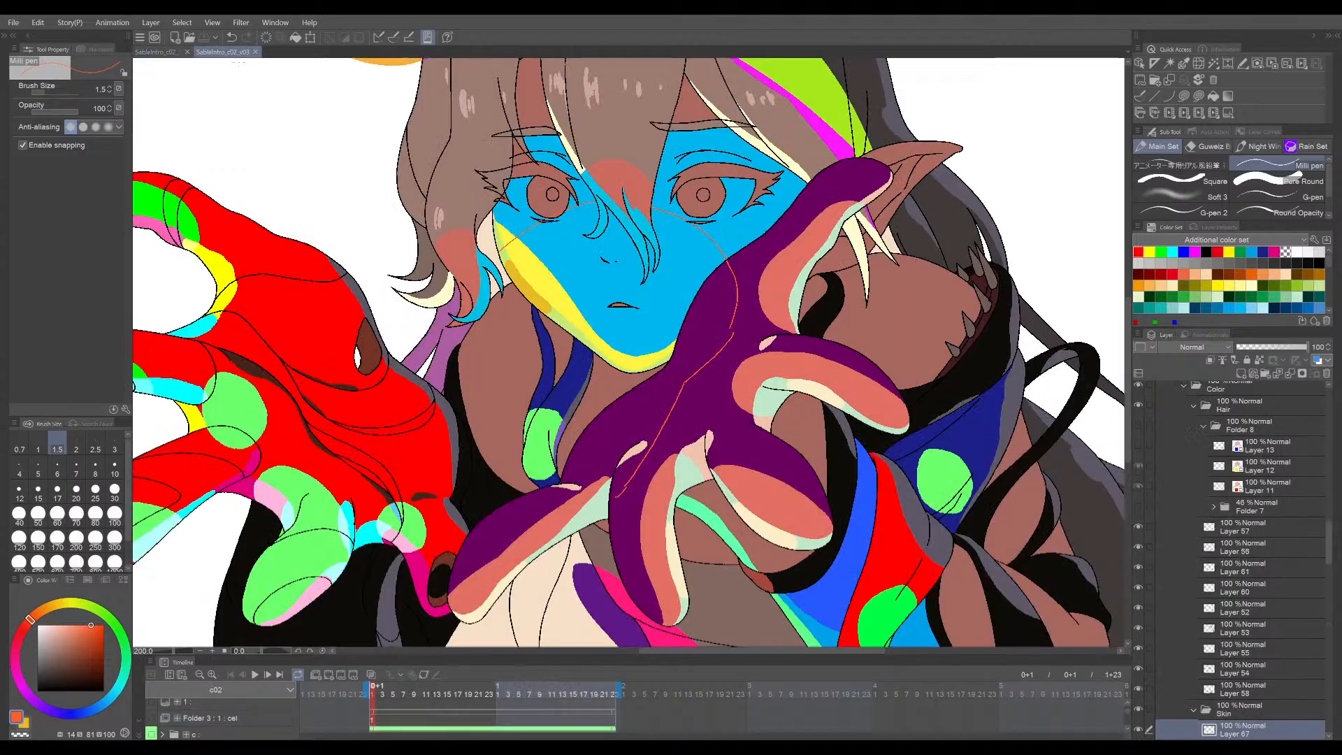
{"action": "left_click", "coordinate": [164, 53]}
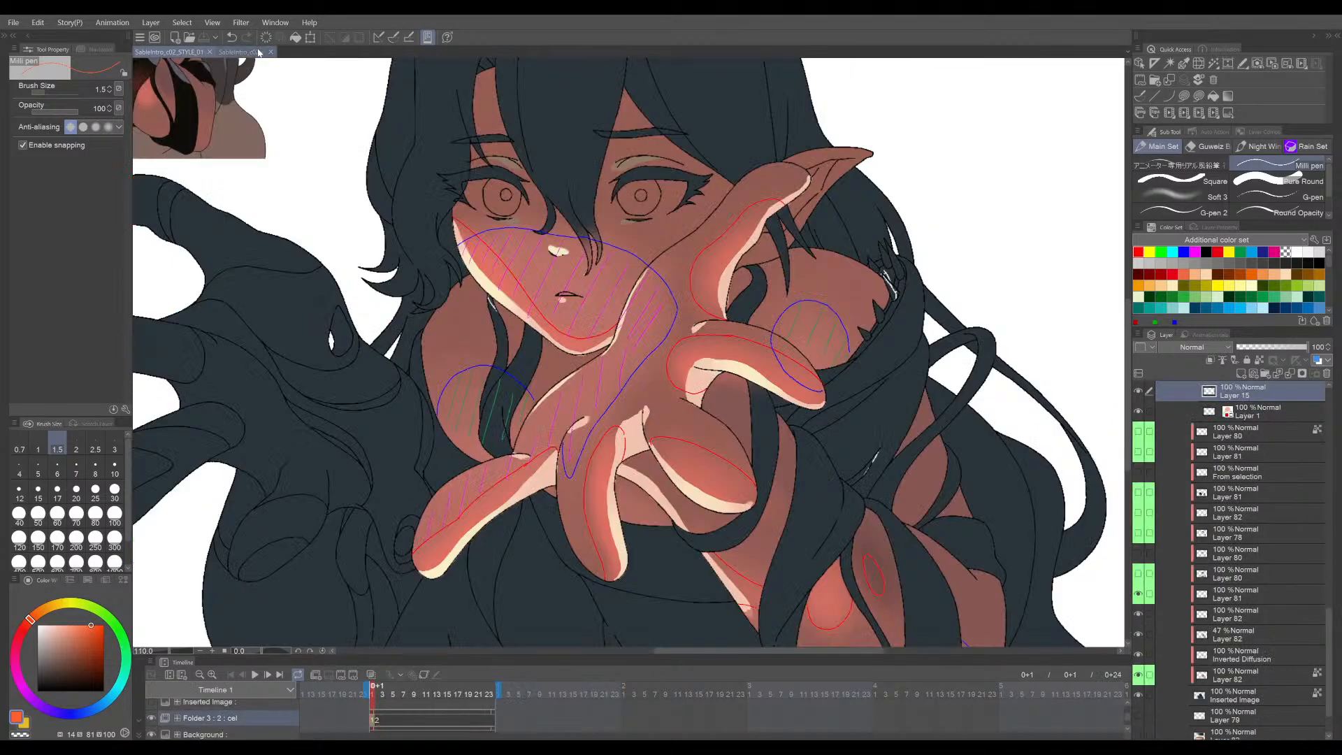
{"action": "left_click", "coordinate": [240, 53]}
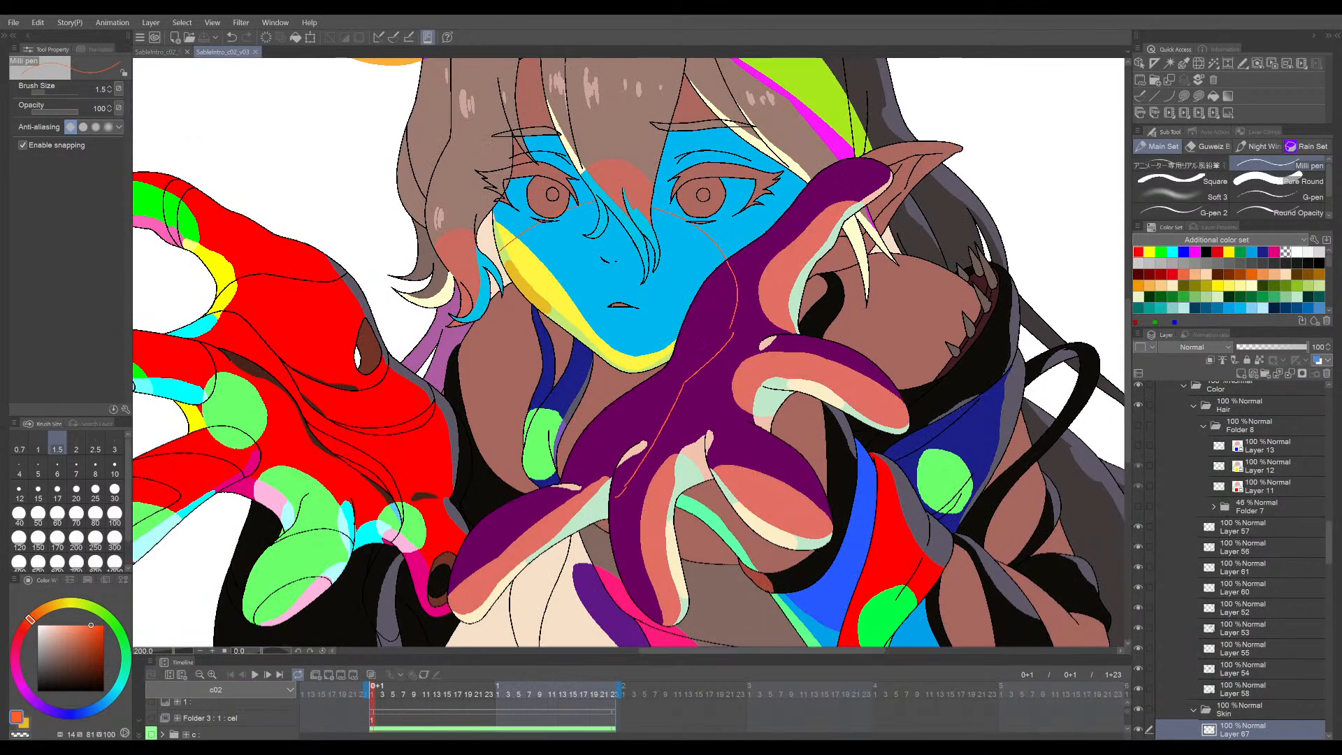
- Finish the orange-red guide line's lower end with a short hook at the base of the fingers and save the flat-colour document
{"action": "scroll", "coordinate": [594, 370], "scroll_direction": "up", "scroll_amount": 7}
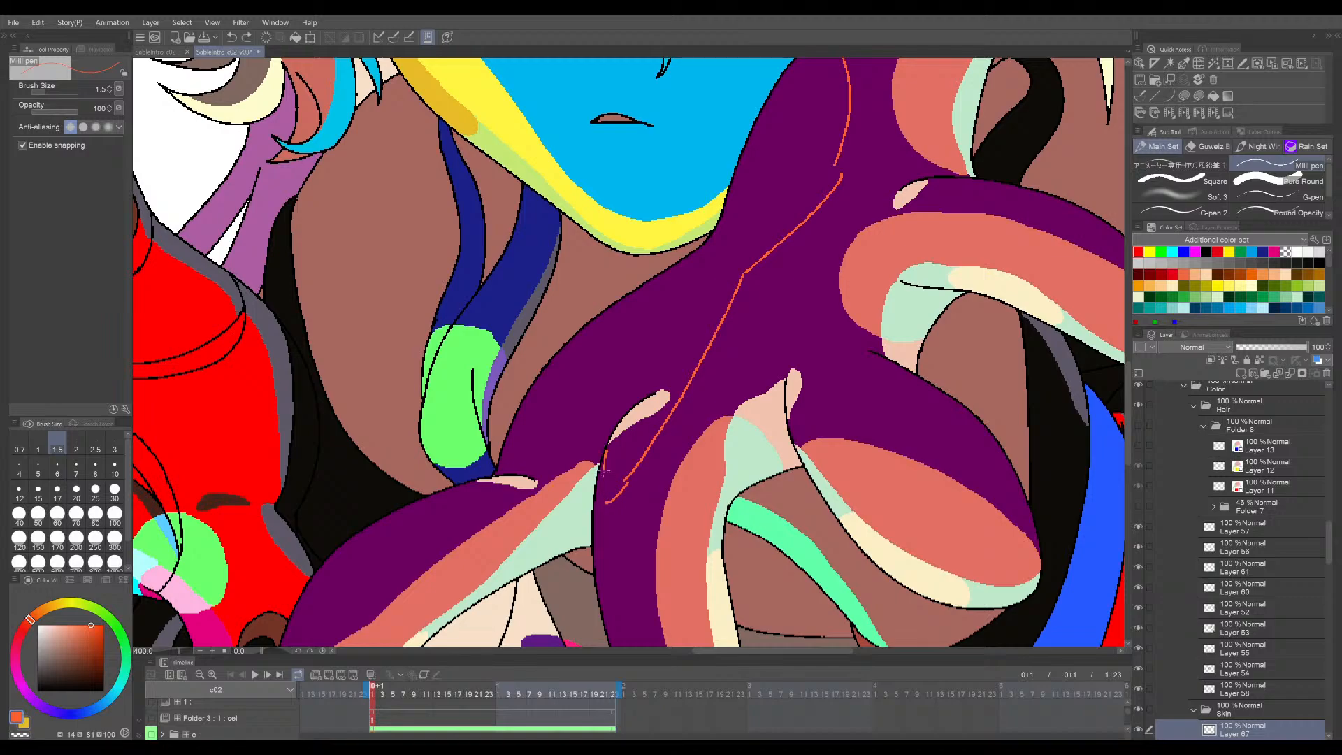
{"action": "scroll", "coordinate": [587, 492], "scroll_direction": "down", "scroll_amount": 4}
{"action": "scroll", "coordinate": [819, 322], "scroll_direction": "down", "scroll_amount": 1}
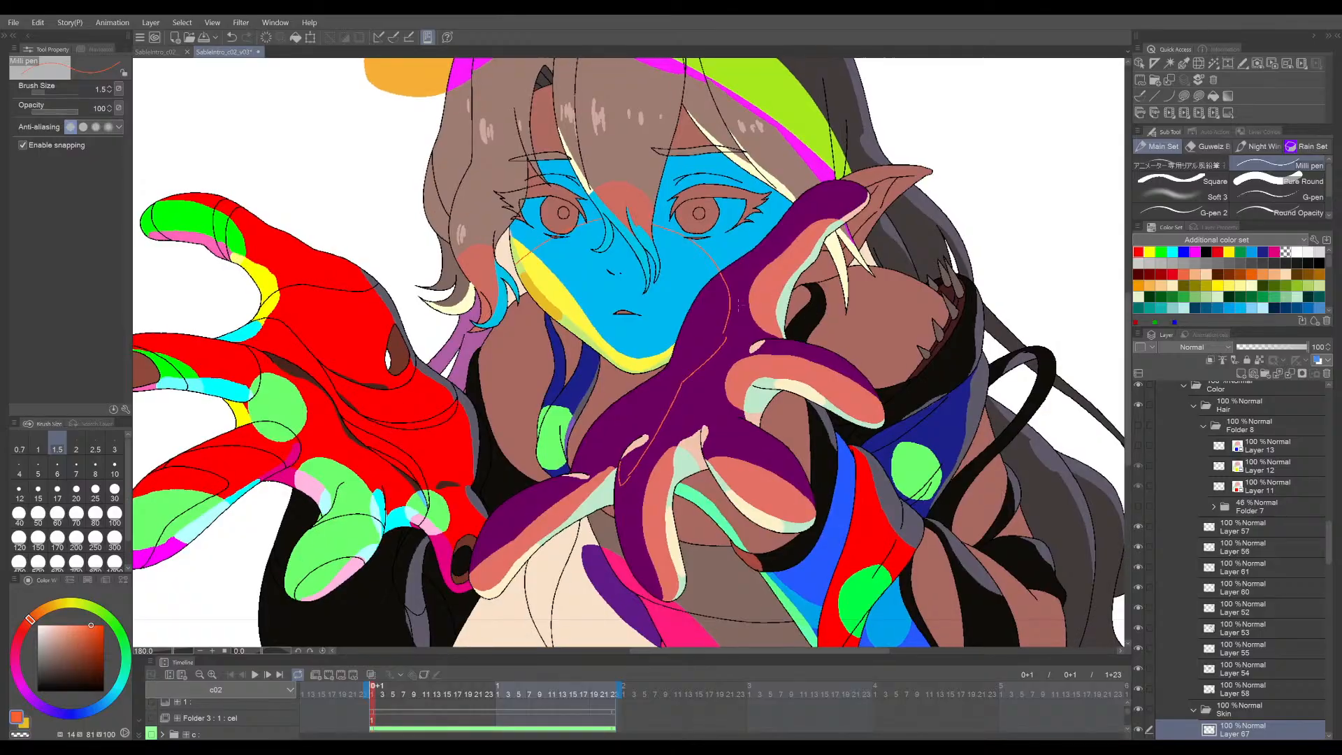
{"action": "key", "text": "ctrl+s"}
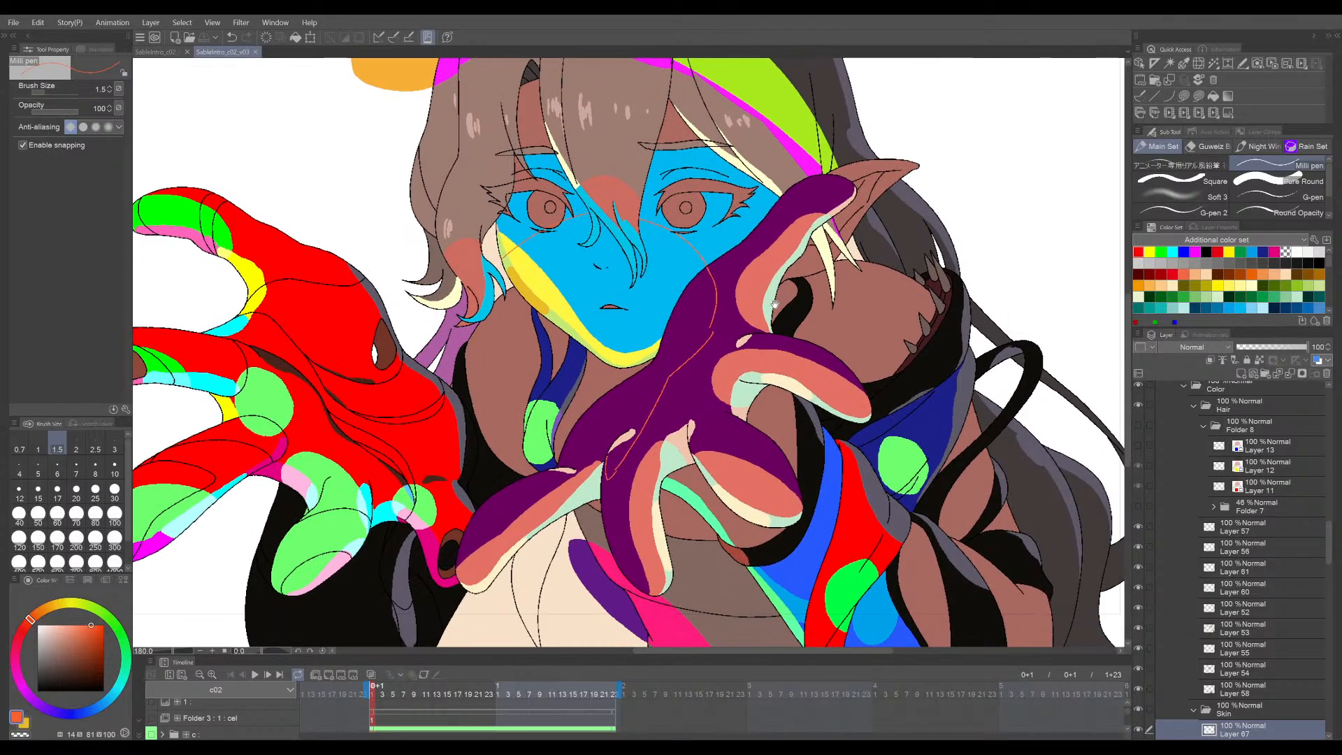
{"action": "scroll", "coordinate": [748, 335], "scroll_direction": "up", "scroll_amount": 5}
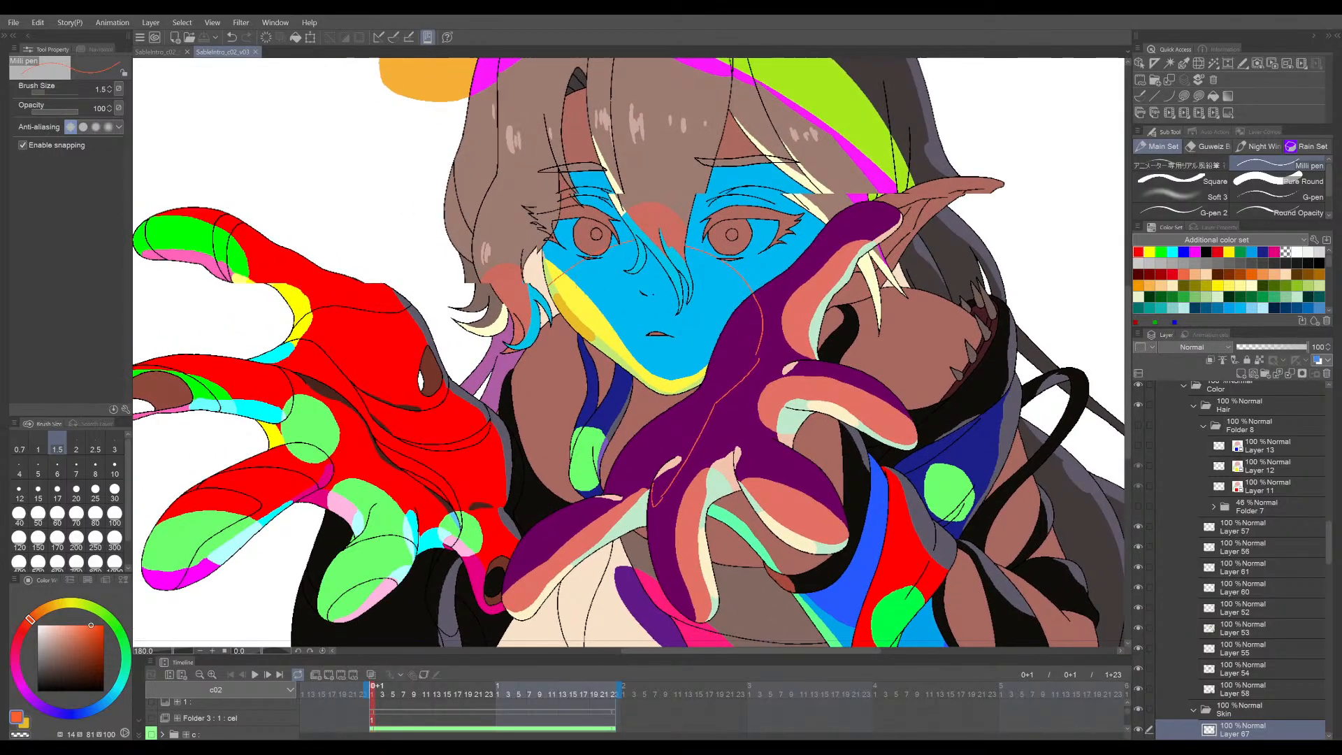
{"action": "scroll", "coordinate": [573, 329], "scroll_direction": "up", "scroll_amount": 1}
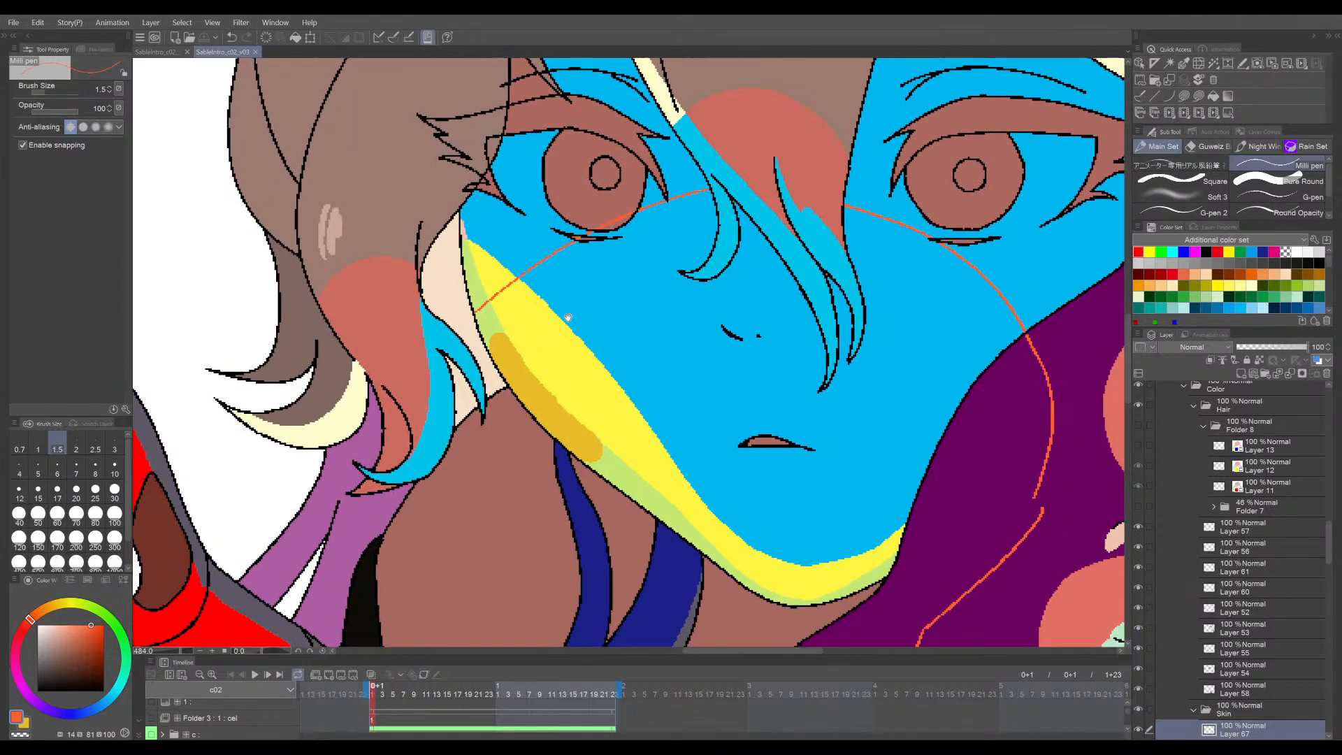
{"action": "left_click_drag", "start_coordinate": [514, 301], "coordinate": [577, 365]}
{"action": "key", "text": "ctrl+z"}
{"action": "scroll", "coordinate": [578, 168], "scroll_direction": "down", "scroll_amount": 5}
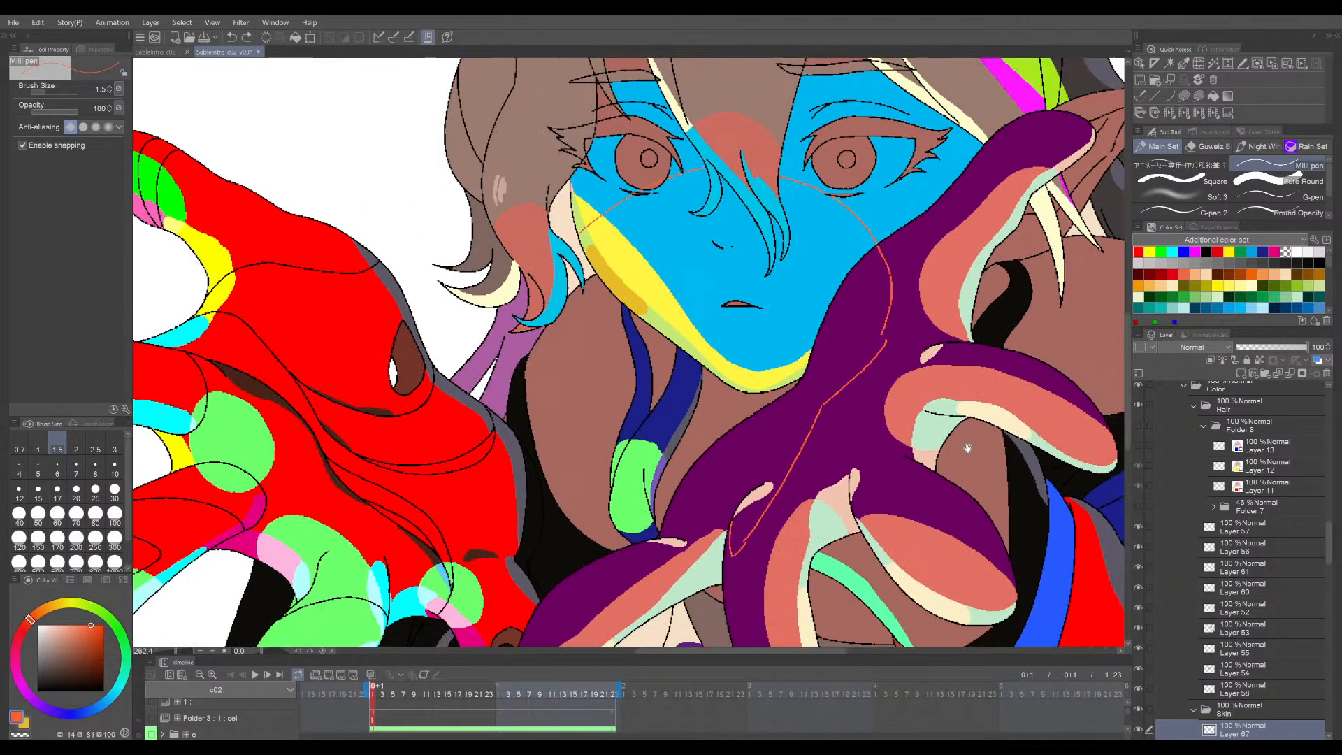
{"action": "left_click_drag", "start_coordinate": [967, 447], "coordinate": [911, 444]}
{"action": "left_click_drag", "start_coordinate": [840, 493], "coordinate": [866, 488]}
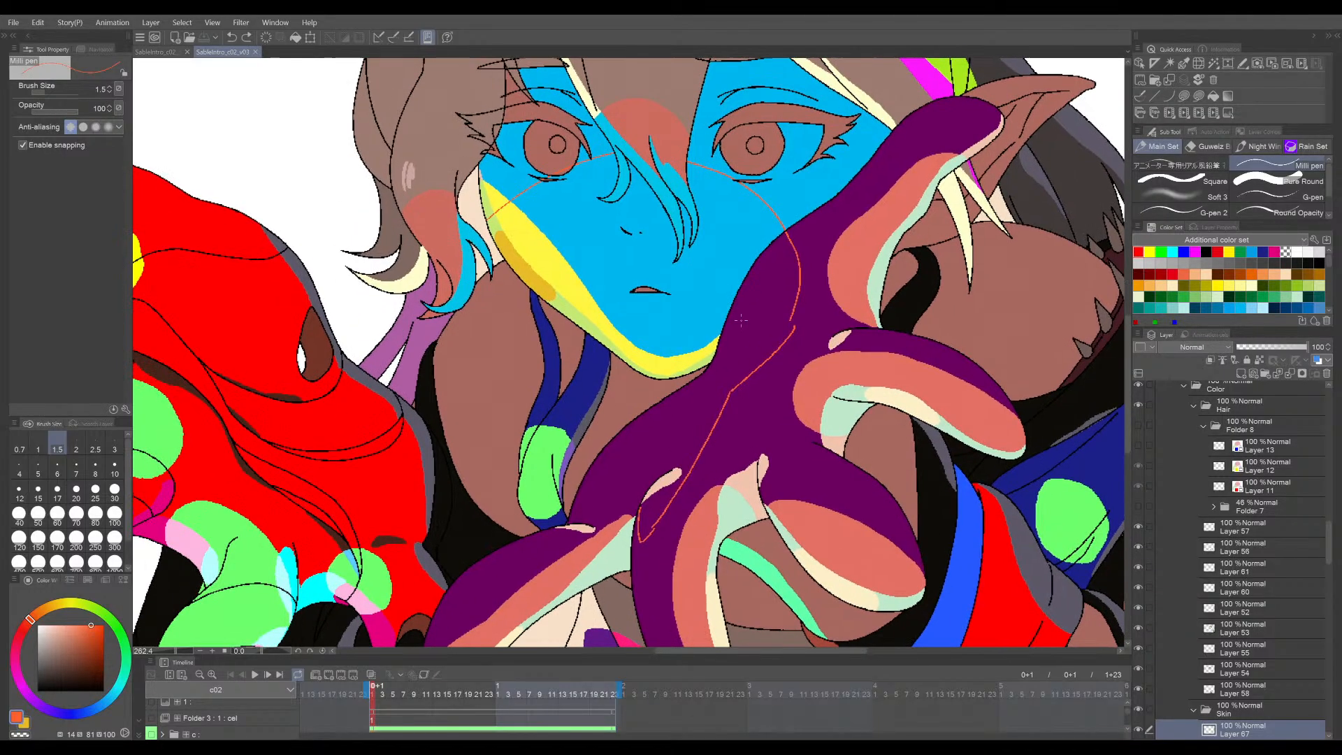
{"action": "left_click_drag", "start_coordinate": [744, 295], "coordinate": [767, 317]}
{"action": "left_click_drag", "start_coordinate": [767, 296], "coordinate": [743, 322]}
{"action": "key", "text": "ctrl+z"}
{"action": "scroll", "coordinate": [901, 363], "scroll_direction": "down", "scroll_amount": 2}
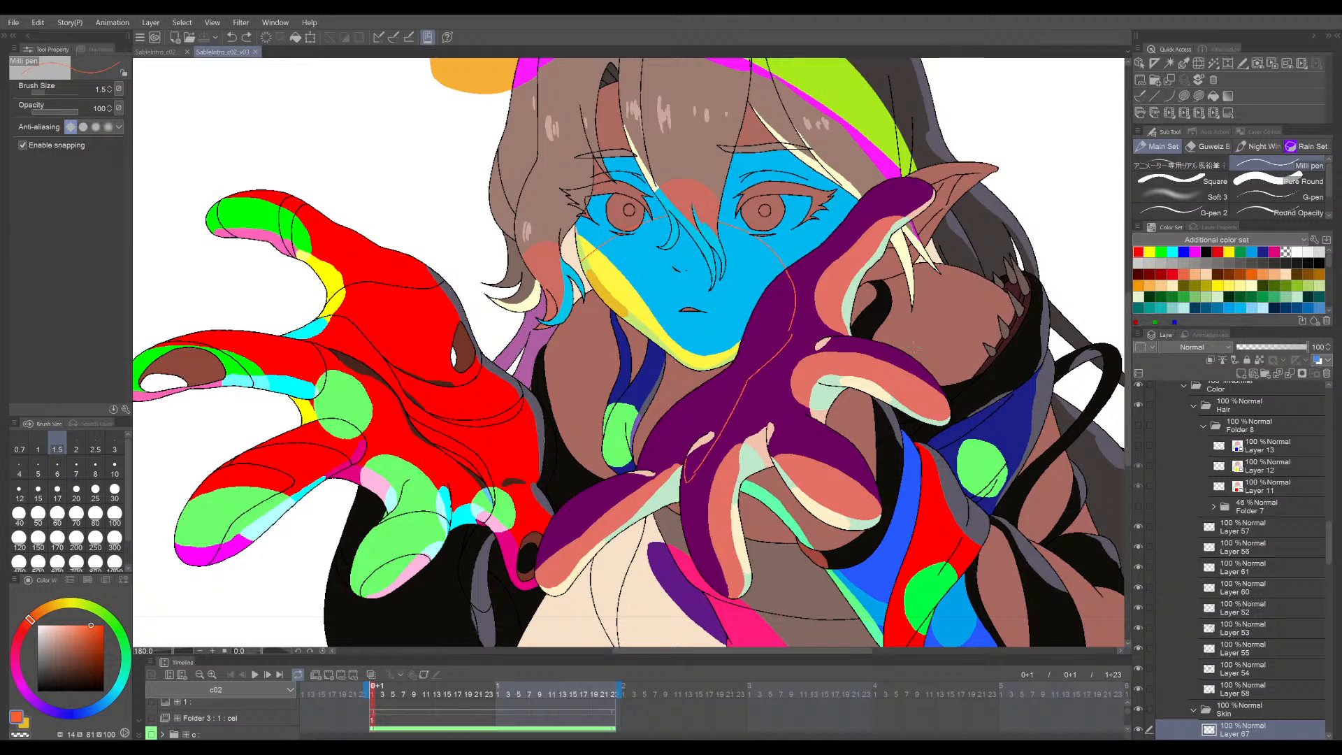
- Draw an orange-red arc across the neck, passing over the dark blue hair strands between the red and purple hands
{"action": "left_click_drag", "start_coordinate": [949, 397], "coordinate": [874, 427]}
{"action": "scroll", "coordinate": [607, 390], "scroll_direction": "up", "scroll_amount": 4}
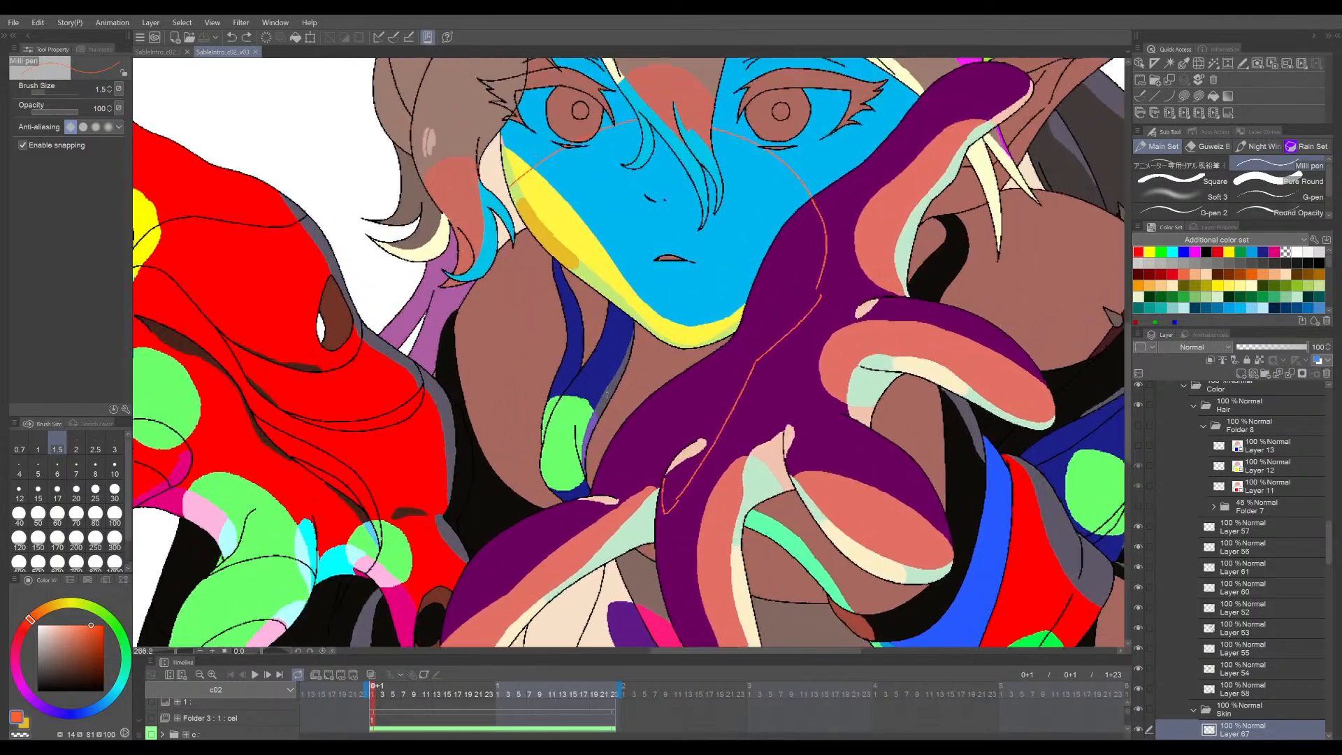
{"action": "left_click_drag", "start_coordinate": [628, 436], "coordinate": [618, 407]}
{"action": "left_click_drag", "start_coordinate": [510, 319], "coordinate": [622, 346]}
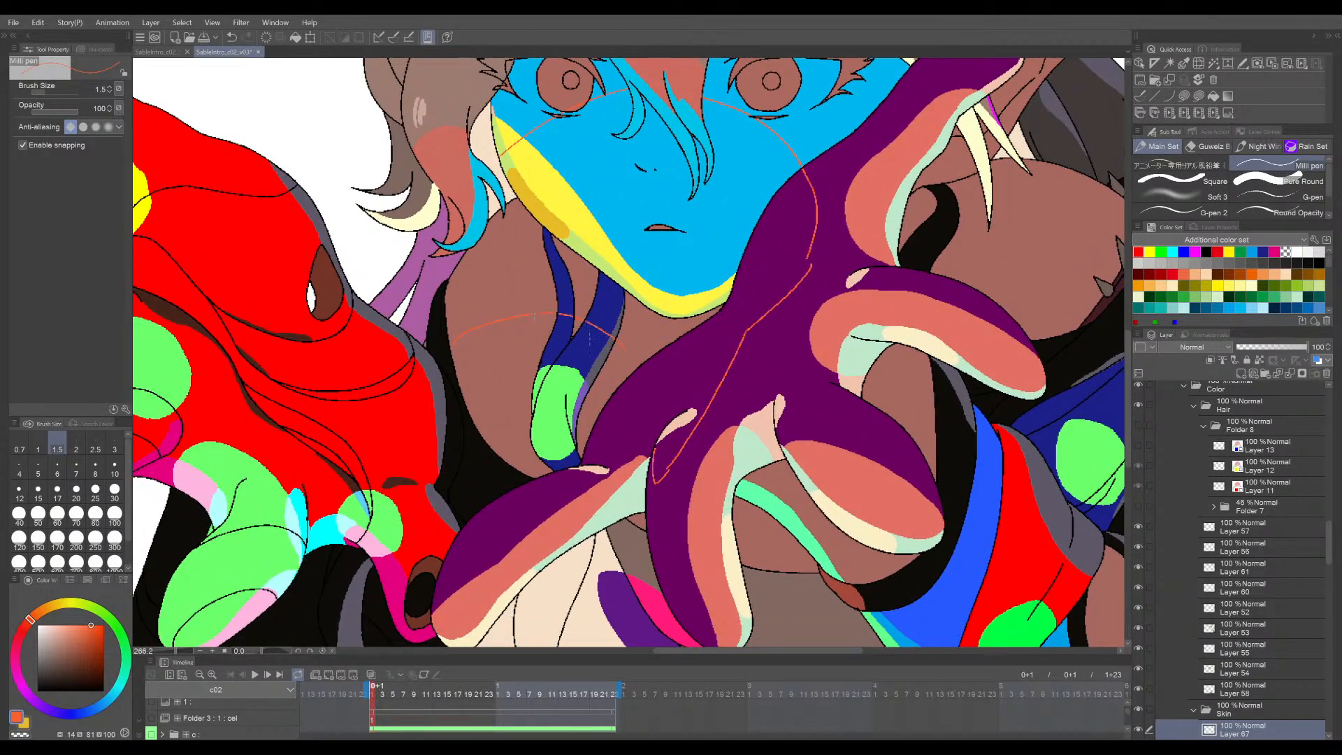
{"action": "left_click_drag", "start_coordinate": [954, 381], "coordinate": [916, 366]}
{"action": "key", "text": "ctrl+z"}
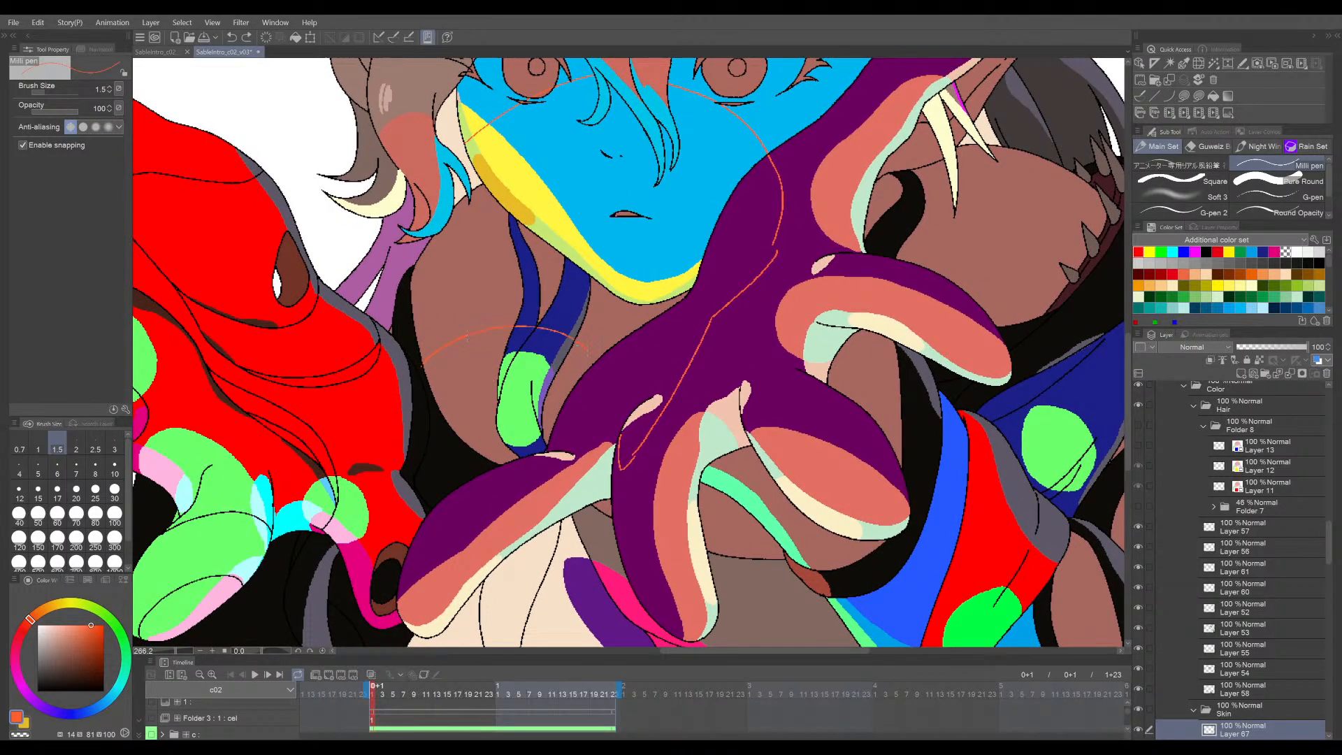
{"action": "left_click_drag", "start_coordinate": [759, 347], "coordinate": [754, 351]}
{"action": "key", "text": "ctrl+z"}
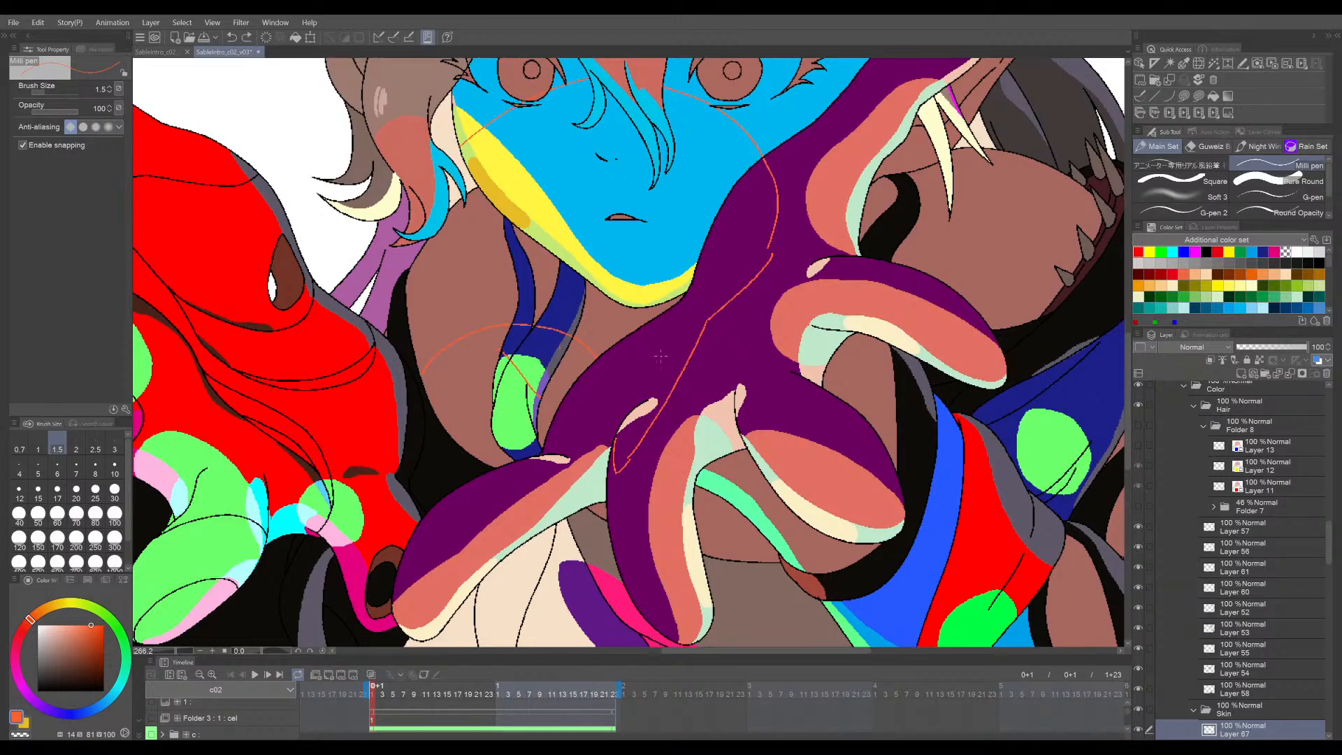
- Draw an orange-red arc across the skin of the far shoulder beside the fangs and save the document
{"action": "left_click_drag", "start_coordinate": [846, 328], "coordinate": [737, 332]}
{"action": "left_click_drag", "start_coordinate": [963, 345], "coordinate": [877, 376]}
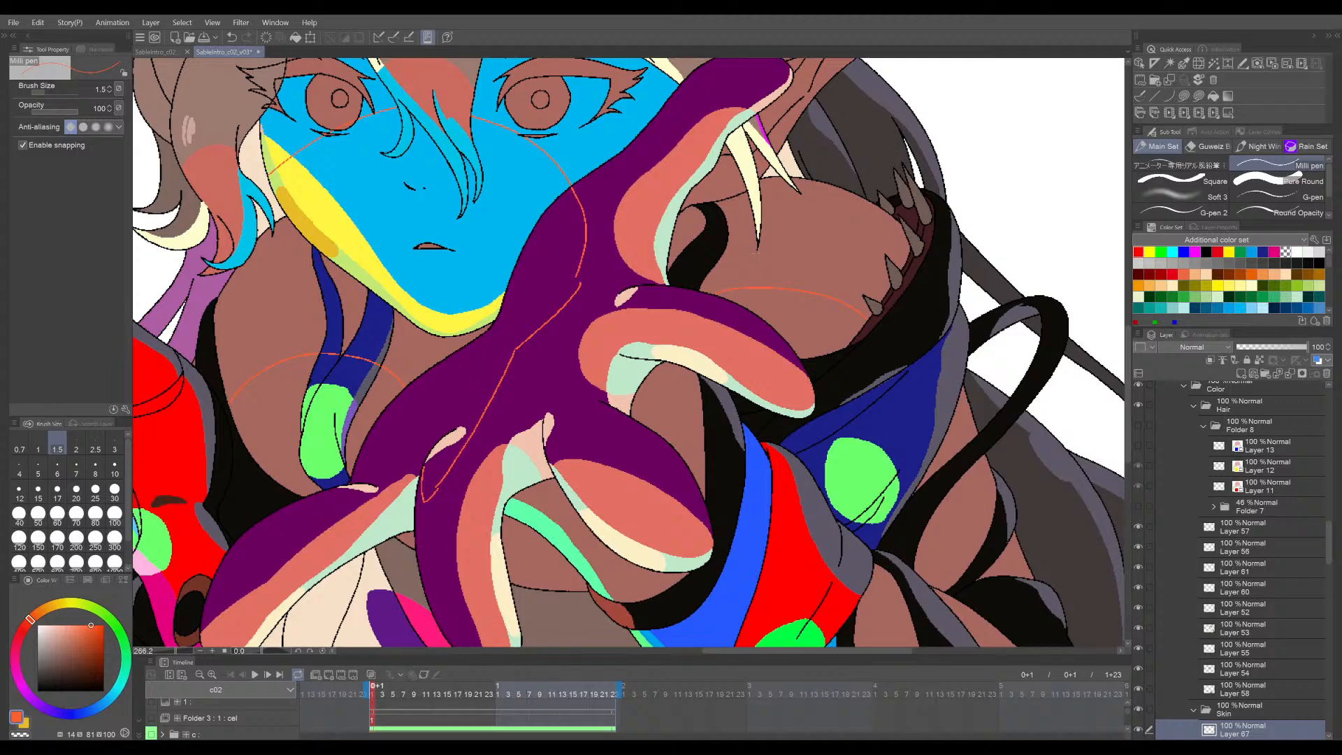
{"action": "scroll", "coordinate": [913, 319], "scroll_direction": "down", "scroll_amount": 5}
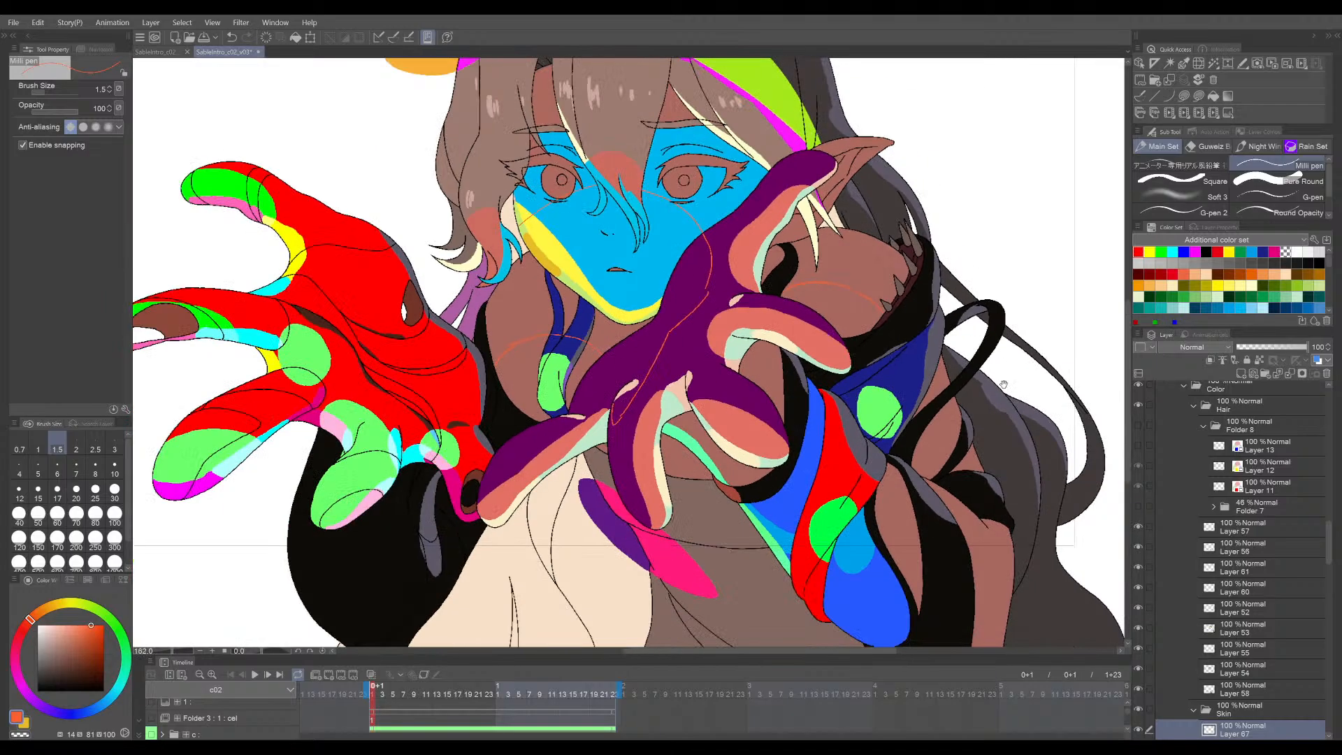
{"action": "left_click_drag", "start_coordinate": [913, 320], "coordinate": [833, 248]}
{"action": "key", "text": "ctrl+s"}
- Draw a short orange-red arc across the skin near the elbow of the bent arm and save the document
{"action": "scroll", "coordinate": [899, 533], "scroll_direction": "up", "scroll_amount": 3}
{"action": "left_click_drag", "start_coordinate": [900, 544], "coordinate": [924, 530]}
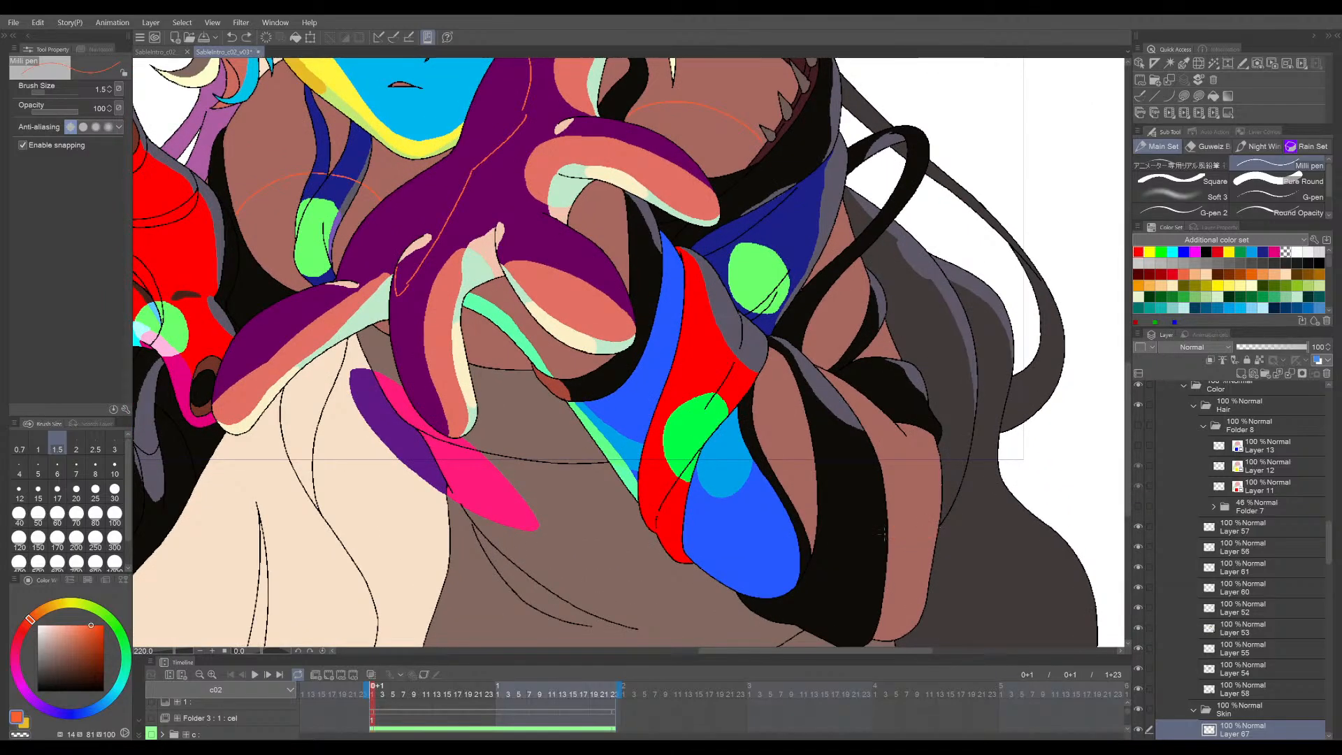
{"action": "scroll", "coordinate": [1080, 591], "scroll_direction": "down", "scroll_amount": 2}
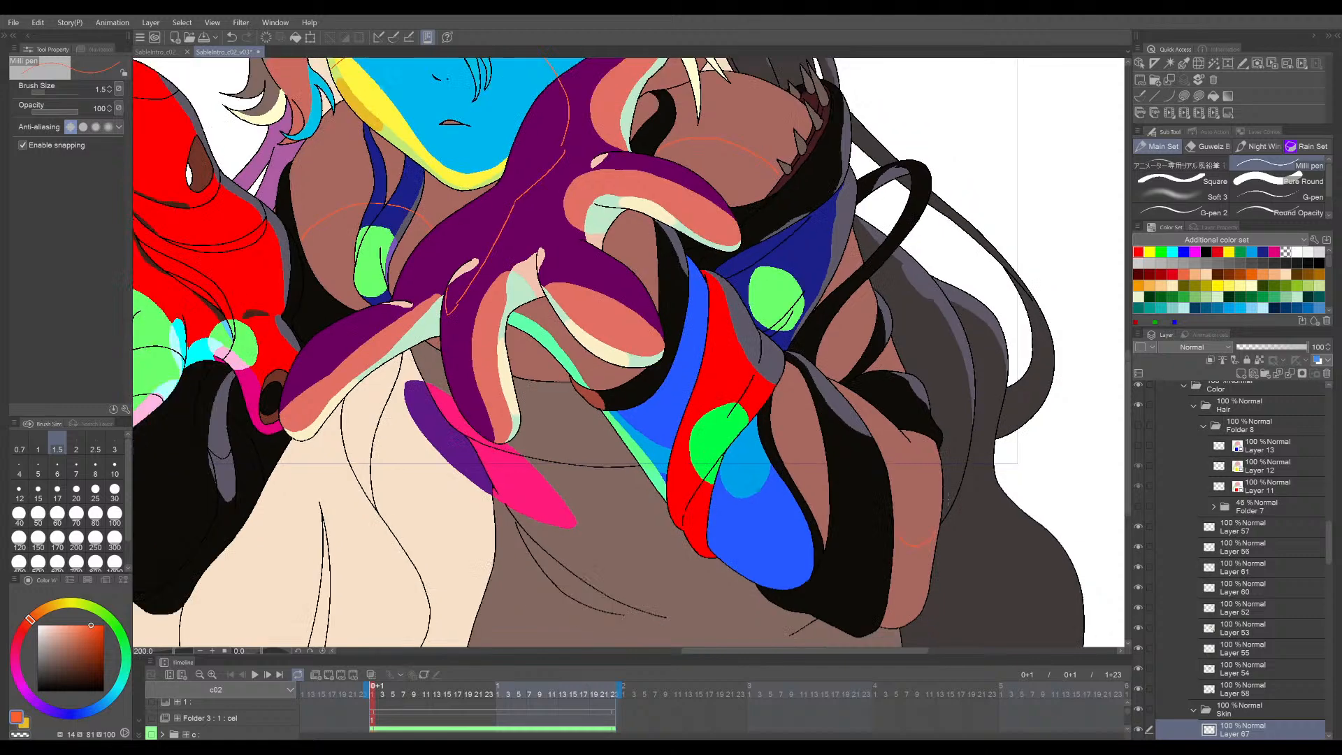
{"action": "left_click_drag", "start_coordinate": [945, 467], "coordinate": [973, 495]}
{"action": "key", "text": "ctrl+s"}
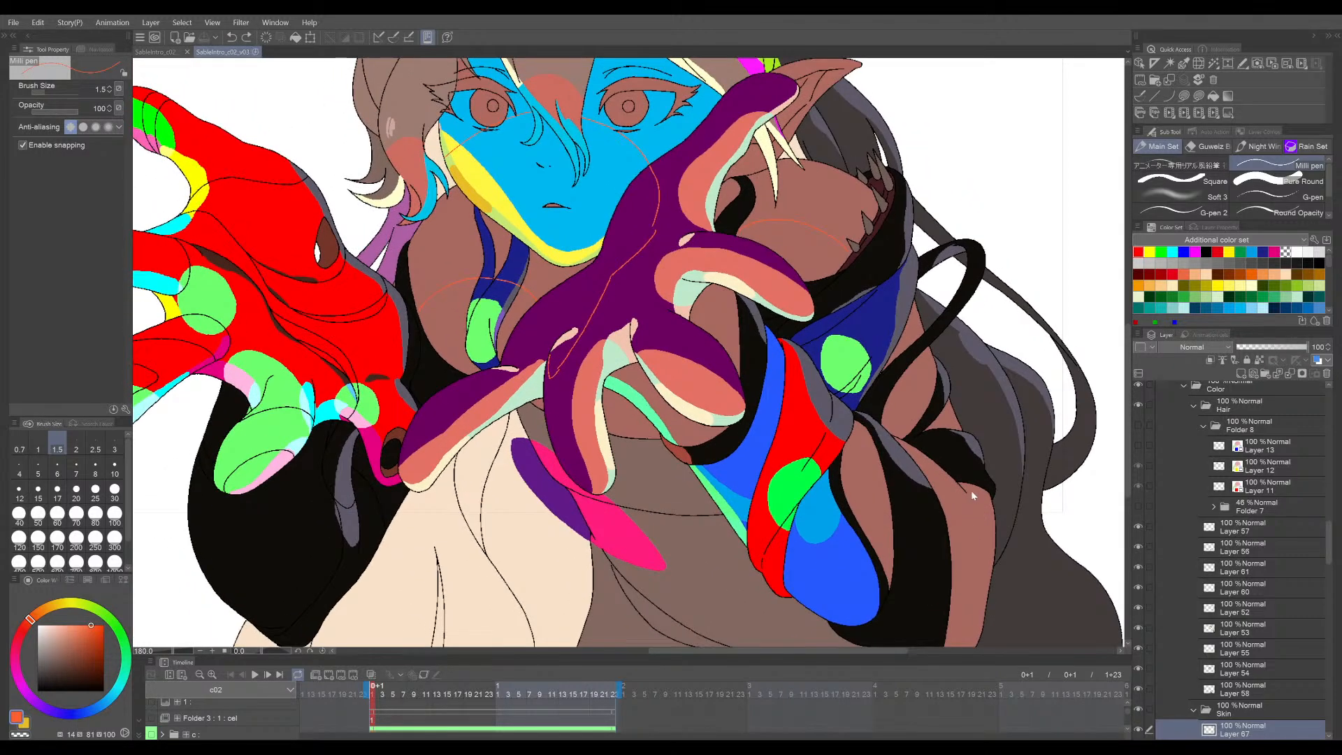
- Mark the face area enclosed by the guide line with an orange-red X between the nose and mouth
{"action": "left_click_drag", "start_coordinate": [977, 417], "coordinate": [998, 455]}
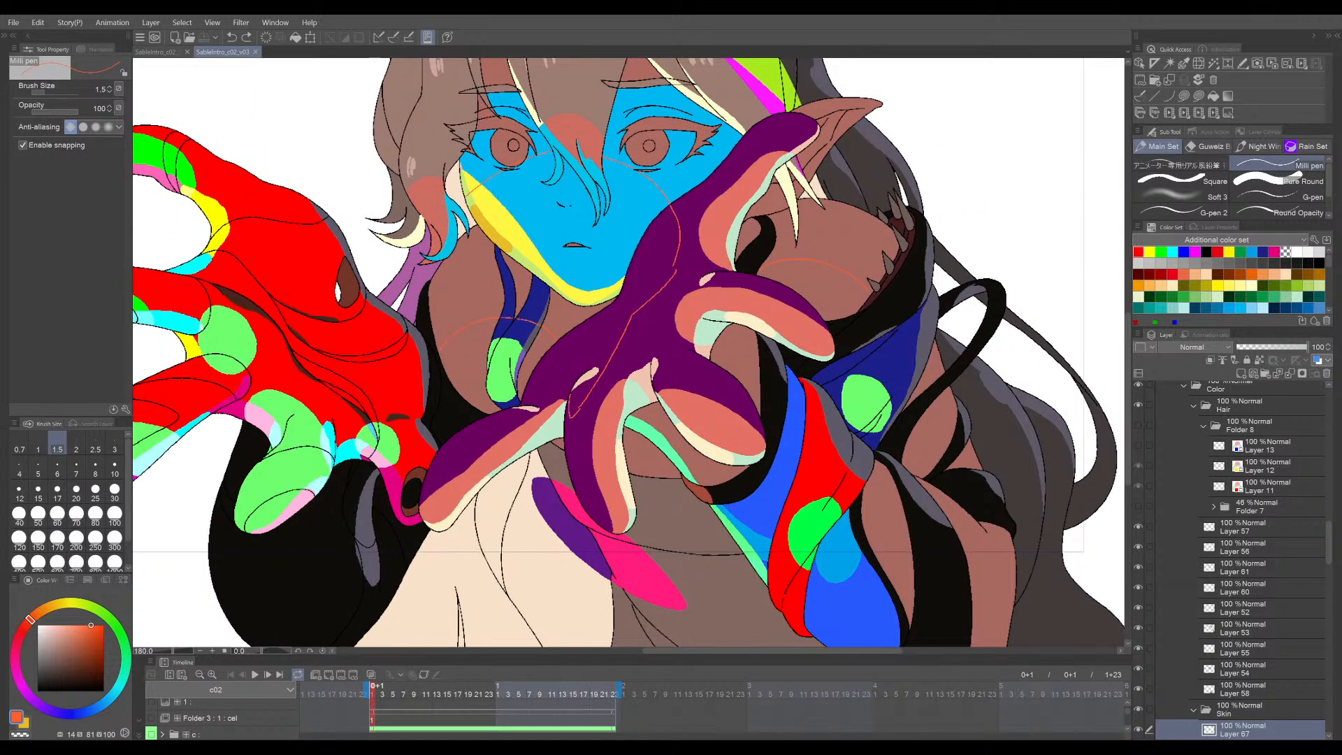
{"action": "left_click_drag", "start_coordinate": [931, 399], "coordinate": [938, 407]}
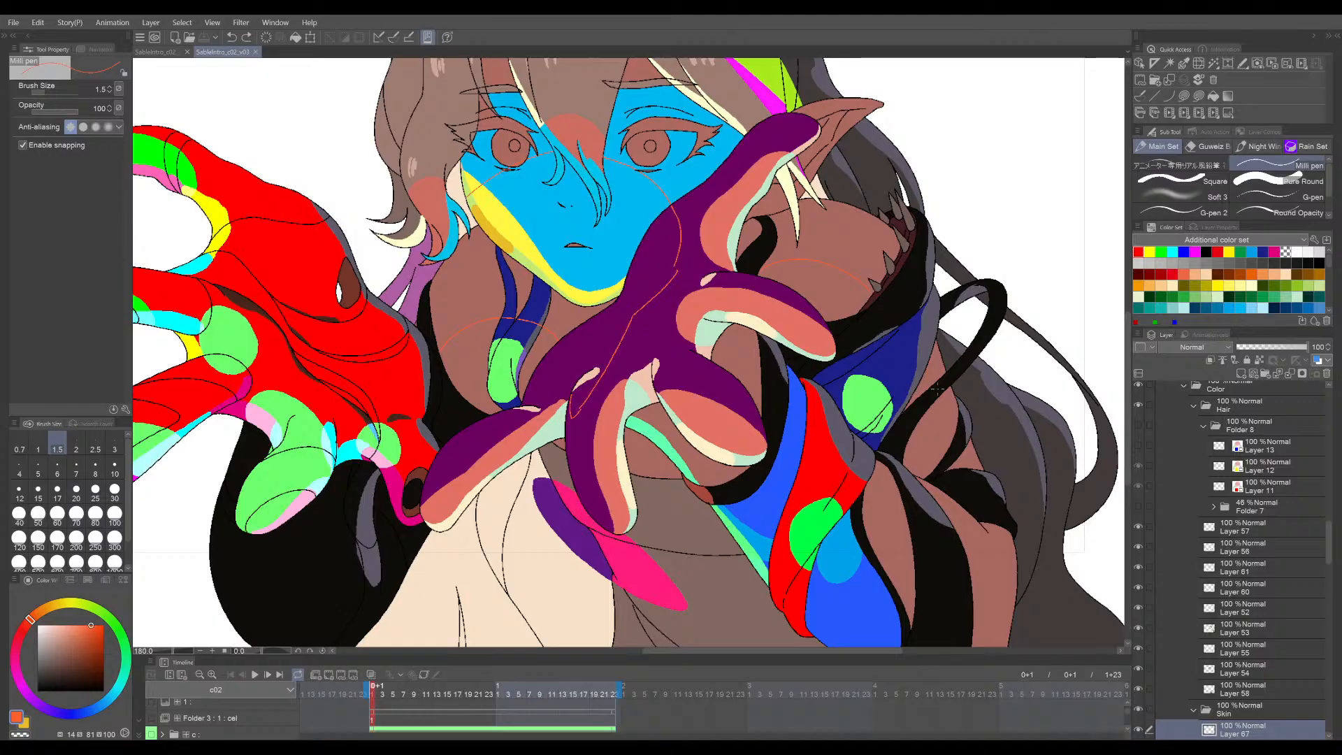
{"action": "left_click_drag", "start_coordinate": [1011, 455], "coordinate": [1035, 474]}
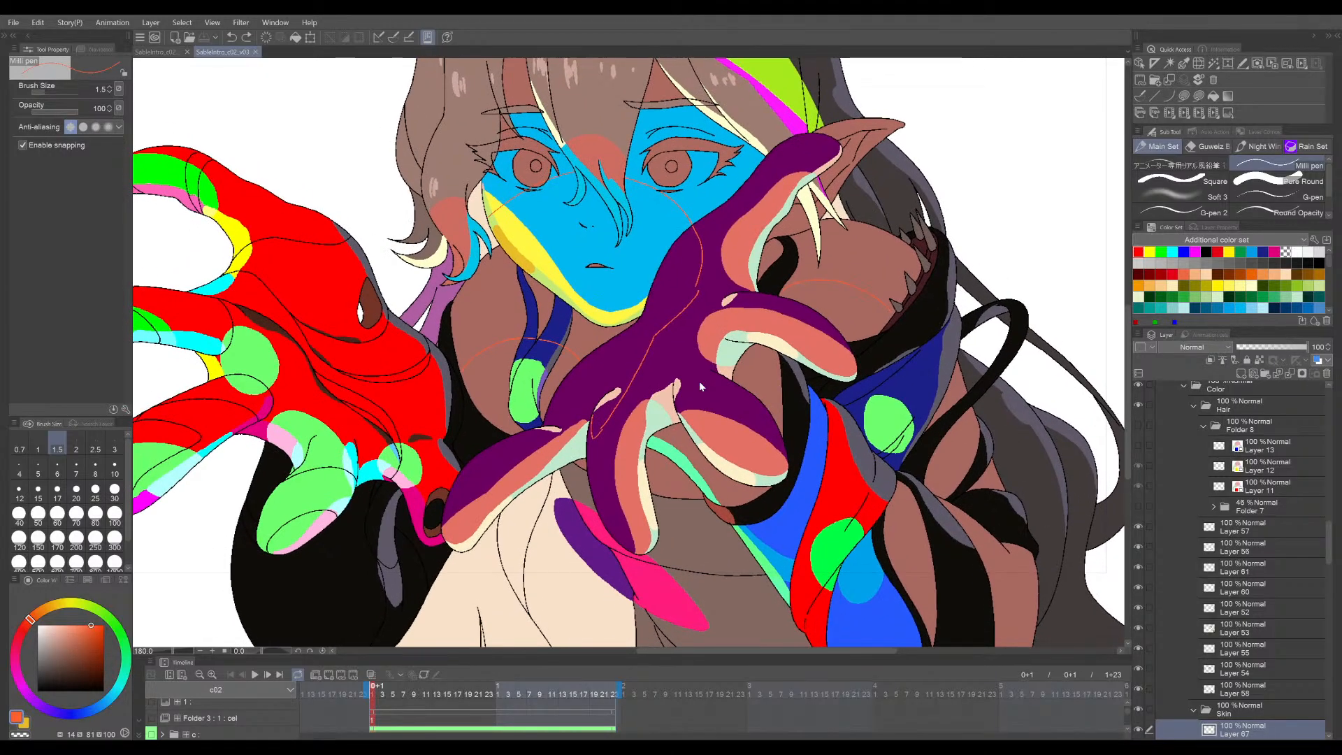
{"action": "scroll", "coordinate": [688, 367], "scroll_direction": "up", "scroll_amount": 1}
{"action": "left_click_drag", "start_coordinate": [688, 367], "coordinate": [706, 401]}
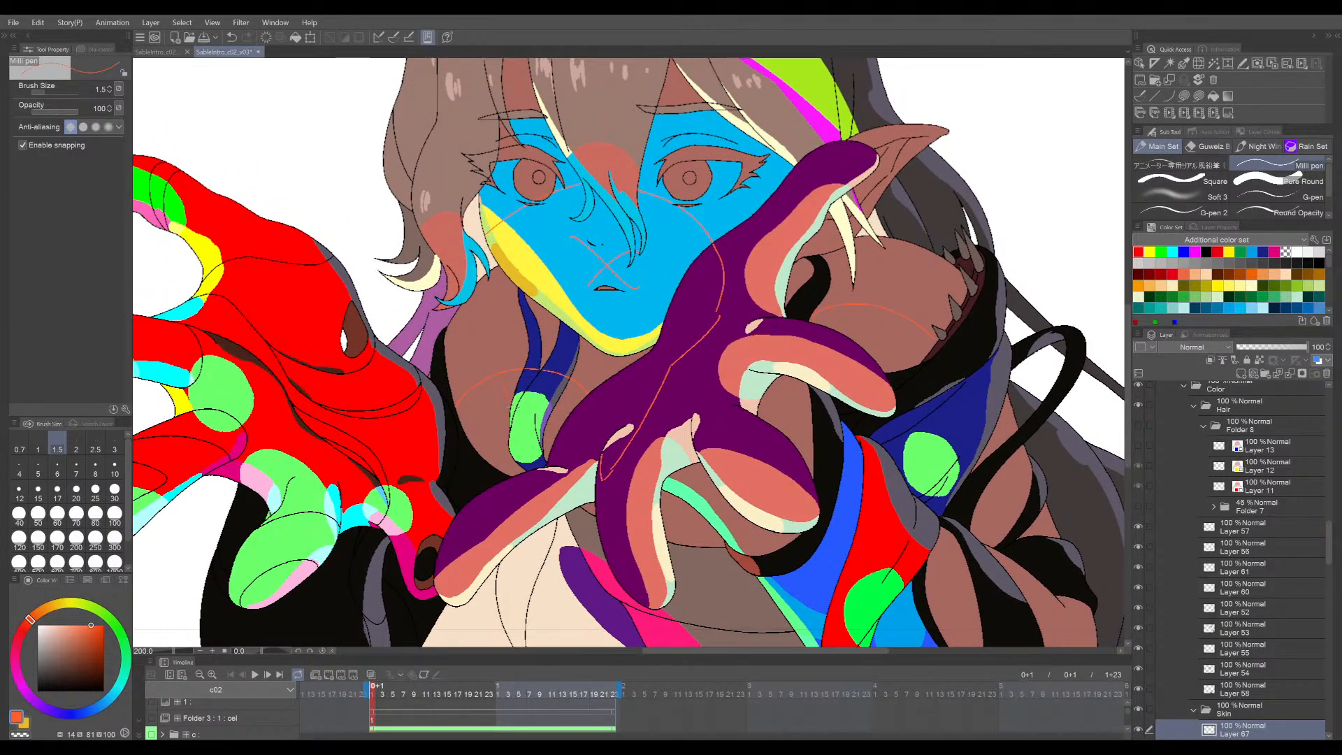
{"action": "scroll", "coordinate": [926, 414], "scroll_direction": "down", "scroll_amount": 2}
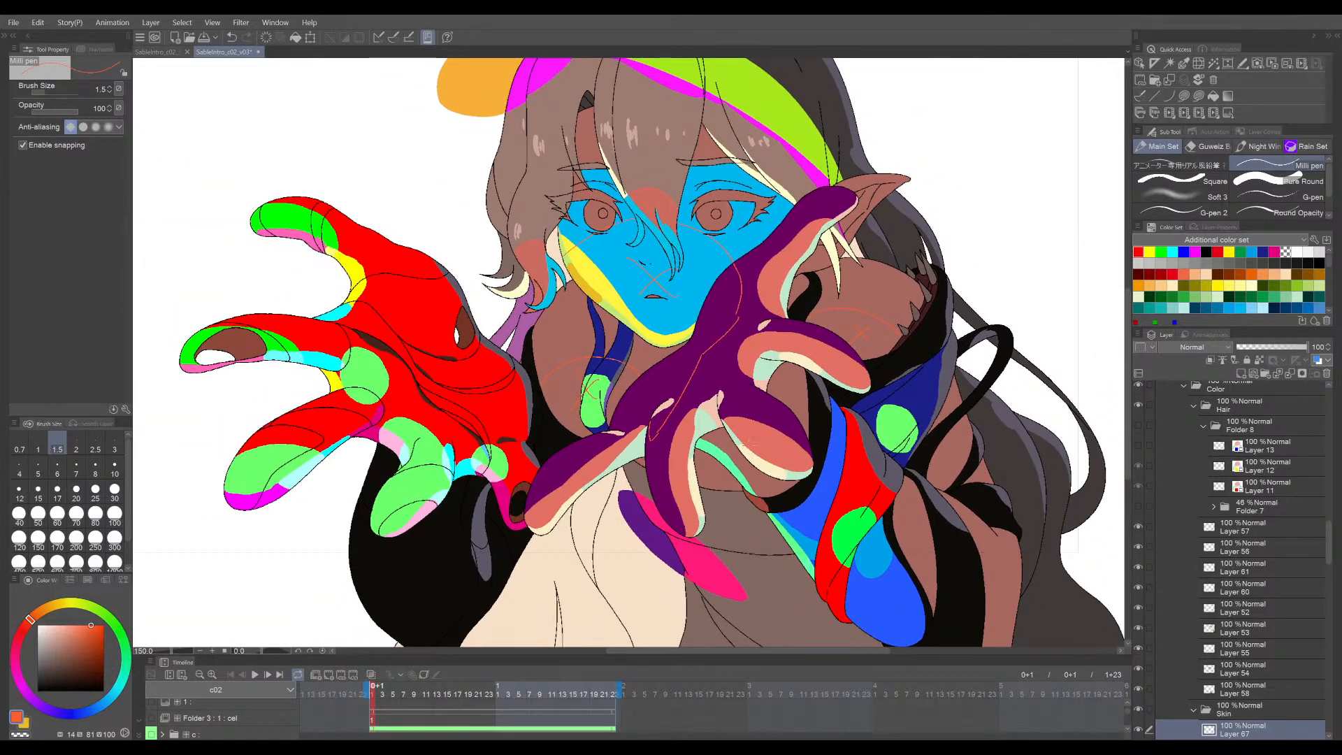
- Mark the areas below the shoulder and neck arcs with an orange-red X each and save the document
{"action": "scroll", "coordinate": [867, 433], "scroll_direction": "up", "scroll_amount": 2}
{"action": "left_click_drag", "start_coordinate": [860, 441], "coordinate": [849, 504]}
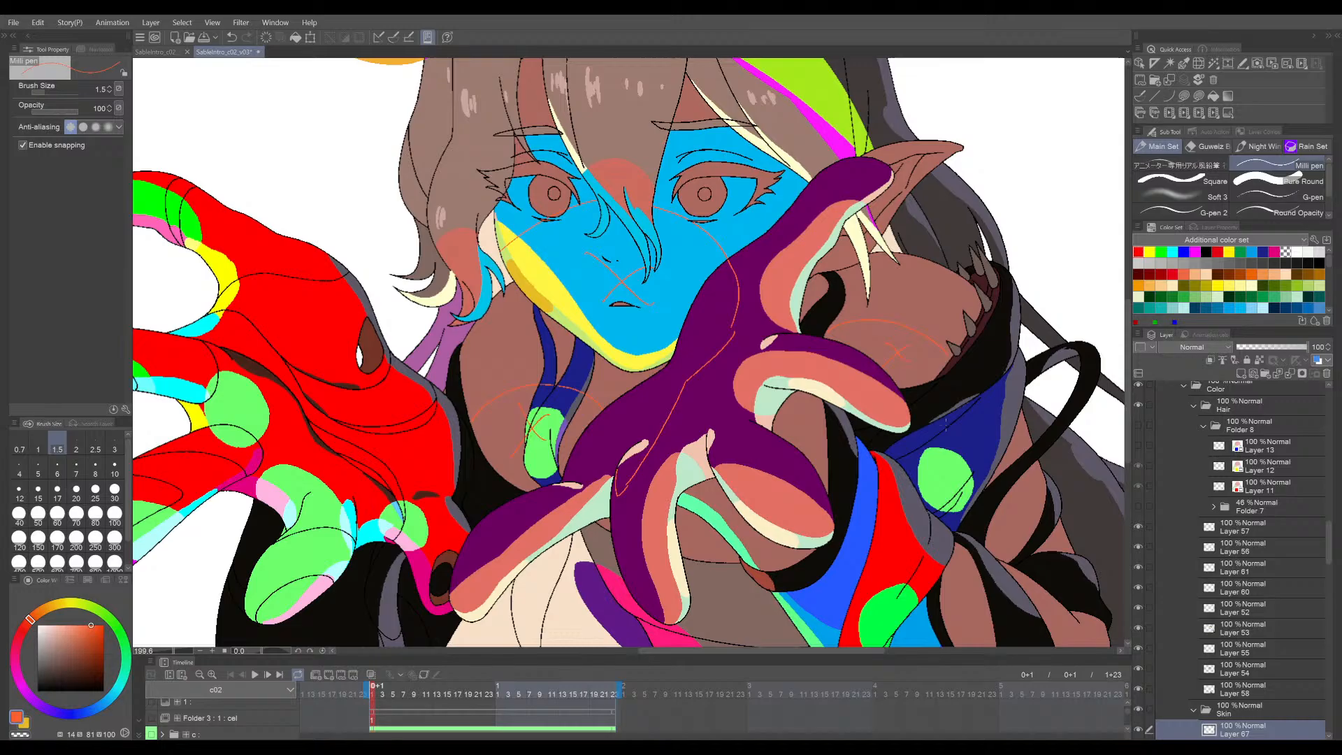
{"action": "scroll", "coordinate": [946, 423], "scroll_direction": "down", "scroll_amount": 4}
{"action": "scroll", "coordinate": [891, 448], "scroll_direction": "up", "scroll_amount": 4}
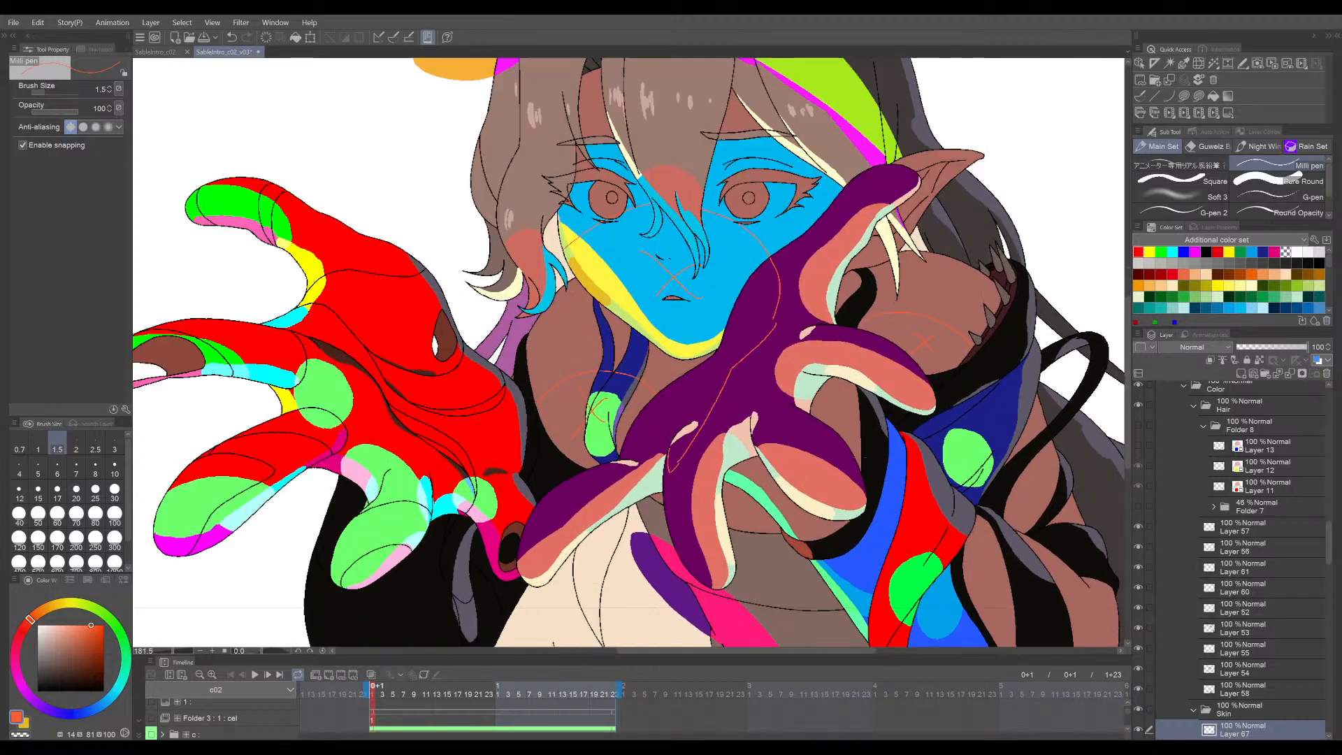
{"action": "left_click_drag", "start_coordinate": [874, 480], "coordinate": [836, 522]}
{"action": "scroll", "coordinate": [1245, 635], "scroll_direction": "down", "scroll_amount": 3}
{"action": "scroll", "coordinate": [1244, 635], "scroll_direction": "down", "scroll_amount": 1}
{"action": "key", "text": "ctrl+s"}
- Add a raster layer in Multiply mode above Layer 62 and set the drawing colour to dark blue with hue 238, saturation 79, brightness 53
{"action": "left_click", "coordinate": [1236, 630]}
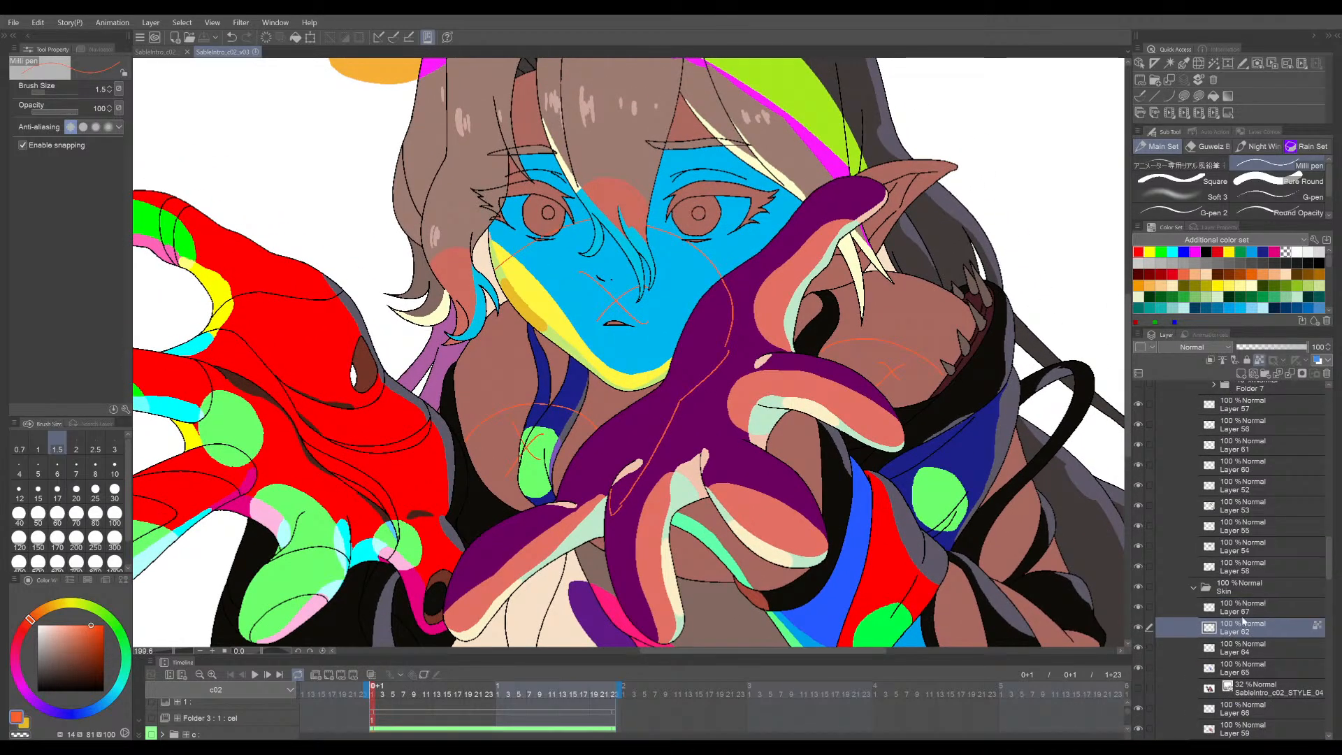
{"action": "left_click_drag", "start_coordinate": [985, 578], "coordinate": [965, 598]}
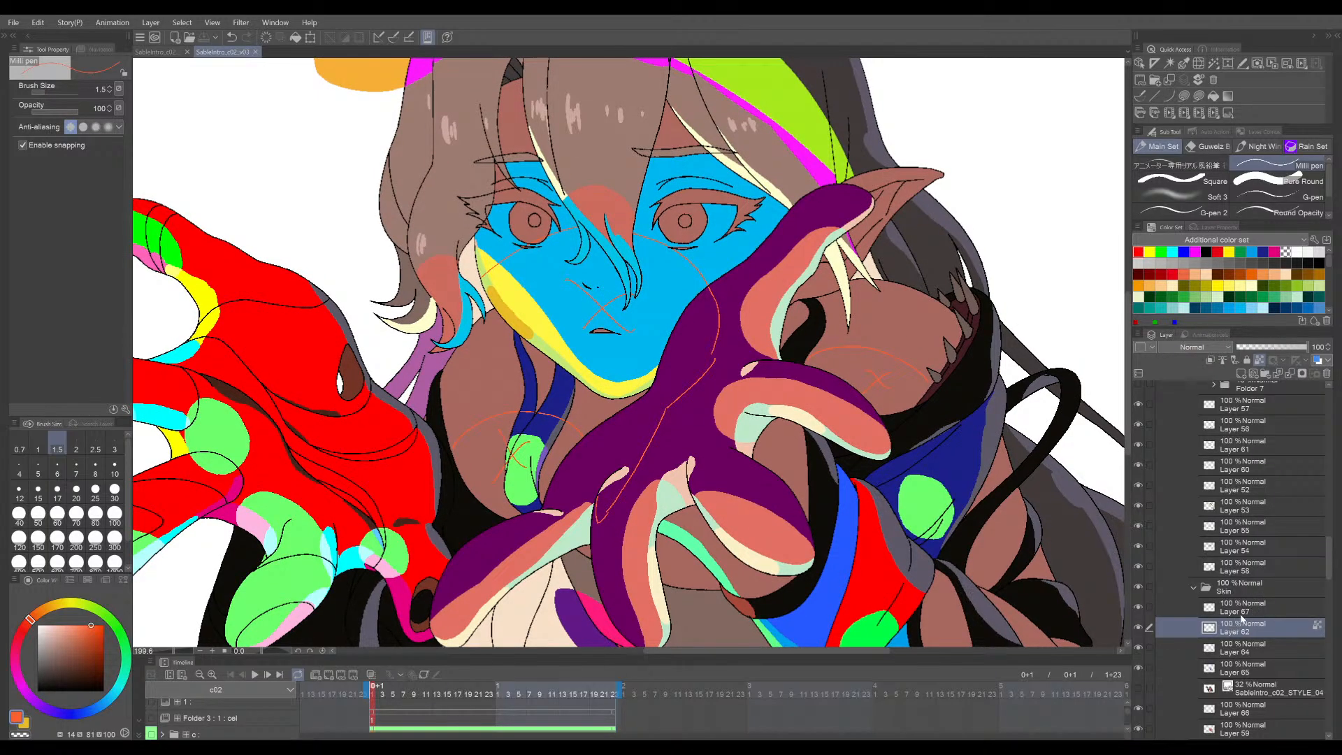
{"action": "left_click_drag", "start_coordinate": [967, 543], "coordinate": [927, 560]}
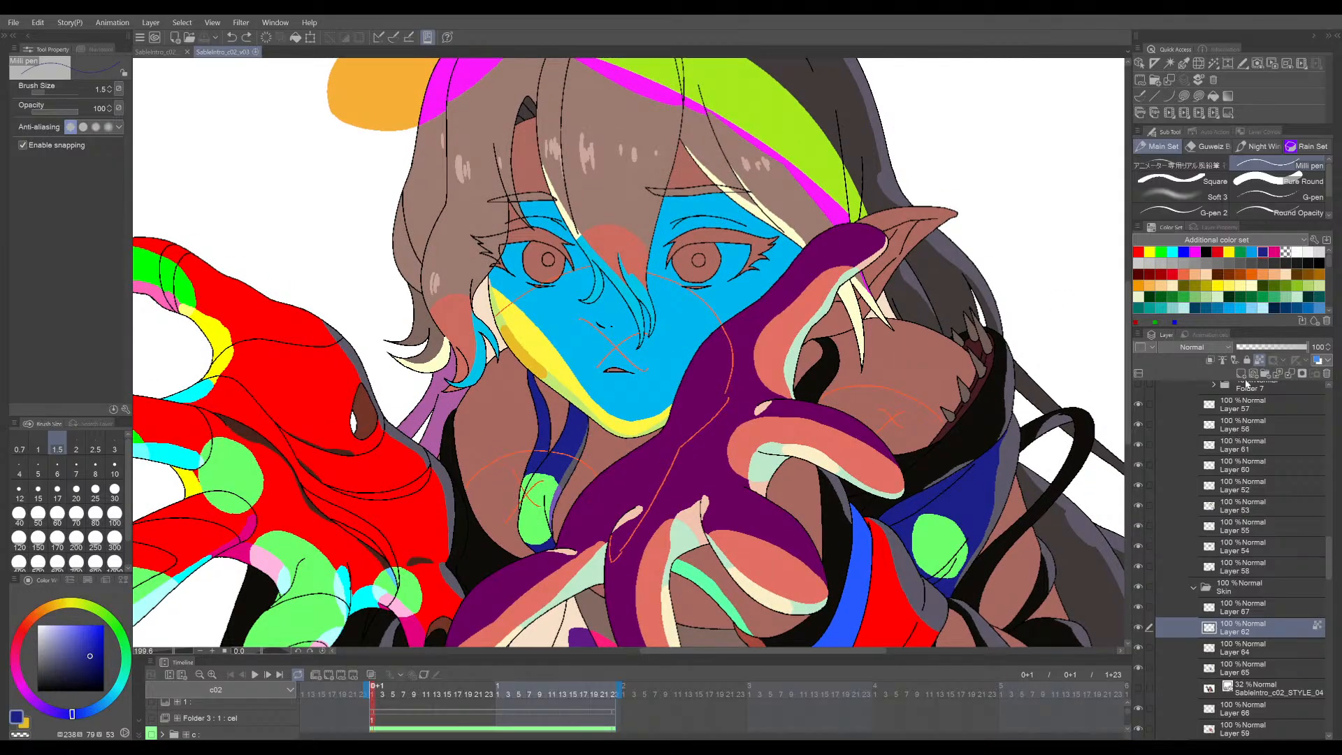
{"action": "left_click", "coordinate": [1242, 375]}
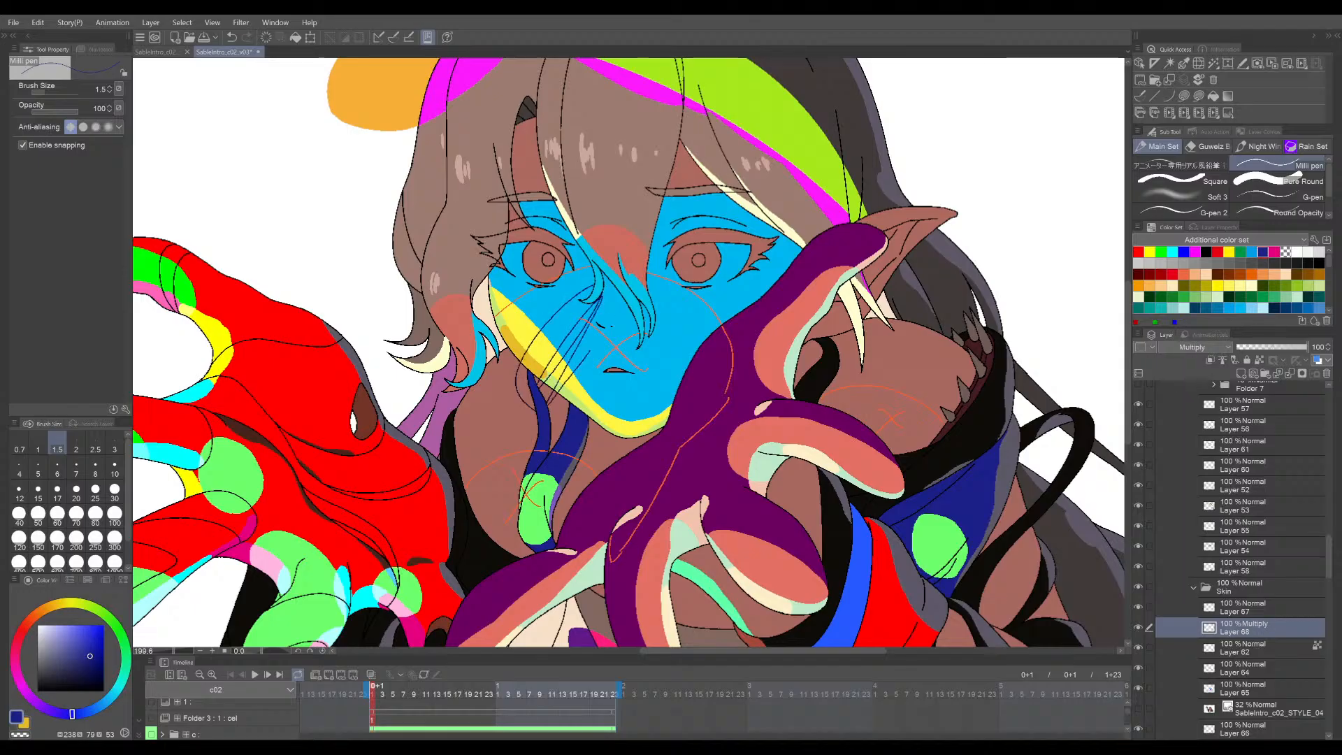
- Scribble thick dark blue strokes across the yellow cheek edge on the Multiply layer with the Milli pen at size 12
{"action": "scroll", "coordinate": [569, 364], "scroll_direction": "up", "scroll_amount": 3}
{"action": "left_click_drag", "start_coordinate": [524, 318], "coordinate": [572, 378]}
{"action": "scroll", "coordinate": [572, 377], "scroll_direction": "up", "scroll_amount": 5}
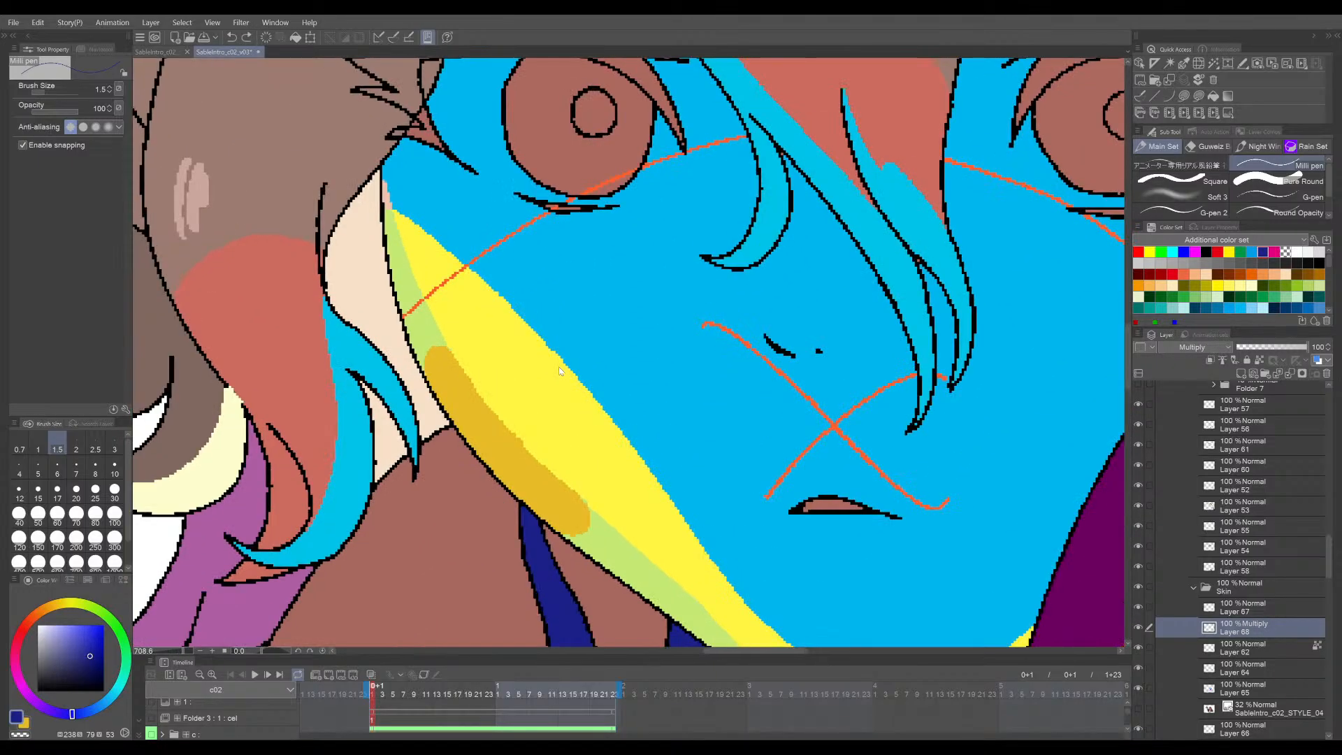
{"action": "key", "text": "bracketright"}
{"action": "key", "text": "bracketright"}
{"action": "key", "text": "bracketright"}
{"action": "key", "text": "bracketright"}
{"action": "key", "text": "bracketright"}
{"action": "key", "text": "bracketright"}
{"action": "key", "text": "bracketright"}
{"action": "key", "text": "bracketright"}
{"action": "key", "text": "bracketright"}
{"action": "key", "text": "bracketright"}
{"action": "mouse_move", "coordinate": [507, 453]}
{"action": "left_mouse_down"}
{"action": "mouse_move", "coordinate": [621, 325]}
{"action": "mouse_move", "coordinate": [519, 473]}
{"action": "mouse_move", "coordinate": [643, 399]}
{"action": "mouse_move", "coordinate": [584, 465]}
{"action": "mouse_move", "coordinate": [588, 515]}
{"action": "mouse_move", "coordinate": [751, 481]}
{"action": "left_mouse_up"}
{"action": "scroll", "coordinate": [598, 509], "scroll_direction": "up", "scroll_amount": 4}
{"action": "scroll", "coordinate": [758, 493], "scroll_direction": "up", "scroll_amount": 3}
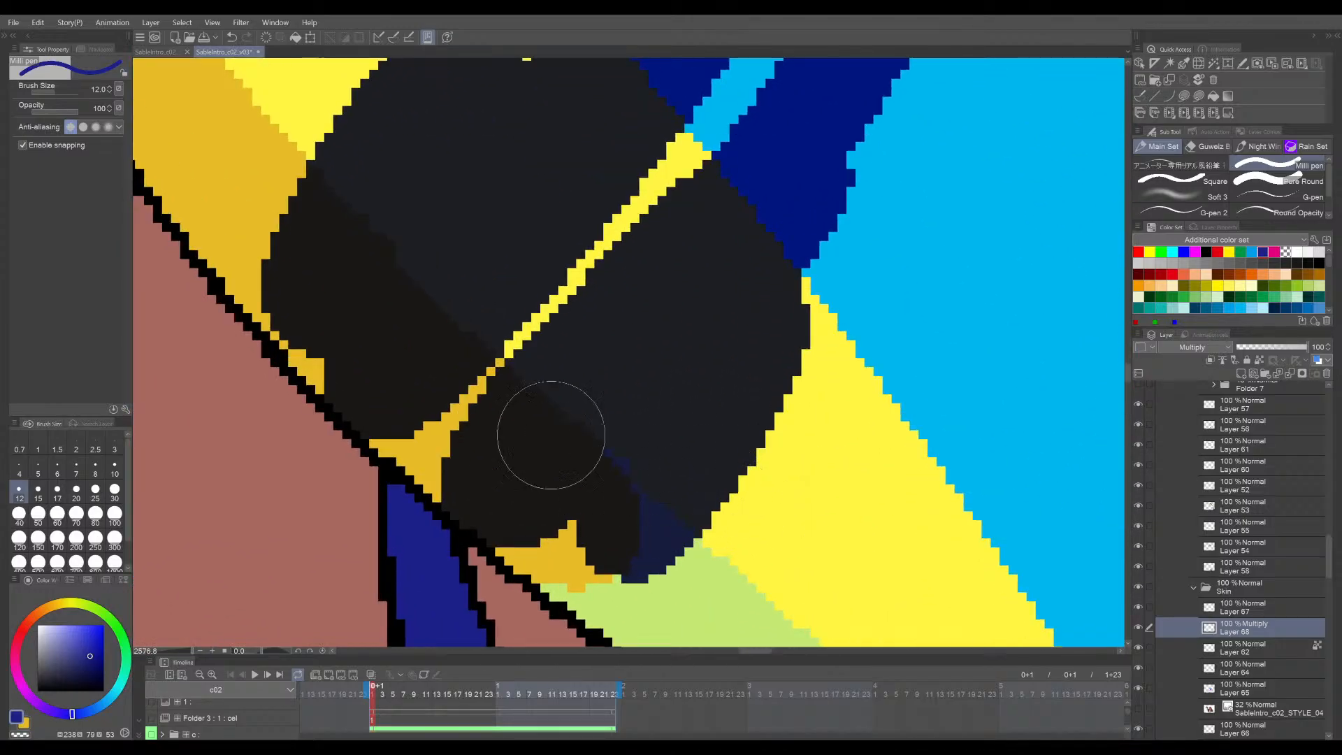
{"action": "scroll", "coordinate": [528, 416], "scroll_direction": "down", "scroll_amount": 8}
{"action": "scroll", "coordinate": [793, 414], "scroll_direction": "down", "scroll_amount": 5}
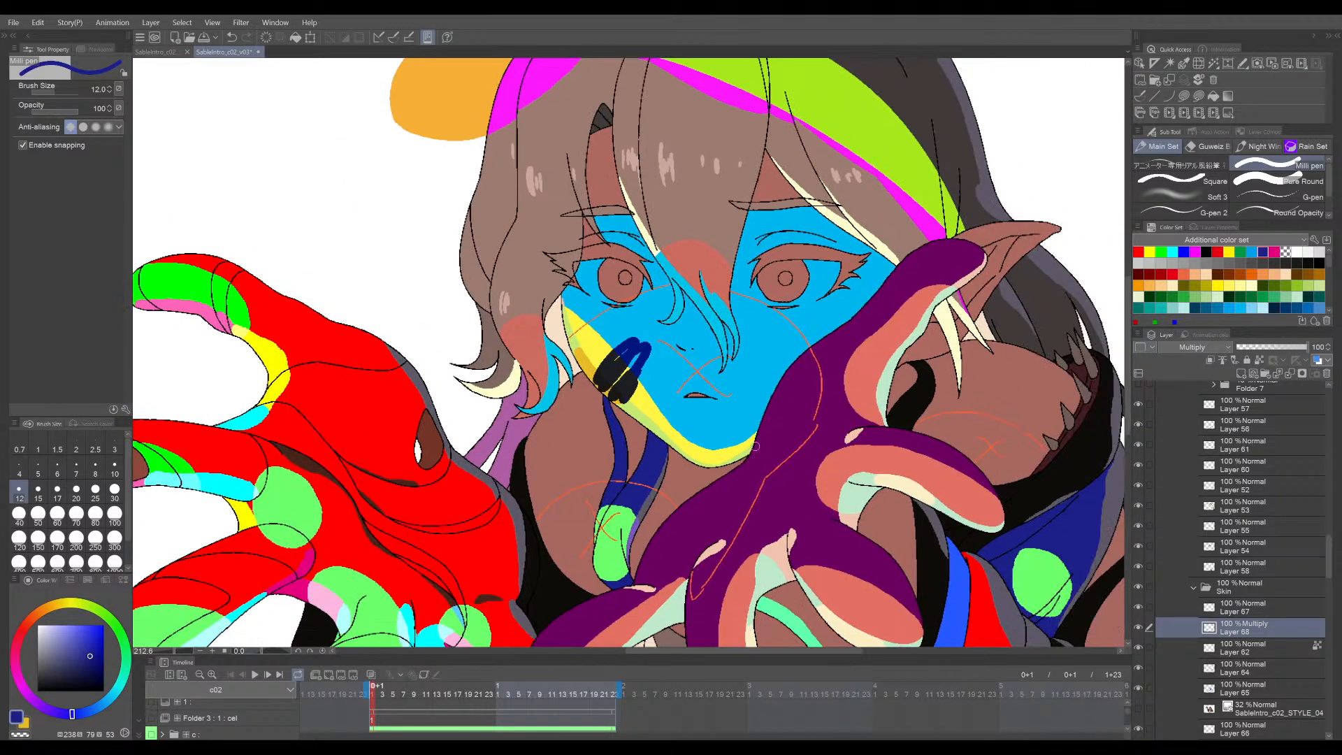
- Undo the dark blue scribble on the cheek and try further strokes across the jaw on the Multiply layer
{"action": "key", "text": "ctrl+z"}
{"action": "scroll", "coordinate": [756, 461], "scroll_direction": "up", "scroll_amount": 2}
{"action": "left_click_drag", "start_coordinate": [720, 512], "coordinate": [688, 497]}
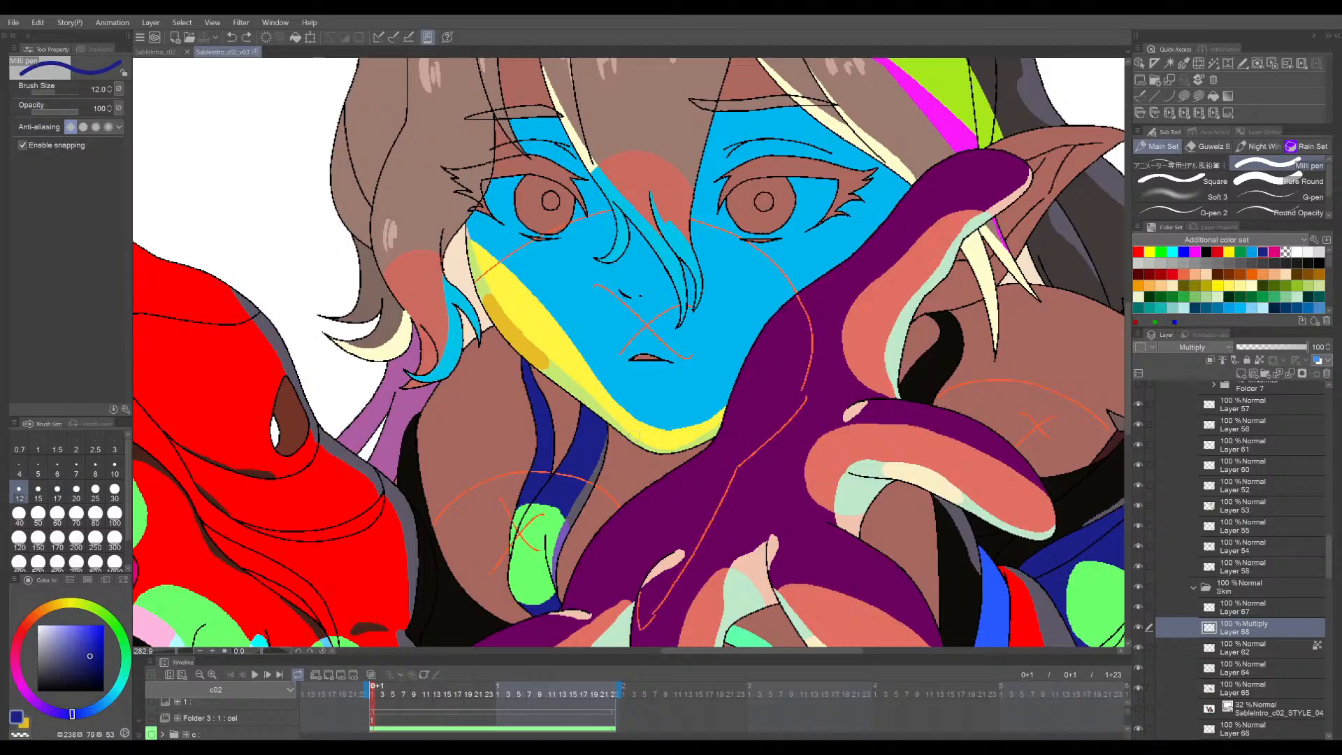
{"action": "mouse_move", "coordinate": [560, 403]}
{"action": "left_mouse_down"}
{"action": "mouse_move", "coordinate": [590, 392]}
{"action": "mouse_move", "coordinate": [574, 440]}
{"action": "left_mouse_up"}
{"action": "key", "text": "ctrl+z"}
{"action": "left_click_drag", "start_coordinate": [591, 360], "coordinate": [650, 490]}
{"action": "key", "text": "ctrl+z"}
{"action": "left_click_drag", "start_coordinate": [825, 431], "coordinate": [822, 460]}
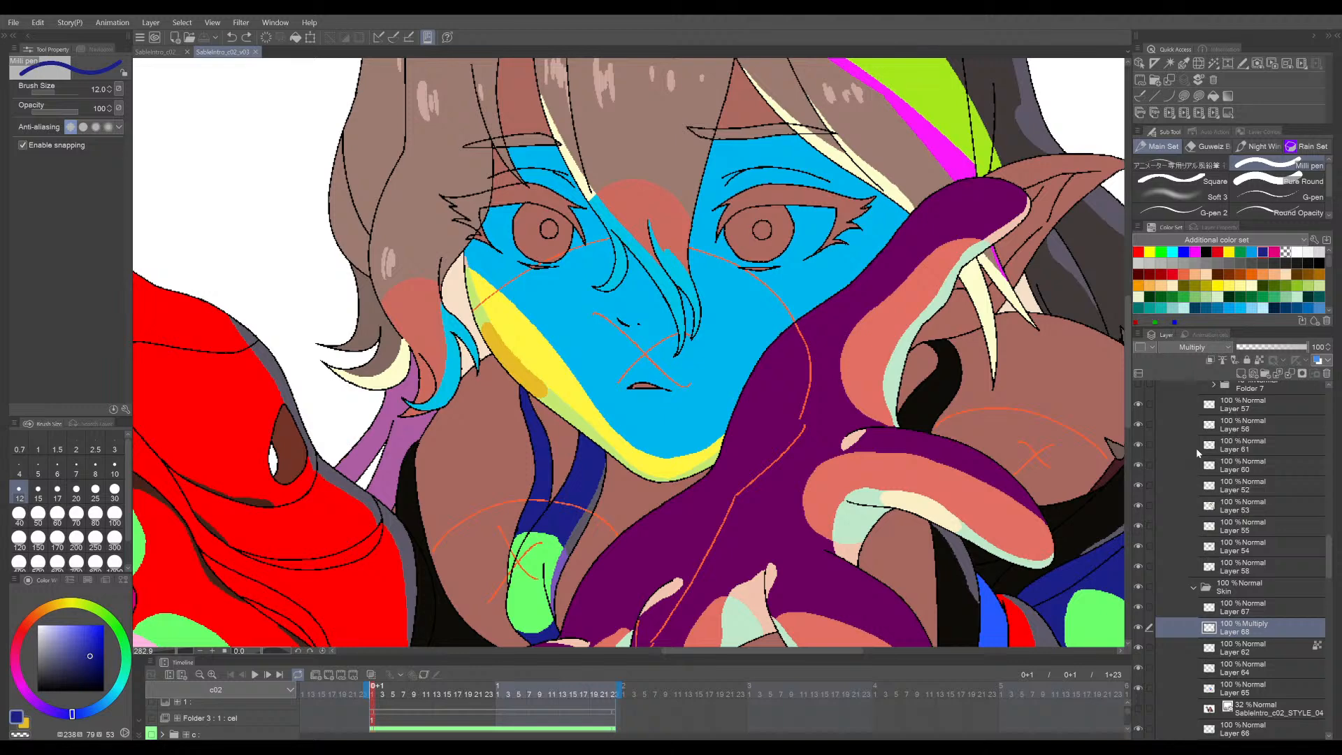
- Test other blending modes on the Multiply layer, ending on Hard light with dark blue scribbles across the jaw, neck and purple hand
{"action": "left_click", "coordinate": [1190, 547]}
{"action": "mouse_move", "coordinate": [607, 331]}
{"action": "left_mouse_down"}
{"action": "mouse_move", "coordinate": [566, 432]}
{"action": "mouse_move", "coordinate": [603, 509]}
{"action": "left_mouse_up"}
{"action": "key", "text": "ctrl+z"}
{"action": "key", "text": "shift+plus"}
{"action": "mouse_move", "coordinate": [516, 402]}
{"action": "left_mouse_down"}
{"action": "mouse_move", "coordinate": [574, 328]}
{"action": "mouse_move", "coordinate": [601, 420]}
{"action": "mouse_move", "coordinate": [675, 423]}
{"action": "left_mouse_up"}
{"action": "key", "text": "ctrl+z"}
{"action": "key", "text": "shift+plus"}
{"action": "mouse_move", "coordinate": [593, 327]}
{"action": "left_mouse_down"}
{"action": "mouse_move", "coordinate": [664, 510]}
{"action": "mouse_move", "coordinate": [740, 555]}
{"action": "left_mouse_up"}
{"action": "scroll", "coordinate": [740, 555], "scroll_direction": "up", "scroll_amount": 5}
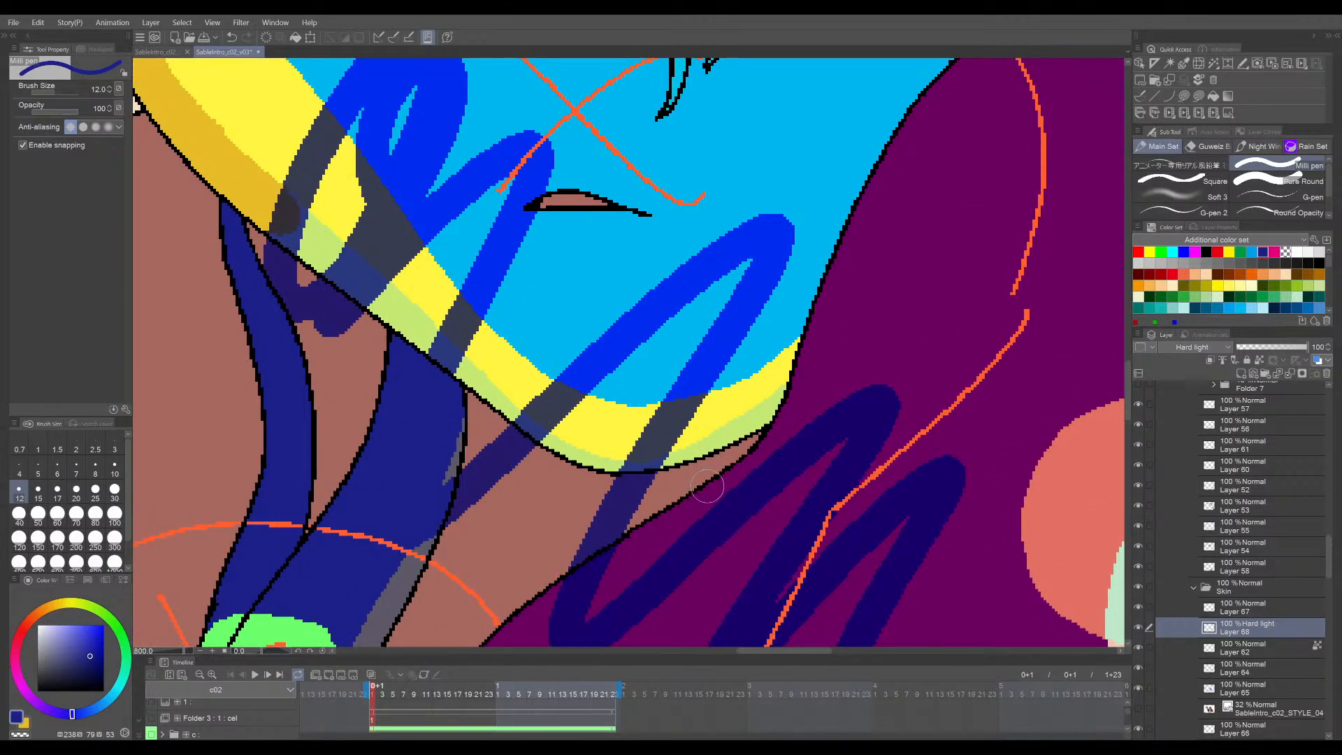
{"action": "scroll", "coordinate": [742, 478], "scroll_direction": "up", "scroll_amount": 5}
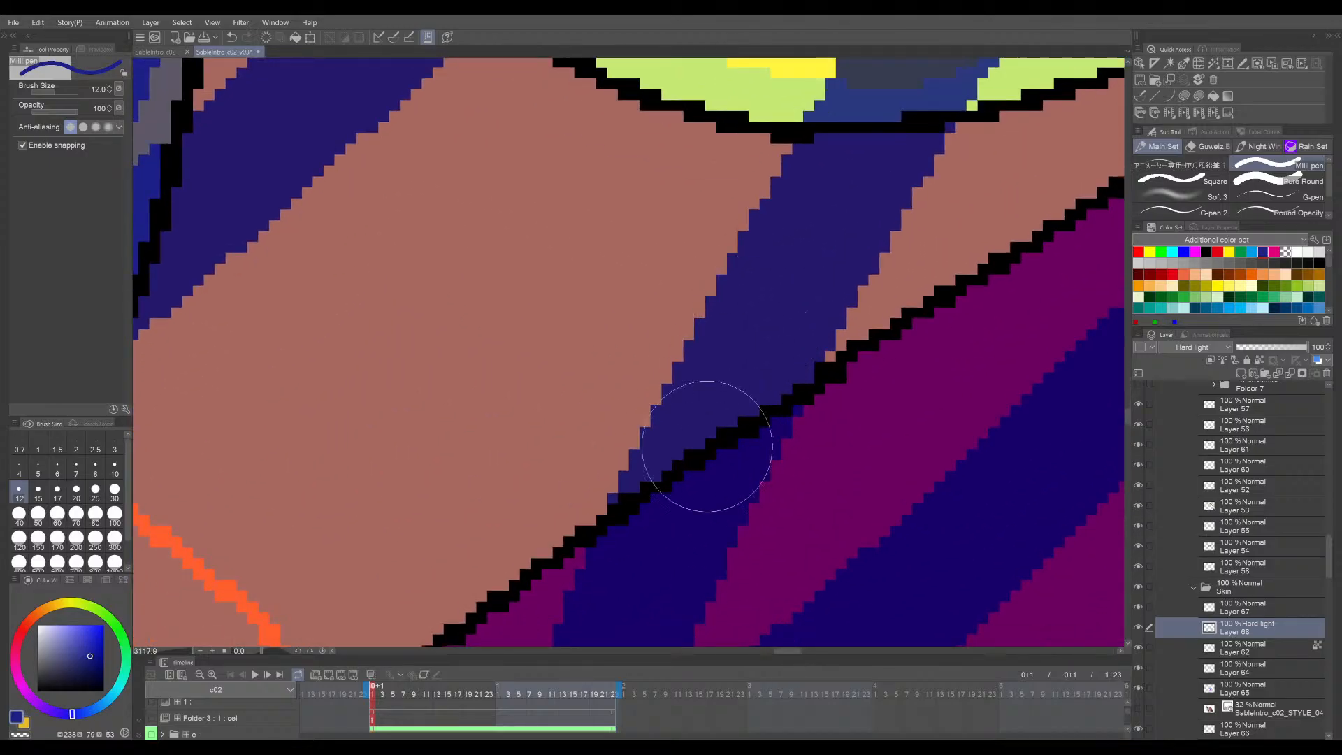
{"action": "scroll", "coordinate": [672, 540], "scroll_direction": "down", "scroll_amount": 6}
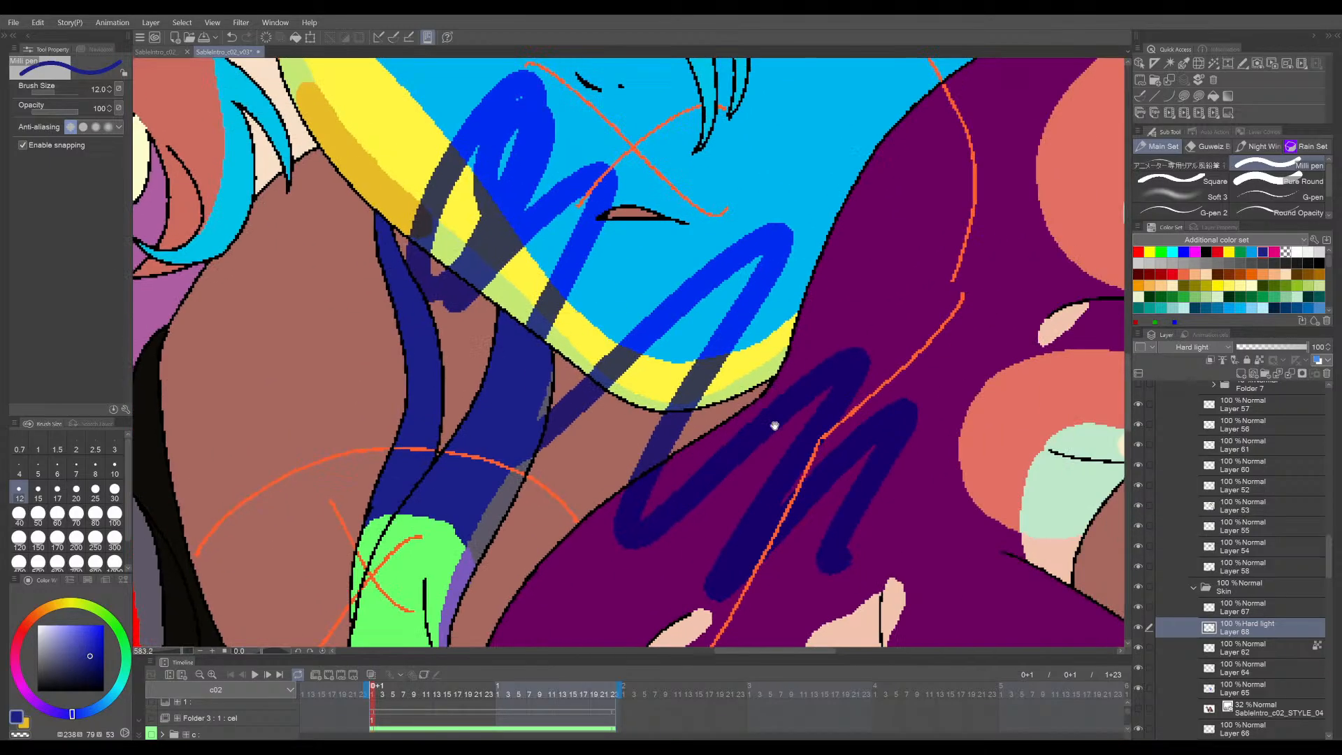
- Clear the scribble and test a brighter blue with hue 238, saturation 72, brightness 75 across the jaw and hand, undoing the test strokes
{"action": "key", "text": "Delete"}
{"action": "mouse_move", "coordinate": [469, 383]}
{"action": "left_mouse_down"}
{"action": "mouse_move", "coordinate": [552, 270]}
{"action": "mouse_move", "coordinate": [687, 330]}
{"action": "mouse_move", "coordinate": [769, 471]}
{"action": "mouse_move", "coordinate": [758, 330]}
{"action": "mouse_move", "coordinate": [778, 420]}
{"action": "left_mouse_up"}
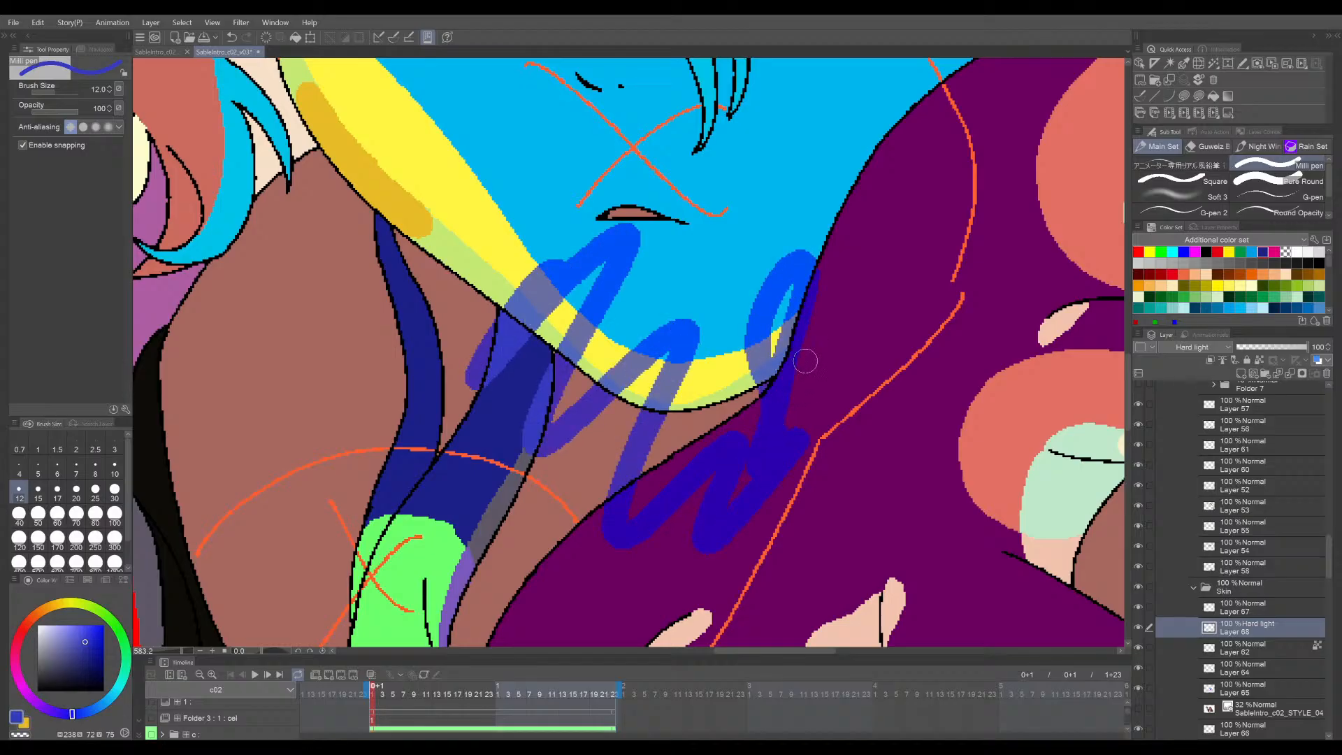
{"action": "mouse_move", "coordinate": [805, 361]}
{"action": "left_mouse_down"}
{"action": "mouse_move", "coordinate": [815, 384]}
{"action": "mouse_move", "coordinate": [838, 386]}
{"action": "mouse_move", "coordinate": [808, 392]}
{"action": "left_mouse_up"}
{"action": "scroll", "coordinate": [845, 389], "scroll_direction": "down", "scroll_amount": 5}
{"action": "key", "text": "ctrl+z"}
{"action": "scroll", "coordinate": [619, 338], "scroll_direction": "up", "scroll_amount": 2}
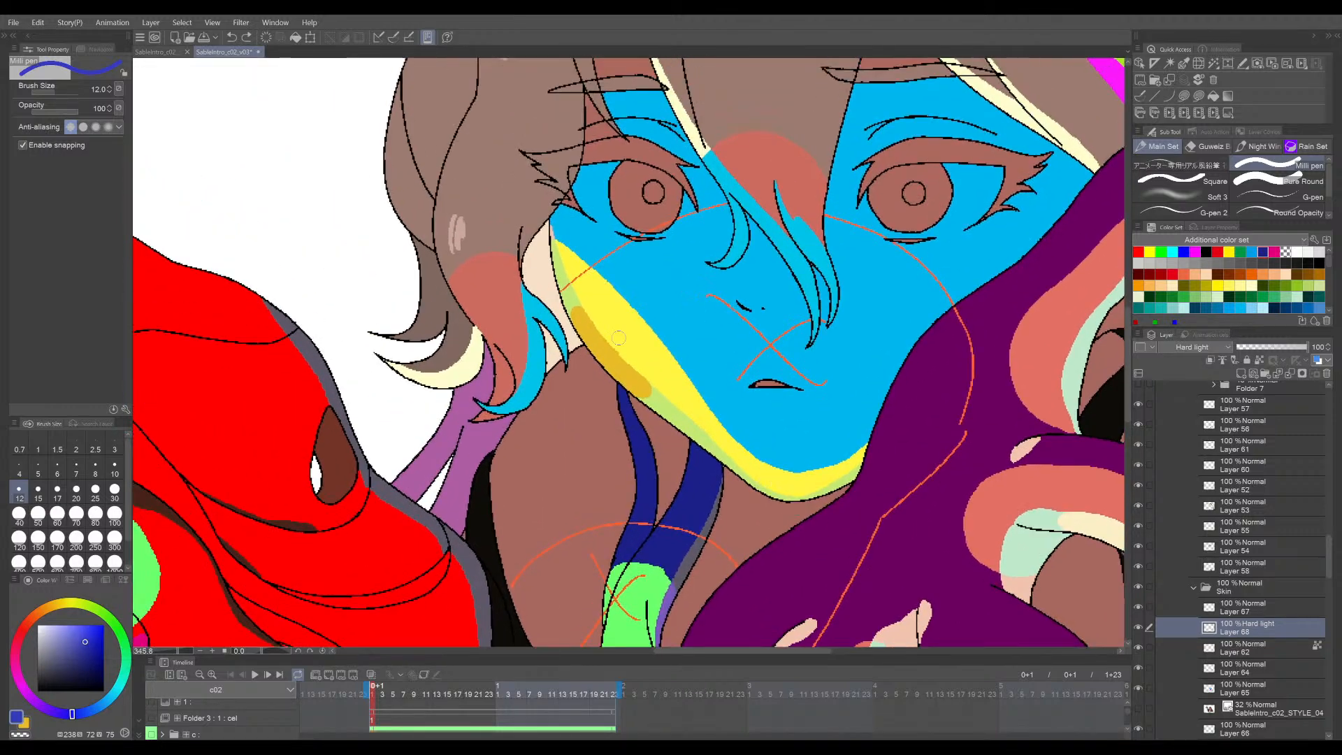
- Set the Milli pen to size 3 and trace the orange-red guide line in blue from the cheek edge up to the eye
{"action": "scroll", "coordinate": [619, 338], "scroll_direction": "up", "scroll_amount": 7}
{"action": "key", "text": "bracketleft"}
{"action": "key", "text": "bracketleft"}
{"action": "key", "text": "bracketleft"}
{"action": "key", "text": "bracketleft"}
{"action": "key", "text": "bracketleft"}
{"action": "key", "text": "bracketleft"}
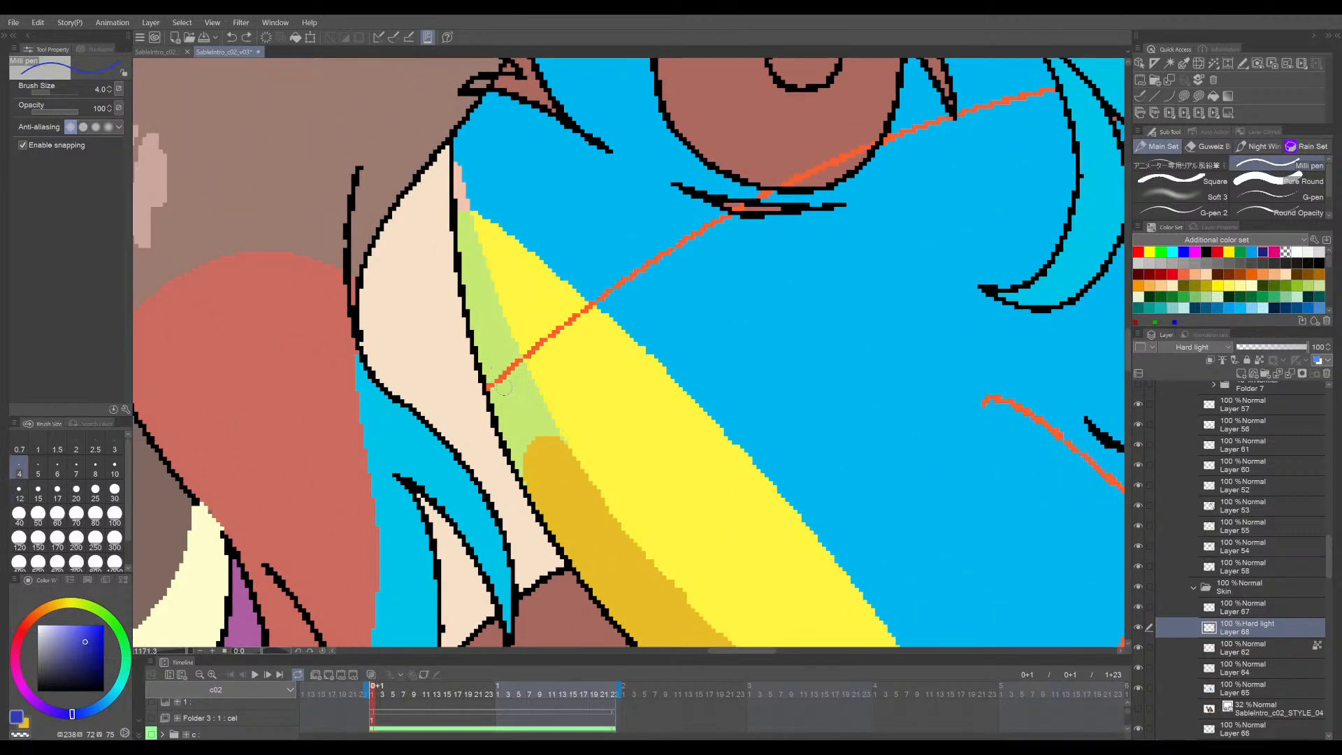
{"action": "key", "text": "bracketleft"}
{"action": "left_click_drag", "start_coordinate": [492, 395], "coordinate": [756, 211]}
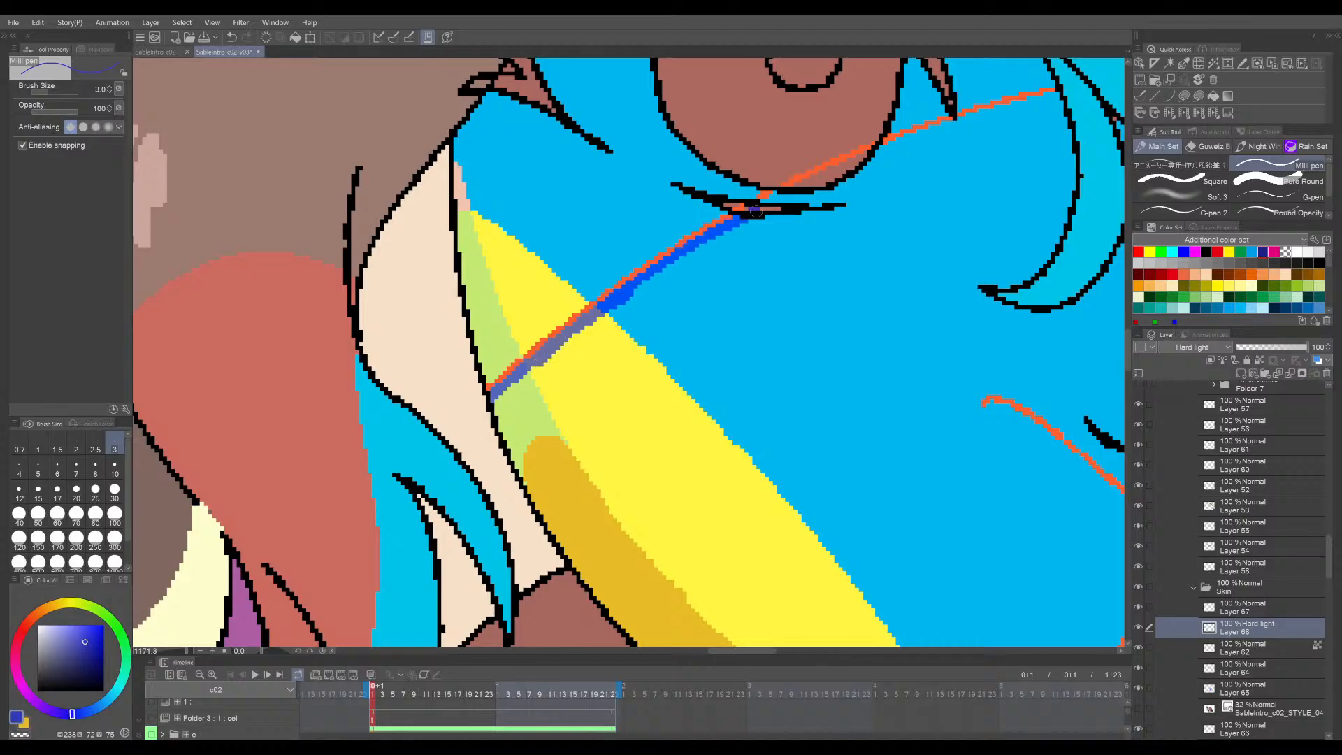
{"action": "scroll", "coordinate": [756, 211], "scroll_direction": "down", "scroll_amount": 2}
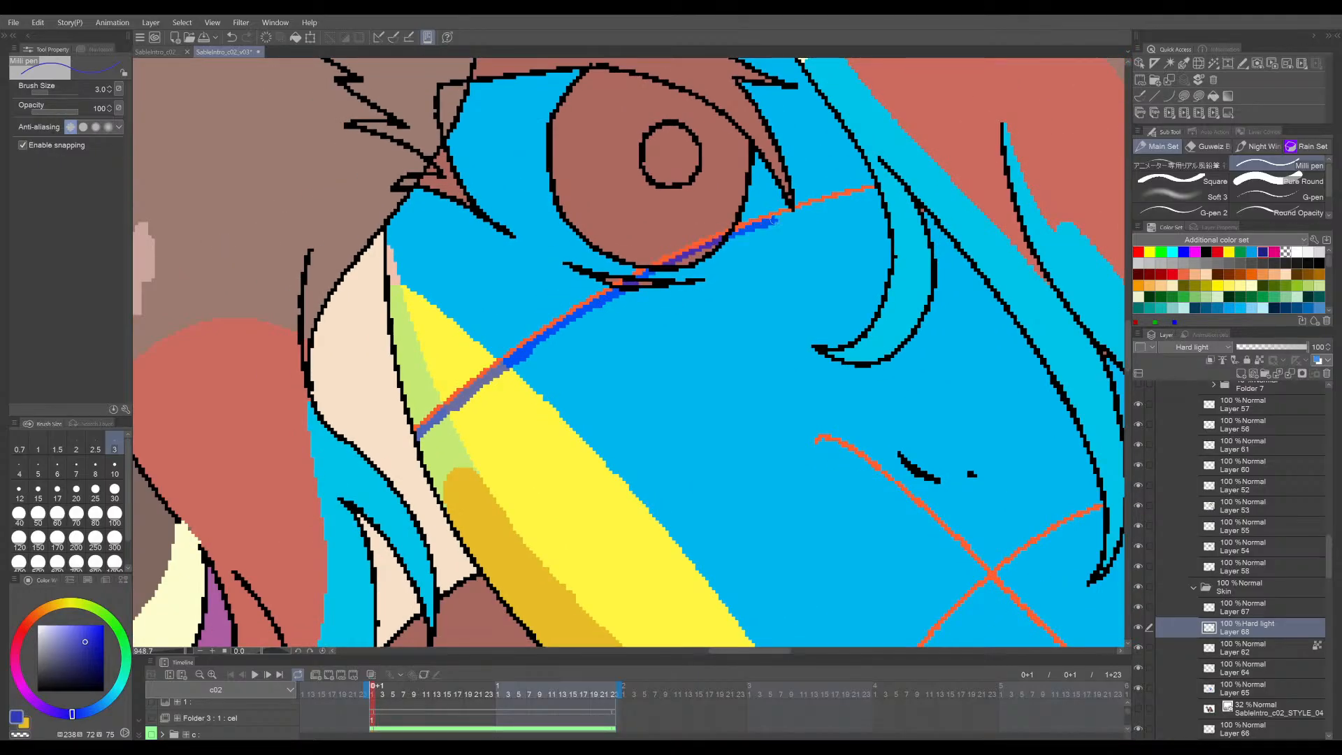
- Continue the blue line along the guide arc past the eye to the hair strand, redoing the last stroke
{"action": "key", "text": "minus"}
{"action": "key", "text": "minus"}
{"action": "left_click_drag", "start_coordinate": [469, 367], "coordinate": [576, 260]}
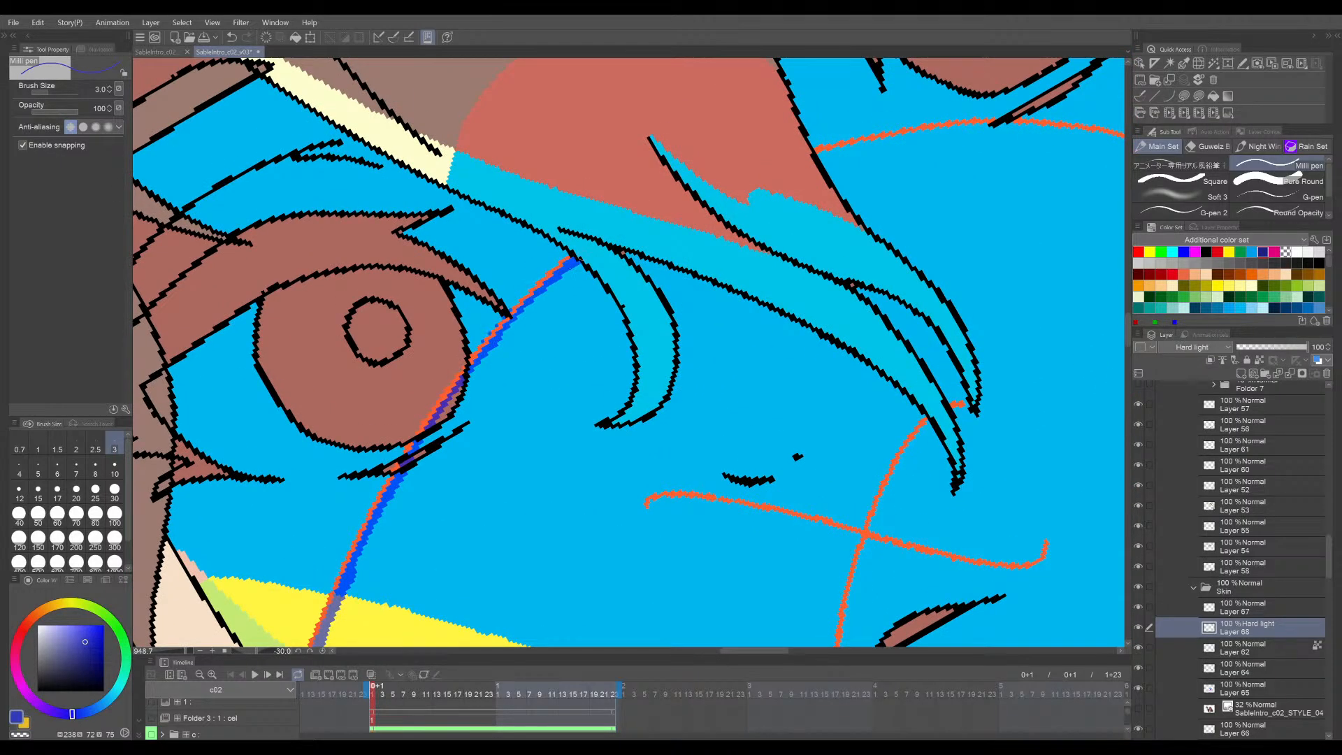
{"action": "key", "text": "ctrl+z"}
{"action": "left_click_drag", "start_coordinate": [478, 361], "coordinate": [572, 261]}
- Trace the guide arc in blue on the other side of the hair strands, running beneath the other eye
{"action": "left_click_drag", "start_coordinate": [745, 245], "coordinate": [590, 335]}
{"action": "left_click_drag", "start_coordinate": [740, 342], "coordinate": [811, 264]}
{"action": "scroll", "coordinate": [560, 382], "scroll_direction": "up", "scroll_amount": 4}
{"action": "scroll", "coordinate": [560, 383], "scroll_direction": "down", "scroll_amount": 4}
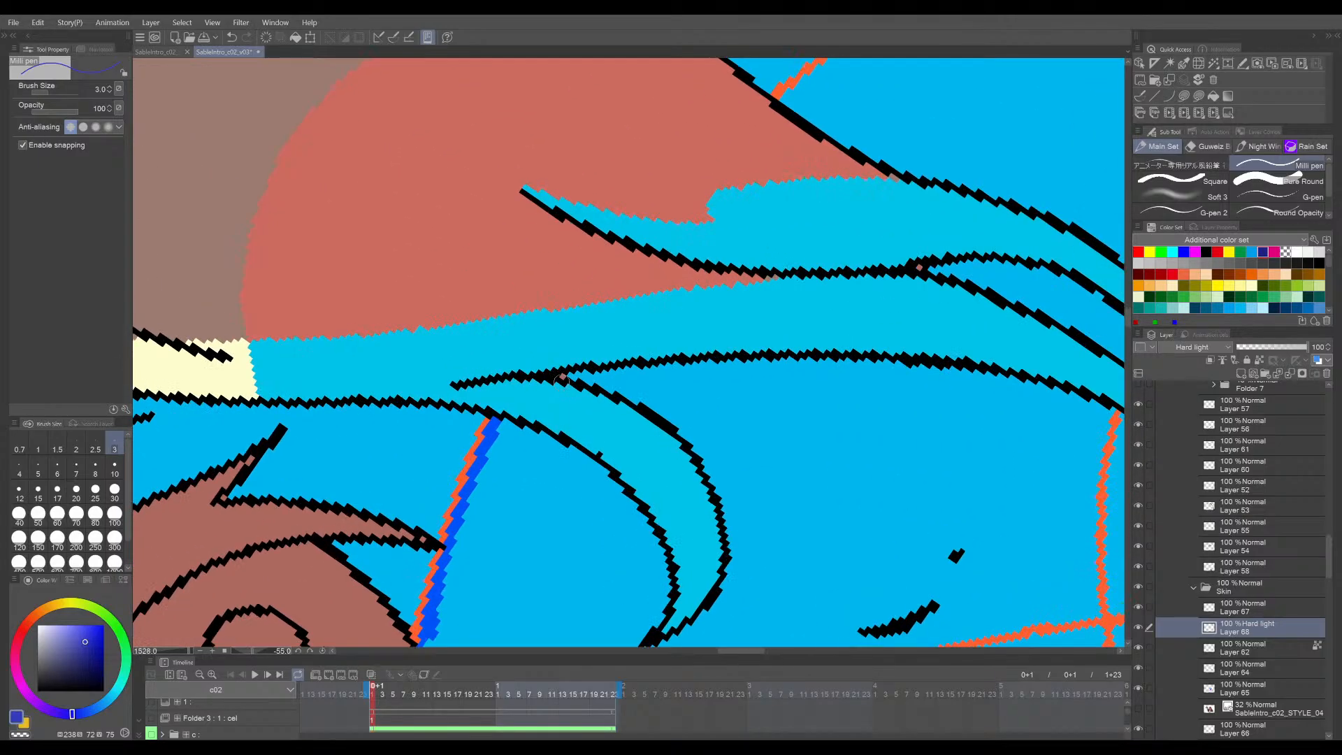
{"action": "mouse_move", "coordinate": [532, 403]}
{"action": "left_mouse_down"}
{"action": "mouse_move", "coordinate": [689, 295]}
{"action": "mouse_move", "coordinate": [618, 334]}
{"action": "mouse_move", "coordinate": [824, 250]}
{"action": "mouse_move", "coordinate": [652, 420]}
{"action": "mouse_move", "coordinate": [656, 464]}
{"action": "left_mouse_up"}
{"action": "key", "text": "ctrl+z"}
{"action": "scroll", "coordinate": [563, 348], "scroll_direction": "down", "scroll_amount": 4}
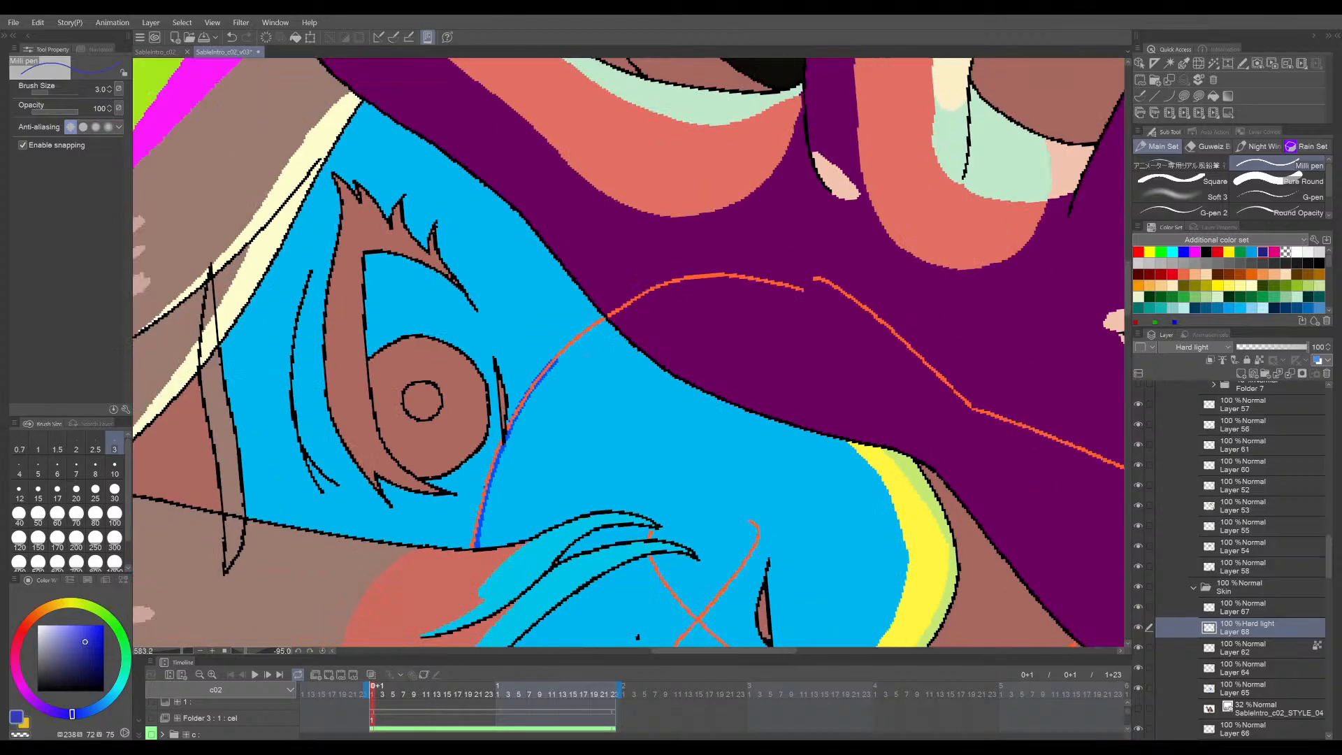
- Extend the blue line along the guide across the purple hand to its pointed end between the fingers
{"action": "scroll", "coordinate": [563, 347], "scroll_direction": "up", "scroll_amount": 3}
{"action": "left_click_drag", "start_coordinate": [550, 363], "coordinate": [648, 294]}
{"action": "left_click_drag", "start_coordinate": [816, 257], "coordinate": [670, 358]}
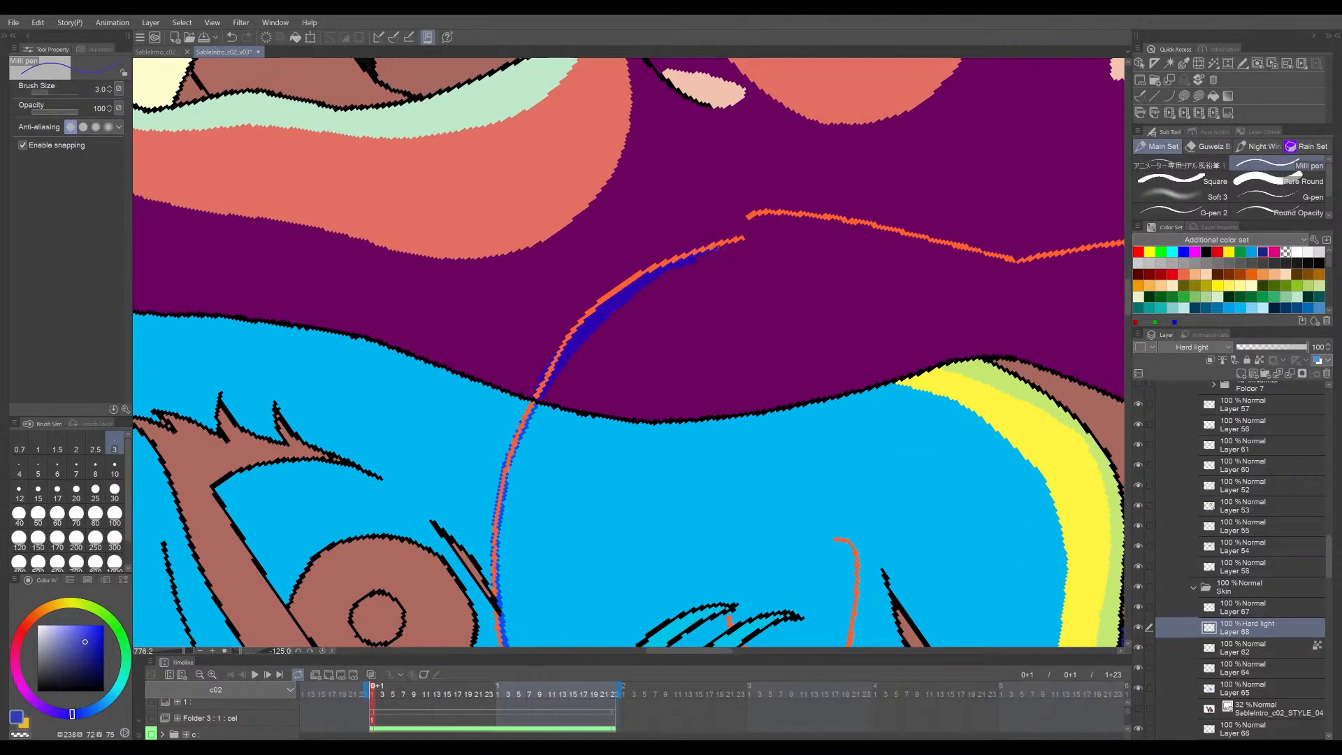
{"action": "mouse_move", "coordinate": [951, 253]}
{"action": "left_mouse_down"}
{"action": "mouse_move", "coordinate": [791, 317]}
{"action": "mouse_move", "coordinate": [725, 277]}
{"action": "mouse_move", "coordinate": [570, 381]}
{"action": "left_mouse_up"}
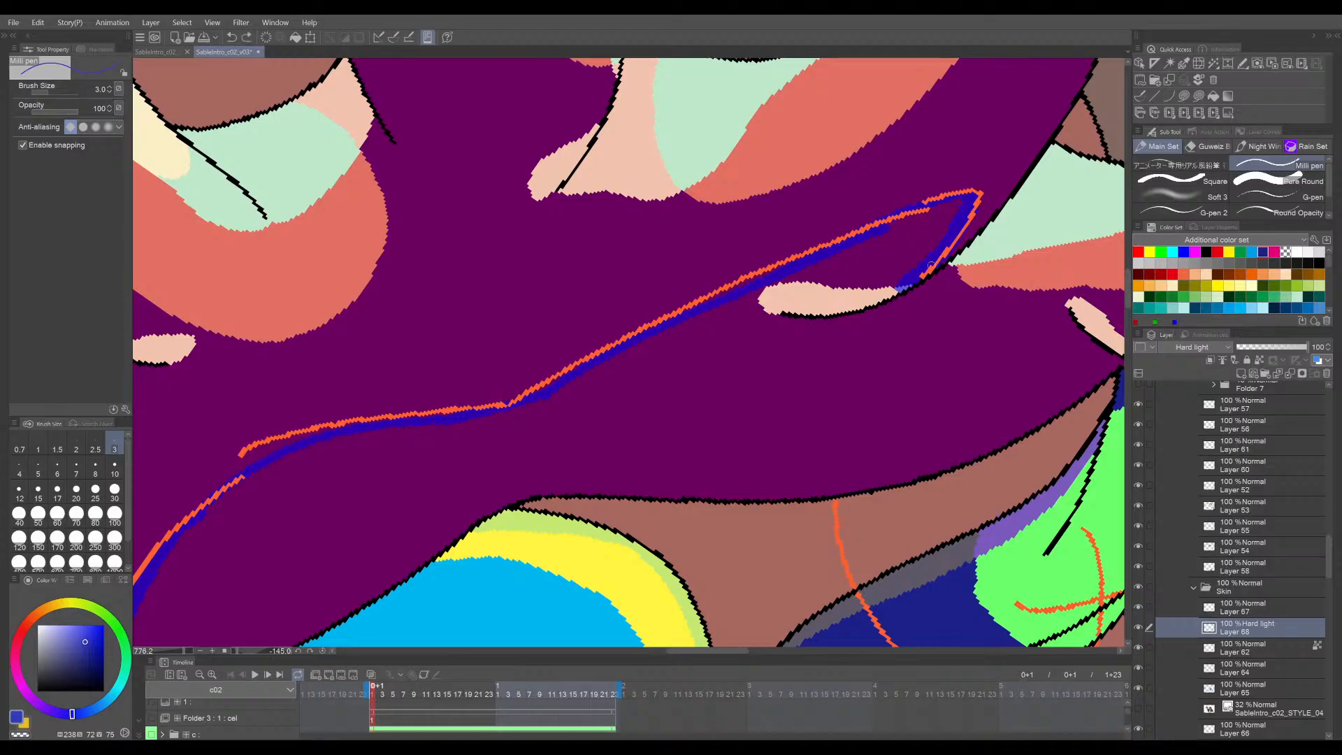
{"action": "left_click_drag", "start_coordinate": [931, 265], "coordinate": [957, 244]}
{"action": "key", "text": "asciicircum"}
{"action": "key", "text": "asciicircum"}
{"action": "key", "text": "asciicircum"}
{"action": "key", "text": "asciicircum"}
{"action": "key", "text": "asciicircum"}
{"action": "scroll", "coordinate": [947, 406], "scroll_direction": "up", "scroll_amount": 3}
{"action": "scroll", "coordinate": [980, 374], "scroll_direction": "down", "scroll_amount": 1}
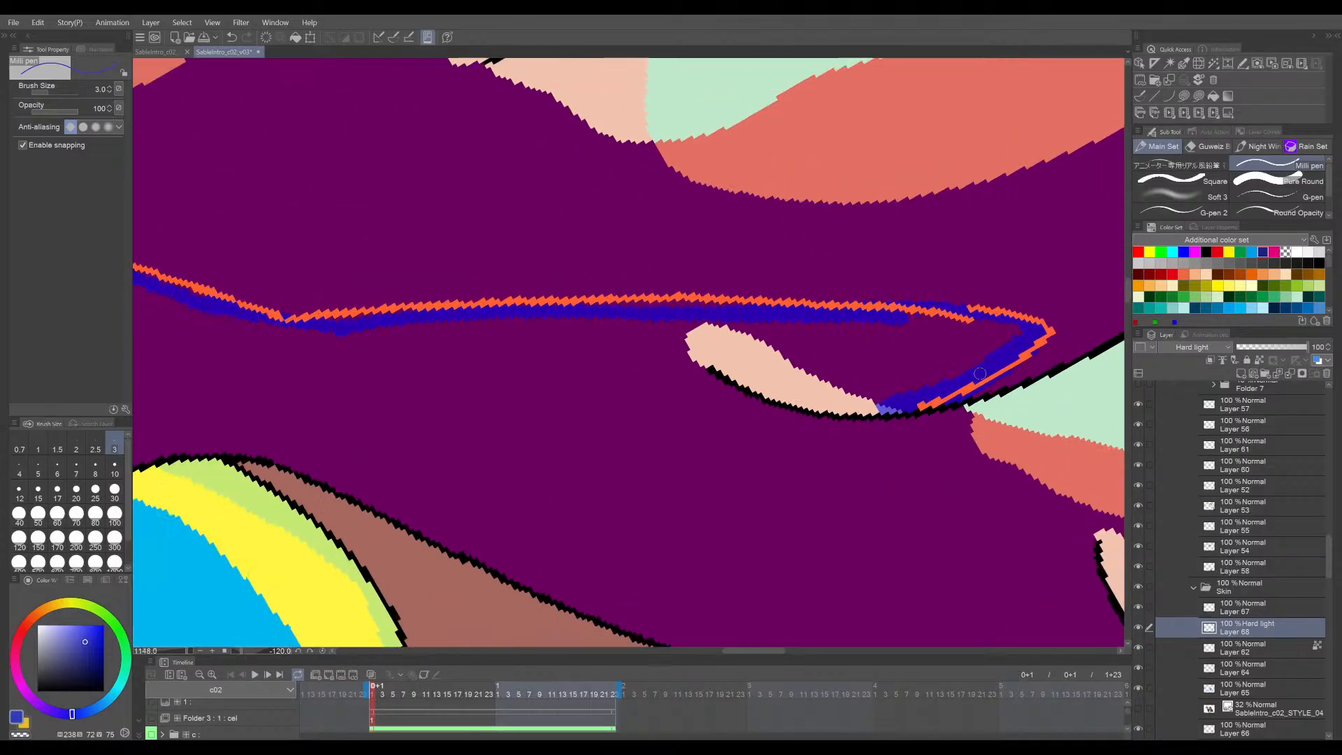
- Review the traced blue line across the neck, face and purple hand
{"action": "scroll", "coordinate": [980, 373], "scroll_direction": "down", "scroll_amount": 5}
{"action": "key", "text": "asciicircum"}
{"action": "key", "text": "asciicircum"}
{"action": "key", "text": "asciicircum"}
{"action": "key", "text": "asciicircum"}
{"action": "key", "text": "asciicircum"}
{"action": "key", "text": "asciicircum"}
{"action": "key", "text": "asciicircum"}
{"action": "key", "text": "asciicircum"}
{"action": "key", "text": "asciicircum"}
{"action": "key", "text": "asciicircum"}
{"action": "key", "text": "asciicircum"}
{"action": "key", "text": "asciicircum"}
{"action": "key", "text": "asciicircum"}
{"action": "key", "text": "asciicircum"}
{"action": "key", "text": "asciicircum"}
{"action": "key", "text": "asciicircum"}
{"action": "key", "text": "asciicircum"}
{"action": "left_click_drag", "start_coordinate": [791, 471], "coordinate": [1068, 136]}
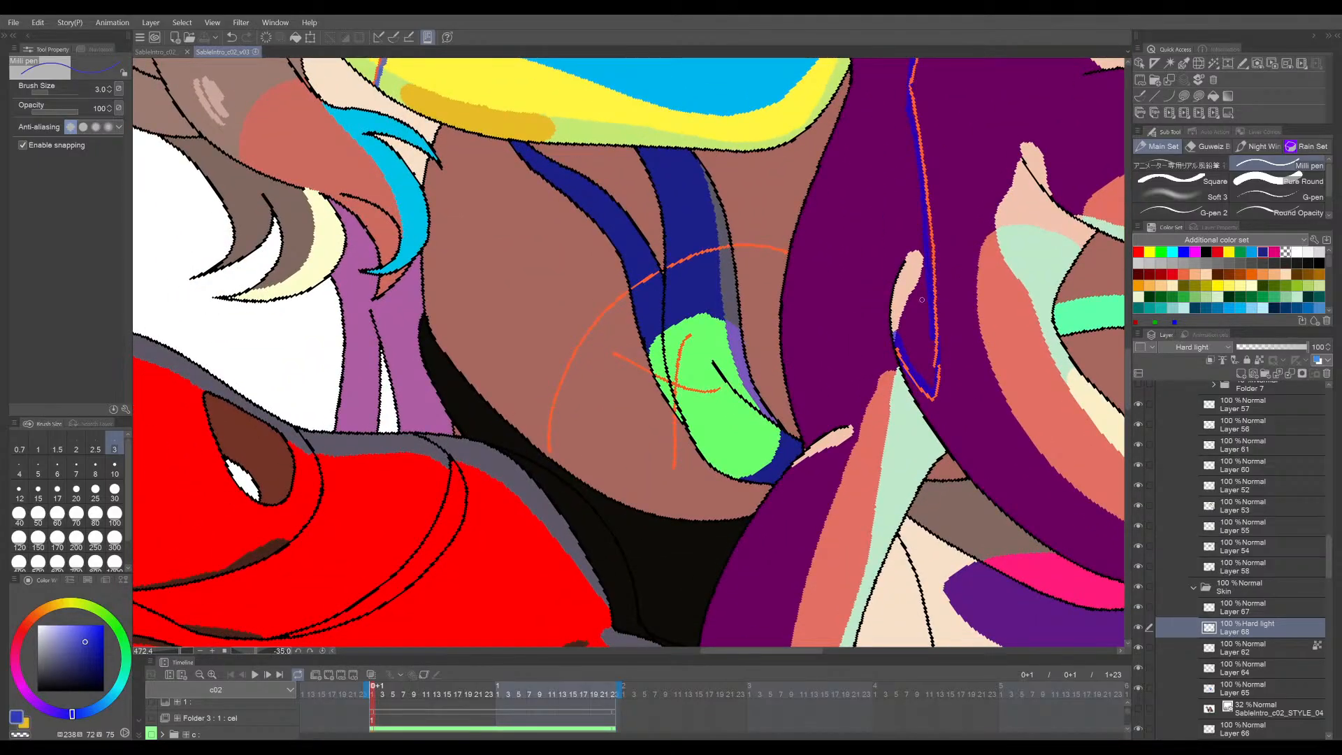
{"action": "scroll", "coordinate": [922, 299], "scroll_direction": "down", "scroll_amount": 3}
{"action": "key", "text": "asciicircum"}
{"action": "key", "text": "asciicircum"}
{"action": "key", "text": "asciicircum"}
{"action": "key", "text": "asciicircum"}
{"action": "key", "text": "asciicircum"}
{"action": "key", "text": "asciicircum"}
{"action": "key", "text": "asciicircum"}
{"action": "key", "text": "asciicircum"}
{"action": "key", "text": "asciicircum"}
{"action": "key", "text": "asciicircum"}
{"action": "key", "text": "asciicircum"}
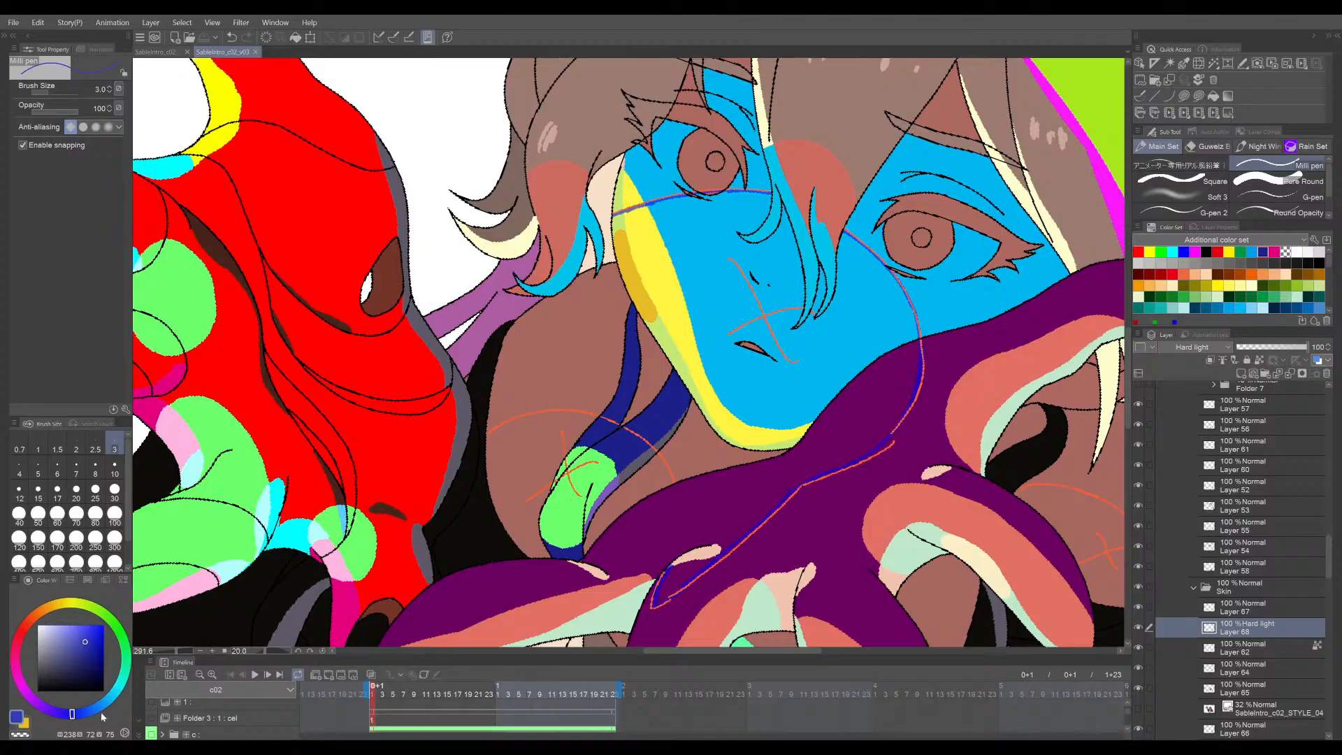
- Set the drawing colour to a lighter blue with hue 211 and add a Screen mode layer above the Hard light layer
{"action": "left_click", "coordinate": [97, 708]}
{"action": "left_click_drag", "start_coordinate": [575, 504], "coordinate": [627, 448]}
{"action": "key", "text": "minus"}
{"action": "key", "text": "minus"}
{"action": "key", "text": "minus"}
{"action": "key", "text": "minus"}
{"action": "key", "text": "minus"}
{"action": "key", "text": "minus"}
{"action": "key", "text": "minus"}
{"action": "left_click_drag", "start_coordinate": [886, 468], "coordinate": [846, 485]}
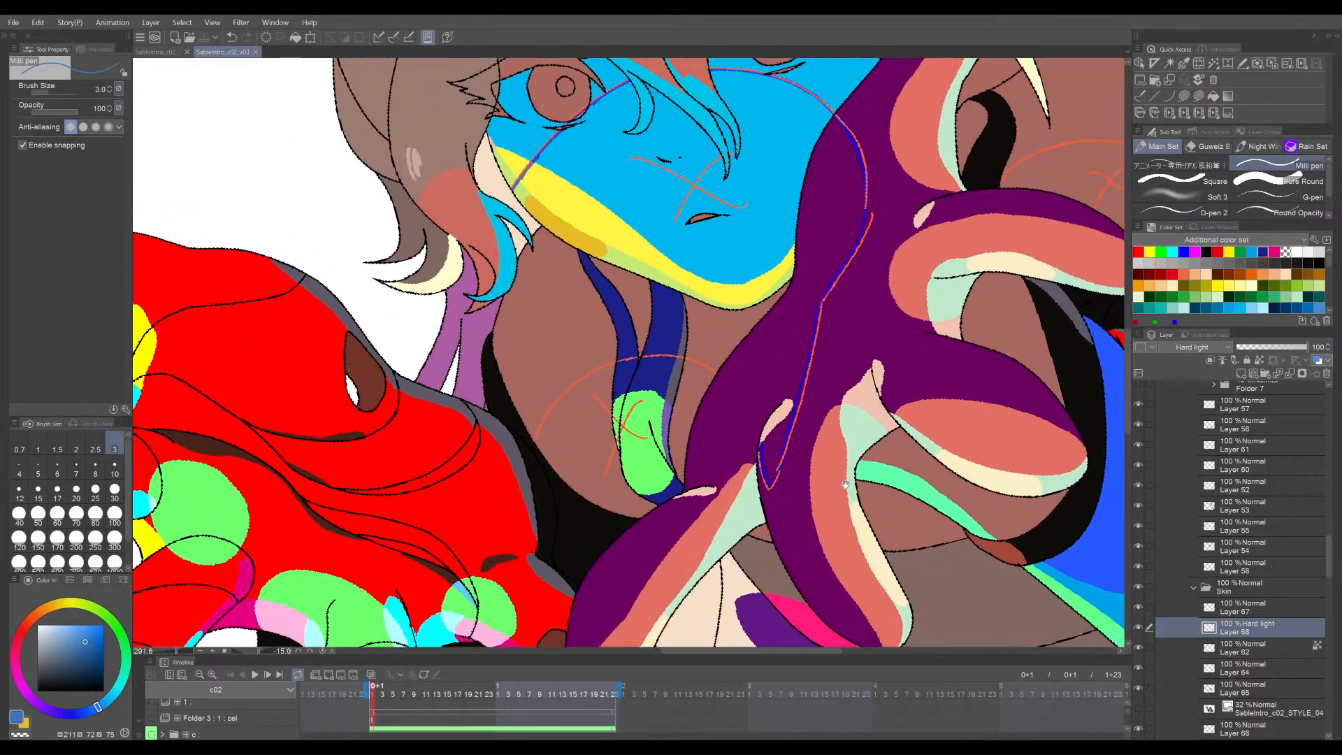
{"action": "left_click", "coordinate": [1242, 375]}
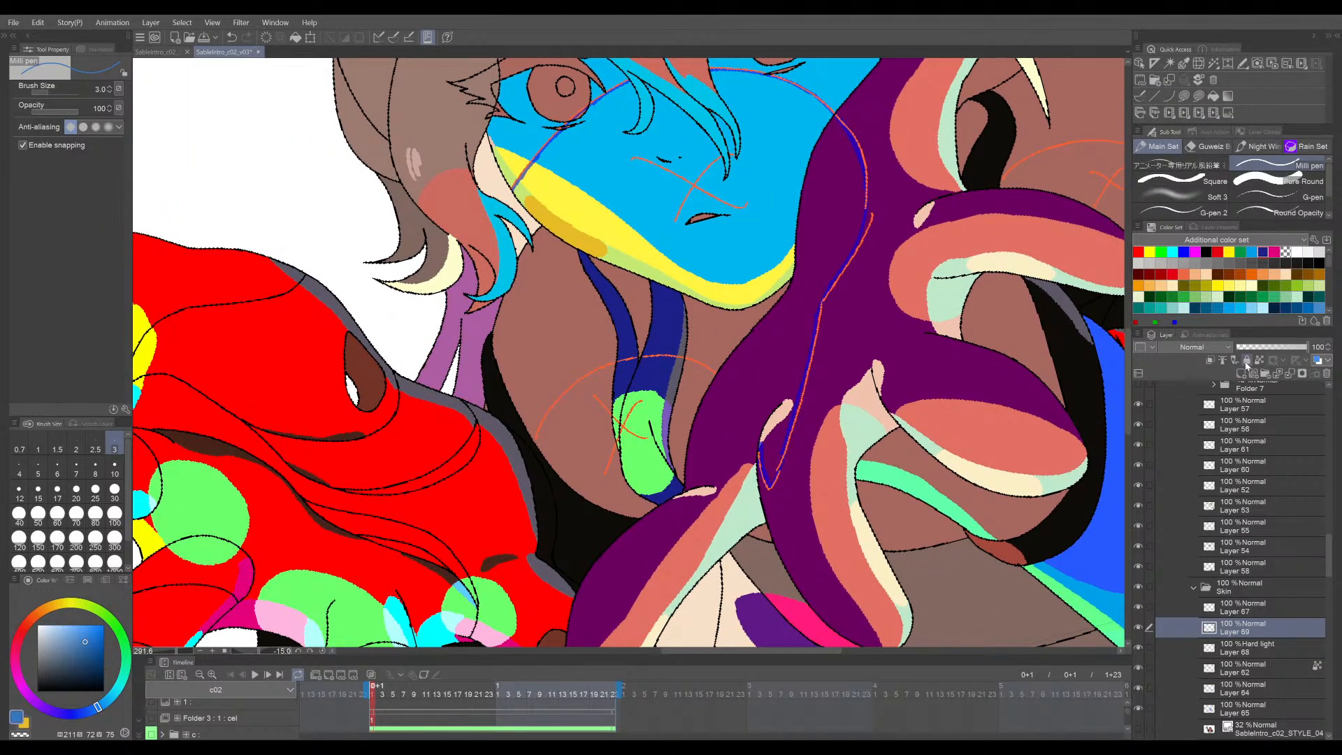
{"action": "left_click", "coordinate": [1196, 447]}
- Try thin light blue strokes along the neck guide arc on the Screen layer
{"action": "mouse_move", "coordinate": [621, 395]}
{"action": "left_mouse_down"}
{"action": "mouse_move", "coordinate": [630, 425]}
{"action": "mouse_move", "coordinate": [596, 464]}
{"action": "left_mouse_up"}
{"action": "key", "text": "ctrl+z"}
{"action": "scroll", "coordinate": [559, 442], "scroll_direction": "up", "scroll_amount": 4}
{"action": "key", "text": "minus"}
{"action": "key", "text": "minus"}
{"action": "key", "text": "minus"}
{"action": "scroll", "coordinate": [490, 512], "scroll_direction": "up", "scroll_amount": 2}
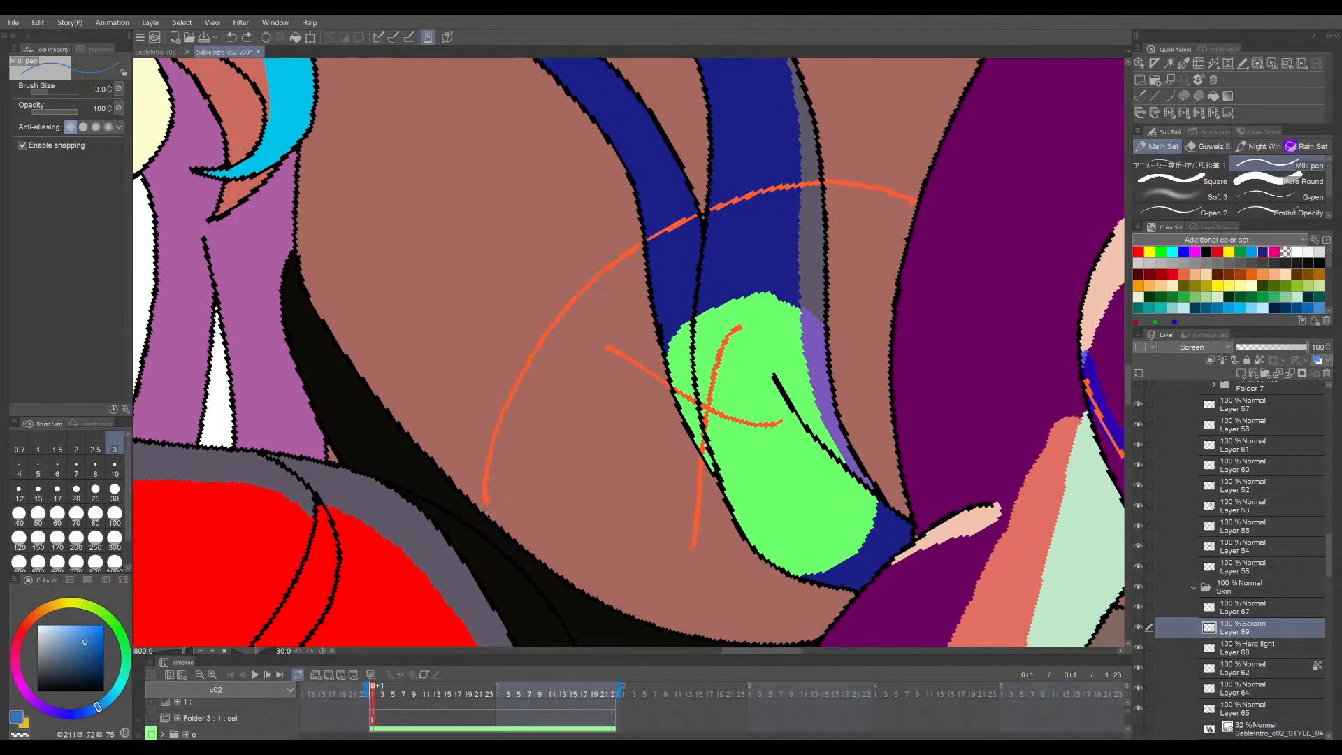
{"action": "mouse_move", "coordinate": [488, 513]}
{"action": "left_mouse_down"}
{"action": "mouse_move", "coordinate": [502, 441]}
{"action": "mouse_move", "coordinate": [627, 283]}
{"action": "mouse_move", "coordinate": [699, 240]}
{"action": "left_mouse_up"}
{"action": "key", "text": "ctrl+z"}
- Set the Milli pen to size 5, trace the neck guide arc in light blue across the dark blue straps, and save the document
{"action": "key", "text": "bracketright"}
{"action": "key", "text": "bracketright"}
{"action": "mouse_move", "coordinate": [489, 510]}
{"action": "left_mouse_down"}
{"action": "mouse_move", "coordinate": [621, 283]}
{"action": "mouse_move", "coordinate": [803, 197]}
{"action": "left_mouse_up"}
{"action": "key", "text": "ctrl+z"}
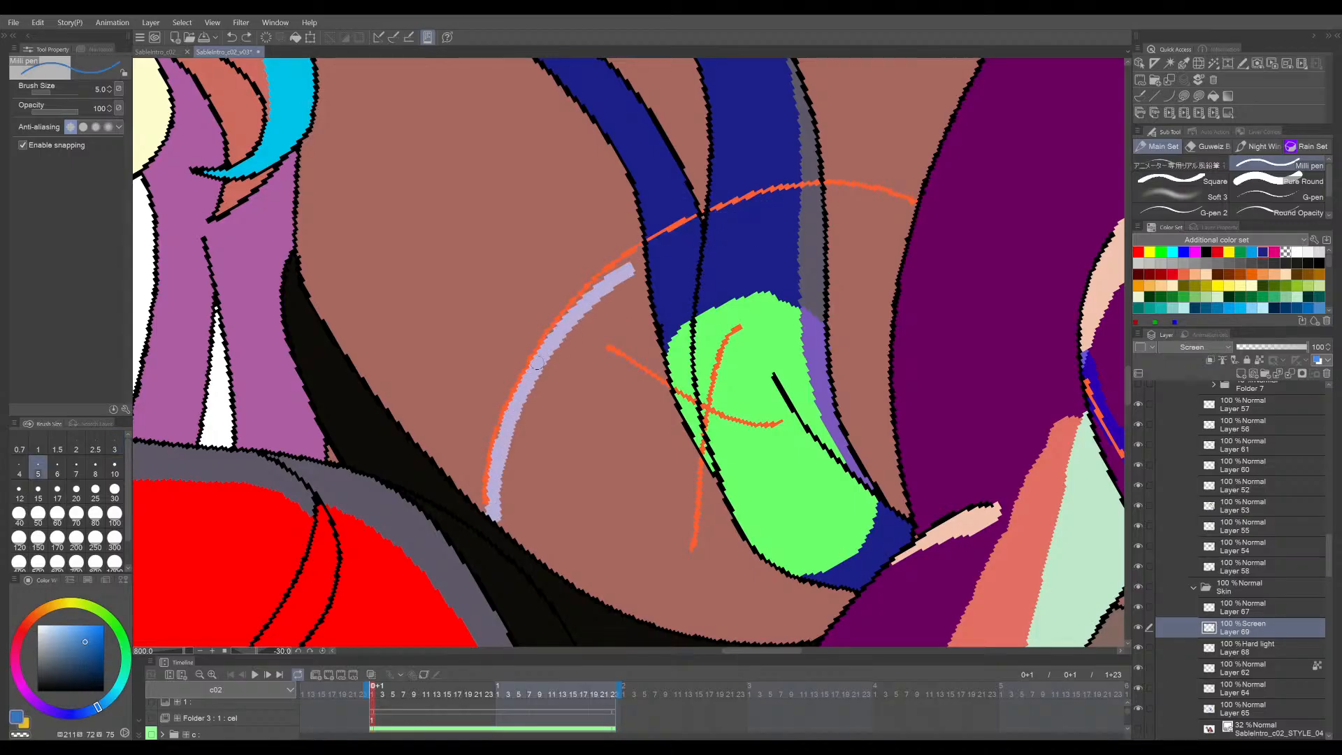
{"action": "mouse_move", "coordinate": [570, 308]}
{"action": "left_mouse_down"}
{"action": "mouse_move", "coordinate": [856, 196]}
{"action": "mouse_move", "coordinate": [909, 204]}
{"action": "left_mouse_up"}
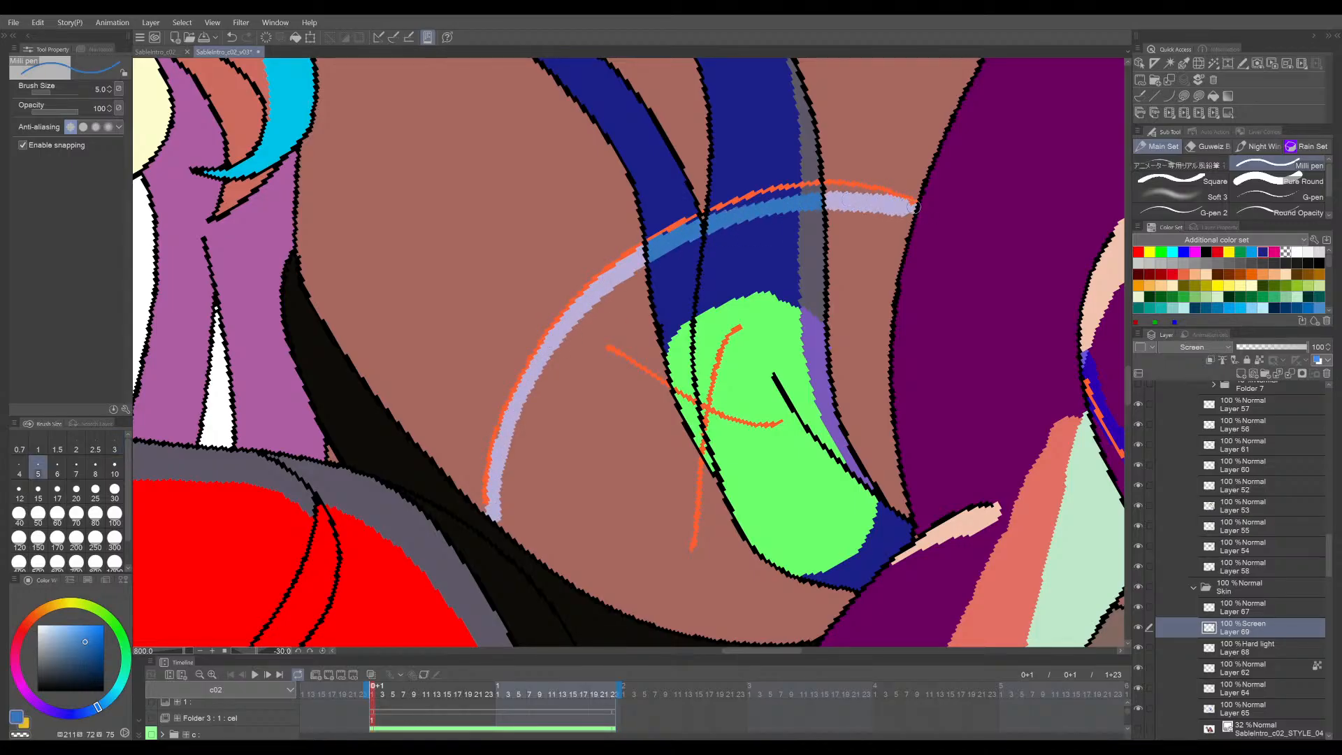
{"action": "scroll", "coordinate": [874, 272], "scroll_direction": "down", "scroll_amount": 6}
{"action": "left_click_drag", "start_coordinate": [1016, 199], "coordinate": [762, 366]}
{"action": "key", "text": "ctrl+s"}
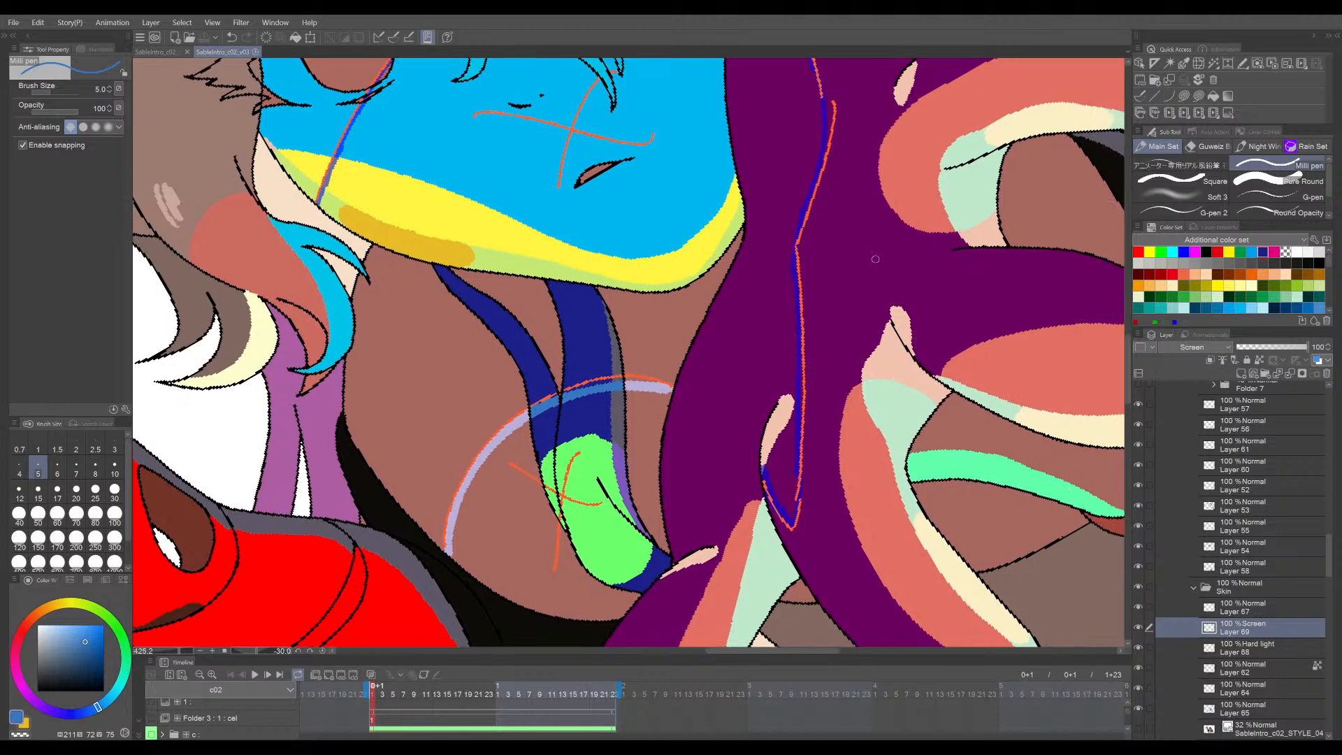
- Trace the shoulder guide arc above the purple finger in light blue on the Screen layer, redoing the stroke until it follows the guide
{"action": "left_click_drag", "start_coordinate": [931, 213], "coordinate": [786, 388]}
{"action": "left_click_drag", "start_coordinate": [852, 241], "coordinate": [732, 577]}
{"action": "left_click_drag", "start_coordinate": [786, 323], "coordinate": [779, 455]}
{"action": "left_click_drag", "start_coordinate": [964, 396], "coordinate": [799, 290]}
{"action": "key", "text": "minus"}
{"action": "key", "text": "minus"}
{"action": "key", "text": "minus"}
{"action": "key", "text": "minus"}
{"action": "scroll", "coordinate": [654, 512], "scroll_direction": "up", "scroll_amount": 4}
{"action": "mouse_move", "coordinate": [649, 515]}
{"action": "left_mouse_down"}
{"action": "mouse_move", "coordinate": [653, 480]}
{"action": "mouse_move", "coordinate": [881, 258]}
{"action": "mouse_move", "coordinate": [911, 252]}
{"action": "left_mouse_up"}
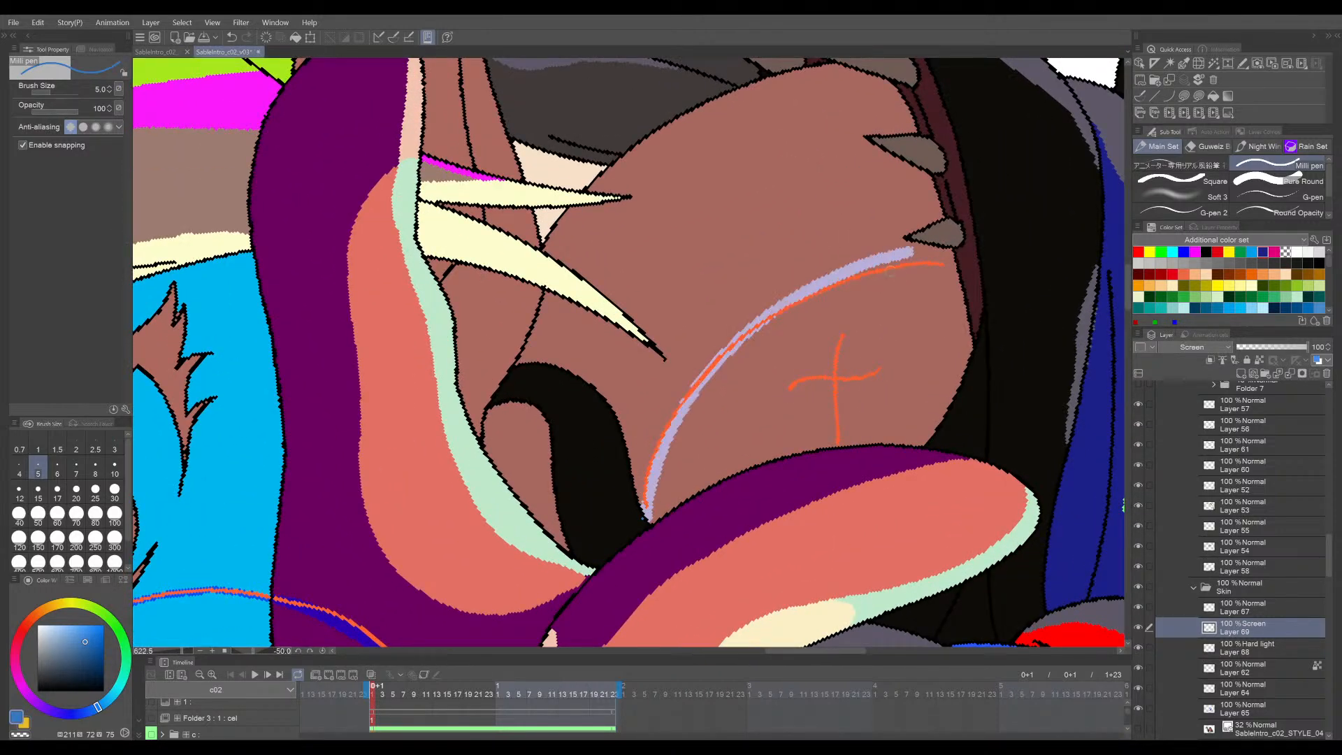
{"action": "key", "text": "ctrl+z"}
{"action": "mouse_move", "coordinate": [650, 511]}
{"action": "left_mouse_down"}
{"action": "mouse_move", "coordinate": [663, 444]}
{"action": "mouse_move", "coordinate": [823, 287]}
{"action": "mouse_move", "coordinate": [963, 257]}
{"action": "mouse_move", "coordinate": [653, 472]}
{"action": "mouse_move", "coordinate": [741, 343]}
{"action": "mouse_move", "coordinate": [881, 282]}
{"action": "mouse_move", "coordinate": [955, 275]}
{"action": "left_mouse_up"}
{"action": "key", "text": "ctrl+z"}
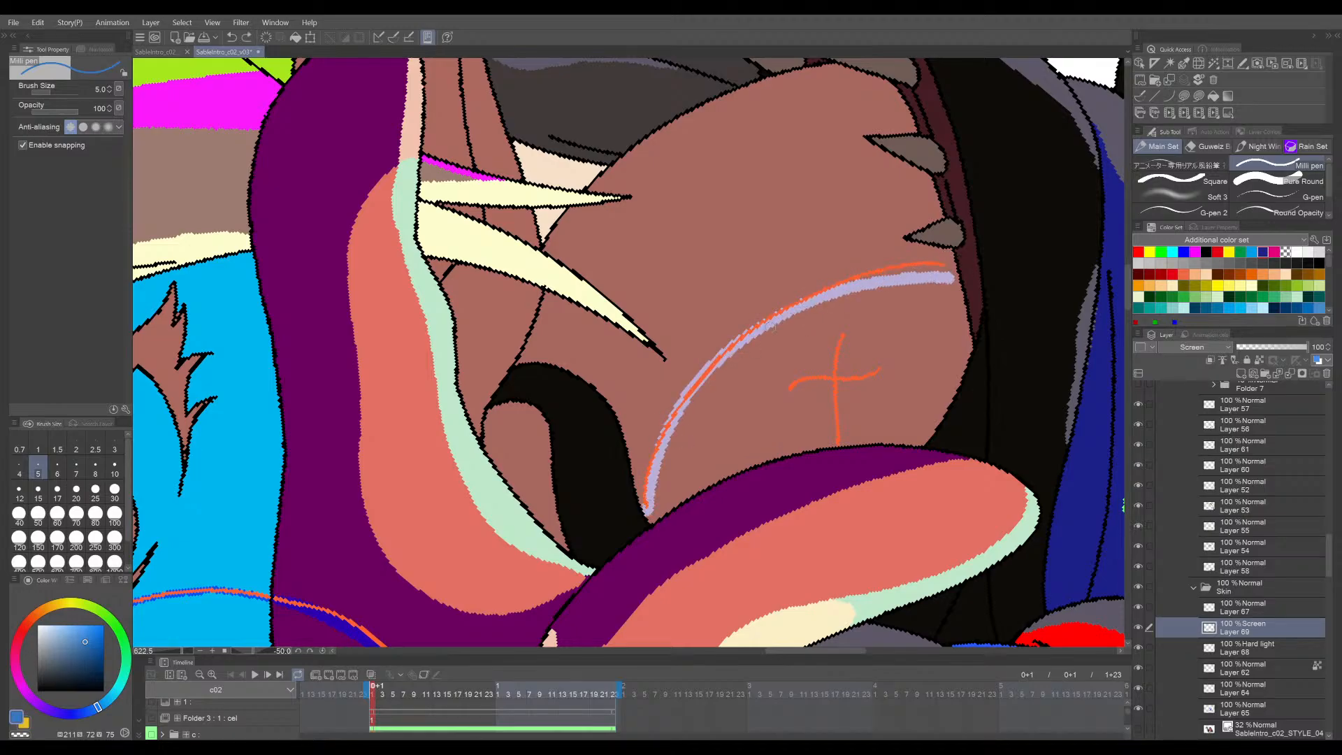
- Review the traced light and dark blue boundary lines over the whole character
{"action": "scroll", "coordinate": [991, 279], "scroll_direction": "down", "scroll_amount": 9}
{"action": "key", "text": "asciicircum"}
{"action": "key", "text": "asciicircum"}
{"action": "key", "text": "asciicircum"}
{"action": "key", "text": "asciicircum"}
{"action": "key", "text": "asciicircum"}
{"action": "key", "text": "asciicircum"}
{"action": "key", "text": "asciicircum"}
{"action": "key", "text": "asciicircum"}
{"action": "key", "text": "asciicircum"}
{"action": "key", "text": "asciicircum"}
{"action": "key", "text": "asciicircum"}
{"action": "key", "text": "asciicircum"}
{"action": "key", "text": "asciicircum"}
{"action": "key", "text": "asciicircum"}
{"action": "key", "text": "asciicircum"}
{"action": "key", "text": "asciicircum"}
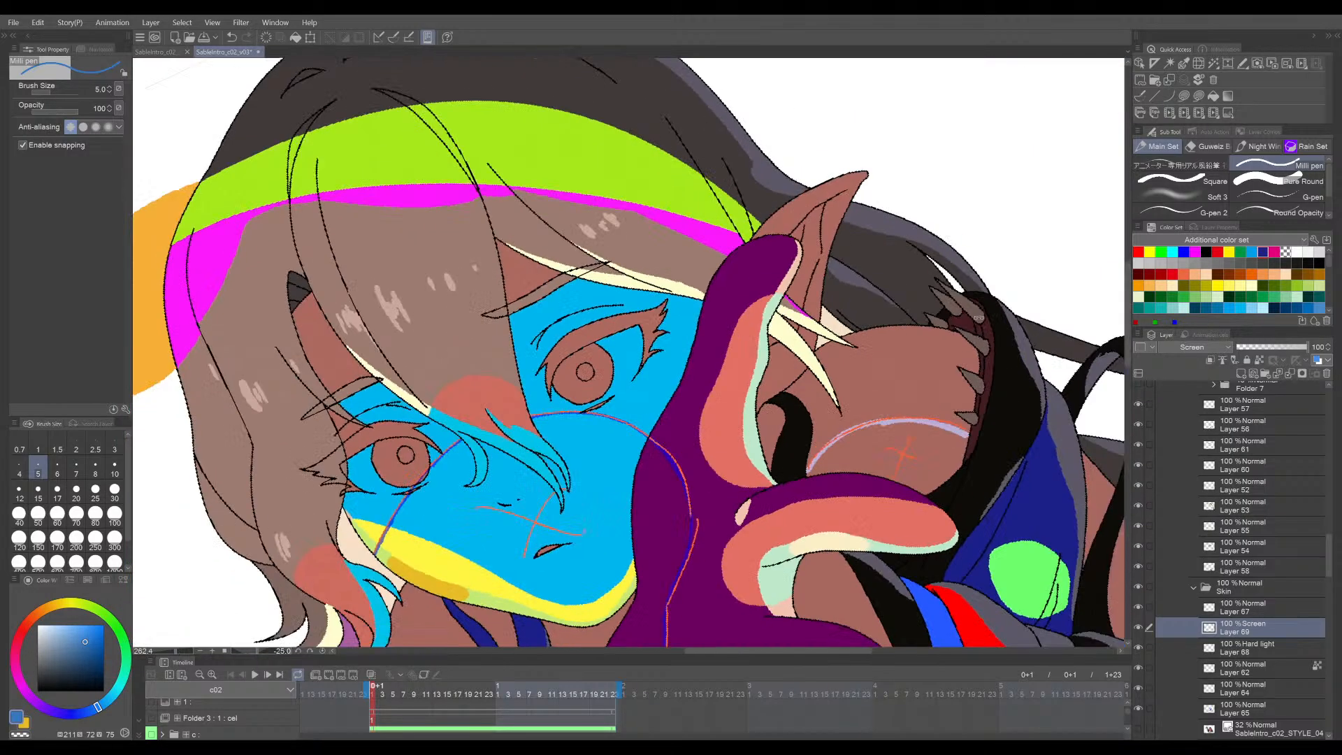
{"action": "left_click_drag", "start_coordinate": [847, 563], "coordinate": [1001, 309]}
{"action": "key", "text": "minus"}
{"action": "key", "text": "minus"}
{"action": "key", "text": "minus"}
{"action": "scroll", "coordinate": [991, 390], "scroll_direction": "down", "scroll_amount": 4}
{"action": "scroll", "coordinate": [991, 389], "scroll_direction": "down", "scroll_amount": 1}
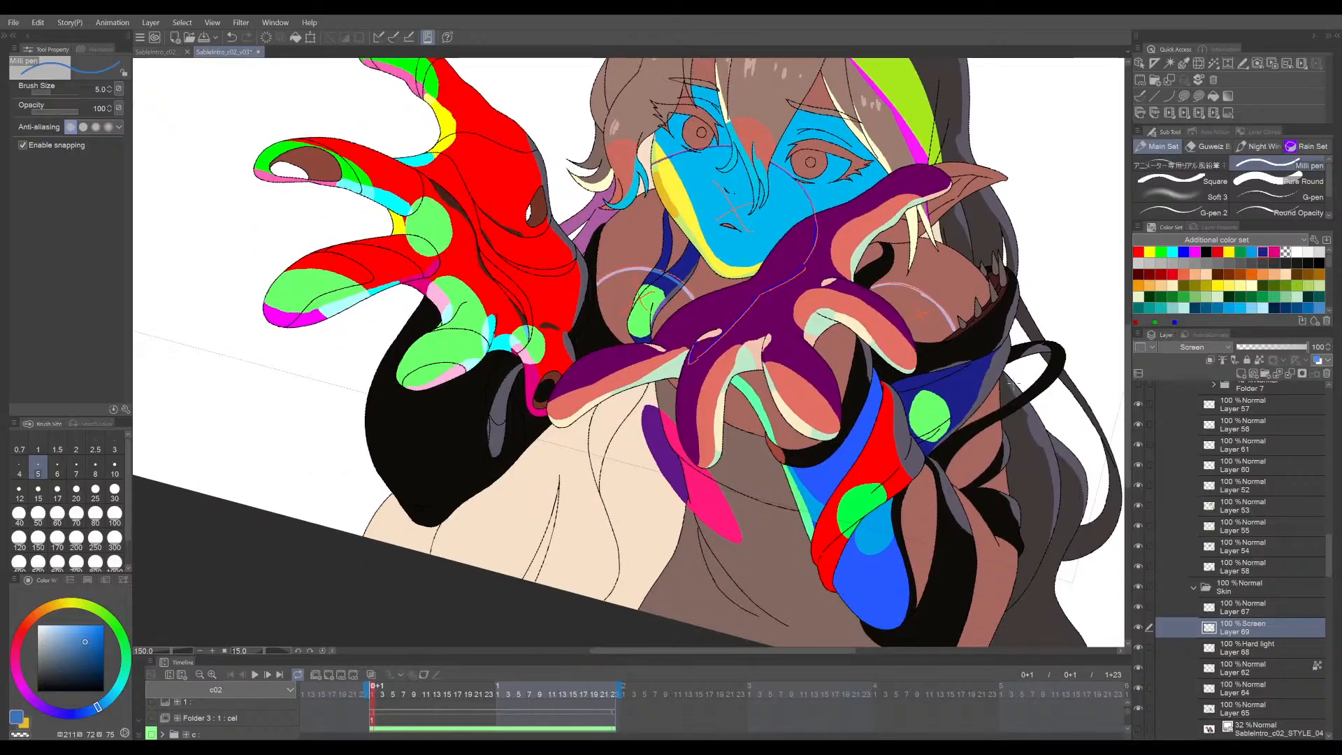
{"action": "key", "text": "minus"}
{"action": "key", "text": "minus"}
{"action": "key", "text": "minus"}
{"action": "left_click_drag", "start_coordinate": [929, 402], "coordinate": [910, 481]}
{"action": "scroll", "coordinate": [910, 480], "scroll_direction": "up", "scroll_amount": 3}
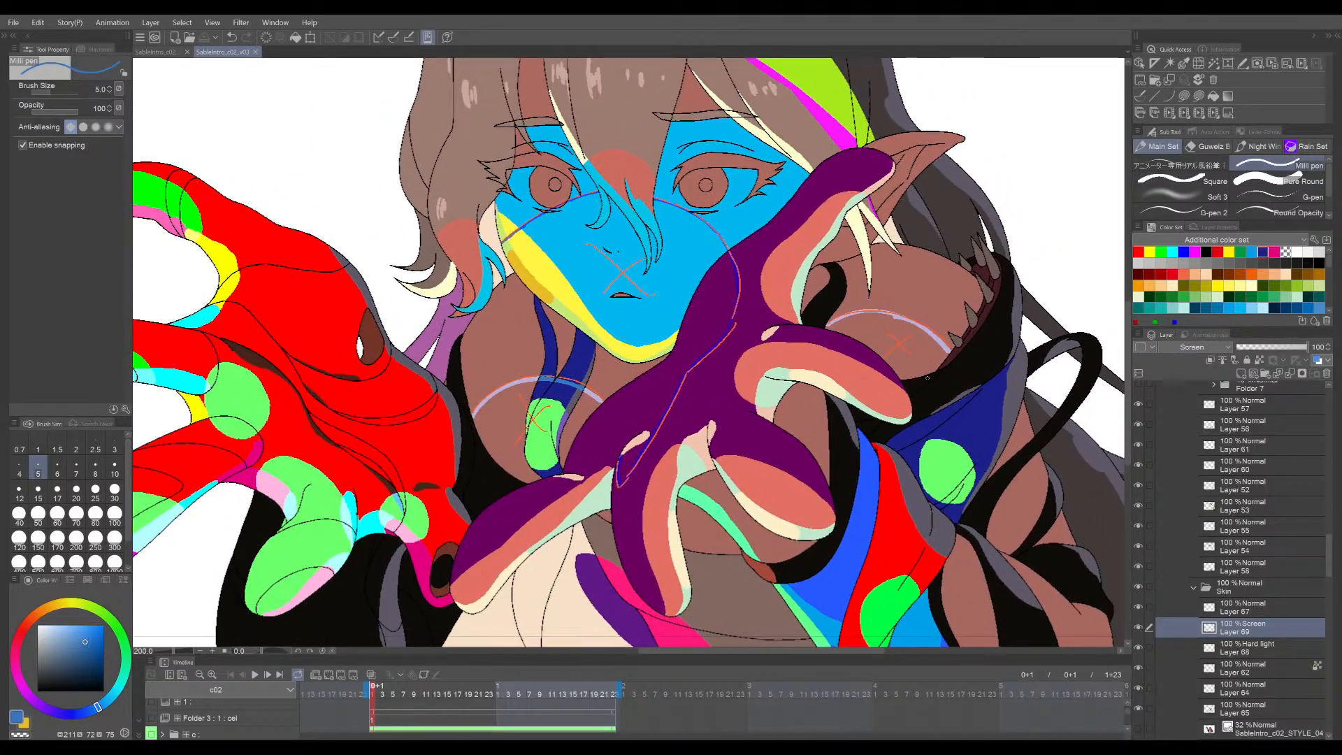
- Hide Layer 67 with the red construction guides, leaving the traced blue boundary lines on the artwork
{"action": "left_click_drag", "start_coordinate": [906, 384], "coordinate": [933, 430]}
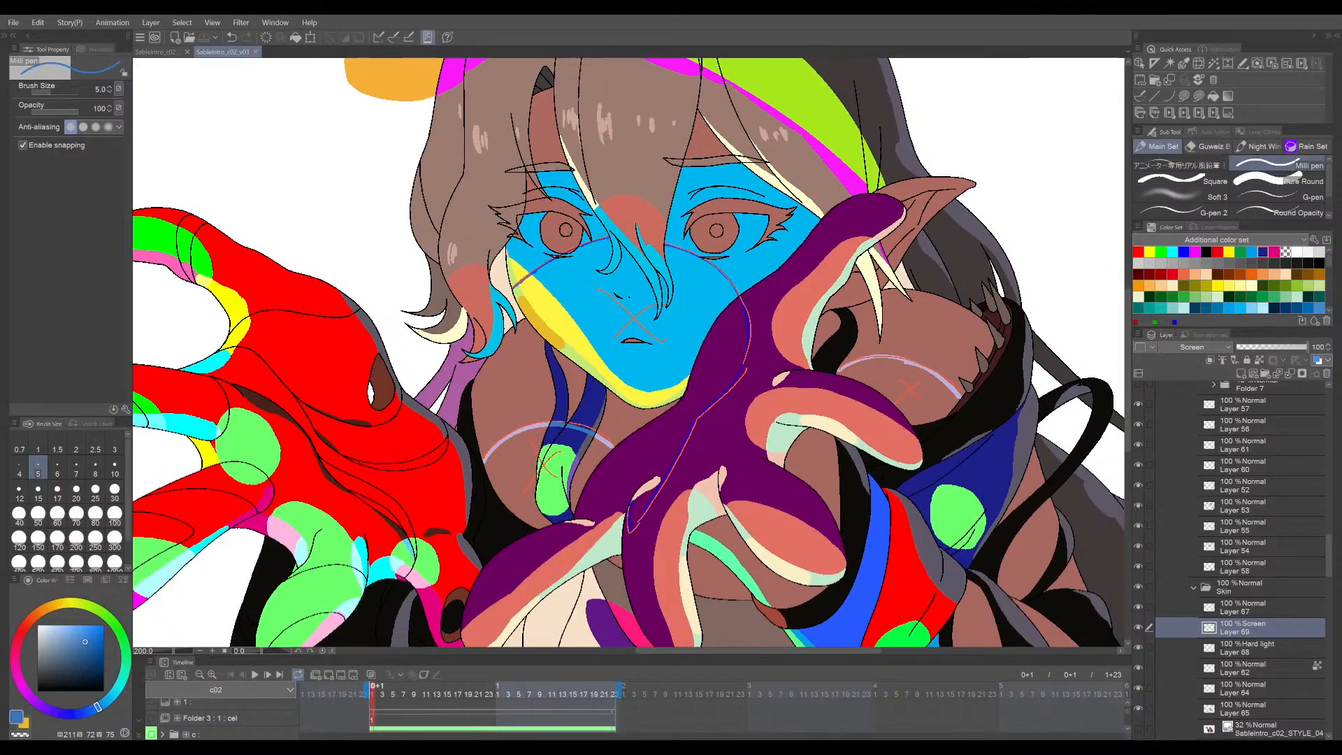
{"action": "scroll", "coordinate": [731, 443], "scroll_direction": "up", "scroll_amount": 1}
{"action": "scroll", "coordinate": [732, 444], "scroll_direction": "up", "scroll_amount": 1}
{"action": "left_click_drag", "start_coordinate": [755, 503], "coordinate": [830, 483]}
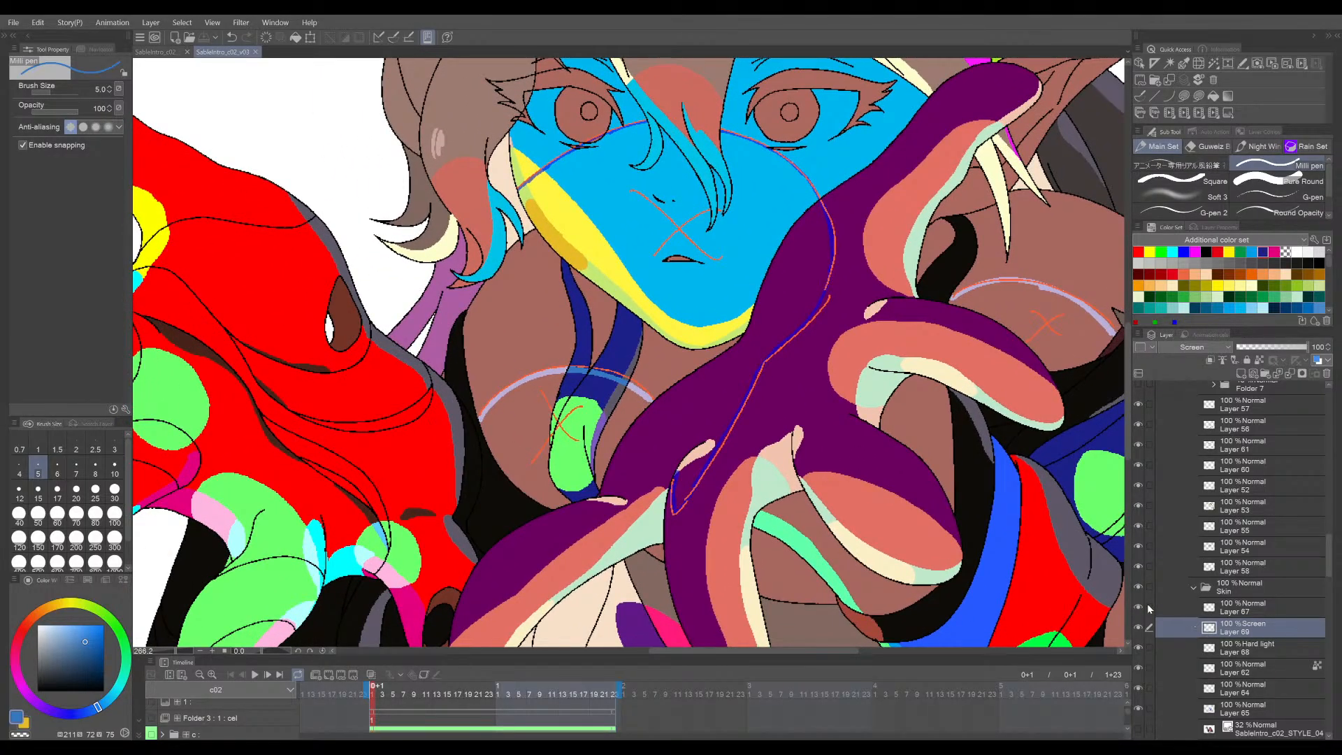
{"action": "left_click", "coordinate": [1139, 607]}
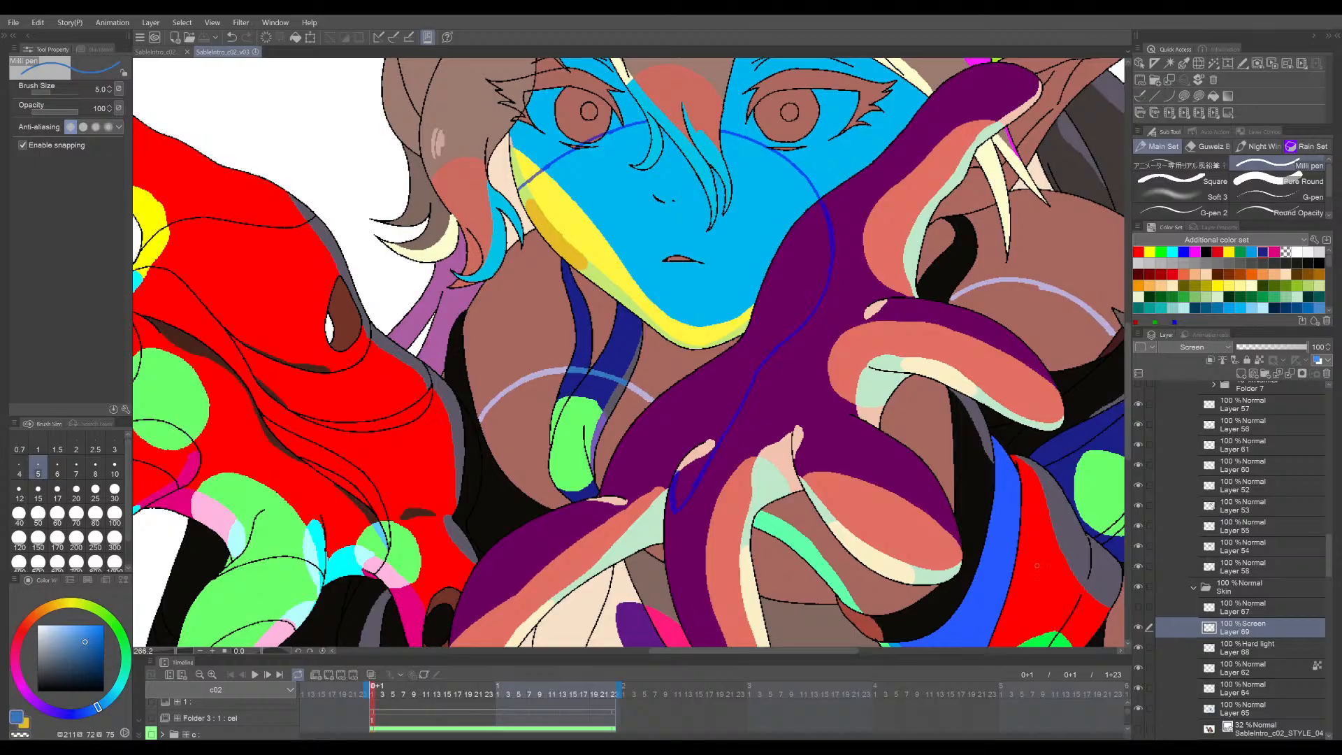
- Fill the neck skin below the traced arc with light blue on both sides of the dark blue straps, on the Screen layer
{"action": "scroll", "coordinate": [979, 510], "scroll_direction": "down", "scroll_amount": 2}
{"action": "key", "text": "g"}
{"action": "scroll", "coordinate": [626, 449], "scroll_direction": "up", "scroll_amount": 9}
{"action": "left_click_drag", "start_coordinate": [627, 453], "coordinate": [663, 408]}
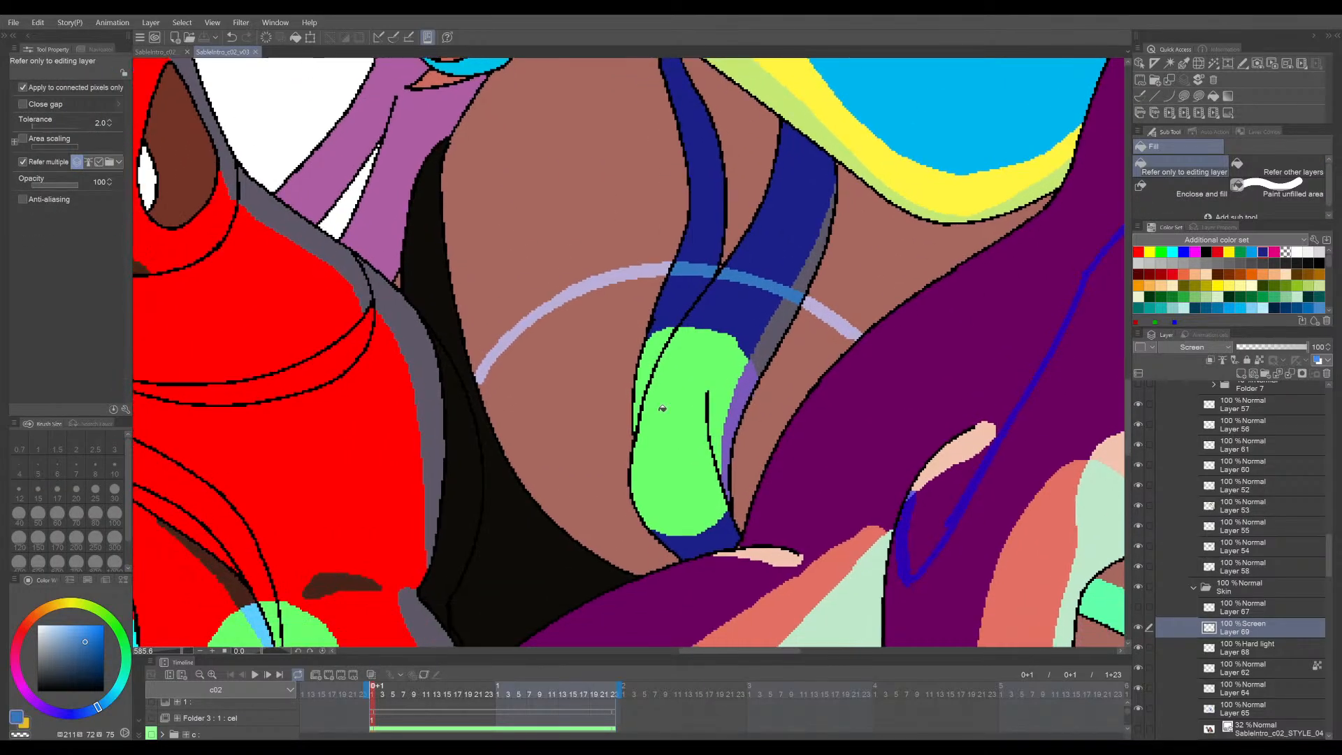
{"action": "left_click", "coordinate": [663, 408]}
{"action": "left_click", "coordinate": [788, 380]}
{"action": "left_click_drag", "start_coordinate": [923, 329], "coordinate": [842, 343]}
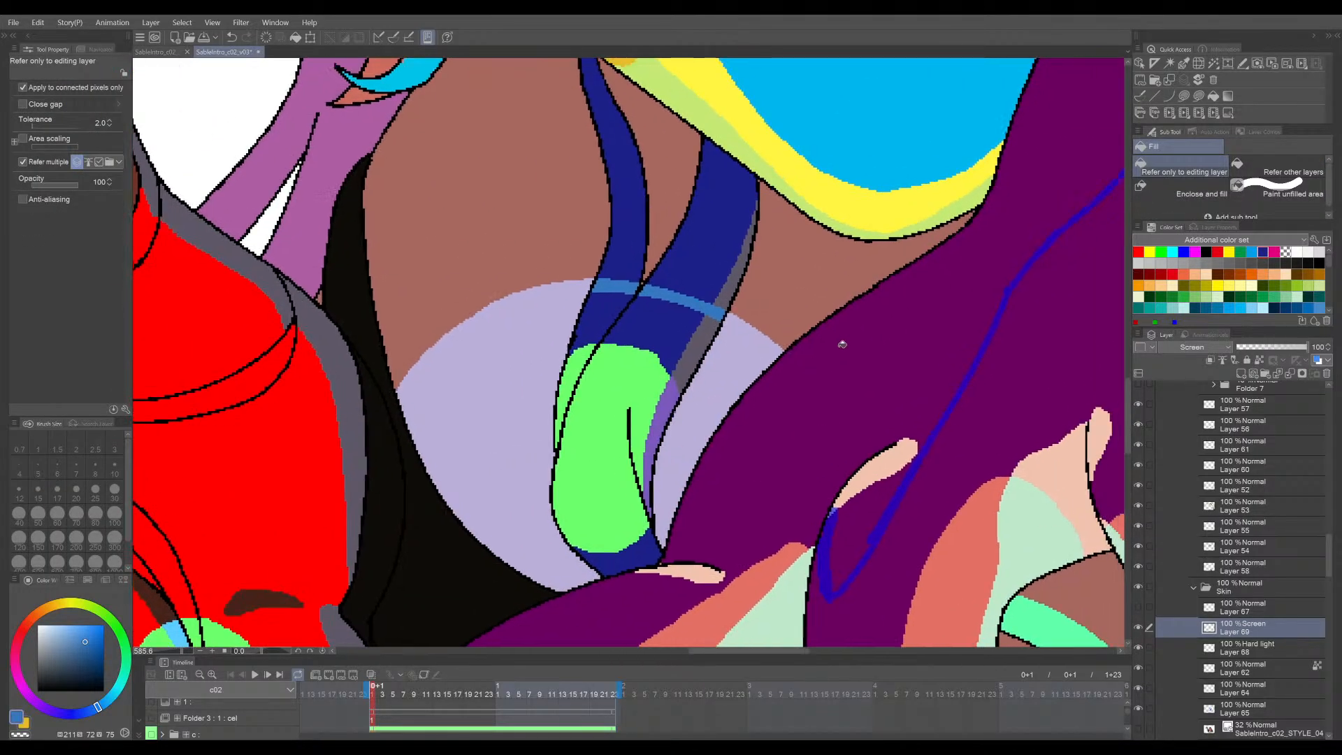
- Select Layer 65 from the canvas and sample the finger's dark purple for the small gap at its edge beside the neck
{"action": "scroll", "coordinate": [693, 528], "scroll_direction": "up", "scroll_amount": 4}
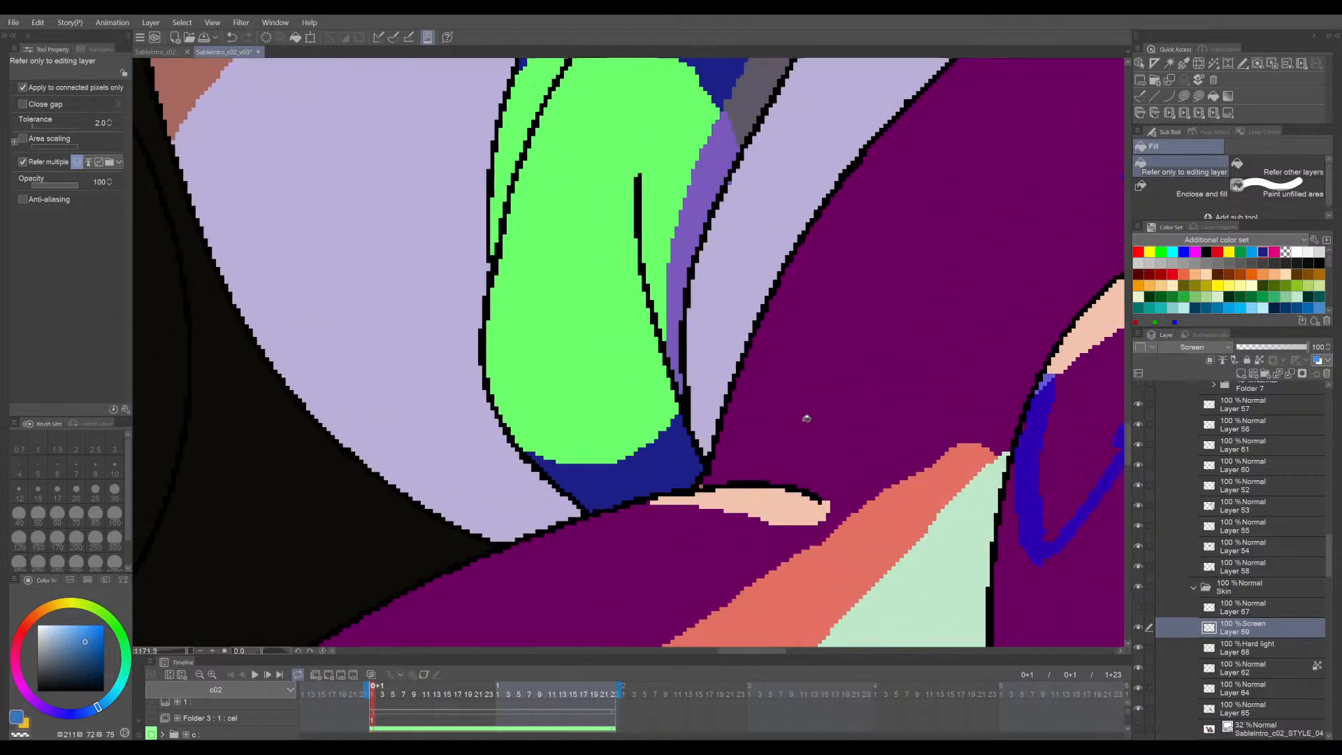
{"action": "left_click", "coordinate": [776, 438], "text": "ctrl+shift"}
{"action": "scroll", "coordinate": [766, 439], "scroll_direction": "down", "scroll_amount": 1}
{"action": "left_click", "coordinate": [772, 411], "text": "alt"}
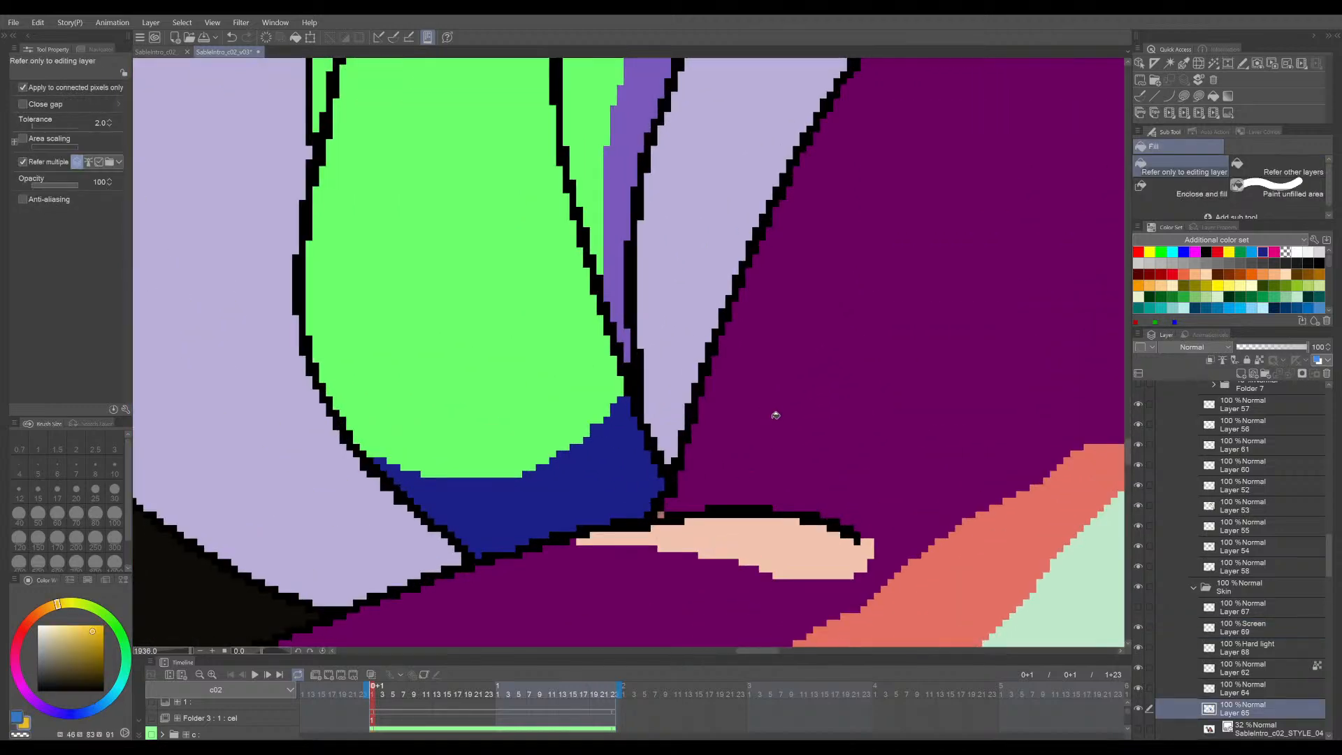
{"action": "scroll", "coordinate": [695, 475], "scroll_direction": "up", "scroll_amount": 3}
{"action": "scroll", "coordinate": [664, 504], "scroll_direction": "down", "scroll_amount": 8}
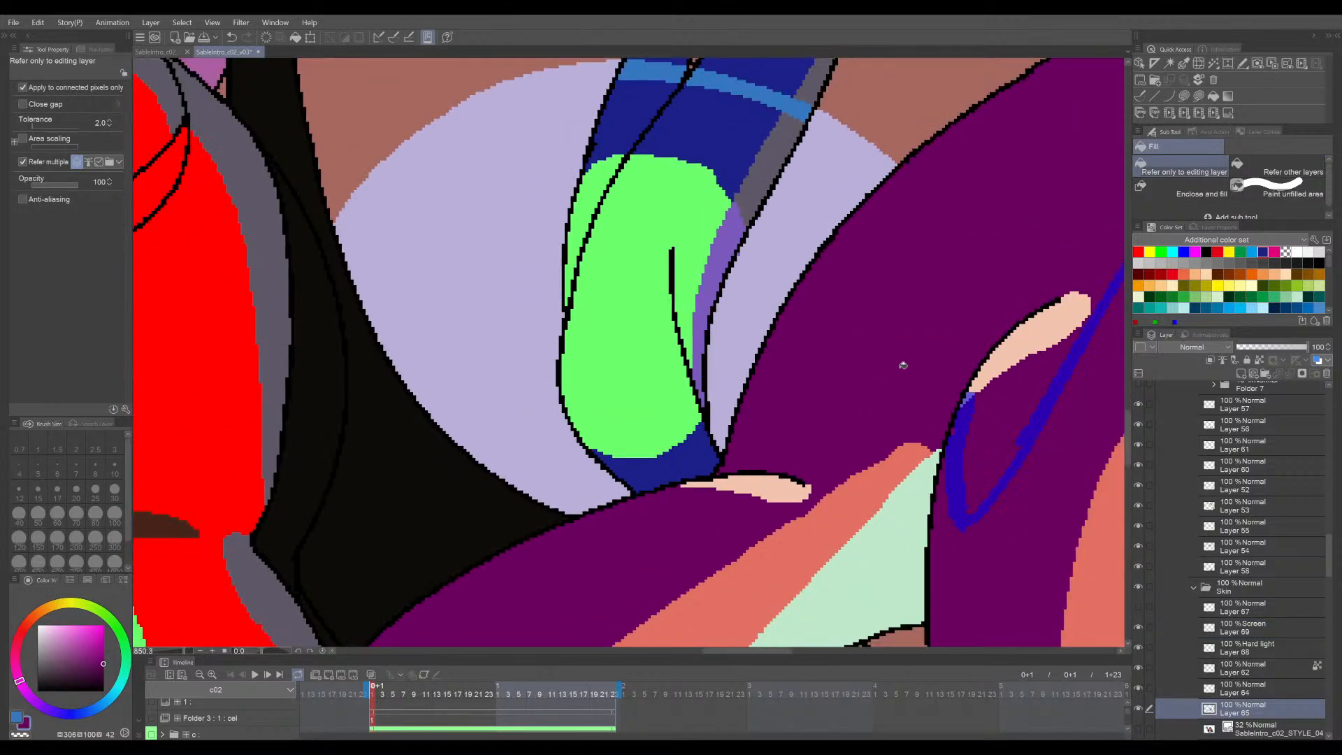
- Sample the face's blue and fill the leftover gap near the nose and hair strands on Layer 65
{"action": "scroll", "coordinate": [759, 361], "scroll_direction": "up", "scroll_amount": 1}
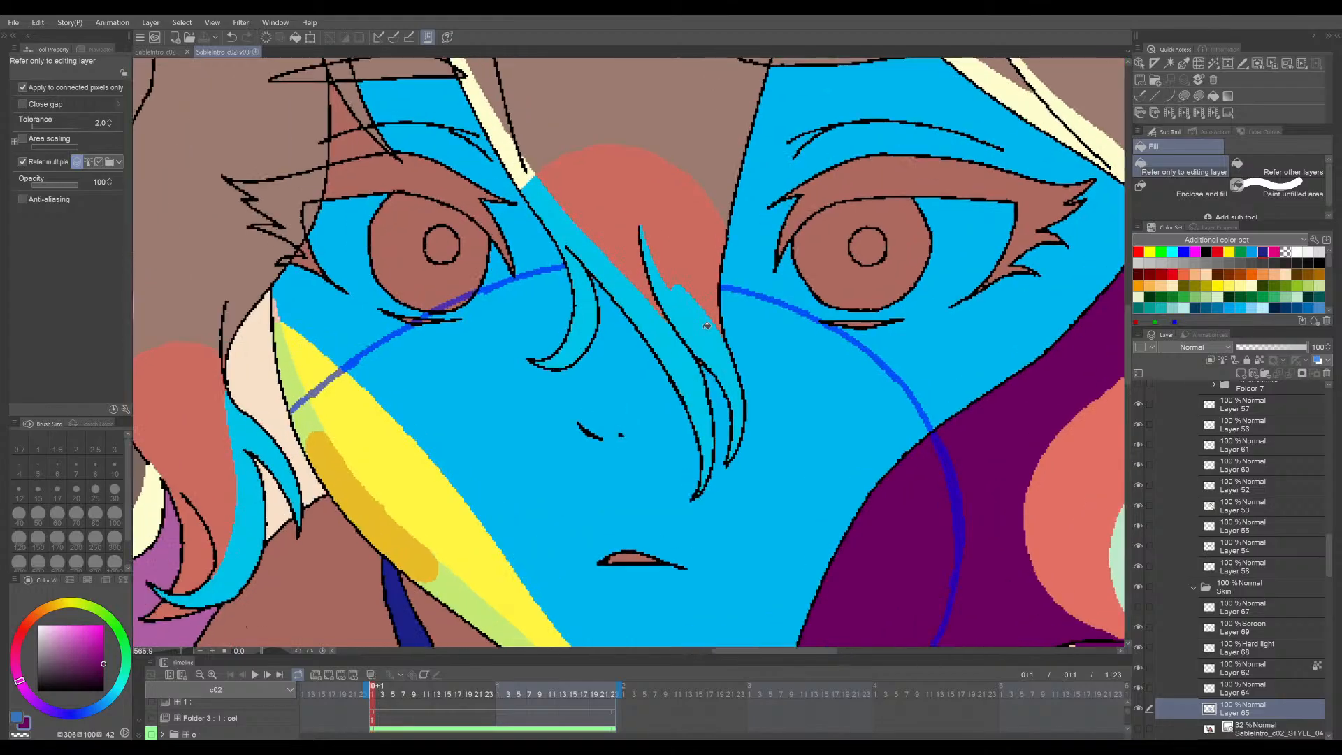
{"action": "scroll", "coordinate": [783, 370], "scroll_direction": "down", "scroll_amount": 3}
{"action": "scroll", "coordinate": [824, 378], "scroll_direction": "up", "scroll_amount": 2}
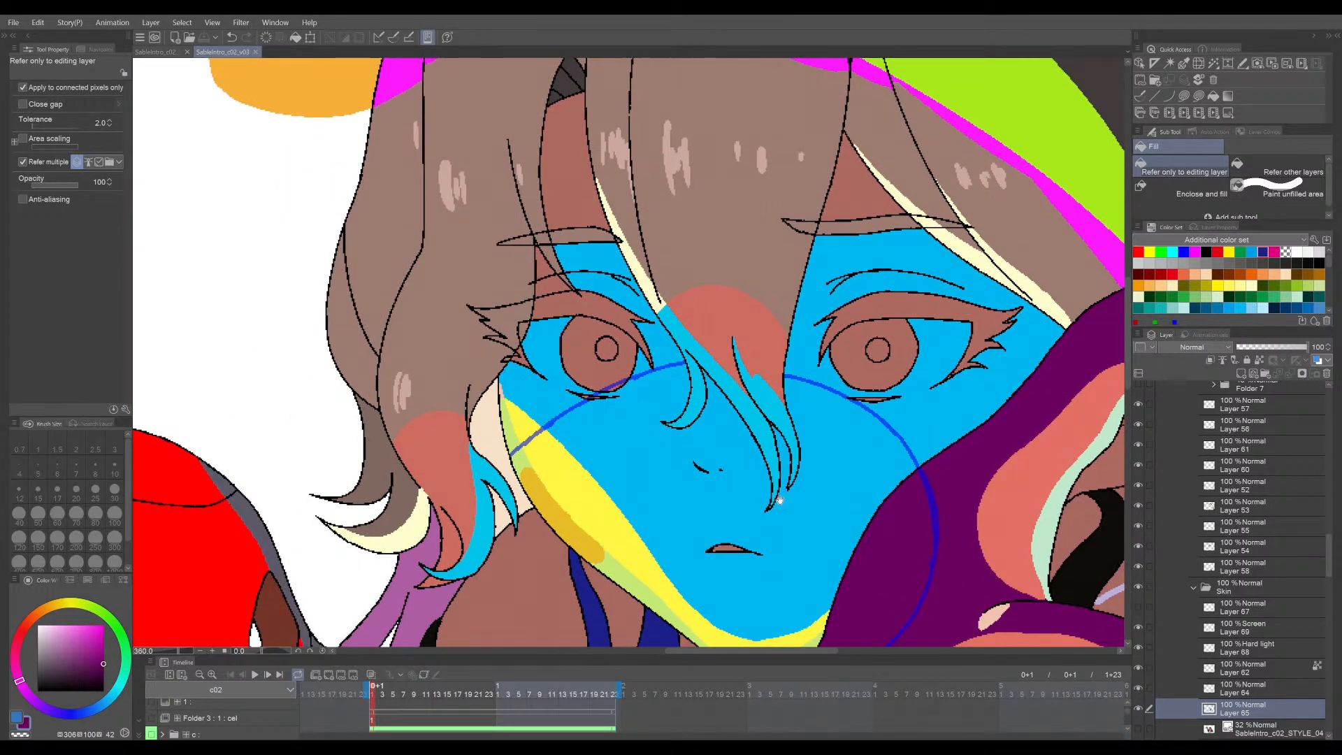
{"action": "left_click", "coordinate": [787, 386], "text": "alt"}
{"action": "scroll", "coordinate": [787, 385], "scroll_direction": "up", "scroll_amount": 3}
{"action": "scroll", "coordinate": [787, 385], "scroll_direction": "up", "scroll_amount": 3}
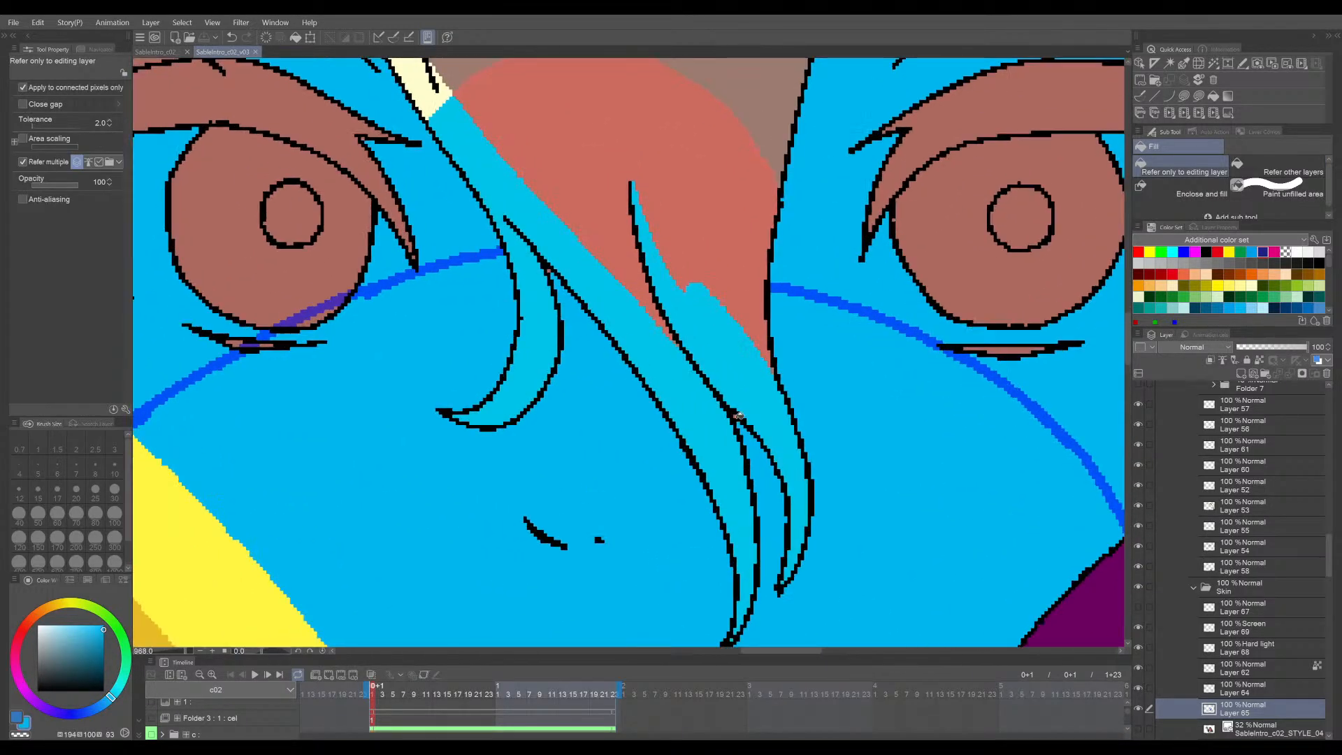
{"action": "left_click", "coordinate": [570, 551]}
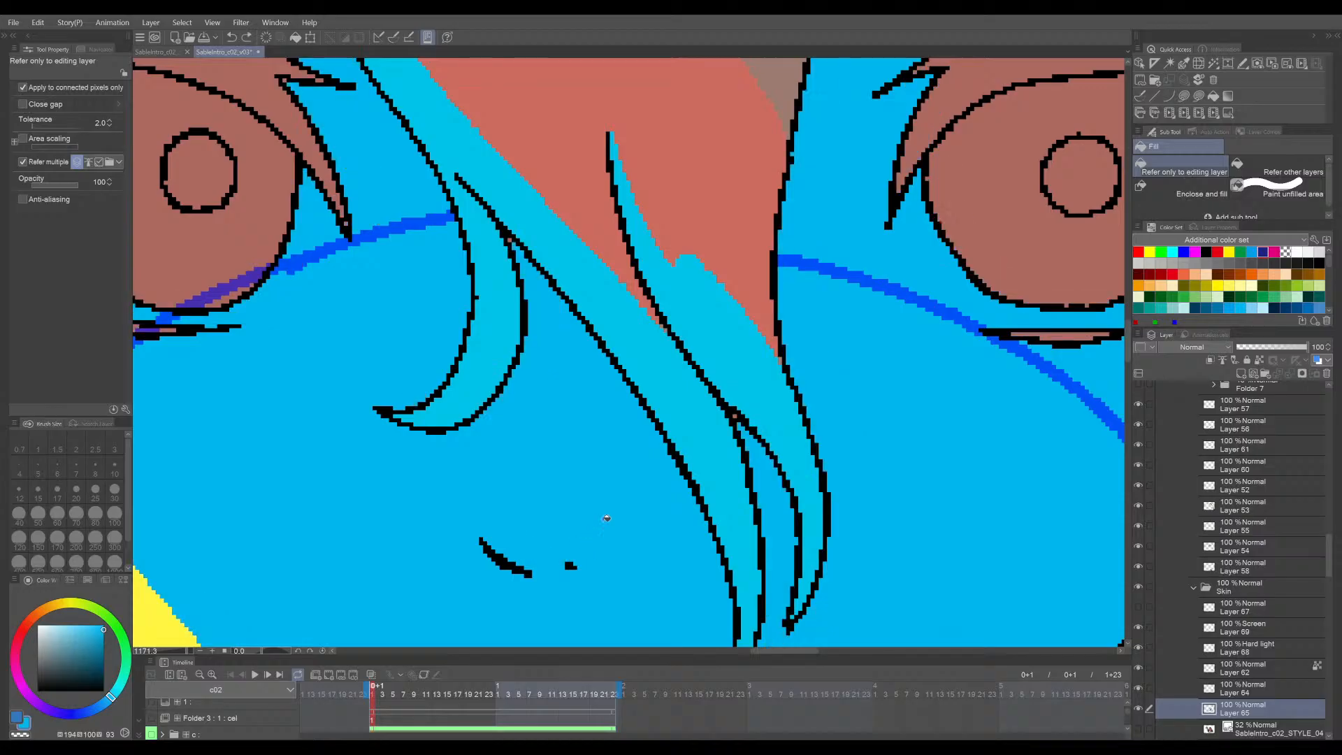
{"action": "scroll", "coordinate": [769, 383], "scroll_direction": "down", "scroll_amount": 4}
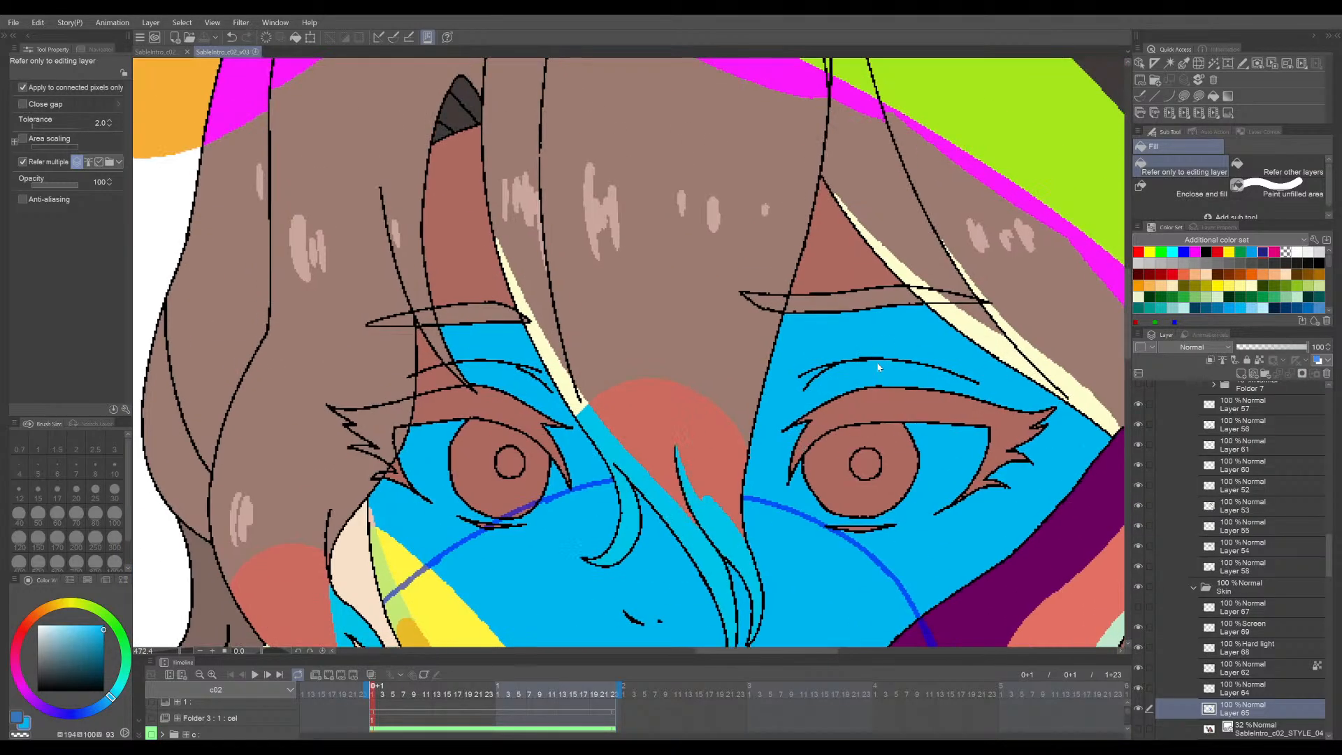
{"action": "scroll", "coordinate": [855, 325], "scroll_direction": "down", "scroll_amount": 2}
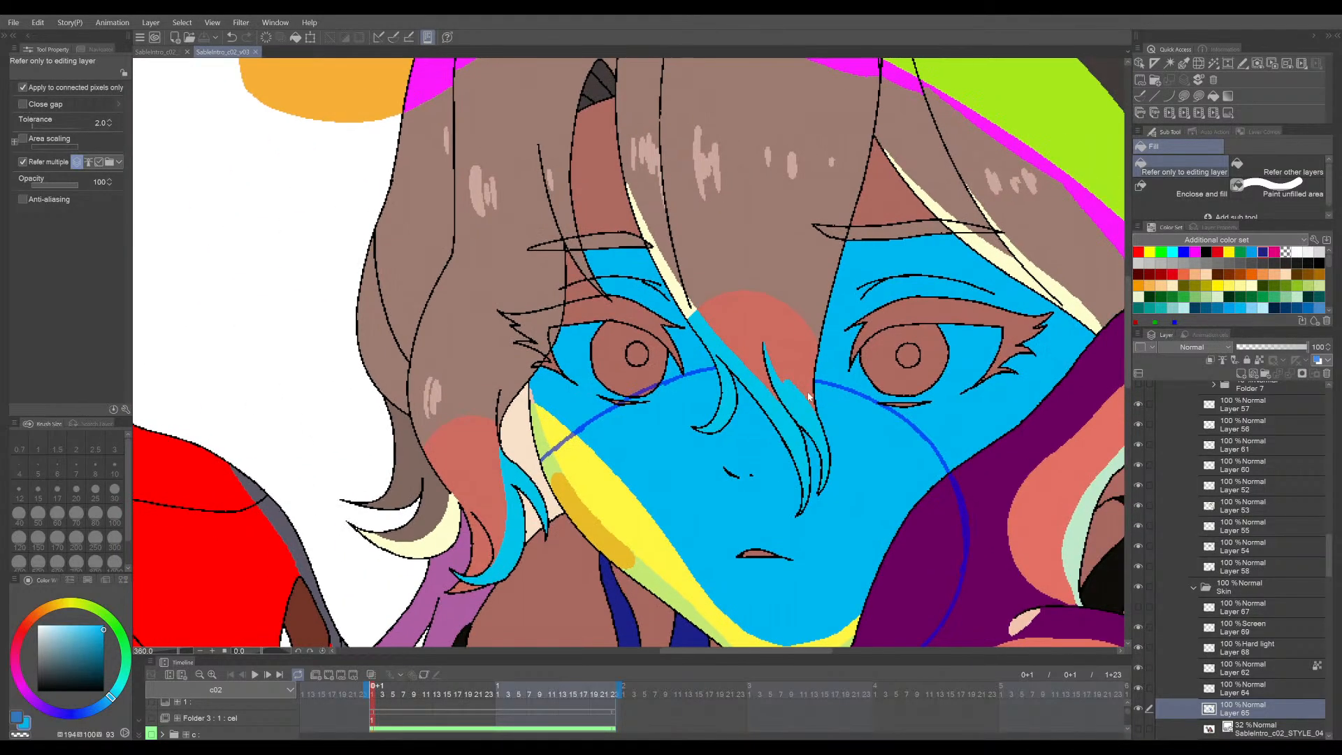
{"action": "scroll", "coordinate": [811, 389], "scroll_direction": "down", "scroll_amount": 3}
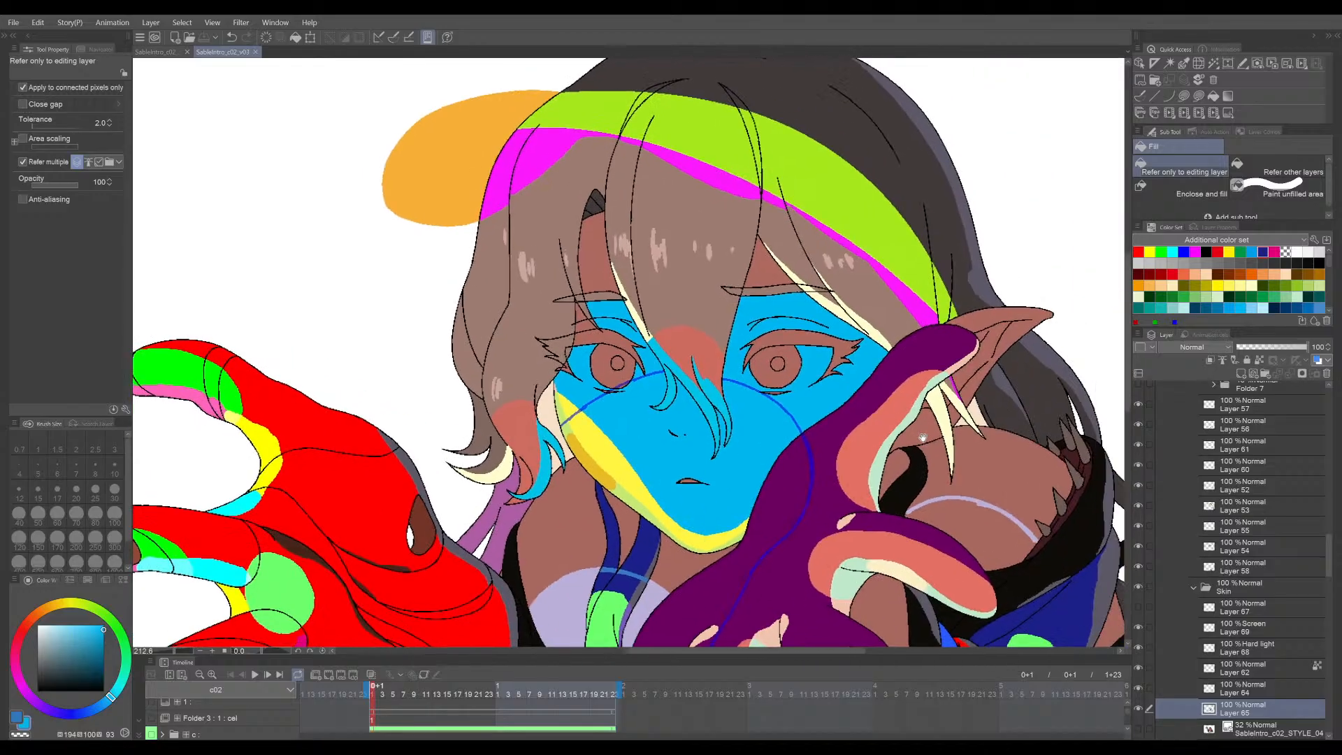
- Fill the brown skin slivers between the hair strands and upper eyelid of the left-hand eye with the face blue
{"action": "left_click_drag", "start_coordinate": [766, 483], "coordinate": [793, 446]}
{"action": "scroll", "coordinate": [633, 286], "scroll_direction": "up", "scroll_amount": 9}
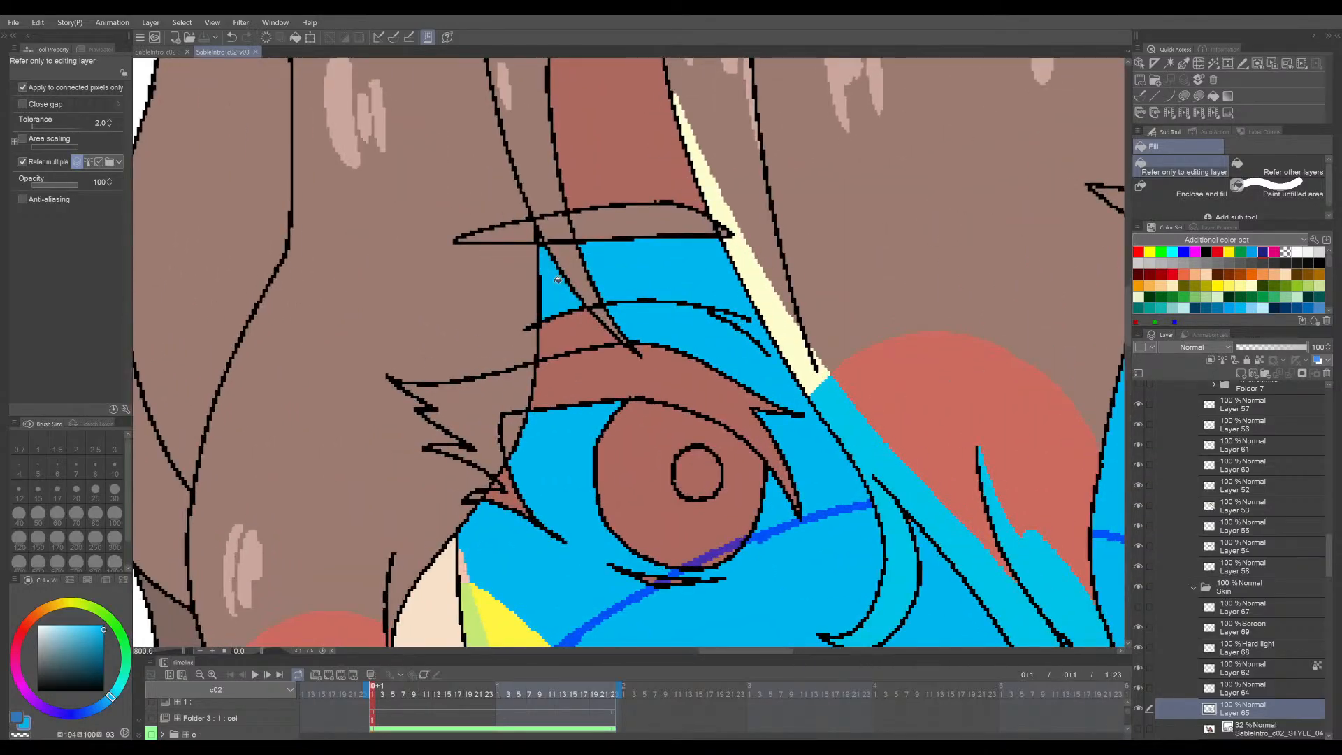
{"action": "left_click_drag", "start_coordinate": [741, 387], "coordinate": [781, 303]}
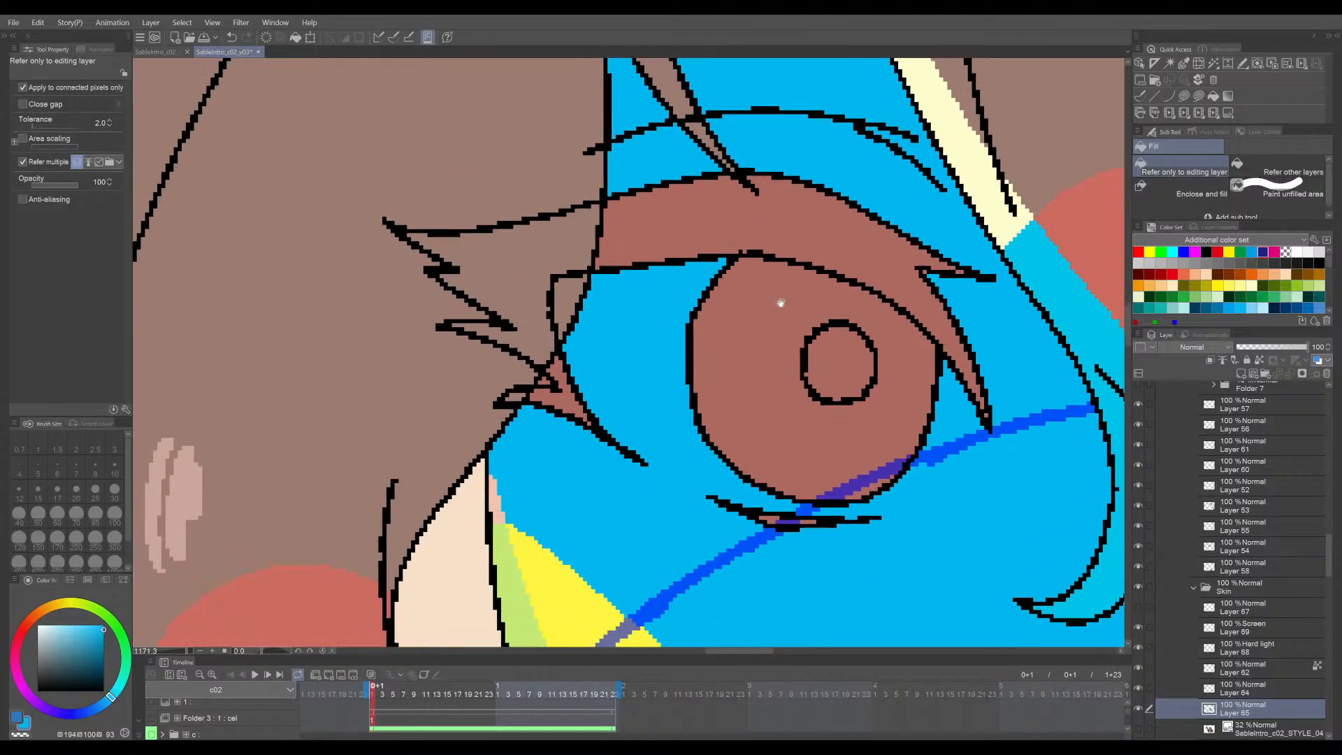
{"action": "scroll", "coordinate": [884, 393], "scroll_direction": "down", "scroll_amount": 2}
{"action": "left_click_drag", "start_coordinate": [981, 386], "coordinate": [845, 435]}
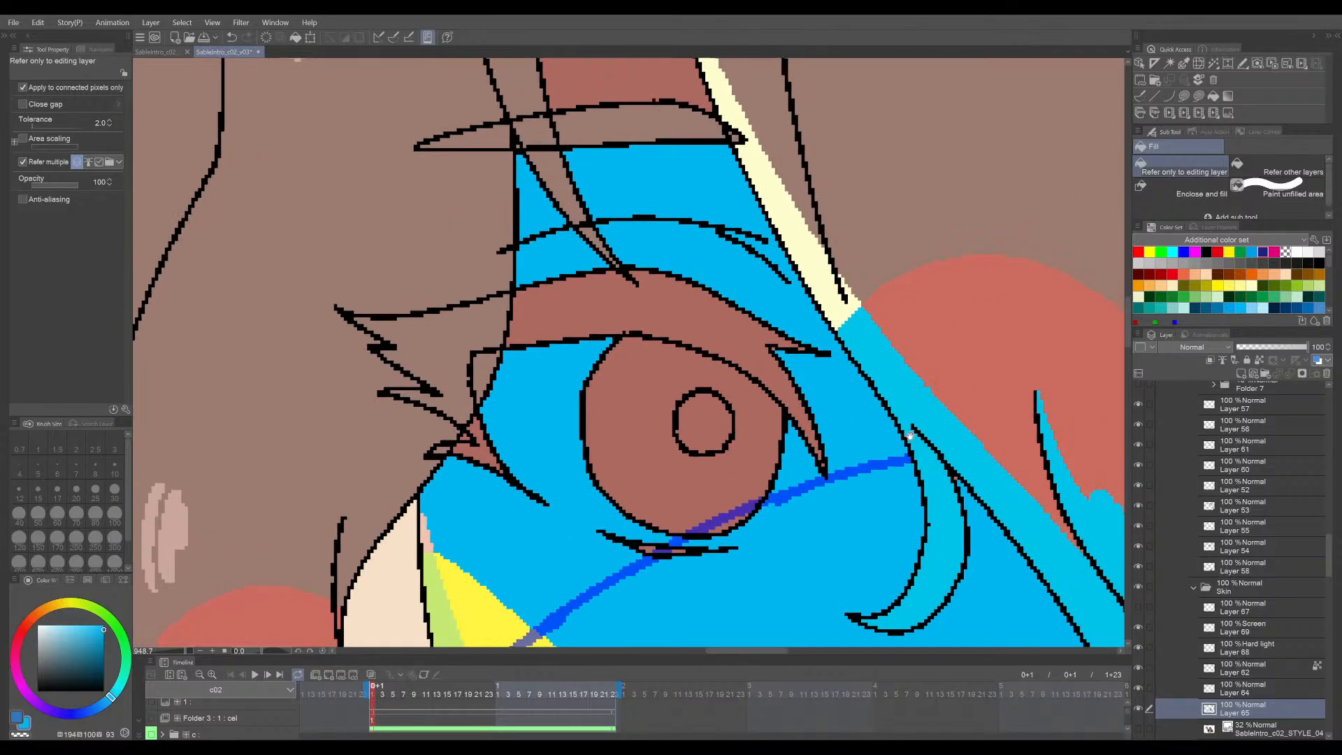
{"action": "left_click_drag", "start_coordinate": [1117, 439], "coordinate": [607, 450]}
{"action": "left_click_drag", "start_coordinate": [1012, 434], "coordinate": [831, 378]}
- Fill the exposed forehead skin above both eyebrows, between the hair strands, with the same face blue
{"action": "scroll", "coordinate": [860, 327], "scroll_direction": "down", "scroll_amount": 2}
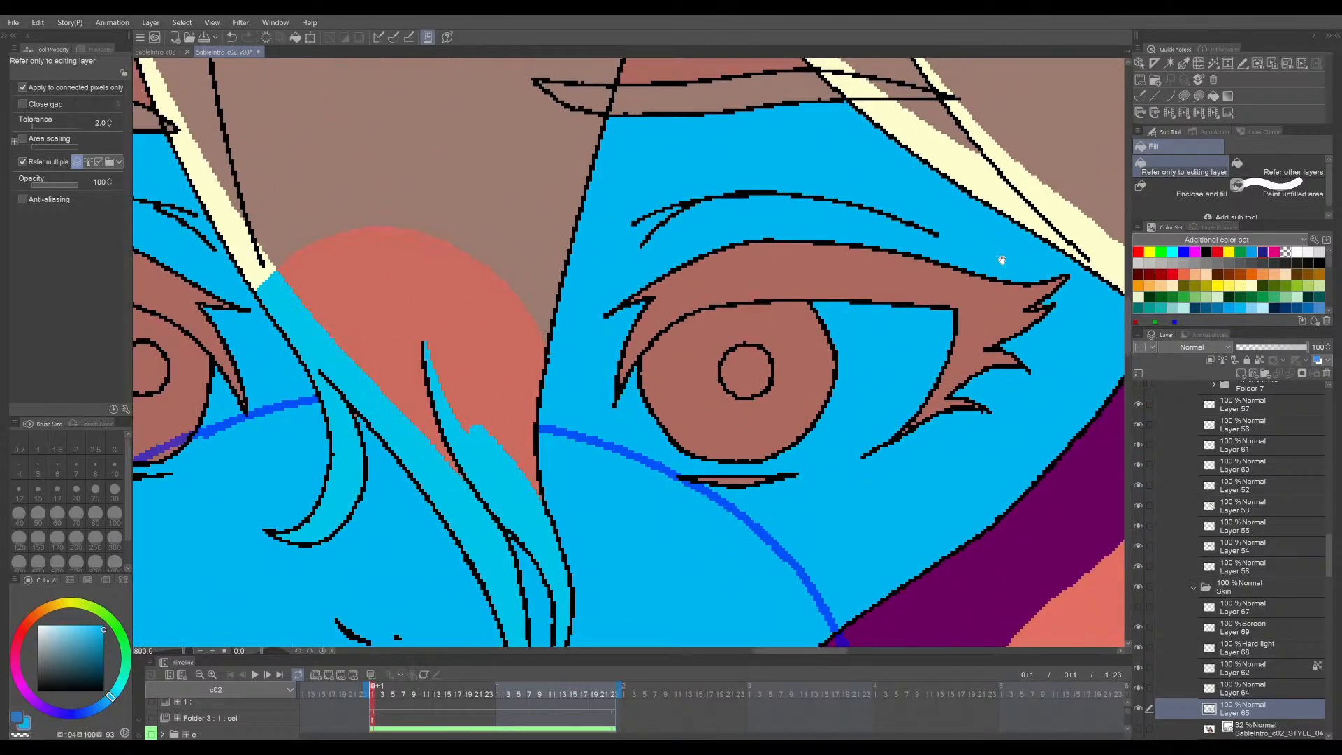
{"action": "left_click_drag", "start_coordinate": [1001, 263], "coordinate": [1000, 380]}
{"action": "left_click_drag", "start_coordinate": [860, 249], "coordinate": [919, 479]}
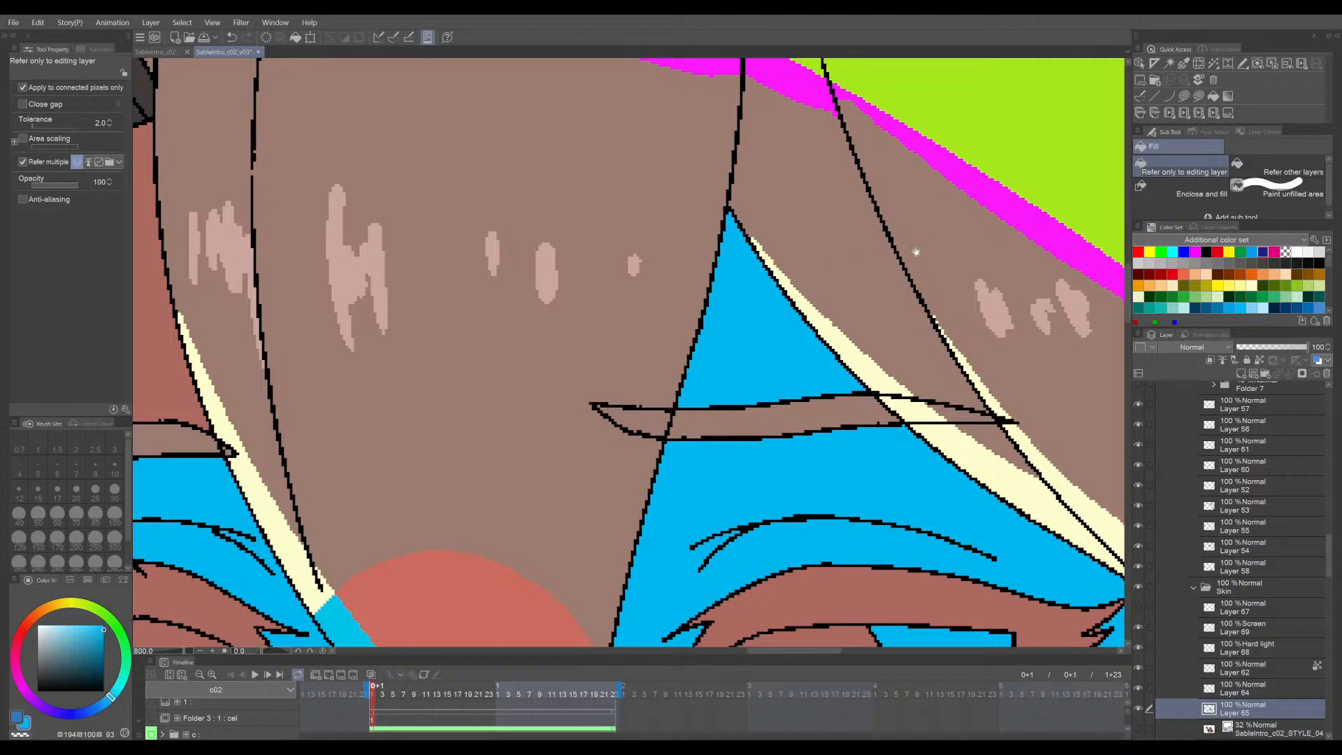
{"action": "left_click_drag", "start_coordinate": [148, 337], "coordinate": [539, 358]}
{"action": "left_click", "coordinate": [540, 358]}
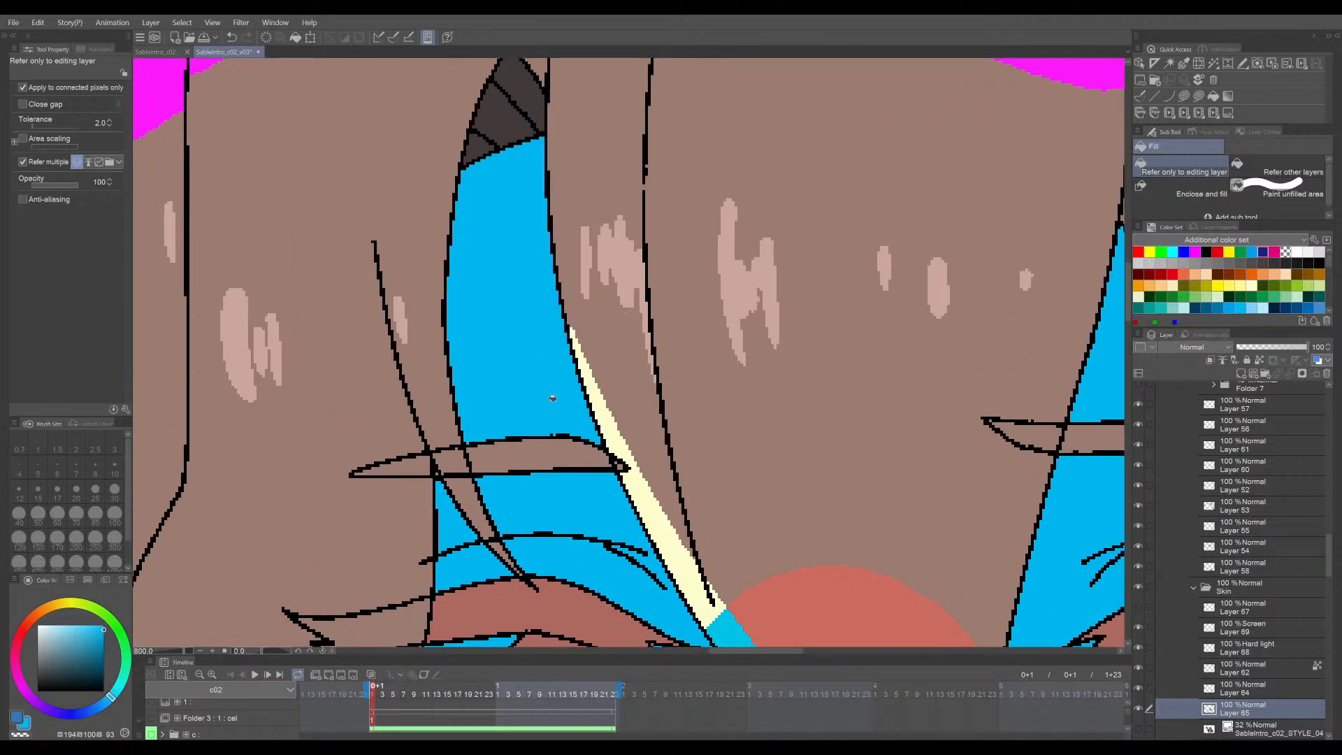
{"action": "scroll", "coordinate": [552, 397], "scroll_direction": "down", "scroll_amount": 8}
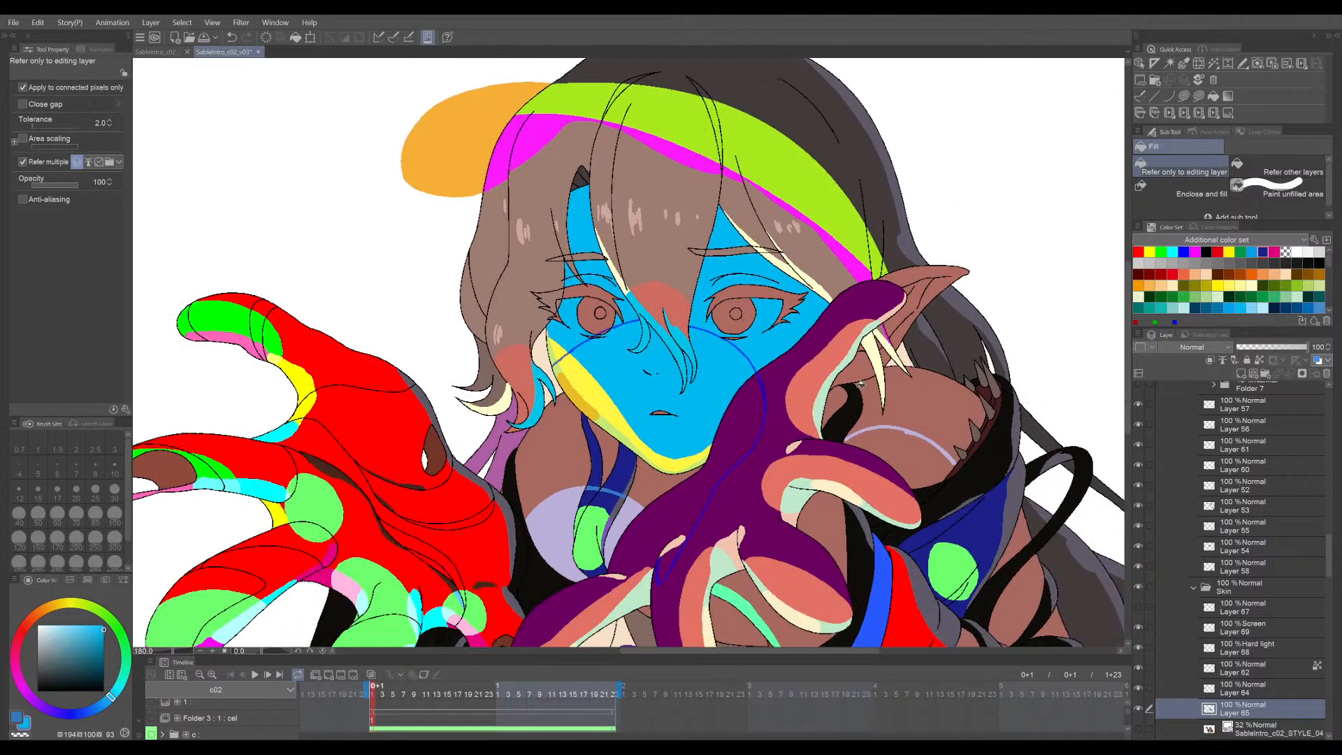
- Select the Screen layer and fill the shoulder skin below its traced arc with light blue
{"action": "left_click_drag", "start_coordinate": [838, 455], "coordinate": [877, 466]}
{"action": "left_click_drag", "start_coordinate": [1003, 502], "coordinate": [976, 440]}
{"action": "scroll", "coordinate": [1006, 451], "scroll_direction": "up", "scroll_amount": 3}
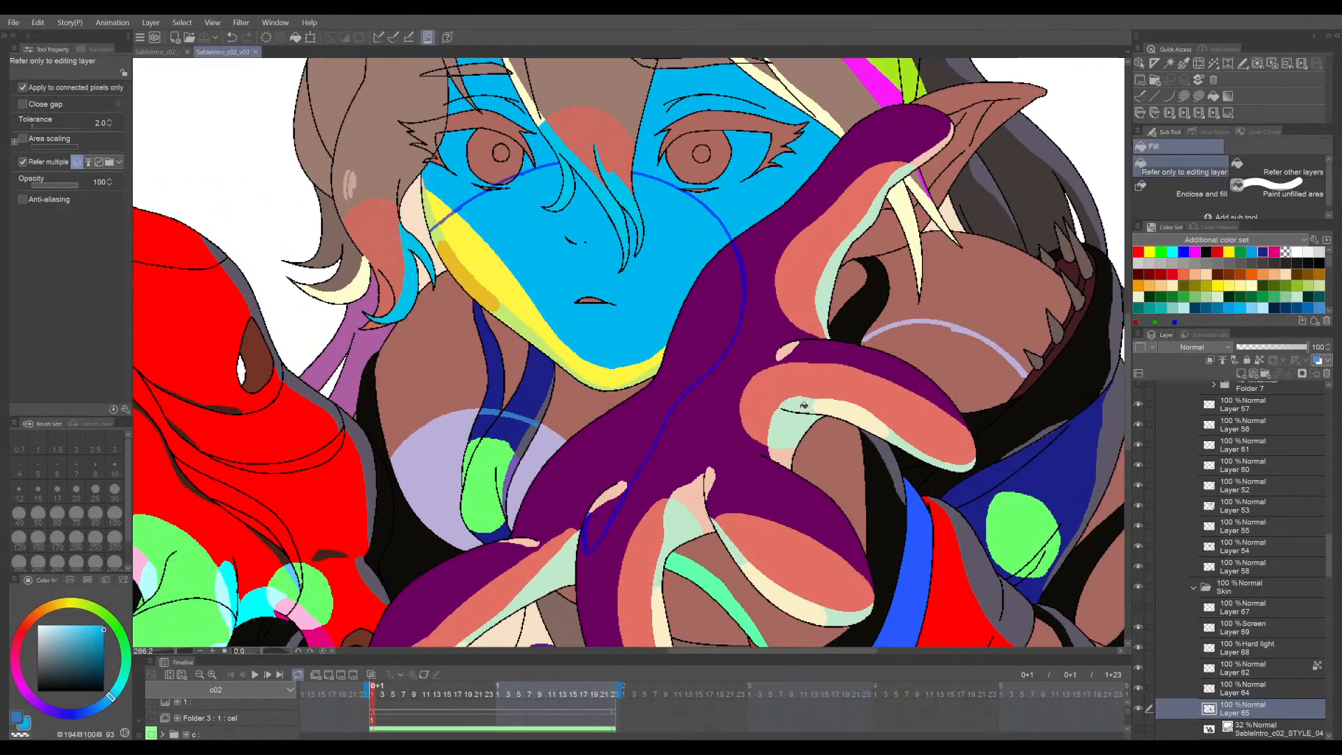
{"action": "left_click_drag", "start_coordinate": [888, 433], "coordinate": [862, 468]}
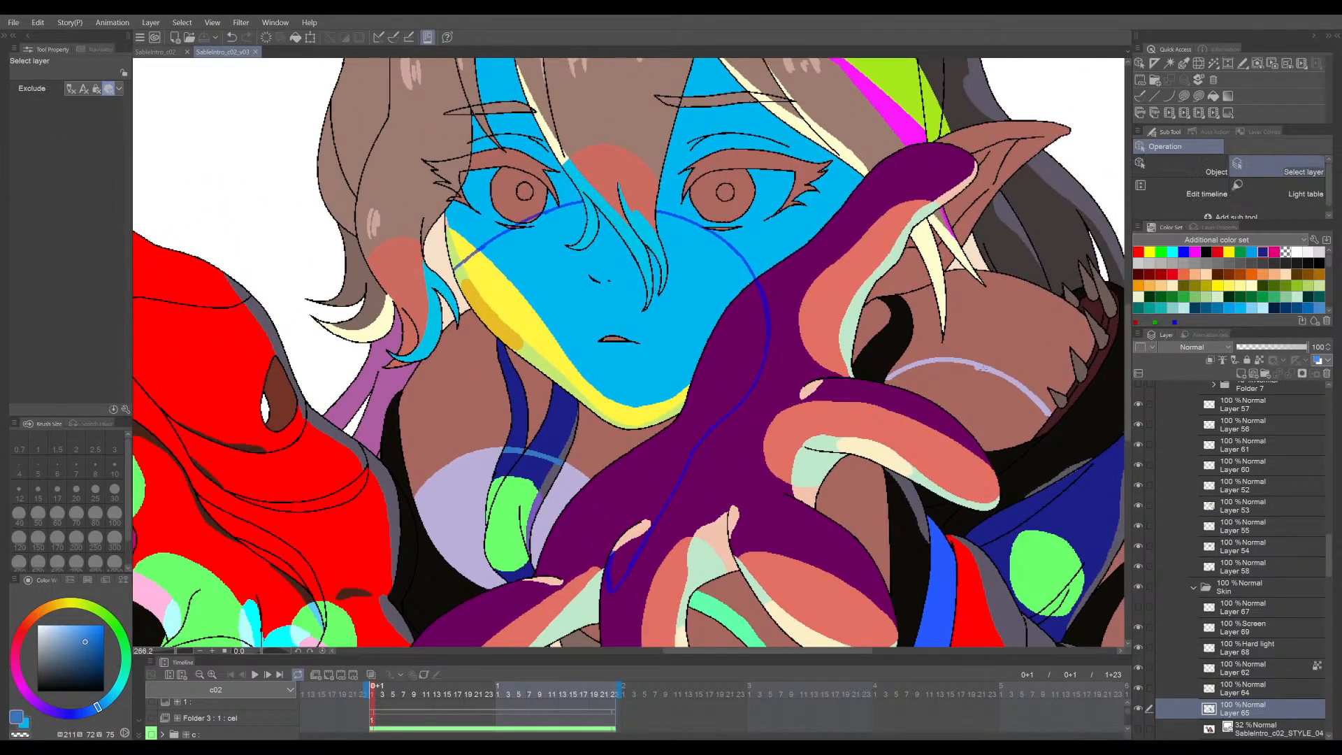
{"action": "left_click", "coordinate": [1010, 398], "text": "ctrl+shift"}
{"action": "left_click", "coordinate": [1010, 398]}
{"action": "left_click_drag", "start_coordinate": [1059, 423], "coordinate": [992, 410]}
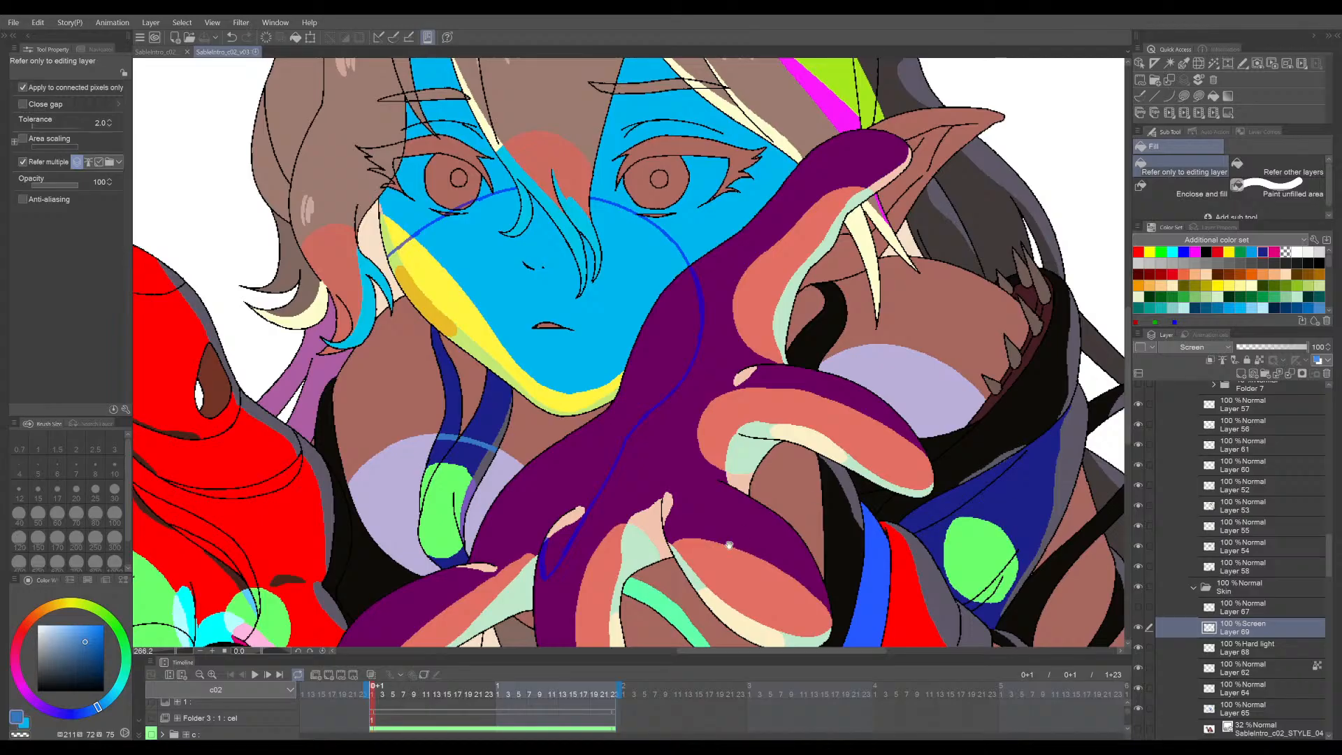
- Clear the light blue arc segments crossing the dark blue neck straps by filling them with transparency, and save the document
{"action": "scroll", "coordinate": [729, 409], "scroll_direction": "up", "scroll_amount": 10}
{"action": "left_click_drag", "start_coordinate": [488, 454], "coordinate": [770, 428]}
{"action": "key", "text": "ctrl+s"}
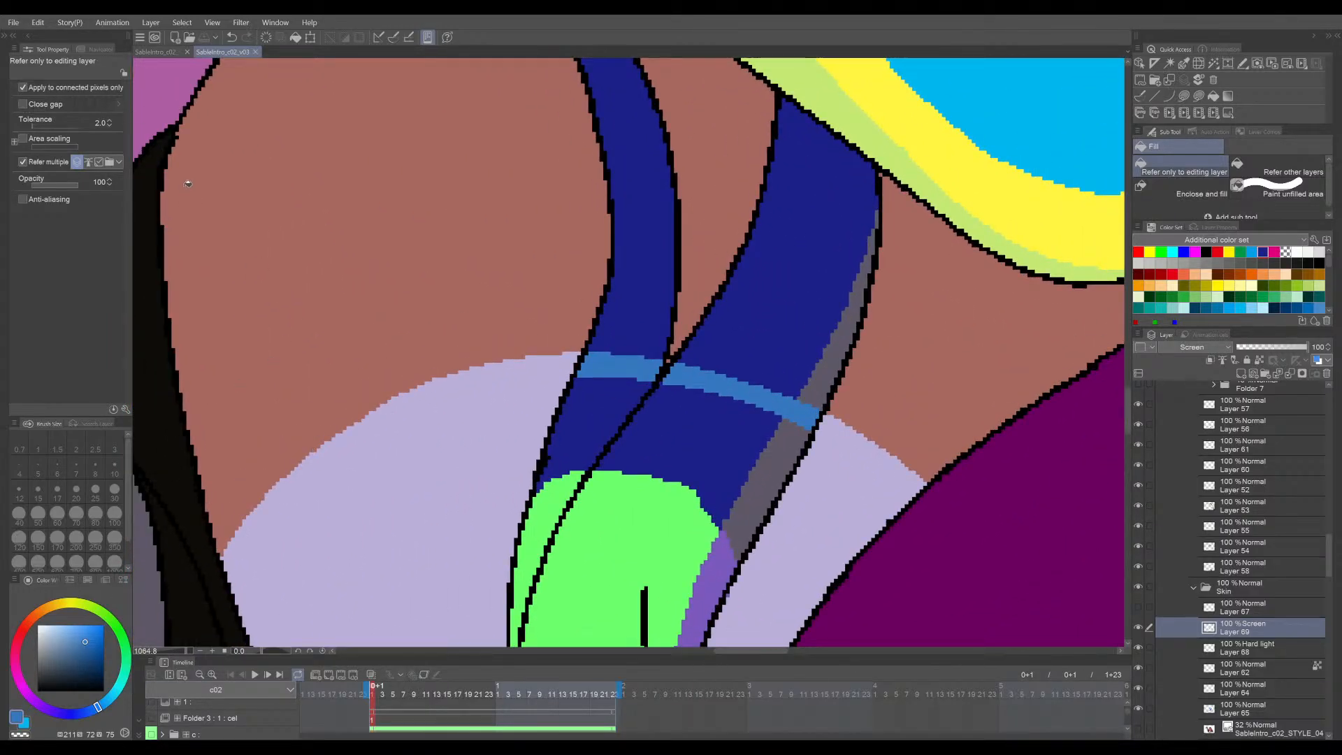
{"action": "left_click", "coordinate": [641, 363]}
{"action": "left_click", "coordinate": [727, 381]}
{"action": "scroll", "coordinate": [897, 384], "scroll_direction": "down", "scroll_amount": 12}
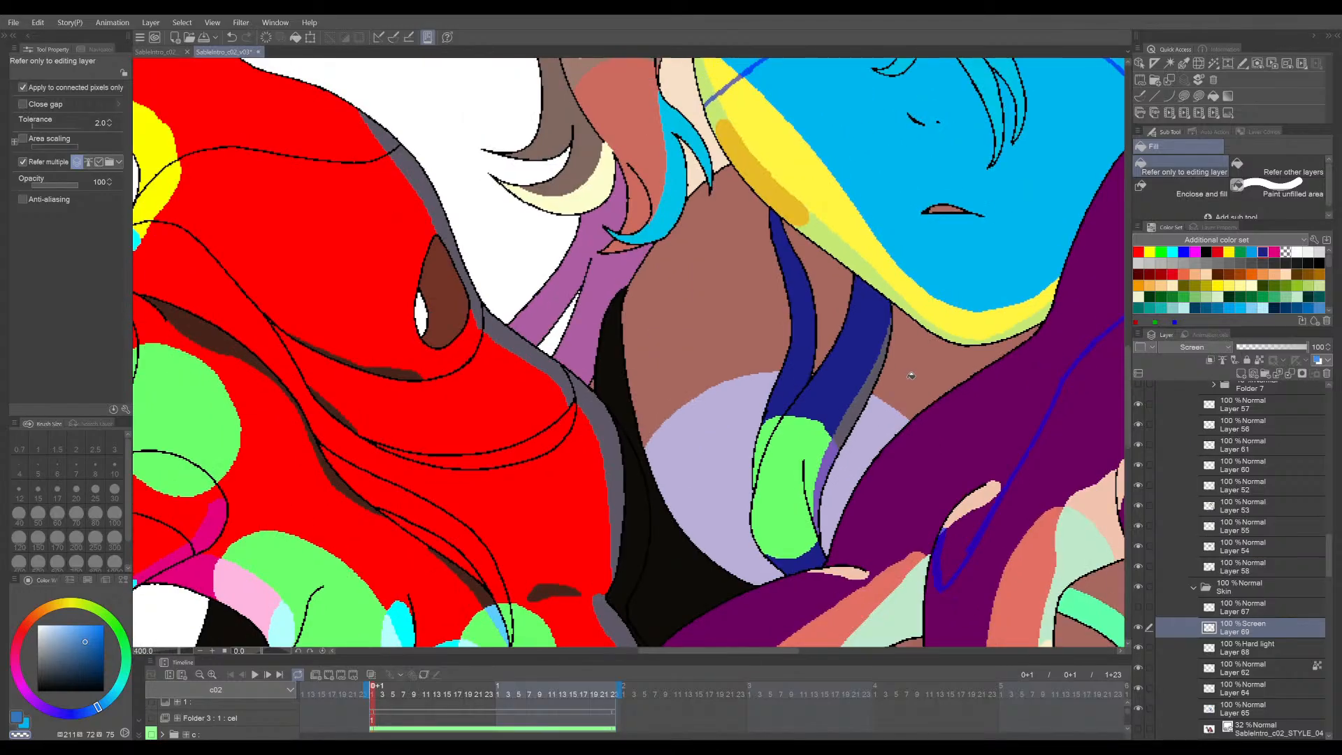
{"action": "key", "text": "ctrl+s"}
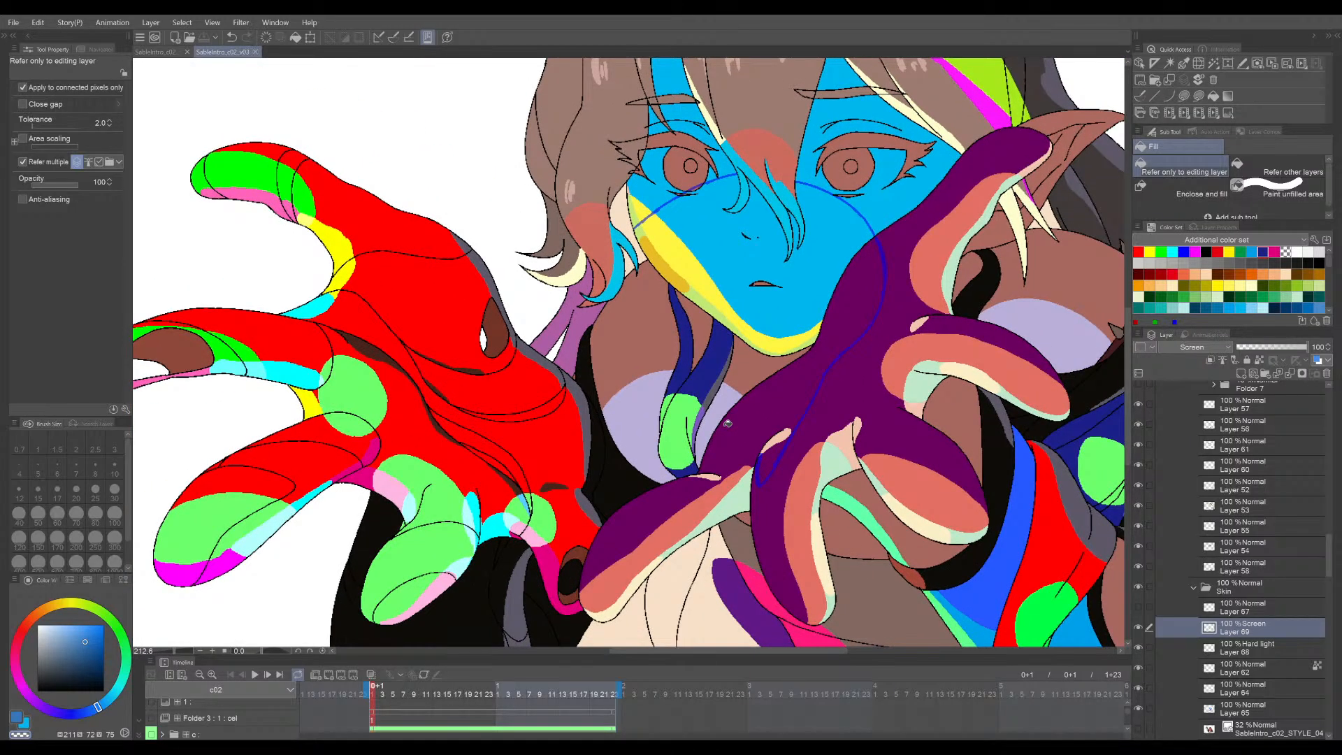
- Try redrawing the light blue arc across the dark blue neck straps with the Milli pen on the Screen layer
{"action": "scroll", "coordinate": [727, 423], "scroll_direction": "up", "scroll_amount": 6}
{"action": "left_click_drag", "start_coordinate": [781, 439], "coordinate": [799, 397]}
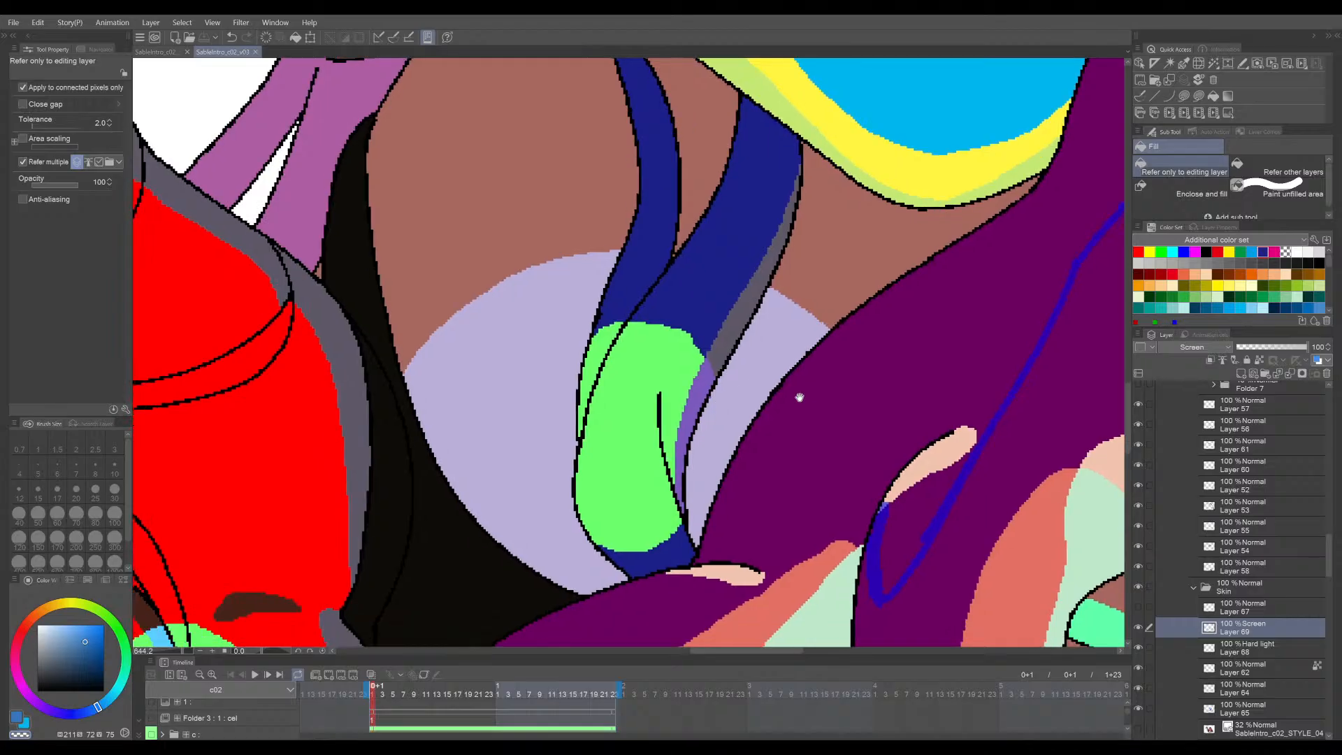
{"action": "scroll", "coordinate": [810, 418], "scroll_direction": "down", "scroll_amount": 3}
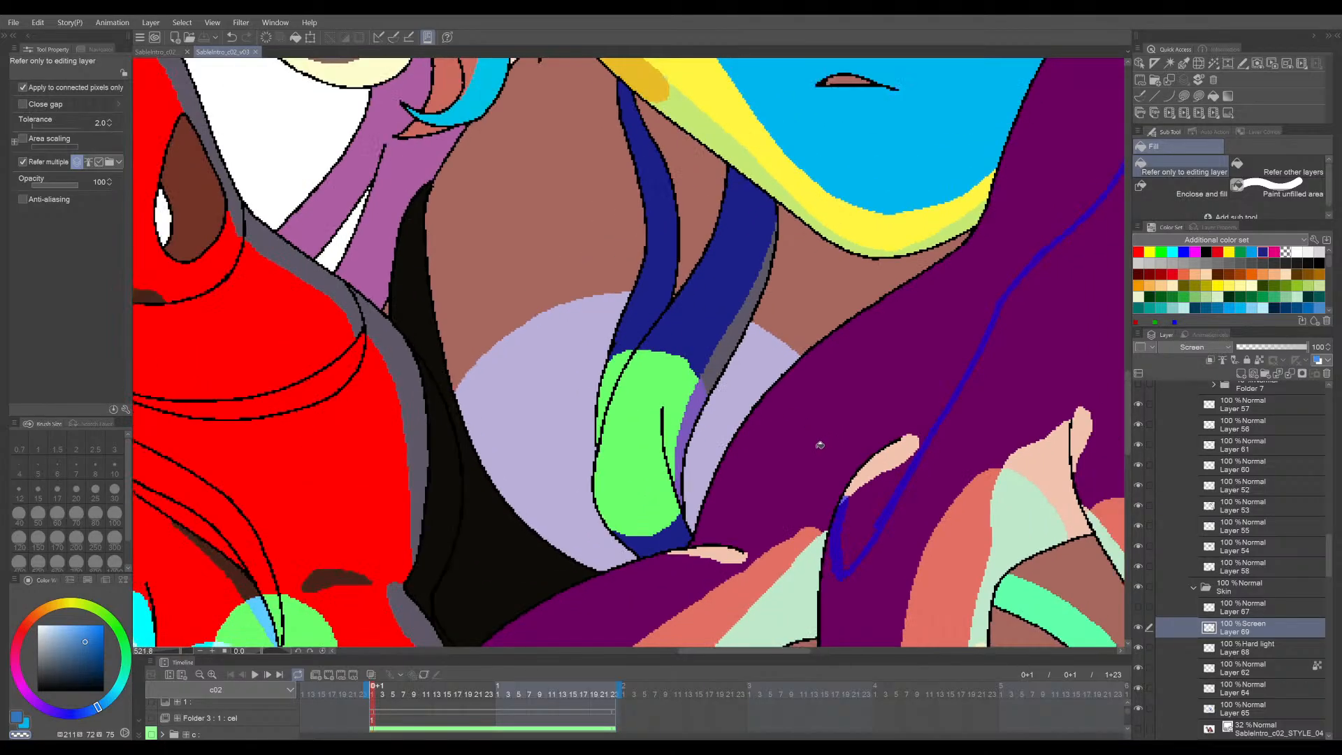
{"action": "scroll", "coordinate": [809, 459], "scroll_direction": "up", "scroll_amount": 2}
{"action": "key", "text": "p"}
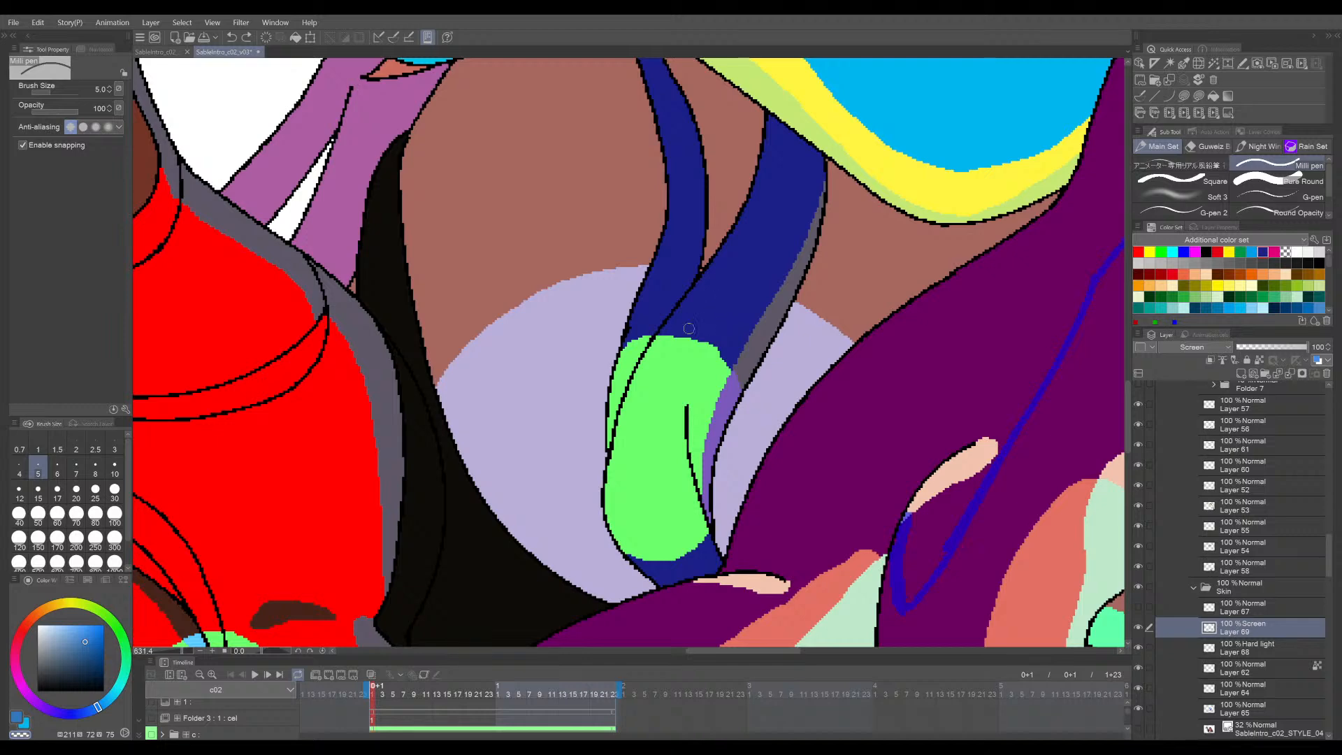
{"action": "key", "text": "x"}
{"action": "key", "text": "x"}
{"action": "mouse_move", "coordinate": [651, 272]}
{"action": "left_mouse_down"}
{"action": "mouse_move", "coordinate": [698, 278]}
{"action": "mouse_move", "coordinate": [784, 316]}
{"action": "left_mouse_up"}
{"action": "mouse_move", "coordinate": [633, 269]}
{"action": "left_mouse_down"}
{"action": "mouse_move", "coordinate": [727, 275]}
{"action": "mouse_move", "coordinate": [786, 304]}
{"action": "left_mouse_up"}
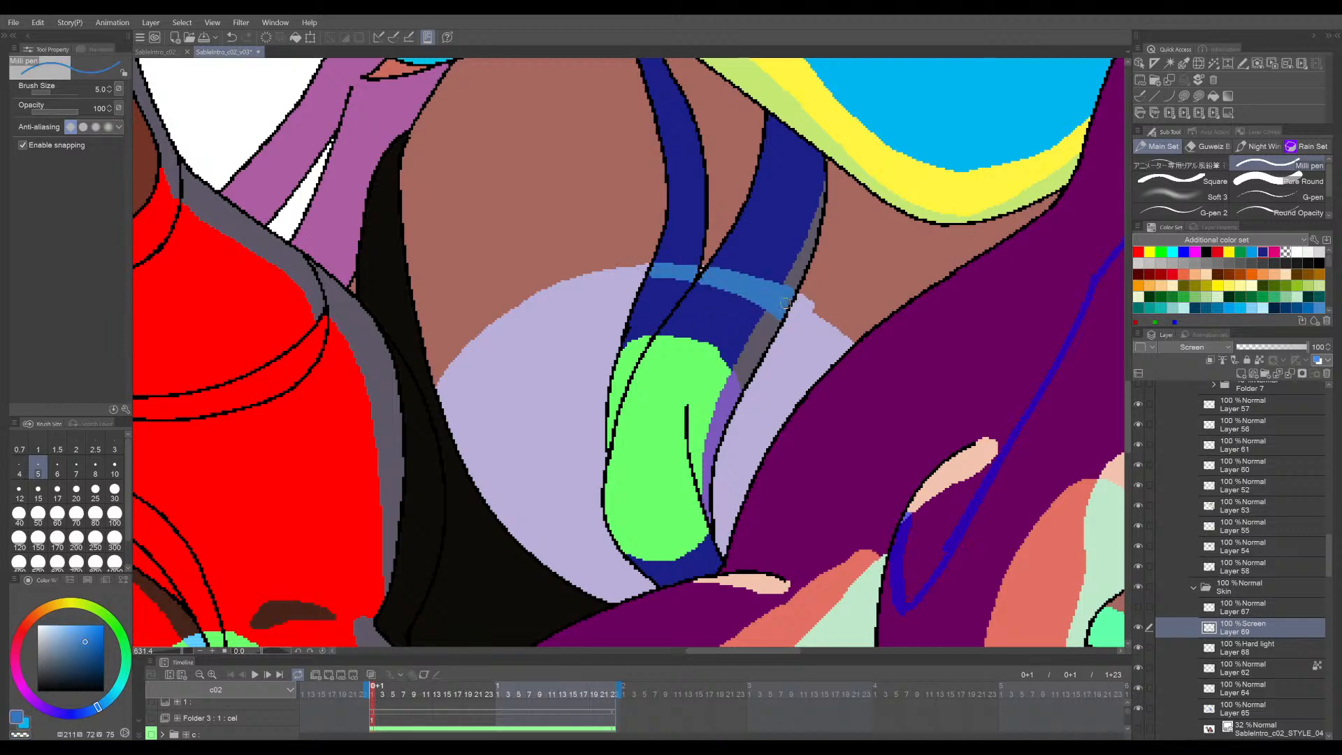
- Review the blue-filled face, neck and shoulder areas over the whole character
{"action": "scroll", "coordinate": [795, 306], "scroll_direction": "down", "scroll_amount": 3}
{"action": "mouse_move", "coordinate": [668, 297]}
{"action": "left_mouse_down"}
{"action": "mouse_move", "coordinate": [706, 406]}
{"action": "mouse_move", "coordinate": [692, 513]}
{"action": "mouse_move", "coordinate": [723, 489]}
{"action": "left_mouse_up"}
{"action": "scroll", "coordinate": [953, 435], "scroll_direction": "down", "scroll_amount": 1}
{"action": "left_click_drag", "start_coordinate": [953, 435], "coordinate": [843, 466]}
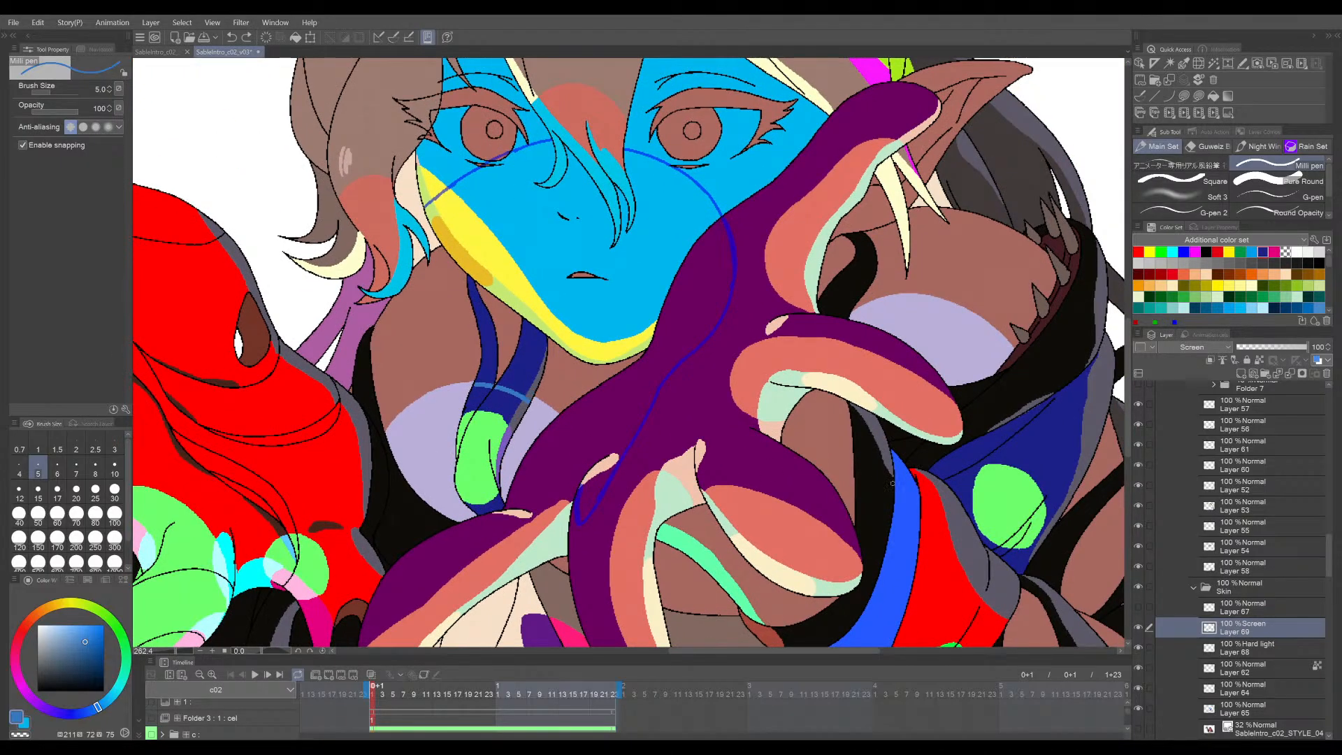
{"action": "scroll", "coordinate": [923, 447], "scroll_direction": "down", "scroll_amount": 3}
{"action": "scroll", "coordinate": [940, 433], "scroll_direction": "up", "scroll_amount": 1}
{"action": "scroll", "coordinate": [940, 433], "scroll_direction": "down", "scroll_amount": 2}
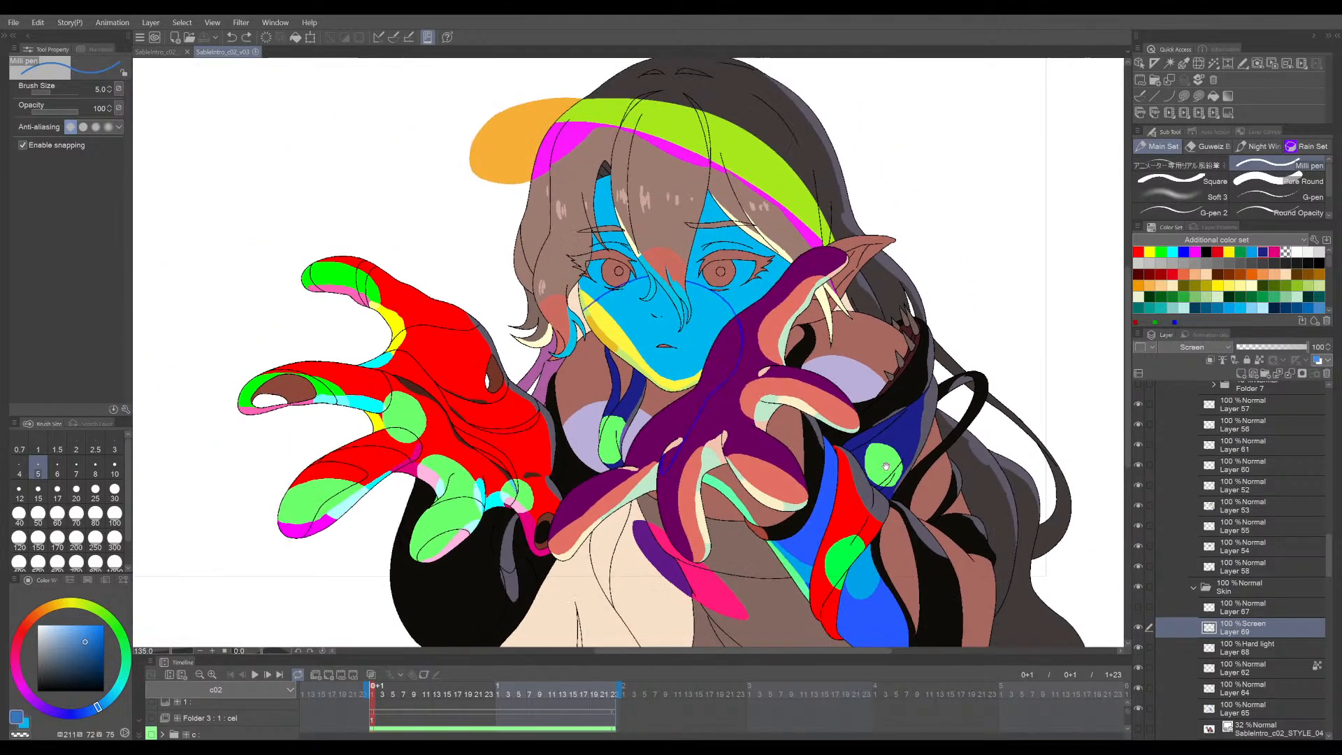
{"action": "scroll", "coordinate": [892, 440], "scroll_direction": "up", "scroll_amount": 2}
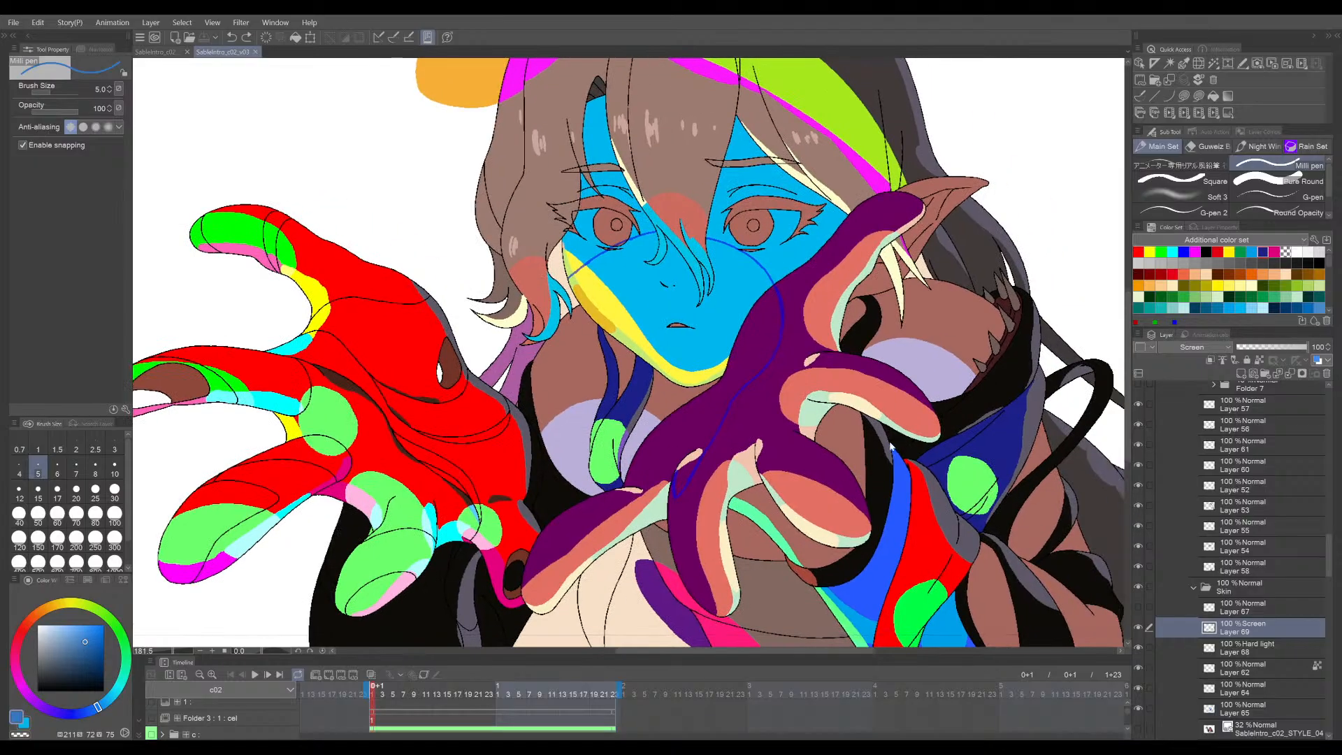
- Select the Hard light layer with the dark blue arc, set its blending mode to Normal, and sample the arc's blue as drawing colour
{"action": "scroll", "coordinate": [873, 461], "scroll_direction": "up", "scroll_amount": 1}
{"action": "left_click_drag", "start_coordinate": [728, 399], "coordinate": [817, 468]}
{"action": "scroll", "coordinate": [773, 454], "scroll_direction": "up", "scroll_amount": 3}
{"action": "scroll", "coordinate": [772, 454], "scroll_direction": "up", "scroll_amount": 1}
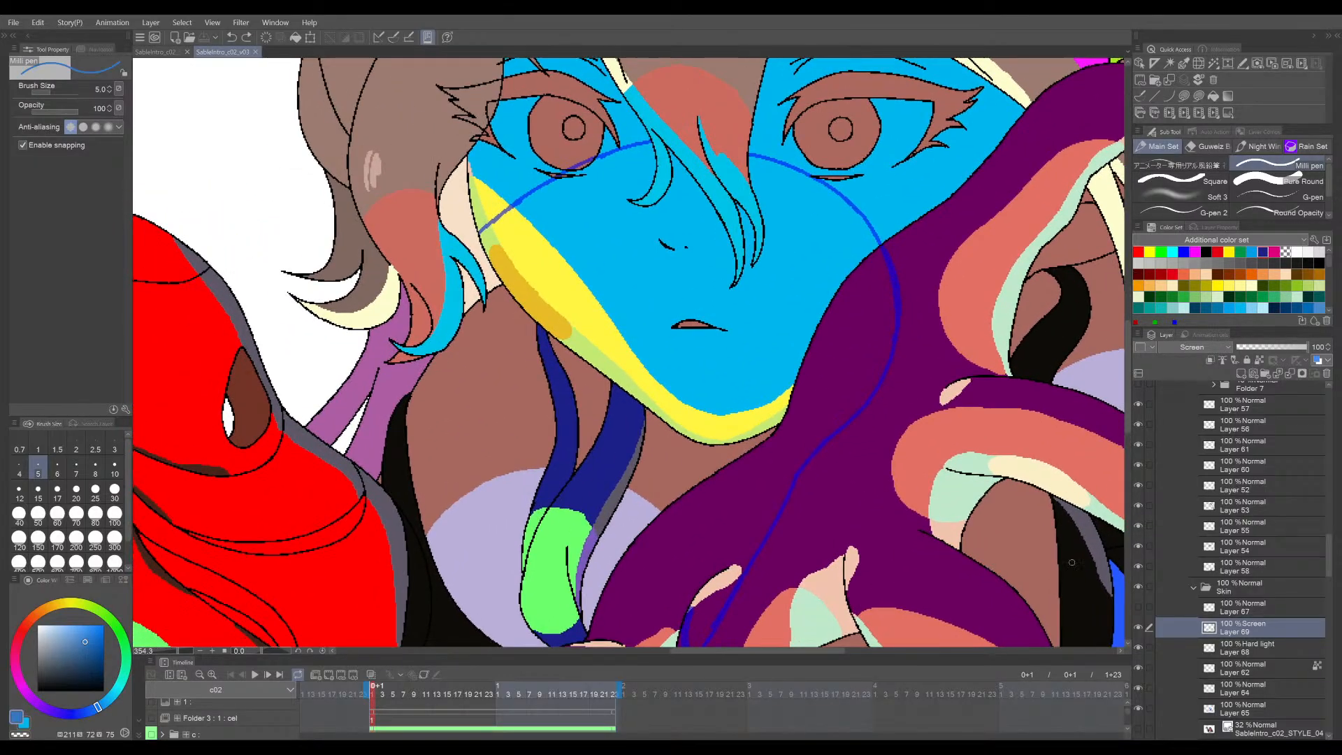
{"action": "key", "text": "o"}
{"action": "left_click", "coordinate": [872, 397]}
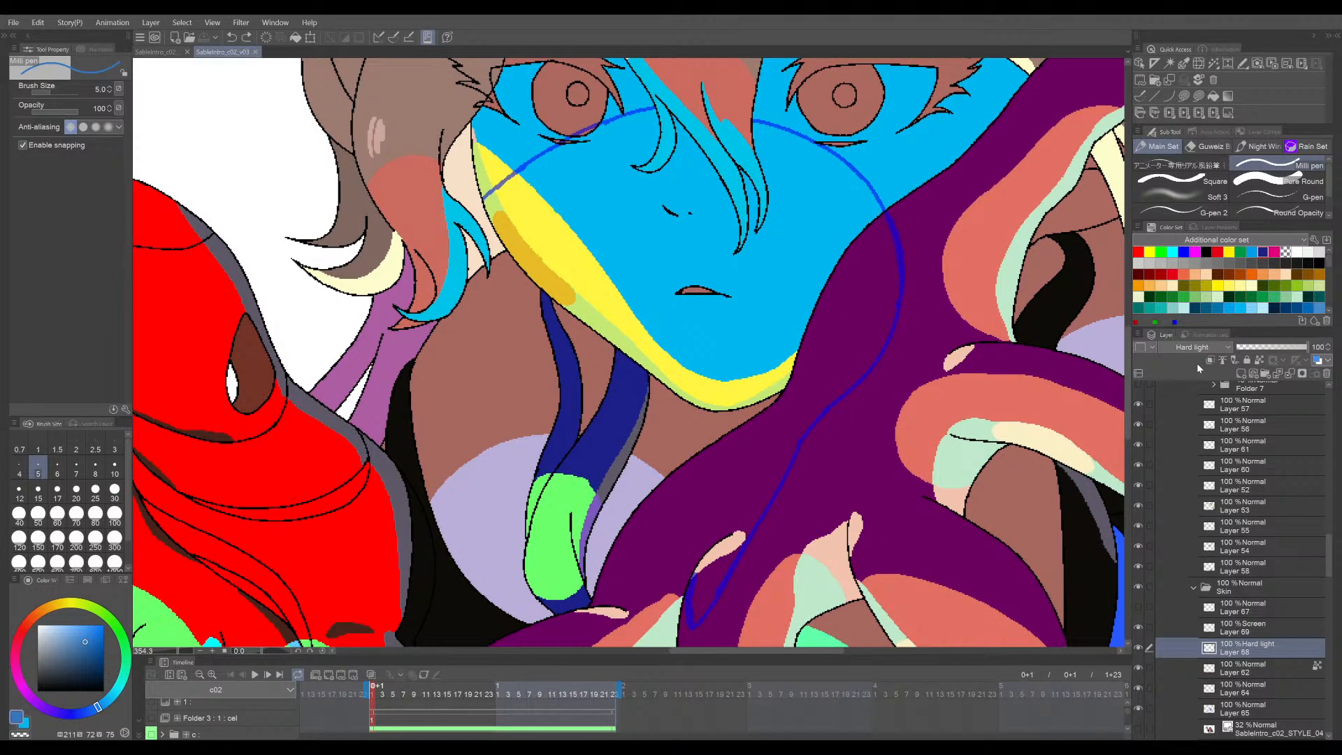
{"action": "scroll", "coordinate": [1197, 363], "scroll_direction": "up", "scroll_amount": 3}
{"action": "scroll", "coordinate": [847, 402], "scroll_direction": "up", "scroll_amount": 8}
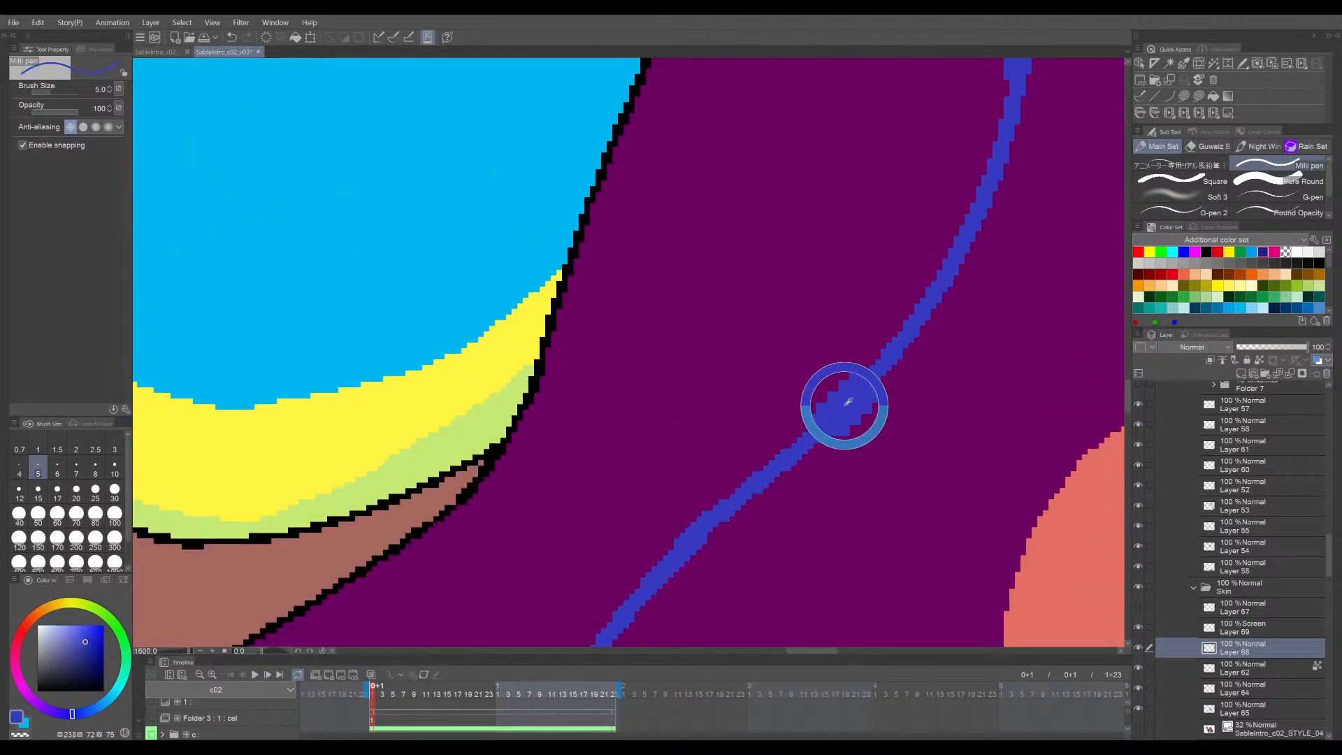
- Fill the purple hand area and the light blue lower face enclosed by the traced arc with the dark blue
{"action": "scroll", "coordinate": [848, 402], "scroll_direction": "down", "scroll_amount": 5}
{"action": "key", "text": "g"}
{"action": "left_click", "coordinate": [877, 365]}
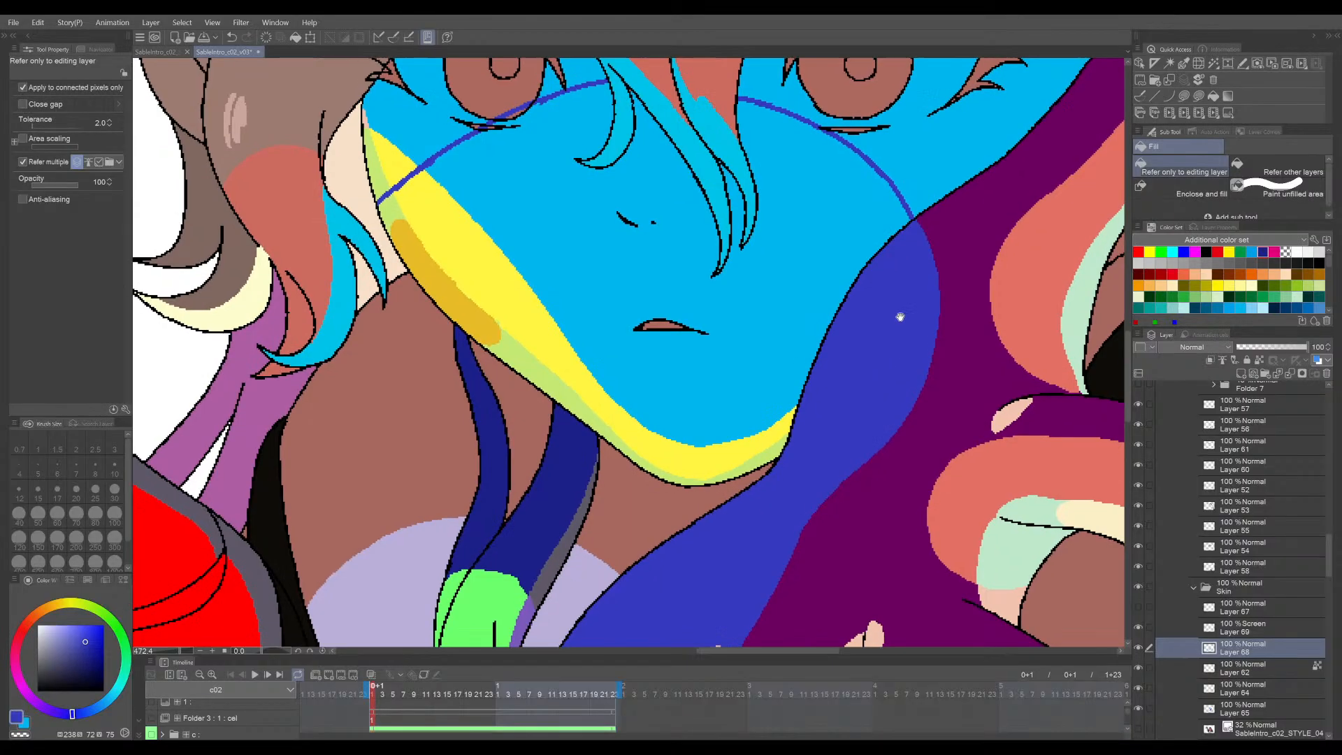
{"action": "left_click_drag", "start_coordinate": [900, 317], "coordinate": [923, 332]}
{"action": "left_click", "coordinate": [592, 242]}
{"action": "left_click_drag", "start_coordinate": [800, 228], "coordinate": [915, 361]}
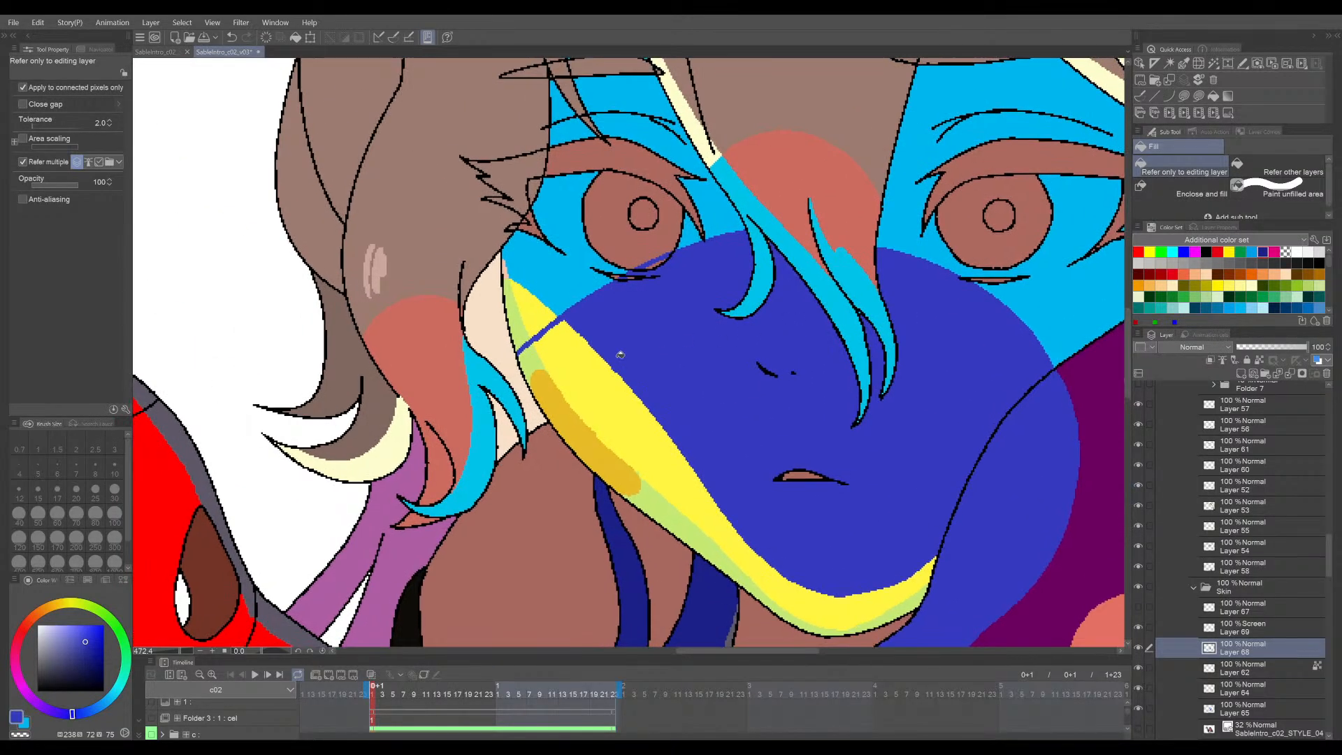
- Fill the yellow, orange and green shading along the cheek and jaw below the arc, including leftover specks, with dark blue
{"action": "scroll", "coordinate": [620, 354], "scroll_direction": "up", "scroll_amount": 3}
{"action": "left_click", "coordinate": [589, 395]}
{"action": "left_click", "coordinate": [504, 353]}
{"action": "left_click", "coordinate": [533, 418]}
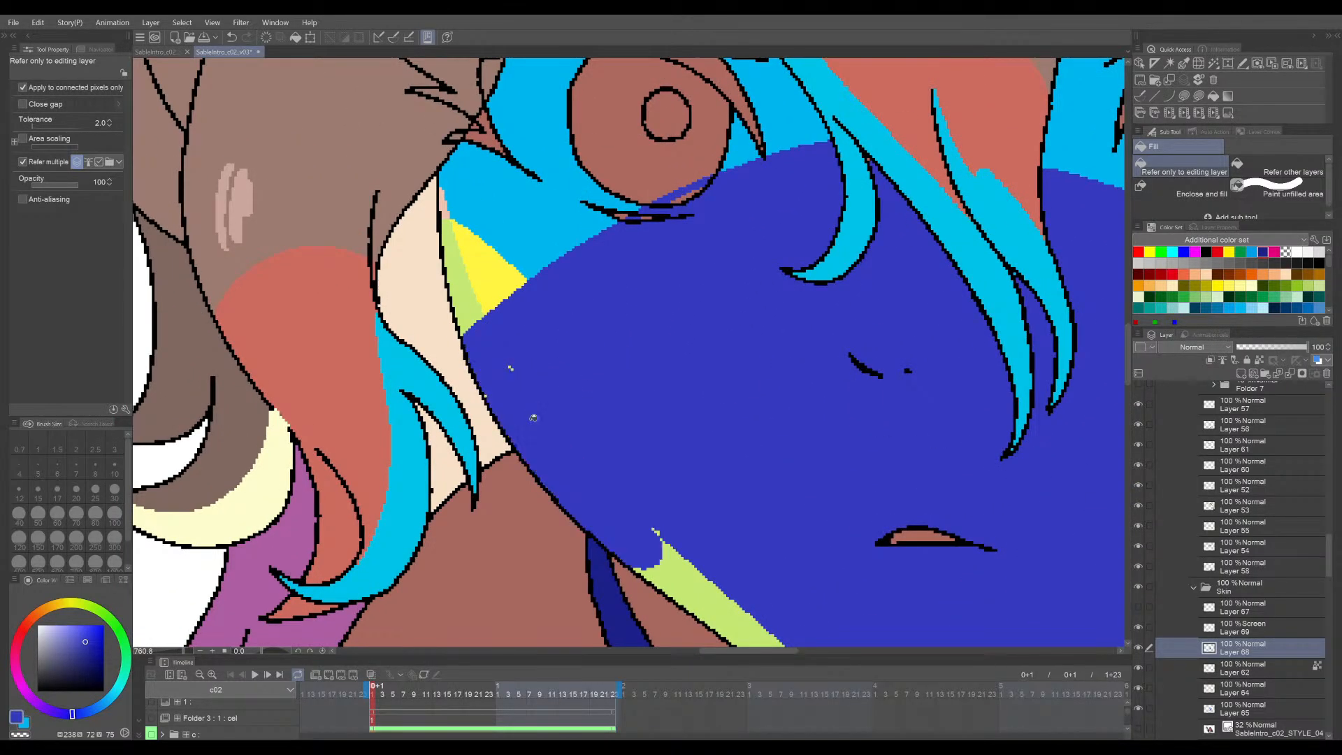
{"action": "scroll", "coordinate": [642, 471], "scroll_direction": "down", "scroll_amount": 5}
{"action": "scroll", "coordinate": [651, 354], "scroll_direction": "up", "scroll_amount": 3}
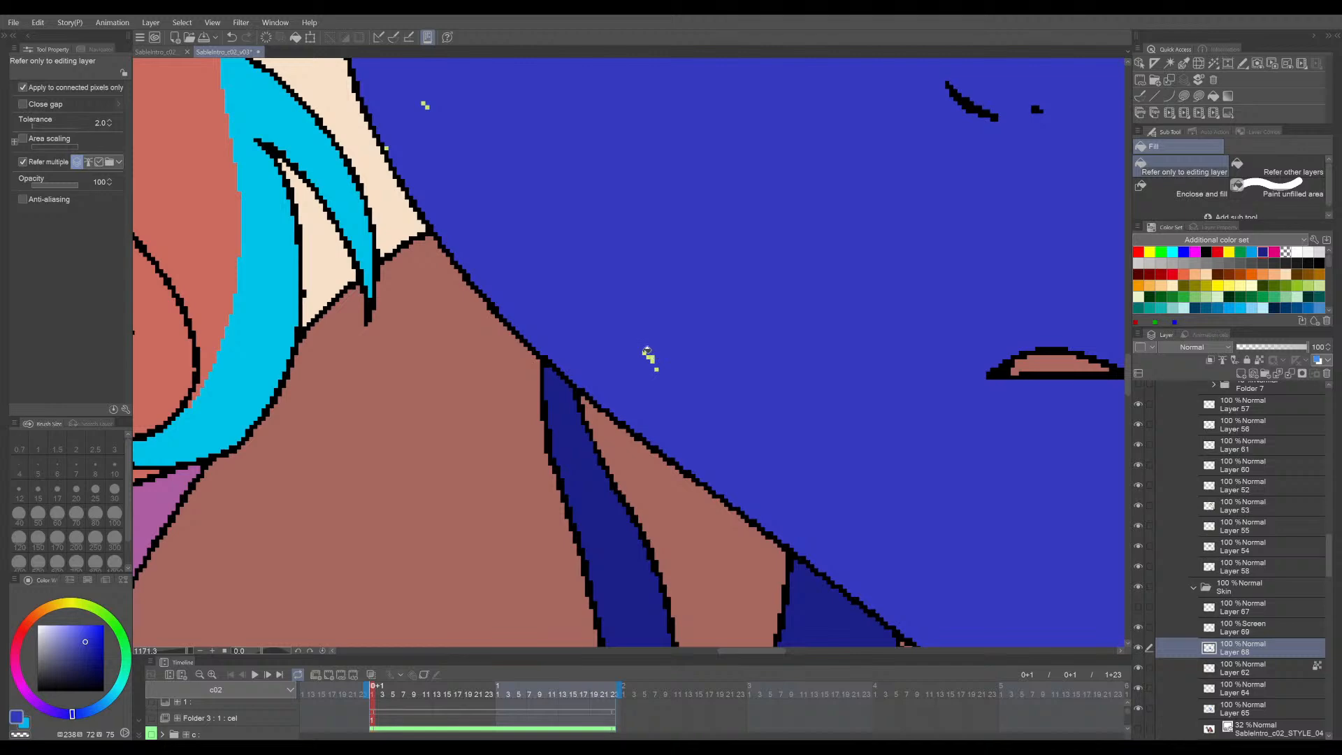
{"action": "left_click_drag", "start_coordinate": [646, 353], "coordinate": [830, 522]}
{"action": "scroll", "coordinate": [598, 375], "scroll_direction": "up", "scroll_amount": 2}
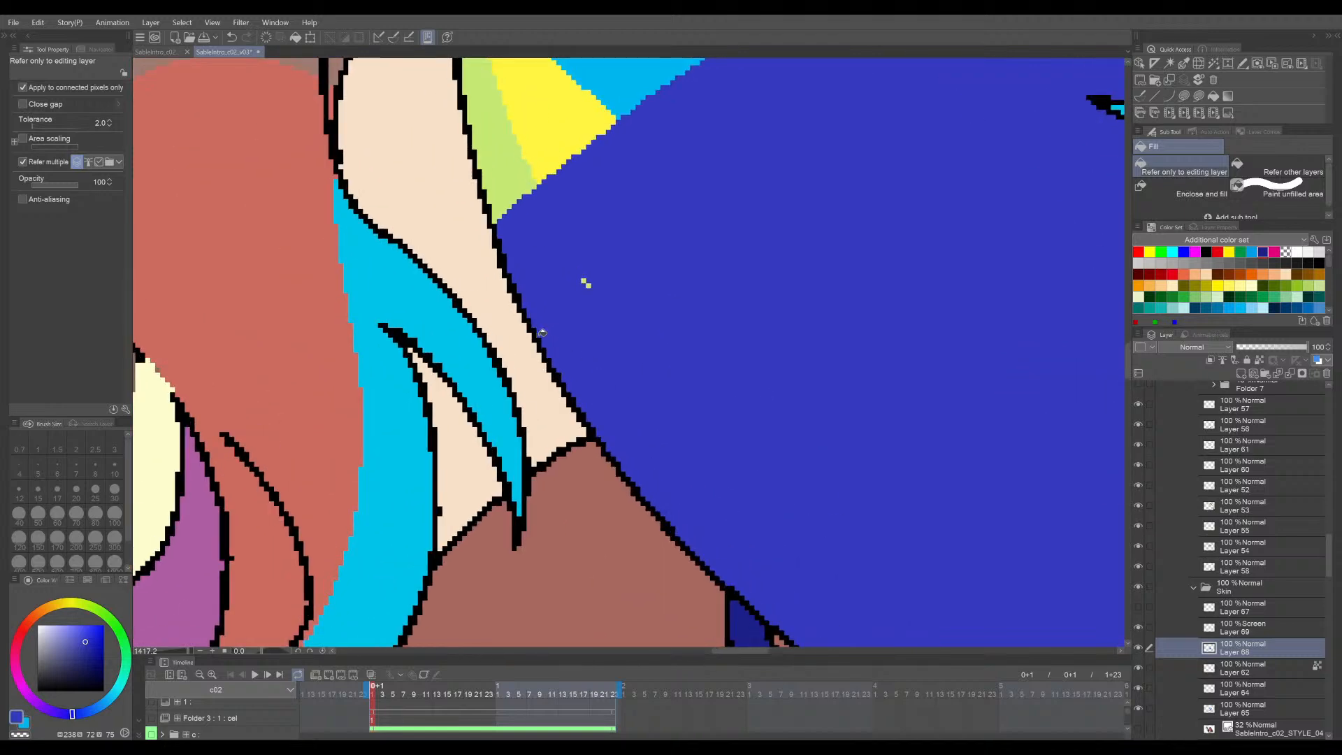
- Inspect the dark blue fill around the hair strands, mouth, jaw and hand for unfilled gaps
{"action": "scroll", "coordinate": [848, 350], "scroll_direction": "down", "scroll_amount": 5}
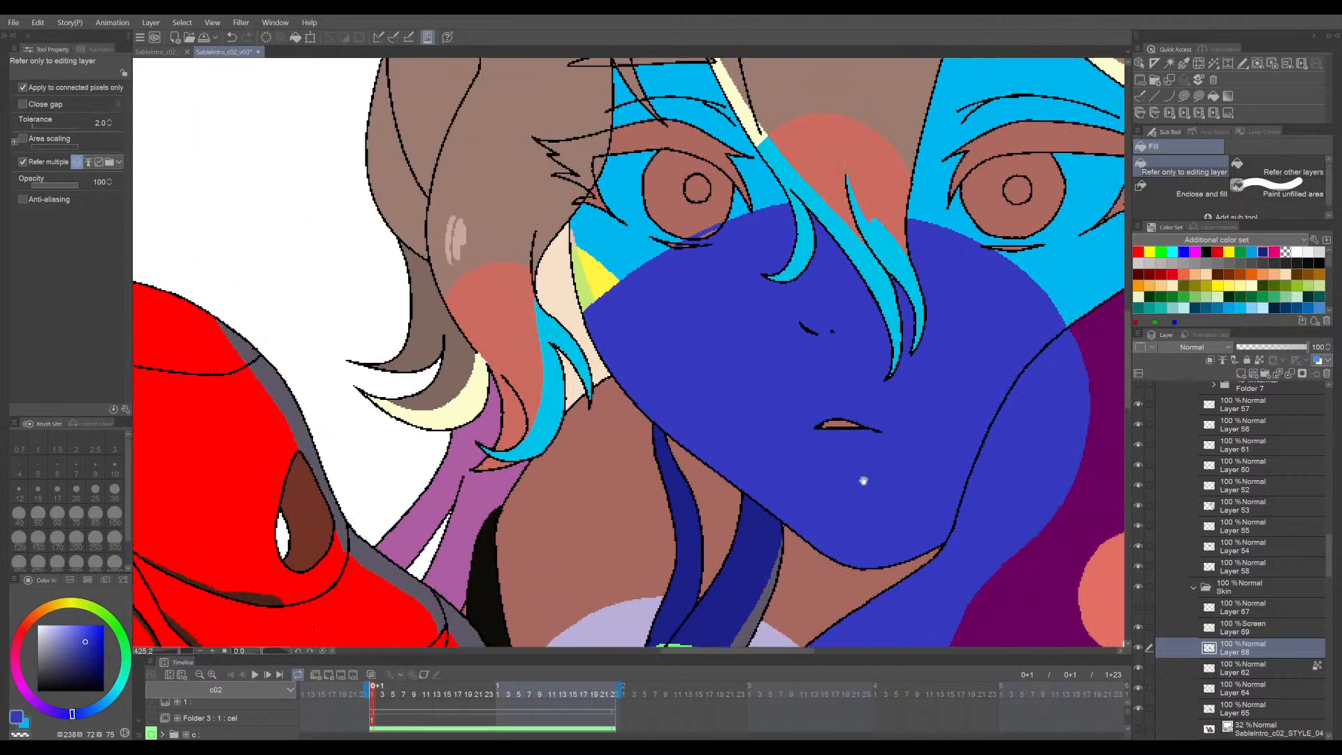
{"action": "scroll", "coordinate": [834, 286], "scroll_direction": "up", "scroll_amount": 4}
{"action": "scroll", "coordinate": [834, 286], "scroll_direction": "up", "scroll_amount": 3}
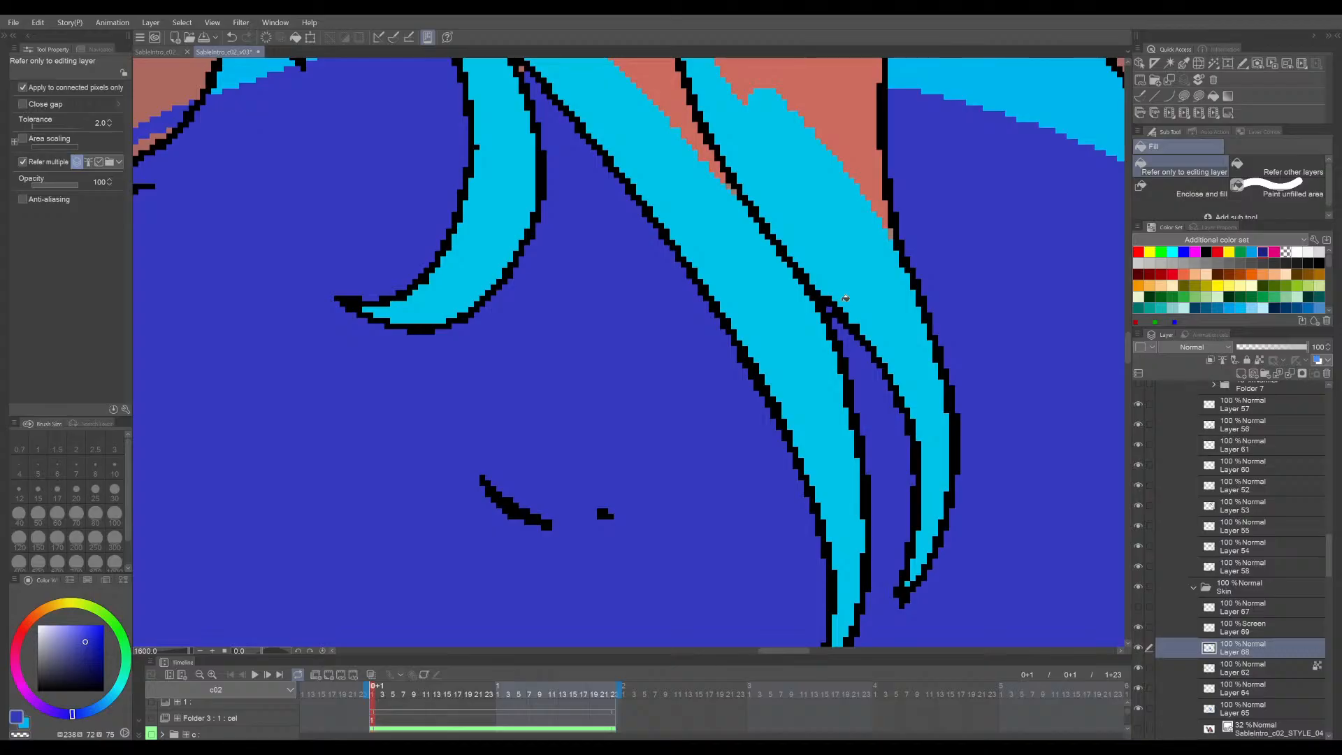
{"action": "scroll", "coordinate": [846, 299], "scroll_direction": "down", "scroll_amount": 8}
{"action": "left_click_drag", "start_coordinate": [964, 413], "coordinate": [790, 264]}
{"action": "left_click_drag", "start_coordinate": [973, 522], "coordinate": [1000, 418]}
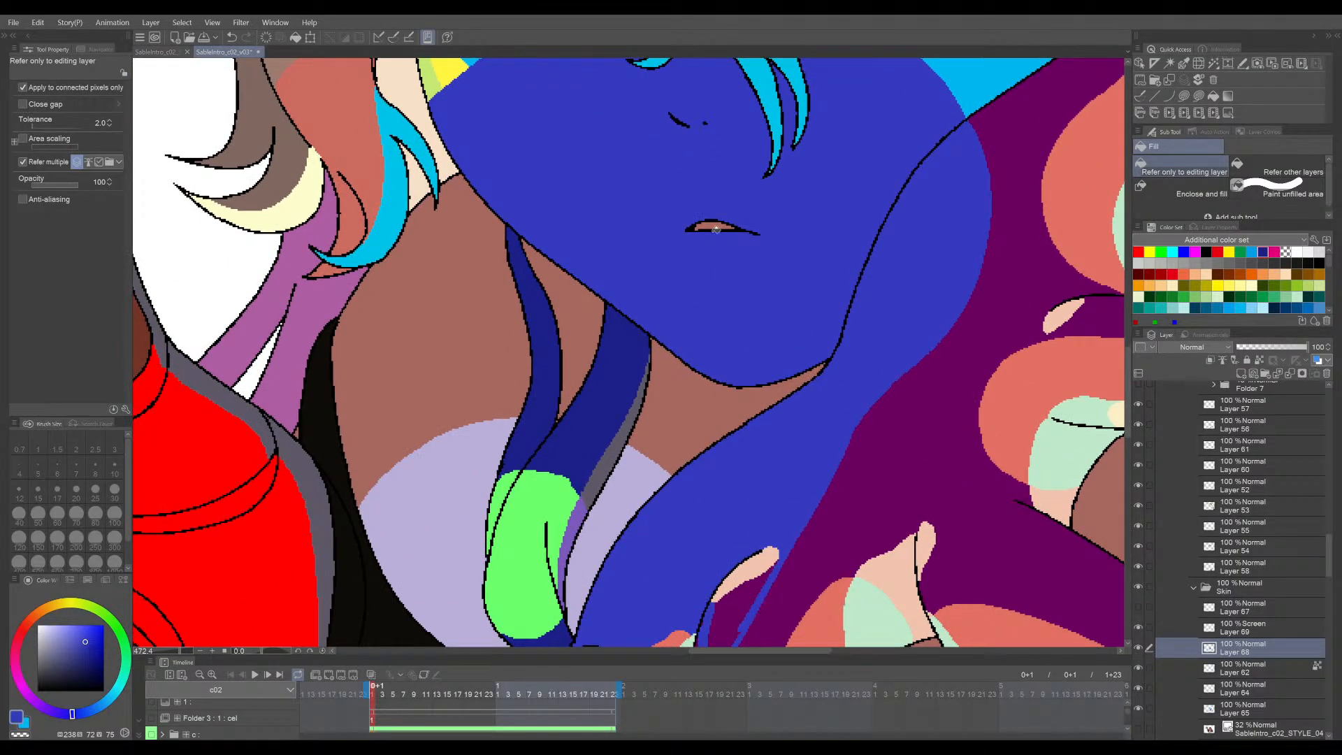
{"action": "left_click_drag", "start_coordinate": [716, 229], "coordinate": [673, 337]}
{"action": "scroll", "coordinate": [843, 405], "scroll_direction": "down", "scroll_amount": 5}
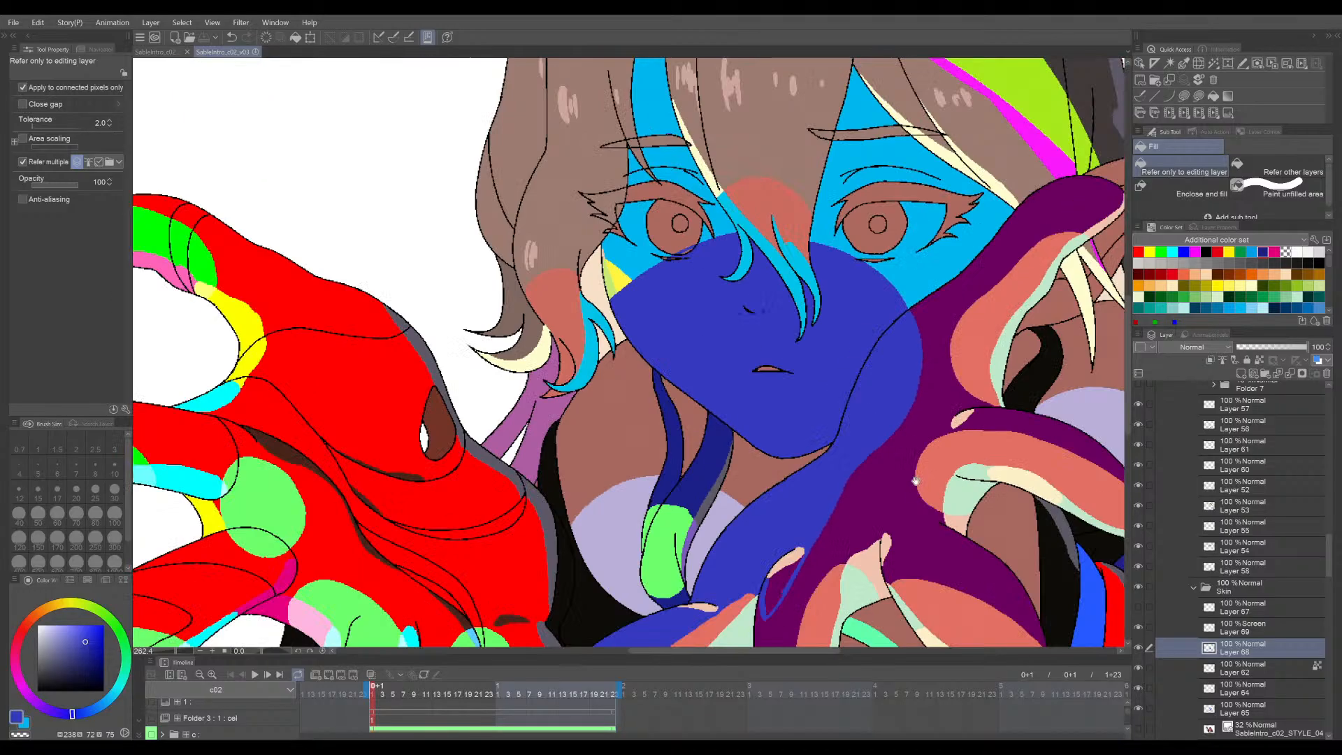
- Fill the rest of the purple hand inside the arc and its peach finger highlights below the neck with dark blue
{"action": "left_click_drag", "start_coordinate": [842, 406], "coordinate": [807, 318]}
{"action": "scroll", "coordinate": [803, 438], "scroll_direction": "up", "scroll_amount": 6}
{"action": "scroll", "coordinate": [802, 437], "scroll_direction": "up", "scroll_amount": 5}
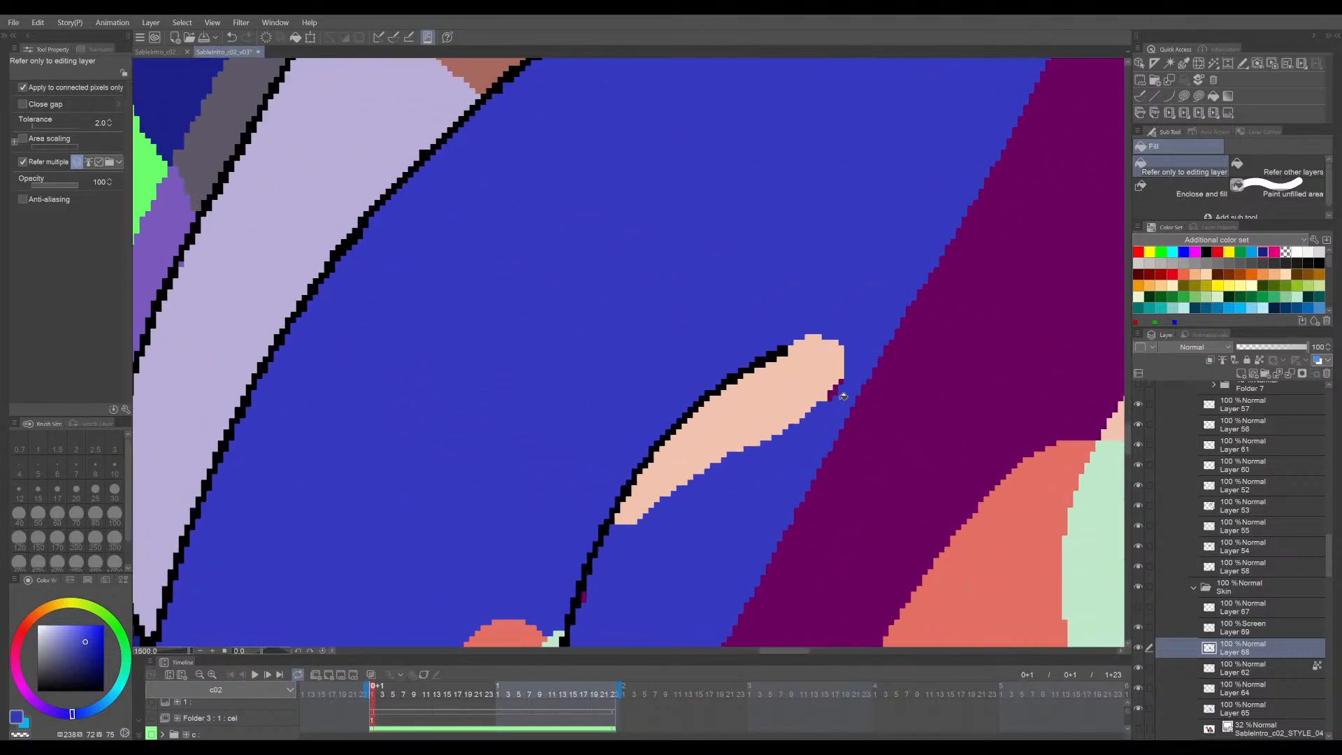
{"action": "left_click", "coordinate": [779, 410]}
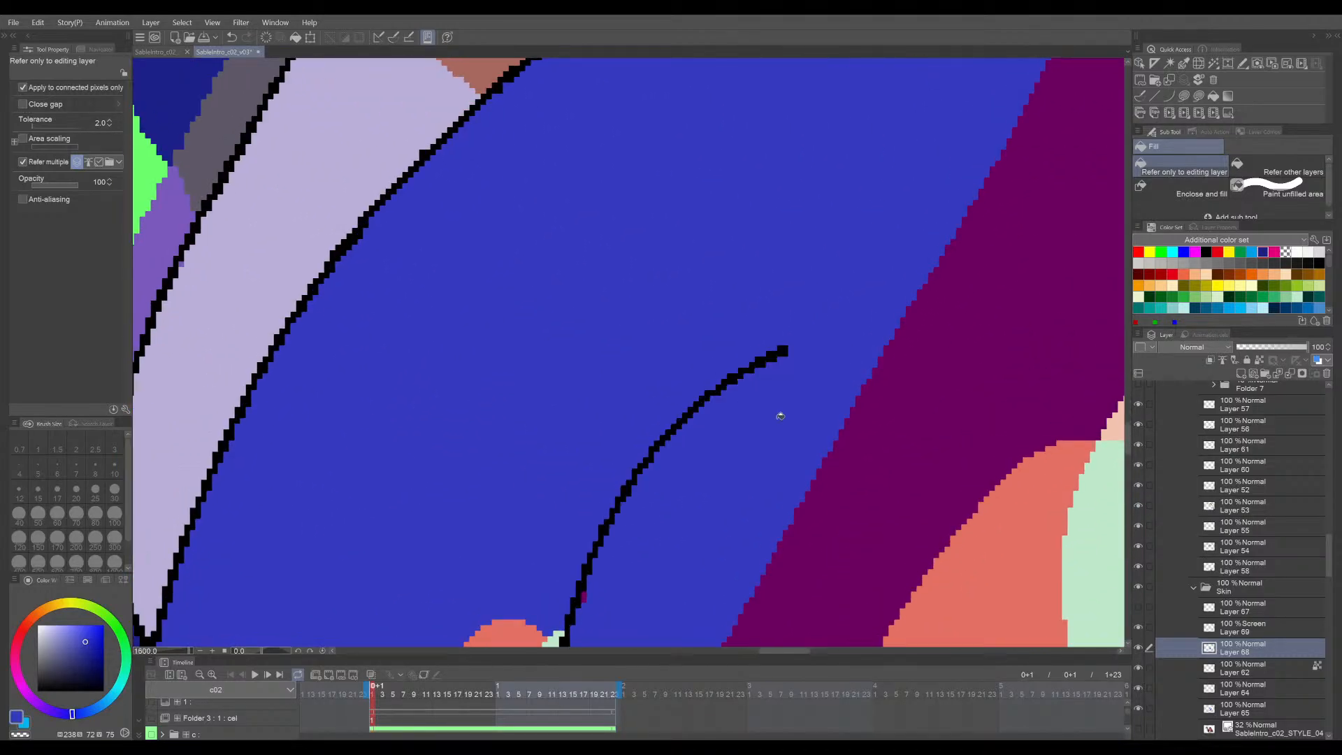
{"action": "scroll", "coordinate": [719, 497], "scroll_direction": "down", "scroll_amount": 4}
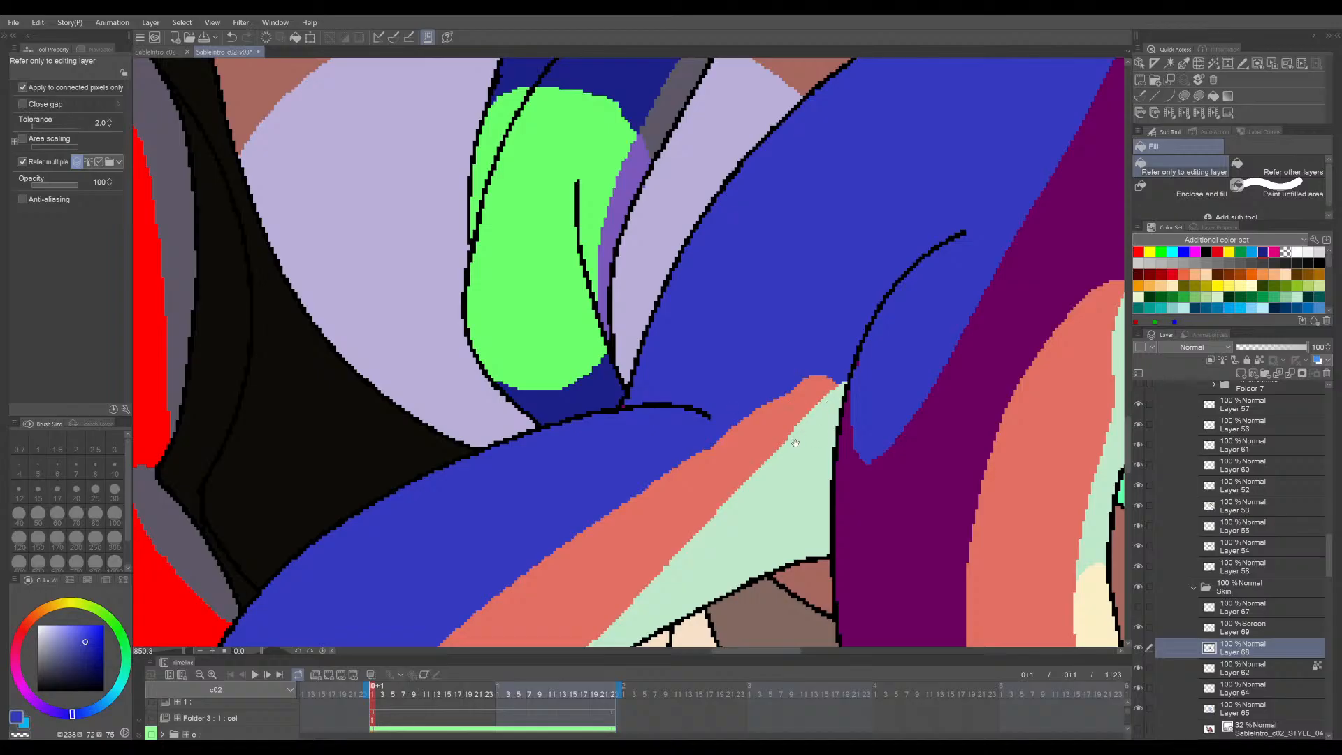
{"action": "scroll", "coordinate": [890, 350], "scroll_direction": "down", "scroll_amount": 1}
{"action": "scroll", "coordinate": [875, 352], "scroll_direction": "up", "scroll_amount": 2}
{"action": "scroll", "coordinate": [895, 338], "scroll_direction": "down", "scroll_amount": 4}
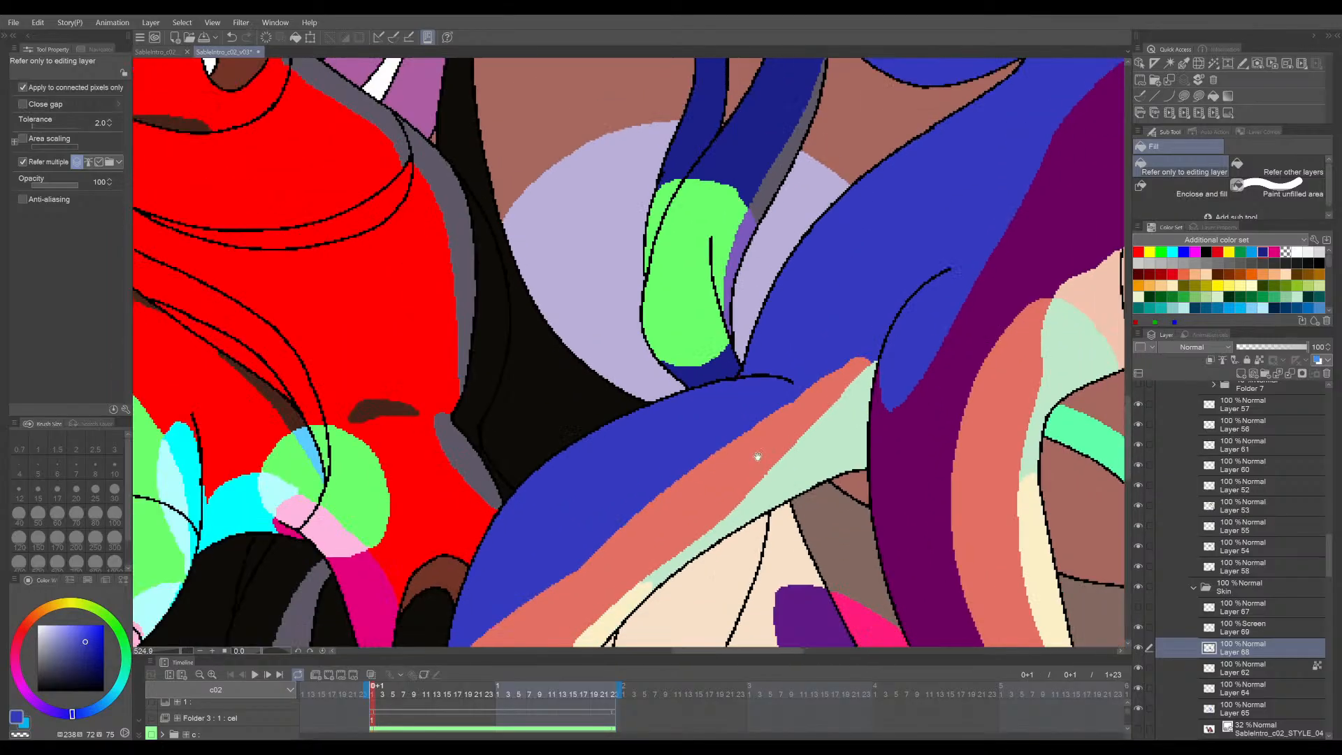
{"action": "scroll", "coordinate": [758, 456], "scroll_direction": "down", "scroll_amount": 2}
{"action": "scroll", "coordinate": [615, 559], "scroll_direction": "up", "scroll_amount": 3}
{"action": "scroll", "coordinate": [927, 249], "scroll_direction": "down", "scroll_amount": 5}
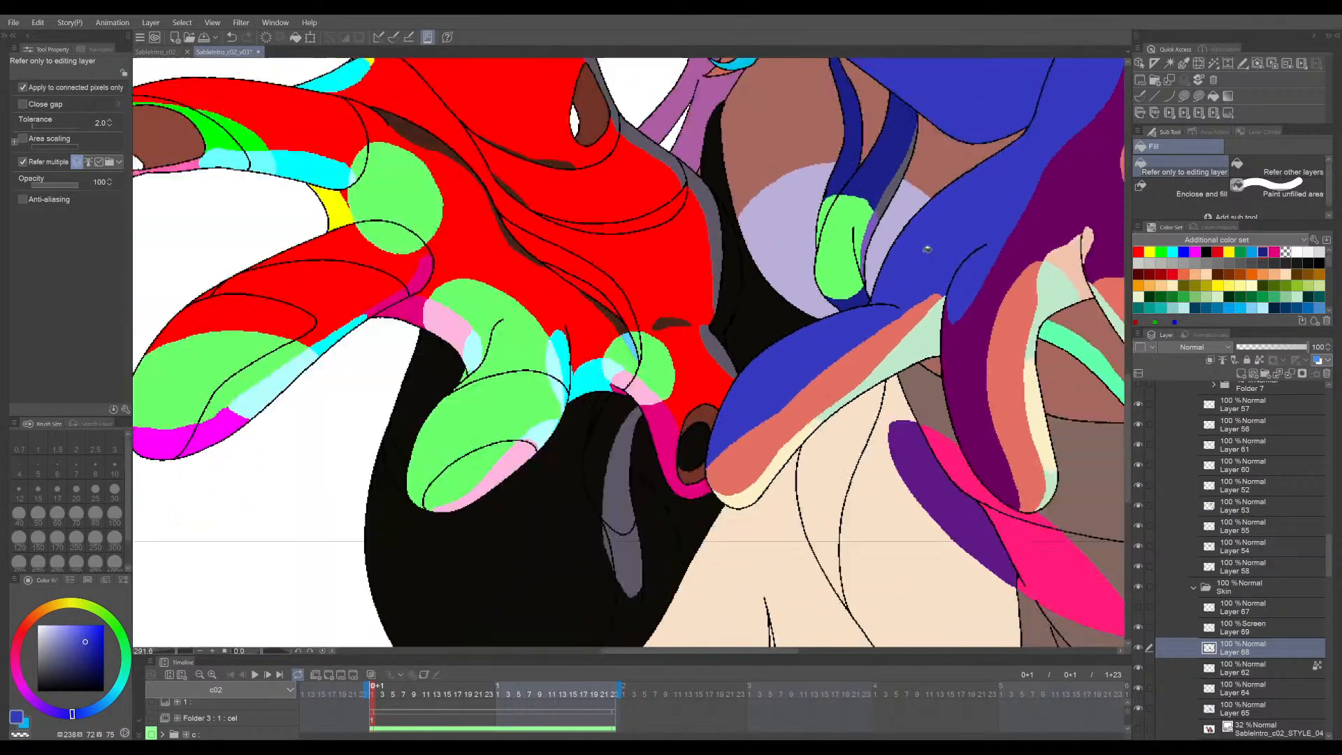
- Fill the remaining skin-coloured opening of the mouth with dark blue
{"action": "scroll", "coordinate": [927, 249], "scroll_direction": "down", "scroll_amount": 2}
{"action": "scroll", "coordinate": [706, 425], "scroll_direction": "up", "scroll_amount": 7}
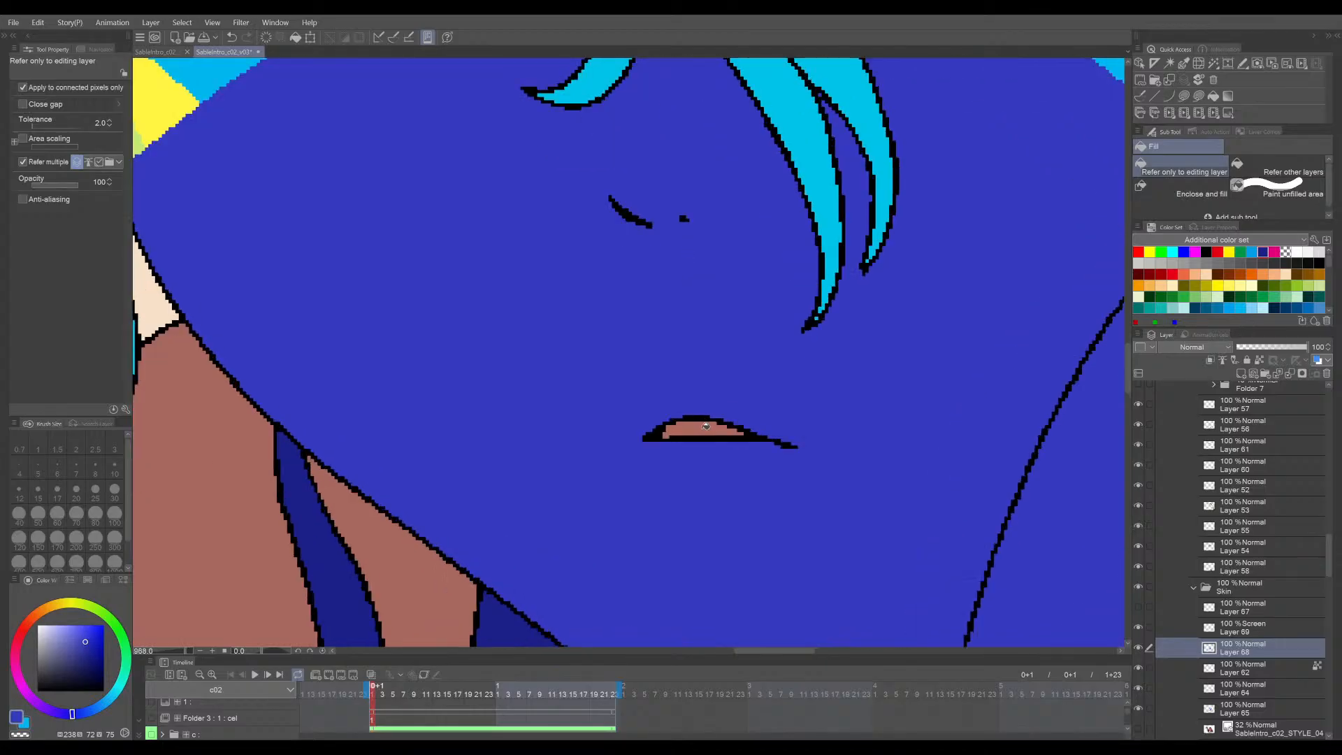
{"action": "scroll", "coordinate": [845, 389], "scroll_direction": "down", "scroll_amount": 4}
{"action": "scroll", "coordinate": [634, 261], "scroll_direction": "up", "scroll_amount": 5}
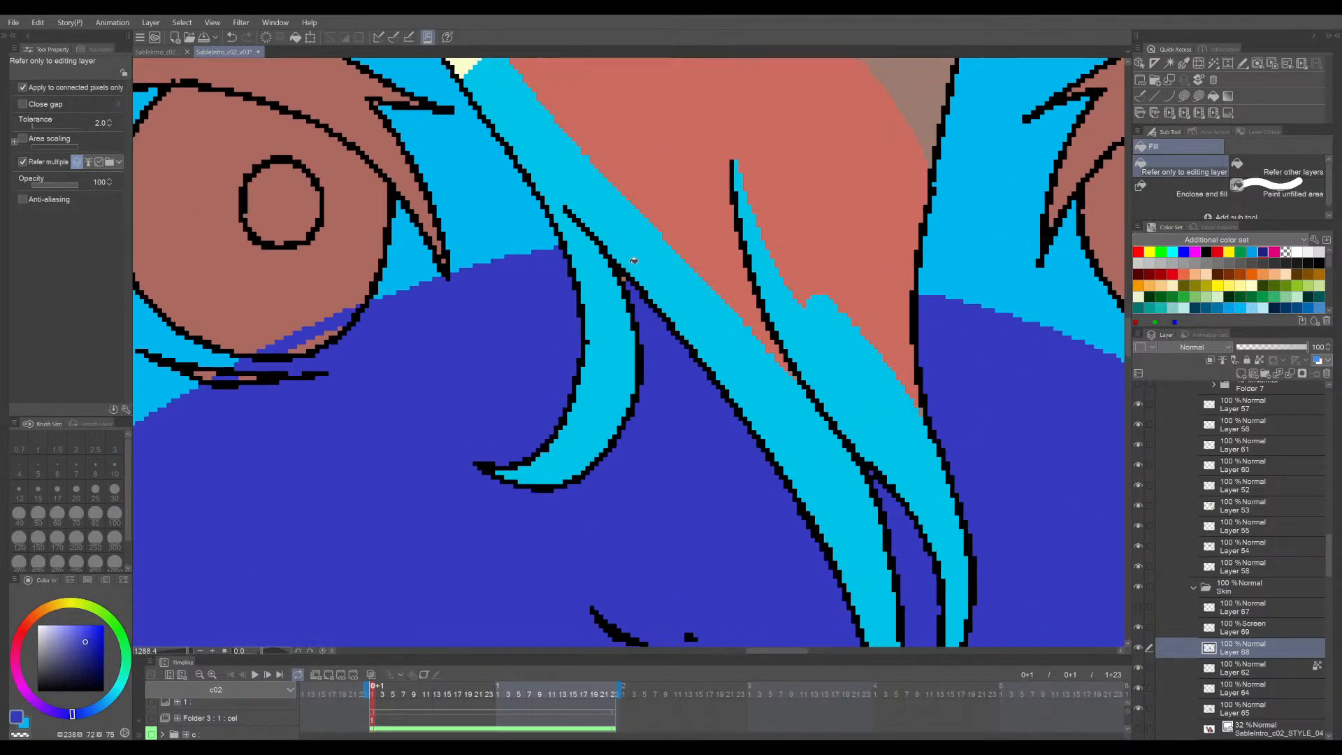
{"action": "scroll", "coordinate": [626, 276], "scroll_direction": "down", "scroll_amount": 5}
{"action": "scroll", "coordinate": [881, 317], "scroll_direction": "up", "scroll_amount": 3}
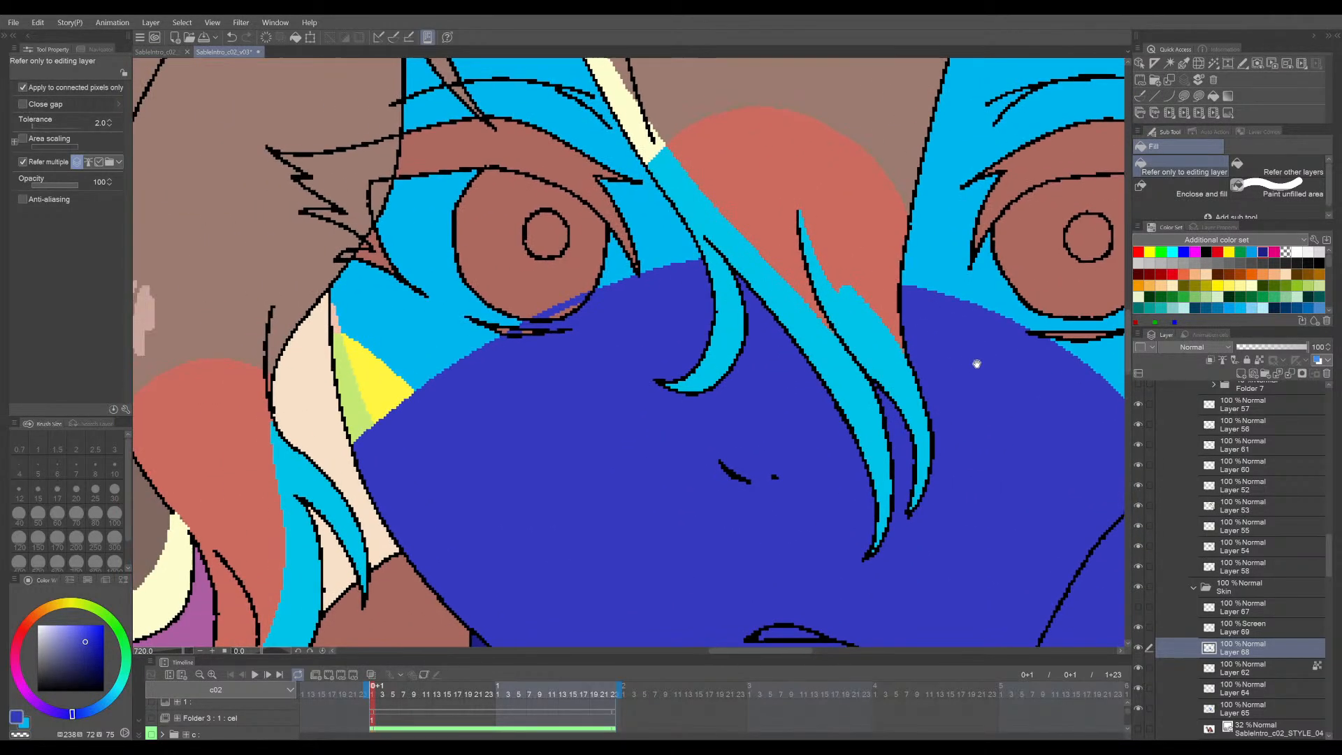
- Fill the iris sliver below the arc and the small gaps in the lower lash line with dark blue
{"action": "scroll", "coordinate": [673, 302], "scroll_direction": "up", "scroll_amount": 5}
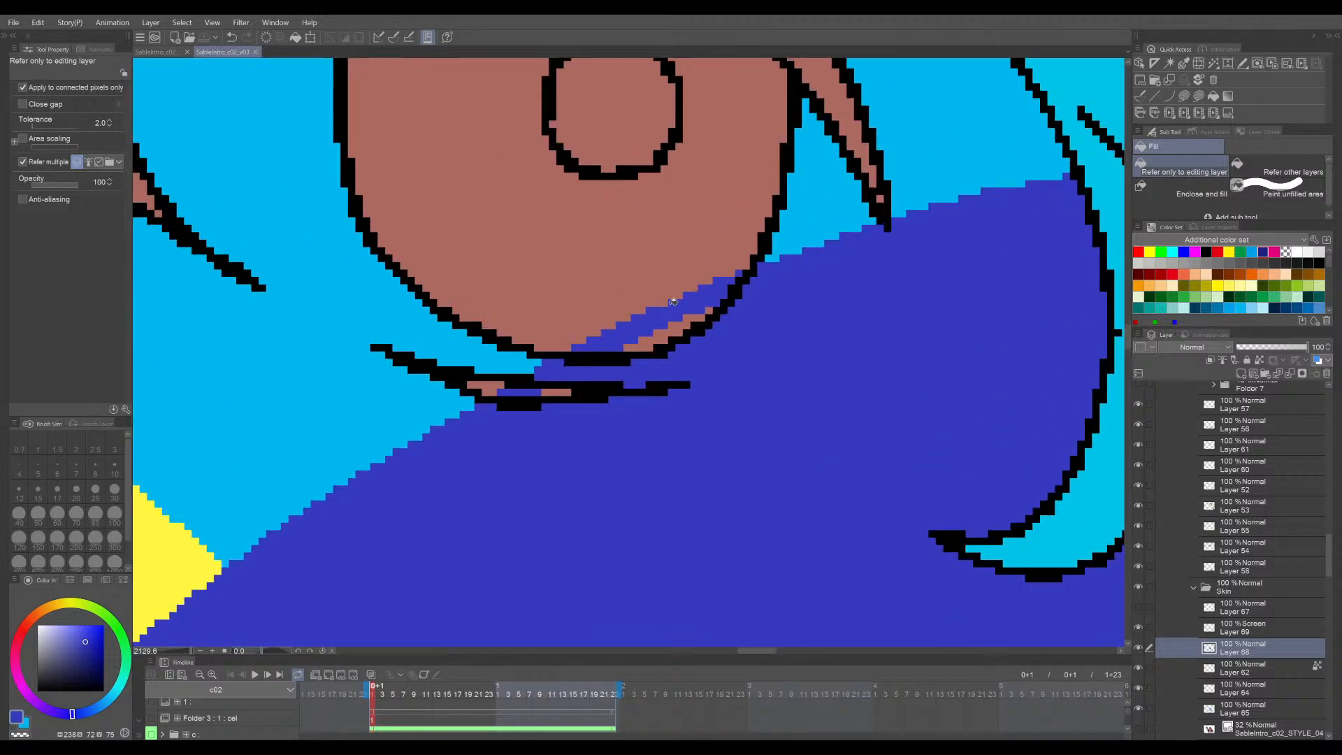
{"action": "left_click", "coordinate": [646, 345]}
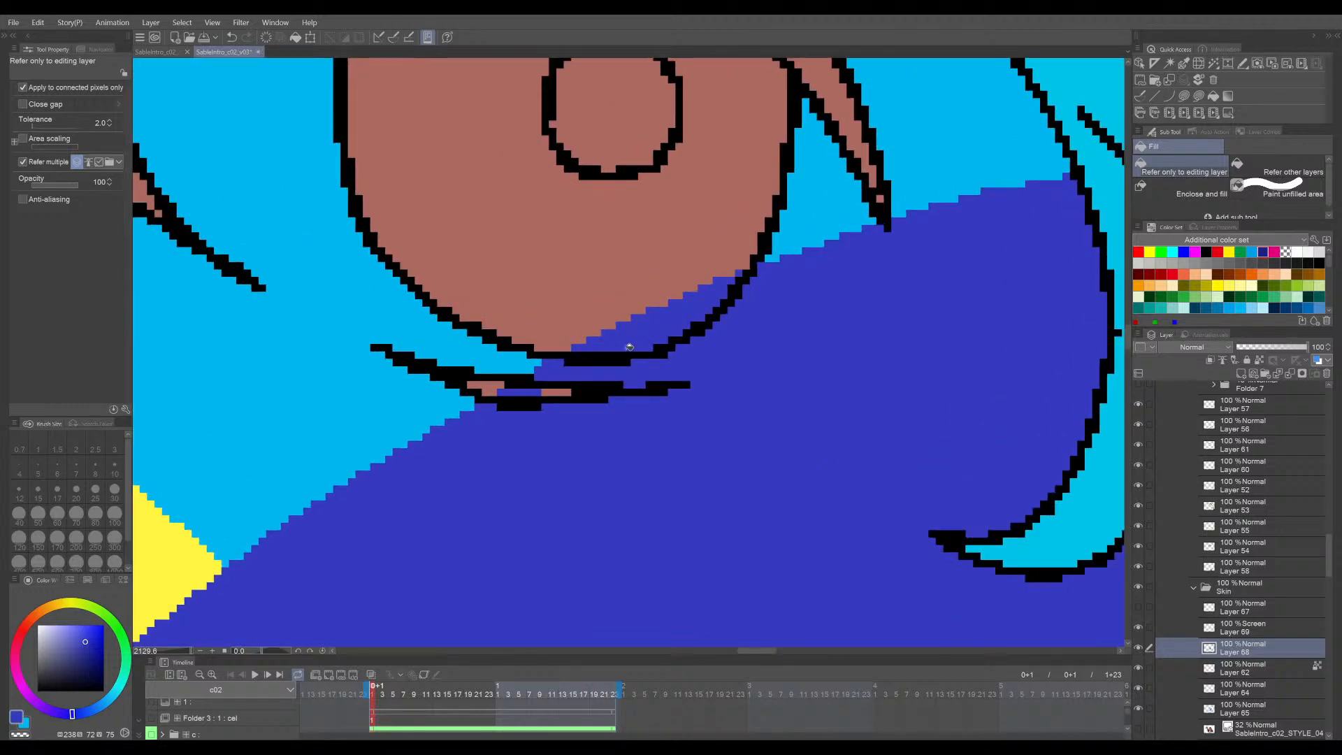
{"action": "left_click", "coordinate": [565, 389]}
{"action": "scroll", "coordinate": [884, 442], "scroll_direction": "down", "scroll_amount": 6}
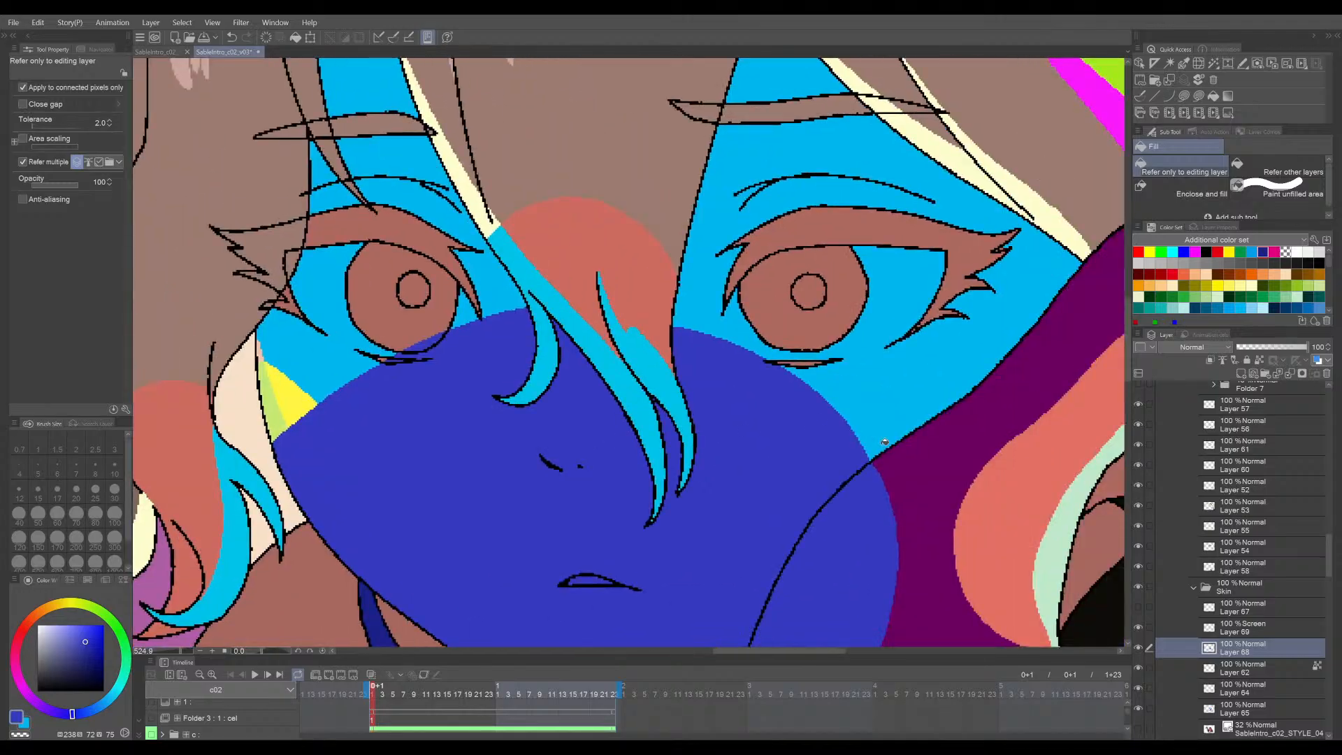
- Review the dark blue mask across the face, neck and hands at different magnifications
{"action": "scroll", "coordinate": [884, 442], "scroll_direction": "down", "scroll_amount": 4}
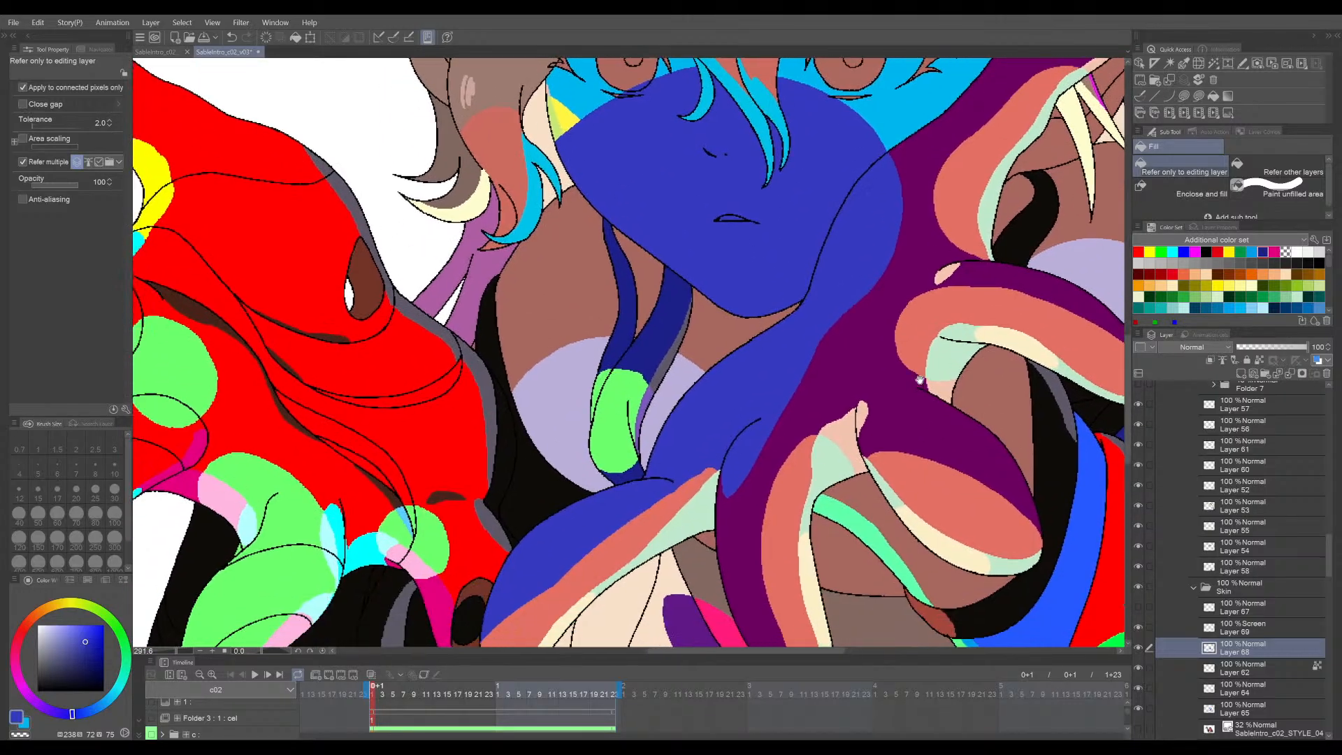
{"action": "scroll", "coordinate": [919, 380], "scroll_direction": "down", "scroll_amount": 3}
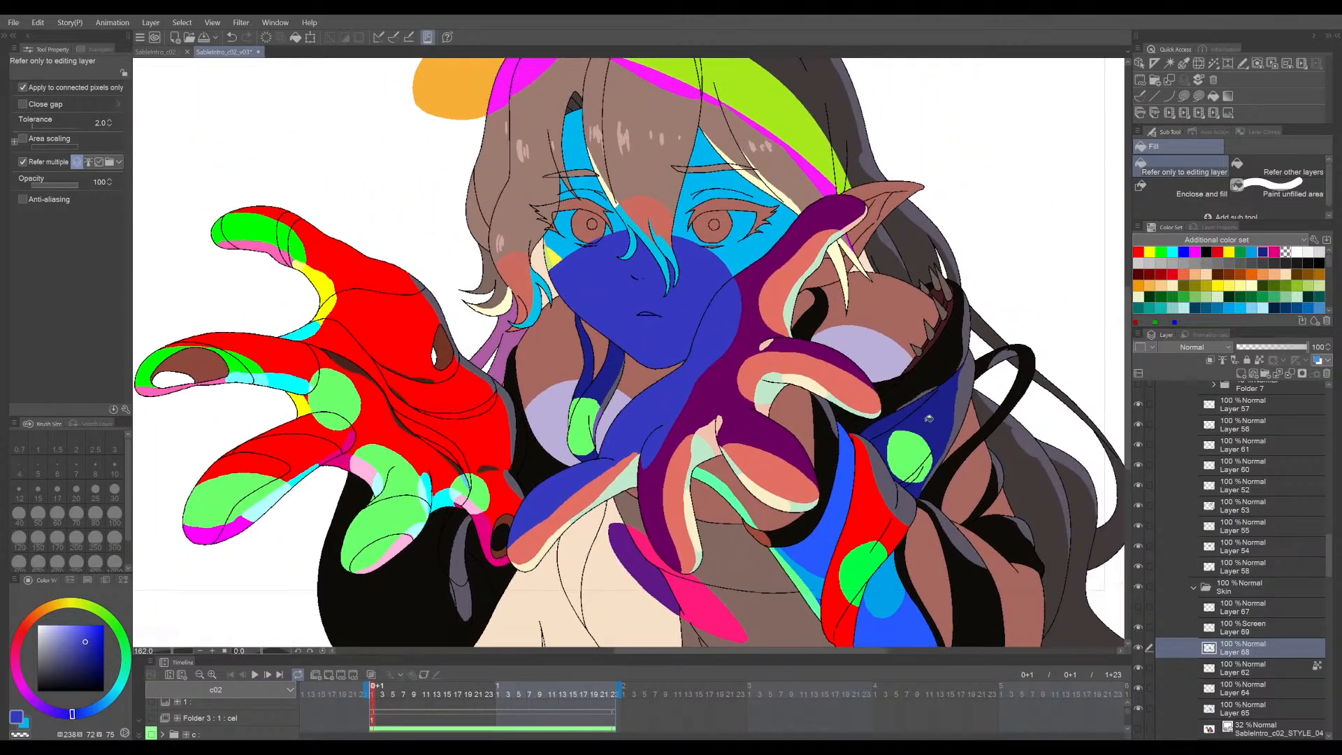
{"action": "left_click_drag", "start_coordinate": [898, 432], "coordinate": [903, 459]}
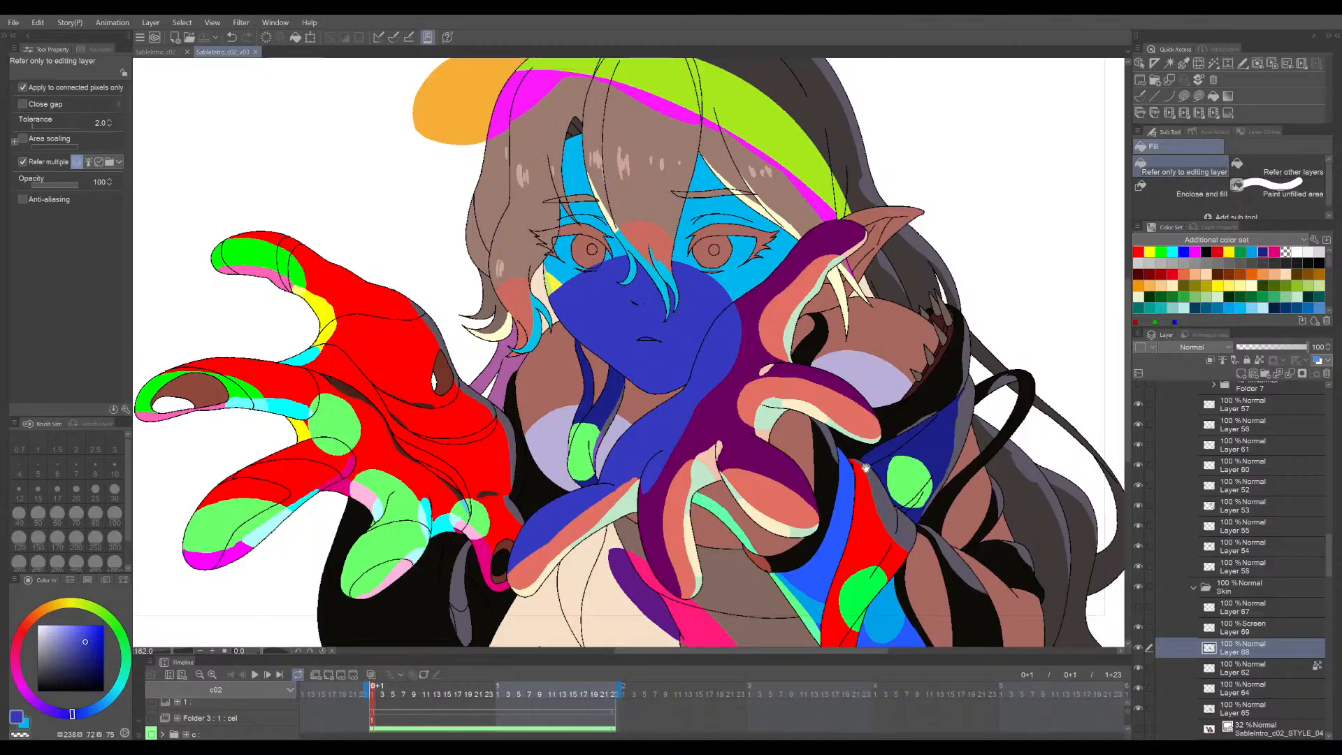
{"action": "scroll", "coordinate": [566, 500], "scroll_direction": "up", "scroll_amount": 4}
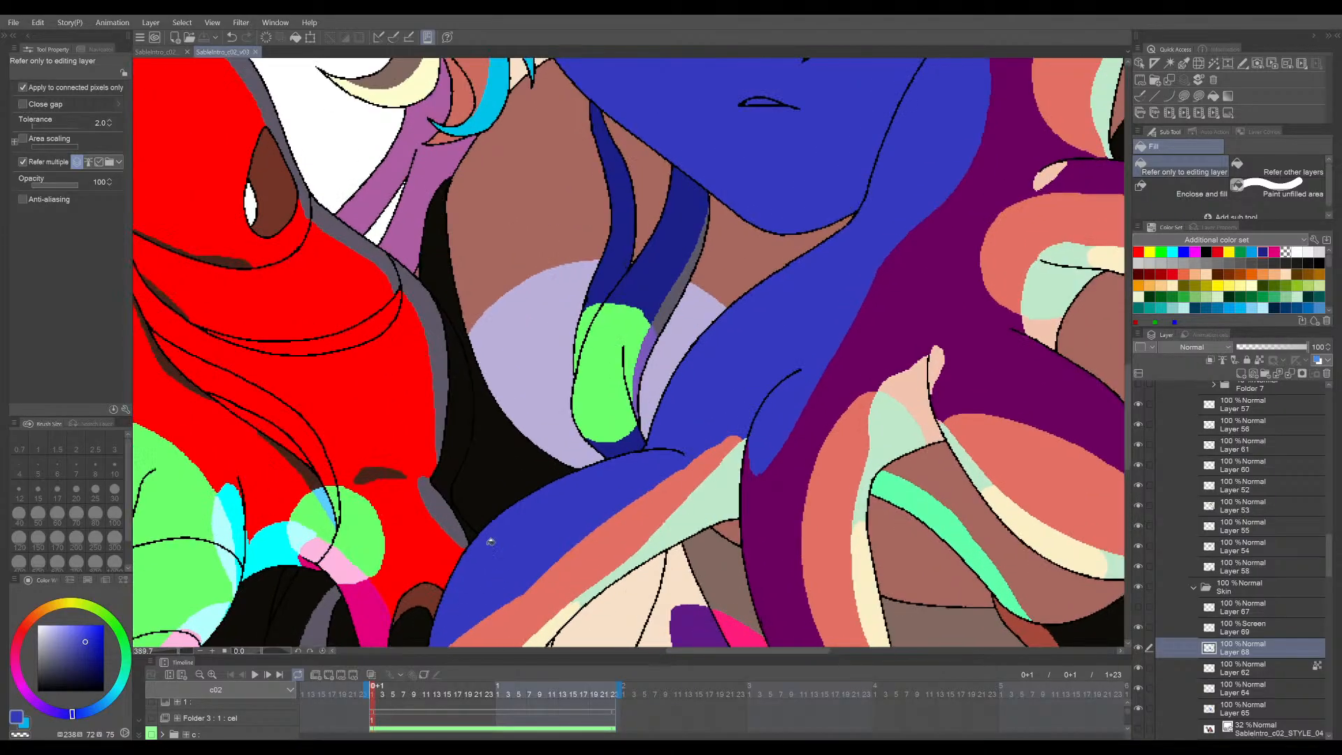
{"action": "scroll", "coordinate": [835, 256], "scroll_direction": "down", "scroll_amount": 4}
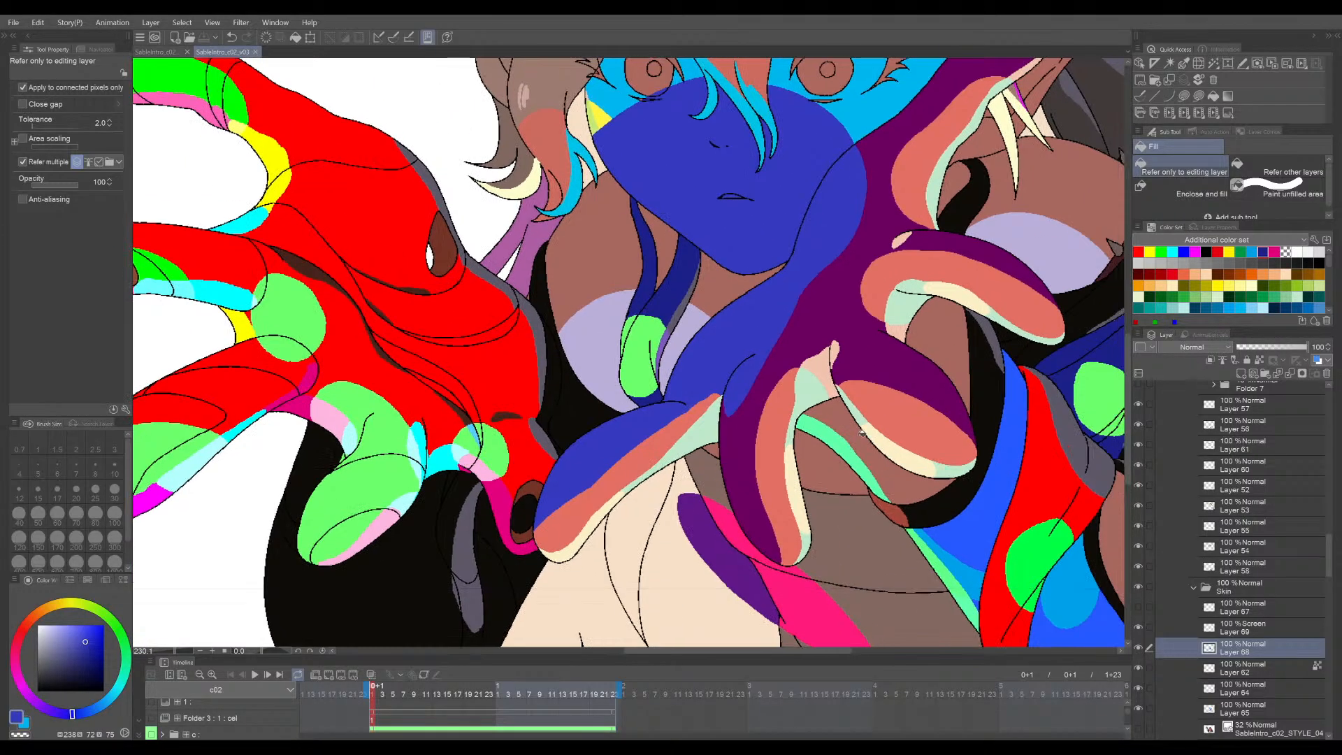
{"action": "scroll", "coordinate": [863, 434], "scroll_direction": "up", "scroll_amount": 2}
{"action": "scroll", "coordinate": [716, 276], "scroll_direction": "up", "scroll_amount": 1}
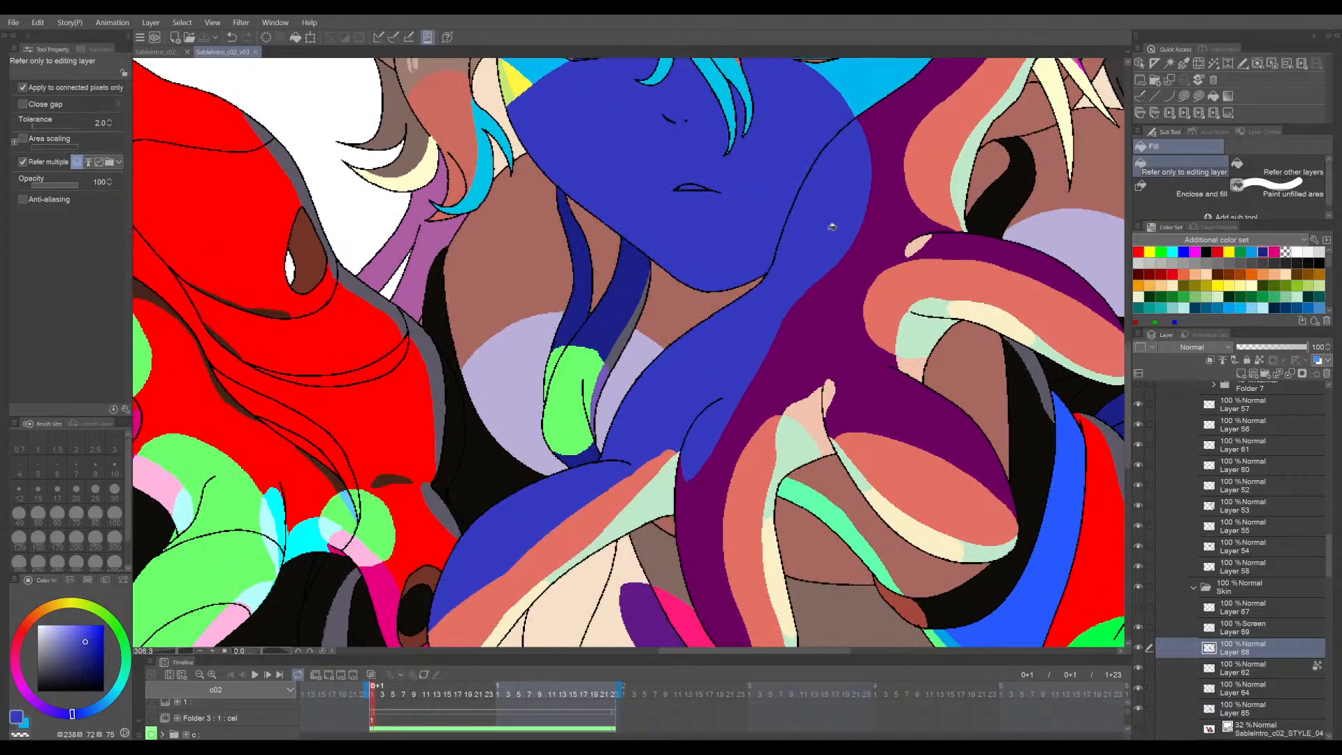
{"action": "scroll", "coordinate": [709, 330], "scroll_direction": "down", "scroll_amount": 2}
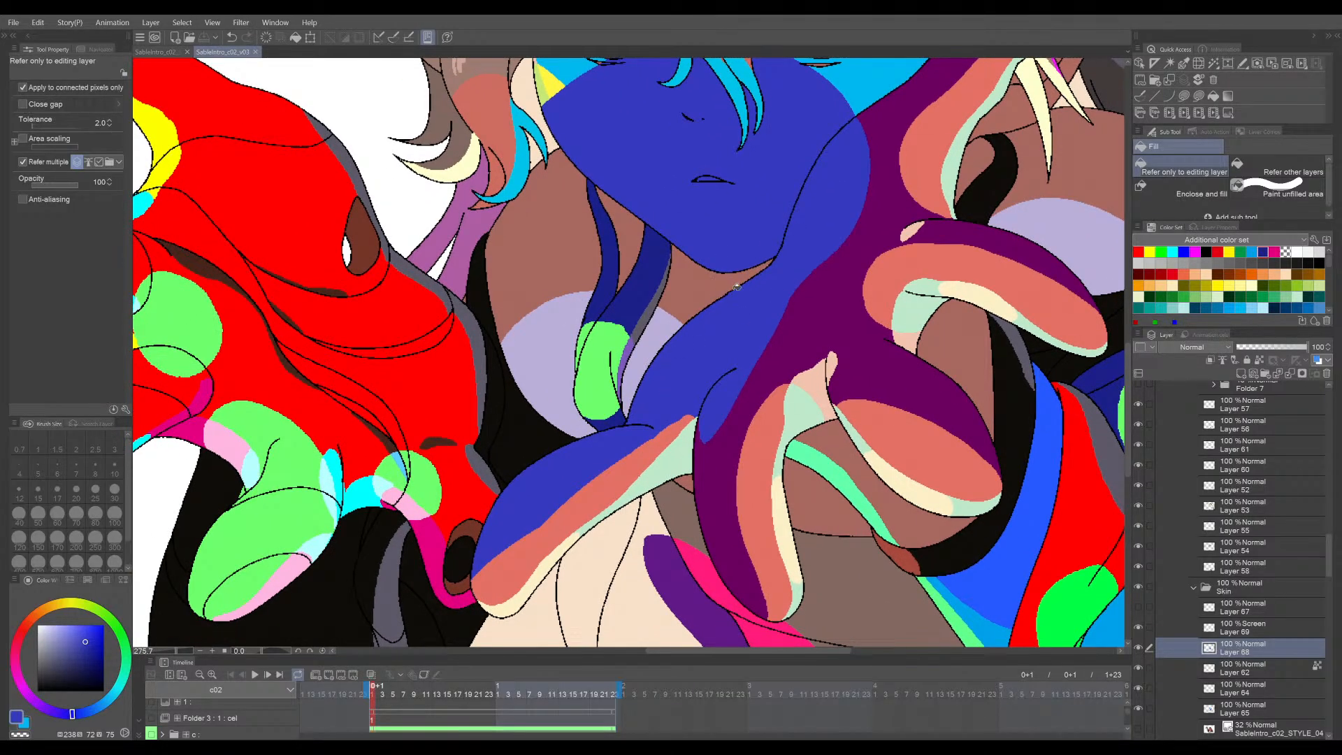
- Fill the neck skin between the wider dark blue strap and the hand, including its lavender patch, with the dark blue
{"action": "left_click_drag", "start_coordinate": [706, 324], "coordinate": [727, 334]}
{"action": "scroll", "coordinate": [718, 340], "scroll_direction": "up", "scroll_amount": 3}
{"action": "left_click", "coordinate": [653, 353]}
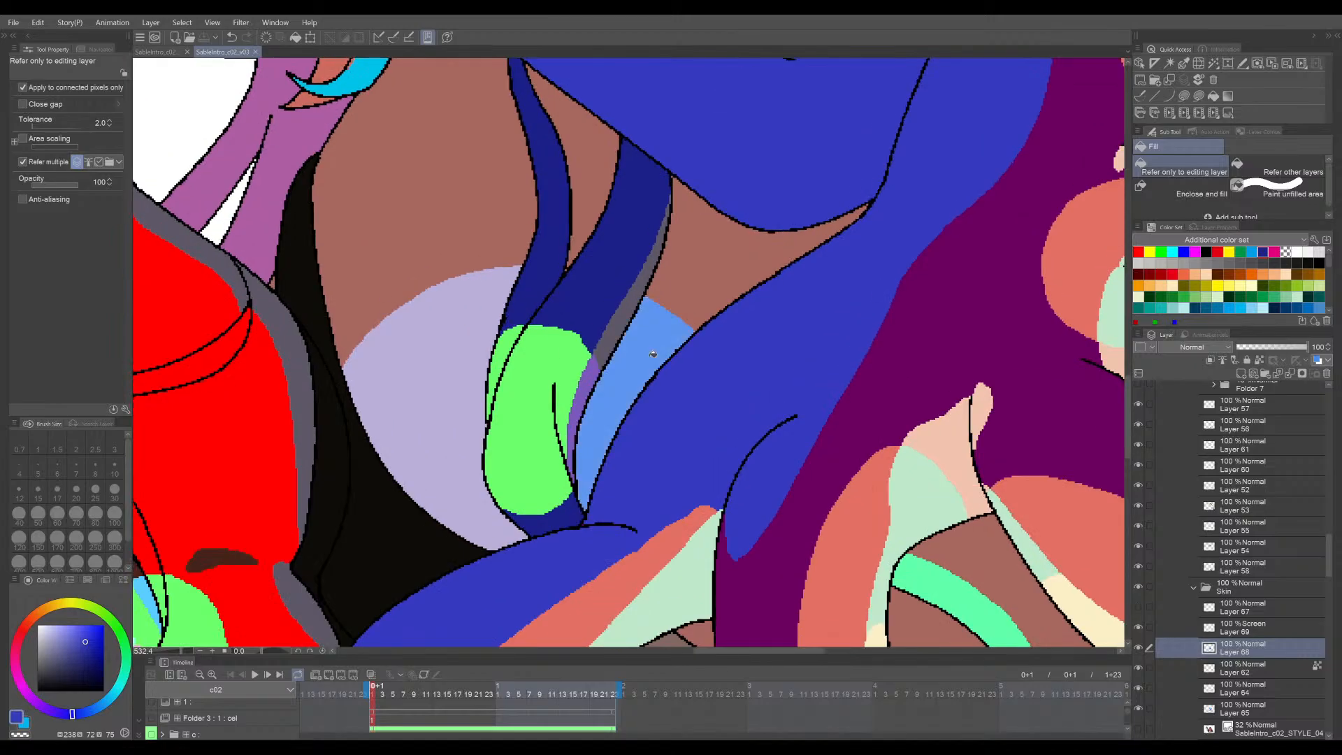
{"action": "left_click", "coordinate": [749, 272]}
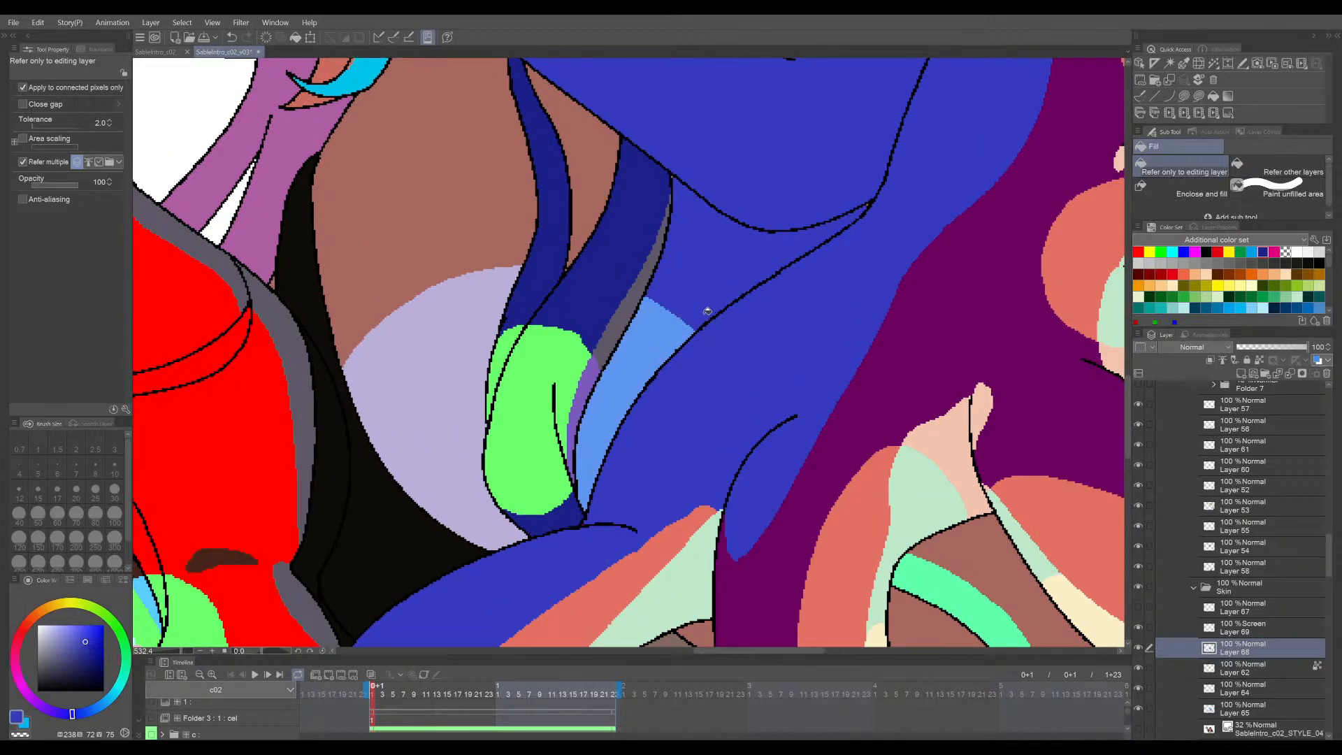
{"action": "scroll", "coordinate": [887, 398], "scroll_direction": "down", "scroll_amount": 2}
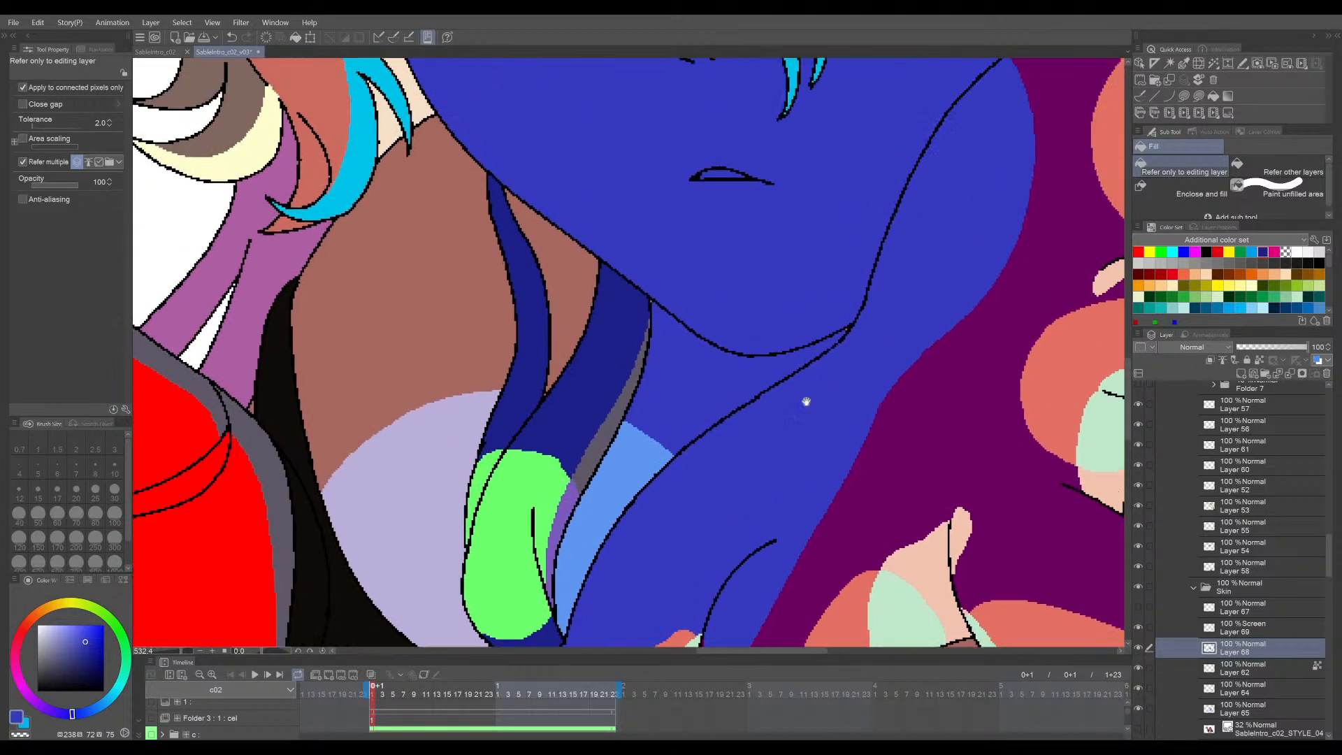
{"action": "scroll", "coordinate": [830, 384], "scroll_direction": "up", "scroll_amount": 5}
{"action": "left_click_drag", "start_coordinate": [781, 431], "coordinate": [1003, 370]}
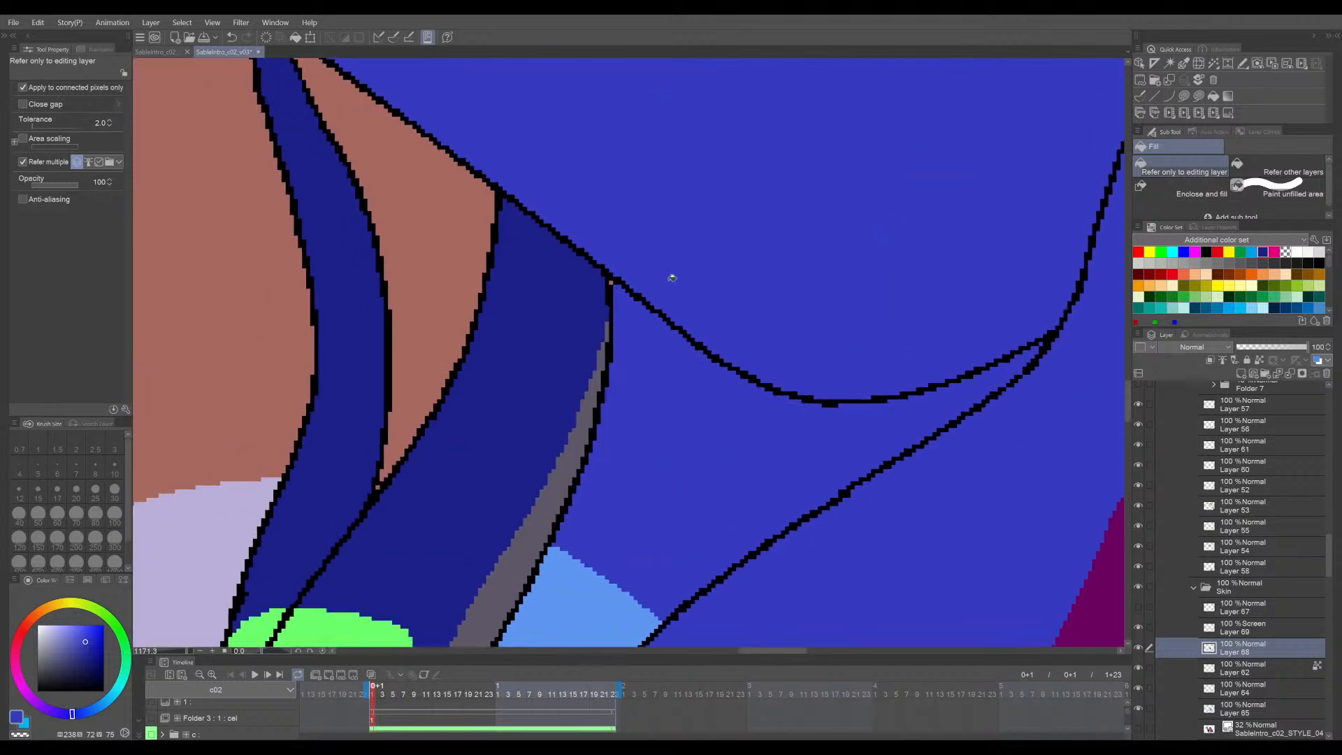
{"action": "scroll", "coordinate": [899, 389], "scroll_direction": "down", "scroll_amount": 8}
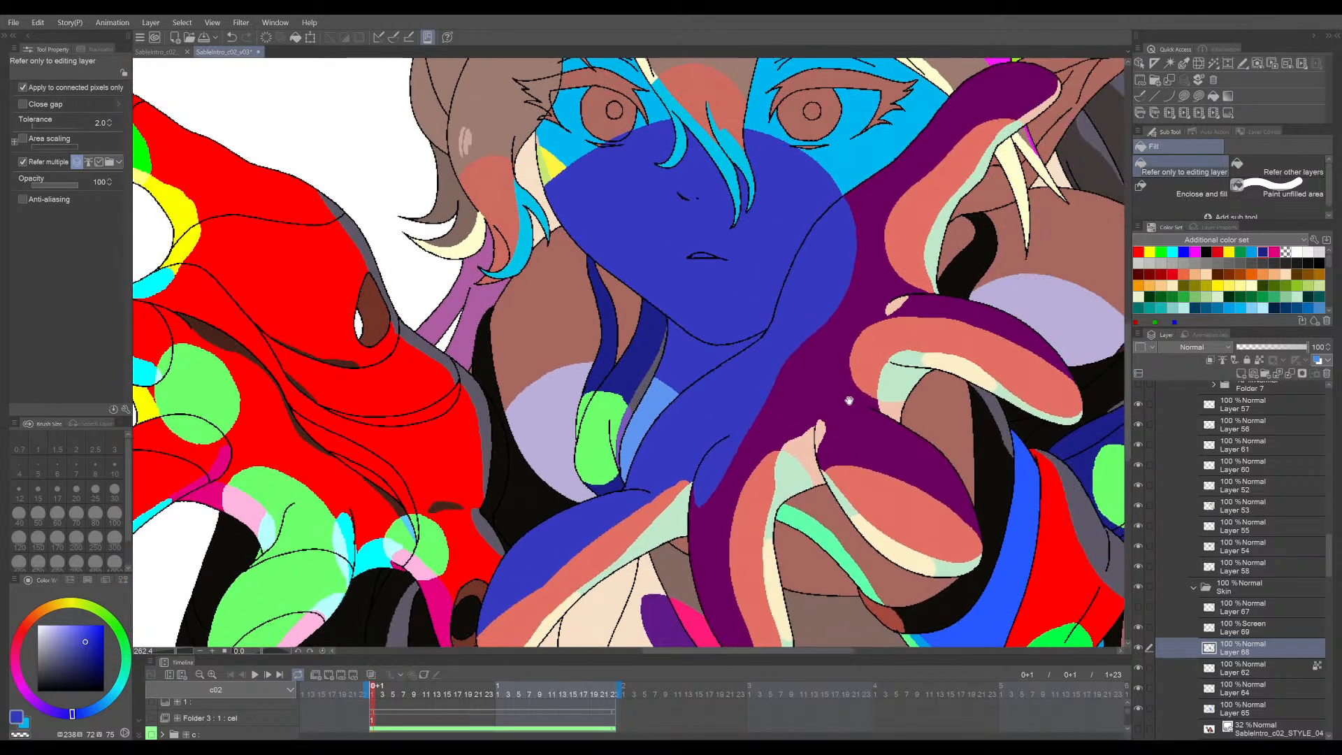
- Fill the brown neck skin beside and between the two straps under the chin with dark blue
{"action": "left_click_drag", "start_coordinate": [850, 400], "coordinate": [810, 381]}
{"action": "scroll", "coordinate": [571, 353], "scroll_direction": "up", "scroll_amount": 3}
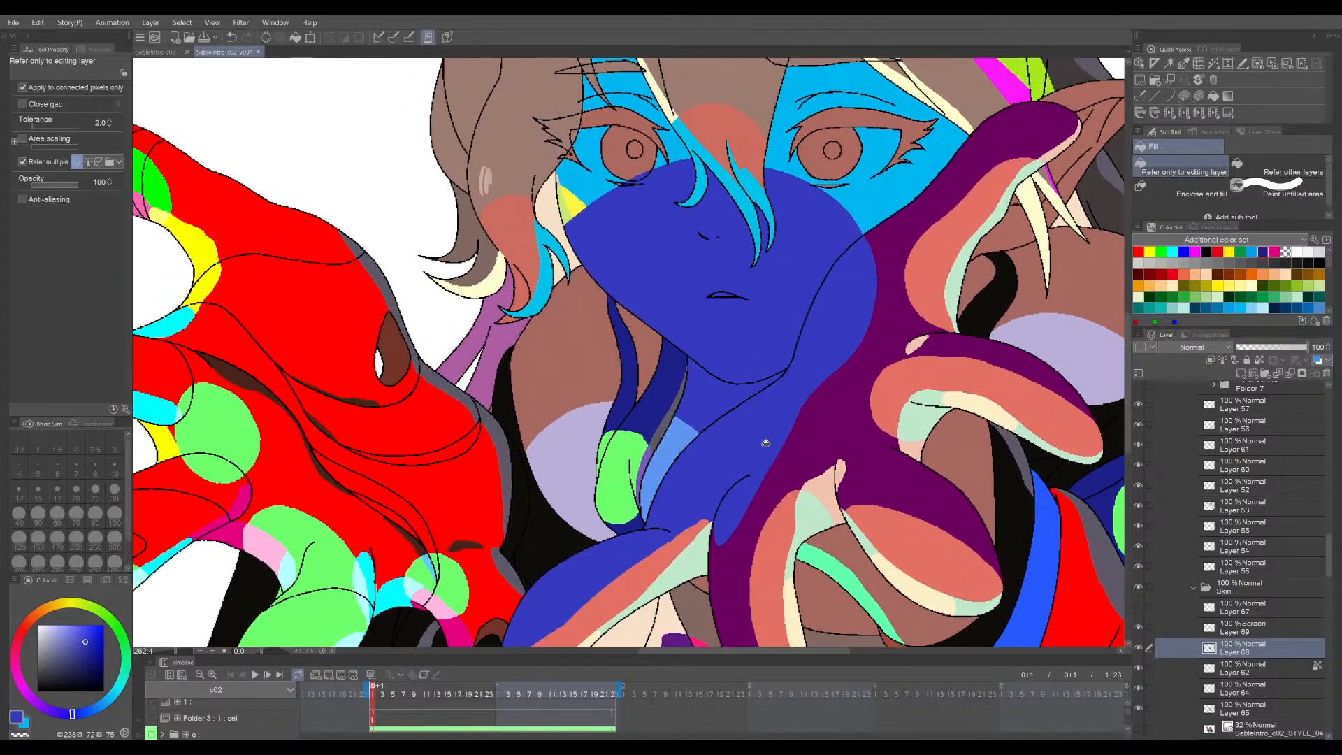
{"action": "scroll", "coordinate": [773, 342], "scroll_direction": "down", "scroll_amount": 2}
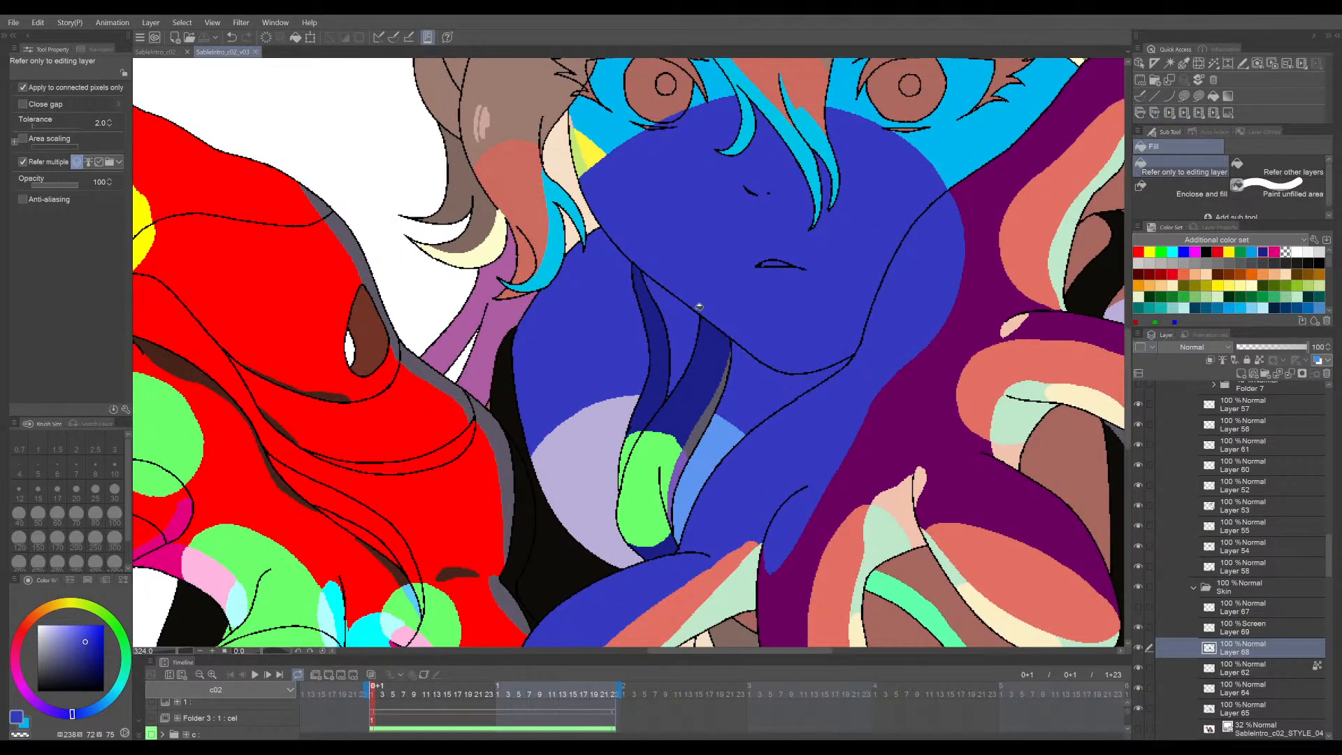
- Fill the wider neck strap, its grey edge and the narrow strap with dark blue, and save the file
{"action": "scroll", "coordinate": [699, 306], "scroll_direction": "up", "scroll_amount": 5}
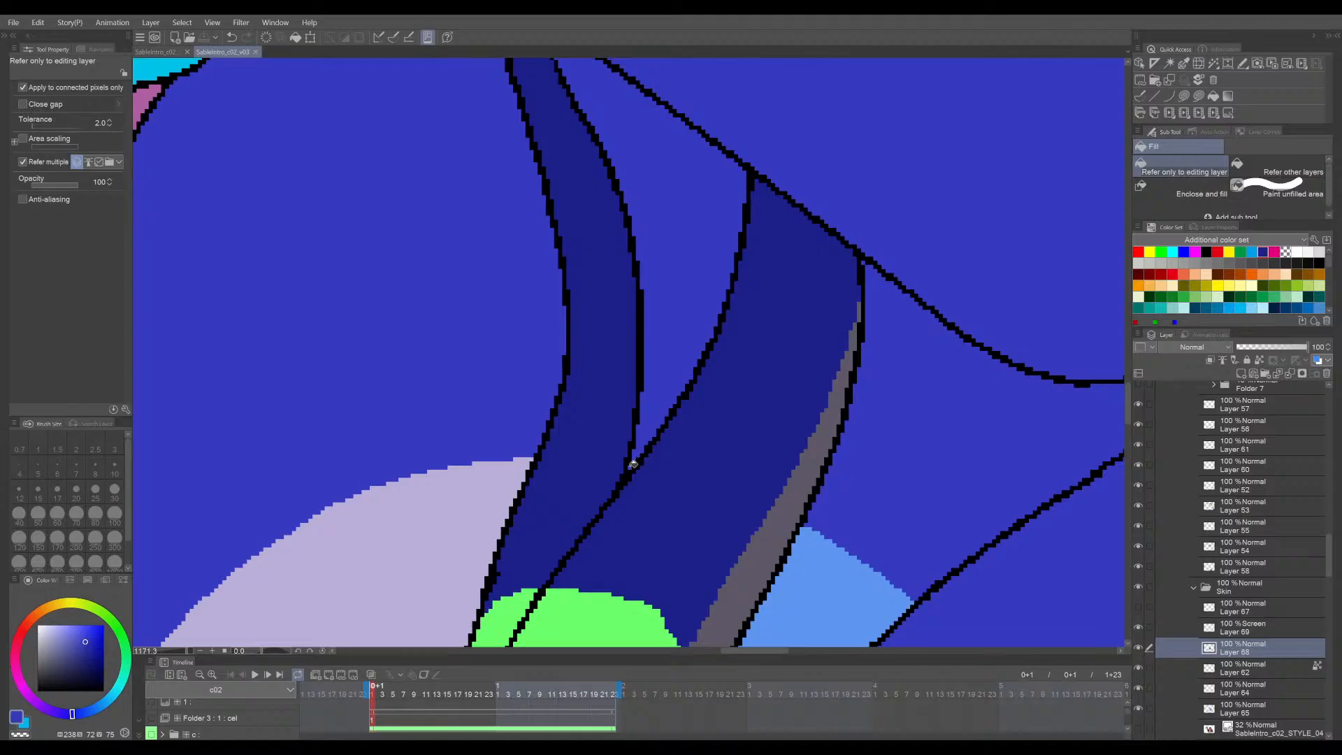
{"action": "scroll", "coordinate": [633, 463], "scroll_direction": "down", "scroll_amount": 4}
{"action": "scroll", "coordinate": [728, 356], "scroll_direction": "up", "scroll_amount": 2}
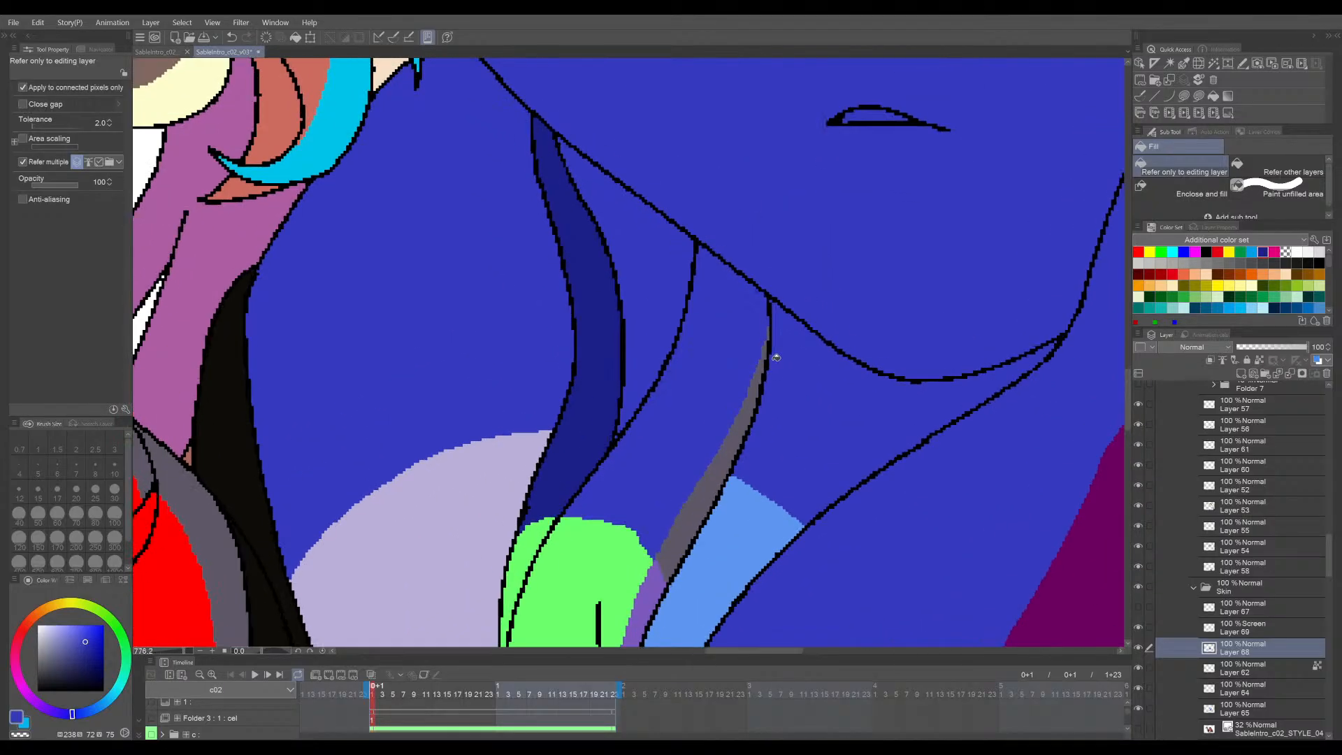
{"action": "left_click", "coordinate": [753, 395]}
{"action": "scroll", "coordinate": [769, 353], "scroll_direction": "up", "scroll_amount": 1}
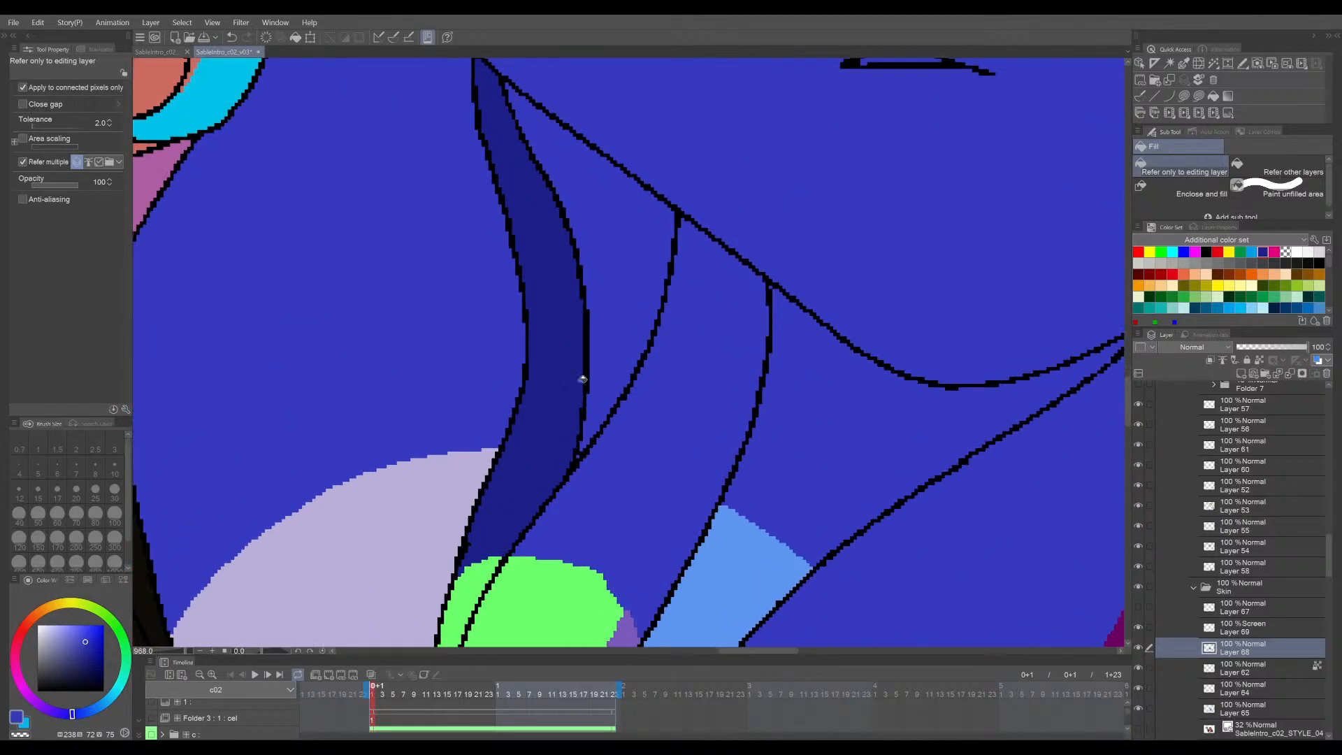
{"action": "left_click", "coordinate": [582, 379]}
{"action": "scroll", "coordinate": [667, 297], "scroll_direction": "down", "scroll_amount": 6}
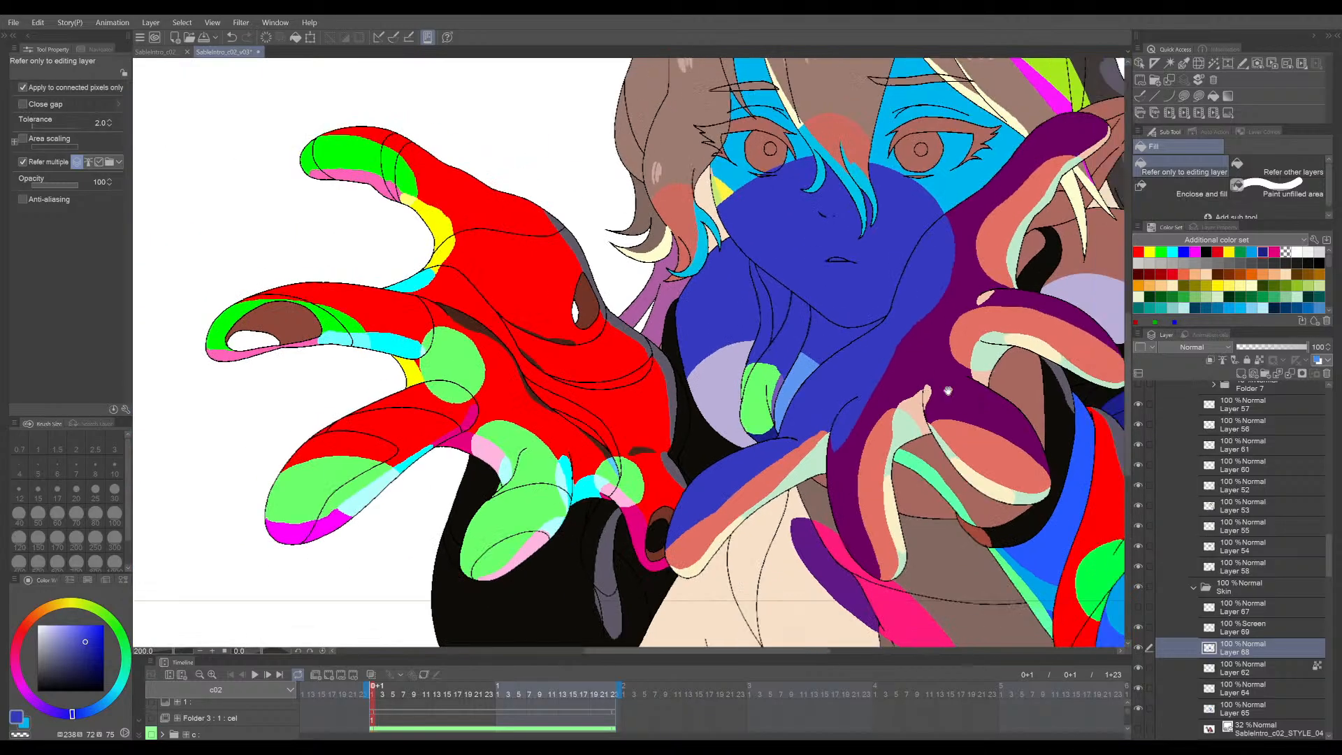
{"action": "scroll", "coordinate": [790, 381], "scroll_direction": "down", "scroll_amount": 2}
{"action": "key", "text": "ctrl+s"}
- Toggle the visibility of the dark blue mask layer to compare the artwork with and without it, leaving it shown
{"action": "left_click_drag", "start_coordinate": [948, 390], "coordinate": [741, 353]}
{"action": "scroll", "coordinate": [769, 380], "scroll_direction": "up", "scroll_amount": 4}
{"action": "scroll", "coordinate": [740, 353], "scroll_direction": "down", "scroll_amount": 2}
{"action": "left_click_drag", "start_coordinate": [785, 406], "coordinate": [748, 418]}
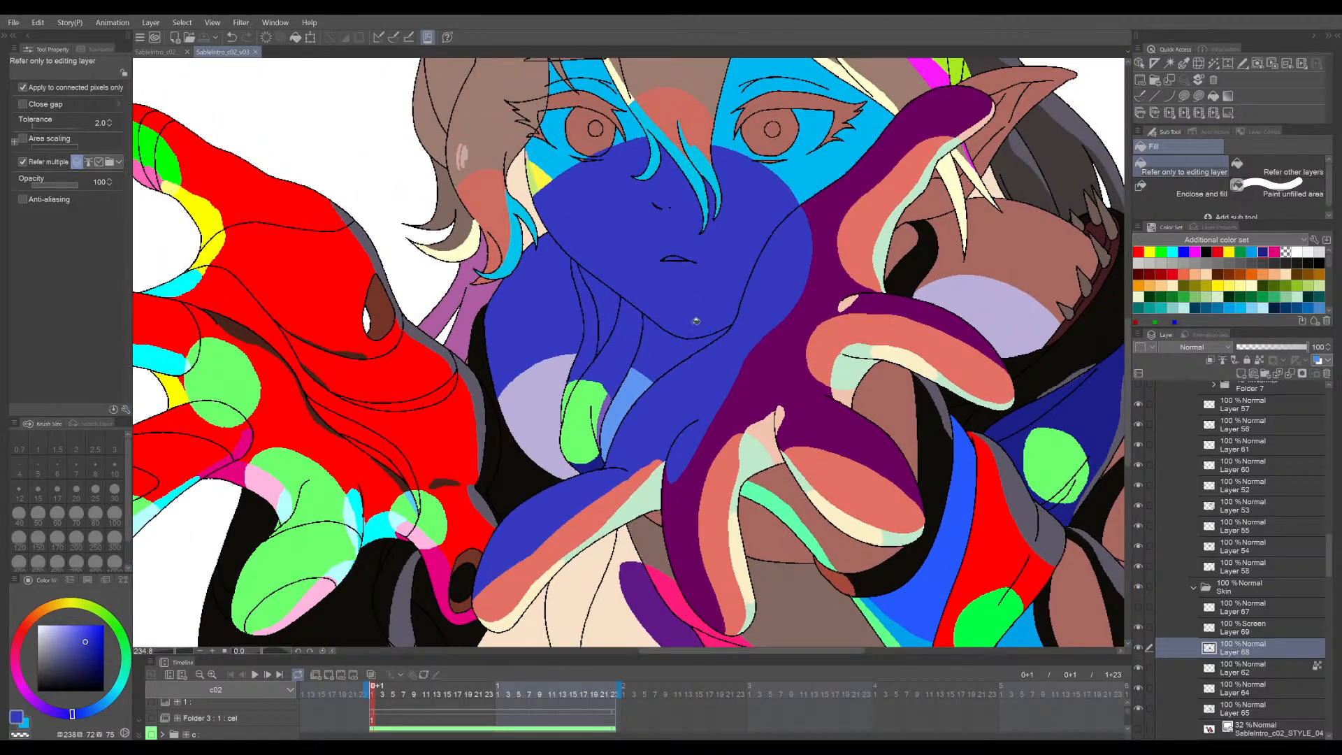
{"action": "left_click_drag", "start_coordinate": [790, 333], "coordinate": [787, 346]}
{"action": "left_click", "coordinate": [1138, 647]}
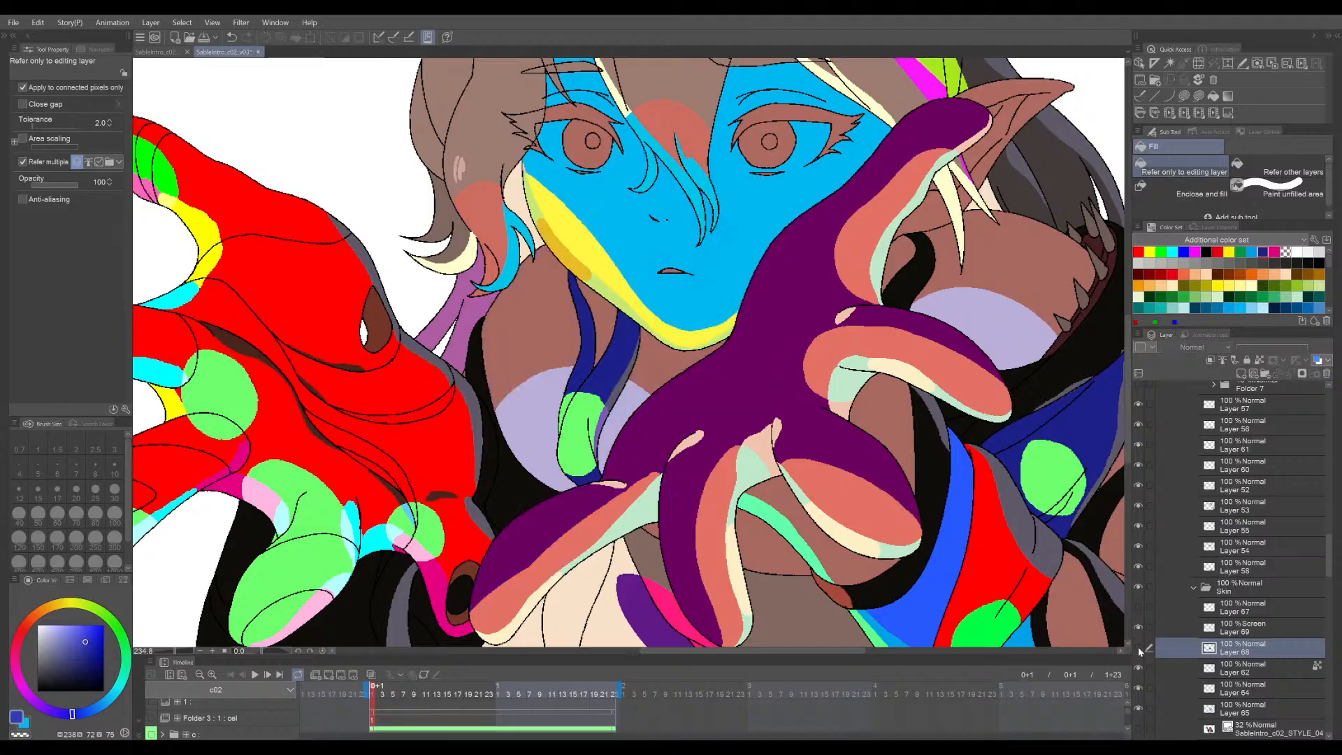
{"action": "left_click", "coordinate": [1138, 647]}
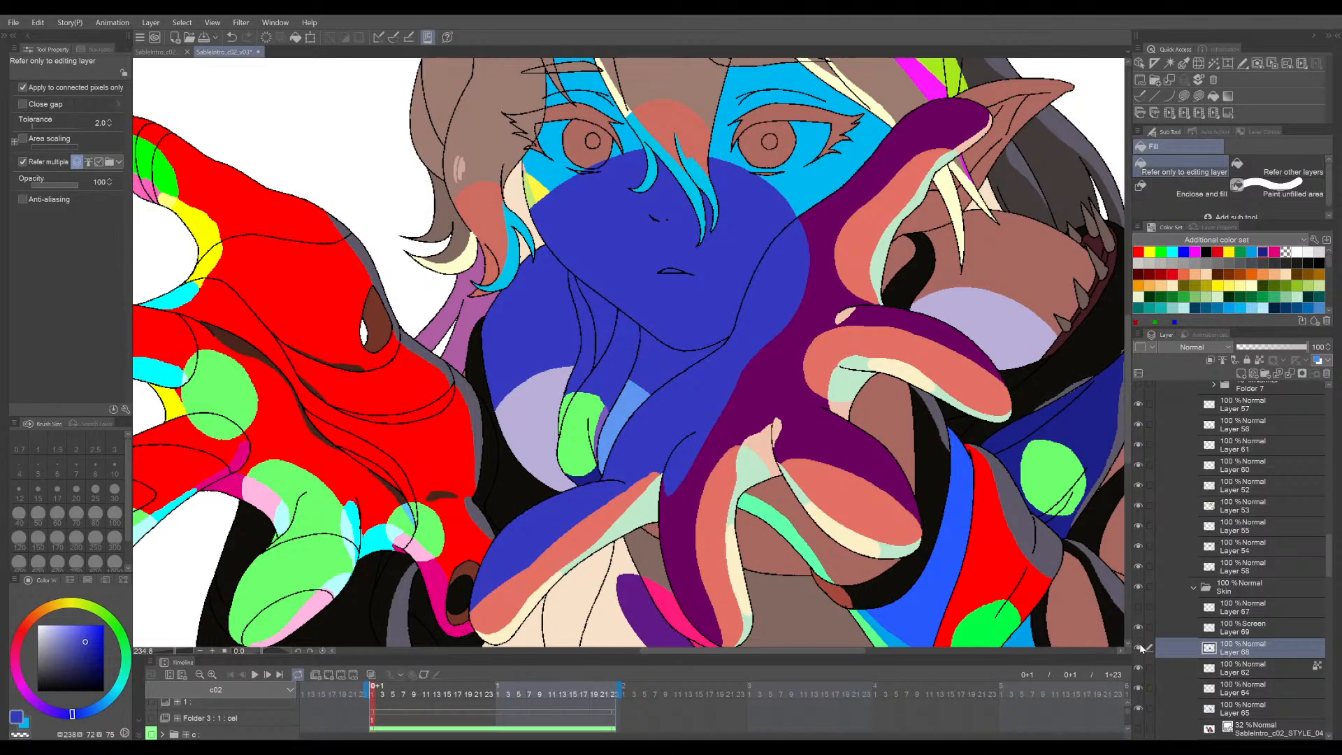
{"action": "left_click", "coordinate": [1139, 648]}
{"action": "left_click", "coordinate": [1139, 647]}
{"action": "left_click", "coordinate": [1139, 647]}
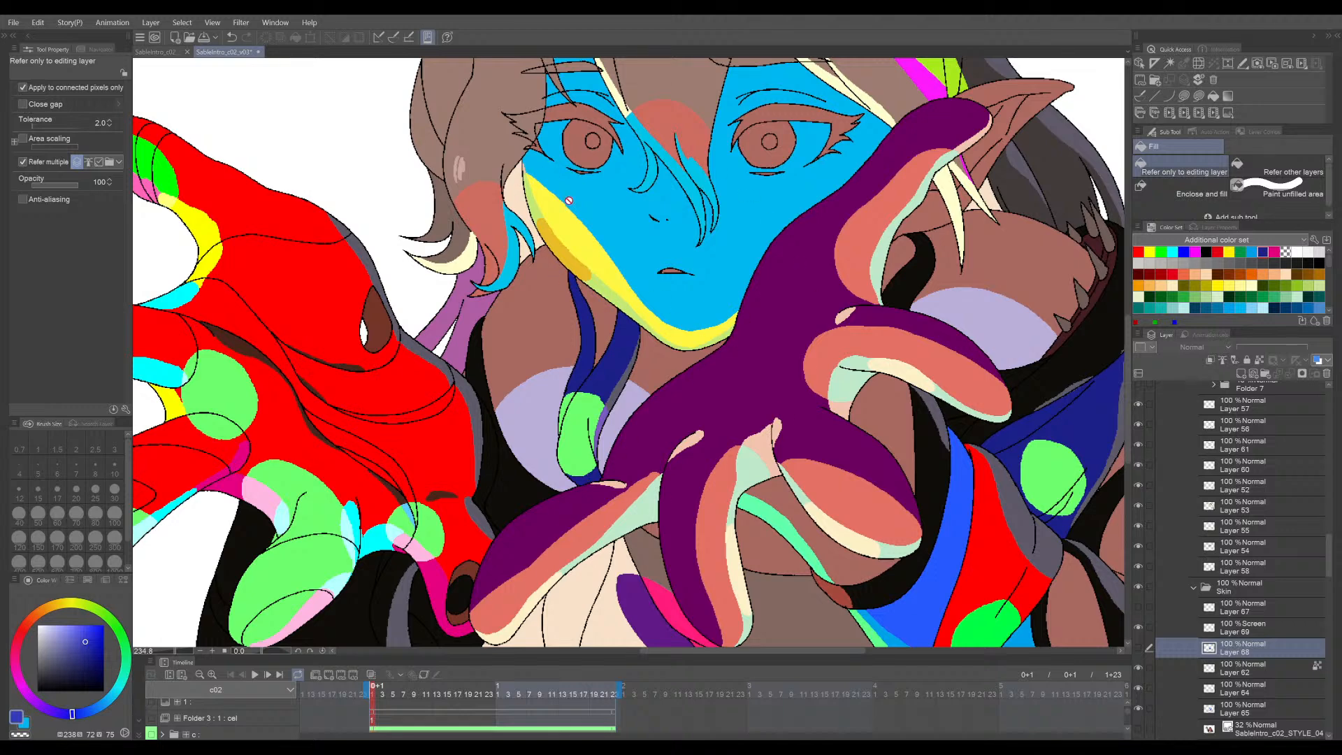
{"action": "scroll", "coordinate": [863, 412], "scroll_direction": "down", "scroll_amount": 1}
{"action": "left_click_drag", "start_coordinate": [853, 424], "coordinate": [832, 448]}
{"action": "key", "text": "ctrl+s"}
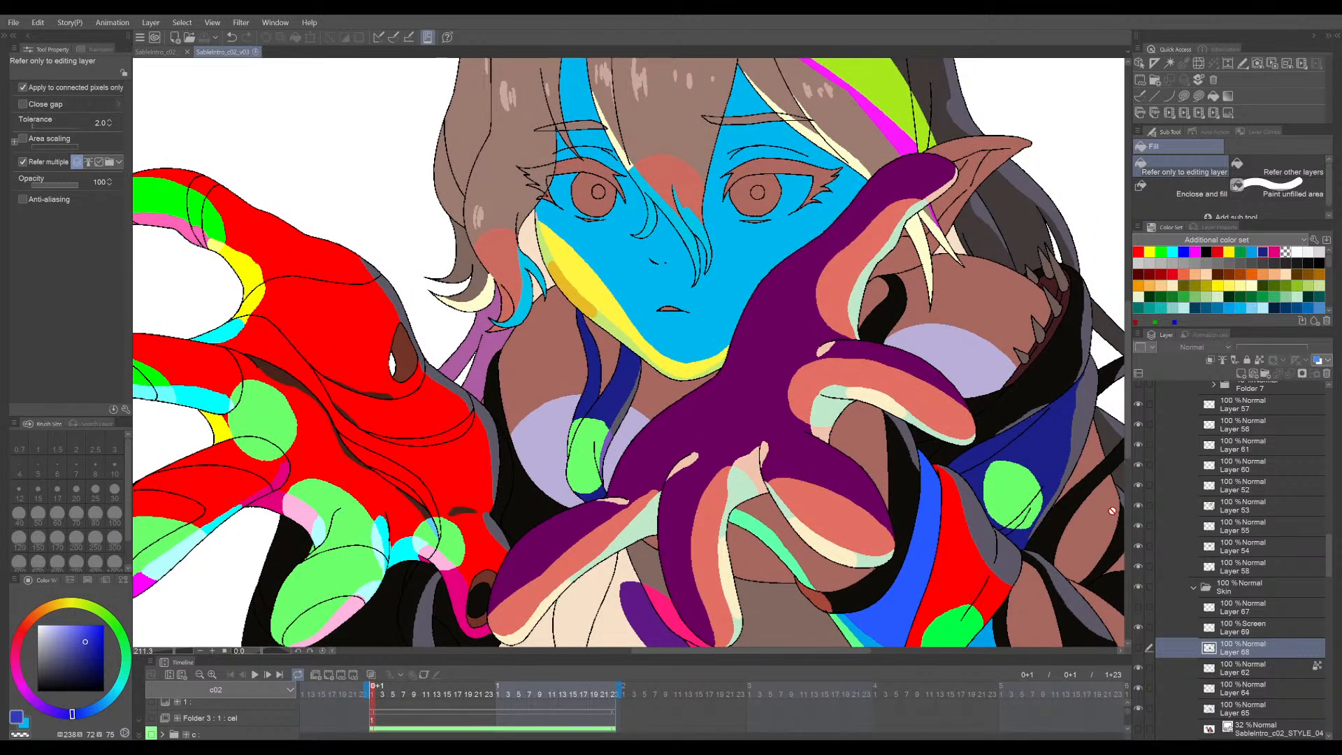
{"action": "left_click", "coordinate": [1140, 648]}
- Set the blending mode of the dark blue mask layer to Vivid light
{"action": "left_click_drag", "start_coordinate": [1039, 617], "coordinate": [1011, 547]}
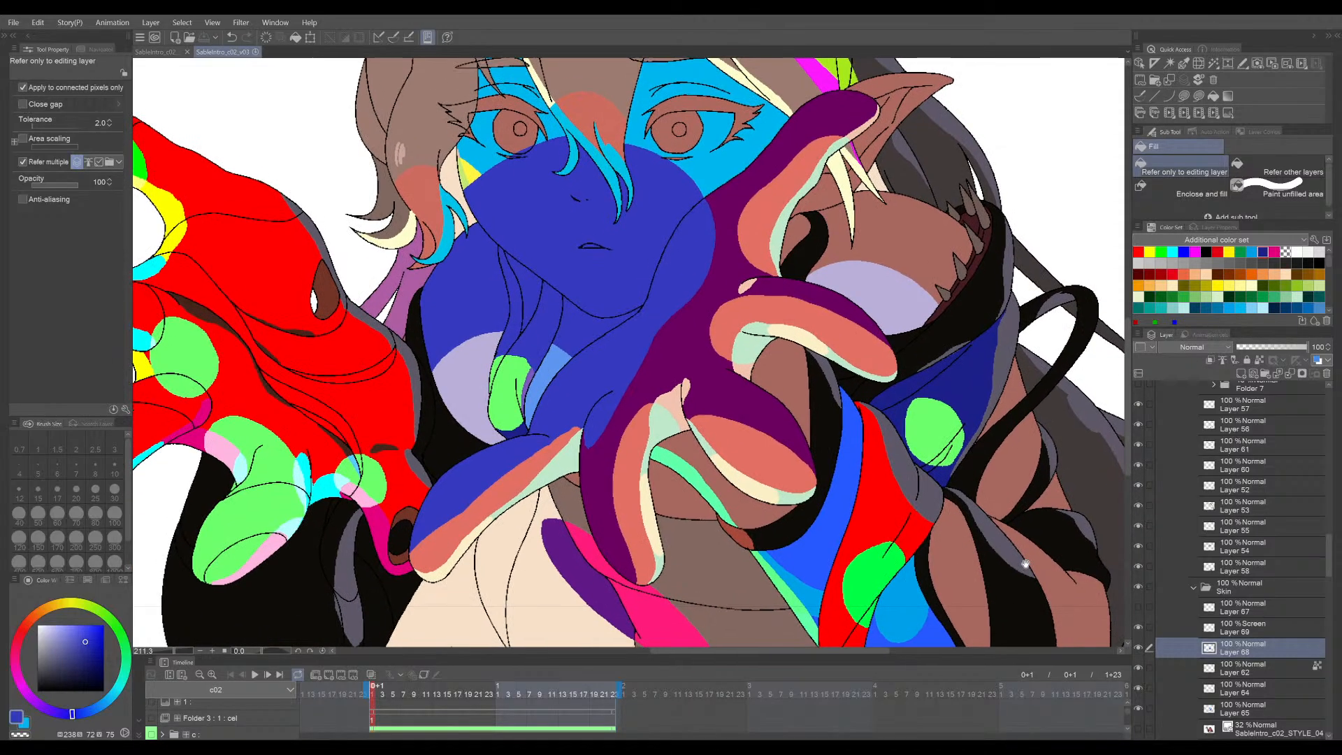
{"action": "scroll", "coordinate": [1023, 562], "scroll_direction": "down", "scroll_amount": 2}
{"action": "left_click_drag", "start_coordinate": [860, 502], "coordinate": [907, 549]}
{"action": "scroll", "coordinate": [907, 531], "scroll_direction": "up", "scroll_amount": 1}
{"action": "scroll", "coordinate": [862, 554], "scroll_direction": "up", "scroll_amount": 1}
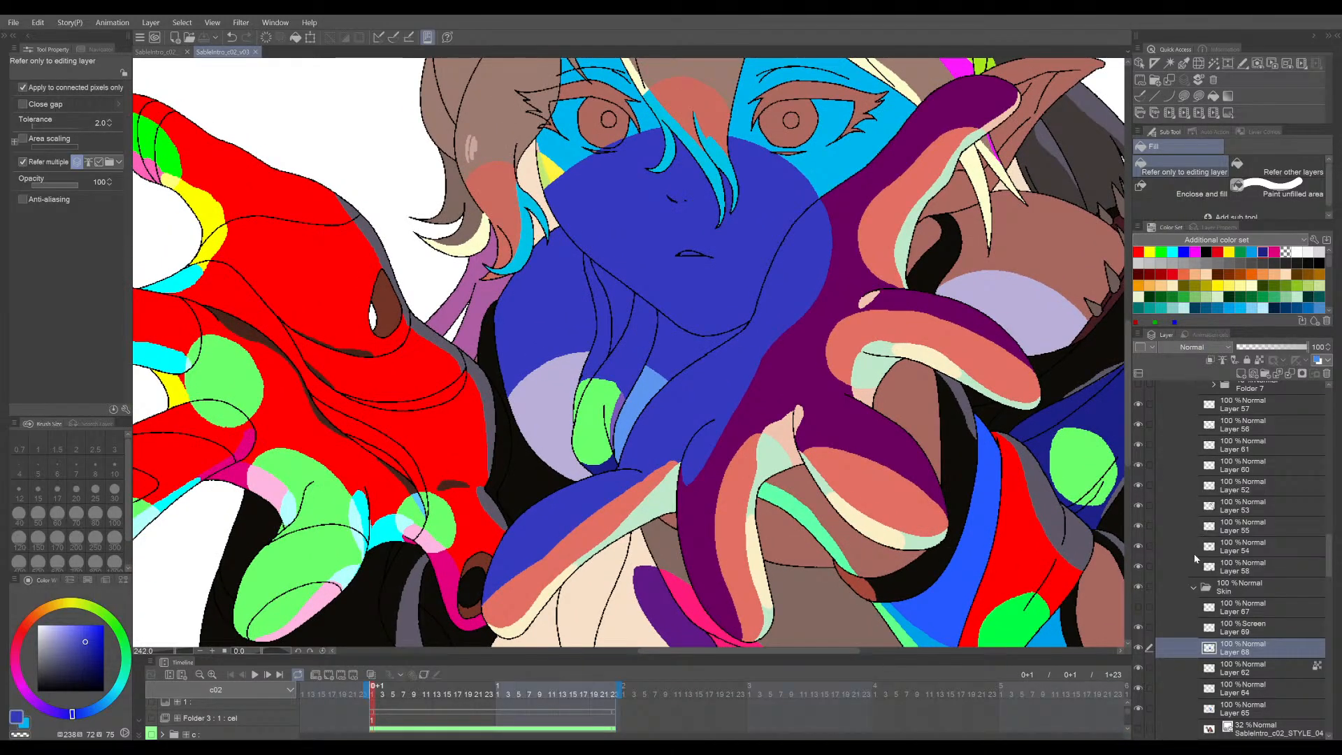
{"action": "key", "text": "shift+alt+v"}
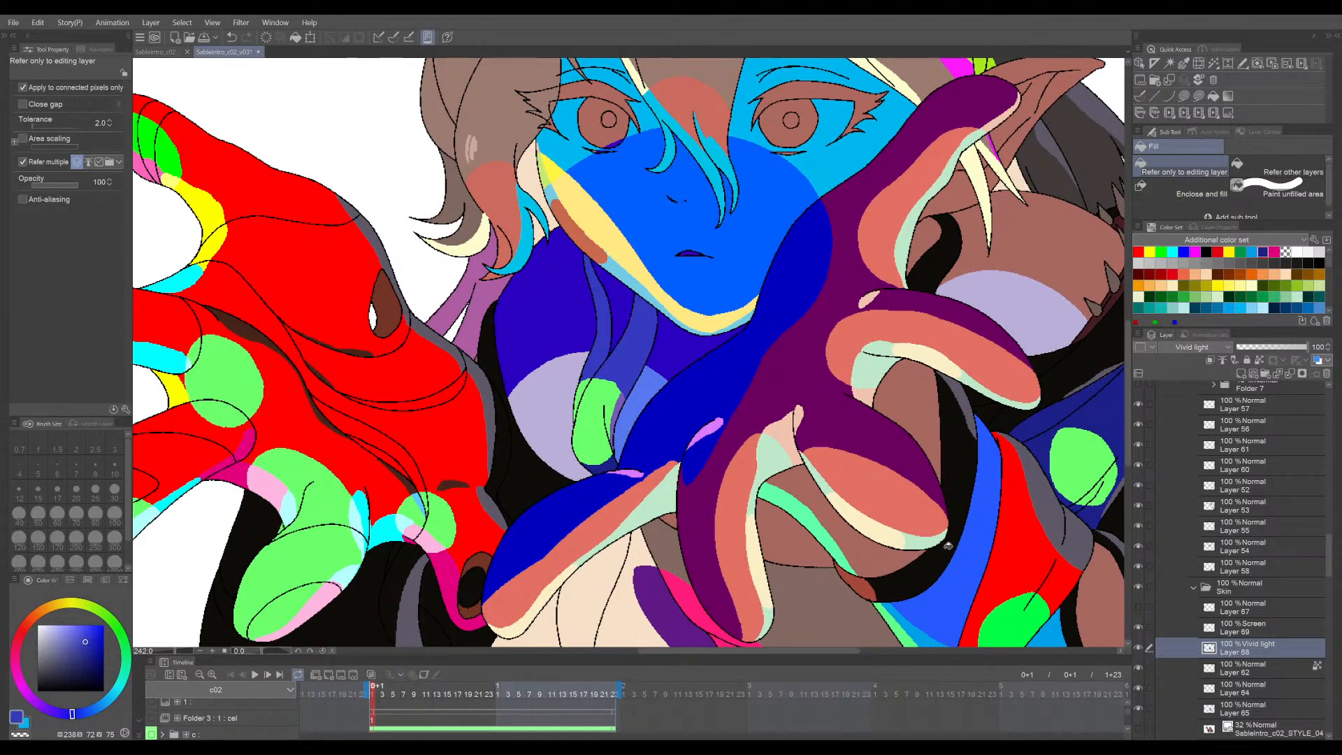
- Sample the blended deep blue from the hand, followed by the blue-violet from the neck, as the drawing colour
{"action": "scroll", "coordinate": [948, 545], "scroll_direction": "up", "scroll_amount": 5}
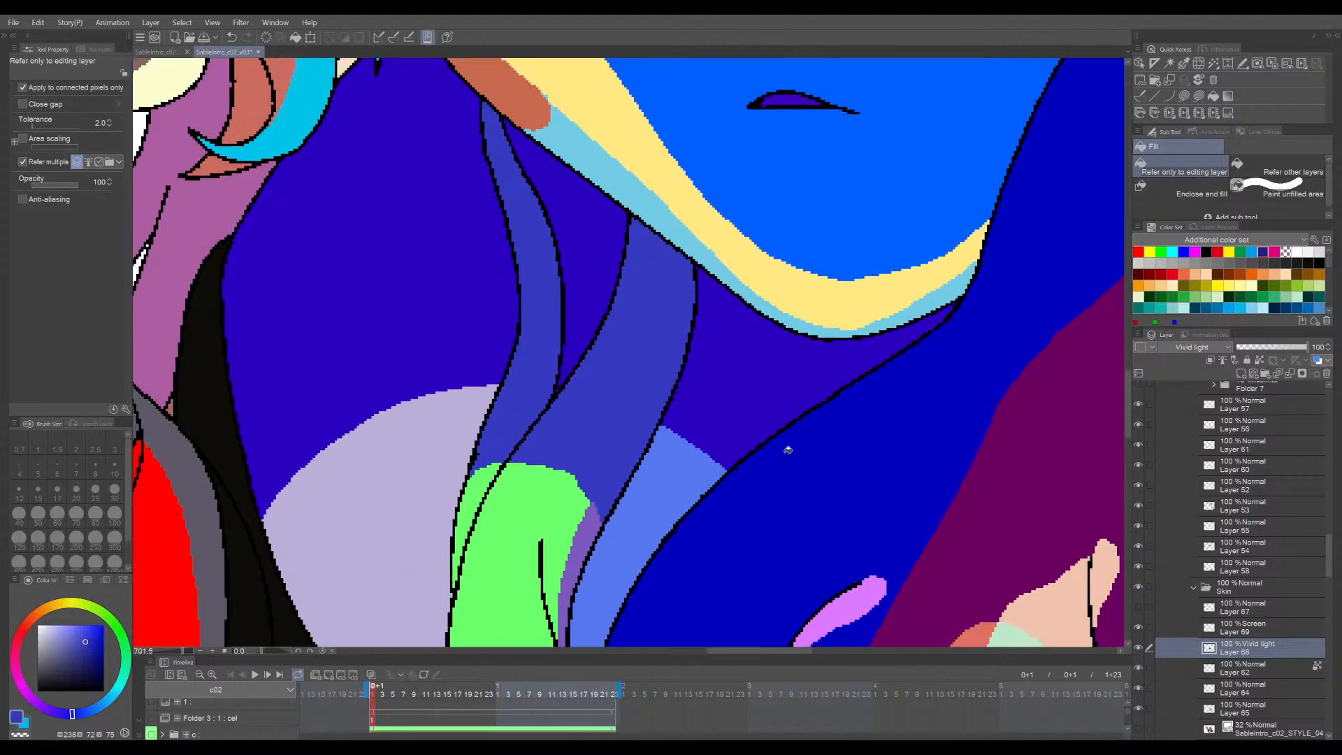
{"action": "scroll", "coordinate": [798, 497], "scroll_direction": "up", "scroll_amount": 1}
{"action": "left_click", "coordinate": [804, 493], "text": "alt"}
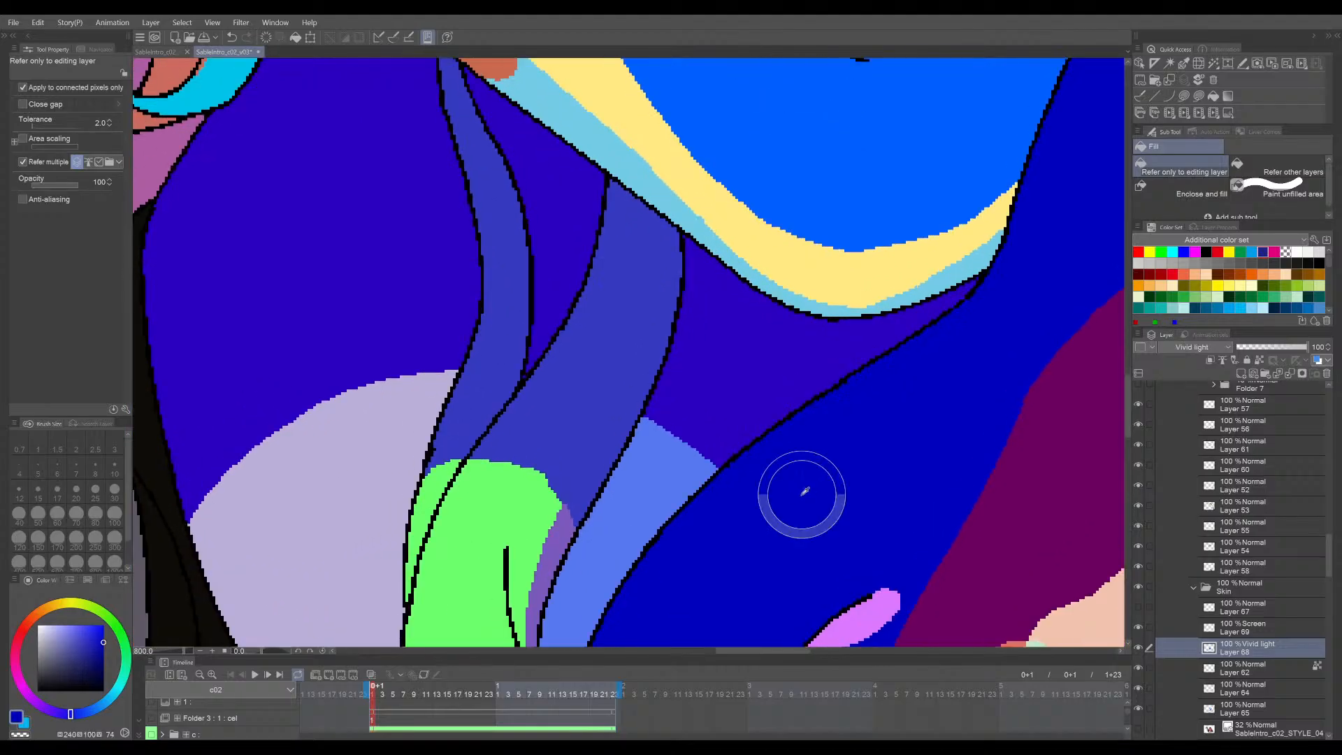
{"action": "left_click", "coordinate": [728, 376], "text": "alt"}
- Examine how the Vivid light mask blends over the face, neck and hand at different magnifications
{"action": "scroll", "coordinate": [885, 387], "scroll_direction": "down", "scroll_amount": 3}
{"action": "scroll", "coordinate": [885, 387], "scroll_direction": "down", "scroll_amount": 2}
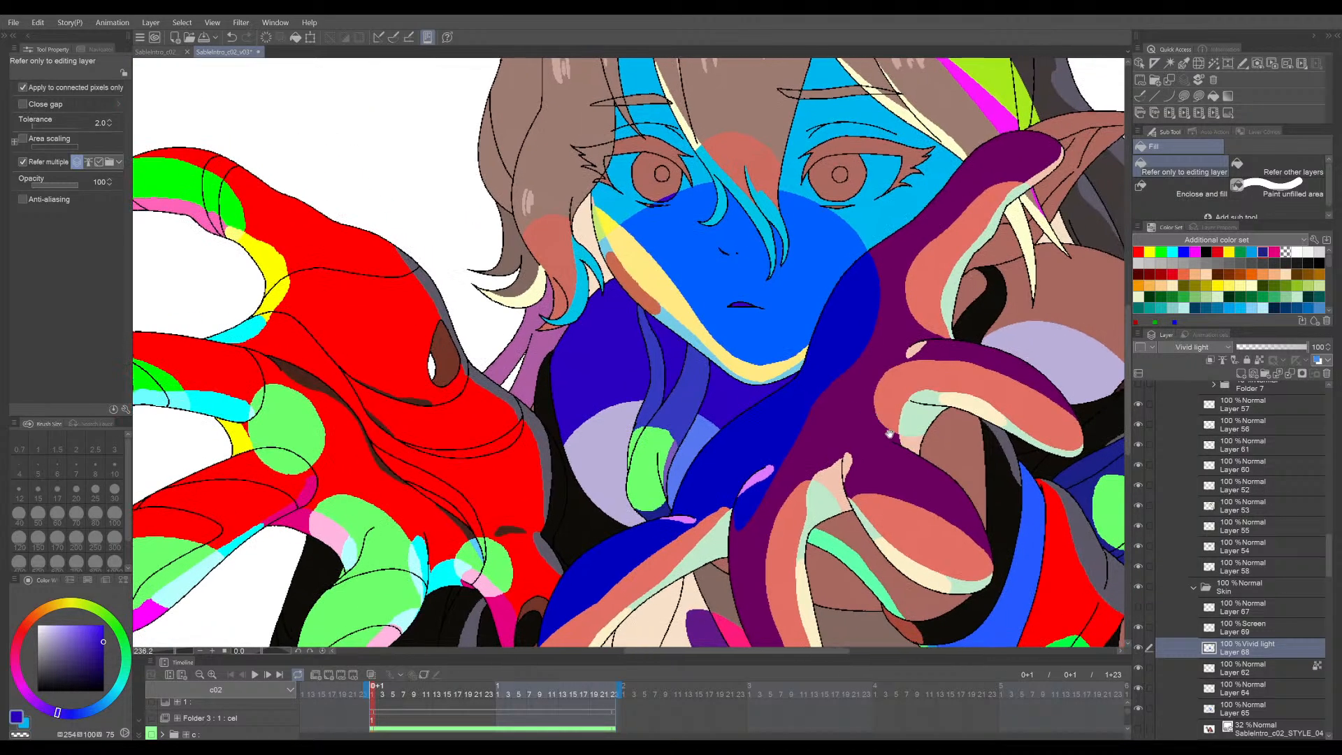
{"action": "scroll", "coordinate": [902, 453], "scroll_direction": "down", "scroll_amount": 3}
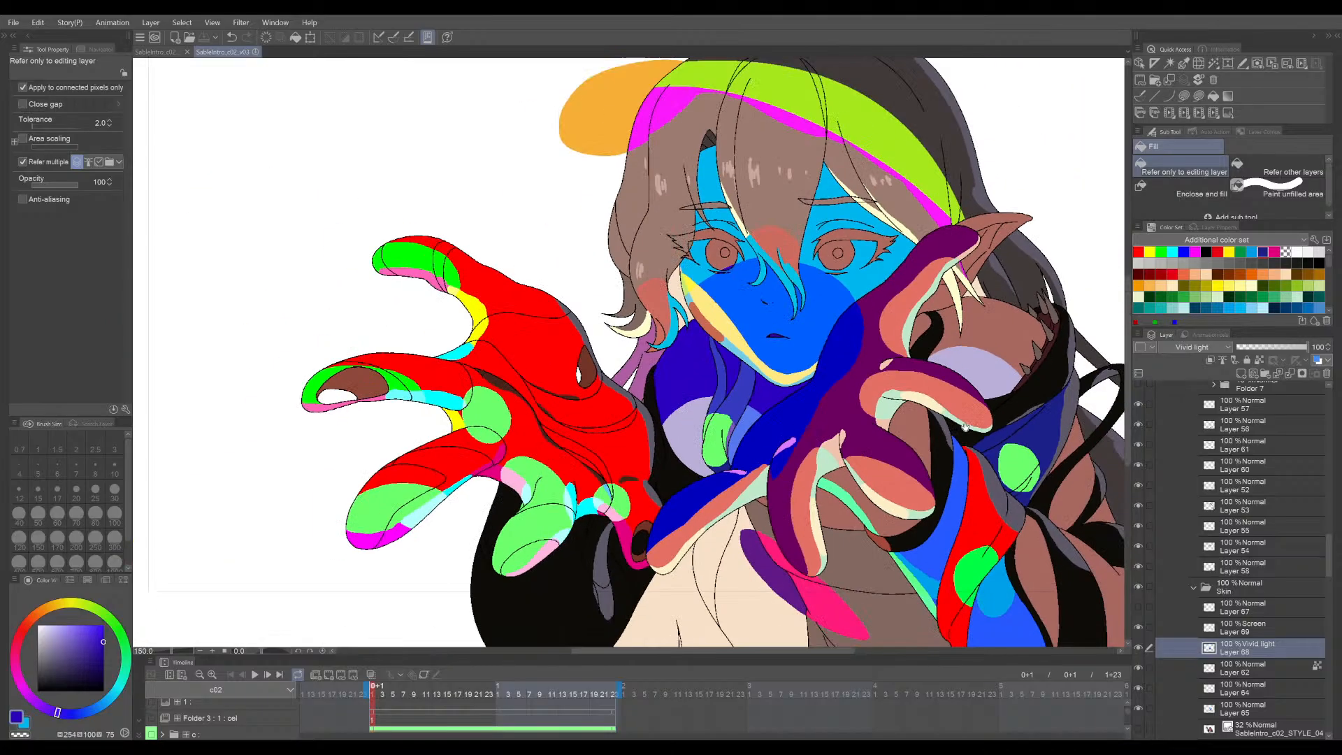
{"action": "scroll", "coordinate": [981, 398], "scroll_direction": "down", "scroll_amount": 2}
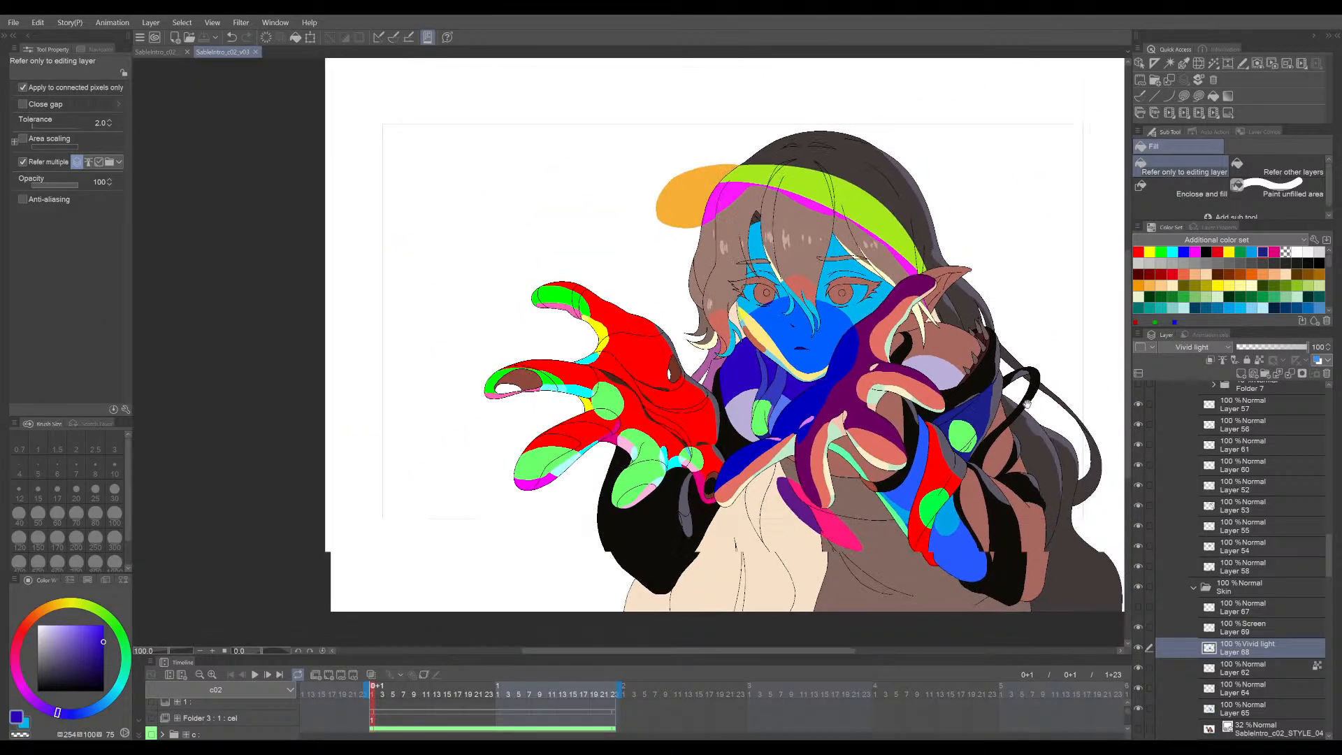
{"action": "scroll", "coordinate": [928, 468], "scroll_direction": "up", "scroll_amount": 3}
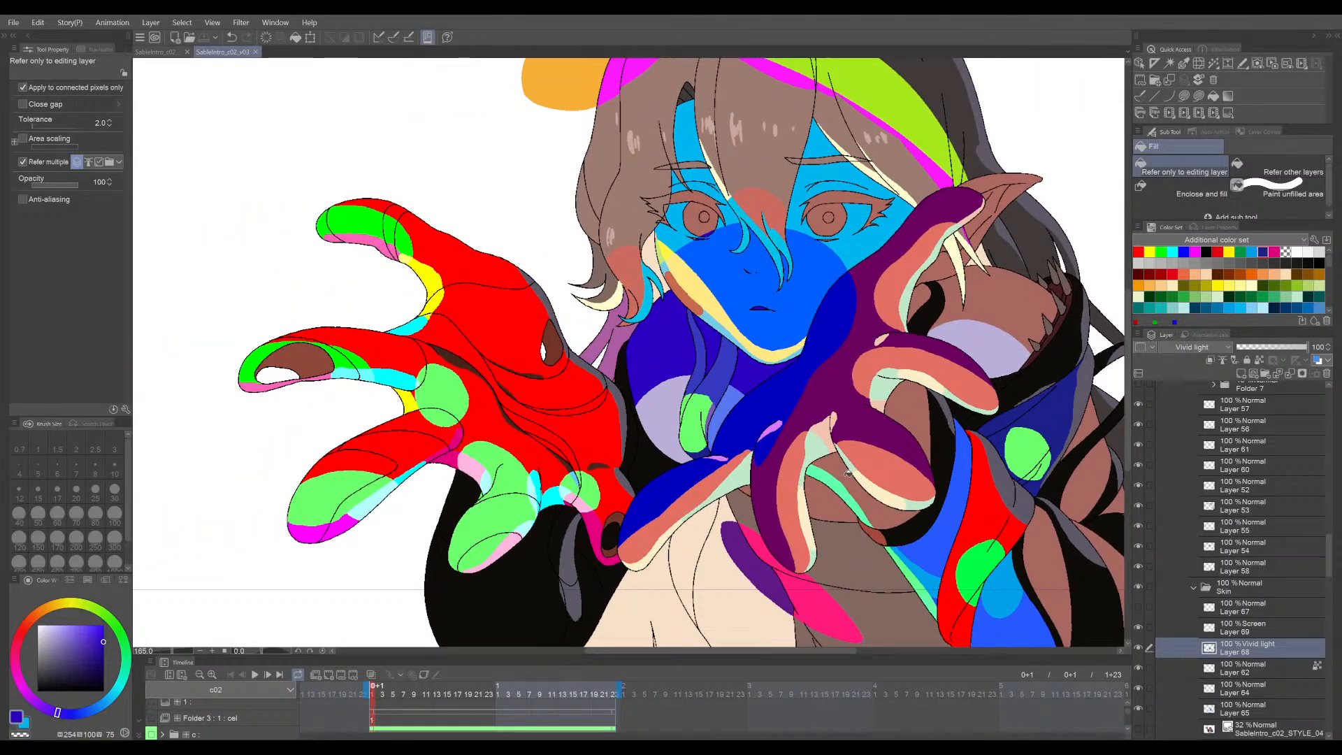
{"action": "scroll", "coordinate": [928, 468], "scroll_direction": "up", "scroll_amount": 3}
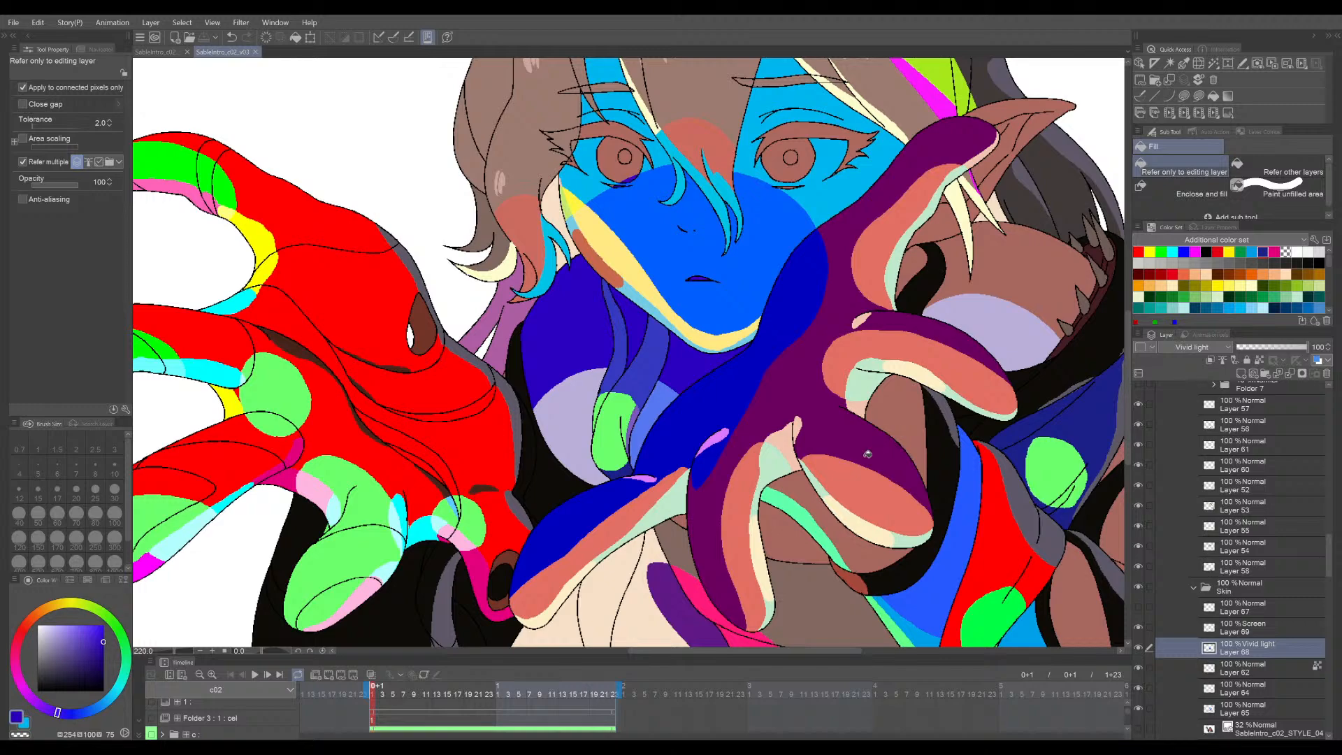
{"action": "left_click_drag", "start_coordinate": [849, 468], "coordinate": [859, 473]}
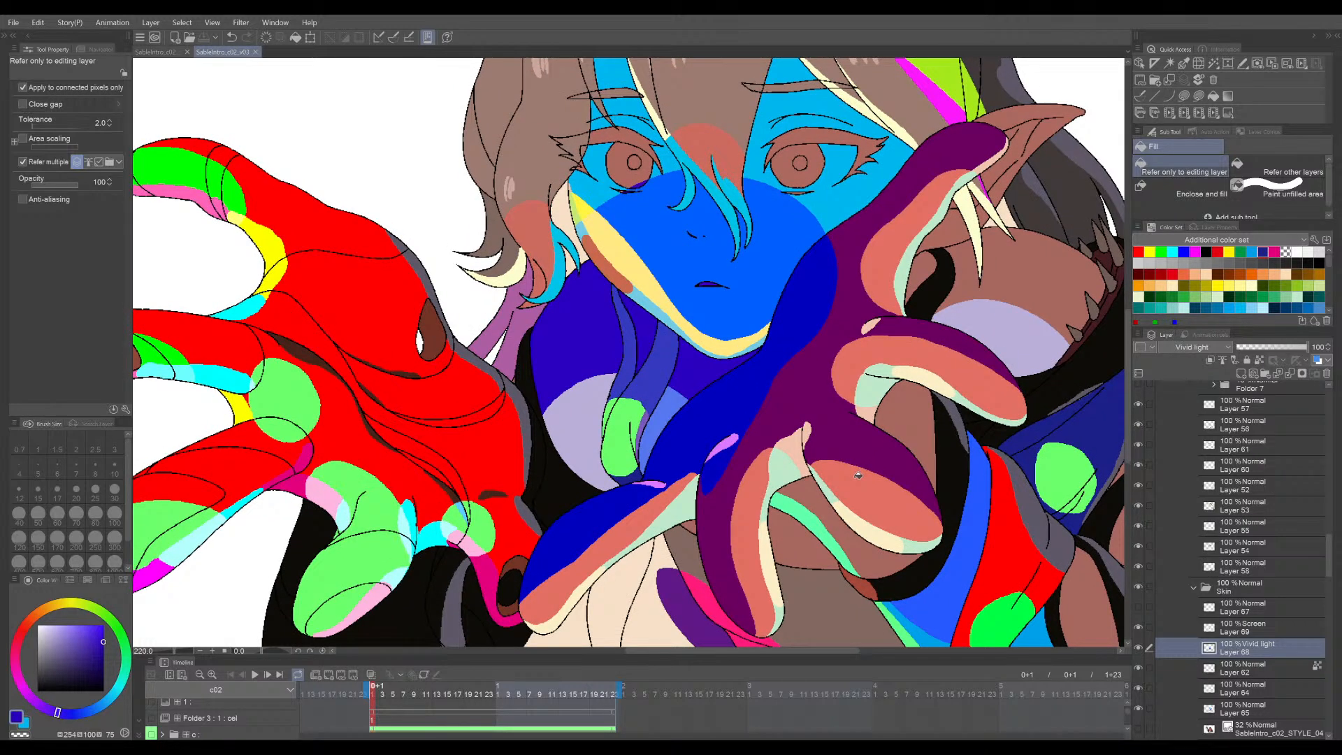
{"action": "mouse_move", "coordinate": [859, 478]}
{"action": "left_mouse_down"}
{"action": "mouse_move", "coordinate": [846, 476]}
{"action": "mouse_move", "coordinate": [866, 472]}
{"action": "mouse_move", "coordinate": [869, 484]}
{"action": "left_mouse_up"}
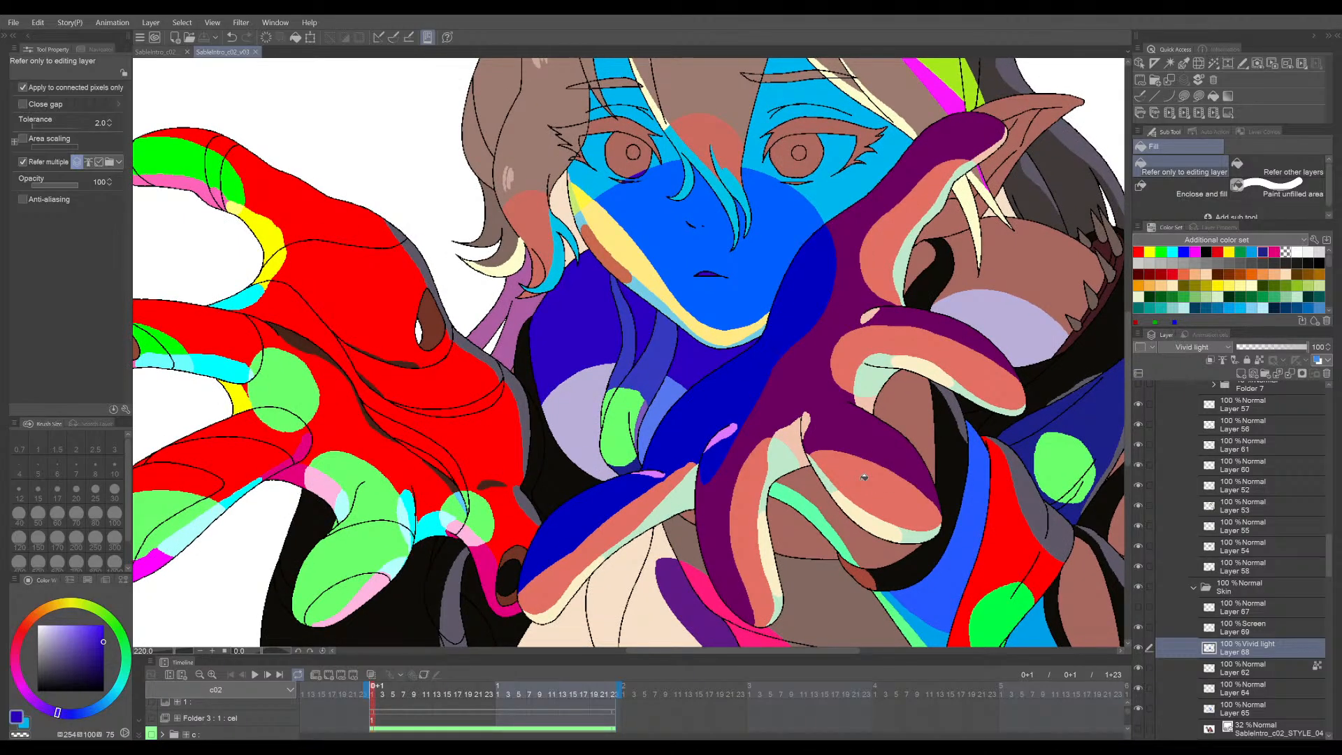
{"action": "left_click_drag", "start_coordinate": [819, 309], "coordinate": [850, 343]}
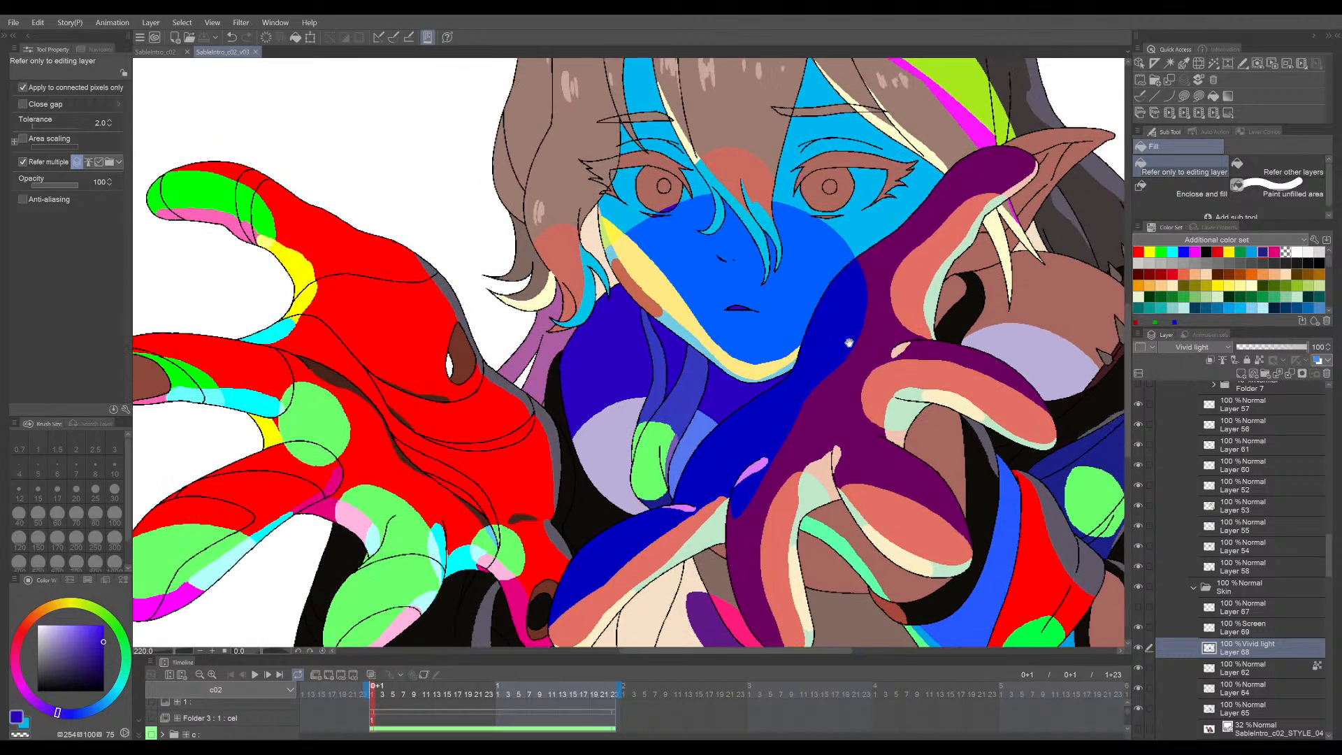
{"action": "left_click_drag", "start_coordinate": [909, 444], "coordinate": [852, 407]}
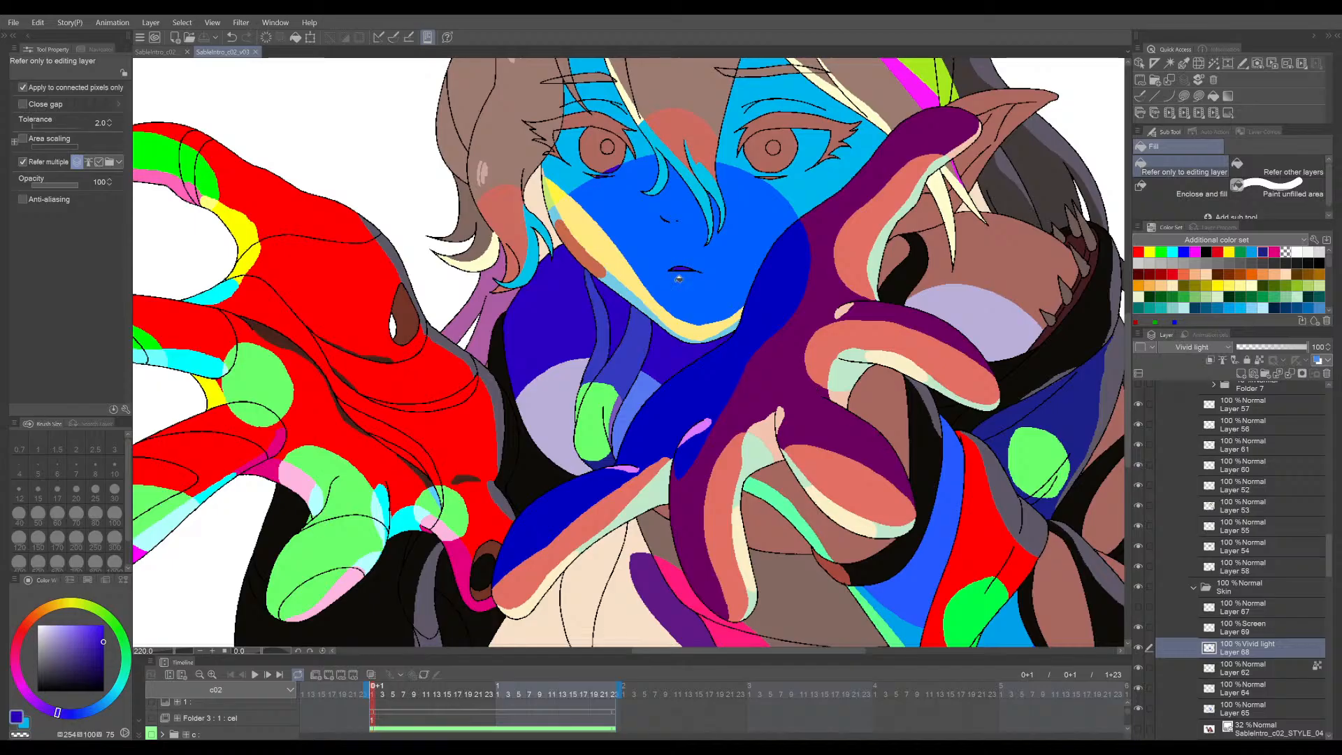
{"action": "left_click", "coordinate": [729, 289]}
{"action": "key", "text": "ctrl+z"}
{"action": "left_click", "coordinate": [578, 245]}
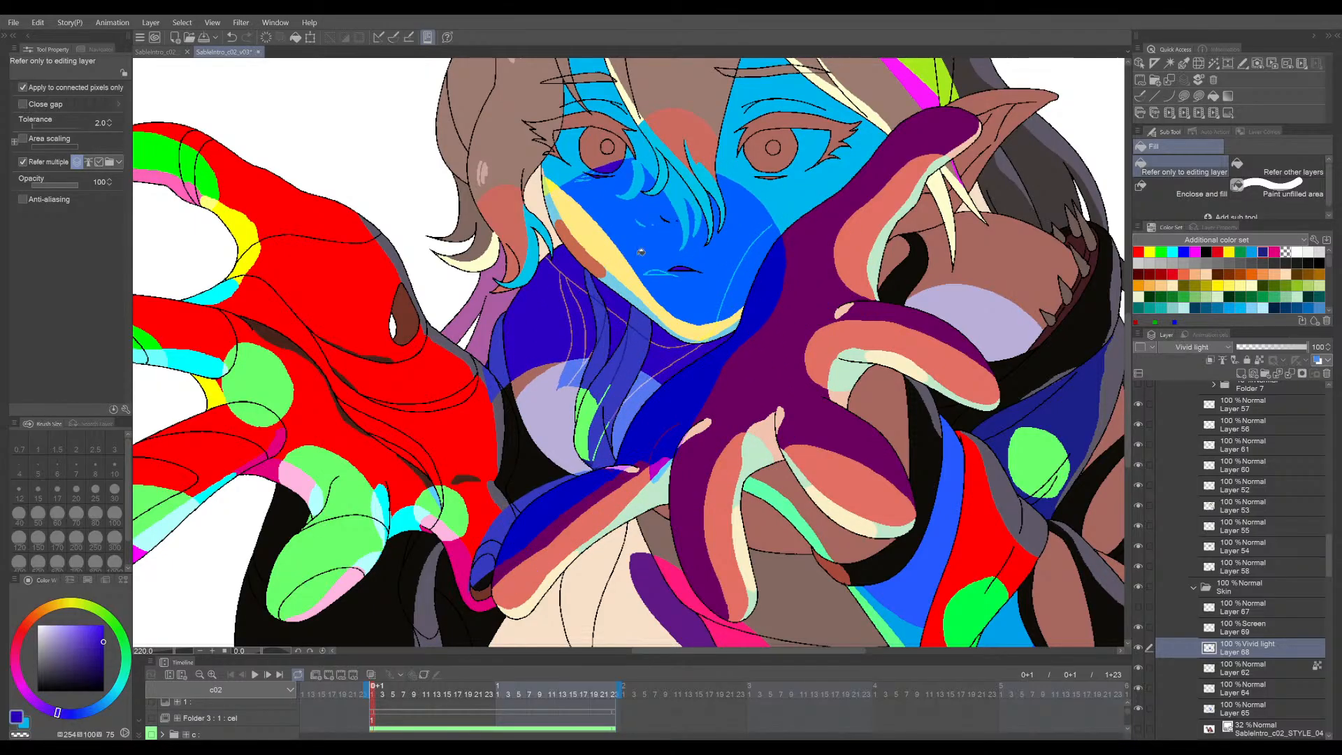
- Check the blended mask colours on the face and hand against the whole character
{"action": "scroll", "coordinate": [783, 362], "scroll_direction": "down", "scroll_amount": 3}
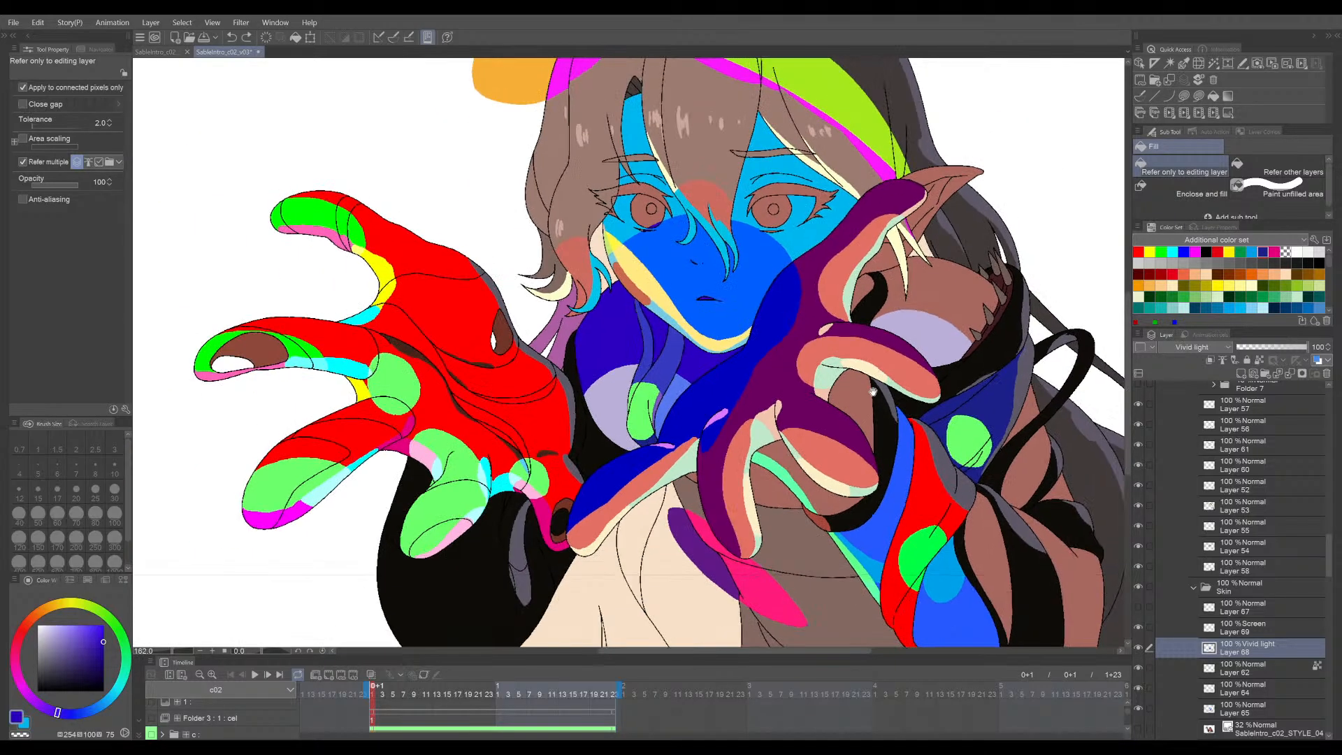
{"action": "scroll", "coordinate": [773, 436], "scroll_direction": "up", "scroll_amount": 3}
{"action": "left_click_drag", "start_coordinate": [771, 436], "coordinate": [786, 409]}
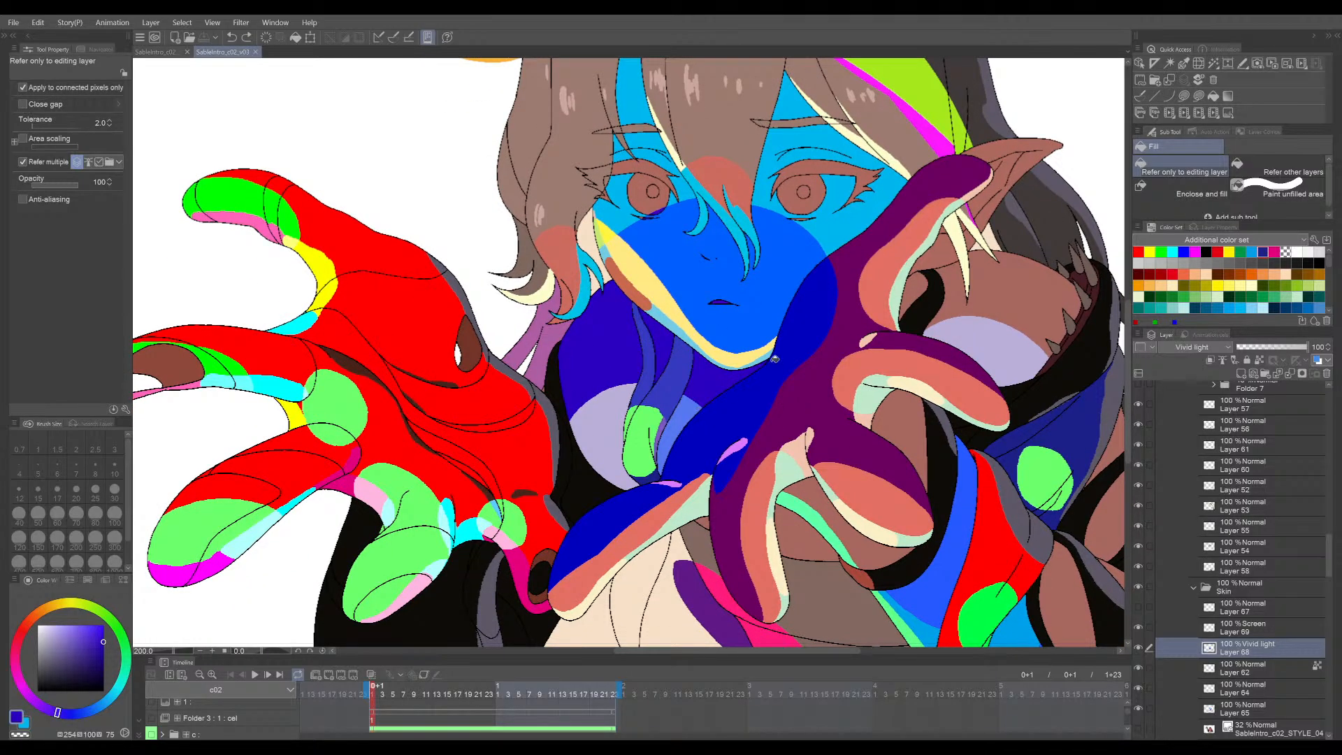
{"action": "scroll", "coordinate": [830, 350], "scroll_direction": "down", "scroll_amount": 1}
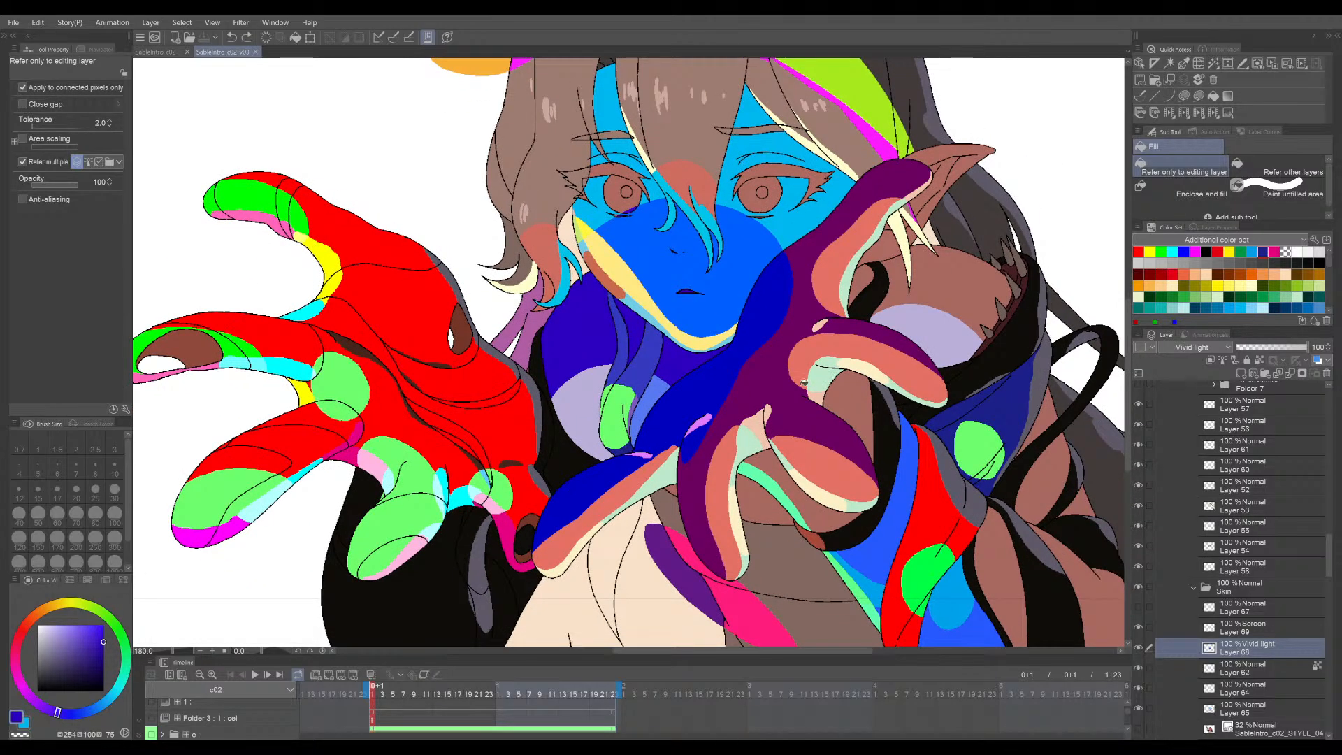
{"action": "left_click_drag", "start_coordinate": [826, 377], "coordinate": [834, 413]}
{"action": "scroll", "coordinate": [816, 394], "scroll_direction": "up", "scroll_amount": 1}
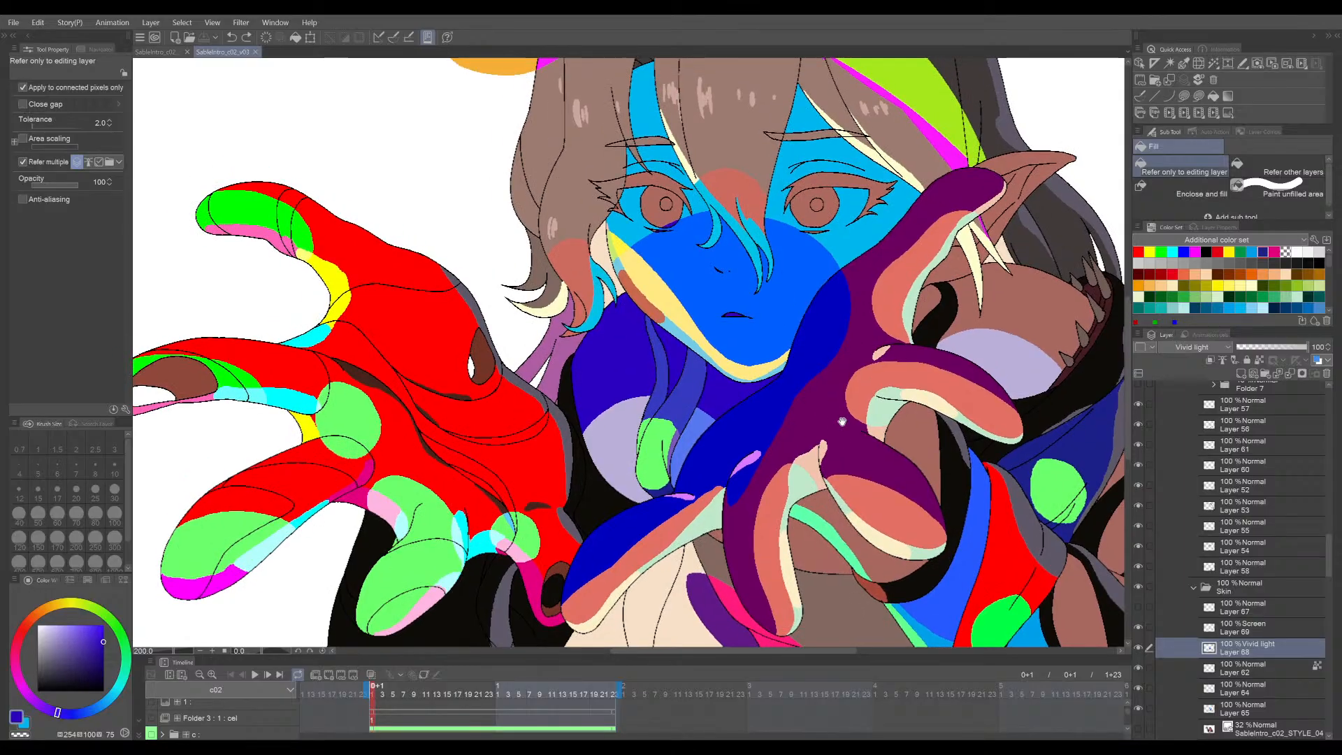
- Fill the tiny gap at the inner lash corner of the left-hand eye on Layer 65 with the surrounding light blue, and save
{"action": "scroll", "coordinate": [781, 276], "scroll_direction": "up", "scroll_amount": 8}
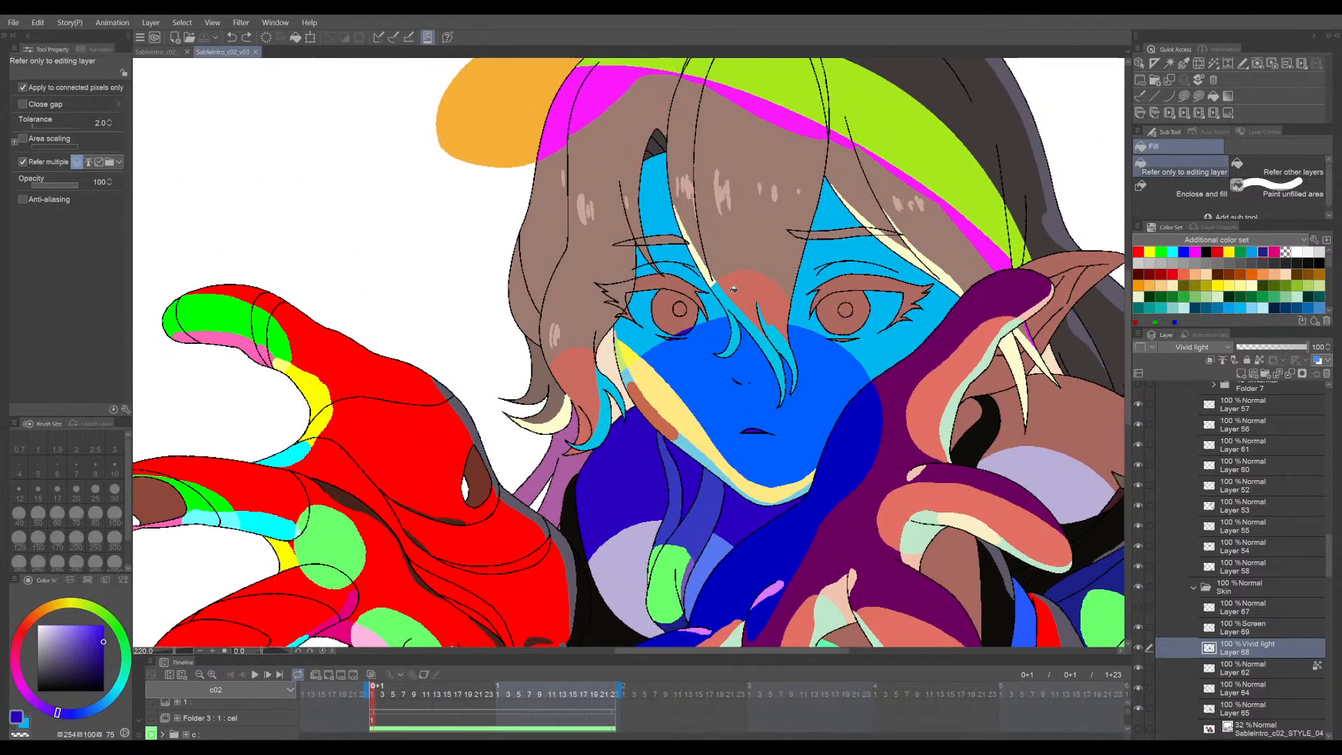
{"action": "scroll", "coordinate": [726, 299], "scroll_direction": "down", "scroll_amount": 3}
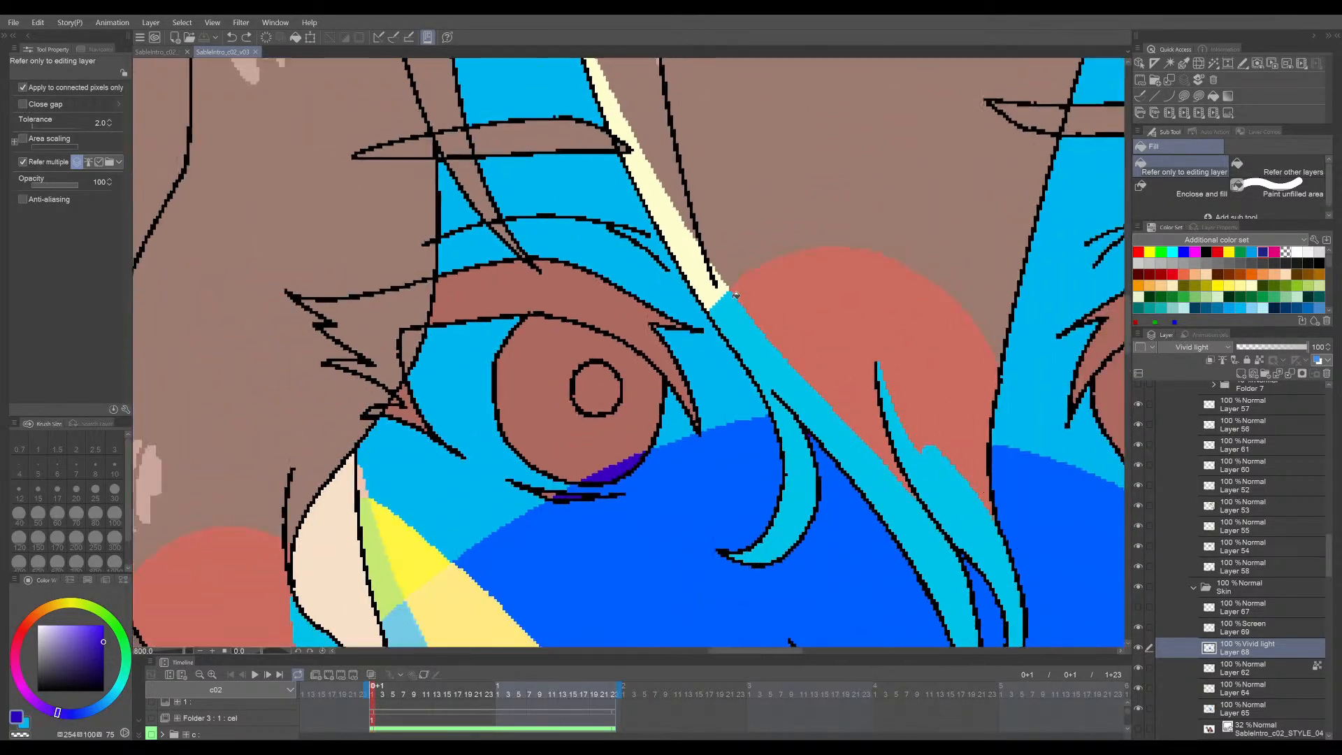
{"action": "scroll", "coordinate": [732, 300], "scroll_direction": "up", "scroll_amount": 3}
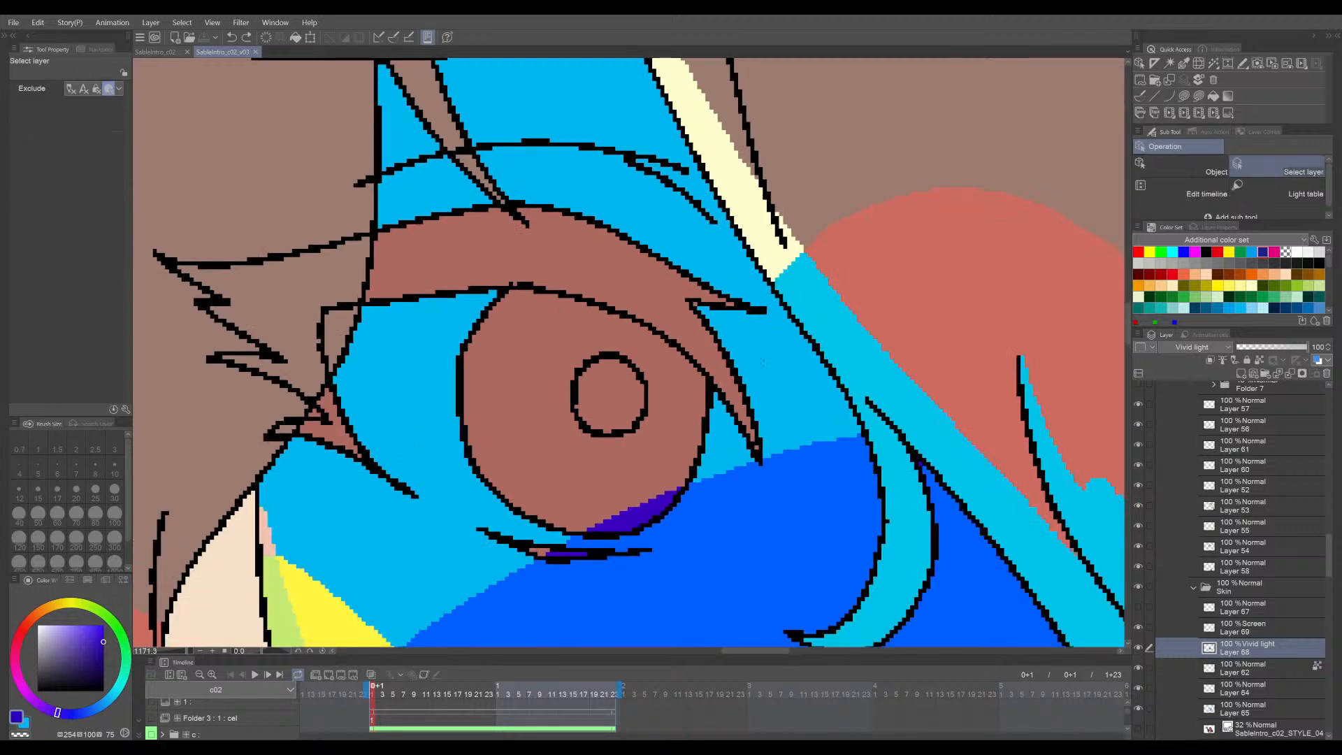
{"action": "left_click", "coordinate": [764, 350], "text": "ctrl+shift"}
{"action": "left_click", "coordinate": [761, 350], "text": "alt"}
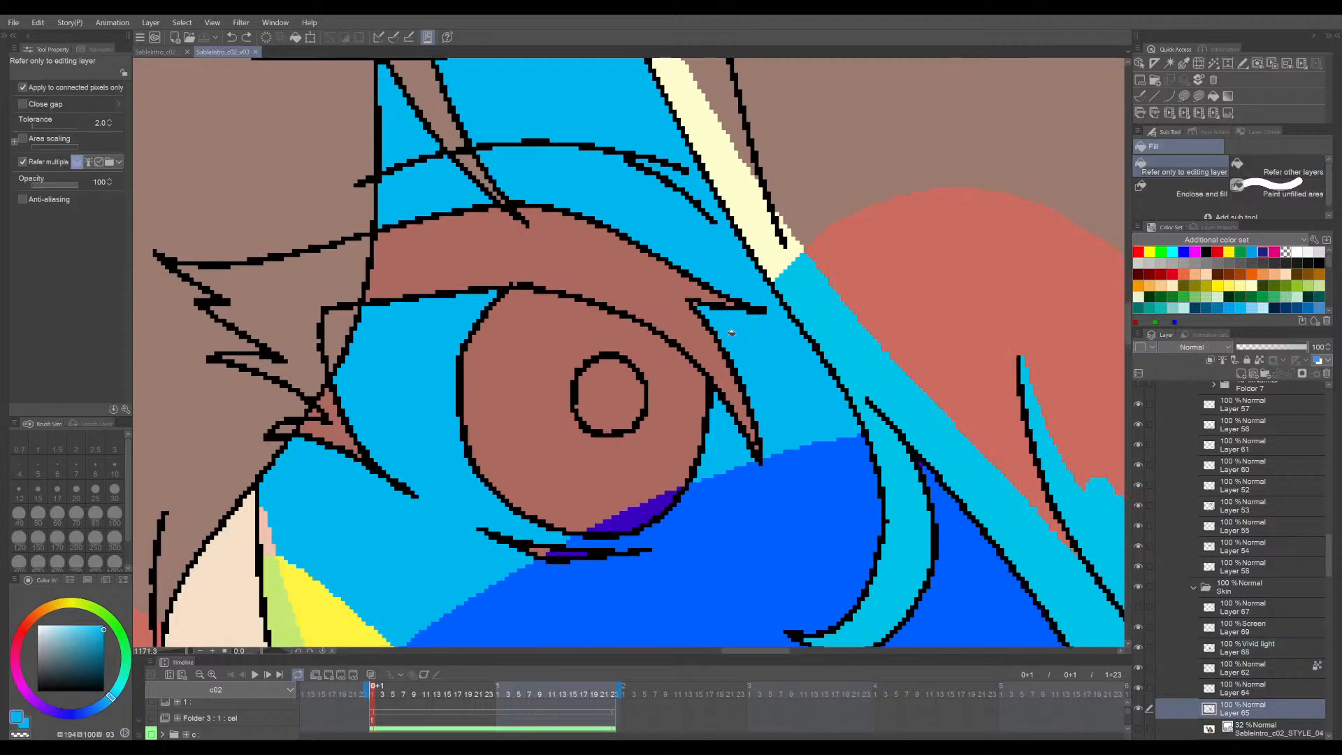
{"action": "left_click", "coordinate": [700, 299]}
{"action": "scroll", "coordinate": [698, 301], "scroll_direction": "up", "scroll_amount": 3}
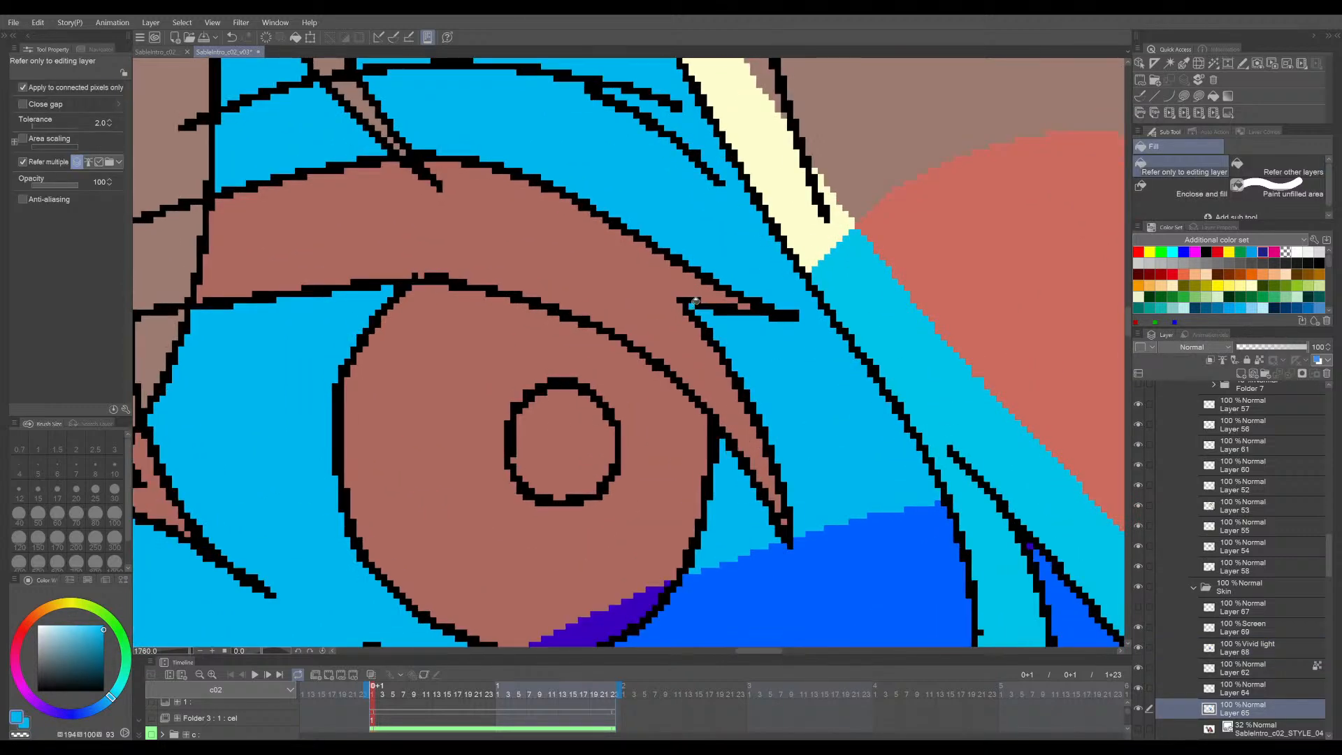
{"action": "scroll", "coordinate": [696, 302], "scroll_direction": "down", "scroll_amount": 4}
{"action": "key", "text": "ctrl+s"}
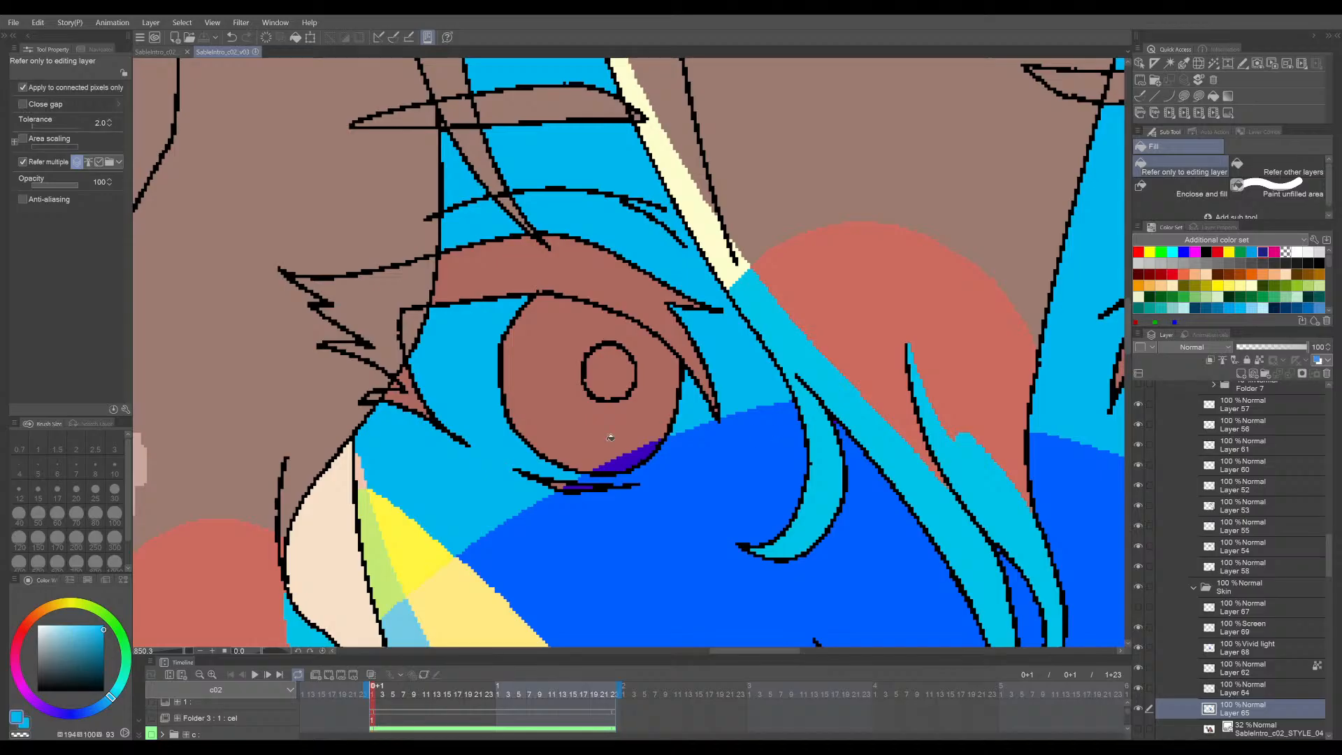
{"action": "scroll", "coordinate": [397, 377], "scroll_direction": "up", "scroll_amount": 4}
{"action": "scroll", "coordinate": [412, 372], "scroll_direction": "down", "scroll_amount": 8}
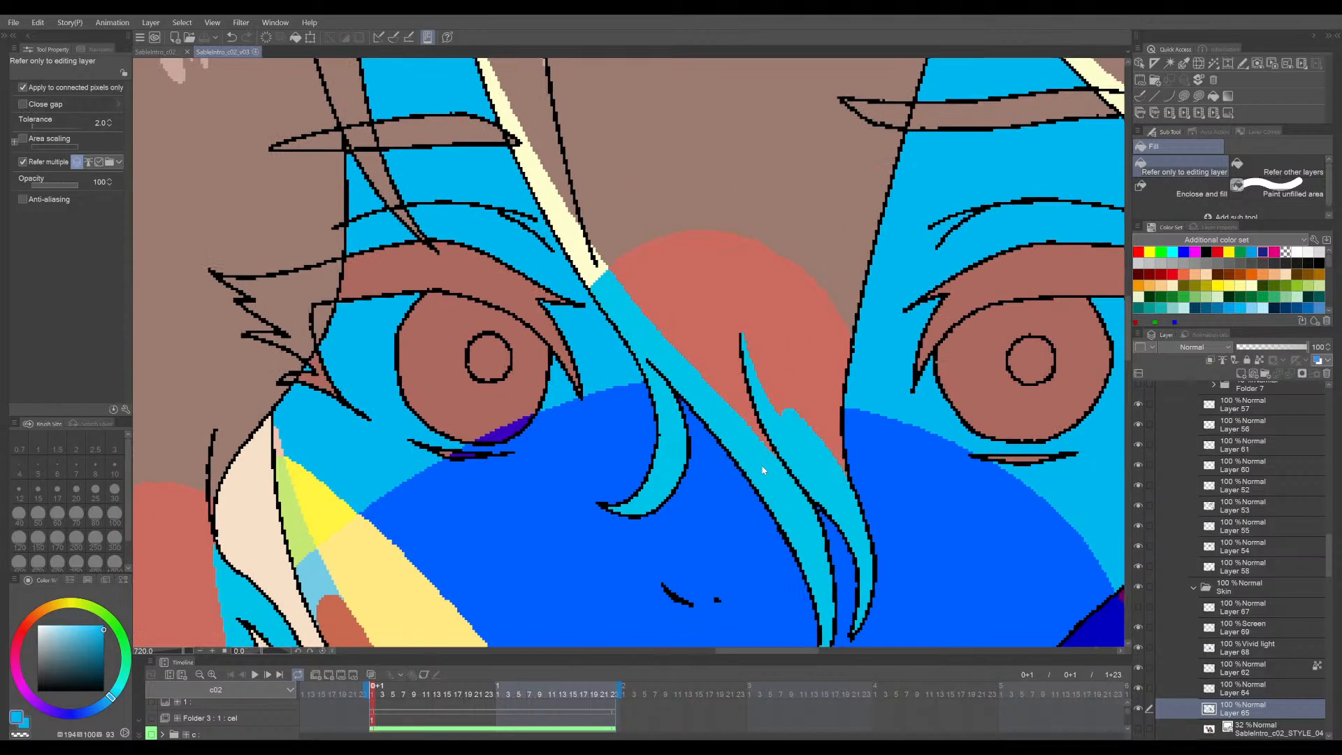
{"action": "key", "text": "ctrl+s"}
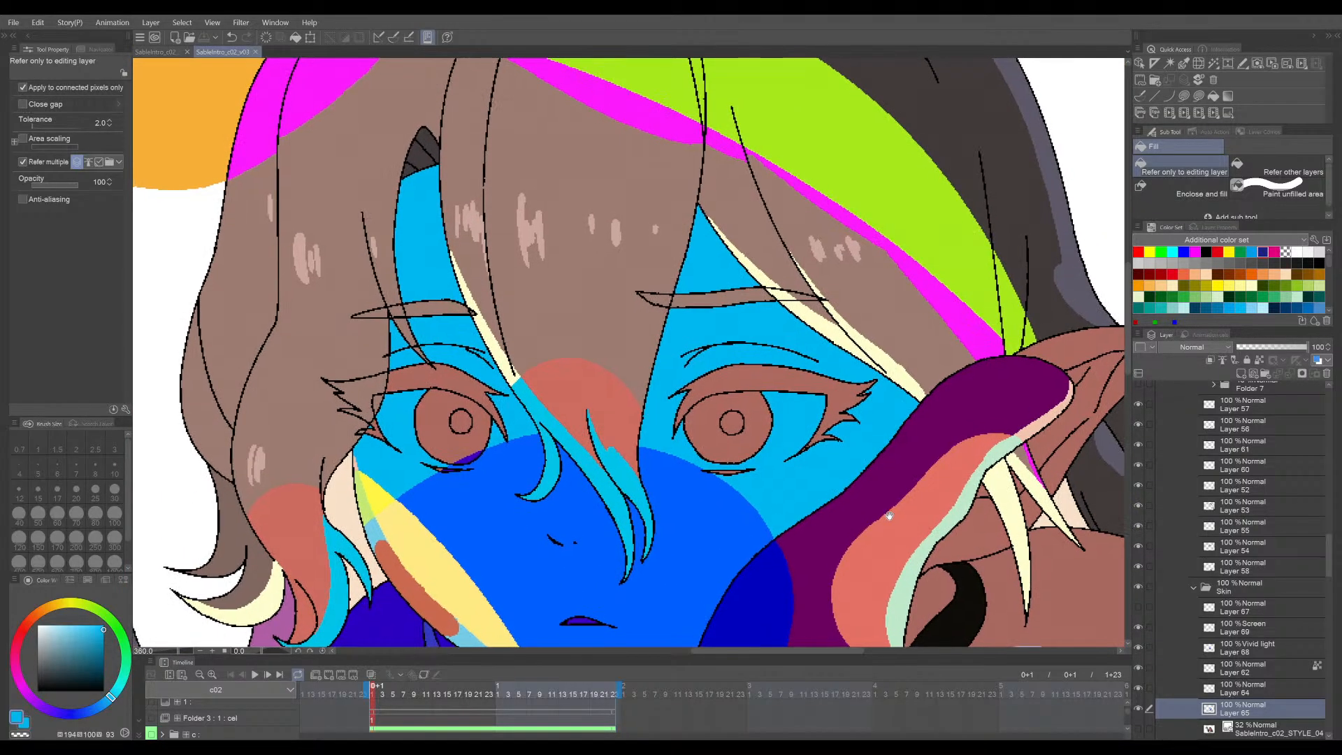
- Fill the small gap between the outer lashes of the right-hand eye with the same light blue and save the file
{"action": "scroll", "coordinate": [868, 409], "scroll_direction": "up", "scroll_amount": 5}
{"action": "scroll", "coordinate": [868, 409], "scroll_direction": "up", "scroll_amount": 3}
{"action": "left_click", "coordinate": [868, 410]}
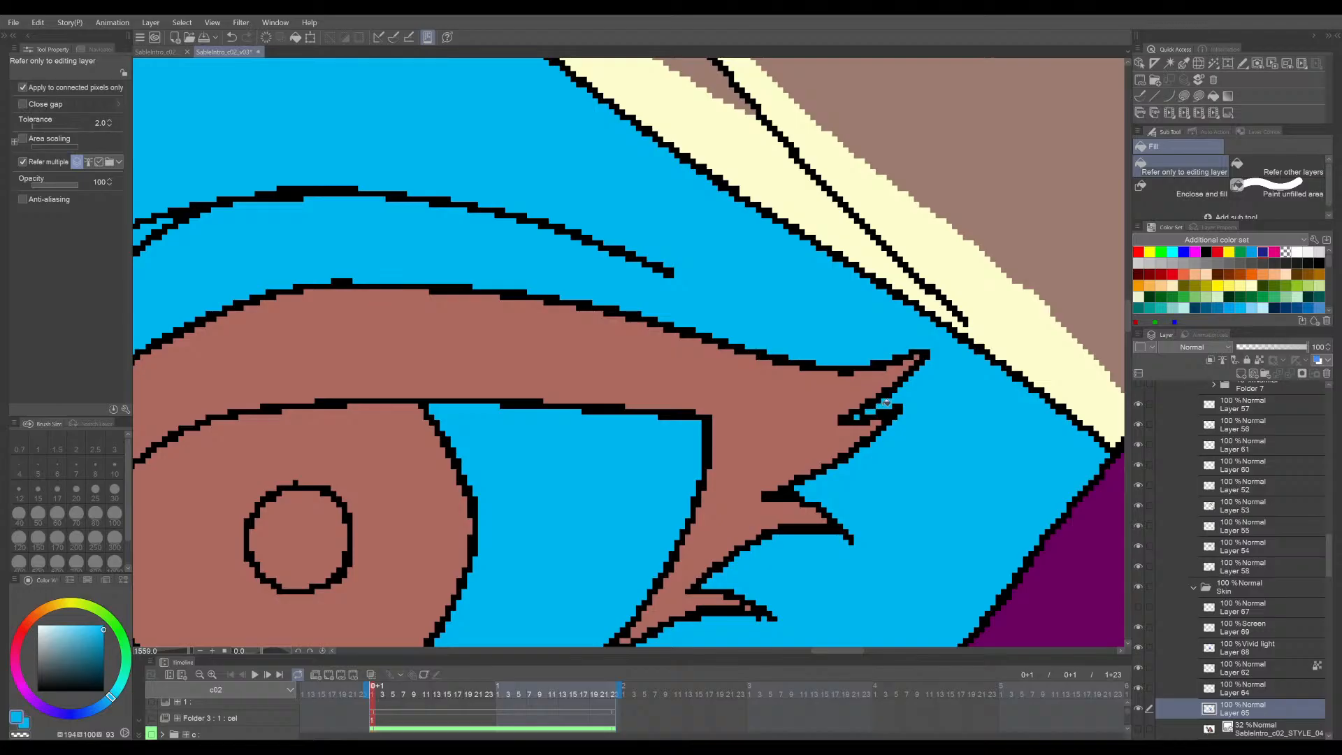
{"action": "scroll", "coordinate": [868, 410], "scroll_direction": "down", "scroll_amount": 4}
{"action": "left_click_drag", "start_coordinate": [825, 525], "coordinate": [907, 434]}
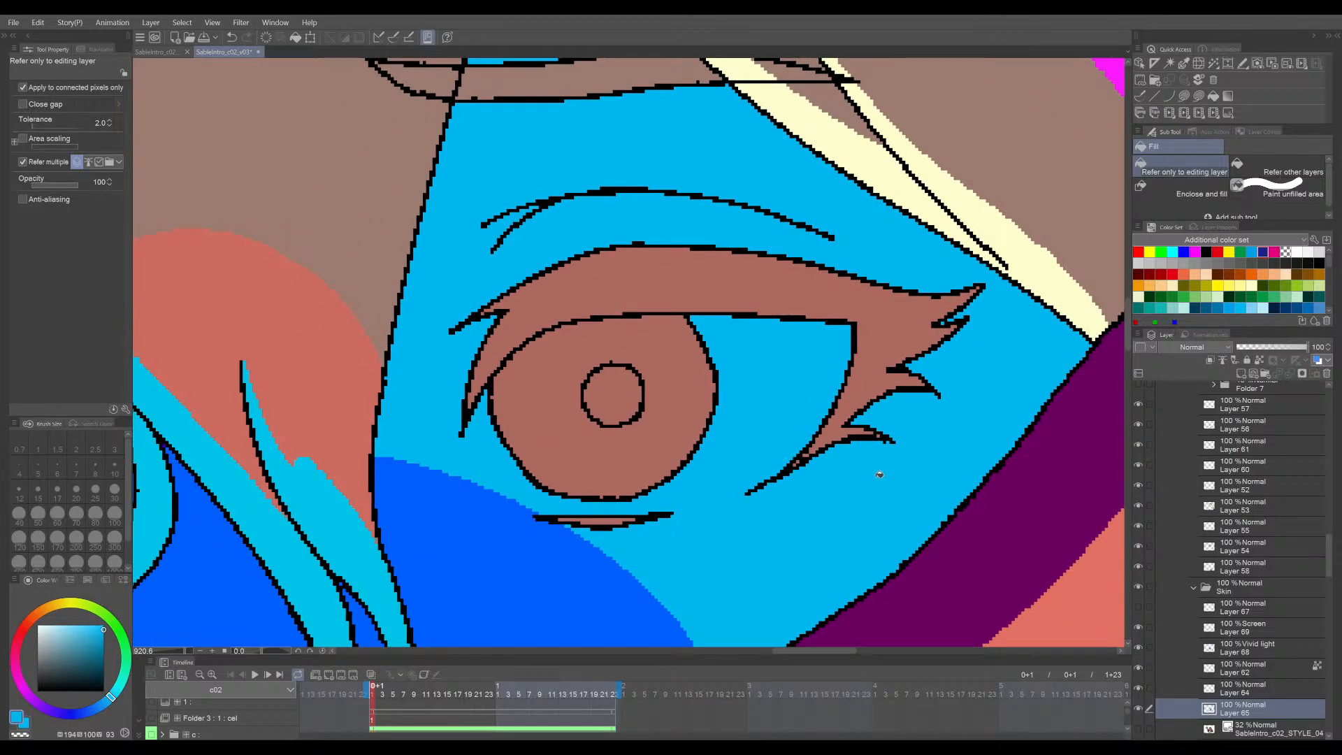
{"action": "left_click_drag", "start_coordinate": [678, 459], "coordinate": [805, 479]}
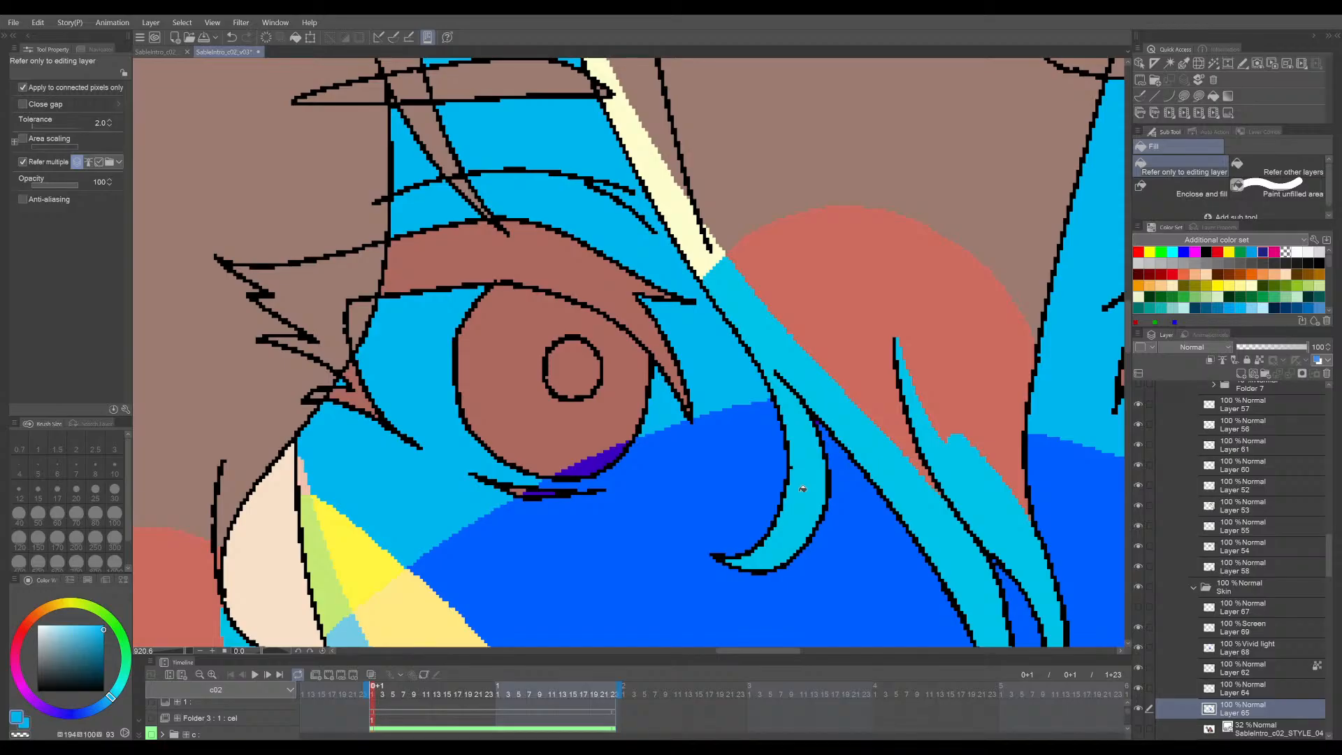
{"action": "scroll", "coordinate": [803, 489], "scroll_direction": "down", "scroll_amount": 10}
{"action": "key", "text": "ctrl+s"}
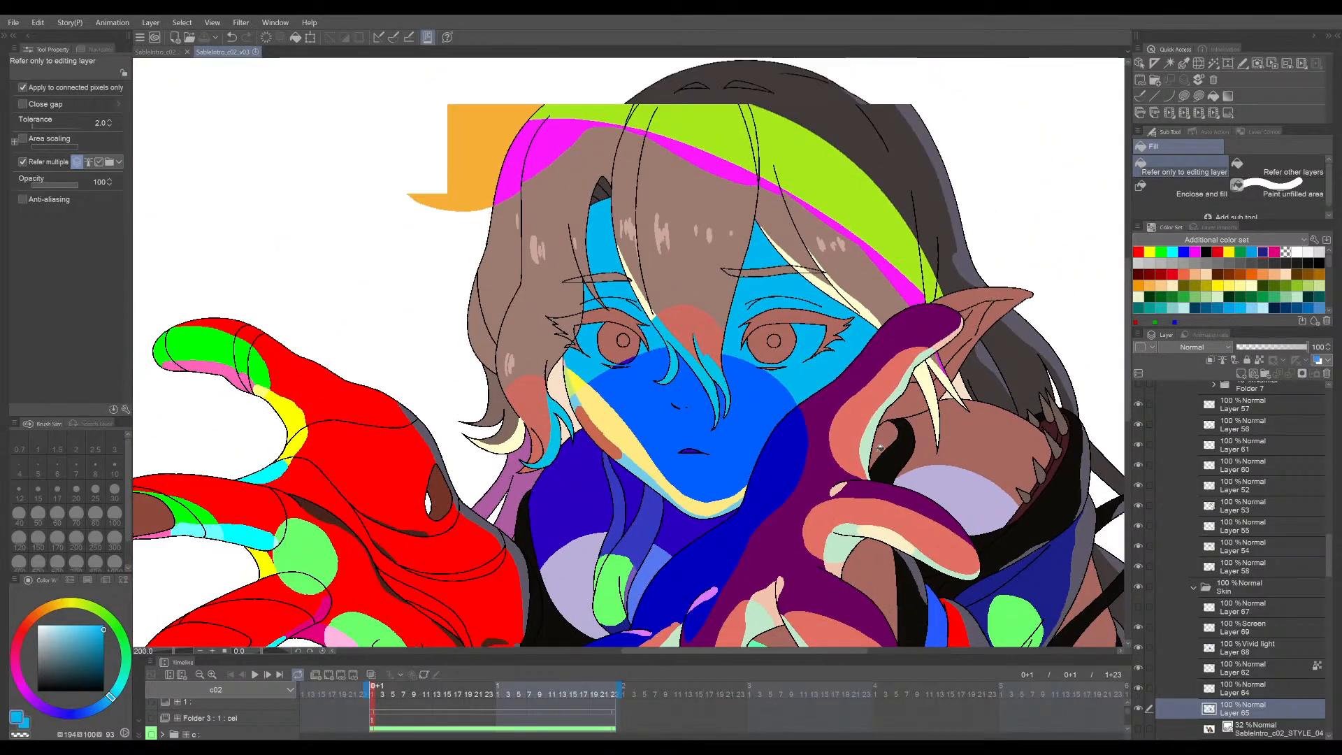
- Check the mask colours across the hands, torso and sleeves against the whole character
{"action": "left_click_drag", "start_coordinate": [786, 564], "coordinate": [700, 314]}
{"action": "scroll", "coordinate": [977, 388], "scroll_direction": "down", "scroll_amount": 1}
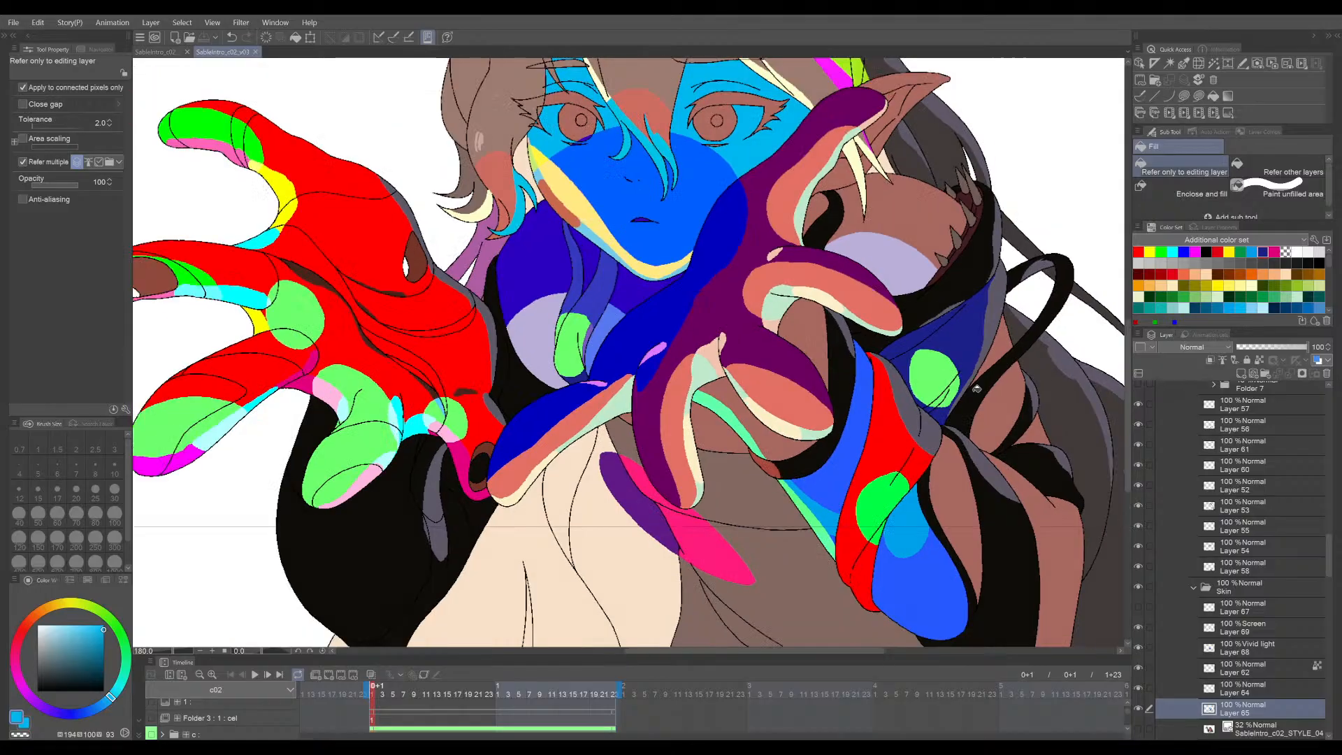
{"action": "scroll", "coordinate": [976, 388], "scroll_direction": "down", "scroll_amount": 1}
{"action": "left_click_drag", "start_coordinate": [993, 470], "coordinate": [984, 511]}
{"action": "scroll", "coordinate": [960, 520], "scroll_direction": "up", "scroll_amount": 1}
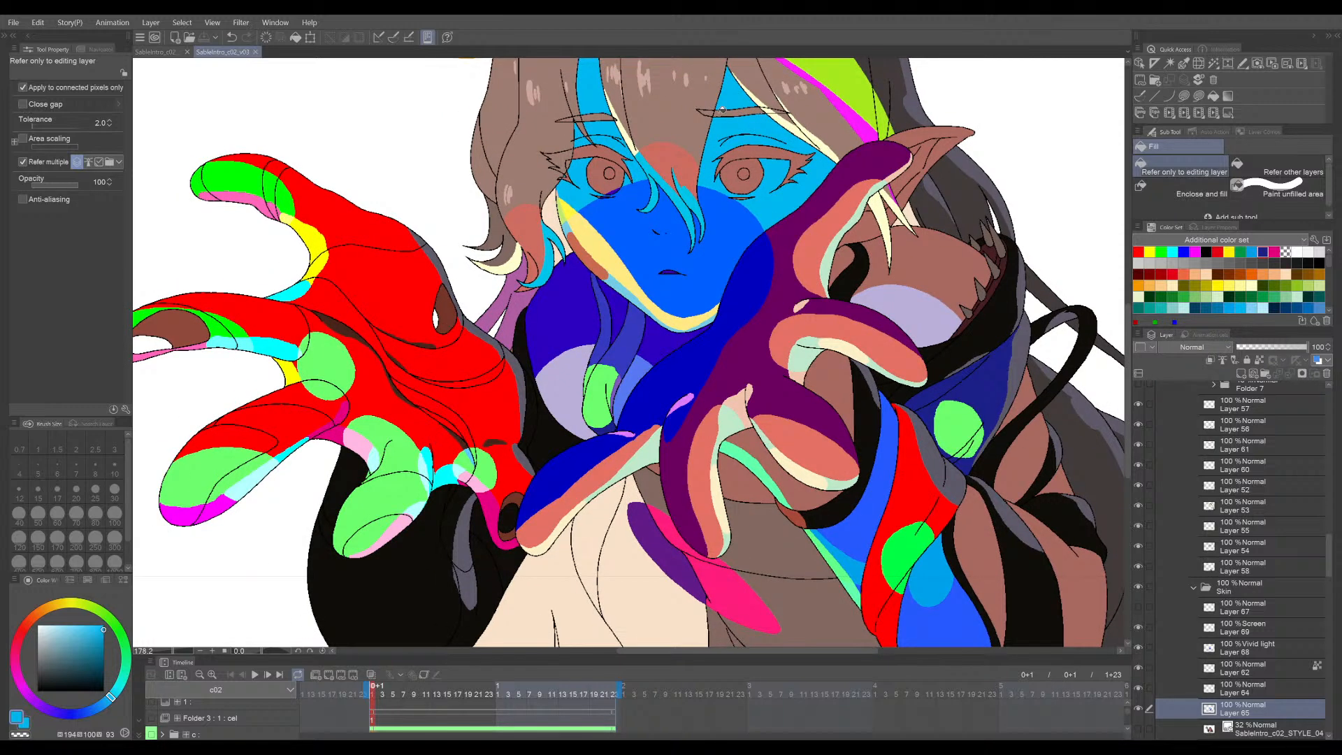
{"action": "scroll", "coordinate": [748, 63], "scroll_direction": "down", "scroll_amount": 2}
{"action": "left_click_drag", "start_coordinate": [788, 153], "coordinate": [808, 256]}
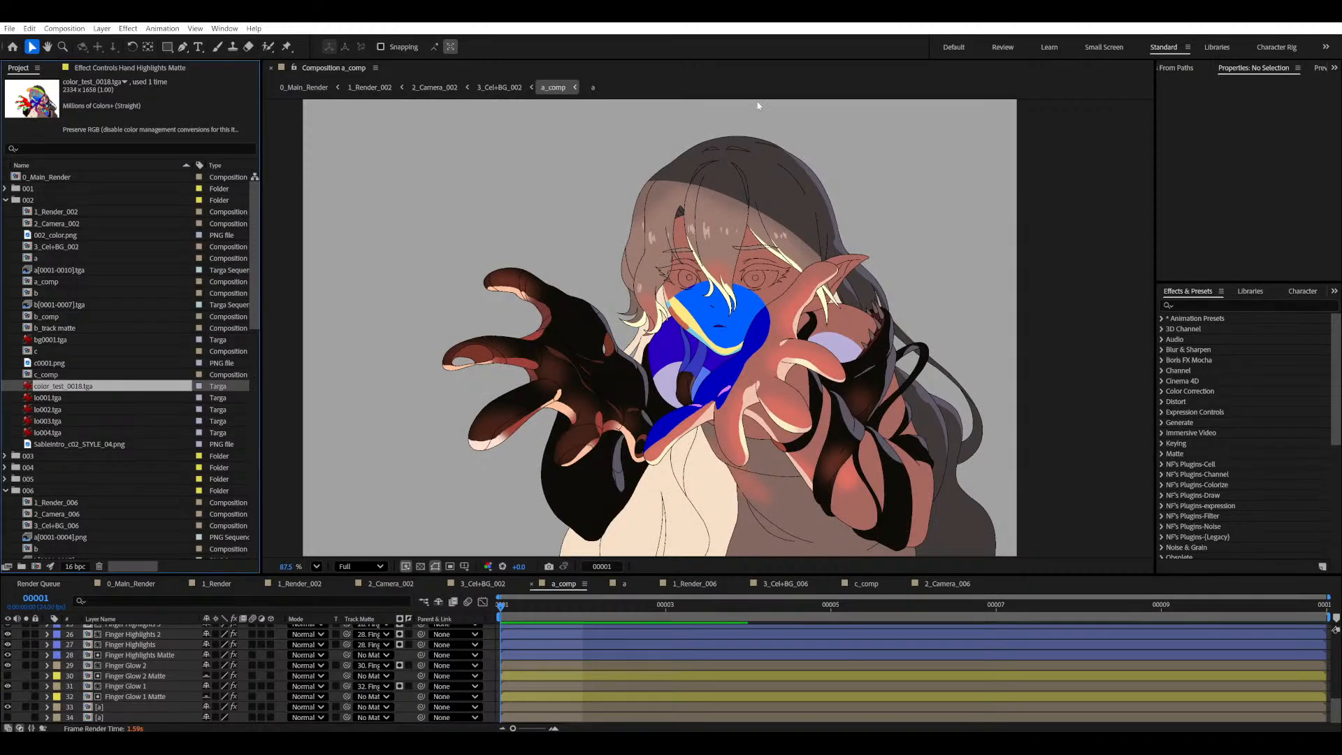
- In After Effects, examine the blue mask areas on the face, neck and hand in a_comp against the glowing fingers
{"action": "scroll", "coordinate": [751, 274], "scroll_direction": "up", "scroll_amount": 3}
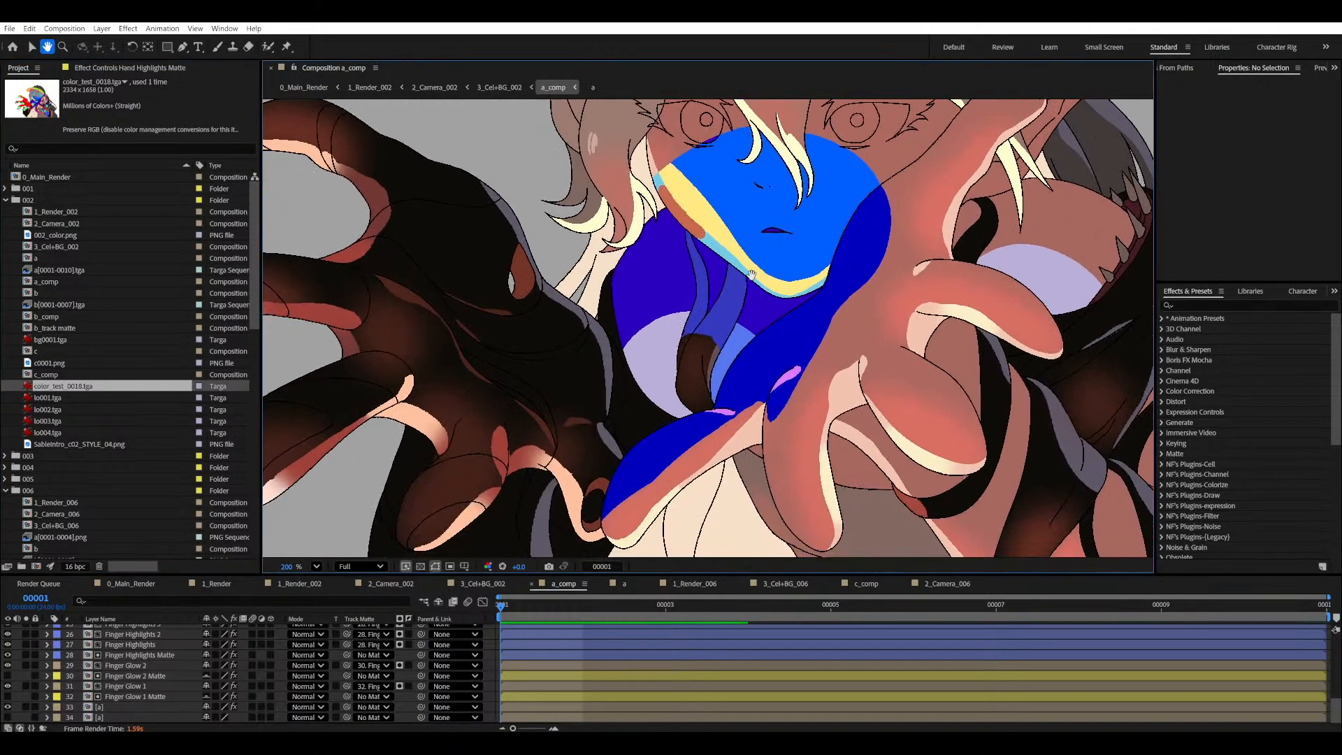
{"action": "left_click_drag", "start_coordinate": [751, 274], "coordinate": [767, 247]}
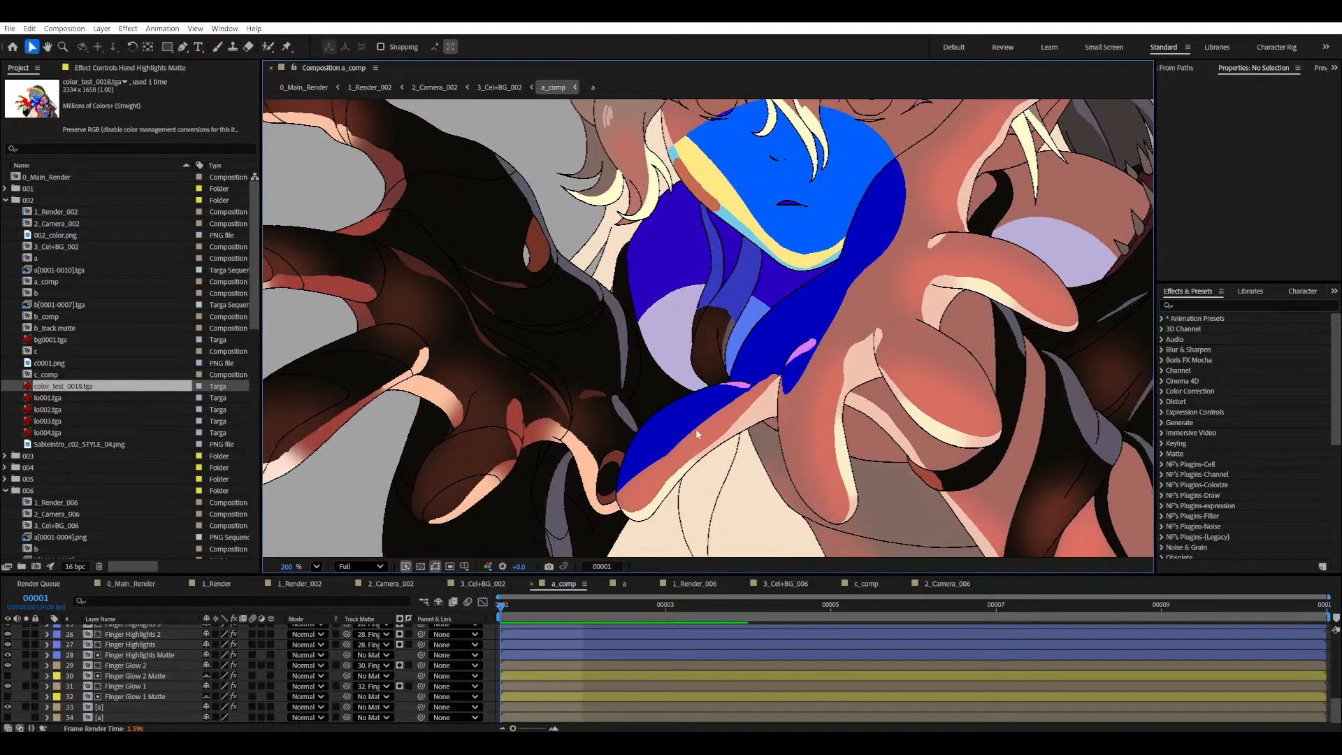
{"action": "scroll", "coordinate": [681, 317], "scroll_direction": "up", "scroll_amount": 3}
{"action": "scroll", "coordinate": [782, 324], "scroll_direction": "down", "scroll_amount": 5}
{"action": "left_click_drag", "start_coordinate": [806, 387], "coordinate": [771, 390]}
{"action": "scroll", "coordinate": [790, 335], "scroll_direction": "down", "scroll_amount": 2}
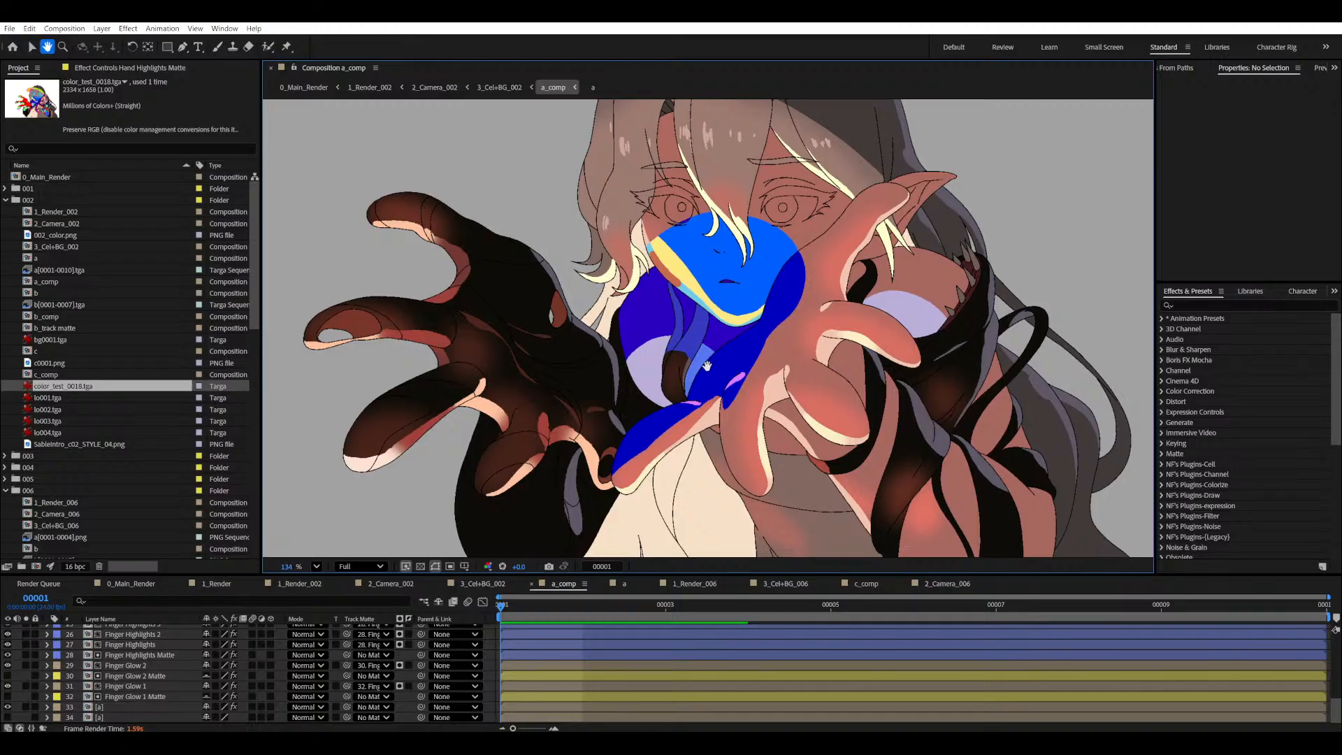
{"action": "left_click_drag", "start_coordinate": [702, 350], "coordinate": [716, 339]}
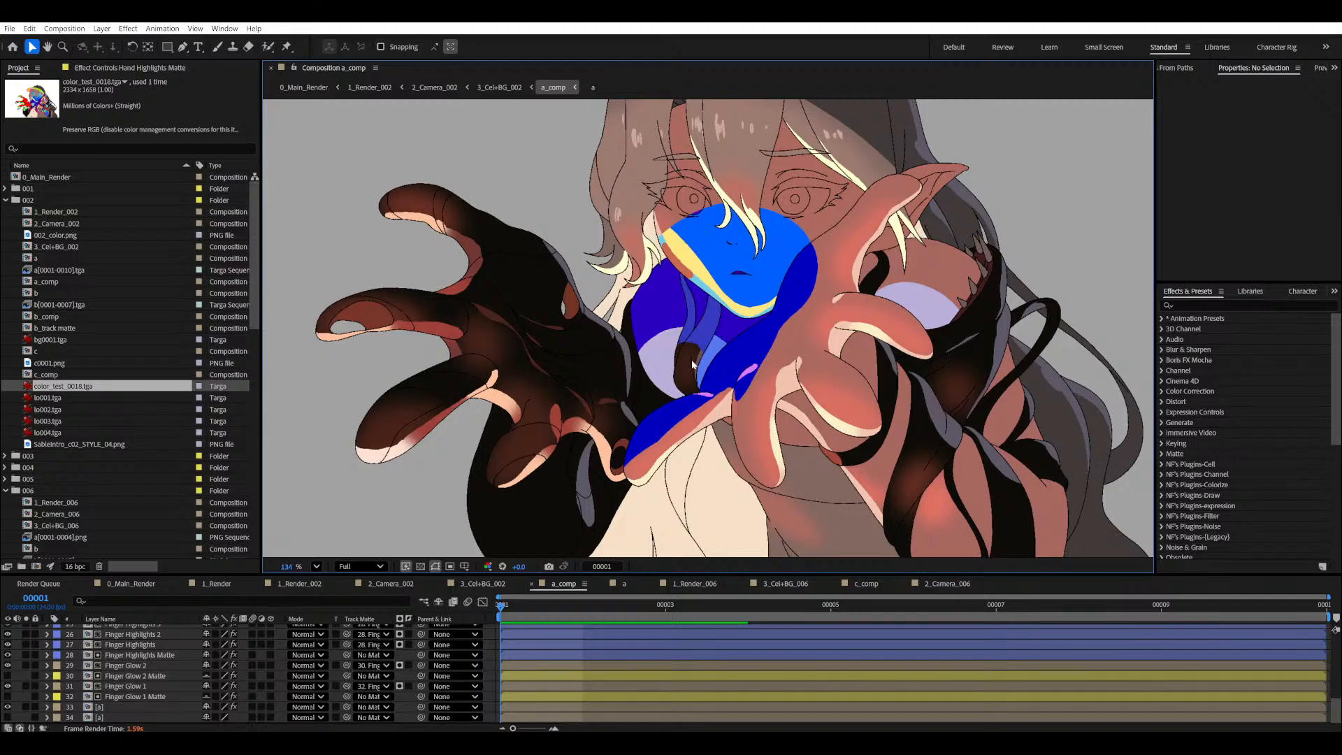
{"action": "scroll", "coordinate": [706, 302], "scroll_direction": "up", "scroll_amount": 3}
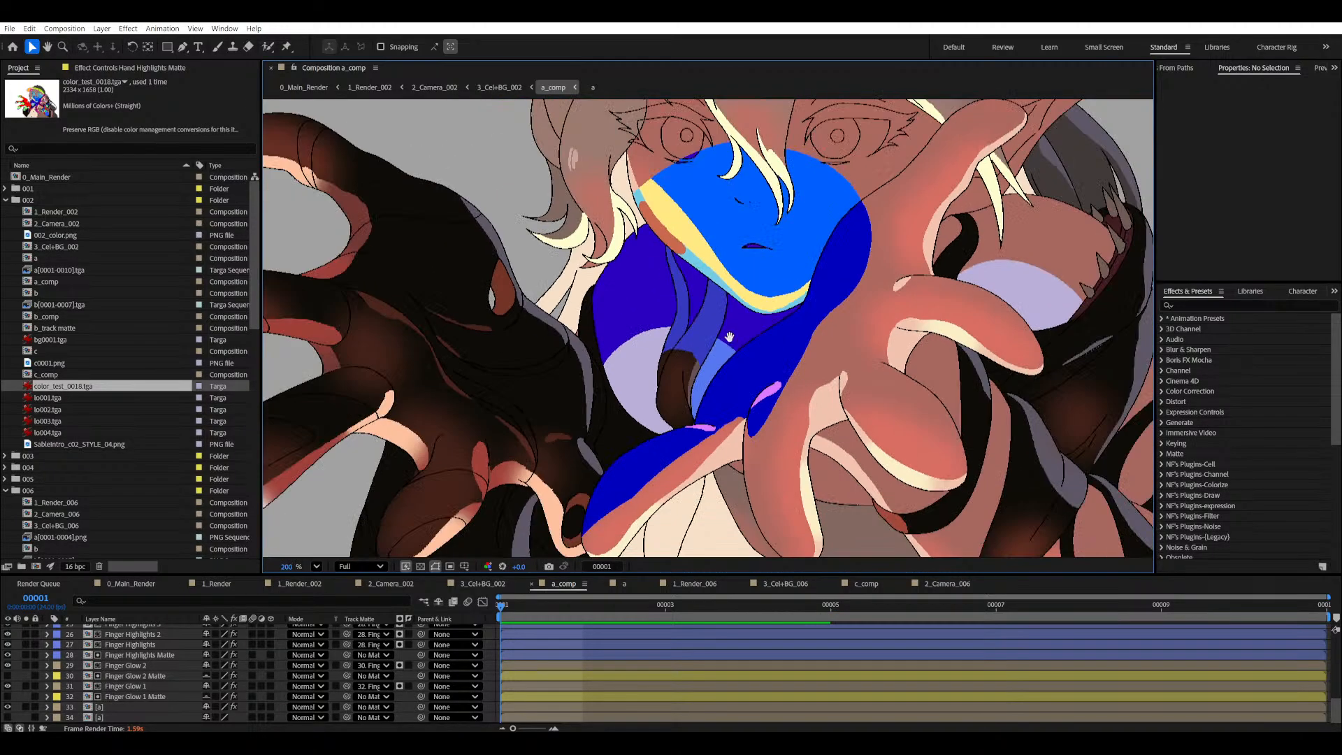
{"action": "left_click_drag", "start_coordinate": [729, 337], "coordinate": [727, 308]}
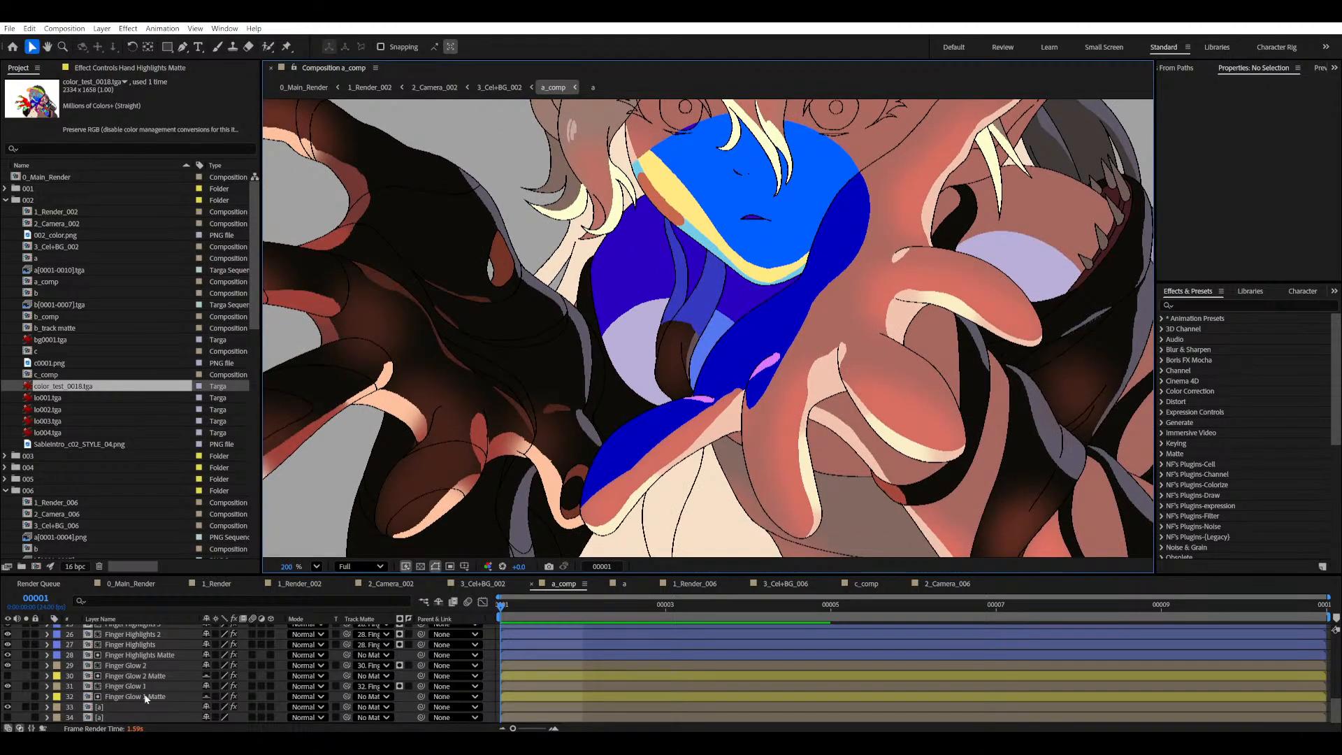
- Solo the upper [a] layer in a_comp and inspect its mask colours around the neck strands and hands
{"action": "left_click", "coordinate": [107, 706]}
{"action": "left_click", "coordinate": [26, 707]}
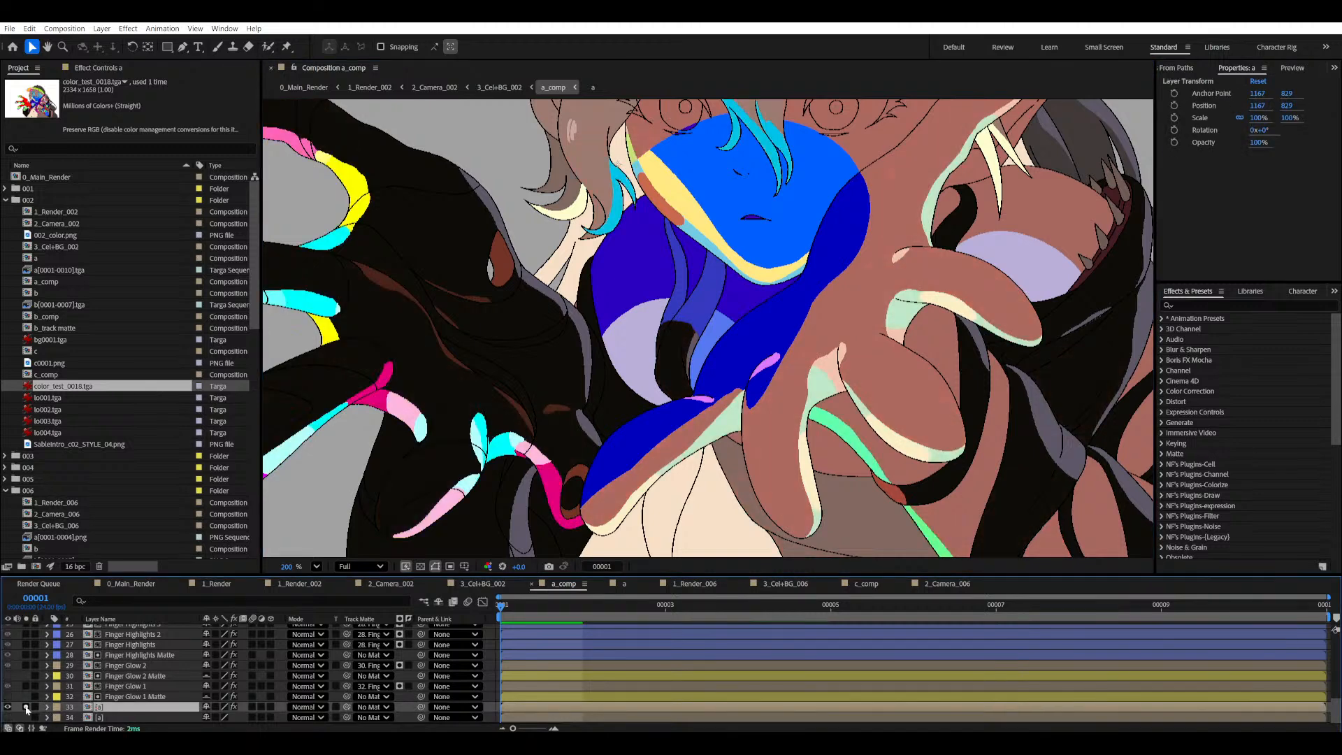
{"action": "scroll", "coordinate": [668, 405], "scroll_direction": "down", "scroll_amount": 5}
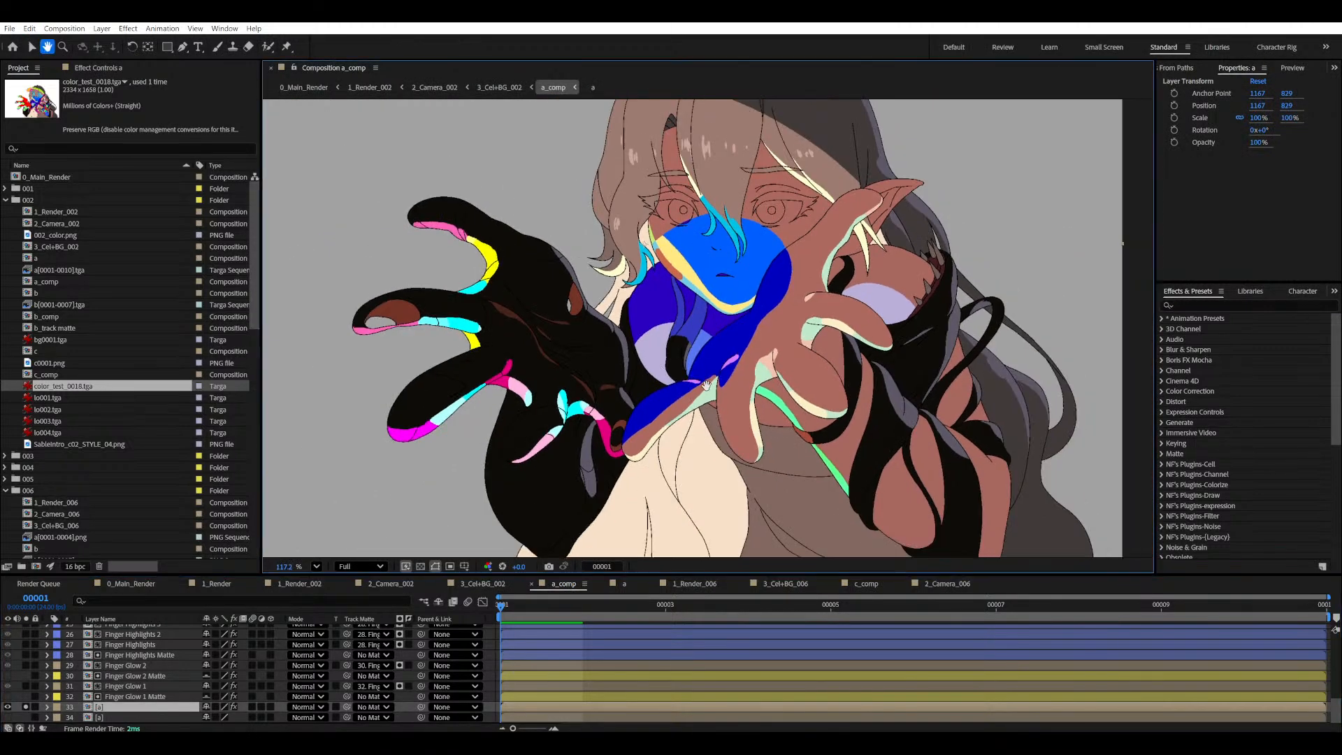
{"action": "scroll", "coordinate": [668, 405], "scroll_direction": "up", "scroll_amount": 7}
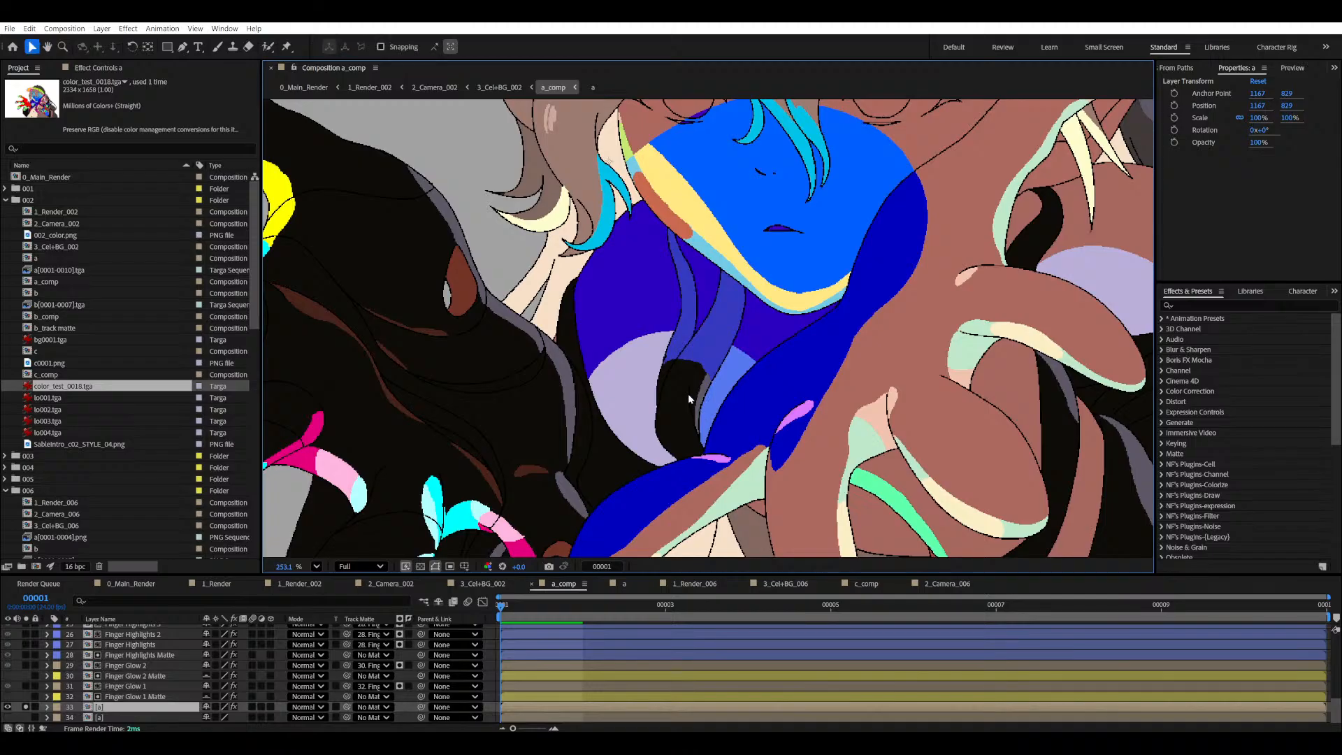
{"action": "scroll", "coordinate": [689, 399], "scroll_direction": "up", "scroll_amount": 3}
{"action": "scroll", "coordinate": [668, 451], "scroll_direction": "down", "scroll_amount": 3}
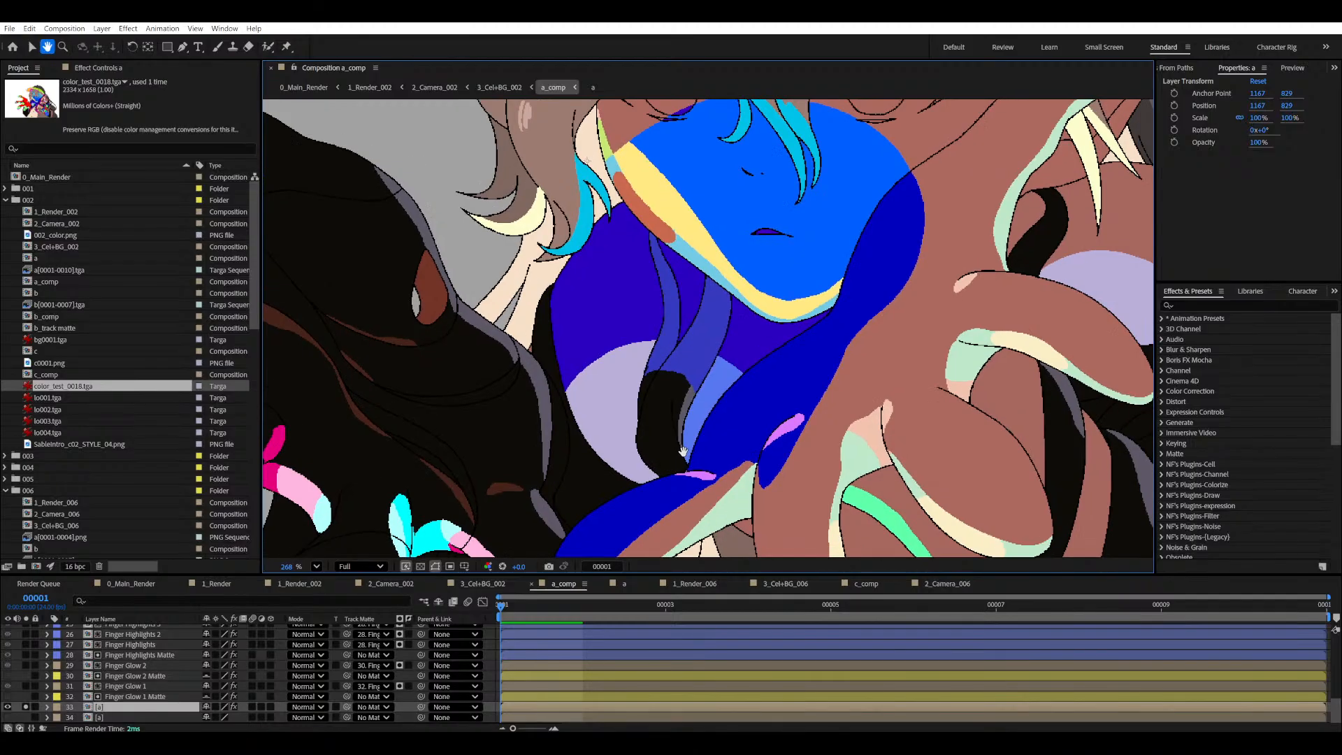
{"action": "scroll", "coordinate": [681, 349], "scroll_direction": "up", "scroll_amount": 2}
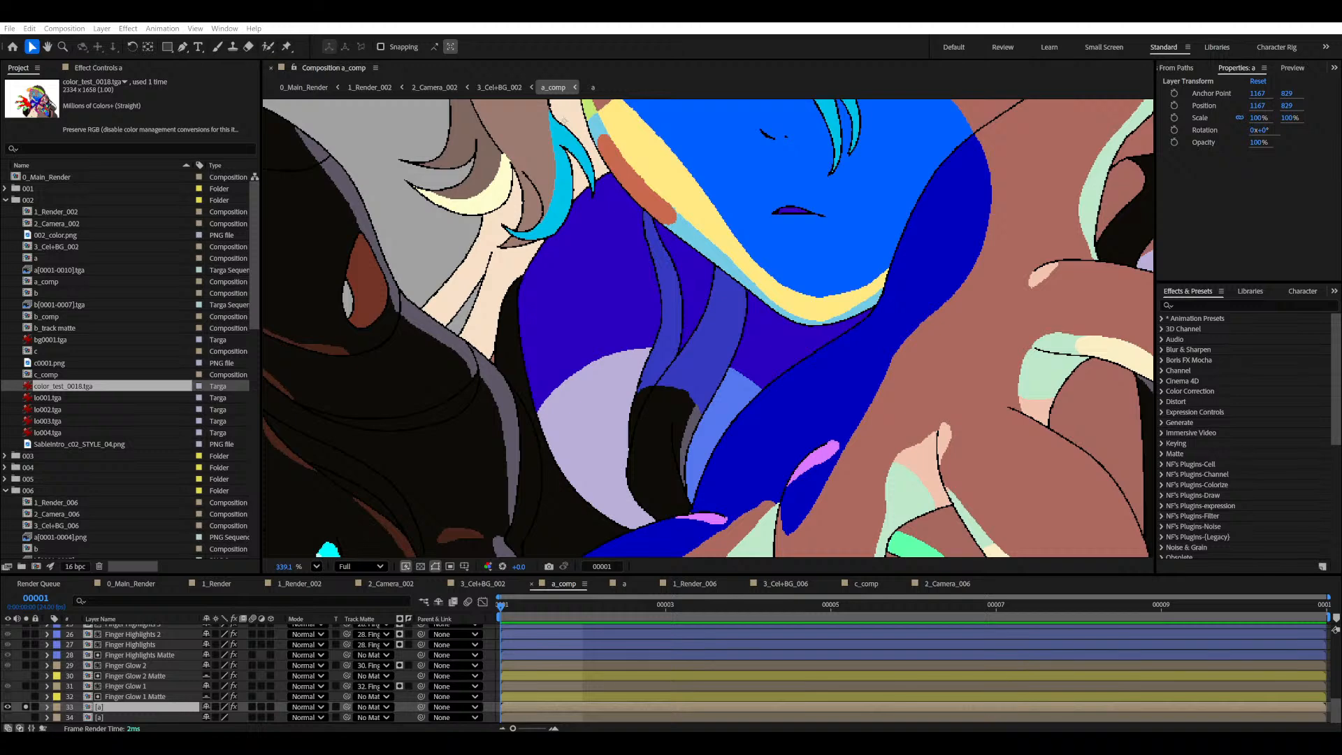
{"action": "left_click", "coordinate": [744, 73]}
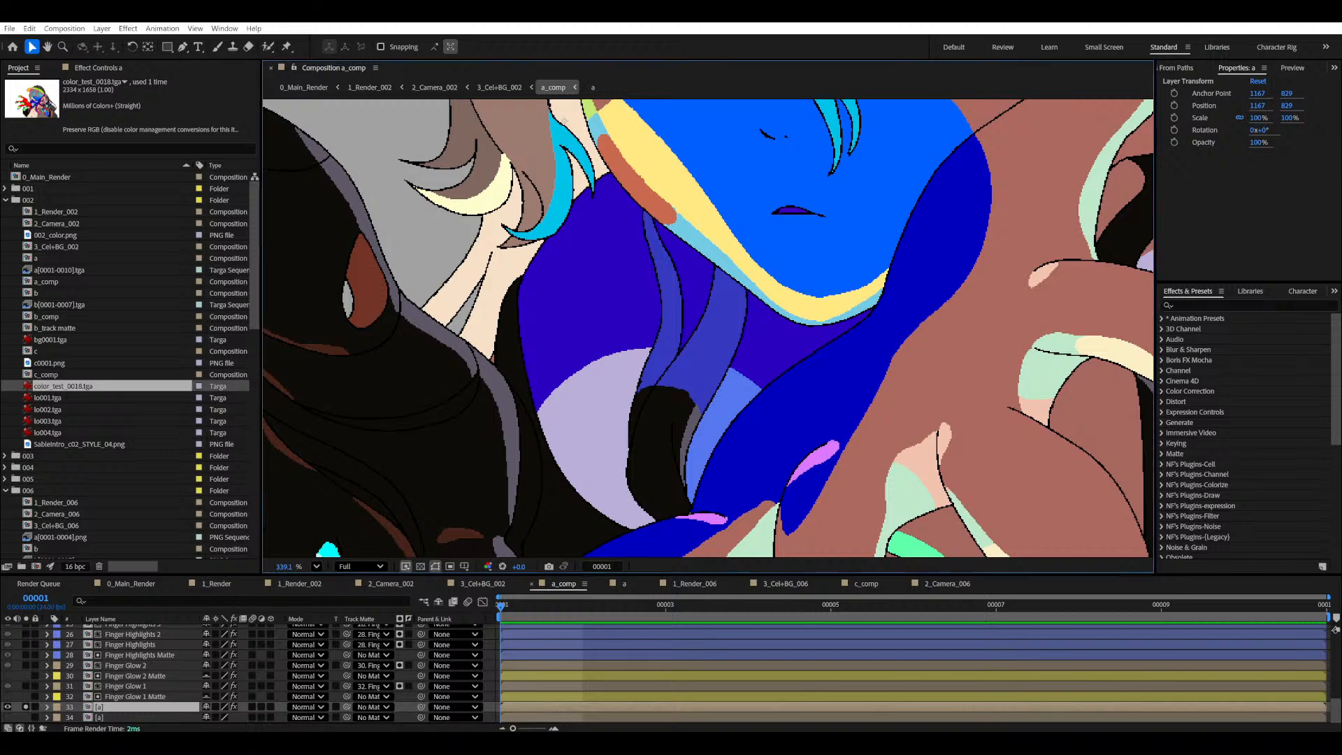
{"action": "left_click_drag", "start_coordinate": [673, 402], "coordinate": [689, 393]}
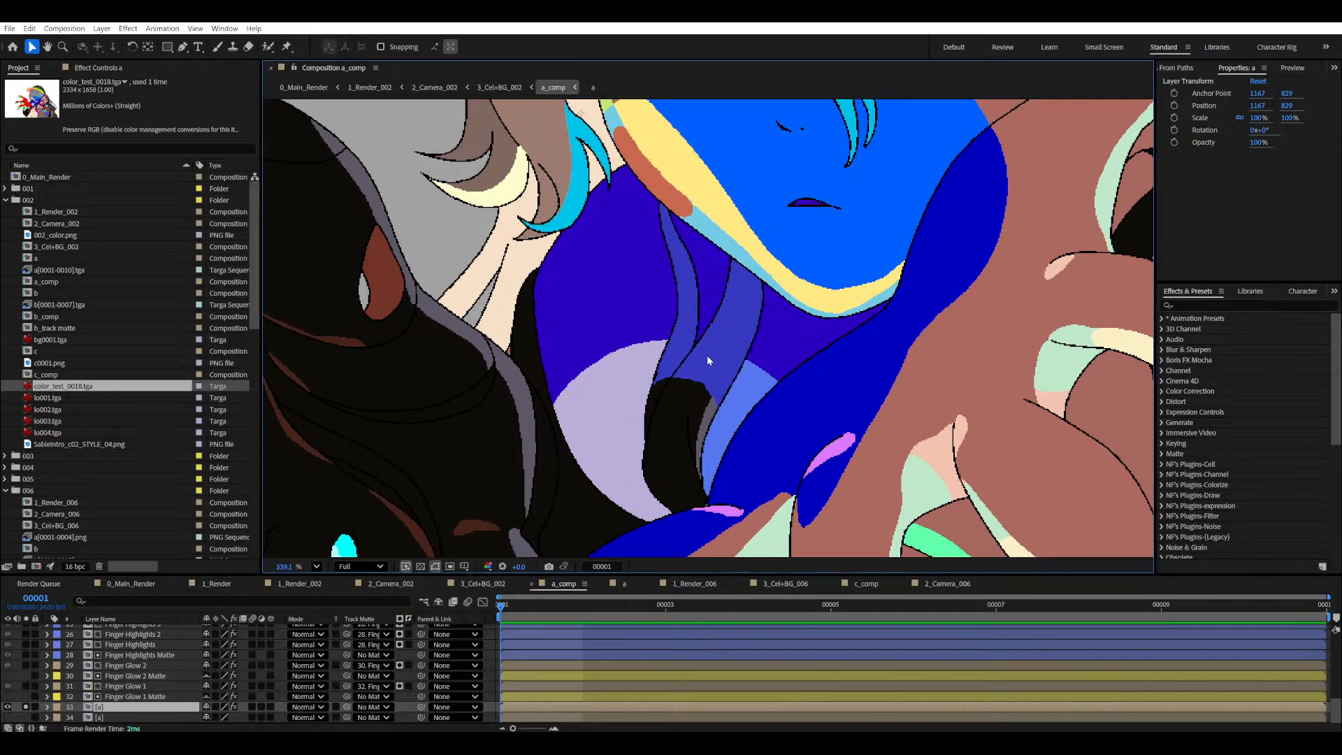
- Enable target21 in layer a's colour replacement effect, replacing the blue-violet of the neck strands with the black sampled from their lower end
{"action": "left_click", "coordinate": [98, 68]}
{"action": "scroll", "coordinate": [121, 323], "scroll_direction": "down", "scroll_amount": 10}
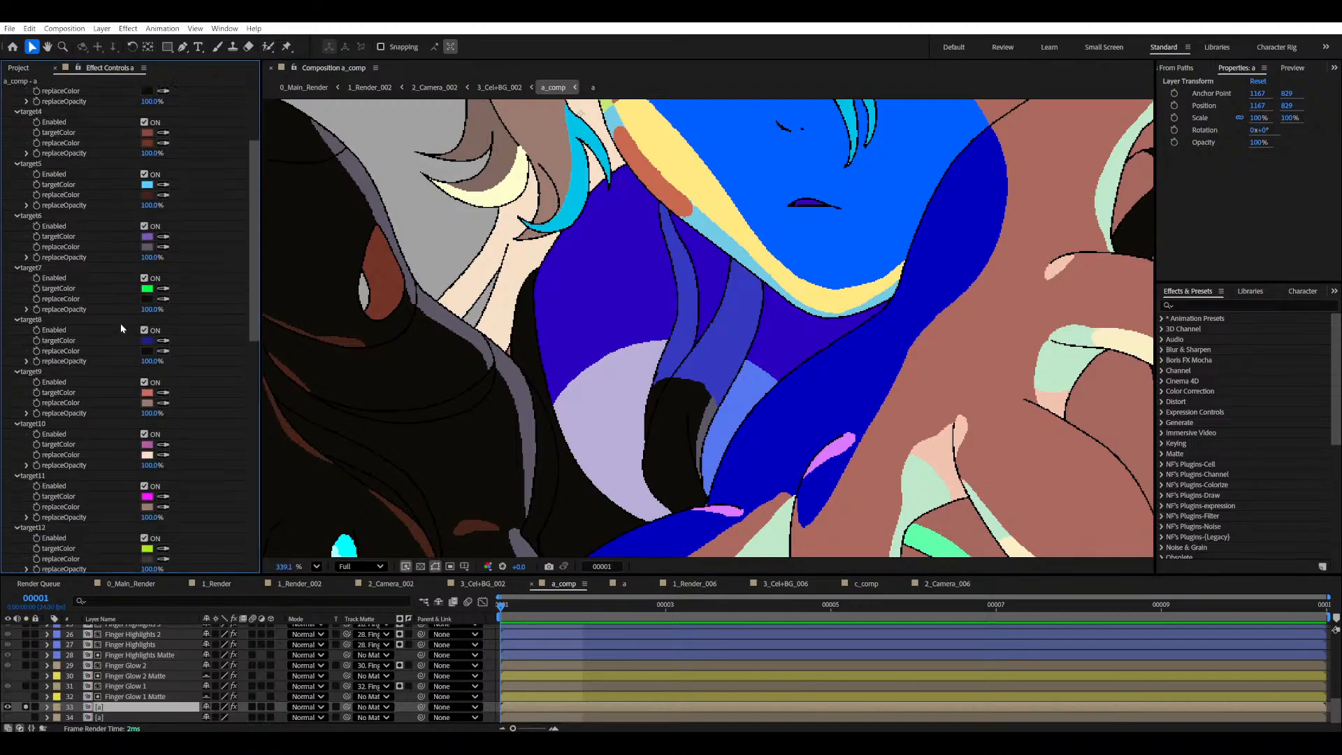
{"action": "scroll", "coordinate": [162, 368], "scroll_direction": "down", "scroll_amount": 4}
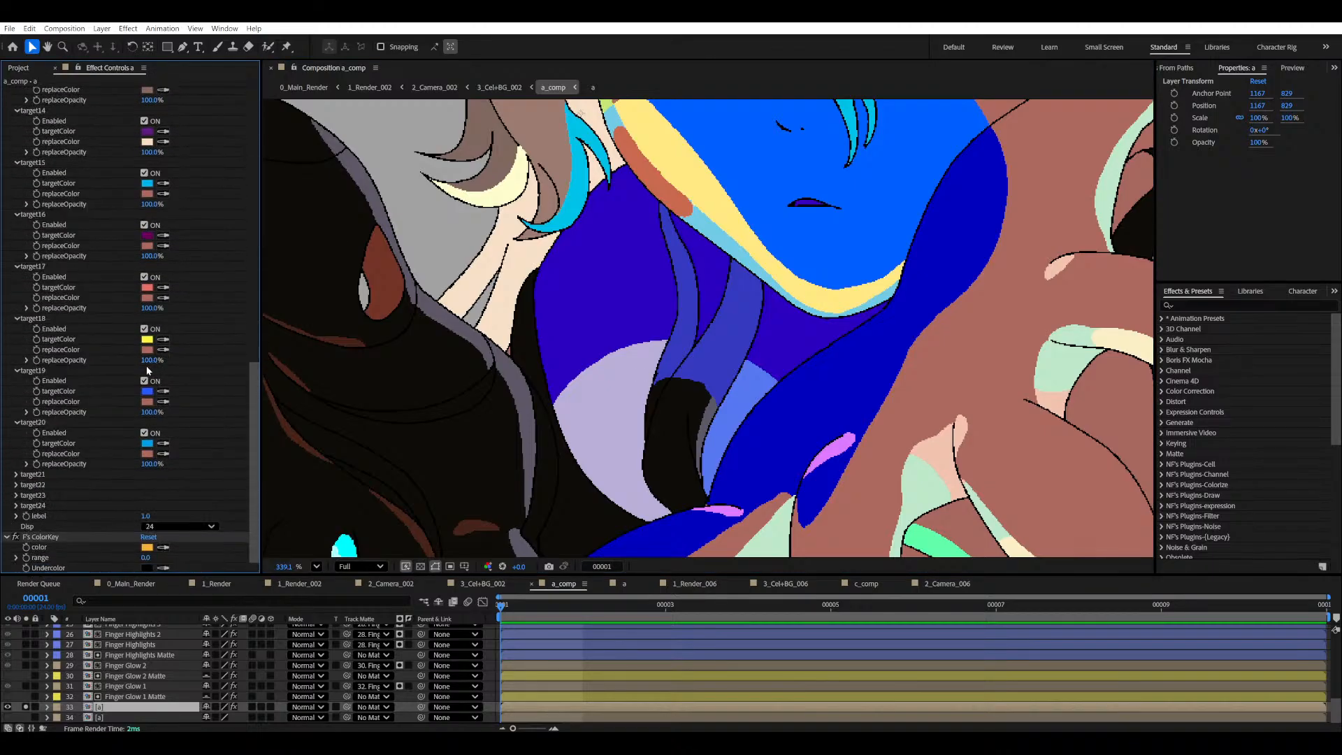
{"action": "left_click", "coordinate": [15, 474]}
{"action": "scroll", "coordinate": [35, 479], "scroll_direction": "down", "scroll_amount": 1}
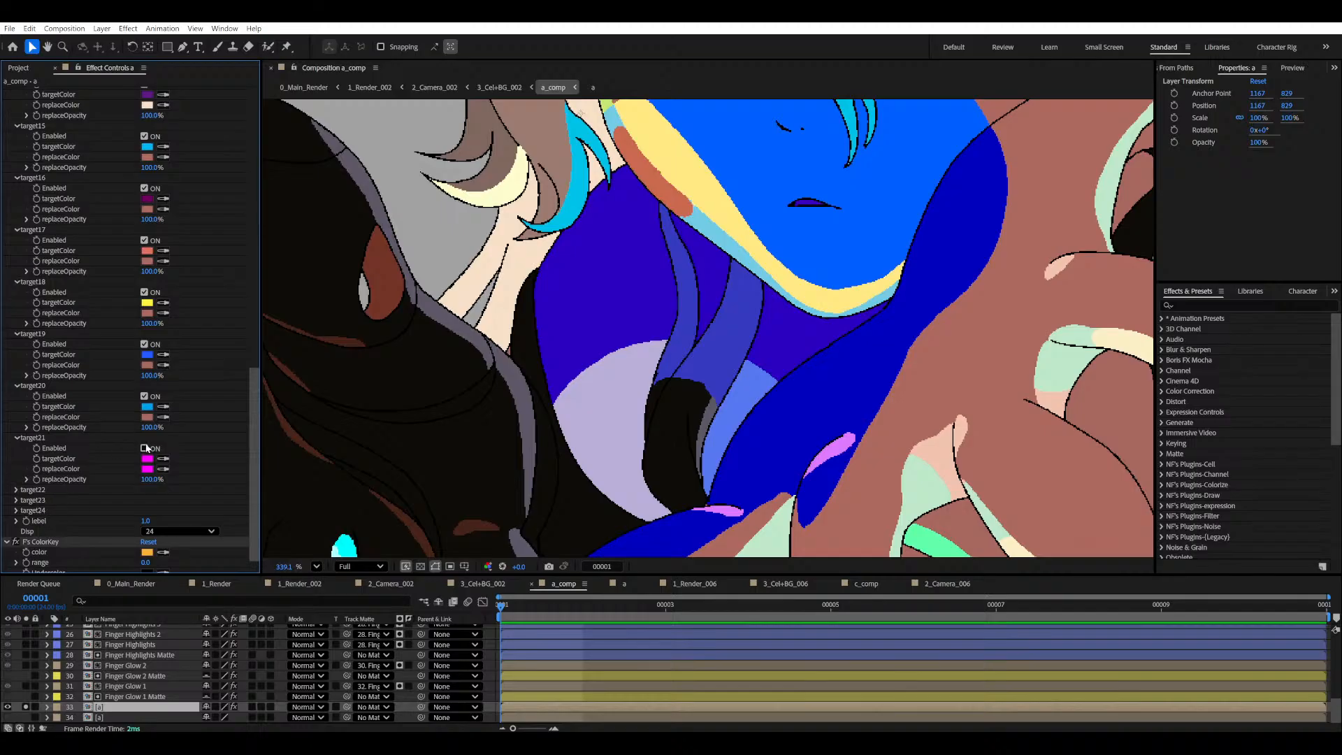
{"action": "left_click", "coordinate": [164, 459]}
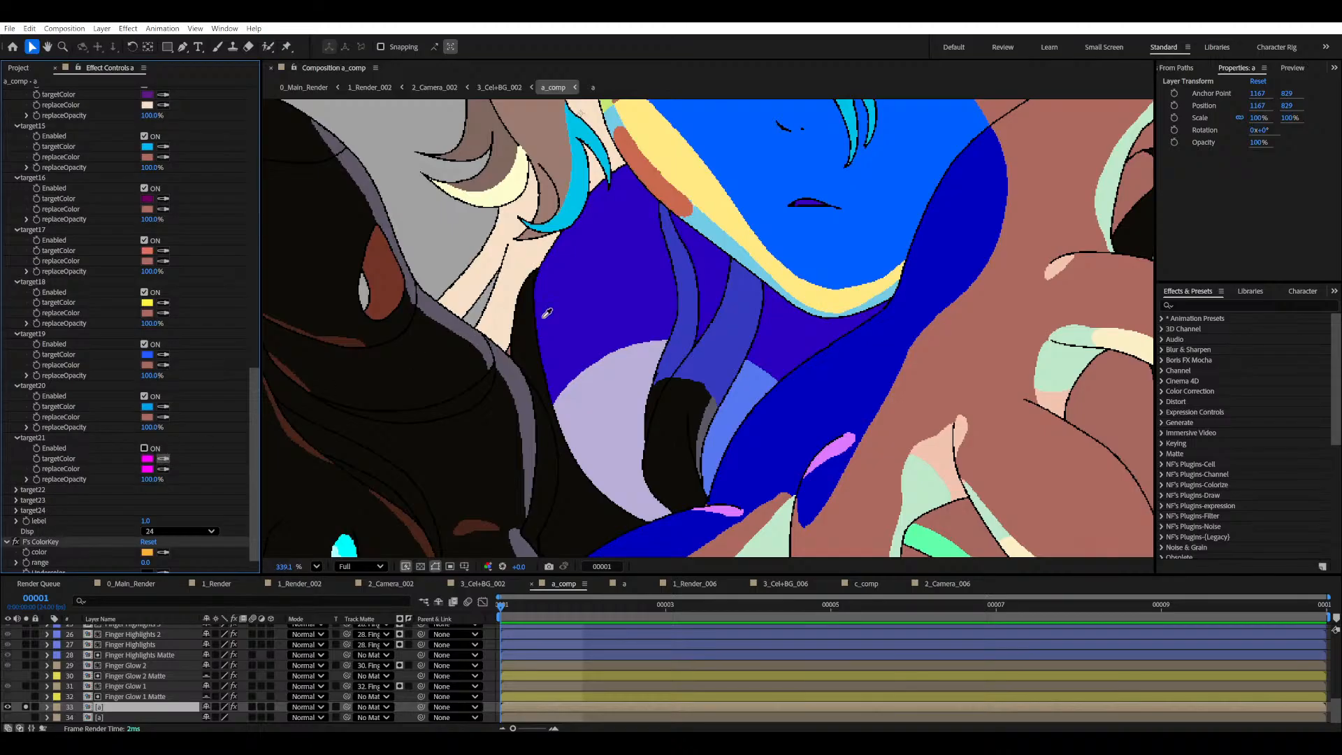
{"action": "left_click", "coordinate": [741, 368]}
{"action": "left_click", "coordinate": [163, 469]}
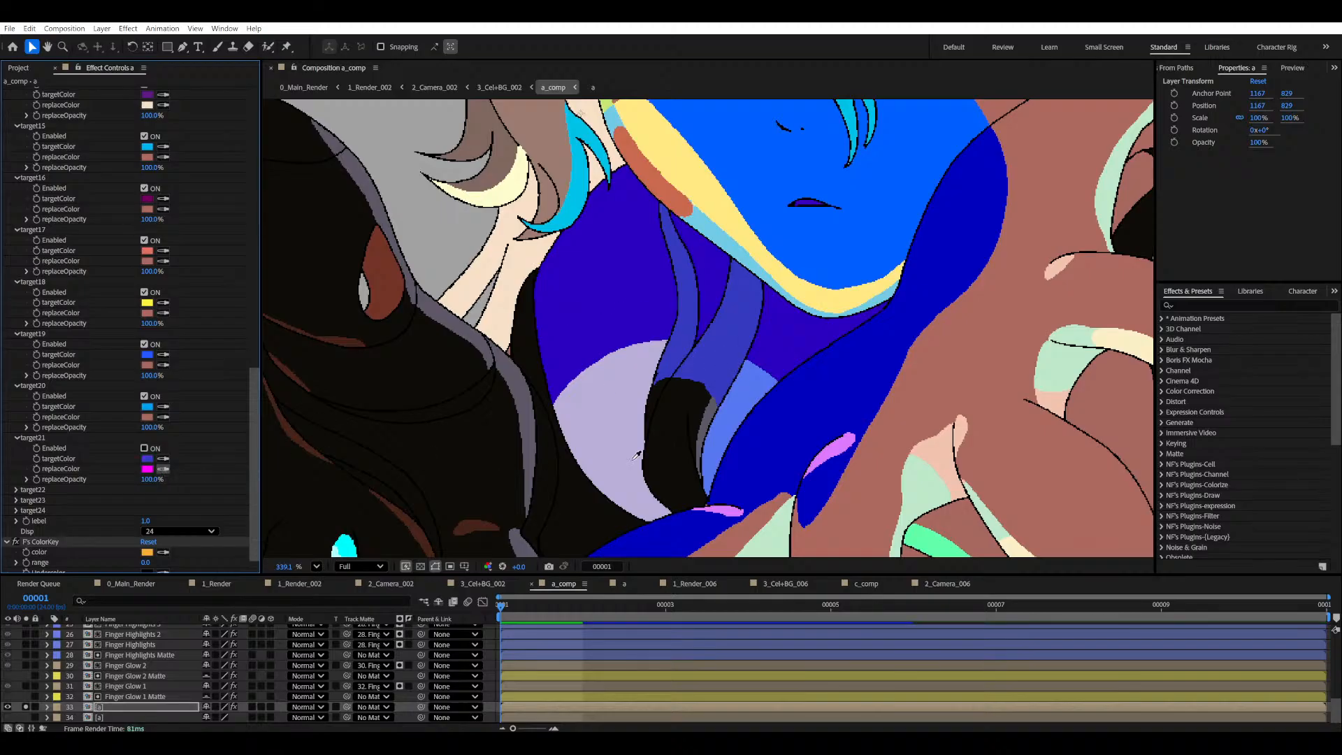
{"action": "left_click", "coordinate": [692, 443]}
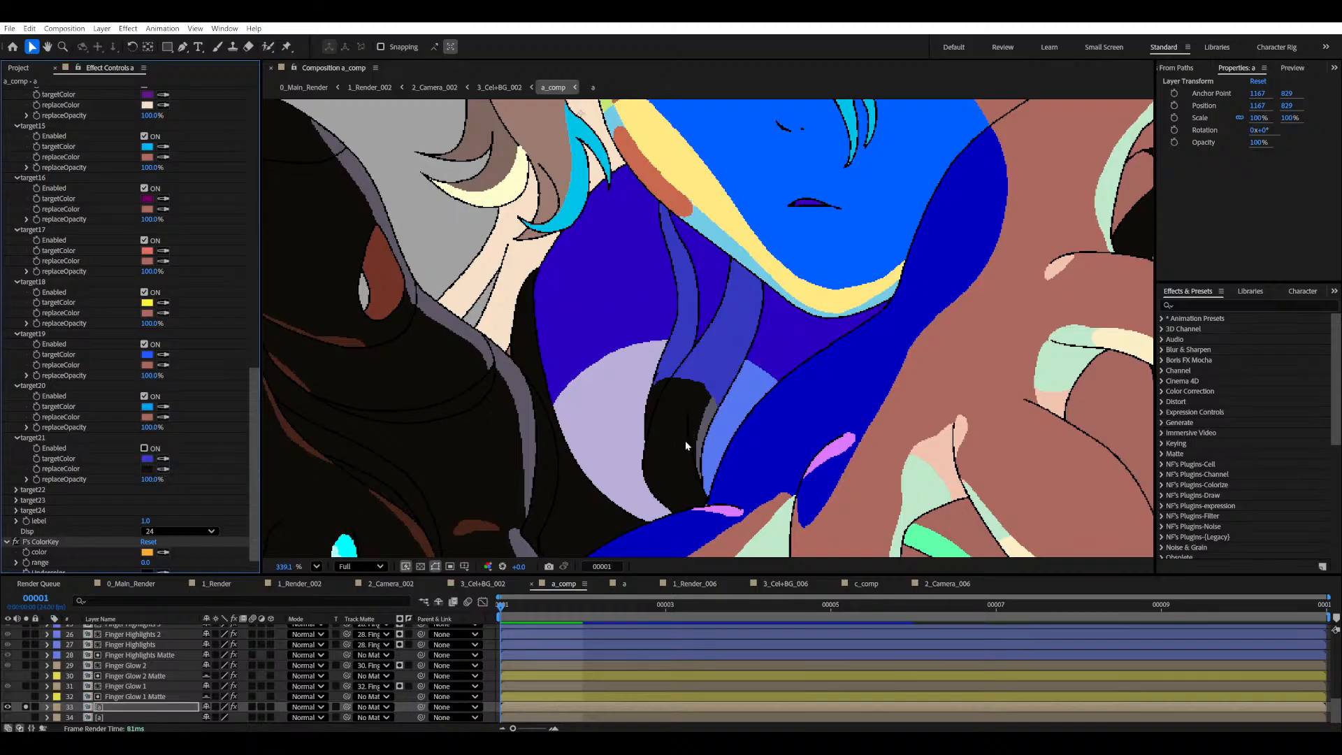
{"action": "left_click", "coordinate": [144, 448]}
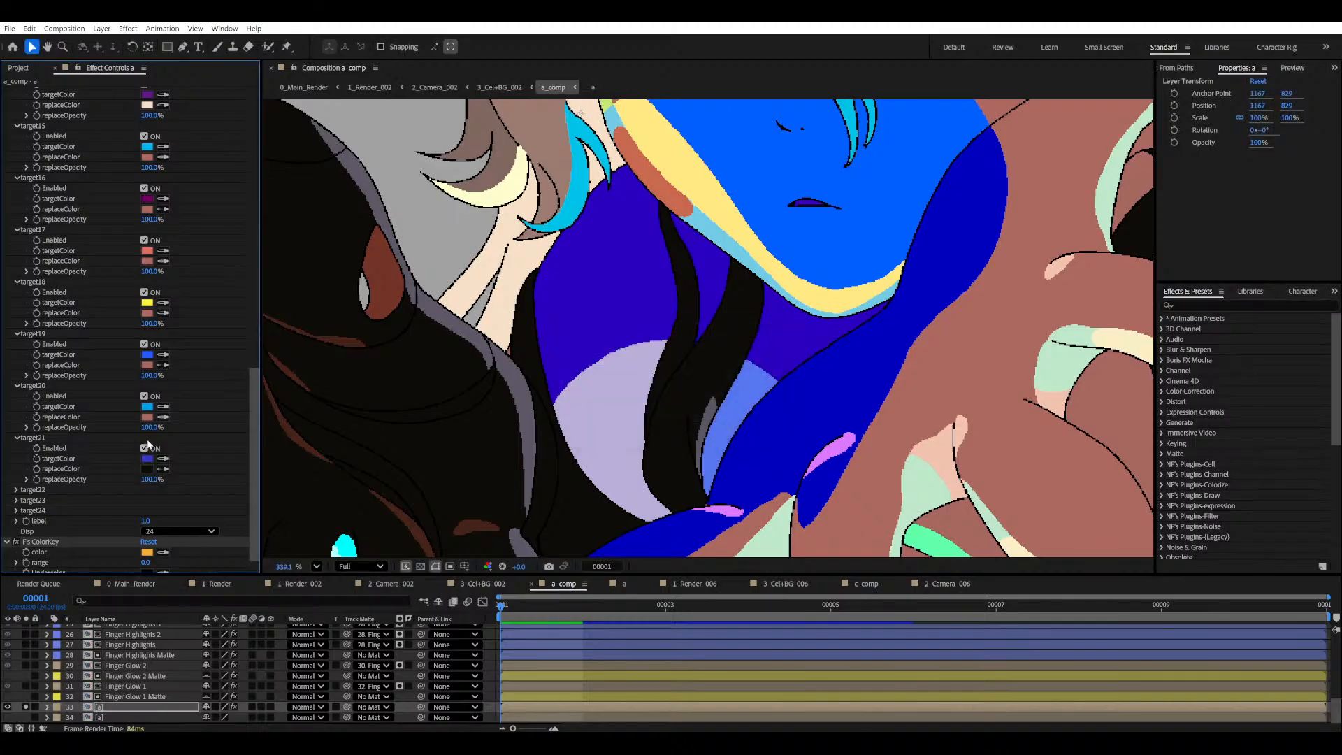
- Export the recoloured mask artwork as a Targa at 100% scale in RGB color for the colour test footage in After Effects
{"action": "scroll", "coordinate": [805, 374], "scroll_direction": "down", "scroll_amount": 2}
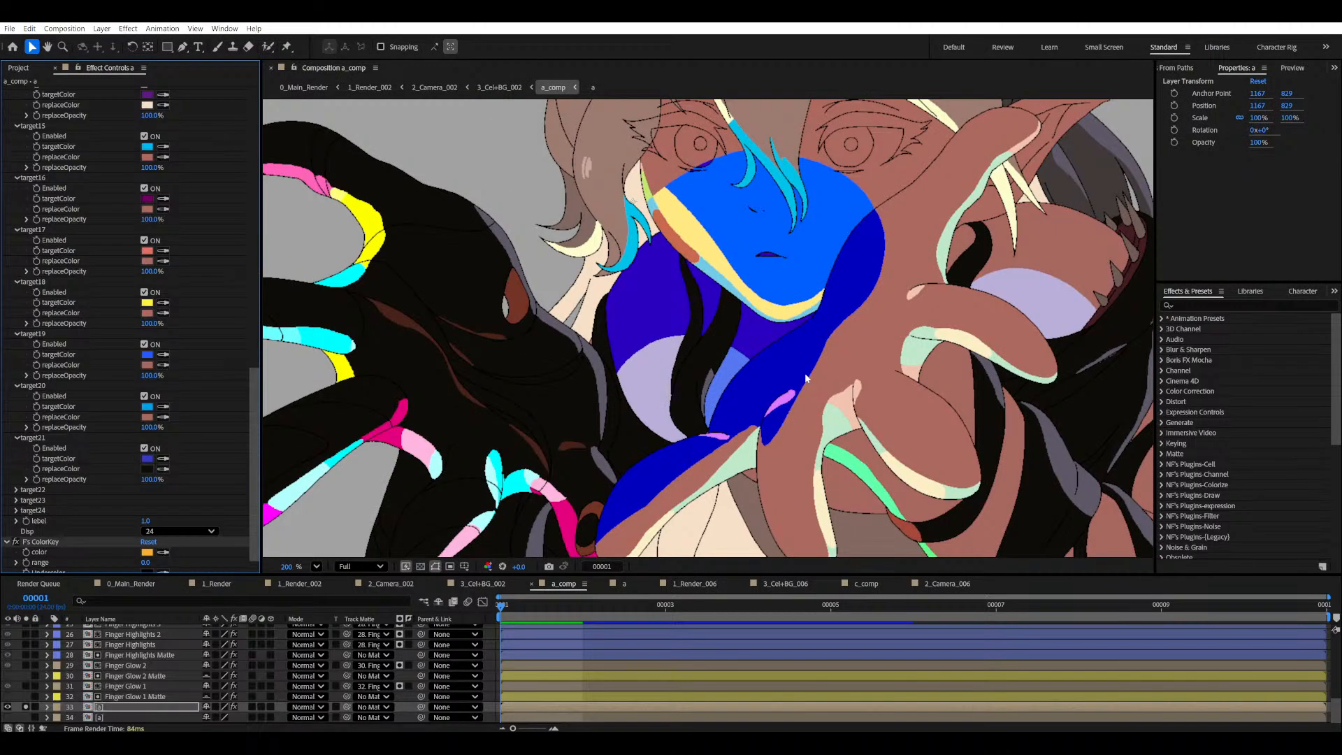
{"action": "scroll", "coordinate": [772, 382], "scroll_direction": "up", "scroll_amount": 2}
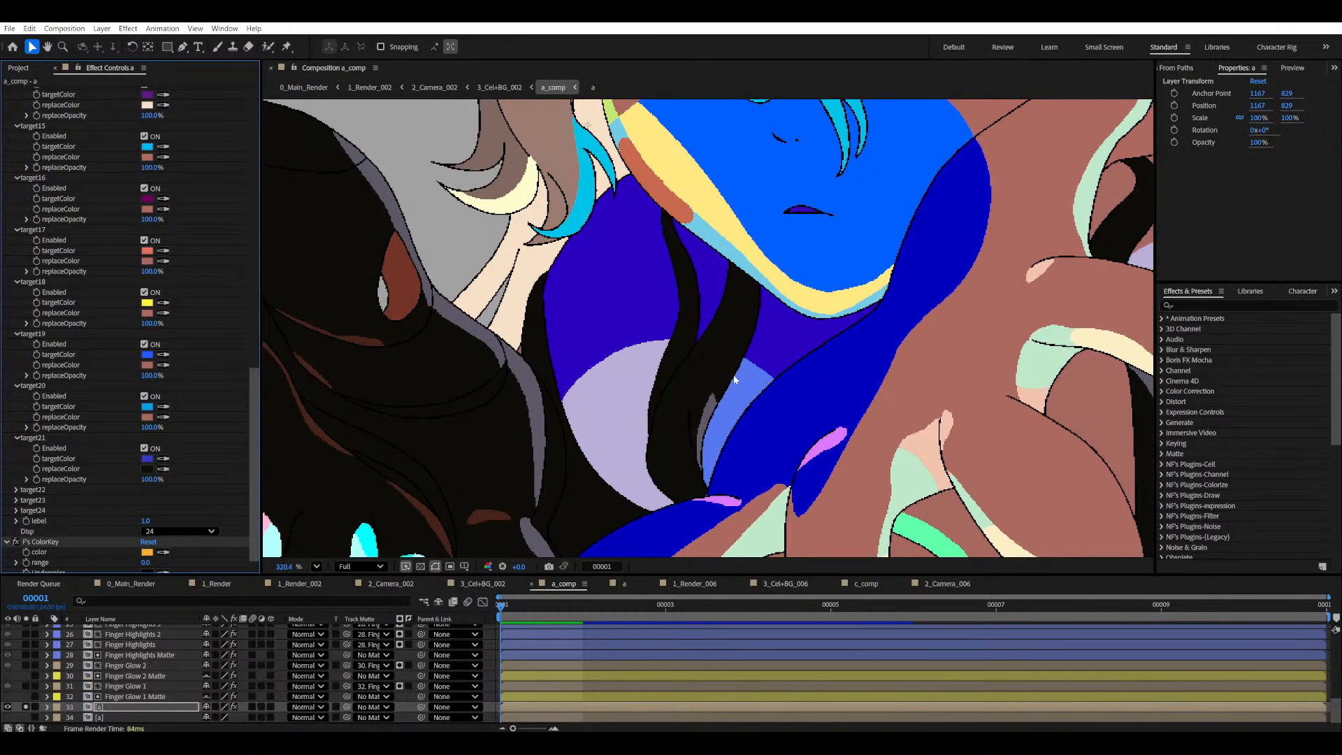
{"action": "scroll", "coordinate": [734, 379], "scroll_direction": "up", "scroll_amount": 1}
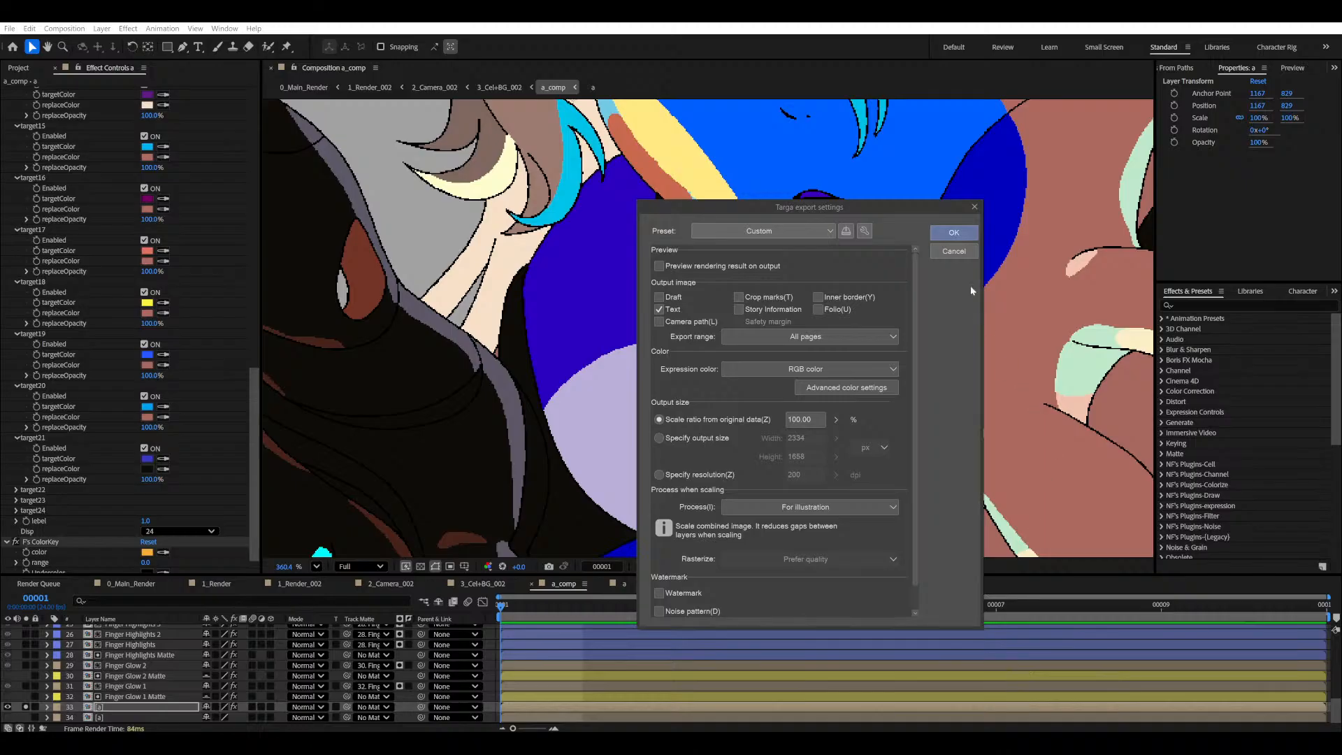
{"action": "left_click", "coordinate": [953, 232]}
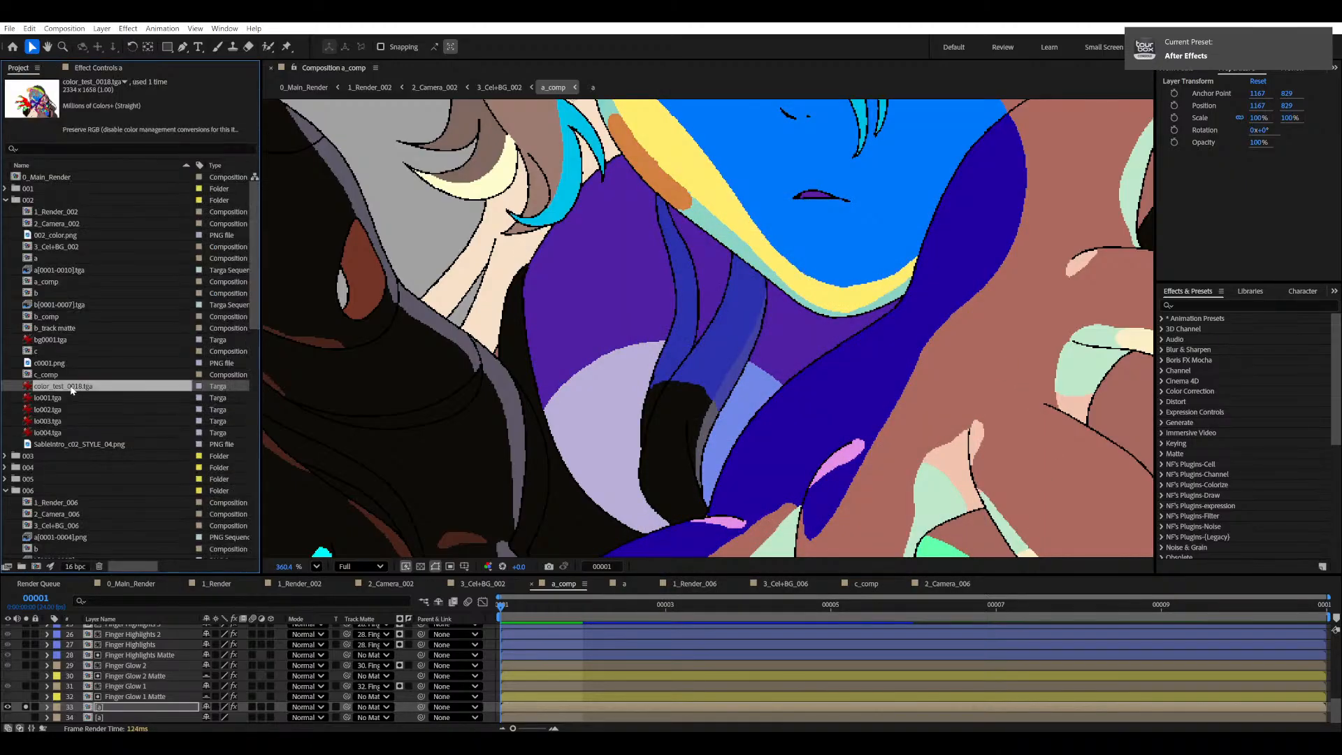
{"action": "key", "text": "ctrl+h"}
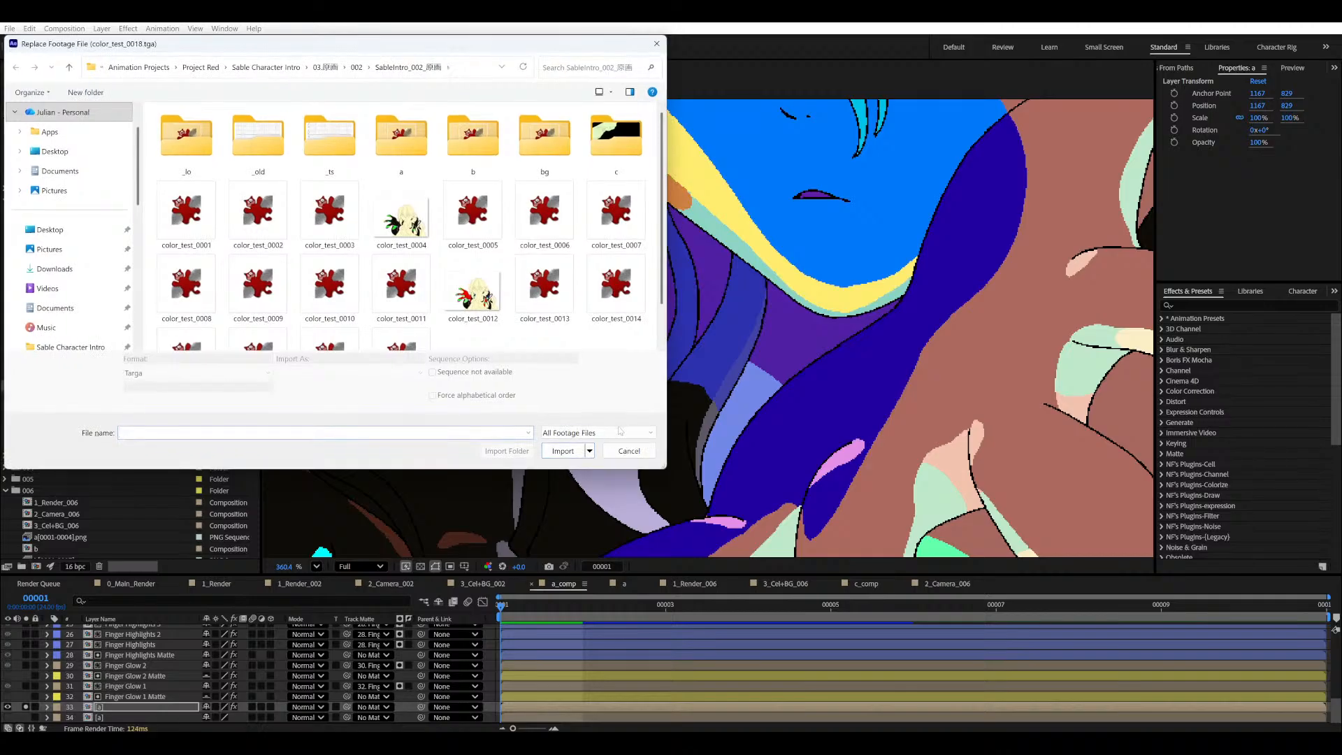
{"action": "left_click", "coordinate": [627, 451]}
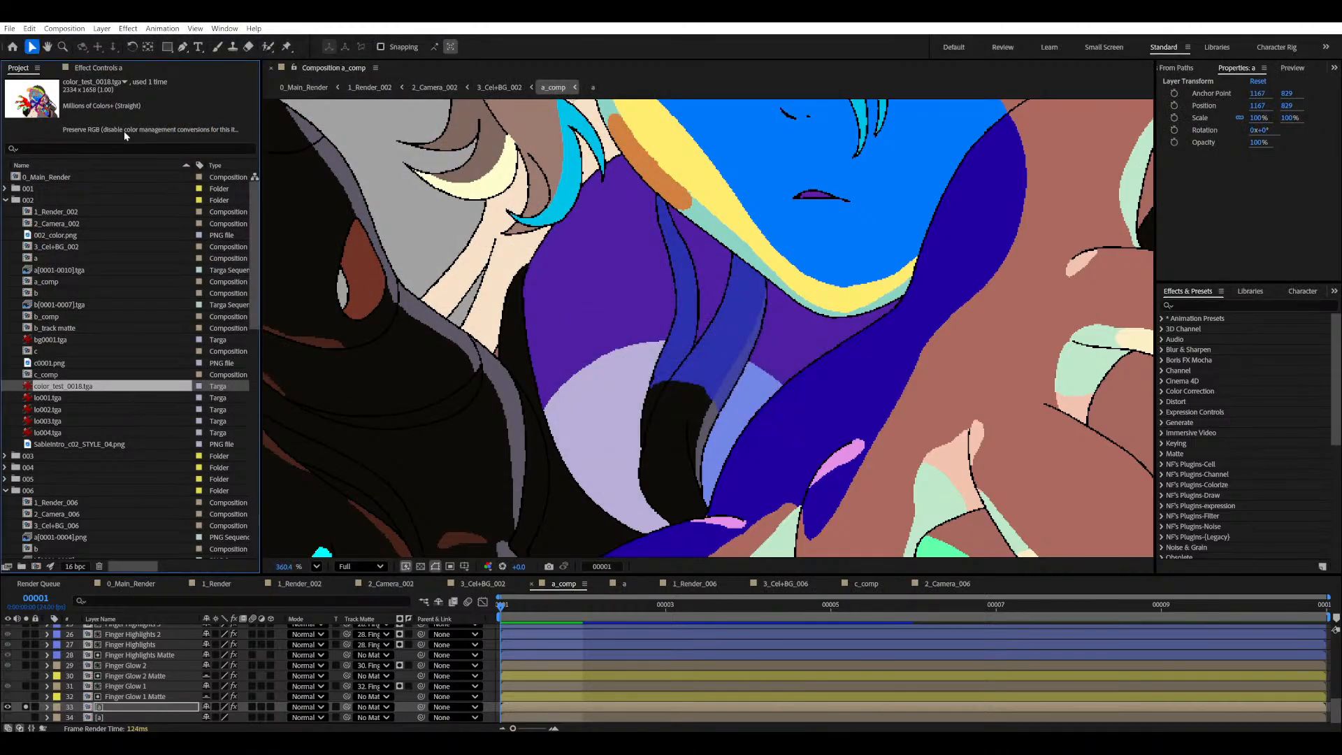
- Enable target22 in layer a's F's PixelReplace effect, replacing the lighter blue edge of the neck strand with the grey sampled from its lower end
{"action": "left_click", "coordinate": [112, 67]}
{"action": "scroll", "coordinate": [143, 392], "scroll_direction": "down", "scroll_amount": 5}
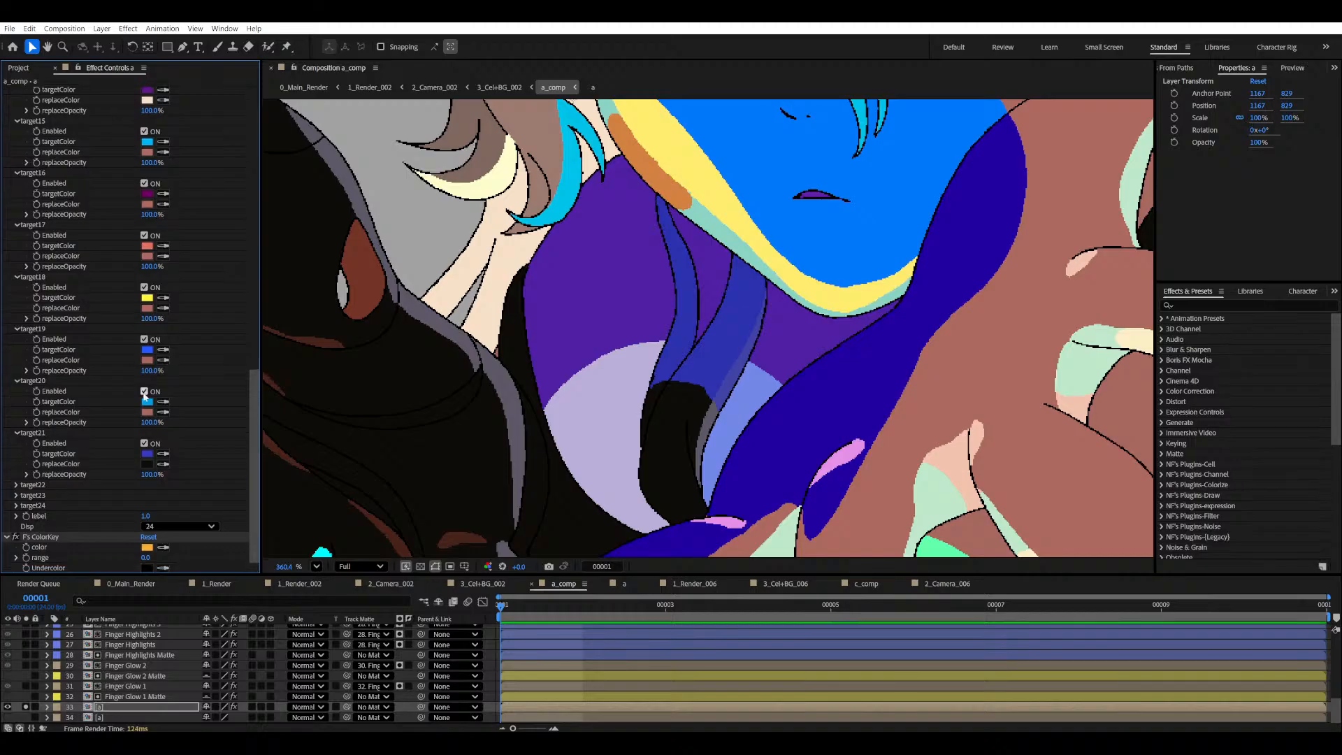
{"action": "left_click", "coordinate": [17, 484]}
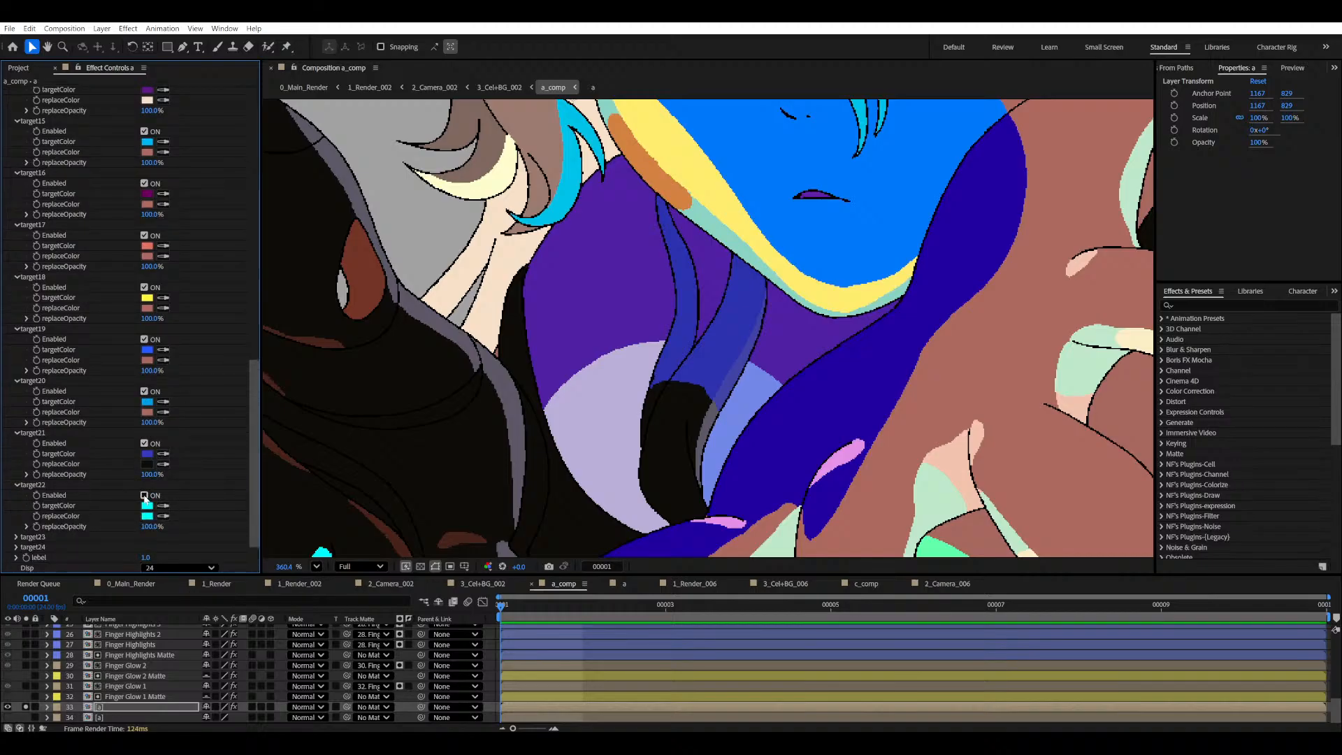
{"action": "left_click", "coordinate": [144, 495]}
{"action": "left_click", "coordinate": [163, 506]}
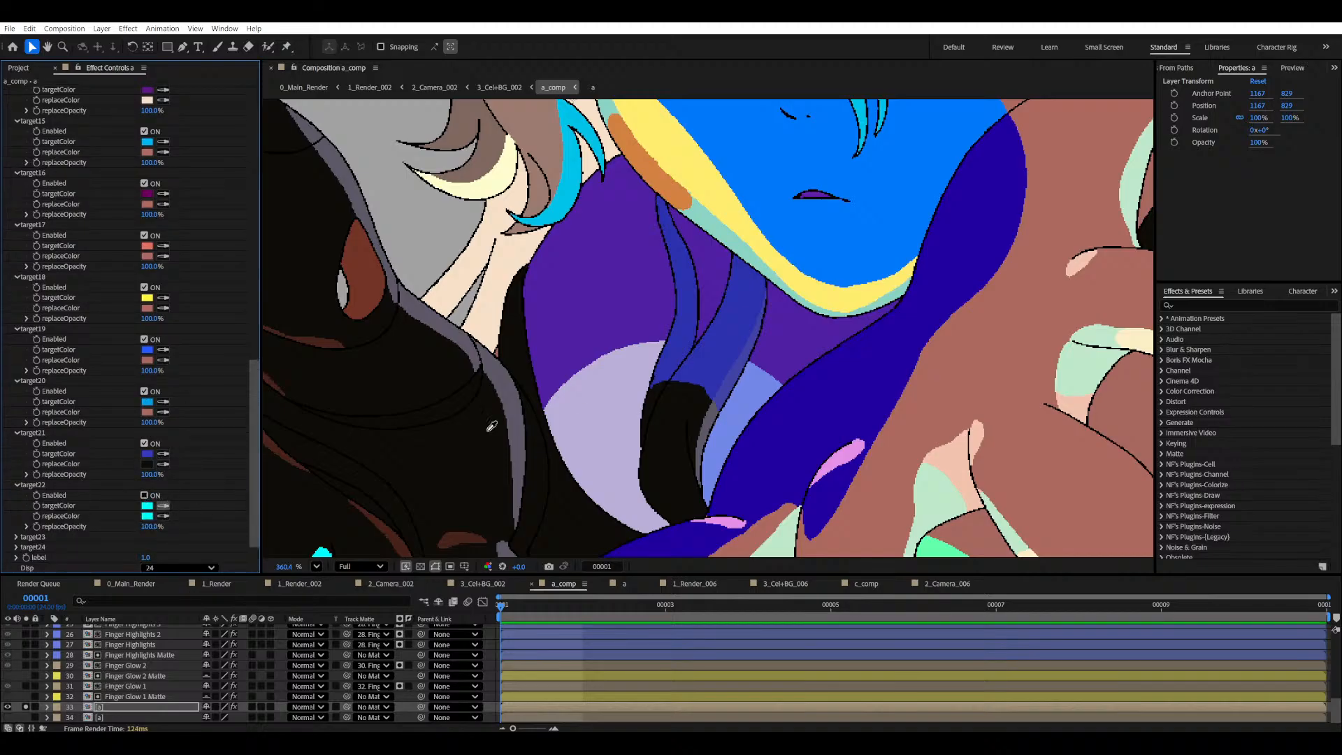
{"action": "left_click", "coordinate": [740, 374]}
{"action": "left_click", "coordinate": [162, 516]}
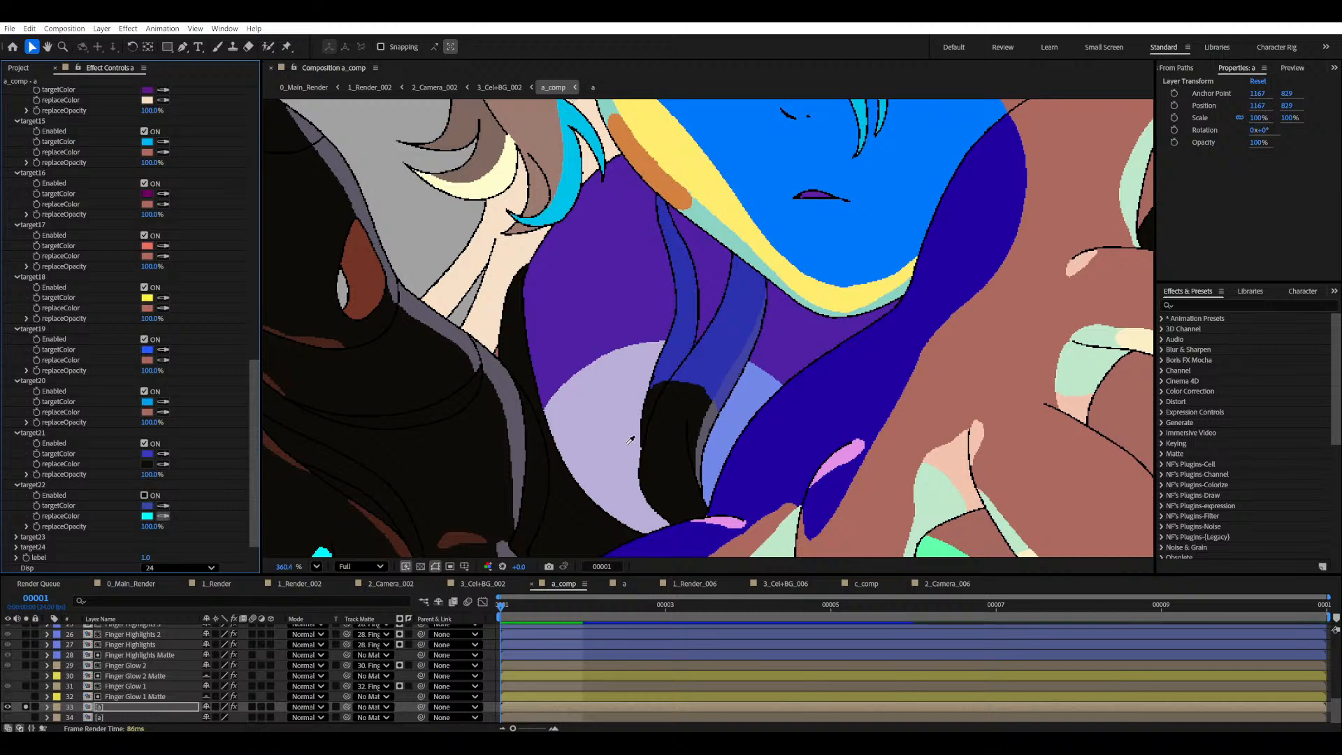
{"action": "left_click", "coordinate": [717, 411]}
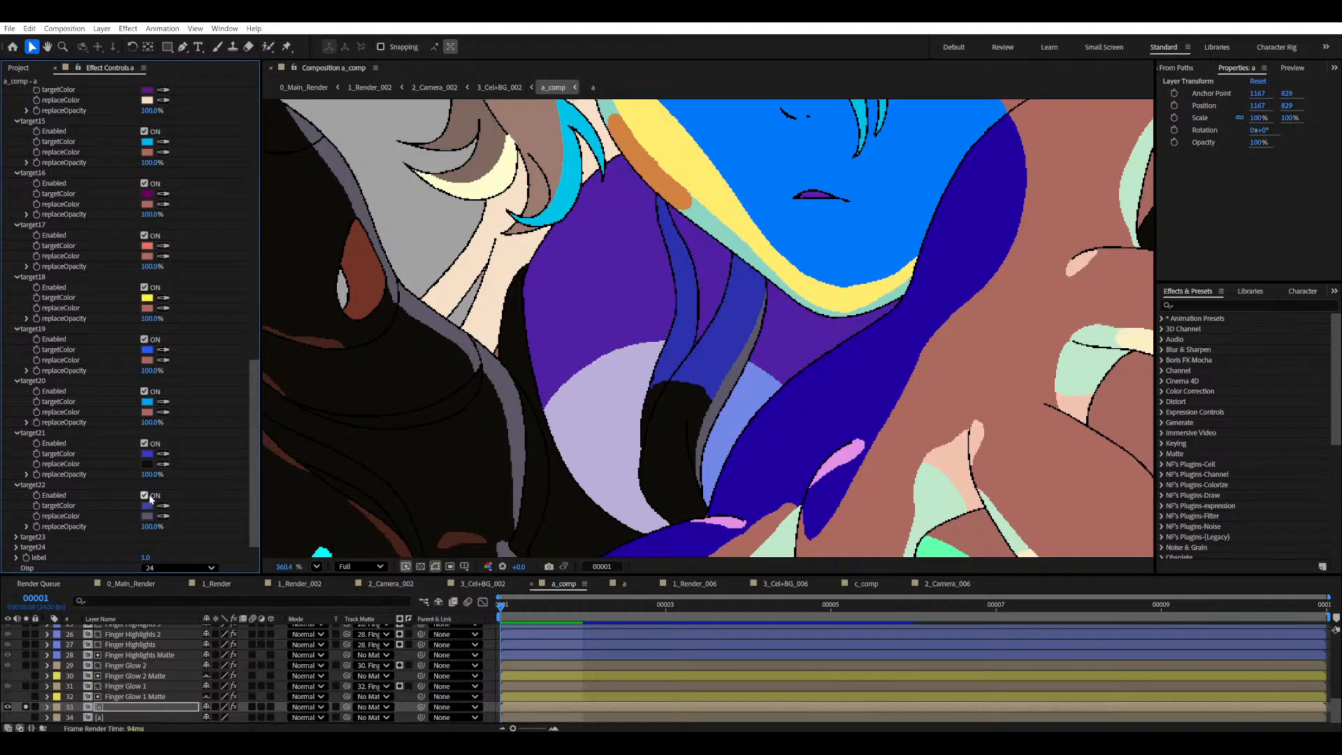
- Resample target21's target colour from the blue neck strands with the target enabled, and save the project
{"action": "left_click", "coordinate": [145, 443]}
{"action": "left_click", "coordinate": [163, 454]}
{"action": "left_click", "coordinate": [707, 362]}
{"action": "scroll", "coordinate": [707, 359], "scroll_direction": "up", "scroll_amount": 1}
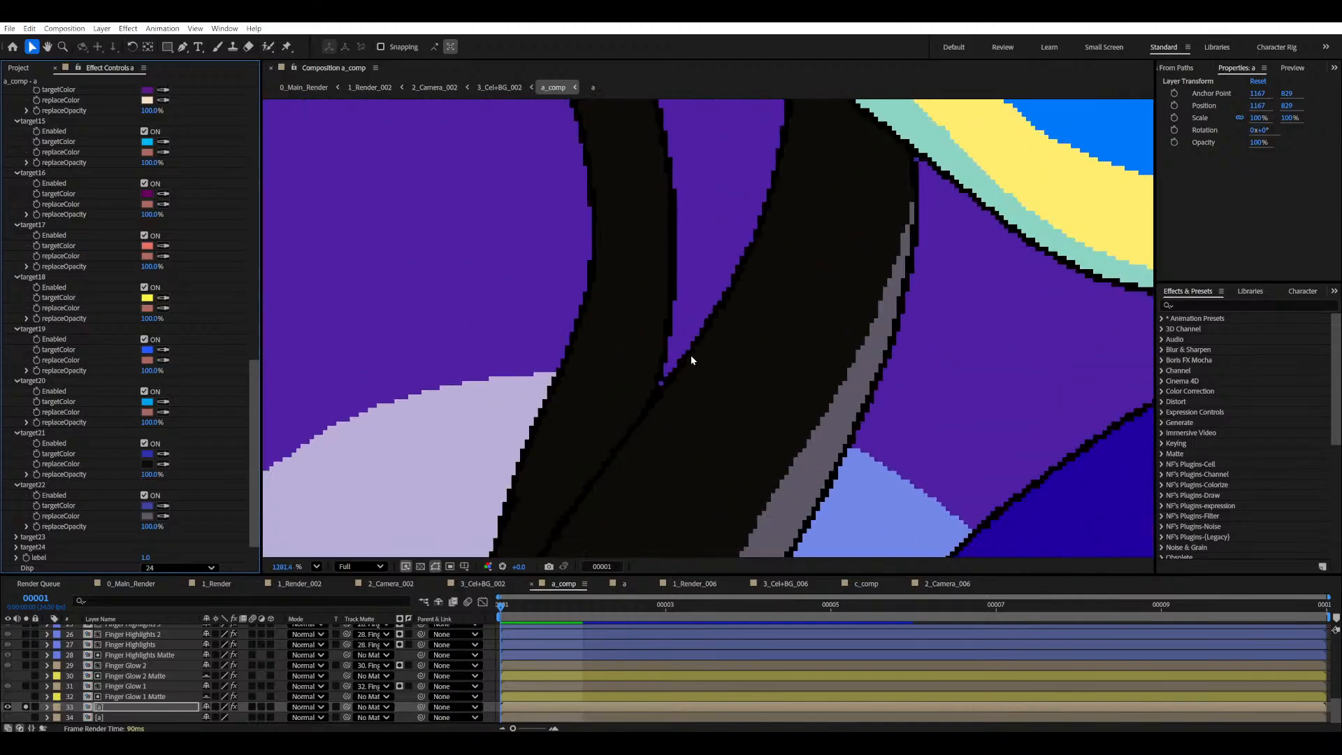
{"action": "scroll", "coordinate": [776, 342], "scroll_direction": "down", "scroll_amount": 5}
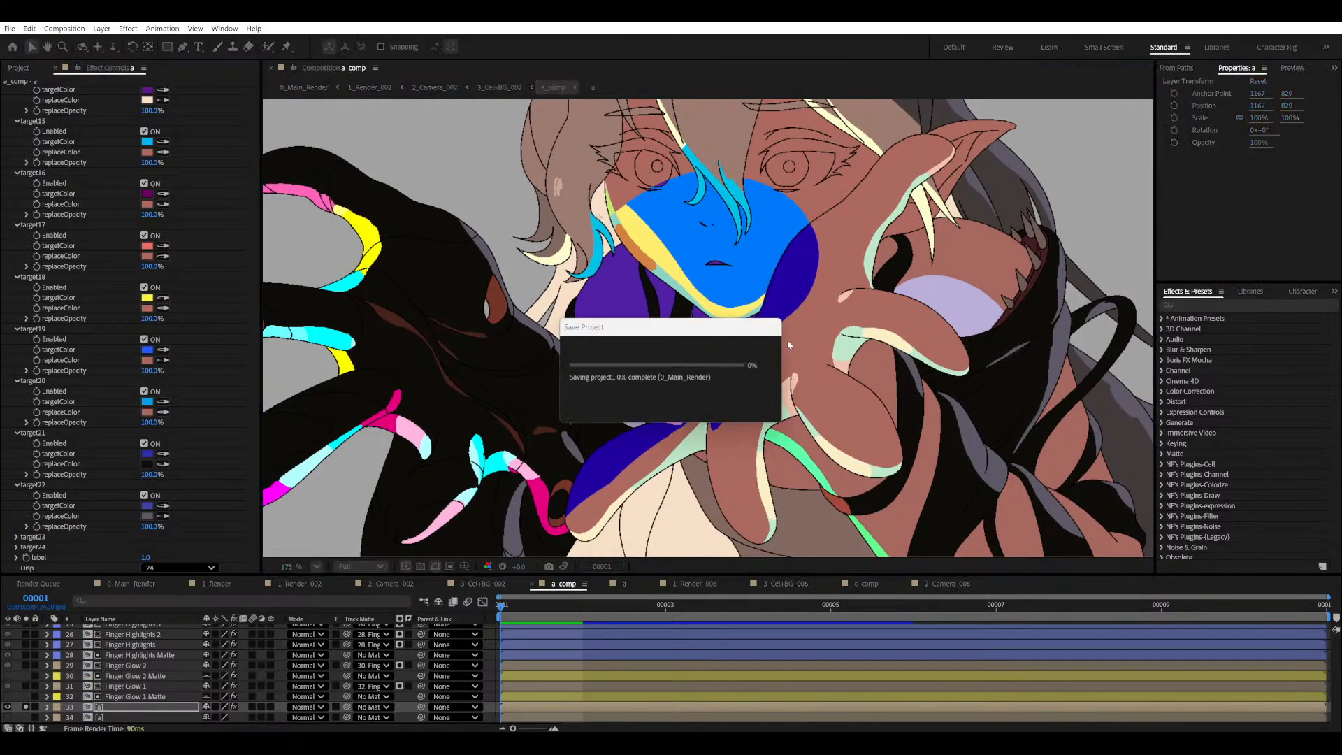
- Examine the remaining mask colours on the neck, face, hands and shoulder of the solo layer in a_comp
{"action": "scroll", "coordinate": [807, 233], "scroll_direction": "up", "scroll_amount": 3}
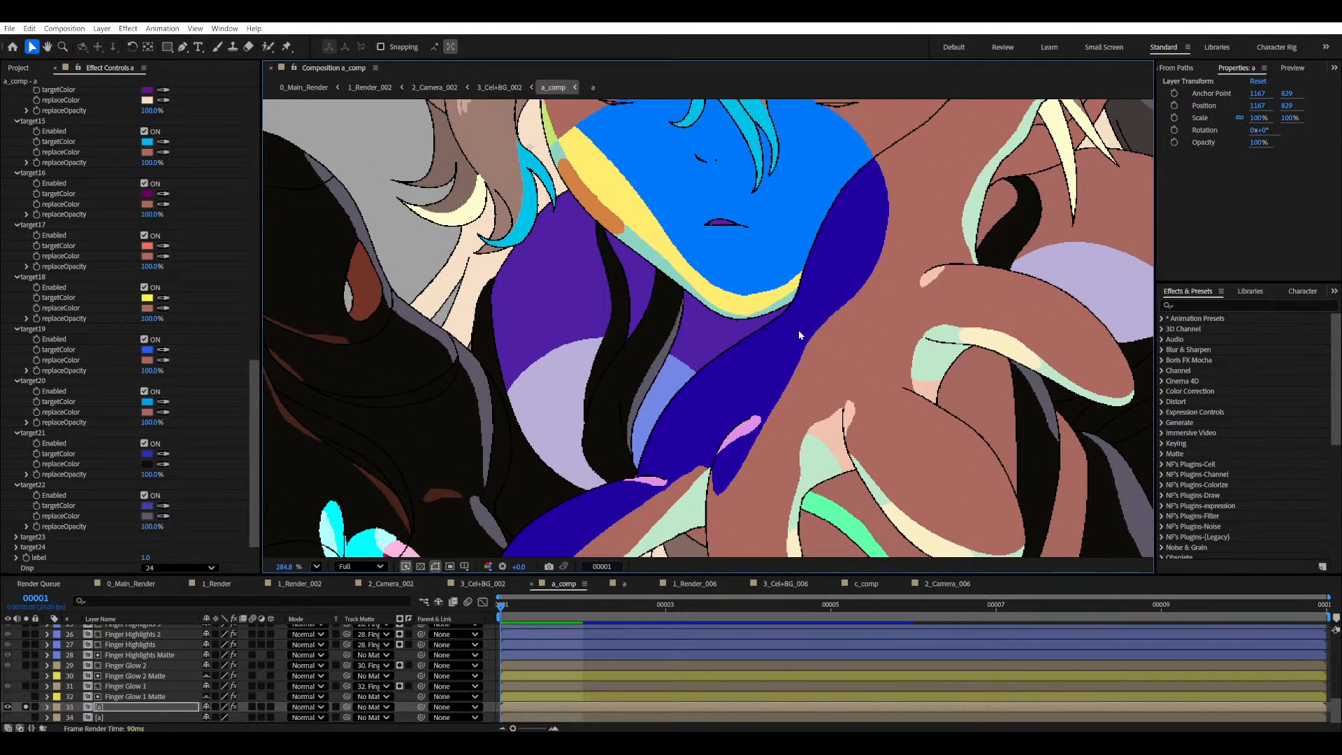
{"action": "scroll", "coordinate": [769, 350], "scroll_direction": "down", "scroll_amount": 3}
{"action": "key", "text": "h"}
{"action": "scroll", "coordinate": [685, 372], "scroll_direction": "up", "scroll_amount": 3}
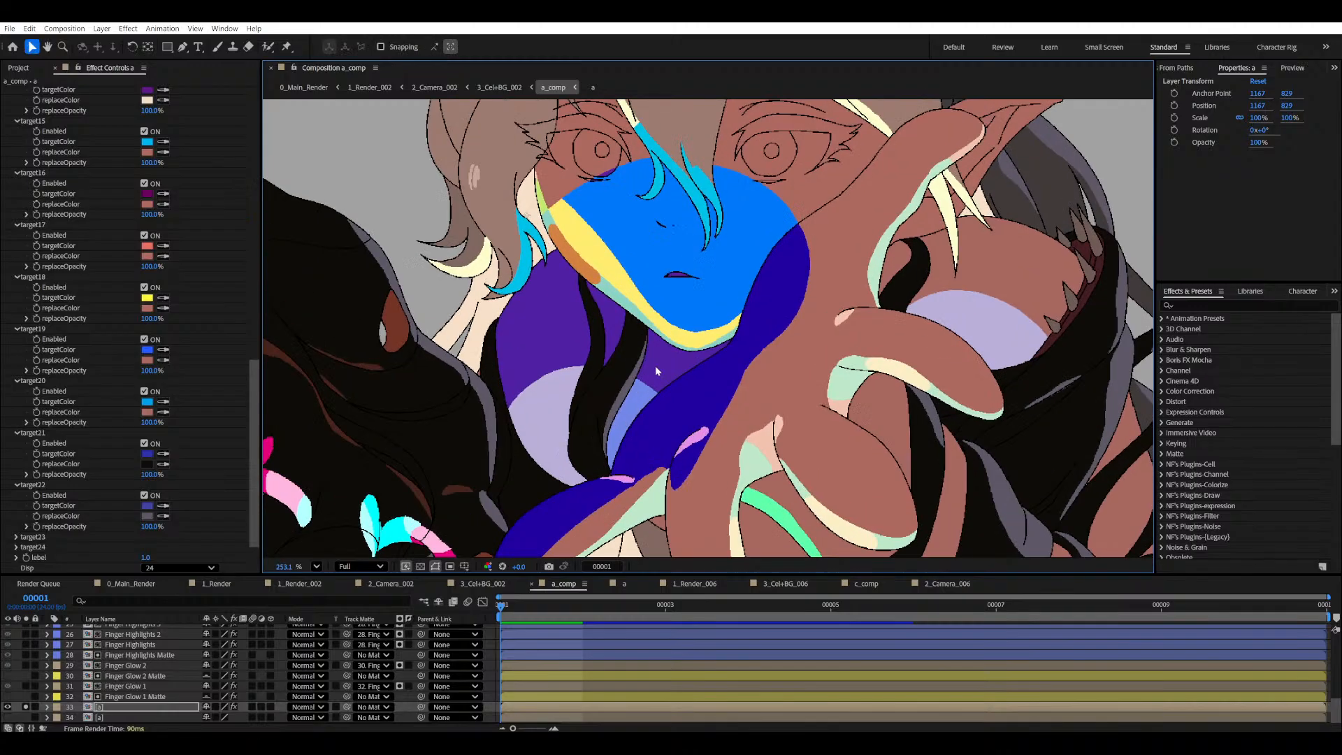
{"action": "left_click_drag", "start_coordinate": [655, 366], "coordinate": [743, 367]}
{"action": "key", "text": "v"}
{"action": "scroll", "coordinate": [720, 362], "scroll_direction": "down", "scroll_amount": 3}
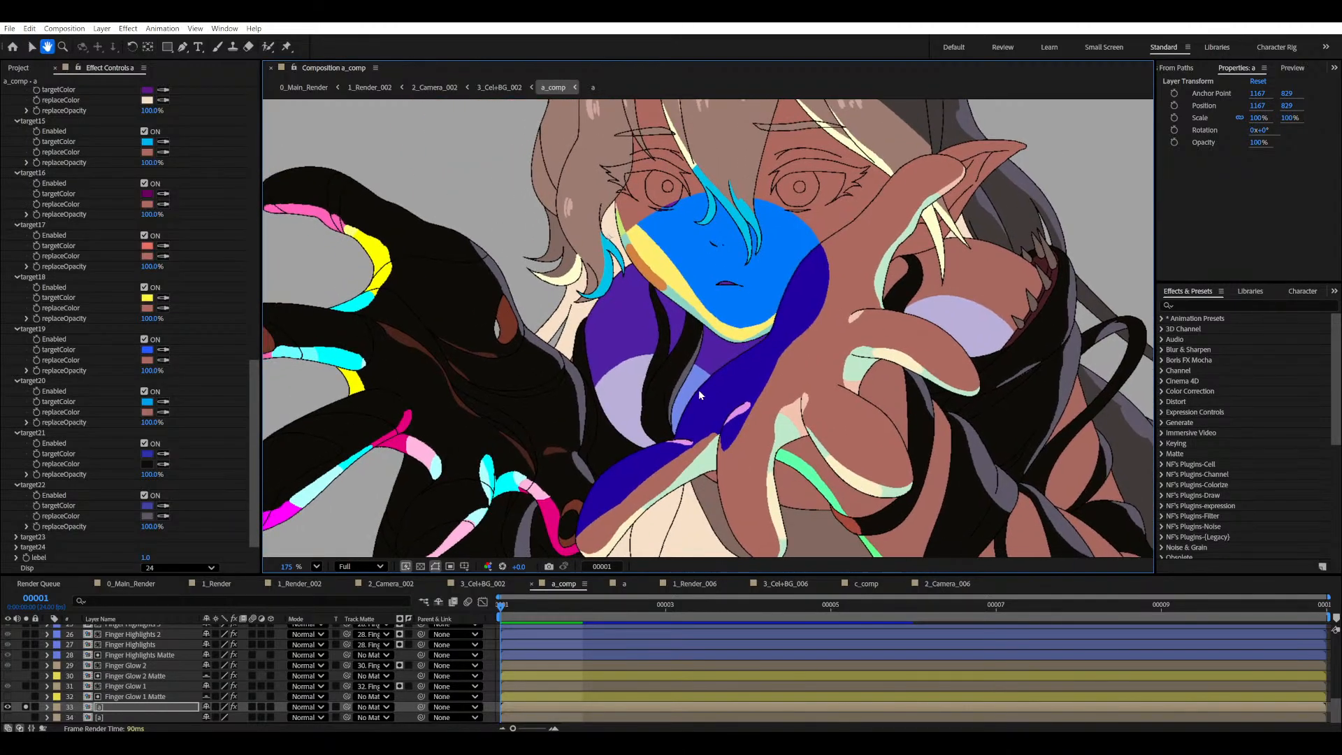
{"action": "scroll", "coordinate": [719, 323], "scroll_direction": "down", "scroll_amount": 4}
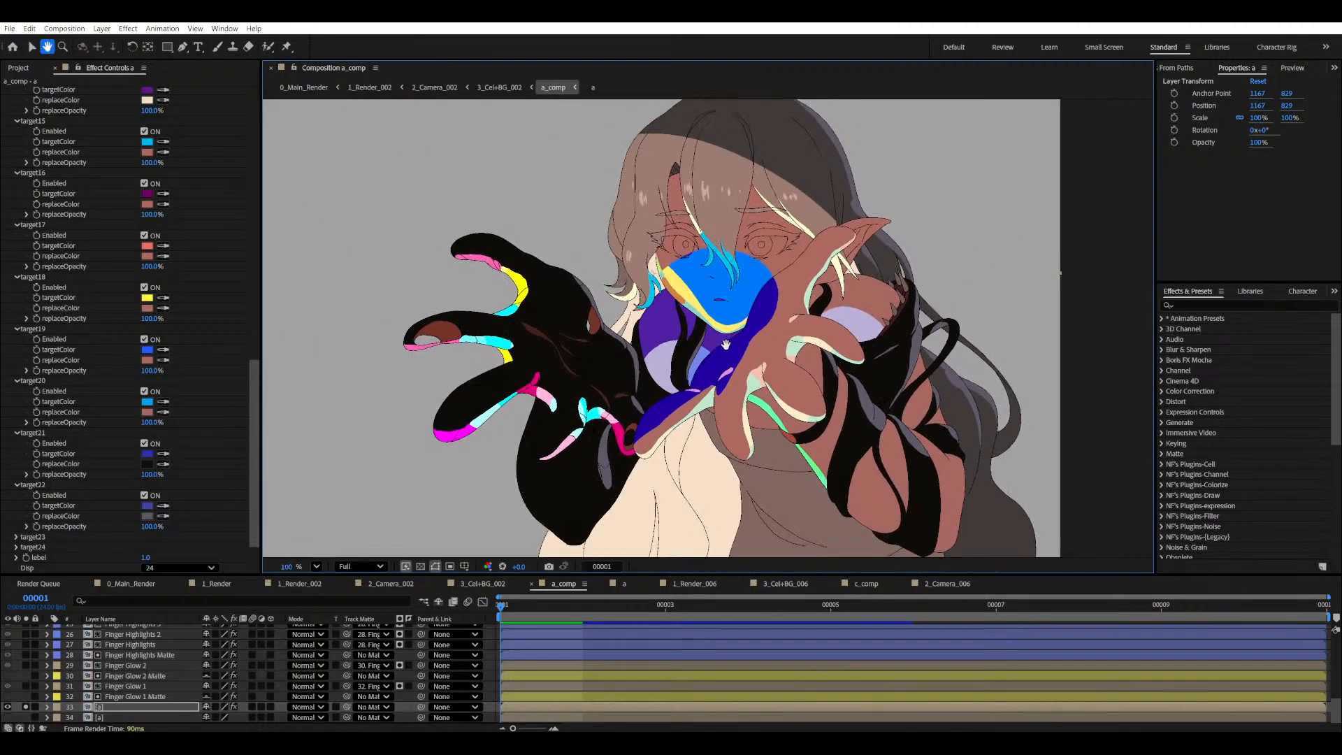
{"action": "scroll", "coordinate": [846, 327], "scroll_direction": "up", "scroll_amount": 4}
{"action": "key", "text": "h"}
{"action": "left_click_drag", "start_coordinate": [927, 318], "coordinate": [800, 334]}
{"action": "key", "text": "v"}
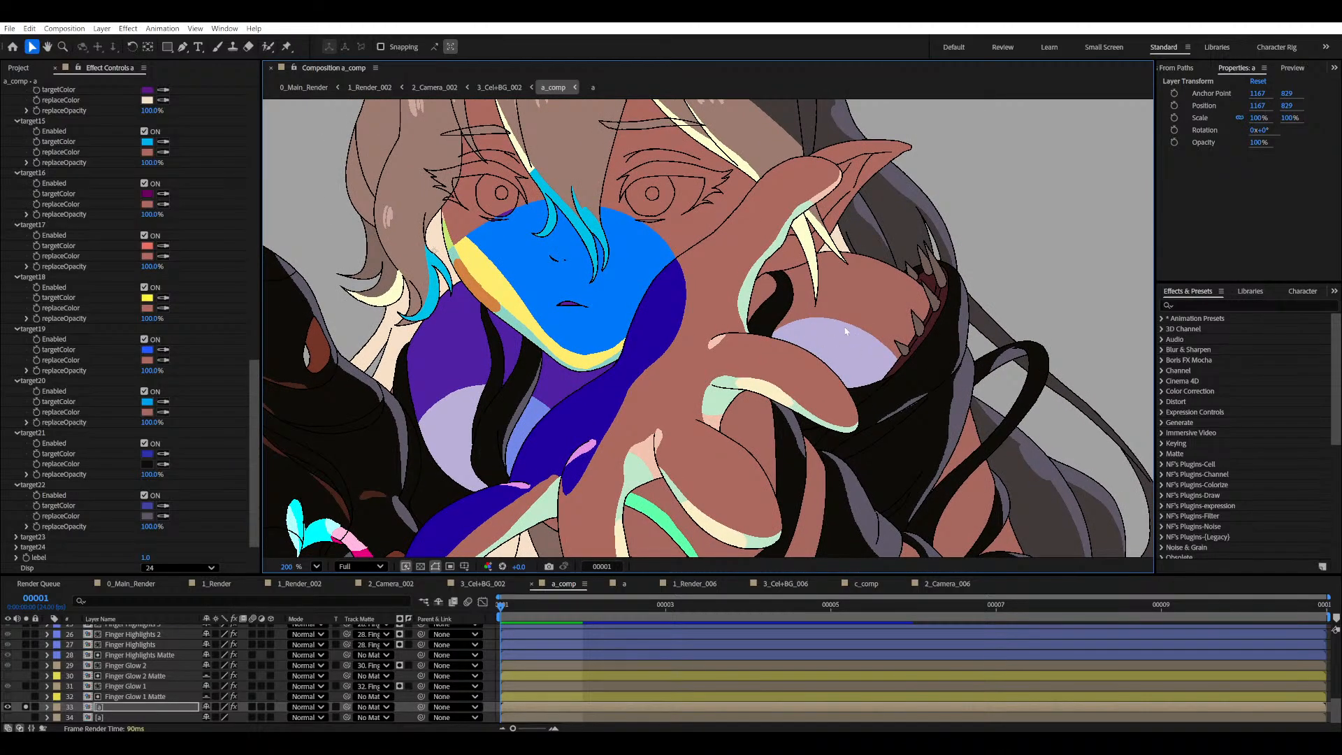
{"action": "scroll", "coordinate": [441, 436], "scroll_direction": "down", "scroll_amount": 4}
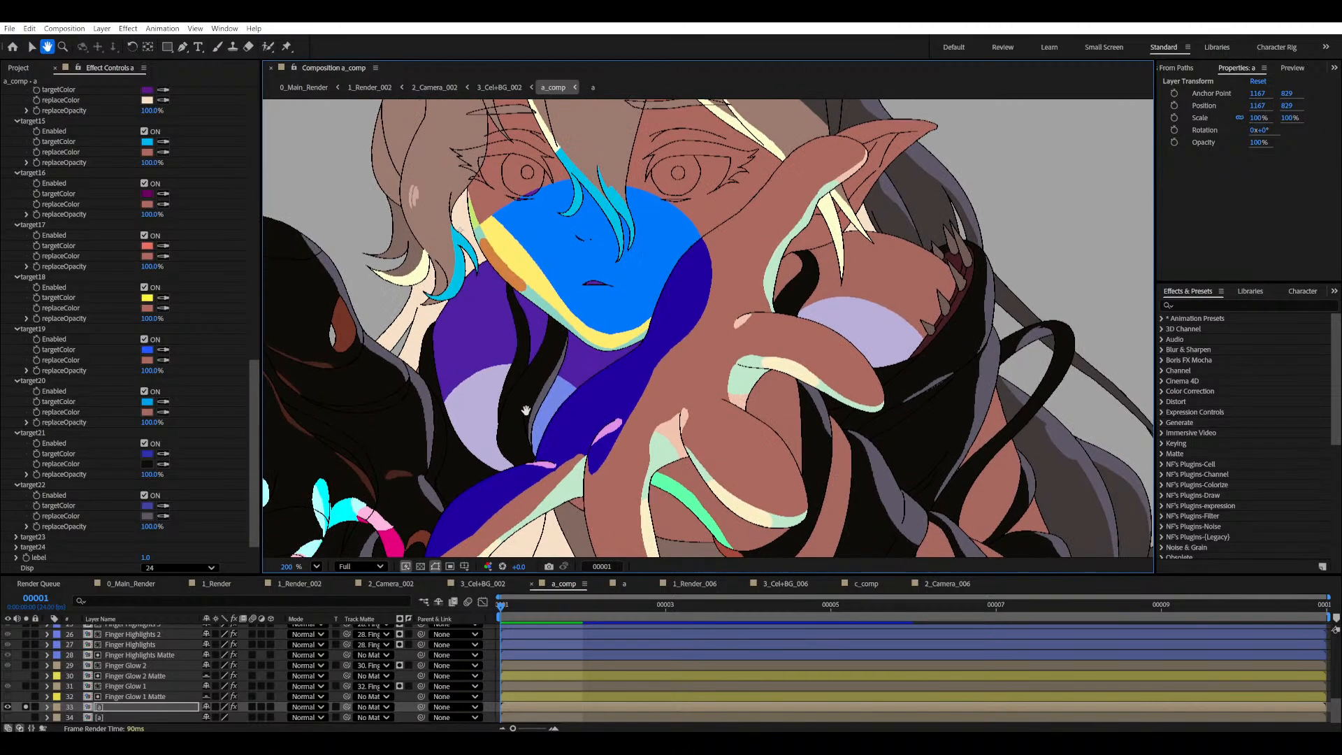
{"action": "scroll", "coordinate": [696, 386], "scroll_direction": "up", "scroll_amount": 4}
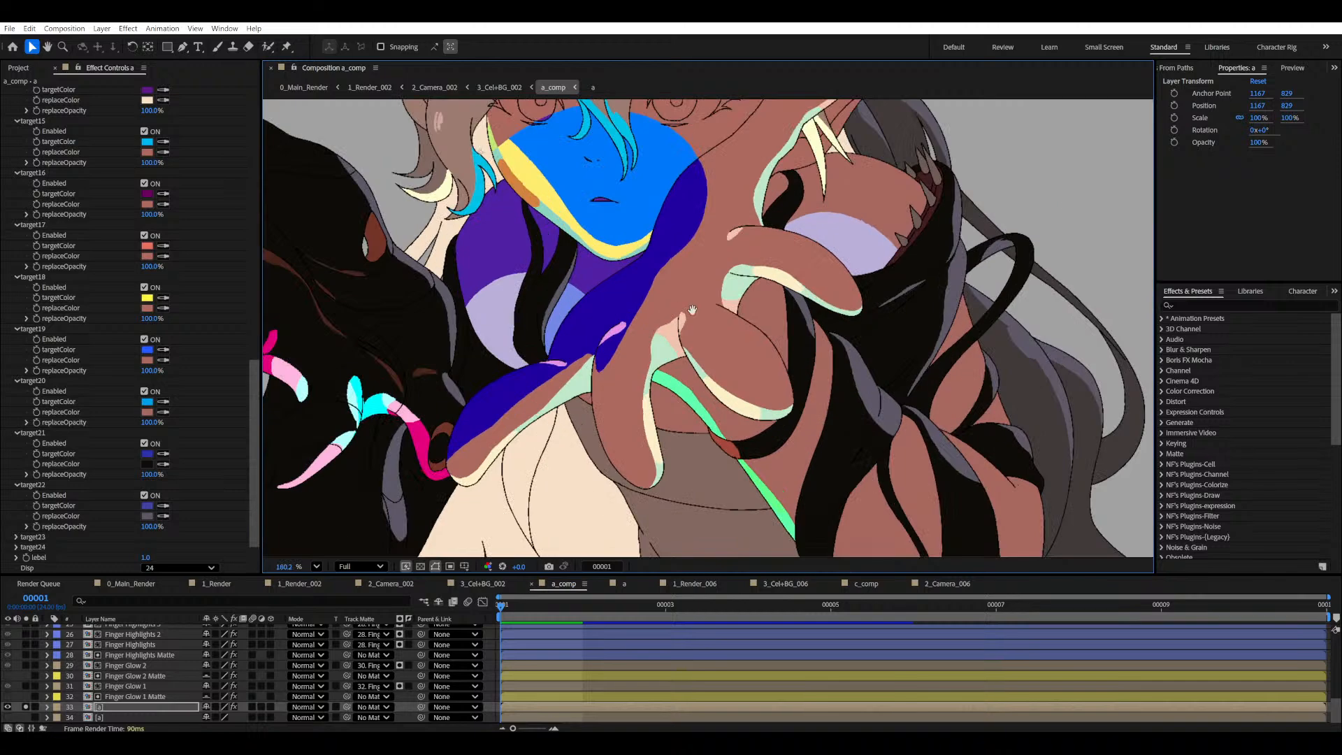
{"action": "scroll", "coordinate": [766, 369], "scroll_direction": "up", "scroll_amount": 2}
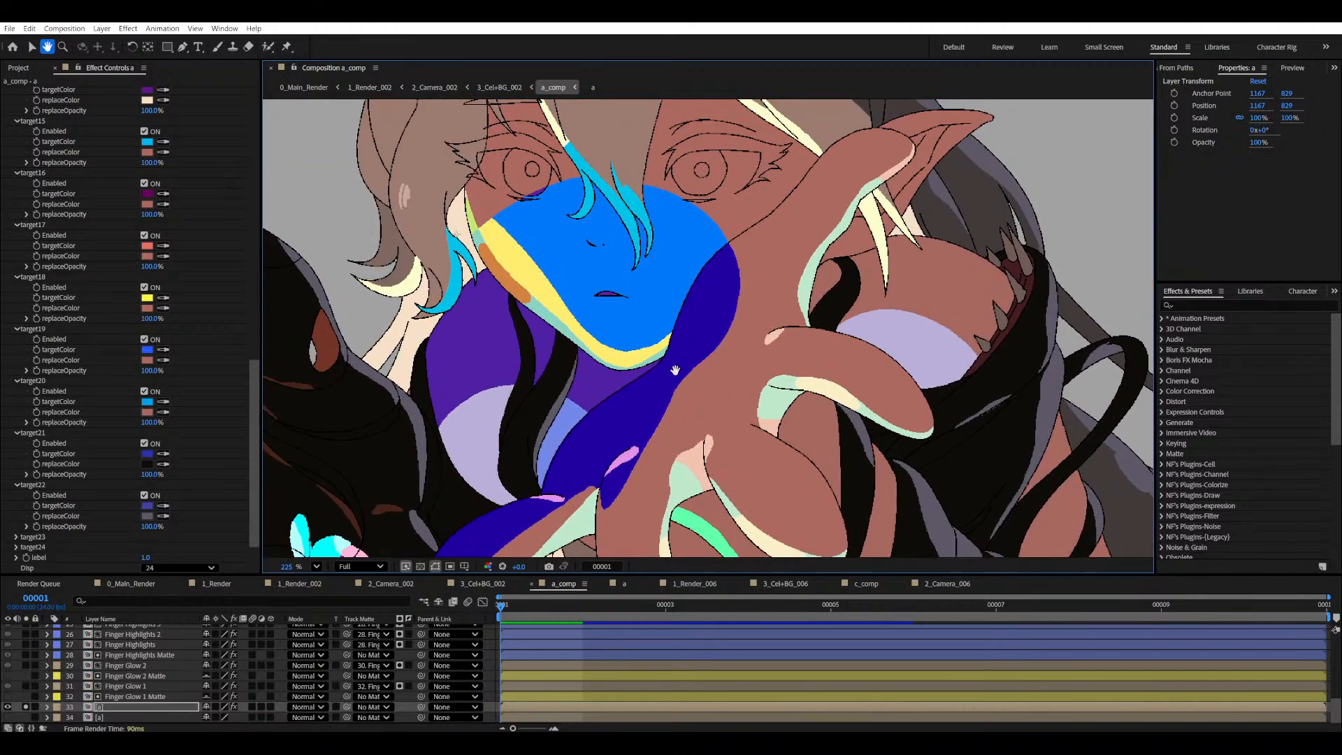
- Enable target23, replacing the lavender mask areas on the neck and shoulder with the brown skin colour sampled beside the shoulder patch
{"action": "scroll", "coordinate": [4, 545], "scroll_direction": "down", "scroll_amount": 1}
{"action": "left_click", "coordinate": [16, 518]}
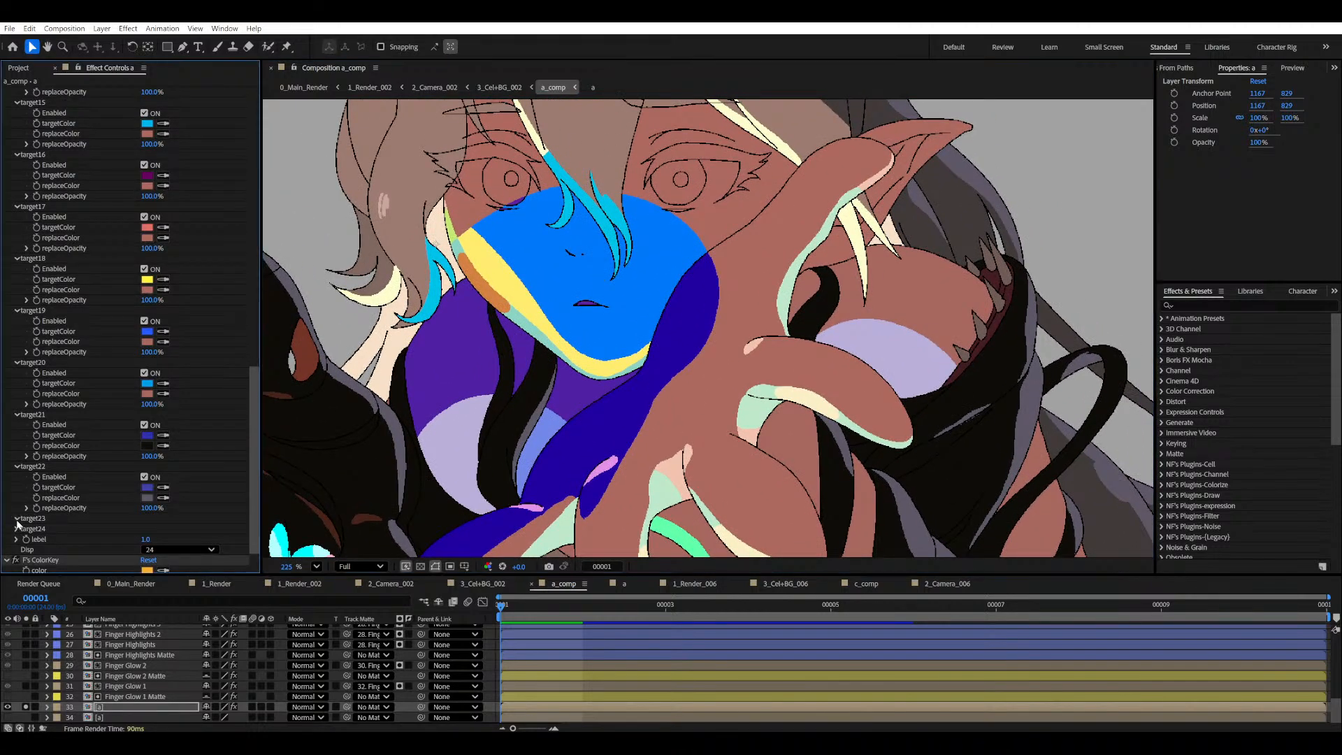
{"action": "left_click", "coordinate": [162, 540]}
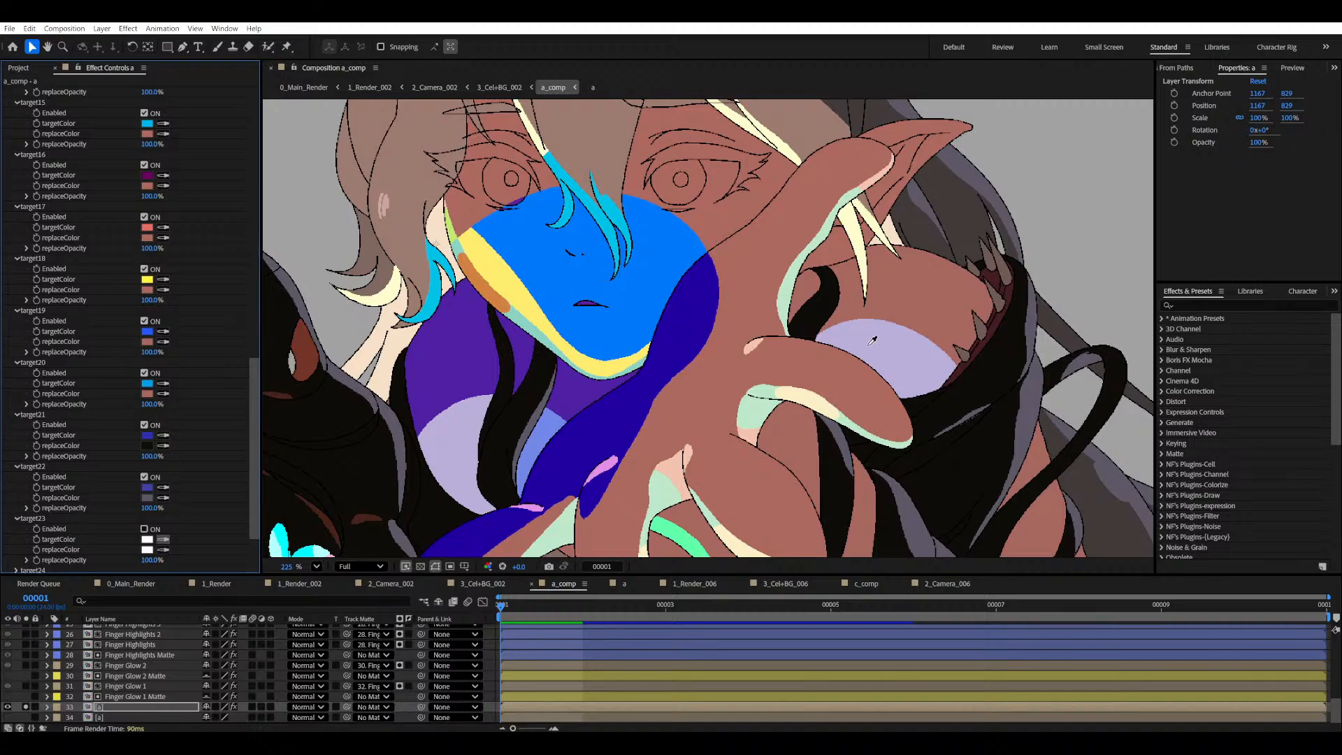
{"action": "left_click", "coordinate": [872, 342]}
{"action": "left_click", "coordinate": [163, 549]}
{"action": "left_click", "coordinate": [945, 292]}
{"action": "left_click", "coordinate": [144, 530]}
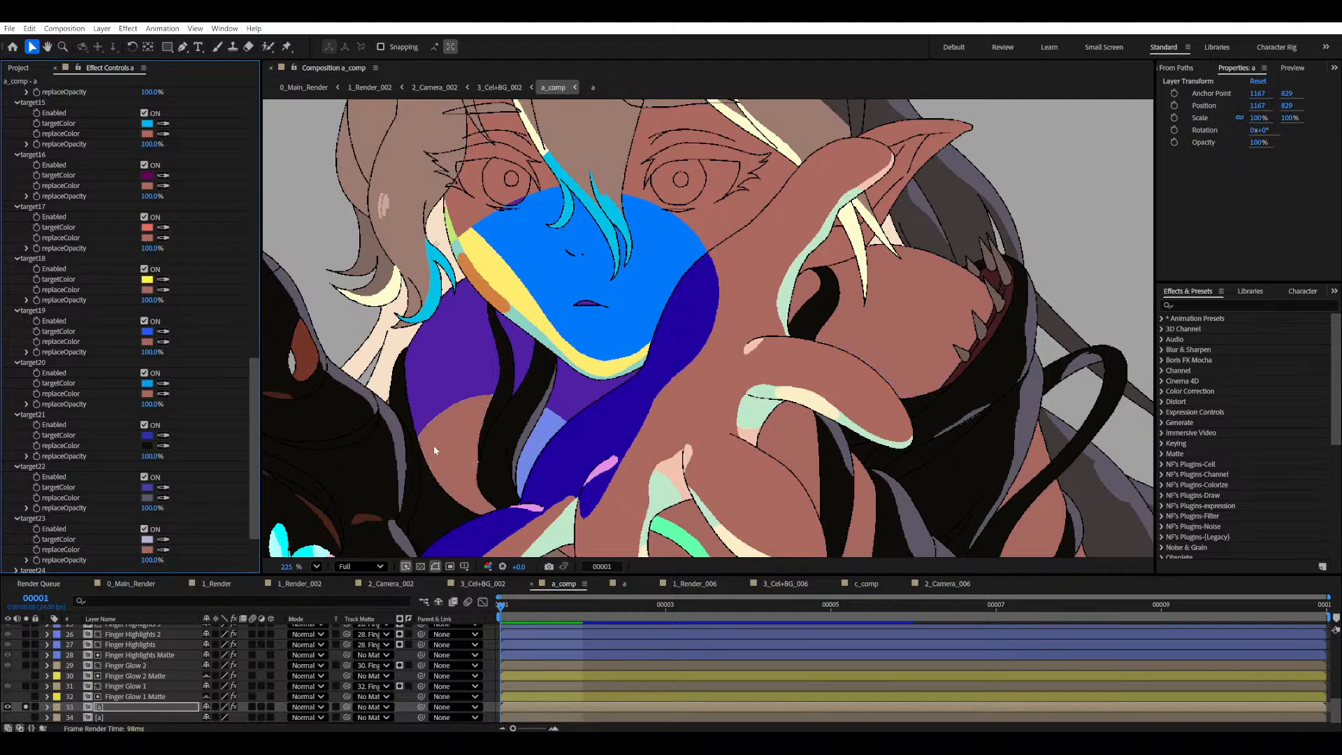
- Enable target24, replacing the violet mask area on the neck with the brown skin colour sampled from below it
{"action": "scroll", "coordinate": [111, 507], "scroll_direction": "down", "scroll_amount": 3}
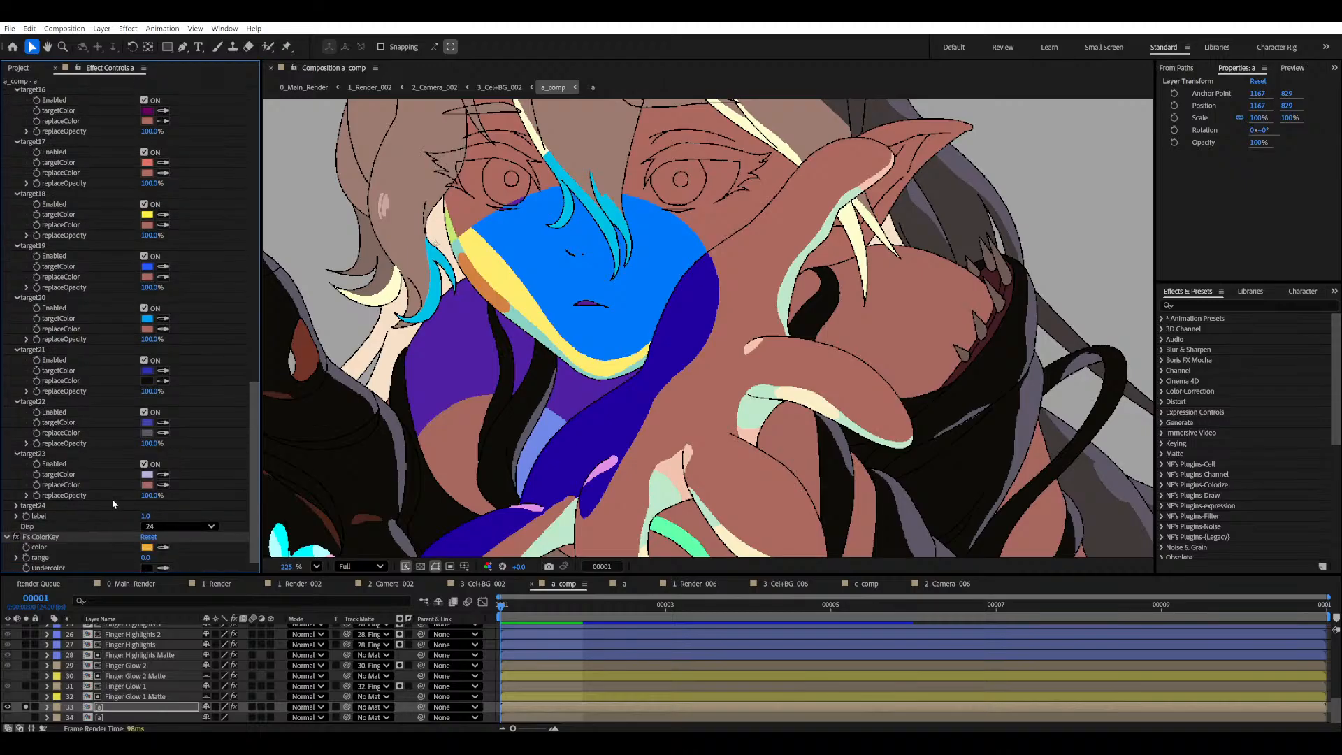
{"action": "left_click", "coordinate": [15, 506]}
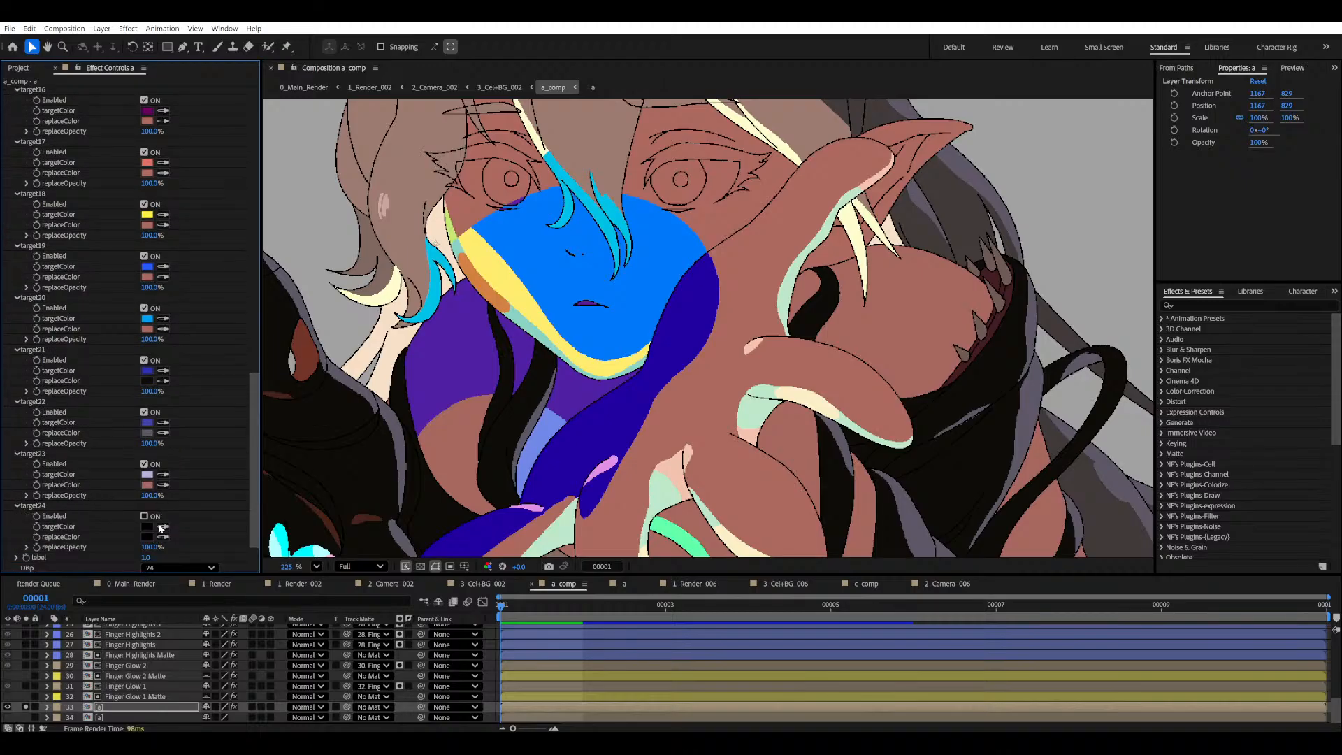
{"action": "left_click", "coordinate": [163, 528]}
{"action": "left_click", "coordinate": [470, 367]}
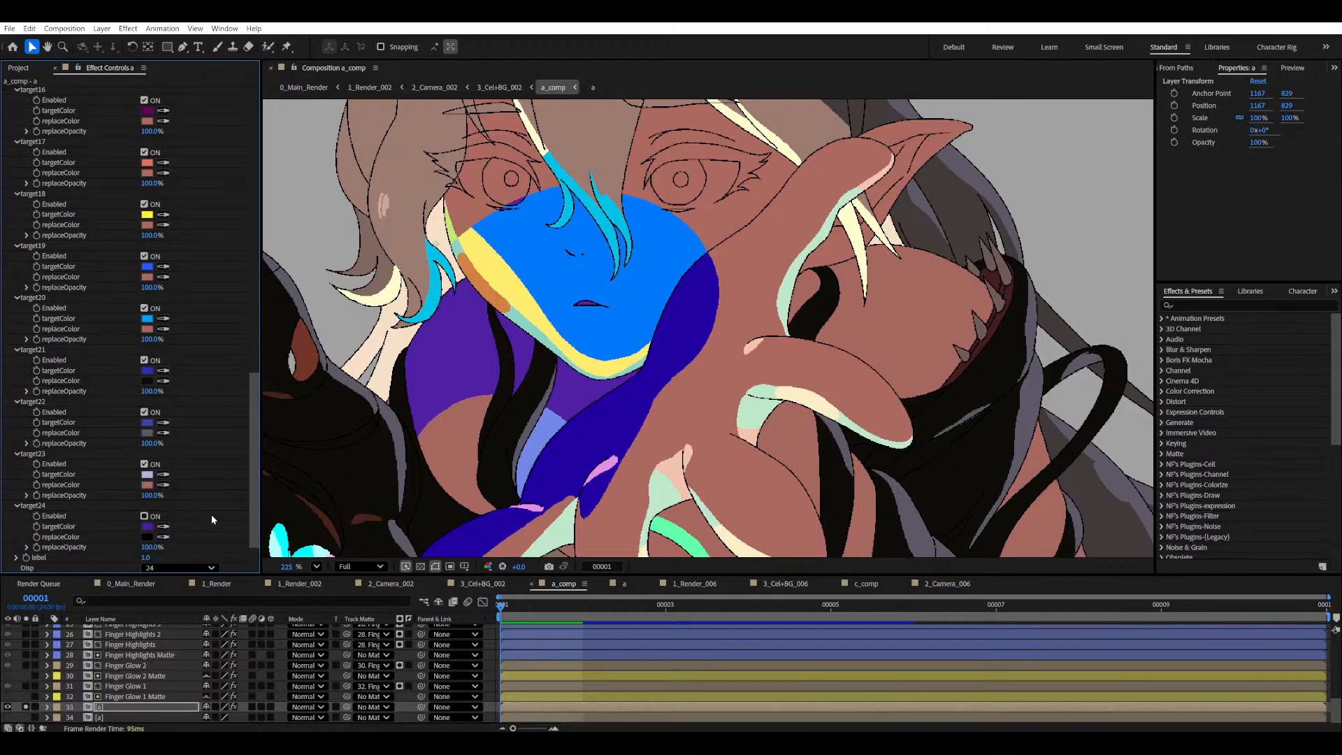
{"action": "left_click", "coordinate": [166, 537]}
{"action": "left_click", "coordinate": [454, 453]}
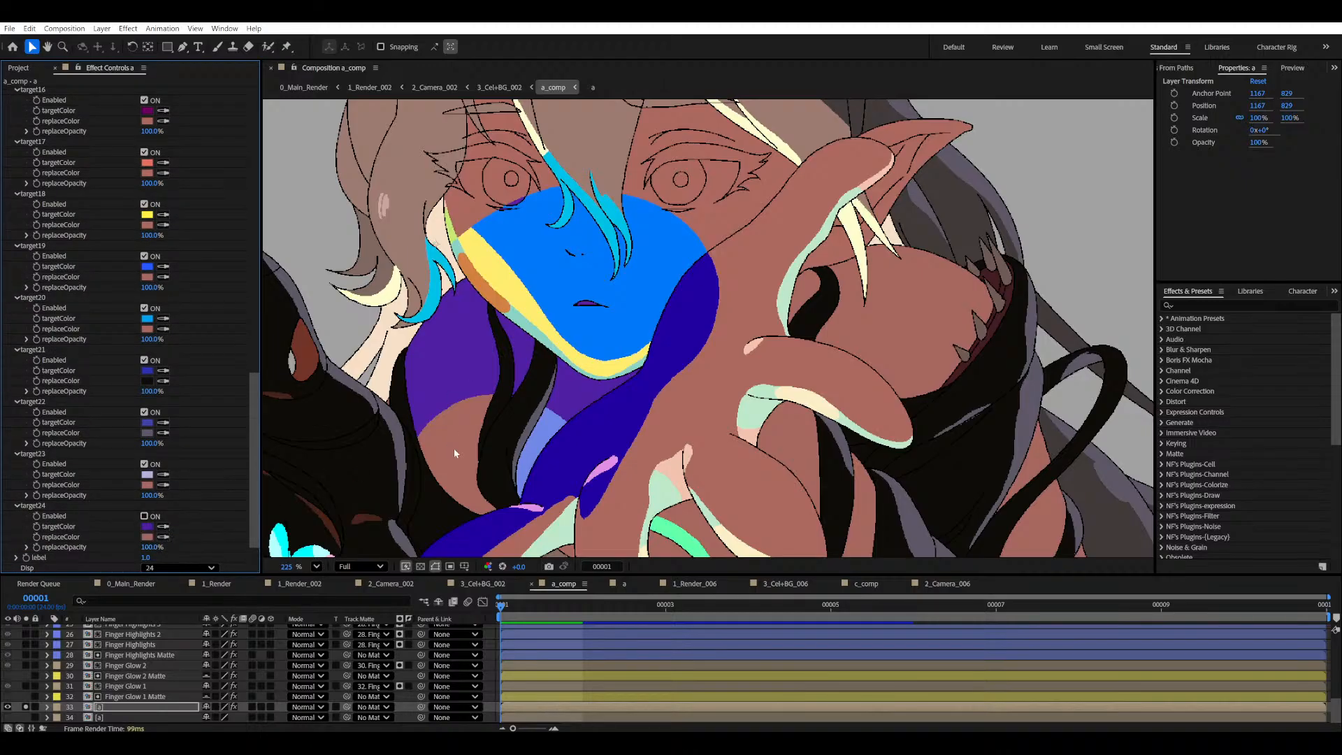
{"action": "left_click", "coordinate": [145, 517]}
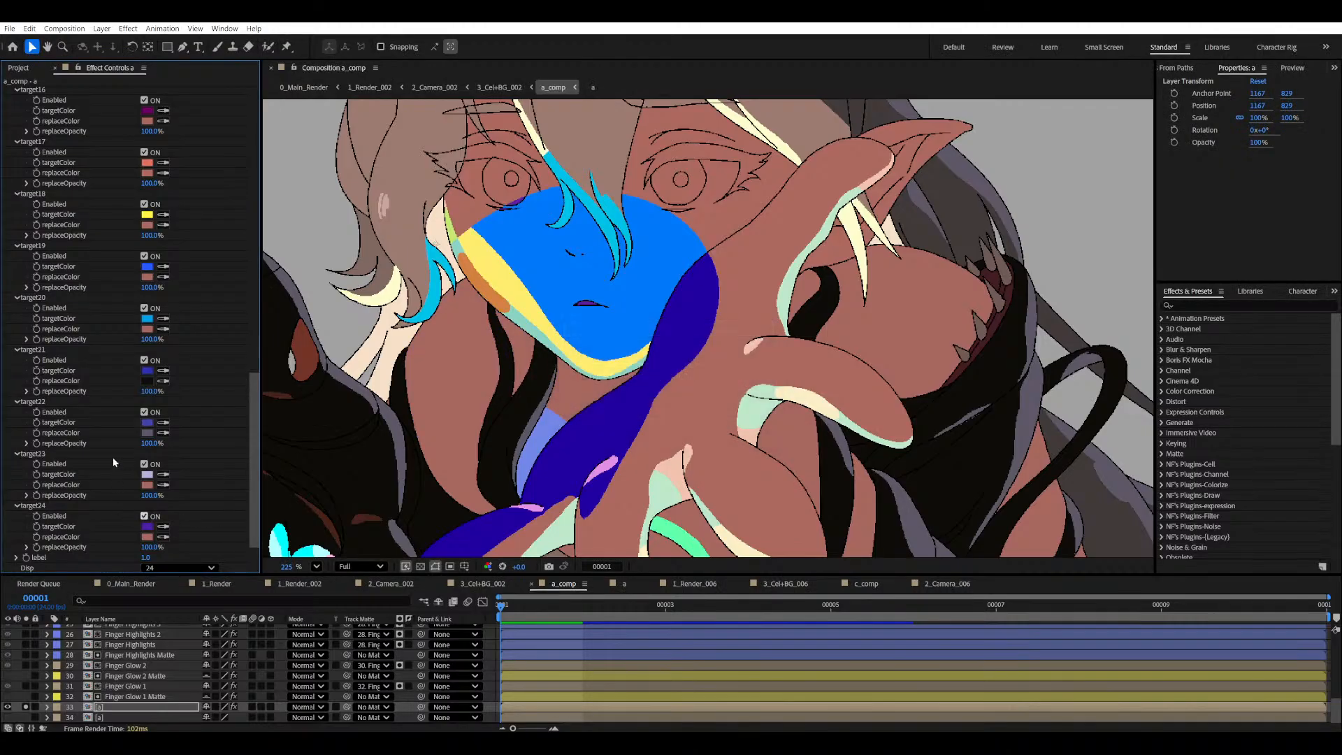
- Search the effects for "replace" and add a second F's PixelReplace to layer a between the first one and F's ColorKey
{"action": "scroll", "coordinate": [106, 371], "scroll_direction": "up", "scroll_amount": 4}
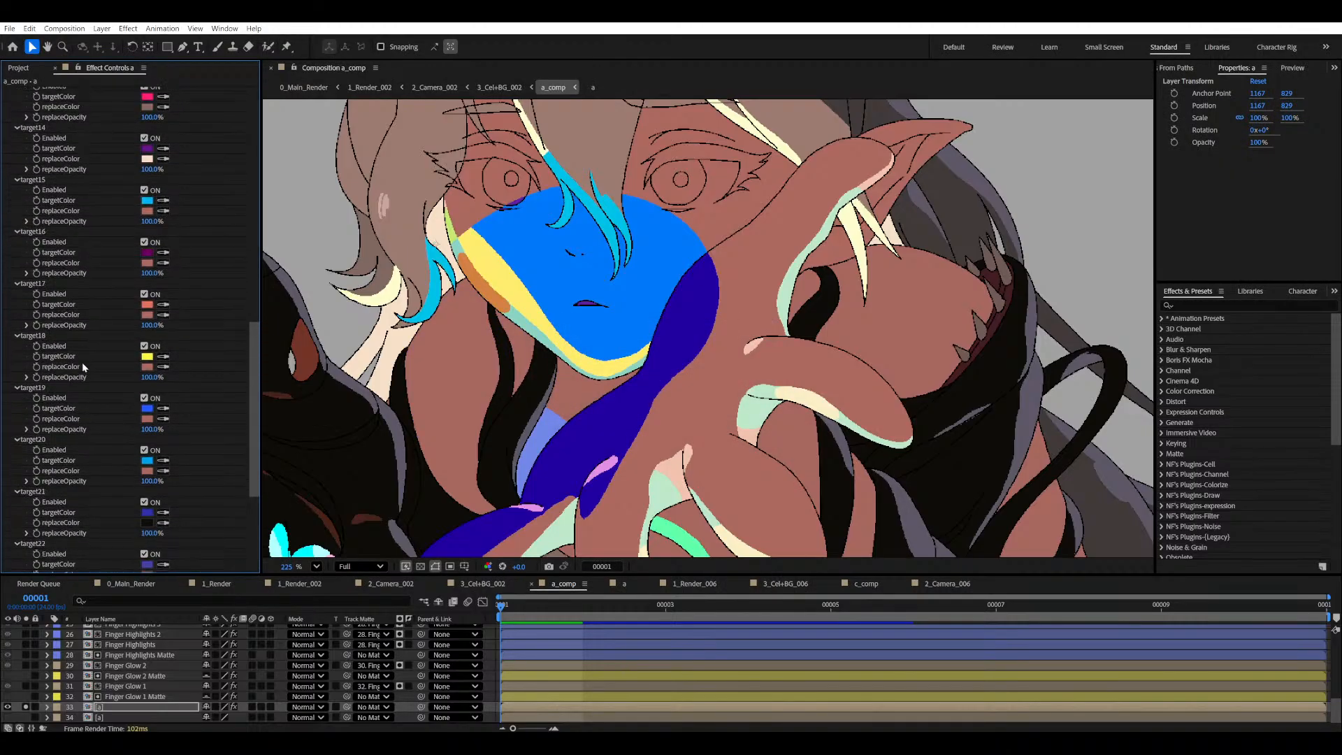
{"action": "scroll", "coordinate": [99, 366], "scroll_direction": "down", "scroll_amount": 6}
{"action": "left_click", "coordinate": [1188, 305]}
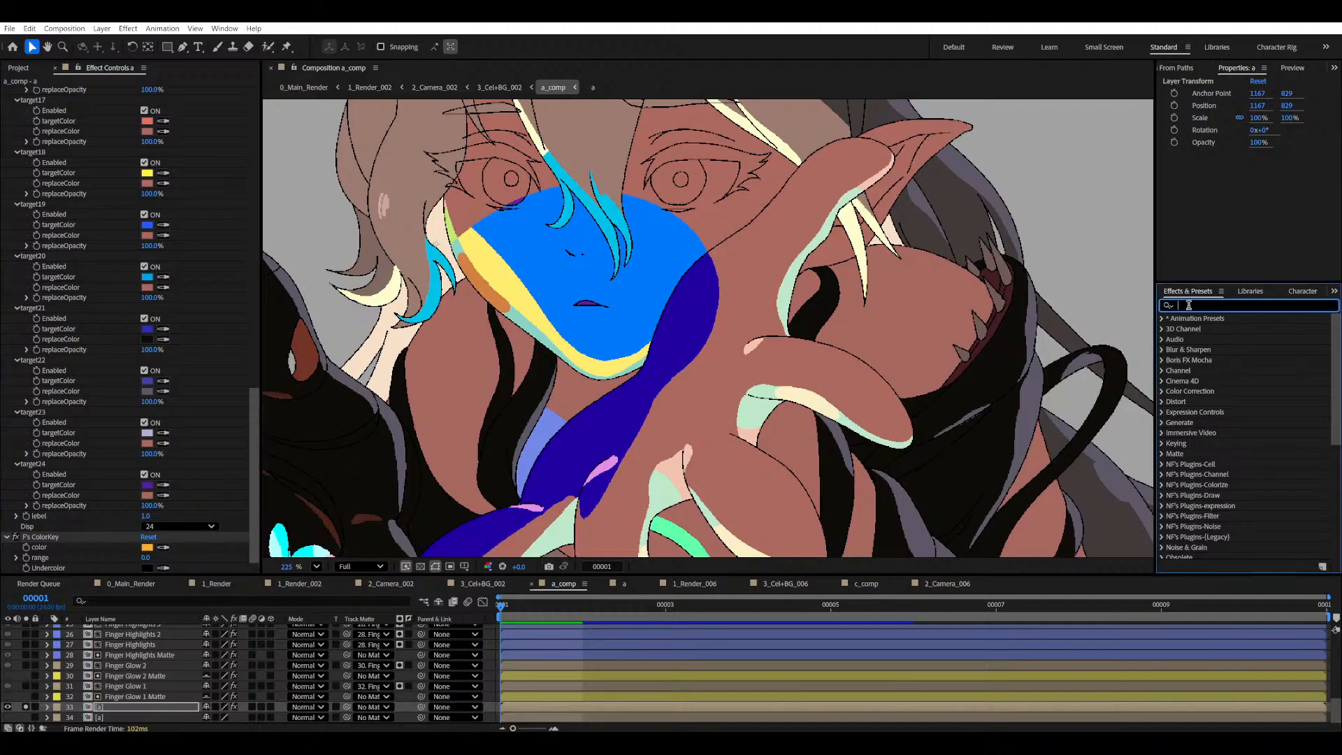
{"action": "type", "text": "replace"}
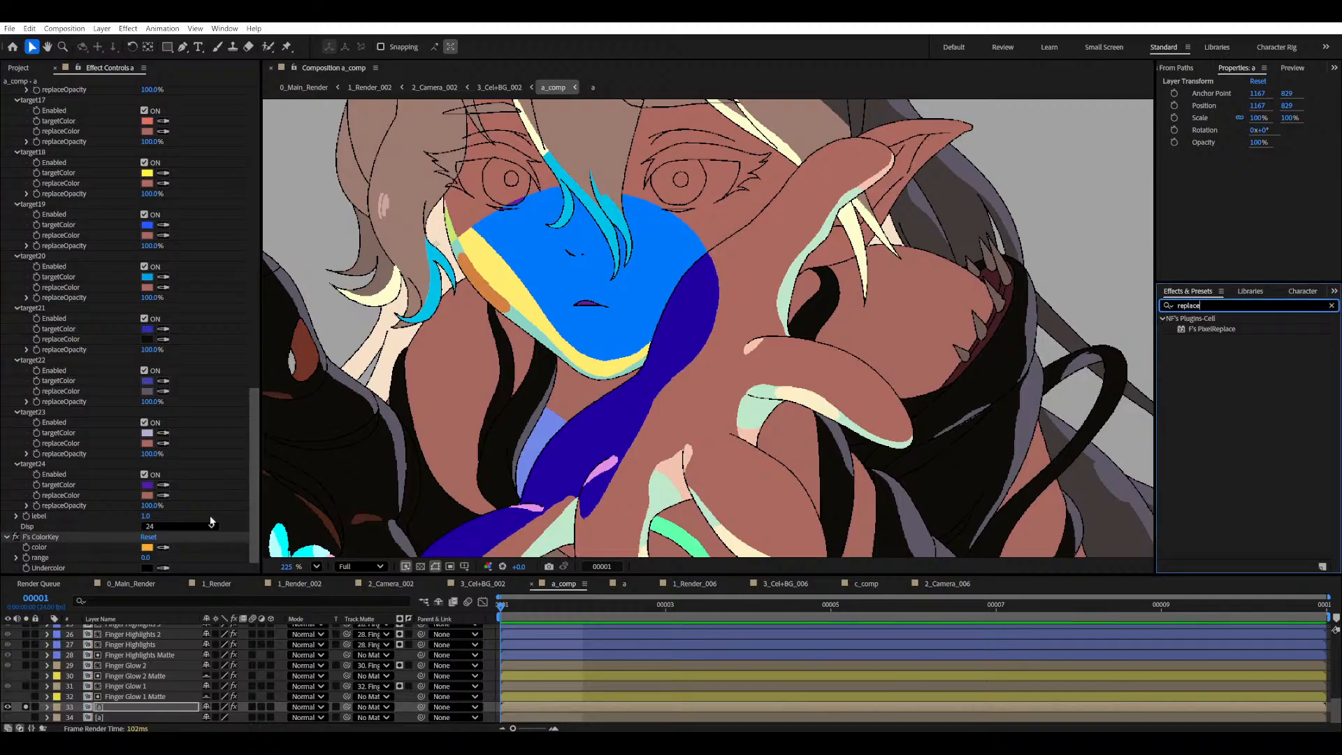
{"action": "left_click_drag", "start_coordinate": [1215, 331], "coordinate": [116, 529]}
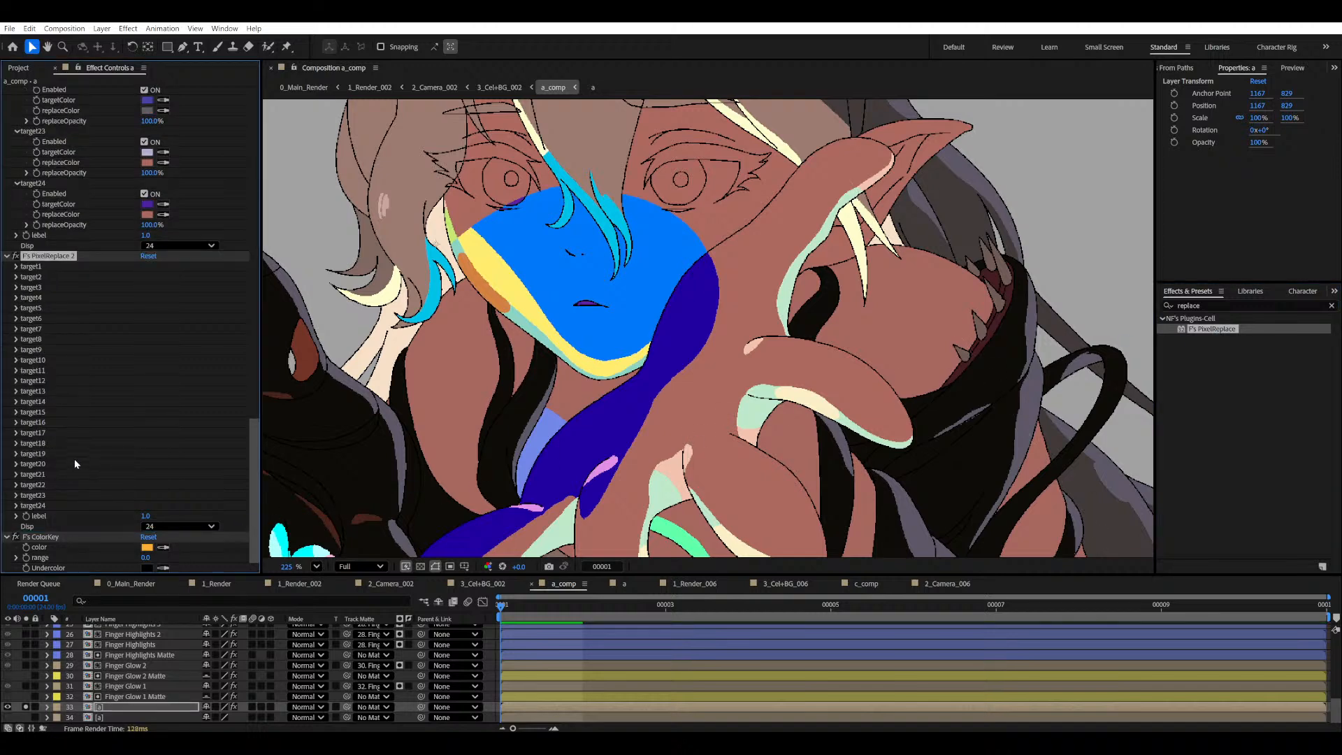
- Enable target1 of F's PixelReplace 2, replacing the light blue neck patch with the brown skin colour, and save the project
{"action": "left_click", "coordinate": [16, 267]}
{"action": "left_click", "coordinate": [163, 287]}
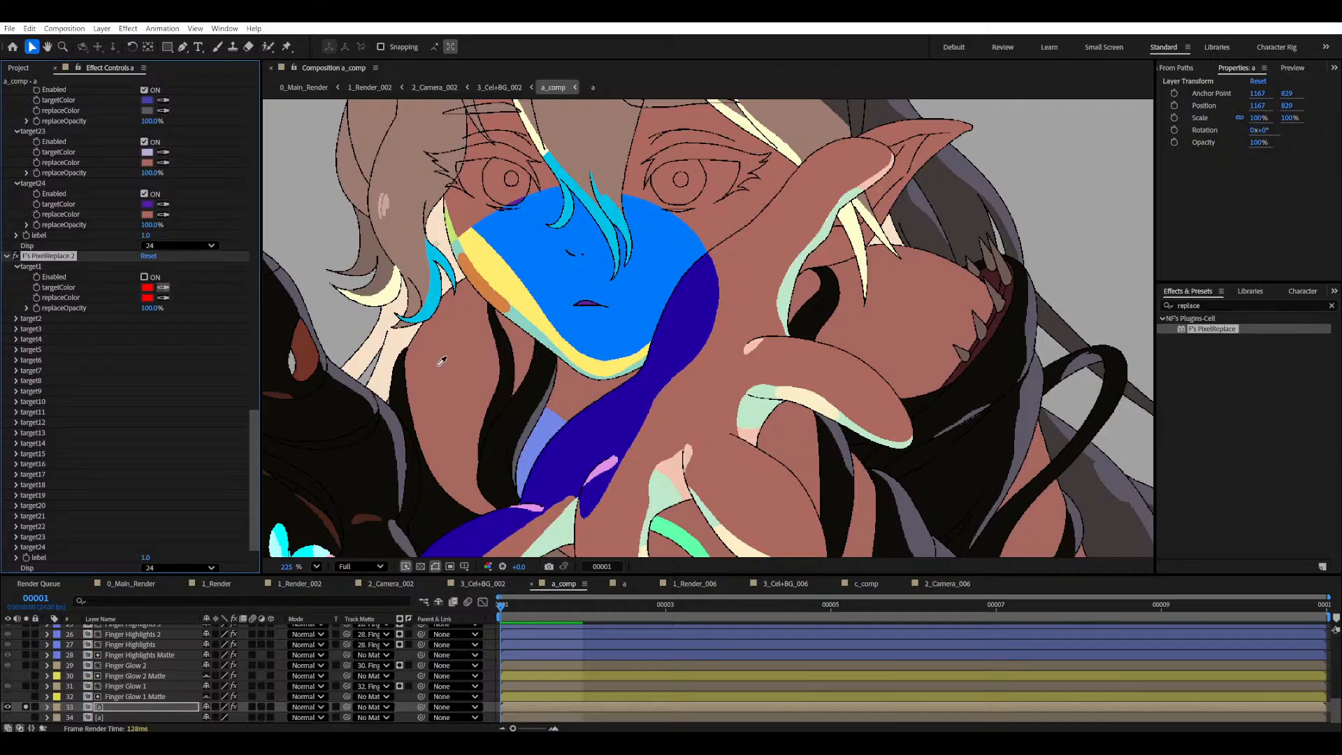
{"action": "left_click", "coordinate": [556, 421]}
{"action": "left_click", "coordinate": [164, 297]}
{"action": "left_click", "coordinate": [449, 390]}
{"action": "left_click", "coordinate": [144, 277]}
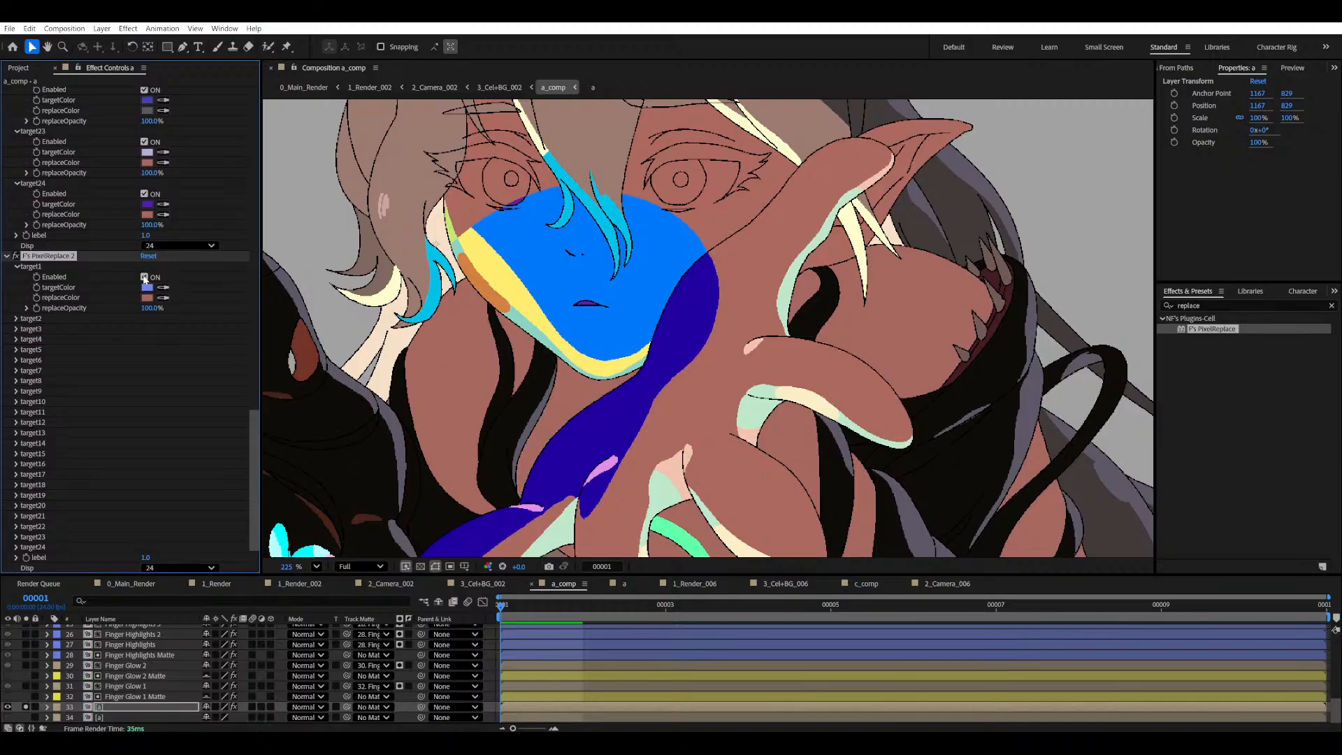
{"action": "scroll", "coordinate": [684, 374], "scroll_direction": "up", "scroll_amount": 5}
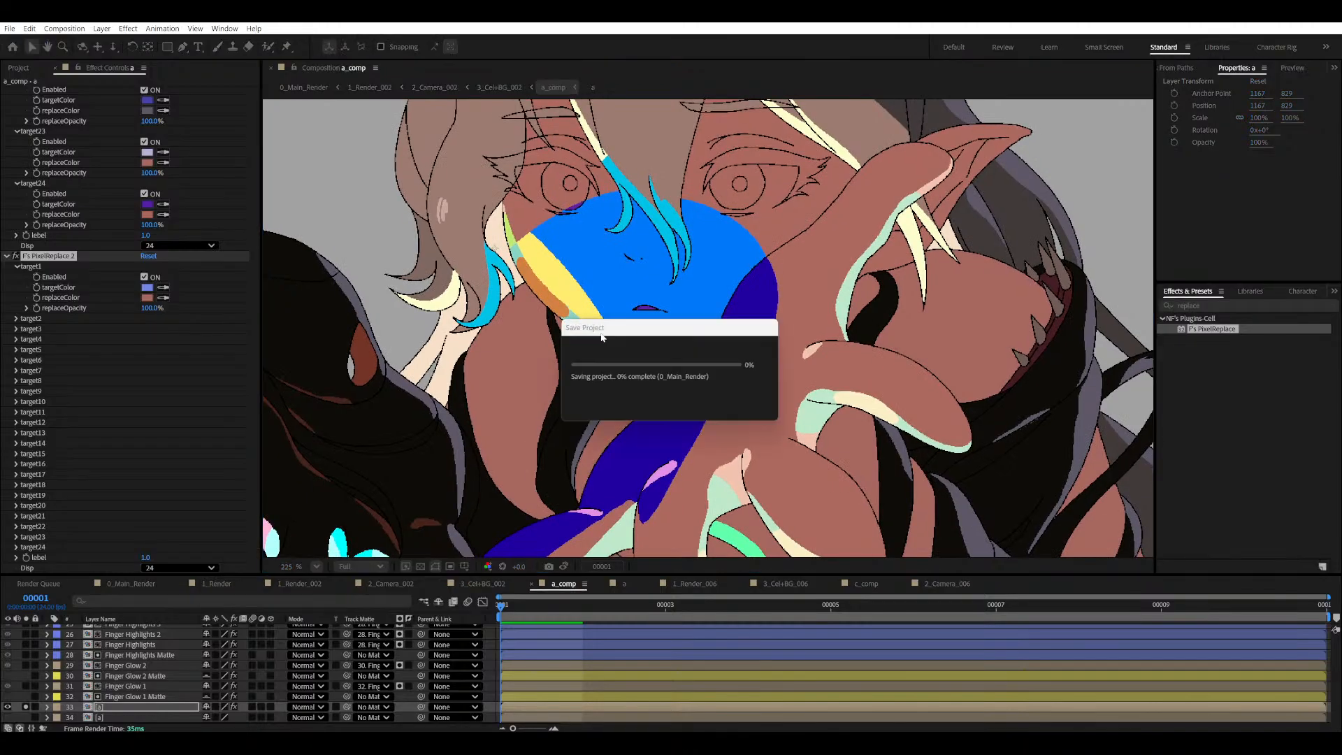
- Examine the remaining mask colours around the face and jaw and review the existing targets of the first F's PixelReplace
{"action": "left_click_drag", "start_coordinate": [557, 283], "coordinate": [624, 362]}
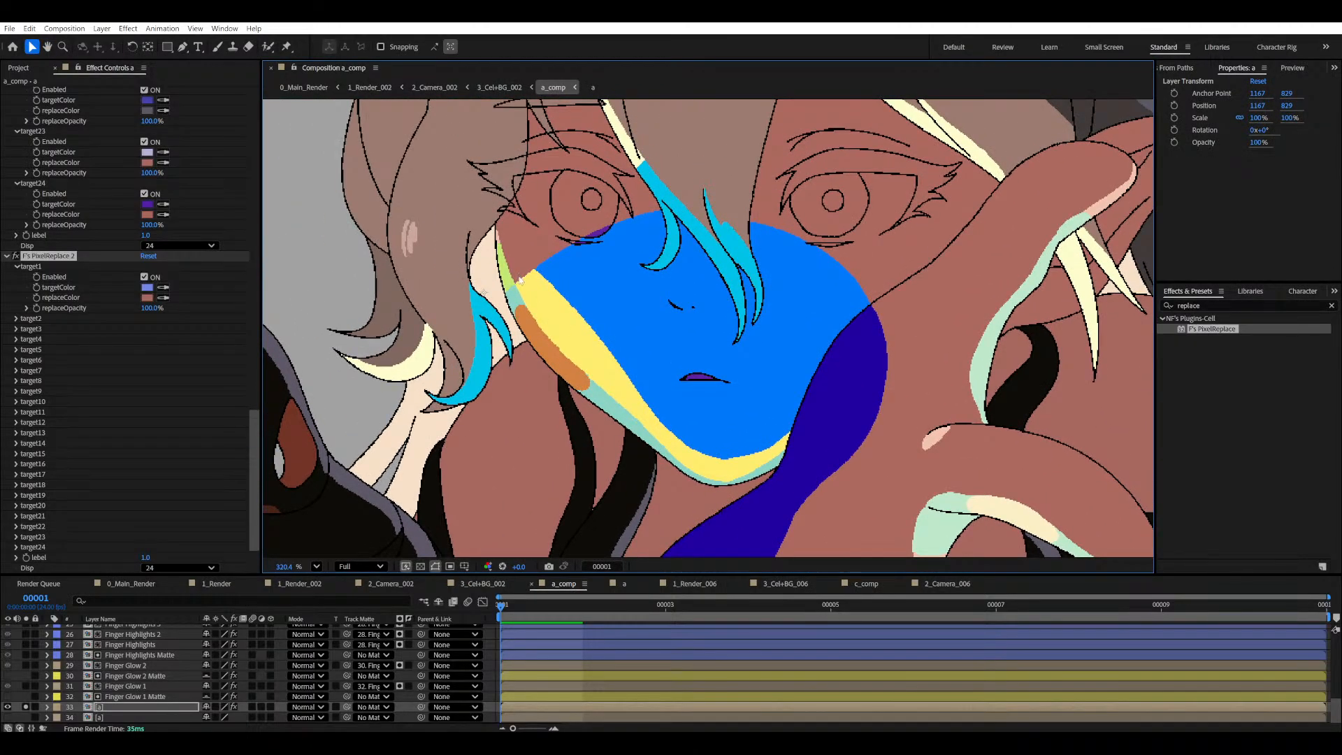
{"action": "scroll", "coordinate": [520, 271], "scroll_direction": "down", "scroll_amount": 4}
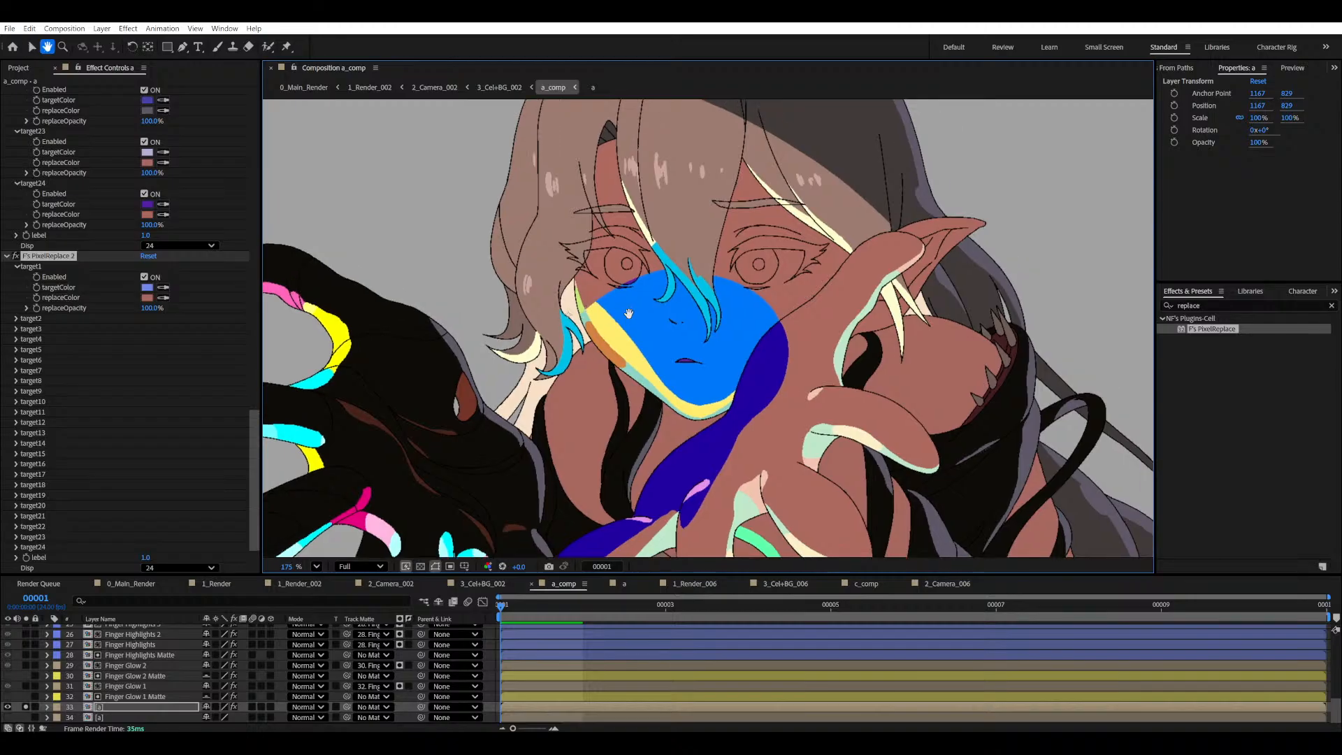
{"action": "left_click_drag", "start_coordinate": [635, 312], "coordinate": [618, 317]}
{"action": "scroll", "coordinate": [584, 388], "scroll_direction": "up", "scroll_amount": 3}
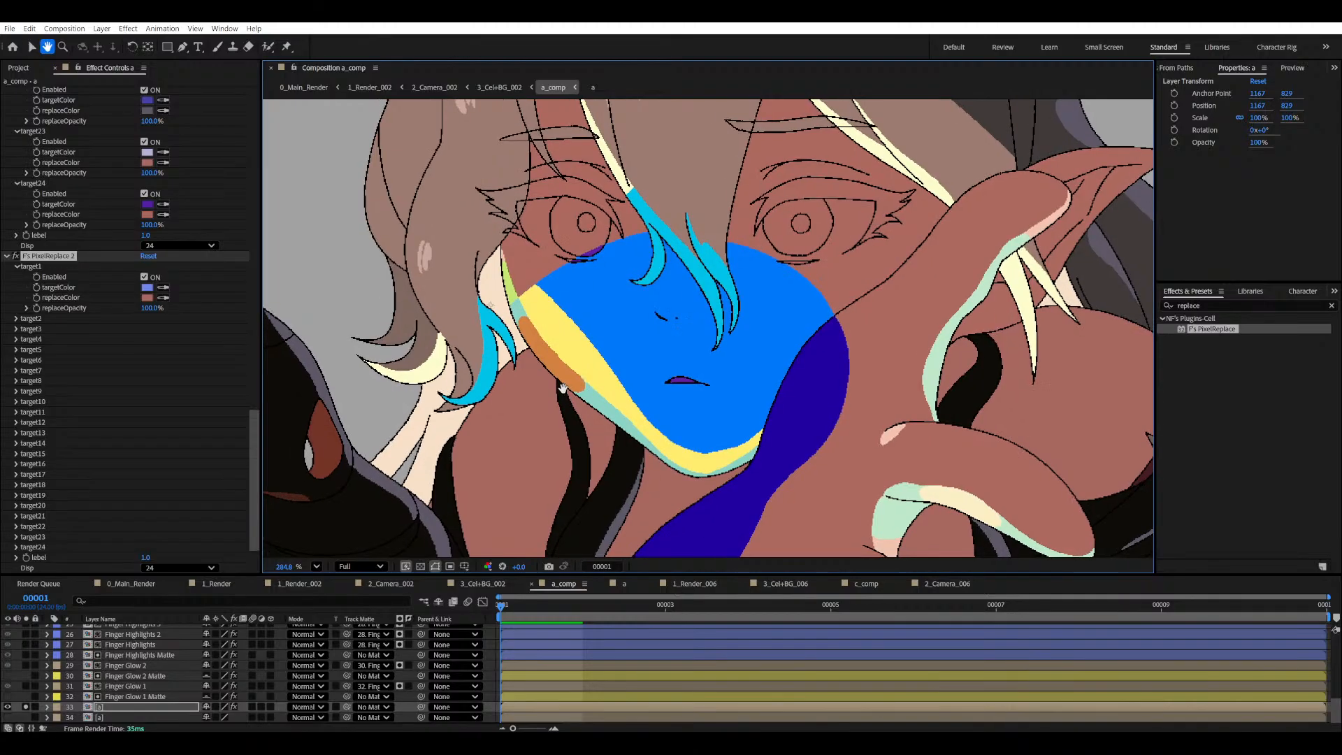
{"action": "scroll", "coordinate": [77, 416], "scroll_direction": "up", "scroll_amount": 5}
{"action": "scroll", "coordinate": [76, 420], "scroll_direction": "up", "scroll_amount": 6}
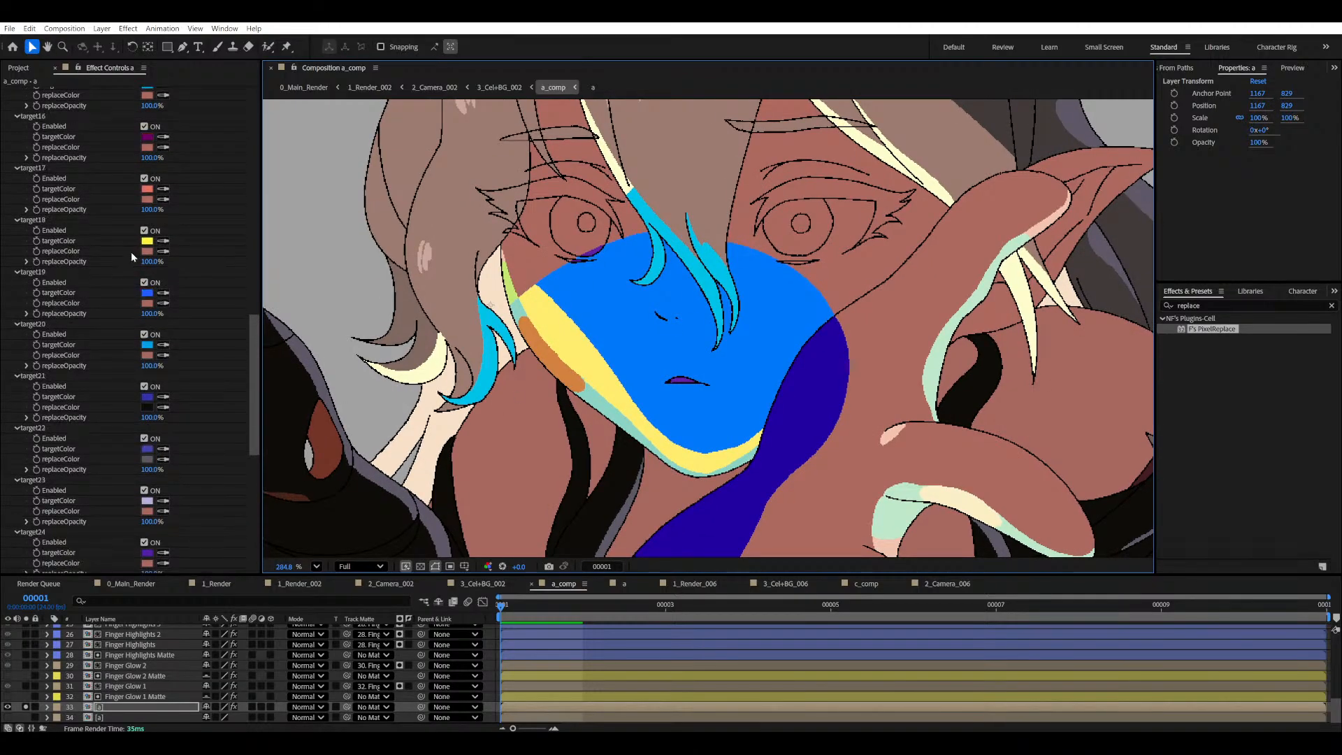
- Toggle target18 of the first F's PixelReplace effect off and on to check which areas of the character it recolours
{"action": "left_click", "coordinate": [145, 231]}
{"action": "scroll", "coordinate": [670, 340], "scroll_direction": "down", "scroll_amount": 6}
{"action": "left_click_drag", "start_coordinate": [671, 343], "coordinate": [675, 302]}
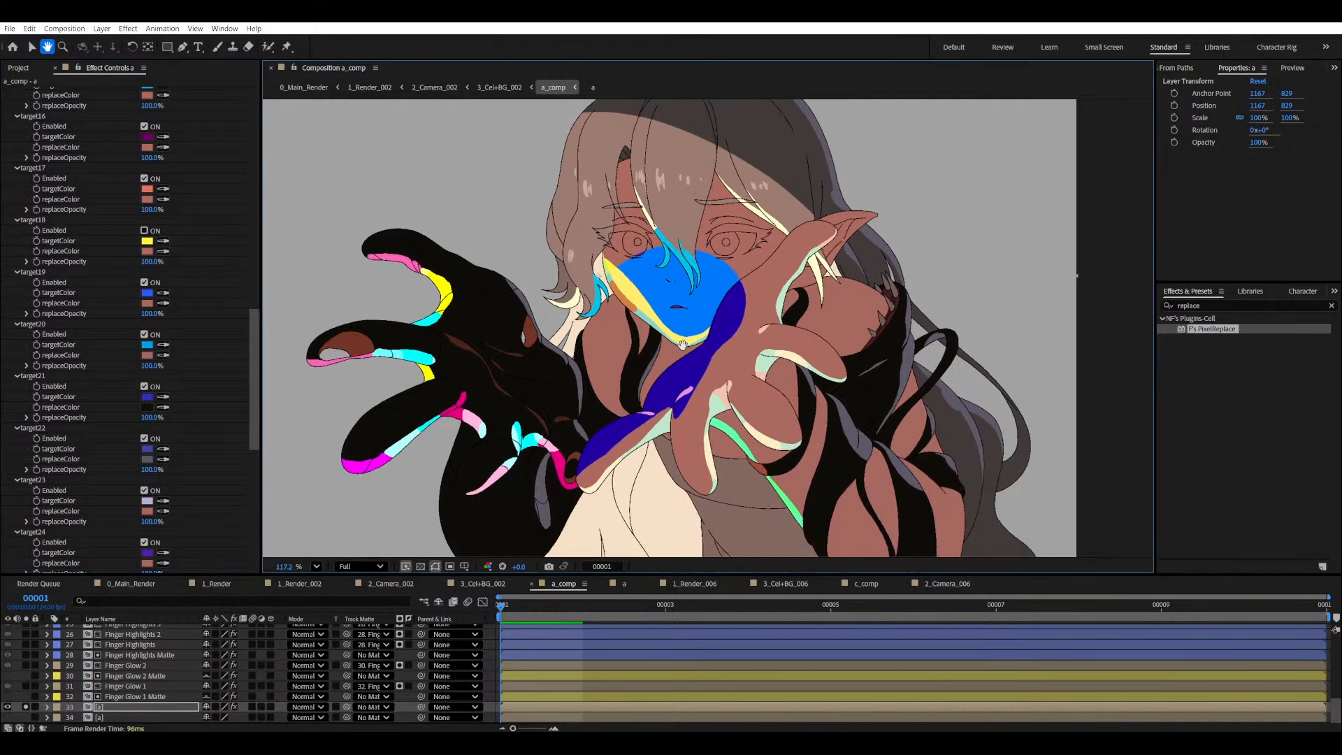
{"action": "scroll", "coordinate": [677, 304], "scroll_direction": "up", "scroll_amount": 3}
{"action": "left_click", "coordinate": [144, 231]}
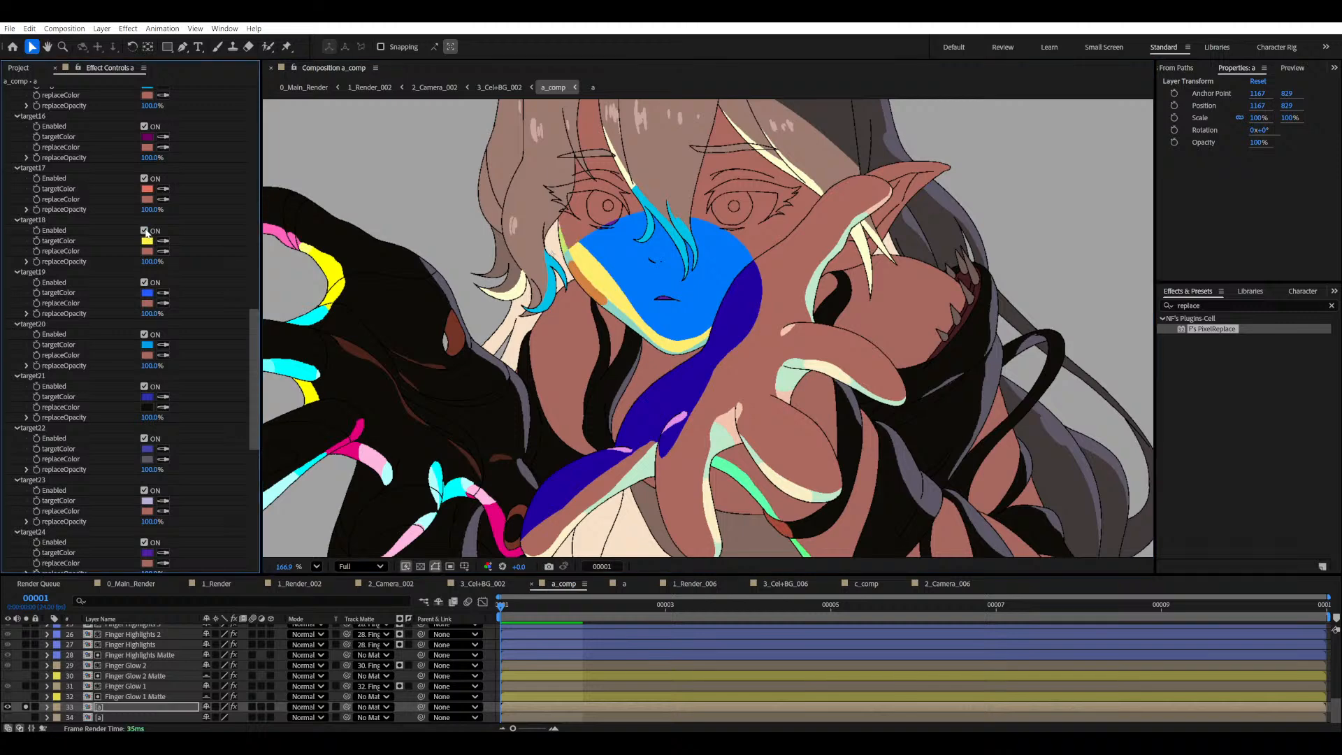
{"action": "left_click", "coordinate": [144, 230]}
- Set up and enable target2 in F's PixelReplace 2 to replace the face's bright blue with the reddish-brown skin colour, and save the project
{"action": "scroll", "coordinate": [619, 280], "scroll_direction": "up", "scroll_amount": 3}
{"action": "left_click_drag", "start_coordinate": [619, 279], "coordinate": [851, 421]}
{"action": "scroll", "coordinate": [161, 468], "scroll_direction": "down", "scroll_amount": 5}
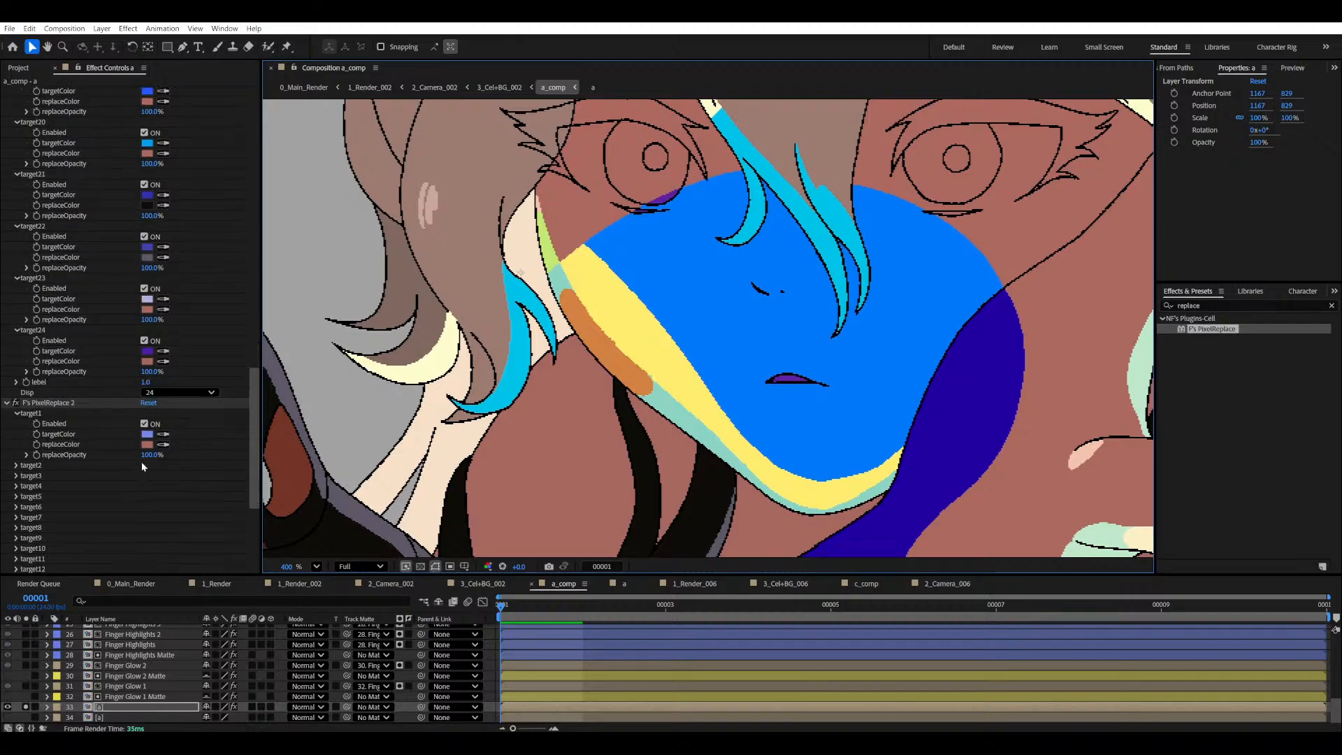
{"action": "left_click_drag", "start_coordinate": [766, 403], "coordinate": [733, 415]}
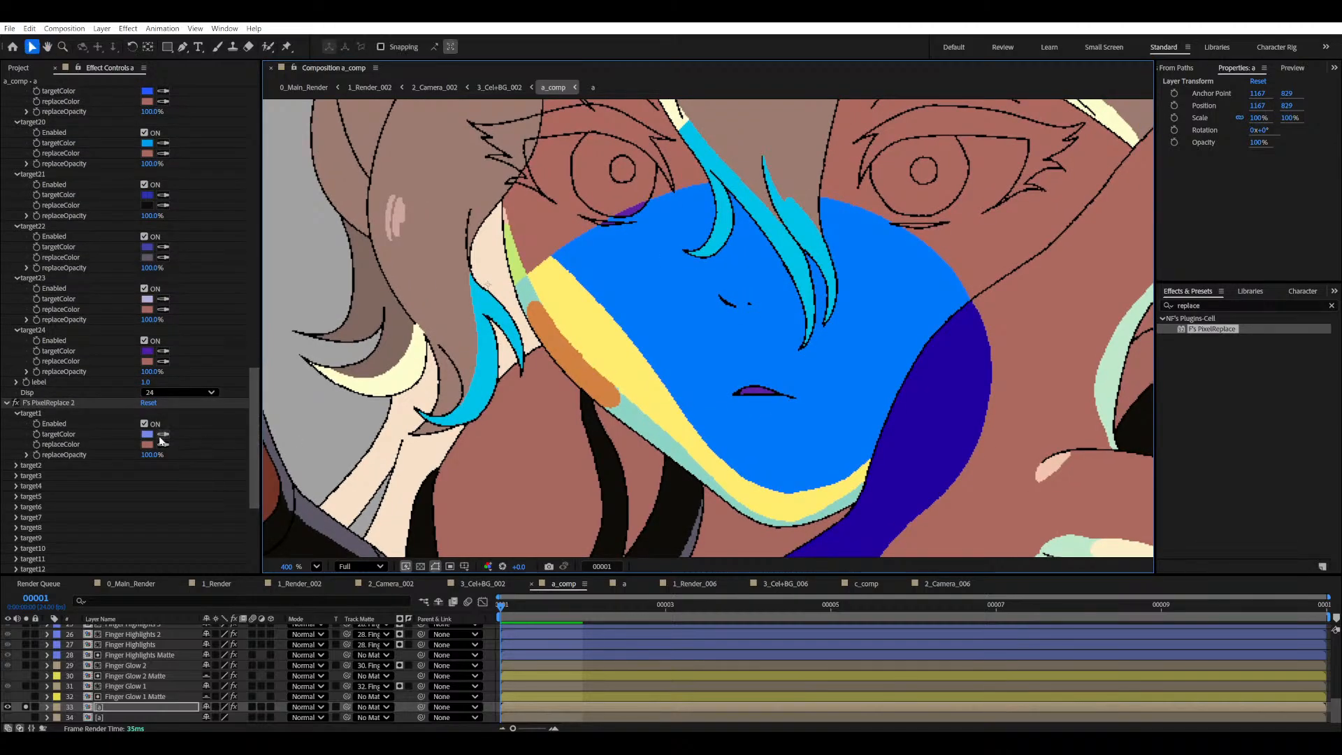
{"action": "left_click", "coordinate": [15, 465]}
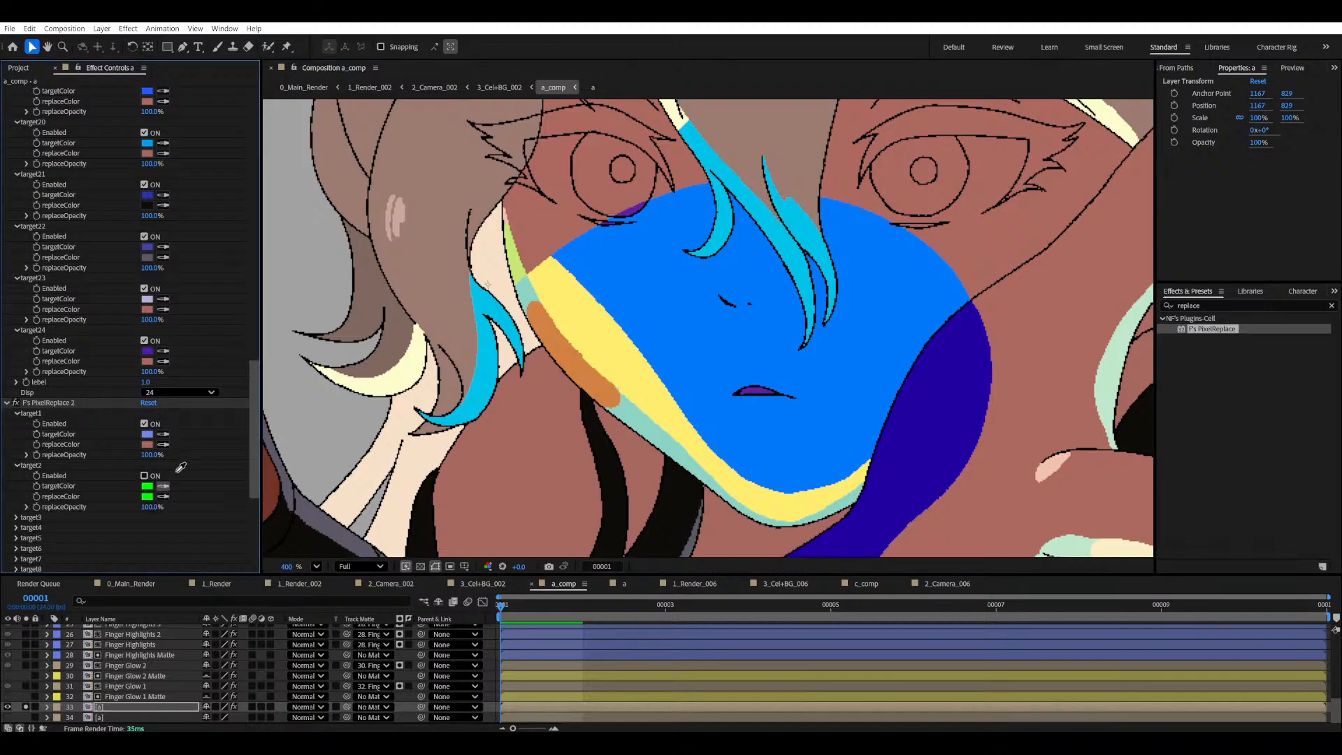
{"action": "left_click", "coordinate": [629, 260]}
{"action": "left_click", "coordinate": [162, 496]}
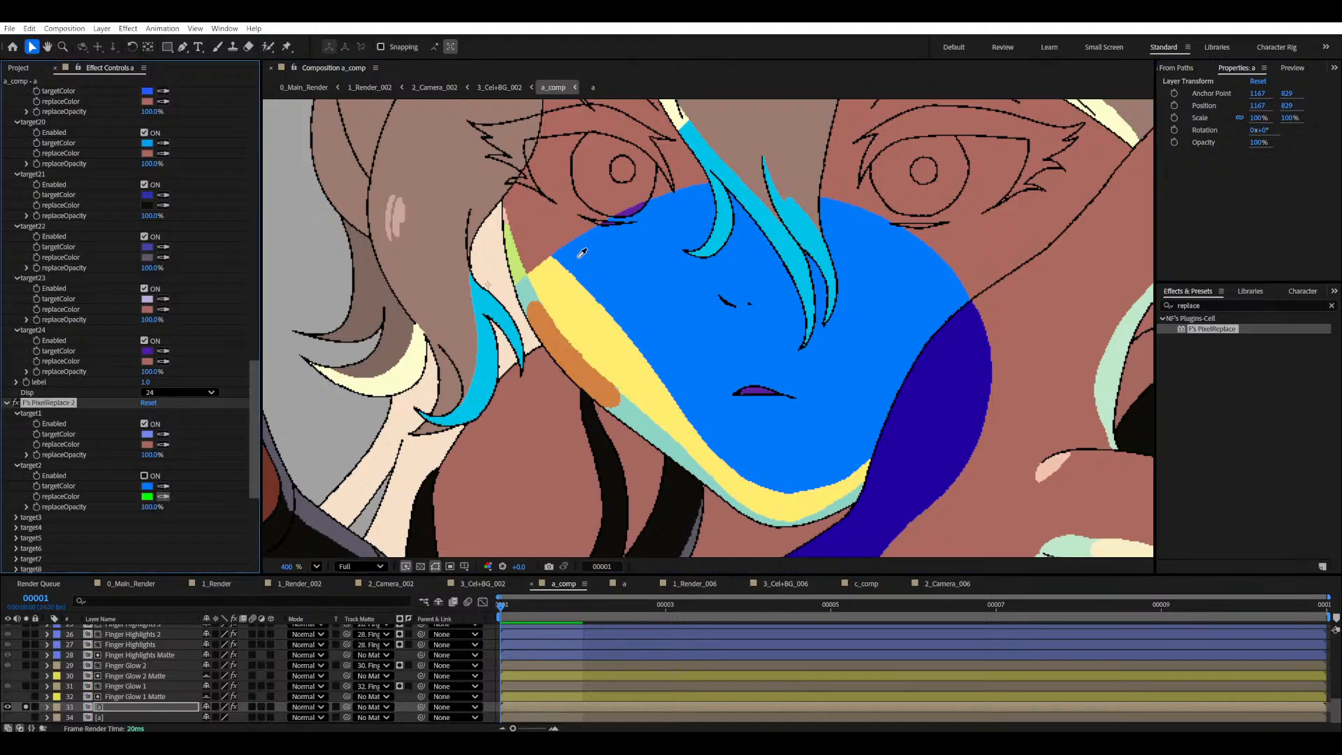
{"action": "left_click", "coordinate": [552, 231]}
{"action": "left_click", "coordinate": [144, 475]}
{"action": "key", "text": "ctrl+s"}
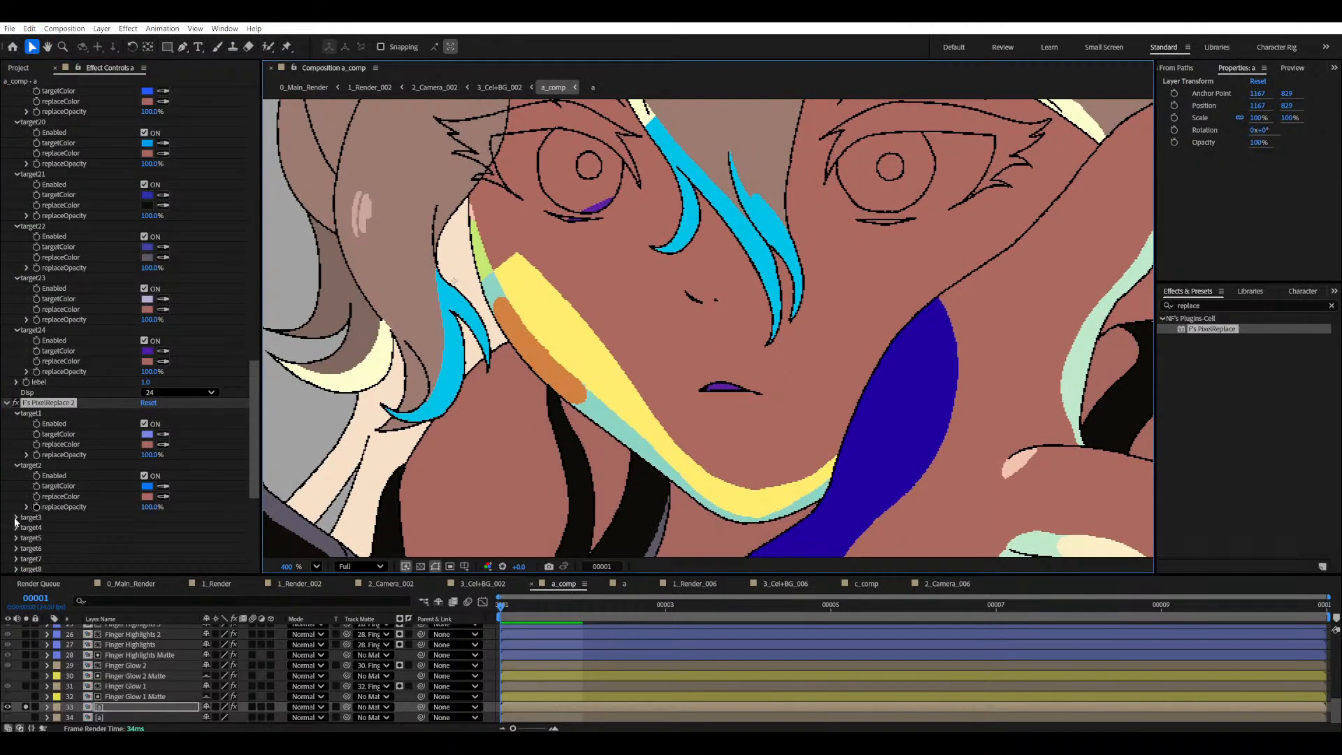
- Set up and enable target3 in F's PixelReplace 2 to replace the yellow band along the jaw with the skin colour
{"action": "left_click", "coordinate": [16, 518]}
{"action": "scroll", "coordinate": [15, 522], "scroll_direction": "down", "scroll_amount": 1}
{"action": "left_click", "coordinate": [163, 501]}
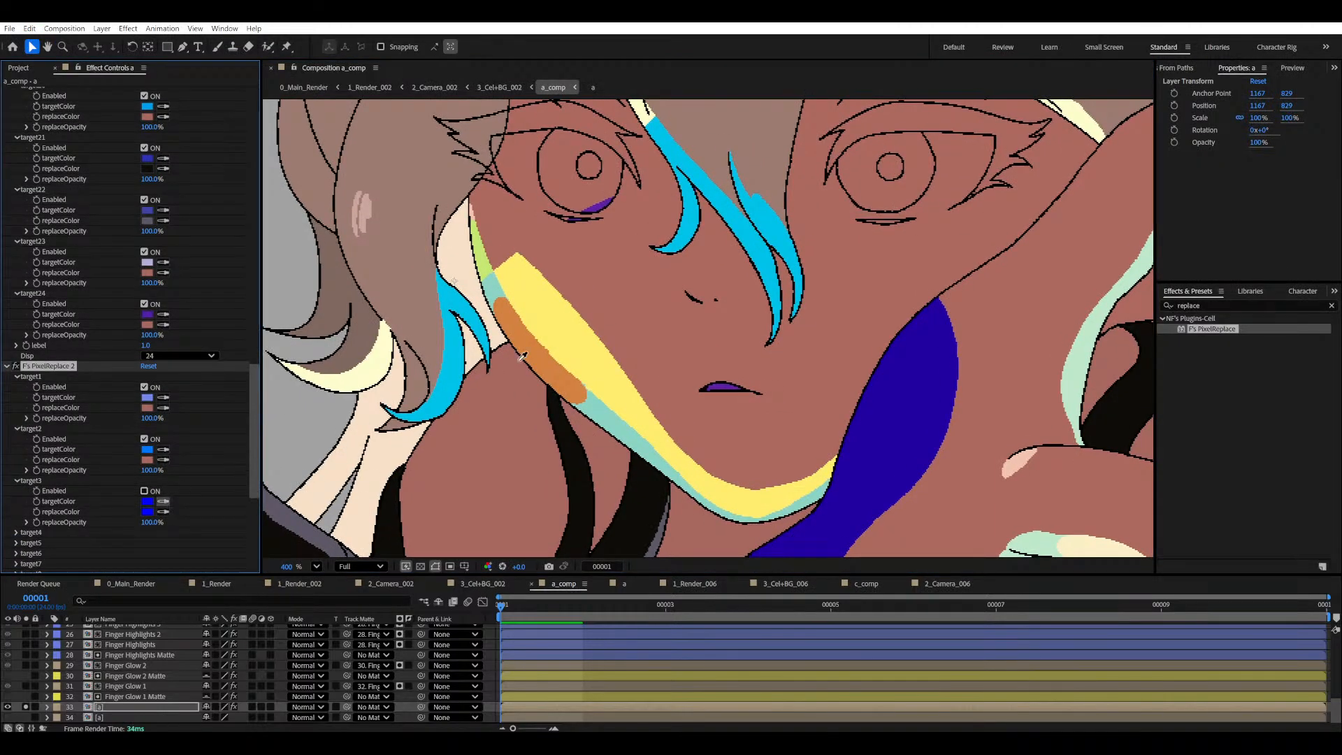
{"action": "left_click", "coordinate": [569, 338]}
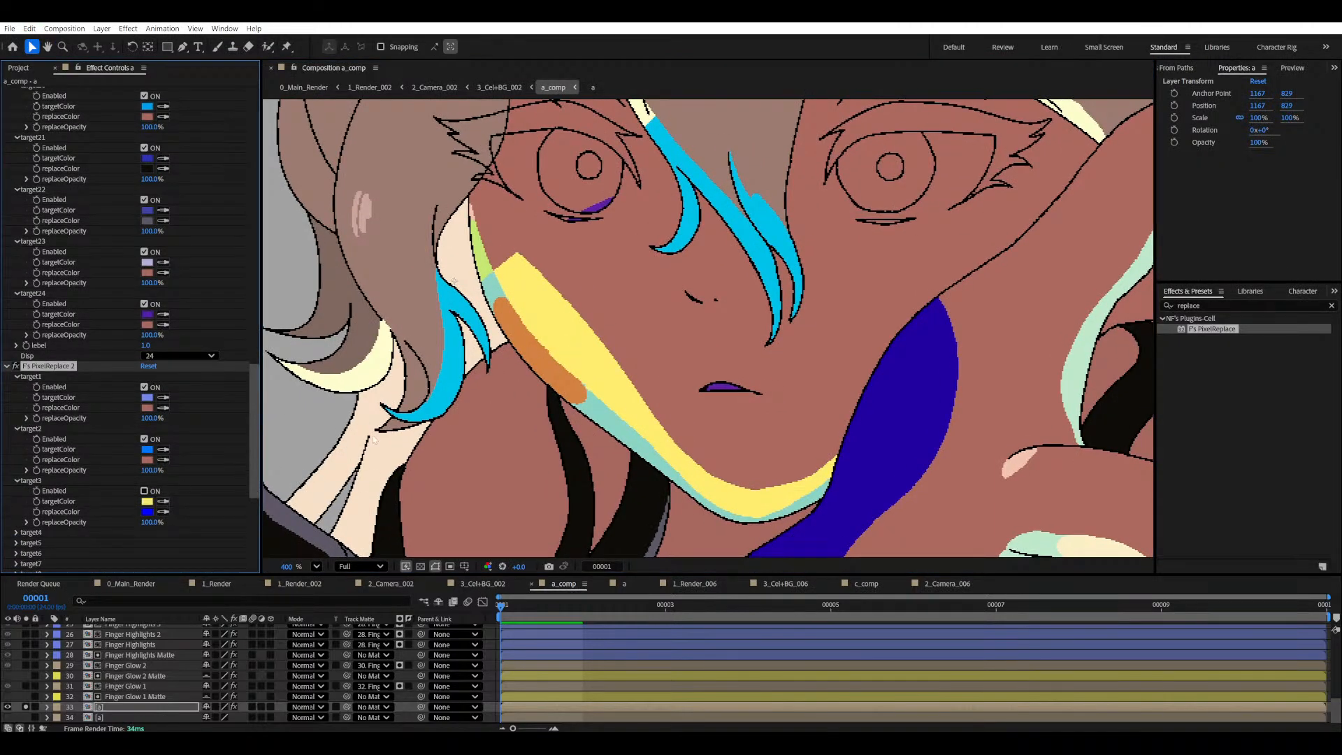
{"action": "left_click", "coordinate": [632, 317]}
{"action": "left_click", "coordinate": [144, 439]}
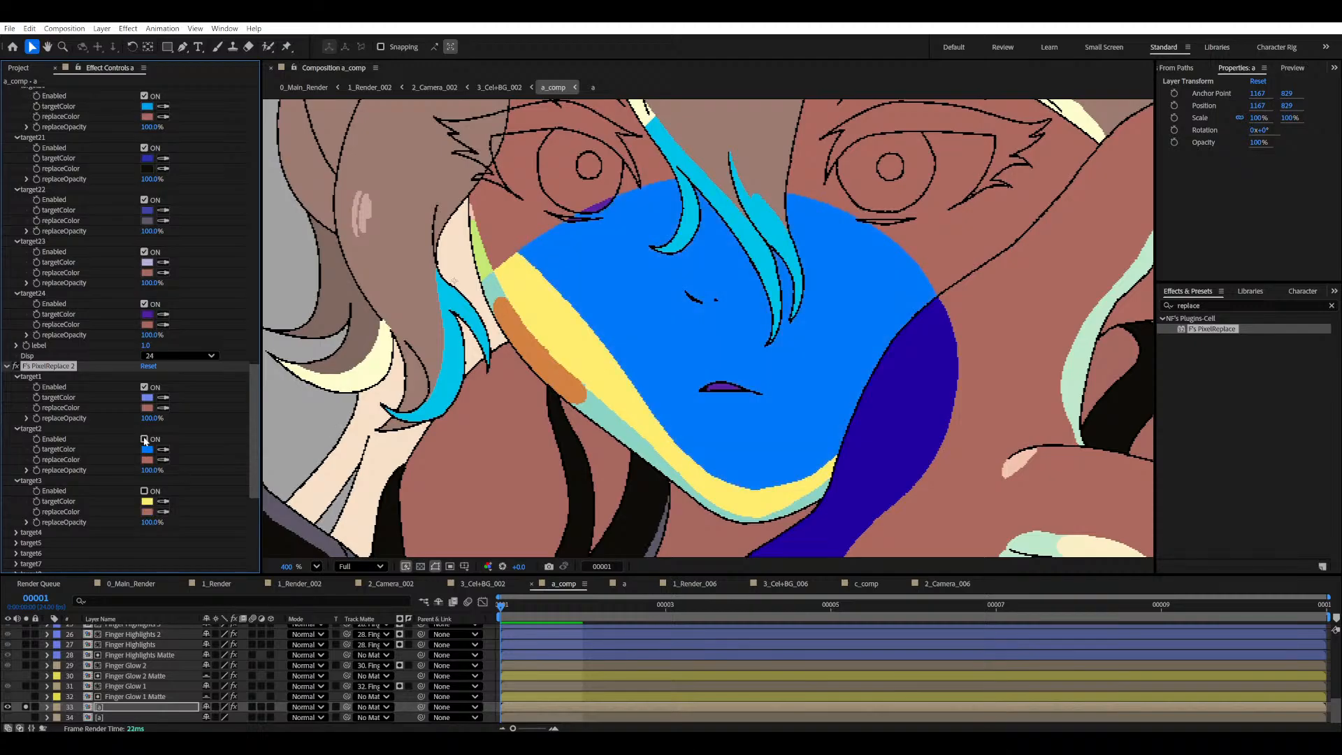
{"action": "left_click", "coordinate": [144, 439]}
{"action": "left_click", "coordinate": [144, 491]}
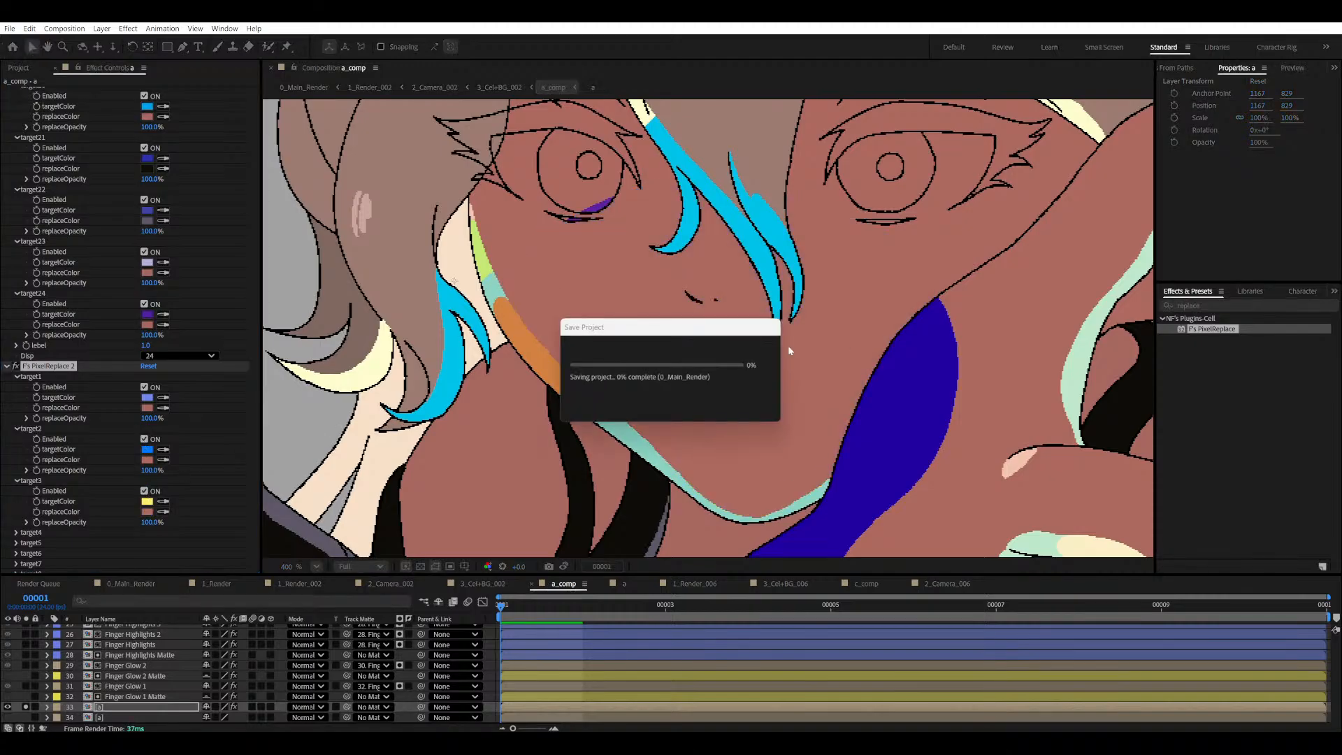
- Set up and enable target4 in F's PixelReplace 2 to replace the dark blue on the forearm and hand with the skin colour
{"action": "scroll", "coordinate": [815, 349], "scroll_direction": "down", "scroll_amount": 5}
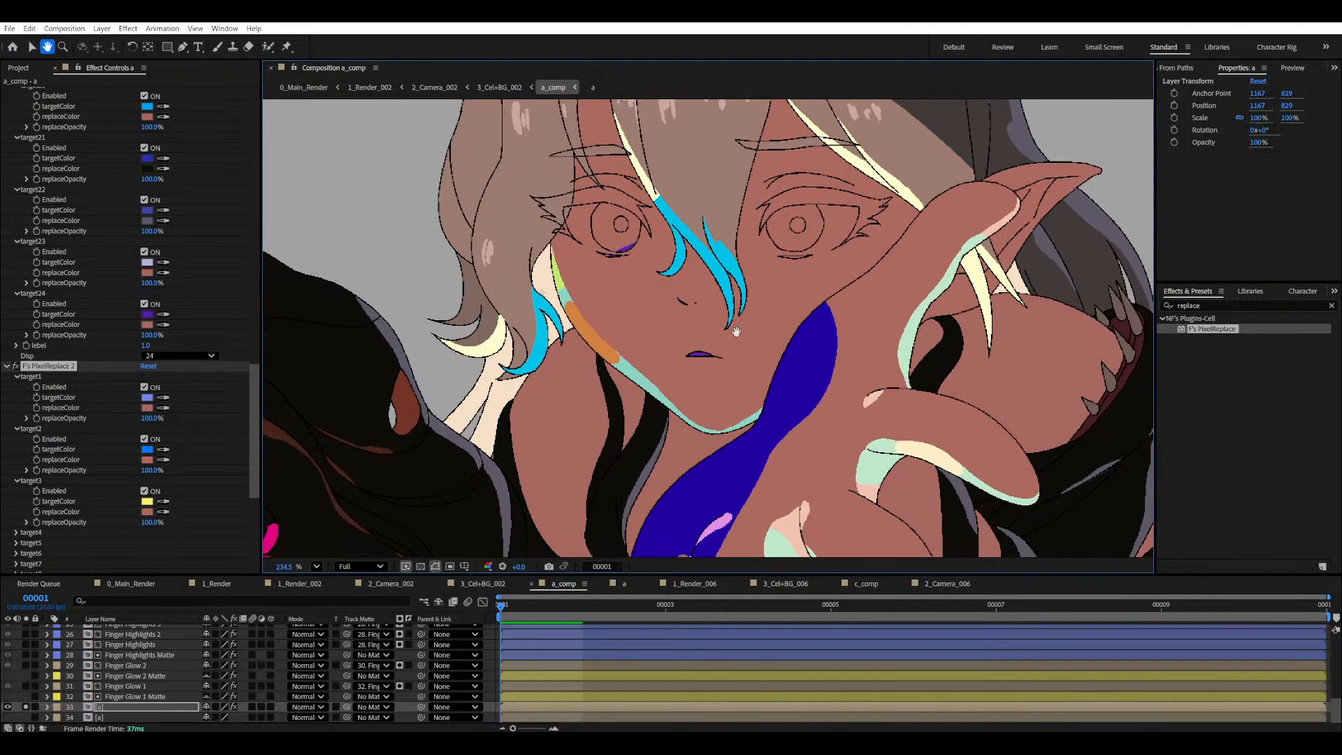
{"action": "scroll", "coordinate": [618, 259], "scroll_direction": "up", "scroll_amount": 6}
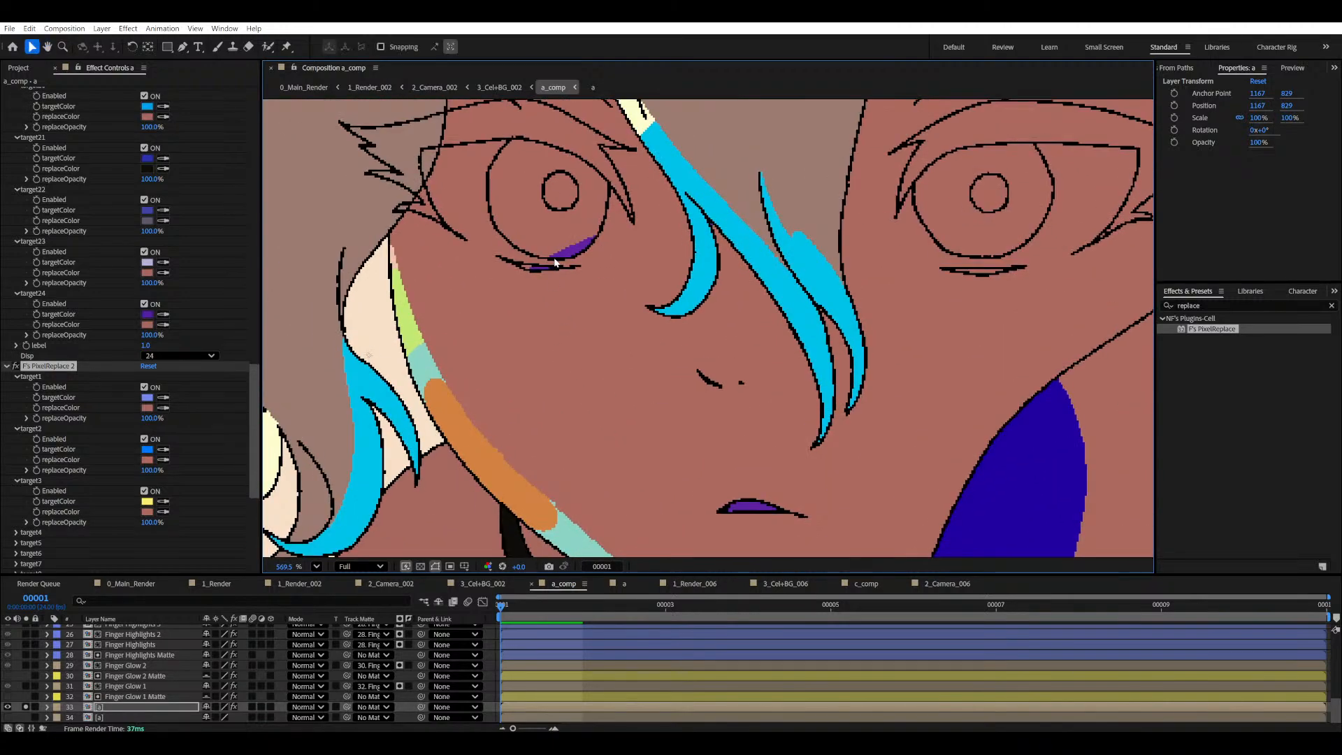
{"action": "scroll", "coordinate": [630, 293], "scroll_direction": "down", "scroll_amount": 5}
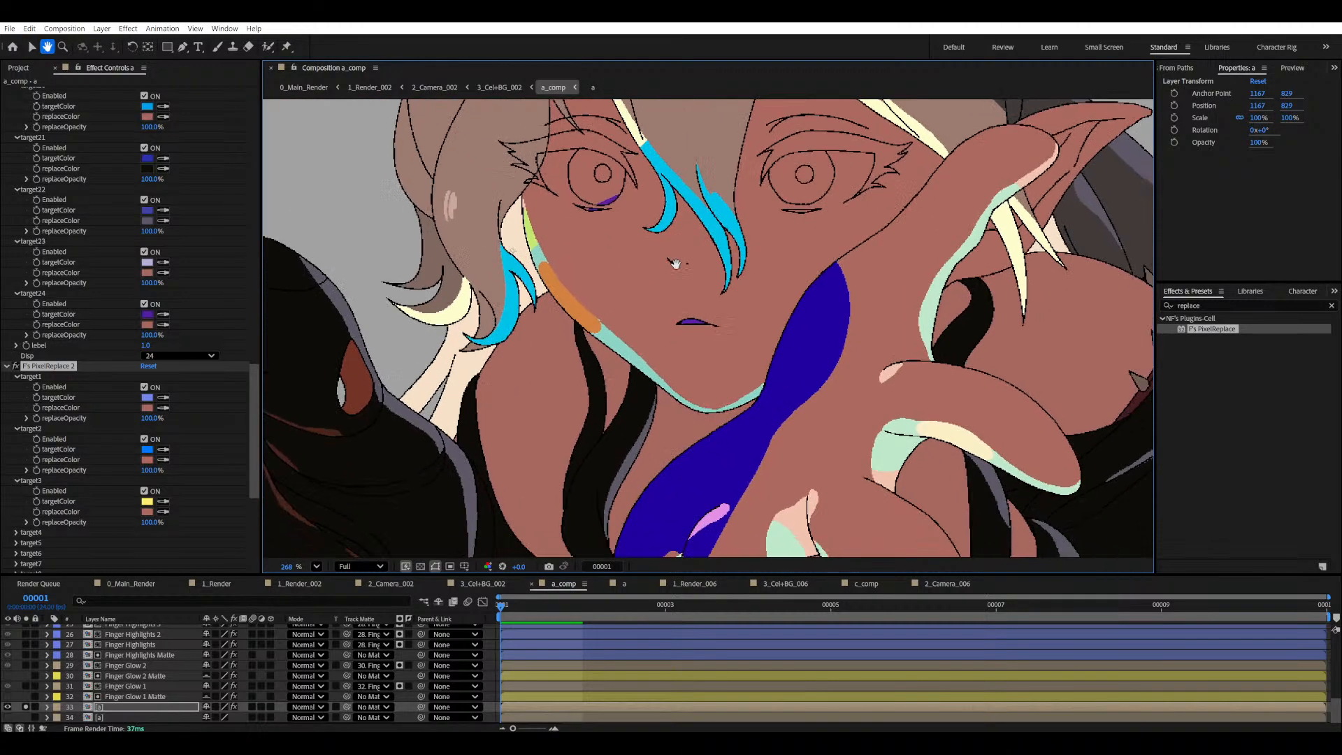
{"action": "left_click_drag", "start_coordinate": [749, 444], "coordinate": [763, 338]}
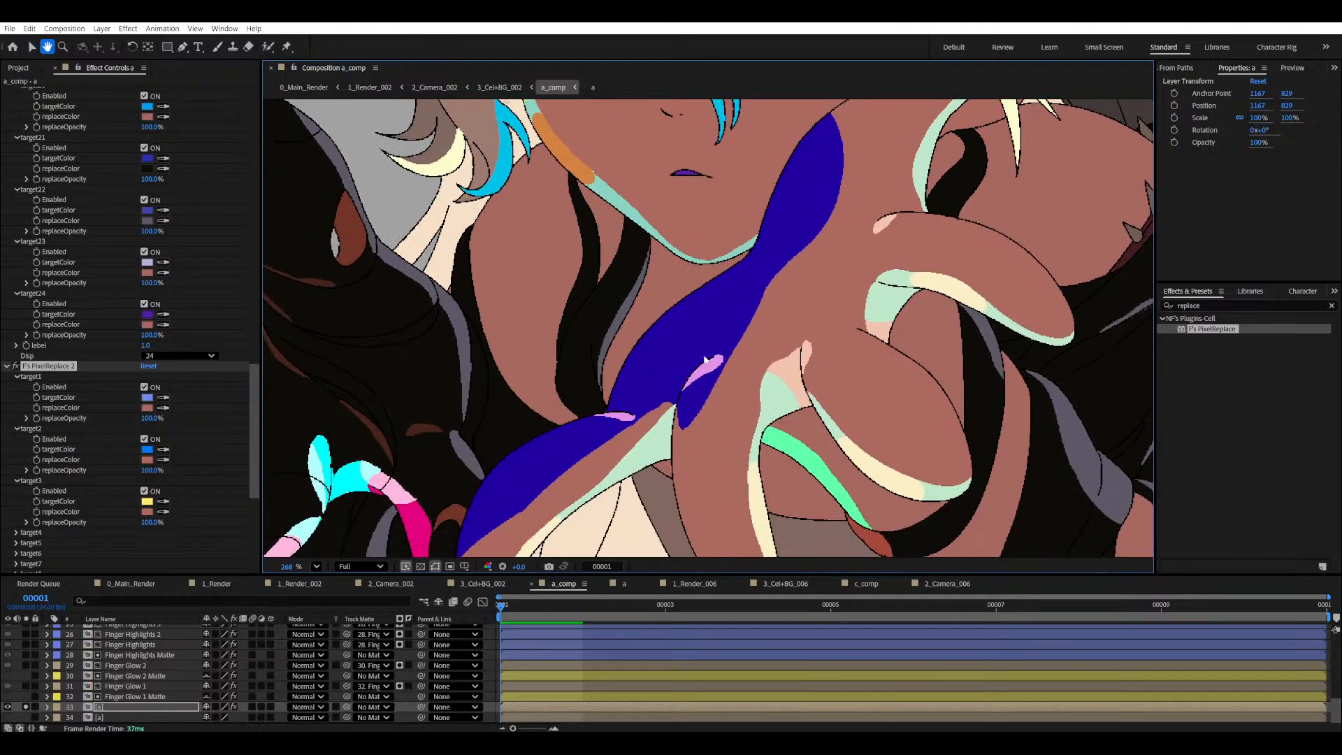
{"action": "scroll", "coordinate": [155, 506], "scroll_direction": "down", "scroll_amount": 1}
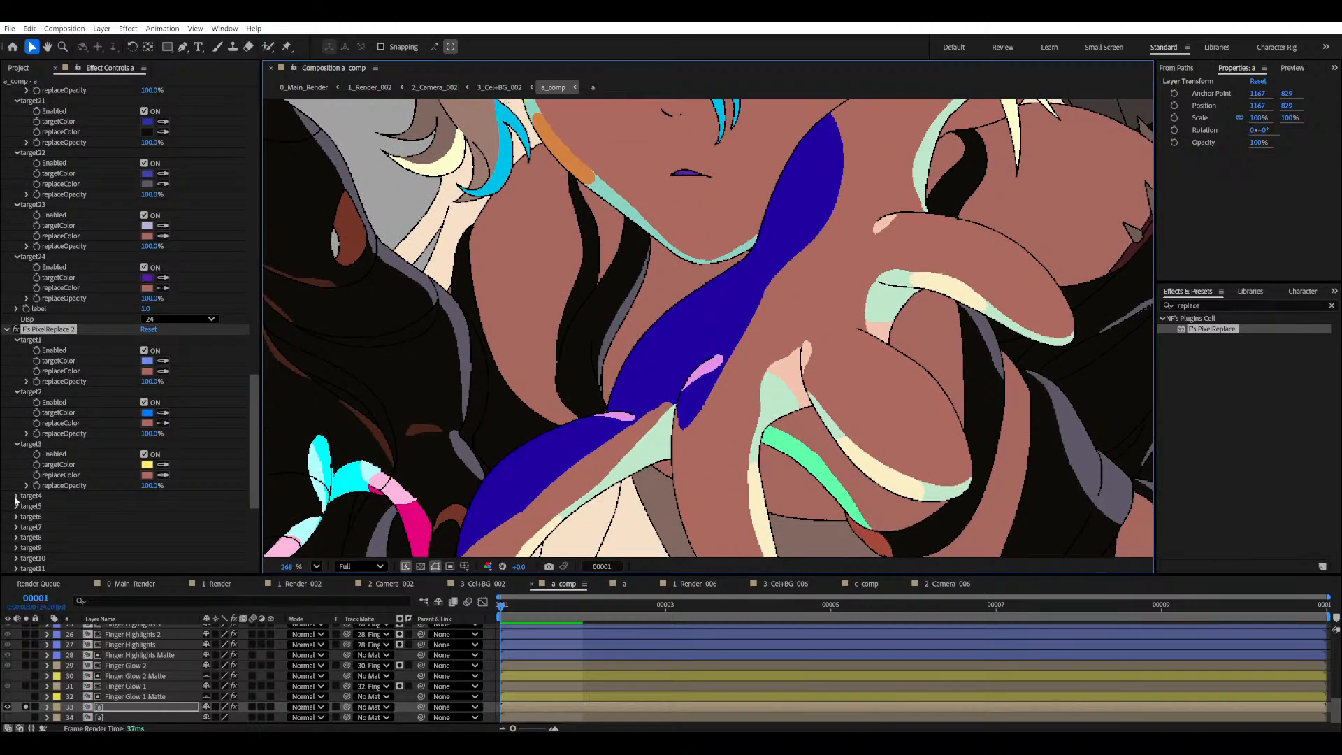
{"action": "left_click", "coordinate": [18, 497]}
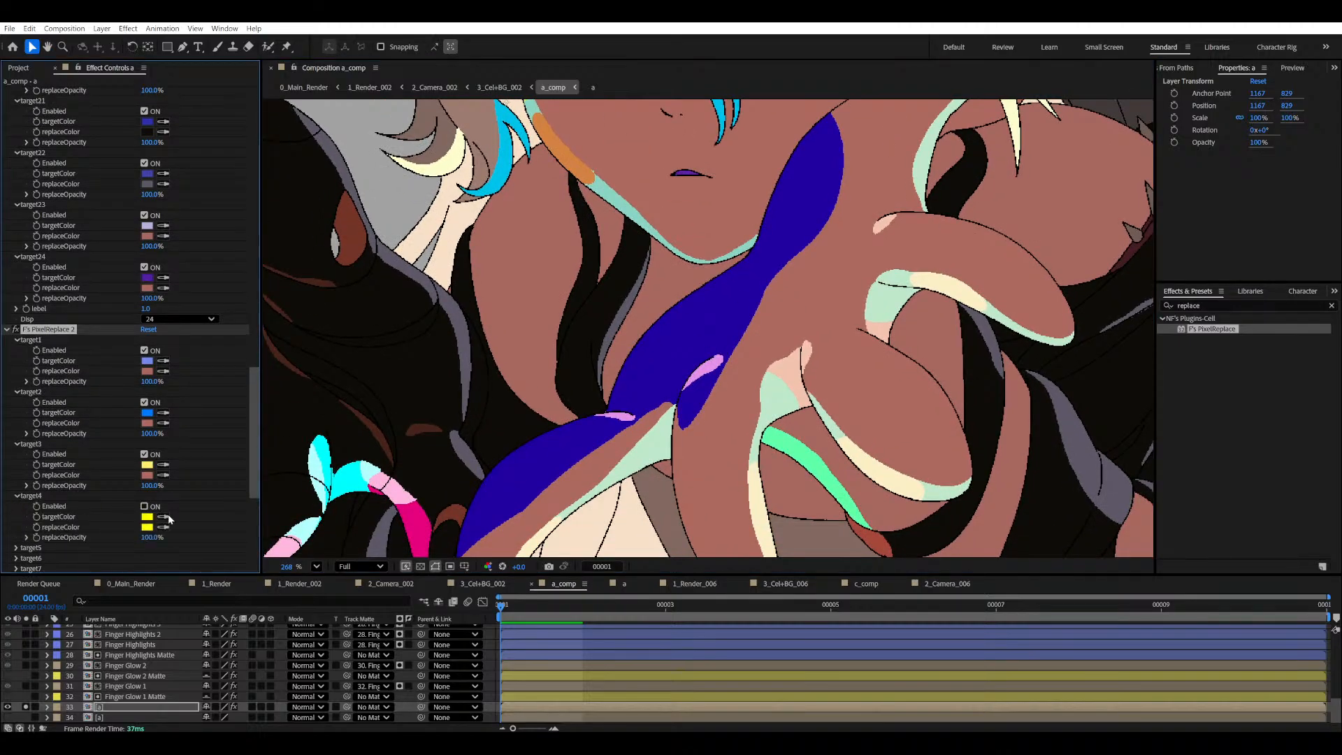
{"action": "left_click", "coordinate": [164, 516]}
{"action": "left_click", "coordinate": [629, 373]}
{"action": "left_click", "coordinate": [165, 527]}
{"action": "left_click", "coordinate": [747, 342]}
{"action": "left_click", "coordinate": [145, 506]}
- Turn off solo on layer 33 and inspect the full composite for unreplaced colours on the face, jawline and hand
{"action": "scroll", "coordinate": [791, 341], "scroll_direction": "down", "scroll_amount": 5}
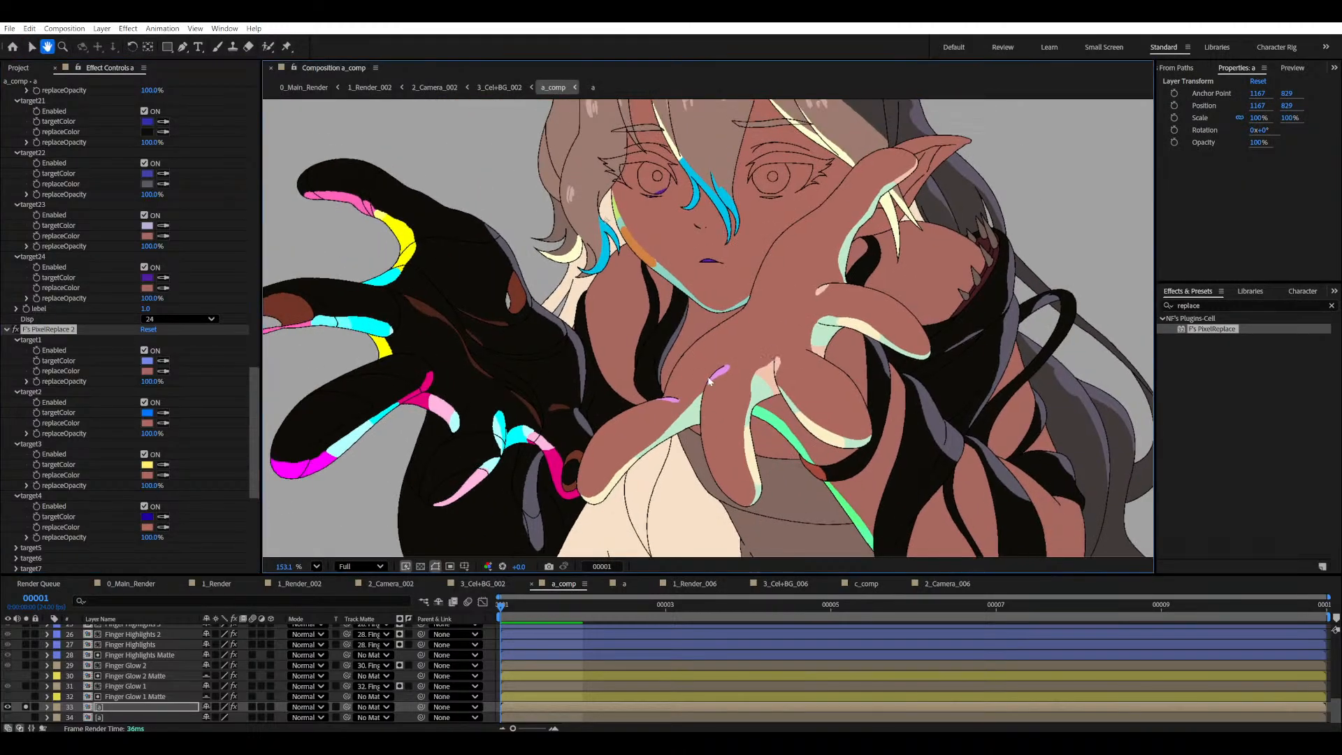
{"action": "key", "text": "v"}
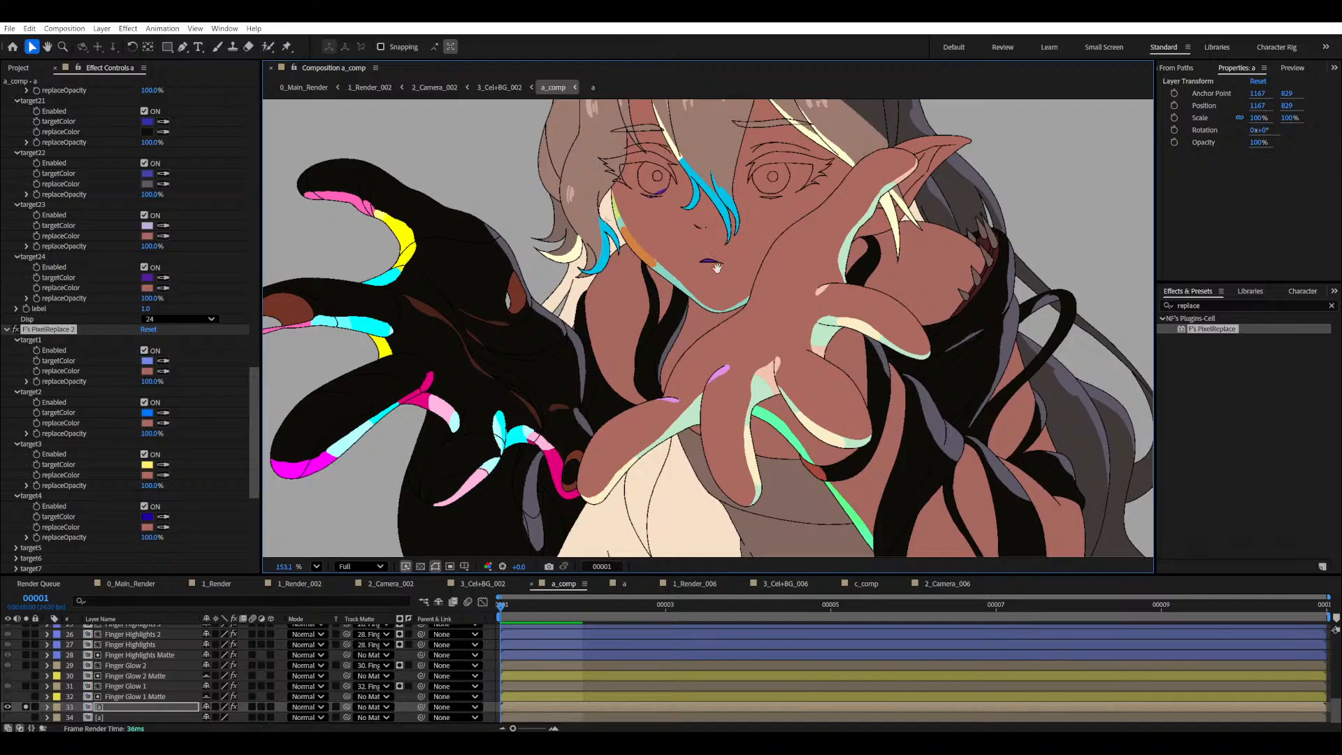
{"action": "left_click_drag", "start_coordinate": [716, 269], "coordinate": [711, 339]}
{"action": "scroll", "coordinate": [647, 253], "scroll_direction": "up", "scroll_amount": 5}
{"action": "scroll", "coordinate": [694, 305], "scroll_direction": "down", "scroll_amount": 6}
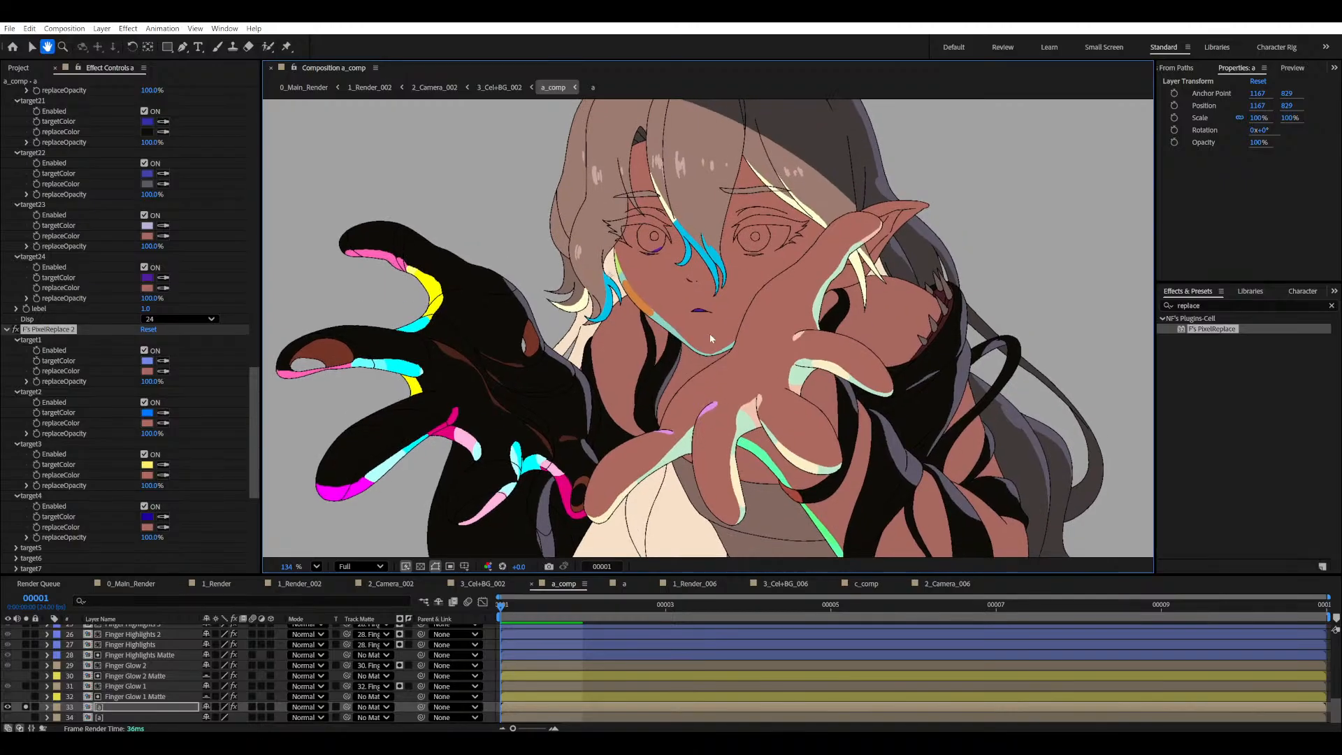
{"action": "key", "text": "v"}
{"action": "left_click", "coordinate": [26, 707]}
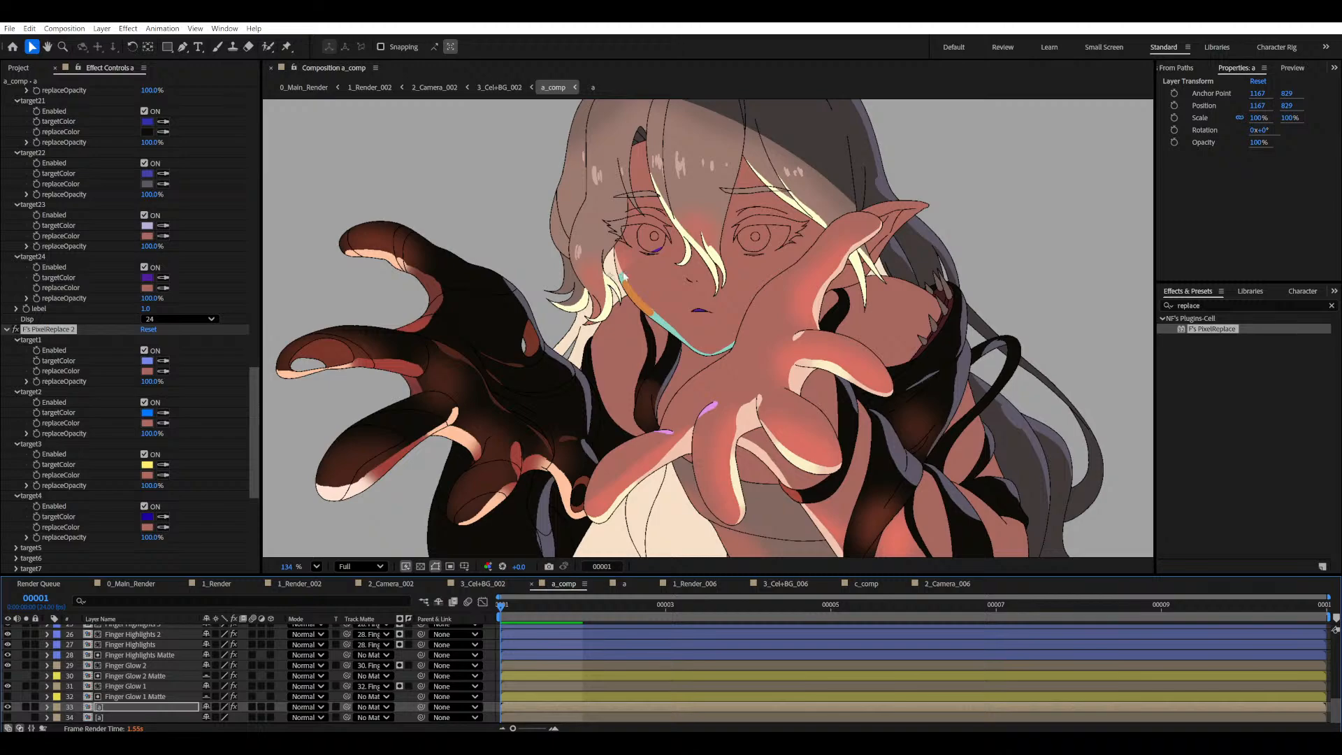
{"action": "scroll", "coordinate": [626, 274], "scroll_direction": "up", "scroll_amount": 10}
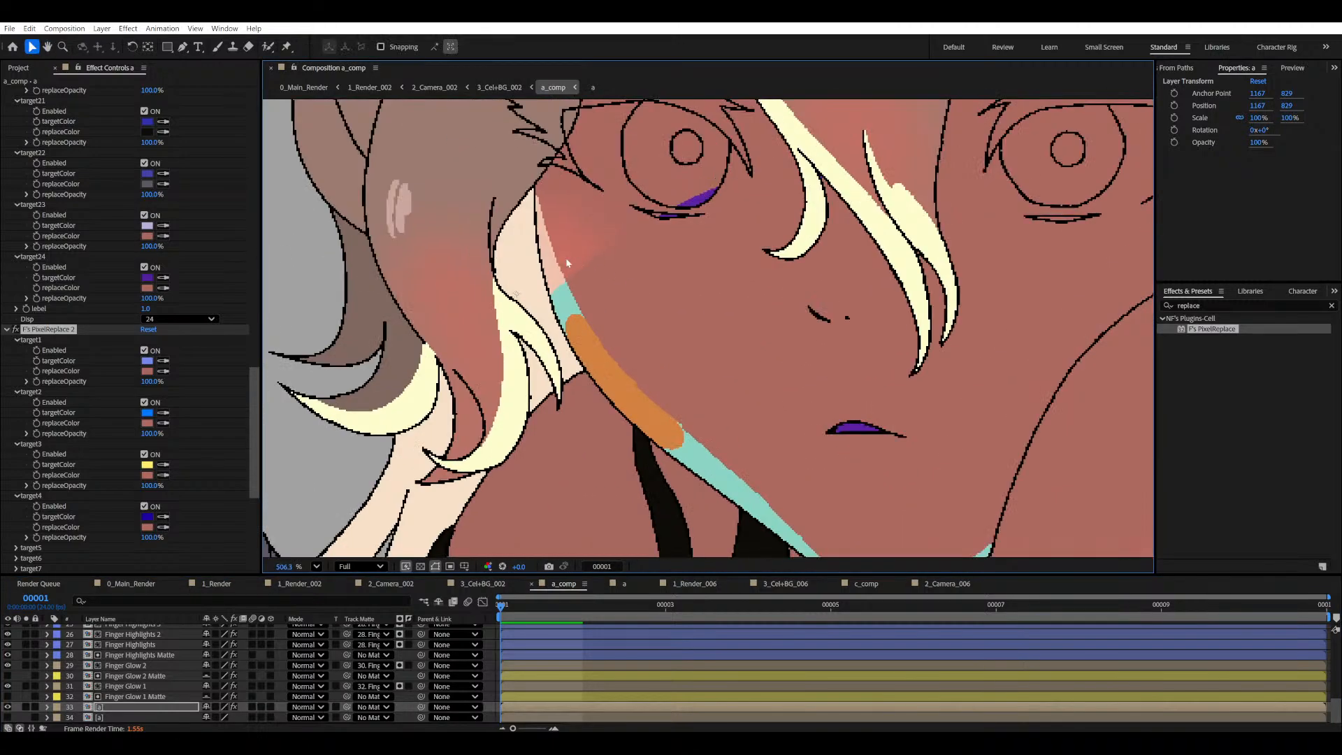
{"action": "scroll", "coordinate": [550, 258], "scroll_direction": "down", "scroll_amount": 10}
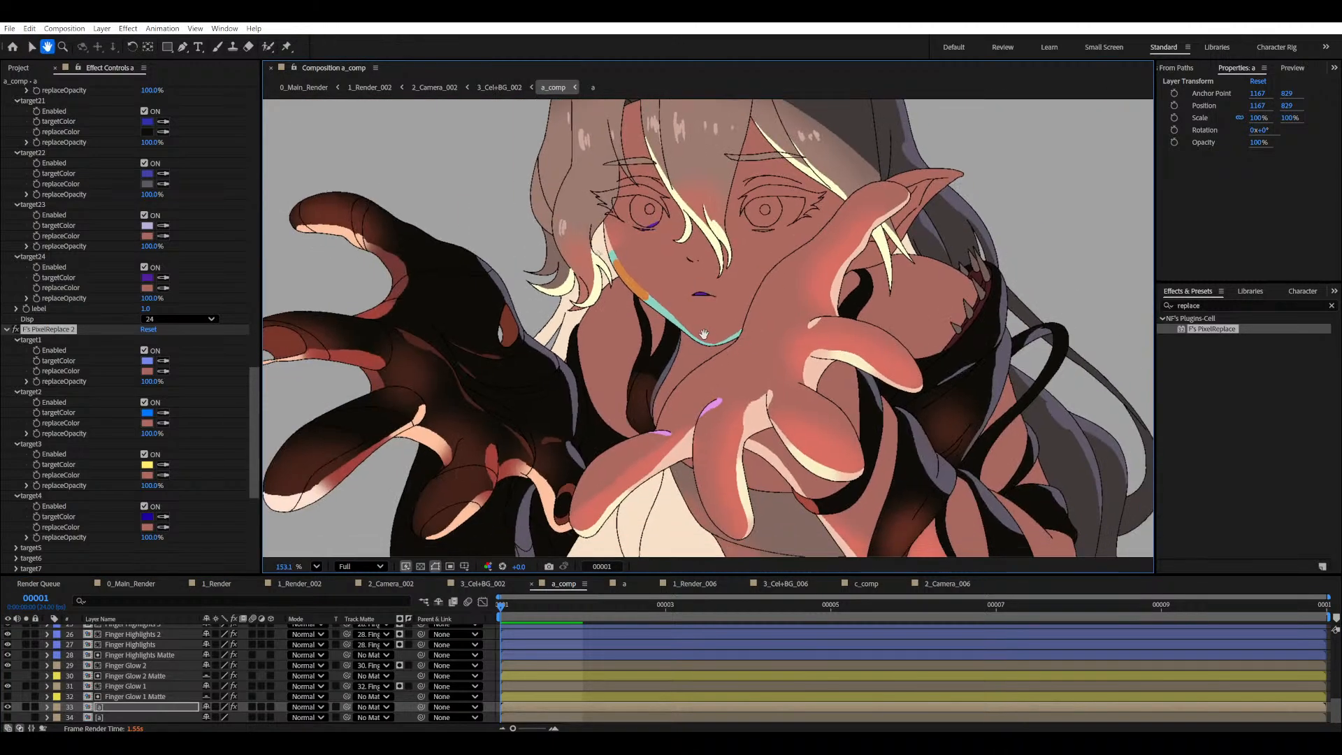
{"action": "scroll", "coordinate": [602, 459], "scroll_direction": "up", "scroll_amount": 5}
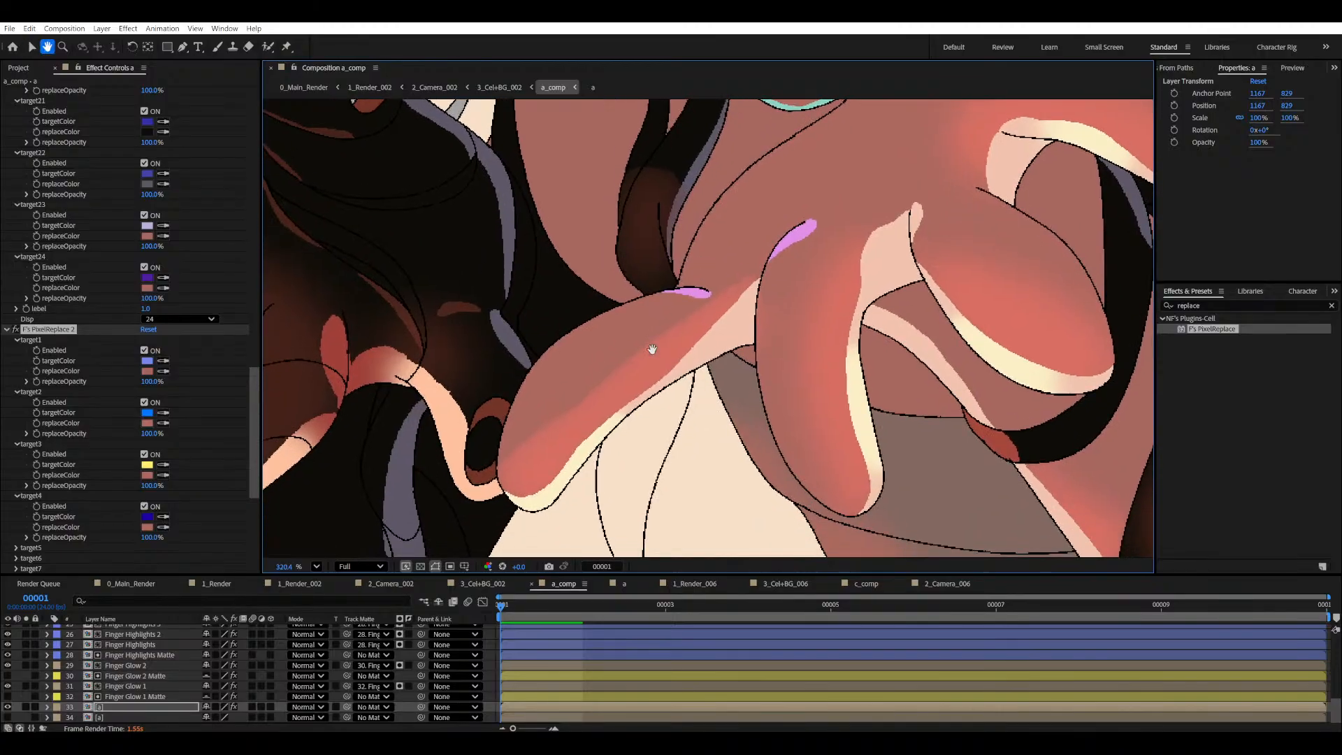
{"action": "scroll", "coordinate": [768, 245], "scroll_direction": "down", "scroll_amount": 3}
{"action": "scroll", "coordinate": [829, 216], "scroll_direction": "down", "scroll_amount": 3}
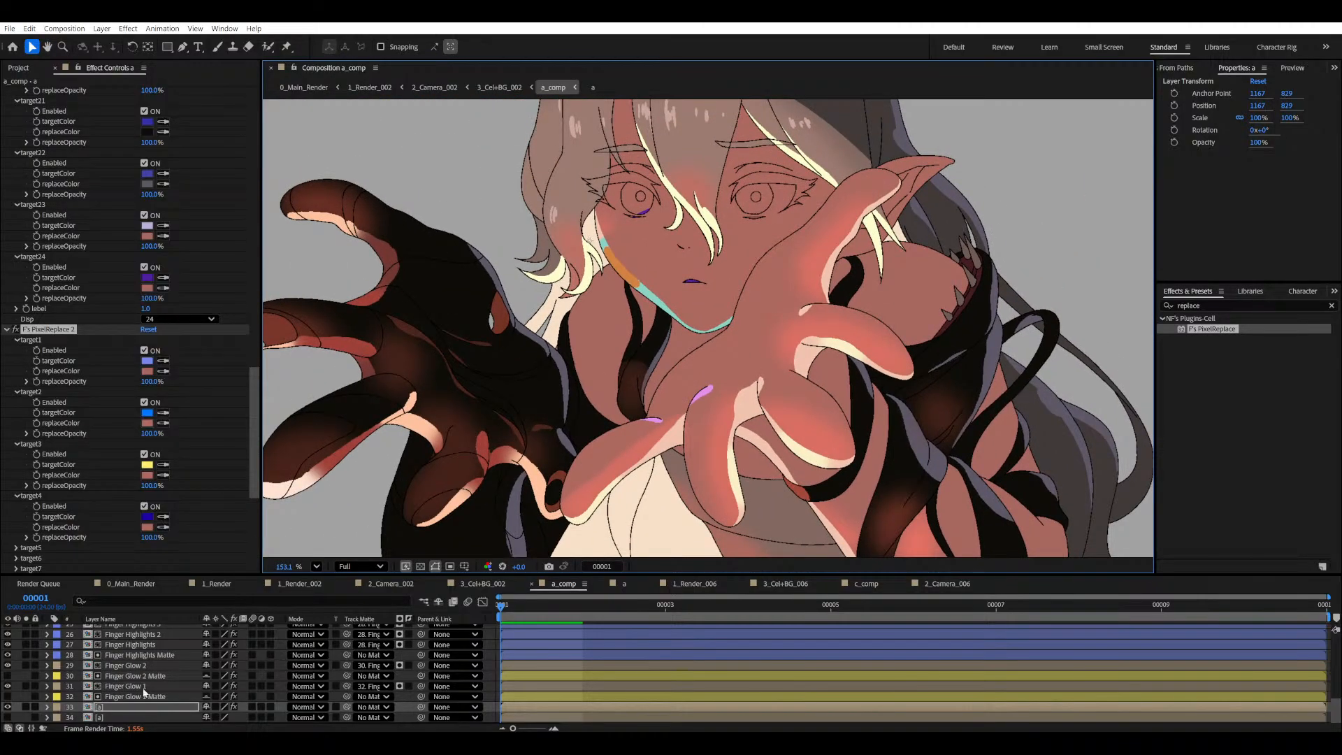
- Enlarge the timeline area and solo the Hand Highlights Matte layer
{"action": "scroll", "coordinate": [287, 664], "scroll_direction": "up", "scroll_amount": 8}
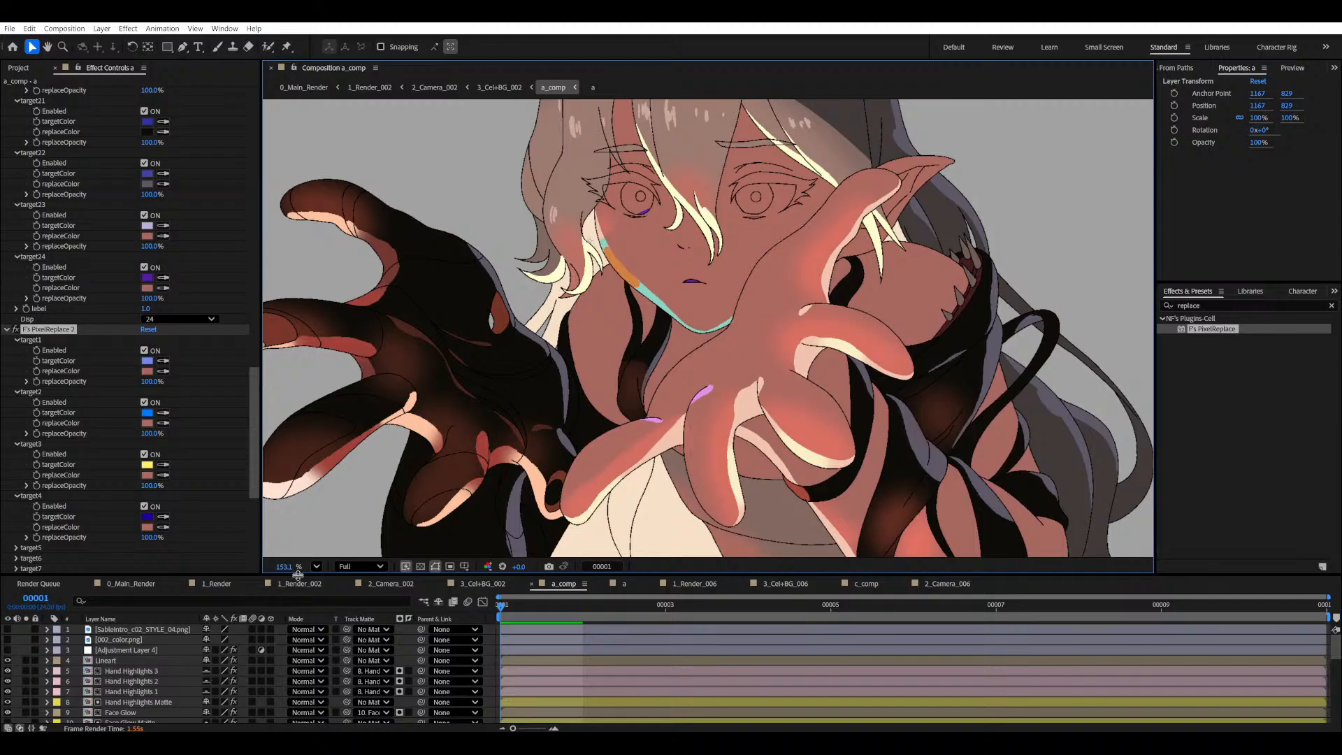
{"action": "left_click_drag", "start_coordinate": [298, 574], "coordinate": [296, 518]}
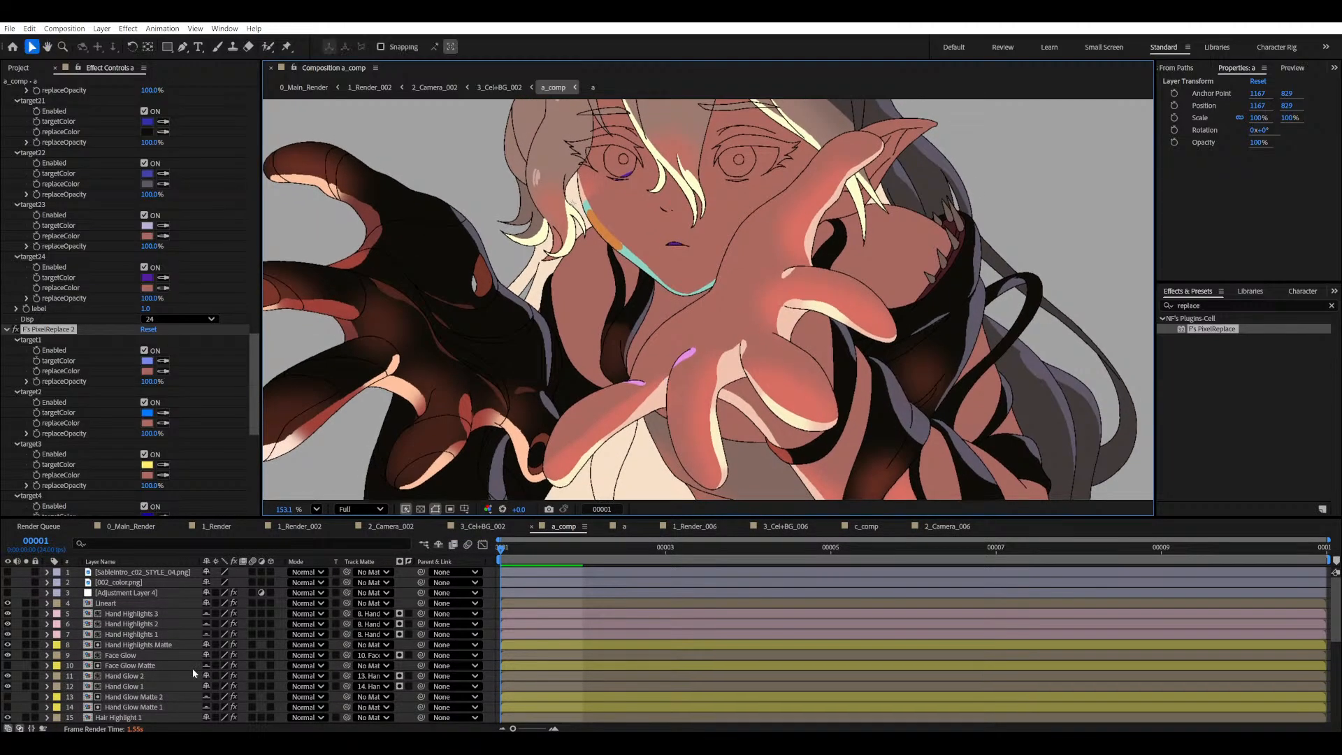
{"action": "left_click", "coordinate": [125, 648]}
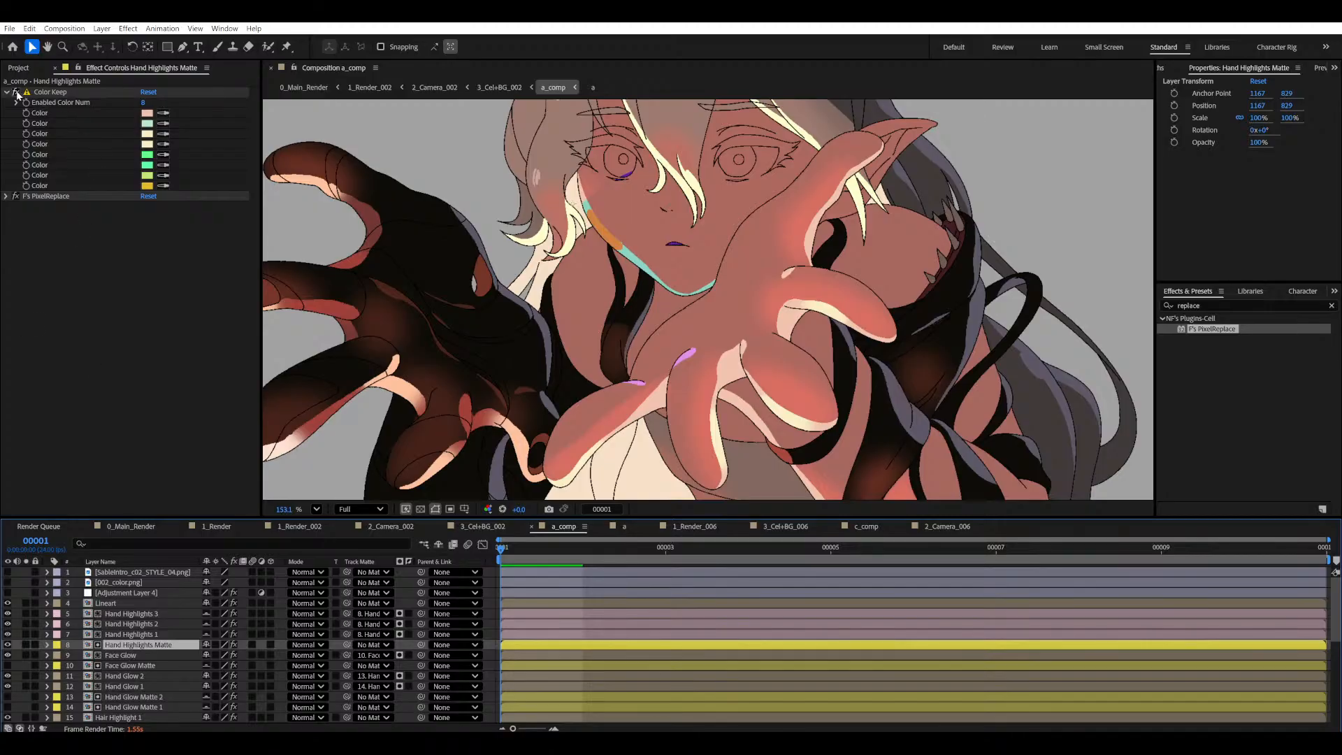
{"action": "left_click", "coordinate": [26, 646]}
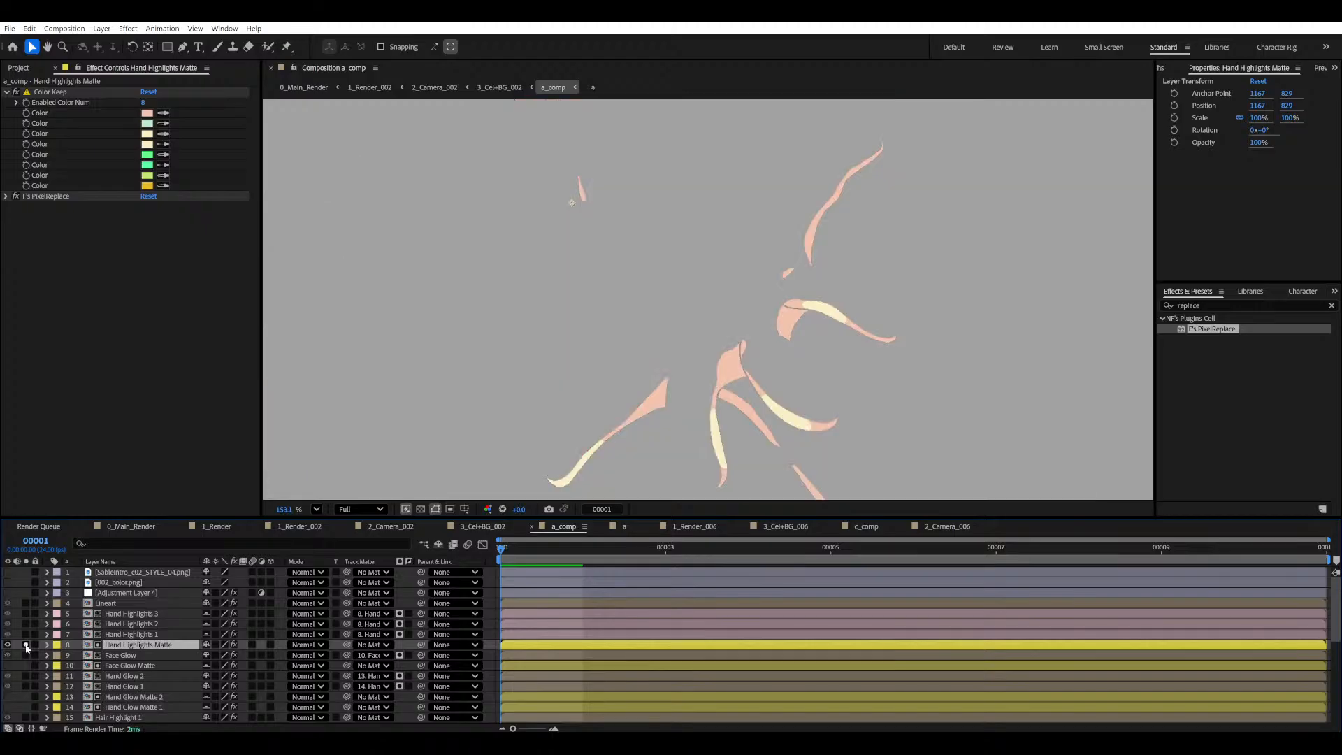
{"action": "scroll", "coordinate": [603, 412], "scroll_direction": "down", "scroll_amount": 2}
{"action": "left_click_drag", "start_coordinate": [652, 349], "coordinate": [646, 361]}
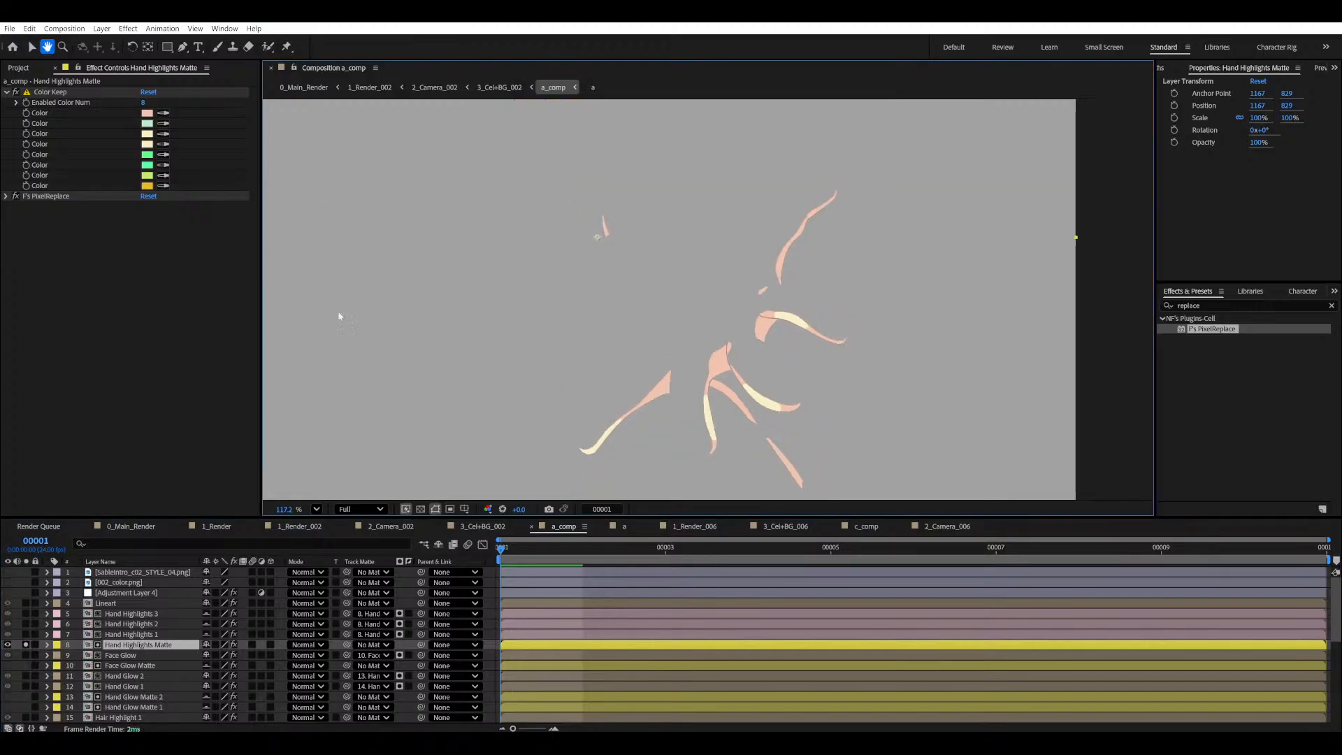
- Compare the Hand Highlights Matte with Color Keep off and on, and review its F's PixelReplace targets
{"action": "left_click", "coordinate": [16, 92]}
{"action": "left_click", "coordinate": [16, 92]}
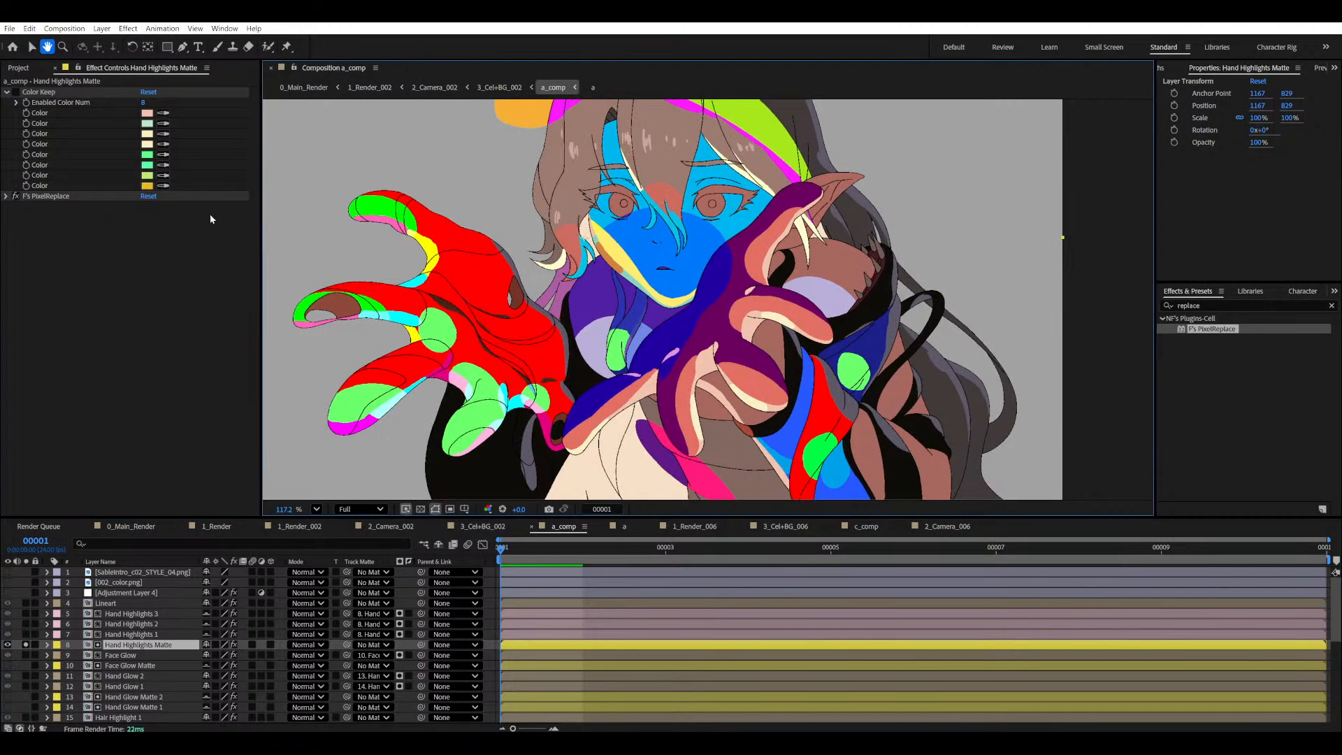
{"action": "left_click", "coordinate": [7, 198]}
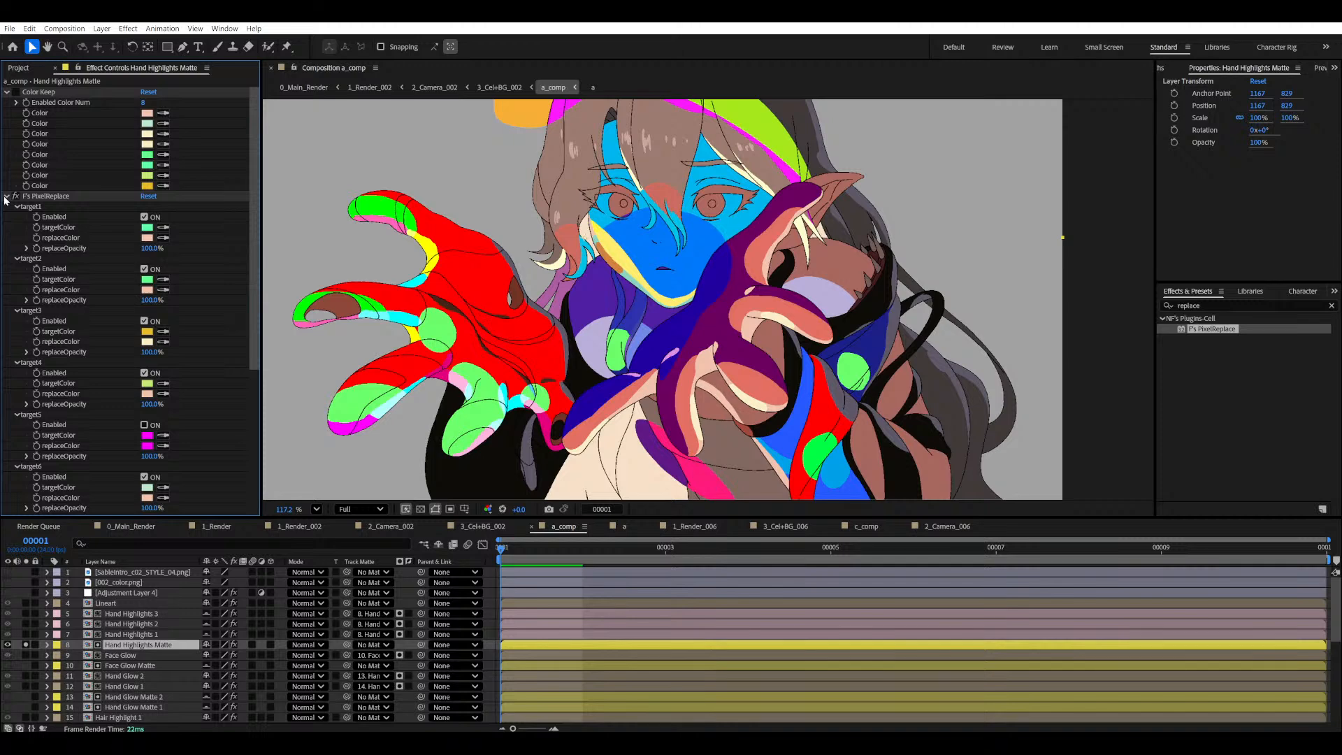
{"action": "left_click", "coordinate": [7, 198]}
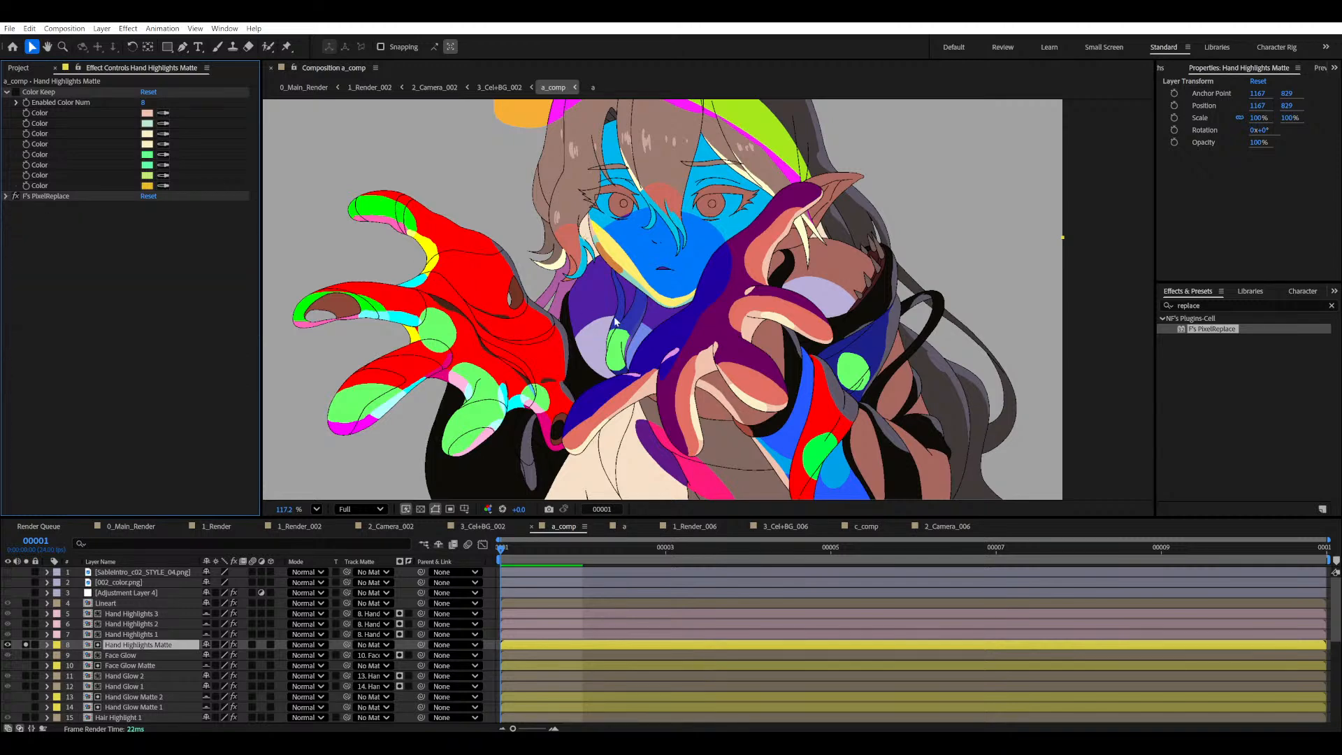
{"action": "scroll", "coordinate": [615, 320], "scroll_direction": "up", "scroll_amount": 5}
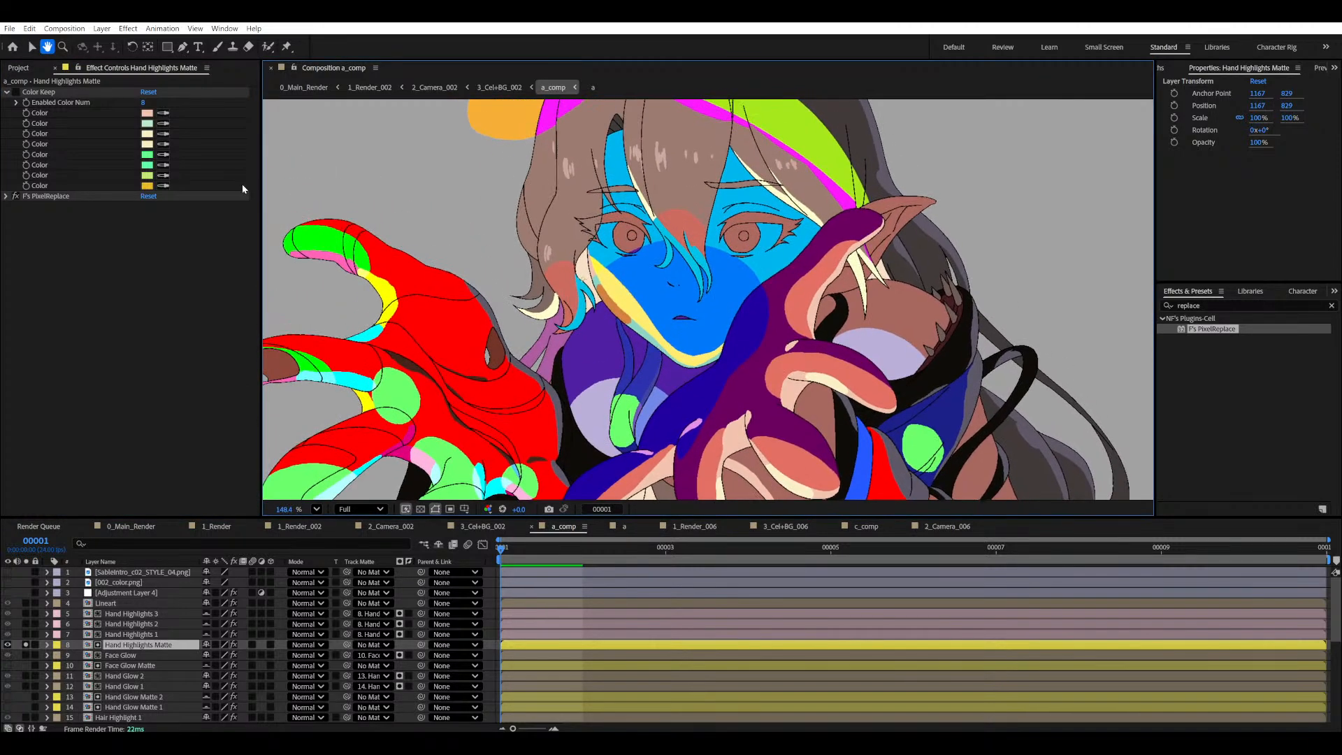
{"action": "left_click", "coordinate": [15, 92]}
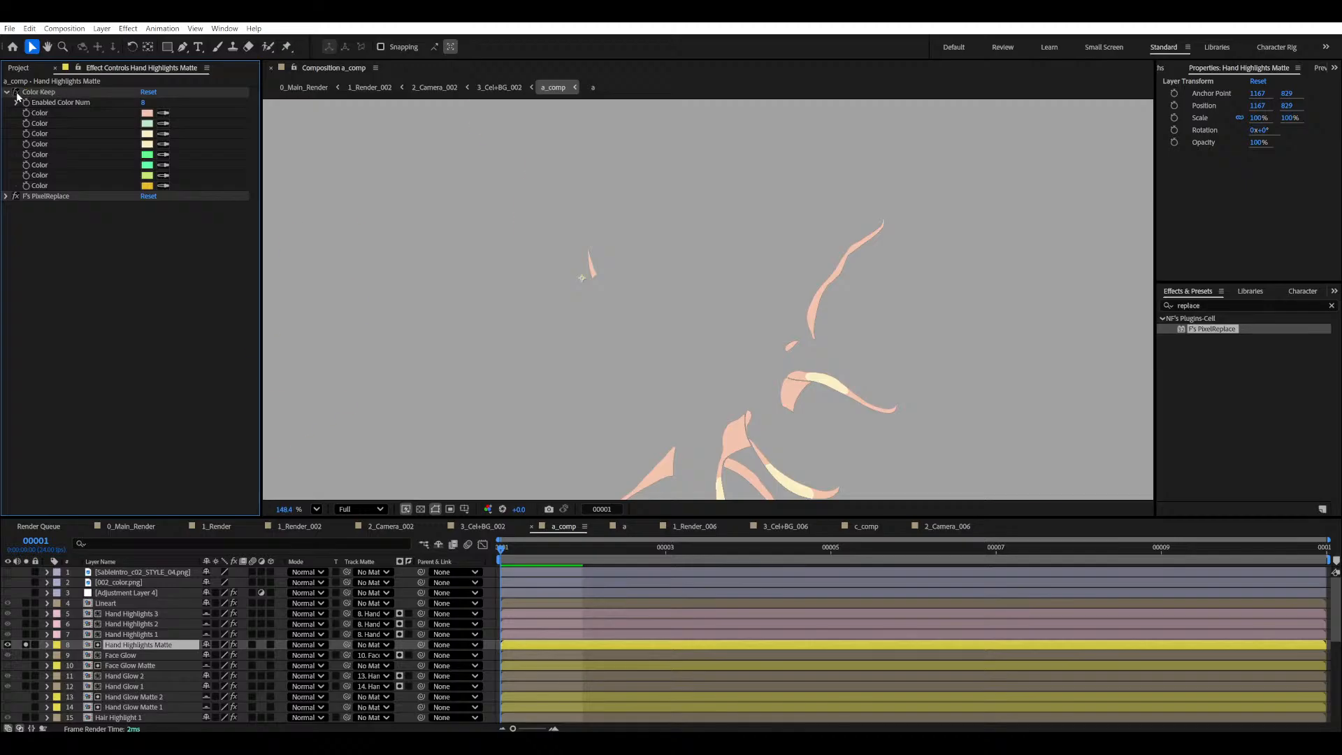
- Save the project and turn off Color Keep on the Hand Highlights Matte to examine the source colours around the jawline and forearm
{"action": "left_click", "coordinate": [15, 93]}
{"action": "left_click", "coordinate": [15, 93]}
{"action": "left_click_drag", "start_coordinate": [710, 354], "coordinate": [690, 294]}
{"action": "key", "text": "ctrl+s"}
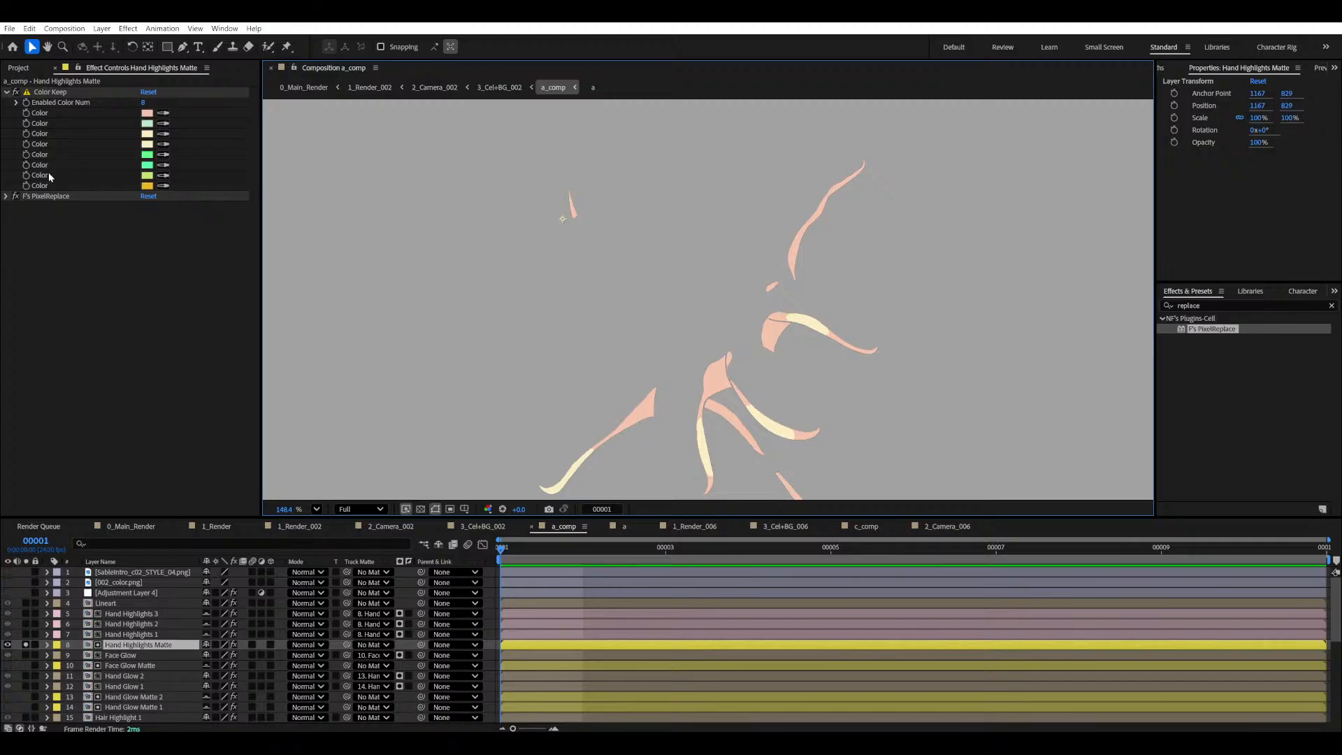
{"action": "left_click", "coordinate": [14, 92]}
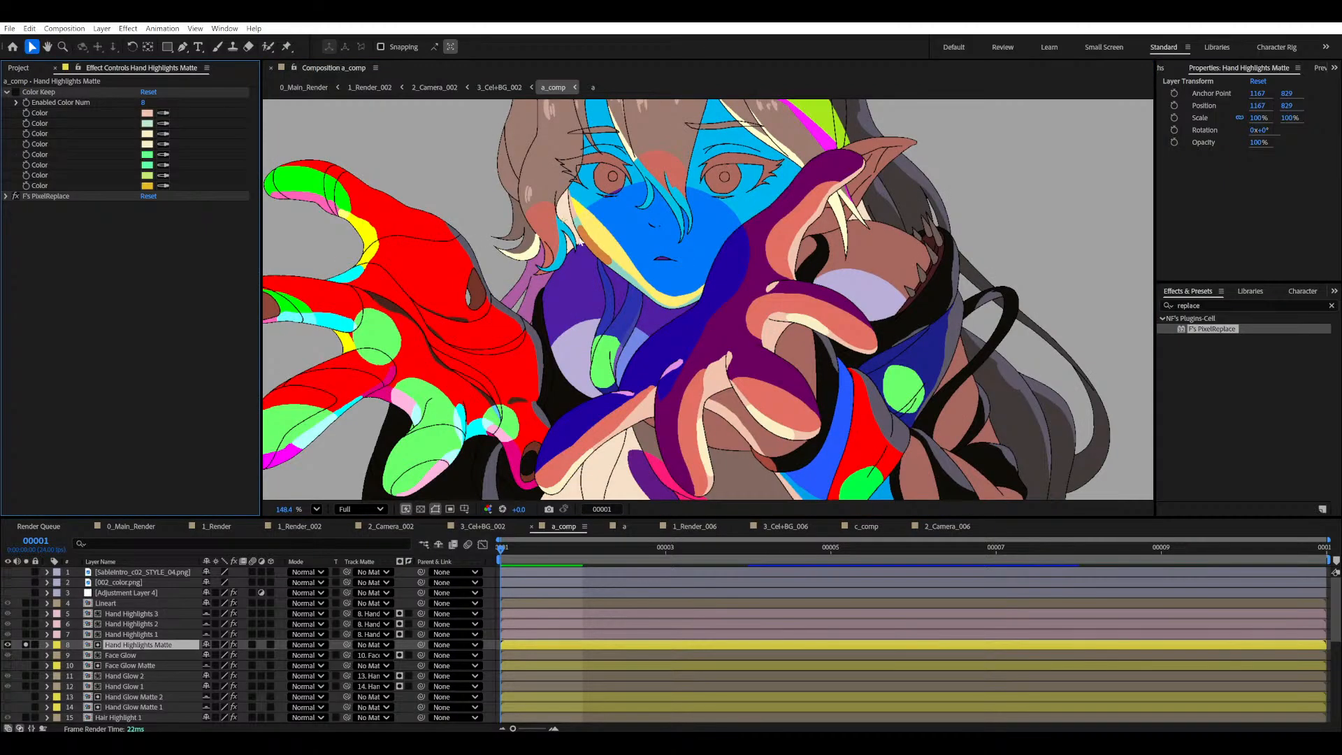
{"action": "scroll", "coordinate": [448, 219], "scroll_direction": "up", "scroll_amount": 3}
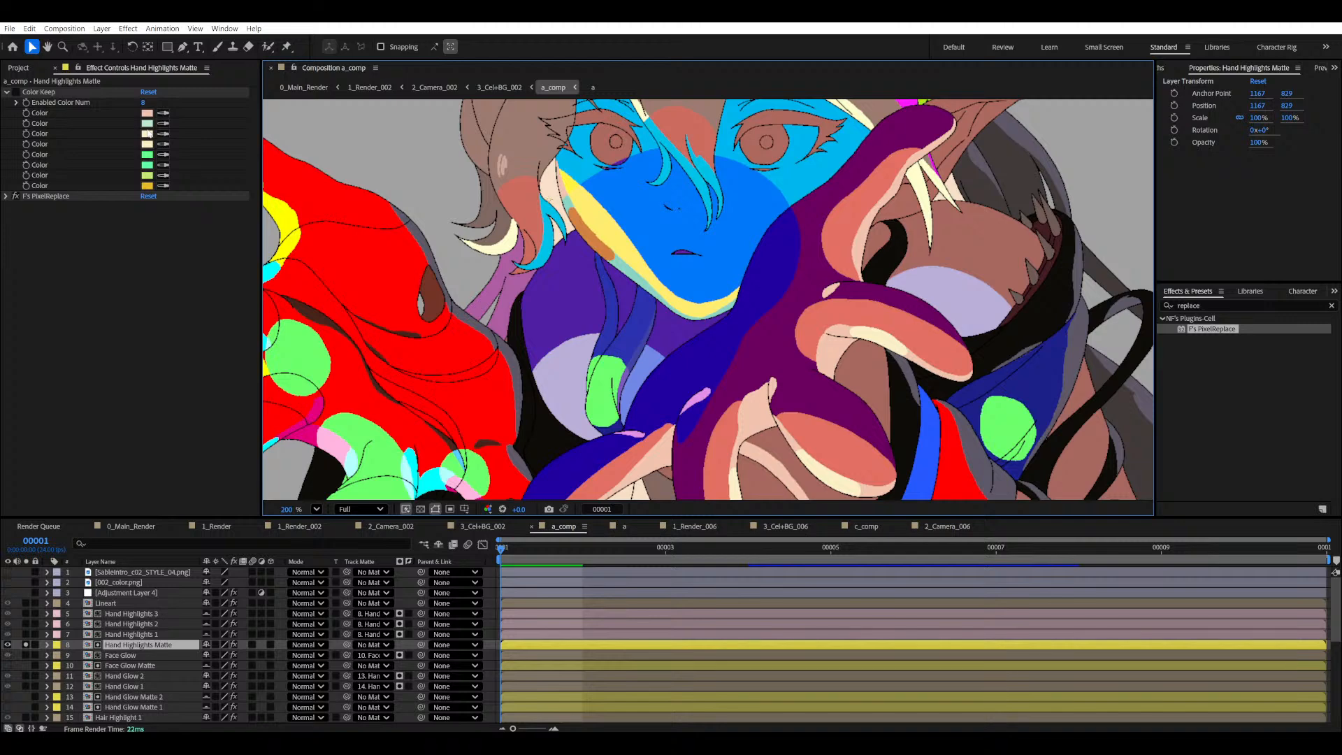
{"action": "left_click", "coordinate": [15, 92]}
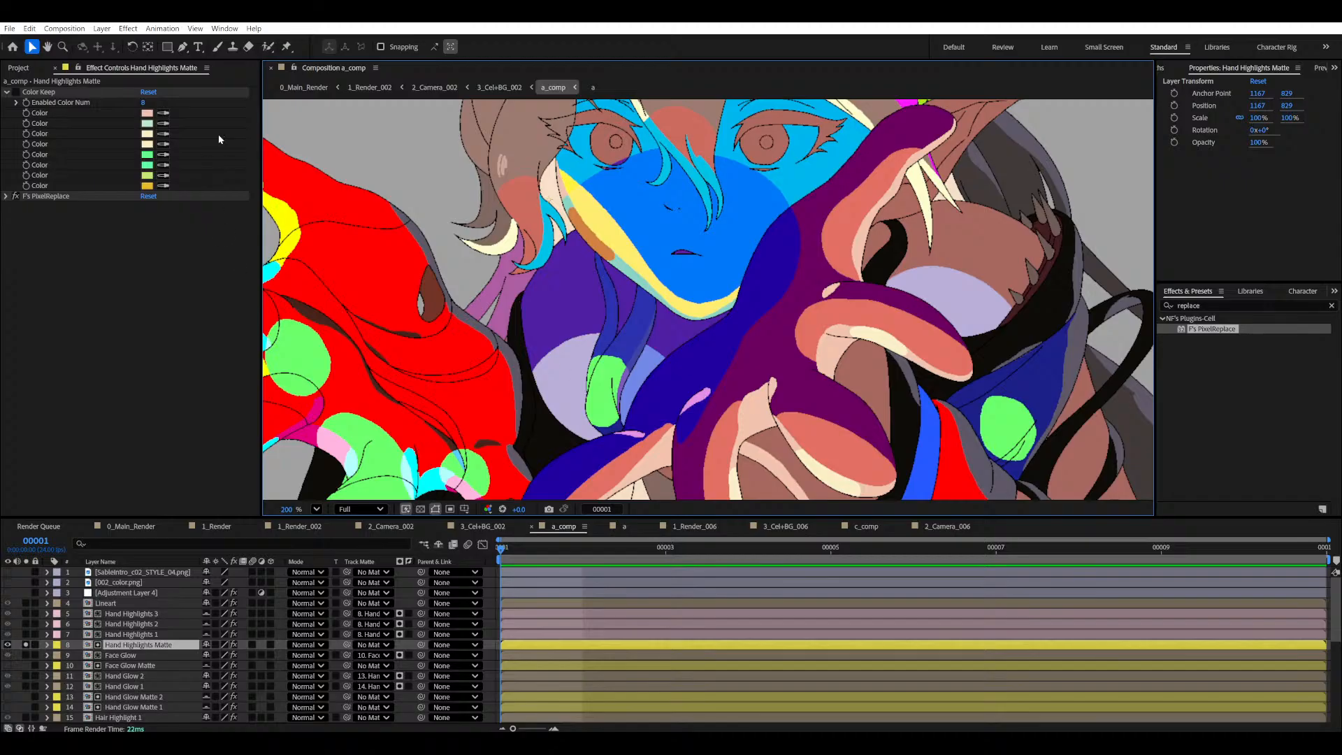
- Set Color Keep's Enabled Color Num to 11 and sample the jawline's teal and orange and the forearm's pink into the three new colours
{"action": "left_click", "coordinate": [143, 102]}
{"action": "type", "text": "11"}
{"action": "key", "text": "Return"}
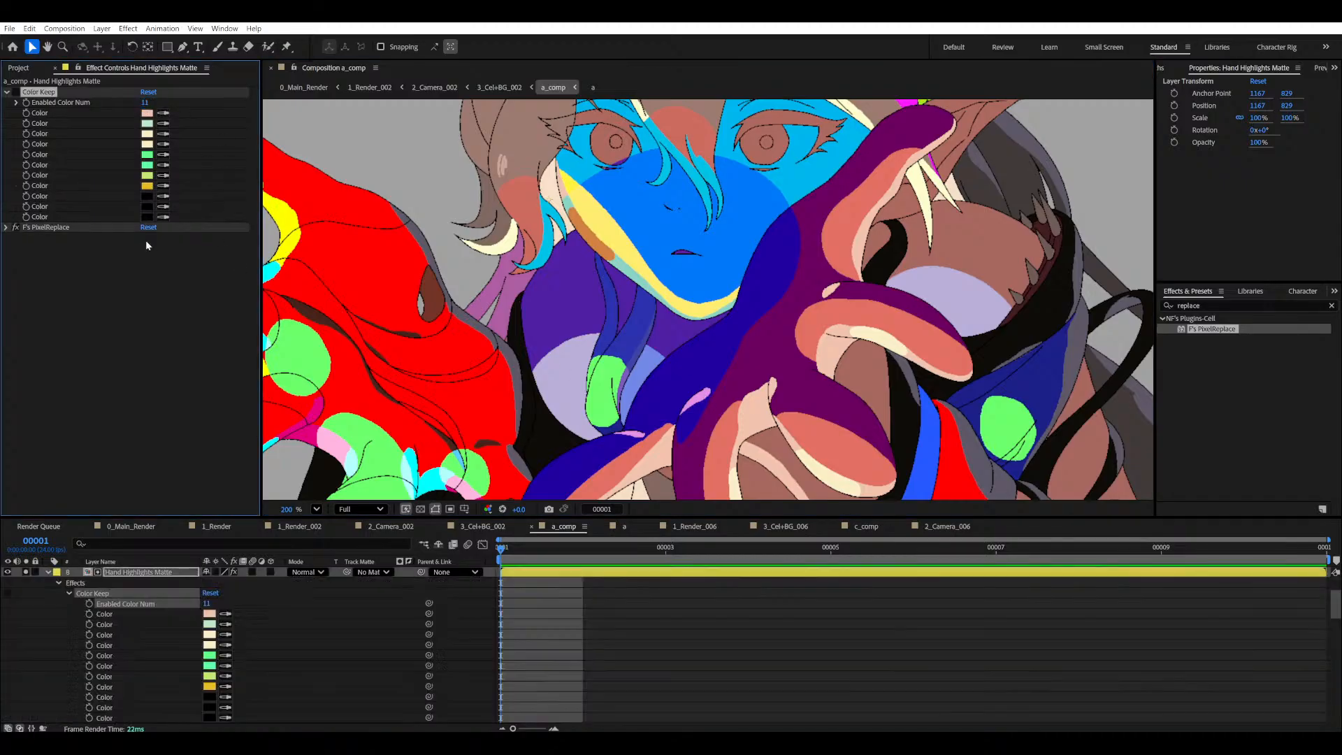
{"action": "left_click", "coordinate": [164, 196]}
{"action": "left_click", "coordinate": [566, 205]}
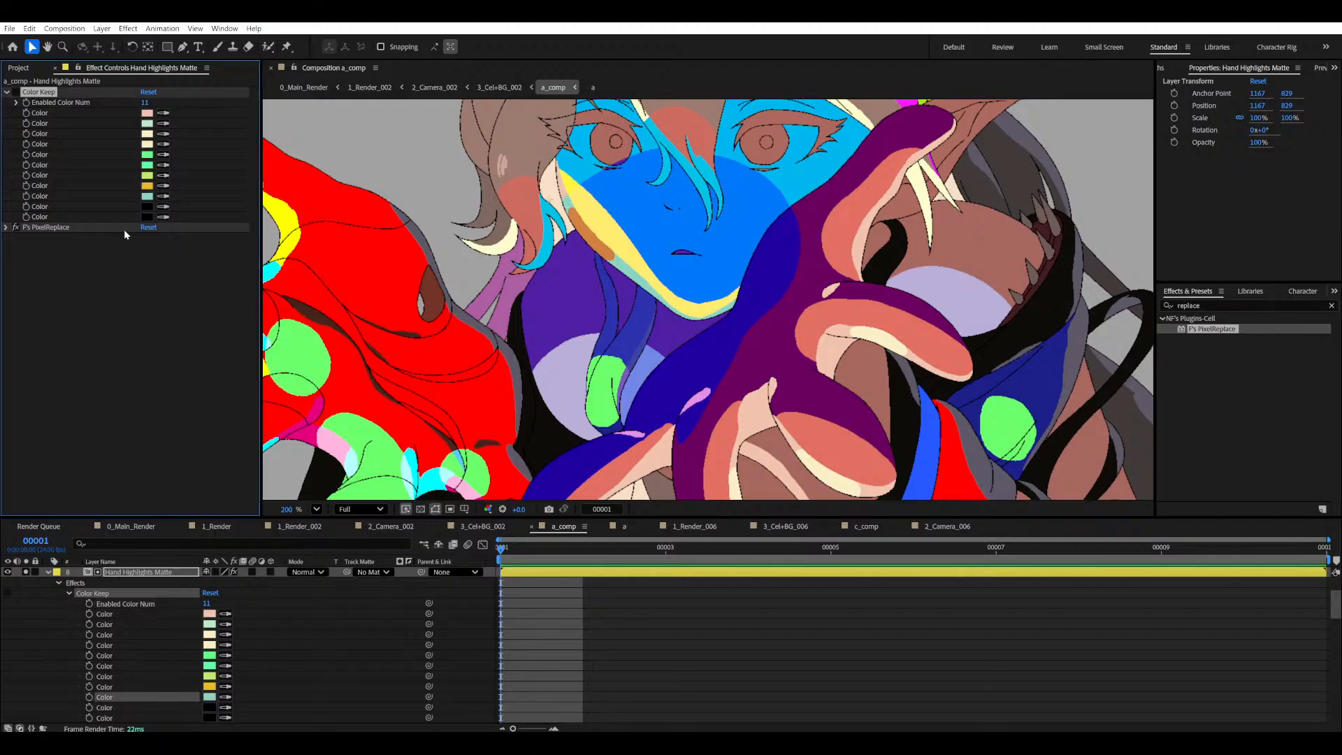
{"action": "left_click", "coordinate": [164, 207]}
{"action": "left_click", "coordinate": [581, 223]}
{"action": "left_click", "coordinate": [163, 217]}
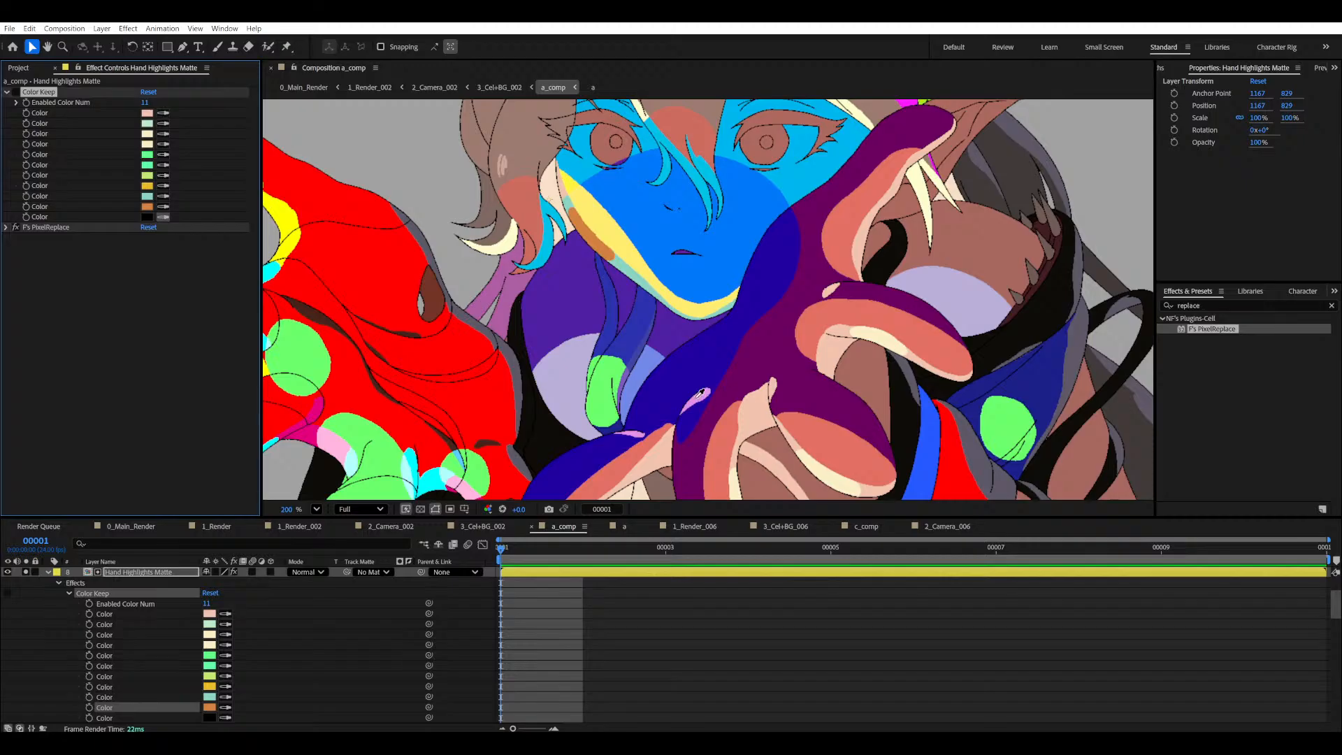
{"action": "left_click", "coordinate": [699, 396]}
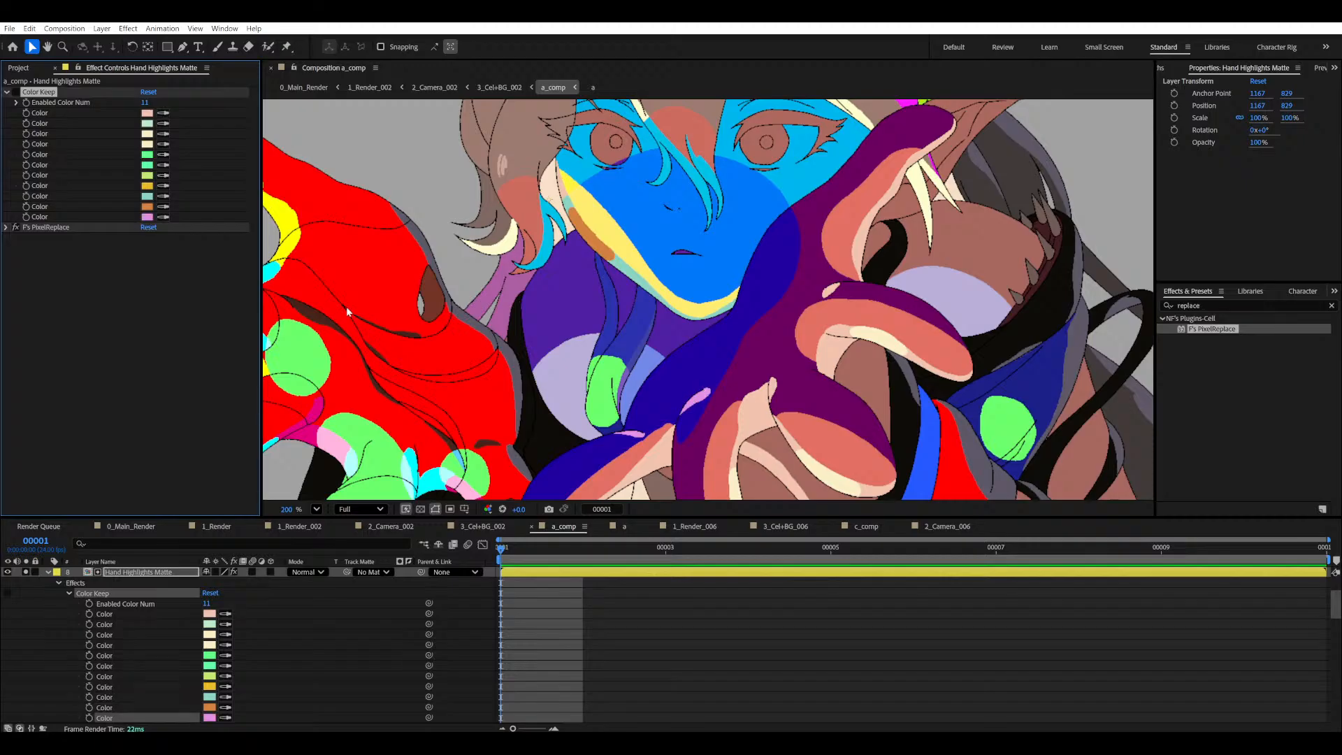
- Turn Color Keep back on, check the extended matte shapes, and collapse the layer's properties in the timeline
{"action": "left_click", "coordinate": [15, 92]}
{"action": "scroll", "coordinate": [702, 372], "scroll_direction": "down", "scroll_amount": 3}
{"action": "key", "text": "space"}
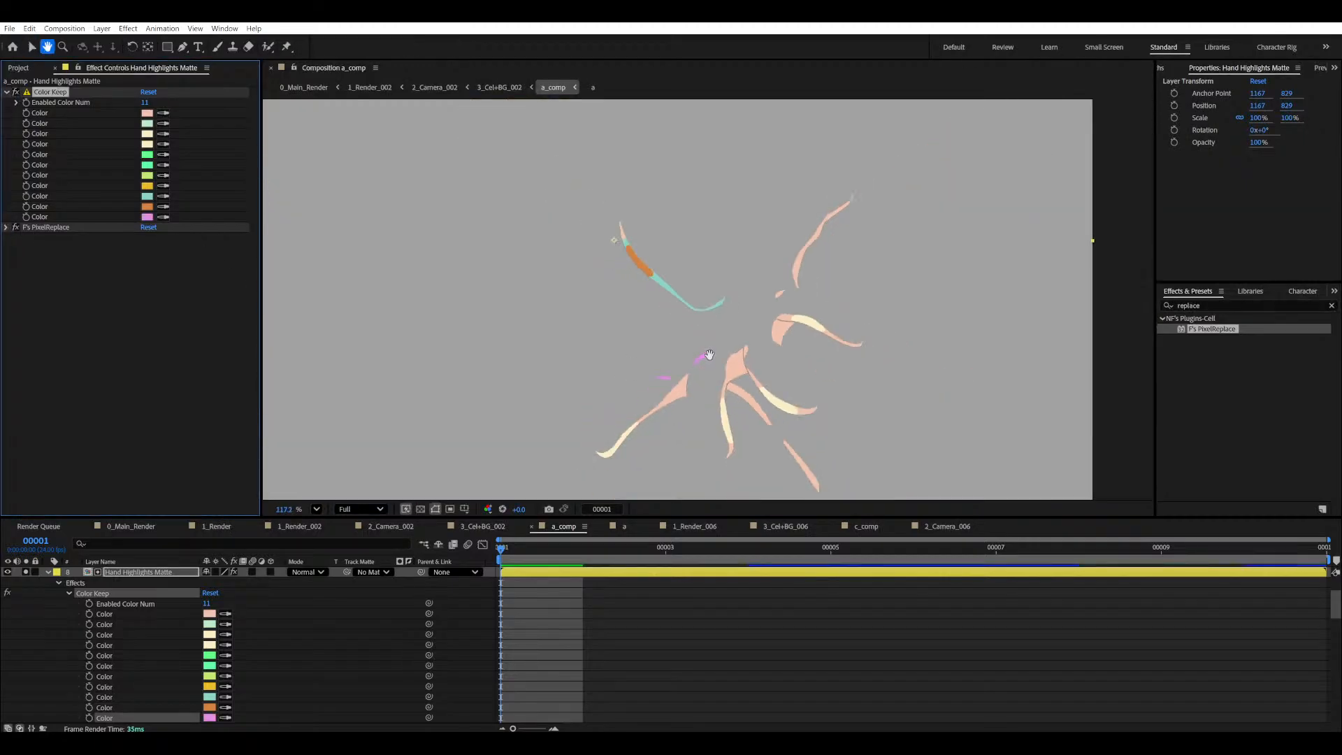
{"action": "scroll", "coordinate": [709, 354], "scroll_direction": "up", "scroll_amount": 3}
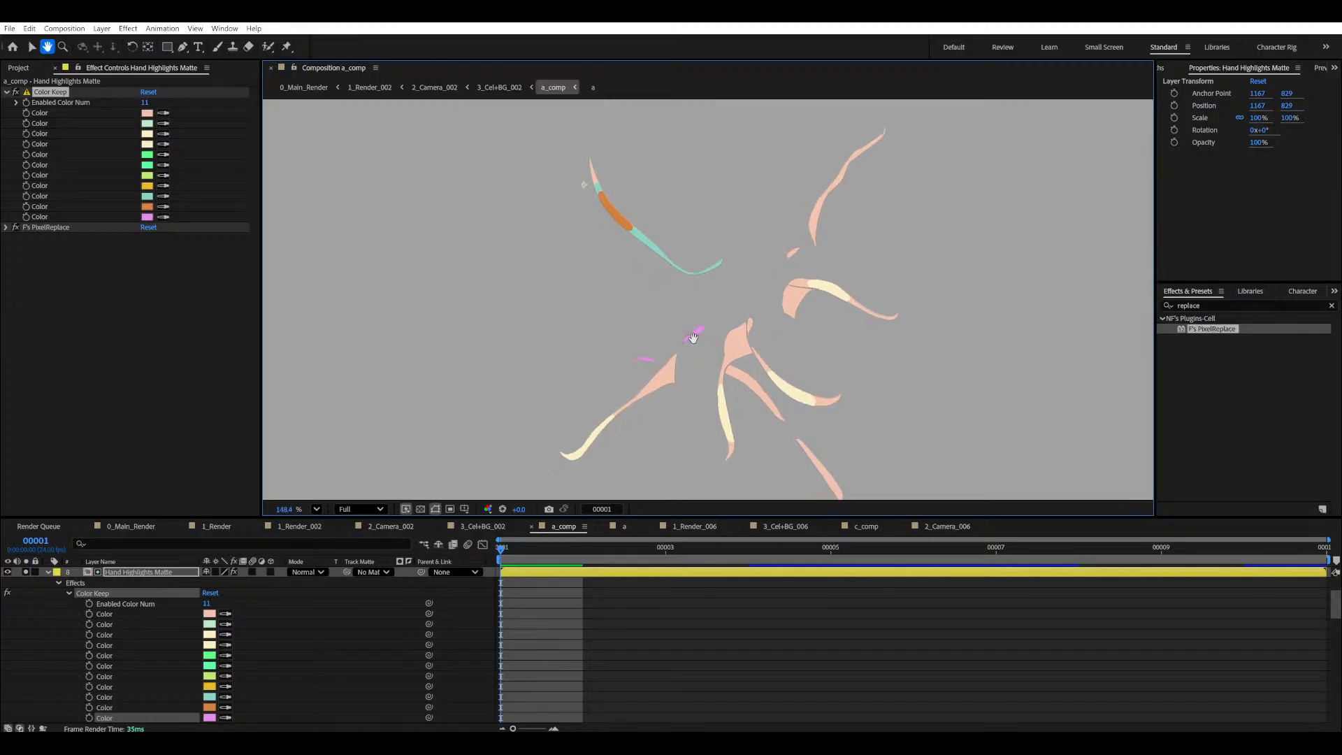
{"action": "left_click", "coordinate": [48, 573]}
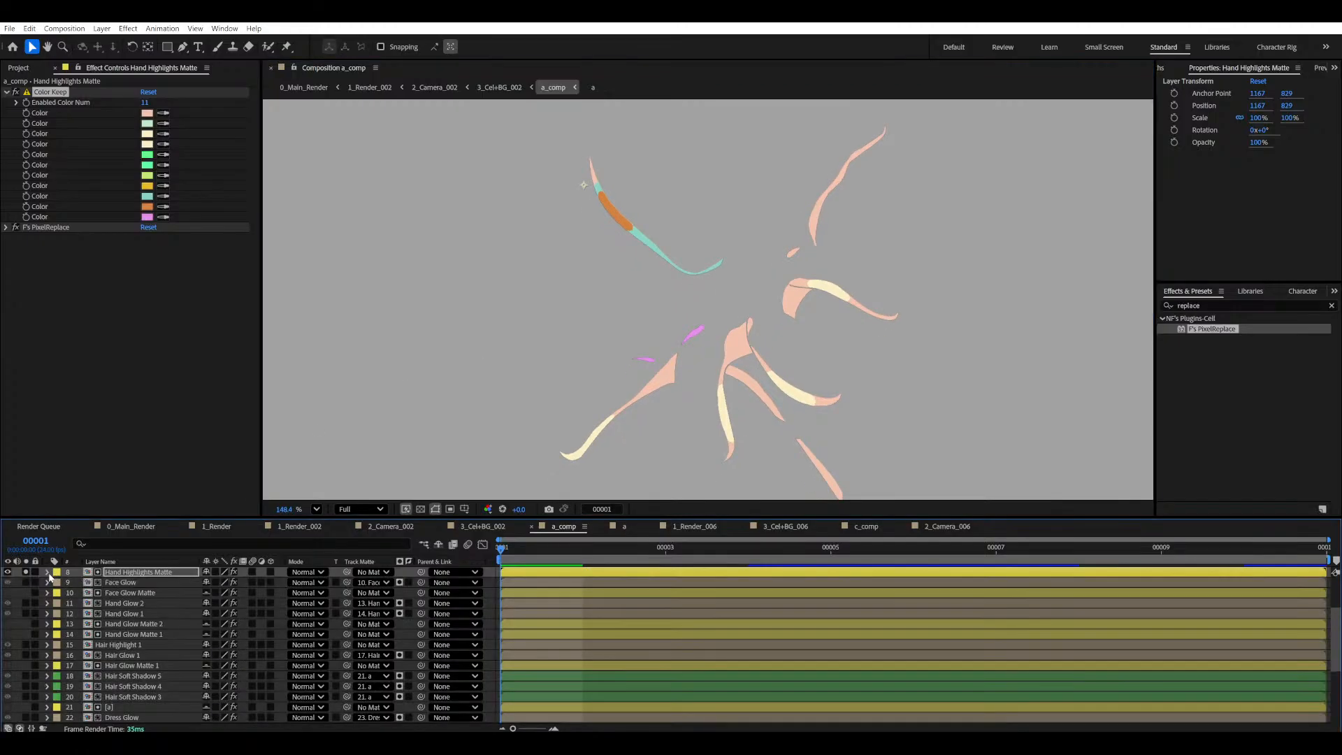
- Review the F's PixelReplace targets of the Hand Highlights Matte against Hand Highlights 1, and save the project
{"action": "left_click", "coordinate": [7, 227]}
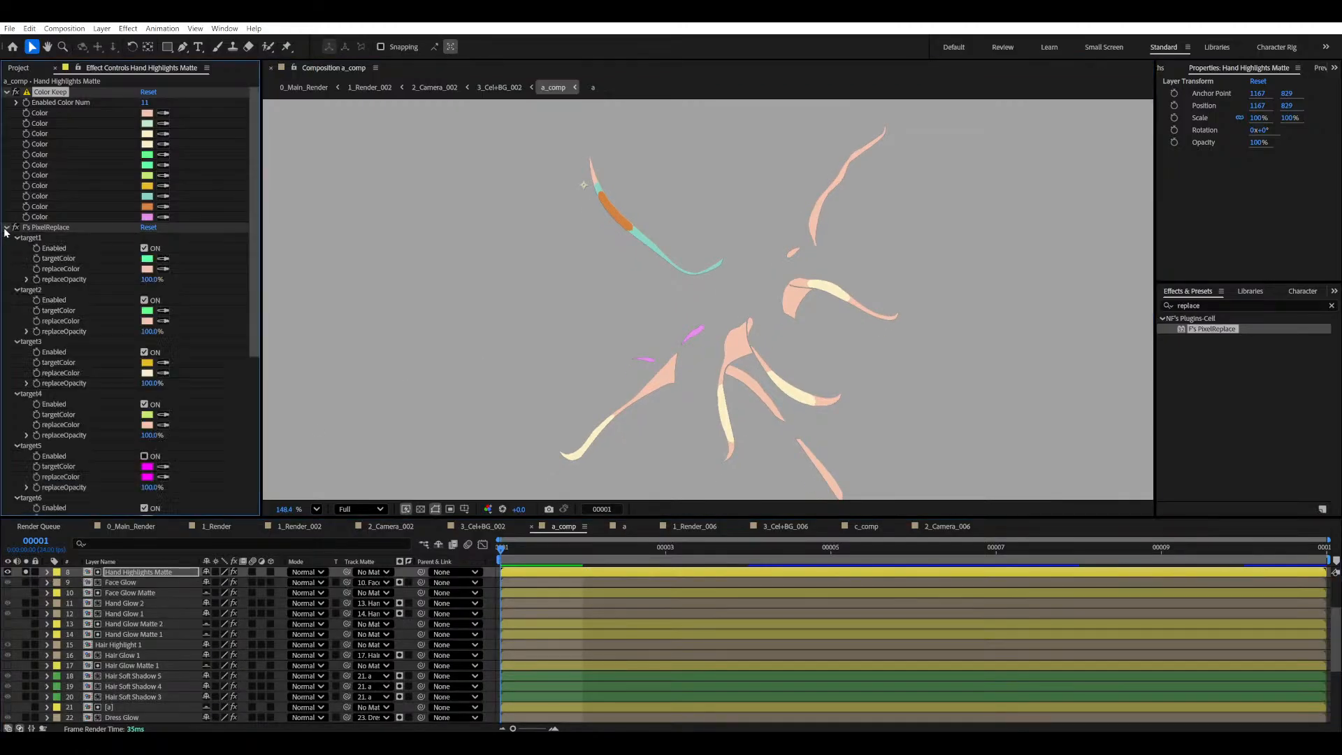
{"action": "scroll", "coordinate": [657, 245], "scroll_direction": "up", "scroll_amount": 2}
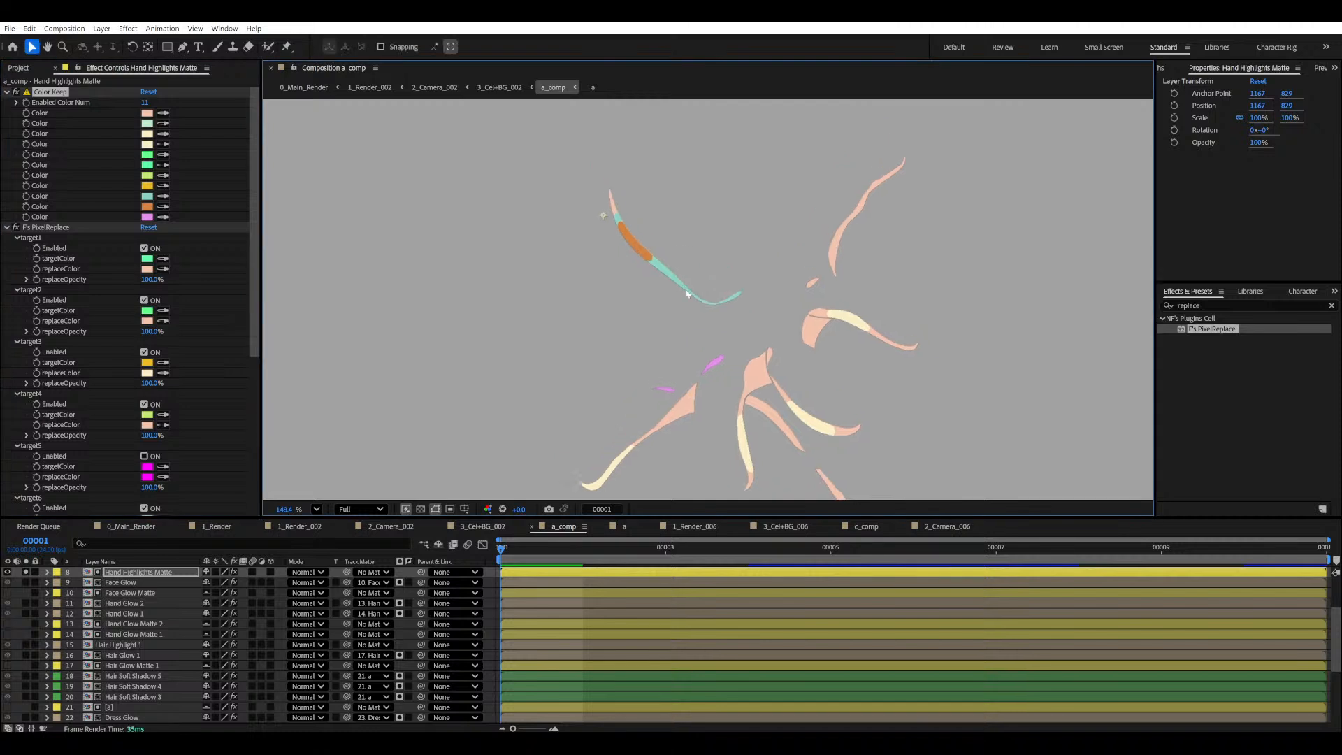
{"action": "left_click_drag", "start_coordinate": [753, 410], "coordinate": [729, 360]}
{"action": "scroll", "coordinate": [213, 690], "scroll_direction": "up", "scroll_amount": 3}
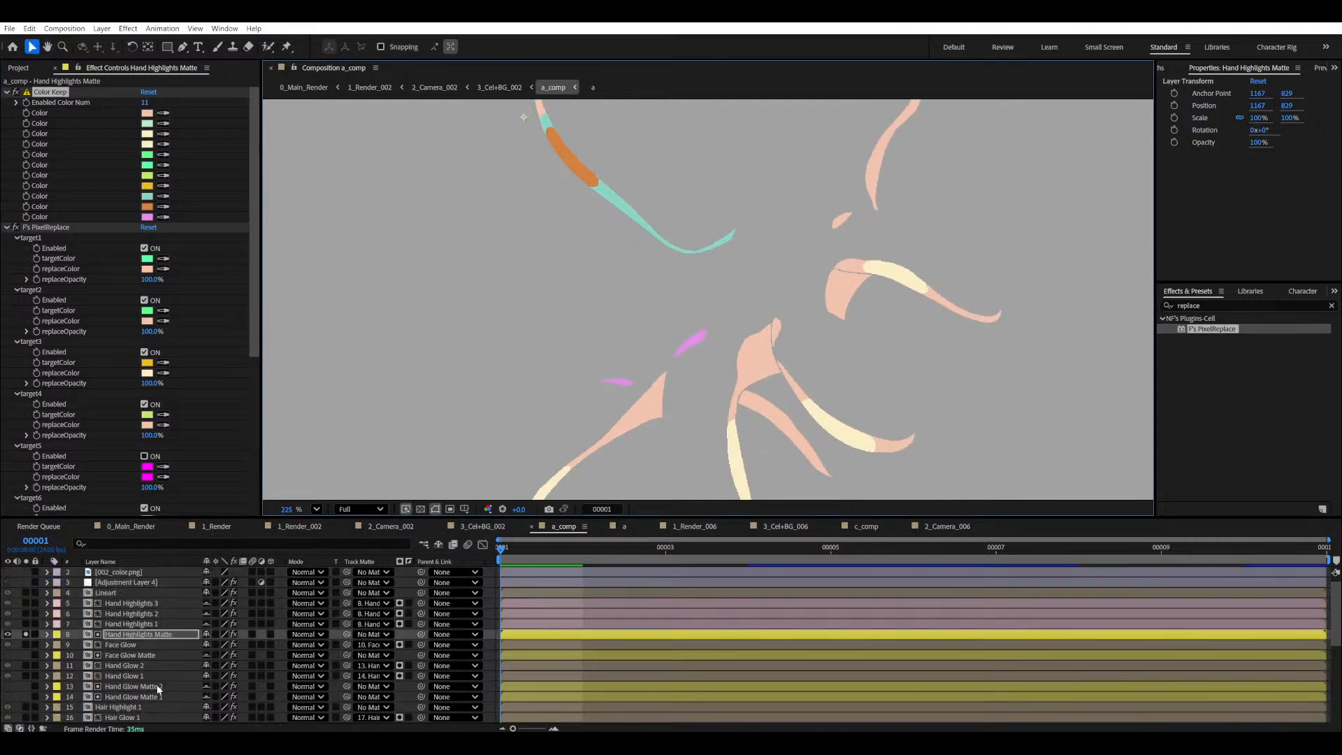
{"action": "left_click_drag", "start_coordinate": [555, 312], "coordinate": [552, 340]}
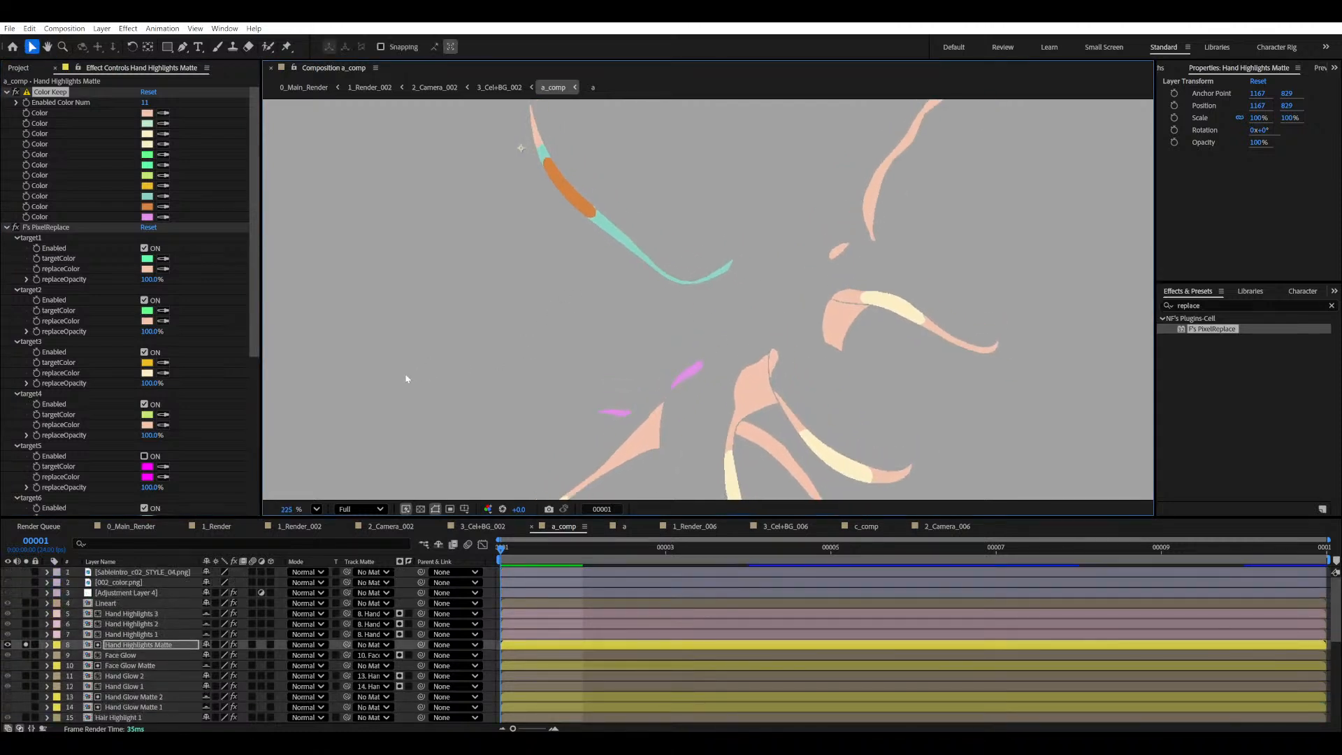
{"action": "left_click", "coordinate": [126, 635]}
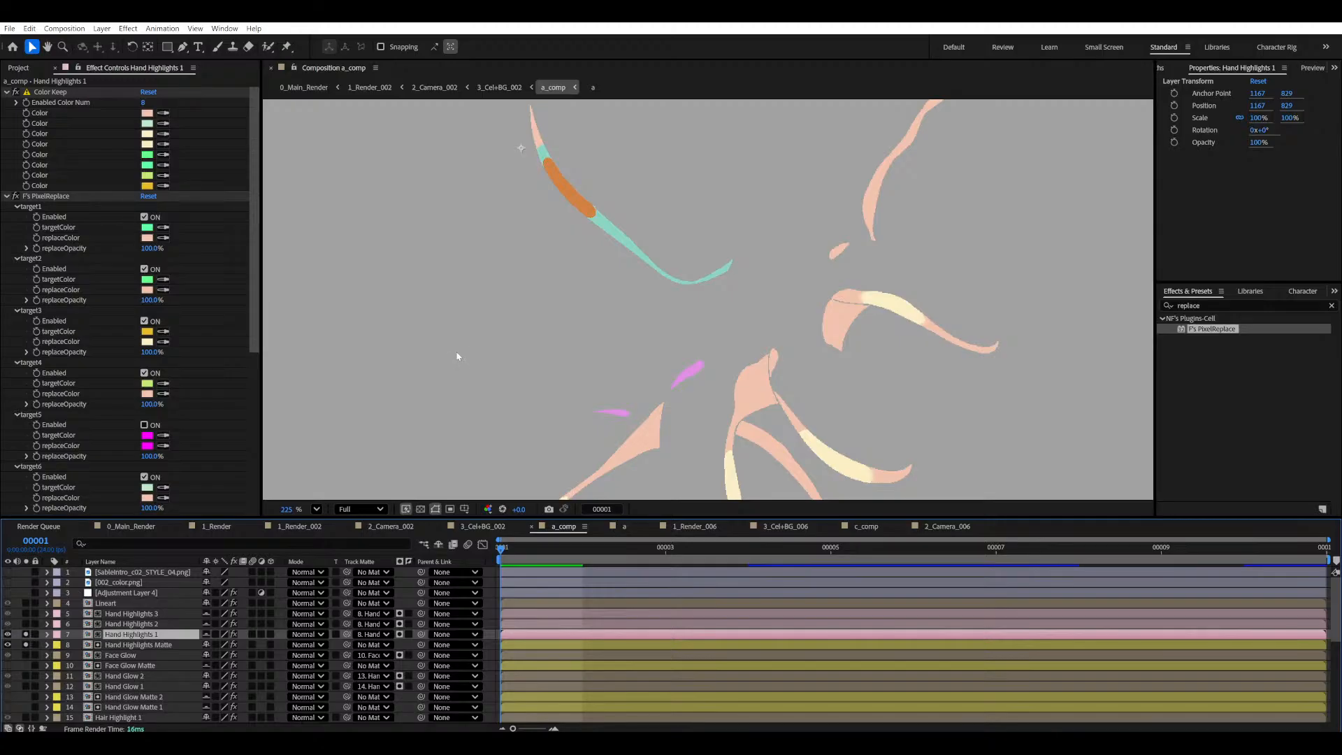
{"action": "left_click", "coordinate": [130, 644]}
{"action": "left_click_drag", "start_coordinate": [811, 343], "coordinate": [734, 279]}
{"action": "key", "text": "ctrl+s"}
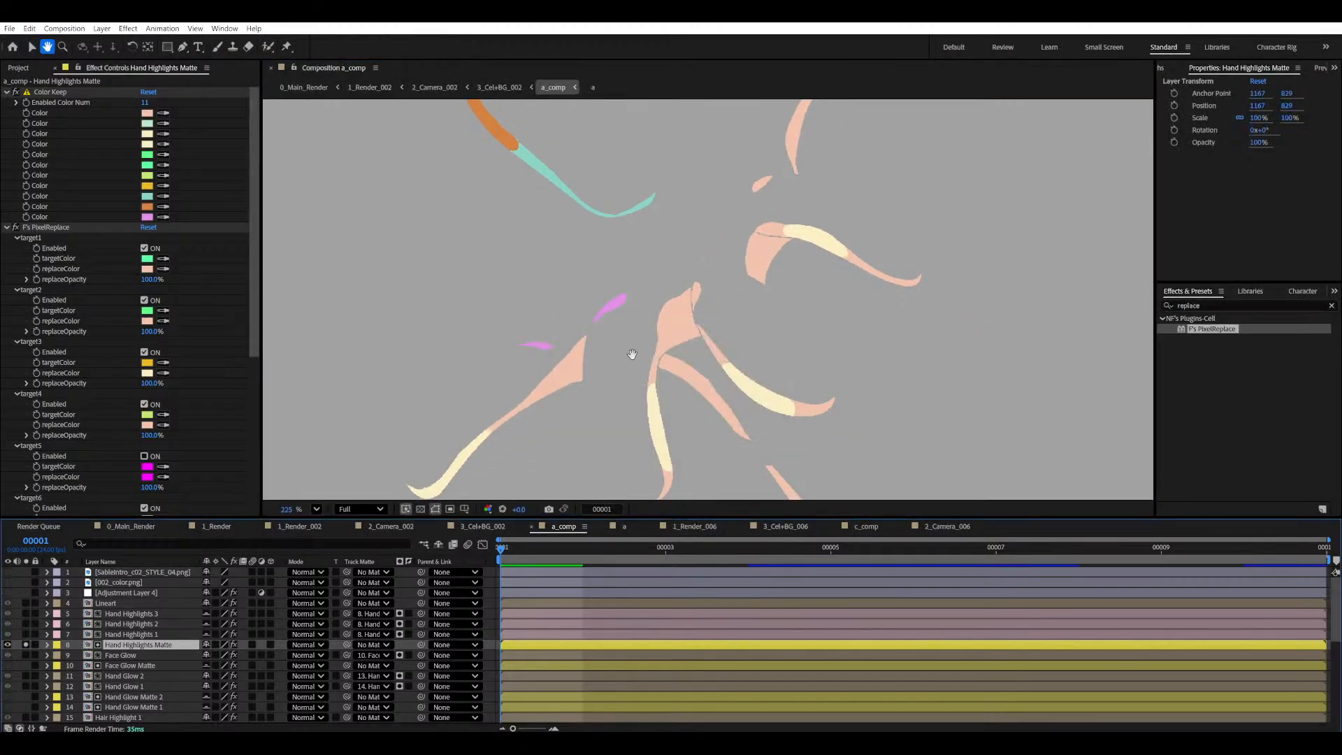
{"action": "scroll", "coordinate": [132, 446], "scroll_direction": "down", "scroll_amount": 2}
{"action": "scroll", "coordinate": [136, 393], "scroll_direction": "down", "scroll_amount": 2}
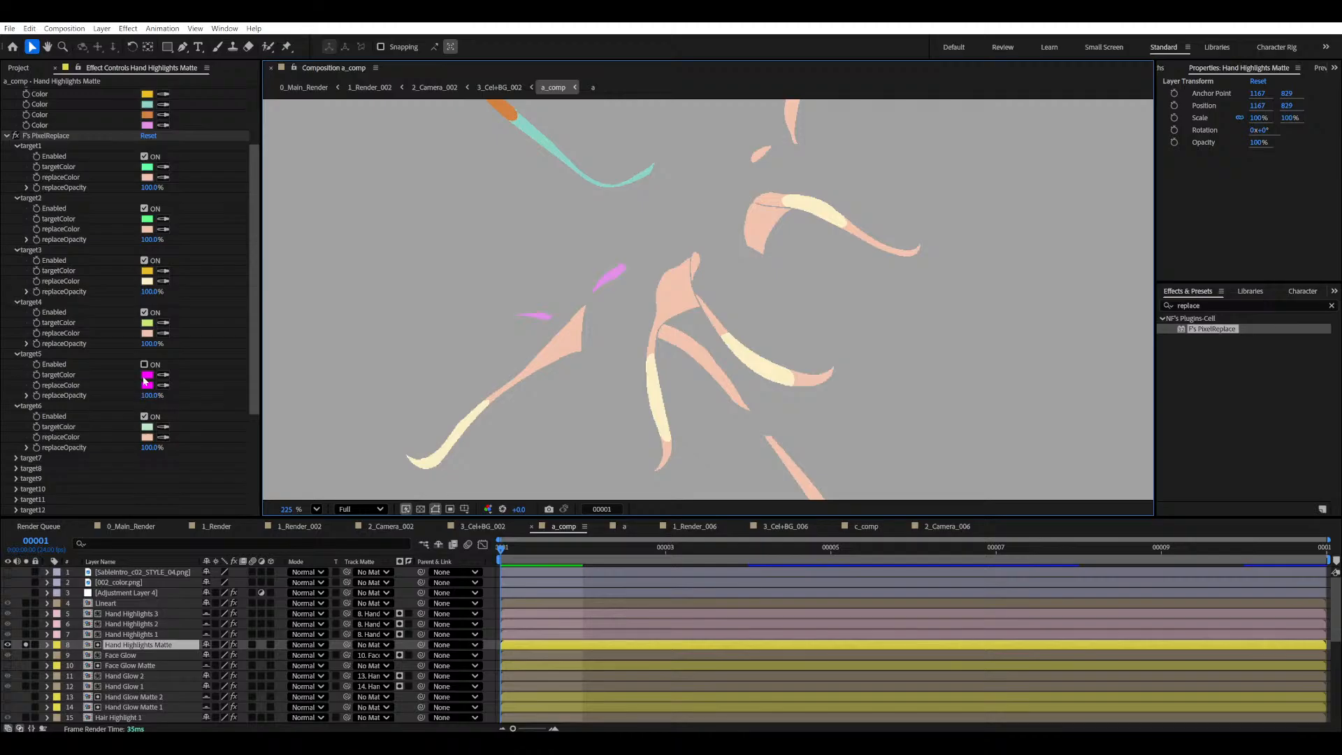
- Set up and enable target5 in F's PixelReplace to replace the jawline's orange with the cream highlight colour
{"action": "left_click", "coordinate": [145, 364]}
{"action": "left_click", "coordinate": [145, 364]}
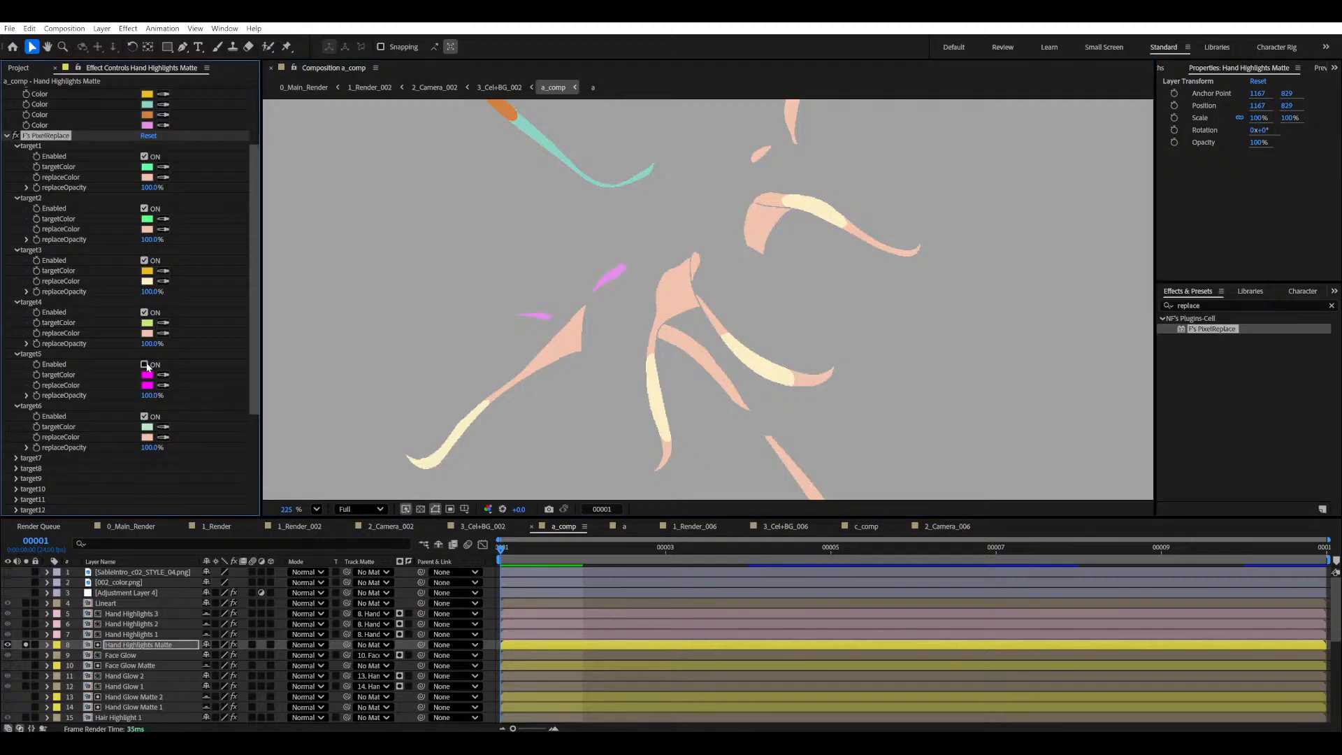
{"action": "scroll", "coordinate": [759, 472], "scroll_direction": "down", "scroll_amount": 2}
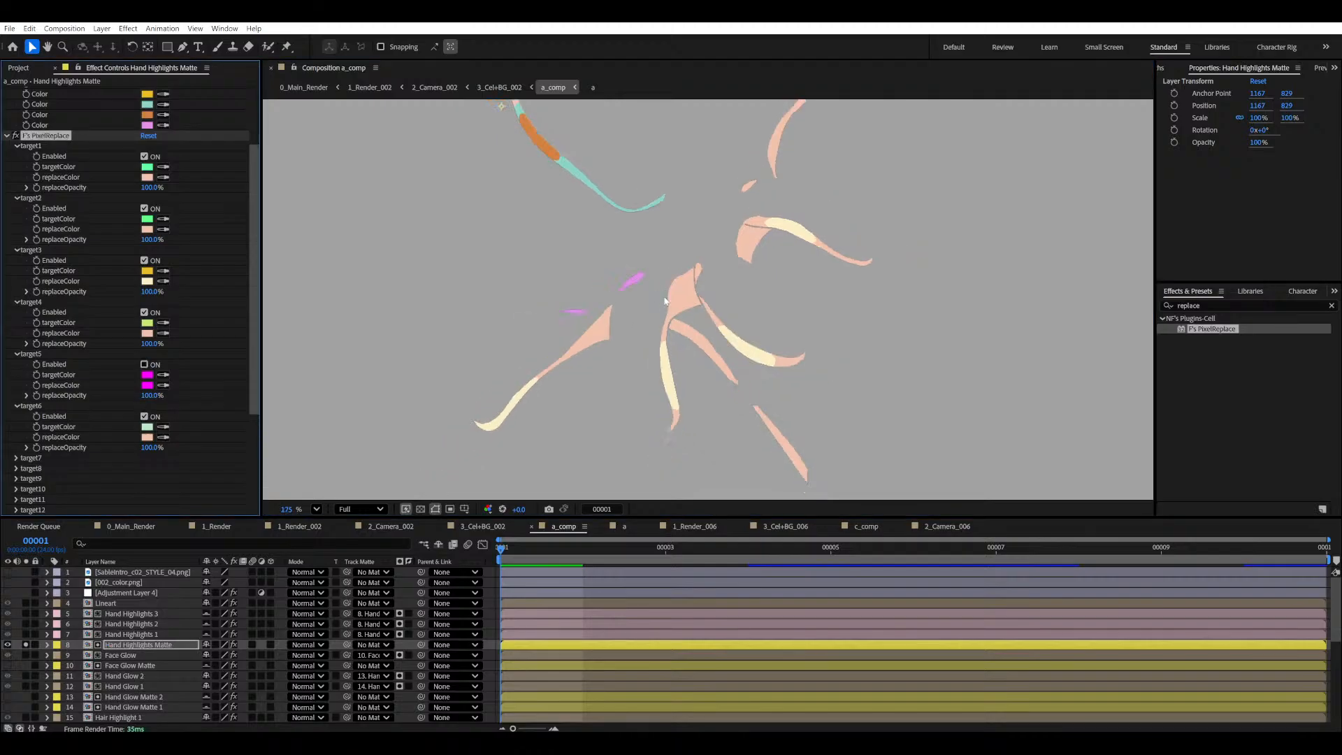
{"action": "left_click", "coordinate": [163, 375]}
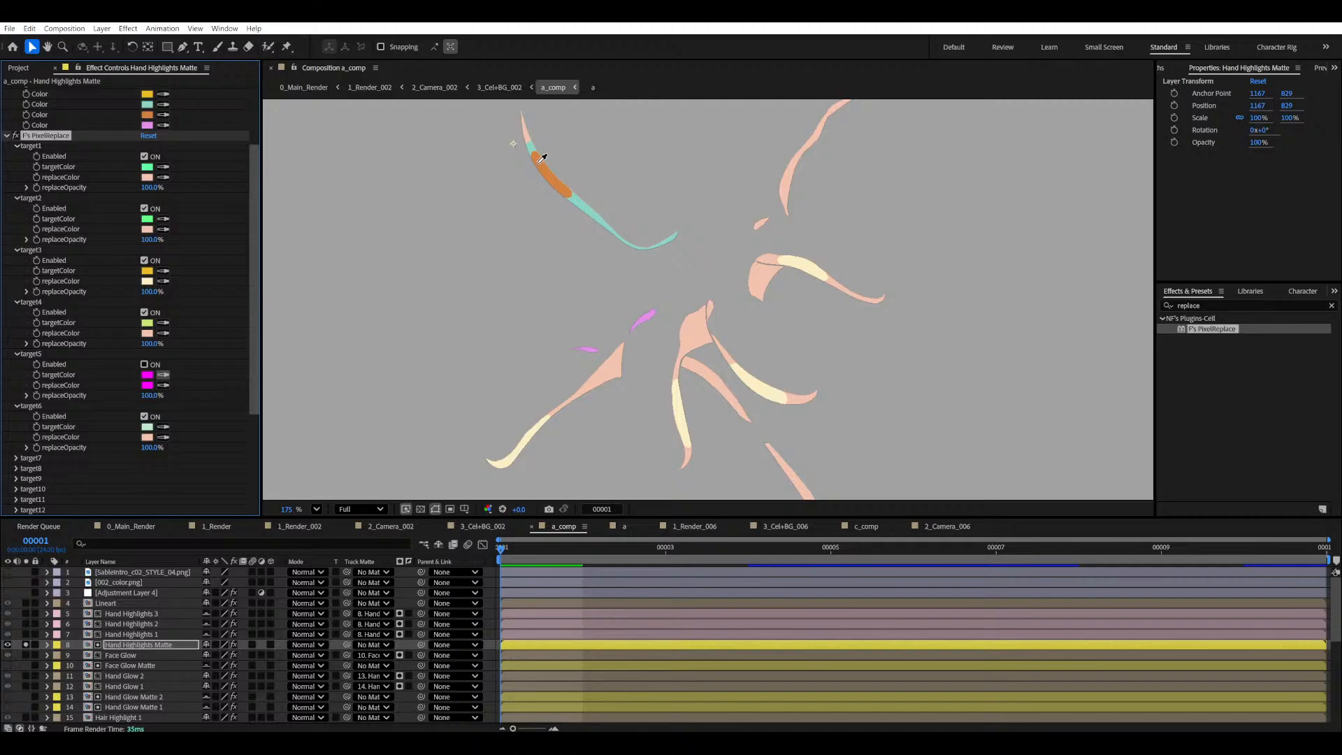
{"action": "left_click", "coordinate": [538, 168]}
{"action": "left_click", "coordinate": [164, 385]}
{"action": "left_click", "coordinate": [533, 434]}
{"action": "left_click", "coordinate": [144, 365]}
{"action": "left_click", "coordinate": [144, 364]}
- Set up and enable target7 to replace the jawline's teal with the peach highlight colour
{"action": "left_click", "coordinate": [16, 458]}
{"action": "left_click", "coordinate": [169, 479]}
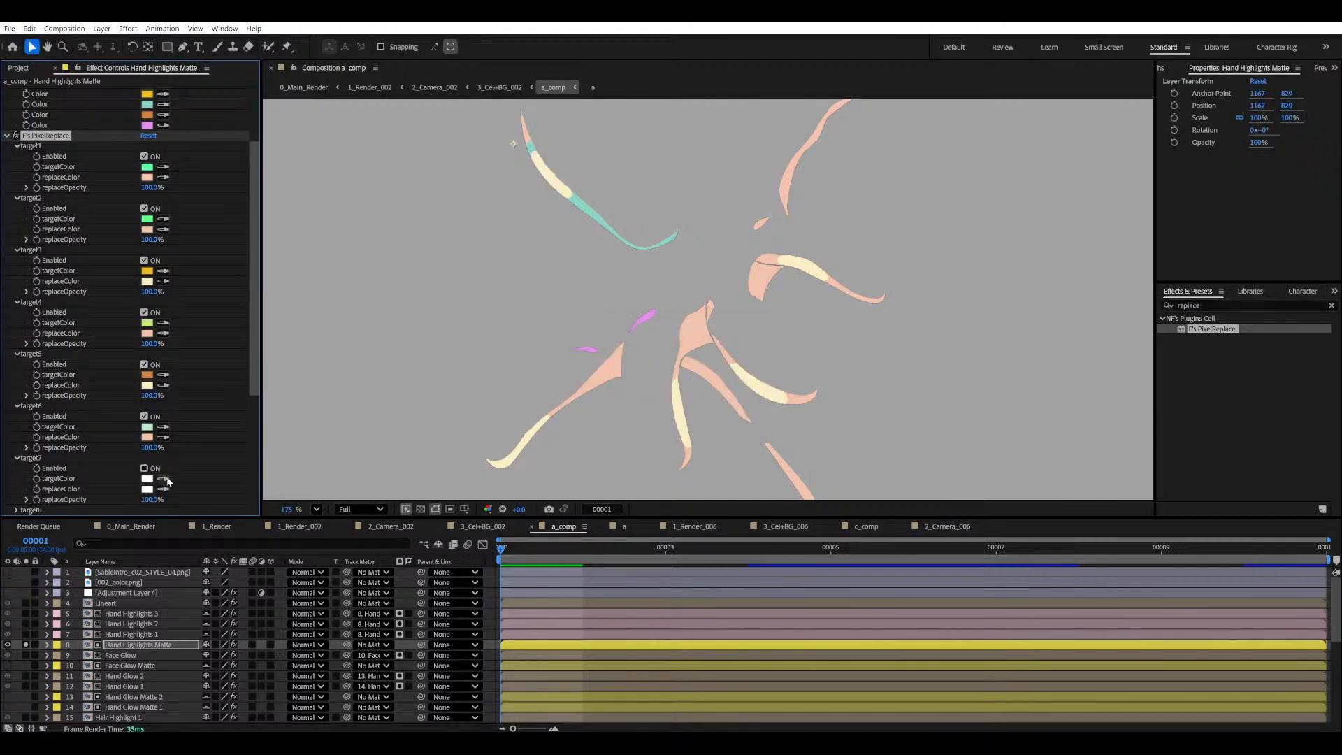
{"action": "left_click", "coordinate": [533, 146]}
{"action": "left_click", "coordinate": [163, 488]}
{"action": "left_click", "coordinate": [524, 133]}
{"action": "left_click", "coordinate": [144, 468]}
- Set up and enable target8 to replace the forearm's pink with the peach highlight colour
{"action": "scroll", "coordinate": [85, 446], "scroll_direction": "down", "scroll_amount": 4}
{"action": "left_click", "coordinate": [84, 437]}
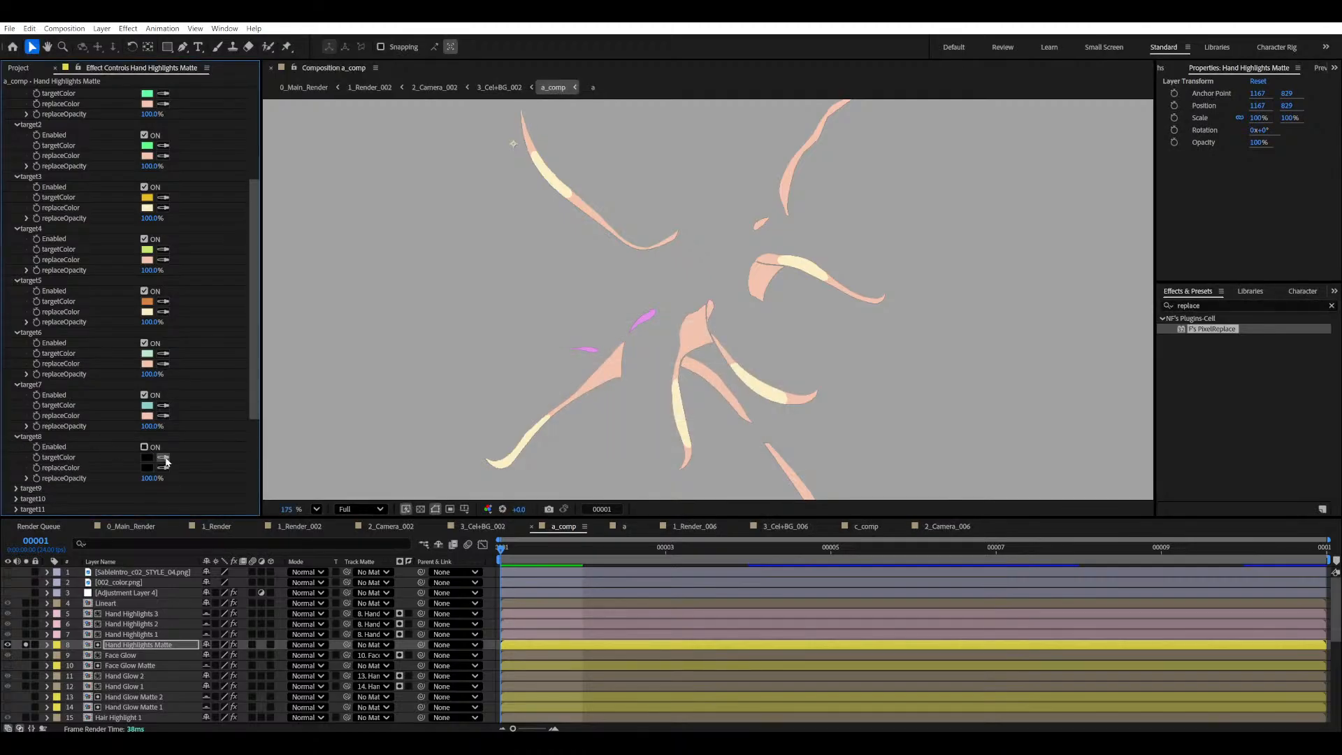
{"action": "left_click", "coordinate": [648, 315]}
{"action": "left_click", "coordinate": [164, 463]}
{"action": "left_click", "coordinate": [605, 365]}
{"action": "left_click", "coordinate": [144, 447]}
- Inspect the soloed Hand Highlights Matte for any shapes that are not cream or peach
{"action": "scroll", "coordinate": [714, 323], "scroll_direction": "down", "scroll_amount": 2}
{"action": "key", "text": "h"}
{"action": "left_click_drag", "start_coordinate": [698, 298], "coordinate": [717, 299]}
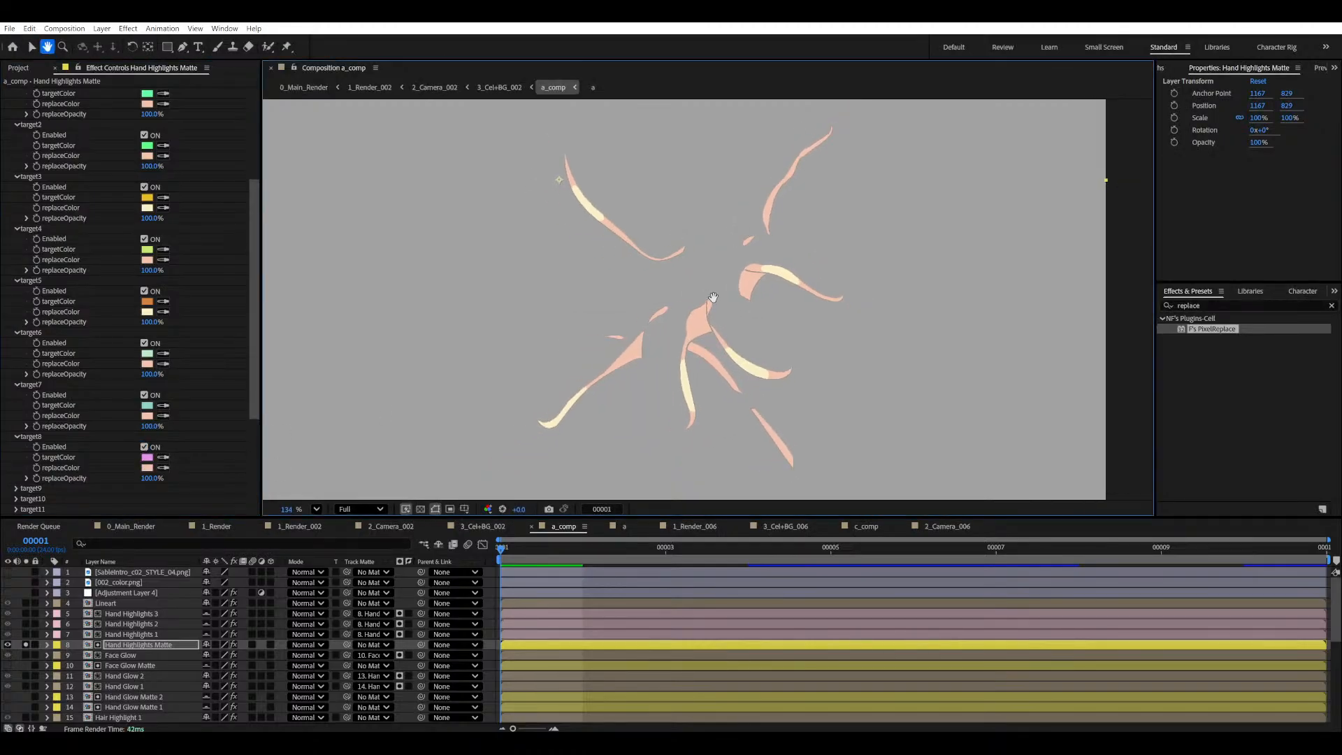
{"action": "key", "text": "v"}
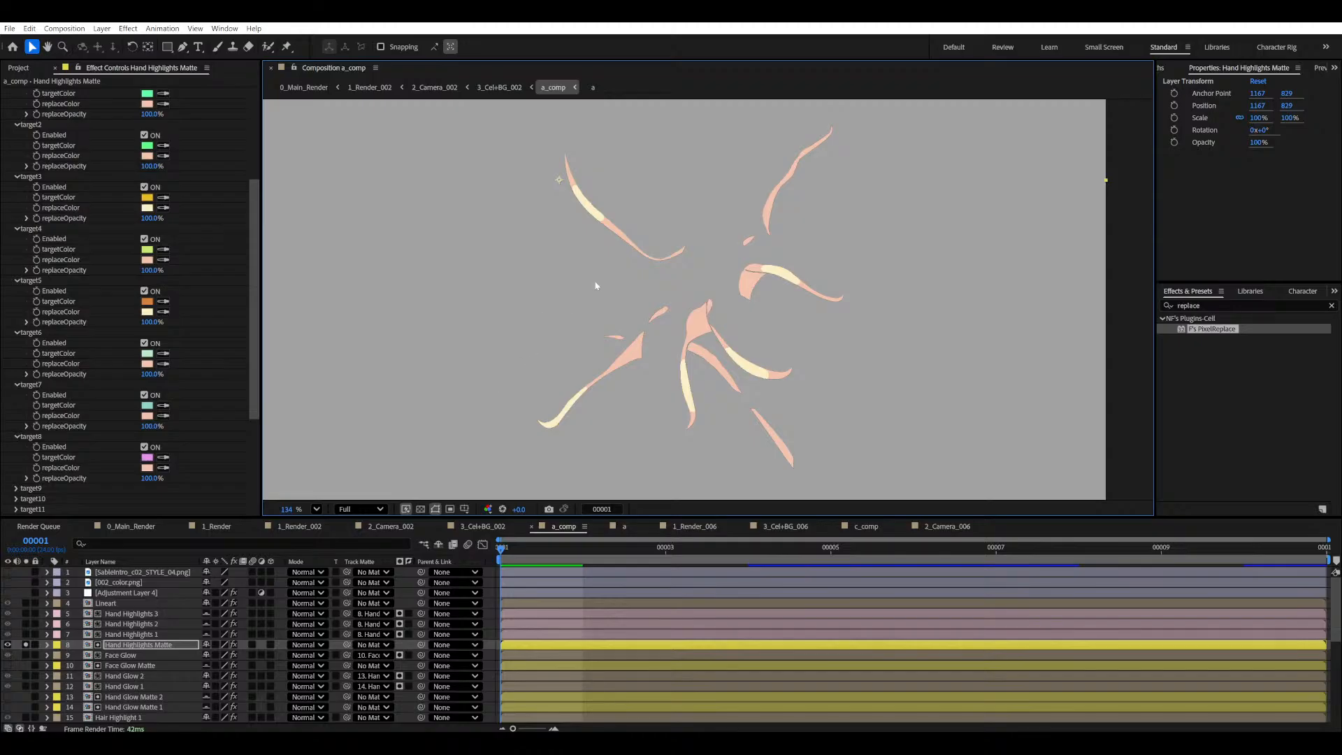
{"action": "scroll", "coordinate": [735, 366], "scroll_direction": "up", "scroll_amount": 2}
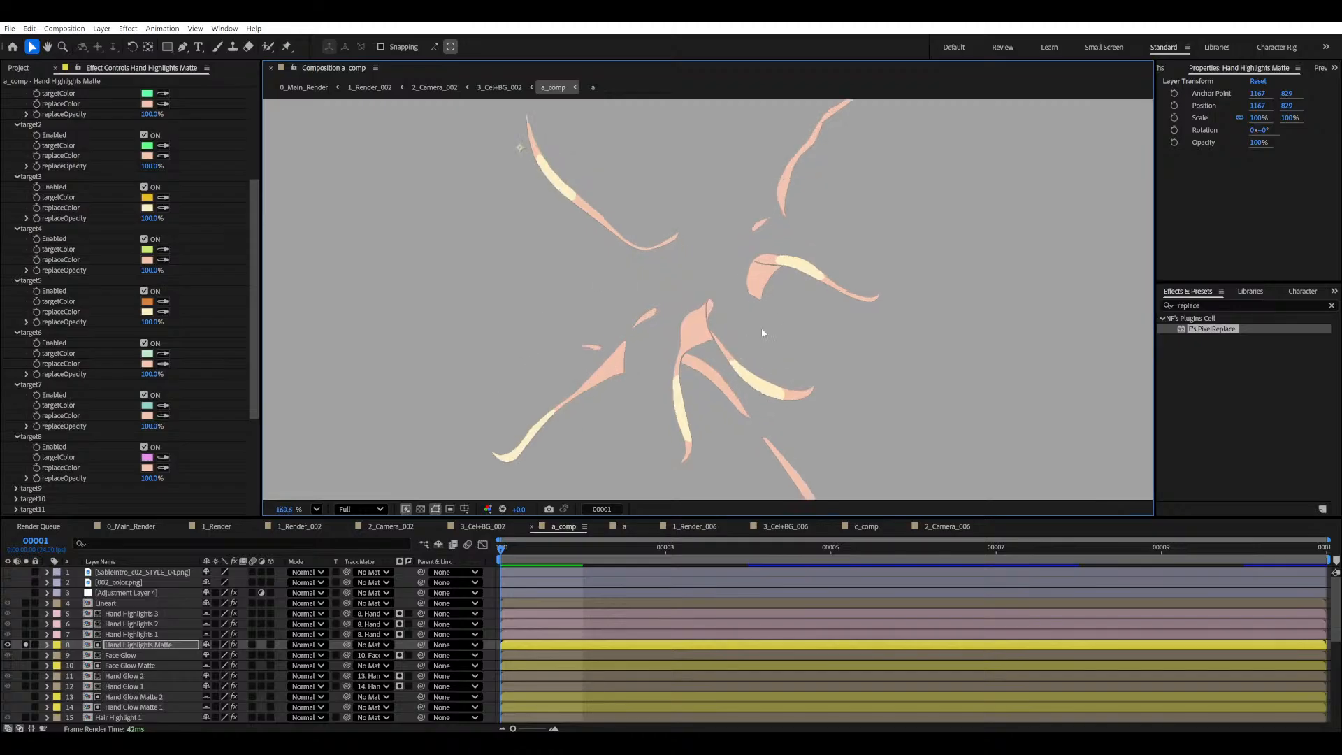
{"action": "key", "text": "h"}
{"action": "mouse_move", "coordinate": [761, 328]}
{"action": "left_mouse_down"}
{"action": "mouse_move", "coordinate": [765, 375]}
{"action": "mouse_move", "coordinate": [755, 304]}
{"action": "left_mouse_up"}
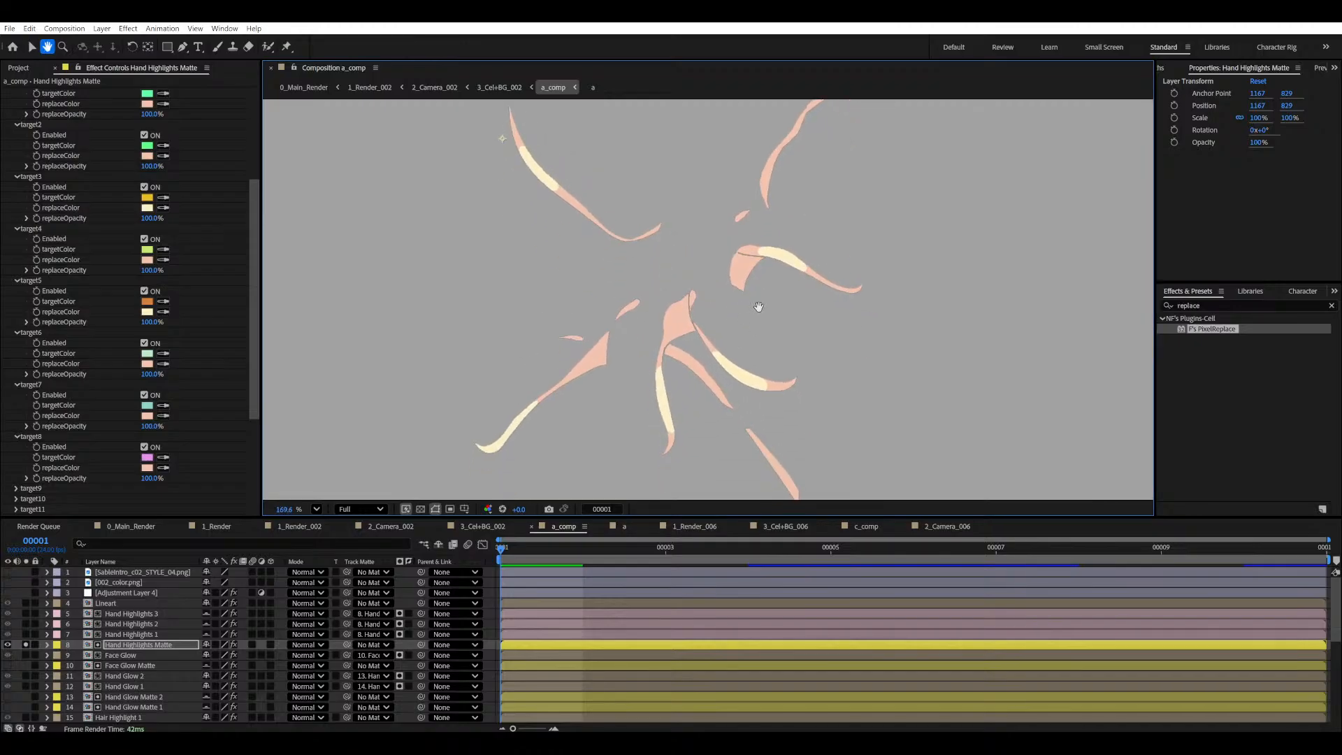
{"action": "key", "text": "v"}
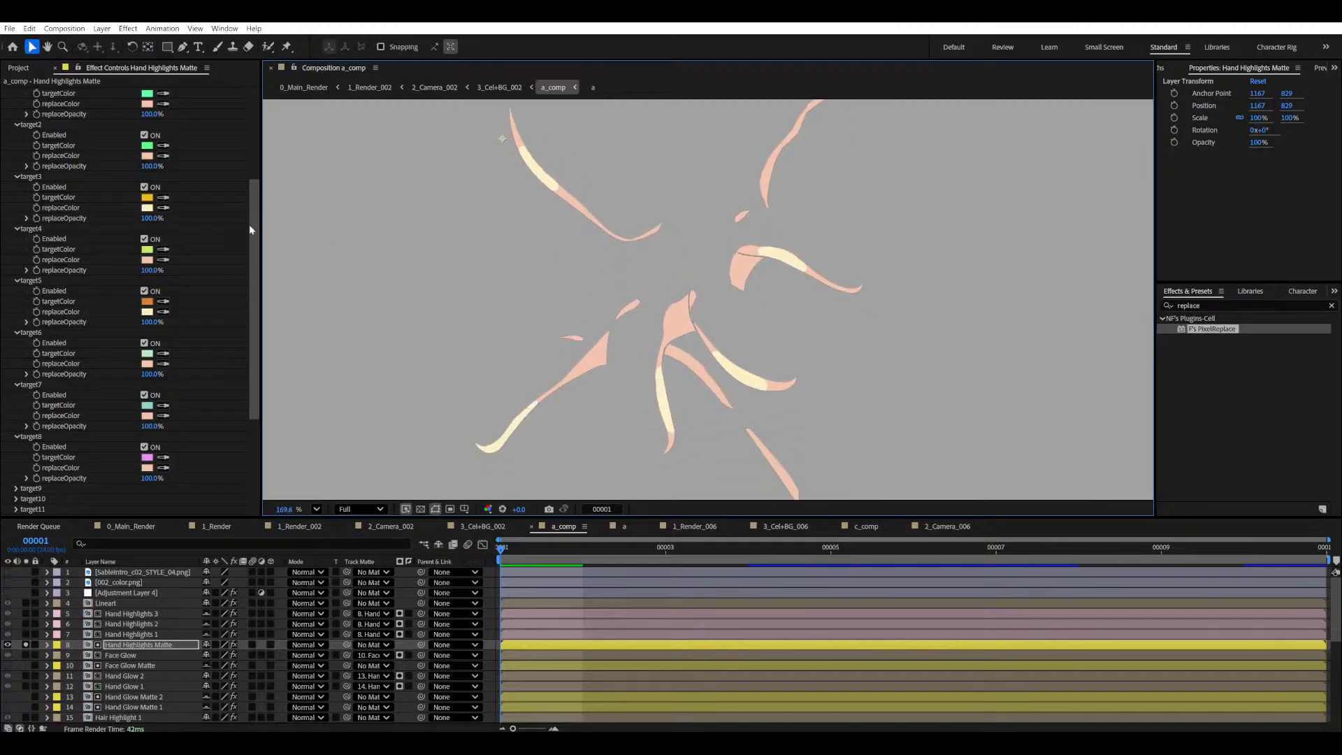
- Turn off solo on the Hand Highlights Matte, save the project, and inspect the highlights on the jawline and hand in the full composite
{"action": "left_click", "coordinate": [26, 645]}
{"action": "scroll", "coordinate": [652, 362], "scroll_direction": "down", "scroll_amount": 3}
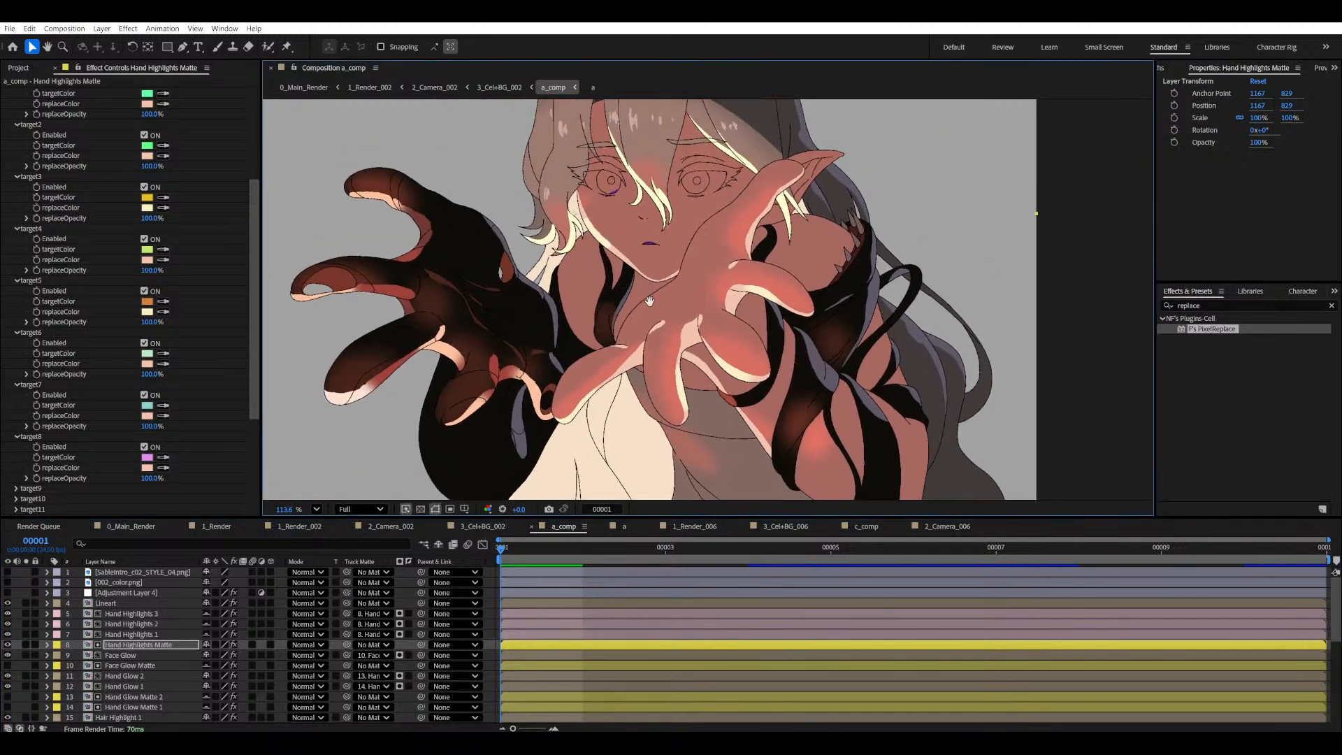
{"action": "key", "text": "ctrl+s"}
{"action": "scroll", "coordinate": [586, 233], "scroll_direction": "up", "scroll_amount": 2}
{"action": "scroll", "coordinate": [586, 233], "scroll_direction": "up", "scroll_amount": 1}
{"action": "key", "text": "h"}
{"action": "left_click_drag", "start_coordinate": [586, 233], "coordinate": [610, 246]}
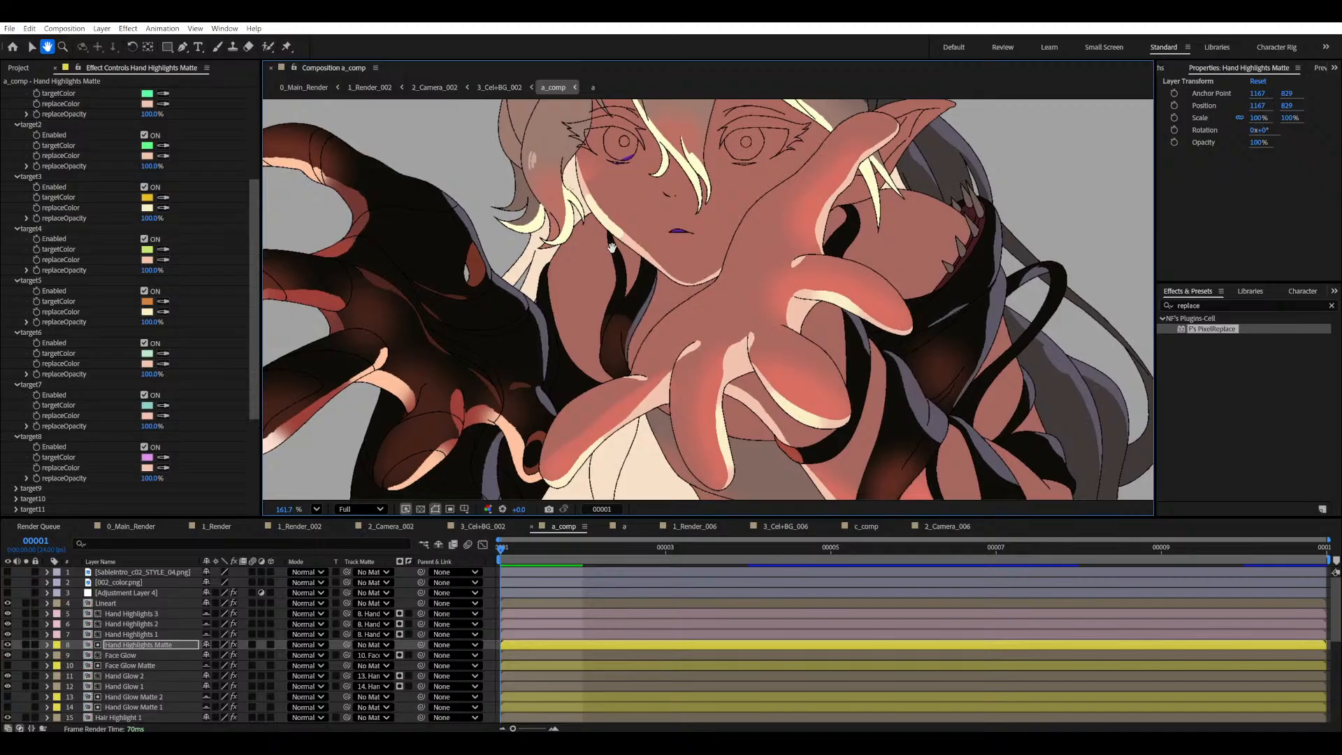
{"action": "key", "text": "v"}
{"action": "key", "text": "space"}
{"action": "left_click_drag", "start_coordinate": [674, 408], "coordinate": [663, 414]}
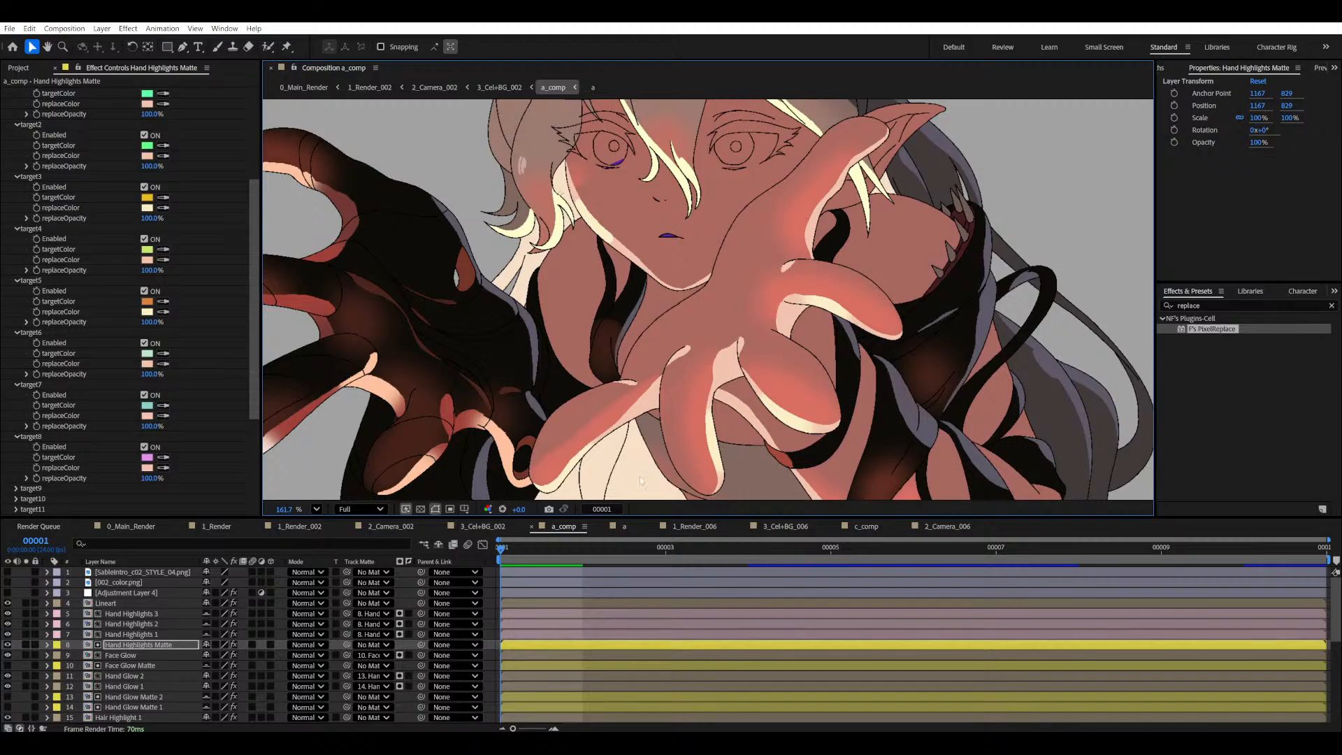
- Collapse F's PixelReplace on Hand Highlights 1 and reveal the Opacity property of Hand Highlights 1, 2 and 3
{"action": "left_click", "coordinate": [145, 635]}
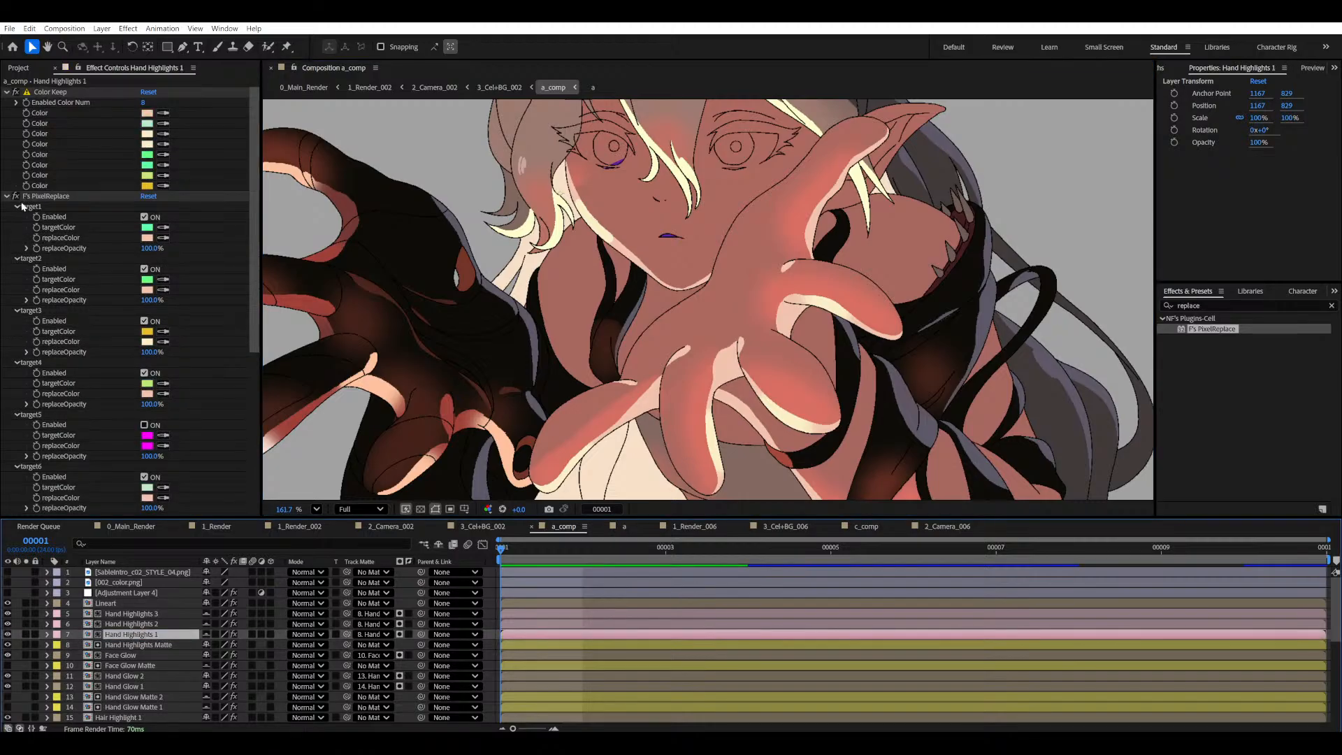
{"action": "left_click", "coordinate": [6, 195]}
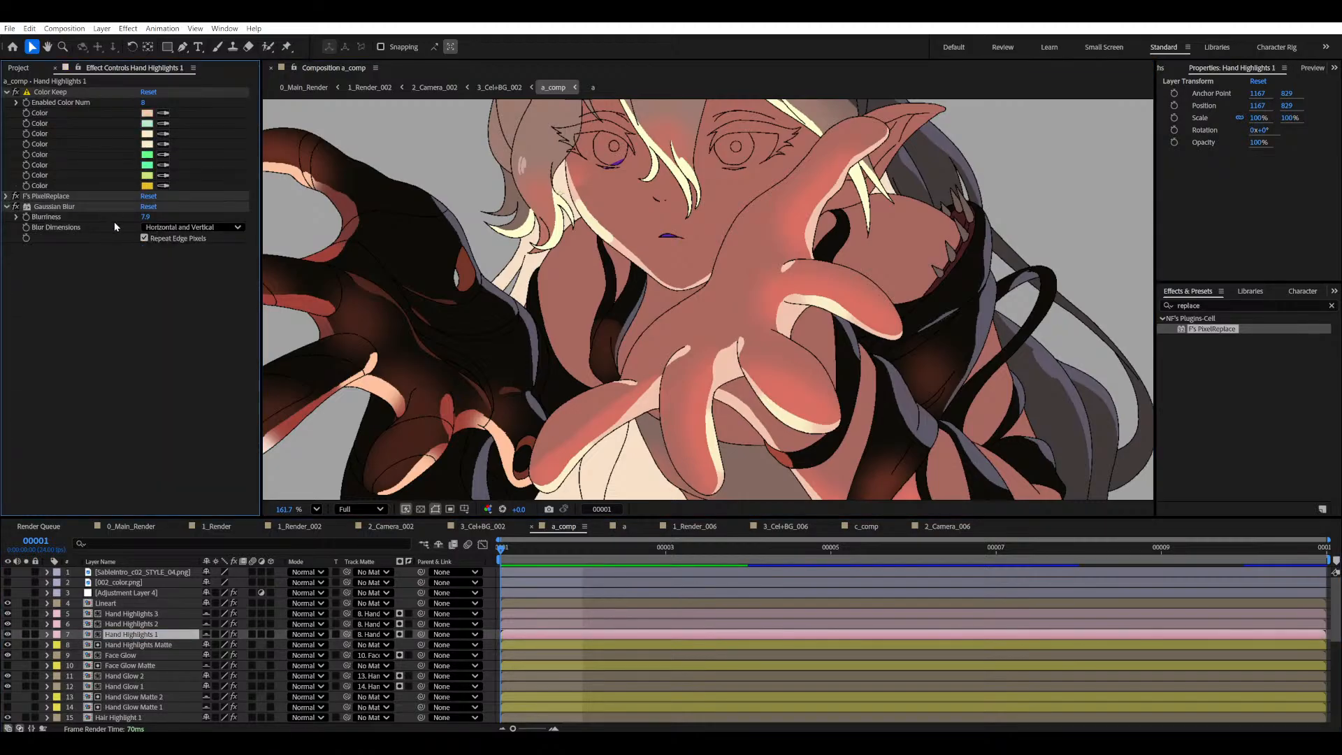
{"action": "key", "text": "t"}
{"action": "left_click", "coordinate": [135, 624]}
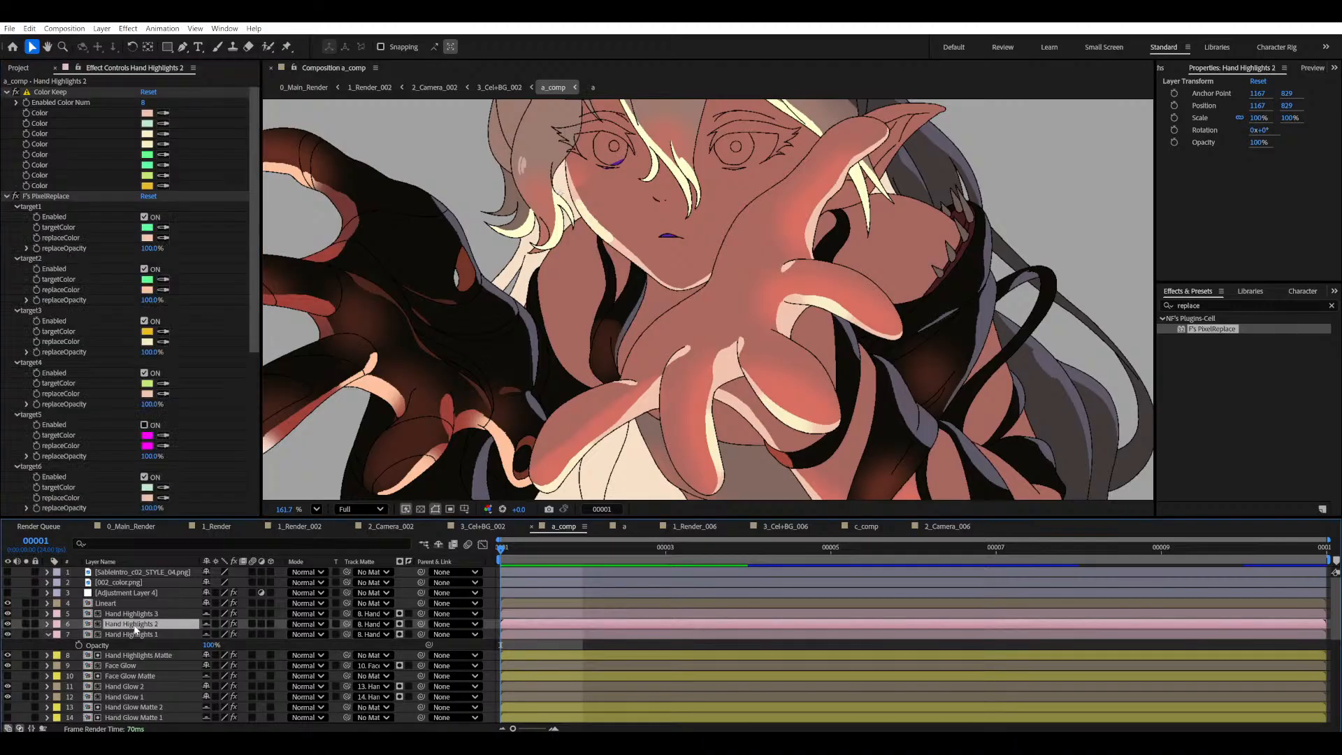
{"action": "key", "text": "t"}
{"action": "left_click", "coordinate": [135, 614]}
{"action": "key", "text": "t"}
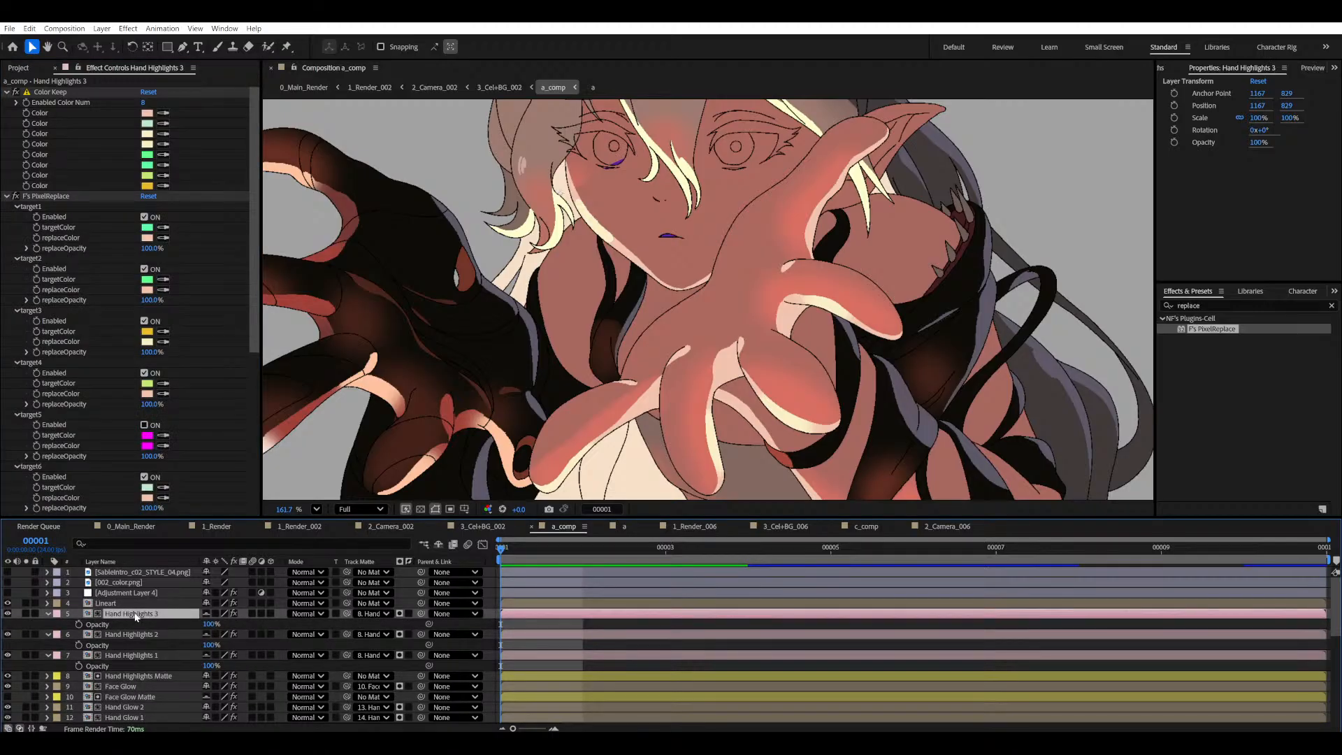
- Collapse the revealed Opacity properties of Hand Highlights 3, 2 and 1
{"action": "key", "text": "t"}
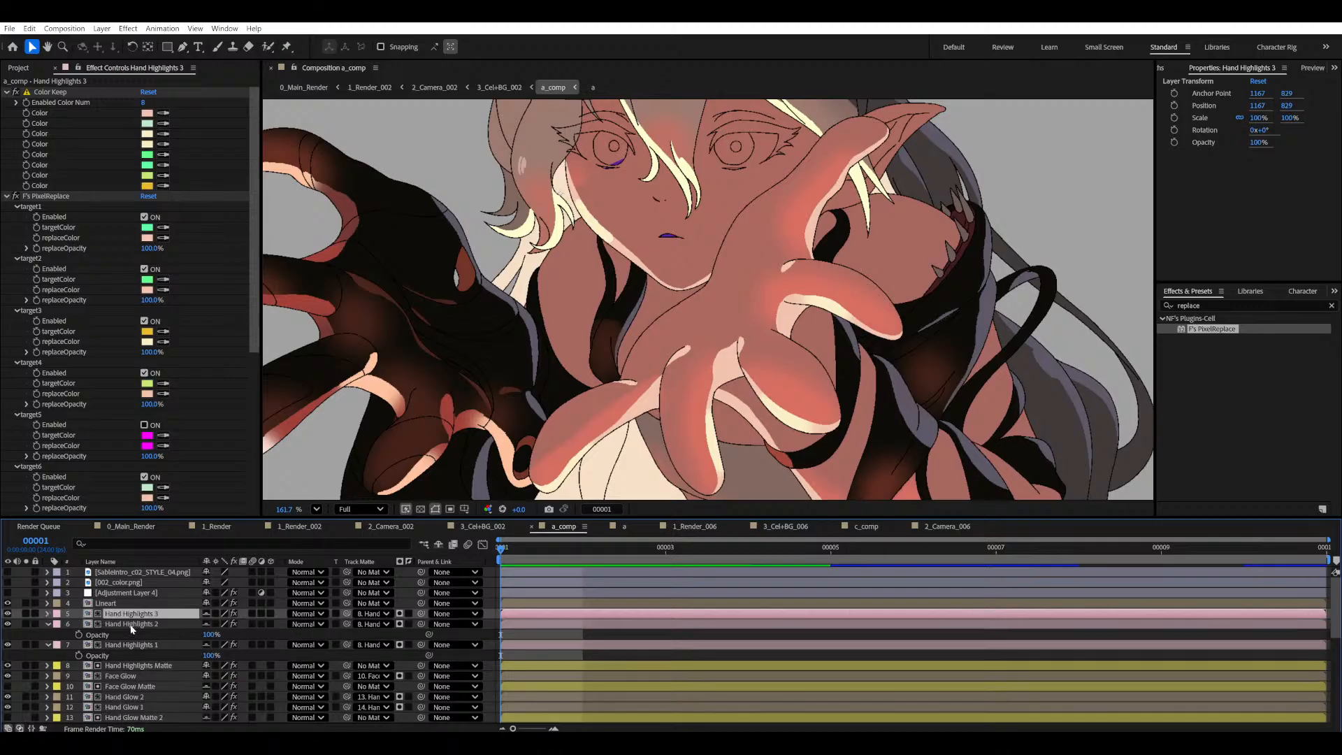
{"action": "left_click", "coordinate": [130, 625]}
{"action": "key", "text": "t"}
{"action": "left_click", "coordinate": [129, 635]}
{"action": "key", "text": "t"}
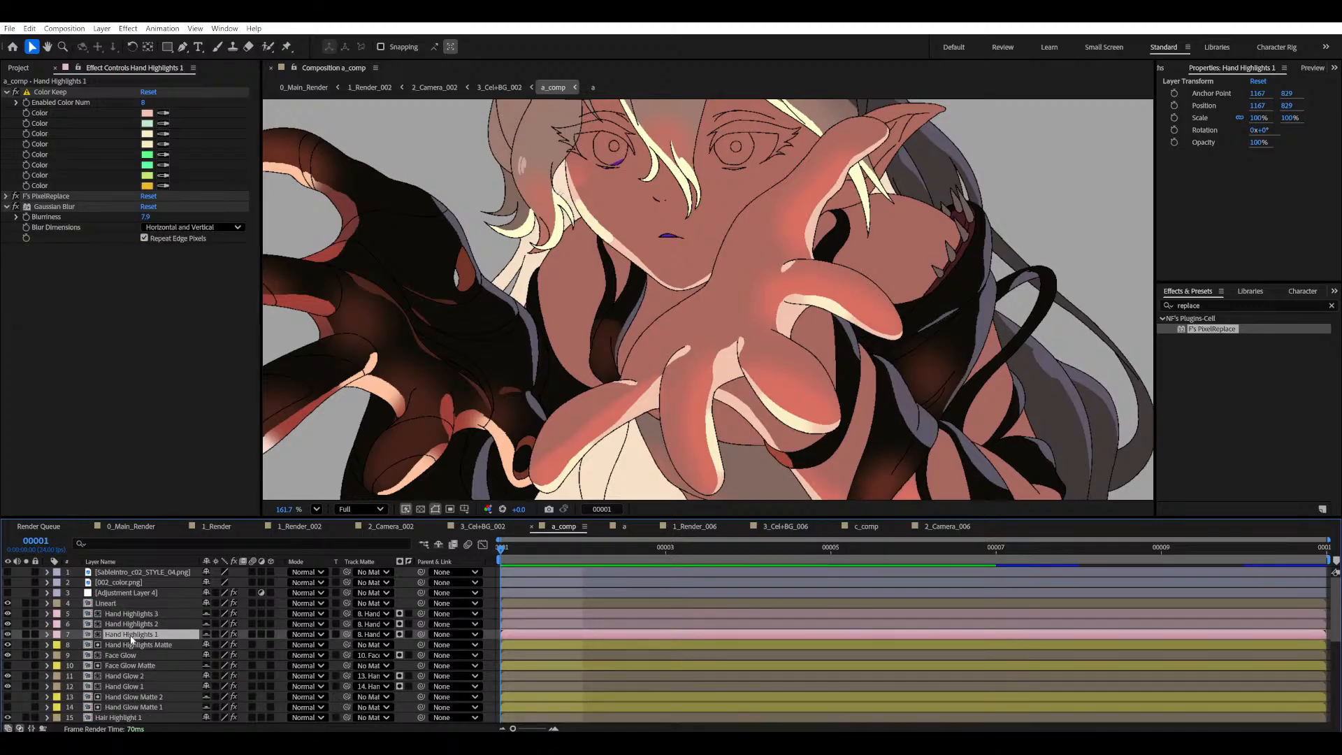
- Copy the Color Keep and F's PixelReplace effects from the Hand Highlights Matte, with both effects collapsed
{"action": "left_click", "coordinate": [116, 646]}
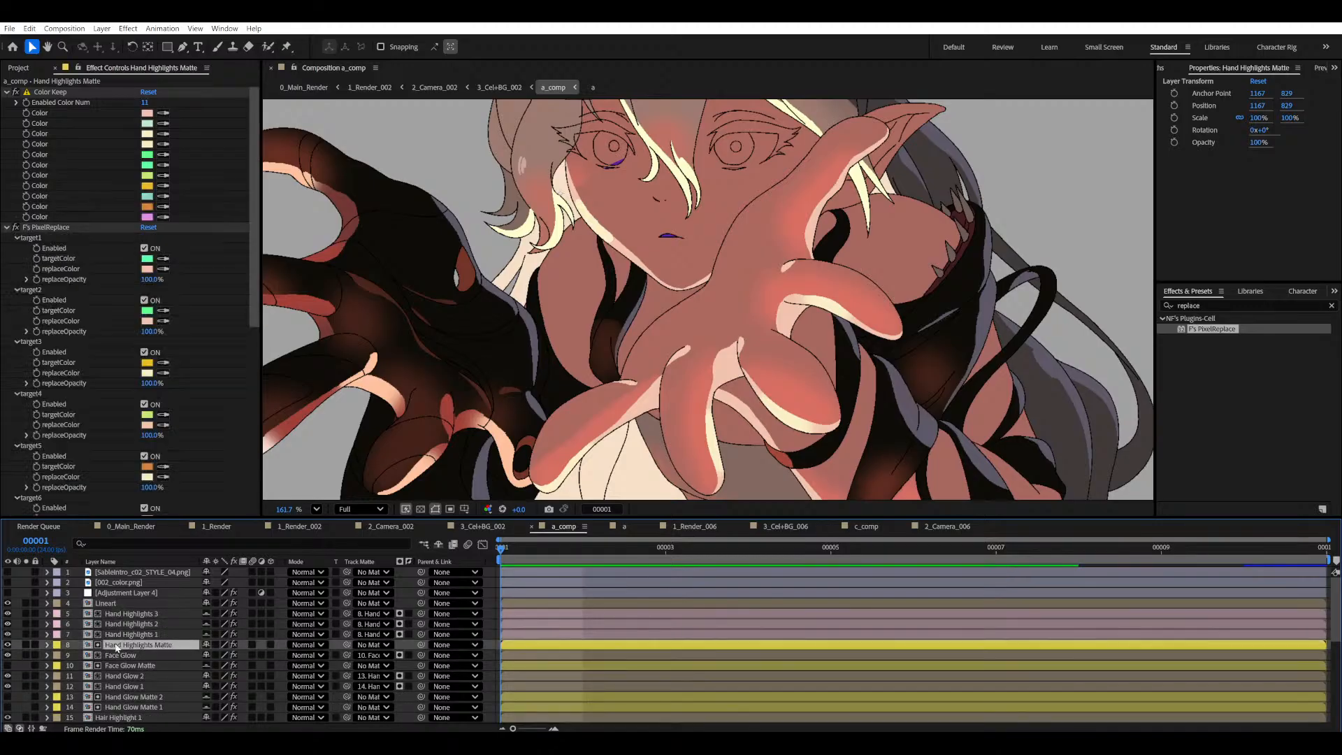
{"action": "left_click", "coordinate": [6, 229]}
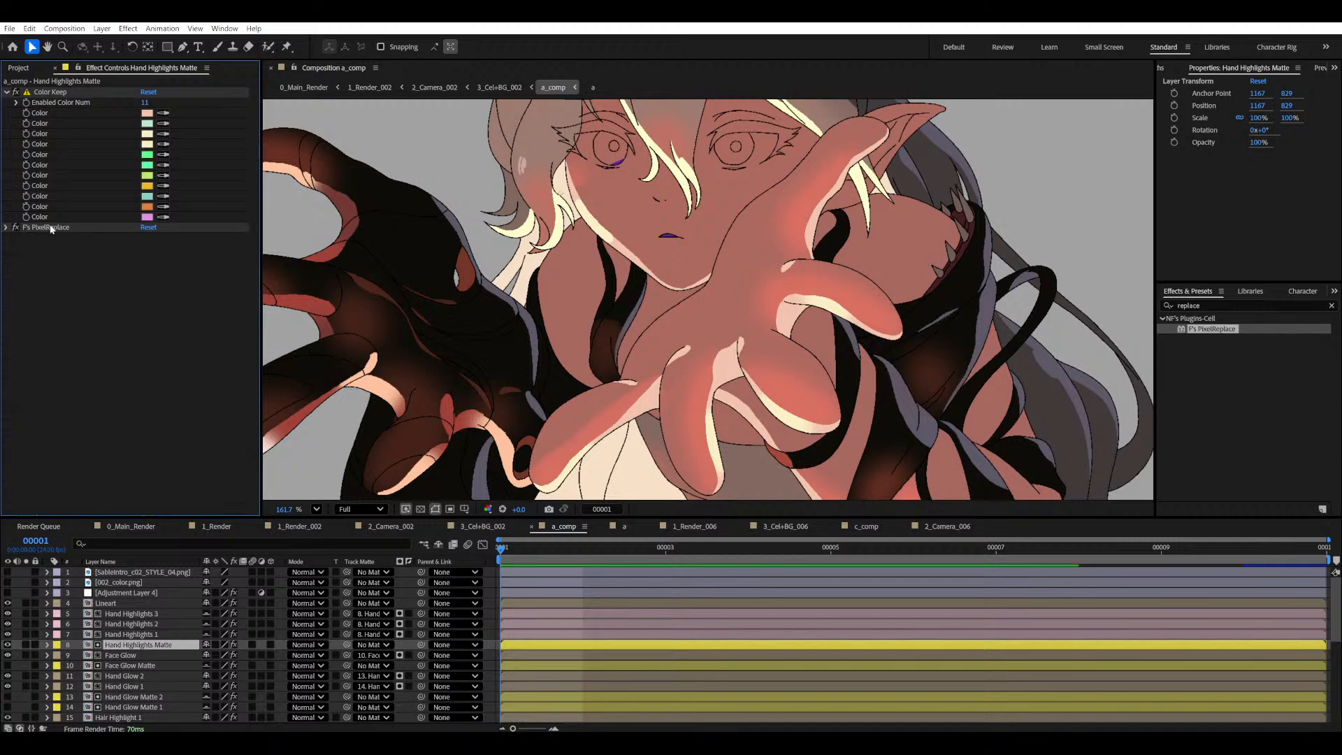
{"action": "left_click", "coordinate": [7, 92]}
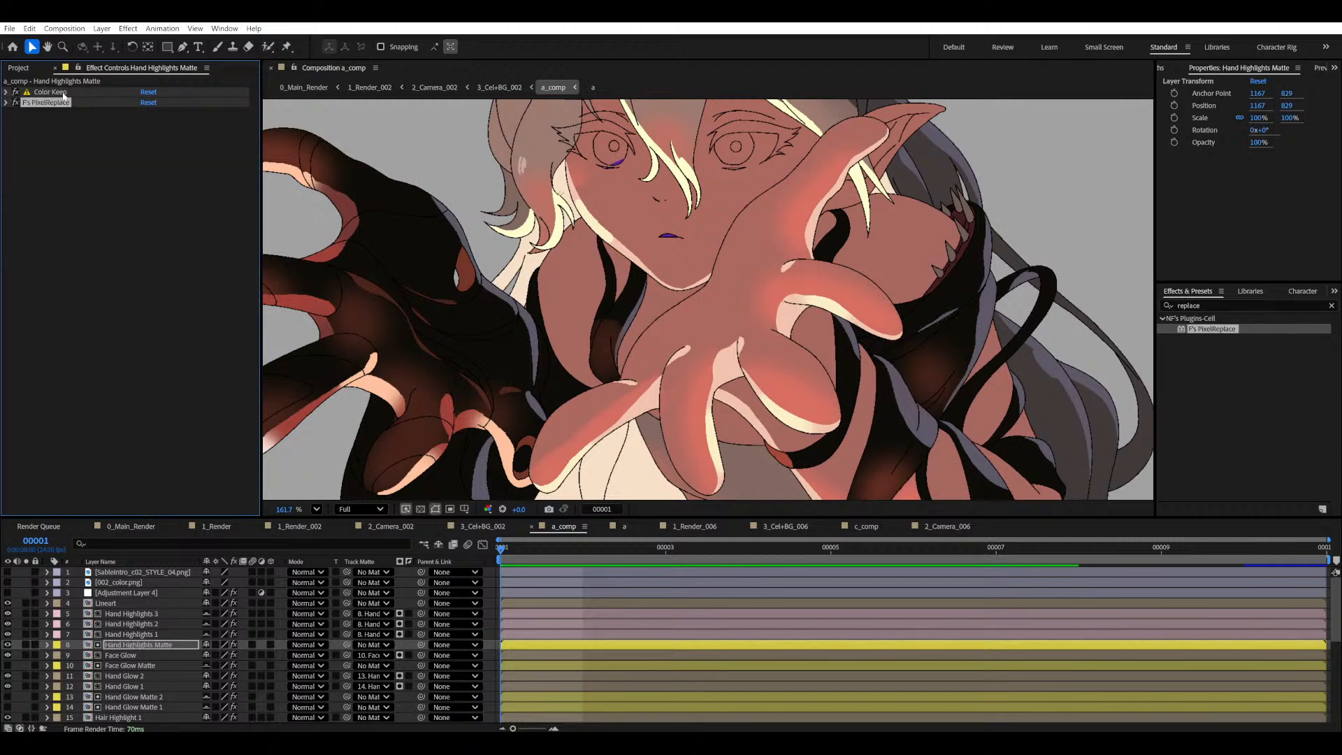
{"action": "left_click", "coordinate": [85, 223]}
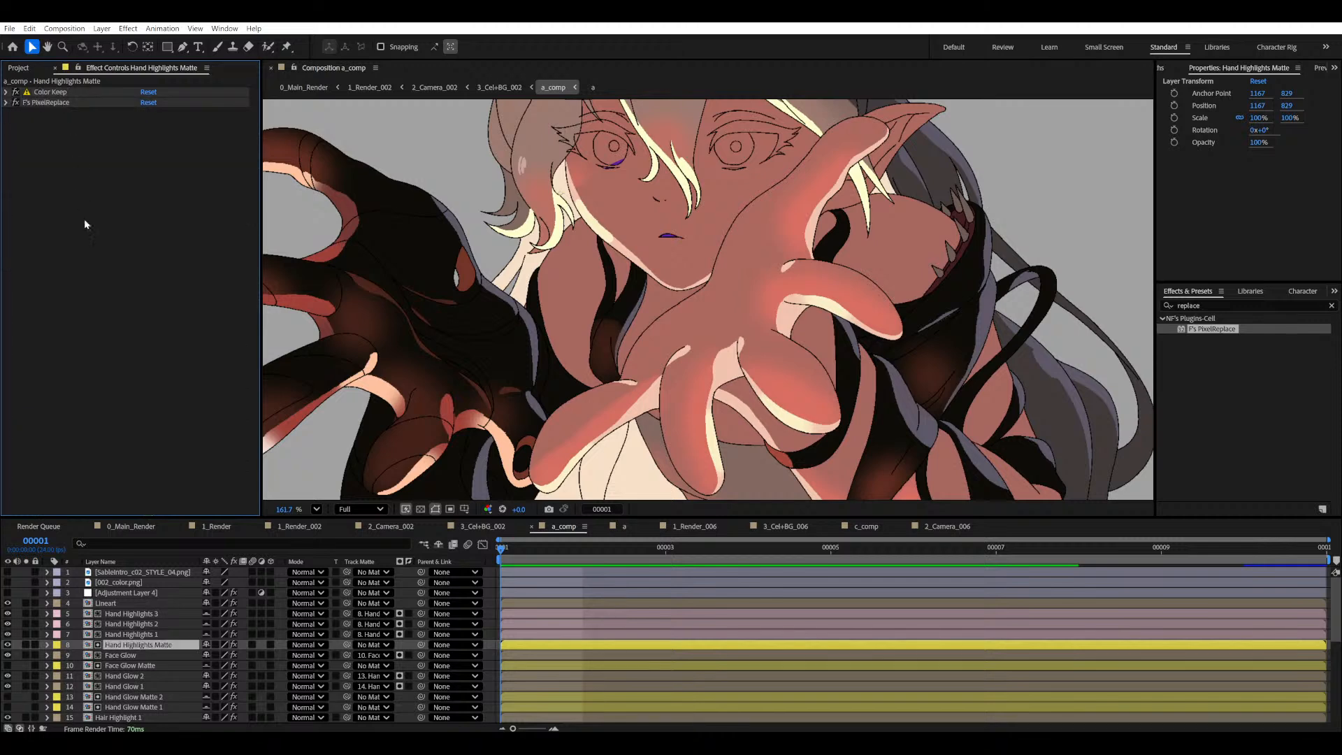
- Delete the duplicate effects pasted on Hand Highlights 1, and overwrite its original Color Keep and F's PixelReplace with the matte's copied settings
{"action": "left_click", "coordinate": [139, 635]}
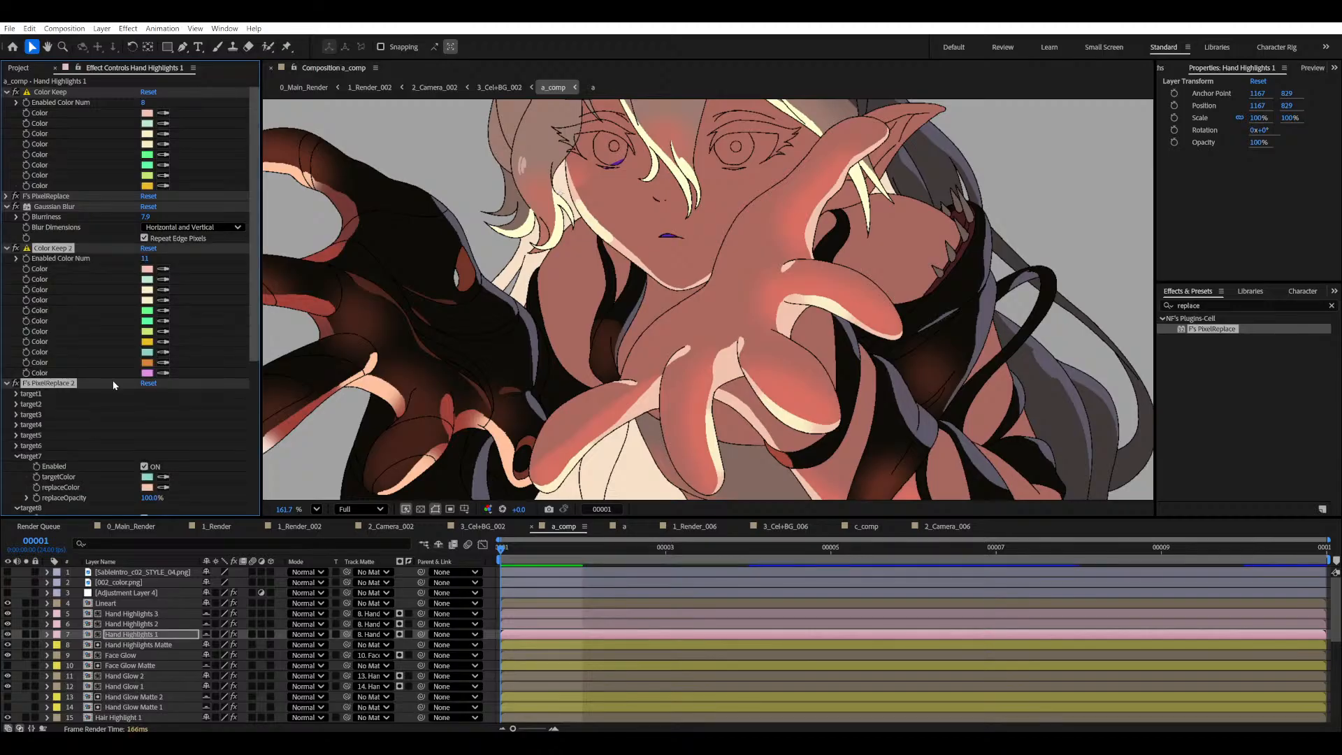
{"action": "key", "text": "Delete"}
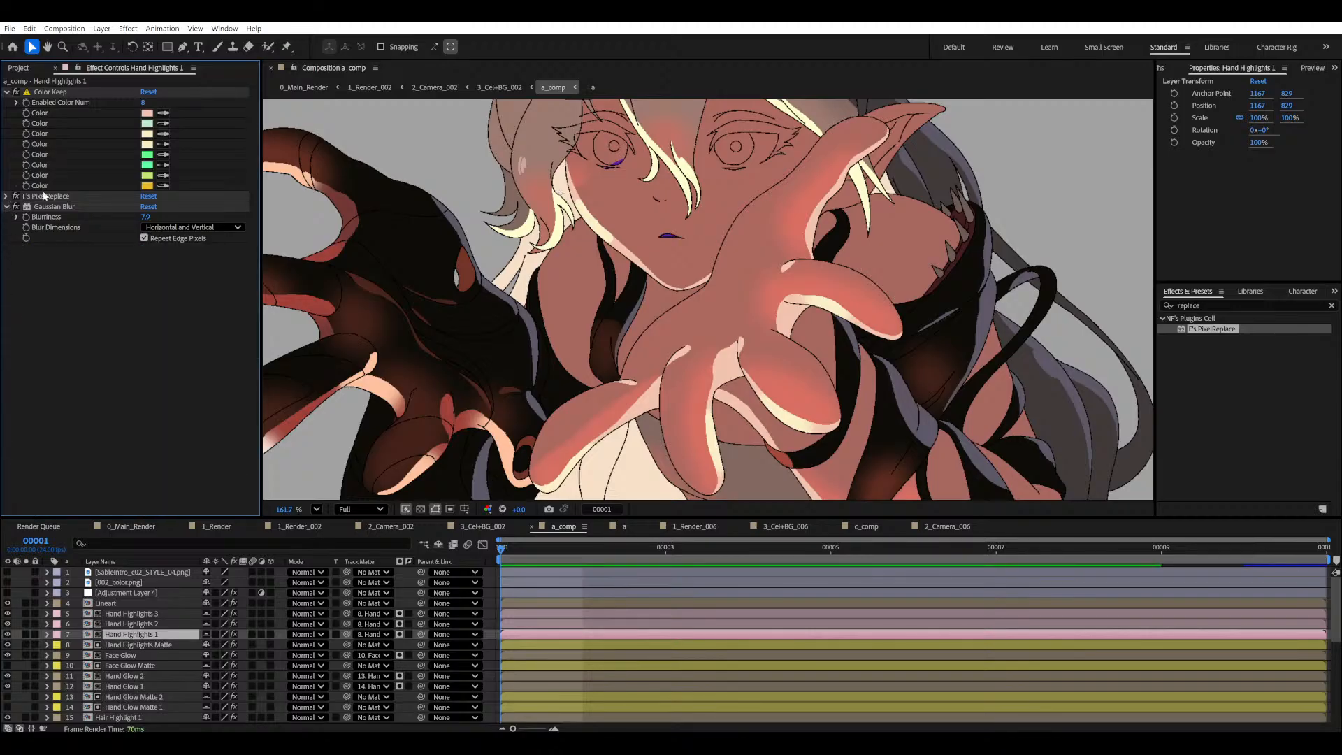
{"action": "left_click", "coordinate": [10, 206]}
{"action": "left_click", "coordinate": [47, 195]}
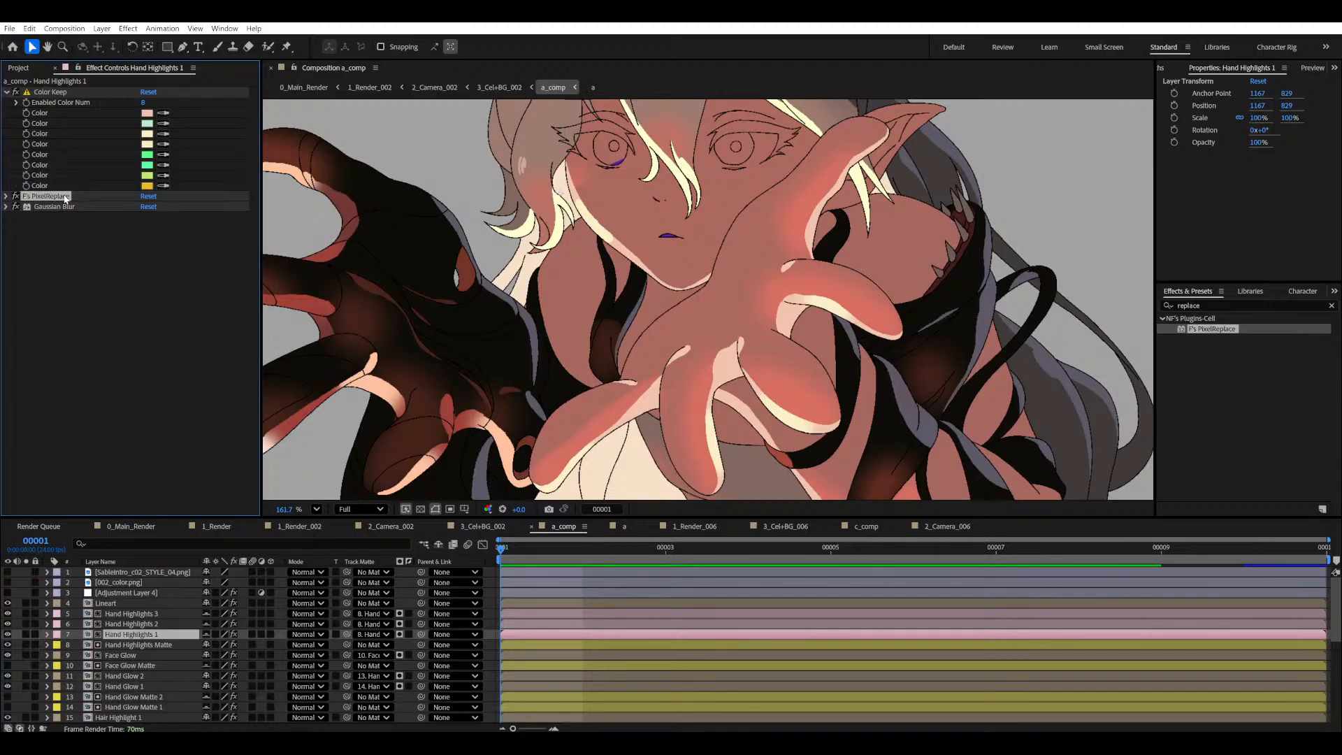
{"action": "left_click", "coordinate": [57, 92], "text": "ctrl"}
{"action": "key", "text": "ctrl+v"}
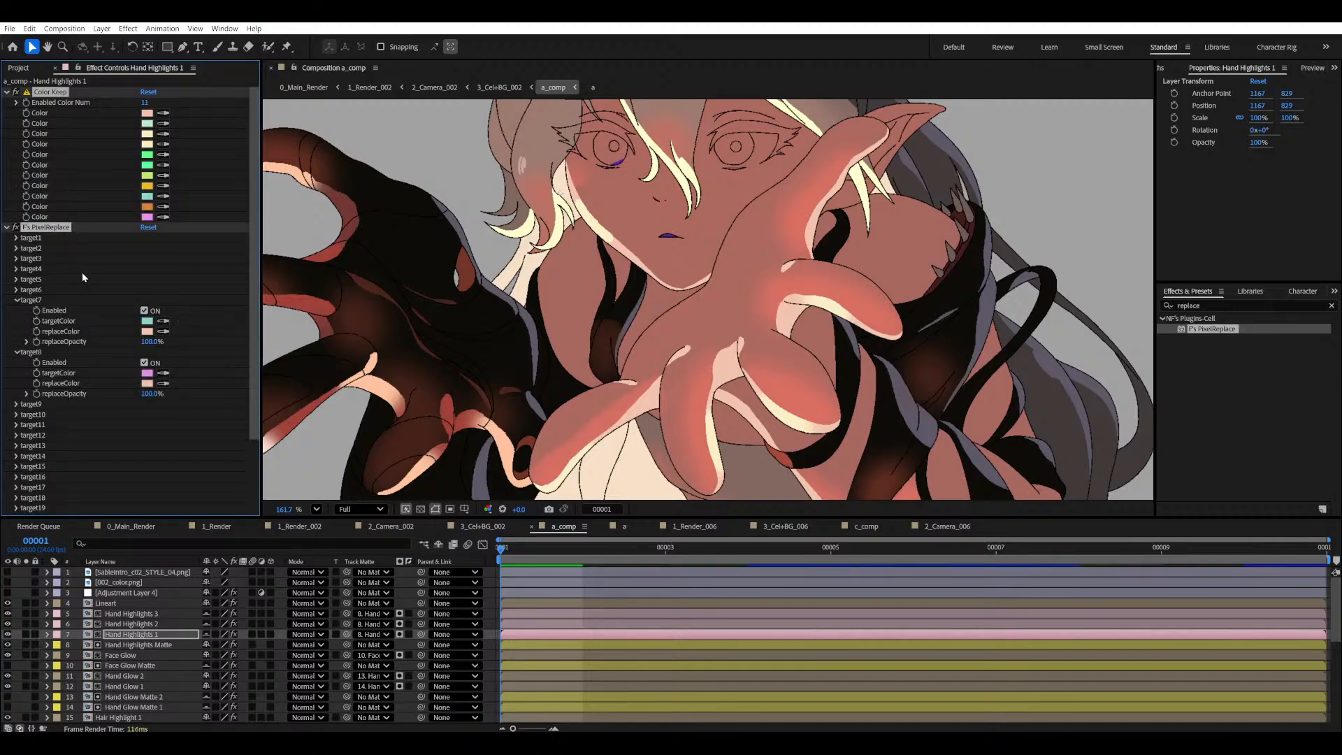
- Overwrite Color Keep and F's PixelReplace on Hand Highlights 2 with the copied Hand Highlights Matte settings
{"action": "left_click", "coordinate": [133, 625]}
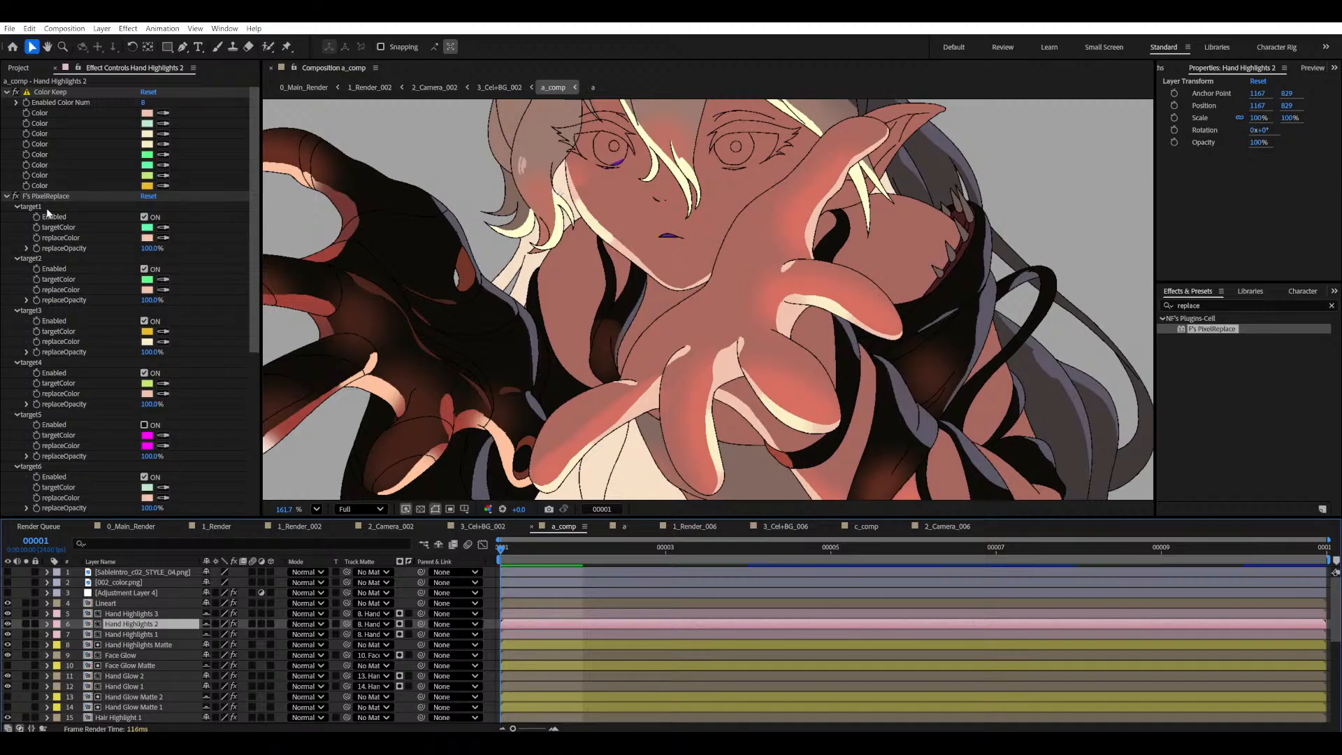
{"action": "left_click", "coordinate": [16, 196]}
{"action": "left_click", "coordinate": [7, 91]}
{"action": "left_click", "coordinate": [64, 94]}
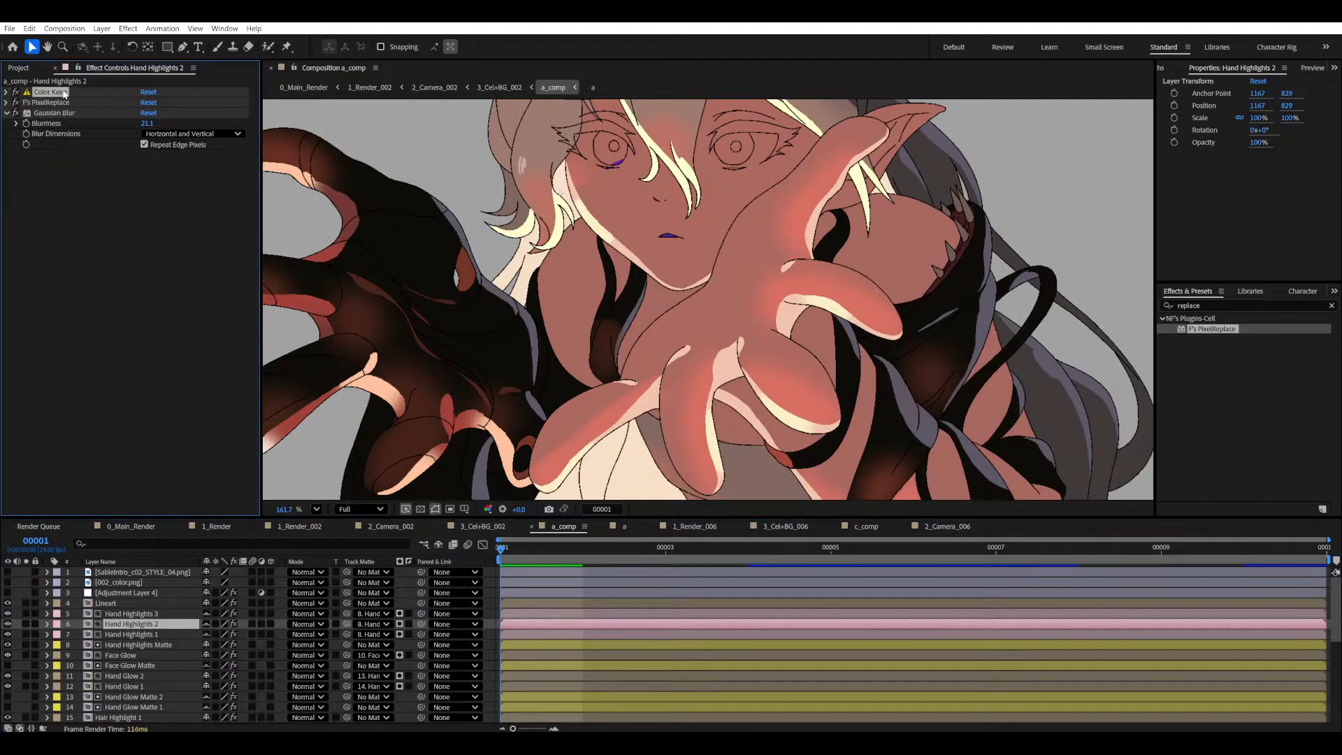
{"action": "left_click", "coordinate": [61, 102]}
{"action": "key", "text": "ctrl+v"}
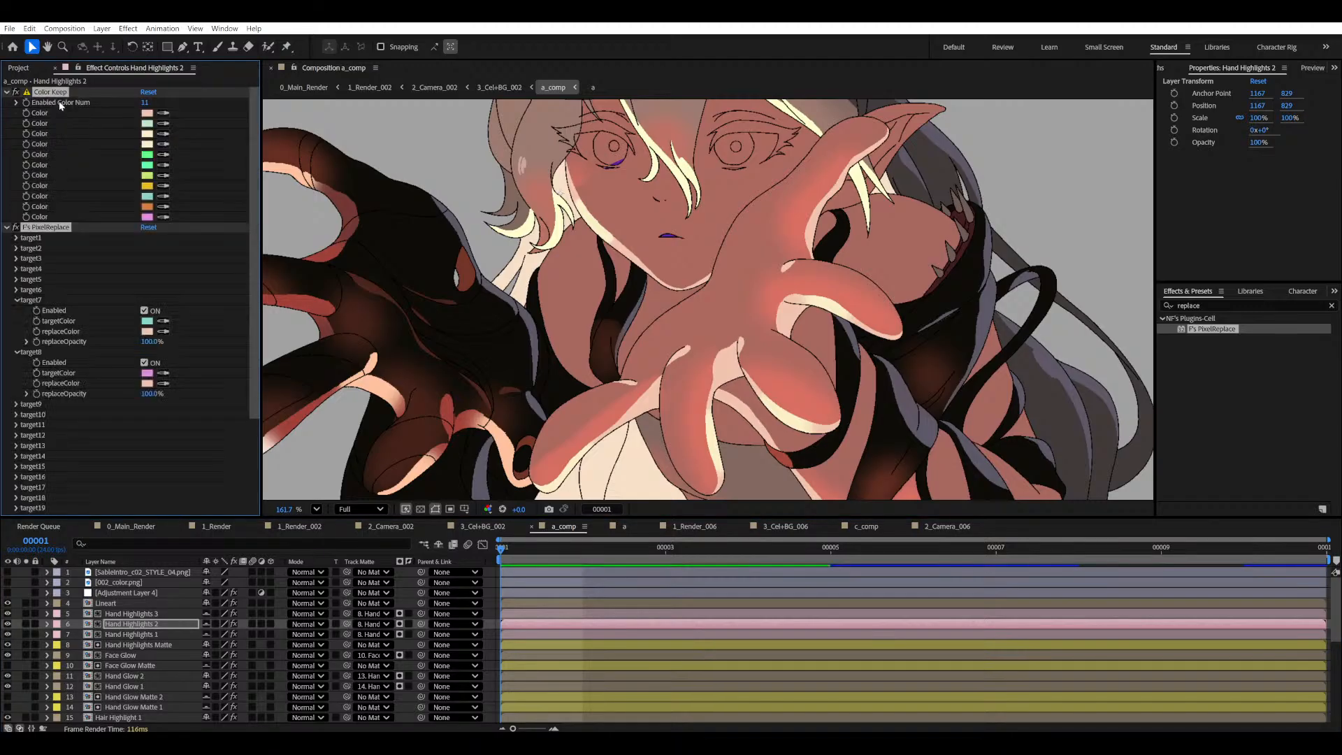
- Overwrite Color Keep and F's PixelReplace on Hand Highlights 3 with the copied Hand Highlights Matte settings
{"action": "left_click", "coordinate": [126, 615]}
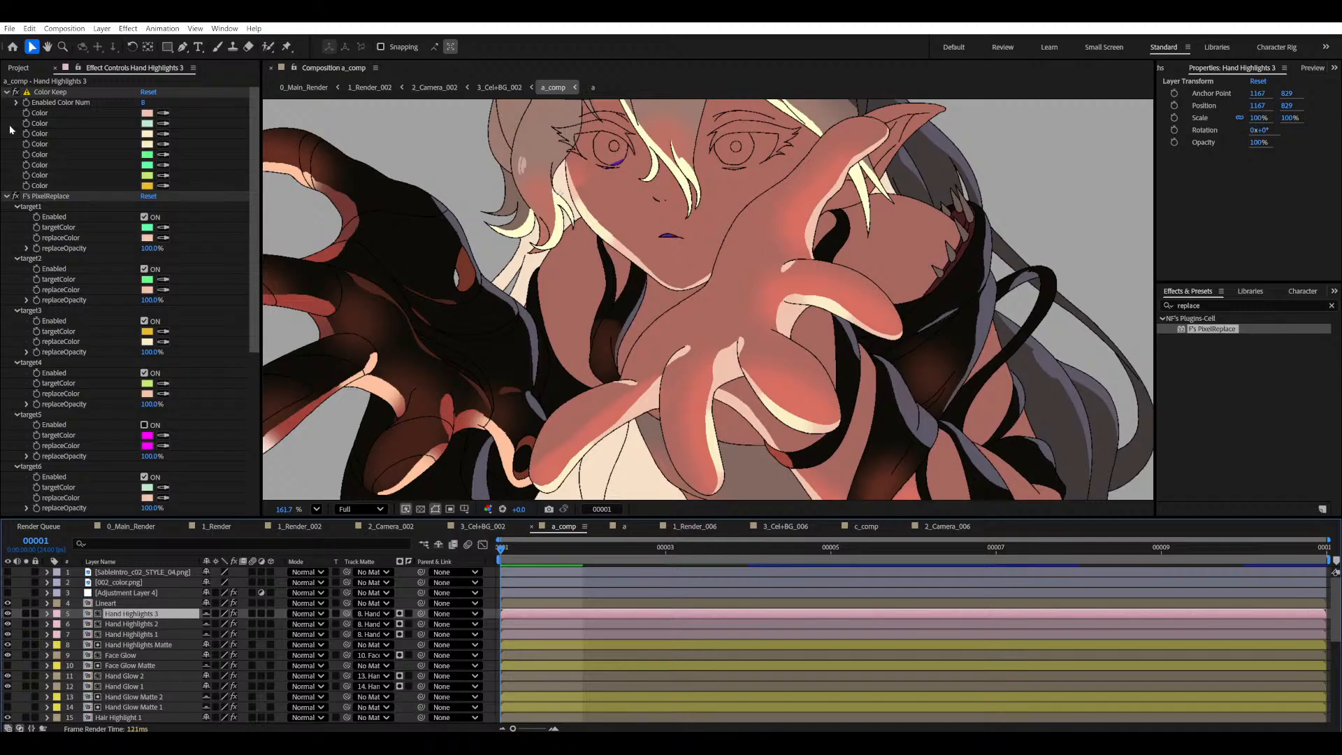
{"action": "left_click", "coordinate": [7, 91]}
{"action": "left_click", "coordinate": [6, 102]}
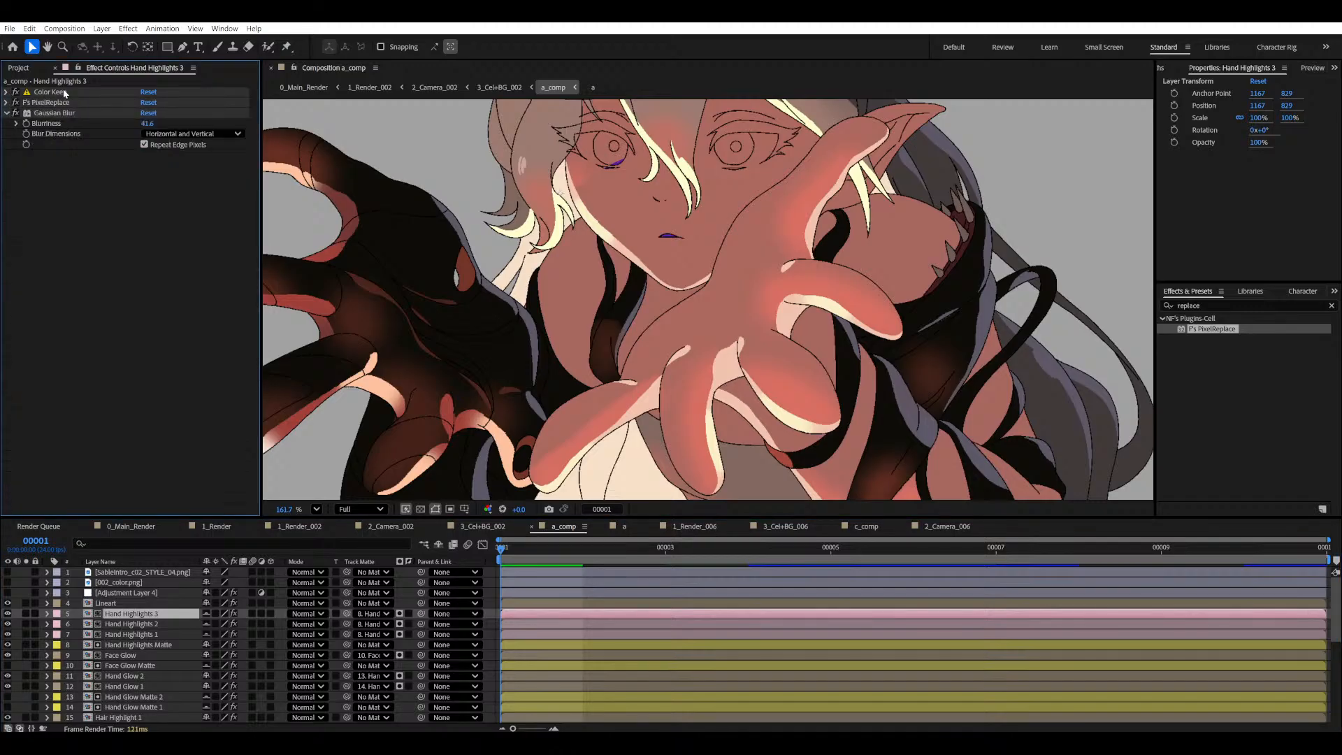
{"action": "left_click", "coordinate": [61, 92]}
{"action": "left_click", "coordinate": [49, 102], "text": "shift"}
{"action": "key", "text": "ctrl+v"}
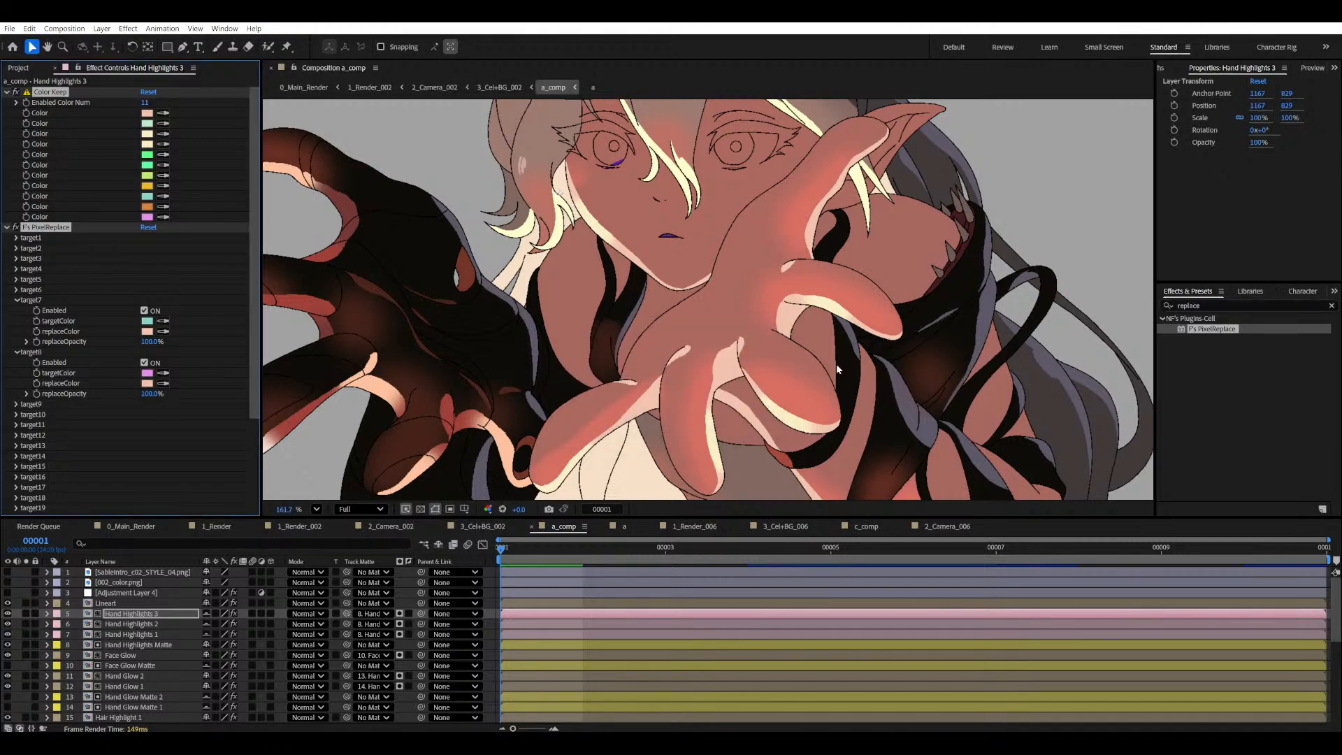
- Make the Face Glow Matte visible and solo it, and save the project
{"action": "scroll", "coordinate": [635, 246], "scroll_direction": "up", "scroll_amount": 8}
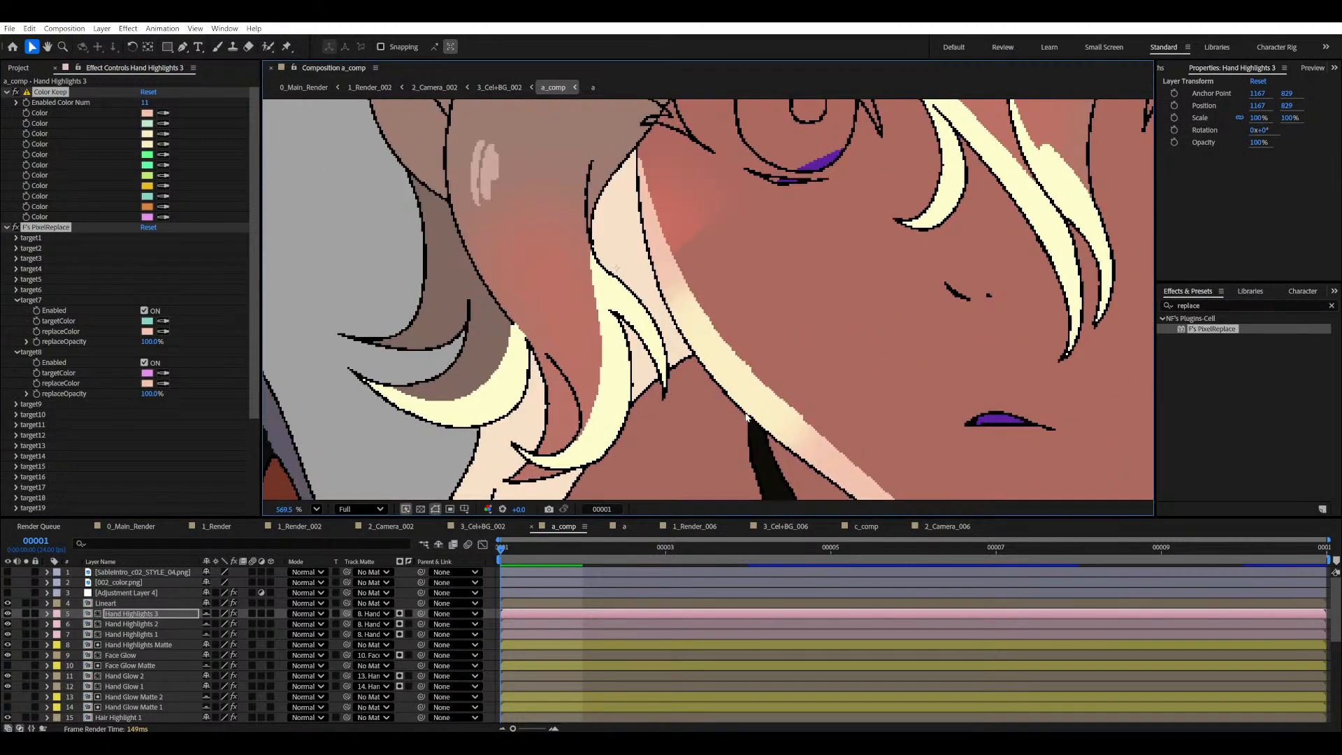
{"action": "scroll", "coordinate": [747, 417], "scroll_direction": "down", "scroll_amount": 8}
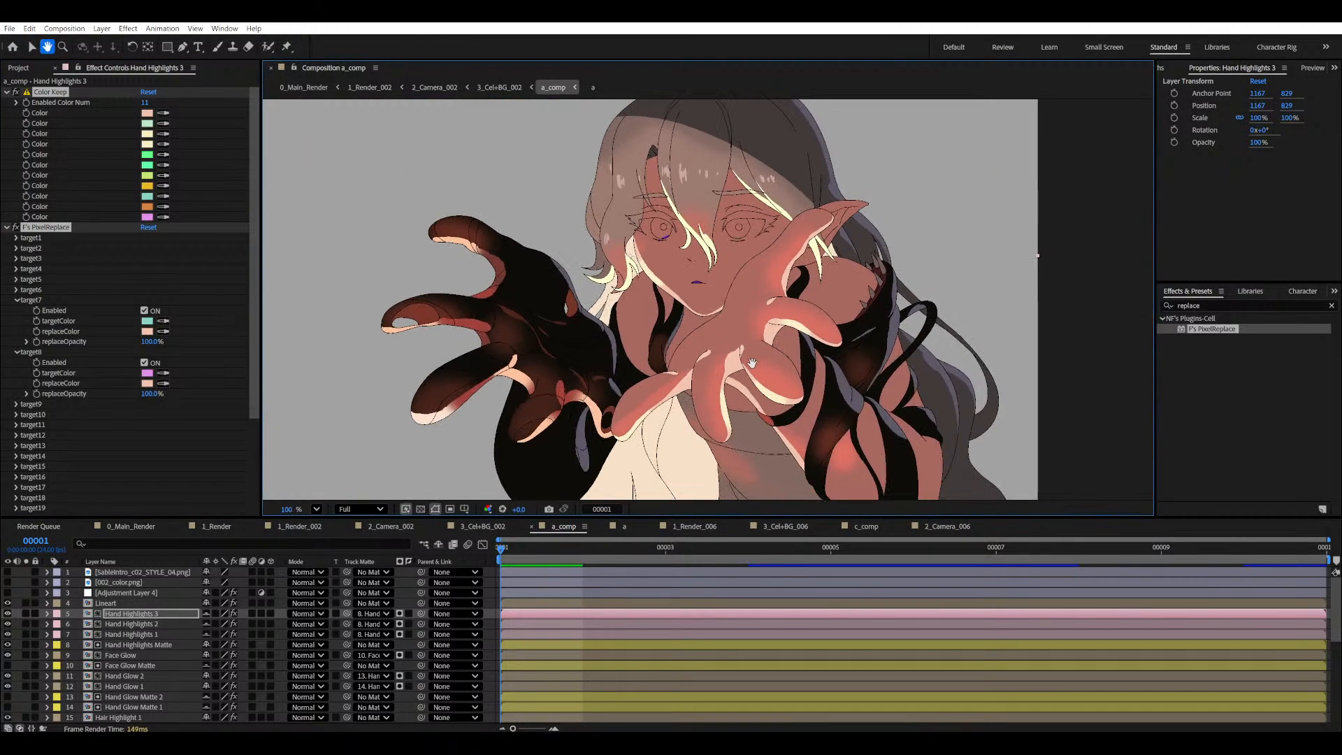
{"action": "left_click_drag", "start_coordinate": [721, 396], "coordinate": [688, 342]}
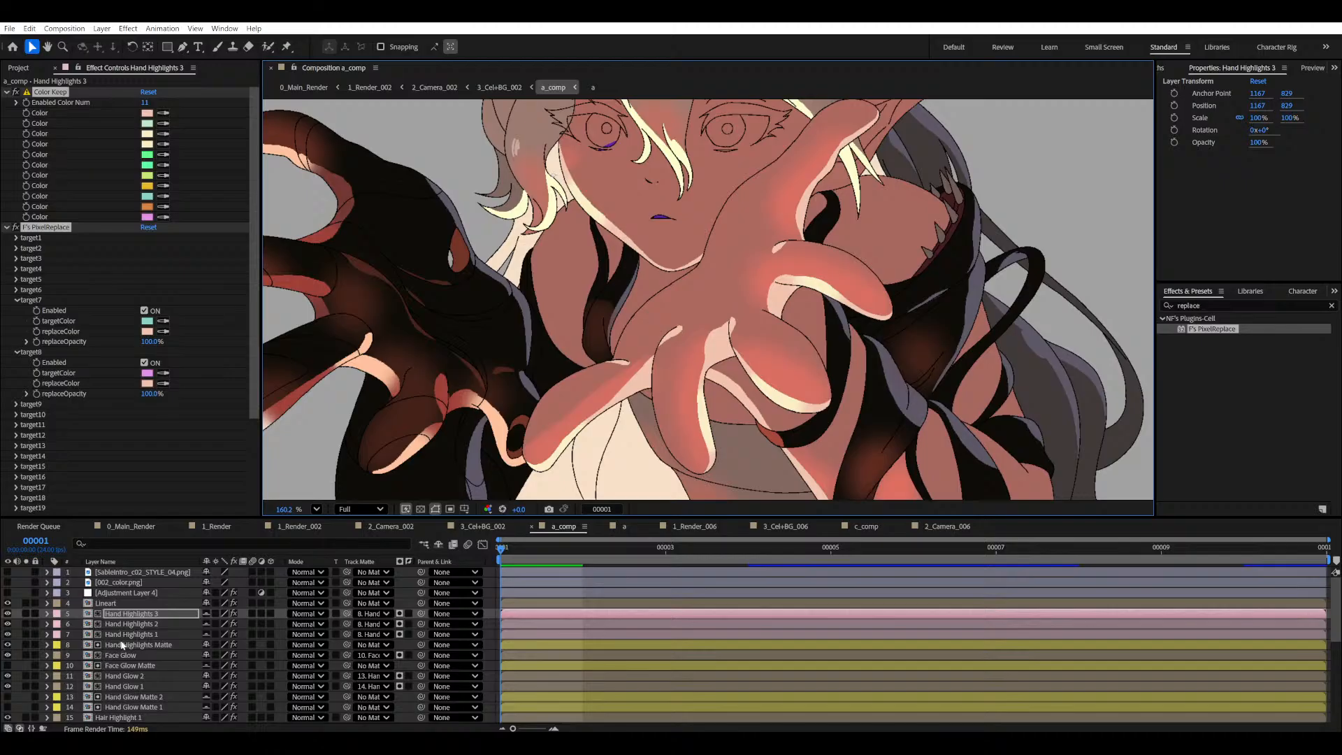
{"action": "left_click", "coordinate": [129, 666]}
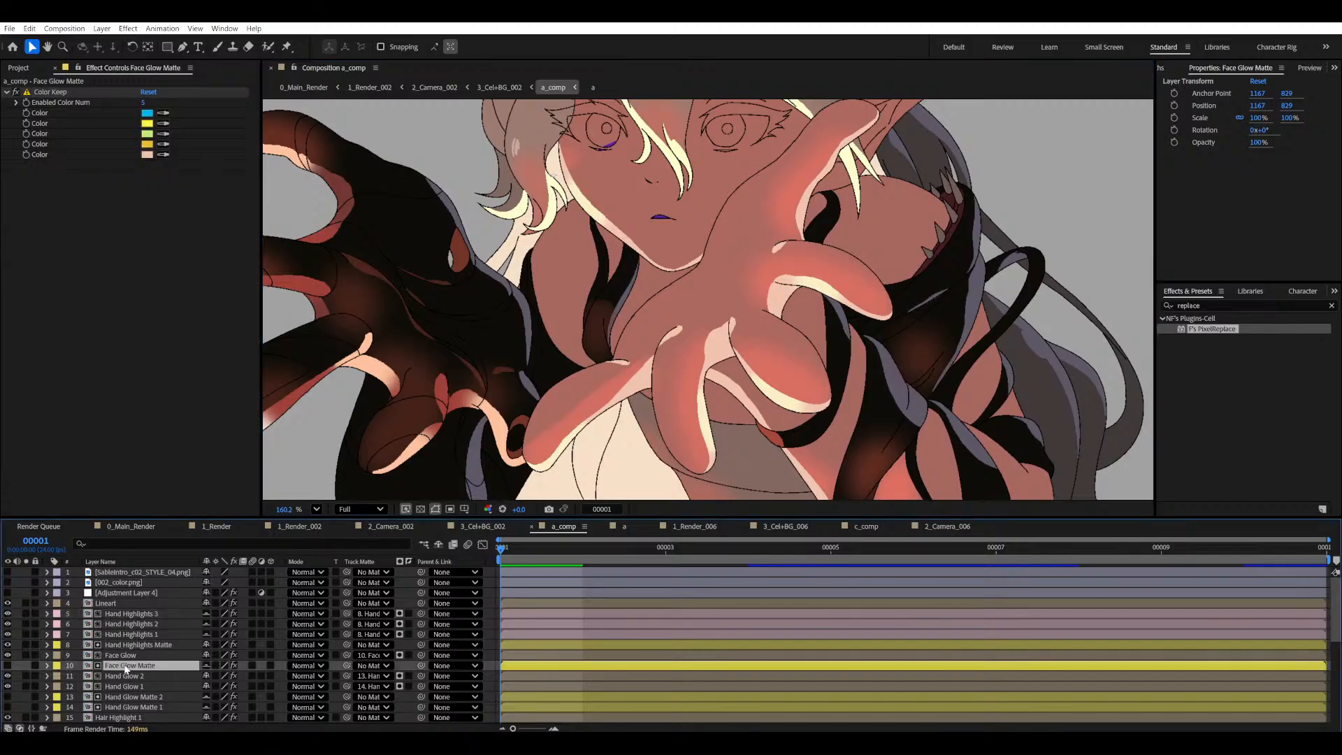
{"action": "left_click", "coordinate": [7, 665]}
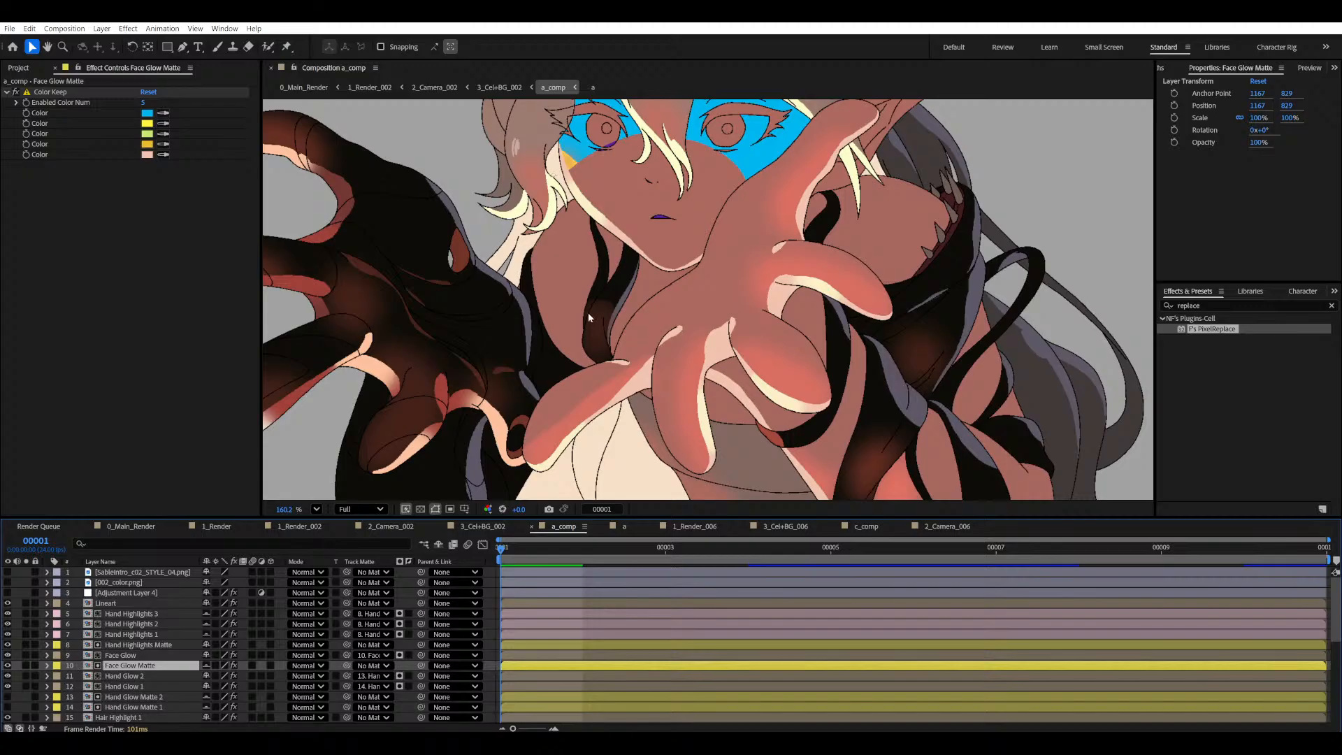
{"action": "left_click_drag", "start_coordinate": [616, 294], "coordinate": [632, 390]}
{"action": "key", "text": "ctrl+s"}
{"action": "left_click", "coordinate": [128, 665]}
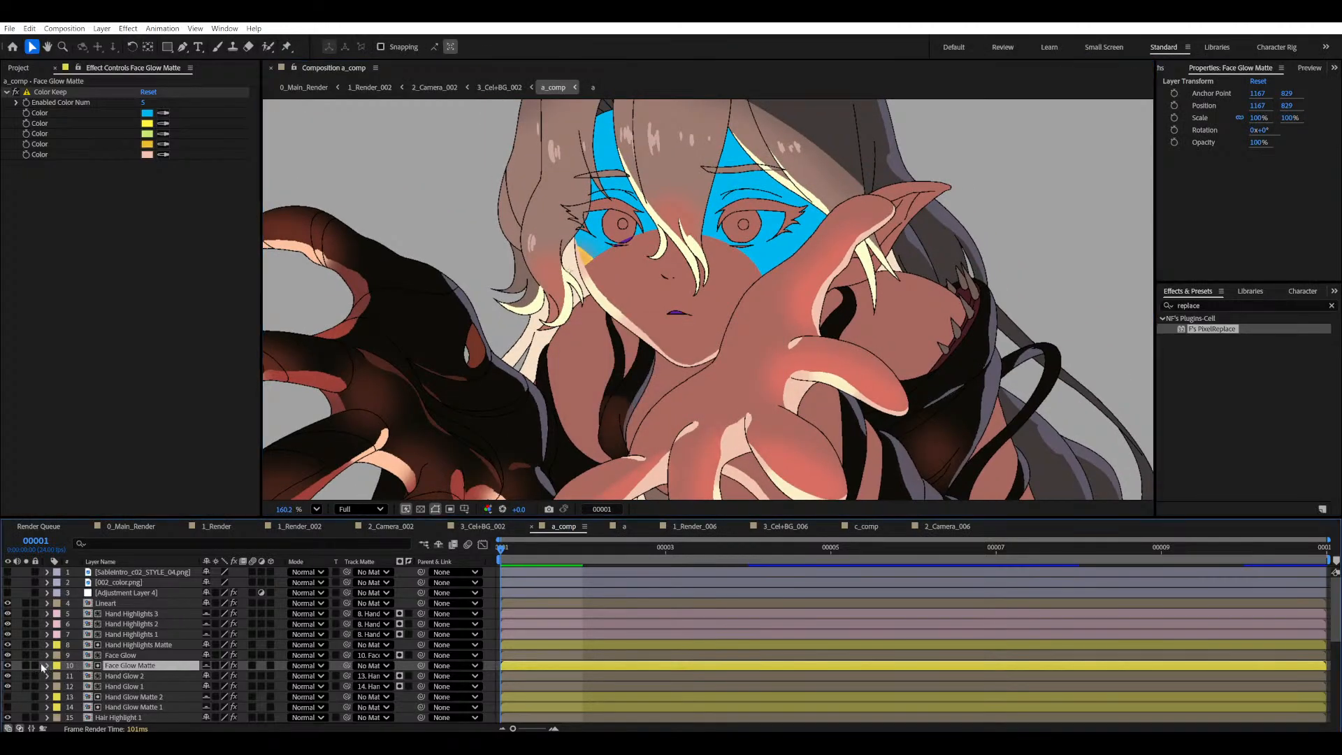
{"action": "left_click", "coordinate": [26, 666]}
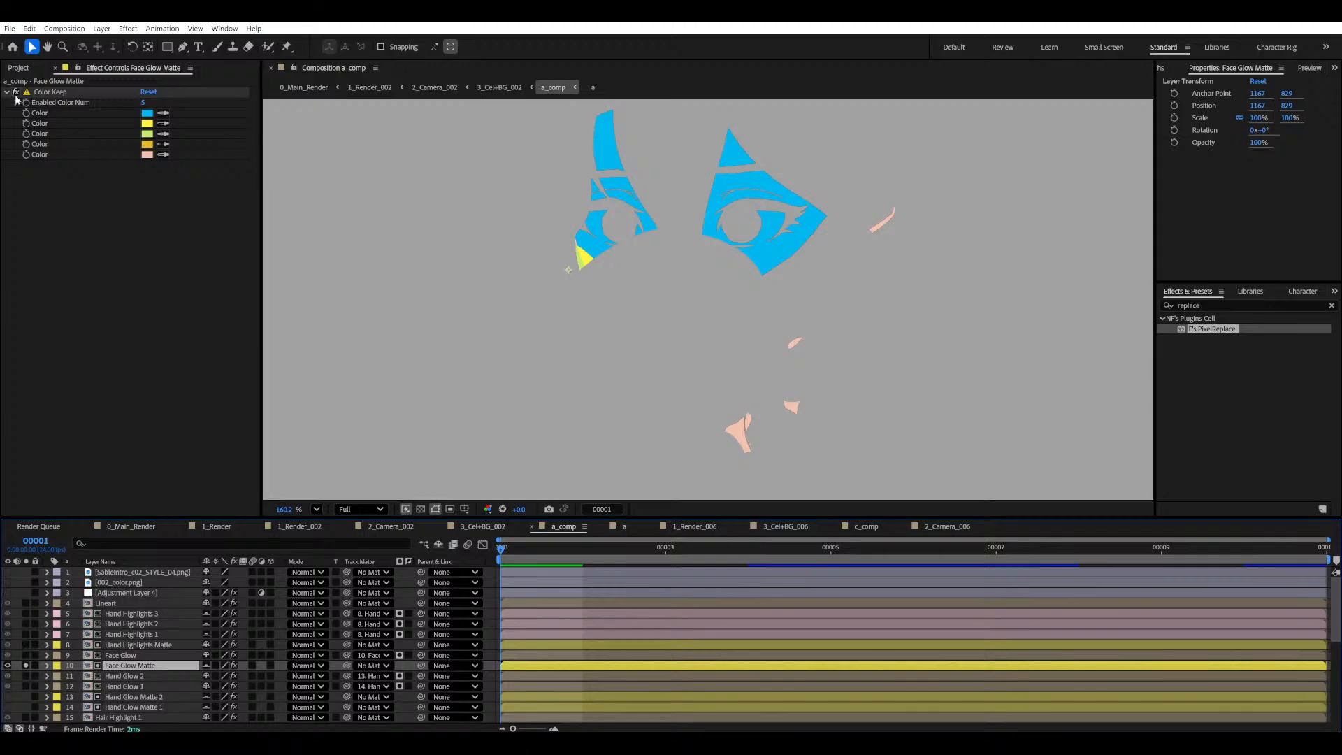
- Disable Color Keep on the Face Glow Matte to expose the face's guide colours, and save the project
{"action": "left_click", "coordinate": [15, 92]}
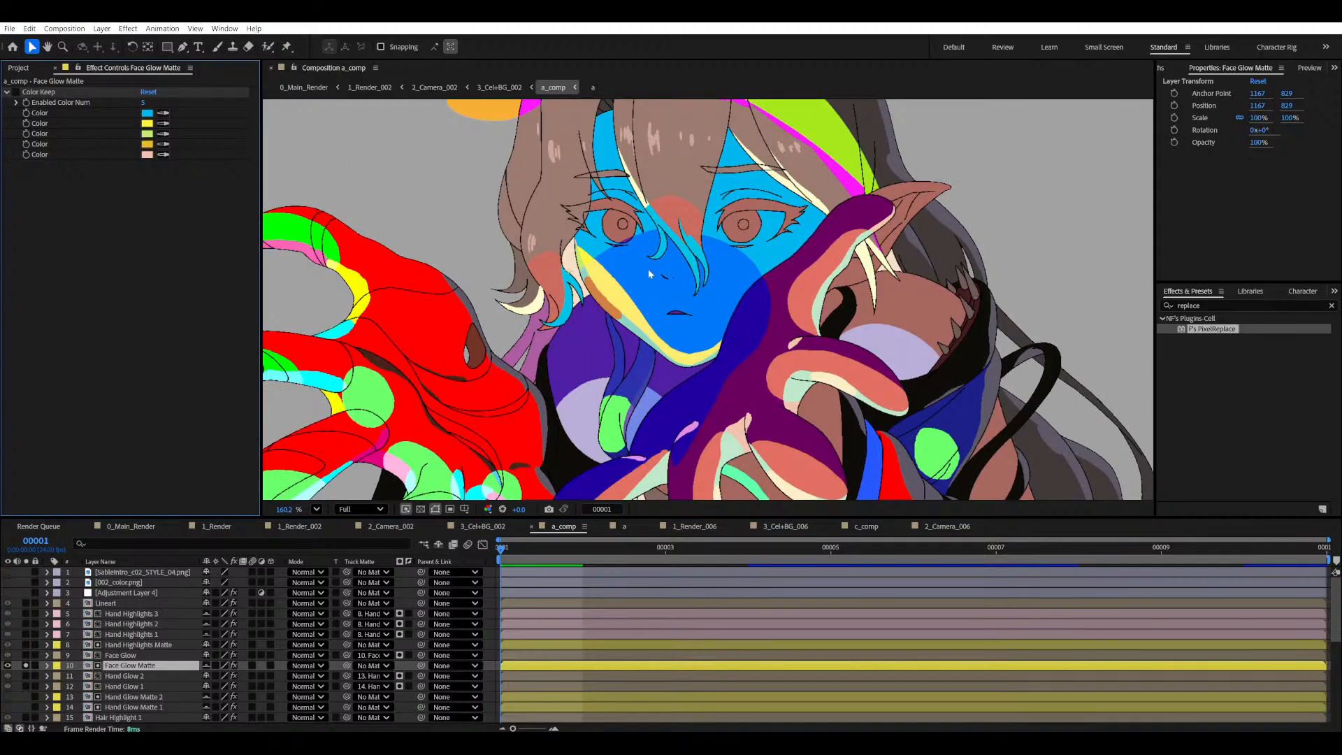
{"action": "scroll", "coordinate": [648, 268], "scroll_direction": "up", "scroll_amount": 5}
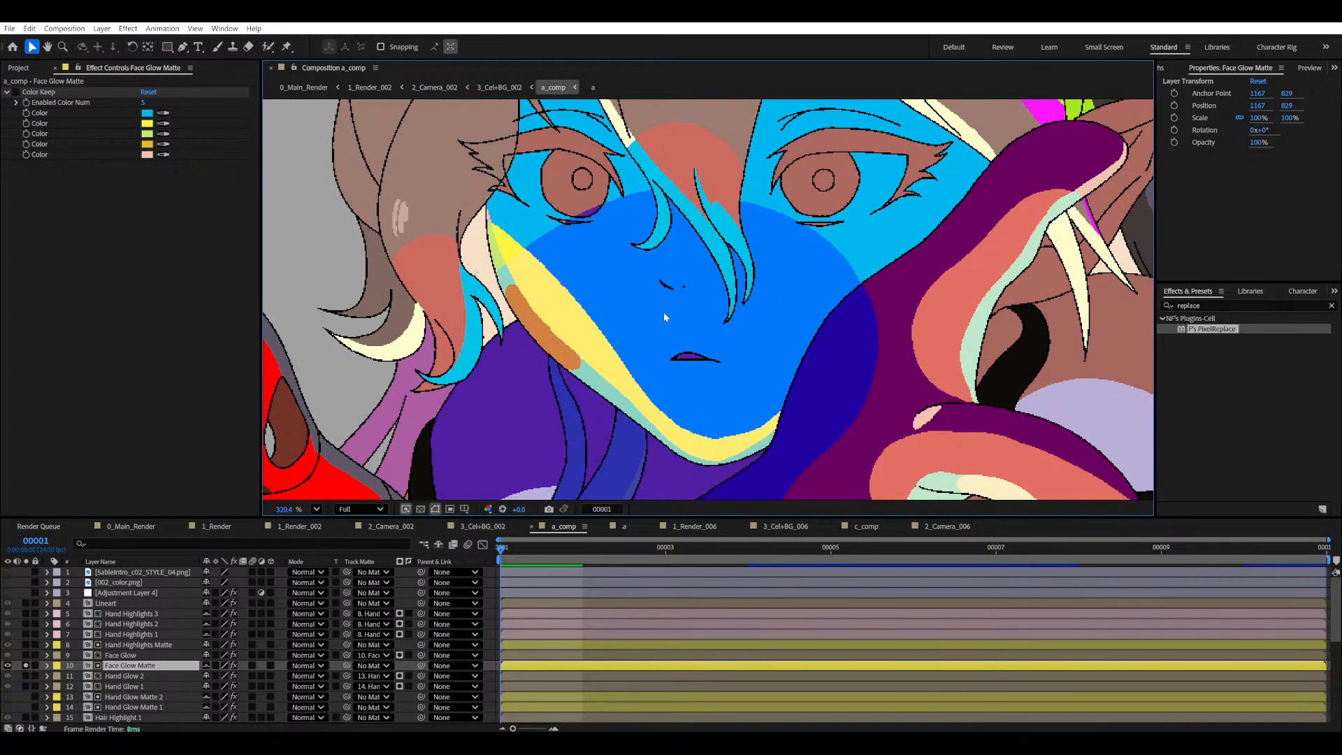
{"action": "left_click_drag", "start_coordinate": [657, 360], "coordinate": [654, 382]}
{"action": "key", "text": "ctrl+s"}
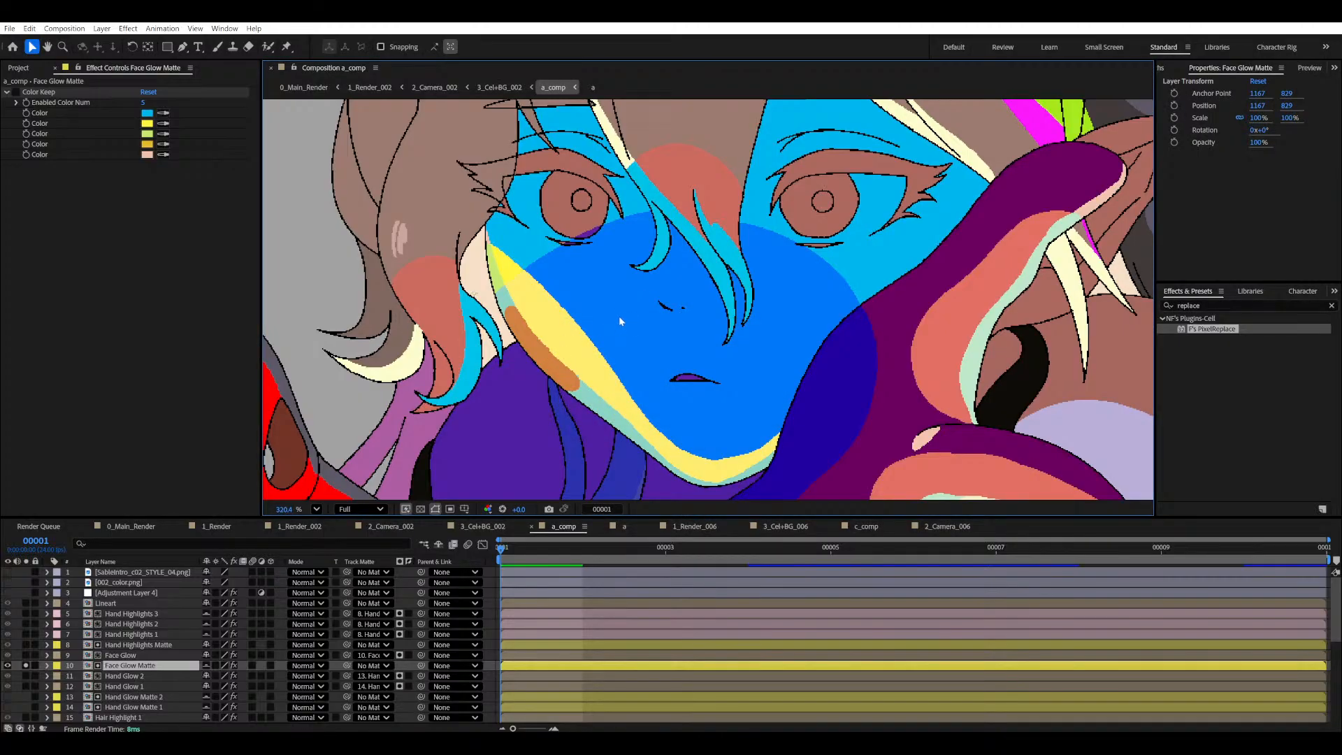
- Resample the second, third and fourth Color Keep colours from the jawline's pale yellow, teal and orange guide shapes
{"action": "left_click", "coordinate": [163, 124]}
{"action": "left_click", "coordinate": [547, 319]}
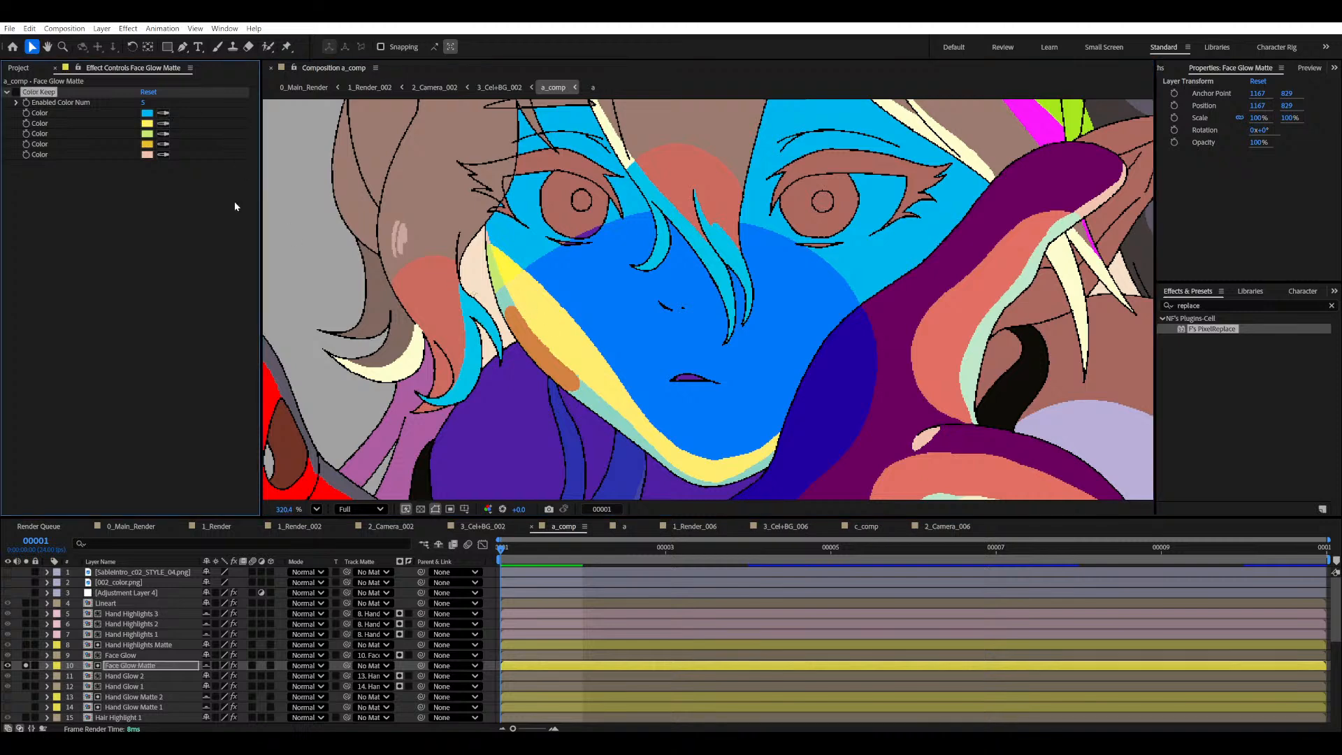
{"action": "left_click", "coordinate": [164, 133]}
{"action": "left_click", "coordinate": [503, 292]}
{"action": "left_click", "coordinate": [163, 143]}
{"action": "left_click", "coordinate": [521, 328]}
- Compare the Face Glow Matte with Color Keep on and off, leave the effect off, and save the project
{"action": "left_click", "coordinate": [16, 93]}
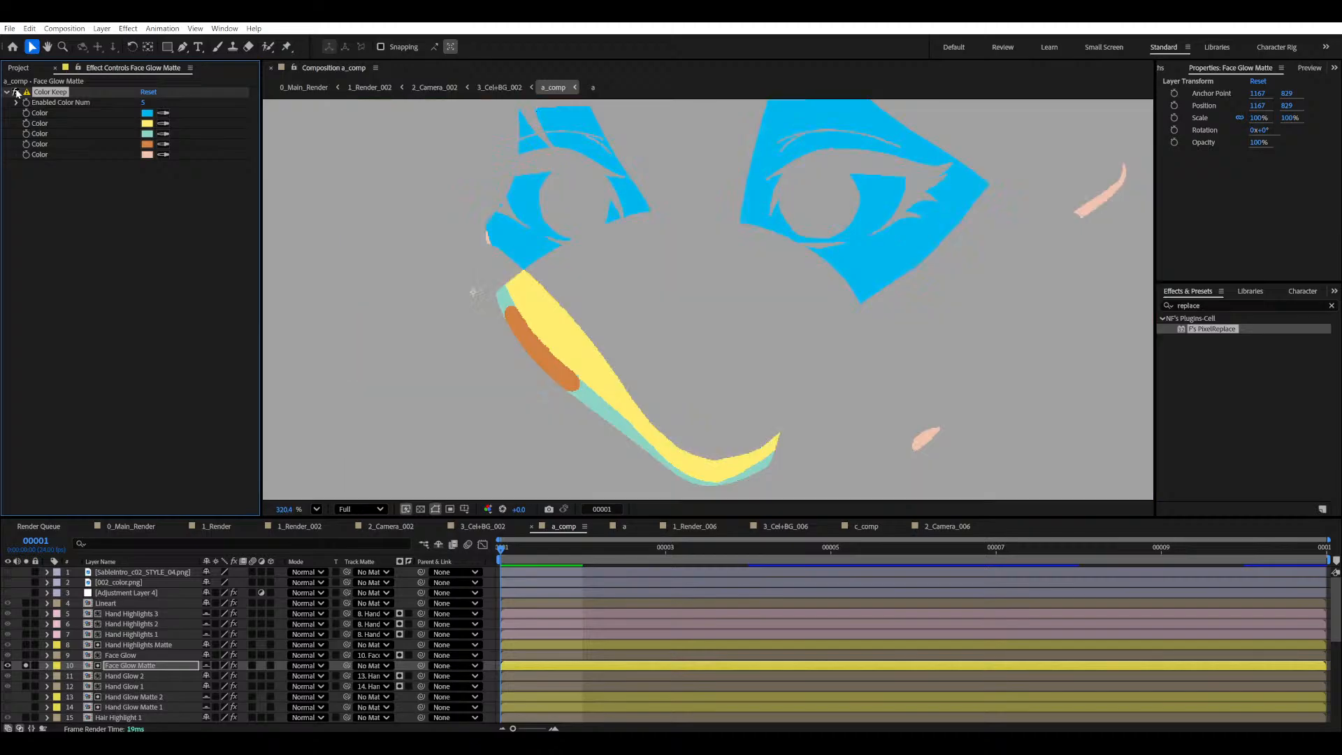
{"action": "left_click", "coordinate": [16, 92]}
{"action": "left_click", "coordinate": [16, 92]}
{"action": "left_click", "coordinate": [16, 92]}
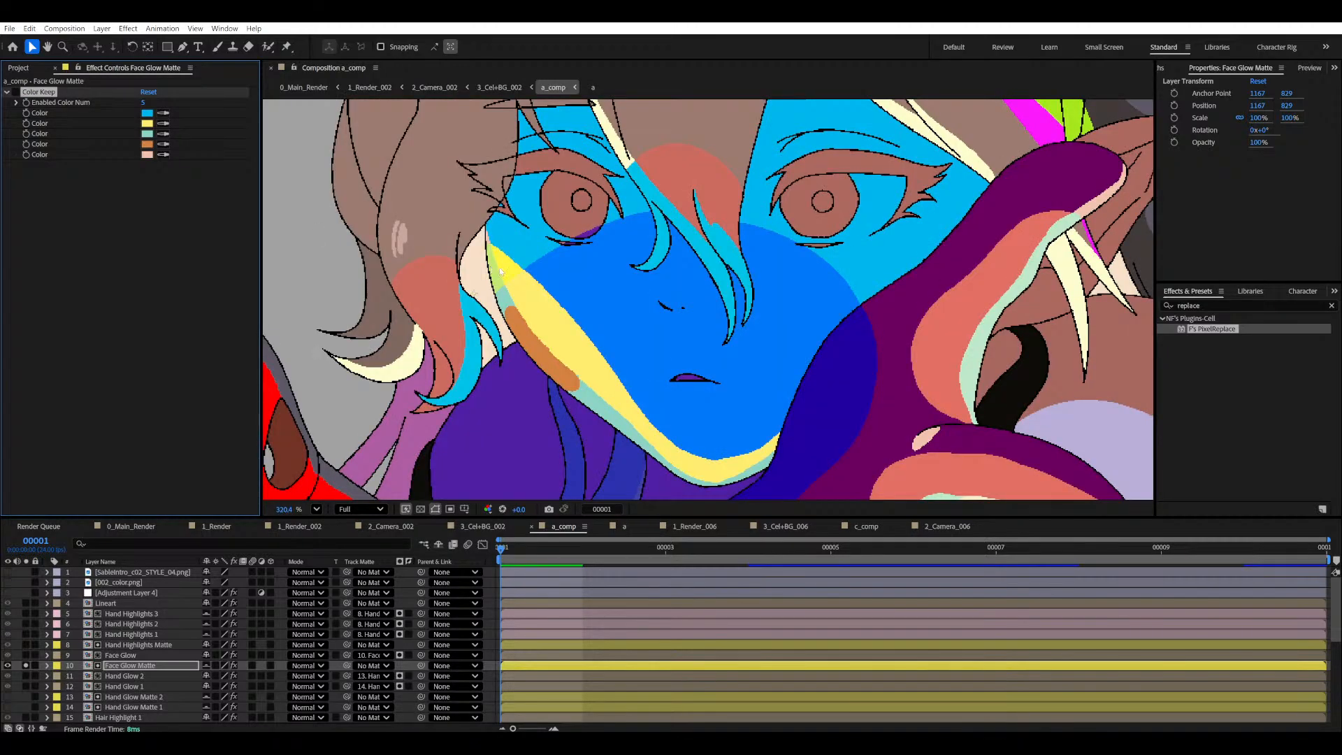
{"action": "scroll", "coordinate": [520, 278], "scroll_direction": "down", "scroll_amount": 1}
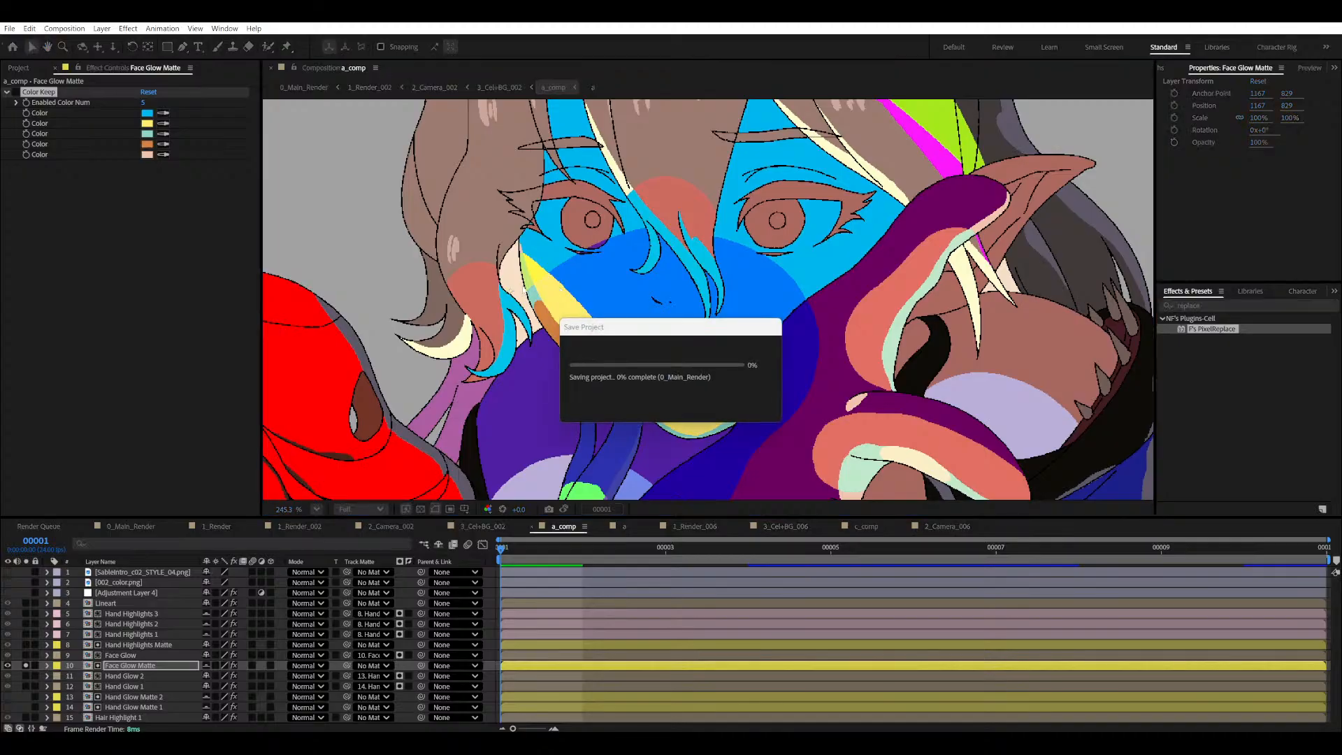
{"action": "left_click_drag", "start_coordinate": [547, 279], "coordinate": [555, 284]}
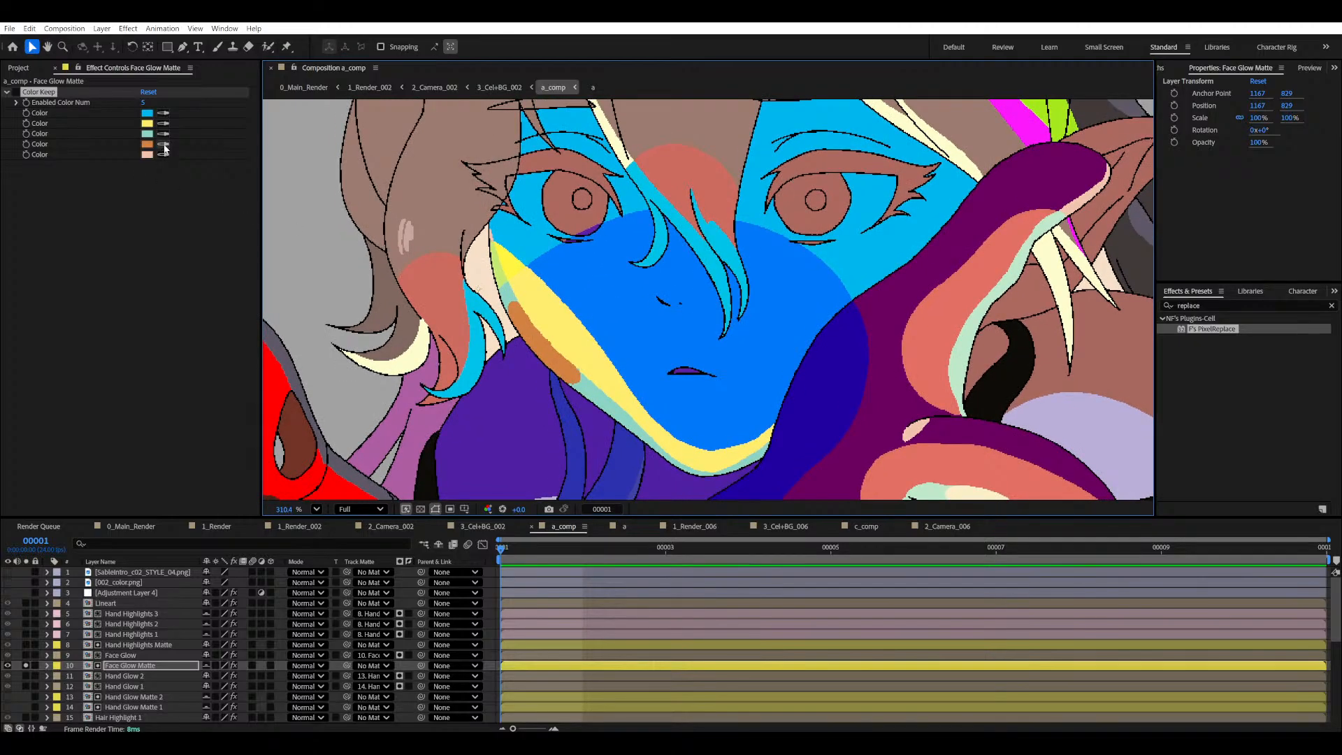
- Set the Face Glow Matte's enabled Color Keep colours to 8 and sample the cheek's bright yellow and light green, and the lower face's blue
{"action": "left_click", "coordinate": [143, 102]}
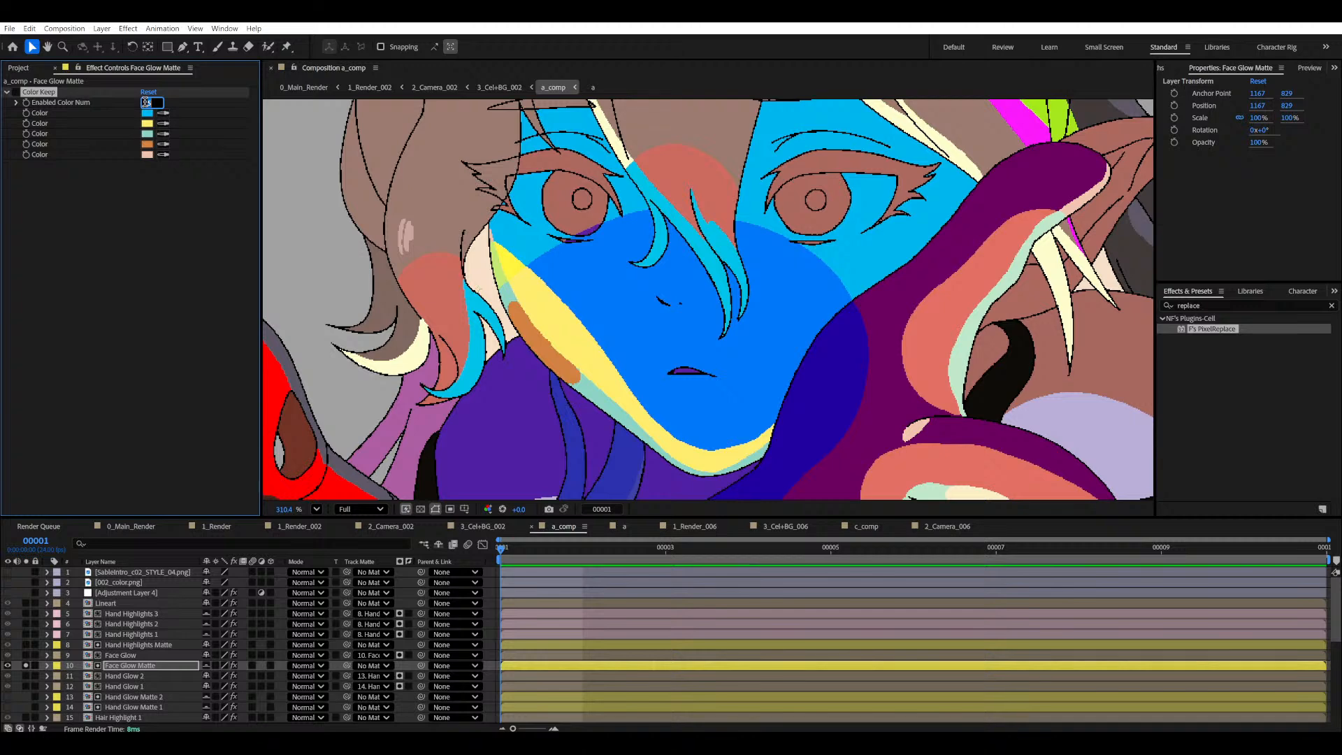
{"action": "type", "text": "8"}
{"action": "key", "text": "Return"}
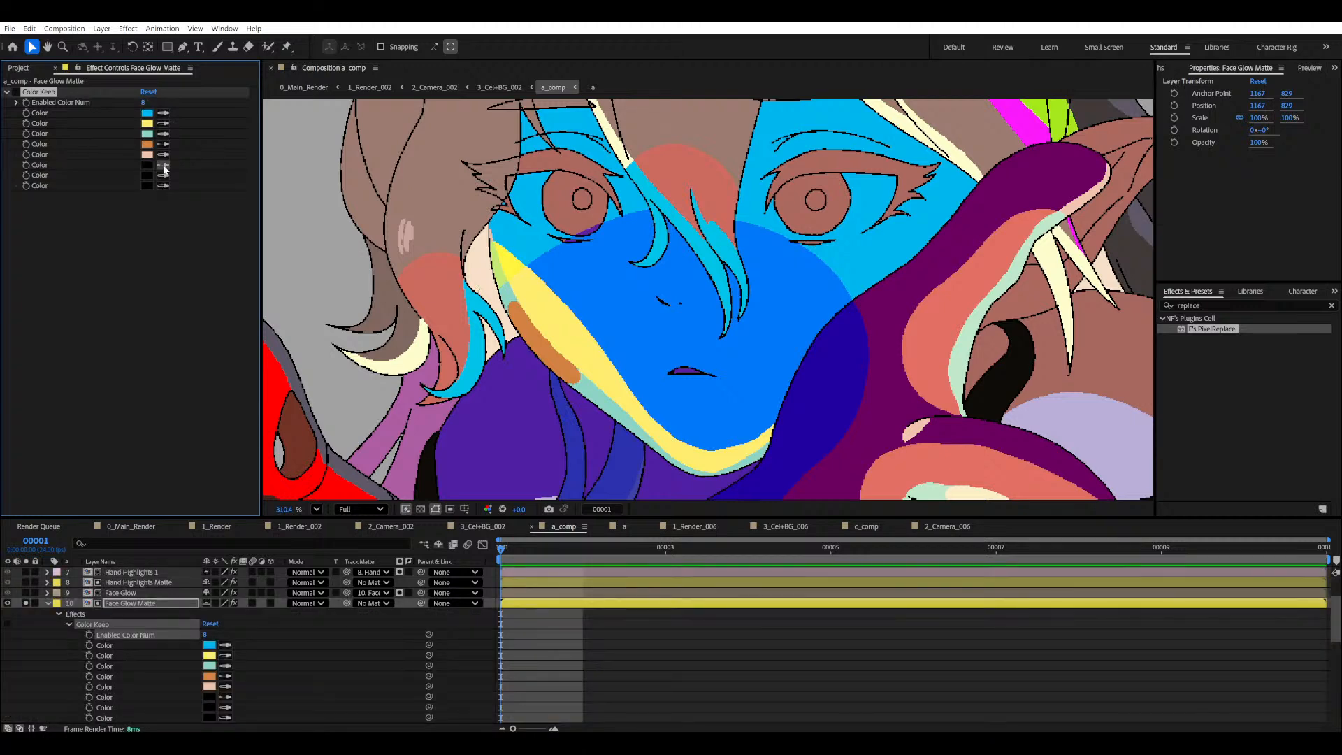
{"action": "left_click", "coordinate": [529, 260]}
{"action": "left_click", "coordinate": [163, 175]}
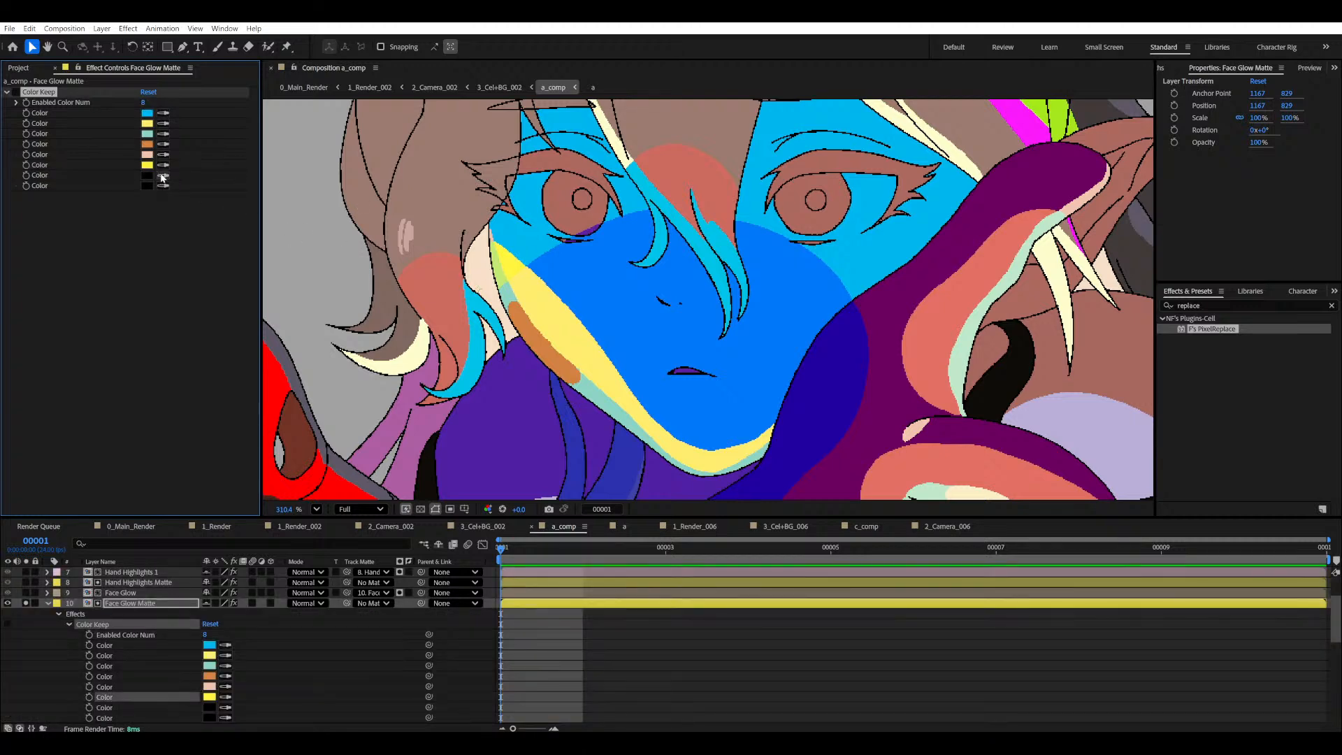
{"action": "left_click", "coordinate": [506, 270]}
{"action": "left_click", "coordinate": [162, 185]}
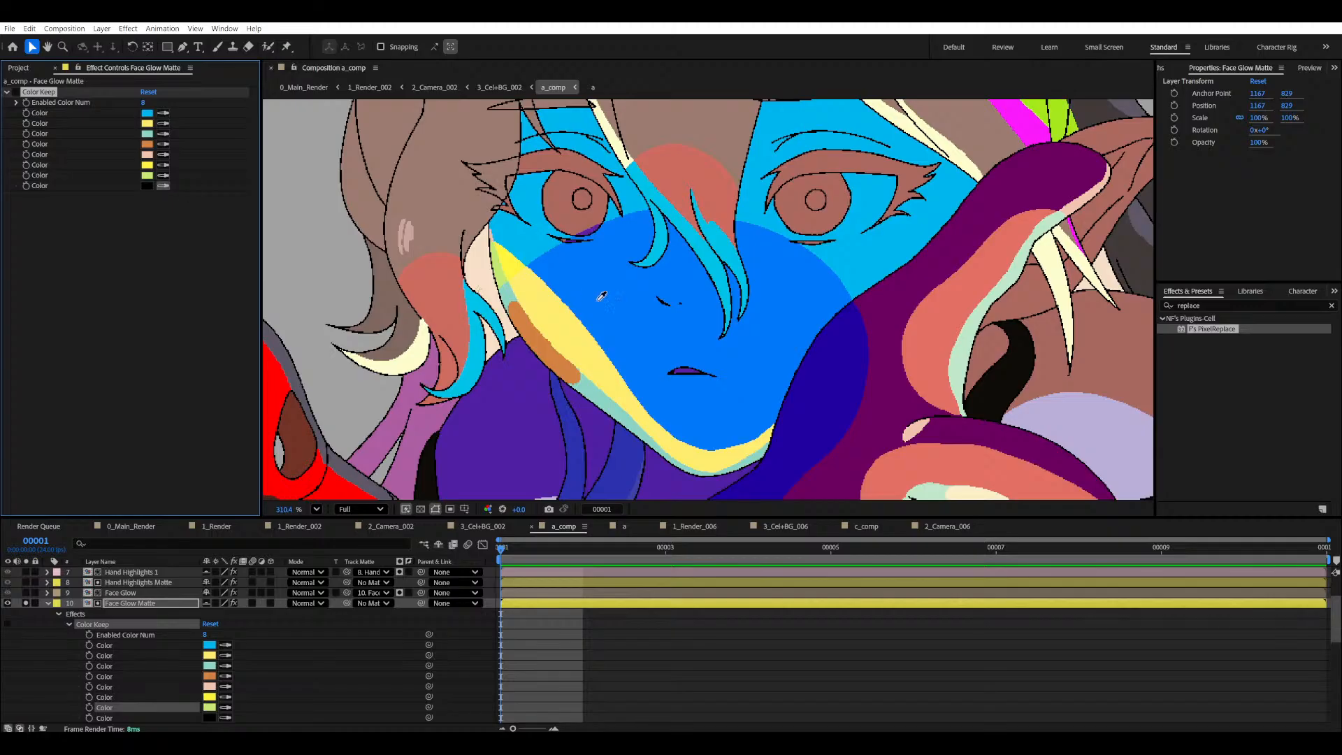
{"action": "left_click", "coordinate": [618, 314]}
- Enable Color Keep on the Face Glow Matte and save the project
{"action": "left_click", "coordinate": [16, 92]}
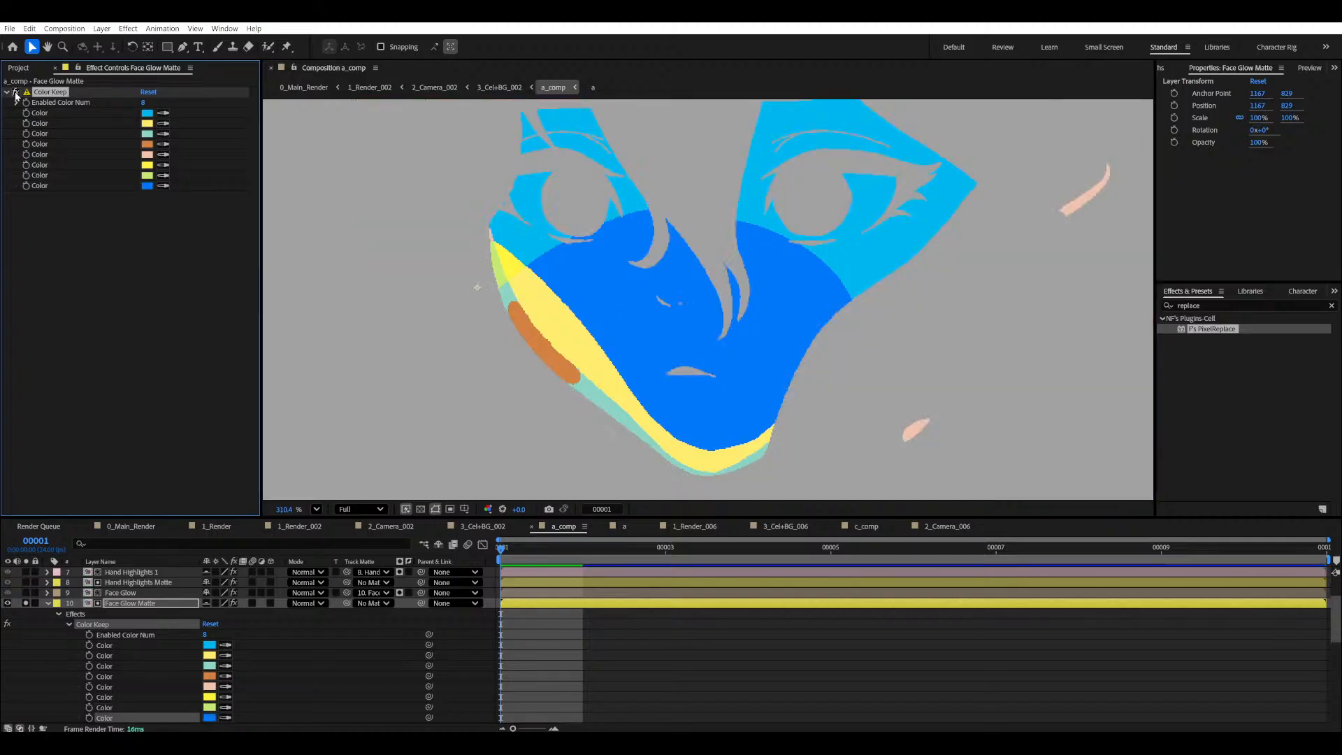
{"action": "left_click", "coordinate": [15, 92]}
{"action": "left_click", "coordinate": [15, 92]}
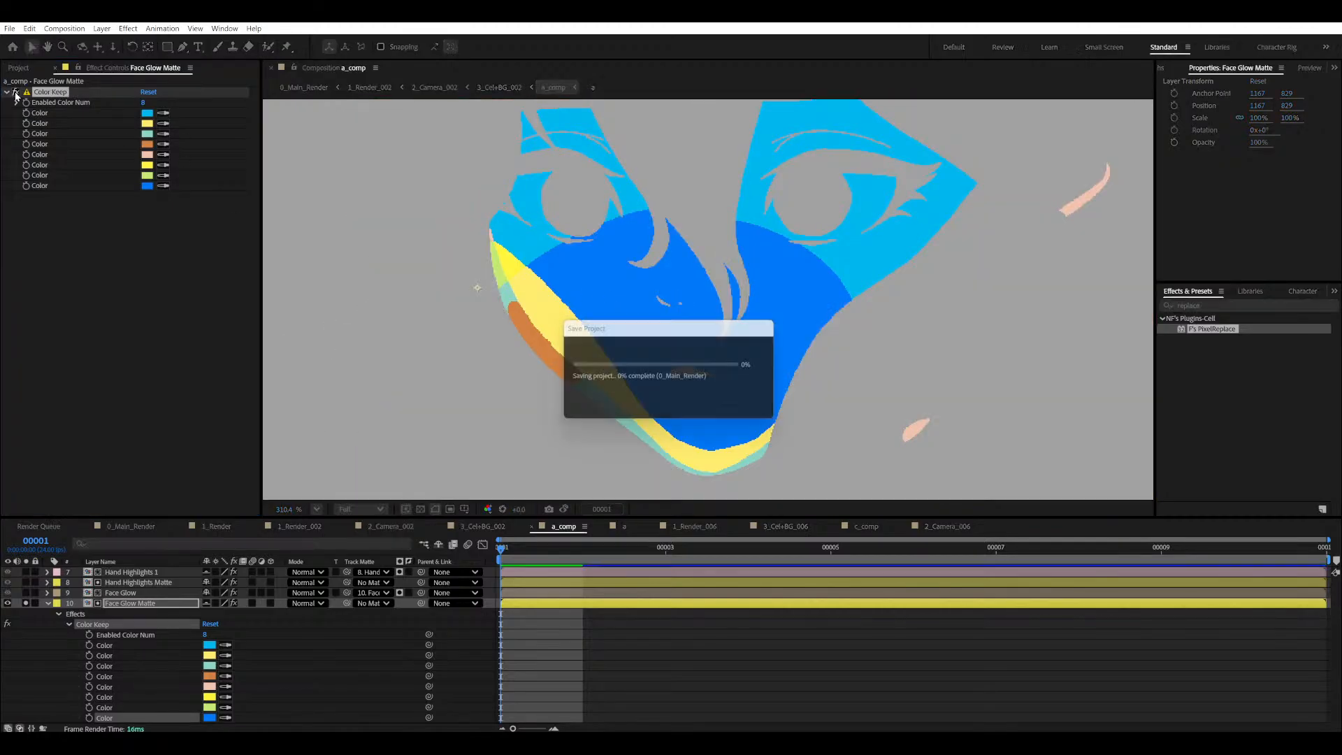
{"action": "scroll", "coordinate": [741, 266], "scroll_direction": "down", "scroll_amount": 5}
{"action": "scroll", "coordinate": [699, 280], "scroll_direction": "up", "scroll_amount": 2}
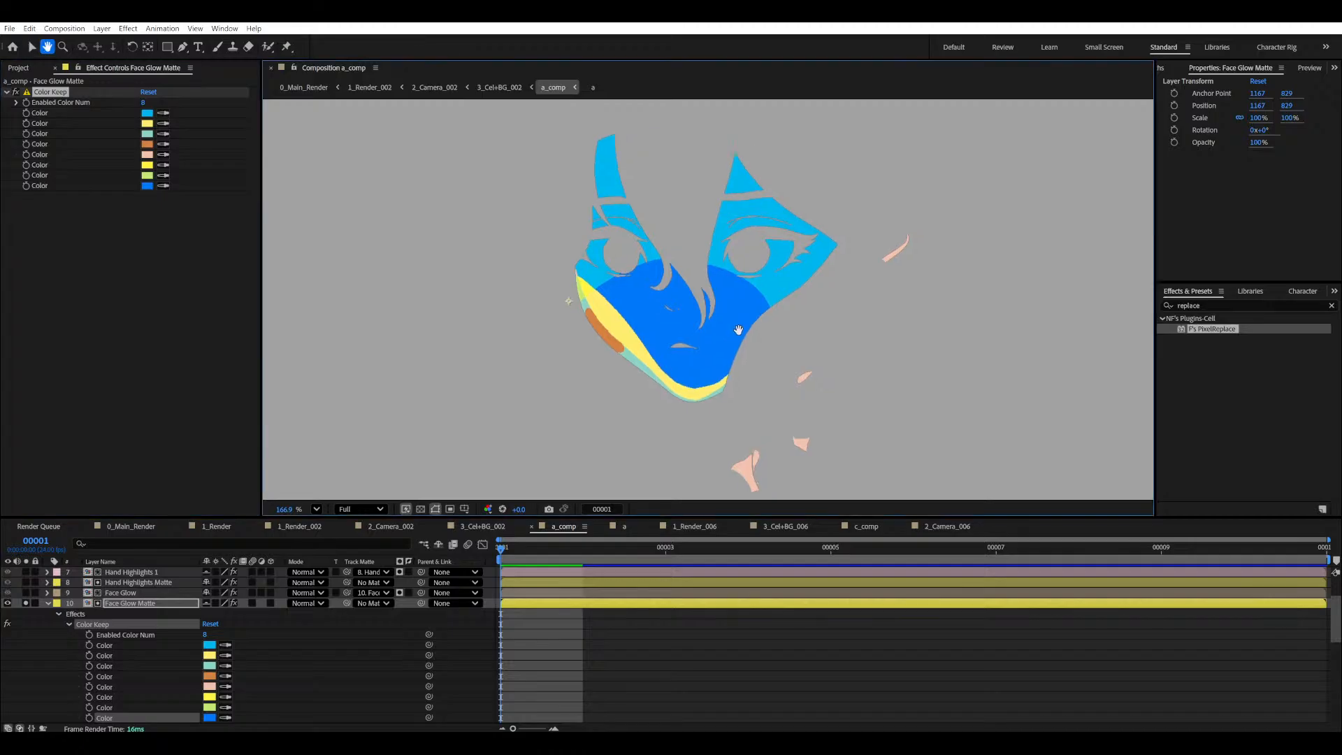
- Unsolo and hide the Face Glow Matte, and check the face in the full composite
{"action": "left_click", "coordinate": [26, 603]}
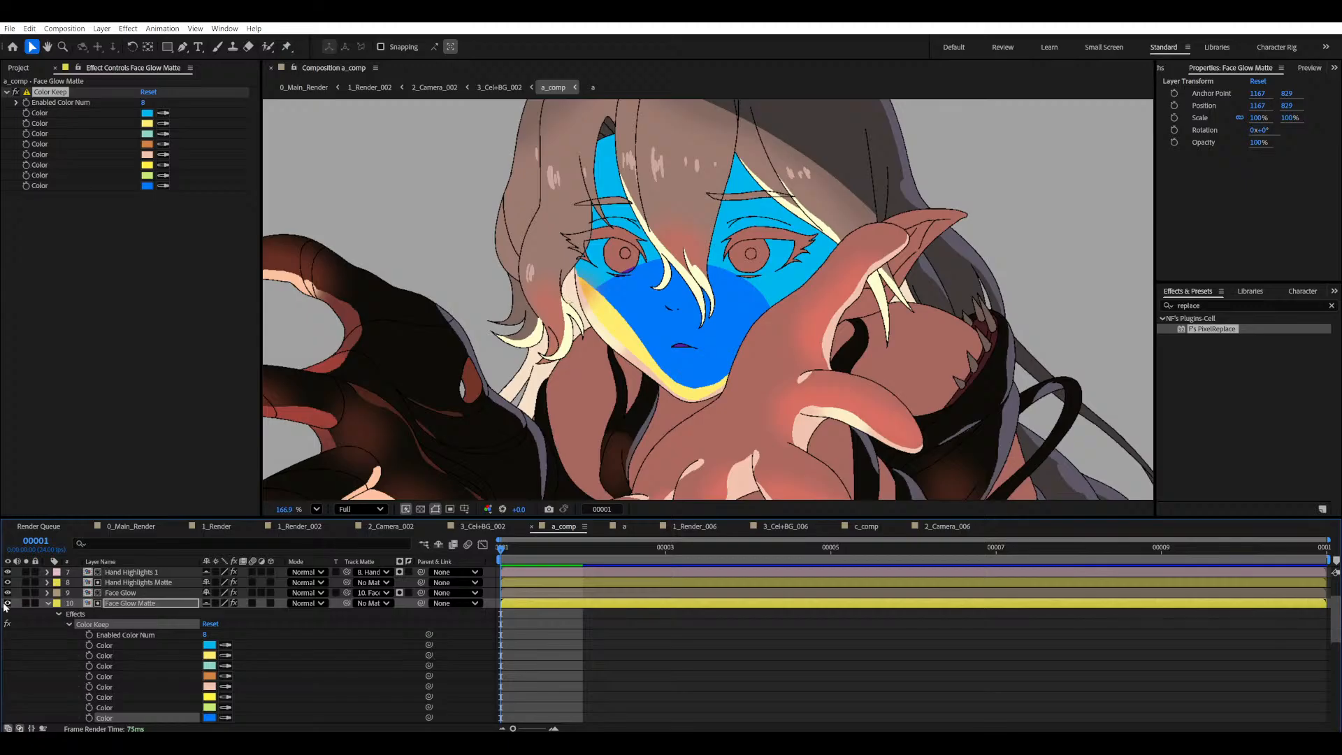
{"action": "left_click", "coordinate": [8, 604]}
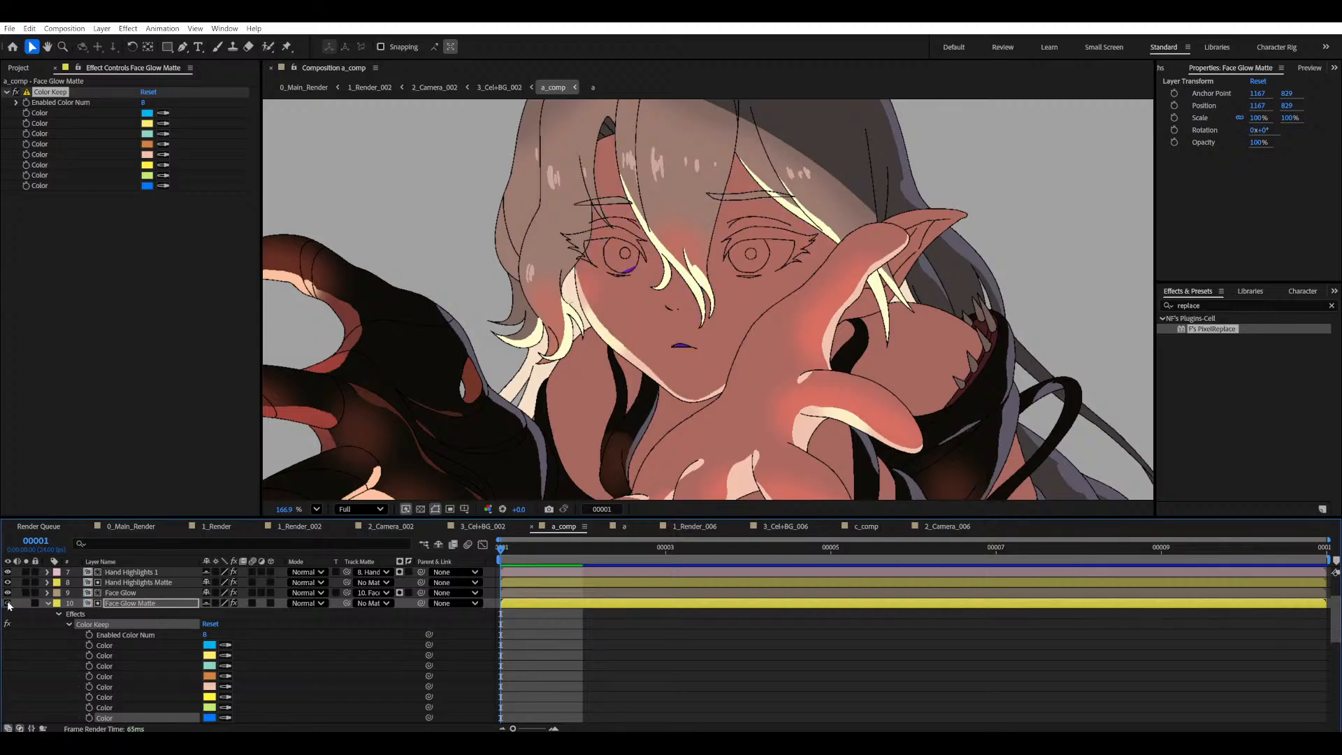
{"action": "left_click", "coordinate": [8, 603]}
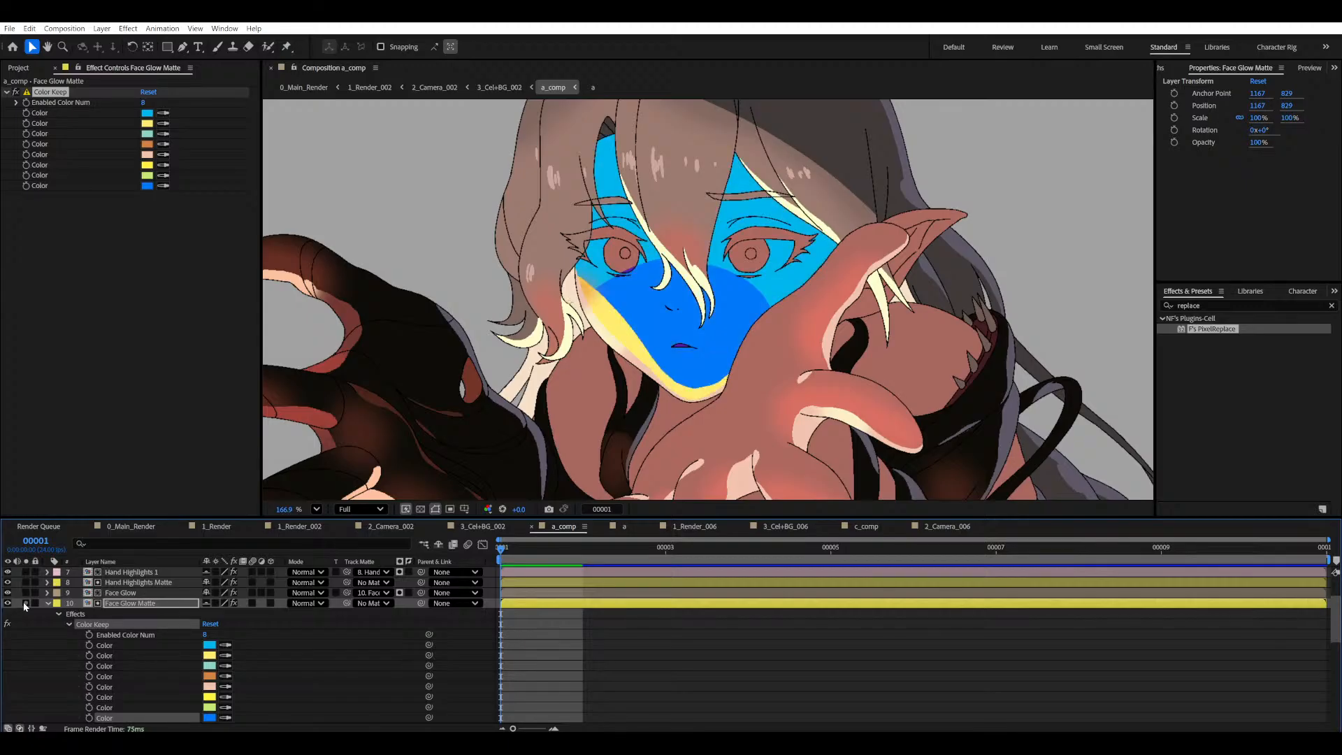
{"action": "left_click", "coordinate": [8, 603]}
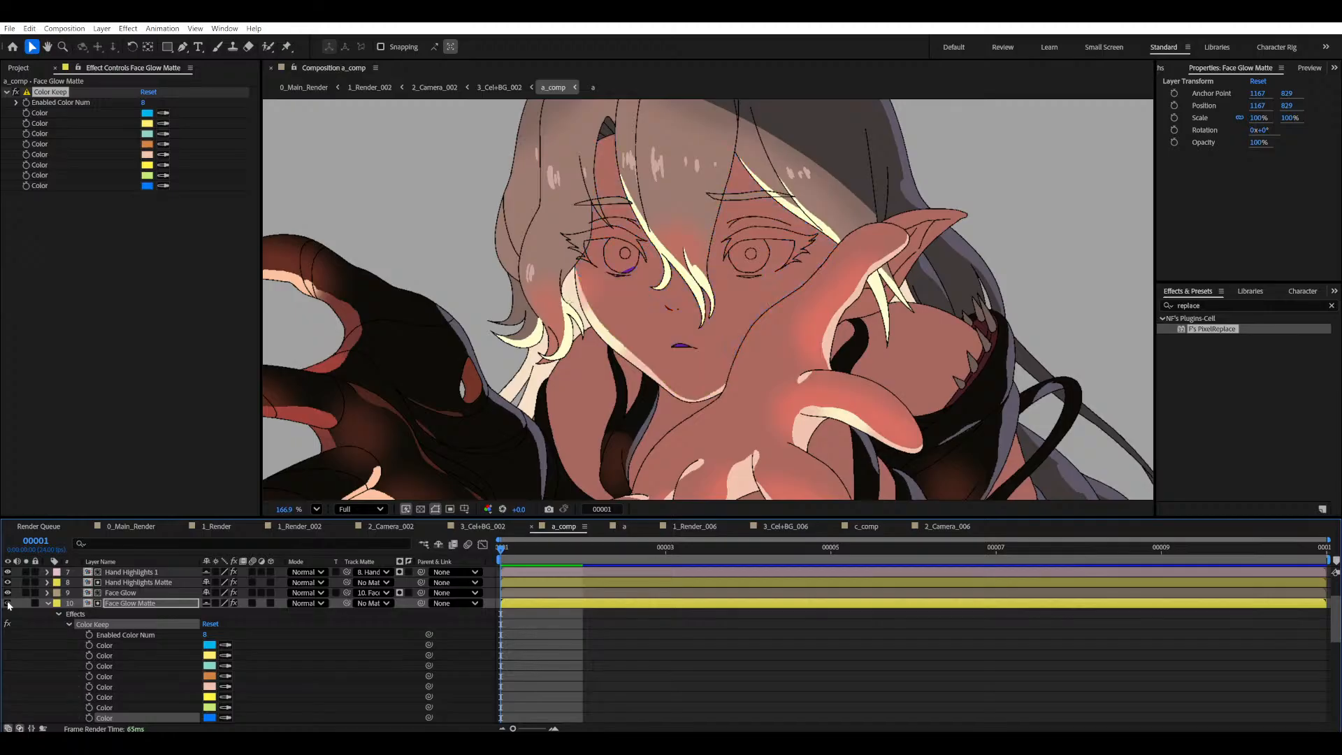
{"action": "scroll", "coordinate": [629, 308], "scroll_direction": "up", "scroll_amount": 5}
{"action": "key", "text": "h"}
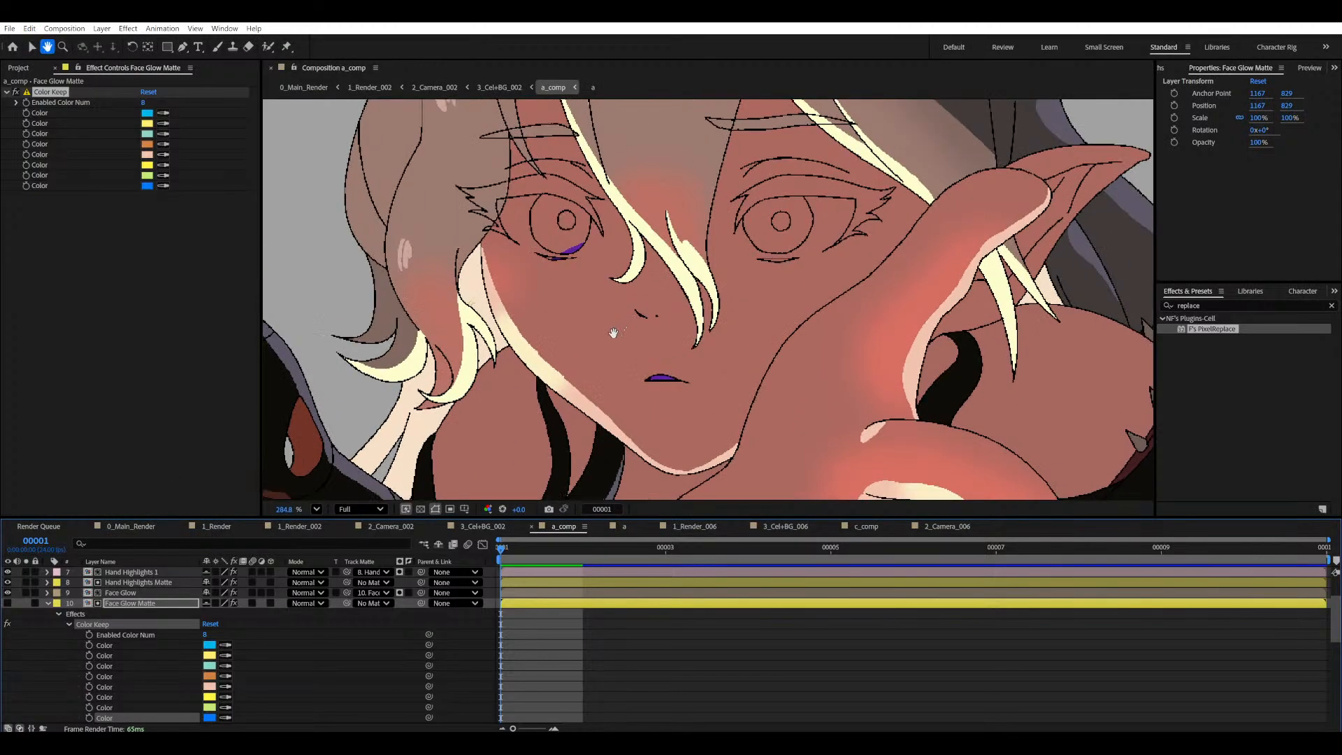
{"action": "scroll", "coordinate": [689, 387], "scroll_direction": "down", "scroll_amount": 5}
{"action": "scroll", "coordinate": [679, 362], "scroll_direction": "up", "scroll_amount": 4}
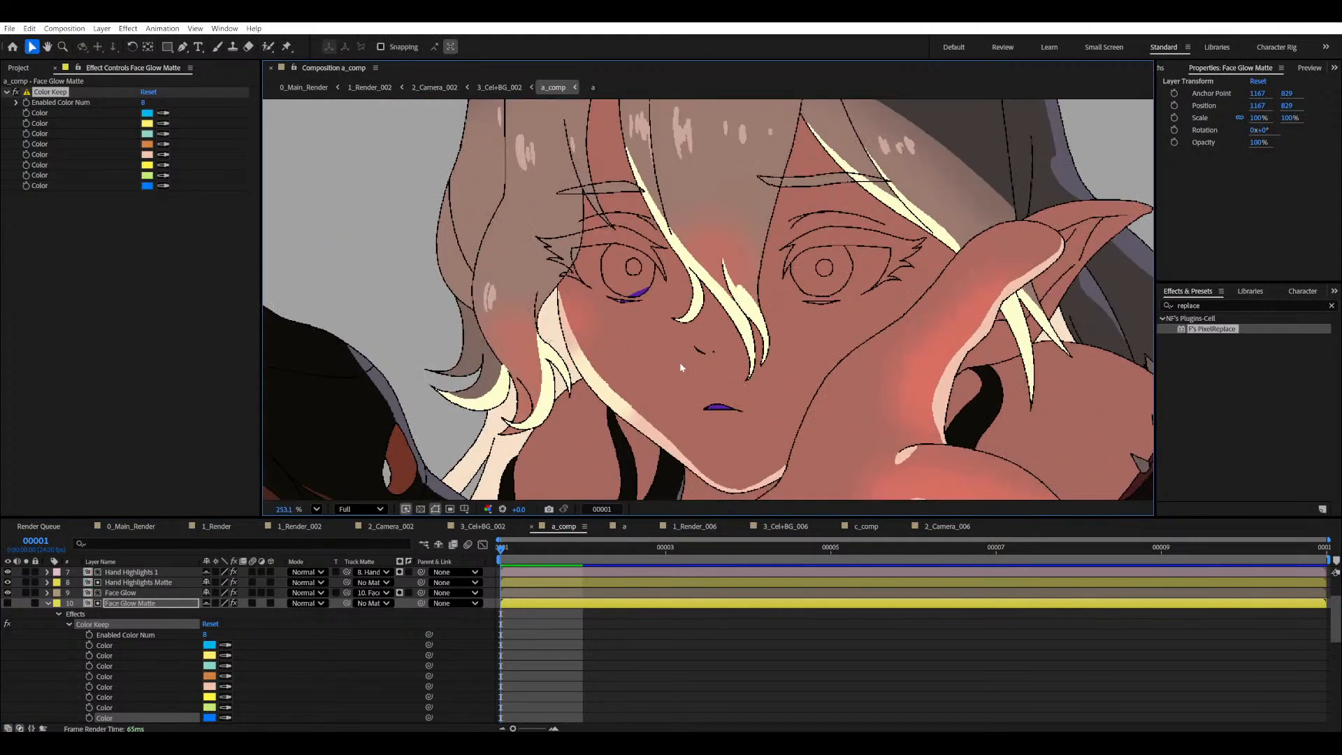
{"action": "key", "text": "v"}
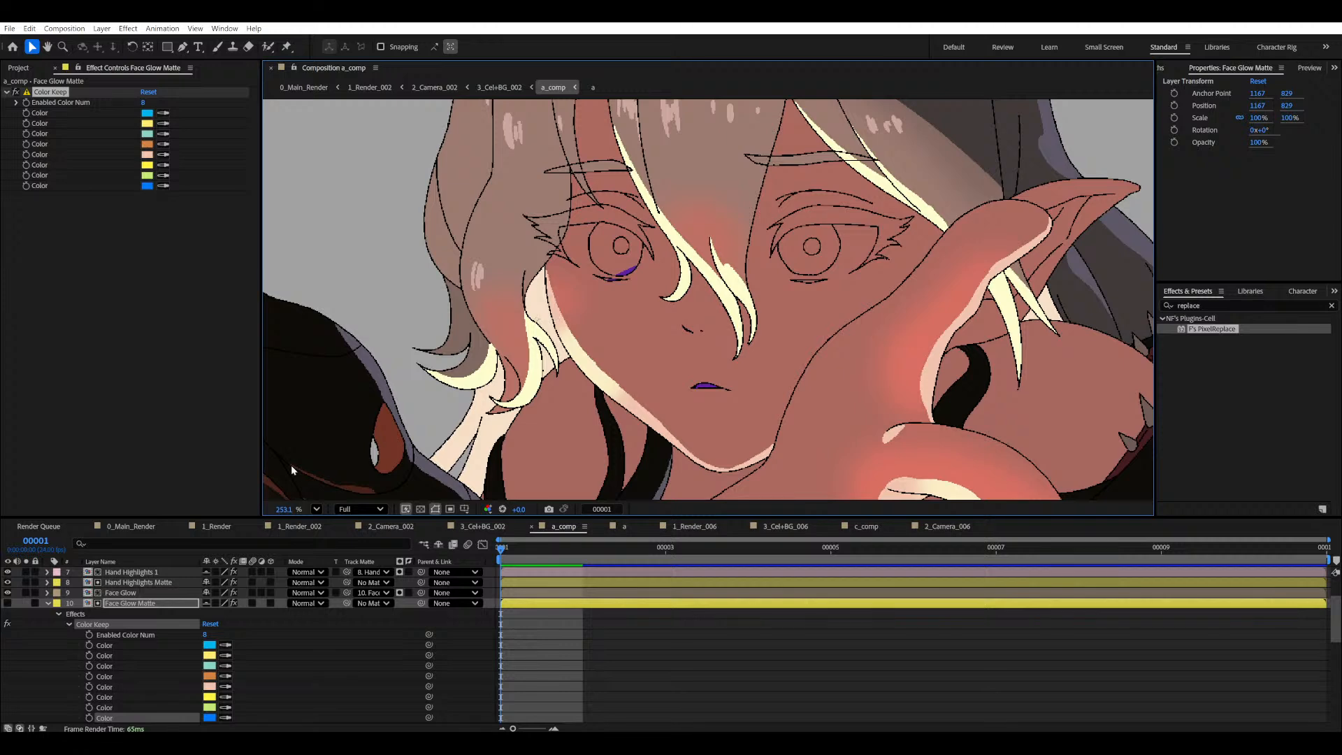
- Solo the Face Glow layer and disable its Color Keep, F's Max, Fill and Gaussian Blur effects
{"action": "left_click", "coordinate": [50, 604]}
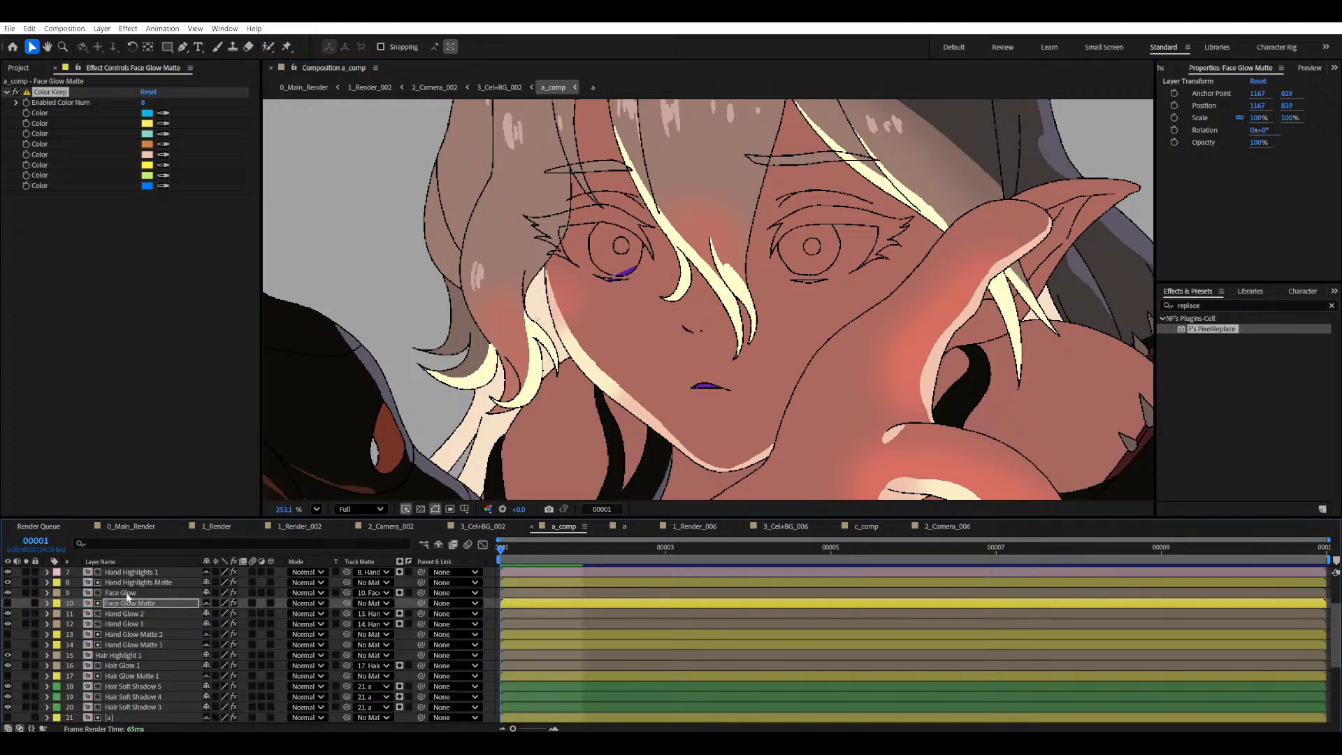
{"action": "left_click", "coordinate": [122, 594]}
{"action": "left_click", "coordinate": [25, 593]}
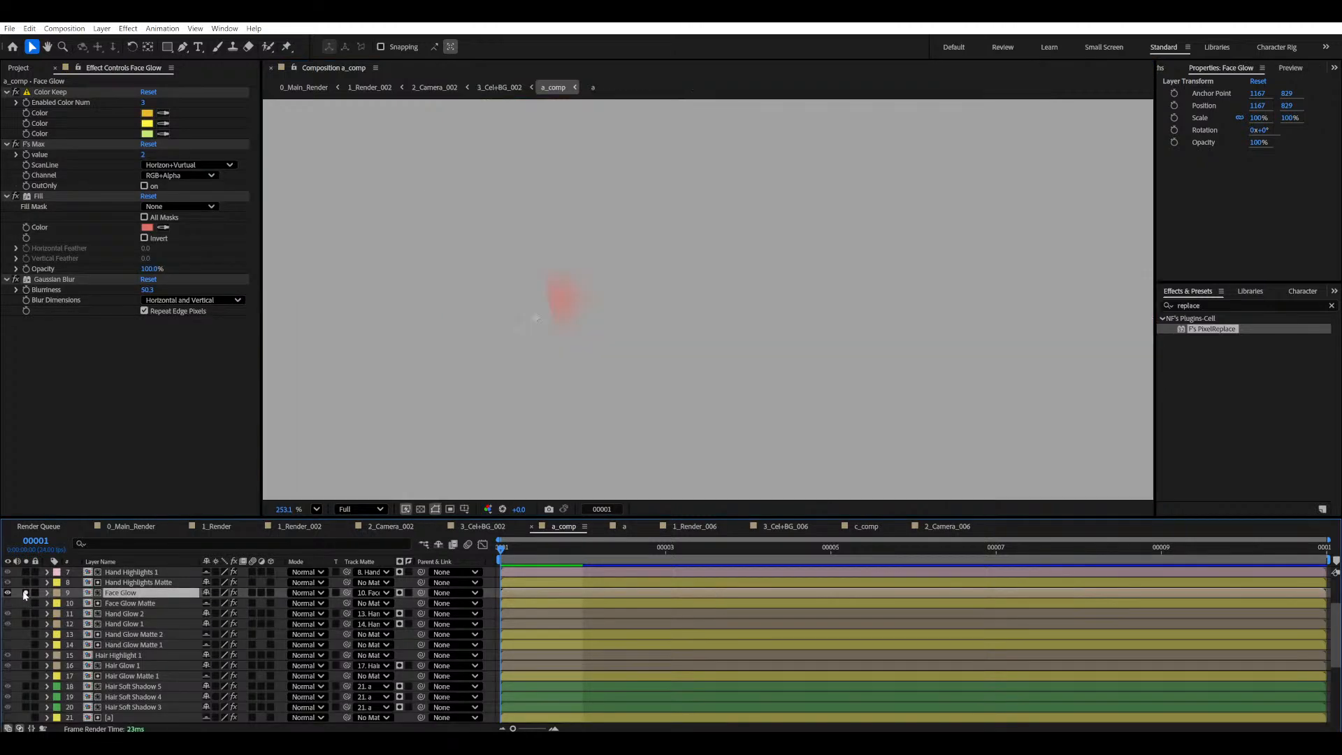
{"action": "left_click", "coordinate": [15, 91]}
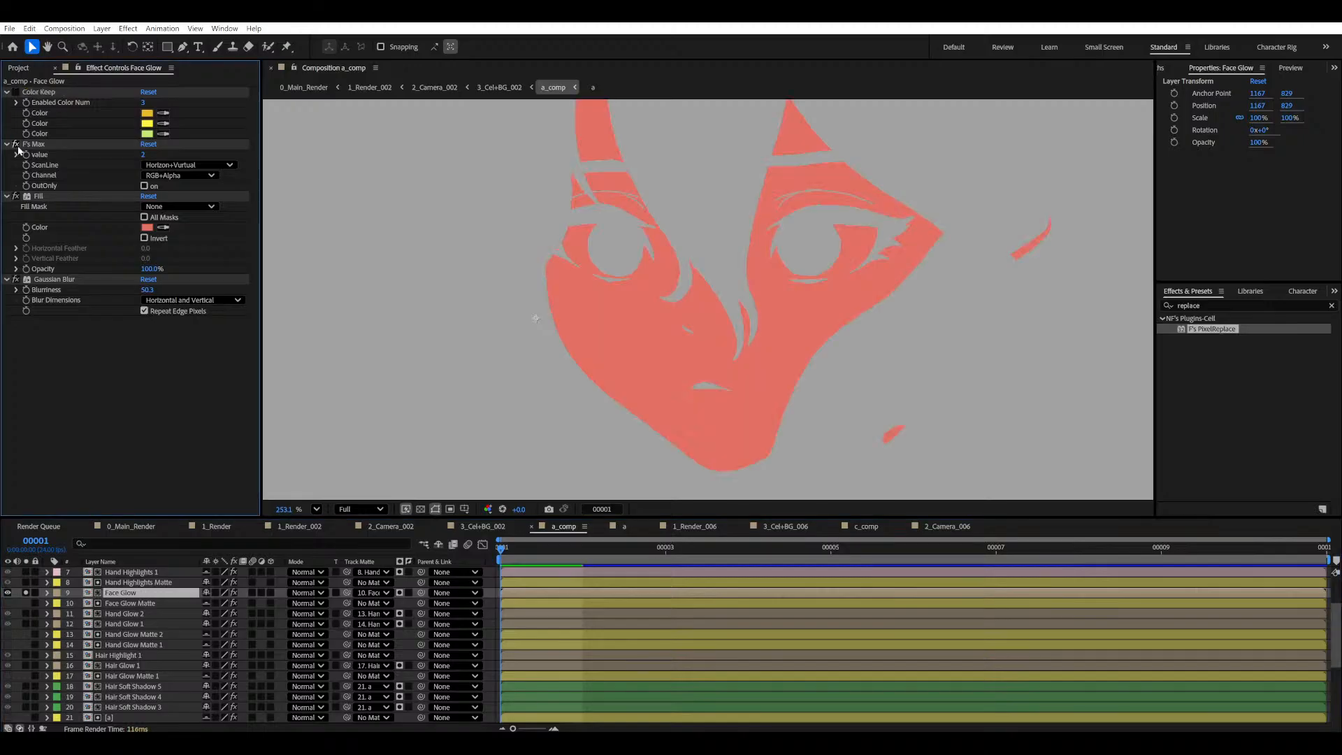
{"action": "left_click", "coordinate": [16, 145]}
{"action": "left_click", "coordinate": [15, 197]}
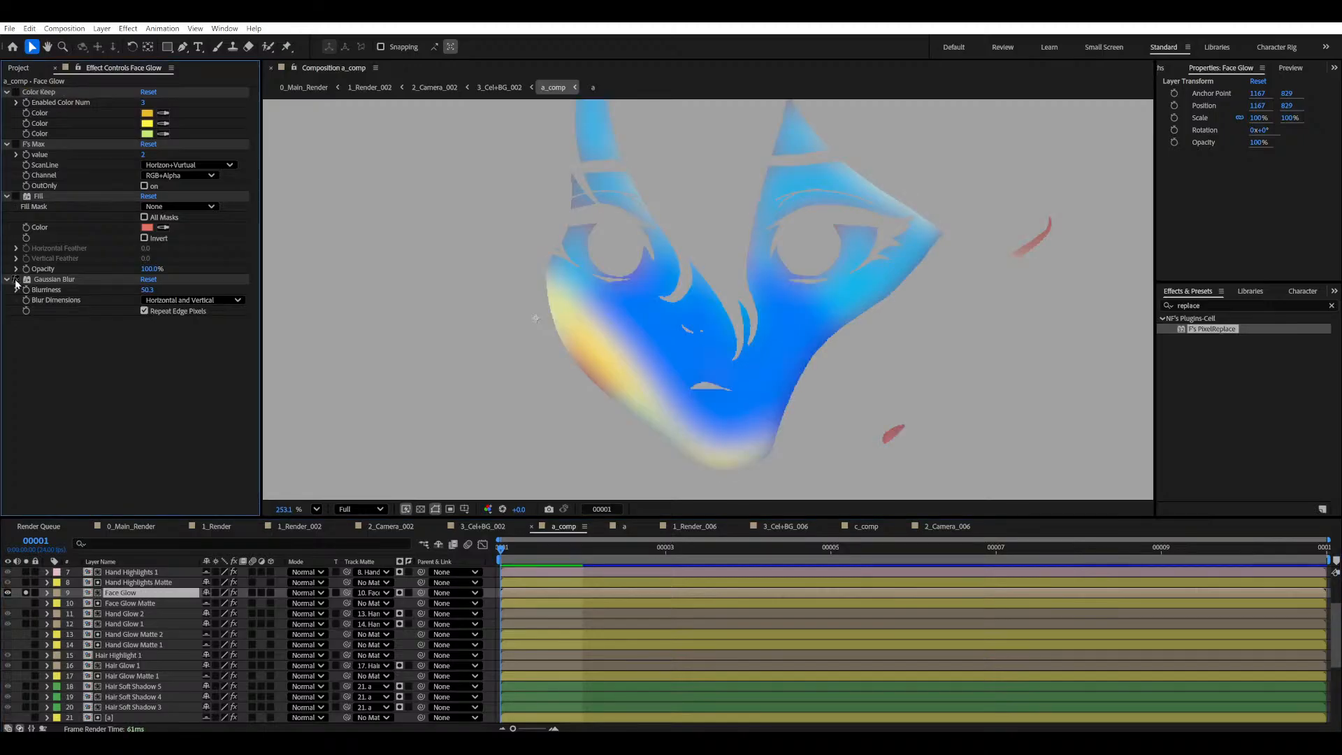
{"action": "left_click", "coordinate": [15, 279]}
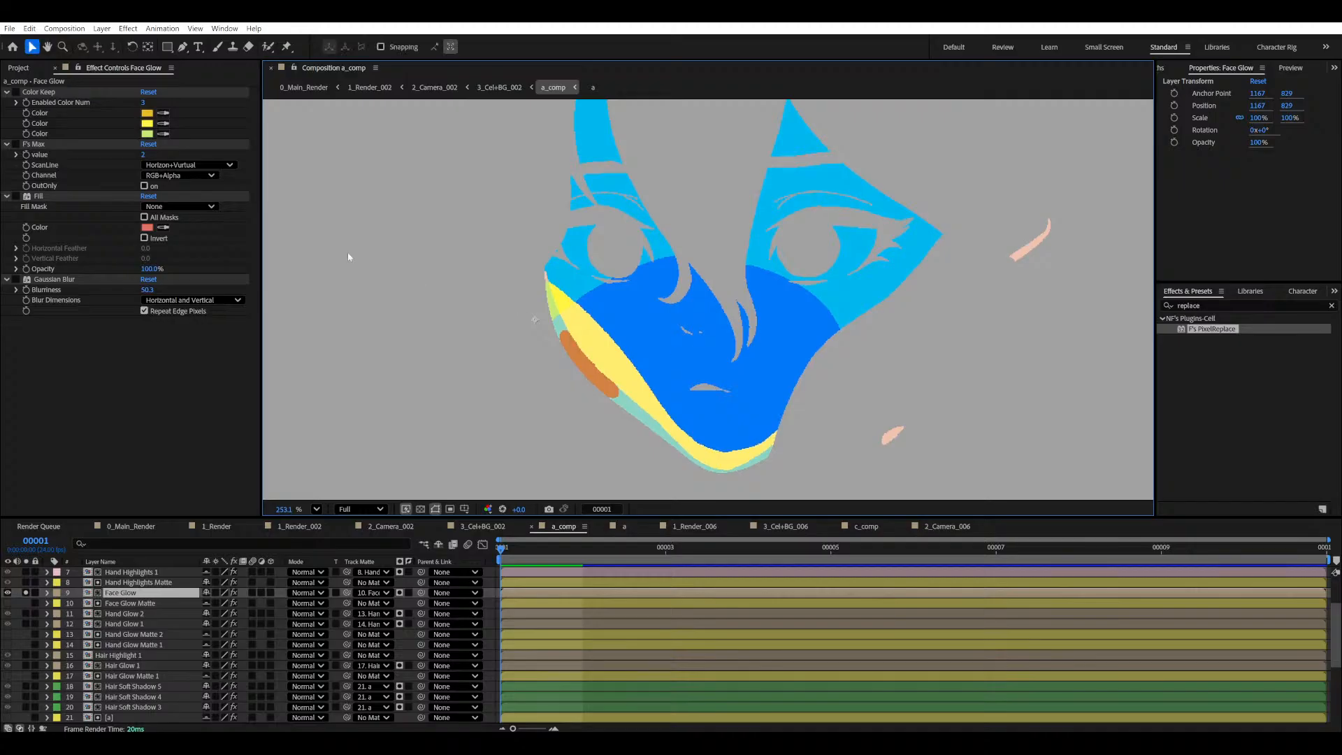
- Compare the Face Glow layer with Color Keep on and off, leaving the effect off
{"action": "left_click", "coordinate": [16, 92]}
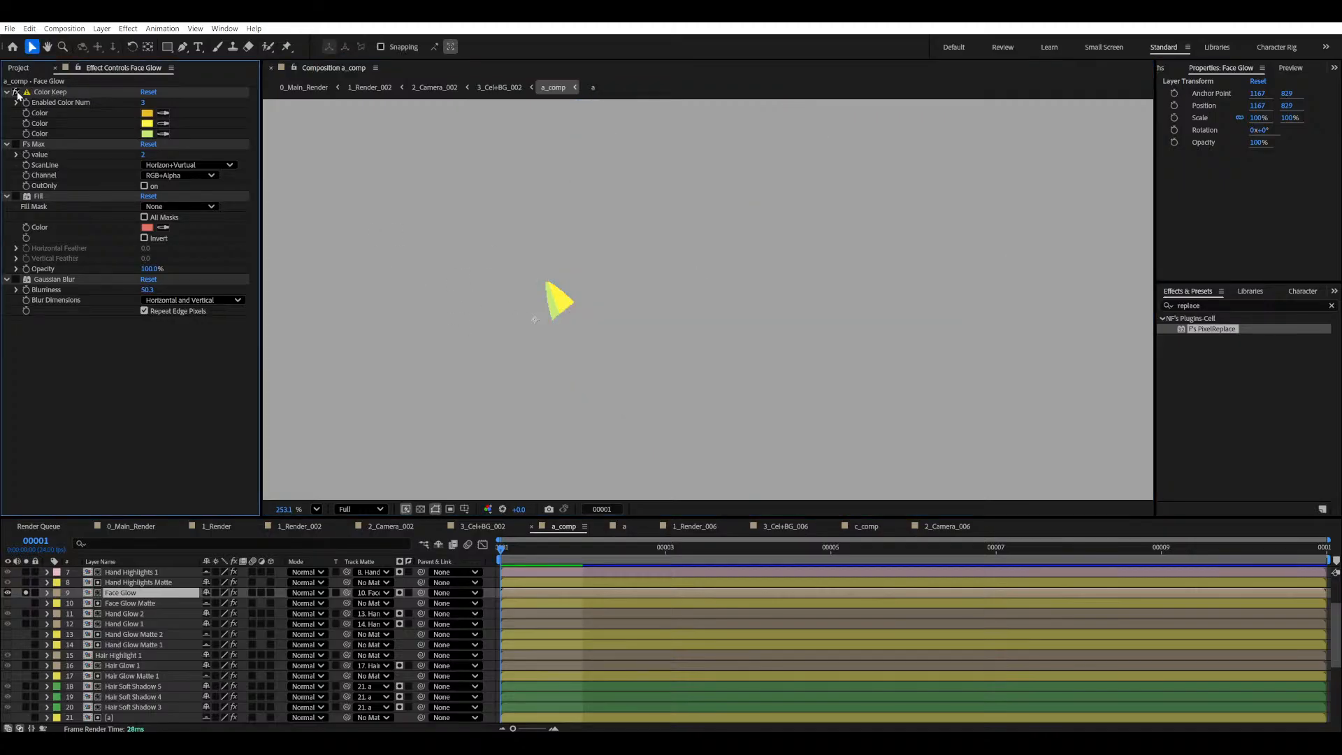
{"action": "left_click", "coordinate": [15, 92]}
{"action": "scroll", "coordinate": [631, 381], "scroll_direction": "up", "scroll_amount": 3}
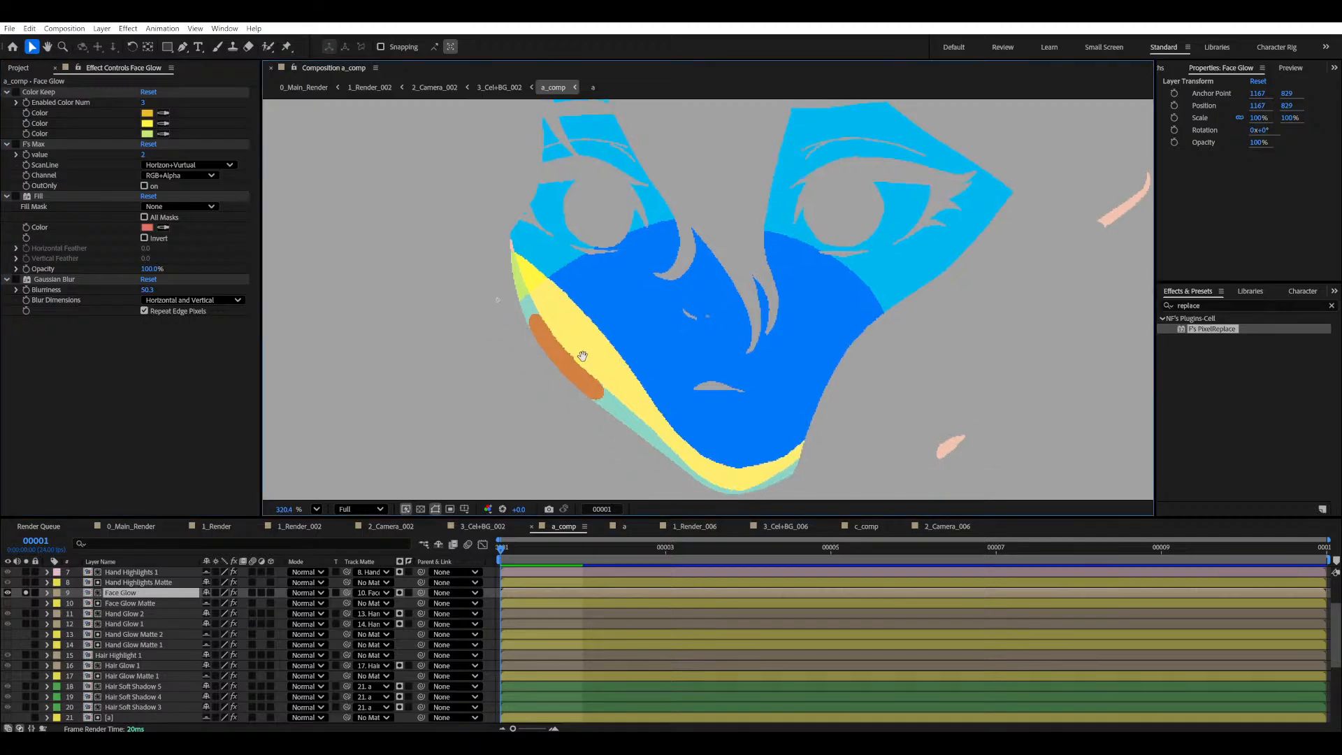
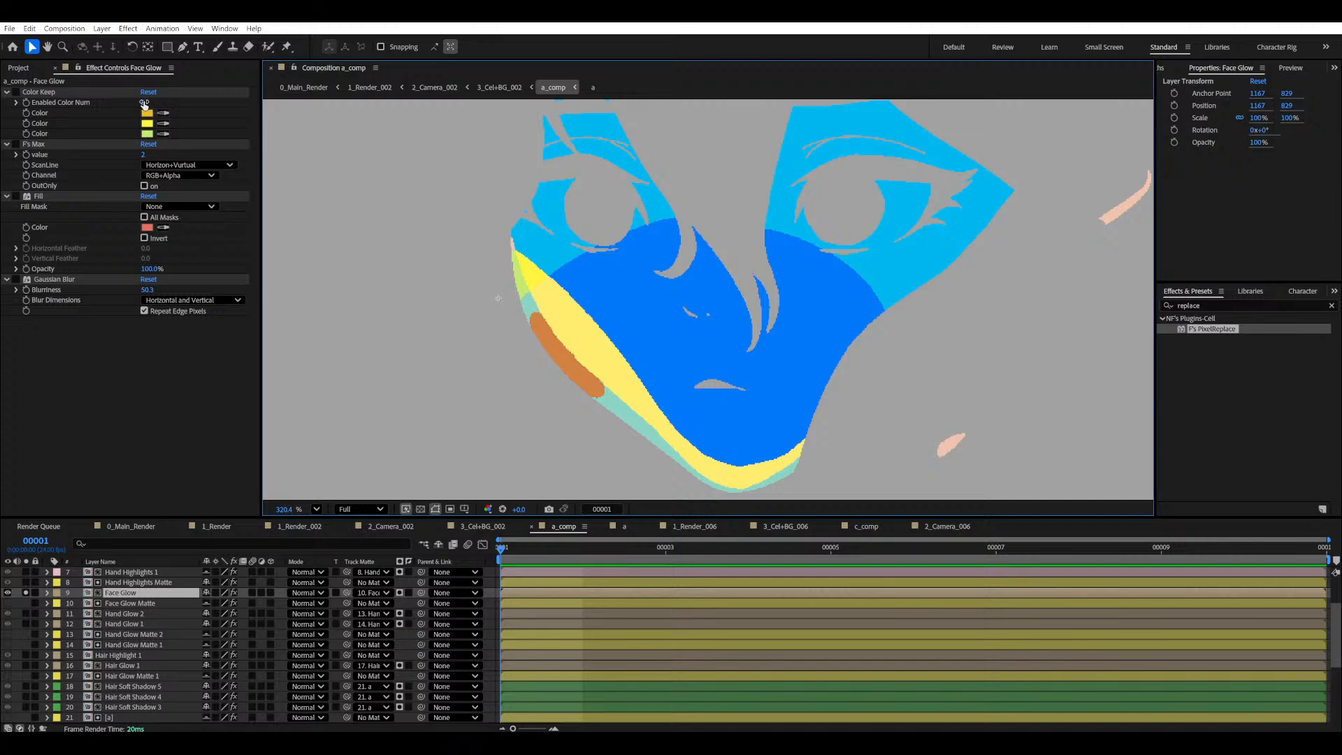
- Set the Face Glow's enabled Color Keep colours to 6 and sample the fifth and sixth from the jawline's pale yellow and teal shapes
{"action": "left_click", "coordinate": [144, 103]}
{"action": "key", "text": "Return"}
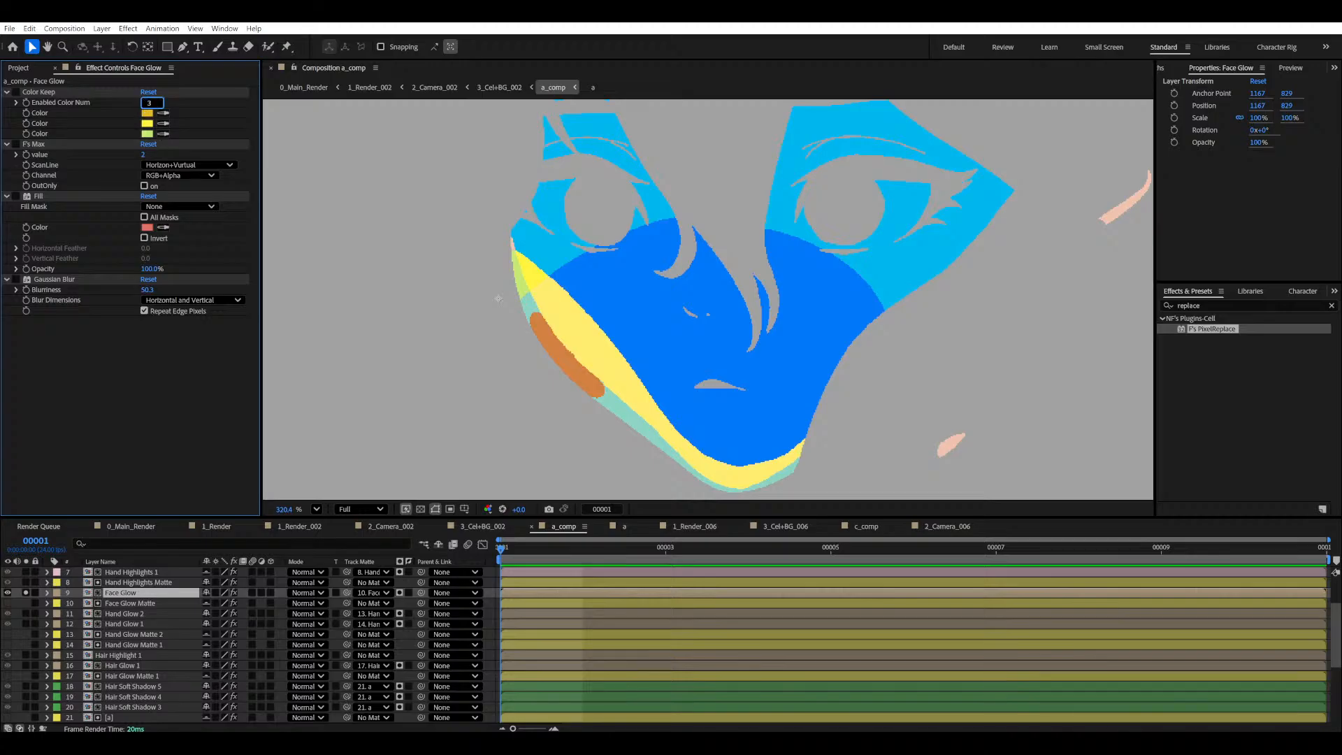
{"action": "left_click", "coordinate": [144, 103]}
{"action": "type", "text": "3"}
{"action": "type", "text": "6"}
{"action": "key", "text": "Return"}
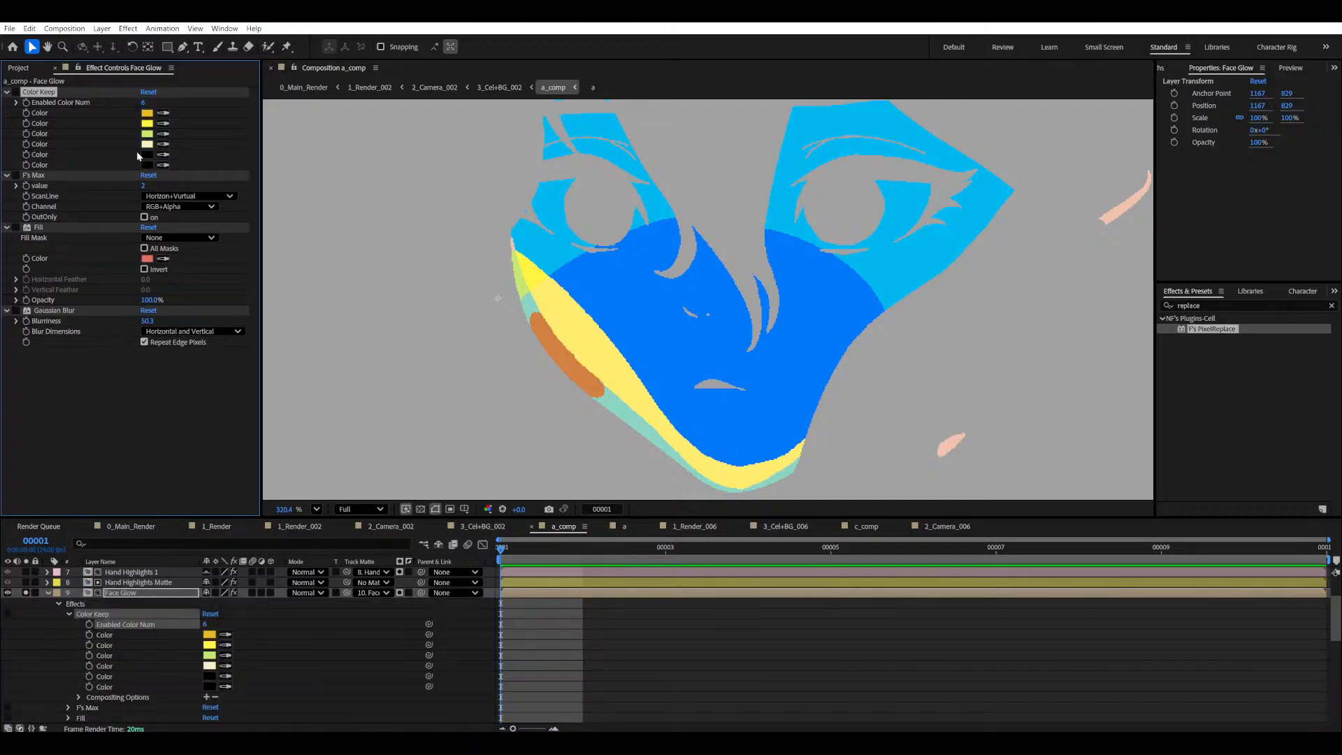
{"action": "left_click", "coordinate": [163, 154]}
{"action": "left_click", "coordinate": [564, 314]}
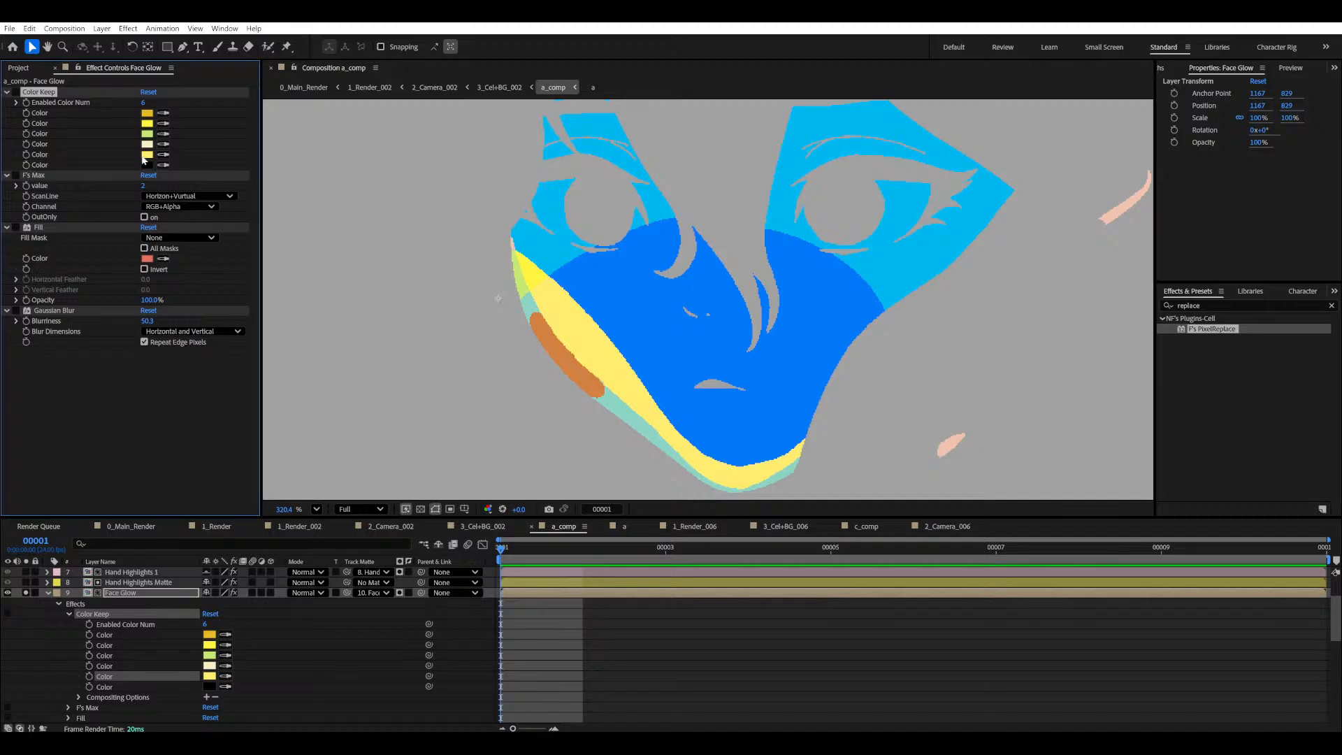
{"action": "left_click", "coordinate": [163, 165]}
{"action": "left_click", "coordinate": [529, 304]}
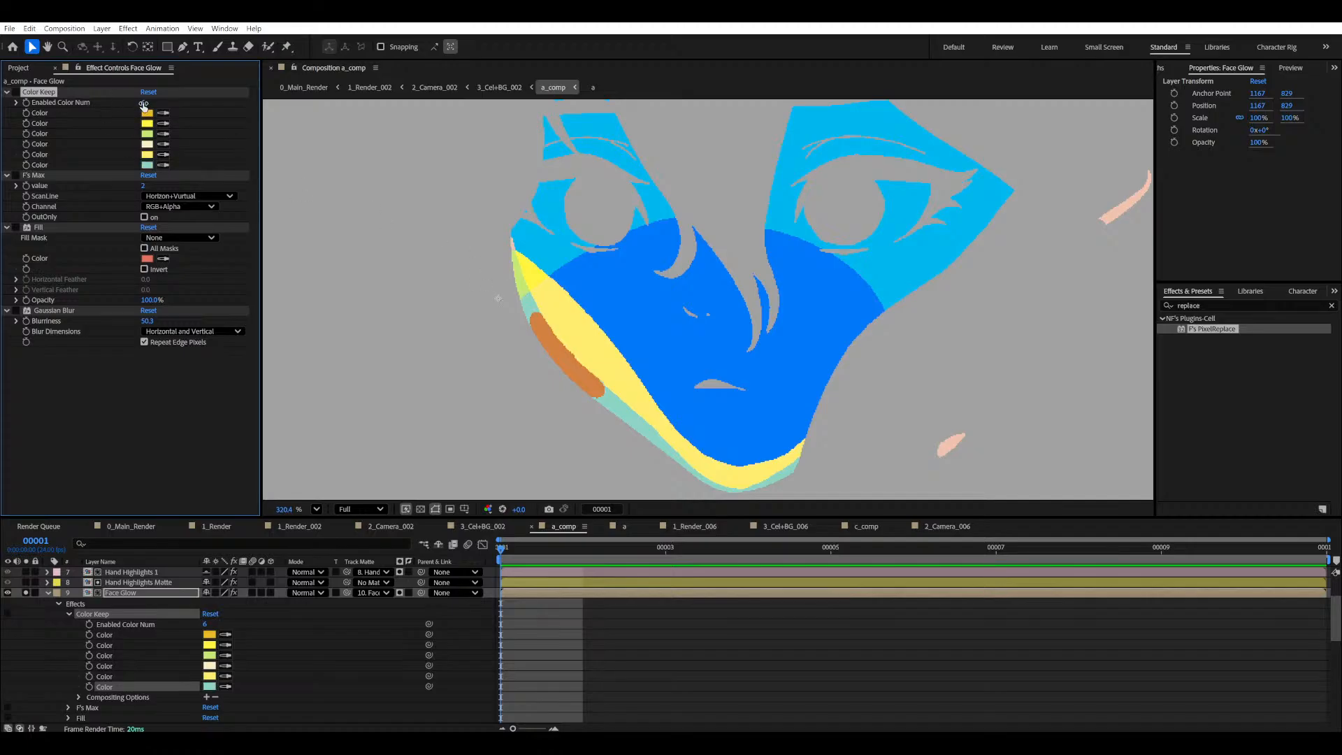
- Set the Face Glow's enabled Color Keep colours to 7 and sample the seventh from the orange jawline shape
{"action": "left_click", "coordinate": [15, 92]}
{"action": "left_click", "coordinate": [16, 92]}
{"action": "left_click", "coordinate": [143, 103]}
{"action": "type", "text": "7"}
{"action": "key", "text": "Return"}
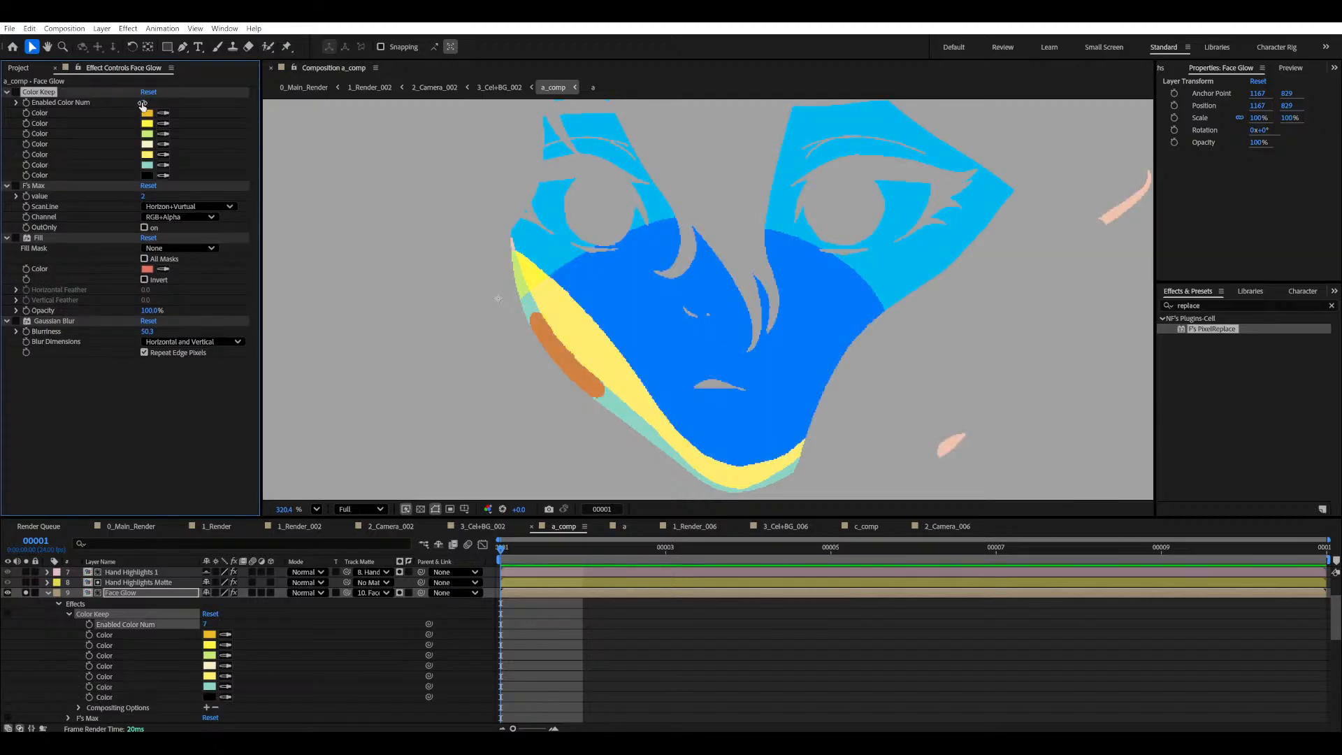
{"action": "left_click", "coordinate": [163, 175]}
{"action": "left_click", "coordinate": [585, 358]}
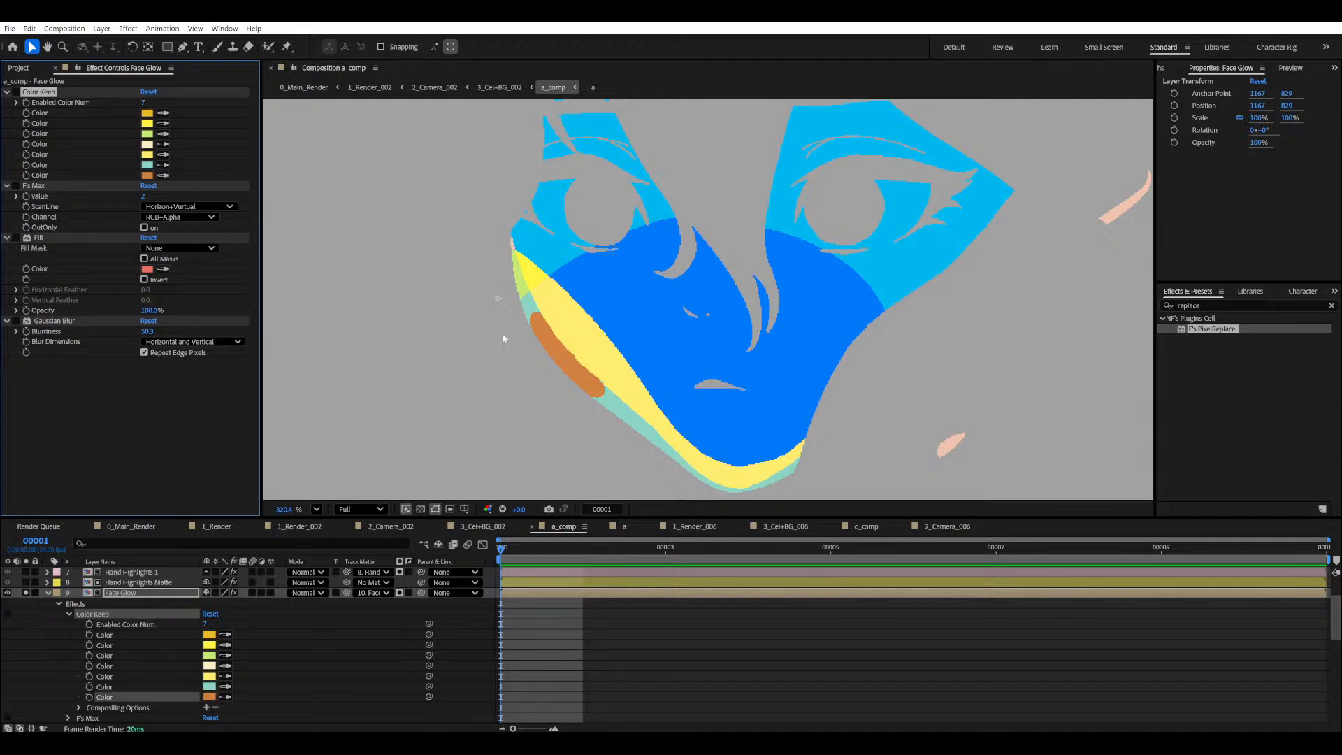
- Enable Color Keep on the Face Glow layer to isolate the jawline shapes, and save the project
{"action": "left_click", "coordinate": [16, 92]}
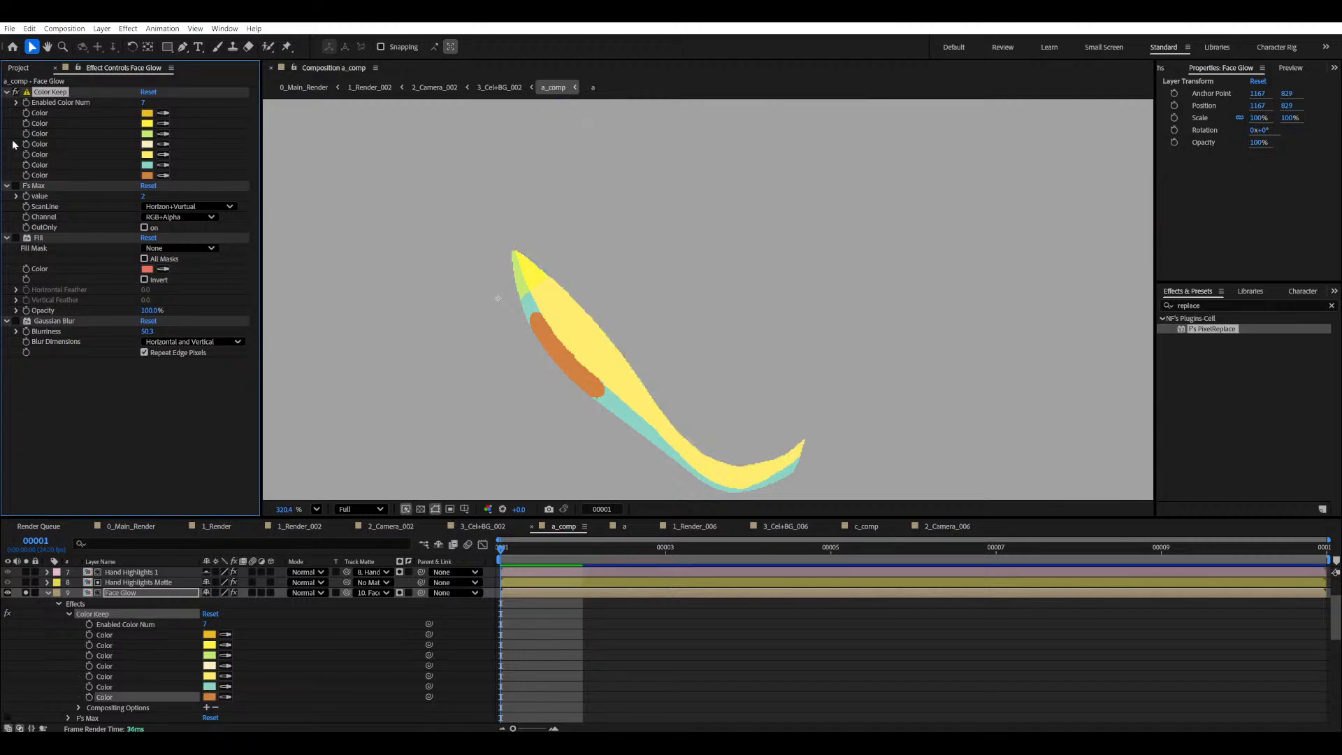
{"action": "key", "text": "ctrl+s"}
{"action": "scroll", "coordinate": [563, 294], "scroll_direction": "down", "scroll_amount": 3}
{"action": "scroll", "coordinate": [674, 345], "scroll_direction": "up", "scroll_amount": 2}
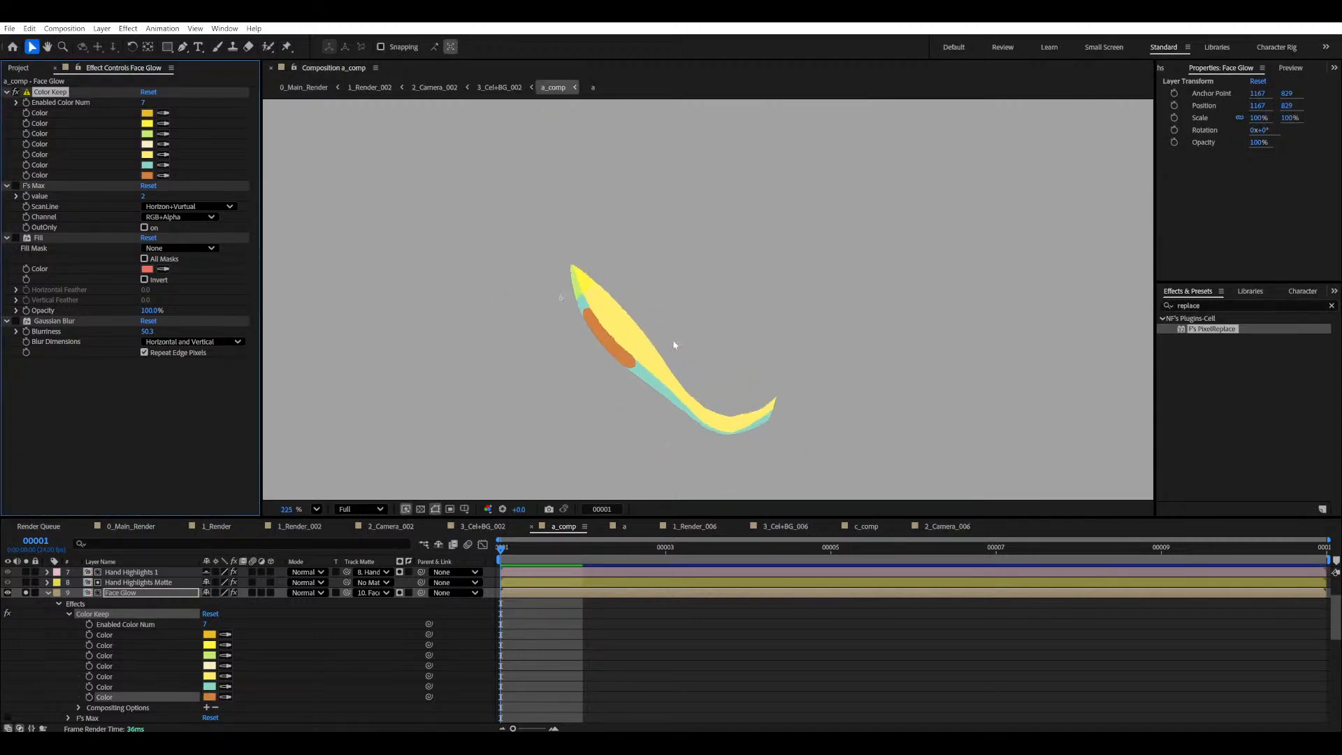
{"action": "key", "text": "h"}
{"action": "left_click_drag", "start_coordinate": [674, 345], "coordinate": [652, 316]}
{"action": "key", "text": "v"}
- Collapse the Face Glow's F's Max and Fill settings, and re-enable F's Max, Fill and Gaussian Blur
{"action": "left_click", "coordinate": [7, 185]}
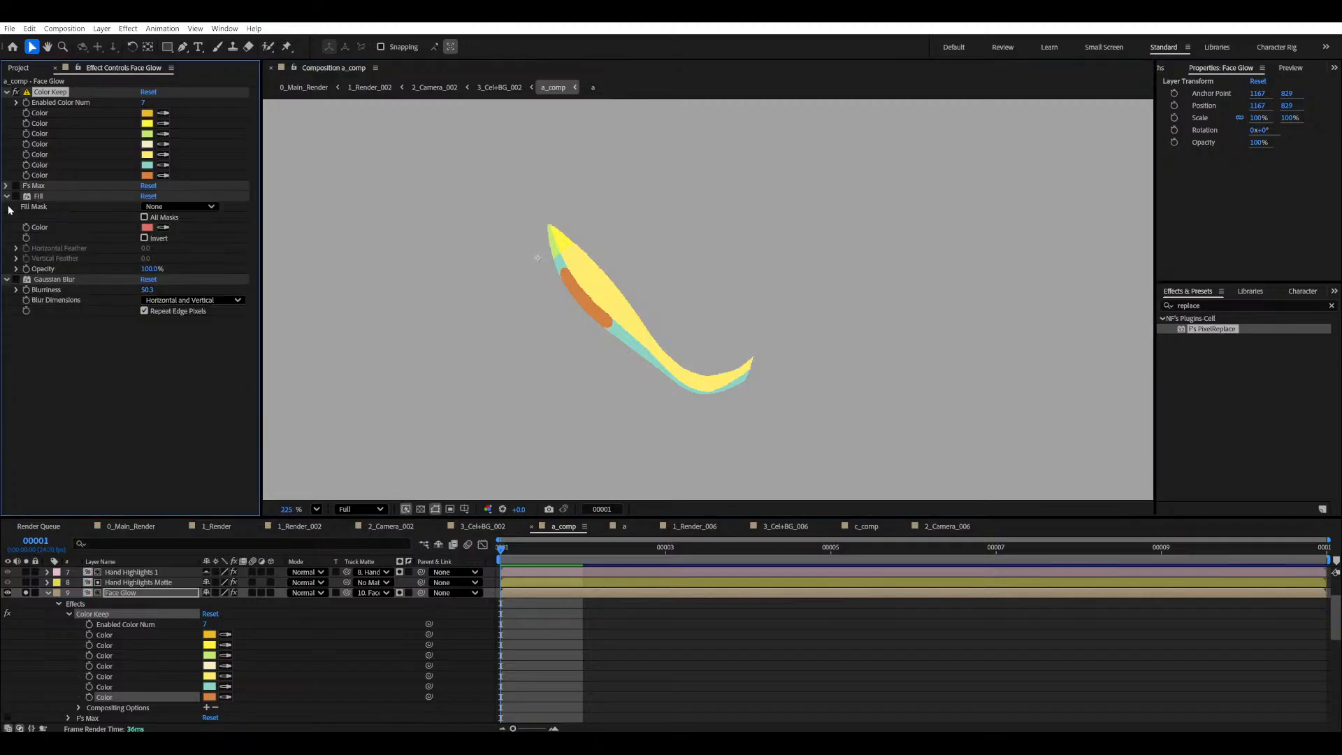
{"action": "left_click", "coordinate": [7, 197]}
{"action": "left_click", "coordinate": [12, 199]}
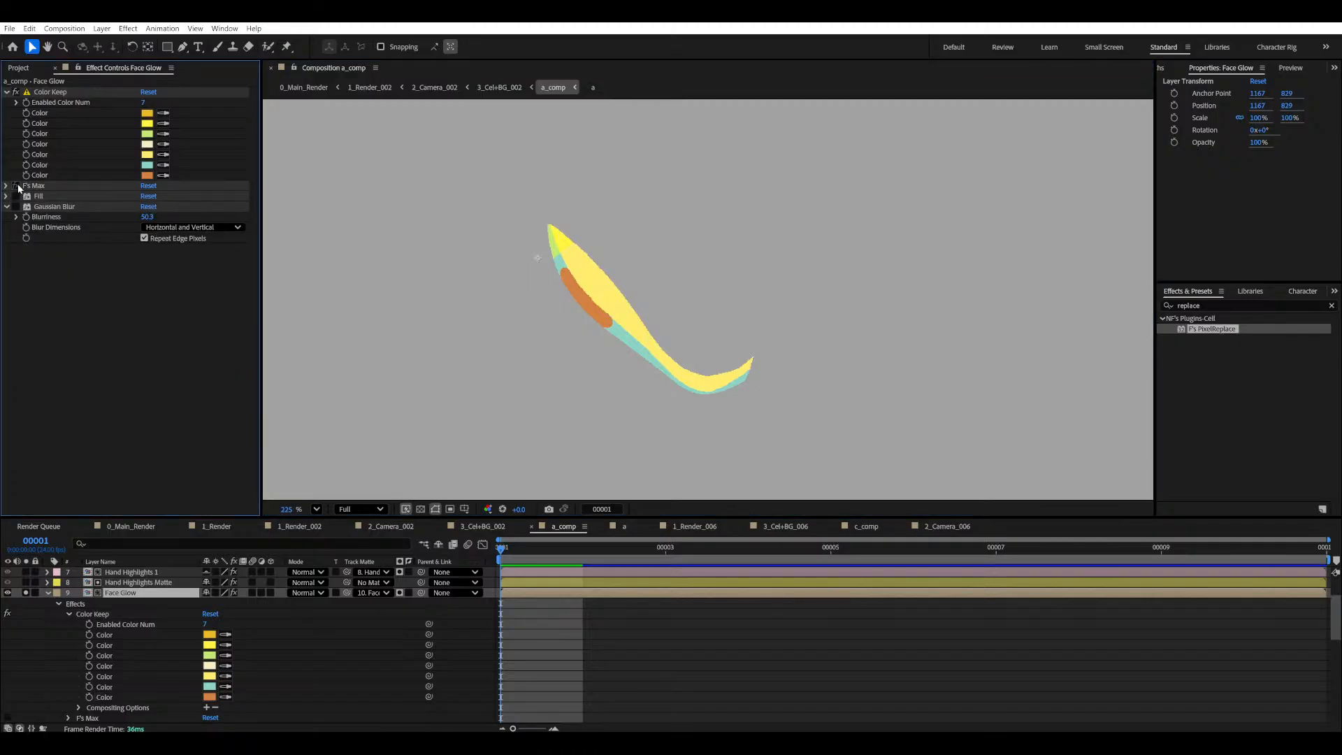
{"action": "left_click", "coordinate": [16, 186]}
{"action": "left_click", "coordinate": [17, 199]}
{"action": "left_click", "coordinate": [16, 197]}
{"action": "left_click", "coordinate": [16, 207]}
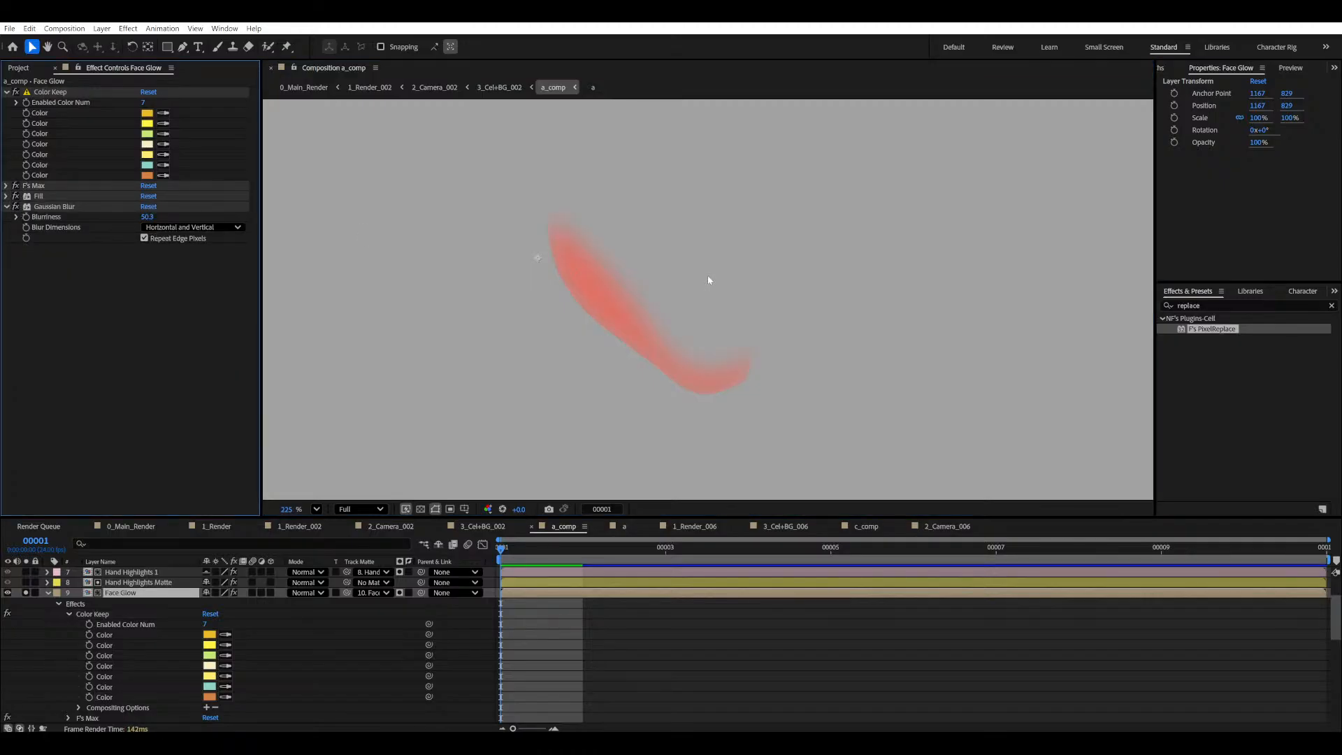
- Unsolo the Face Glow layer and inspect the jawline glow in the full composite
{"action": "scroll", "coordinate": [629, 315], "scroll_direction": "down", "scroll_amount": 4}
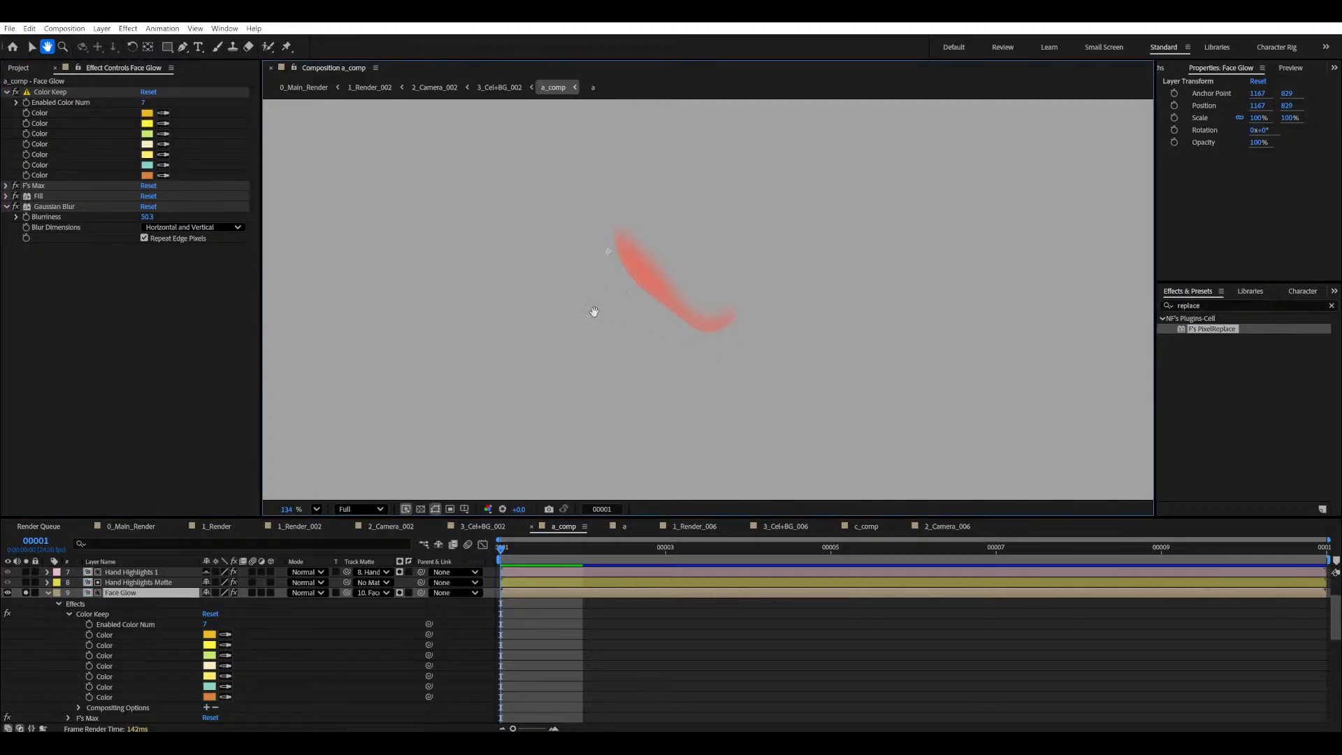
{"action": "left_click", "coordinate": [27, 593]}
{"action": "left_click", "coordinate": [27, 594]}
{"action": "scroll", "coordinate": [657, 274], "scroll_direction": "up", "scroll_amount": 4}
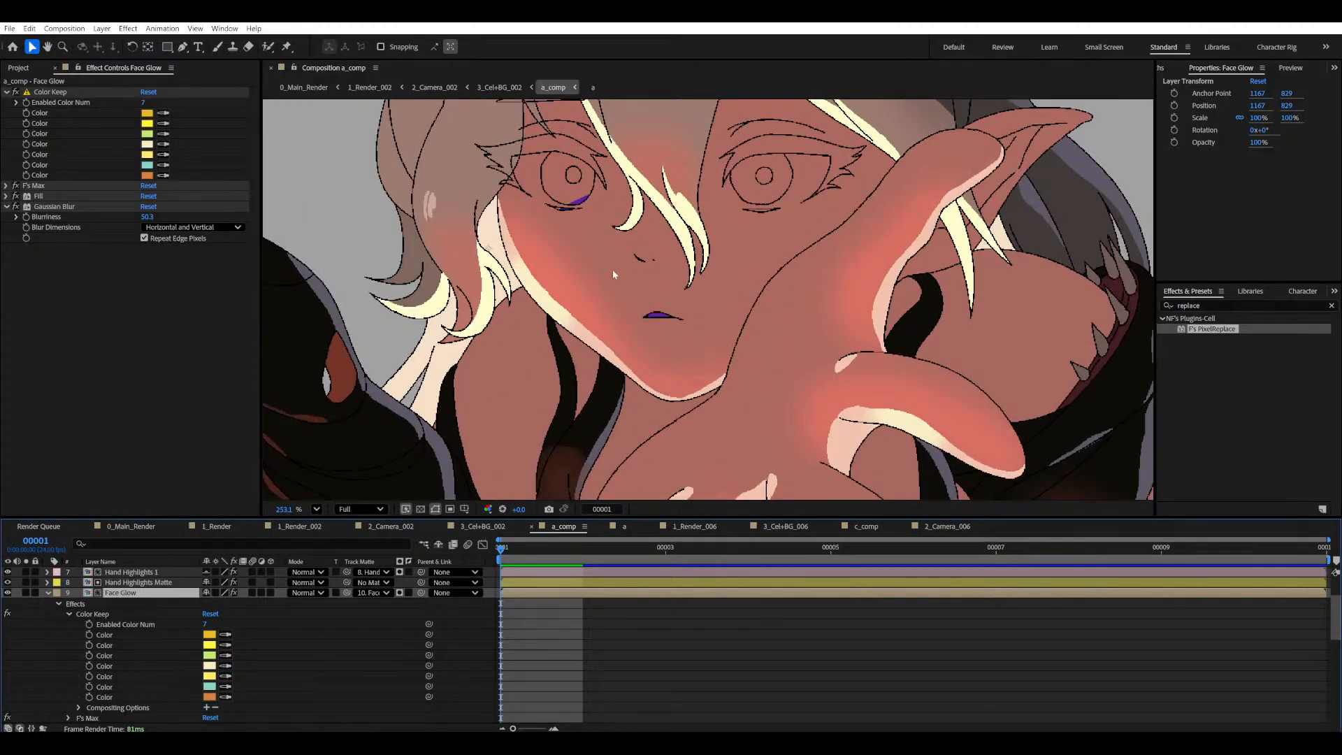
- Examine the glow and highlights across the jawline, both hands and forearm in the full composite
{"action": "scroll", "coordinate": [611, 269], "scroll_direction": "down", "scroll_amount": 3}
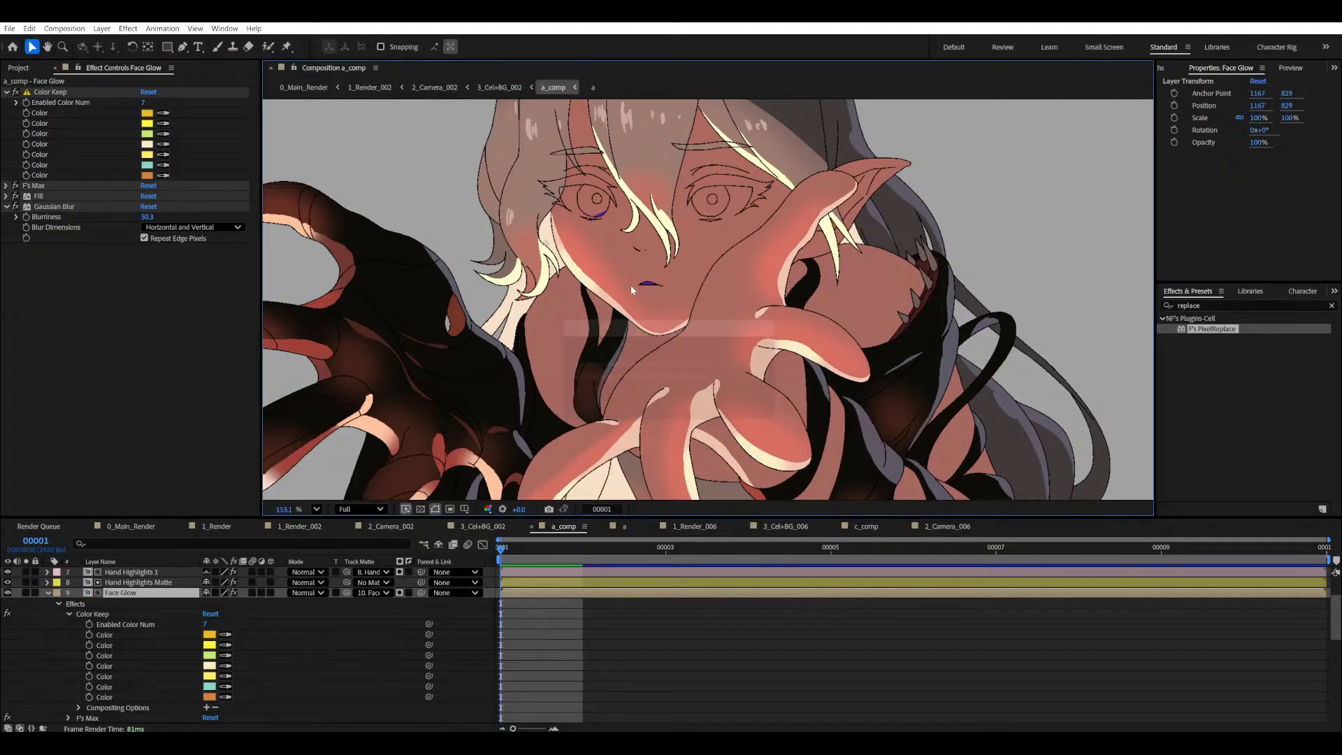
{"action": "left_click_drag", "start_coordinate": [597, 480], "coordinate": [562, 418]}
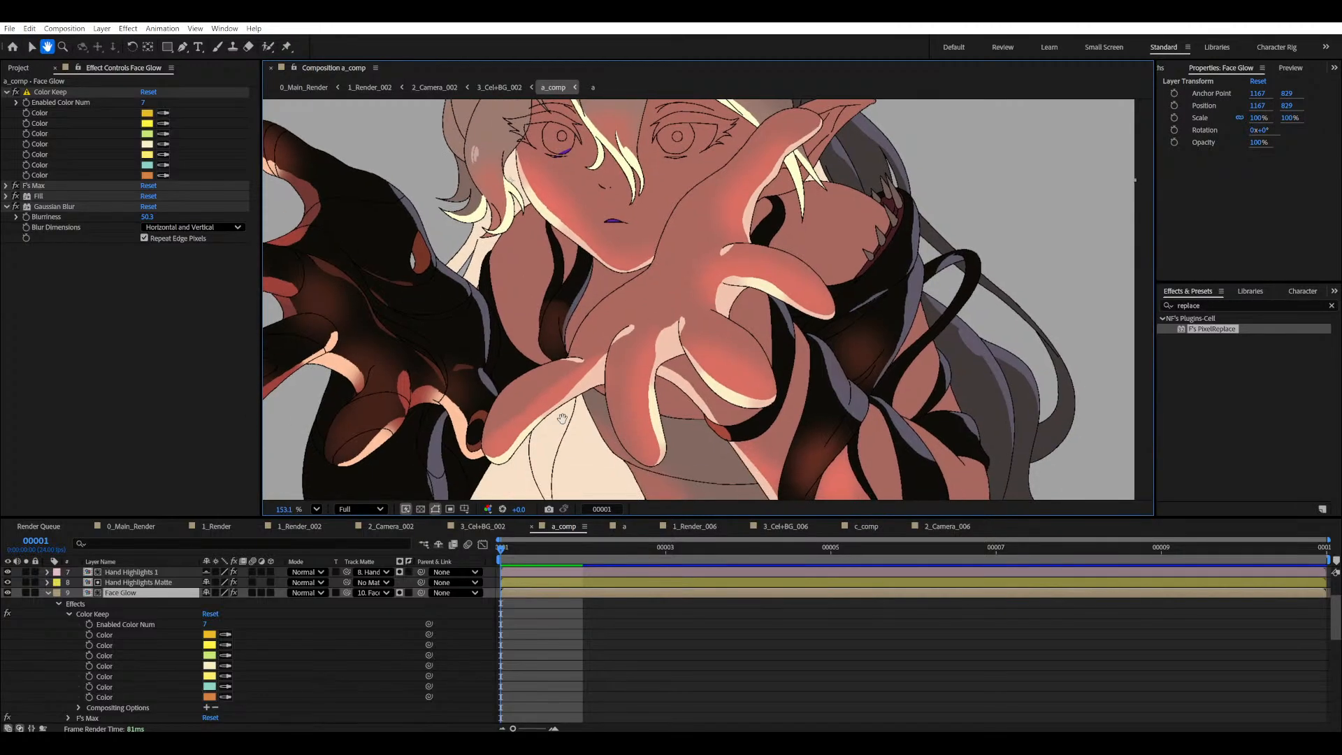
{"action": "scroll", "coordinate": [488, 434], "scroll_direction": "up", "scroll_amount": 3}
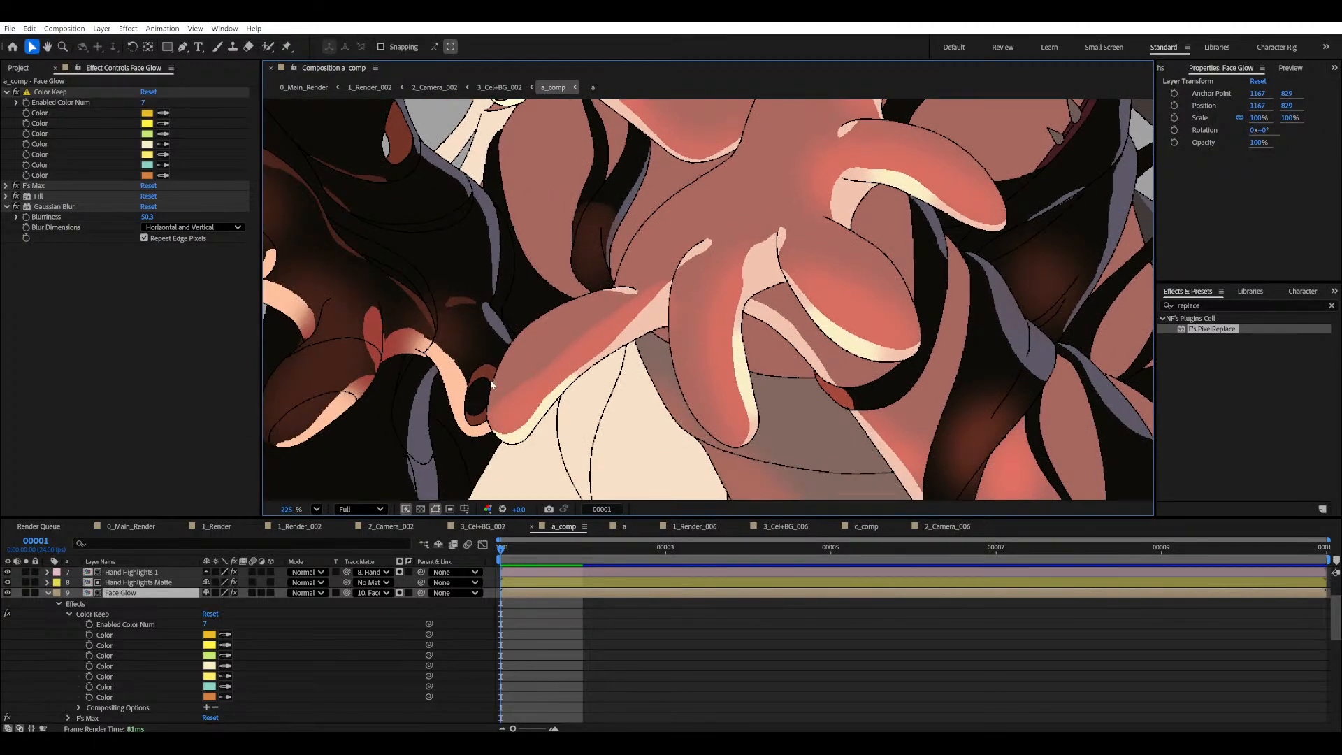
{"action": "scroll", "coordinate": [672, 247], "scroll_direction": "down", "scroll_amount": 5}
{"action": "left_click_drag", "start_coordinate": [671, 247], "coordinate": [722, 281]}
{"action": "scroll", "coordinate": [671, 294], "scroll_direction": "up", "scroll_amount": 4}
{"action": "scroll", "coordinate": [671, 330], "scroll_direction": "up", "scroll_amount": 4}
{"action": "scroll", "coordinate": [677, 370], "scroll_direction": "down", "scroll_amount": 6}
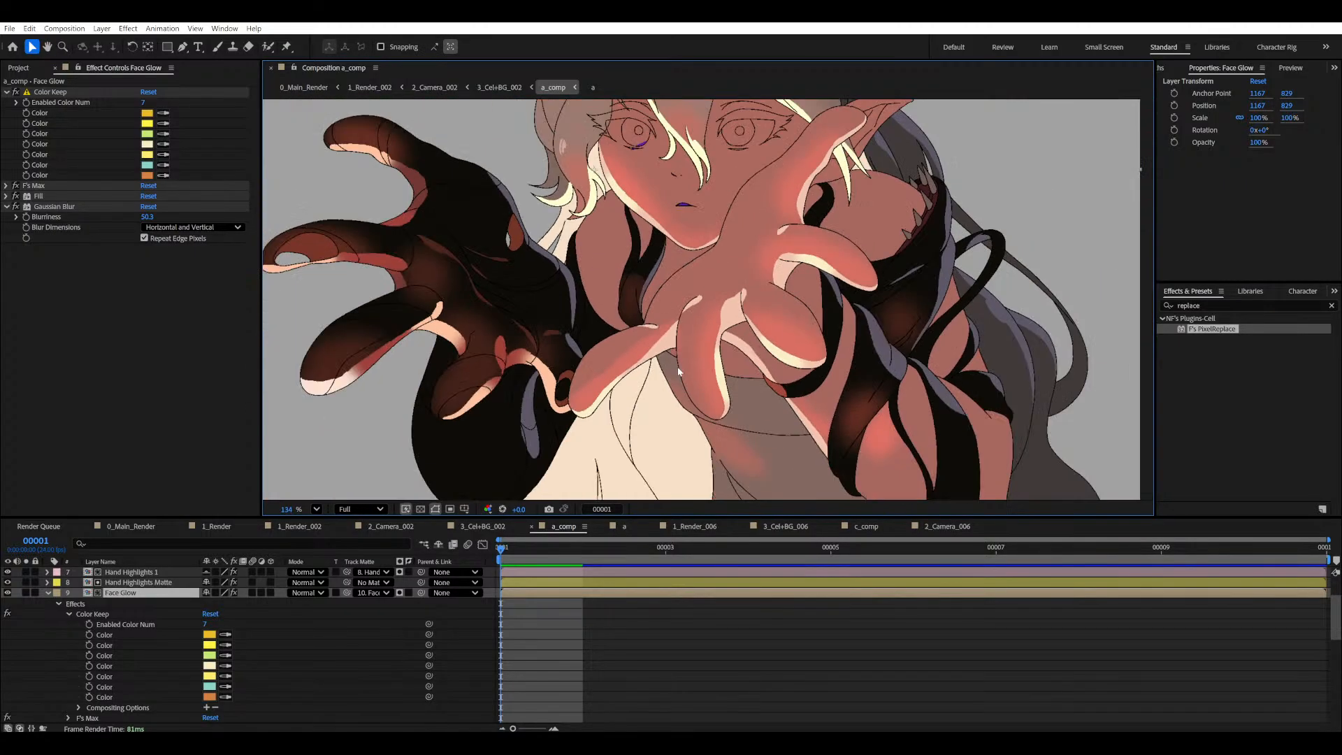
{"action": "left_click_drag", "start_coordinate": [678, 366], "coordinate": [654, 425]}
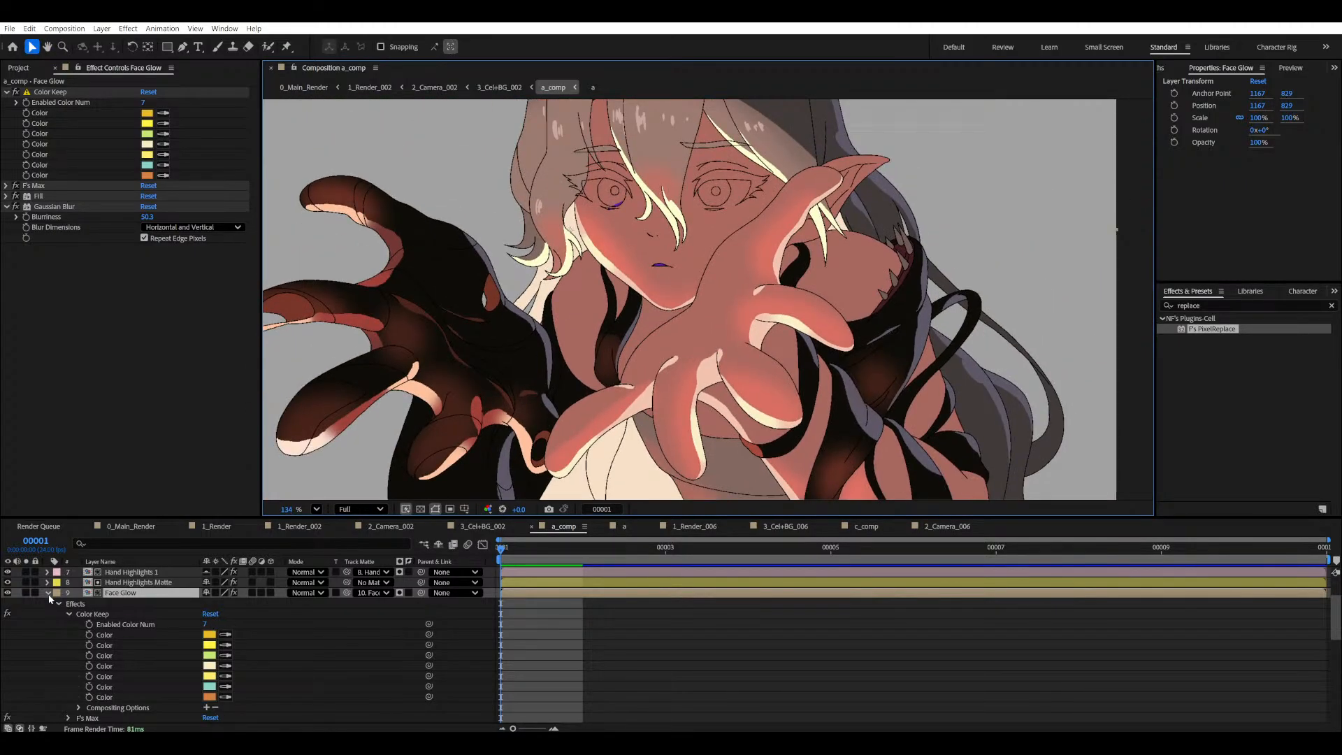
- Collapse the Face Glow layer, show Hand Glow Matte 2, and solo it temporarily to examine its blue and green arm shapes
{"action": "left_click", "coordinate": [48, 594]}
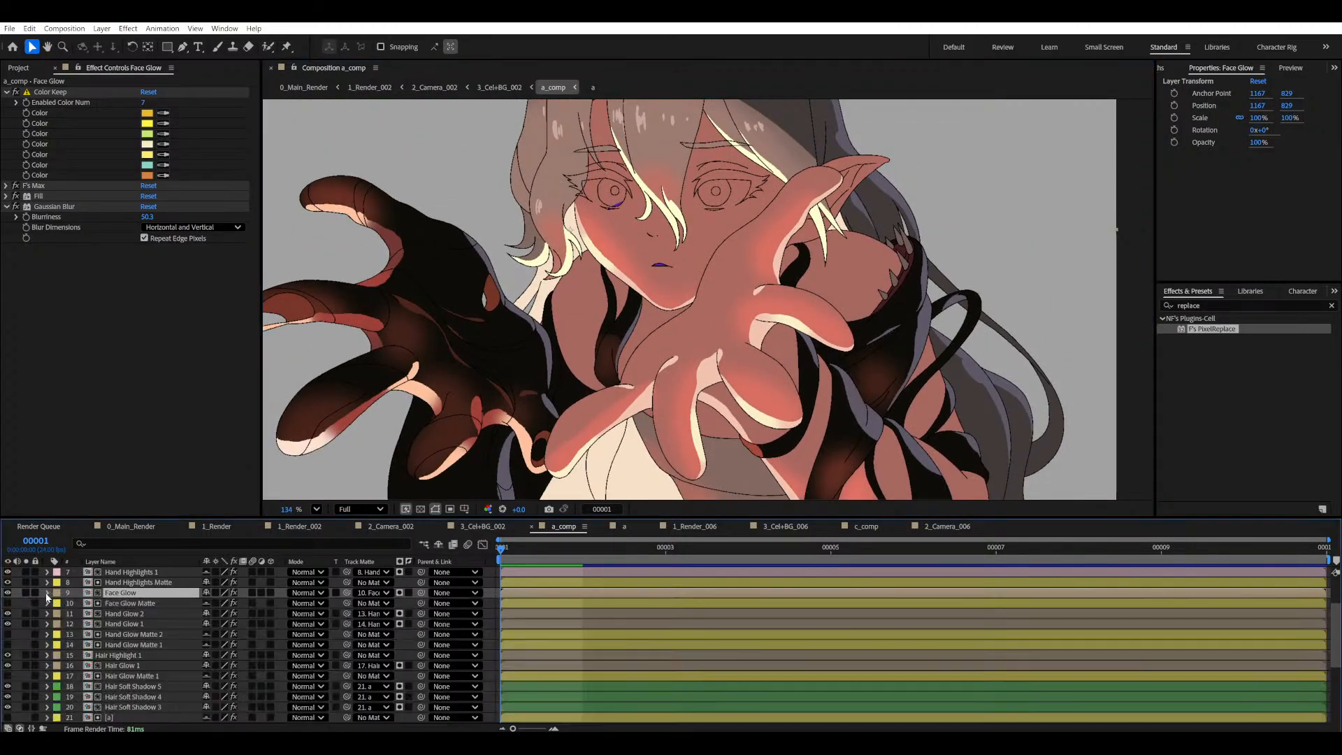
{"action": "left_click", "coordinate": [123, 634]}
{"action": "left_click", "coordinate": [7, 634]}
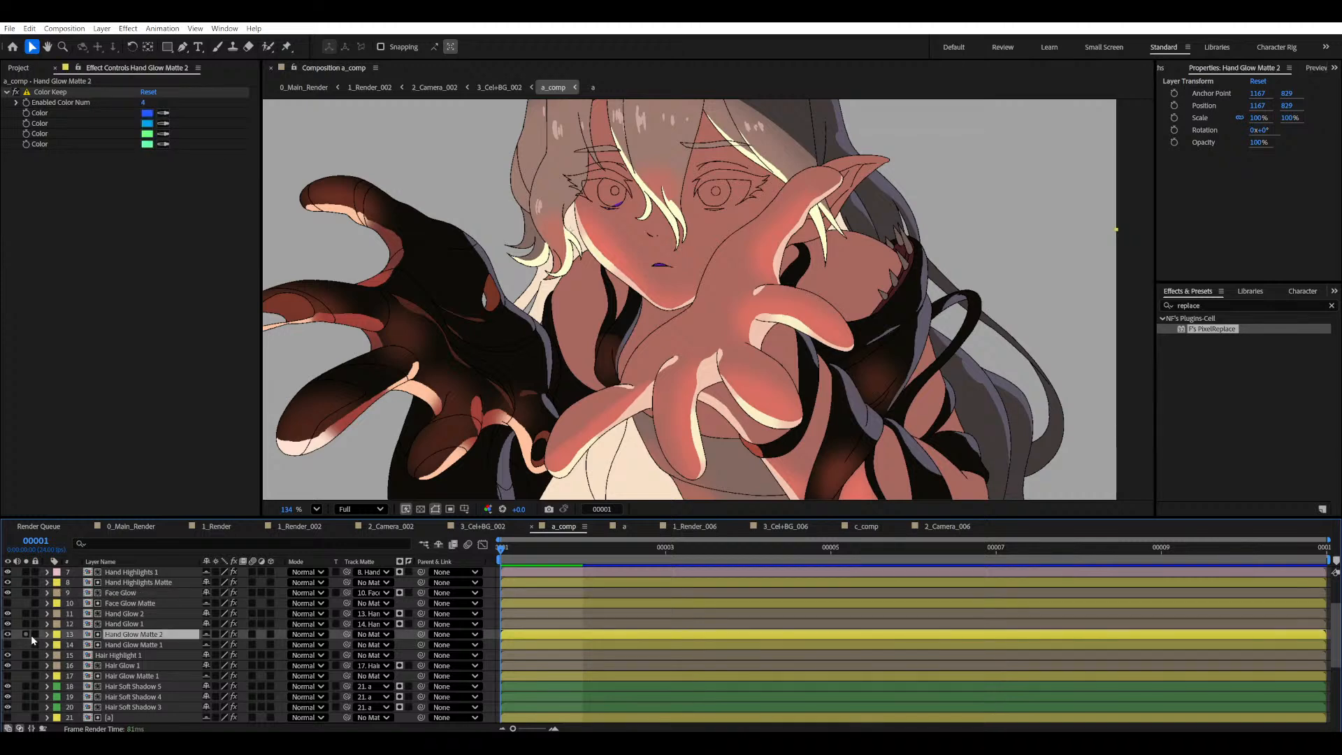
{"action": "left_click", "coordinate": [25, 634]}
{"action": "scroll", "coordinate": [650, 360], "scroll_direction": "down", "scroll_amount": 2}
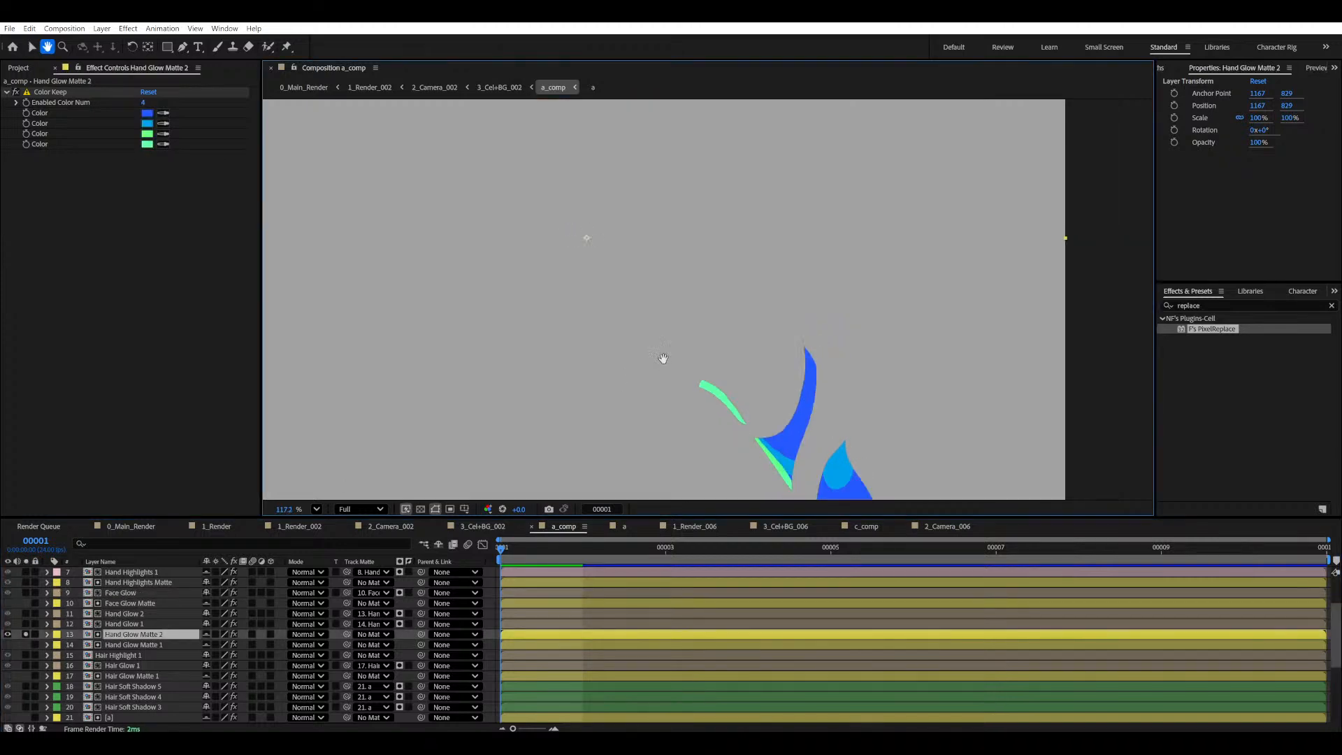
{"action": "key", "text": "h"}
{"action": "left_click_drag", "start_coordinate": [689, 399], "coordinate": [652, 369]}
{"action": "key", "text": "v"}
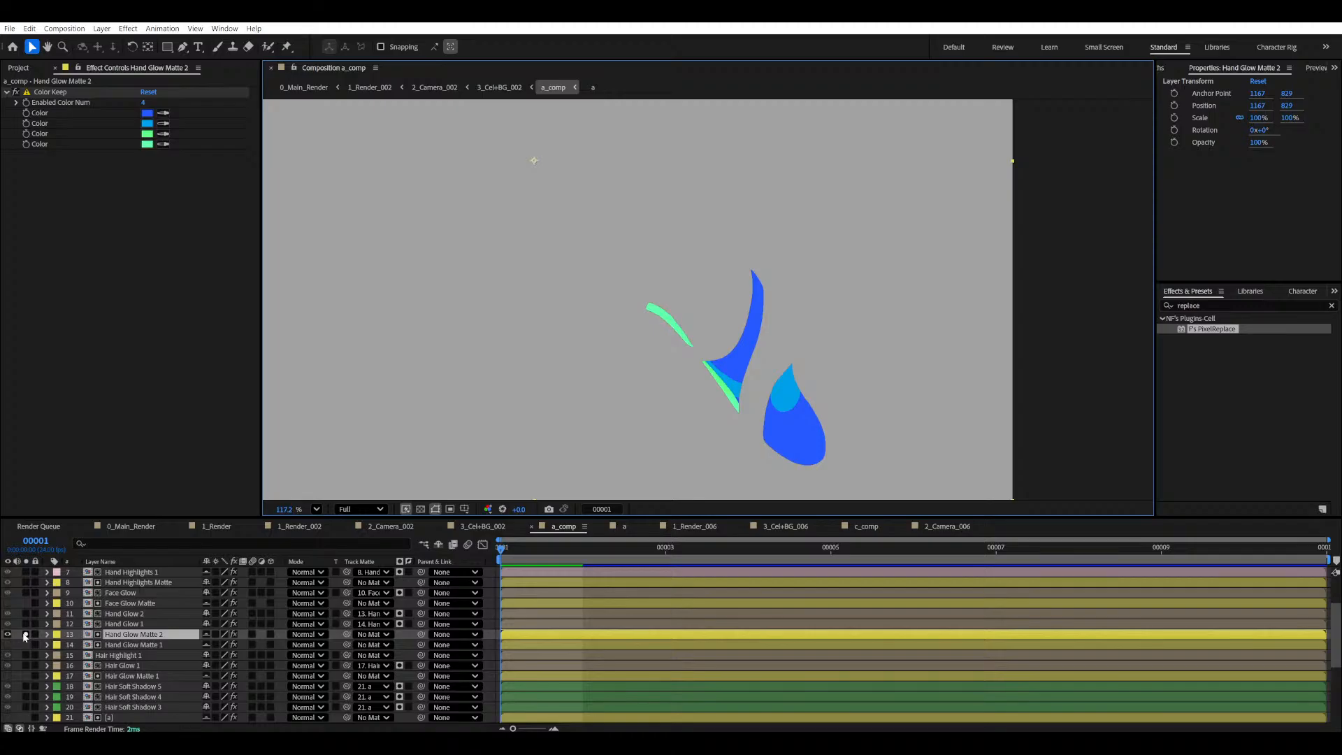
{"action": "left_click", "coordinate": [26, 635]}
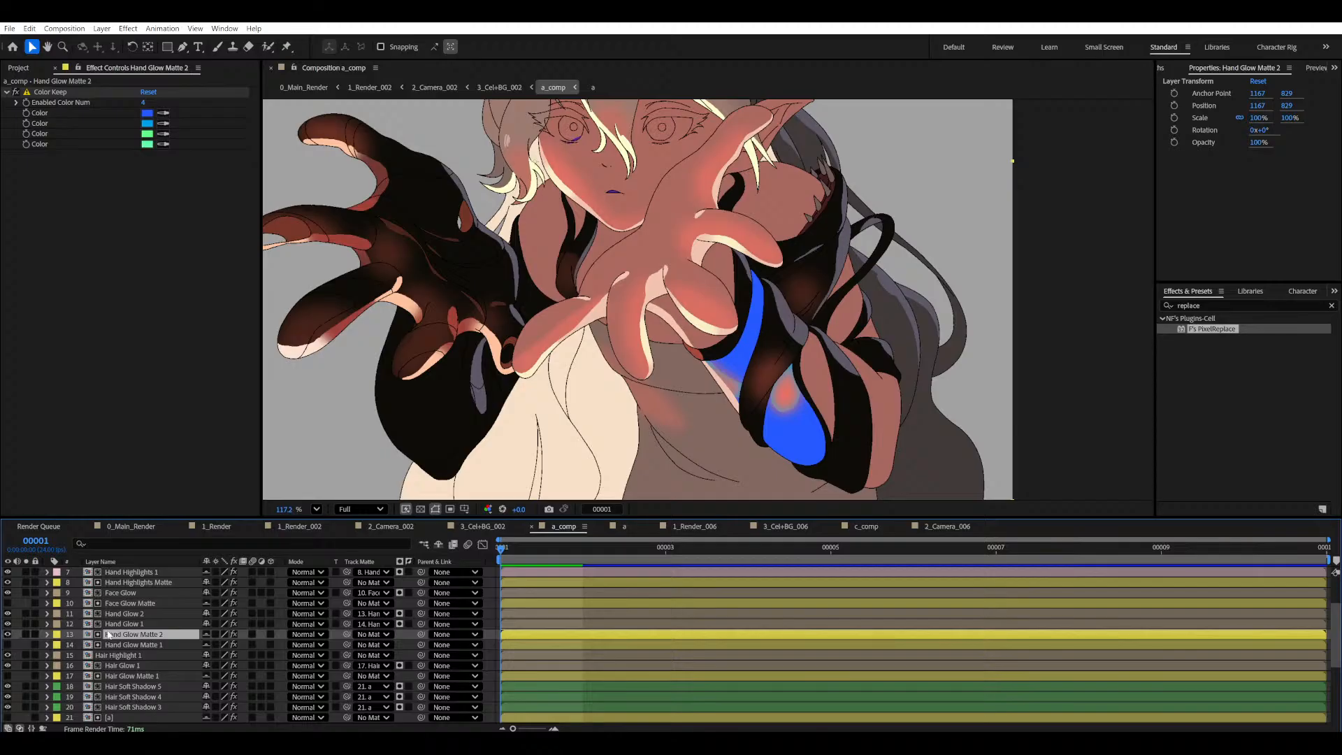
- Move Hand Glow Matte 2 directly below Hand Glow 2, hide the matte, and save the project
{"action": "left_click_drag", "start_coordinate": [114, 634], "coordinate": [130, 620]}
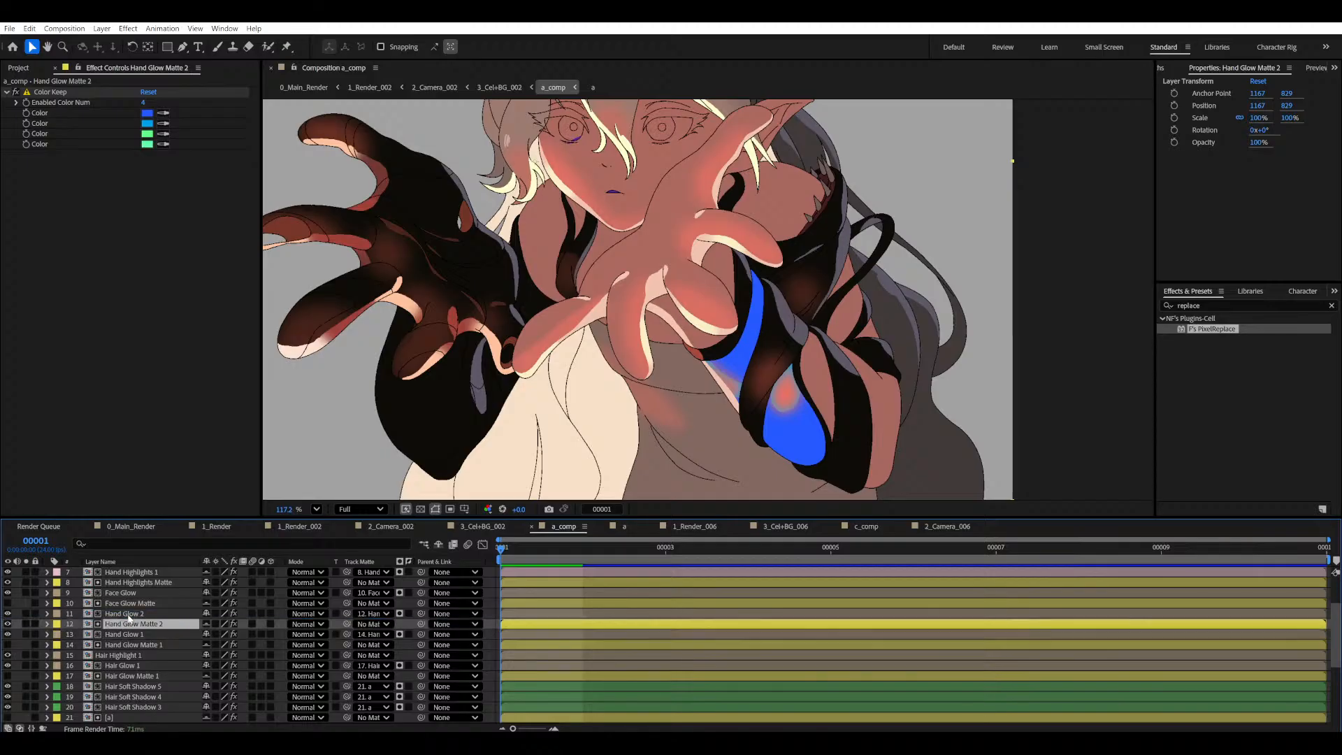
{"action": "left_click", "coordinate": [8, 623]}
{"action": "left_click", "coordinate": [8, 624]}
{"action": "key", "text": "ctrl+s"}
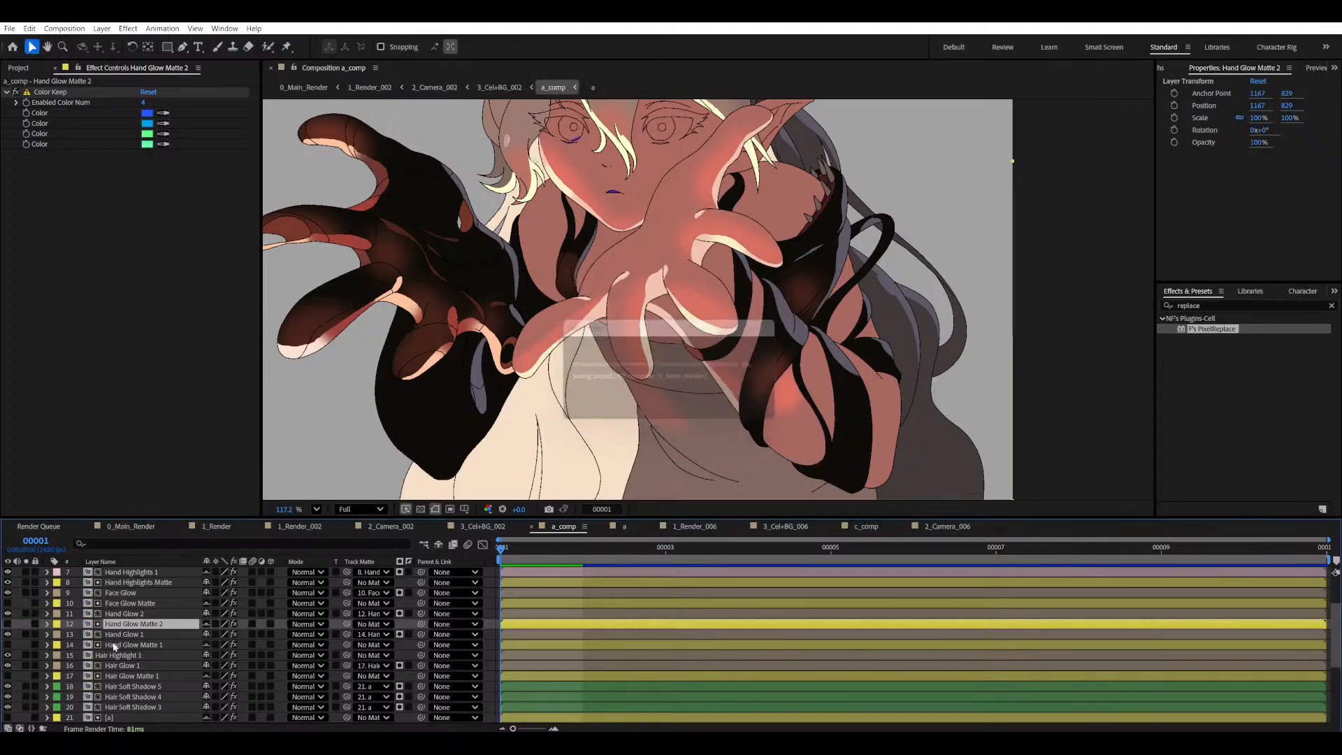
- Show and solo Hand Glow Matte 1 to examine its hand shapes up close, and save the project
{"action": "left_click", "coordinate": [114, 644]}
{"action": "left_click", "coordinate": [8, 645]}
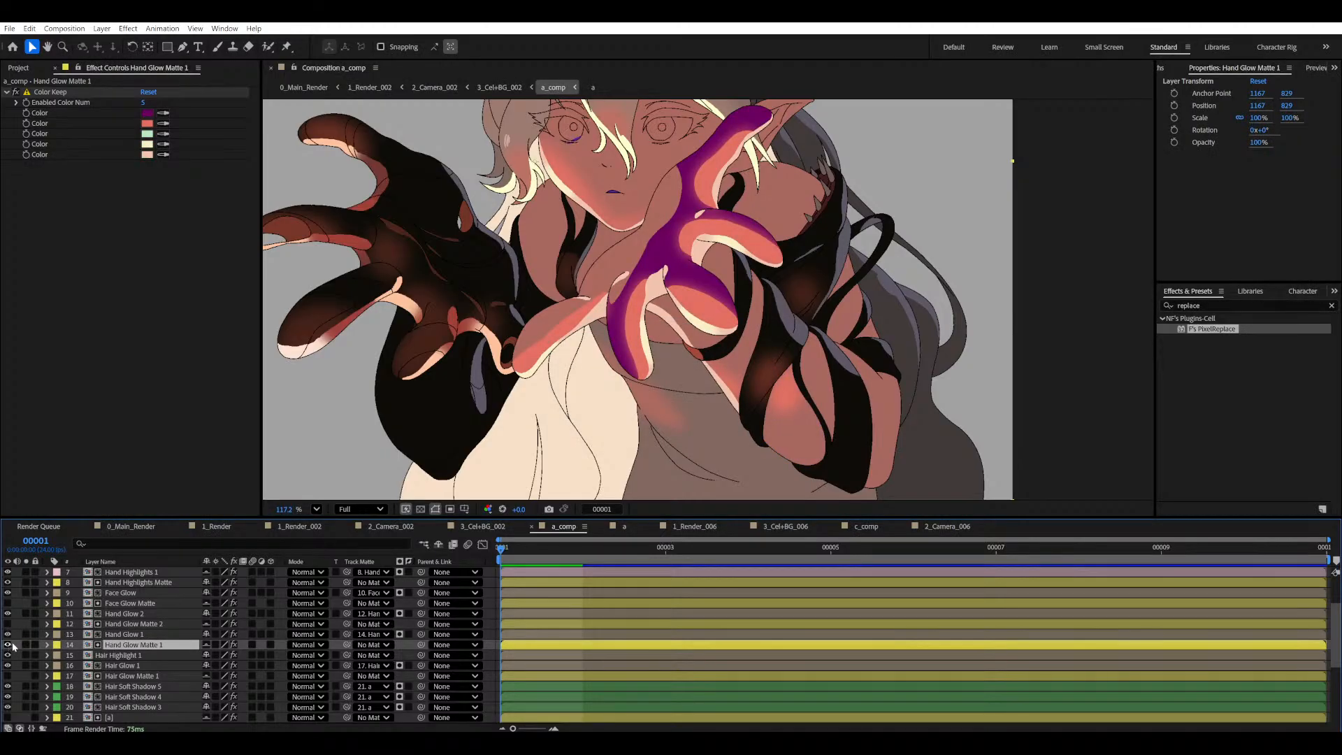
{"action": "left_click", "coordinate": [27, 644]}
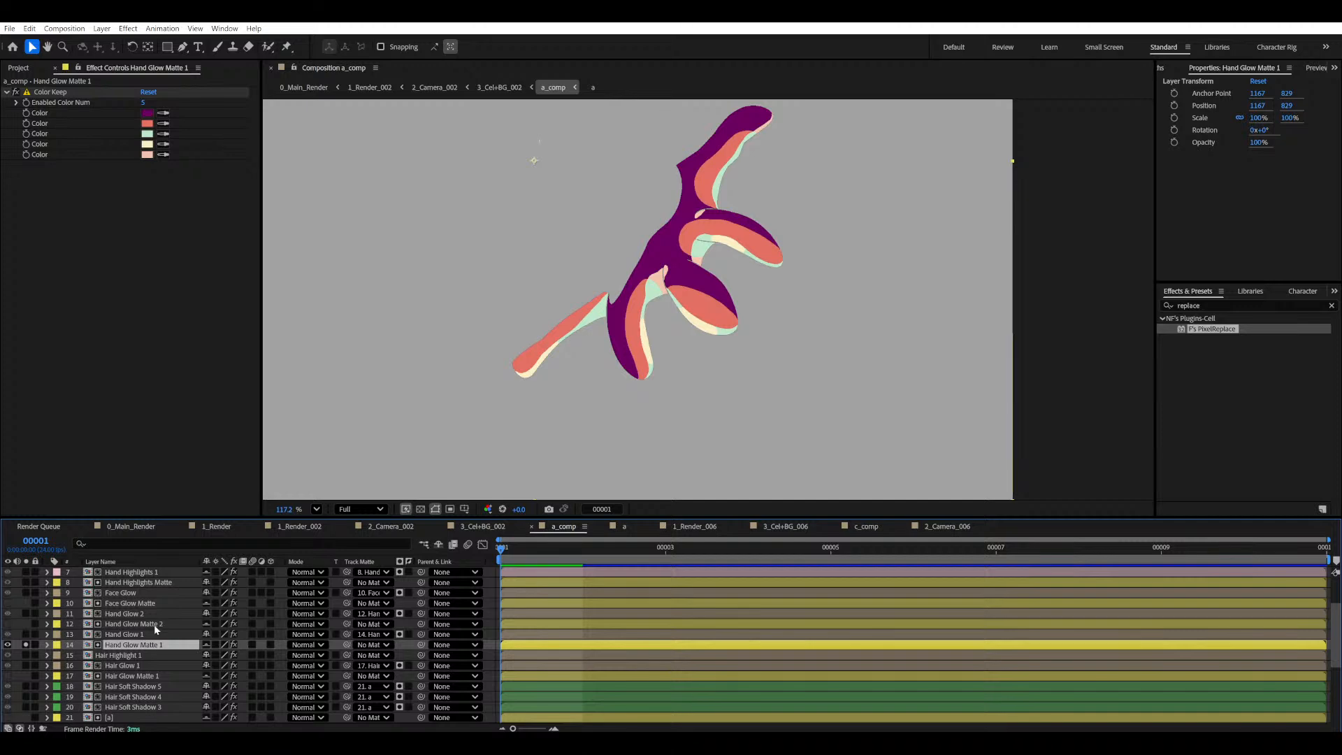
{"action": "key", "text": "period"}
{"action": "left_click_drag", "start_coordinate": [546, 258], "coordinate": [599, 308]}
{"action": "key", "text": "ctrl+s"}
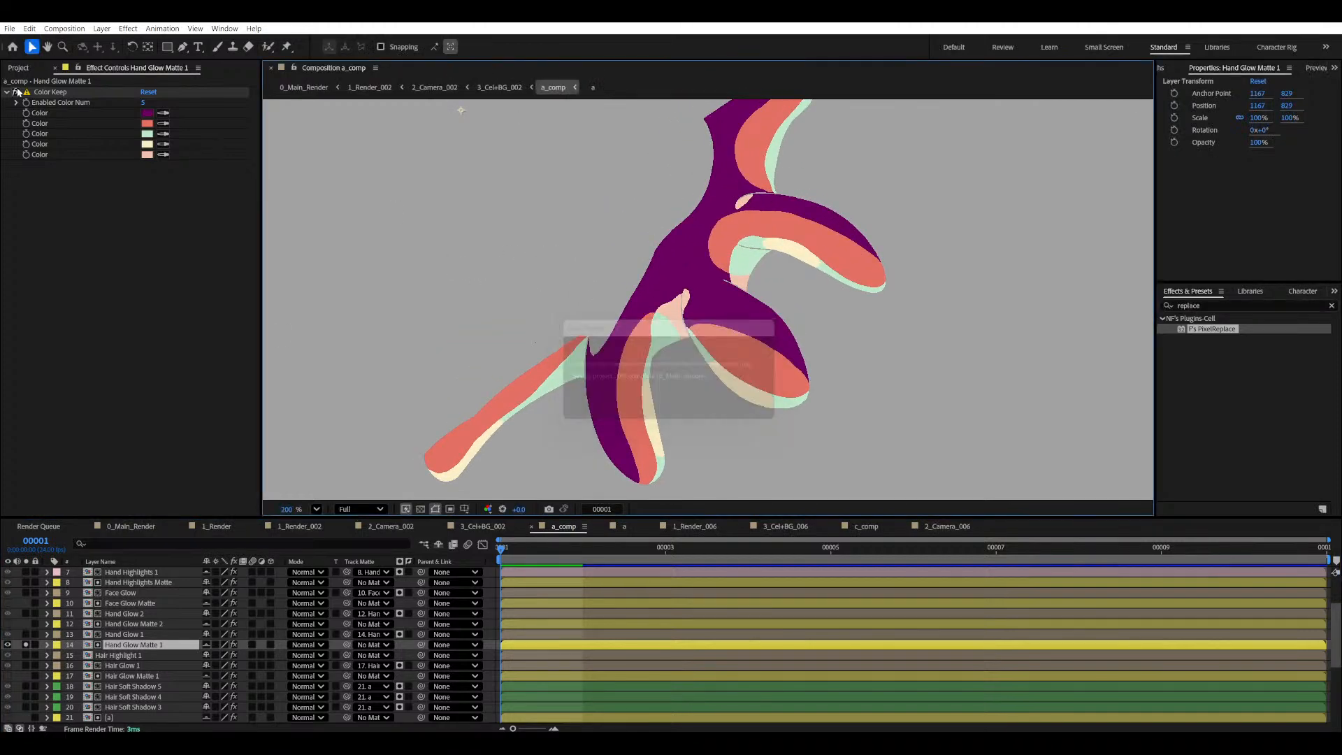
- Disable Color Keep on Hand Glow Matte 1 to expose all the guide colours around the hand, and save the project
{"action": "left_click", "coordinate": [15, 92]}
{"action": "left_click_drag", "start_coordinate": [515, 316], "coordinate": [567, 337]}
{"action": "key", "text": "ctrl+s"}
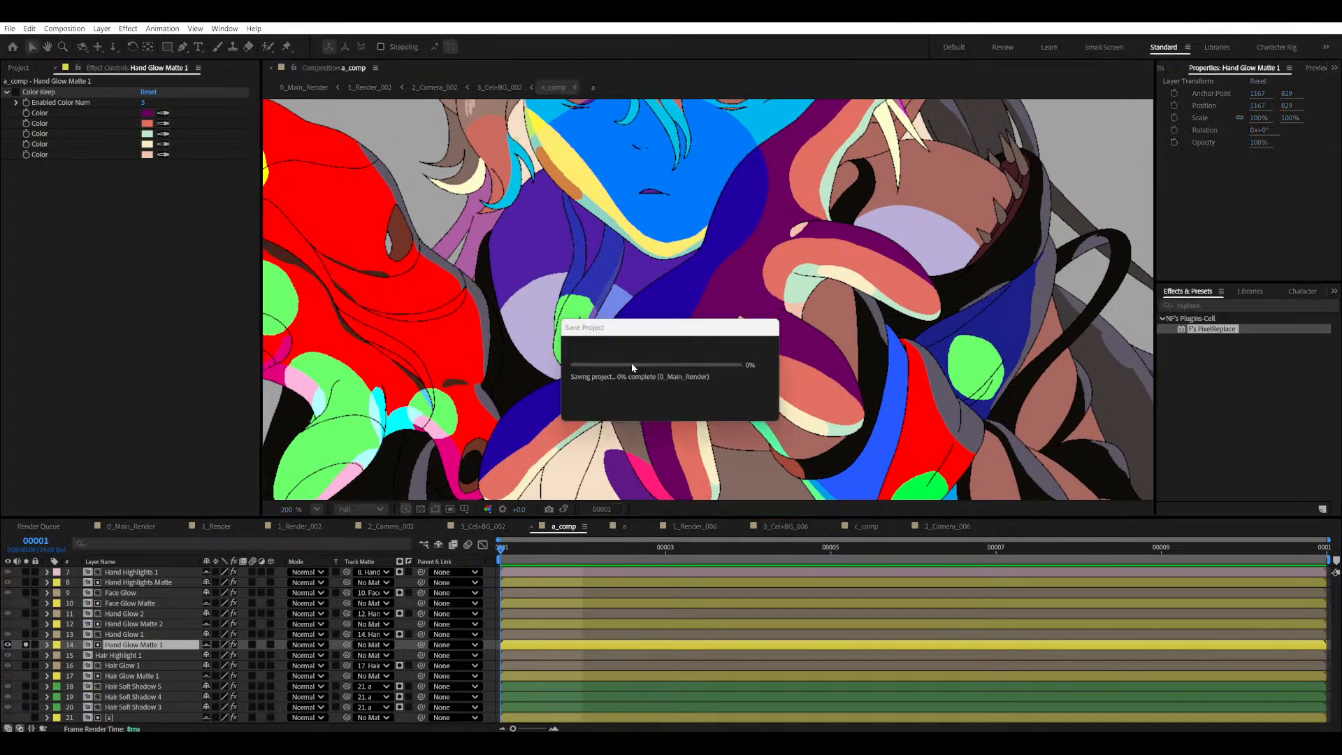
{"action": "left_click_drag", "start_coordinate": [657, 342], "coordinate": [656, 330]}
{"action": "key", "text": "v"}
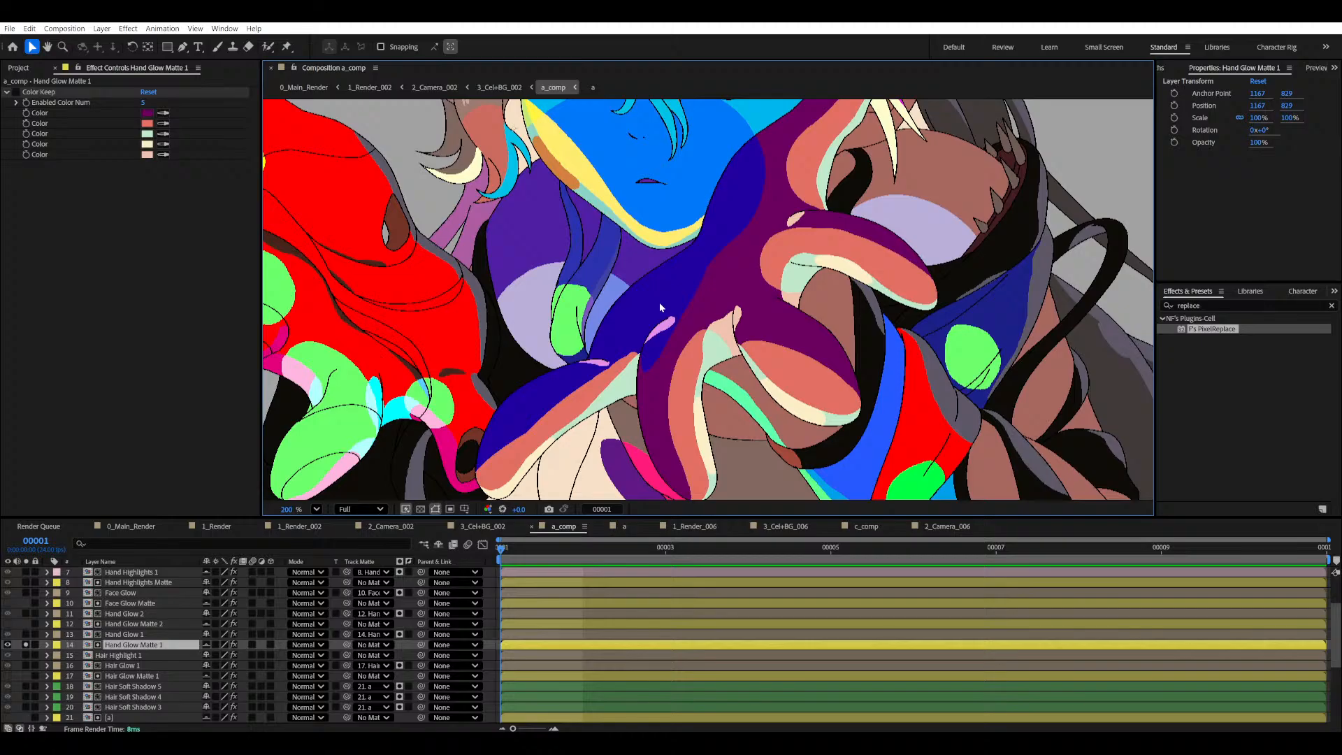
- Expand Hand Glow Matte 1's Color Keep to 7 colours, sampling the pink finger-base highlight and dark blue hand area, and re-enable the effect
{"action": "left_click", "coordinate": [144, 103]}
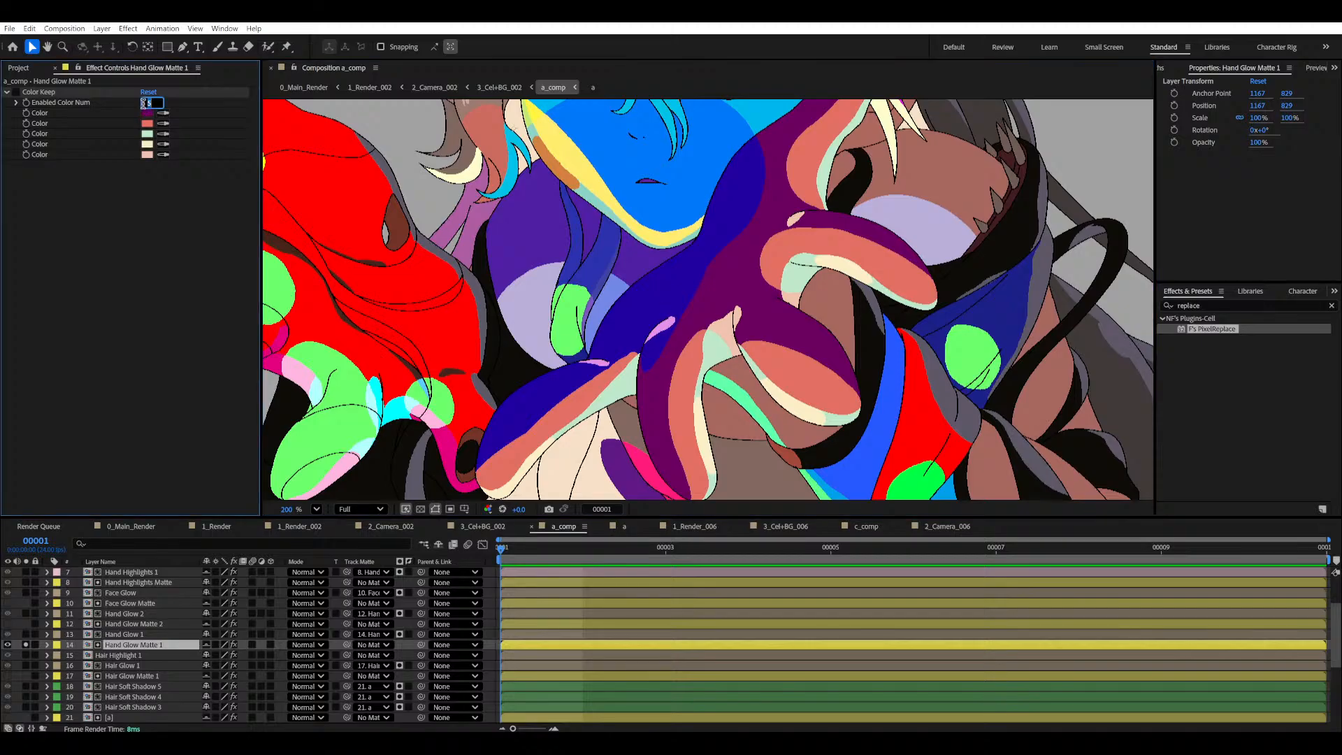
{"action": "type", "text": "7"}
{"action": "key", "text": "Return"}
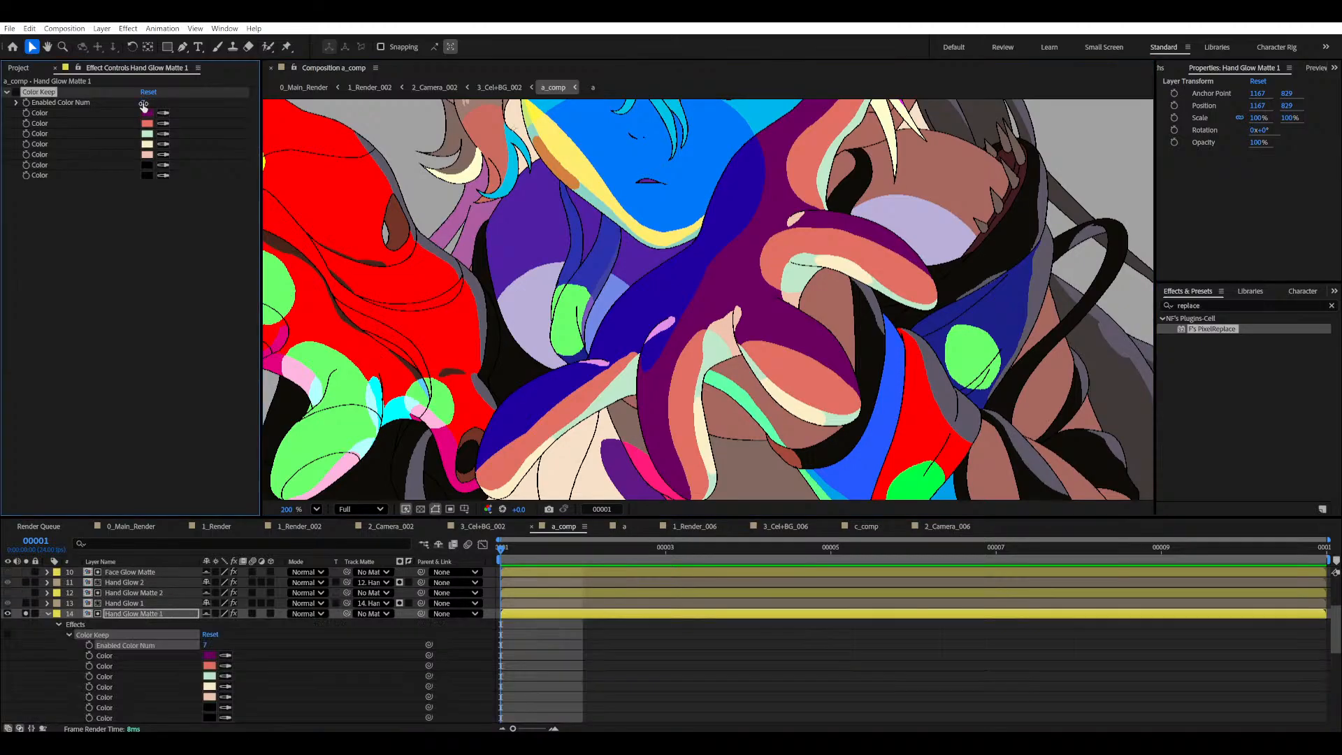
{"action": "left_click", "coordinate": [163, 165]}
{"action": "left_click", "coordinate": [671, 322]}
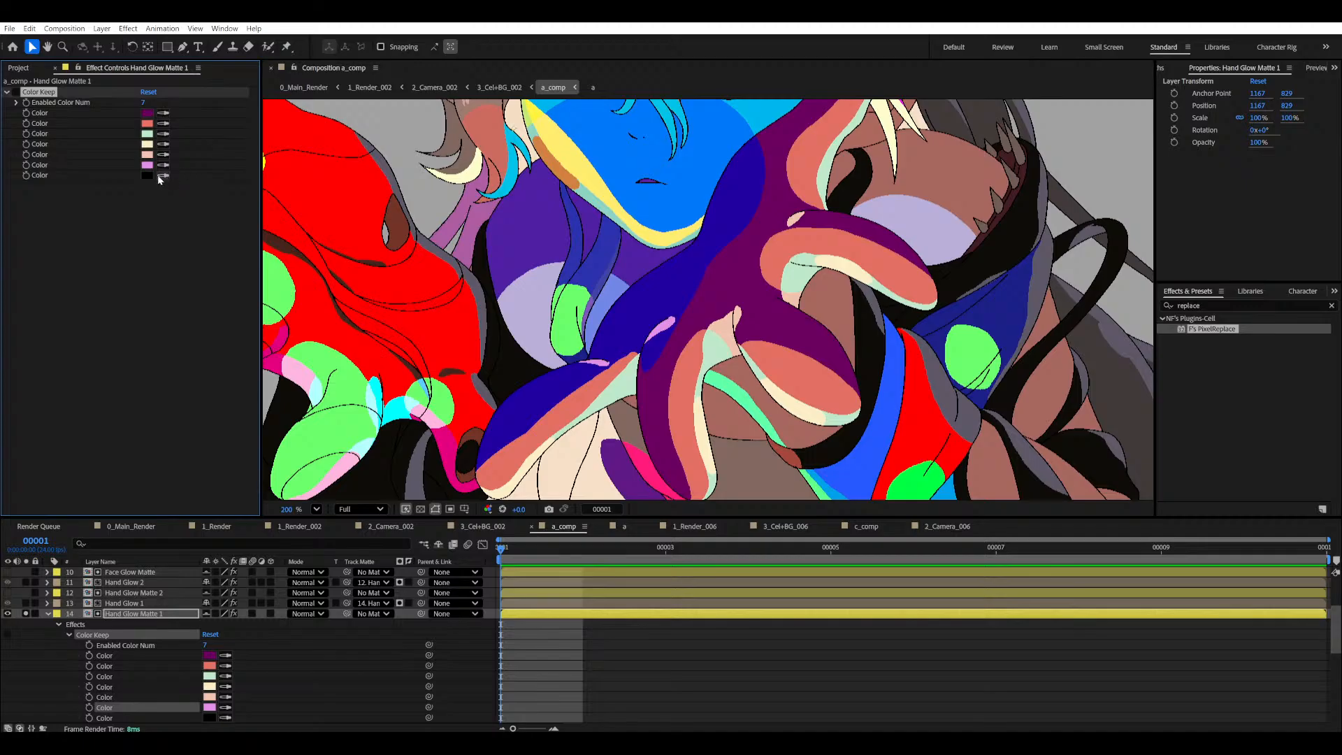
{"action": "left_click", "coordinate": [673, 286]}
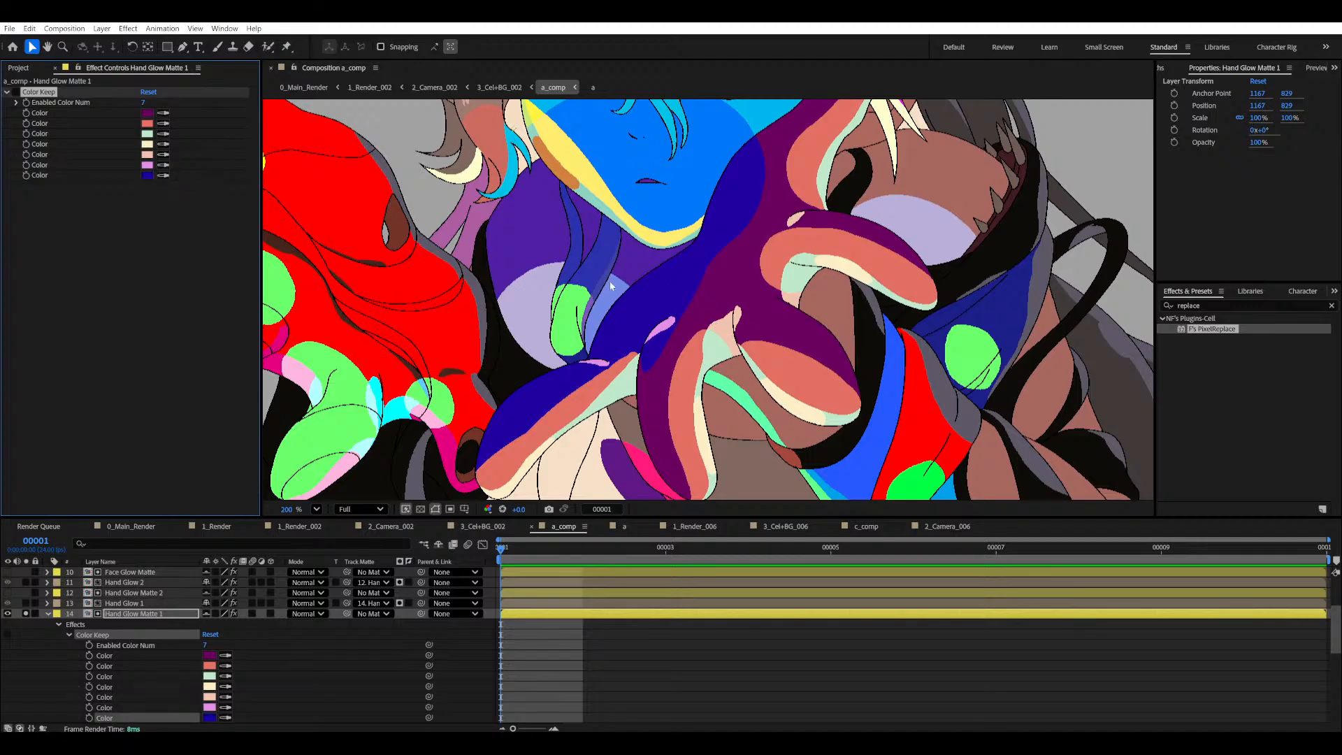
{"action": "left_click", "coordinate": [15, 92]}
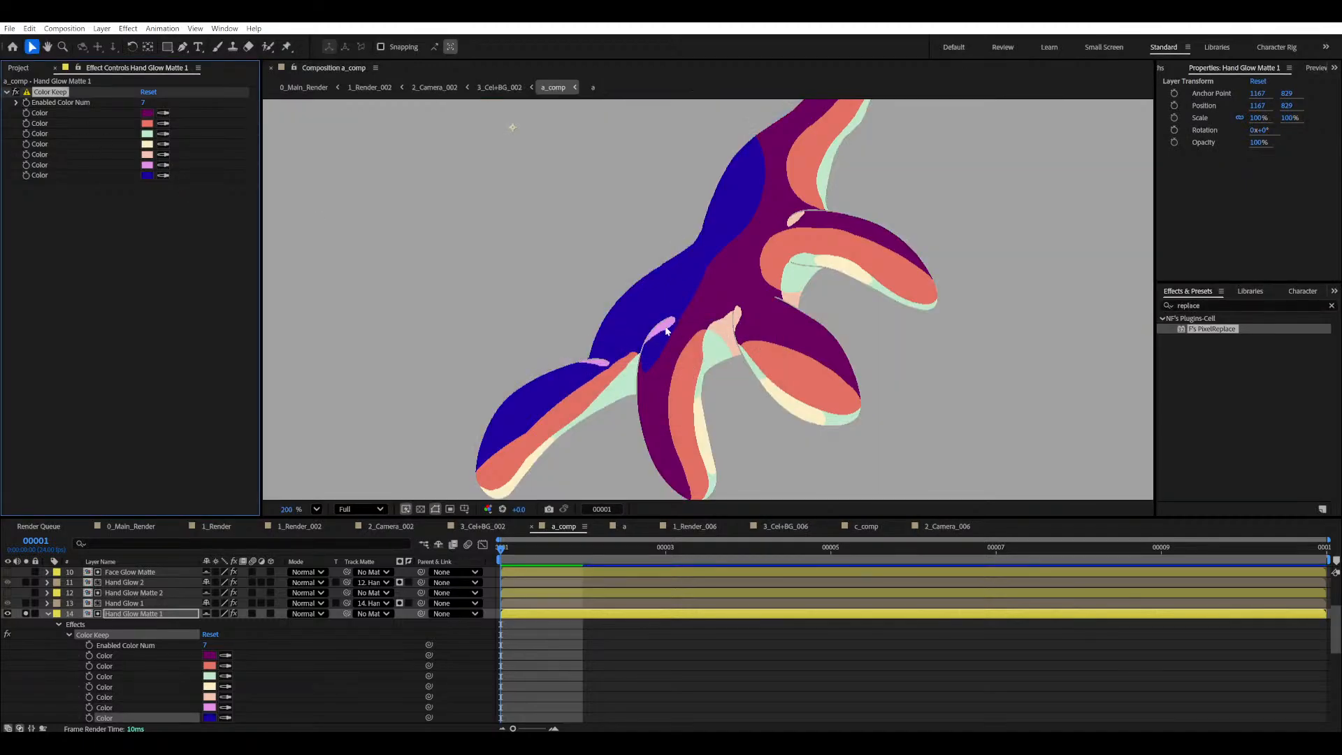
{"action": "scroll", "coordinate": [666, 331], "scroll_direction": "down", "scroll_amount": 2}
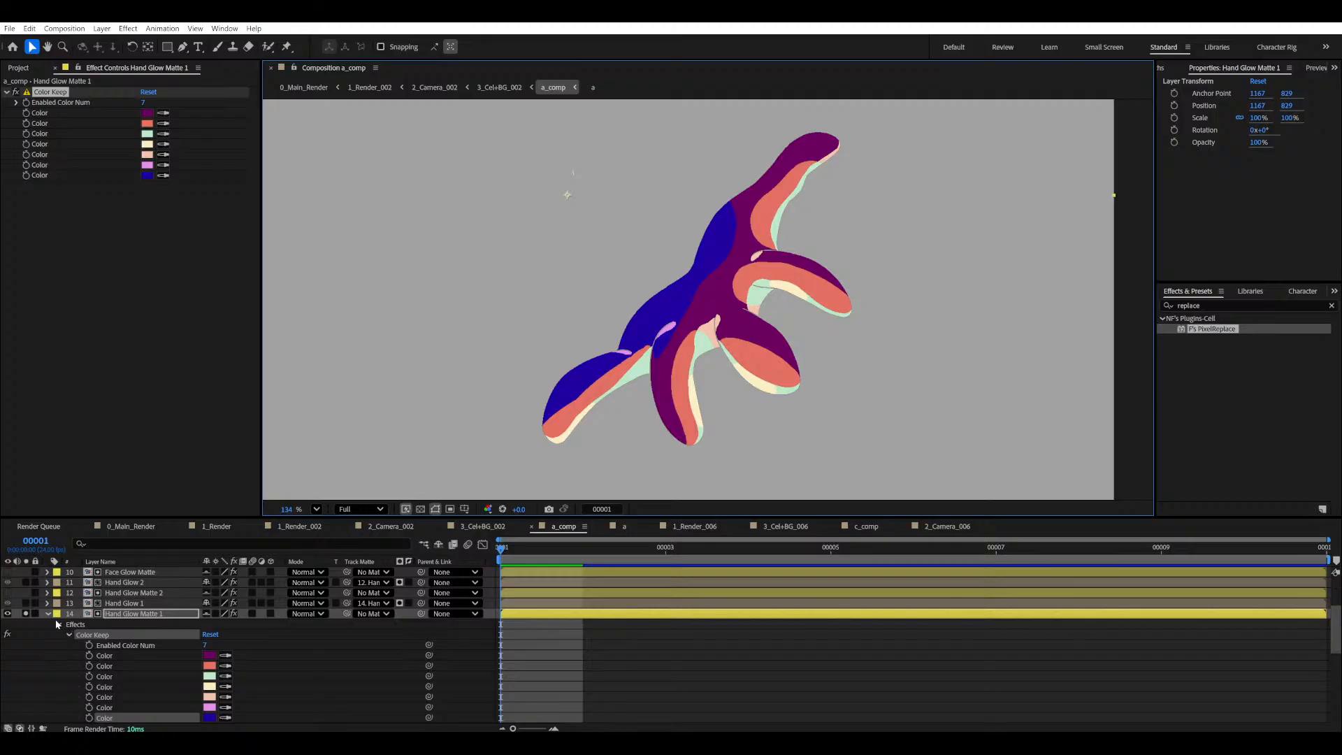
- Solo Hand Glow 1 instead of its matte and disable F's Max, Fill and Gaussian Blur to examine its kept colour shapes
{"action": "left_click", "coordinate": [25, 603]}
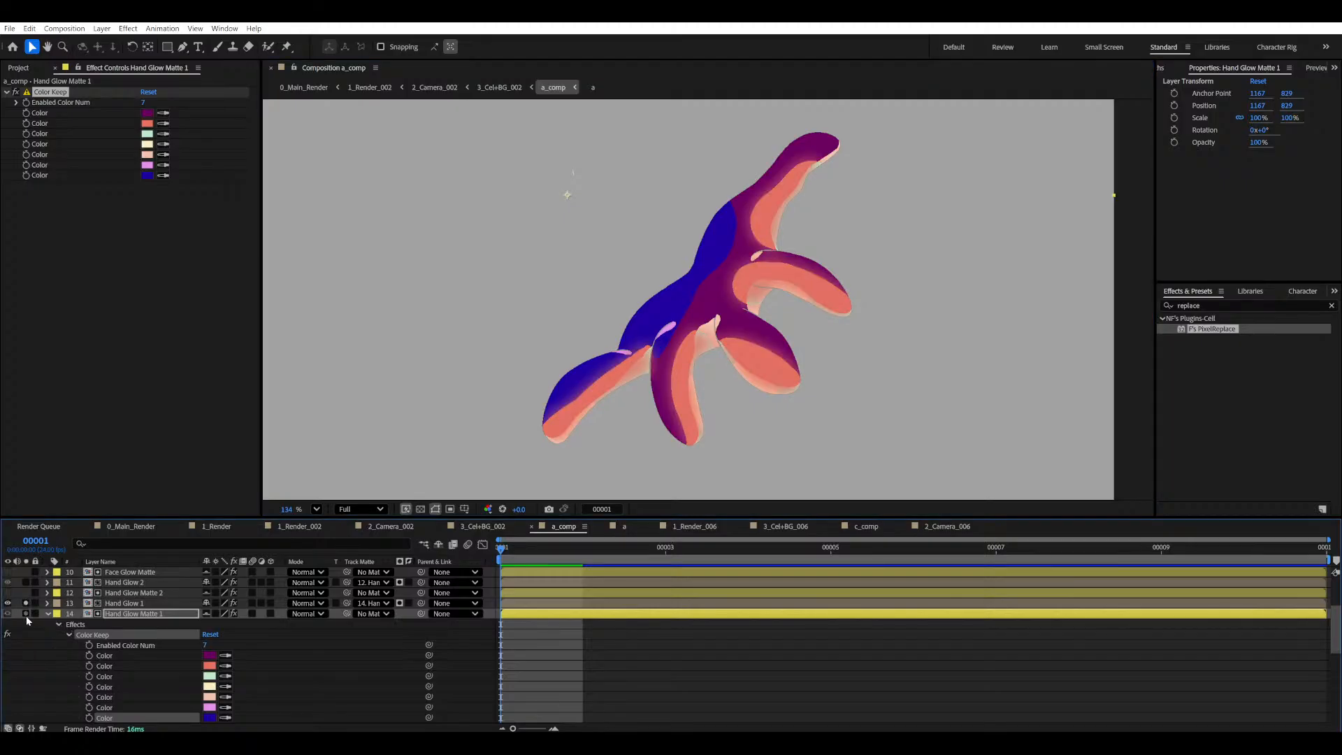
{"action": "left_click", "coordinate": [26, 614]}
{"action": "left_click", "coordinate": [131, 603]}
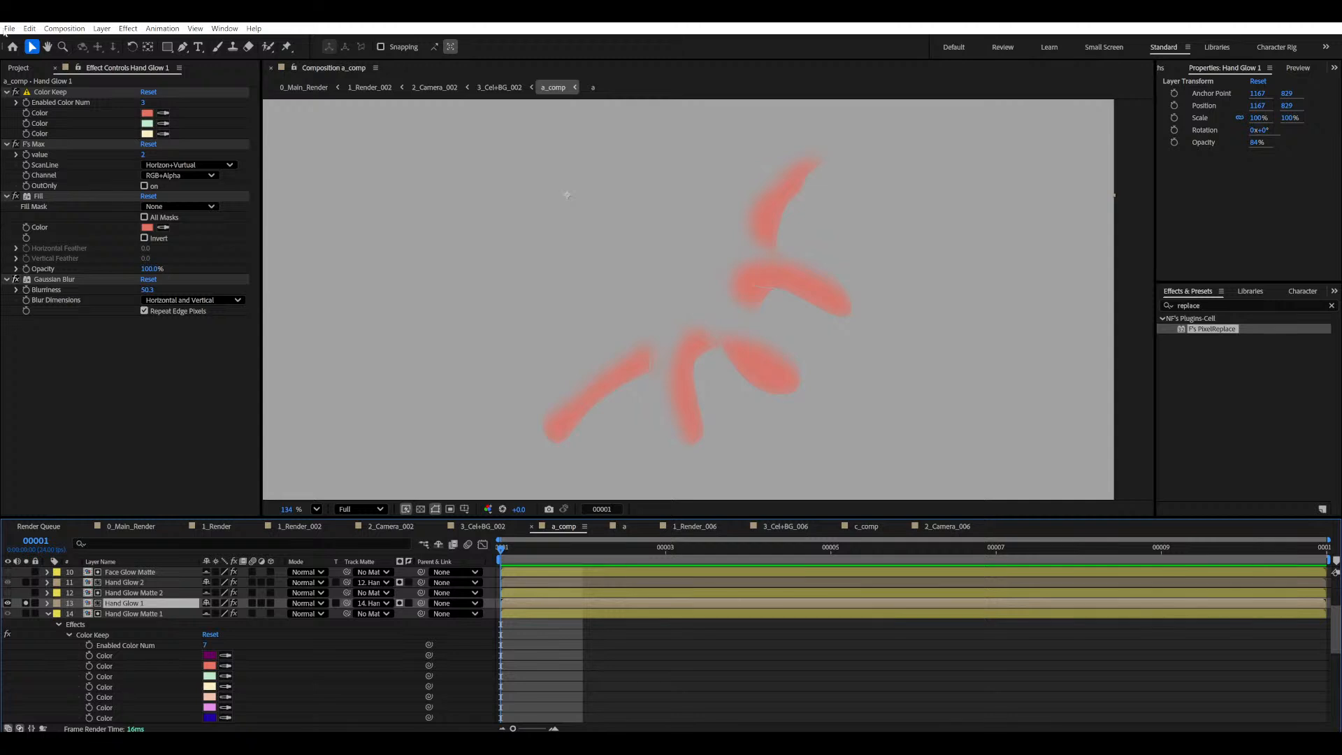
{"action": "left_click", "coordinate": [16, 144]}
{"action": "left_click", "coordinate": [15, 196]}
{"action": "left_click", "coordinate": [16, 279]}
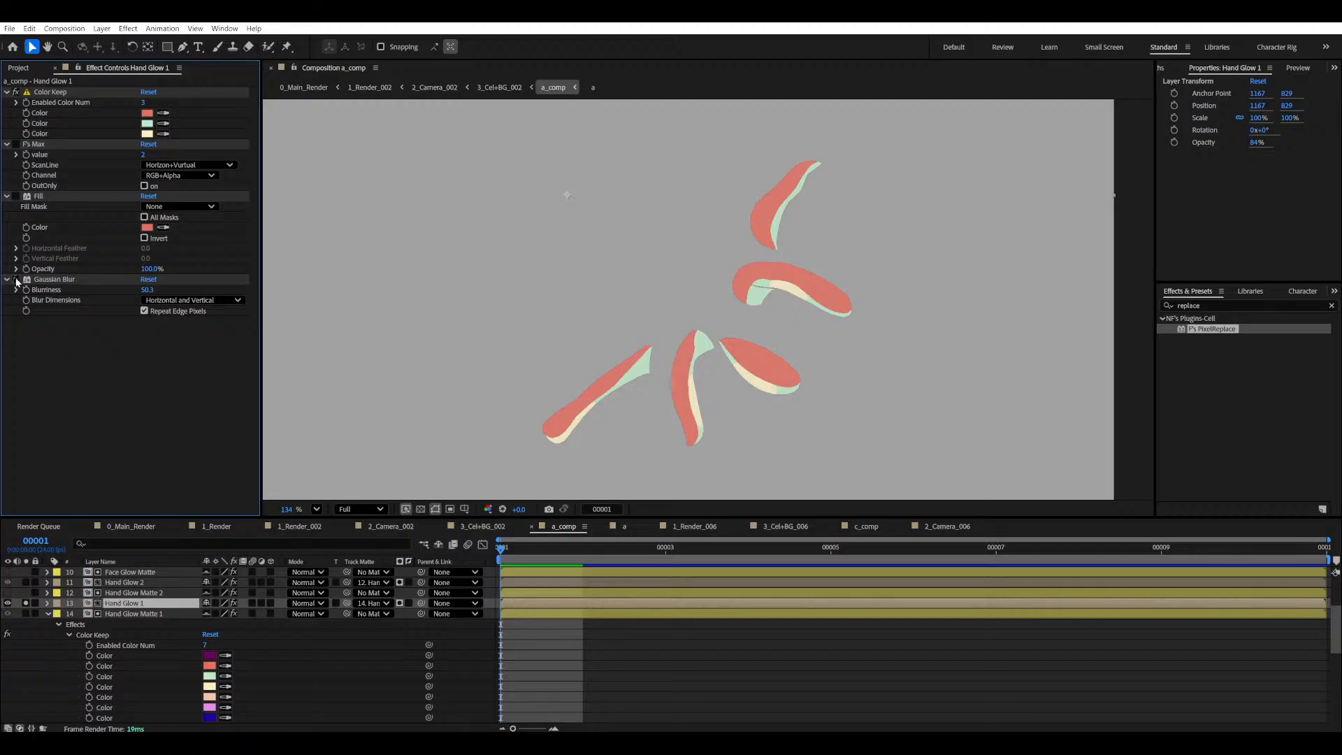
- Re-enable Hand Glow 1's Gaussian Blur, Fill and F's Max, unsolo it, hide and collapse Hand Glow Matte 1, and save the project
{"action": "left_click", "coordinate": [16, 279]}
{"action": "left_click", "coordinate": [15, 196]}
{"action": "left_click", "coordinate": [15, 144]}
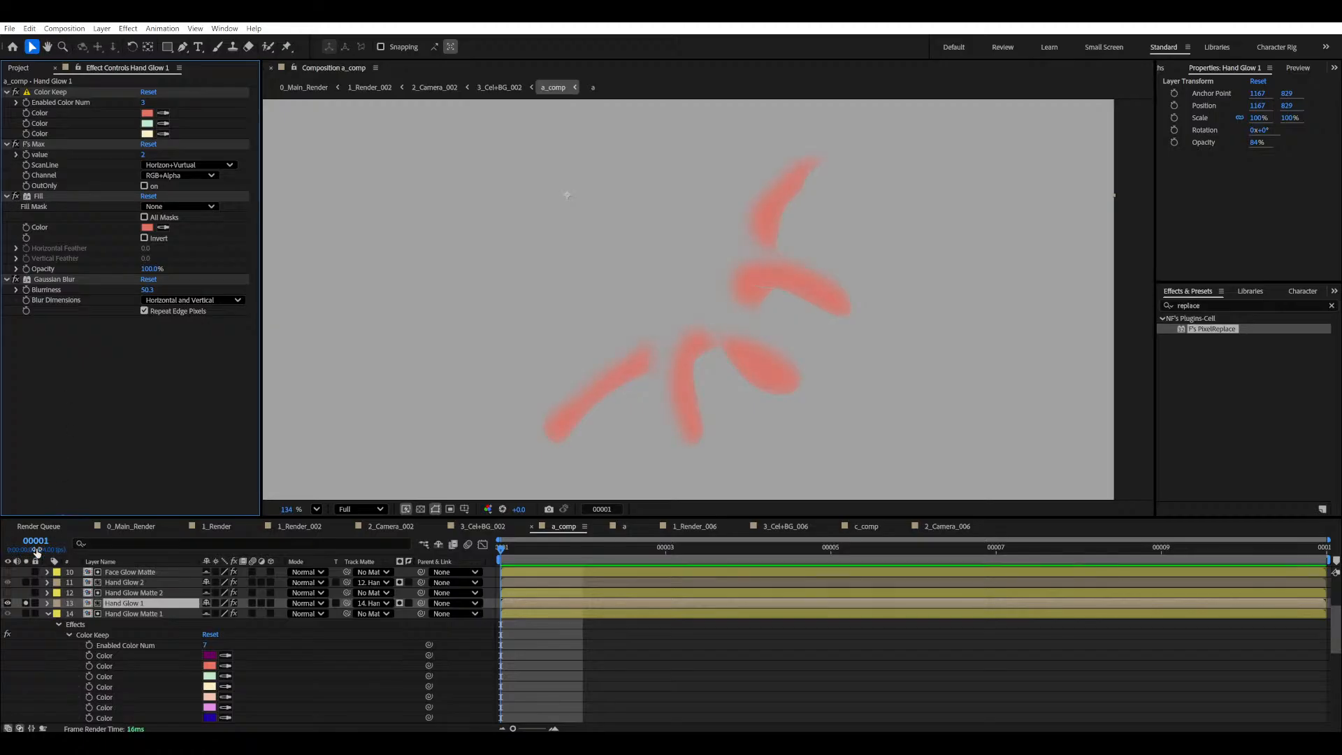
{"action": "left_click", "coordinate": [7, 614]}
{"action": "left_click", "coordinate": [9, 614]}
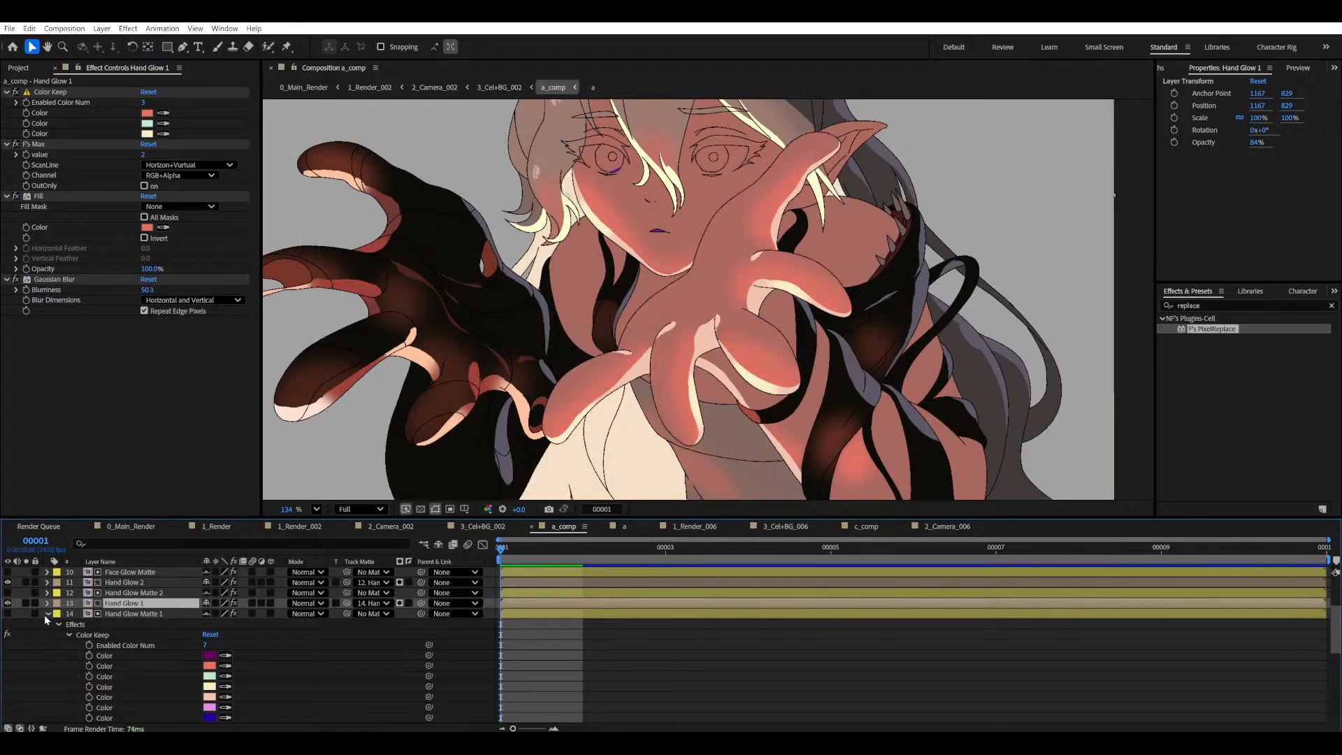
{"action": "left_click", "coordinate": [48, 613]}
{"action": "key", "text": "ctrl+s"}
- Inspect the hand glow across the fingers and palm, and the face glow, in the full composite
{"action": "scroll", "coordinate": [668, 326], "scroll_direction": "up", "scroll_amount": 3}
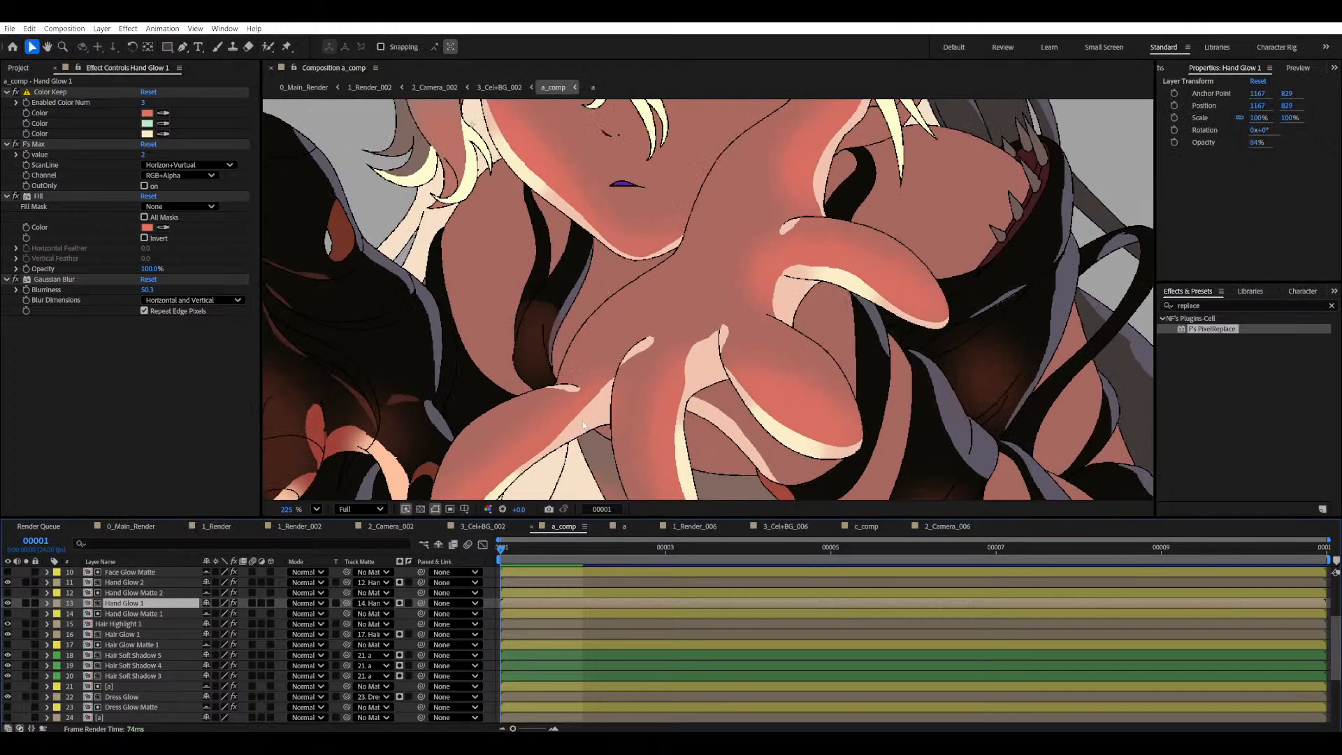
{"action": "left_click_drag", "start_coordinate": [688, 370], "coordinate": [751, 300]}
{"action": "scroll", "coordinate": [783, 244], "scroll_direction": "down", "scroll_amount": 5}
{"action": "scroll", "coordinate": [737, 293], "scroll_direction": "up", "scroll_amount": 1}
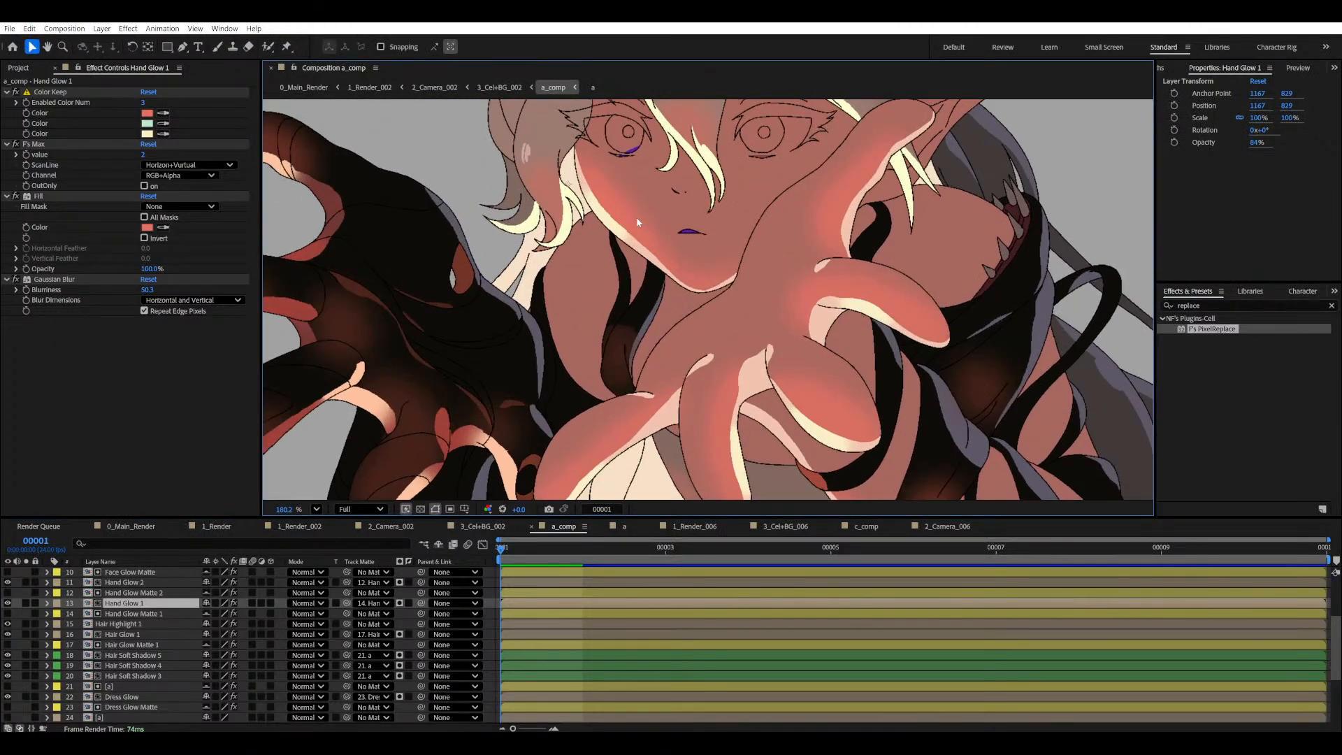
{"action": "left_click_drag", "start_coordinate": [664, 177], "coordinate": [721, 308]}
{"action": "scroll", "coordinate": [740, 325], "scroll_direction": "down", "scroll_amount": 4}
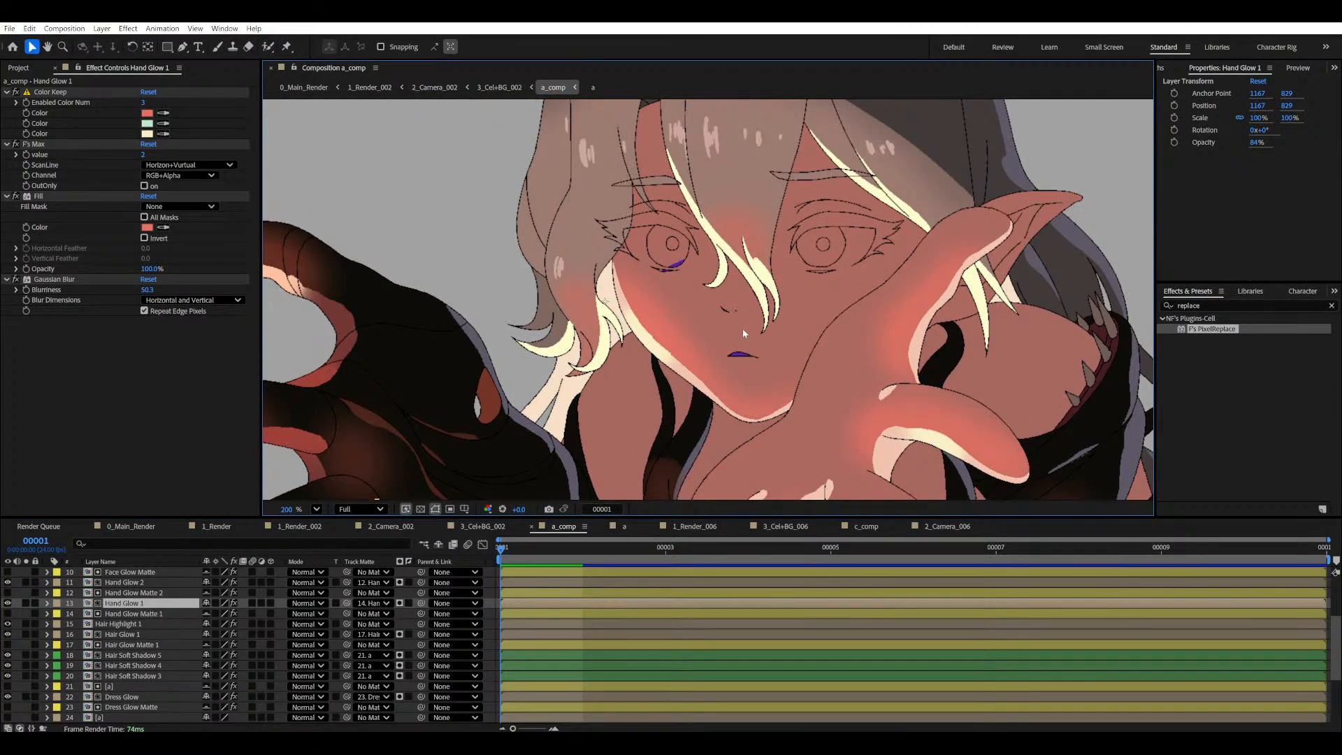
{"action": "left_click_drag", "start_coordinate": [774, 416], "coordinate": [678, 377]}
{"action": "scroll", "coordinate": [693, 394], "scroll_direction": "down", "scroll_amount": 2}
{"action": "scroll", "coordinate": [681, 365], "scroll_direction": "up", "scroll_amount": 1}
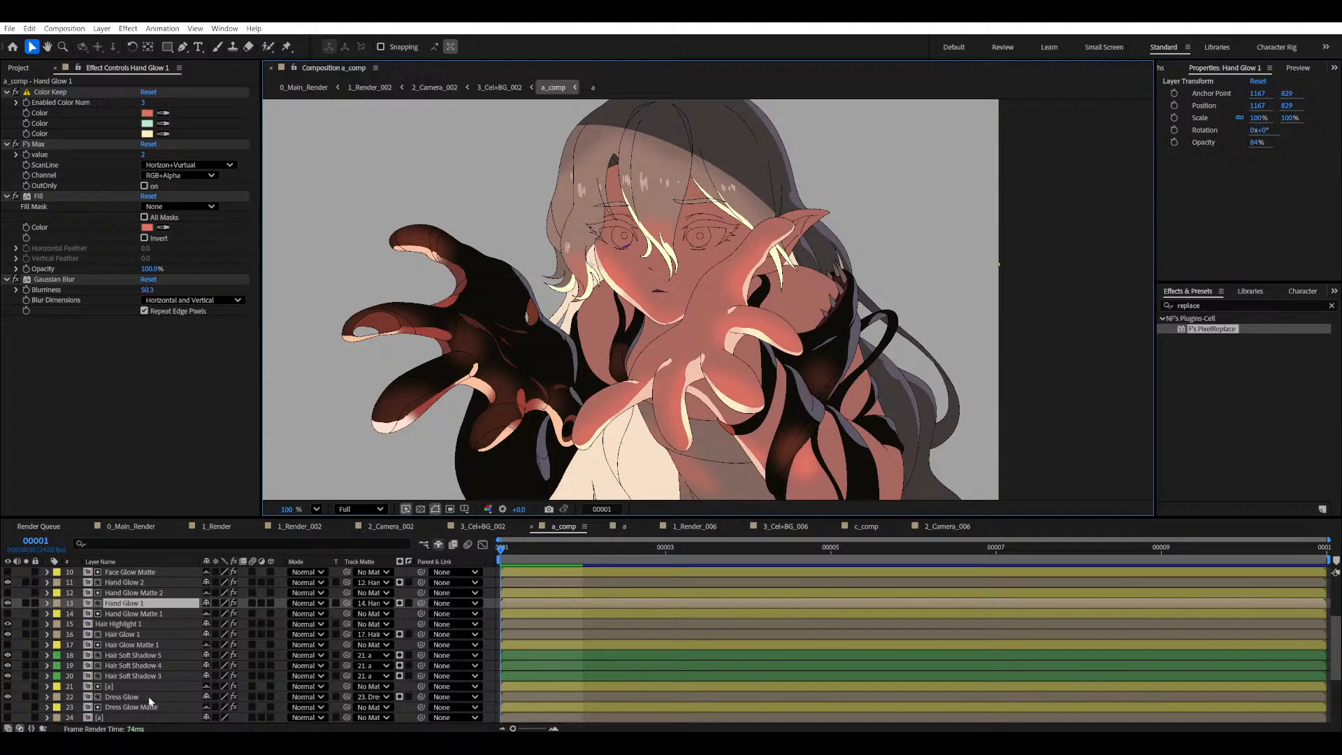
{"action": "scroll", "coordinate": [128, 629], "scroll_direction": "up", "scroll_amount": 3}
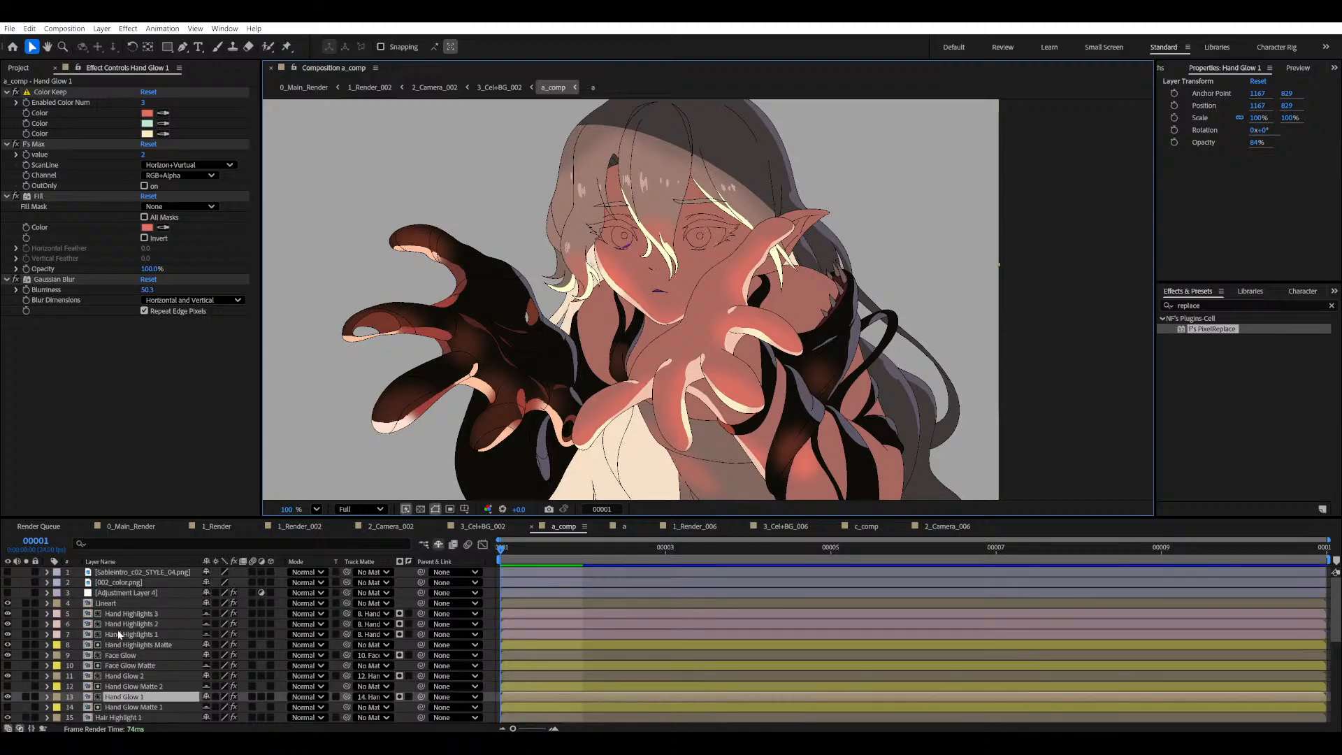
{"action": "scroll", "coordinate": [124, 626], "scroll_direction": "down", "scroll_amount": 5}
{"action": "scroll", "coordinate": [120, 650], "scroll_direction": "up", "scroll_amount": 5}
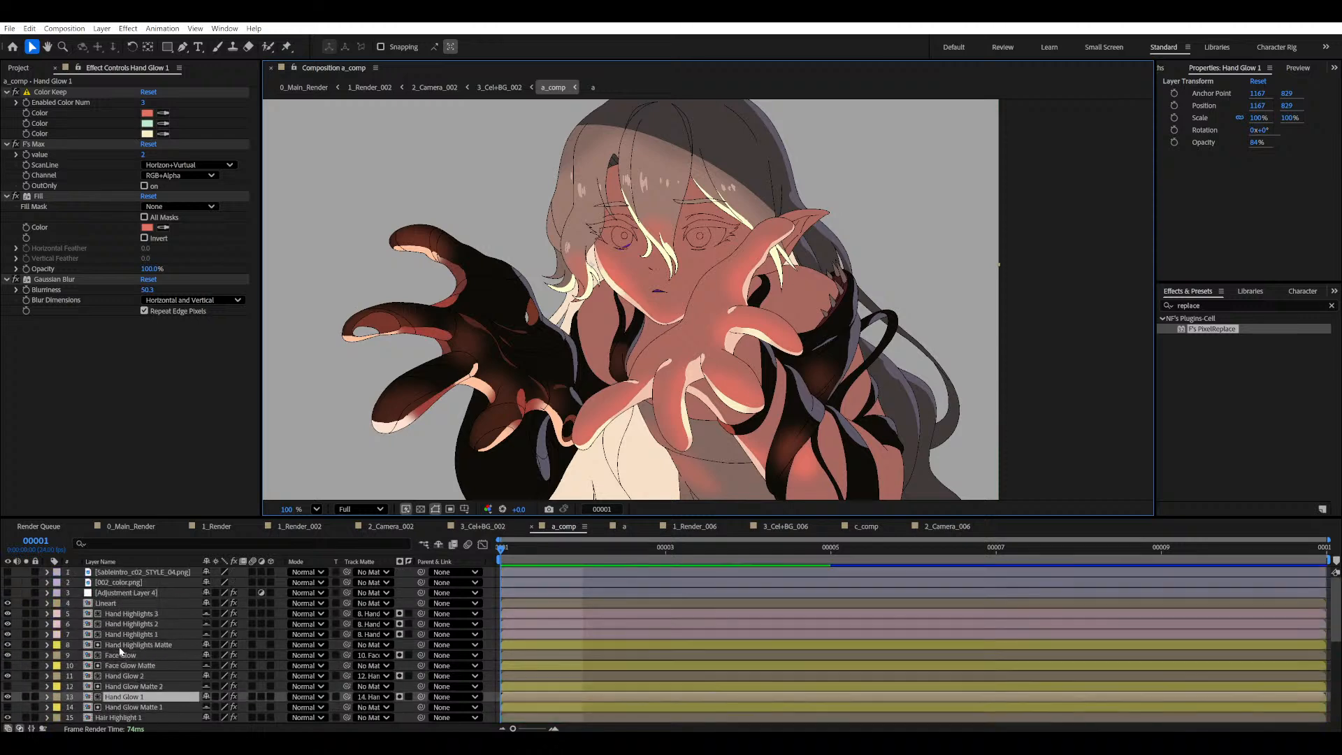
{"action": "scroll", "coordinate": [607, 302], "scroll_direction": "down", "scroll_amount": 3}
{"action": "key", "text": "h"}
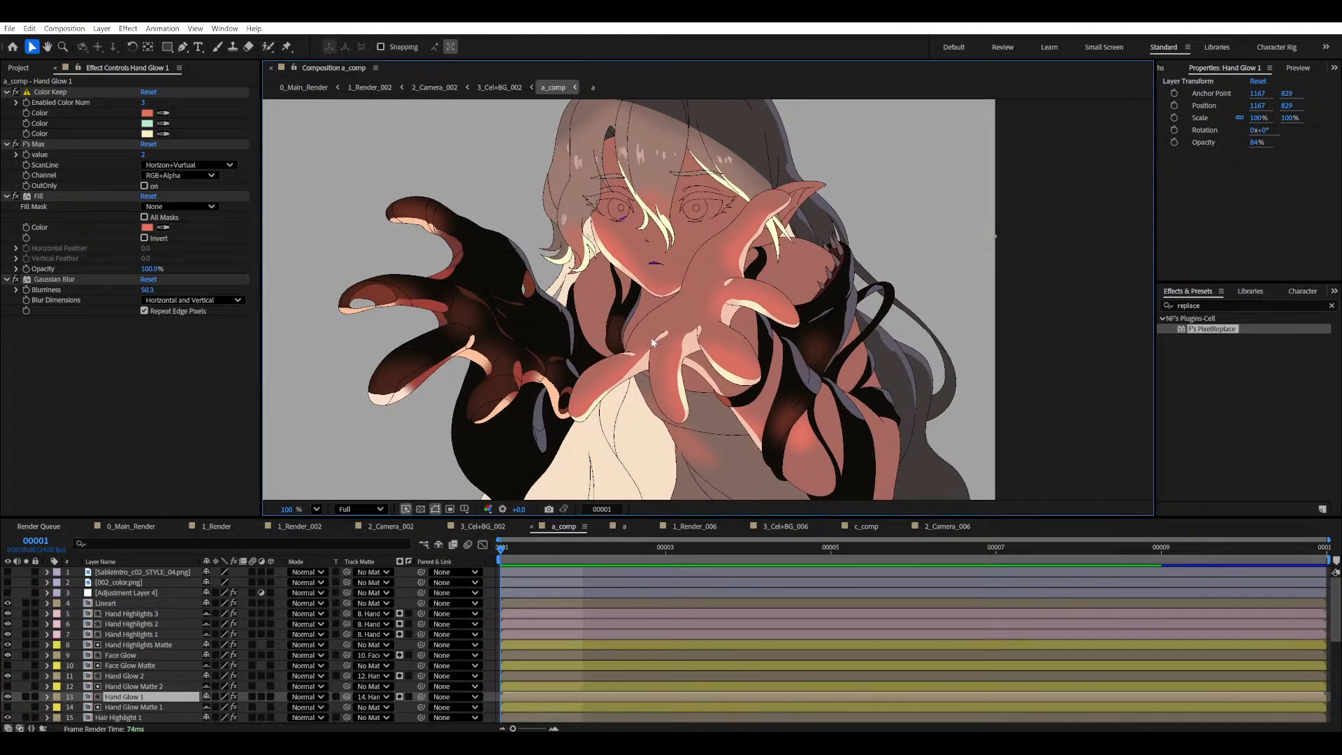
- Solo the [a] guide colour layer below Finger Glow 1 Matte, save the project and examine the guide colours around the face and hands
{"action": "scroll", "coordinate": [677, 363], "scroll_direction": "down", "scroll_amount": 1}
{"action": "key", "text": "v"}
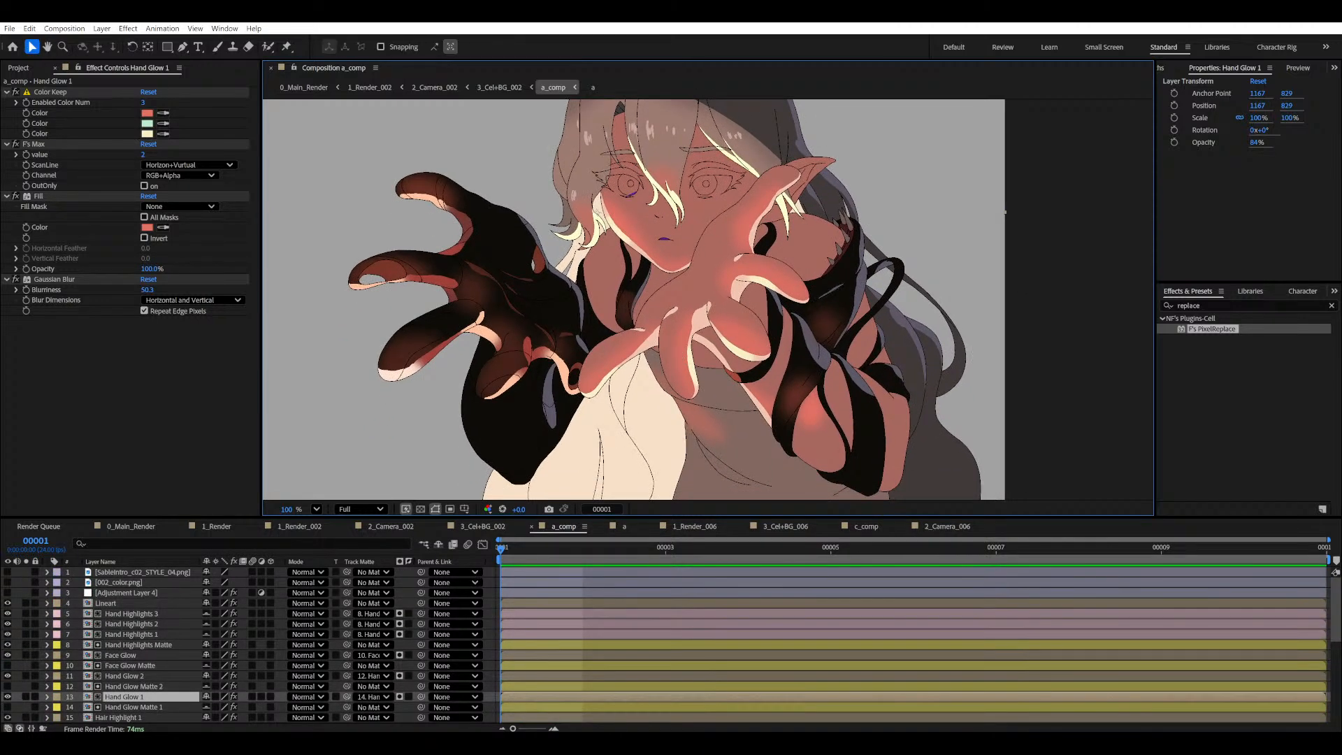
{"action": "scroll", "coordinate": [579, 647], "scroll_direction": "down", "scroll_amount": 6}
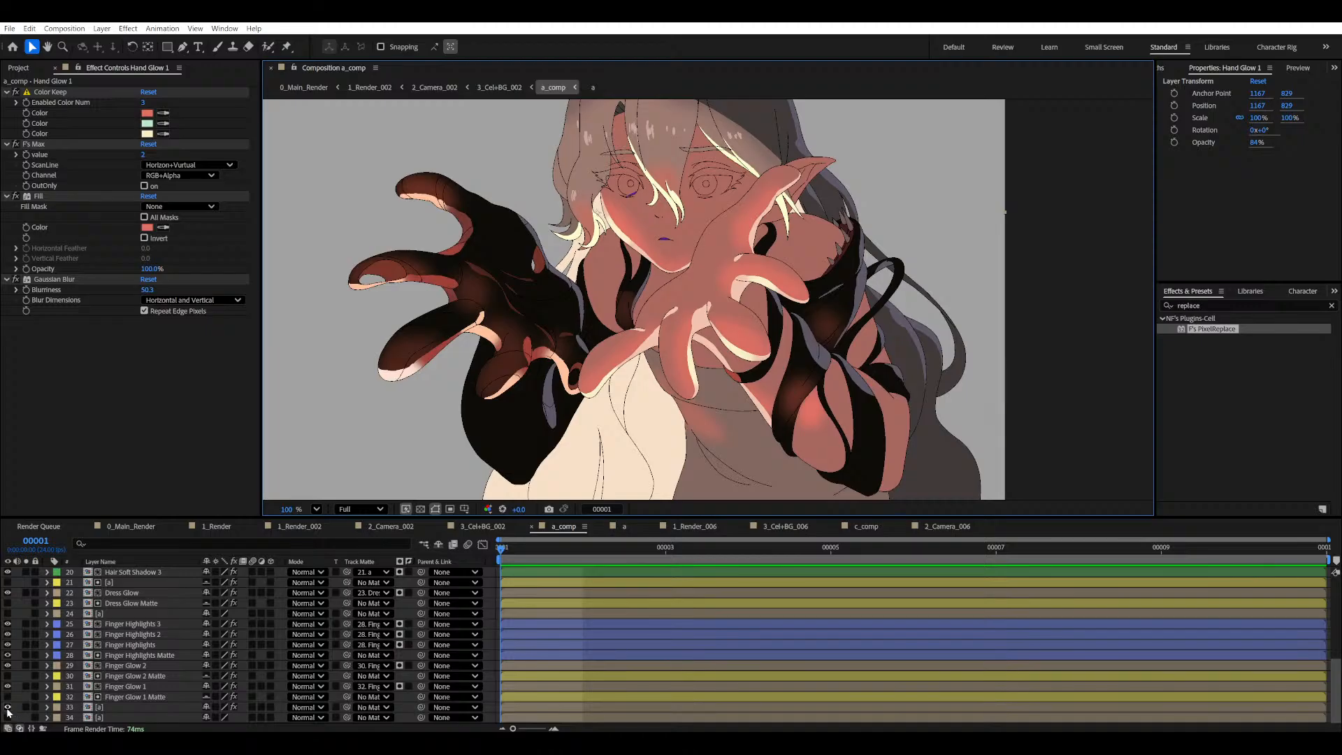
{"action": "left_click", "coordinate": [26, 718]}
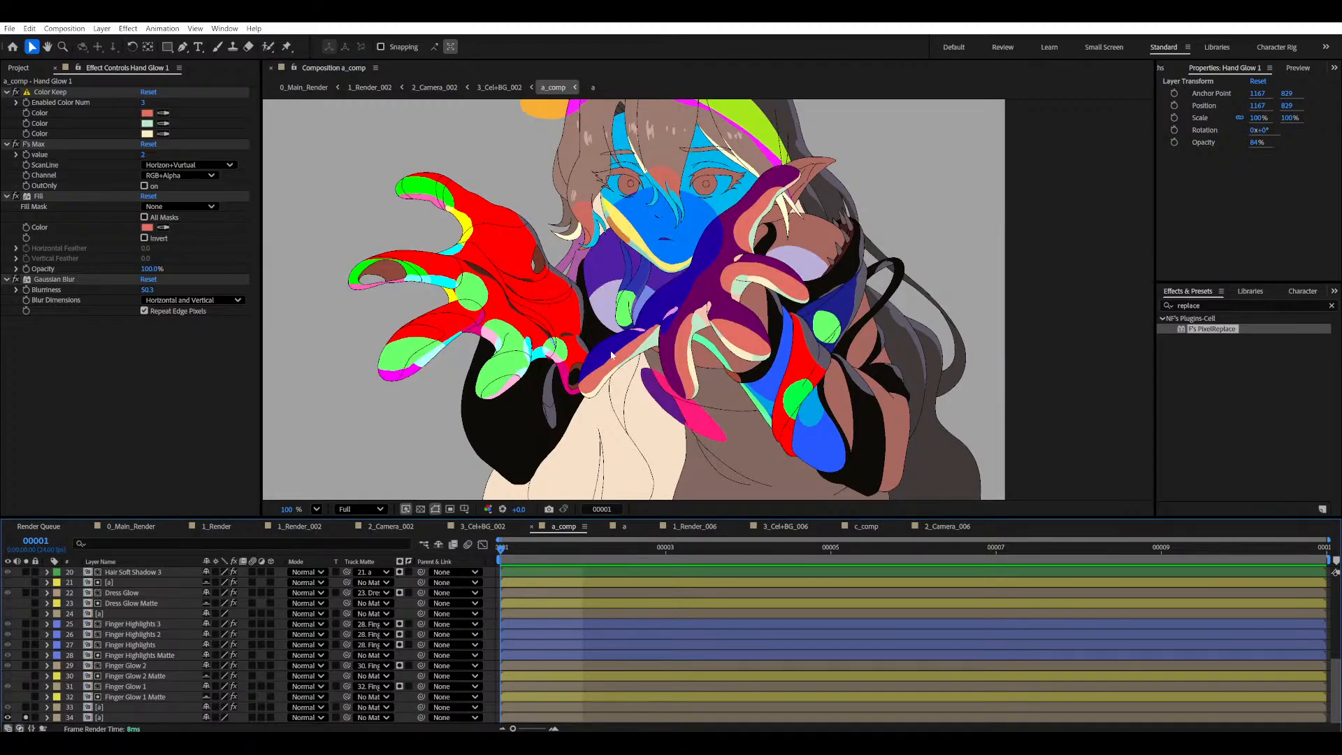
{"action": "key", "text": "h"}
{"action": "left_click_drag", "start_coordinate": [618, 339], "coordinate": [611, 372]}
{"action": "scroll", "coordinate": [649, 323], "scroll_direction": "up", "scroll_amount": 3}
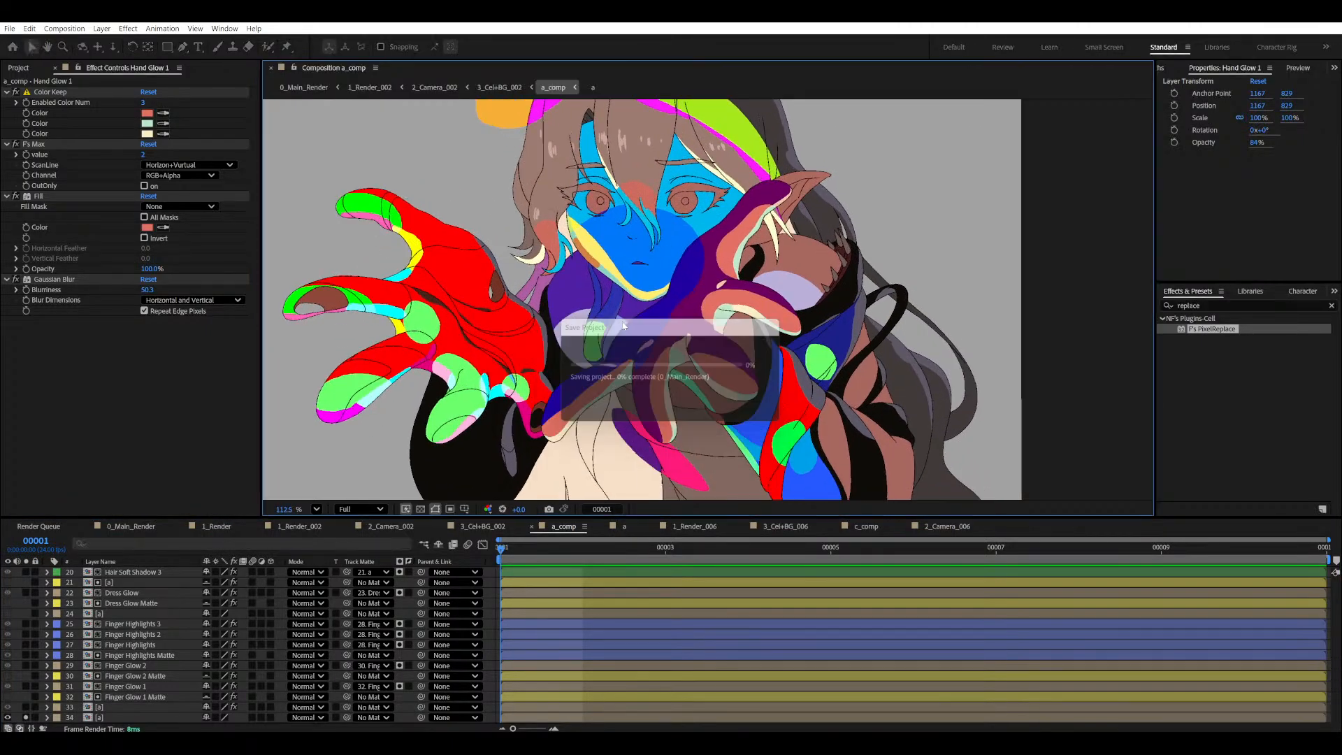
{"action": "key", "text": "v"}
{"action": "scroll", "coordinate": [607, 302], "scroll_direction": "up", "scroll_amount": 3}
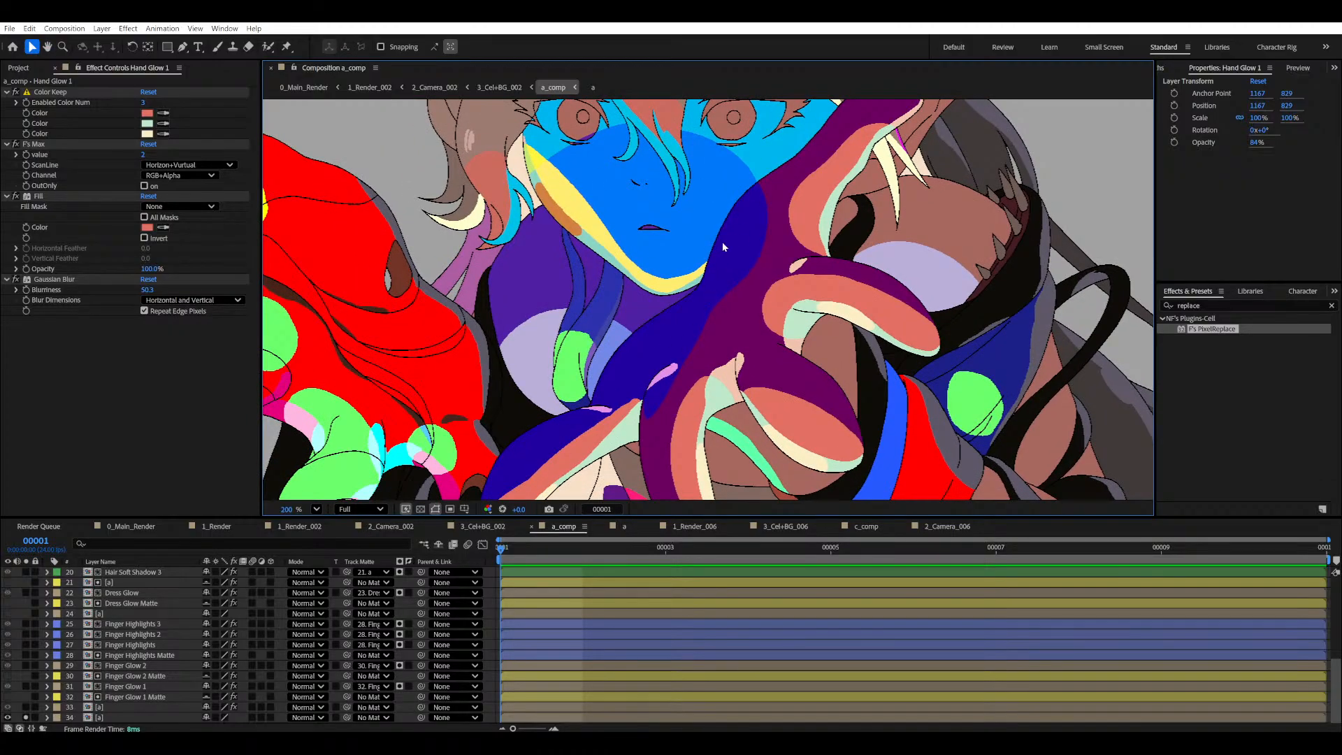
- Examine the guide colours on the neck, raised arm and shoulder up close, and unsolo the guide colour layer
{"action": "key", "text": "space"}
{"action": "left_click_drag", "start_coordinate": [723, 246], "coordinate": [746, 271]}
{"action": "key", "text": "space"}
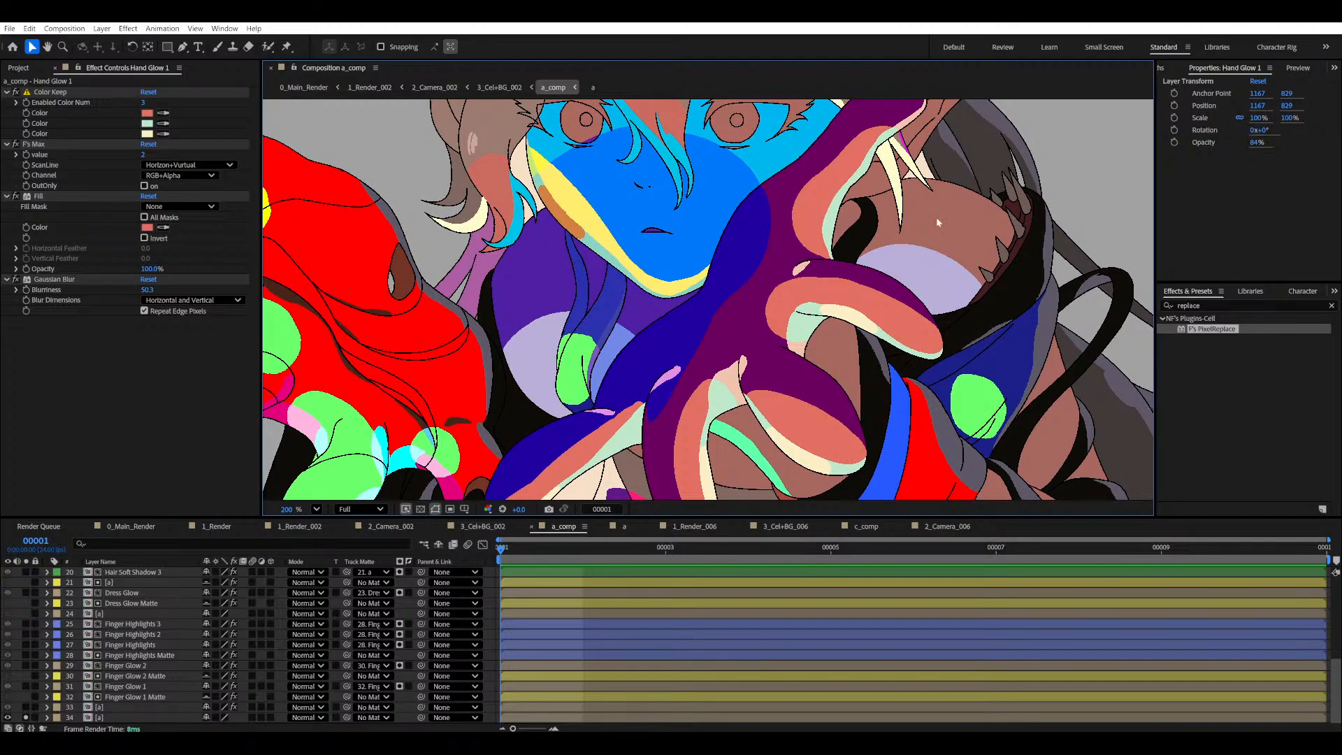
{"action": "scroll", "coordinate": [565, 307], "scroll_direction": "down", "scroll_amount": 1}
{"action": "key", "text": "space"}
{"action": "left_click_drag", "start_coordinate": [633, 320], "coordinate": [603, 322]}
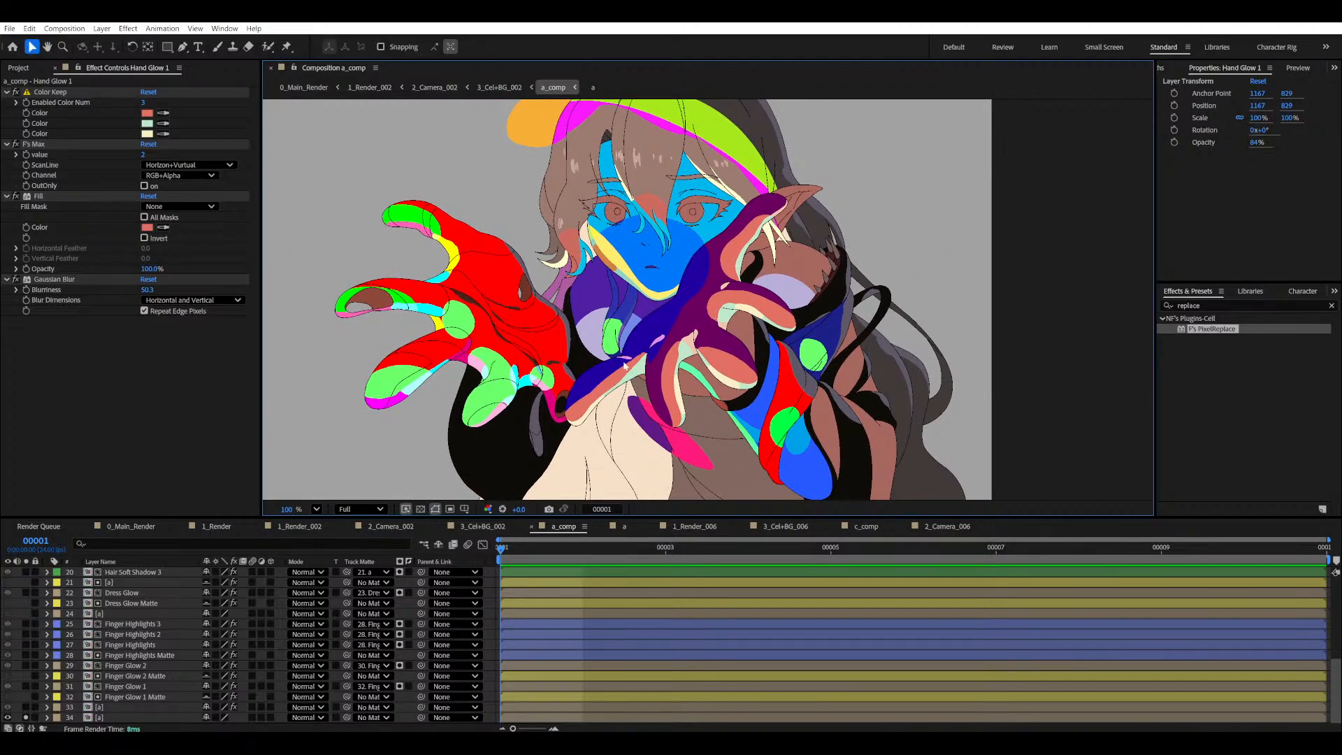
{"action": "key", "text": "space"}
{"action": "mouse_move", "coordinate": [644, 402]}
{"action": "left_mouse_down"}
{"action": "mouse_move", "coordinate": [657, 362]}
{"action": "mouse_move", "coordinate": [633, 388]}
{"action": "left_mouse_up"}
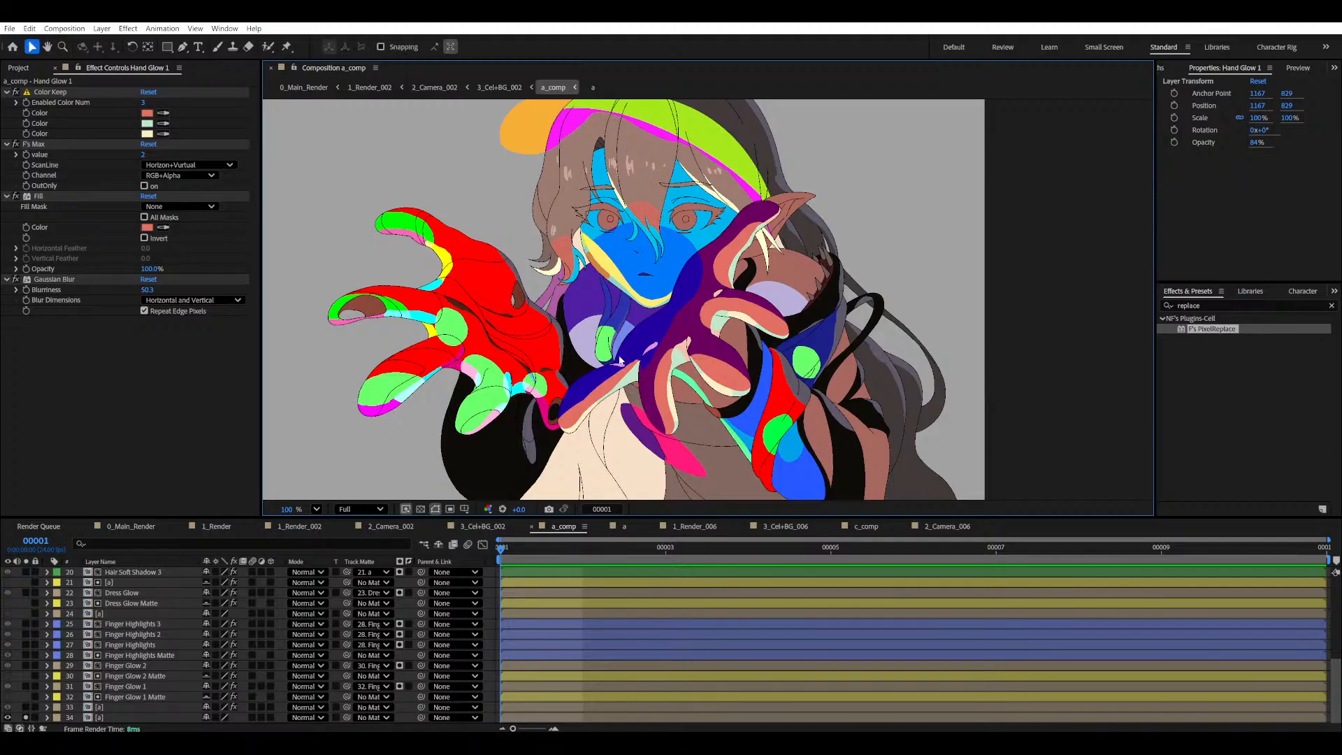
{"action": "scroll", "coordinate": [598, 344], "scroll_direction": "up", "scroll_amount": 1}
{"action": "key", "text": "space"}
{"action": "left_click_drag", "start_coordinate": [588, 324], "coordinate": [603, 312]}
{"action": "key", "text": "space"}
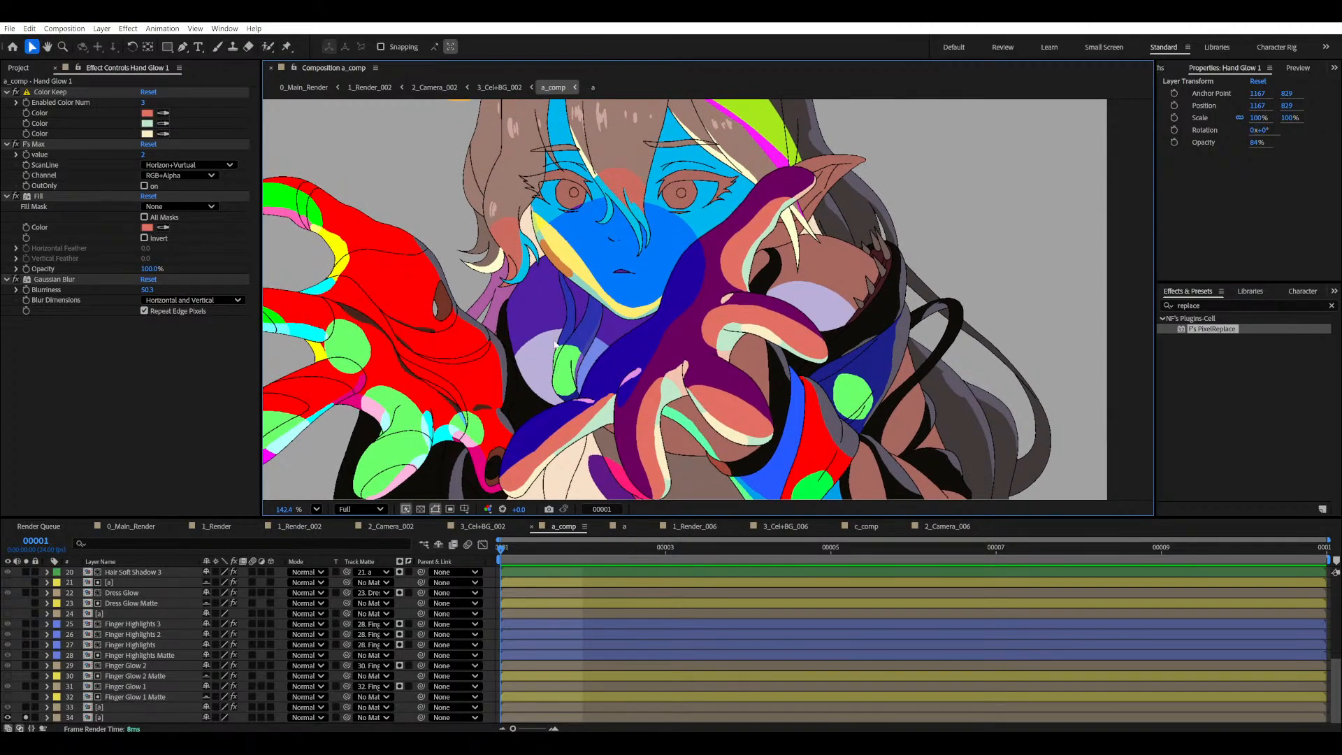
{"action": "left_click_drag", "start_coordinate": [595, 384], "coordinate": [590, 363]}
{"action": "scroll", "coordinate": [589, 365], "scroll_direction": "up", "scroll_amount": 1}
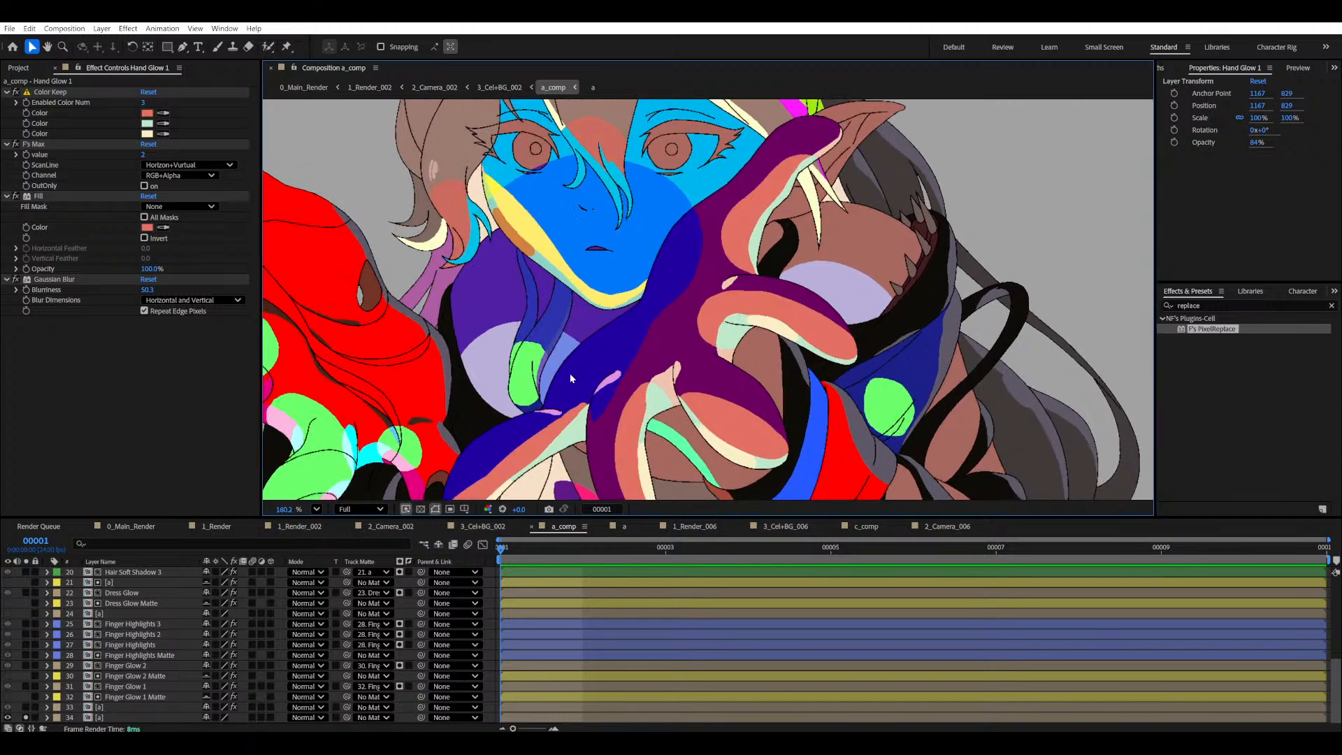
{"action": "left_click", "coordinate": [26, 717]}
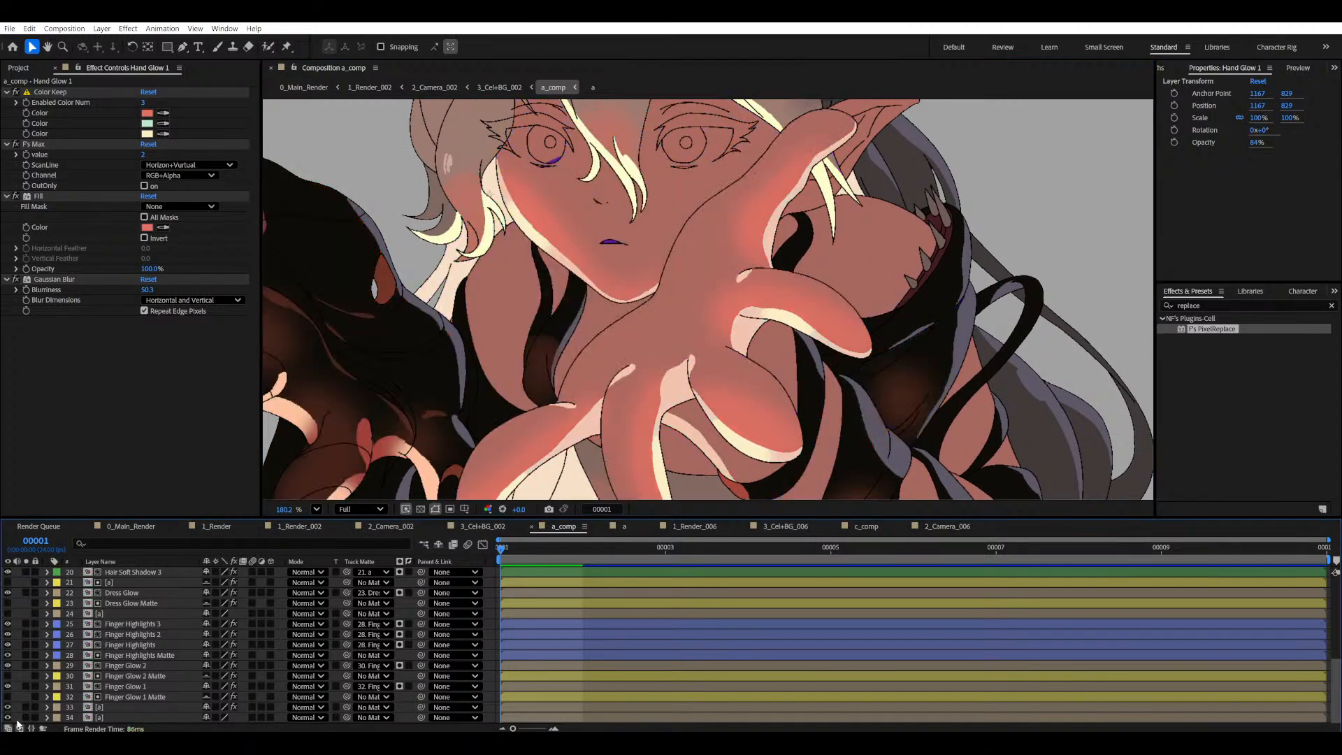
- Duplicate the lowest [a] layer, move the copy directly below Hand Glow Matte 1, and save the project
{"action": "left_click", "coordinate": [95, 717]}
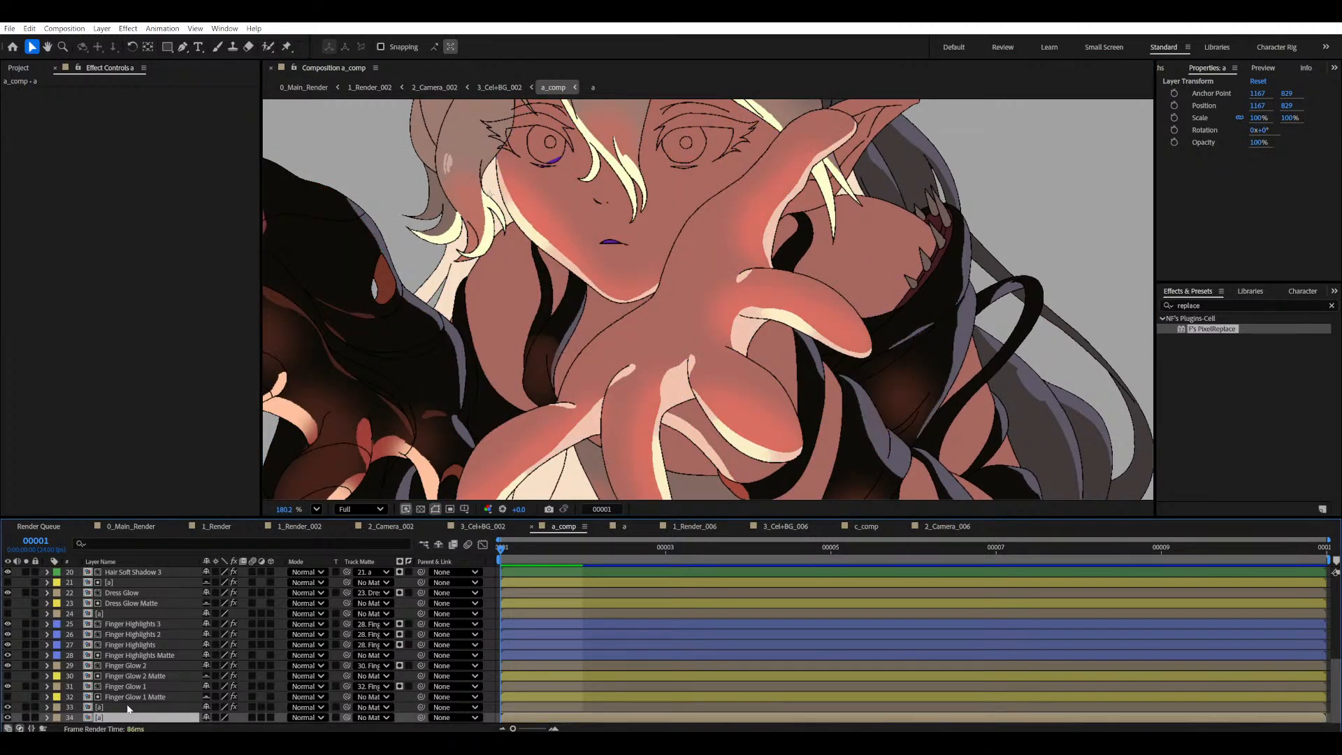
{"action": "scroll", "coordinate": [663, 363], "scroll_direction": "down", "scroll_amount": 2}
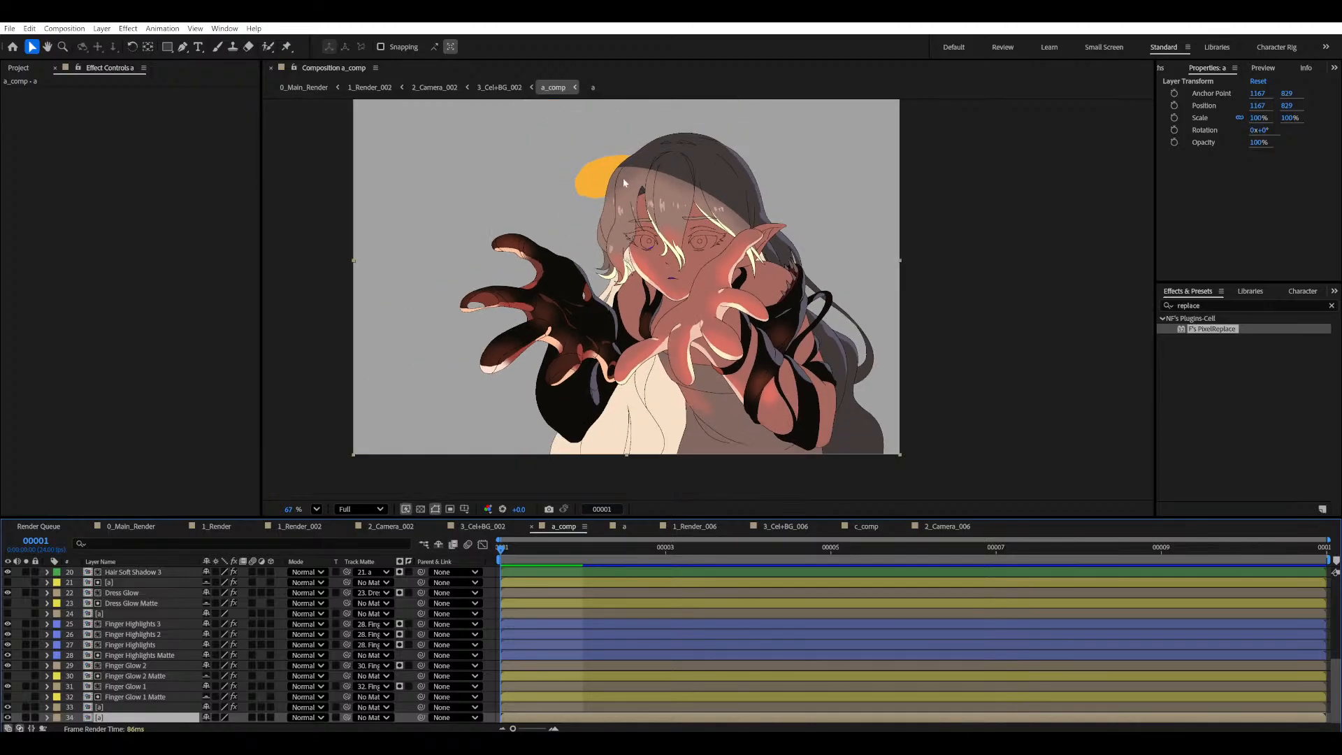
{"action": "scroll", "coordinate": [657, 250], "scroll_direction": "up", "scroll_amount": 2}
{"action": "left_click_drag", "start_coordinate": [647, 352], "coordinate": [649, 349]}
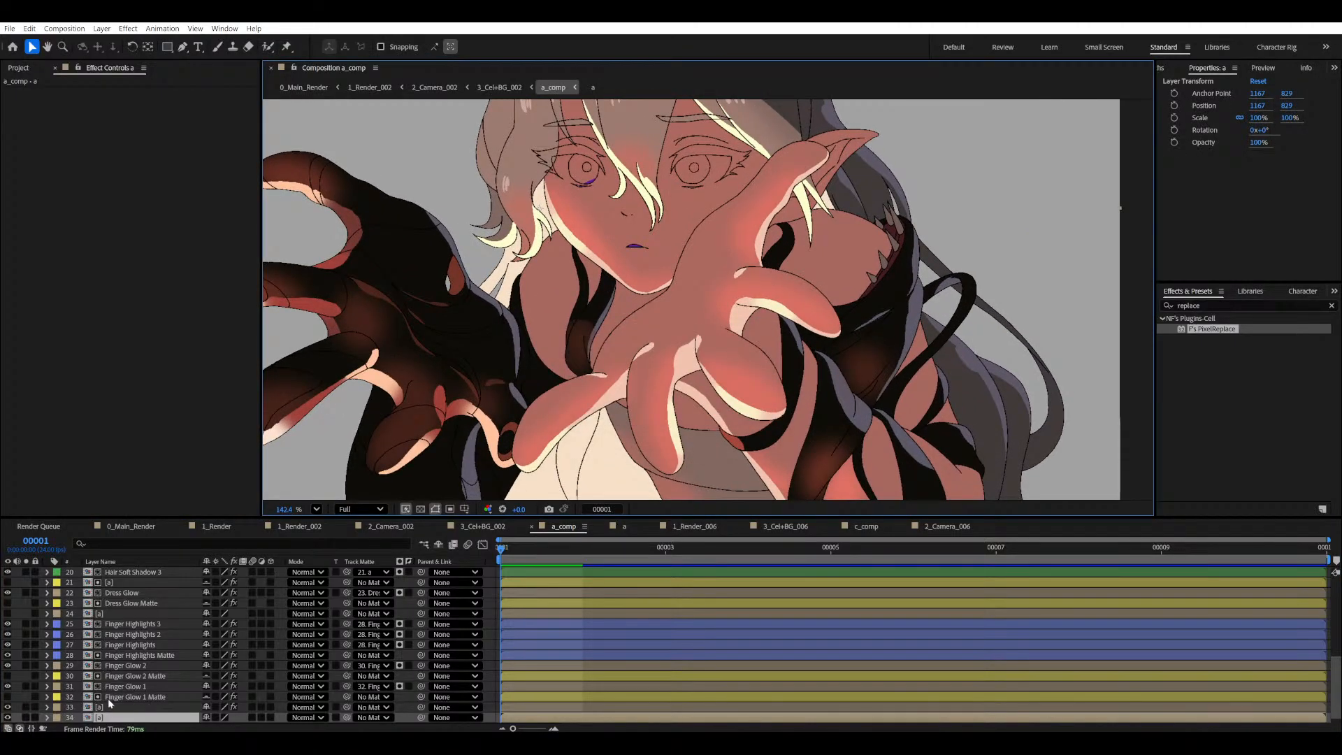
{"action": "scroll", "coordinate": [108, 704], "scroll_direction": "down", "scroll_amount": 1}
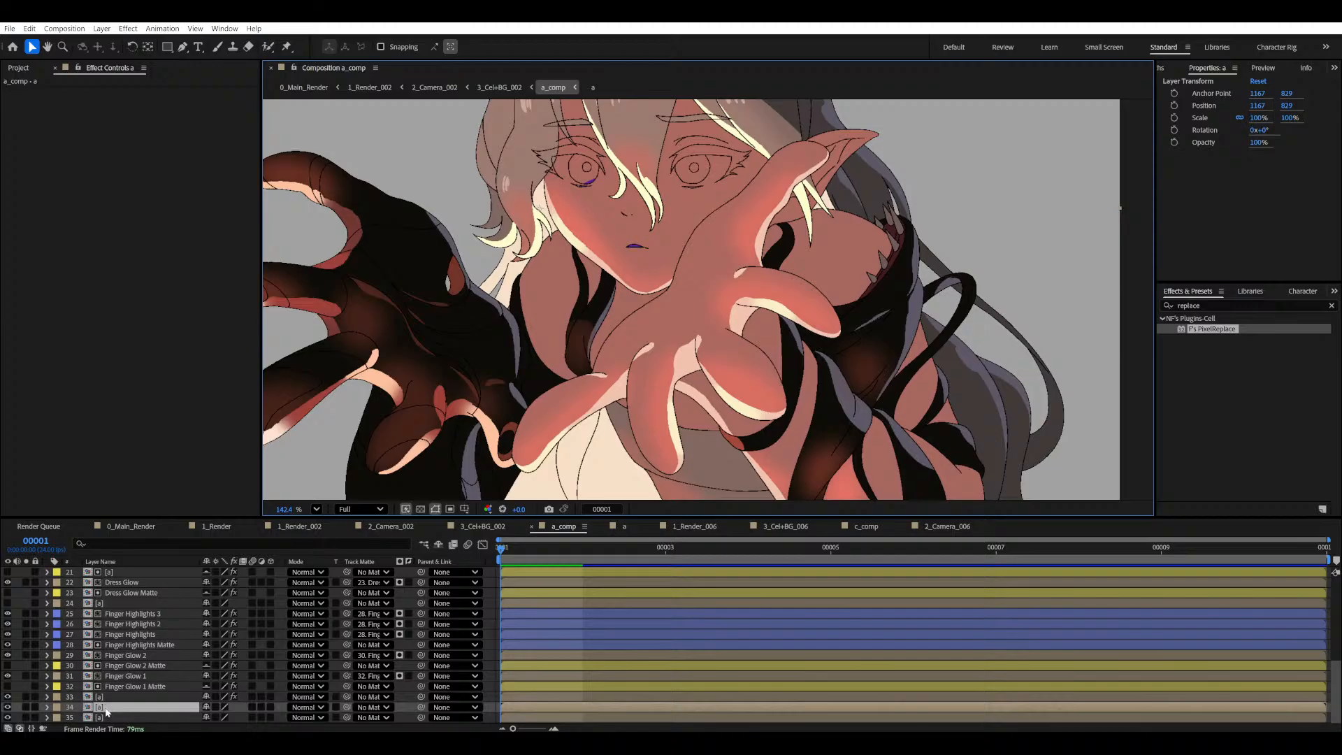
{"action": "left_click_drag", "start_coordinate": [105, 708], "coordinate": [149, 623]}
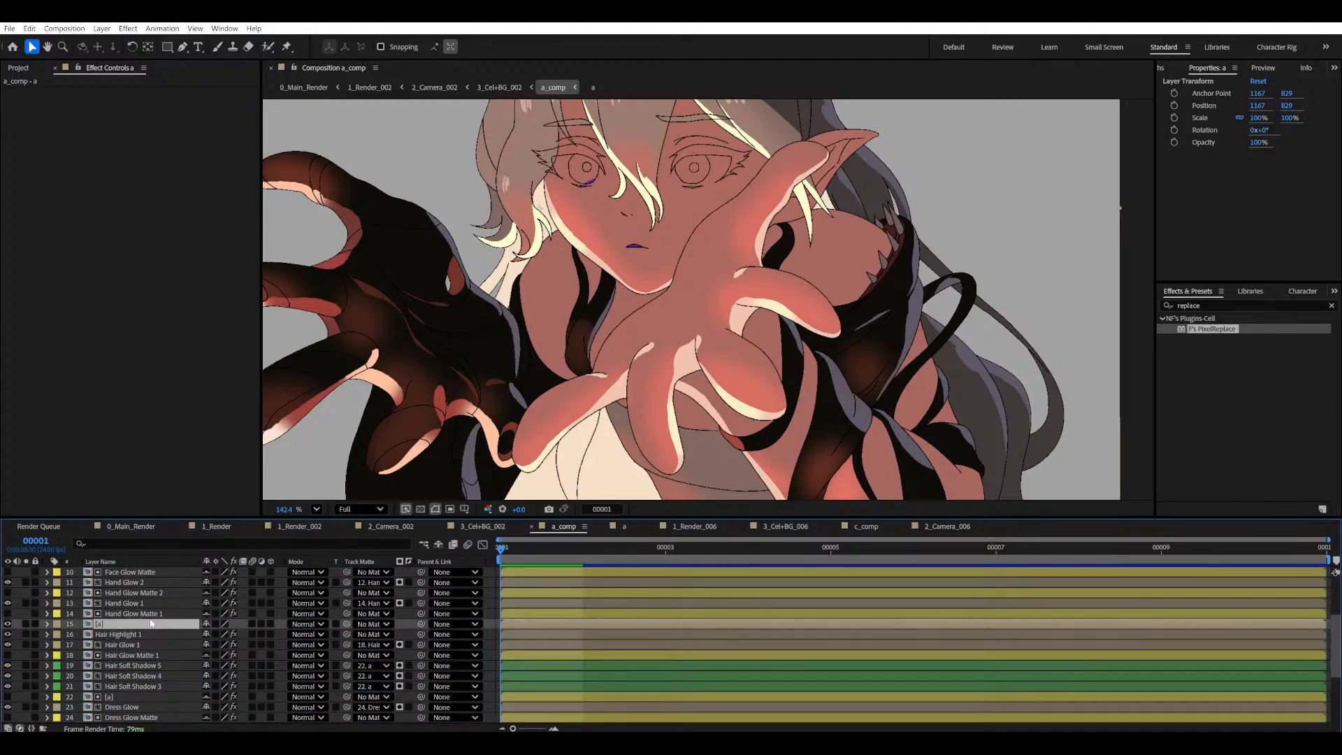
{"action": "key", "text": "ctrl+s"}
- Rename the [a] layer below Hand Glow Matte 1 as Arm Shadow 1 and save the project
{"action": "scroll", "coordinate": [30, 698], "scroll_direction": "down", "scroll_amount": 4}
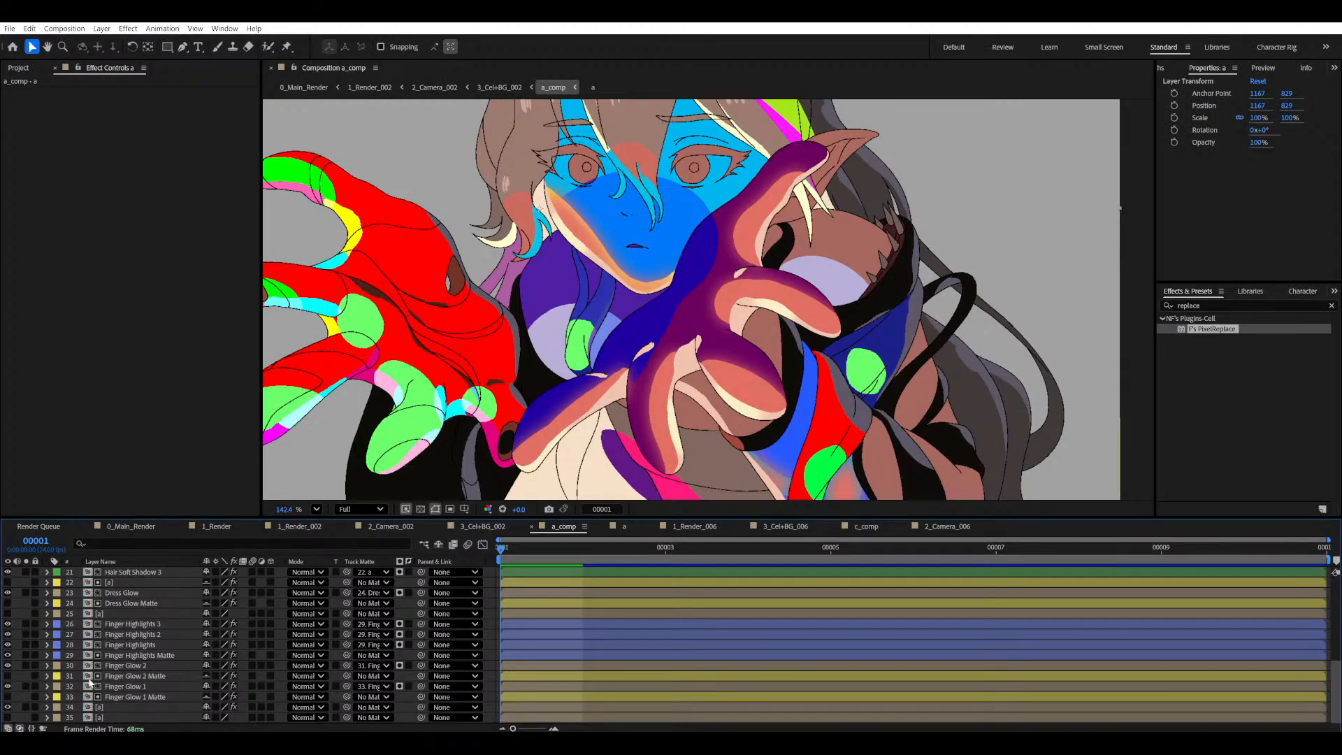
{"action": "scroll", "coordinate": [70, 692], "scroll_direction": "up", "scroll_amount": 6}
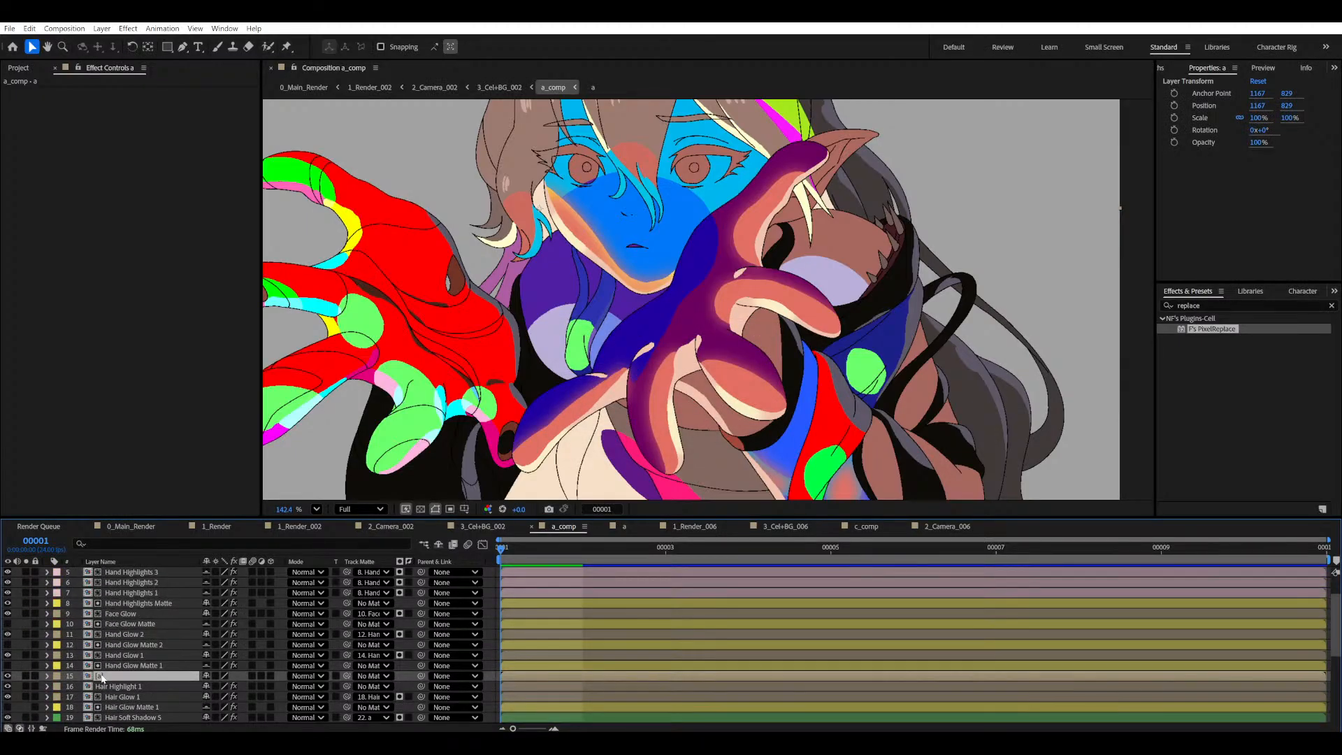
{"action": "key", "text": "ctrl+s"}
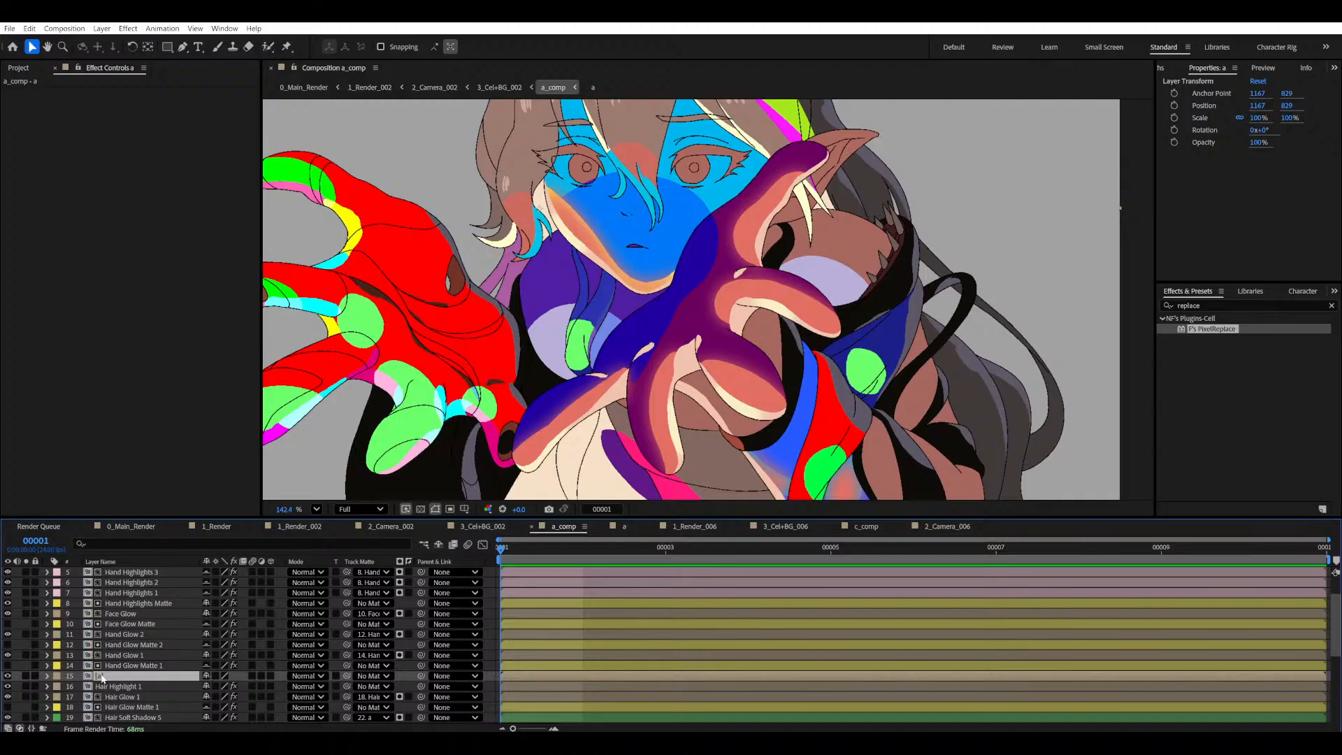
{"action": "key", "text": "Return"}
{"action": "type", "text": "Arm S"}
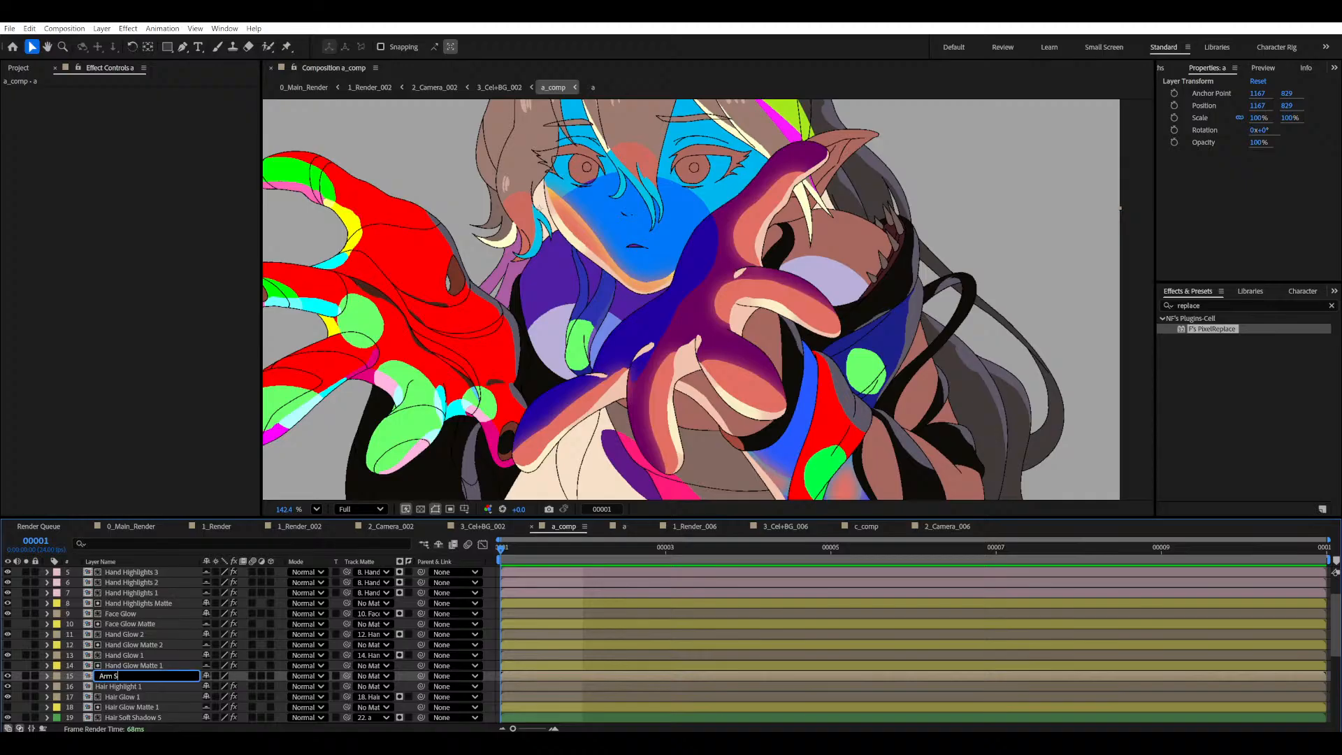
{"action": "type", "text": "hadow 1"}
{"action": "key", "text": "Return"}
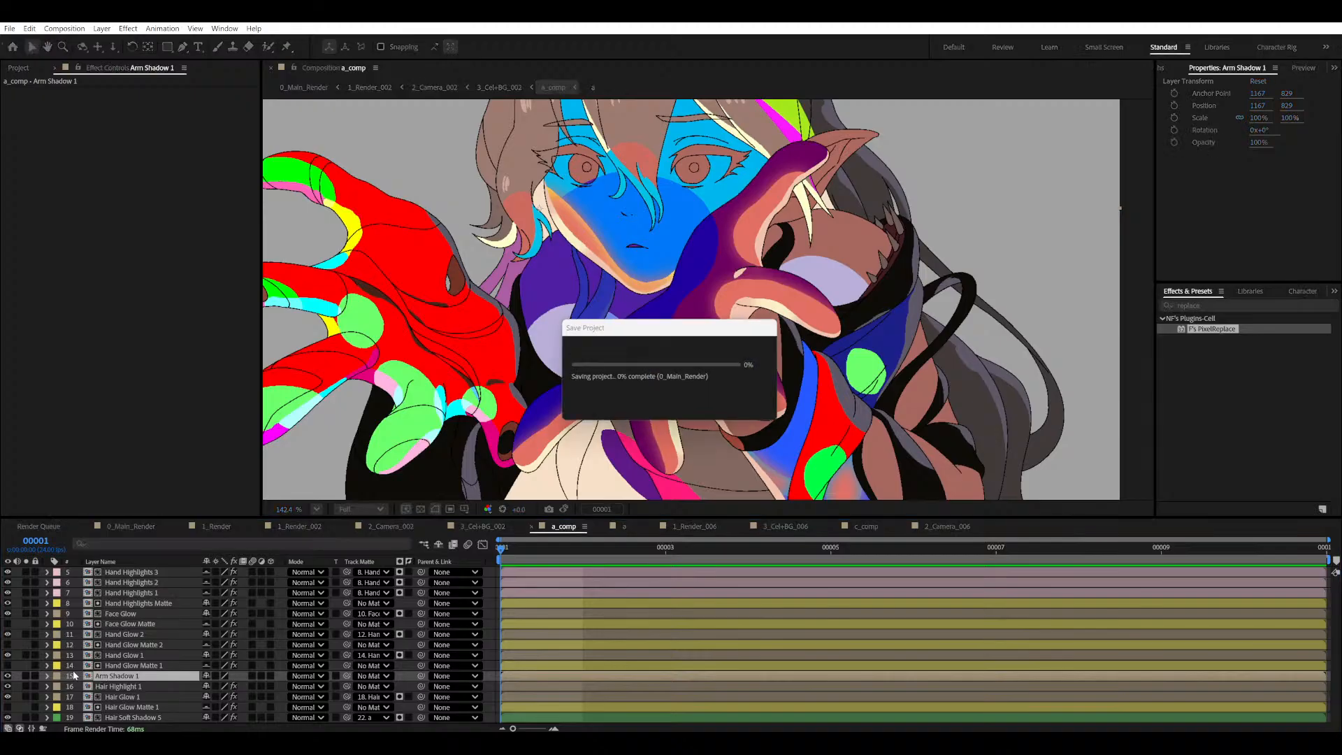
- Solo Arm Shadow 1 and inspect its guide colours on the neck, raised arm and shoulder
{"action": "left_click", "coordinate": [26, 676]}
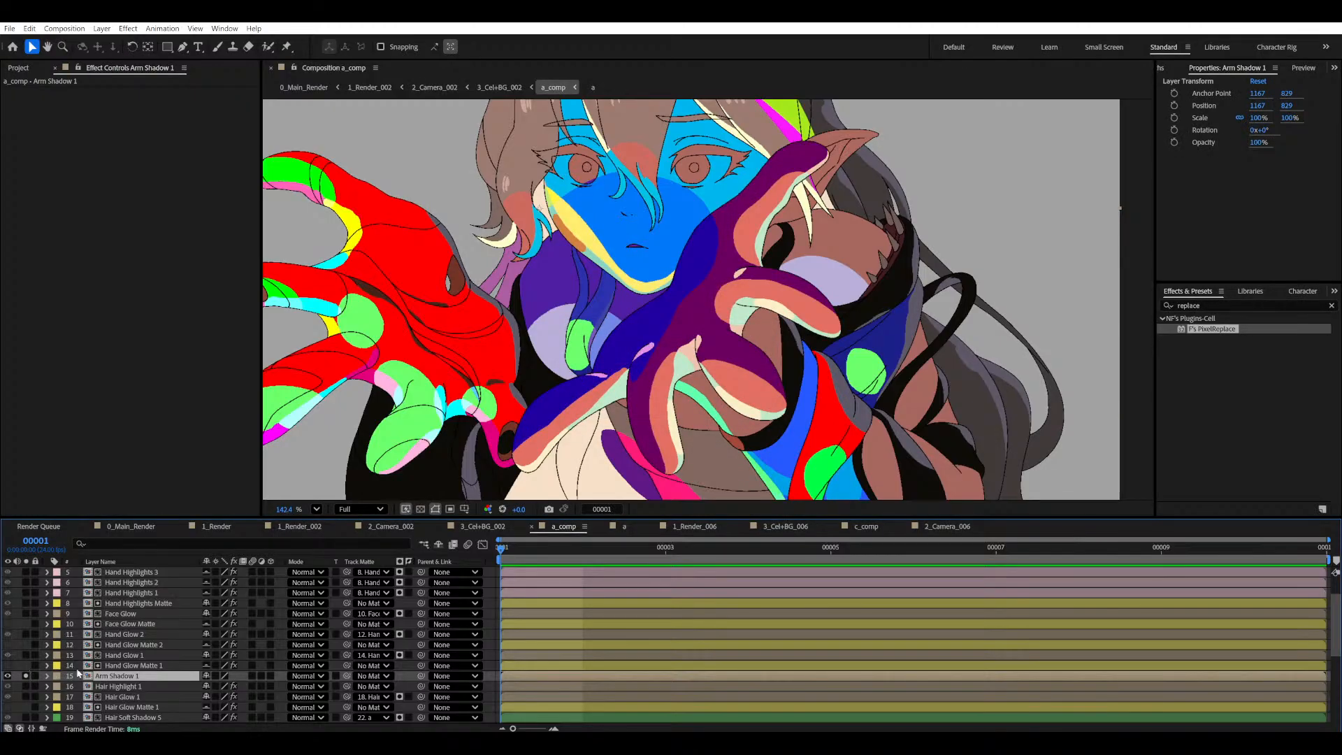
{"action": "scroll", "coordinate": [756, 258], "scroll_direction": "down", "scroll_amount": 5}
{"action": "key", "text": "v"}
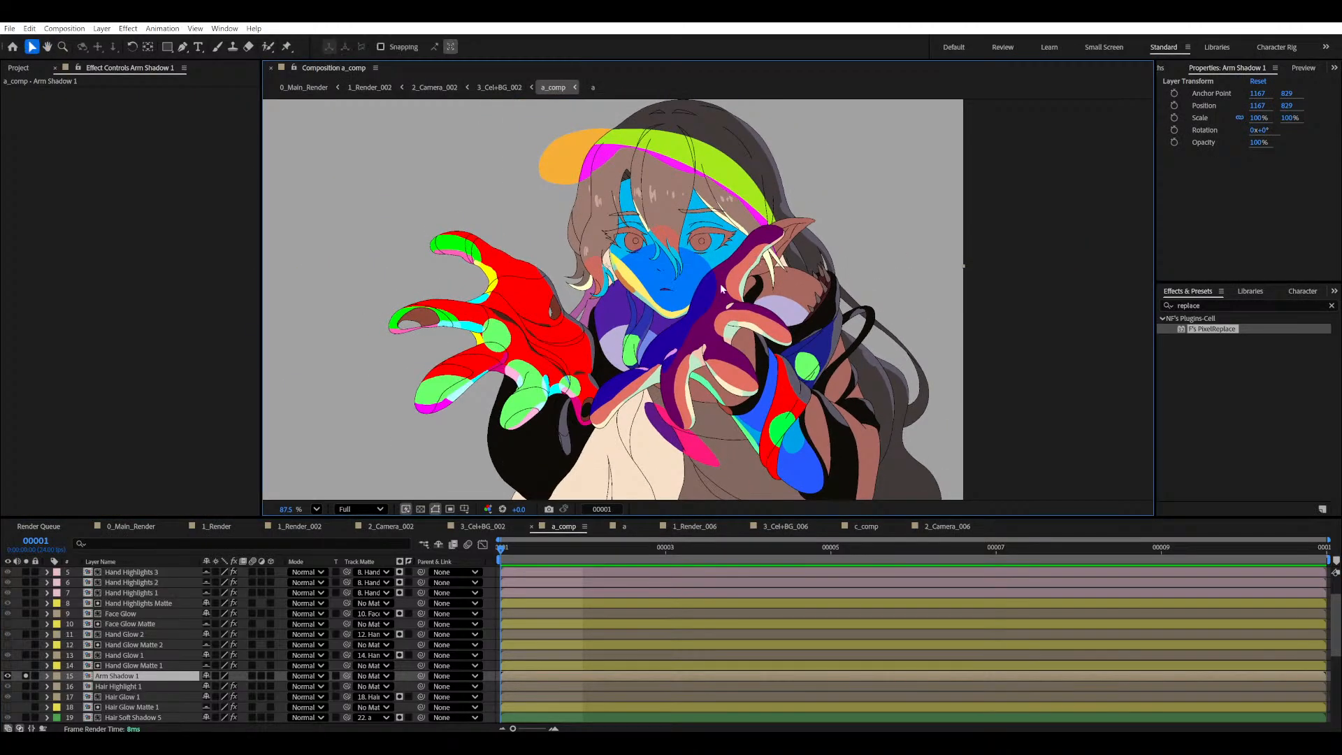
{"action": "scroll", "coordinate": [647, 316], "scroll_direction": "up", "scroll_amount": 6}
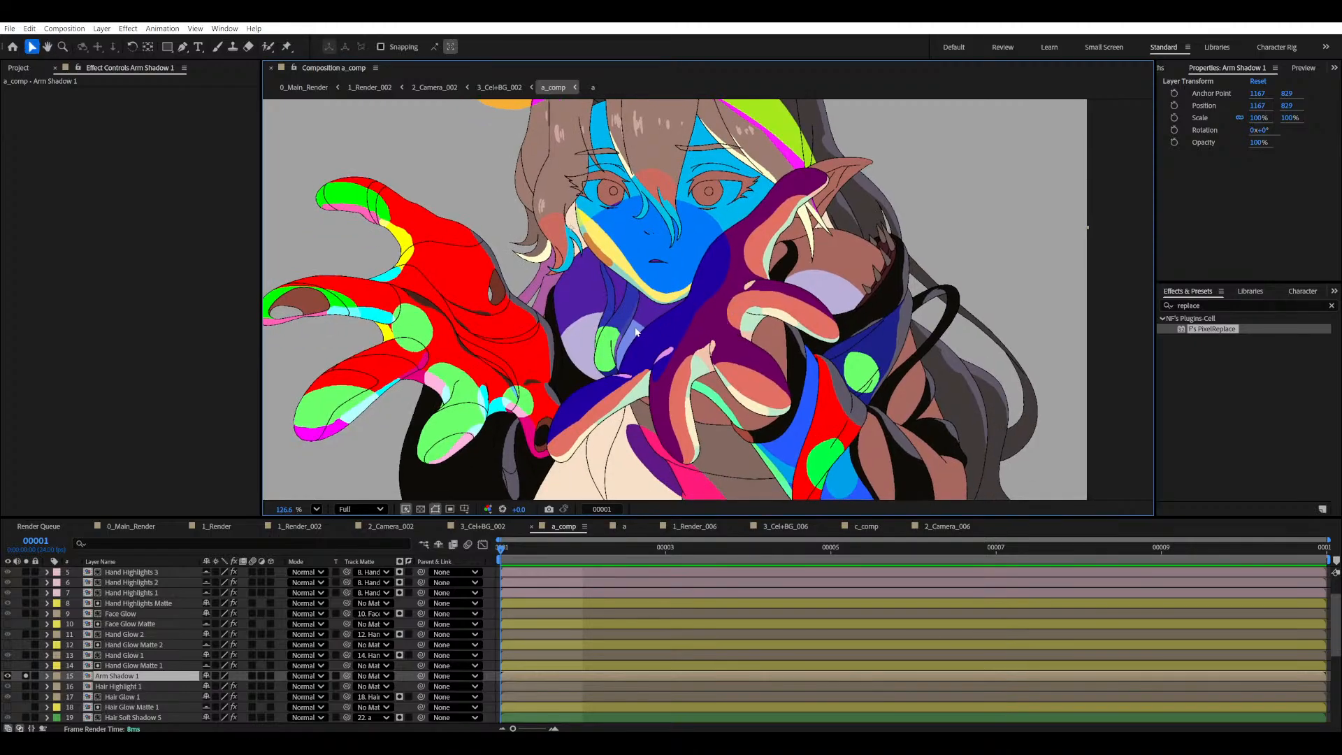
{"action": "left_click_drag", "start_coordinate": [647, 316], "coordinate": [672, 292]}
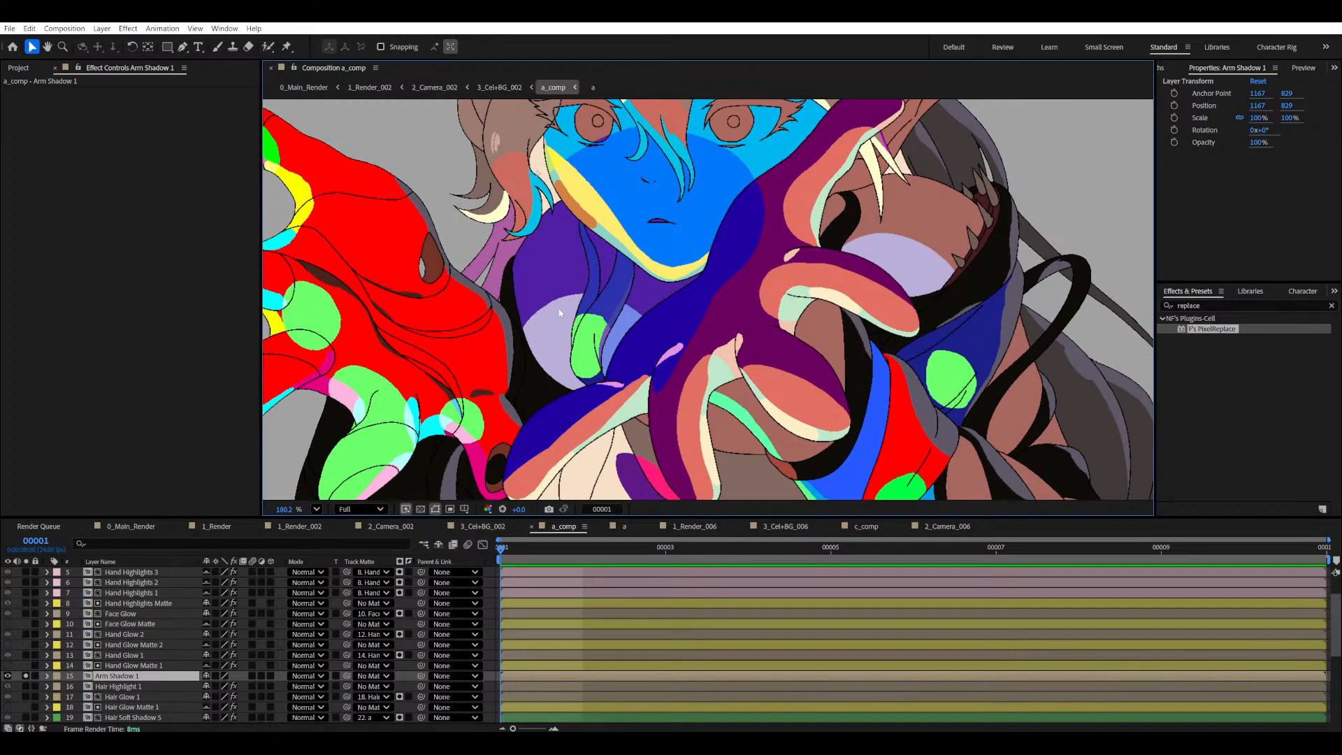
{"action": "left_click_drag", "start_coordinate": [843, 290], "coordinate": [851, 293]}
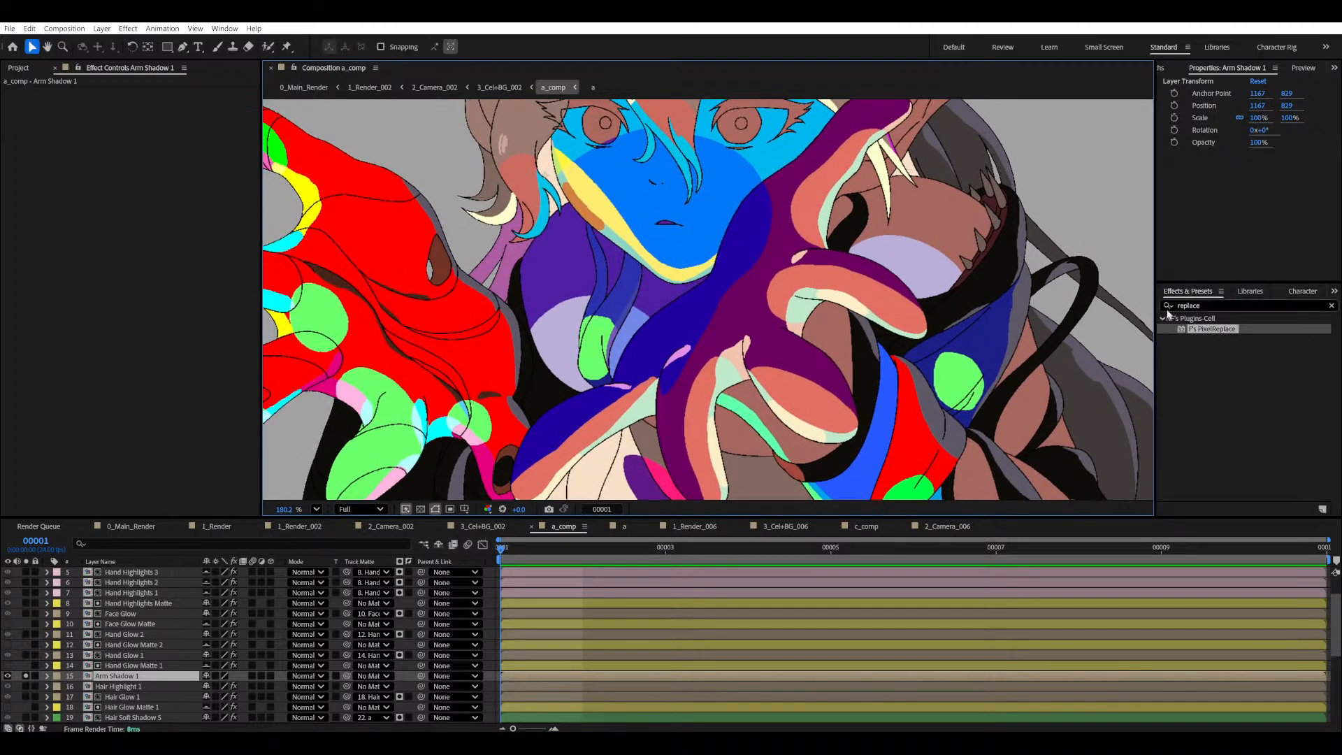
{"action": "left_click", "coordinate": [1162, 307]}
{"action": "type", "text": "key"}
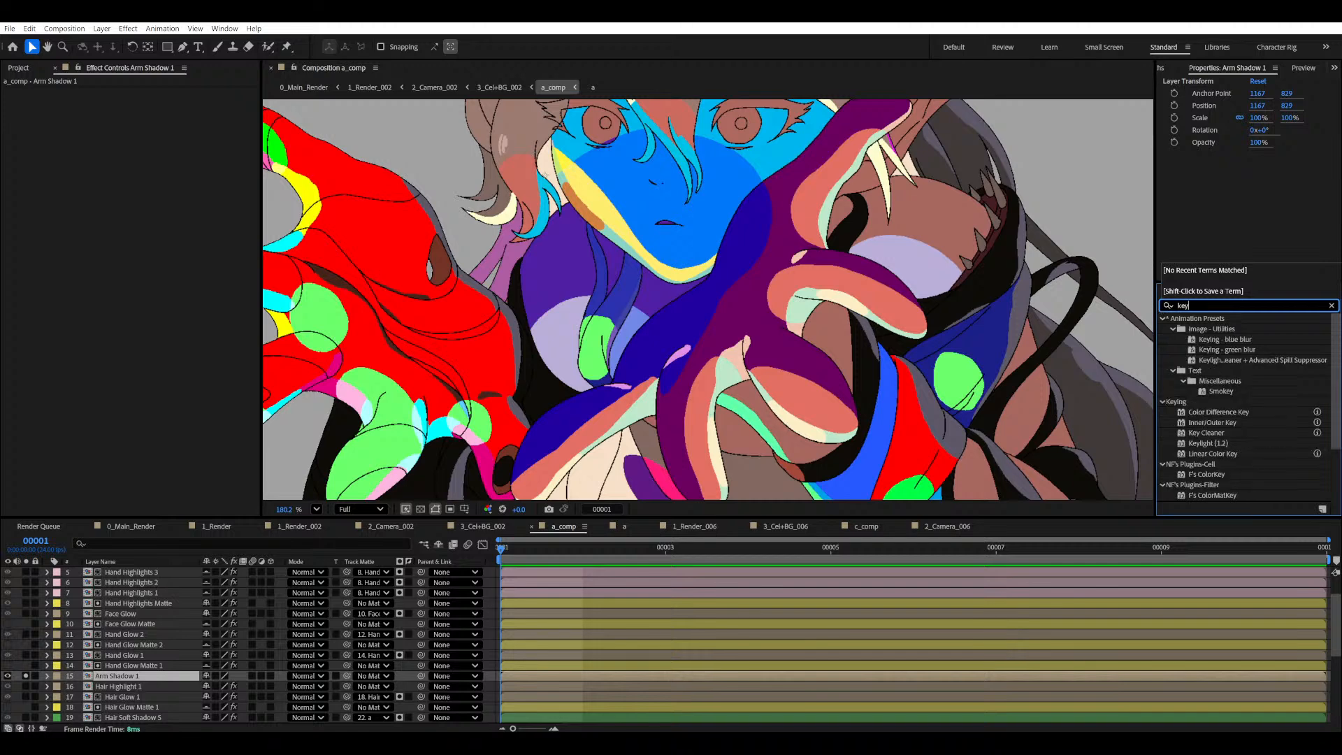
{"action": "scroll", "coordinate": [1217, 414], "scroll_direction": "down", "scroll_amount": 3}
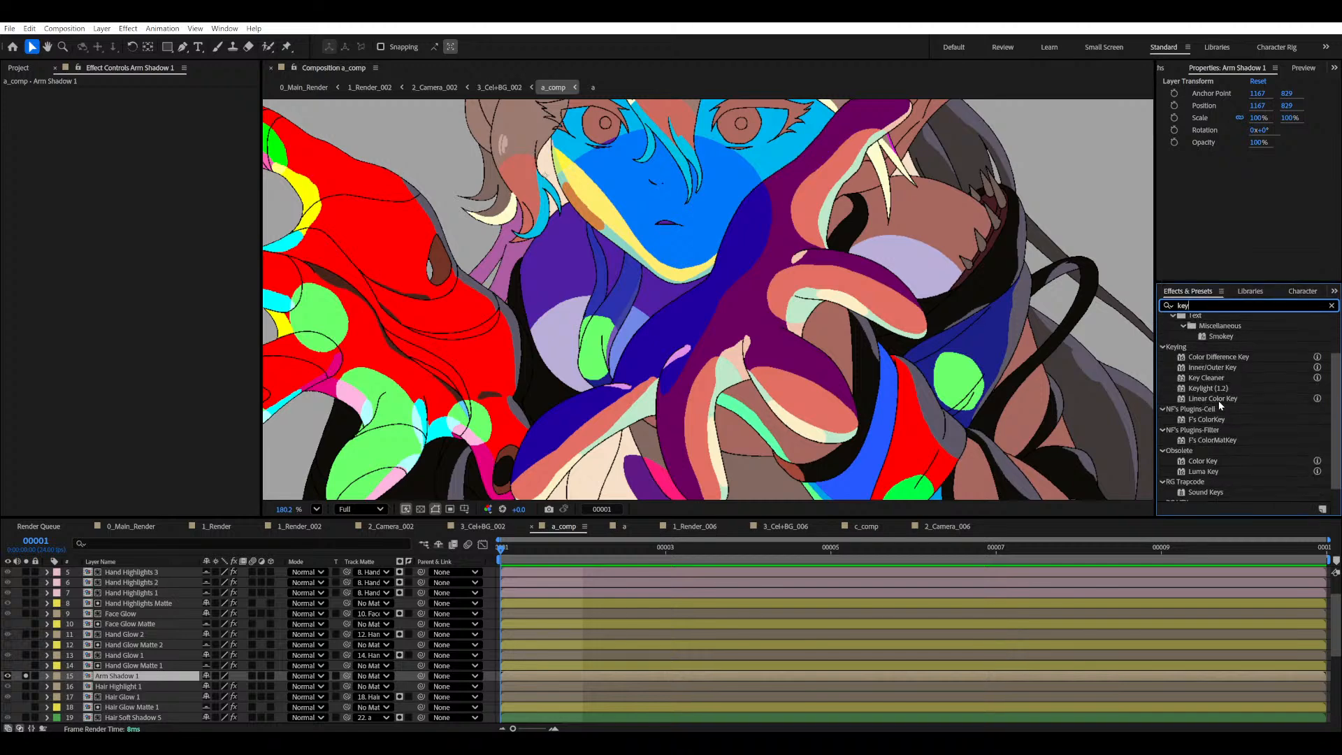
{"action": "left_click_drag", "start_coordinate": [1207, 419], "coordinate": [56, 287]}
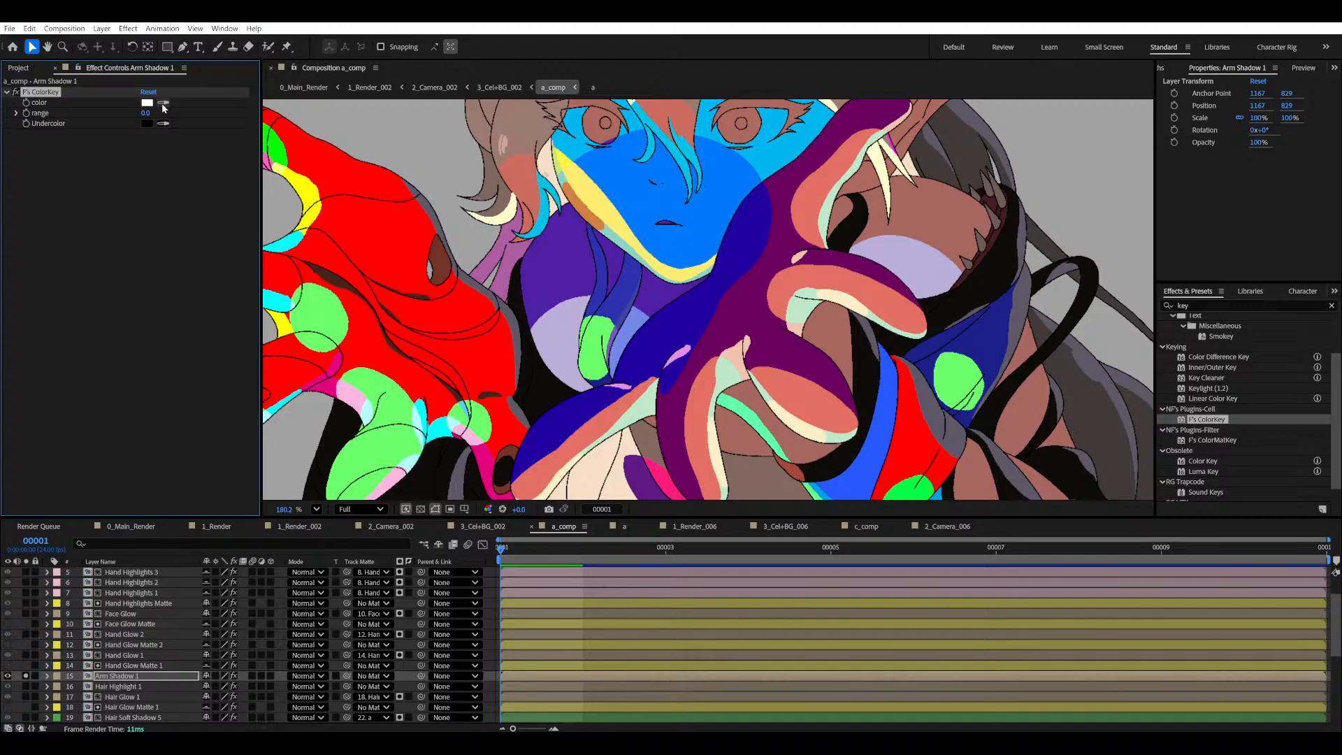
- Apply Color Keep to Arm Shadow 1, remove F's ColorKey from the layer, and disable Color Keep so the guide colours can be sampled
{"action": "double_click", "coordinate": [1189, 305]}
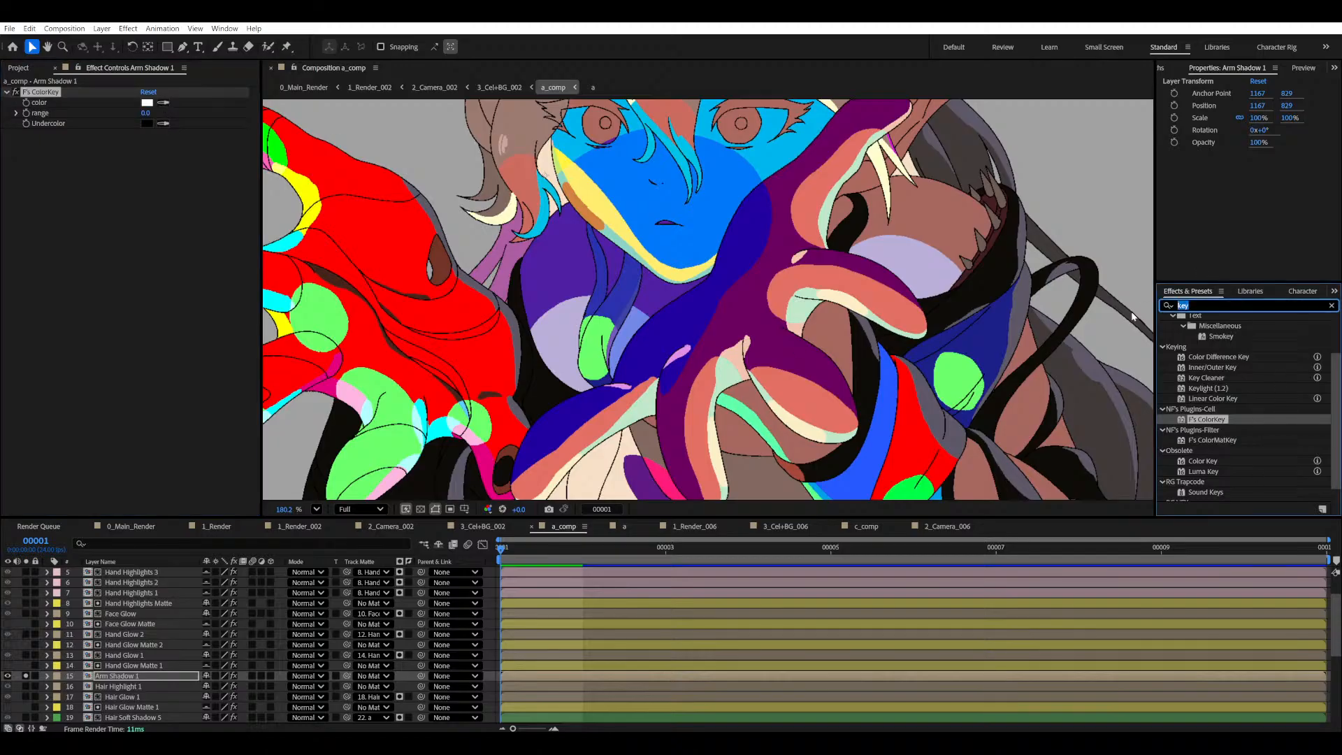
{"action": "type", "text": "keep"}
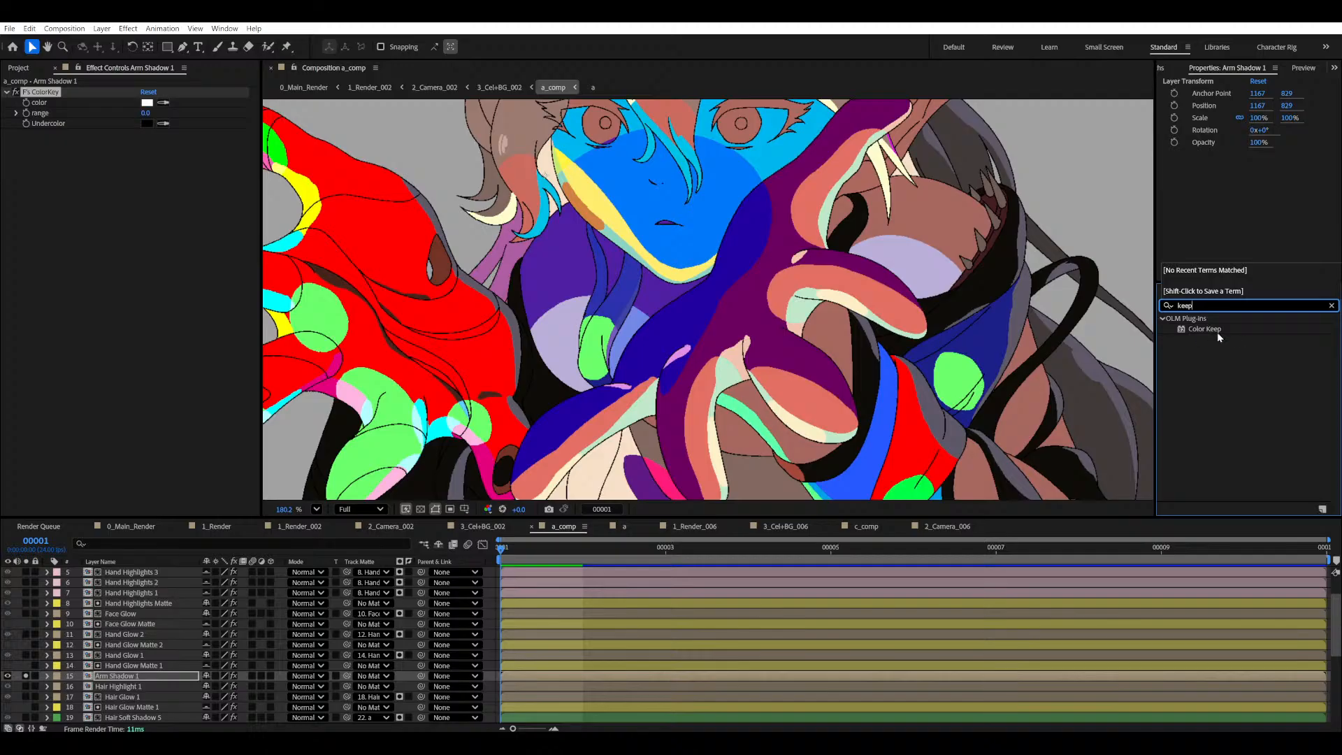
{"action": "left_click_drag", "start_coordinate": [1218, 331], "coordinate": [161, 210]}
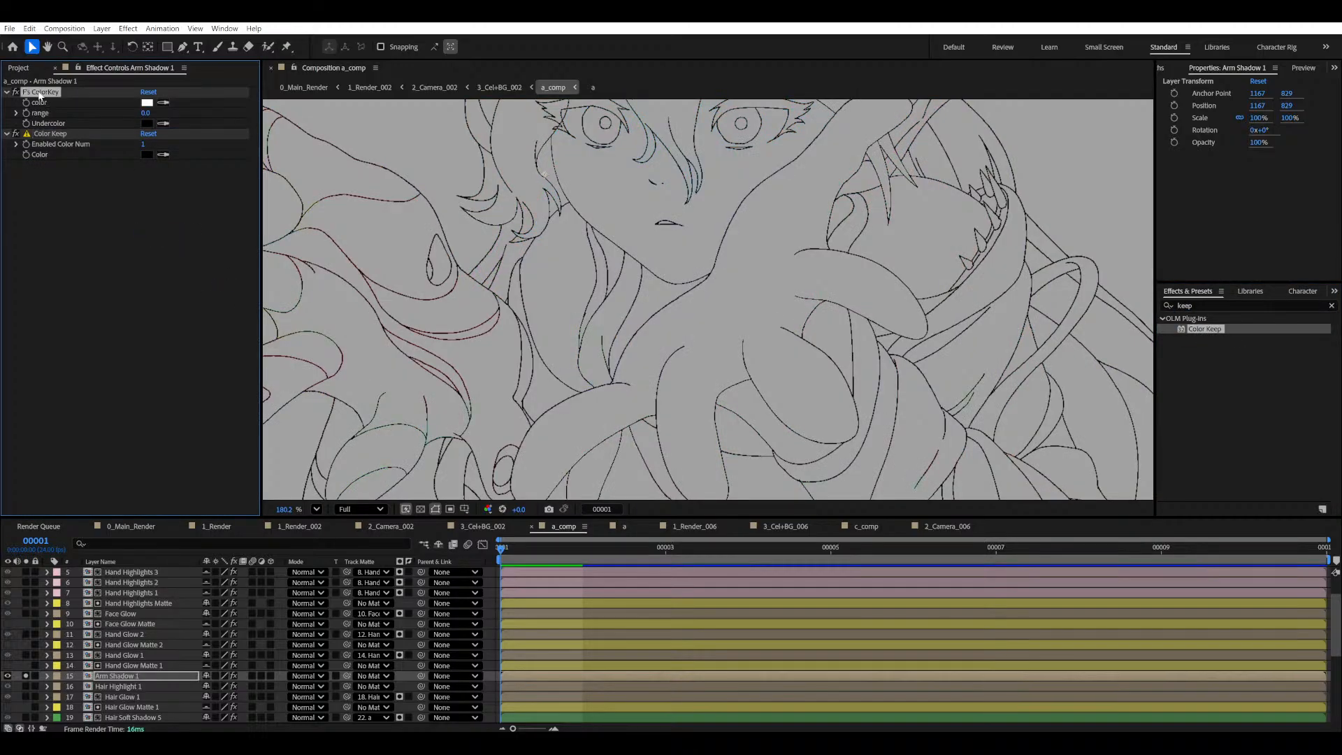
{"action": "key", "text": "Delete"}
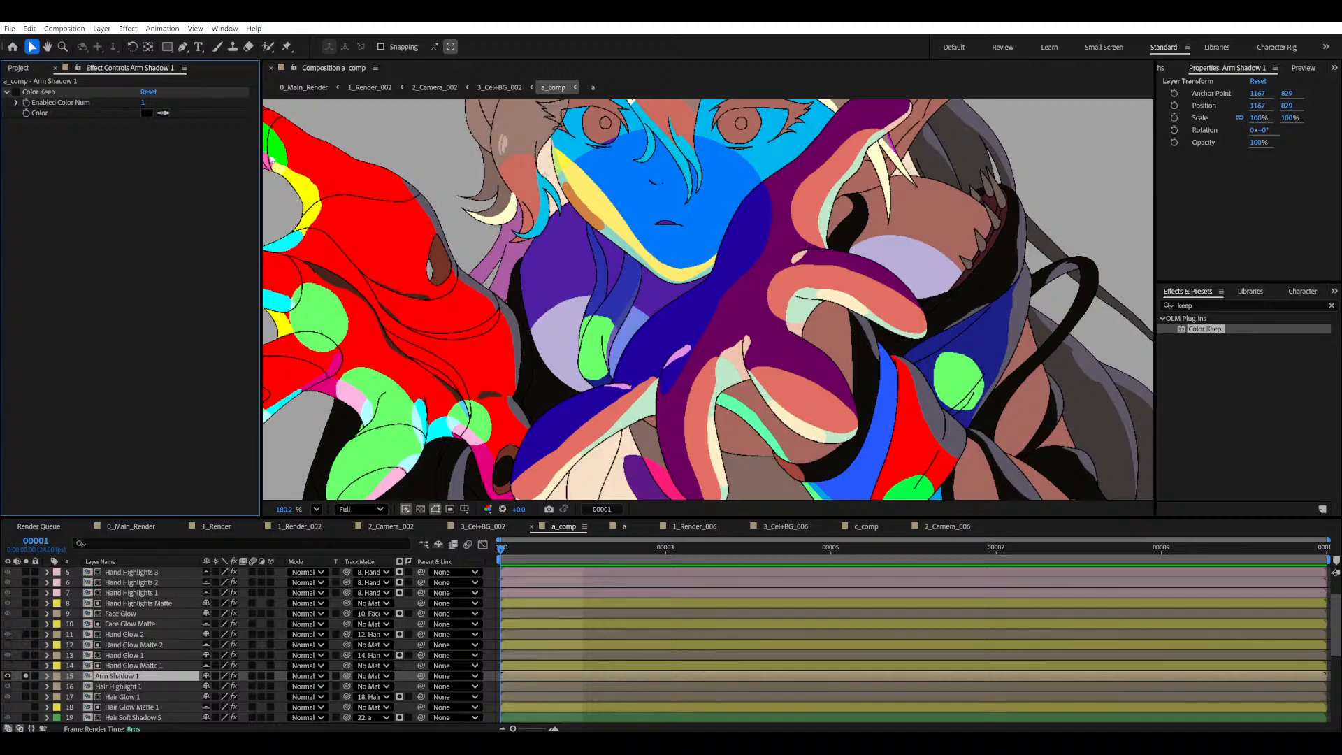
- Set Color Keep on Arm Shadow 1 to two colours, sample the lavender and light blue neck guides, and re-enable the effect
{"action": "left_click", "coordinate": [143, 103]}
{"action": "type", "text": "2"}
{"action": "key", "text": "Return"}
{"action": "left_click", "coordinate": [169, 112]}
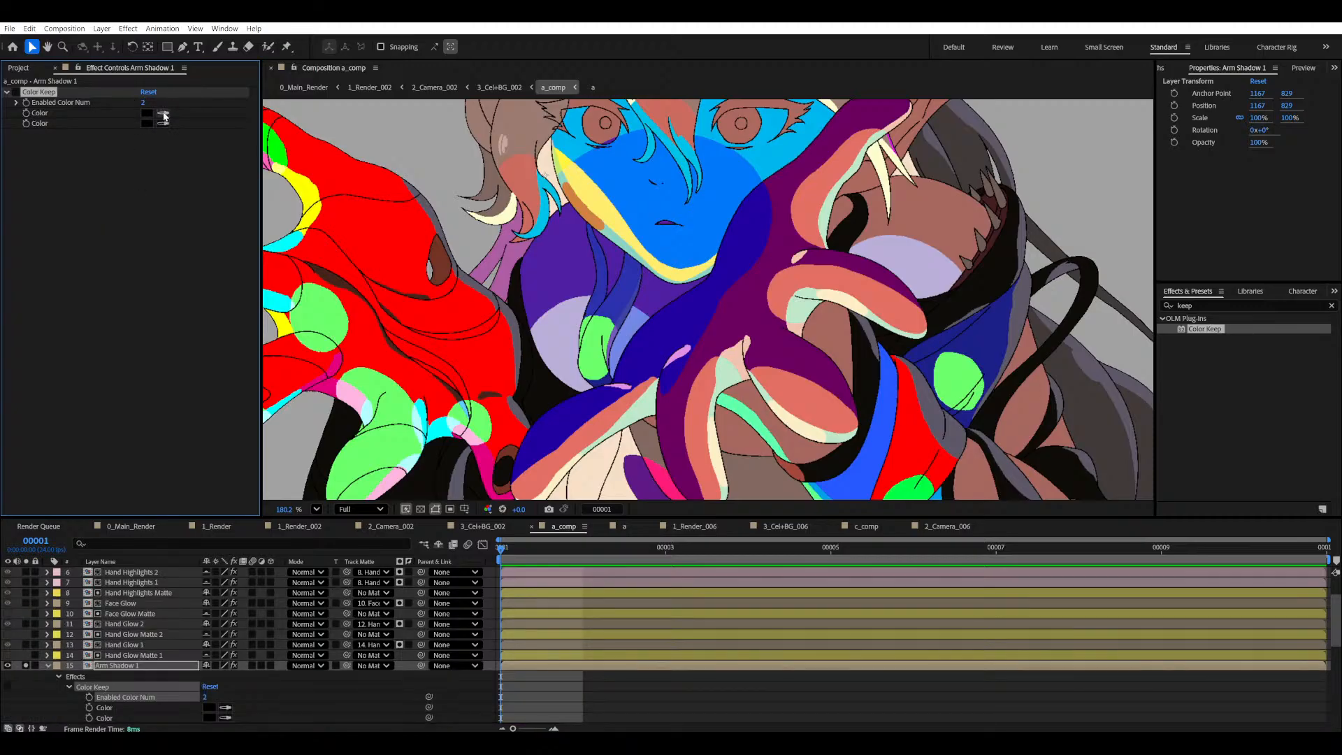
{"action": "left_click", "coordinate": [550, 291]}
{"action": "left_click", "coordinate": [165, 124]}
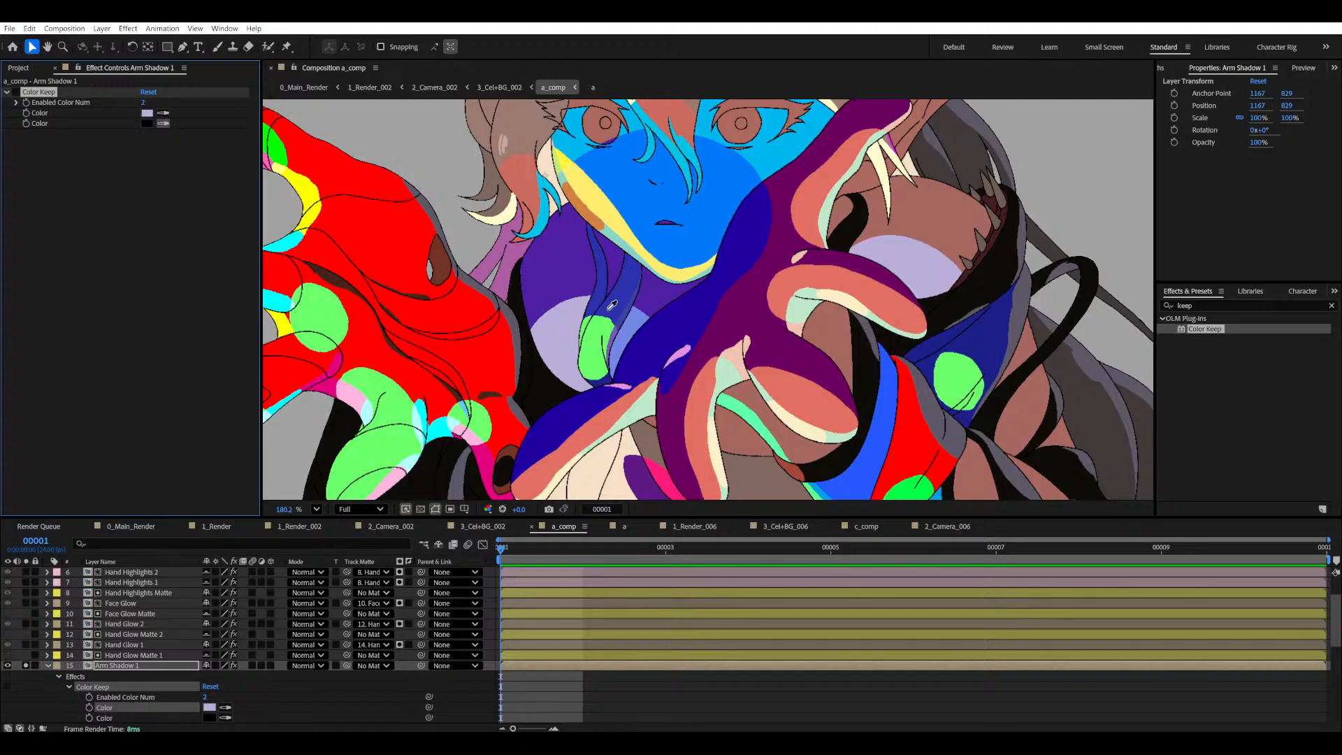
{"action": "left_click", "coordinate": [620, 319]}
{"action": "left_click", "coordinate": [15, 92]}
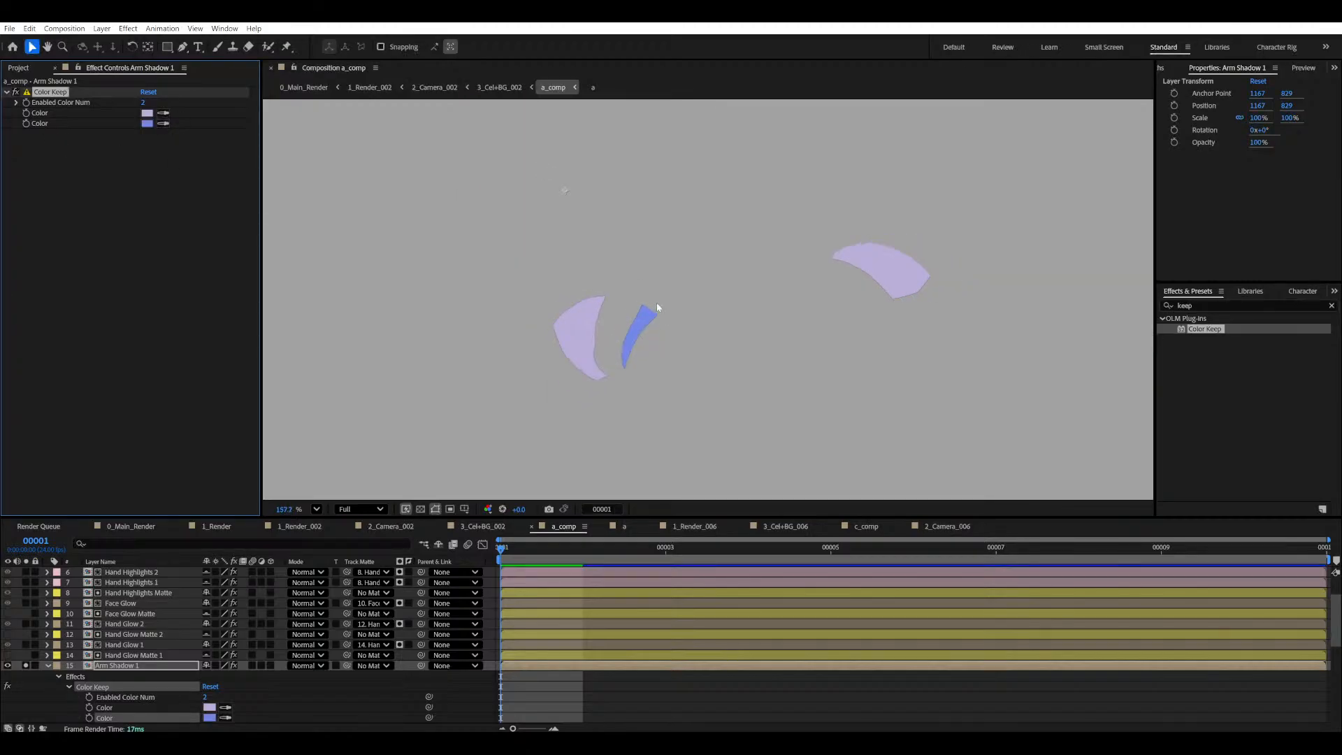
- Apply F's Max to Arm Shadow 1 below Color Keep with a value of 2 and save the project
{"action": "scroll", "coordinate": [657, 314], "scroll_direction": "down", "scroll_amount": 2}
{"action": "scroll", "coordinate": [658, 312], "scroll_direction": "up", "scroll_amount": 3}
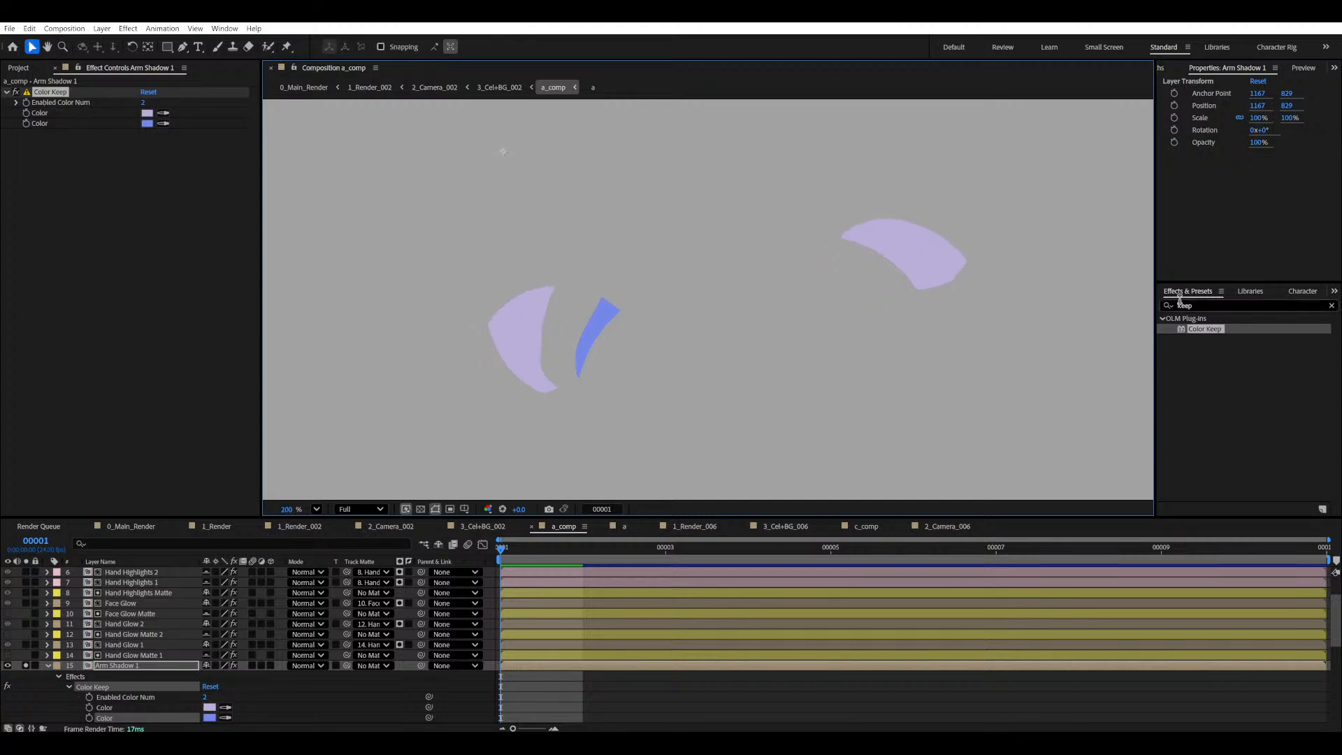
{"action": "left_click_drag", "start_coordinate": [1195, 303], "coordinate": [1157, 316]}
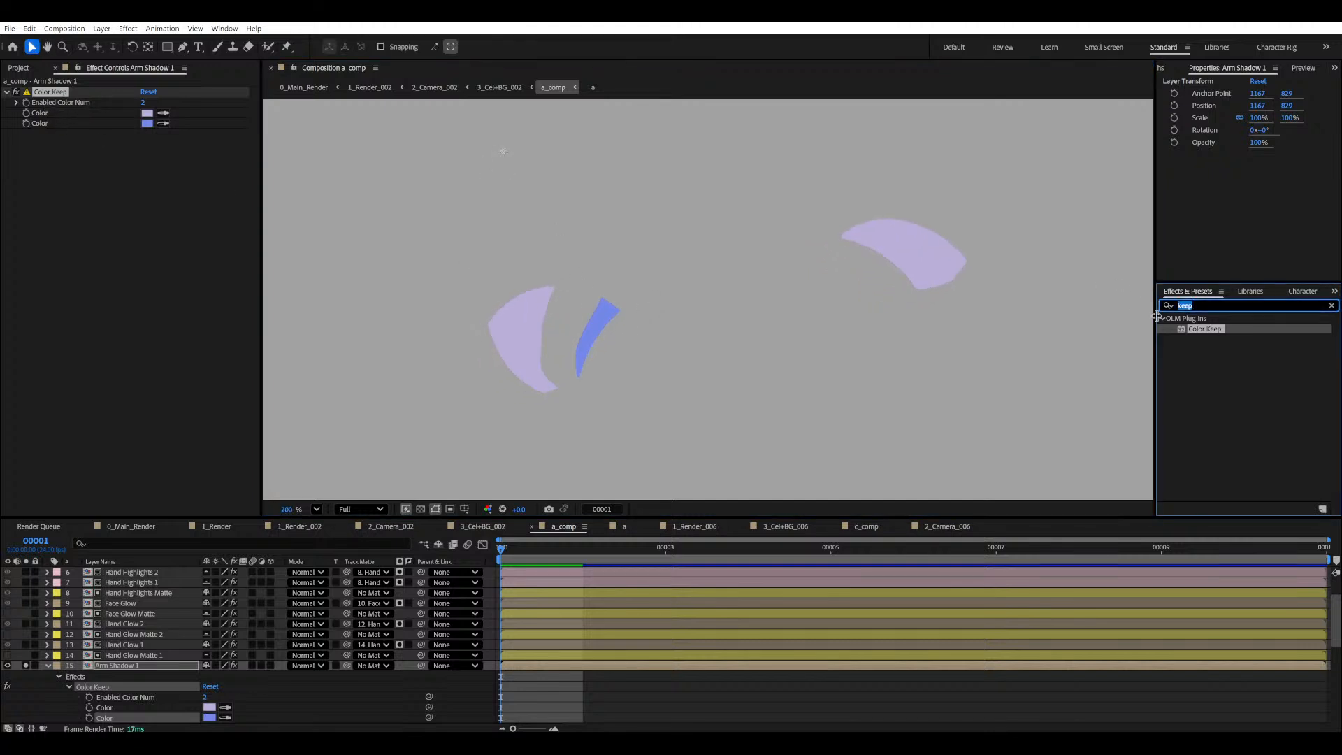
{"action": "type", "text": "max"}
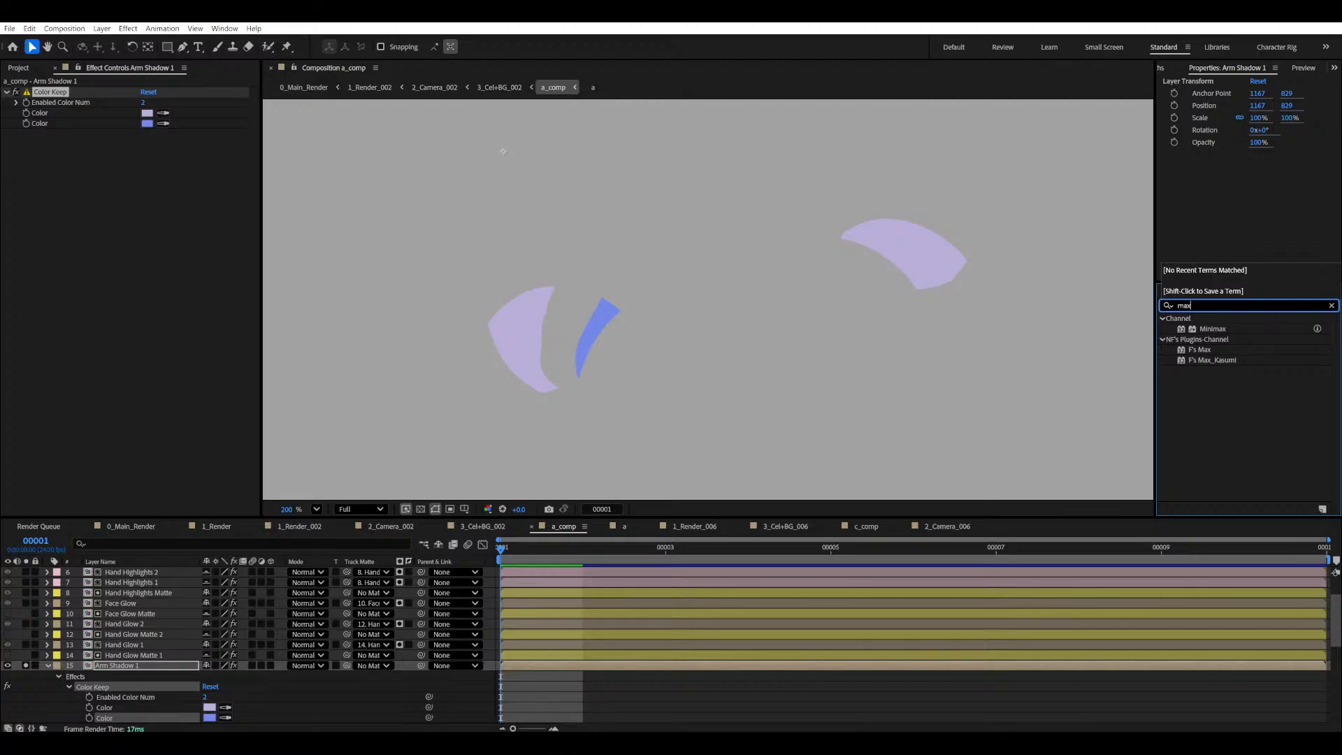
{"action": "left_click_drag", "start_coordinate": [1218, 352], "coordinate": [207, 262]}
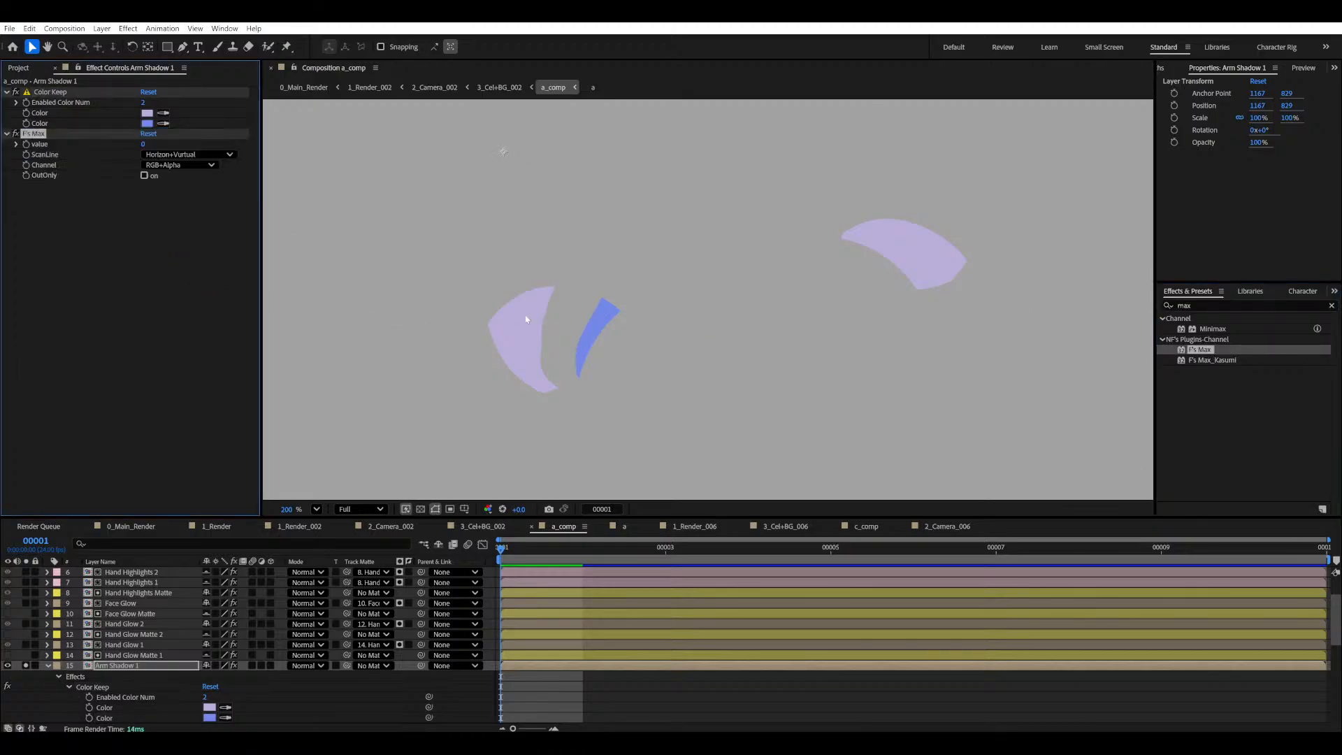
{"action": "left_click", "coordinate": [145, 144]}
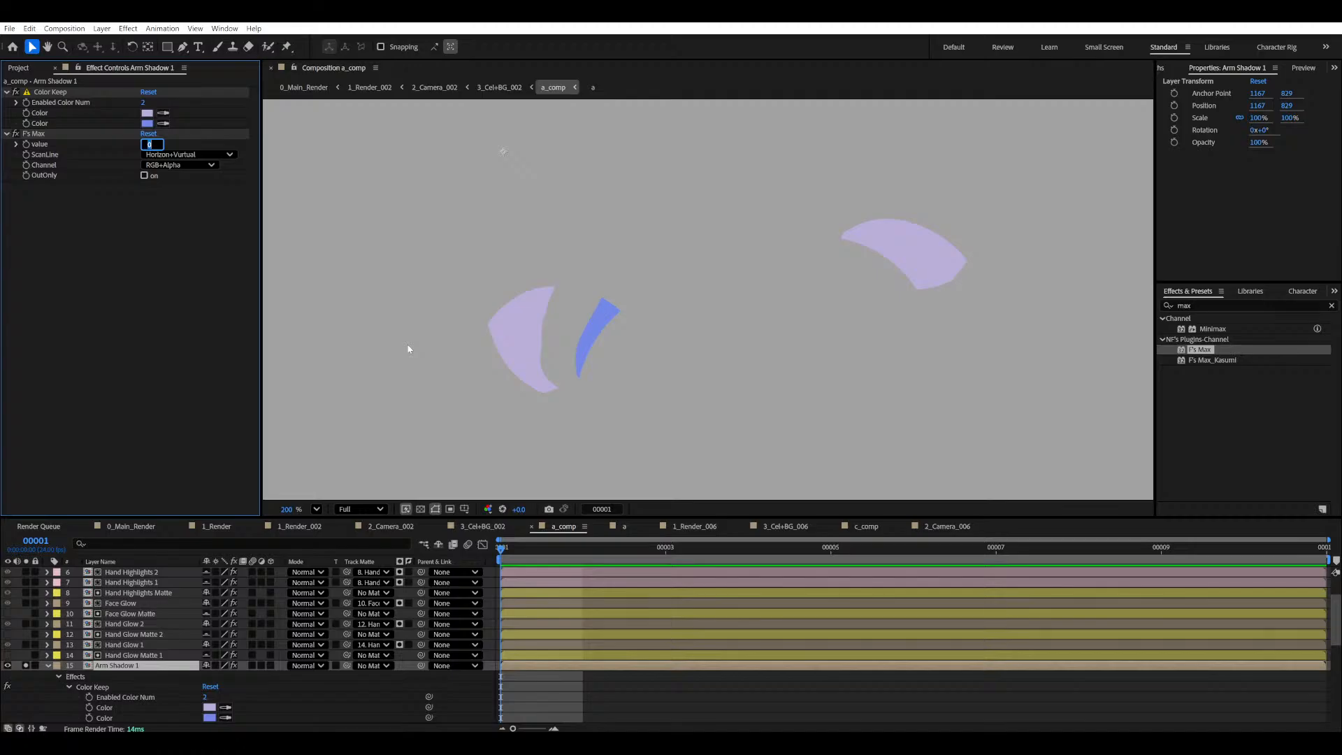
{"action": "type", "text": "2"}
{"action": "key", "text": "Return"}
{"action": "key", "text": "ctrl+s"}
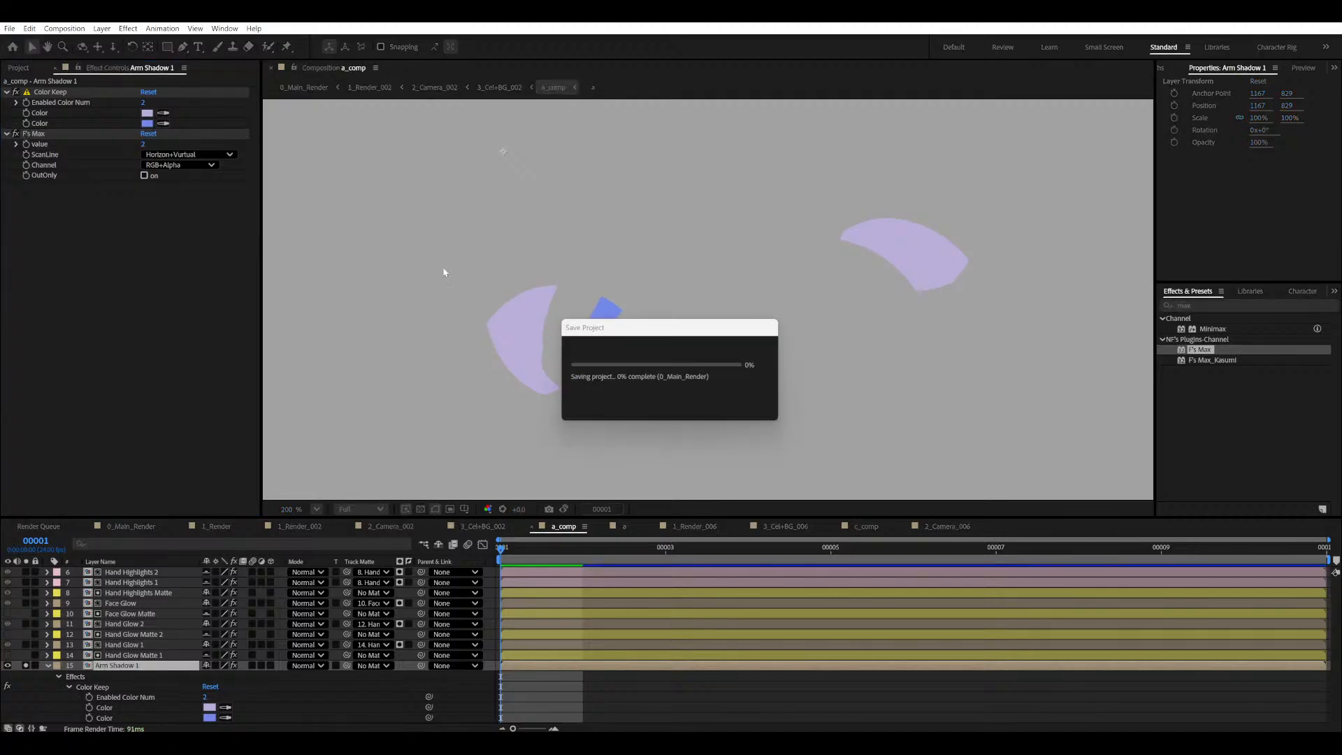
- Try F's FillColor on Arm Shadow 1, placed below F's Max
{"action": "key", "text": "ctrl+5"}
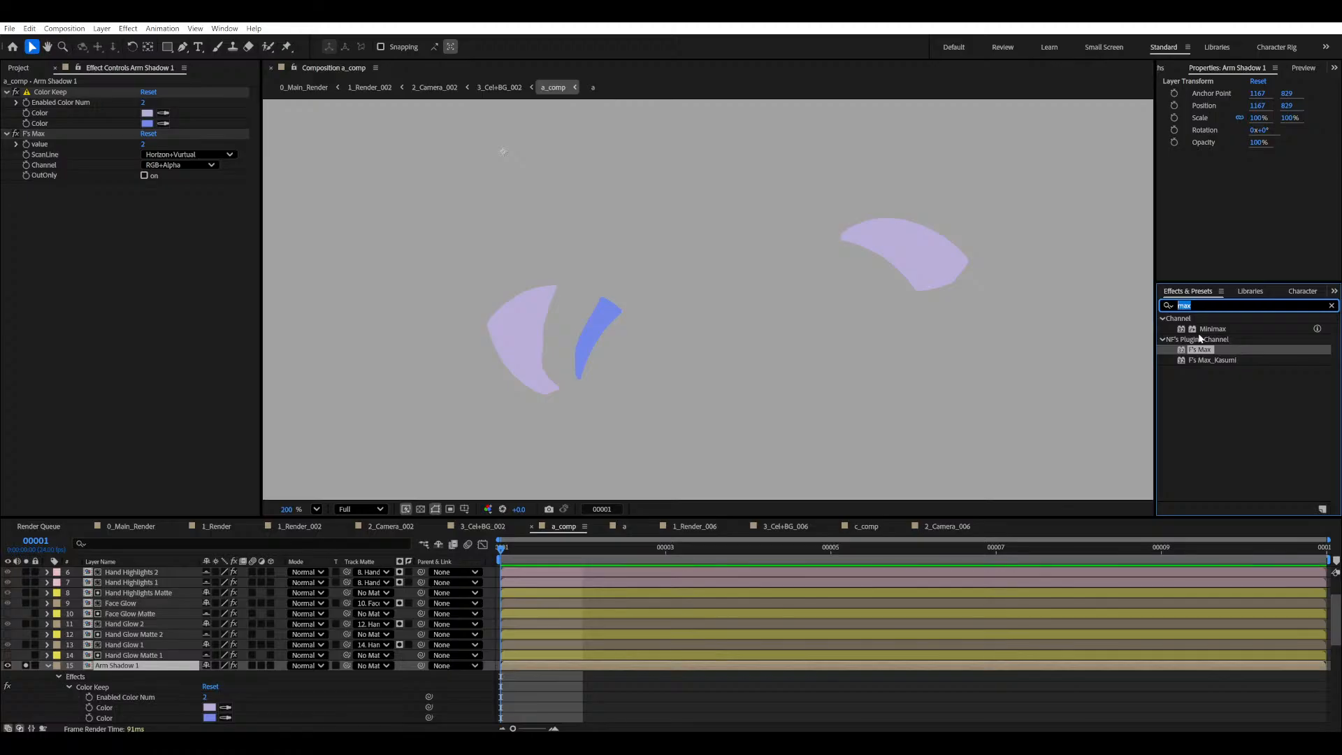
{"action": "type", "text": "fill"}
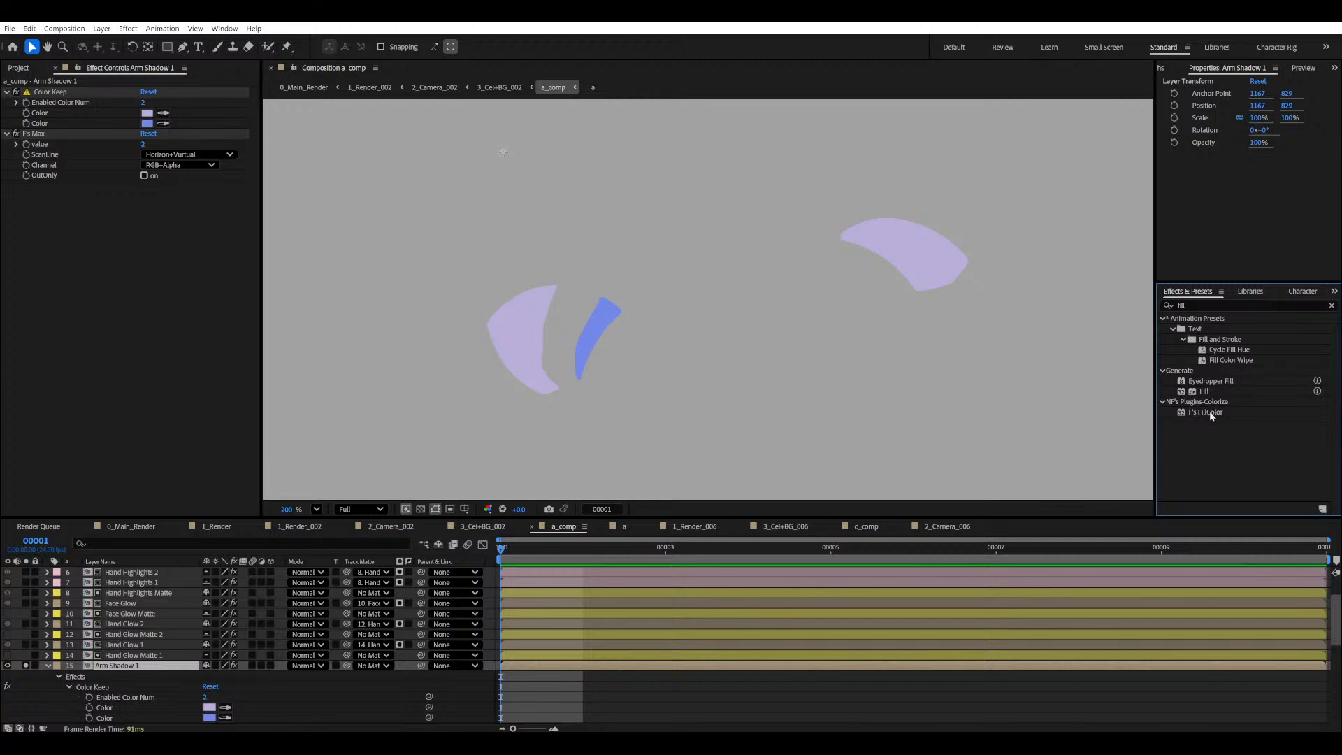
{"action": "left_click_drag", "start_coordinate": [1209, 411], "coordinate": [165, 313]}
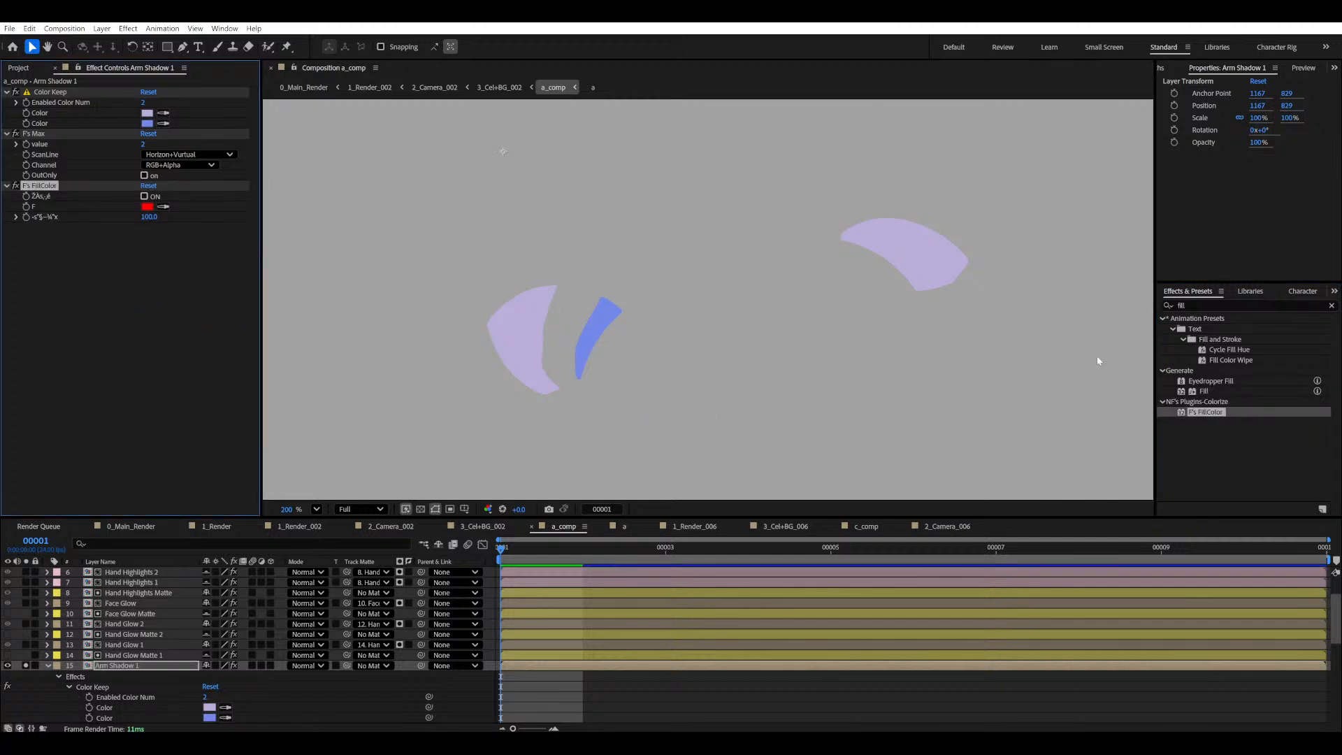
- Apply Gaussian Blur to Arm Shadow 1 as the last effect
{"action": "left_click", "coordinate": [1177, 306]}
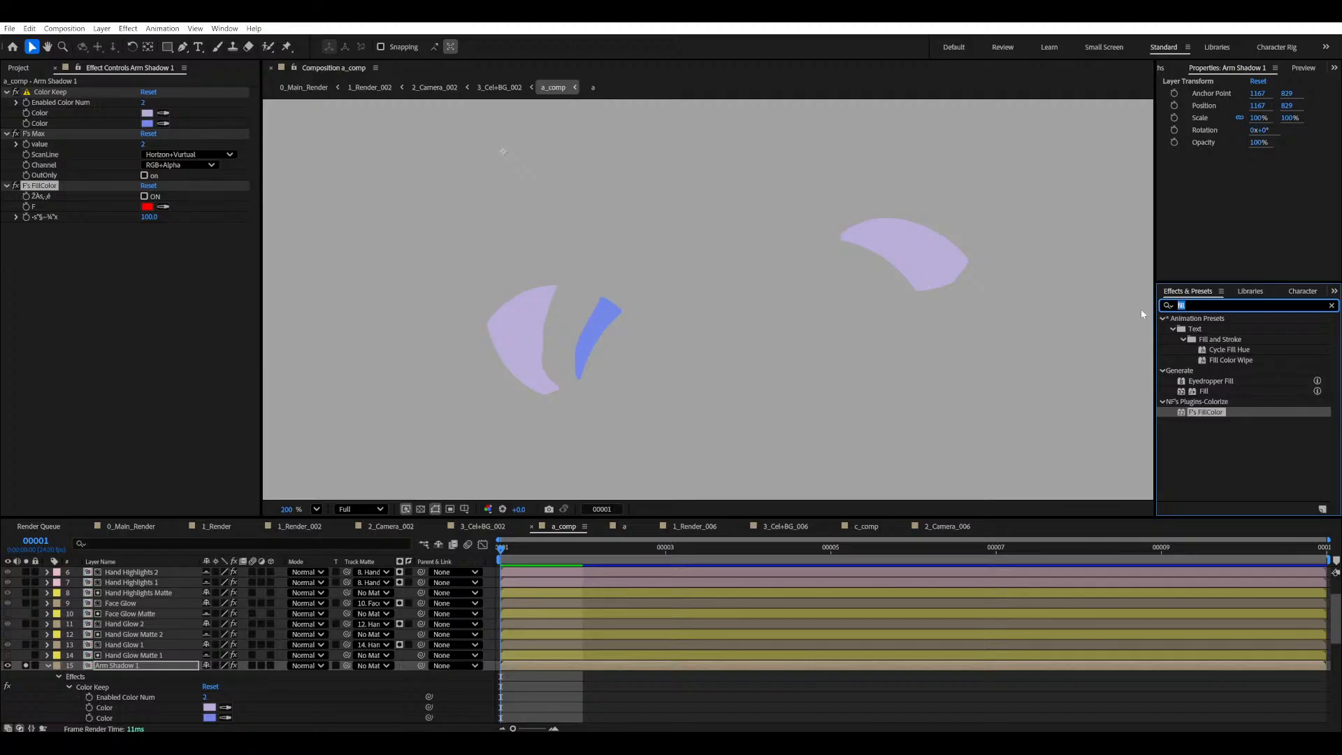
{"action": "type", "text": "gaus"}
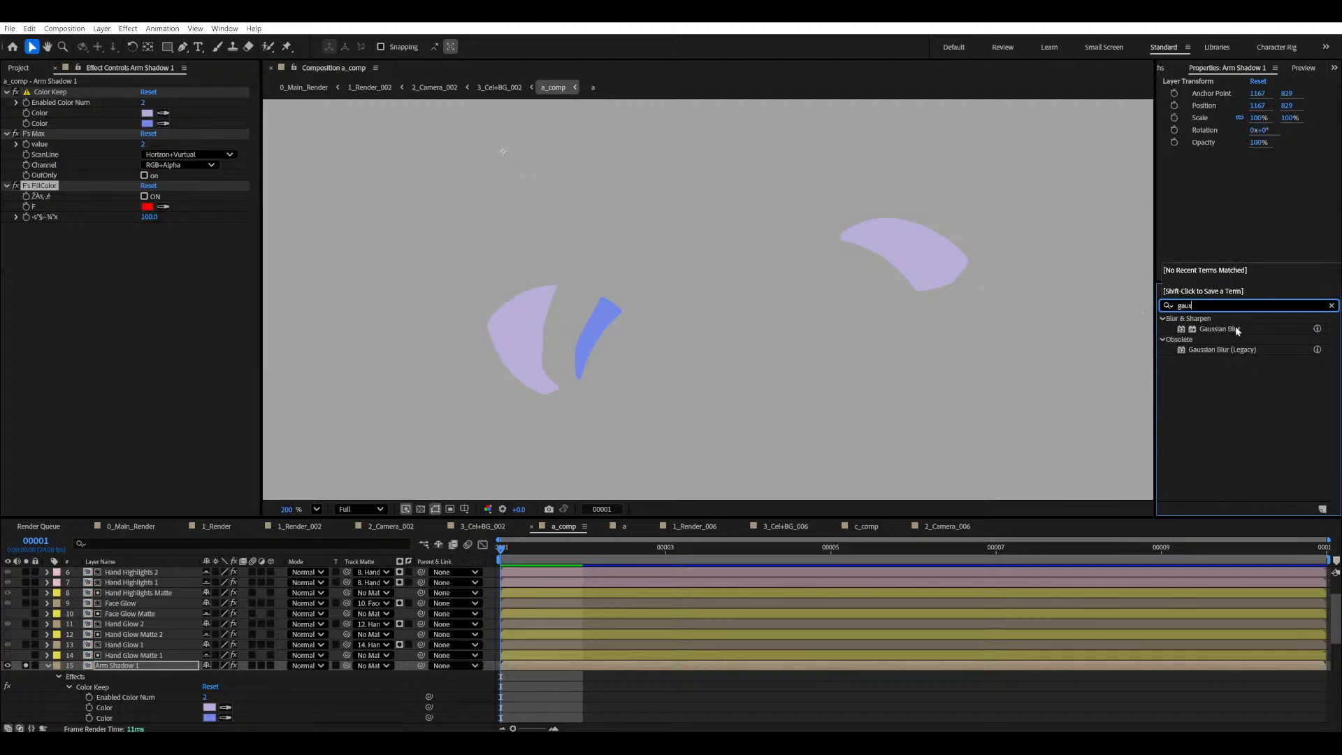
{"action": "left_click_drag", "start_coordinate": [1235, 329], "coordinate": [165, 354]}
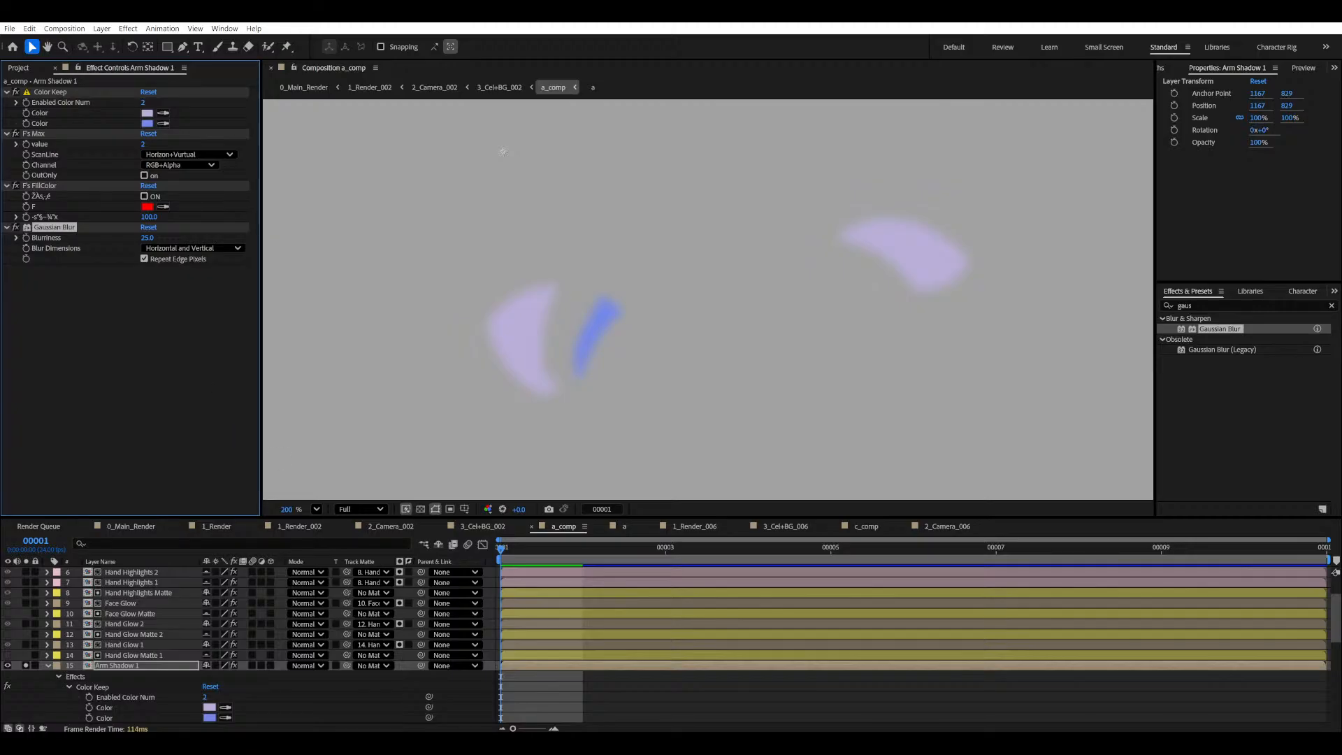
- Replace F's FillColor on Arm Shadow 1 with a Fill effect placed between F's Max and Gaussian Blur
{"action": "left_click", "coordinate": [42, 186]}
{"action": "key", "text": "Delete"}
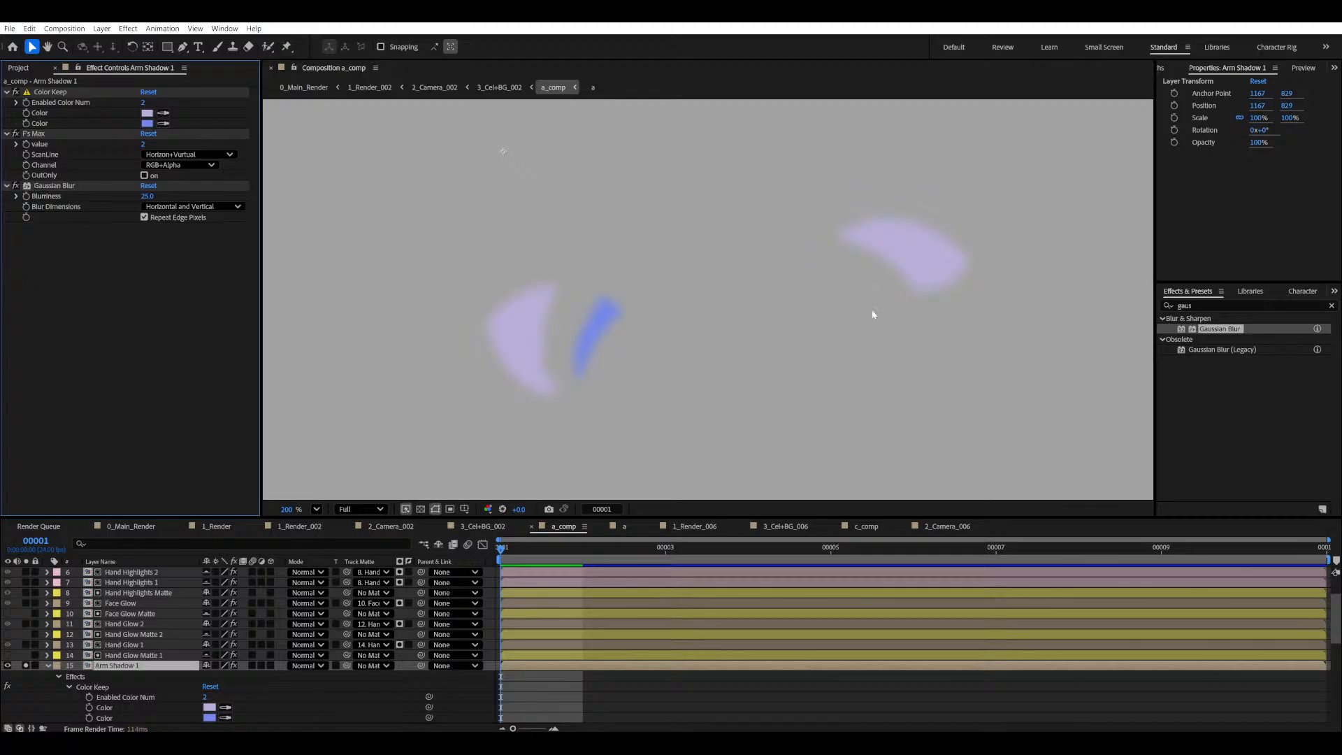
{"action": "left_click_drag", "start_coordinate": [1202, 305], "coordinate": [1086, 304]}
{"action": "type", "text": "fill"}
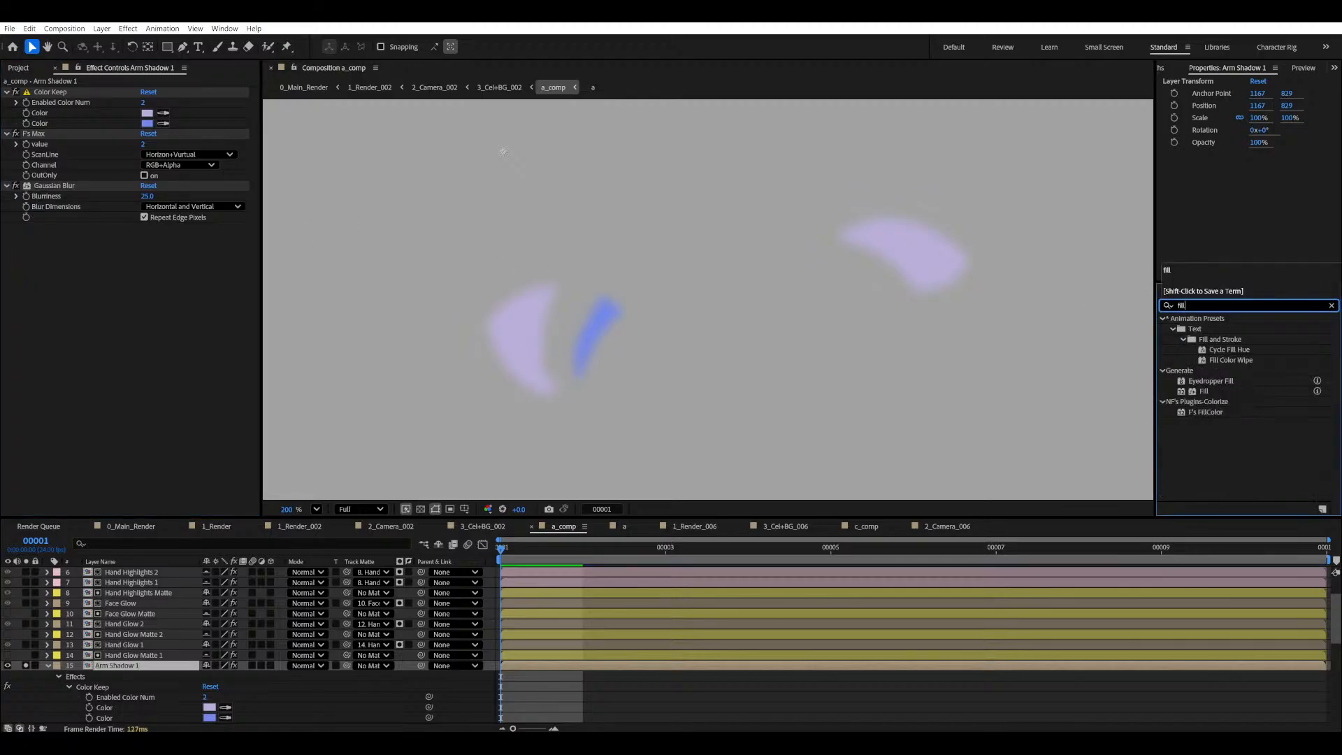
{"action": "left_click_drag", "start_coordinate": [1212, 390], "coordinate": [98, 178]}
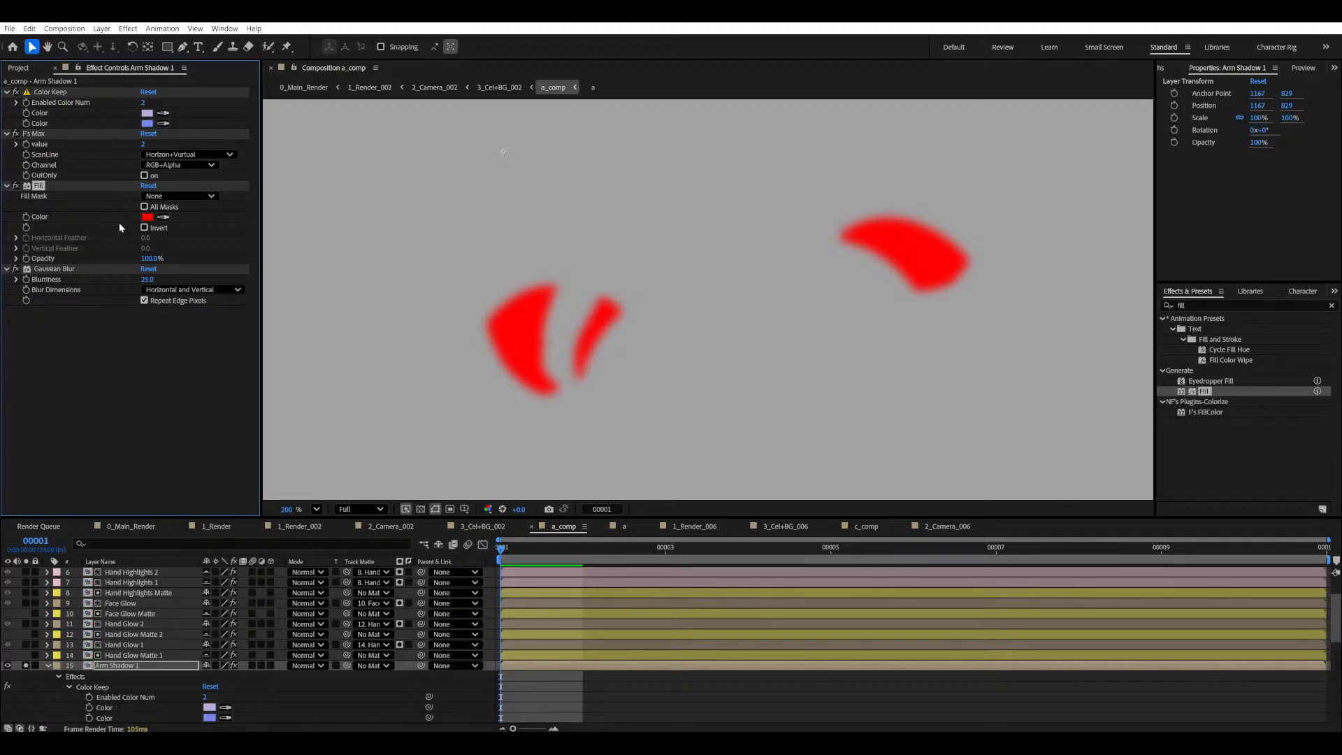
- With Gaussian Blur disabled, show and solo the SableIntro_c02_STYLE_04.png reference layer and save the project
{"action": "left_click", "coordinate": [15, 269]}
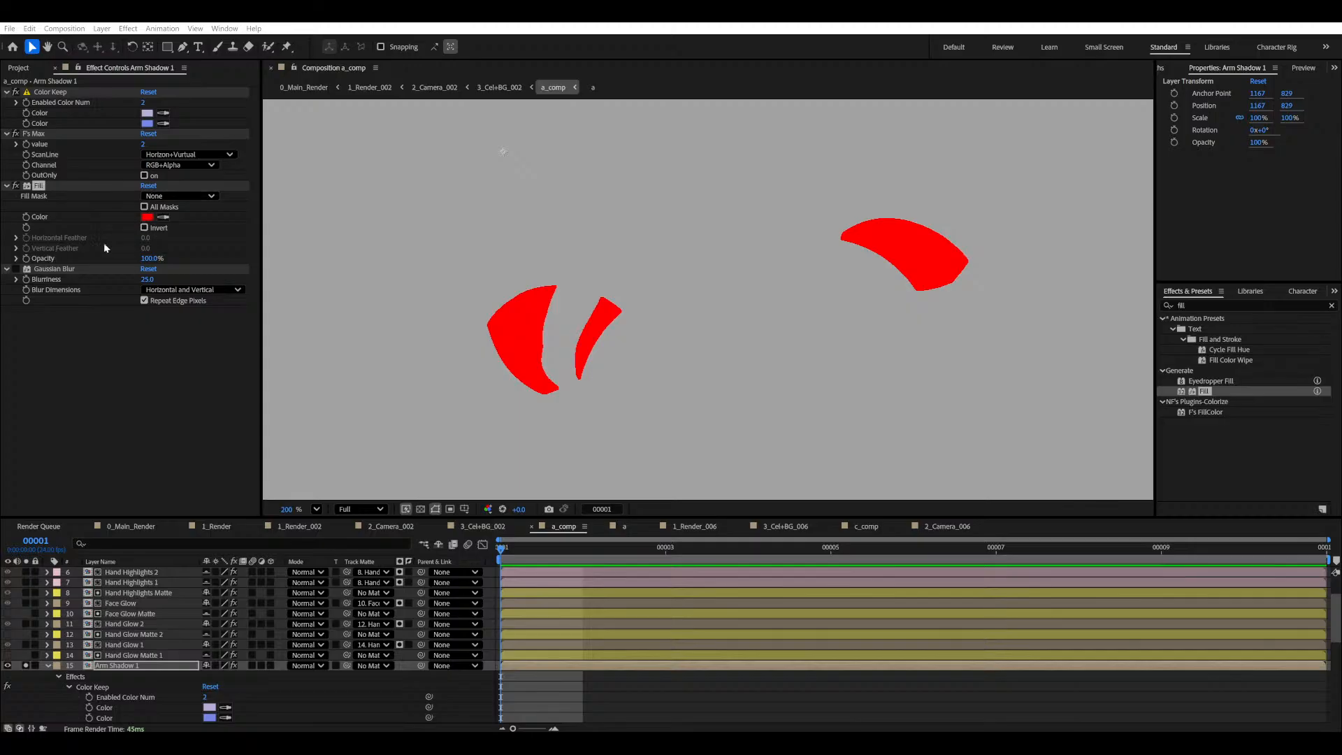
{"action": "scroll", "coordinate": [102, 625], "scroll_direction": "up", "scroll_amount": 3}
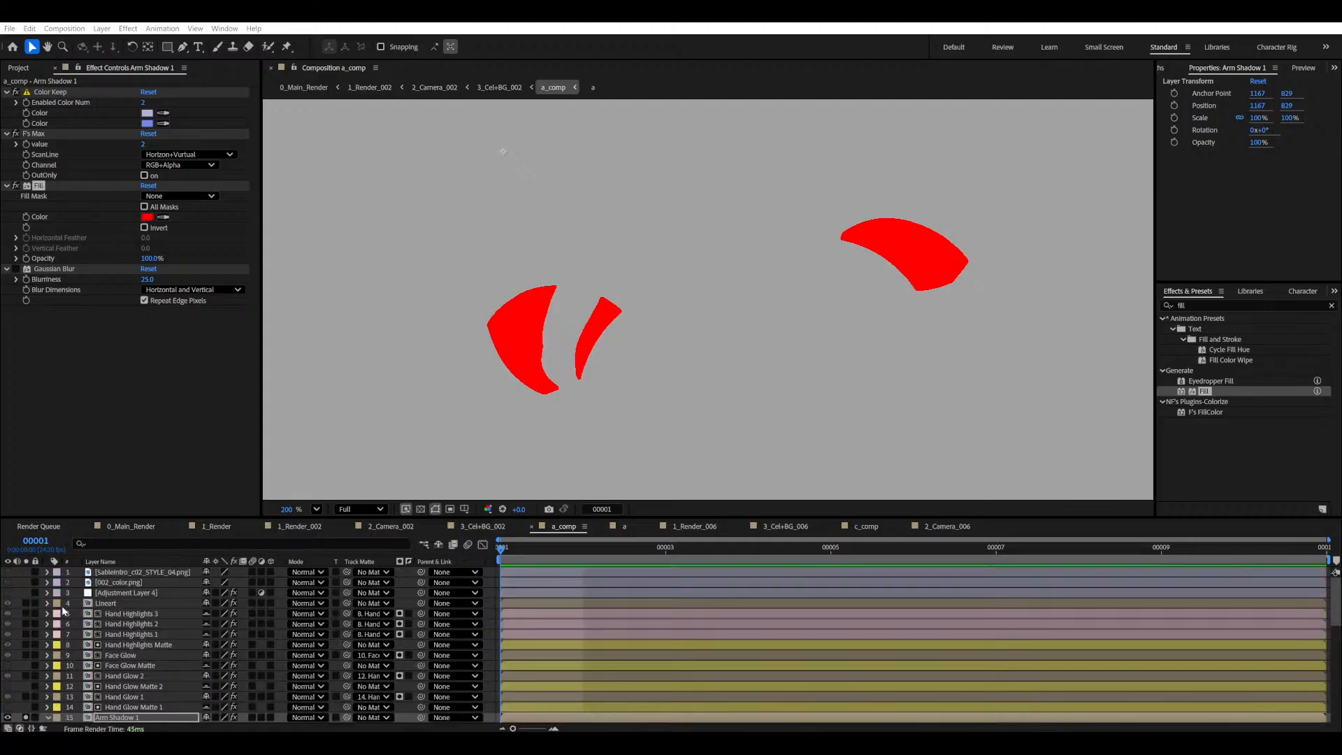
{"action": "left_click", "coordinate": [7, 571]}
{"action": "left_click", "coordinate": [24, 572]}
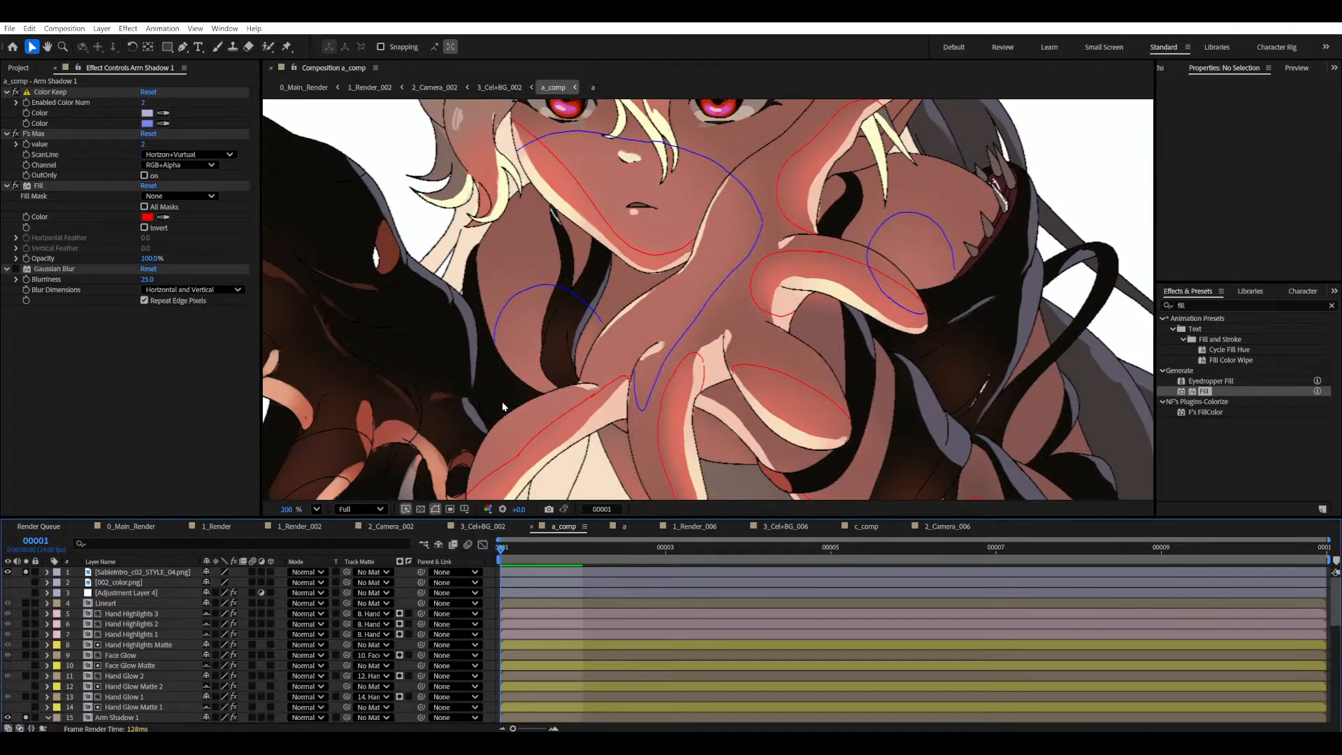
{"action": "scroll", "coordinate": [502, 401], "scroll_direction": "up", "scroll_amount": 3}
{"action": "key", "text": "space"}
{"action": "left_click_drag", "start_coordinate": [489, 415], "coordinate": [582, 326]}
{"action": "key", "text": "ctrl+s"}
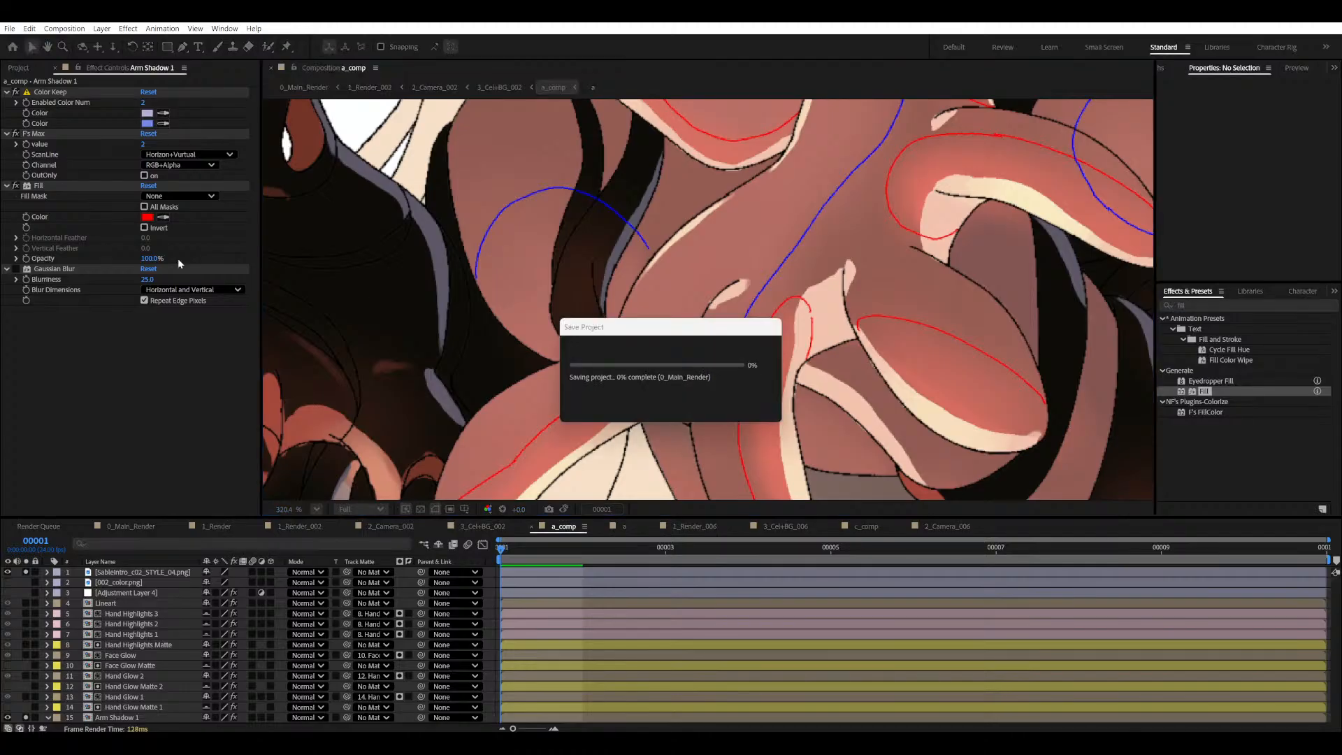
- Sample the Fill colour from the reference's neck, and resample it from the skin inside the blue shoulder guide
{"action": "left_click", "coordinate": [163, 219]}
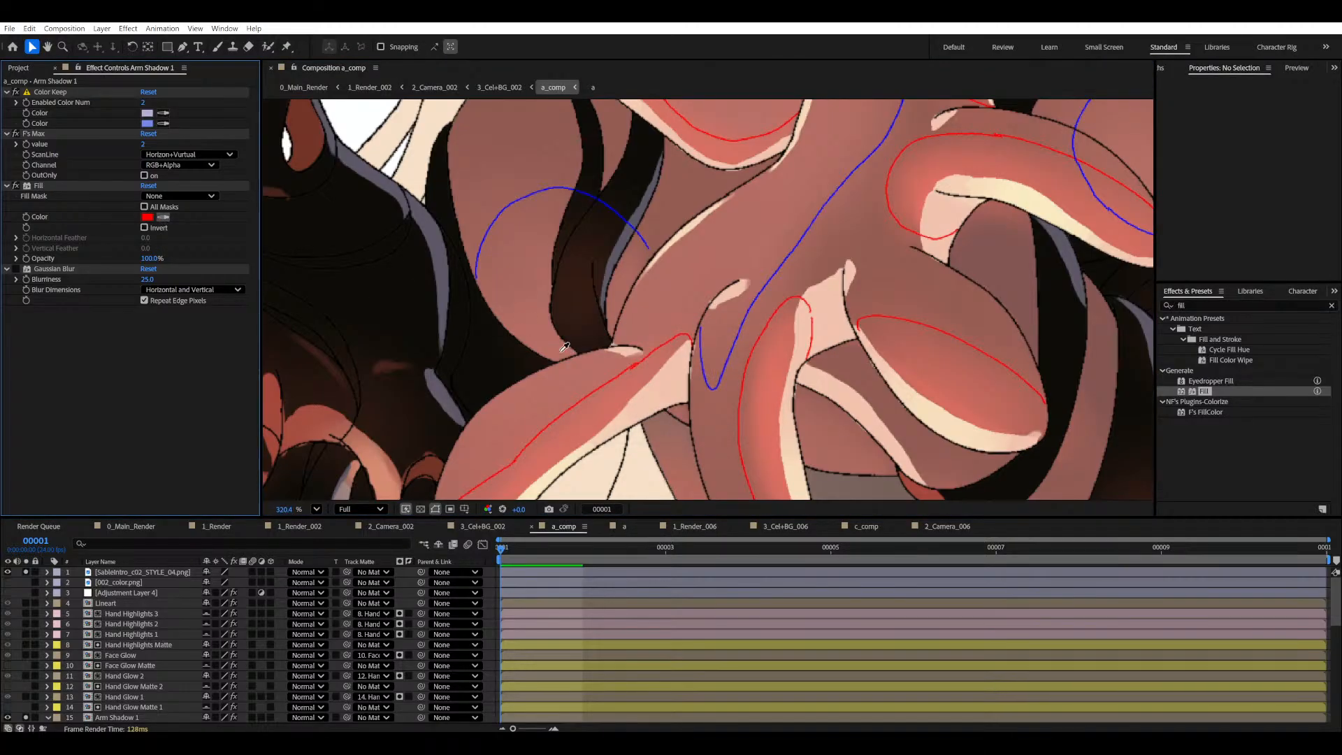
{"action": "left_click", "coordinate": [562, 351]}
{"action": "scroll", "coordinate": [894, 241], "scroll_direction": "down", "scroll_amount": 5}
{"action": "key", "text": "space"}
{"action": "left_click_drag", "start_coordinate": [894, 240], "coordinate": [438, 420]}
{"action": "scroll", "coordinate": [846, 263], "scroll_direction": "up", "scroll_amount": 5}
{"action": "key", "text": "space"}
{"action": "scroll", "coordinate": [372, 339], "scroll_direction": "up", "scroll_amount": 2}
{"action": "left_click", "coordinate": [163, 217]}
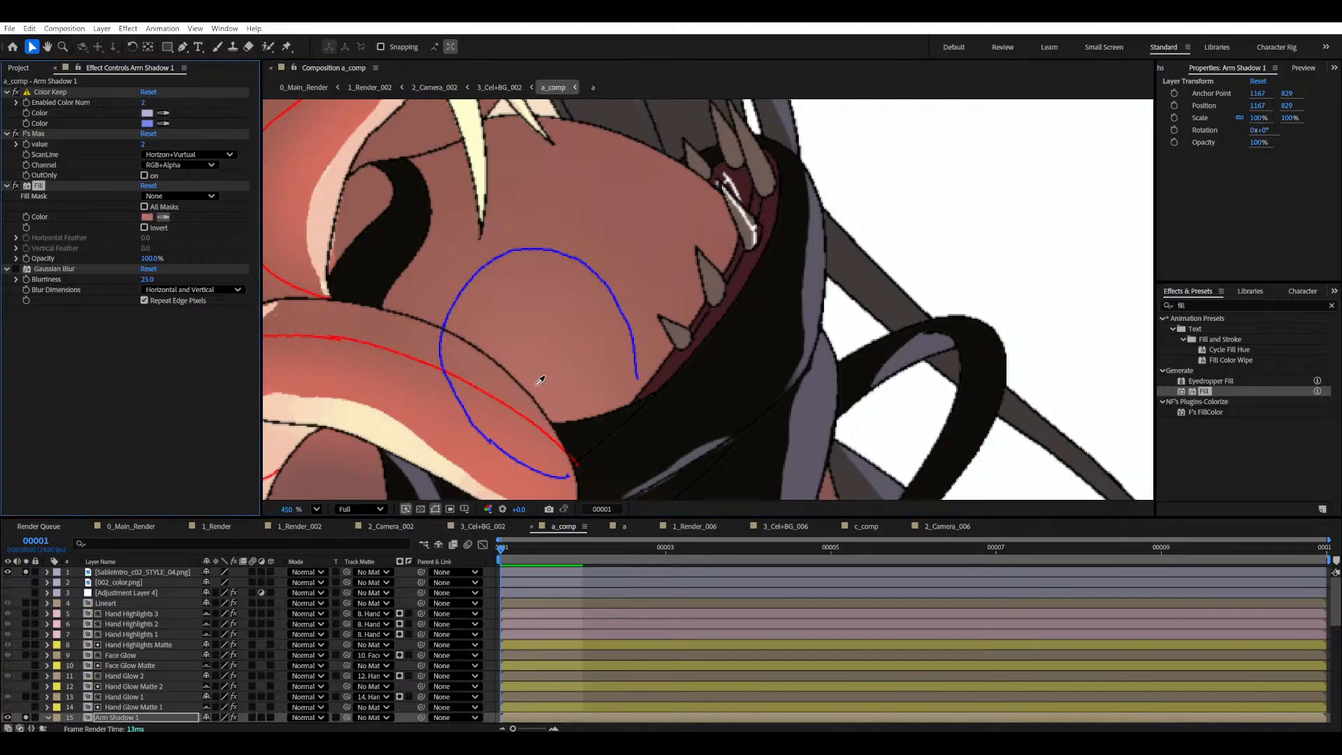
{"action": "scroll", "coordinate": [534, 385], "scroll_direction": "down", "scroll_amount": 10}
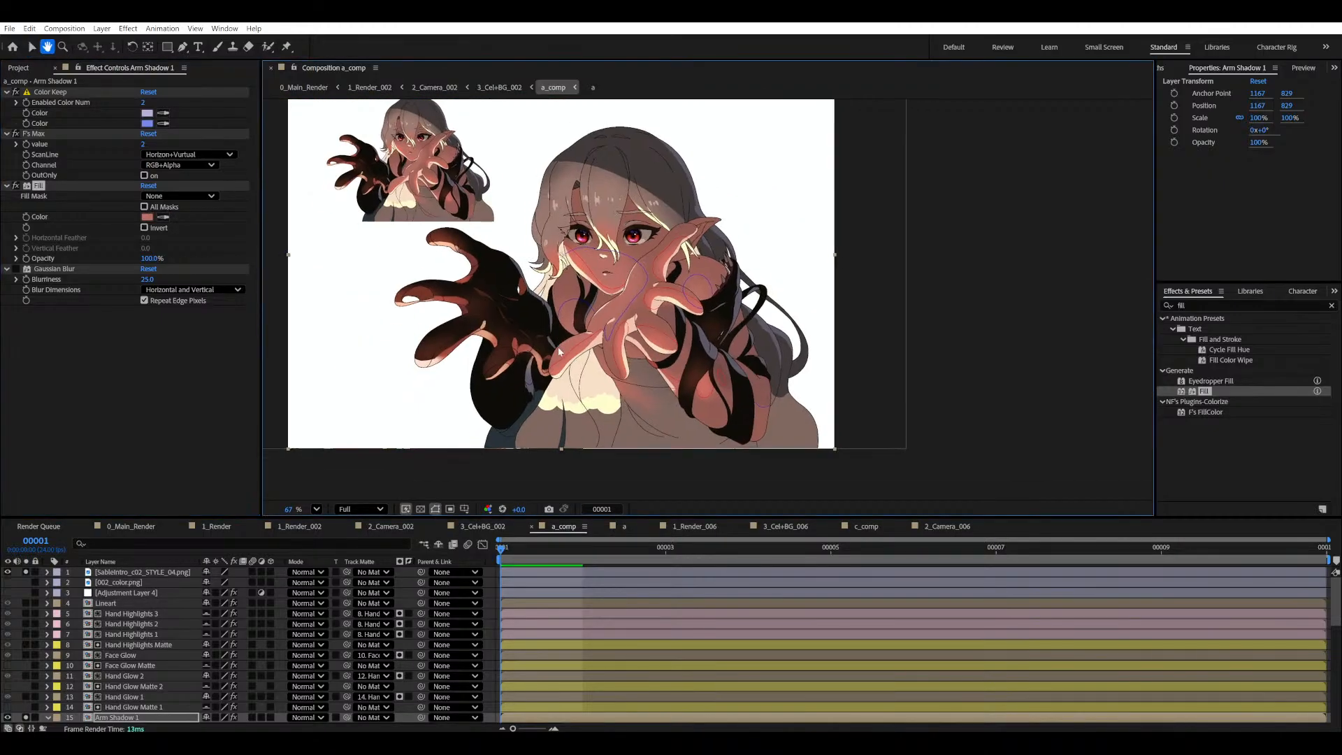
{"action": "left_click_drag", "start_coordinate": [490, 315], "coordinate": [549, 340]}
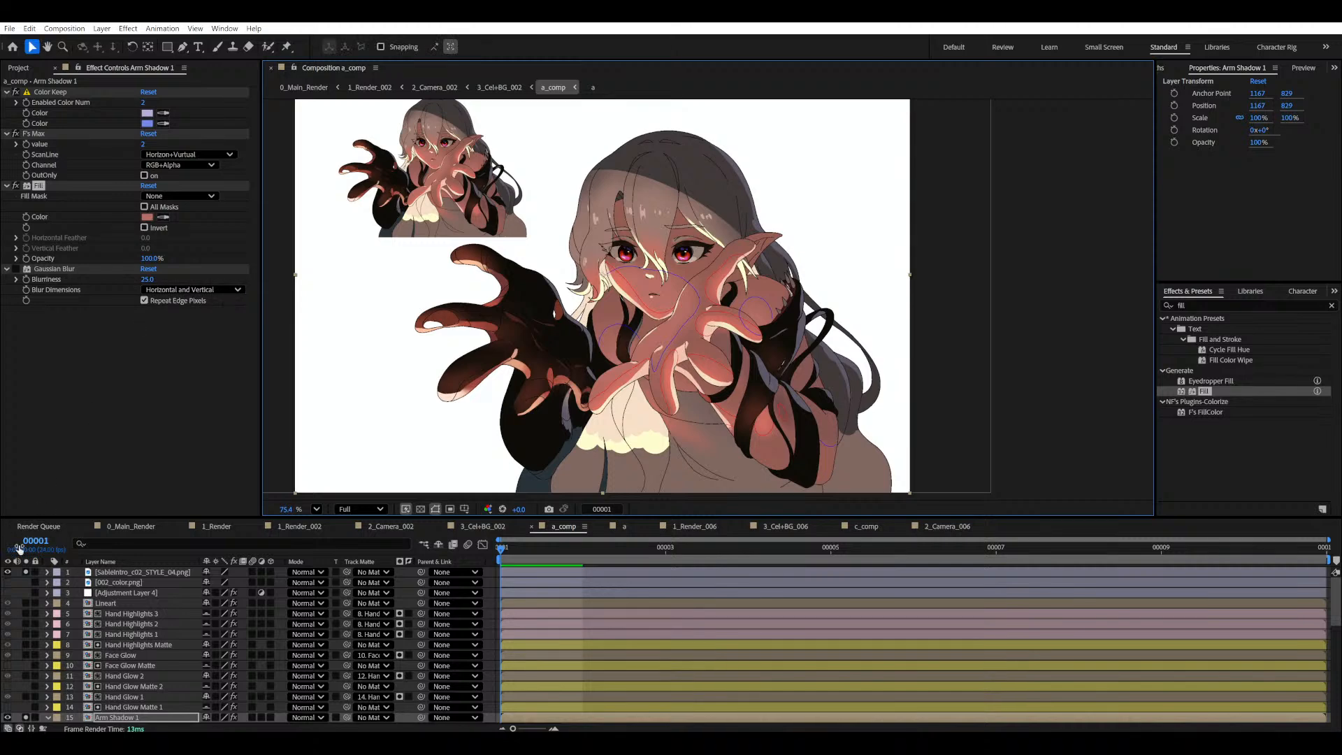
- Hide the style reference, unsolo Arm Shadow 1 to check it on the full character, and collapse the layer's properties
{"action": "left_click", "coordinate": [7, 571]}
{"action": "scroll", "coordinate": [552, 399], "scroll_direction": "up", "scroll_amount": 5}
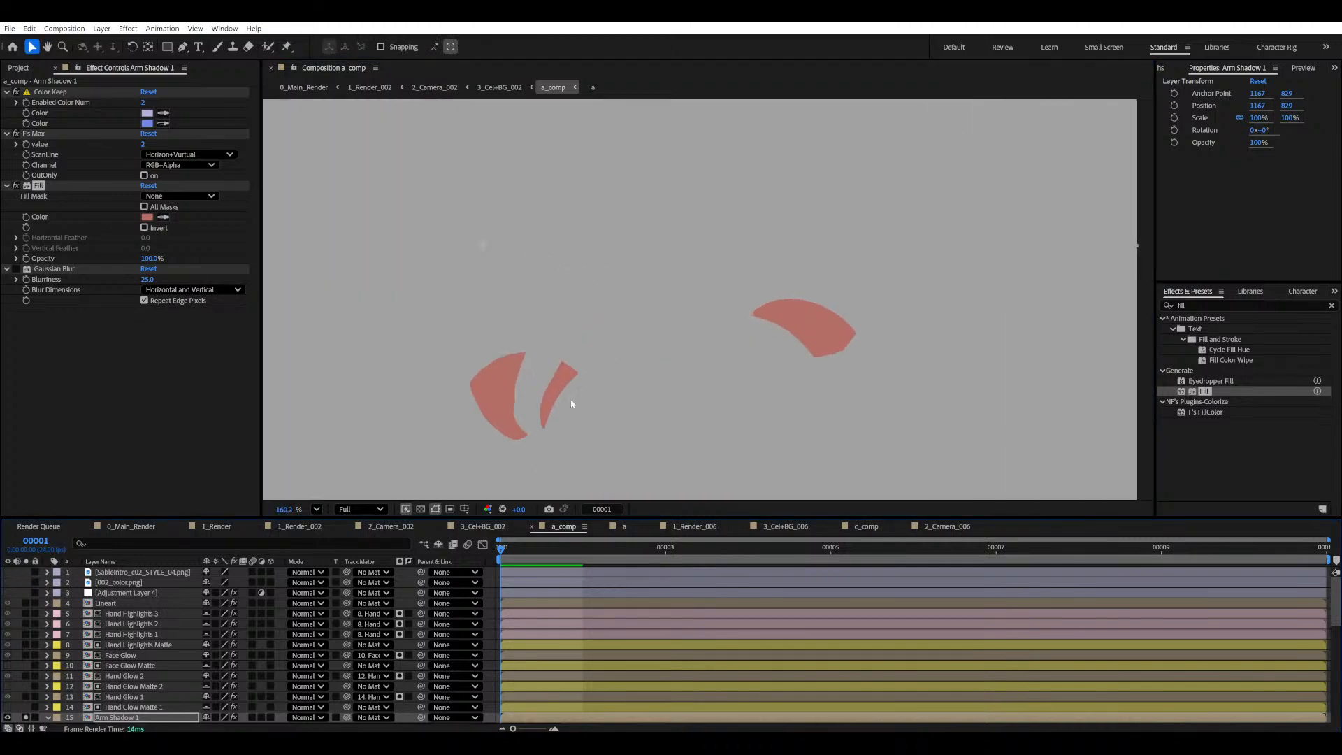
{"action": "left_click_drag", "start_coordinate": [553, 399], "coordinate": [555, 397]}
{"action": "scroll", "coordinate": [21, 699], "scroll_direction": "down", "scroll_amount": 1}
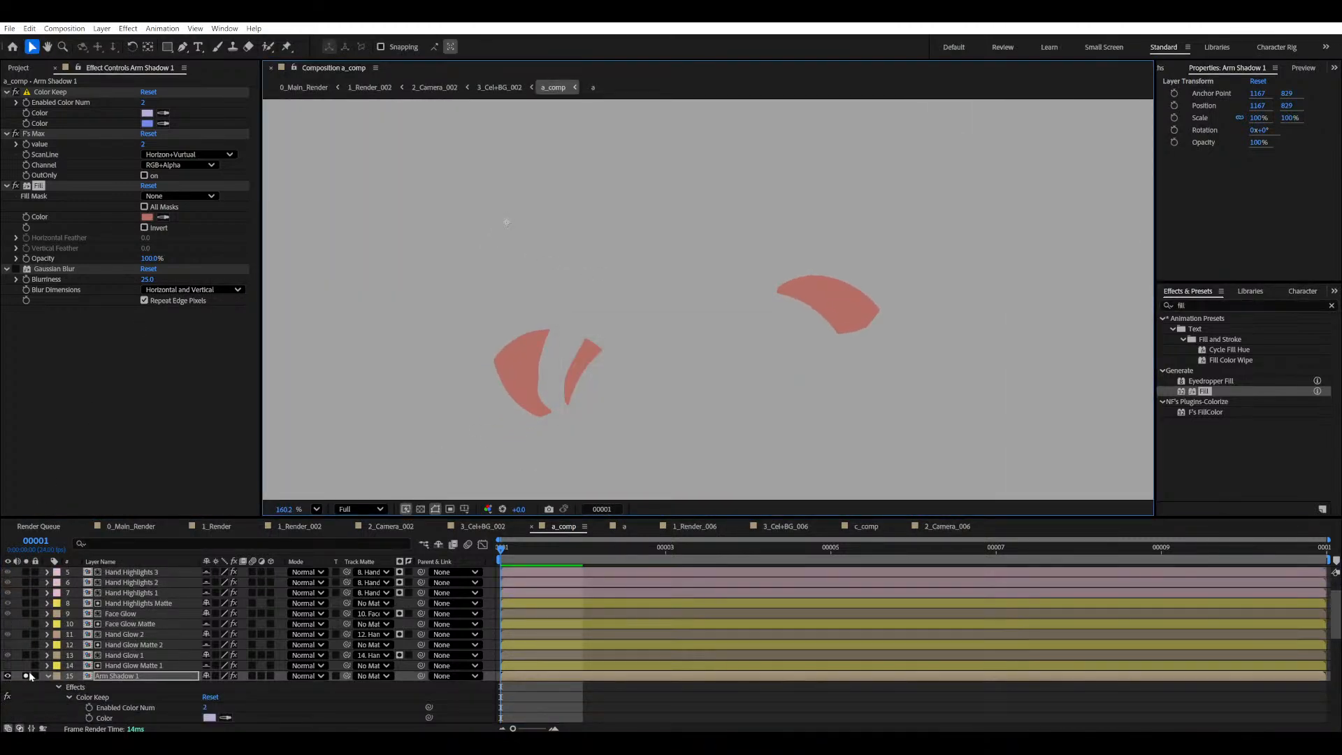
{"action": "left_click", "coordinate": [26, 677]}
{"action": "left_click", "coordinate": [26, 677]}
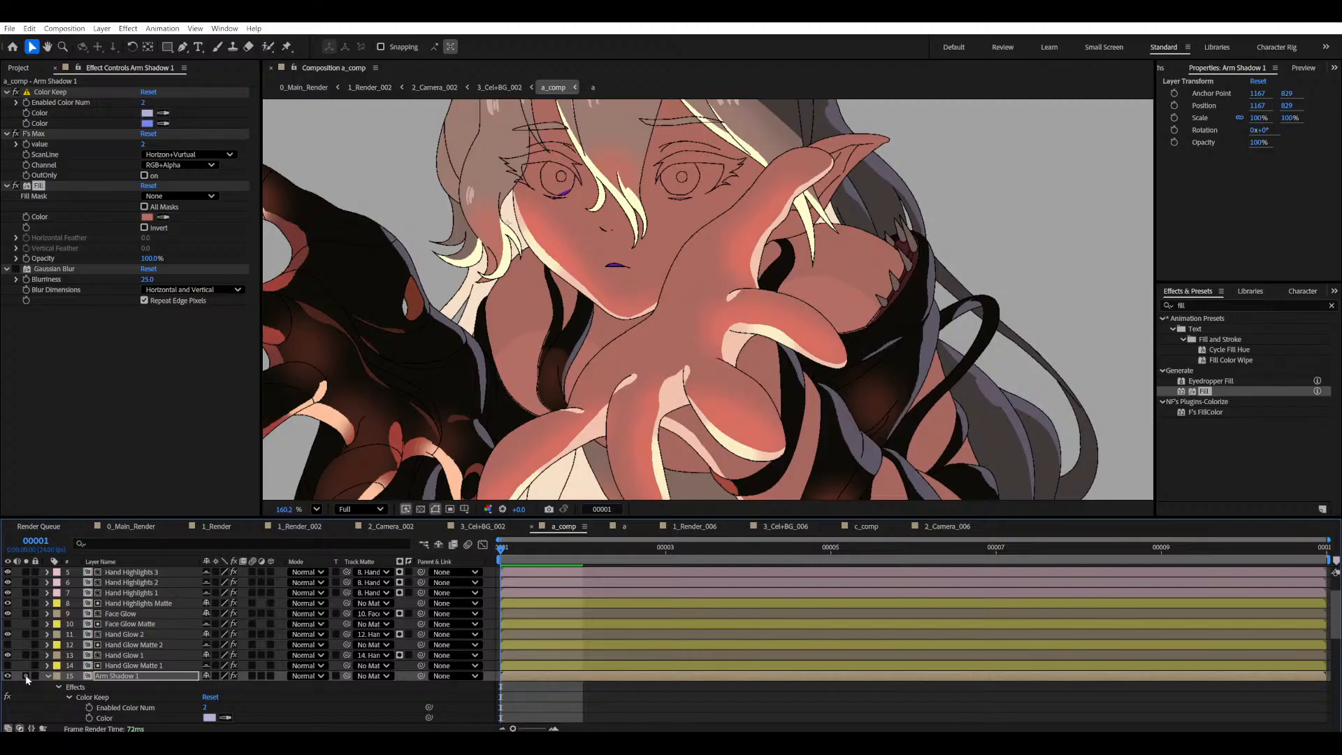
{"action": "scroll", "coordinate": [657, 335], "scroll_direction": "down", "scroll_amount": 3}
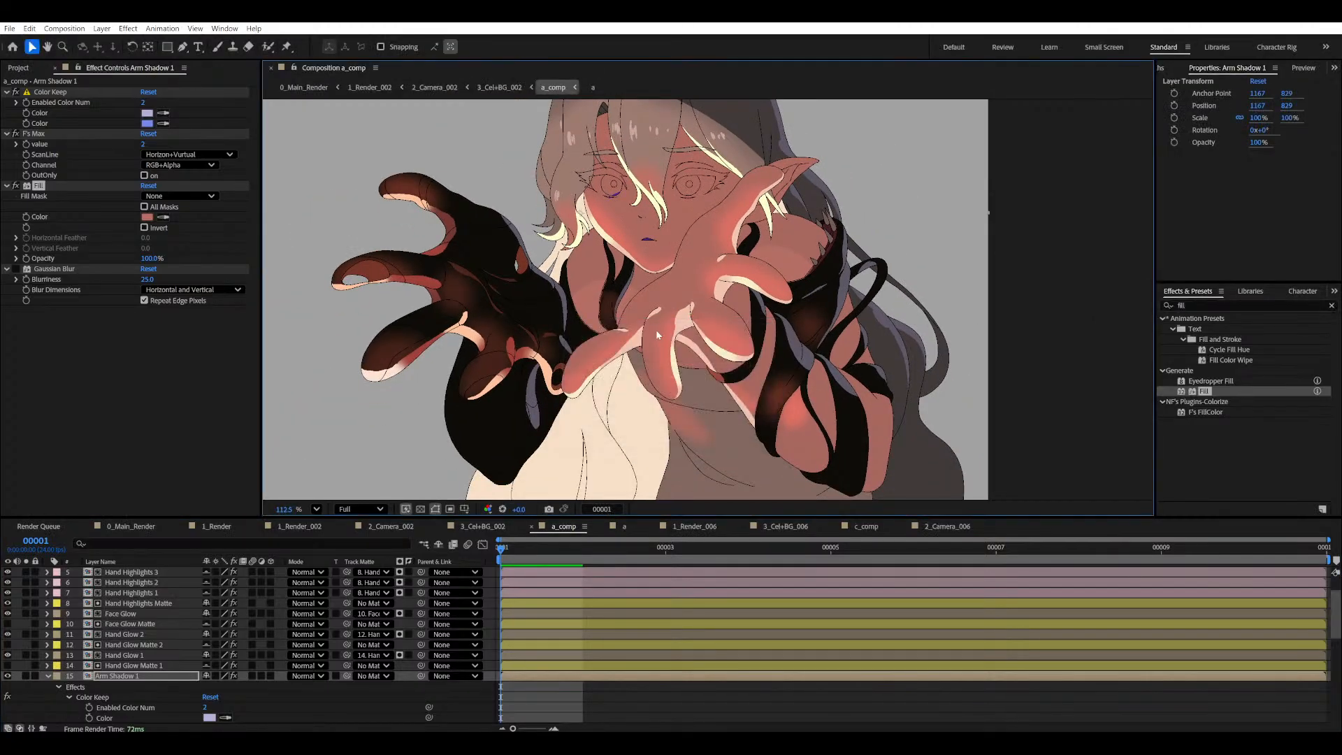
{"action": "scroll", "coordinate": [657, 335], "scroll_direction": "up", "scroll_amount": 4}
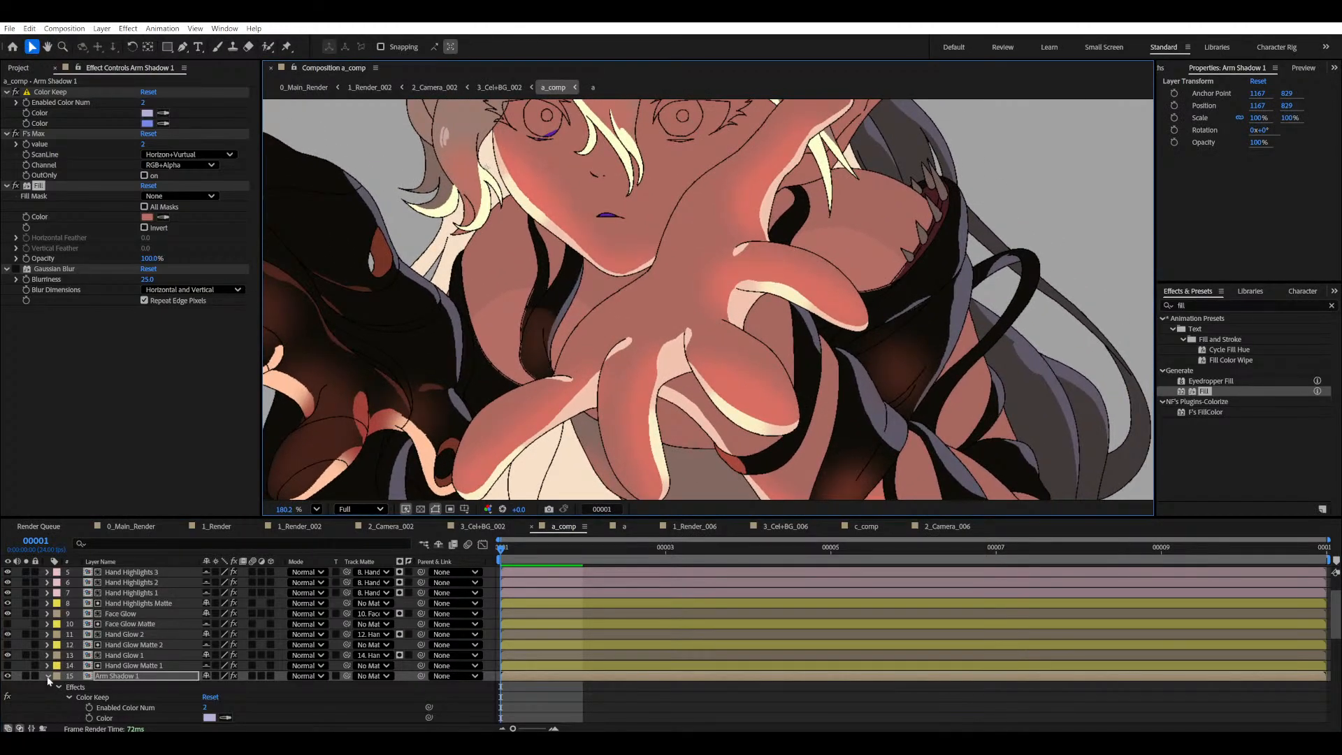
{"action": "left_click", "coordinate": [48, 676]}
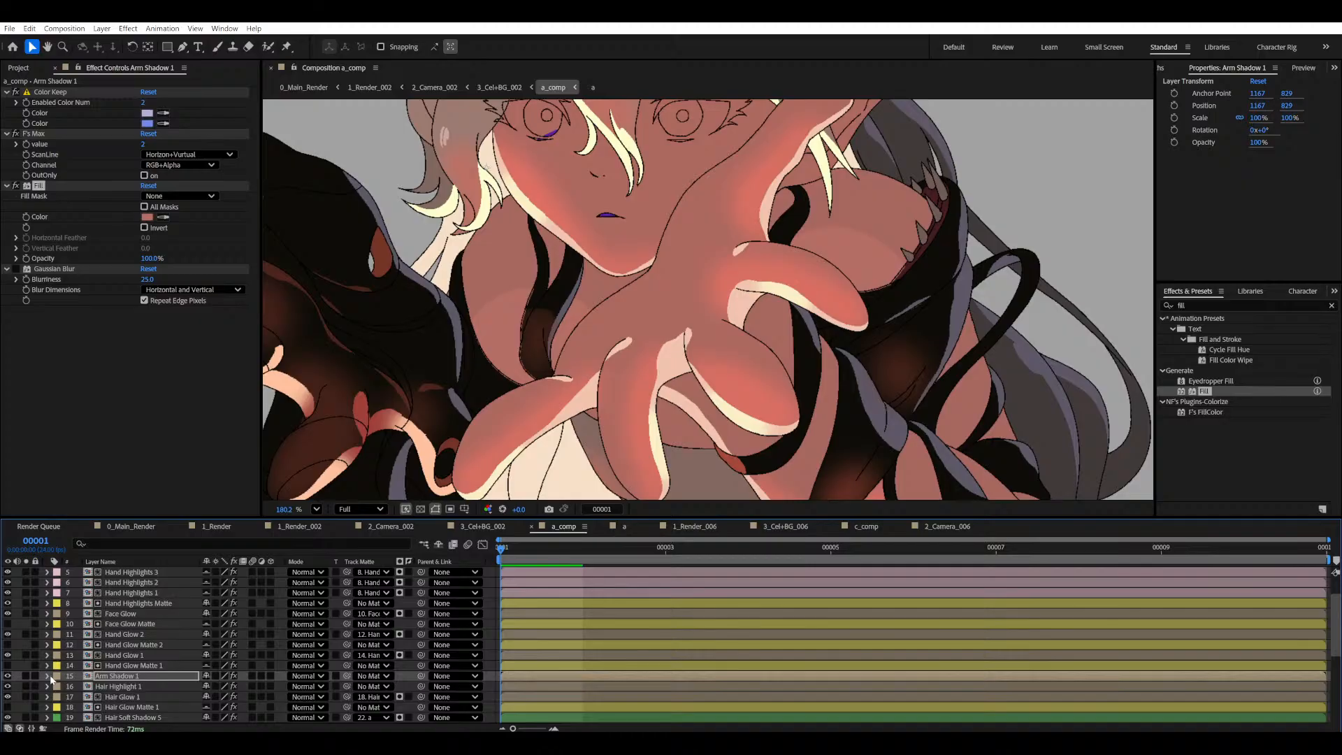
- Re-enable Gaussian Blur on Arm Shadow 1 and inspect its soft edges around the neck and raised arm
{"action": "key", "text": "space"}
{"action": "left_click_drag", "start_coordinate": [584, 268], "coordinate": [612, 269]}
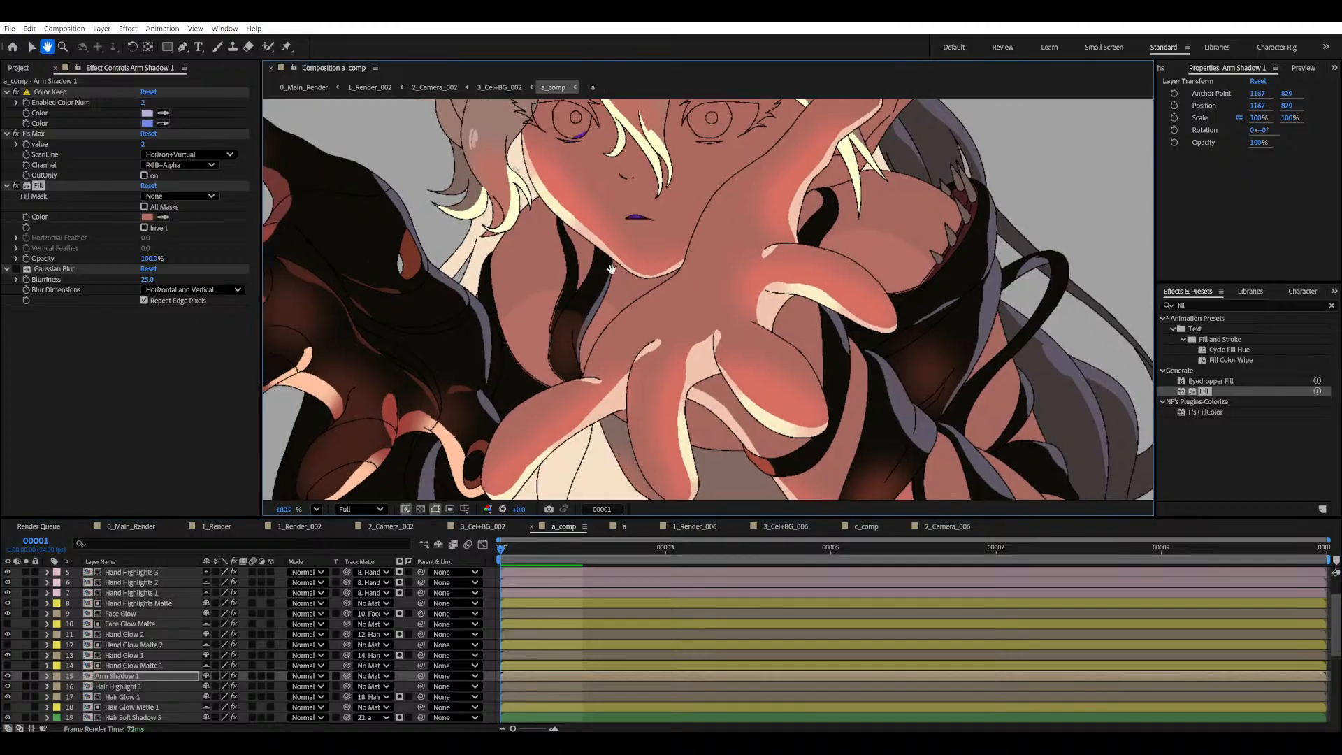
{"action": "left_click", "coordinate": [17, 269]}
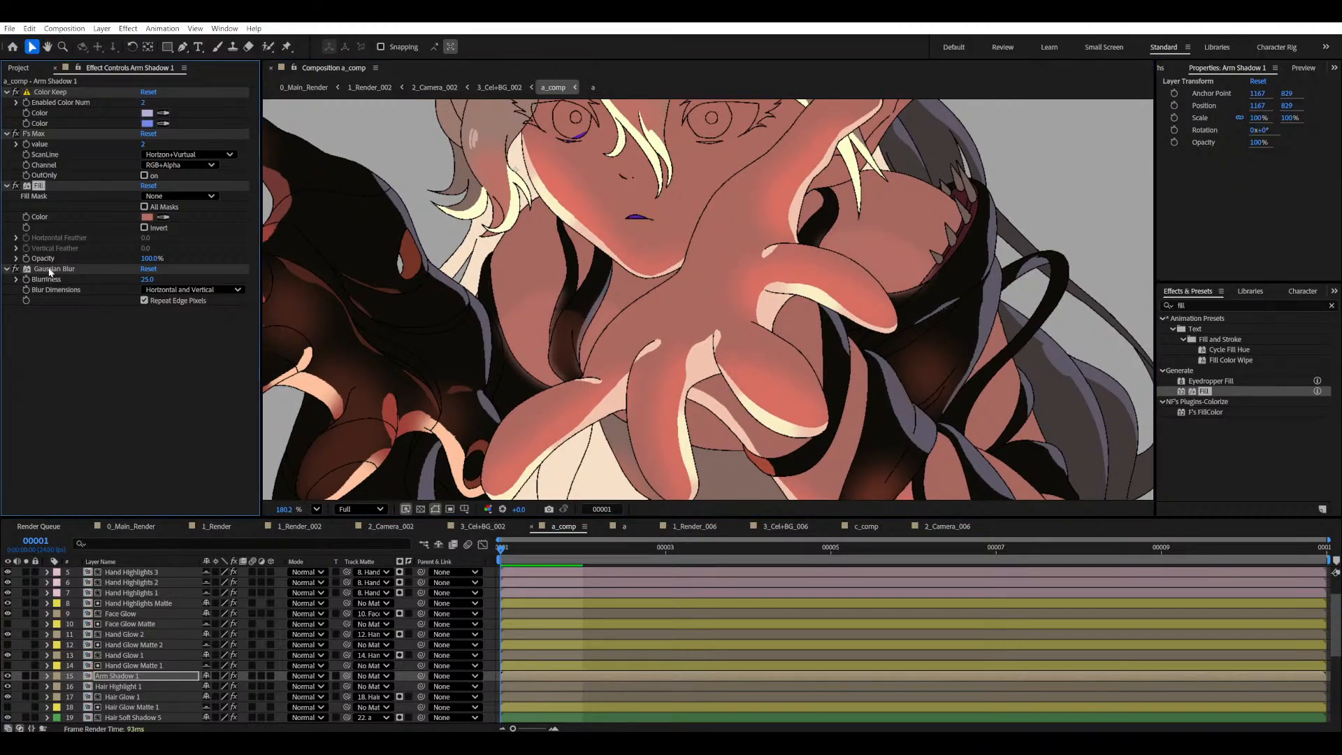
{"action": "scroll", "coordinate": [553, 334], "scroll_direction": "up", "scroll_amount": 4}
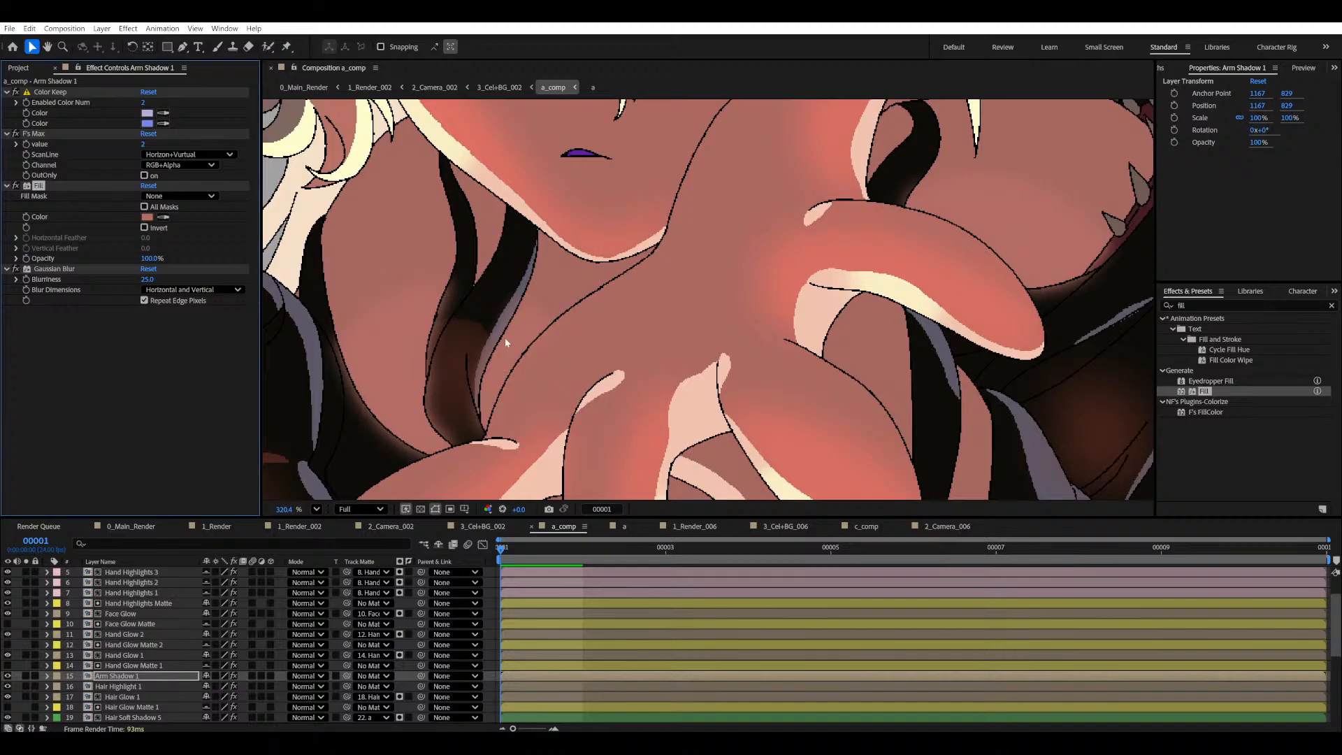
- Duplicate the Arm Shadow 1 layer, move the copy directly beneath it, and rename the copy Arm Shadow Matte 1
{"action": "scroll", "coordinate": [505, 337], "scroll_direction": "down", "scroll_amount": 5}
{"action": "key", "text": "space"}
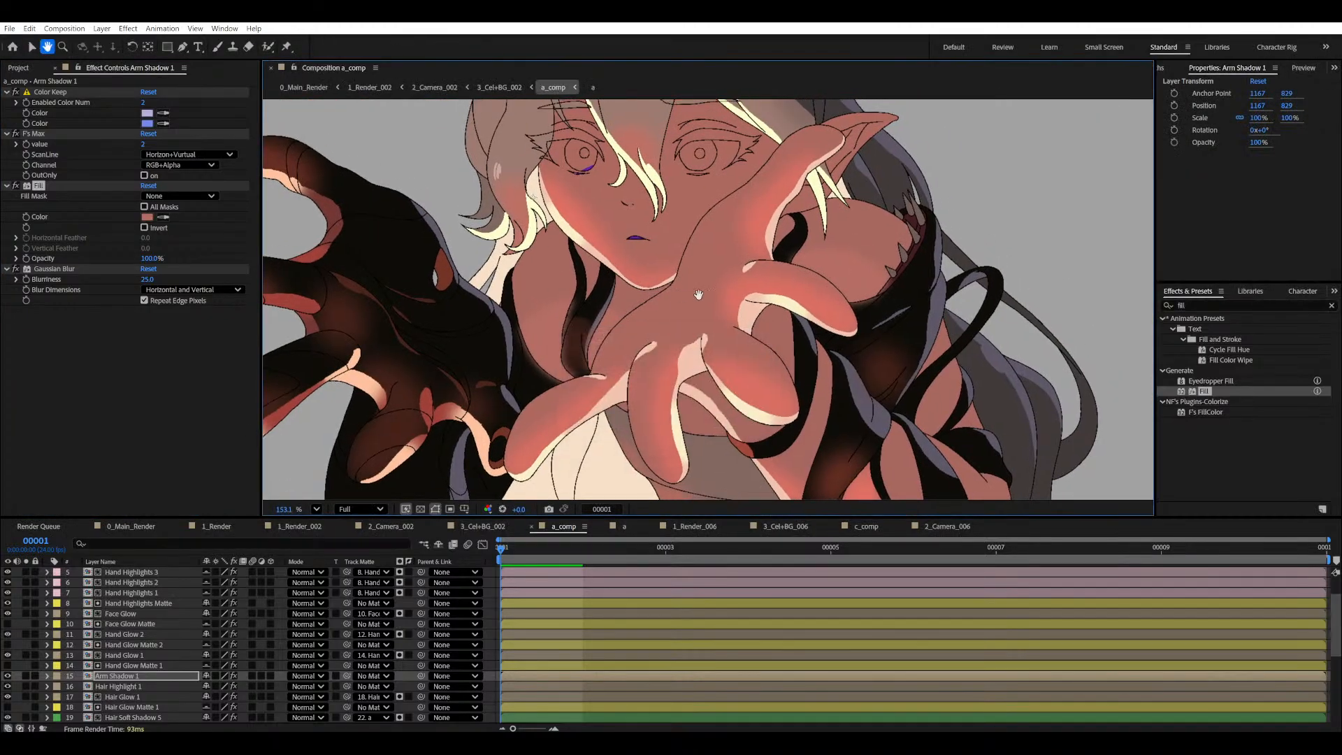
{"action": "scroll", "coordinate": [831, 345], "scroll_direction": "up", "scroll_amount": 4}
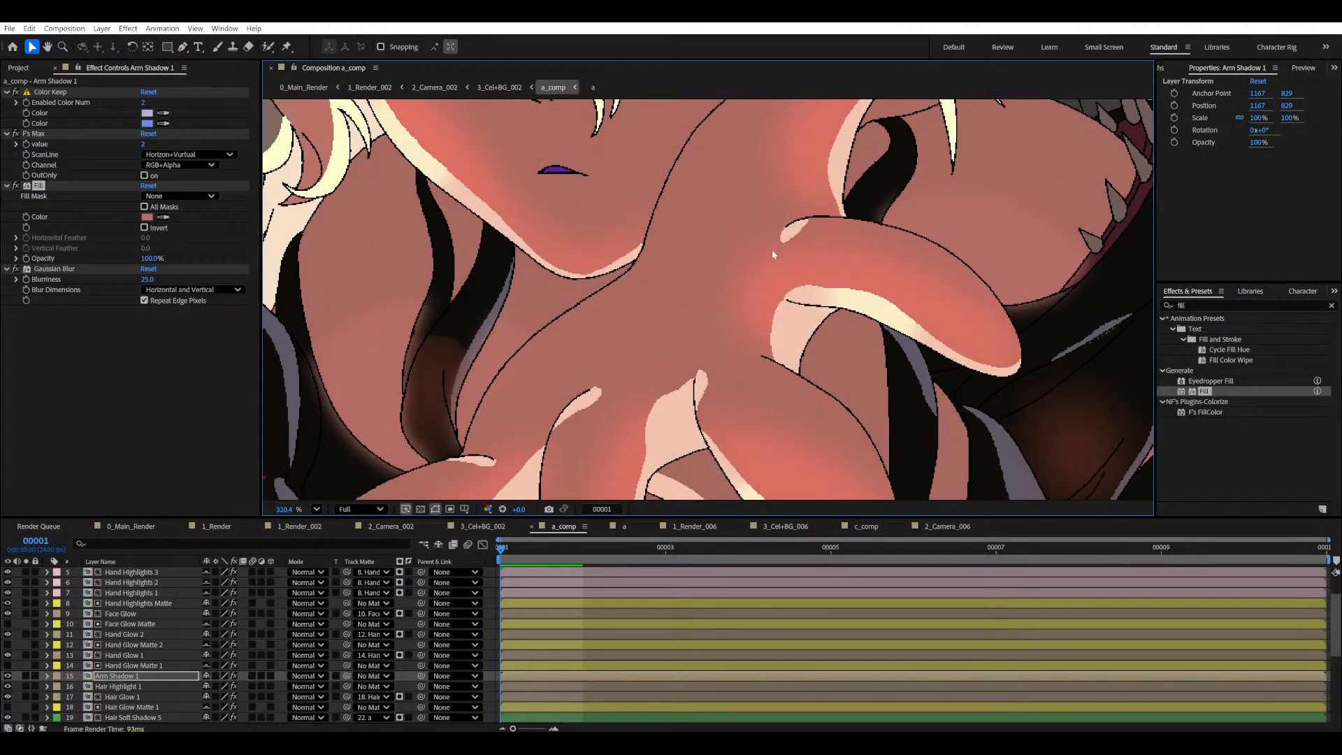
{"action": "scroll", "coordinate": [771, 250], "scroll_direction": "down", "scroll_amount": 4}
{"action": "left_click_drag", "start_coordinate": [736, 280], "coordinate": [708, 261]}
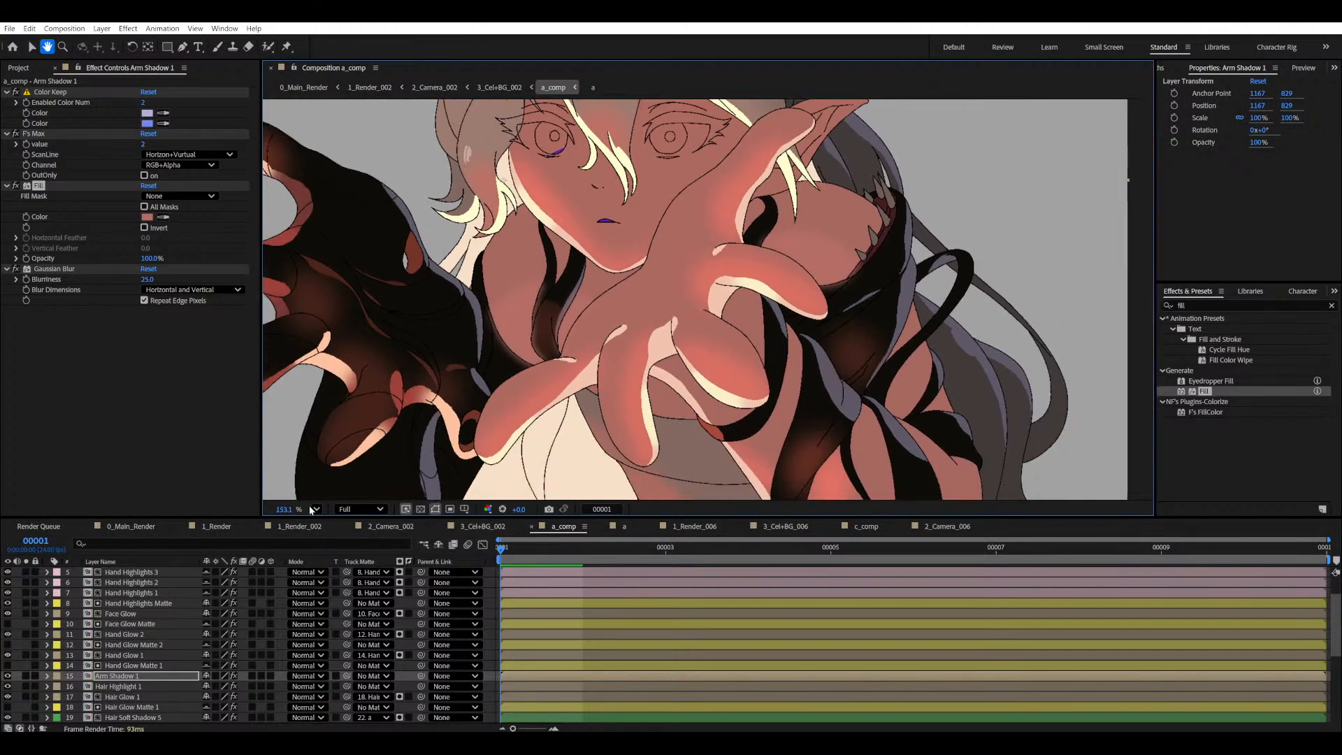
{"action": "left_click", "coordinate": [112, 677]}
{"action": "key", "text": "ctrl+d"}
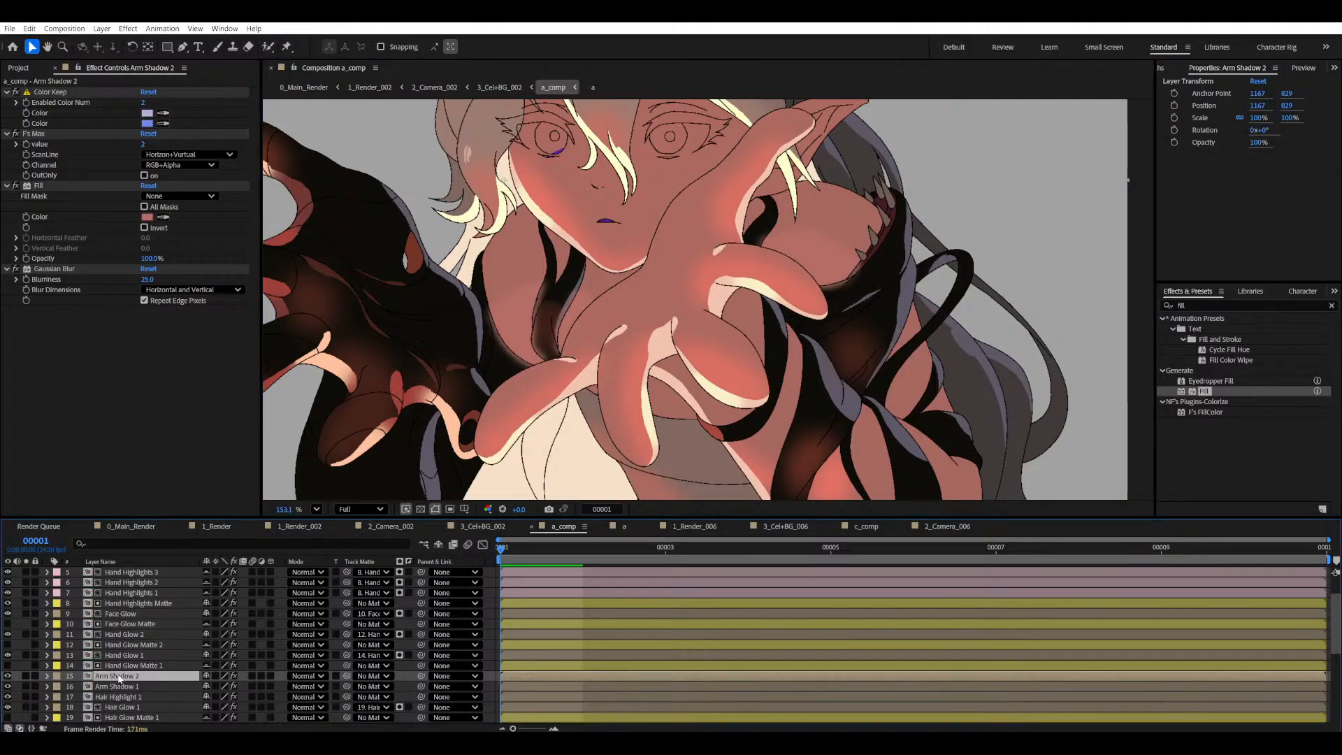
{"action": "left_click_drag", "start_coordinate": [112, 677], "coordinate": [119, 688]}
{"action": "key", "text": "Return"}
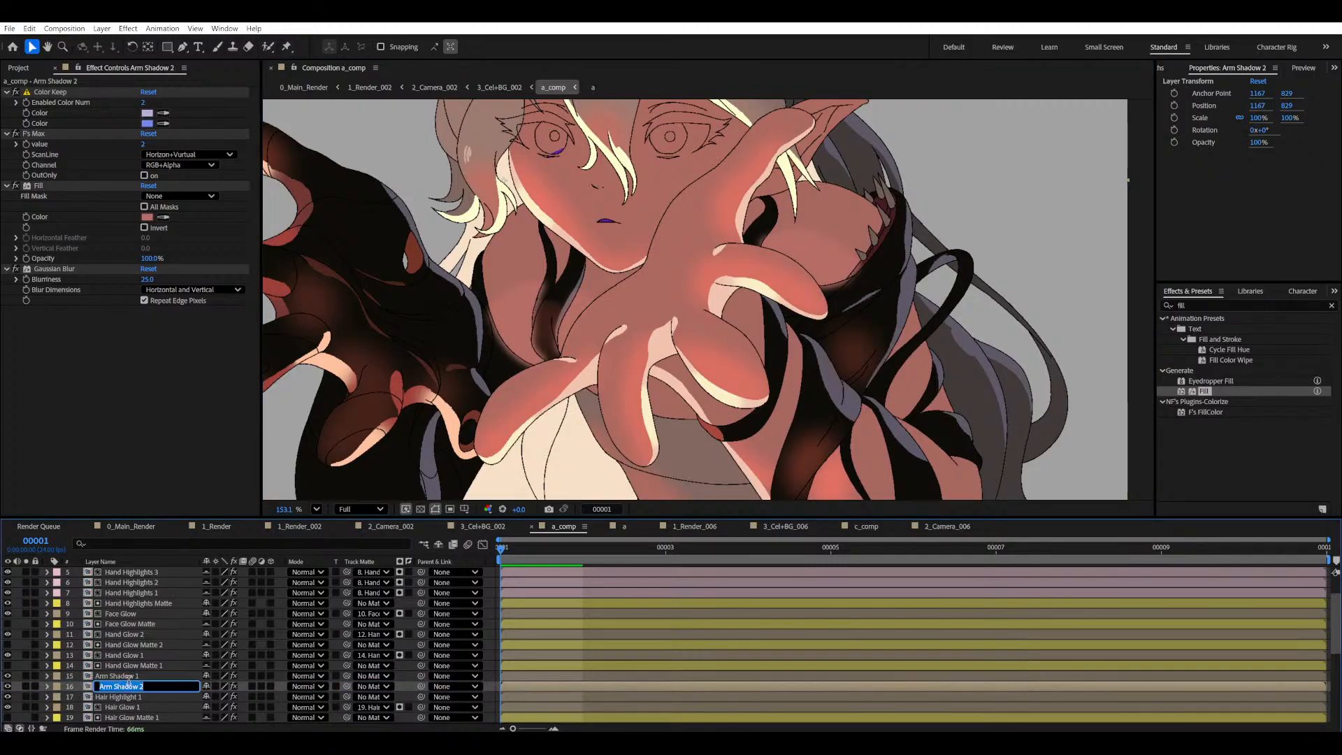
{"action": "type", "text": "Matte 1"}
{"action": "key", "text": "Return"}
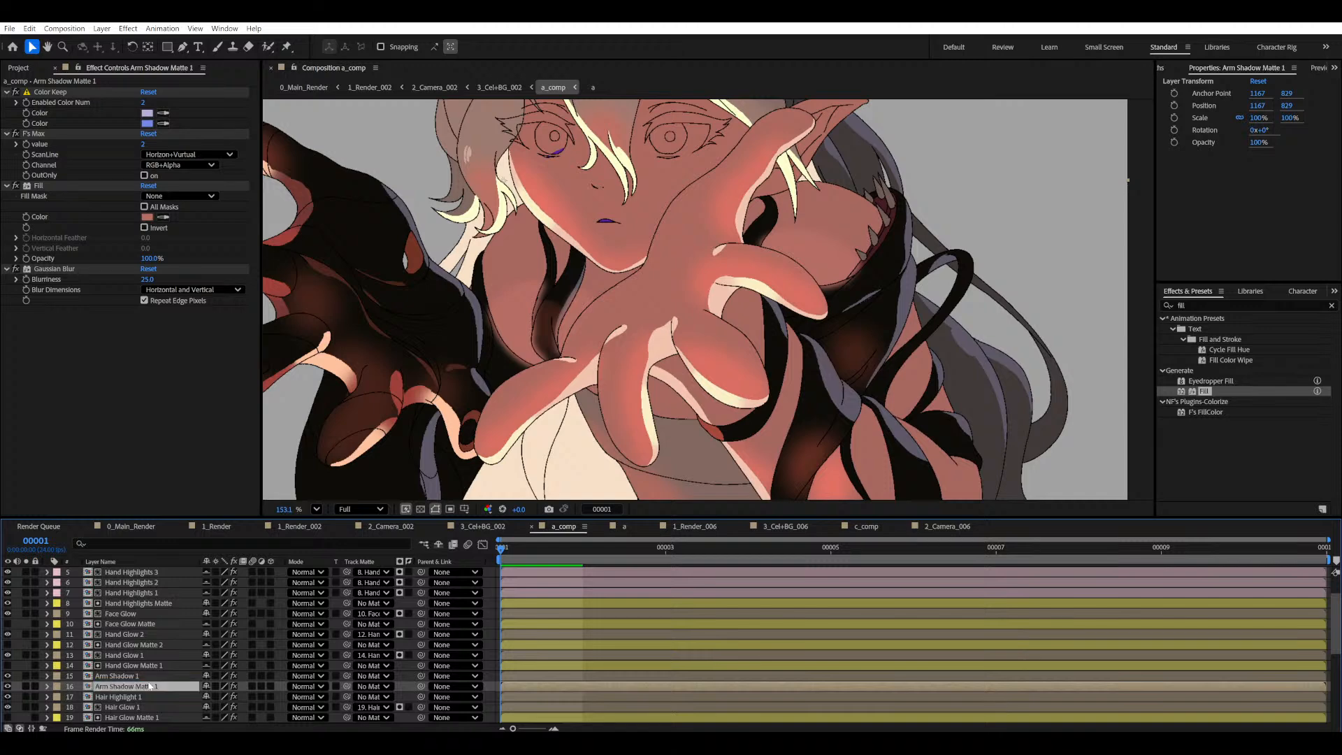
- Set the label colour of Arm Shadow Matte 1 to Yellow and save the project
{"action": "left_click", "coordinate": [57, 686]}
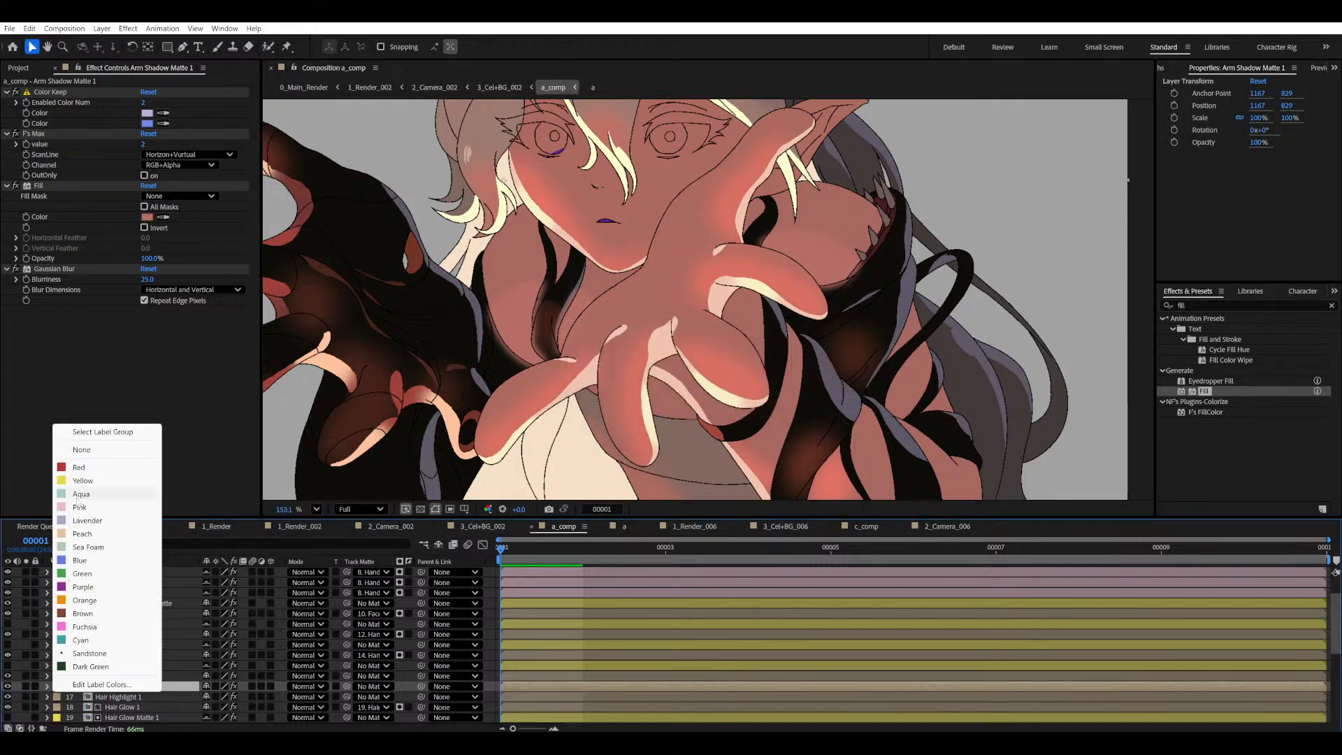
{"action": "left_click", "coordinate": [82, 481]}
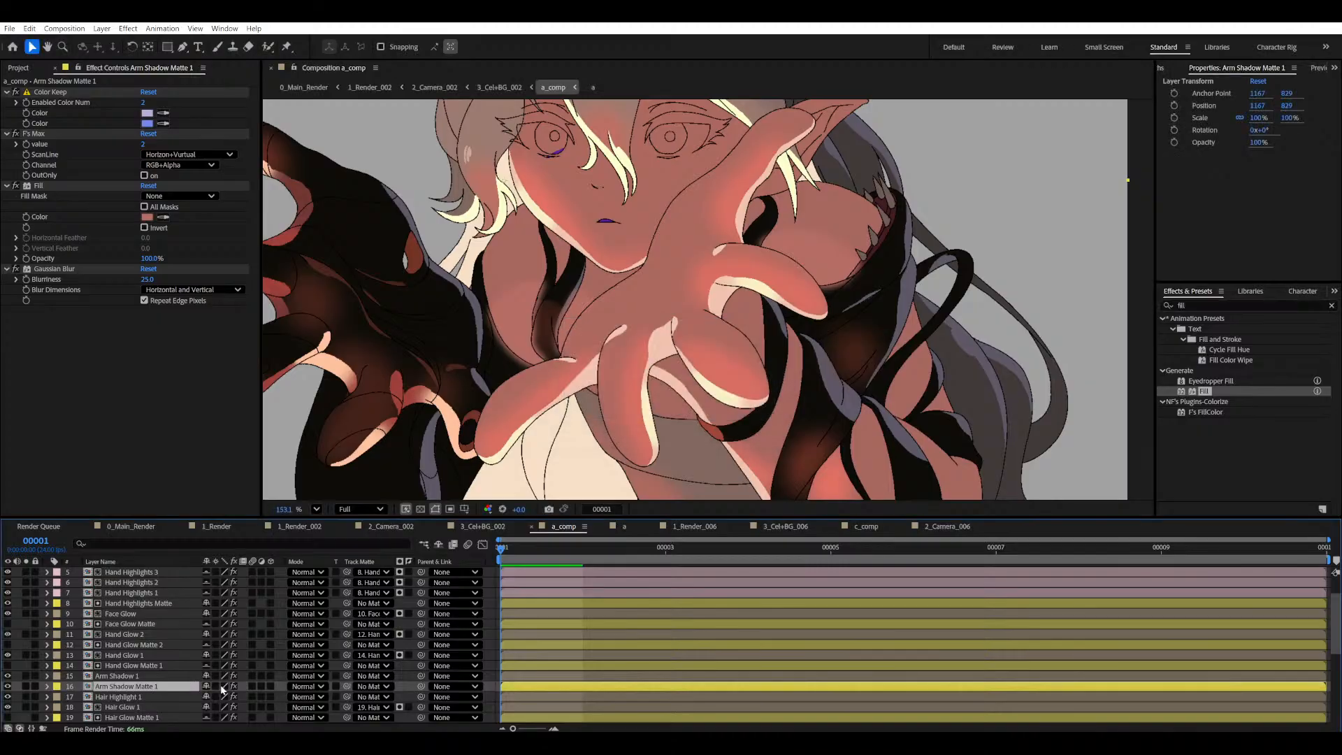
{"action": "scroll", "coordinate": [206, 682], "scroll_direction": "down", "scroll_amount": 2}
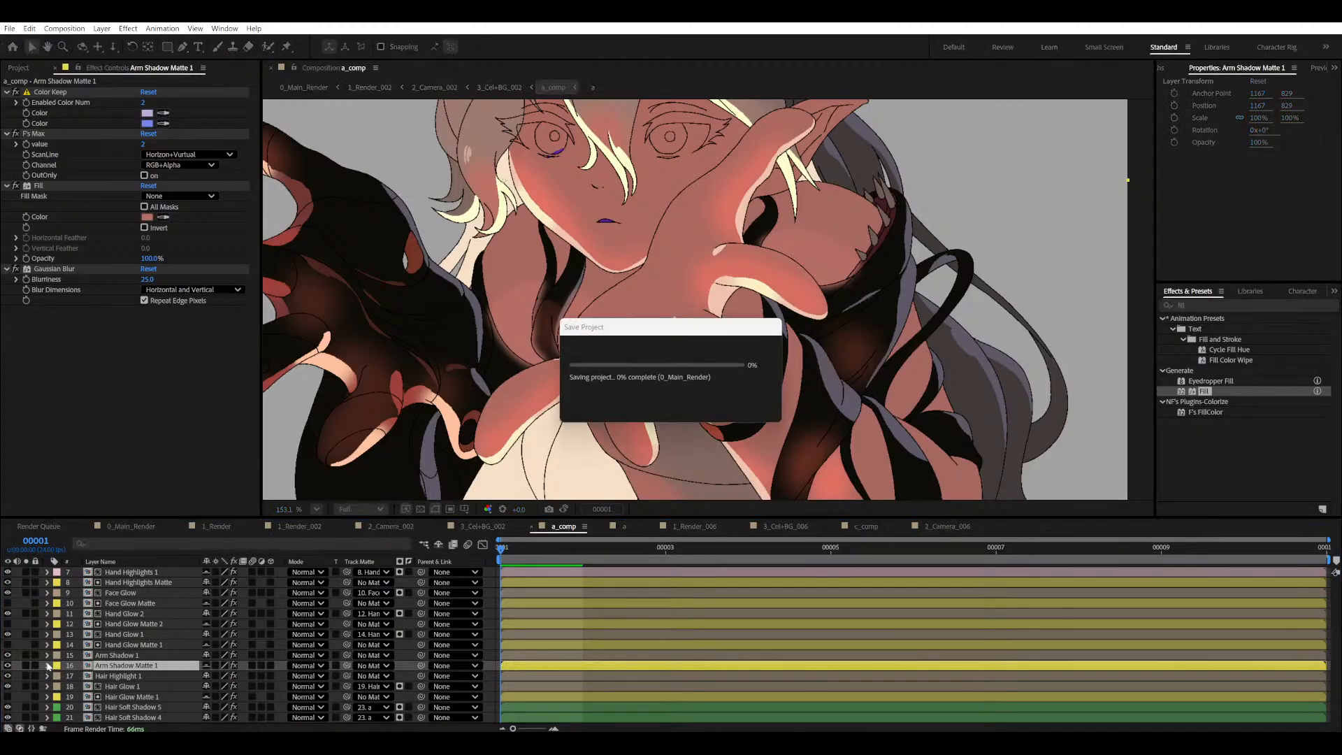
- Solo both arm shadow layers and delete Gaussian Blur, Fill and F's Max from Arm Shadow Matte 1
{"action": "left_click_drag", "start_coordinate": [26, 665], "coordinate": [26, 655]}
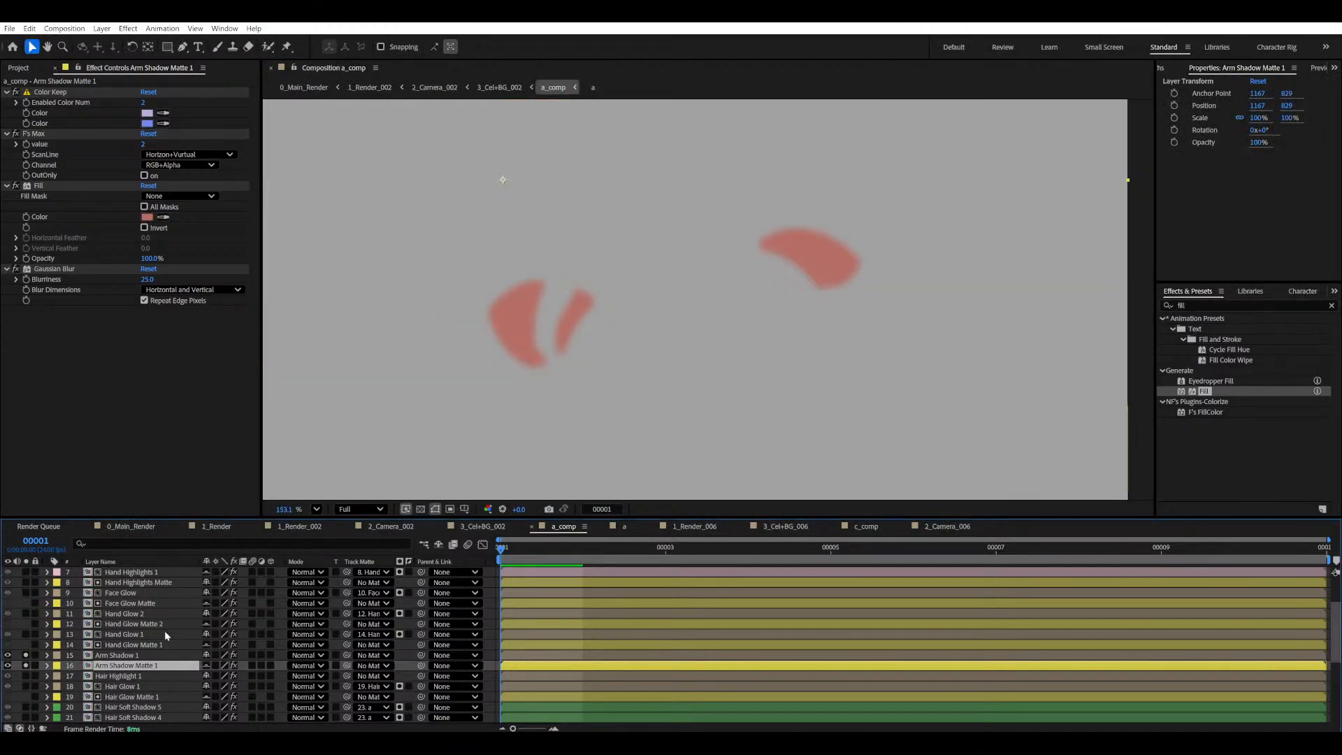
{"action": "left_click", "coordinate": [45, 270]}
{"action": "key", "text": "Delete"}
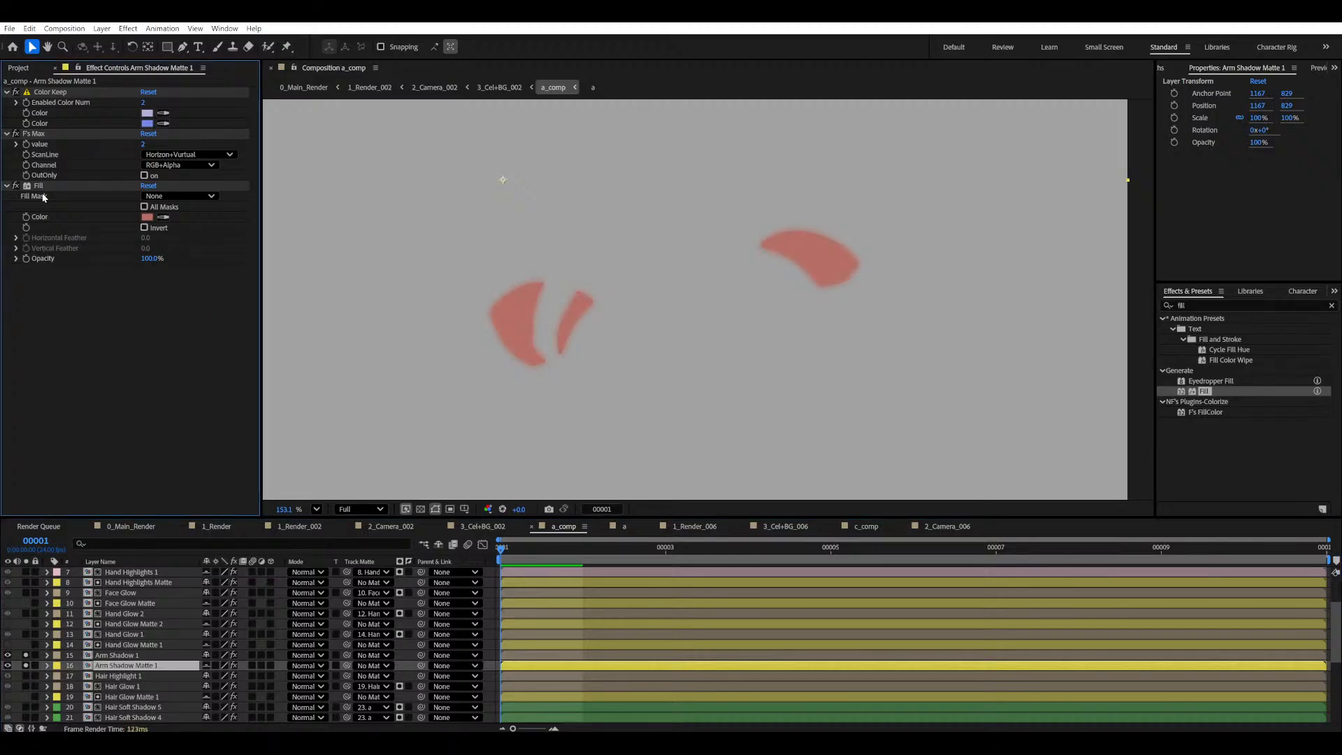
{"action": "left_click", "coordinate": [45, 186]}
{"action": "key", "text": "Delete"}
{"action": "left_click", "coordinate": [45, 134]}
{"action": "key", "text": "Delete"}
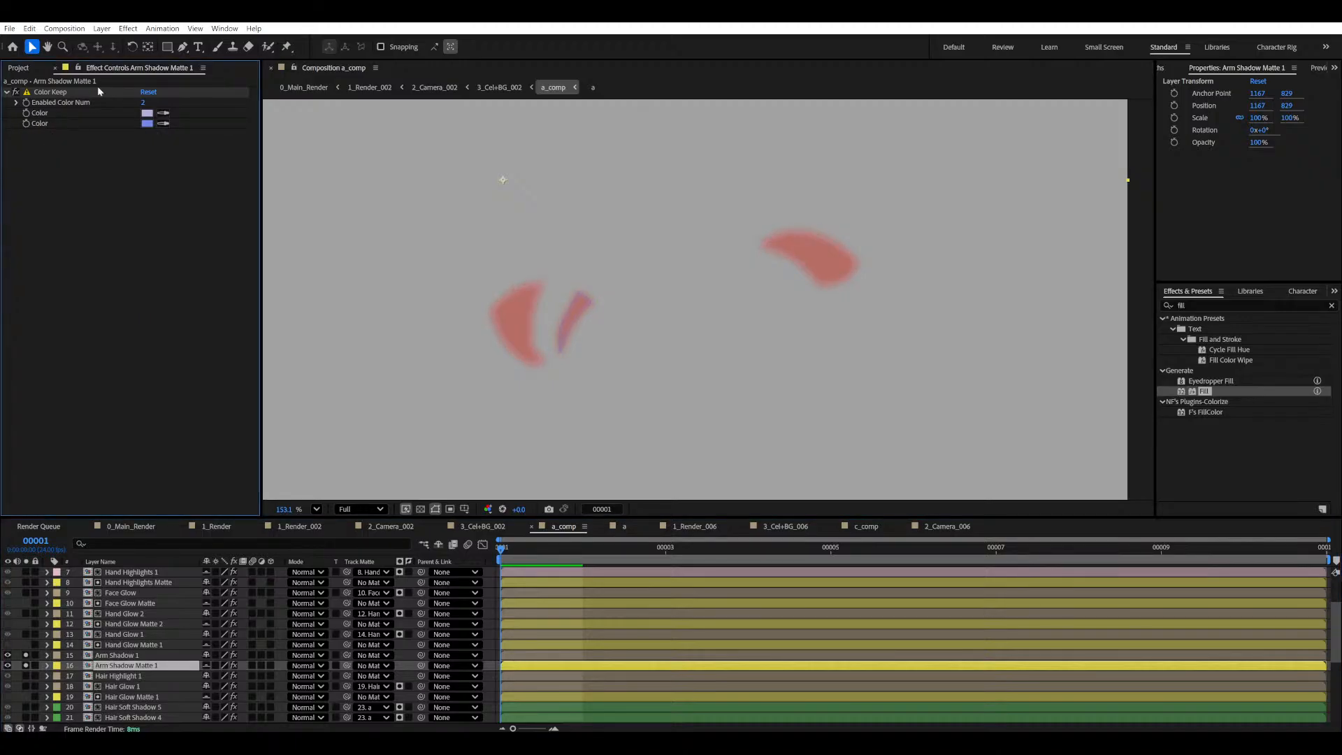
- Disable Color Keep on Arm Shadow Matte 1 and keep only that layer soloed to expose its guide colours
{"action": "left_click", "coordinate": [15, 92]}
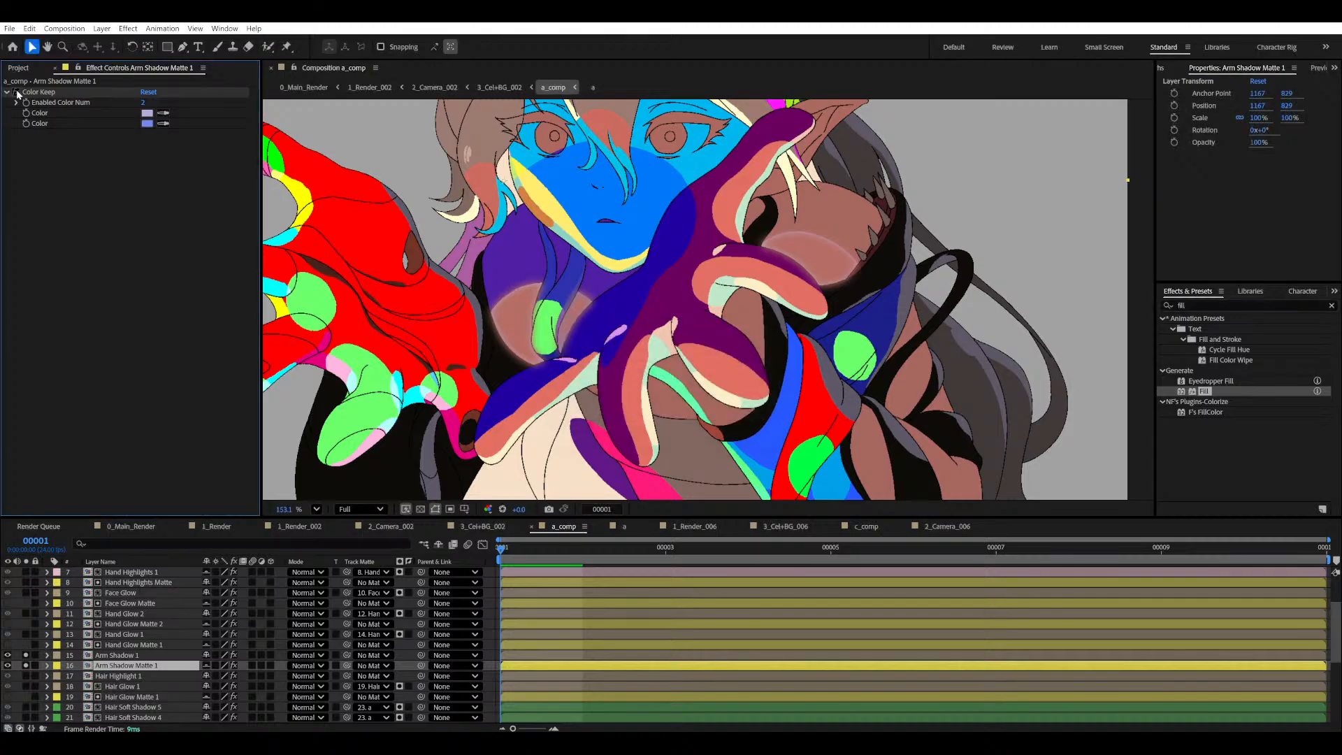
{"action": "left_click", "coordinate": [25, 655]}
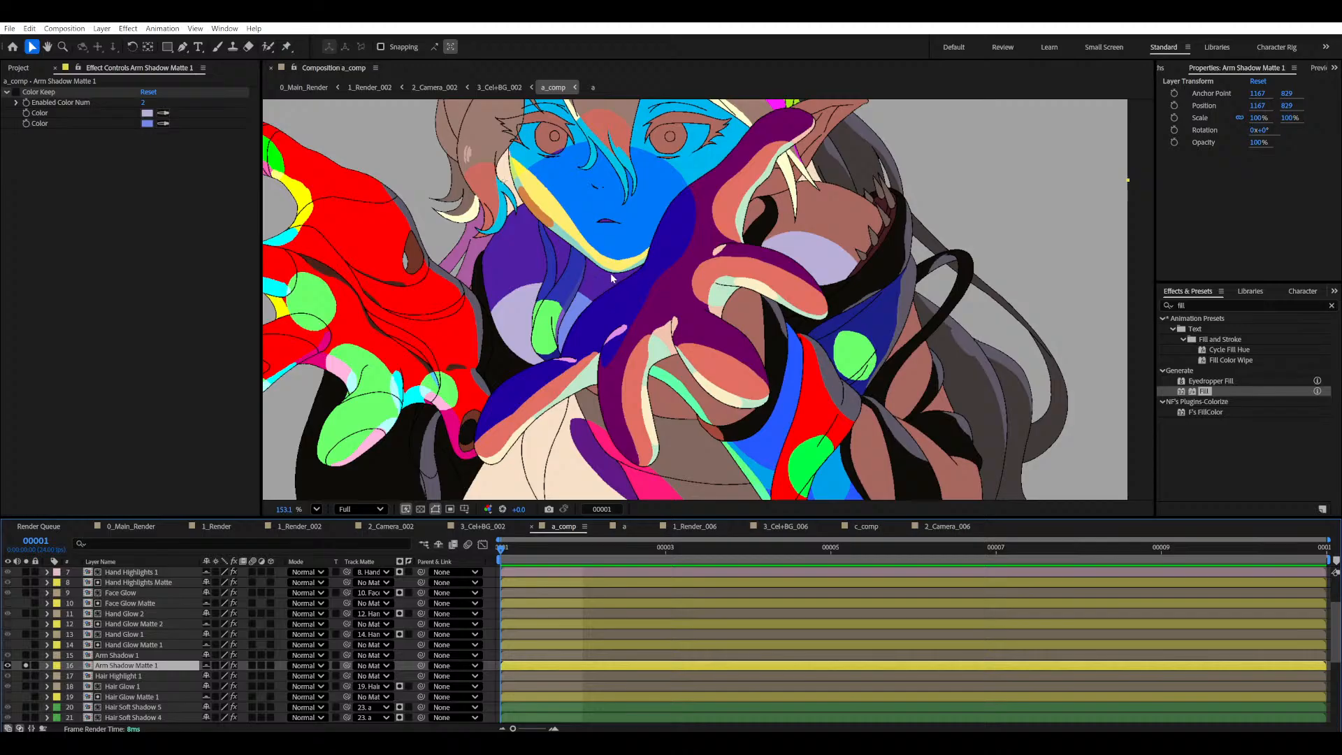
{"action": "scroll", "coordinate": [752, 260], "scroll_direction": "down", "scroll_amount": 4}
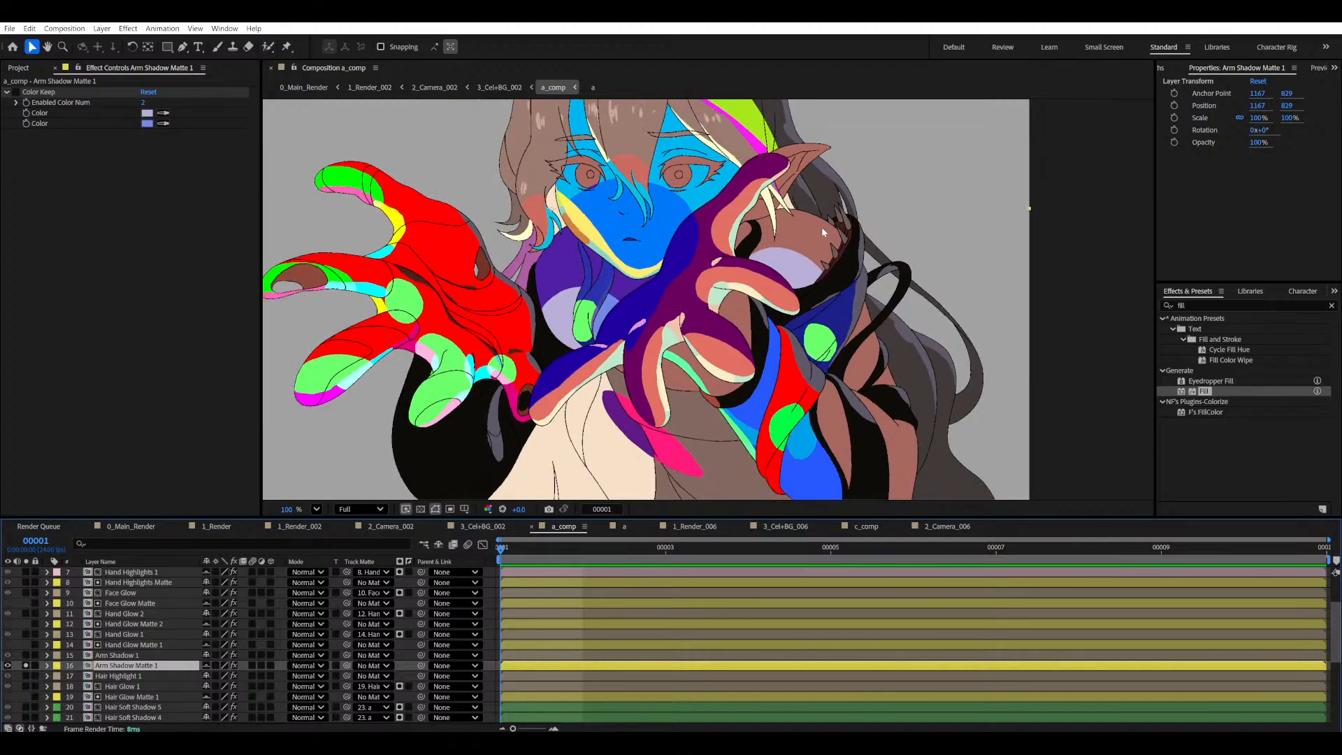
{"action": "scroll", "coordinate": [708, 300], "scroll_direction": "up", "scroll_amount": 2}
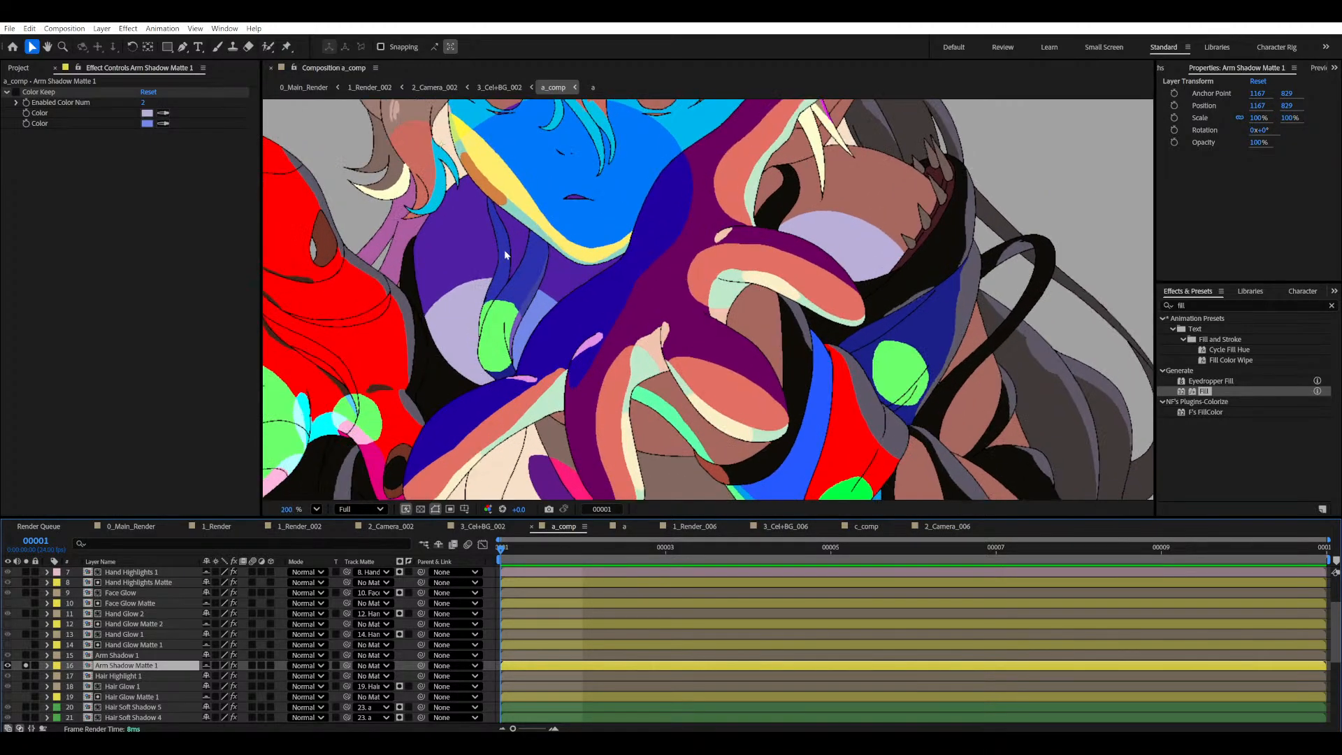
- Set Color Keep's Enabled Color Num to 4 and sample the dark purple neck area and the reddish-brown shoulder skin for the added colours
{"action": "left_click", "coordinate": [144, 103]}
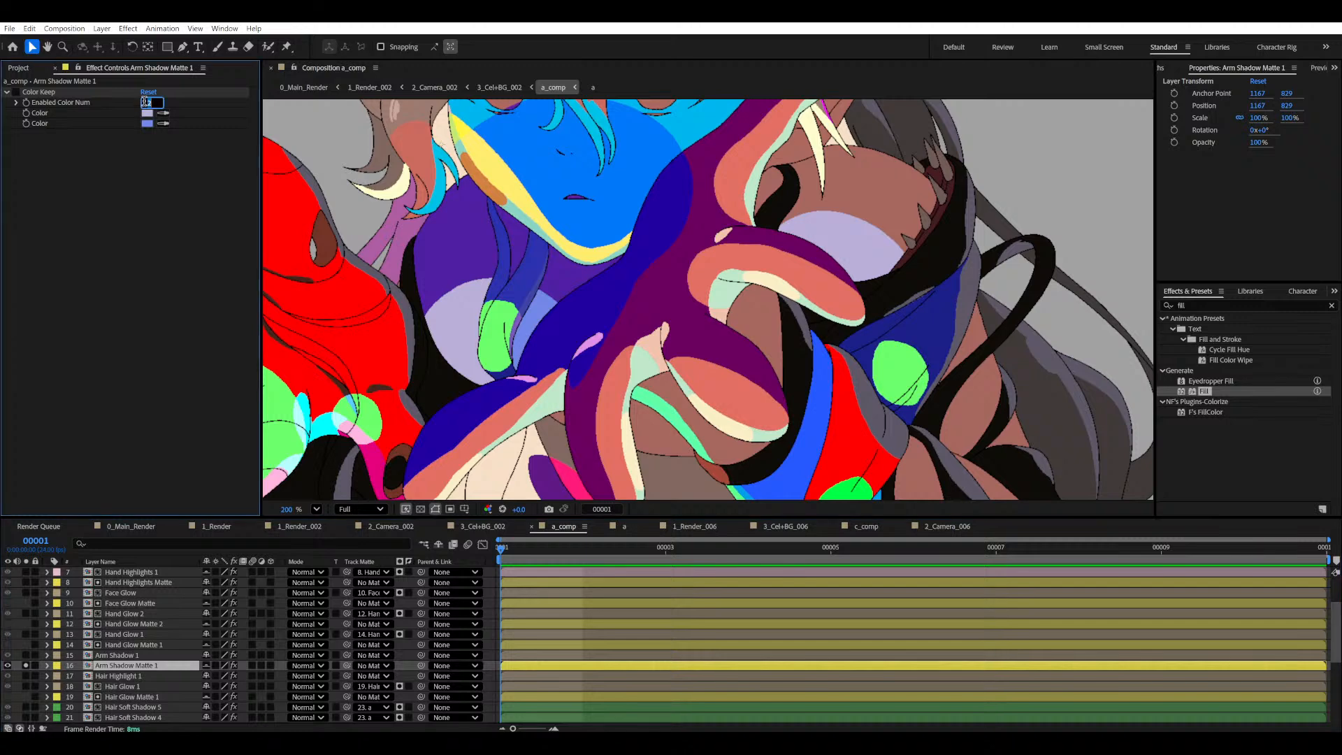
{"action": "type", "text": "4"}
{"action": "key", "text": "Return"}
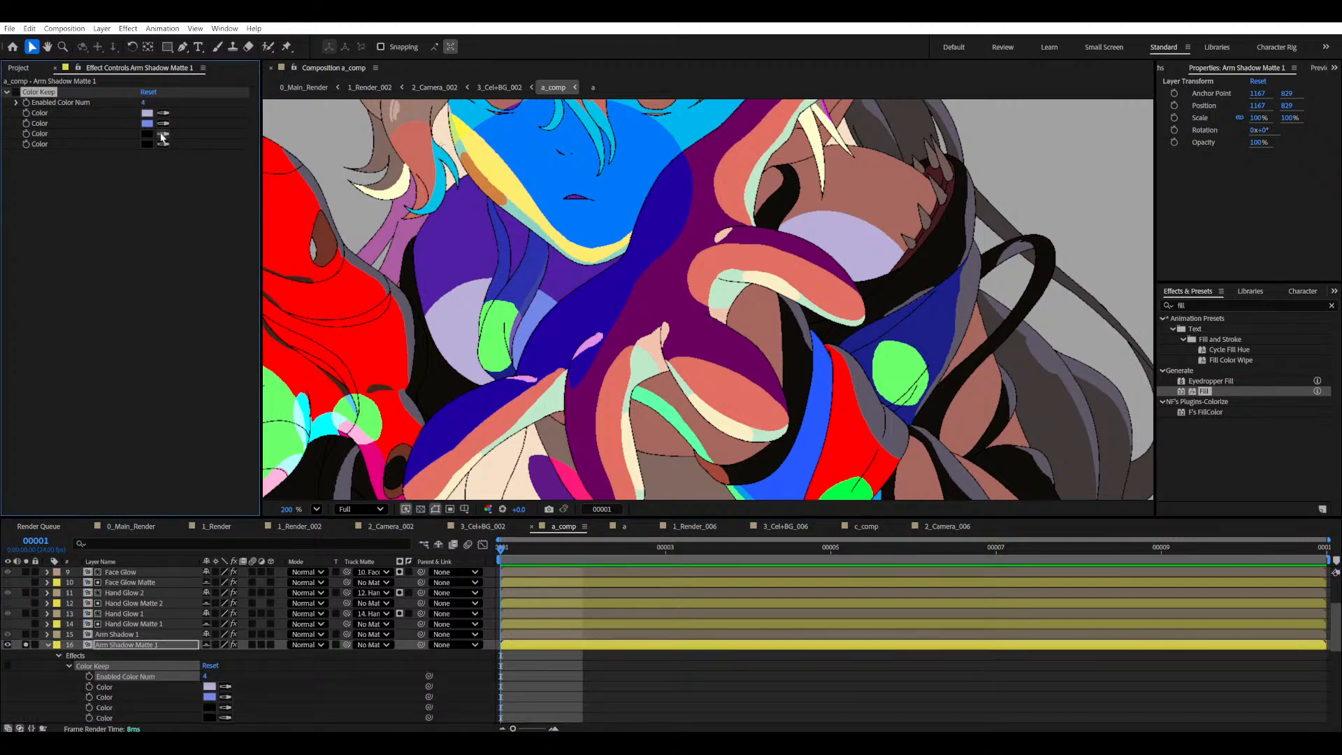
{"action": "left_click", "coordinate": [434, 218]}
{"action": "left_click", "coordinate": [163, 144]}
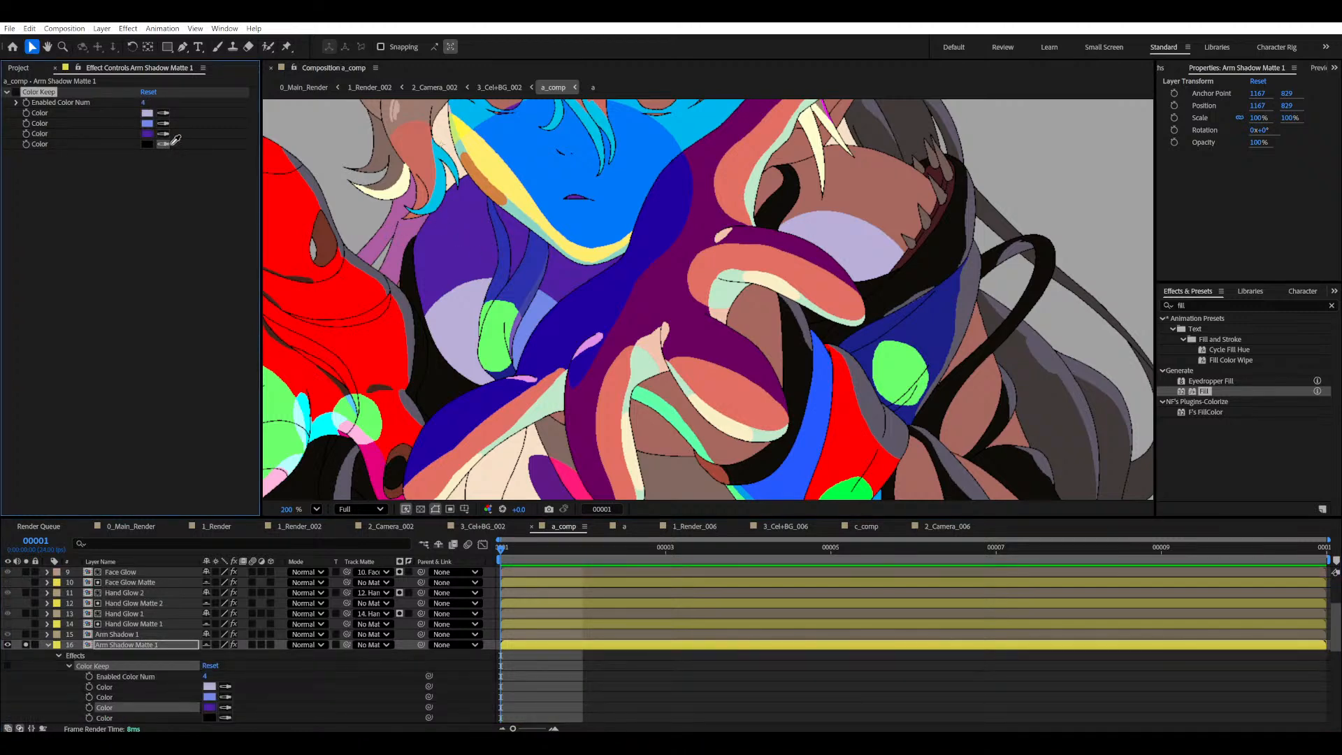
{"action": "left_click", "coordinate": [843, 191]}
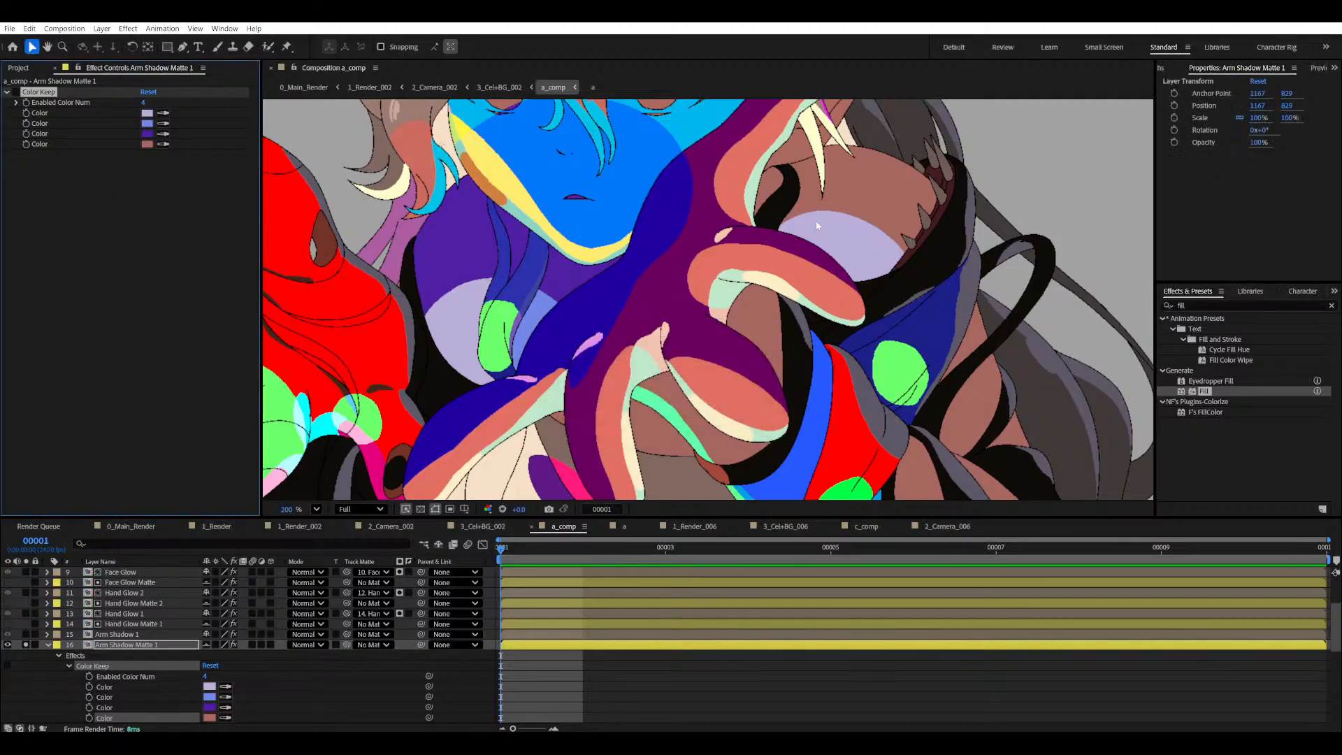
- Re-enable Color Keep on Arm Shadow Matte 1, save the project, and collapse the layer's properties
{"action": "left_click", "coordinate": [16, 92]}
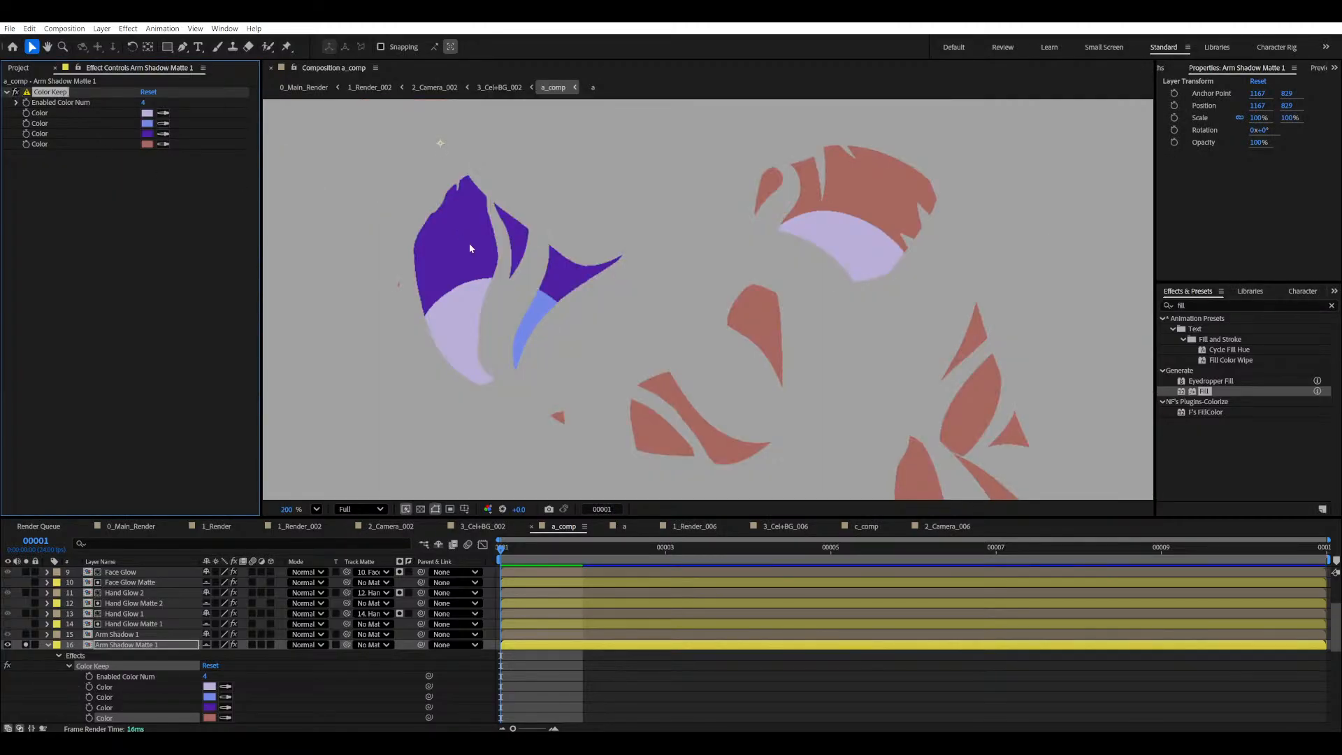
{"action": "scroll", "coordinate": [470, 248], "scroll_direction": "down", "scroll_amount": 5}
{"action": "key", "text": "ctrl+s"}
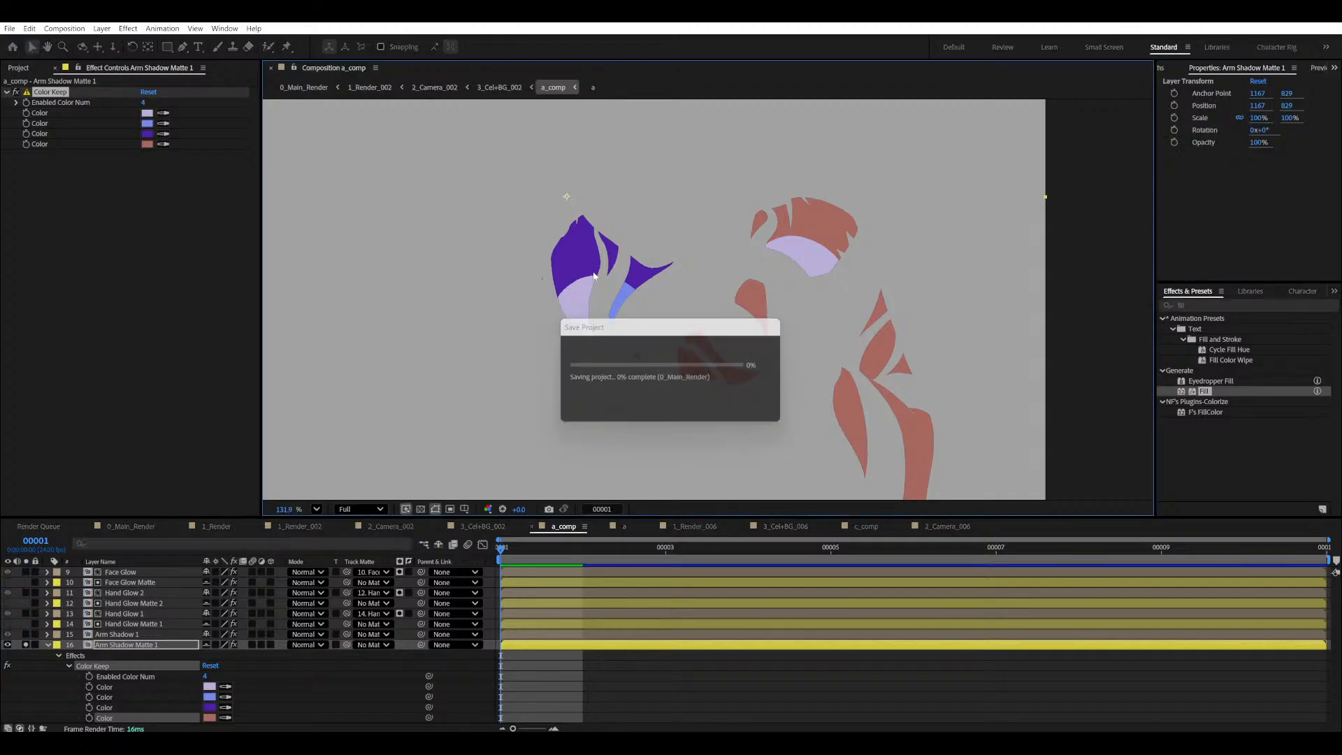
{"action": "scroll", "coordinate": [575, 303], "scroll_direction": "up", "scroll_amount": 3}
{"action": "left_click_drag", "start_coordinate": [615, 320], "coordinate": [593, 323]}
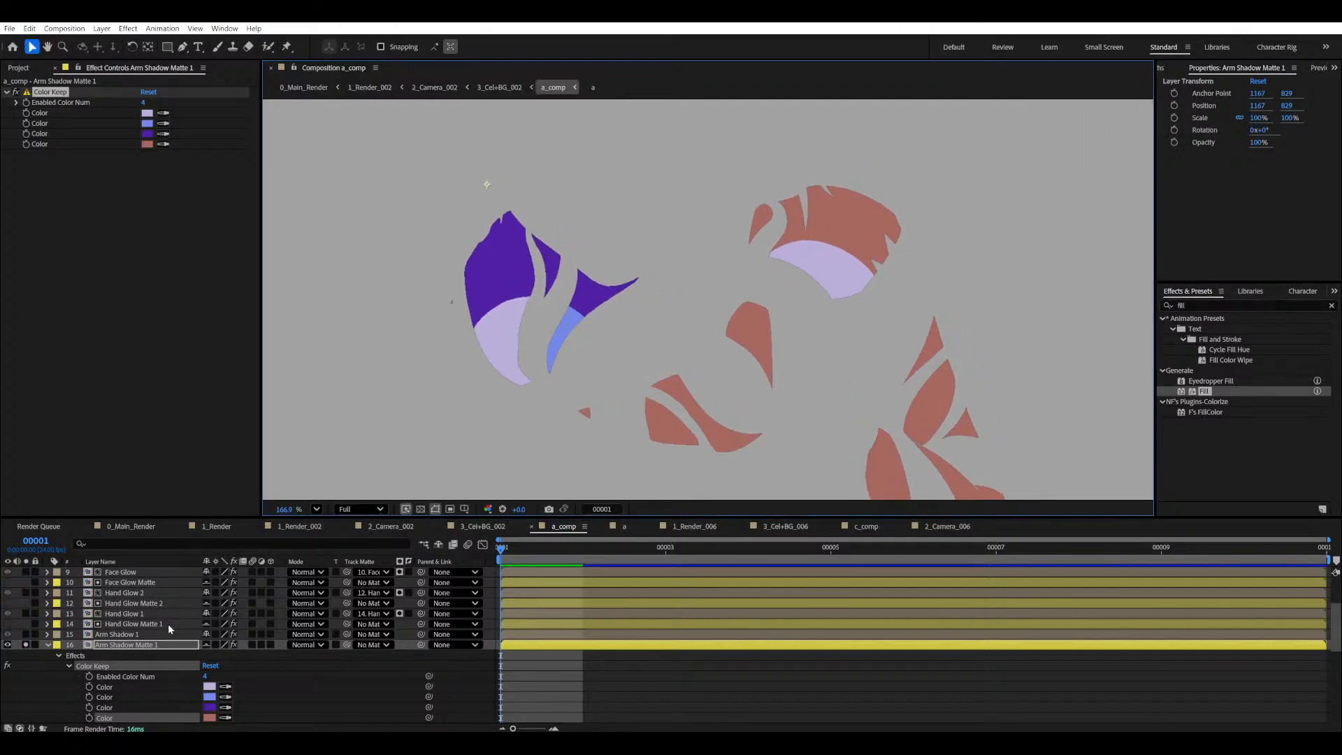
{"action": "left_click", "coordinate": [49, 646]}
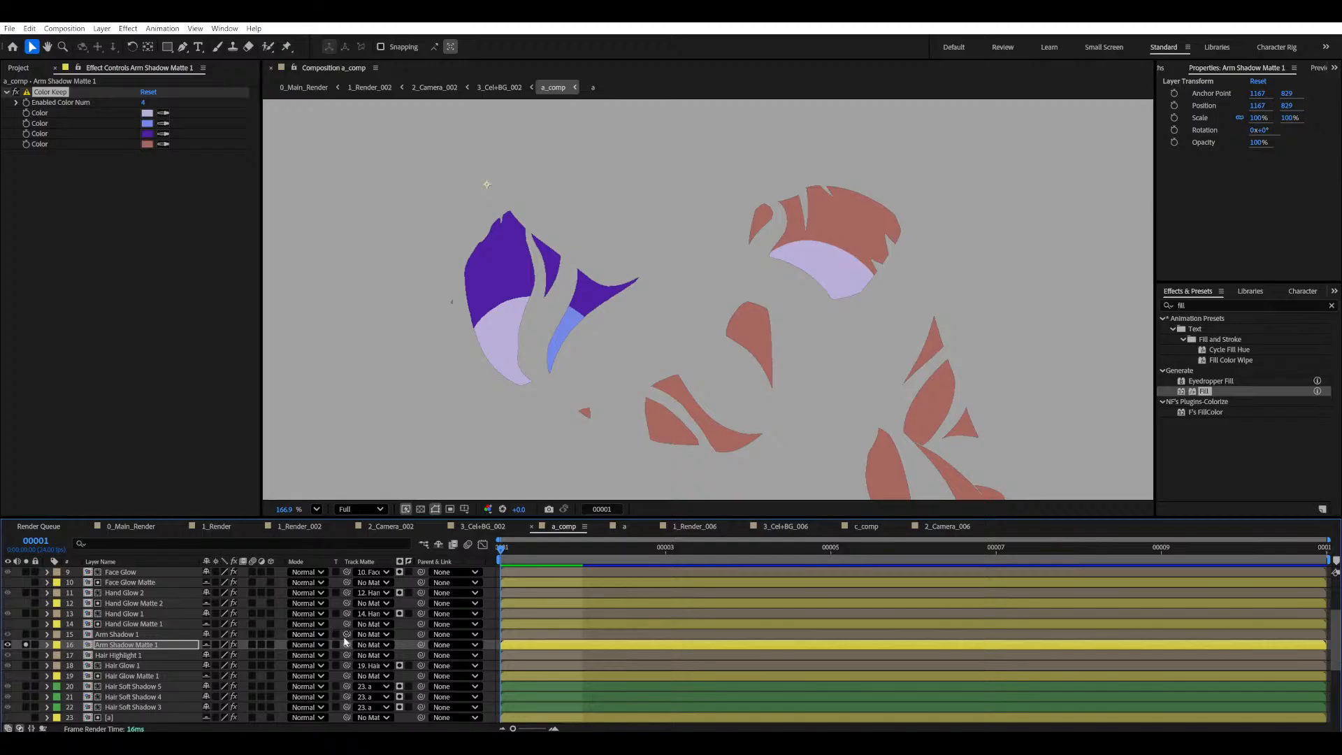
- Solo Arm Shadow 1 alongside its matte, assign Arm Shadow Matte 1 as its track matte, and save the project
{"action": "left_click", "coordinate": [26, 634]}
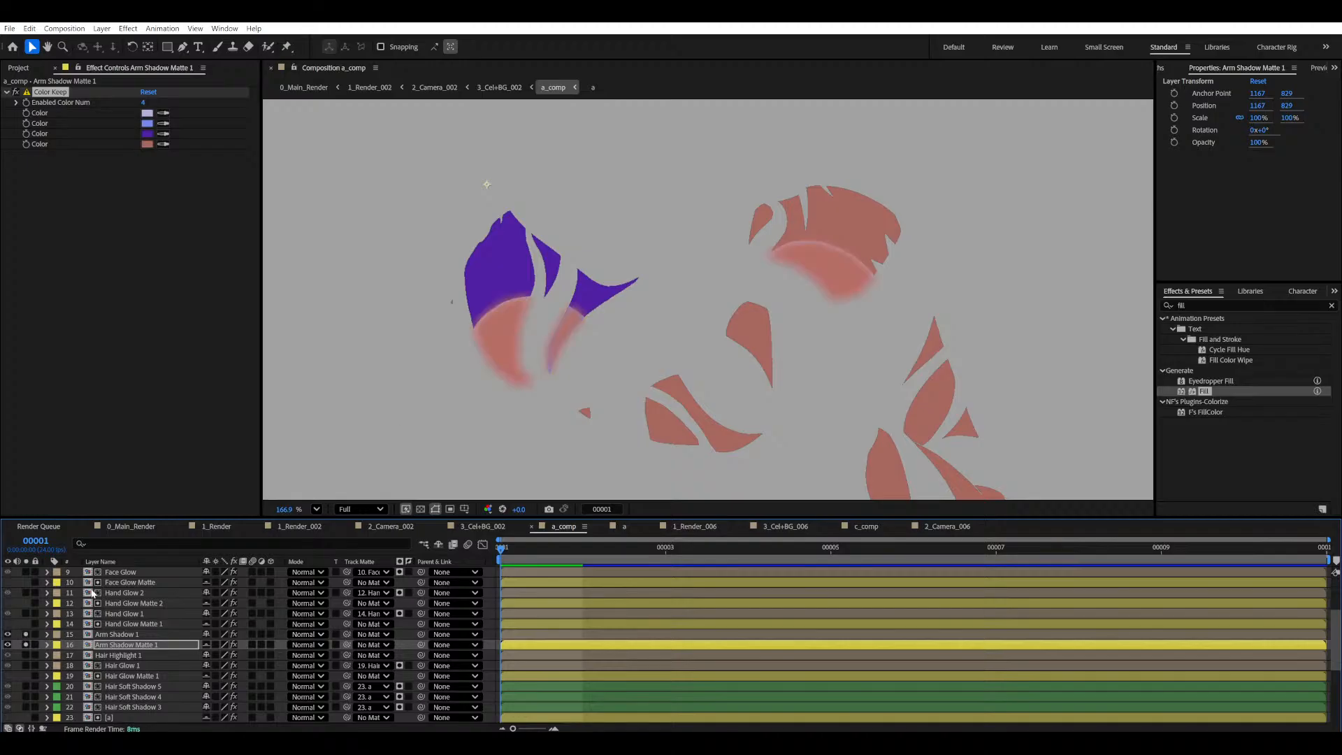
{"action": "key", "text": "ctrl+s"}
{"action": "scroll", "coordinate": [510, 371], "scroll_direction": "up", "scroll_amount": 10}
{"action": "key", "text": "h"}
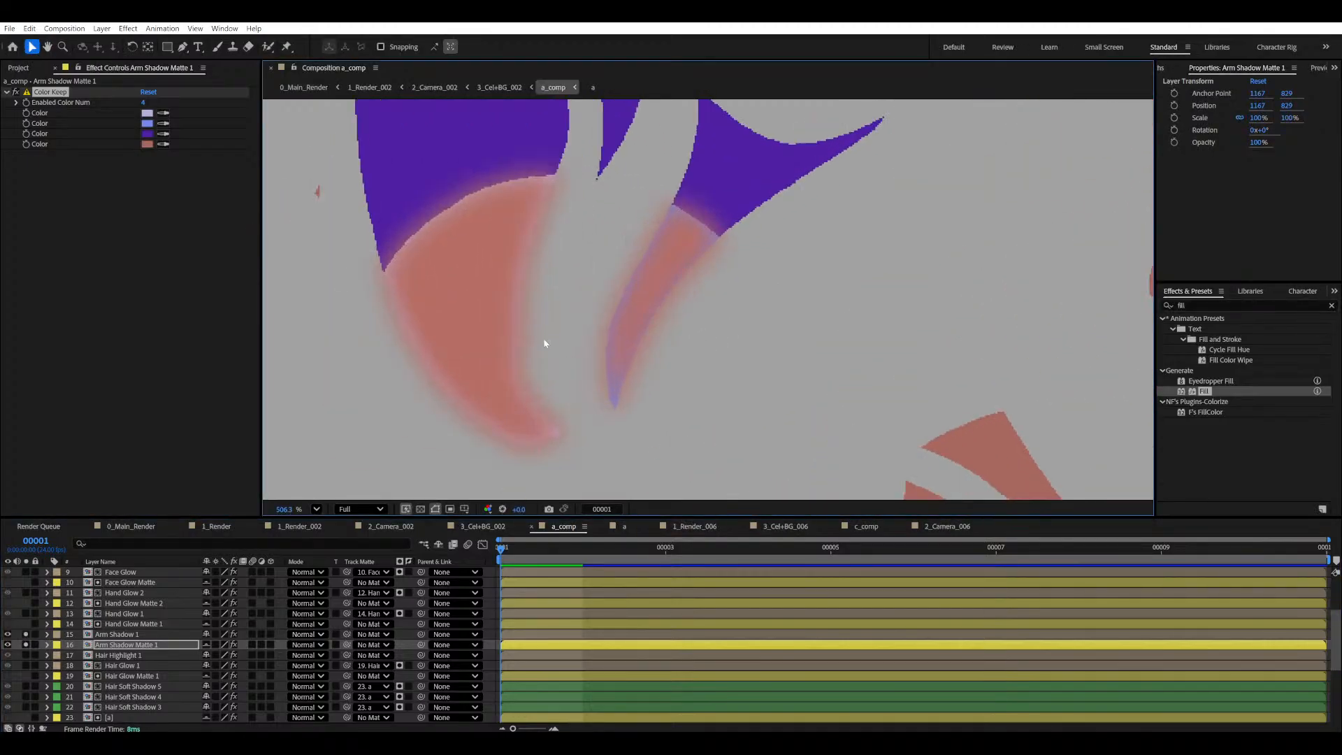
{"action": "key", "text": "v"}
{"action": "left_click_drag", "start_coordinate": [347, 634], "coordinate": [175, 646]}
{"action": "key", "text": "ctrl+s"}
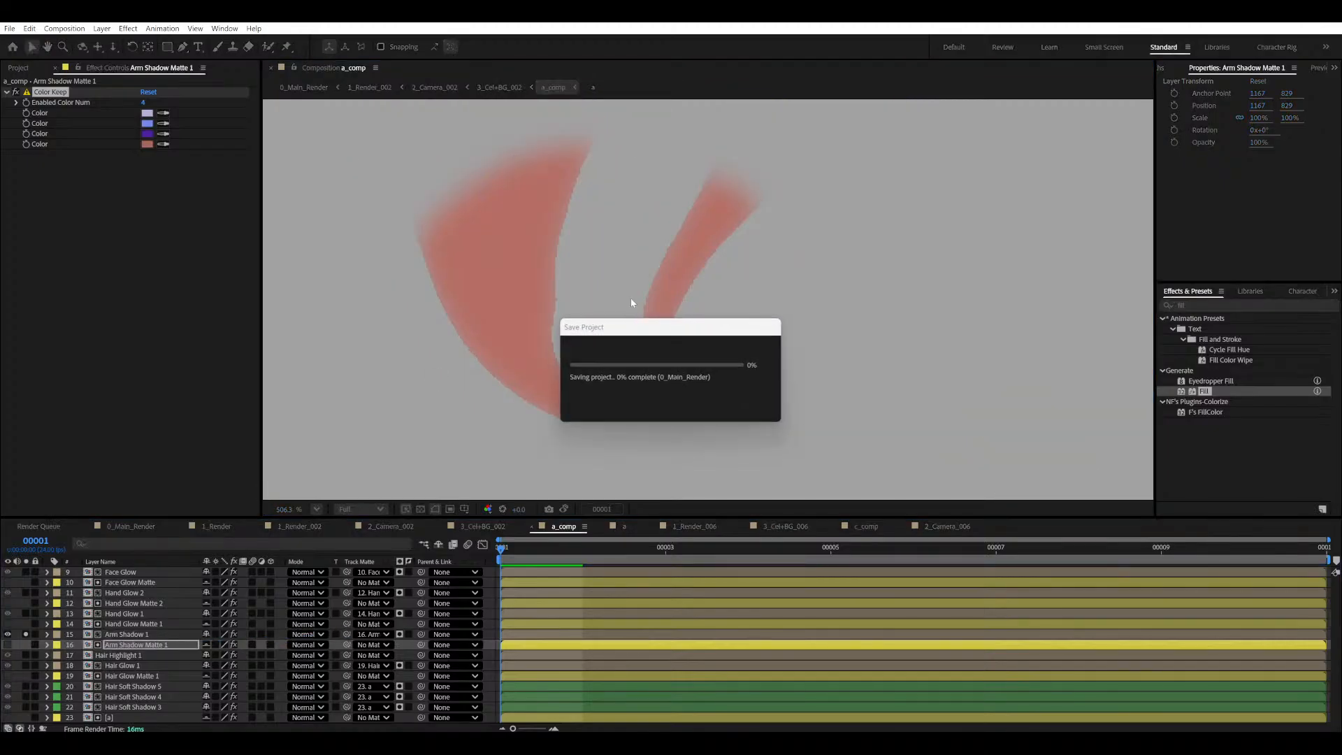
- Inspect the matted edges of Arm Shadow 1 across the neck and shoulder shapes
{"action": "scroll", "coordinate": [765, 295], "scroll_direction": "down", "scroll_amount": 12}
{"action": "left_click_drag", "start_coordinate": [859, 265], "coordinate": [767, 270]}
{"action": "left_click_drag", "start_coordinate": [694, 321], "coordinate": [657, 329]}
{"action": "scroll", "coordinate": [507, 311], "scroll_direction": "up", "scroll_amount": 5}
{"action": "left_click_drag", "start_coordinate": [489, 339], "coordinate": [707, 339]}
{"action": "scroll", "coordinate": [638, 272], "scroll_direction": "up", "scroll_amount": 5}
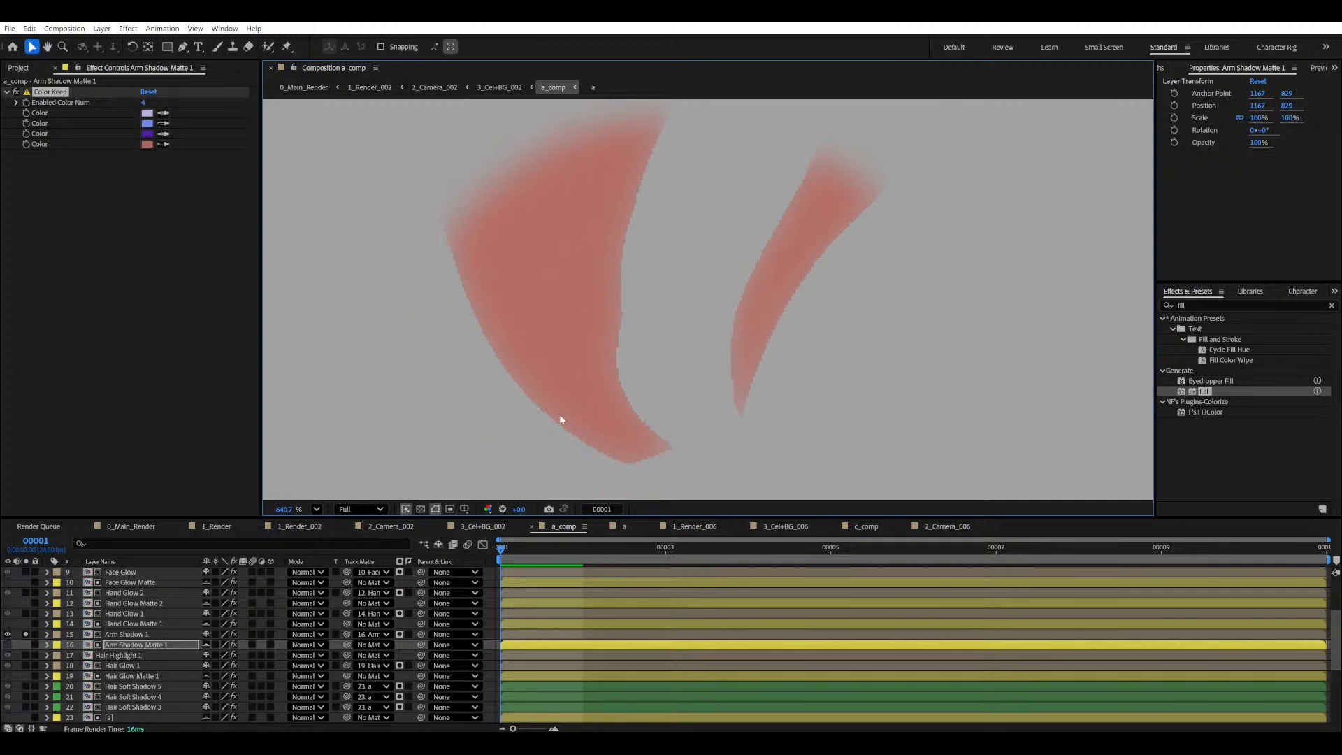
- Disable Gaussian Blur on Arm Shadow 1 and toggle Color Keep off and on to check the hard-edged shapes
{"action": "left_click", "coordinate": [26, 634]}
{"action": "left_click", "coordinate": [124, 634]}
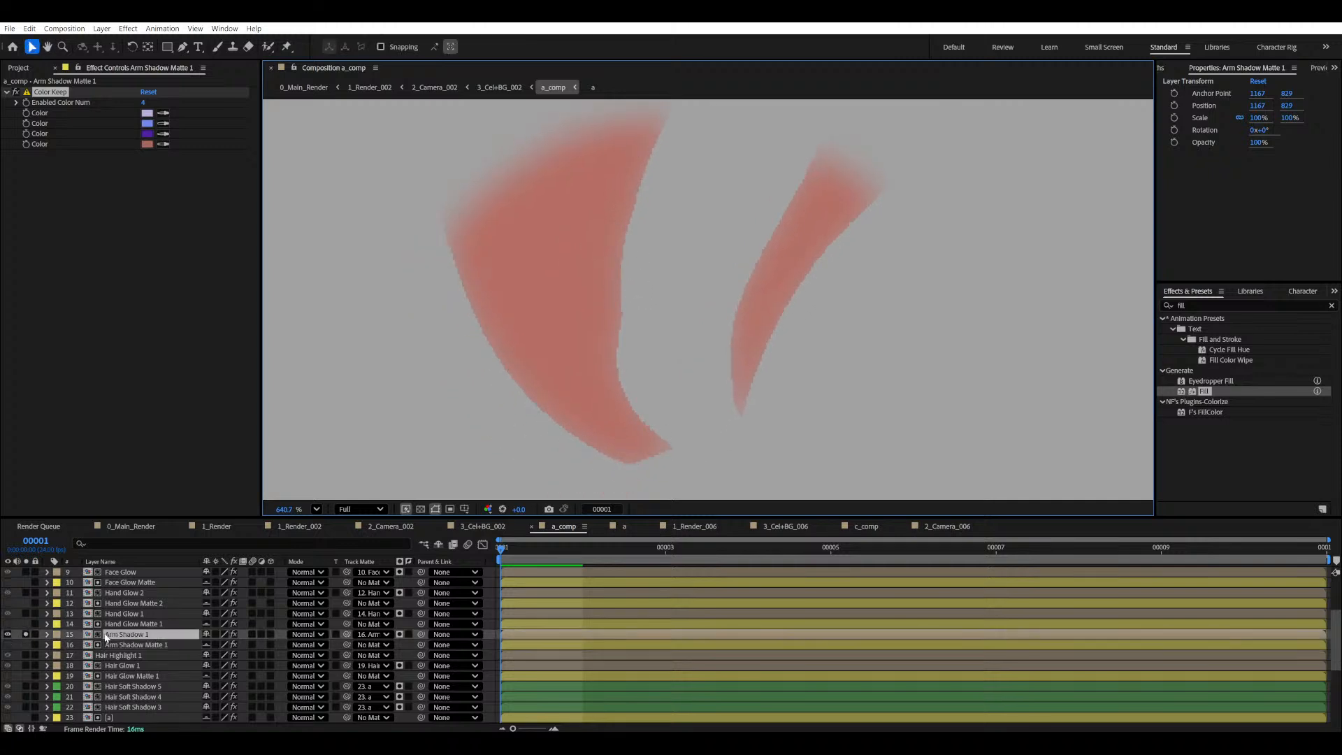
{"action": "left_click", "coordinate": [11, 270]}
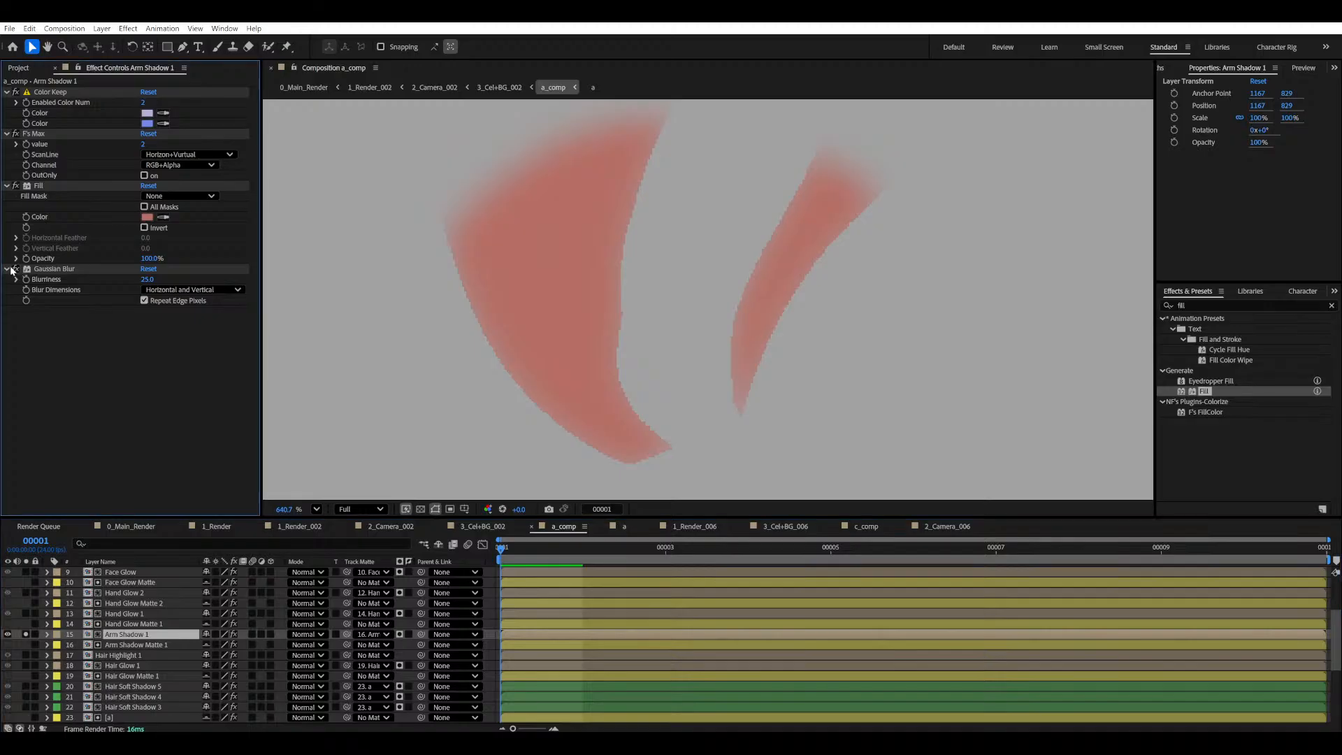
{"action": "left_click", "coordinate": [15, 269]}
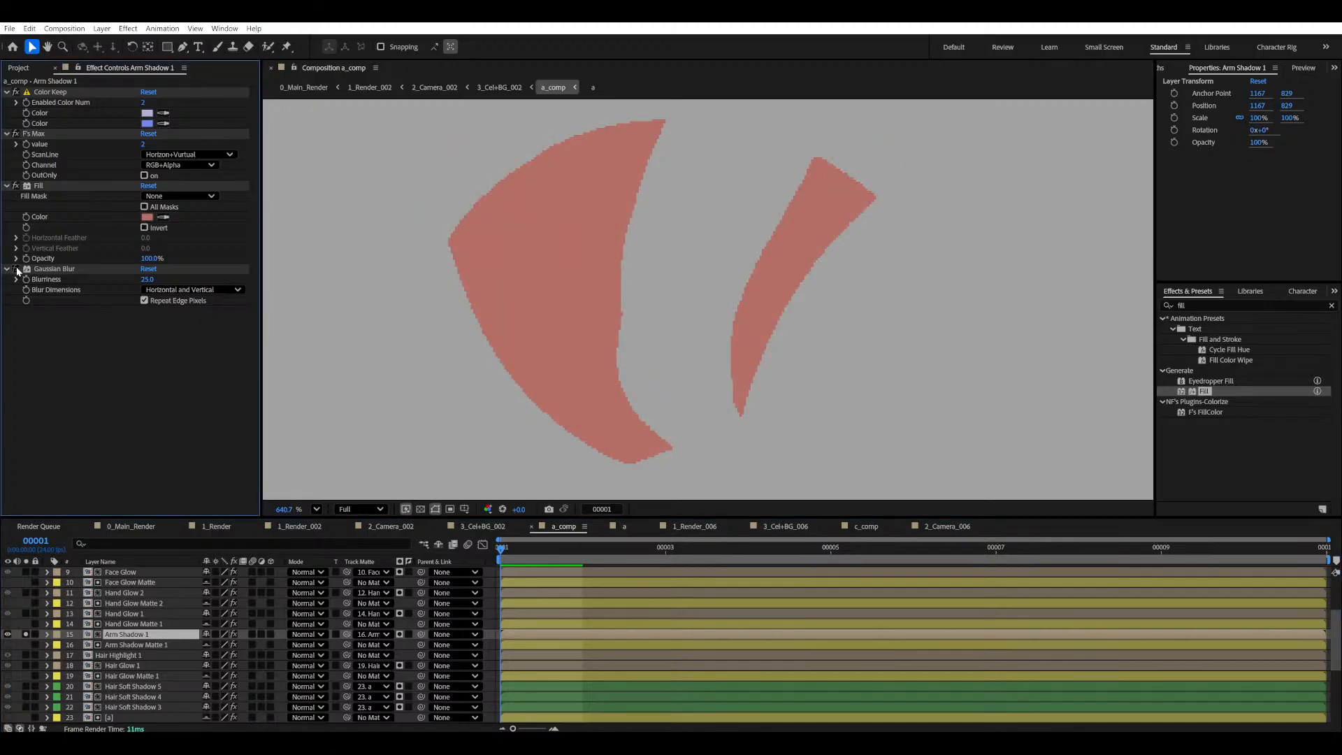
{"action": "scroll", "coordinate": [704, 231], "scroll_direction": "down", "scroll_amount": 1}
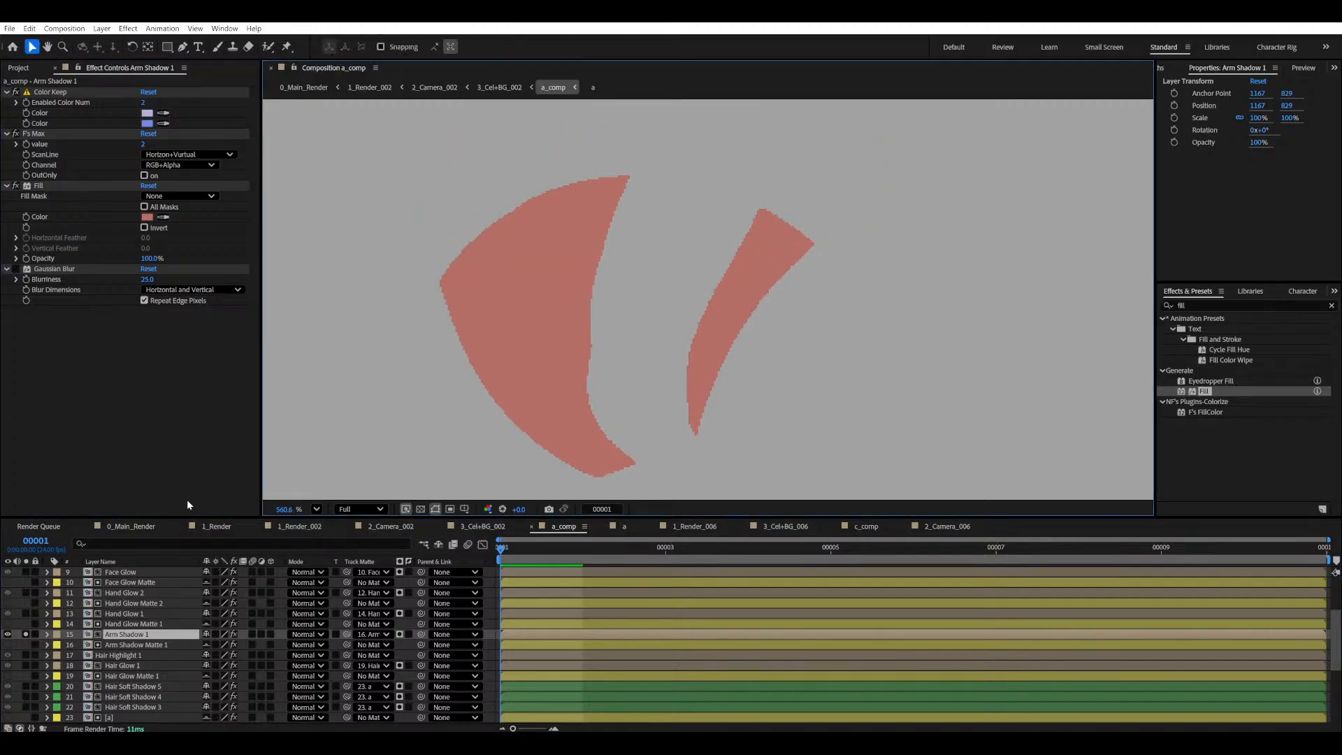
{"action": "left_click", "coordinate": [15, 92]}
{"action": "left_click", "coordinate": [15, 92]}
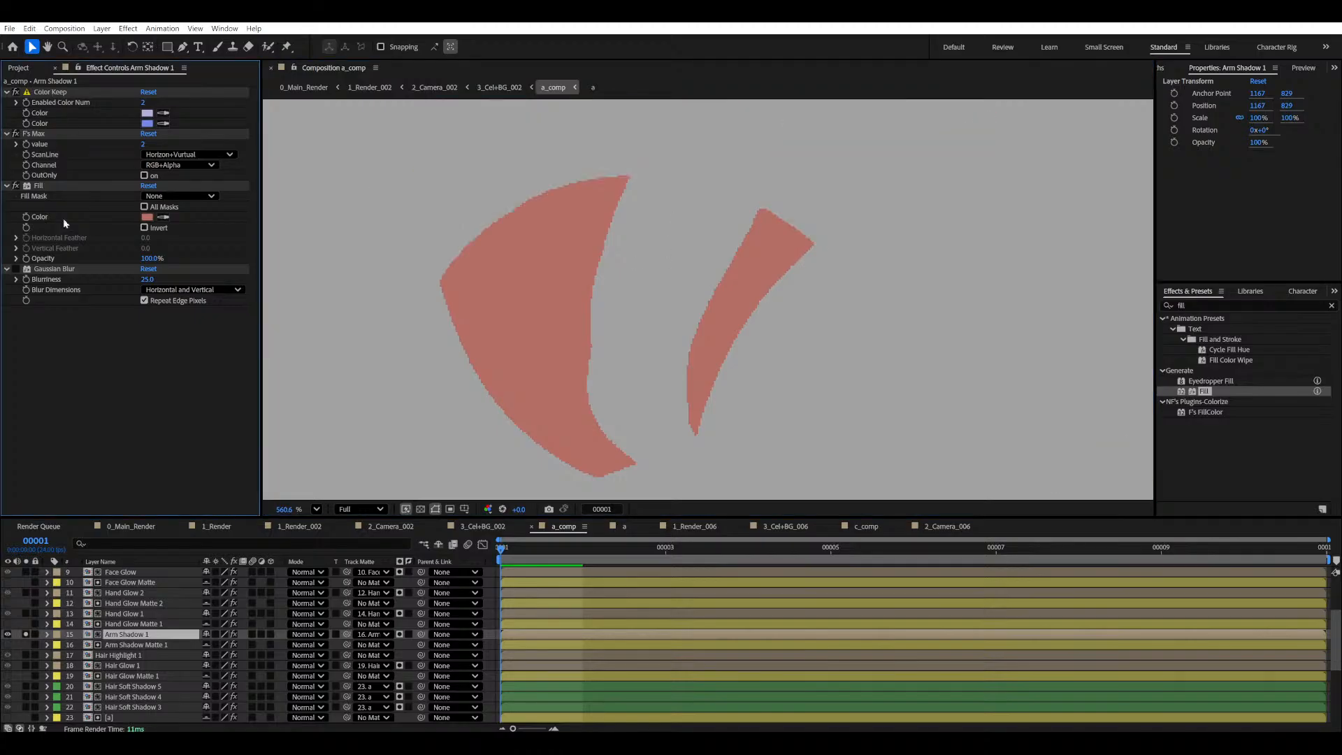
- Make Arm Shadow Matte 1 visible and solo it in place of Arm Shadow 1 to review its kept colours
{"action": "left_click", "coordinate": [129, 645]}
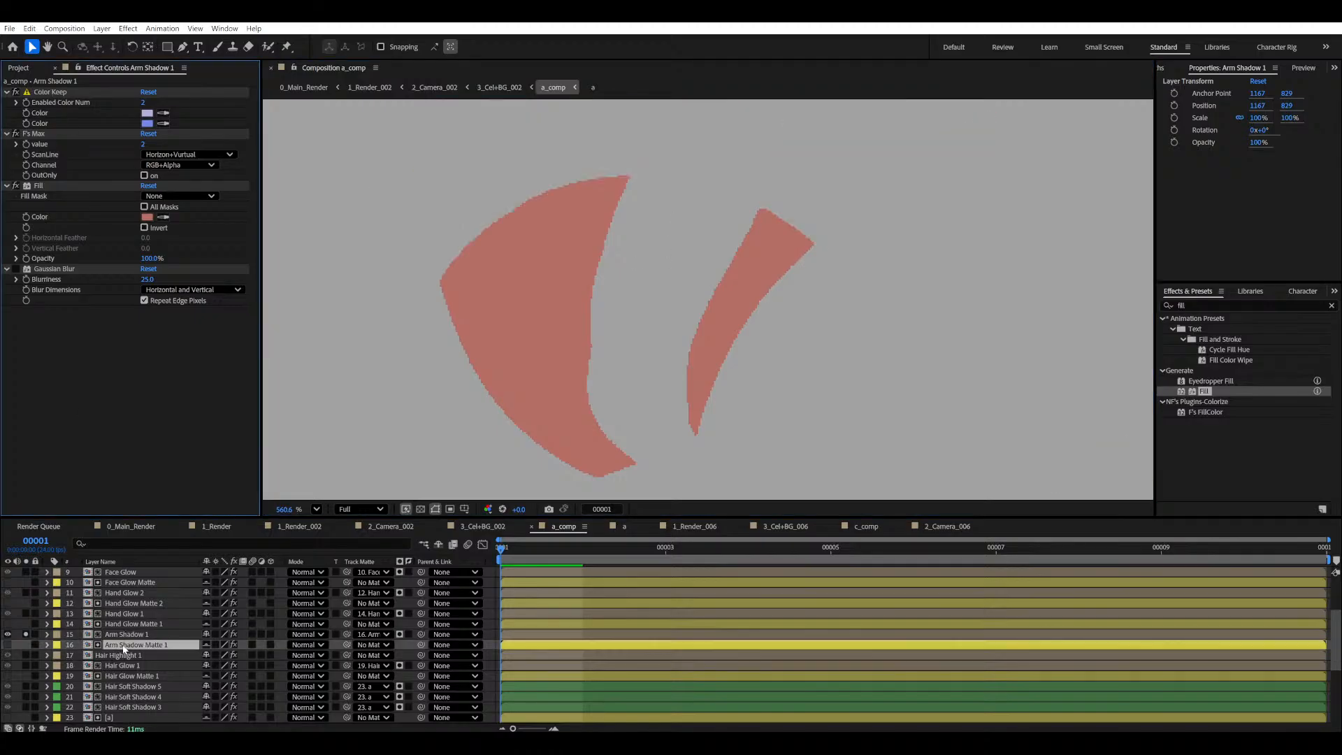
{"action": "left_click", "coordinate": [8, 645]}
{"action": "left_click", "coordinate": [23, 644]}
{"action": "scroll", "coordinate": [649, 367], "scroll_direction": "down", "scroll_amount": 4}
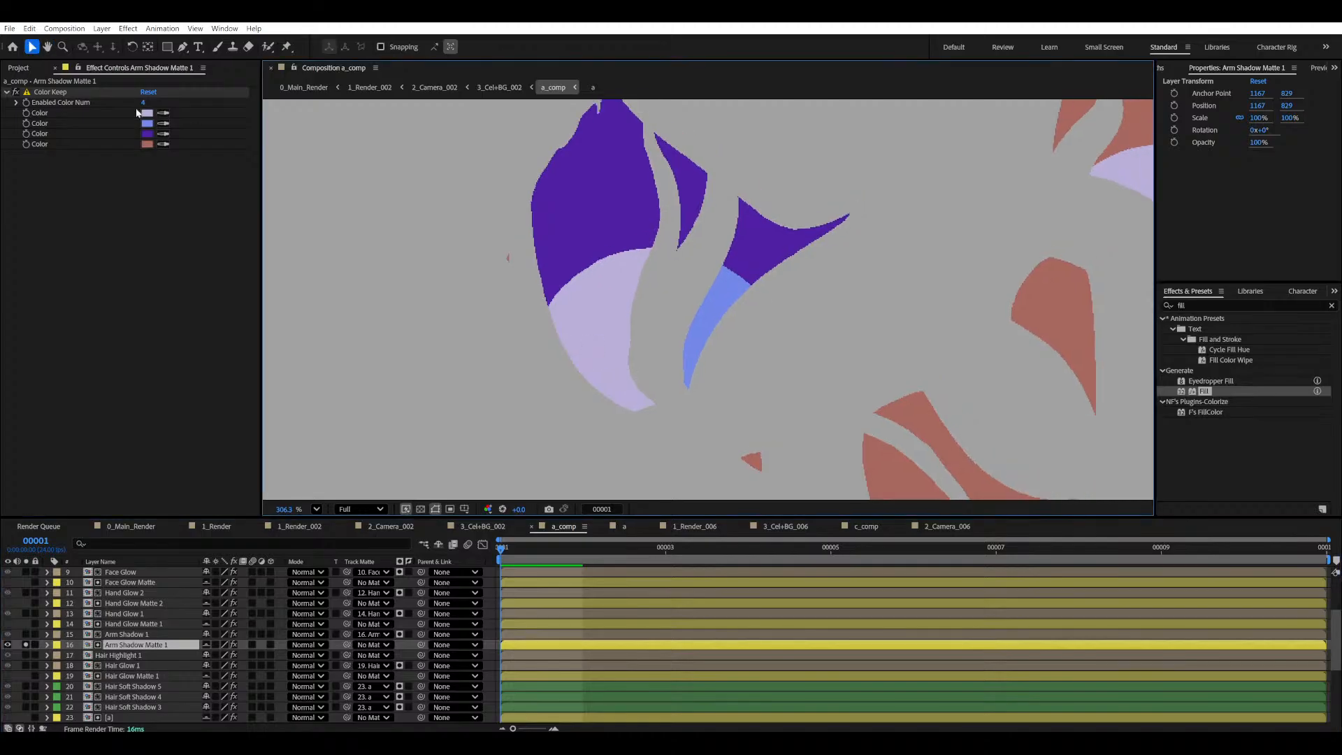
- Toggle Color Keep off and on for Arm Shadow Matte 1 to compare its kept colours with the full cel colours around the neck
{"action": "left_click", "coordinate": [16, 92]}
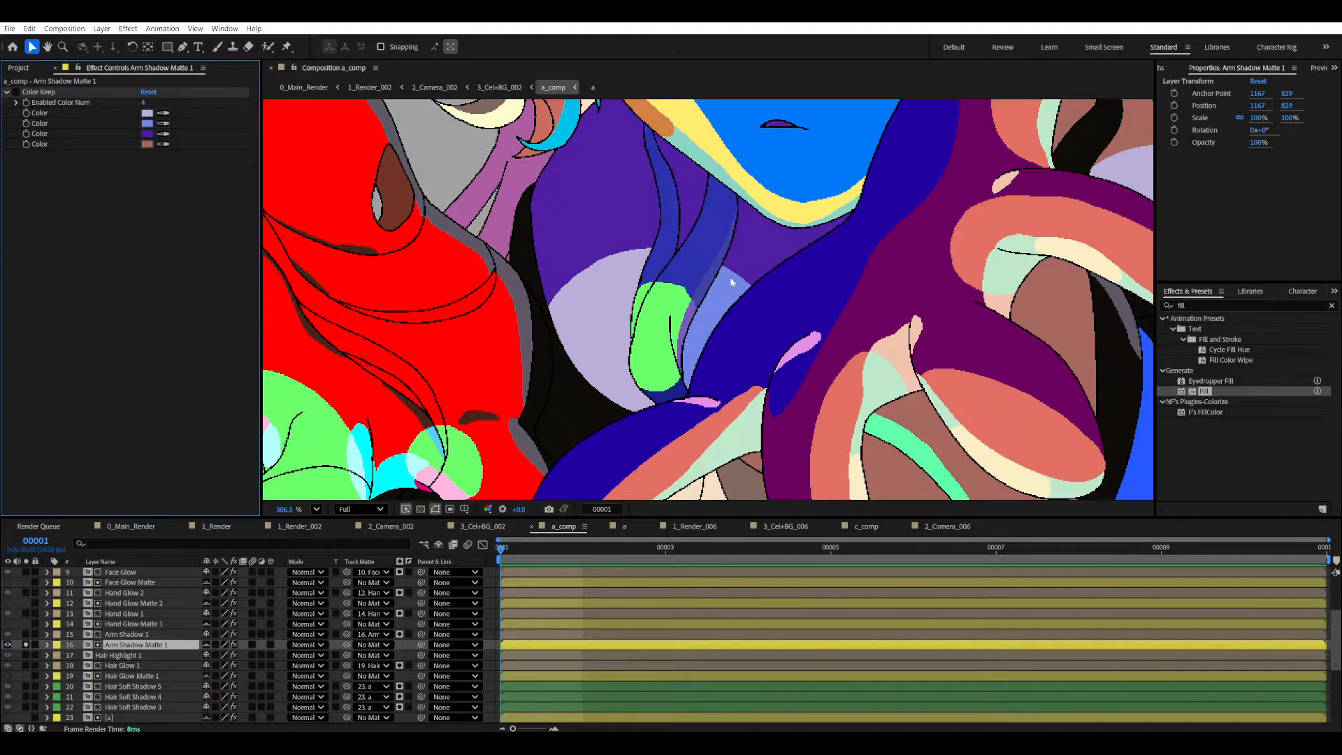
{"action": "left_click_drag", "start_coordinate": [730, 276], "coordinate": [663, 305]}
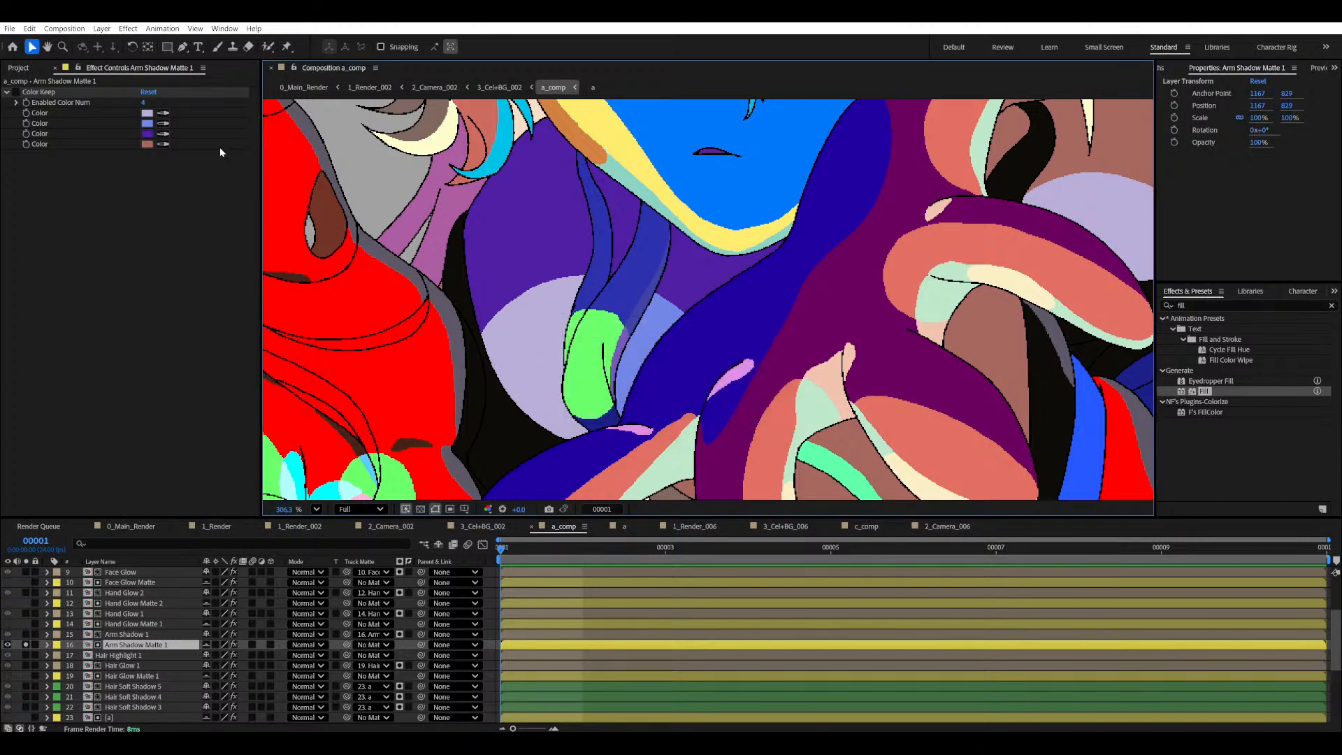
{"action": "left_click", "coordinate": [16, 91]}
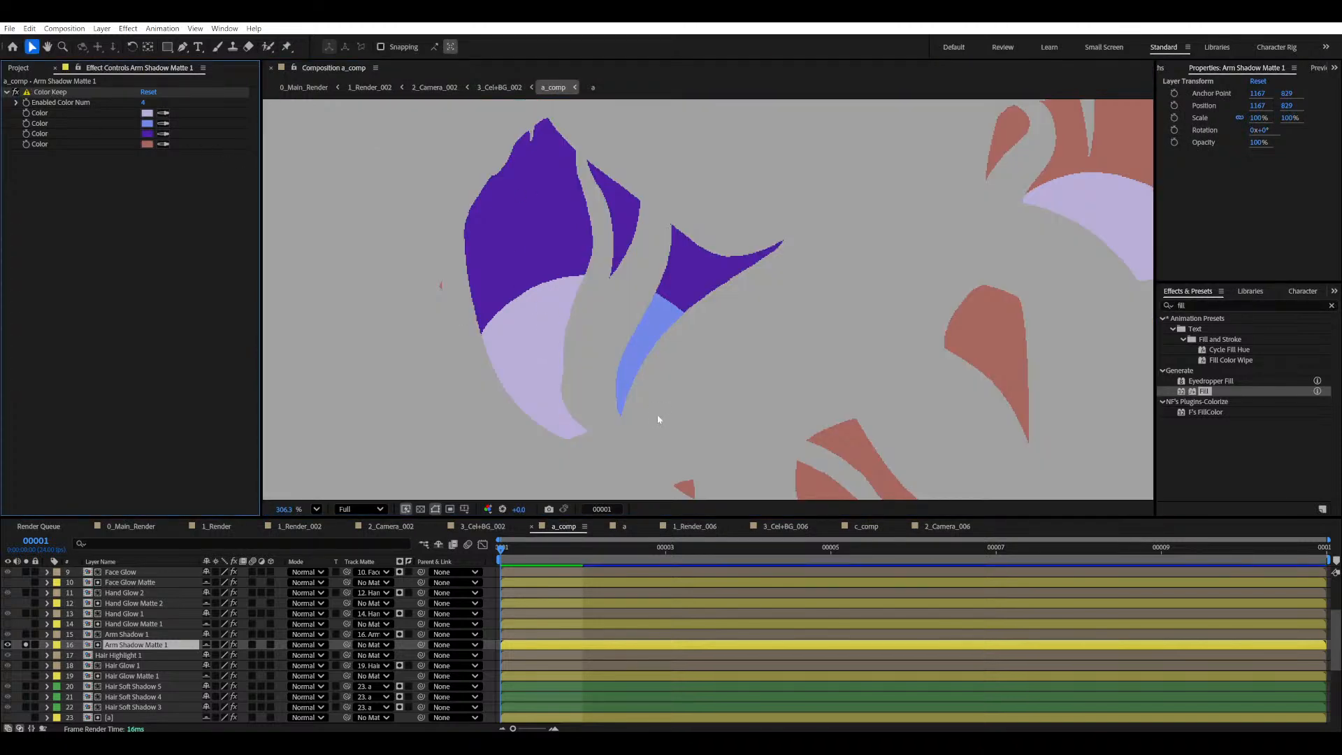
{"action": "scroll", "coordinate": [559, 321], "scroll_direction": "up", "scroll_amount": 2}
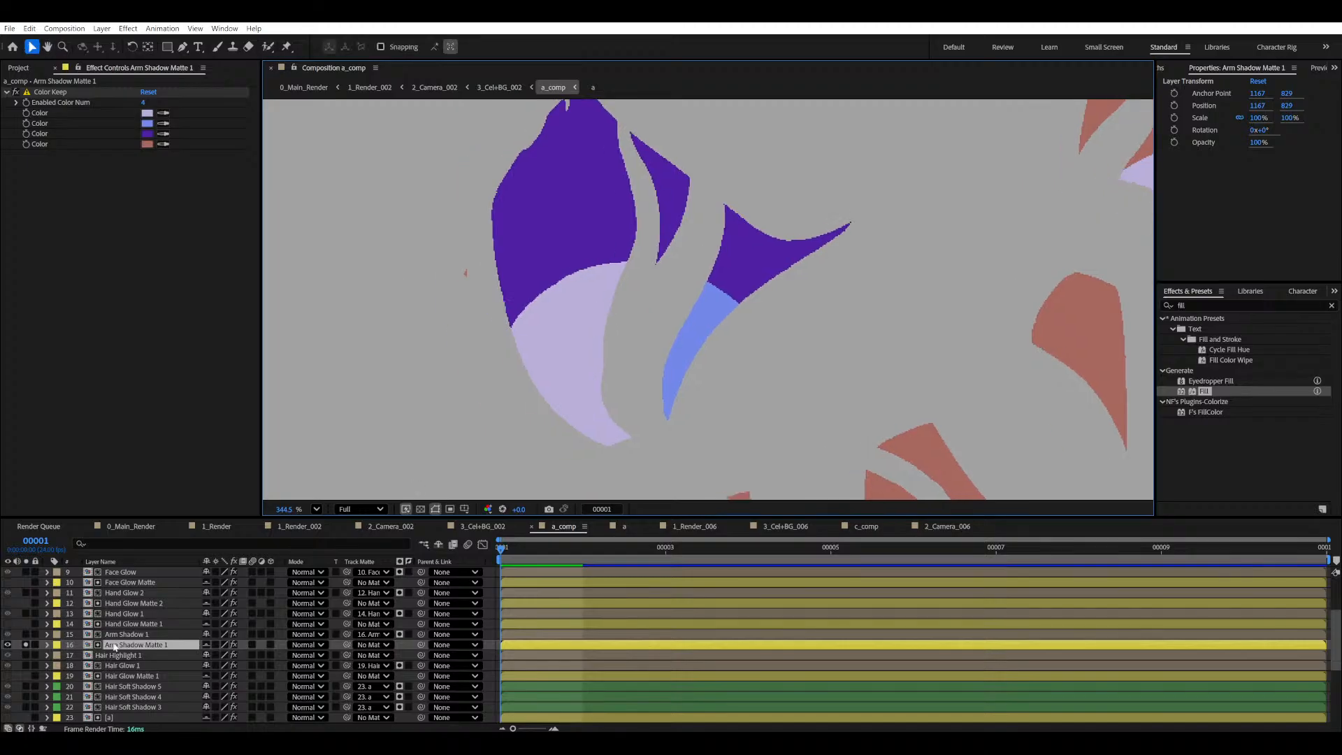
- Solo Arm Shadow 1 with Arm Shadow Matte 1 hidden, re-enable its Gaussian Blur, and save the project
{"action": "left_click", "coordinate": [25, 635]}
{"action": "left_click", "coordinate": [7, 644]}
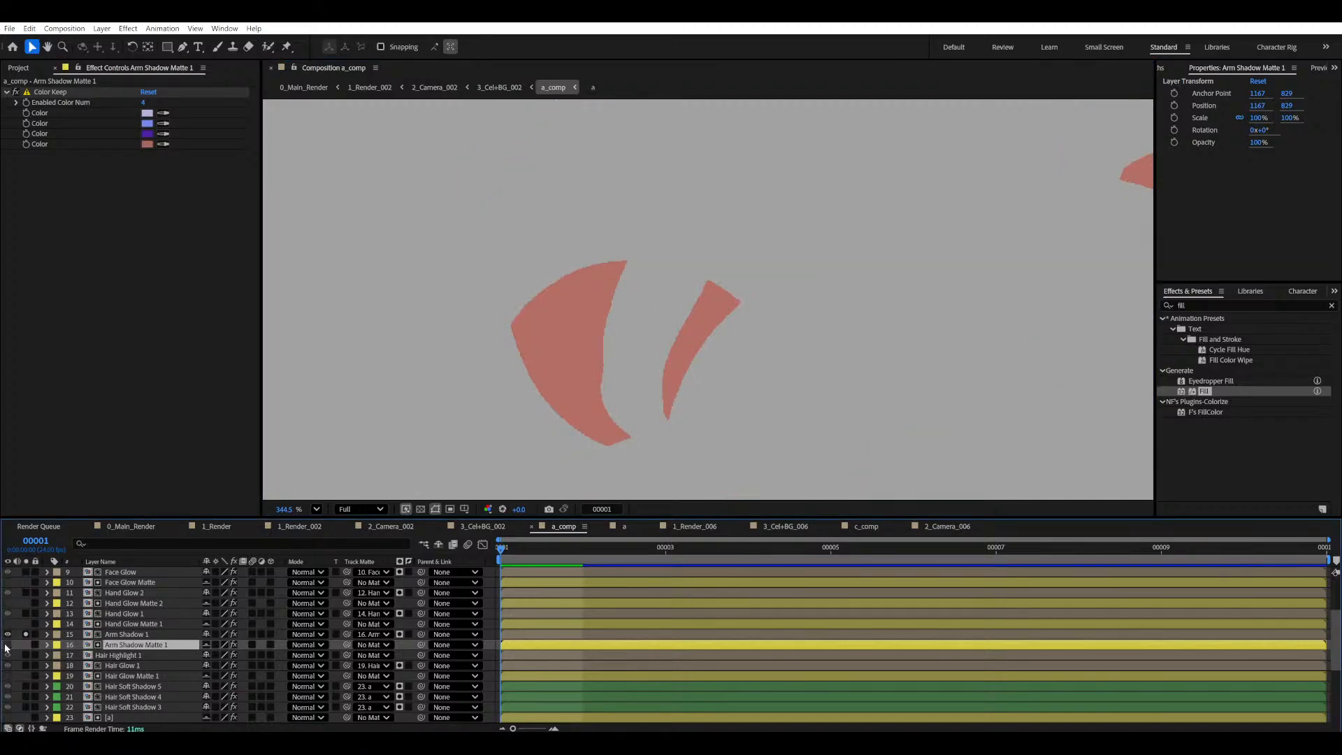
{"action": "left_click", "coordinate": [128, 635]}
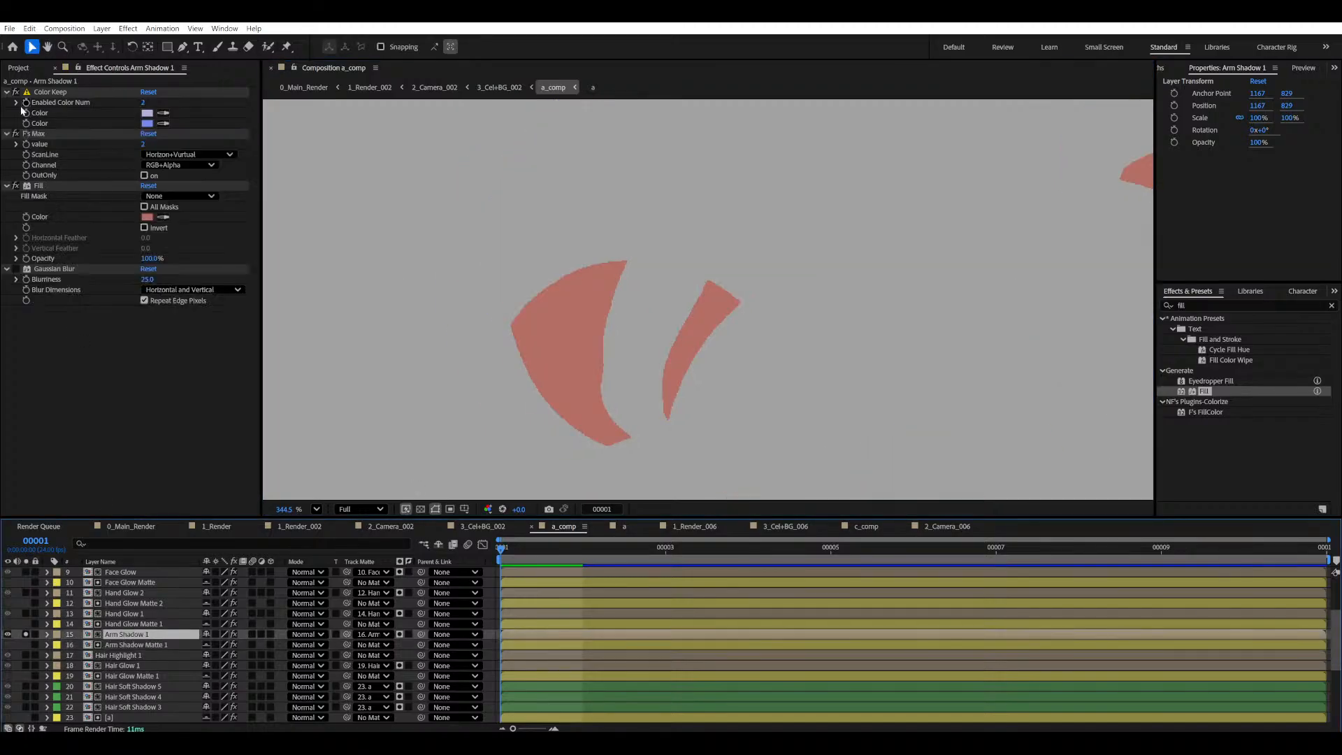
{"action": "left_click", "coordinate": [16, 269]}
{"action": "key", "text": "ctrl+s"}
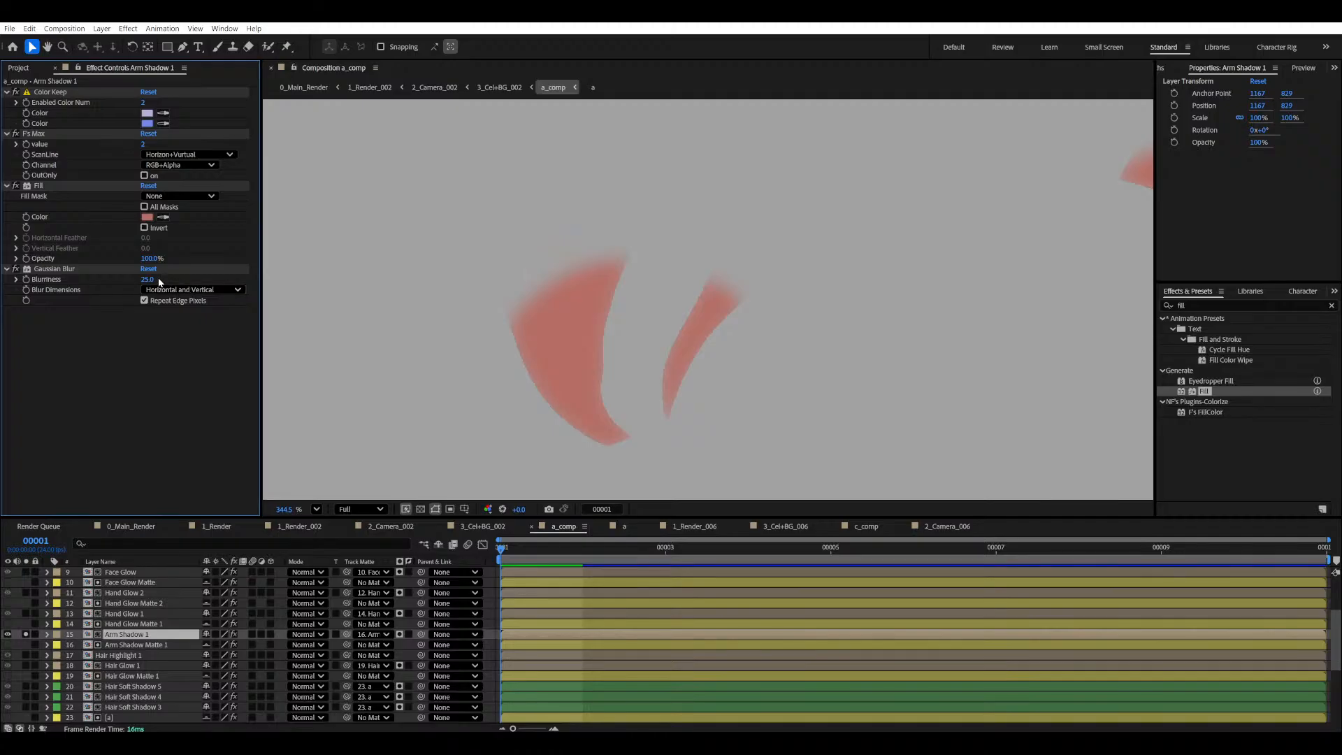
- Set Arm Shadow 1's Gaussian Blur blurriness to 52.6, save the project, and check the softened shadow shapes
{"action": "left_click_drag", "start_coordinate": [146, 279], "coordinate": [366, 266]}
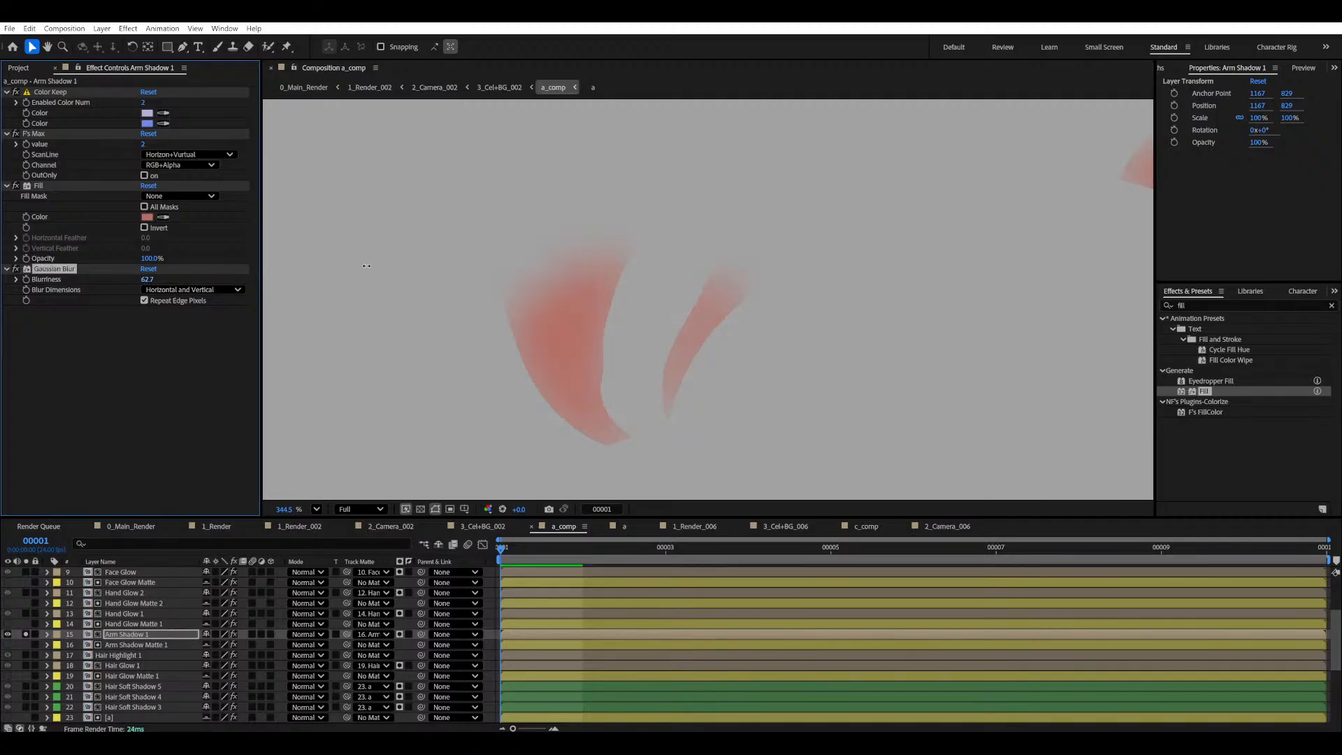
{"action": "left_click_drag", "start_coordinate": [243, 281], "coordinate": [318, 275]}
{"action": "scroll", "coordinate": [706, 363], "scroll_direction": "down", "scroll_amount": 4}
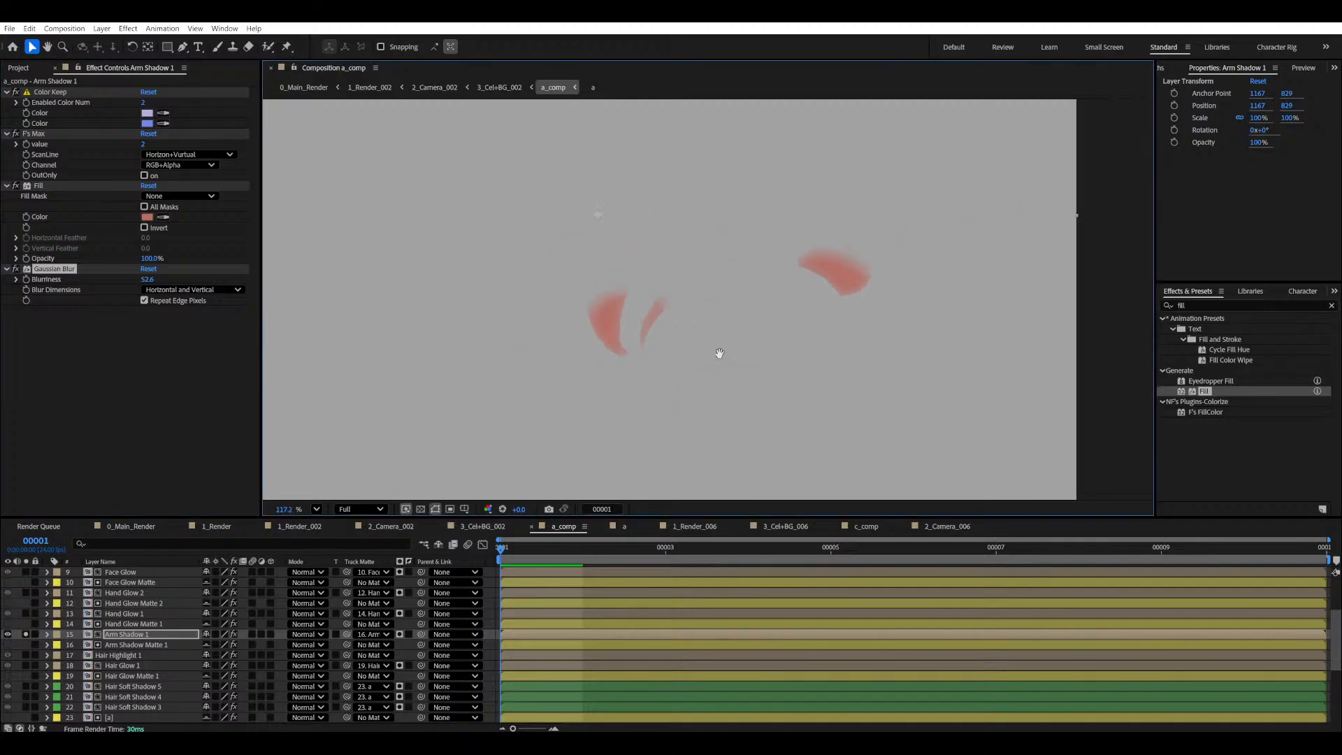
{"action": "key", "text": "ctrl+s"}
{"action": "left_click_drag", "start_coordinate": [691, 308], "coordinate": [735, 330]}
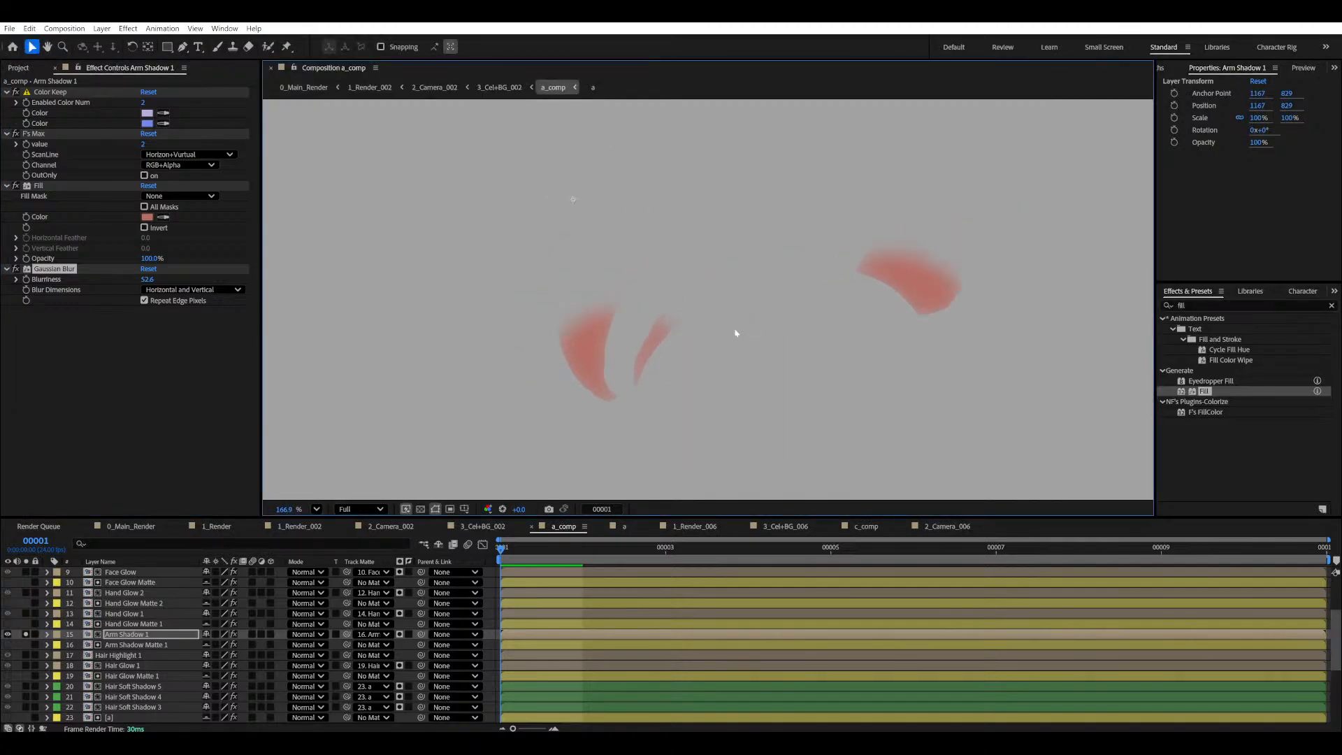
{"action": "scroll", "coordinate": [941, 280], "scroll_direction": "up", "scroll_amount": 4}
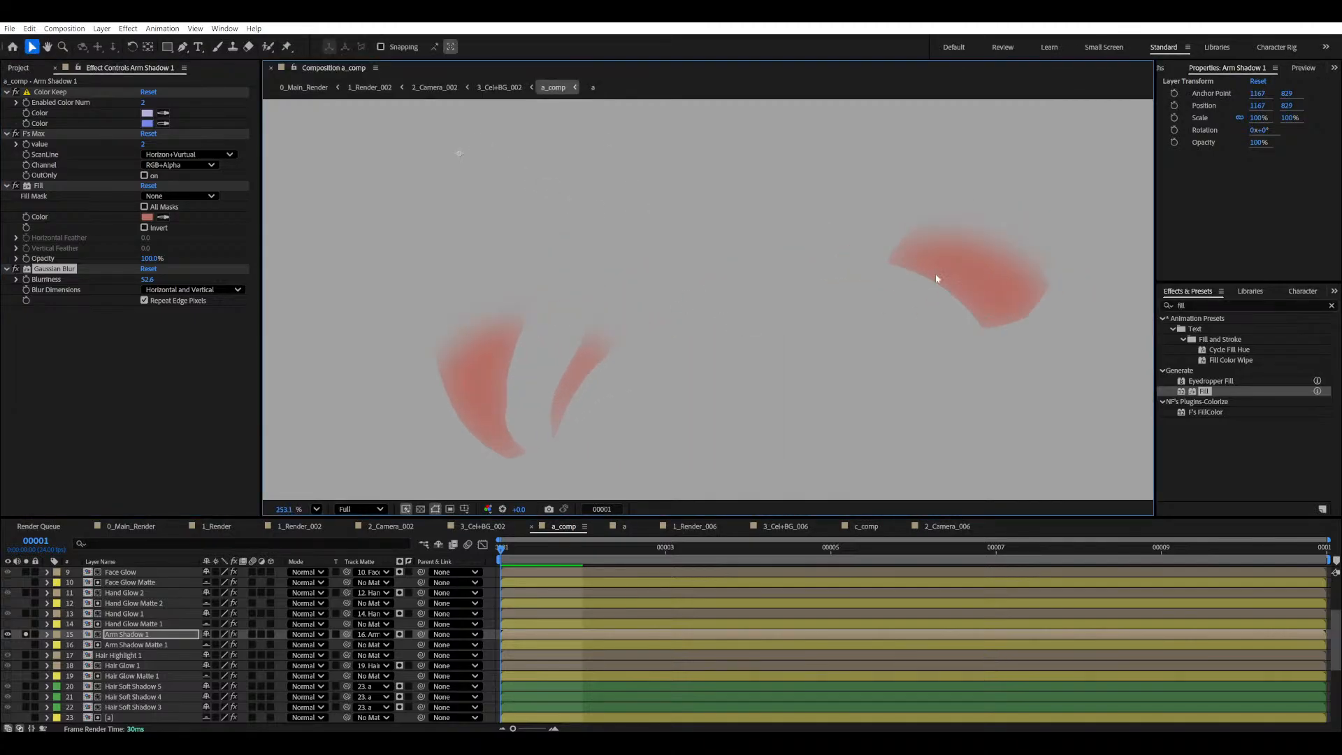
{"action": "scroll", "coordinate": [815, 290], "scroll_direction": "down", "scroll_amount": 1}
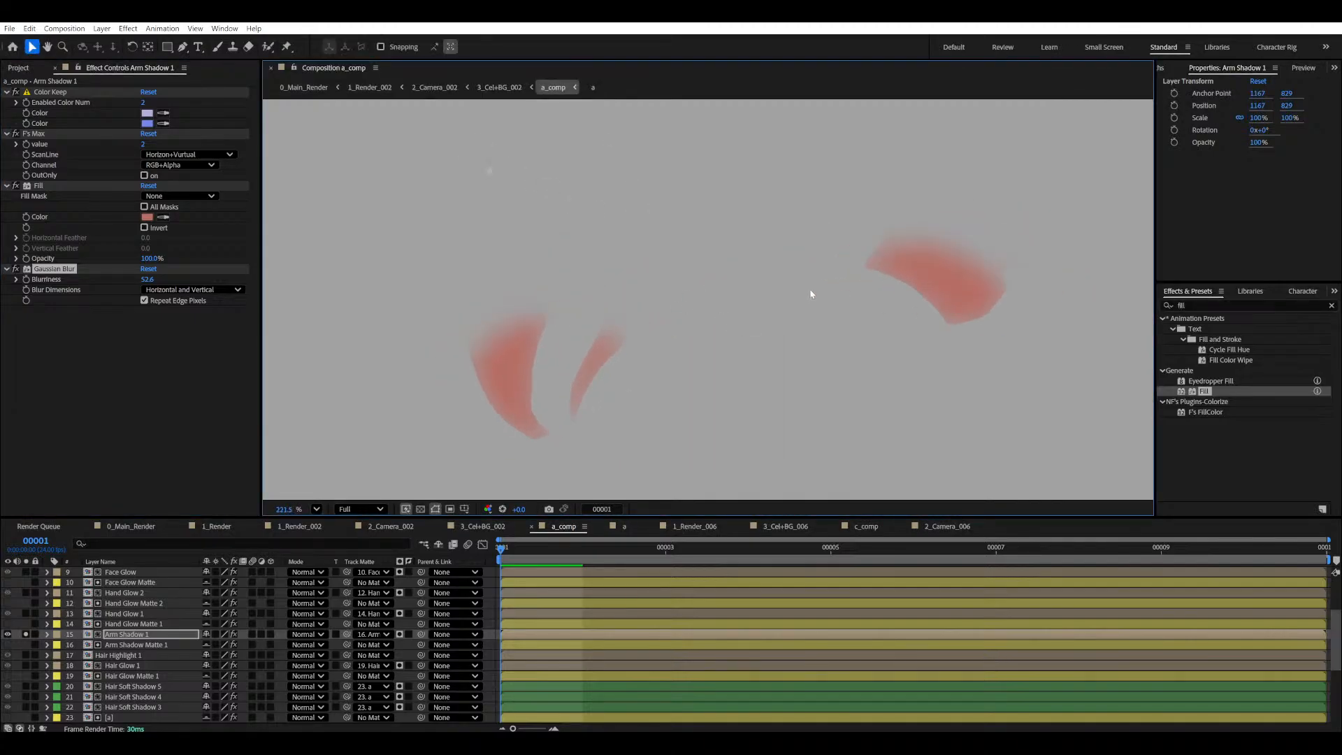
- Unsolo Arm Shadow 1 to show the full character, set its blurriness to 40.7, and save the project
{"action": "left_click", "coordinate": [26, 634]}
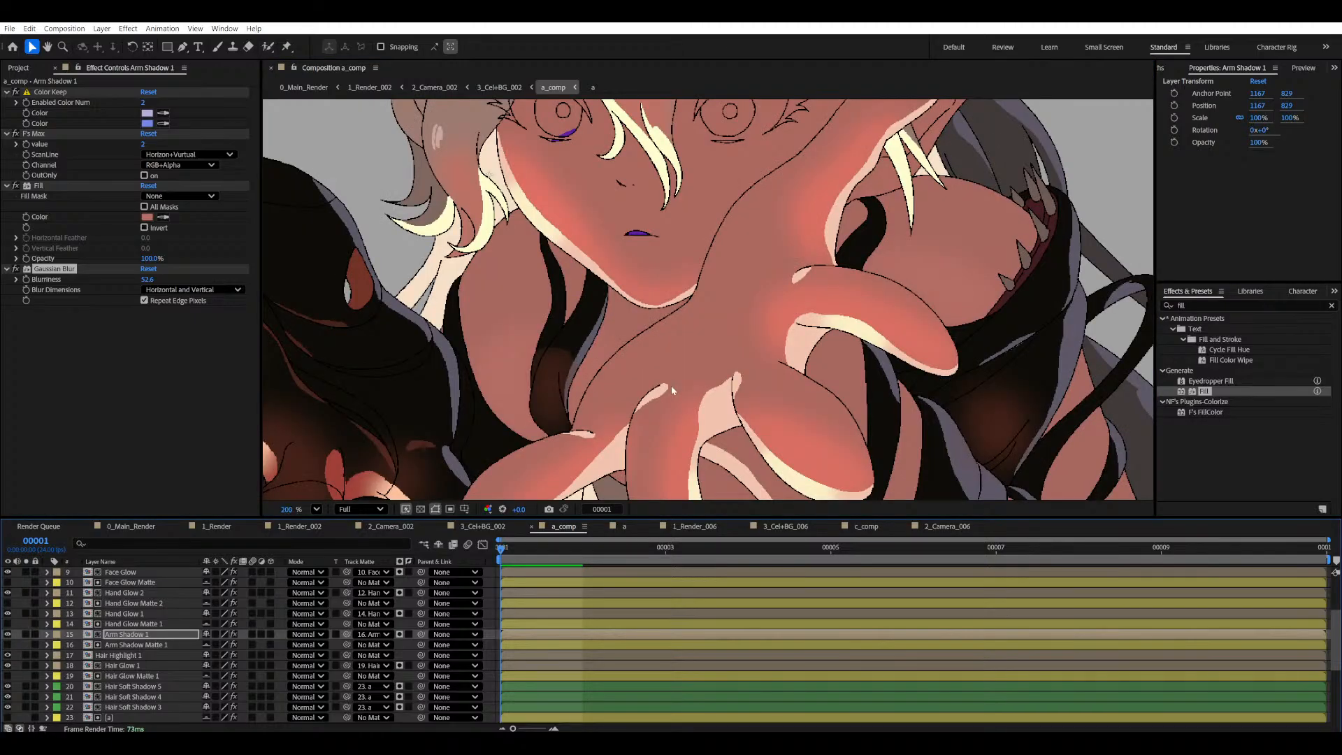
{"action": "scroll", "coordinate": [671, 385], "scroll_direction": "down", "scroll_amount": 4}
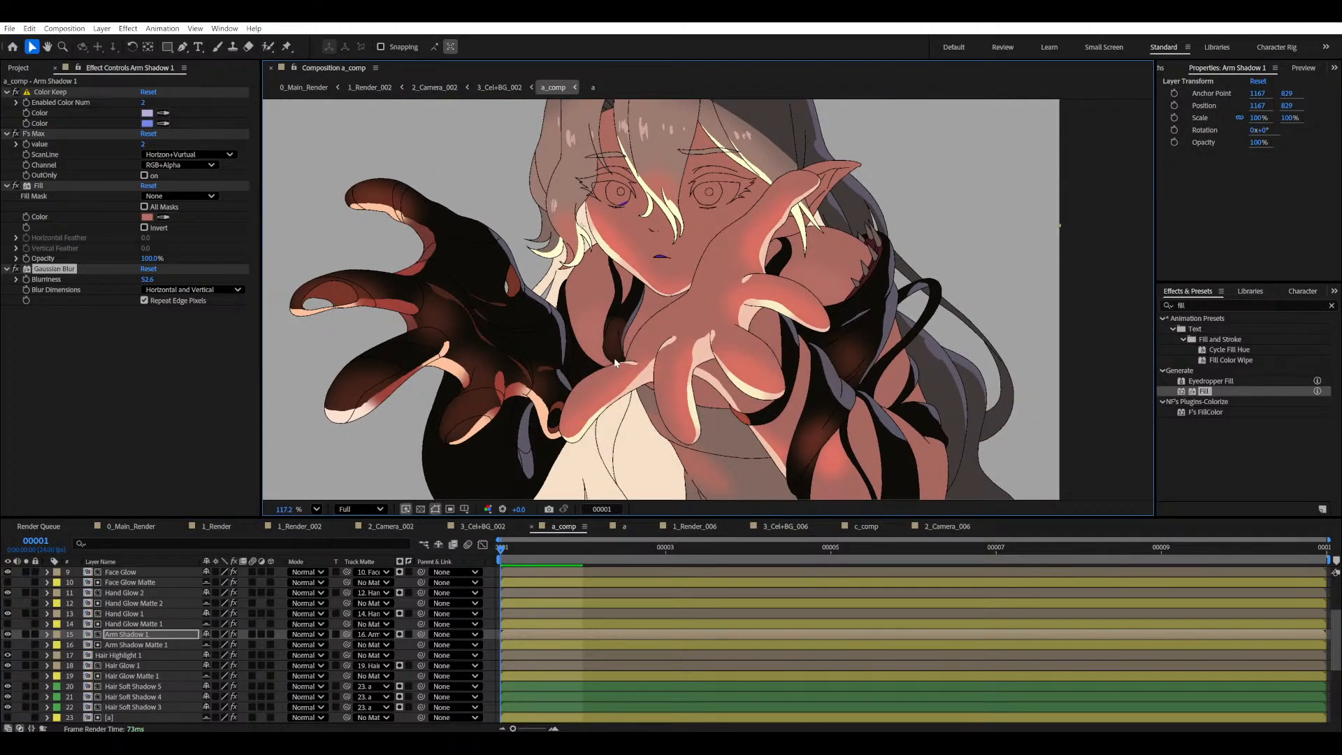
{"action": "scroll", "coordinate": [609, 358], "scroll_direction": "up", "scroll_amount": 2}
{"action": "left_click_drag", "start_coordinate": [147, 279], "coordinate": [99, 300]}
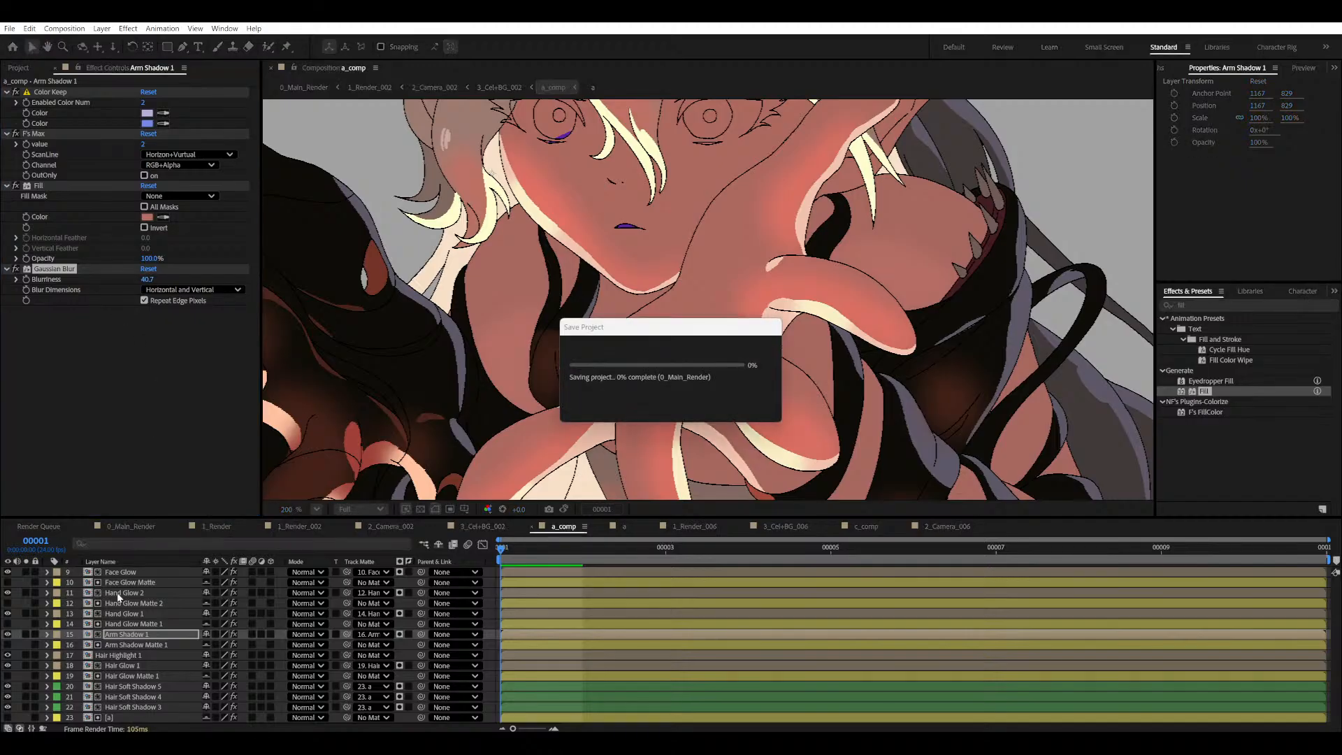
- Duplicate Arm Shadow 1 and set the Gaussian Blur blurriness of the copy, Arm Shadow 2, to 80.4
{"action": "left_click", "coordinate": [131, 636]}
{"action": "key", "text": "ctrl+d"}
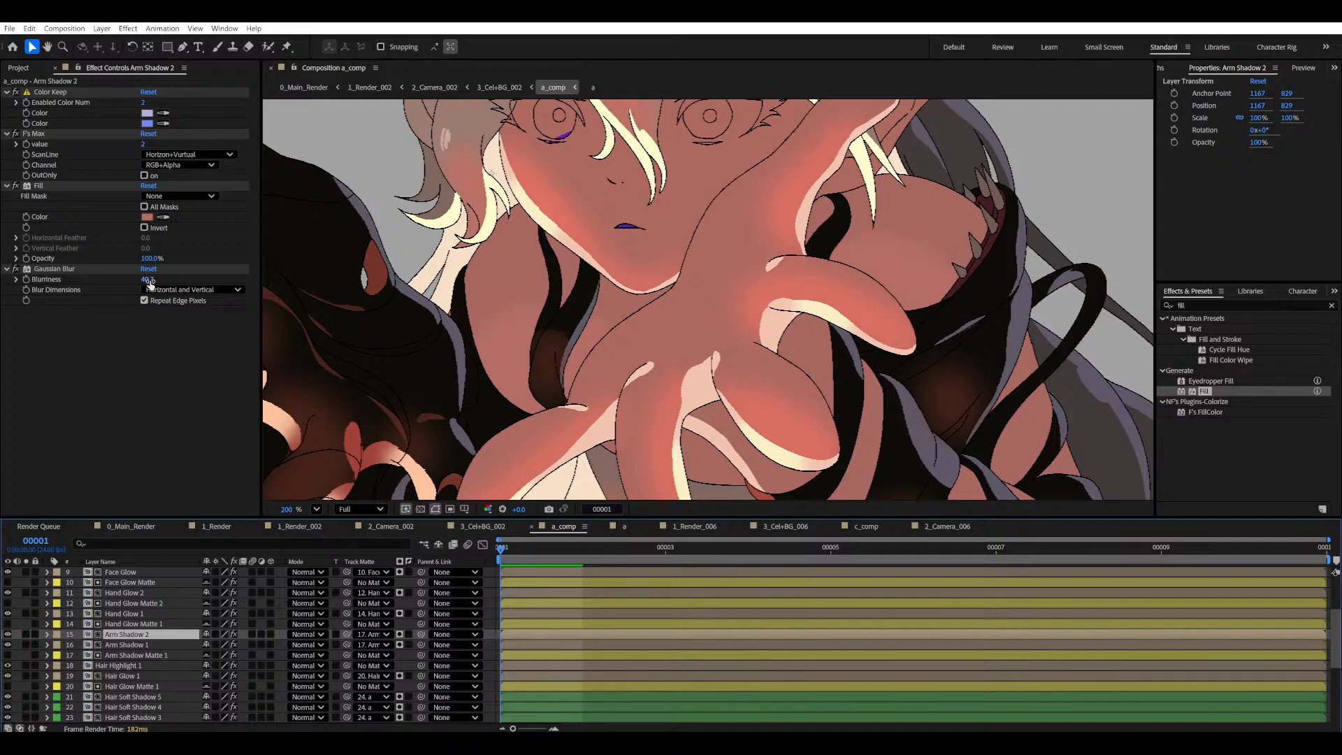
{"action": "left_click_drag", "start_coordinate": [149, 282], "coordinate": [231, 274]}
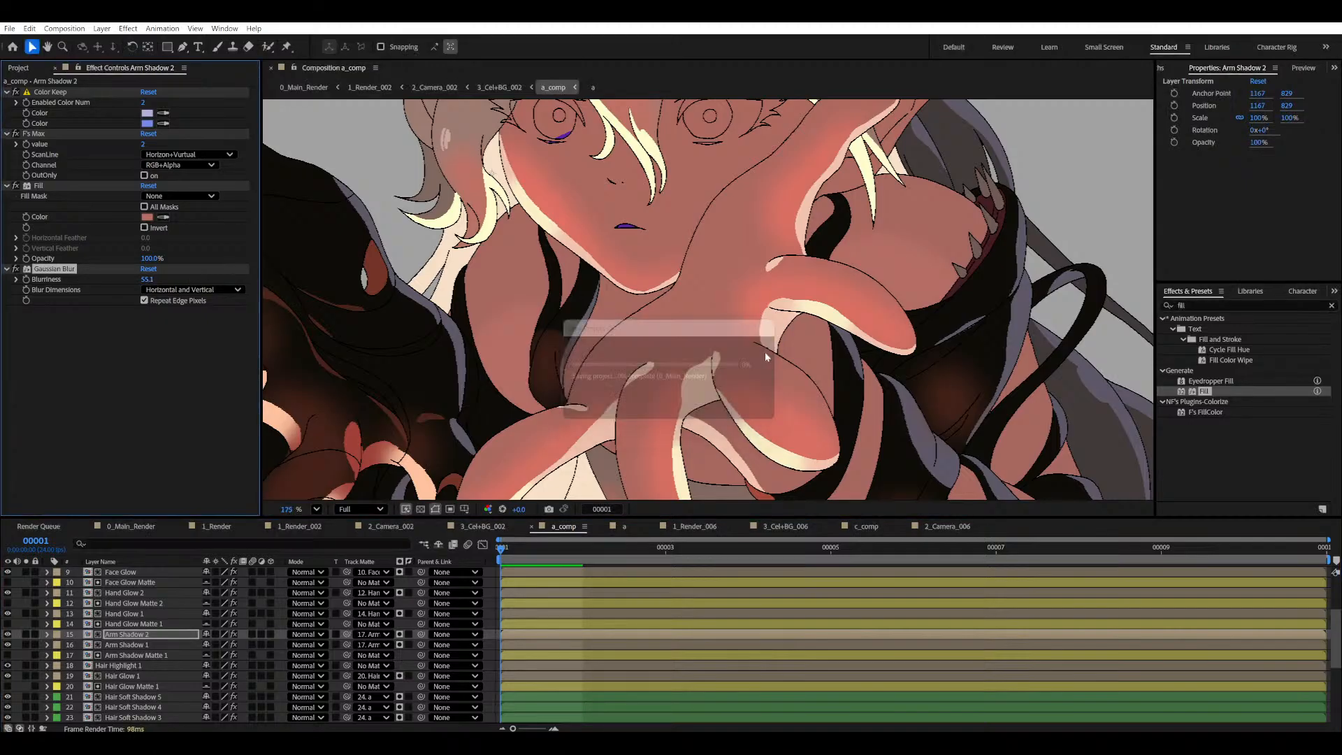
{"action": "key", "text": "shift+slash"}
{"action": "left_click_drag", "start_coordinate": [153, 279], "coordinate": [213, 279]}
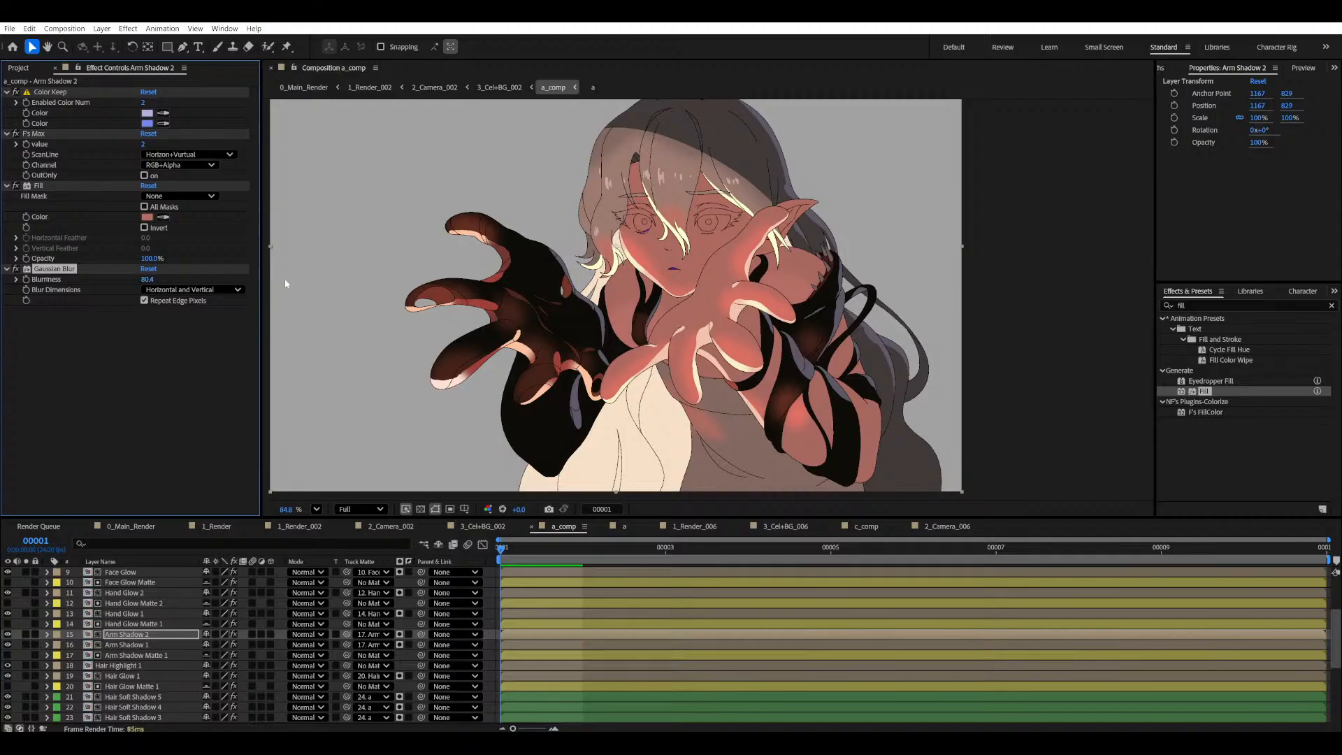
{"action": "scroll", "coordinate": [692, 315], "scroll_direction": "up", "scroll_amount": 3}
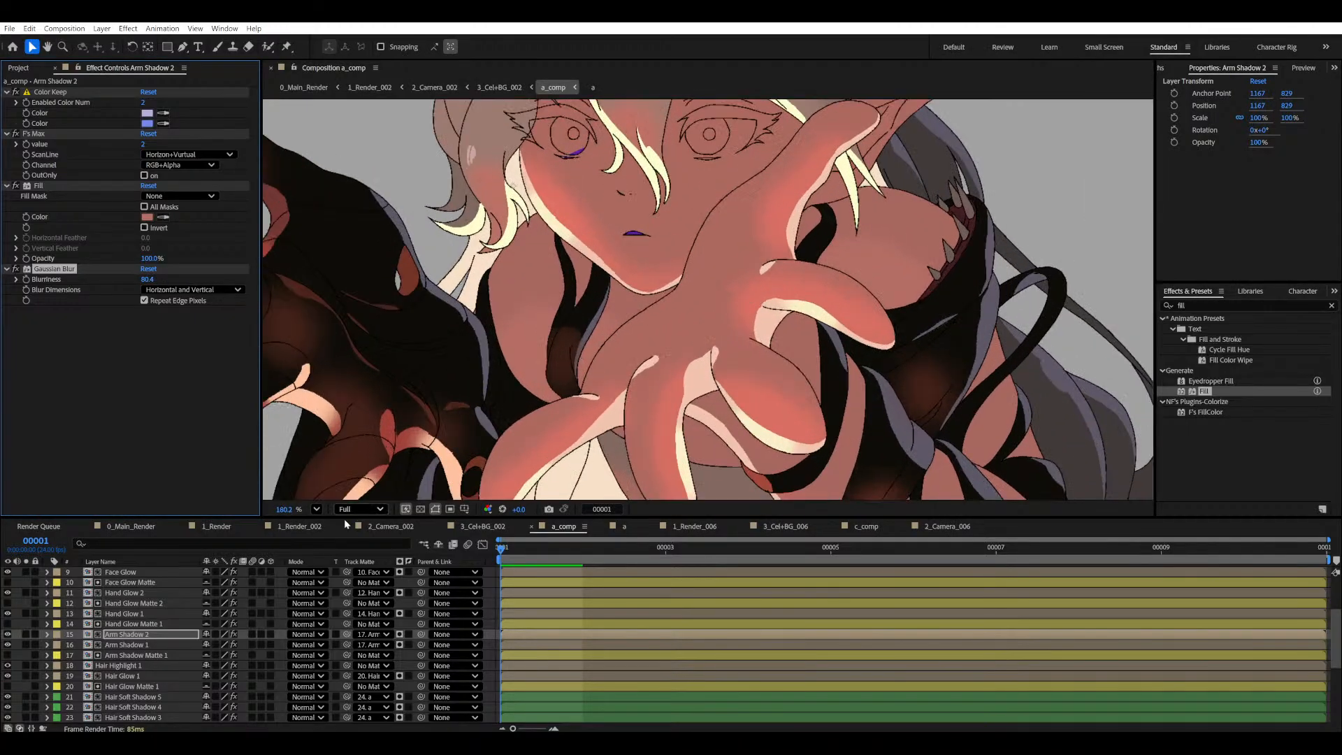
- Solo Arm Shadow 2 and Arm Shadow 1 together and set Arm Shadow 1's blurriness to 55.8
{"action": "left_click", "coordinate": [26, 634]}
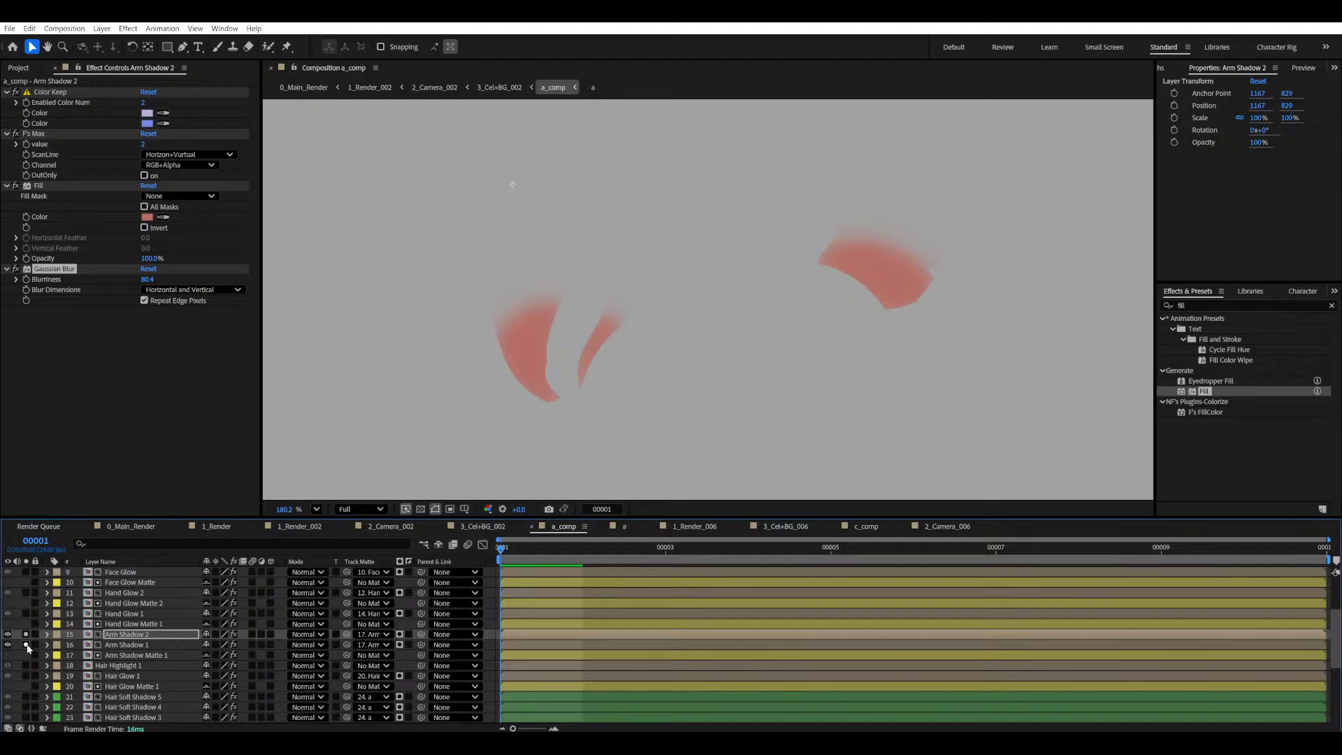
{"action": "left_click", "coordinate": [119, 646]}
{"action": "left_click_drag", "start_coordinate": [148, 280], "coordinate": [222, 260]}
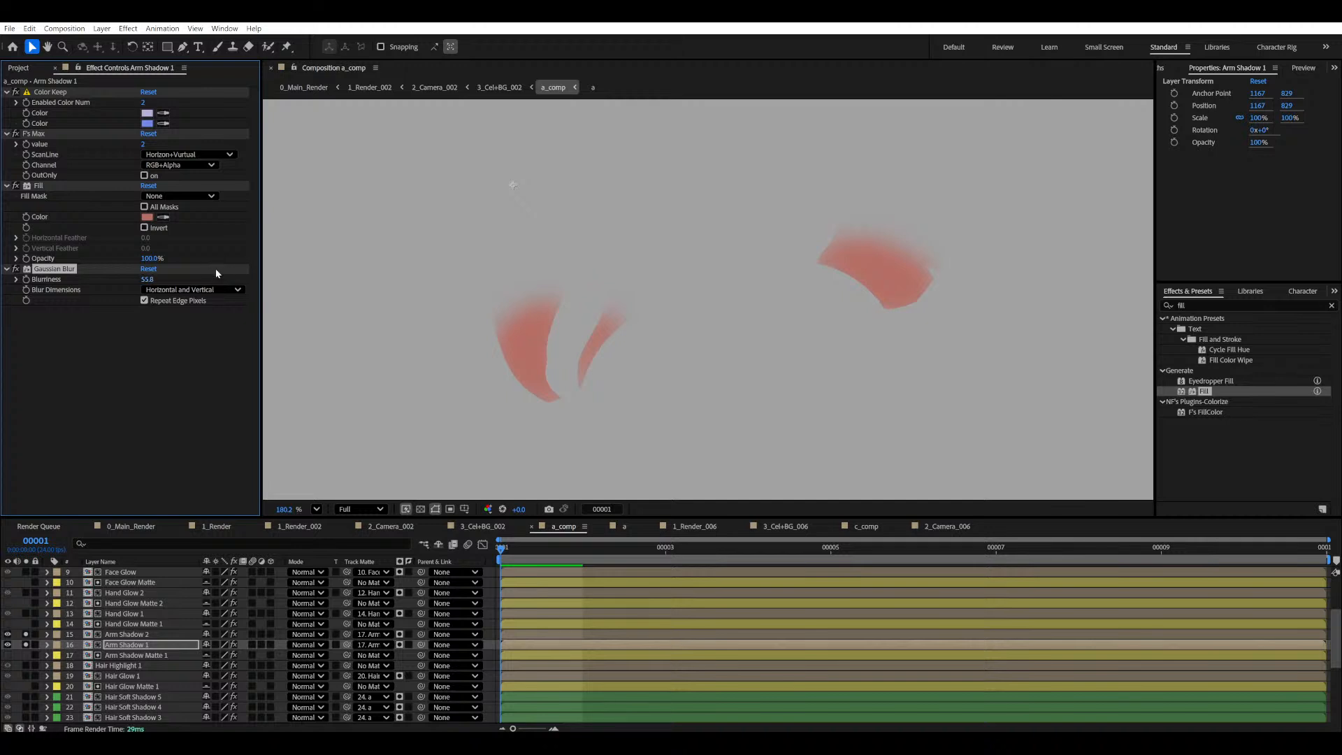
- Set Arm Shadow 2's blurriness to 90.1, unsolo both arm shadow layers, and save the project
{"action": "left_click", "coordinate": [121, 634]}
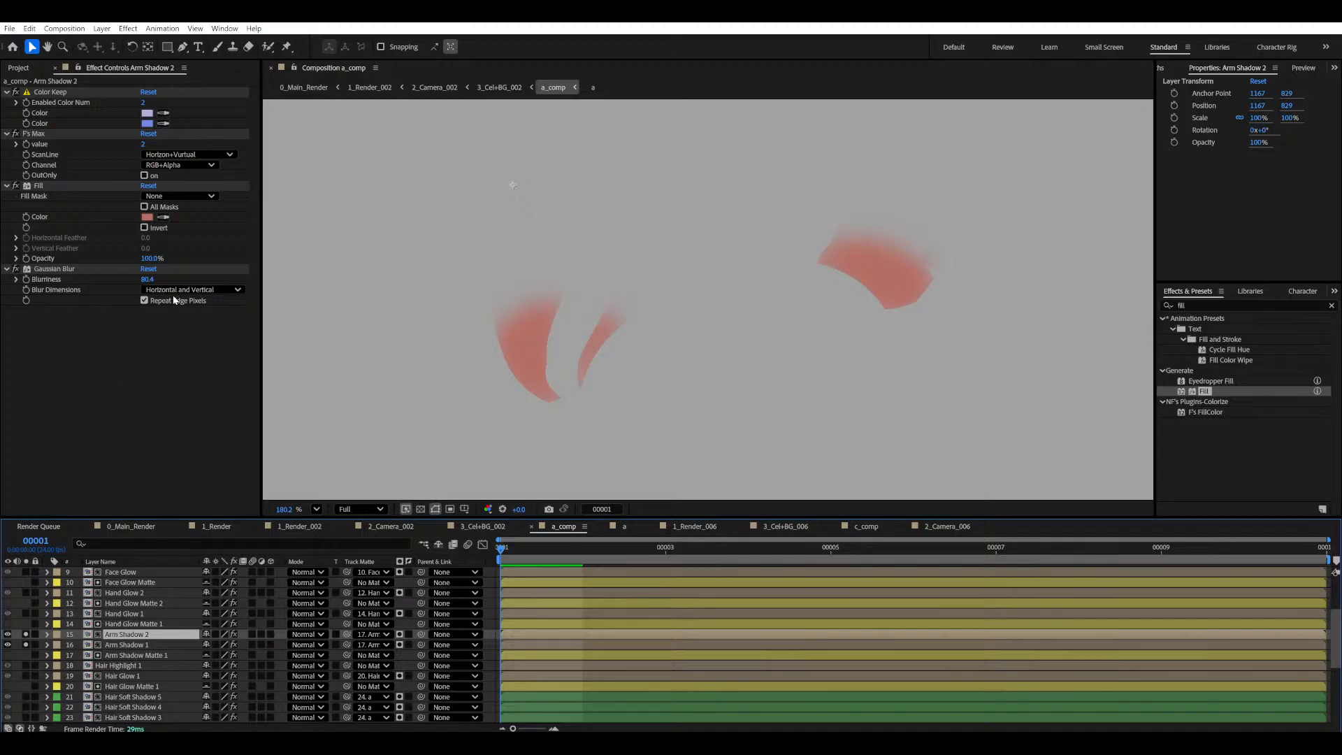
{"action": "left_click_drag", "start_coordinate": [147, 280], "coordinate": [199, 274]}
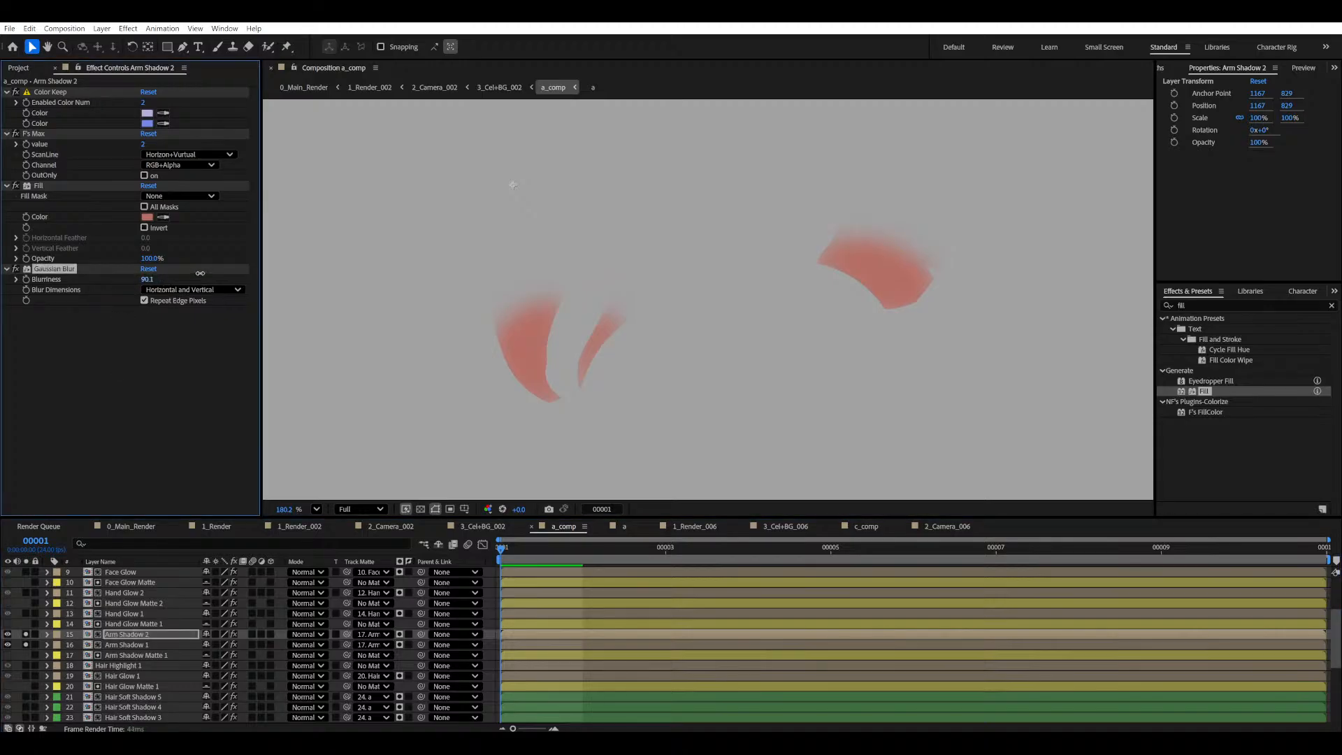
{"action": "left_click_drag", "start_coordinate": [25, 635], "coordinate": [26, 644]}
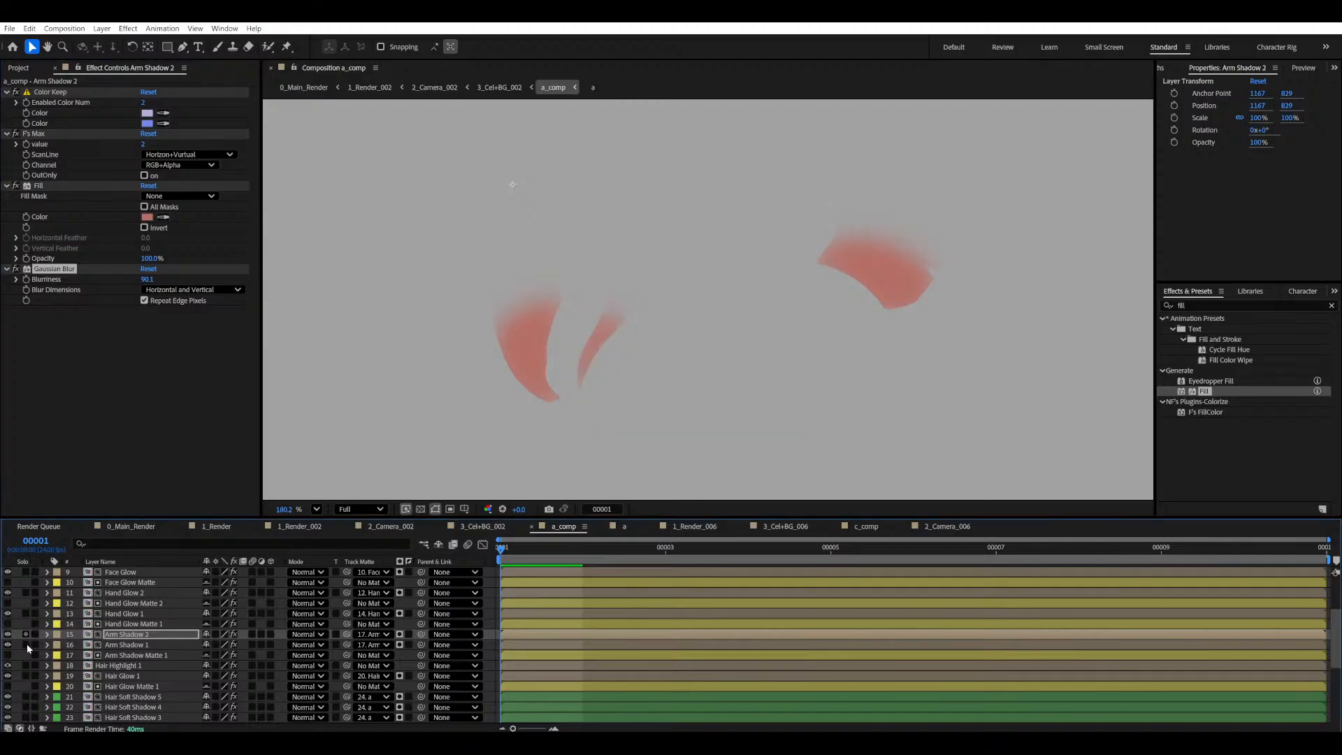
{"action": "scroll", "coordinate": [696, 397], "scroll_direction": "down", "scroll_amount": 6}
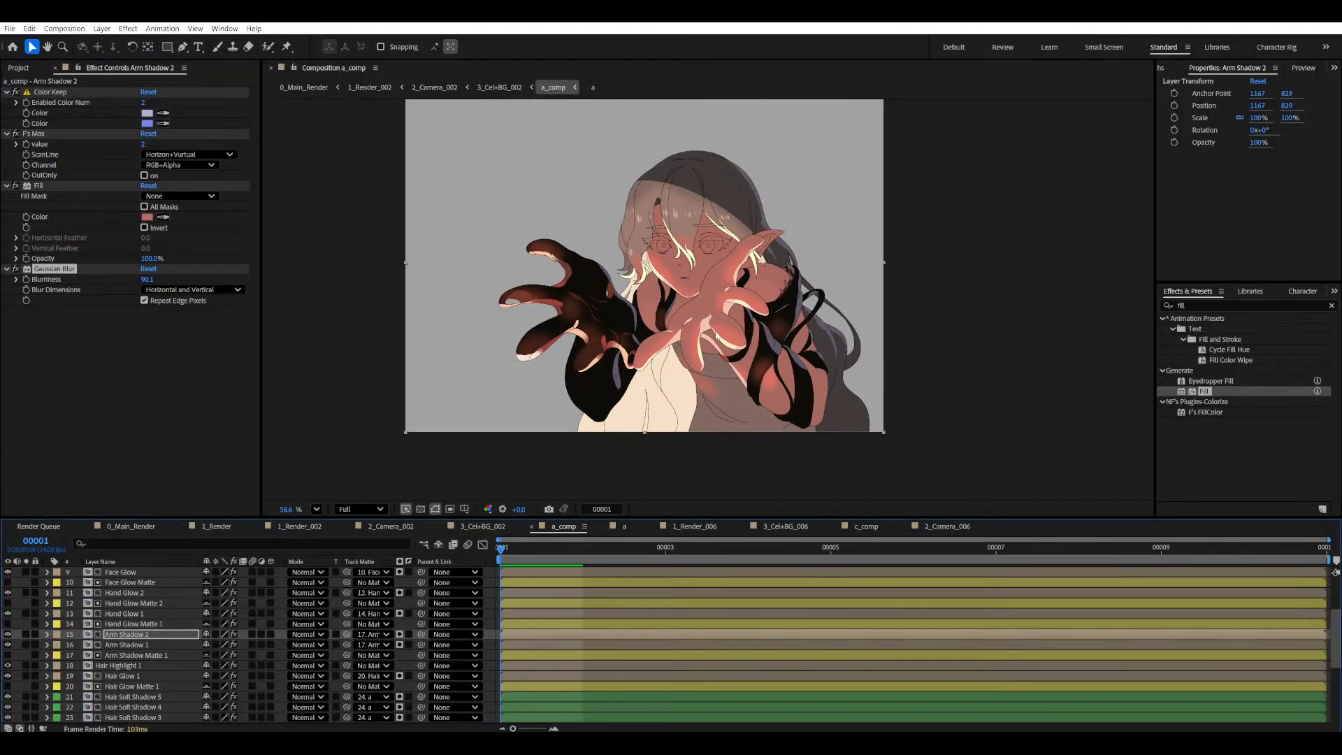
{"action": "scroll", "coordinate": [653, 328], "scroll_direction": "up", "scroll_amount": 5}
{"action": "key", "text": "ctrl+s"}
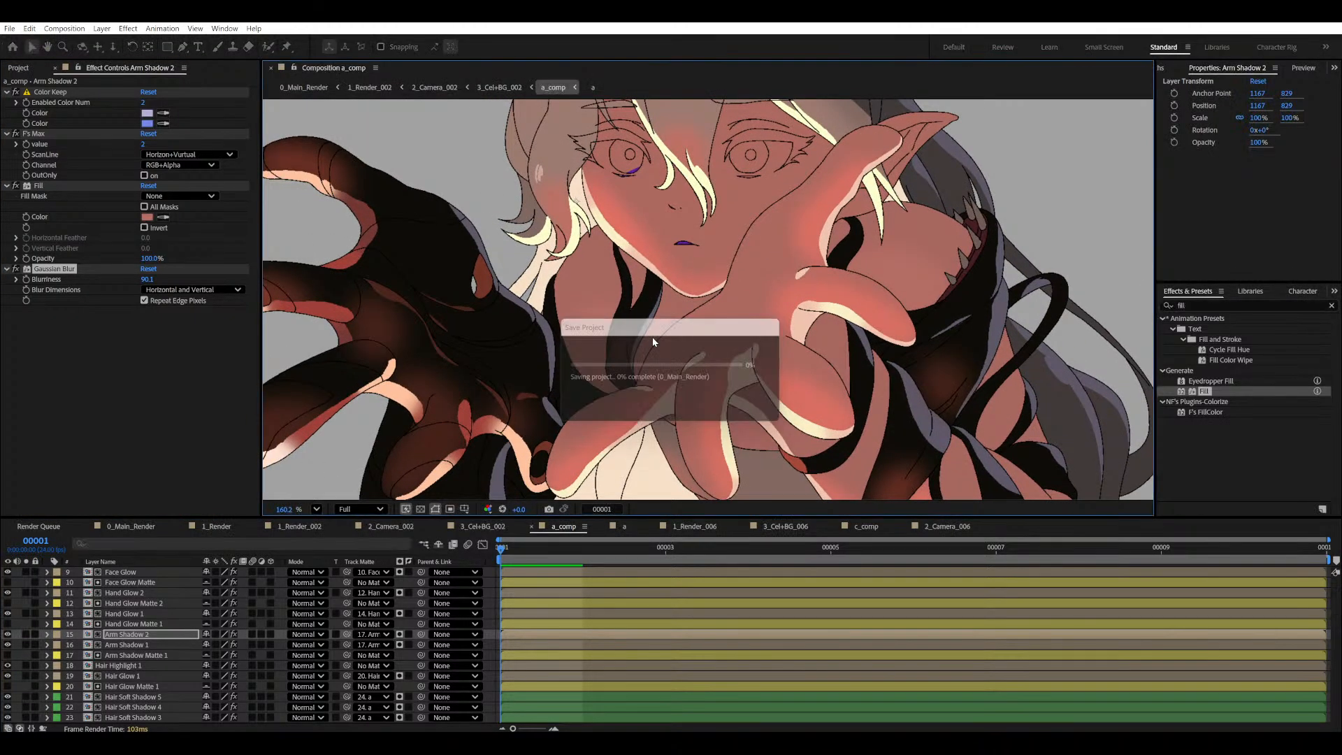
- Examine the blended soft shadows on the character's neck, shoulder and arms from closer and farther views
{"action": "scroll", "coordinate": [690, 330], "scroll_direction": "down", "scroll_amount": 2}
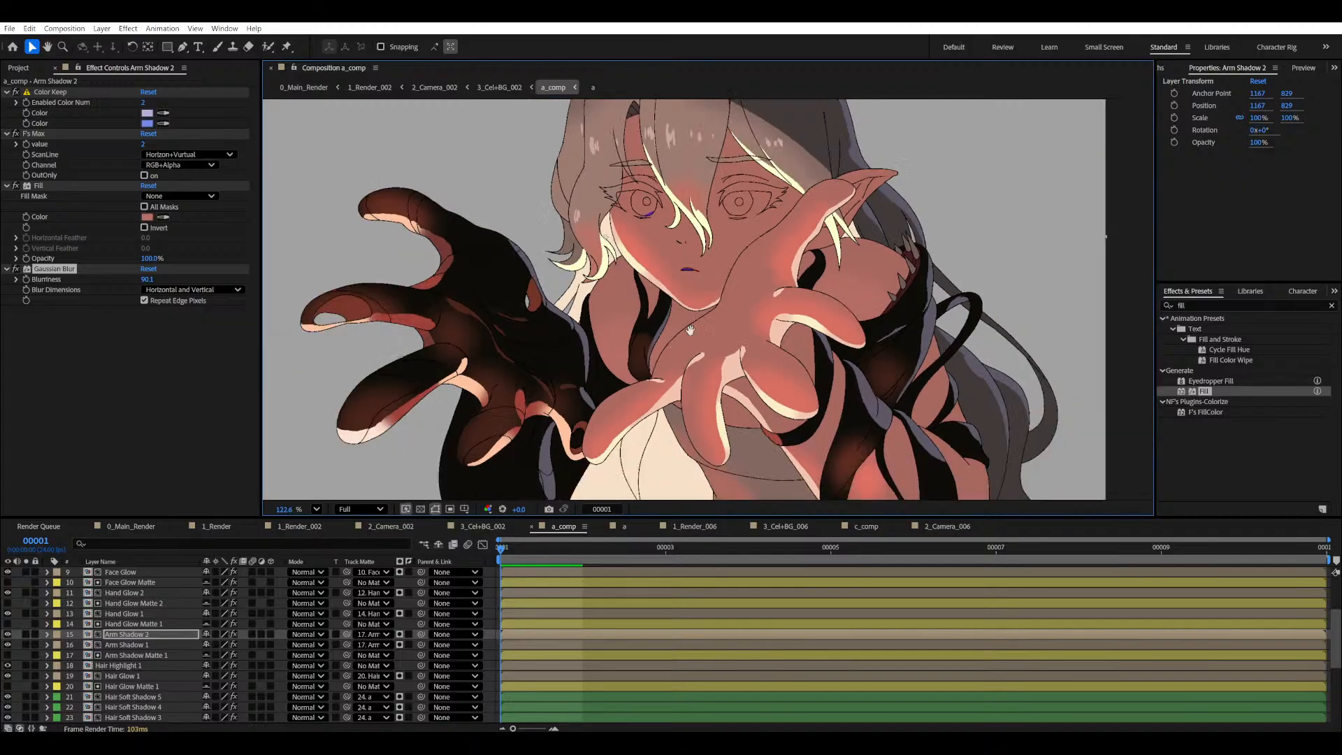
{"action": "key", "text": "h"}
{"action": "scroll", "coordinate": [690, 329], "scroll_direction": "up", "scroll_amount": 2}
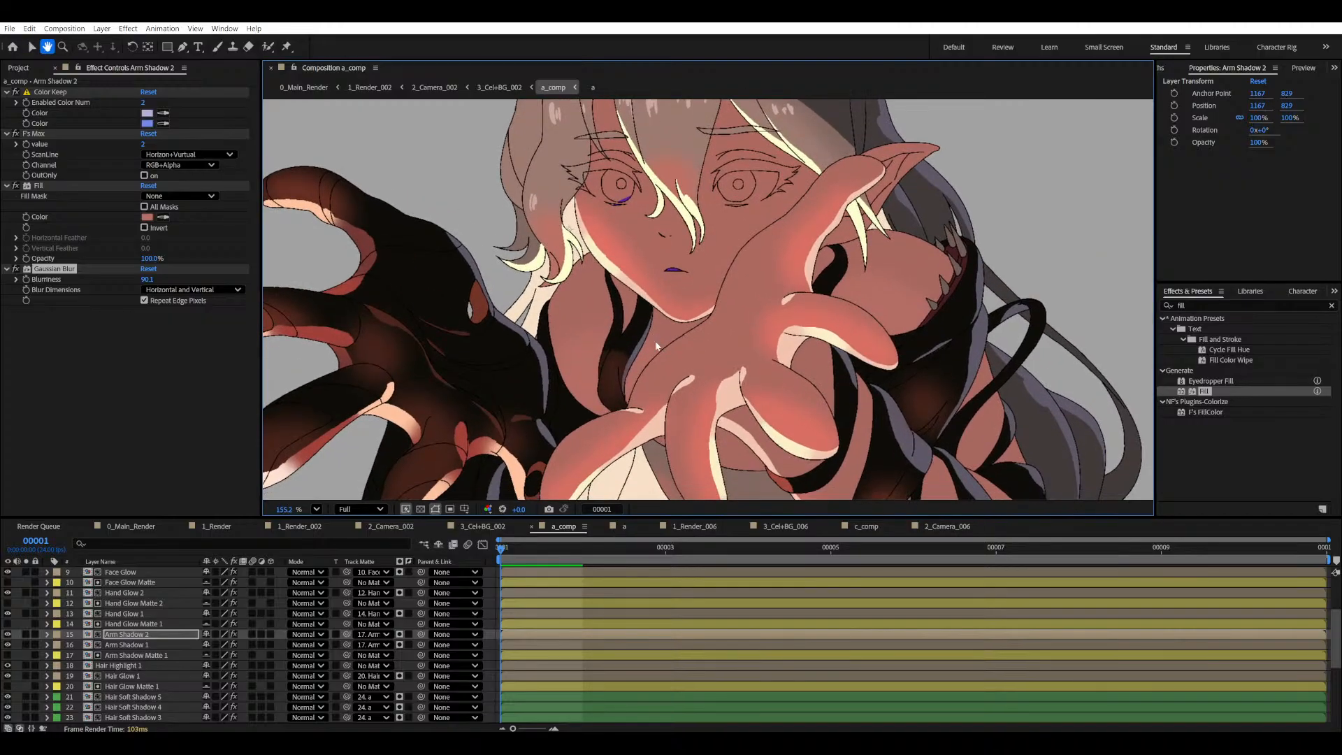
{"action": "key", "text": "v"}
{"action": "left_click_drag", "start_coordinate": [724, 364], "coordinate": [704, 362]}
{"action": "scroll", "coordinate": [795, 315], "scroll_direction": "down", "scroll_amount": 2}
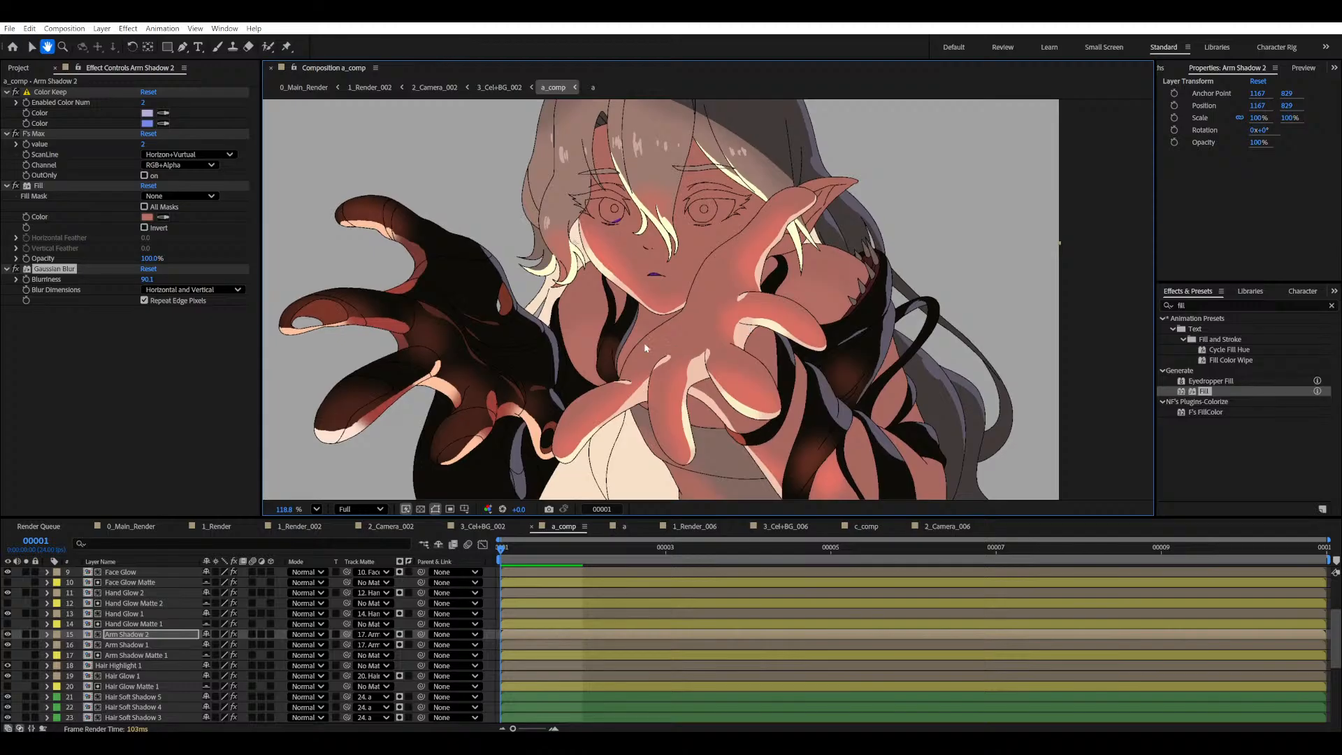
{"action": "key", "text": "h"}
{"action": "left_click_drag", "start_coordinate": [749, 347], "coordinate": [740, 350]}
{"action": "key", "text": "v"}
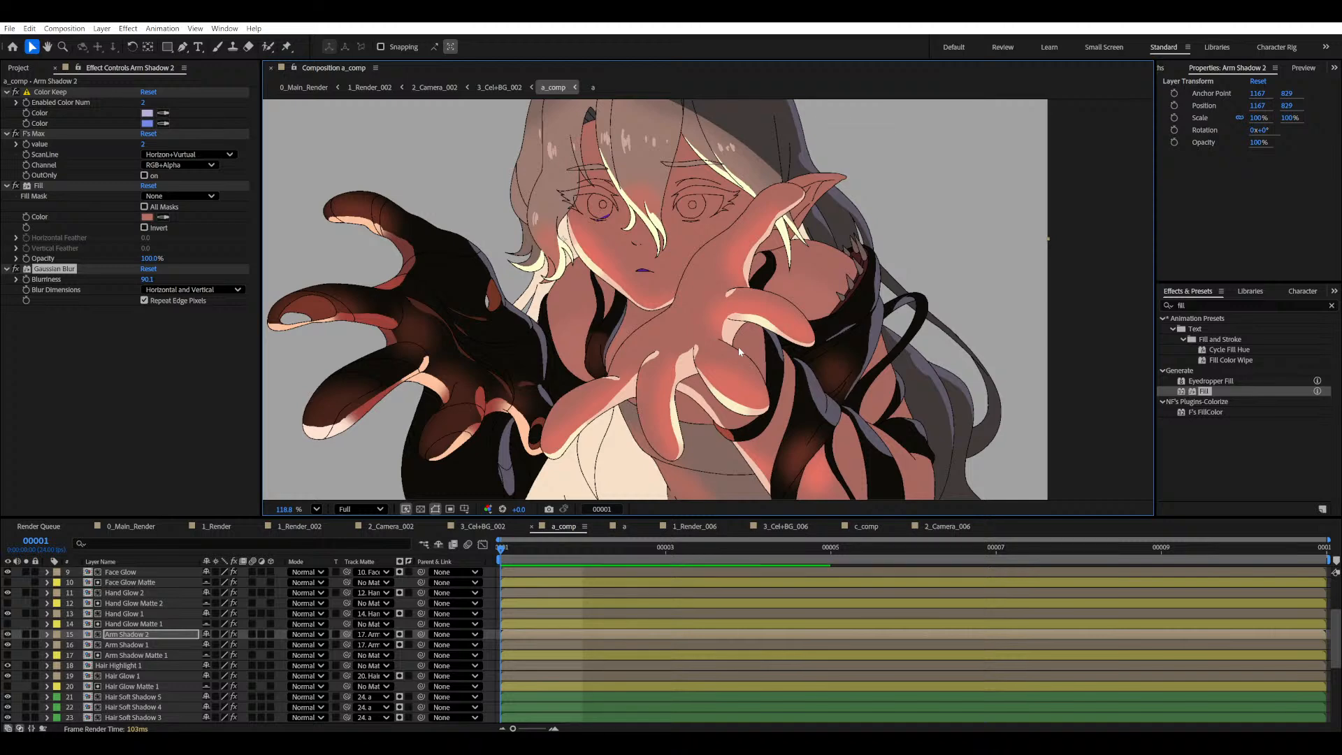
- Isolate the base a layer above the last one and examine the target and replacement colours of its F's PixelReplace effects
{"action": "scroll", "coordinate": [147, 688], "scroll_direction": "down", "scroll_amount": 5}
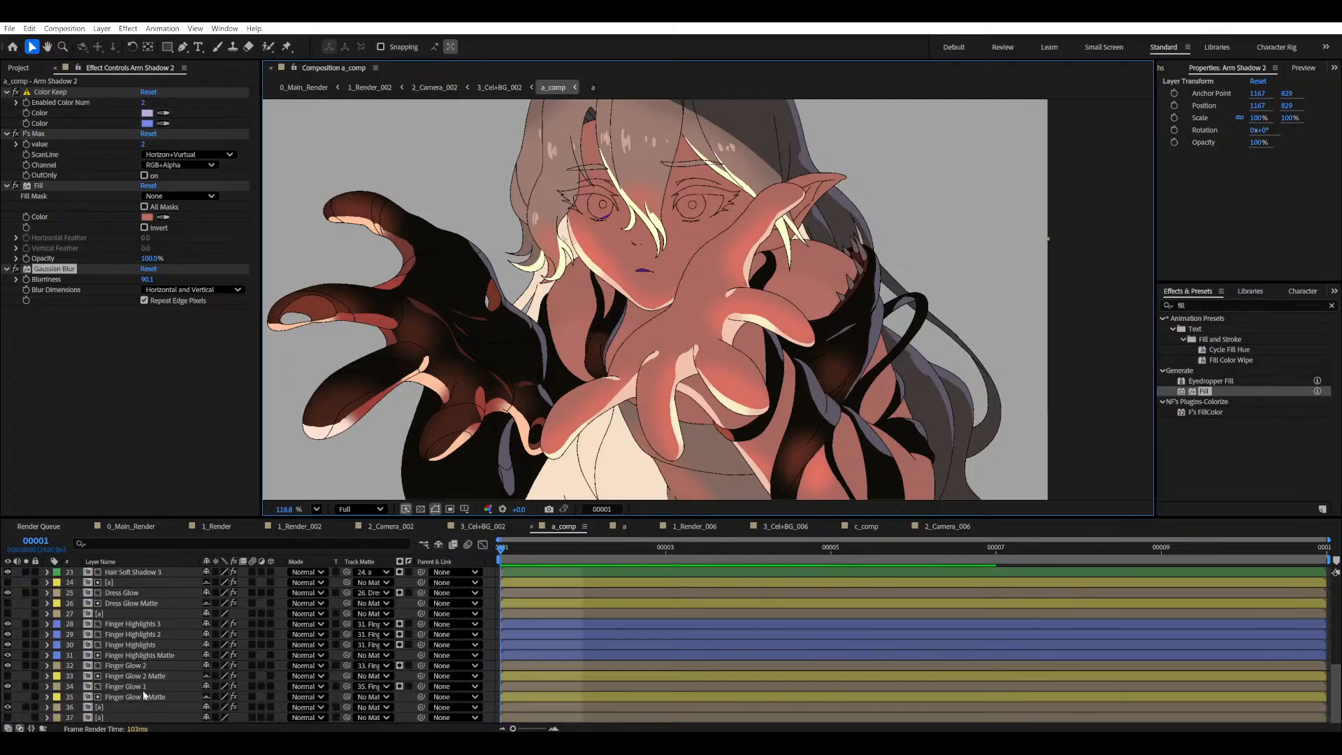
{"action": "left_click", "coordinate": [99, 708]}
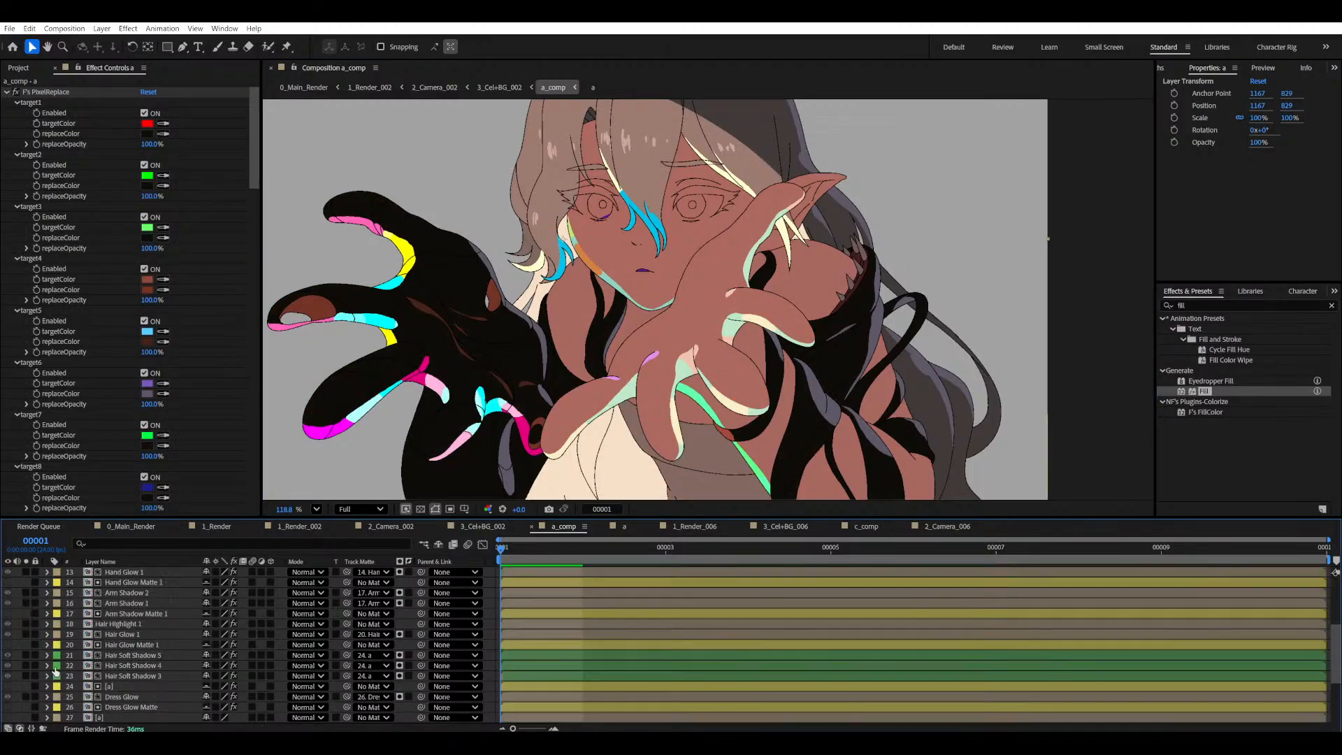
{"action": "scroll", "coordinate": [56, 664], "scroll_direction": "up", "scroll_amount": 4}
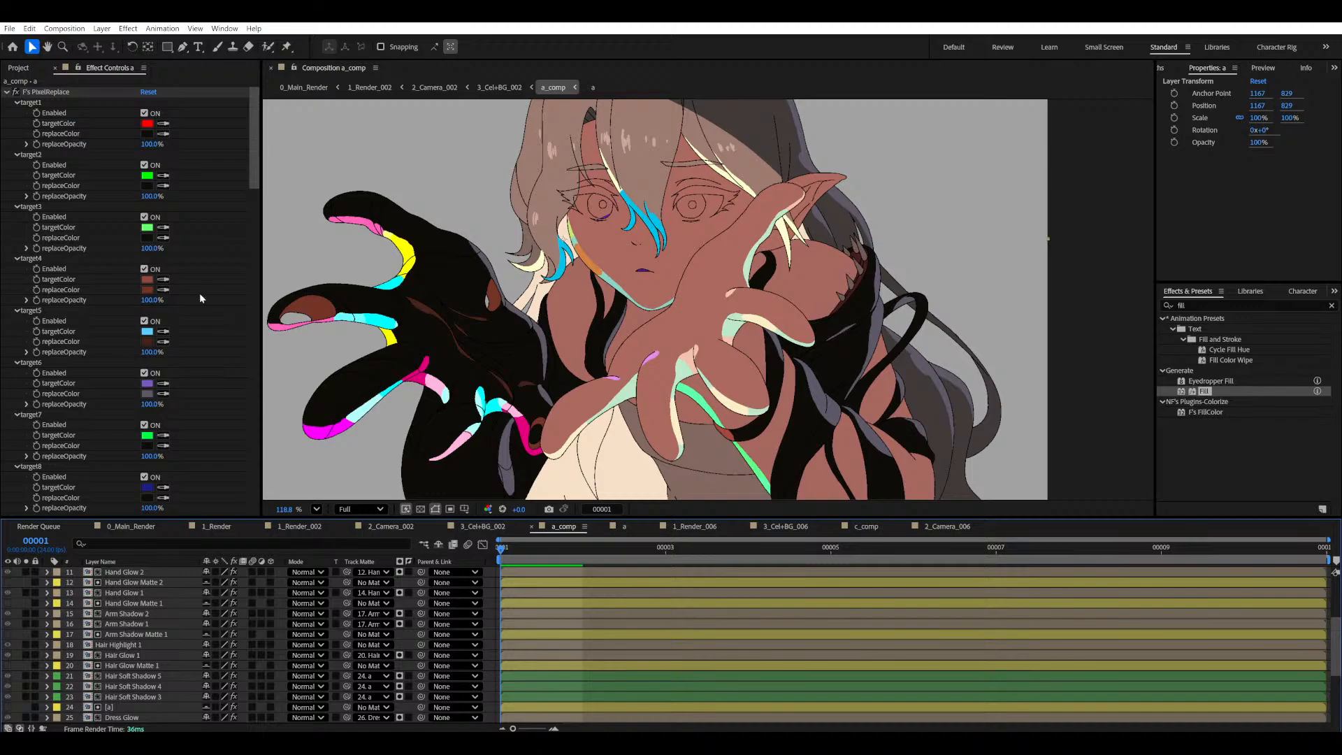
{"action": "scroll", "coordinate": [160, 345], "scroll_direction": "down", "scroll_amount": 10}
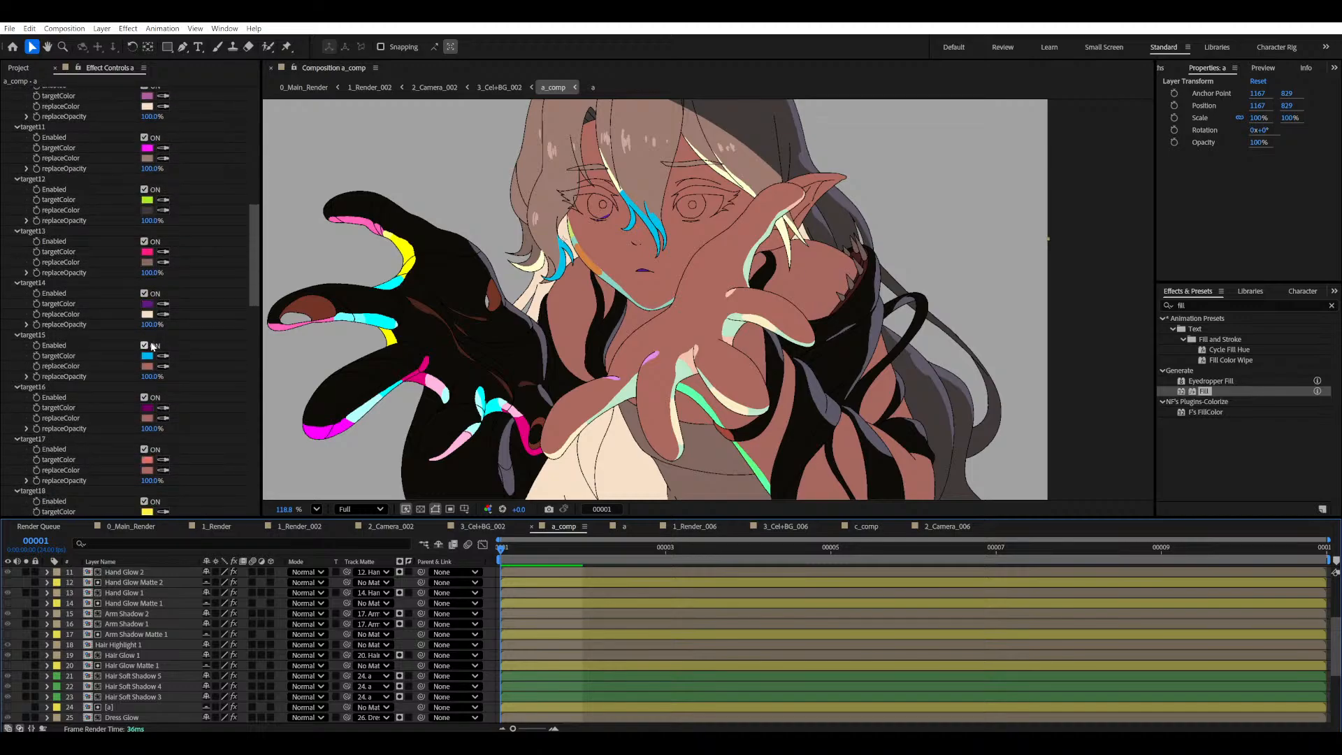
{"action": "scroll", "coordinate": [152, 346], "scroll_direction": "down", "scroll_amount": 11}
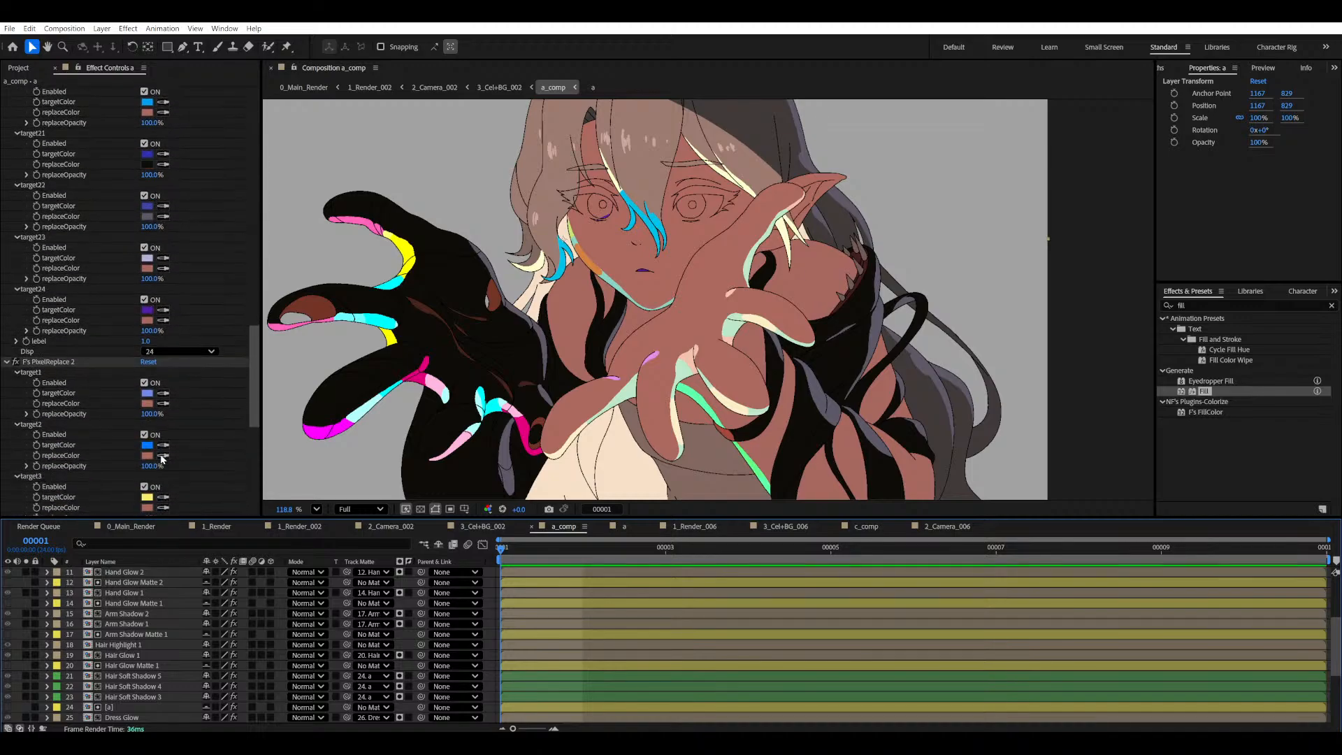
{"action": "scroll", "coordinate": [161, 456], "scroll_direction": "up", "scroll_amount": 8}
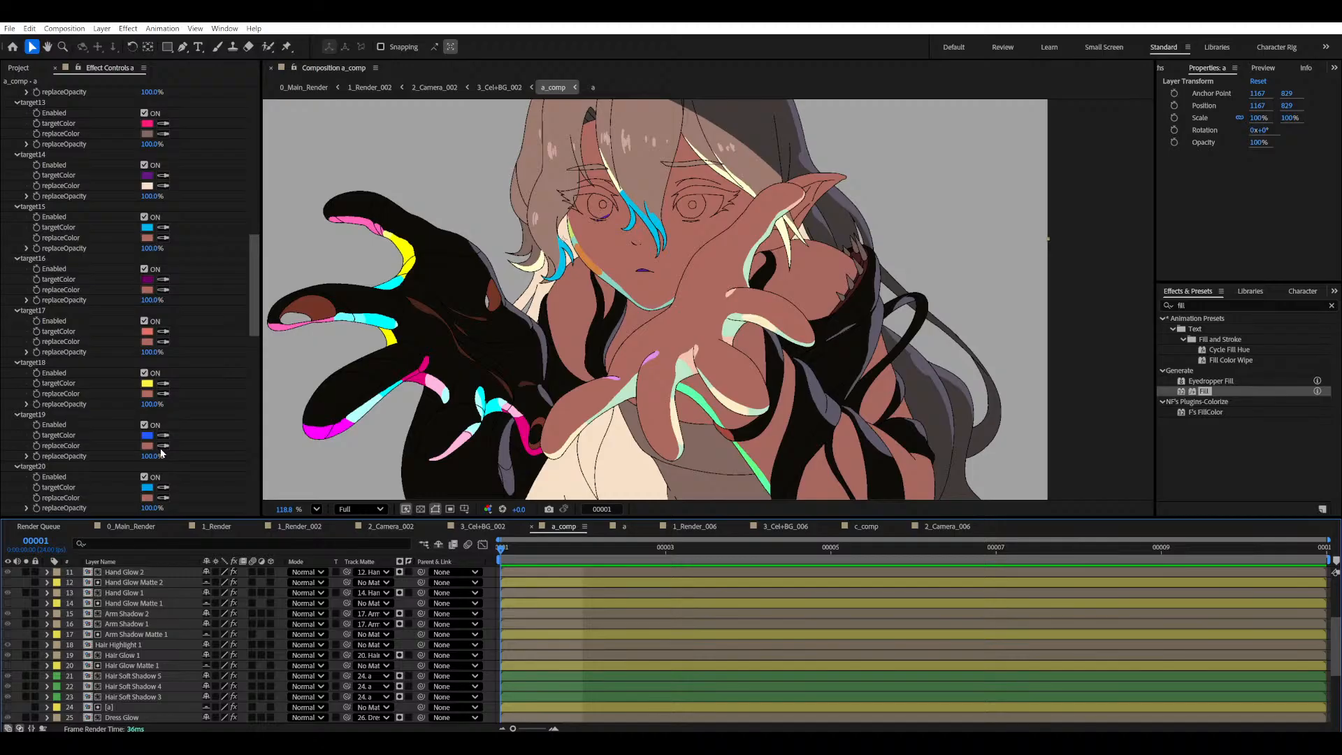
{"action": "scroll", "coordinate": [161, 450], "scroll_direction": "up", "scroll_amount": 6}
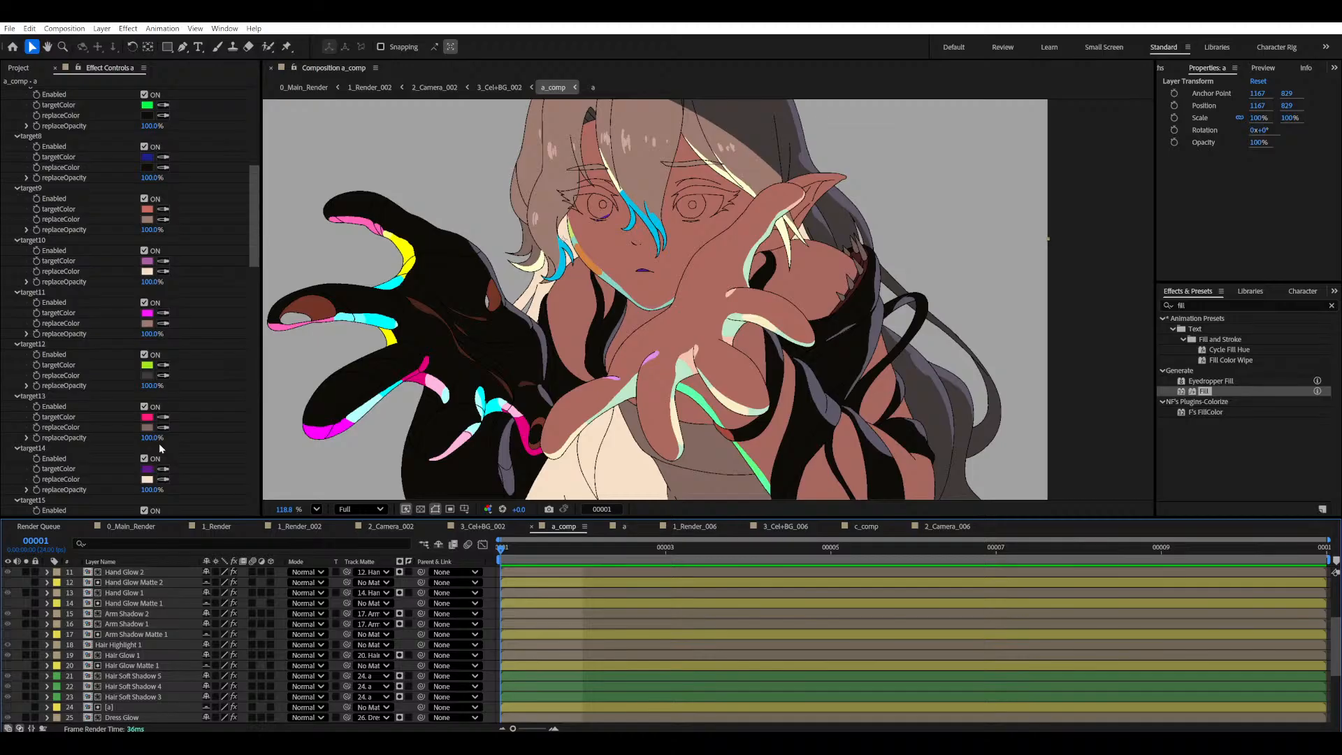
{"action": "scroll", "coordinate": [160, 447], "scroll_direction": "up", "scroll_amount": 7}
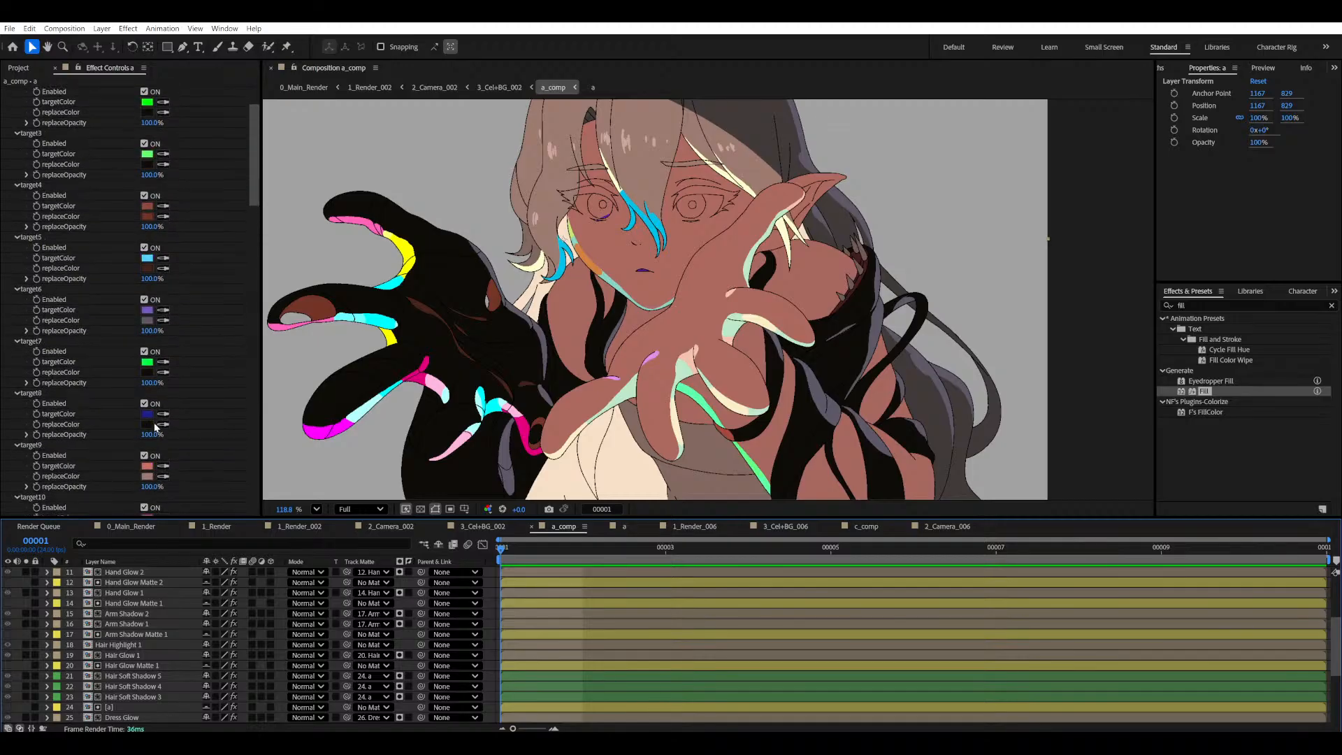
{"action": "scroll", "coordinate": [155, 422], "scroll_direction": "down", "scroll_amount": 15}
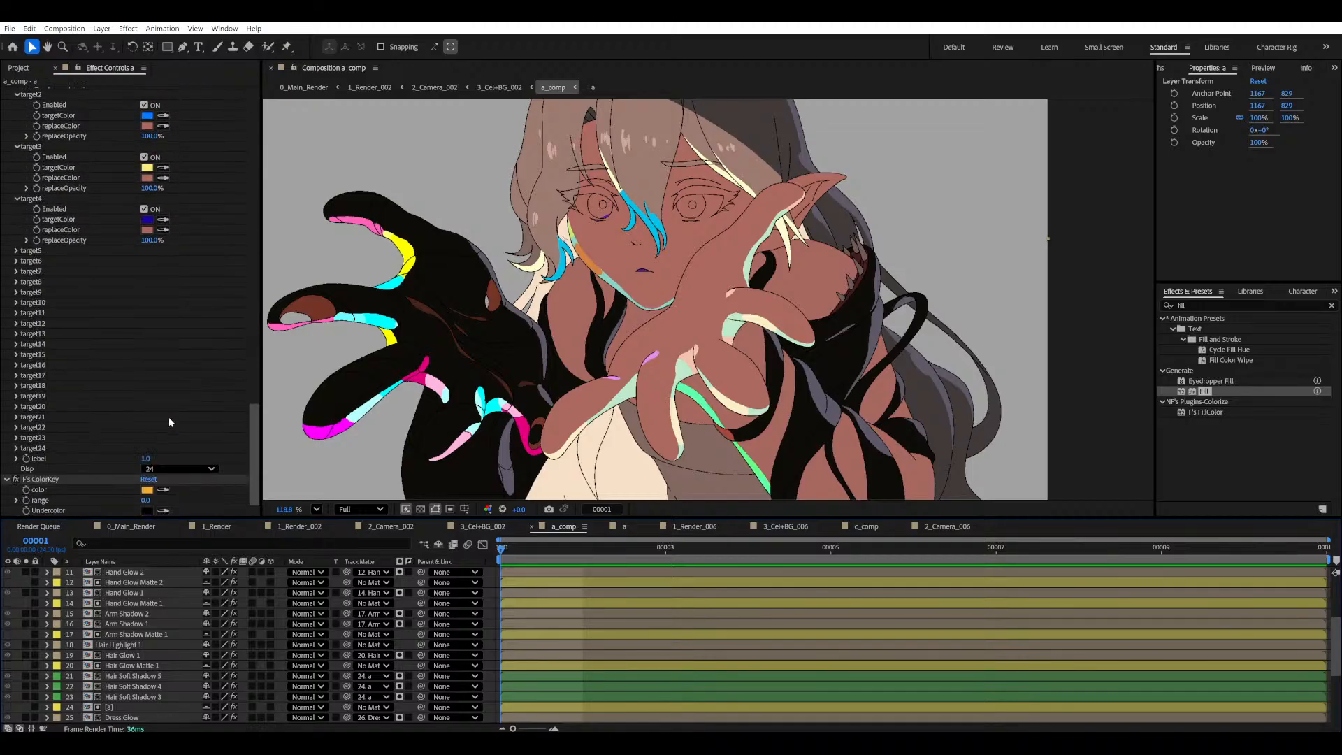
{"action": "scroll", "coordinate": [120, 378], "scroll_direction": "up", "scroll_amount": 1}
{"action": "scroll", "coordinate": [105, 681], "scroll_direction": "down", "scroll_amount": 4}
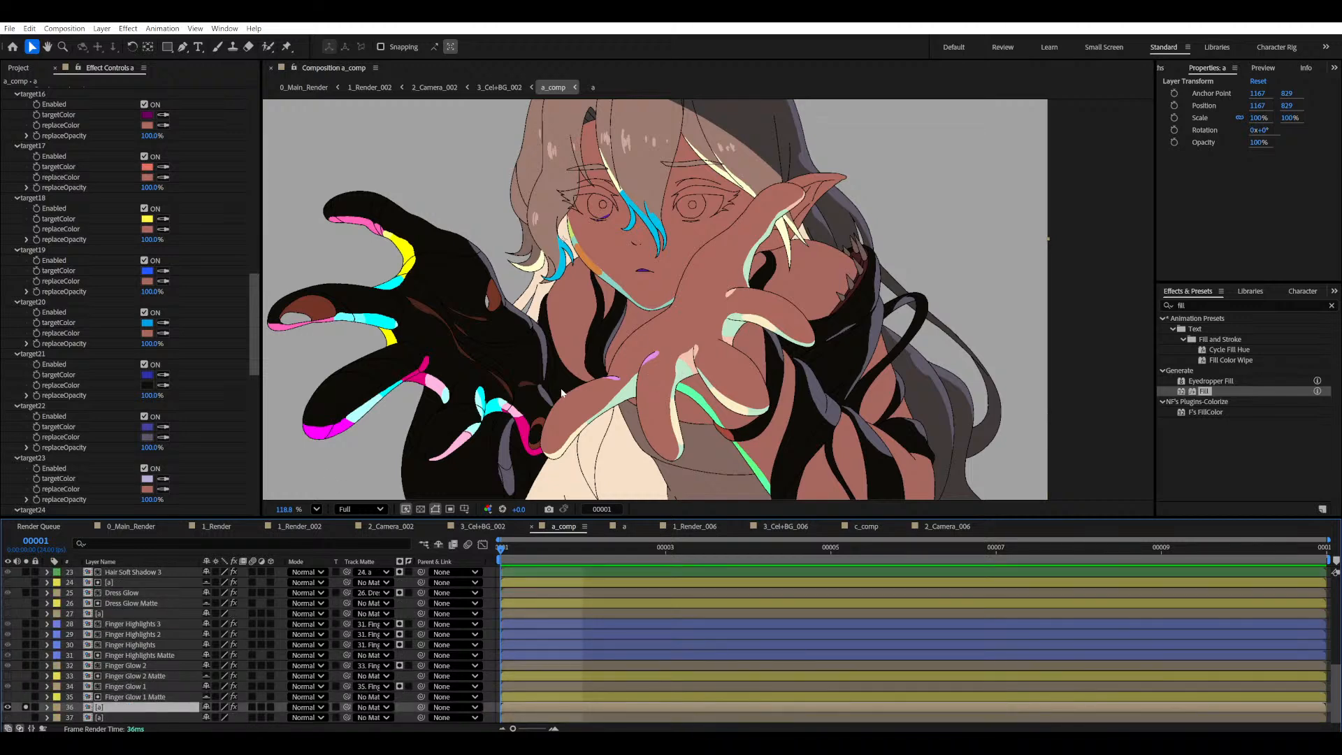
{"action": "scroll", "coordinate": [668, 303], "scroll_direction": "down", "scroll_amount": 3}
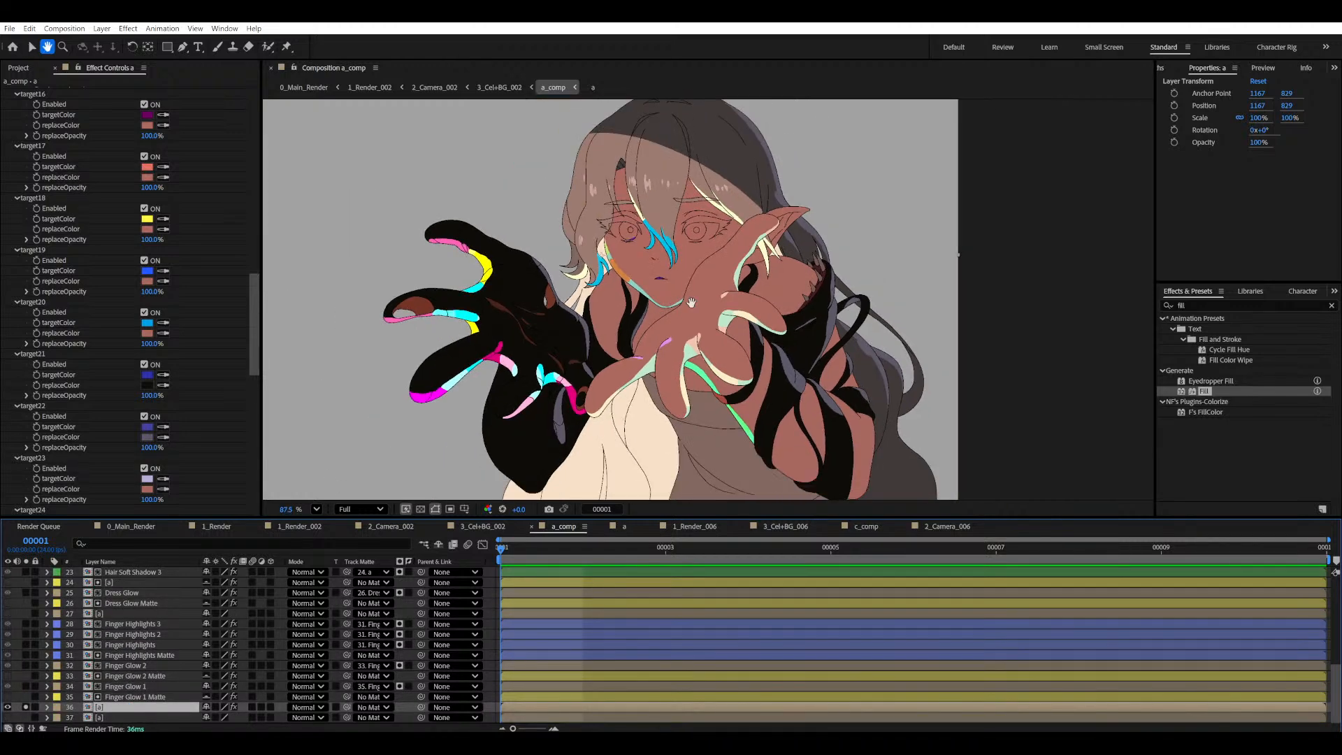
{"action": "mouse_move", "coordinate": [681, 303]}
{"action": "left_mouse_down"}
{"action": "mouse_move", "coordinate": [668, 280]}
{"action": "mouse_move", "coordinate": [678, 290]}
{"action": "left_mouse_up"}
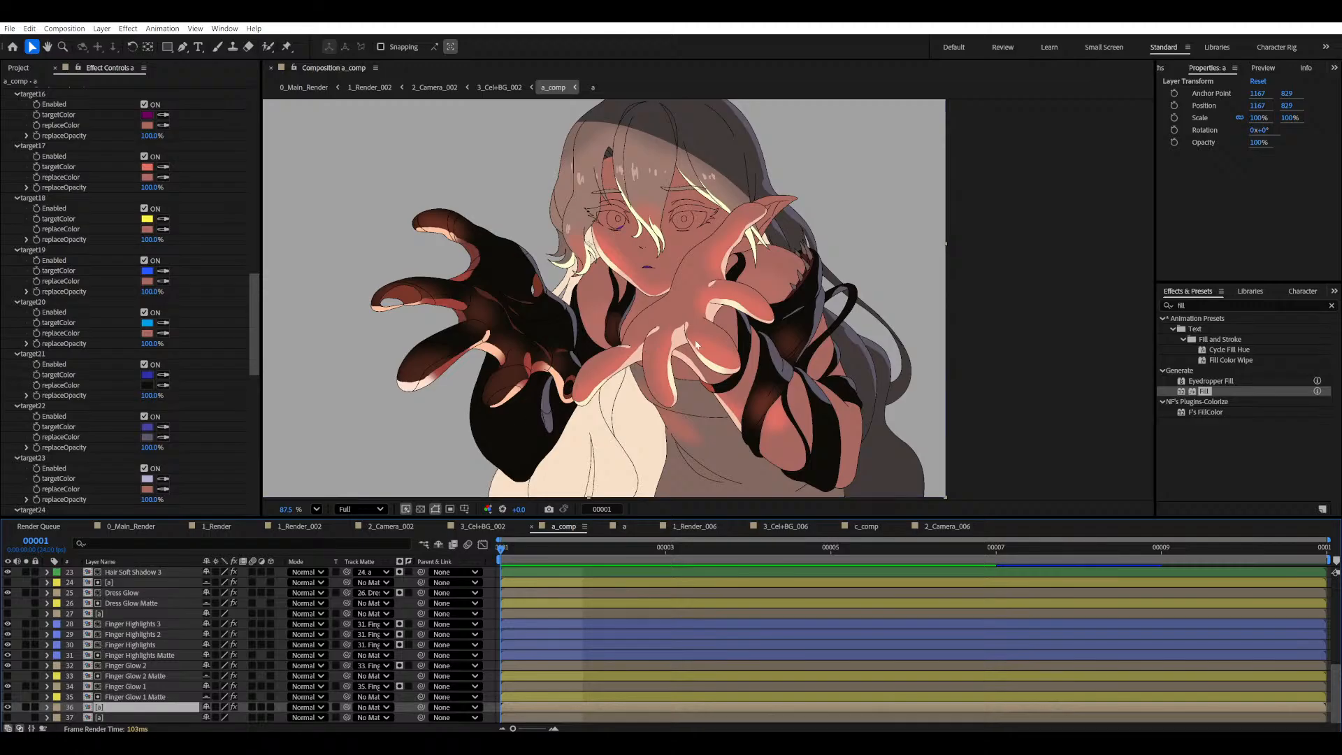
- Examine the full character shading at closer and farther views and look through the glow, highlight and shadow layers
{"action": "left_click_drag", "start_coordinate": [762, 279], "coordinate": [754, 283]}
{"action": "scroll", "coordinate": [753, 284], "scroll_direction": "up", "scroll_amount": 3}
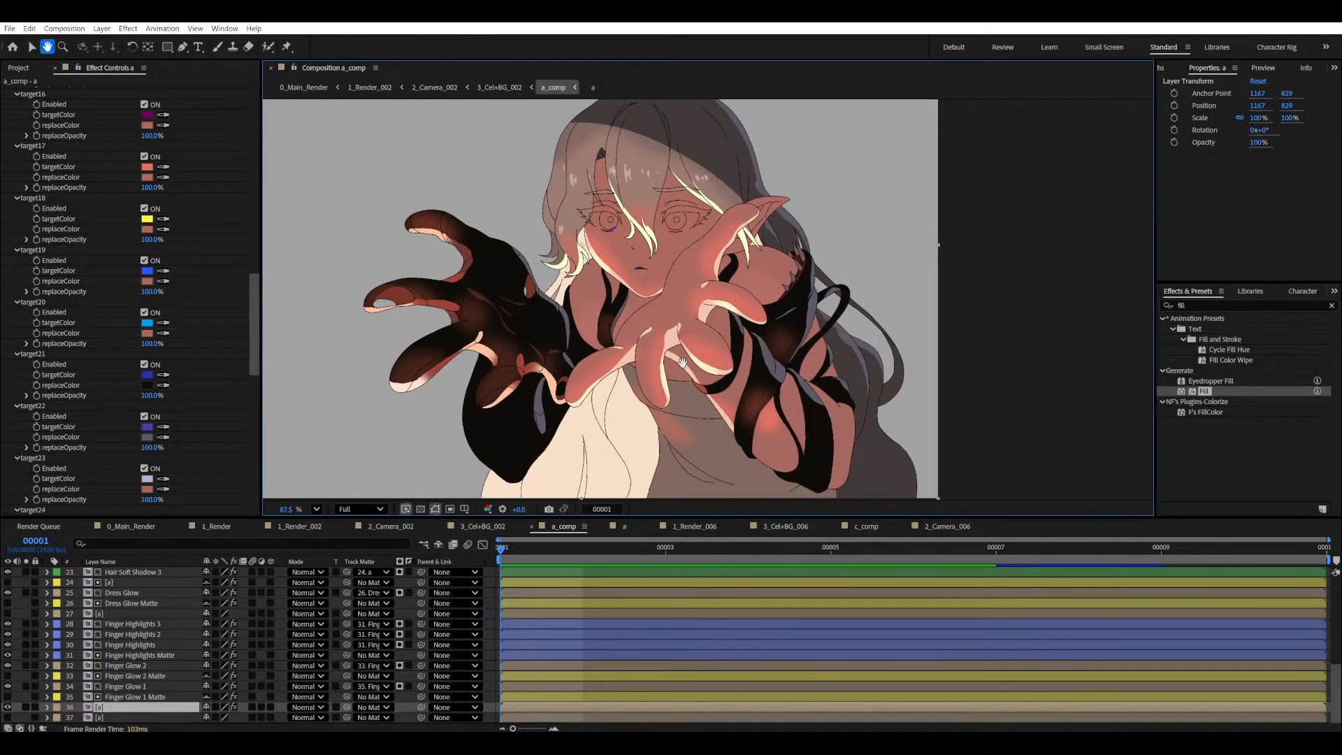
{"action": "scroll", "coordinate": [632, 281], "scroll_direction": "up", "scroll_amount": 3}
{"action": "left_click_drag", "start_coordinate": [635, 287], "coordinate": [671, 324]}
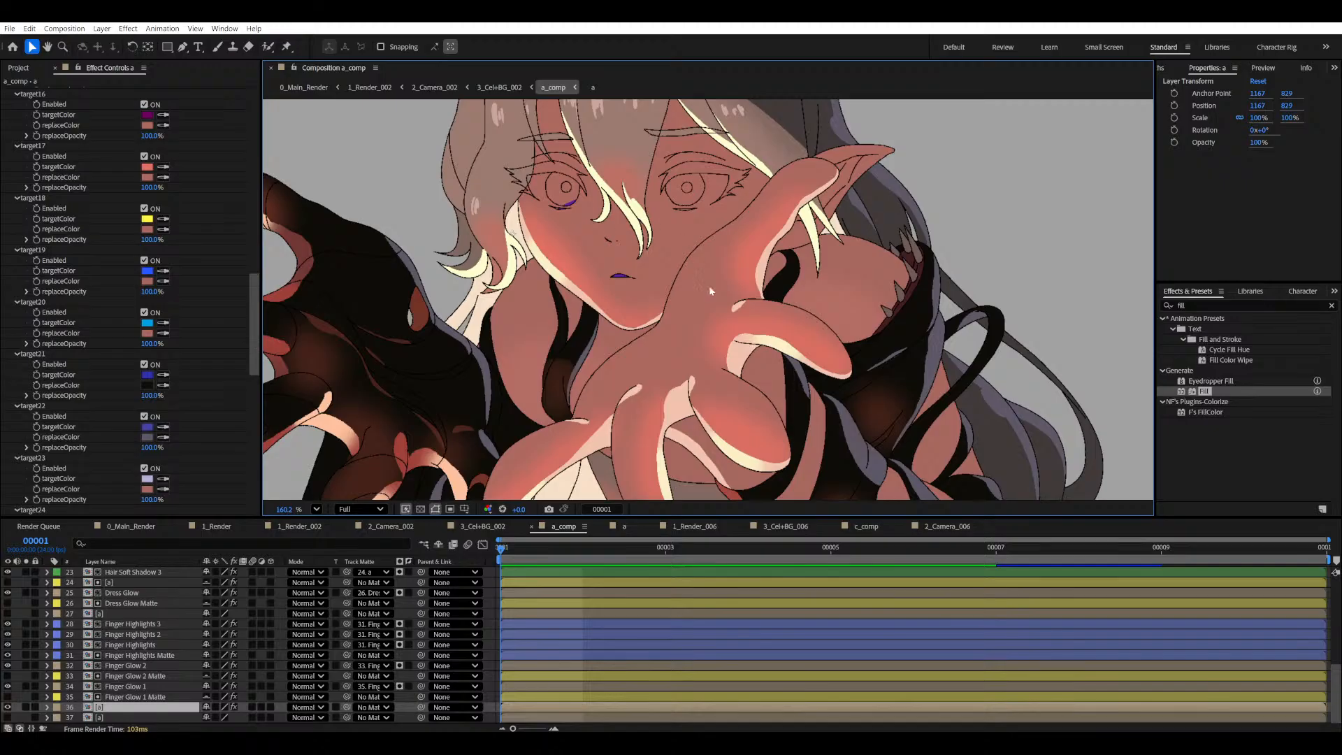
{"action": "scroll", "coordinate": [710, 290], "scroll_direction": "down", "scroll_amount": 2}
{"action": "scroll", "coordinate": [141, 652], "scroll_direction": "up", "scroll_amount": 8}
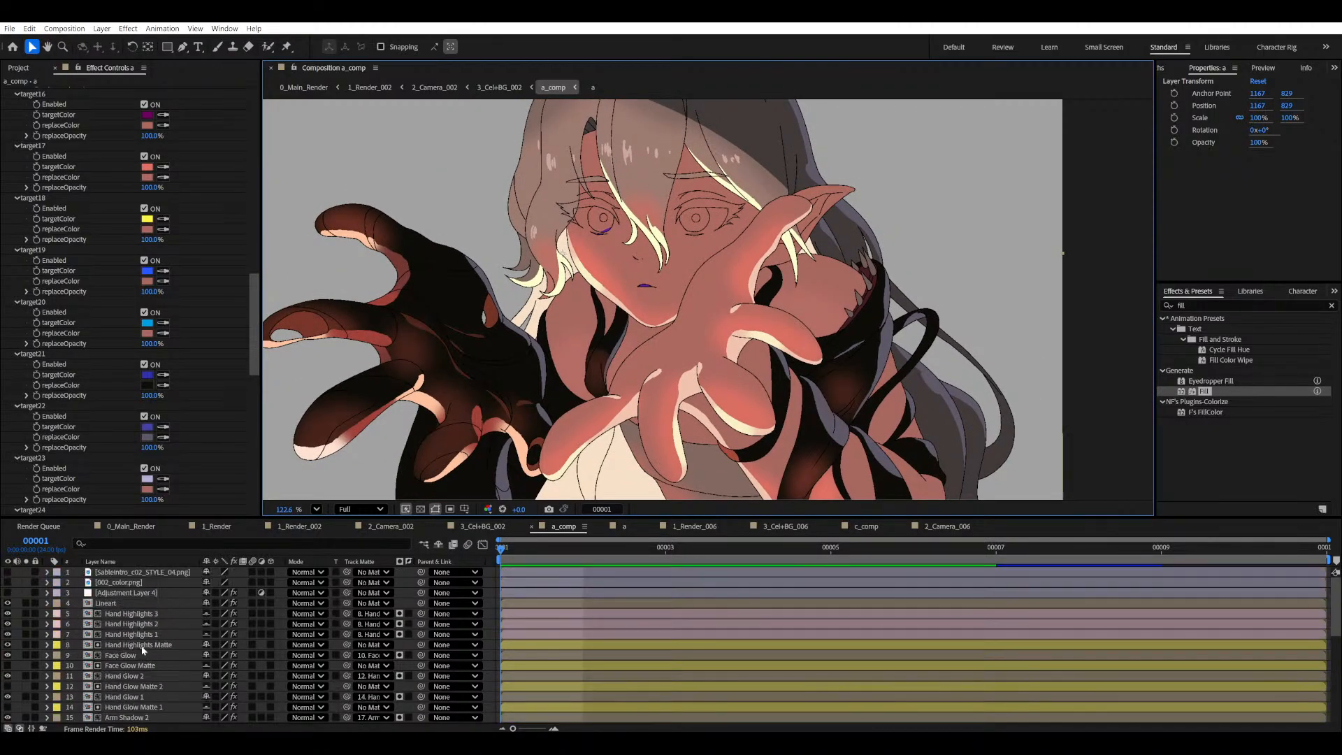
{"action": "scroll", "coordinate": [143, 651], "scroll_direction": "down", "scroll_amount": 2}
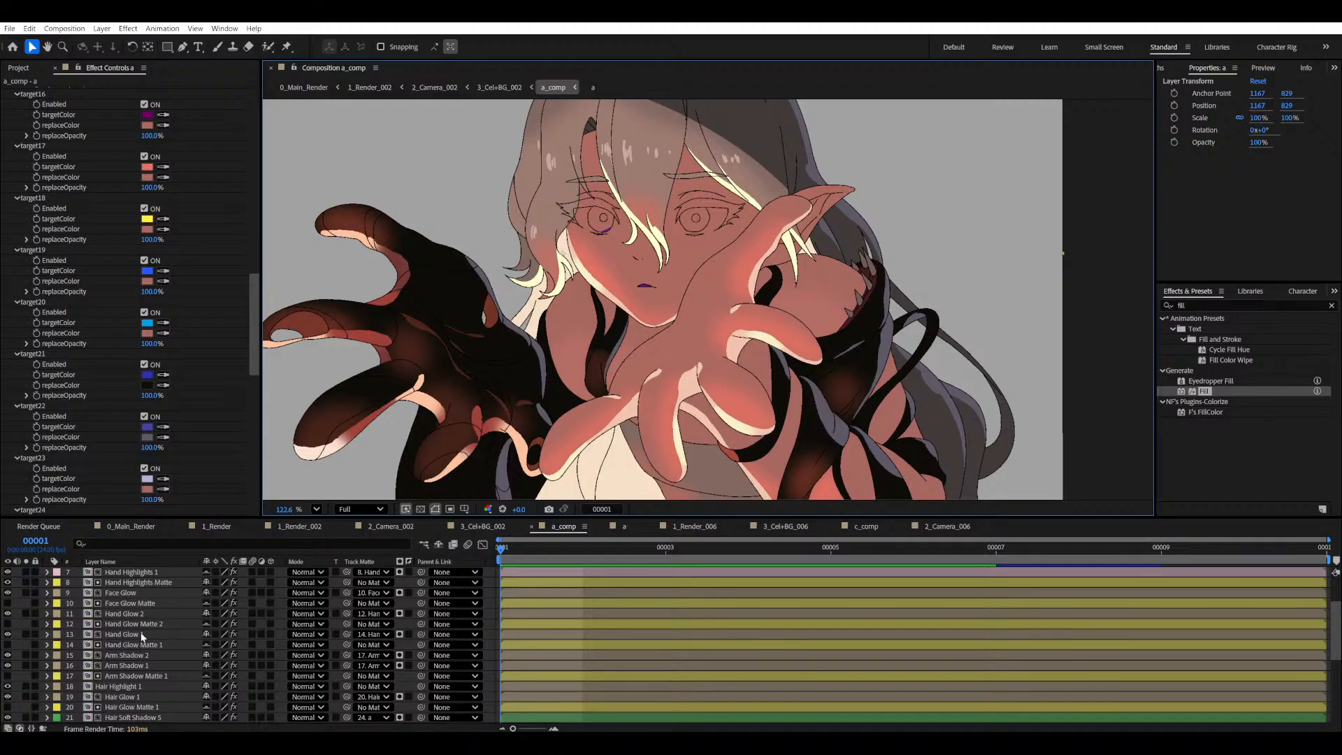
{"action": "scroll", "coordinate": [140, 633], "scroll_direction": "up", "scroll_amount": 1}
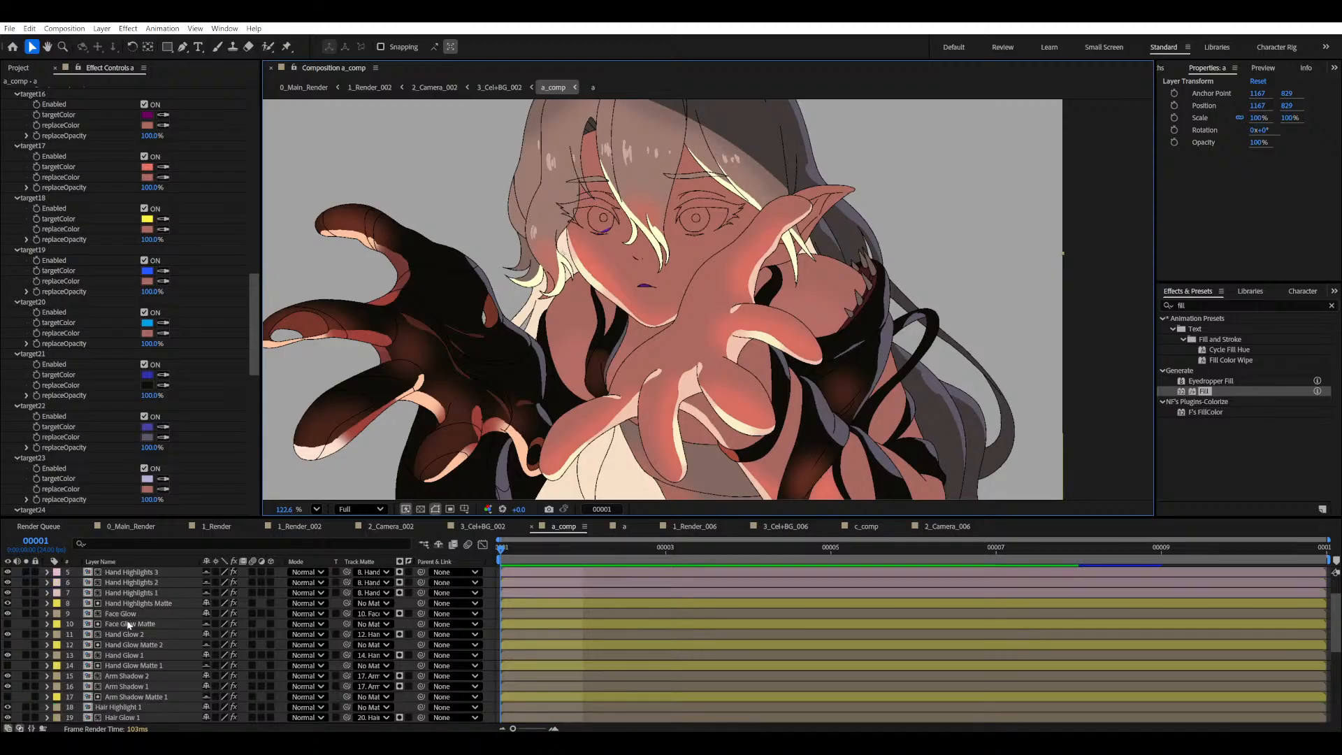
{"action": "scroll", "coordinate": [129, 615], "scroll_direction": "down", "scroll_amount": 2}
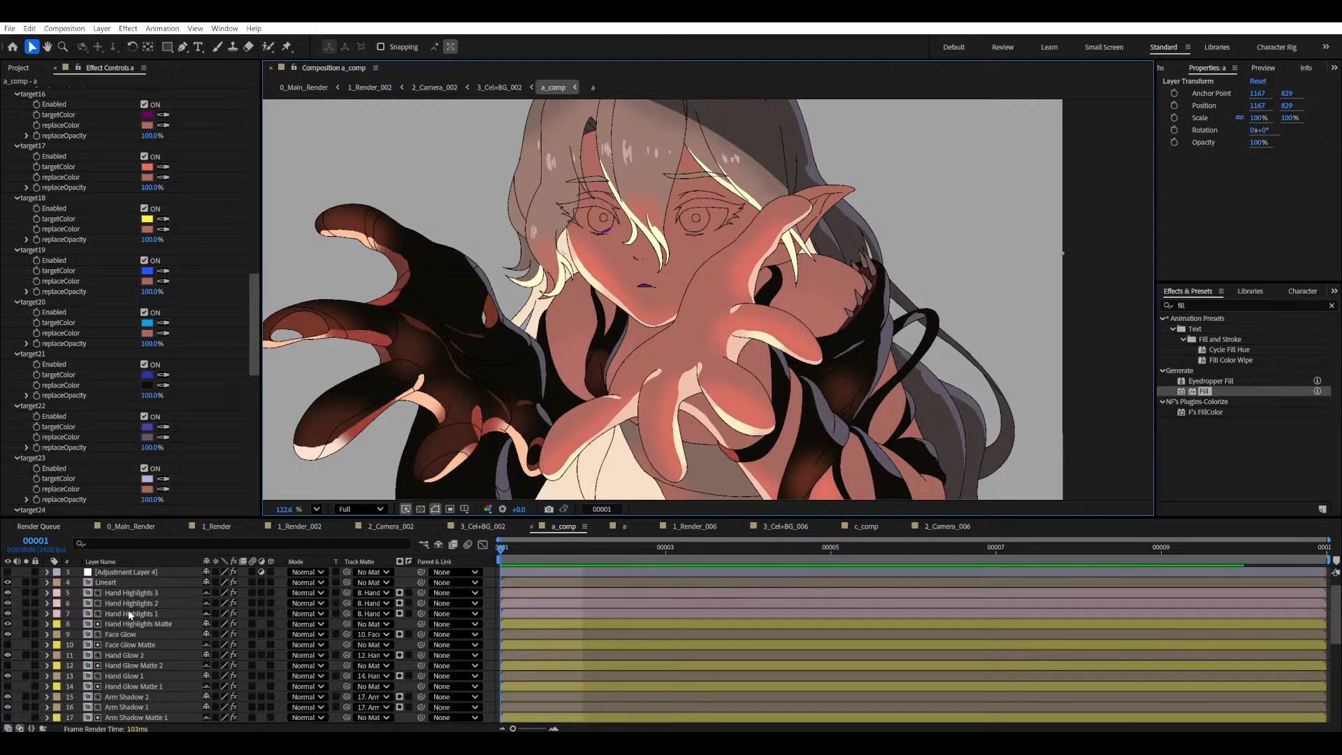
{"action": "scroll", "coordinate": [135, 654], "scroll_direction": "down", "scroll_amount": 1}
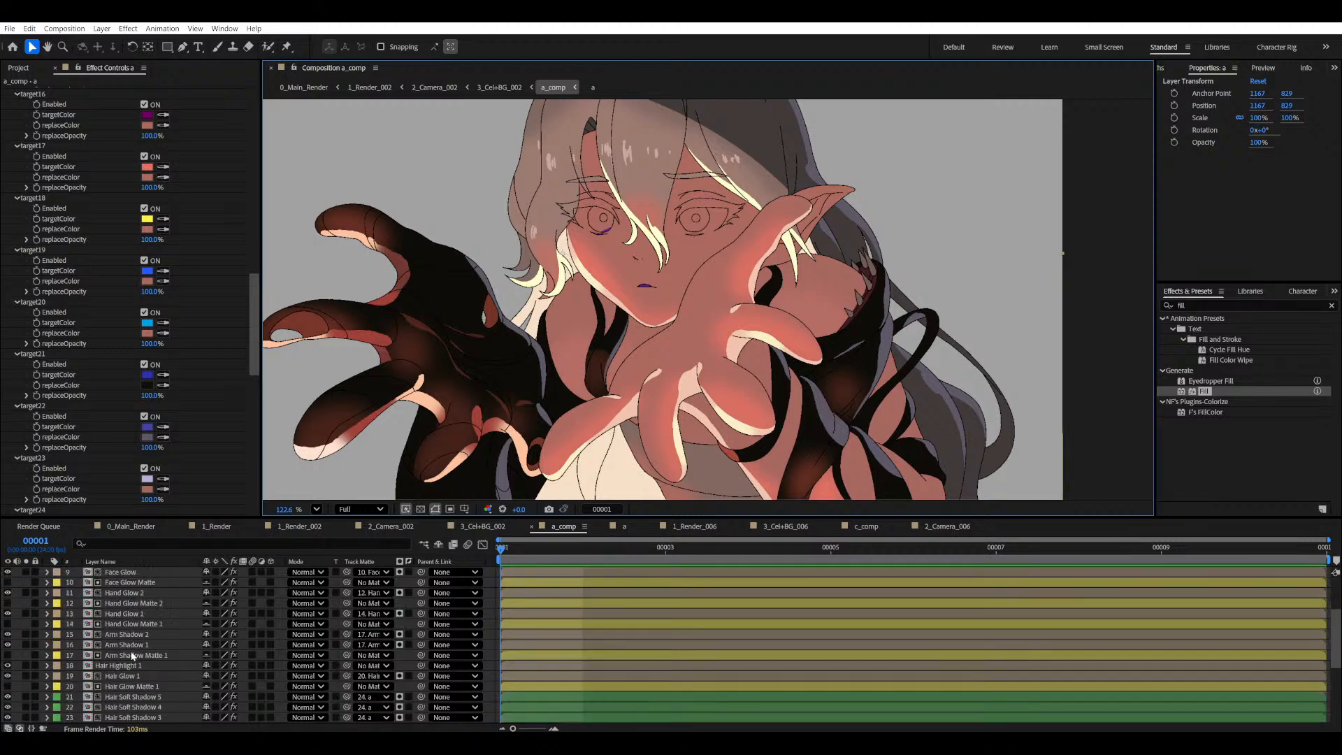
- Toggle Hand Glow 2's visibility off and on to compare its effect on the hand shading
{"action": "left_click", "coordinate": [129, 592]}
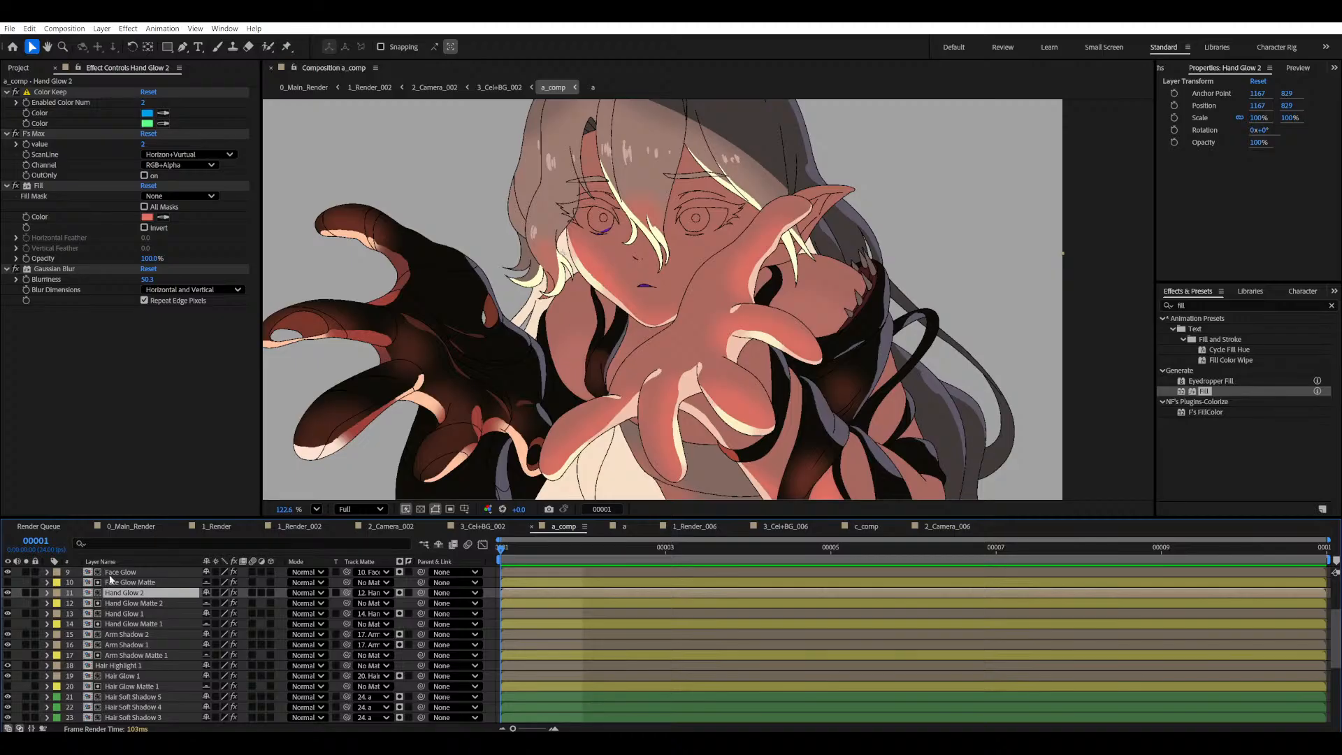
{"action": "left_click", "coordinate": [8, 593]}
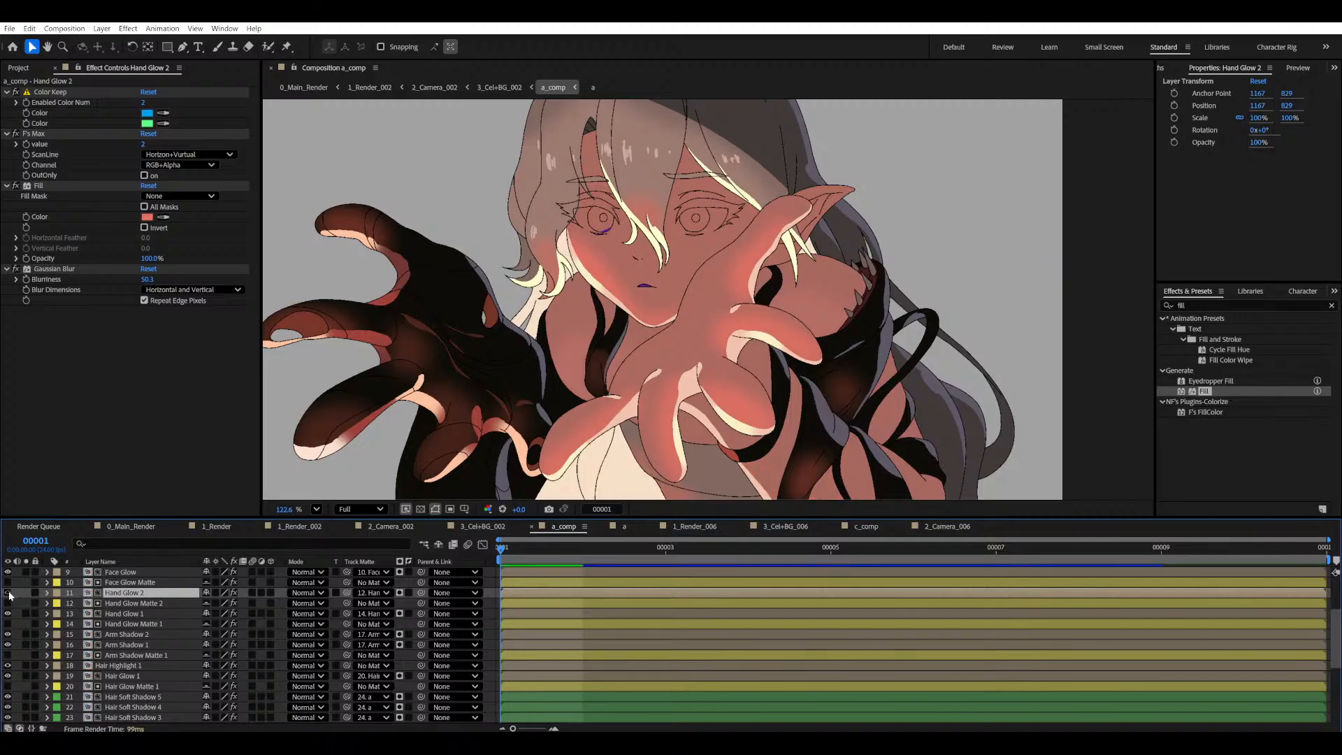
{"action": "left_click", "coordinate": [8, 593]}
{"action": "left_click", "coordinate": [9, 593]}
{"action": "left_click", "coordinate": [9, 593]}
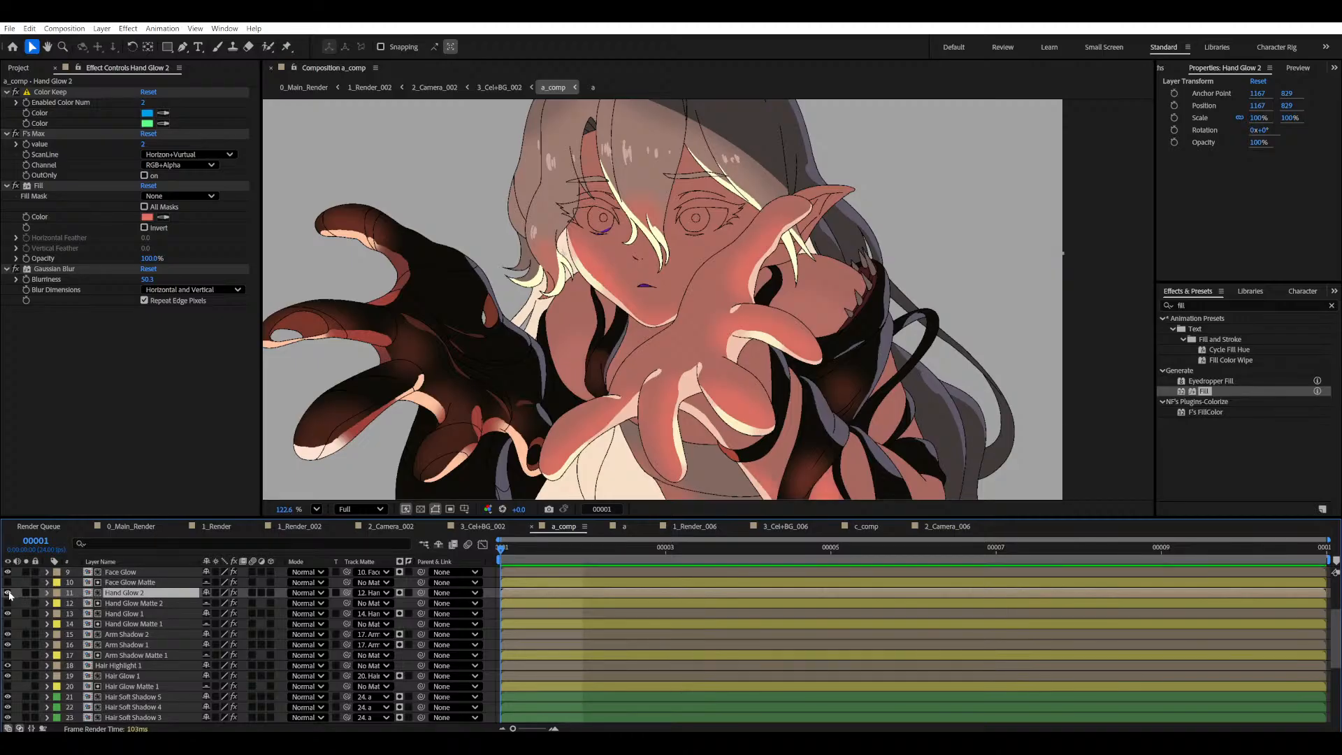
- Solo Hand Glow 2 to inspect its glow shapes, save the project, and unsolo the layer
{"action": "left_click", "coordinate": [28, 594]}
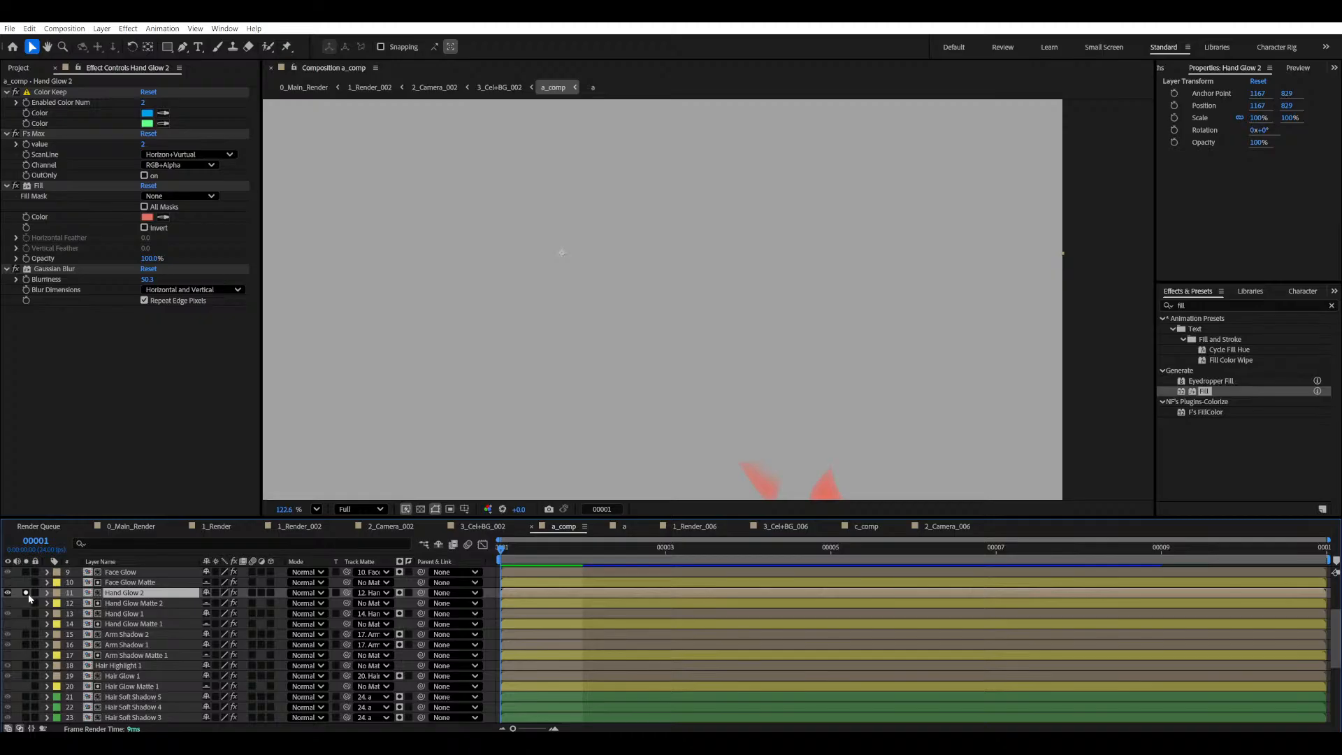
{"action": "scroll", "coordinate": [594, 410], "scroll_direction": "down", "scroll_amount": 7}
{"action": "left_click_drag", "start_coordinate": [699, 425], "coordinate": [671, 430]}
{"action": "scroll", "coordinate": [699, 423], "scroll_direction": "up", "scroll_amount": 6}
{"action": "key", "text": "ctrl+s"}
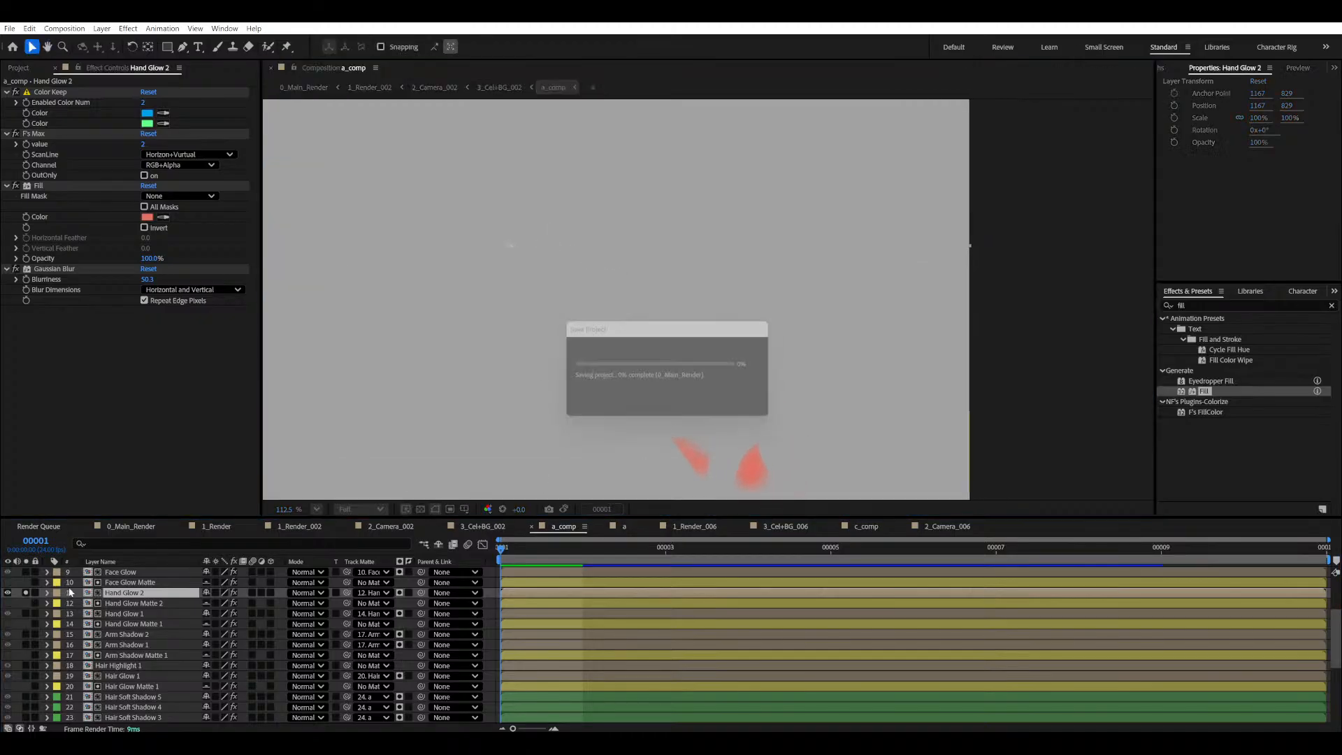
{"action": "left_click", "coordinate": [28, 594]}
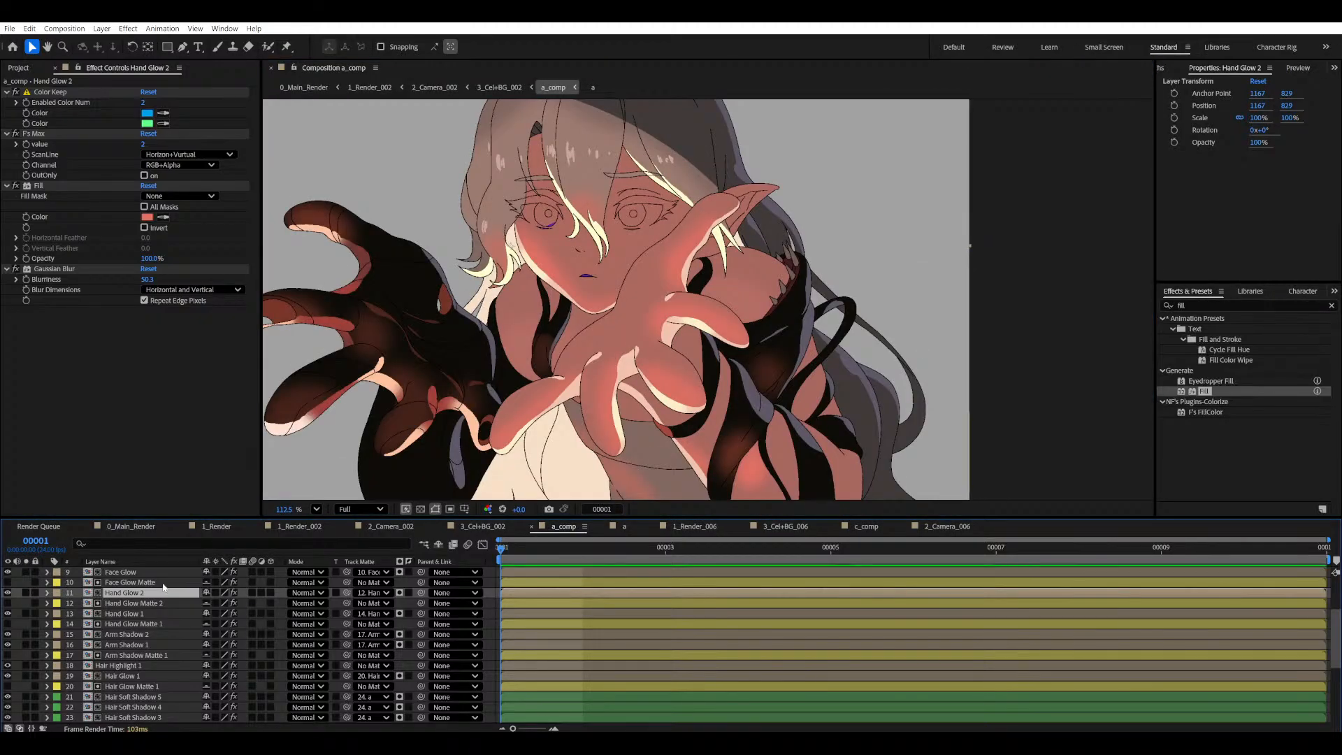
- Solo and unsolo the Face Glow layer to check the area it covers along the jaw
{"action": "scroll", "coordinate": [163, 587], "scroll_direction": "up", "scroll_amount": 1}
{"action": "left_click", "coordinate": [129, 593]}
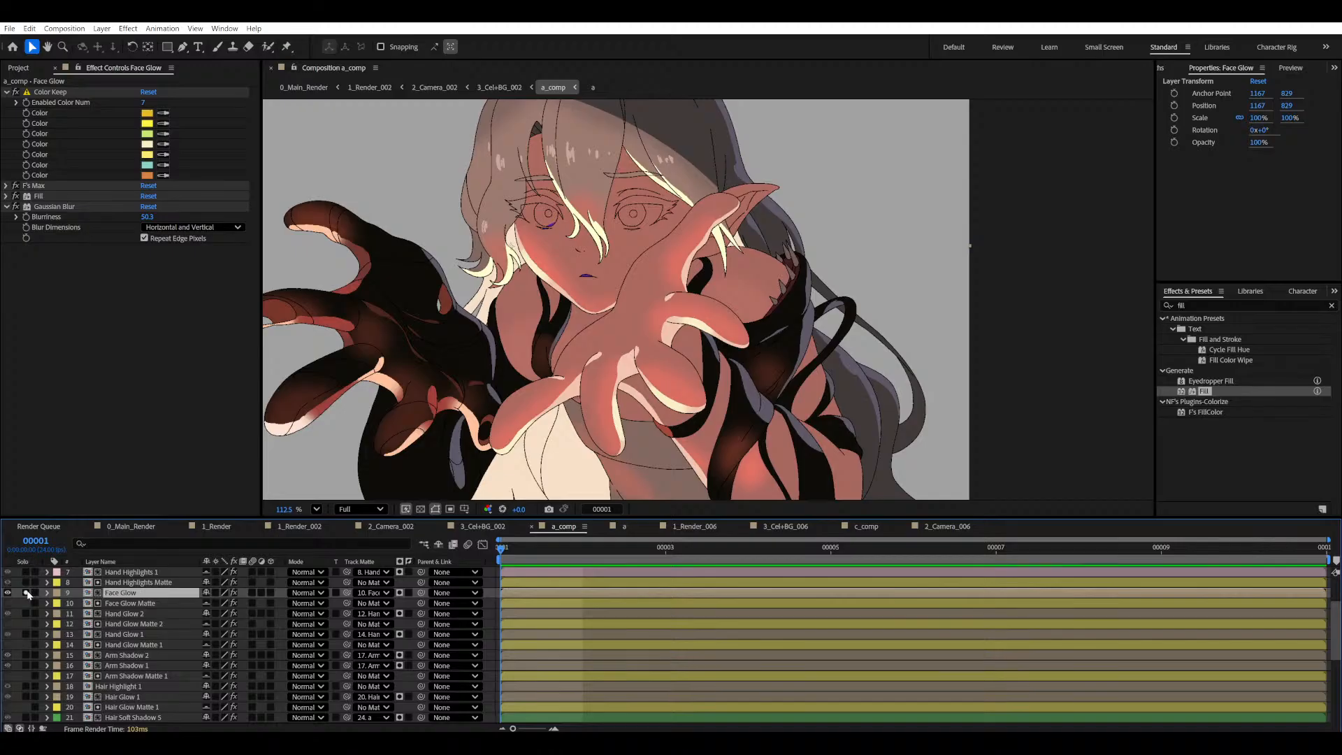
{"action": "left_click", "coordinate": [28, 593]}
{"action": "left_click", "coordinate": [28, 592]}
{"action": "left_click", "coordinate": [28, 592]}
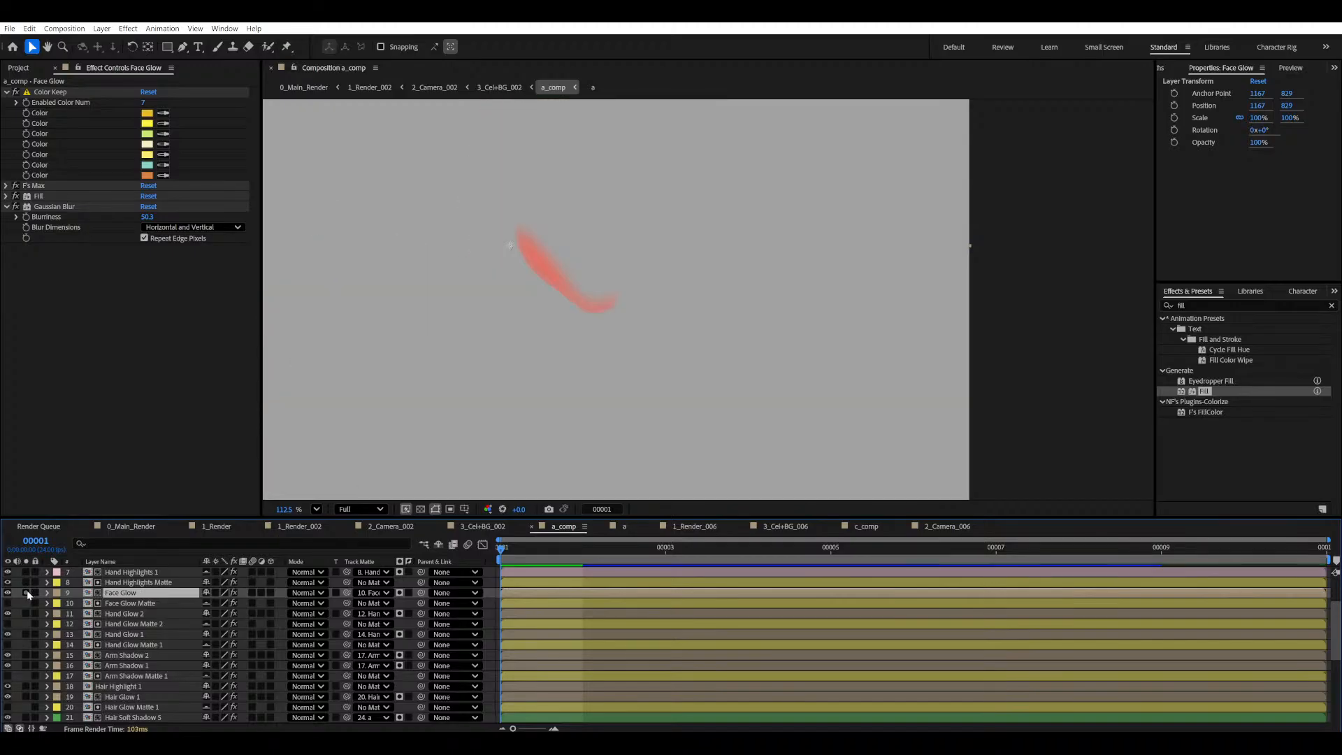
{"action": "left_click", "coordinate": [28, 593]}
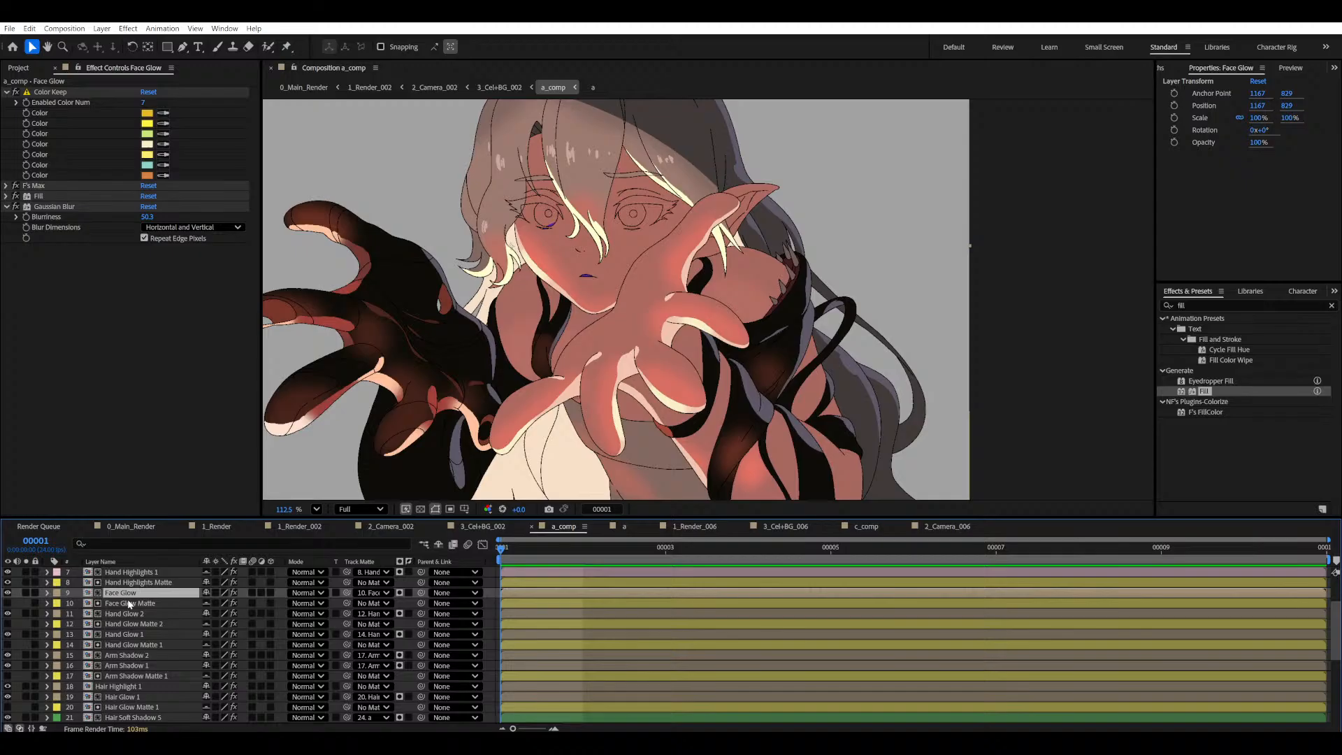
- Duplicate Arm Shadow 1 together with Arm Shadow Matte 1 and place the copies between Face Glow Matte and Hand Glow 2
{"action": "left_click", "coordinate": [135, 658]}
{"action": "left_click", "coordinate": [129, 667]}
{"action": "left_click", "coordinate": [128, 677], "text": "shift"}
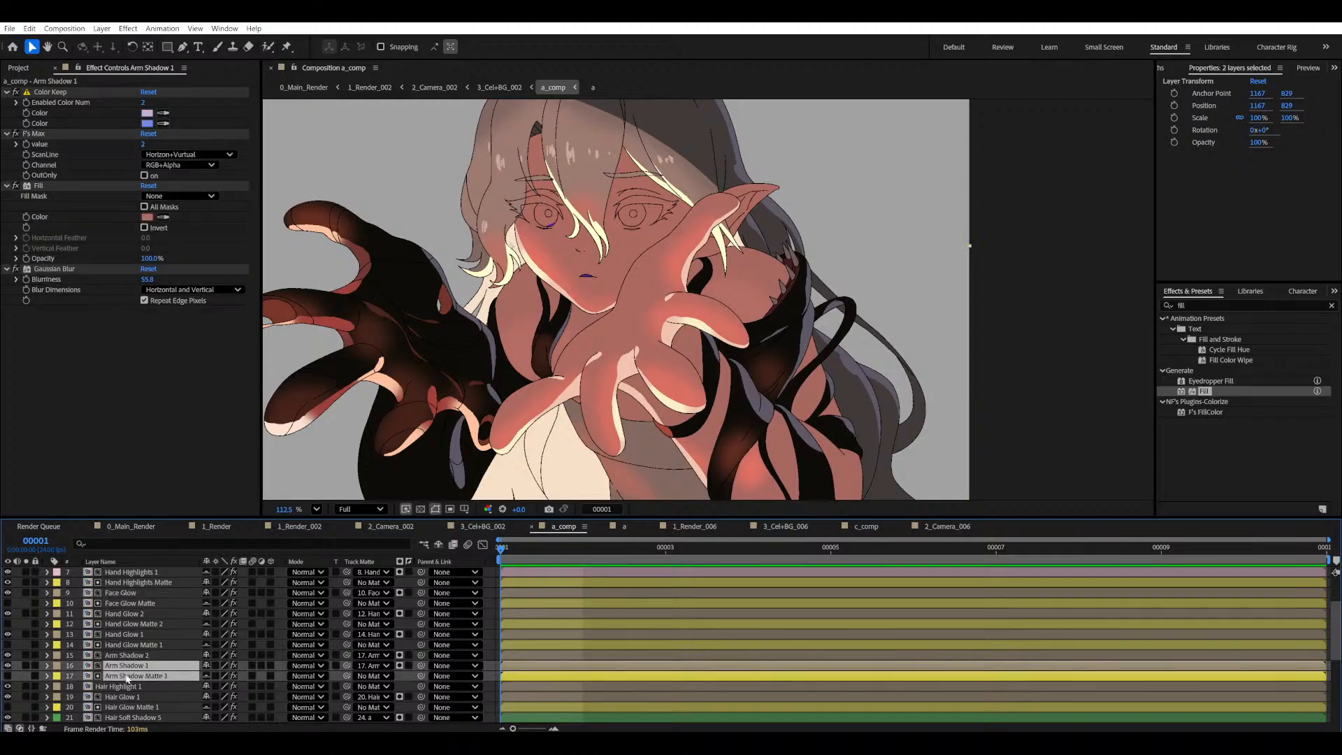
{"action": "key", "text": "ctrl+d"}
{"action": "left_click_drag", "start_coordinate": [127, 670], "coordinate": [139, 615]}
- Rename the duplicated Arm Shadow Matte 2 layer as Face Shadow Matte
{"action": "left_click", "coordinate": [137, 624]}
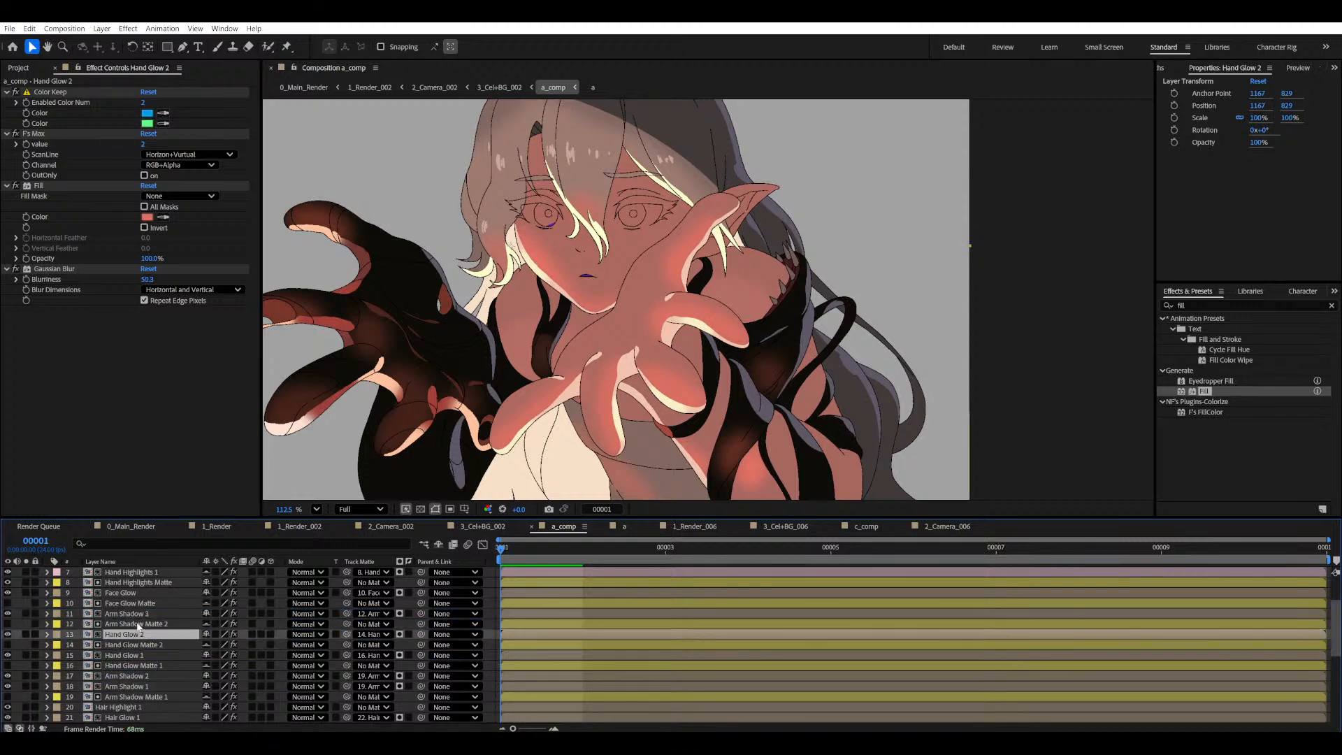
{"action": "key", "text": "Return"}
{"action": "key", "text": "Right"}
{"action": "key", "text": "BackSpace"}
{"action": "key", "text": "BackSpace"}
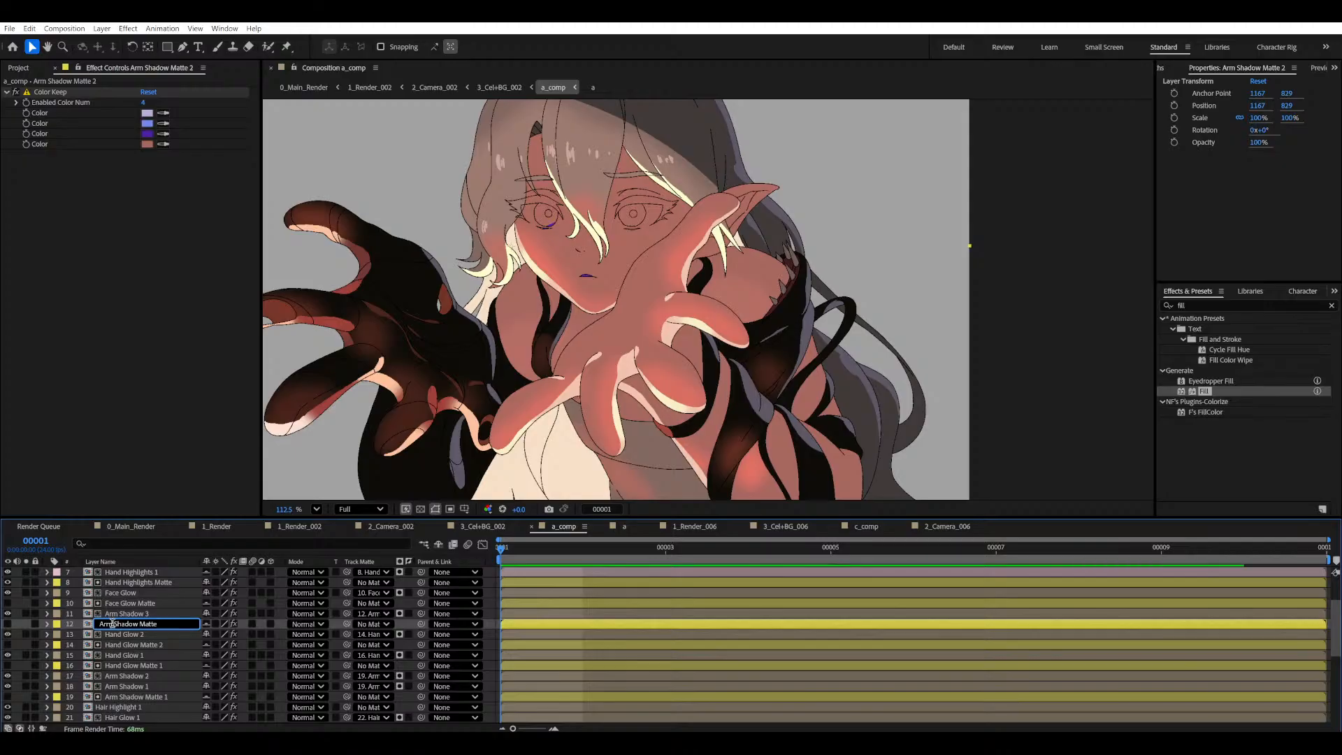
{"action": "left_click_drag", "start_coordinate": [112, 623], "coordinate": [93, 629]}
{"action": "type", "text": "Face"}
- Rename the duplicated Arm Shadow 3 layer as Face Shadow 1
{"action": "left_click", "coordinate": [154, 613]}
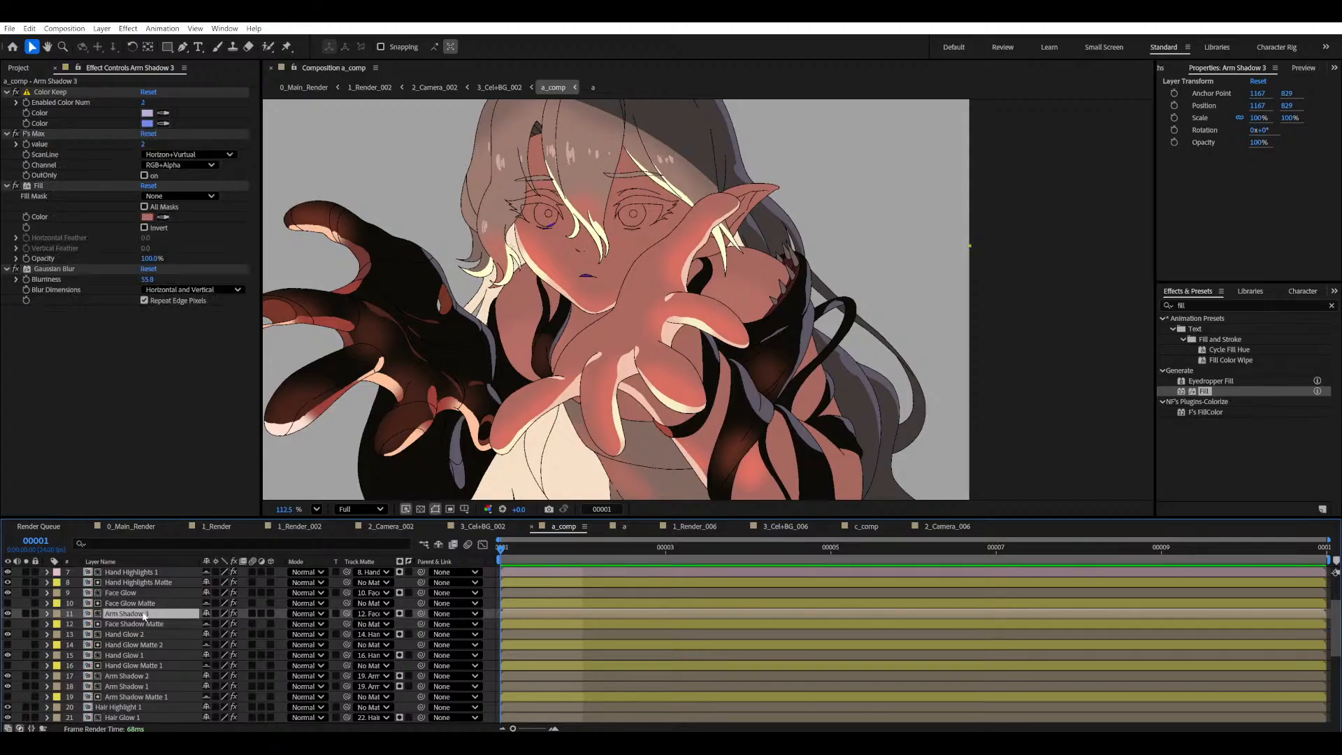
{"action": "key", "text": "Return"}
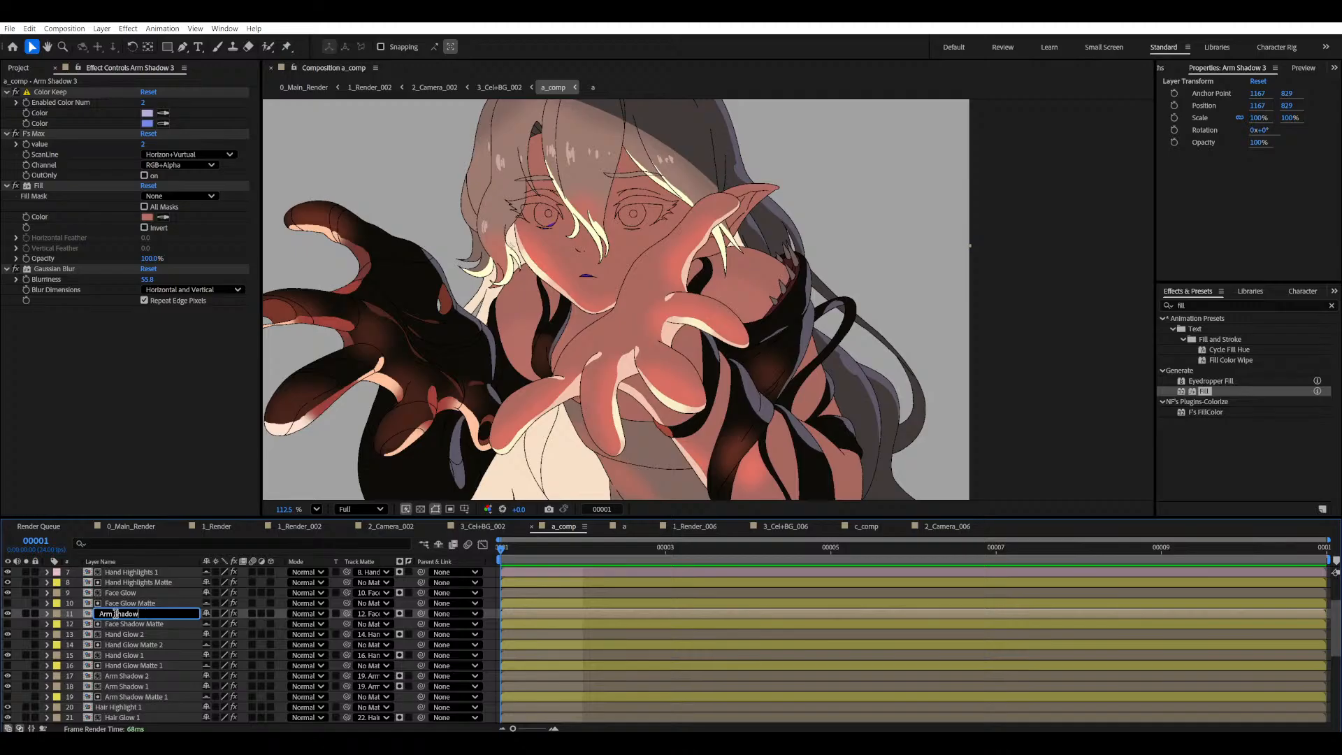
{"action": "type", "text": "1"}
{"action": "left_click_drag", "start_coordinate": [115, 614], "coordinate": [93, 615]}
{"action": "type", "text": "Face"}
{"action": "key", "text": "Return"}
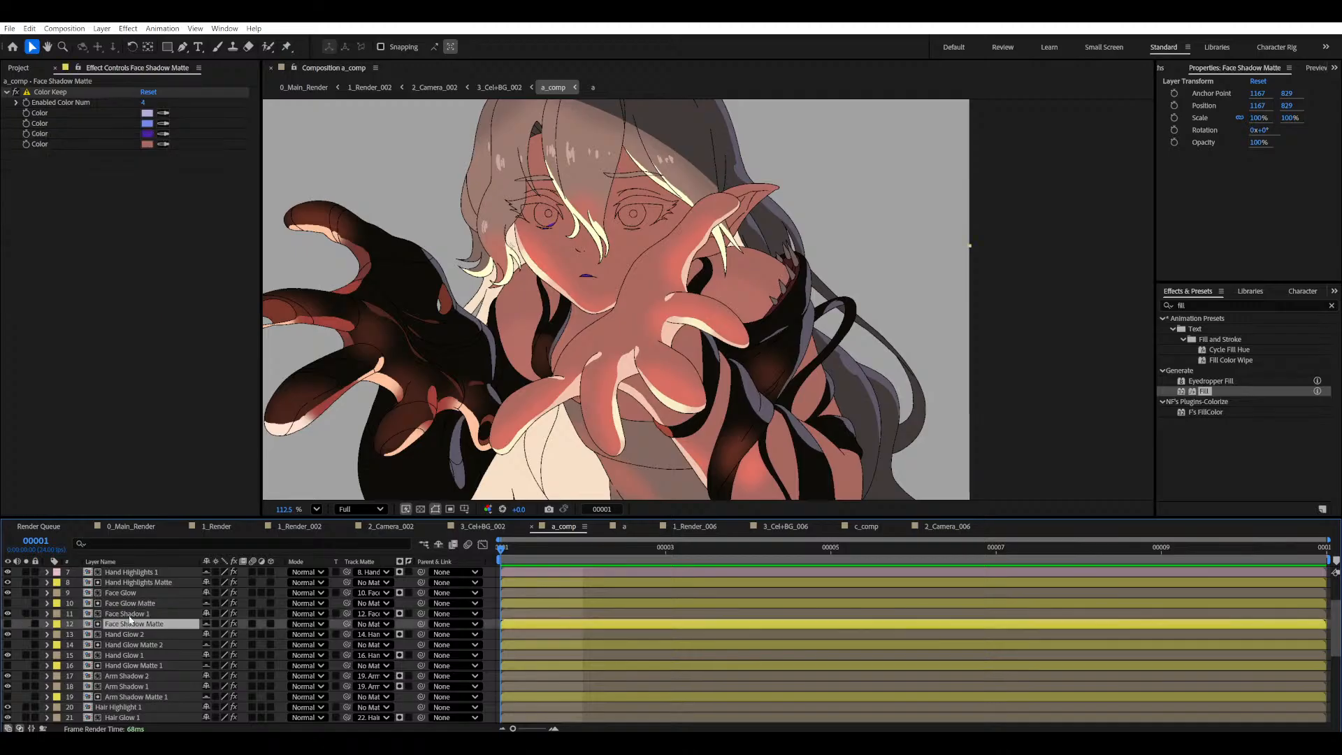
- Make the Face Shadow Matte layer visible, solo it, and switch off its Color Keep effect to expose the face's flat colours
{"action": "key", "text": "ctrl+s"}
{"action": "left_click", "coordinate": [145, 624]}
{"action": "left_click", "coordinate": [7, 624]}
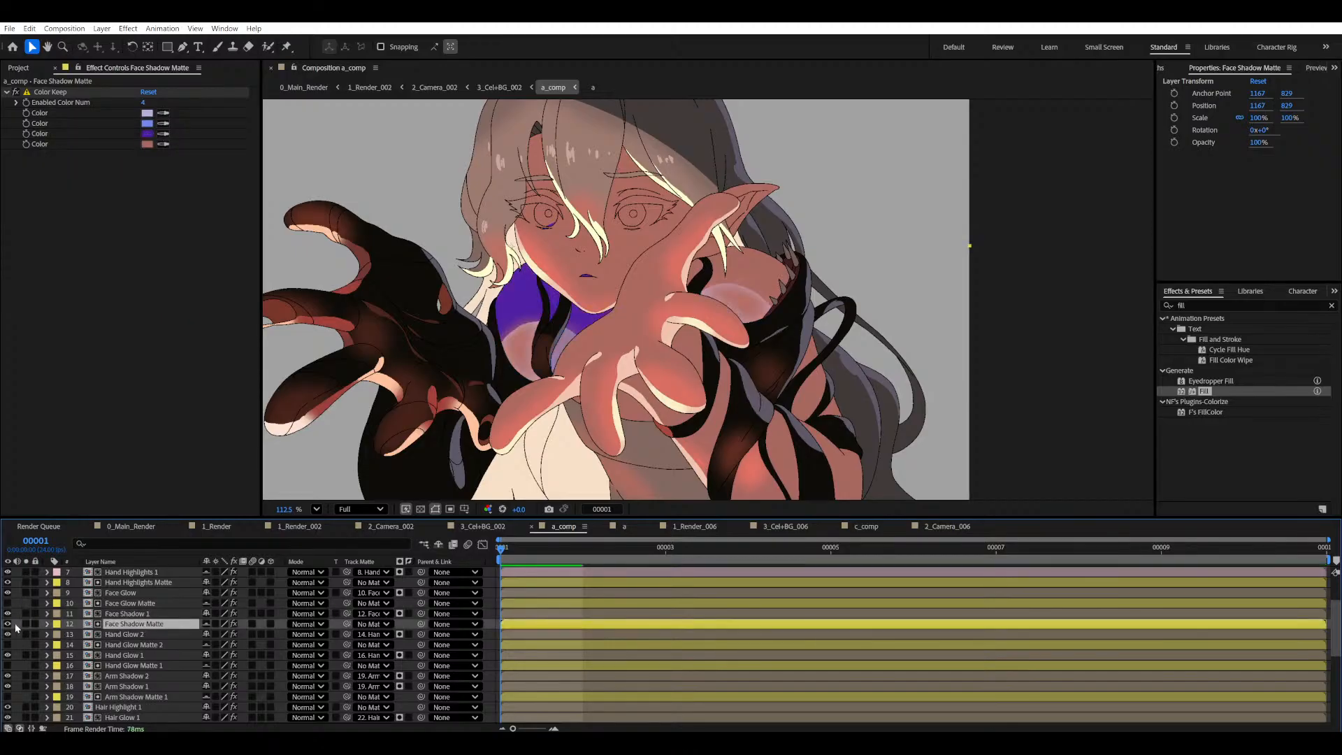
{"action": "left_click", "coordinate": [25, 624]}
{"action": "key", "text": "ctrl+s"}
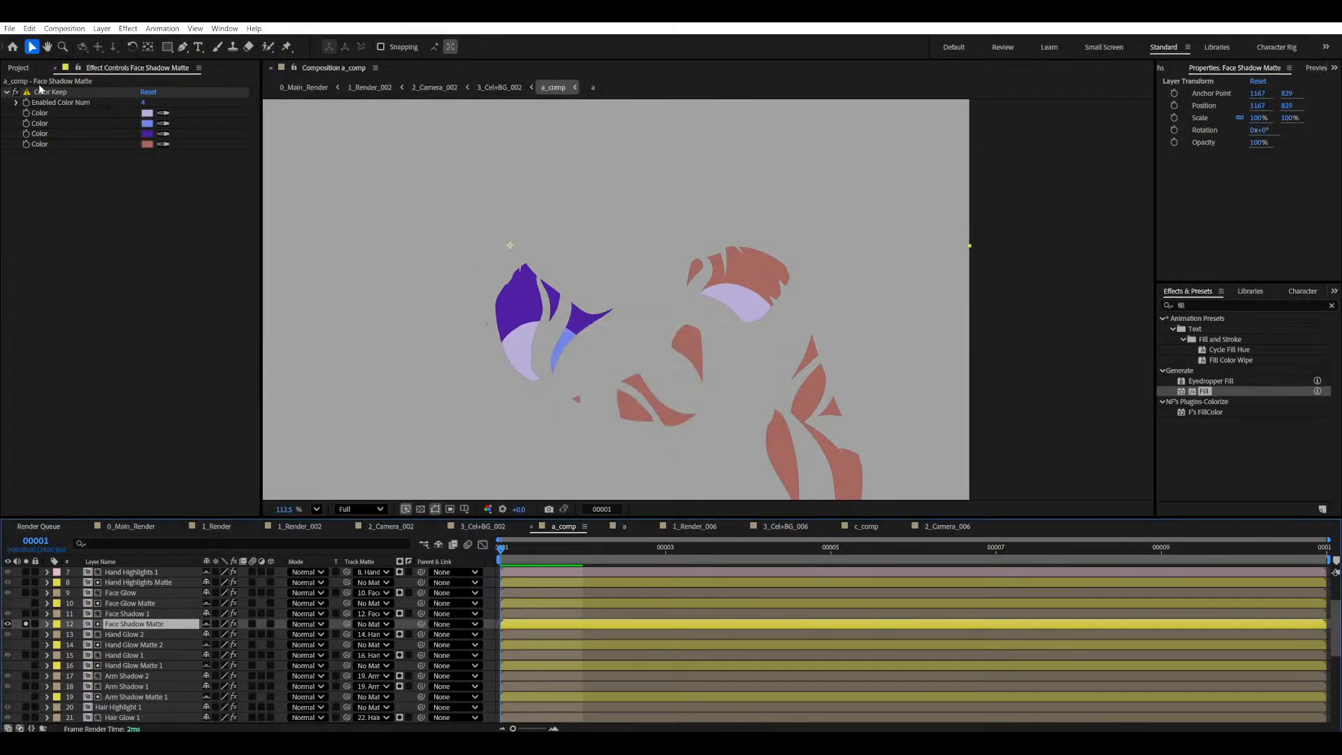
{"action": "left_click", "coordinate": [16, 93]}
{"action": "scroll", "coordinate": [517, 296], "scroll_direction": "up", "scroll_amount": 3}
{"action": "left_click_drag", "start_coordinate": [521, 296], "coordinate": [575, 353]}
{"action": "key", "text": "ctrl+s"}
{"action": "scroll", "coordinate": [601, 386], "scroll_direction": "up", "scroll_amount": 2}
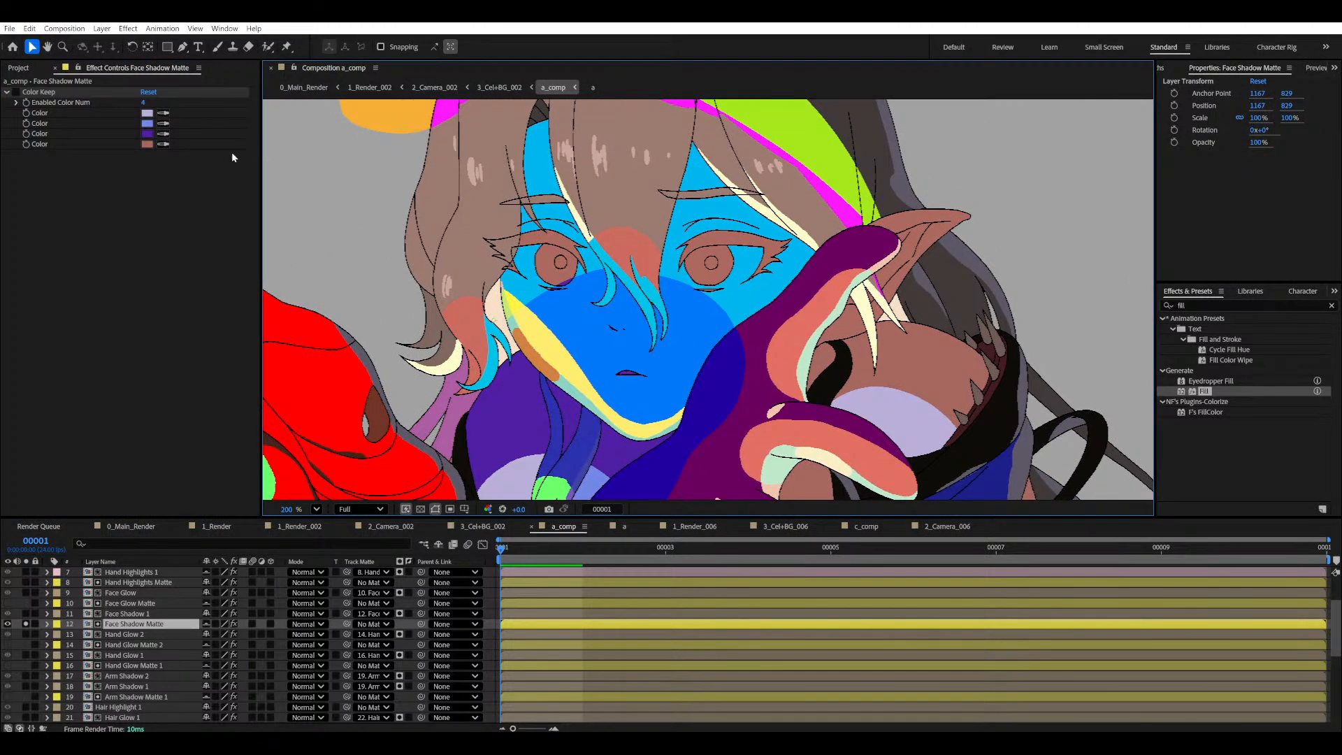
{"action": "scroll", "coordinate": [709, 265], "scroll_direction": "up", "scroll_amount": 2}
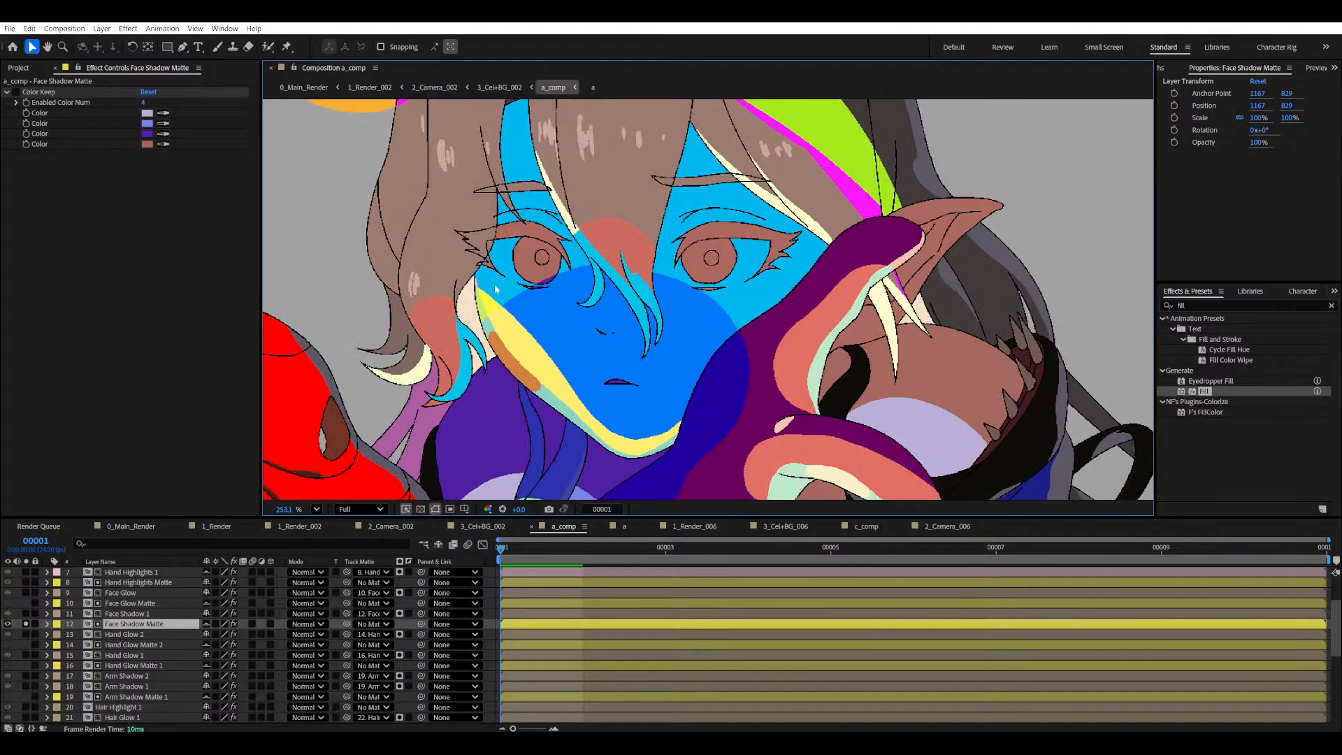
{"action": "scroll", "coordinate": [710, 264], "scroll_direction": "down", "scroll_amount": 3}
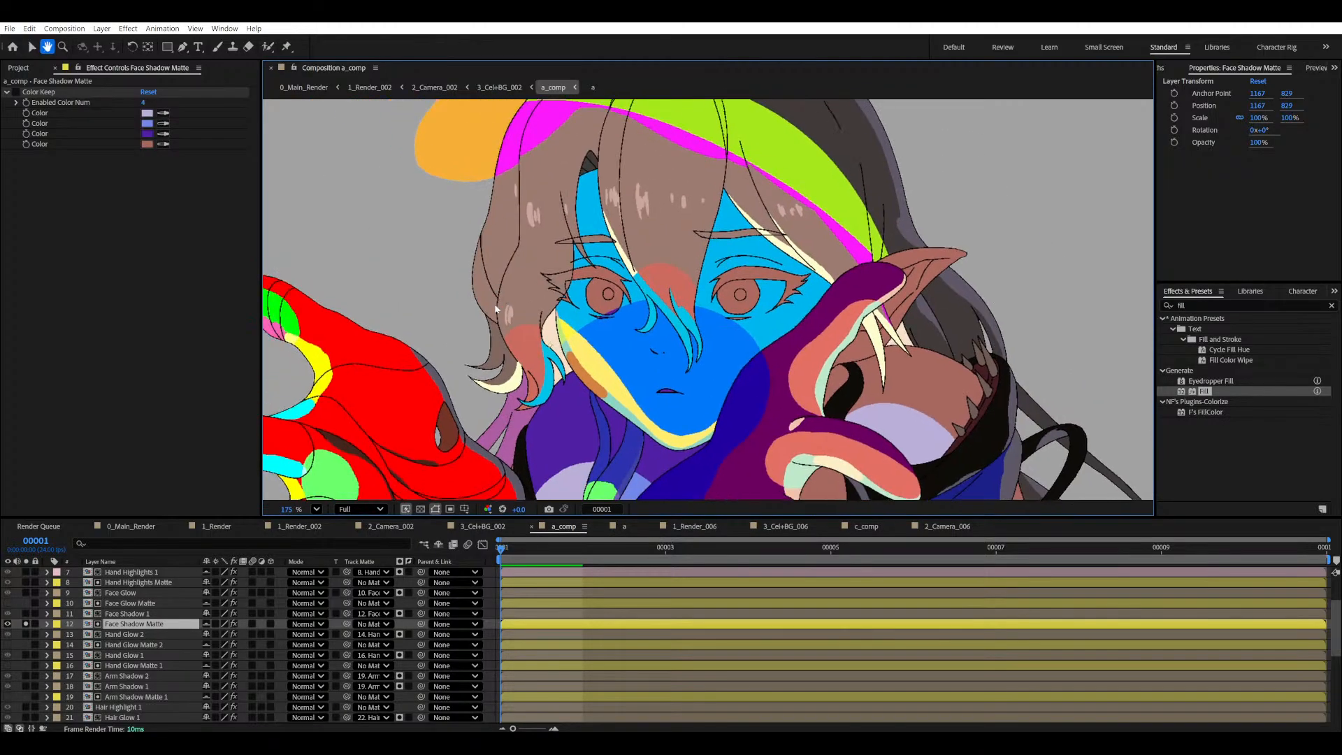
- Replace the four Color Keep colours on Face Shadow Matte with the face's blue, pale yellow, mint green and orange
{"action": "left_click", "coordinate": [162, 112]}
{"action": "left_click", "coordinate": [607, 334]}
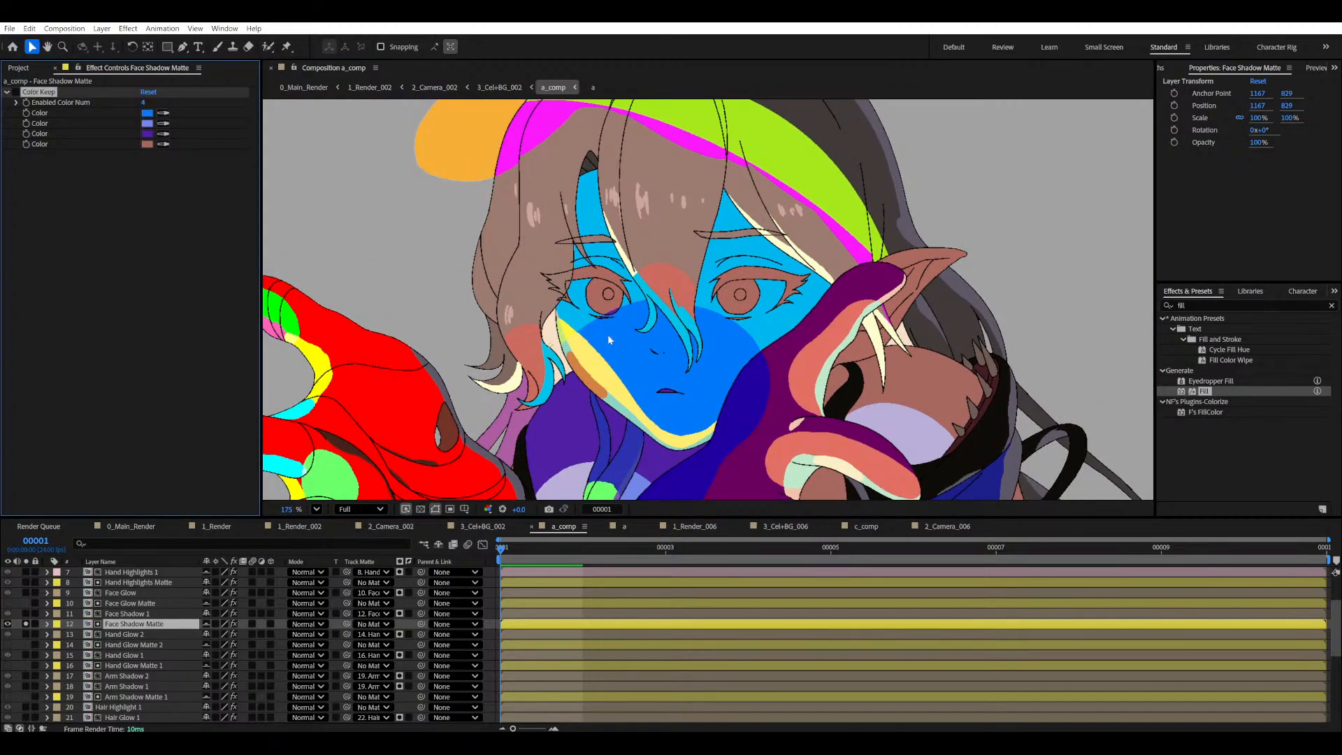
{"action": "left_click", "coordinate": [585, 356]}
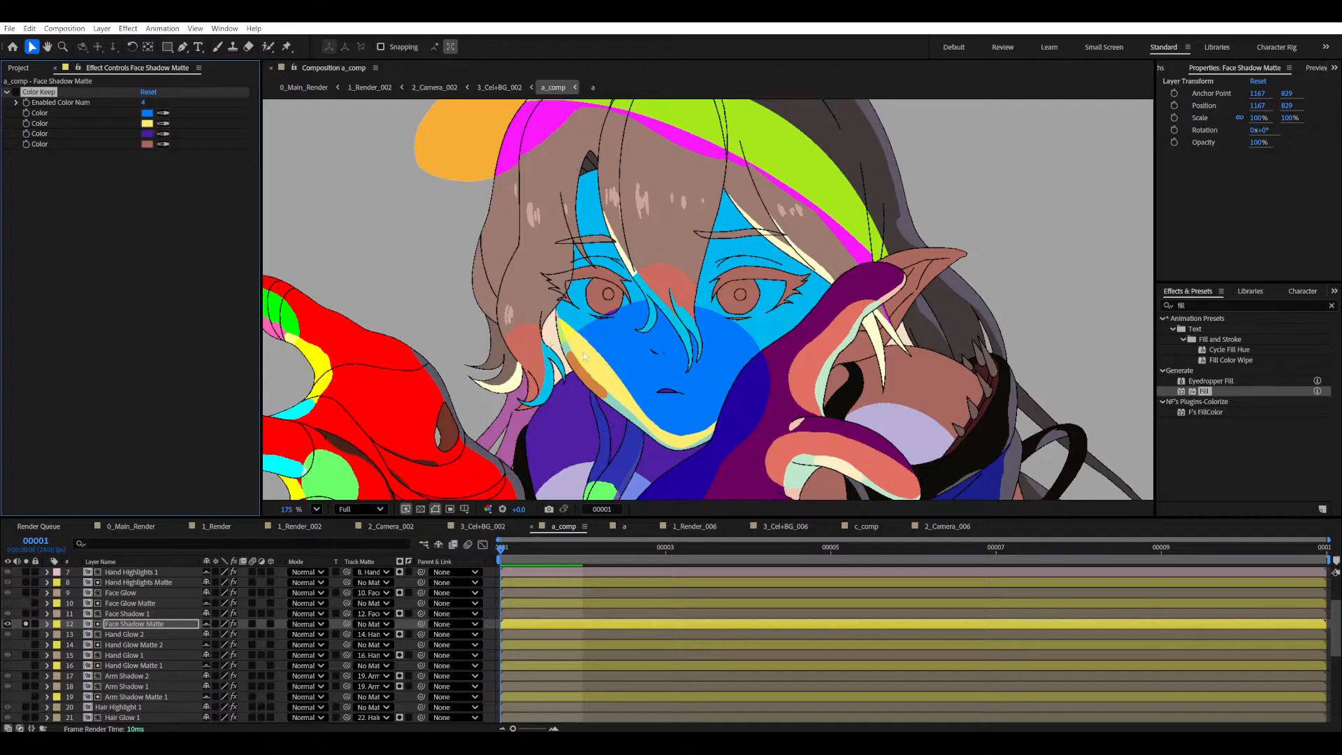
{"action": "left_click", "coordinate": [163, 134]}
{"action": "left_click", "coordinate": [567, 347]}
{"action": "left_click", "coordinate": [164, 144]}
{"action": "left_click", "coordinate": [575, 364]}
- Set Enabled Color Num to 10 and sample the bright yellow, lime green and pale pink from the cheek edge into the following slots
{"action": "left_click", "coordinate": [145, 102]}
{"action": "type", "text": "10"}
{"action": "key", "text": "Return"}
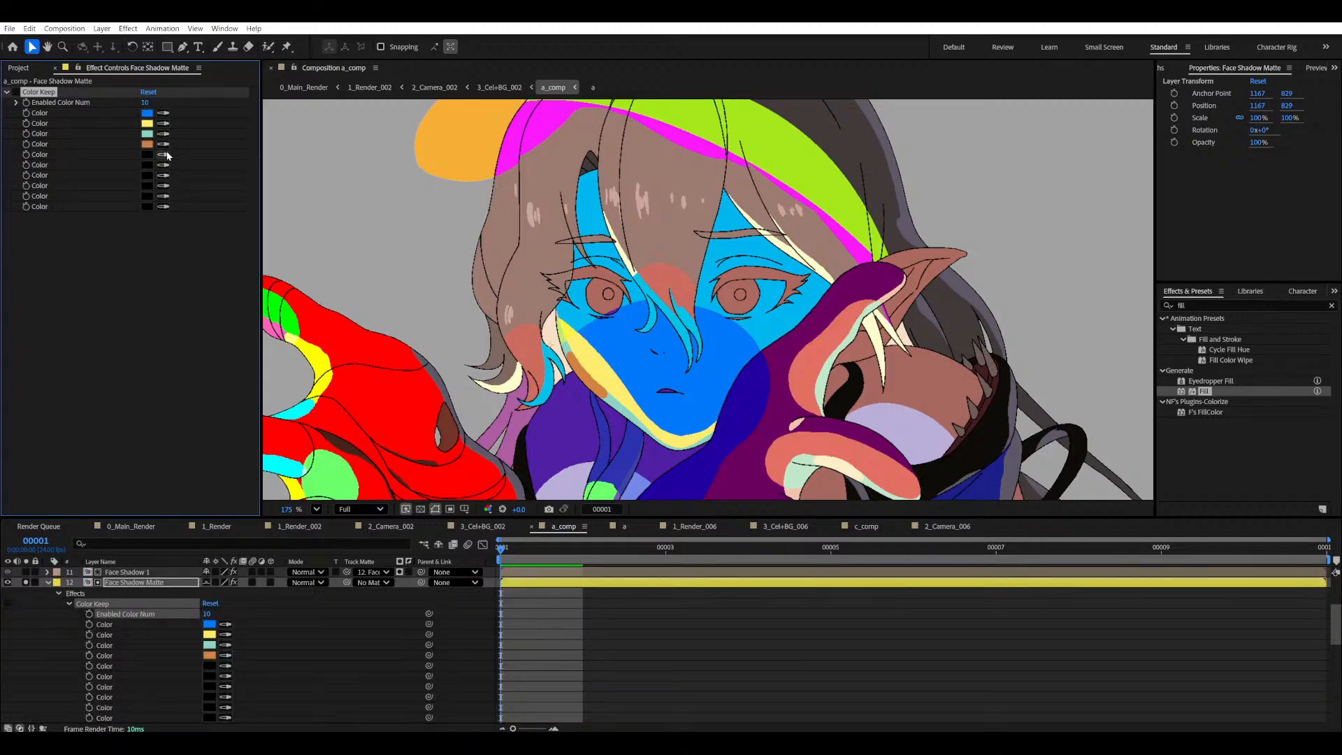
{"action": "left_click", "coordinate": [568, 329]}
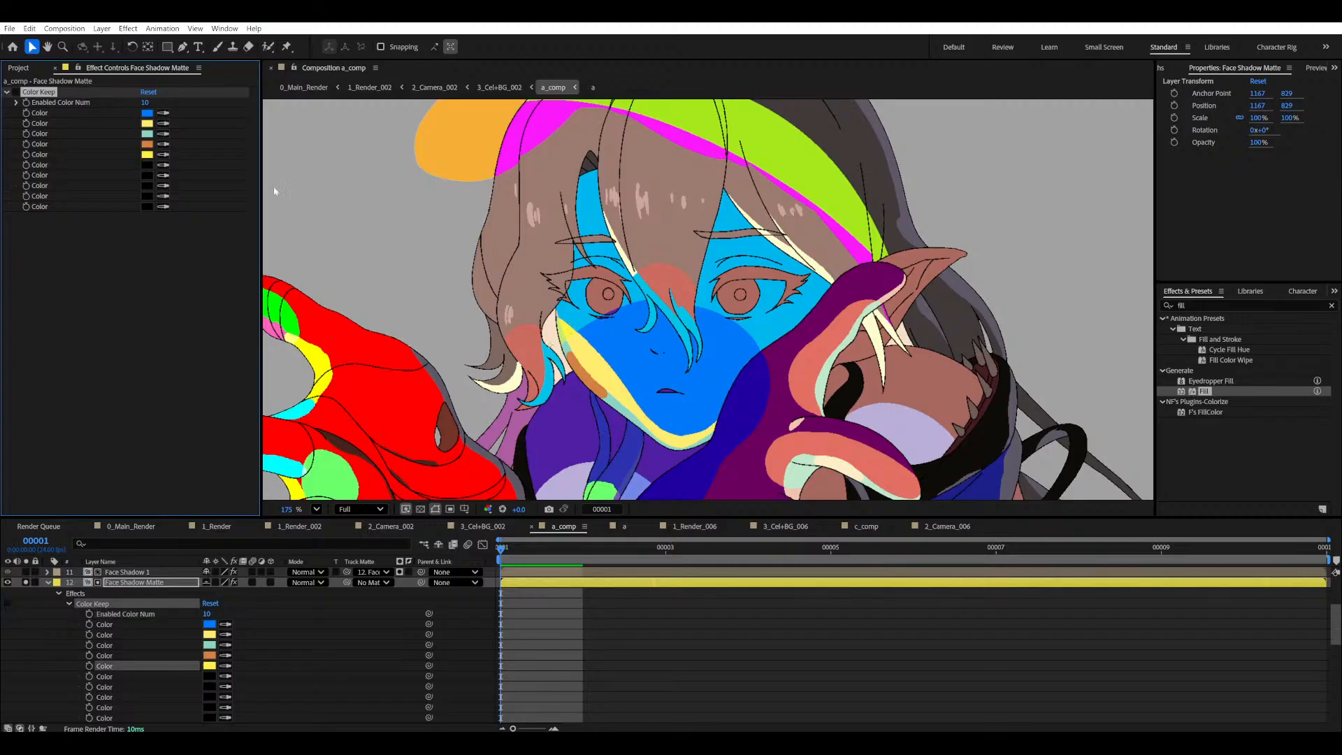
{"action": "left_click", "coordinate": [163, 165]}
{"action": "left_click", "coordinate": [566, 332]}
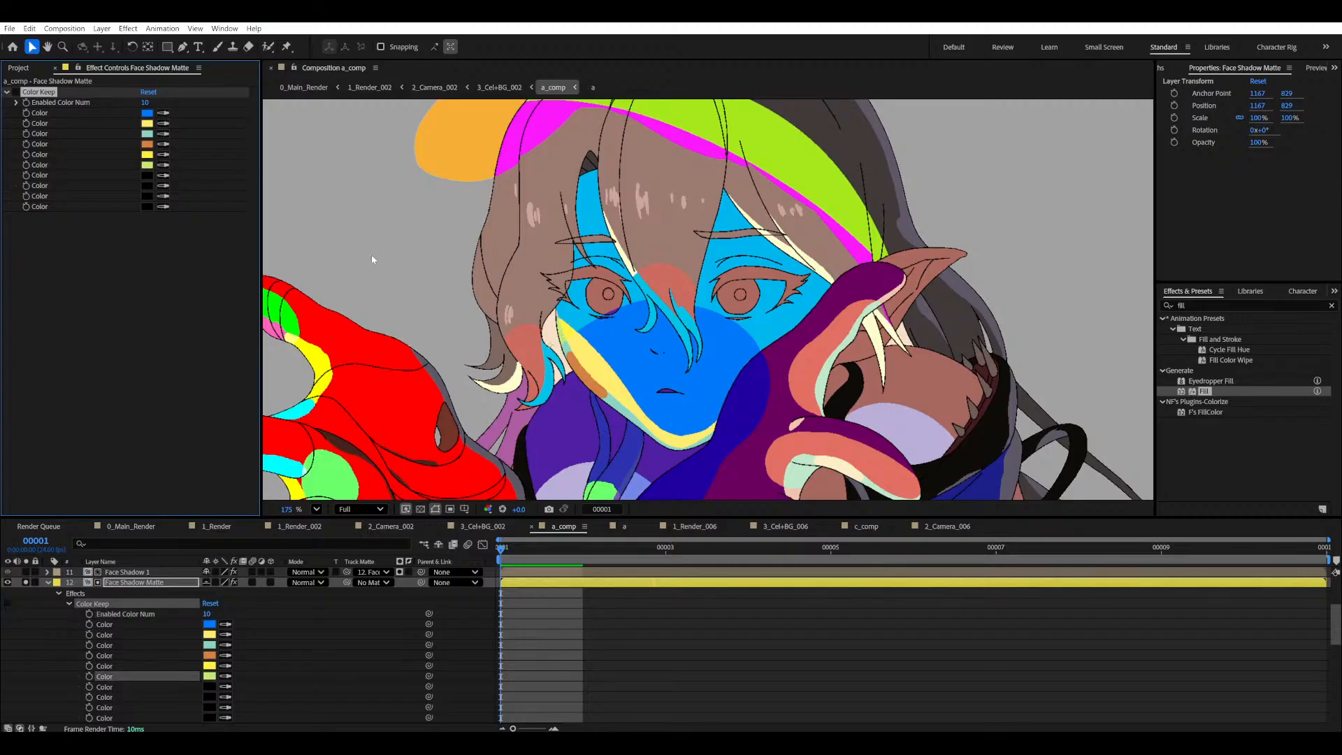
{"action": "left_click", "coordinate": [162, 176]}
{"action": "left_click", "coordinate": [562, 309]}
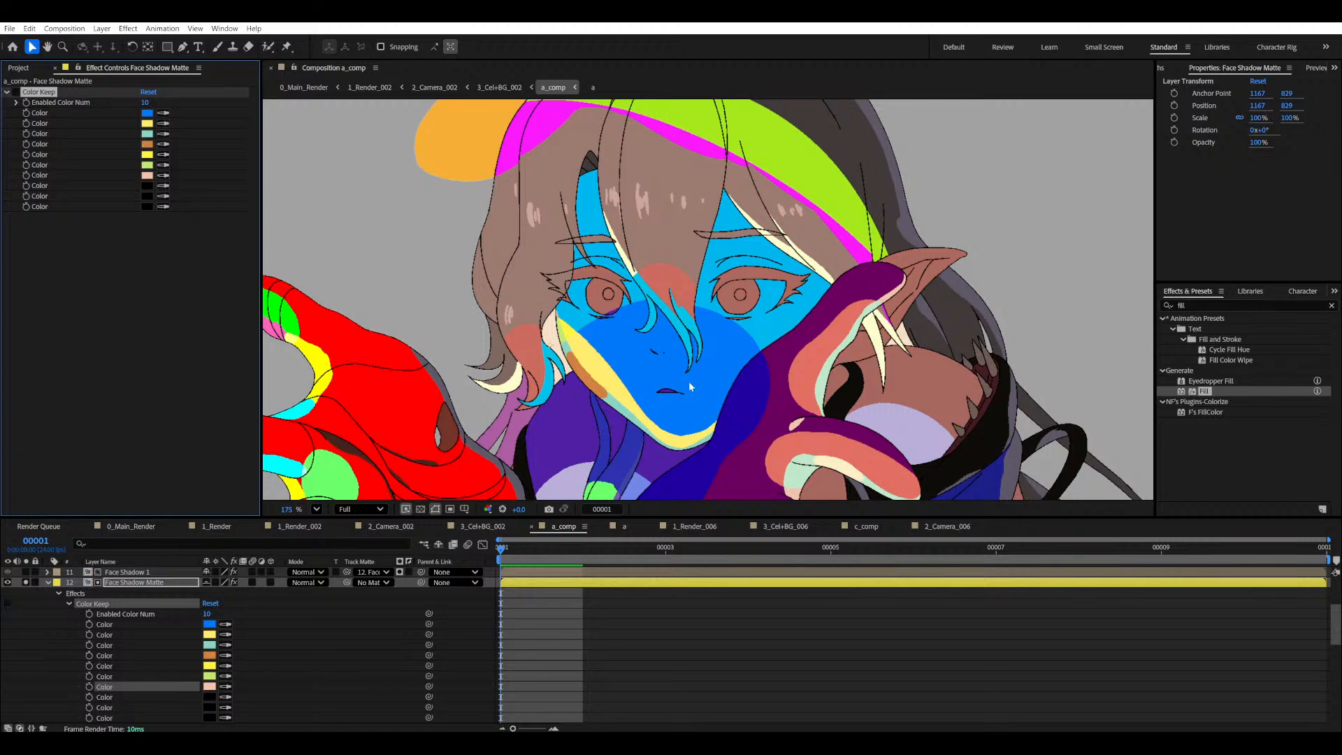
- Sample the light blue of the upper face as the eighth kept colour, comparing the matte with Color Keep on and off
{"action": "left_click_drag", "start_coordinate": [688, 381], "coordinate": [668, 370]}
{"action": "left_click", "coordinate": [16, 93]}
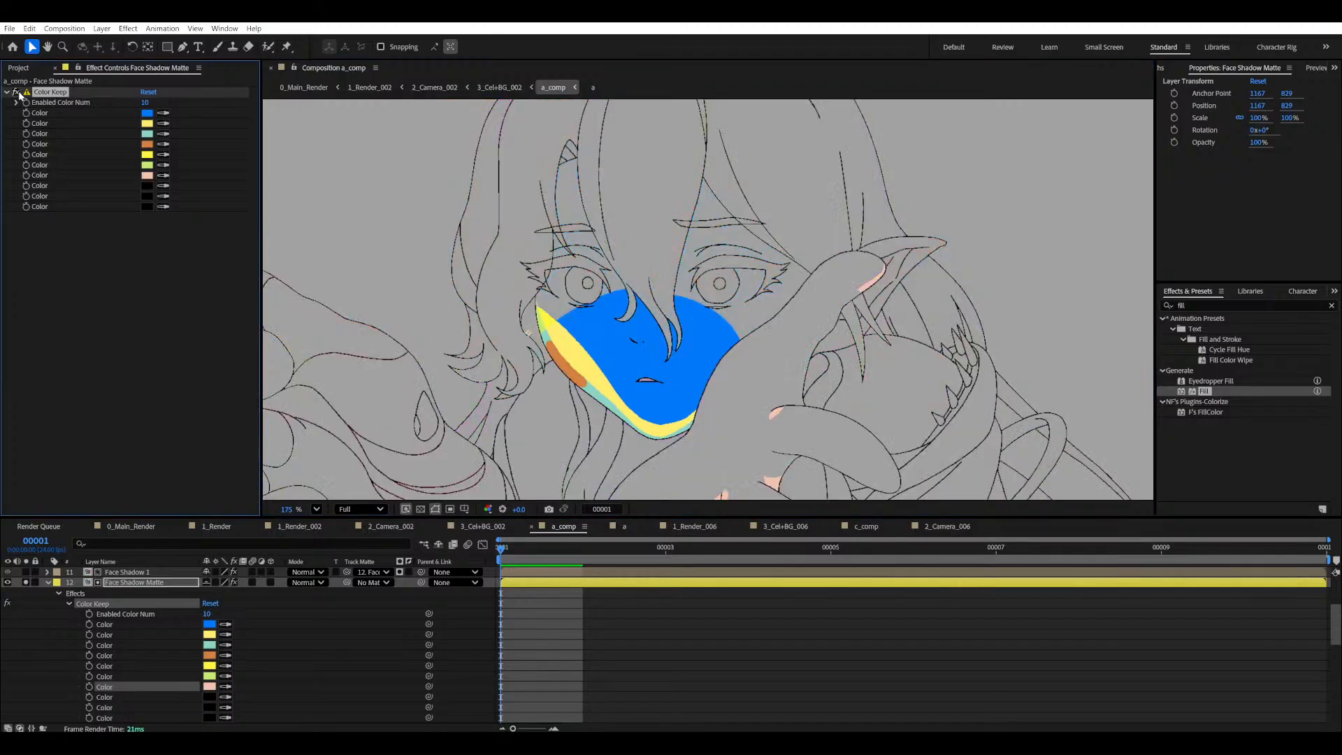
{"action": "left_click", "coordinate": [16, 92]}
{"action": "left_click", "coordinate": [163, 185]}
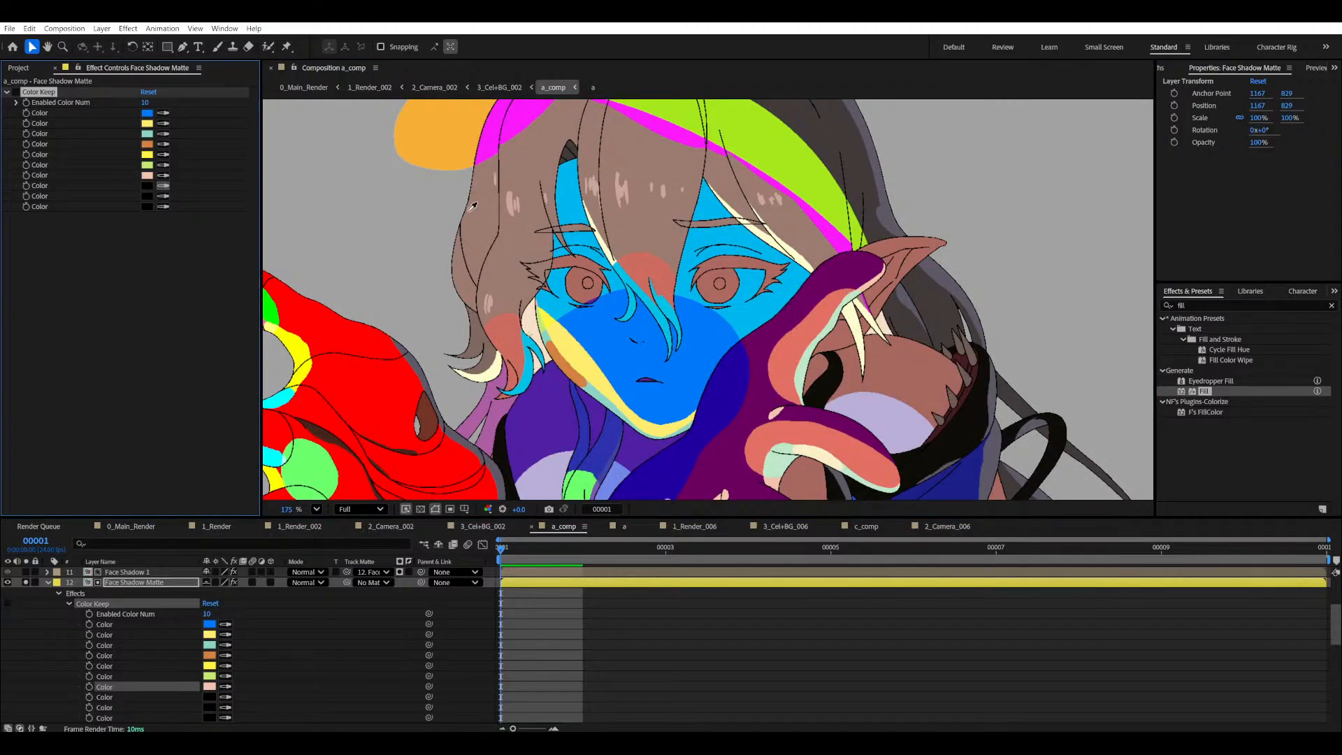
{"action": "left_click", "coordinate": [564, 200]}
{"action": "left_click", "coordinate": [16, 92]}
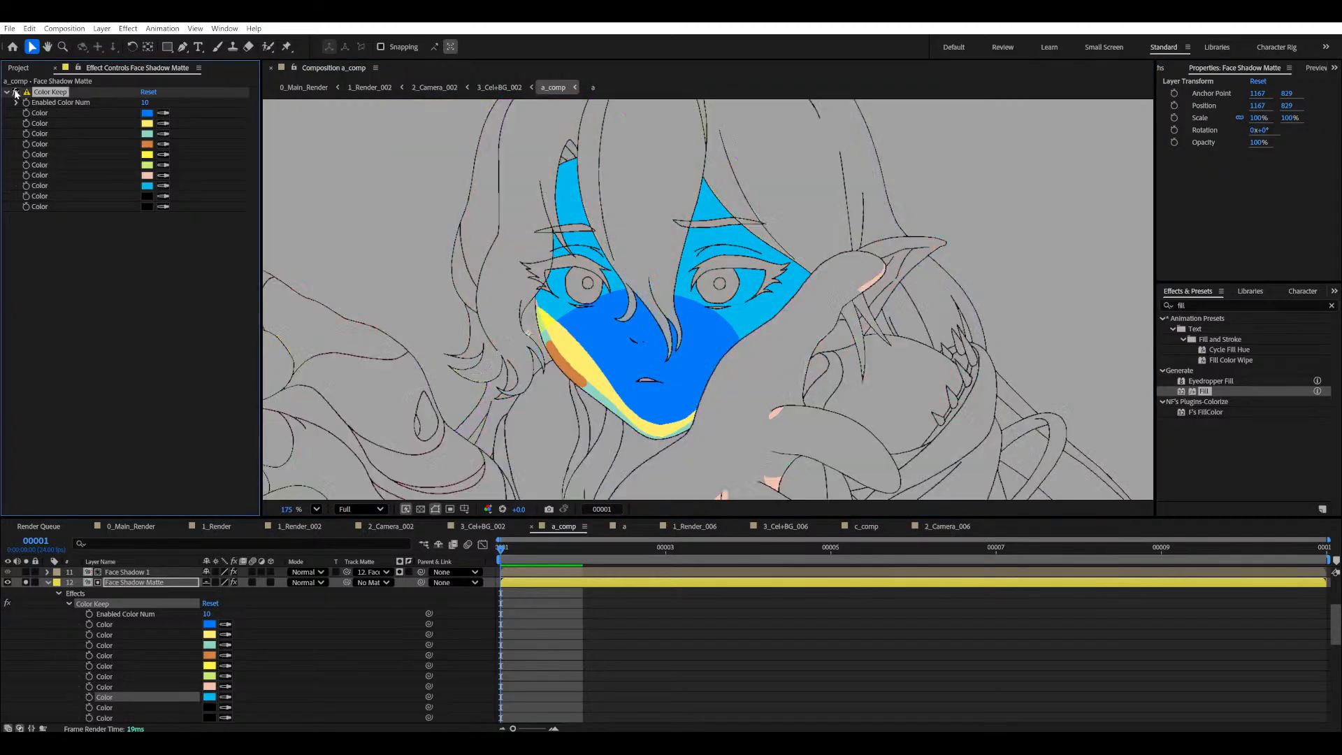
{"action": "left_click", "coordinate": [16, 92]}
{"action": "left_click", "coordinate": [16, 92]}
{"action": "left_click", "coordinate": [16, 93]}
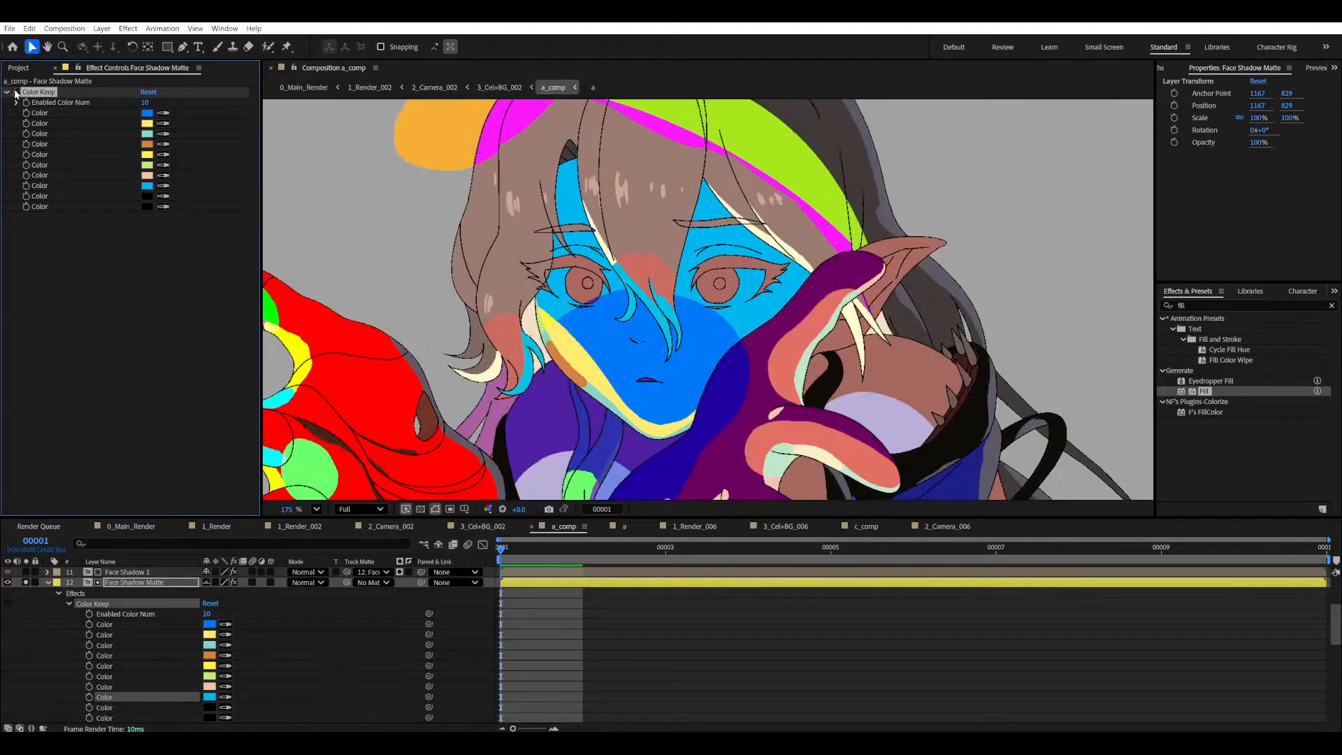
{"action": "left_click", "coordinate": [16, 93]}
{"action": "left_click", "coordinate": [16, 92]}
- Set Enabled Color Num to 8 on Face Shadow Matte and switch its Color Keep effect back on
{"action": "left_click", "coordinate": [145, 103]}
{"action": "type", "text": "8"}
{"action": "key", "text": "Return"}
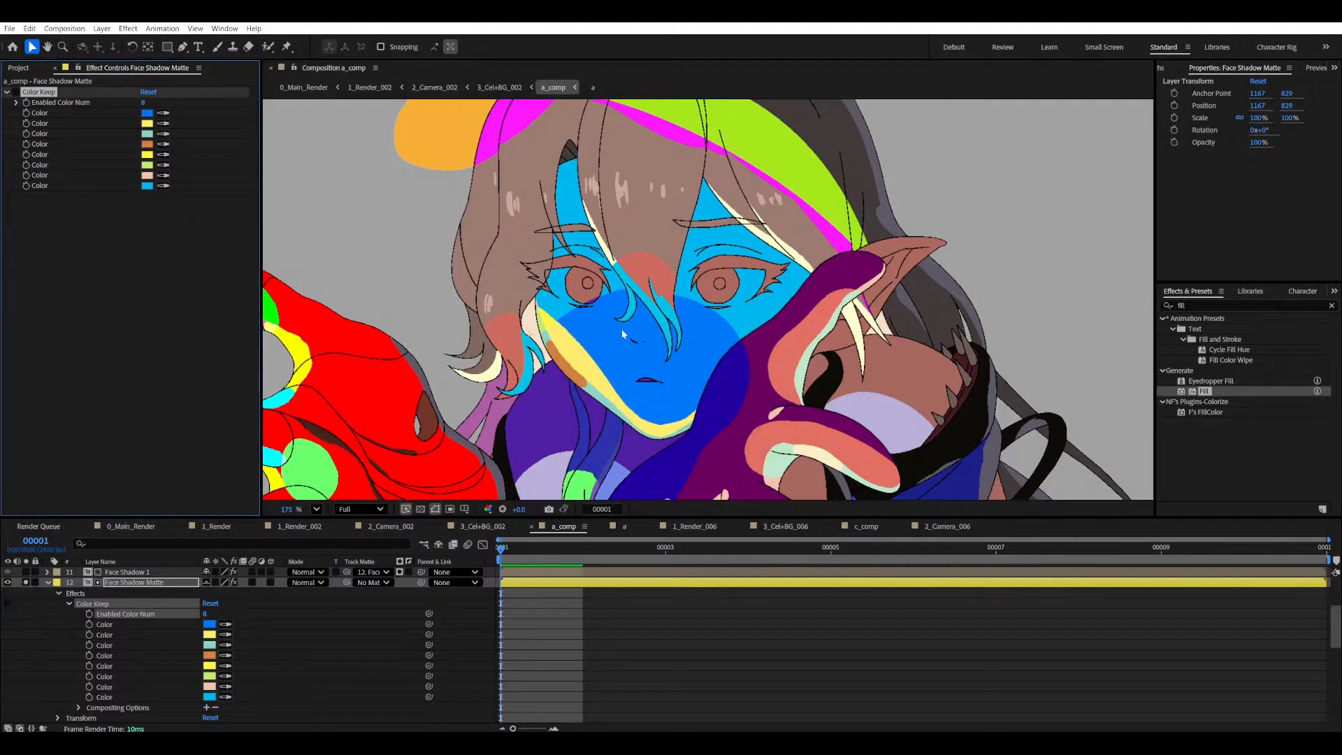
{"action": "left_click", "coordinate": [16, 92]}
{"action": "scroll", "coordinate": [711, 360], "scroll_direction": "down", "scroll_amount": 3}
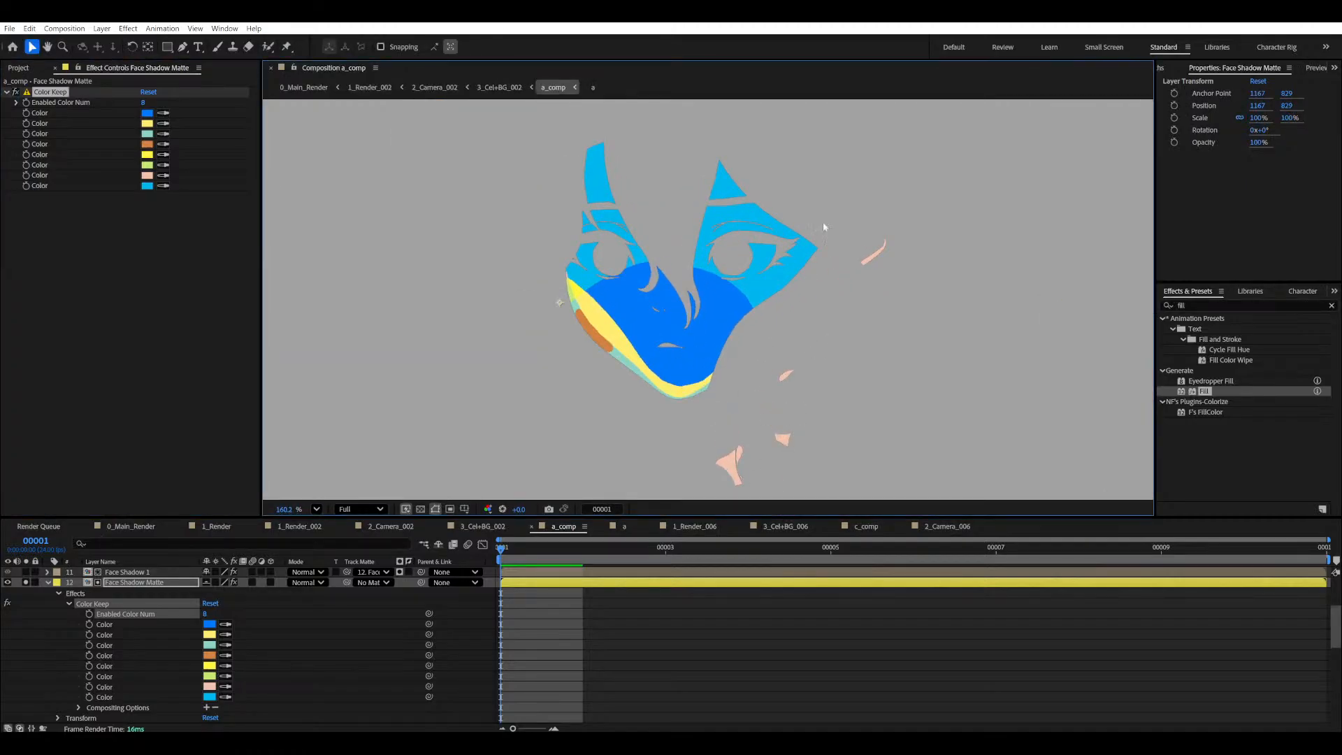
{"action": "scroll", "coordinate": [657, 399], "scroll_direction": "up", "scroll_amount": 4}
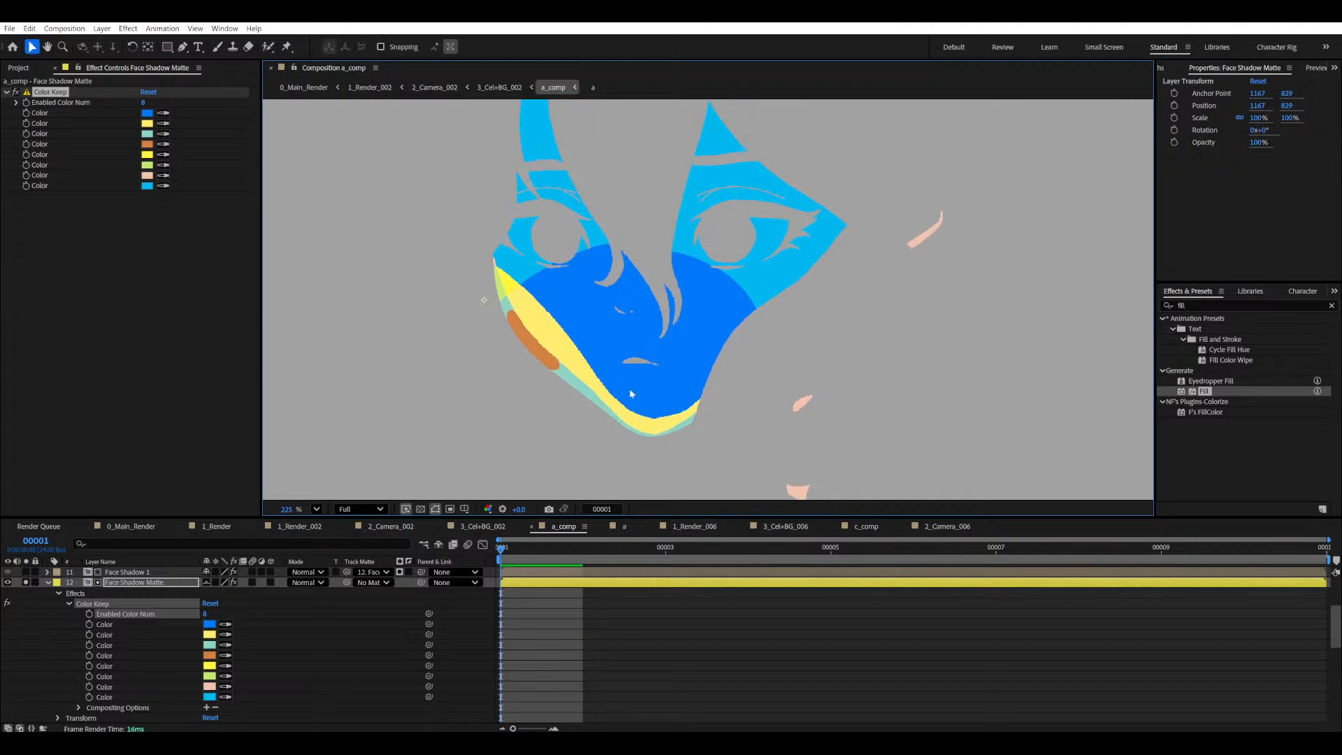
- Unsolo Face Shadow Matte, then solo and select the Face Shadow 1 layer
{"action": "left_click", "coordinate": [48, 583]}
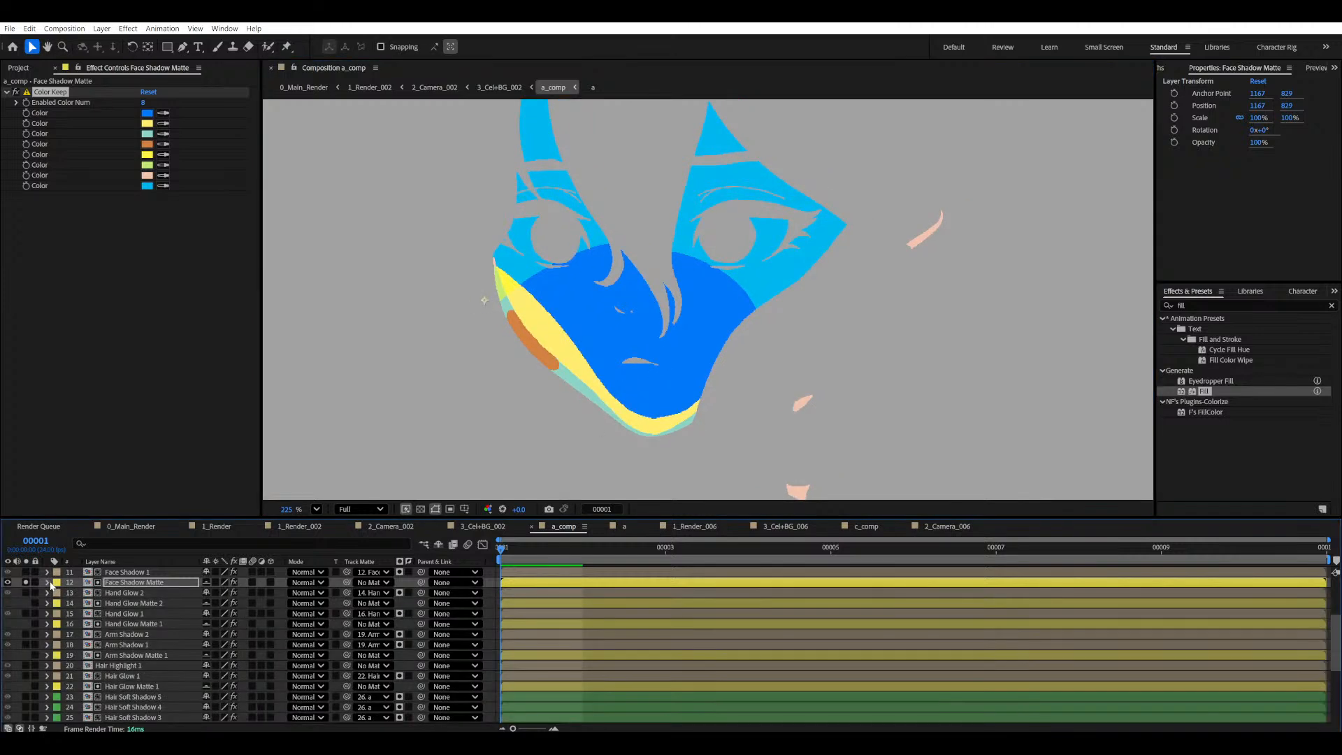
{"action": "scroll", "coordinate": [91, 636], "scroll_direction": "up", "scroll_amount": 4}
{"action": "left_click", "coordinate": [26, 666]}
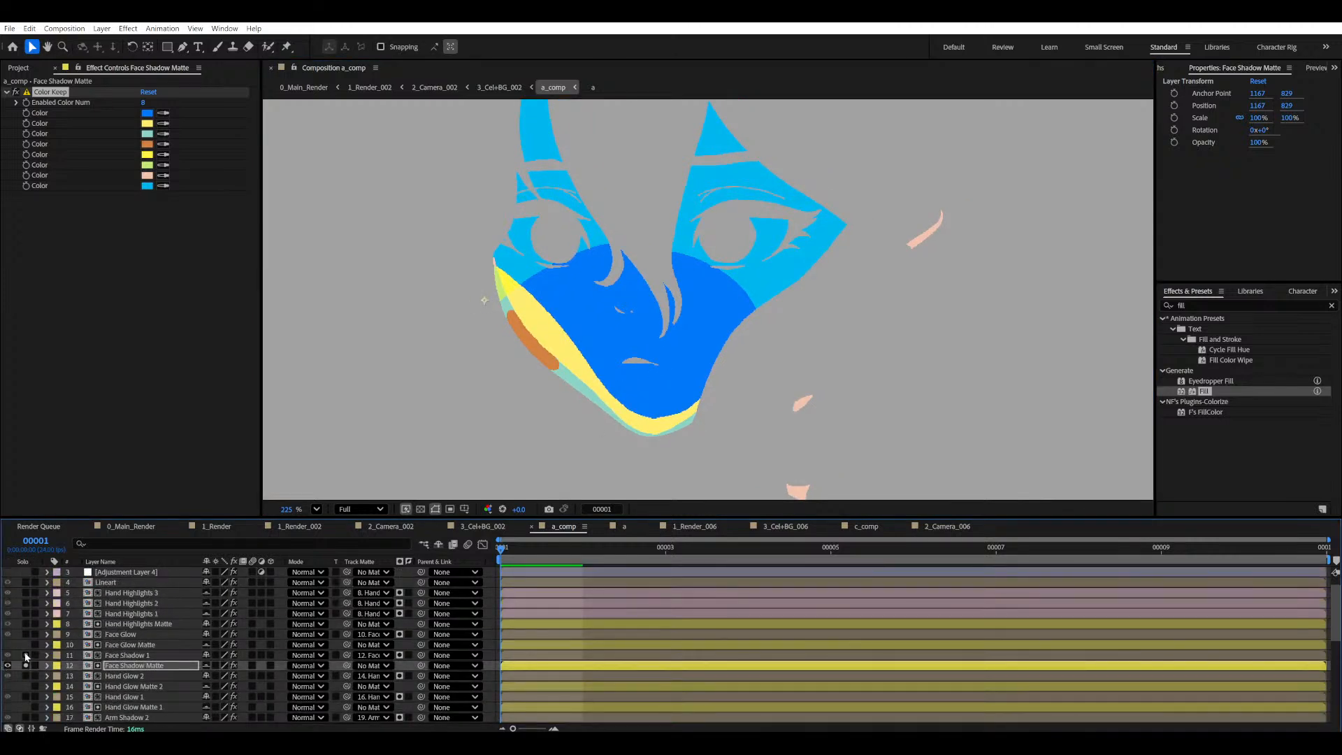
{"action": "left_click", "coordinate": [25, 655]}
{"action": "left_click", "coordinate": [126, 655]}
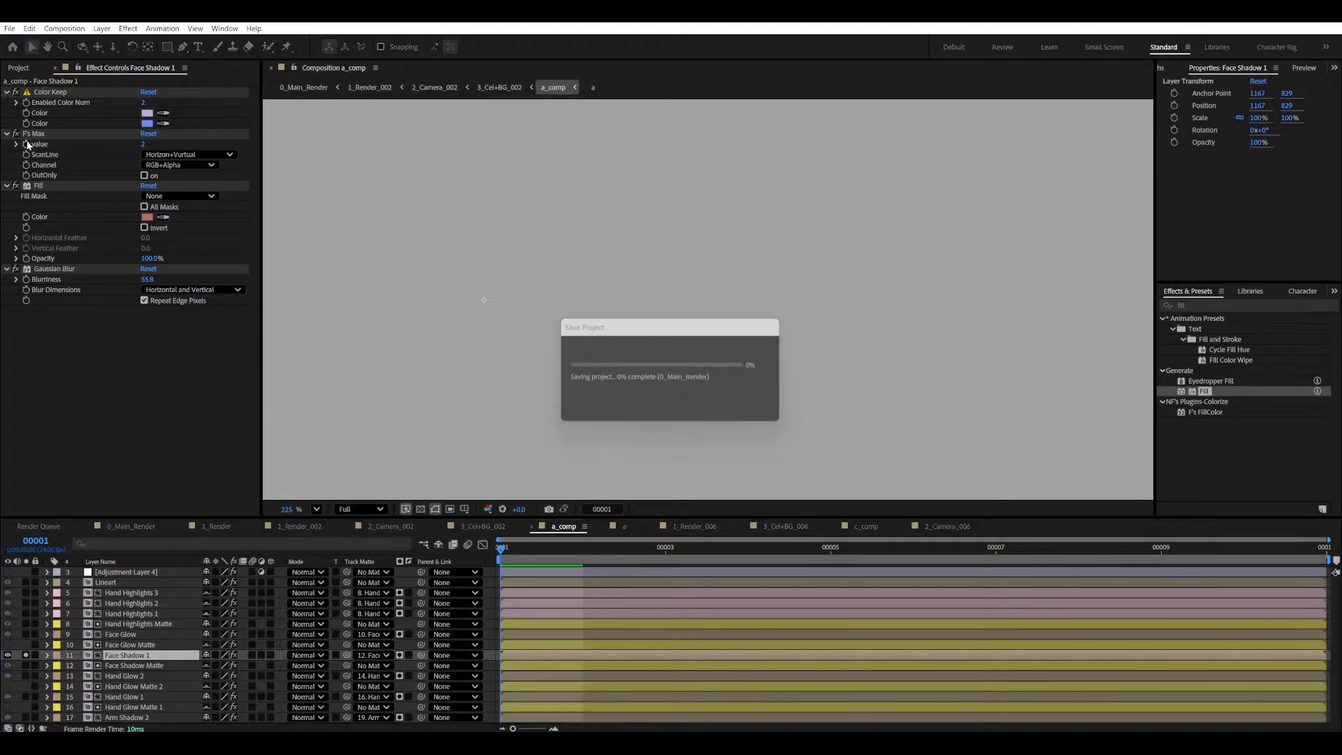
{"action": "scroll", "coordinate": [719, 393], "scroll_direction": "down", "scroll_amount": 5}
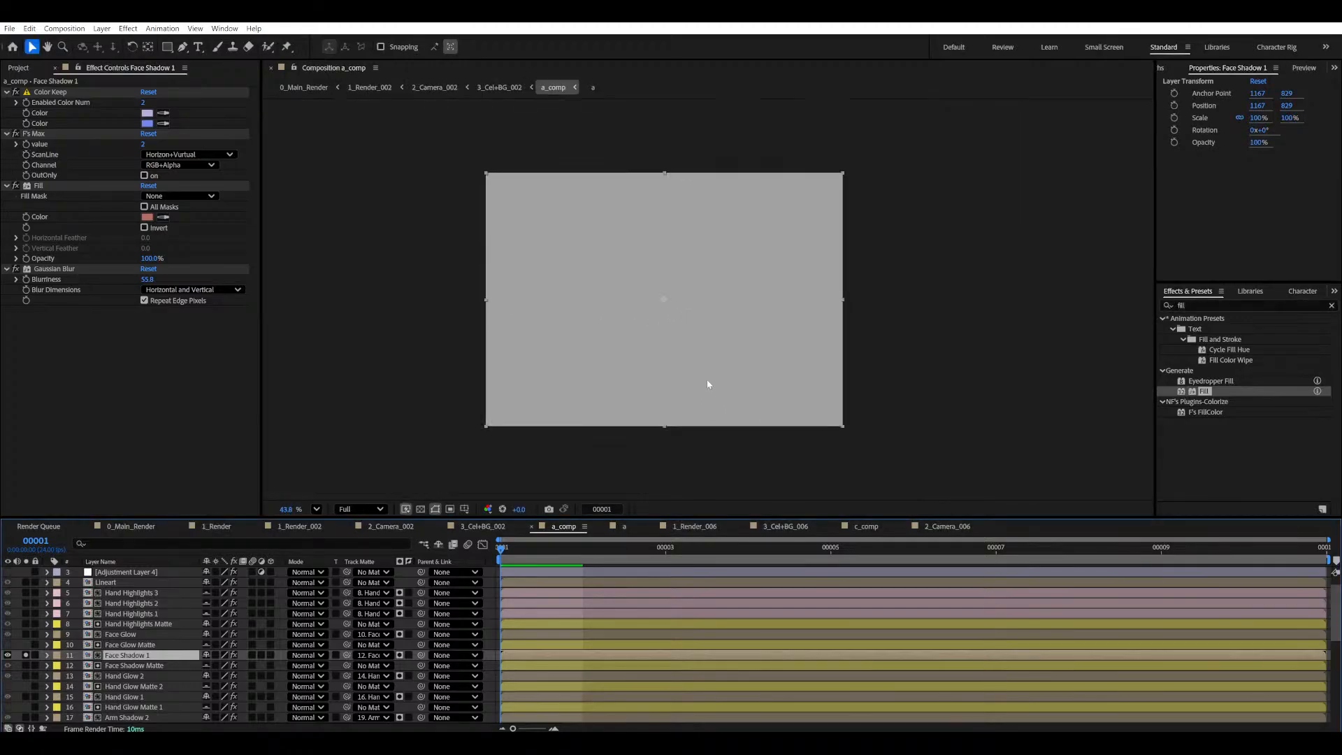
{"action": "scroll", "coordinate": [669, 410], "scroll_direction": "up", "scroll_amount": 4}
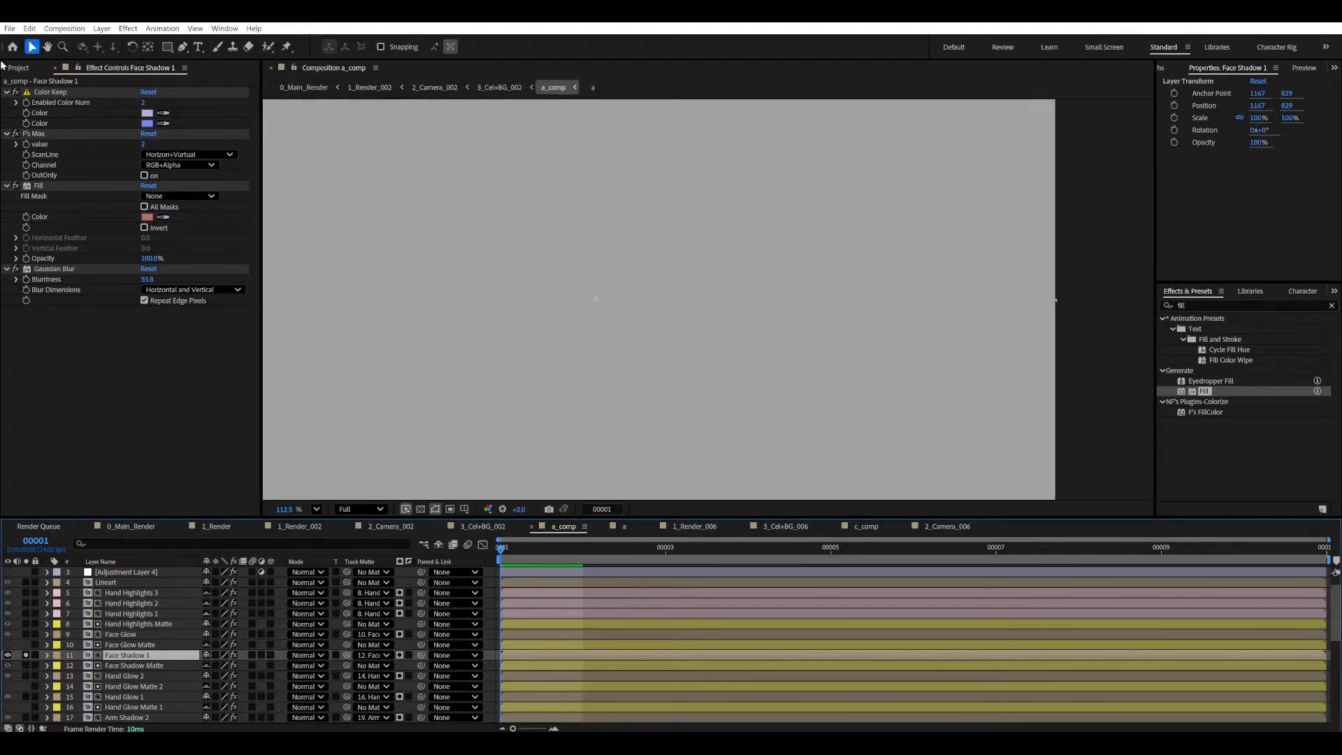
- Reset Color Keep on Face Shadow 1 and switch off its Color Keep, F's Max, Fill and Gaussian Blur effects
{"action": "left_click", "coordinate": [15, 93]}
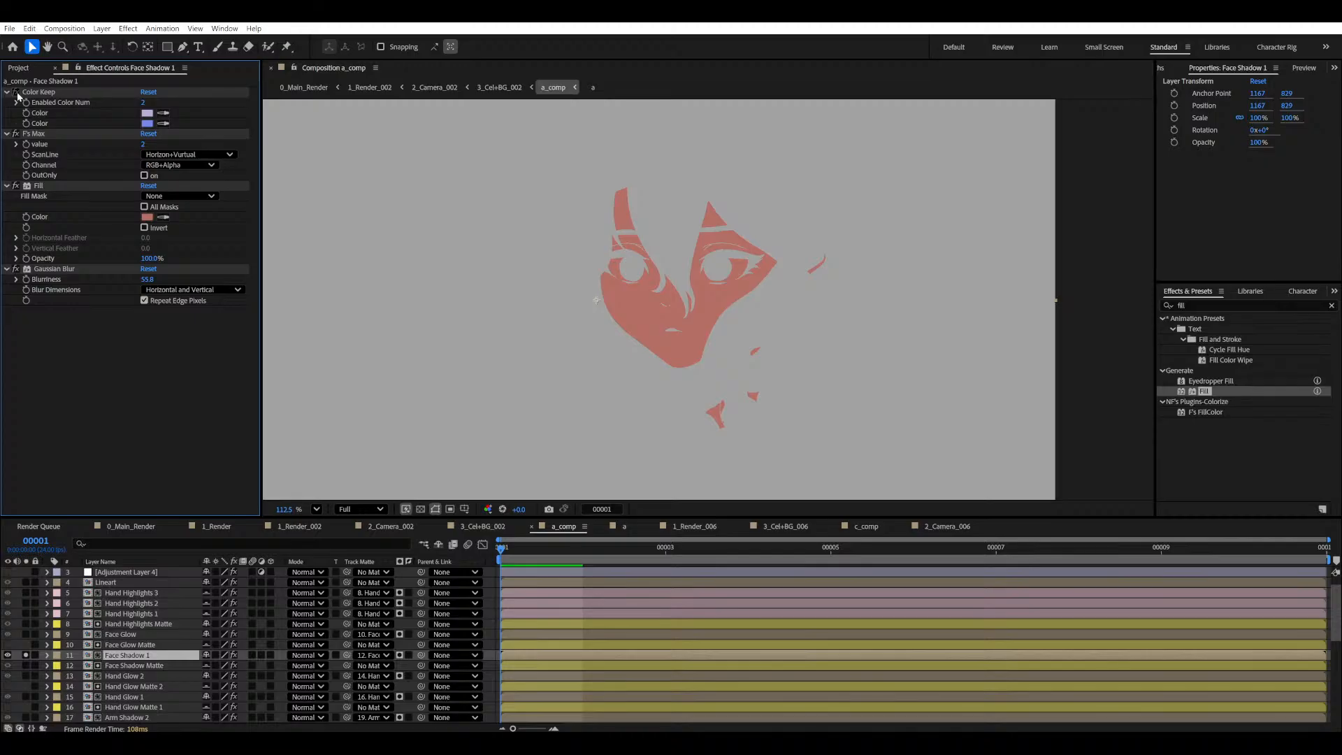
{"action": "left_click", "coordinate": [15, 93]}
{"action": "left_click", "coordinate": [15, 92]}
{"action": "scroll", "coordinate": [720, 388], "scroll_direction": "up", "scroll_amount": 4}
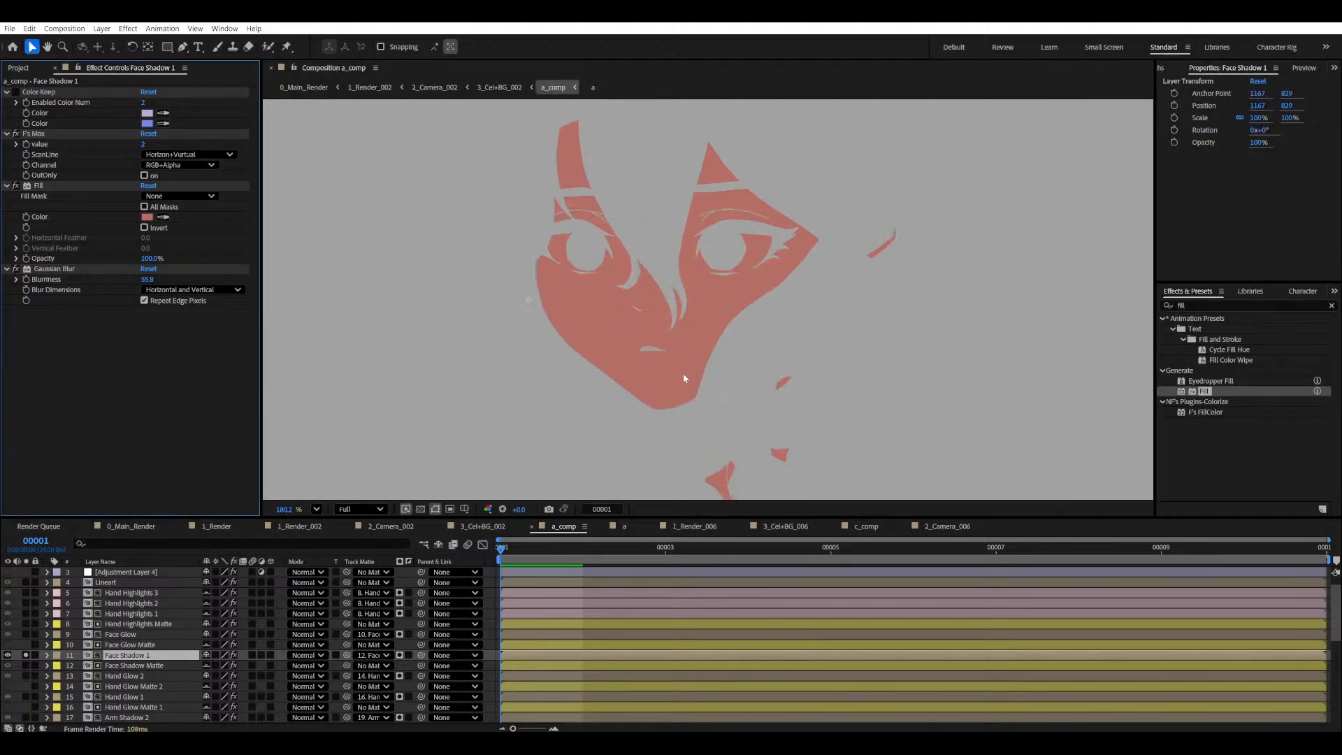
{"action": "left_click", "coordinate": [148, 92]}
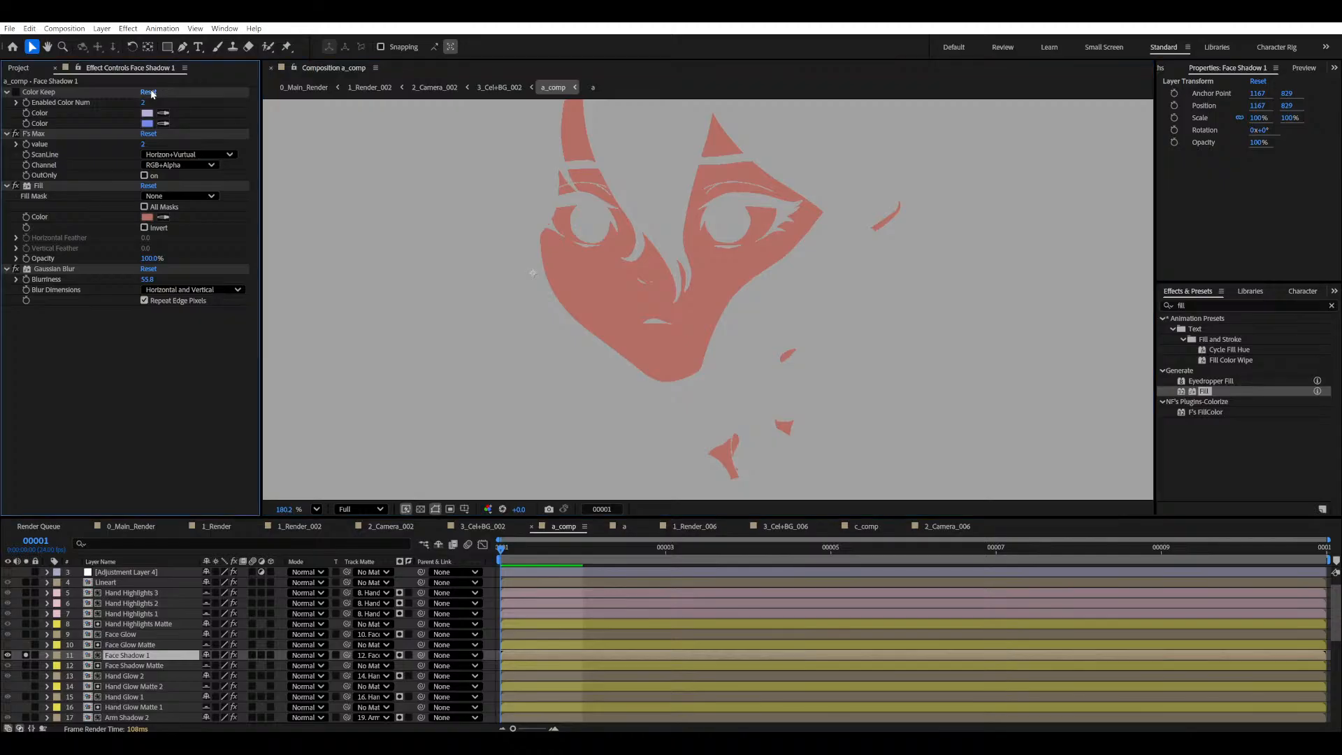
{"action": "left_click", "coordinate": [15, 123]}
{"action": "left_click", "coordinate": [15, 175]}
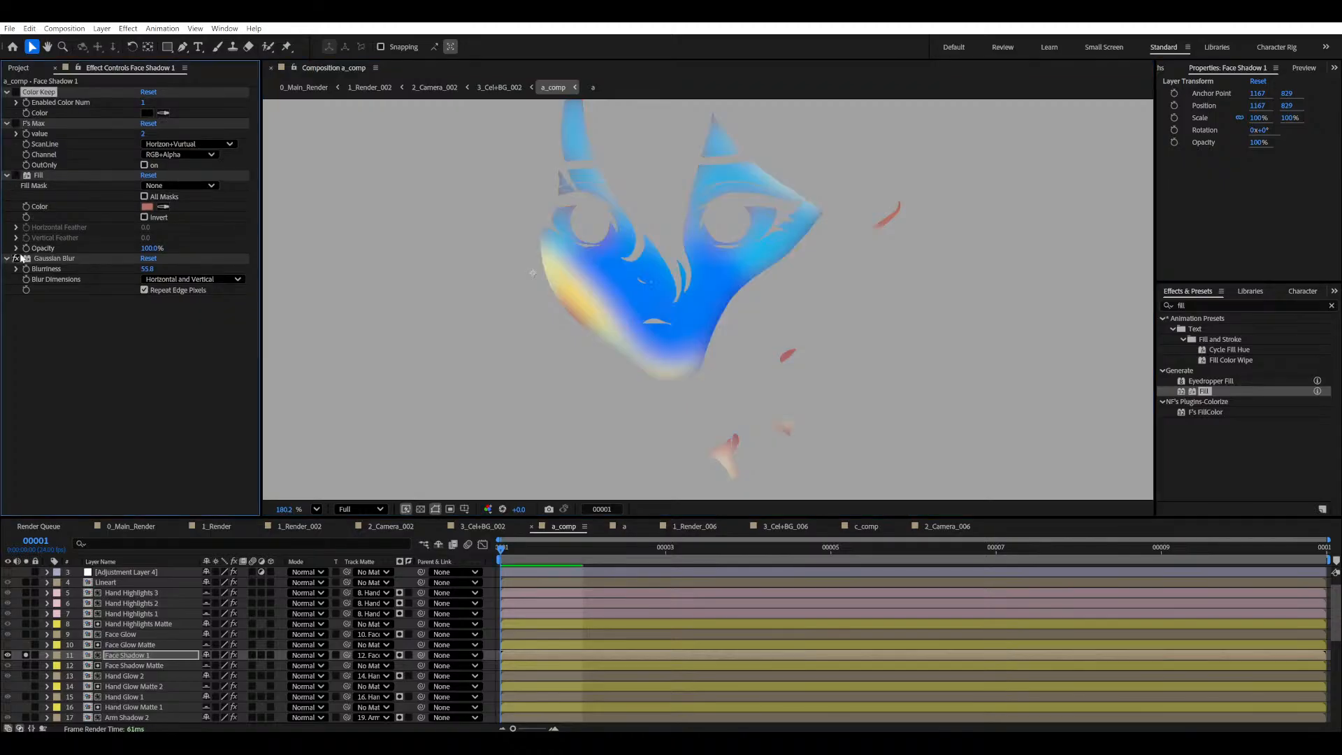
{"action": "left_click", "coordinate": [16, 258]}
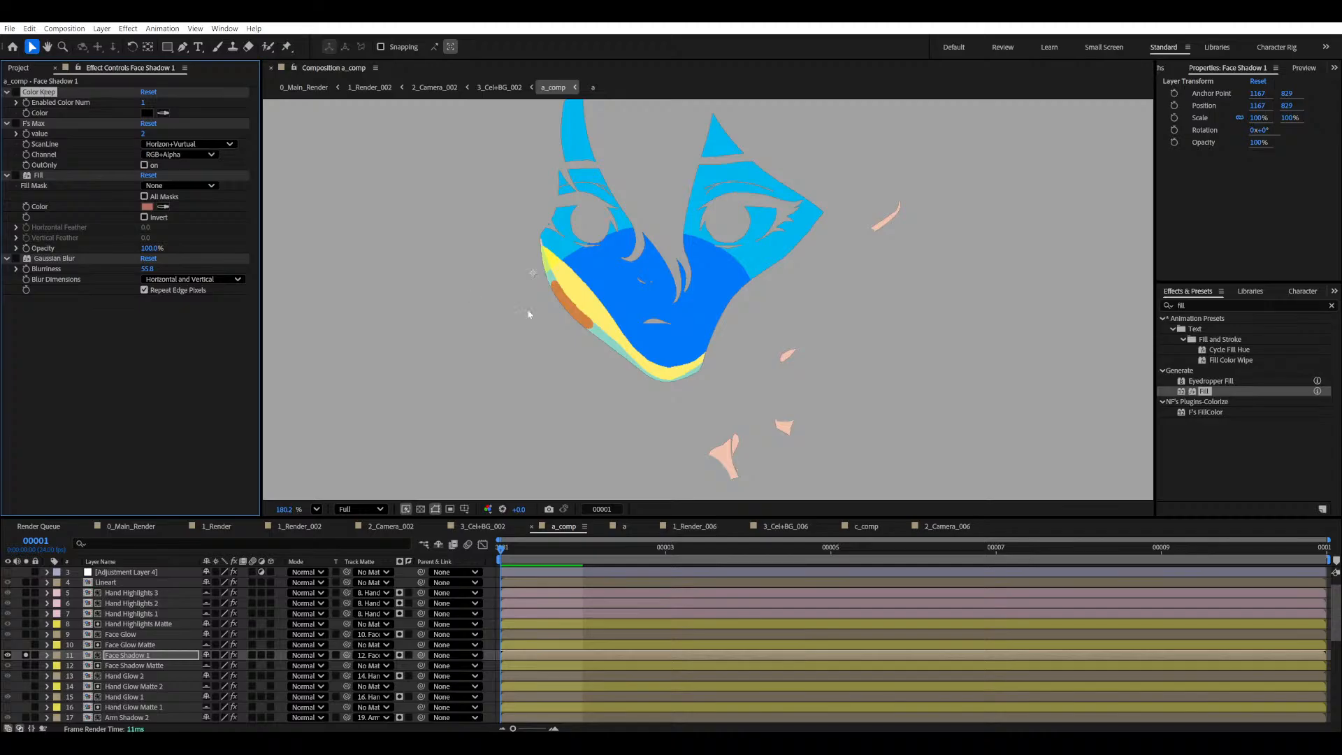
- Set Enabled Color Num to 4 on Face Shadow 1 and sample the face's blue, pale yellow, mint green and orange
{"action": "scroll", "coordinate": [529, 314], "scroll_direction": "up", "scroll_amount": 4}
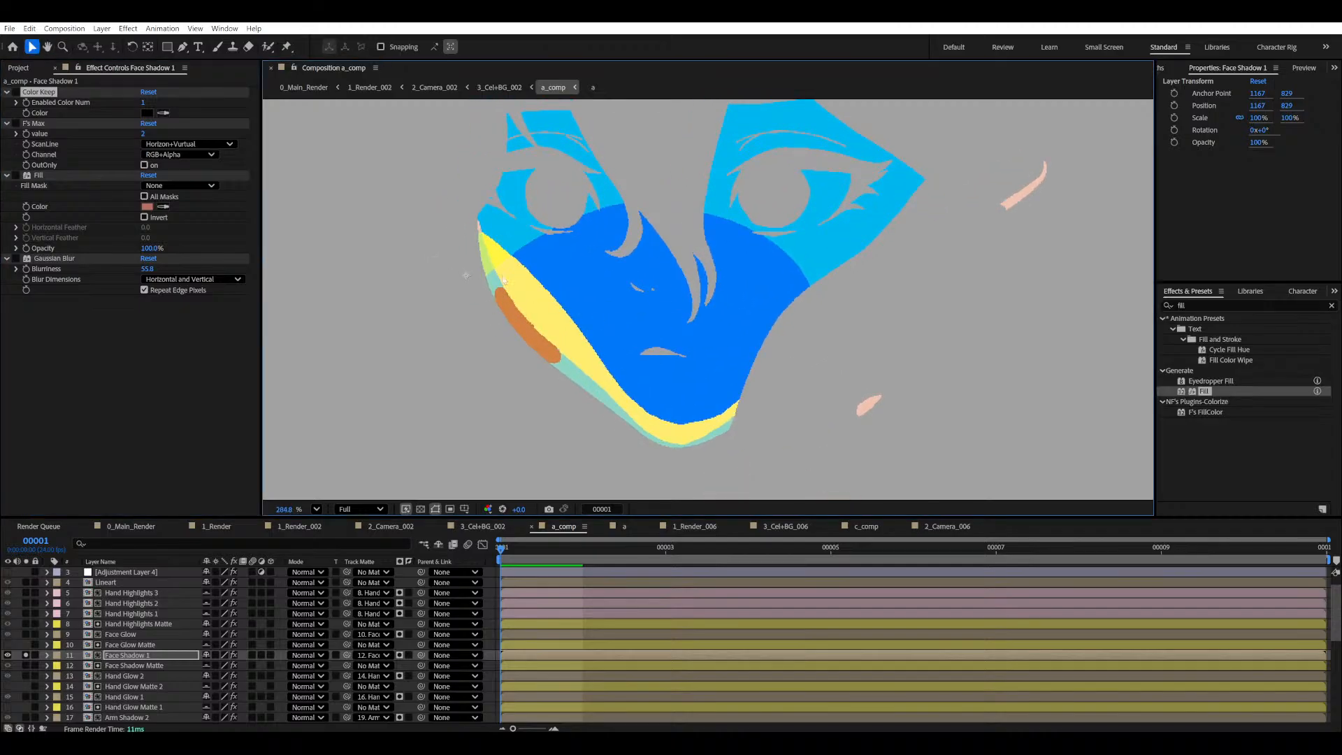
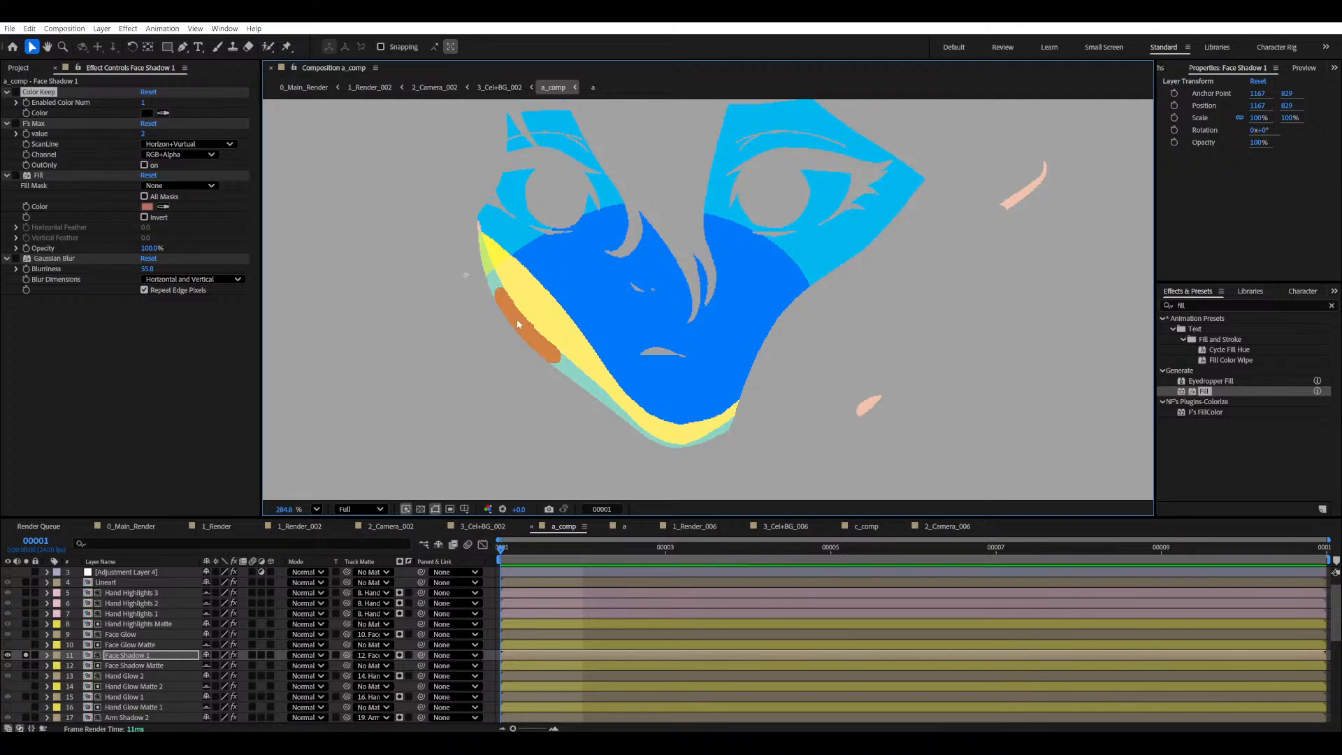
{"action": "left_click", "coordinate": [144, 103]}
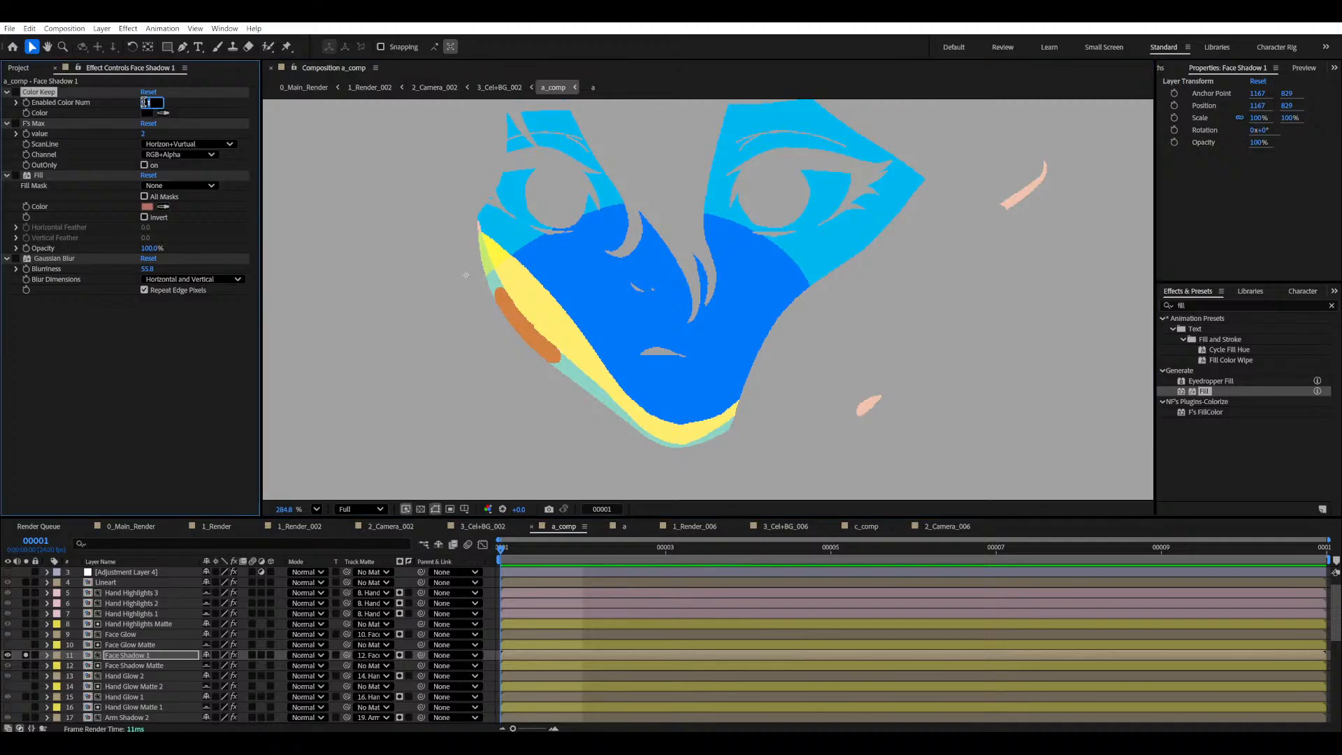
{"action": "type", "text": "4"}
{"action": "key", "text": "Return"}
{"action": "left_click", "coordinate": [163, 112]}
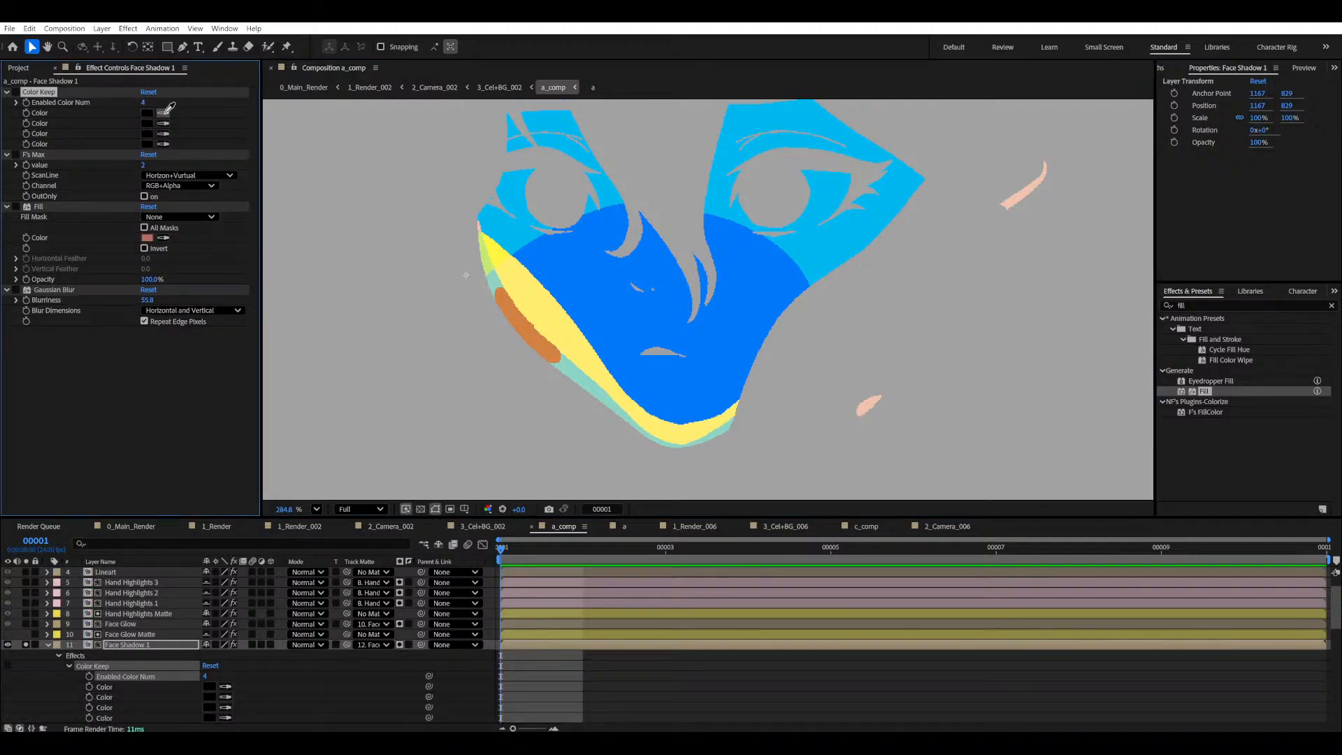
{"action": "left_click", "coordinate": [591, 292]}
{"action": "left_click", "coordinate": [163, 123]}
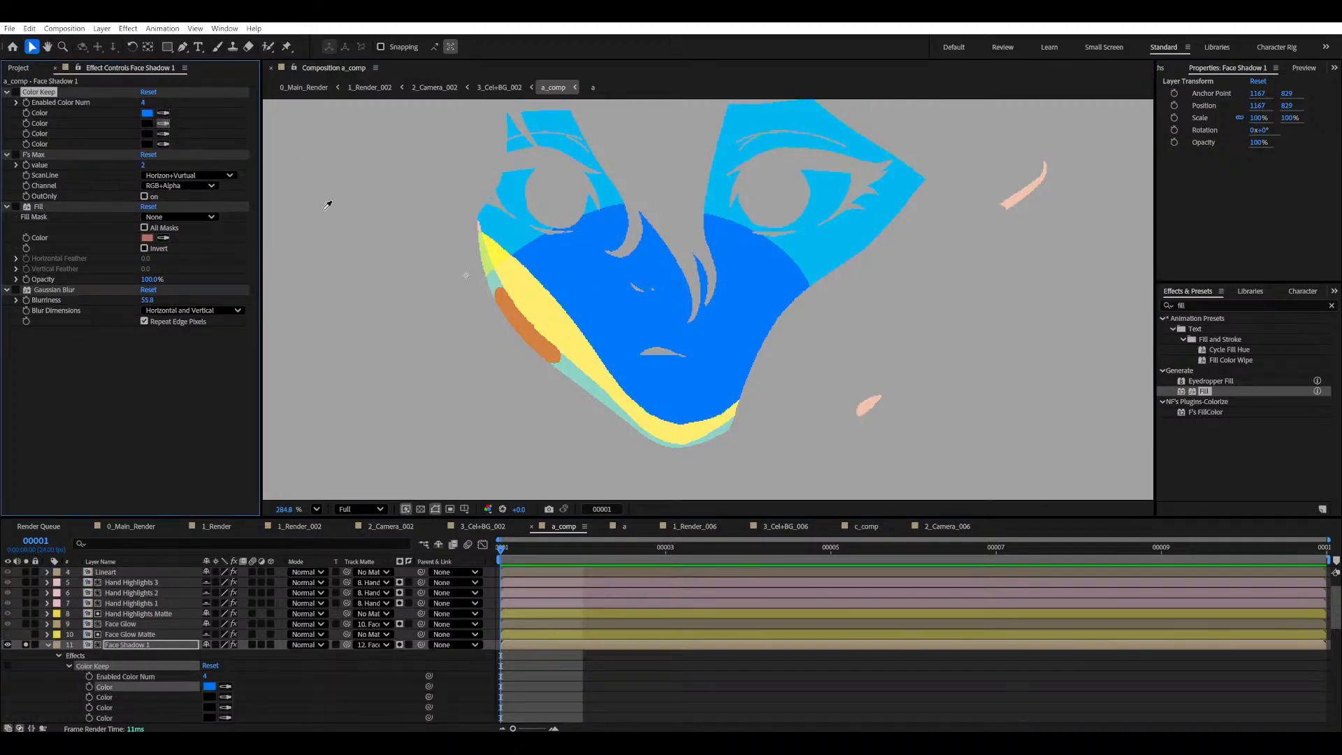
{"action": "left_click", "coordinate": [525, 286]}
{"action": "left_click", "coordinate": [163, 133]}
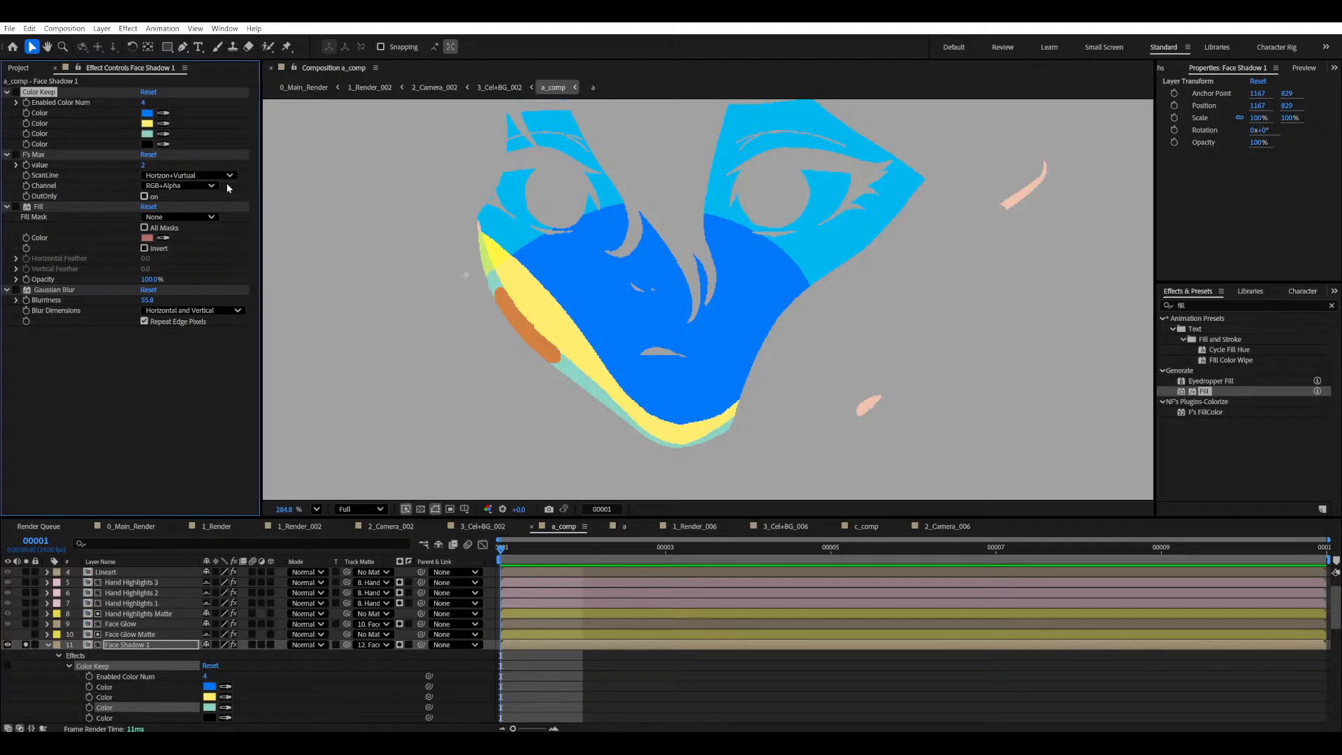
{"action": "left_click", "coordinate": [501, 305]}
{"action": "left_click", "coordinate": [509, 308]}
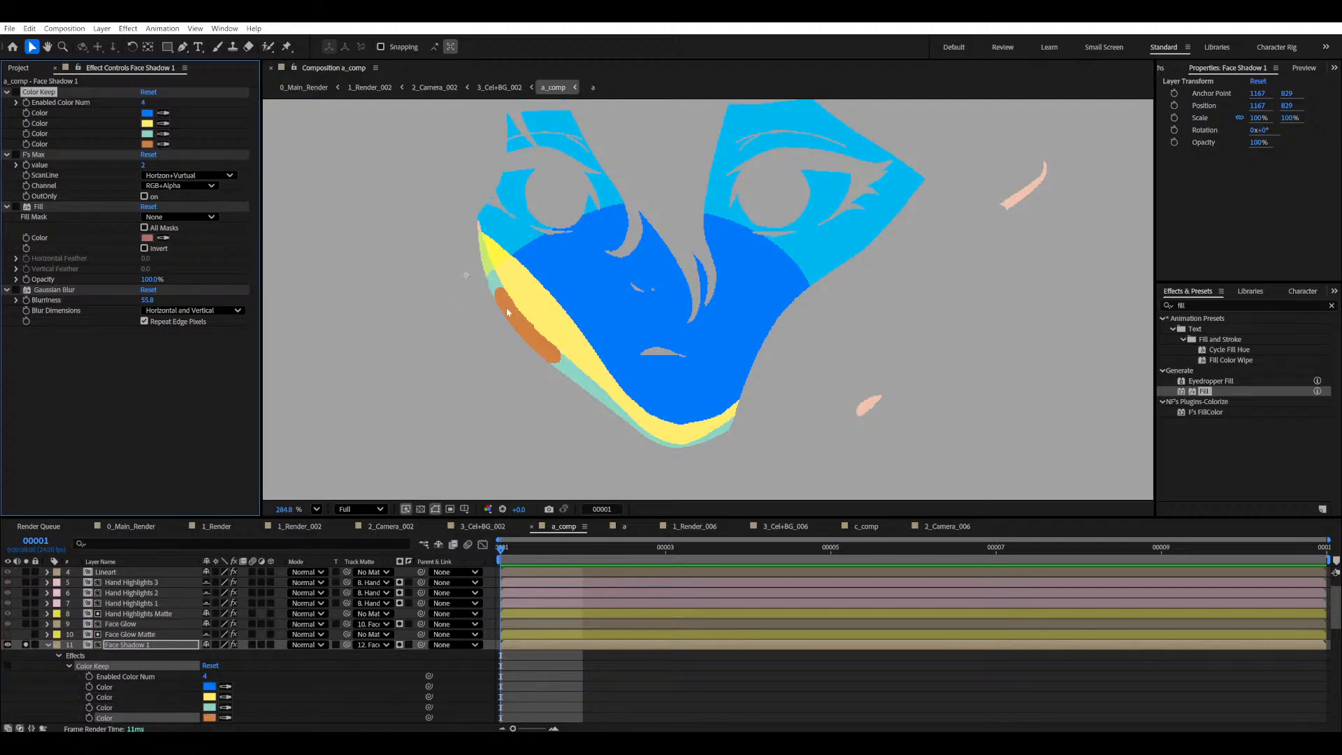
- Switch the Color Keep and F's Max effects back on for the Face Shadow 1 layer
{"action": "left_click", "coordinate": [15, 92]}
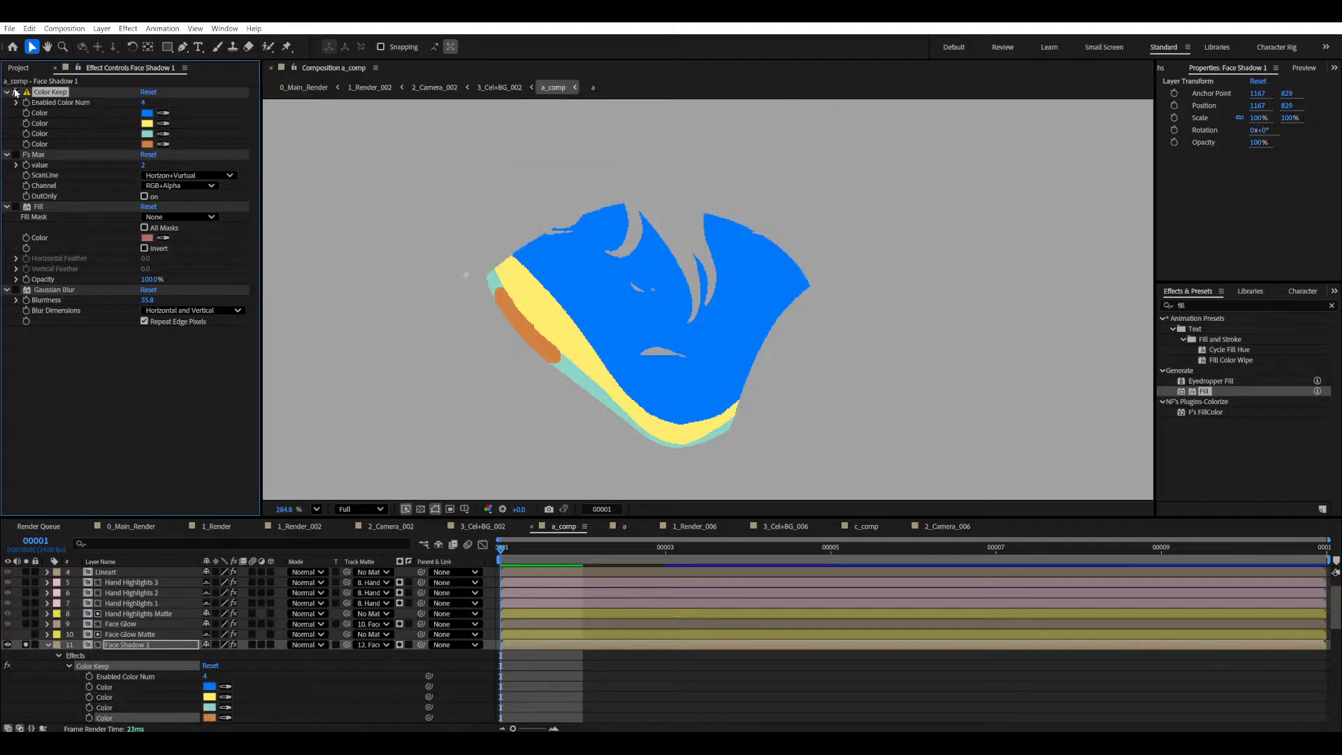
{"action": "left_click_drag", "start_coordinate": [636, 279], "coordinate": [579, 254]}
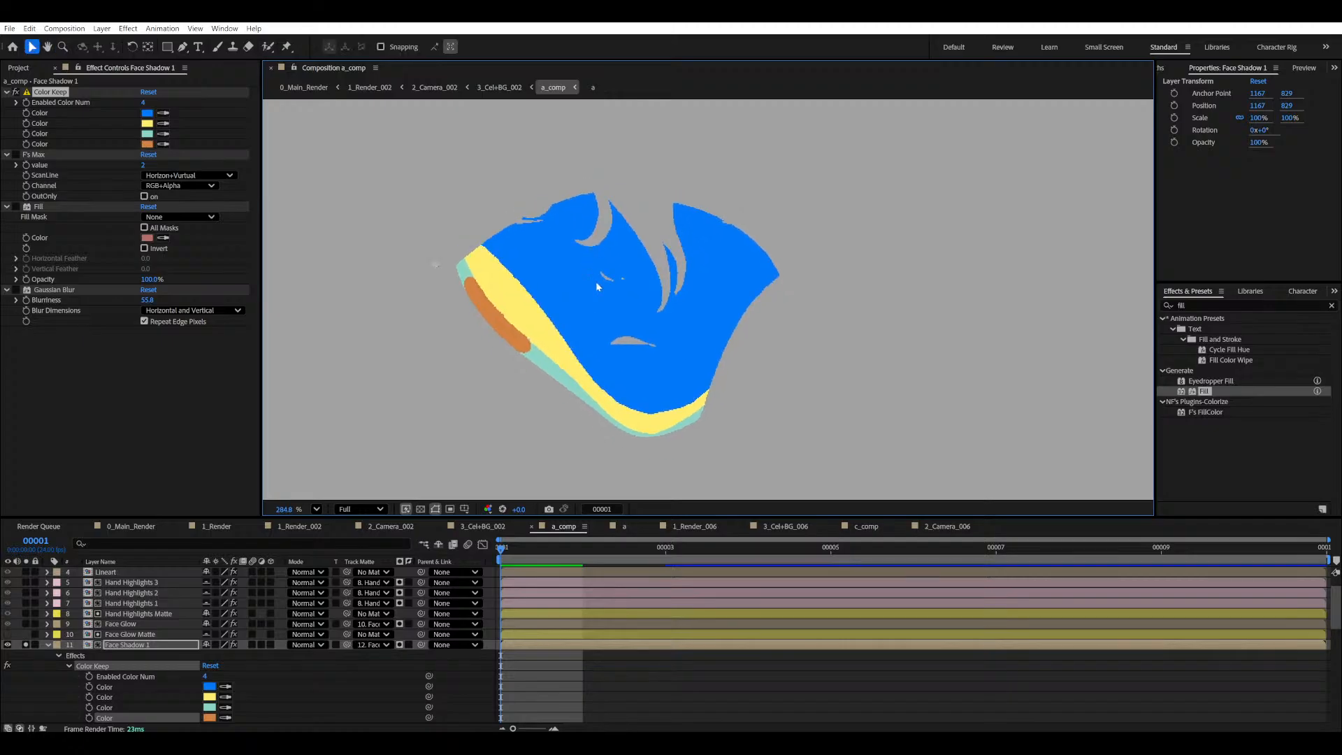
{"action": "left_click", "coordinate": [17, 155]}
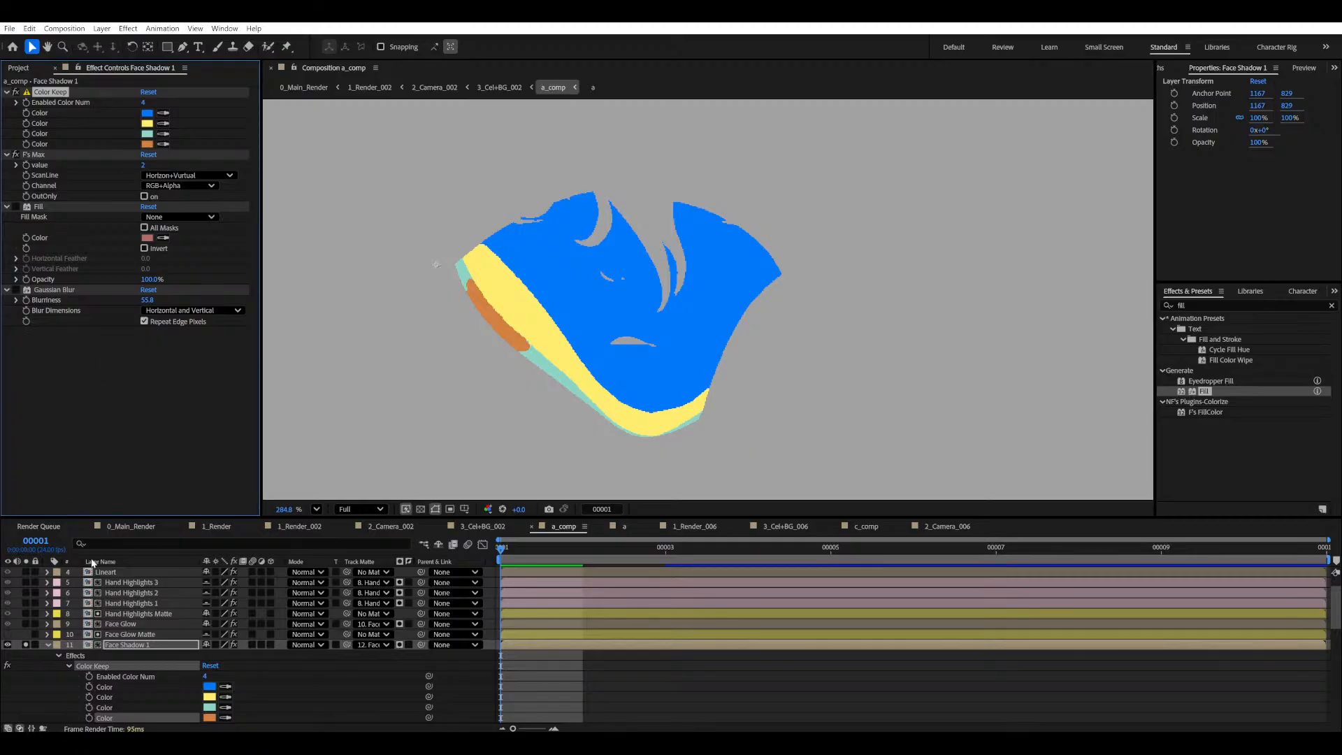
- Show and solo the SableIntro_c02_STYLE_04.png reference layer and examine the shading on the lower face up close
{"action": "scroll", "coordinate": [71, 584], "scroll_direction": "up", "scroll_amount": 1}
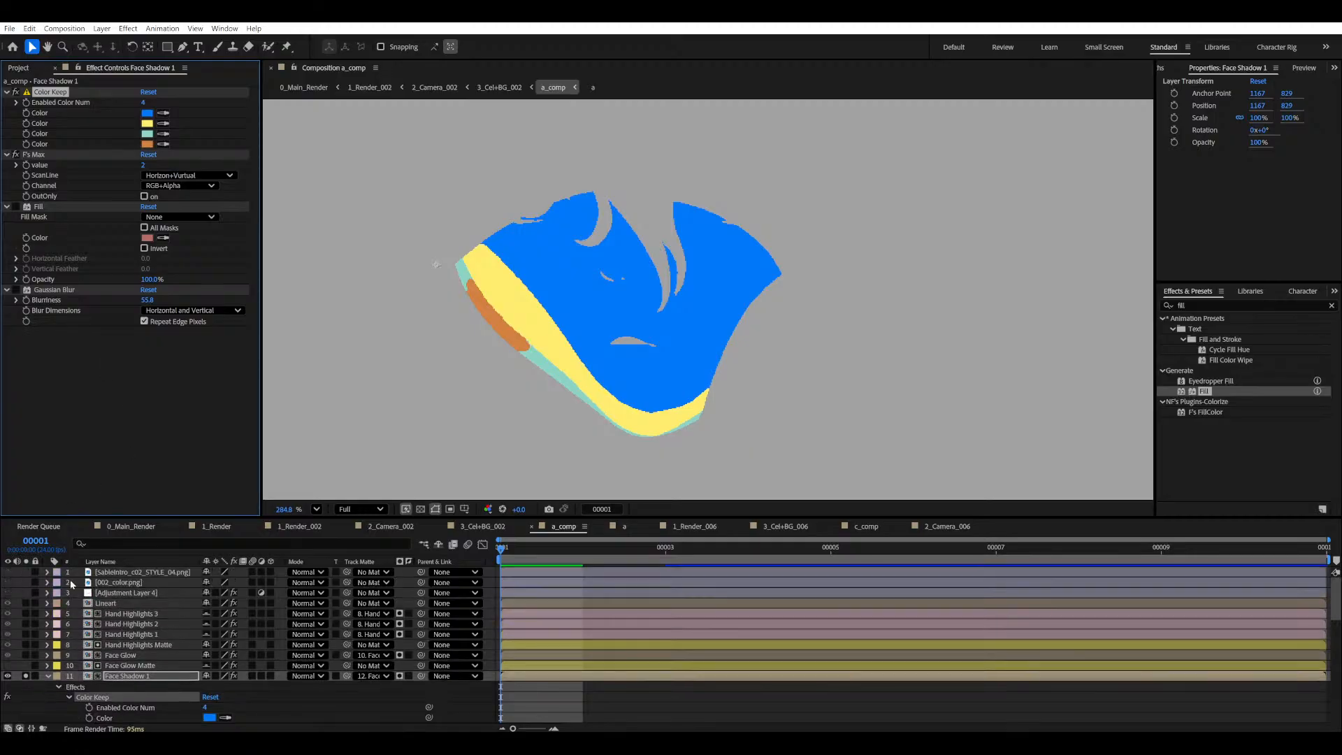
{"action": "left_click", "coordinate": [9, 574]}
{"action": "left_click", "coordinate": [26, 572]}
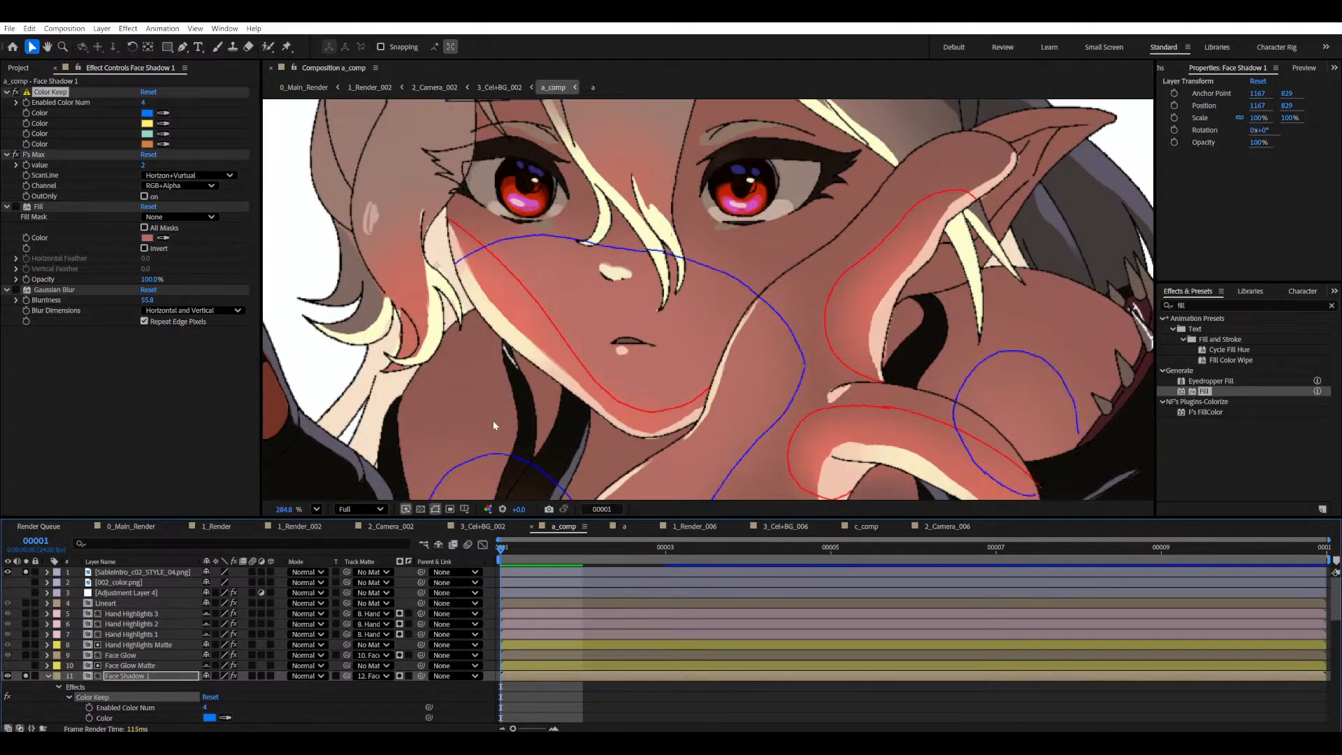
{"action": "scroll", "coordinate": [493, 421], "scroll_direction": "up", "scroll_amount": 2}
{"action": "key", "text": "space"}
{"action": "left_click_drag", "start_coordinate": [580, 425], "coordinate": [680, 377]}
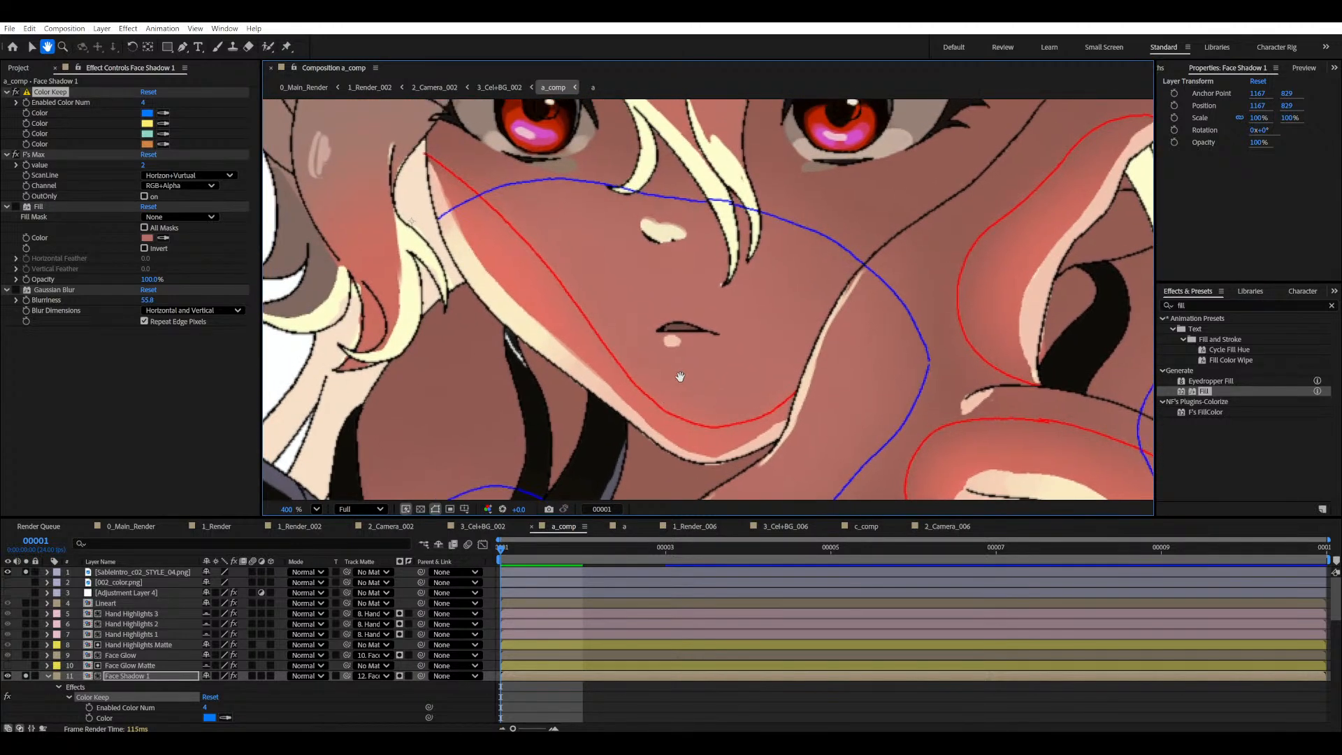
- Sample the Fill effect's colour for Face Shadow 1 from the shadowed skin near the mouth in the style reference image
{"action": "scroll", "coordinate": [665, 388], "scroll_direction": "up", "scroll_amount": 1}
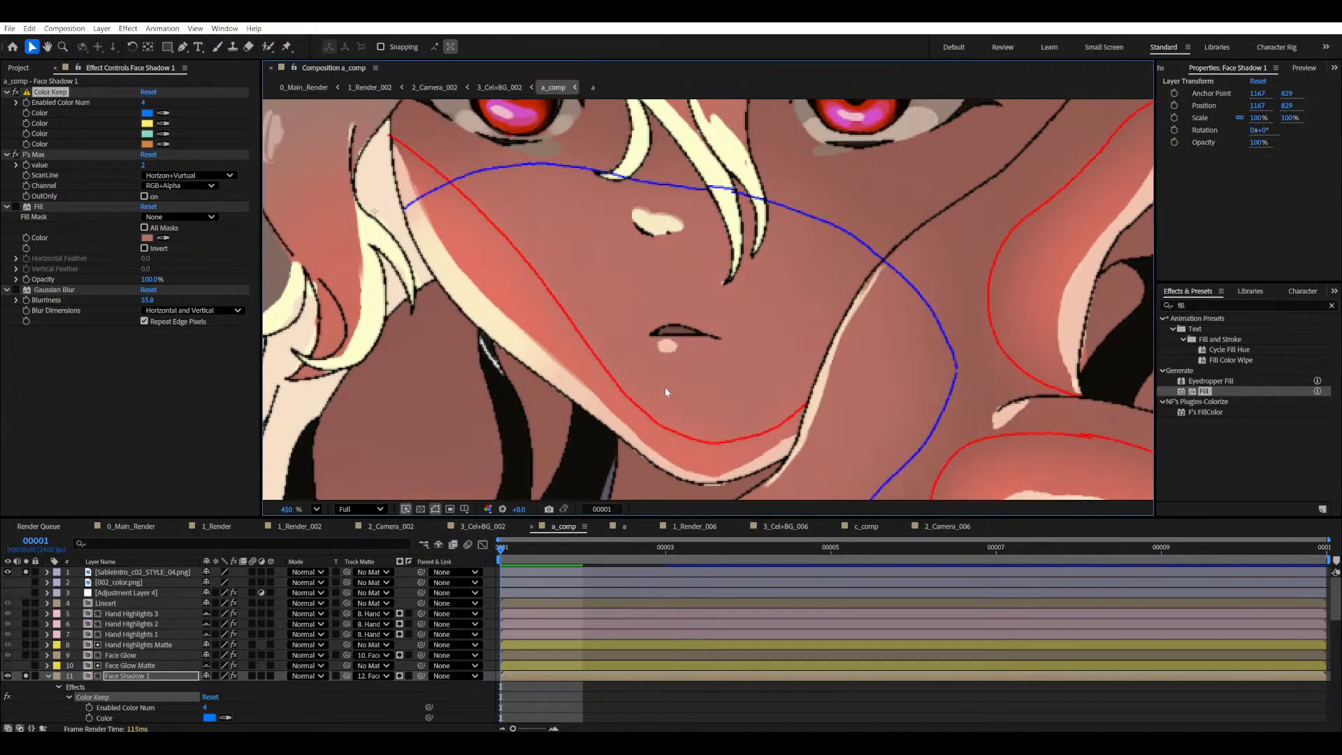
{"action": "left_click", "coordinate": [163, 238]}
{"action": "left_click", "coordinate": [628, 310]}
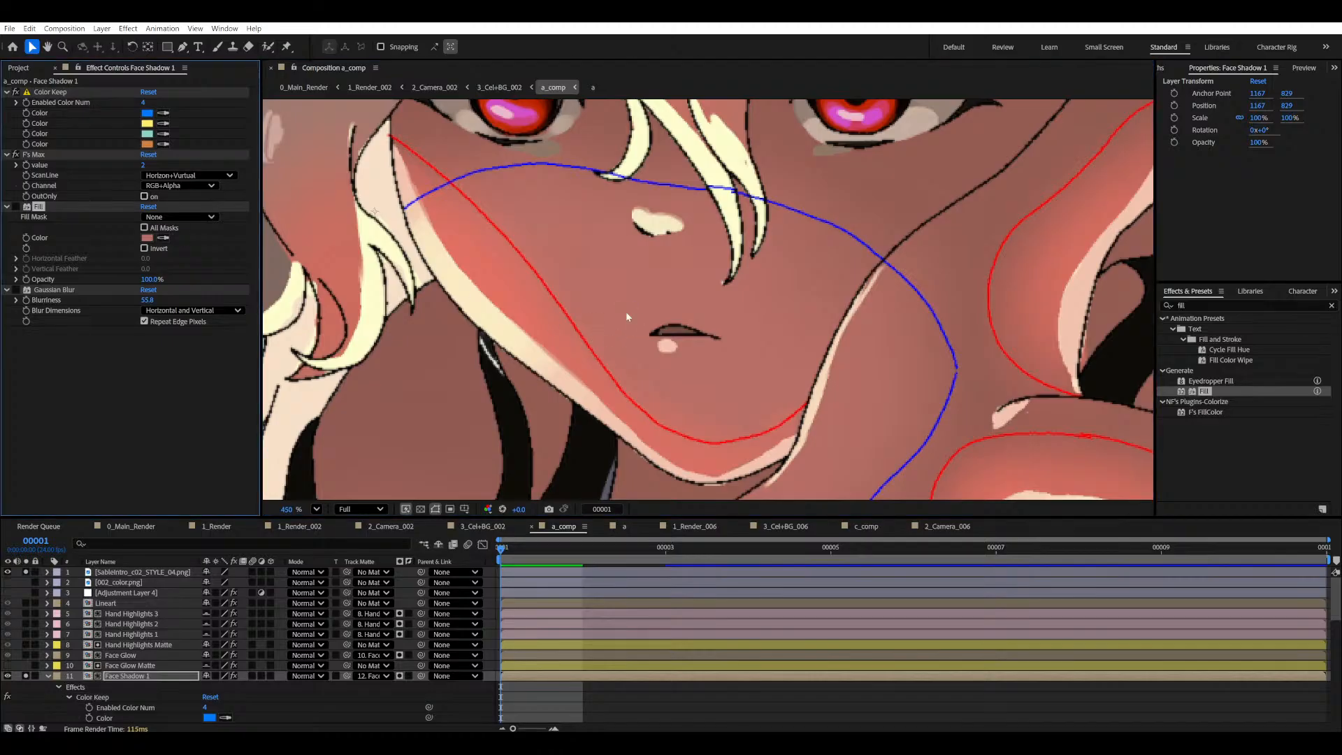
- Hide the SableIntro_c02_STYLE_04.png reference layer and enable the Fill and Gaussian Blur effects on Face Shadow 1
{"action": "scroll", "coordinate": [634, 316], "scroll_direction": "down", "scroll_amount": 3}
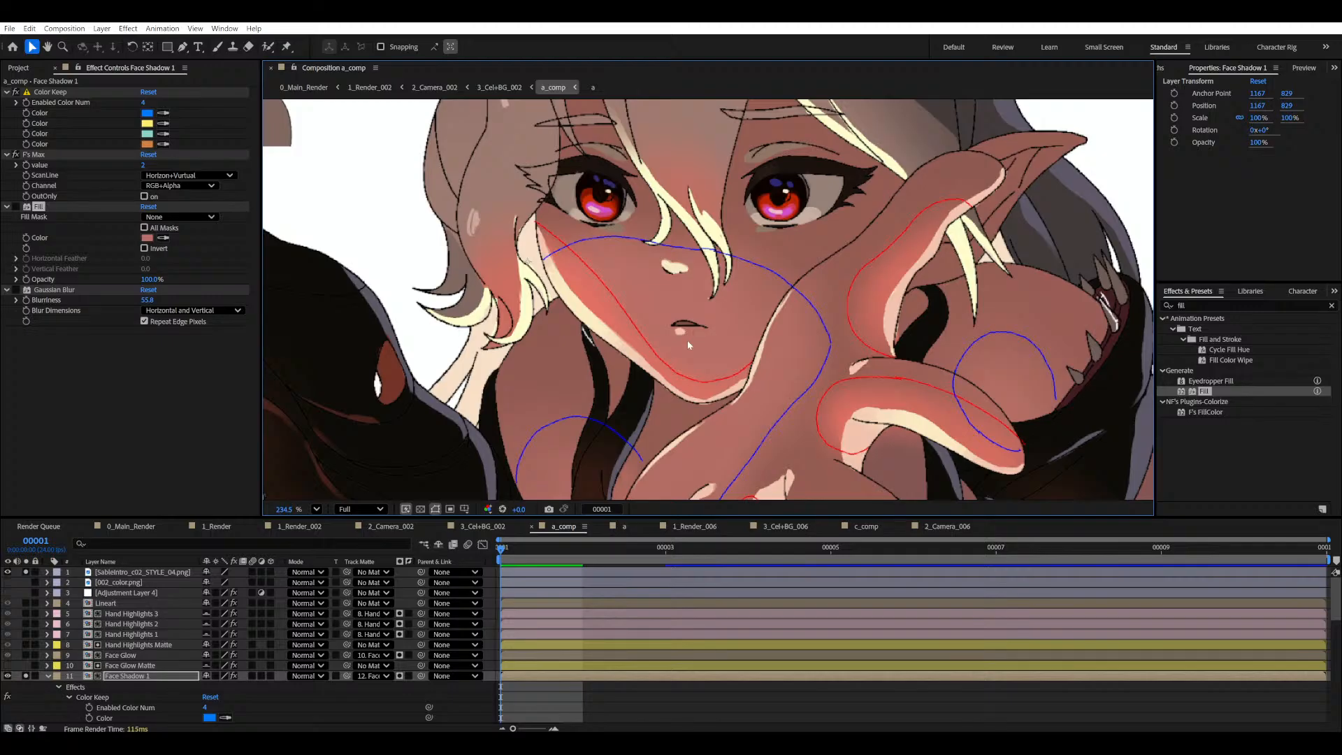
{"action": "scroll", "coordinate": [688, 341], "scroll_direction": "down", "scroll_amount": 5}
{"action": "scroll", "coordinate": [688, 342], "scroll_direction": "up", "scroll_amount": 5}
{"action": "left_click_drag", "start_coordinate": [593, 285], "coordinate": [583, 279]}
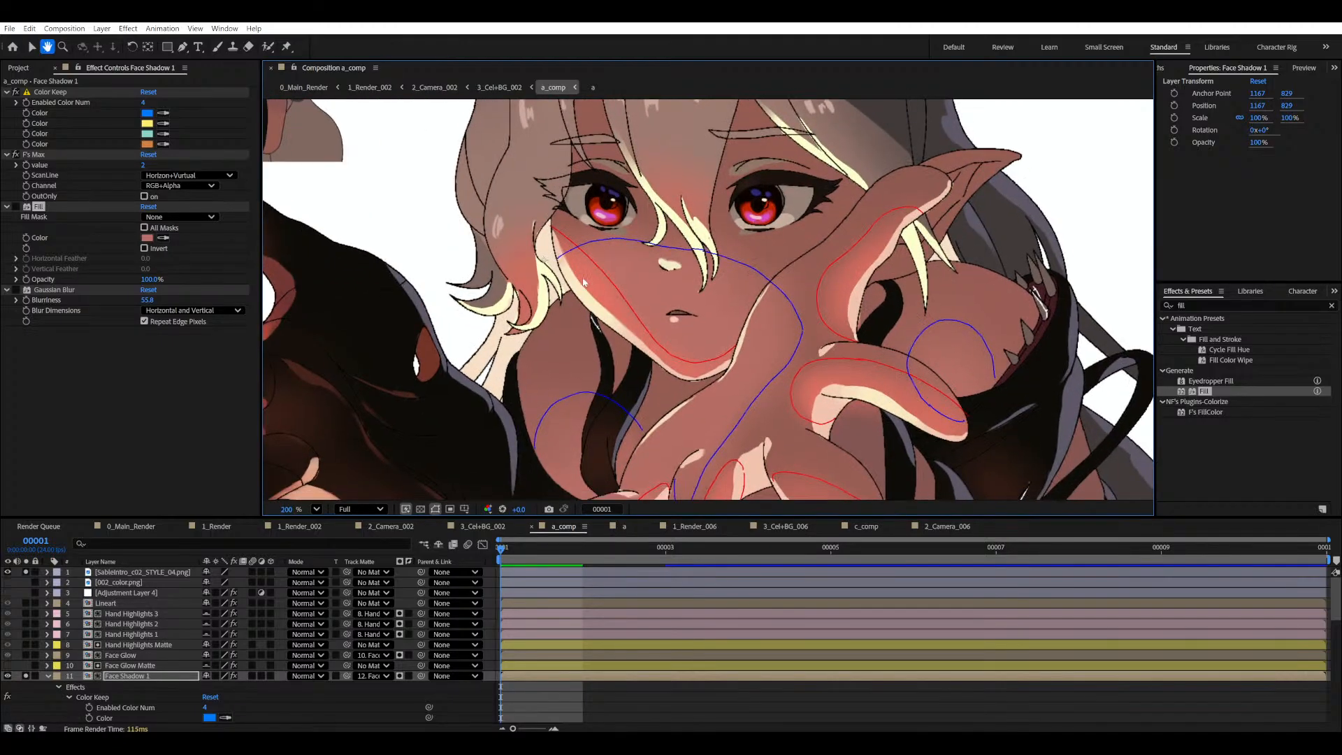
{"action": "key", "text": "v"}
{"action": "scroll", "coordinate": [584, 281], "scroll_direction": "up", "scroll_amount": 2}
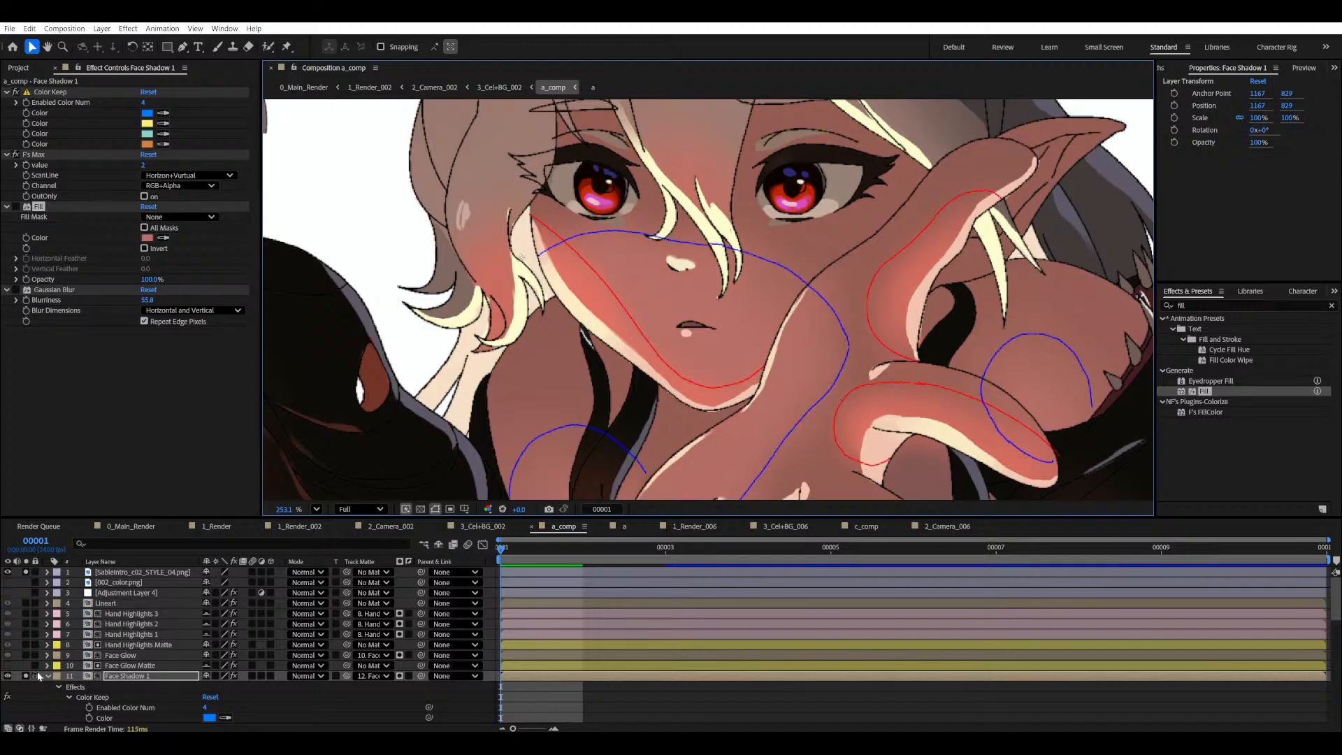
{"action": "left_click", "coordinate": [11, 573]}
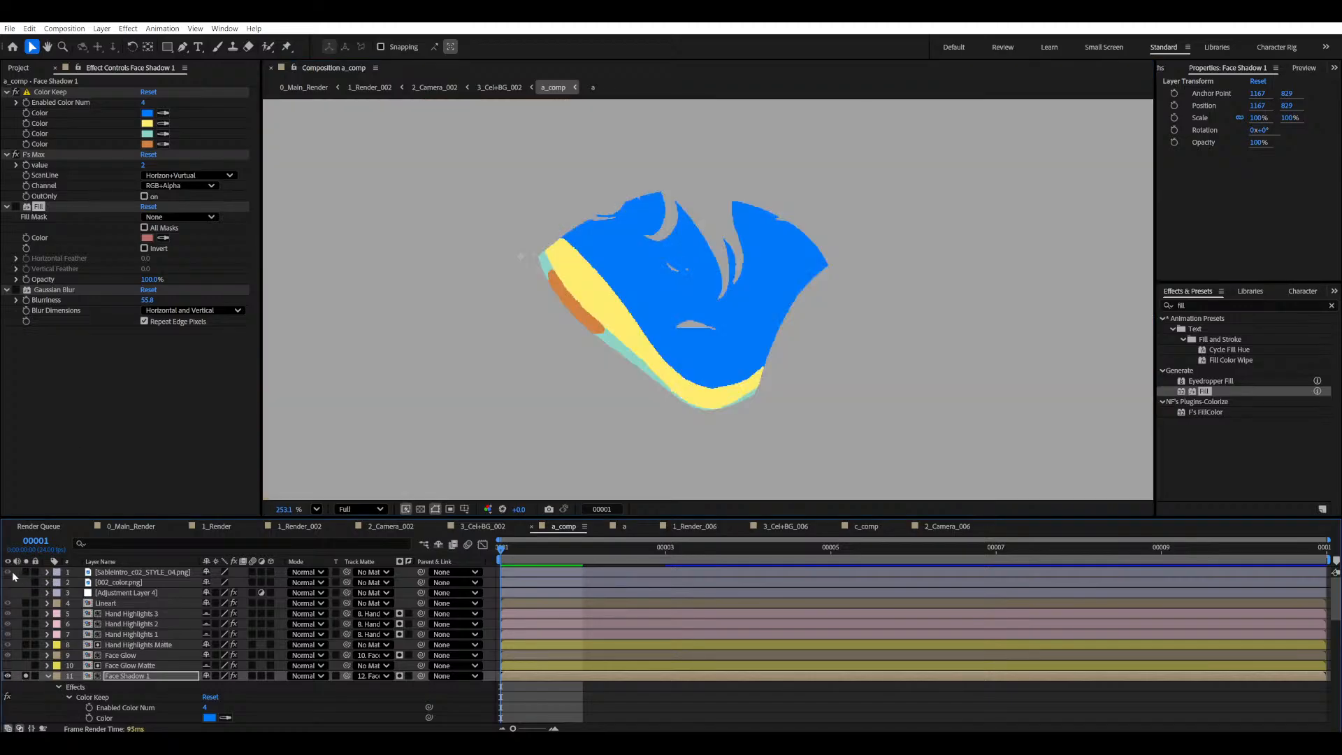
{"action": "left_click", "coordinate": [16, 207]}
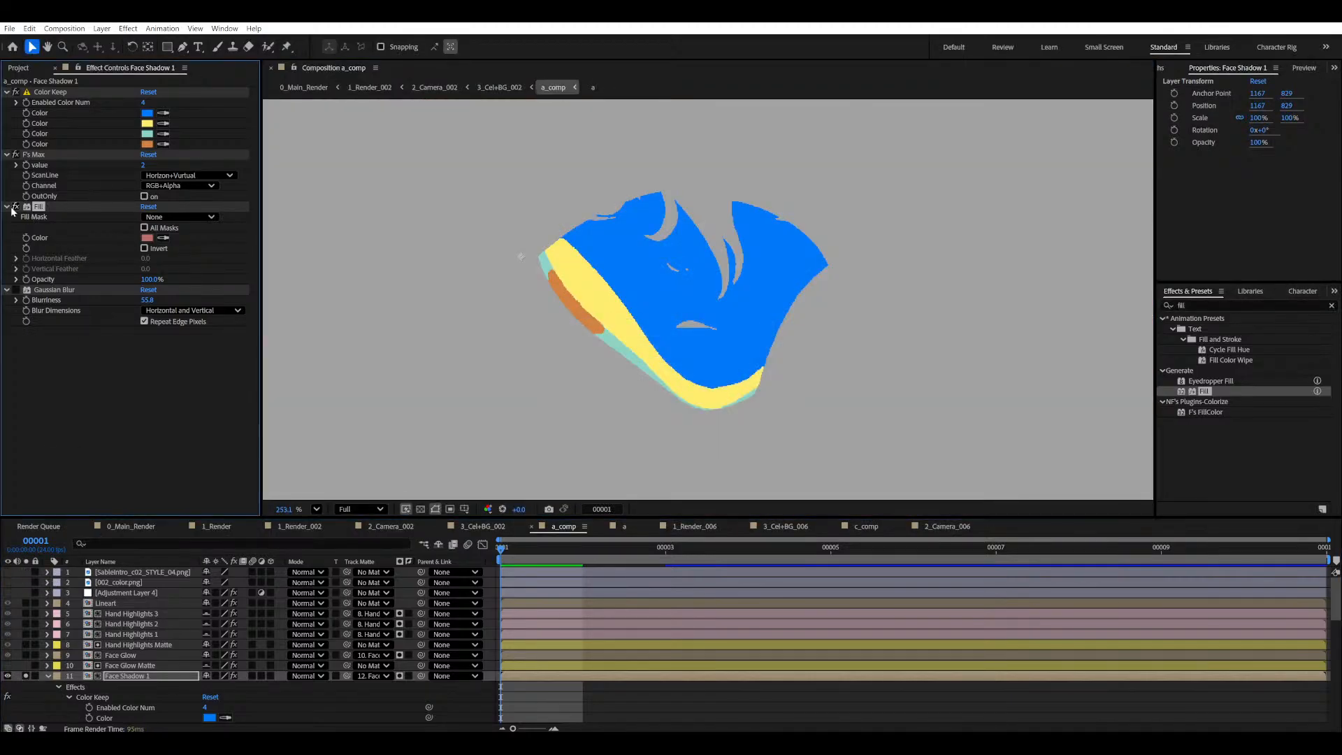
{"action": "left_click", "coordinate": [16, 290]}
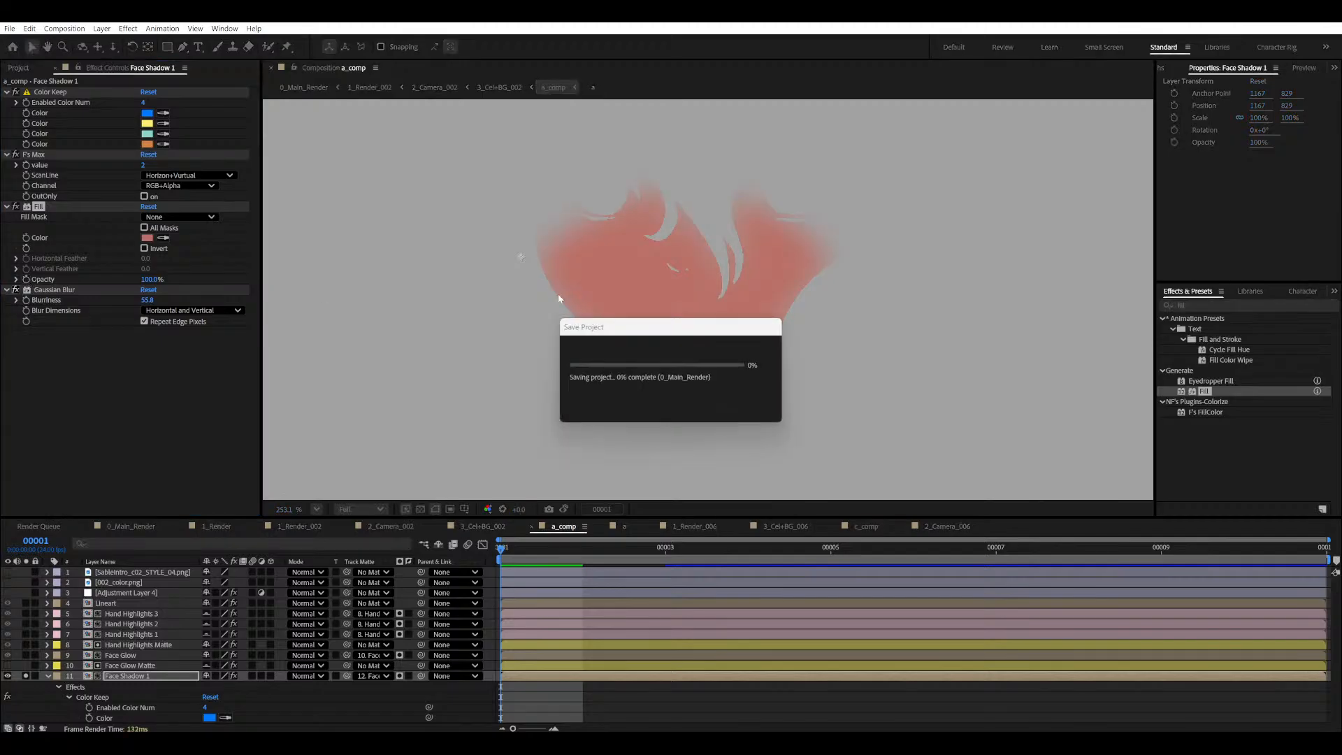
- Increase the Gaussian Blur's Blurriness on Face Shadow 1 to 221.3
{"action": "scroll", "coordinate": [688, 342], "scroll_direction": "up", "scroll_amount": 3}
{"action": "left_click_drag", "start_coordinate": [757, 352], "coordinate": [745, 360]}
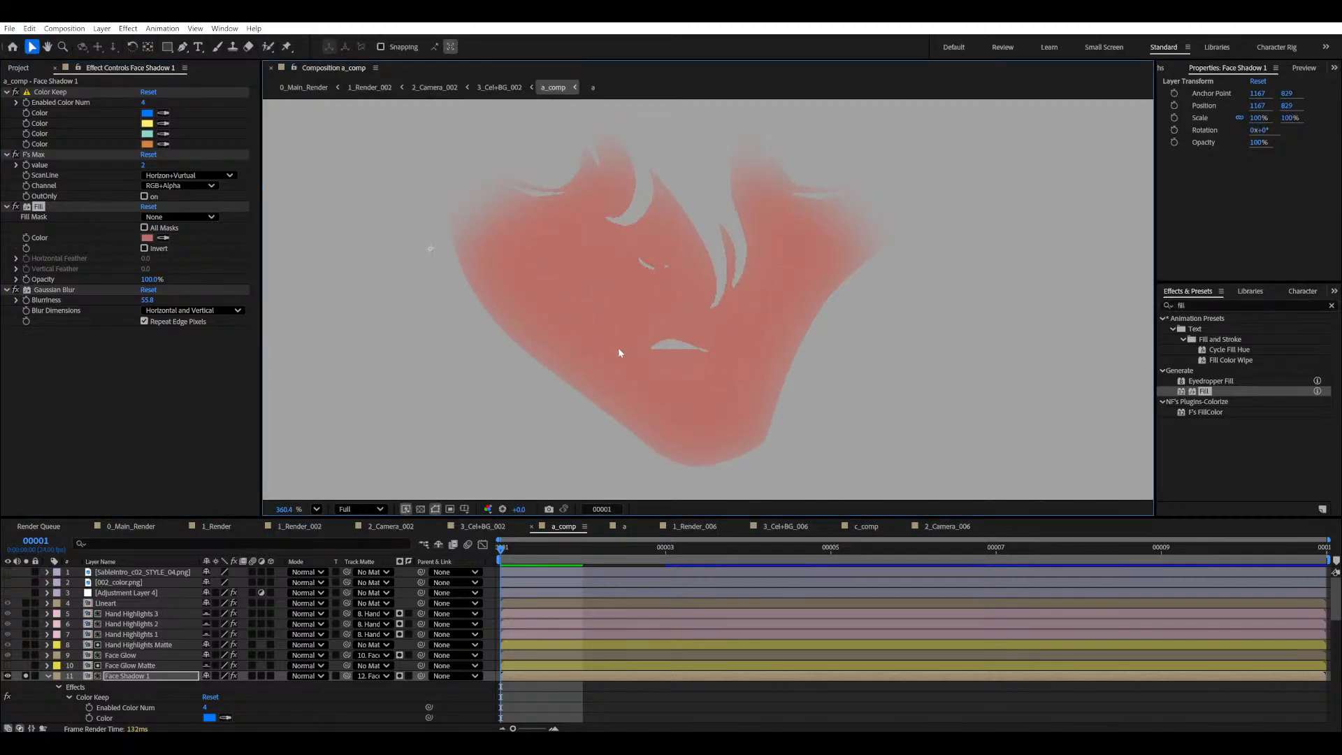
{"action": "scroll", "coordinate": [618, 346], "scroll_direction": "down", "scroll_amount": 3}
{"action": "mouse_move", "coordinate": [619, 346]}
{"action": "left_mouse_down"}
{"action": "mouse_move", "coordinate": [638, 336]}
{"action": "mouse_move", "coordinate": [628, 350]}
{"action": "left_mouse_up"}
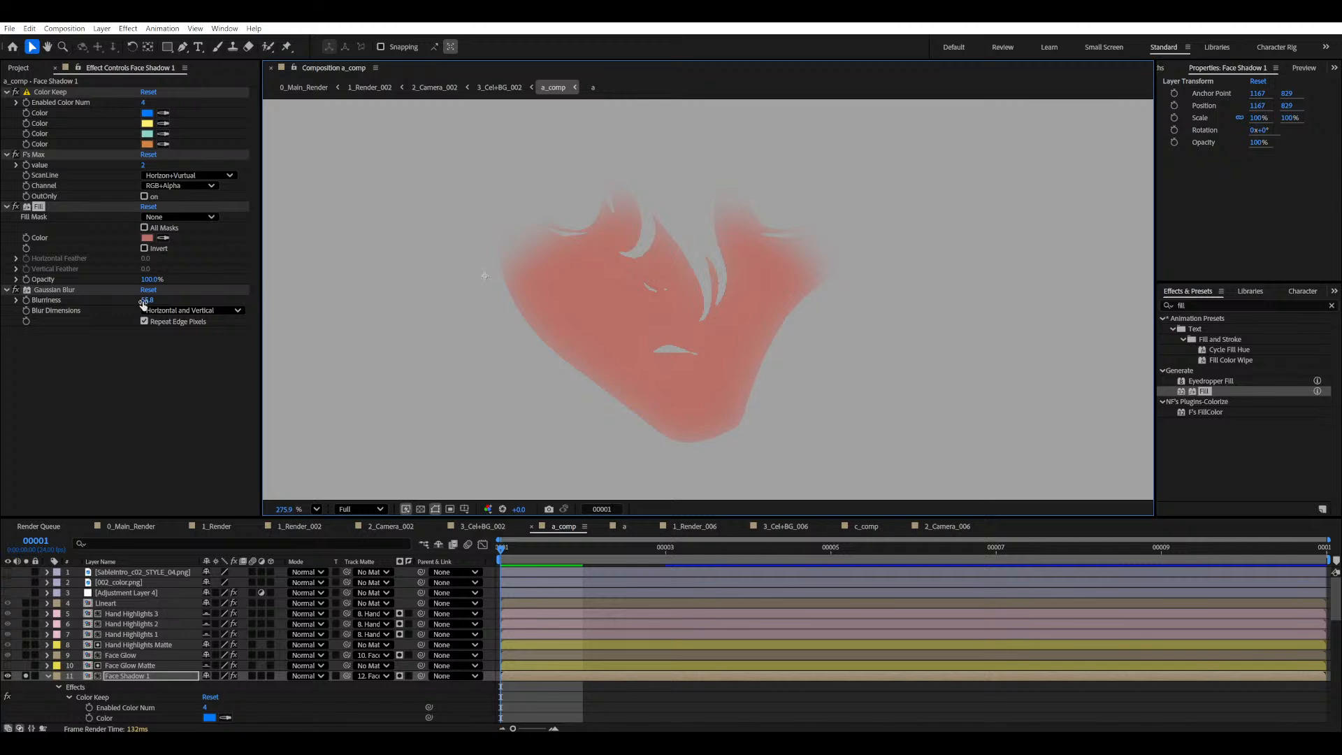
{"action": "left_click_drag", "start_coordinate": [147, 299], "coordinate": [431, 286]}
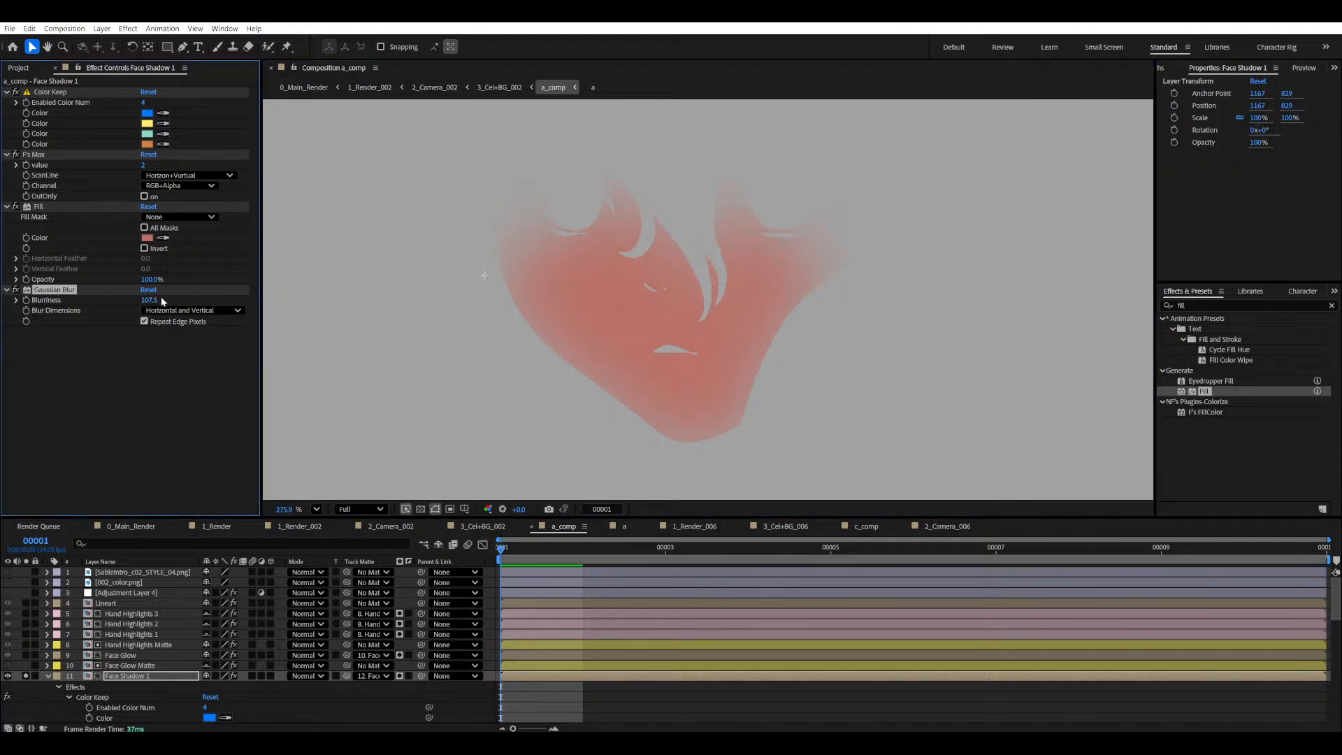
{"action": "left_click_drag", "start_coordinate": [150, 300], "coordinate": [856, 240]}
{"action": "scroll", "coordinate": [806, 264], "scroll_direction": "down", "scroll_amount": 4}
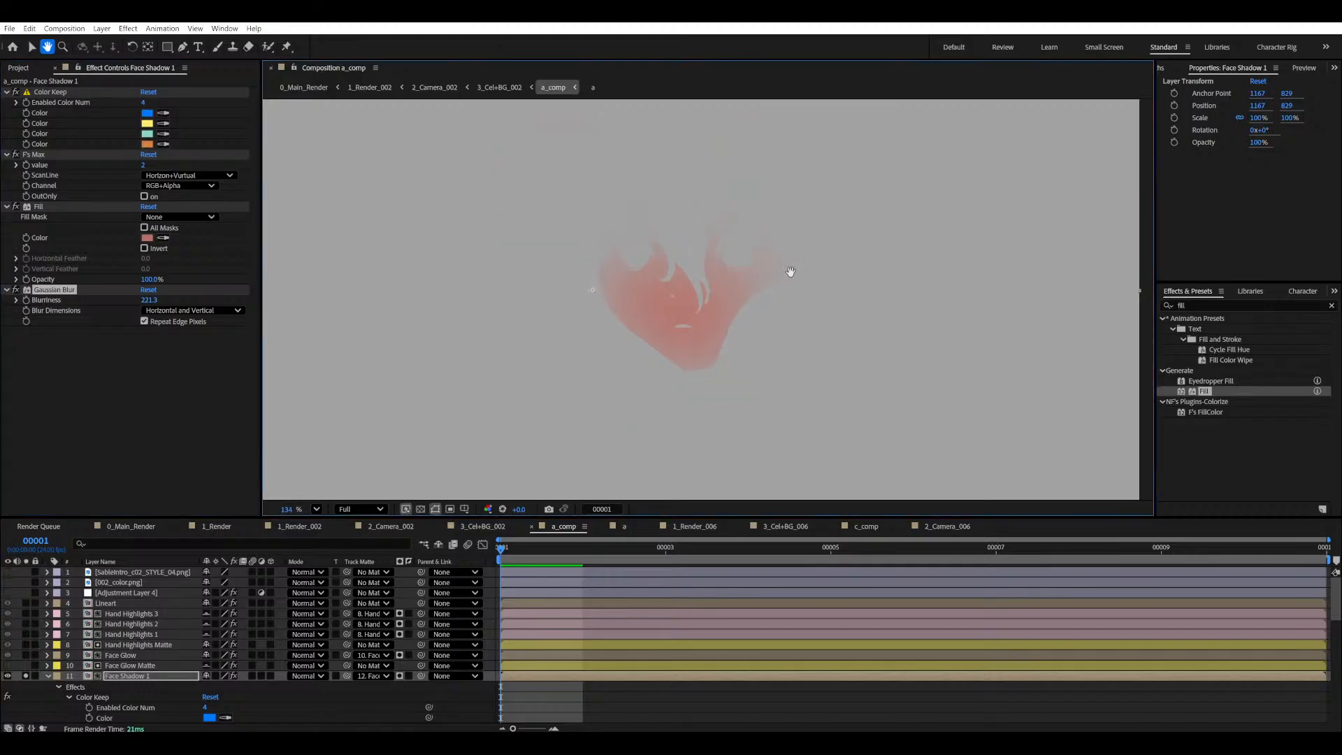
{"action": "left_click_drag", "start_coordinate": [663, 374], "coordinate": [668, 356]}
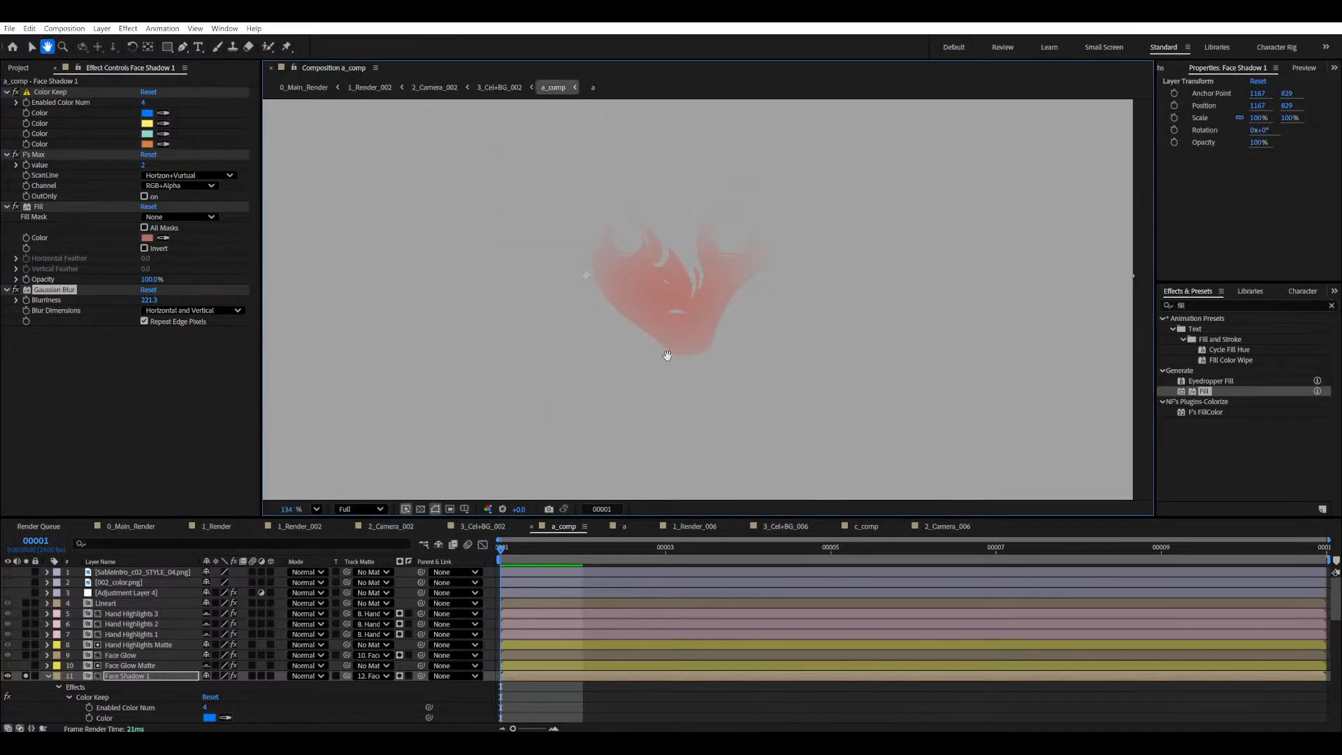
- Compare Face Shadow 1 with its Color Keep effect disabled and enabled
{"action": "left_click", "coordinate": [482, 527]}
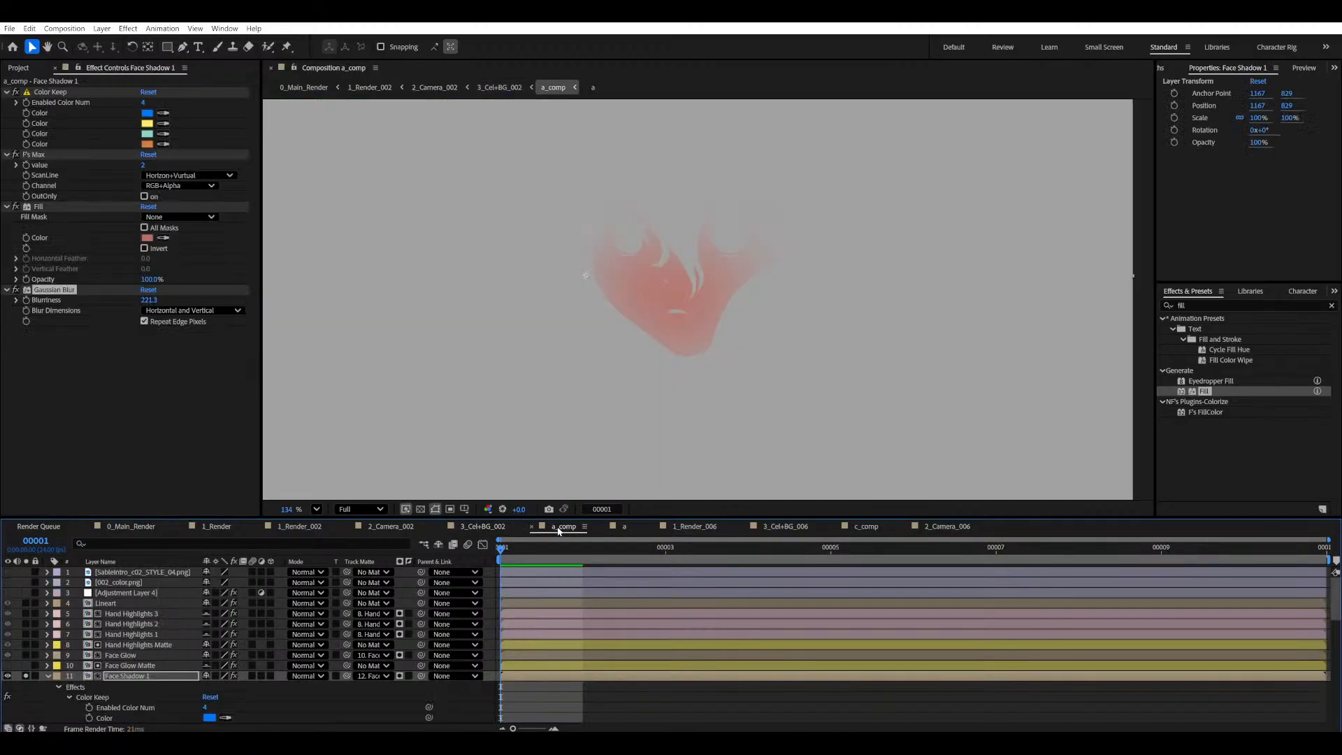
{"action": "left_click", "coordinate": [559, 527]}
{"action": "left_click", "coordinate": [15, 91]}
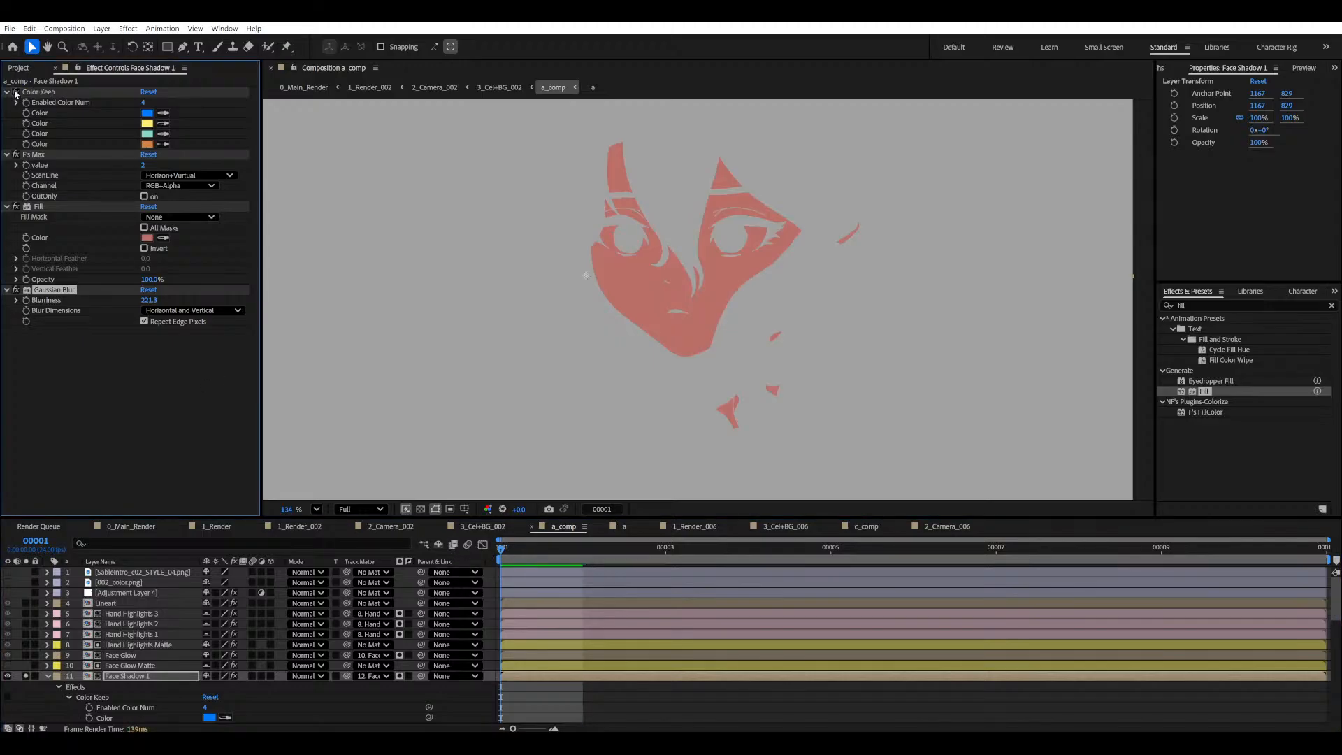
{"action": "left_click", "coordinate": [16, 92]}
- Solo the Face Shadow Matte layer and disable its Color Keep effect to reveal all the cel colours
{"action": "scroll", "coordinate": [124, 681], "scroll_direction": "down", "scroll_amount": 5}
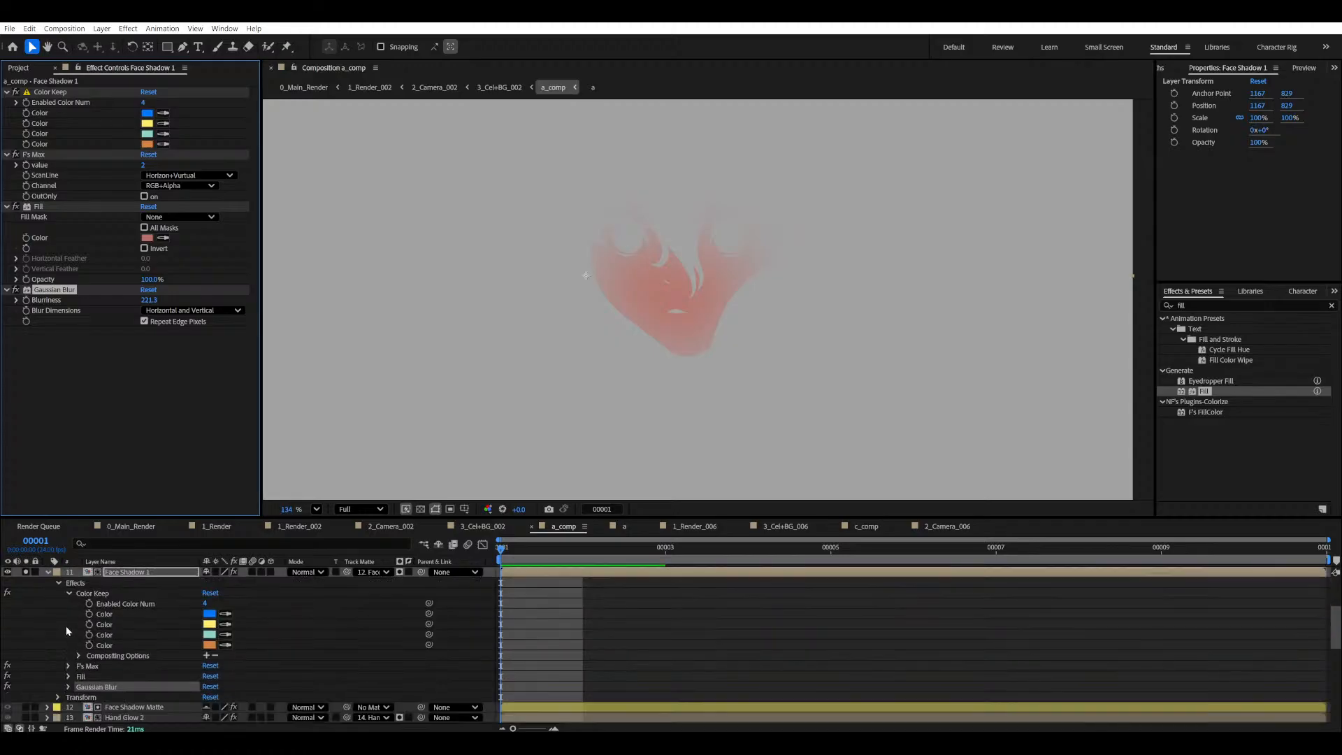
{"action": "left_click", "coordinate": [50, 576]}
{"action": "left_click", "coordinate": [47, 572]}
{"action": "left_click", "coordinate": [26, 582], "text": "alt"}
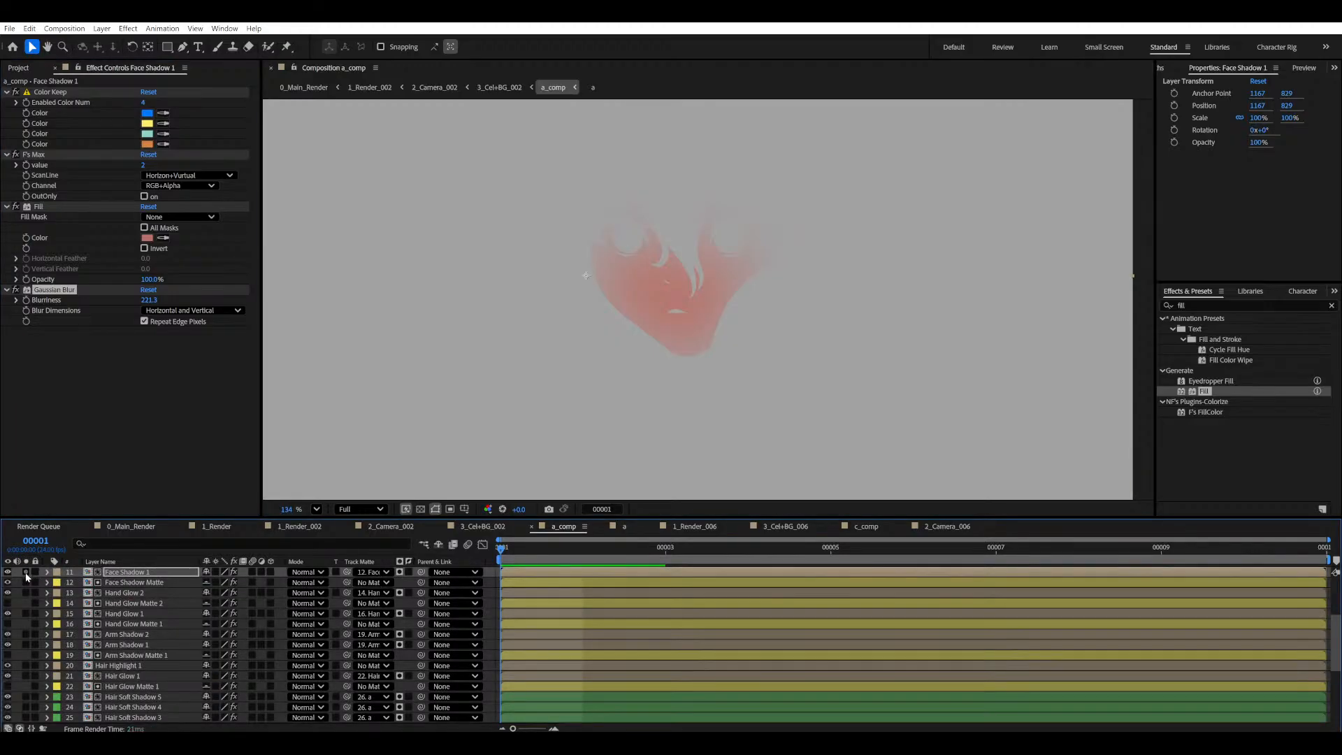
{"action": "left_click", "coordinate": [121, 583]}
{"action": "left_click_drag", "start_coordinate": [667, 405], "coordinate": [628, 395]}
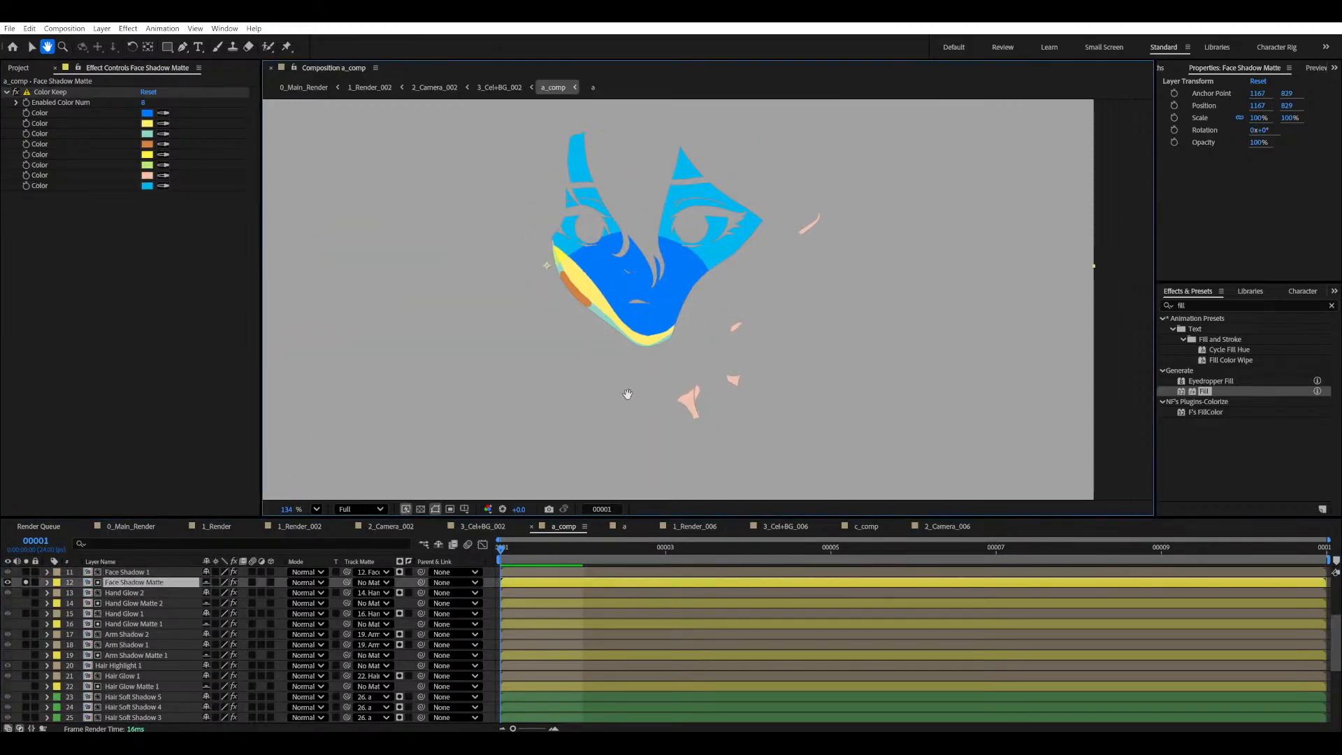
{"action": "left_click", "coordinate": [16, 91]}
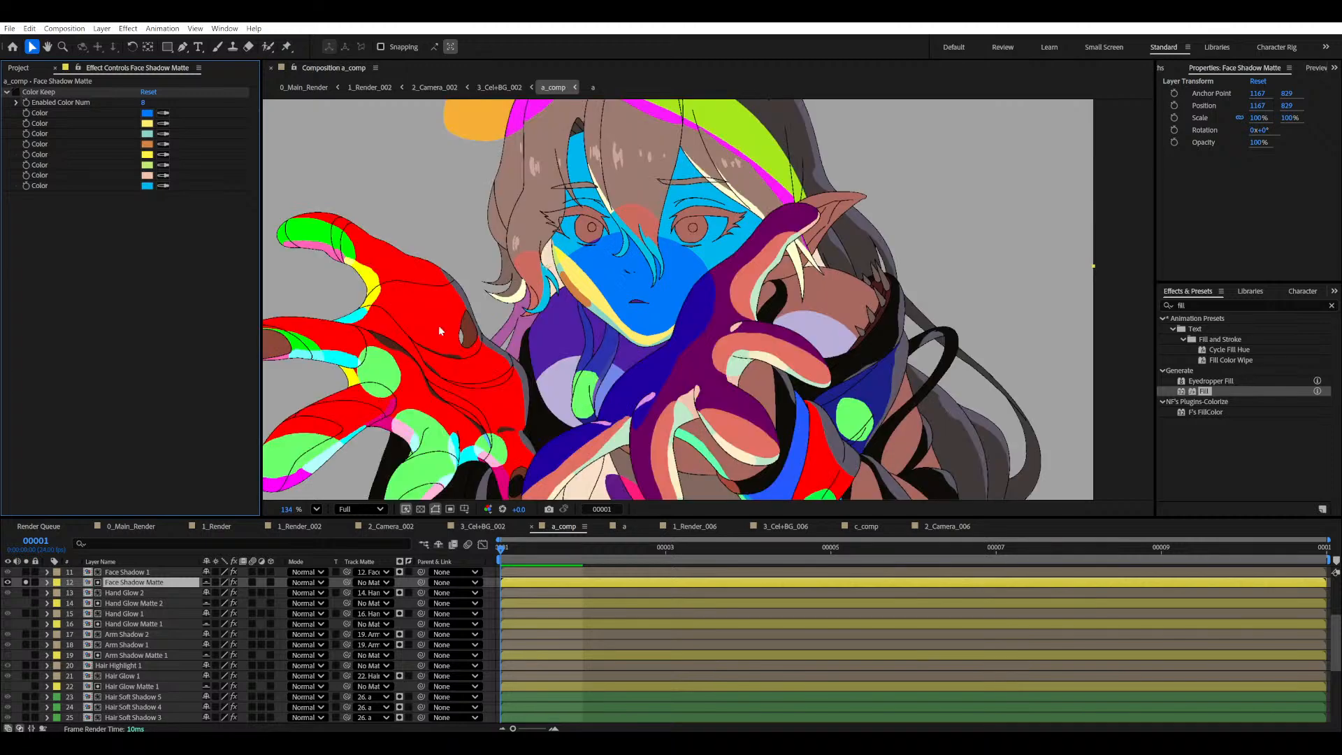
- Set Enabled Color Num to 13 in the Face Shadow Matte's Color Keep effect
{"action": "scroll", "coordinate": [682, 327], "scroll_direction": "up", "scroll_amount": 6}
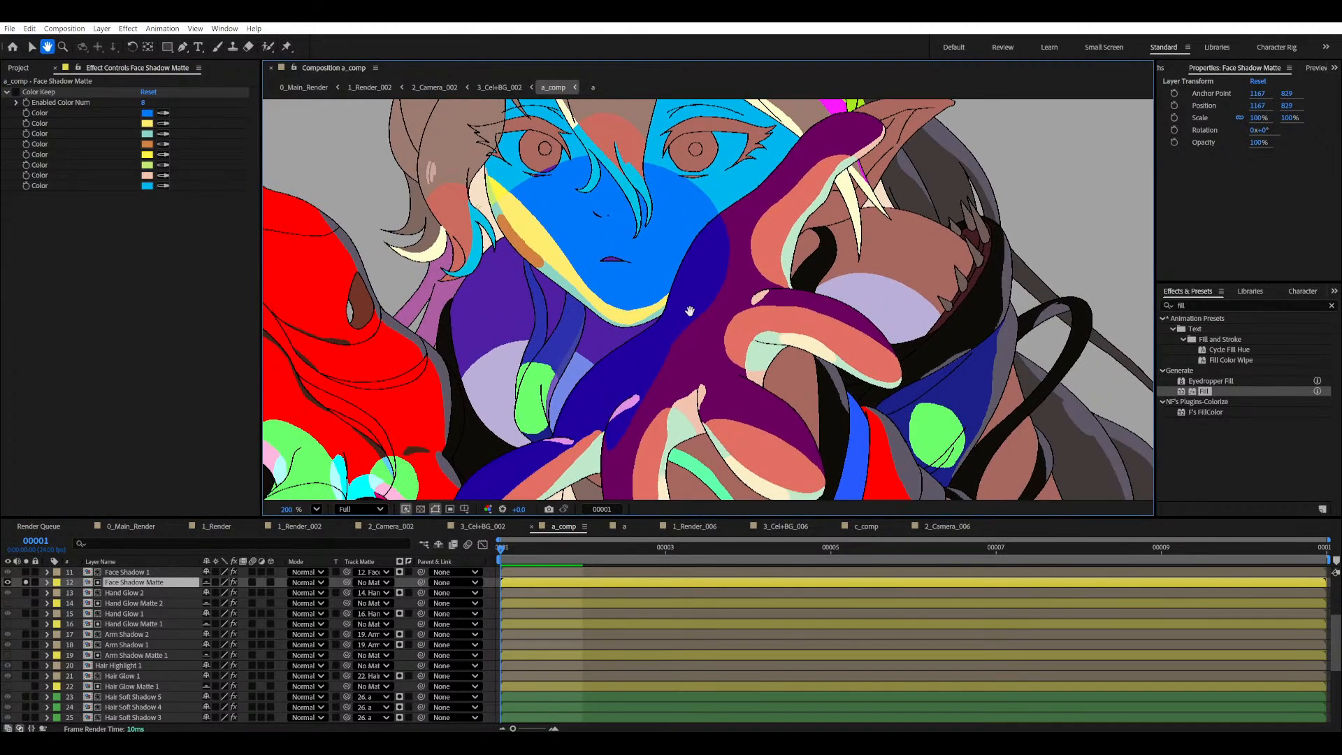
{"action": "key", "text": "v"}
{"action": "scroll", "coordinate": [697, 306], "scroll_direction": "down", "scroll_amount": 4}
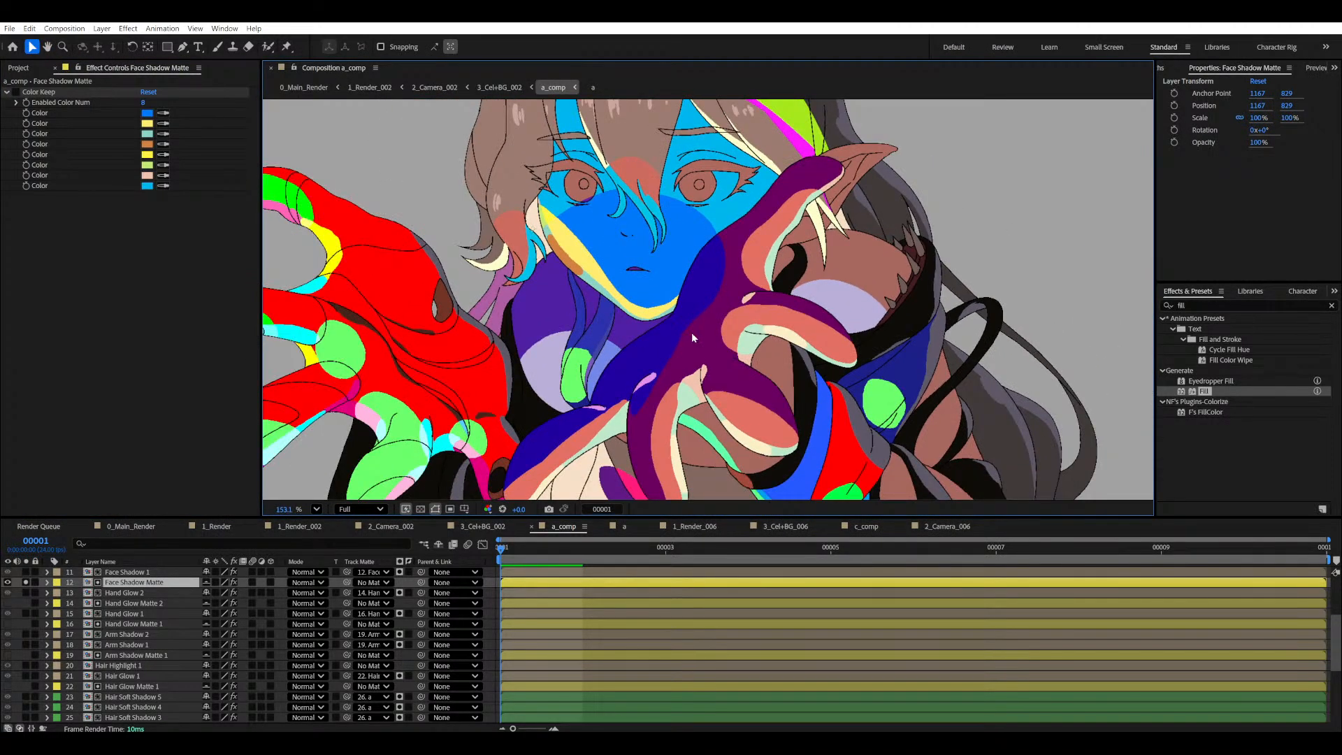
{"action": "left_click_drag", "start_coordinate": [693, 330], "coordinate": [700, 325]}
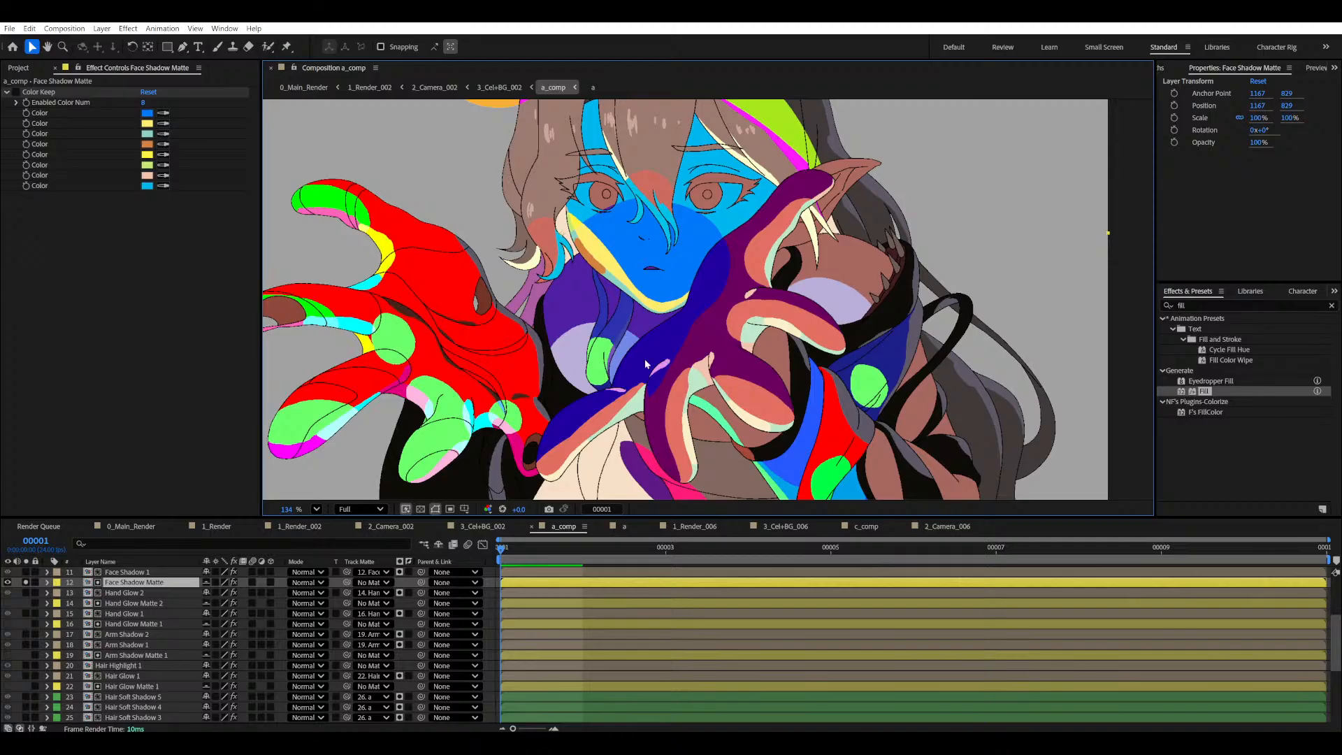
{"action": "left_click", "coordinate": [140, 295]}
{"action": "left_click", "coordinate": [148, 103]}
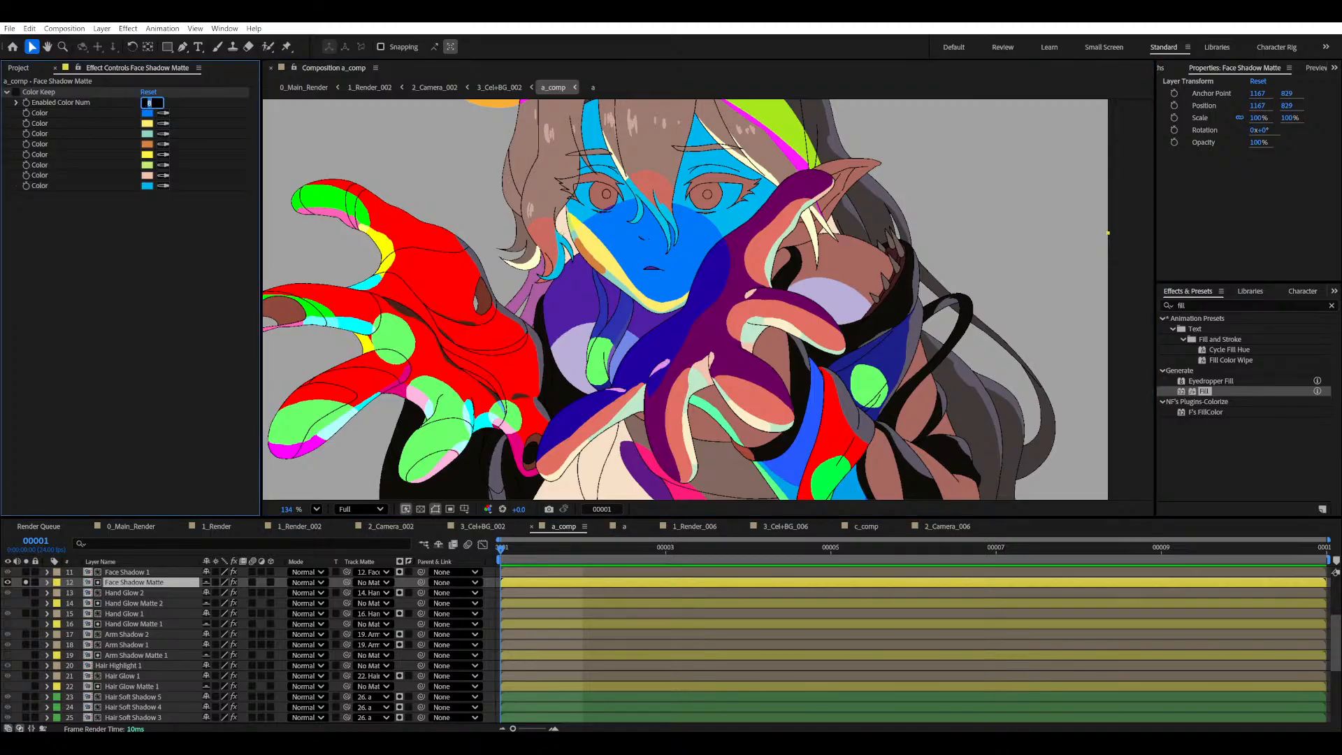
{"action": "type", "text": "13"}
{"action": "key", "text": "Return"}
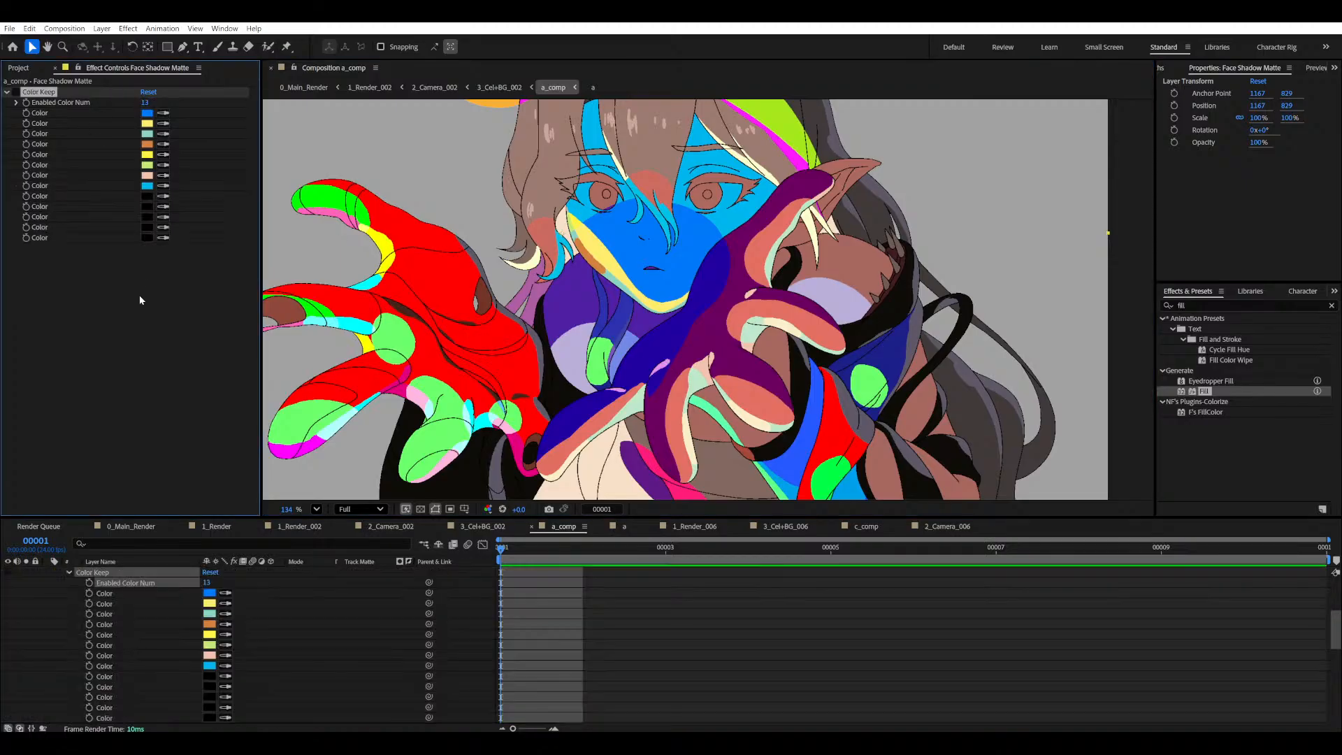
- Fill the five empty Color Keep slots by sampling the raised hand's dark blue, purple, pink, salmon and pale mint areas
{"action": "left_click", "coordinate": [163, 196]}
{"action": "left_click", "coordinate": [703, 283]}
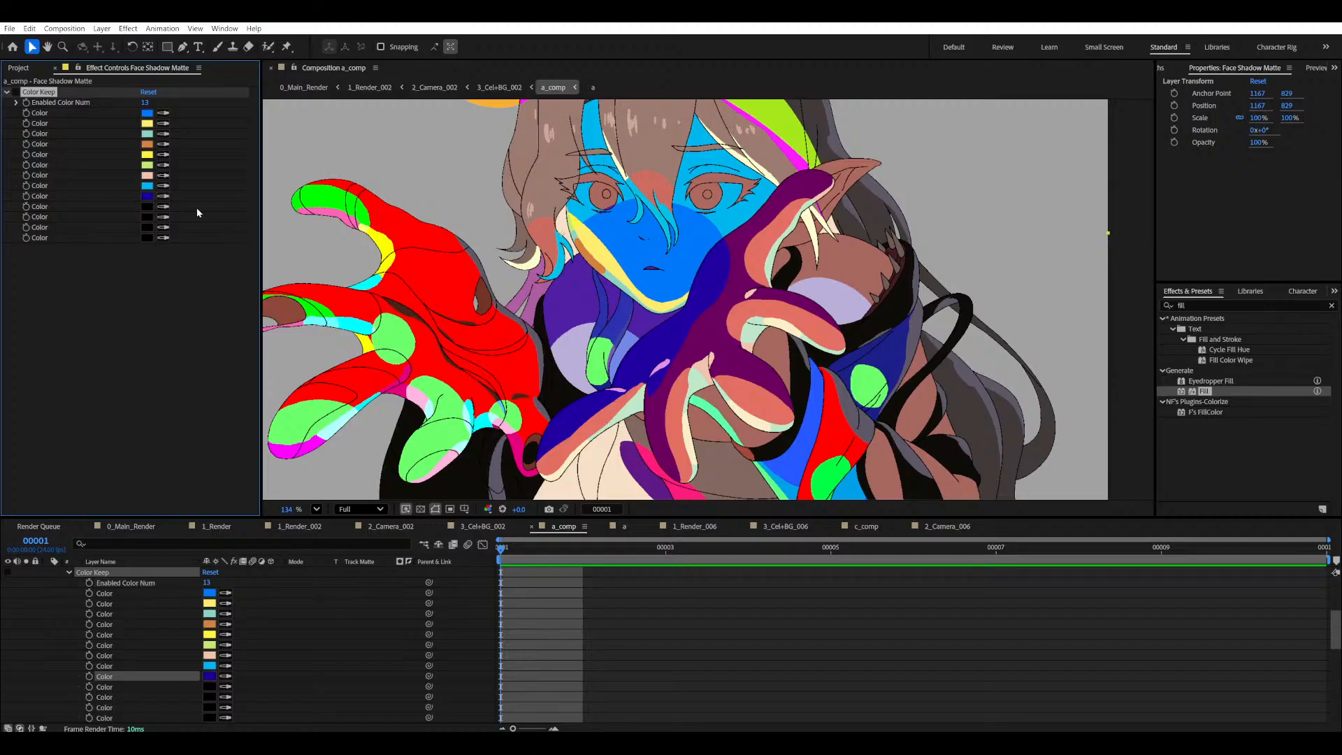
{"action": "left_click", "coordinate": [163, 206]}
{"action": "left_click", "coordinate": [734, 292]}
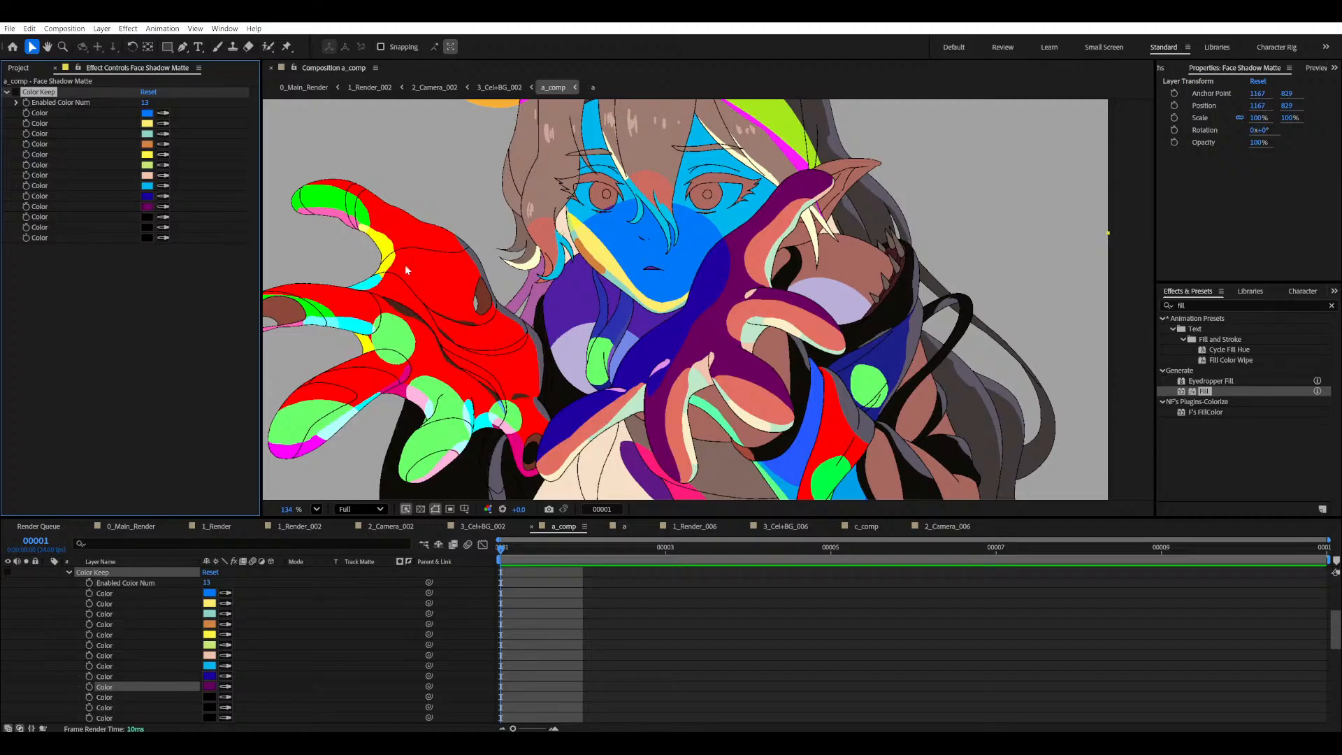
{"action": "left_click", "coordinate": [168, 217]}
{"action": "left_click", "coordinate": [662, 362]}
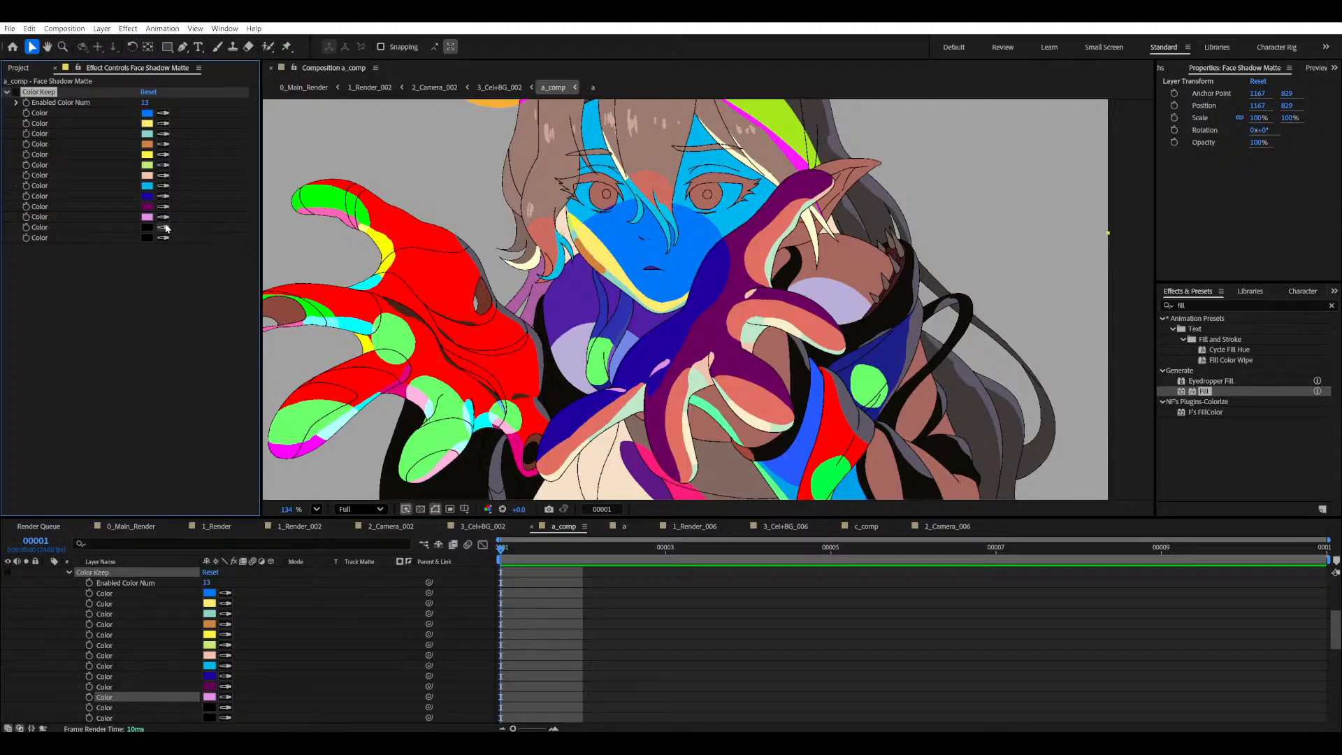
{"action": "left_click", "coordinate": [162, 227]}
{"action": "left_click", "coordinate": [739, 313]}
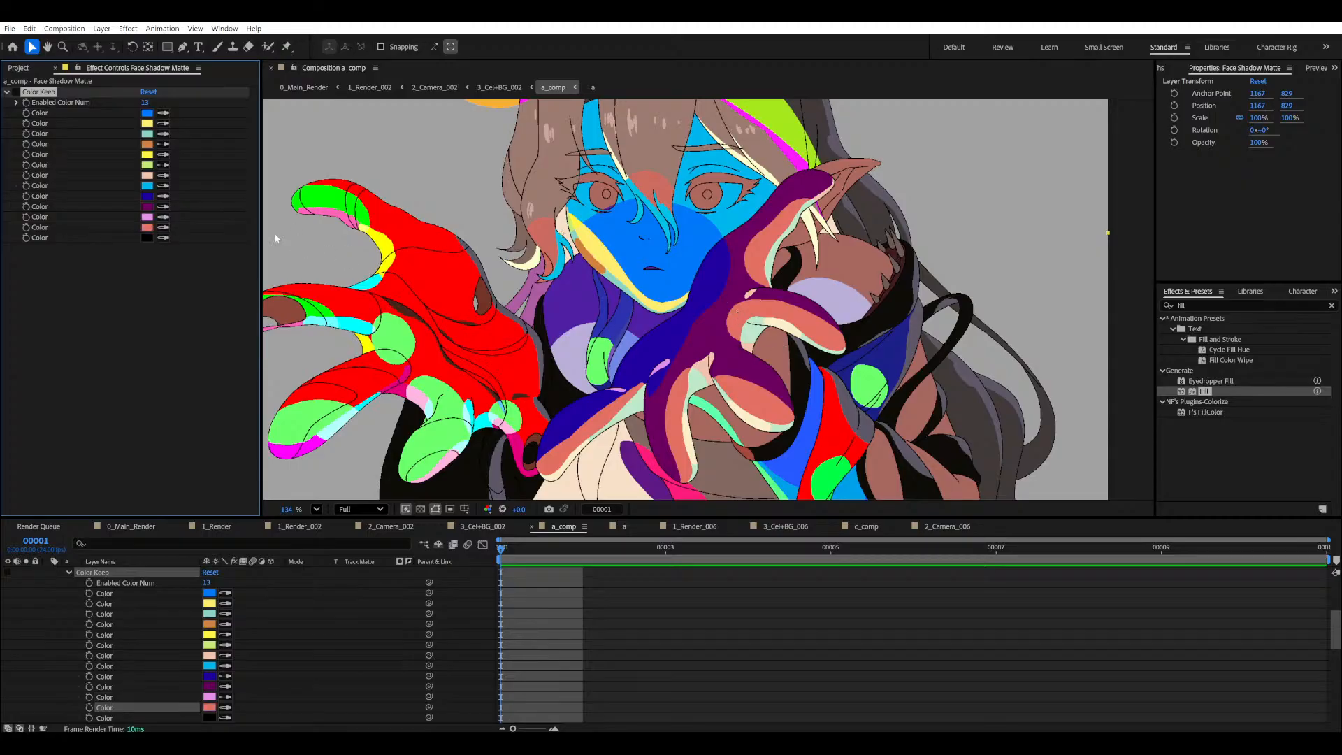
{"action": "left_click", "coordinate": [162, 238]}
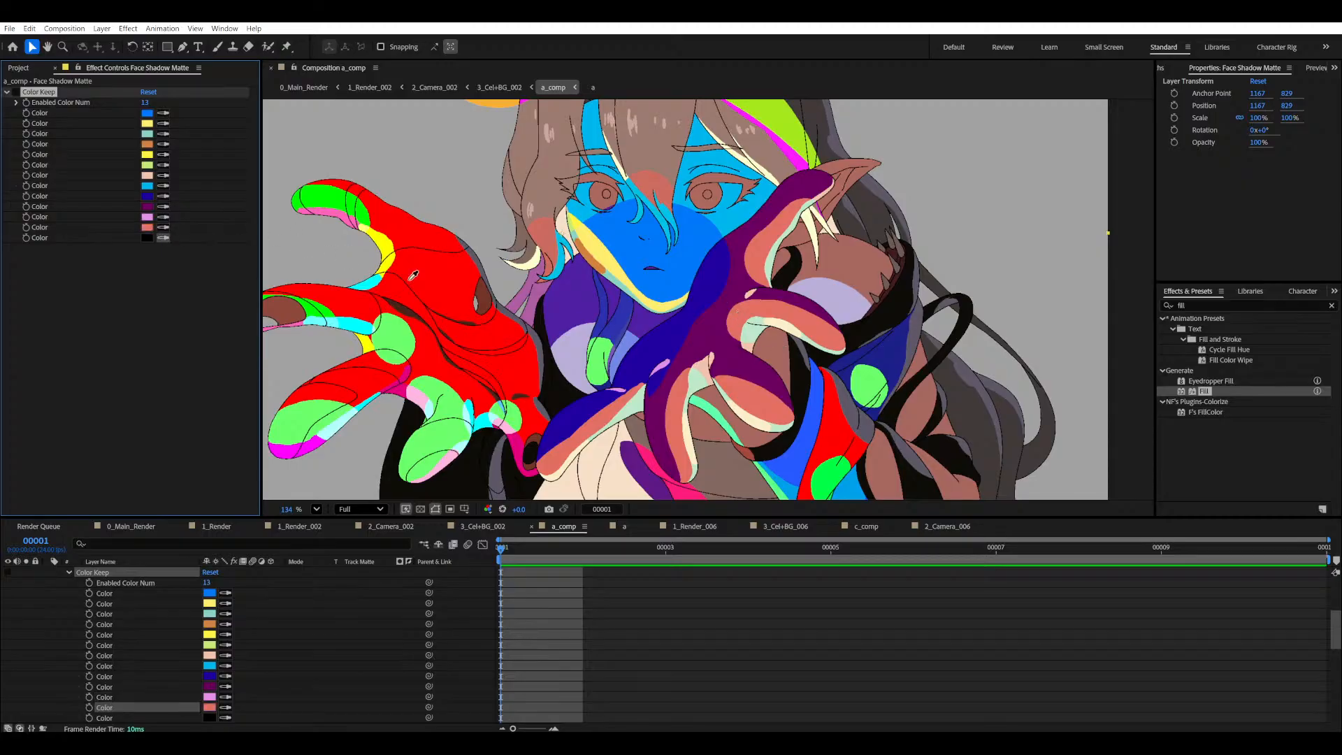
{"action": "left_click", "coordinate": [699, 379]}
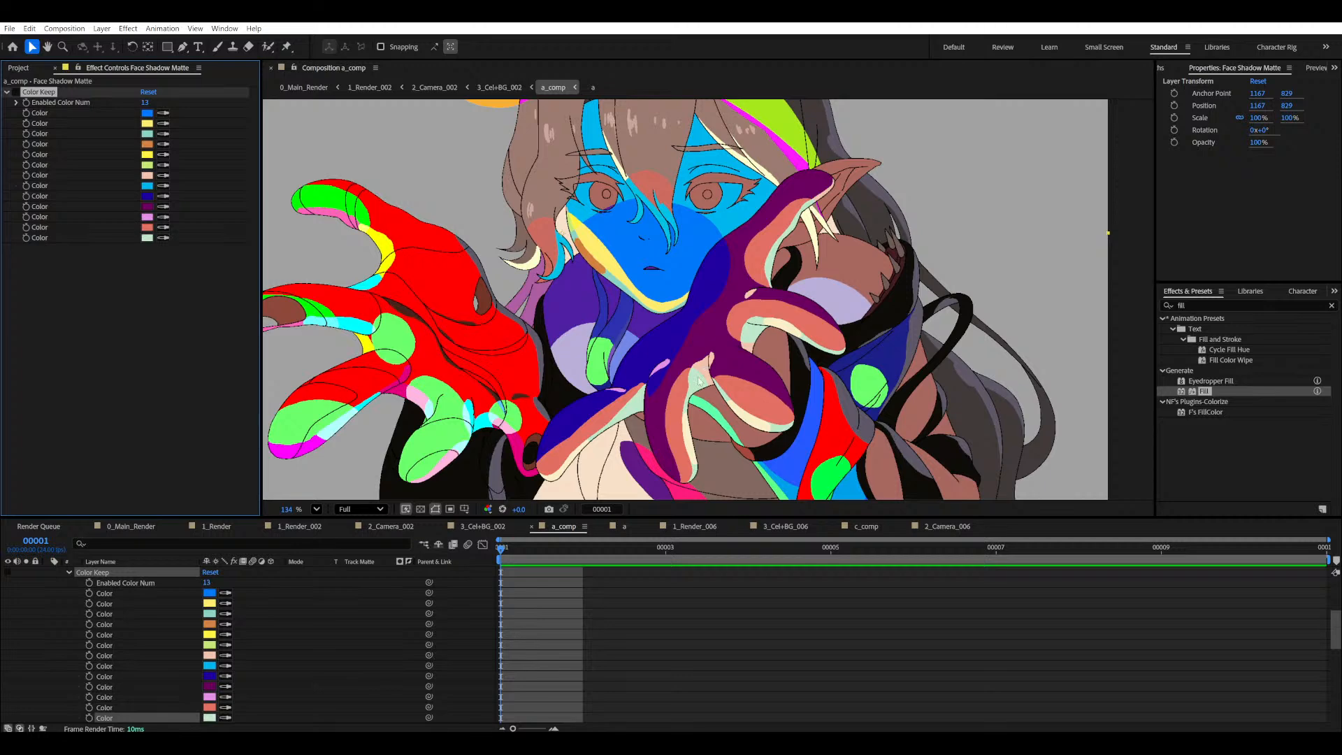
- Set Enabled Color Num to 14 and sample the cream finger highlight into the added Color Keep slot
{"action": "scroll", "coordinate": [699, 381], "scroll_direction": "up", "scroll_amount": 1}
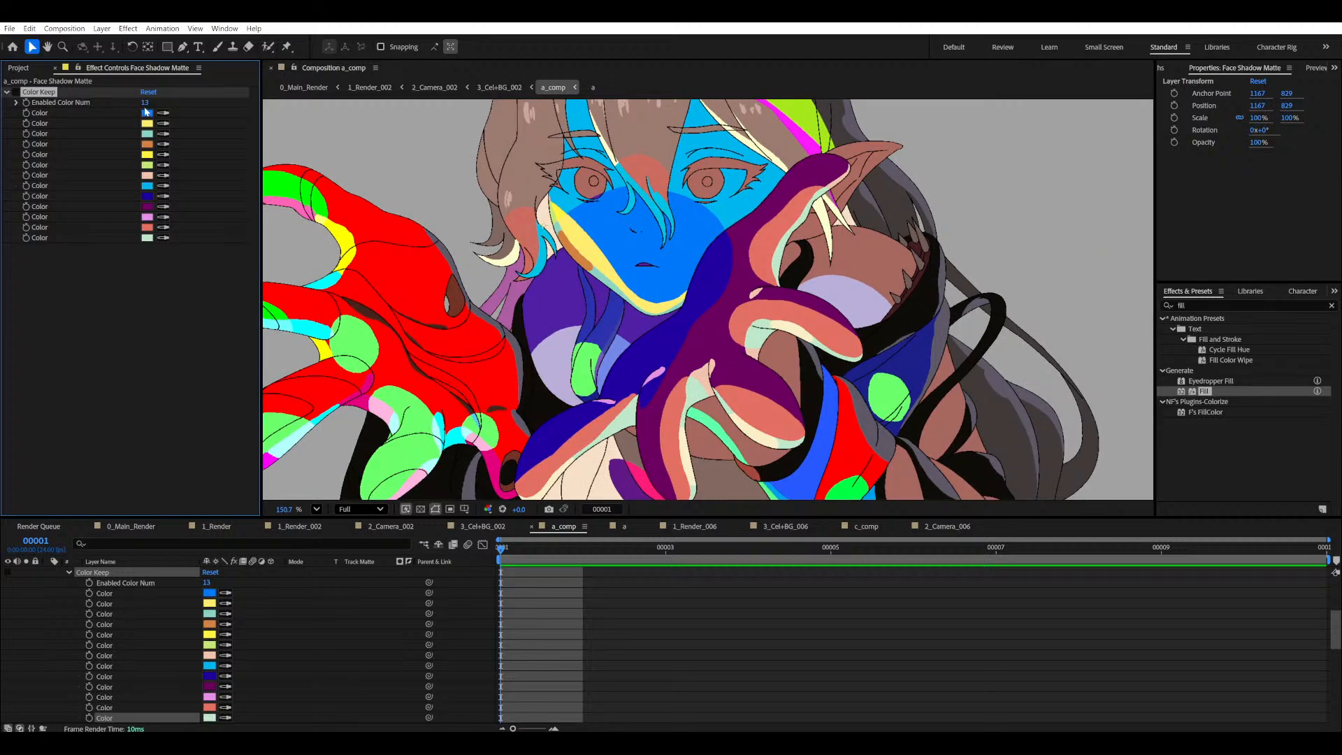
{"action": "left_click", "coordinate": [144, 102]}
{"action": "type", "text": "14"}
{"action": "key", "text": "Return"}
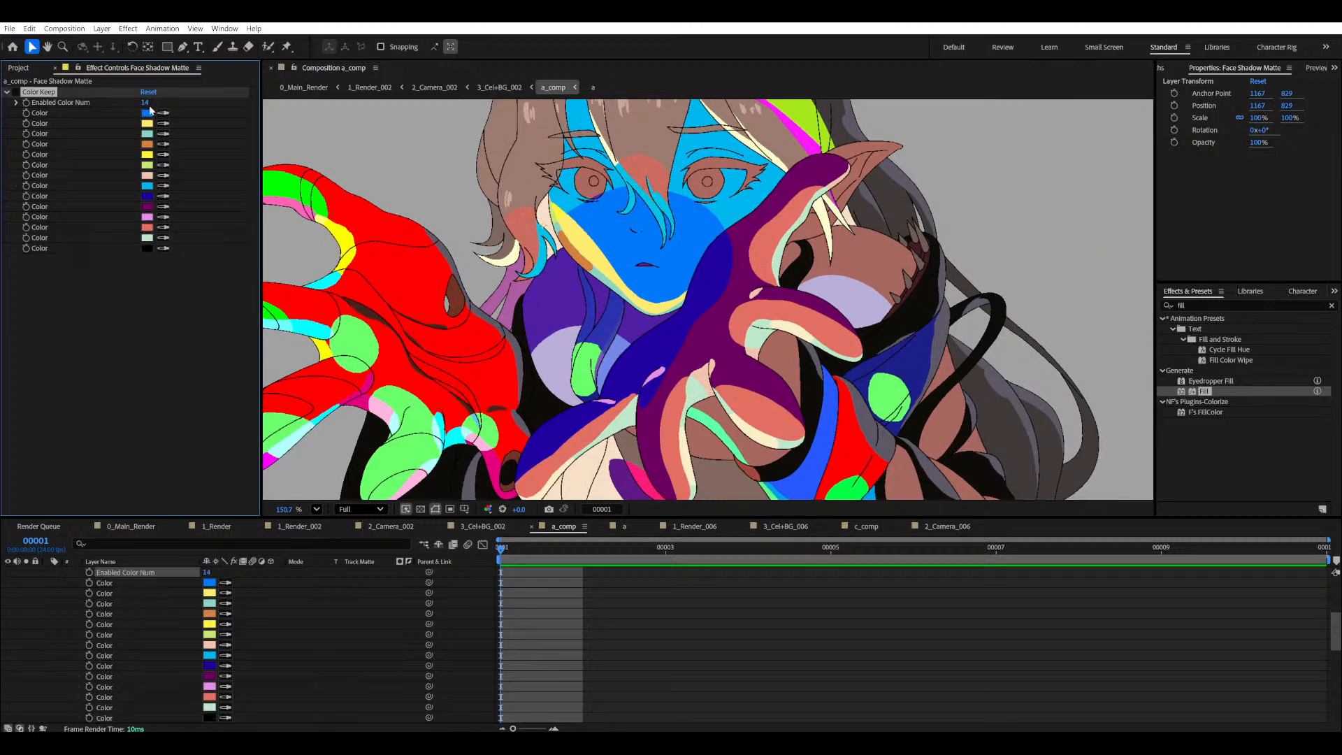
{"action": "left_click", "coordinate": [779, 326]}
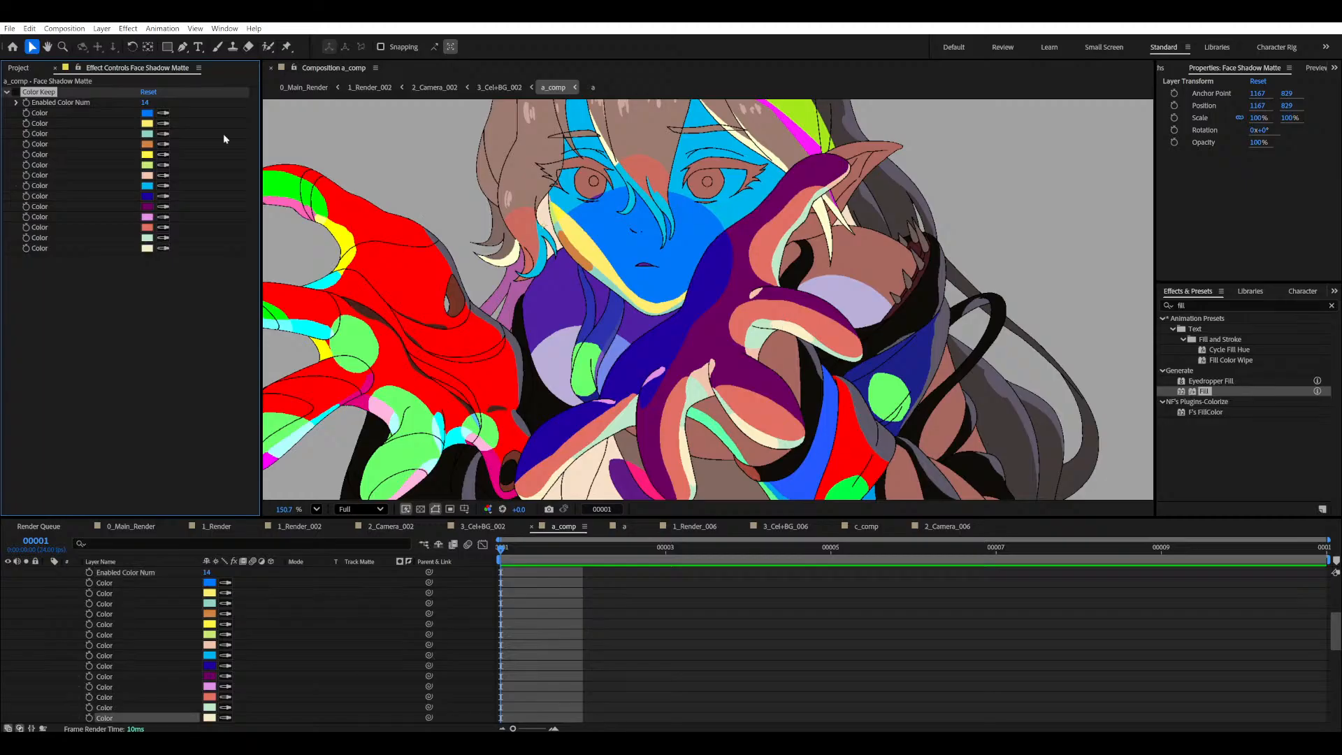
- Toggle the Face Shadow Matte's Color Keep effect repeatedly to compare the isolated face and hand with the full cel
{"action": "left_click", "coordinate": [15, 92]}
{"action": "left_click", "coordinate": [14, 92]}
{"action": "left_click", "coordinate": [15, 92]}
{"action": "left_click", "coordinate": [15, 92]}
{"action": "left_click", "coordinate": [14, 92]}
{"action": "left_click", "coordinate": [15, 92]}
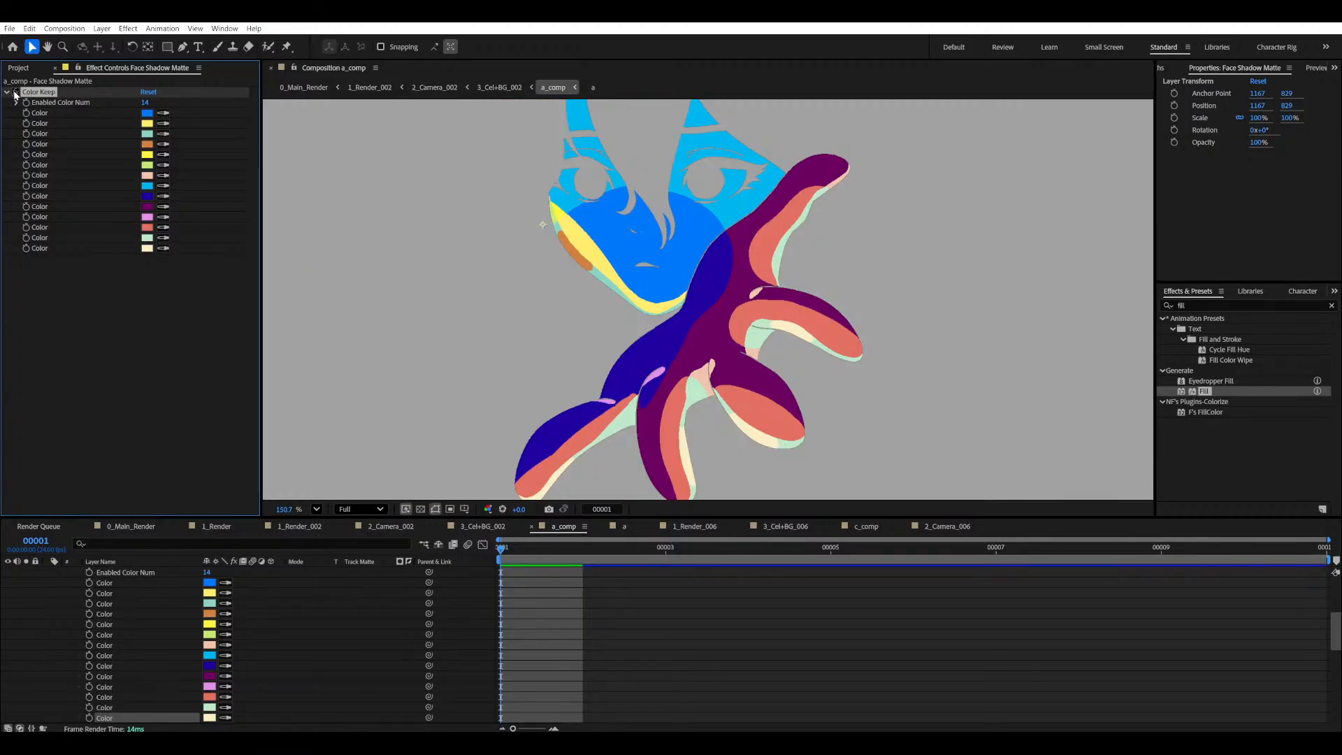
{"action": "left_click", "coordinate": [15, 93]}
{"action": "left_click", "coordinate": [15, 92]}
{"action": "left_click", "coordinate": [15, 93]}
{"action": "left_click", "coordinate": [15, 92]}
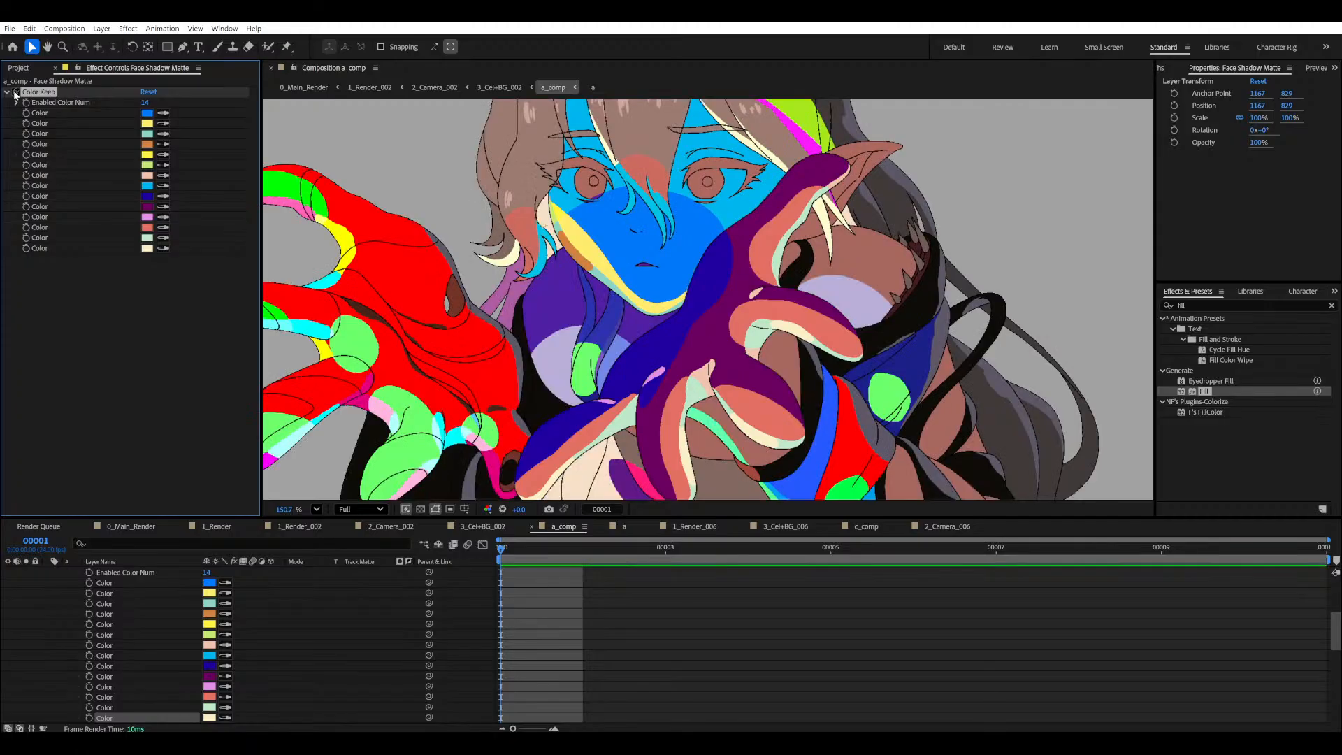
- Re-enable the Face Shadow Matte's Color Keep effect and collapse that layer's properties in the timeline
{"action": "left_click", "coordinate": [15, 93]}
{"action": "key", "text": "h"}
{"action": "left_click_drag", "start_coordinate": [694, 241], "coordinate": [692, 228]}
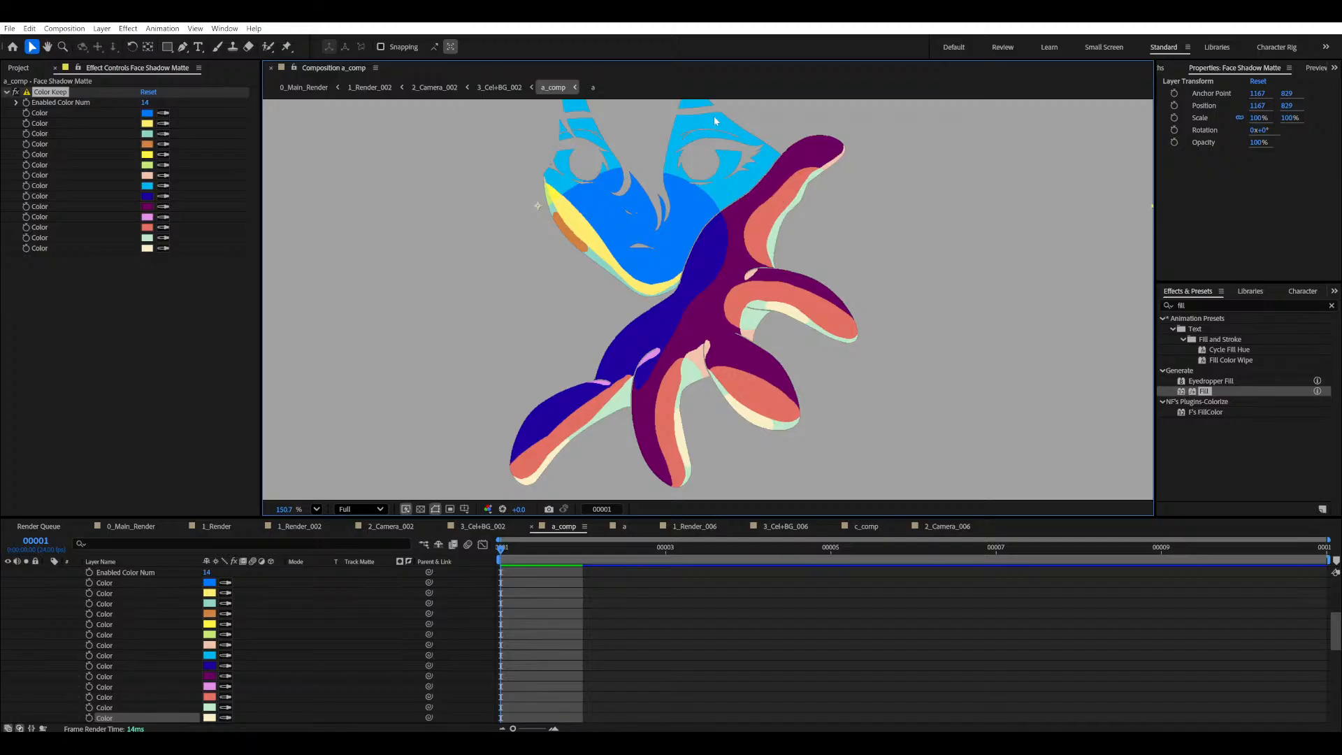
{"action": "left_click_drag", "start_coordinate": [665, 275], "coordinate": [697, 288]}
{"action": "scroll", "coordinate": [49, 615], "scroll_direction": "up", "scroll_amount": 4}
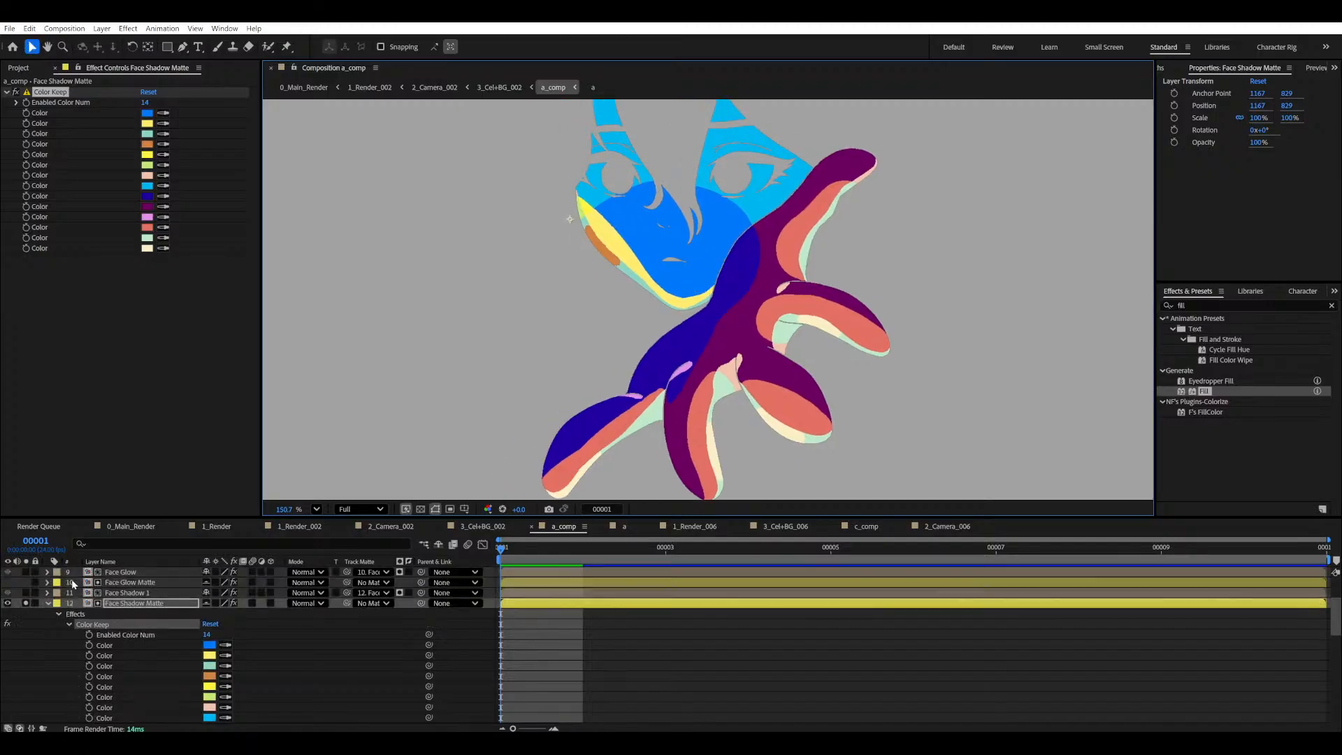
{"action": "left_click", "coordinate": [46, 624]}
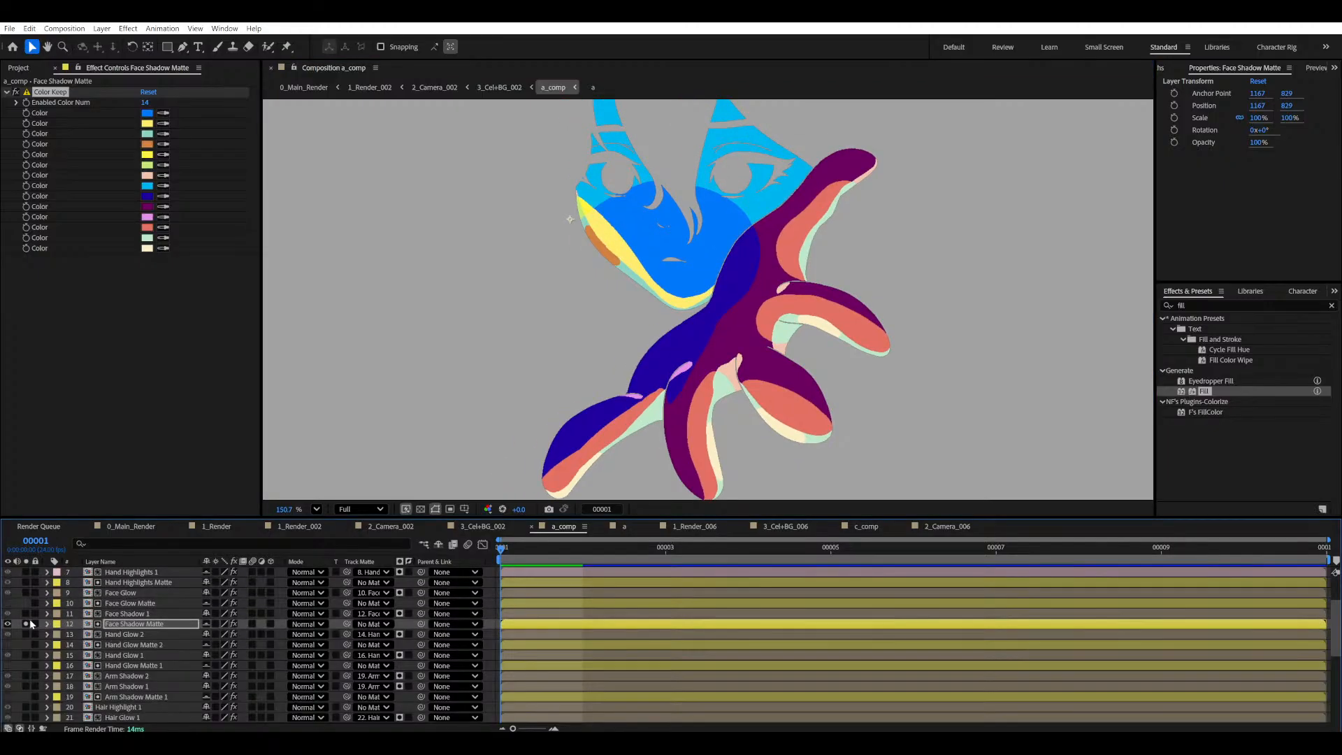
- Unsolo Face Shadow Matte, solo and select the Face Shadow 1 layer instead, and save the project
{"action": "left_click", "coordinate": [25, 624]}
{"action": "left_click", "coordinate": [26, 613]}
{"action": "left_click", "coordinate": [120, 615]}
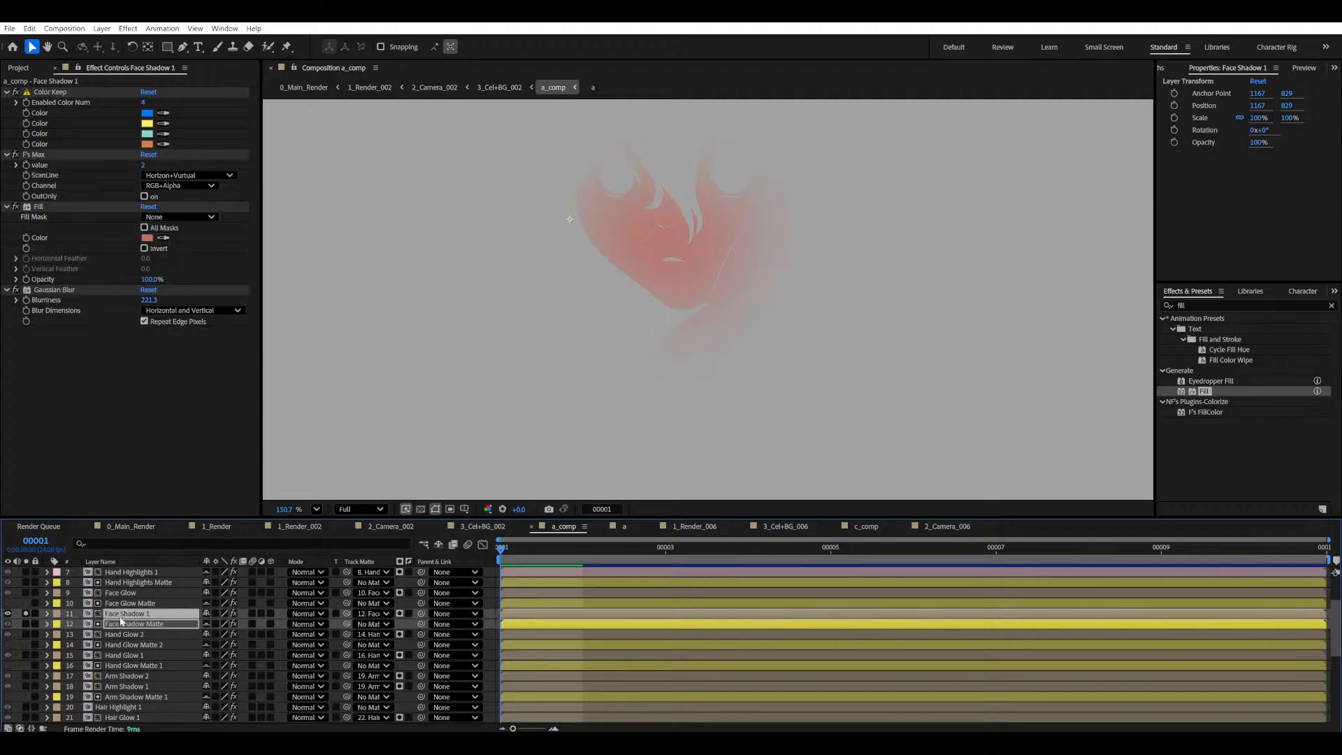
{"action": "scroll", "coordinate": [629, 367], "scroll_direction": "down", "scroll_amount": 2}
{"action": "left_click_drag", "start_coordinate": [568, 371], "coordinate": [590, 376]}
{"action": "key", "text": "ctrl+s"}
- Disable Color Keep, Fill and Gaussian Blur on Face Shadow 1 to expose the raw matte colours, and save
{"action": "left_click", "coordinate": [16, 92]}
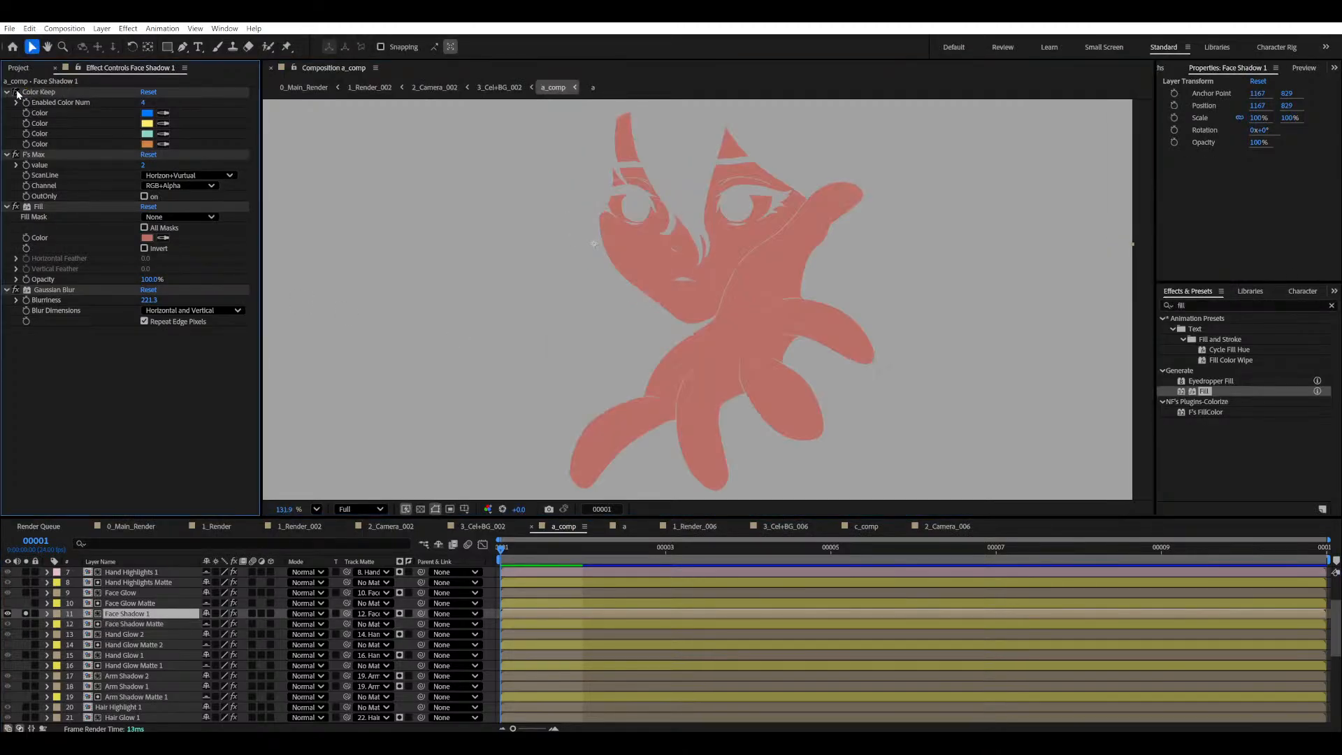
{"action": "left_click", "coordinate": [15, 207]}
{"action": "left_click", "coordinate": [25, 291]}
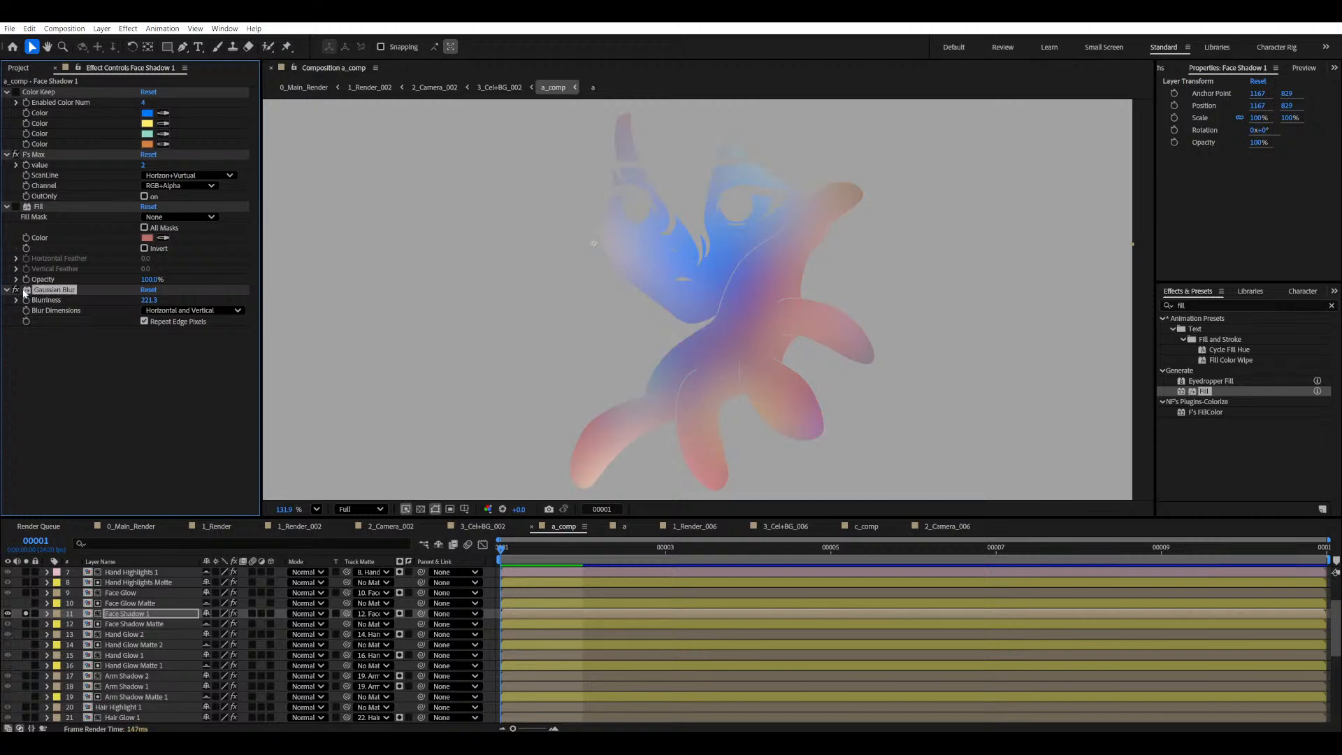
{"action": "left_click", "coordinate": [16, 207]}
{"action": "left_click", "coordinate": [15, 207]}
{"action": "left_click", "coordinate": [15, 290]}
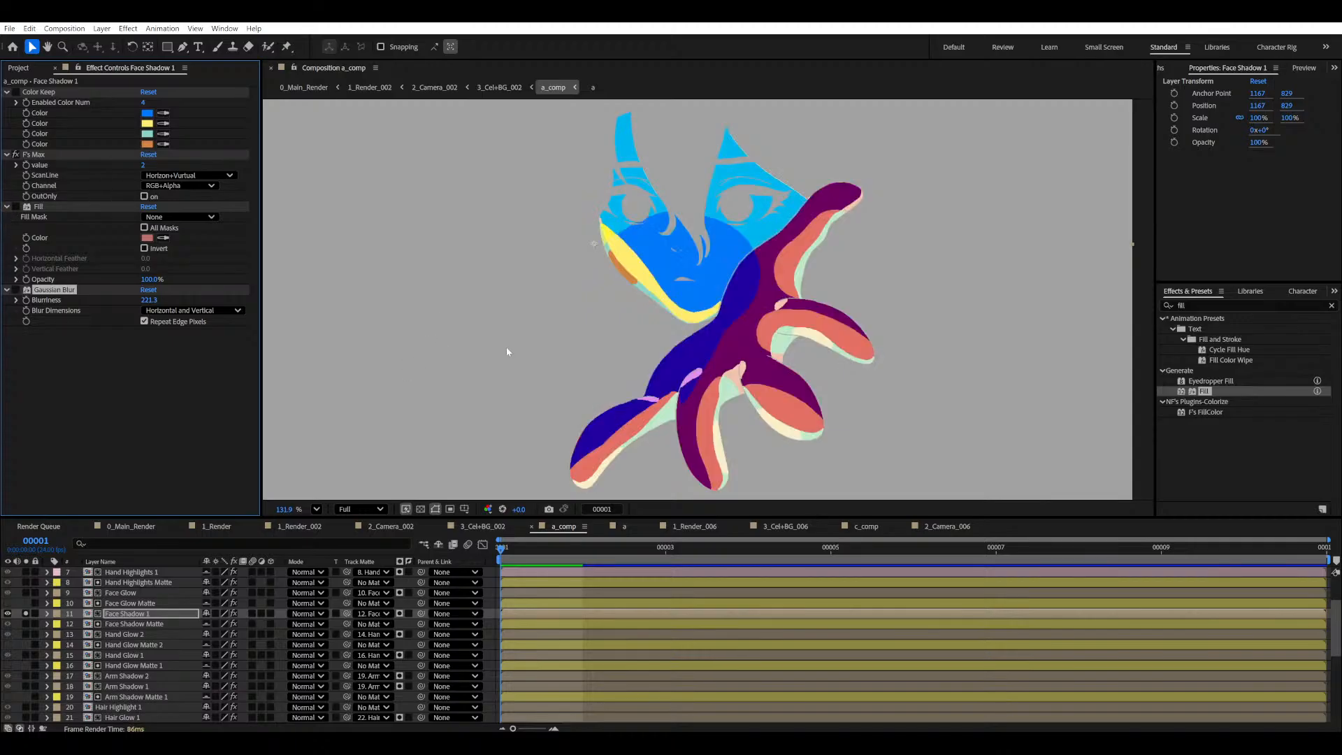
{"action": "key", "text": "ctrl+s"}
- Examine the border between the face and raised hand and the dark blue and pink areas of the hand up close
{"action": "left_click", "coordinate": [53, 93]}
{"action": "scroll", "coordinate": [651, 319], "scroll_direction": "up", "scroll_amount": 4}
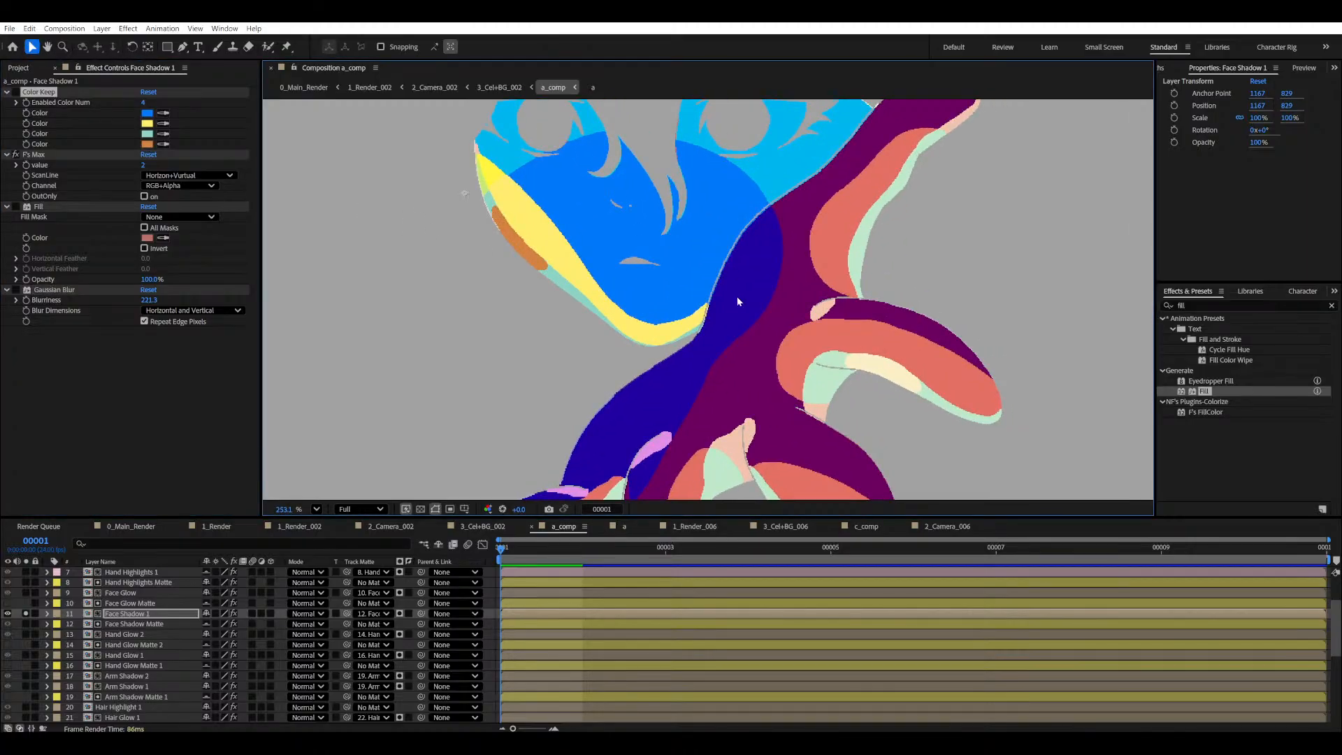
{"action": "scroll", "coordinate": [741, 307], "scroll_direction": "up", "scroll_amount": 3}
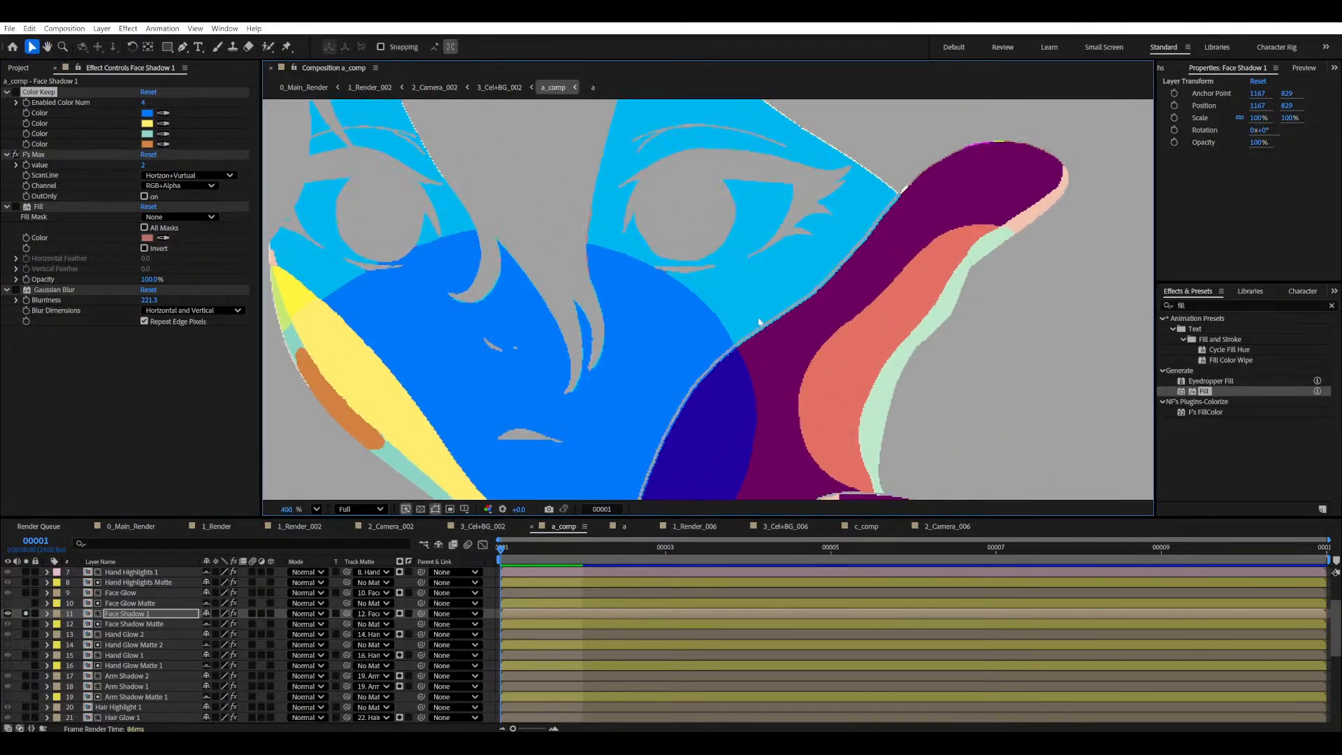
{"action": "scroll", "coordinate": [759, 321], "scroll_direction": "up", "scroll_amount": 4}
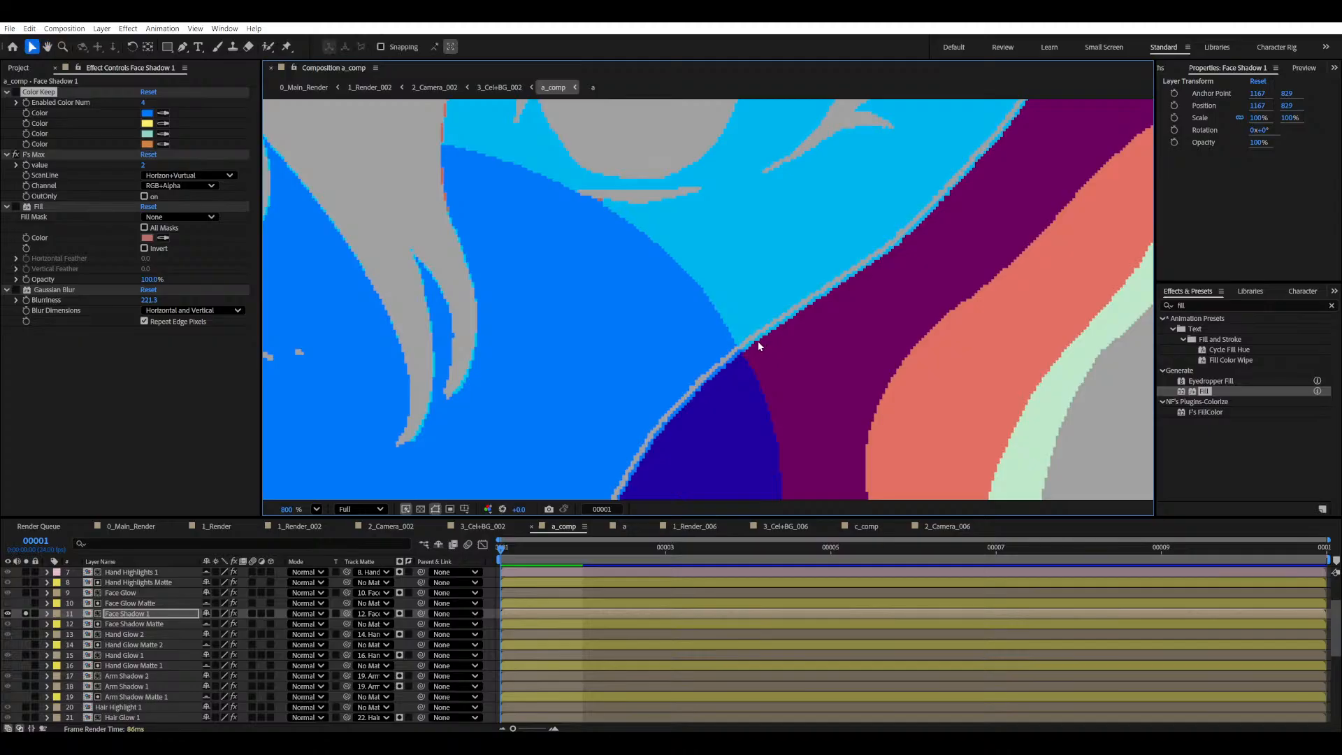
{"action": "scroll", "coordinate": [760, 346], "scroll_direction": "down", "scroll_amount": 1}
{"action": "scroll", "coordinate": [760, 345], "scroll_direction": "down", "scroll_amount": 2}
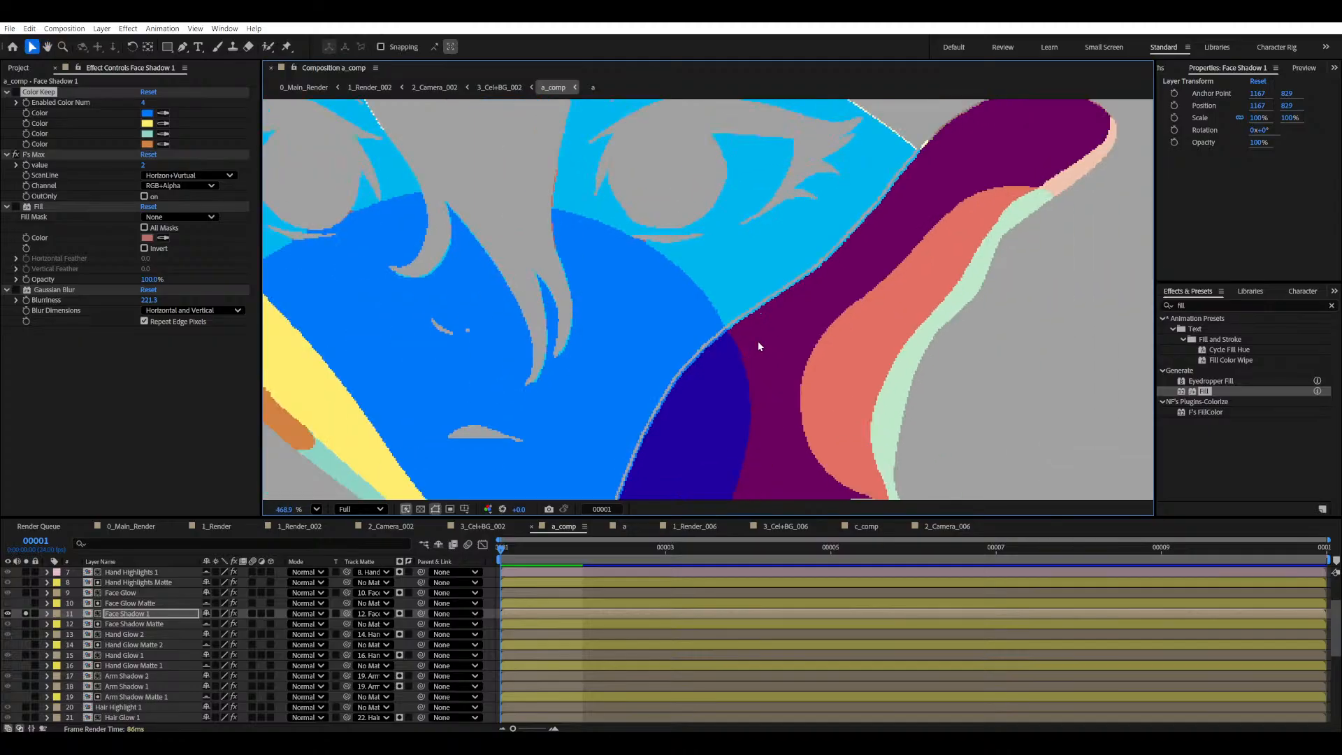
{"action": "scroll", "coordinate": [547, 318], "scroll_direction": "down", "scroll_amount": 5}
{"action": "scroll", "coordinate": [588, 373], "scroll_direction": "down", "scroll_amount": 3}
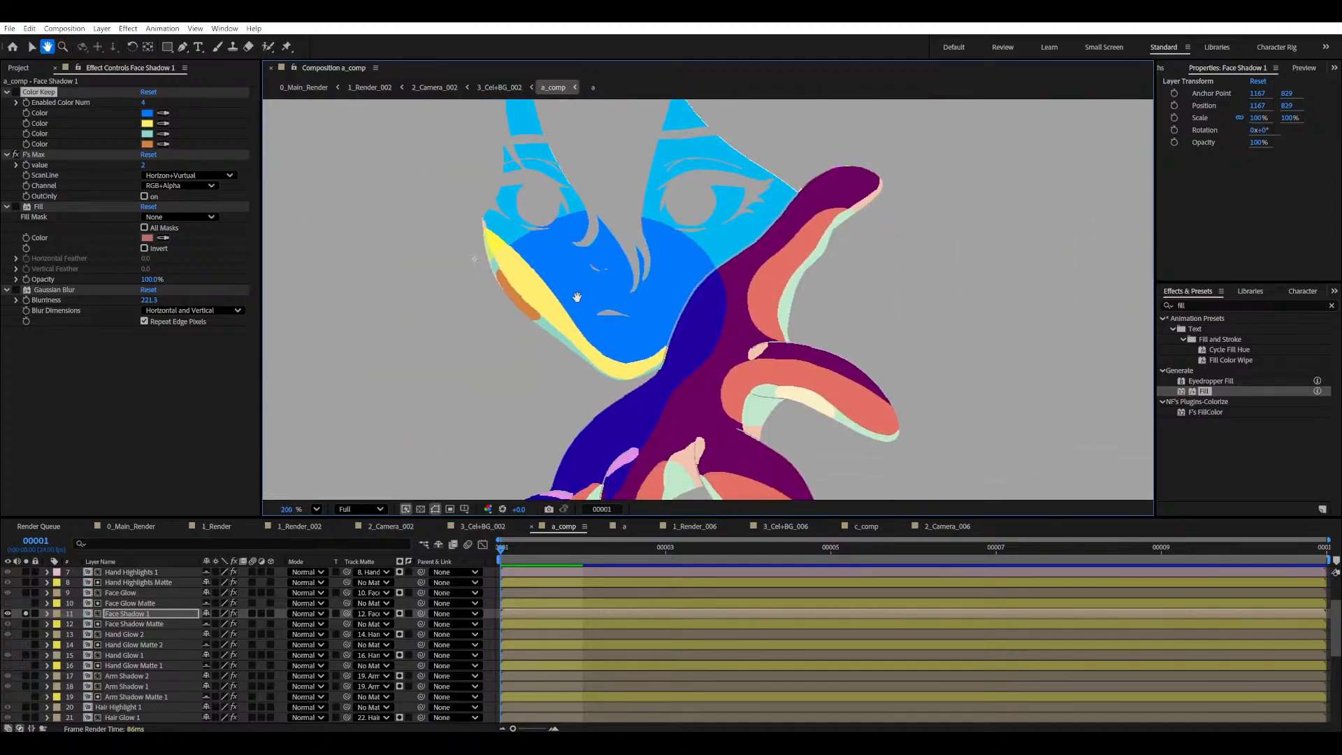
{"action": "scroll", "coordinate": [588, 372], "scroll_direction": "up", "scroll_amount": 1}
{"action": "left_click_drag", "start_coordinate": [587, 372], "coordinate": [633, 305]}
{"action": "scroll", "coordinate": [643, 383], "scroll_direction": "up", "scroll_amount": 1}
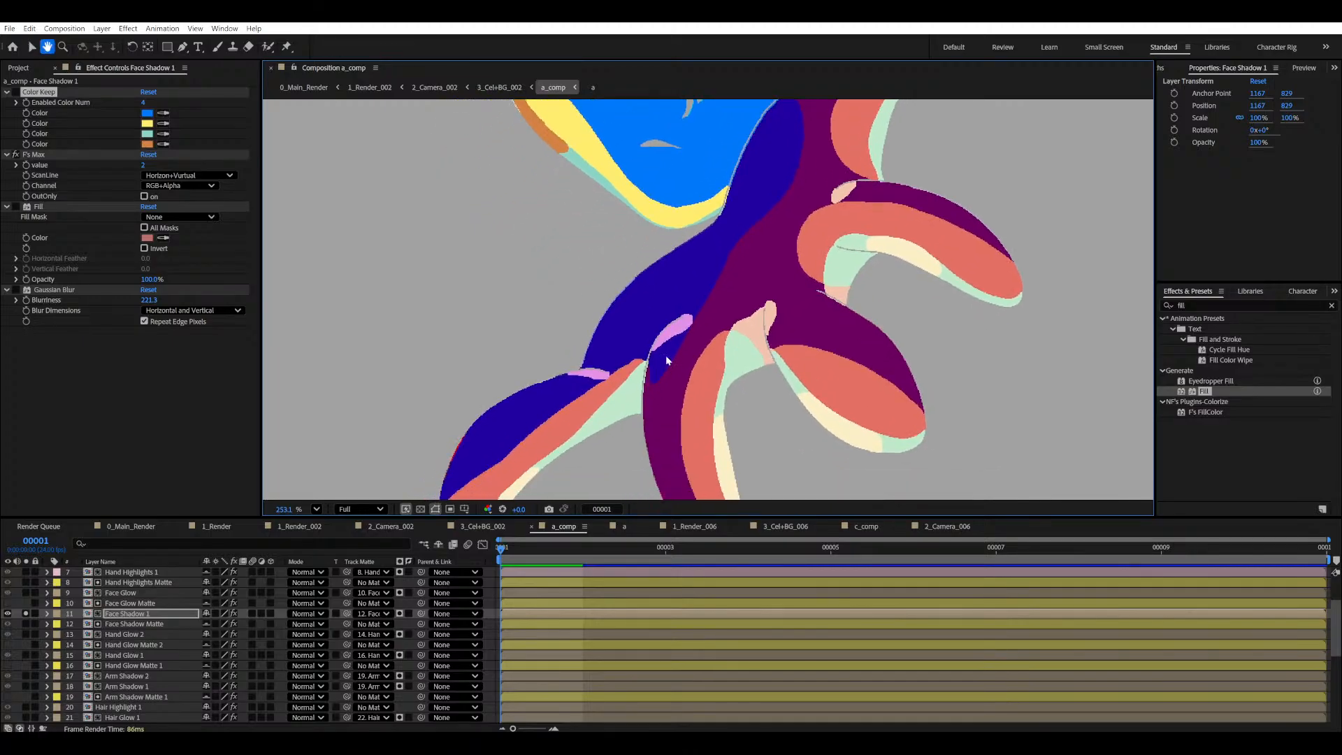
{"action": "left_click_drag", "start_coordinate": [654, 360], "coordinate": [666, 339]}
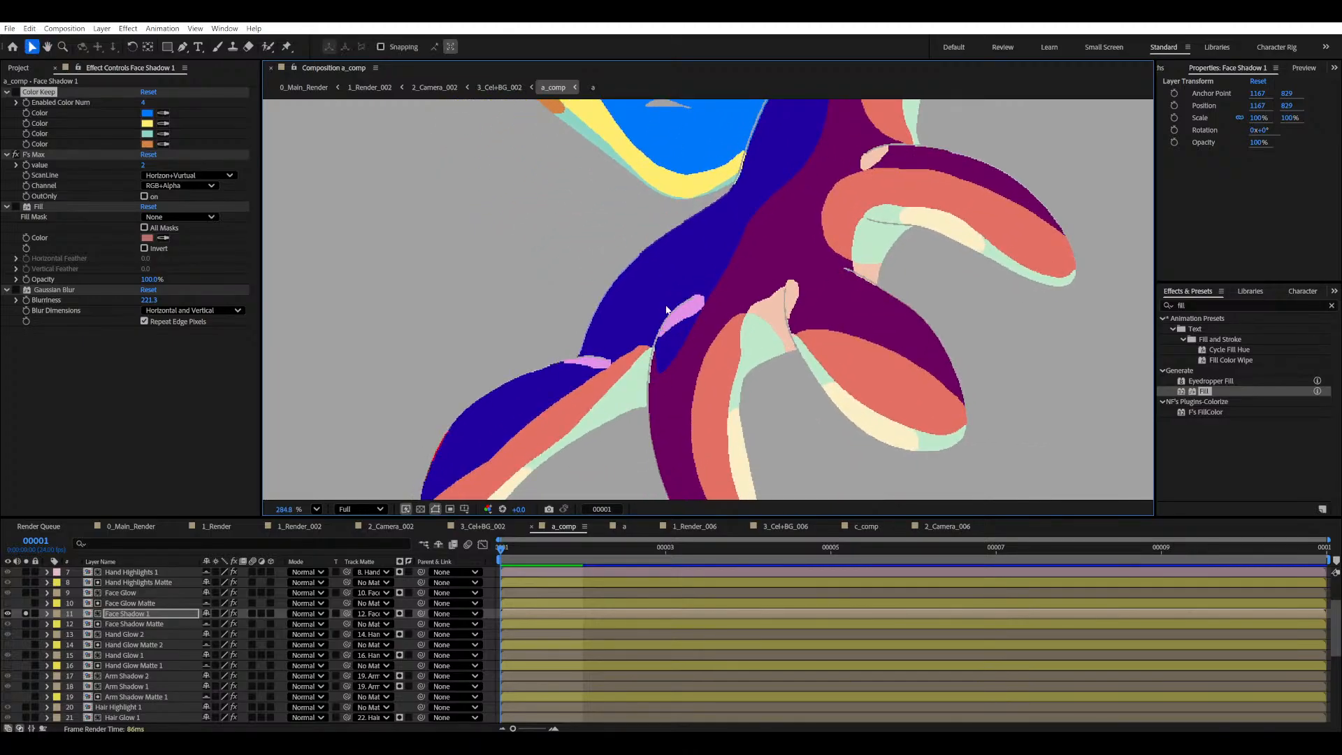
- Set Face Shadow 1's Enabled Color Num to 6, sample the hand's pink and dark blue into the new slots, and save
{"action": "left_click", "coordinate": [144, 104]}
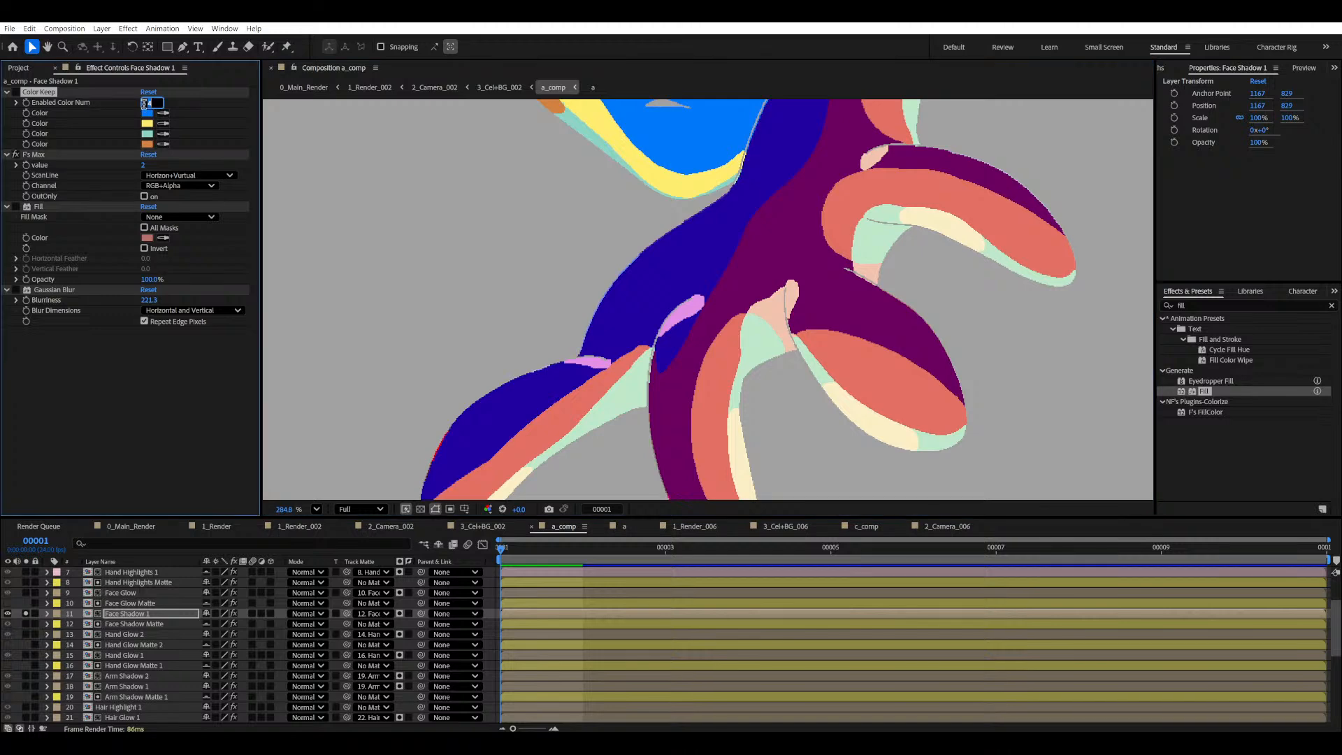
{"action": "type", "text": "6"}
{"action": "key", "text": "Return"}
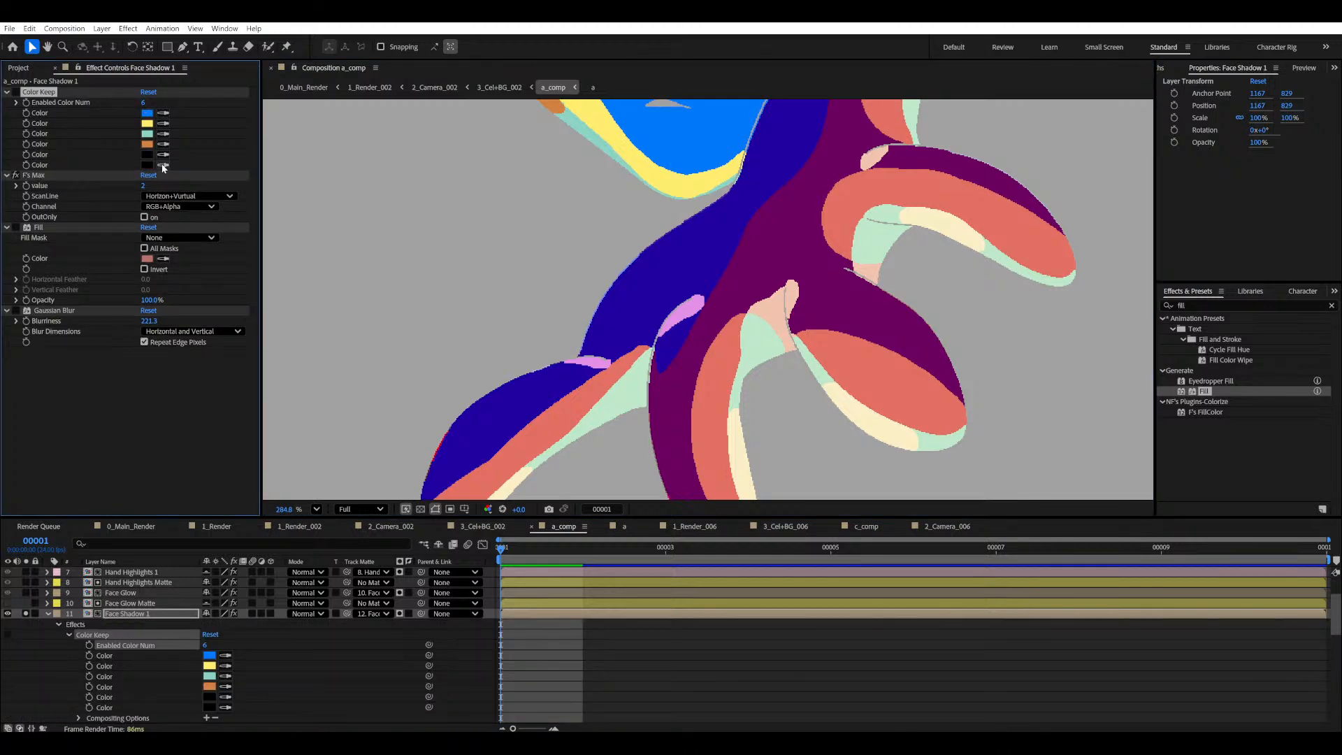
{"action": "left_click", "coordinate": [678, 306]}
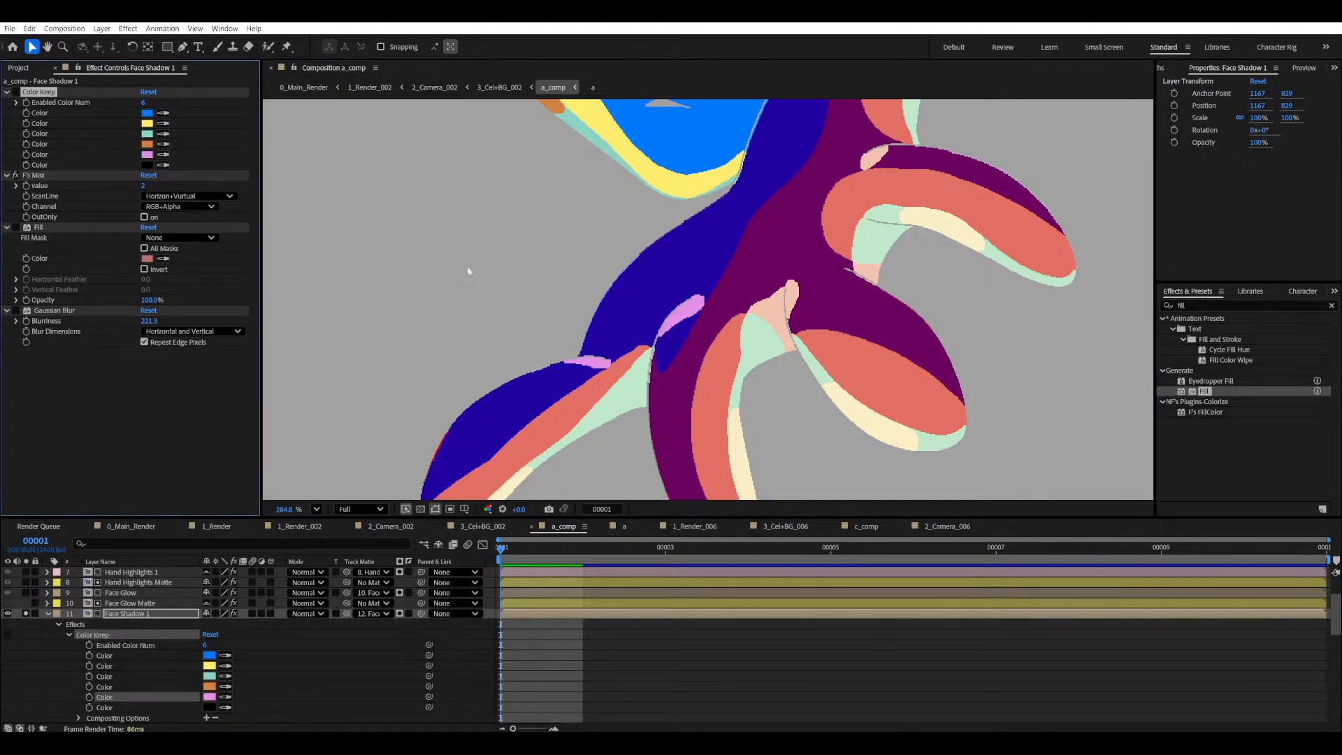
{"action": "left_click", "coordinate": [163, 165]}
{"action": "left_click", "coordinate": [678, 283]}
{"action": "scroll", "coordinate": [678, 283], "scroll_direction": "down", "scroll_amount": 4}
{"action": "scroll", "coordinate": [648, 235], "scroll_direction": "up", "scroll_amount": 2}
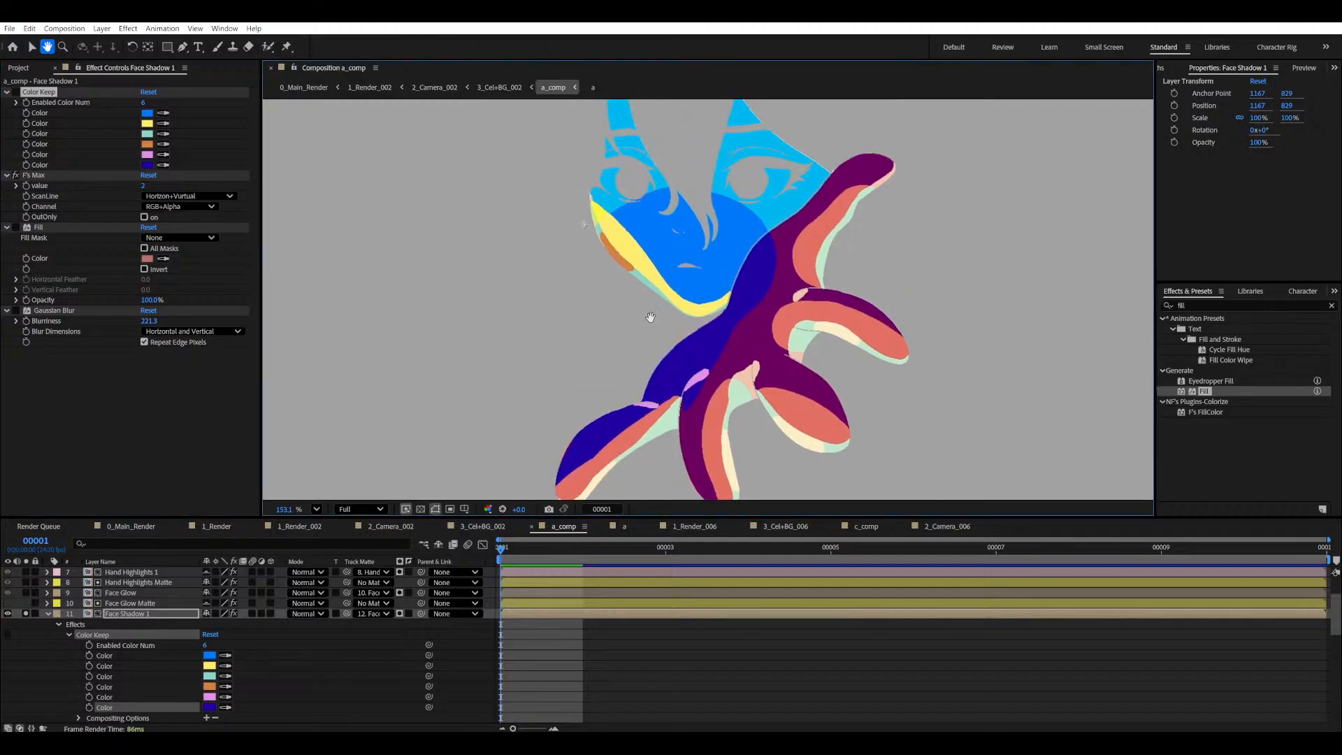
{"action": "key", "text": "ctrl+s"}
- Turn Color Keep back on for Face Shadow 1, comparing it off and on, and save the project
{"action": "left_click", "coordinate": [15, 93]}
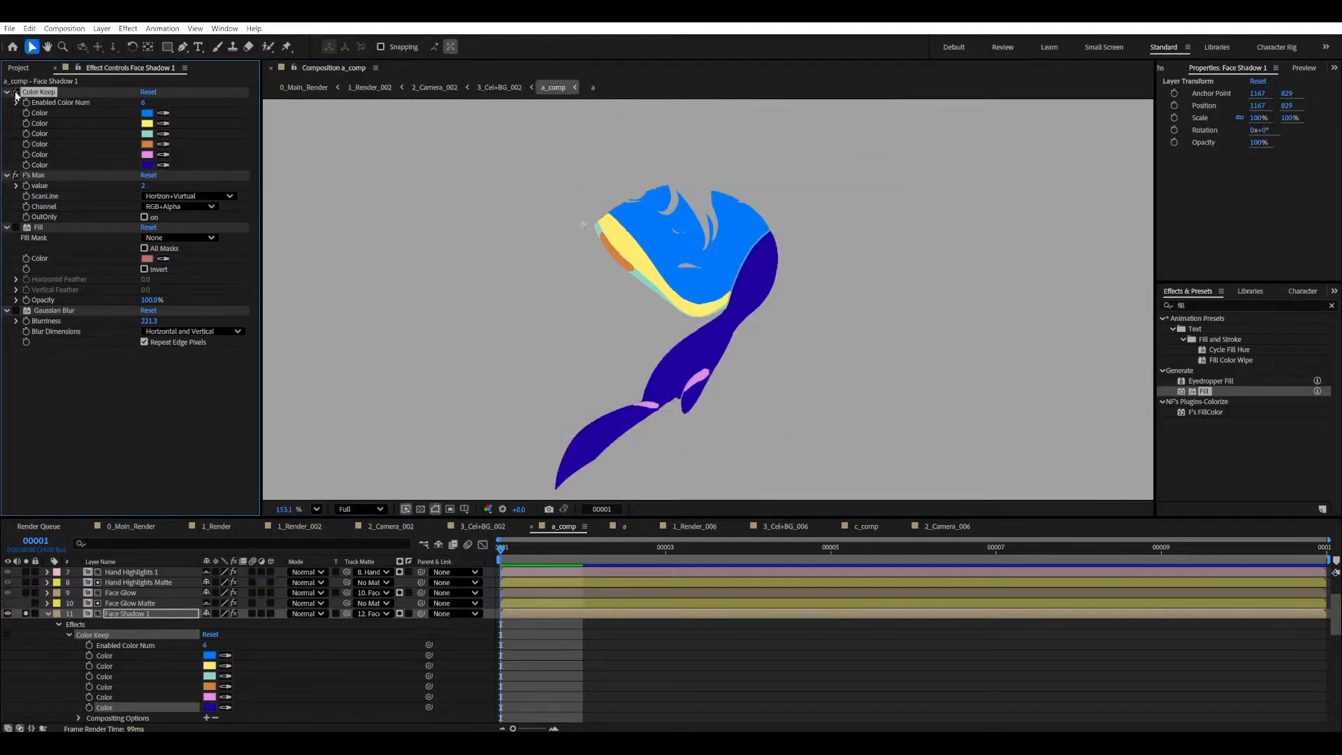
{"action": "left_click", "coordinate": [16, 92]}
{"action": "left_click", "coordinate": [15, 92]}
{"action": "left_click_drag", "start_coordinate": [492, 286], "coordinate": [467, 265]}
{"action": "key", "text": "ctrl+s"}
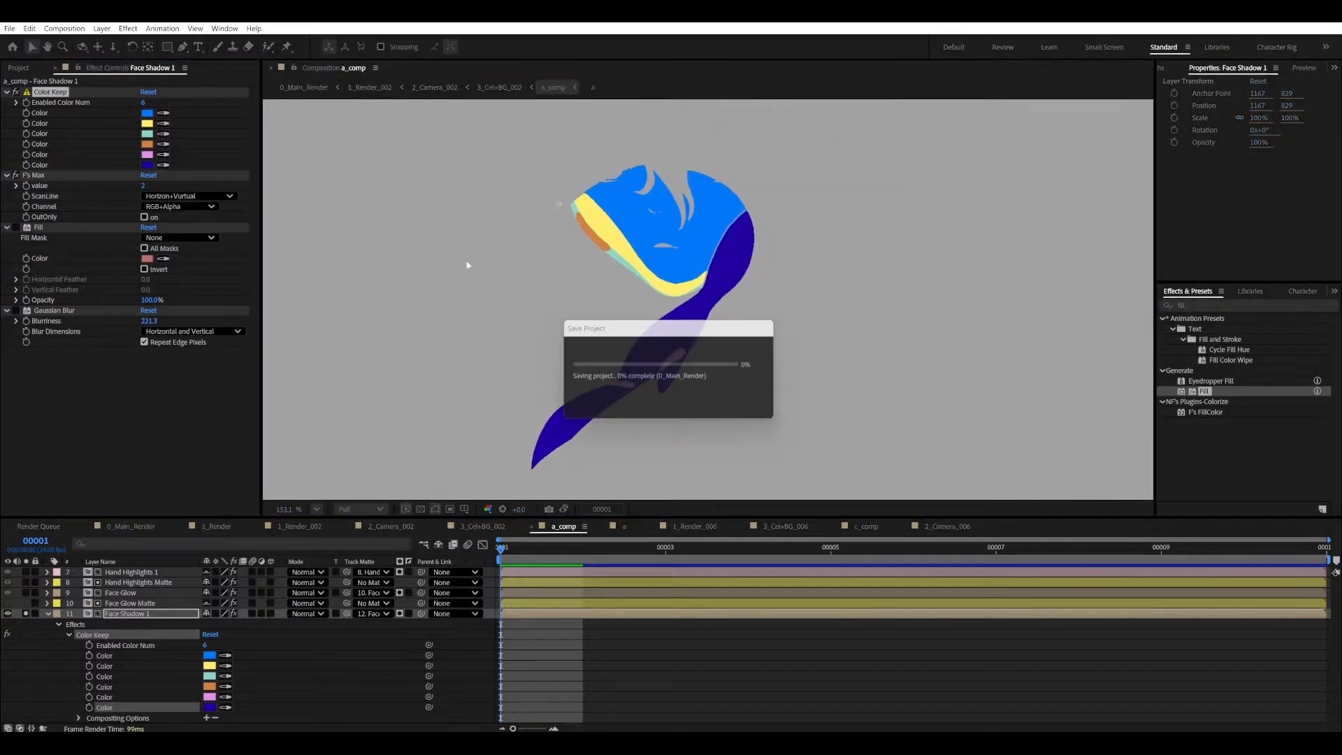
- Re-enable the Fill and Gaussian Blur effects on Face Shadow 1
{"action": "left_click", "coordinate": [15, 228]}
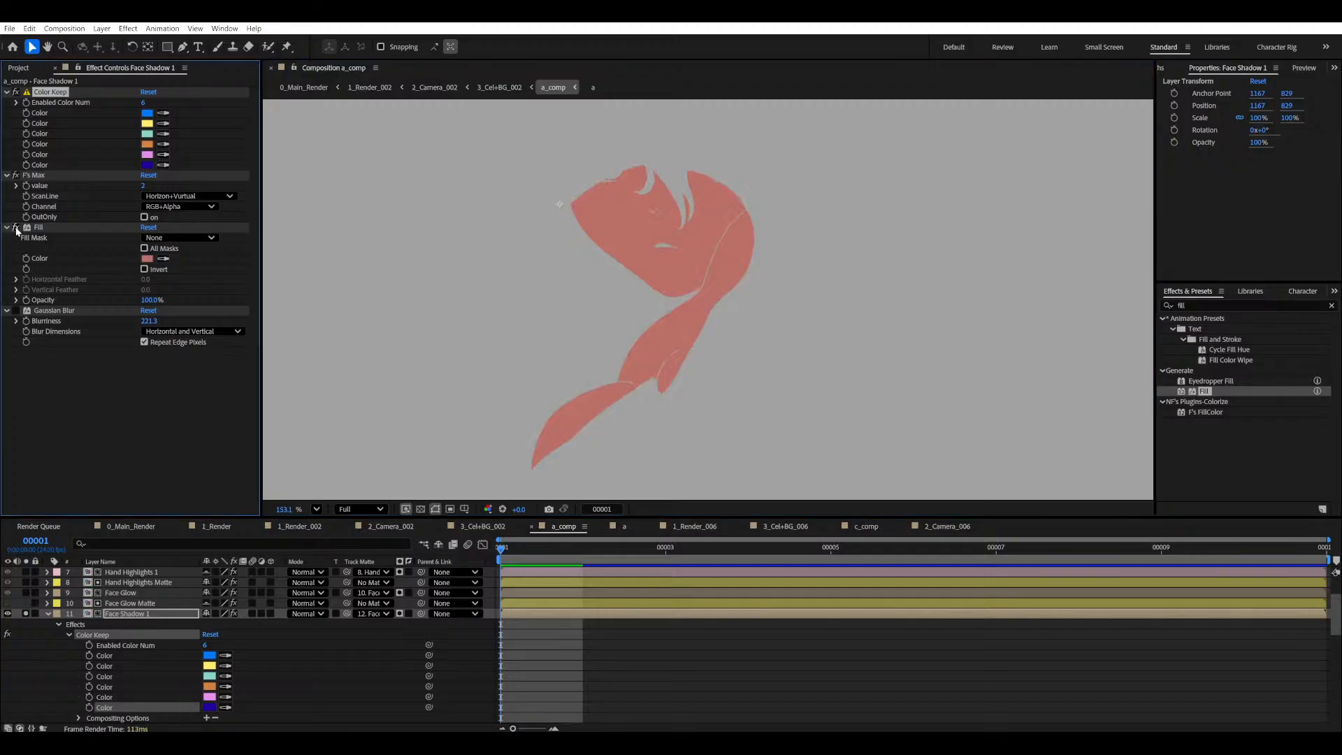
{"action": "left_click", "coordinate": [16, 311]}
{"action": "left_click_drag", "start_coordinate": [692, 336], "coordinate": [647, 326]}
{"action": "key", "text": "v"}
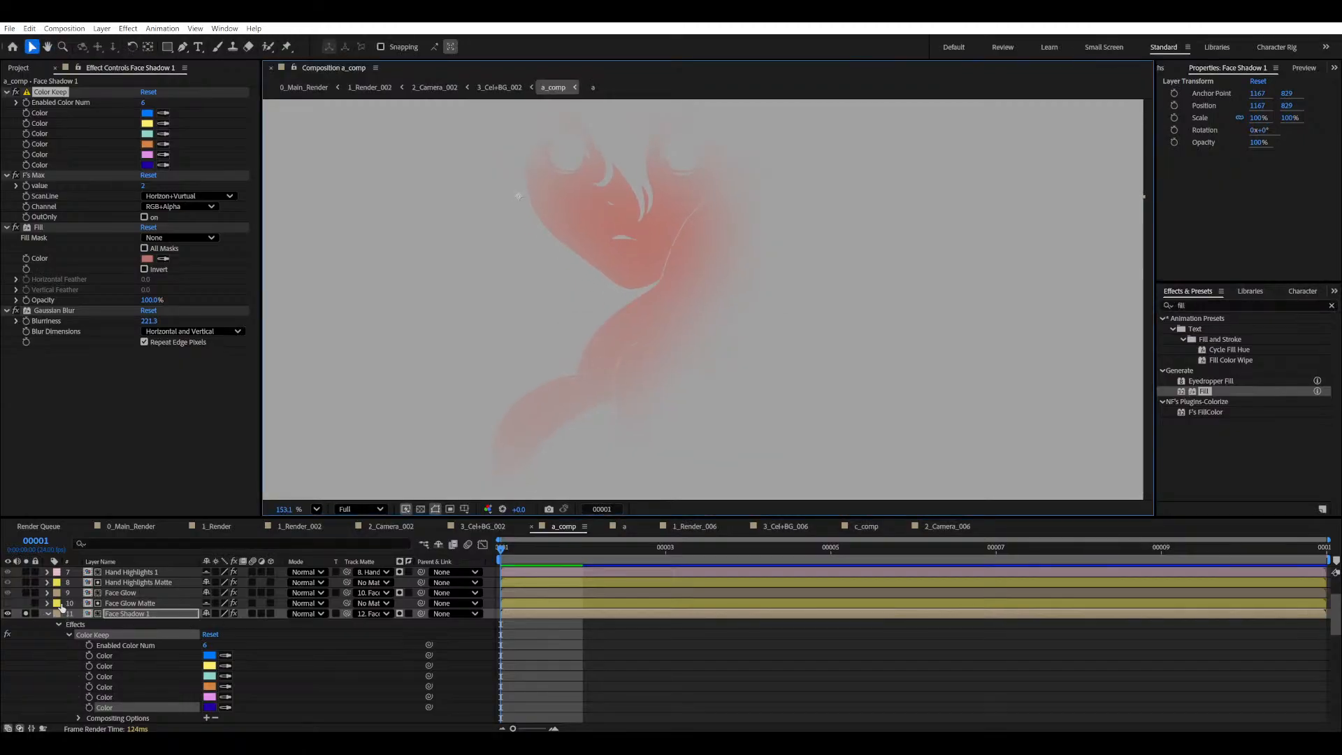
- Unsolo and collapse Face Shadow 1, hide the Face Shadow Matte layer, and save the project
{"action": "left_click", "coordinate": [26, 614]}
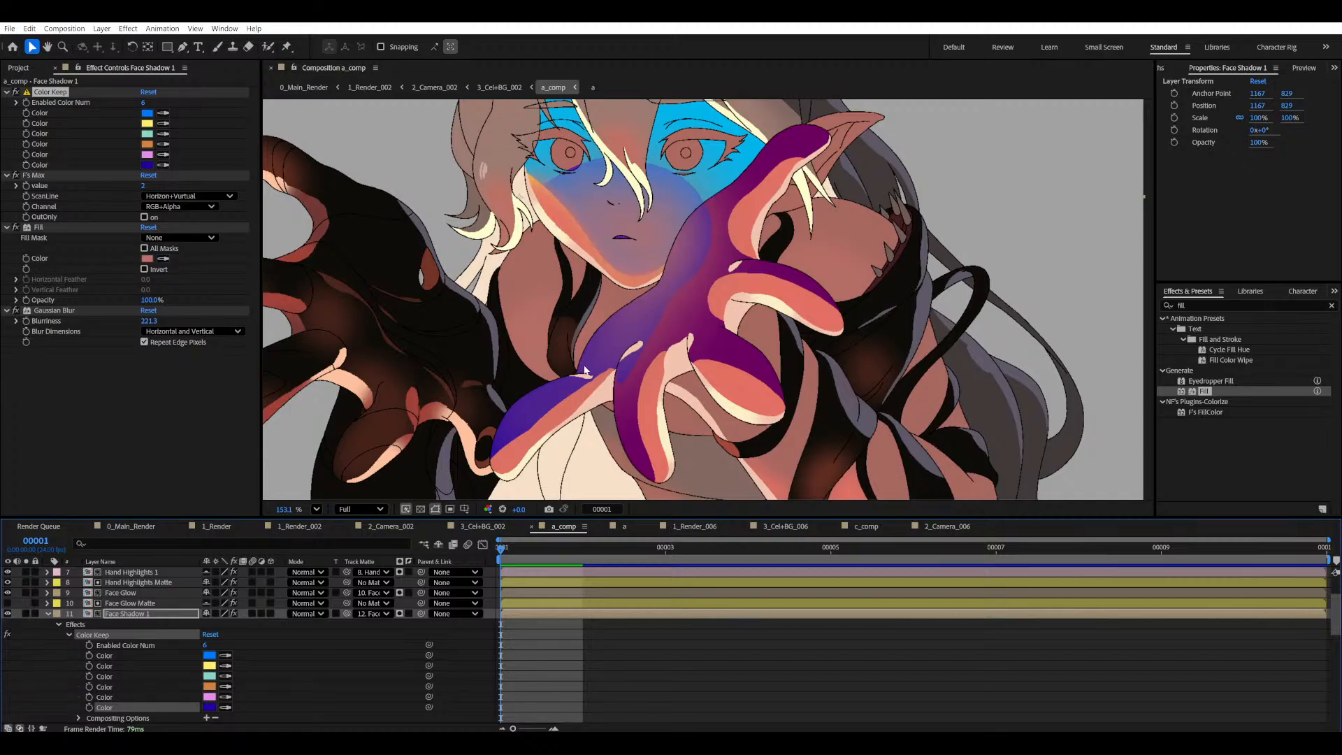
{"action": "left_click", "coordinate": [47, 614]}
{"action": "left_click", "coordinate": [8, 625]}
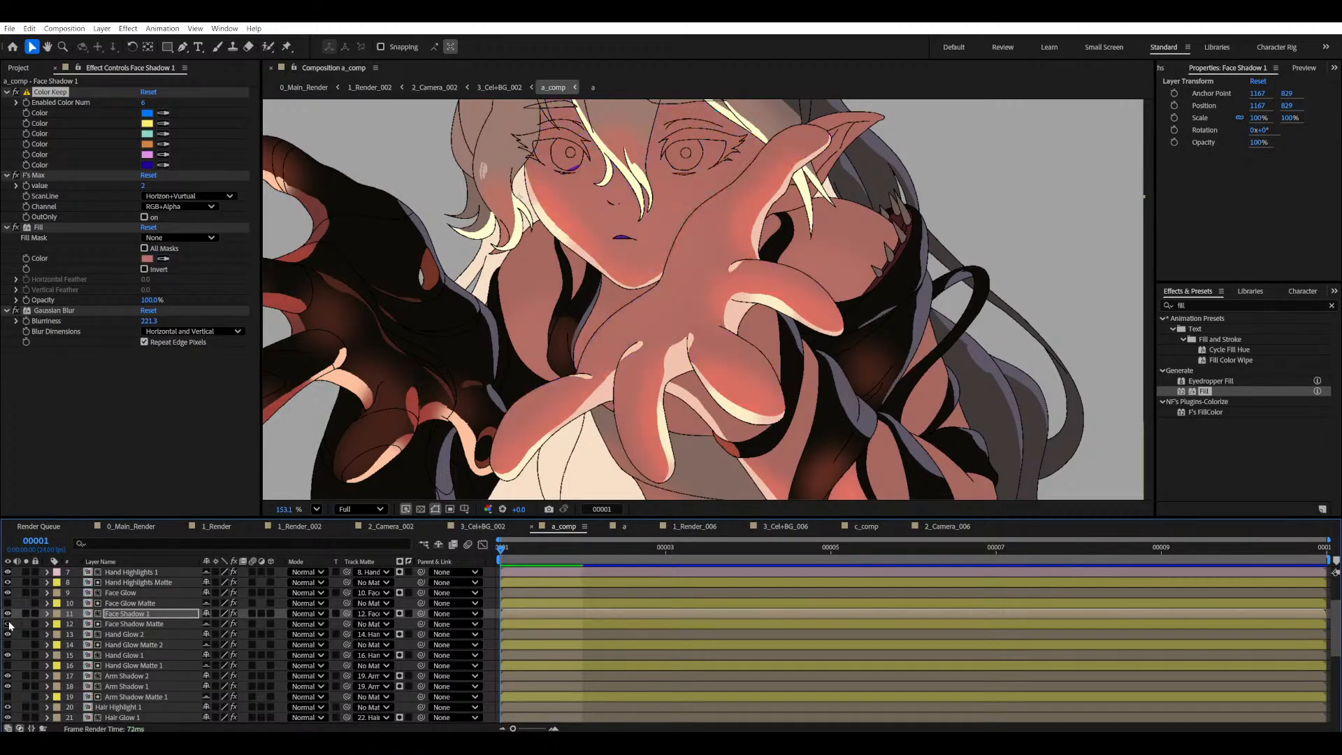
{"action": "key", "text": "ctrl+s"}
{"action": "scroll", "coordinate": [686, 279], "scroll_direction": "down", "scroll_amount": 2}
{"action": "left_click_drag", "start_coordinate": [685, 279], "coordinate": [662, 313]}
{"action": "scroll", "coordinate": [699, 283], "scroll_direction": "up", "scroll_amount": 3}
{"action": "scroll", "coordinate": [60, 617], "scroll_direction": "up", "scroll_amount": 2}
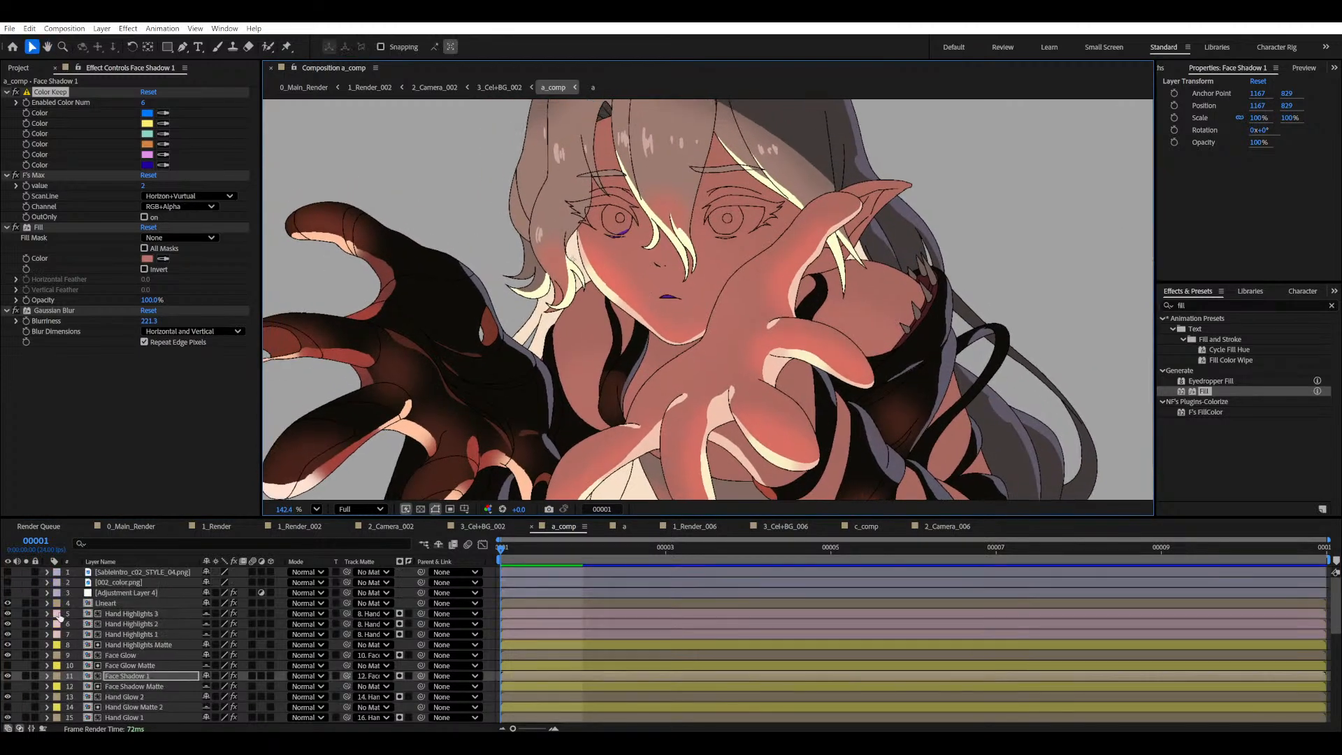
- Toggle the SableIntro_c02_STYLE_04.png reference layer repeatedly to compare the composite's skin shadows with the style art, leaving it hidden
{"action": "left_click", "coordinate": [8, 572]}
{"action": "left_click", "coordinate": [9, 572]}
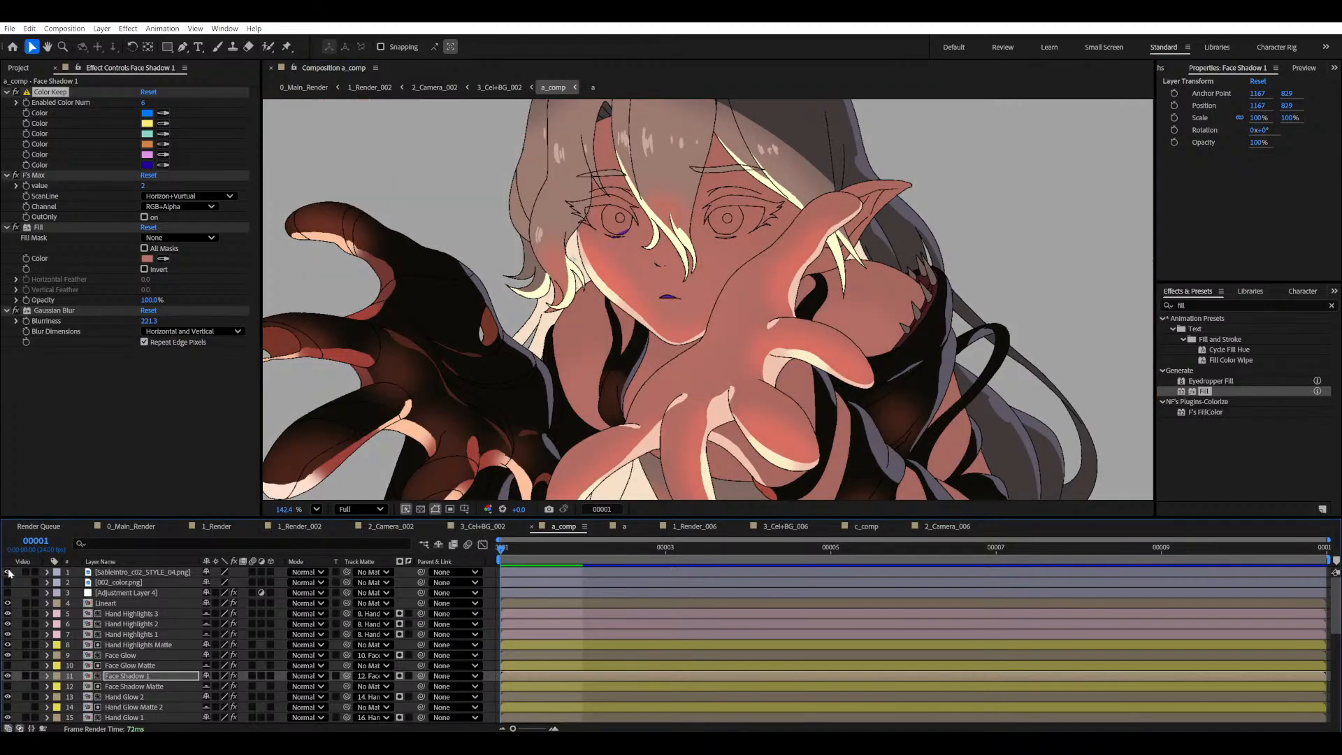
{"action": "left_click", "coordinate": [8, 572]}
{"action": "left_click", "coordinate": [9, 571]}
{"action": "left_click", "coordinate": [8, 572]}
{"action": "left_click", "coordinate": [8, 572]}
{"action": "left_click", "coordinate": [9, 572]}
{"action": "left_click", "coordinate": [8, 571]}
{"action": "left_click", "coordinate": [9, 572]}
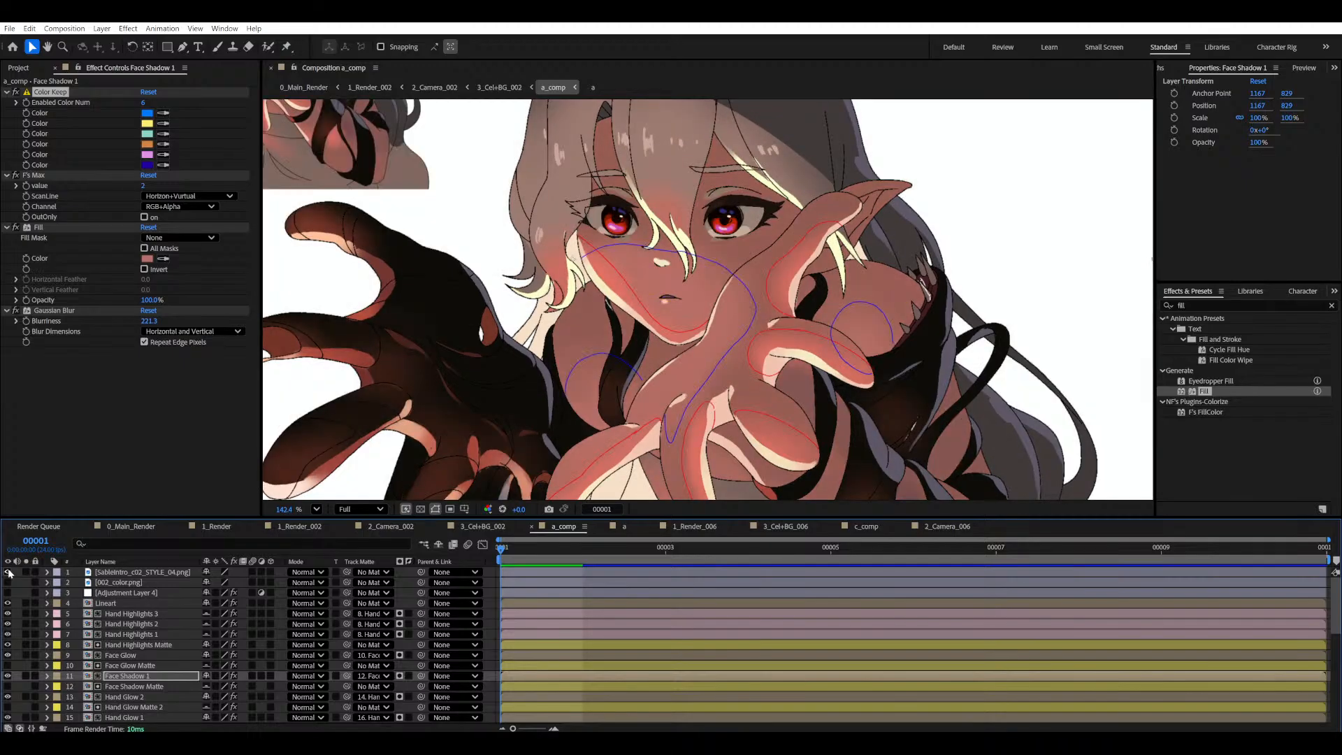
{"action": "left_click", "coordinate": [8, 571]}
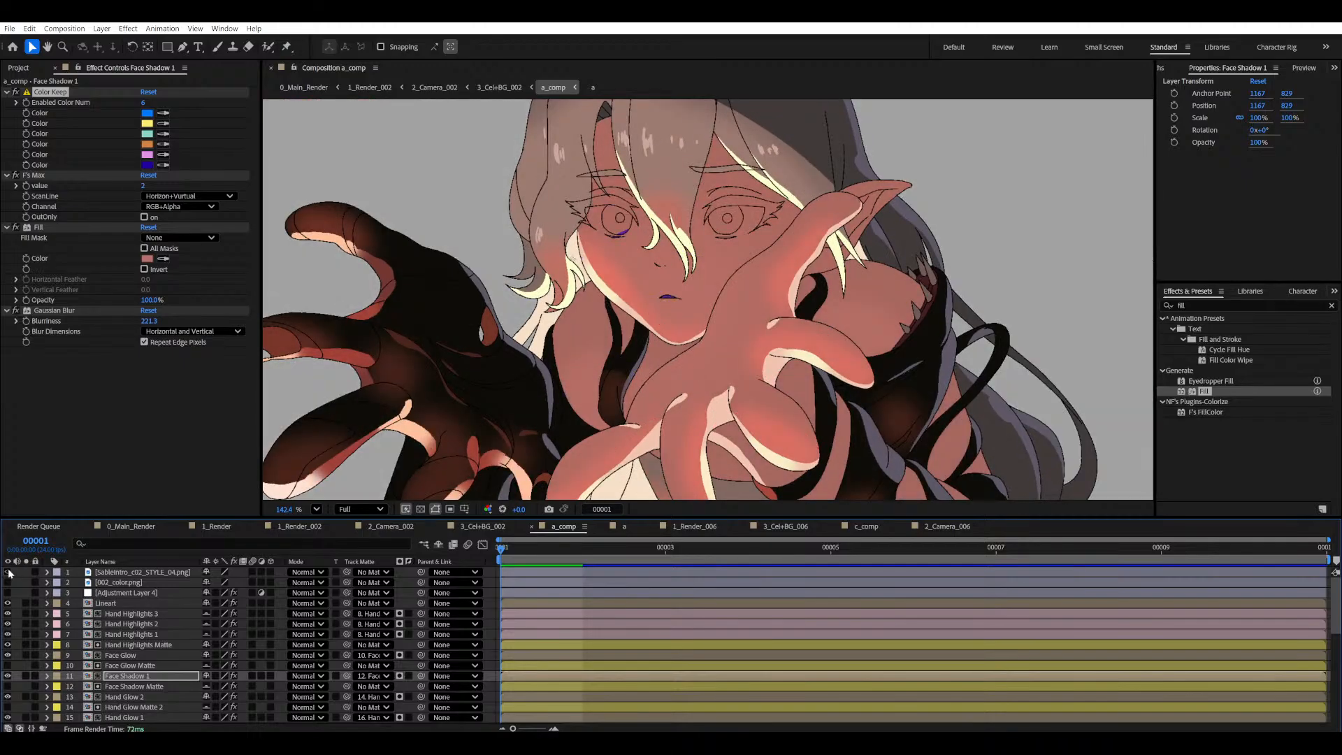
{"action": "left_click", "coordinate": [9, 571]}
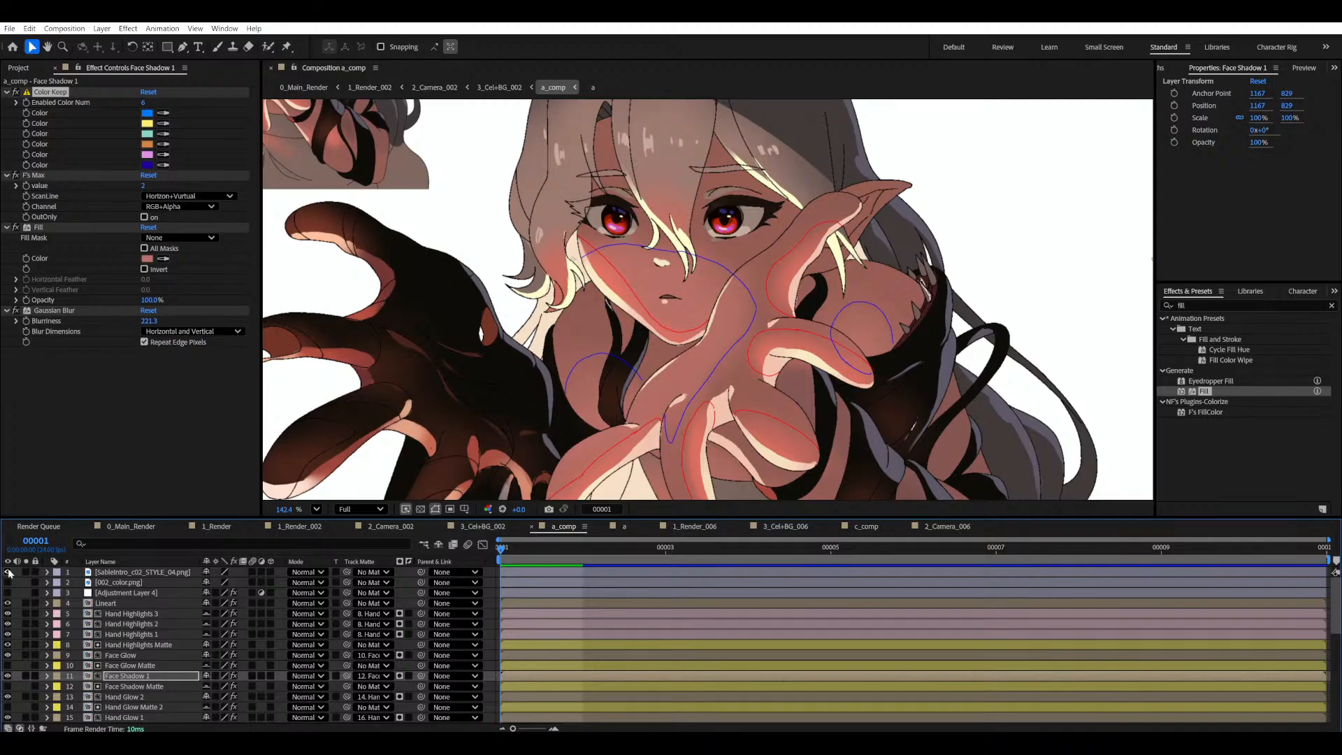
{"action": "left_click", "coordinate": [9, 572]}
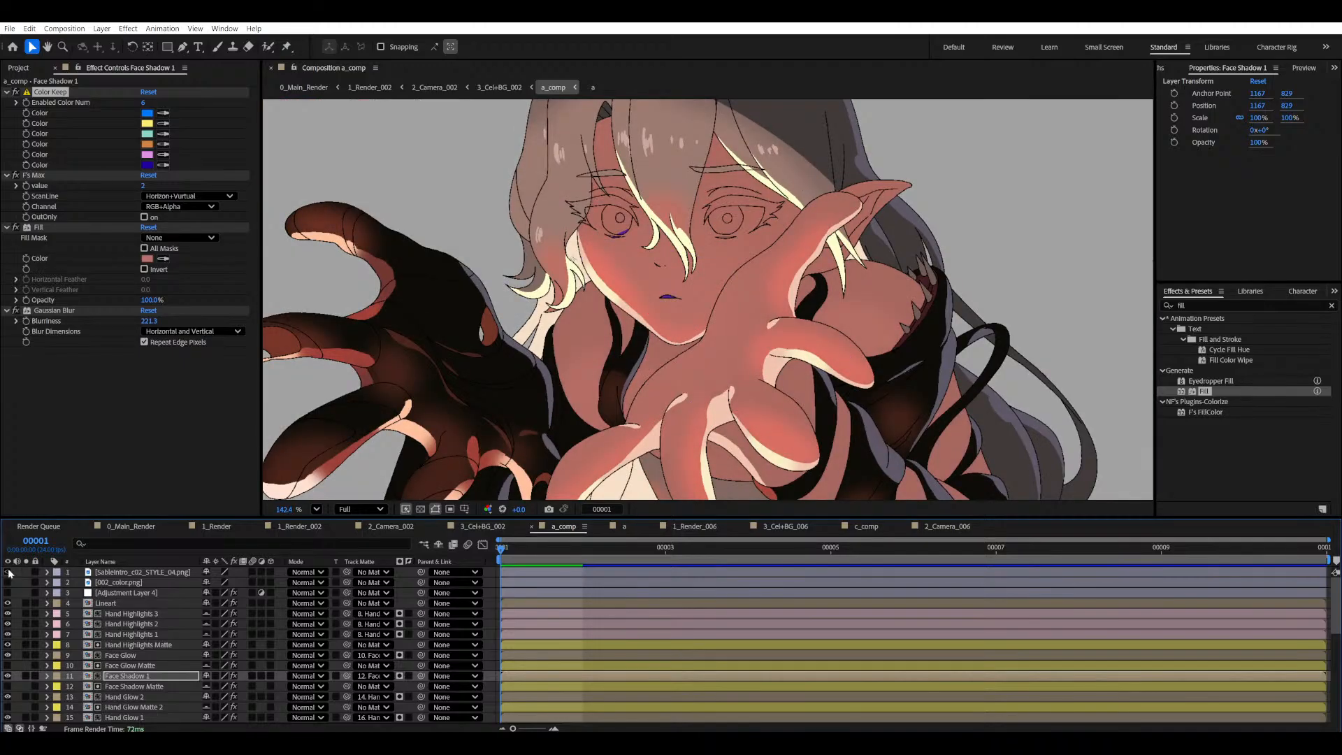
- Save the project and check the hand's colour-coded areas on the cel in Clip Studio Paint
{"action": "key", "text": "ctrl+s"}
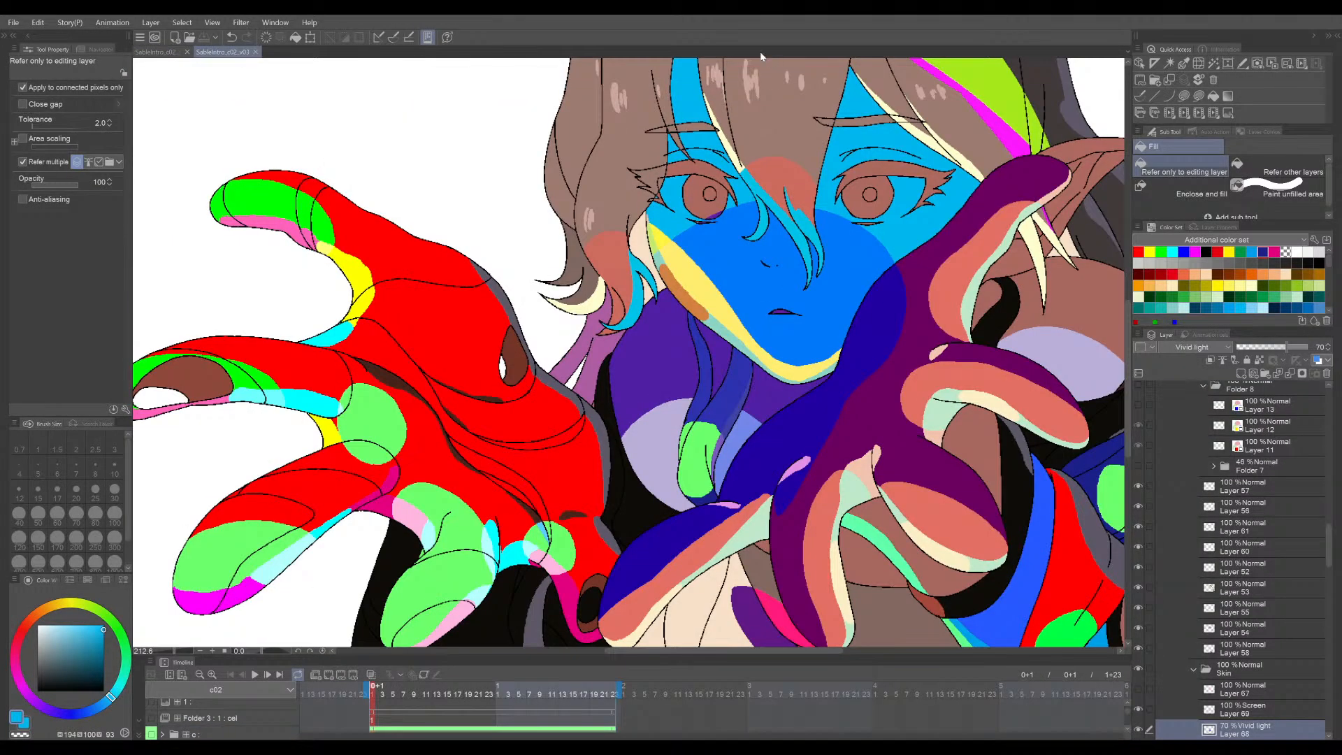
{"action": "left_click_drag", "start_coordinate": [807, 211], "coordinate": [706, 232]}
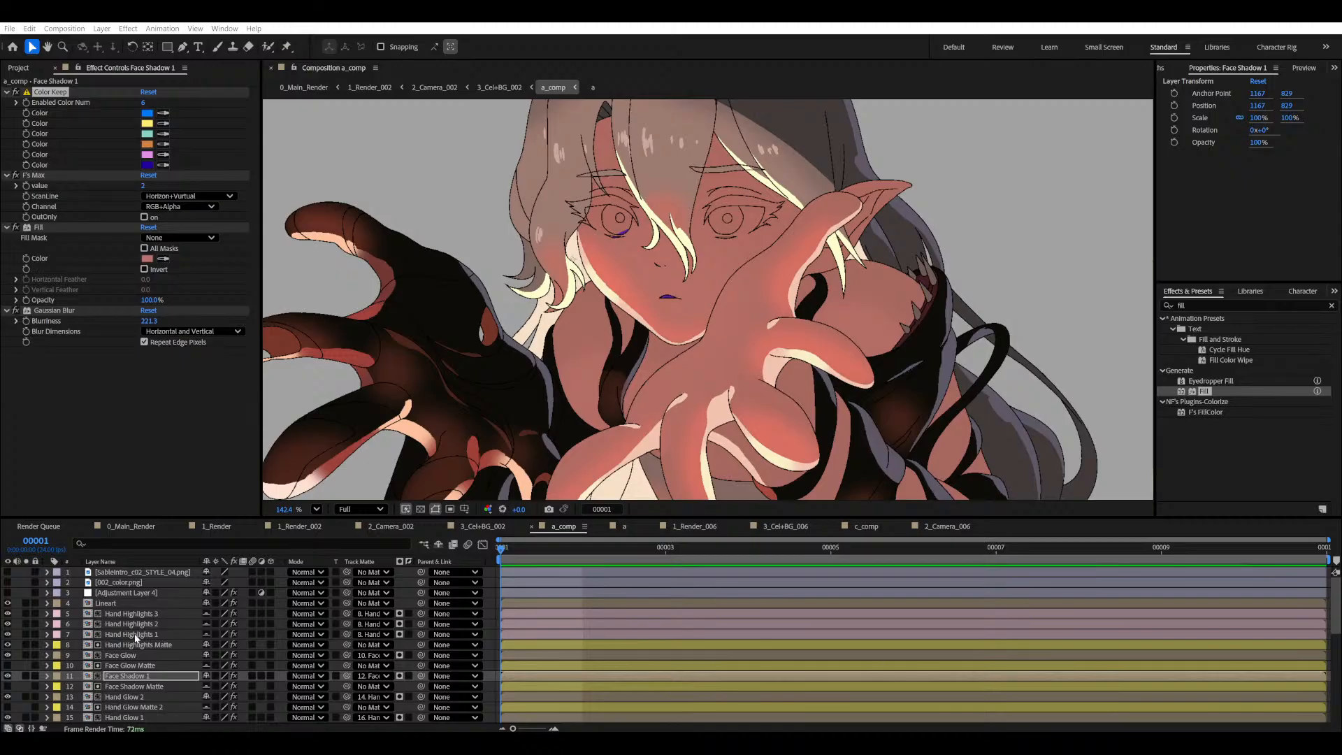
- Return to After Effects and solo the Face Shadow 1 layer to inspect its blurred shadow alone
{"action": "left_click", "coordinate": [127, 647]}
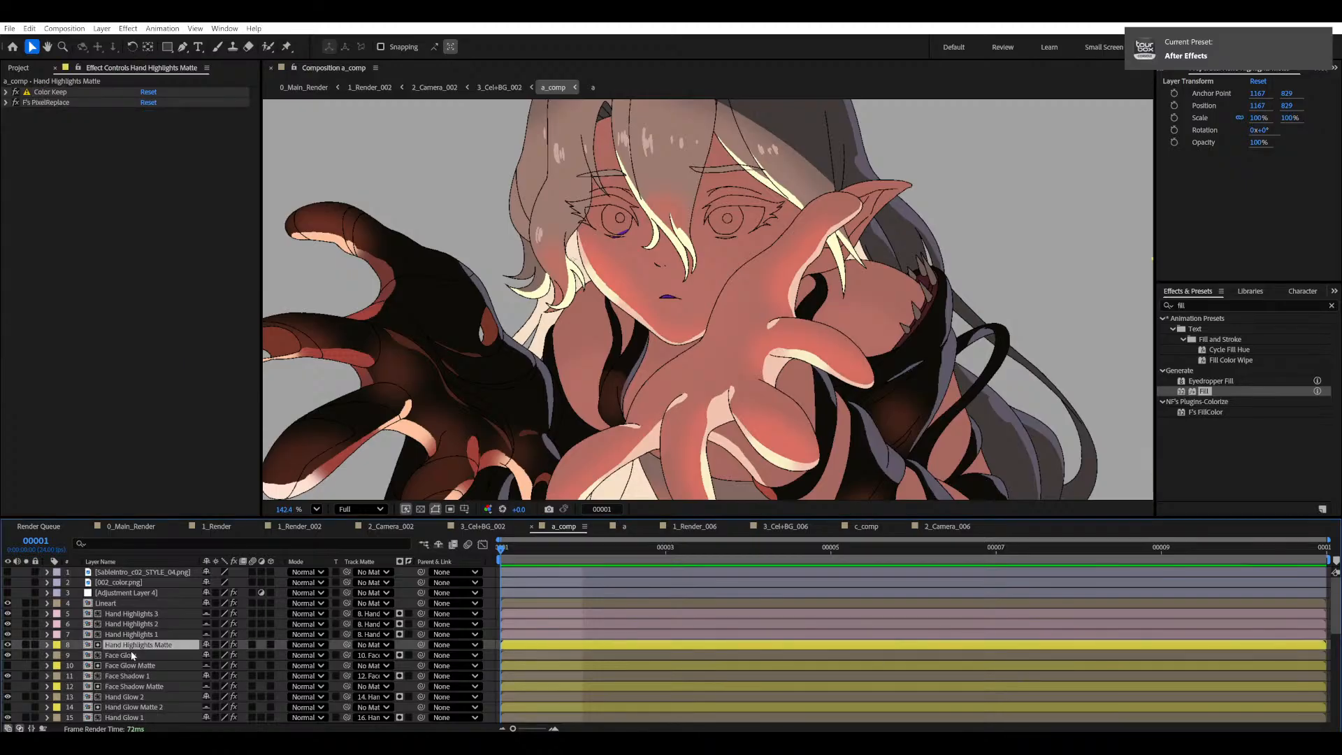
{"action": "scroll", "coordinate": [132, 669], "scroll_direction": "down", "scroll_amount": 1}
{"action": "left_click", "coordinate": [128, 656]}
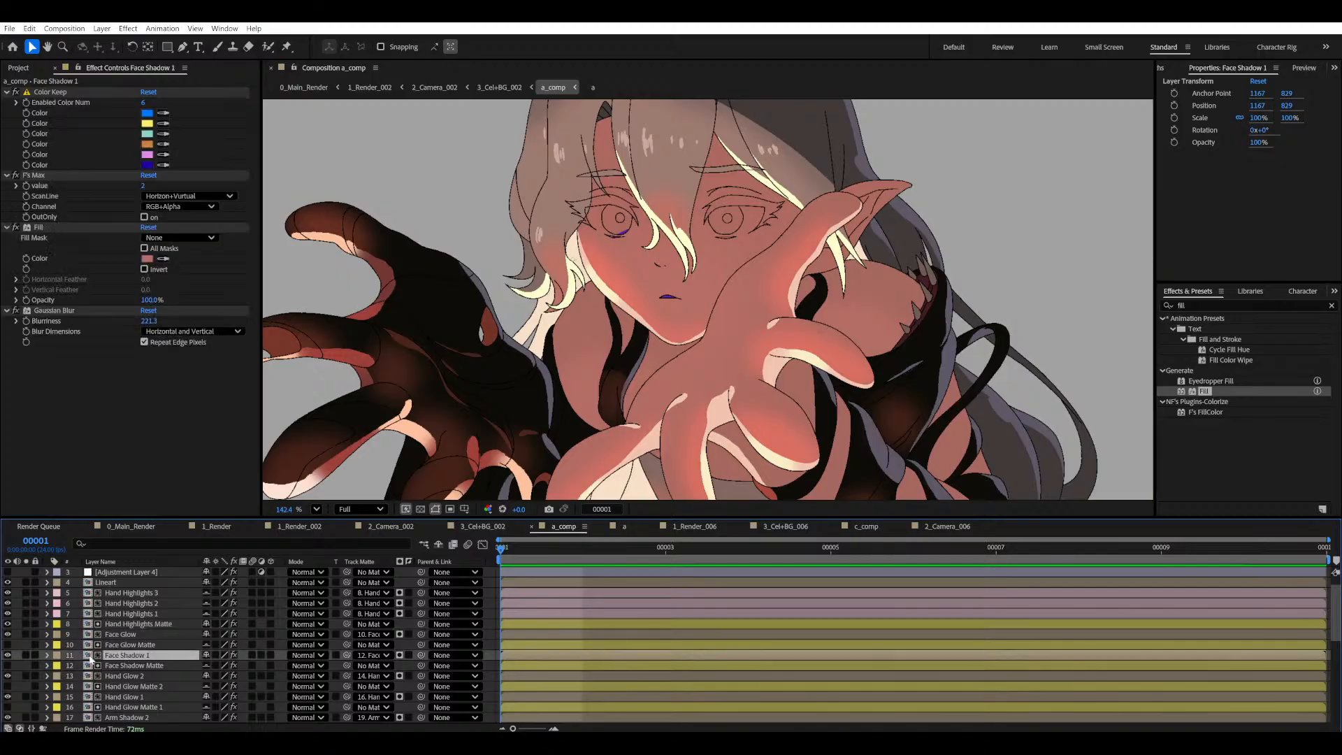
{"action": "left_click", "coordinate": [27, 655]}
{"action": "scroll", "coordinate": [657, 303], "scroll_direction": "down", "scroll_amount": 2}
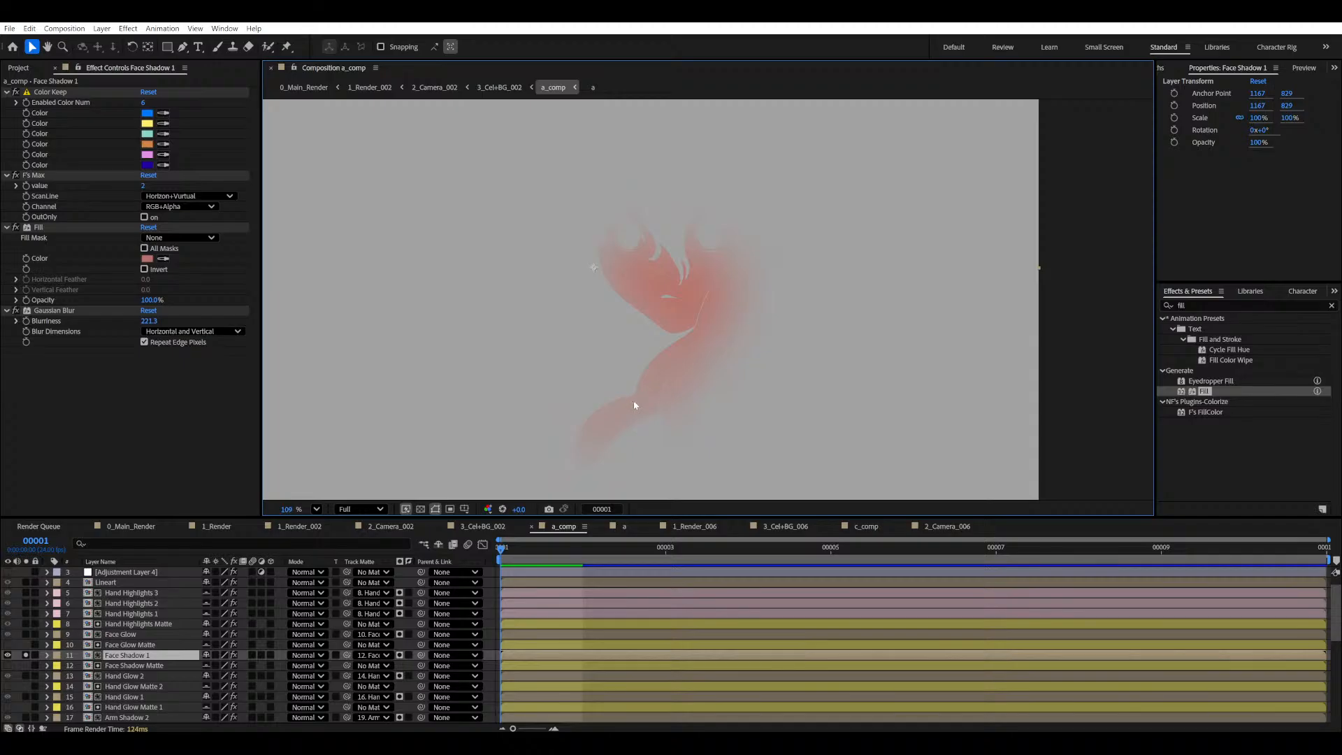
- Inspect the blurred face shadow up close, switch to Clip Studio Paint and examine the same face and hand areas on the cel
{"action": "left_click_drag", "start_coordinate": [704, 335], "coordinate": [699, 326]}
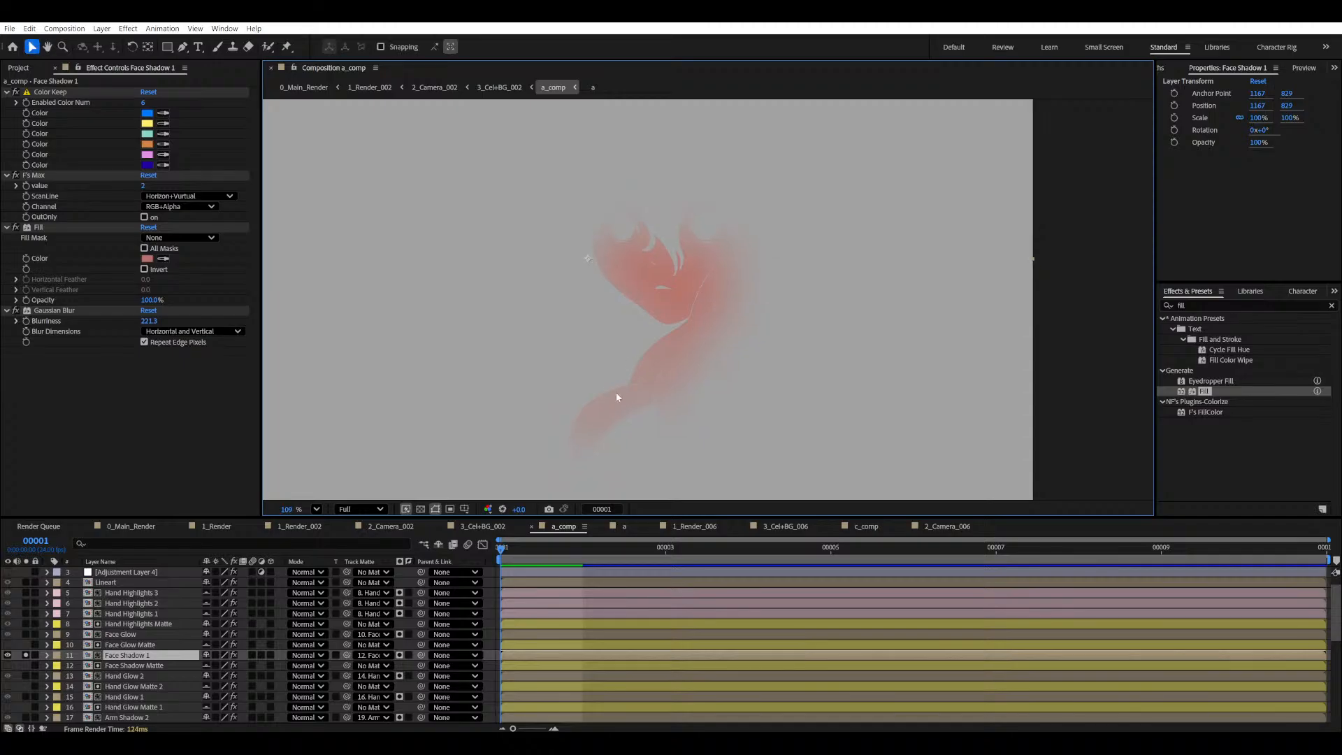
{"action": "scroll", "coordinate": [641, 416], "scroll_direction": "up", "scroll_amount": 2}
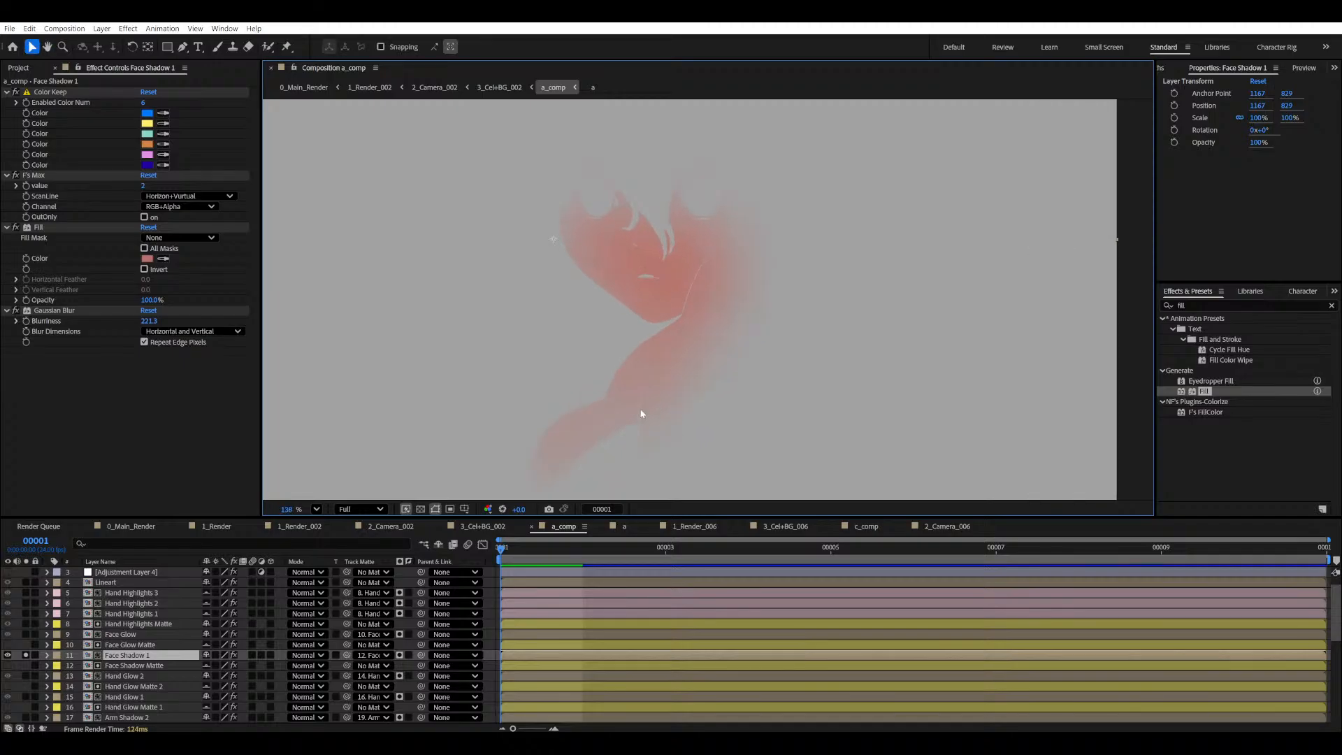
{"action": "left_click_drag", "start_coordinate": [641, 413], "coordinate": [635, 407]}
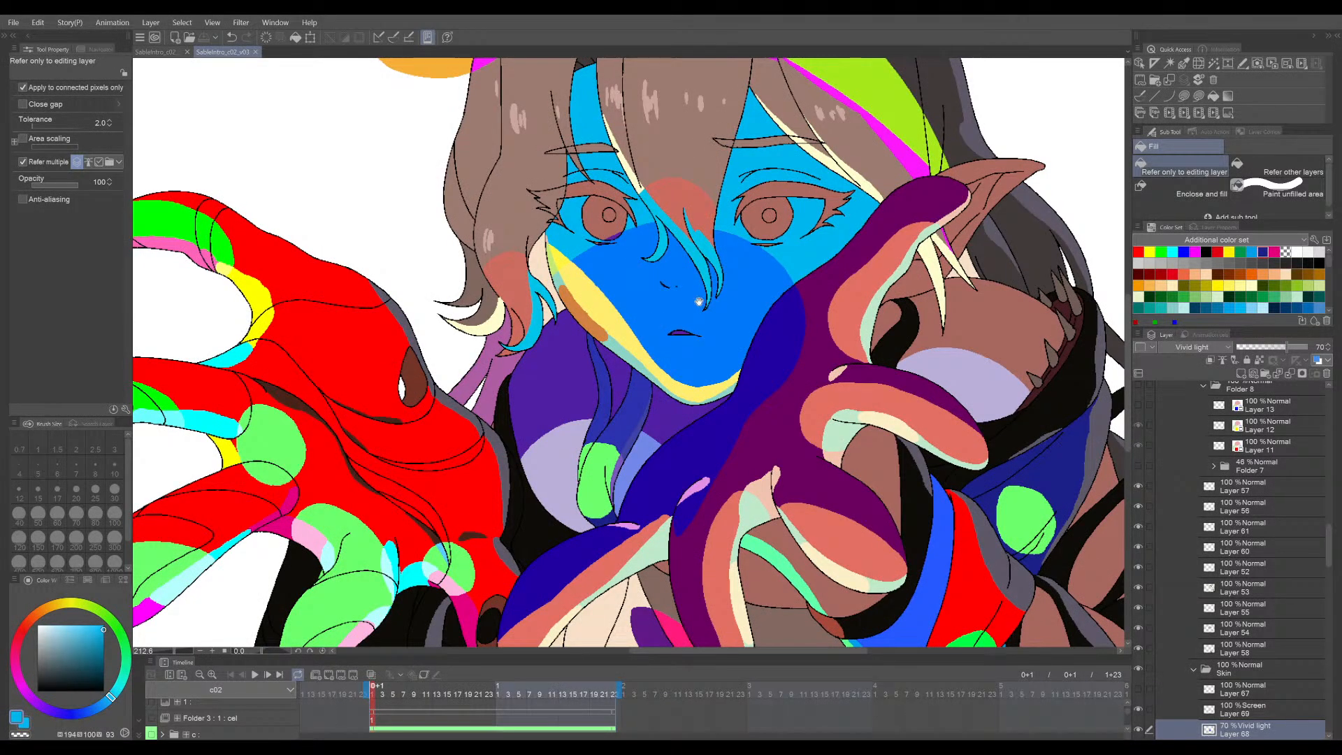
{"action": "left_click_drag", "start_coordinate": [699, 301], "coordinate": [678, 278]}
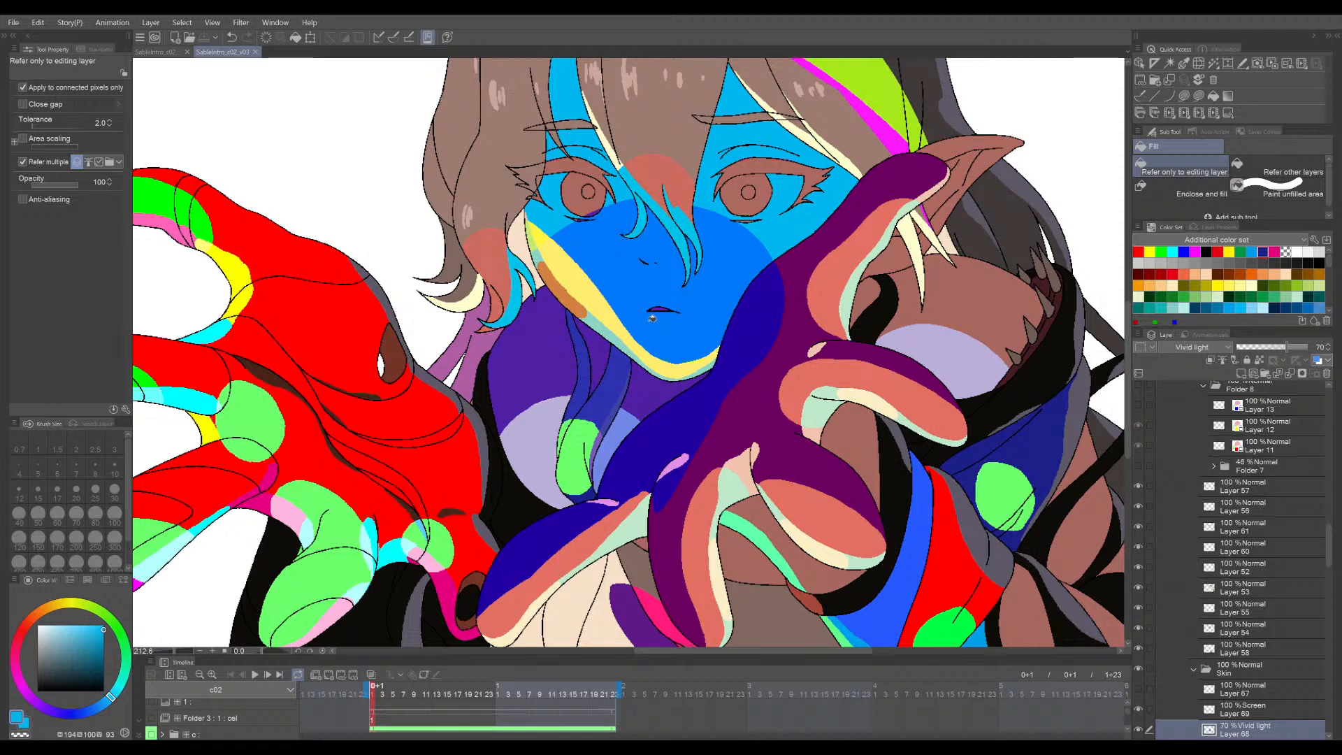
{"action": "scroll", "coordinate": [653, 309], "scroll_direction": "up", "scroll_amount": 2}
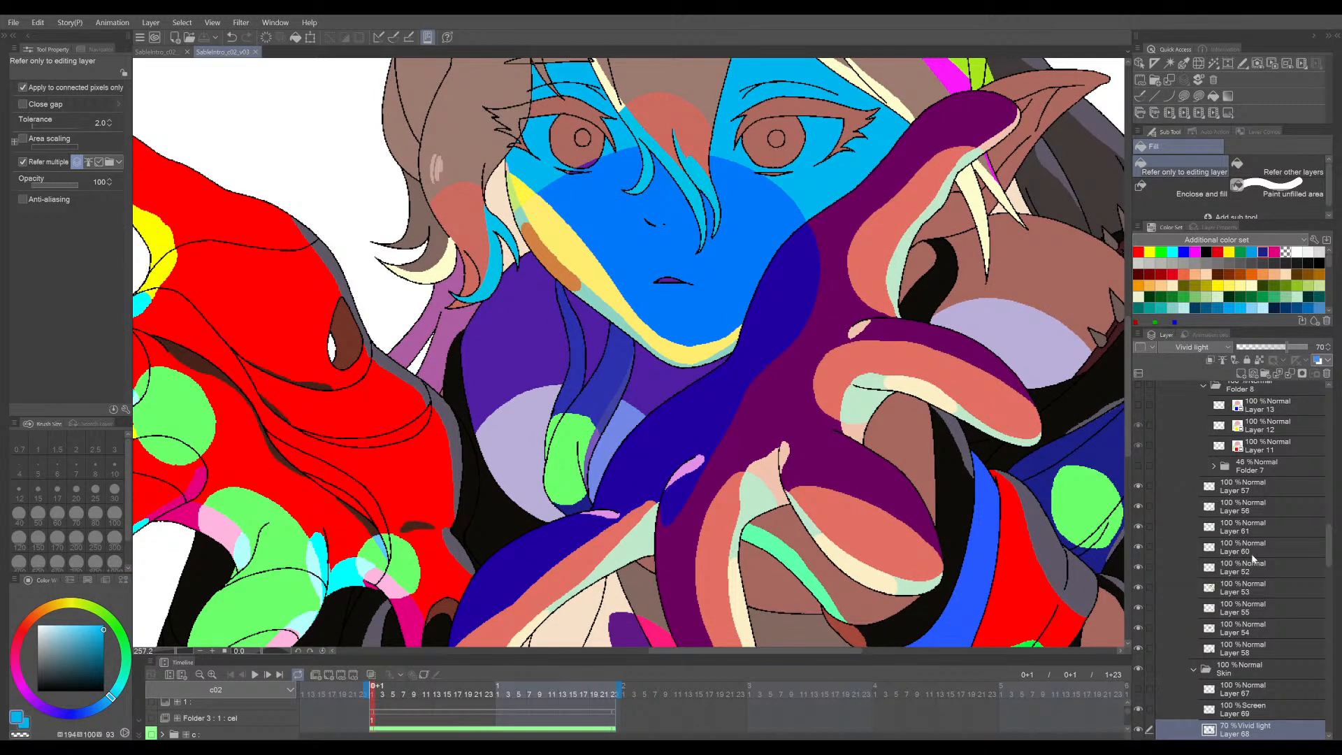
{"action": "left_click_drag", "start_coordinate": [762, 412], "coordinate": [770, 372]}
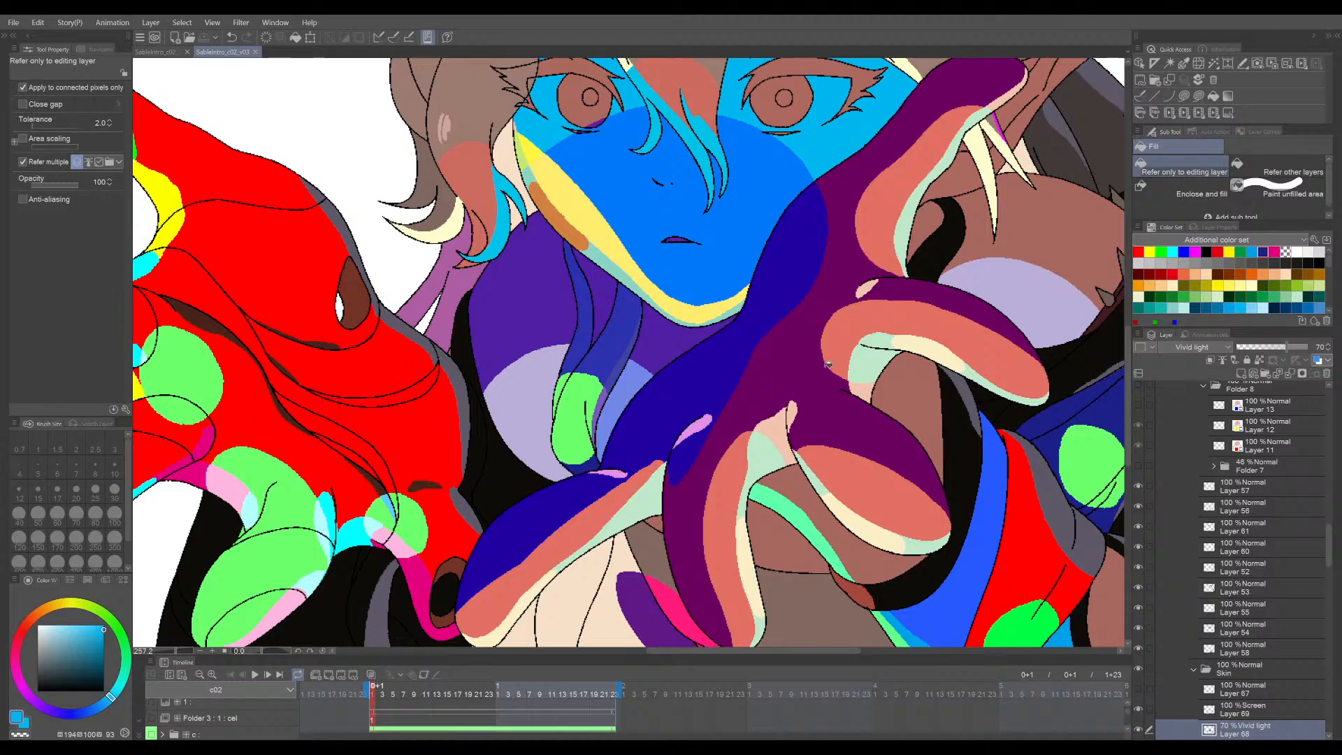
- Toggle the Vivid light layer in the Skin folder off and on to check which area it covers, and save the file
{"action": "key", "text": "o"}
{"action": "key", "text": "g"}
{"action": "scroll", "coordinate": [1156, 676], "scroll_direction": "down", "scroll_amount": 2}
{"action": "left_click", "coordinate": [1139, 642]}
{"action": "left_click", "coordinate": [1140, 642]}
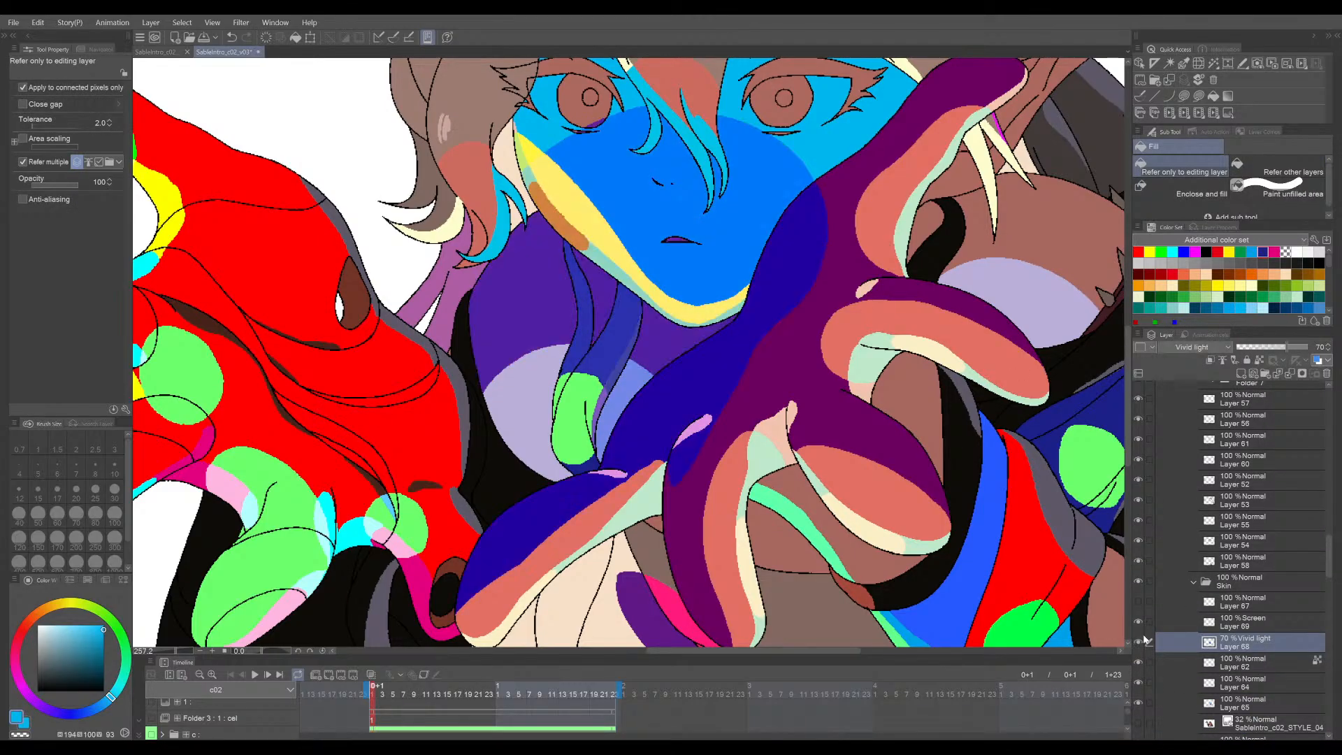
{"action": "key", "text": "ctrl+s"}
- Try Normal blending at 100% opacity on the shadow layer and sample its blue, revert the layer changes and save the file
{"action": "left_click", "coordinate": [1215, 344]}
{"action": "left_click", "coordinate": [1183, 361]}
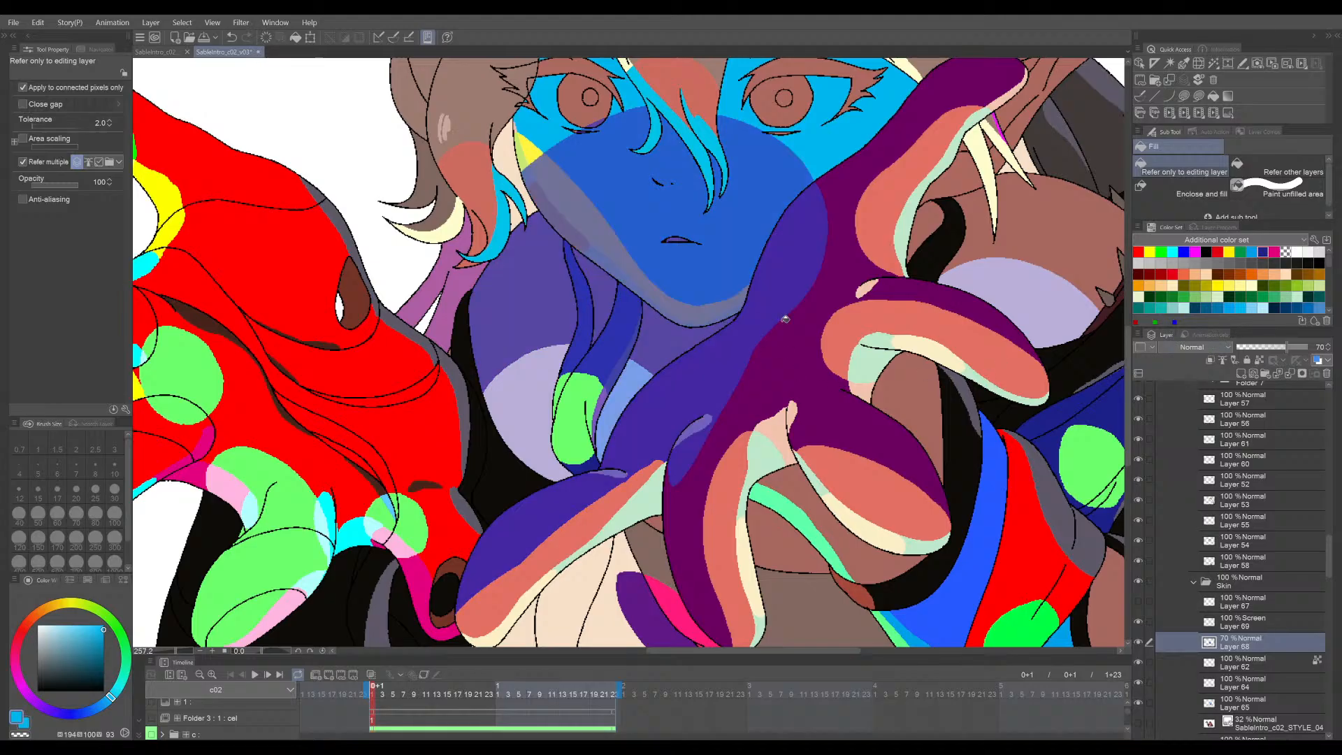
{"action": "left_click_drag", "start_coordinate": [1296, 348], "coordinate": [1311, 347]}
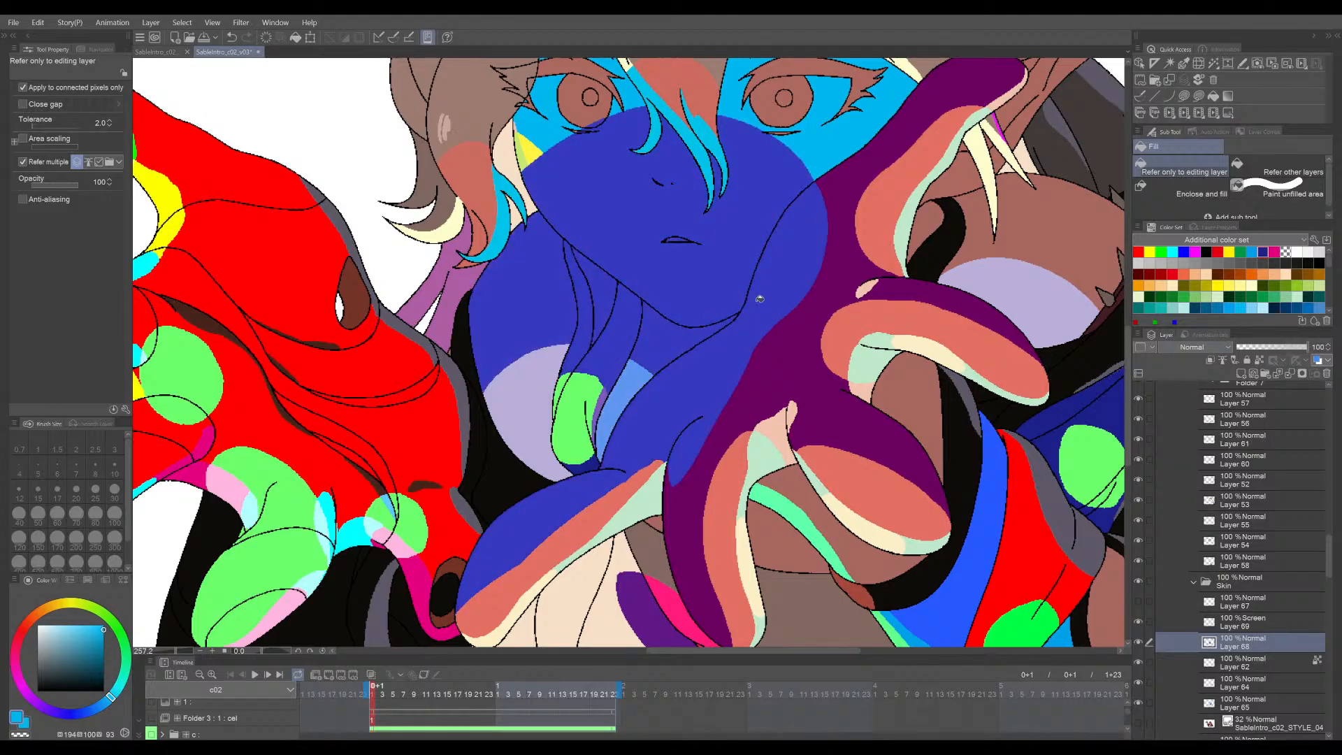
{"action": "key", "text": "ctrl+z"}
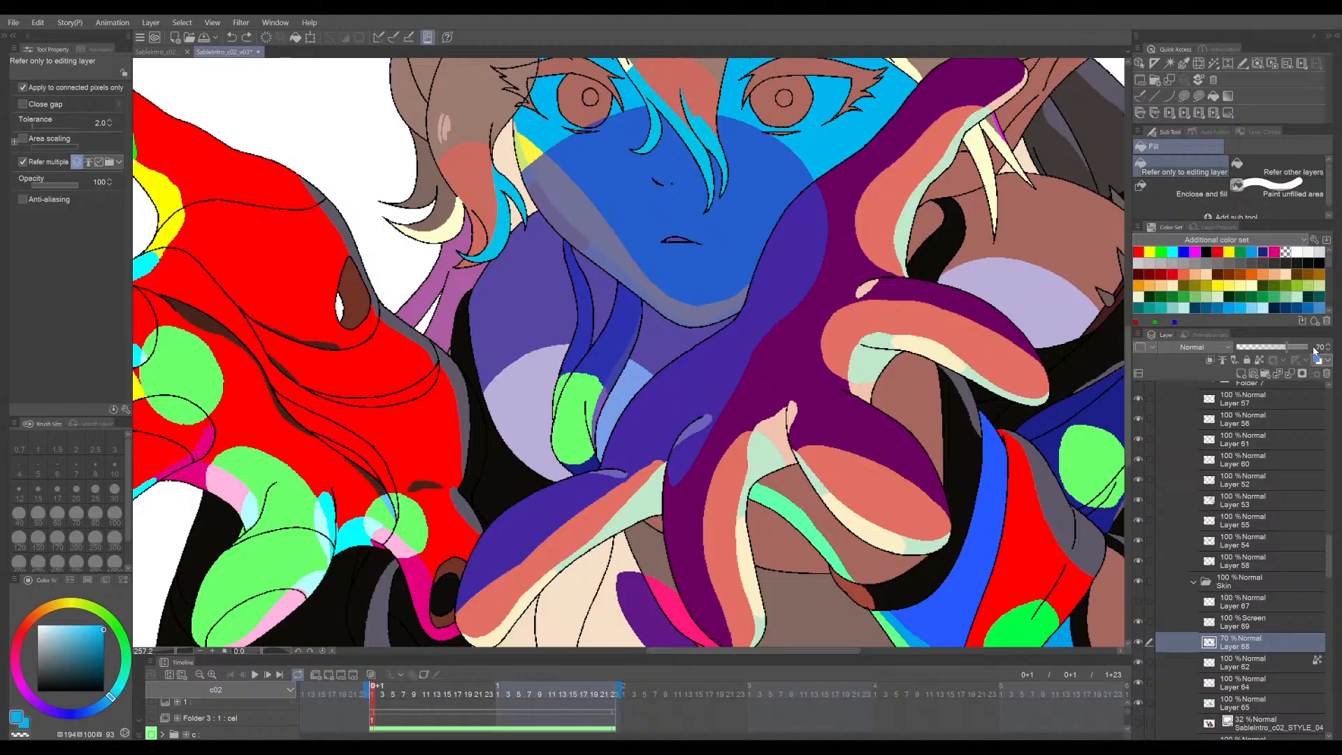
{"action": "key", "text": "ctrl+y"}
{"action": "left_click", "coordinate": [781, 280], "text": "alt"}
{"action": "key", "text": "ctrl+z"}
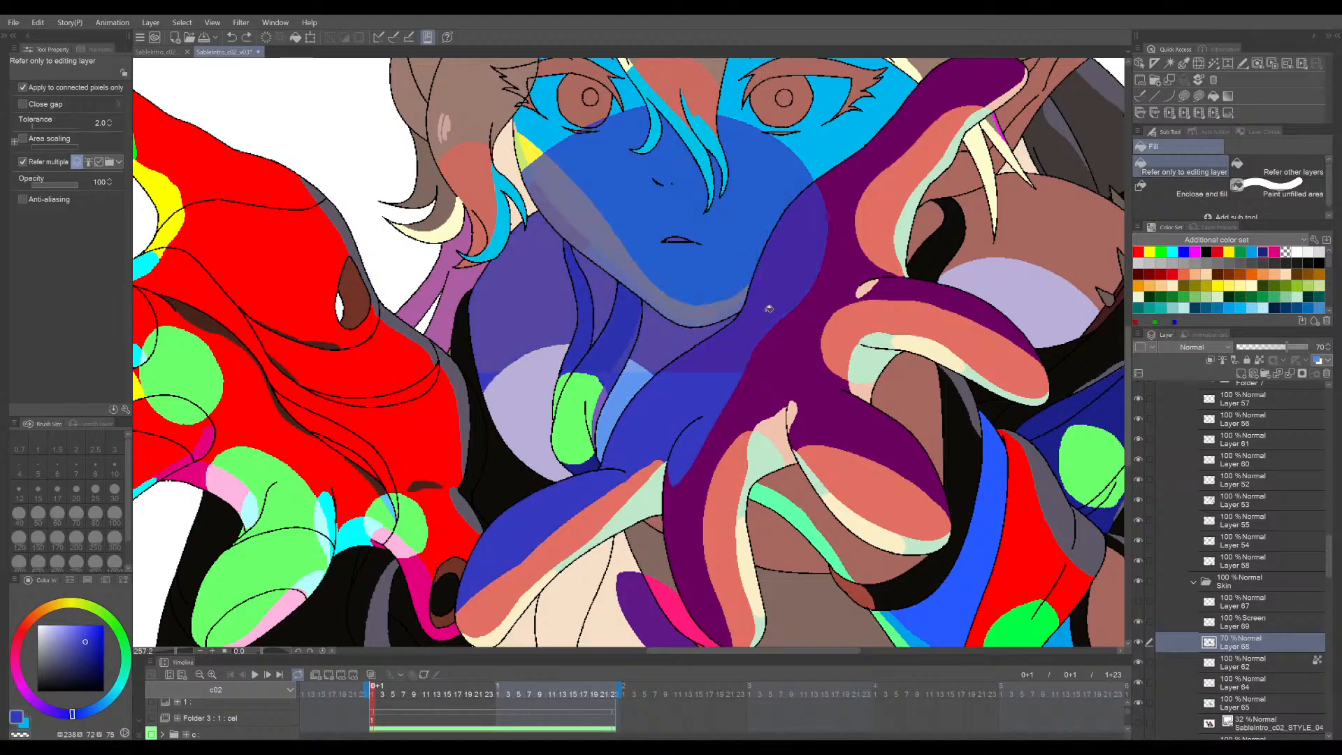
{"action": "key", "text": "ctrl+s"}
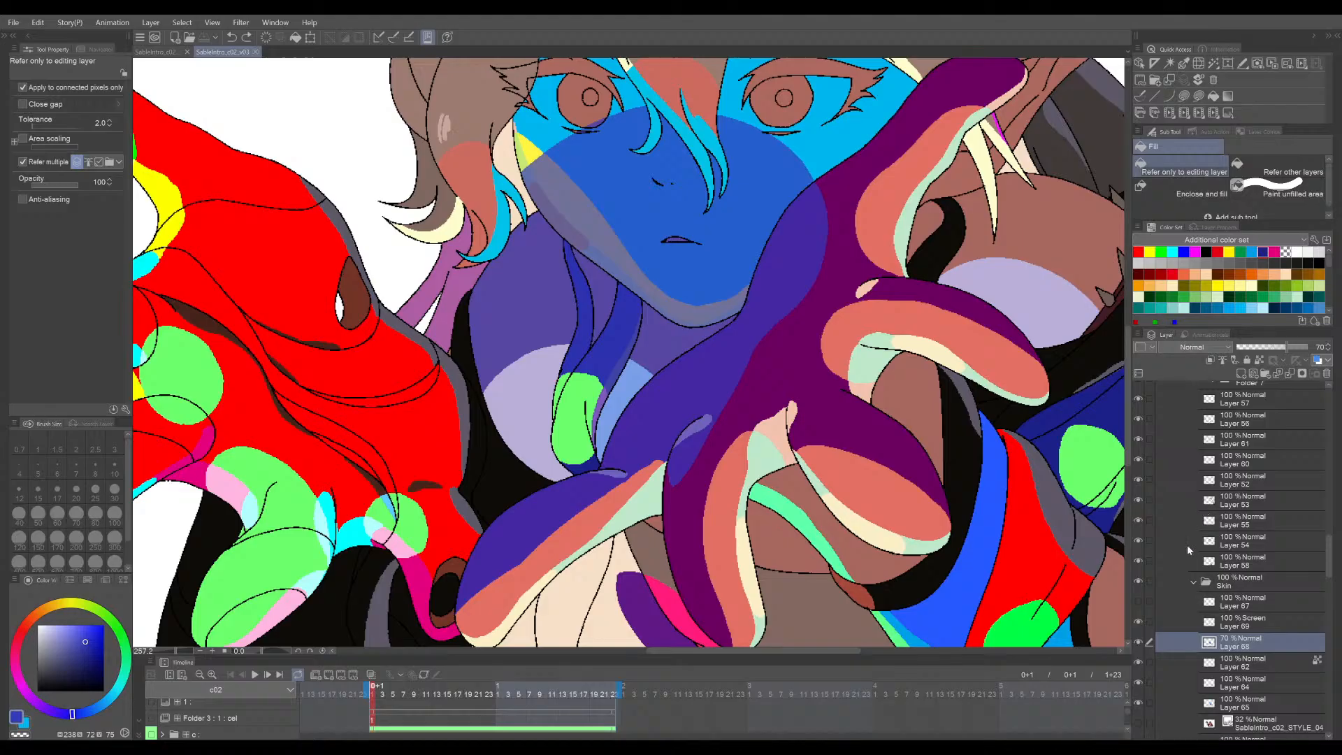
{"action": "left_click", "coordinate": [1186, 559]}
{"action": "left_click_drag", "start_coordinate": [905, 529], "coordinate": [856, 523]}
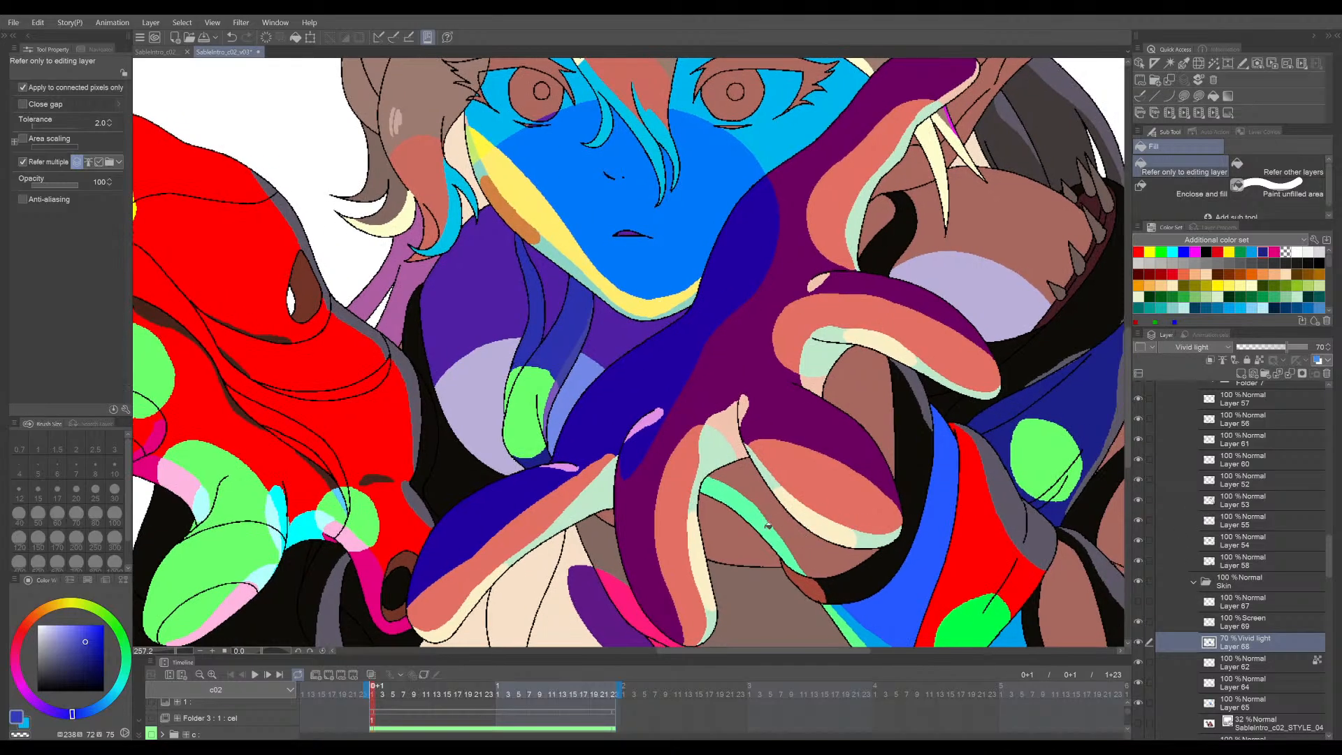
{"action": "key", "text": "ctrl+s"}
- Using the square eraser at size 30, shave a strip off the Vivid light shadow's edge along the cheek and under the eye
{"action": "scroll", "coordinate": [712, 495], "scroll_direction": "up", "scroll_amount": 3}
{"action": "left_click_drag", "start_coordinate": [712, 495], "coordinate": [776, 484]}
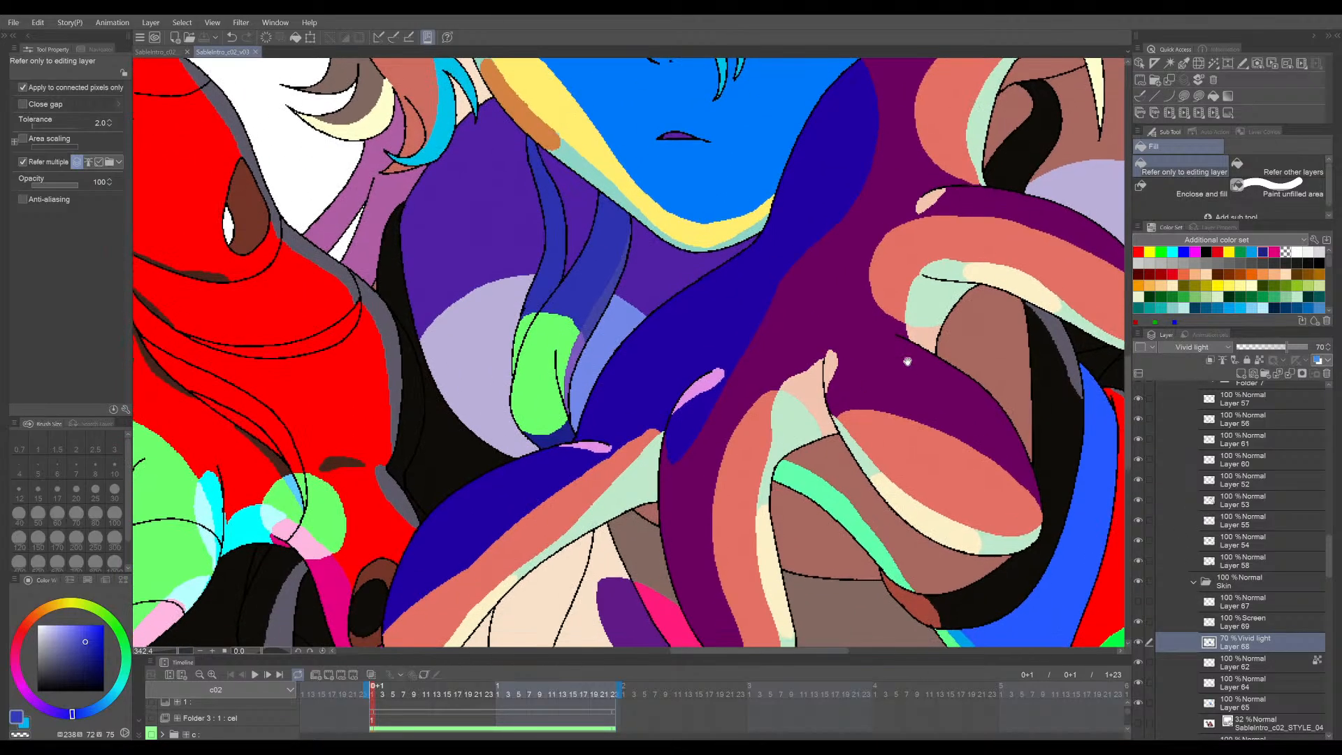
{"action": "mouse_move", "coordinate": [918, 252]}
{"action": "left_mouse_down"}
{"action": "mouse_move", "coordinate": [803, 440]}
{"action": "mouse_move", "coordinate": [832, 493]}
{"action": "left_mouse_up"}
{"action": "key", "text": "minus"}
{"action": "key", "text": "minus"}
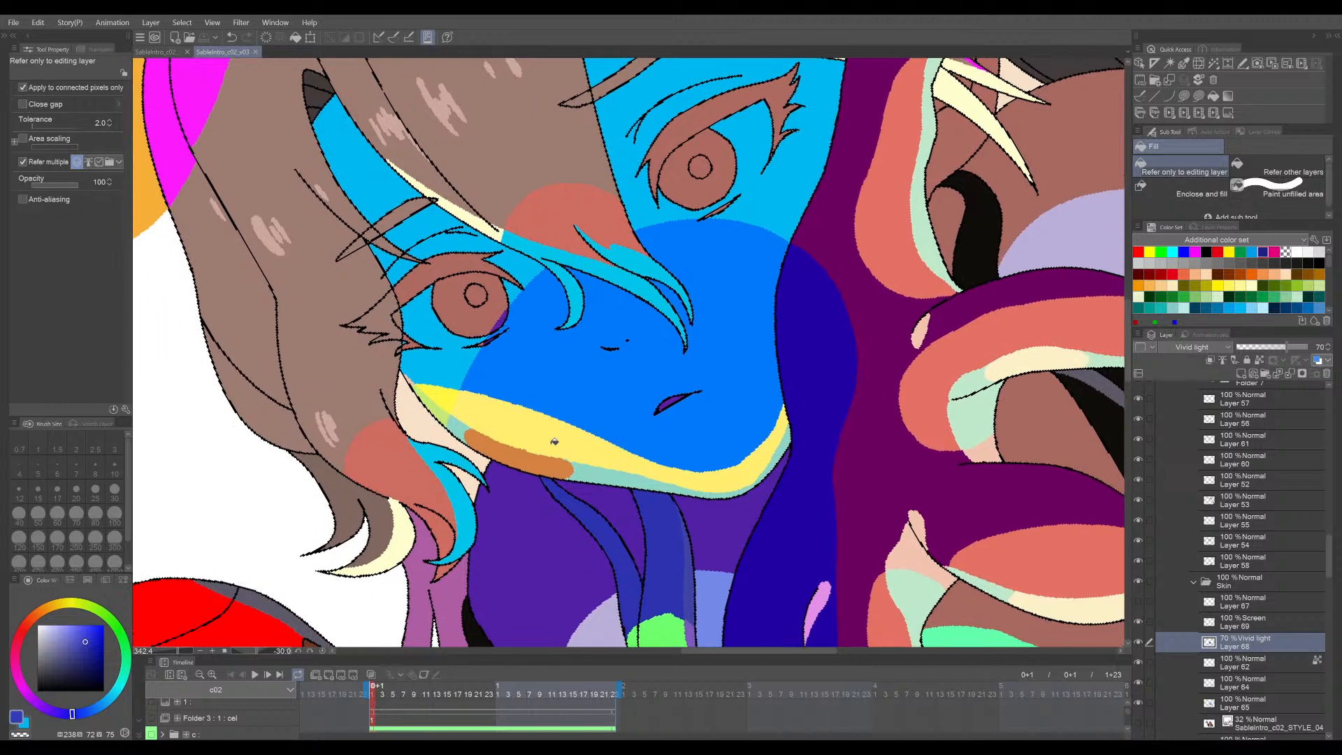
{"action": "key", "text": "e"}
{"action": "key", "text": "bracketright"}
{"action": "key", "text": "bracketright"}
{"action": "key", "text": "bracketright"}
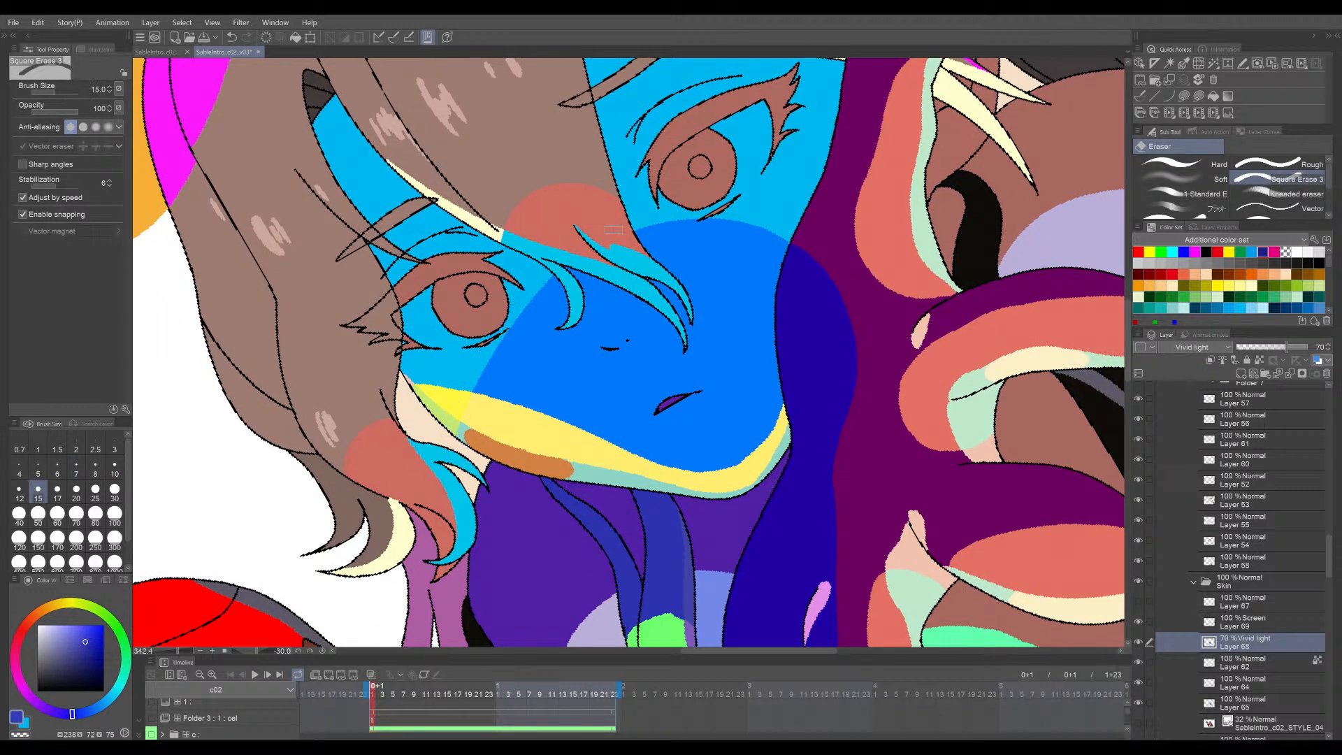
{"action": "left_click_drag", "start_coordinate": [482, 416], "coordinate": [555, 277]}
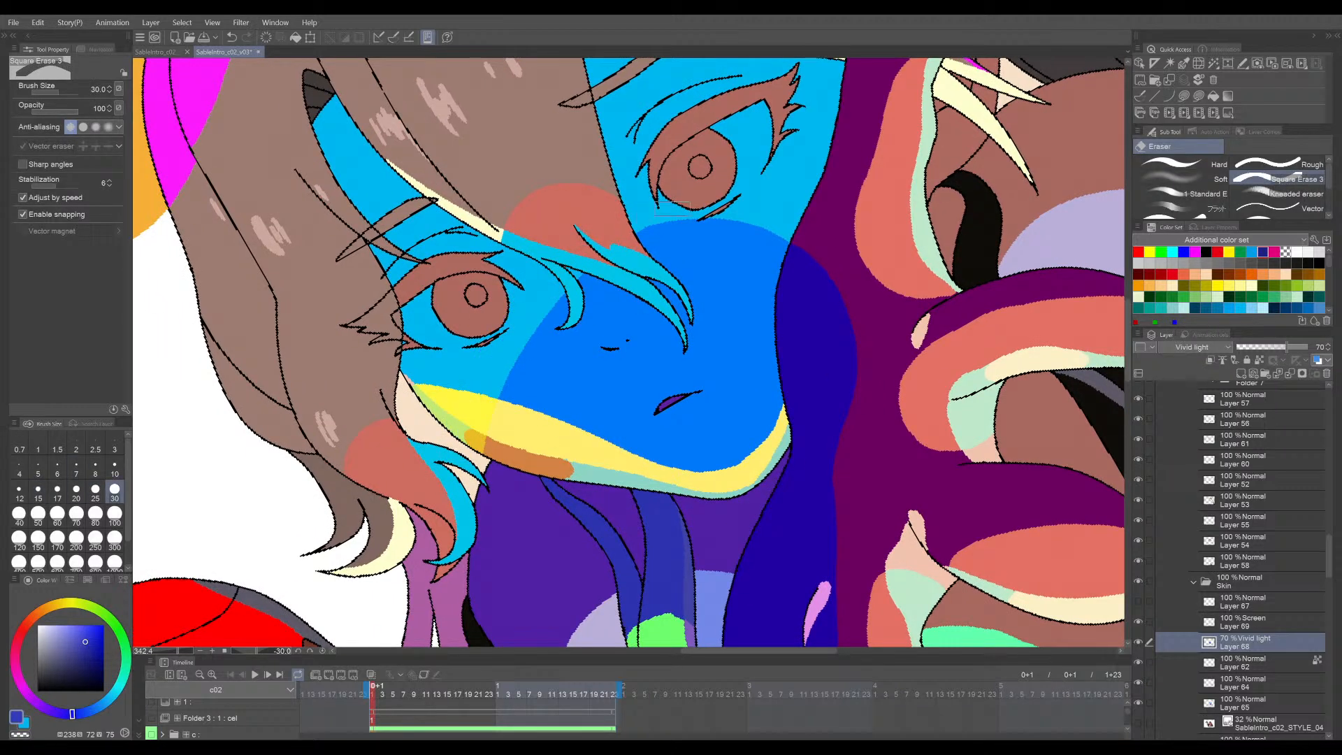
- Trim the shadow's outer edge with the size 30 eraser where it crosses from the face onto the raised hand
{"action": "key", "text": "asciicircum"}
{"action": "key", "text": "asciicircum"}
{"action": "key", "text": "asciicircum"}
{"action": "mouse_move", "coordinate": [591, 261]}
{"action": "left_mouse_down"}
{"action": "mouse_move", "coordinate": [648, 207]}
{"action": "mouse_move", "coordinate": [727, 280]}
{"action": "mouse_move", "coordinate": [650, 378]}
{"action": "mouse_move", "coordinate": [555, 403]}
{"action": "left_mouse_up"}
{"action": "mouse_move", "coordinate": [569, 379]}
{"action": "left_mouse_down"}
{"action": "mouse_move", "coordinate": [570, 283]}
{"action": "mouse_move", "coordinate": [640, 223]}
{"action": "left_mouse_up"}
{"action": "left_click_drag", "start_coordinate": [598, 312], "coordinate": [584, 329]}
{"action": "left_click_drag", "start_coordinate": [744, 264], "coordinate": [701, 358]}
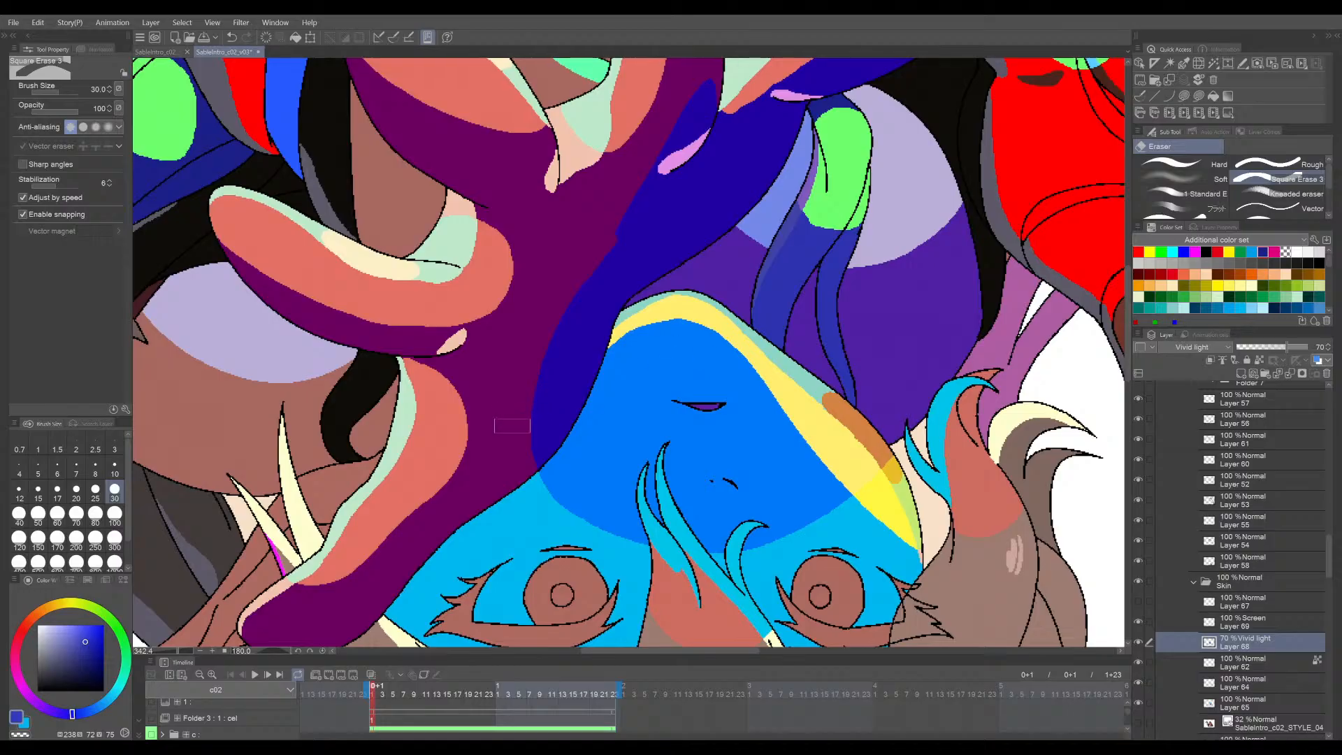
{"action": "left_click_drag", "start_coordinate": [682, 183], "coordinate": [621, 313]}
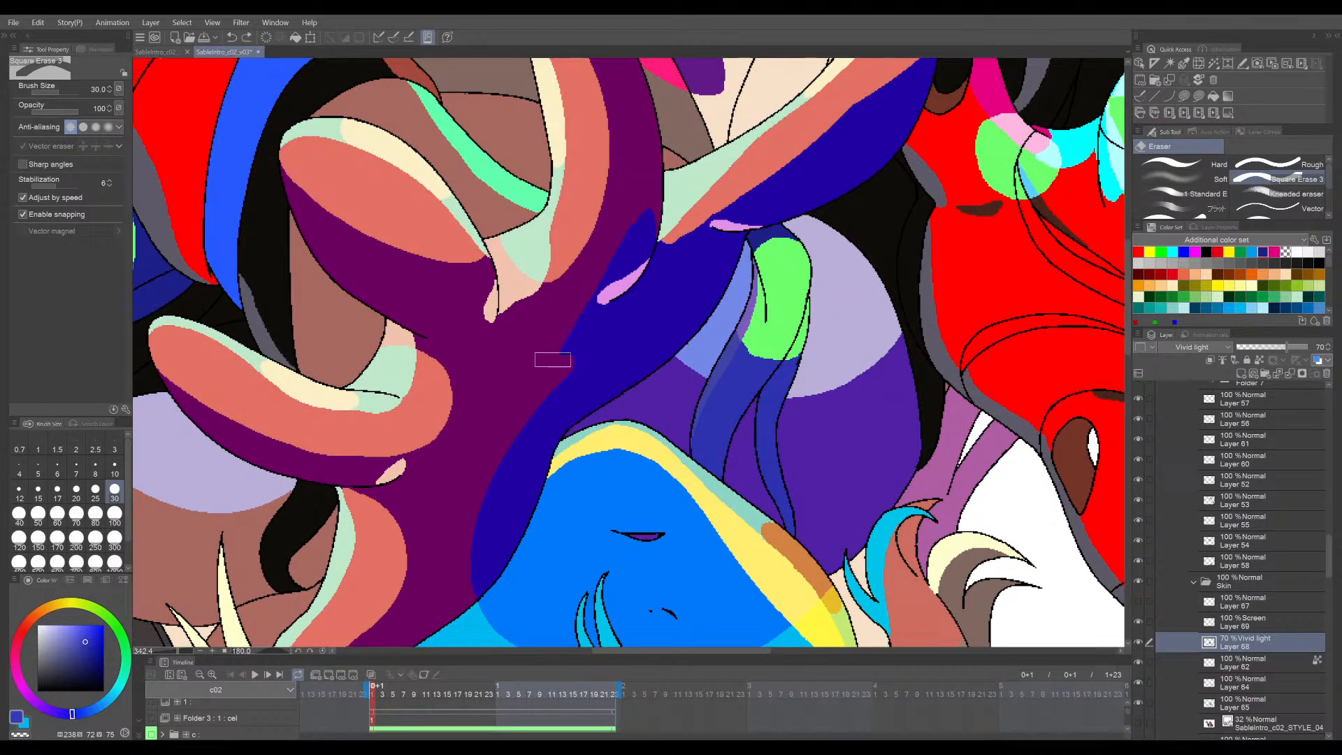
- Erase a strip along the dark blue shadow's boundary across the hand toward the finger gap, redoing the stroke for a cleaner edge
{"action": "left_click_drag", "start_coordinate": [553, 360], "coordinate": [664, 183]}
{"action": "key", "text": "ctrl+z"}
{"action": "left_click_drag", "start_coordinate": [554, 362], "coordinate": [662, 181]}
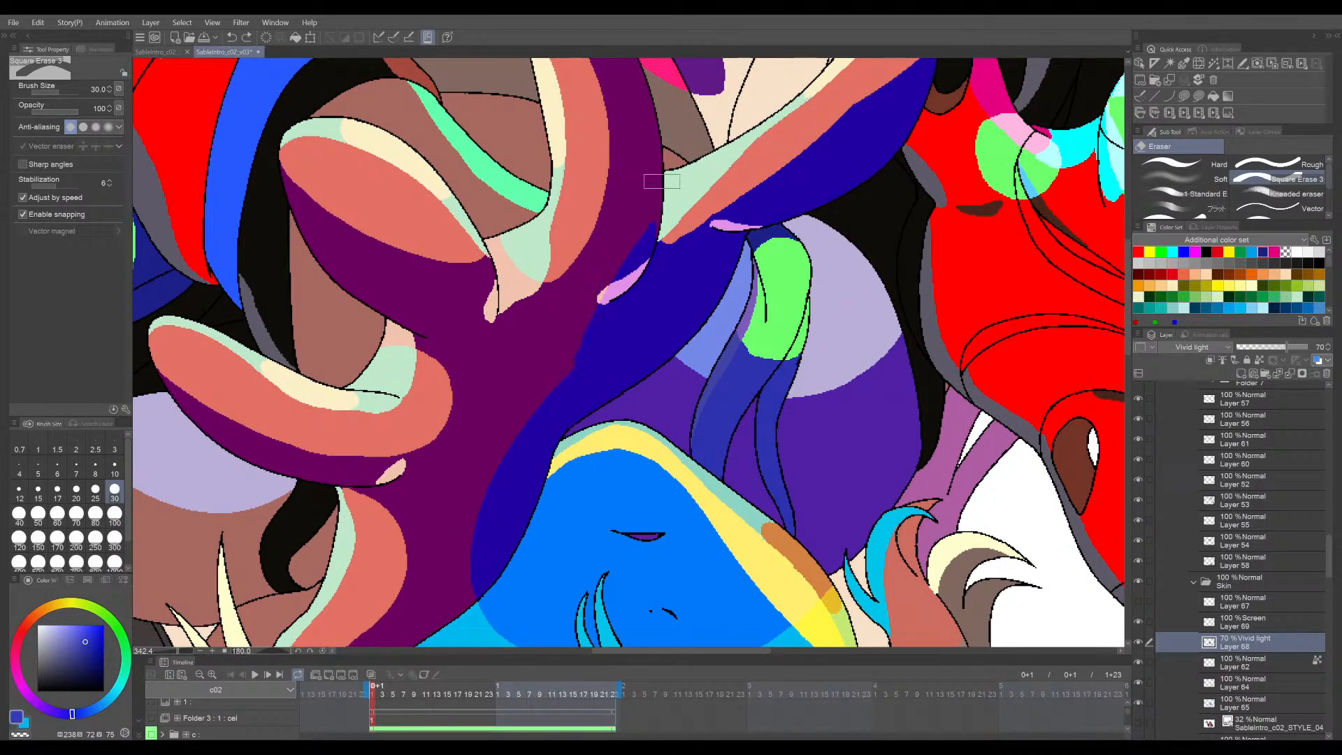
{"action": "key", "text": "ctrl+z"}
{"action": "mouse_move", "coordinate": [560, 364]}
{"action": "left_mouse_down"}
{"action": "mouse_move", "coordinate": [590, 269]}
{"action": "mouse_move", "coordinate": [687, 178]}
{"action": "left_mouse_up"}
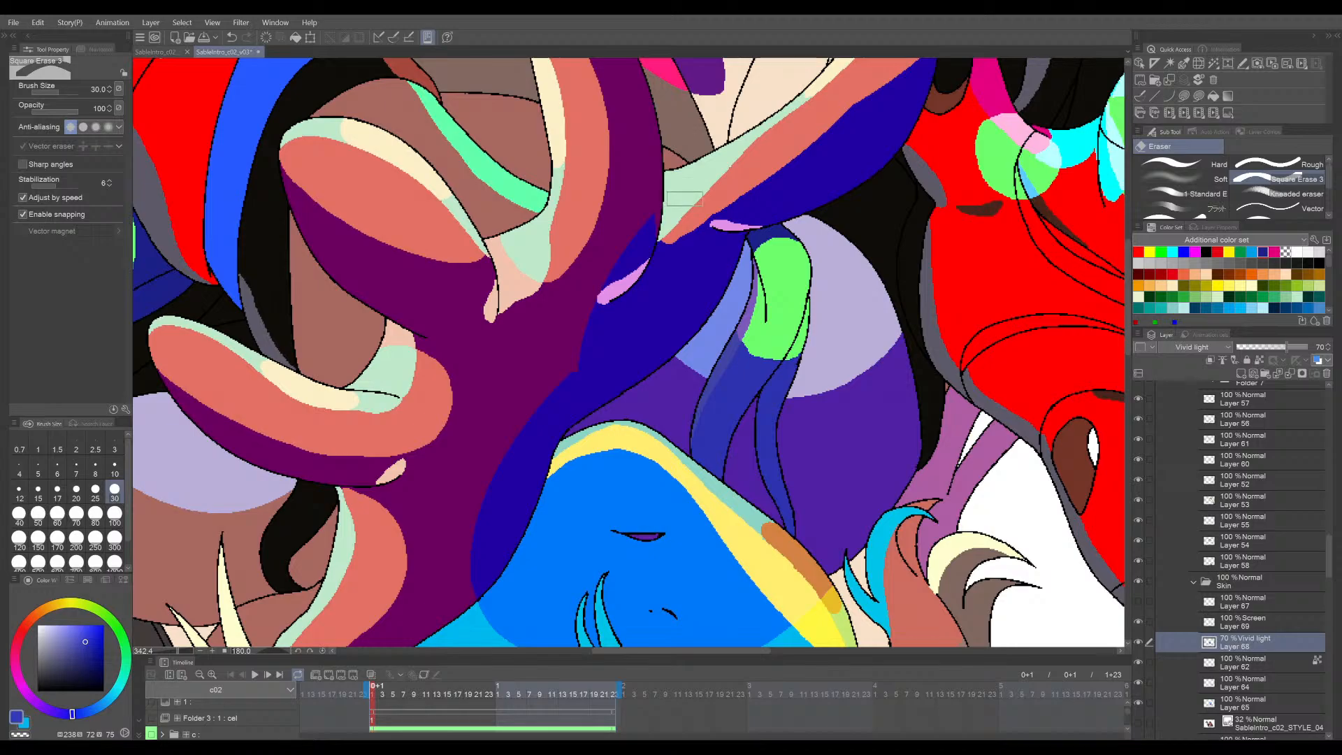
- Reduce the eraser to size 15 and cut the dark blue shadow back from the orange area along the outermost finger to its tip
{"action": "left_click_drag", "start_coordinate": [820, 176], "coordinate": [740, 283]}
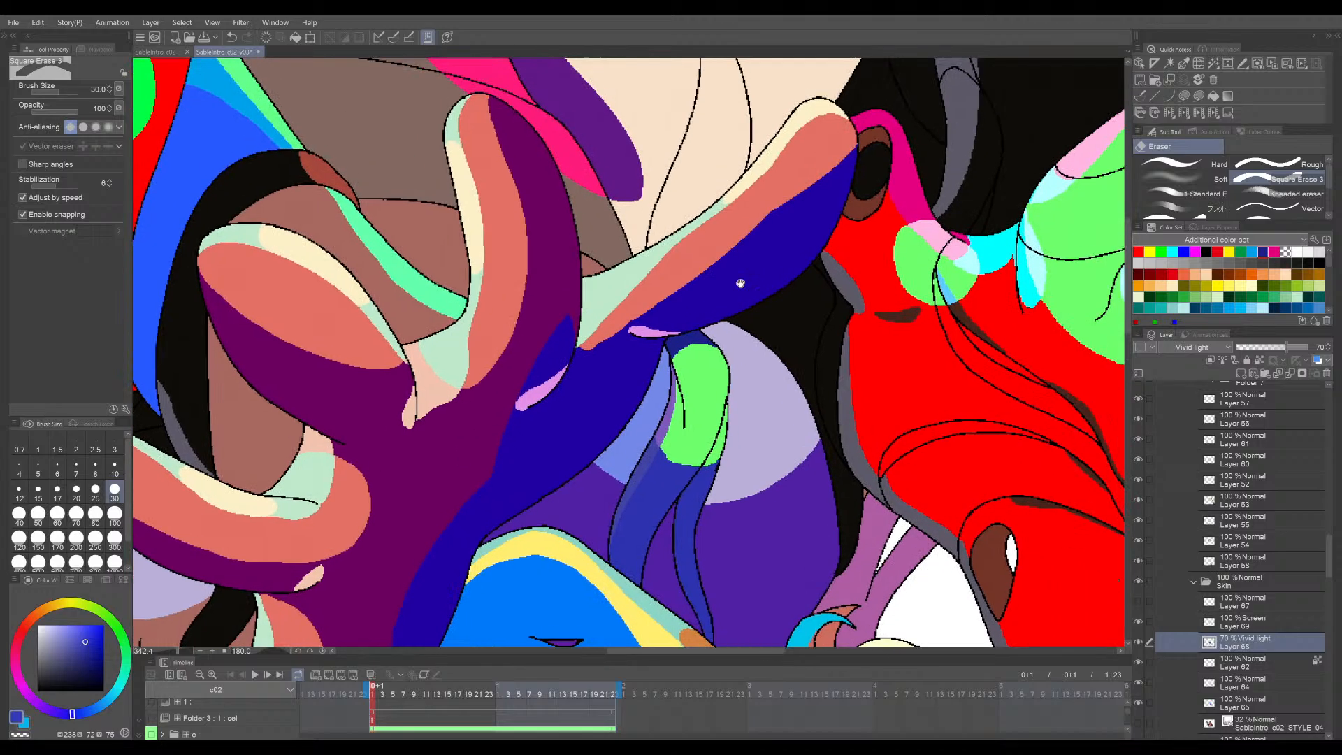
{"action": "key", "text": "bracketleft"}
{"action": "key", "text": "bracketleft"}
{"action": "key", "text": "bracketleft"}
{"action": "key", "text": "bracketleft"}
{"action": "mouse_move", "coordinate": [587, 355]}
{"action": "left_mouse_down"}
{"action": "mouse_move", "coordinate": [643, 327]}
{"action": "mouse_move", "coordinate": [578, 369]}
{"action": "mouse_move", "coordinate": [744, 252]}
{"action": "mouse_move", "coordinate": [632, 324]}
{"action": "left_mouse_up"}
{"action": "key", "text": "ctrl+z"}
{"action": "key", "text": "ctrl+z"}
{"action": "key", "text": "ctrl+z"}
{"action": "mouse_move", "coordinate": [790, 518]}
{"action": "left_mouse_down"}
{"action": "mouse_move", "coordinate": [808, 208]}
{"action": "mouse_move", "coordinate": [769, 349]}
{"action": "mouse_move", "coordinate": [615, 454]}
{"action": "left_mouse_up"}
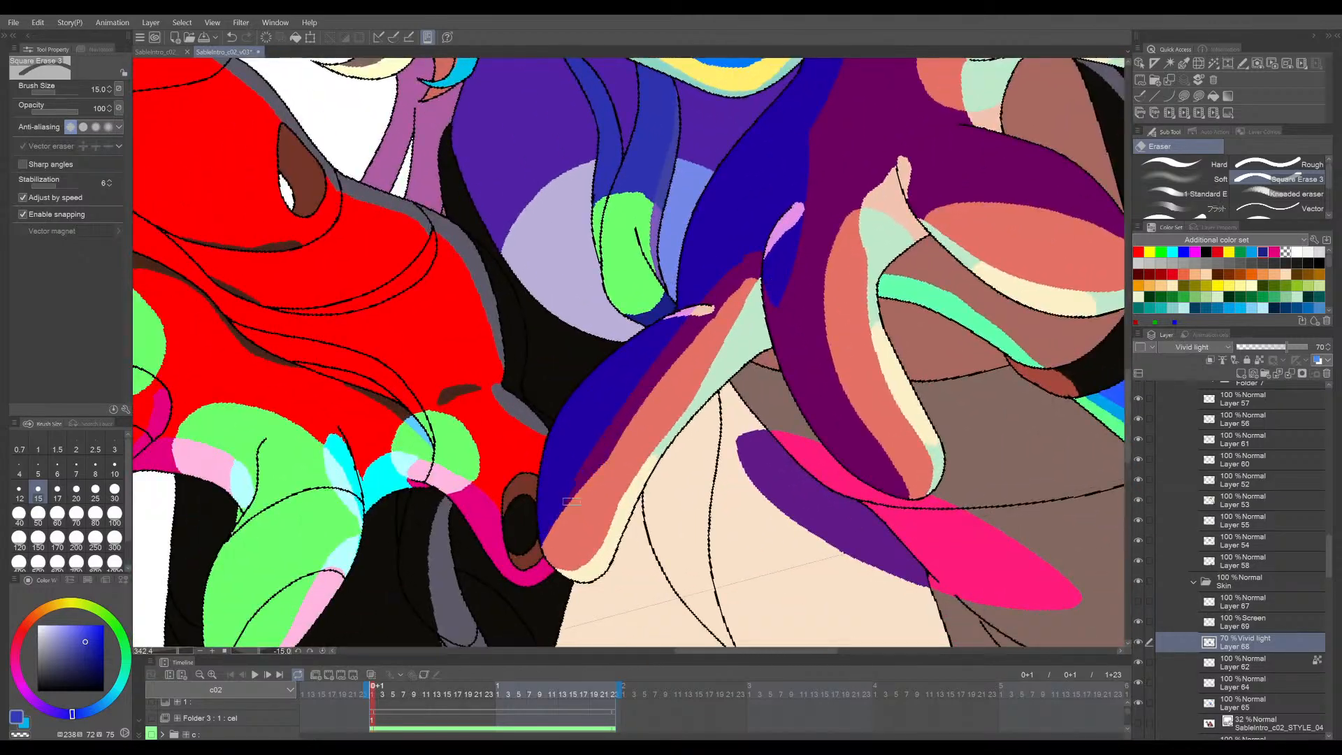
{"action": "key", "text": "ctrl+z"}
{"action": "mouse_move", "coordinate": [571, 501]}
{"action": "left_mouse_down"}
{"action": "mouse_move", "coordinate": [548, 541]}
{"action": "mouse_move", "coordinate": [614, 444]}
{"action": "mouse_move", "coordinate": [548, 531]}
{"action": "left_mouse_up"}
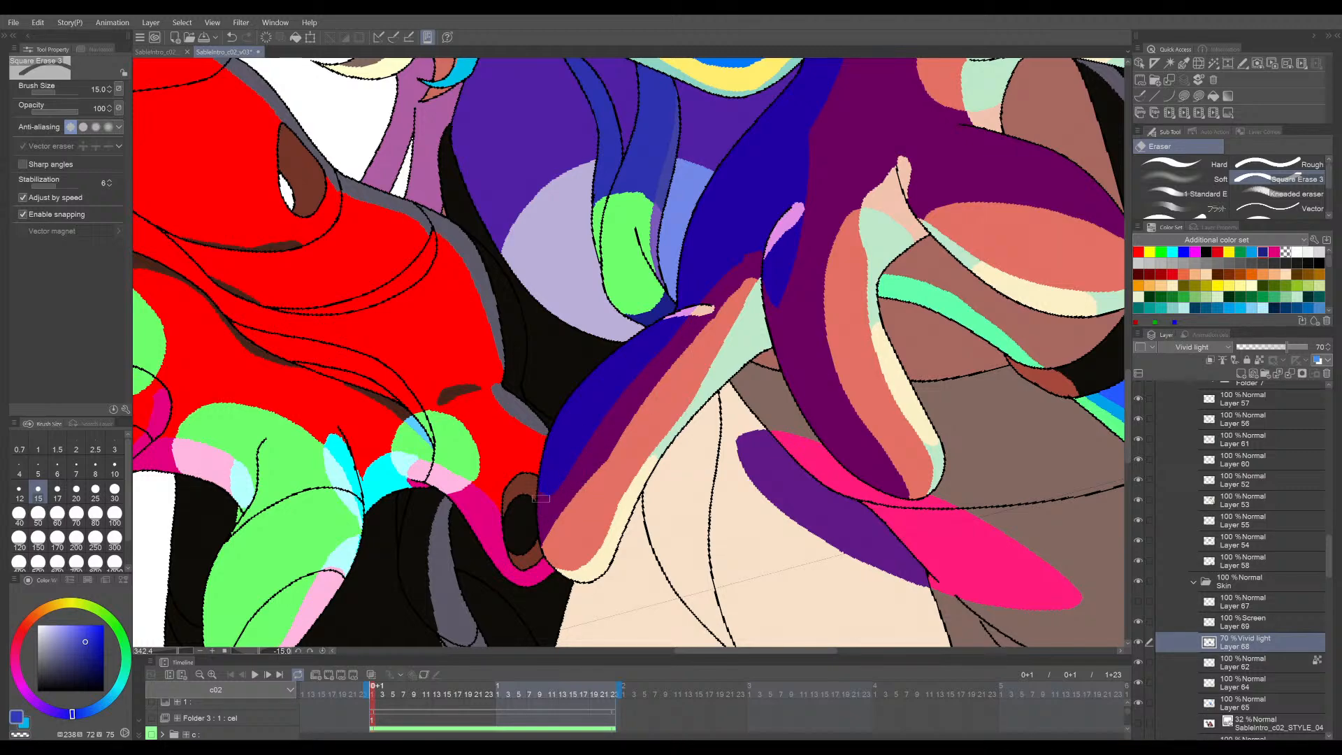
- Trim the dark blue shadow at the base of the neighbouring finger beside the pink knuckle highlight, redoing strokes as needed, and save the file
{"action": "left_click_drag", "start_coordinate": [672, 400], "coordinate": [594, 406]}
{"action": "left_click_drag", "start_coordinate": [671, 307], "coordinate": [706, 349]}
{"action": "mouse_move", "coordinate": [713, 375]}
{"action": "left_mouse_down"}
{"action": "mouse_move", "coordinate": [621, 411]}
{"action": "mouse_move", "coordinate": [697, 324]}
{"action": "mouse_move", "coordinate": [665, 381]}
{"action": "left_mouse_up"}
{"action": "key", "text": "ctrl+z"}
{"action": "key", "text": "ctrl+z"}
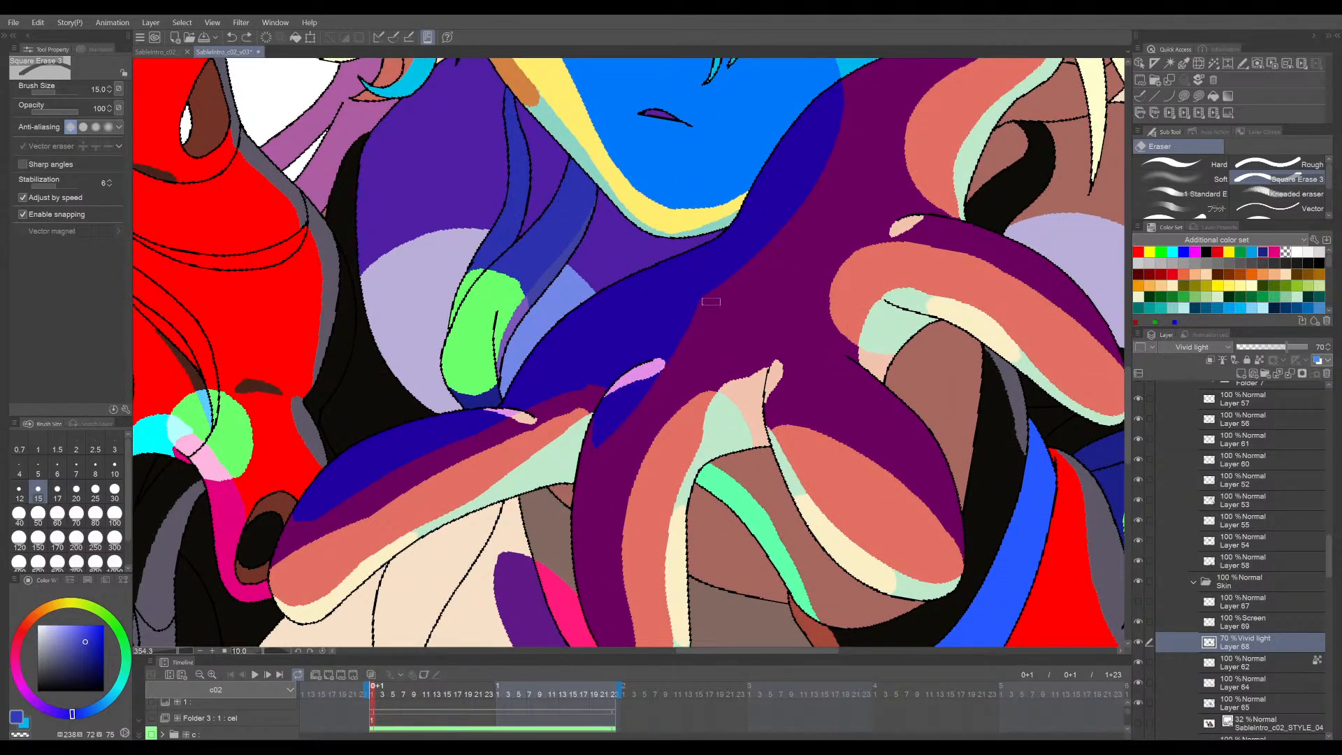
{"action": "left_click_drag", "start_coordinate": [694, 314], "coordinate": [601, 475]}
{"action": "key", "text": "ctrl+z"}
{"action": "left_click_drag", "start_coordinate": [597, 399], "coordinate": [602, 478]}
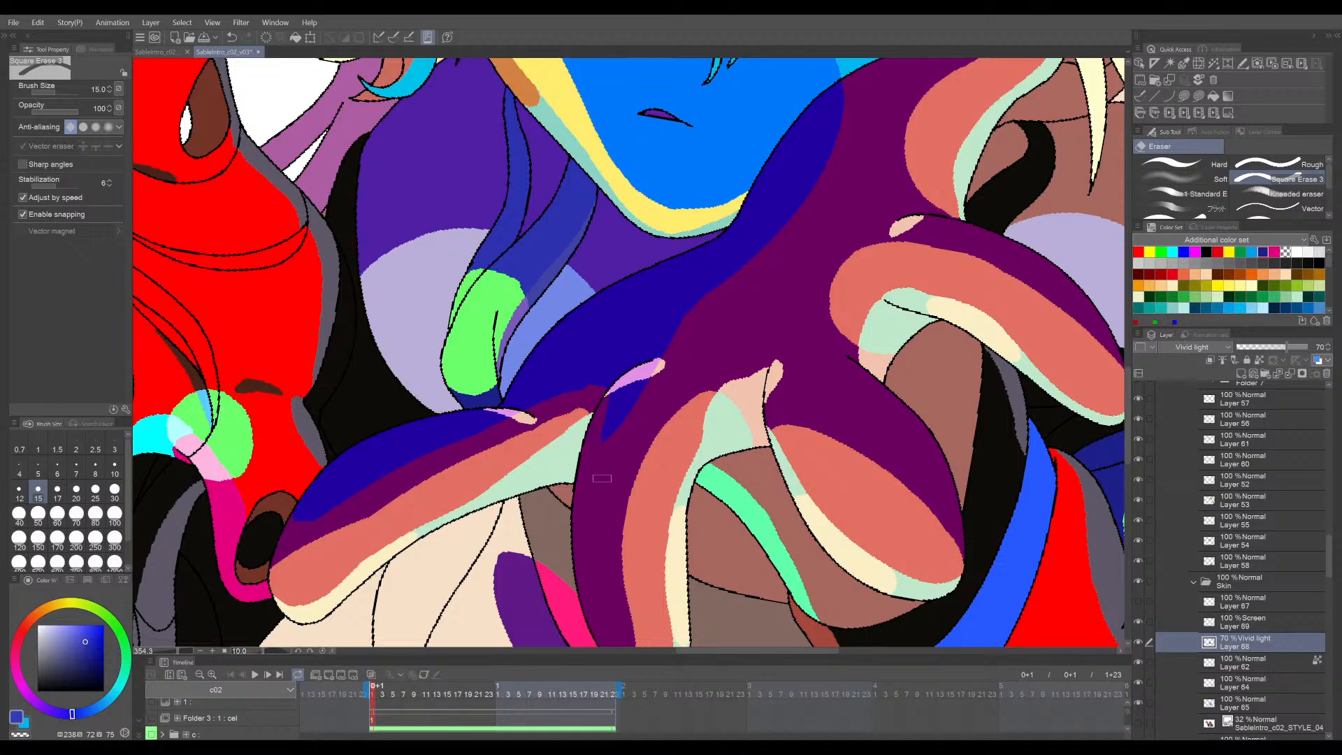
{"action": "key", "text": "ctrl+z"}
{"action": "left_click_drag", "start_coordinate": [599, 395], "coordinate": [589, 459]}
{"action": "left_click_drag", "start_coordinate": [682, 391], "coordinate": [602, 413]}
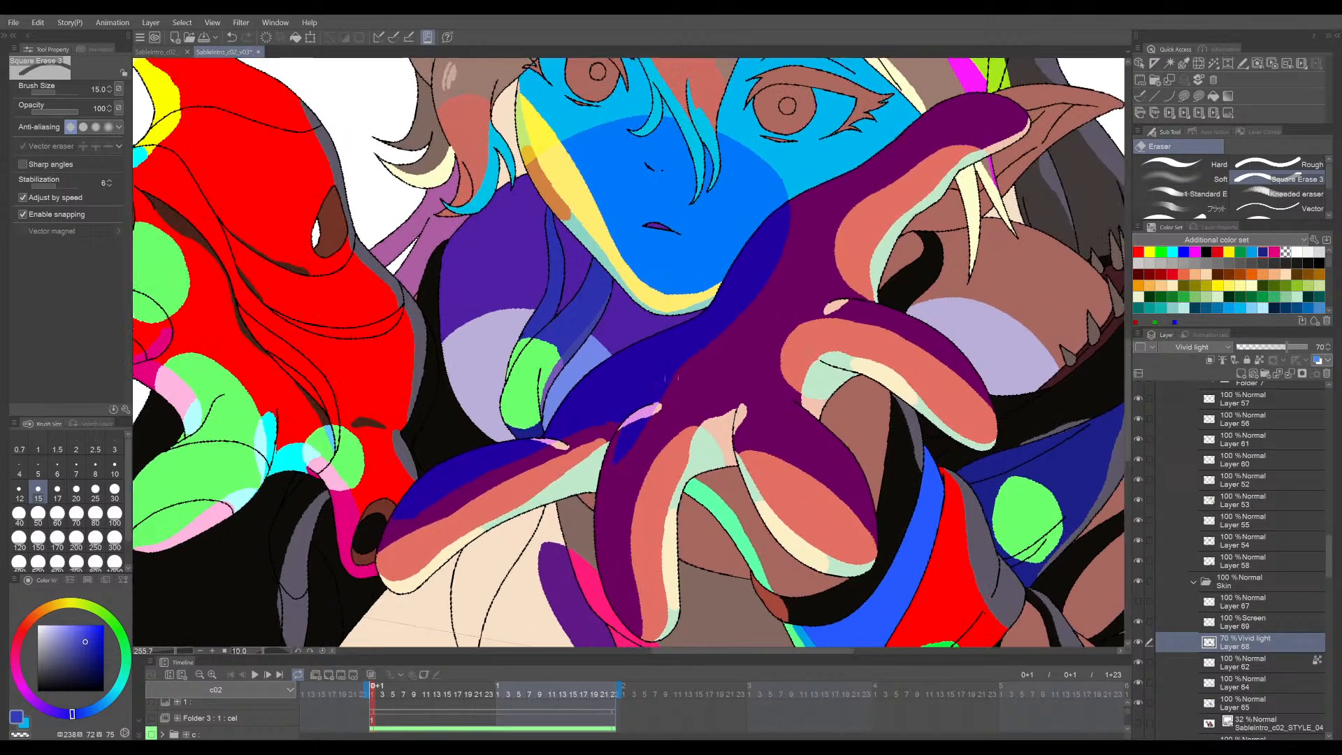
{"action": "left_click_drag", "start_coordinate": [519, 412], "coordinate": [628, 405]}
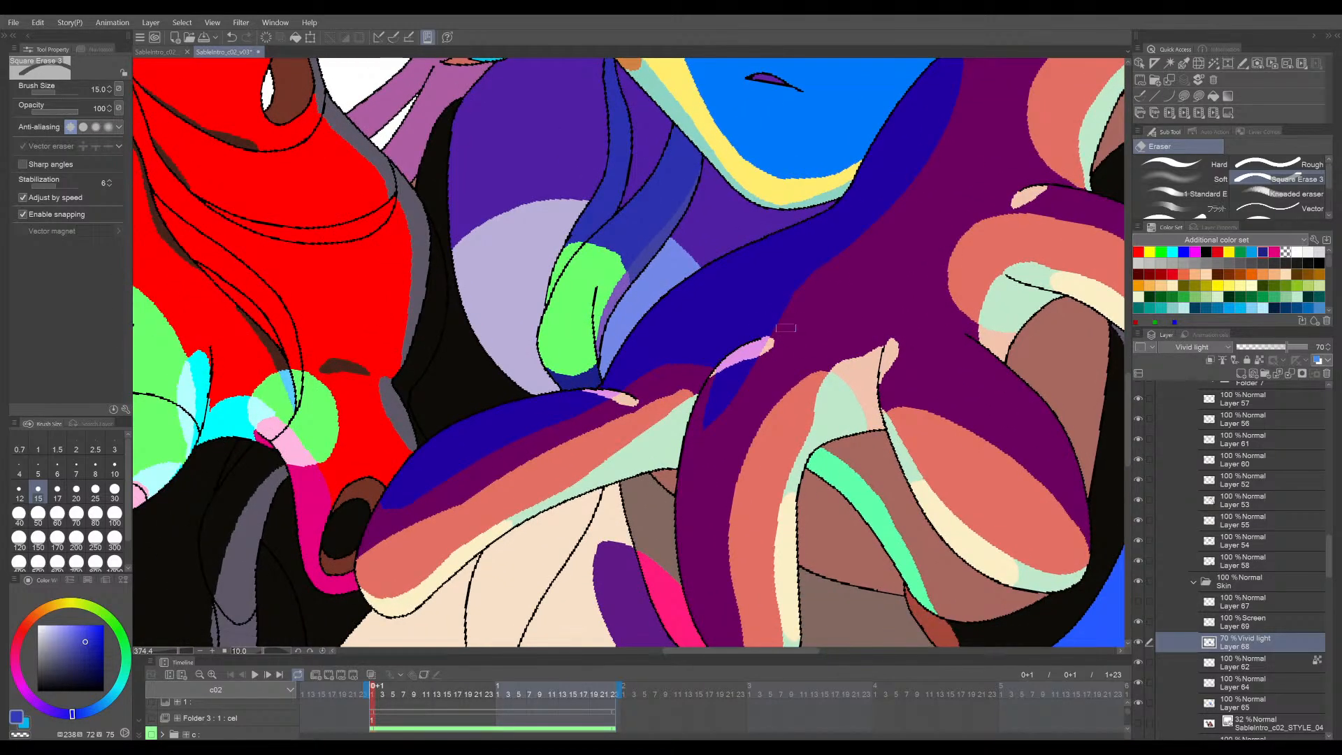
{"action": "scroll", "coordinate": [683, 367], "scroll_direction": "down", "scroll_amount": 3}
{"action": "key", "text": "ctrl+s"}
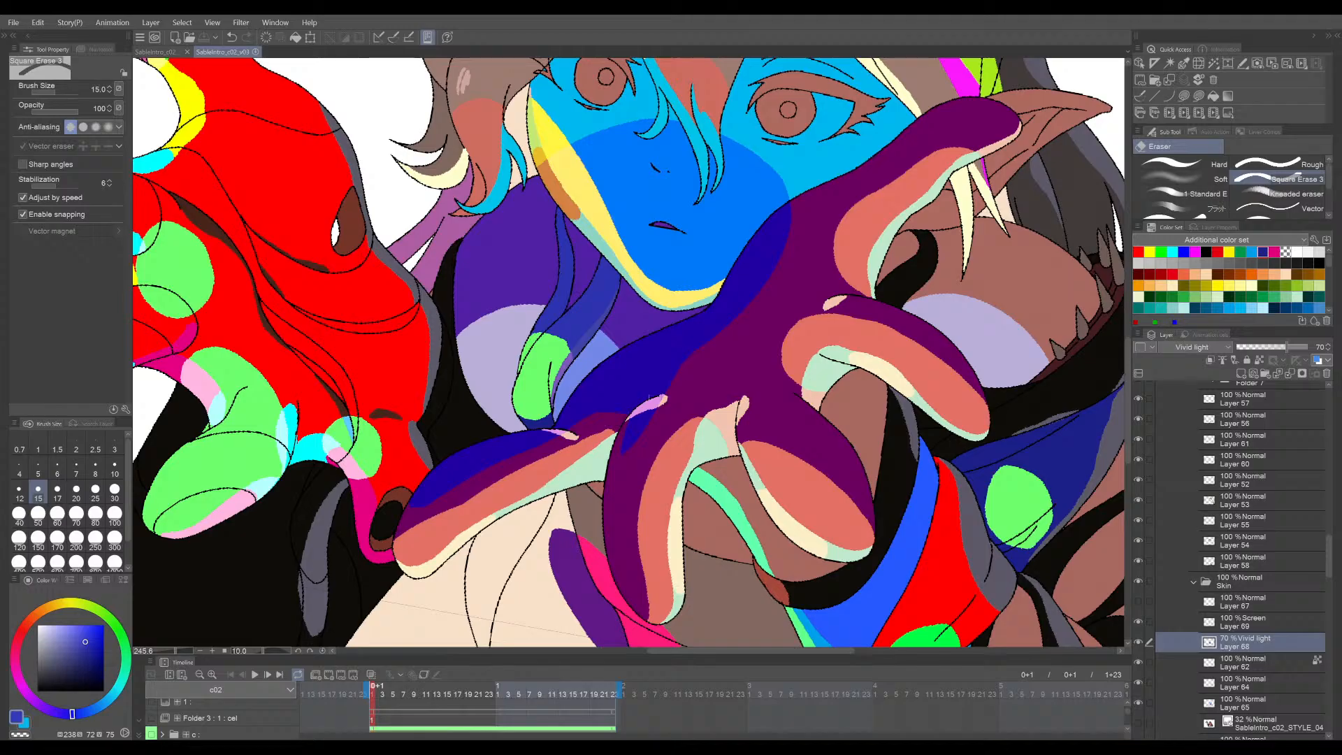
- Erase another thin strip from the shadow's edge on the cheek, from the jawline up toward the nose bridge, with the size 15 eraser
{"action": "left_click_drag", "start_coordinate": [795, 332], "coordinate": [750, 373]}
{"action": "left_click_drag", "start_coordinate": [757, 279], "coordinate": [646, 279]}
{"action": "mouse_move", "coordinate": [646, 298]}
{"action": "left_mouse_down"}
{"action": "mouse_move", "coordinate": [710, 339]}
{"action": "mouse_move", "coordinate": [705, 324]}
{"action": "left_mouse_up"}
{"action": "scroll", "coordinate": [520, 418], "scroll_direction": "up", "scroll_amount": 2}
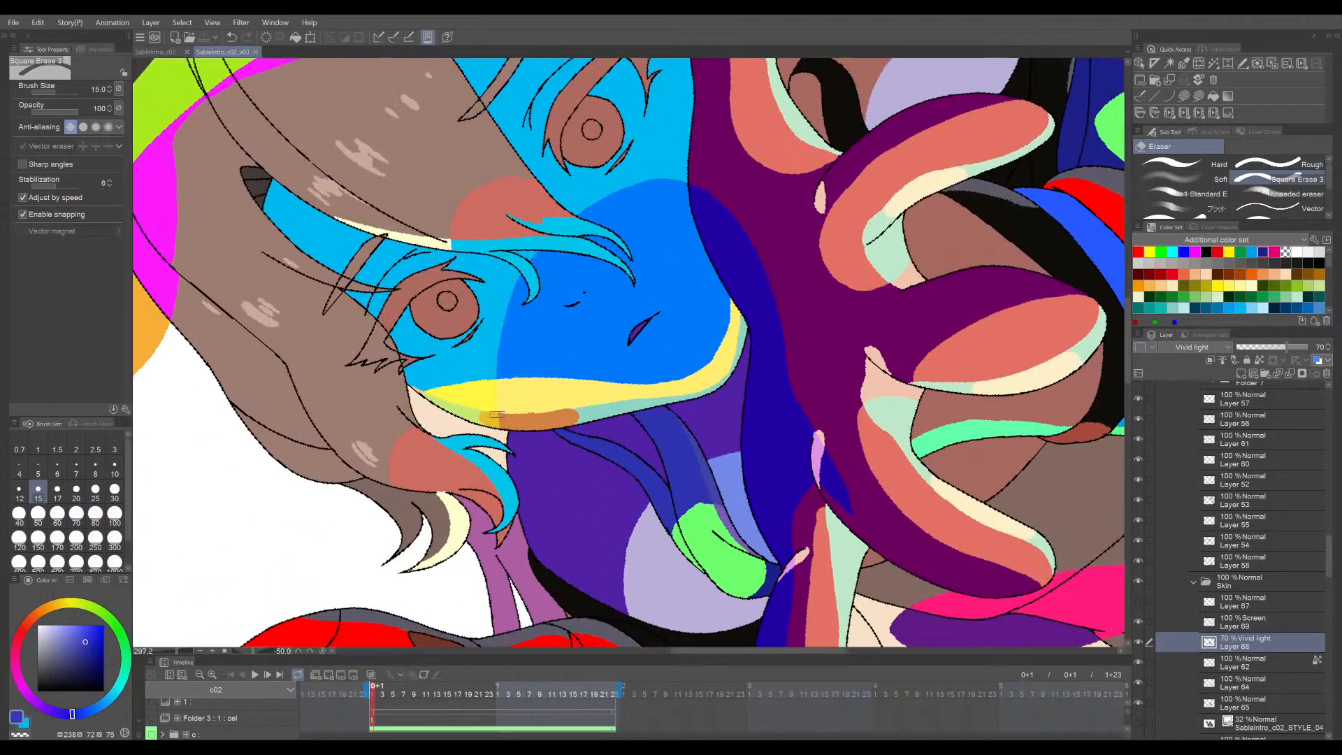
{"action": "left_click_drag", "start_coordinate": [499, 392], "coordinate": [595, 198]}
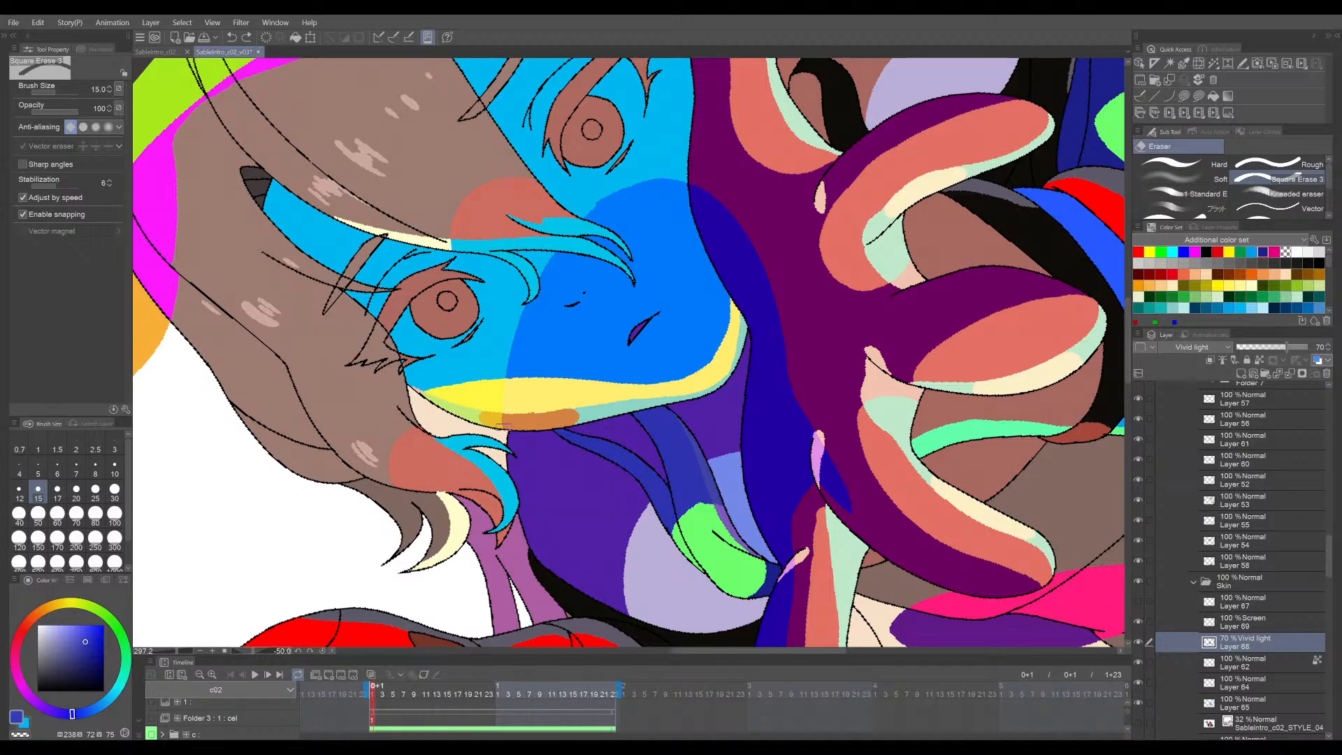
{"action": "left_click_drag", "start_coordinate": [506, 422], "coordinate": [510, 440]}
{"action": "left_click_drag", "start_coordinate": [534, 288], "coordinate": [633, 188]}
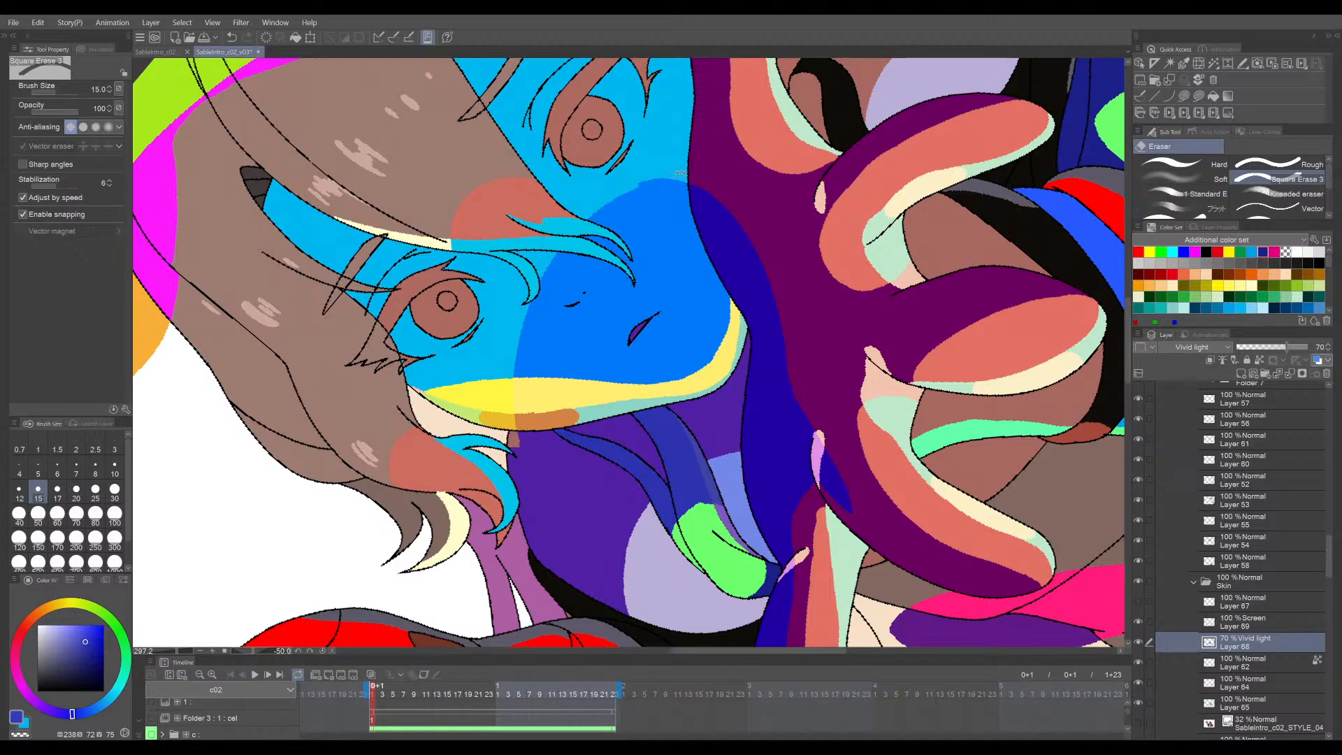
- Undo the last cheek stroke, erase the shadow's edge below the eye again and check the curve with the face upright
{"action": "key", "text": "minus"}
{"action": "key", "text": "minus"}
{"action": "key", "text": "minus"}
{"action": "key", "text": "minus"}
{"action": "key", "text": "minus"}
{"action": "key", "text": "minus"}
{"action": "key", "text": "minus"}
{"action": "key", "text": "minus"}
{"action": "key", "text": "minus"}
{"action": "key", "text": "minus"}
{"action": "key", "text": "ctrl+z"}
{"action": "left_click_drag", "start_coordinate": [502, 287], "coordinate": [563, 192]}
{"action": "key", "text": "asciicircum"}
{"action": "key", "text": "asciicircum"}
{"action": "key", "text": "asciicircum"}
{"action": "key", "text": "asciicircum"}
{"action": "key", "text": "asciicircum"}
{"action": "key", "text": "asciicircum"}
{"action": "key", "text": "asciicircum"}
{"action": "key", "text": "asciicircum"}
{"action": "key", "text": "asciicircum"}
{"action": "key", "text": "asciicircum"}
{"action": "key", "text": "asciicircum"}
{"action": "key", "text": "asciicircum"}
{"action": "key", "text": "asciicircum"}
{"action": "key", "text": "asciicircum"}
{"action": "key", "text": "asciicircum"}
{"action": "key", "text": "asciicircum"}
{"action": "key", "text": "asciicircum"}
{"action": "key", "text": "asciicircum"}
{"action": "key", "text": "asciicircum"}
{"action": "key", "text": "asciicircum"}
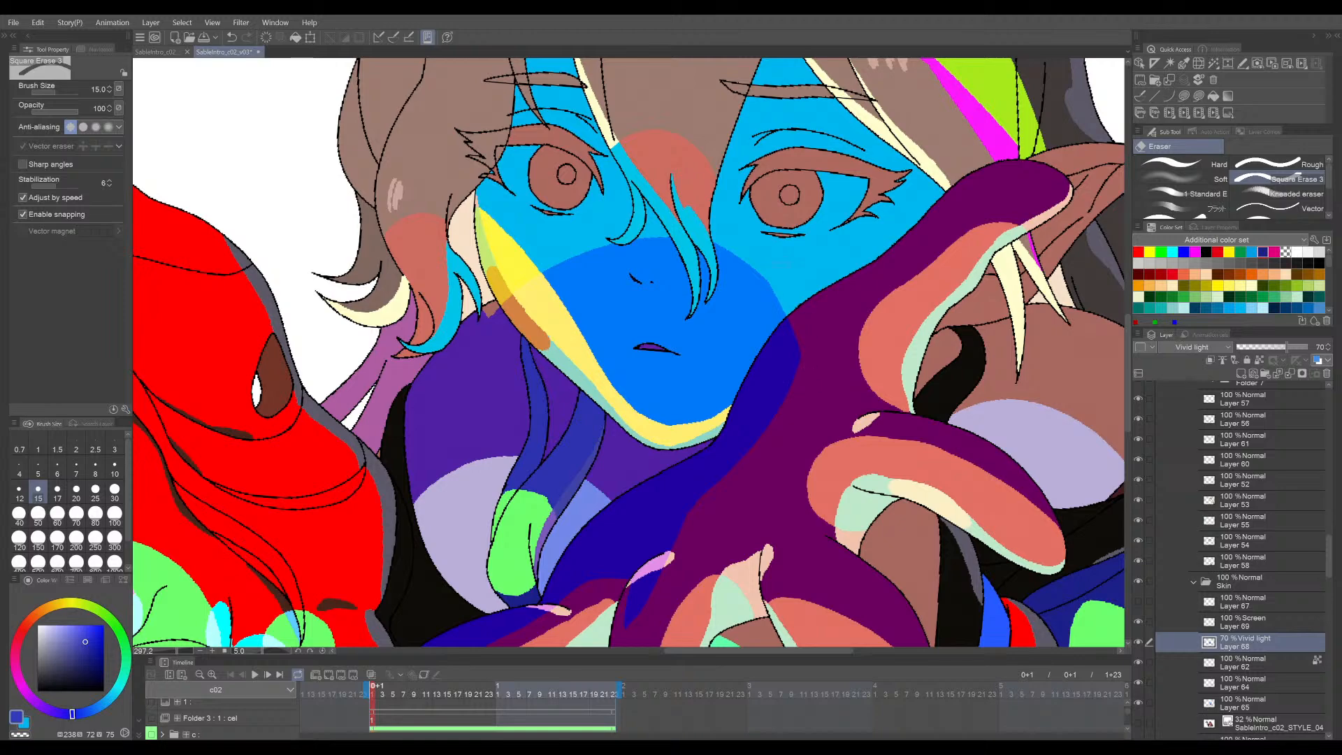
- Refine the shadow's edge where the face meets the hand, try another cheek trim and undo it, and recheck the face upright
{"action": "left_click_drag", "start_coordinate": [797, 294], "coordinate": [790, 392]}
{"action": "key", "text": "minus"}
{"action": "key", "text": "minus"}
{"action": "key", "text": "minus"}
{"action": "key", "text": "minus"}
{"action": "key", "text": "minus"}
{"action": "key", "text": "minus"}
{"action": "left_click_drag", "start_coordinate": [496, 381], "coordinate": [543, 269]}
{"action": "key", "text": "ctrl+z"}
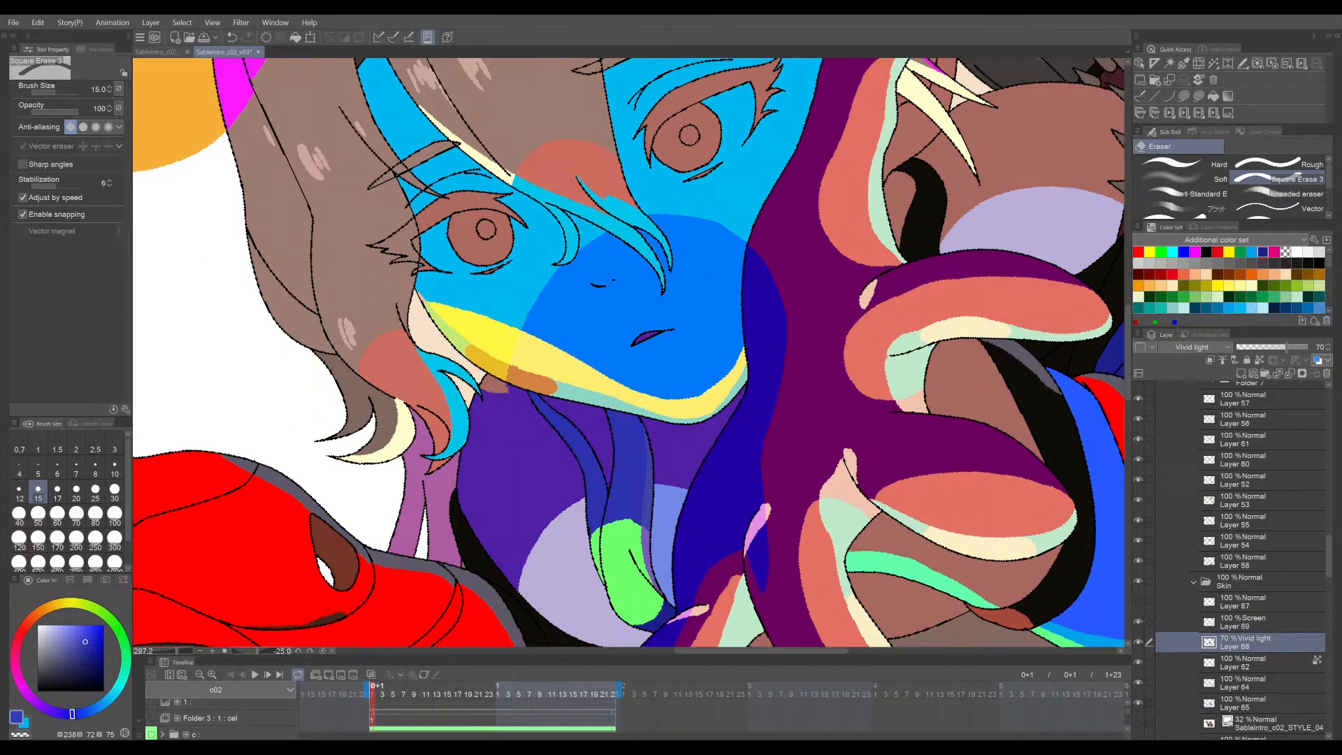
{"action": "key", "text": "asciicircum"}
{"action": "key", "text": "asciicircum"}
{"action": "key", "text": "asciicircum"}
{"action": "key", "text": "asciicircum"}
{"action": "key", "text": "asciicircum"}
{"action": "key", "text": "asciicircum"}
{"action": "key", "text": "asciicircum"}
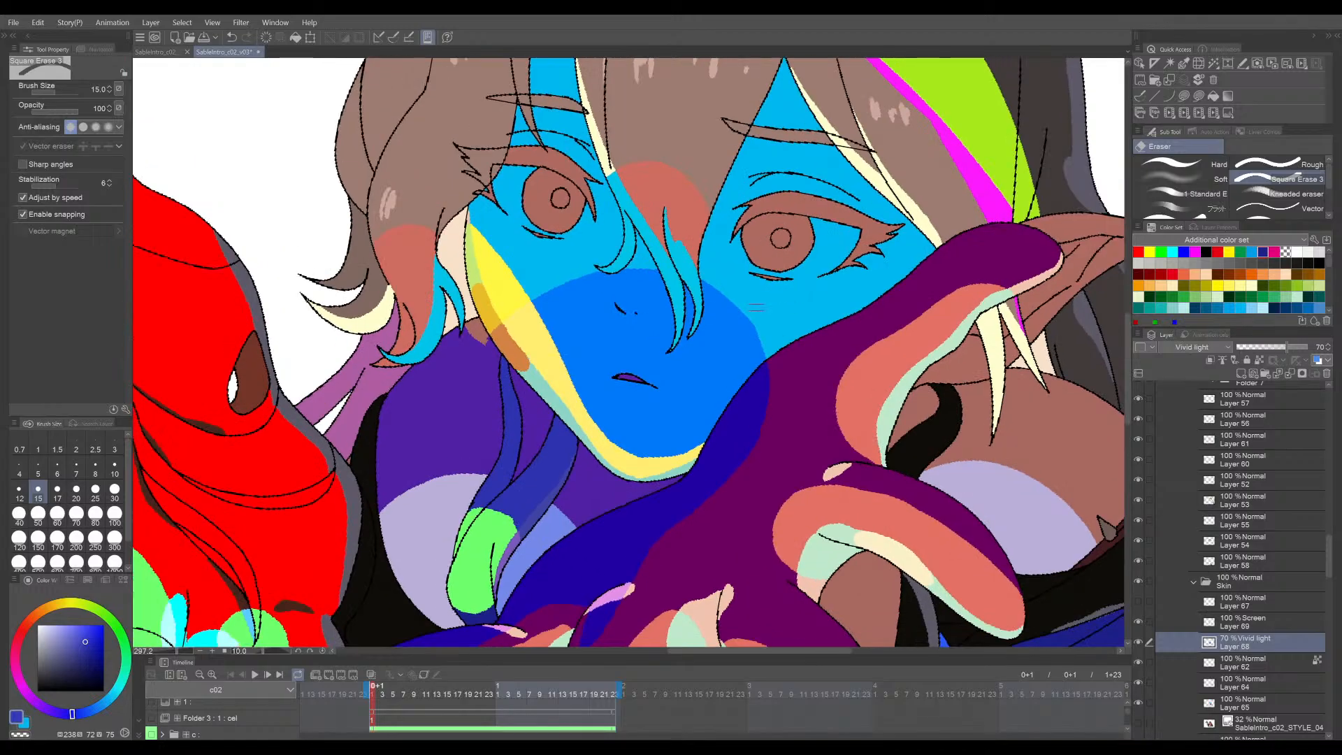
- Erase a sliver of the dark blue shadow's edge on the hand beside the cheek, redoing it once, and compare with the style reference drawing
{"action": "scroll", "coordinate": [770, 295], "scroll_direction": "down", "scroll_amount": 6}
{"action": "key", "text": "minus"}
{"action": "key", "text": "minus"}
{"action": "key", "text": "minus"}
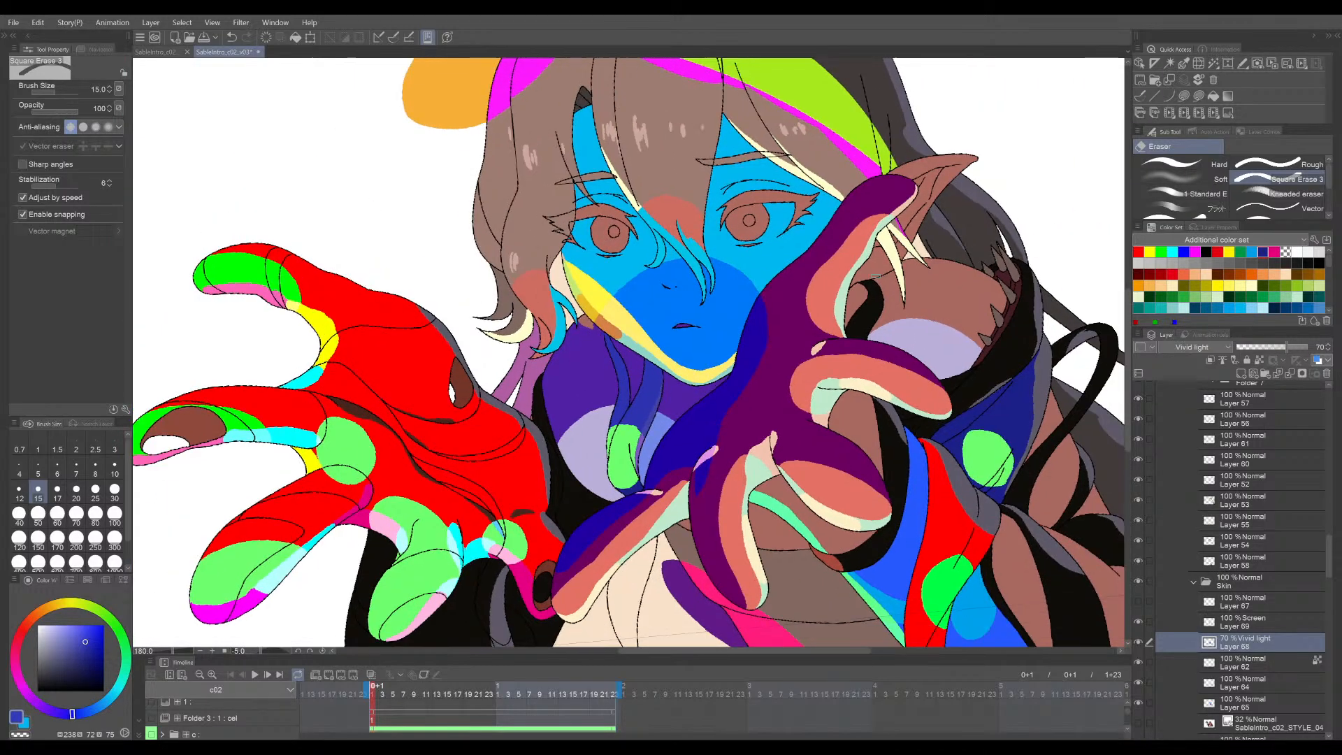
{"action": "key", "text": "asciicircum"}
{"action": "key", "text": "asciicircum"}
{"action": "scroll", "coordinate": [706, 262], "scroll_direction": "up", "scroll_amount": 5}
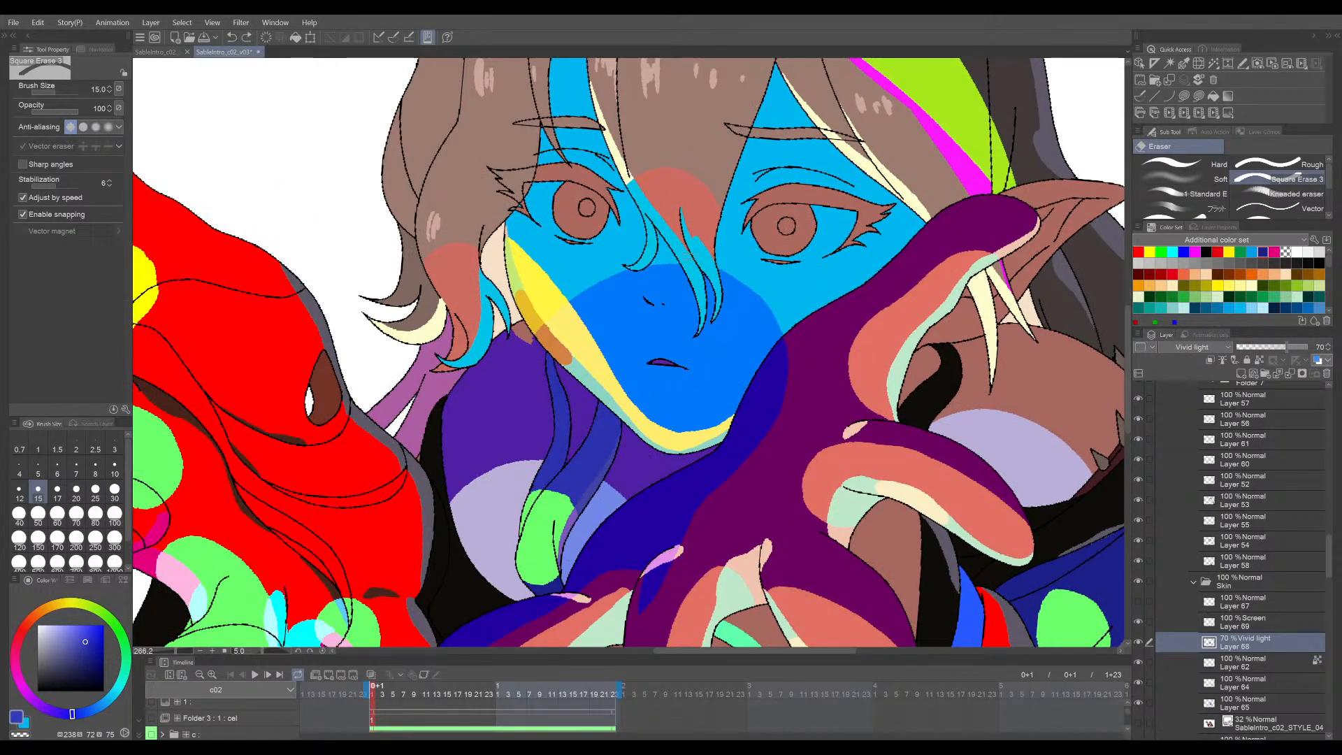
{"action": "left_click_drag", "start_coordinate": [795, 347], "coordinate": [800, 396]}
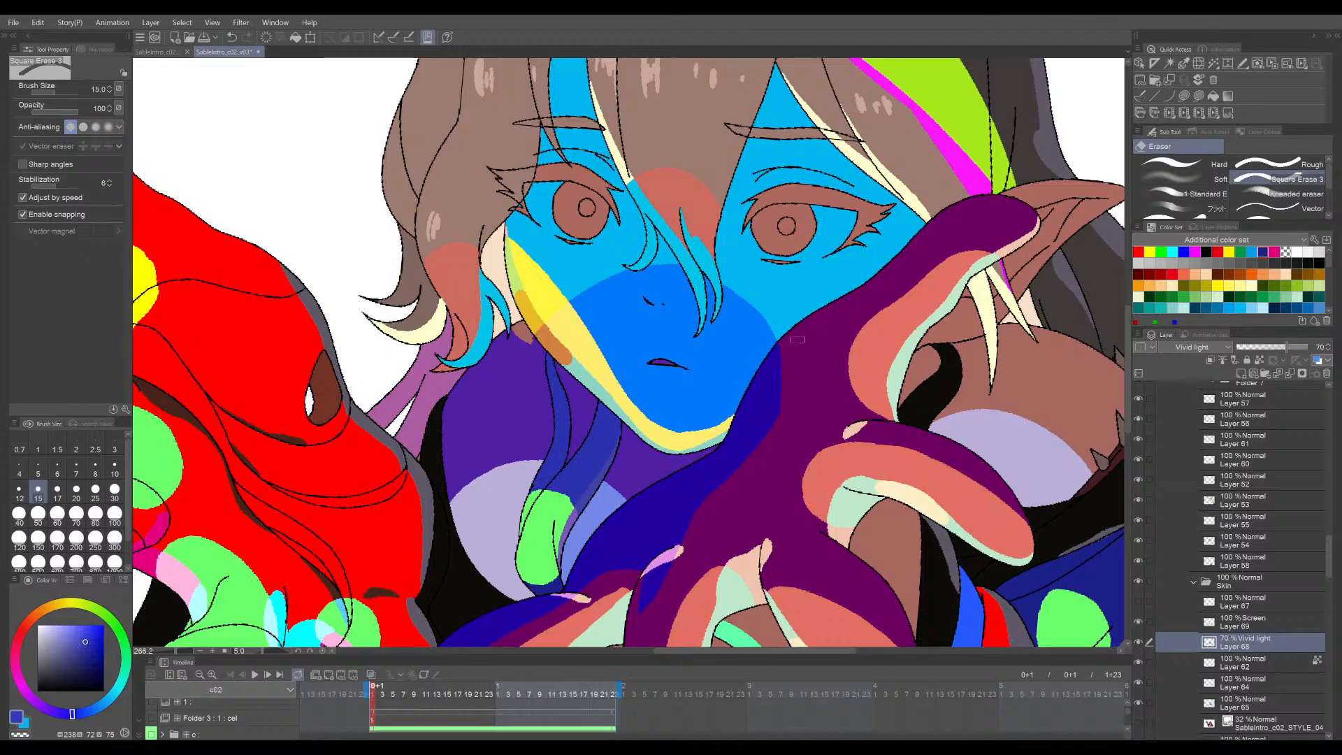
{"action": "key", "text": "ctrl+z"}
{"action": "left_click_drag", "start_coordinate": [788, 340], "coordinate": [794, 400]}
{"action": "left_click_drag", "start_coordinate": [843, 329], "coordinate": [829, 353]}
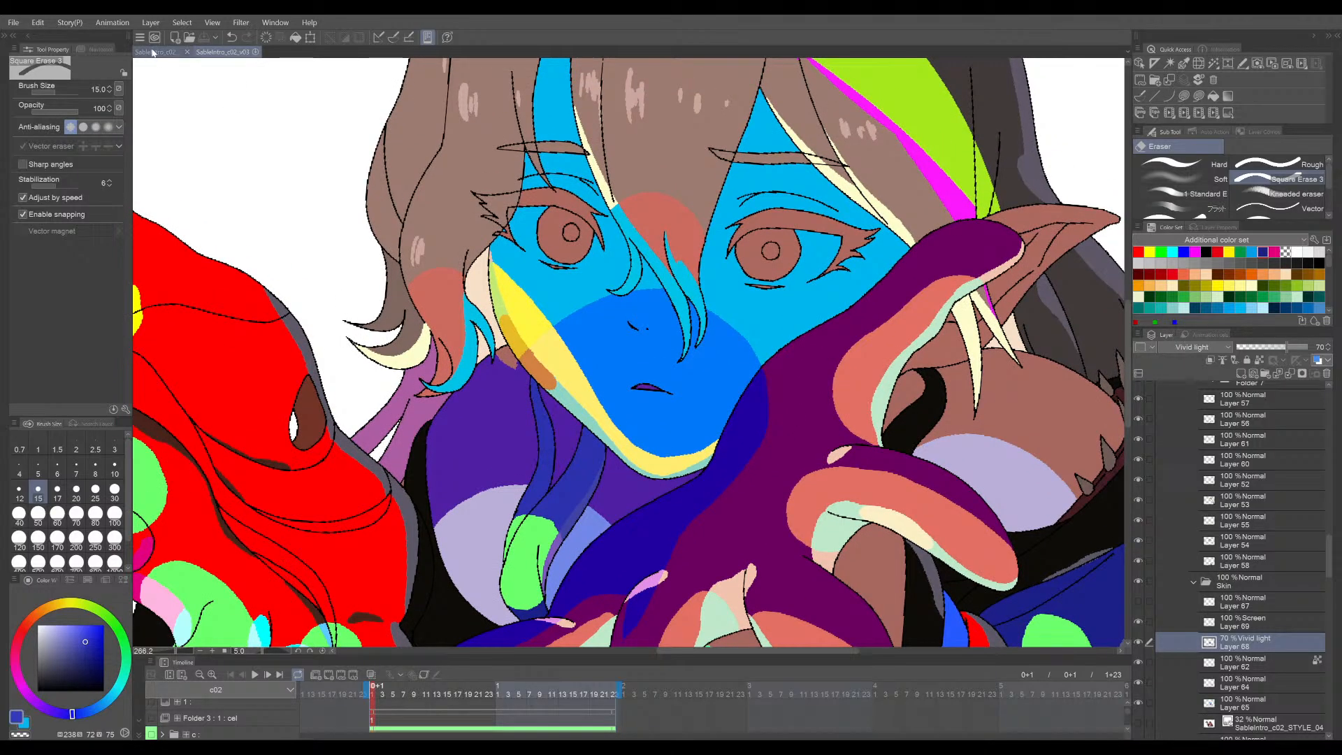
{"action": "left_click", "coordinate": [158, 53]}
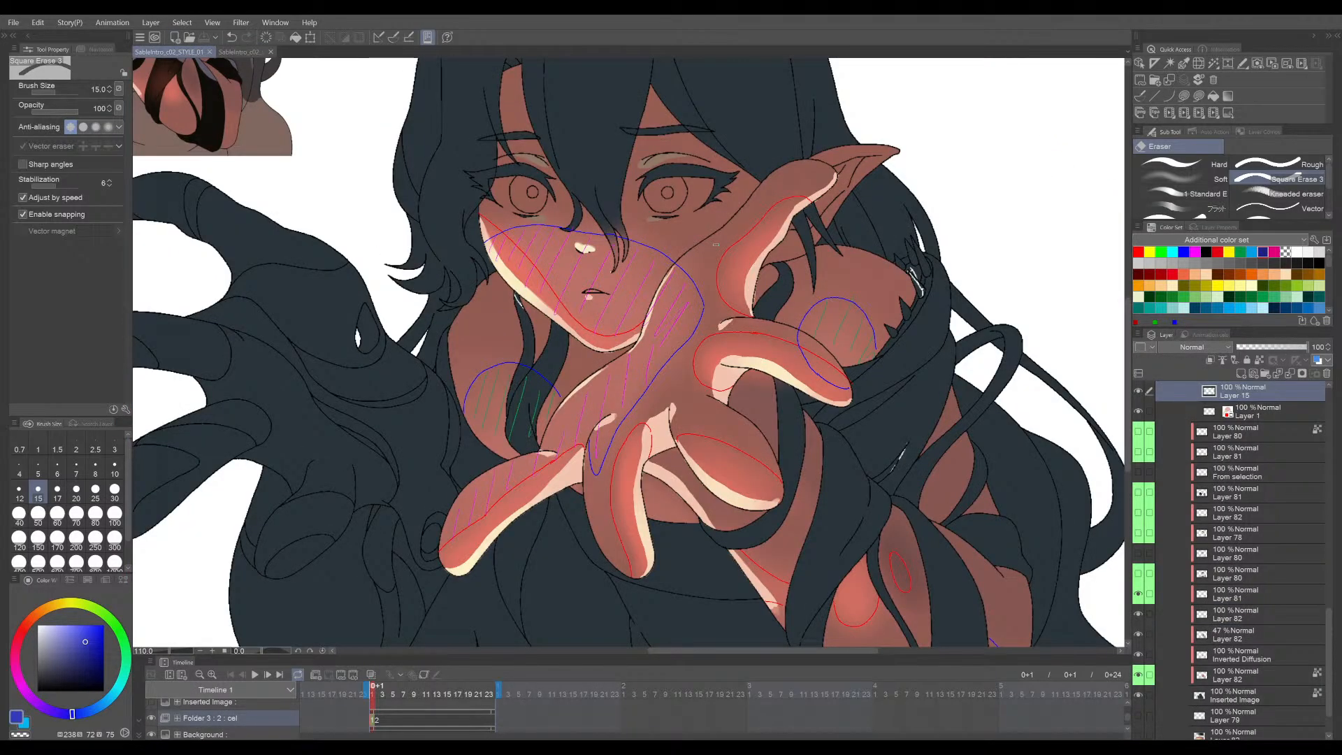
{"action": "left_click", "coordinate": [256, 54]}
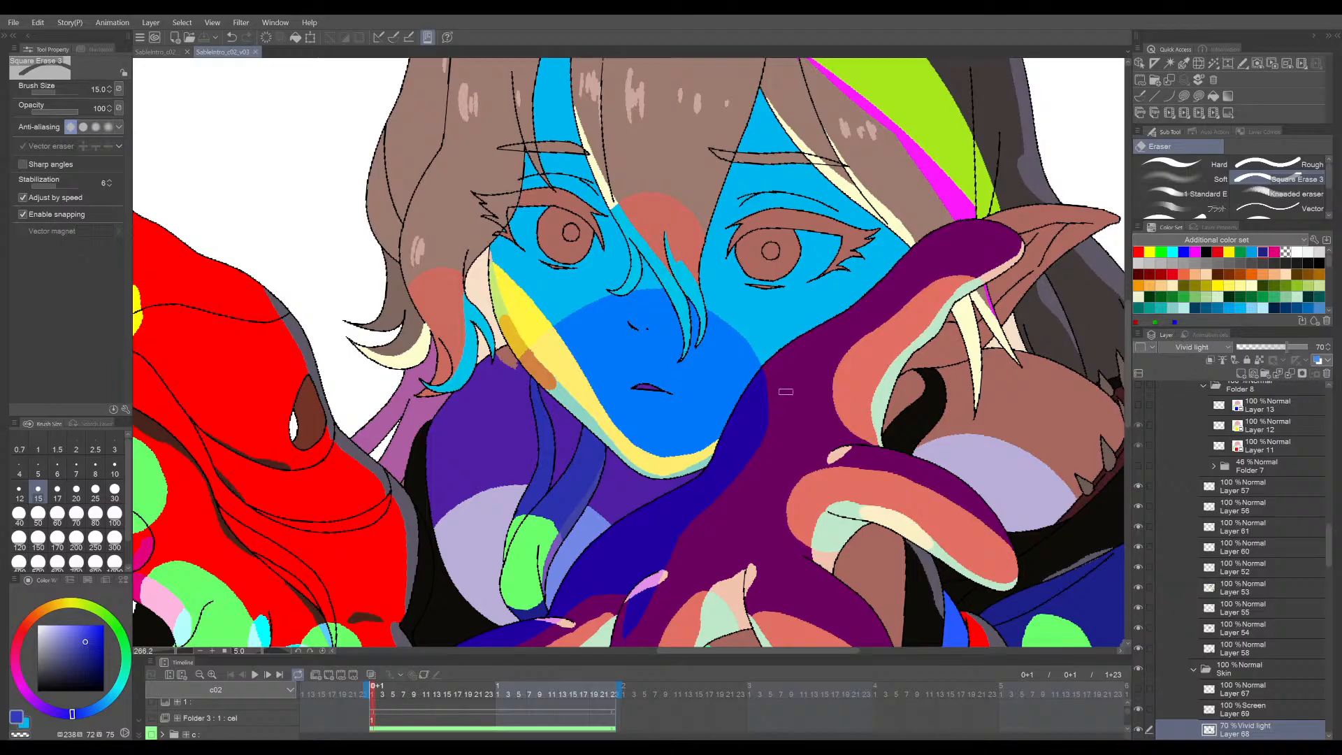
- Trim the blue shadow's edge on the cheek below the eye with the size 15 eraser, undoing and redoing the stroke
{"action": "left_click_drag", "start_coordinate": [767, 322], "coordinate": [575, 342]}
{"action": "key", "text": "ctrl+y"}
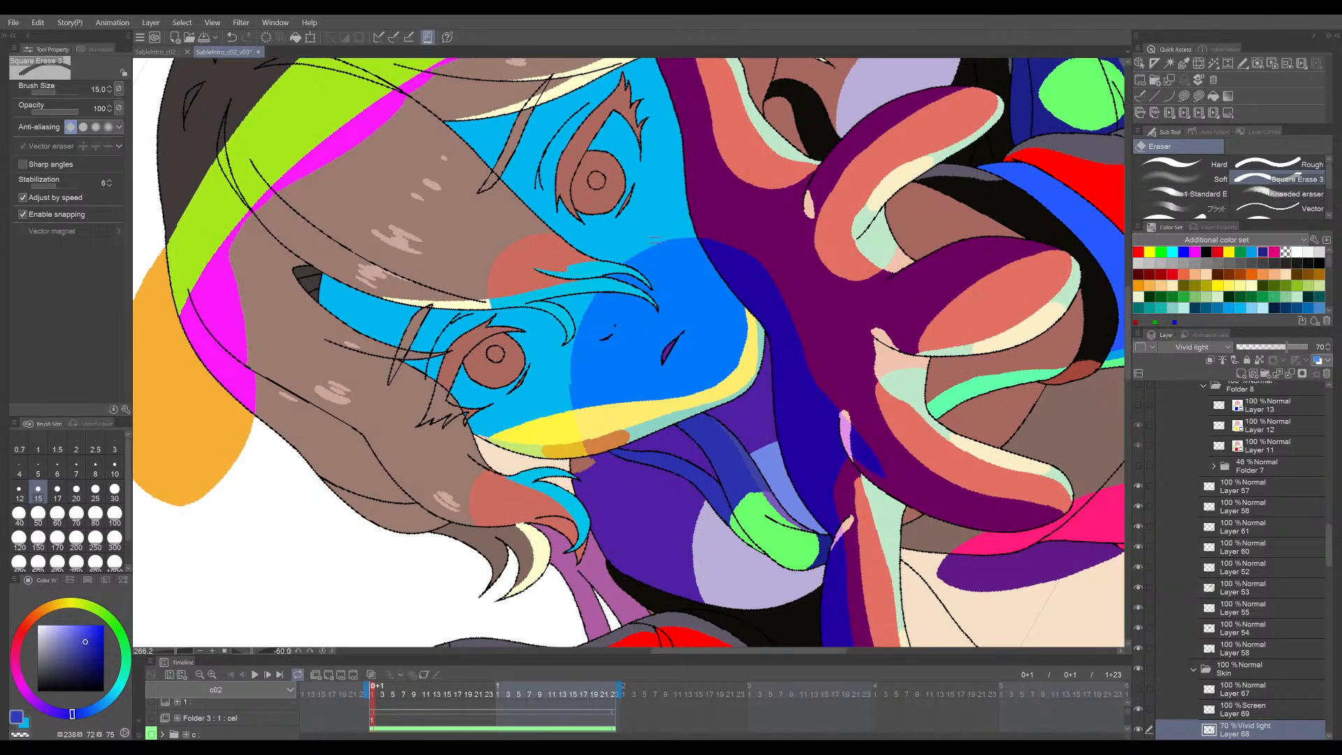
{"action": "key", "text": "ctrl+z"}
{"action": "key", "text": "ctrl+y"}
{"action": "left_click_drag", "start_coordinate": [650, 235], "coordinate": [615, 349]}
{"action": "left_click_drag", "start_coordinate": [699, 332], "coordinate": [755, 419]}
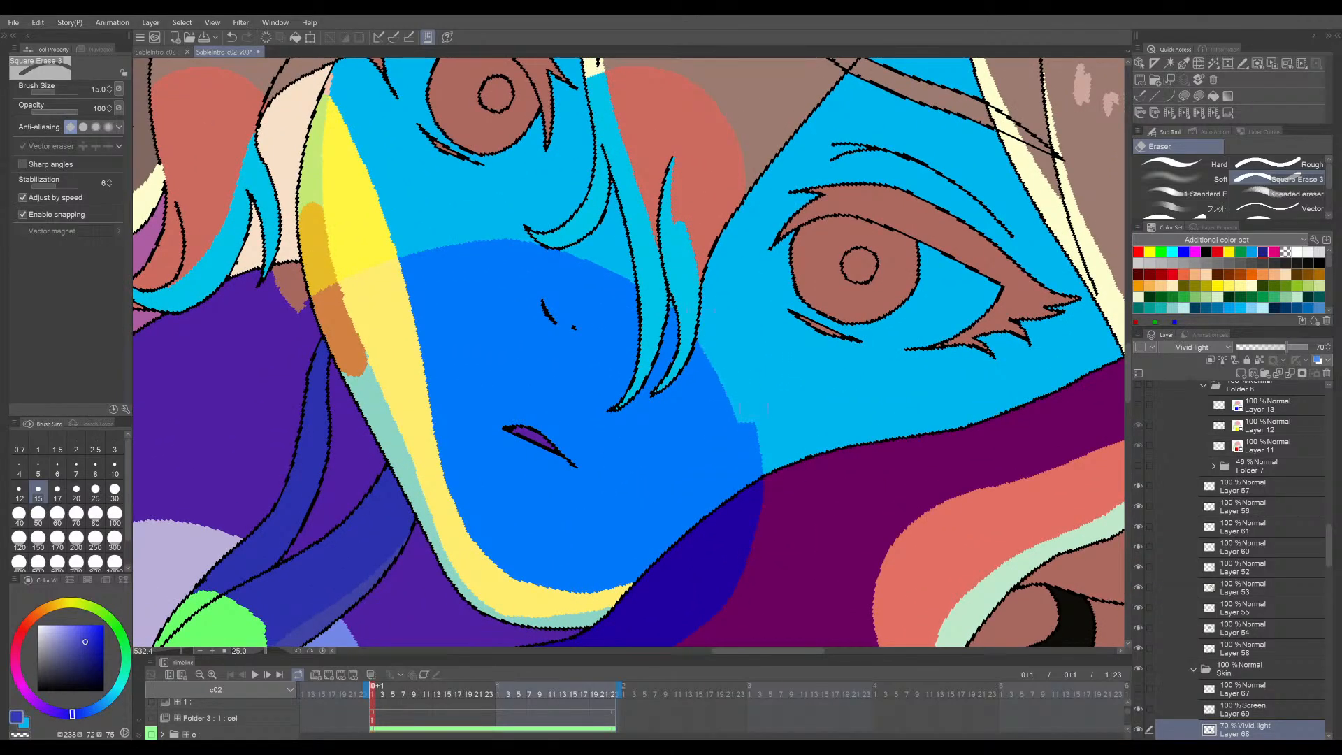
{"action": "key", "text": "ctrl+z"}
{"action": "mouse_move", "coordinate": [699, 332]}
{"action": "left_mouse_down"}
{"action": "mouse_move", "coordinate": [778, 468]}
{"action": "mouse_move", "coordinate": [569, 248]}
{"action": "mouse_move", "coordinate": [566, 300]}
{"action": "mouse_move", "coordinate": [518, 360]}
{"action": "left_mouse_up"}
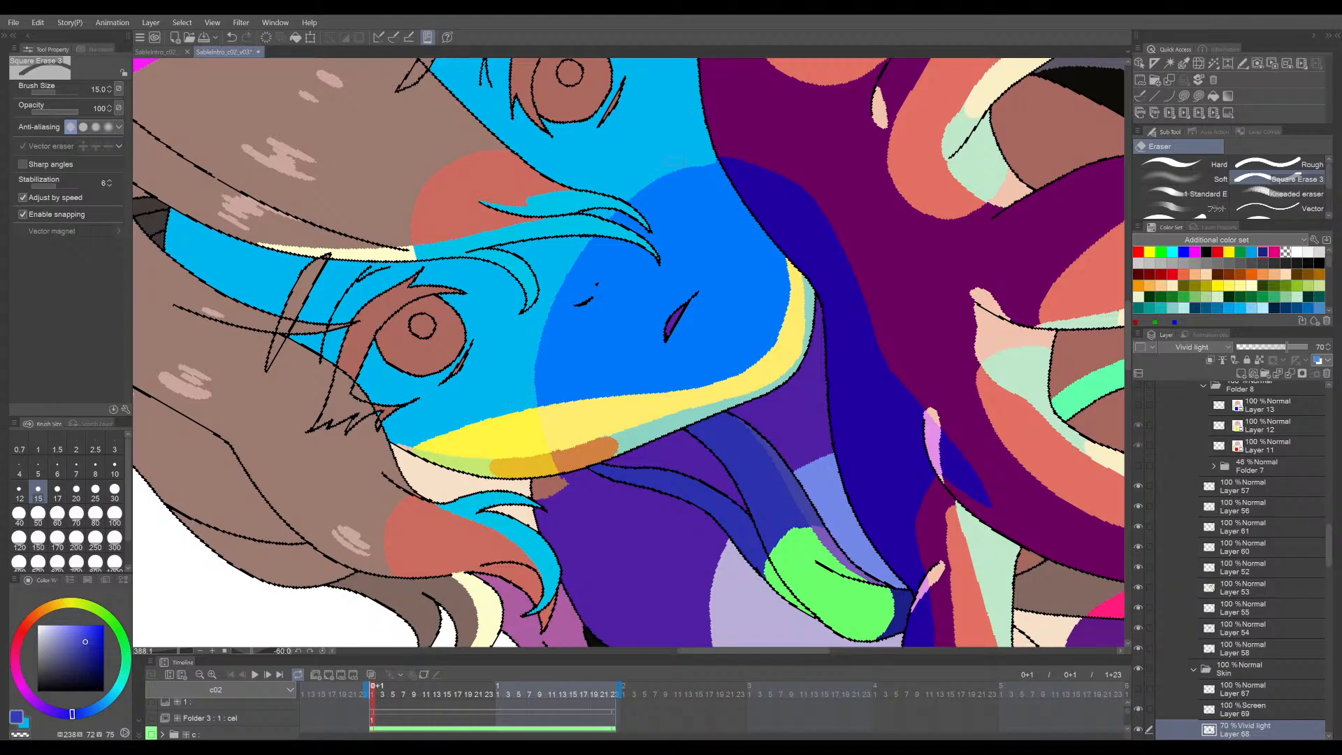
{"action": "left_click_drag", "start_coordinate": [764, 135], "coordinate": [1217, 414]}
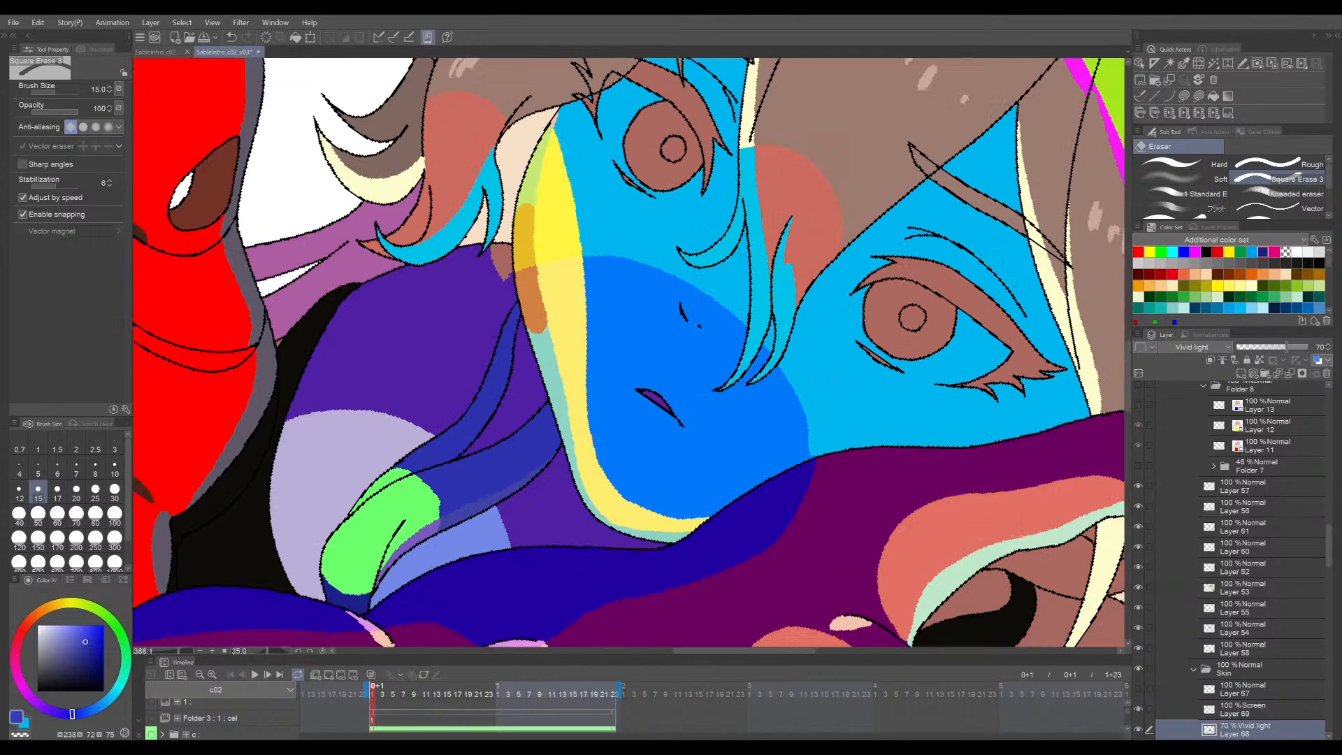
- Compare the cheek shadow before and after the trim, continue the trim onto the hand, and save the file
{"action": "key", "text": "ctrl+z"}
{"action": "key", "text": "ctrl+y"}
{"action": "key", "text": "ctrl+z"}
{"action": "key", "text": "ctrl+y"}
{"action": "key", "text": "ctrl+z"}
{"action": "key", "text": "ctrl+y"}
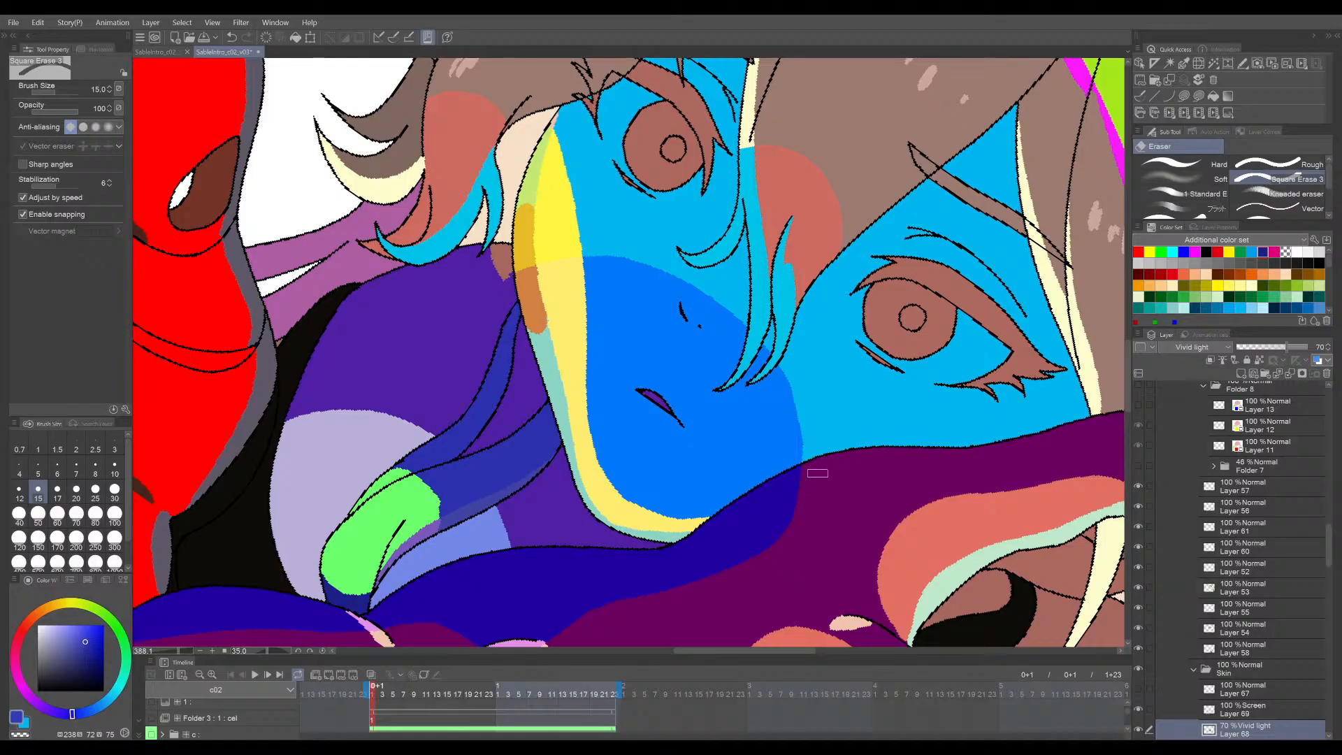
{"action": "left_click_drag", "start_coordinate": [824, 489], "coordinate": [867, 335]}
{"action": "left_click_drag", "start_coordinate": [958, 372], "coordinate": [923, 385]}
{"action": "left_click_drag", "start_coordinate": [922, 384], "coordinate": [831, 388]}
{"action": "key", "text": "ctrl+s"}
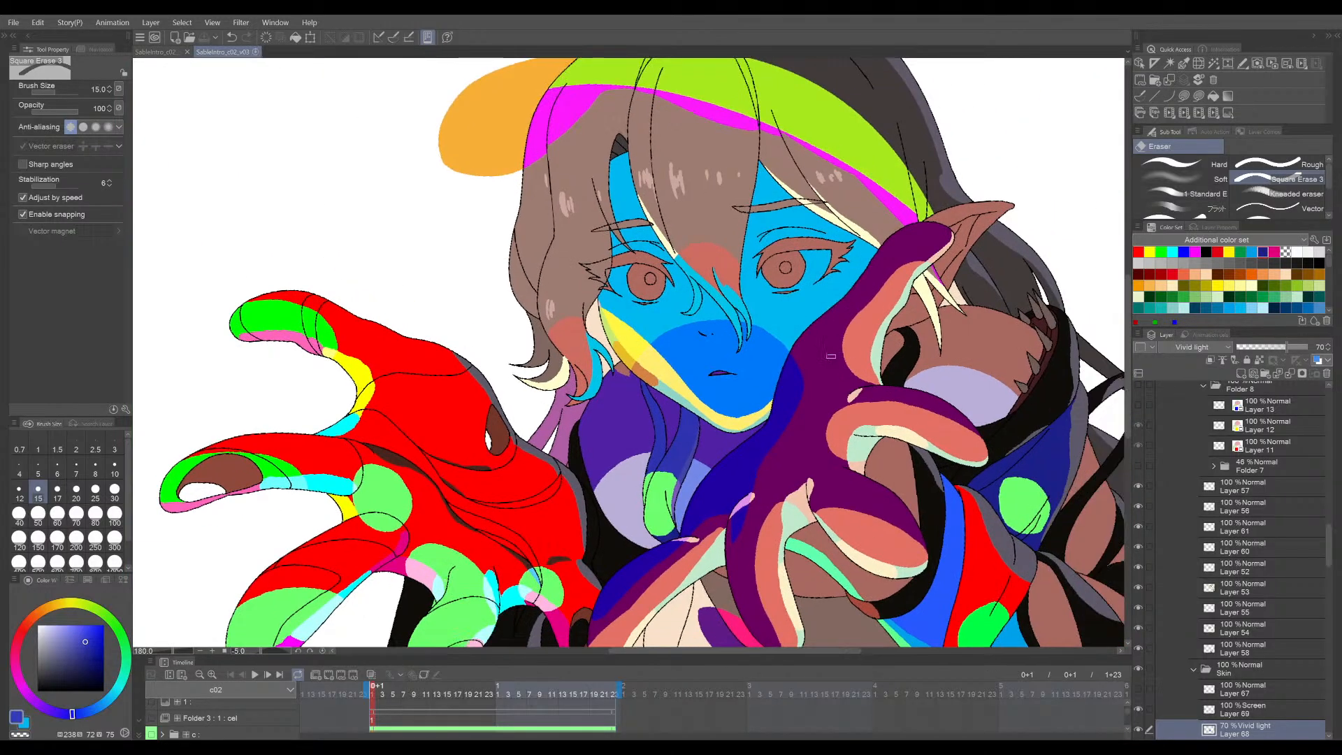
- Retouch the dark blue shadow's edge between the chin and the knuckles, undo the stray stroke, and save the file
{"action": "scroll", "coordinate": [703, 430], "scroll_direction": "up", "scroll_amount": 2}
{"action": "left_click_drag", "start_coordinate": [664, 456], "coordinate": [694, 495]}
{"action": "scroll", "coordinate": [591, 374], "scroll_direction": "up", "scroll_amount": 1}
{"action": "key", "text": "ctrl+z"}
{"action": "left_click_drag", "start_coordinate": [589, 367], "coordinate": [688, 271]}
{"action": "scroll", "coordinate": [887, 242], "scroll_direction": "down", "scroll_amount": 2}
{"action": "mouse_move", "coordinate": [974, 332]}
{"action": "left_mouse_down"}
{"action": "mouse_move", "coordinate": [906, 363]}
{"action": "mouse_move", "coordinate": [947, 396]}
{"action": "mouse_move", "coordinate": [880, 378]}
{"action": "left_mouse_up"}
{"action": "scroll", "coordinate": [907, 363], "scroll_direction": "down", "scroll_amount": 2}
{"action": "key", "text": "ctrl+s"}
{"action": "scroll", "coordinate": [763, 418], "scroll_direction": "up", "scroll_amount": 4}
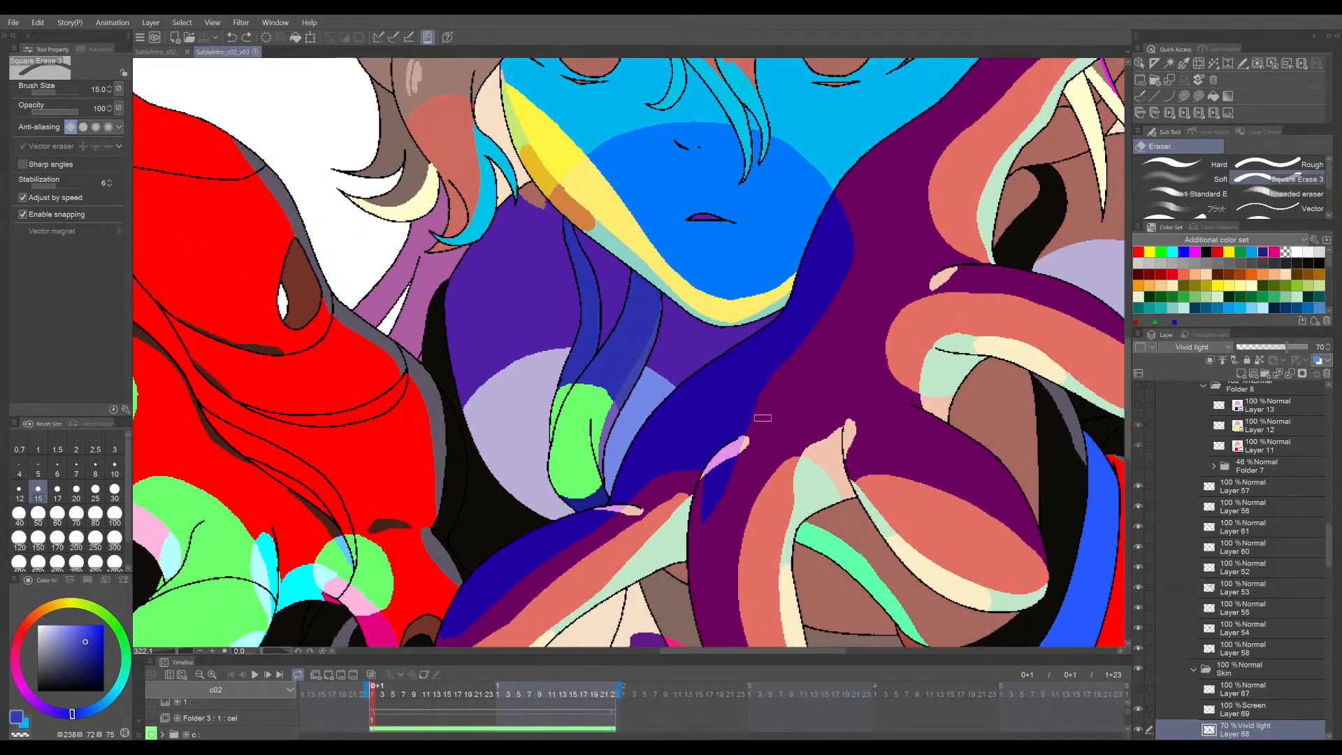
- Try to trim the dark blue shadow's inner edge across the hand below the chin, undoing each stroke
{"action": "left_click_drag", "start_coordinate": [780, 435], "coordinate": [758, 437]}
{"action": "mouse_move", "coordinate": [701, 506]}
{"action": "left_mouse_down"}
{"action": "mouse_move", "coordinate": [743, 371]}
{"action": "mouse_move", "coordinate": [728, 416]}
{"action": "mouse_move", "coordinate": [776, 350]}
{"action": "left_mouse_up"}
{"action": "key", "text": "ctrl+z"}
{"action": "left_click_drag", "start_coordinate": [840, 253], "coordinate": [786, 338]}
{"action": "key", "text": "ctrl+z"}
{"action": "key", "text": "ctrl+z"}
{"action": "mouse_move", "coordinate": [837, 248]}
{"action": "left_mouse_down"}
{"action": "mouse_move", "coordinate": [823, 286]}
{"action": "mouse_move", "coordinate": [740, 375]}
{"action": "left_mouse_up"}
{"action": "key", "text": "ctrl+z"}
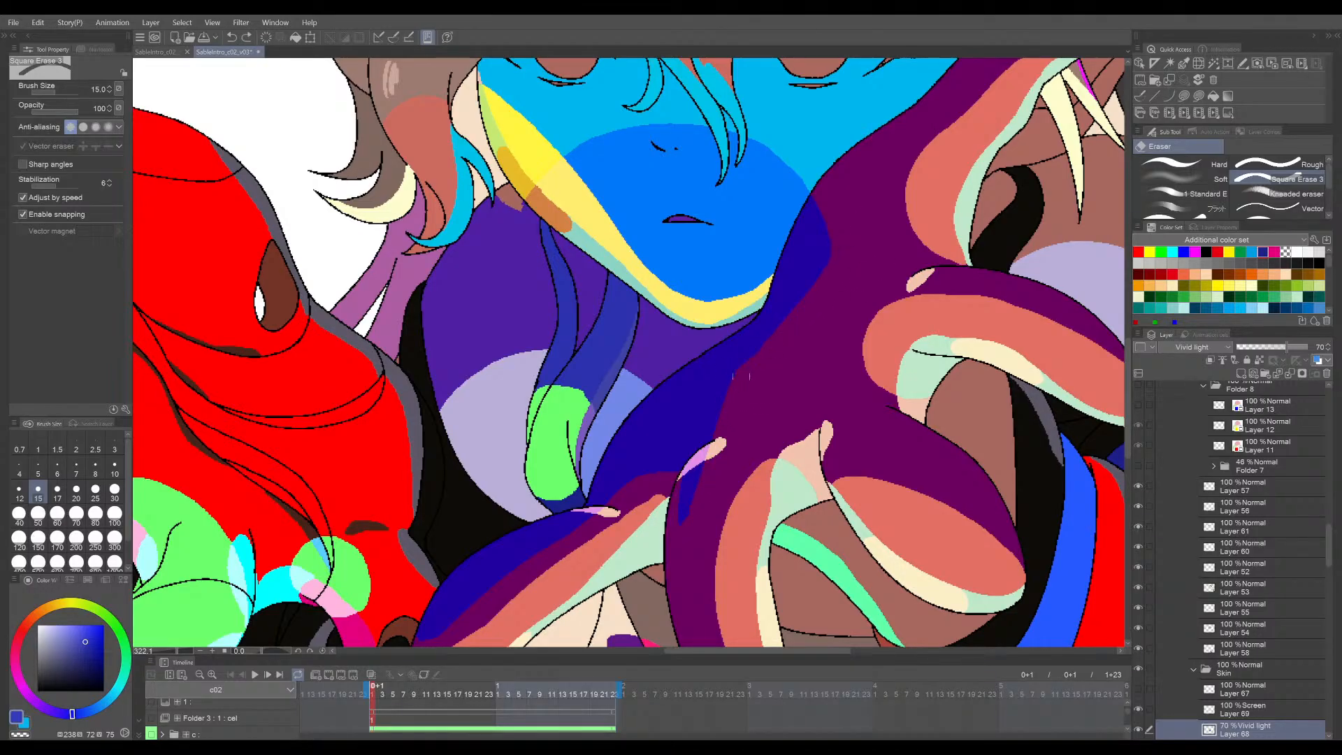
- Paint dark blue with the size 5 Milli pen to extend the hand's shadow down toward the pink knuckle highlight
{"action": "key", "text": "p"}
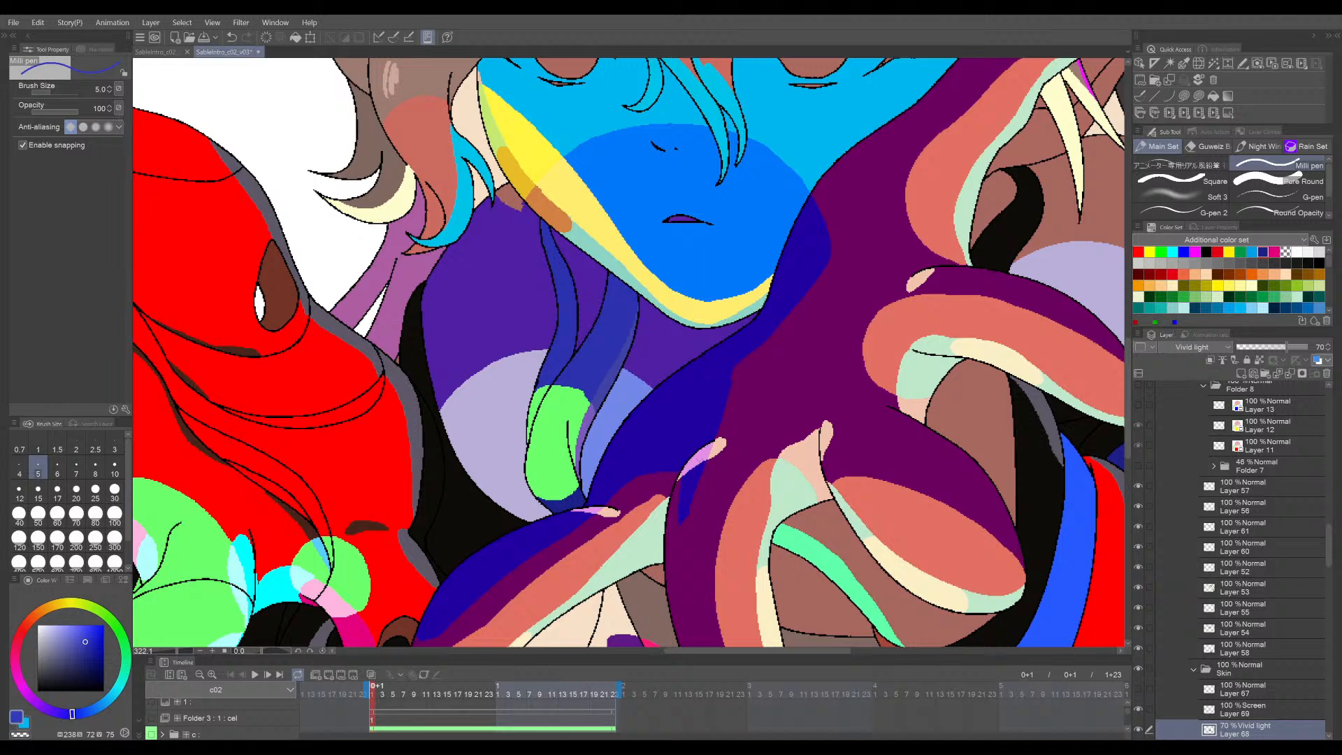
{"action": "mouse_move", "coordinate": [687, 499]}
{"action": "left_mouse_down"}
{"action": "mouse_move", "coordinate": [707, 438]}
{"action": "mouse_move", "coordinate": [761, 403]}
{"action": "left_mouse_up"}
{"action": "key", "text": "e"}
{"action": "key", "text": "p"}
{"action": "left_click_drag", "start_coordinate": [622, 409], "coordinate": [647, 391]}
{"action": "key", "text": "e"}
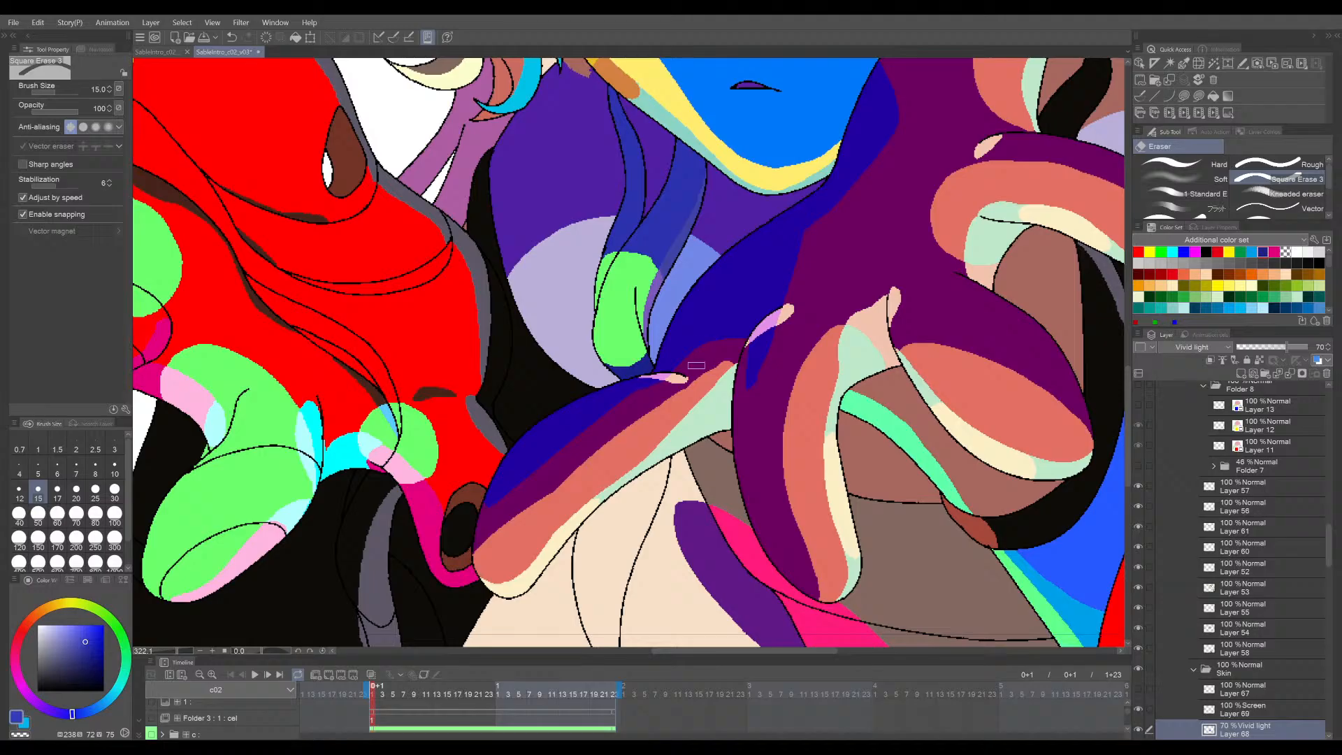
- Clean up the shadow around the purple patch beside the pink knuckle highlight and save the file
{"action": "mouse_move", "coordinate": [708, 342]}
{"action": "left_mouse_down"}
{"action": "mouse_move", "coordinate": [644, 435]}
{"action": "mouse_move", "coordinate": [670, 414]}
{"action": "mouse_move", "coordinate": [678, 425]}
{"action": "left_mouse_up"}
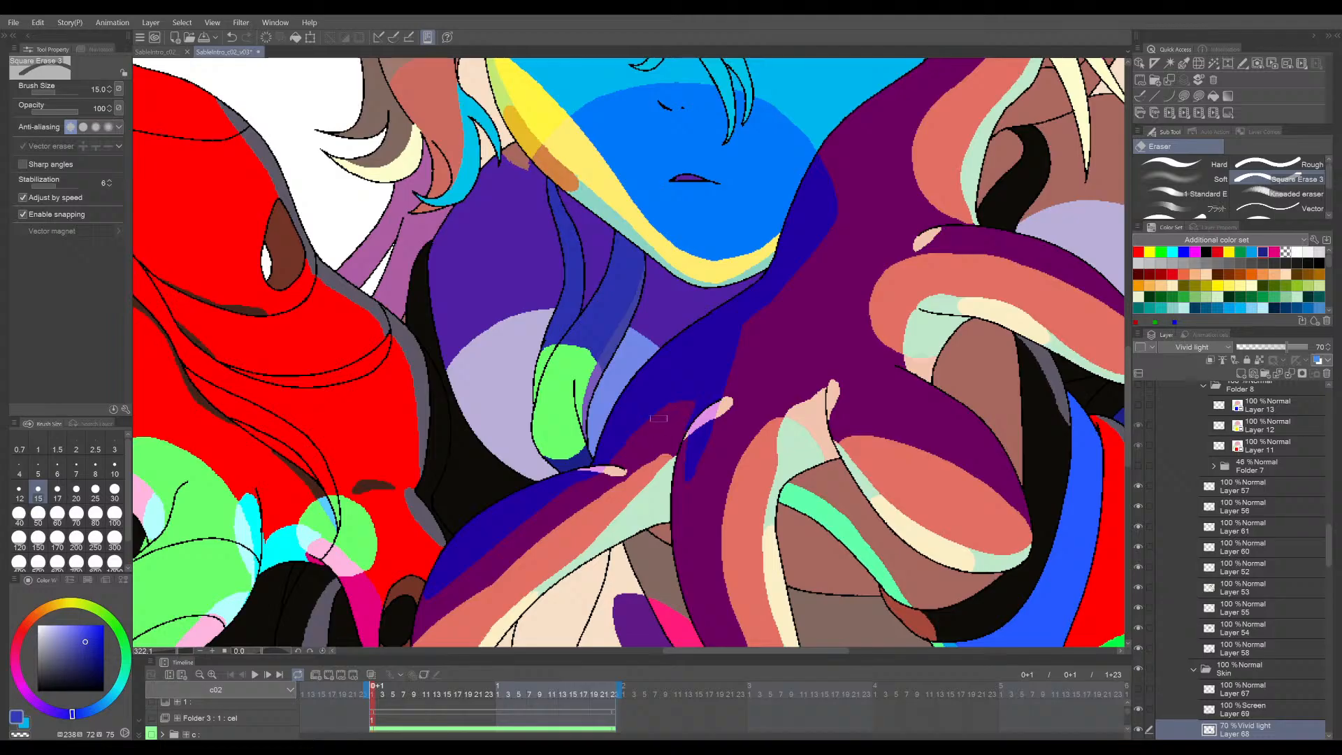
{"action": "key", "text": "p"}
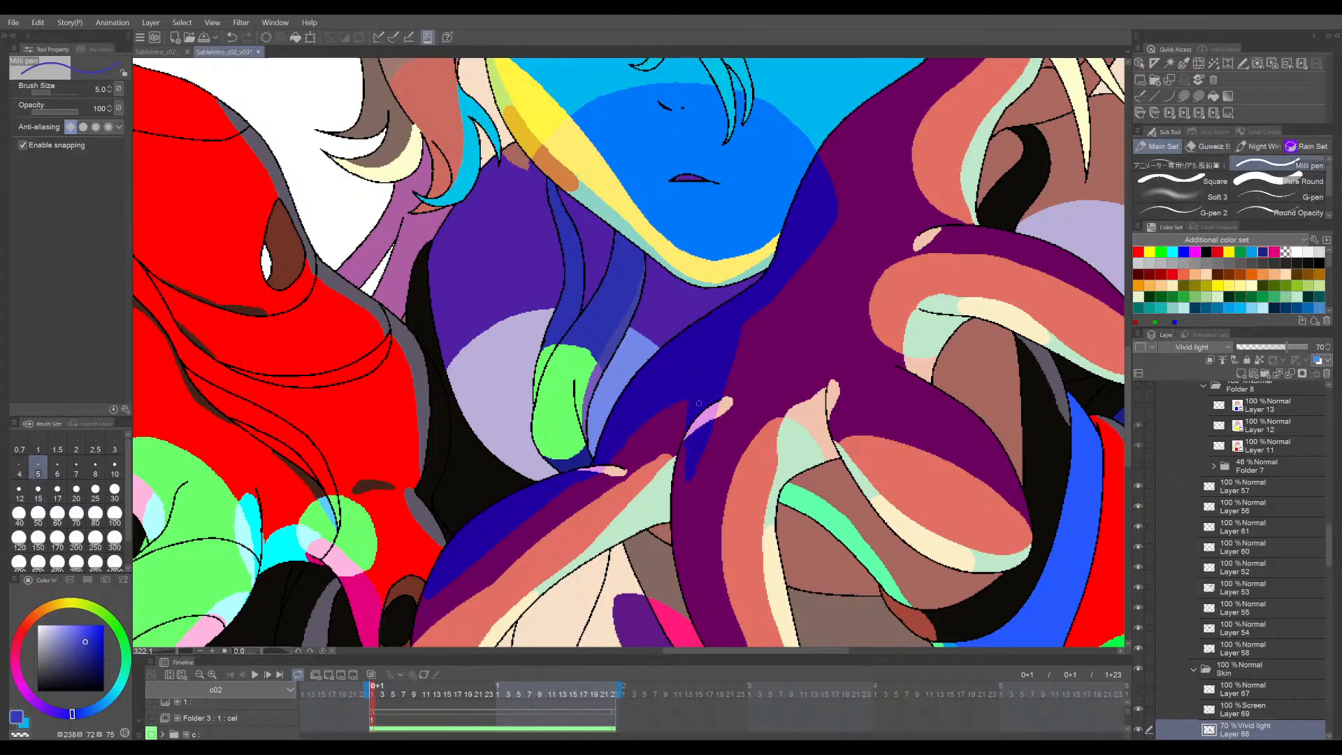
{"action": "scroll", "coordinate": [694, 457], "scroll_direction": "down", "scroll_amount": 4}
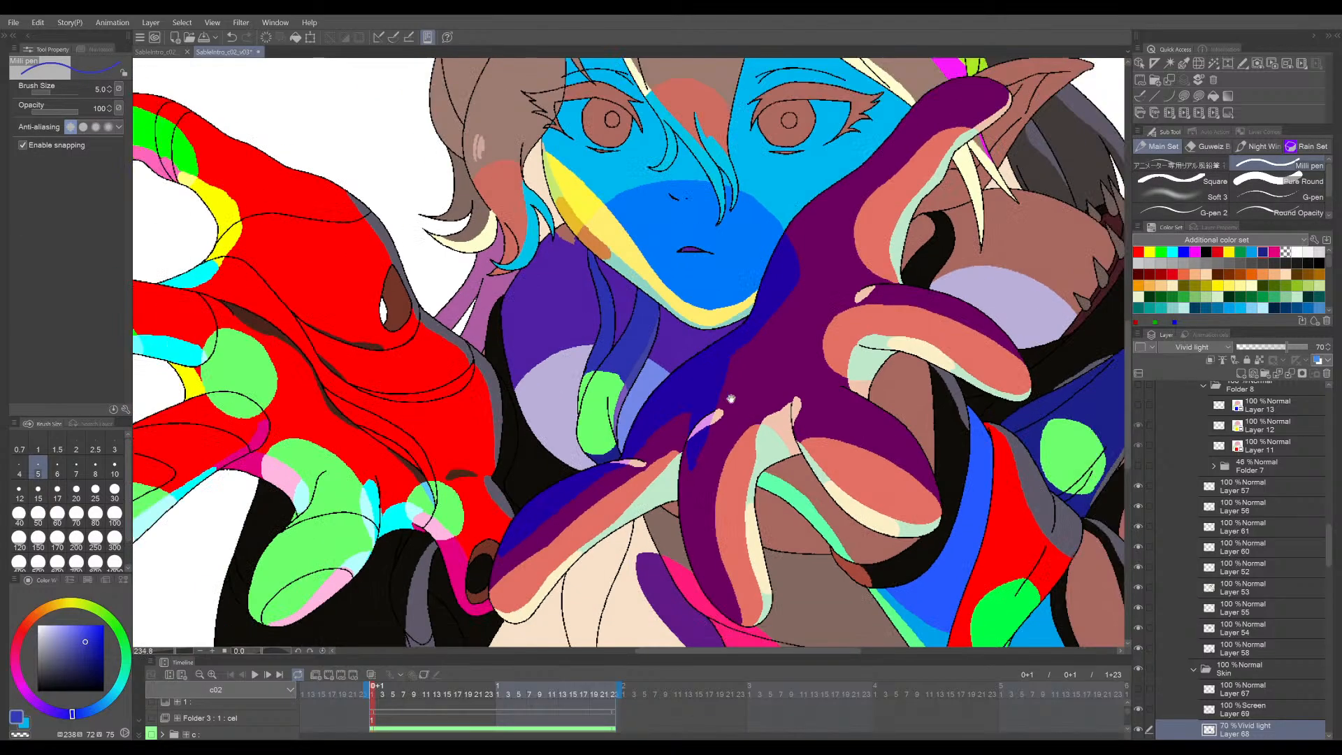
{"action": "key", "text": "ctrl+s"}
- Smooth the dark blue shadow's edge on the hand beside the chin with the size 5 pen and save the file
{"action": "scroll", "coordinate": [772, 340], "scroll_direction": "up", "scroll_amount": 3}
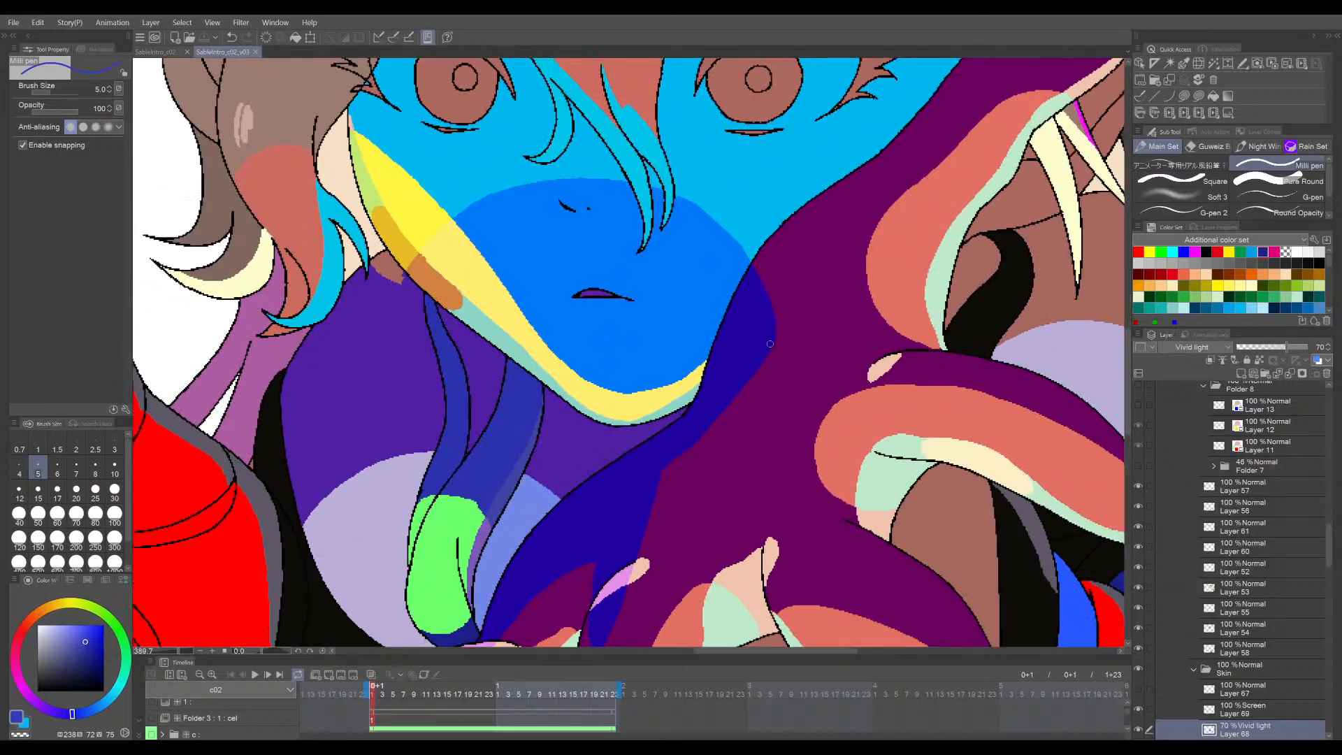
{"action": "left_click_drag", "start_coordinate": [707, 430], "coordinate": [754, 374]}
{"action": "scroll", "coordinate": [754, 373], "scroll_direction": "down", "scroll_amount": 4}
{"action": "key", "text": "ctrl+s"}
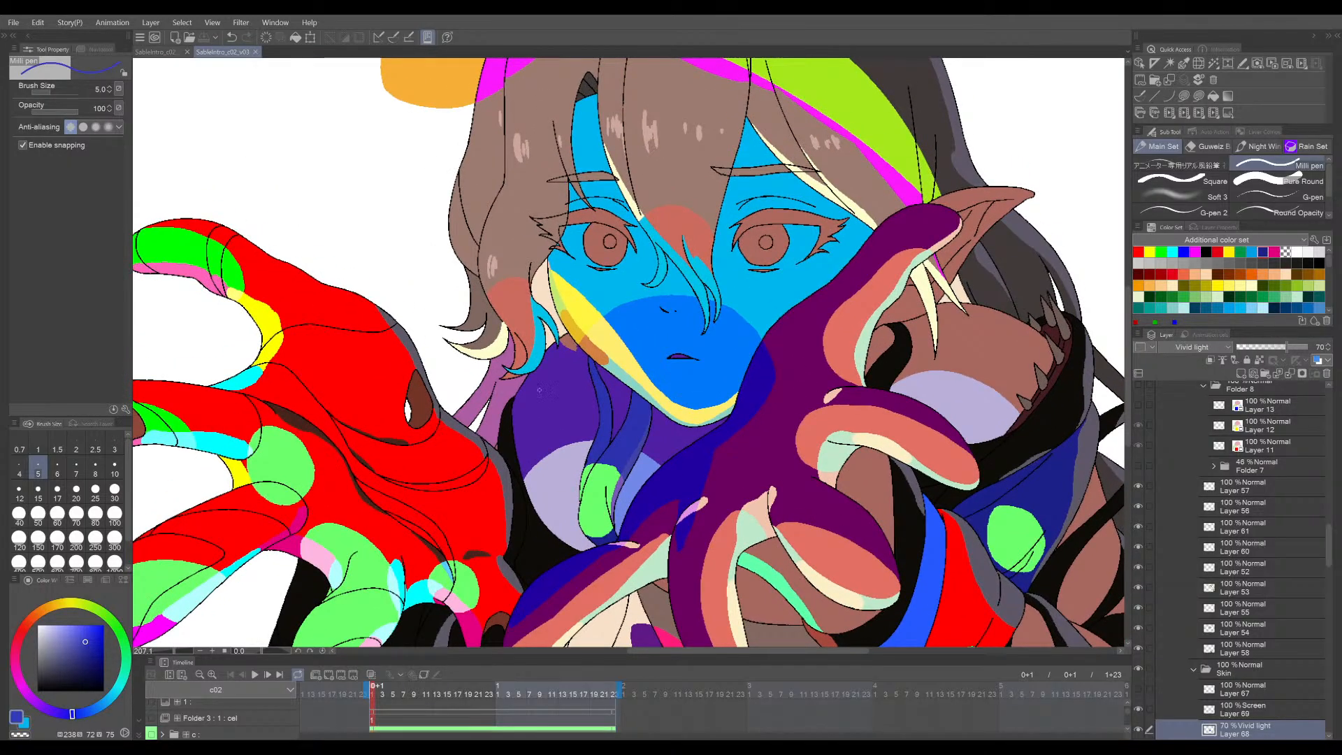
- Fill the light yellow area on the cheek with the Refer only to editing layer fill, save the file and check the face
{"action": "scroll", "coordinate": [539, 390], "scroll_direction": "up", "scroll_amount": 5}
{"action": "key", "text": "g"}
{"action": "left_click", "coordinate": [707, 294]}
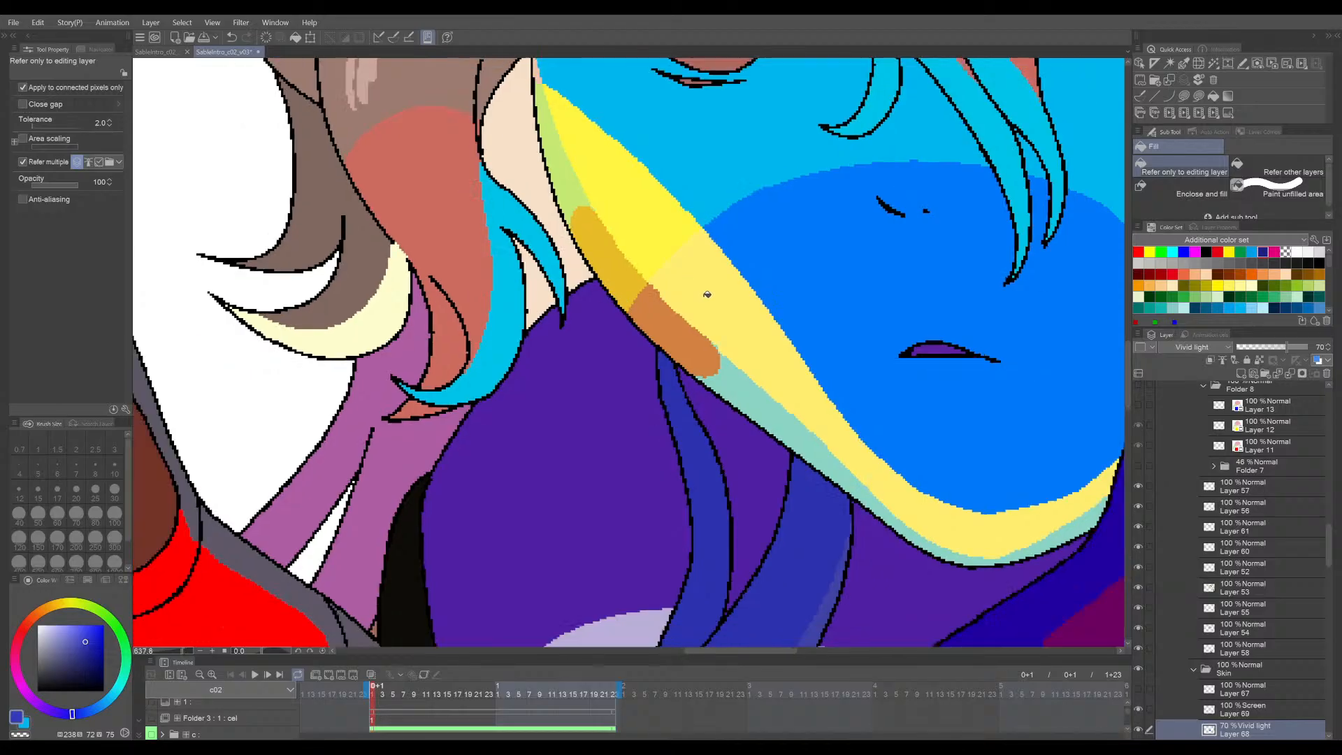
{"action": "scroll", "coordinate": [769, 325], "scroll_direction": "down", "scroll_amount": 6}
{"action": "key", "text": "ctrl+s"}
{"action": "left_click_drag", "start_coordinate": [839, 390], "coordinate": [763, 448]}
{"action": "scroll", "coordinate": [735, 419], "scroll_direction": "up", "scroll_amount": 2}
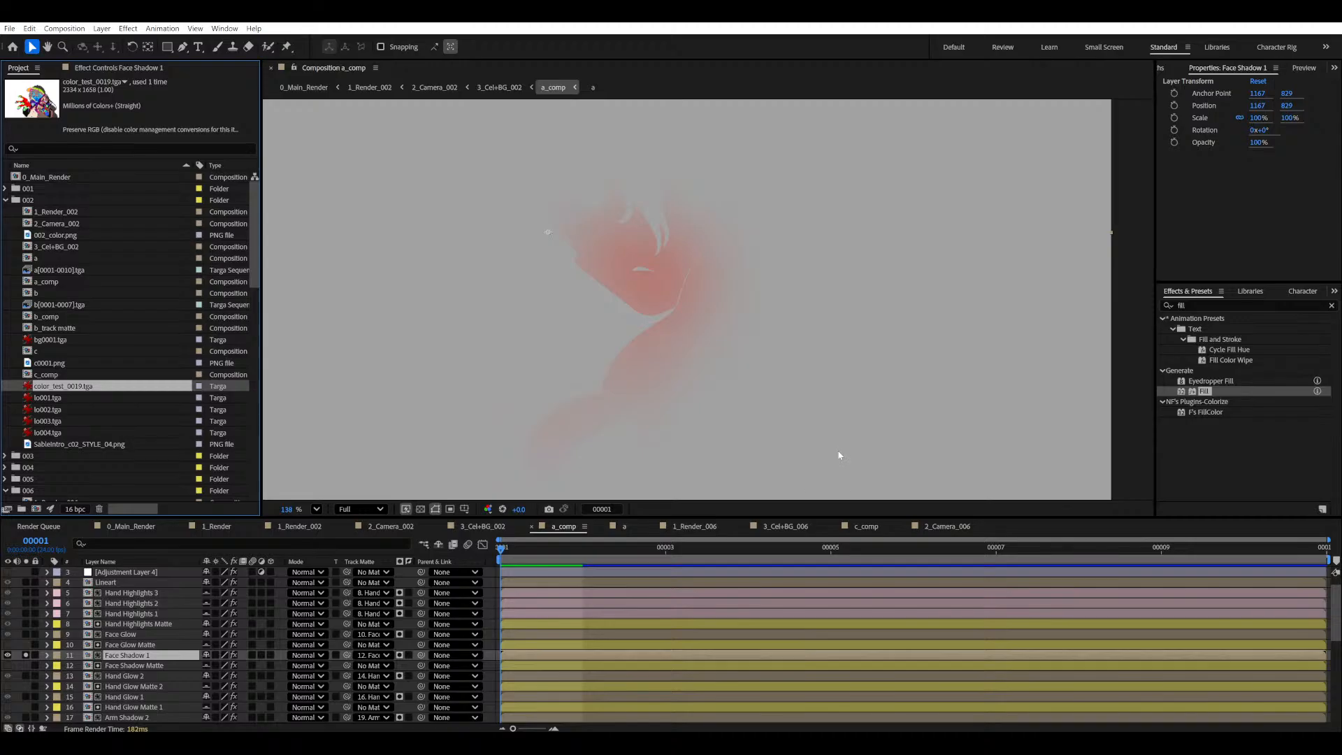
- In After Effects, examine the blurred Face Shadow 1 layer up close, save the project and display the layer's effects
{"action": "scroll", "coordinate": [545, 265], "scroll_direction": "up", "scroll_amount": 2}
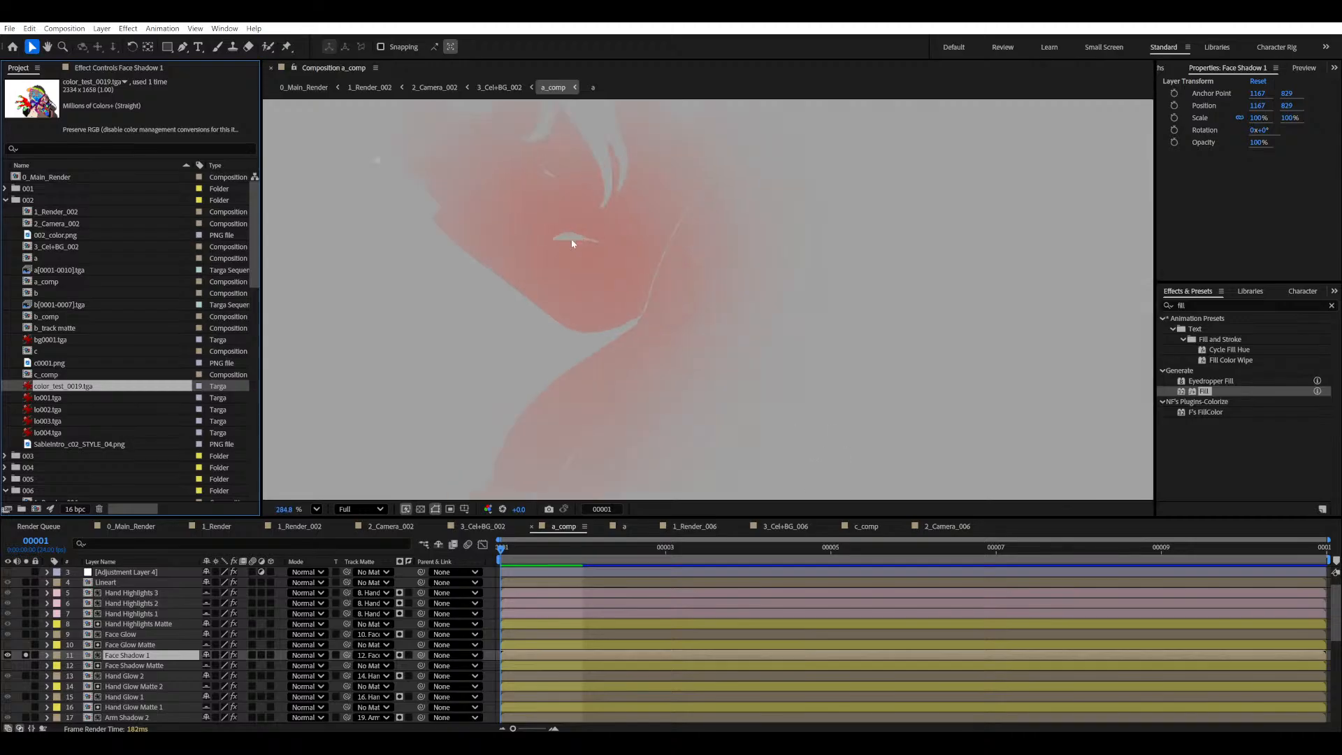
{"action": "left_click_drag", "start_coordinate": [569, 240], "coordinate": [659, 321]}
{"action": "left_click_drag", "start_coordinate": [554, 279], "coordinate": [669, 276]}
{"action": "left_click_drag", "start_coordinate": [638, 321], "coordinate": [645, 351]}
{"action": "left_click_drag", "start_coordinate": [753, 372], "coordinate": [743, 331]}
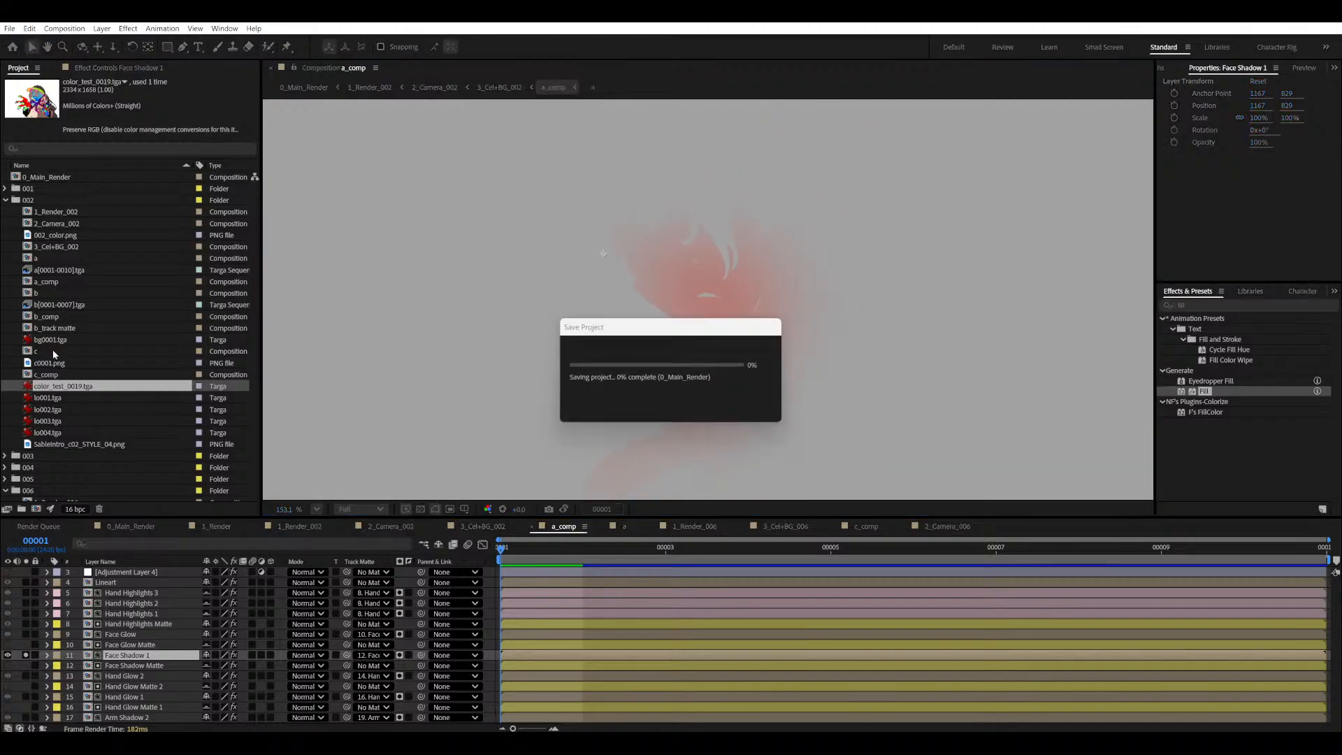
{"action": "left_click", "coordinate": [112, 66]}
{"action": "scroll", "coordinate": [623, 270], "scroll_direction": "up", "scroll_amount": 4}
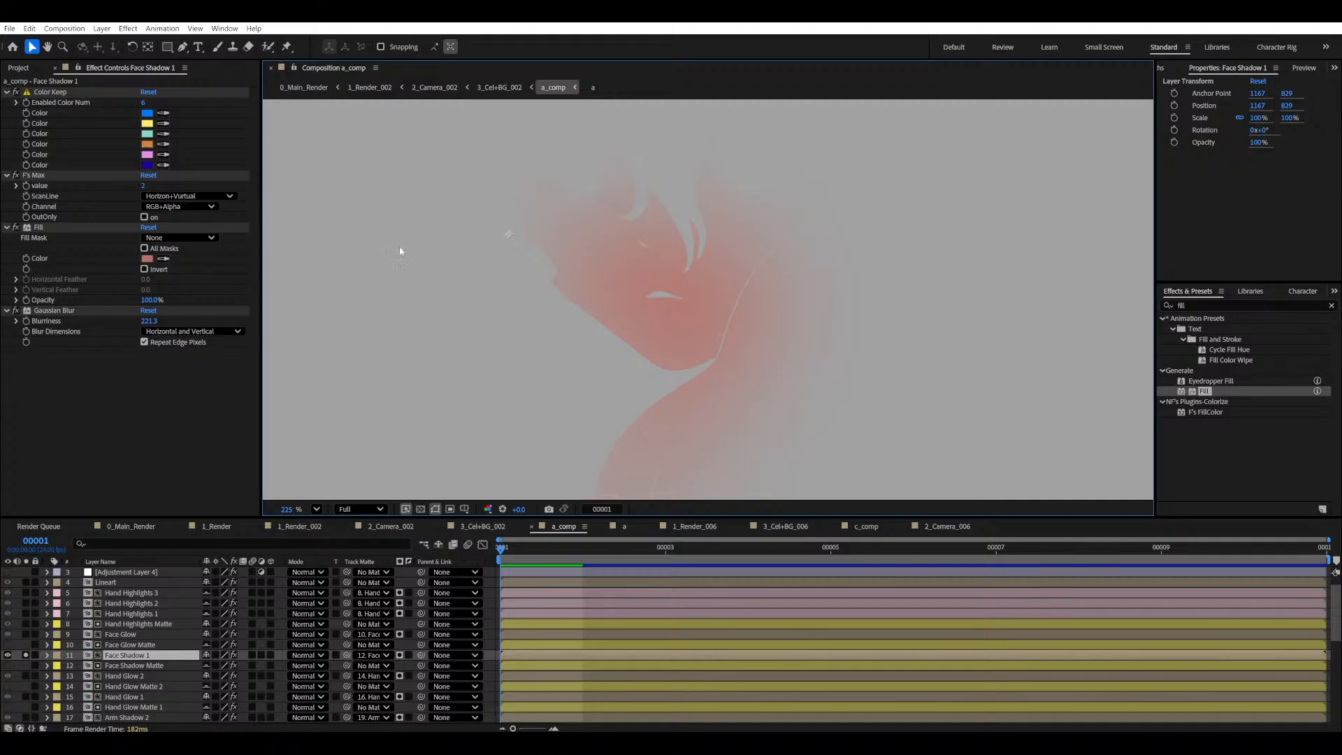
- Make the Face Shadow Matte layer visible and soloed, and take Face Shadow 1 out of solo
{"action": "left_click", "coordinate": [119, 668]}
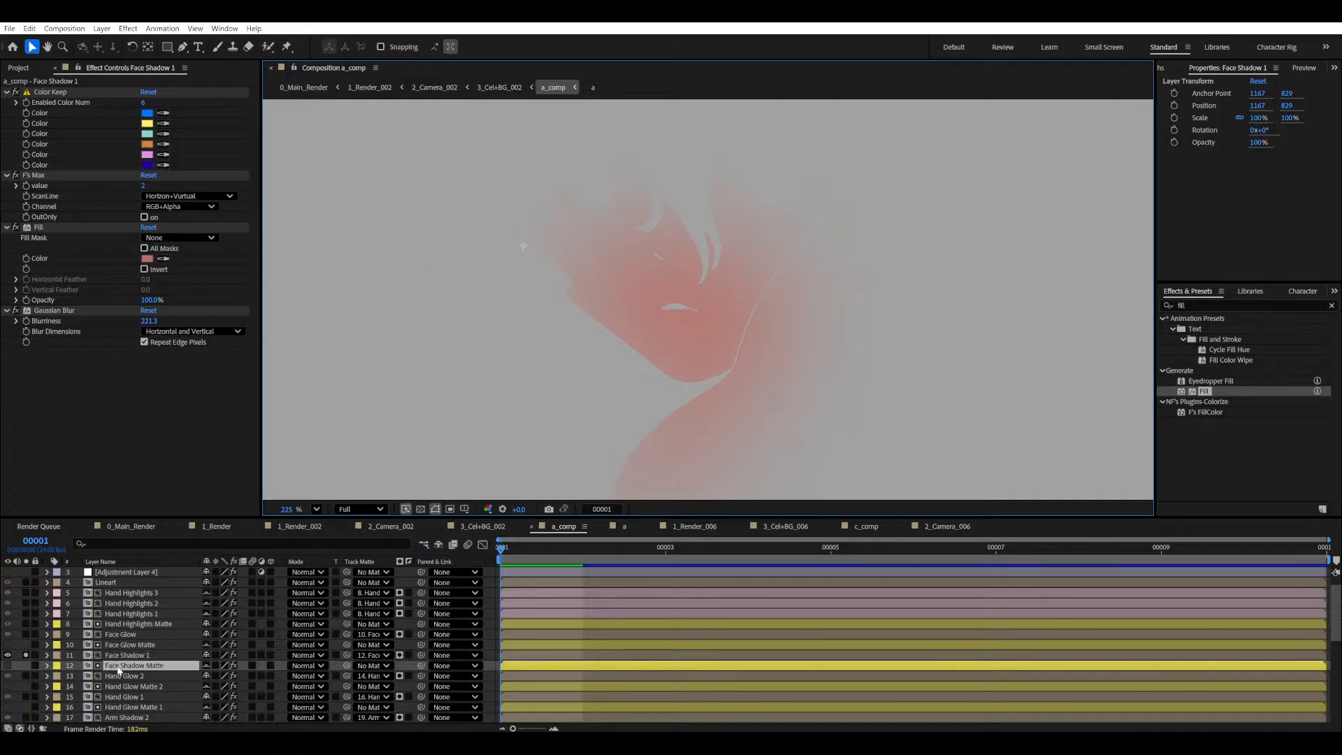
{"action": "left_click", "coordinate": [8, 666]}
{"action": "left_click", "coordinate": [26, 665]}
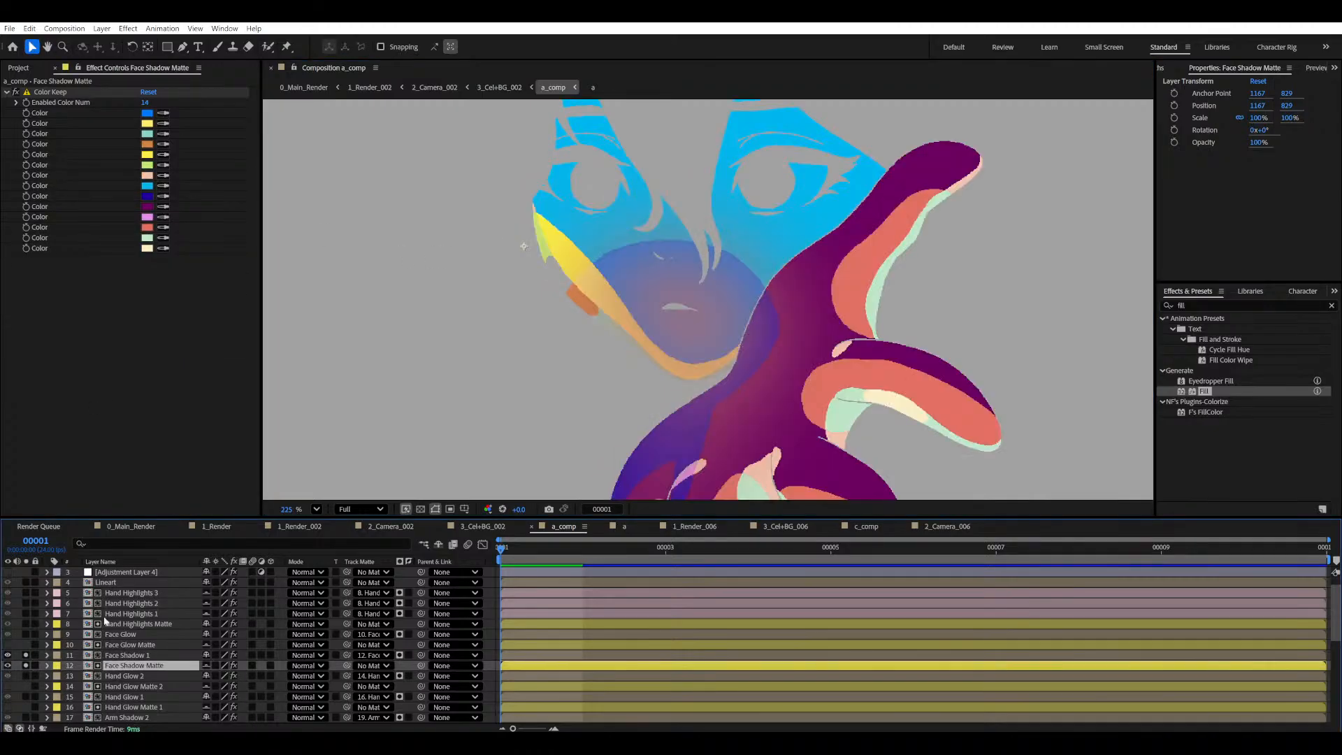
{"action": "scroll", "coordinate": [532, 383], "scroll_direction": "up", "scroll_amount": 2}
{"action": "left_click", "coordinate": [26, 655]}
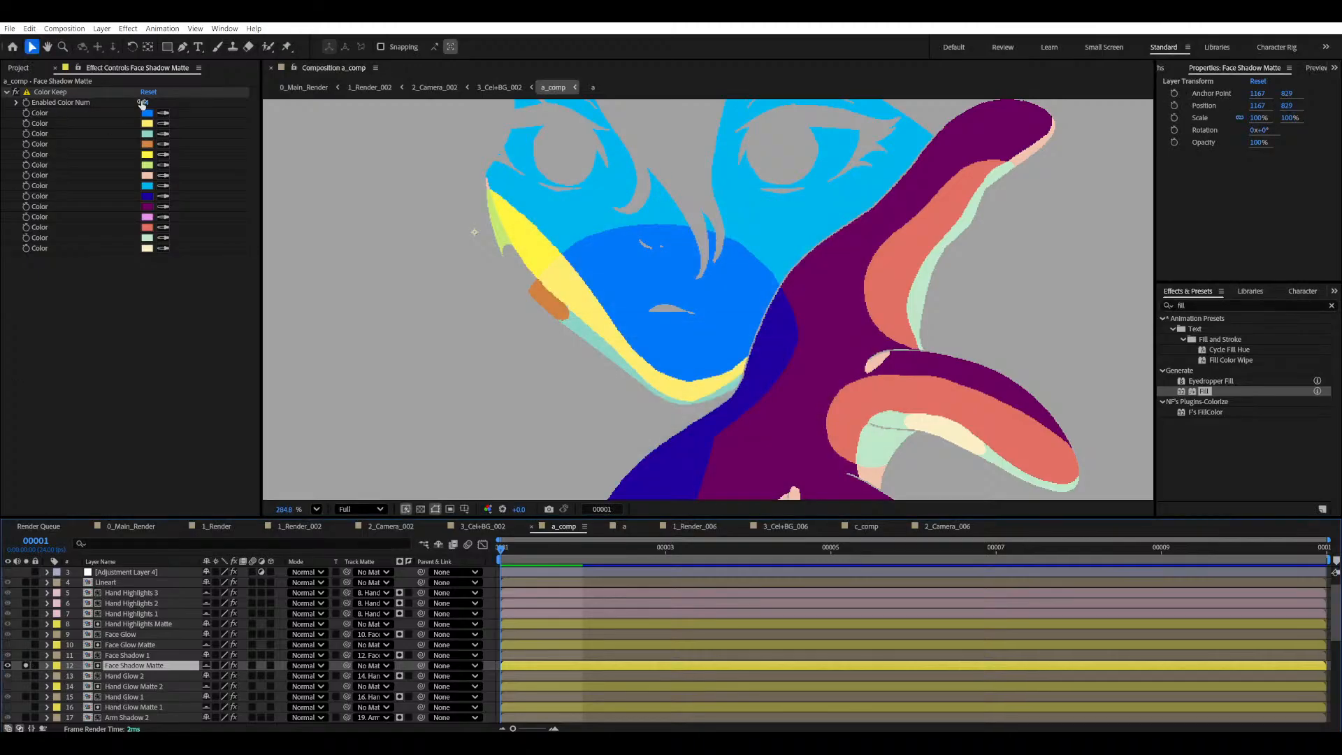
- Set the matte's Color Keep to 15 colours, sample the dark yellow cheek area as the added colour, and check the whole matte
{"action": "left_click", "coordinate": [143, 103]}
{"action": "type", "text": "15"}
{"action": "key", "text": "Return"}
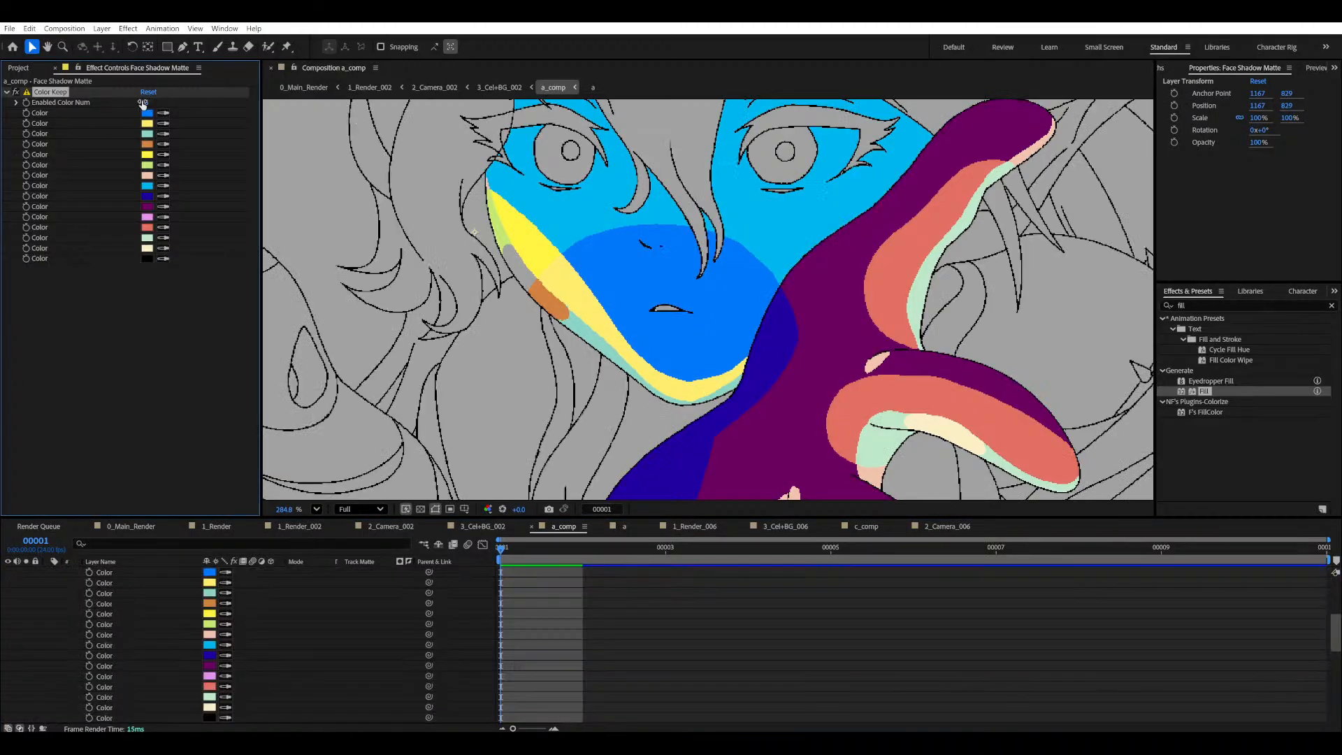
{"action": "left_click", "coordinate": [15, 92]}
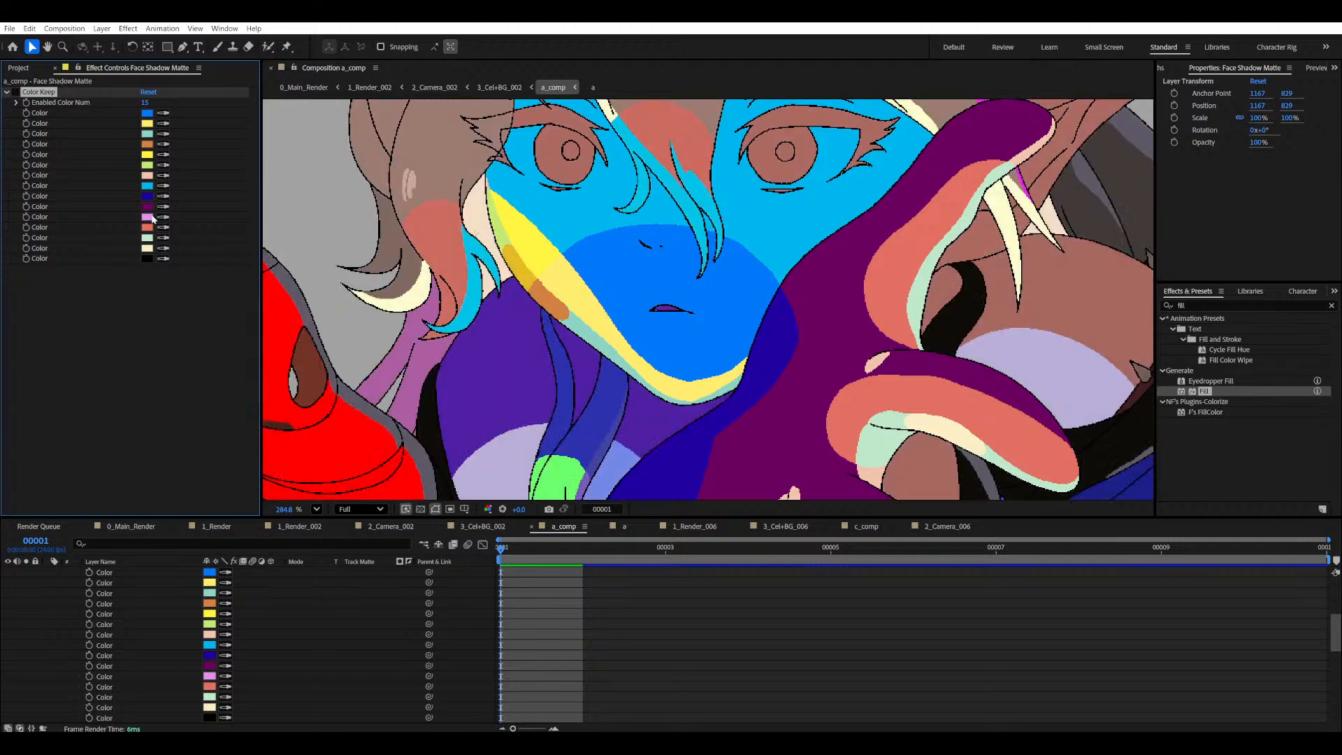
{"action": "left_click", "coordinate": [519, 266]}
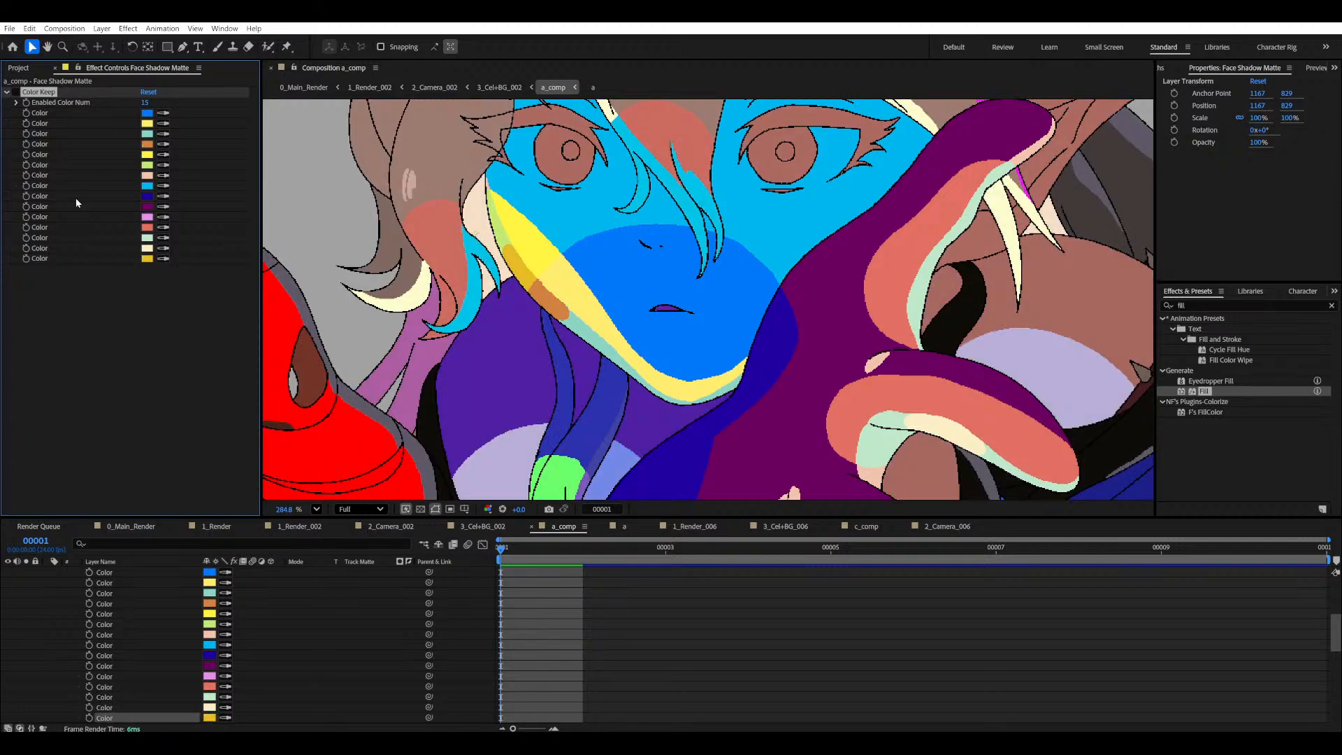
{"action": "left_click", "coordinate": [15, 91]}
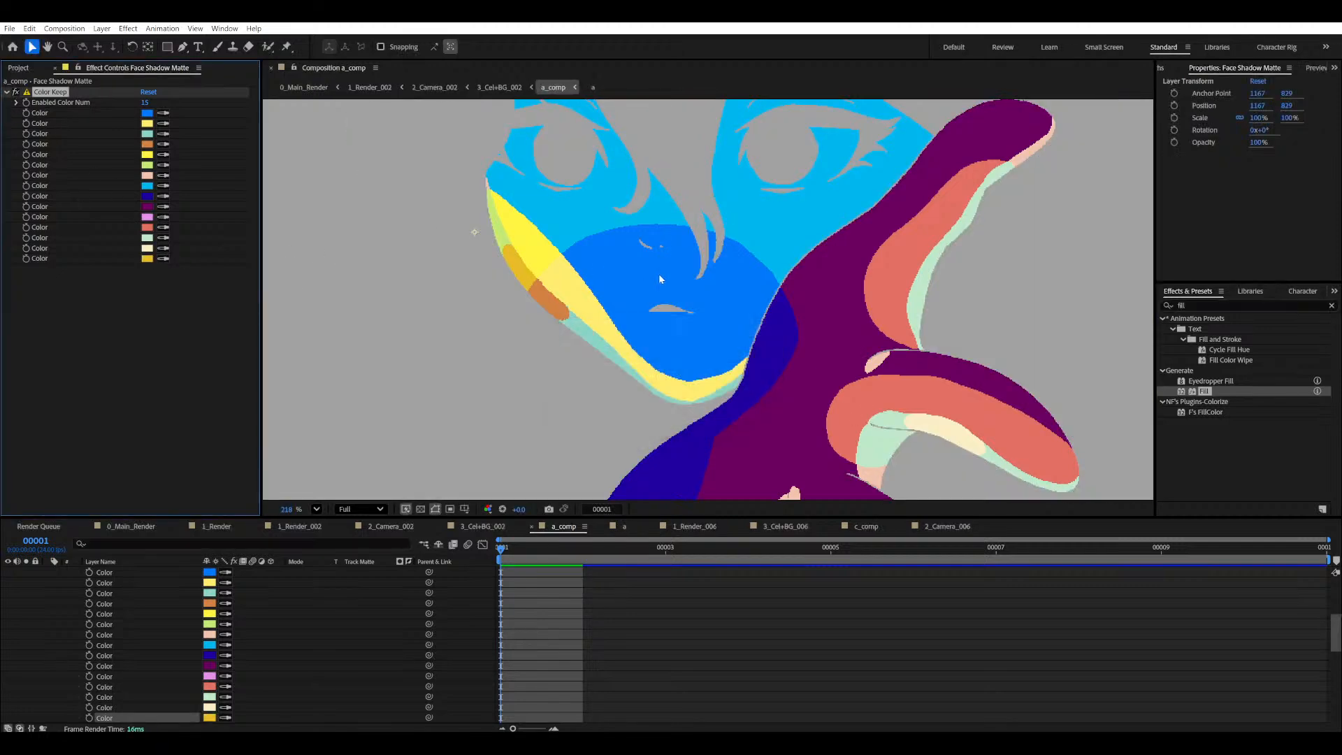
{"action": "scroll", "coordinate": [694, 302], "scroll_direction": "down", "scroll_amount": 4}
{"action": "scroll", "coordinate": [656, 423], "scroll_direction": "up", "scroll_amount": 2}
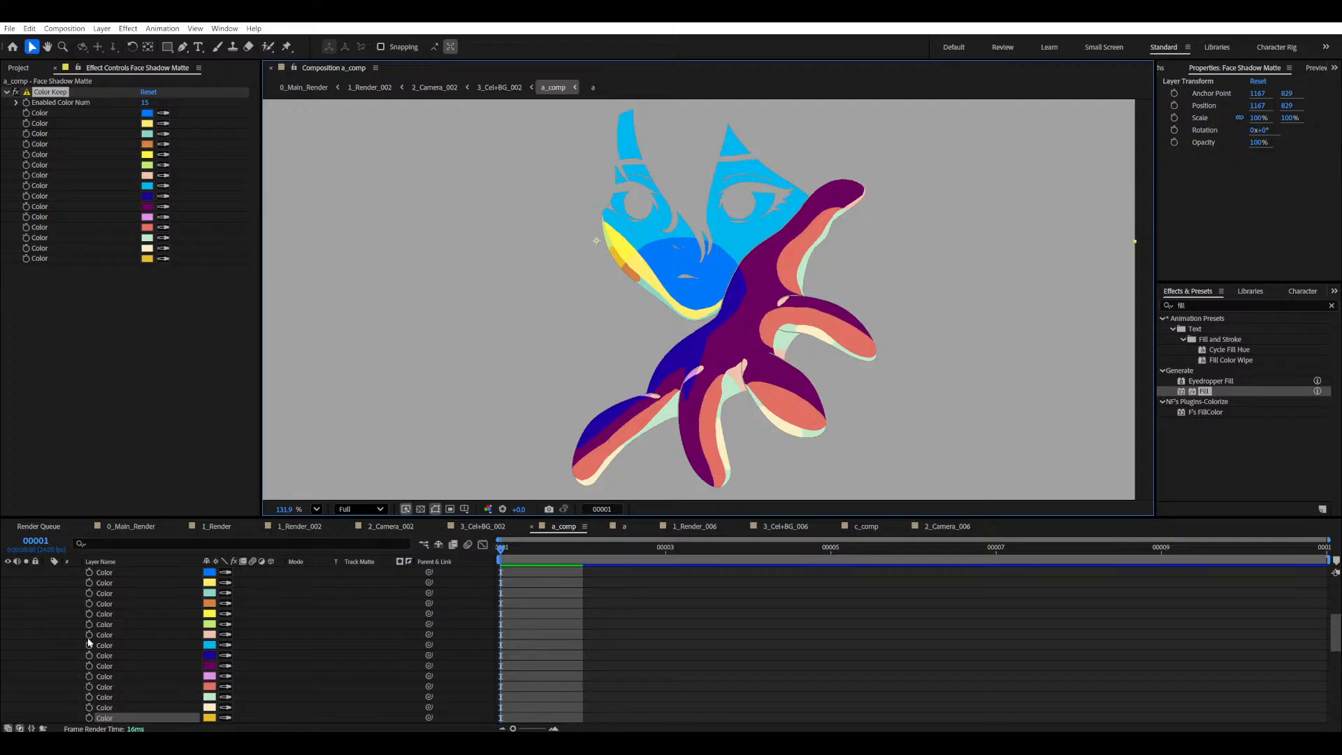
{"action": "scroll", "coordinate": [24, 566], "scroll_direction": "up", "scroll_amount": 3}
{"action": "key", "text": "F2"}
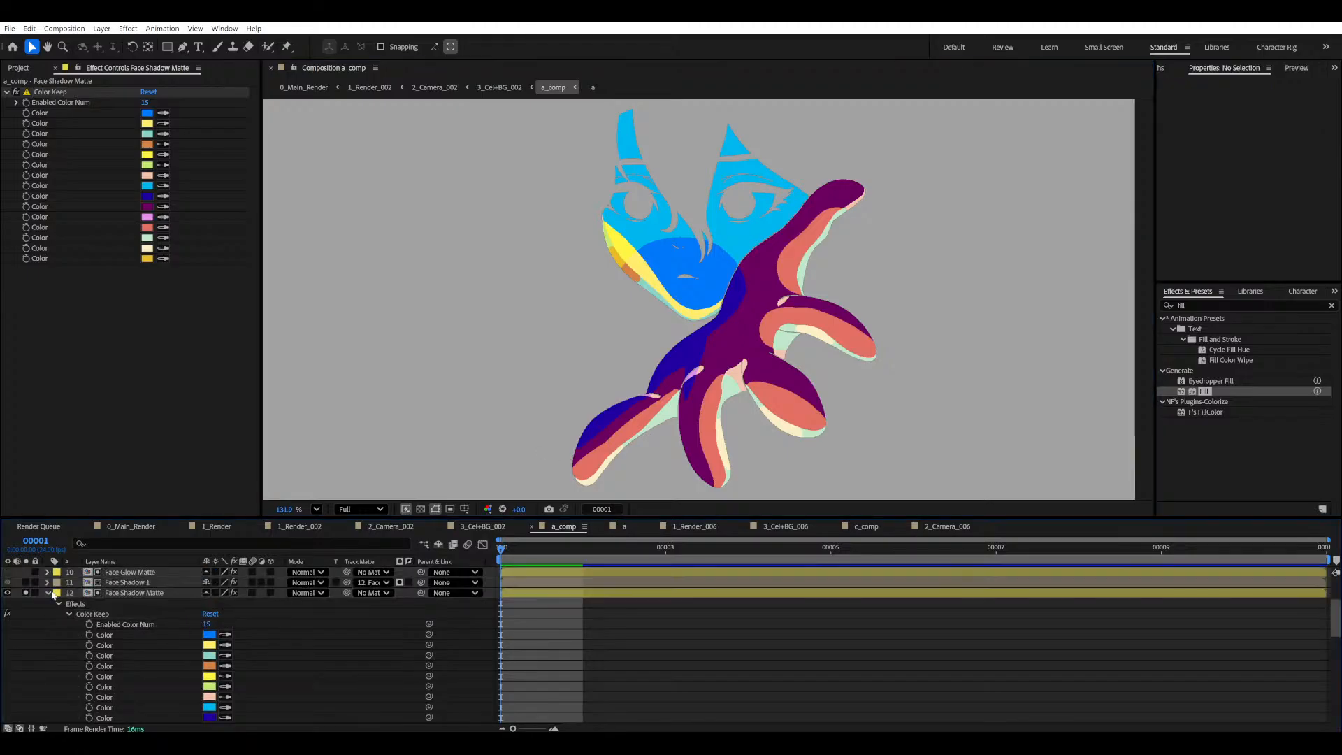
- Hide the Face Shadow Matte layer, take it out of solo, and solo Face Shadow 1 instead
{"action": "left_click", "coordinate": [48, 593]}
{"action": "left_click", "coordinate": [26, 592]}
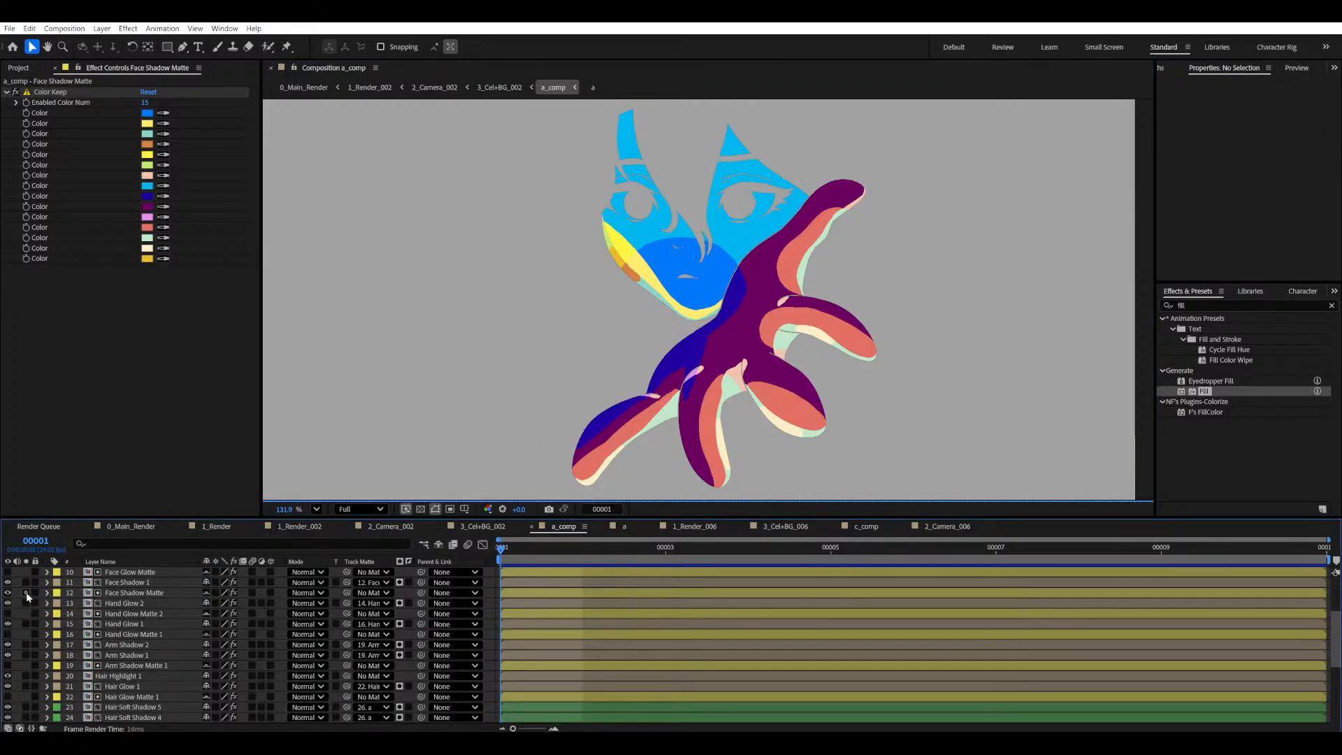
{"action": "left_click", "coordinate": [26, 582]}
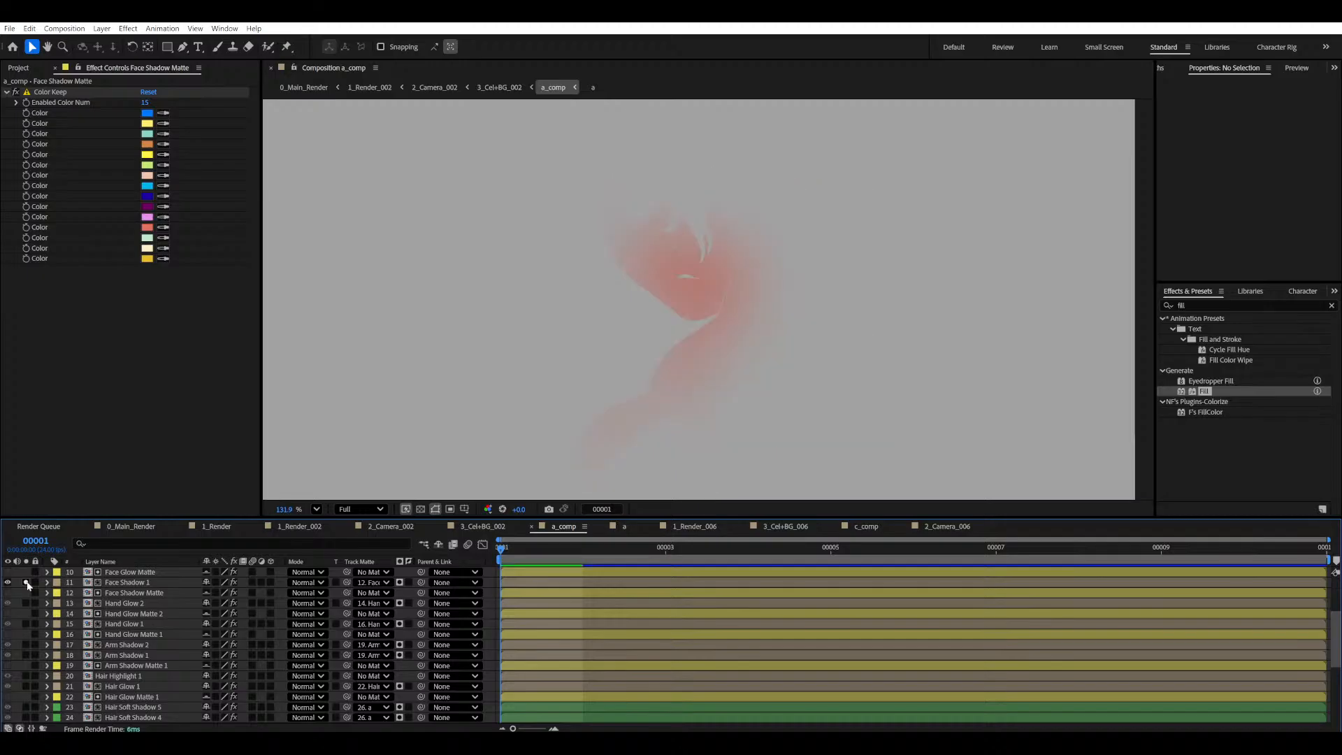
- Compare the soloed Face Shadow 1 layer with the full composite and inspect the blurred shadow up close
{"action": "scroll", "coordinate": [48, 607], "scroll_direction": "up", "scroll_amount": 3}
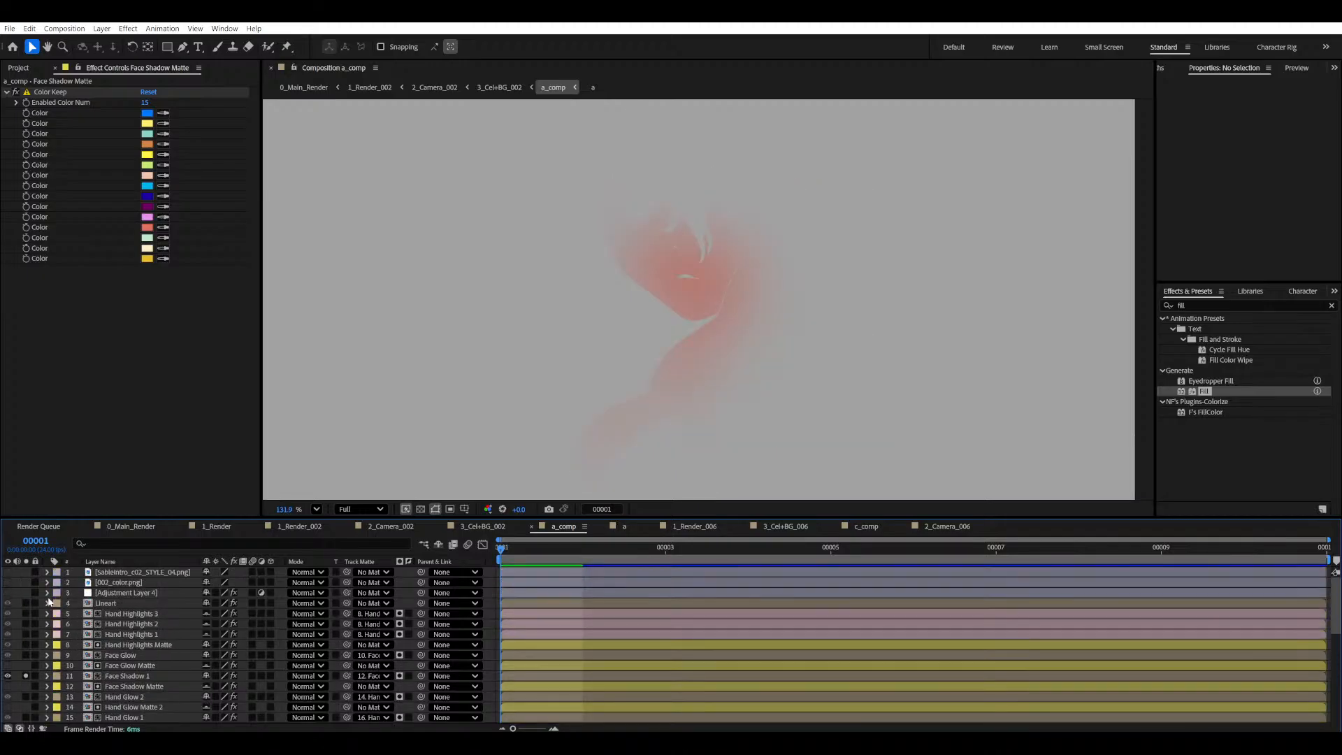
{"action": "scroll", "coordinate": [48, 606], "scroll_direction": "down", "scroll_amount": 1}
{"action": "left_click", "coordinate": [25, 655]}
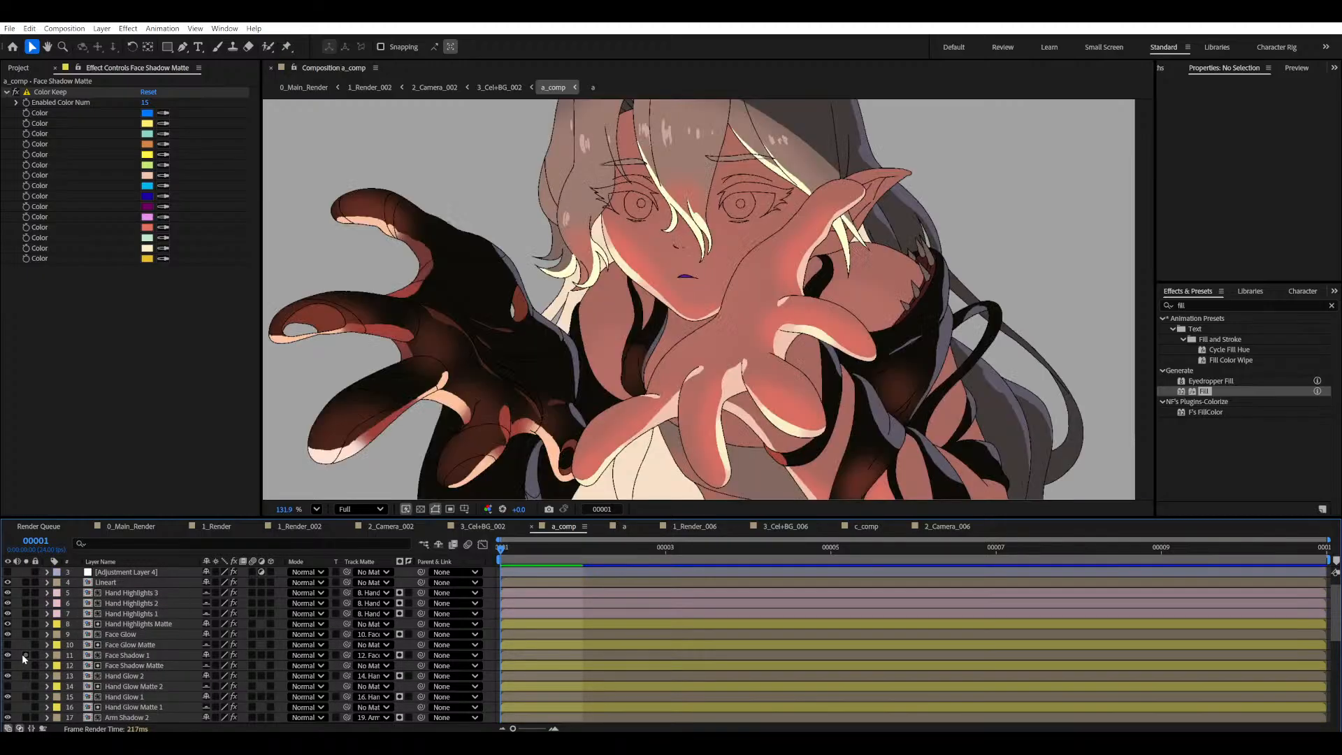
{"action": "left_click", "coordinate": [25, 655]}
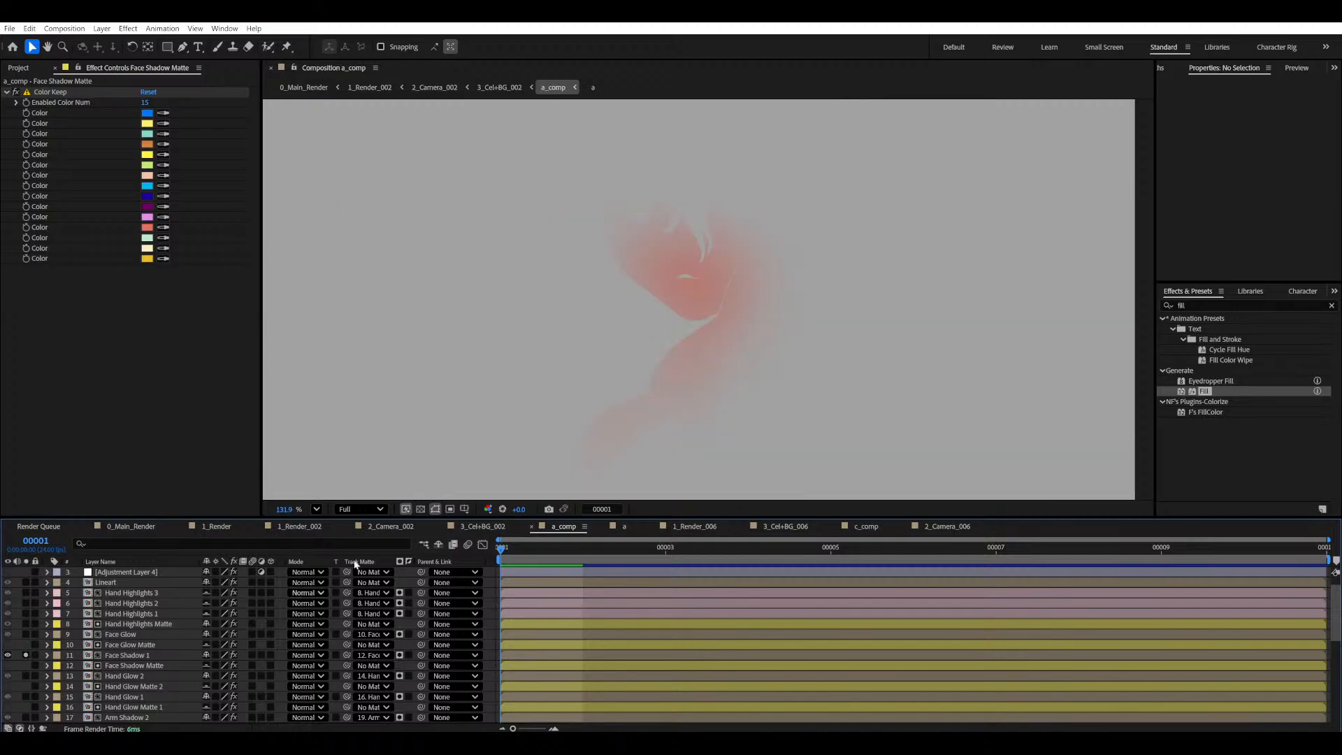
{"action": "scroll", "coordinate": [629, 374], "scroll_direction": "up", "scroll_amount": 2}
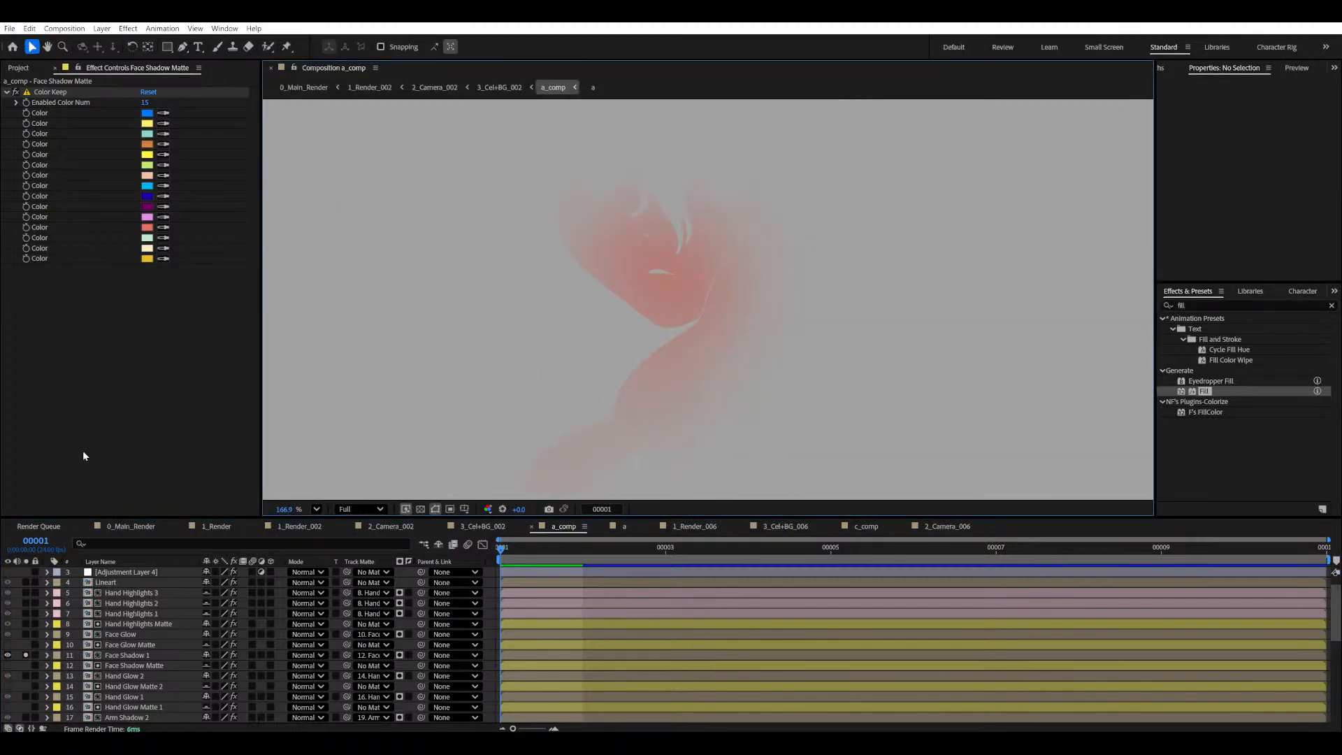
- Reduce Face Shadow 1's Gaussian Blur blurriness to 106.5, comparing the shadow with the blur switched off
{"action": "left_click", "coordinate": [100, 655]}
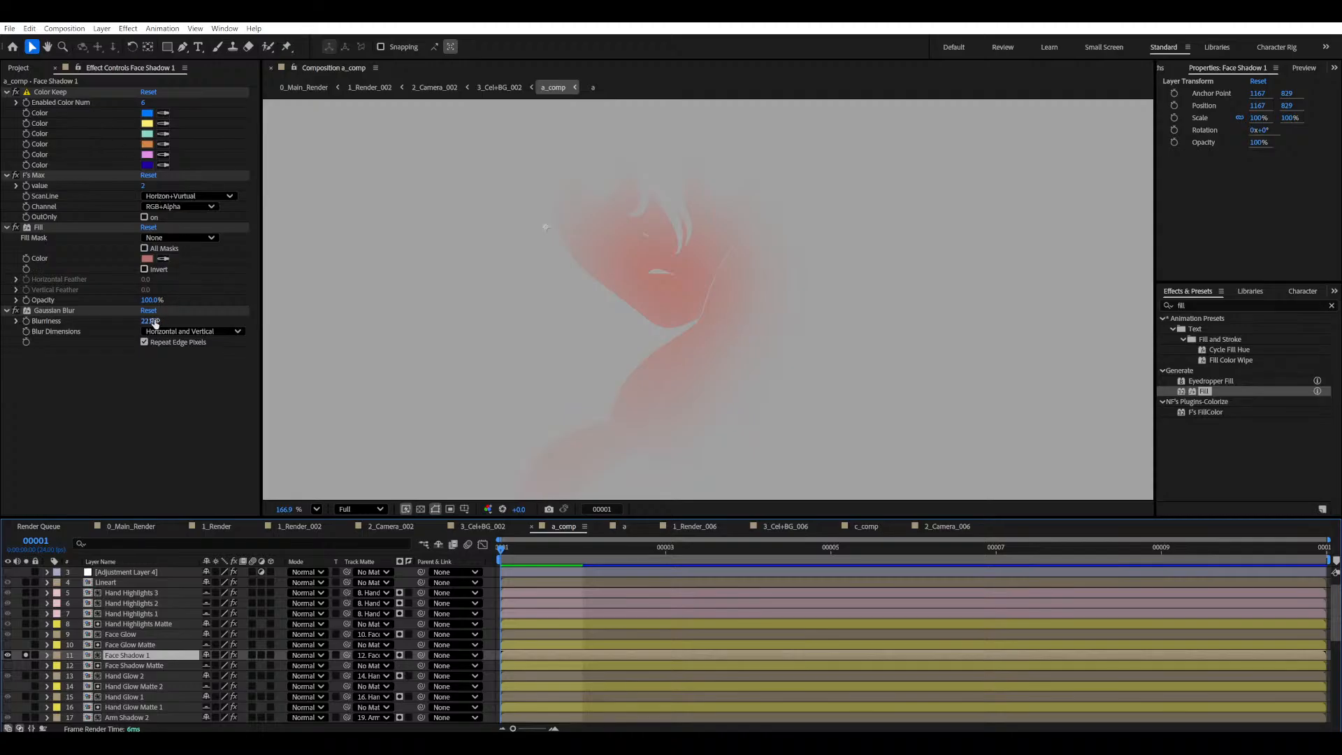
{"action": "left_click_drag", "start_coordinate": [154, 322], "coordinate": [36, 327]}
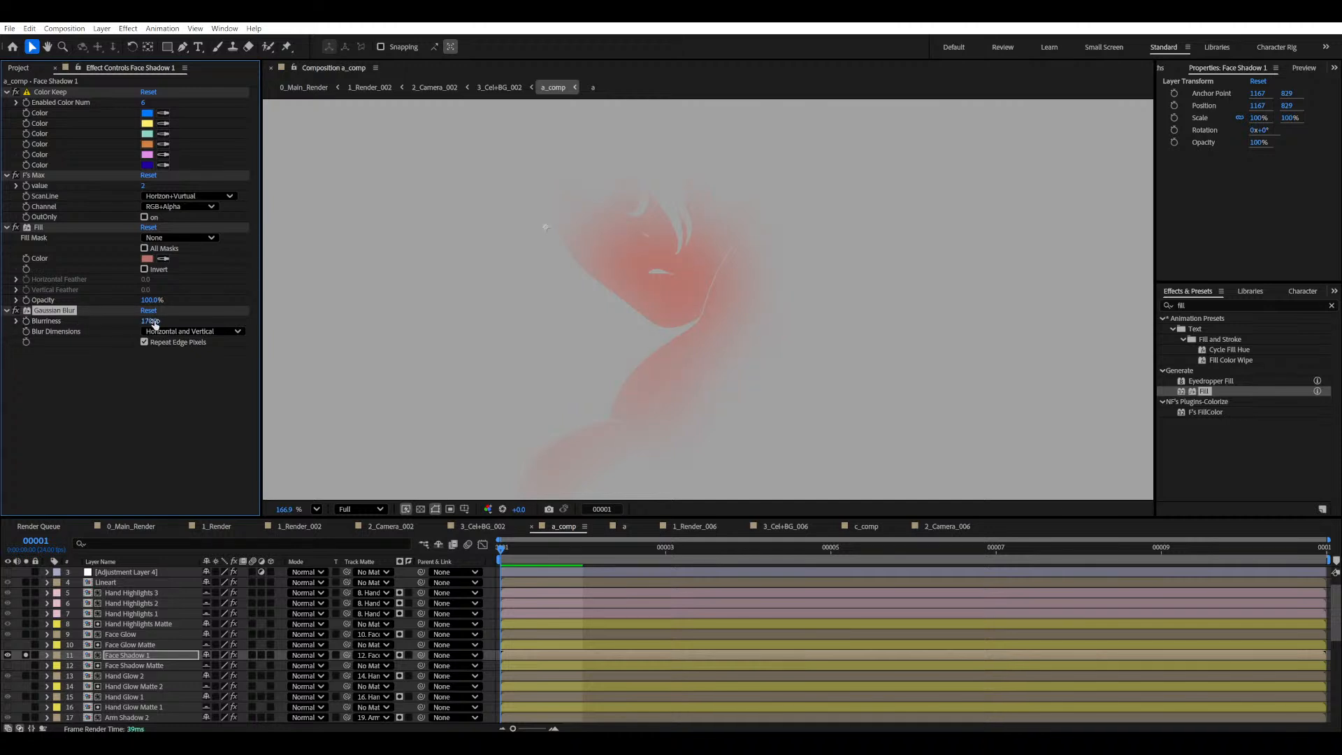
{"action": "left_click_drag", "start_coordinate": [152, 321], "coordinate": [2, 331]}
{"action": "left_click_drag", "start_coordinate": [150, 321], "coordinate": [17, 321]}
{"action": "scroll", "coordinate": [578, 291], "scroll_direction": "down", "scroll_amount": 2}
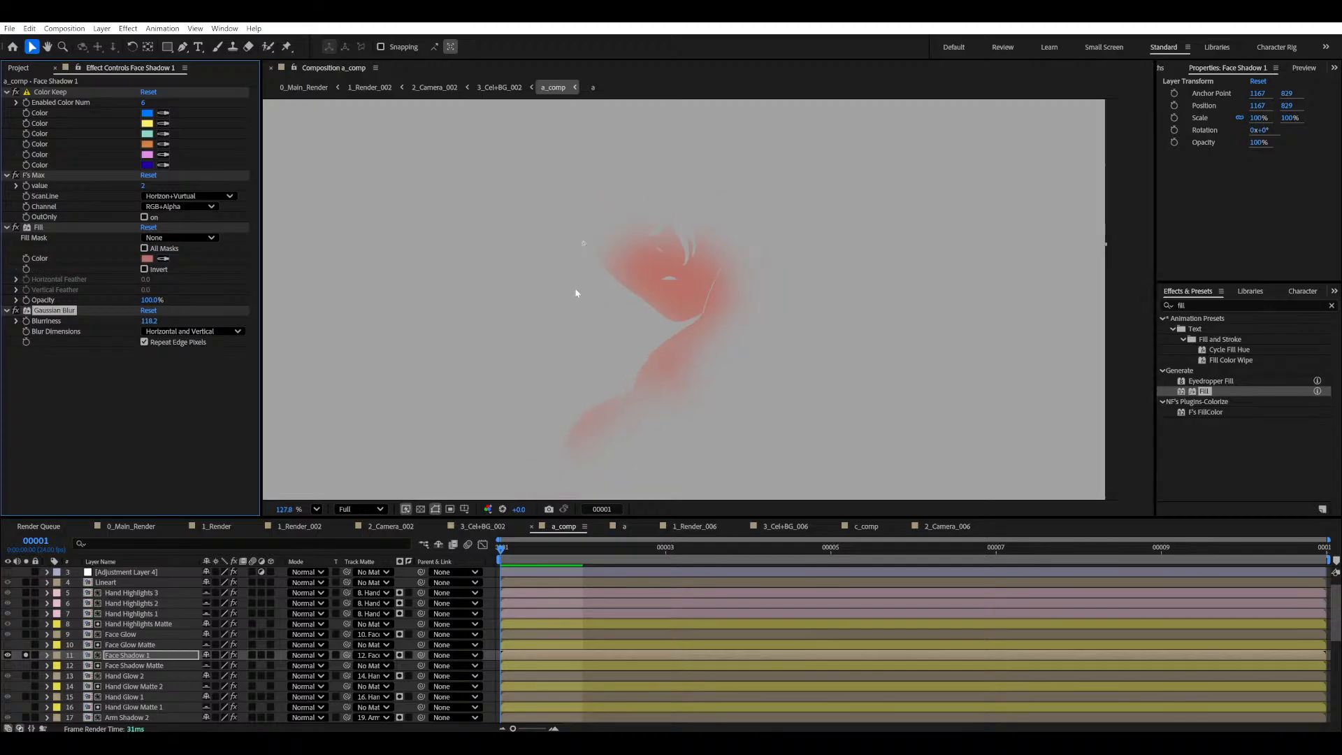
{"action": "left_click", "coordinate": [15, 310]}
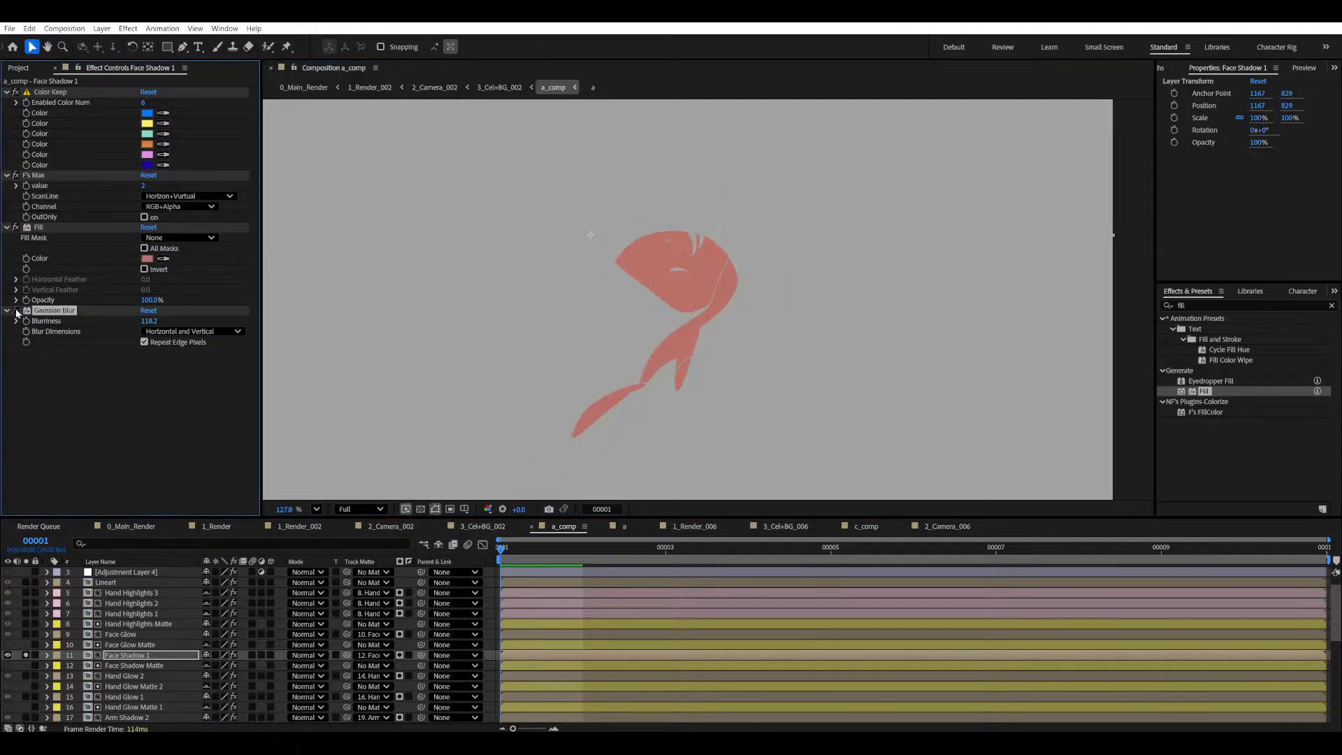
{"action": "left_click", "coordinate": [16, 311]}
{"action": "left_click_drag", "start_coordinate": [149, 322], "coordinate": [36, 322]}
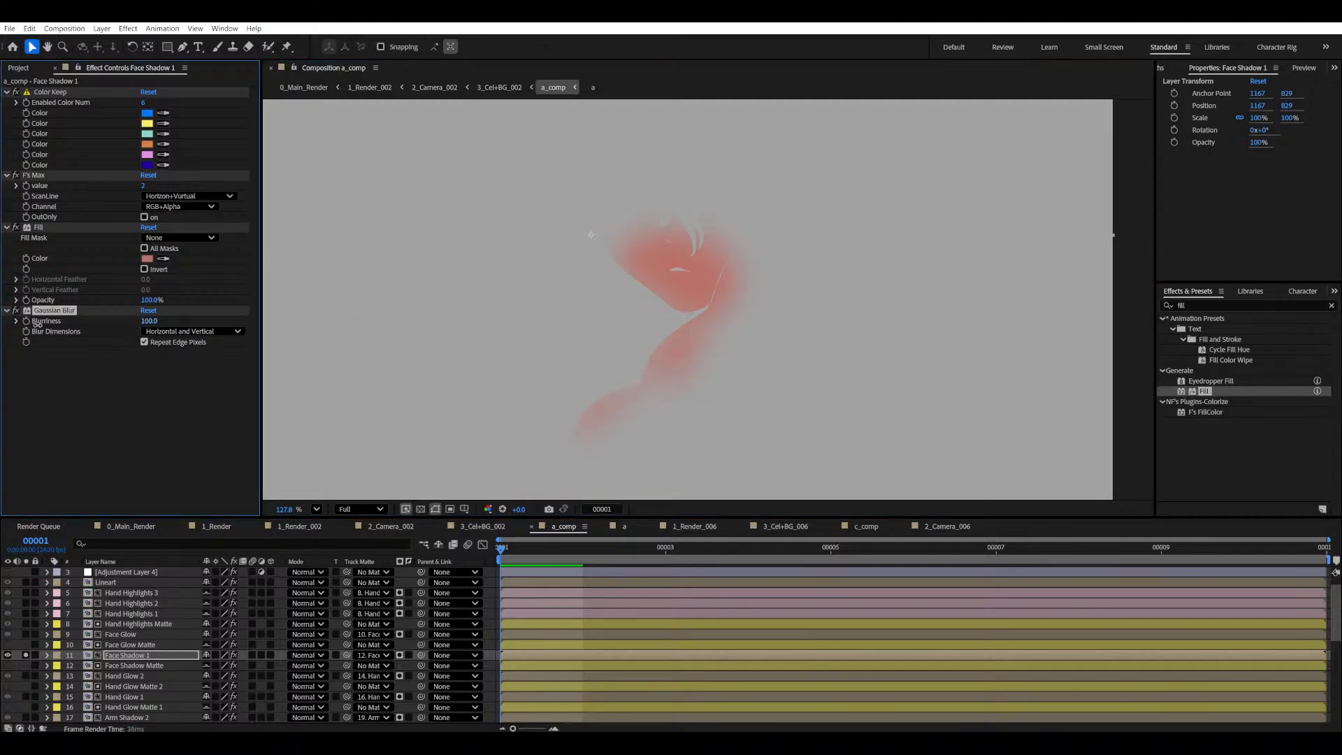
{"action": "left_click_drag", "start_coordinate": [143, 322], "coordinate": [31, 323]}
{"action": "left_click_drag", "start_coordinate": [143, 321], "coordinate": [305, 318]}
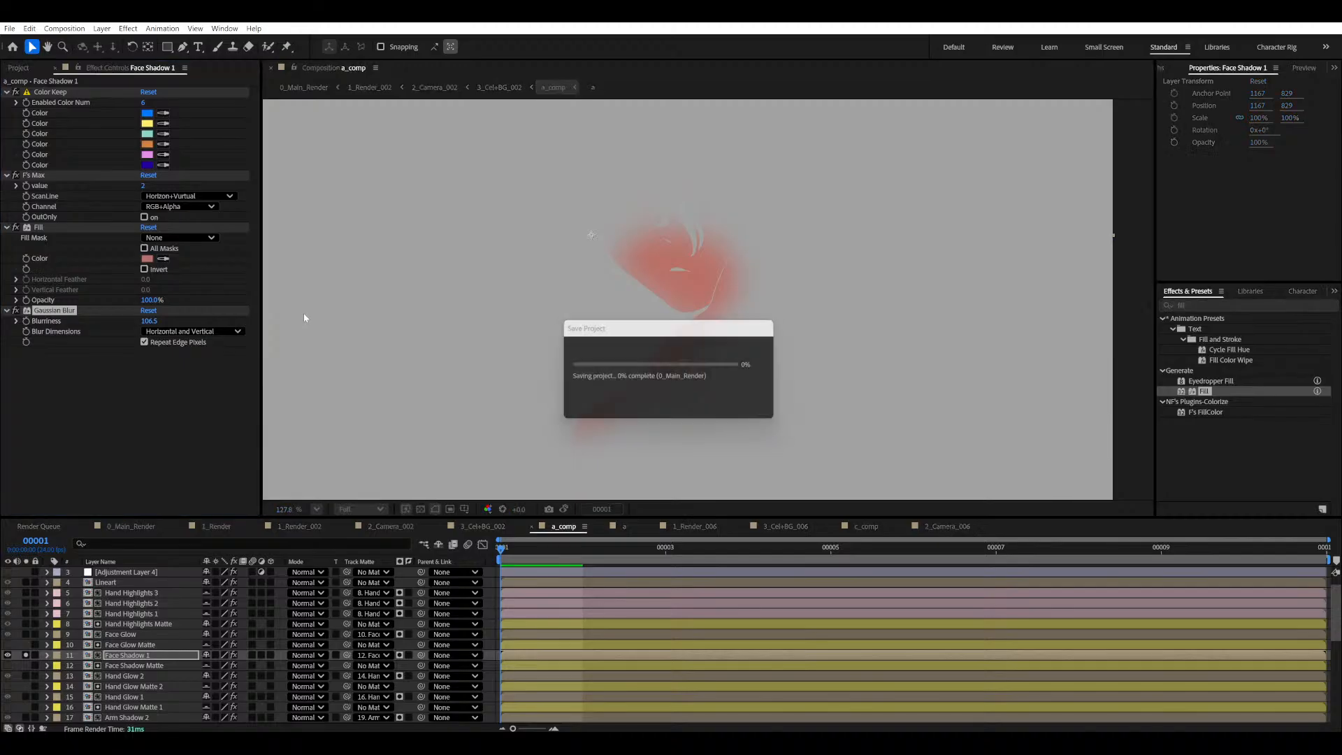
- Take Face Shadow 1 out of solo, save the project and check the shading on the whole character
{"action": "left_click", "coordinate": [26, 655]}
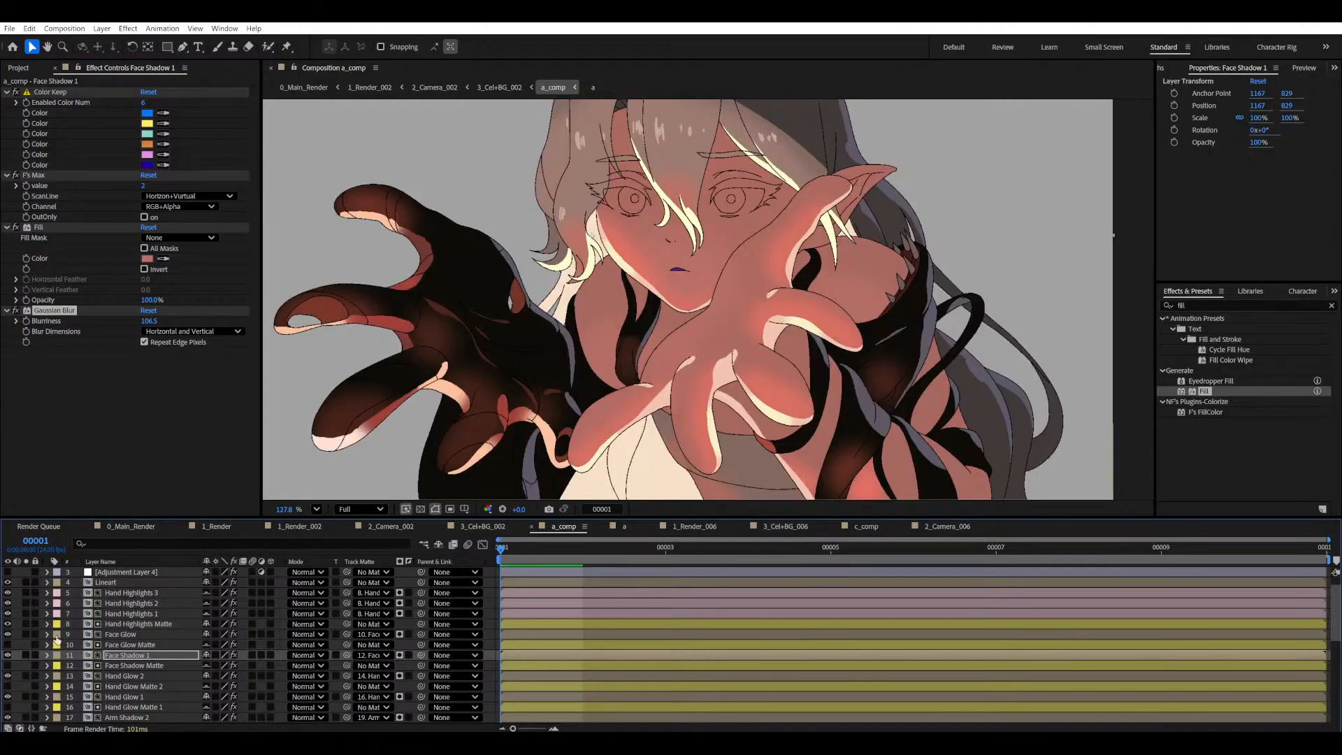
{"action": "scroll", "coordinate": [661, 383], "scroll_direction": "down", "scroll_amount": 3}
{"action": "key", "text": "ctrl+s"}
{"action": "scroll", "coordinate": [688, 315], "scroll_direction": "up", "scroll_amount": 5}
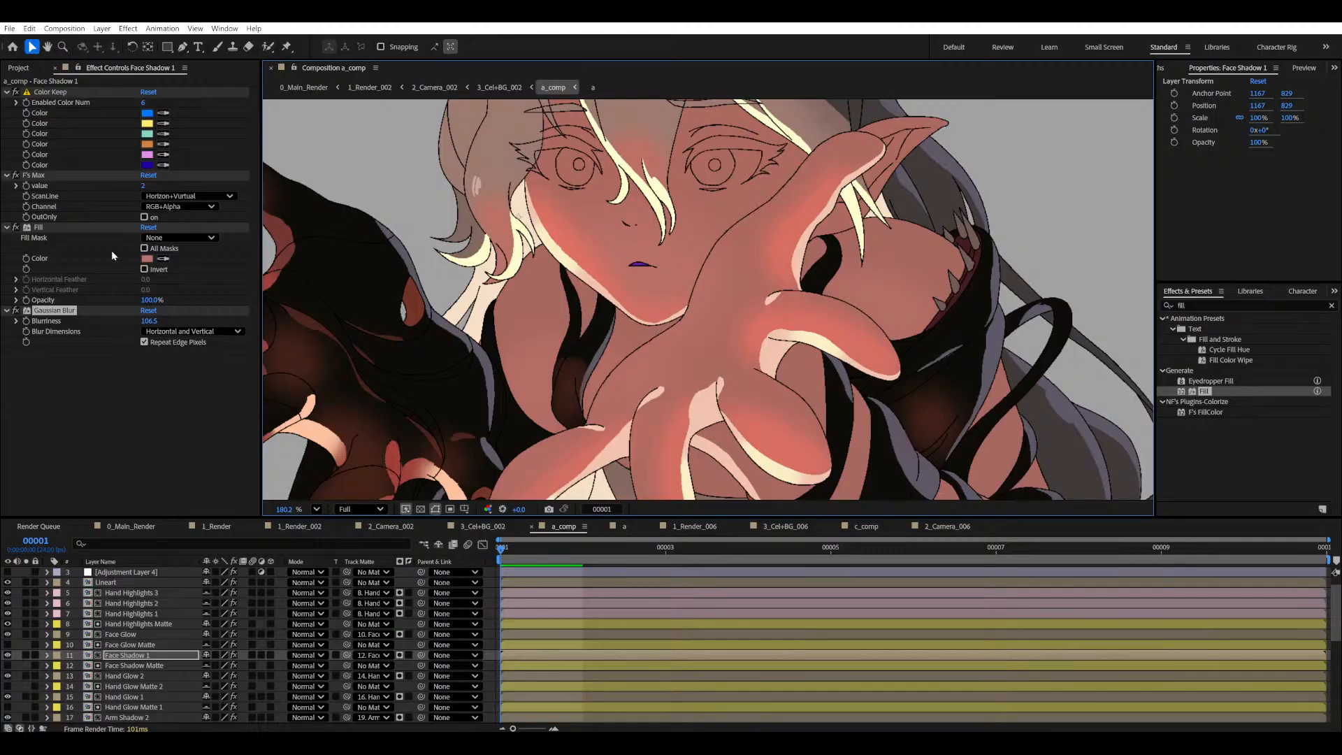
{"action": "scroll", "coordinate": [707, 300], "scroll_direction": "down", "scroll_amount": 3}
{"action": "left_click_drag", "start_coordinate": [706, 299], "coordinate": [701, 272]}
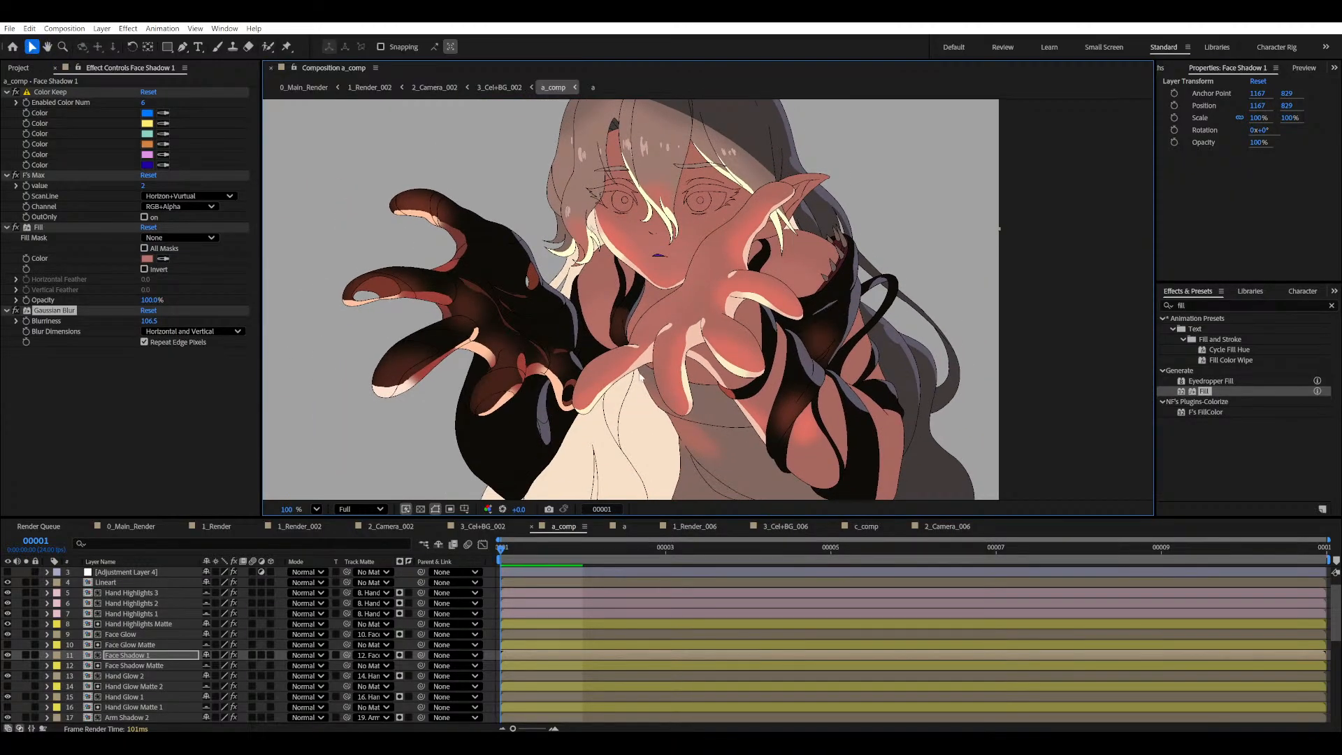
{"action": "scroll", "coordinate": [692, 334], "scroll_direction": "down", "scroll_amount": 1}
{"action": "left_click_drag", "start_coordinate": [692, 334], "coordinate": [688, 336]}
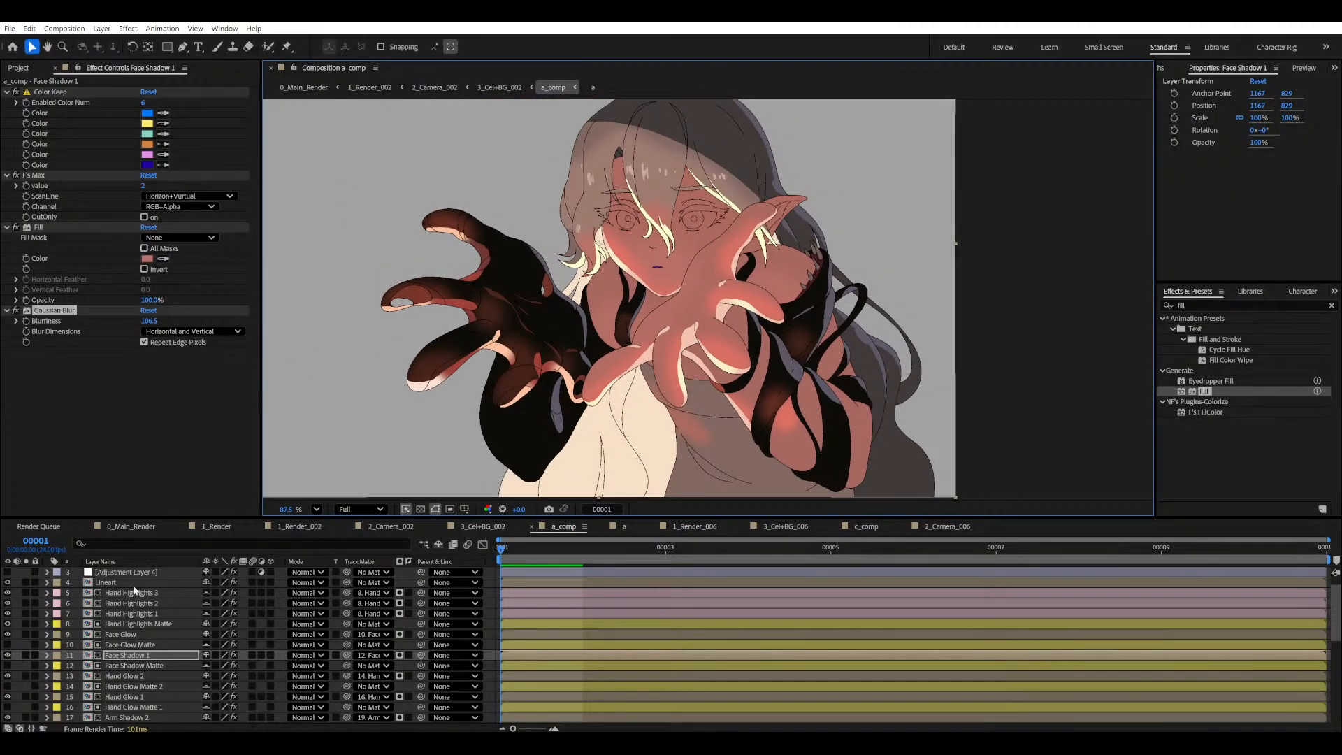
- Select layer 38 below Finger Glow 1 Matte to show its F's PixelReplace settings, and solo it
{"action": "scroll", "coordinate": [161, 650], "scroll_direction": "down", "scroll_amount": 5}
{"action": "scroll", "coordinate": [161, 653], "scroll_direction": "down", "scroll_amount": 3}
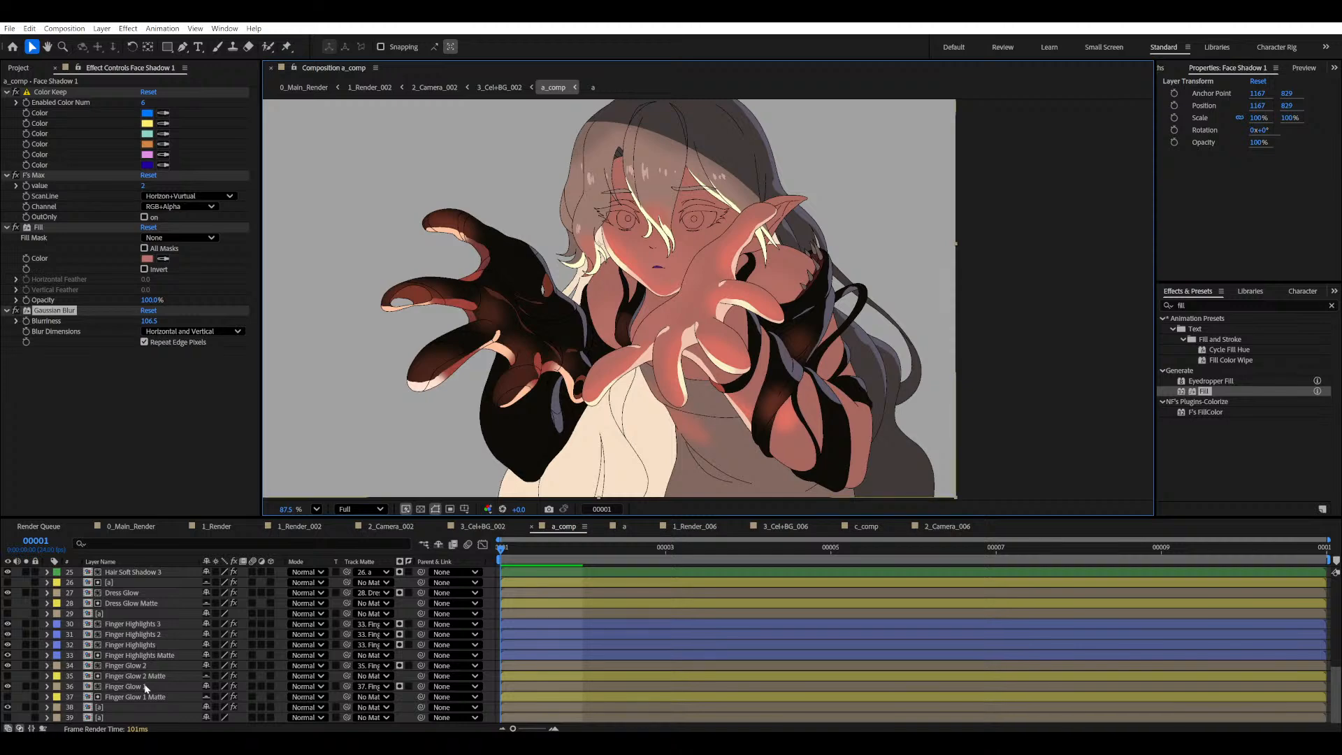
{"action": "left_click", "coordinate": [140, 708]}
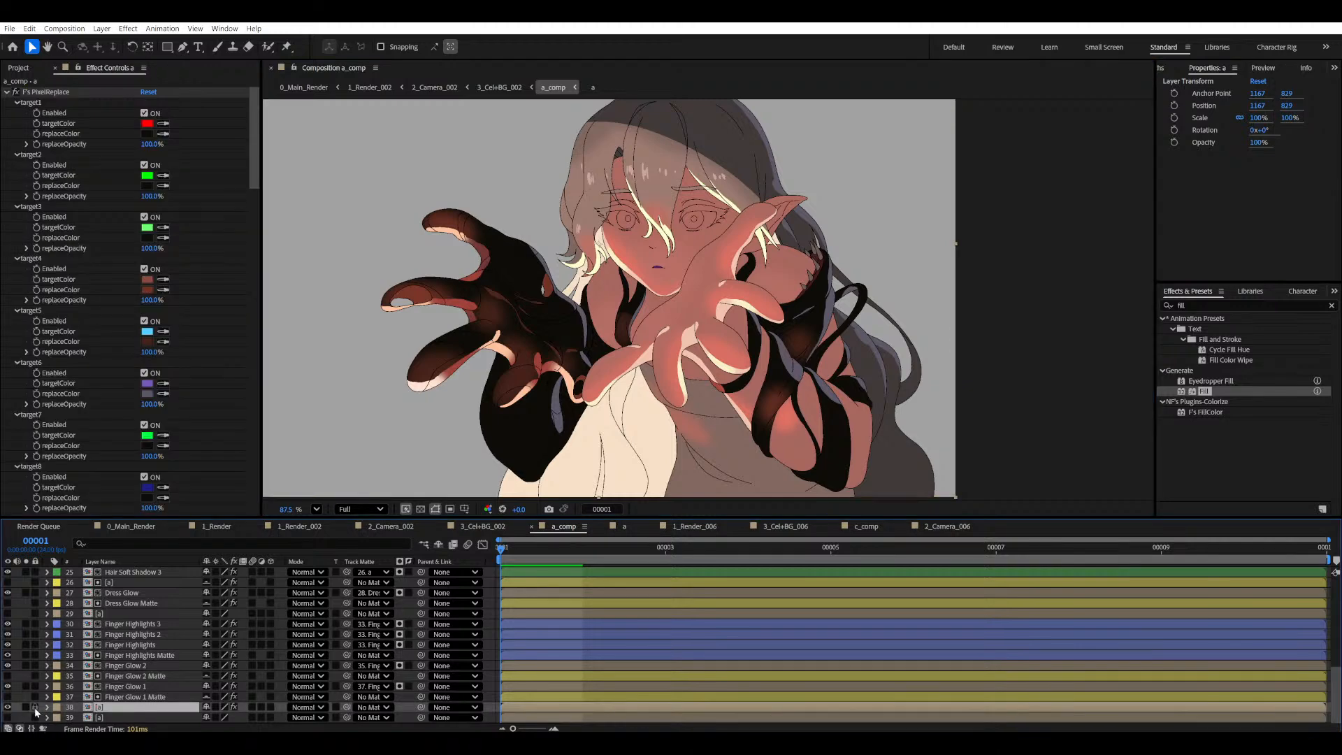
{"action": "left_click", "coordinate": [25, 707]}
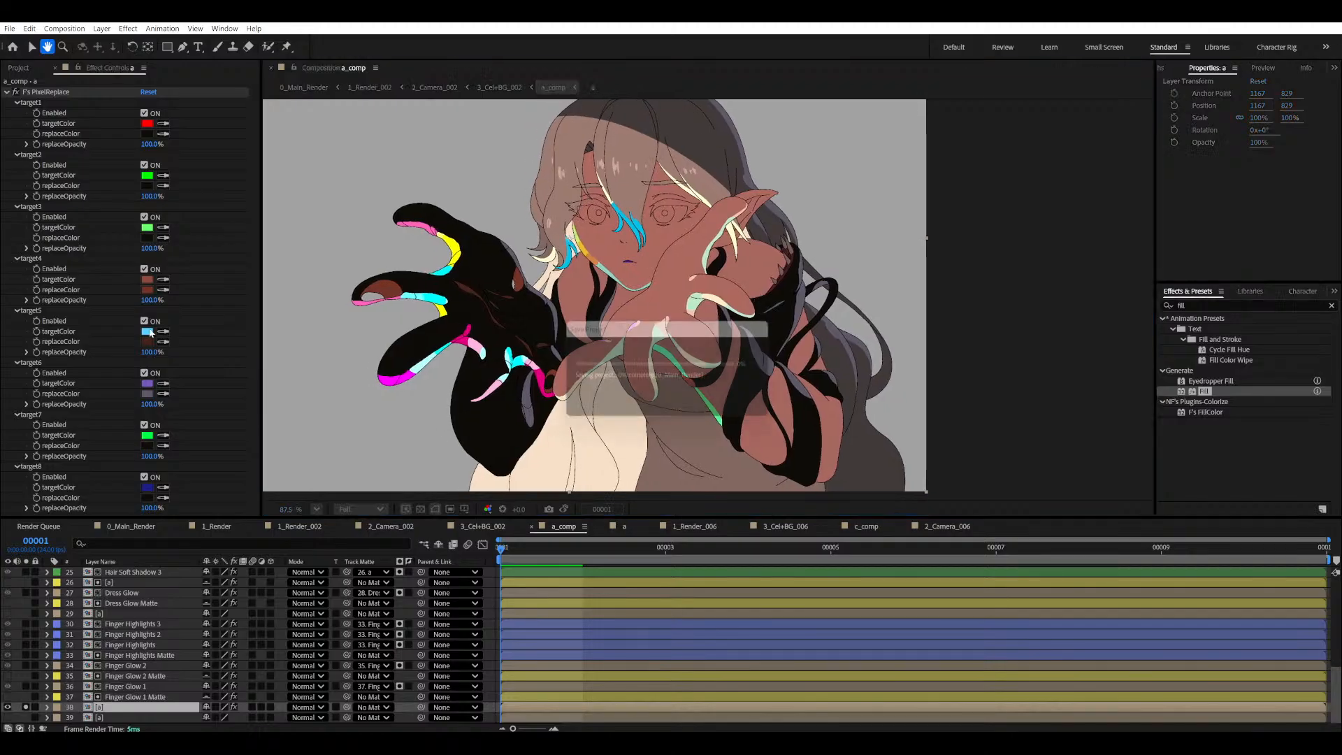
- Examine the layer's F's PixelReplace colour targets, switching target20 off and on to see which area it recolours
{"action": "scroll", "coordinate": [143, 352], "scroll_direction": "down", "scroll_amount": 5}
{"action": "scroll", "coordinate": [147, 353], "scroll_direction": "down", "scroll_amount": 15}
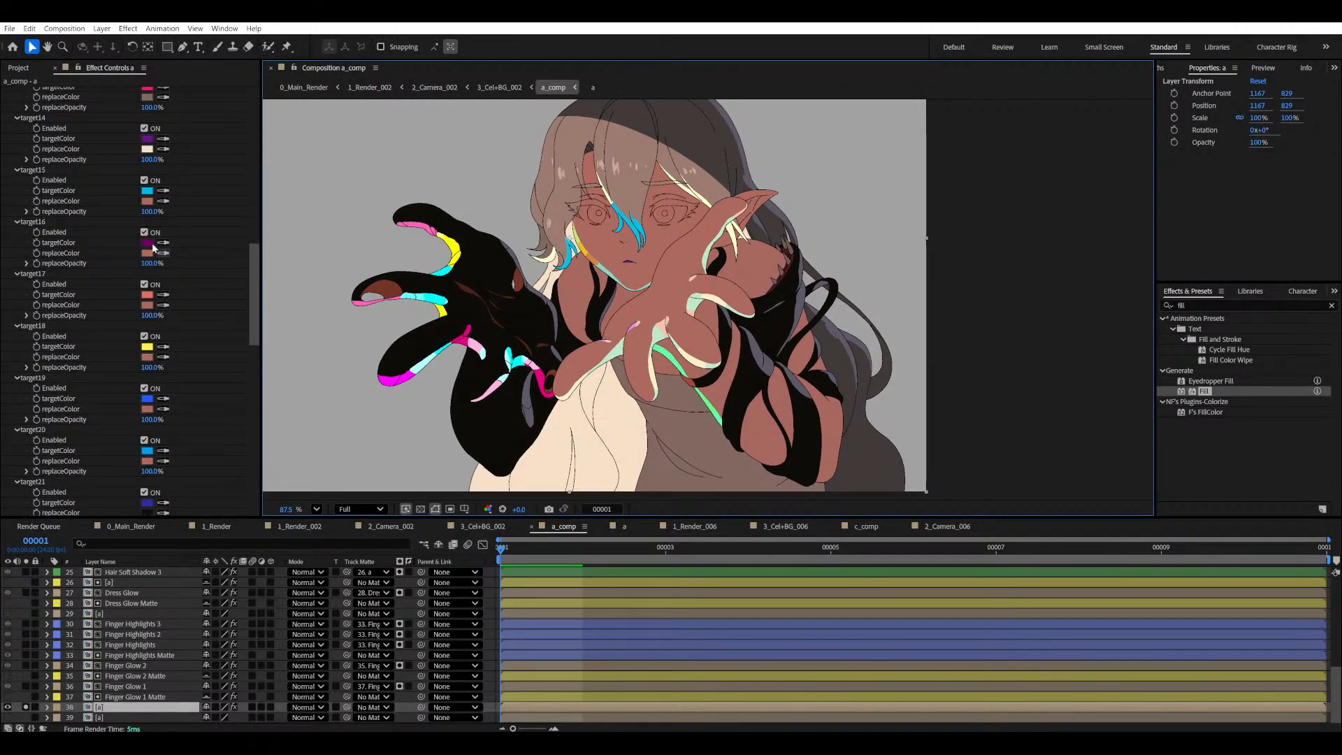
{"action": "scroll", "coordinate": [167, 294], "scroll_direction": "down", "scroll_amount": 2}
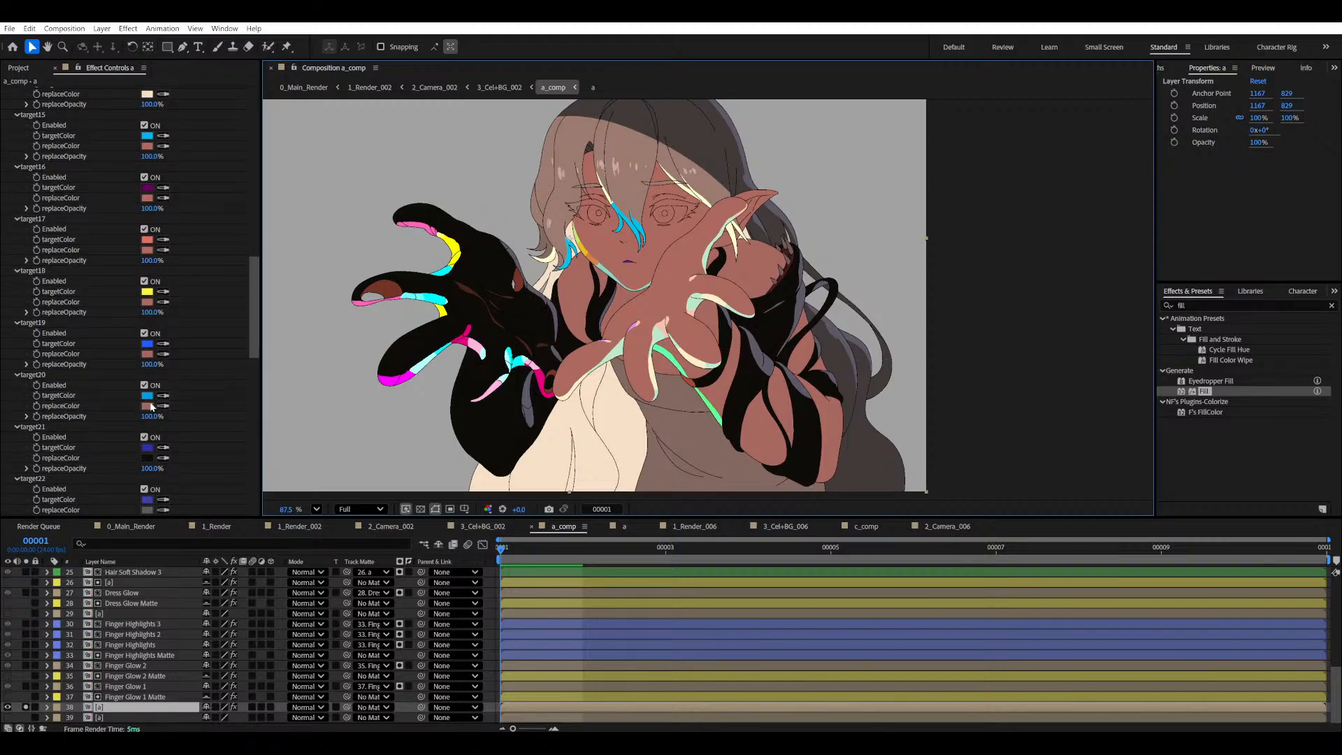
{"action": "left_click", "coordinate": [144, 385]}
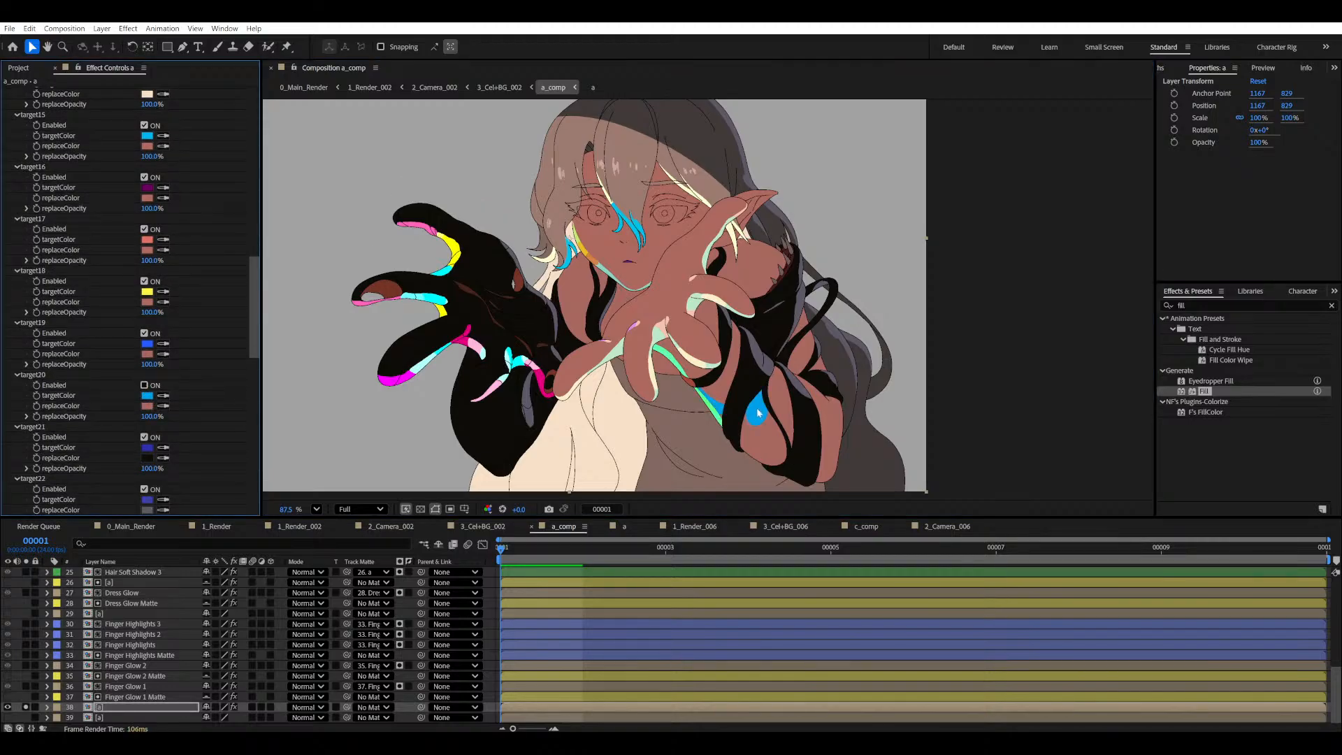
{"action": "left_click", "coordinate": [144, 385]}
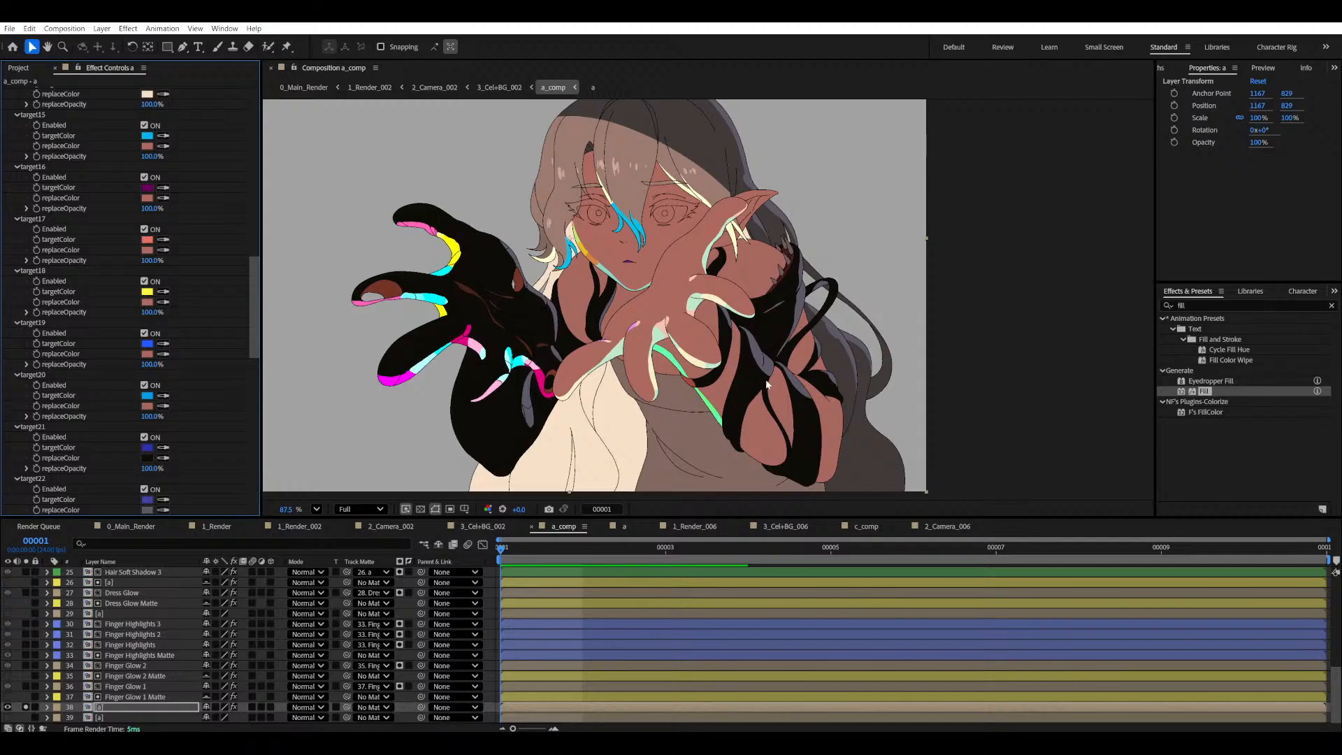
{"action": "left_click_drag", "start_coordinate": [680, 367], "coordinate": [729, 358]}
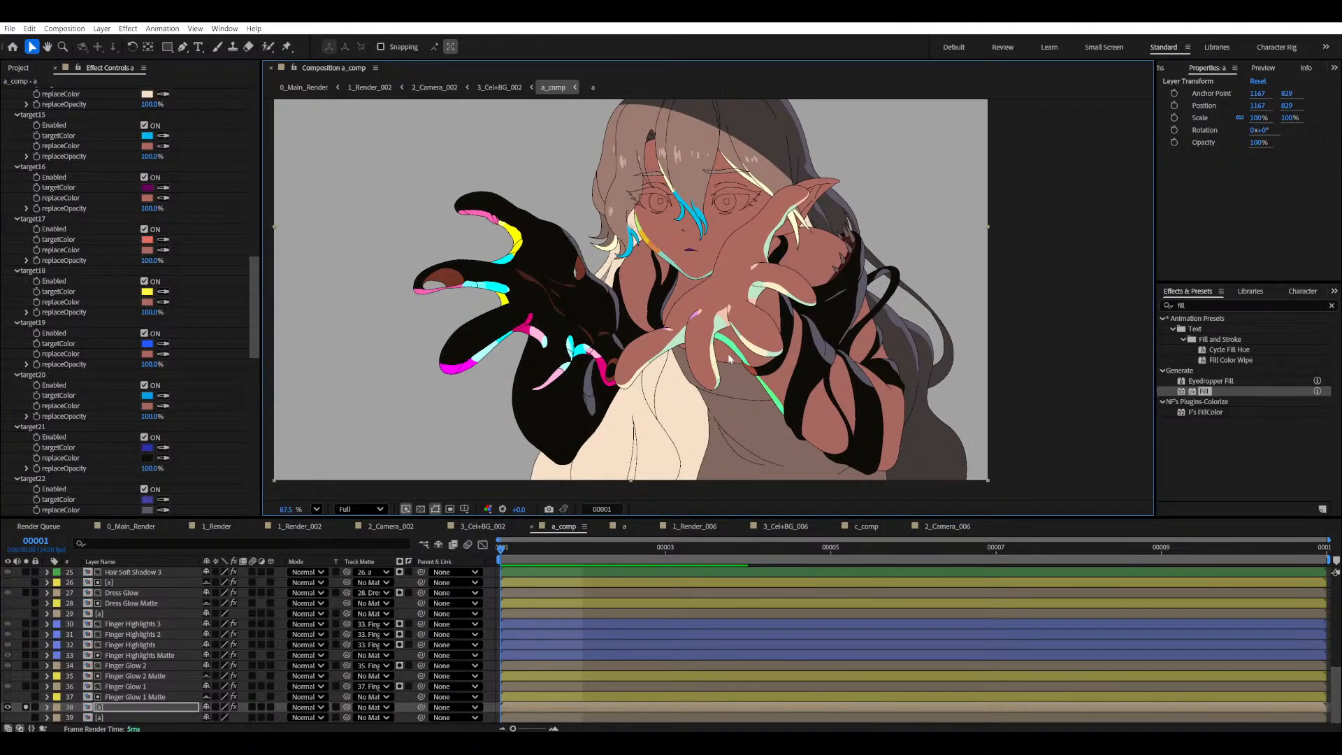
{"action": "left_click_drag", "start_coordinate": [786, 340], "coordinate": [770, 341]}
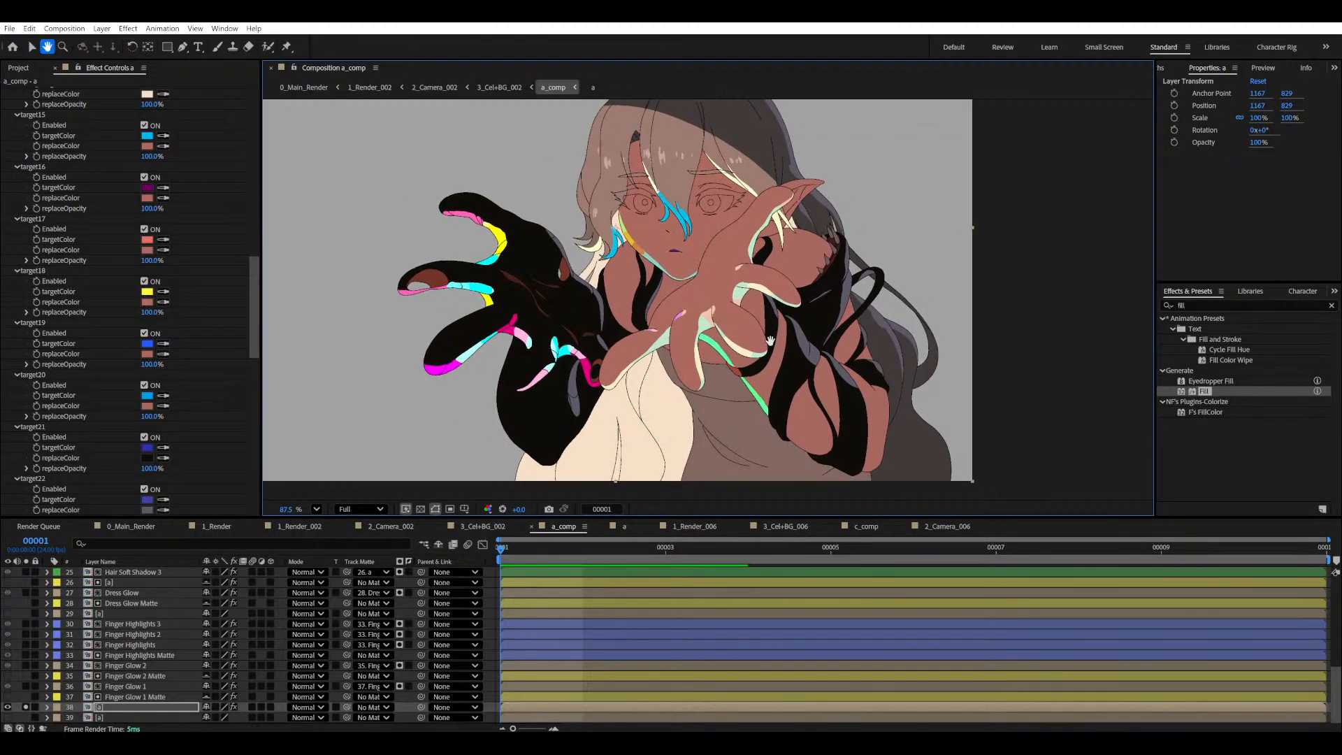
{"action": "key", "text": "v"}
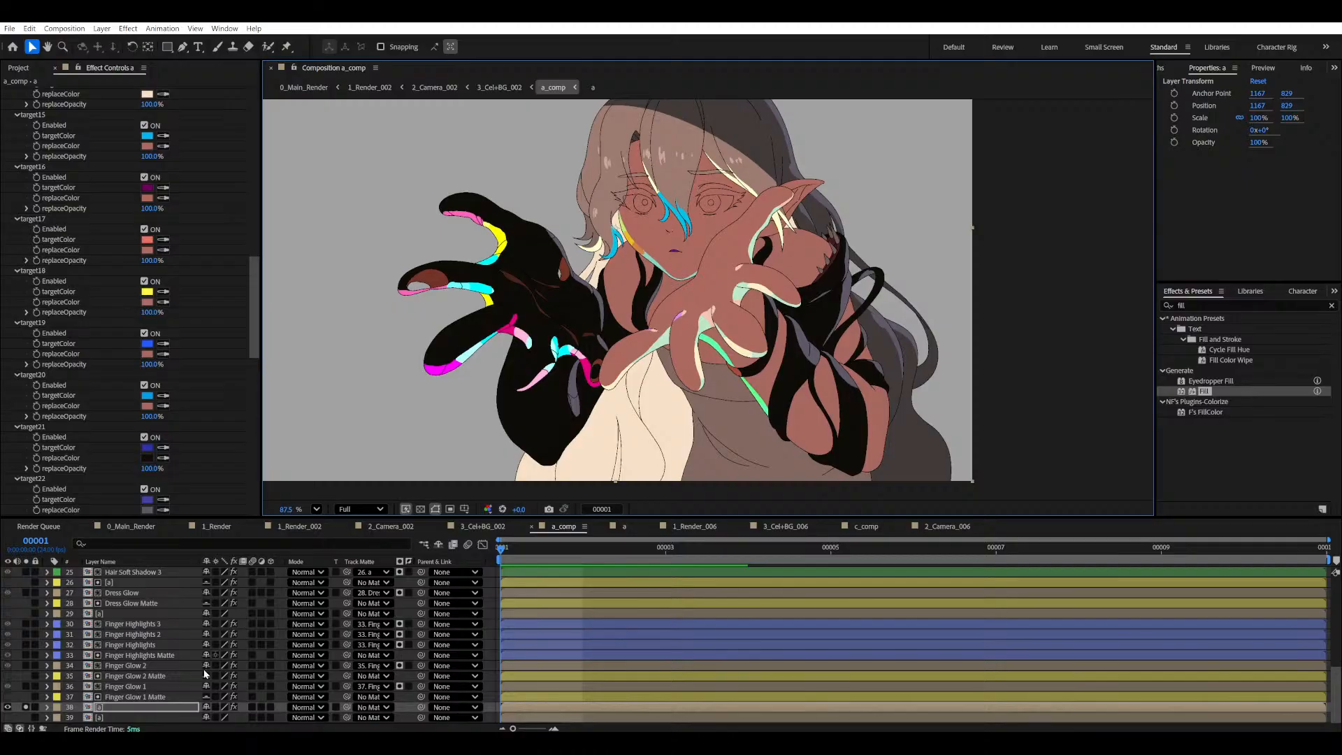
- Move the effect-free [a] layer above the F's PixelReplace layer and rename the recoloured layer Base
{"action": "left_click", "coordinate": [100, 710]}
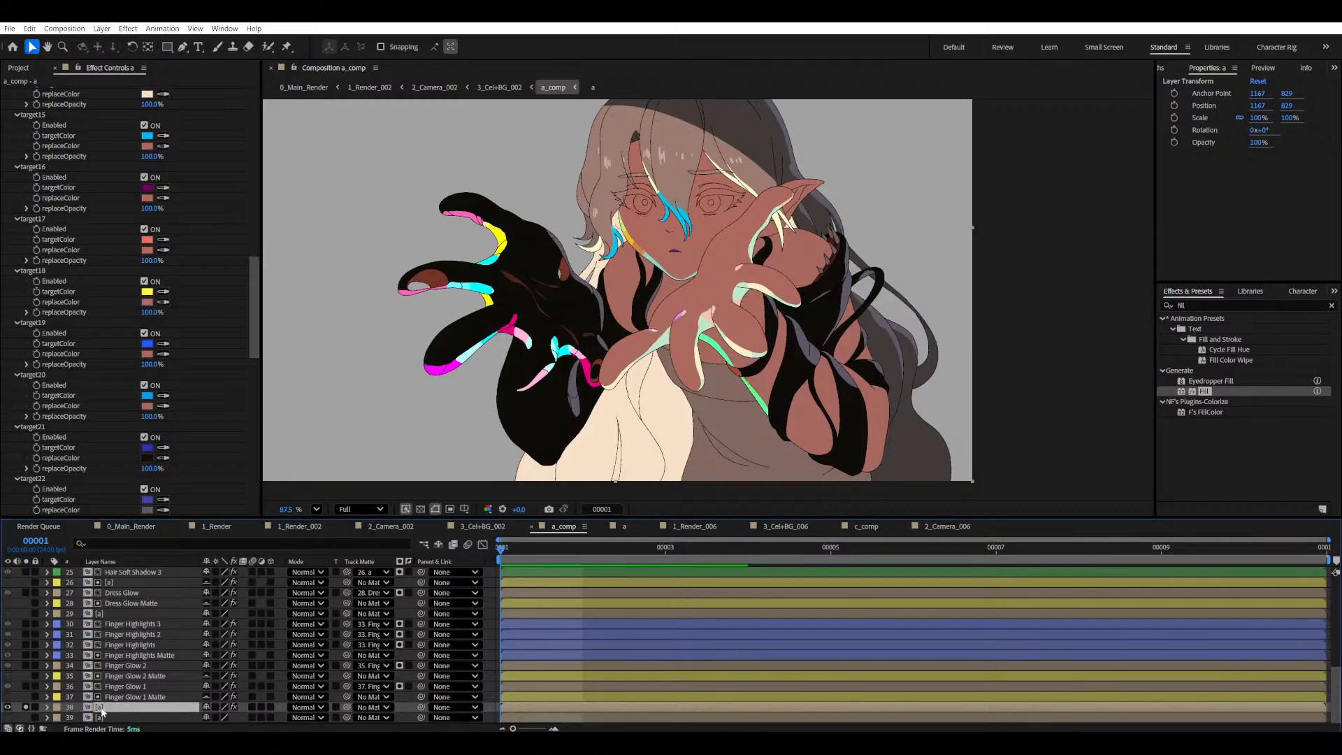
{"action": "left_click", "coordinate": [103, 718]}
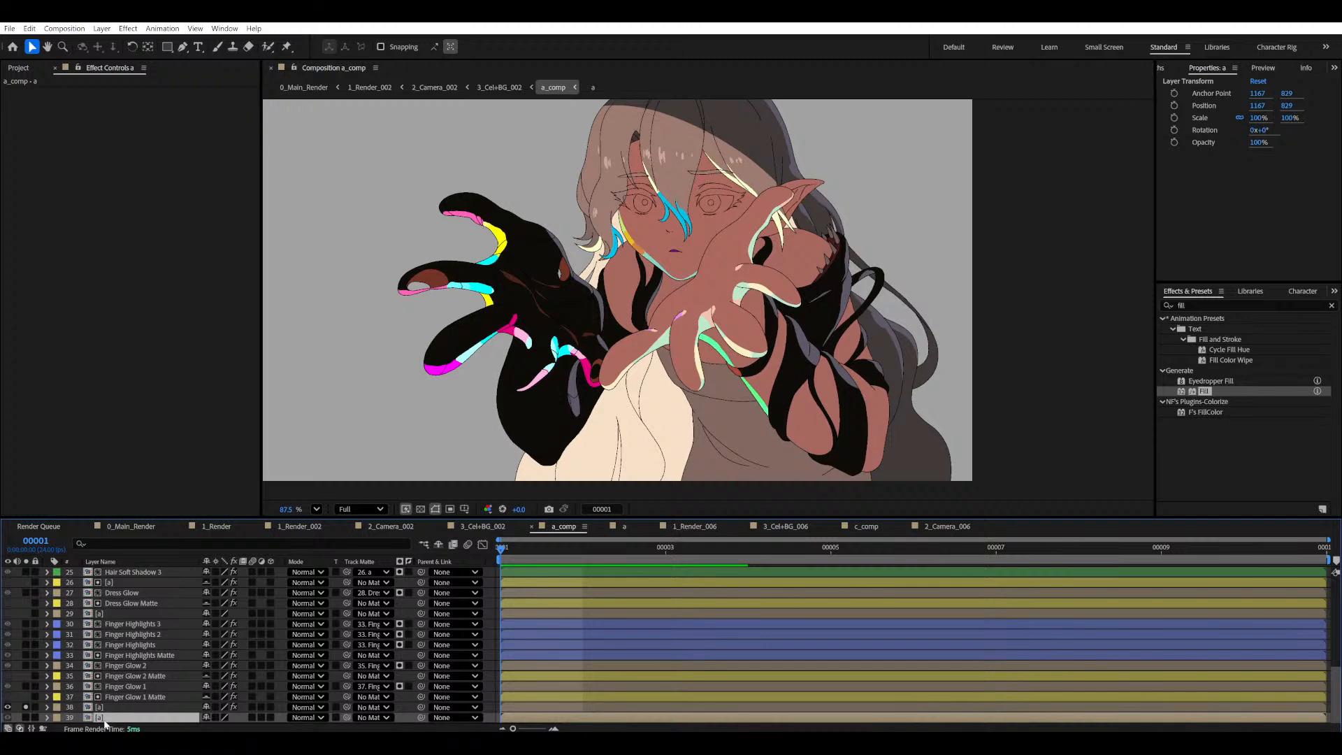
{"action": "scroll", "coordinate": [105, 717], "scroll_direction": "down", "scroll_amount": 1}
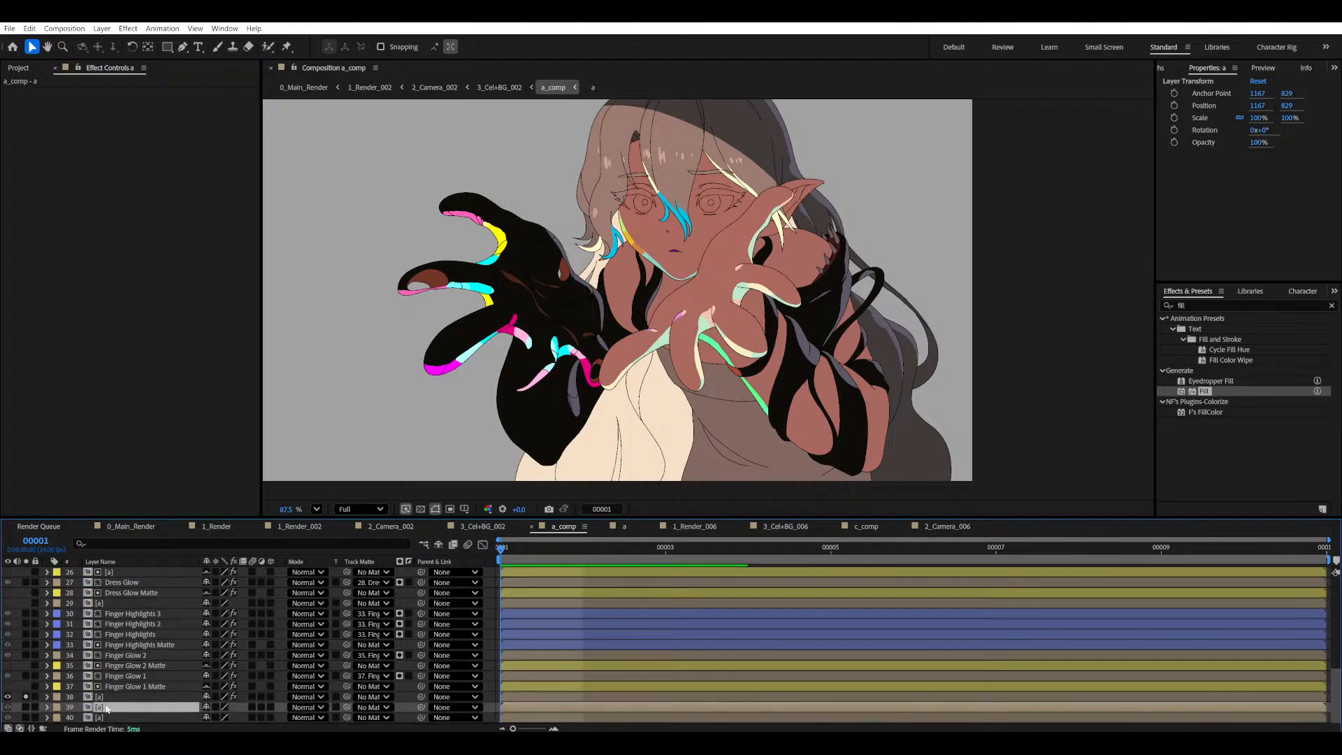
{"action": "left_click", "coordinate": [106, 699]}
{"action": "left_click", "coordinate": [105, 709]}
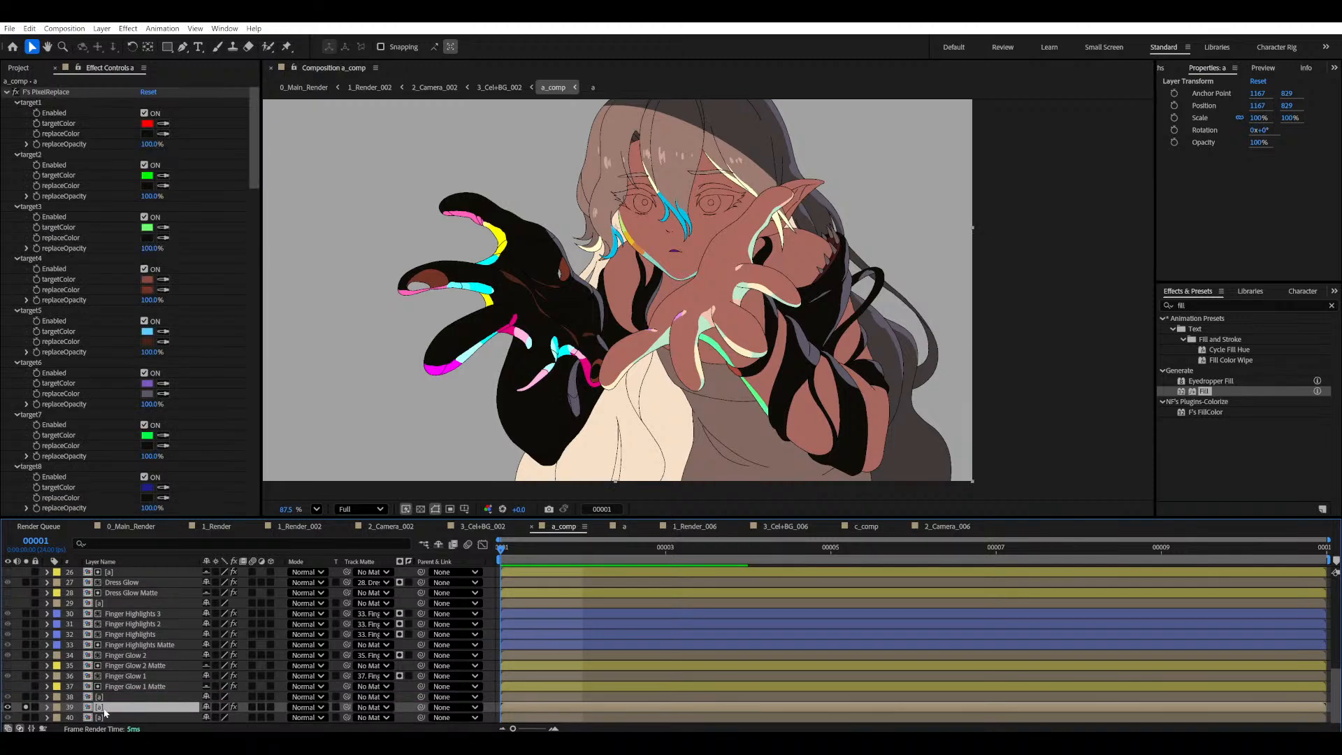
{"action": "key", "text": "Return"}
{"action": "type", "text": "Base"}
{"action": "key", "text": "Return"}
- Rename the effect-free [a] layer directly above Base as Skin key
{"action": "left_click", "coordinate": [103, 699]}
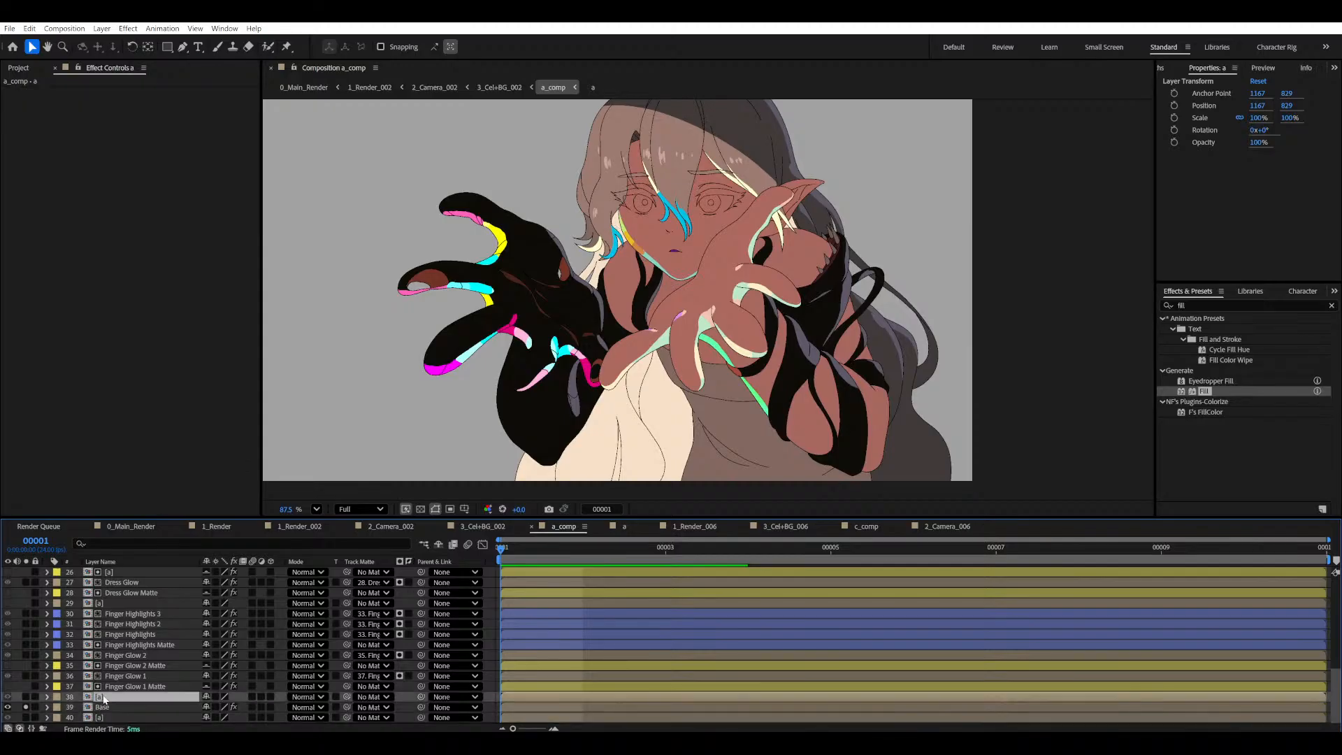
{"action": "key", "text": "Return"}
{"action": "type", "text": "Skin key"}
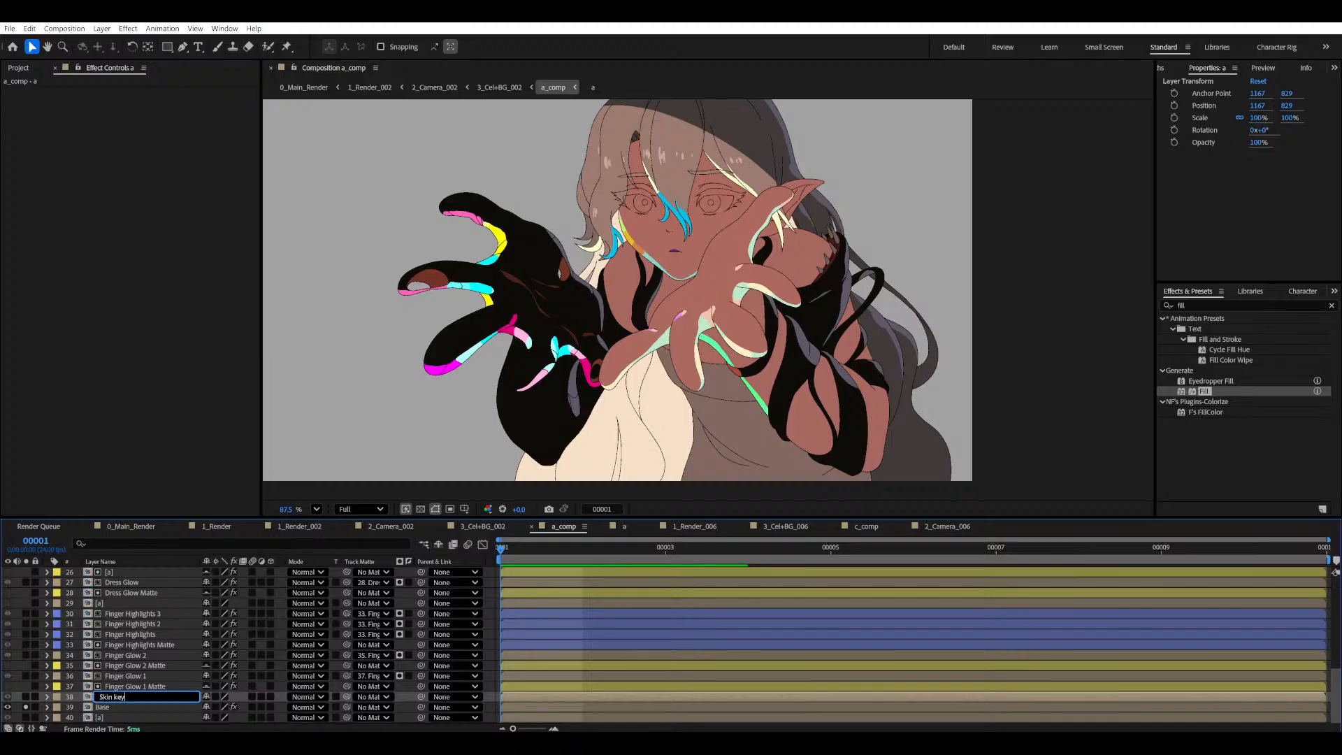
{"action": "key", "text": "Return"}
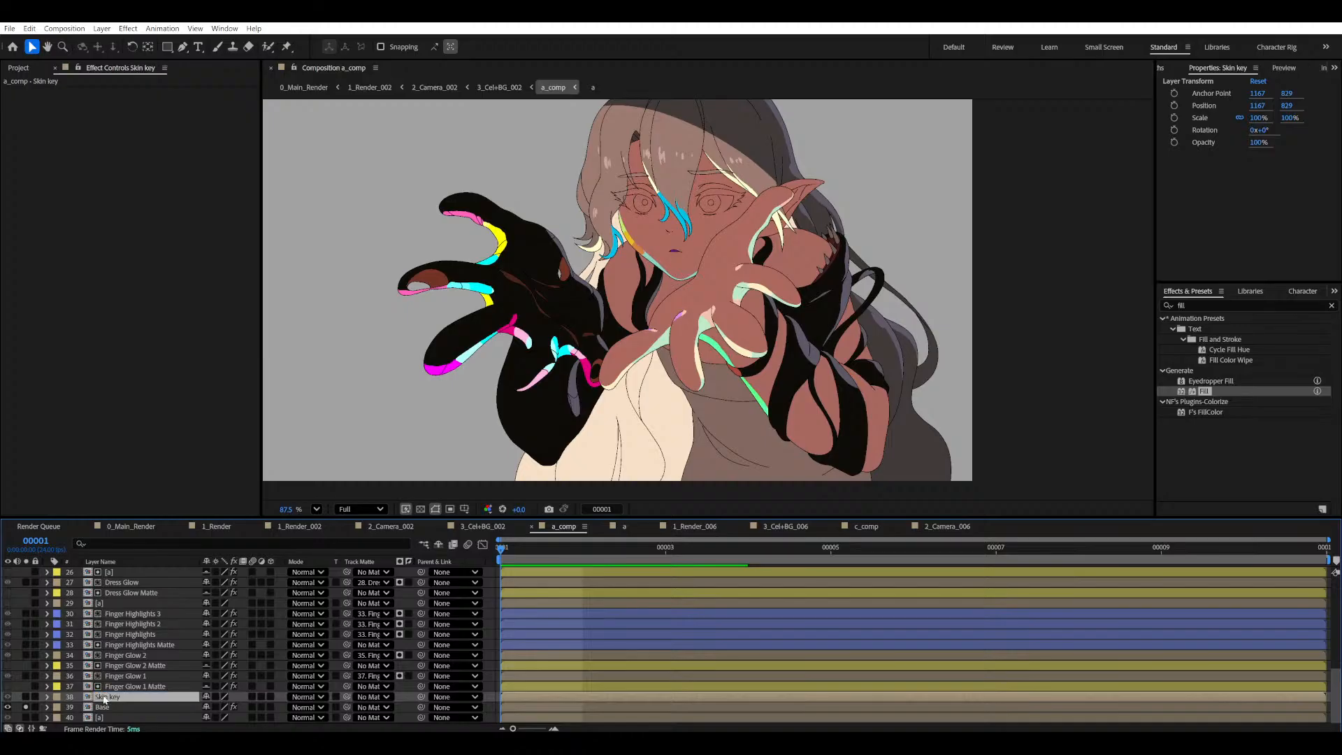
- Switch the solo from Base to Skin key and check the colour-coded areas on the whole cel
{"action": "scroll", "coordinate": [104, 699], "scroll_direction": "up", "scroll_amount": 1}
{"action": "scroll", "coordinate": [90, 702], "scroll_direction": "down", "scroll_amount": 1}
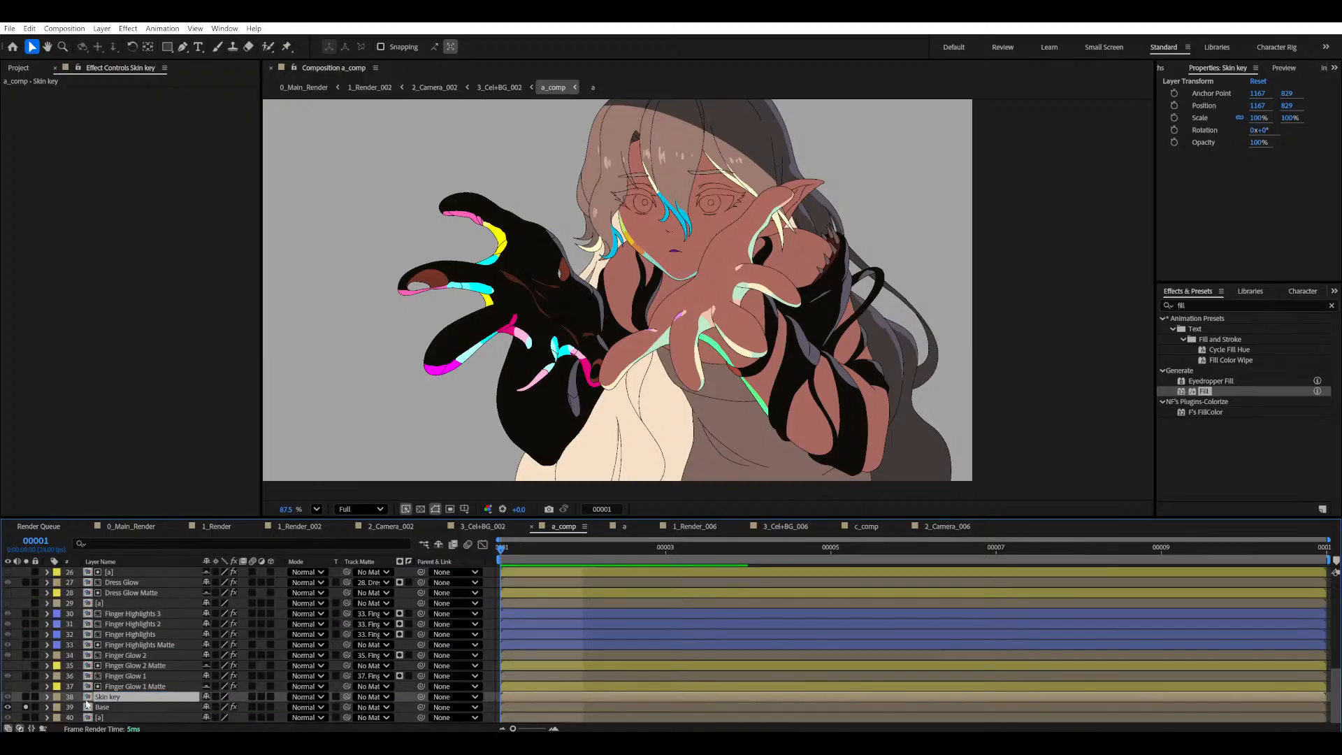
{"action": "left_click", "coordinate": [25, 707]}
{"action": "left_click", "coordinate": [26, 697]}
{"action": "scroll", "coordinate": [676, 311], "scroll_direction": "up", "scroll_amount": 4}
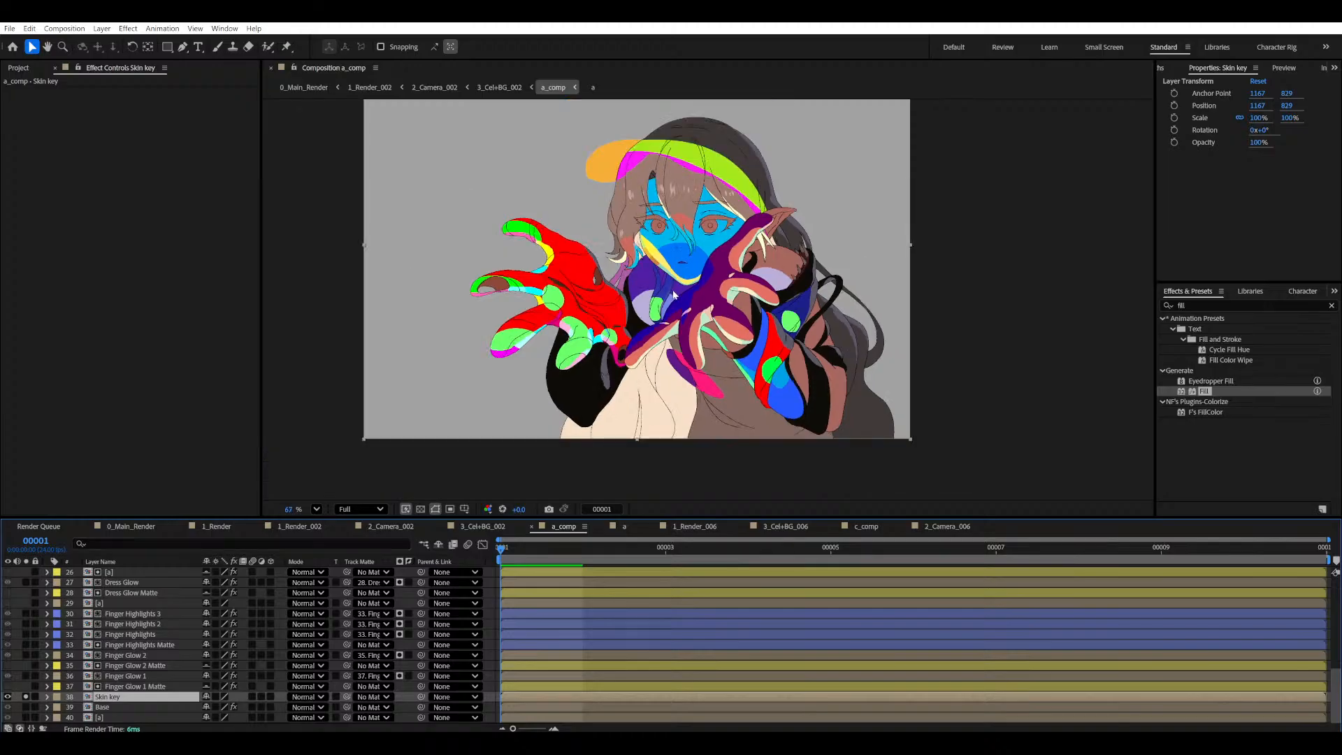
- Find the Color Keep effect, apply it to the Skin key layer and disable it so the full cel shows
{"action": "left_click_drag", "start_coordinate": [675, 311], "coordinate": [753, 345]}
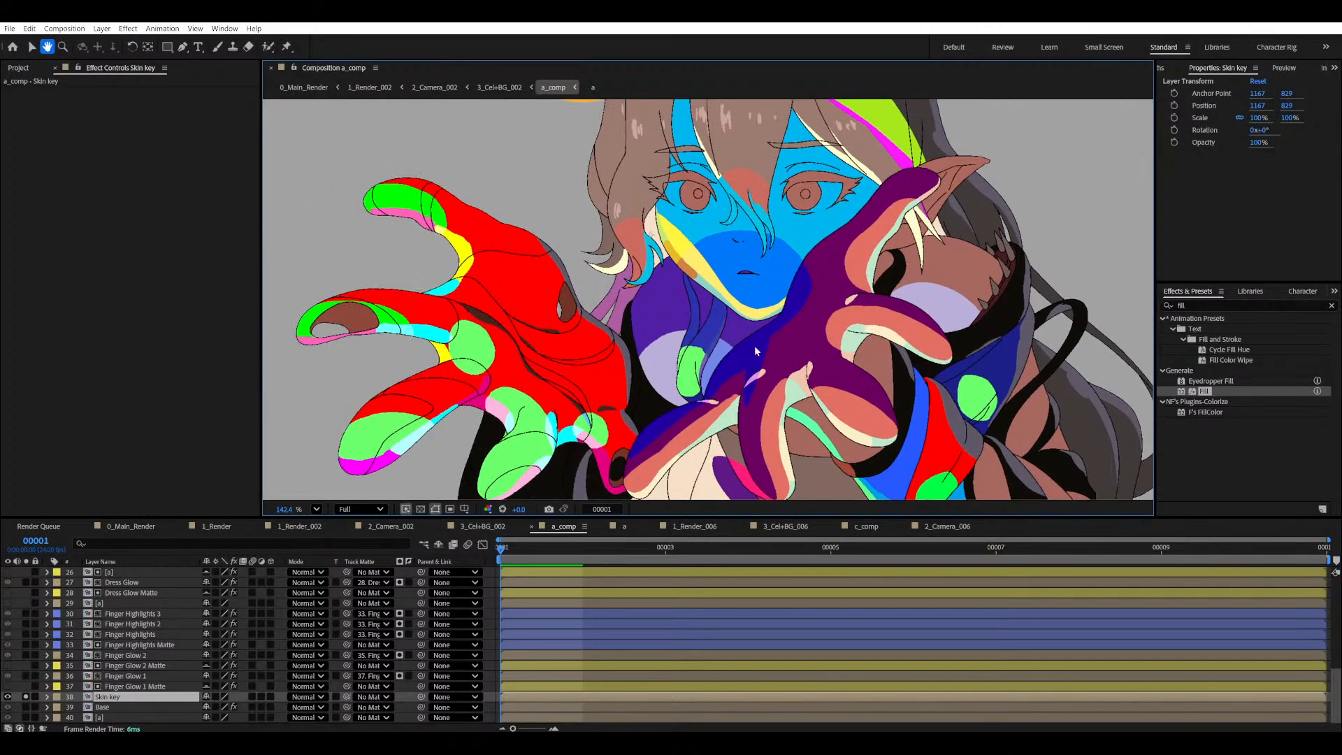
{"action": "scroll", "coordinate": [670, 313], "scroll_direction": "up", "scroll_amount": 3}
{"action": "scroll", "coordinate": [685, 327], "scroll_direction": "down", "scroll_amount": 2}
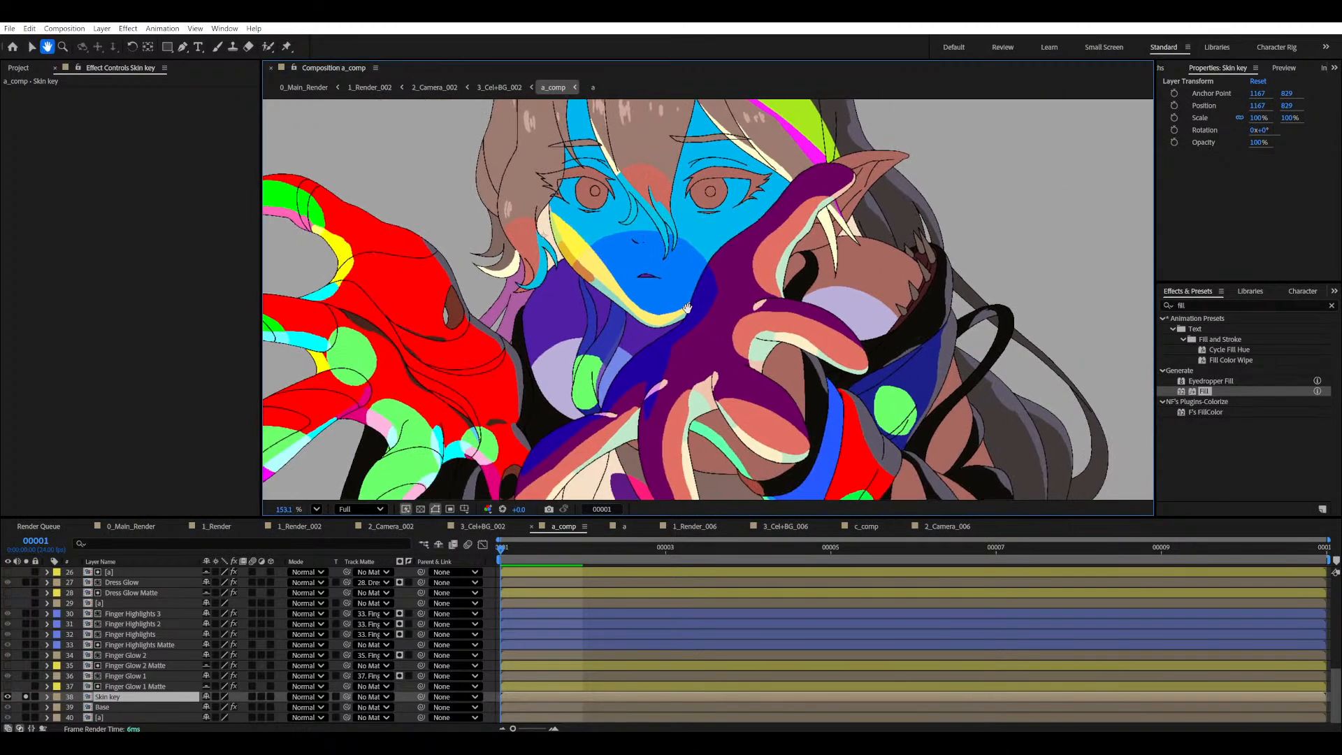
{"action": "left_click", "coordinate": [1189, 305]}
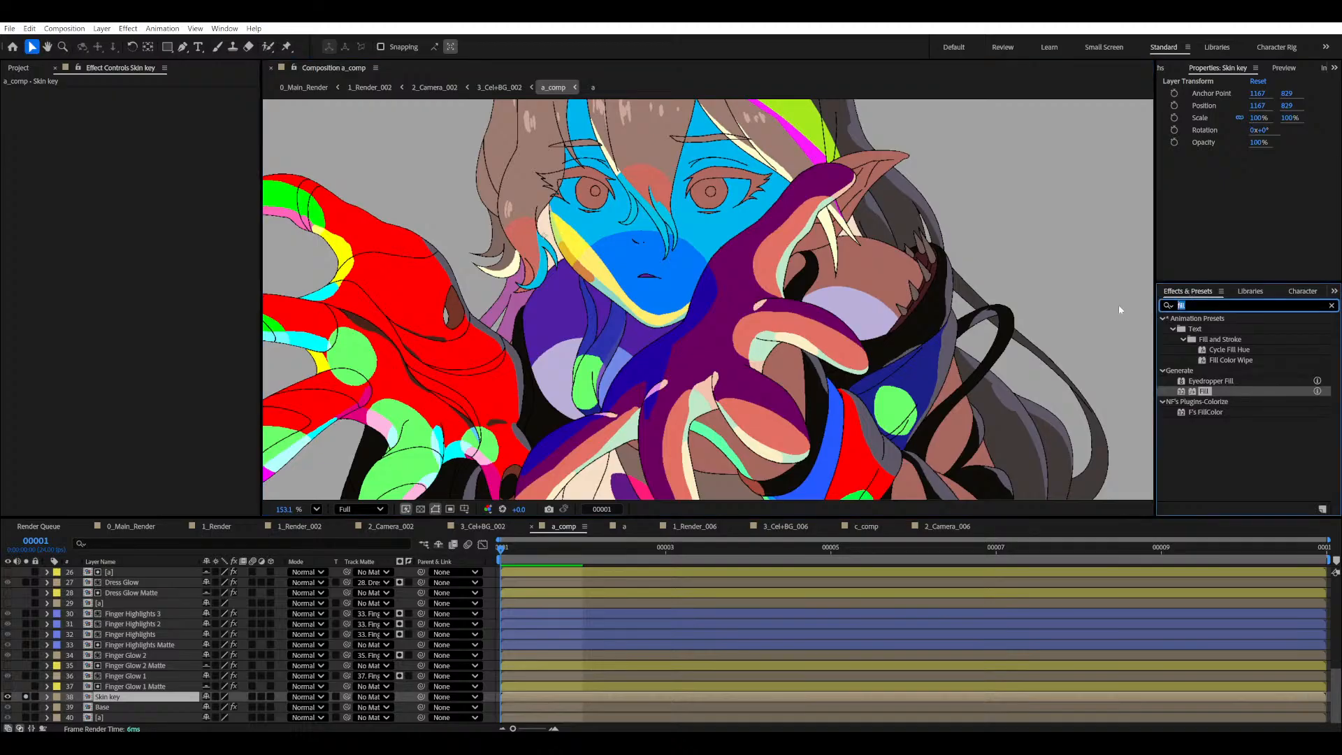
{"action": "type", "text": "keep"}
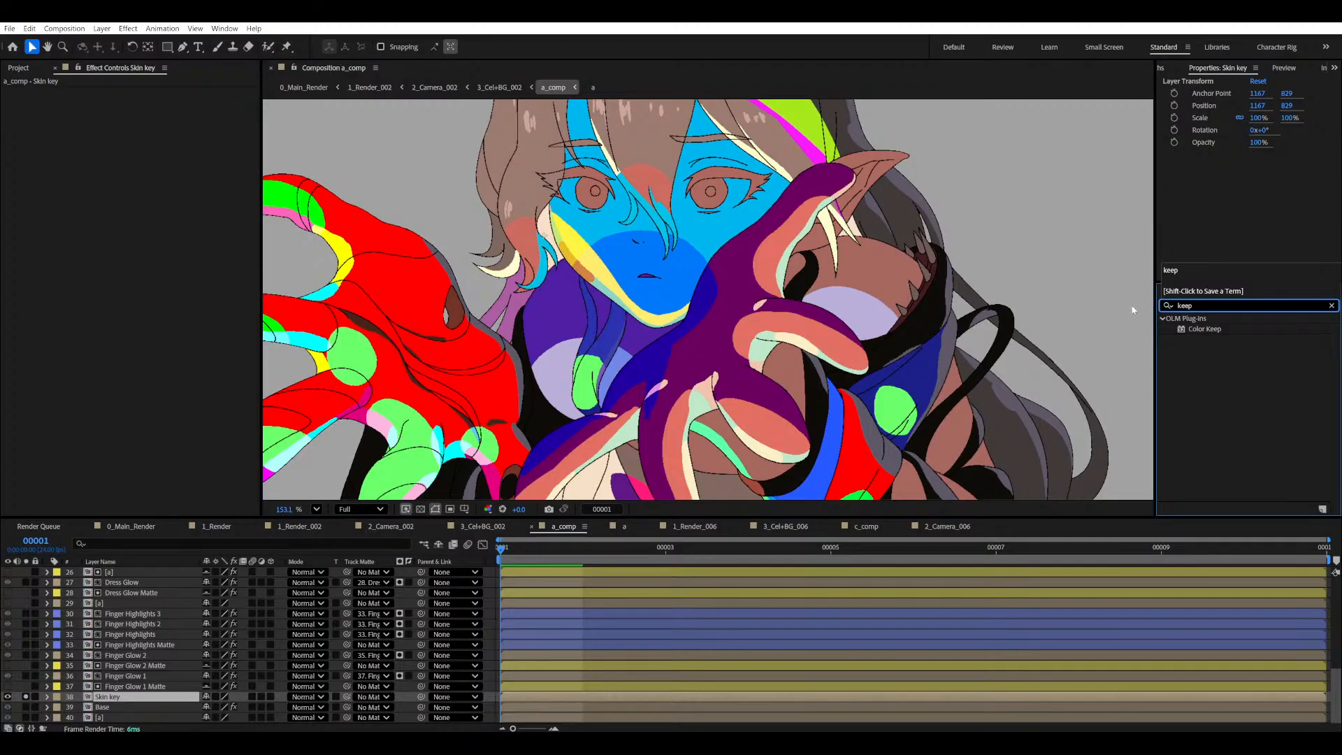
{"action": "left_click_drag", "start_coordinate": [1219, 330], "coordinate": [94, 308]}
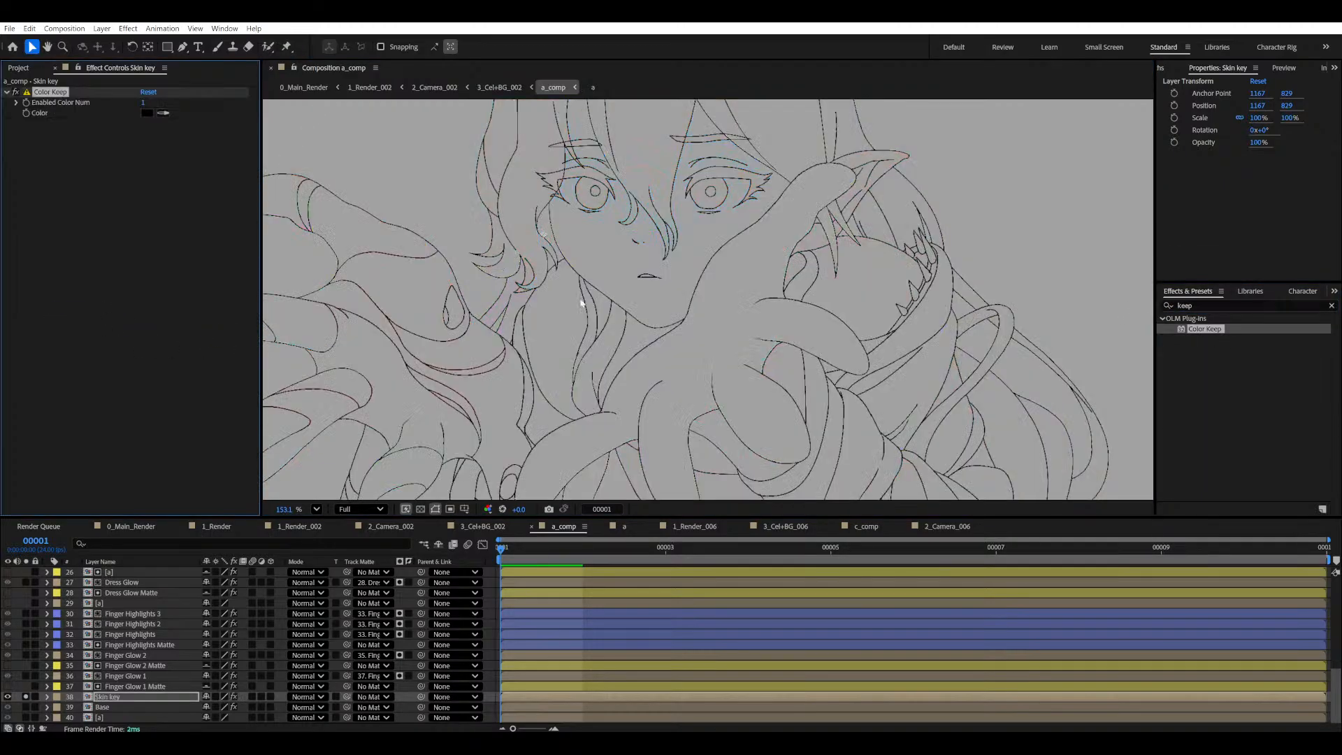
{"action": "left_click", "coordinate": [16, 91]}
- Set Color Keep's Enabled Color Num to 20 and collapse the Skin key layer's expanded properties
{"action": "scroll", "coordinate": [650, 278], "scroll_direction": "down", "scroll_amount": 2}
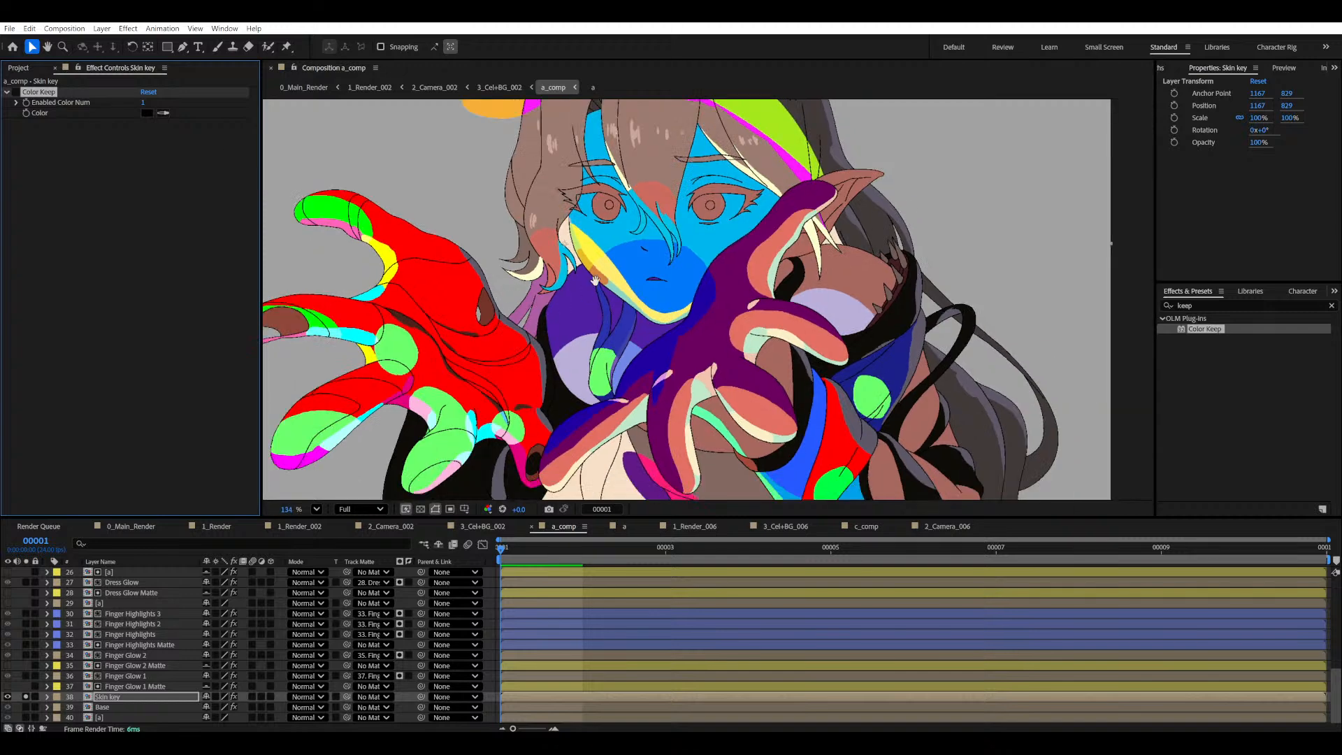
{"action": "left_click_drag", "start_coordinate": [596, 281], "coordinate": [641, 312]}
{"action": "left_click", "coordinate": [143, 103]}
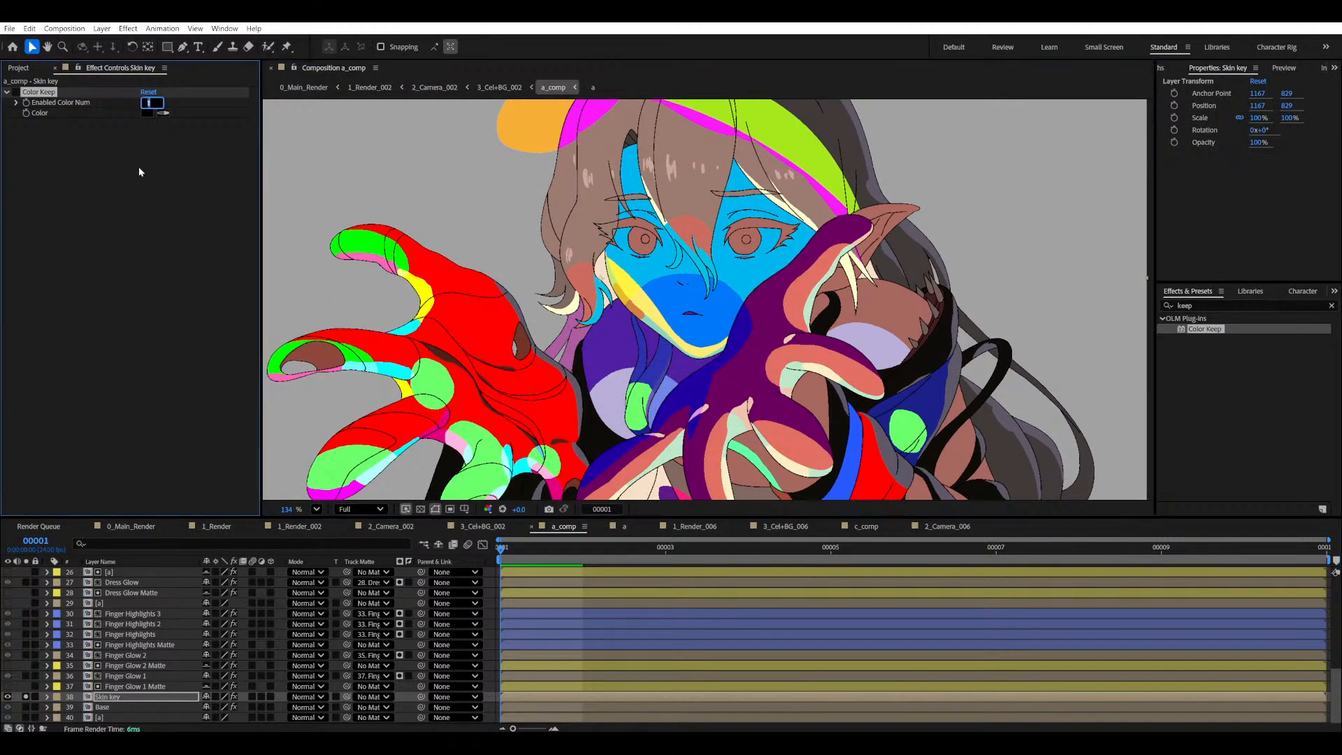
{"action": "type", "text": "20"}
{"action": "key", "text": "Return"}
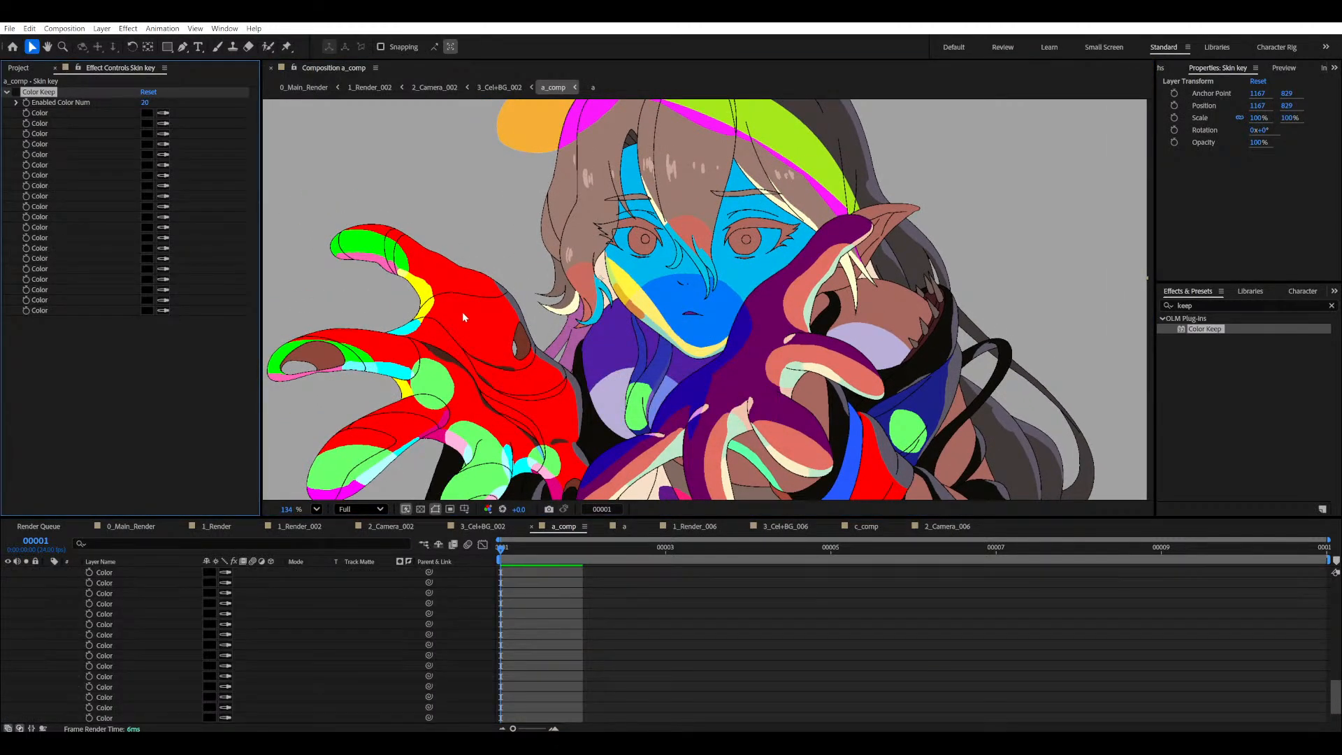
{"action": "scroll", "coordinate": [56, 587], "scroll_direction": "up", "scroll_amount": 5}
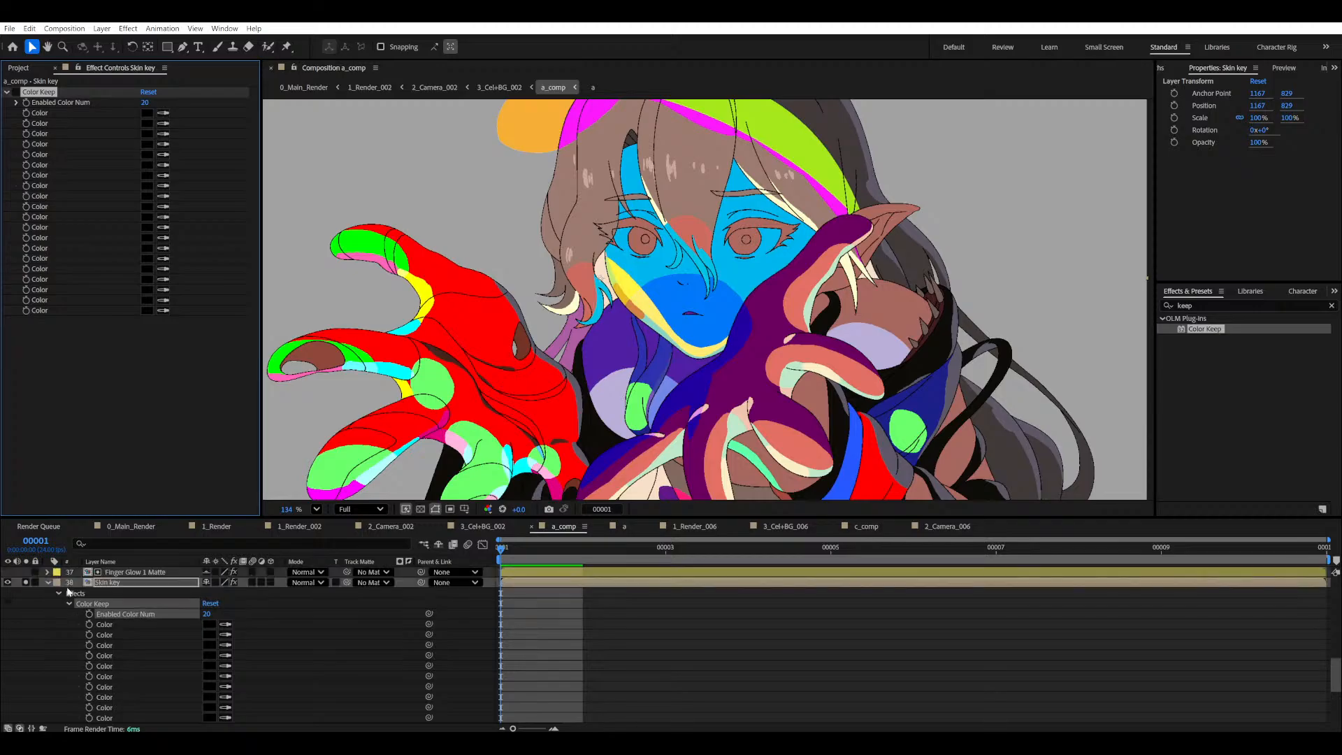
{"action": "left_click", "coordinate": [48, 583]}
{"action": "scroll", "coordinate": [714, 289], "scroll_direction": "up", "scroll_amount": 2}
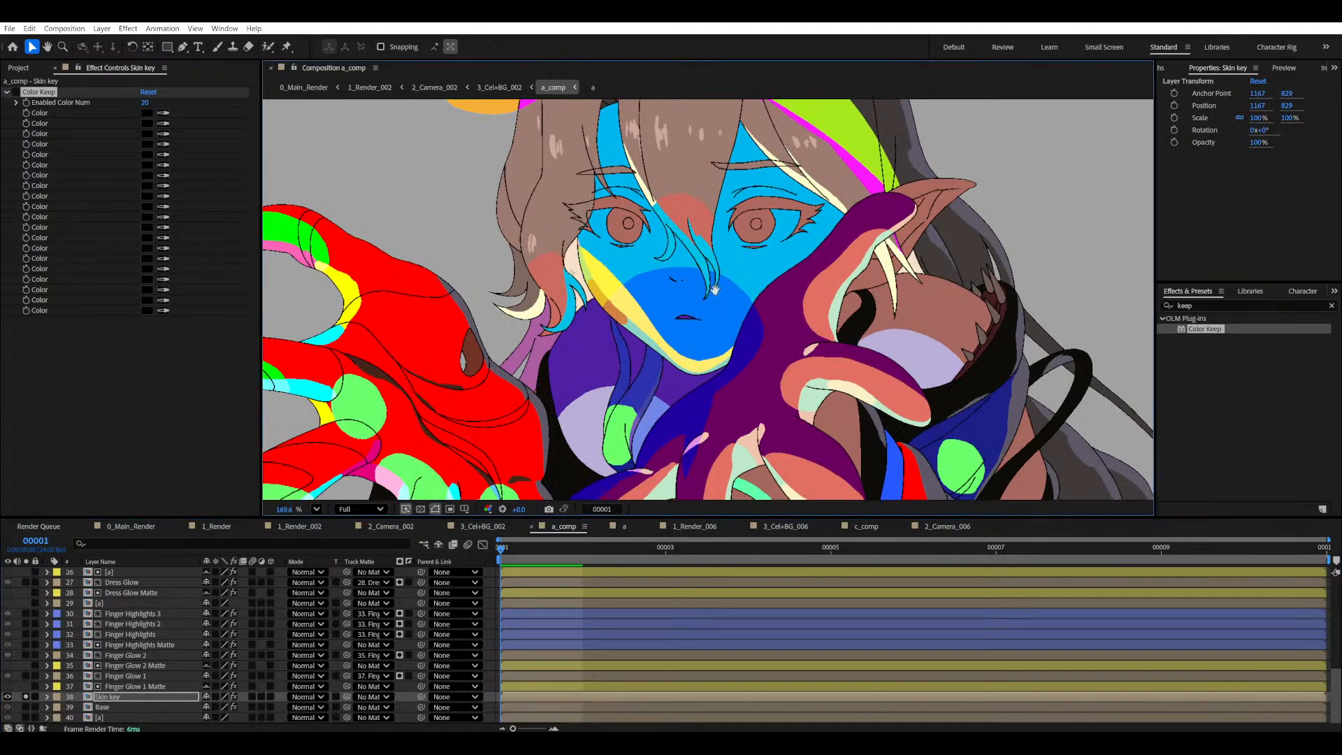
- Sample the face's cyan, its blue lower area and the two yellow jaw tones into Color Keep's first four colours
{"action": "scroll", "coordinate": [715, 290], "scroll_direction": "up", "scroll_amount": 1}
{"action": "left_click", "coordinate": [163, 112]}
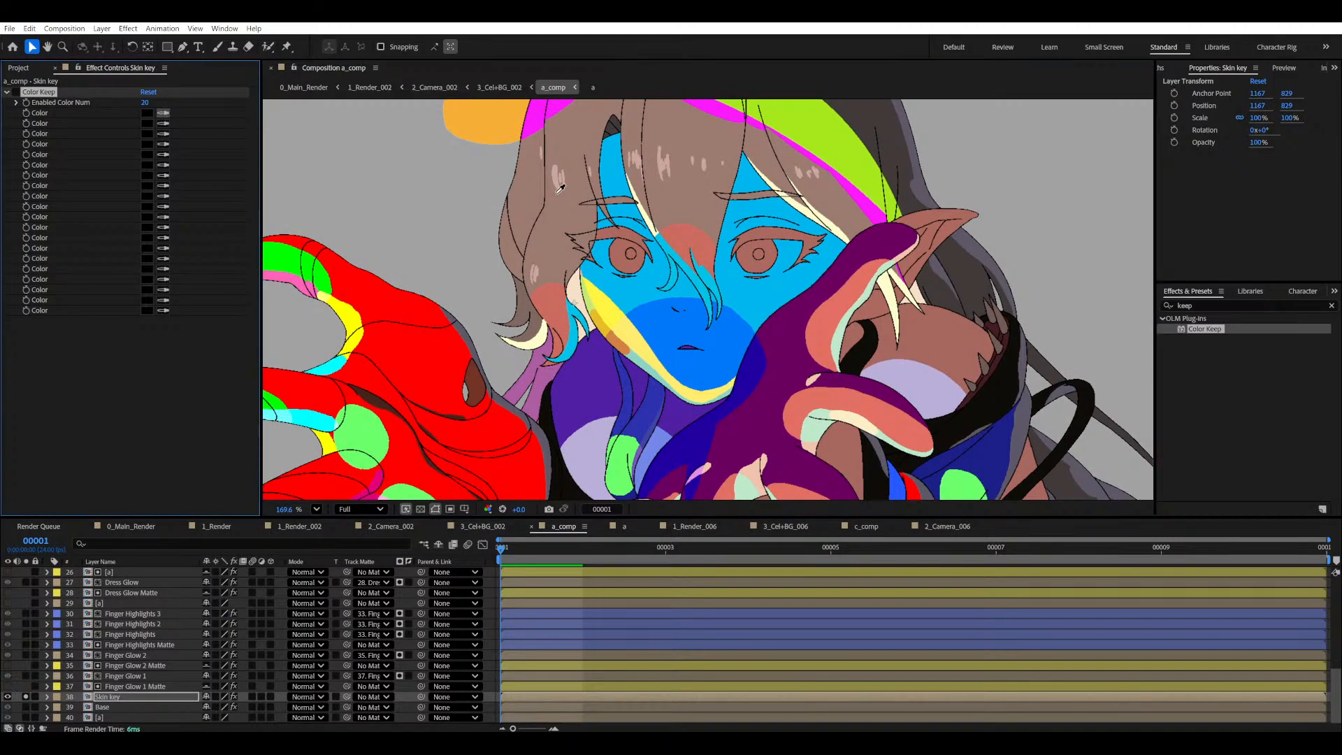
{"action": "left_click", "coordinate": [606, 168]}
{"action": "scroll", "coordinate": [600, 266], "scroll_direction": "up", "scroll_amount": 2}
{"action": "scroll", "coordinate": [600, 266], "scroll_direction": "up", "scroll_amount": 1}
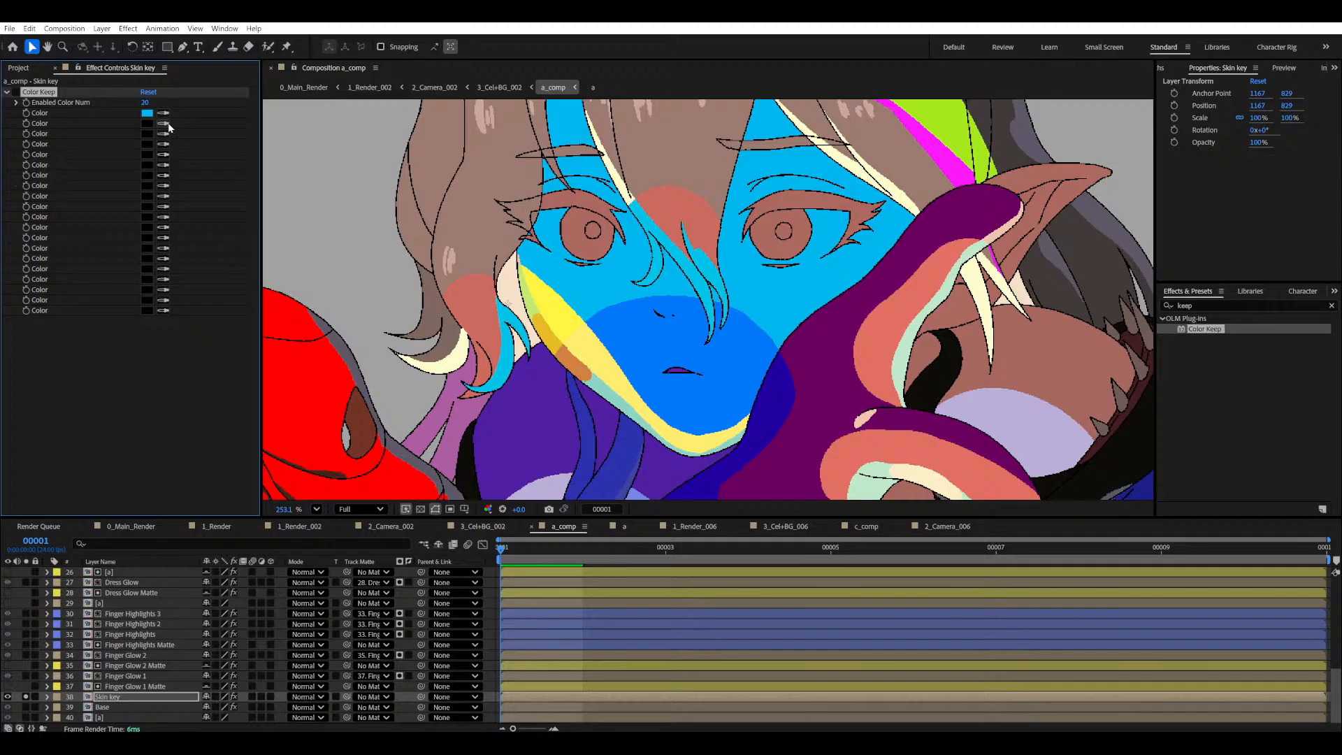
{"action": "left_click", "coordinate": [163, 123]}
{"action": "left_click", "coordinate": [633, 332]}
{"action": "left_click", "coordinate": [163, 134]}
{"action": "left_click", "coordinate": [553, 311]}
{"action": "left_click", "coordinate": [163, 144]}
{"action": "left_click", "coordinate": [574, 337]}
{"action": "scroll", "coordinate": [575, 337], "scroll_direction": "down", "scroll_amount": 5}
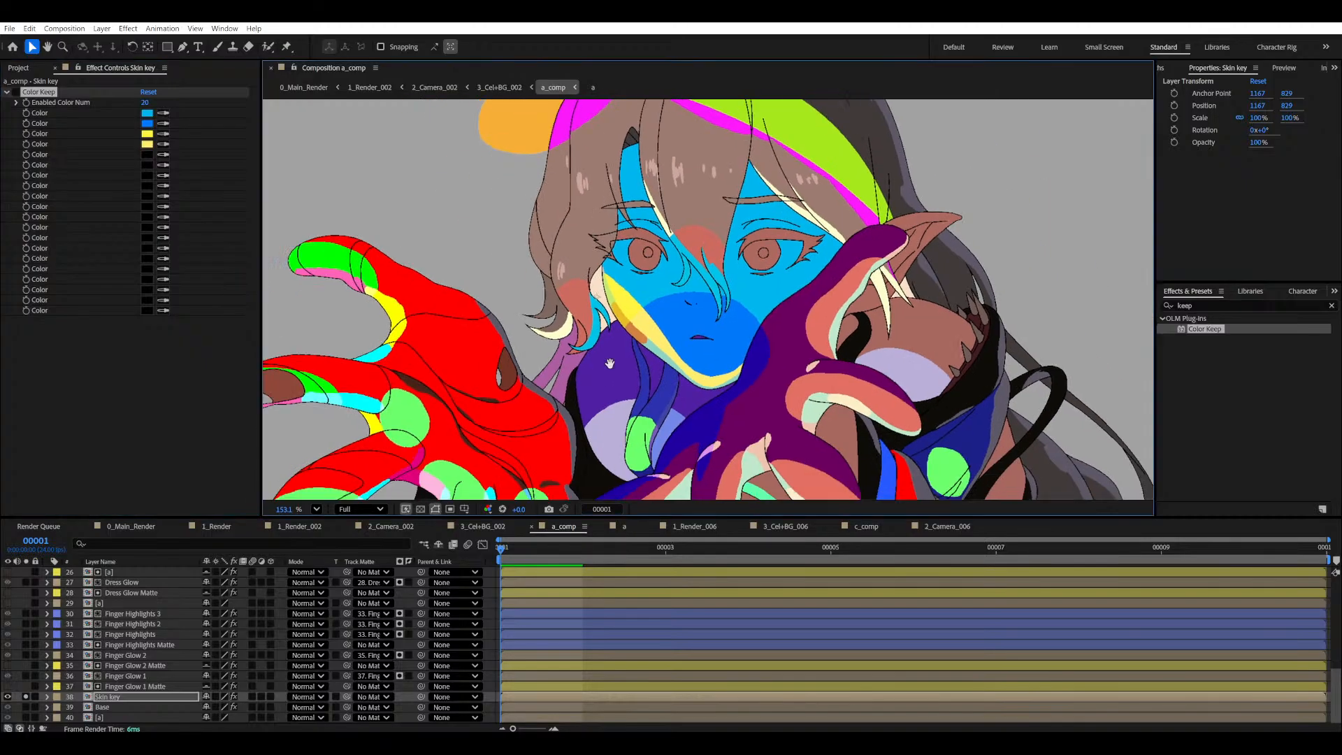
- Sample the neck's dark purple, lavender and periwinkle areas into Color Keep's fifth, sixth and seventh colours
{"action": "scroll", "coordinate": [553, 303], "scroll_direction": "up", "scroll_amount": 5}
{"action": "left_click_drag", "start_coordinate": [554, 302], "coordinate": [398, 277]}
{"action": "left_click", "coordinate": [163, 155]}
{"action": "left_click", "coordinate": [507, 251]}
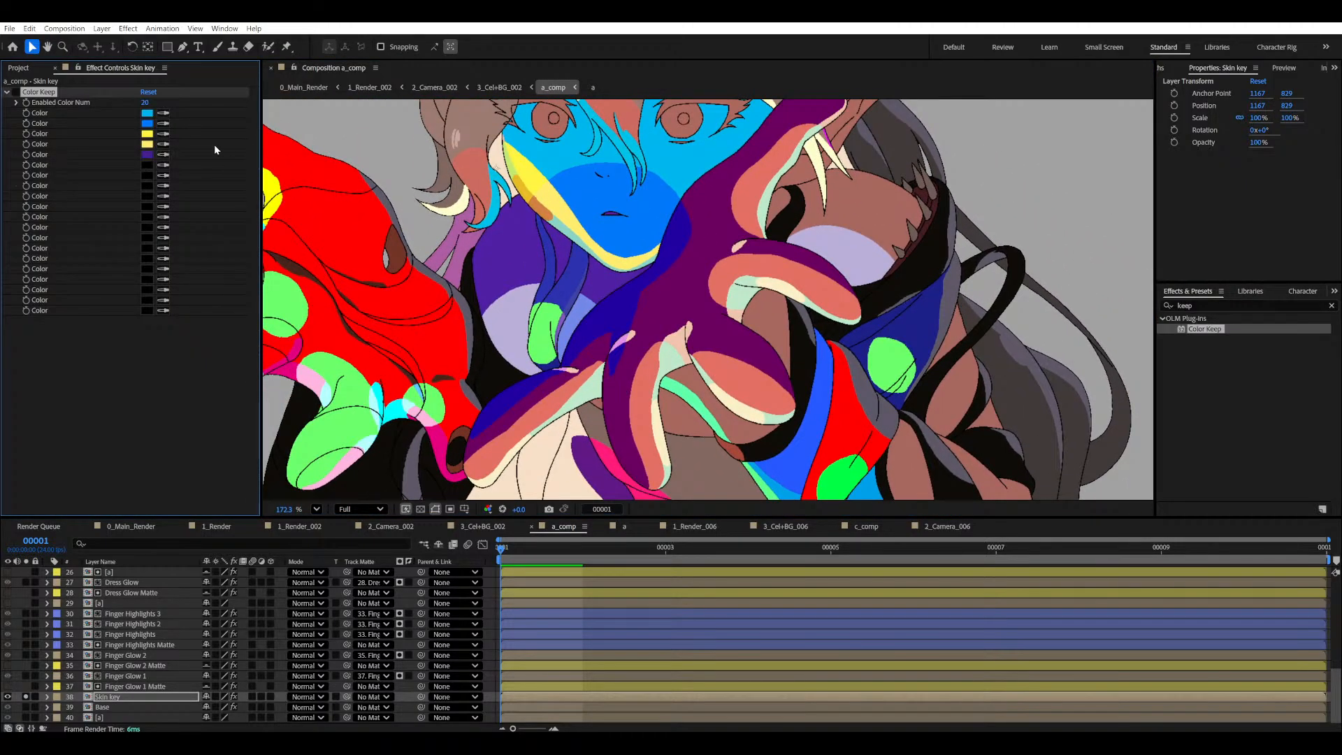
{"action": "left_click", "coordinate": [506, 310]}
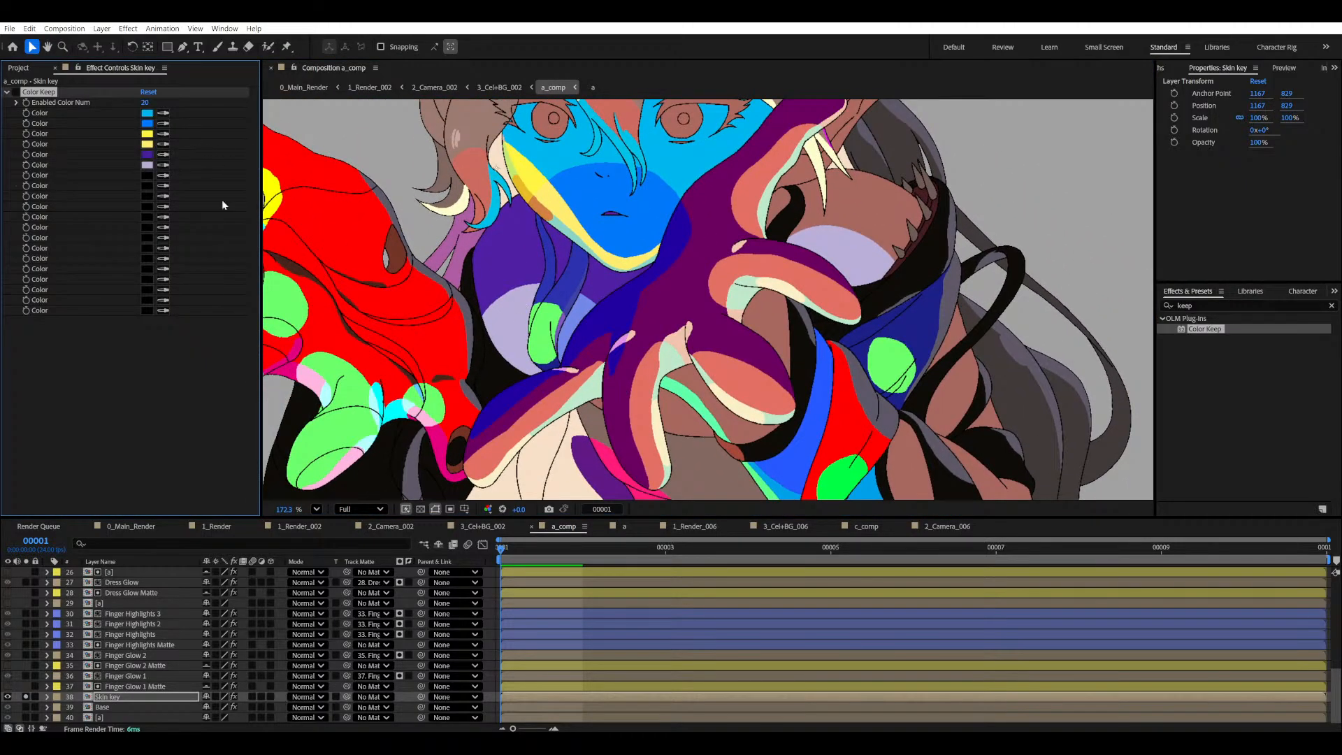
{"action": "left_click", "coordinate": [167, 178]}
{"action": "left_click", "coordinate": [587, 309]}
- Sample the dark blue and dark purple of the hand in front of the face into Color Keep's eighth and ninth colours
{"action": "left_click_drag", "start_coordinate": [833, 393], "coordinate": [815, 351]}
{"action": "key", "text": "v"}
{"action": "left_click", "coordinate": [167, 187]}
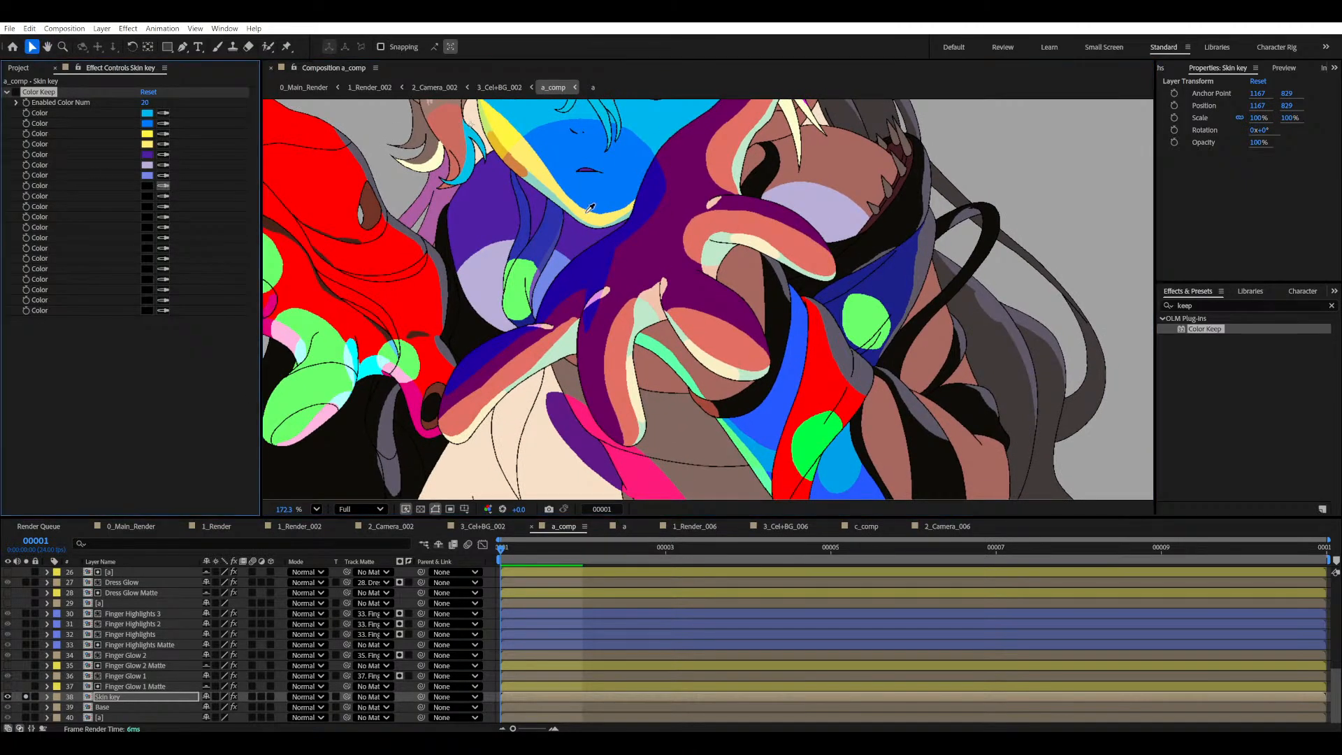
{"action": "left_click", "coordinate": [599, 262]}
{"action": "left_click", "coordinate": [166, 199]}
{"action": "left_click", "coordinate": [648, 263]}
{"action": "key", "text": "h"}
{"action": "left_click_drag", "start_coordinate": [503, 379], "coordinate": [482, 319]}
{"action": "key", "text": "v"}
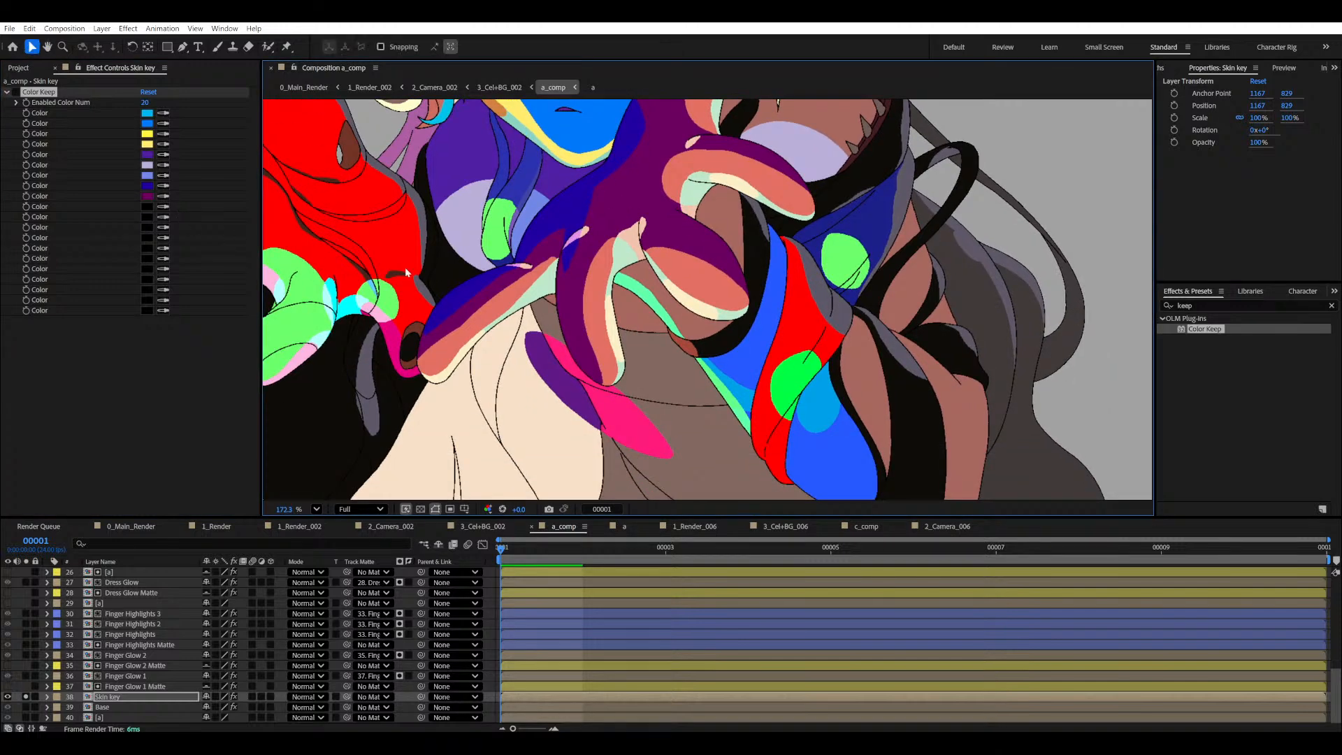
- Sample the forearm's blue and lighter blue patches into Color Keep's tenth and eleventh colours
{"action": "left_click_drag", "start_coordinate": [405, 267], "coordinate": [381, 231]}
{"action": "left_click", "coordinate": [162, 208]}
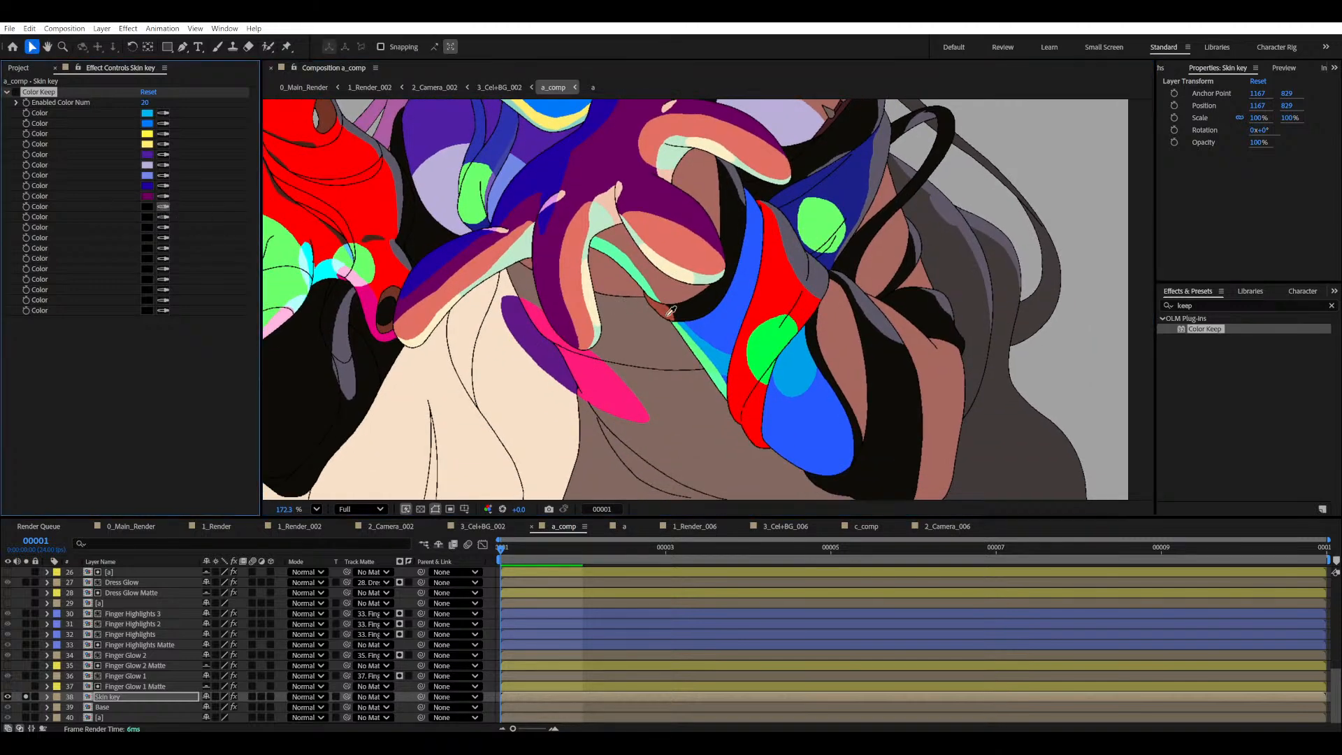
{"action": "left_click", "coordinate": [710, 328]}
{"action": "left_click", "coordinate": [163, 216]}
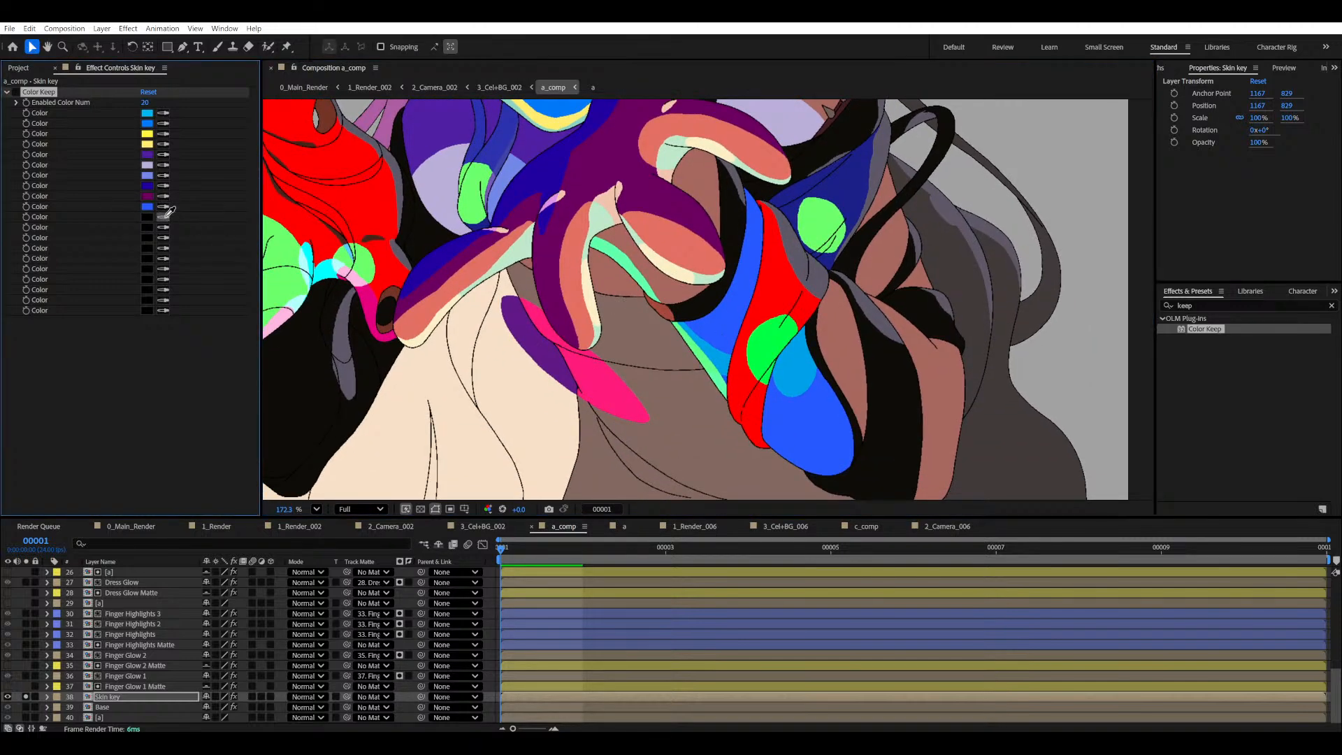
{"action": "left_click", "coordinate": [713, 356]}
{"action": "left_click_drag", "start_coordinate": [600, 329], "coordinate": [901, 354]}
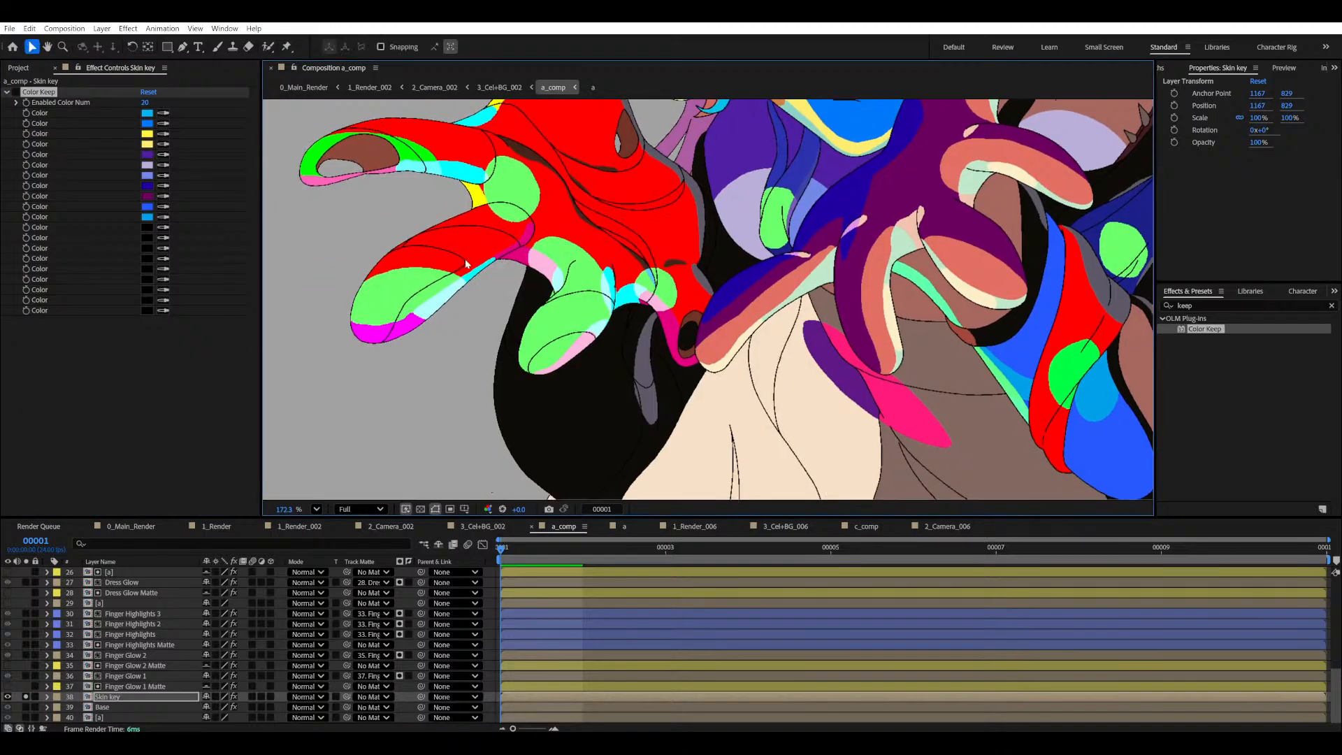
{"action": "left_click_drag", "start_coordinate": [439, 309], "coordinate": [314, 483]}
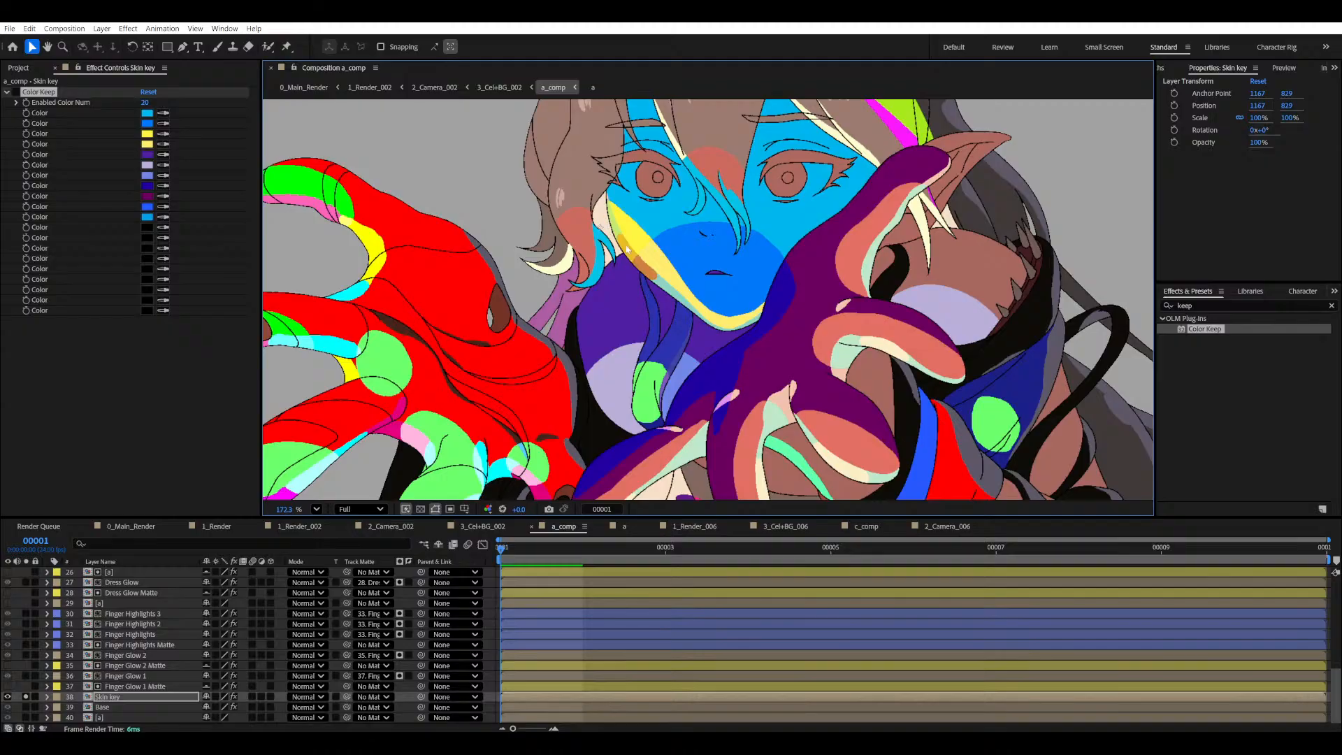
{"action": "left_click_drag", "start_coordinate": [732, 334], "coordinate": [633, 176]}
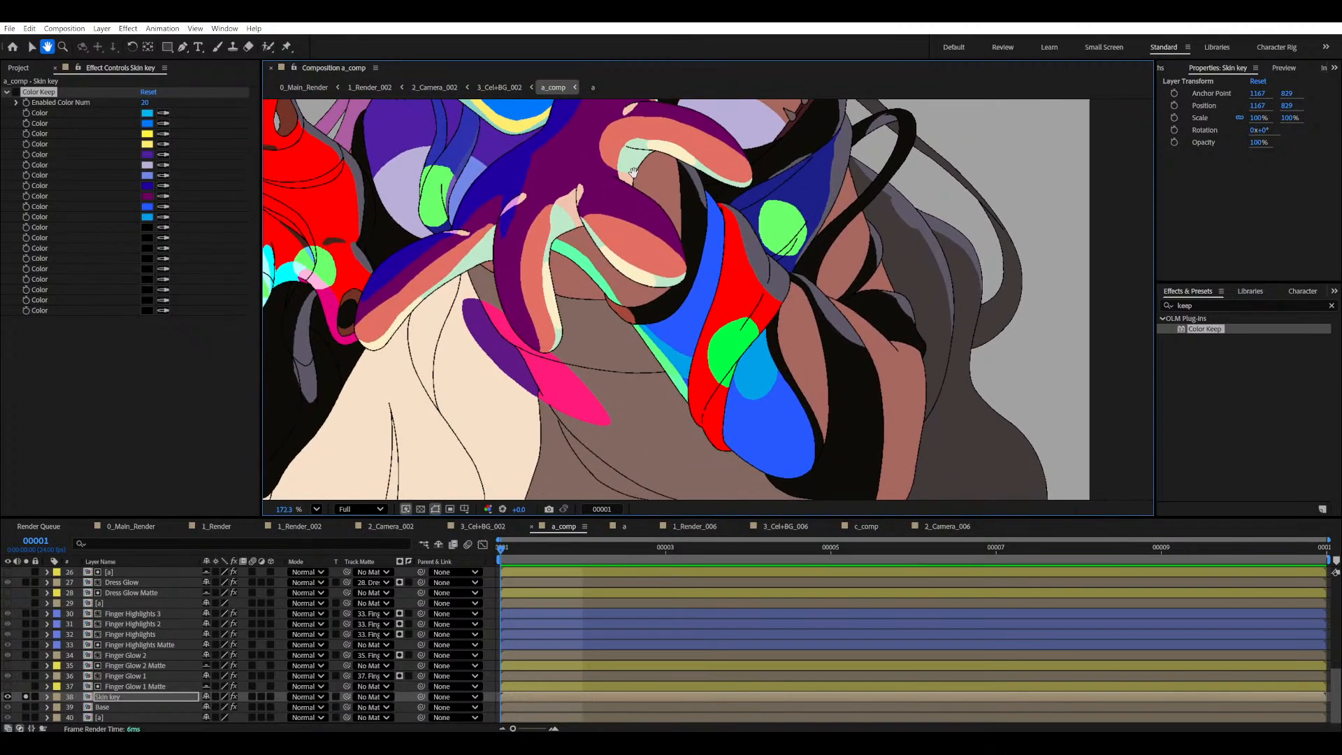
{"action": "left_click", "coordinate": [165, 228]}
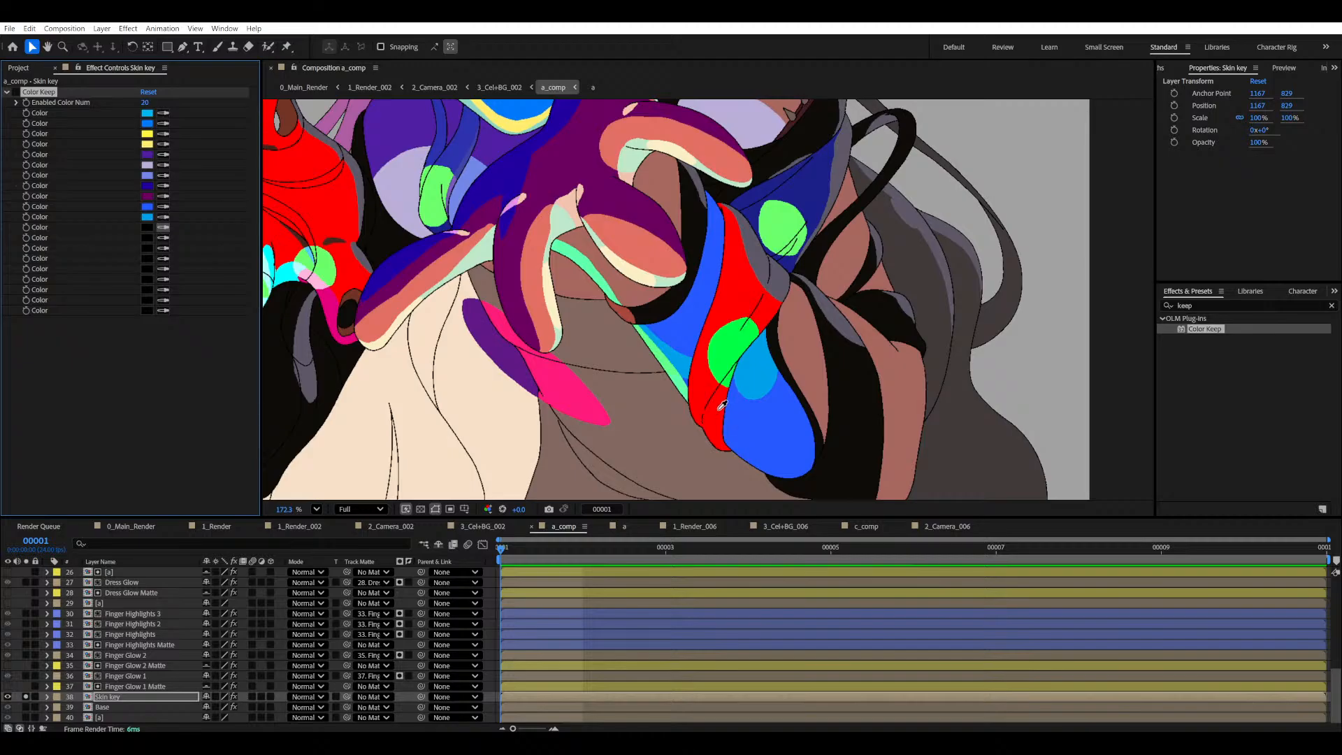
{"action": "left_click", "coordinate": [150, 228]}
{"action": "scroll", "coordinate": [670, 259], "scroll_direction": "down", "scroll_amount": 1}
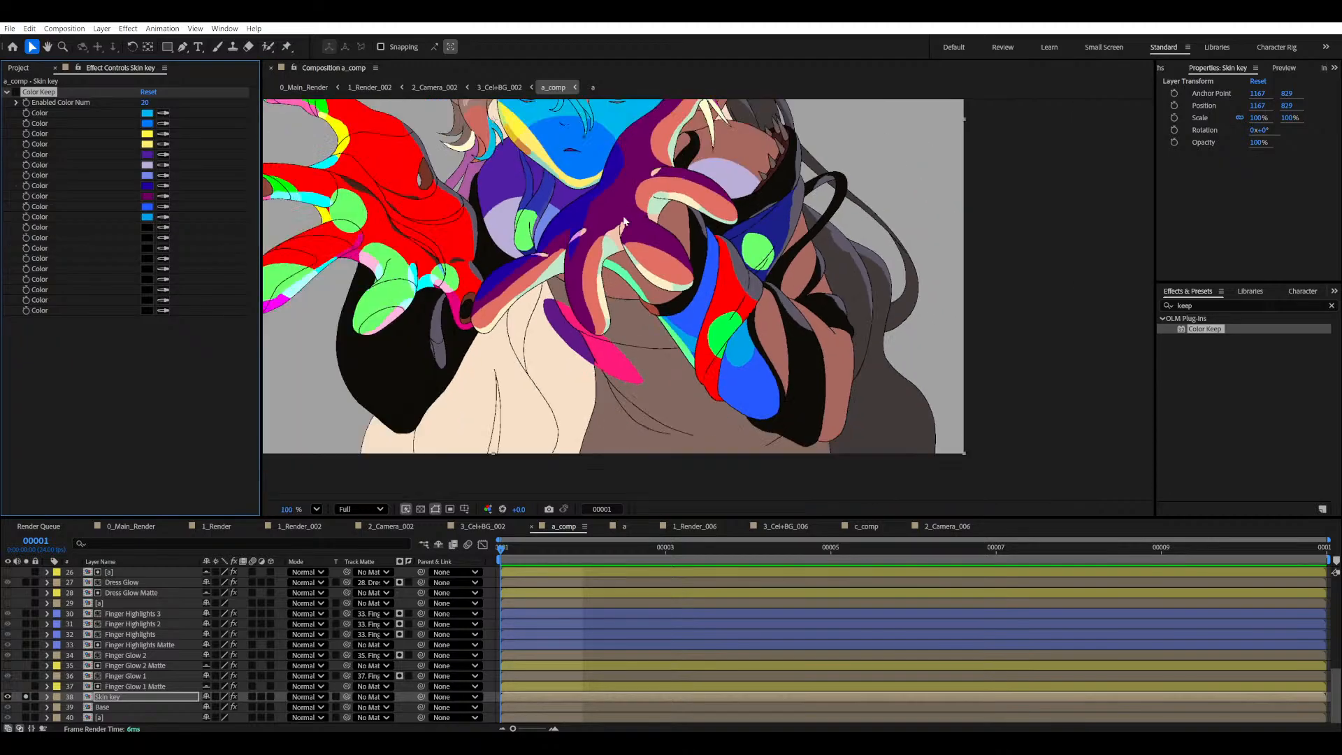
- Switch Color Keep on and off to compare the kept skin areas with the full cel
{"action": "left_click_drag", "start_coordinate": [670, 256], "coordinate": [666, 316]}
{"action": "key", "text": "v"}
{"action": "left_click", "coordinate": [16, 91]}
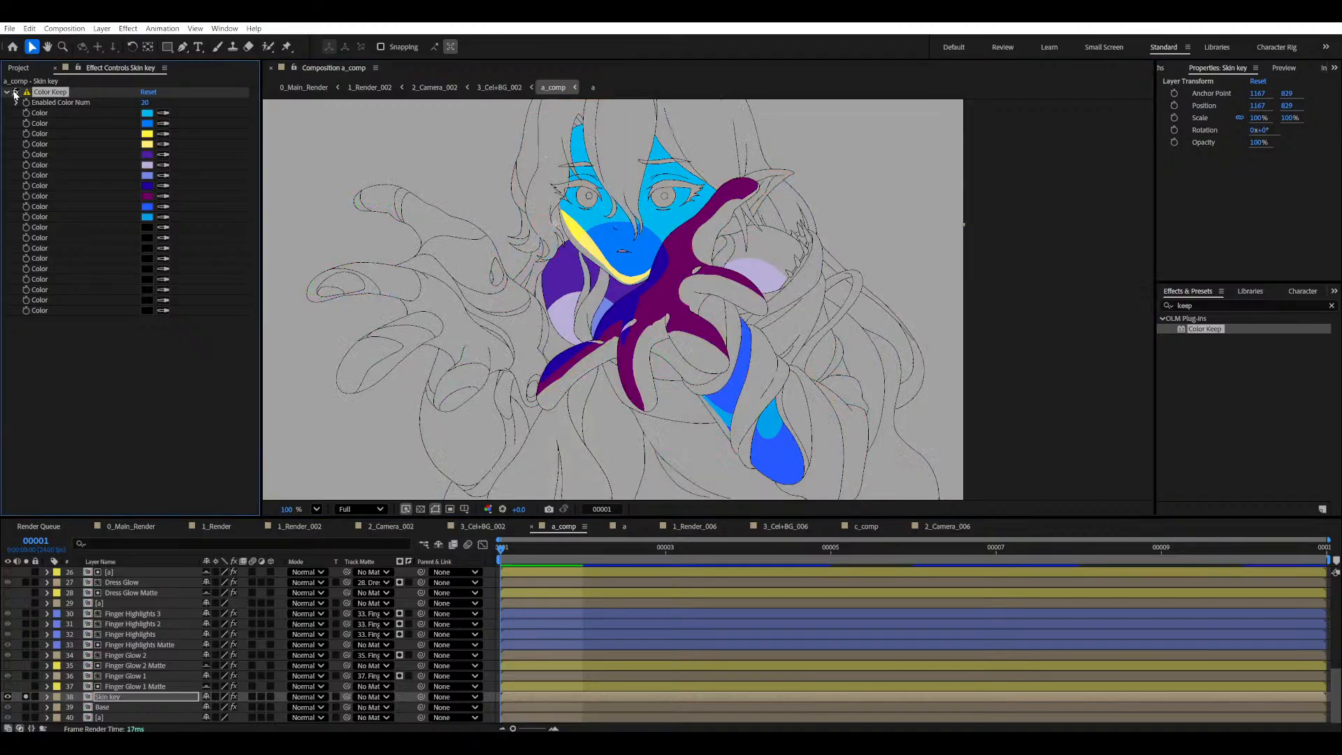
{"action": "left_click", "coordinate": [16, 91]}
{"action": "left_click", "coordinate": [15, 91]}
{"action": "left_click", "coordinate": [15, 92]}
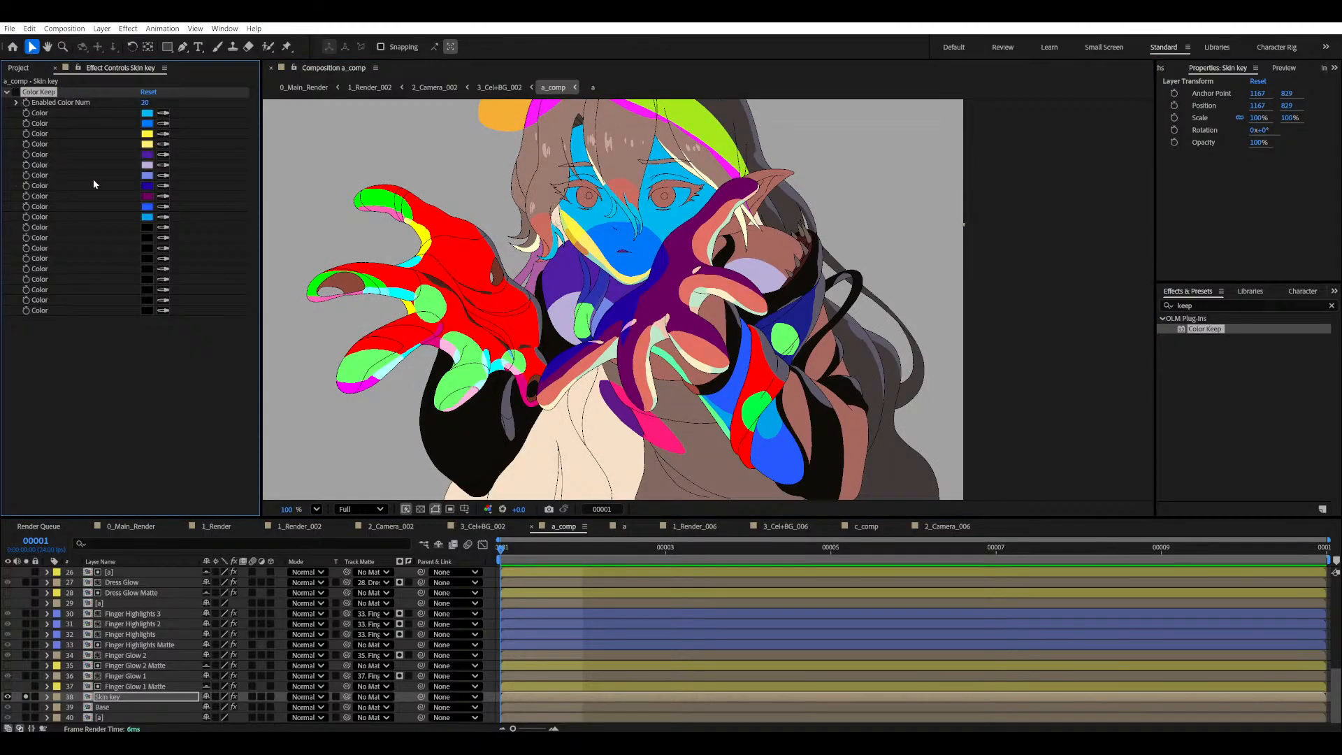
- Sample the reddish-brown area beside the shoulder as Color Keep's twelfth colour and check the kept areas
{"action": "left_click", "coordinate": [164, 228]}
{"action": "left_click", "coordinate": [768, 251]}
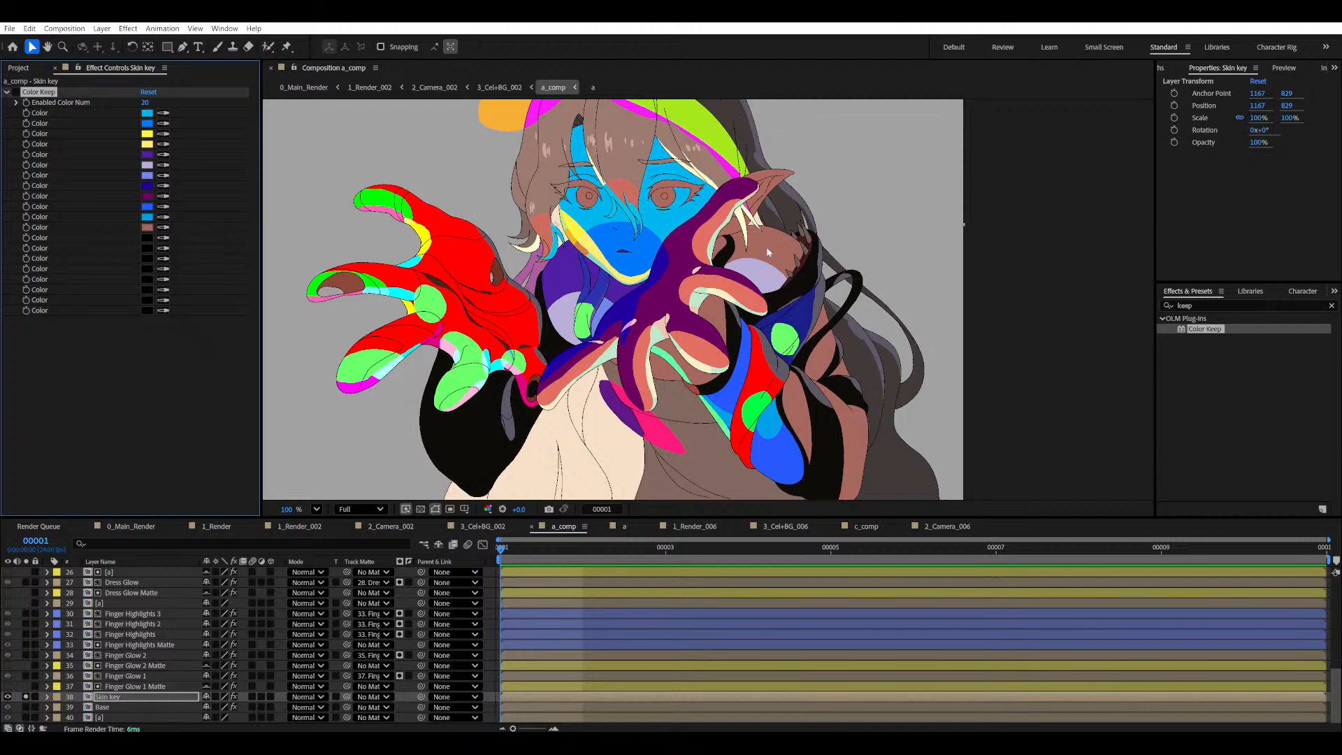
{"action": "left_click", "coordinate": [15, 91]}
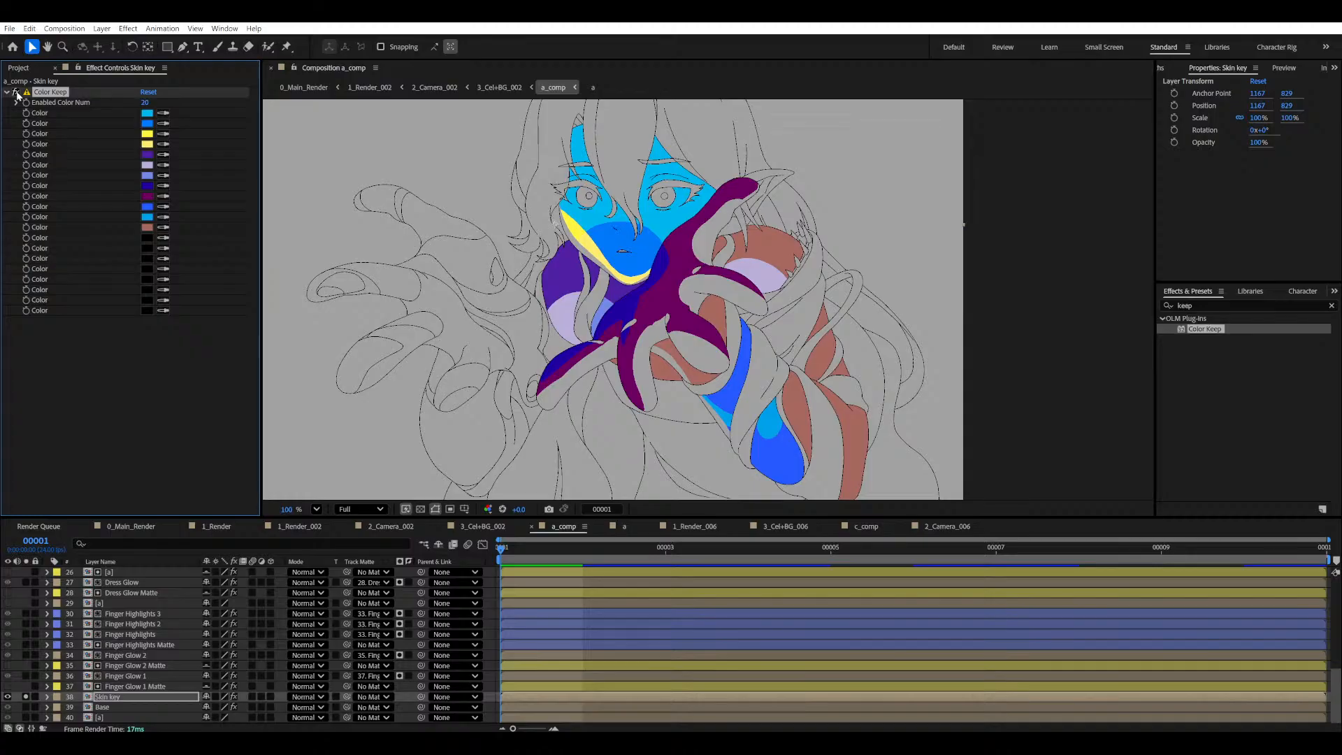
{"action": "left_click", "coordinate": [15, 91]}
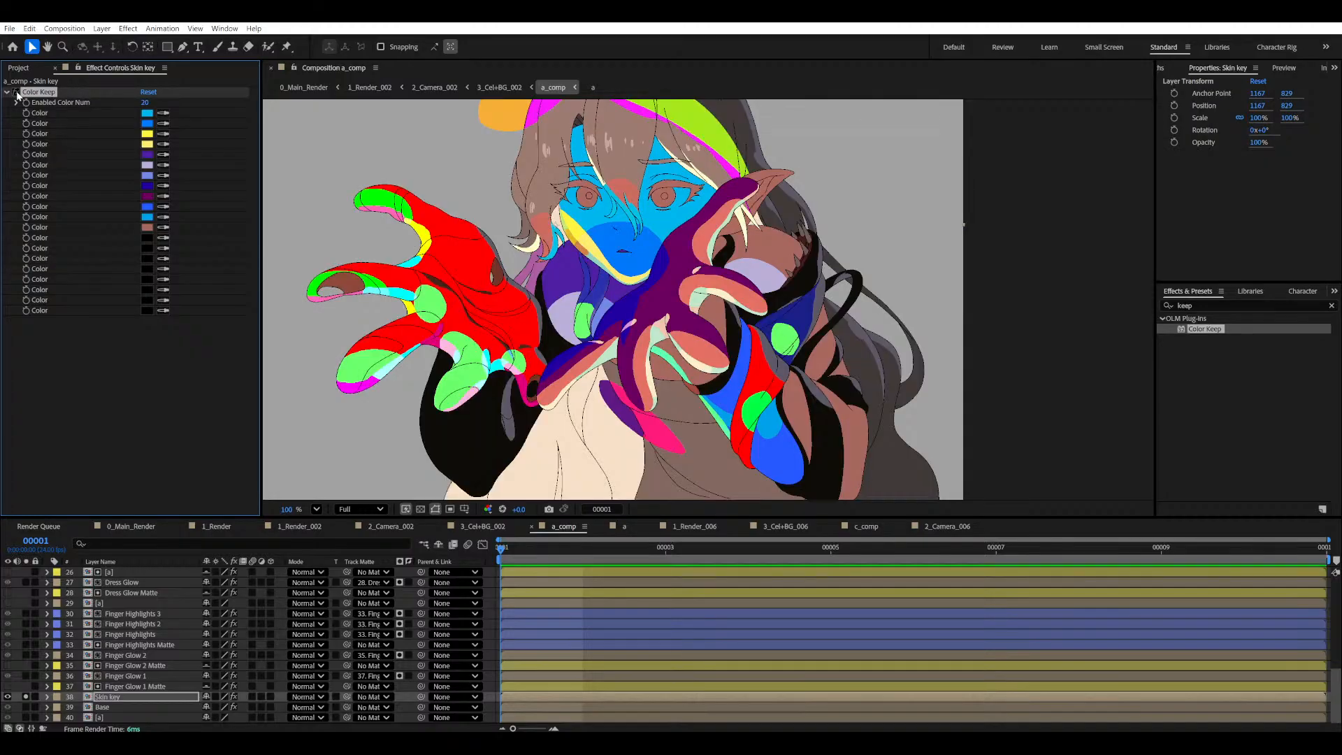
- Sample the salmon inner side of the fingers as Color Keep's thirteenth colour and enable the effect
{"action": "left_click", "coordinate": [164, 238]}
{"action": "left_click", "coordinate": [716, 240]}
{"action": "left_click", "coordinate": [15, 92]}
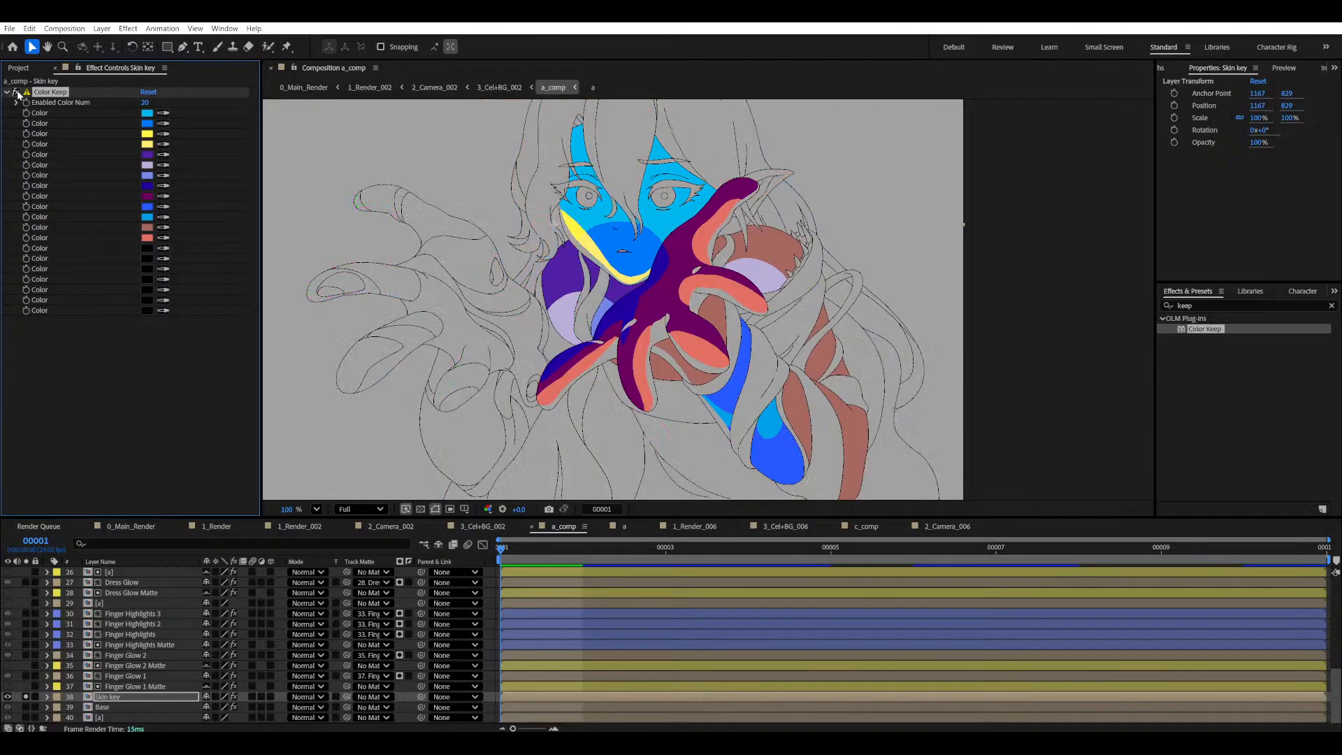
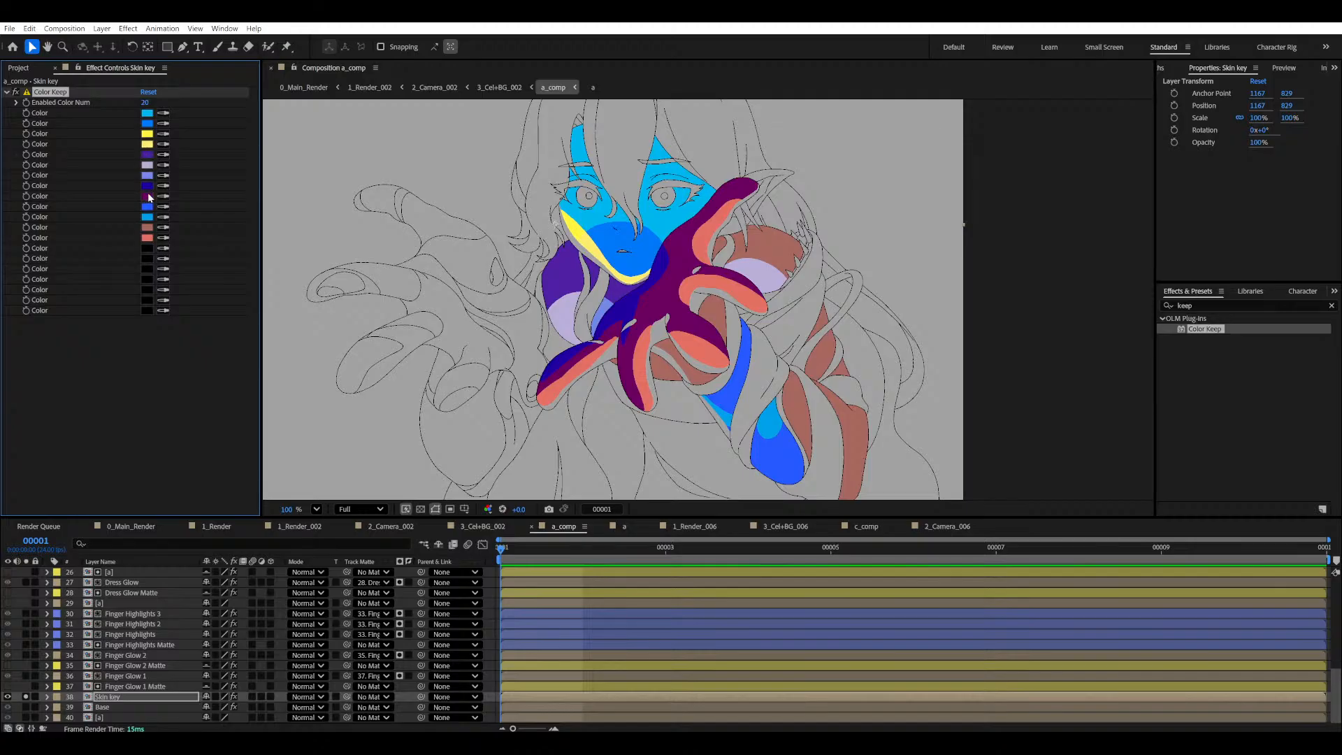
- Set Color Keep's Enabled Color Num to 13 to drop the unused black colours, and save the project
{"action": "left_click", "coordinate": [145, 103]}
{"action": "type", "text": "13"}
{"action": "key", "text": "Return"}
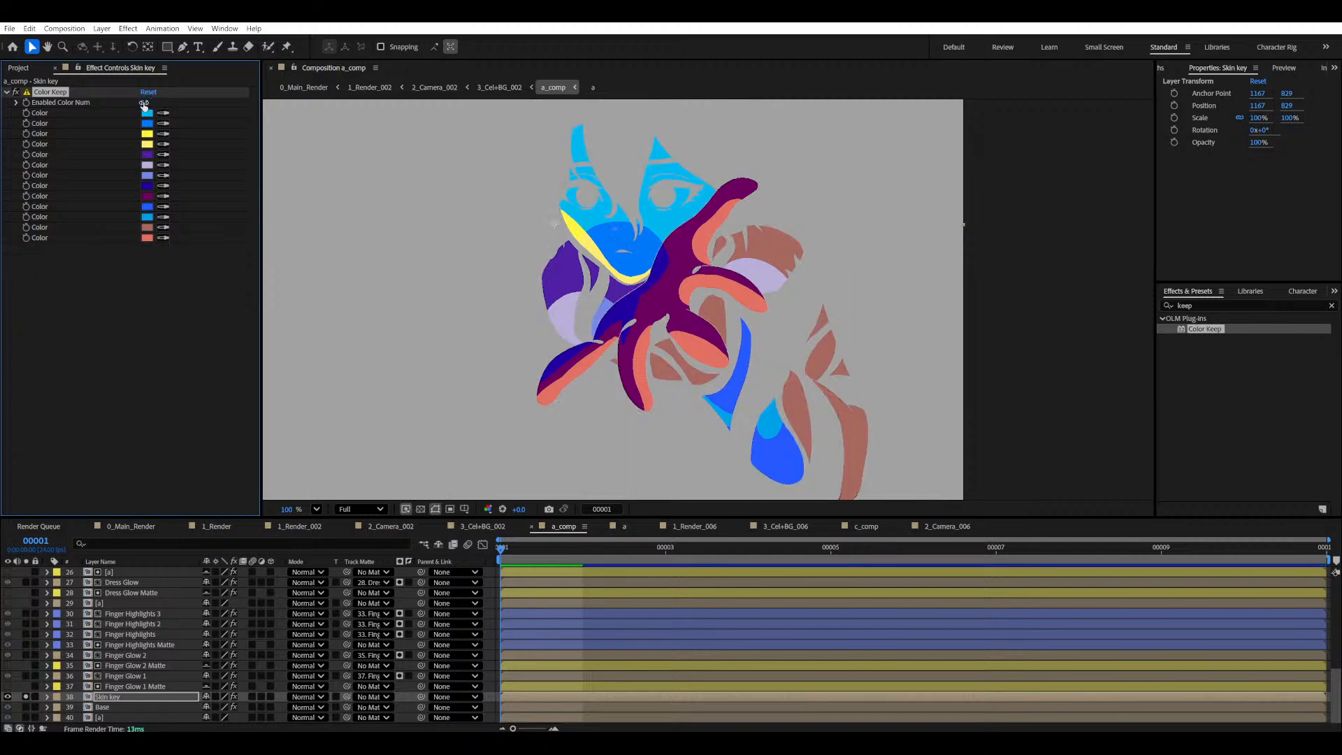
{"action": "left_click", "coordinate": [127, 311]}
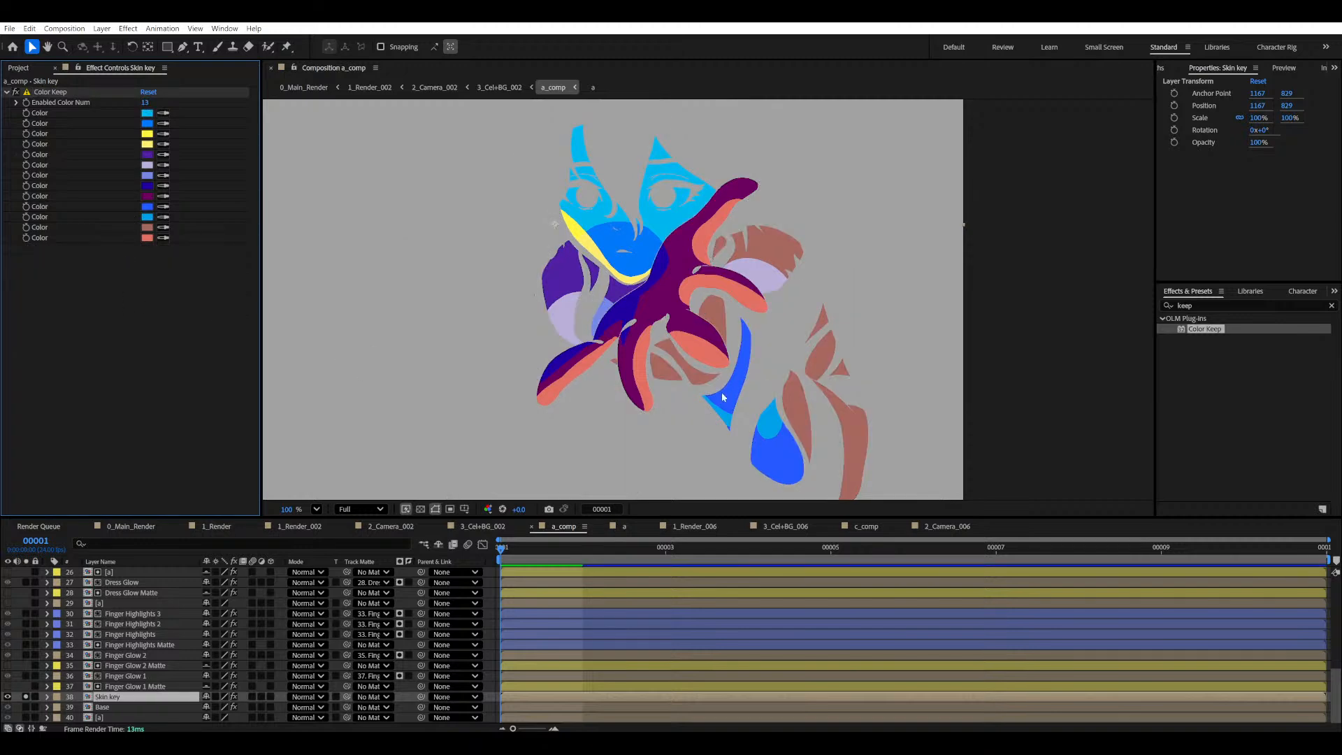
{"action": "key", "text": "ctrl+s"}
- Search the effects for "fill" and apply the Generate Fill effect to the Skin key layer below Color Keep
{"action": "left_click_drag", "start_coordinate": [1213, 306], "coordinate": [1110, 313]}
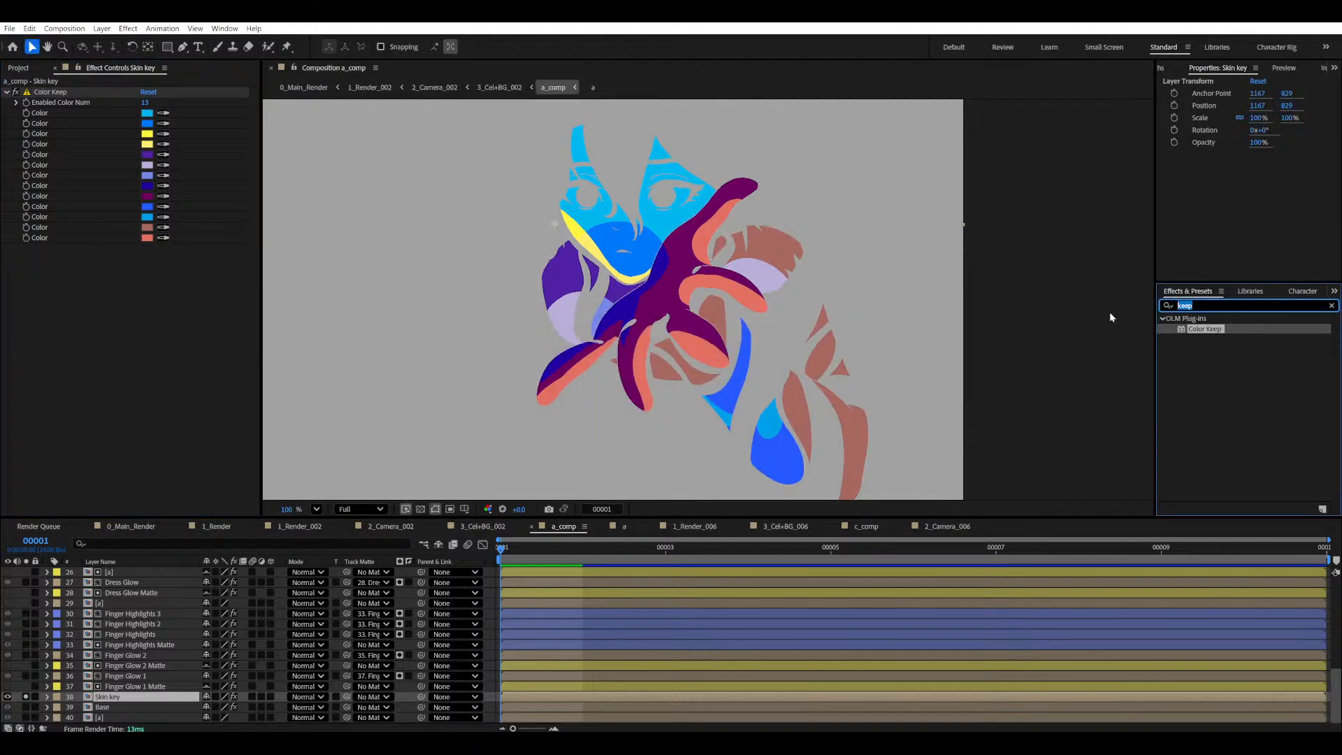
{"action": "type", "text": "fil"}
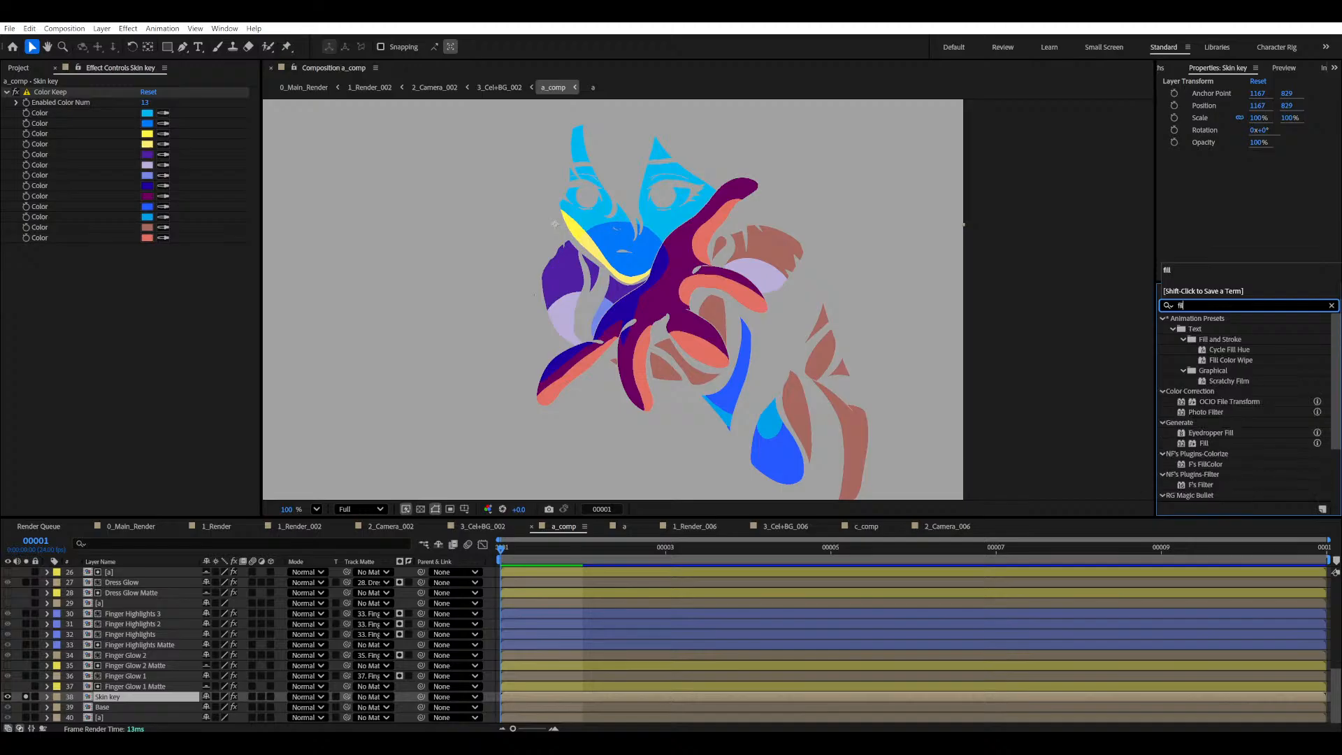
{"action": "type", "text": "l"}
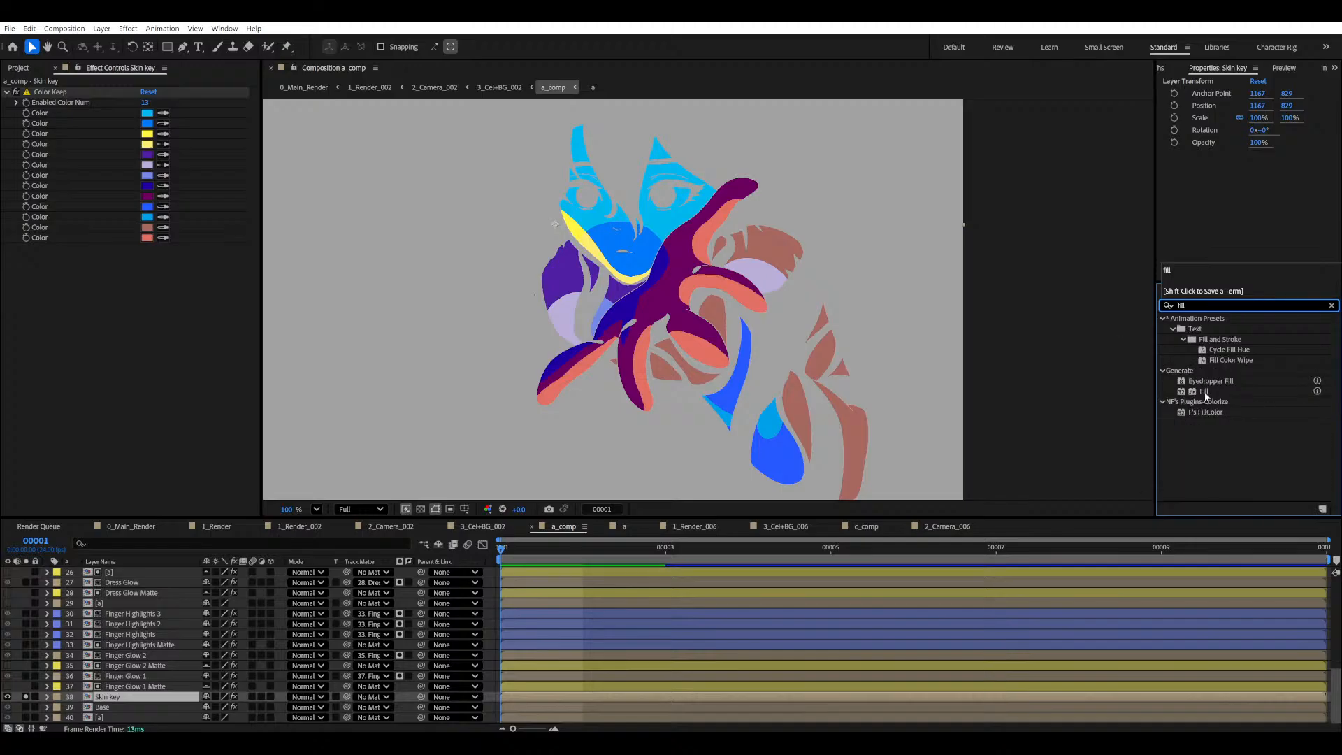
{"action": "left_click_drag", "start_coordinate": [1204, 391], "coordinate": [154, 323]}
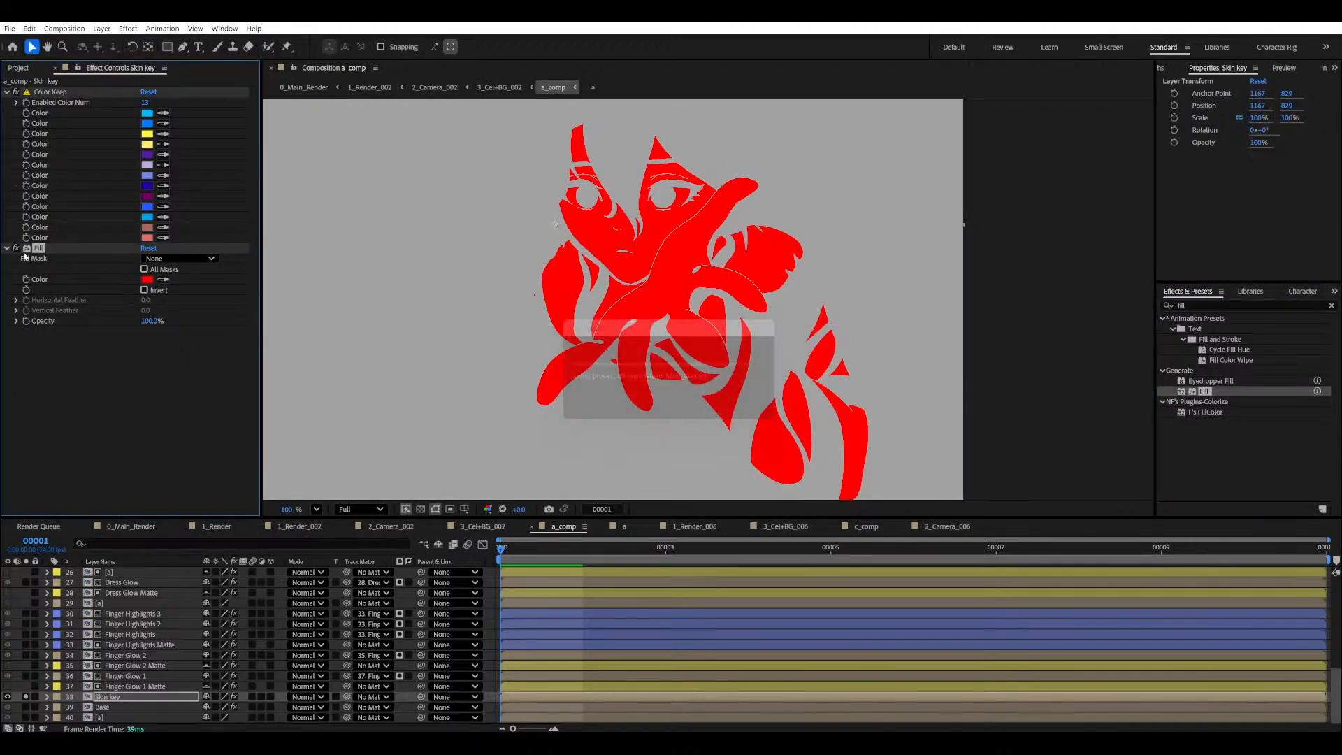
- Switch Fill off, sample the reddish-brown area beside the shoulder as the Fill colour, and switch Fill back on
{"action": "left_click", "coordinate": [16, 248]}
{"action": "scroll", "coordinate": [579, 313], "scroll_direction": "up", "scroll_amount": 6}
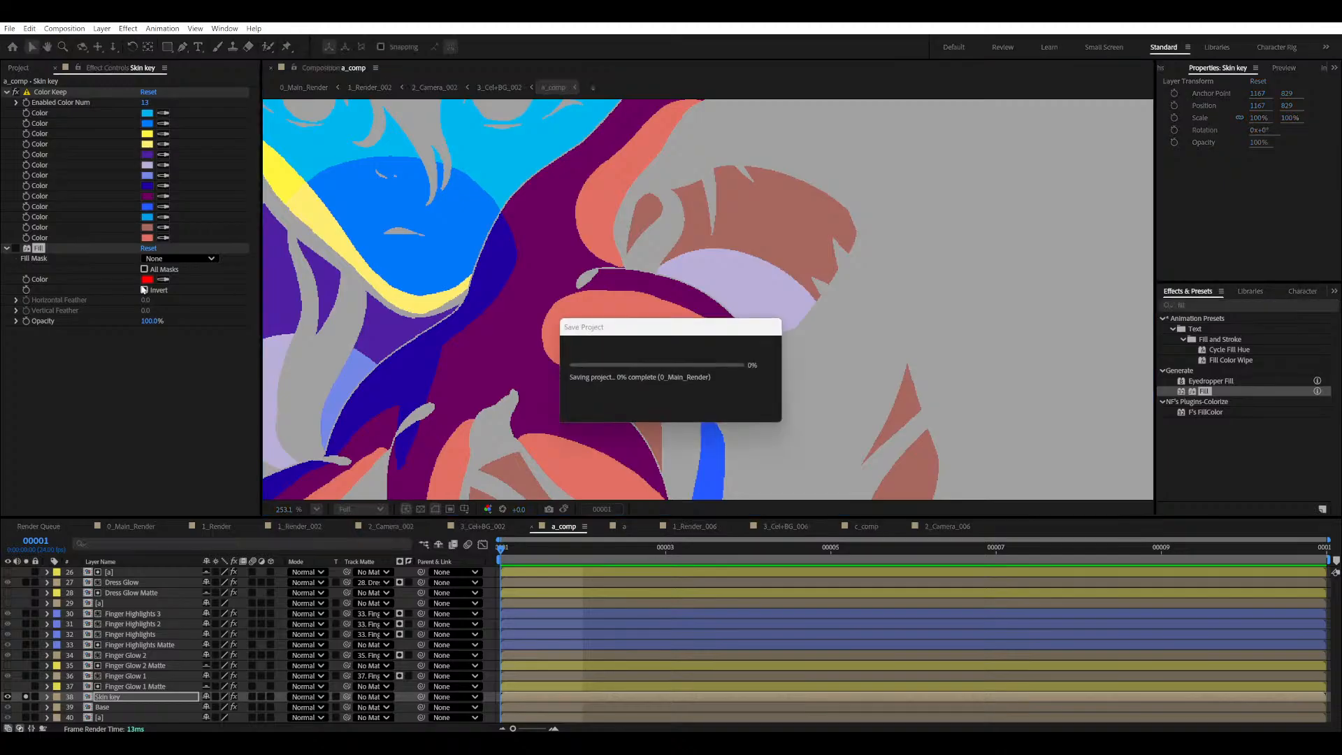
{"action": "left_click", "coordinate": [162, 279]}
{"action": "left_click", "coordinate": [763, 212]}
{"action": "scroll", "coordinate": [763, 214], "scroll_direction": "down", "scroll_amount": 3}
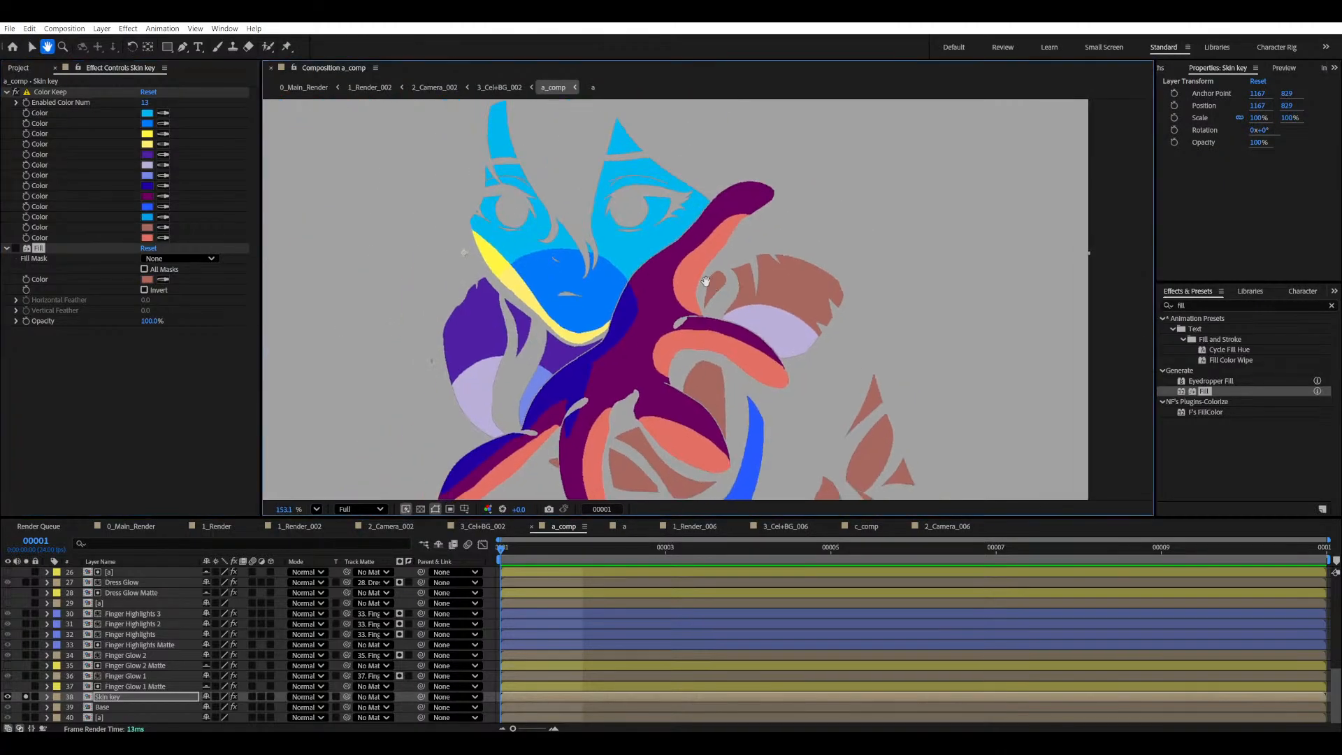
{"action": "left_click", "coordinate": [16, 249]}
{"action": "scroll", "coordinate": [587, 316], "scroll_direction": "down", "scroll_amount": 2}
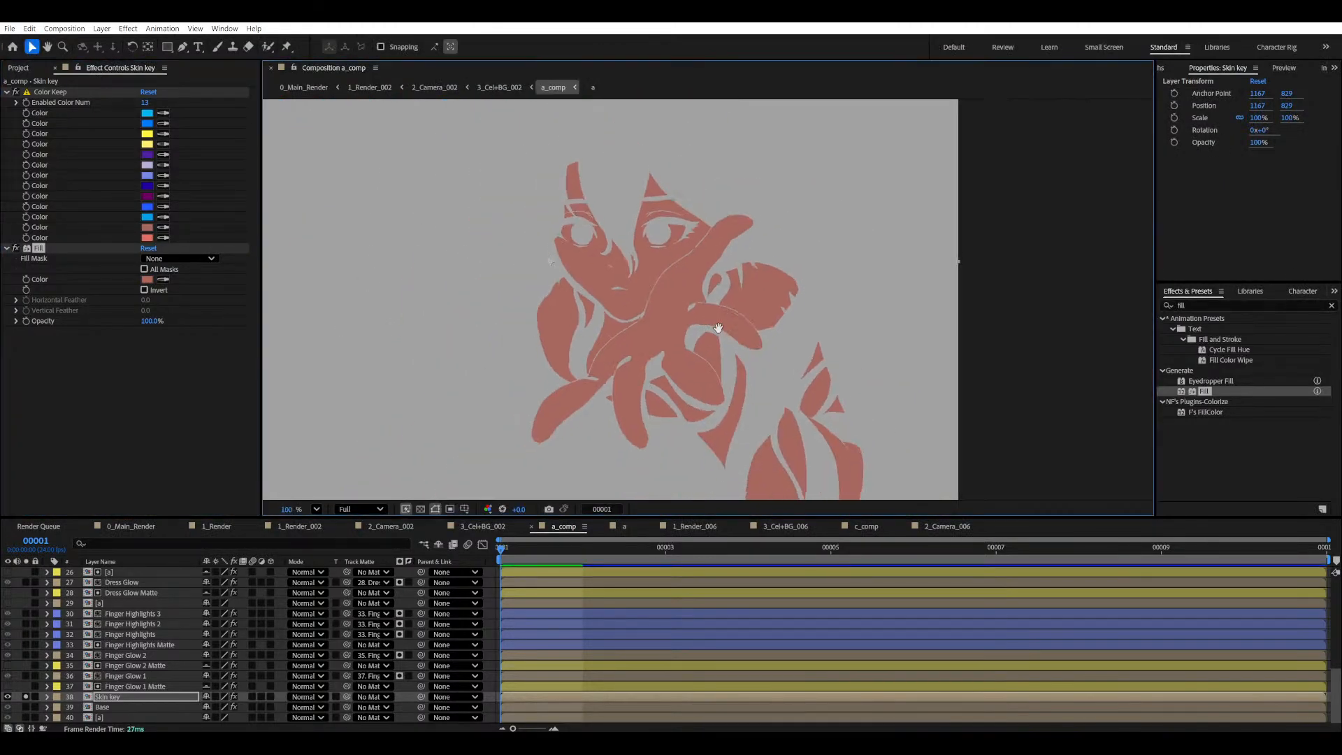
- Solo the Base layer alongside Skin key and toggle Skin key's solo to compare the filled skin with the base colours
{"action": "left_click", "coordinate": [27, 707]}
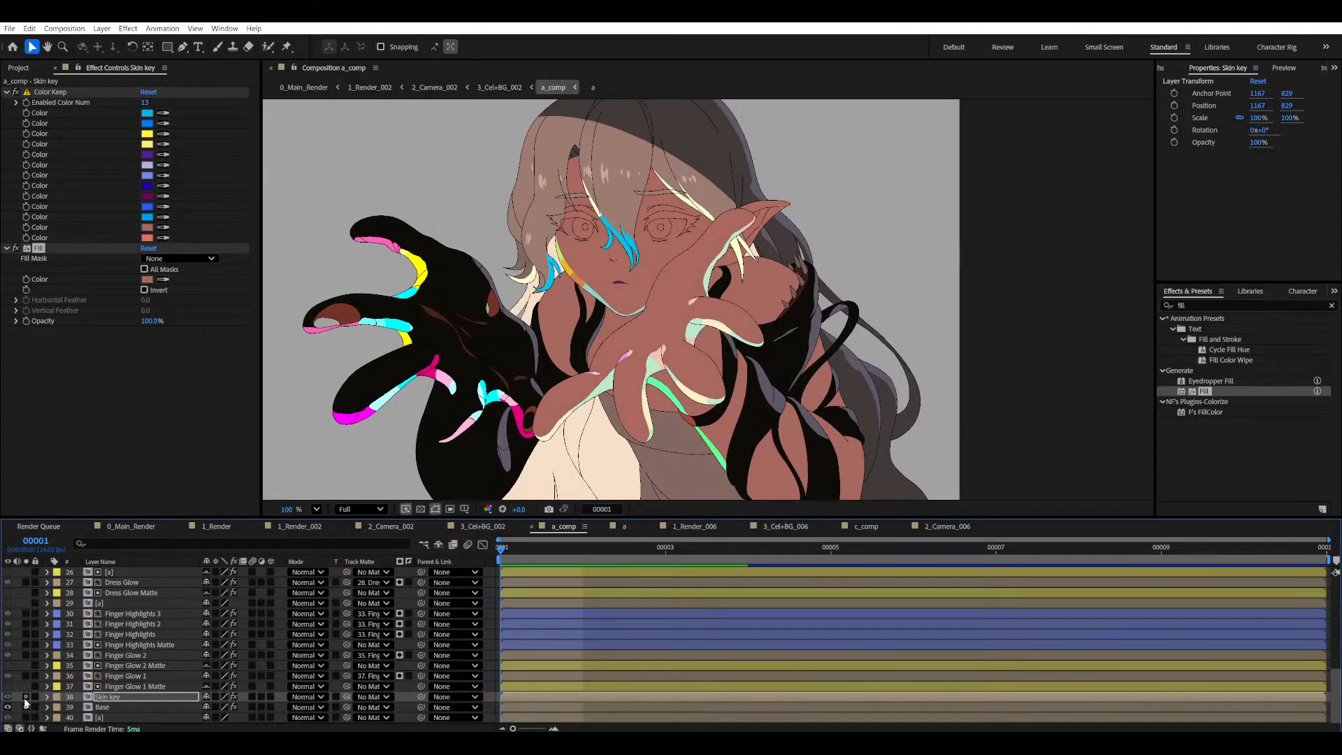
{"action": "left_click", "coordinate": [25, 698]}
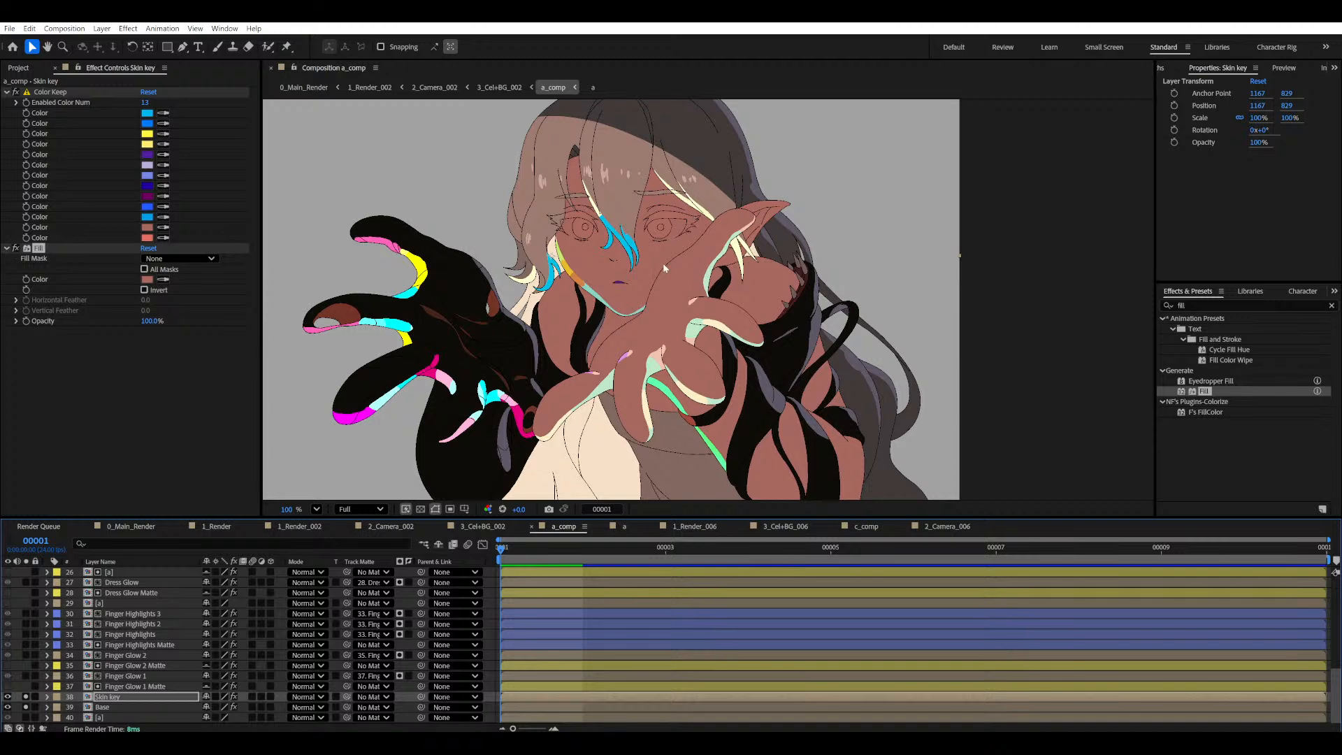
{"action": "key", "text": "space"}
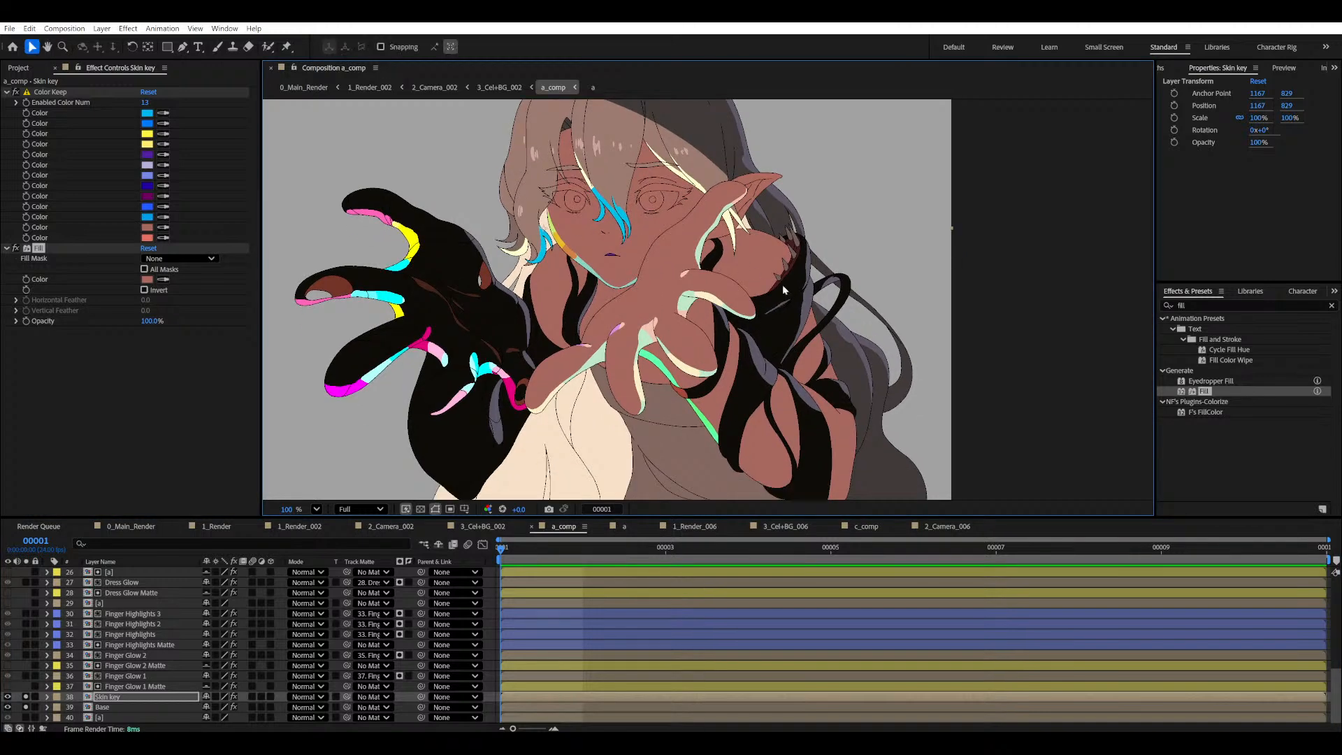
{"action": "left_click", "coordinate": [27, 697]}
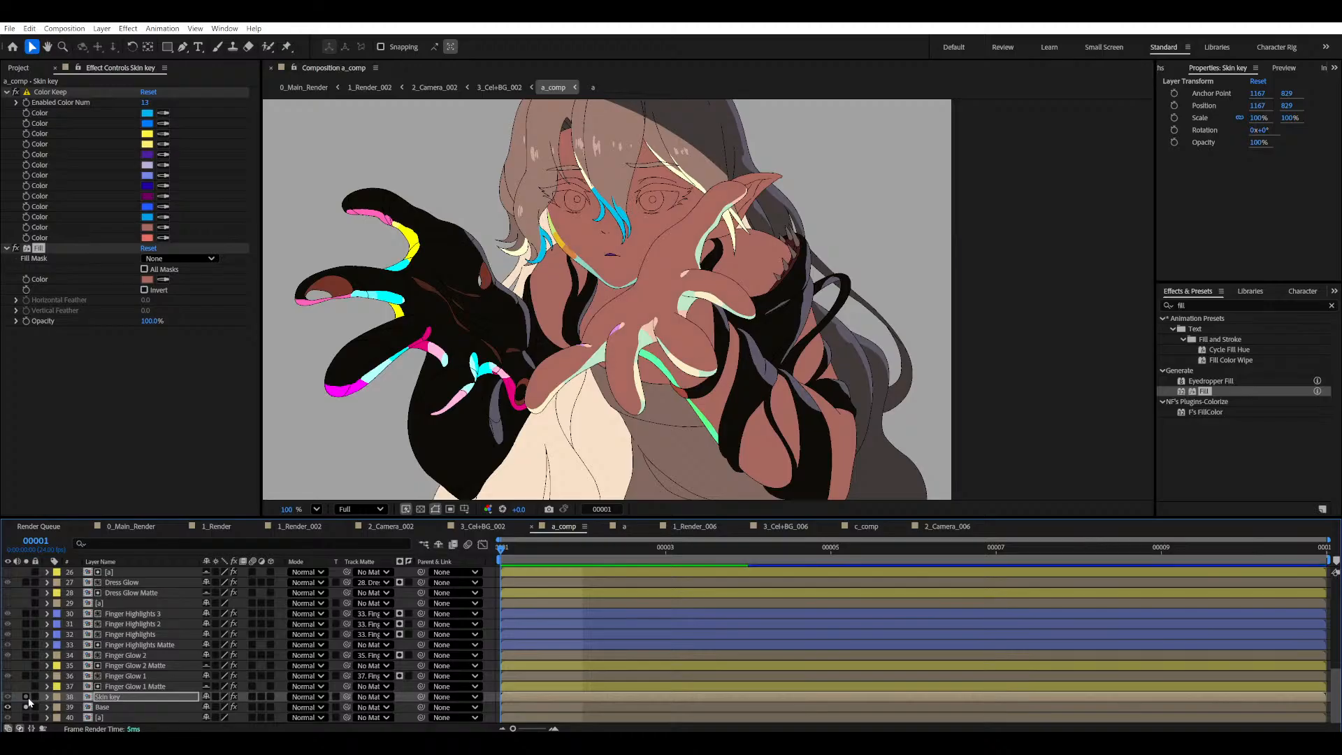
- Rename the Skin key layer as "Skin key 1", take Base out of solo, and save the project
{"action": "left_click", "coordinate": [138, 697]}
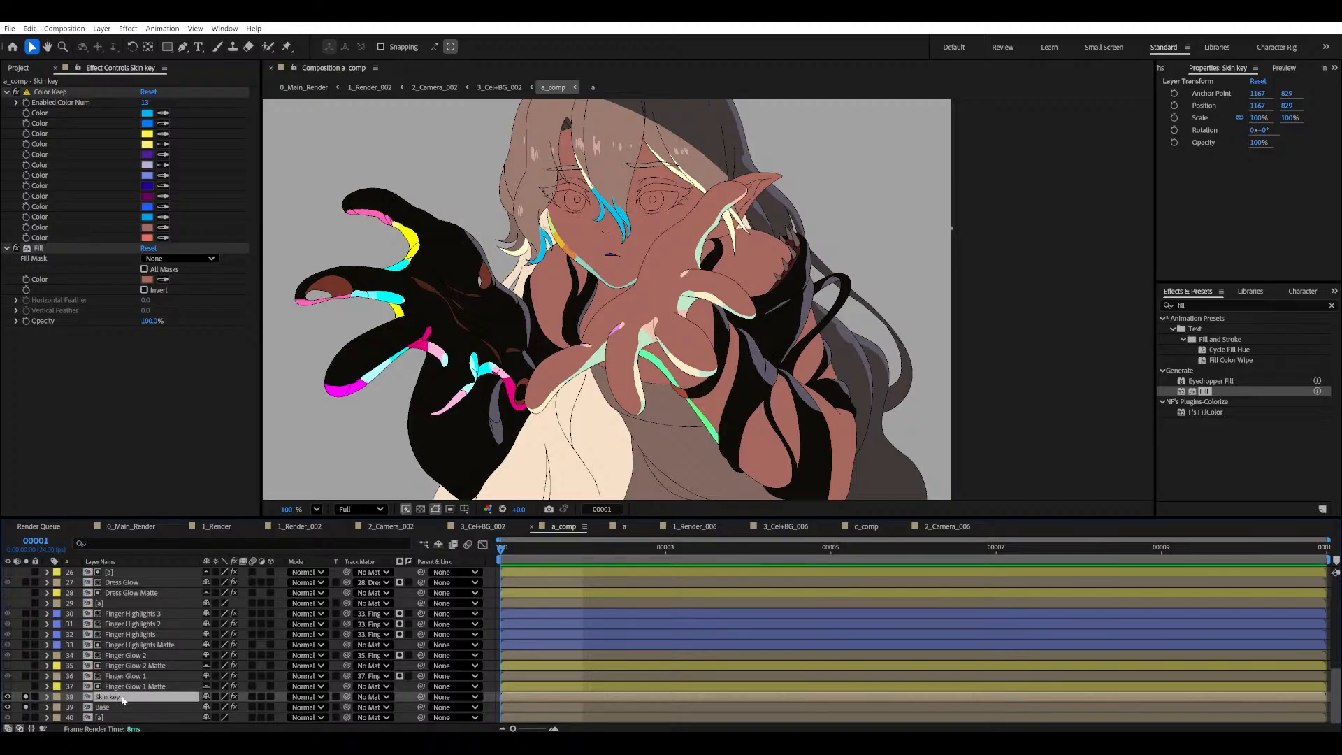
{"action": "key", "text": "Return"}
{"action": "left_click", "coordinate": [138, 697]}
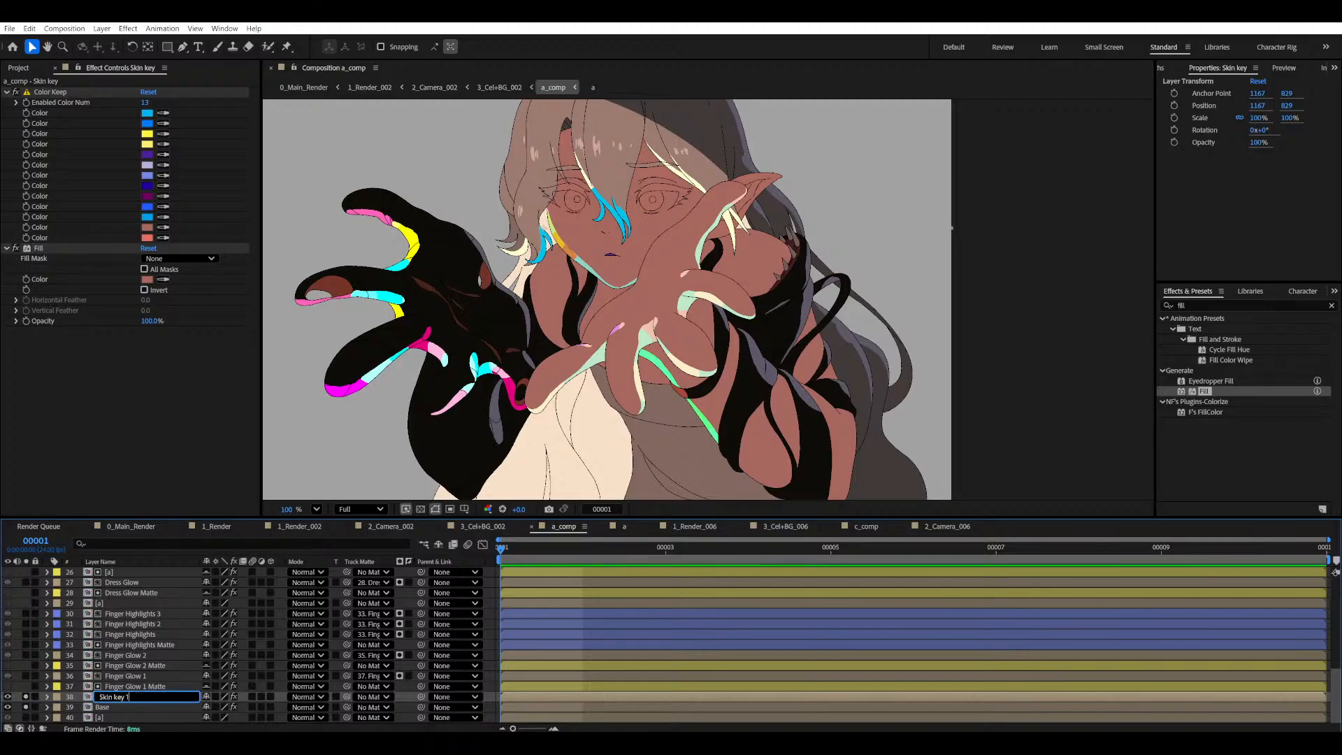
{"action": "type", "text": "1"}
{"action": "key", "text": "Return"}
{"action": "left_click", "coordinate": [26, 708]}
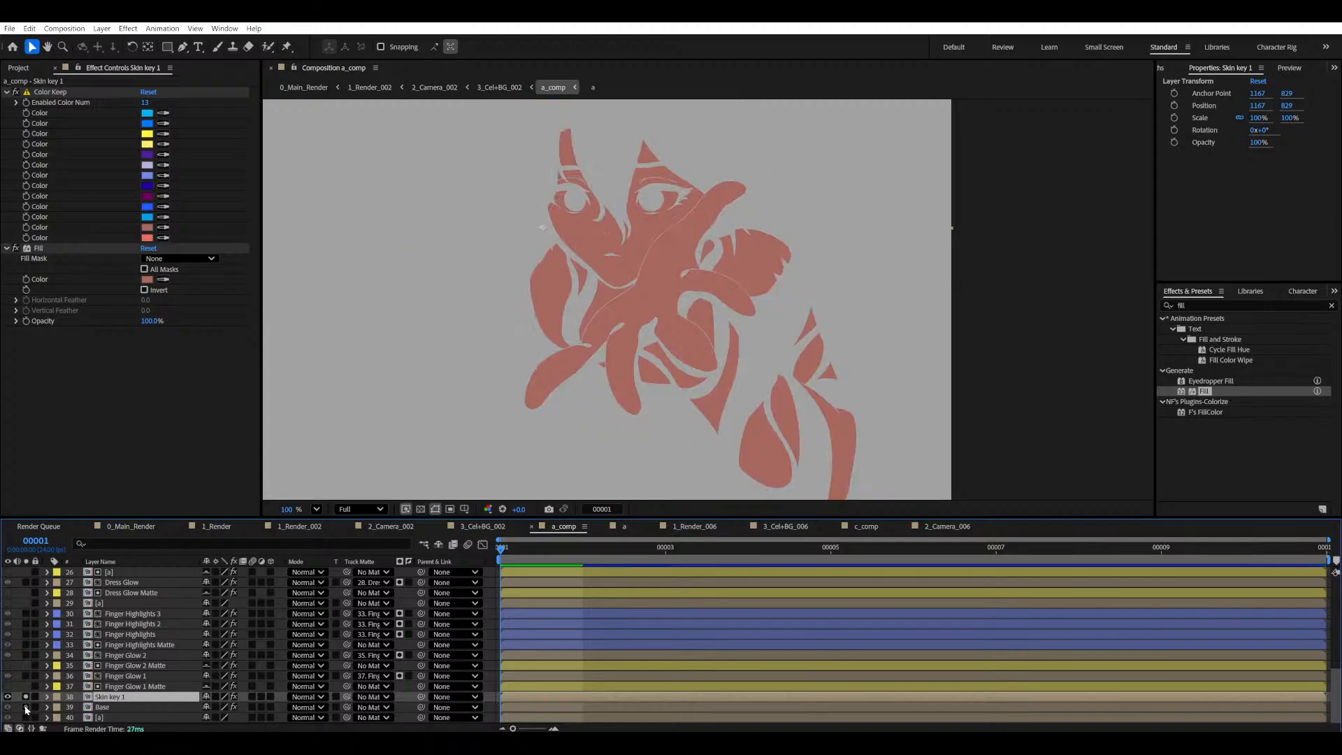
{"action": "key", "text": "ctrl+s"}
- Switch off the Fill effect on Skin key 1 so the layer shows its separate kept colours
{"action": "scroll", "coordinate": [563, 308], "scroll_direction": "up", "scroll_amount": 5}
{"action": "left_click_drag", "start_coordinate": [560, 291], "coordinate": [623, 350]}
{"action": "left_click_drag", "start_coordinate": [706, 374], "coordinate": [655, 321]}
{"action": "left_click_drag", "start_coordinate": [513, 293], "coordinate": [502, 311]}
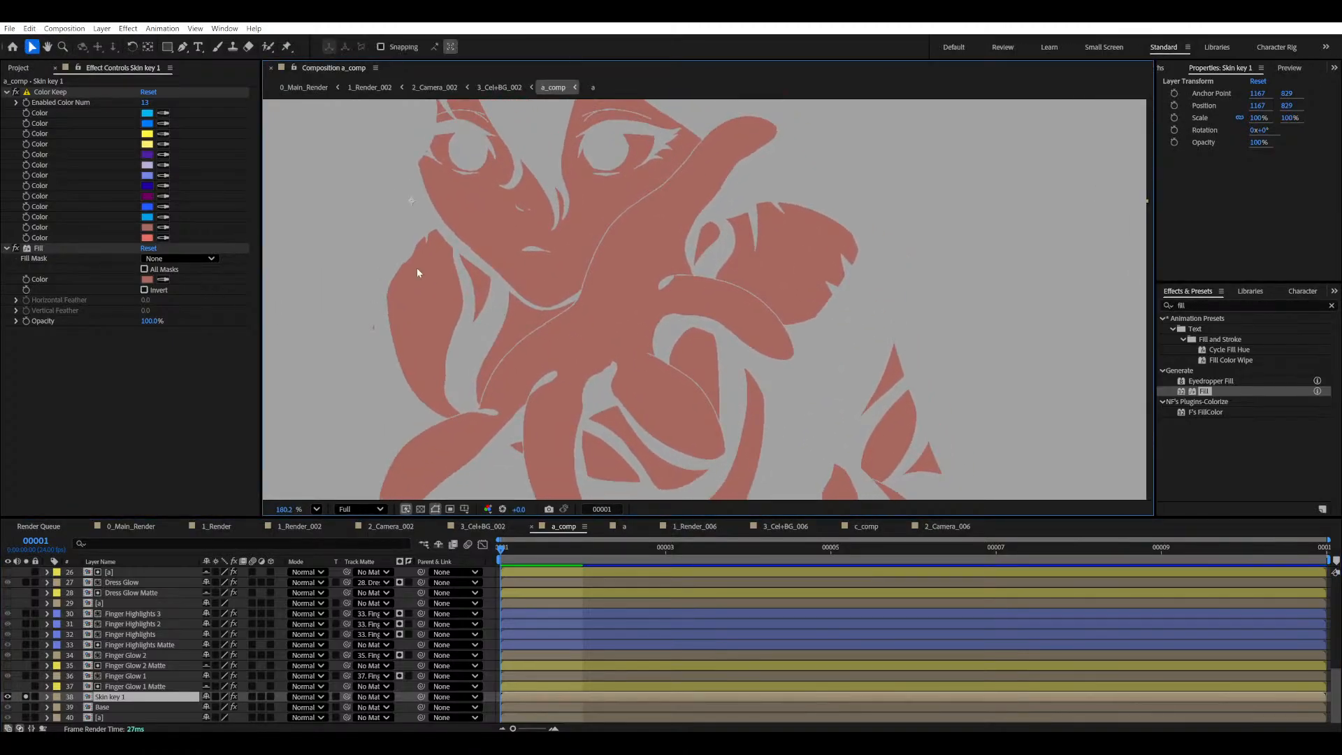
{"action": "left_click_drag", "start_coordinate": [417, 267], "coordinate": [434, 285]}
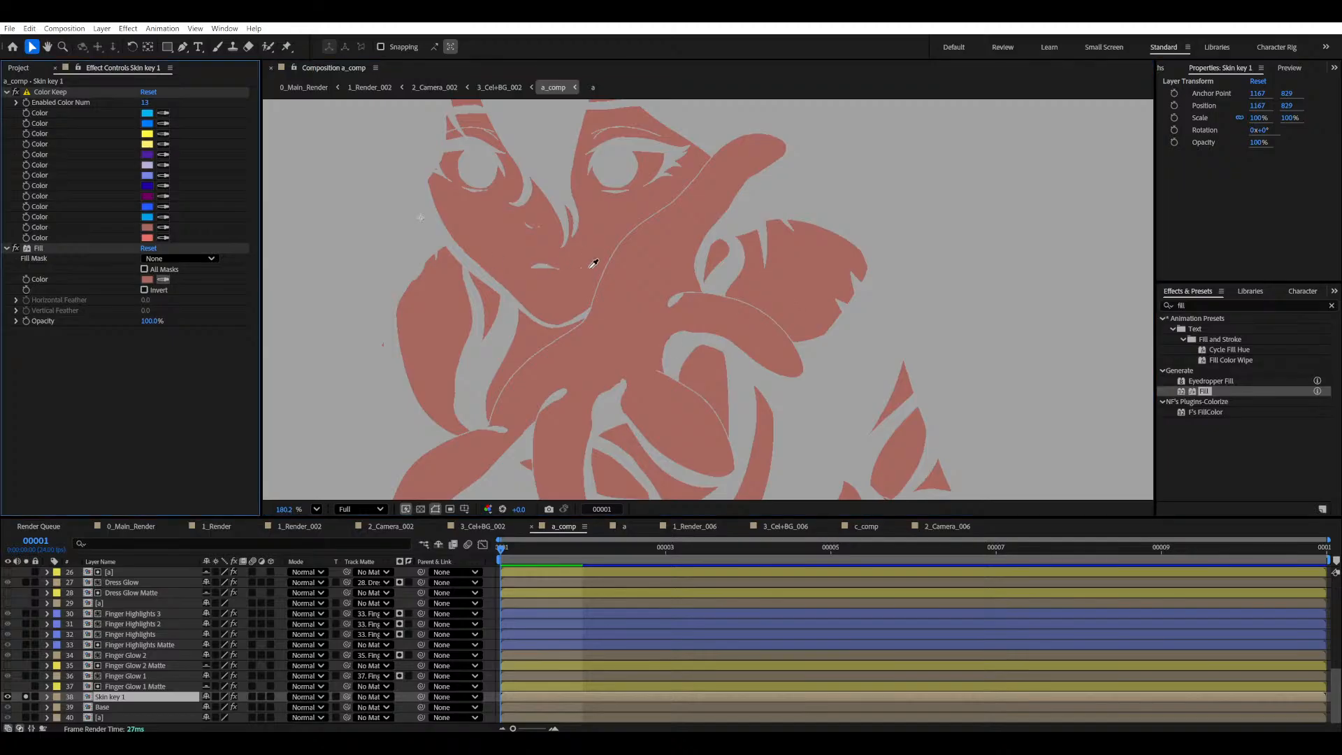
{"action": "key", "text": "Return"}
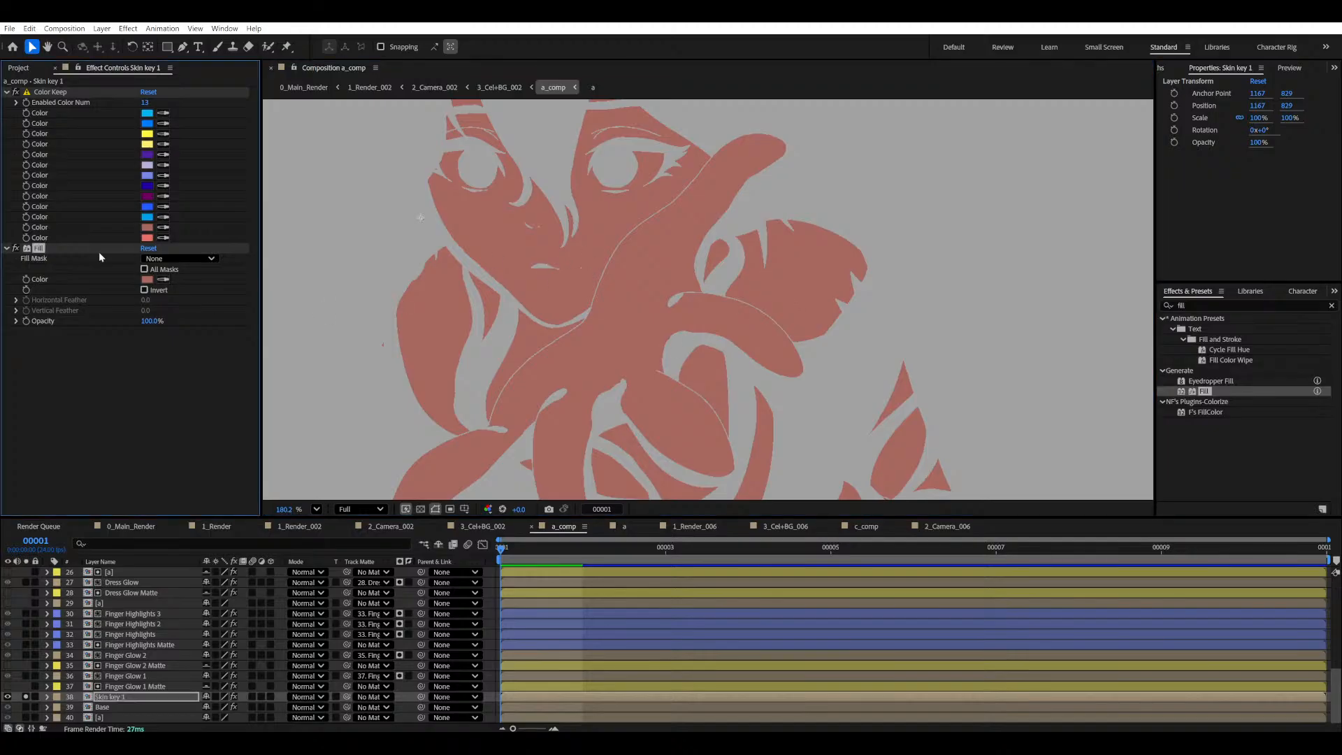
{"action": "left_click", "coordinate": [17, 248]}
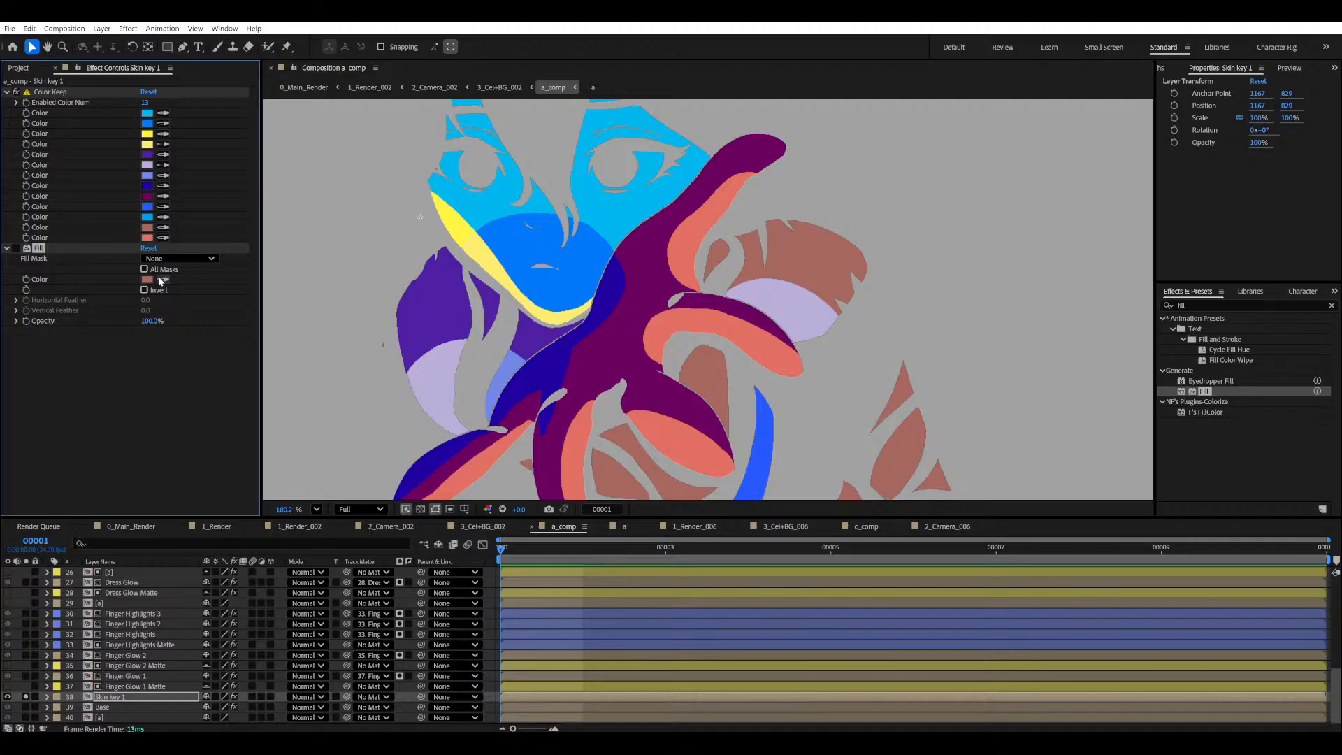
{"action": "key", "text": "space"}
{"action": "scroll", "coordinate": [498, 336], "scroll_direction": "down", "scroll_amount": 3}
{"action": "left_click_drag", "start_coordinate": [498, 336], "coordinate": [503, 327]}
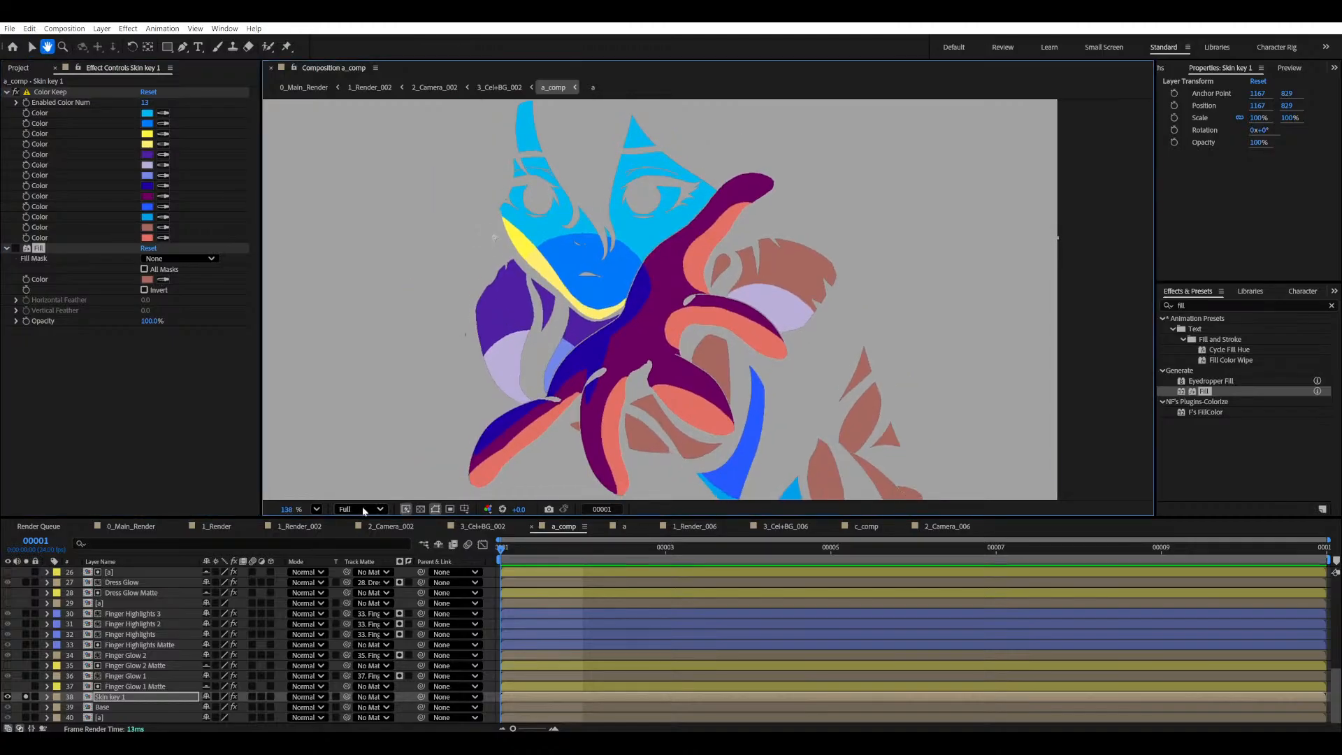
- Solo Base, hide Skin key 1, and sample the base skin tone on the face as Skin key 1's Fill colour
{"action": "left_click", "coordinate": [25, 706]}
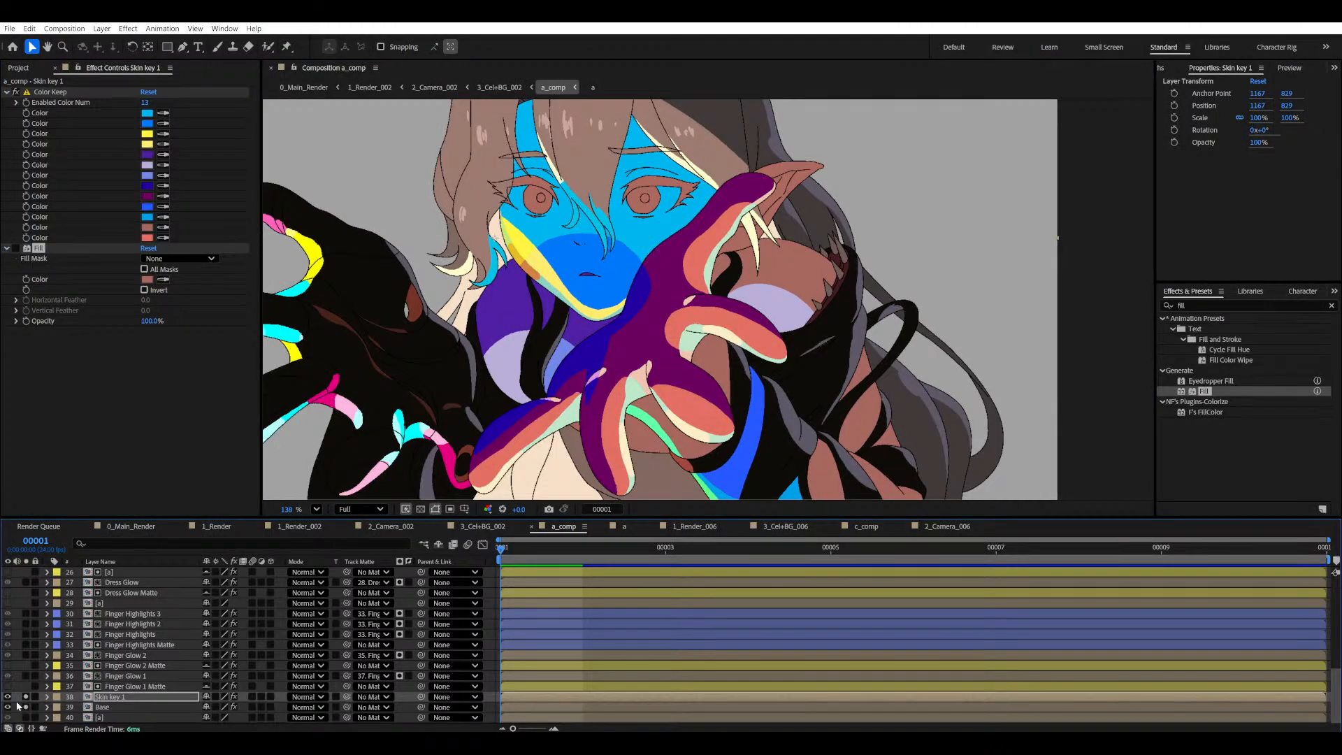
{"action": "left_click", "coordinate": [7, 696]}
{"action": "left_click", "coordinate": [109, 707]}
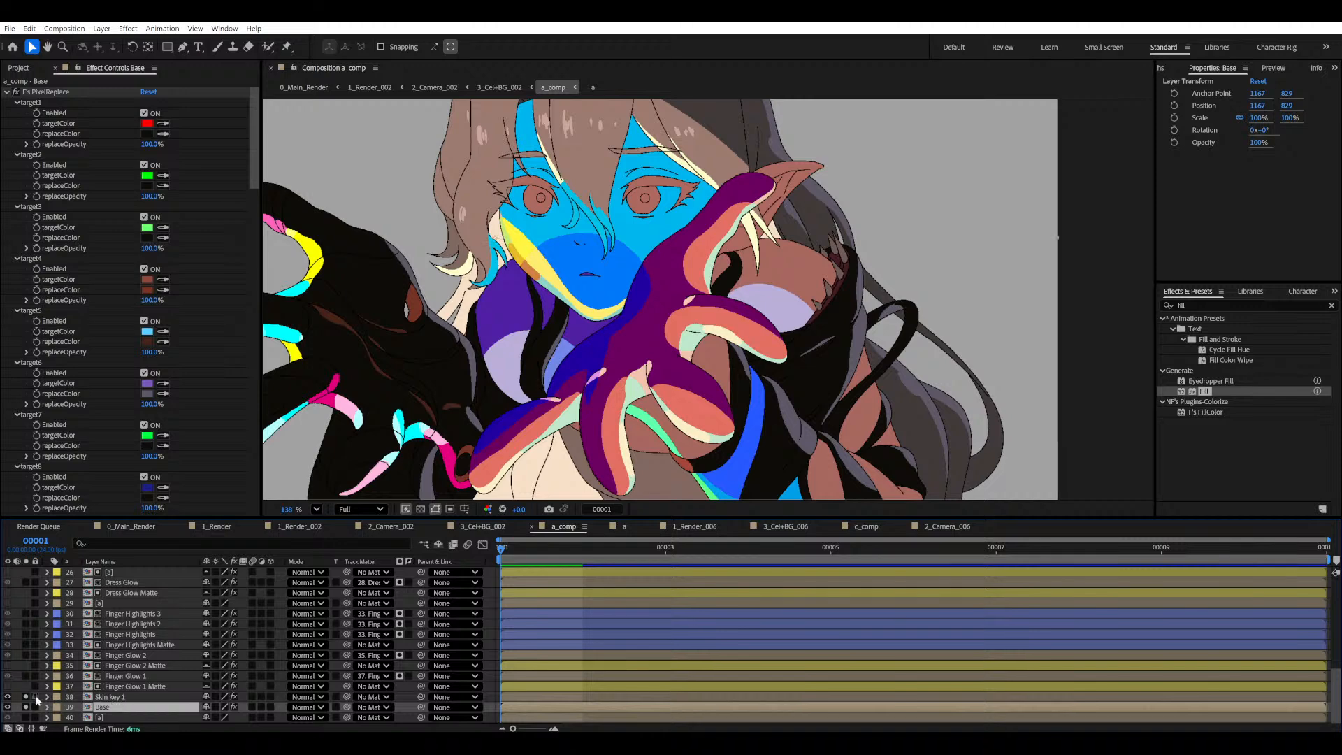
{"action": "left_click", "coordinate": [8, 697]}
{"action": "left_click", "coordinate": [109, 696]}
{"action": "scroll", "coordinate": [685, 275], "scroll_direction": "up", "scroll_amount": 4}
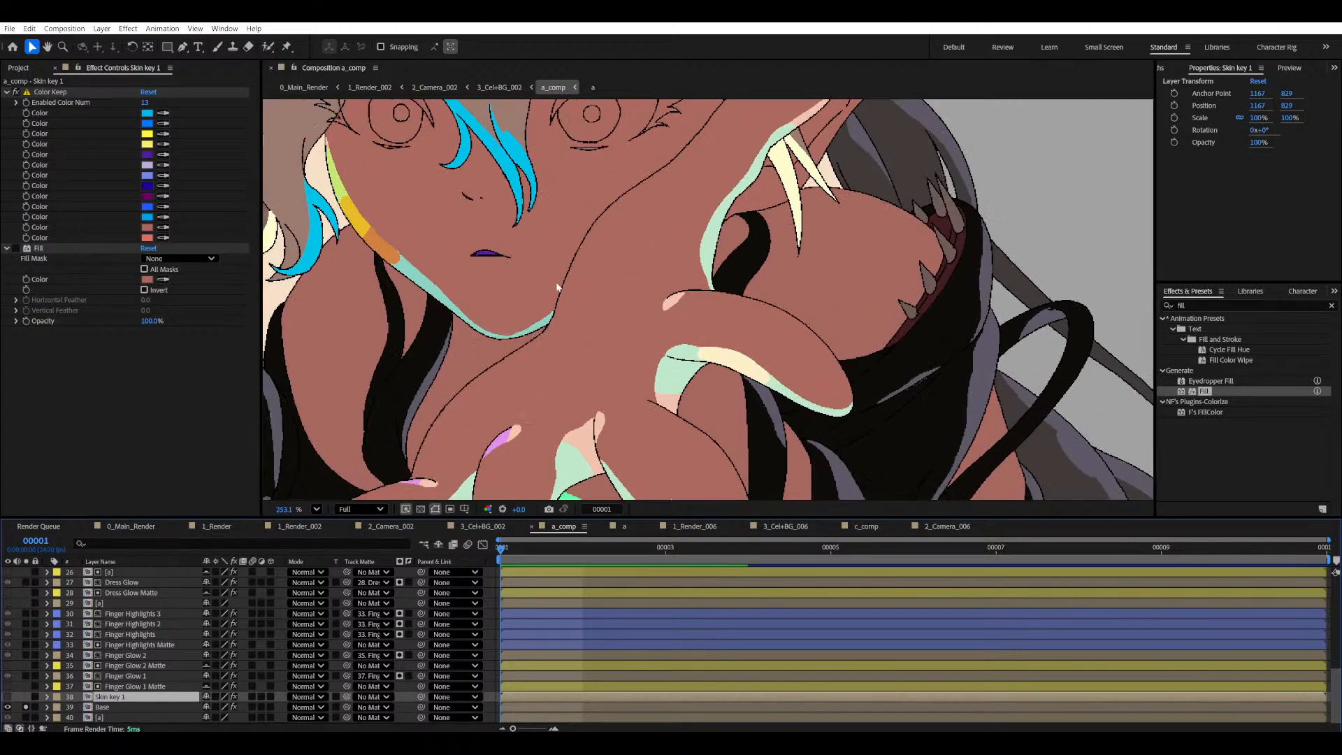
{"action": "left_click", "coordinate": [163, 279]}
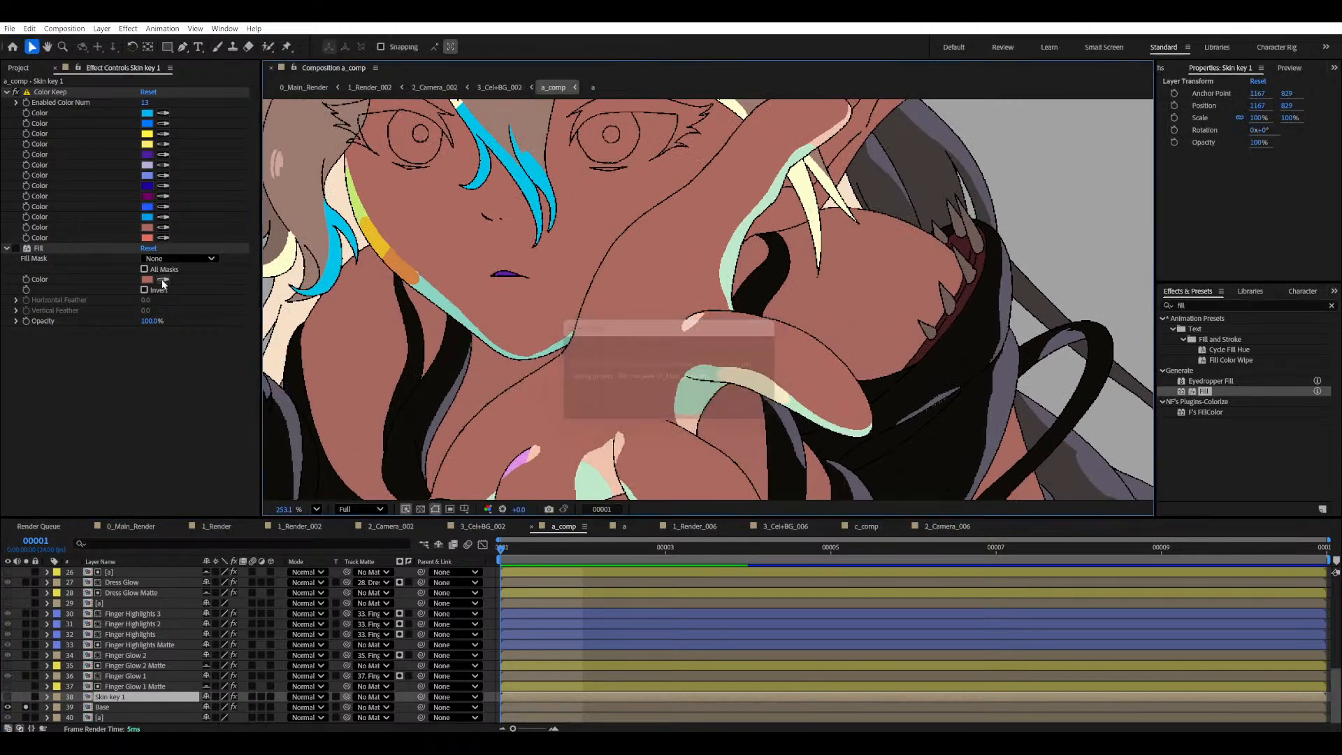
{"action": "left_click", "coordinate": [570, 253]}
{"action": "scroll", "coordinate": [565, 258], "scroll_direction": "down", "scroll_amount": 5}
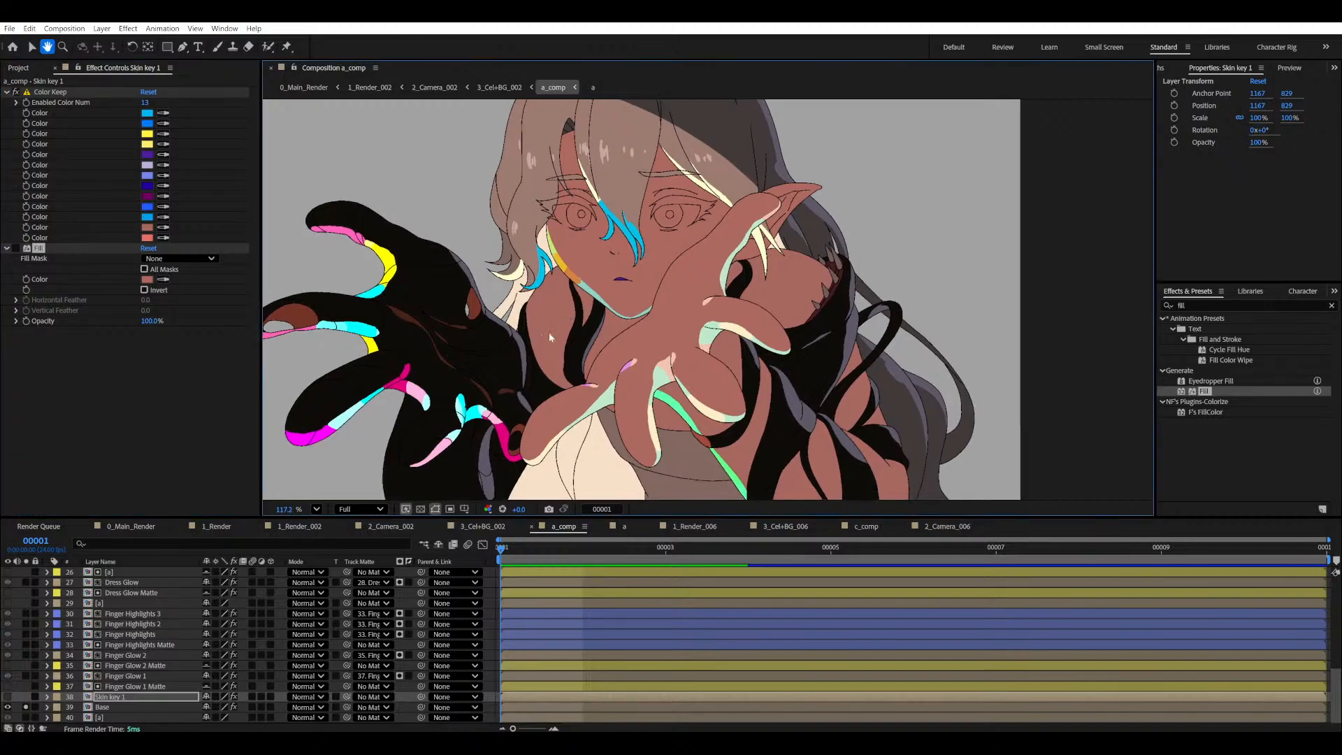
- Toggle Skin key 1's solo to compare it with Base, and leave only Skin key 1 soloed
{"action": "left_click", "coordinate": [22, 698]}
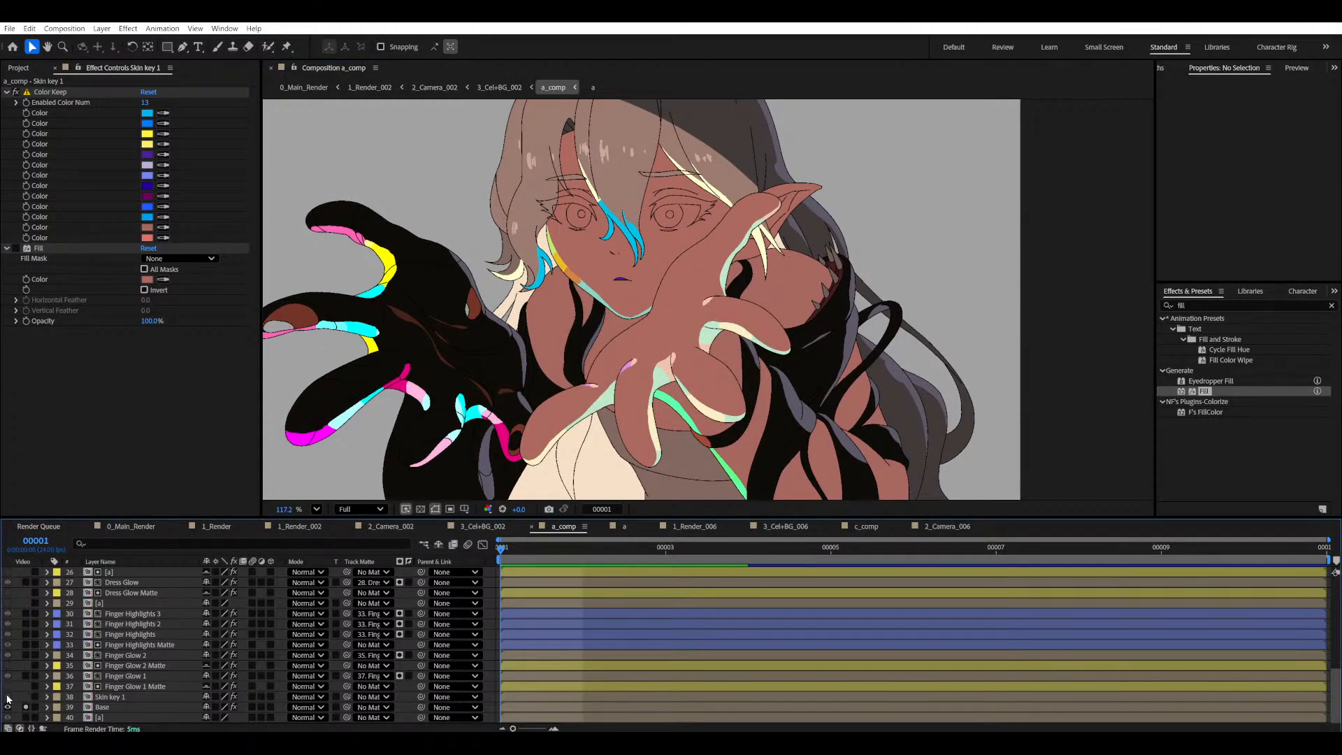
{"action": "left_click", "coordinate": [26, 698]}
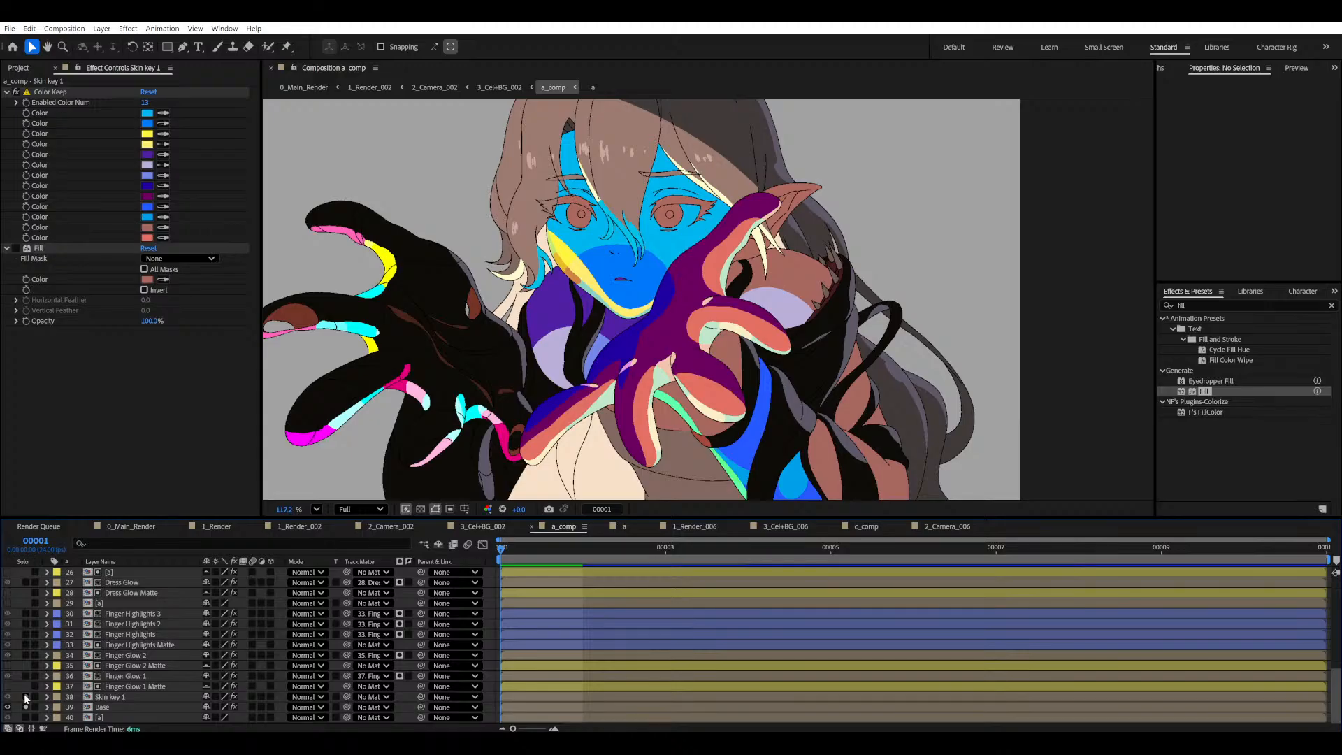
{"action": "left_click", "coordinate": [26, 698]}
{"action": "left_click", "coordinate": [25, 698]}
{"action": "left_click", "coordinate": [56, 698]}
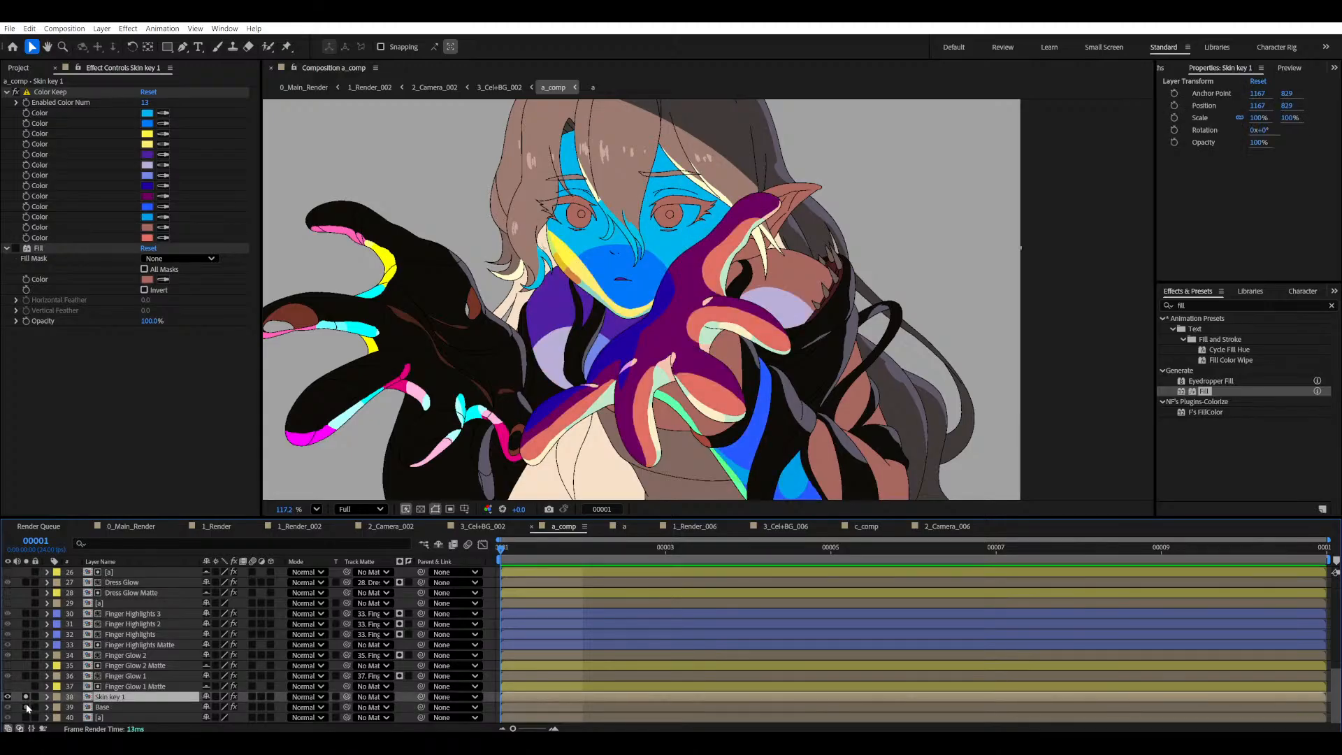
{"action": "left_click", "coordinate": [26, 706]}
- Replace Color Keep's fifth colour on Skin key 1 with the dark purple sampled from the hand
{"action": "scroll", "coordinate": [604, 292], "scroll_direction": "up", "scroll_amount": 3}
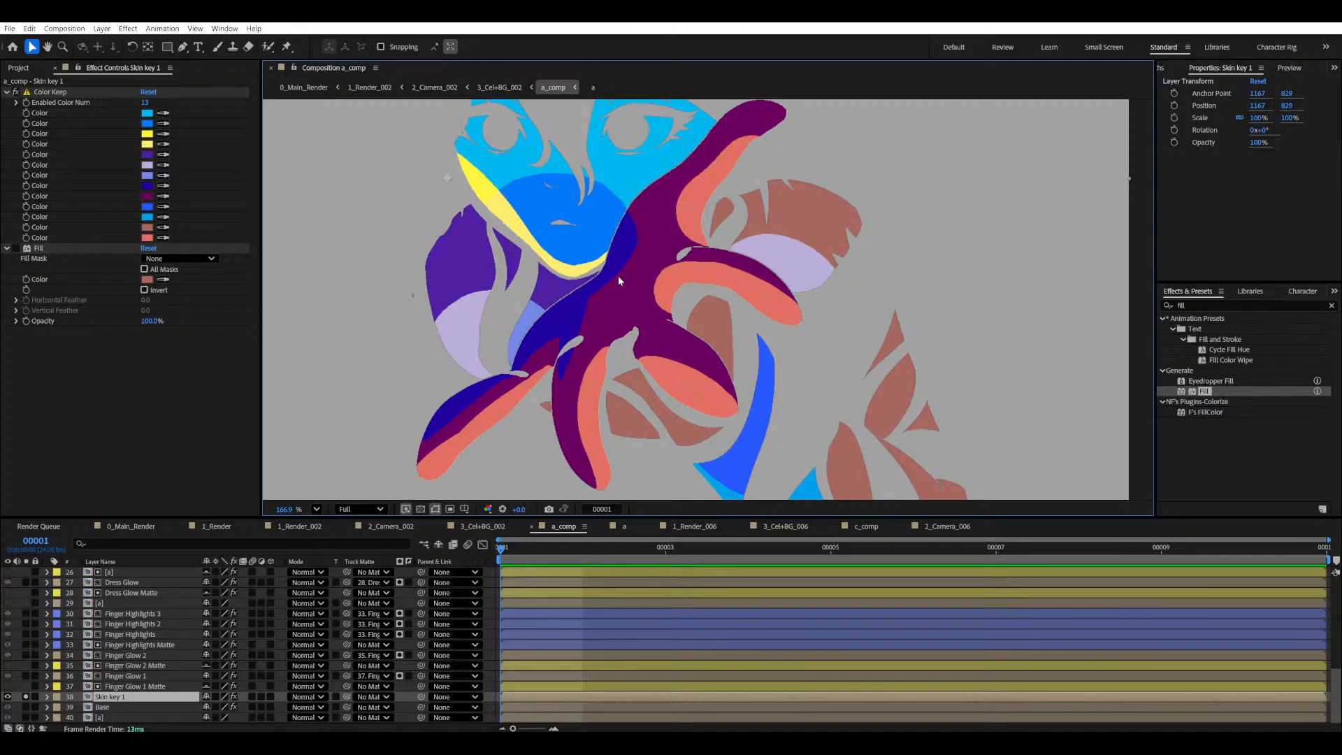
{"action": "scroll", "coordinate": [601, 270], "scroll_direction": "down", "scroll_amount": 4}
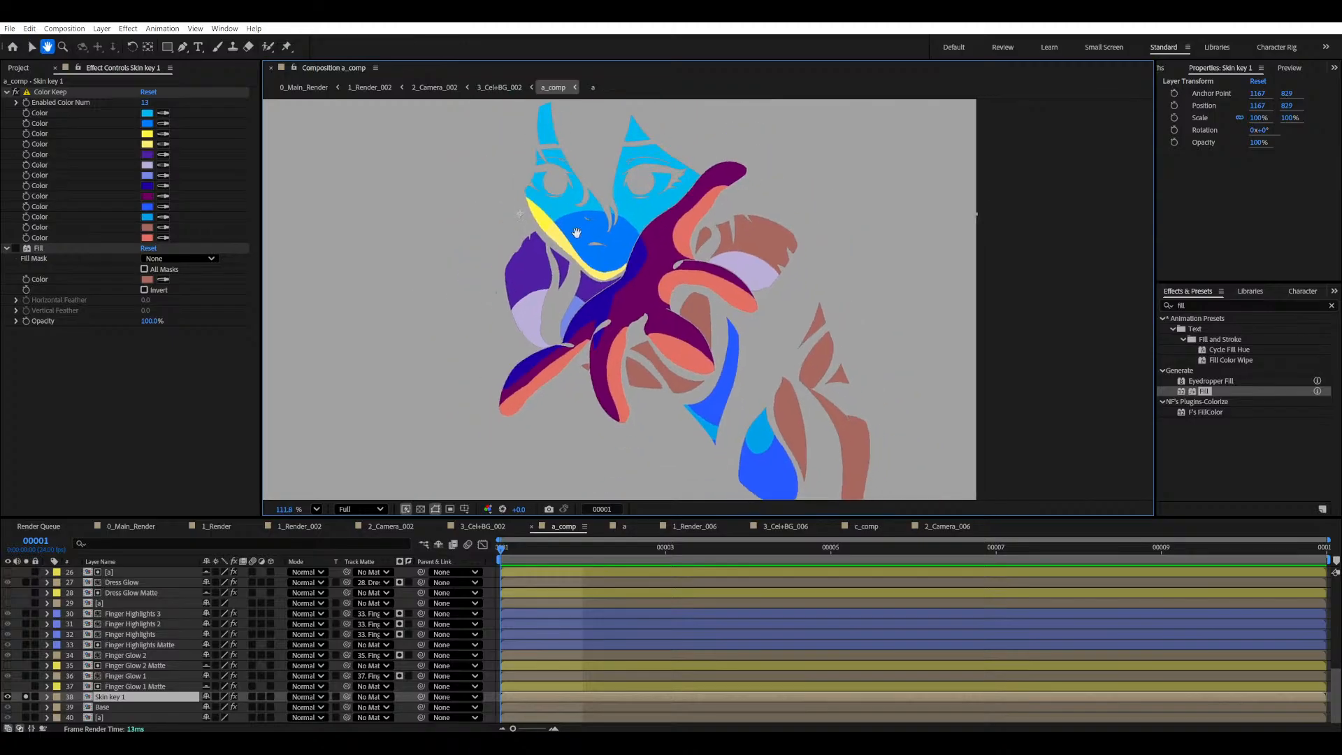
{"action": "left_click", "coordinate": [37, 198]}
{"action": "scroll", "coordinate": [630, 235], "scroll_direction": "up", "scroll_amount": 2}
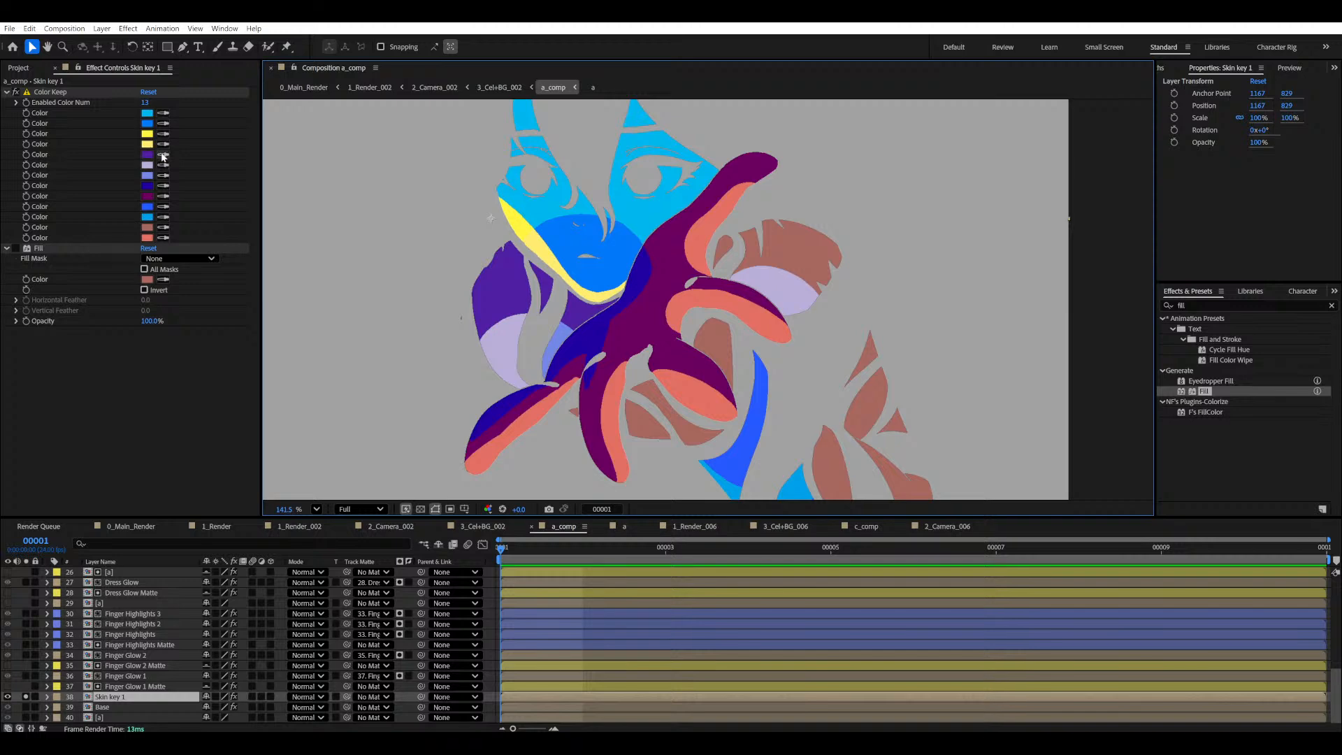
{"action": "left_click", "coordinate": [163, 155]}
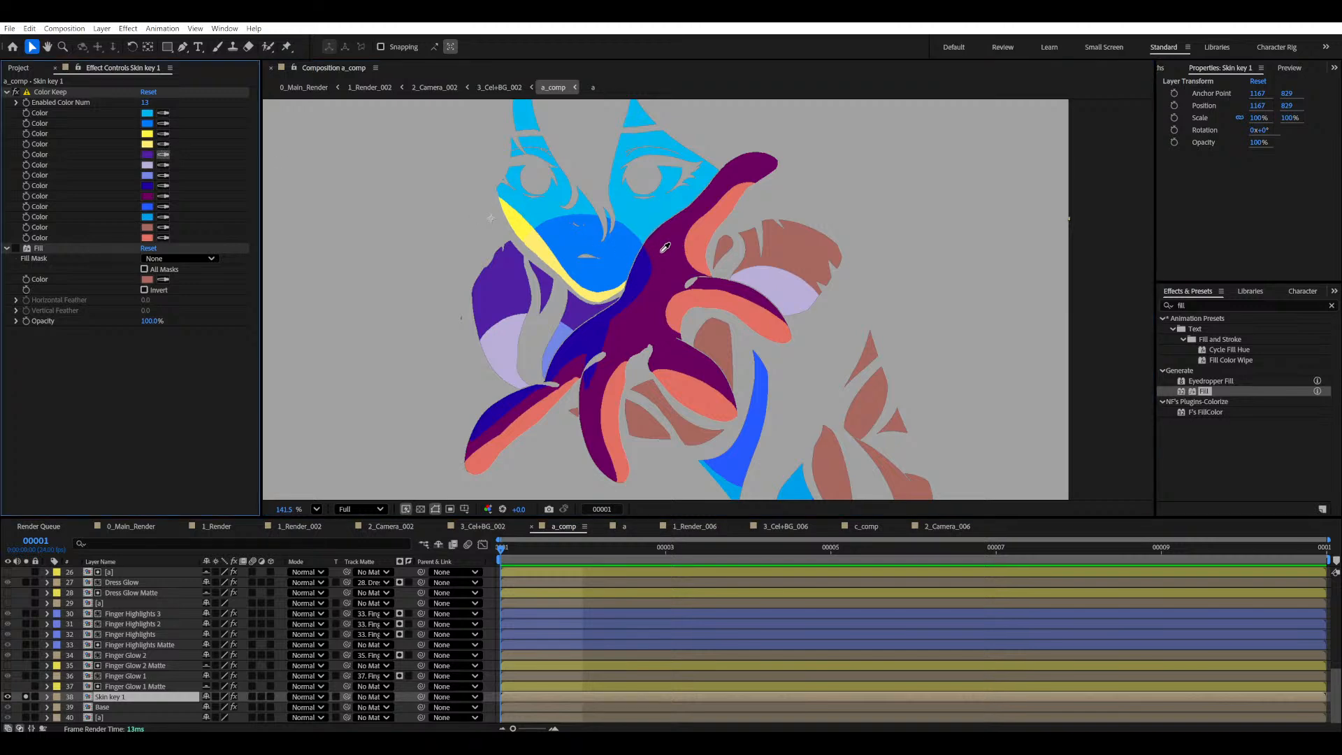
{"action": "left_click", "coordinate": [665, 248]}
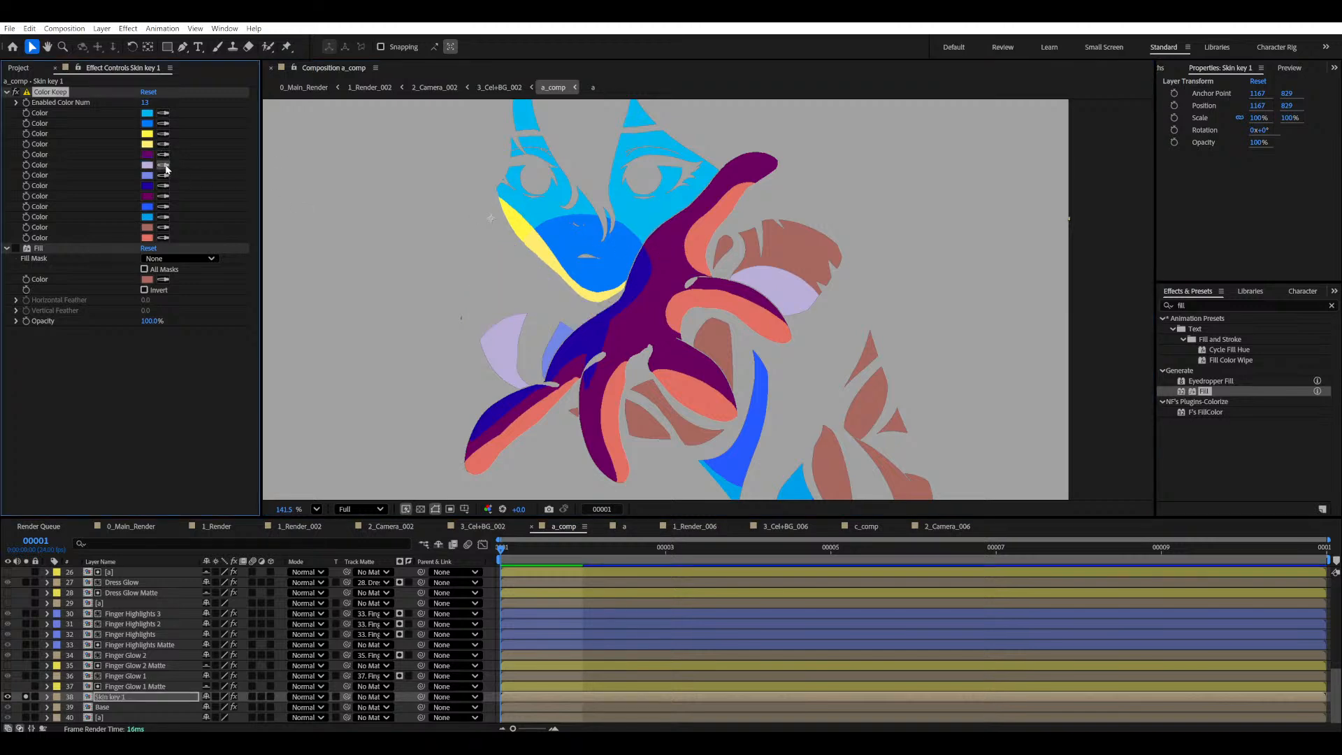
- Replace Color Keep's sixth colour with the hand's dark blue and its seventh with the salmon along the finger
{"action": "left_click", "coordinate": [603, 321]}
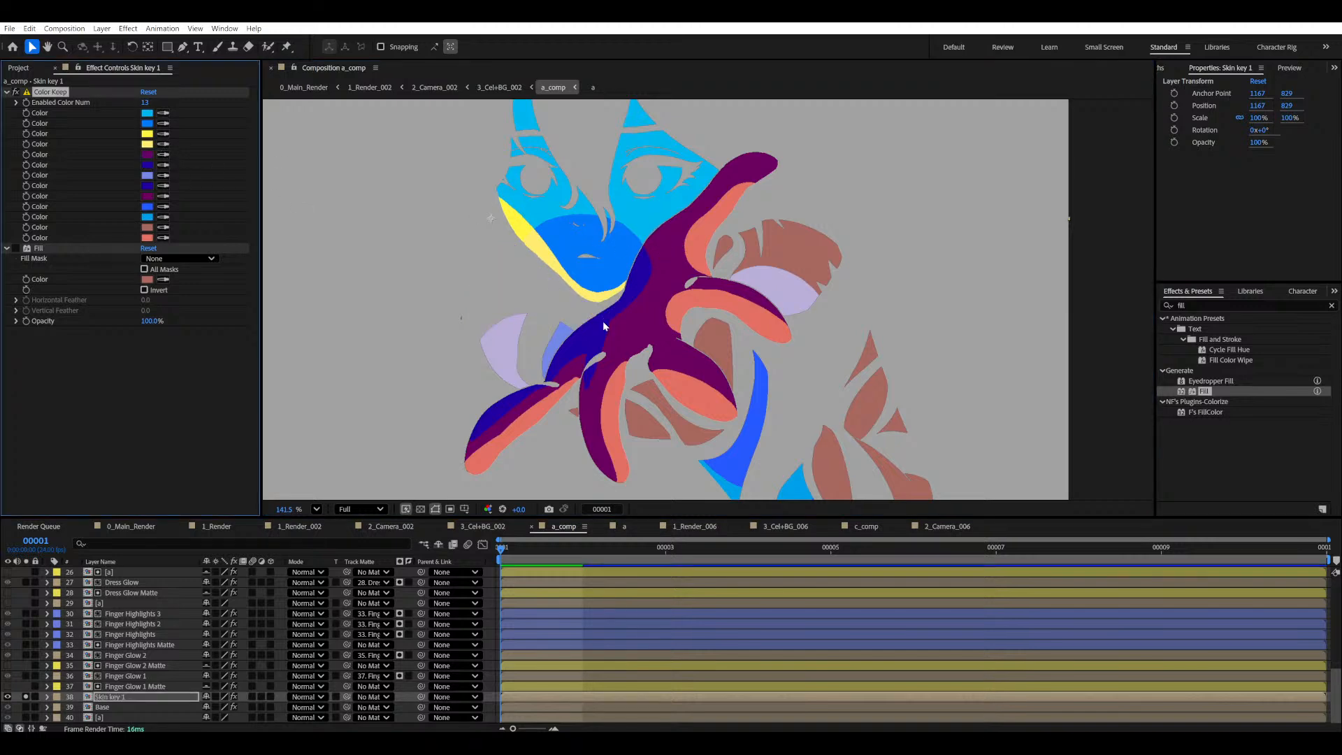
{"action": "left_click", "coordinate": [164, 176]}
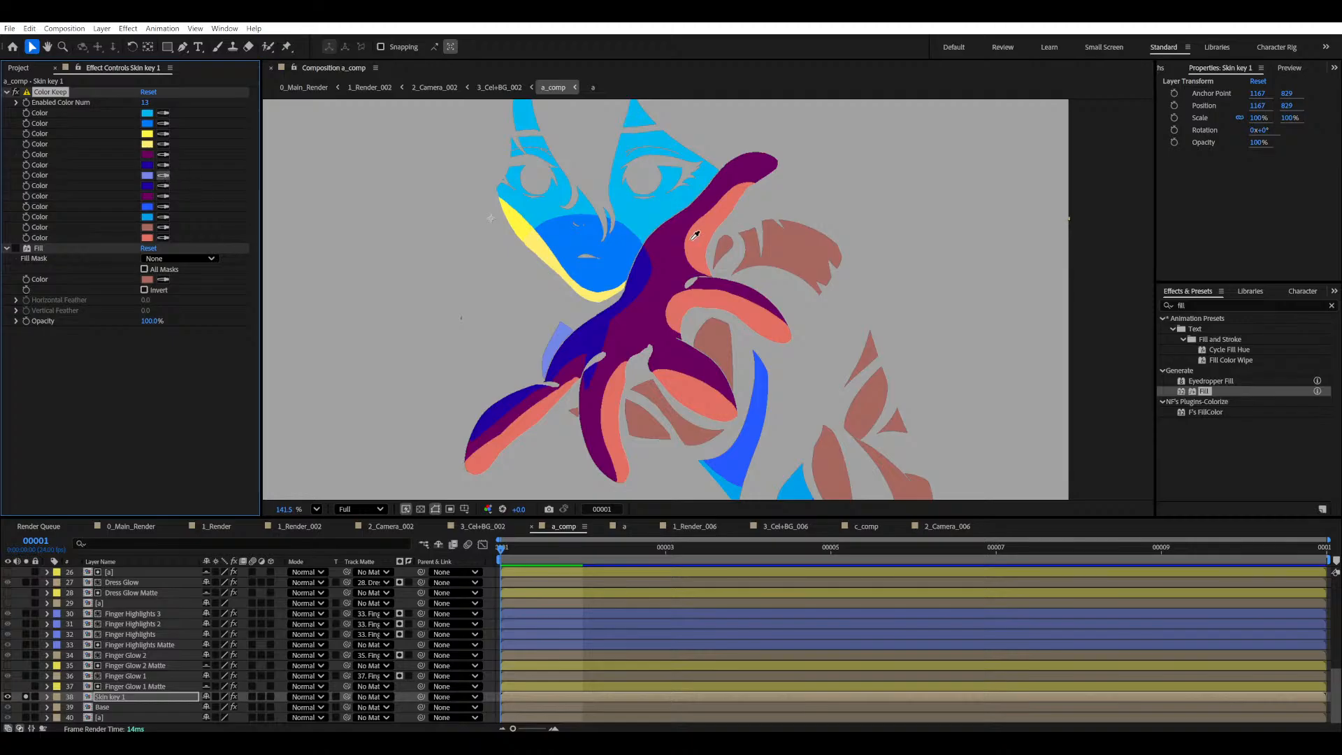
{"action": "left_click", "coordinate": [696, 241]}
{"action": "scroll", "coordinate": [694, 238], "scroll_direction": "down", "scroll_amount": 3}
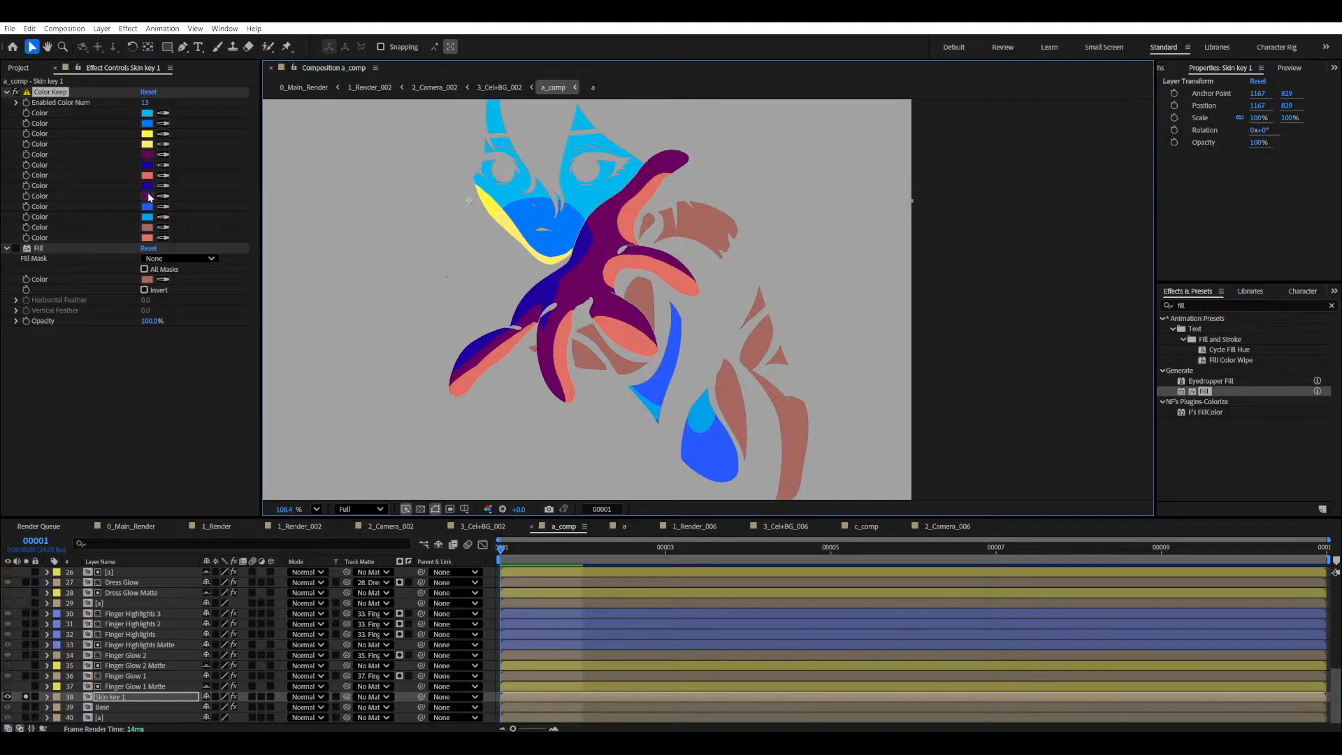
- Reduce Color Keep's enabled colour number to 7 on Skin key 1 and switch its Fill back on
{"action": "left_click", "coordinate": [144, 103]}
{"action": "type", "text": "7"}
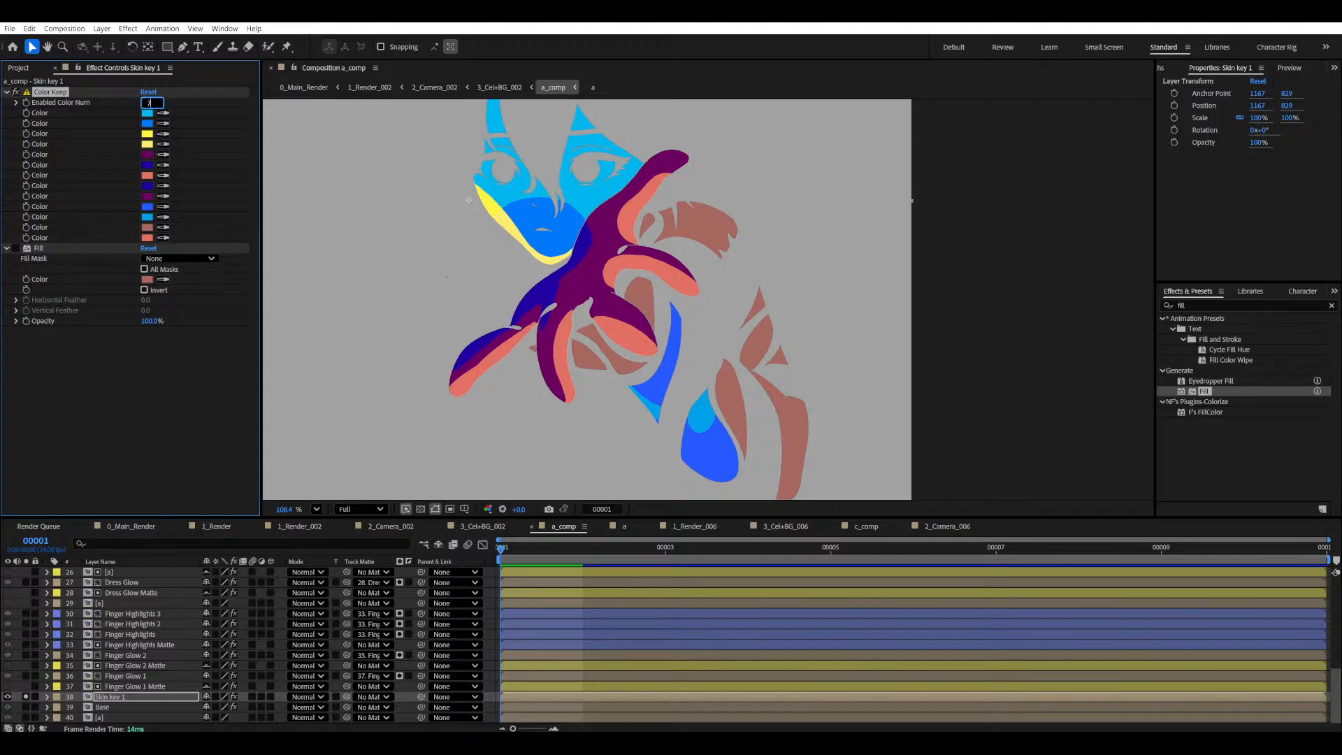
{"action": "key", "text": "Return"}
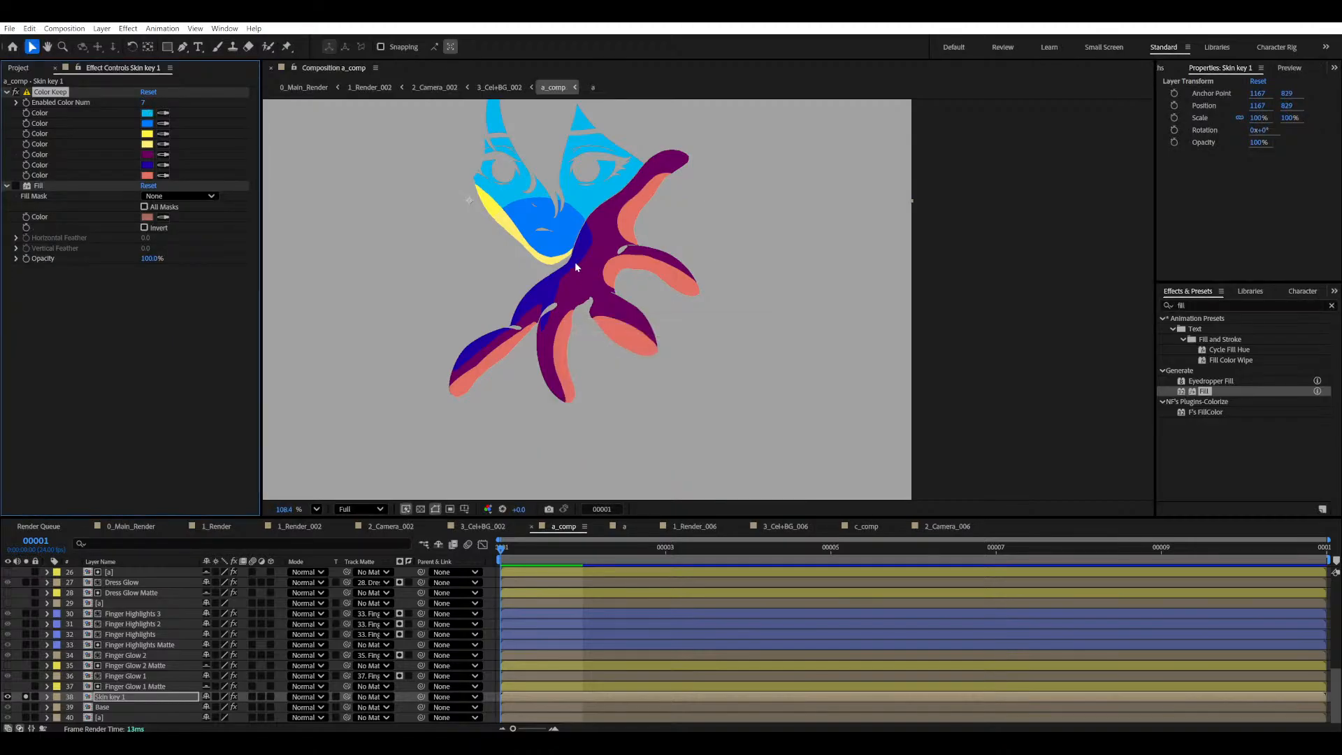
{"action": "key", "text": "h"}
{"action": "left_click_drag", "start_coordinate": [575, 262], "coordinate": [585, 307]}
{"action": "key", "text": "v"}
{"action": "key", "text": "h"}
{"action": "key", "text": "v"}
{"action": "left_click", "coordinate": [15, 188]}
{"action": "left_click", "coordinate": [16, 186]}
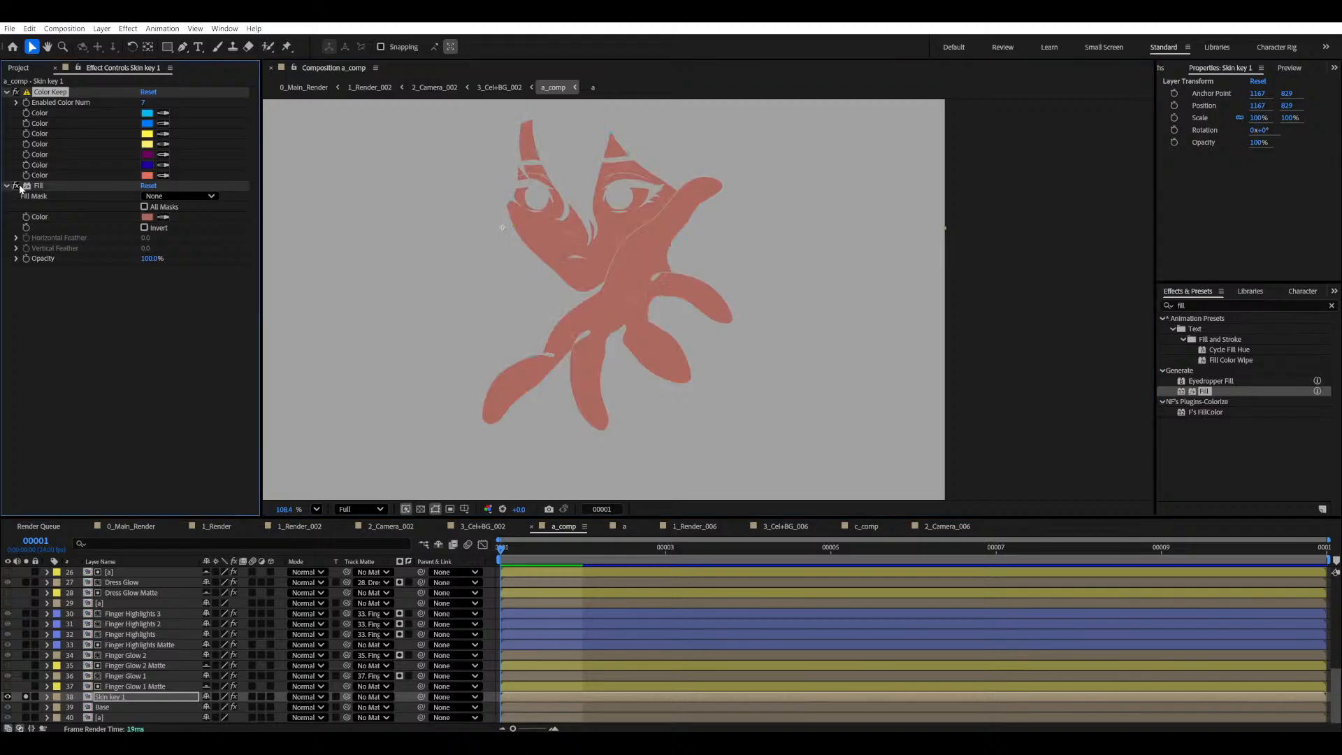
- Duplicate Skin key 1, leave only the copy Skin key 2 soloed, and save the project
{"action": "left_click", "coordinate": [114, 697]}
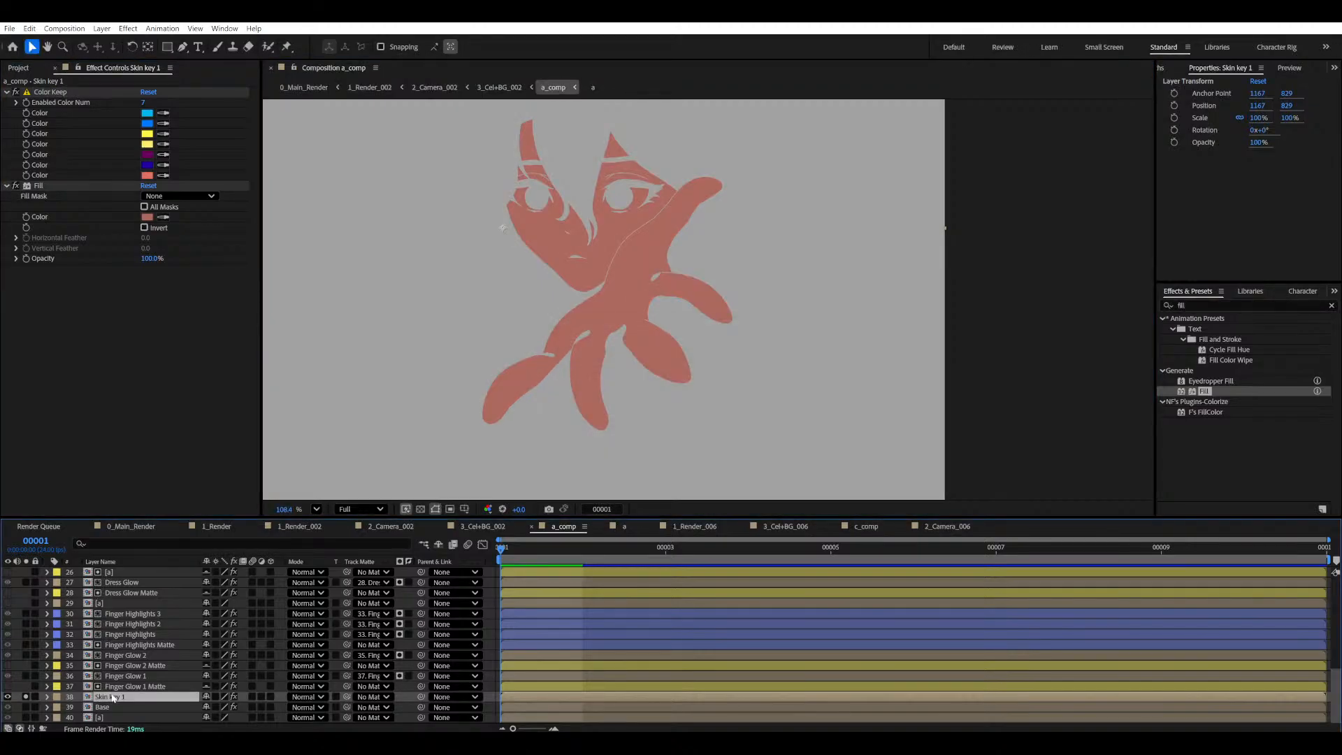
{"action": "key", "text": "ctrl+d"}
{"action": "left_click", "coordinate": [26, 708]}
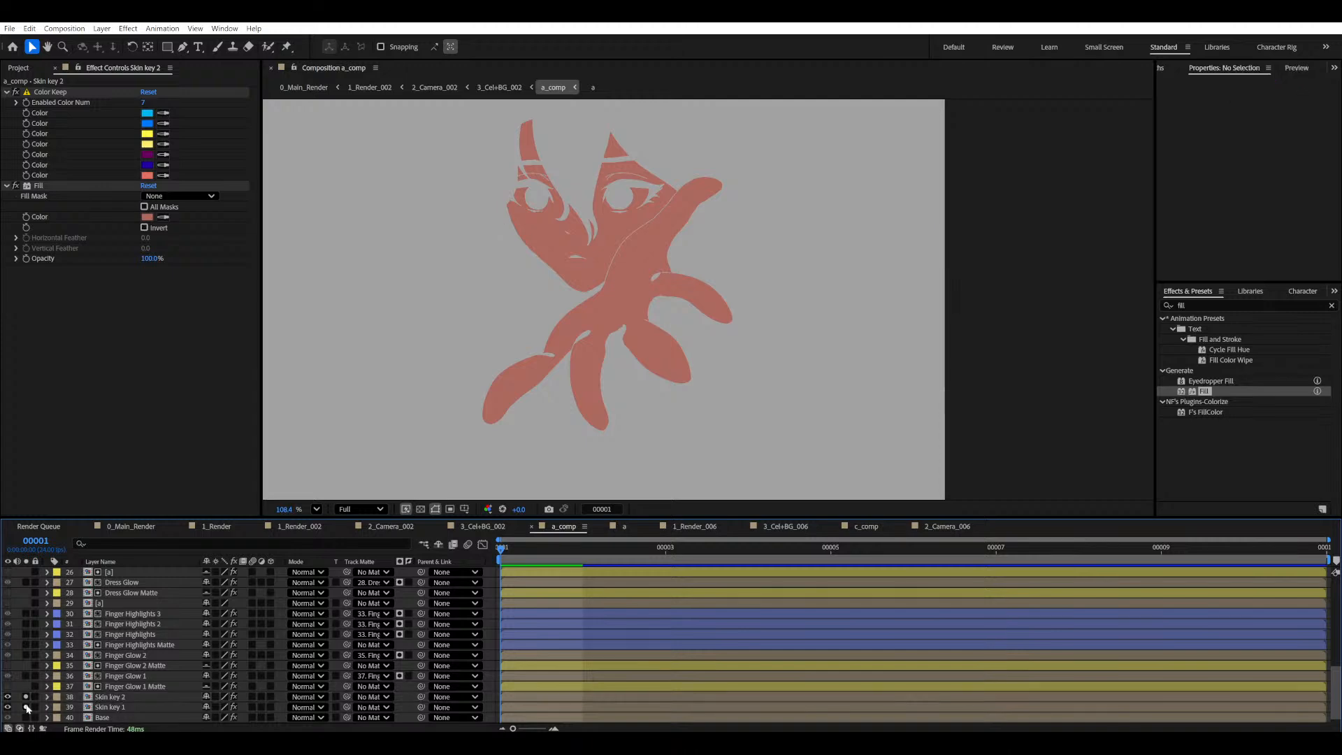
{"action": "left_click", "coordinate": [147, 699]}
{"action": "key", "text": "ctrl+s"}
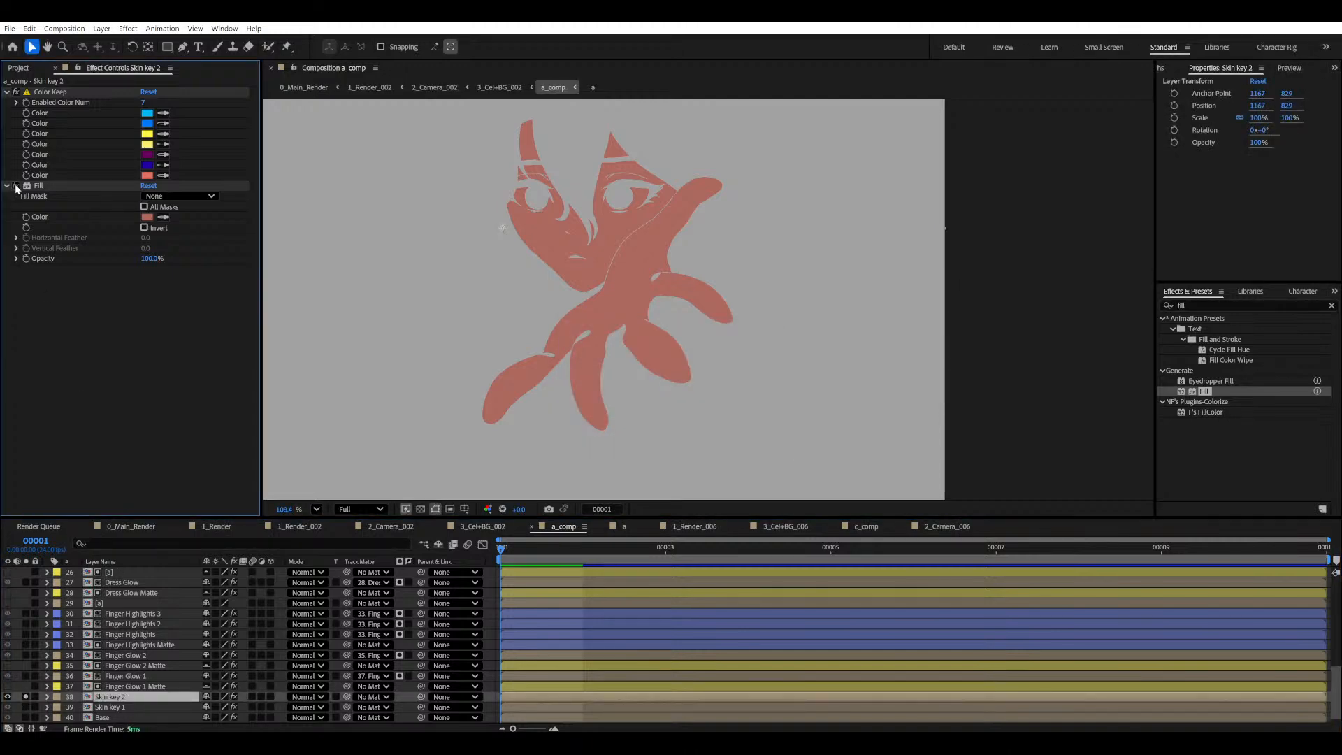
- Bypass Color Keep on Skin key 2 and replace its first three colours with the neck's dark purple, lavender and periwinkle blue
{"action": "left_click", "coordinate": [16, 93]}
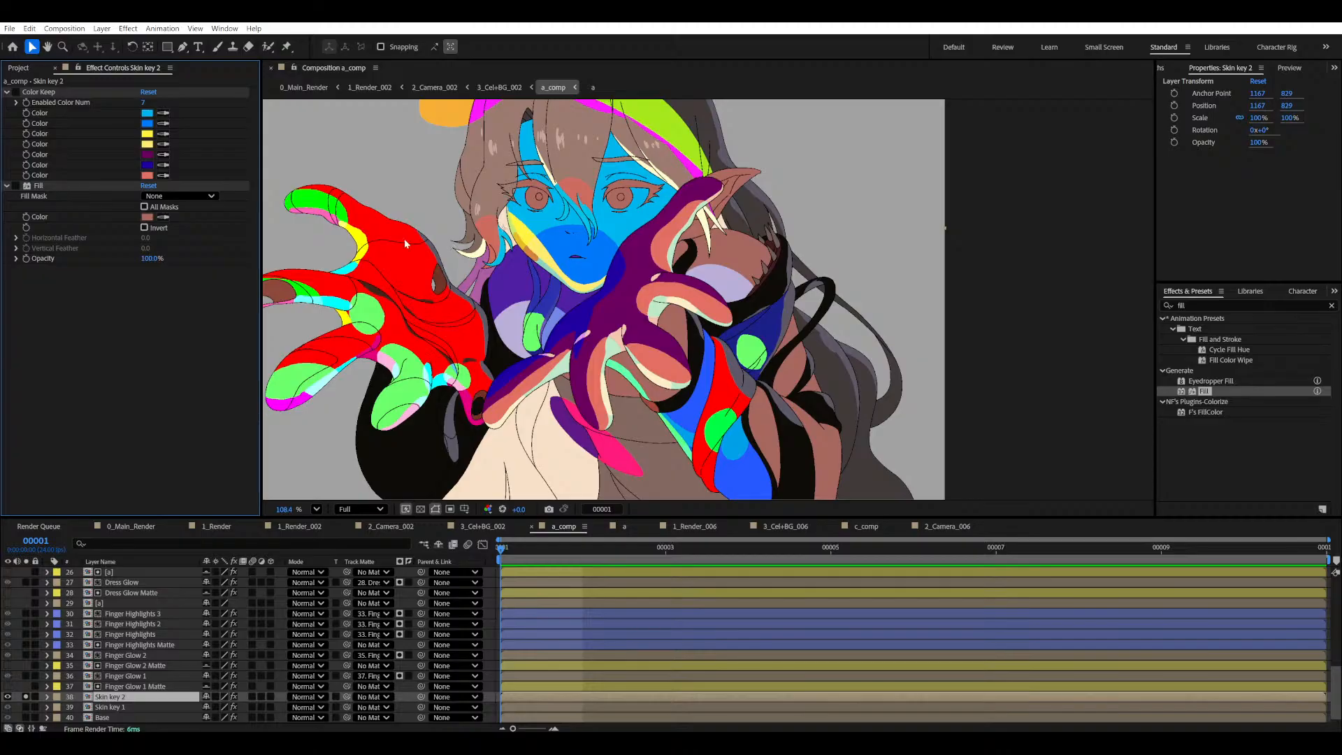
{"action": "scroll", "coordinate": [522, 259], "scroll_direction": "up", "scroll_amount": 2}
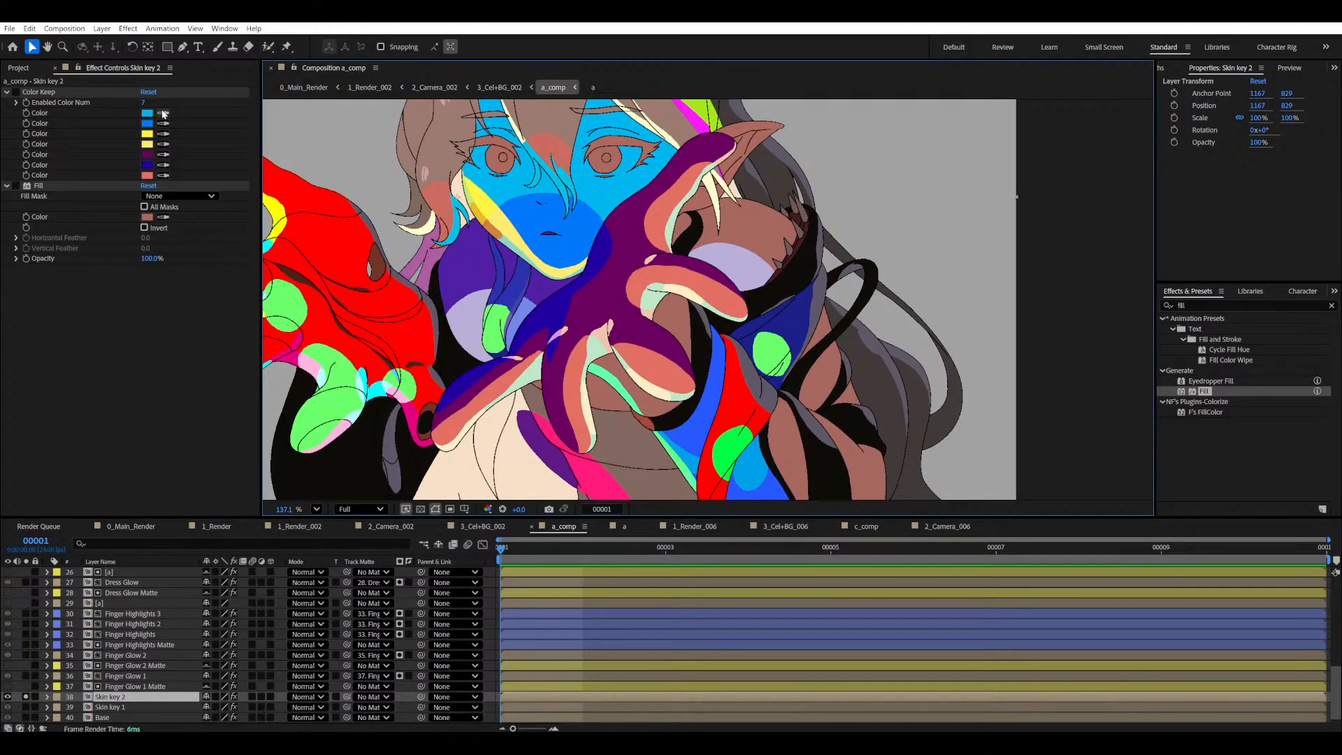
{"action": "left_click", "coordinate": [163, 114]}
{"action": "left_click", "coordinate": [453, 270]}
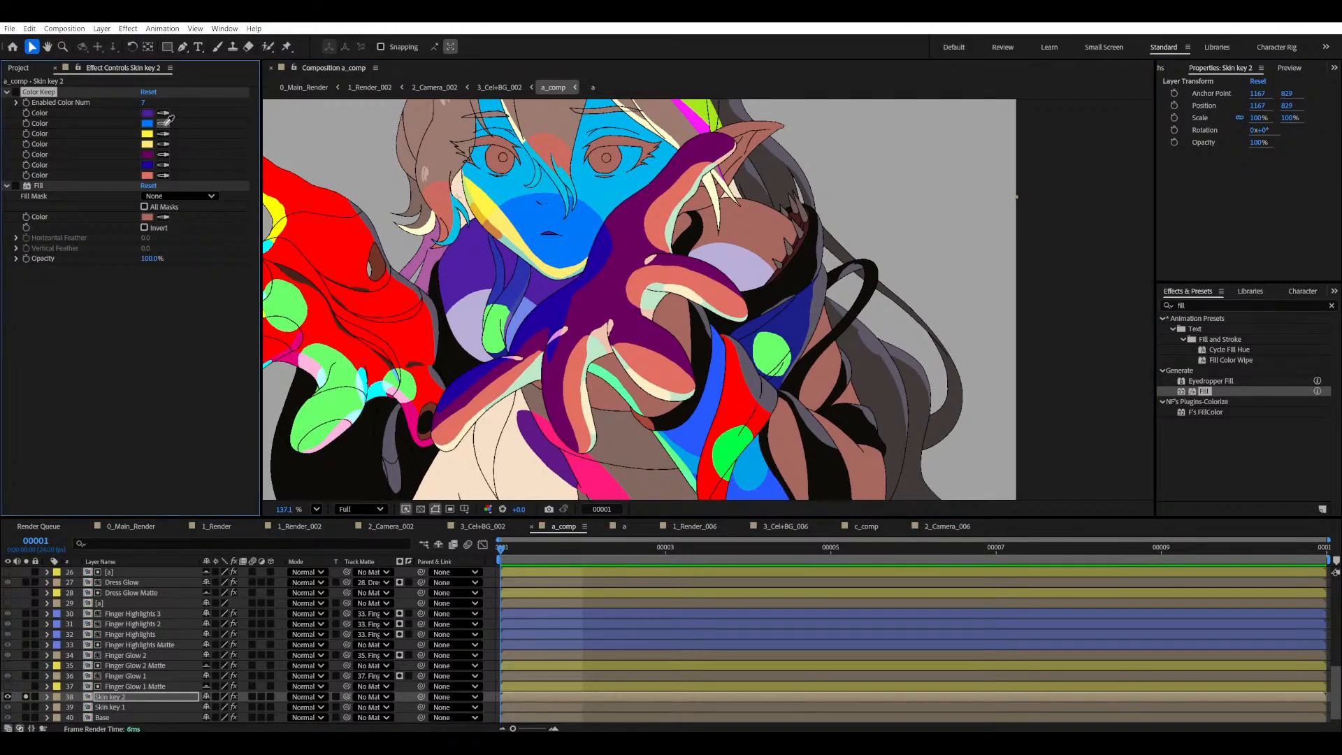
{"action": "left_click", "coordinate": [165, 122]}
{"action": "left_click", "coordinate": [482, 305]}
{"action": "left_click", "coordinate": [163, 133]}
{"action": "left_click", "coordinate": [524, 319]}
- Replace Color Keep's fifth colour with the shoulder's reddish brown, and its sixth and seventh with the arm's light blue and blue
{"action": "left_click", "coordinate": [165, 154]}
{"action": "left_click", "coordinate": [747, 224]}
{"action": "scroll", "coordinate": [372, 221], "scroll_direction": "down", "scroll_amount": 4}
{"action": "left_click_drag", "start_coordinate": [371, 220], "coordinate": [315, 158]}
{"action": "scroll", "coordinate": [314, 157], "scroll_direction": "up", "scroll_amount": 3}
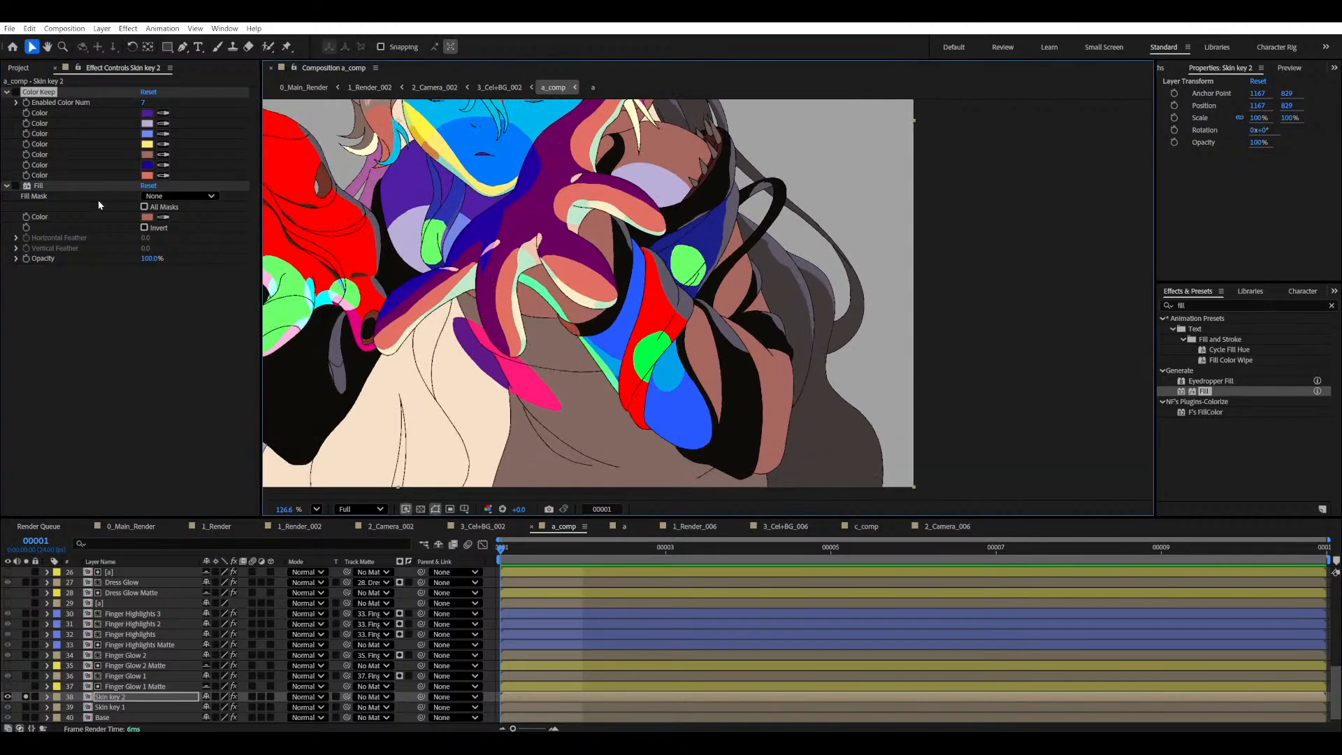
{"action": "left_click", "coordinate": [162, 165]}
{"action": "left_click", "coordinate": [615, 353]}
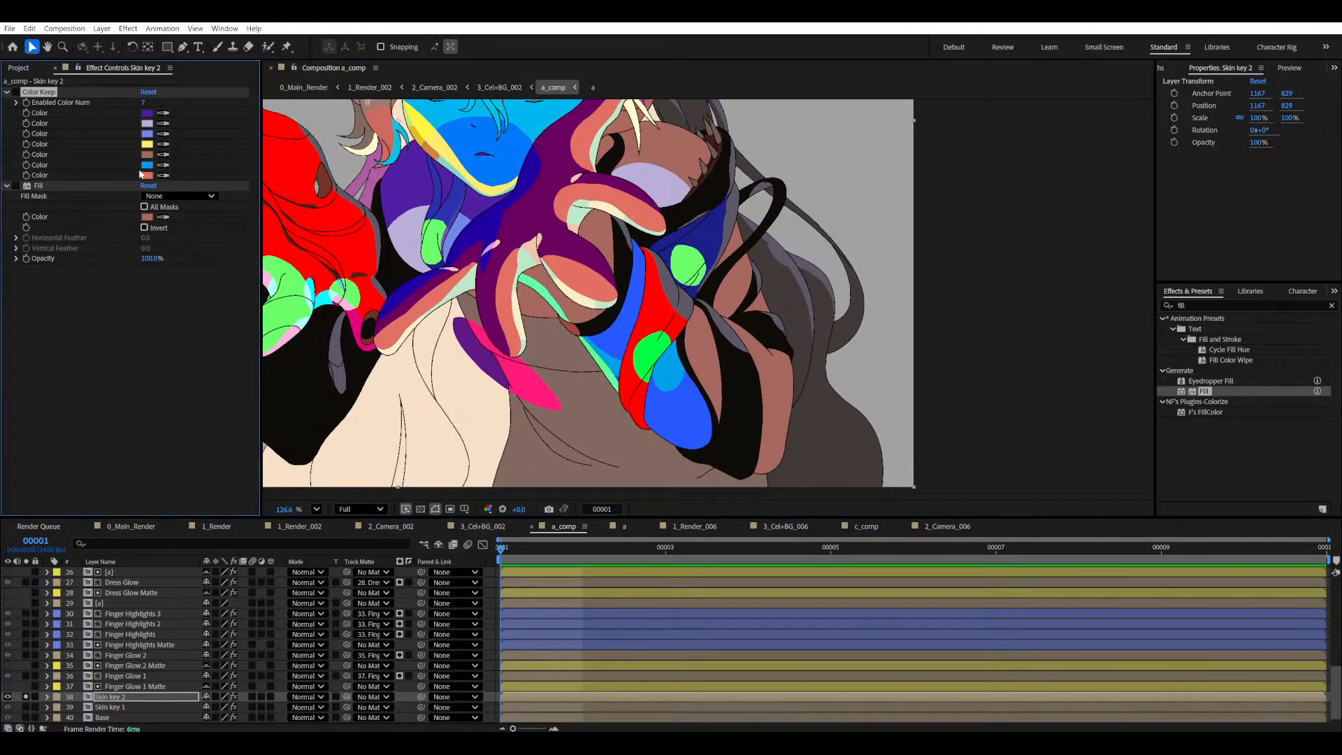
{"action": "left_click", "coordinate": [162, 175]}
{"action": "left_click", "coordinate": [627, 330]}
- Re-enable Color Keep on Skin key 2 and replace its yellow fourth colour with the shoulder's reddish brown
{"action": "left_click", "coordinate": [143, 104]}
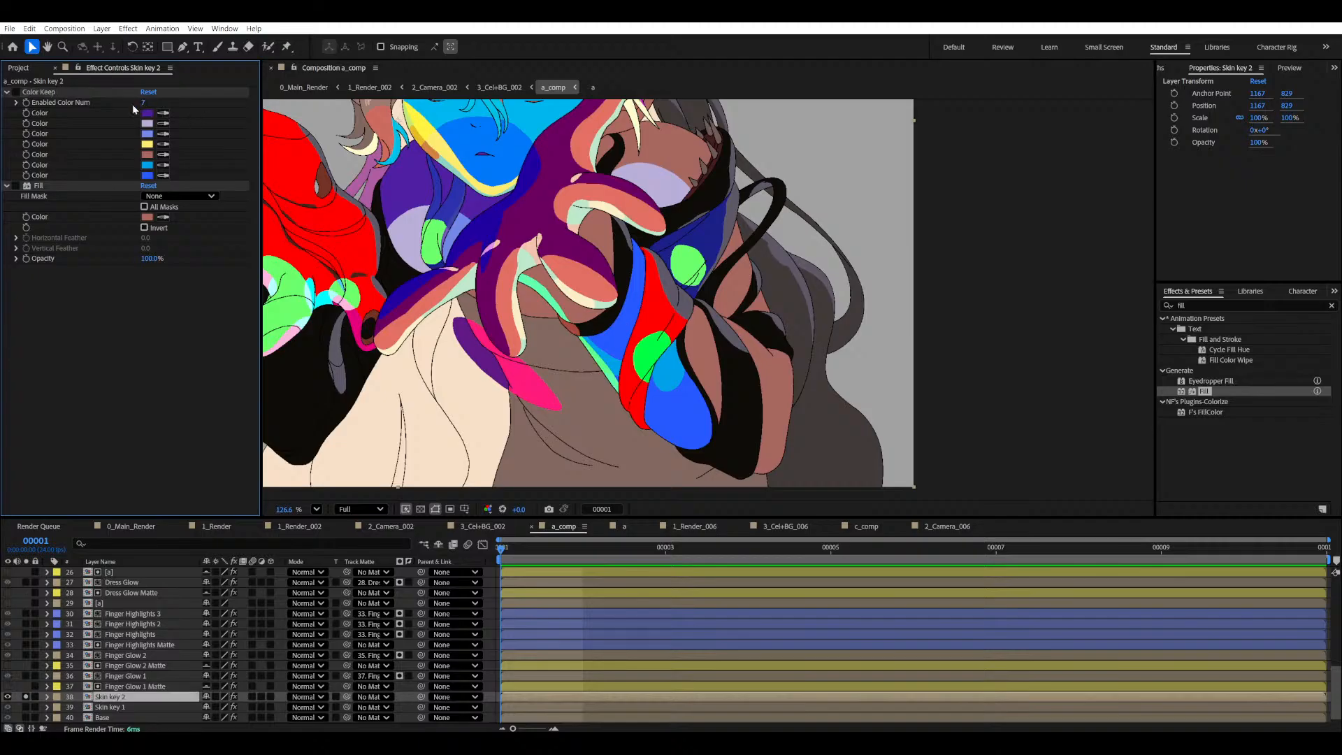
{"action": "left_click", "coordinate": [16, 92]}
{"action": "left_click", "coordinate": [16, 92]}
{"action": "left_click", "coordinate": [16, 92]}
{"action": "scroll", "coordinate": [490, 227], "scroll_direction": "down", "scroll_amount": 2}
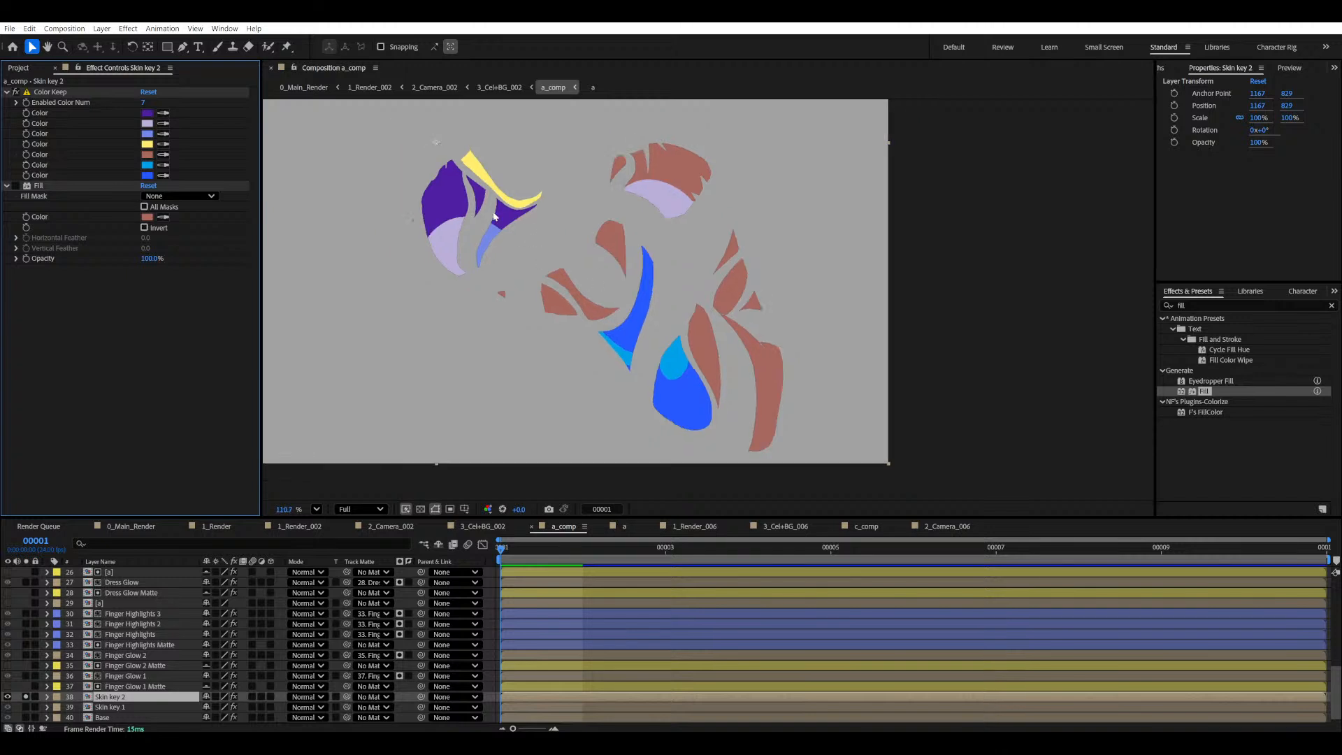
{"action": "left_click_drag", "start_coordinate": [486, 233], "coordinate": [492, 263]}
{"action": "scroll", "coordinate": [509, 258], "scroll_direction": "up", "scroll_amount": 2}
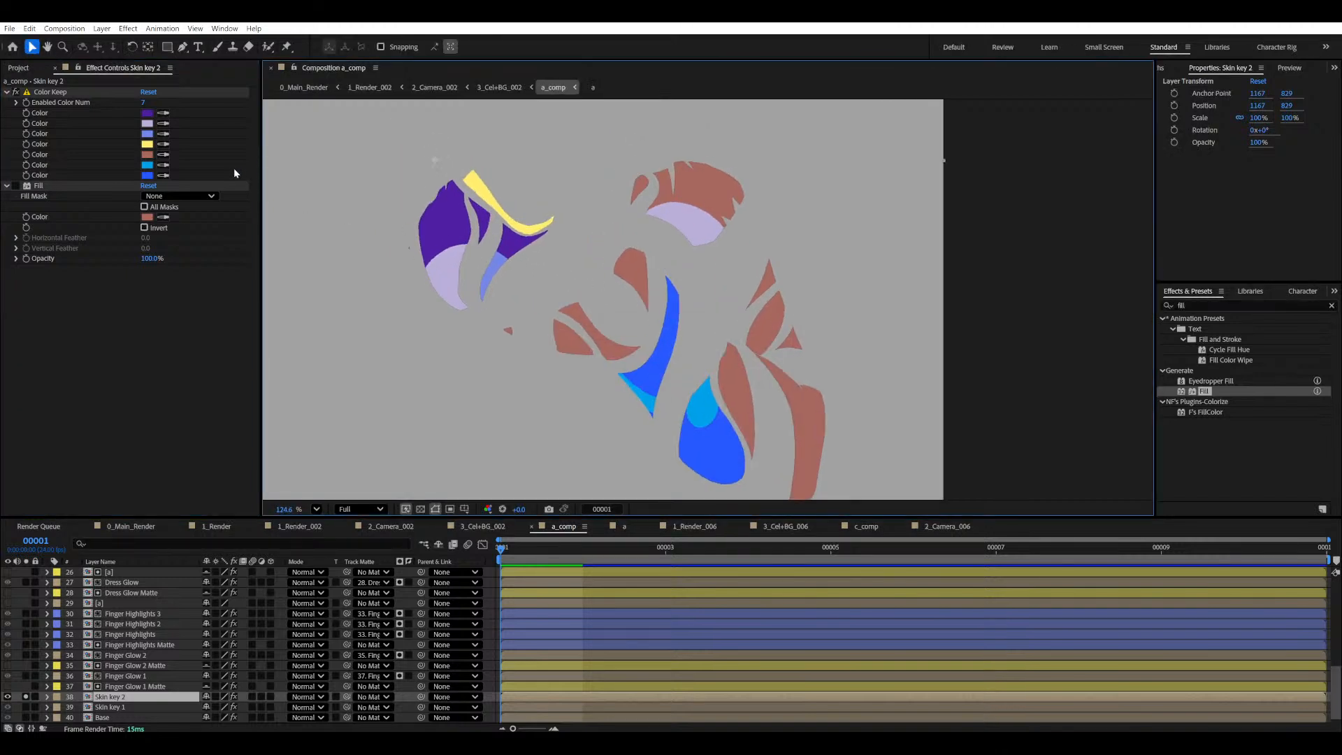
{"action": "left_click", "coordinate": [163, 144]}
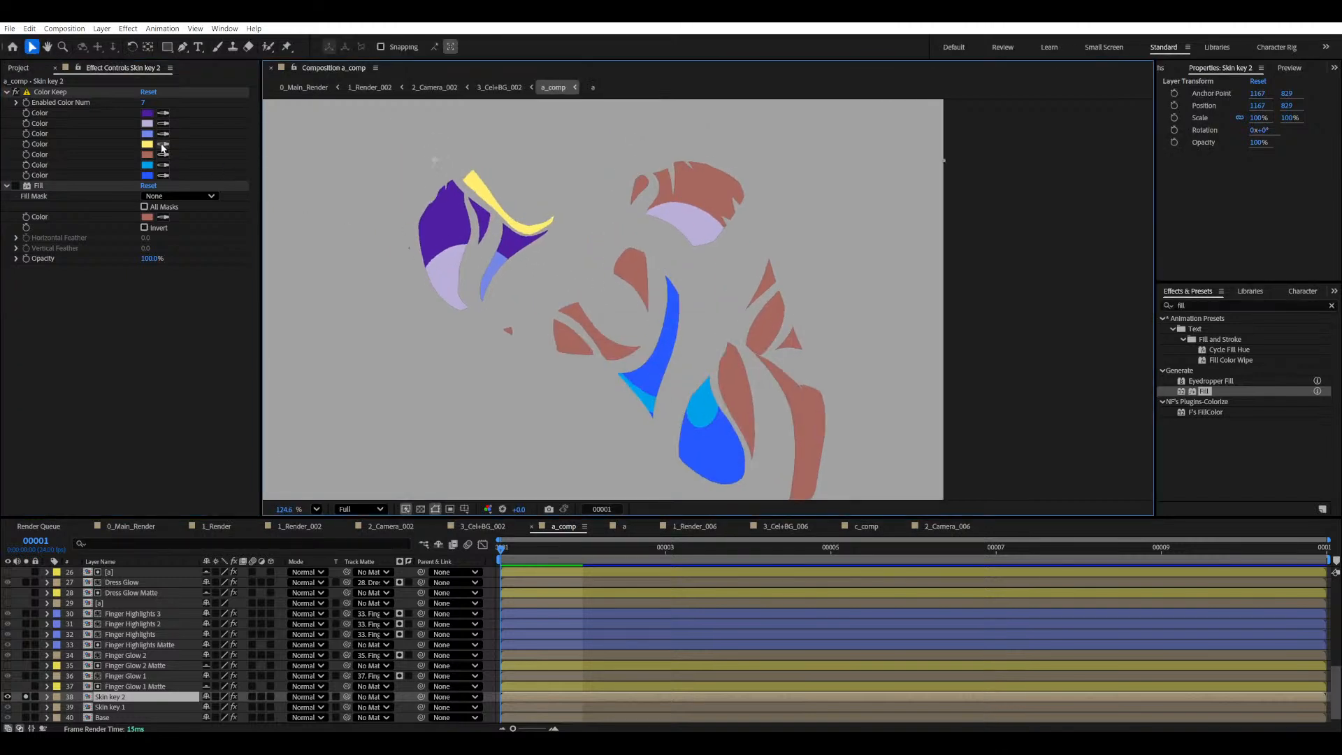
{"action": "left_click", "coordinate": [694, 185]}
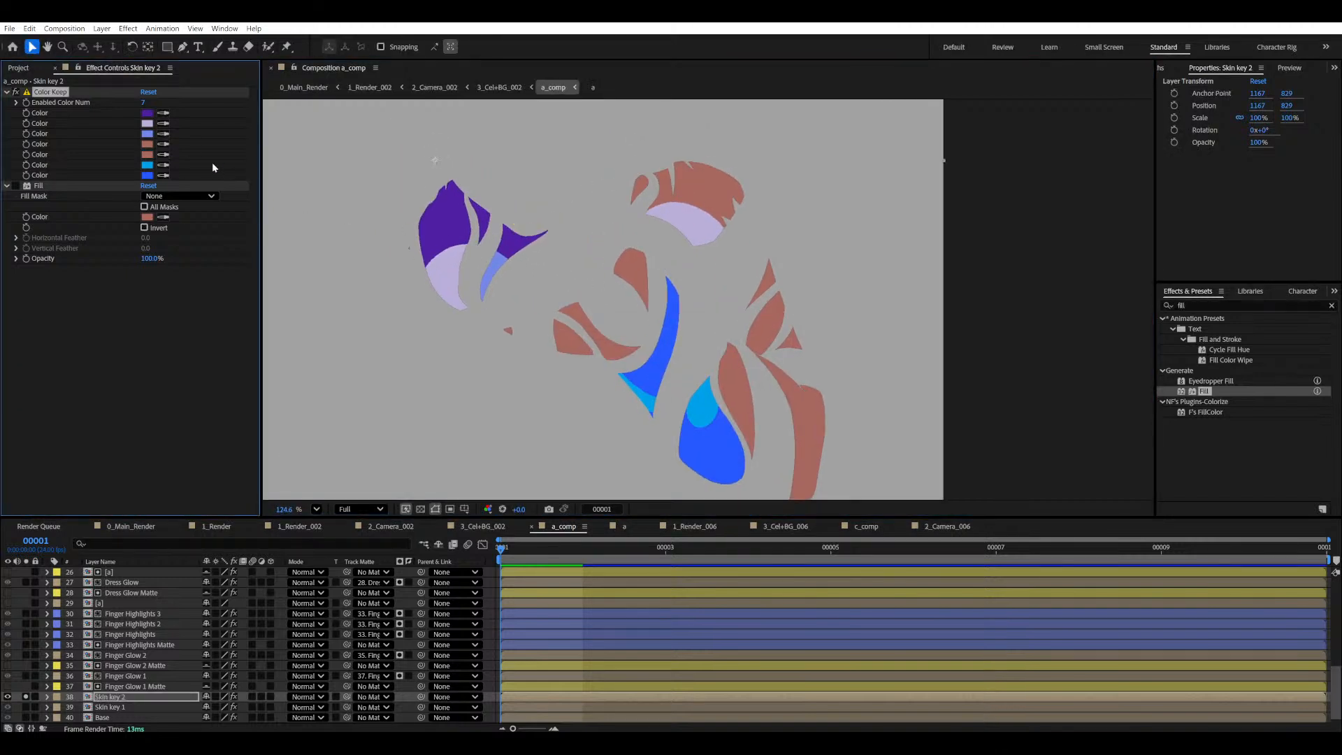
- Replace Color Keep's fifth colour with the arm's blue and its sixth with light blue, and limit the enabled colours to 6
{"action": "left_click", "coordinate": [163, 155]}
{"action": "left_click", "coordinate": [657, 377]}
{"action": "left_click", "coordinate": [163, 164]}
{"action": "left_click", "coordinate": [656, 394]}
{"action": "left_click", "coordinate": [144, 103]}
{"action": "type", "text": "6"}
{"action": "key", "text": "Return"}
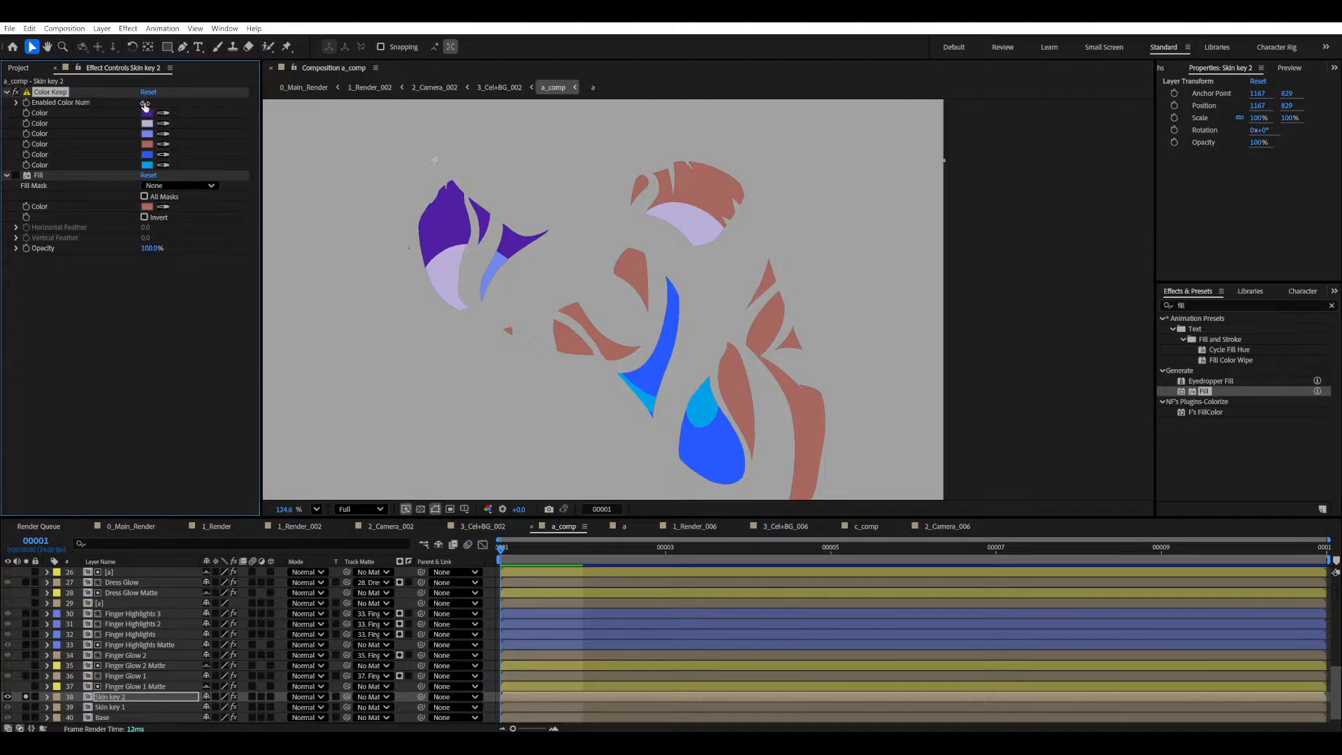
{"action": "key", "text": "ctrl+s"}
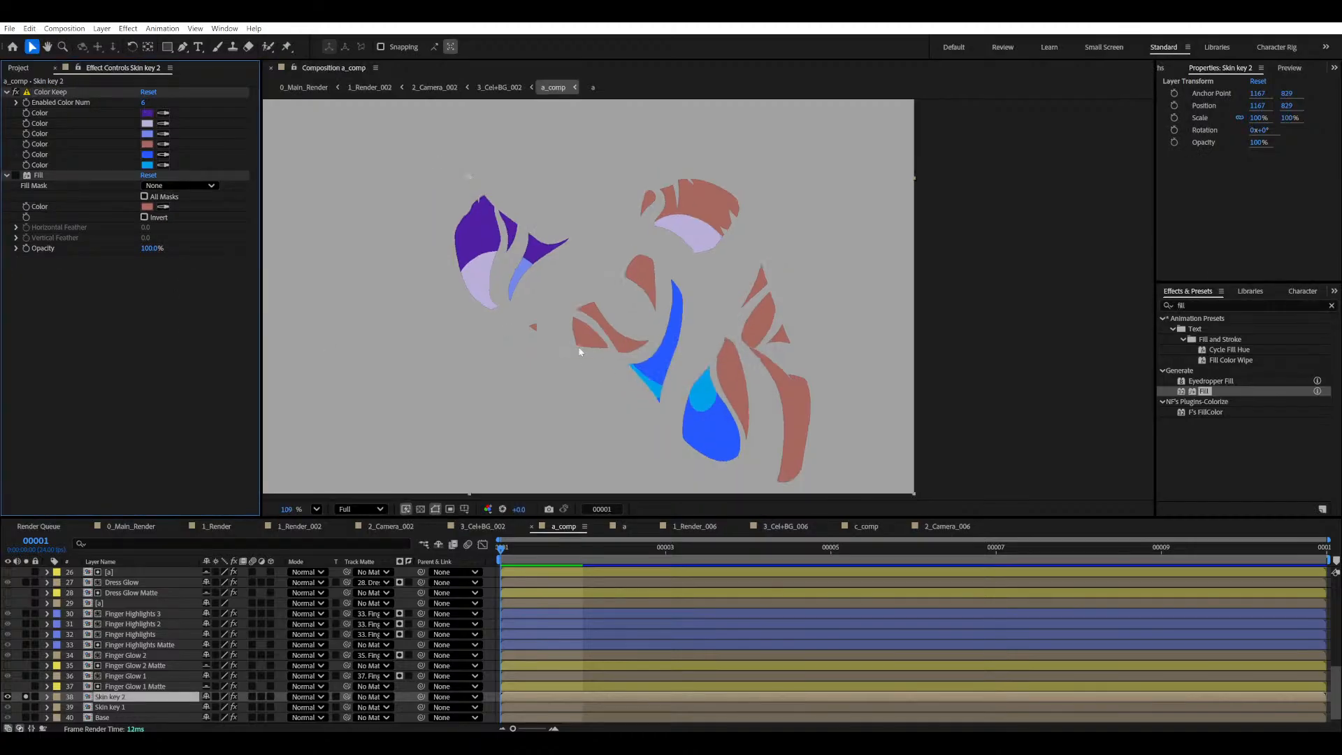
- Switch on the Fill effect of Skin key 2 and save the project
{"action": "scroll", "coordinate": [566, 365], "scroll_direction": "down", "scroll_amount": 1}
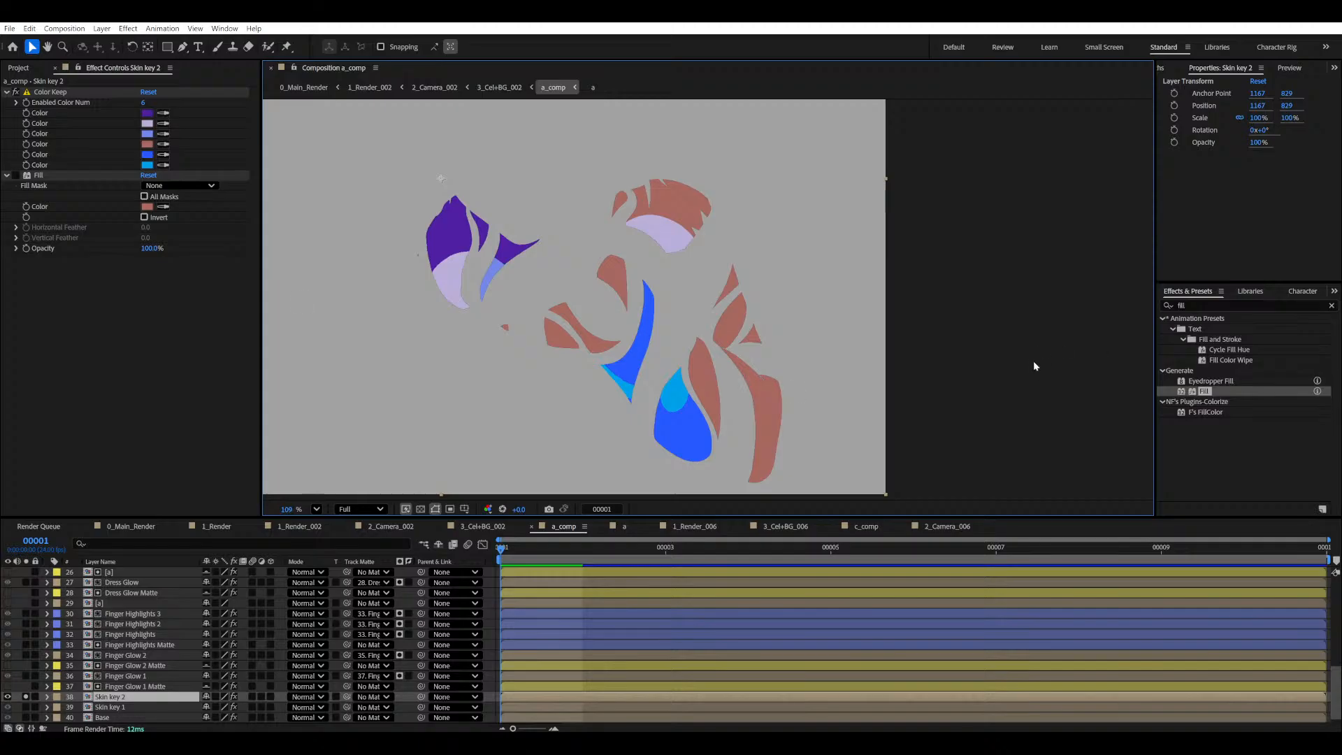
{"action": "left_click", "coordinate": [16, 176]}
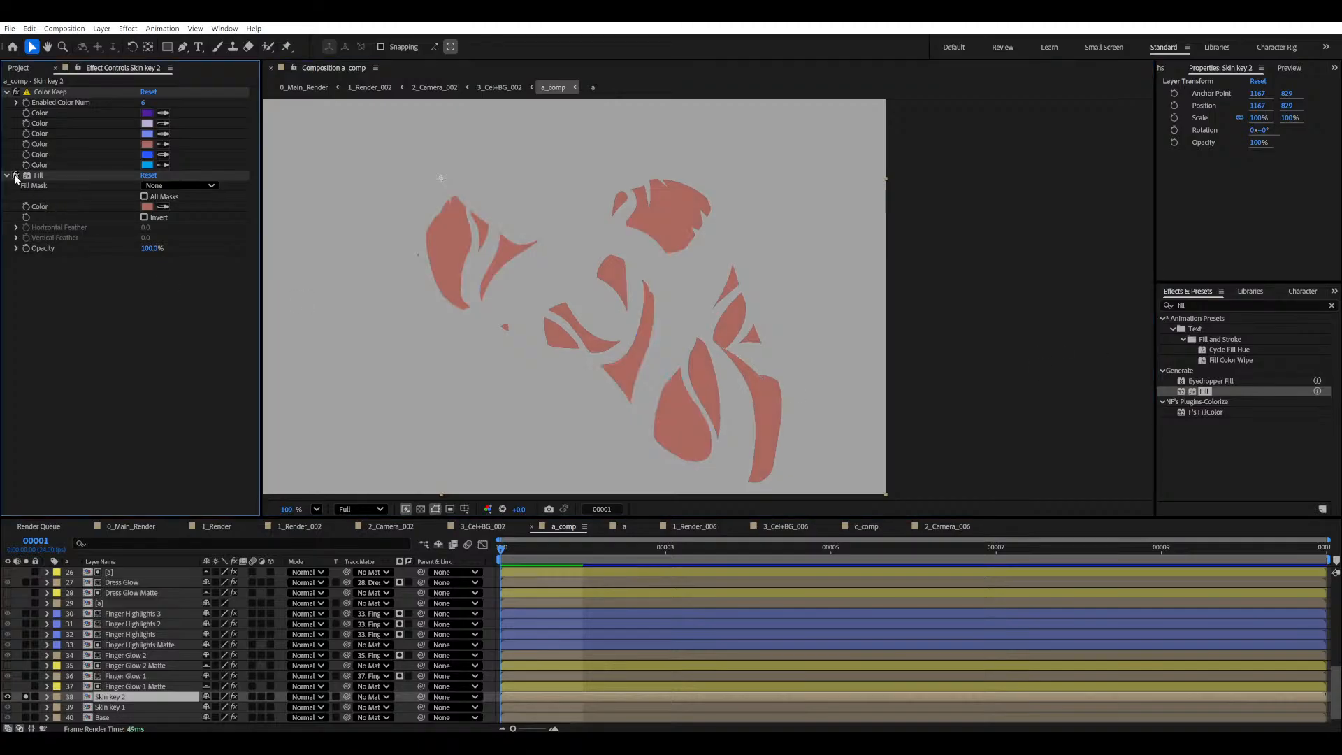
{"action": "key", "text": "ctrl+s"}
{"action": "scroll", "coordinate": [441, 364], "scroll_direction": "up", "scroll_amount": 2}
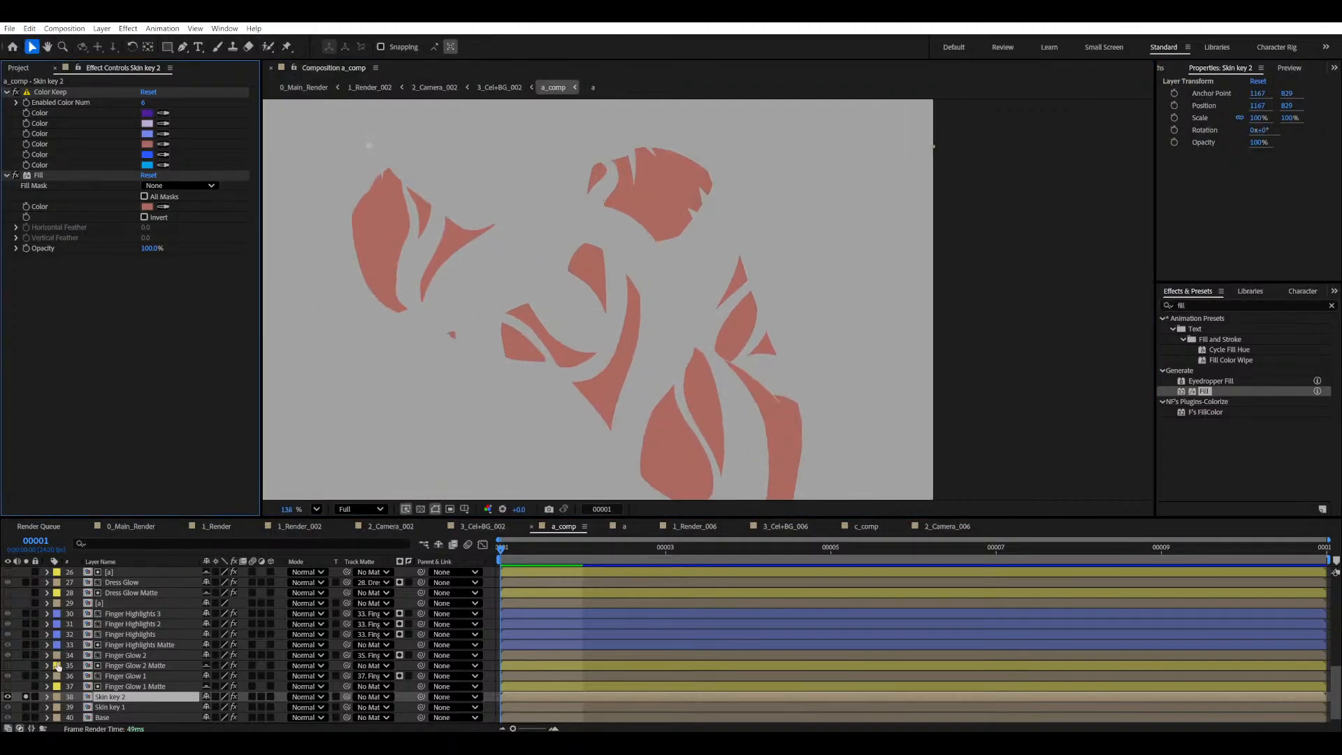
- Add Skin key 1 and Base to the solo, and hide both Skin key layers to expose Base
{"action": "left_click", "coordinate": [26, 707]}
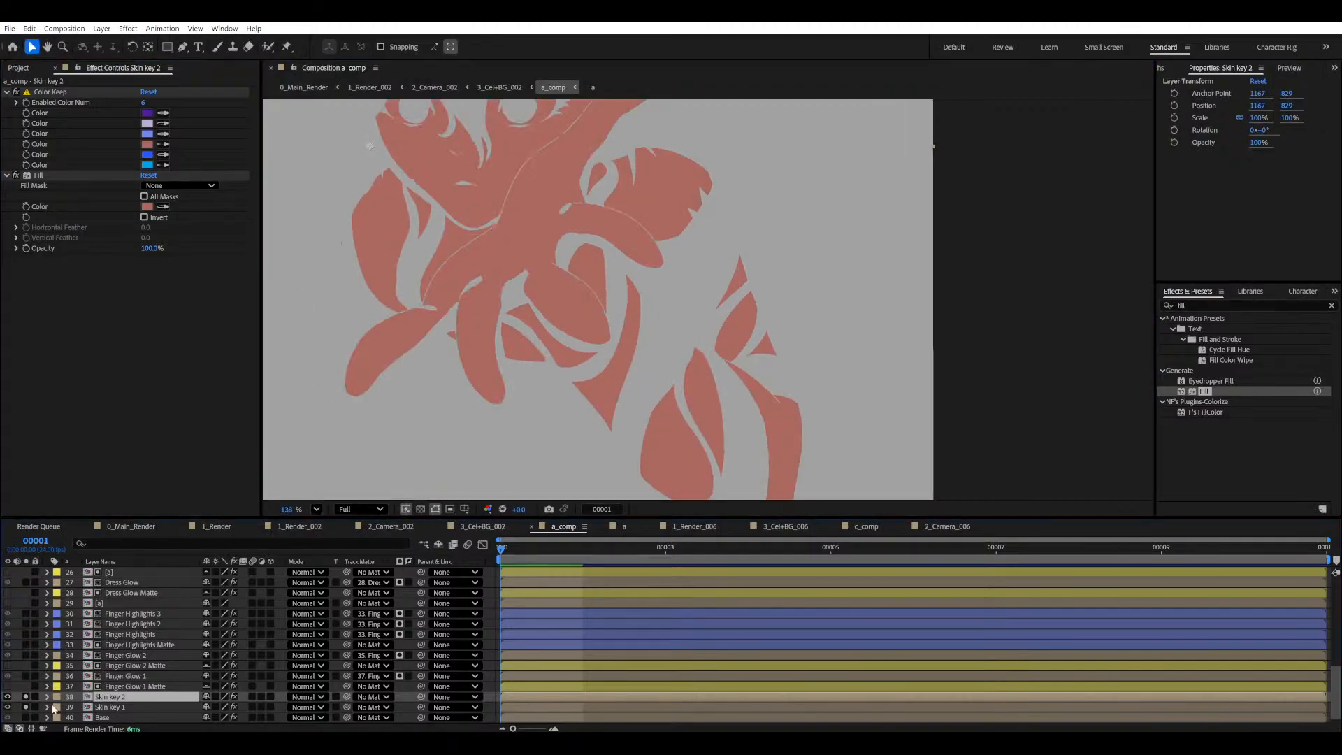
{"action": "left_click", "coordinate": [119, 708]}
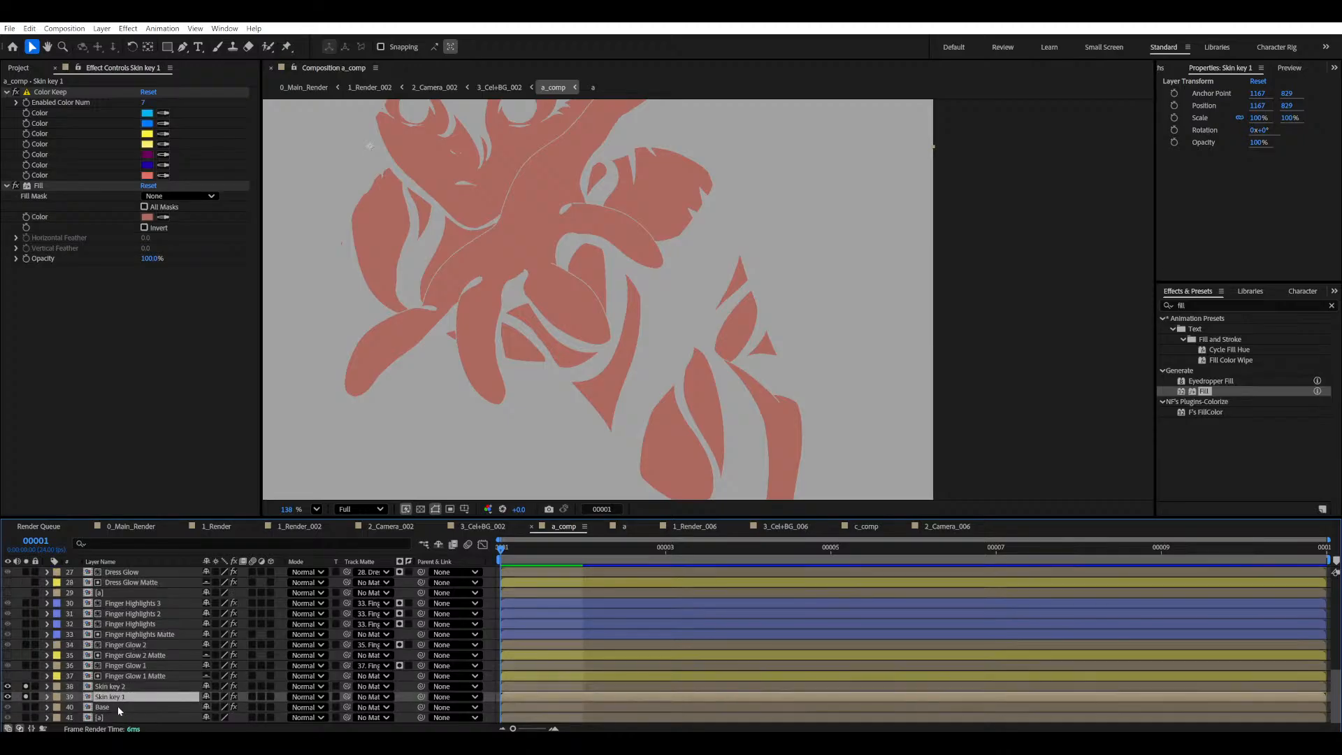
{"action": "scroll", "coordinate": [118, 706], "scroll_direction": "down", "scroll_amount": 1}
{"action": "left_click", "coordinate": [73, 707]}
{"action": "left_click", "coordinate": [26, 706]}
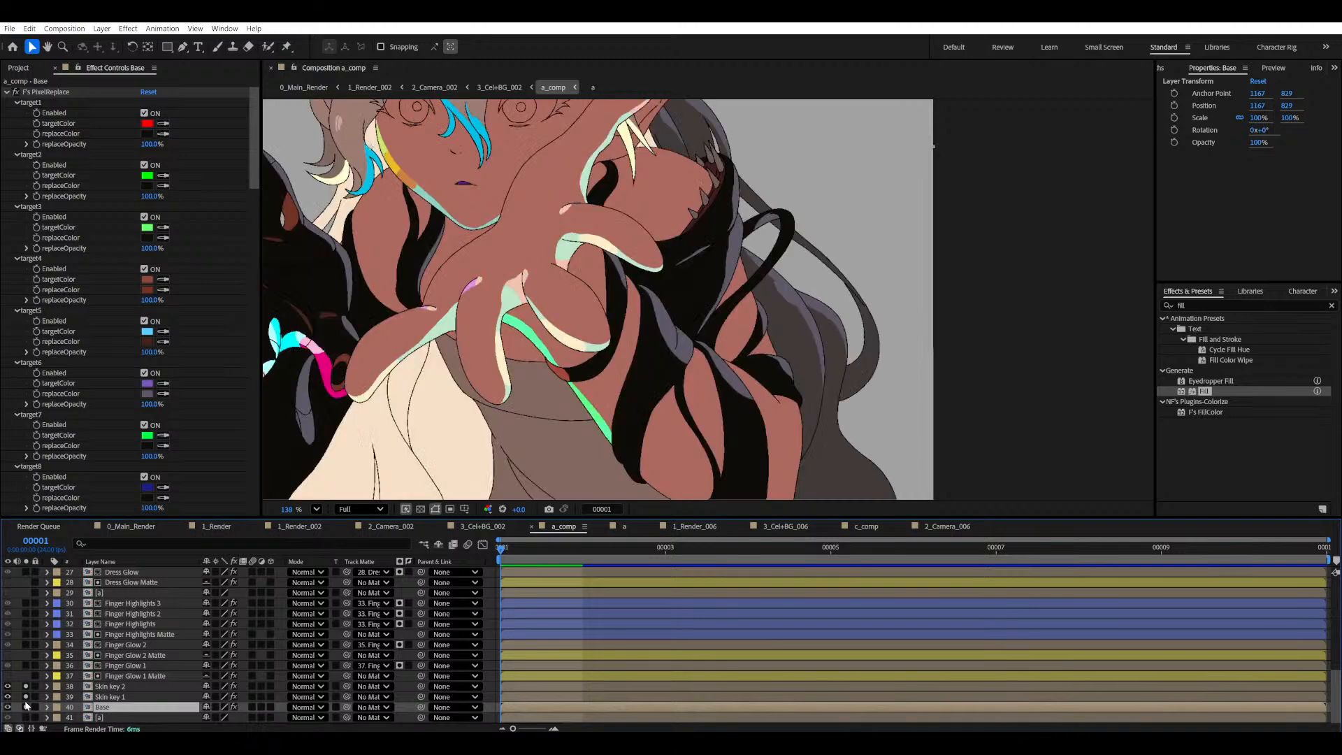
{"action": "left_click", "coordinate": [8, 696]}
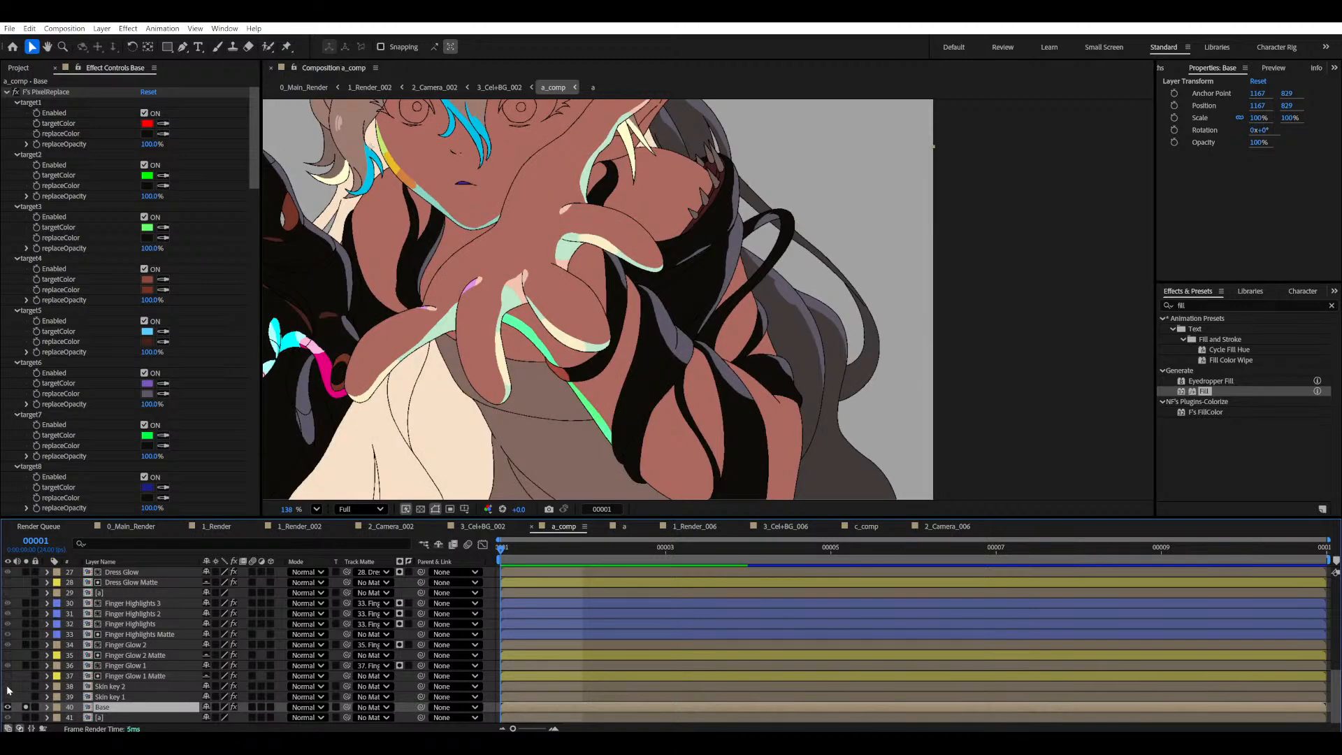
{"action": "left_click", "coordinate": [8, 686]}
- Sample Base's skin tone as Skin key 2's Fill colour, and show and solo only the two Skin key layers
{"action": "left_click", "coordinate": [112, 687]}
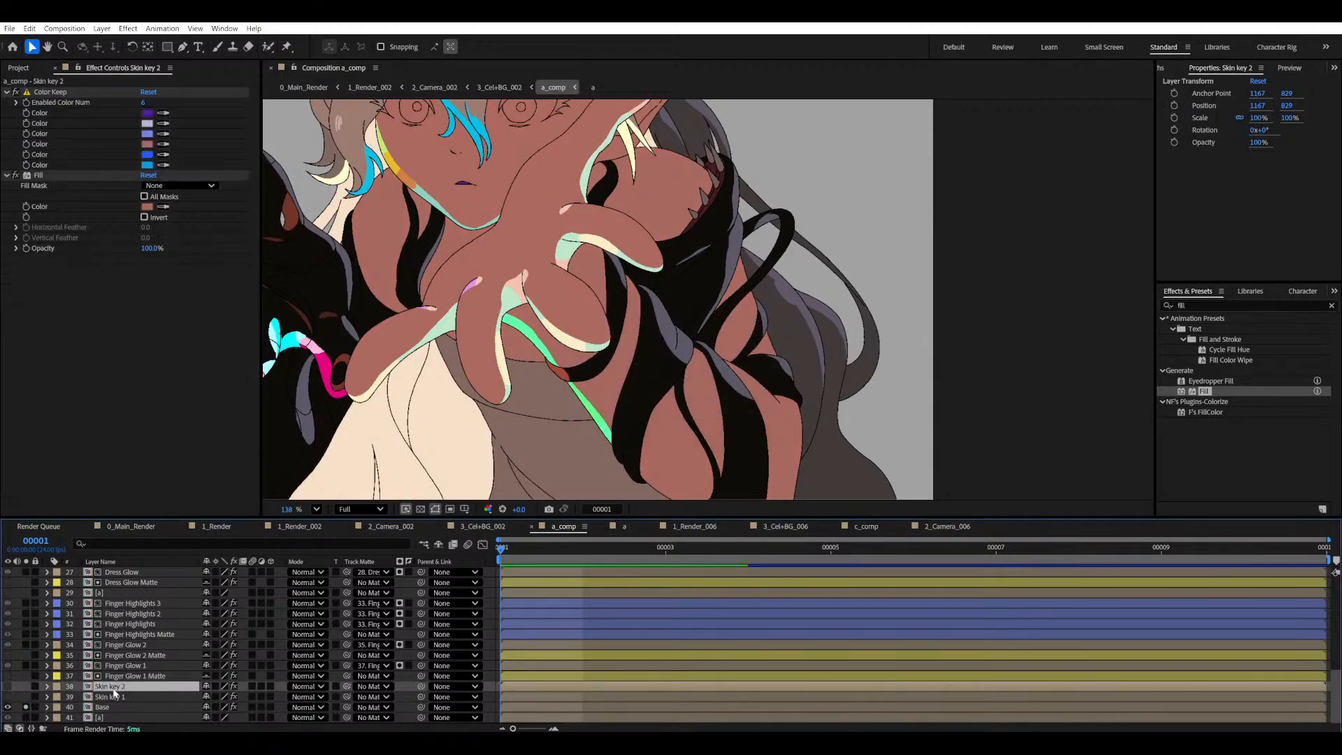
{"action": "left_click", "coordinate": [164, 207]}
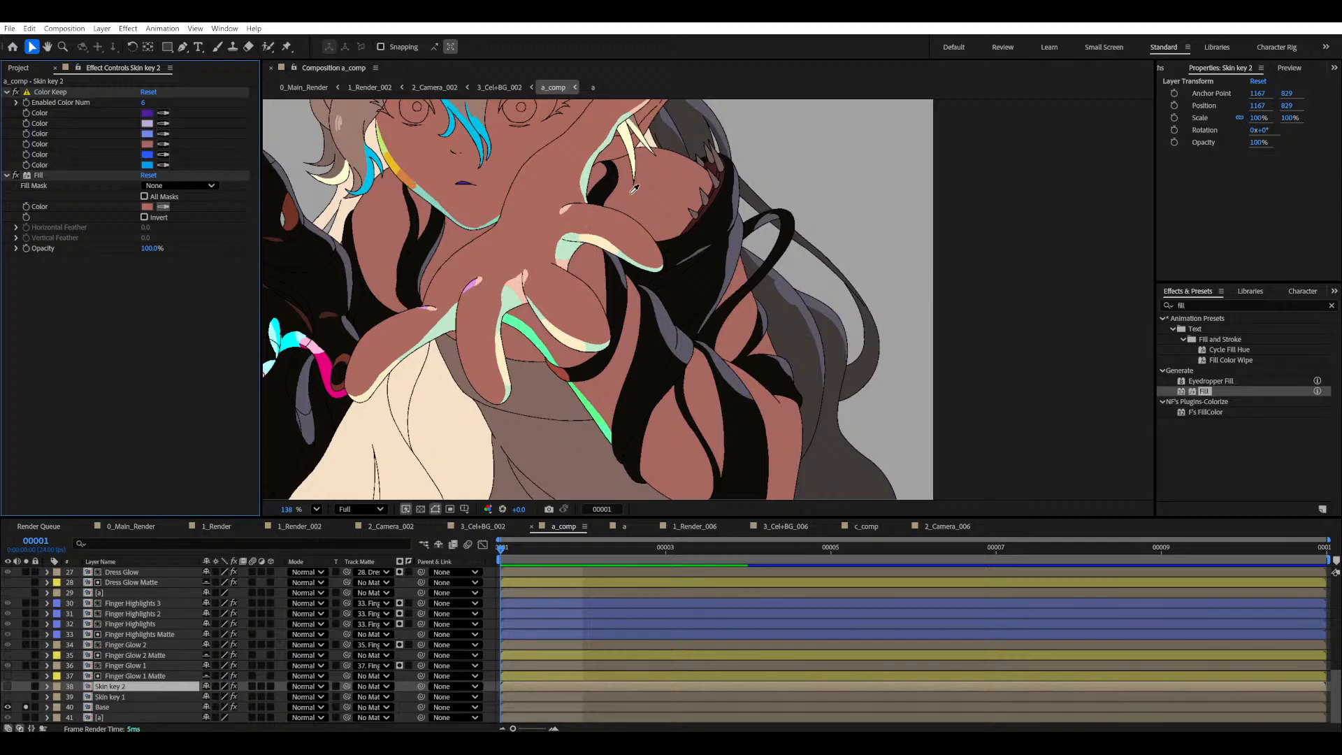
{"action": "left_click", "coordinate": [26, 707]}
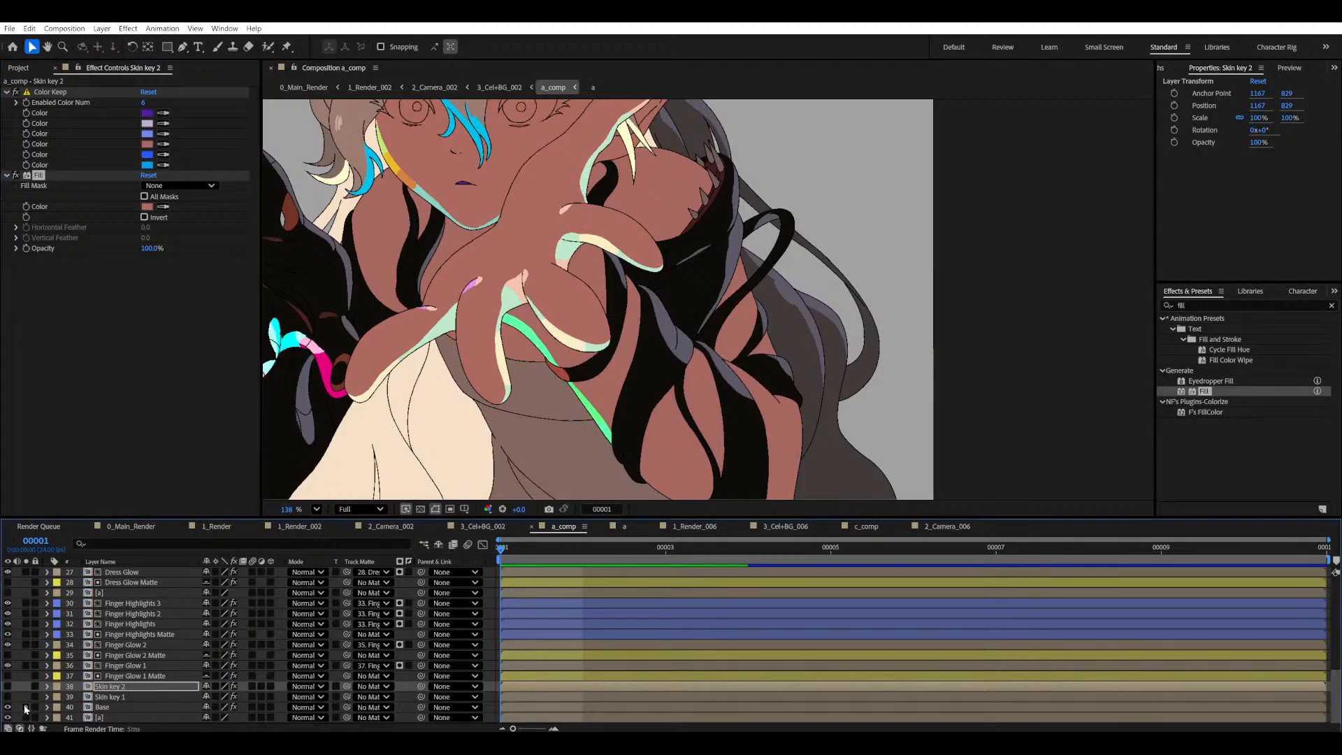
{"action": "left_click", "coordinate": [8, 686]}
{"action": "left_click", "coordinate": [25, 686]}
{"action": "left_click", "coordinate": [26, 696]}
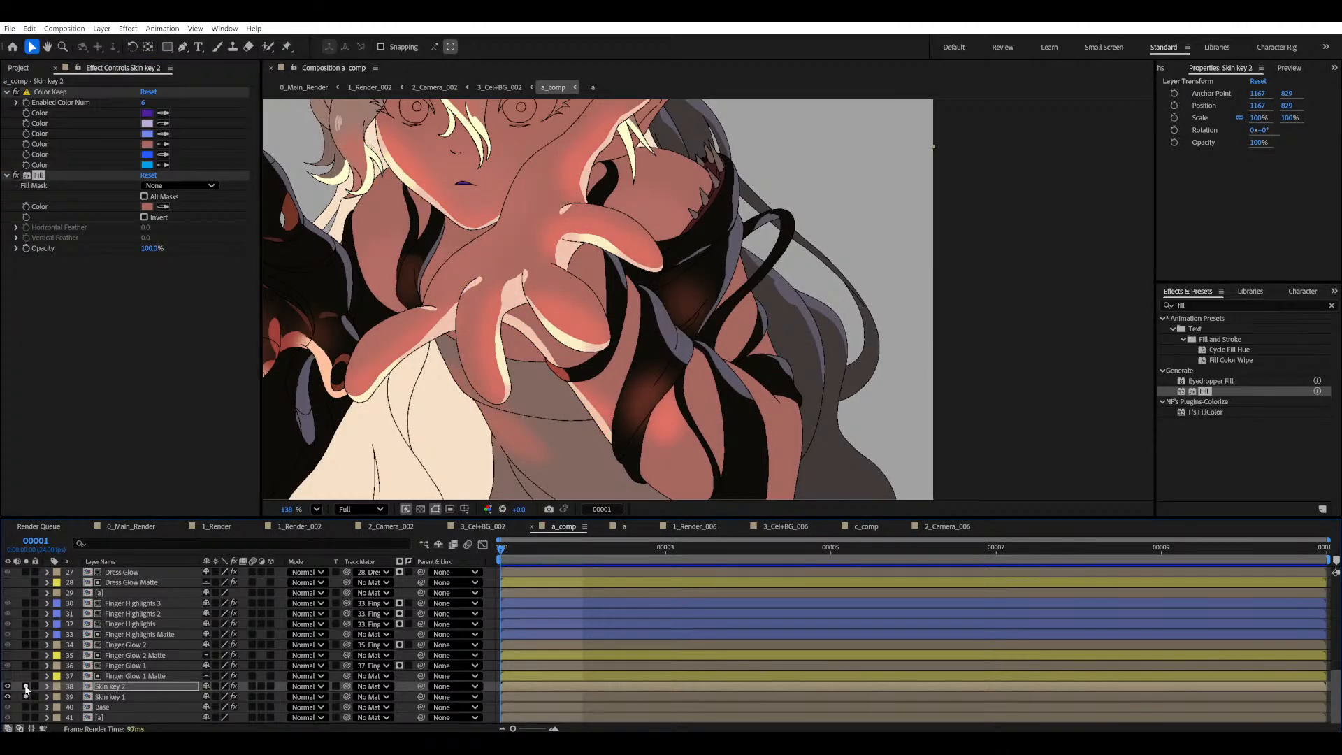
- Examine the thin gap between the finger and shoulder fills up close, and save the project
{"action": "scroll", "coordinate": [719, 380], "scroll_direction": "up", "scroll_amount": 10}
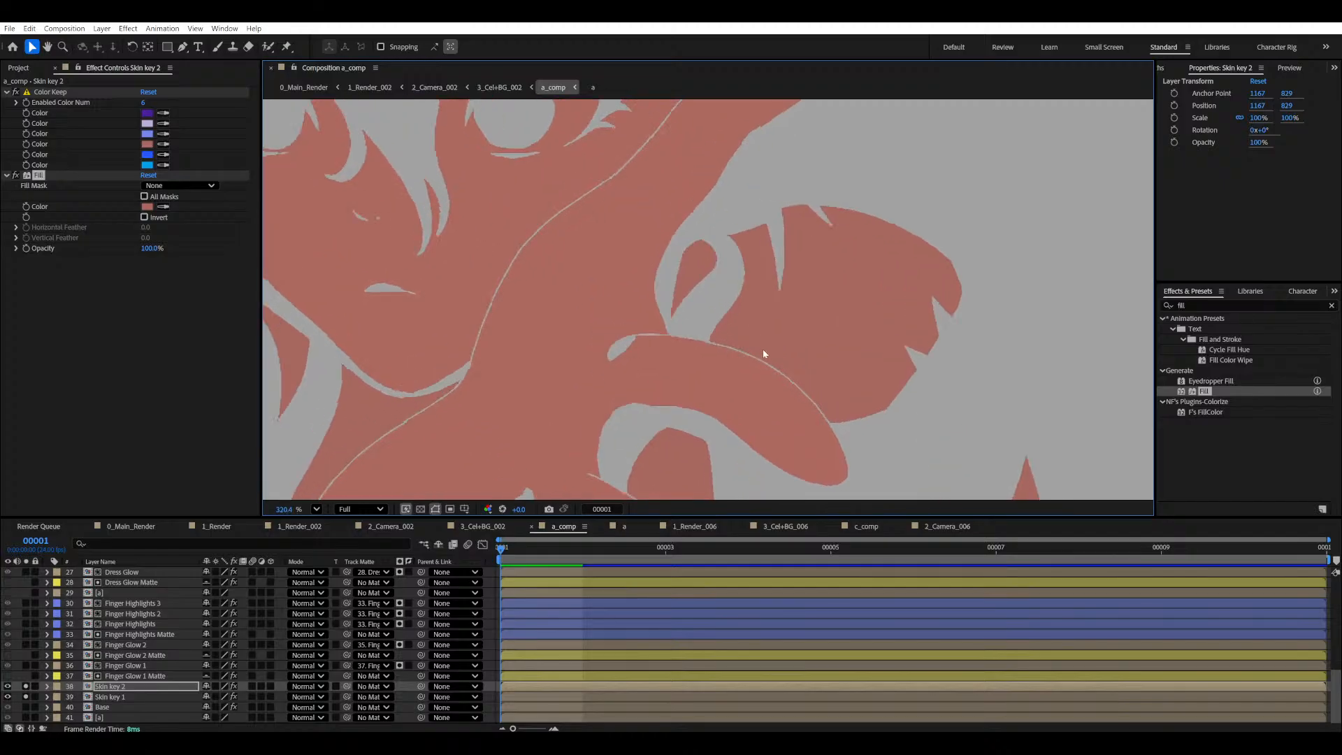
{"action": "left_click_drag", "start_coordinate": [879, 427], "coordinate": [640, 355]}
{"action": "scroll", "coordinate": [640, 355], "scroll_direction": "up", "scroll_amount": 1}
{"action": "left_click_drag", "start_coordinate": [619, 402], "coordinate": [629, 278]}
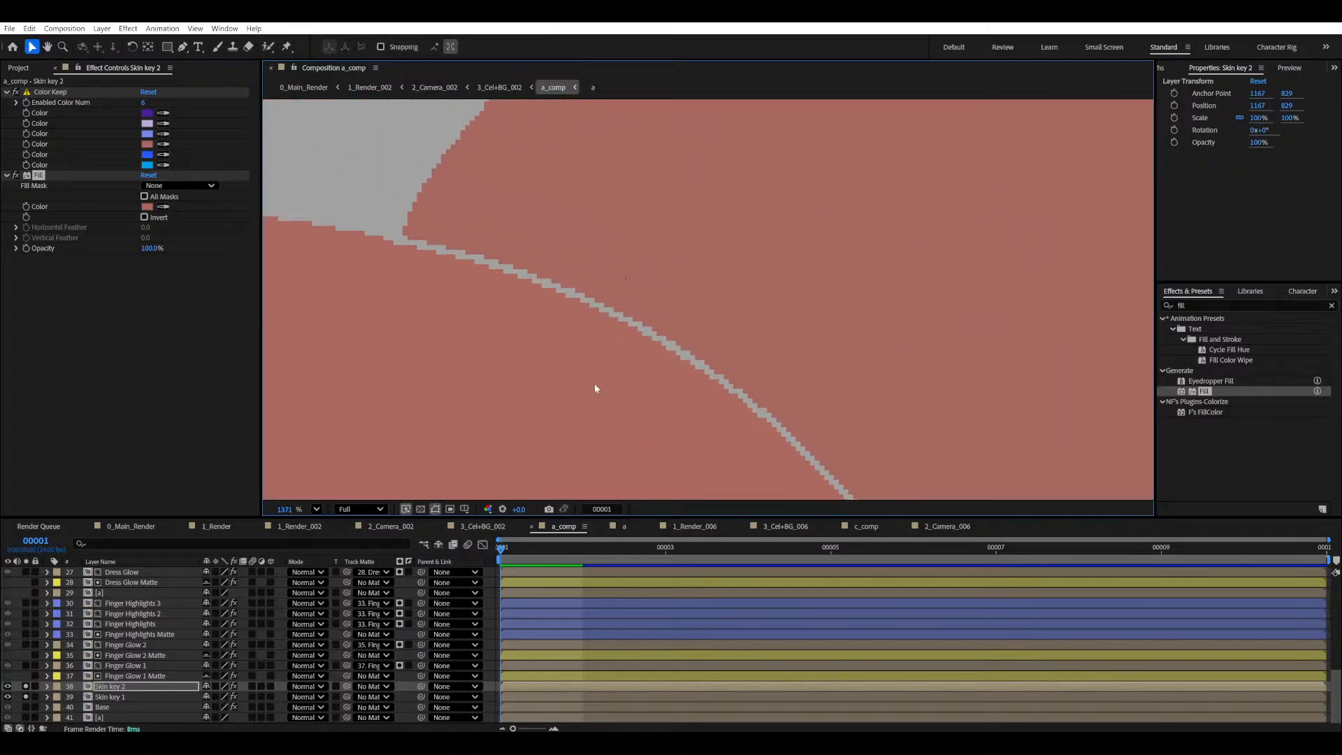
{"action": "scroll", "coordinate": [659, 372], "scroll_direction": "down", "scroll_amount": 3}
{"action": "scroll", "coordinate": [659, 371], "scroll_direction": "down", "scroll_amount": 3}
{"action": "key", "text": "ctrl+s"}
{"action": "scroll", "coordinate": [570, 447], "scroll_direction": "up", "scroll_amount": 1}
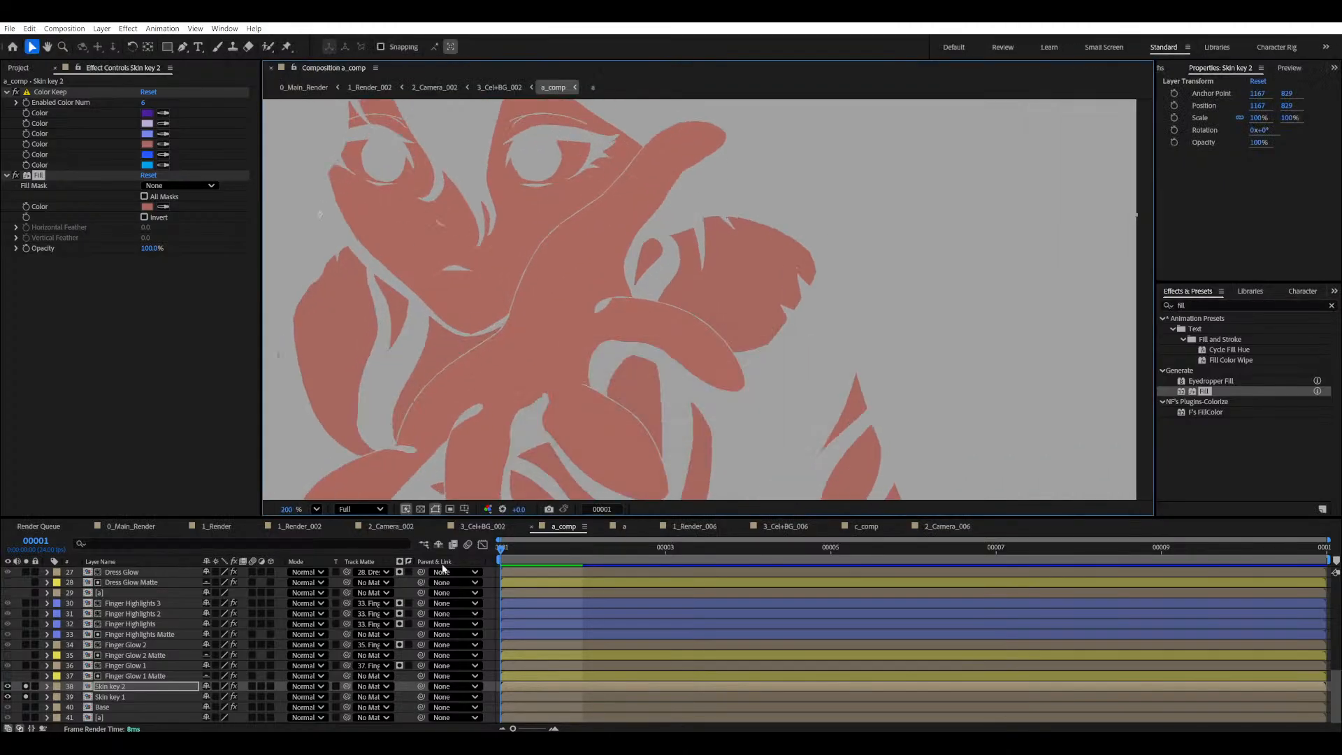
{"action": "left_click", "coordinate": [128, 696]}
{"action": "left_click", "coordinate": [121, 688]}
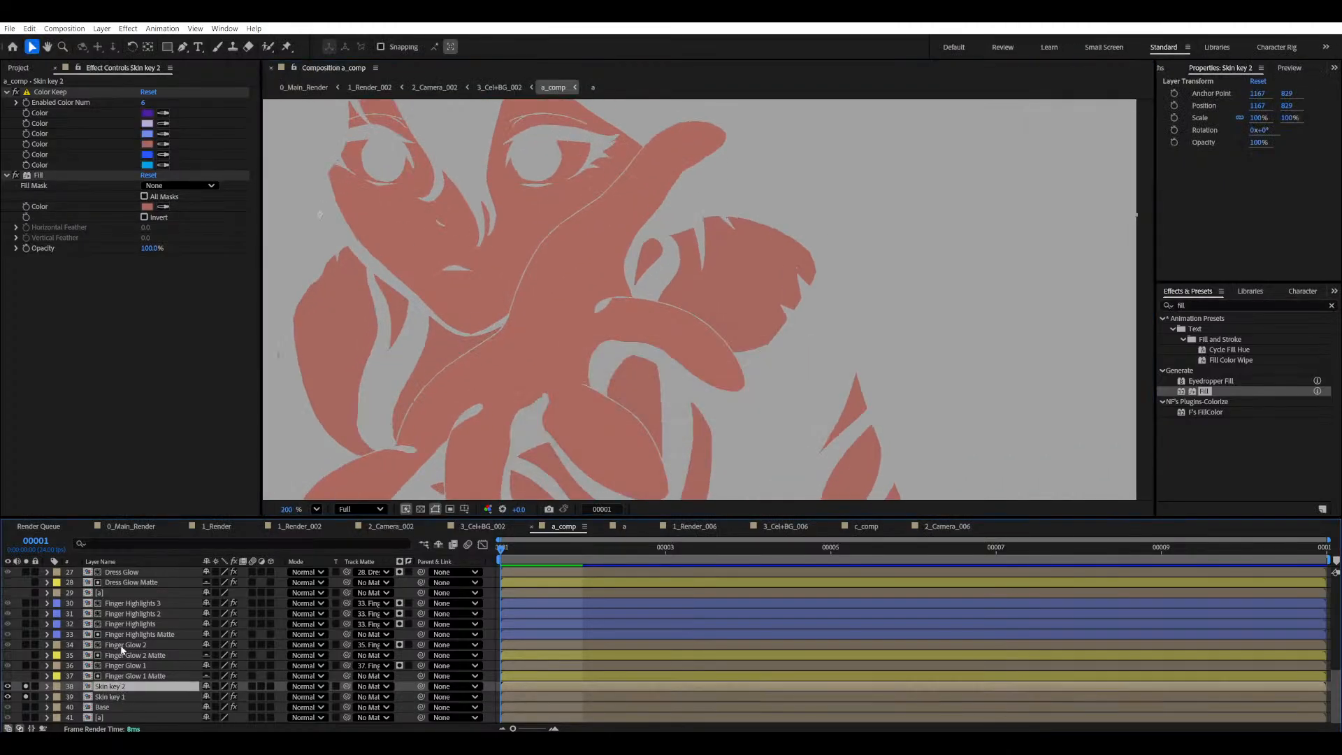
{"action": "left_click", "coordinate": [146, 208]}
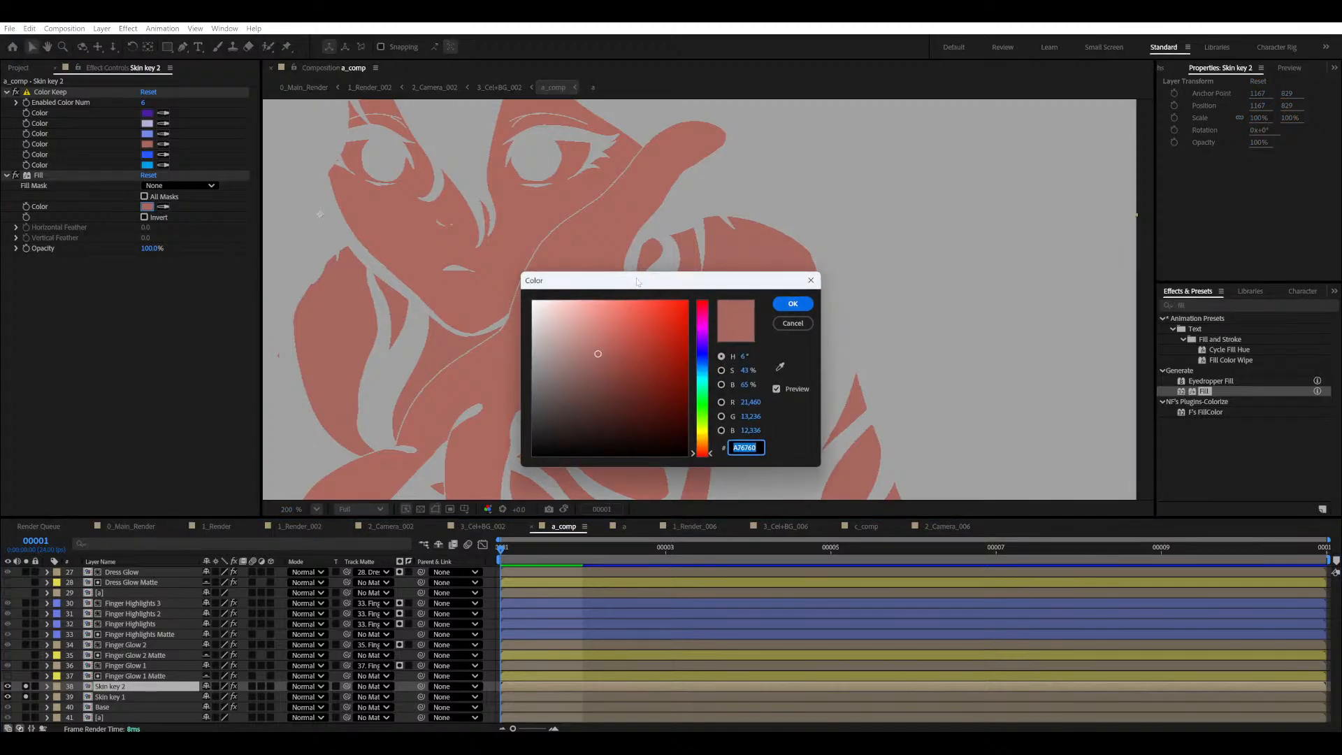
{"action": "left_click_drag", "start_coordinate": [637, 282], "coordinate": [782, 272]}
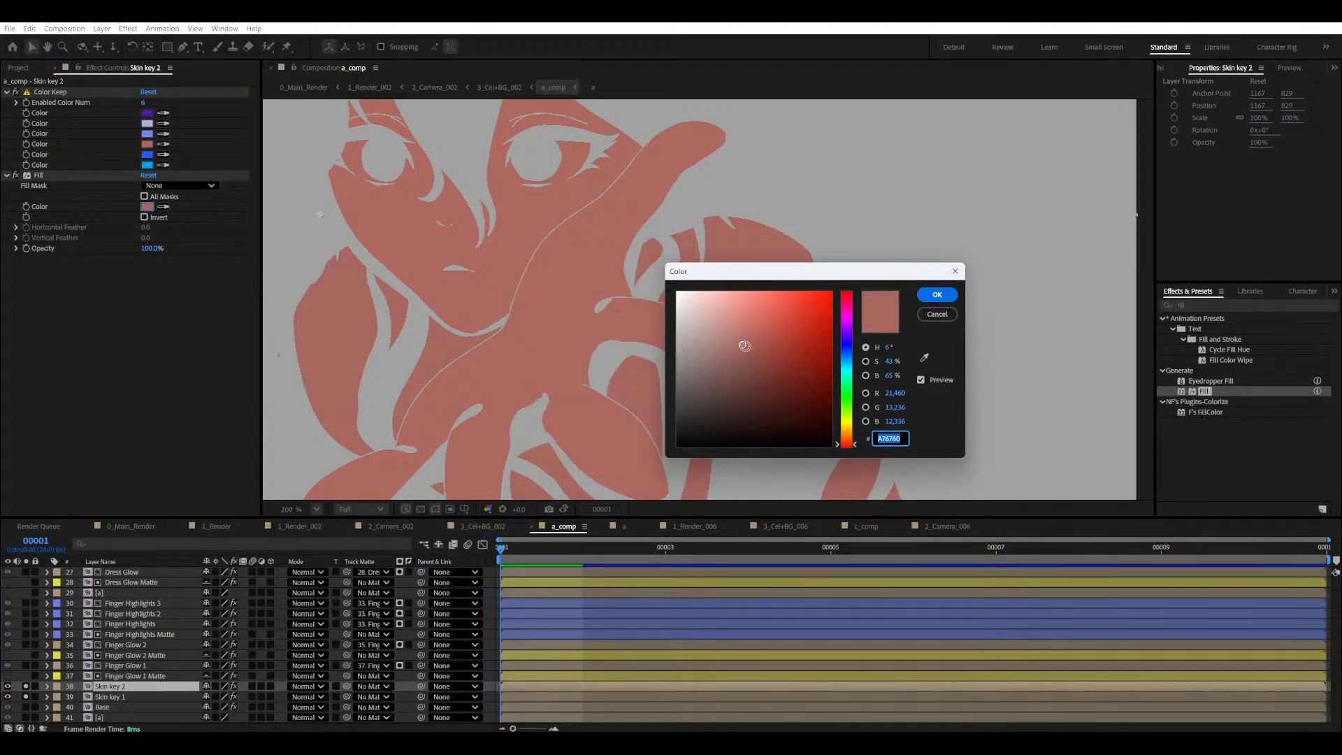
{"action": "left_click", "coordinate": [746, 349]}
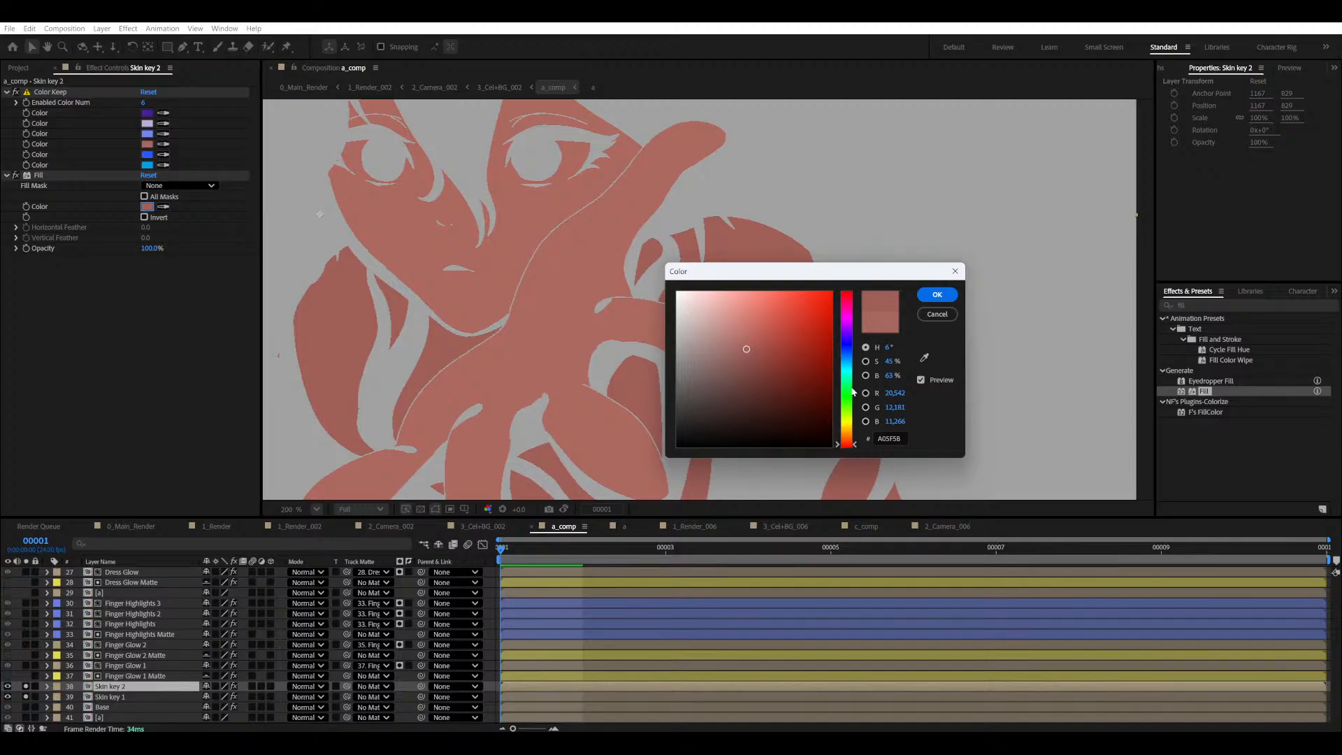
{"action": "left_click", "coordinate": [845, 297]}
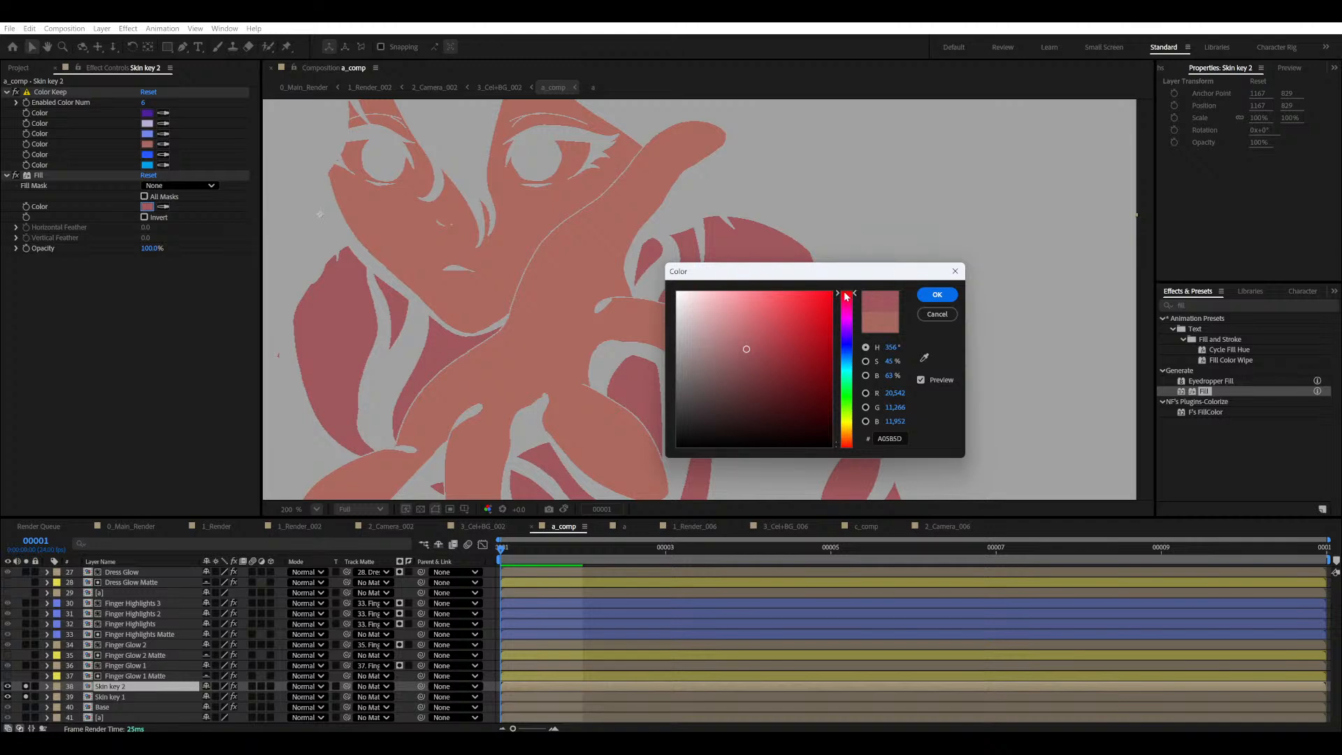
{"action": "left_click", "coordinate": [922, 381]}
{"action": "left_click", "coordinate": [921, 380]}
{"action": "left_click", "coordinate": [922, 323]}
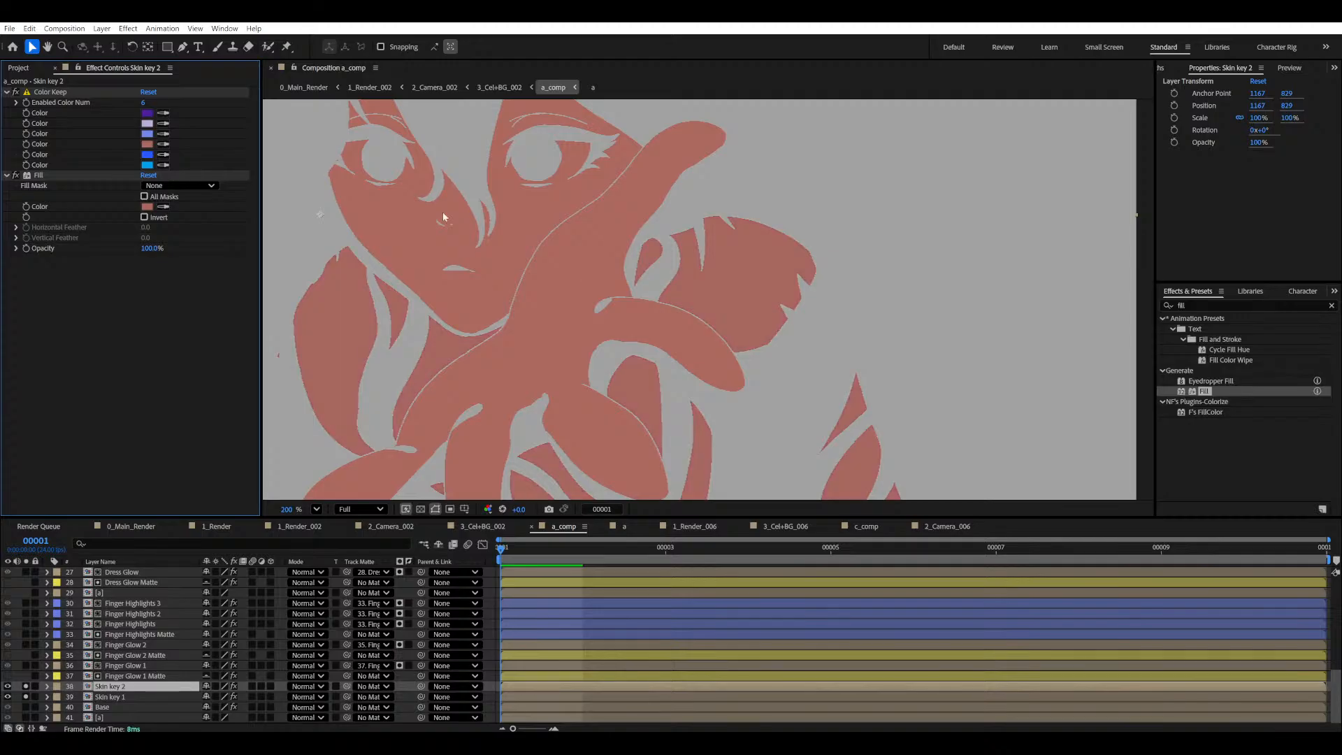
- Set Skin key 2's Fill colour to the slightly redder A76260 and save the project
{"action": "left_click", "coordinate": [147, 206]}
{"action": "left_click", "coordinate": [147, 207]}
{"action": "left_click_drag", "start_coordinate": [639, 279], "coordinate": [913, 235]}
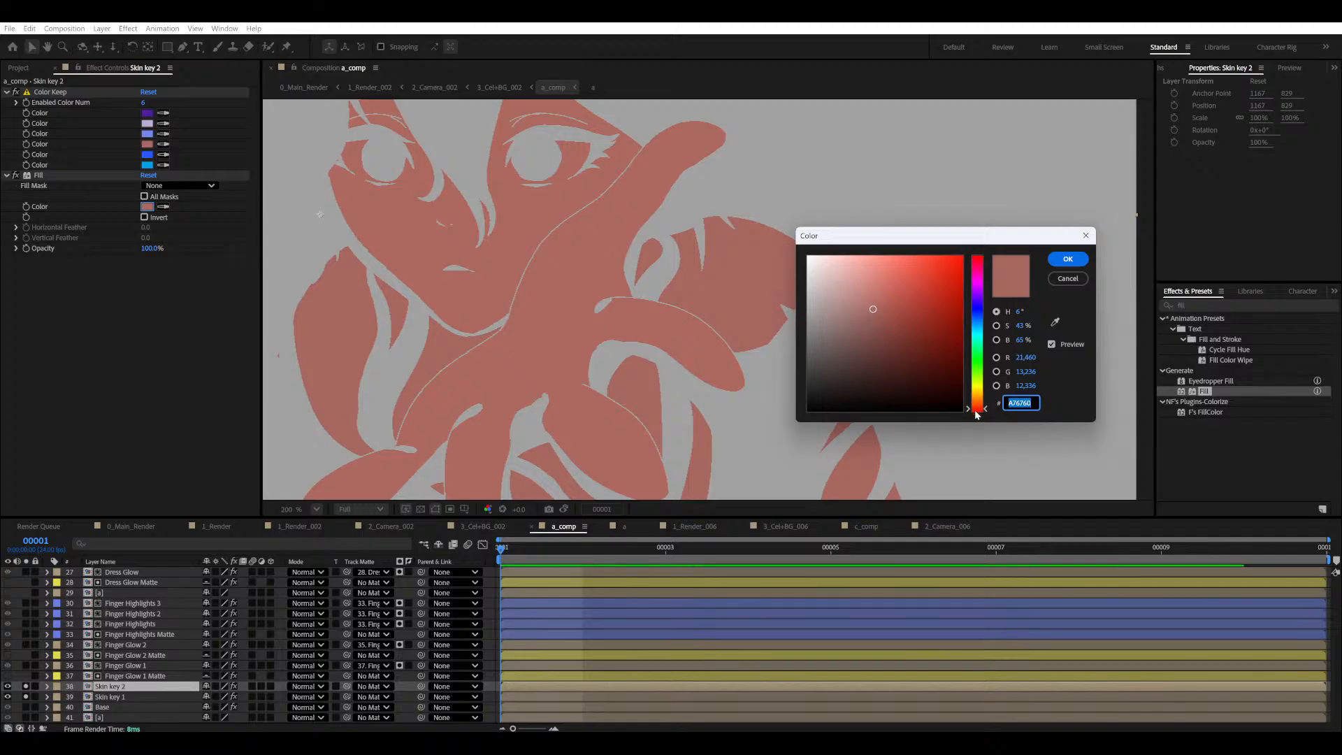
{"action": "left_click_drag", "start_coordinate": [974, 411], "coordinate": [977, 419]}
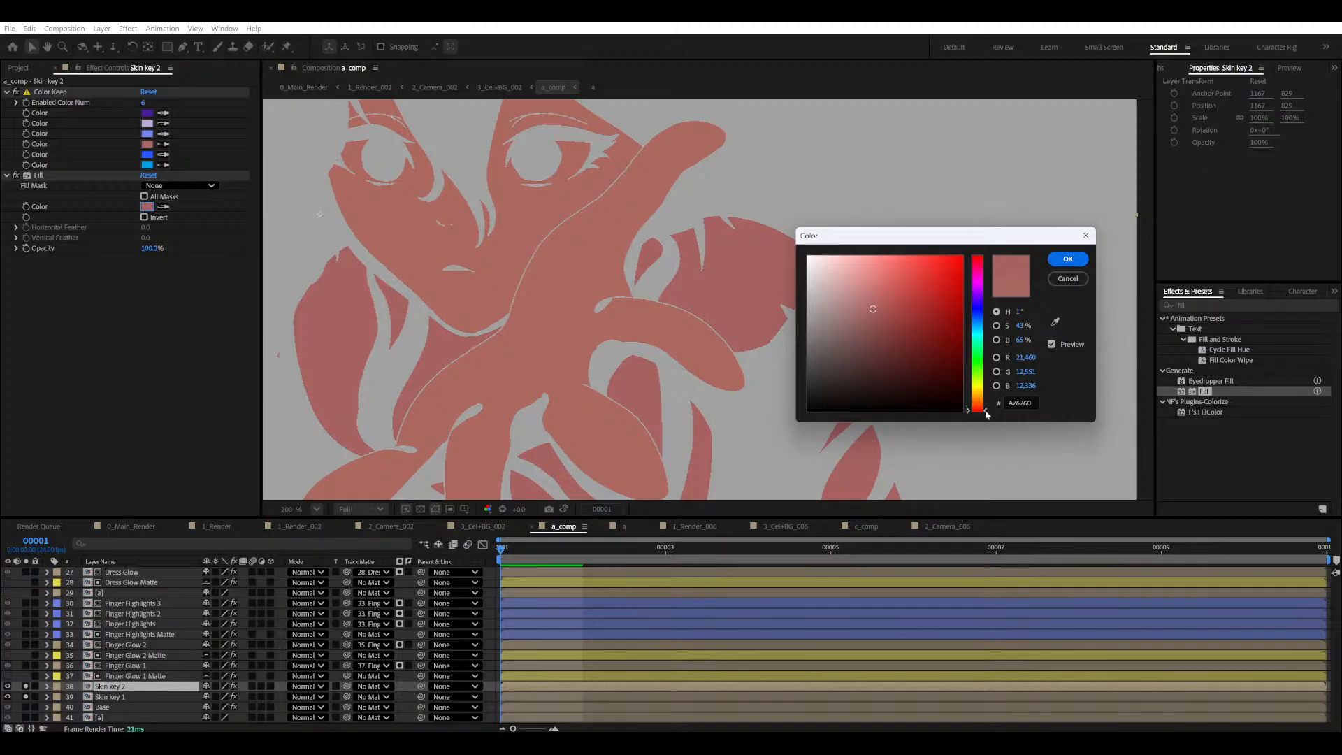
{"action": "left_click", "coordinate": [1059, 260]}
{"action": "scroll", "coordinate": [747, 318], "scroll_direction": "down", "scroll_amount": 3}
{"action": "key", "text": "ctrl+s"}
- Turn off solo on both Skin key layers and check the neck and arm skin tone against the full artwork
{"action": "scroll", "coordinate": [643, 307], "scroll_direction": "up", "scroll_amount": 5}
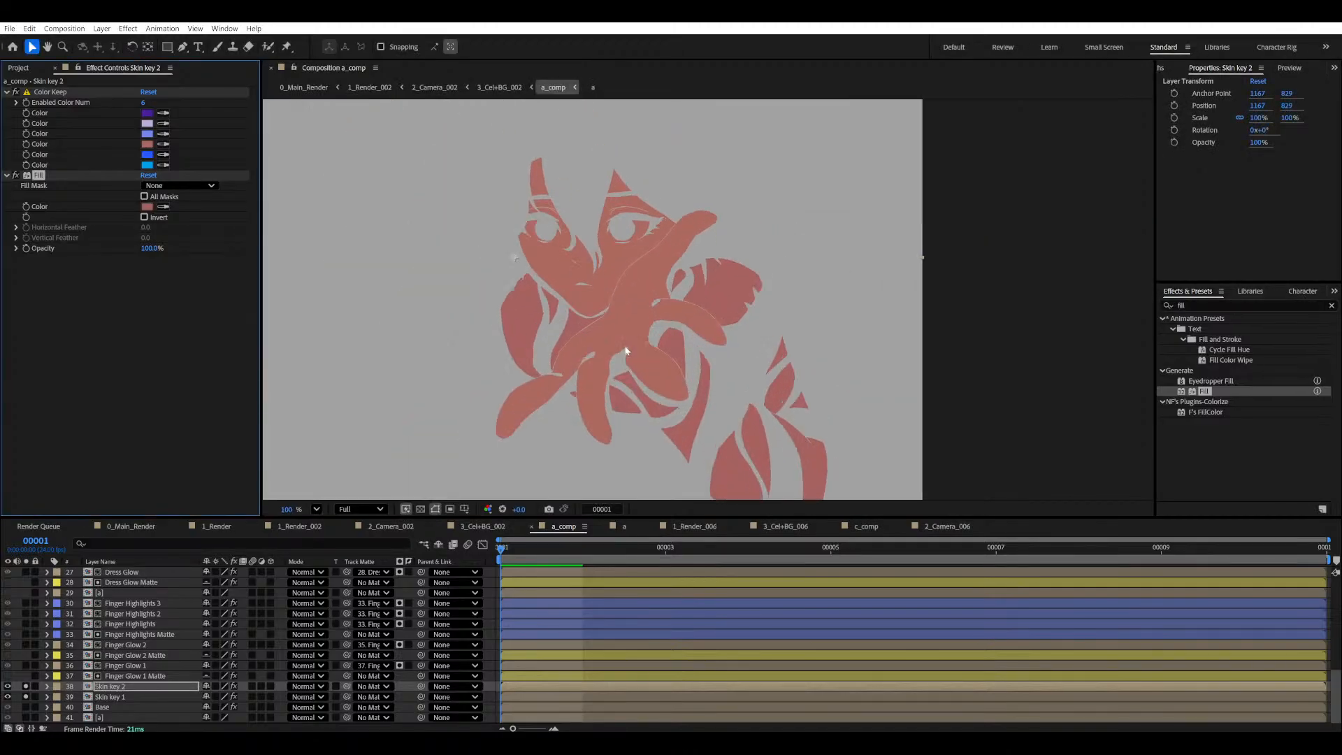
{"action": "left_click_drag", "start_coordinate": [623, 303], "coordinate": [641, 295]}
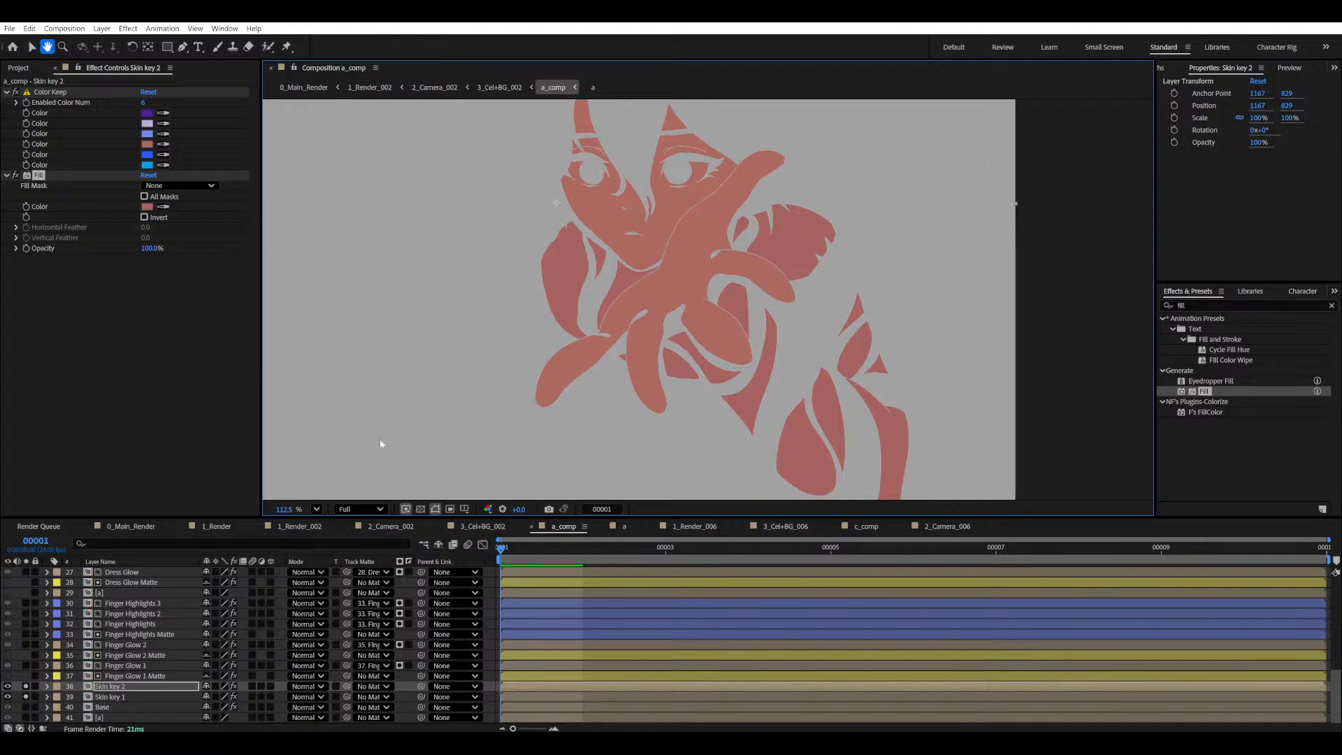
{"action": "left_click", "coordinate": [26, 686]}
{"action": "left_click", "coordinate": [26, 687]}
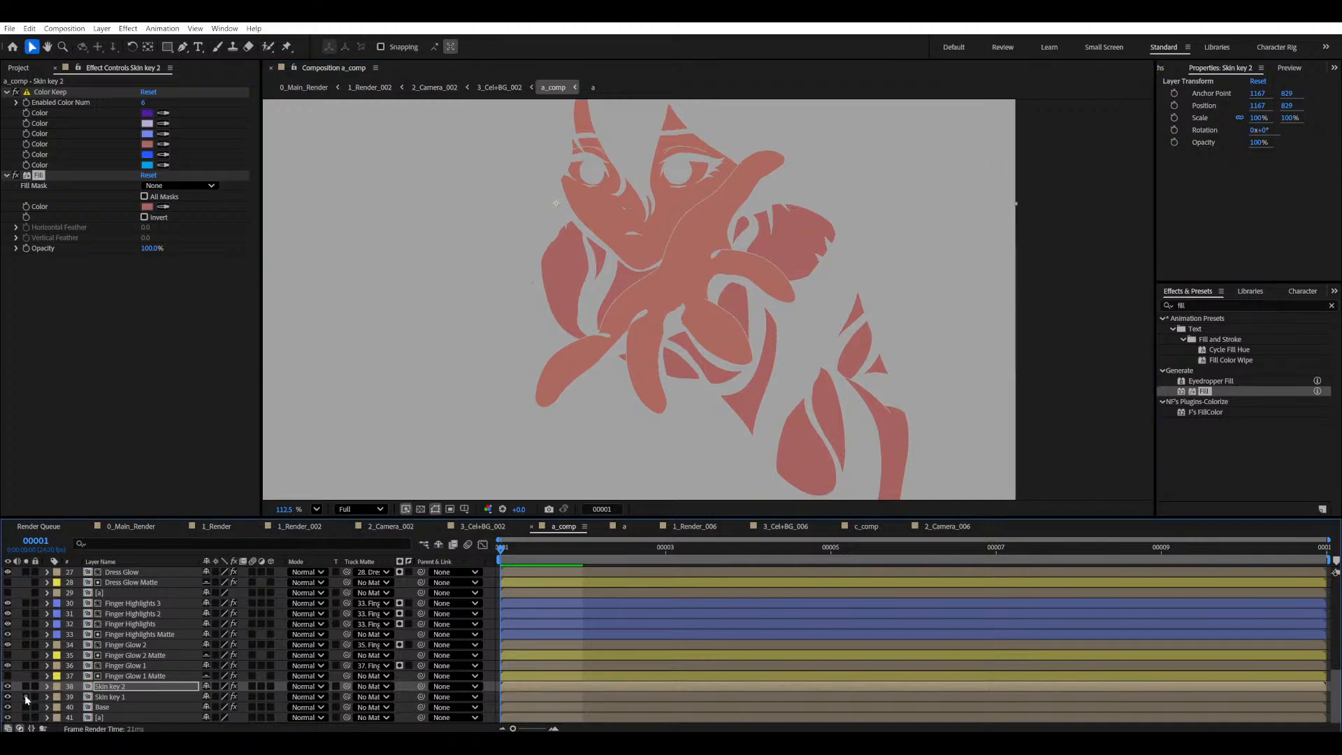
{"action": "scroll", "coordinate": [707, 301], "scroll_direction": "down", "scroll_amount": 1}
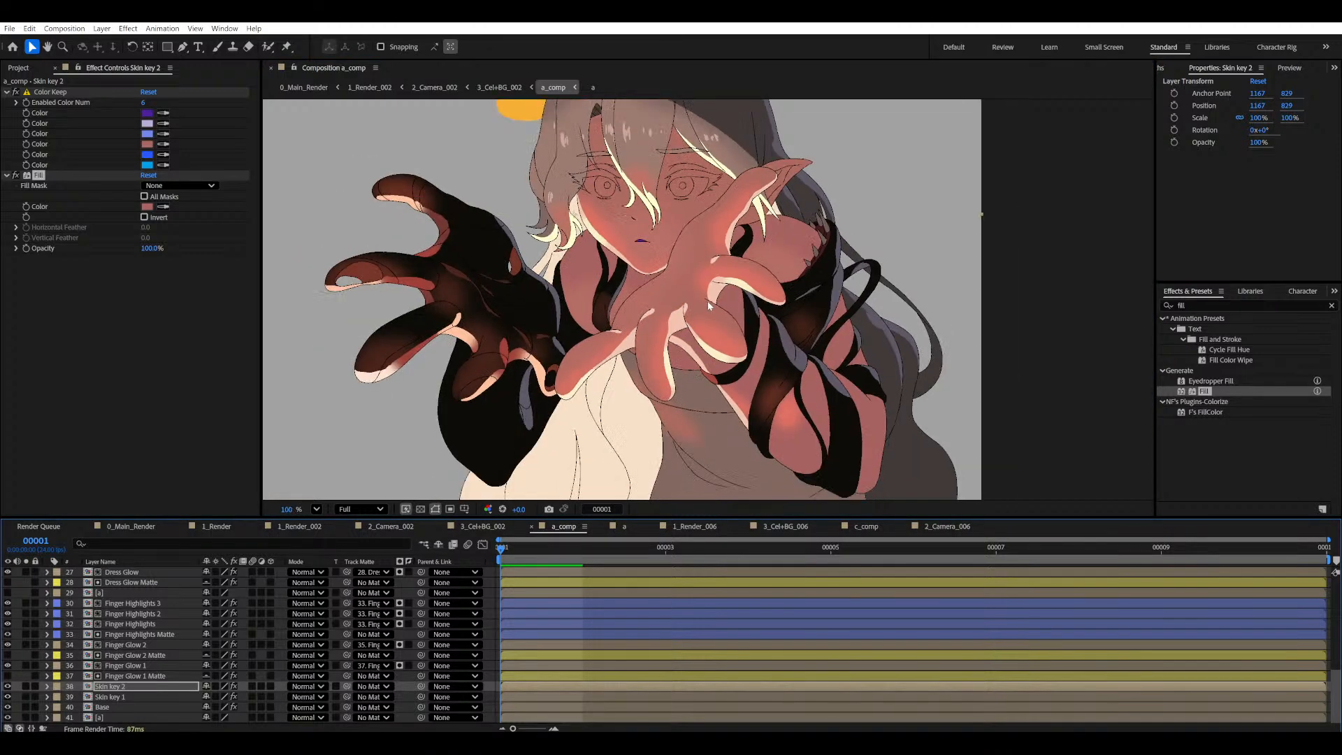
{"action": "scroll", "coordinate": [751, 302], "scroll_direction": "up", "scroll_amount": 1}
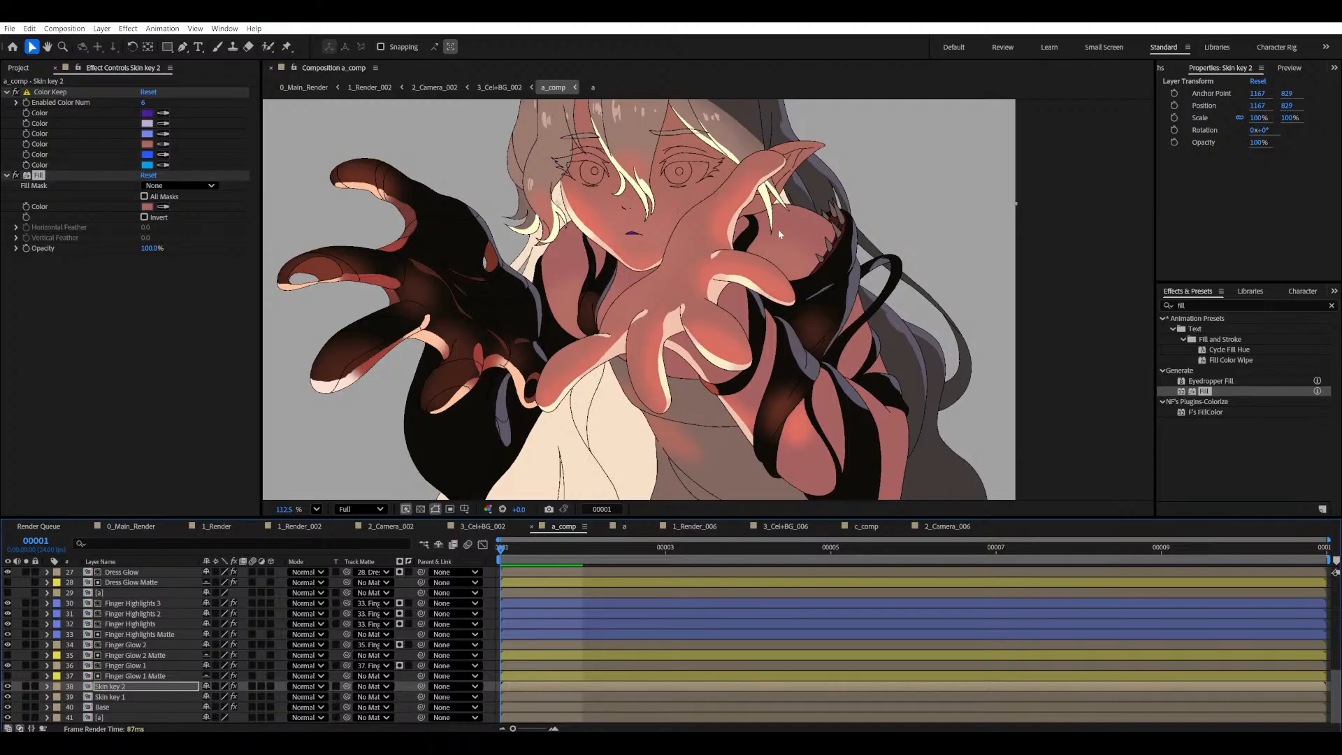
{"action": "scroll", "coordinate": [778, 229], "scroll_direction": "up", "scroll_amount": 2}
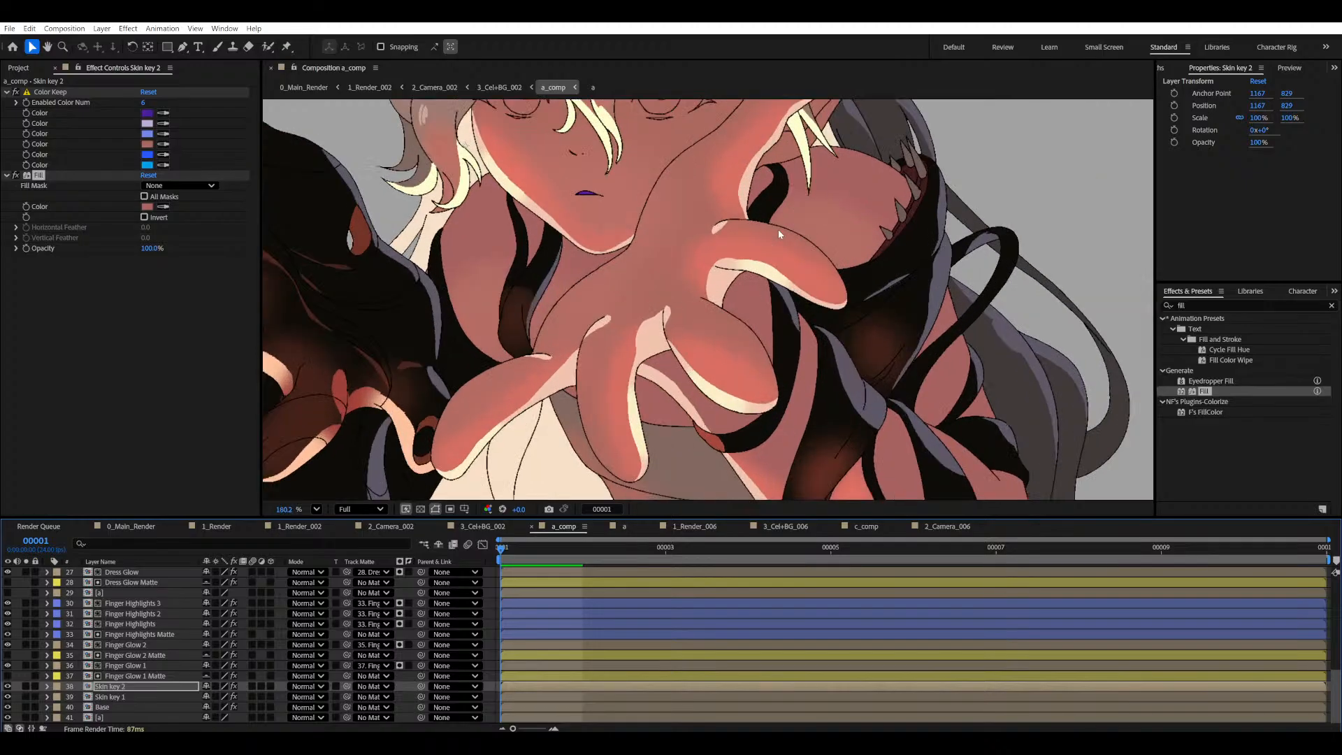
{"action": "scroll", "coordinate": [778, 229], "scroll_direction": "down", "scroll_amount": 1}
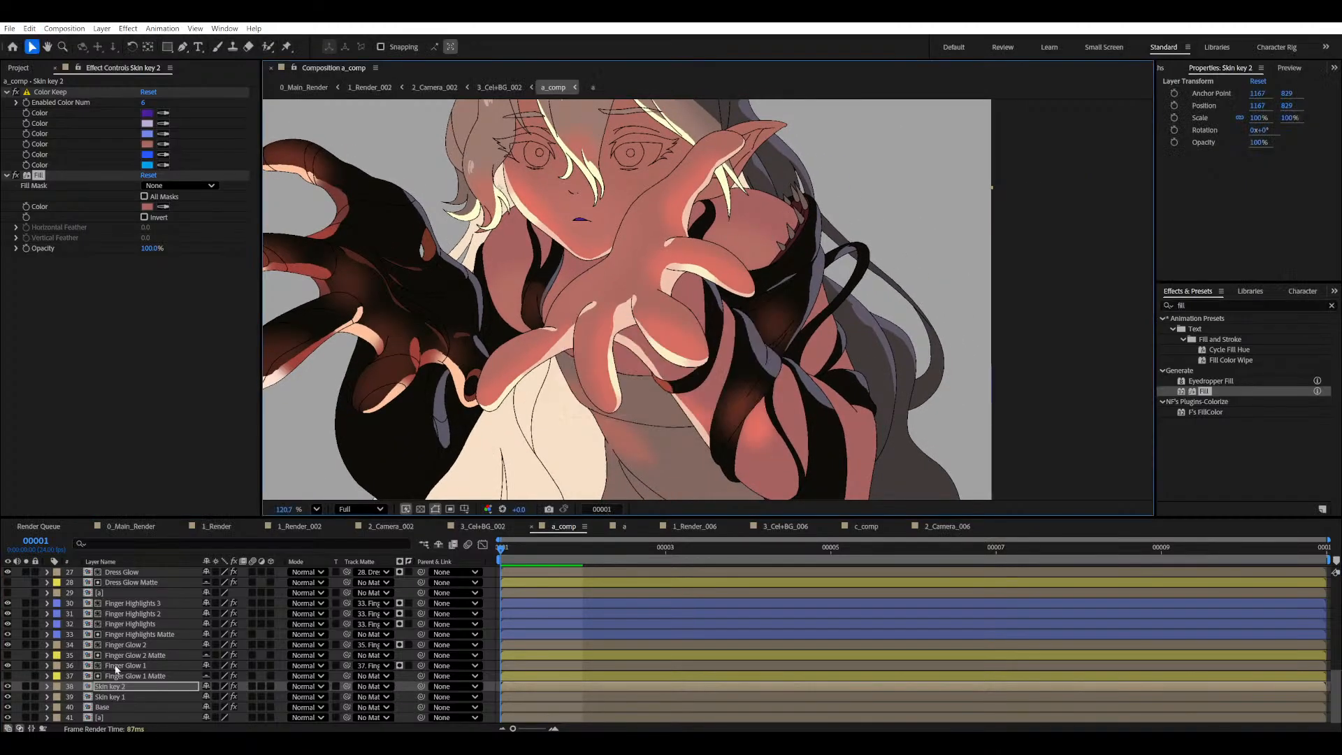
- Fine-tune Skin key 2's Fill colour to a slightly darker, more saturated red with the full artwork showing
{"action": "left_click", "coordinate": [147, 206]}
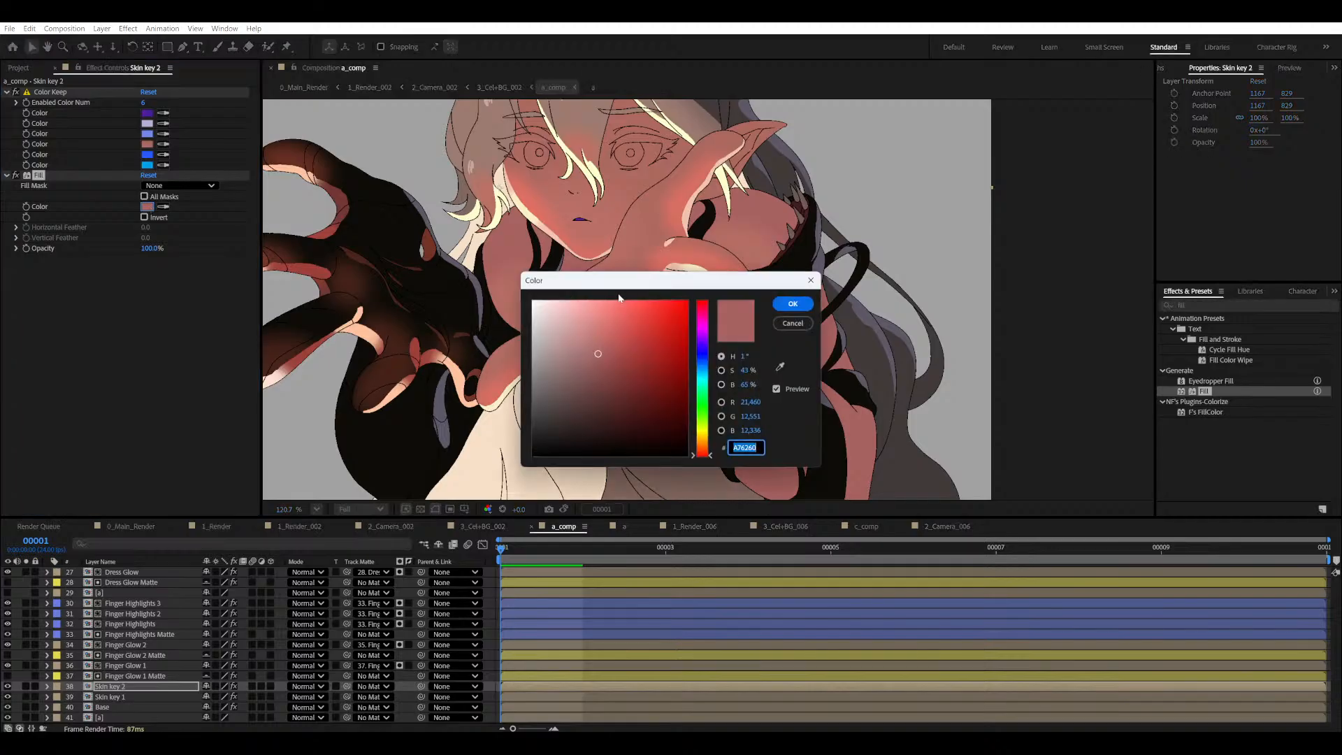
{"action": "left_click_drag", "start_coordinate": [716, 283], "coordinate": [1011, 276]}
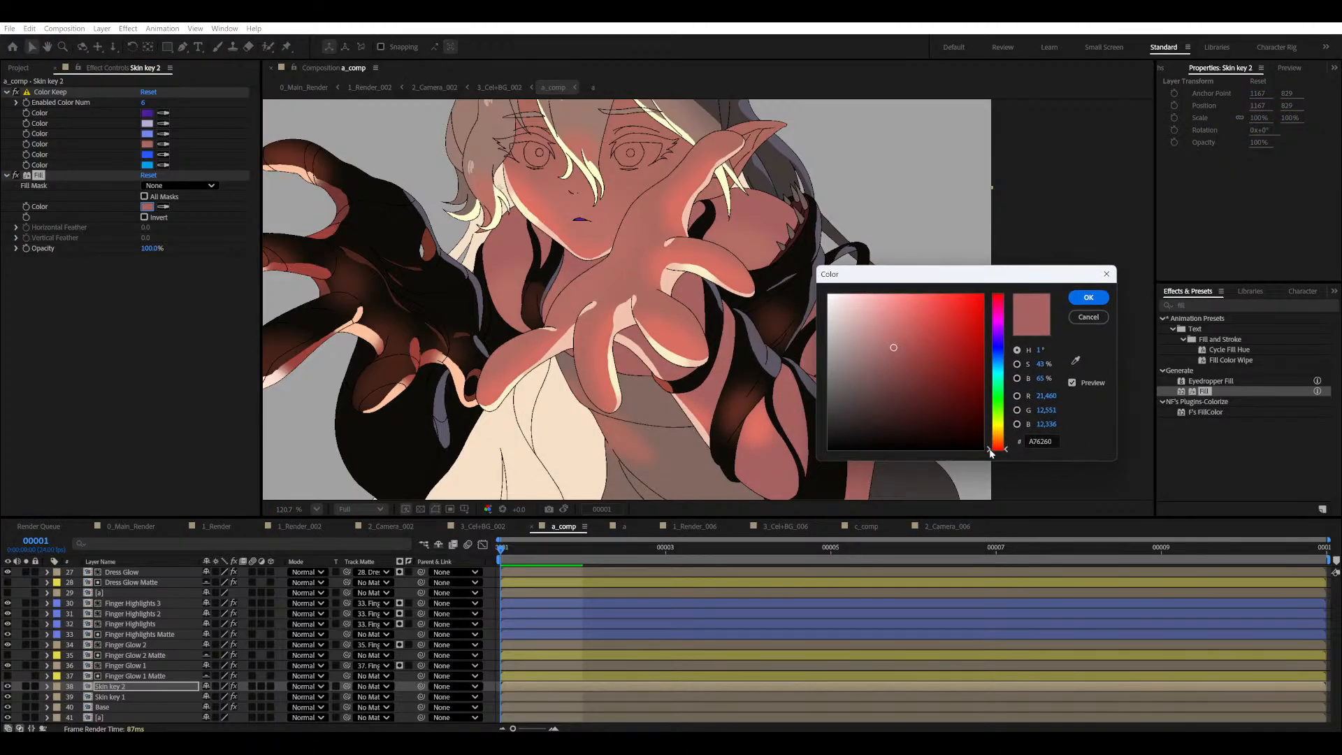
{"action": "left_click_drag", "start_coordinate": [997, 451], "coordinate": [1001, 450]}
{"action": "left_click_drag", "start_coordinate": [895, 350], "coordinate": [898, 351]}
{"action": "left_click", "coordinate": [1088, 297]}
{"action": "left_click_drag", "start_coordinate": [819, 280], "coordinate": [866, 321]}
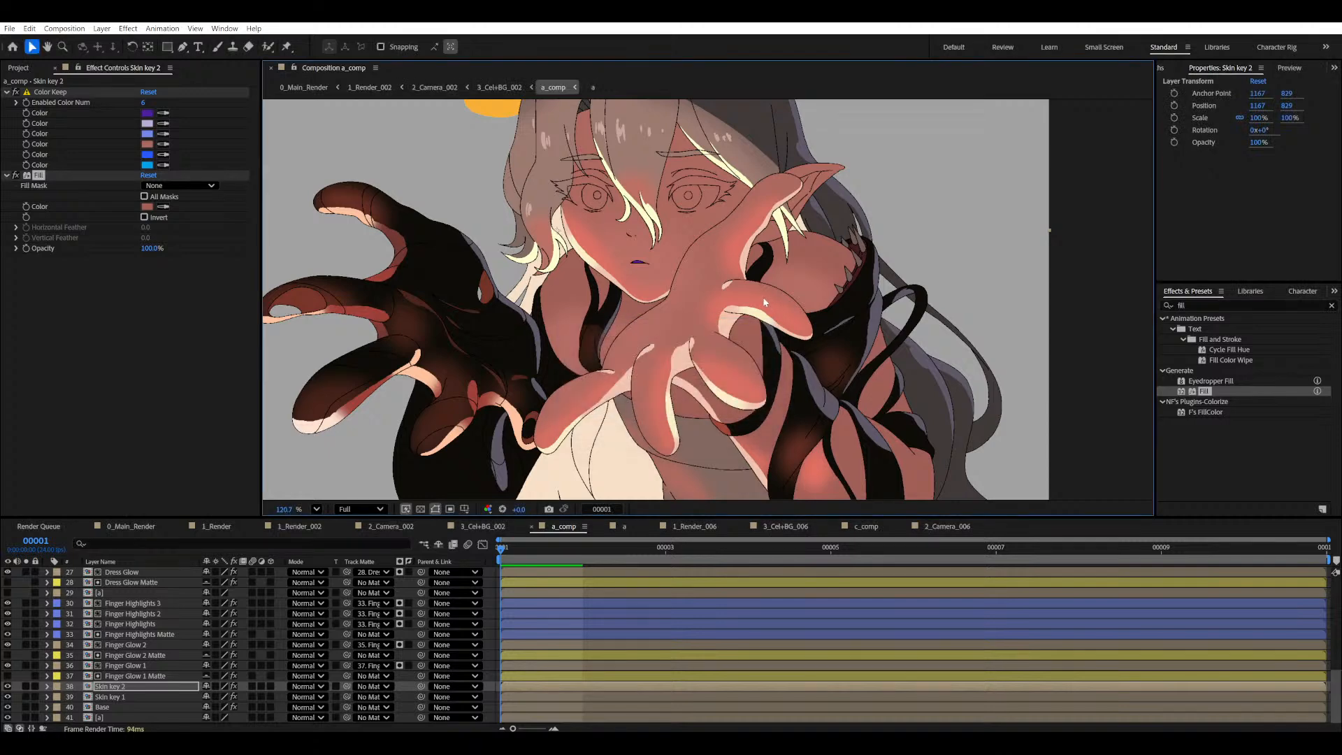
{"action": "left_click_drag", "start_coordinate": [762, 292], "coordinate": [764, 308]}
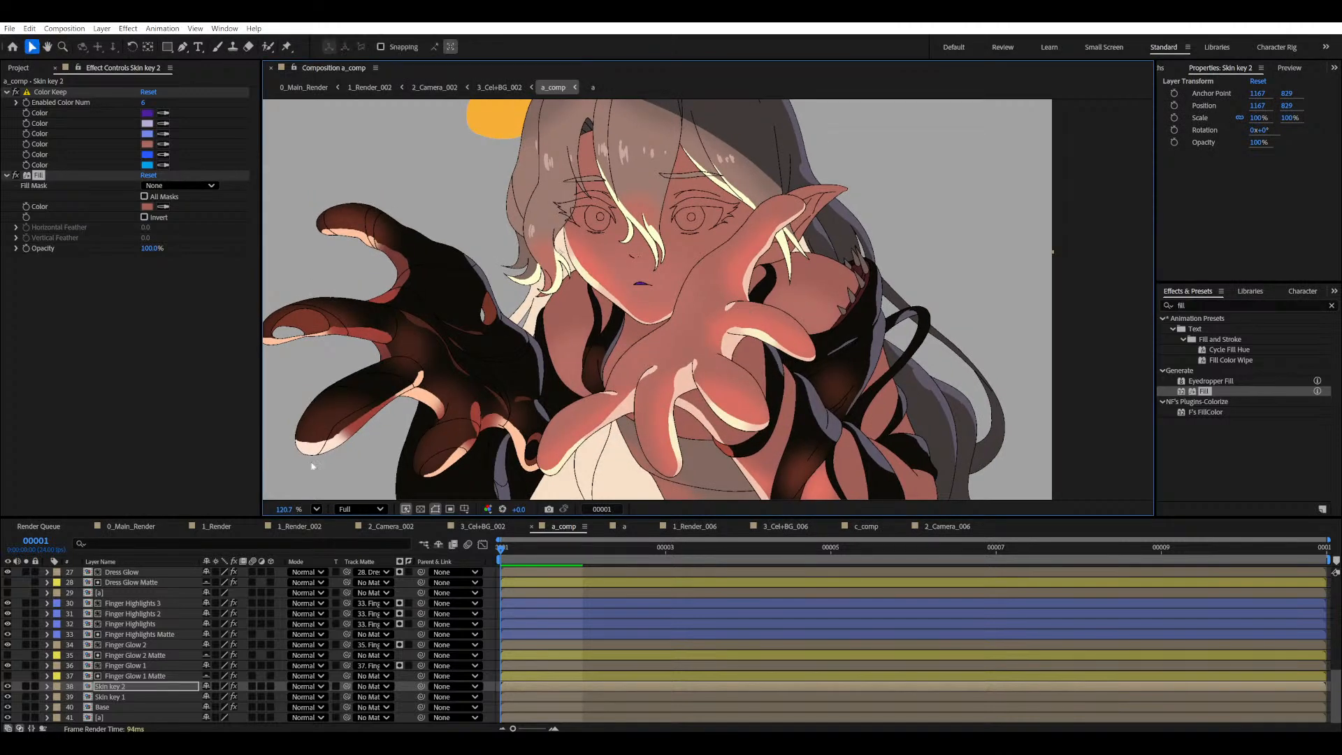
{"action": "left_click", "coordinate": [110, 697]}
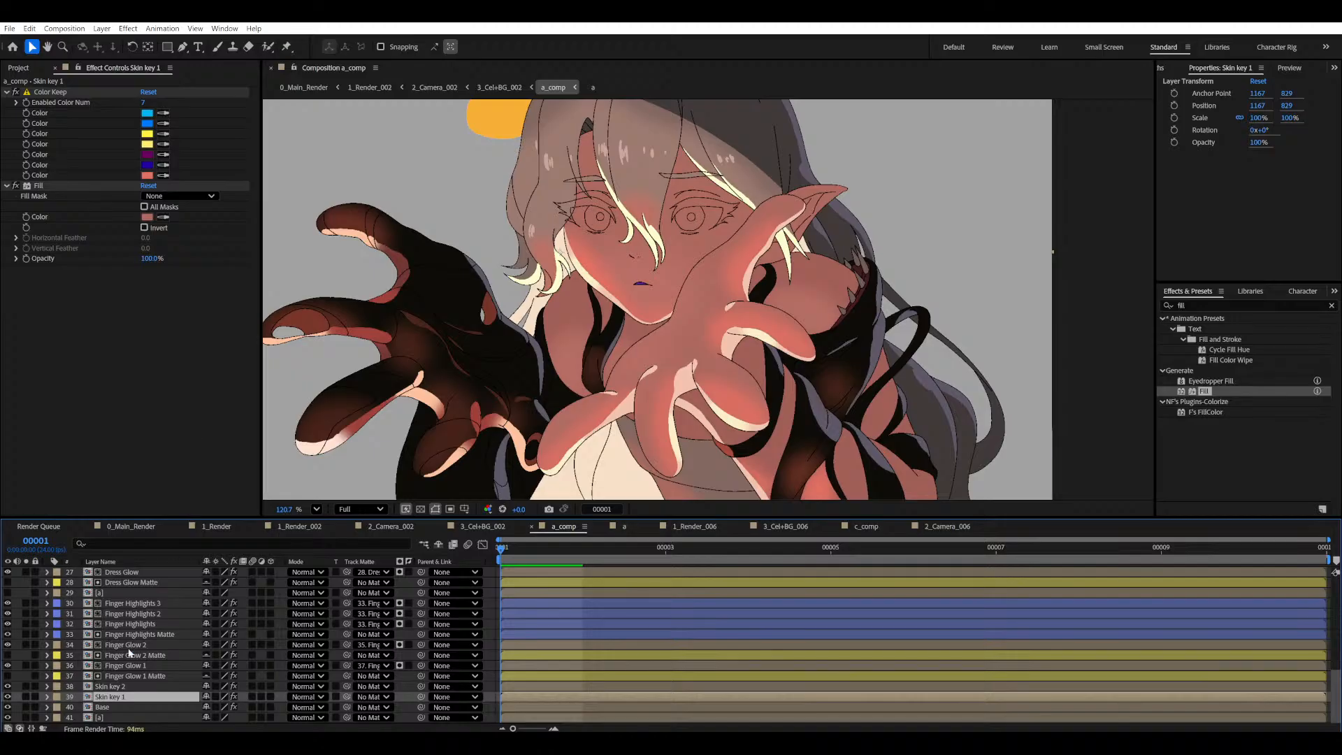
{"action": "scroll", "coordinate": [130, 622], "scroll_direction": "up", "scroll_amount": 9}
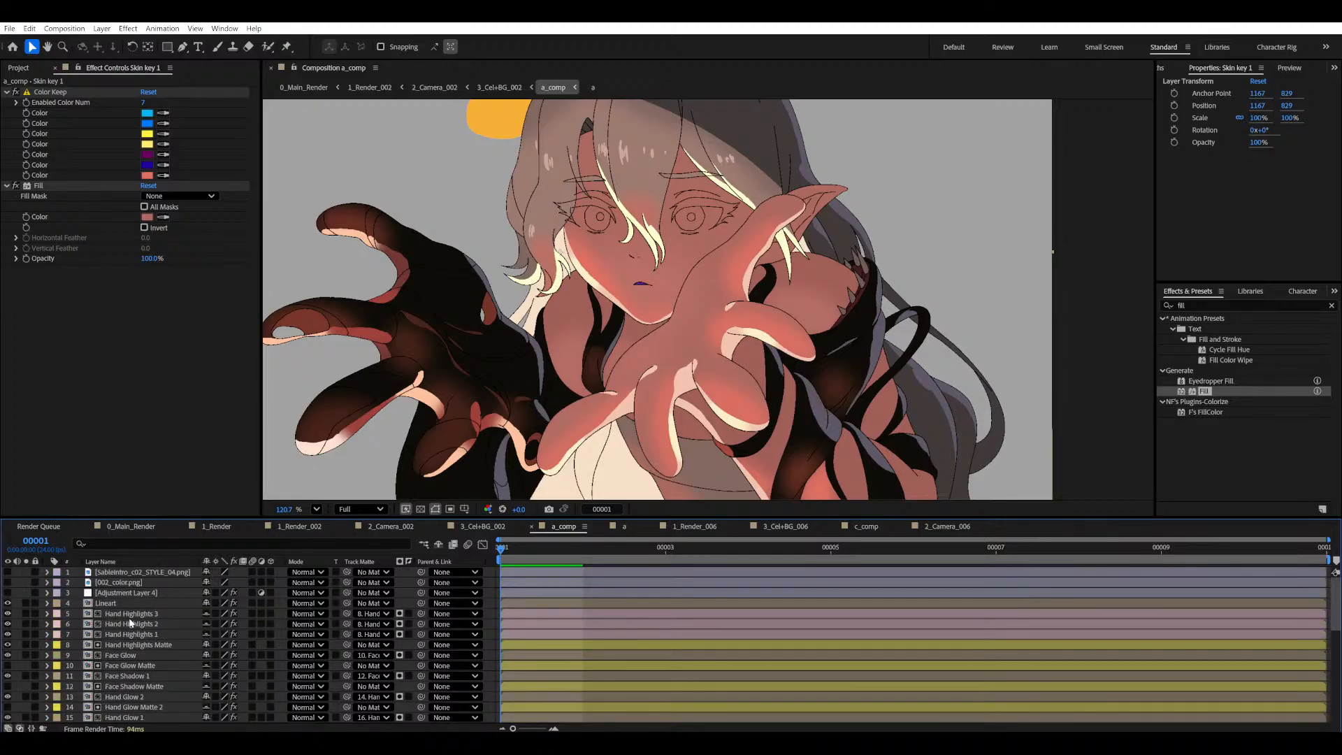
{"action": "left_click", "coordinate": [125, 655]}
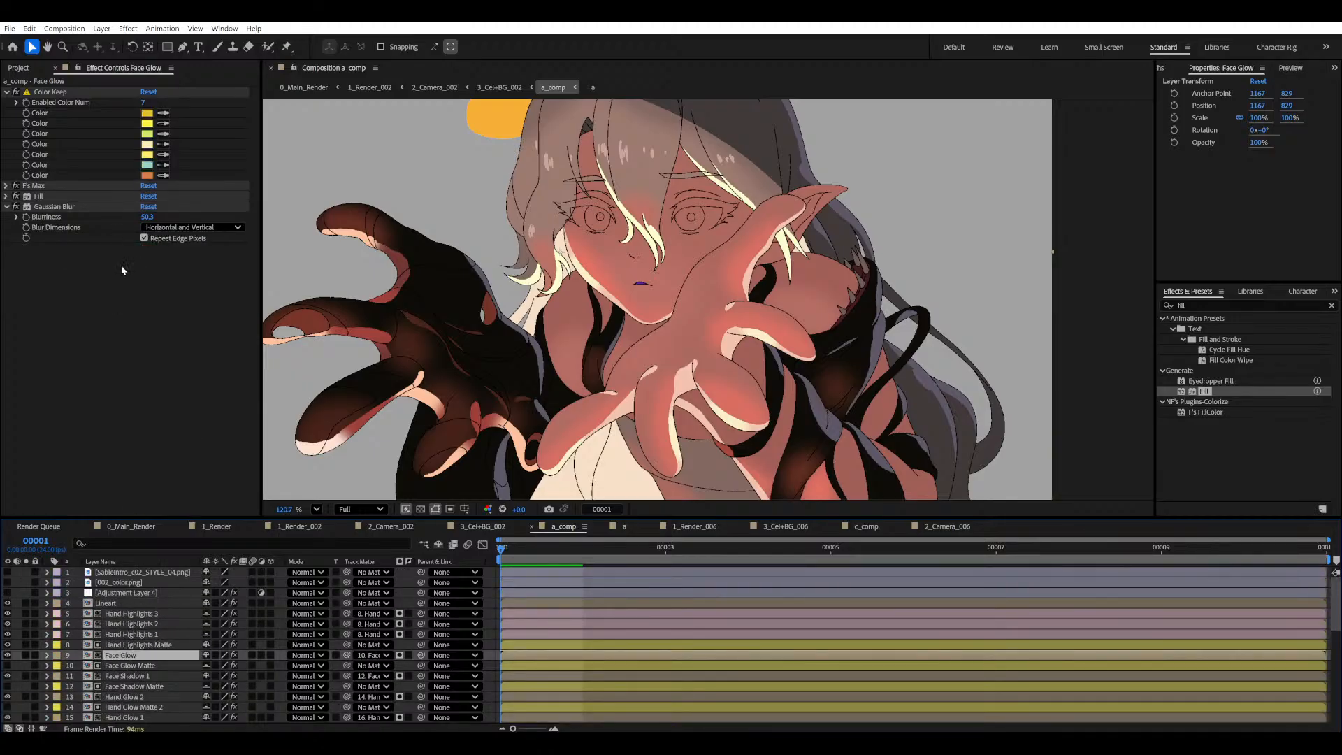
{"action": "left_click", "coordinate": [7, 197]}
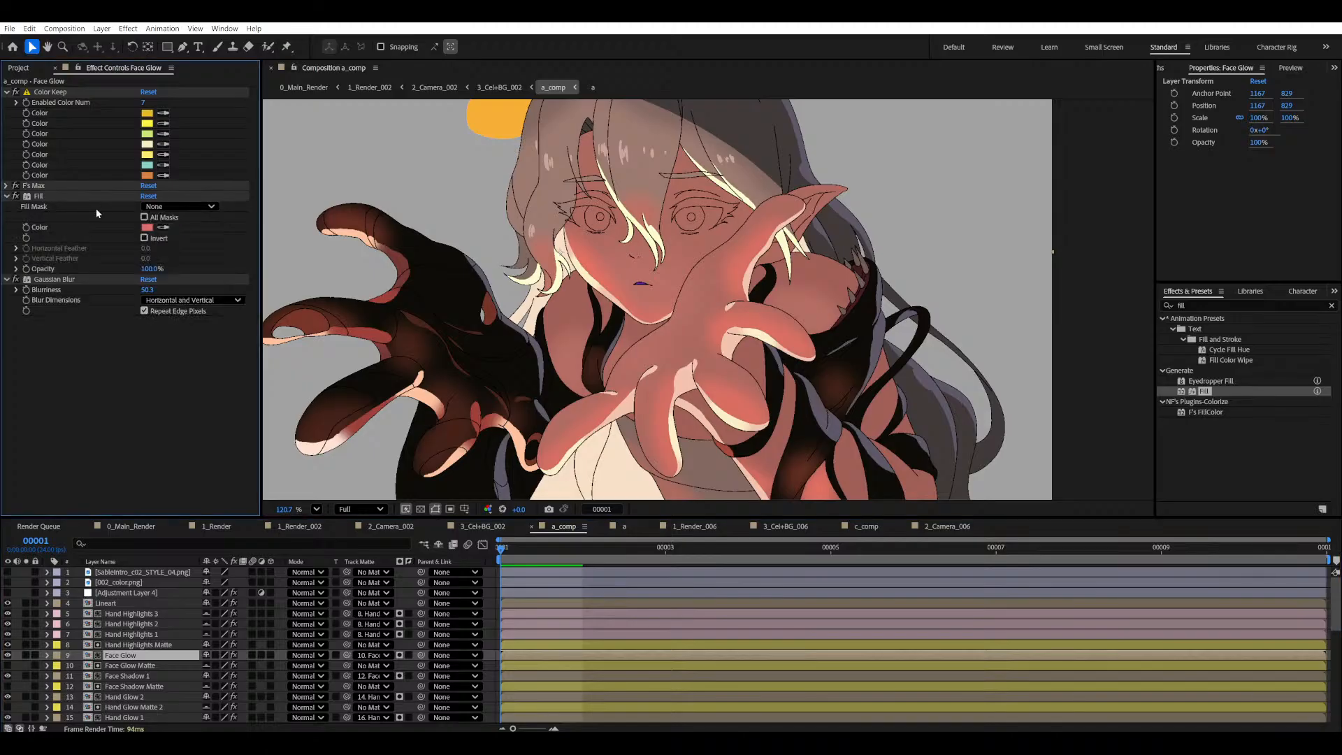
{"action": "left_click", "coordinate": [143, 228]}
{"action": "left_click_drag", "start_coordinate": [664, 279], "coordinate": [950, 280]}
{"action": "left_click_drag", "start_coordinate": [895, 318], "coordinate": [864, 318]}
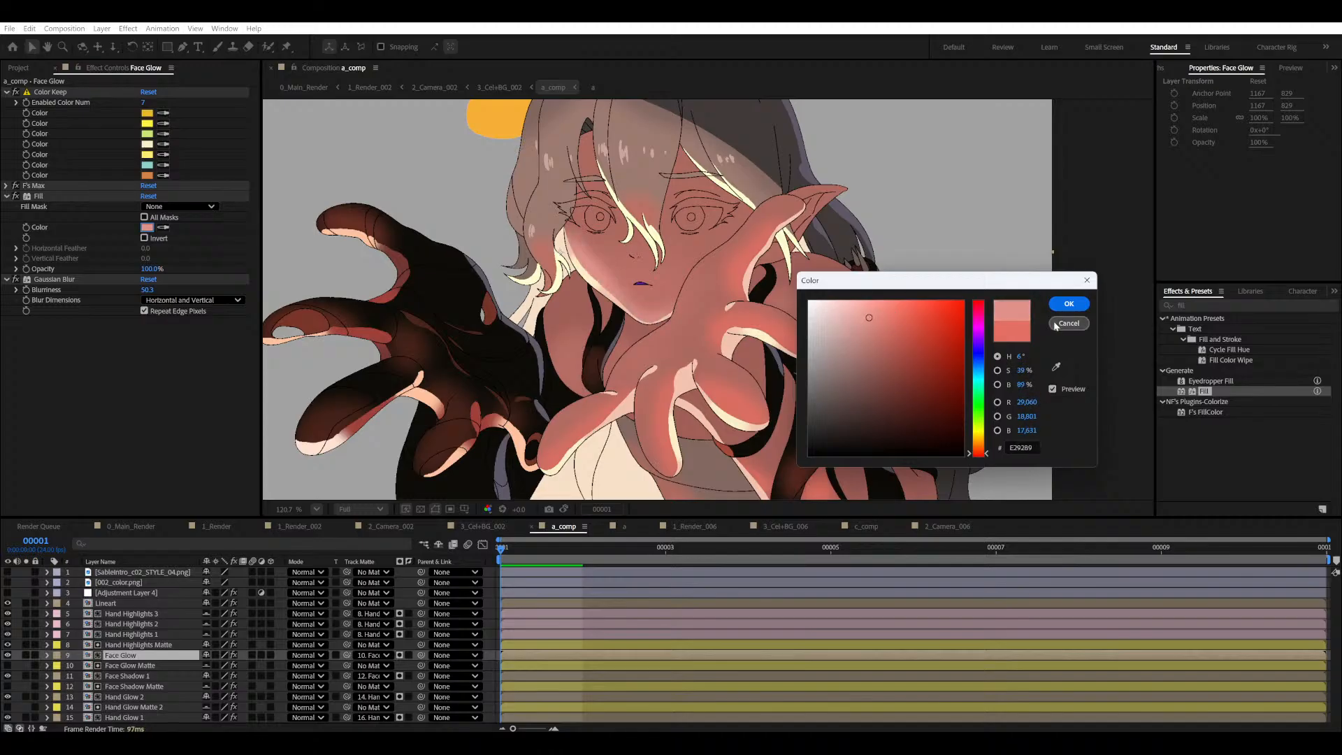
{"action": "left_click", "coordinate": [1076, 323]}
- Lighten Face Shadow 1's Fill colour to C67970 and save the project
{"action": "left_click", "coordinate": [128, 675]}
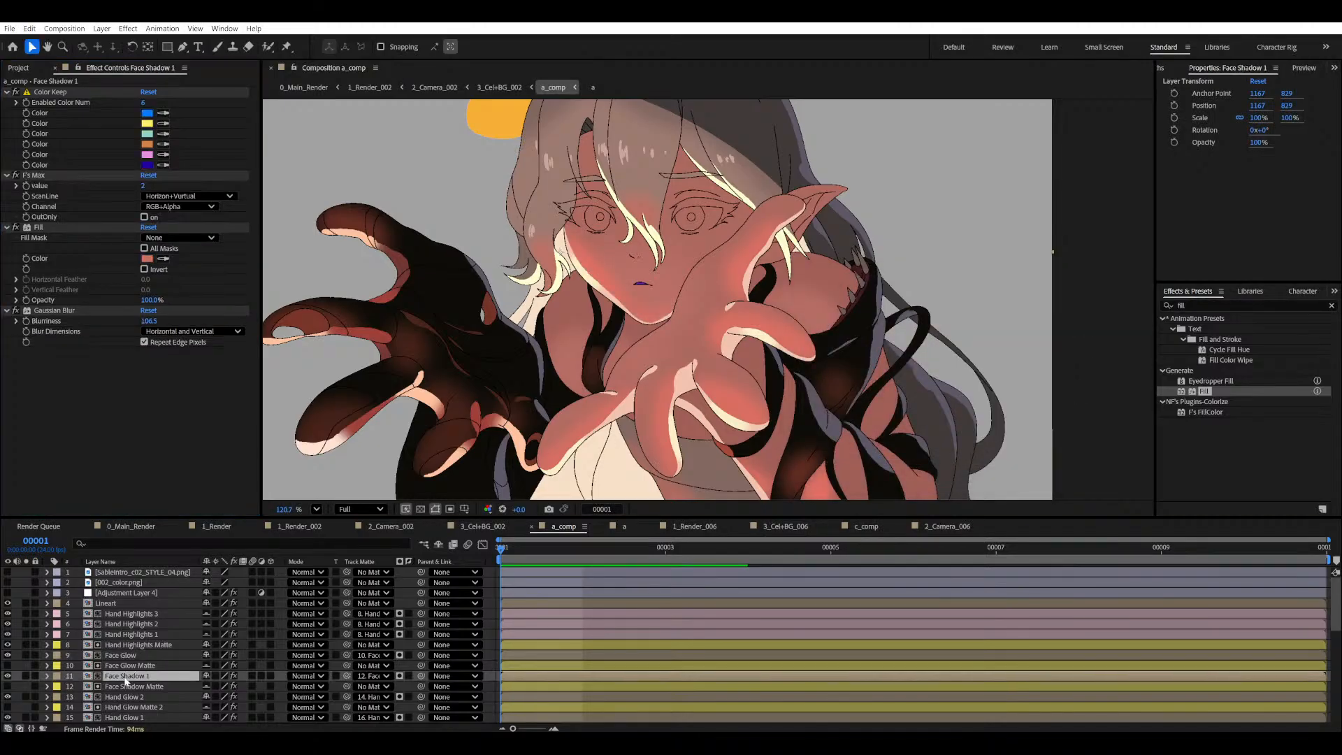
{"action": "left_click", "coordinate": [147, 258]}
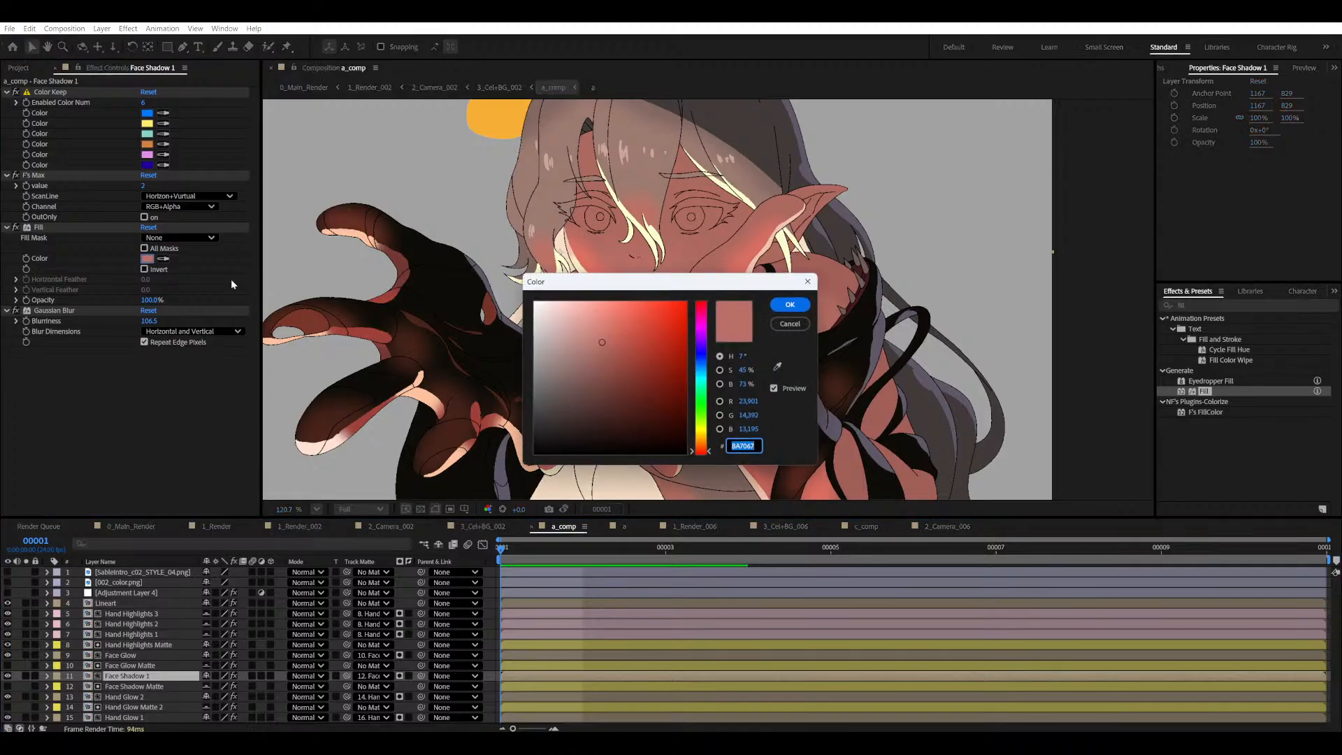
{"action": "left_click_drag", "start_coordinate": [766, 279], "coordinate": [1059, 281]}
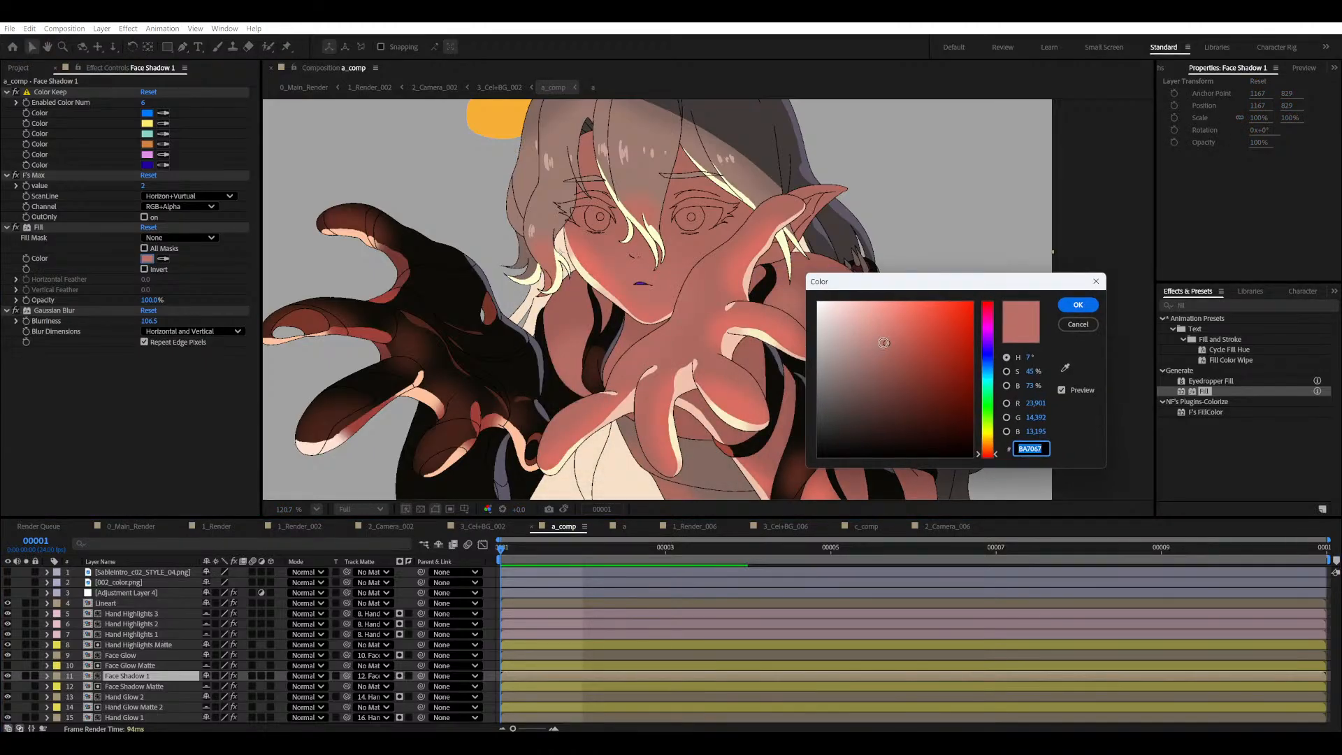
{"action": "left_click_drag", "start_coordinate": [887, 343], "coordinate": [885, 335]}
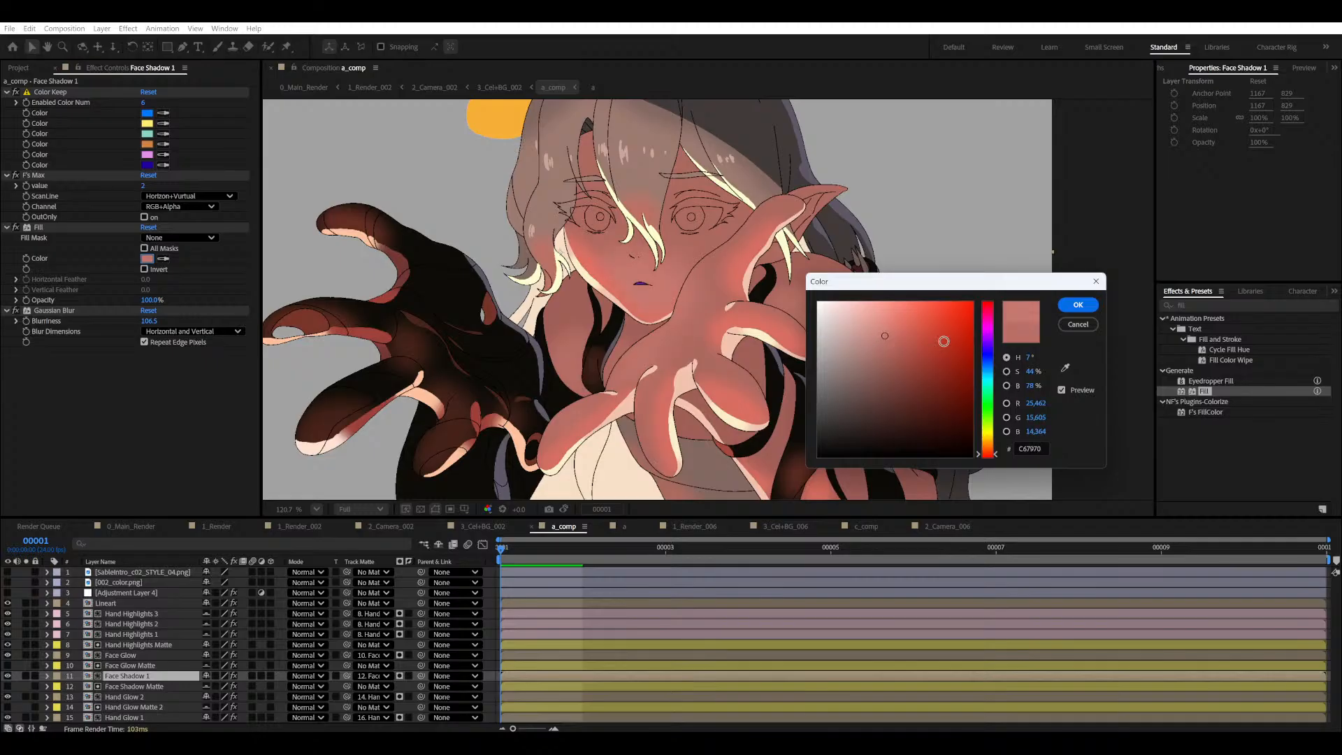
{"action": "left_click", "coordinate": [1067, 302]}
{"action": "key", "text": "ctrl+s"}
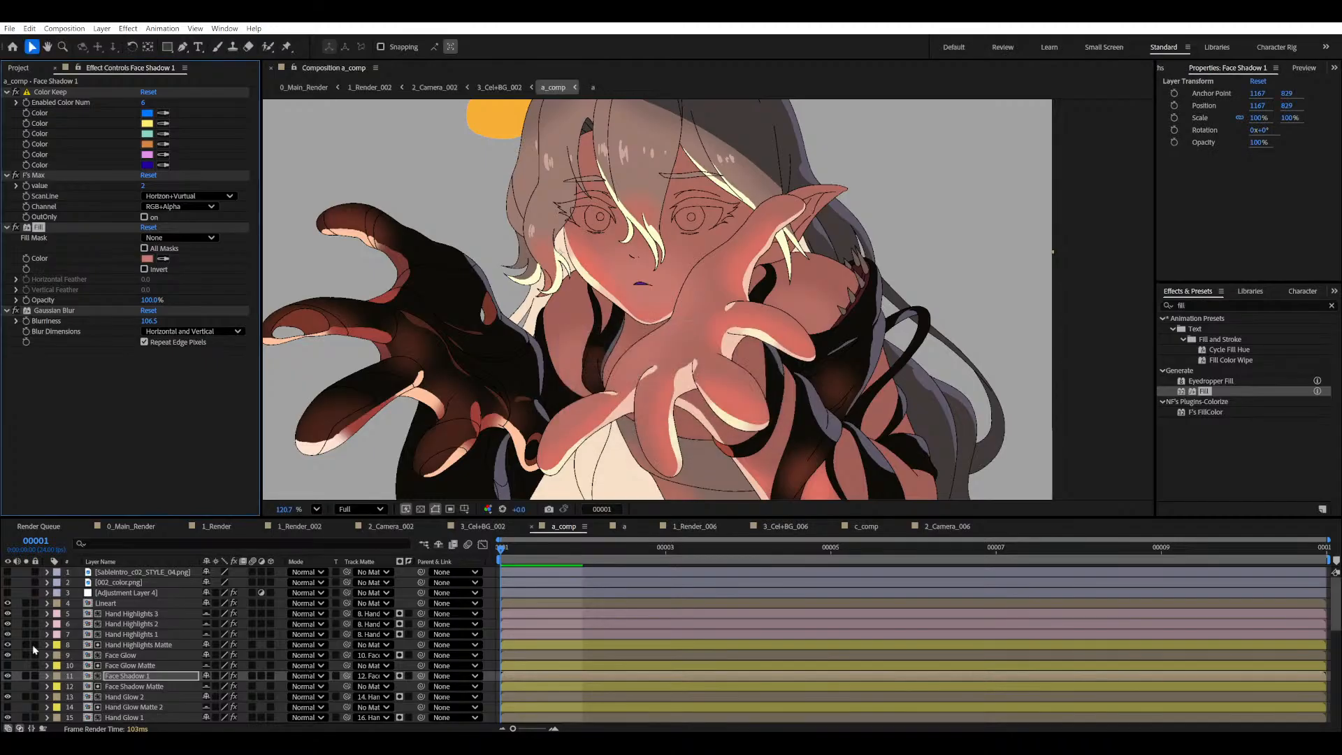
- Compare the face, hand and neck shading with the SableIntro_c02_STYLE_04.png reference by repeatedly showing and hiding that layer
{"action": "left_click", "coordinate": [7, 572]}
{"action": "left_click", "coordinate": [7, 572]}
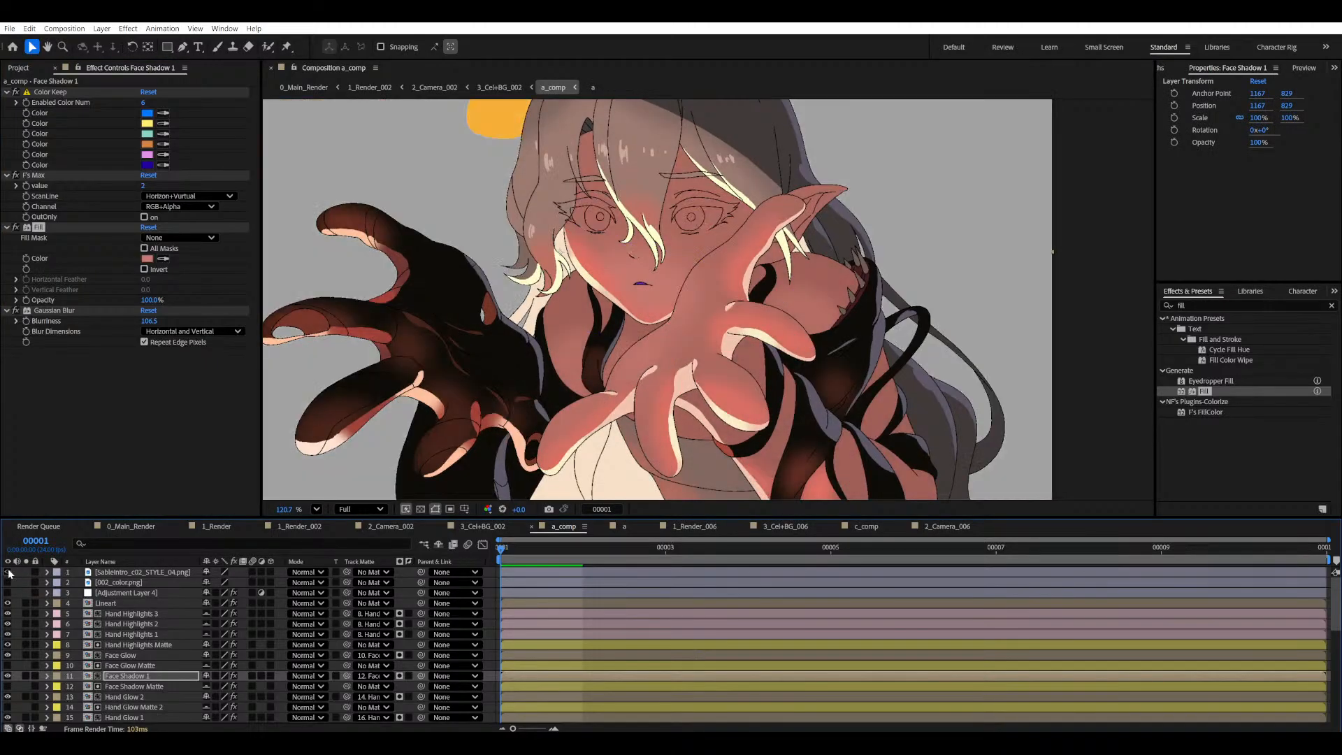
{"action": "left_click", "coordinate": [7, 572]}
{"action": "left_click", "coordinate": [8, 572]}
{"action": "left_click", "coordinate": [8, 572]}
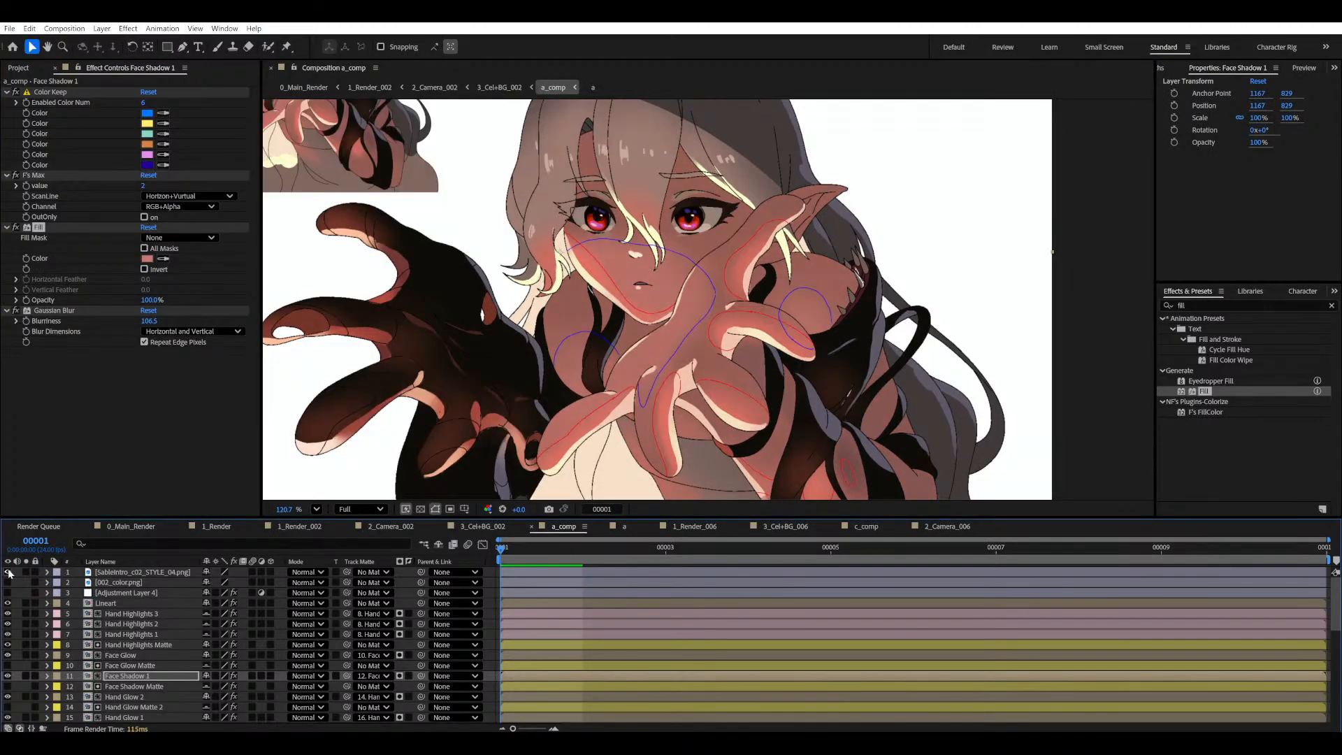
{"action": "left_click", "coordinate": [8, 572]}
{"action": "left_click", "coordinate": [7, 572]}
{"action": "left_click", "coordinate": [7, 571]}
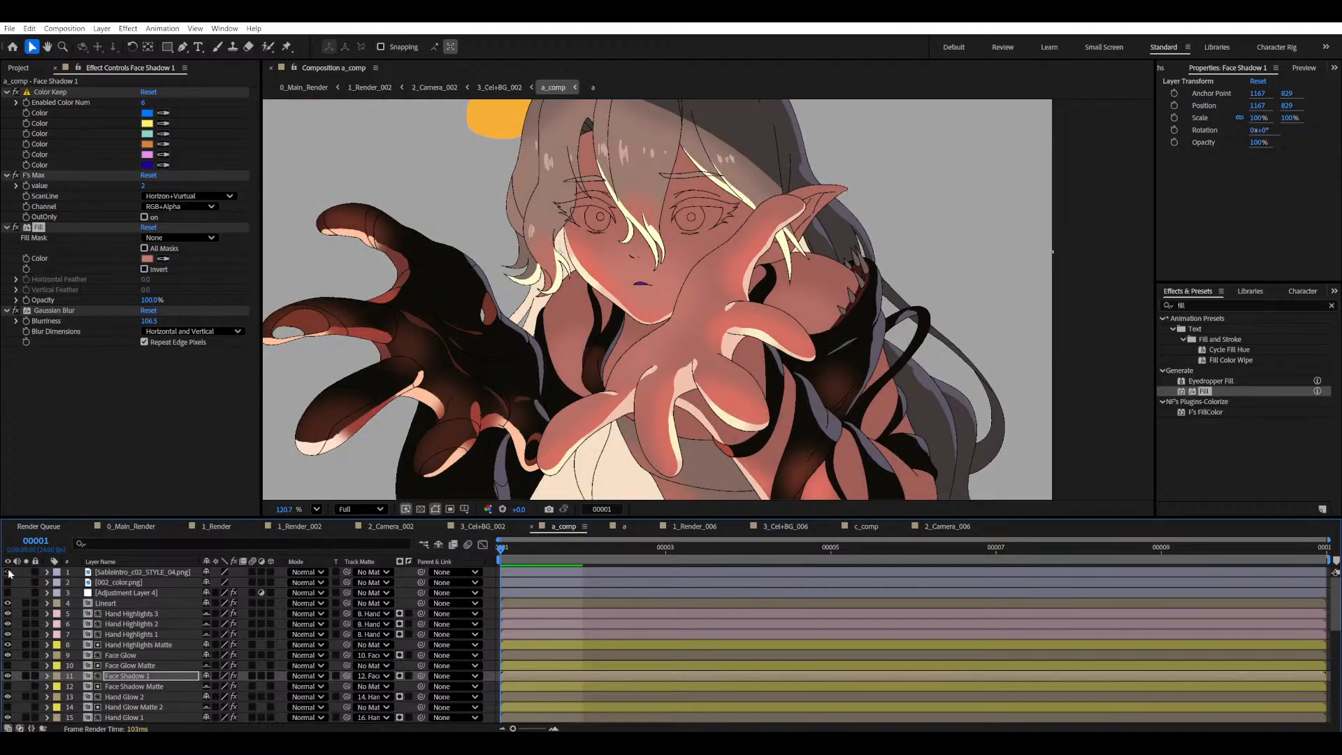
{"action": "left_click", "coordinate": [7, 572]}
{"action": "left_click", "coordinate": [8, 571]}
{"action": "left_click", "coordinate": [8, 571]}
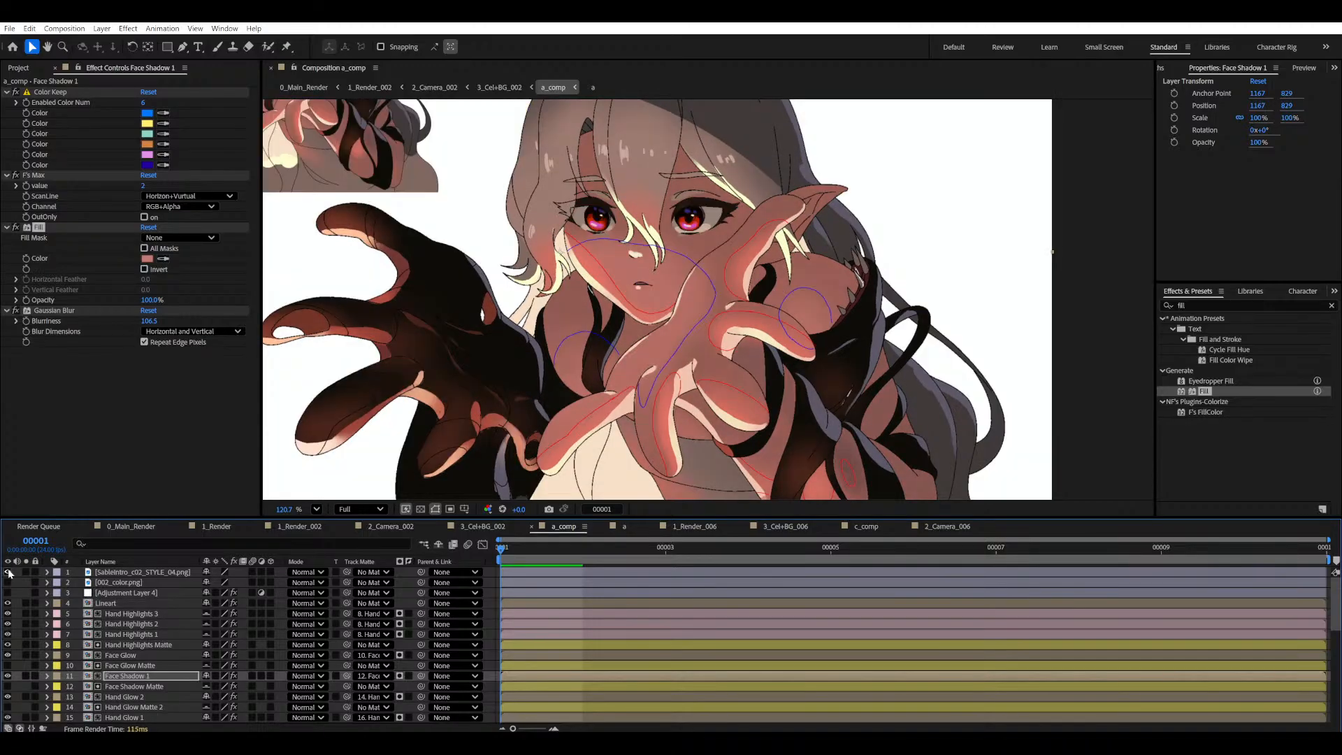
{"action": "left_click", "coordinate": [8, 571]}
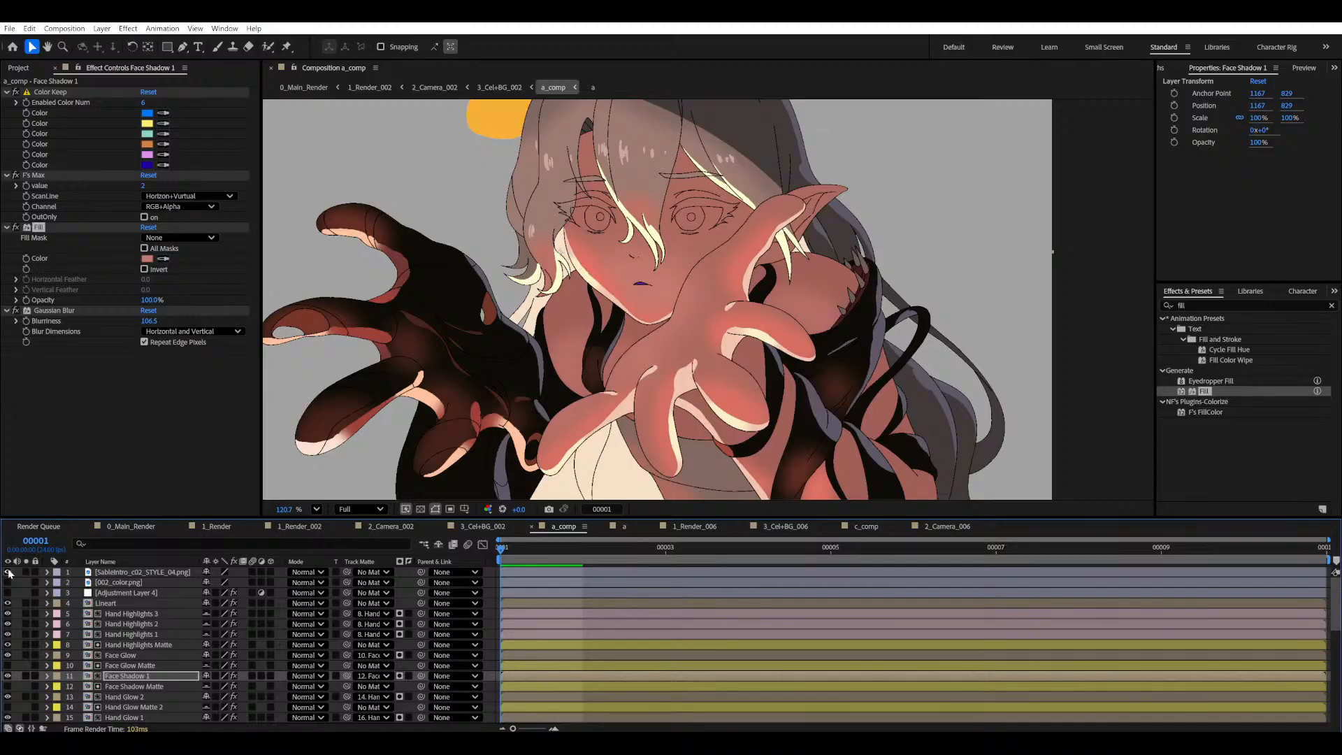
{"action": "left_click", "coordinate": [7, 572]}
{"action": "left_click", "coordinate": [8, 572]}
{"action": "scroll", "coordinate": [145, 675], "scroll_direction": "down", "scroll_amount": 1}
{"action": "scroll", "coordinate": [144, 672], "scroll_direction": "down", "scroll_amount": 1}
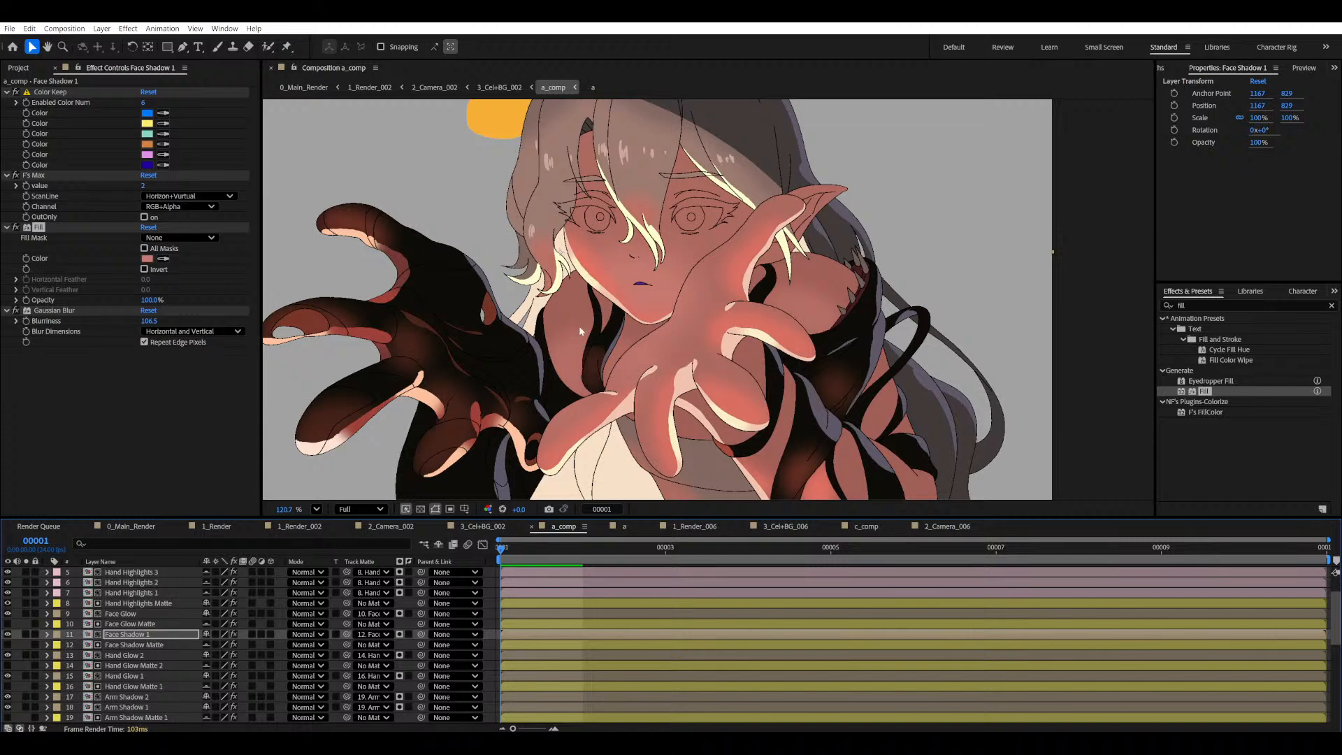
- Increase the Gaussian Blur on the Arm Shadow 2 layer to a blurriness of about 98
{"action": "scroll", "coordinate": [133, 669], "scroll_direction": "down", "scroll_amount": 2}
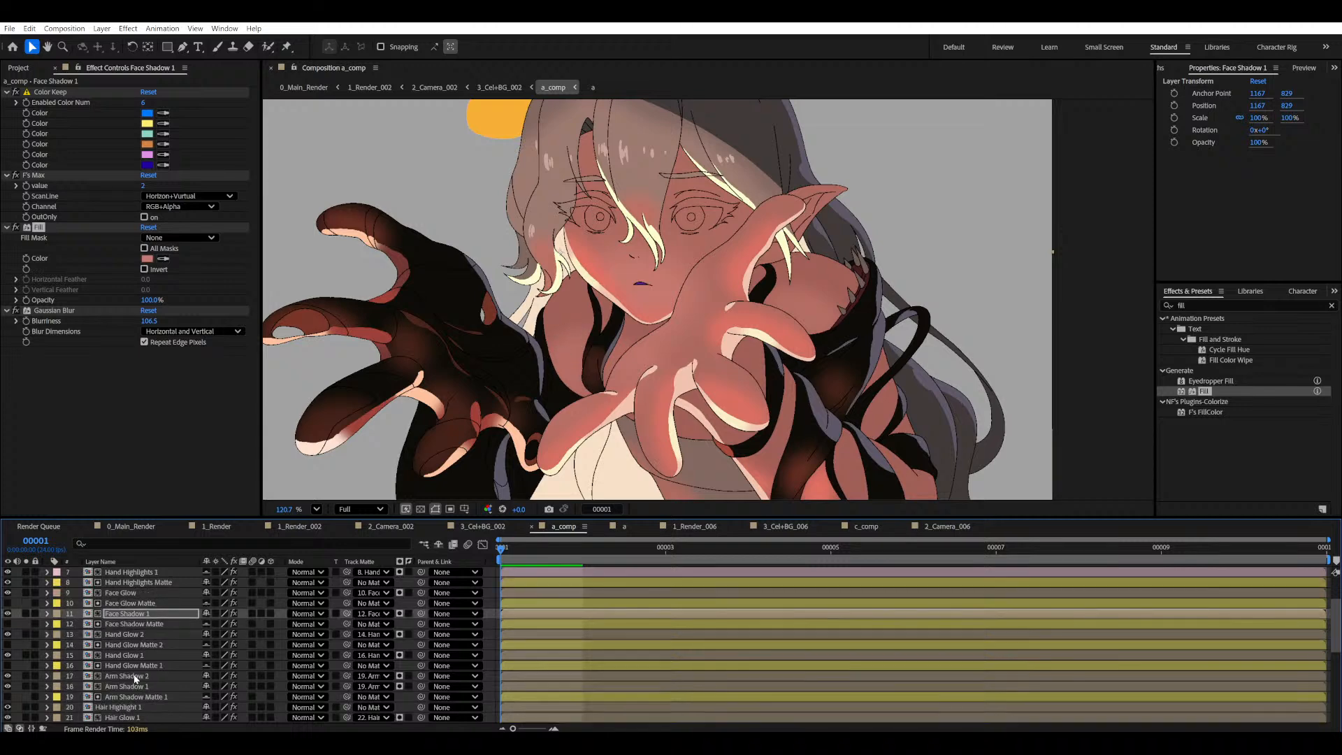
{"action": "left_click", "coordinate": [126, 666]}
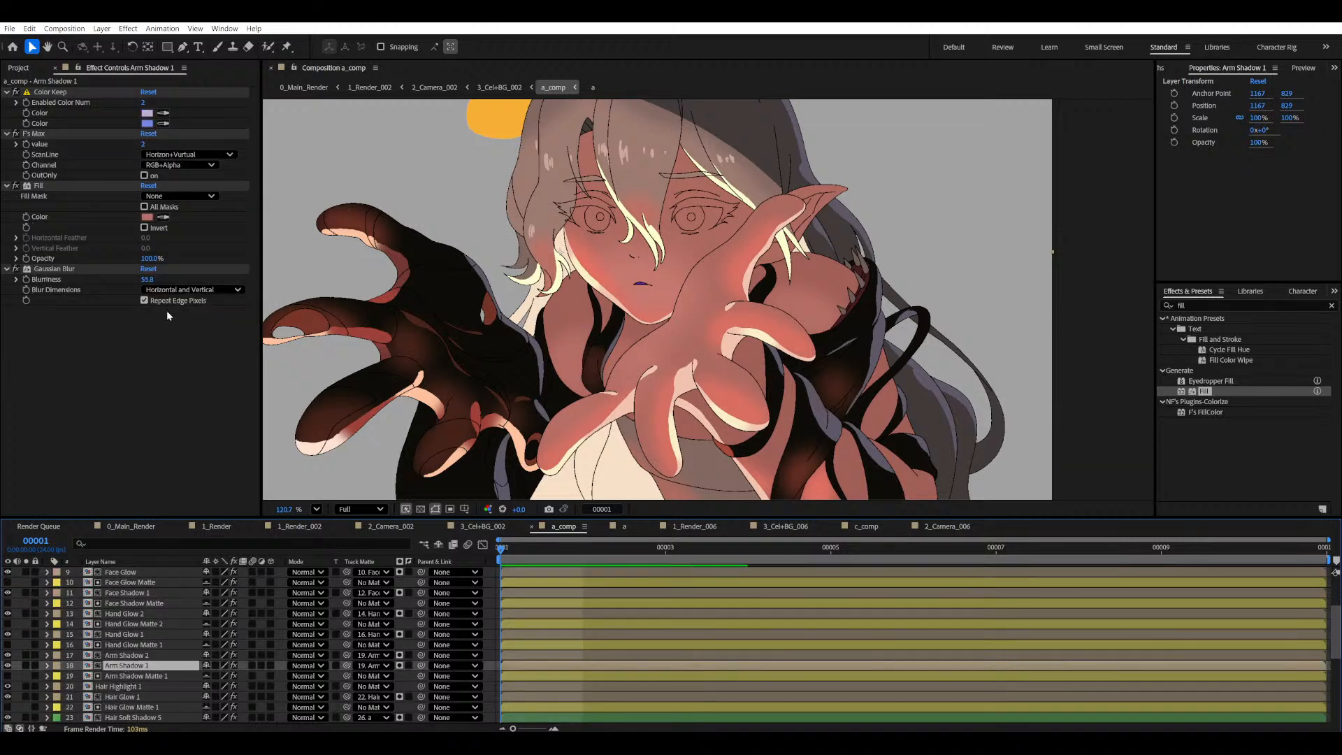
{"action": "left_click", "coordinate": [130, 656]}
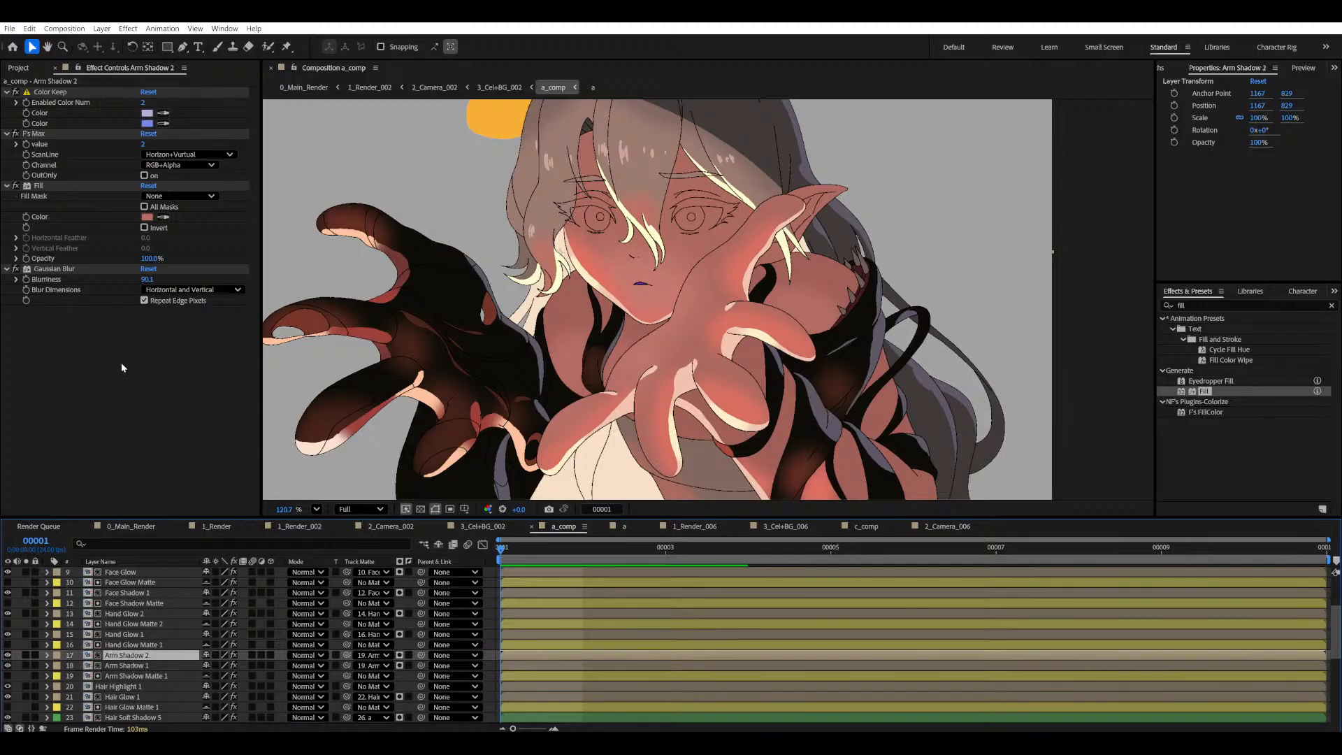
{"action": "left_click_drag", "start_coordinate": [145, 279], "coordinate": [166, 279]}
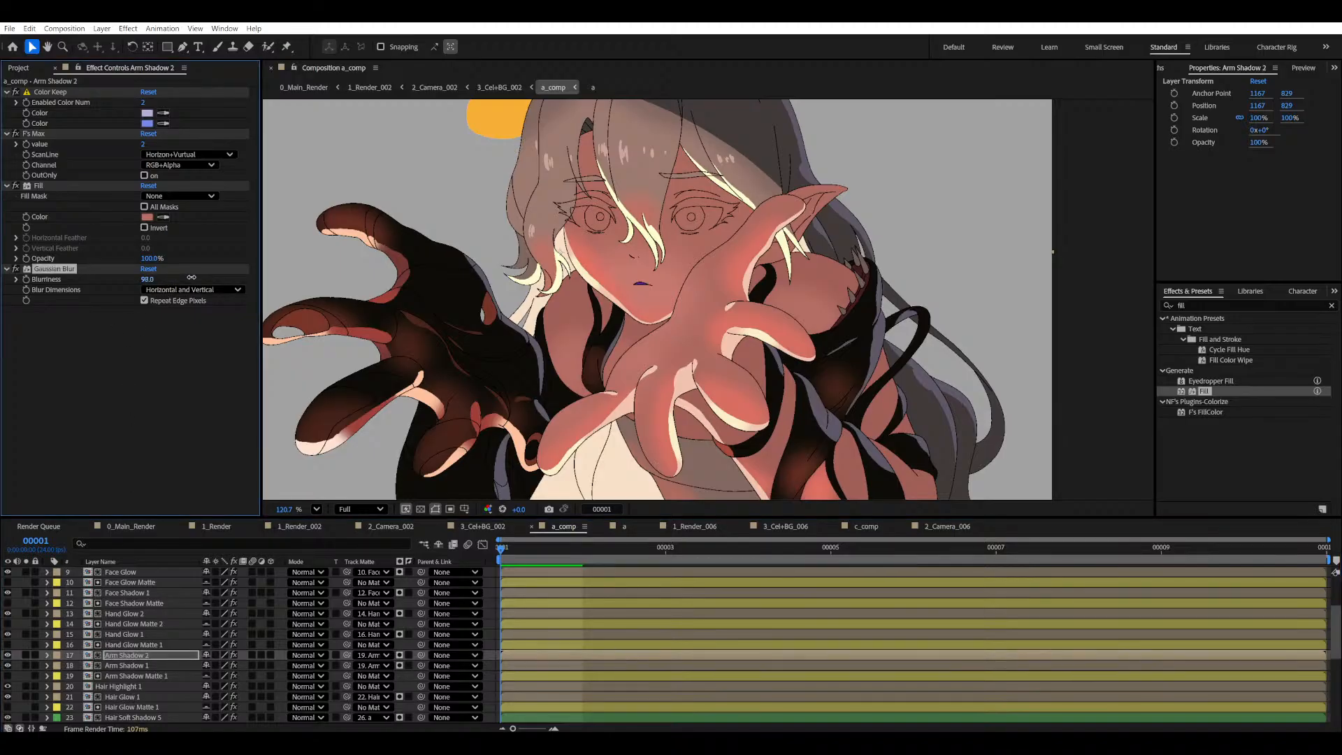
{"action": "key", "text": "slash"}
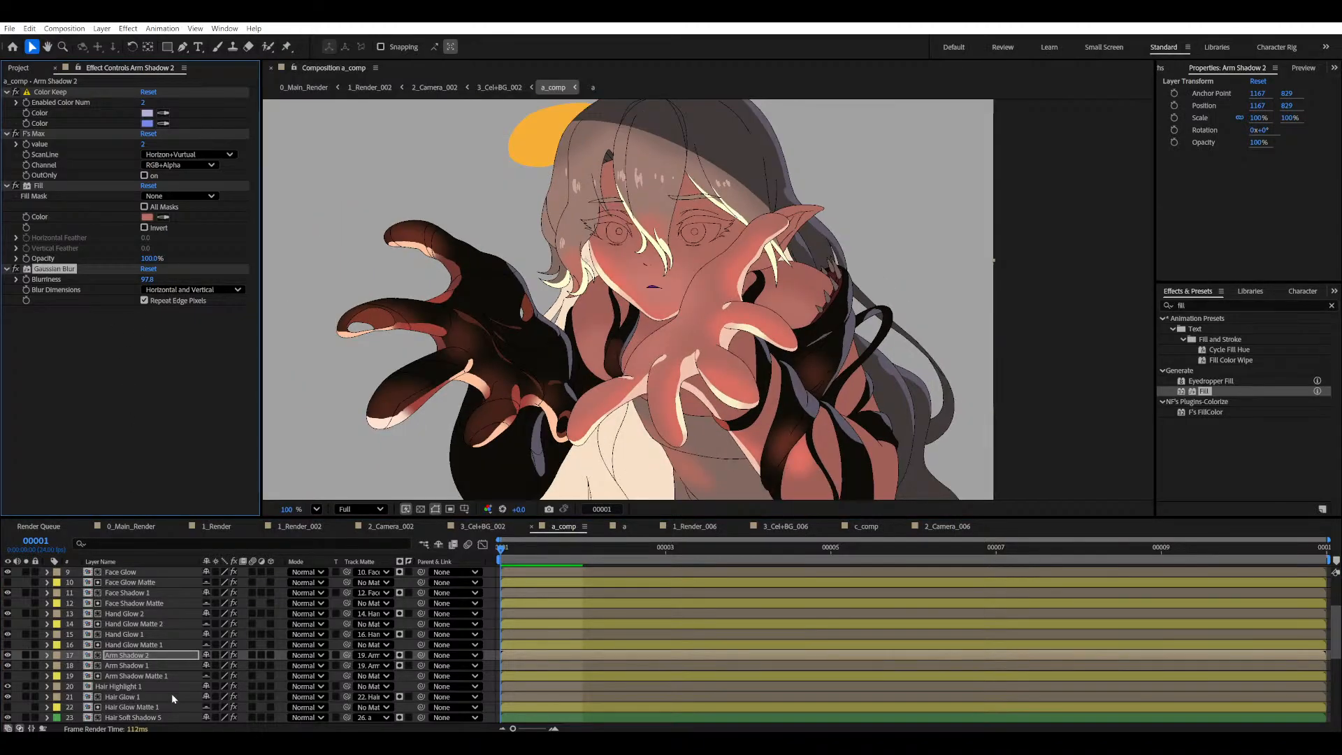
- Raise Arm Shadow 1's Gaussian Blur blurriness to 60.4 and save the project
{"action": "left_click", "coordinate": [129, 666]}
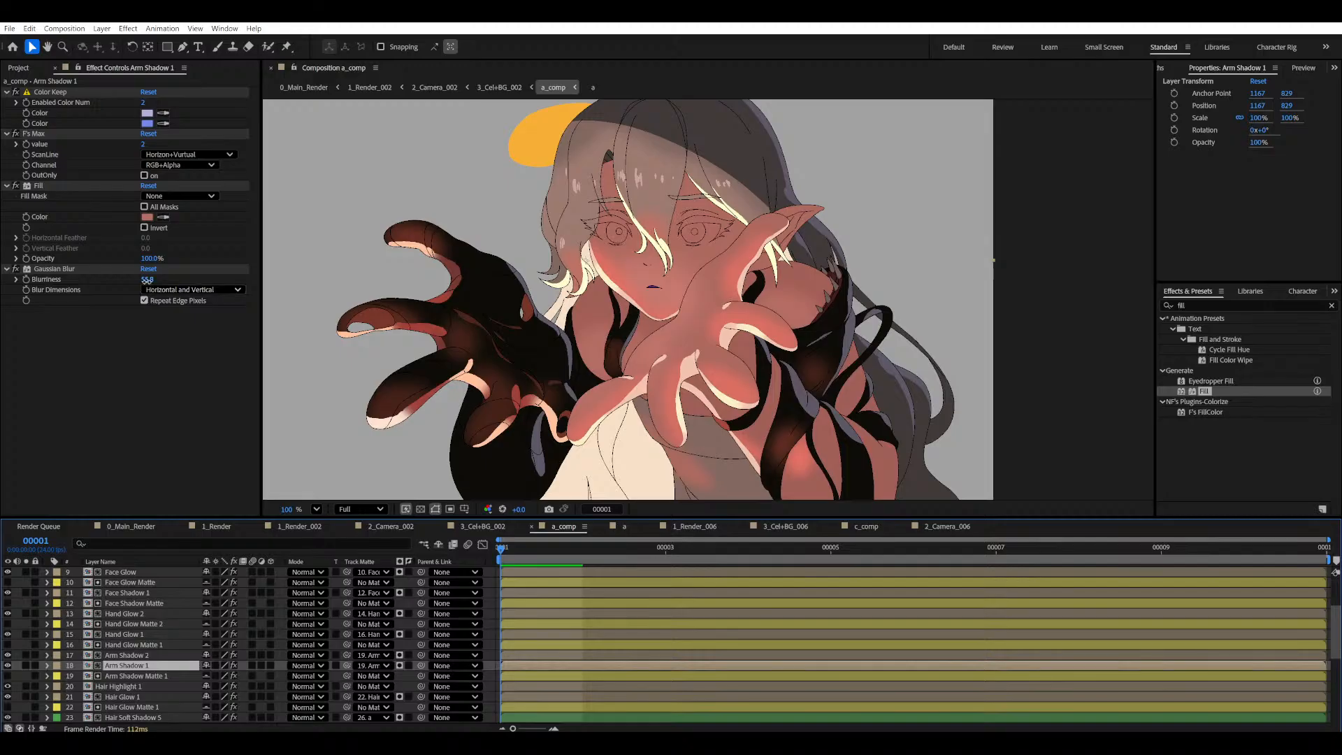
{"action": "left_click_drag", "start_coordinate": [161, 279], "coordinate": [170, 278]}
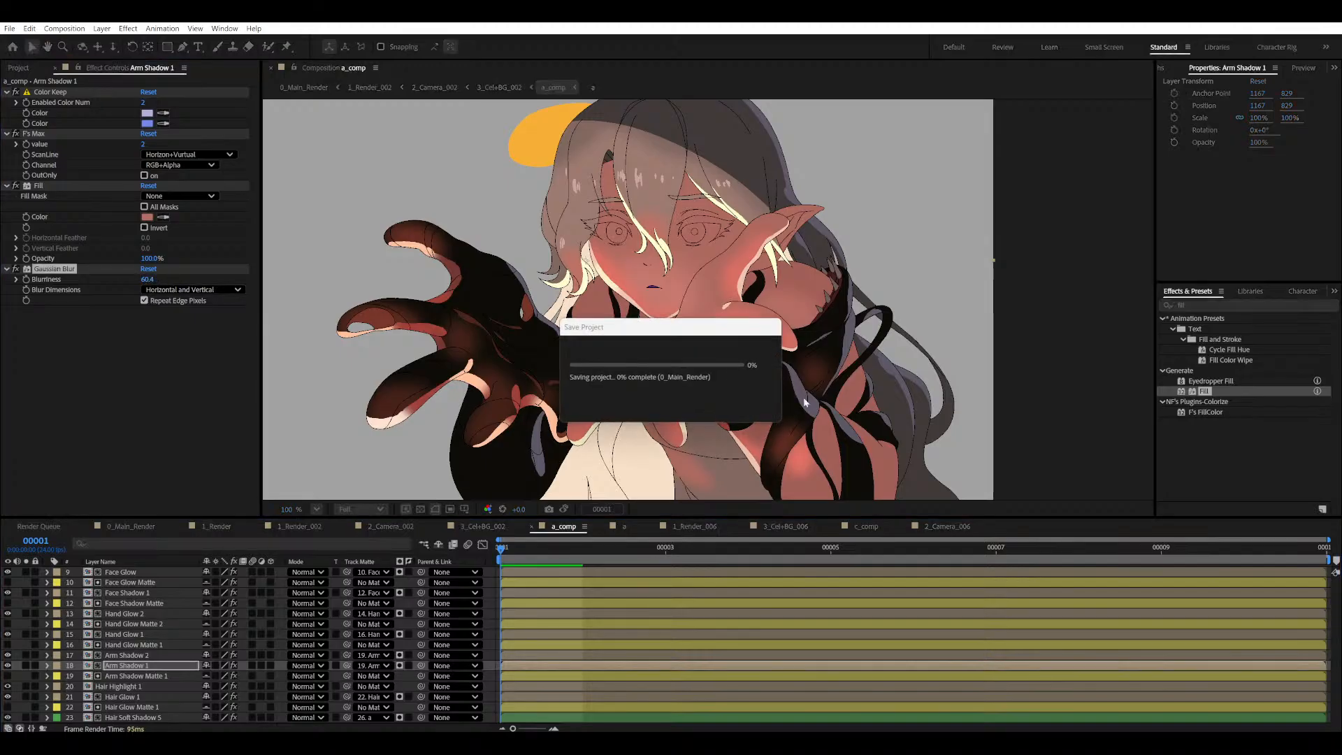
{"action": "scroll", "coordinate": [743, 387], "scroll_direction": "down", "scroll_amount": 3}
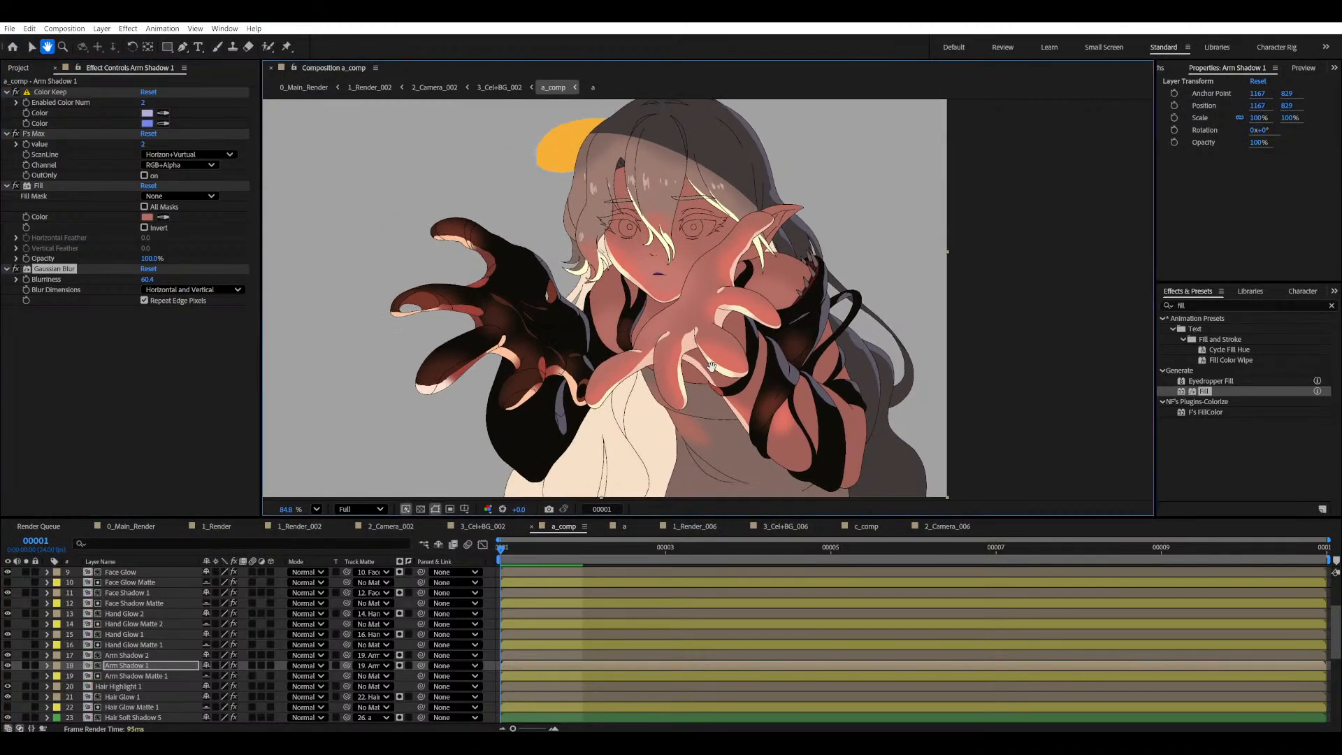
- Check the Skin key 1 and Base layers by toggling their display, and examine the skin shading on the face and hands
{"action": "scroll", "coordinate": [77, 689], "scroll_direction": "down", "scroll_amount": 6}
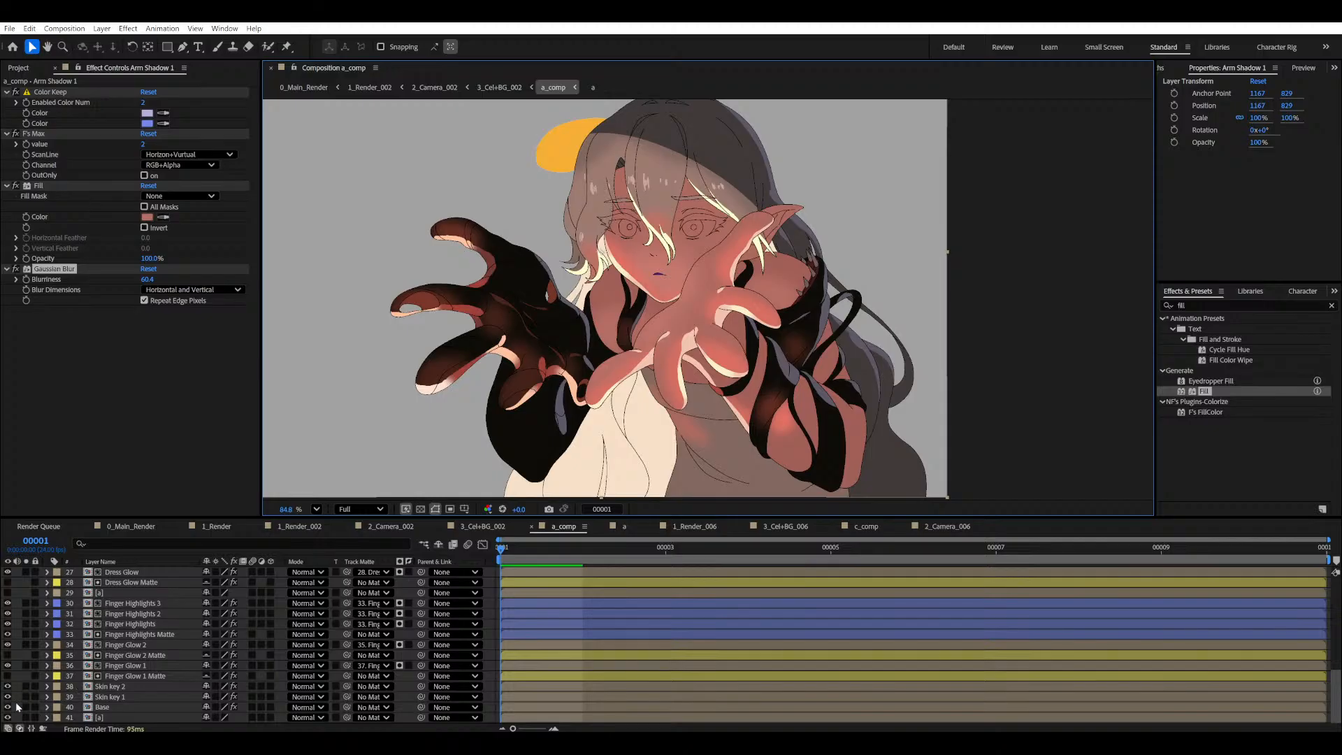
{"action": "left_click", "coordinate": [7, 697]}
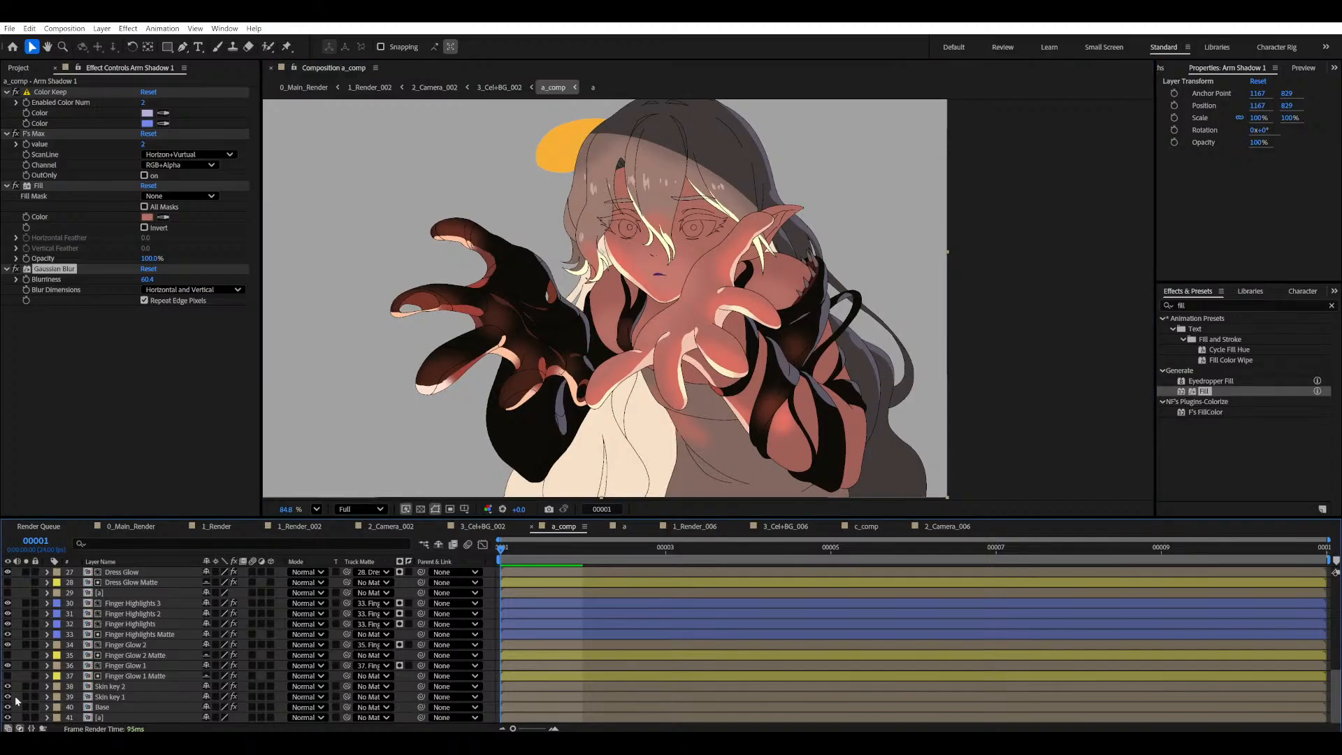
{"action": "left_click", "coordinate": [26, 697]}
{"action": "left_click", "coordinate": [26, 697]}
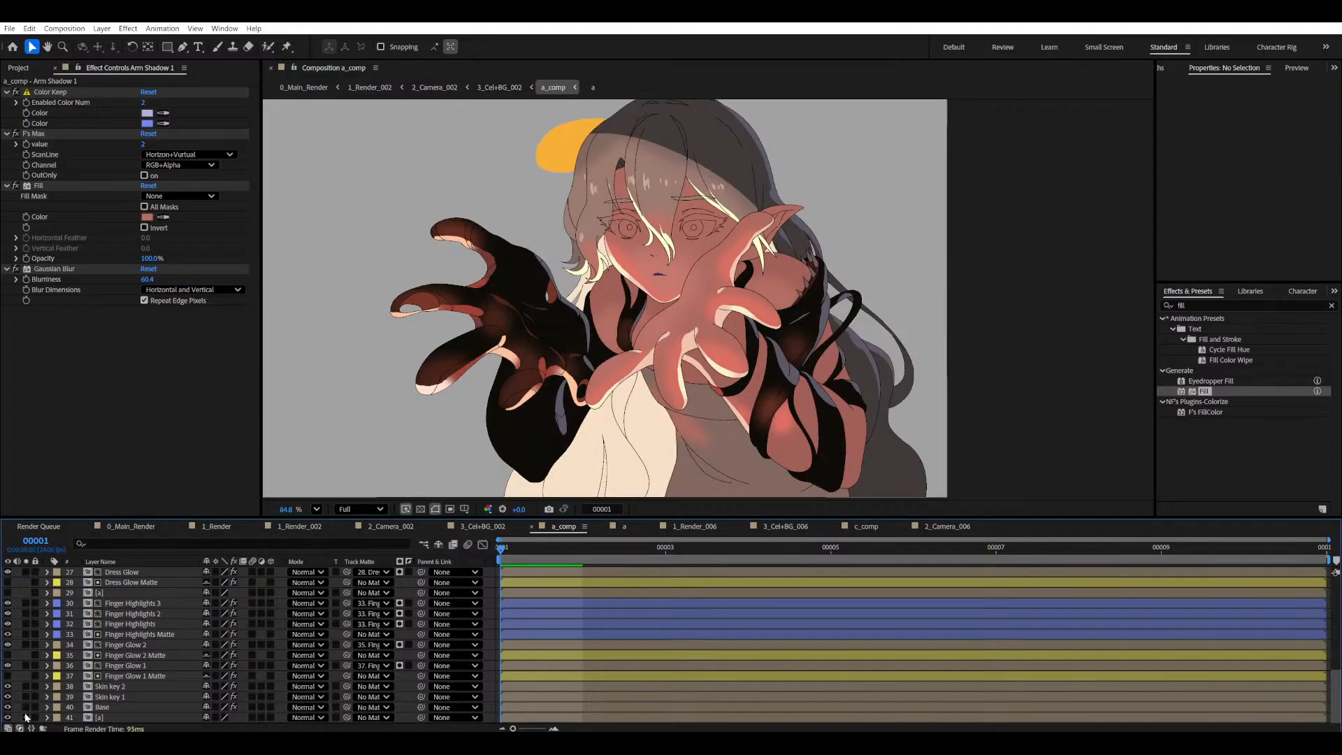
{"action": "left_click", "coordinate": [27, 706]}
{"action": "left_click_drag", "start_coordinate": [811, 333], "coordinate": [795, 334]}
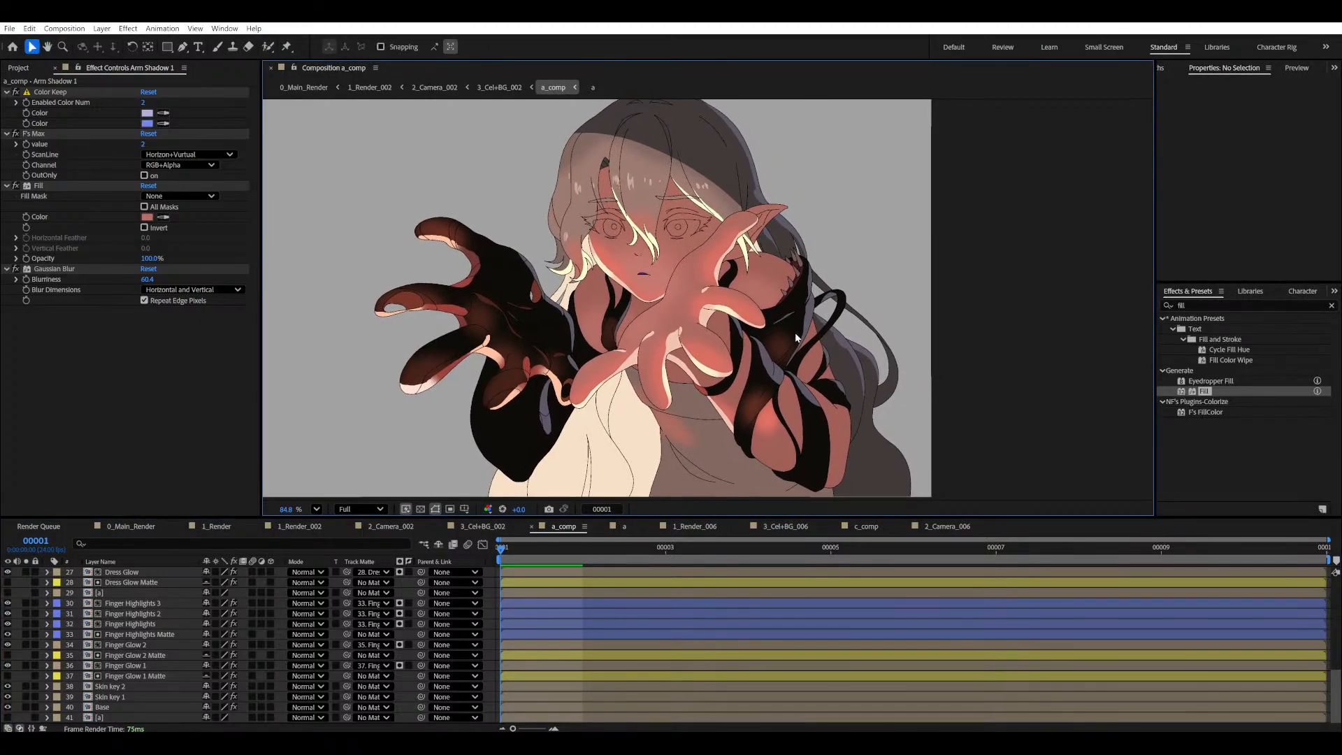
{"action": "scroll", "coordinate": [628, 295], "scroll_direction": "up", "scroll_amount": 3}
{"action": "left_click_drag", "start_coordinate": [641, 279], "coordinate": [700, 277]}
{"action": "scroll", "coordinate": [699, 294], "scroll_direction": "down", "scroll_amount": 3}
{"action": "left_click_drag", "start_coordinate": [714, 328], "coordinate": [713, 320]}
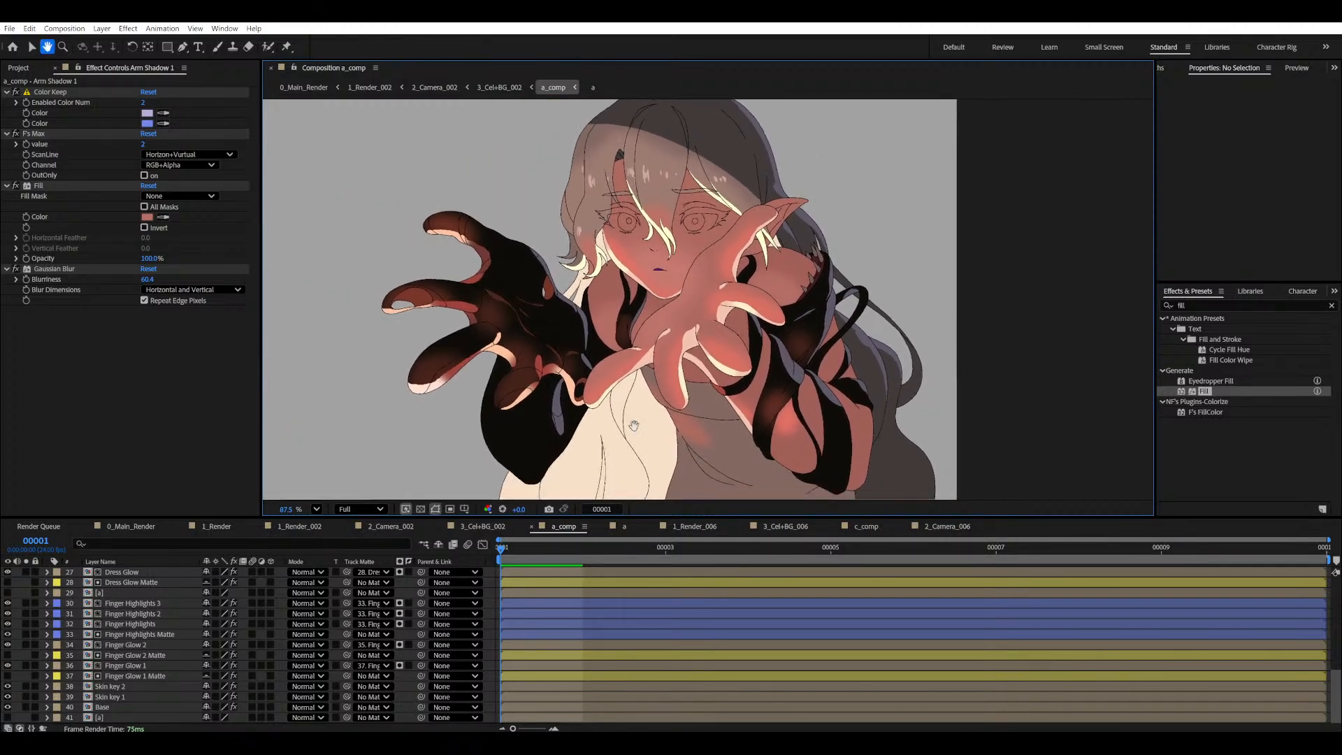
- Compare the softened arm and face shadows with SableIntro_c02_STYLE_04.png by repeatedly showing and hiding the reference layer
{"action": "scroll", "coordinate": [24, 608], "scroll_direction": "up", "scroll_amount": 10}
{"action": "left_click", "coordinate": [8, 572]}
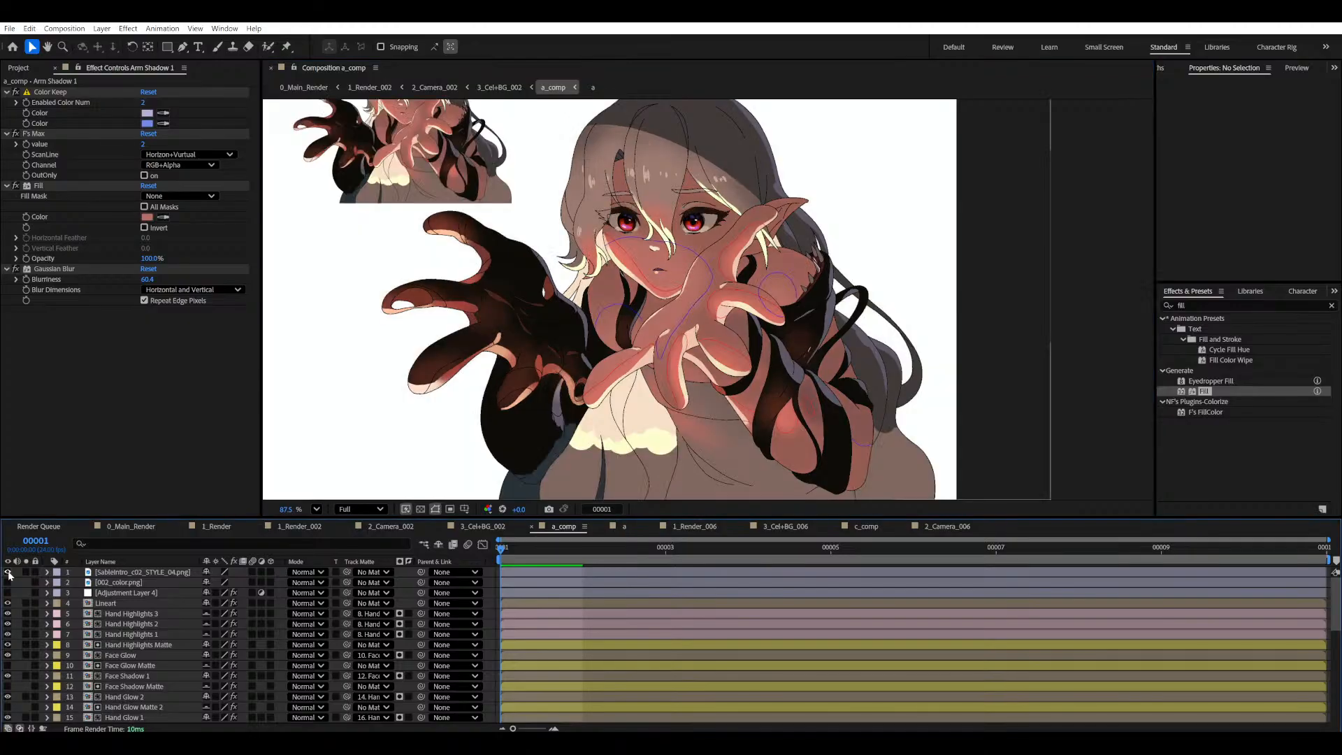
{"action": "left_click", "coordinate": [9, 572]}
{"action": "left_click", "coordinate": [8, 571]}
{"action": "left_click", "coordinate": [8, 572]}
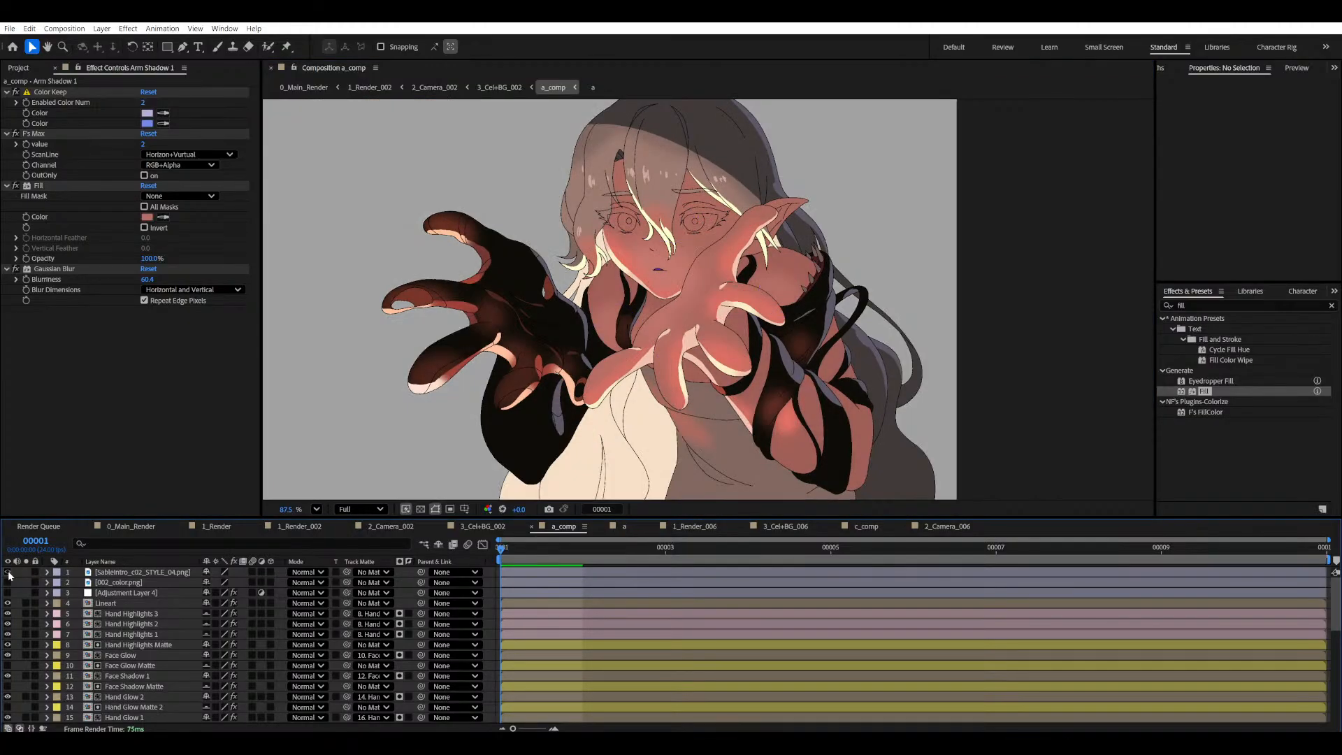
{"action": "left_click", "coordinate": [8, 572]}
{"action": "left_click", "coordinate": [8, 572]}
{"action": "left_click", "coordinate": [8, 572]}
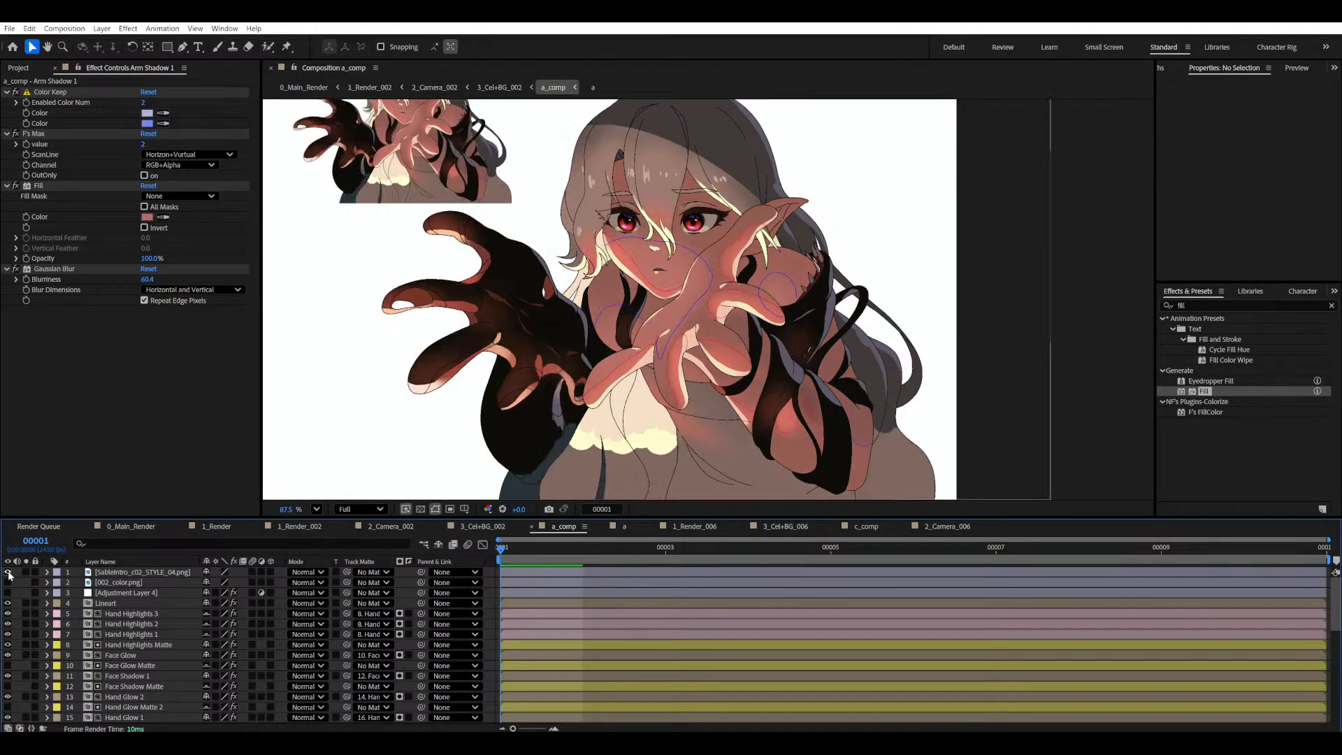
{"action": "left_click", "coordinate": [8, 572]}
{"action": "left_click", "coordinate": [8, 572]}
{"action": "left_click", "coordinate": [8, 572]}
{"action": "left_click", "coordinate": [8, 572]}
{"action": "left_click", "coordinate": [8, 572]}
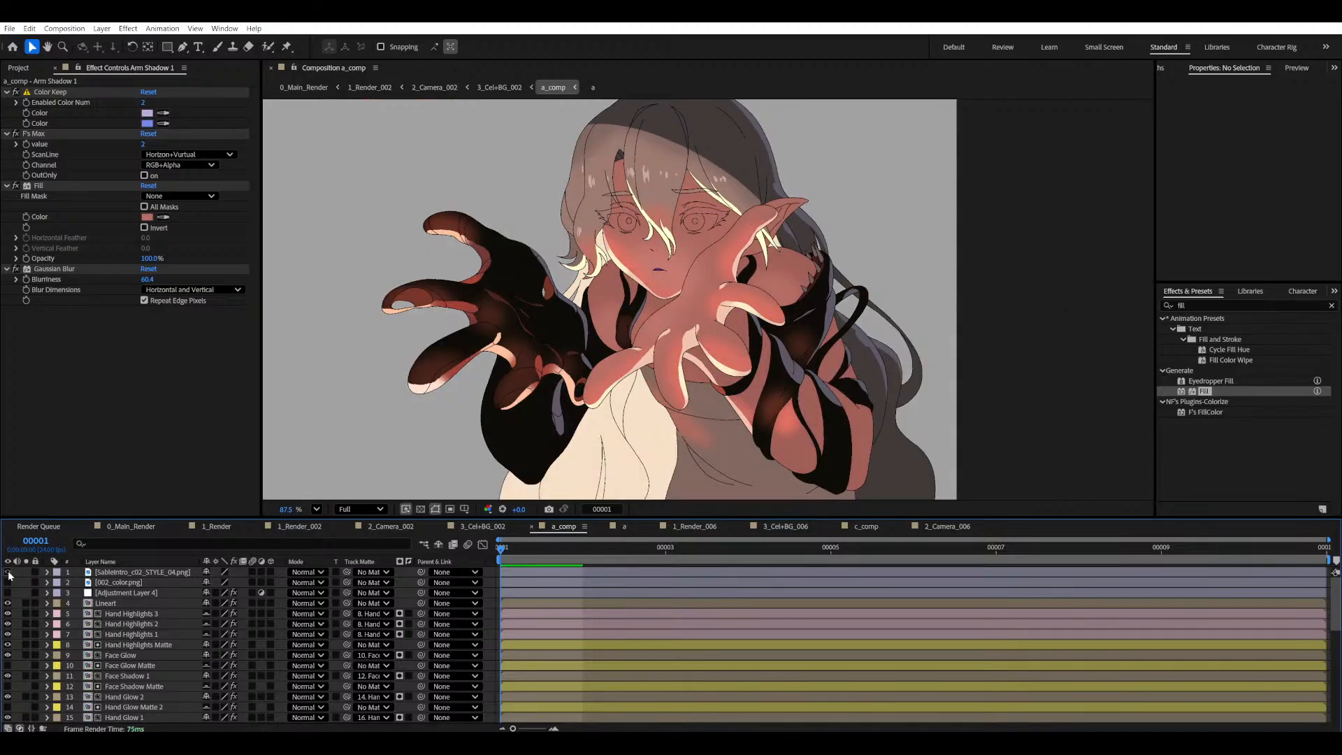
{"action": "left_click", "coordinate": [9, 572]}
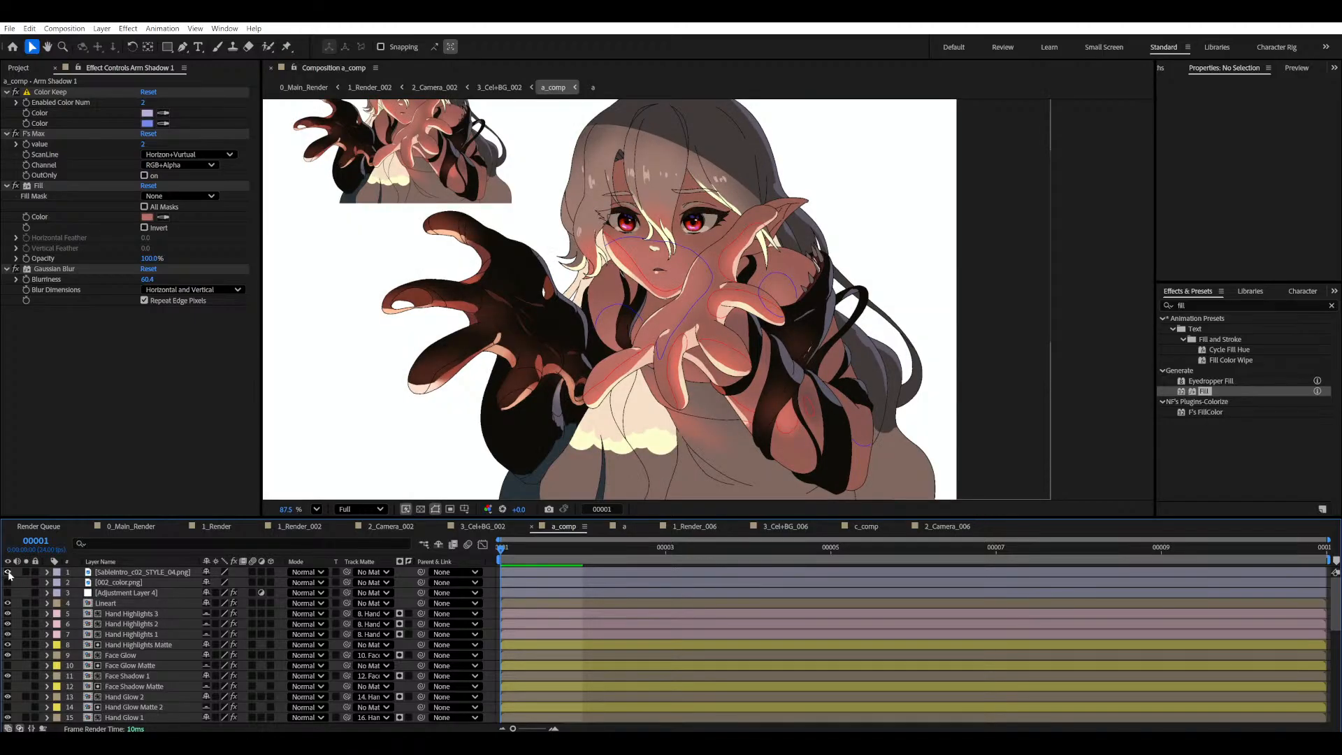
{"action": "left_click", "coordinate": [8, 571]}
{"action": "left_click", "coordinate": [9, 572]}
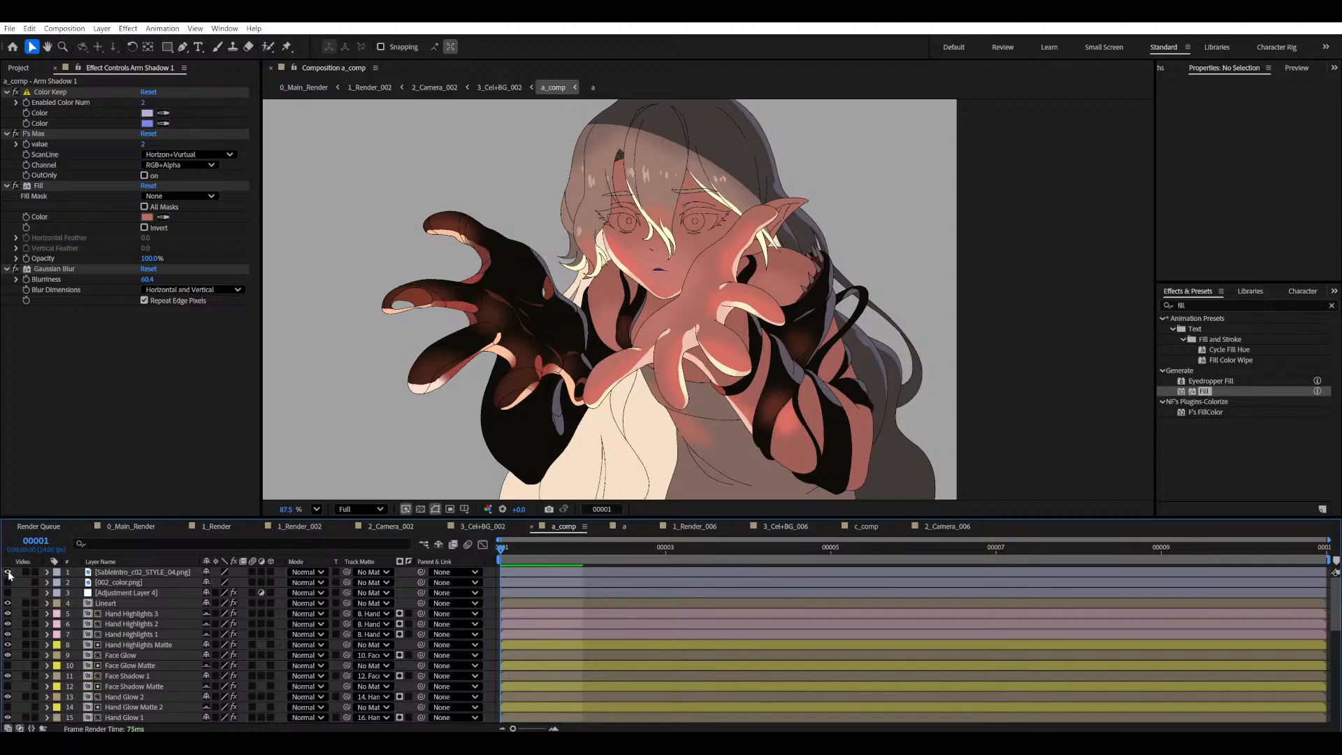
{"action": "left_click", "coordinate": [8, 571]}
- Make a very slight brightness adjustment to Face Shadow 1's muted red Fill colour and accept it
{"action": "scroll", "coordinate": [710, 317], "scroll_direction": "up", "scroll_amount": 5}
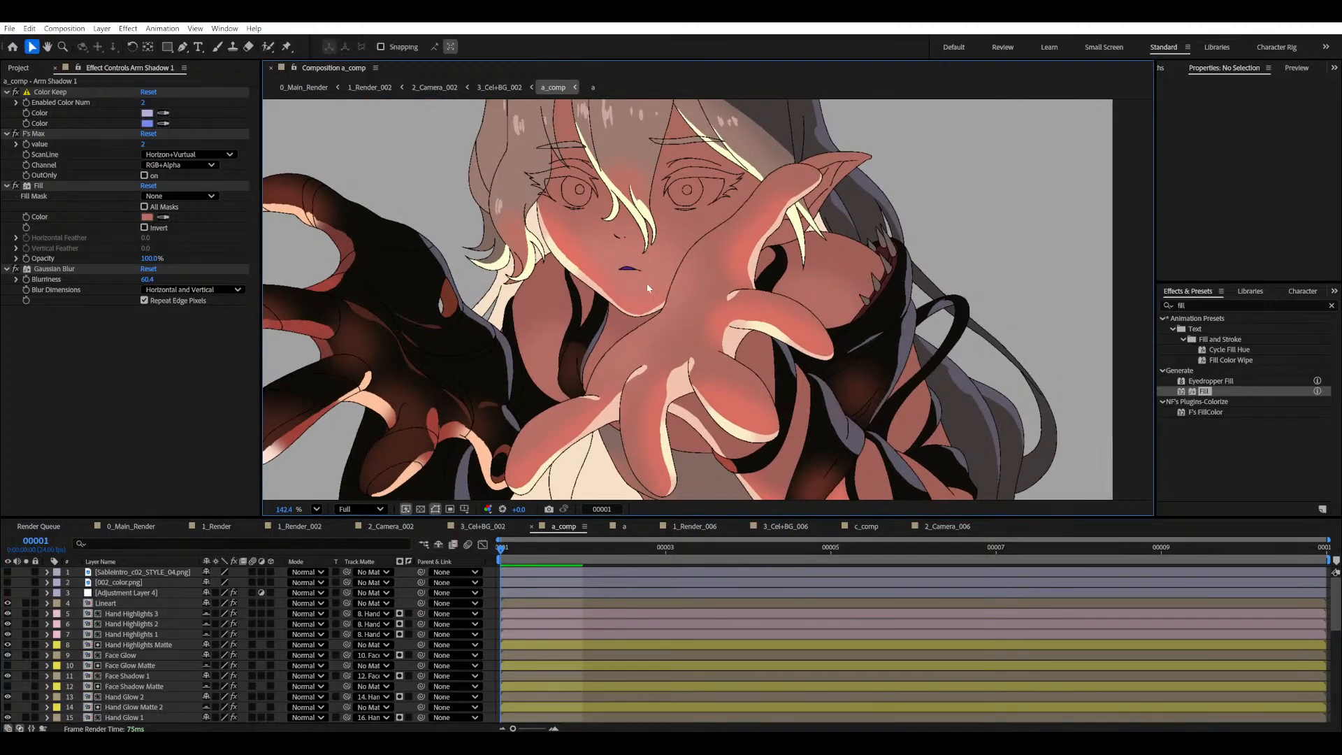
{"action": "scroll", "coordinate": [127, 653], "scroll_direction": "down", "scroll_amount": 4}
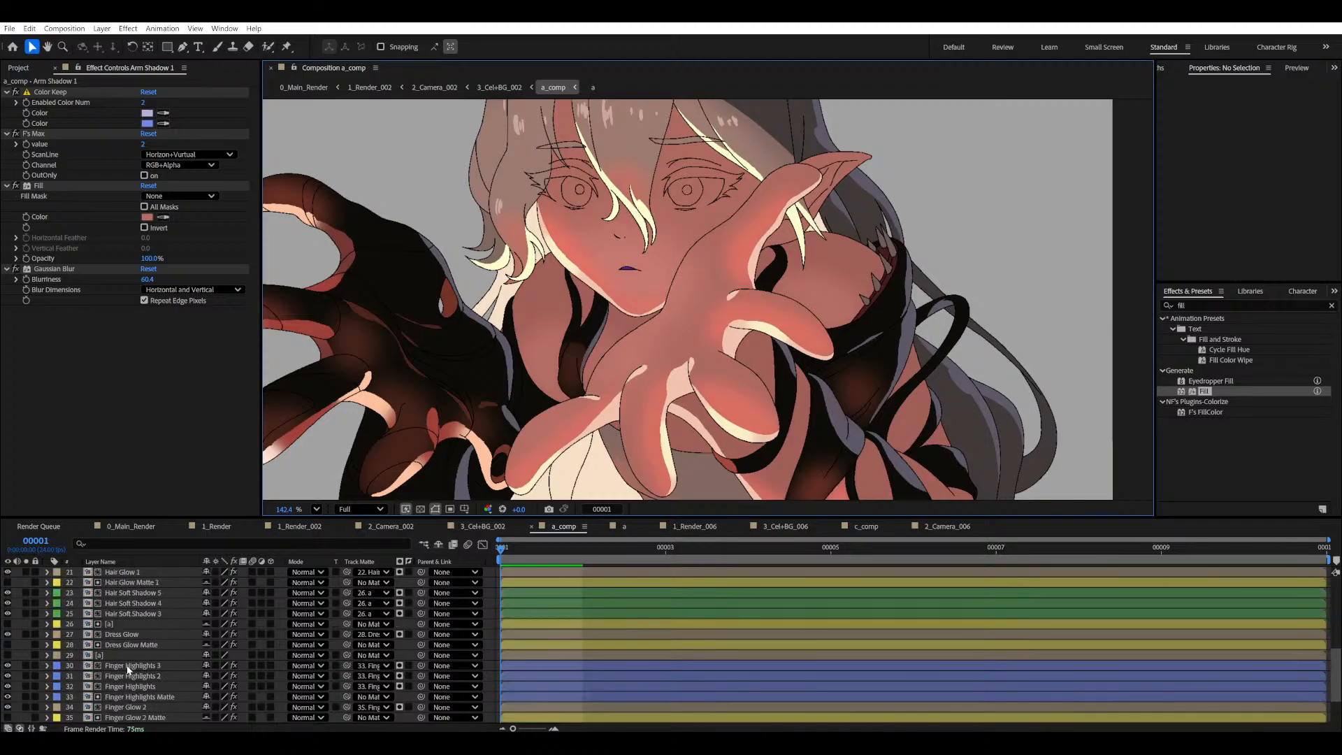
{"action": "scroll", "coordinate": [127, 652], "scroll_direction": "up", "scroll_amount": 4}
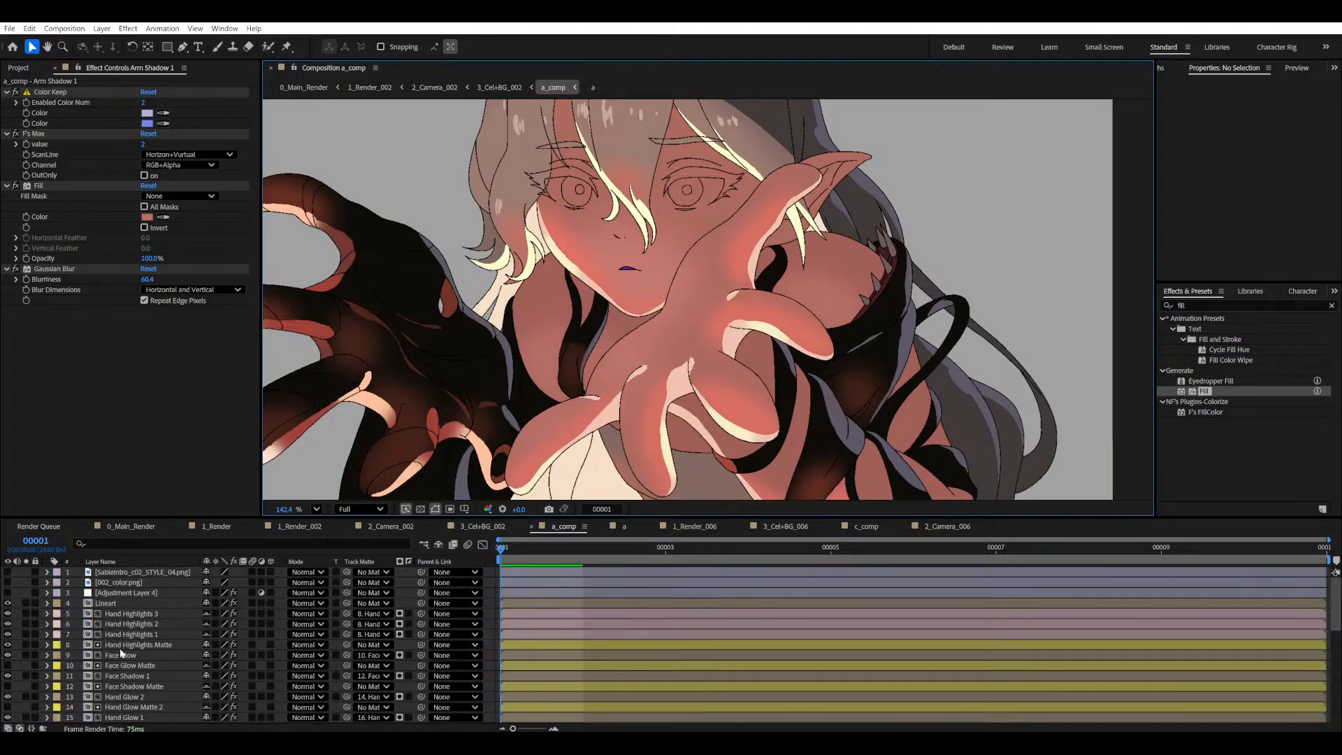
{"action": "left_click", "coordinate": [129, 676]}
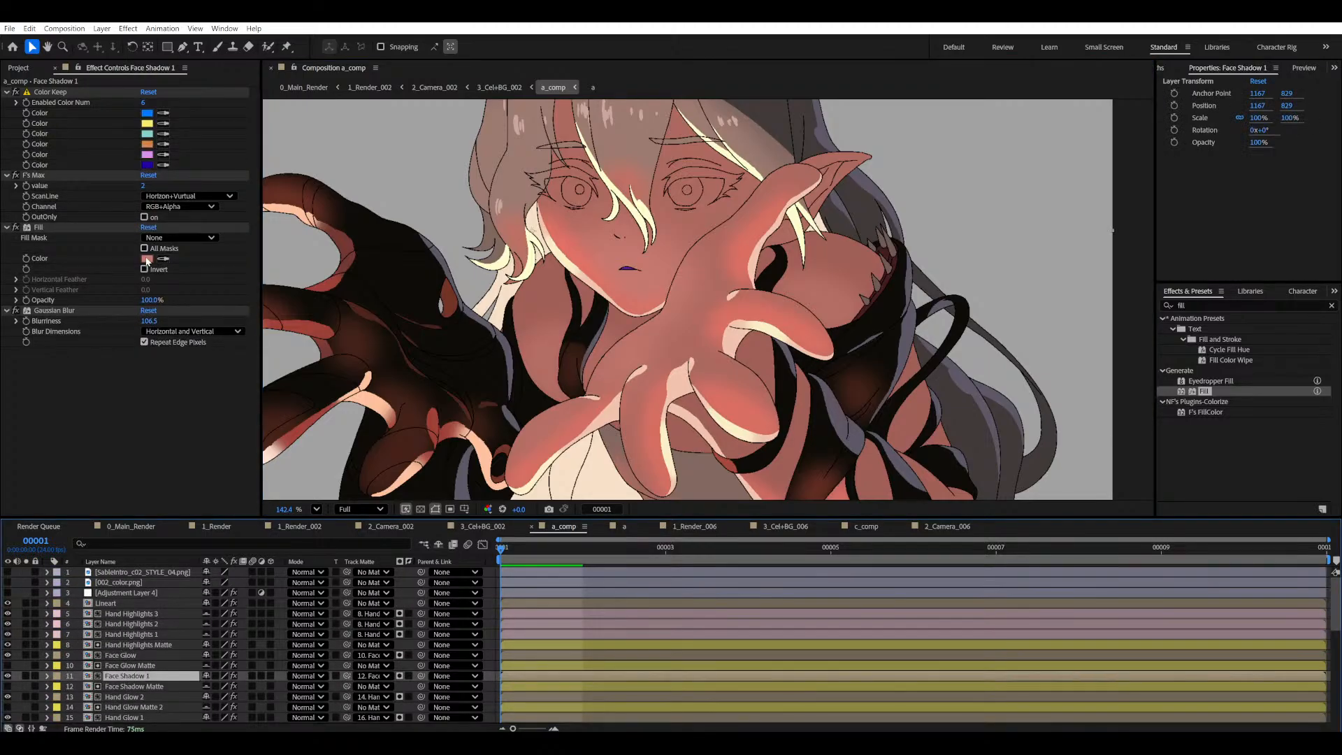
{"action": "left_click", "coordinate": [147, 259]}
{"action": "left_click_drag", "start_coordinate": [650, 276], "coordinate": [884, 284]}
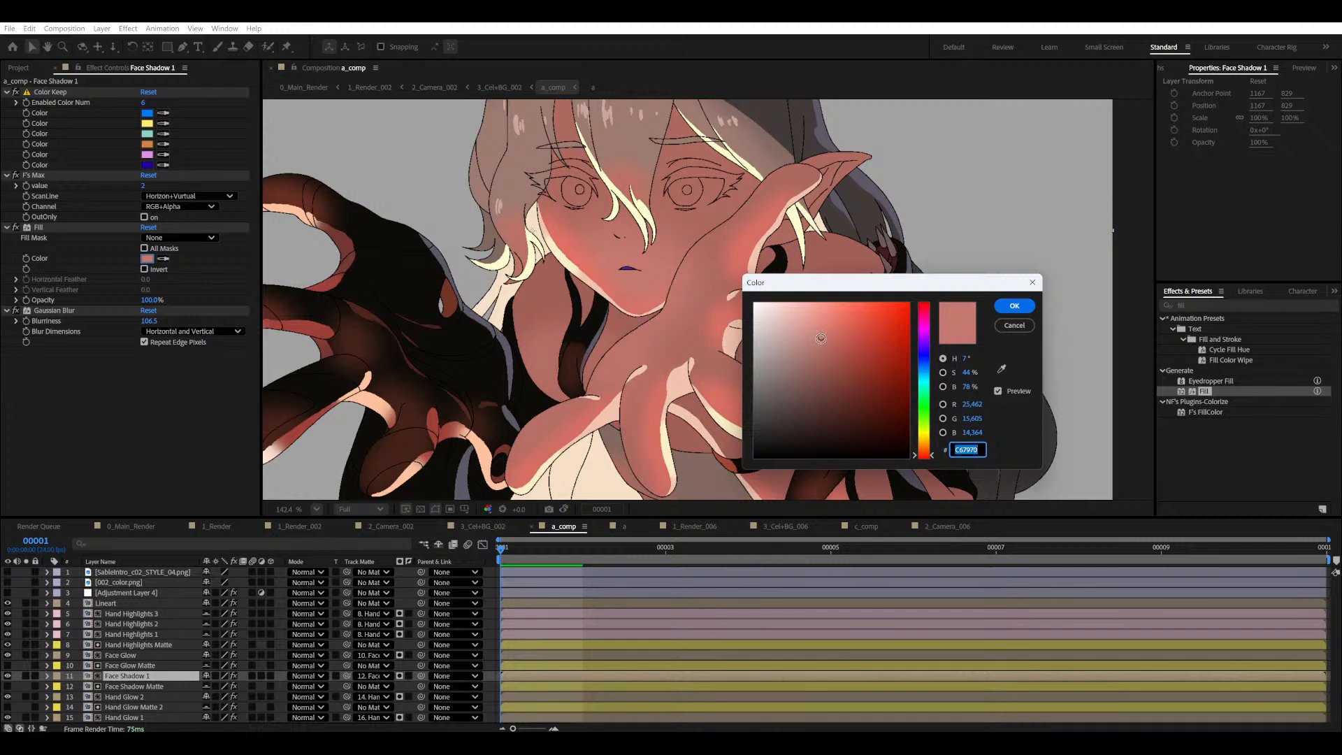
{"action": "left_click", "coordinate": [820, 339]}
{"action": "left_click", "coordinate": [821, 338]}
{"action": "left_click", "coordinate": [1014, 305]}
- Examine the face, mouth and hand shading both in the full artwork and in close-up
{"action": "scroll", "coordinate": [708, 313], "scroll_direction": "down", "scroll_amount": 5}
{"action": "scroll", "coordinate": [709, 314], "scroll_direction": "up", "scroll_amount": 3}
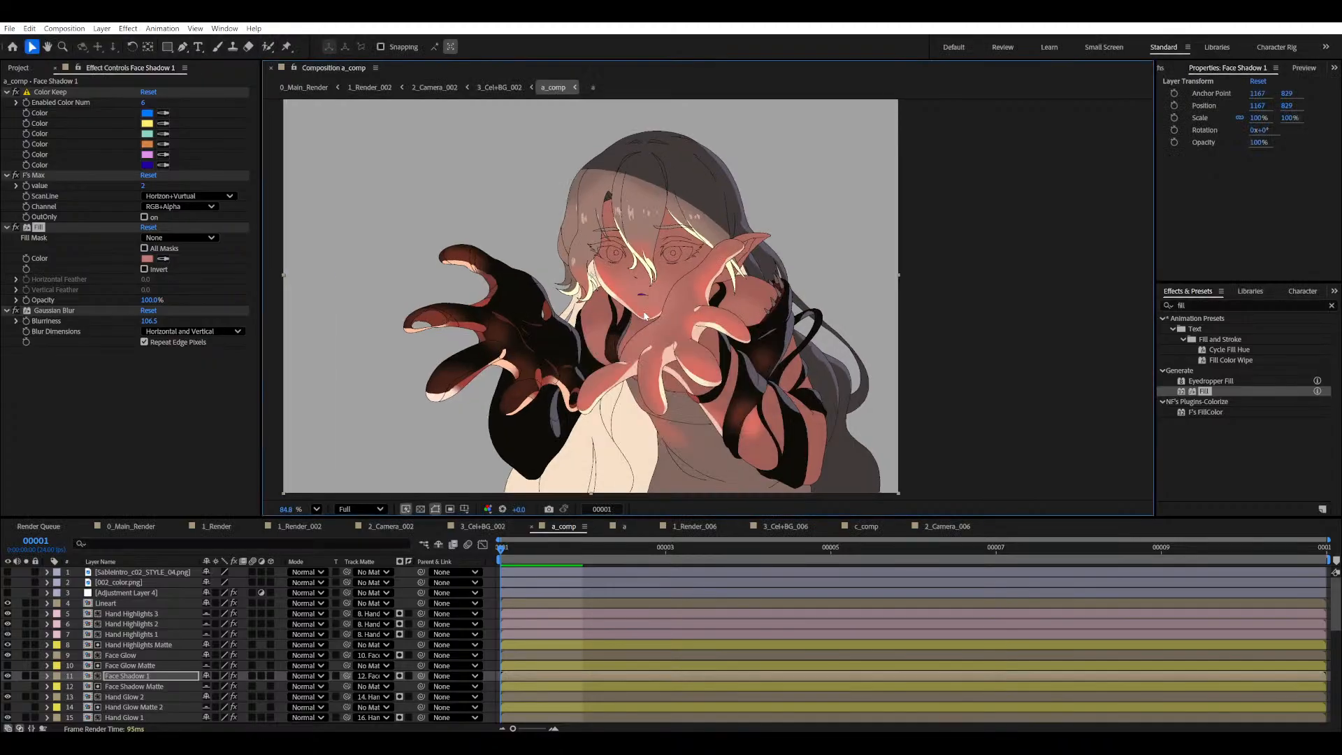
{"action": "key", "text": "v"}
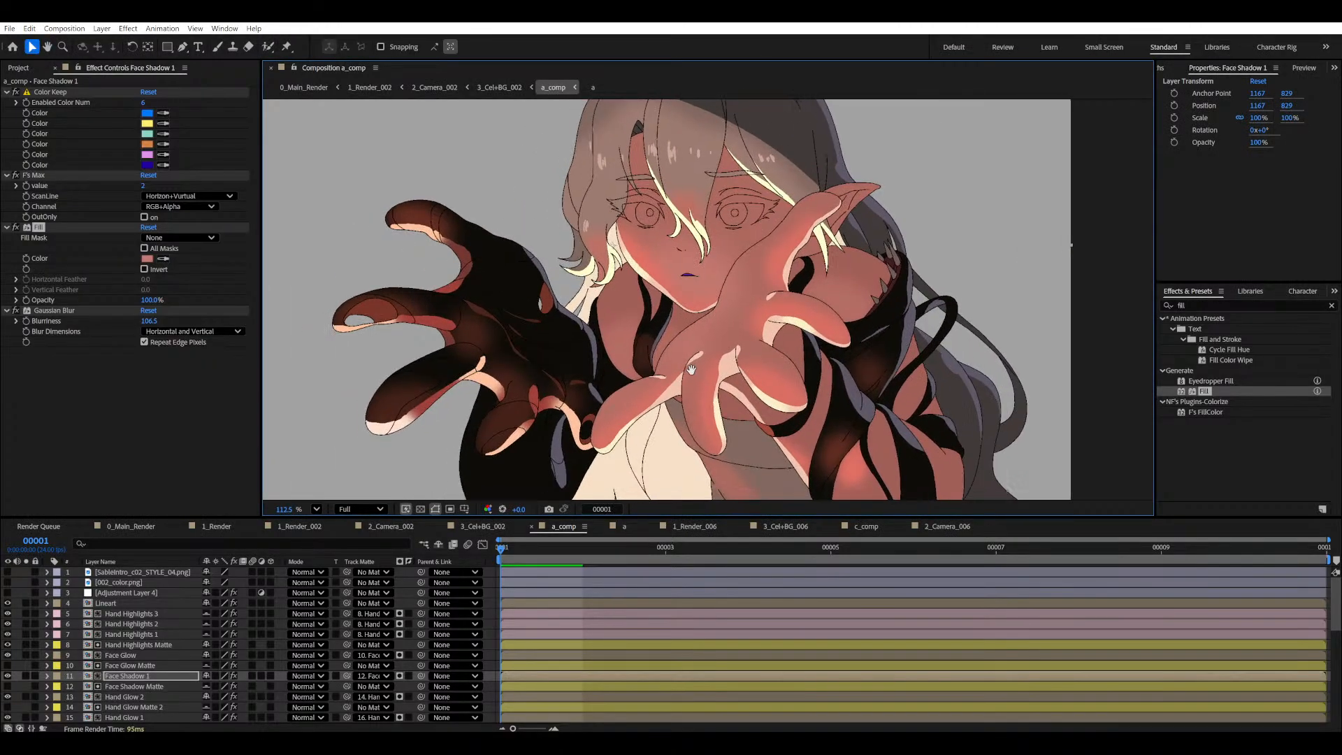
{"action": "key", "text": "space"}
{"action": "left_click_drag", "start_coordinate": [717, 312], "coordinate": [687, 288]}
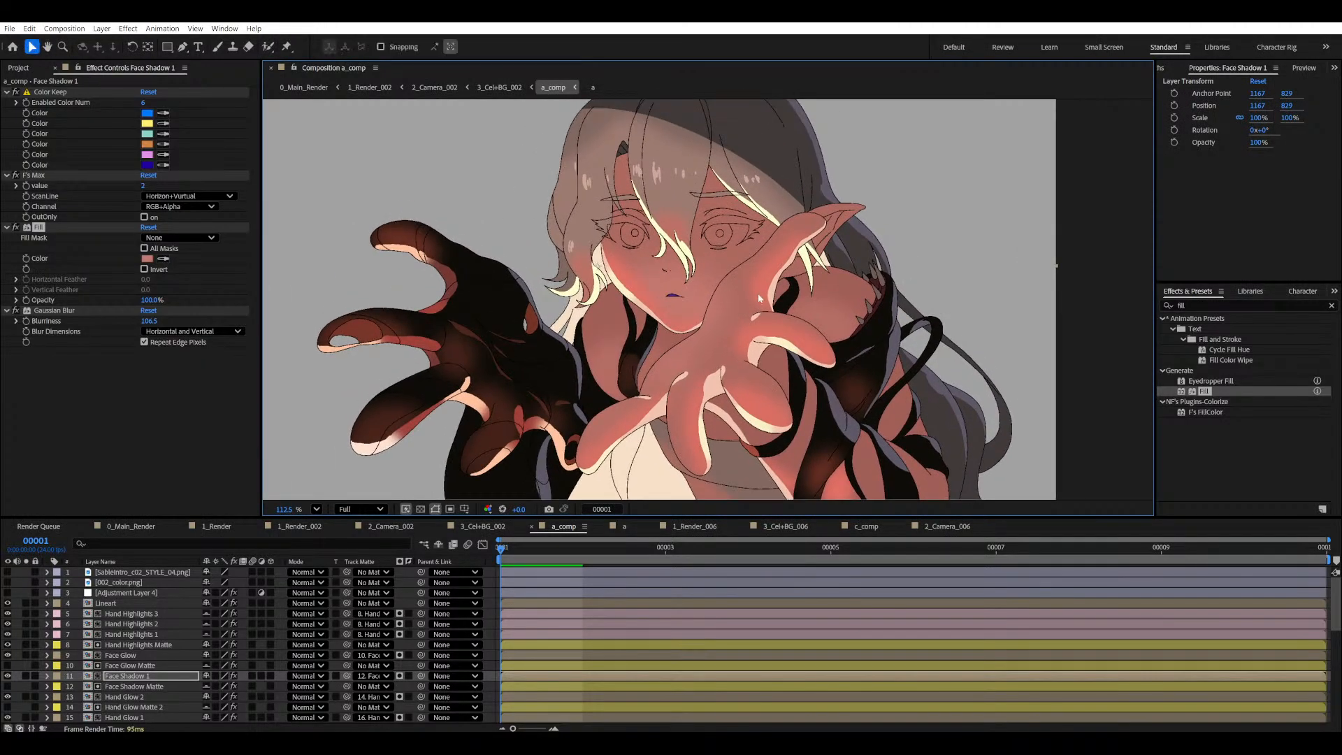
{"action": "scroll", "coordinate": [687, 300], "scroll_direction": "down", "scroll_amount": 5}
{"action": "scroll", "coordinate": [685, 315], "scroll_direction": "up", "scroll_amount": 5}
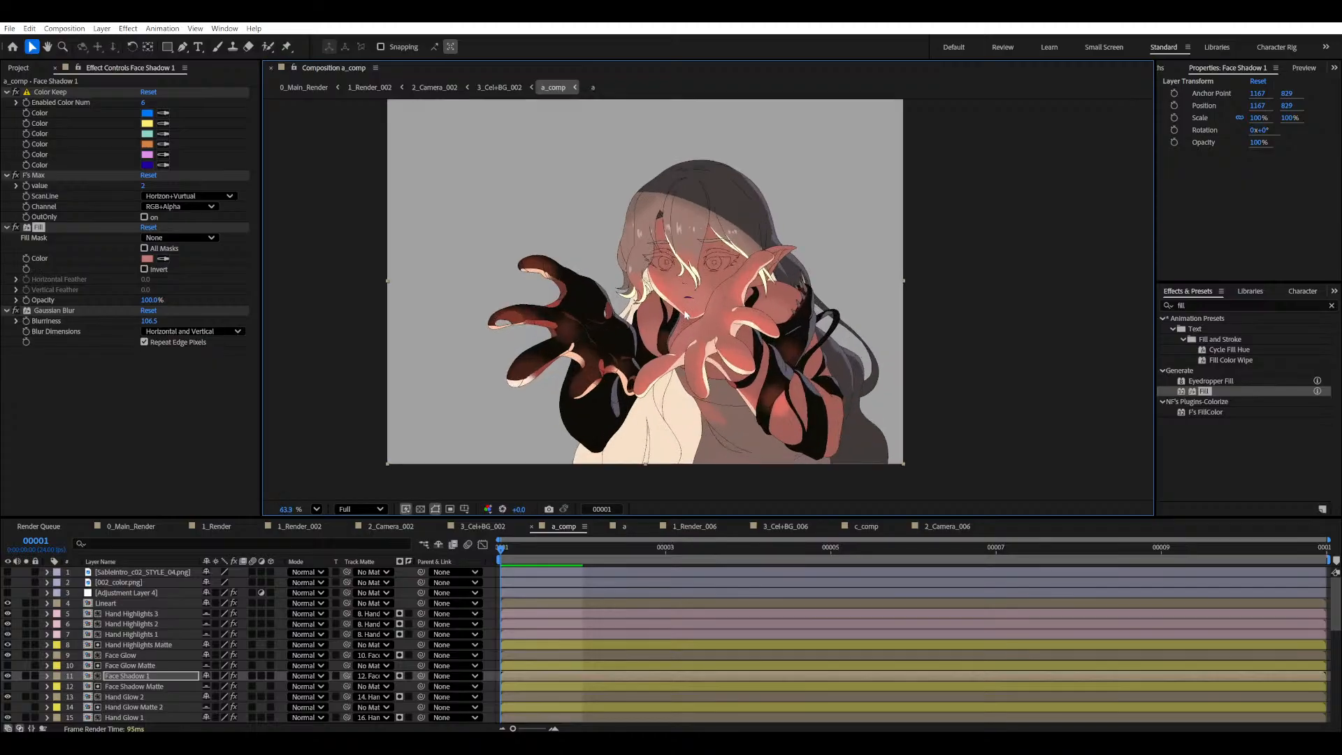
{"action": "key", "text": "space"}
{"action": "left_click_drag", "start_coordinate": [701, 339], "coordinate": [684, 290]}
{"action": "key", "text": "space"}
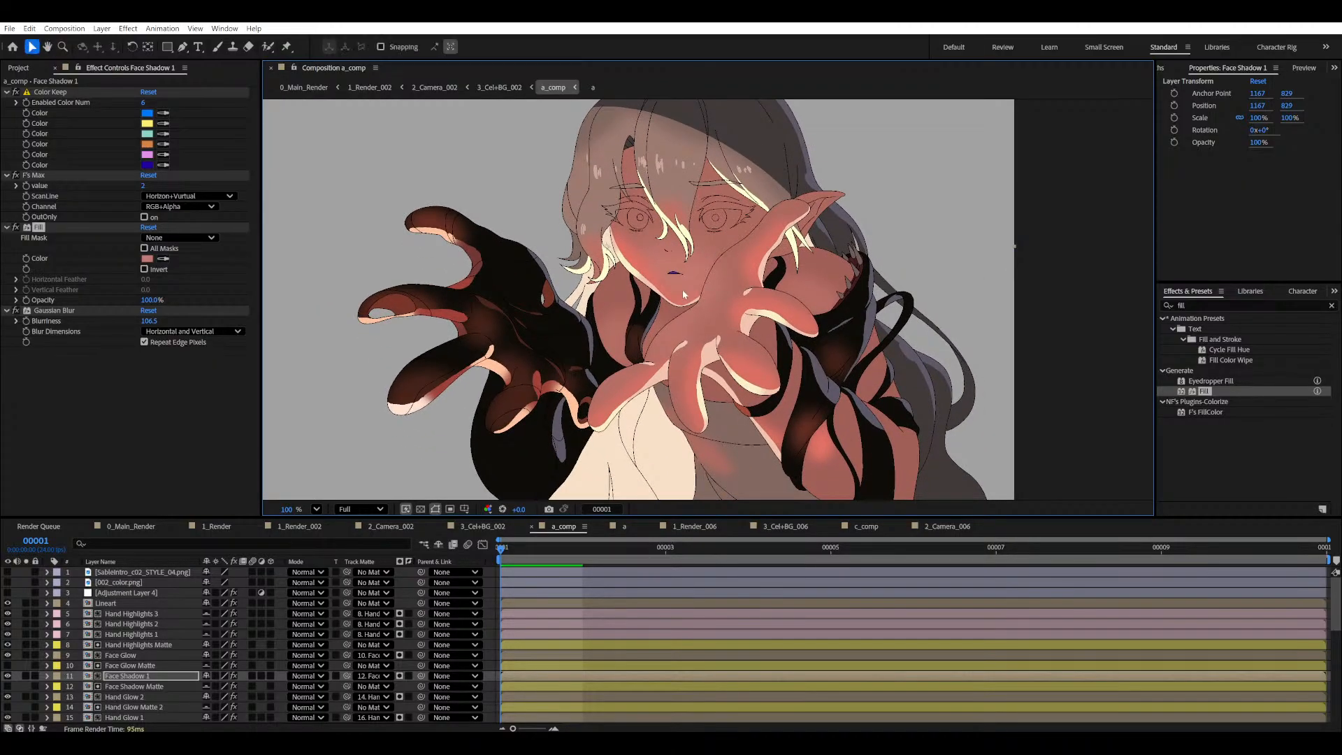
{"action": "scroll", "coordinate": [682, 297], "scroll_direction": "up", "scroll_amount": 4}
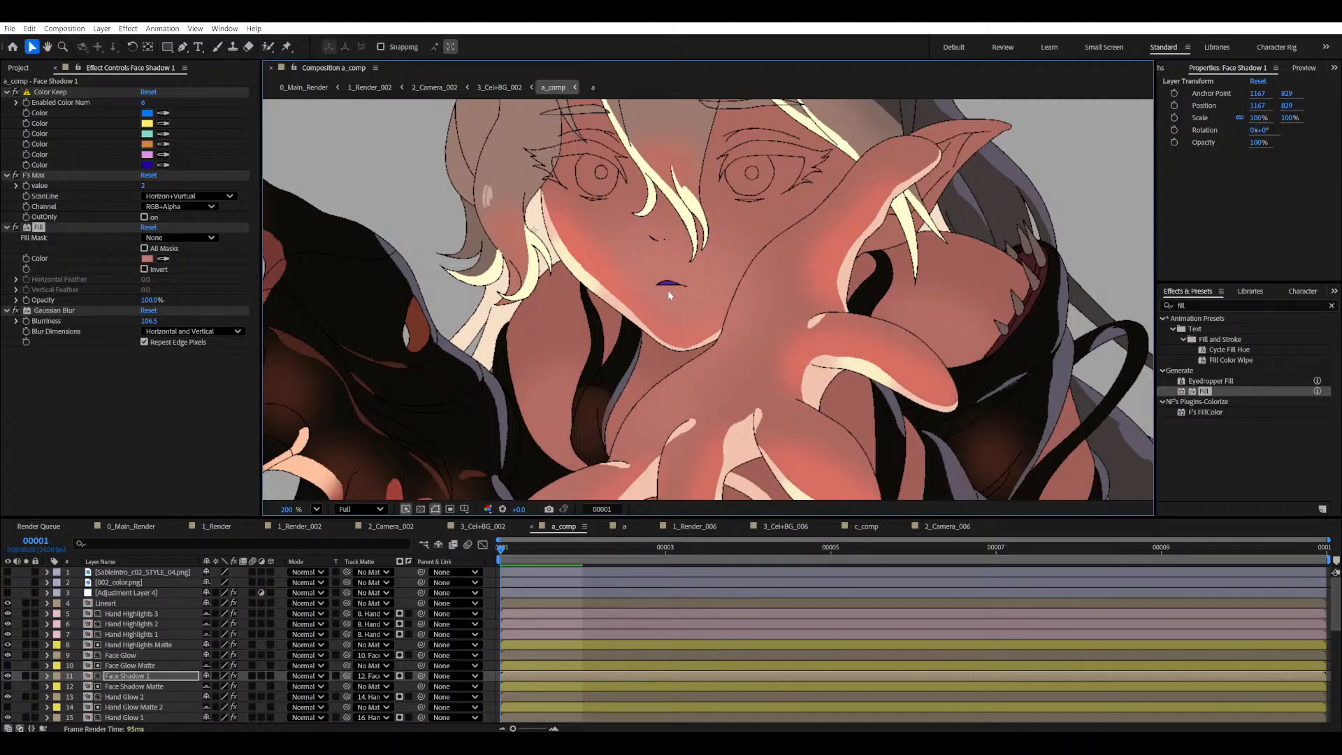
{"action": "scroll", "coordinate": [657, 283], "scroll_direction": "up", "scroll_amount": 4}
{"action": "scroll", "coordinate": [618, 253], "scroll_direction": "down", "scroll_amount": 3}
{"action": "key", "text": "space"}
{"action": "left_click_drag", "start_coordinate": [588, 200], "coordinate": [603, 248]}
{"action": "key", "text": "space"}
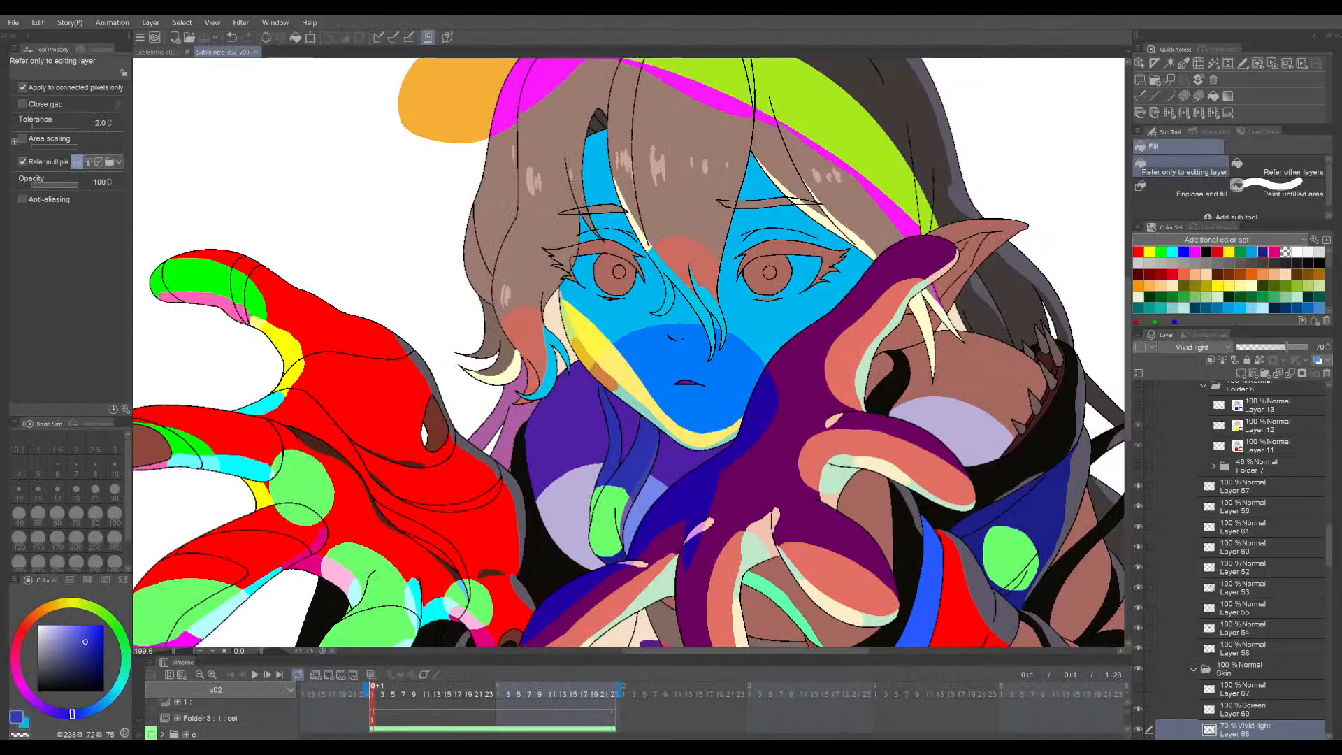
- In the Clip Studio Paint drawing, inspect the face's shadow shapes by toggling the 70% Vivid light layer in the Skin folder
{"action": "scroll", "coordinate": [644, 279], "scroll_direction": "down", "scroll_amount": 3}
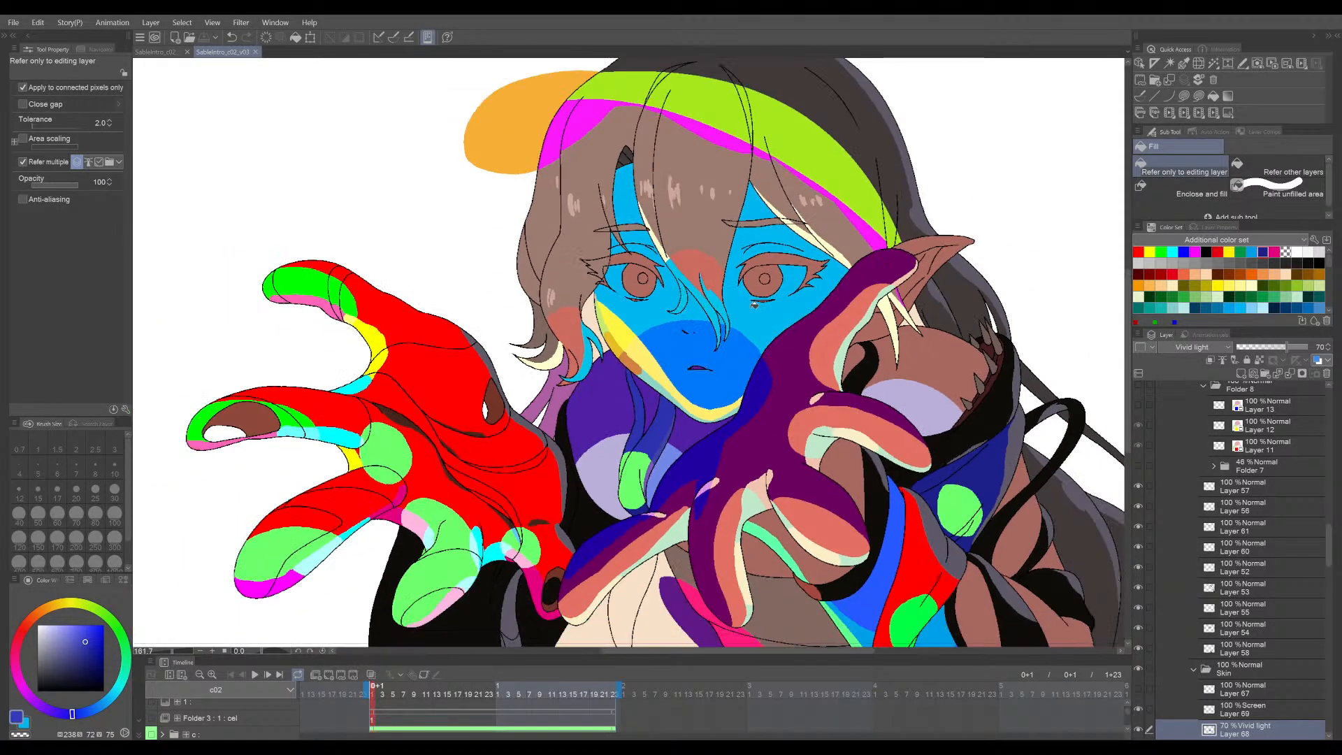
{"action": "scroll", "coordinate": [644, 279], "scroll_direction": "down", "scroll_amount": 2}
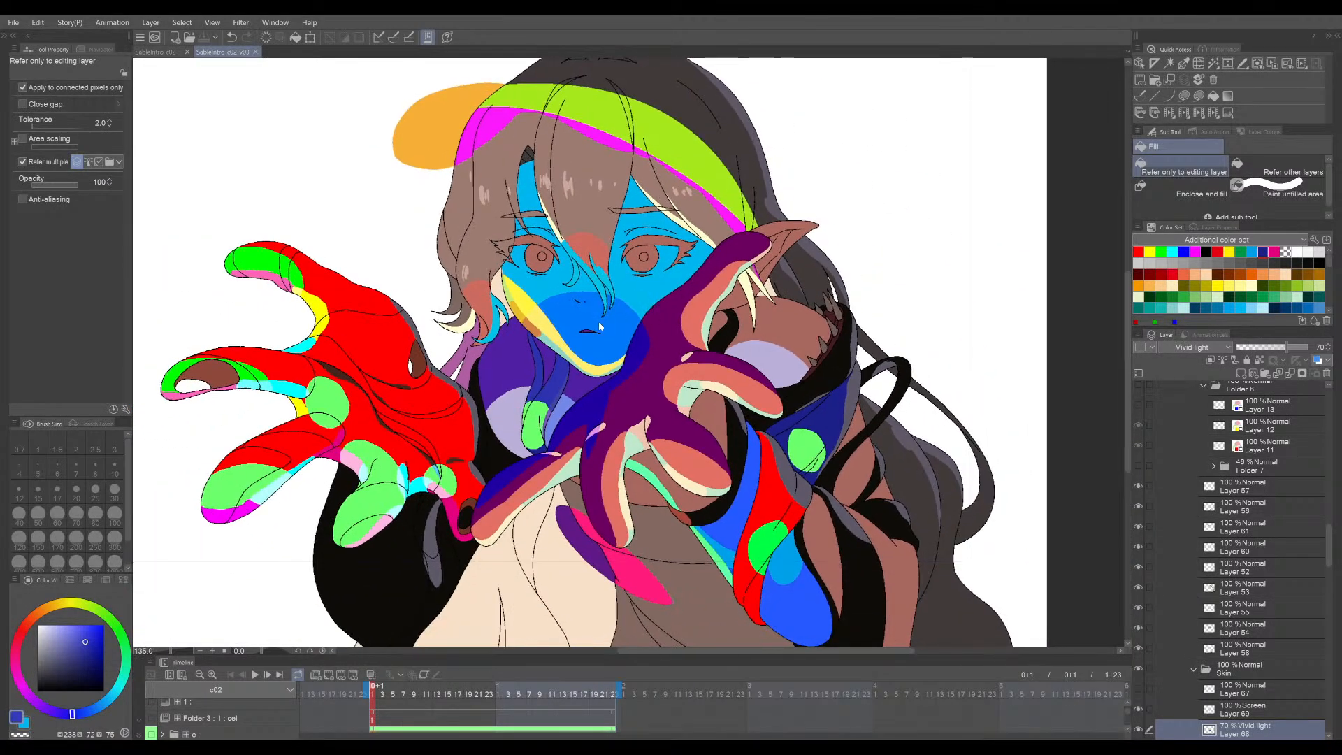
{"action": "scroll", "coordinate": [597, 321], "scroll_direction": "up", "scroll_amount": 6}
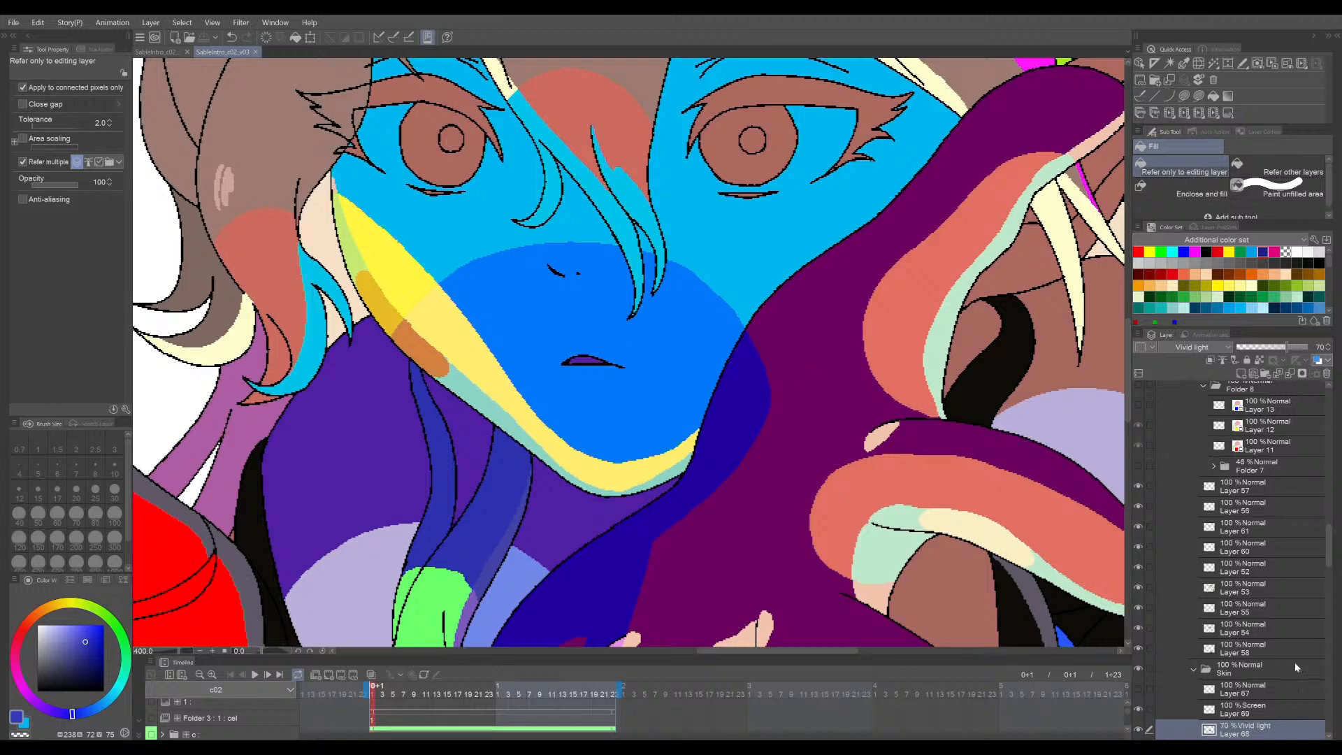
{"action": "scroll", "coordinate": [1155, 612], "scroll_direction": "down", "scroll_amount": 3}
{"action": "left_click", "coordinate": [1138, 538]}
{"action": "left_click", "coordinate": [1138, 537]}
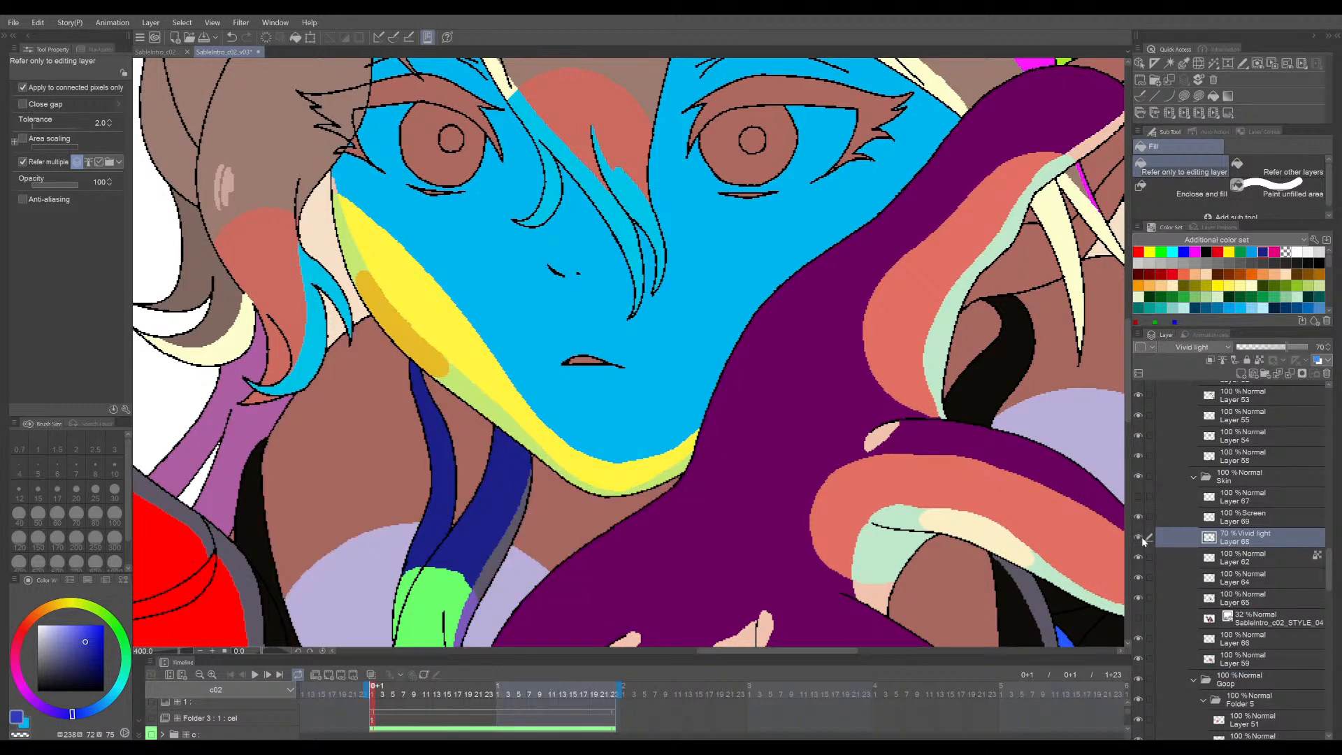
- Clear the Vivid light shadow colour from inside the mouth on the 70% Vivid light layer and save the drawing
{"action": "key", "text": "ctrl+s"}
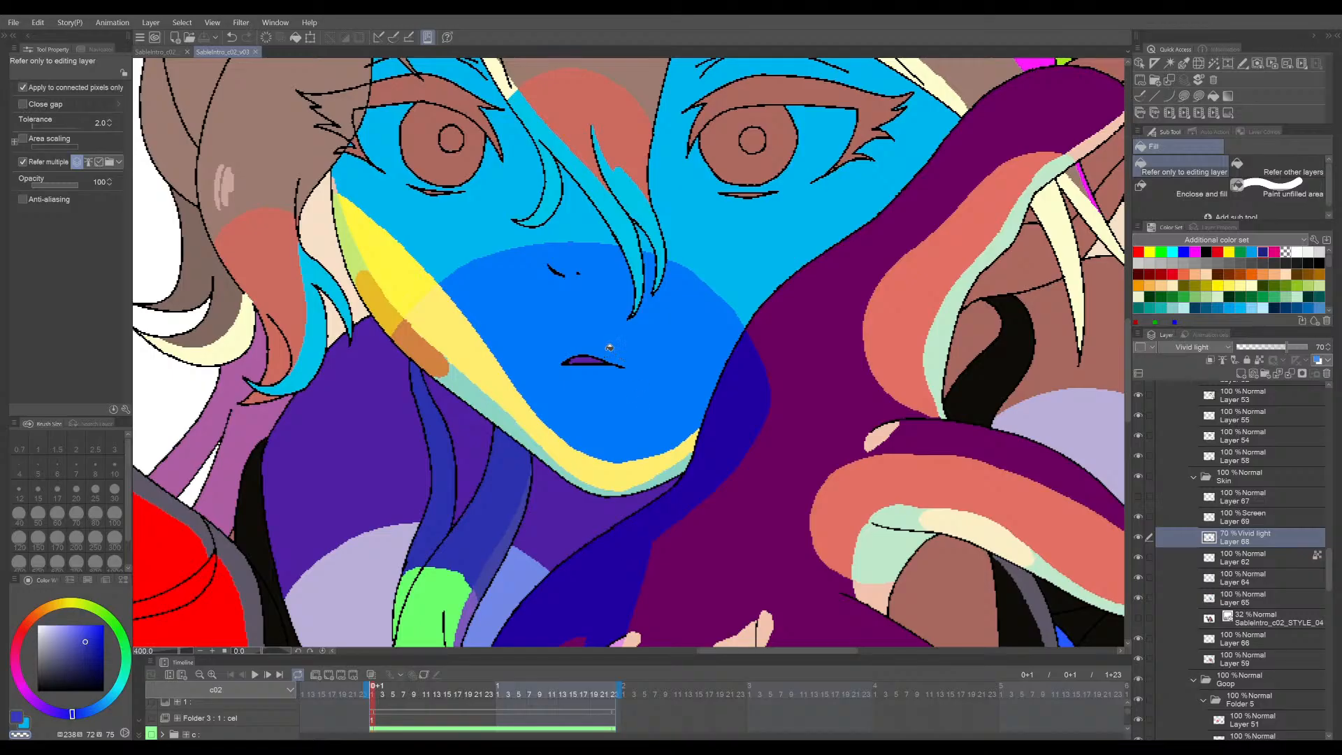
{"action": "scroll", "coordinate": [610, 347], "scroll_direction": "up", "scroll_amount": 3}
{"action": "left_click", "coordinate": [590, 361]}
{"action": "scroll", "coordinate": [591, 362], "scroll_direction": "down", "scroll_amount": 4}
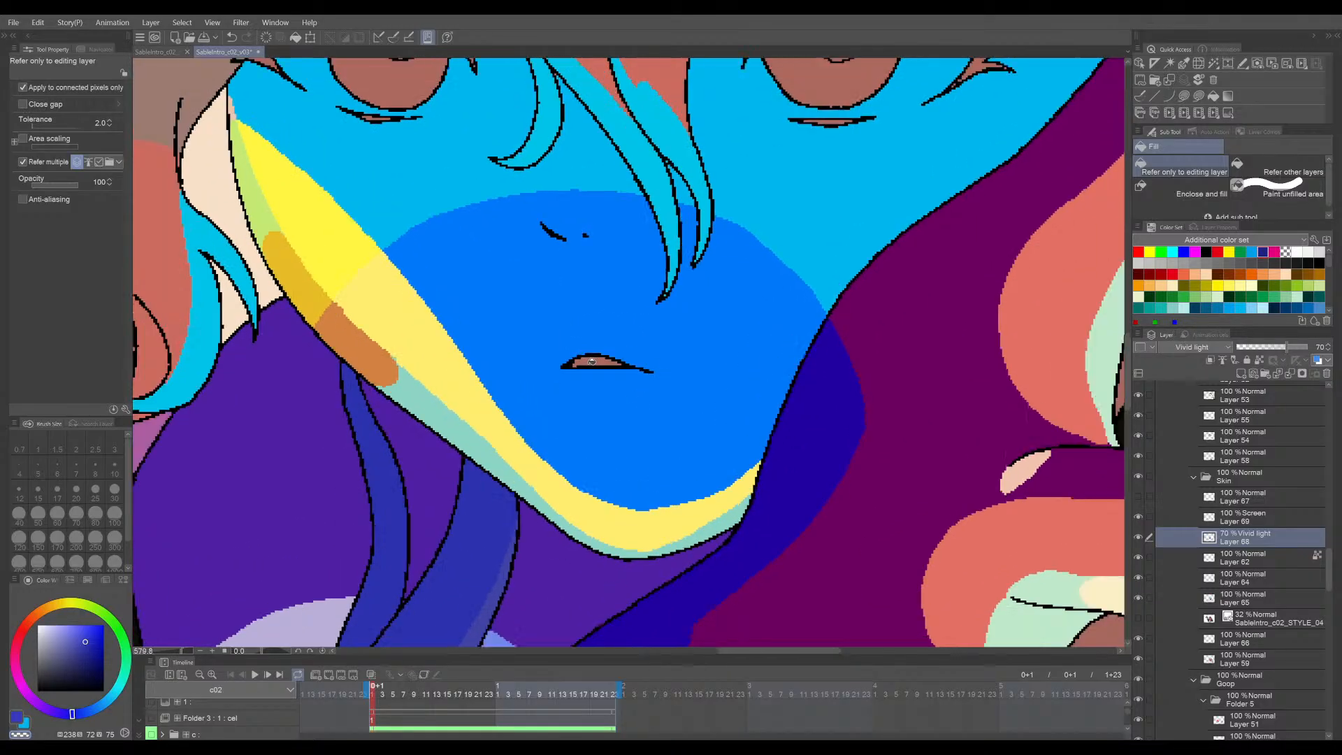
{"action": "key", "text": "ctrl+s"}
{"action": "scroll", "coordinate": [605, 358], "scroll_direction": "down", "scroll_amount": 4}
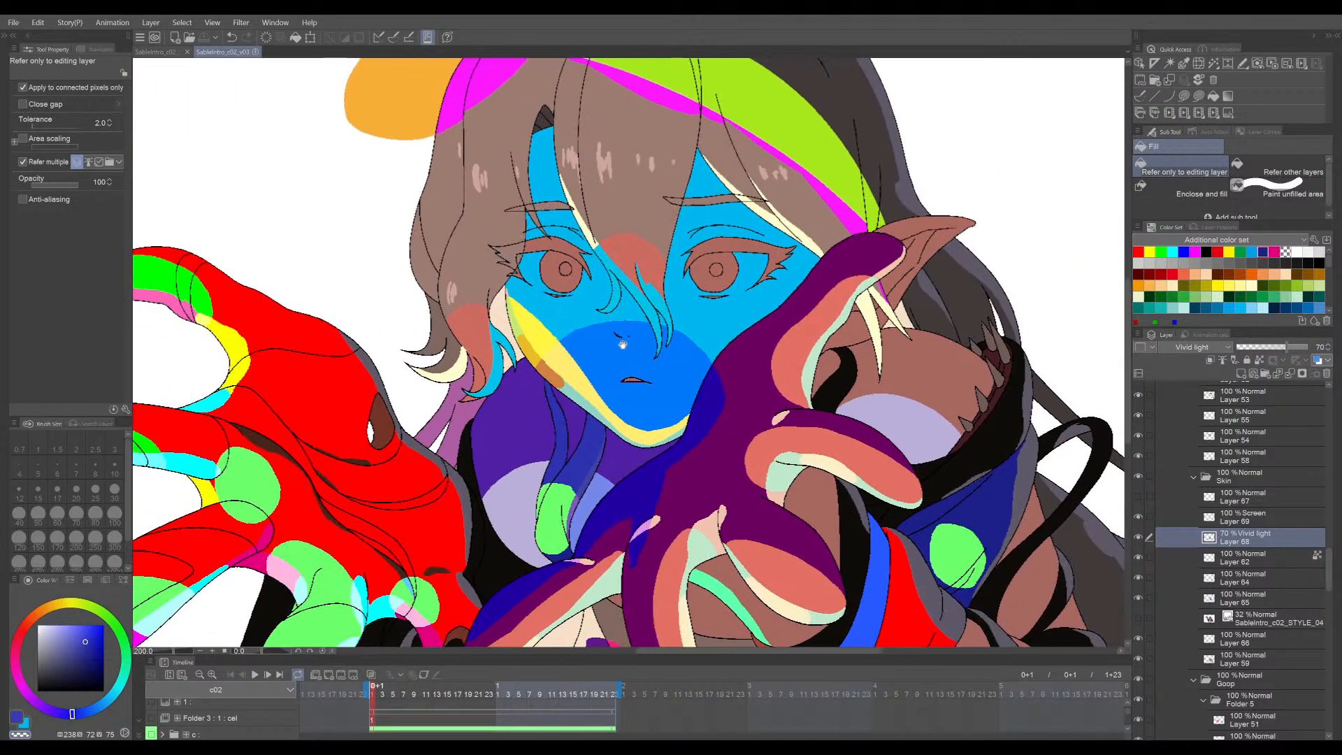
- Compare the face's flat shadow shapes with the finished face shading in the style reference document, in full view and close-up
{"action": "scroll", "coordinate": [592, 312], "scroll_direction": "up", "scroll_amount": 4}
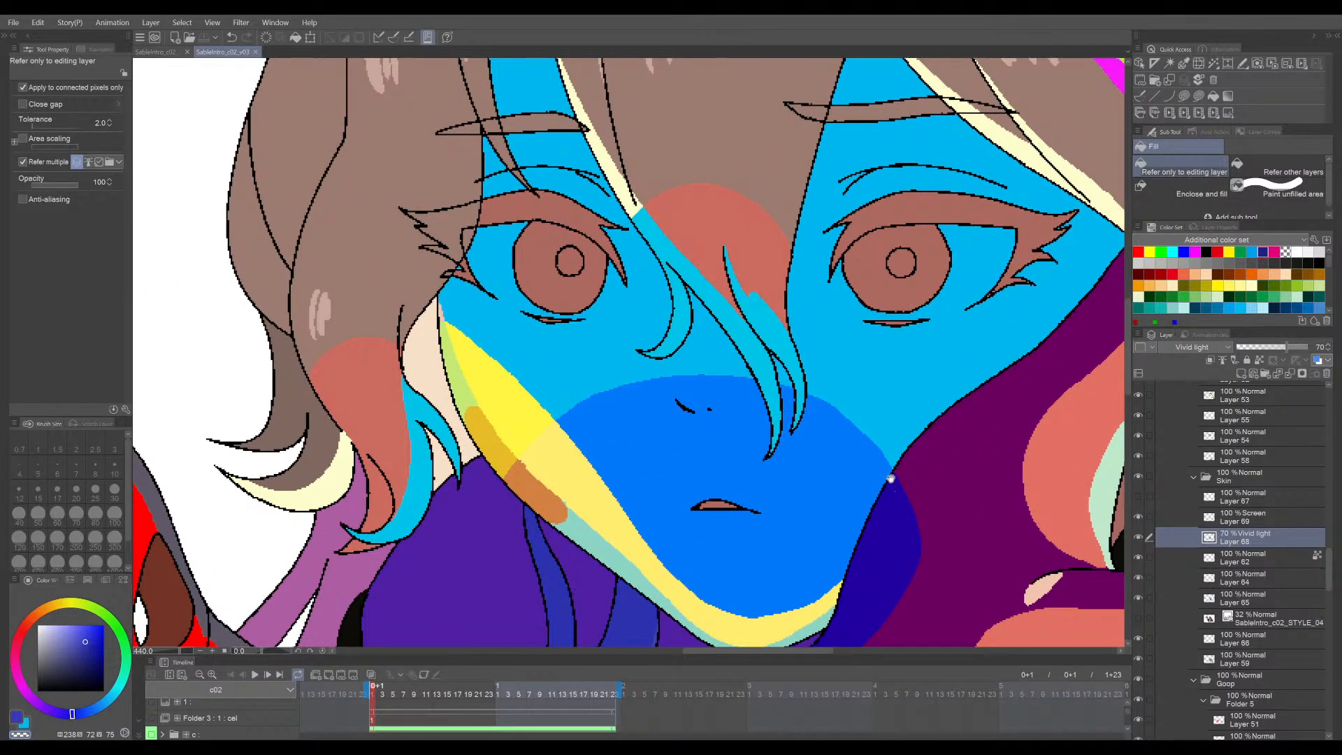
{"action": "scroll", "coordinate": [890, 478], "scroll_direction": "right", "scroll_amount": 2}
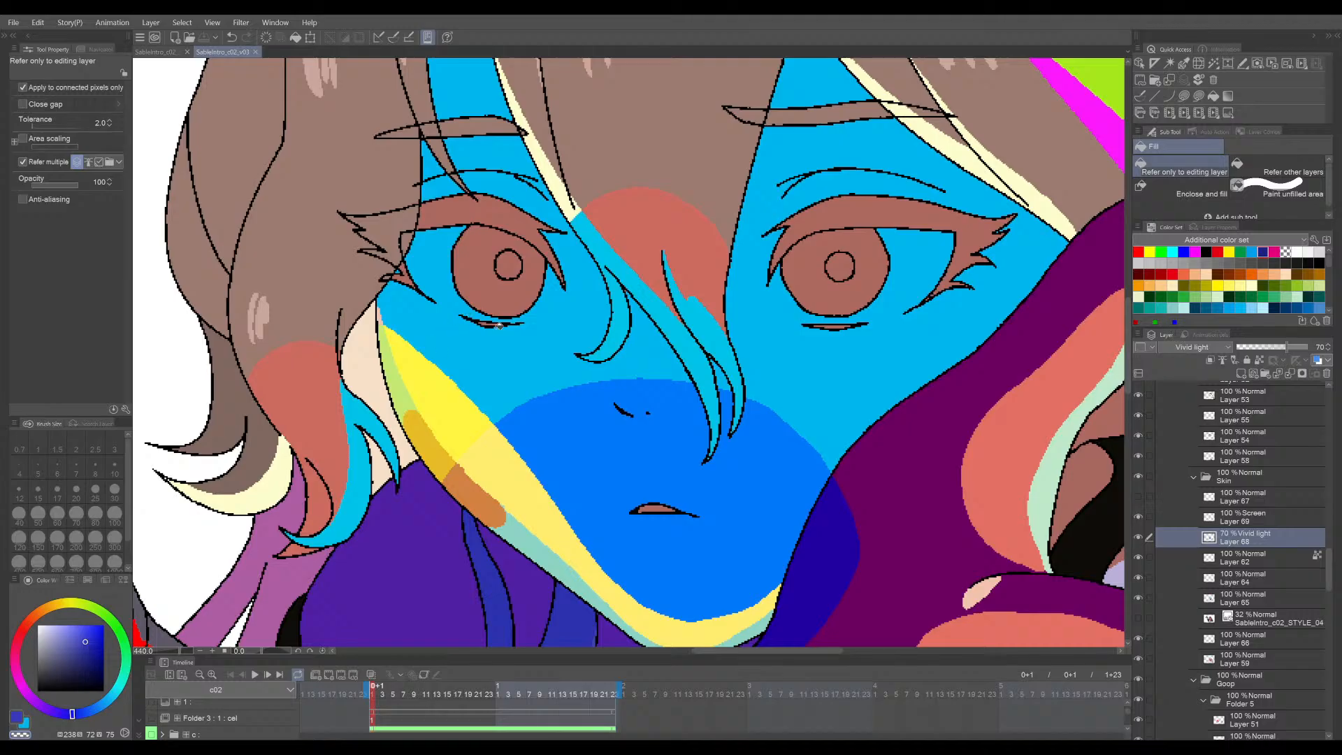
{"action": "scroll", "coordinate": [796, 371], "scroll_direction": "down", "scroll_amount": 5}
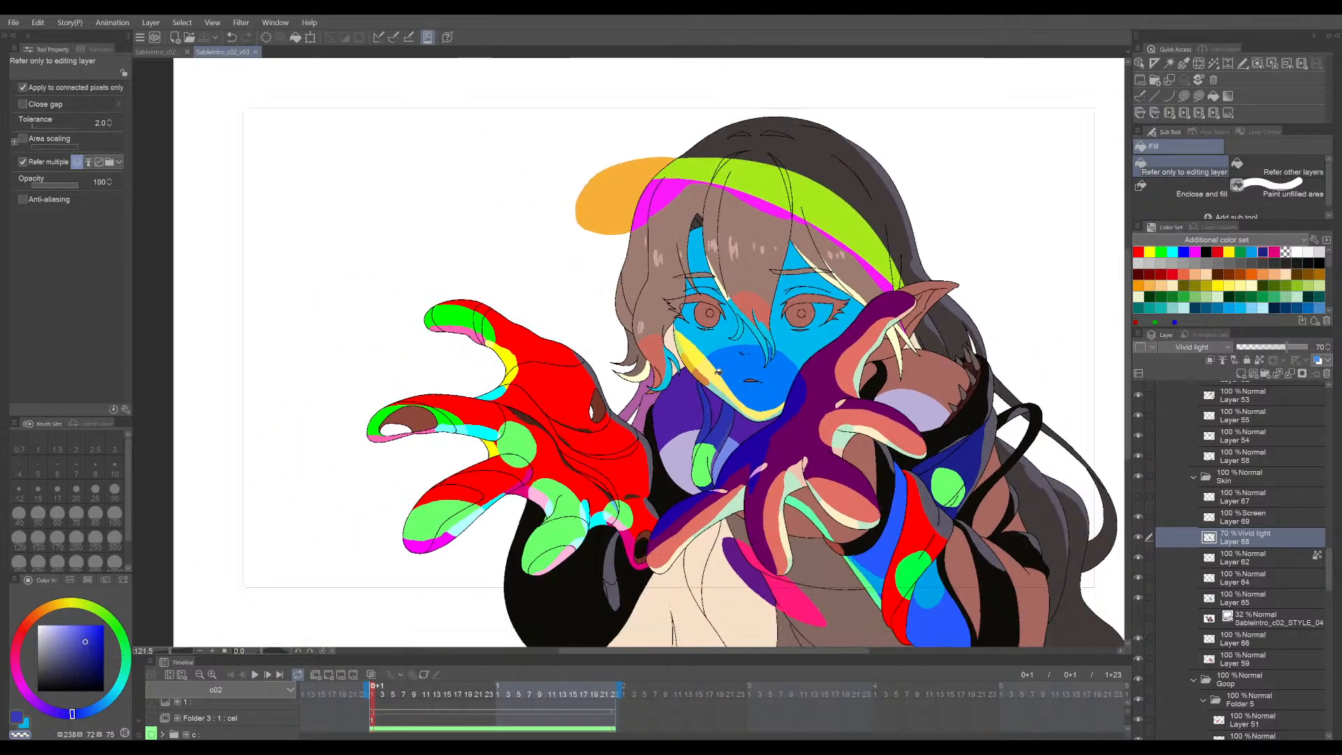
{"action": "scroll", "coordinate": [658, 381], "scroll_direction": "up", "scroll_amount": 2}
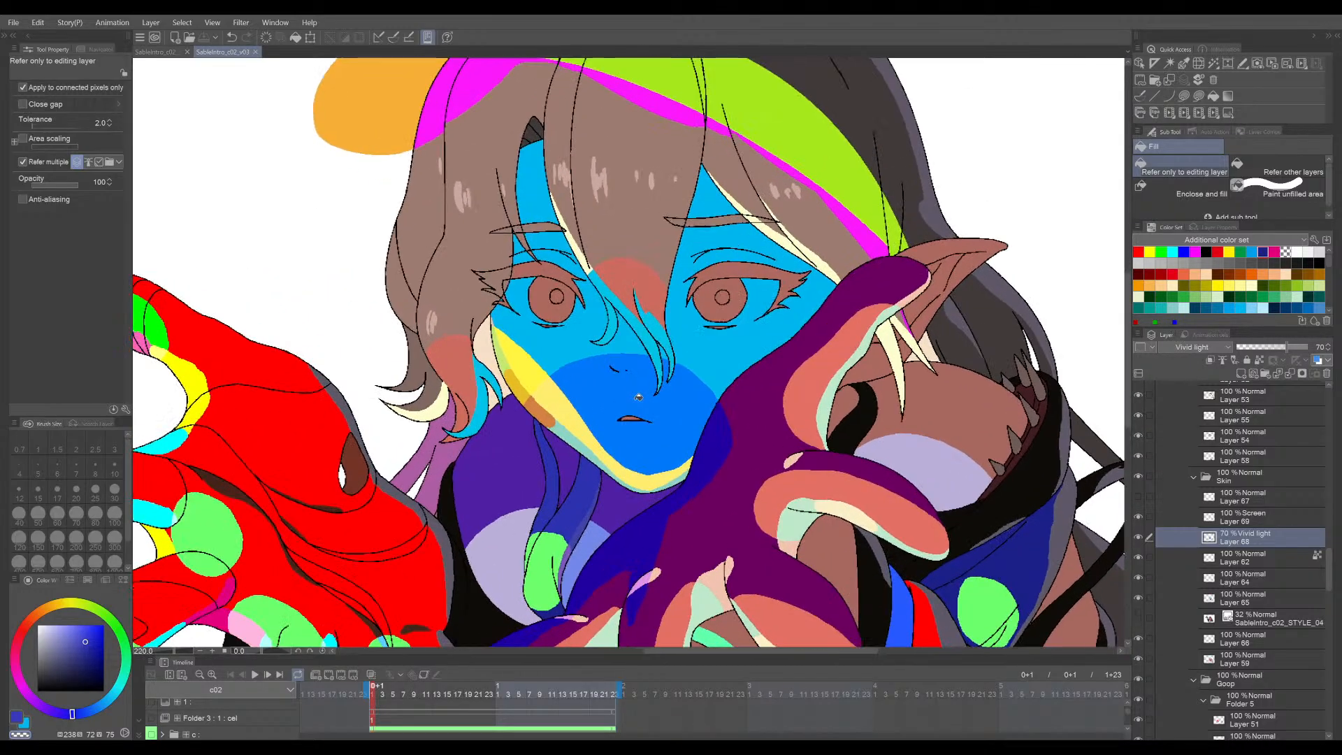
{"action": "left_click", "coordinate": [157, 51]}
{"action": "scroll", "coordinate": [589, 278], "scroll_direction": "up", "scroll_amount": 4}
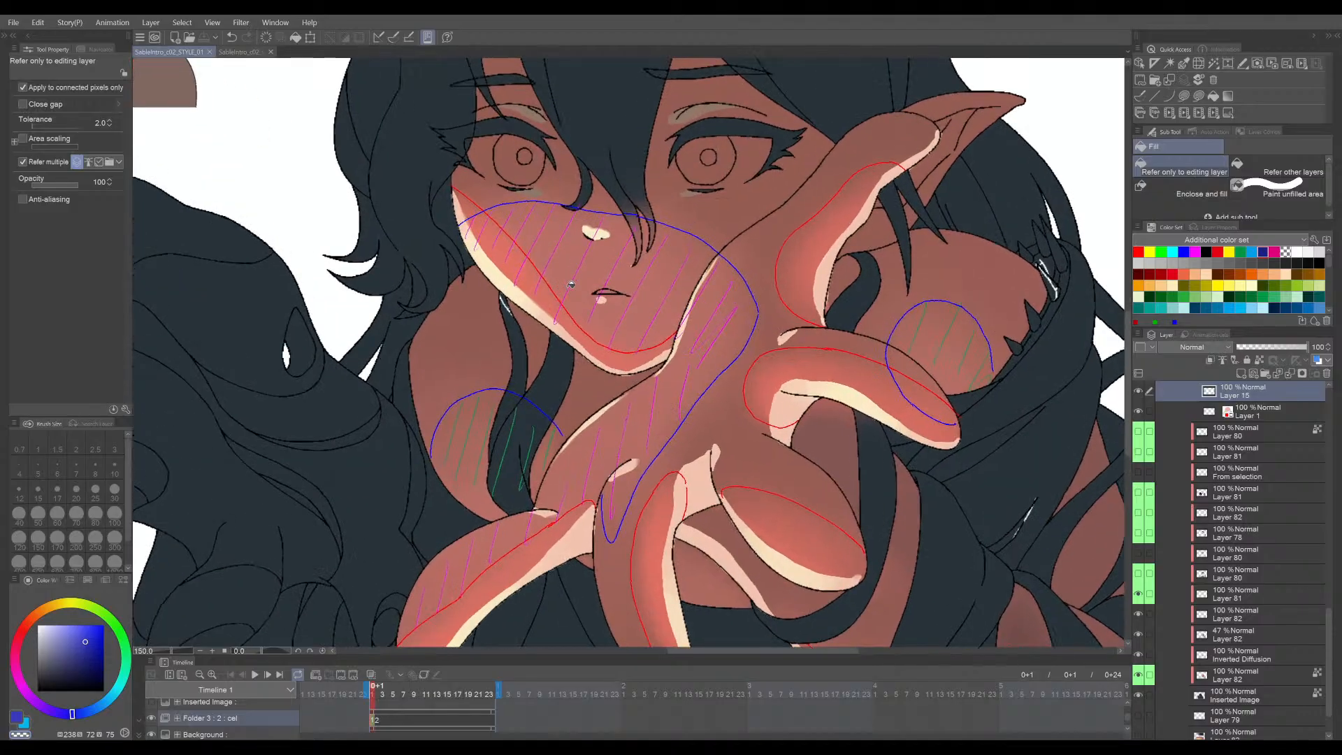
{"action": "scroll", "coordinate": [589, 278], "scroll_direction": "down", "scroll_amount": 2}
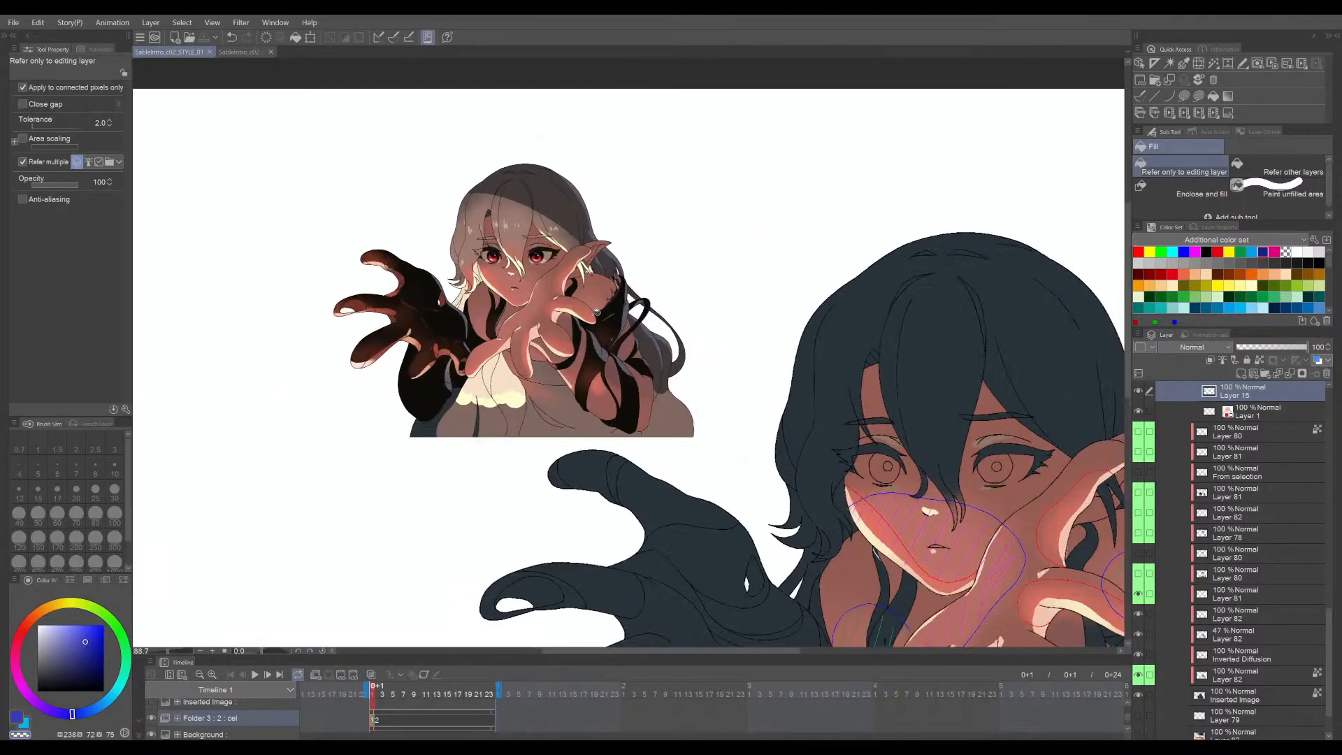
{"action": "scroll", "coordinate": [547, 324], "scroll_direction": "up", "scroll_amount": 5}
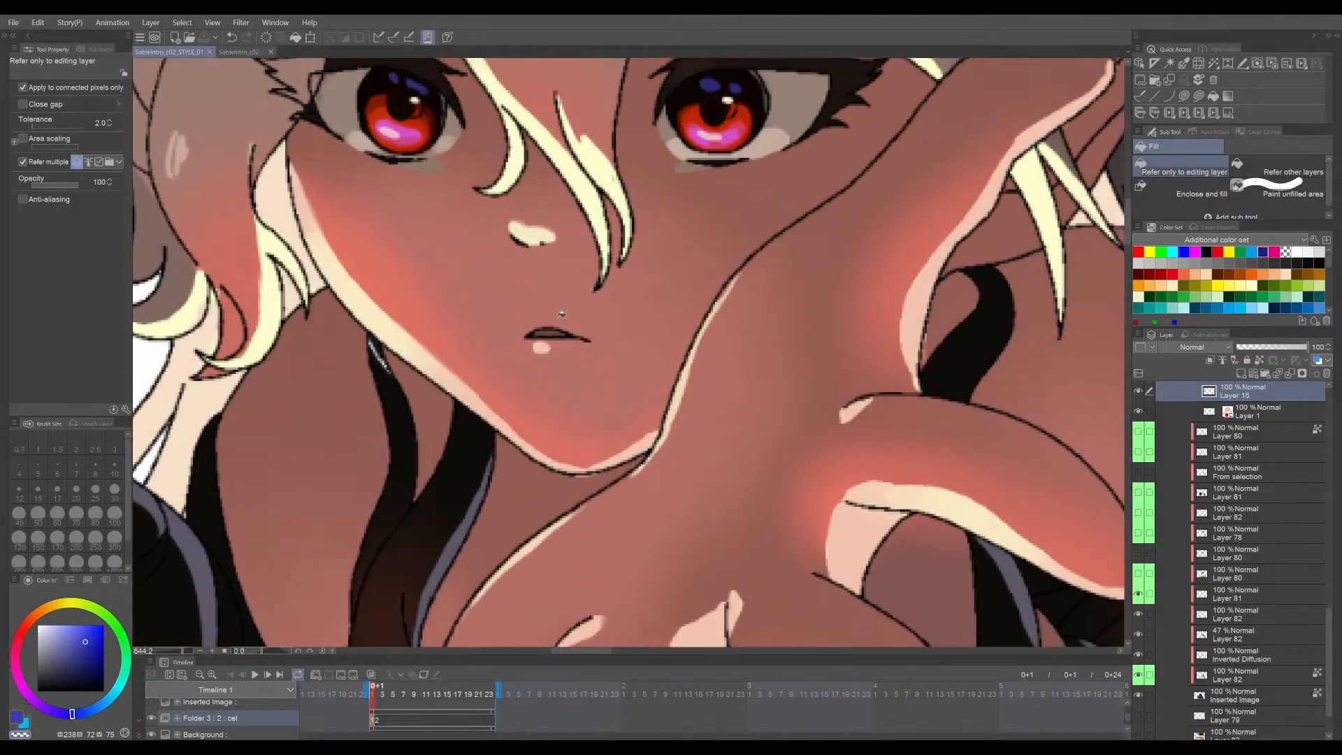
{"action": "scroll", "coordinate": [555, 323], "scroll_direction": "down", "scroll_amount": 13}
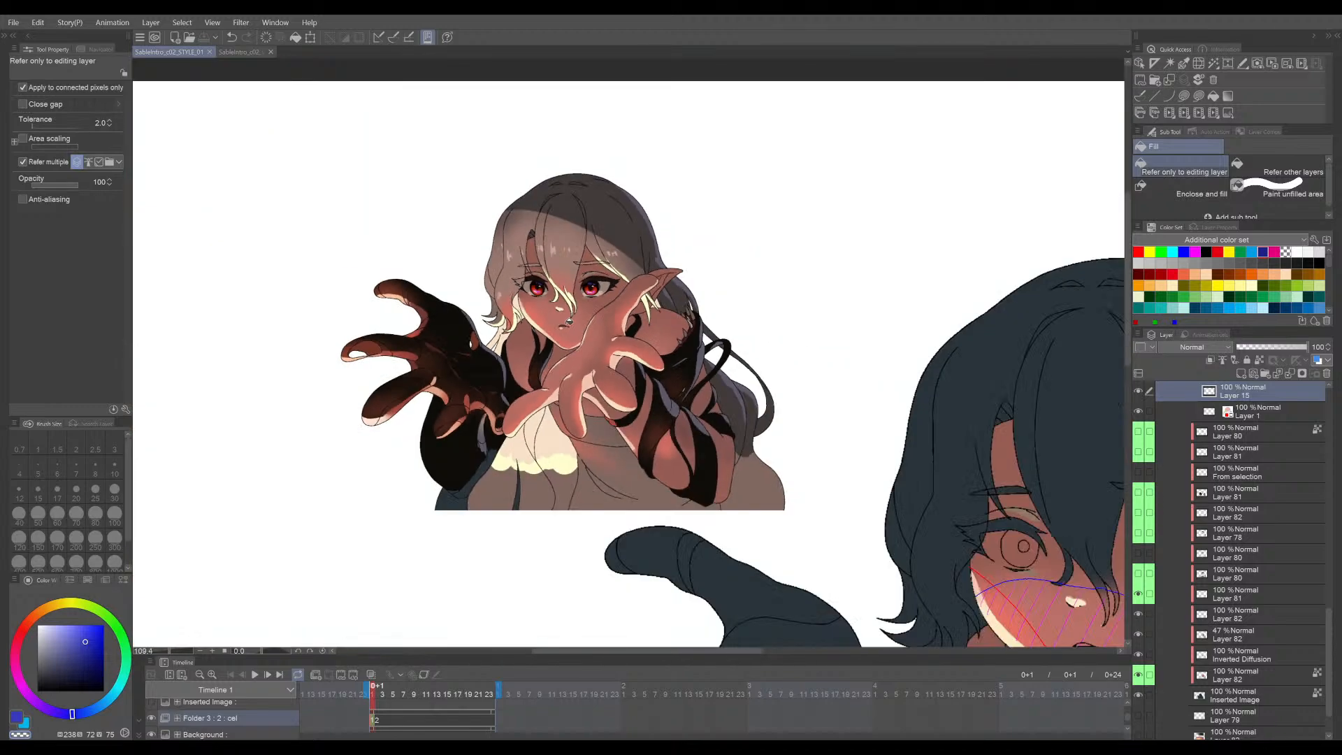
- Examine the outlined and hatched shadow areas on the face and hand of the dark-haired guide drawing
{"action": "scroll", "coordinate": [569, 321], "scroll_direction": "down", "scroll_amount": 3}
{"action": "left_click_drag", "start_coordinate": [862, 375], "coordinate": [660, 323]}
{"action": "scroll", "coordinate": [659, 323], "scroll_direction": "up", "scroll_amount": 4}
{"action": "scroll", "coordinate": [660, 322], "scroll_direction": "up", "scroll_amount": 1}
{"action": "left_click_drag", "start_coordinate": [698, 428], "coordinate": [665, 353]}
{"action": "scroll", "coordinate": [639, 255], "scroll_direction": "down", "scroll_amount": 3}
{"action": "scroll", "coordinate": [615, 238], "scroll_direction": "up", "scroll_amount": 3}
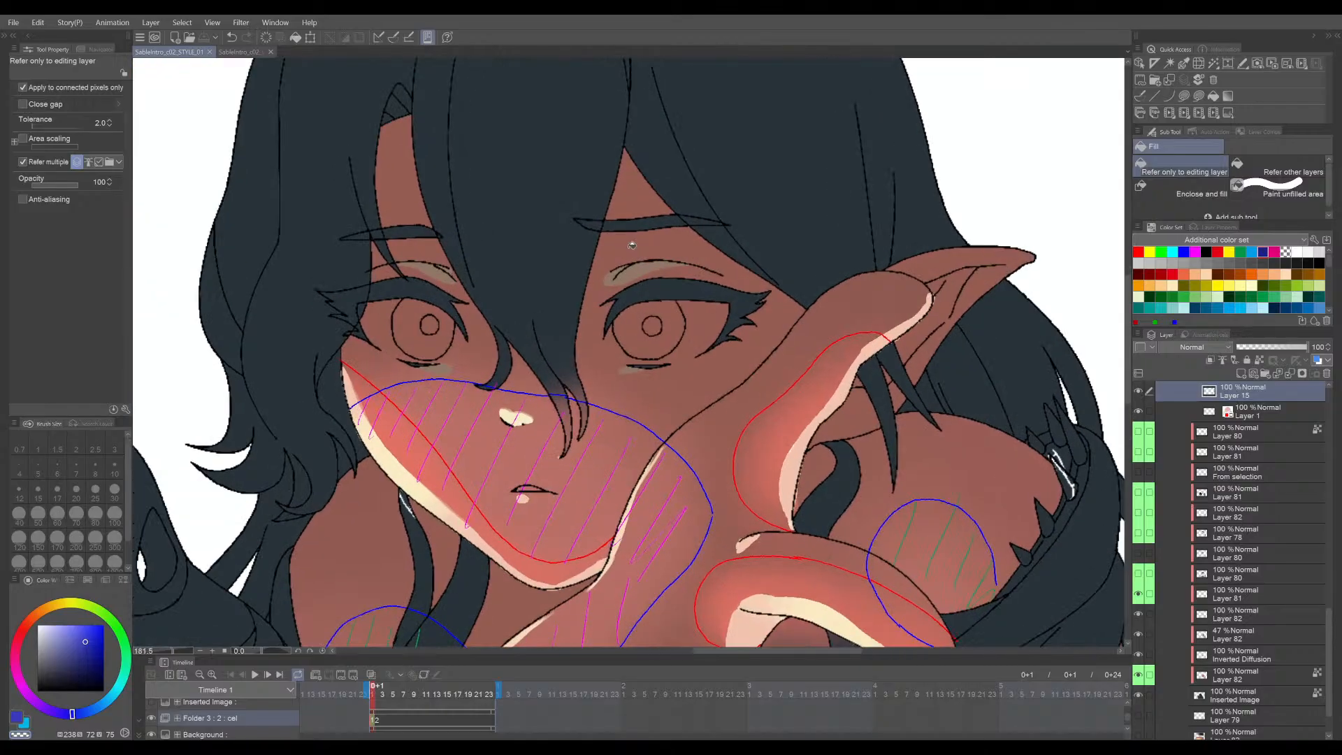
- Compare the cel's face, hand and shoulder shadow shapes with the marked-up guide by alternating between the two documents
{"action": "left_click", "coordinate": [246, 54]}
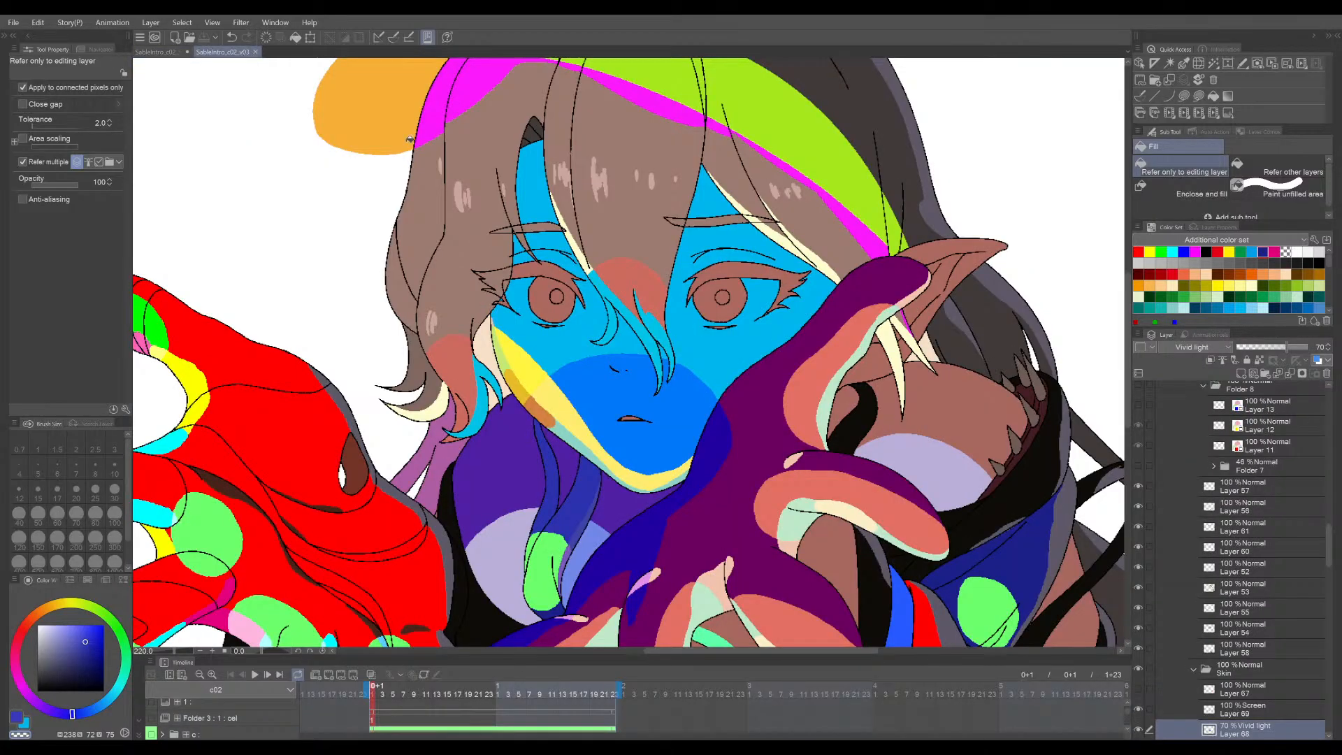
{"action": "scroll", "coordinate": [529, 273], "scroll_direction": "up", "scroll_amount": 4}
{"action": "scroll", "coordinate": [529, 272], "scroll_direction": "down", "scroll_amount": 1}
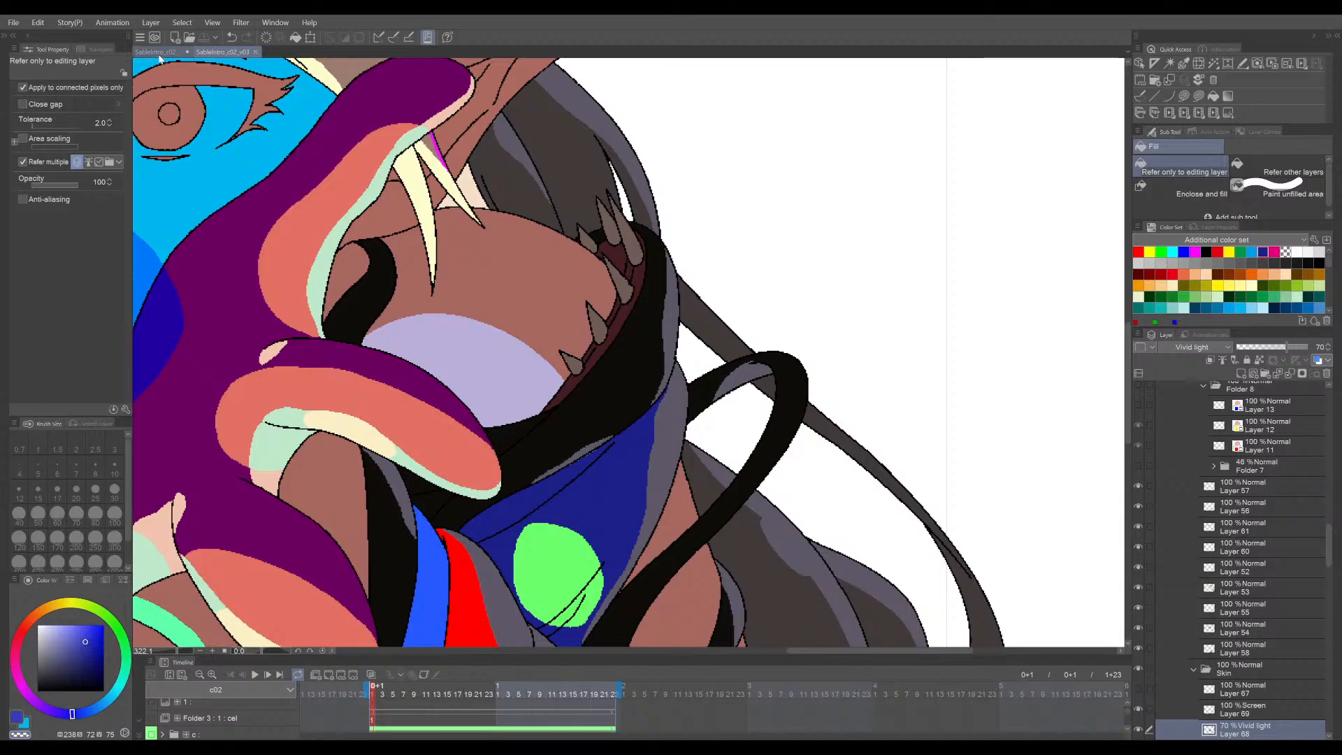
{"action": "left_click", "coordinate": [159, 54]}
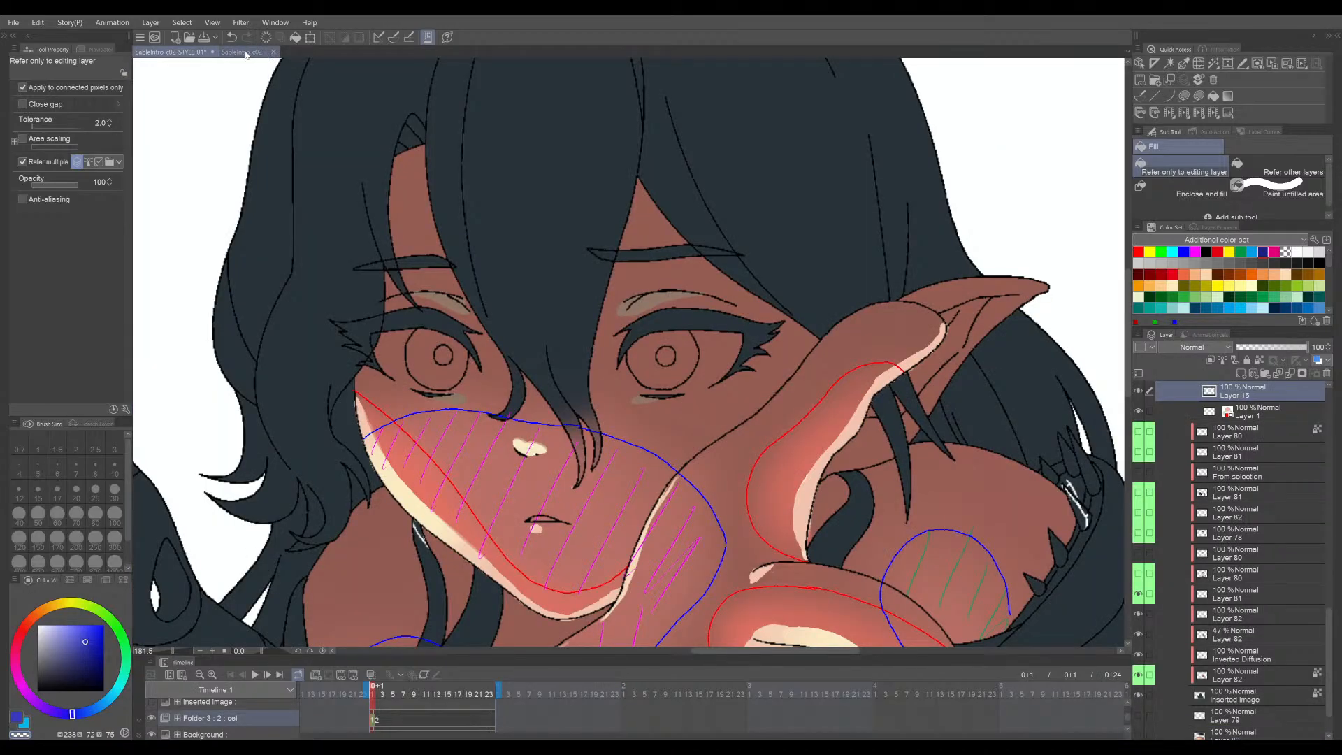
{"action": "left_click", "coordinate": [245, 53]}
{"action": "scroll", "coordinate": [509, 247], "scroll_direction": "down", "scroll_amount": 3}
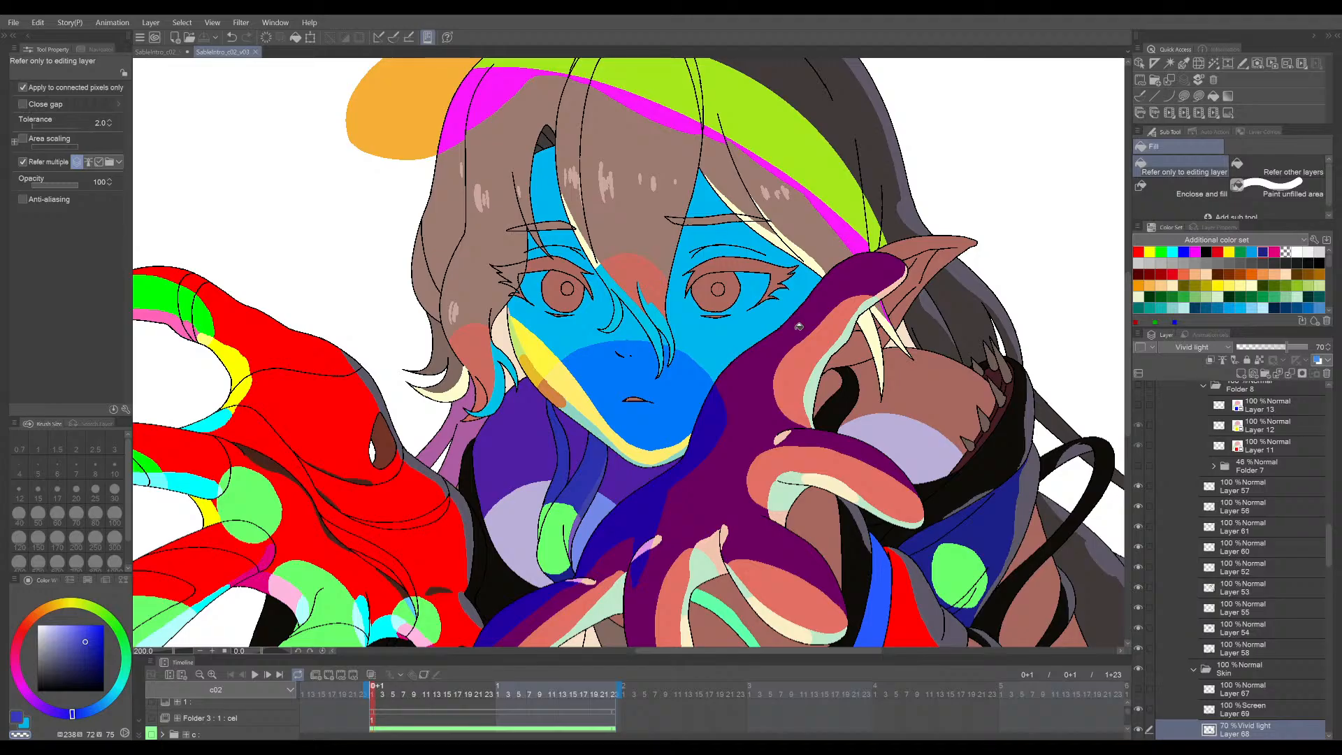
{"action": "left_click_drag", "start_coordinate": [797, 334], "coordinate": [760, 323]}
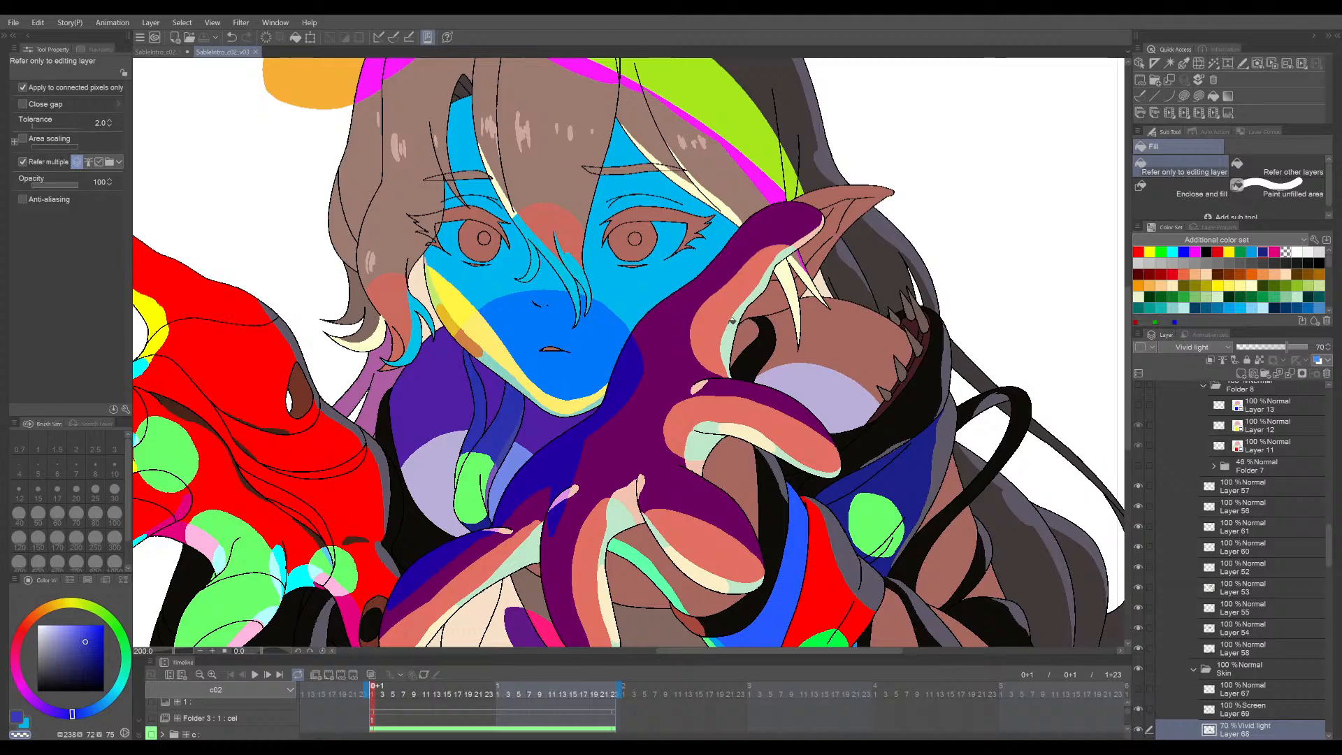
{"action": "scroll", "coordinate": [689, 318], "scroll_direction": "up", "scroll_amount": 2}
{"action": "left_click_drag", "start_coordinate": [694, 308], "coordinate": [696, 341]}
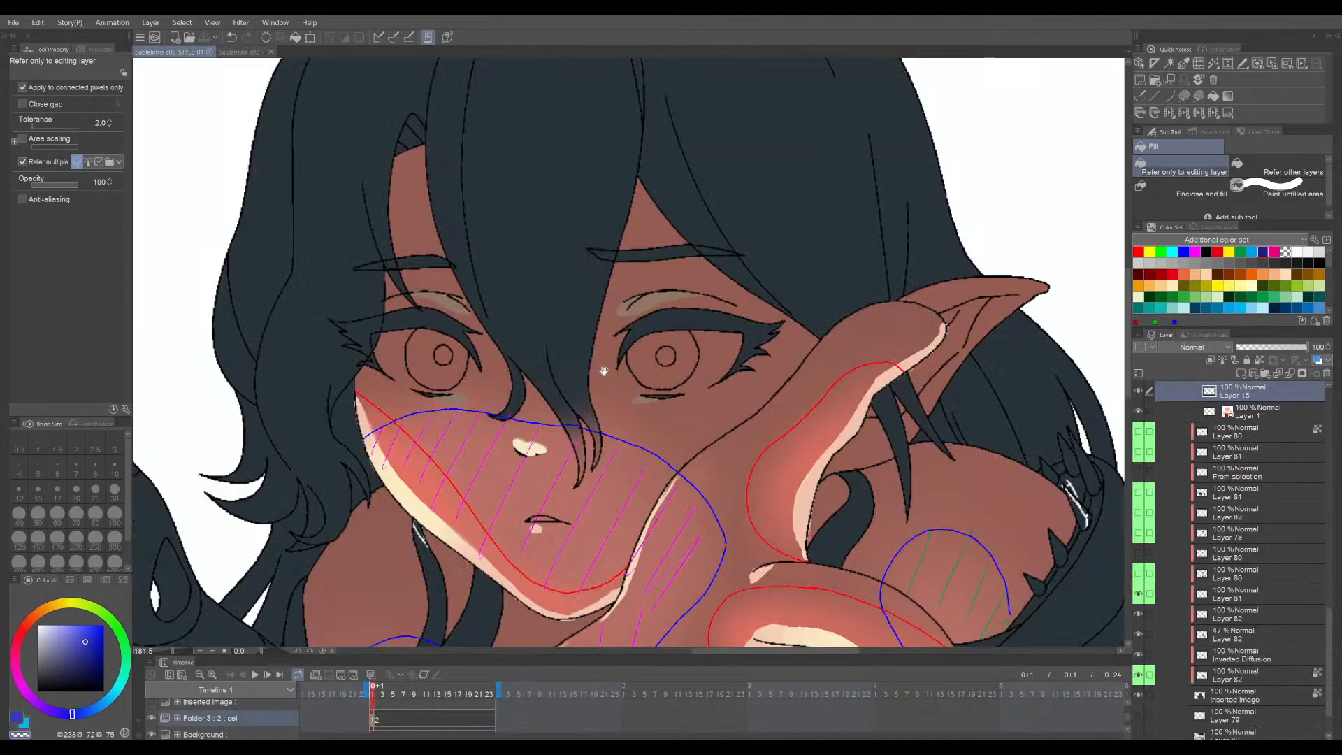
- Show the hidden hair and eye colour layers on the marked-up guide drawing in the style reference document
{"action": "left_click_drag", "start_coordinate": [604, 370], "coordinate": [686, 378]}
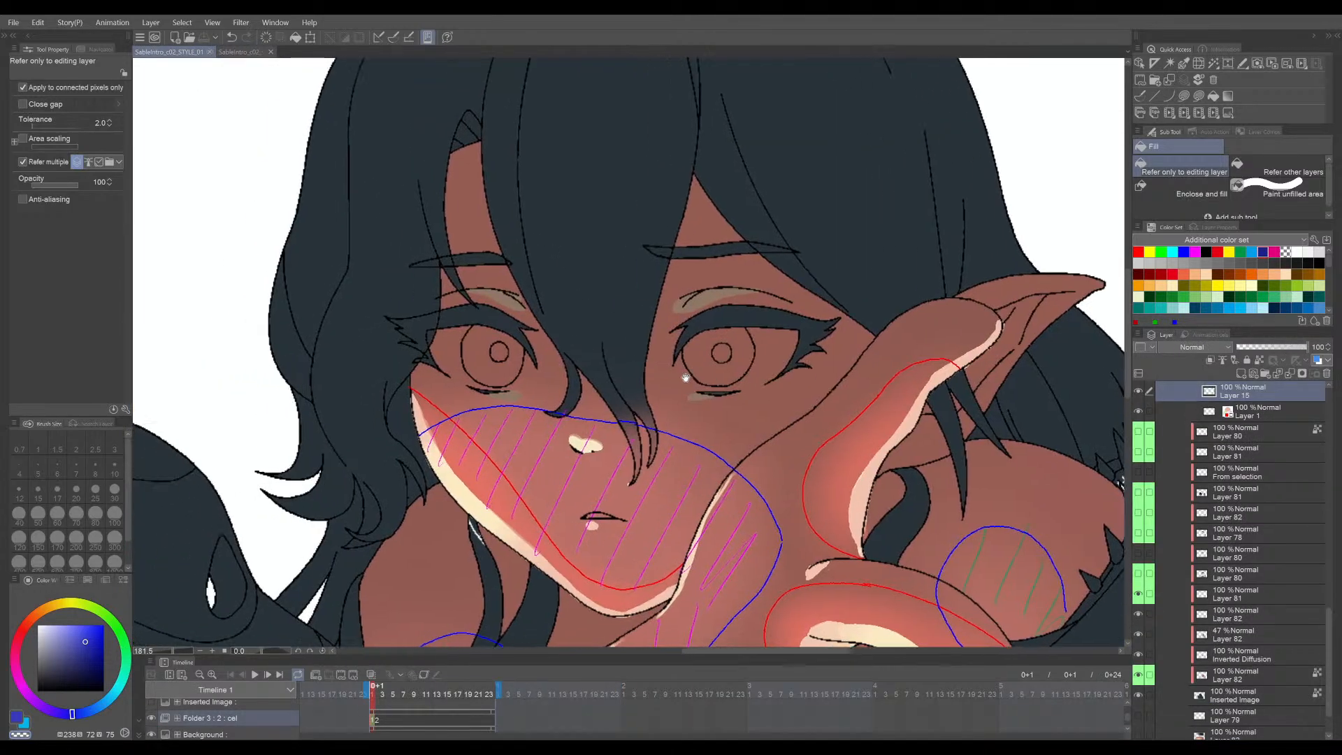
{"action": "scroll", "coordinate": [1233, 538], "scroll_direction": "up", "scroll_amount": 2}
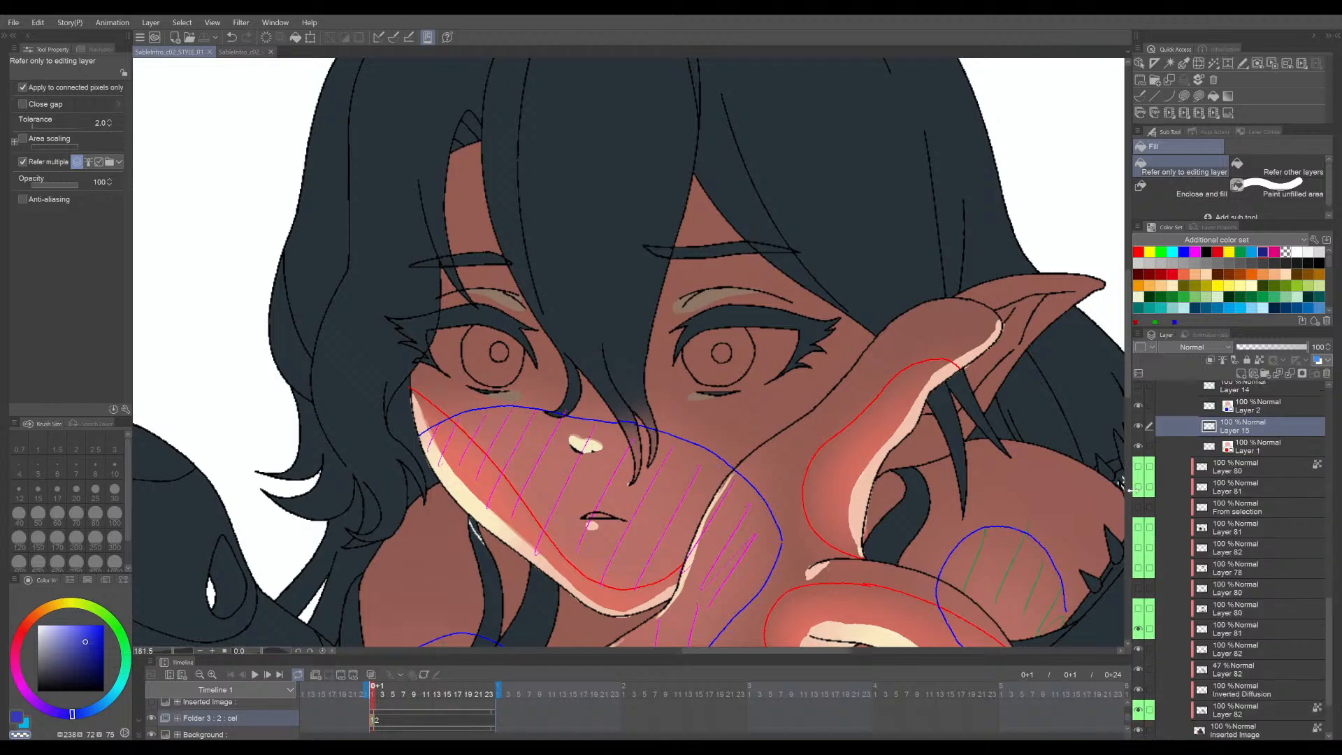
{"action": "left_click", "coordinate": [1140, 610]}
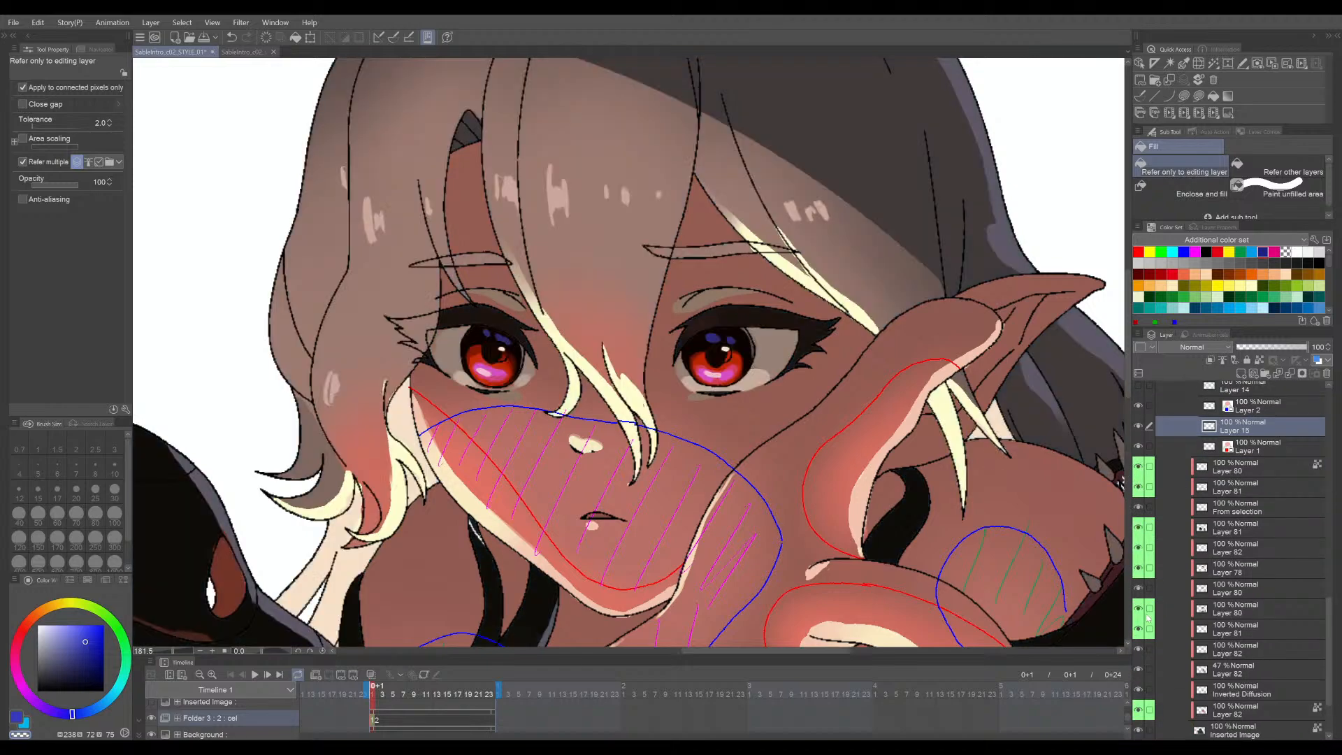
- Study the painted irises, pupils, highlights and eye-white shading of both eyes in the style reference
{"action": "scroll", "coordinate": [653, 396], "scroll_direction": "up", "scroll_amount": 8}
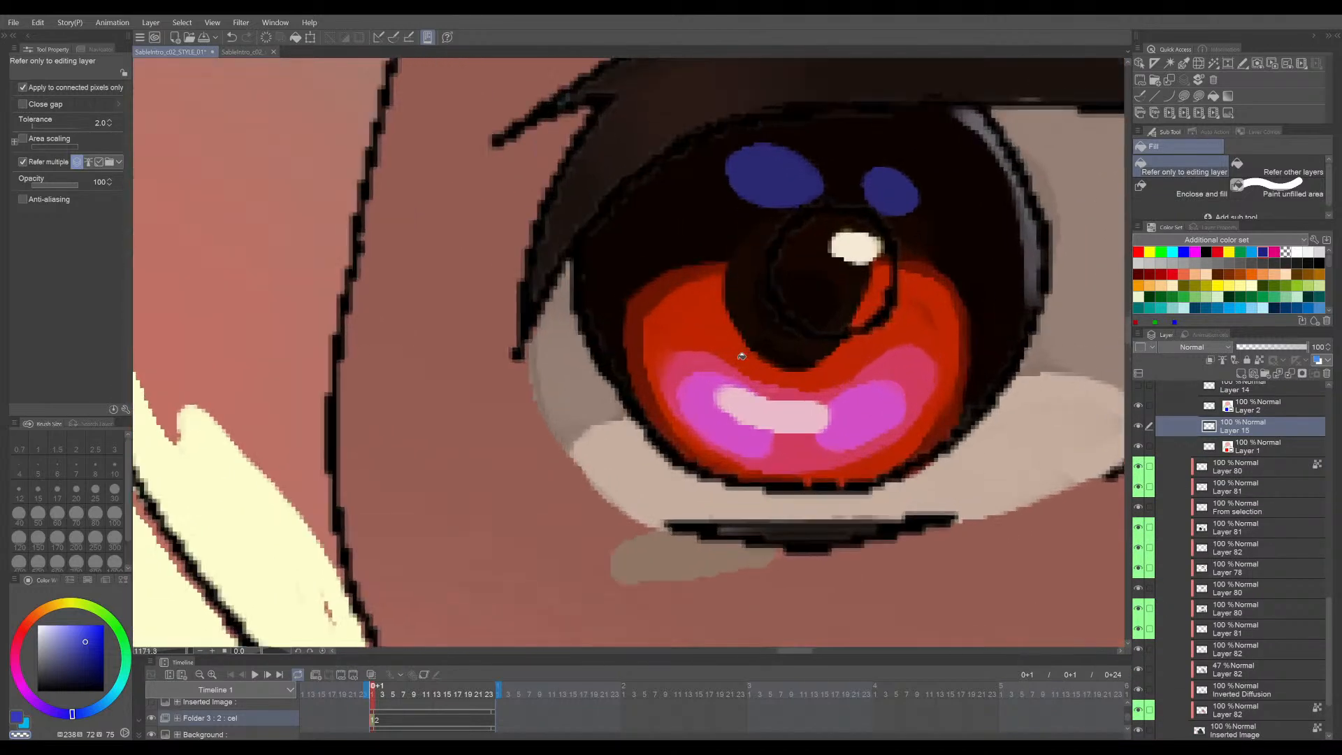
{"action": "scroll", "coordinate": [743, 353], "scroll_direction": "down", "scroll_amount": 4}
{"action": "scroll", "coordinate": [491, 341], "scroll_direction": "up", "scroll_amount": 2}
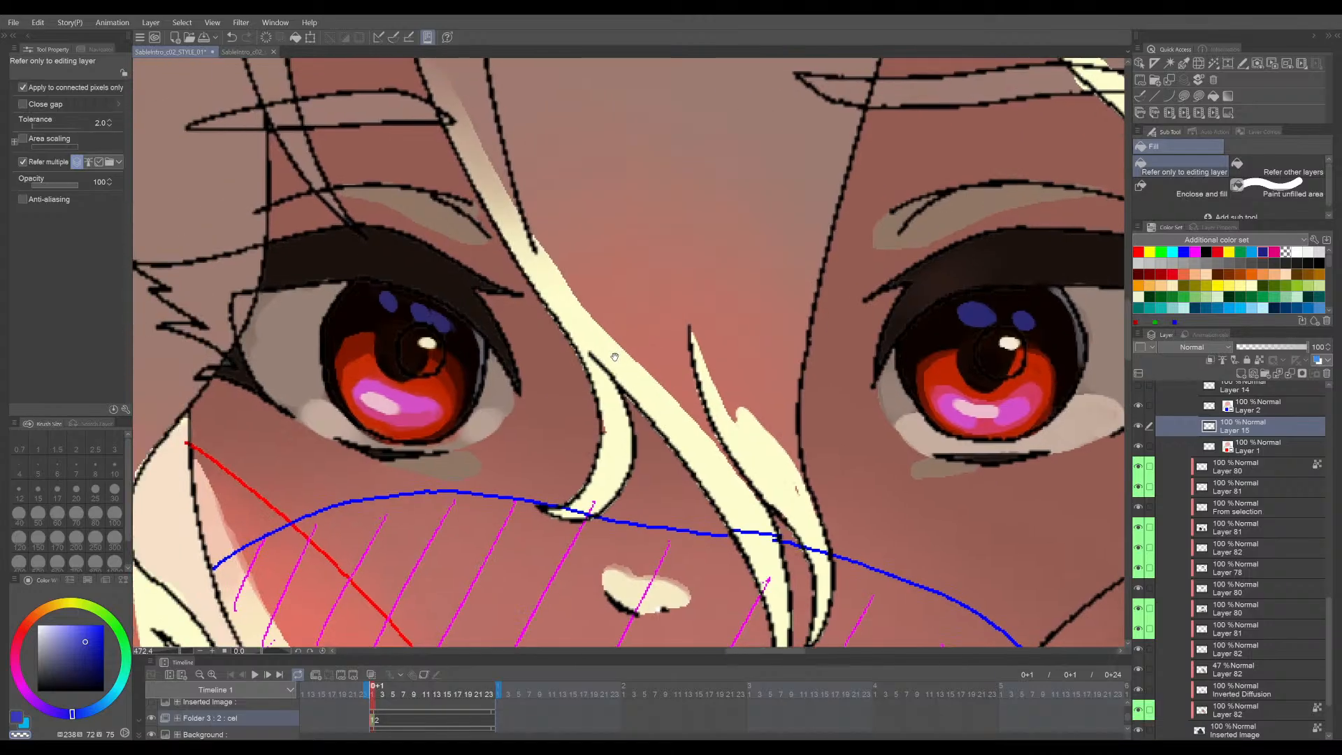
{"action": "left_click_drag", "start_coordinate": [480, 364], "coordinate": [650, 409]}
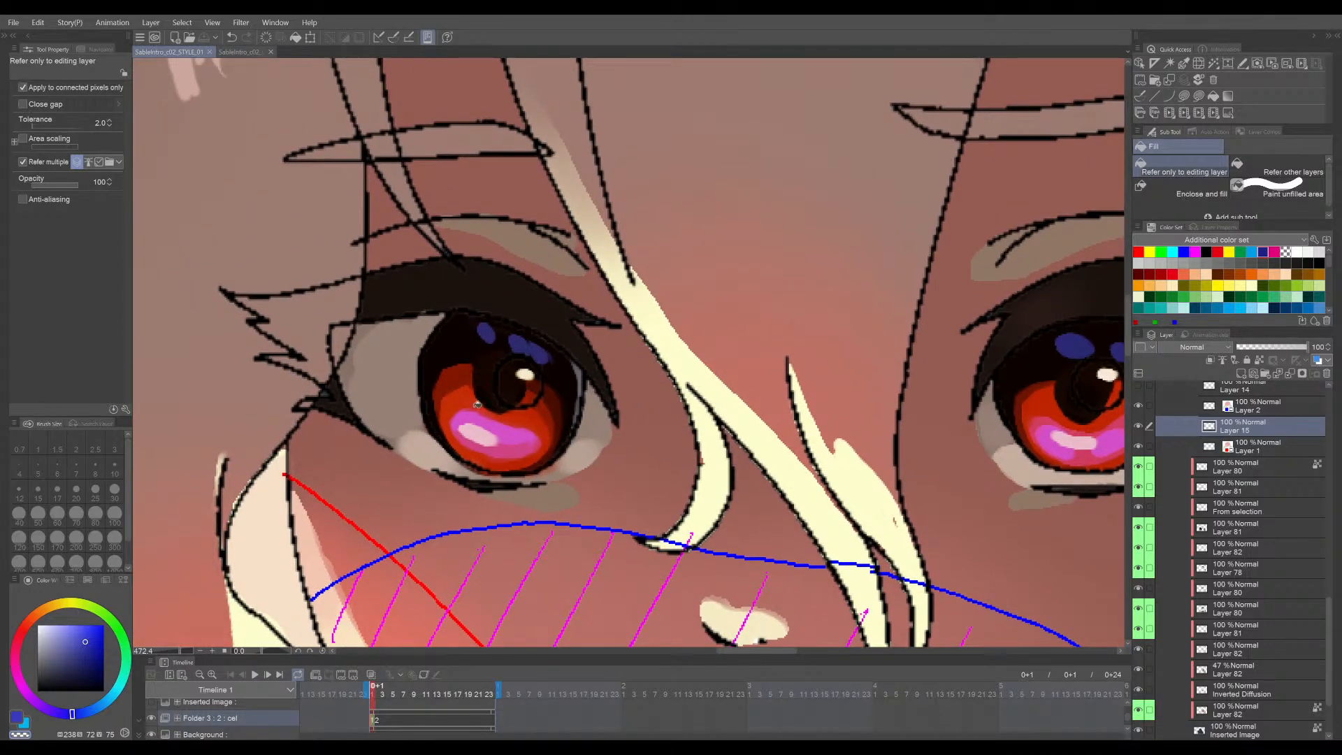
{"action": "scroll", "coordinate": [478, 404], "scroll_direction": "up", "scroll_amount": 4}
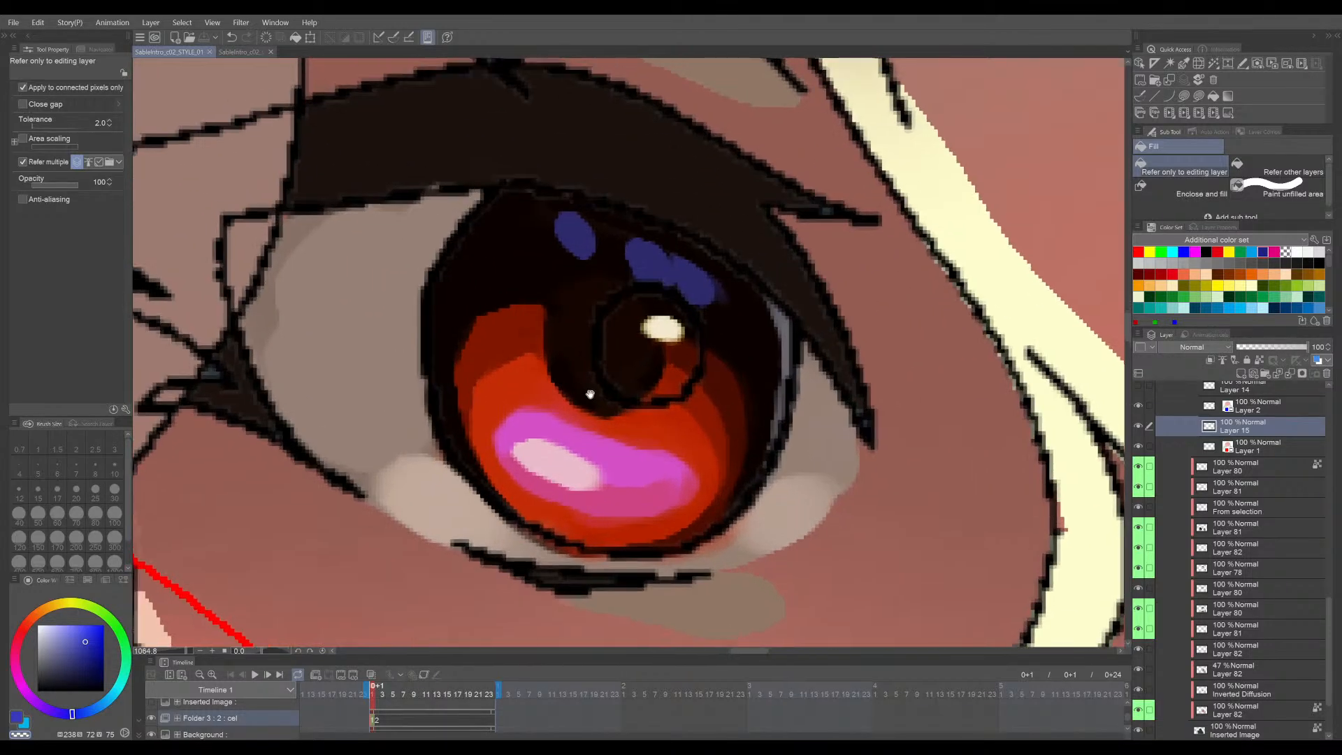
{"action": "scroll", "coordinate": [494, 263], "scroll_direction": "up", "scroll_amount": 1}
{"action": "scroll", "coordinate": [493, 261], "scroll_direction": "down", "scroll_amount": 2}
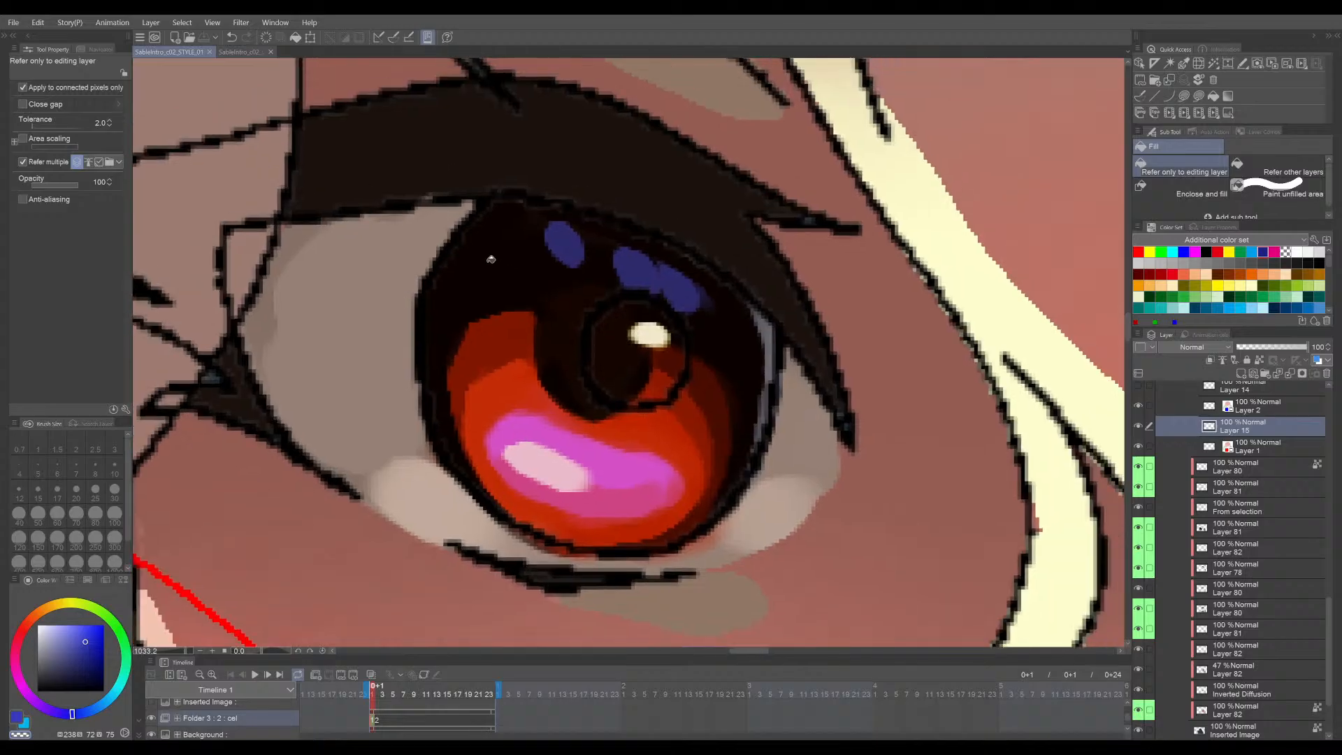
{"action": "scroll", "coordinate": [492, 260], "scroll_direction": "down", "scroll_amount": 1}
{"action": "scroll", "coordinate": [515, 404], "scroll_direction": "up", "scroll_amount": 3}
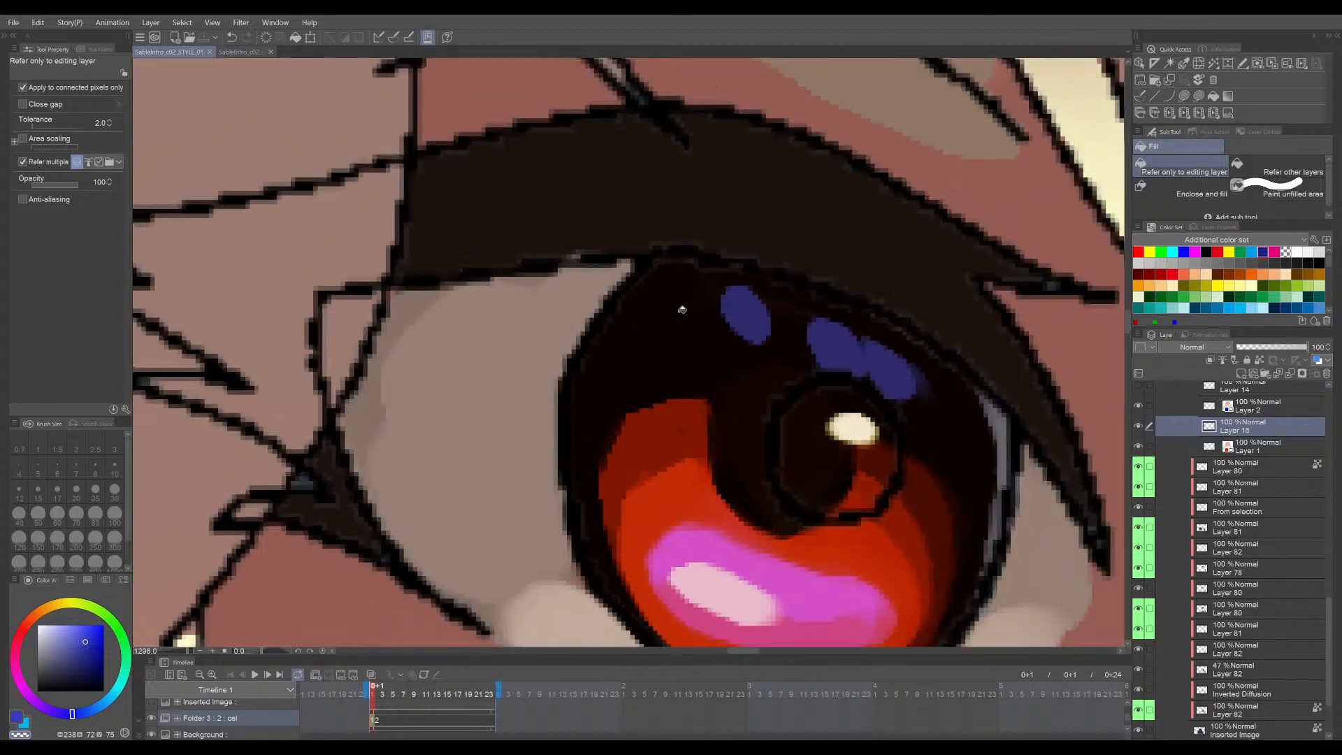
{"action": "left_click_drag", "start_coordinate": [682, 310], "coordinate": [642, 323]}
{"action": "scroll", "coordinate": [821, 243], "scroll_direction": "down", "scroll_amount": 2}
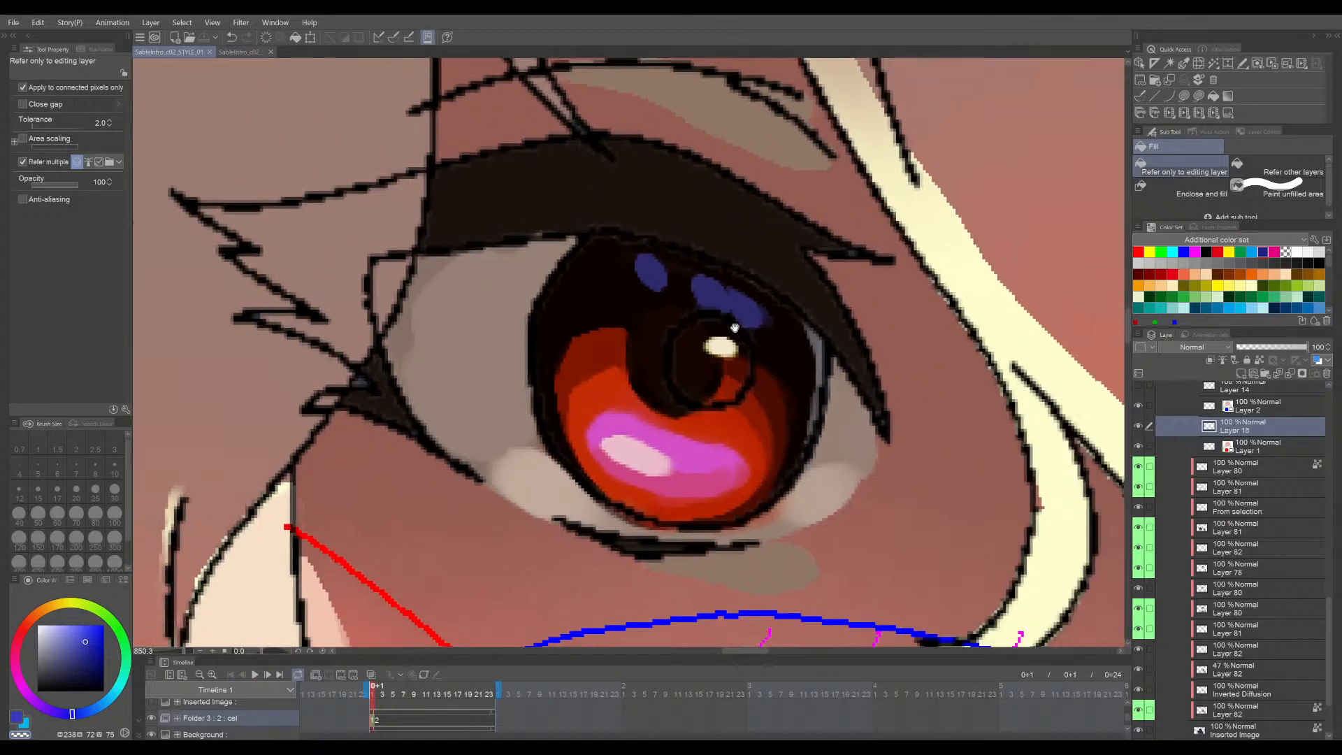
{"action": "scroll", "coordinate": [599, 277], "scroll_direction": "up", "scroll_amount": 1}
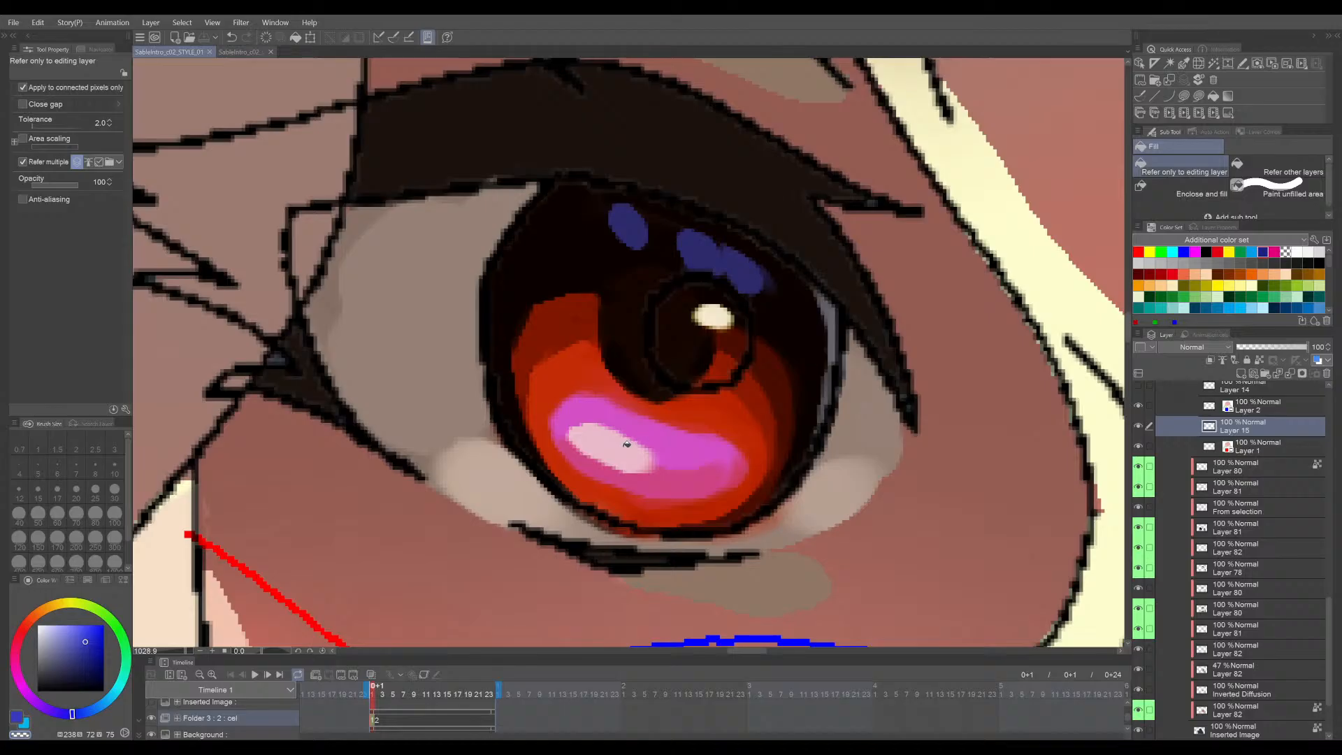
{"action": "scroll", "coordinate": [674, 474], "scroll_direction": "down", "scroll_amount": 8}
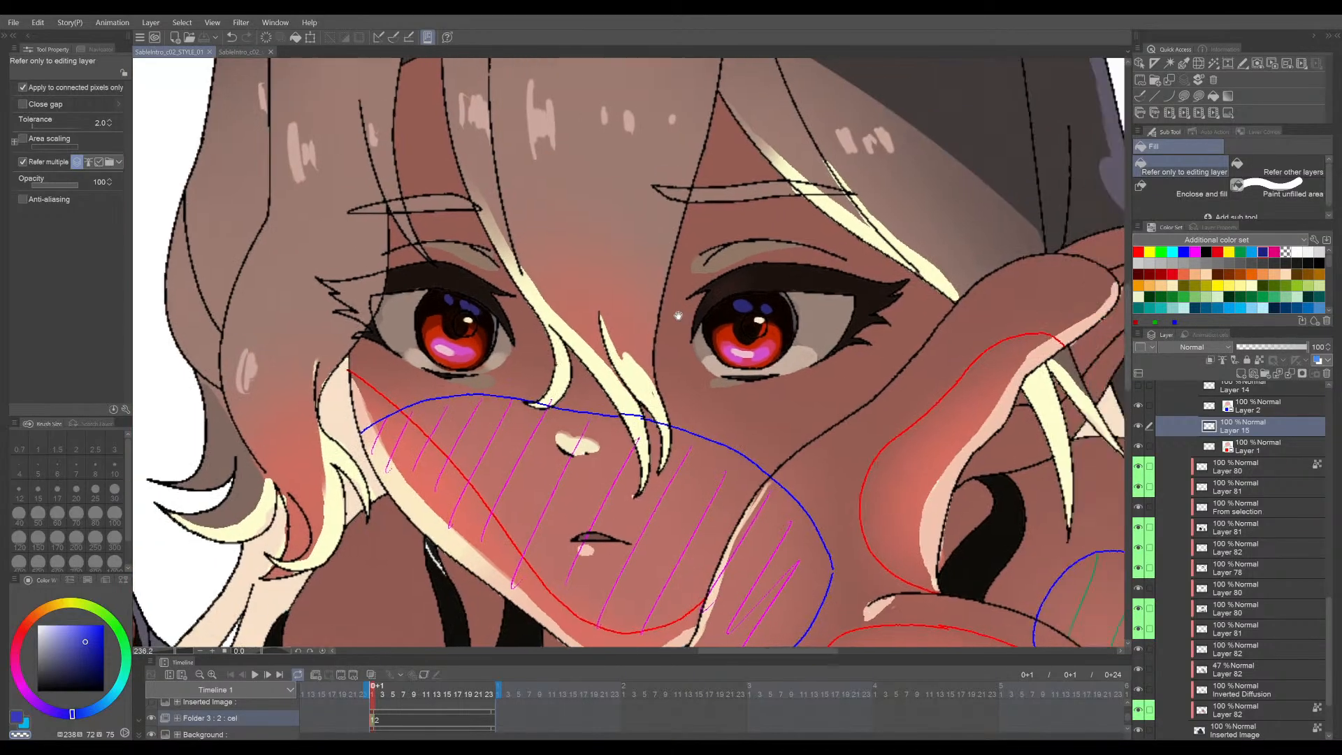
{"action": "left_click_drag", "start_coordinate": [678, 316], "coordinate": [669, 312]}
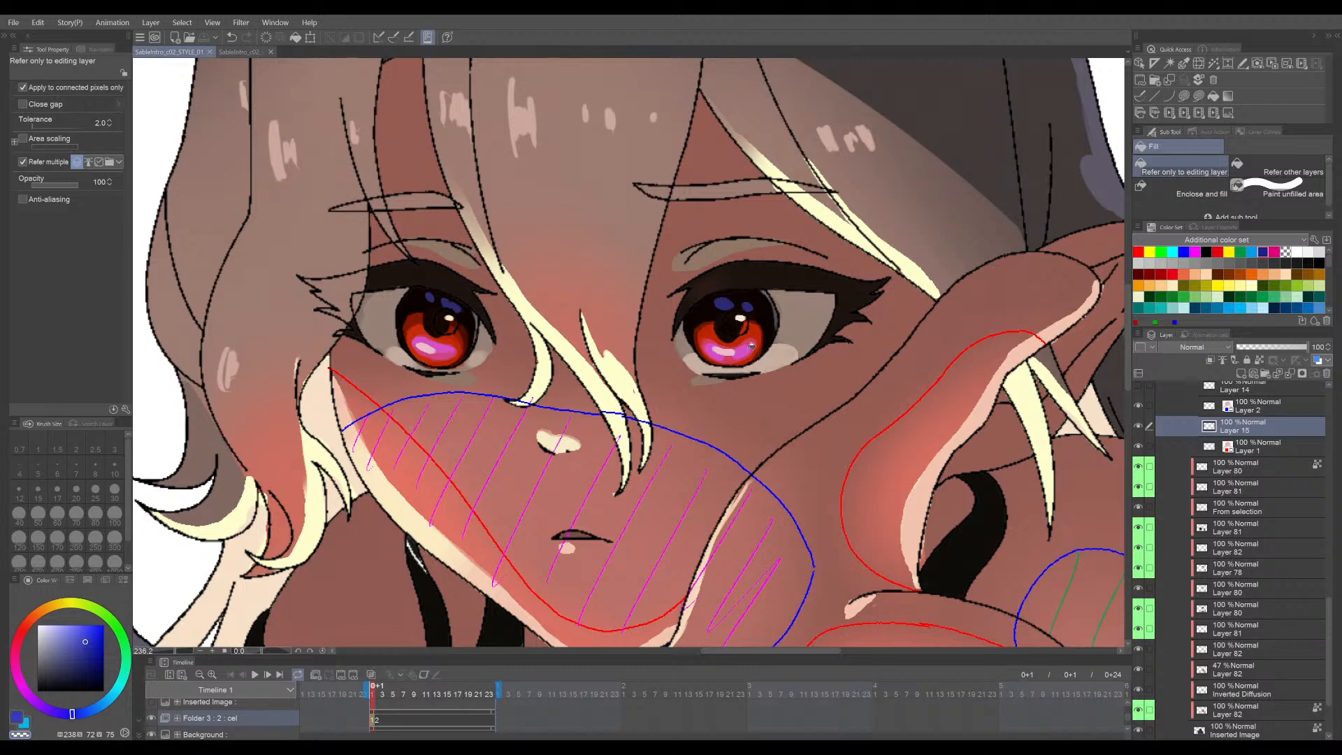
- Go to the next frame of the style reference and examine the rendered eyes and face in SableIntro_c02_STYLE_03
{"action": "key", "text": "period"}
{"action": "scroll", "coordinate": [724, 350], "scroll_direction": "down", "scroll_amount": 3}
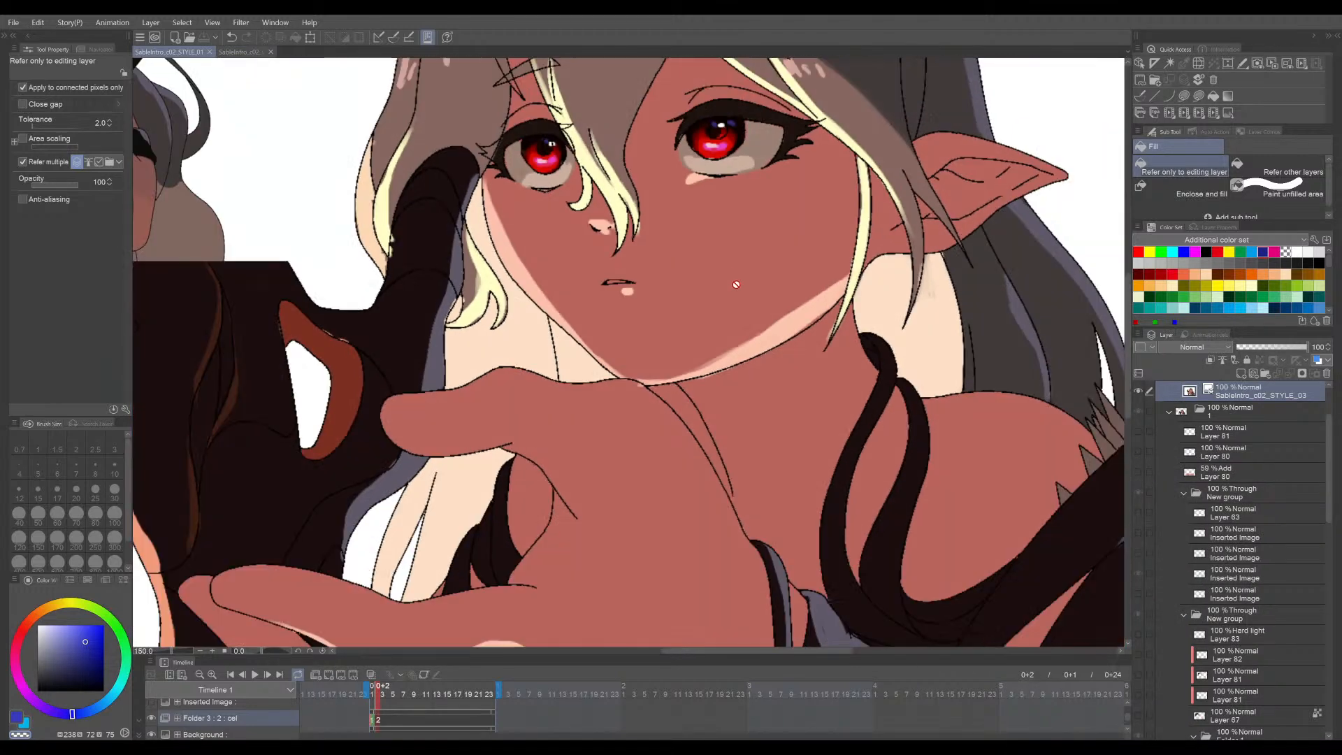
{"action": "left_click_drag", "start_coordinate": [737, 284], "coordinate": [718, 375]}
{"action": "scroll", "coordinate": [701, 324], "scroll_direction": "up", "scroll_amount": 2}
{"action": "left_click_drag", "start_coordinate": [701, 323], "coordinate": [703, 372]}
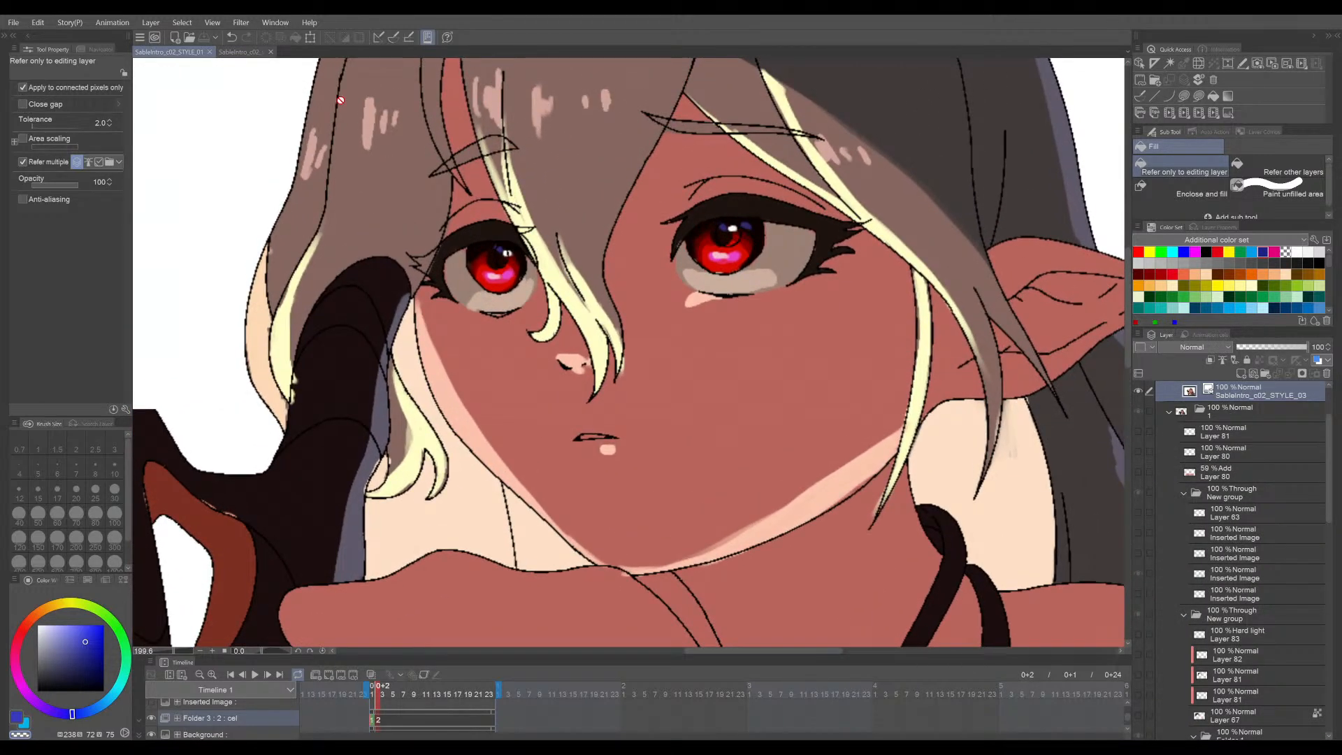
- Compare the cel's uncoloured eyes with the rendered eyes in the style reference's second frame
{"action": "left_click", "coordinate": [238, 51]}
{"action": "scroll", "coordinate": [855, 330], "scroll_direction": "up", "scroll_amount": 4}
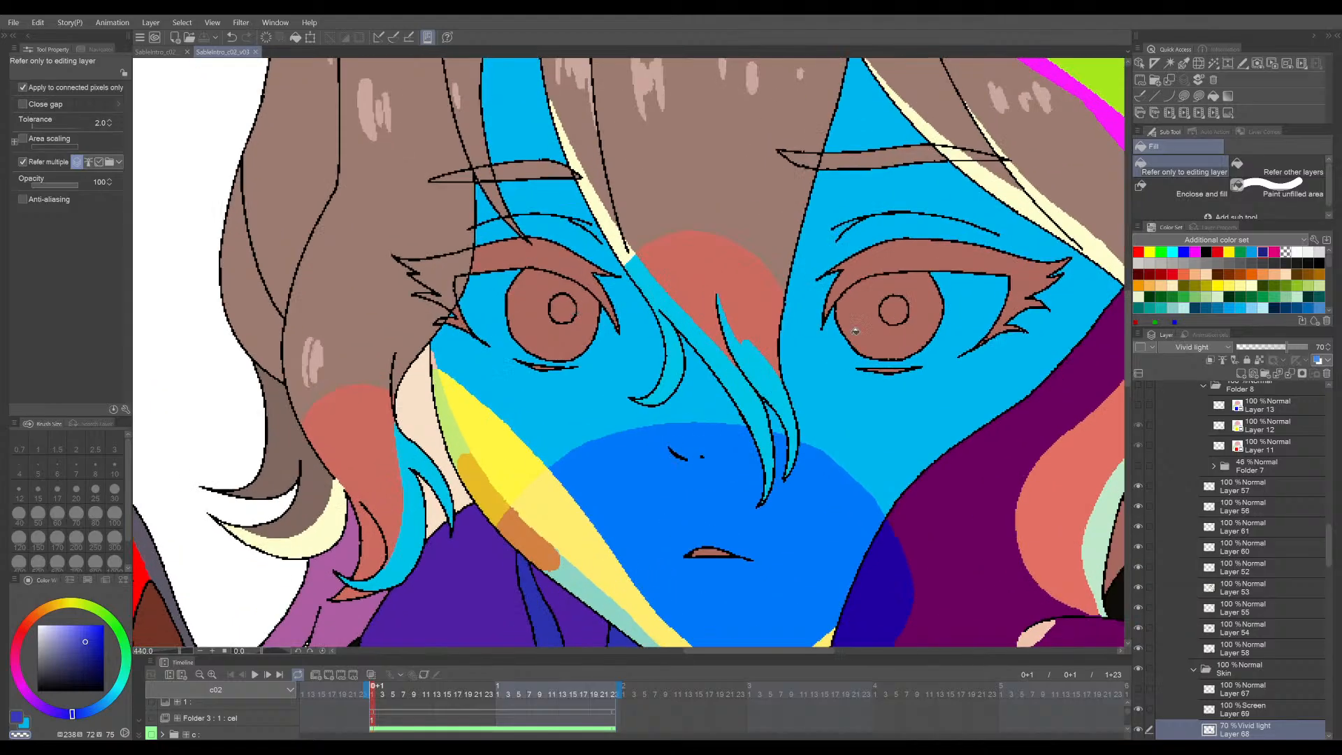
{"action": "scroll", "coordinate": [832, 346], "scroll_direction": "down", "scroll_amount": 1}
{"action": "left_click", "coordinate": [164, 51]}
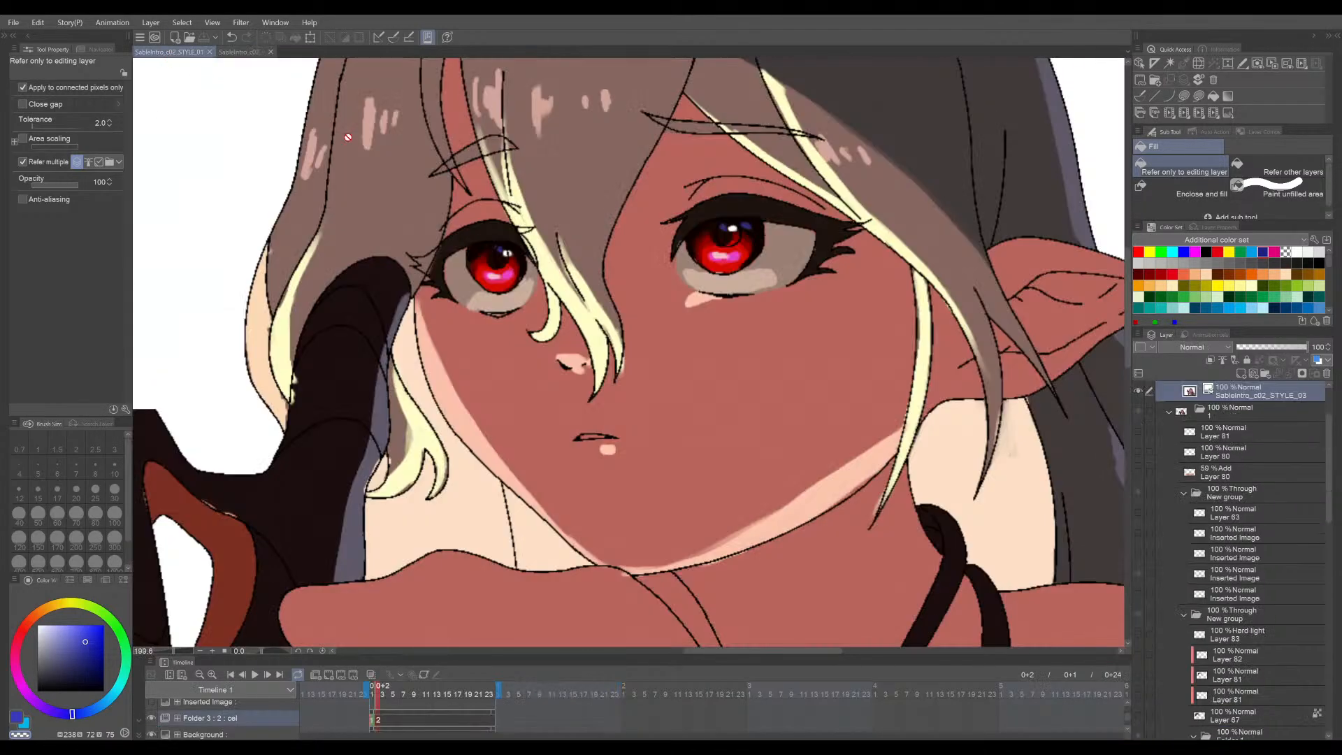
- Compare the eye and face colouring in the style reference file with the flat-coloured face in the working file
{"action": "key", "text": "Left"}
{"action": "scroll", "coordinate": [752, 503], "scroll_direction": "down", "scroll_amount": 3}
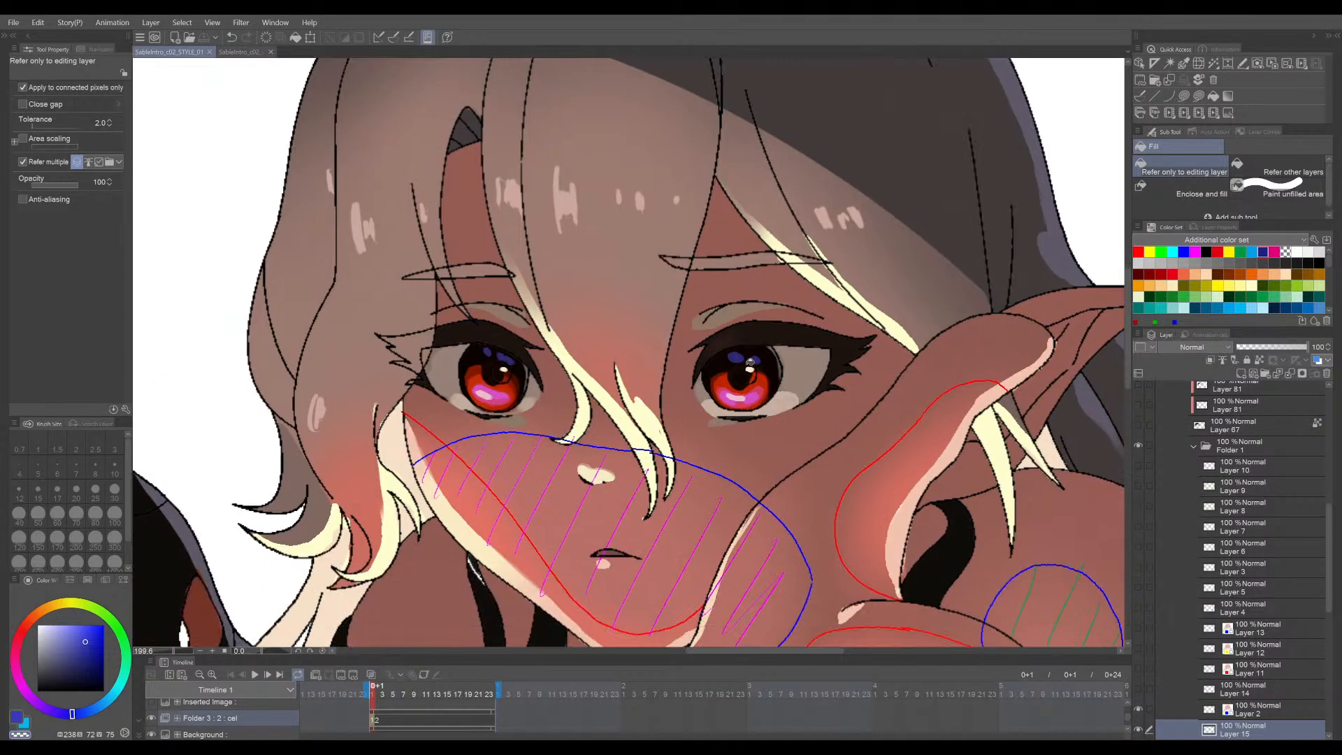
{"action": "scroll", "coordinate": [303, 161], "scroll_direction": "up", "scroll_amount": 5}
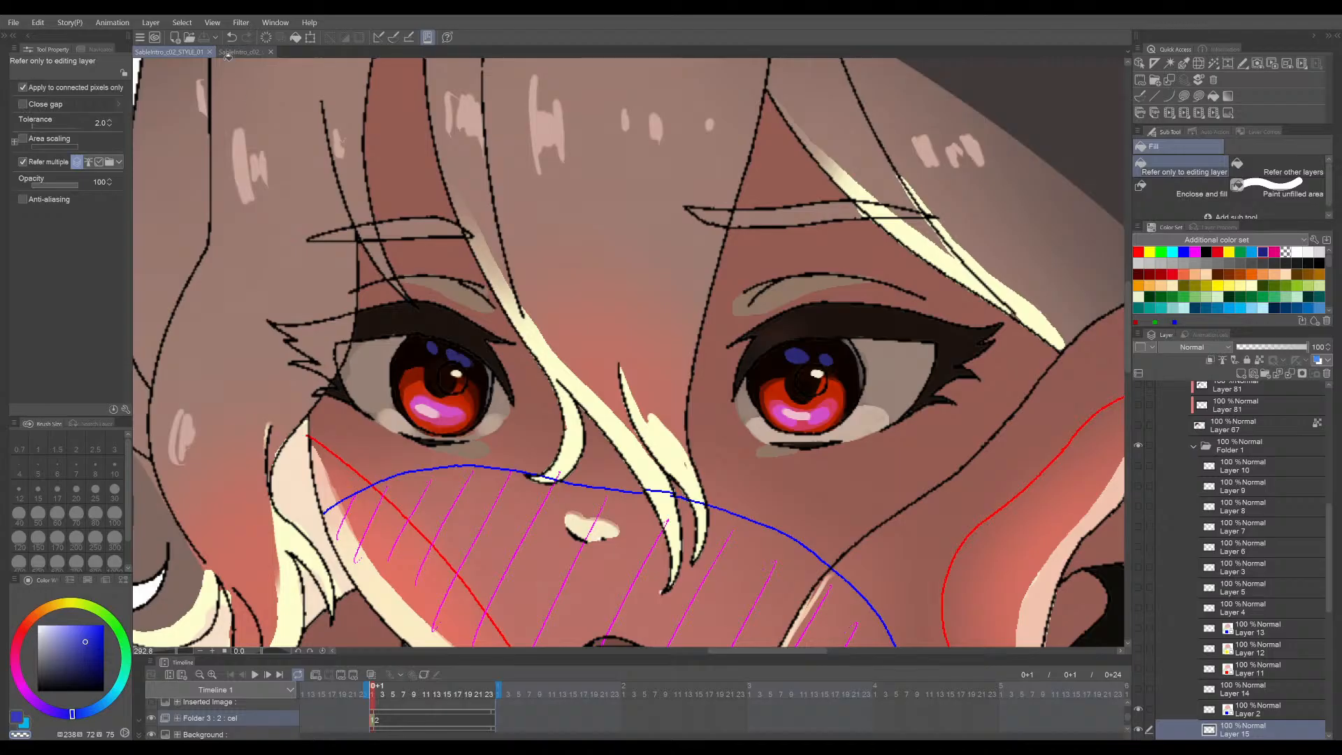
{"action": "left_click", "coordinate": [231, 53]}
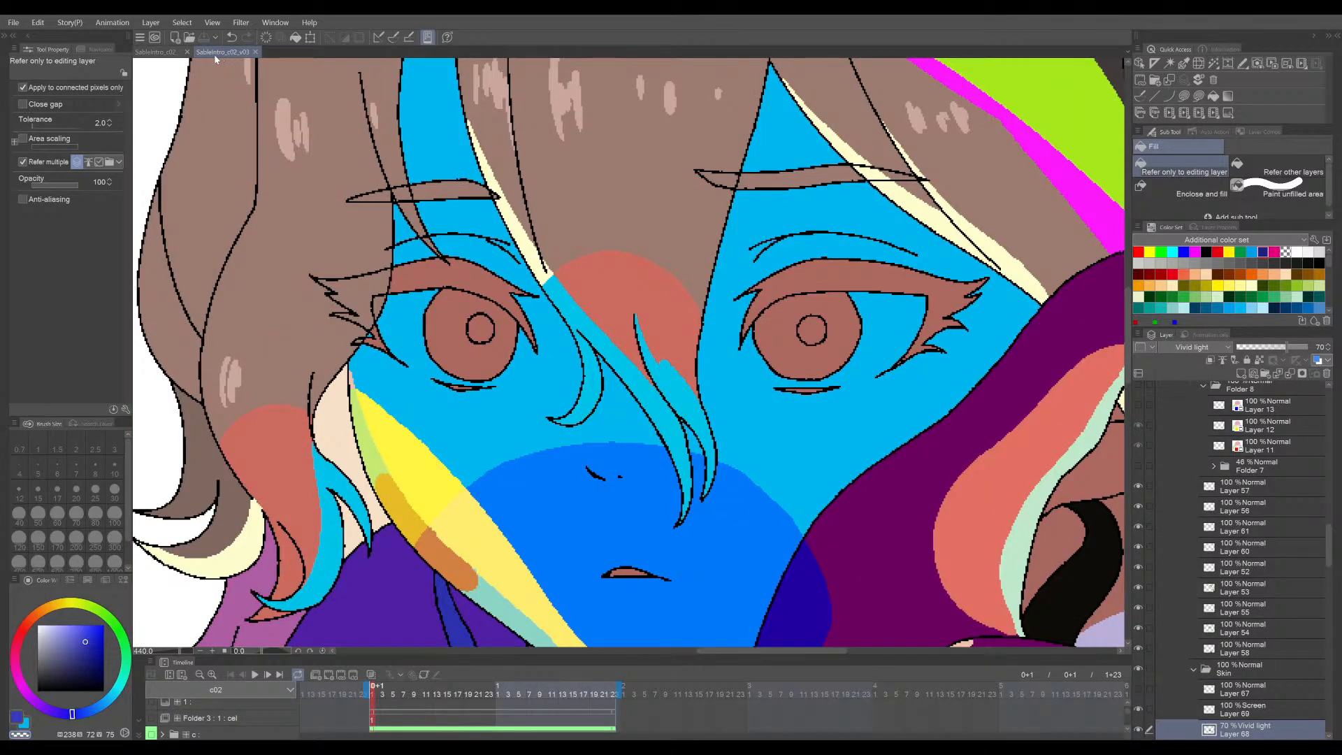
{"action": "left_click", "coordinate": [156, 52]}
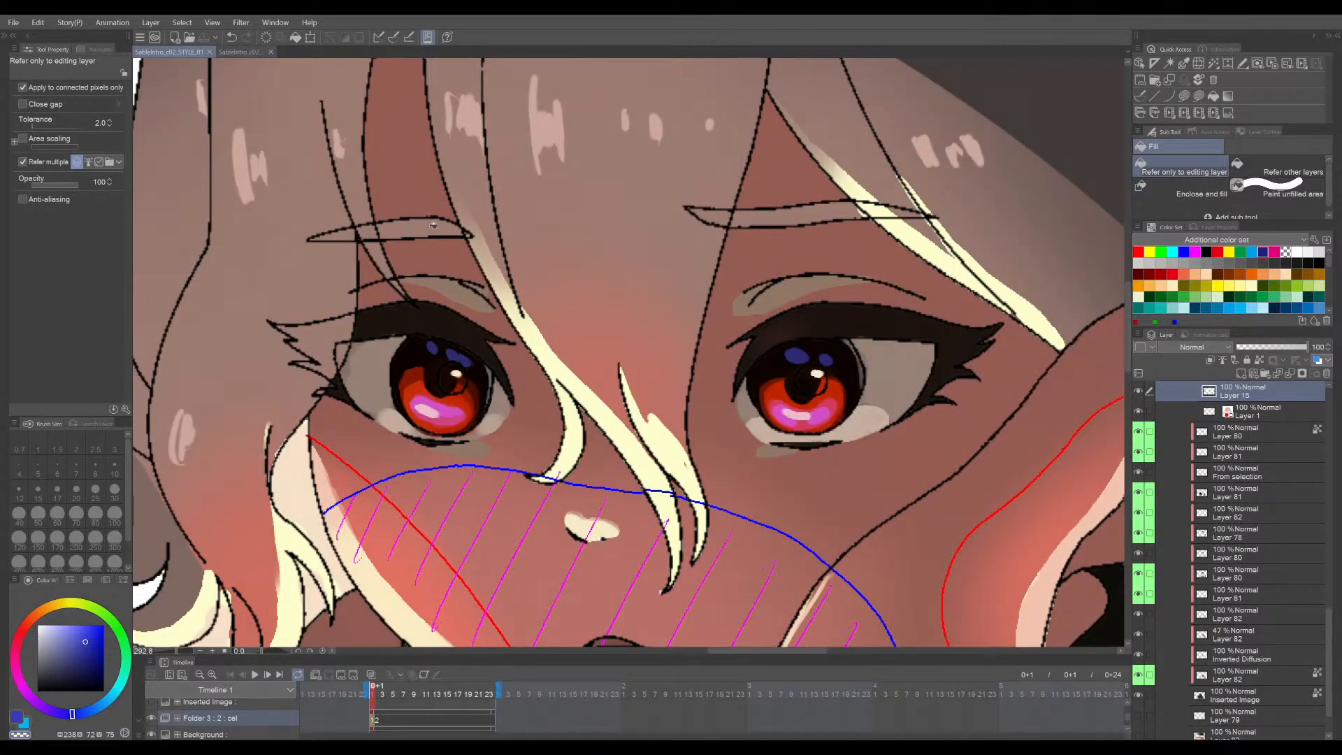
{"action": "left_click", "coordinate": [257, 56]}
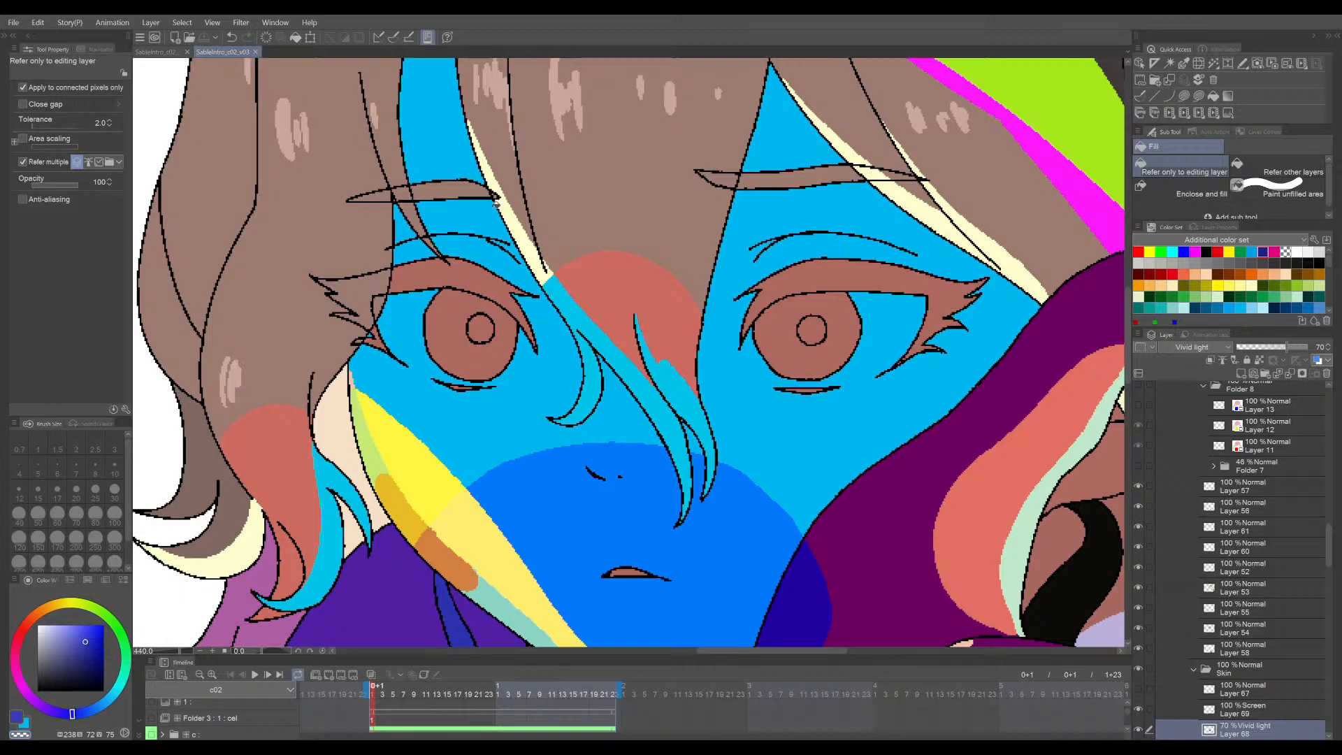
{"action": "scroll", "coordinate": [497, 251], "scroll_direction": "up", "scroll_amount": 3}
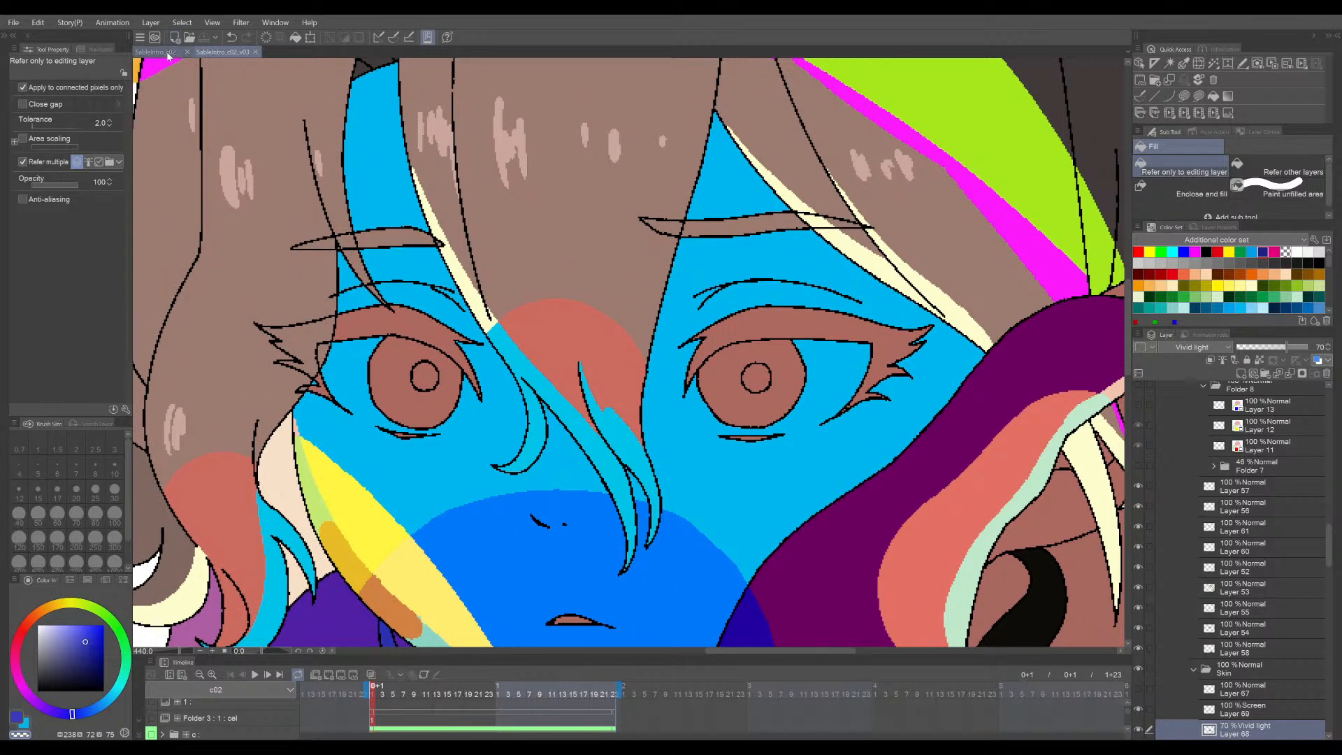
{"action": "left_click", "coordinate": [155, 52]}
{"action": "scroll", "coordinate": [766, 298], "scroll_direction": "down", "scroll_amount": 2}
{"action": "left_click_drag", "start_coordinate": [766, 299], "coordinate": [463, 132]}
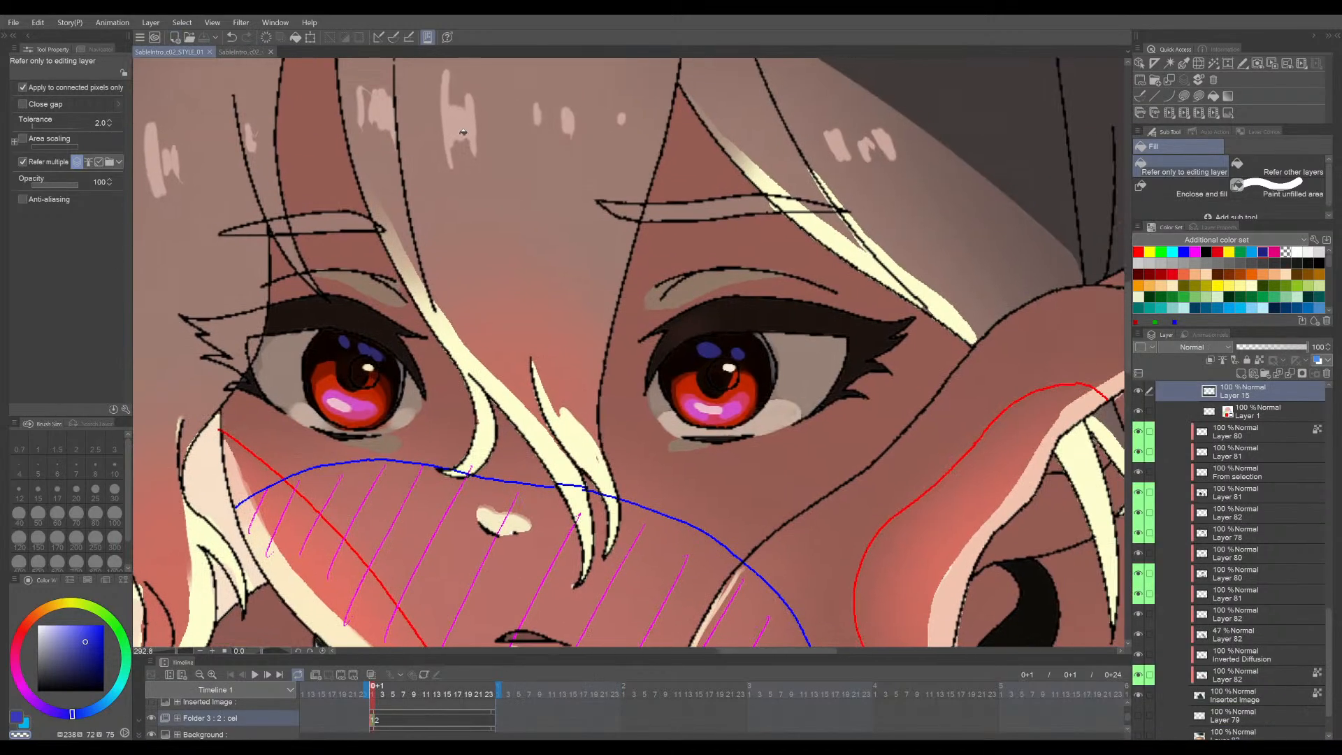
{"action": "left_click", "coordinate": [241, 52]}
{"action": "scroll", "coordinate": [656, 298], "scroll_direction": "up", "scroll_amount": 2}
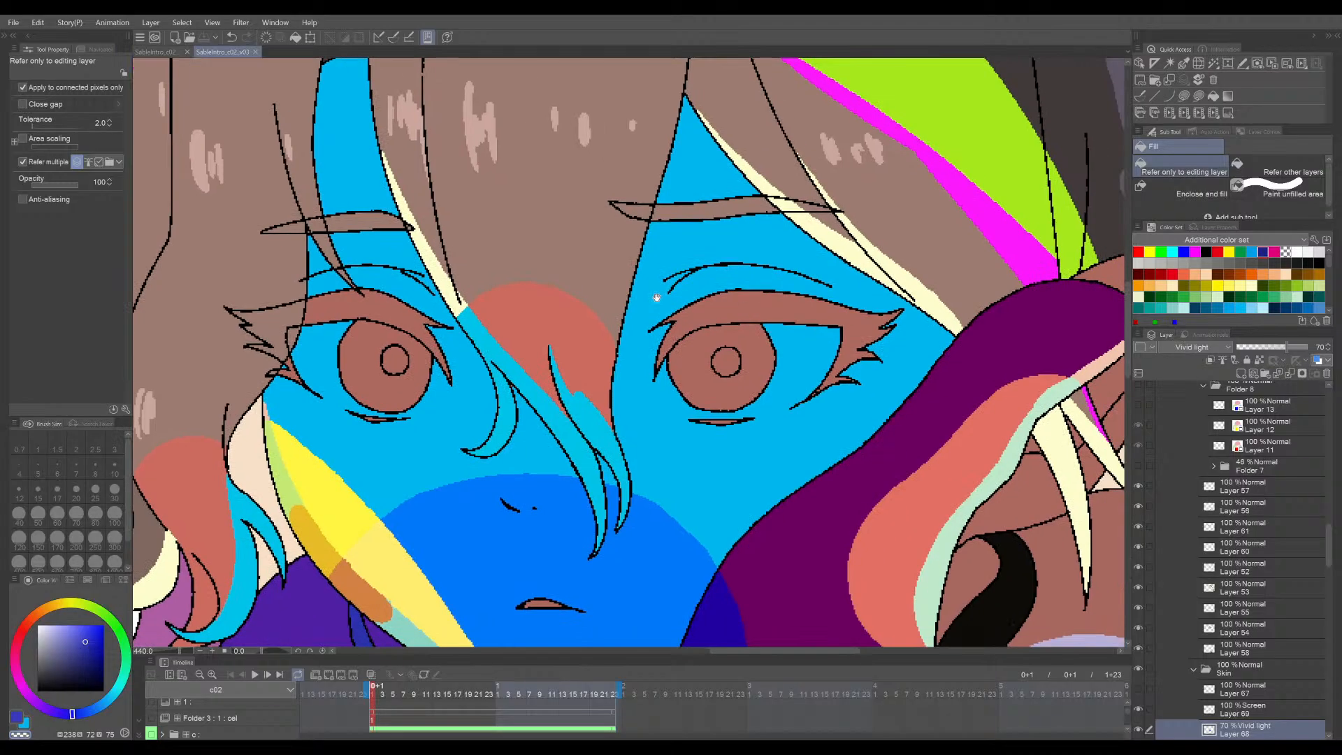
{"action": "left_click_drag", "start_coordinate": [656, 298], "coordinate": [650, 298]}
{"action": "left_click", "coordinate": [157, 52]}
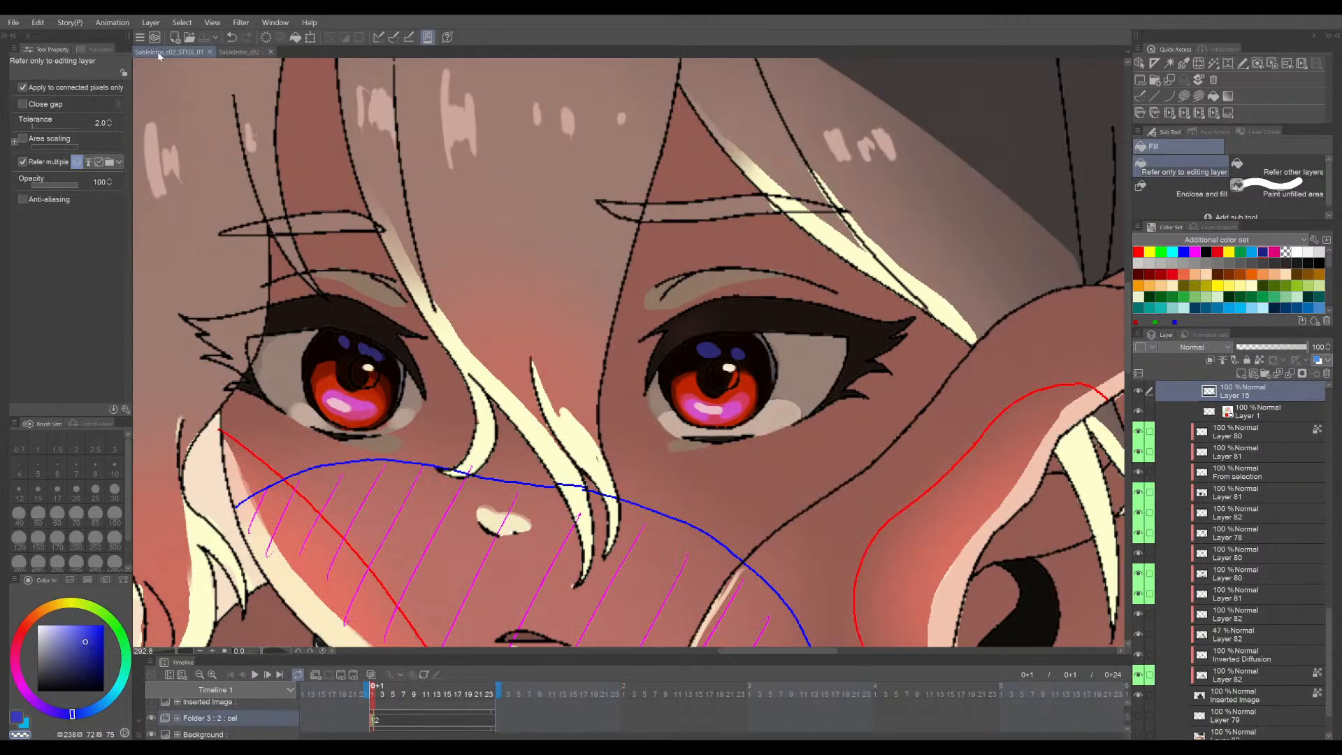
{"action": "left_click", "coordinate": [235, 54]}
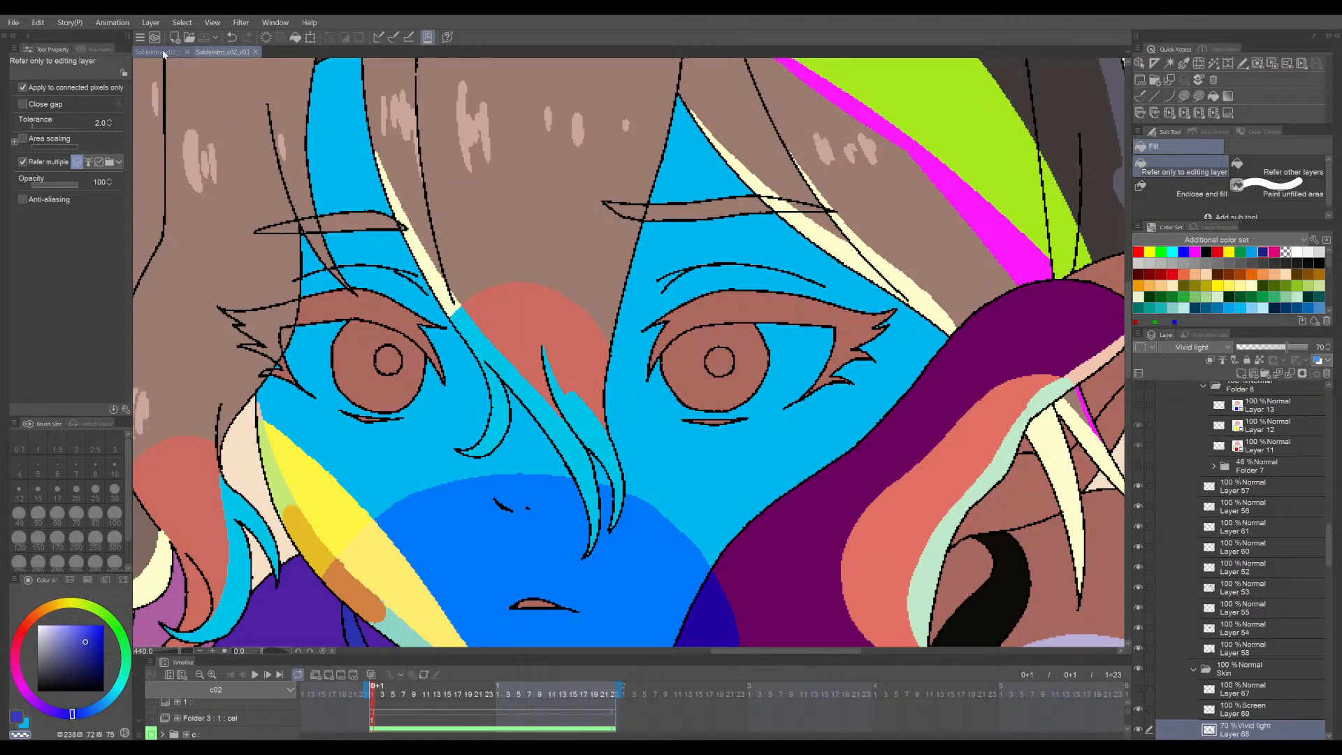
{"action": "left_click", "coordinate": [163, 53]}
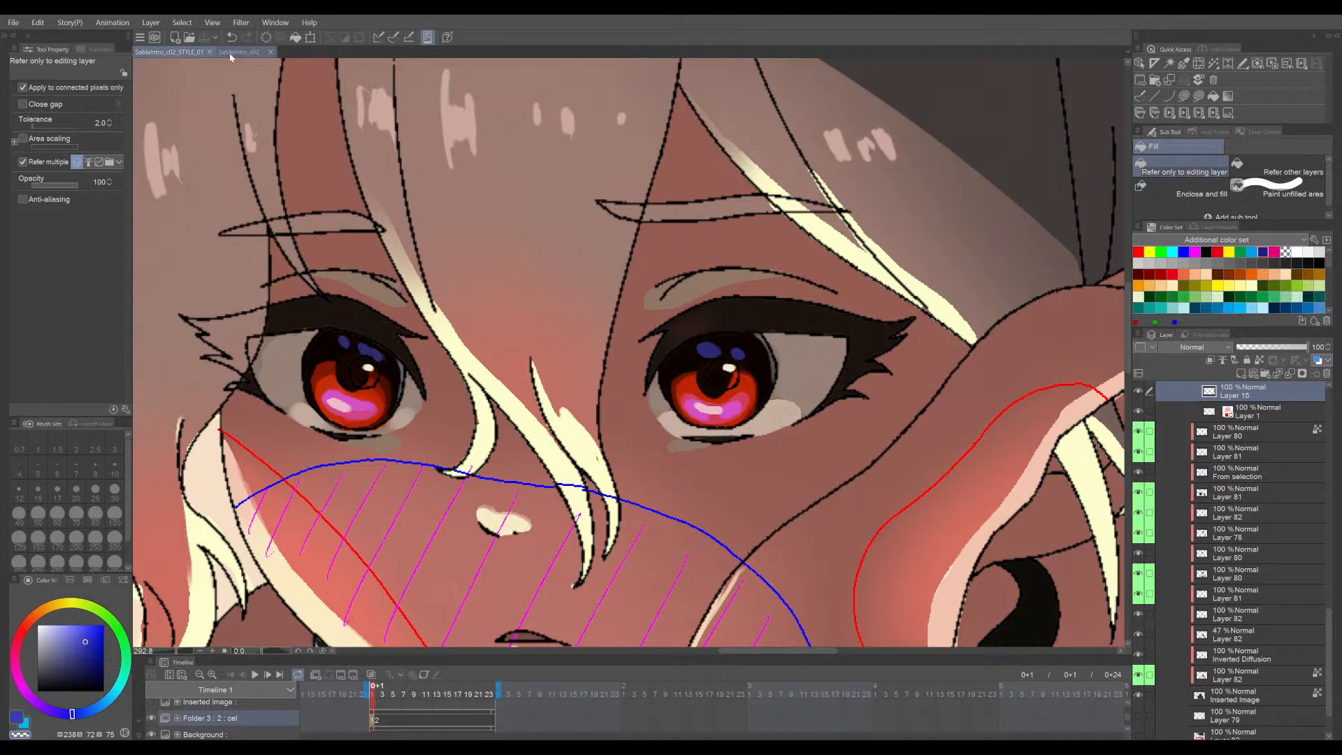
{"action": "left_click", "coordinate": [230, 52]}
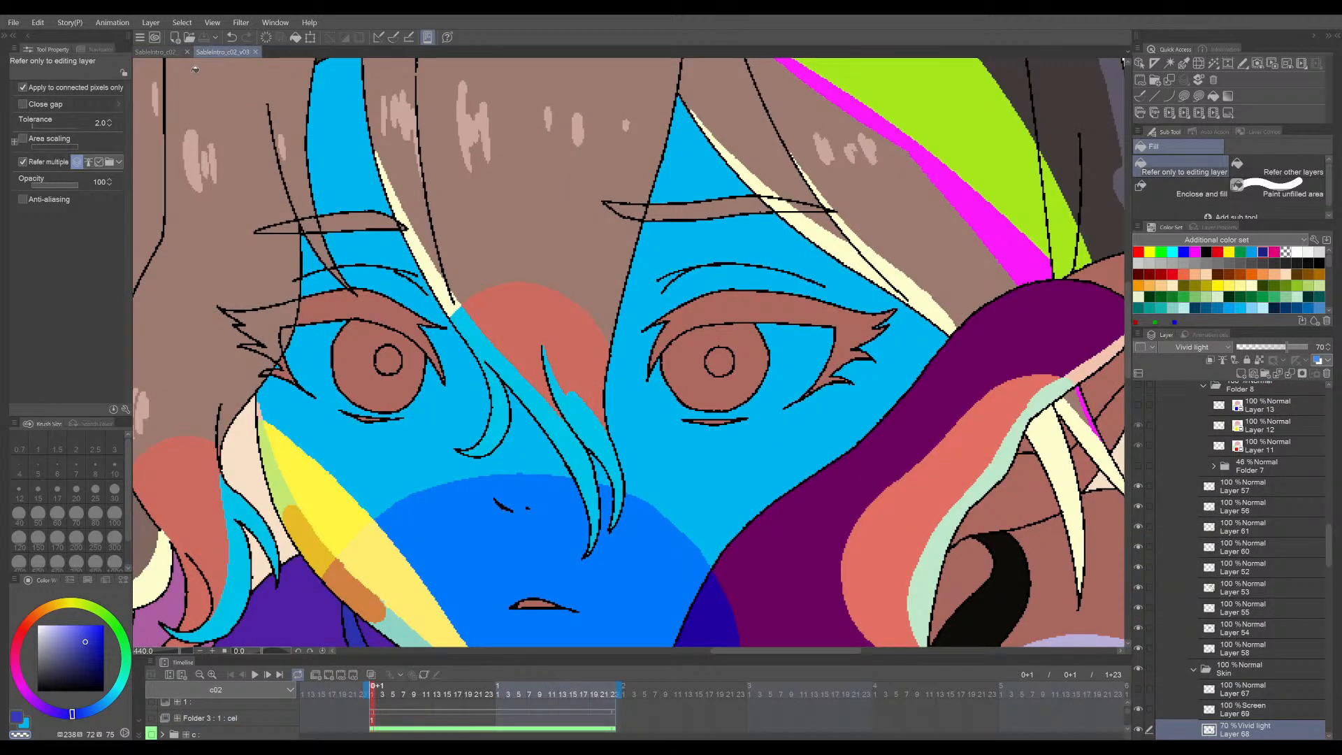
{"action": "left_click", "coordinate": [163, 53]}
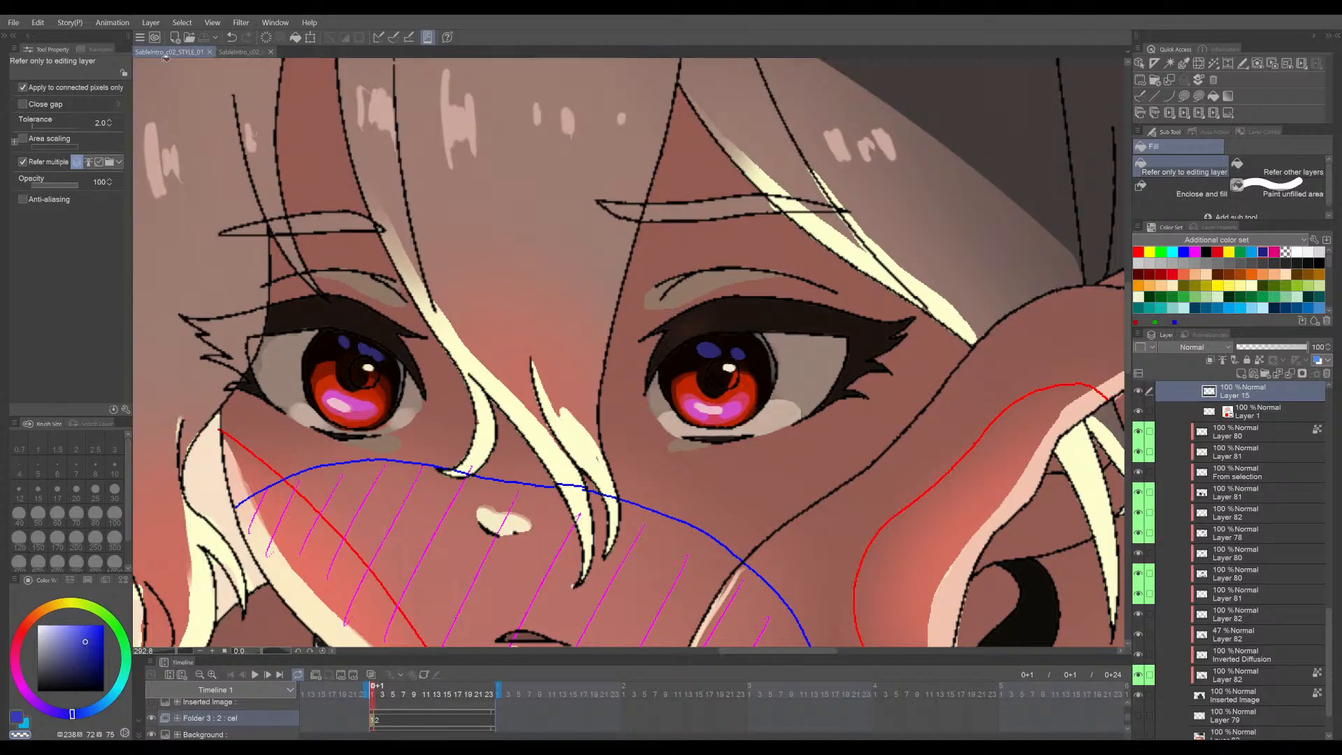
{"action": "left_click", "coordinate": [230, 56]}
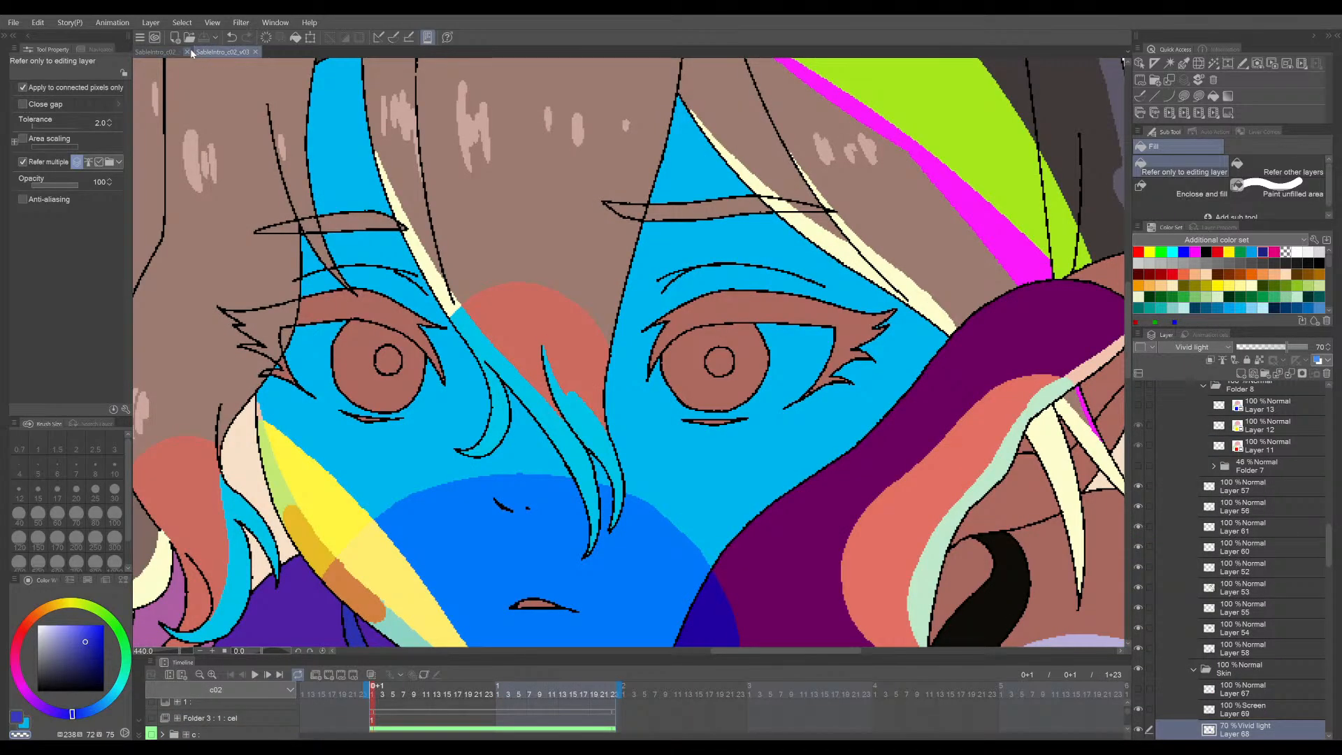
{"action": "left_click", "coordinate": [165, 53]}
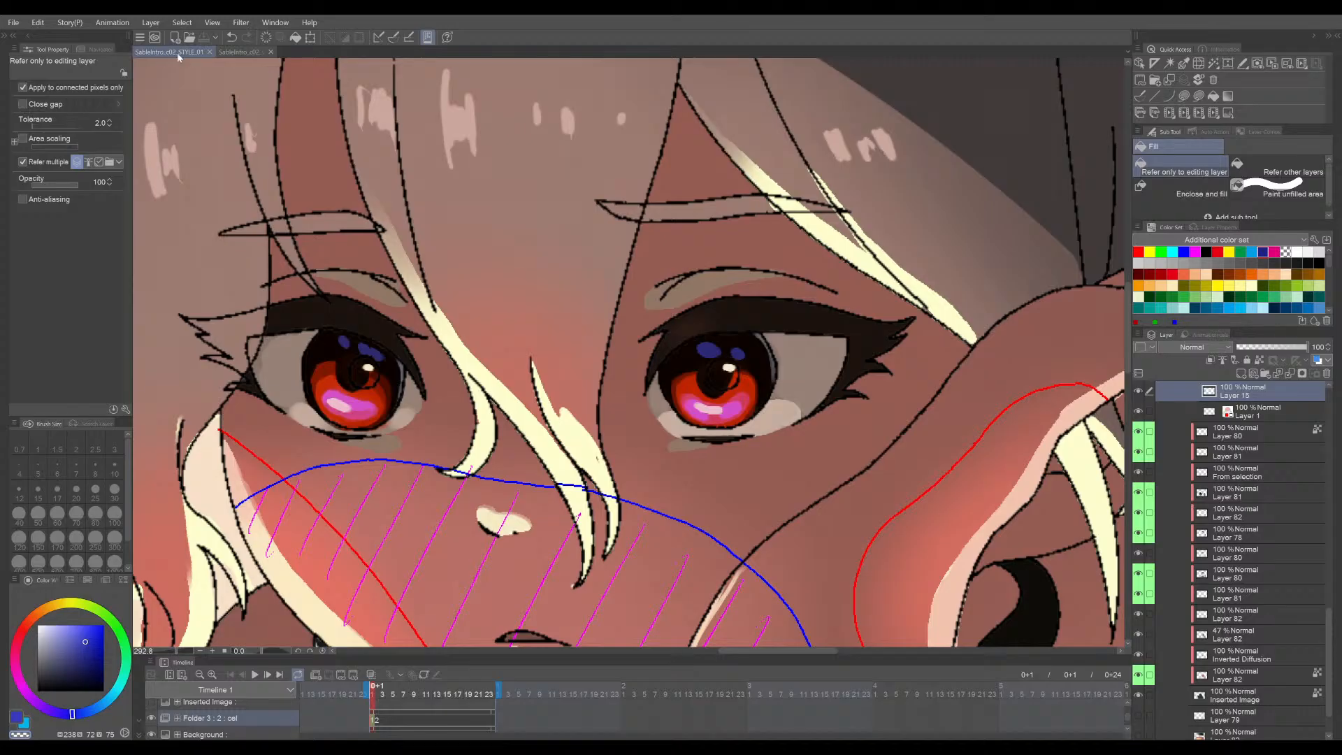
- Sample the dark brown upper eyelash colour from the style reference as the drawing colour
{"action": "scroll", "coordinate": [733, 311], "scroll_direction": "up", "scroll_amount": 6}
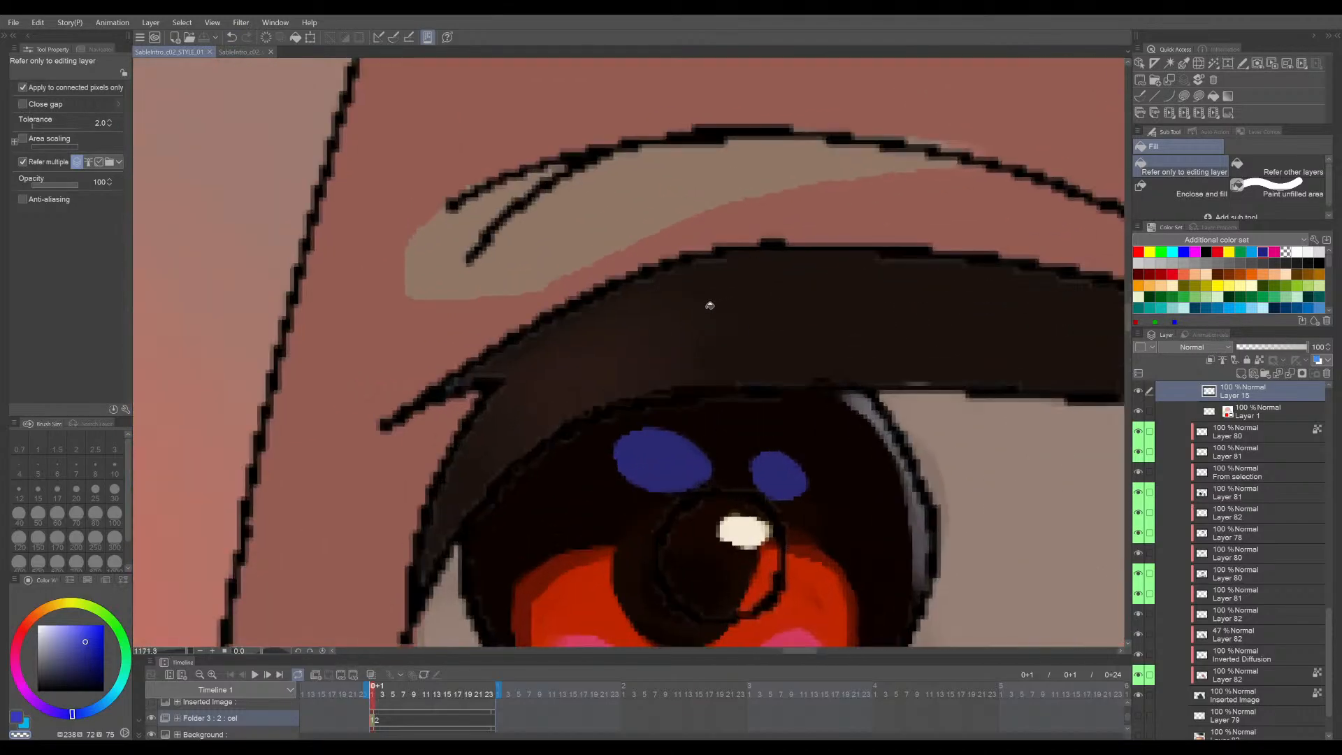
{"action": "left_click", "coordinate": [673, 322], "text": "alt"}
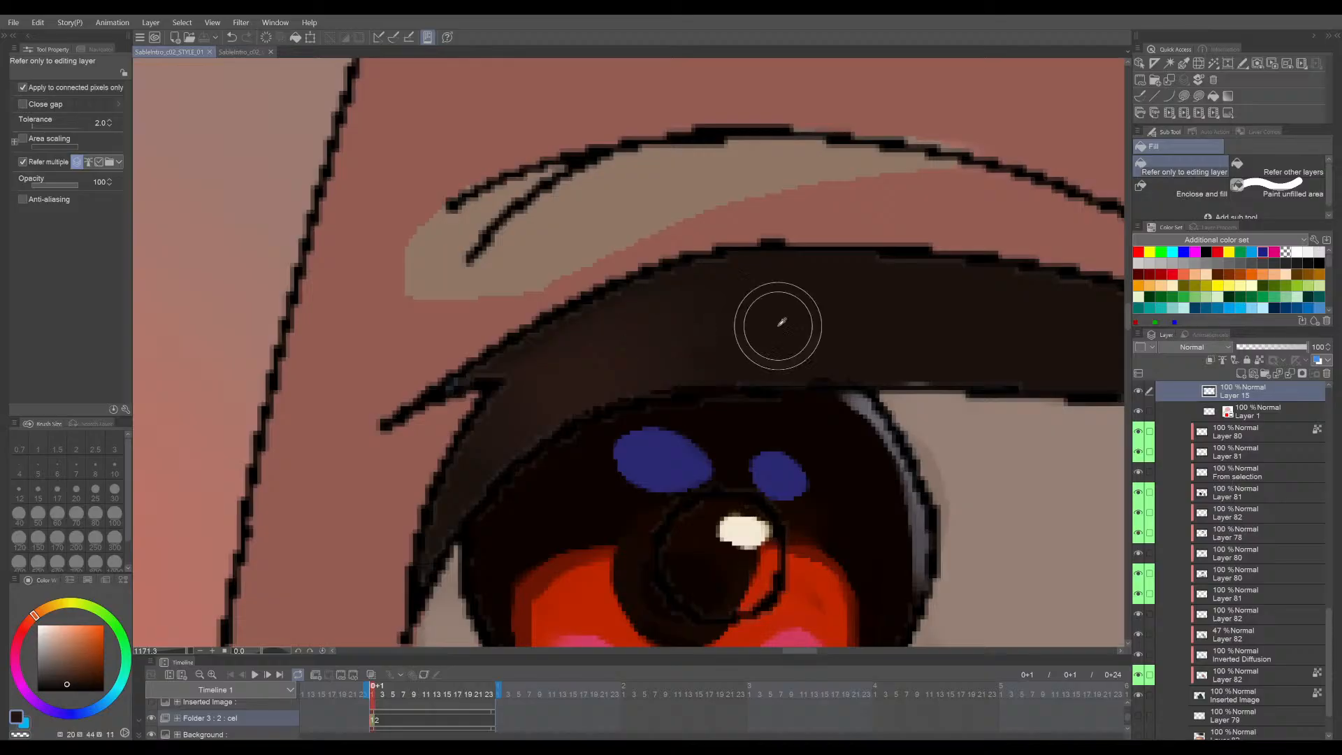
{"action": "scroll", "coordinate": [867, 313], "scroll_direction": "down", "scroll_amount": 3}
{"action": "scroll", "coordinate": [663, 365], "scroll_direction": "up", "scroll_amount": 2}
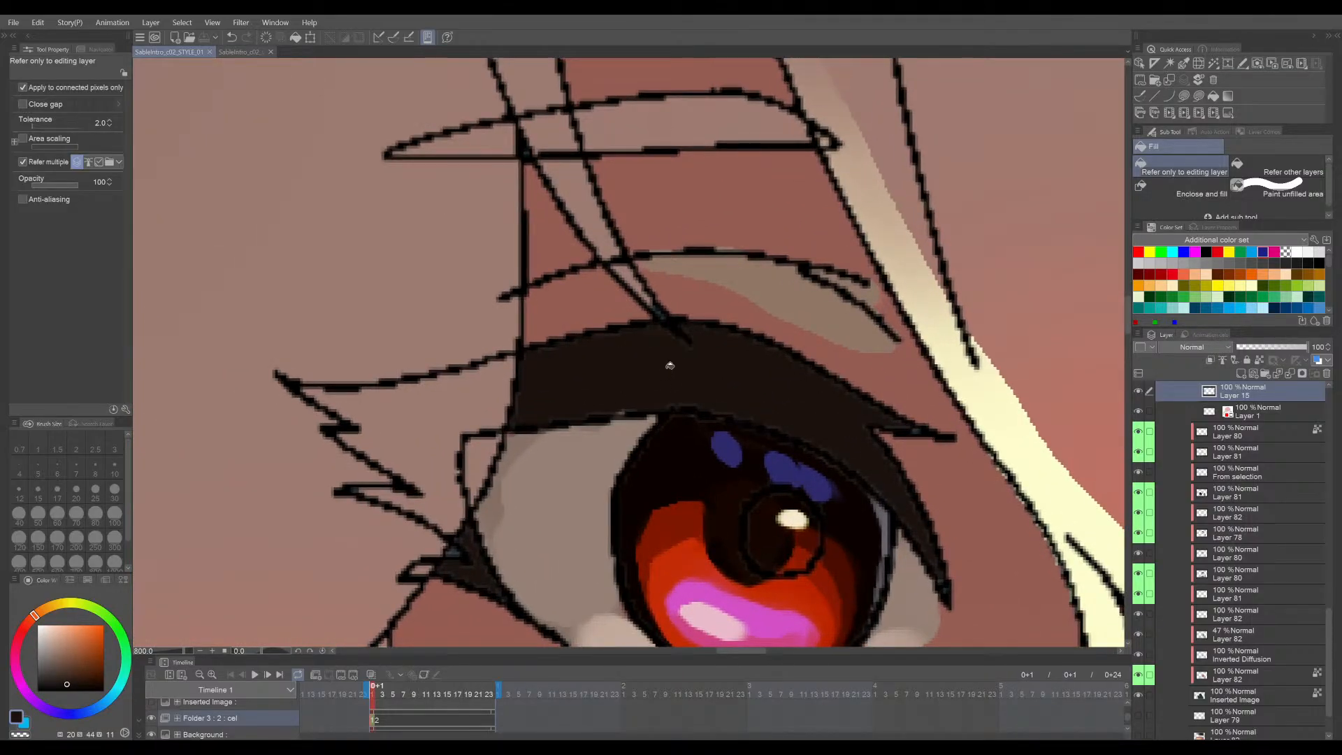
{"action": "scroll", "coordinate": [668, 360], "scroll_direction": "down", "scroll_amount": 4}
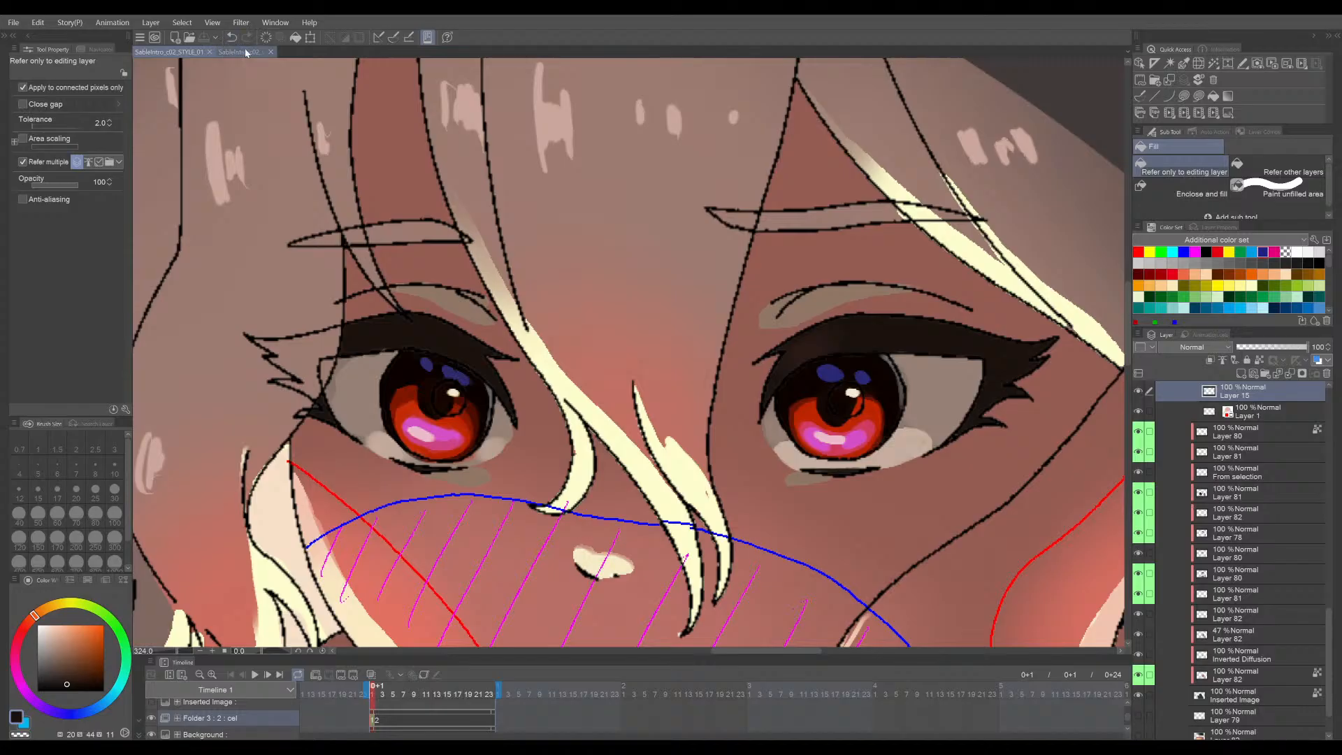
- Switch to the flat-coloured working file, select the face skin layer on the canvas, and collapse Folder 8 and the Hair folder
{"action": "left_click", "coordinate": [237, 52]}
{"action": "scroll", "coordinate": [391, 350], "scroll_direction": "up", "scroll_amount": 3}
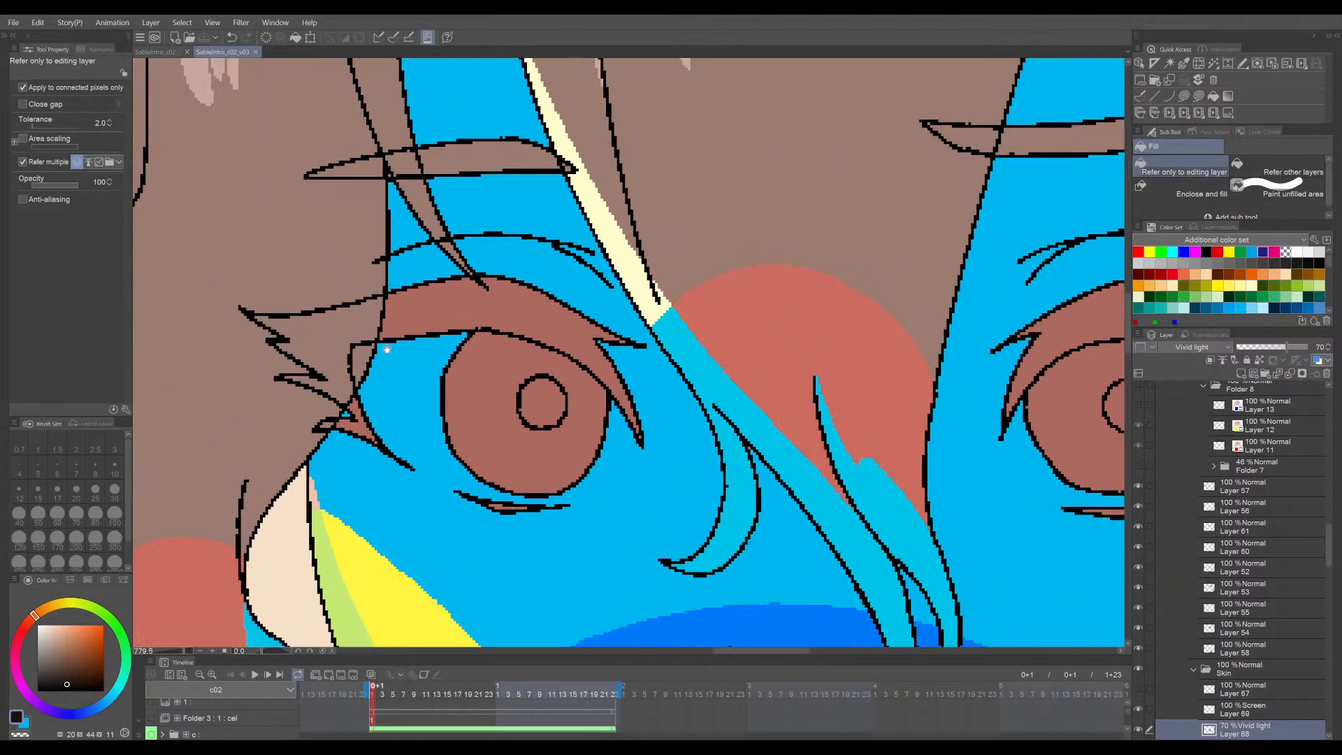
{"action": "left_click", "coordinate": [678, 466], "text": "ctrl+shift"}
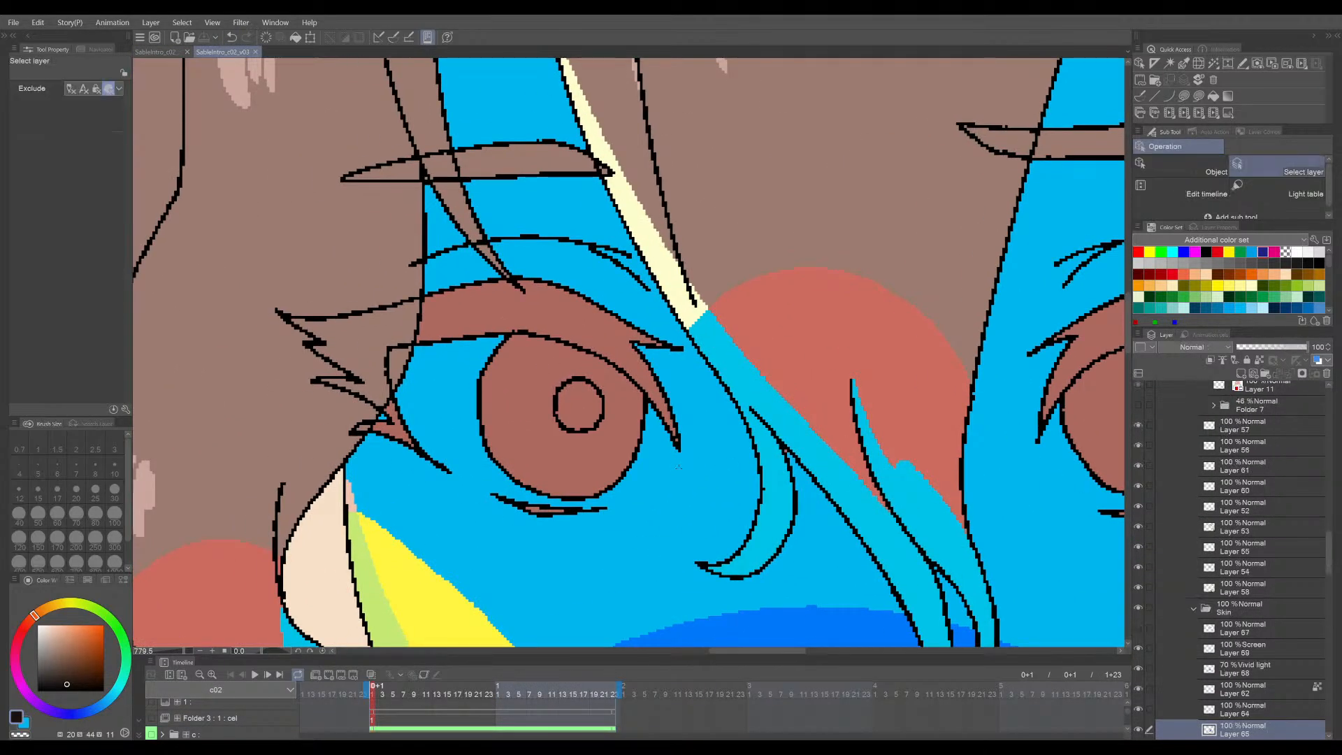
{"action": "scroll", "coordinate": [1282, 530], "scroll_direction": "down", "scroll_amount": 2}
{"action": "scroll", "coordinate": [1222, 534], "scroll_direction": "up", "scroll_amount": 3}
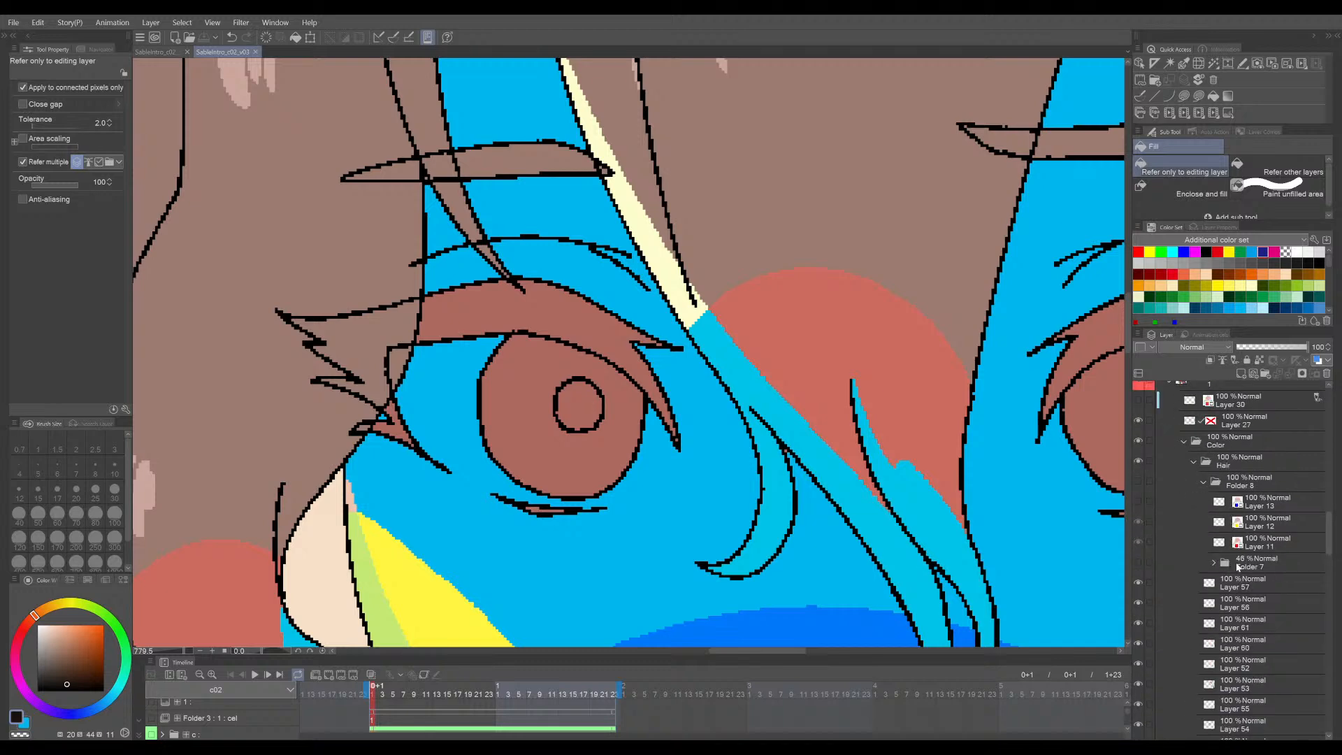
{"action": "left_click", "coordinate": [1205, 483]}
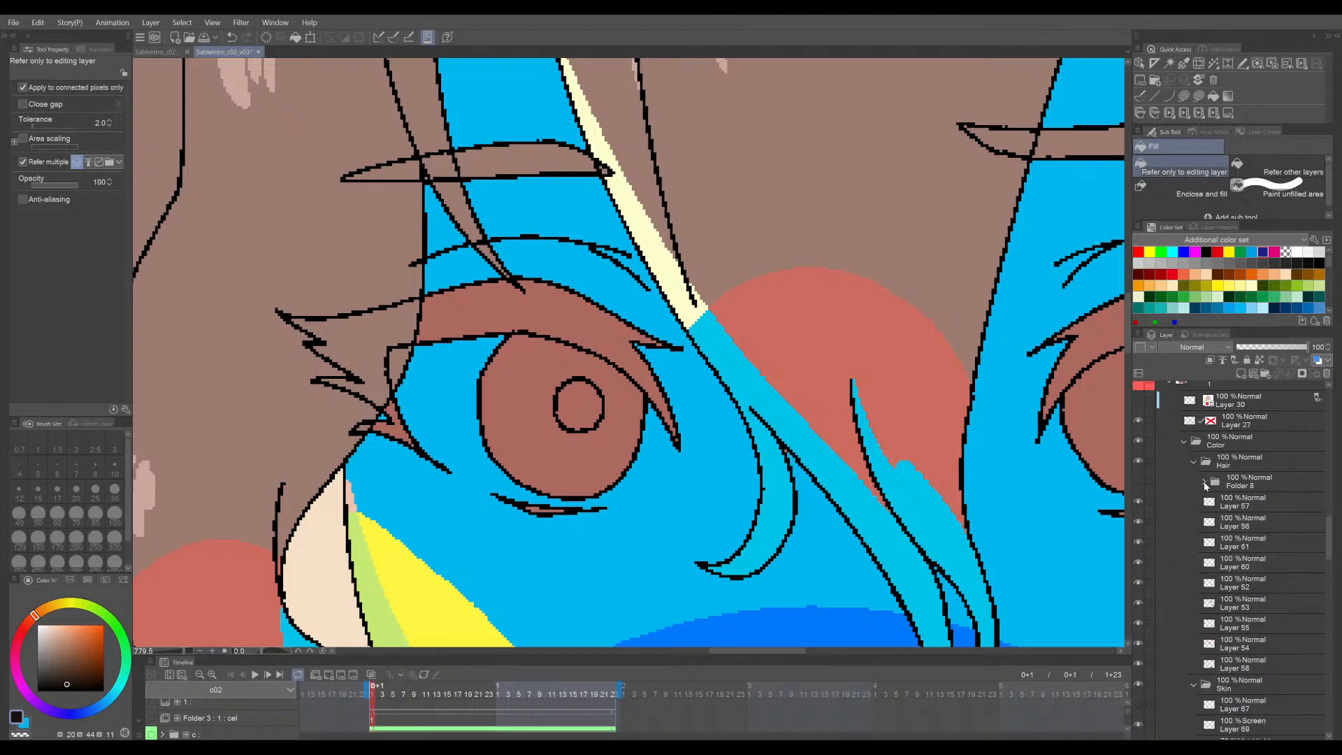
{"action": "left_click", "coordinate": [1196, 459]}
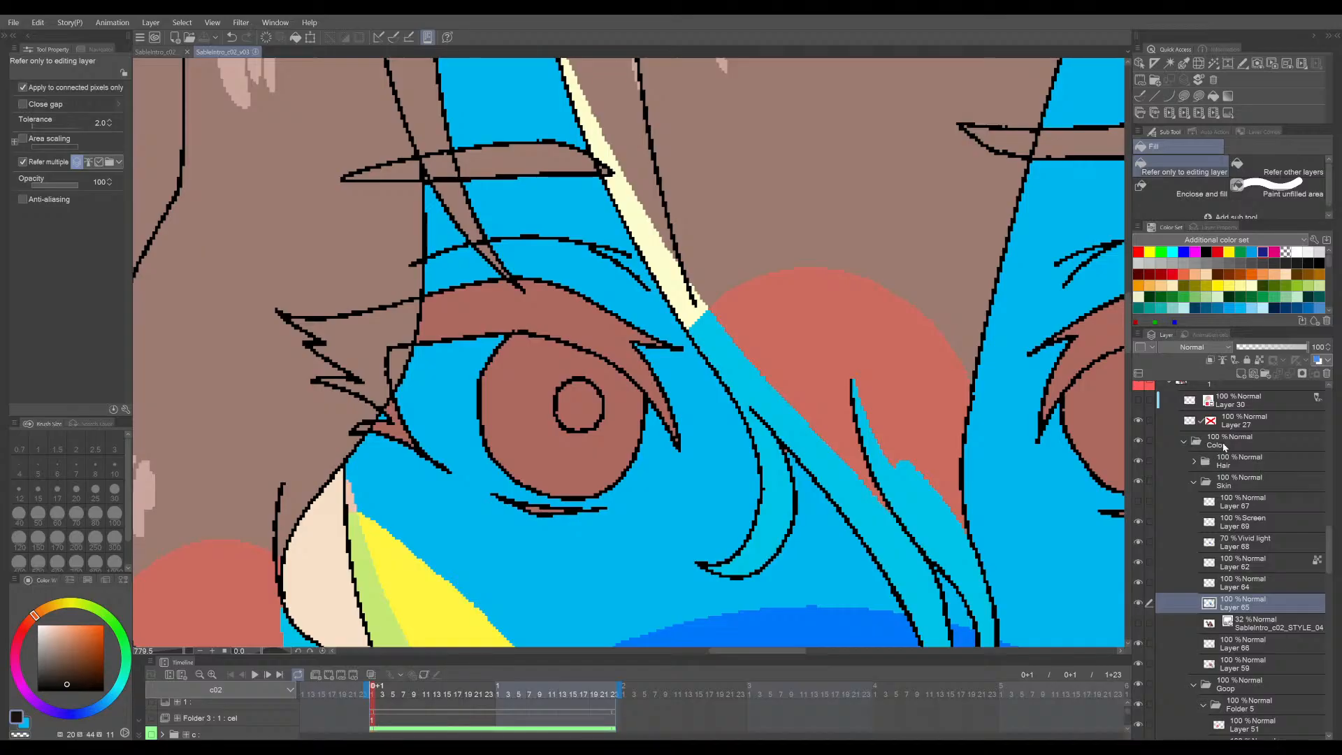
{"action": "left_click", "coordinate": [1225, 444]}
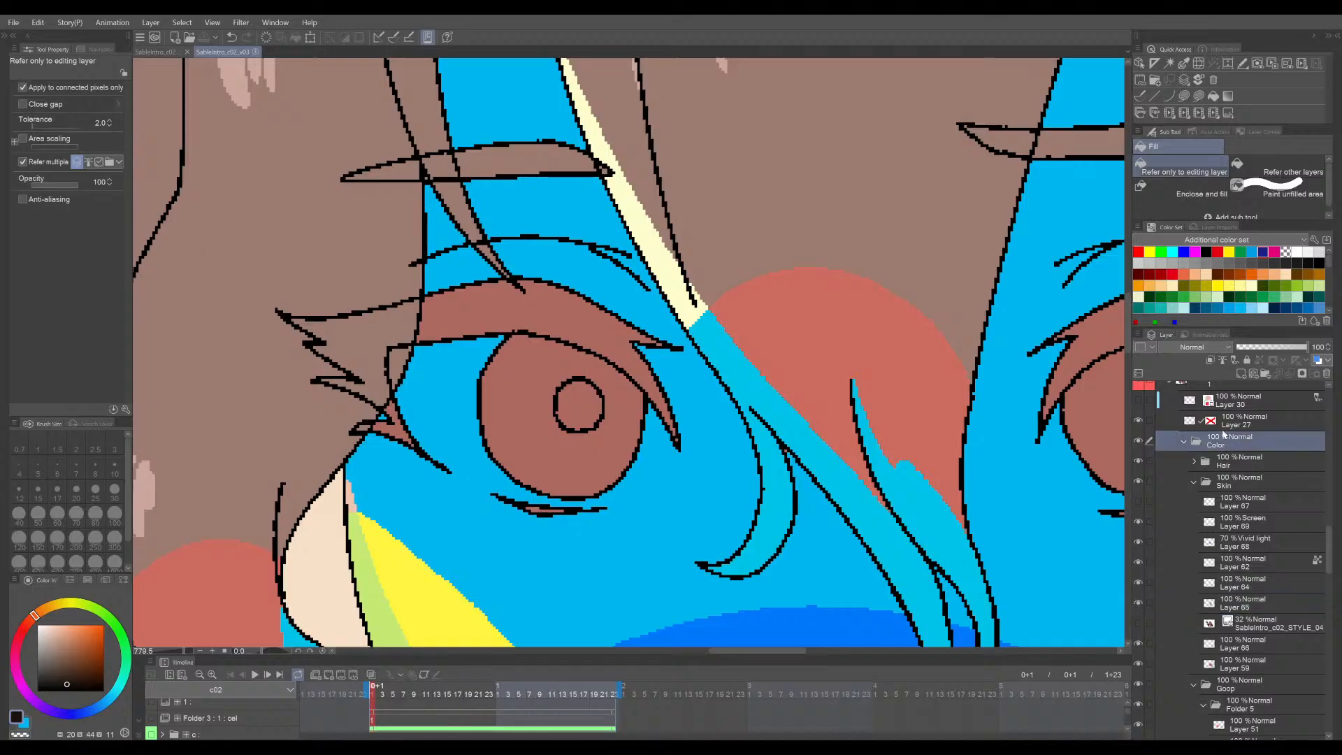
{"action": "left_click", "coordinate": [1158, 81]}
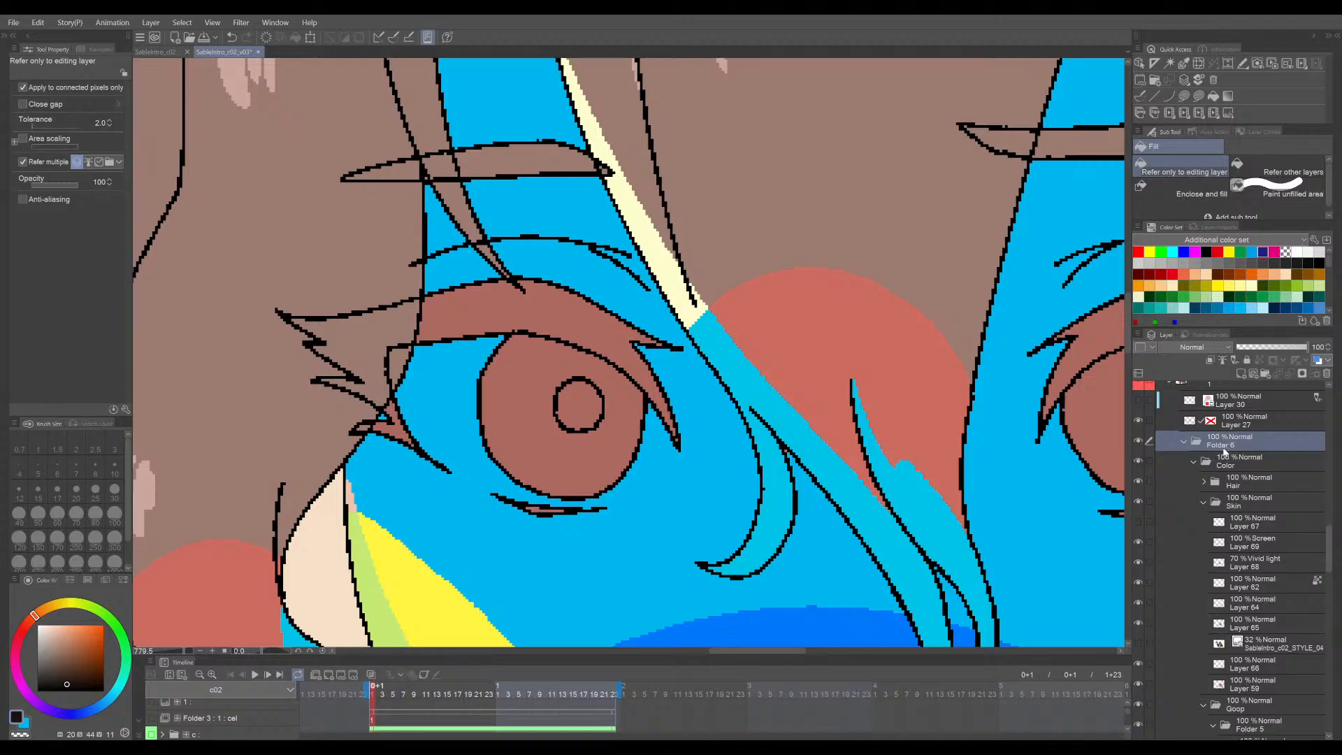
{"action": "left_click", "coordinate": [1228, 462]}
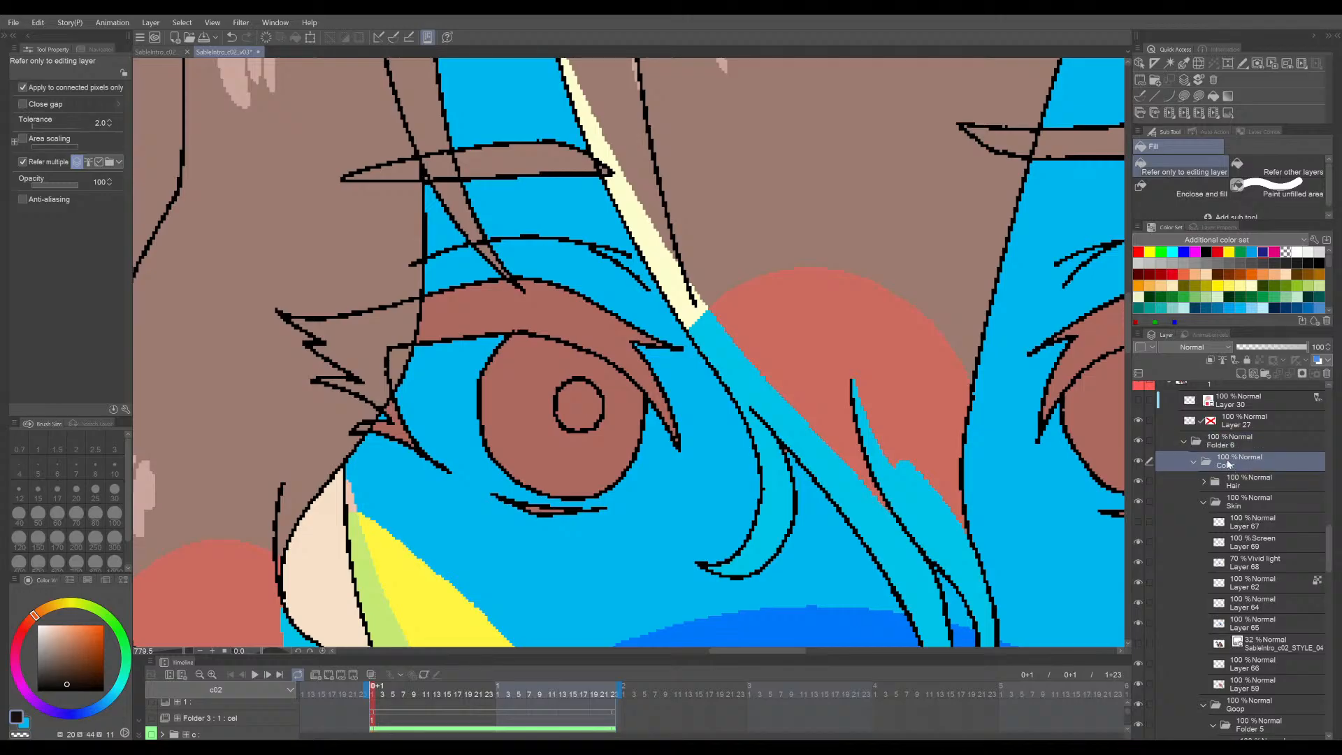
{"action": "key", "text": "ctrl+z"}
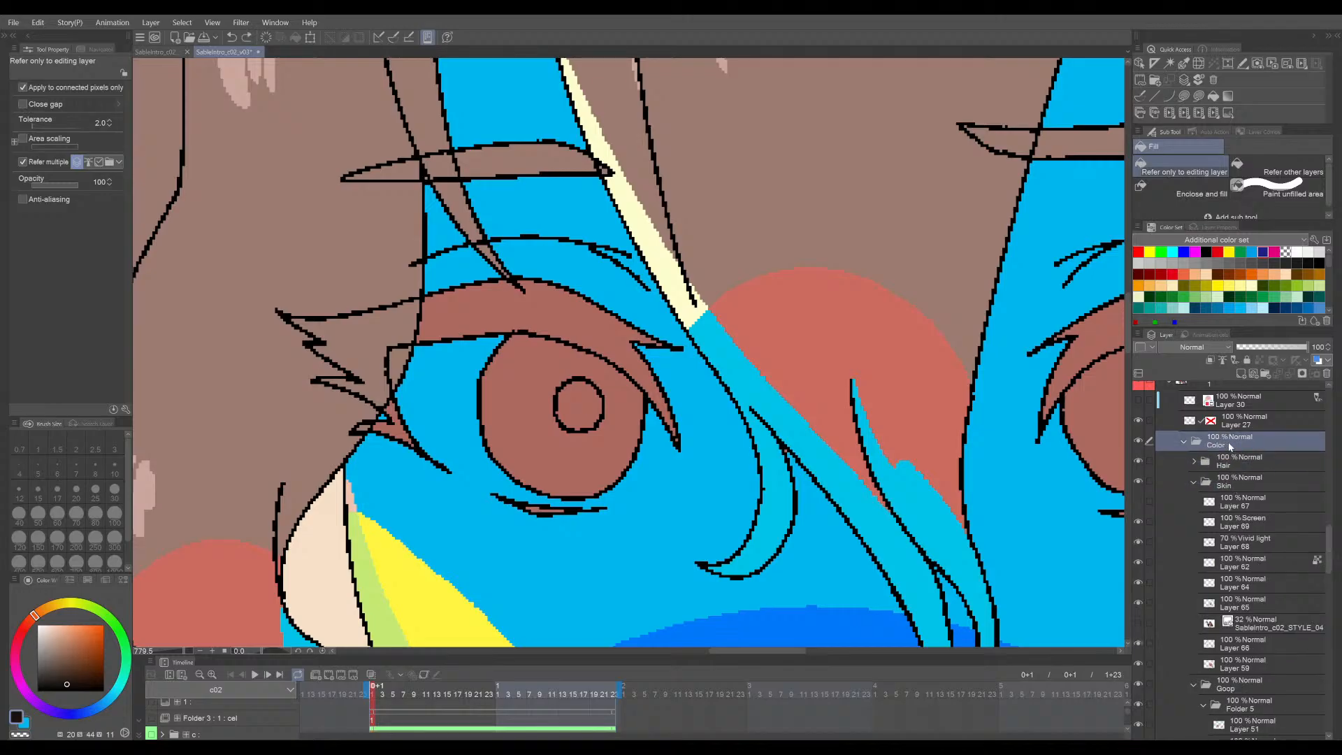
{"action": "left_click", "coordinate": [1264, 374]}
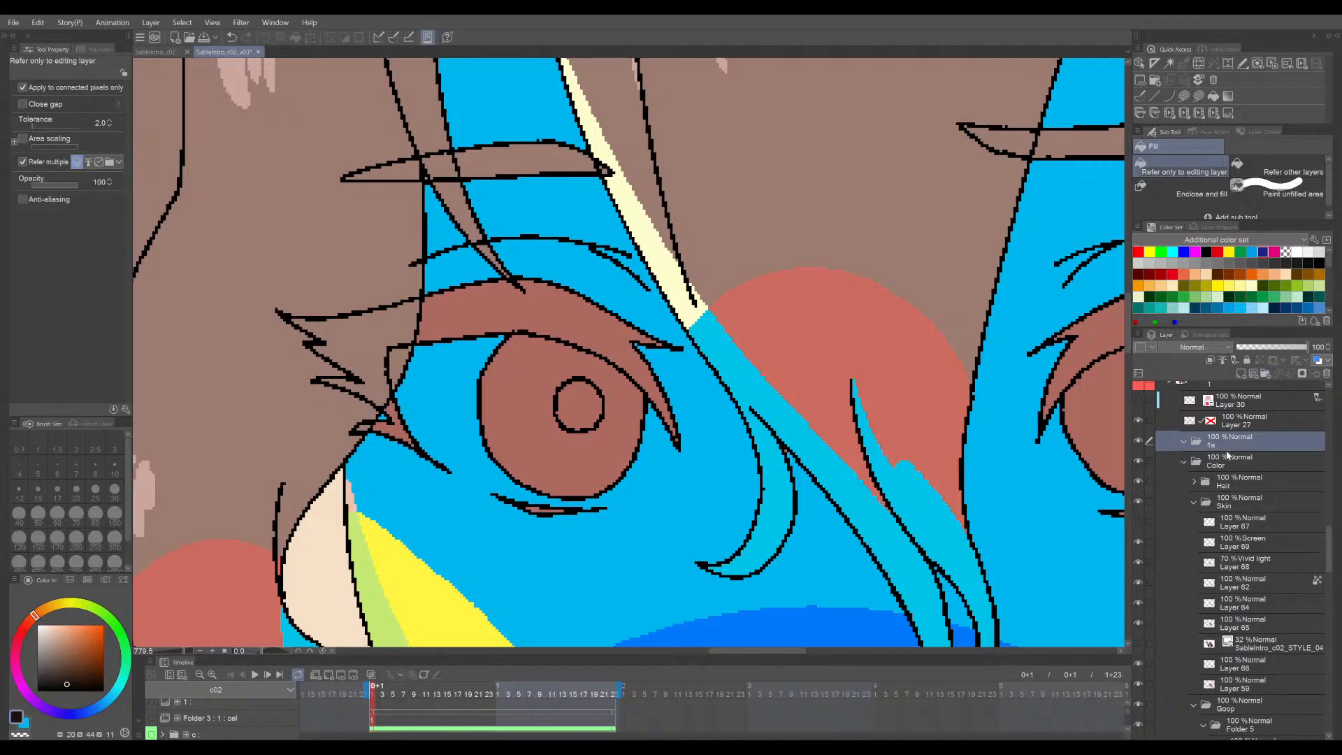
{"action": "key", "text": "ctrl+z"}
- Create a layer folder named Eyes inside the Color folder, place it between Hair and Skin, and save the file
{"action": "left_click", "coordinate": [1231, 466]}
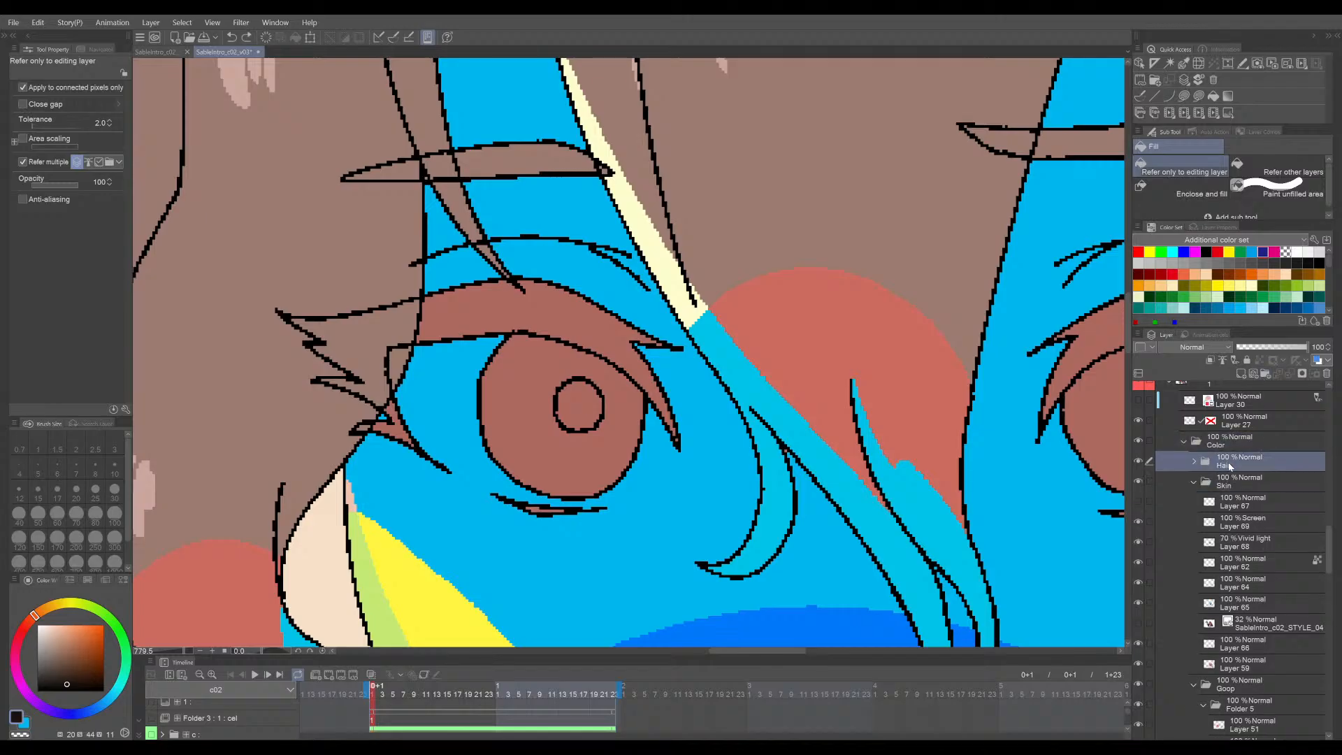
{"action": "left_click", "coordinate": [1266, 378]}
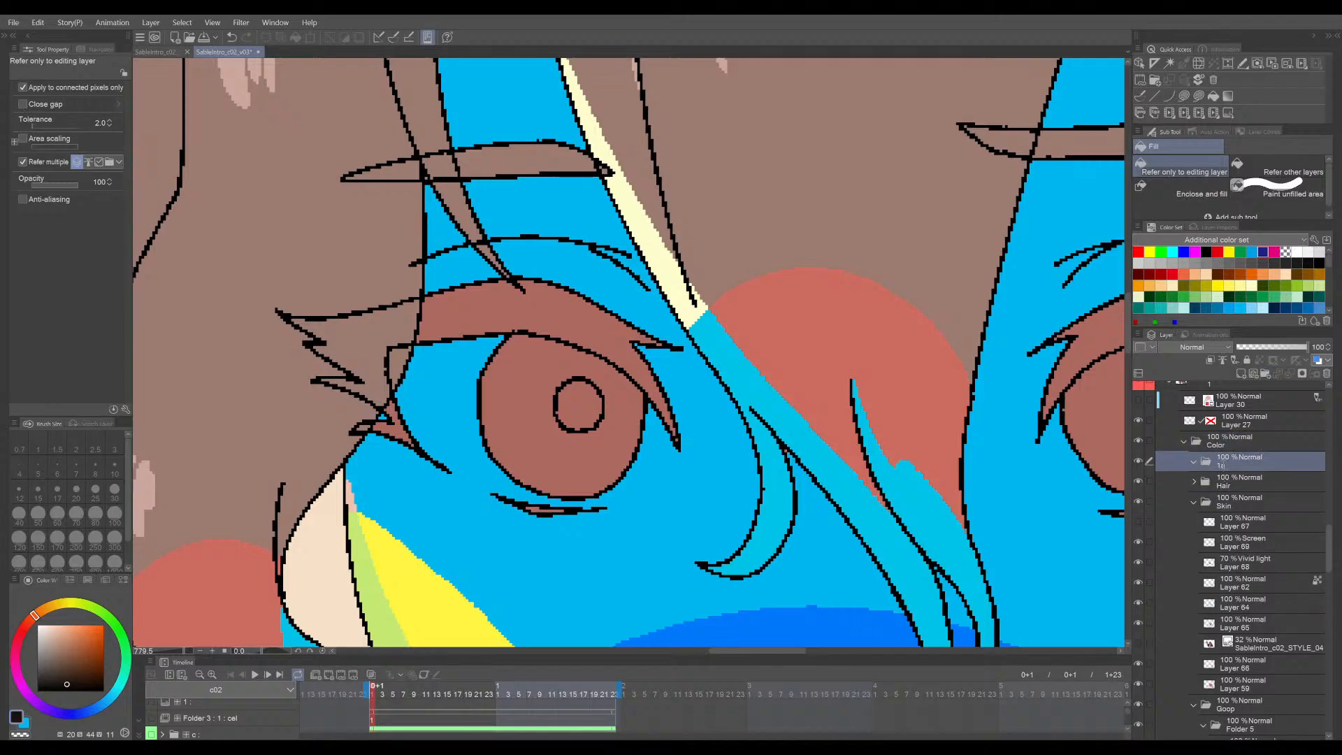
{"action": "type", "text": "Eyes"}
{"action": "key", "text": "Return"}
{"action": "left_click_drag", "start_coordinate": [1224, 469], "coordinate": [1232, 494]}
{"action": "key", "text": "ctrl+z"}
{"action": "key", "text": "ctrl+s"}
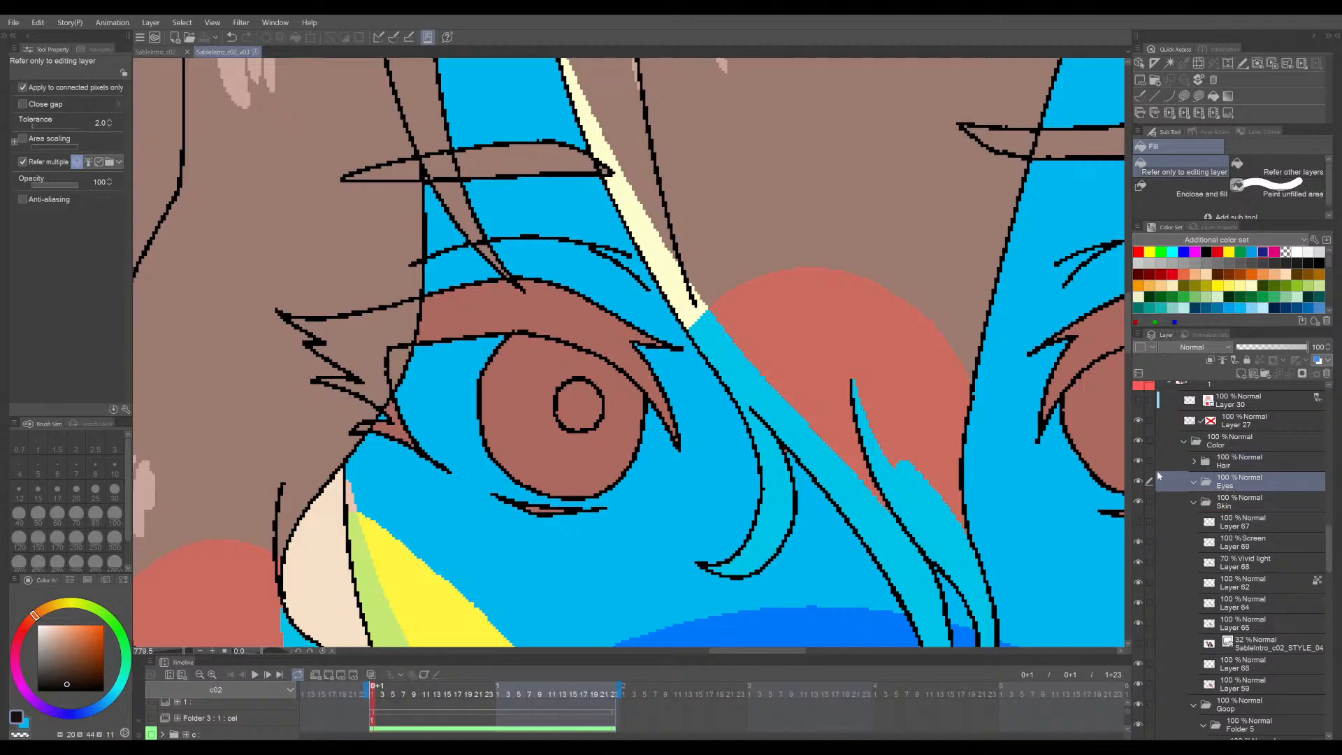
- Add a raster layer in the Eyes folder and fill one eye's upper lashes, lower lash line and outer-corner lashes with dark brown
{"action": "left_click", "coordinate": [1242, 373]}
{"action": "left_click", "coordinate": [607, 326]}
{"action": "scroll", "coordinate": [629, 341], "scroll_direction": "up", "scroll_amount": 5}
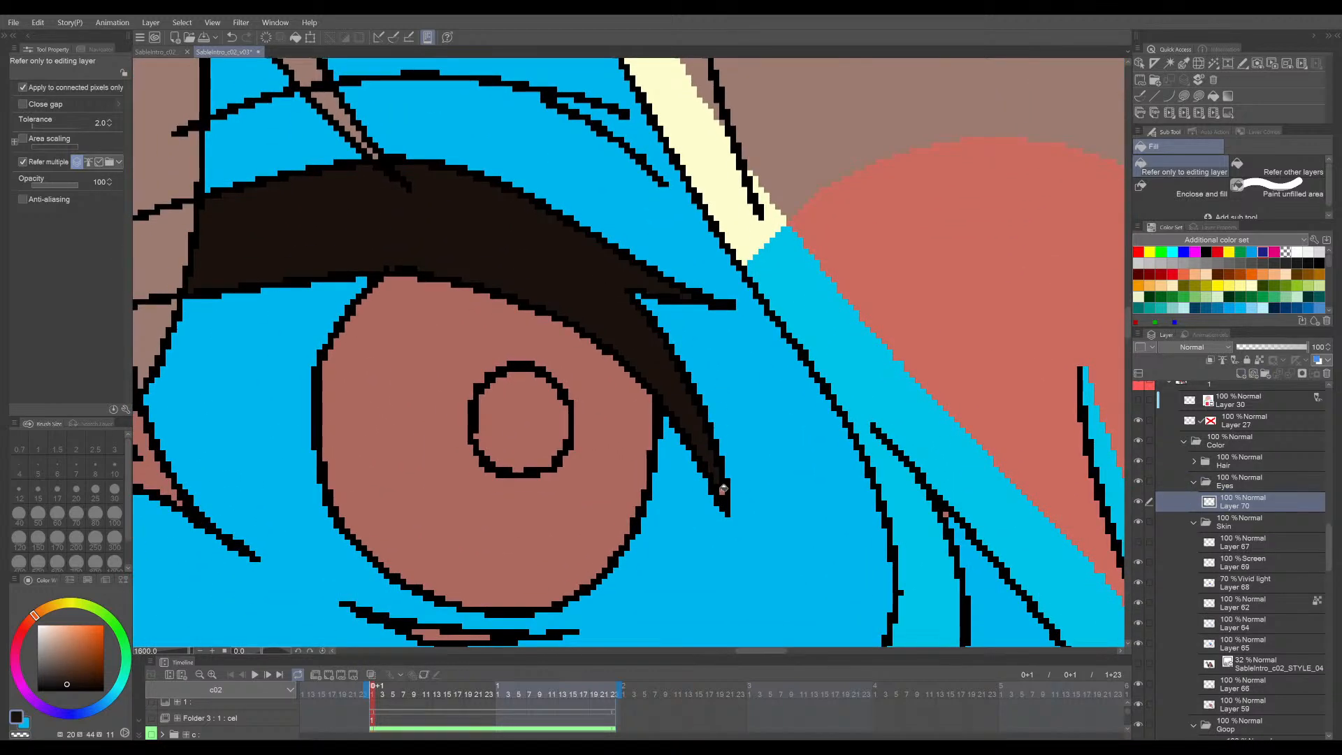
{"action": "left_click_drag", "start_coordinate": [567, 477], "coordinate": [765, 371]}
{"action": "left_click", "coordinate": [675, 528]}
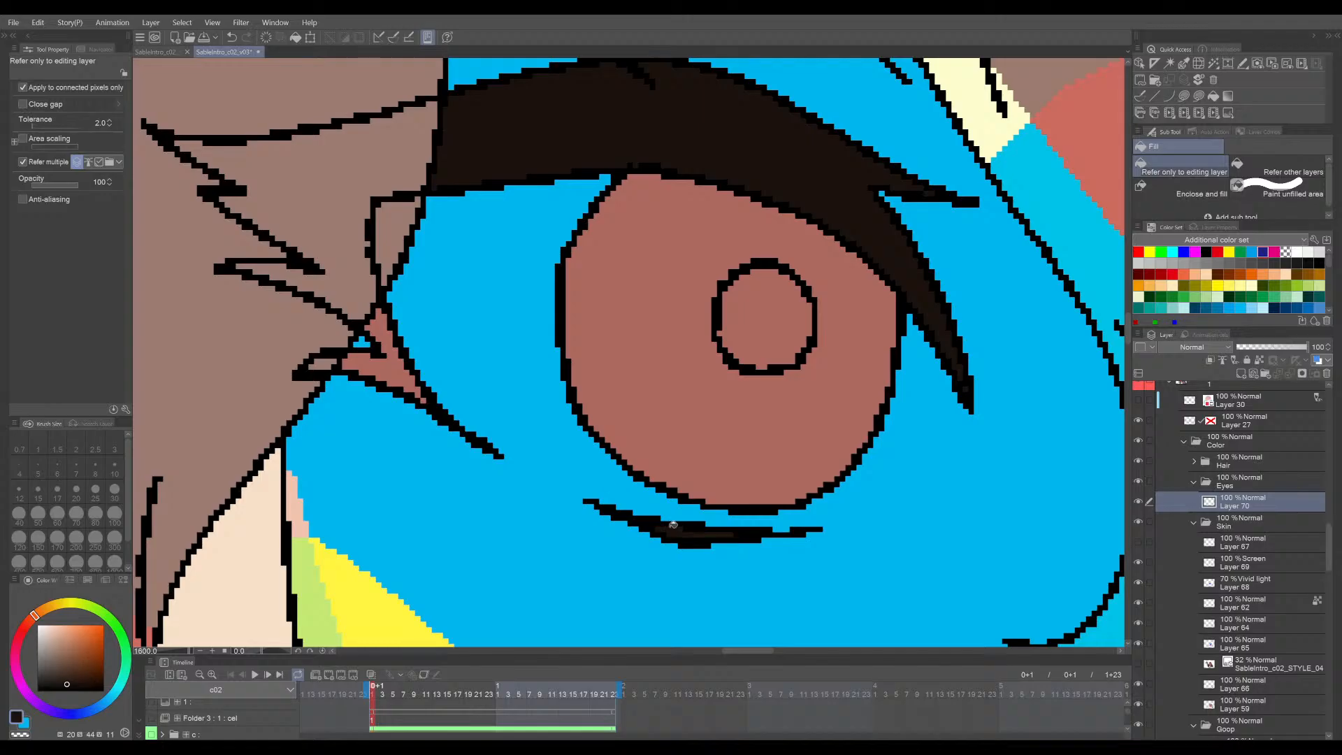
{"action": "left_click", "coordinate": [399, 378]}
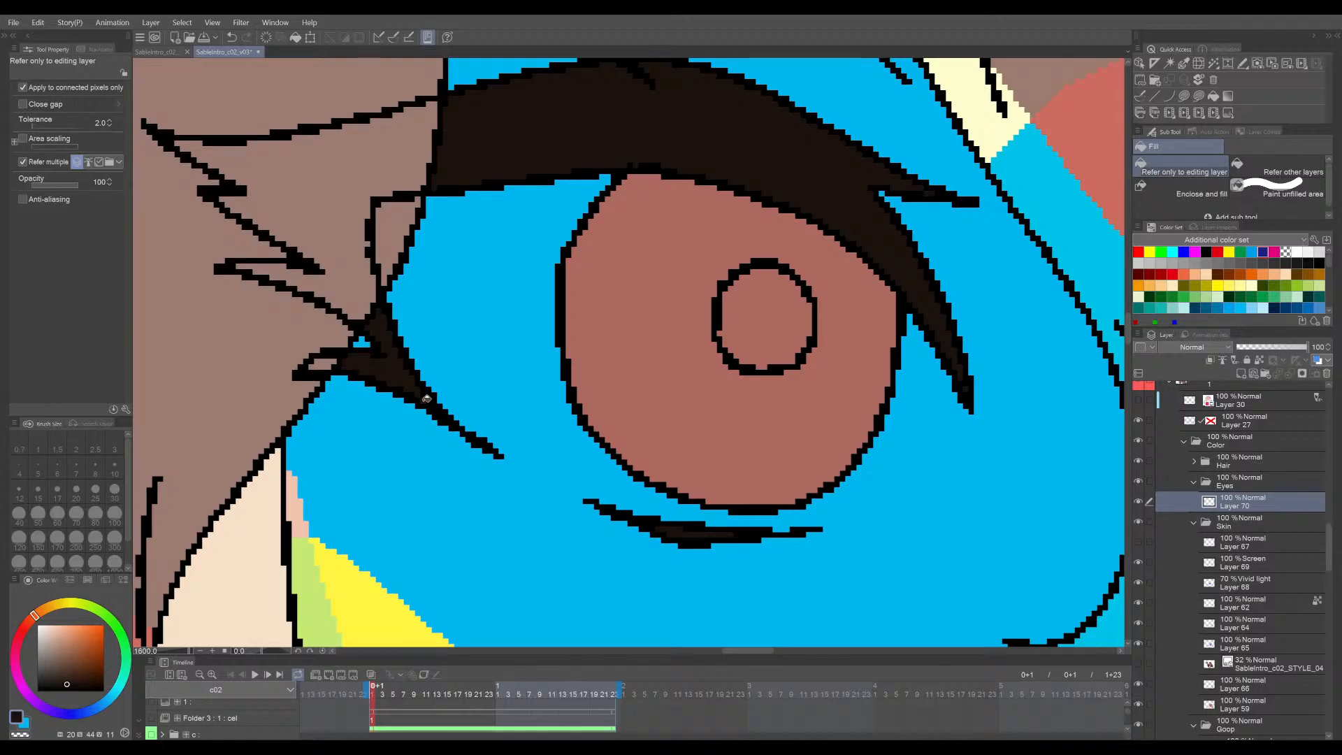
- Save the file and fill the upper lashes and lower lash line of the character's left eye with dark brown
{"action": "scroll", "coordinate": [426, 397], "scroll_direction": "down", "scroll_amount": 5}
{"action": "key", "text": "ctrl+s"}
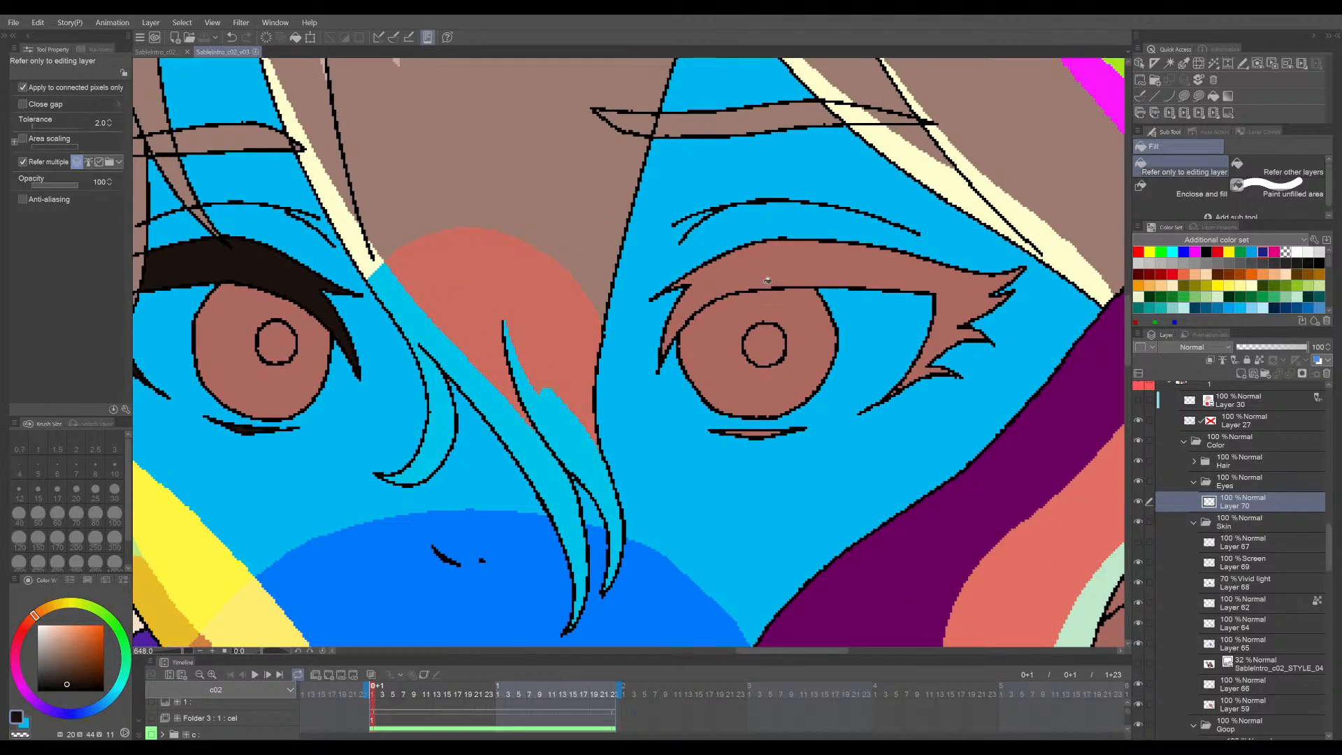
{"action": "left_click", "coordinate": [768, 281]}
{"action": "scroll", "coordinate": [848, 280], "scroll_direction": "up", "scroll_amount": 2}
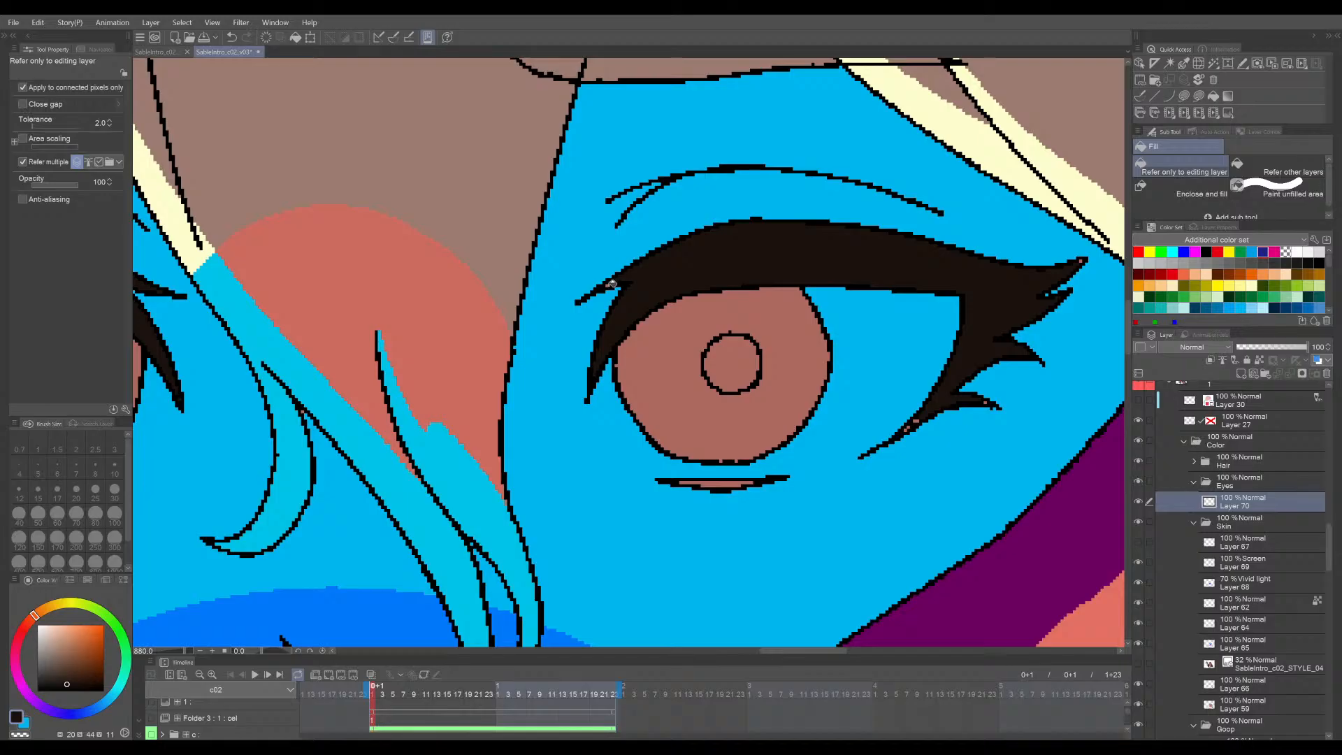
{"action": "left_click_drag", "start_coordinate": [753, 456], "coordinate": [699, 428]}
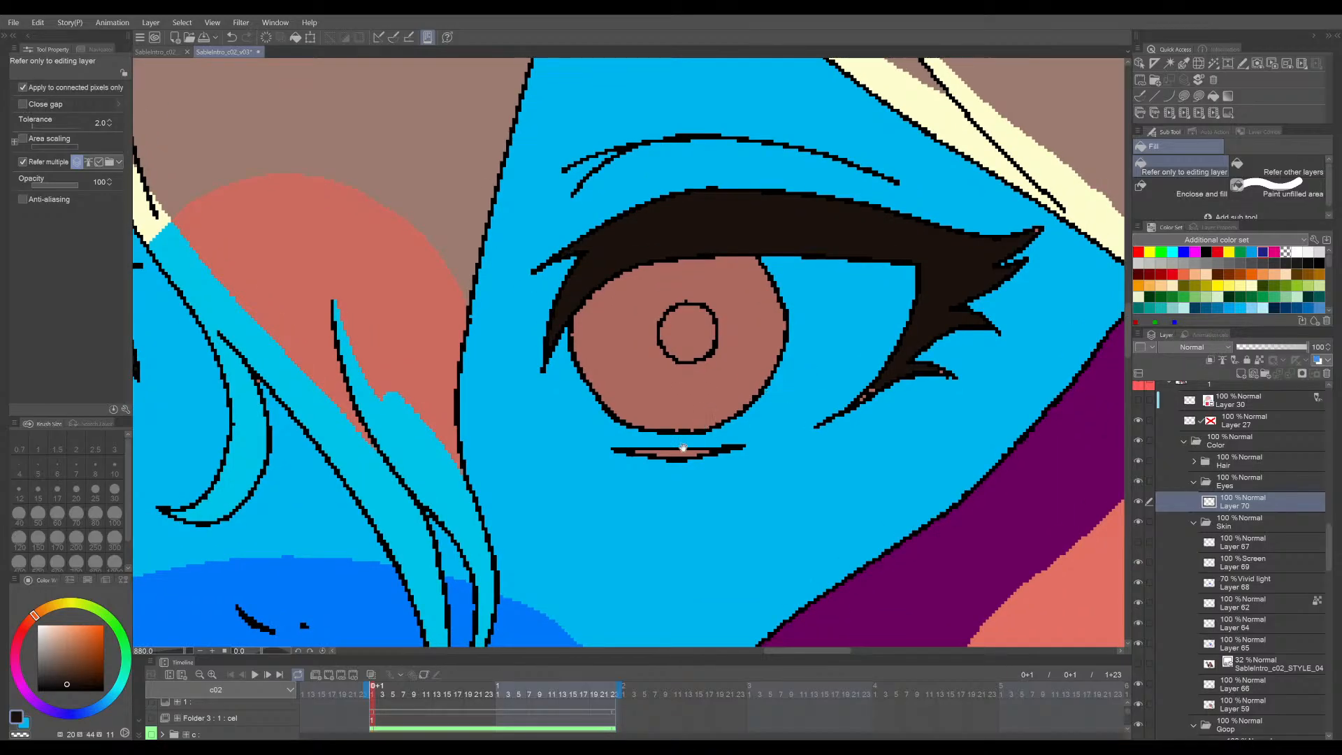
{"action": "scroll", "coordinate": [683, 447], "scroll_direction": "up", "scroll_amount": 2}
{"action": "left_click", "coordinate": [678, 454]}
- Fill the small leftover gaps in the outer-corner lashes of the character's left eye with dark brown
{"action": "left_click_drag", "start_coordinate": [449, 392], "coordinate": [794, 374]}
{"action": "scroll", "coordinate": [794, 373], "scroll_direction": "down", "scroll_amount": 3}
{"action": "scroll", "coordinate": [881, 374], "scroll_direction": "up", "scroll_amount": 1}
{"action": "mouse_move", "coordinate": [880, 374]}
{"action": "left_mouse_down"}
{"action": "mouse_move", "coordinate": [694, 440]}
{"action": "mouse_move", "coordinate": [384, 494]}
{"action": "left_mouse_up"}
{"action": "scroll", "coordinate": [661, 469], "scroll_direction": "up", "scroll_amount": 3}
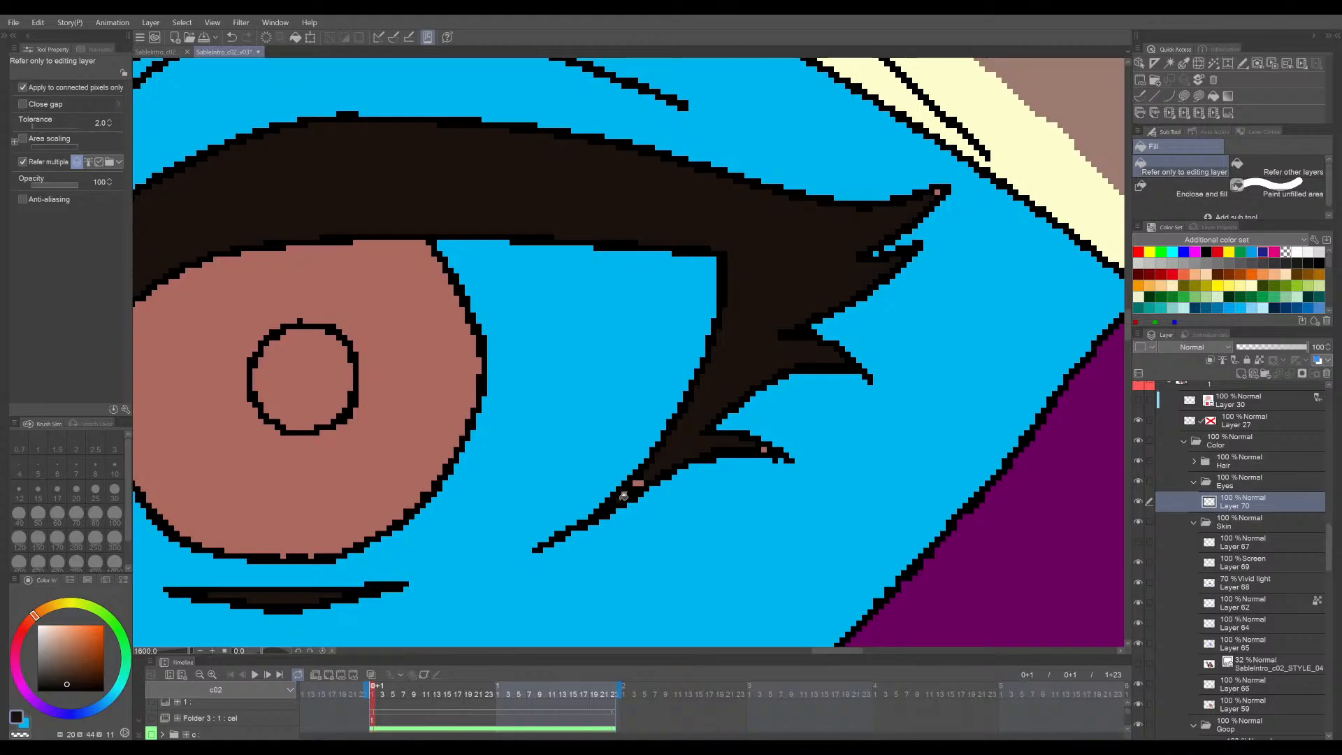
{"action": "left_click", "coordinate": [638, 481]}
{"action": "left_click_drag", "start_coordinate": [863, 328], "coordinate": [795, 464]}
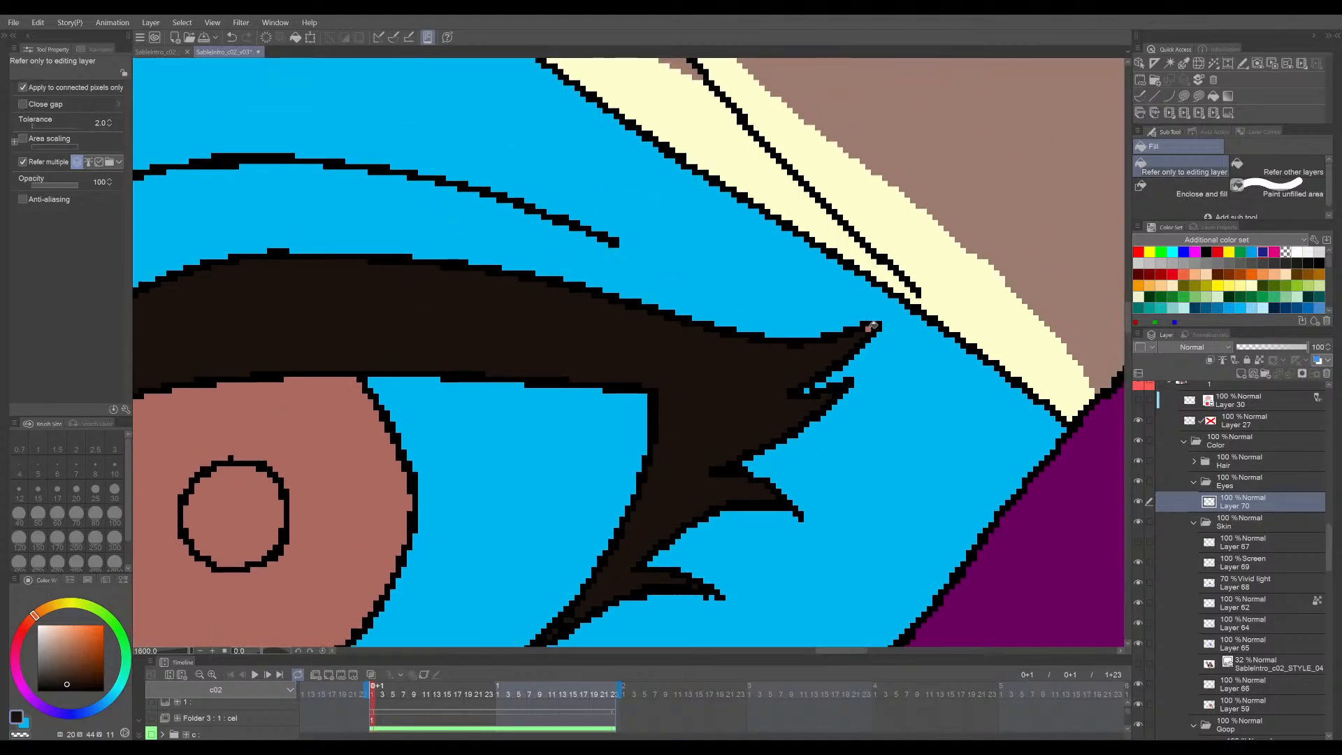
{"action": "scroll", "coordinate": [701, 342], "scroll_direction": "down", "scroll_amount": 5}
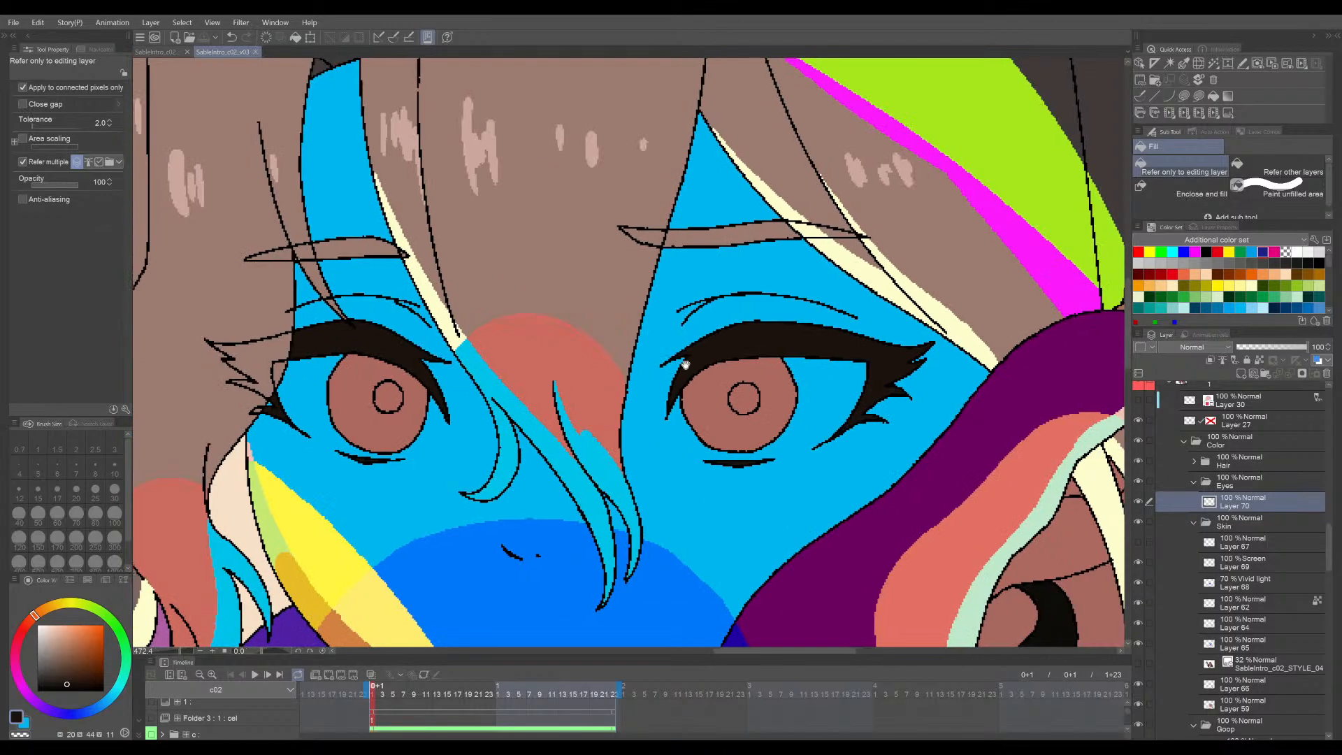
- Compare the eyes in the style reference with the flat-coloured working file to see which shades are missing
{"action": "left_click_drag", "start_coordinate": [685, 365], "coordinate": [717, 365]}
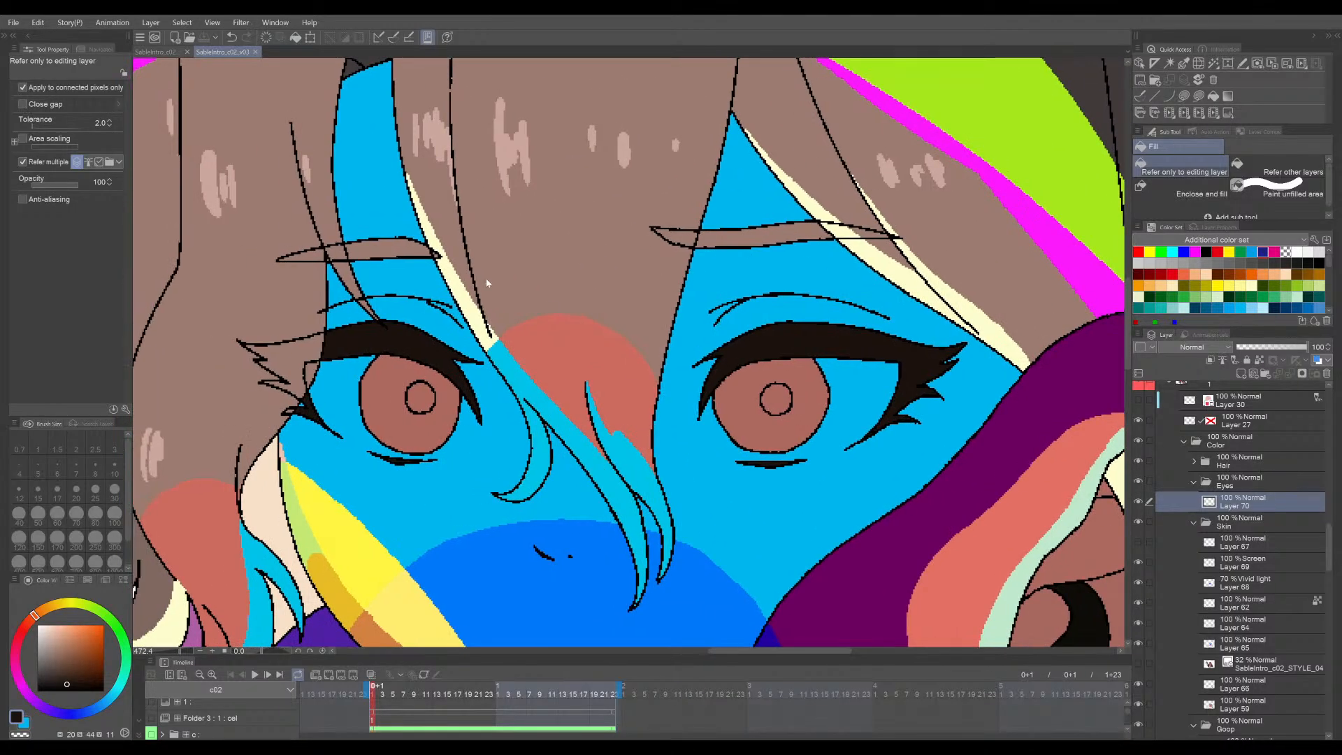
{"action": "left_click_drag", "start_coordinate": [466, 299], "coordinate": [507, 305]}
{"action": "left_click", "coordinate": [163, 54]}
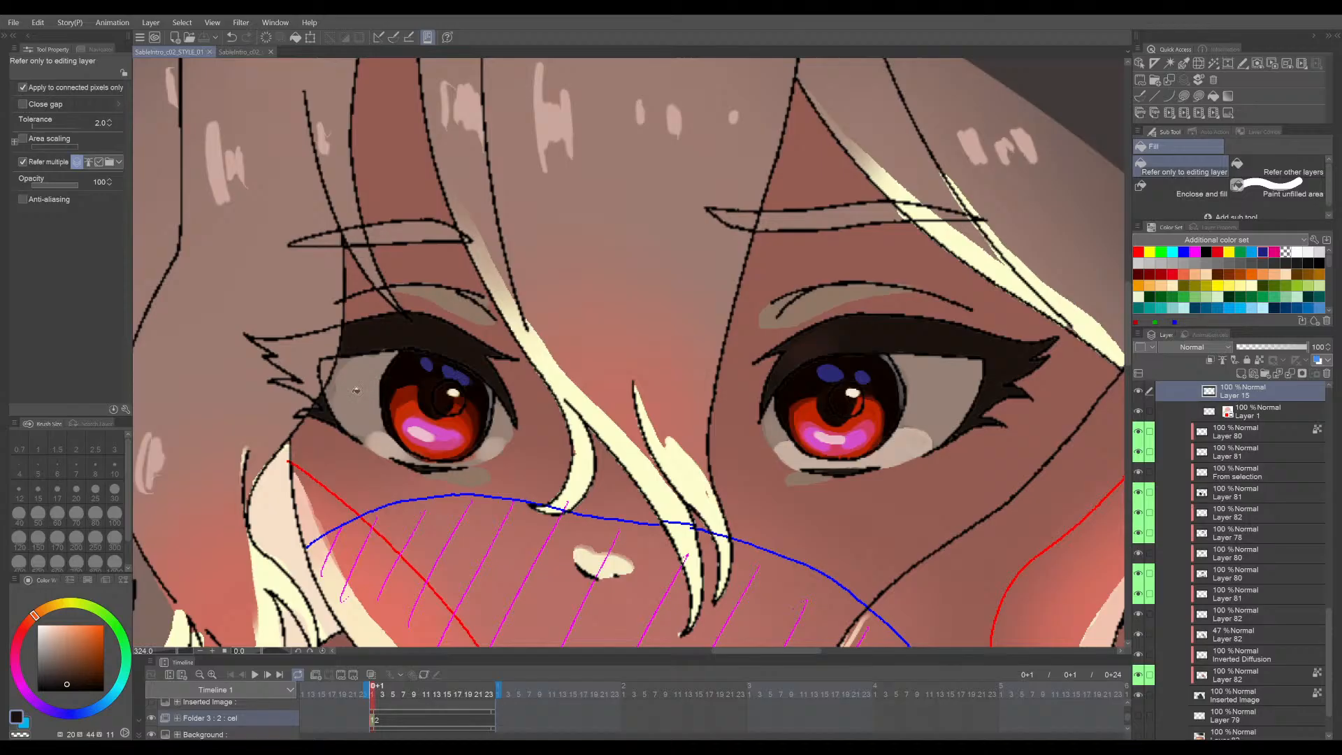
{"action": "scroll", "coordinate": [682, 405], "scroll_direction": "down", "scroll_amount": 1}
{"action": "scroll", "coordinate": [683, 406], "scroll_direction": "down", "scroll_amount": 1}
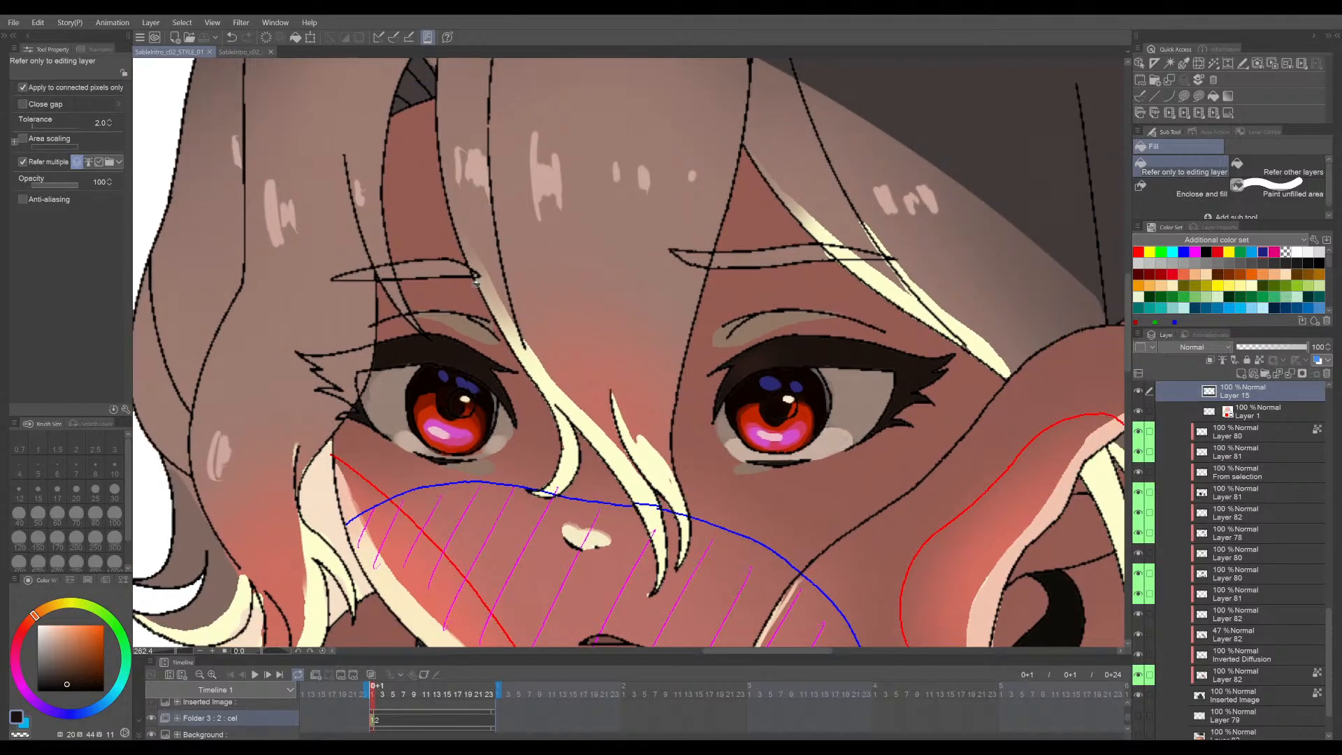
{"action": "left_click", "coordinate": [239, 53]}
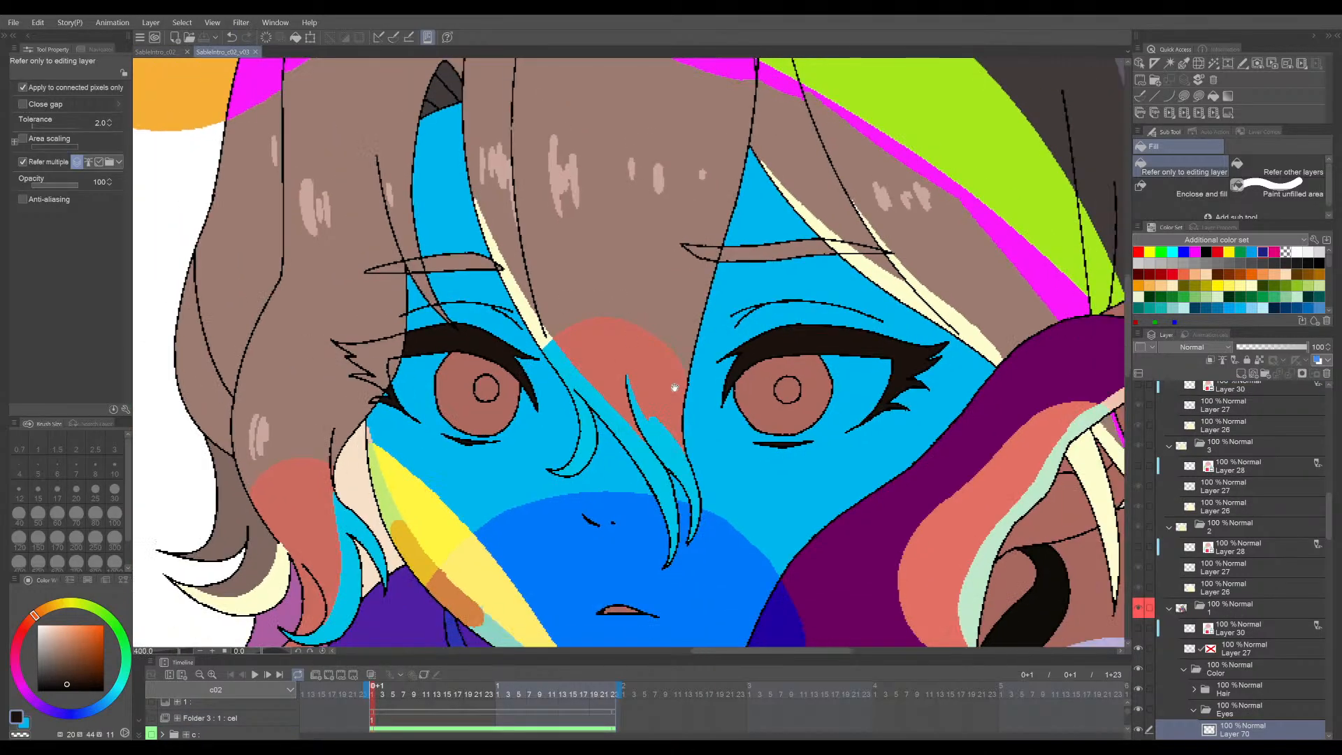
{"action": "left_click_drag", "start_coordinate": [675, 388], "coordinate": [662, 388]}
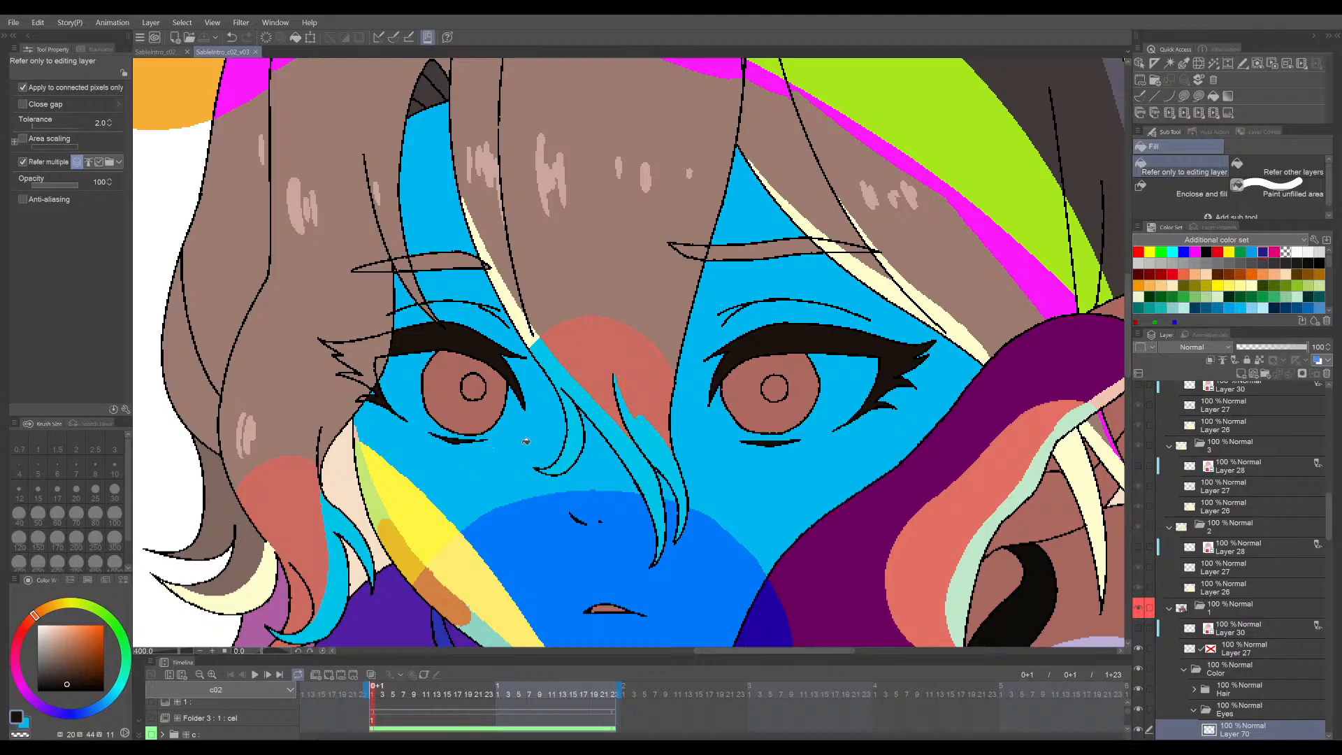
{"action": "left_click", "coordinate": [171, 53]}
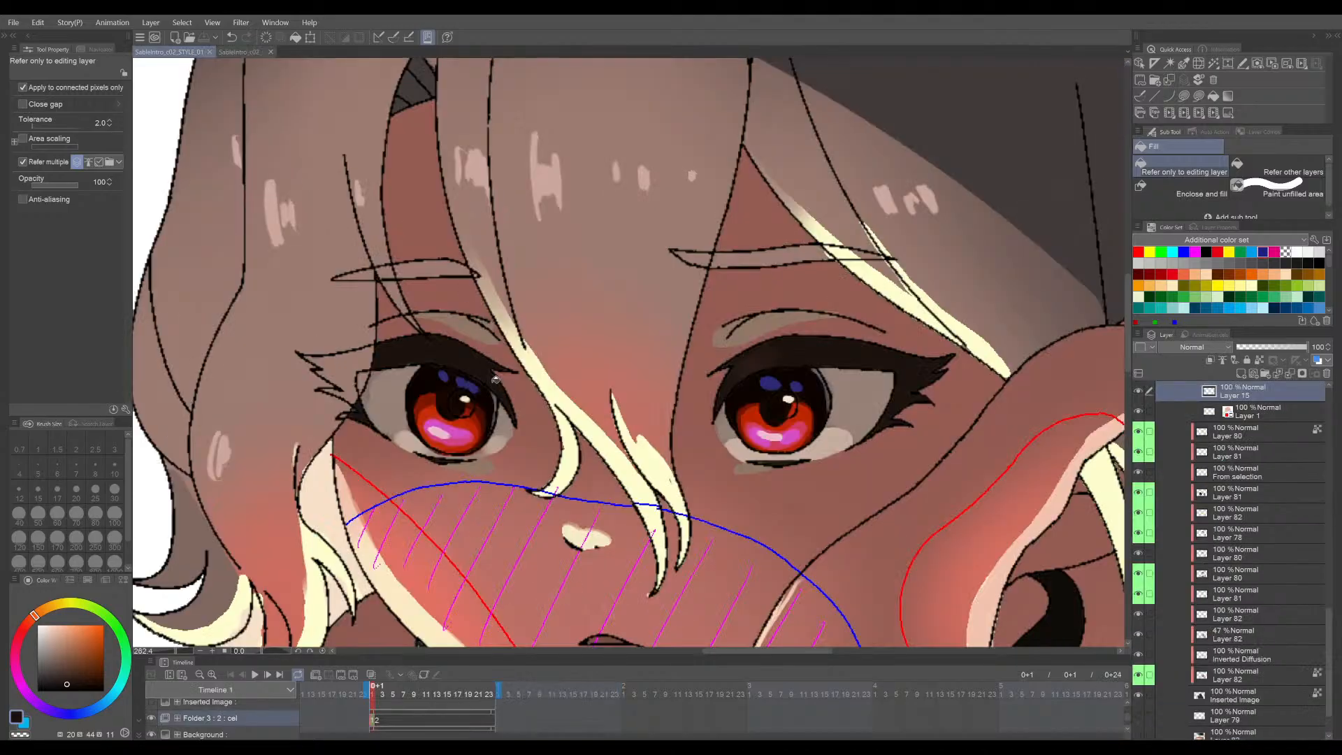
{"action": "left_click", "coordinate": [228, 53]}
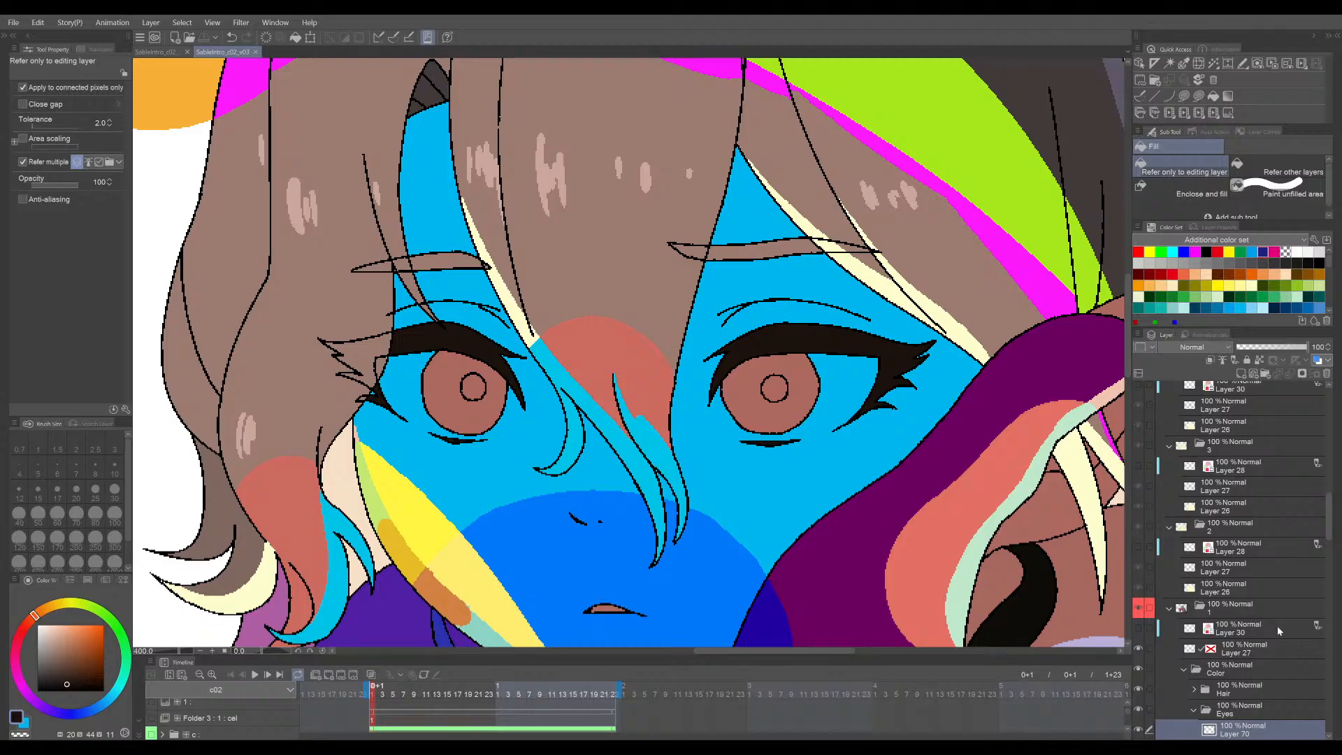
{"action": "scroll", "coordinate": [1245, 578], "scroll_direction": "down", "scroll_amount": 5}
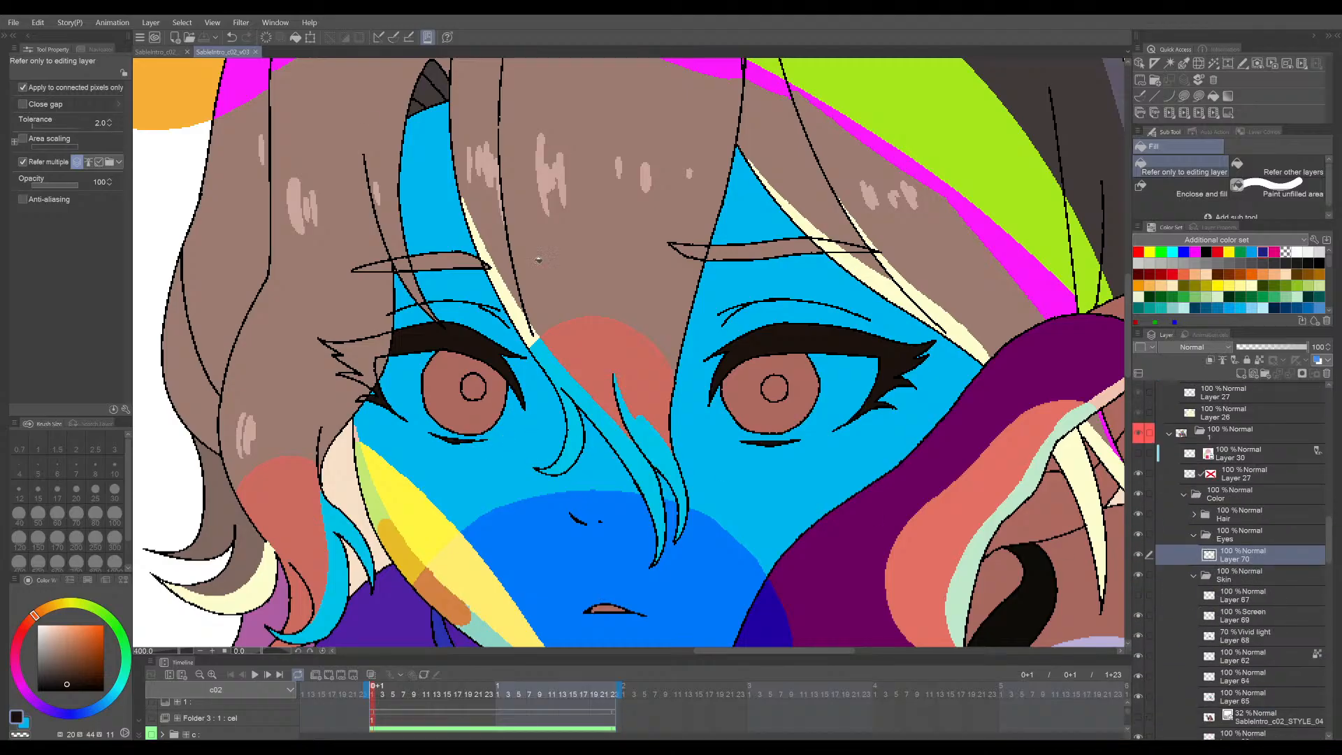
- Sample the muted greyish-brown eye shadow colour from the style reference and return to the working file with a pen tool
{"action": "key", "text": "ctrl+Tab"}
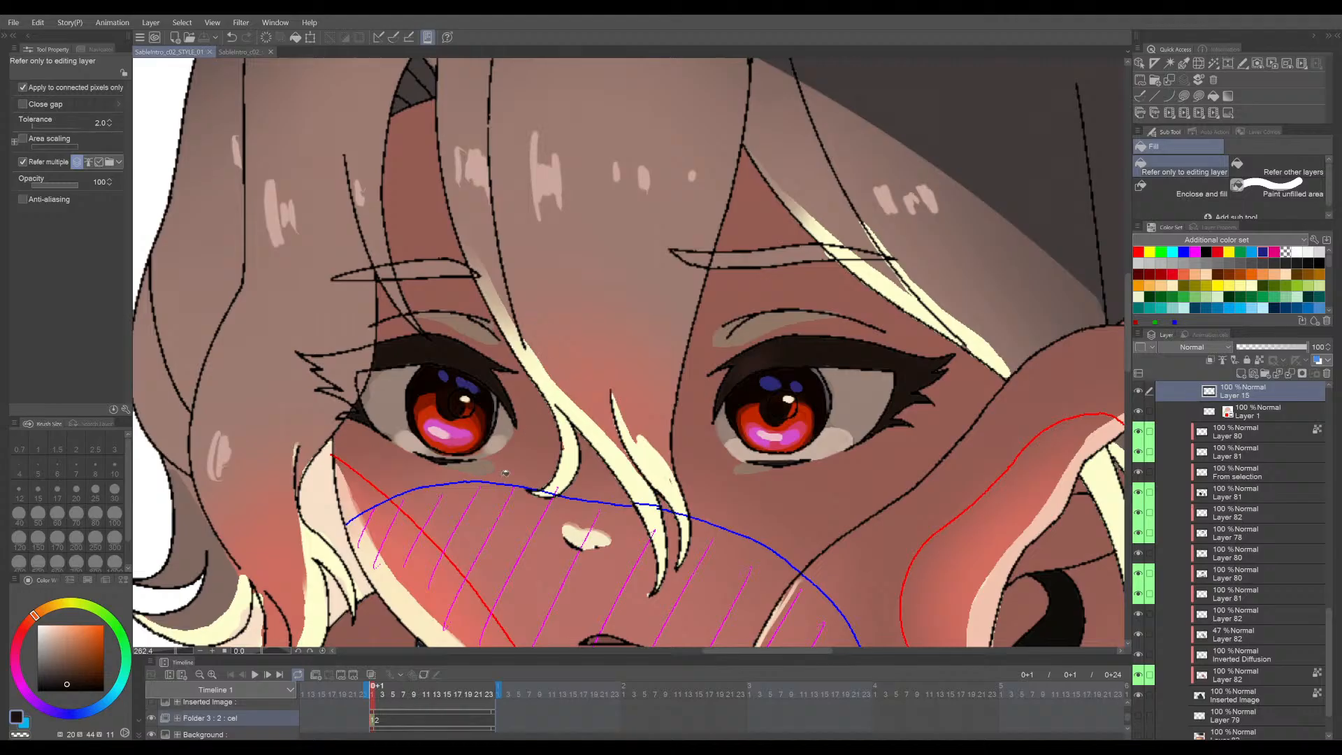
{"action": "scroll", "coordinate": [505, 473], "scroll_direction": "up", "scroll_amount": 5}
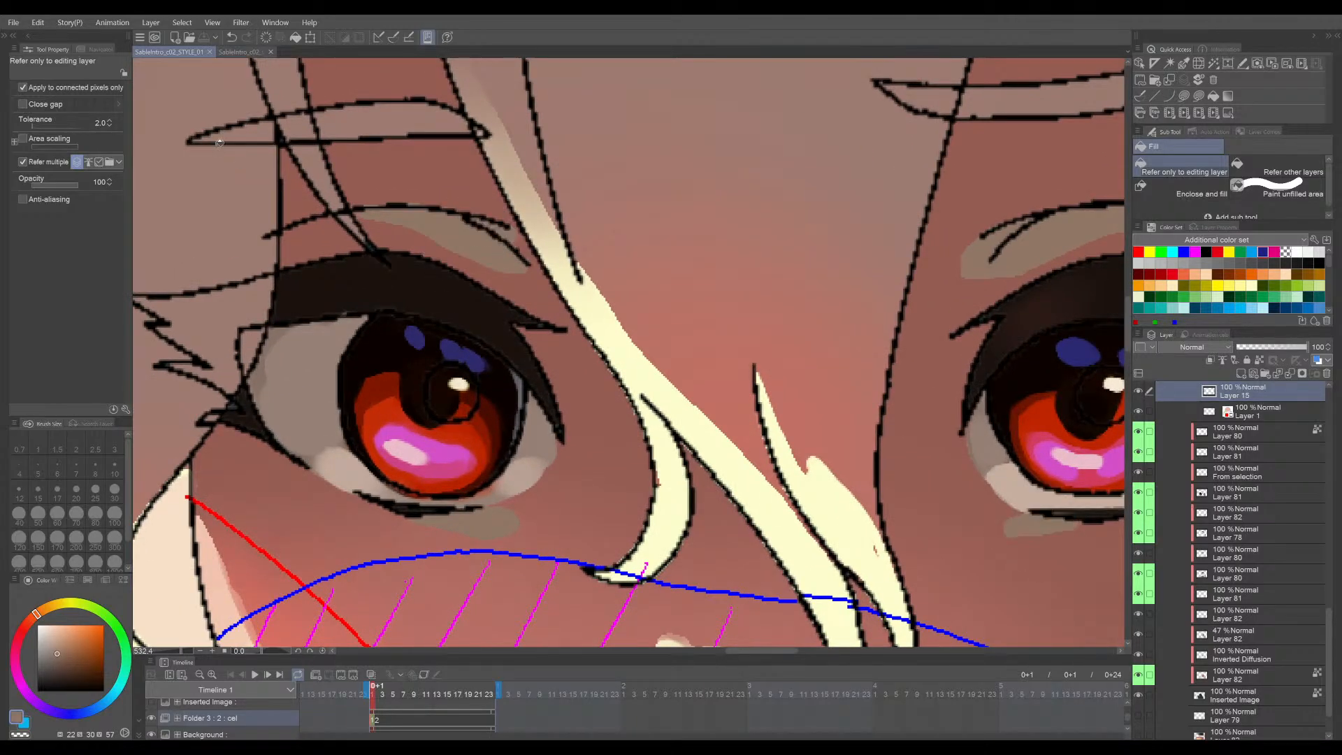
{"action": "left_click", "coordinate": [237, 51]}
{"action": "scroll", "coordinate": [565, 267], "scroll_direction": "up", "scroll_amount": 4}
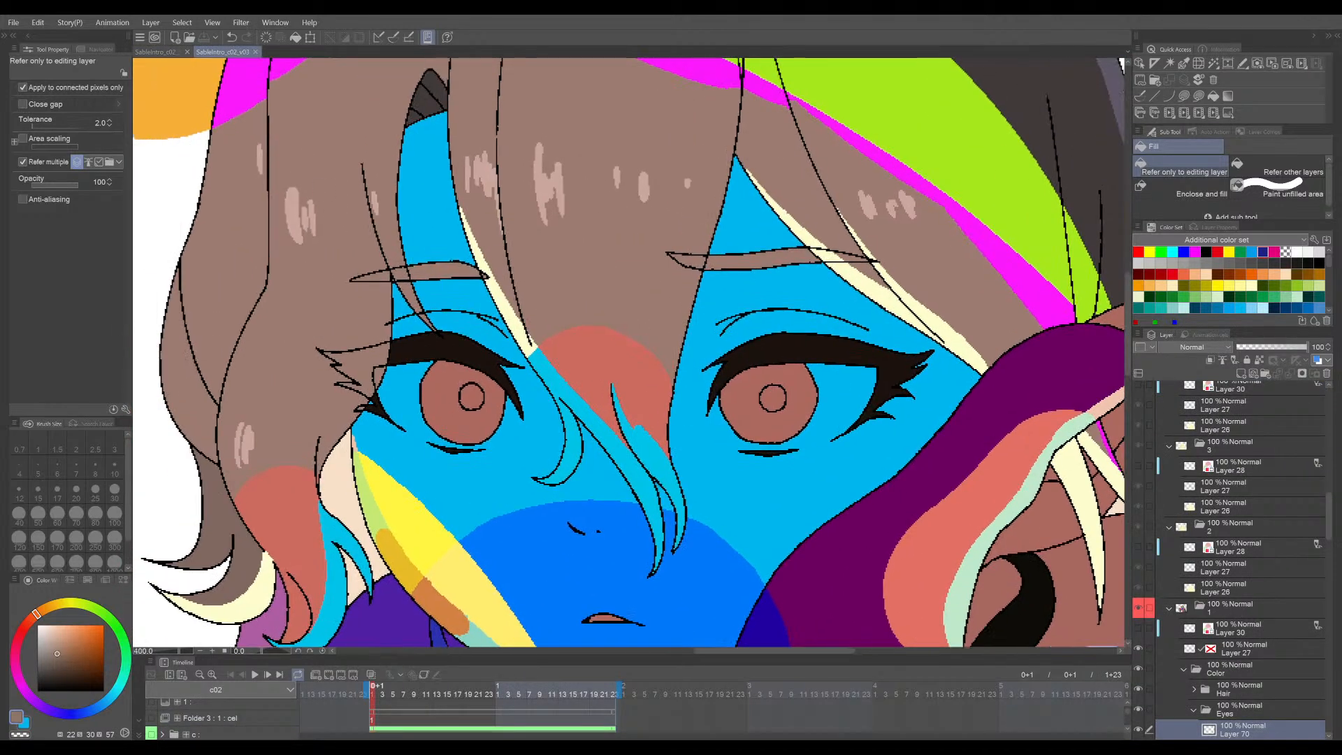
{"action": "key", "text": "p"}
{"action": "left_click", "coordinate": [171, 50]}
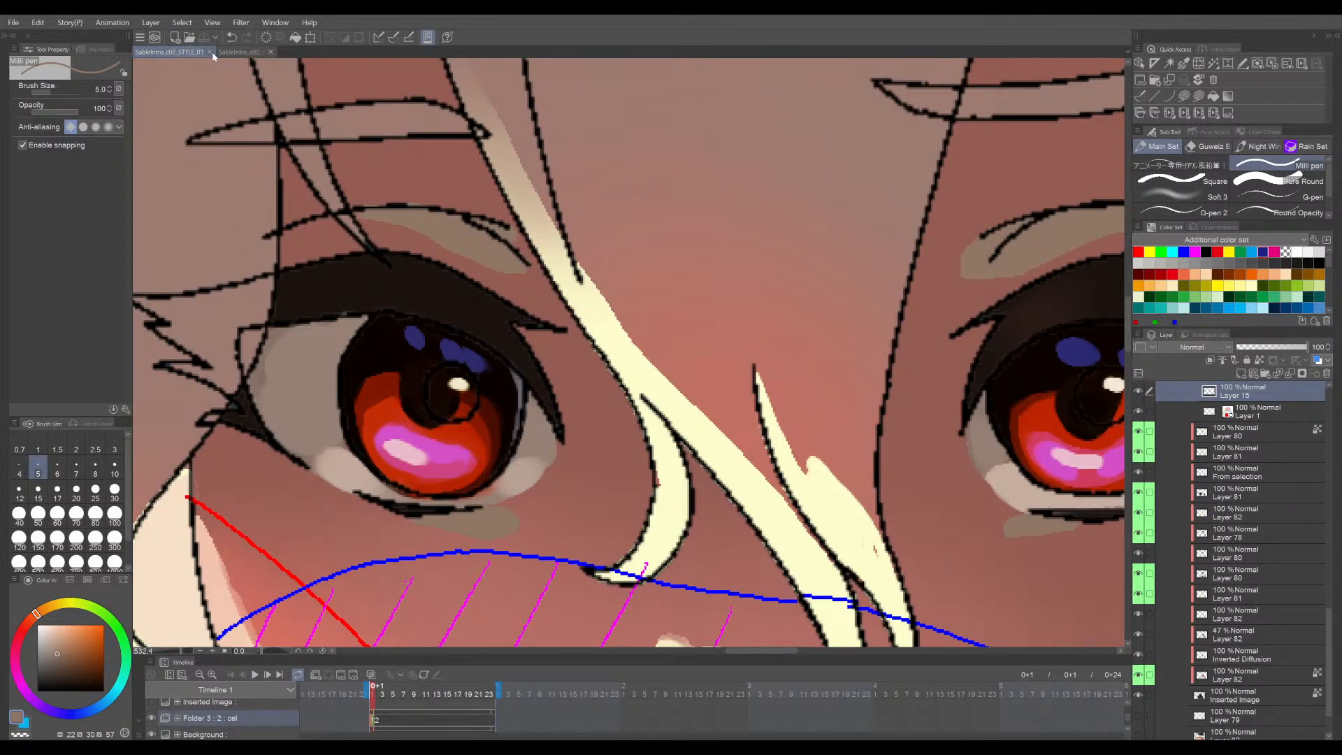
{"action": "left_click", "coordinate": [239, 53]}
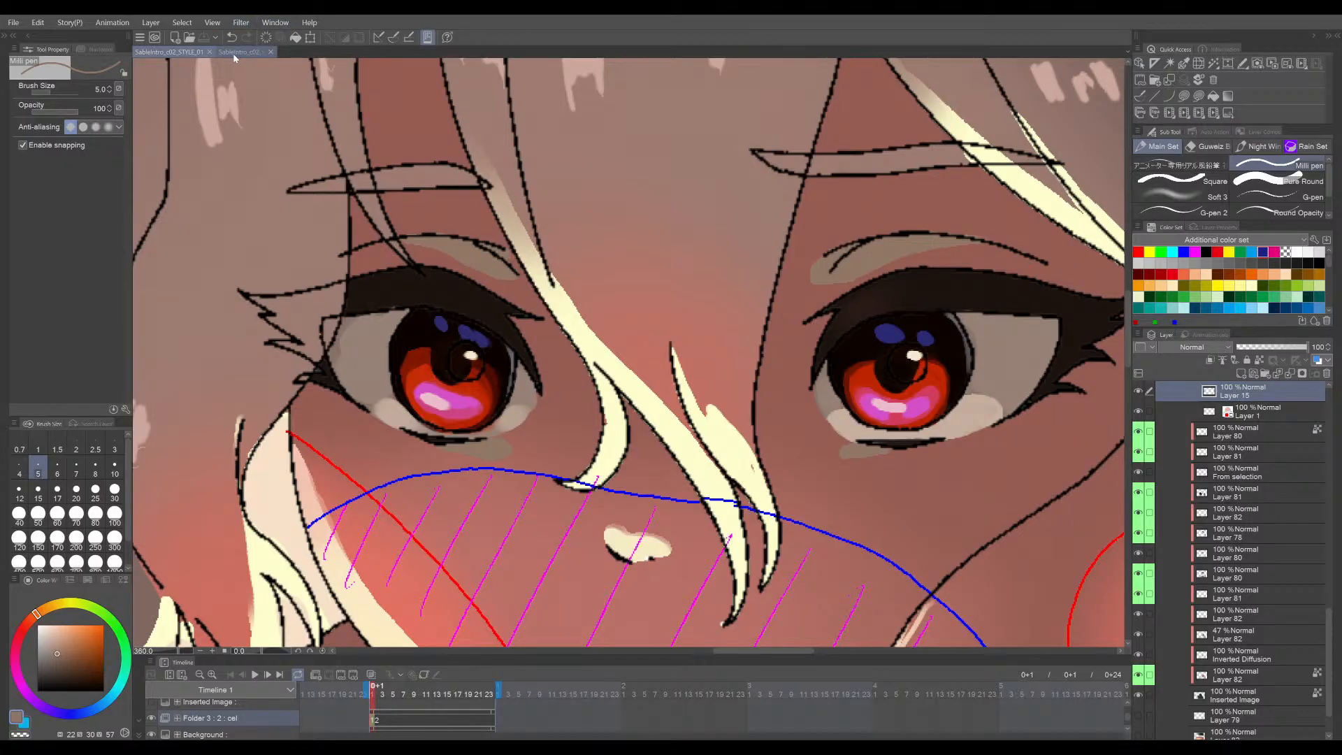
{"action": "left_click", "coordinate": [232, 53]}
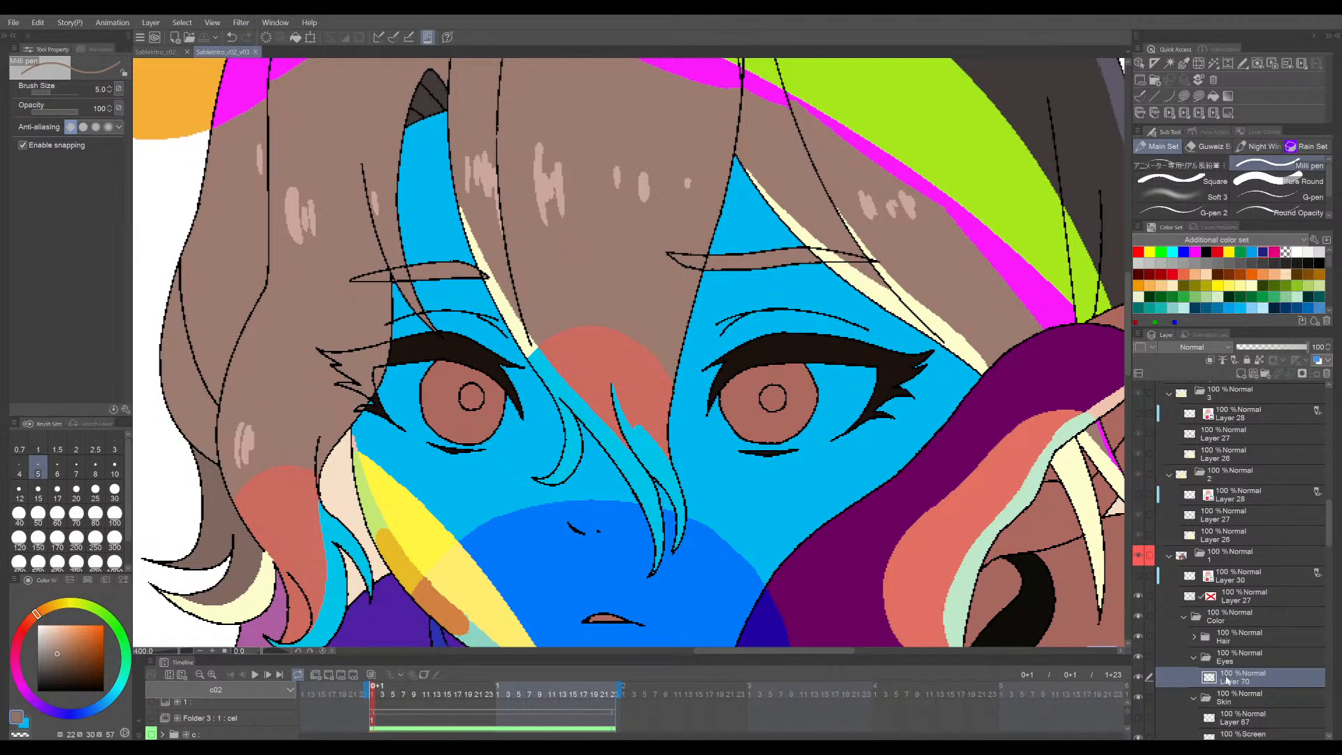
- Add a raster layer beneath the lash layer in the Eyes folder, select it, and choose the G-pen at size 3
{"action": "left_click", "coordinate": [1242, 373]}
{"action": "left_click_drag", "start_coordinate": [1238, 697], "coordinate": [1234, 673]}
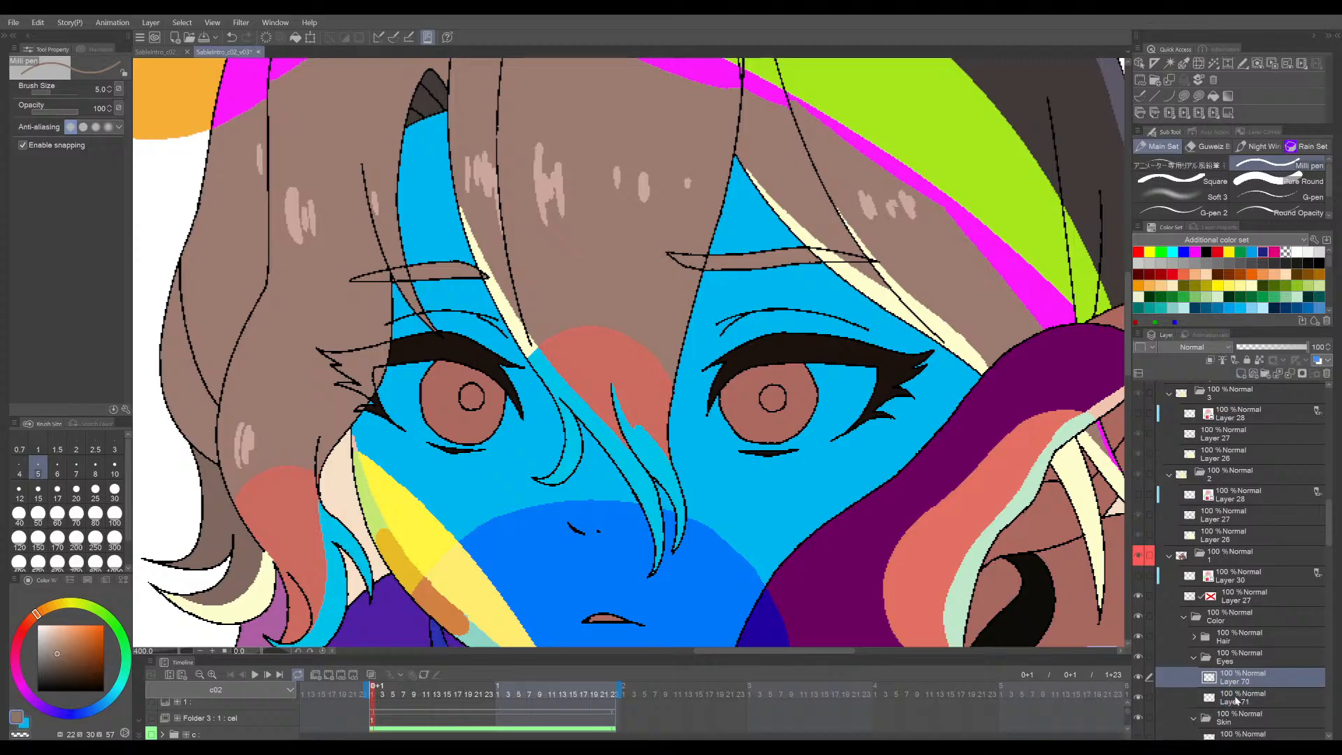
{"action": "left_click", "coordinate": [1236, 697]}
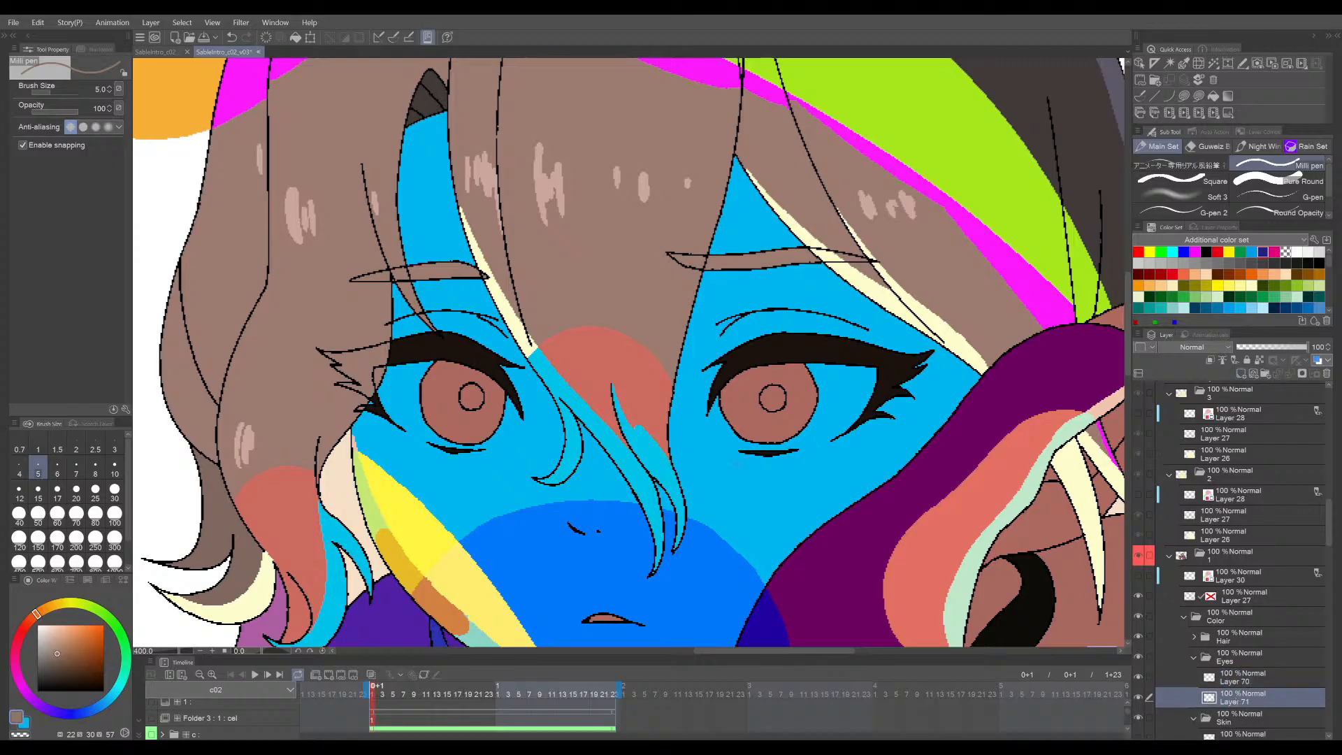
{"action": "left_click_drag", "start_coordinate": [741, 459], "coordinate": [781, 465]}
{"action": "left_click_drag", "start_coordinate": [744, 466], "coordinate": [781, 466]}
{"action": "left_click", "coordinate": [1281, 197]}
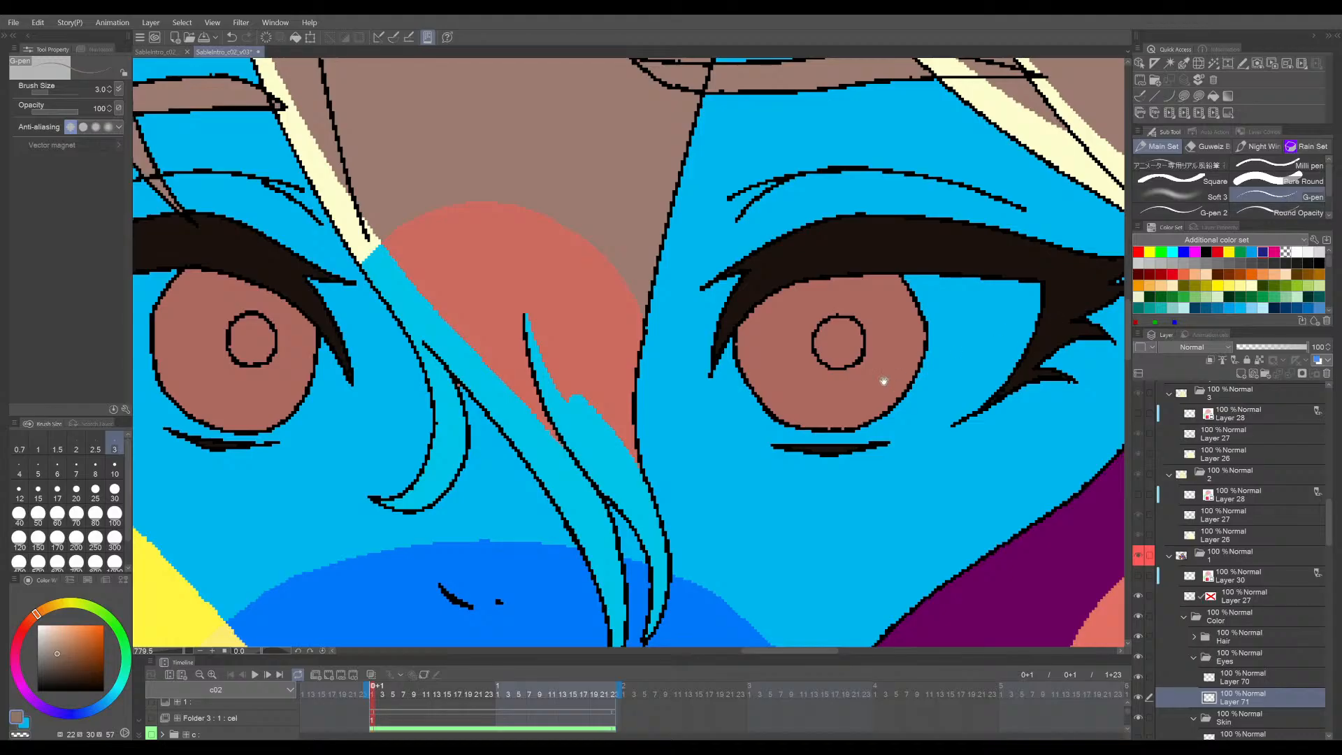
- Paint a short greyish-brown shadow at the inner end of the lower lash line of the character's left eye
{"action": "left_click_drag", "start_coordinate": [884, 381], "coordinate": [840, 371]}
{"action": "mouse_move", "coordinate": [720, 453]}
{"action": "left_mouse_down"}
{"action": "mouse_move", "coordinate": [738, 453]}
{"action": "mouse_move", "coordinate": [703, 453]}
{"action": "mouse_move", "coordinate": [720, 444]}
{"action": "left_mouse_up"}
{"action": "key", "text": "ctrl+z"}
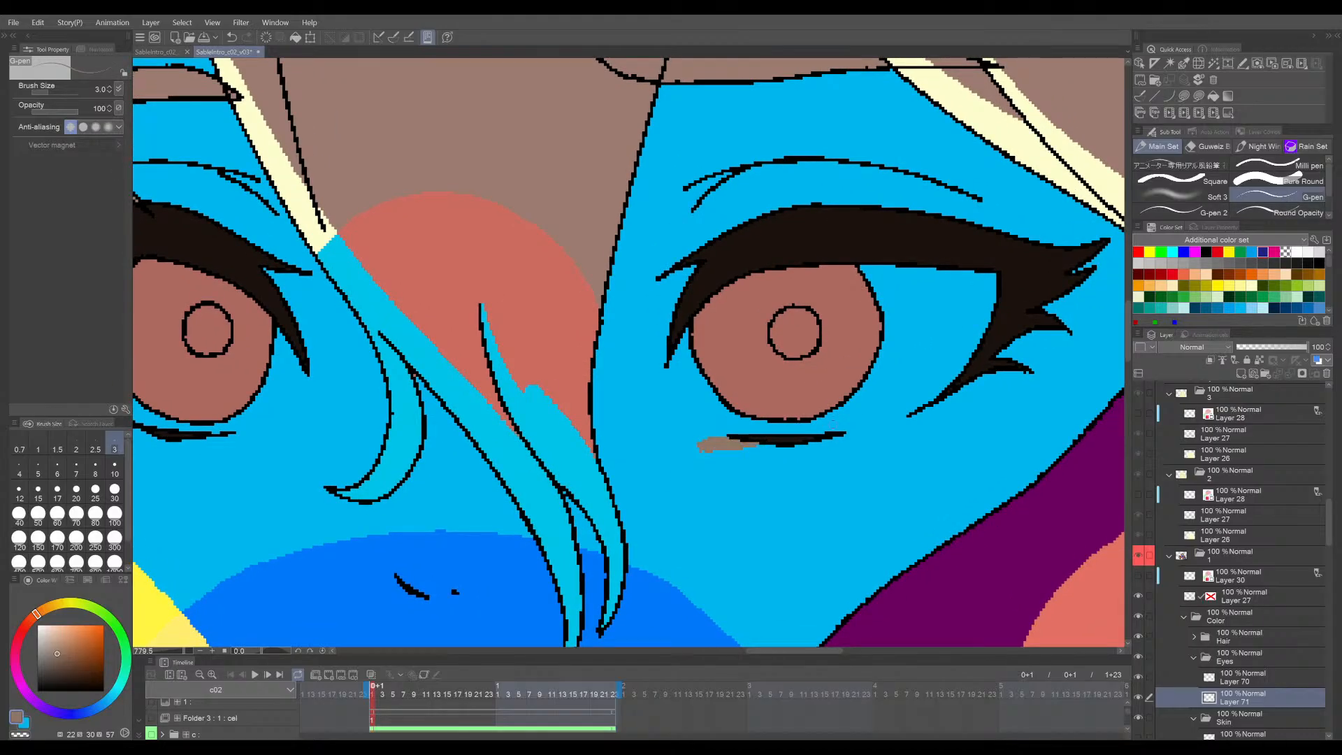
{"action": "key", "text": "h"}
{"action": "left_click_drag", "start_coordinate": [884, 444], "coordinate": [917, 456]}
{"action": "scroll", "coordinate": [592, 462], "scroll_direction": "up", "scroll_amount": 4}
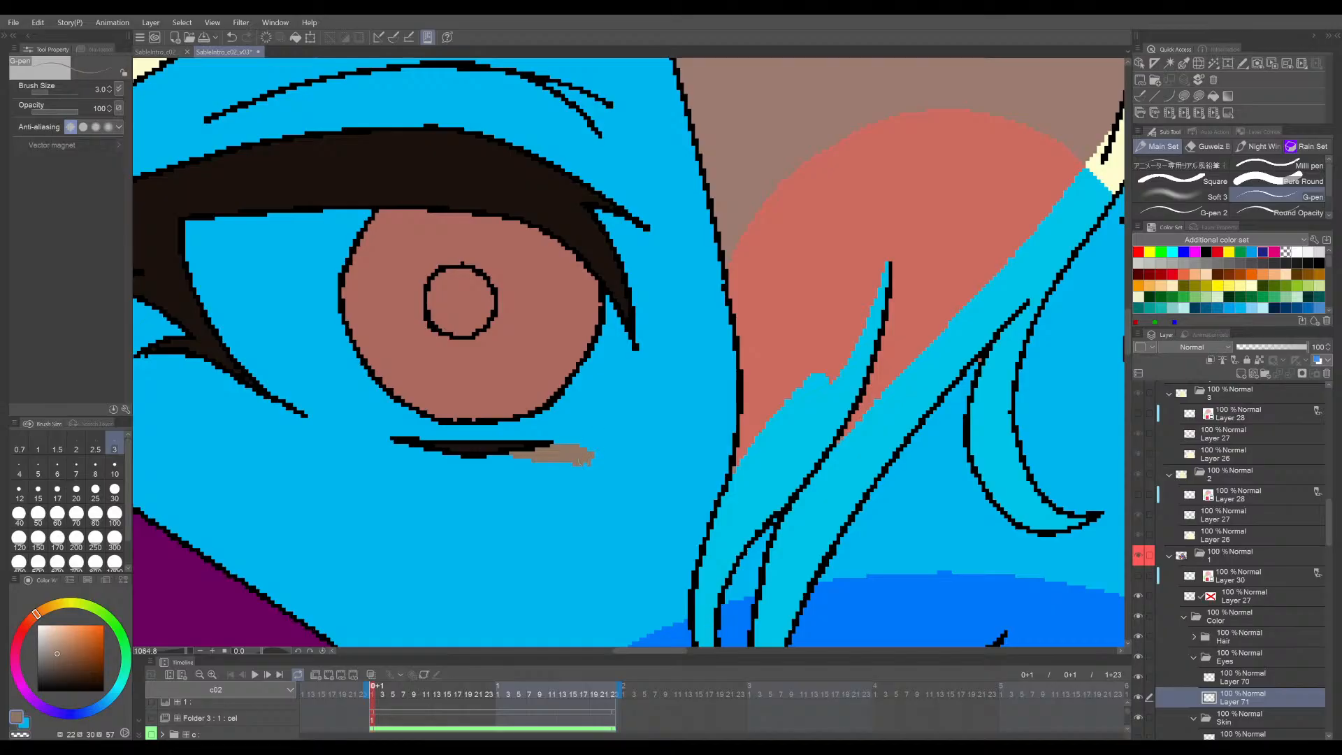
{"action": "left_click_drag", "start_coordinate": [618, 469], "coordinate": [665, 473]}
{"action": "scroll", "coordinate": [637, 463], "scroll_direction": "up", "scroll_amount": 4}
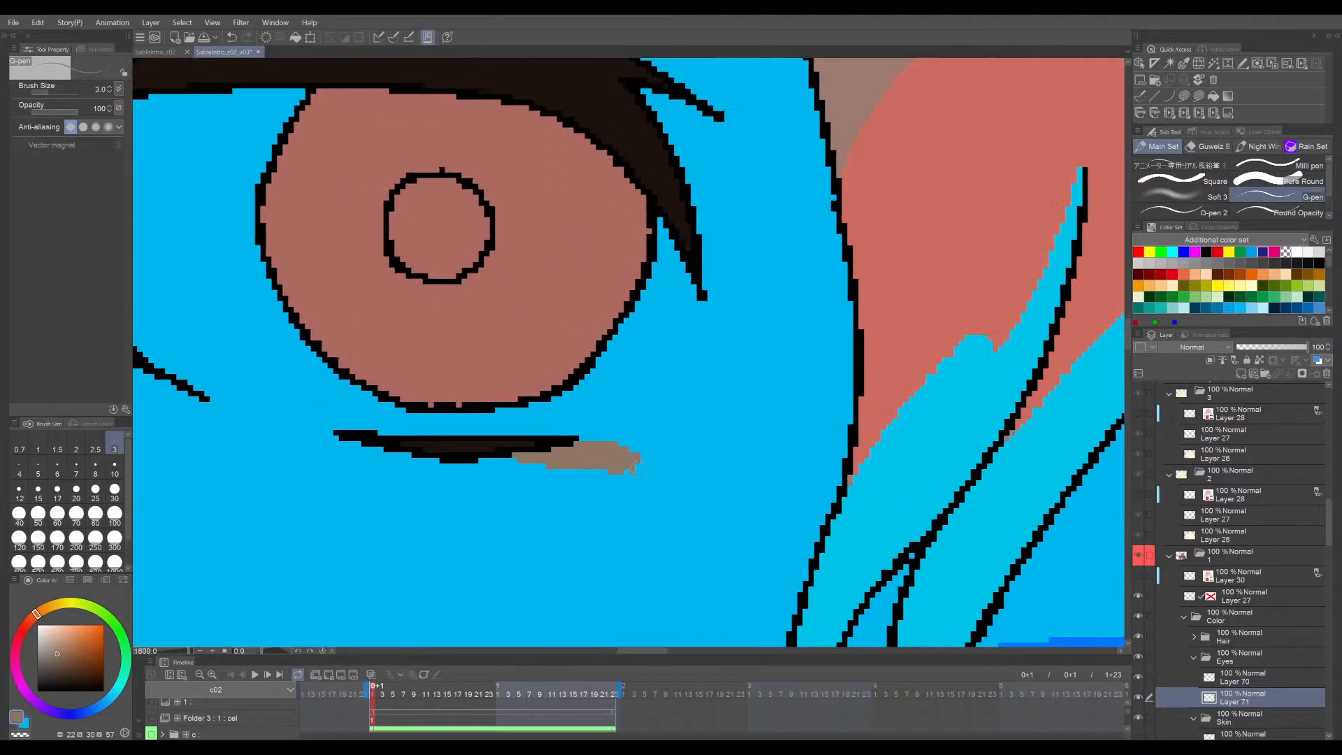
{"action": "scroll", "coordinate": [633, 458], "scroll_direction": "down", "scroll_amount": 3}
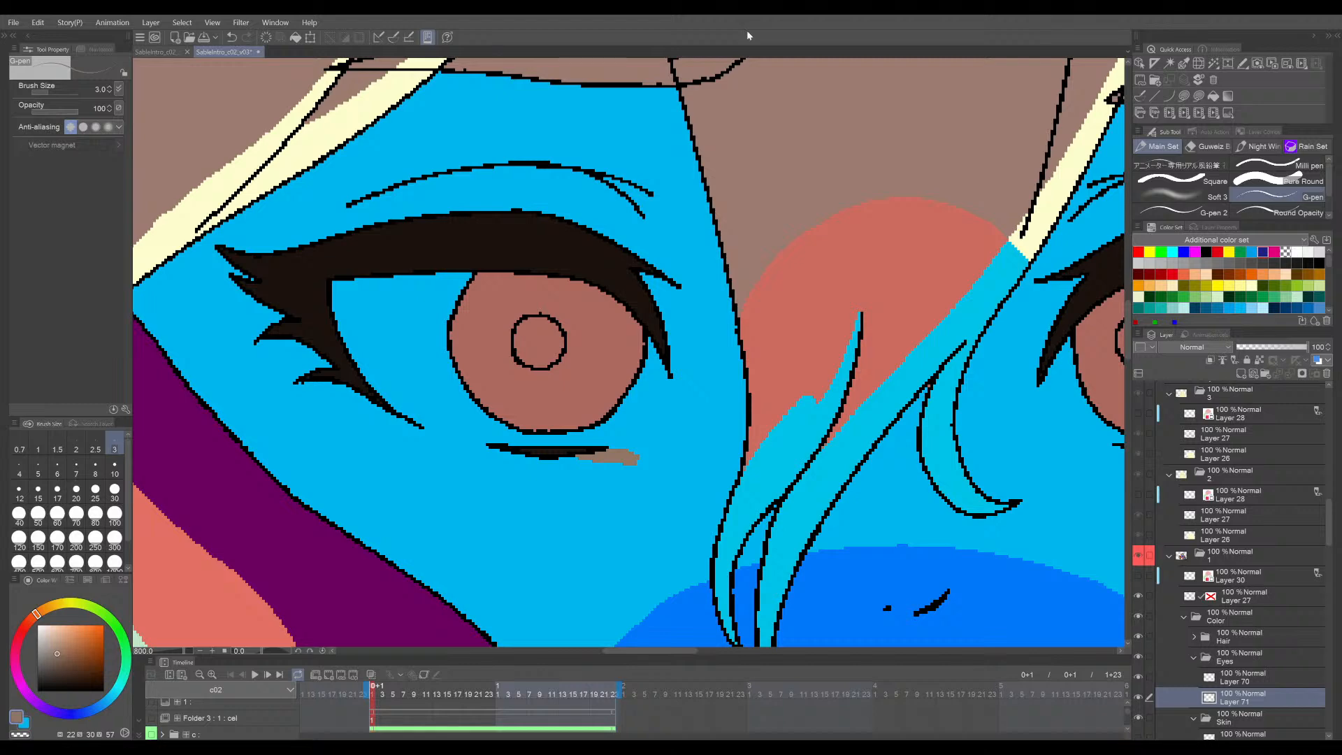
- Paint a matching shadow under the inner lower lash line of the character's right eye and check it against the style reference
{"action": "left_click_drag", "start_coordinate": [864, 206], "coordinate": [897, 458]}
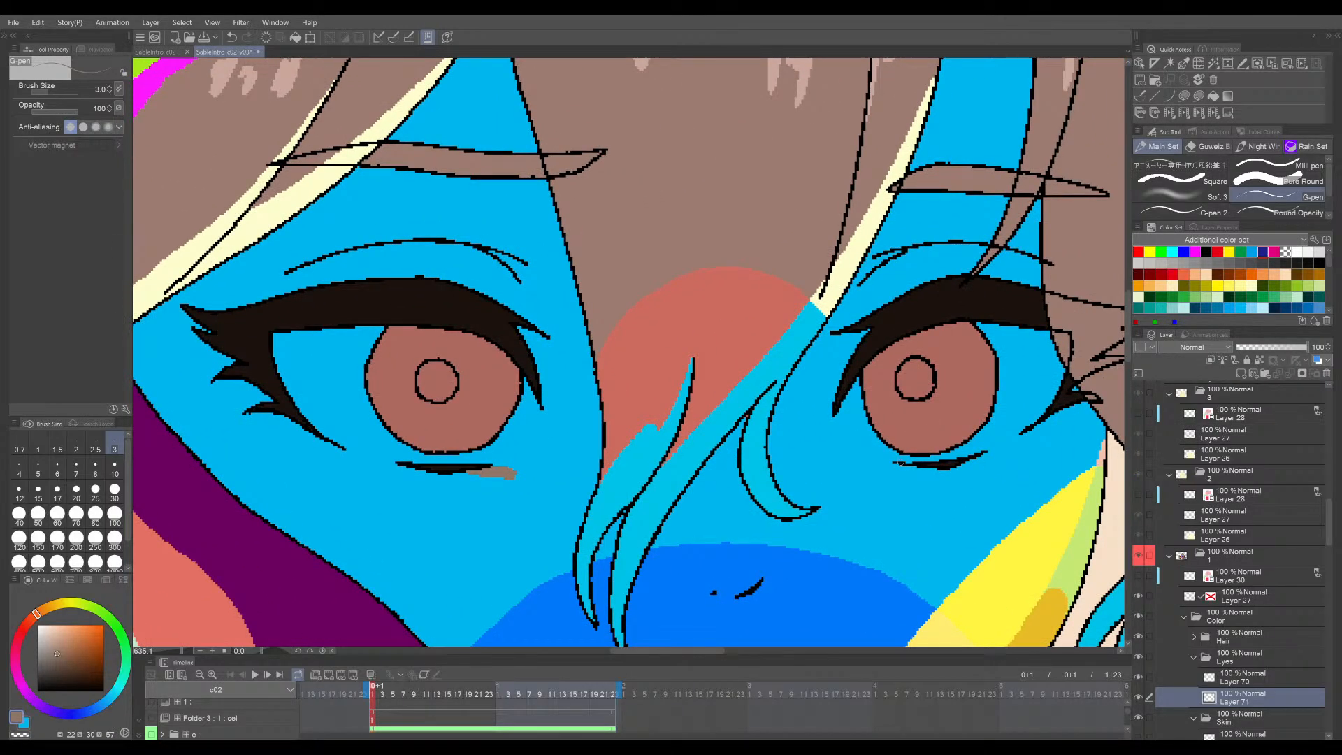
{"action": "key", "text": "h"}
{"action": "left_click_drag", "start_coordinate": [359, 472], "coordinate": [596, 471]}
{"action": "mouse_move", "coordinate": [595, 472]}
{"action": "left_mouse_down"}
{"action": "mouse_move", "coordinate": [678, 472]}
{"action": "mouse_move", "coordinate": [590, 470]}
{"action": "left_mouse_up"}
{"action": "key", "text": "ctrl+z"}
{"action": "left_click_drag", "start_coordinate": [638, 467], "coordinate": [600, 481]}
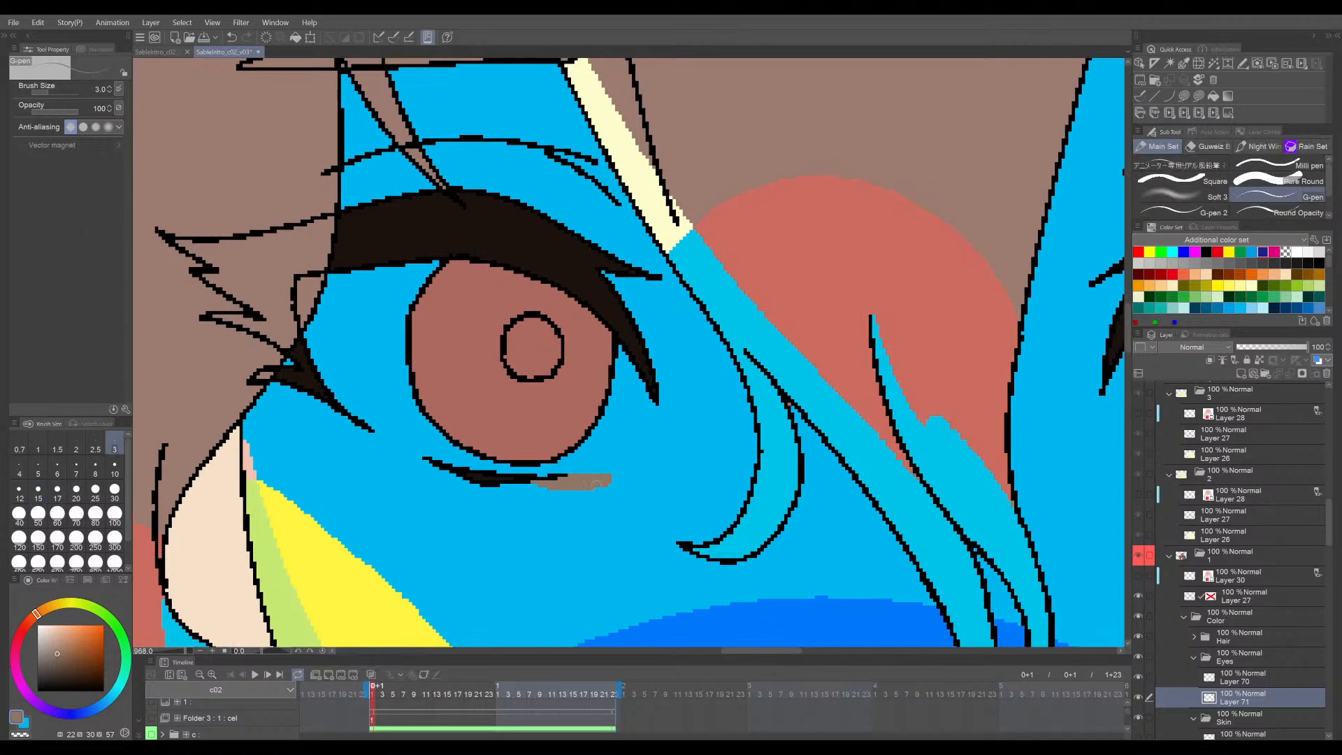
{"action": "key", "text": "ctrl+0"}
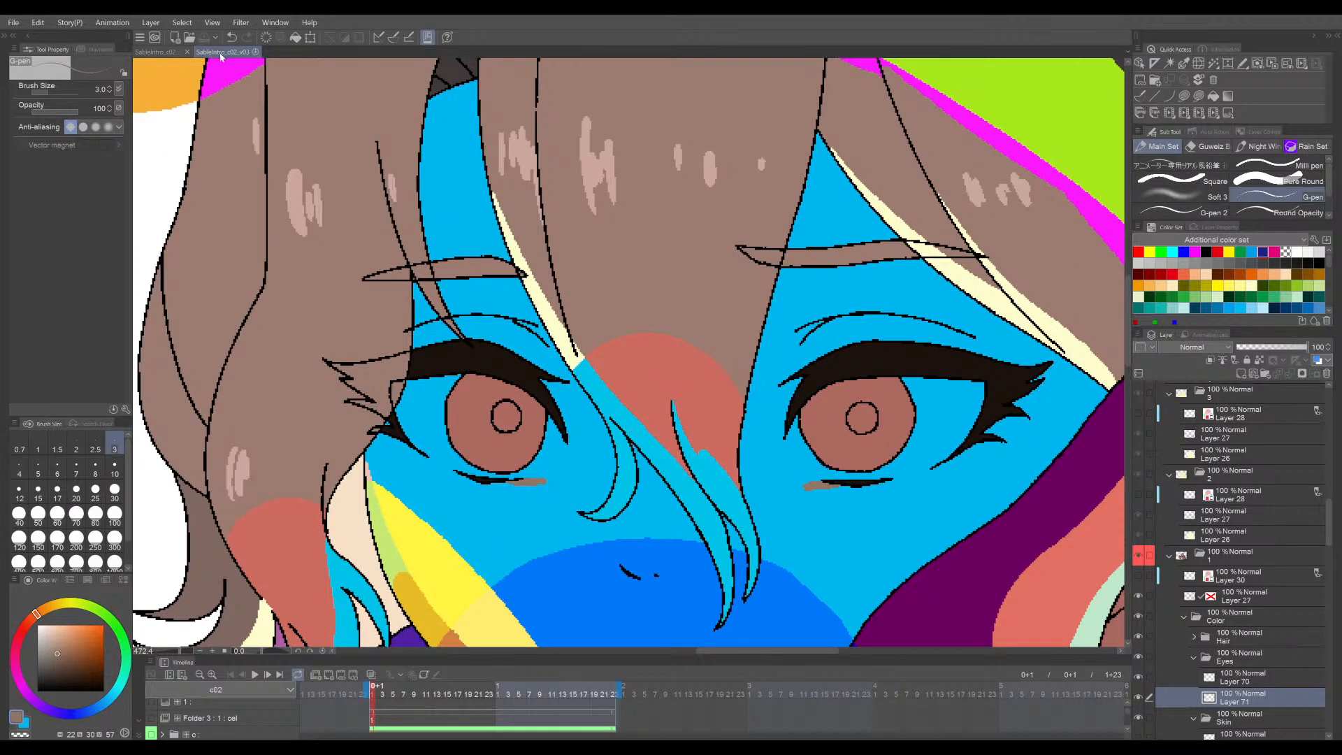
{"action": "left_click", "coordinate": [166, 52]}
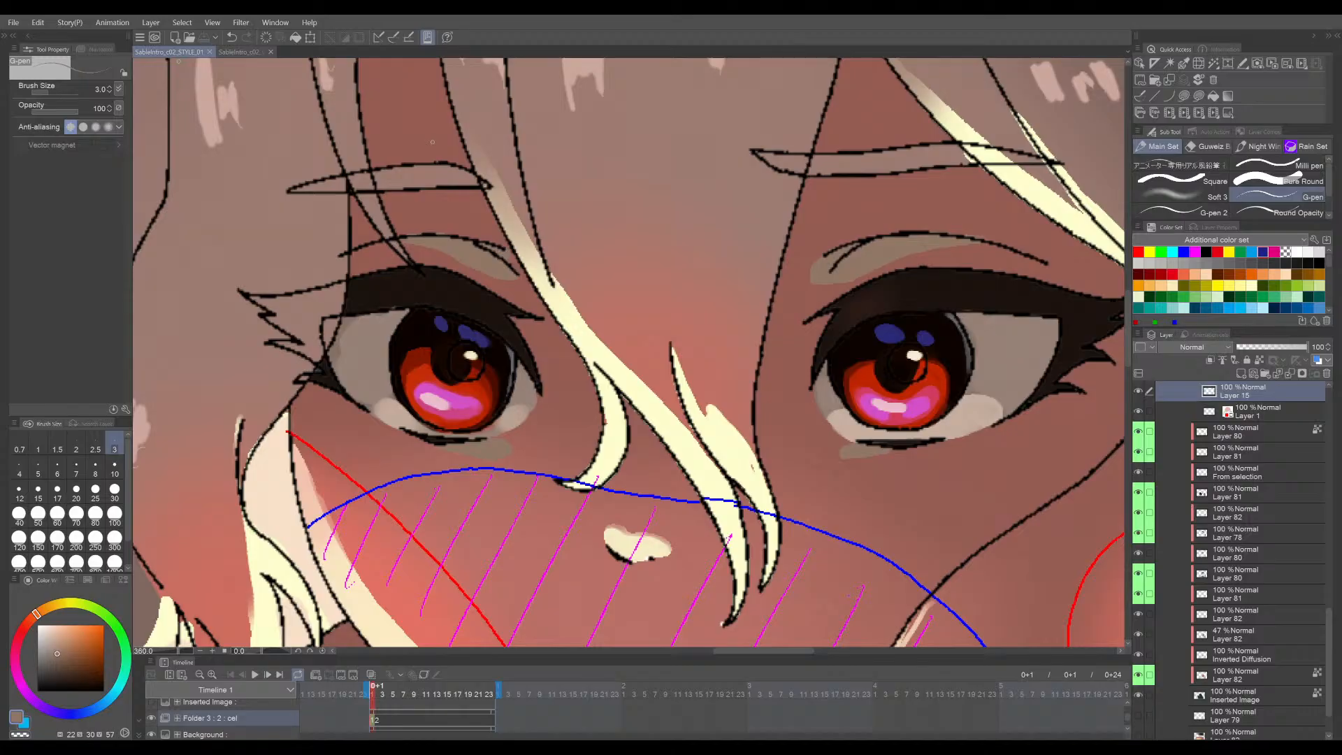
{"action": "left_click", "coordinate": [239, 52]}
- Rework the under-eye shadow strokes, extending the one on the character's right eye inward, and compare with the style reference
{"action": "scroll", "coordinate": [804, 542], "scroll_direction": "up", "scroll_amount": 2}
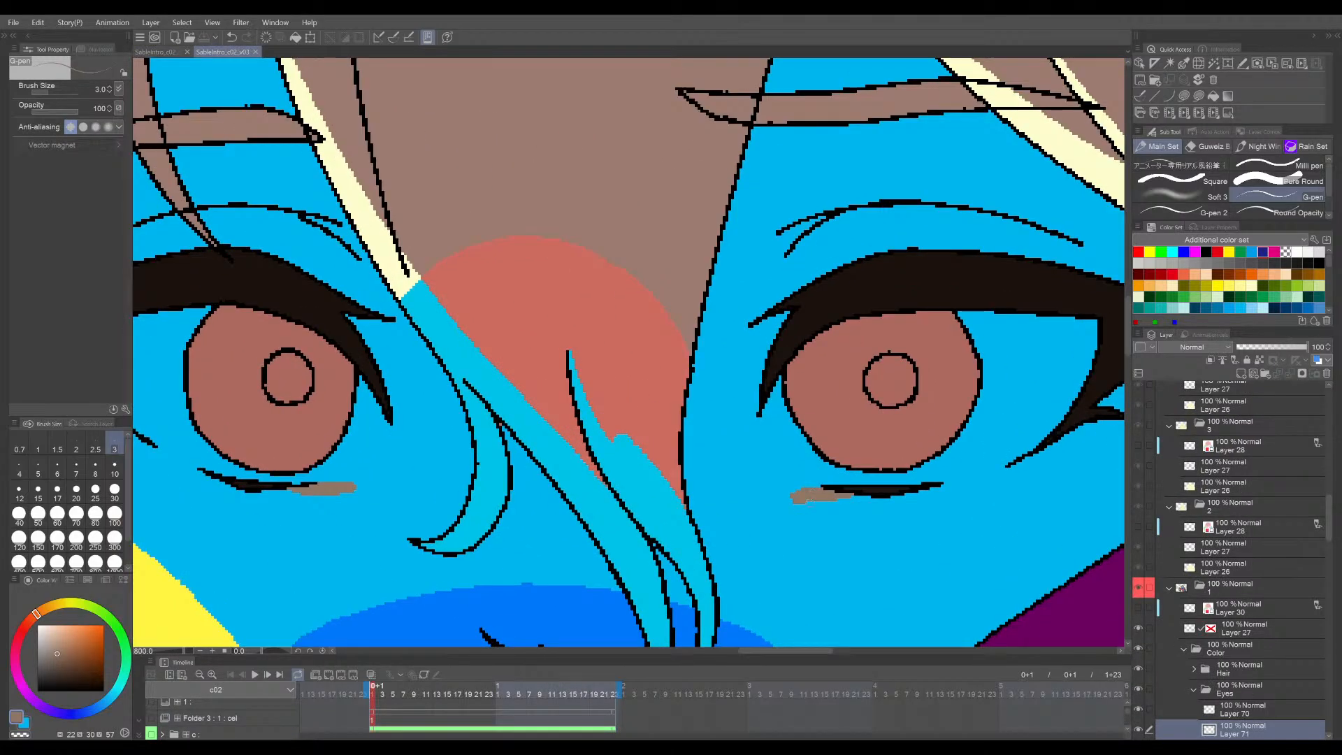
{"action": "mouse_move", "coordinate": [849, 499]}
{"action": "left_mouse_down"}
{"action": "mouse_move", "coordinate": [793, 506]}
{"action": "mouse_move", "coordinate": [814, 504]}
{"action": "left_mouse_up"}
{"action": "key", "text": "ctrl+z"}
{"action": "key", "text": "ctrl+z"}
{"action": "left_click_drag", "start_coordinate": [634, 523], "coordinate": [846, 519]}
{"action": "mouse_move", "coordinate": [475, 489]}
{"action": "left_mouse_down"}
{"action": "mouse_move", "coordinate": [585, 484]}
{"action": "mouse_move", "coordinate": [563, 487]}
{"action": "left_mouse_up"}
{"action": "left_click", "coordinate": [155, 54]}
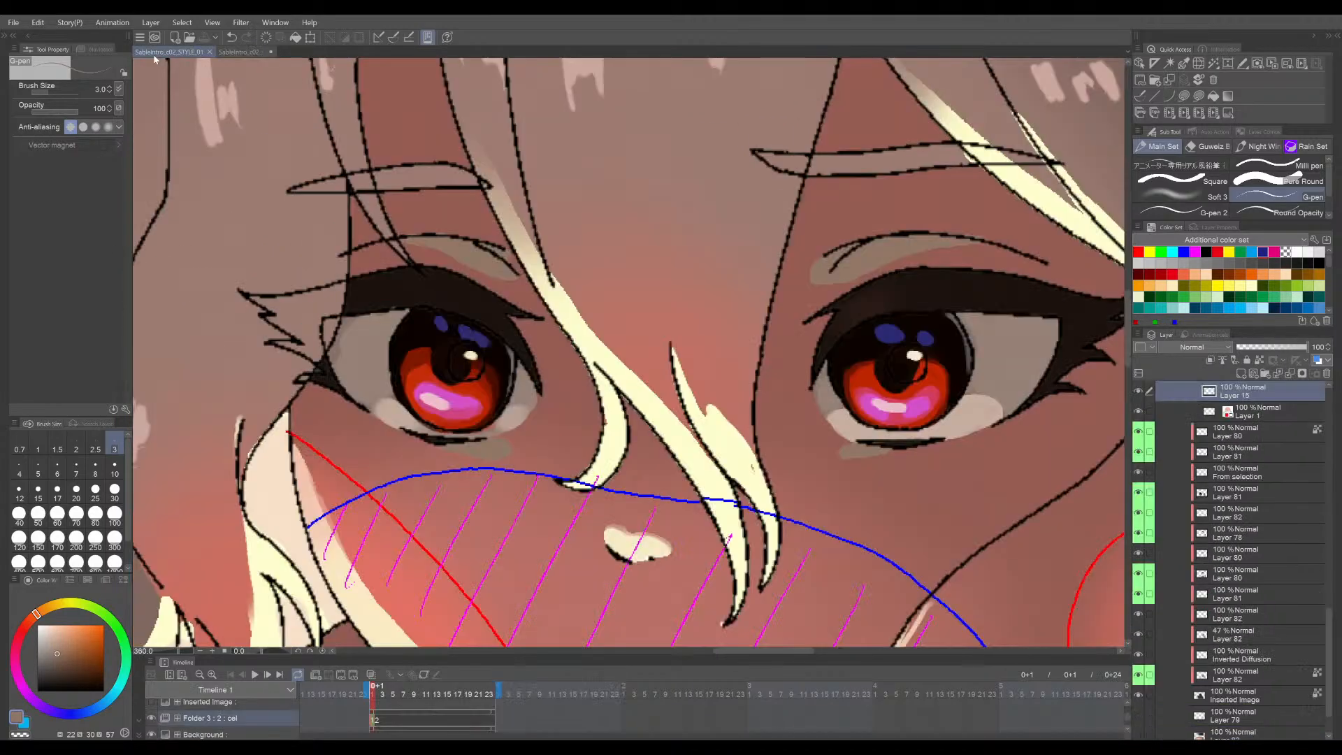
{"action": "left_click", "coordinate": [237, 53]}
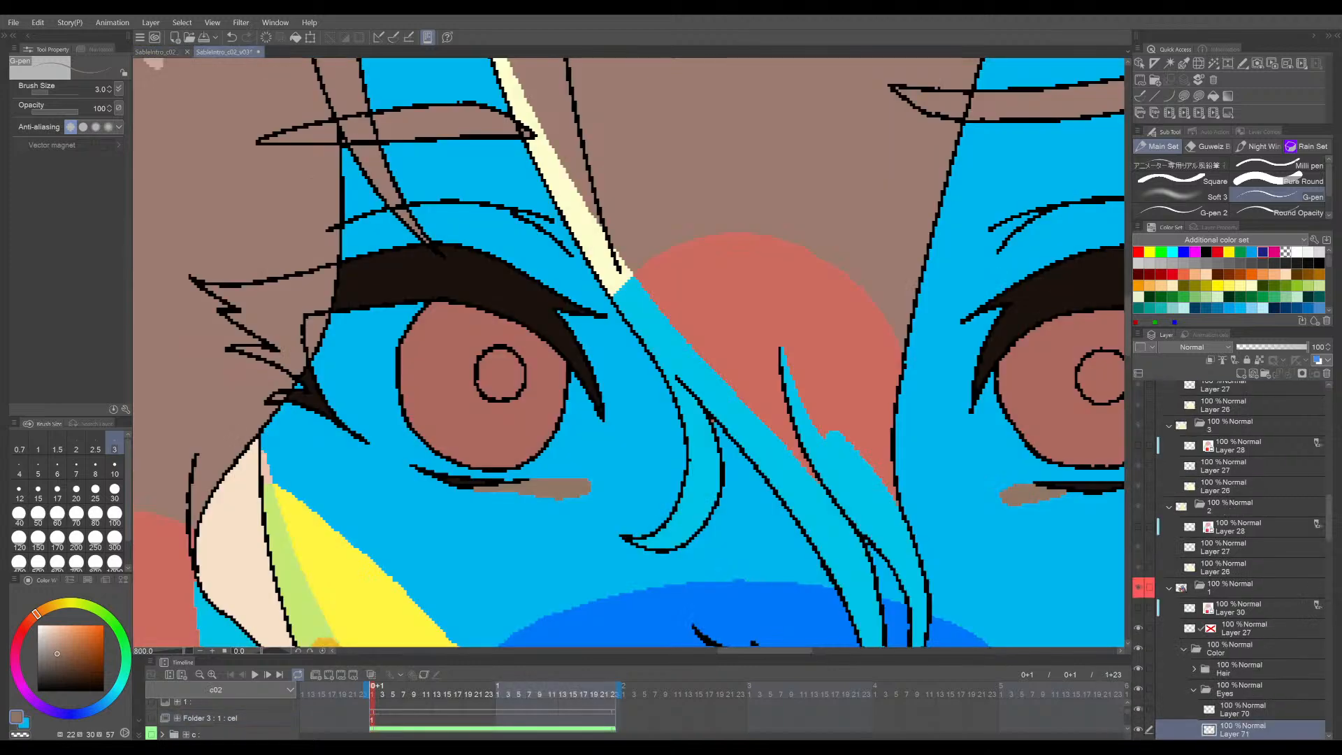
- Touch up the under-eye shadow of the character's right eye with the pen and eraser, undoing the last stroke
{"action": "mouse_move", "coordinate": [498, 491]}
{"action": "left_mouse_down"}
{"action": "mouse_move", "coordinate": [545, 495]}
{"action": "mouse_move", "coordinate": [591, 489]}
{"action": "left_mouse_up"}
{"action": "key", "text": "ctrl+z"}
{"action": "key", "text": "e"}
{"action": "key", "text": "p"}
{"action": "key", "text": "e"}
{"action": "scroll", "coordinate": [643, 400], "scroll_direction": "down", "scroll_amount": 2}
{"action": "left_click_drag", "start_coordinate": [644, 400], "coordinate": [541, 423]}
{"action": "key", "text": "p"}
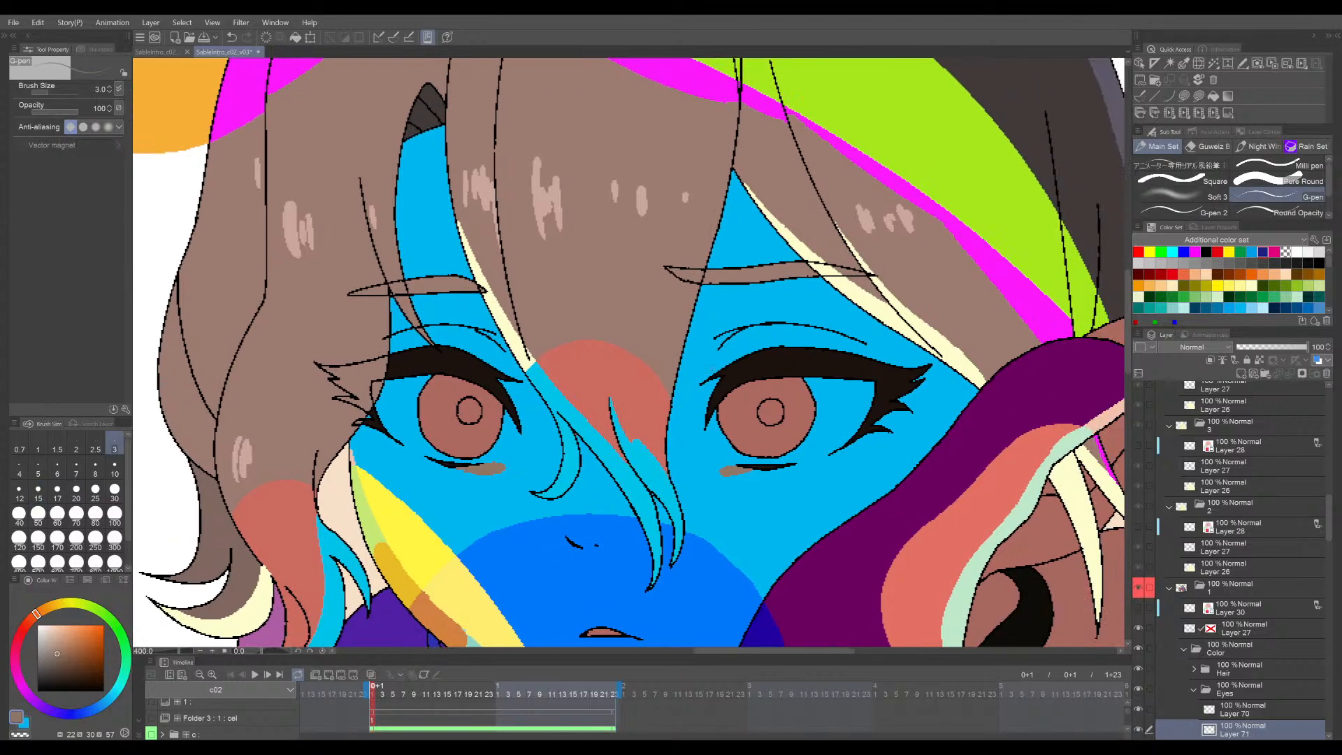
- Save the working file and compare the under-eye shadows of both eyes with the style reference
{"action": "key", "text": "ctrl+s"}
{"action": "left_click", "coordinate": [155, 52]}
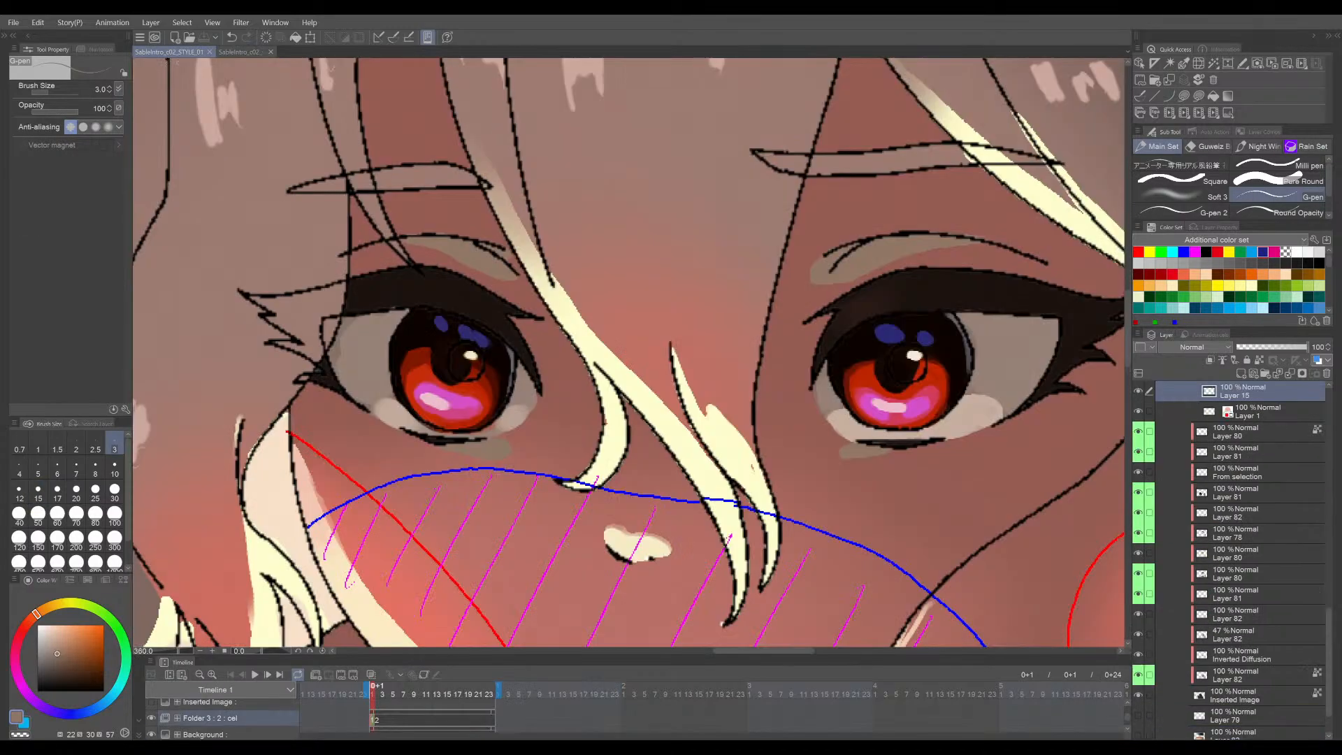
{"action": "left_click", "coordinate": [223, 52]}
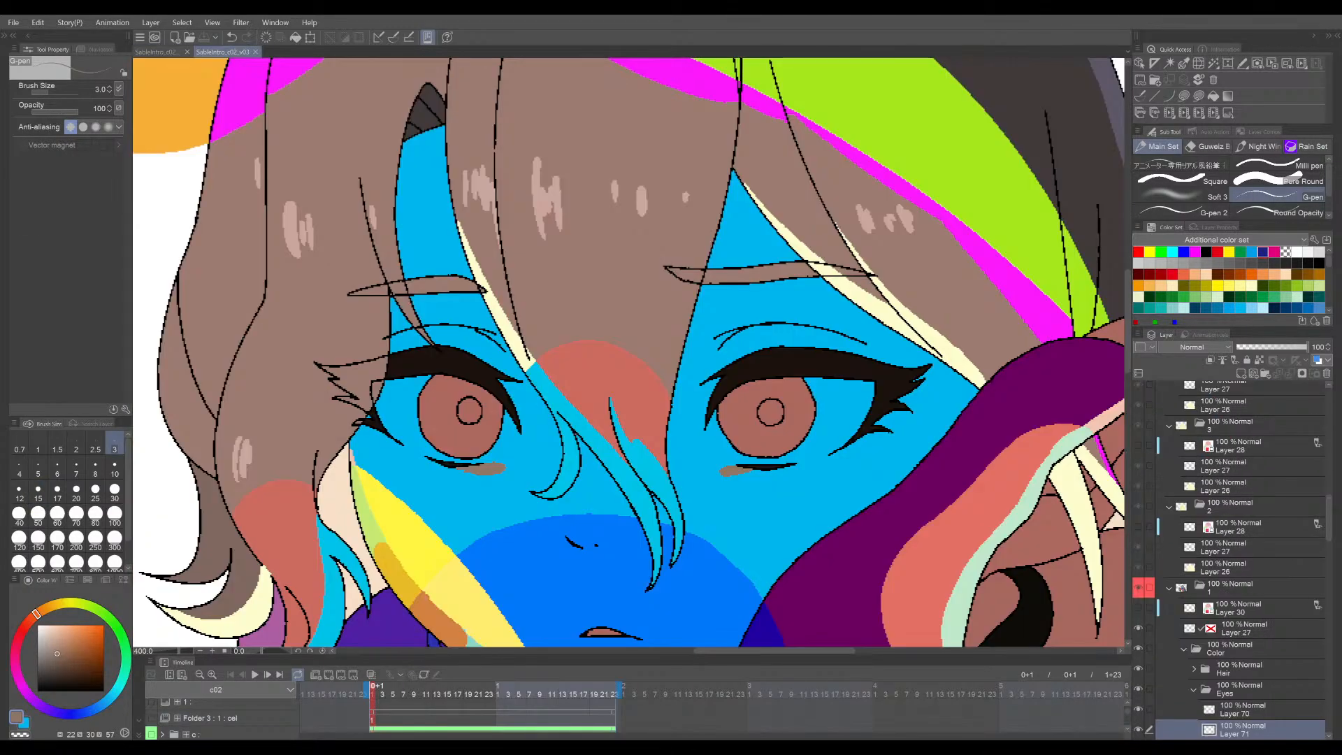
{"action": "scroll", "coordinate": [392, 489], "scroll_direction": "up", "scroll_amount": 2}
{"action": "left_click_drag", "start_coordinate": [493, 468], "coordinate": [444, 459]}
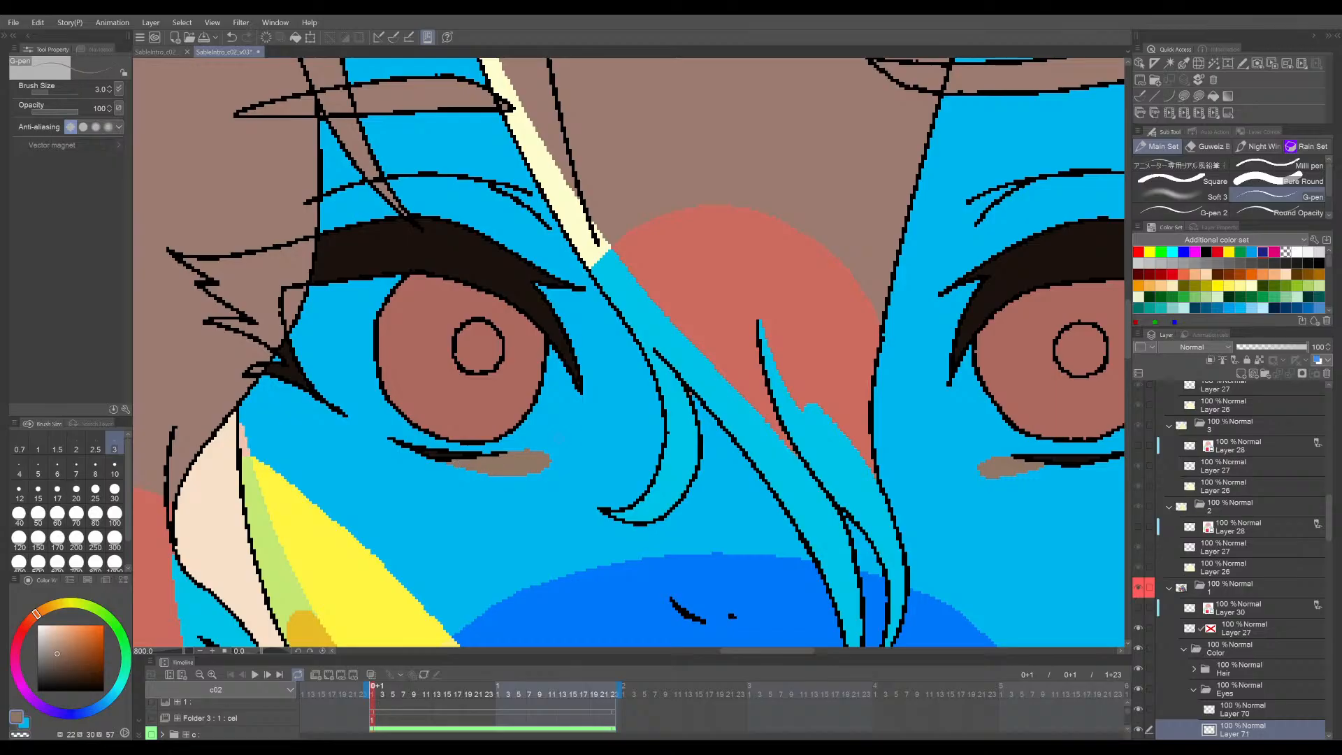
{"action": "scroll", "coordinate": [629, 426], "scroll_direction": "down", "scroll_amount": 6}
{"action": "left_click_drag", "start_coordinate": [815, 280], "coordinate": [722, 295]}
{"action": "key", "text": "ctrl+s"}
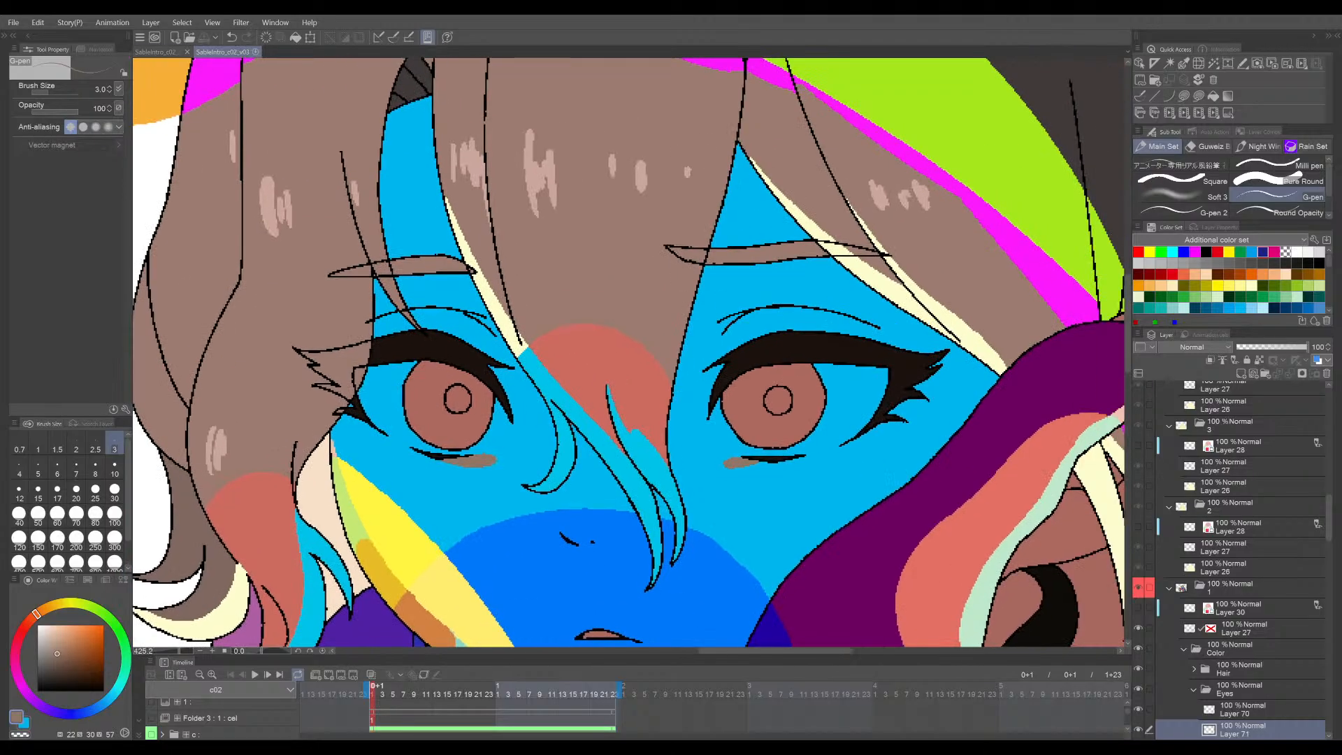
{"action": "left_click", "coordinate": [168, 53]}
{"action": "left_click", "coordinate": [255, 51]}
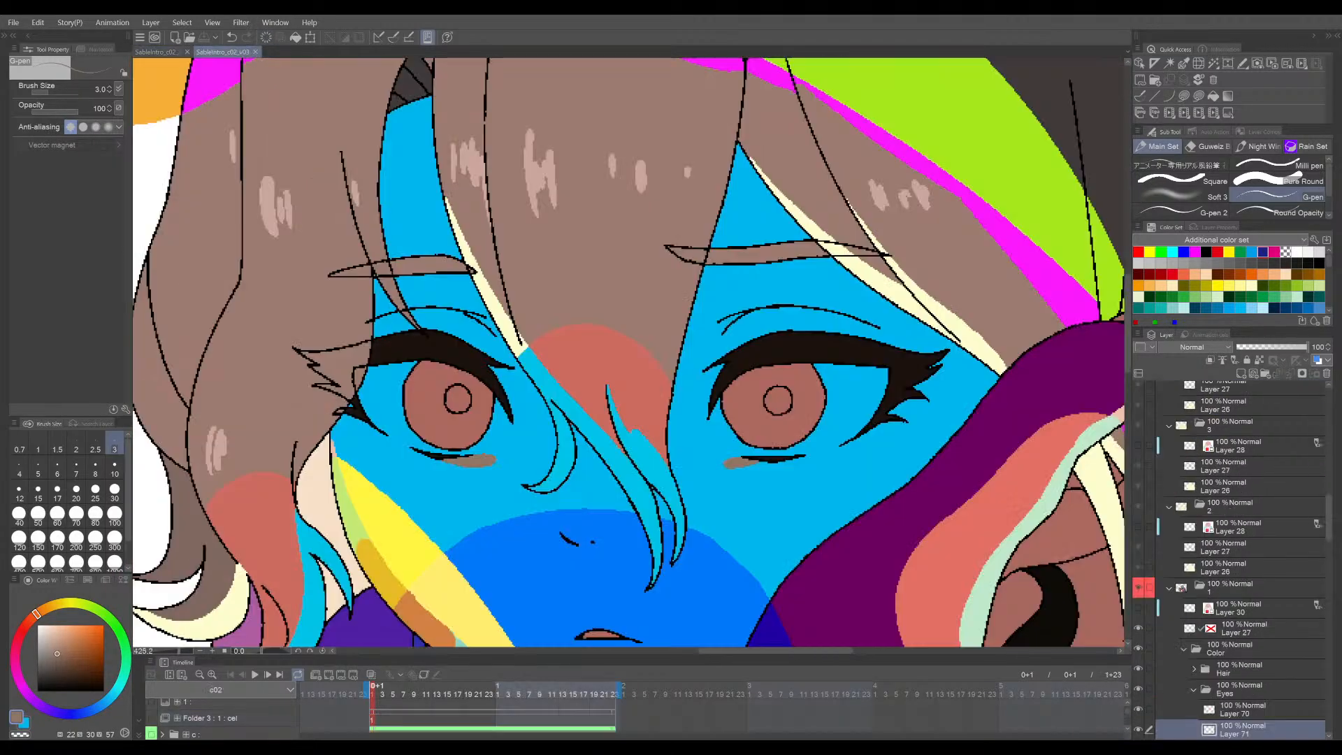
- Round off the inner end of the shadow under the character's left eye and check it against the style reference
{"action": "scroll", "coordinate": [753, 415], "scroll_direction": "up", "scroll_amount": 5}
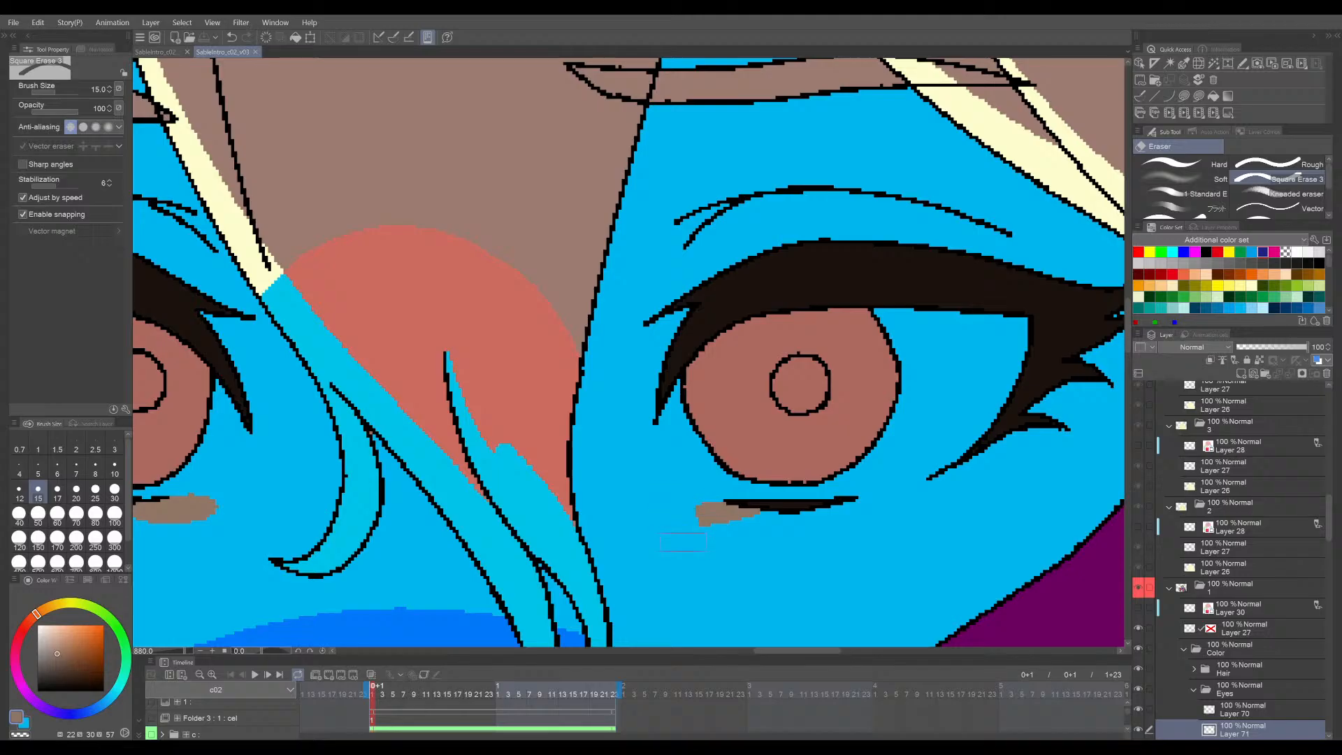
{"action": "mouse_move", "coordinate": [699, 511]}
{"action": "left_mouse_down"}
{"action": "mouse_move", "coordinate": [760, 508]}
{"action": "mouse_move", "coordinate": [704, 520]}
{"action": "left_mouse_up"}
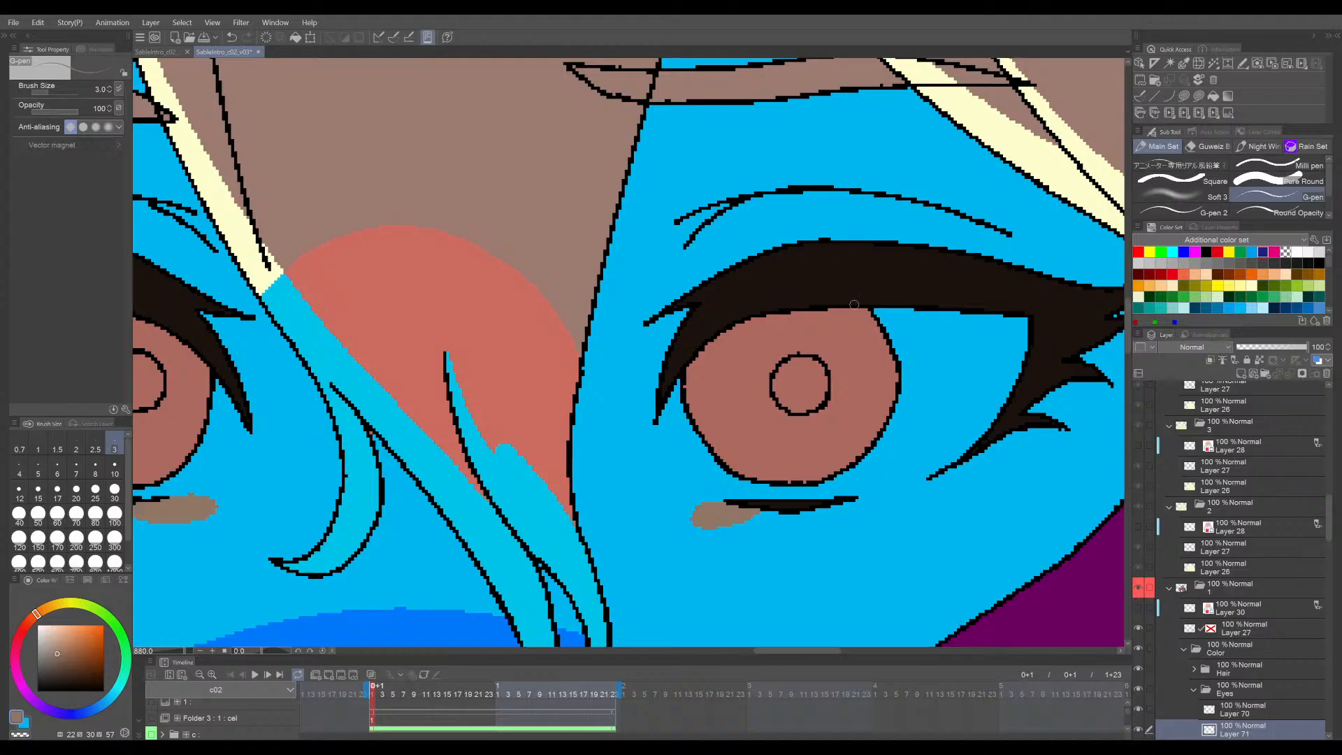
{"action": "scroll", "coordinate": [955, 495], "scroll_direction": "down", "scroll_amount": 5}
{"action": "left_click_drag", "start_coordinate": [956, 494], "coordinate": [863, 490]}
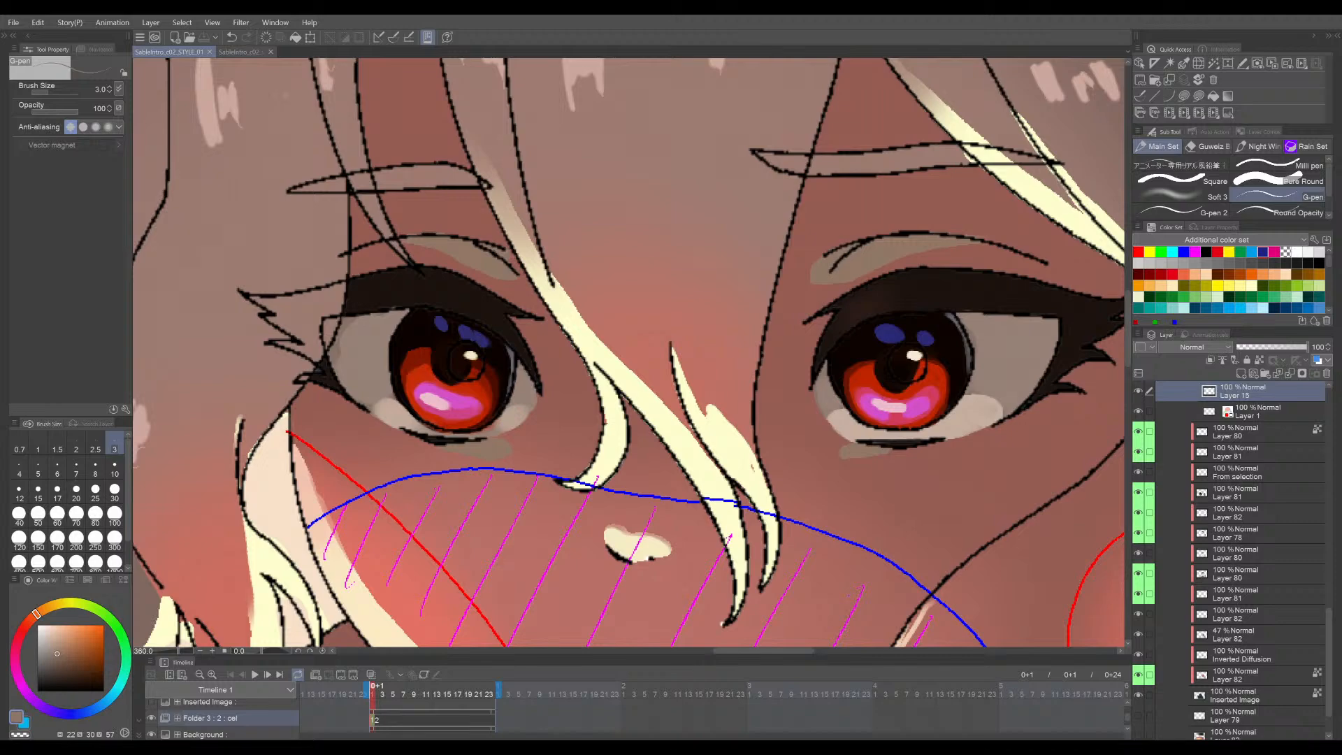
{"action": "left_click", "coordinate": [241, 52]}
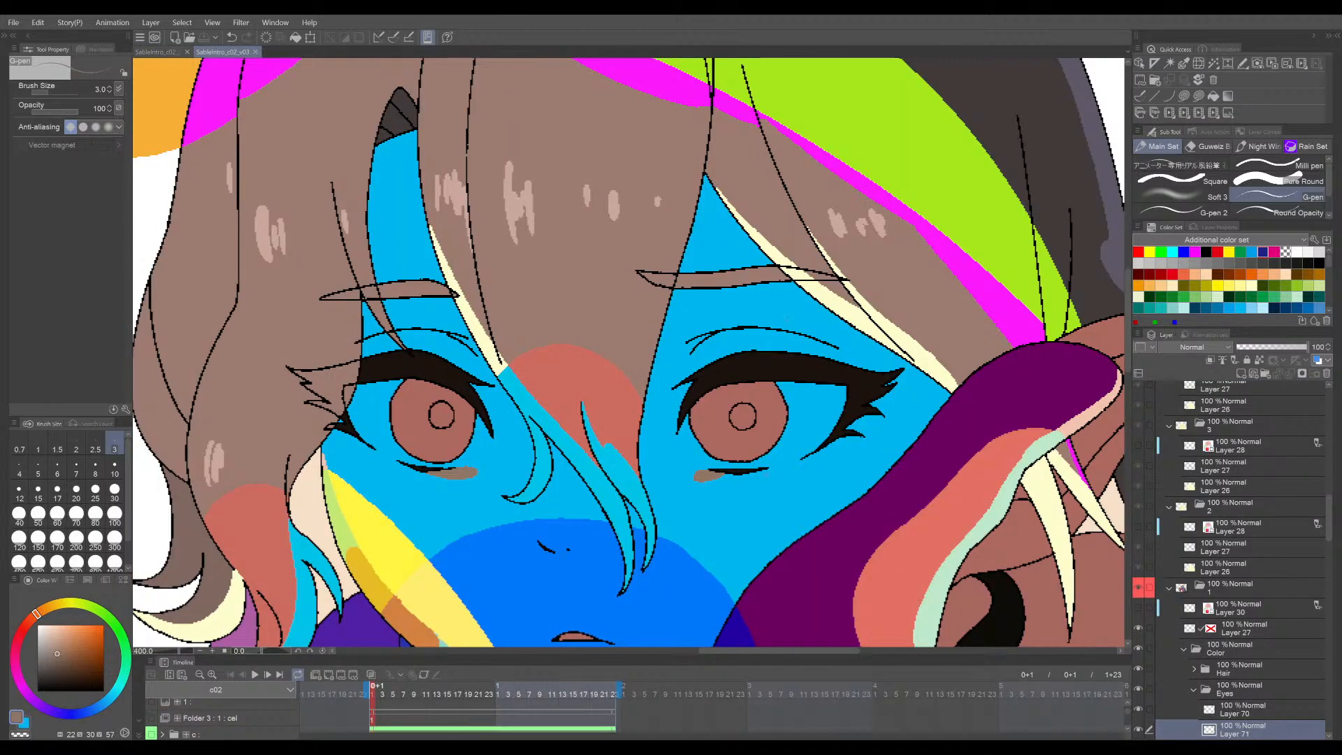
- Outline a greyish-brown shadow under the inner eyelid crease of the character's left eye and fill it
{"action": "left_click_drag", "start_coordinate": [849, 465], "coordinate": [807, 490]}
{"action": "scroll", "coordinate": [655, 367], "scroll_direction": "up", "scroll_amount": 10}
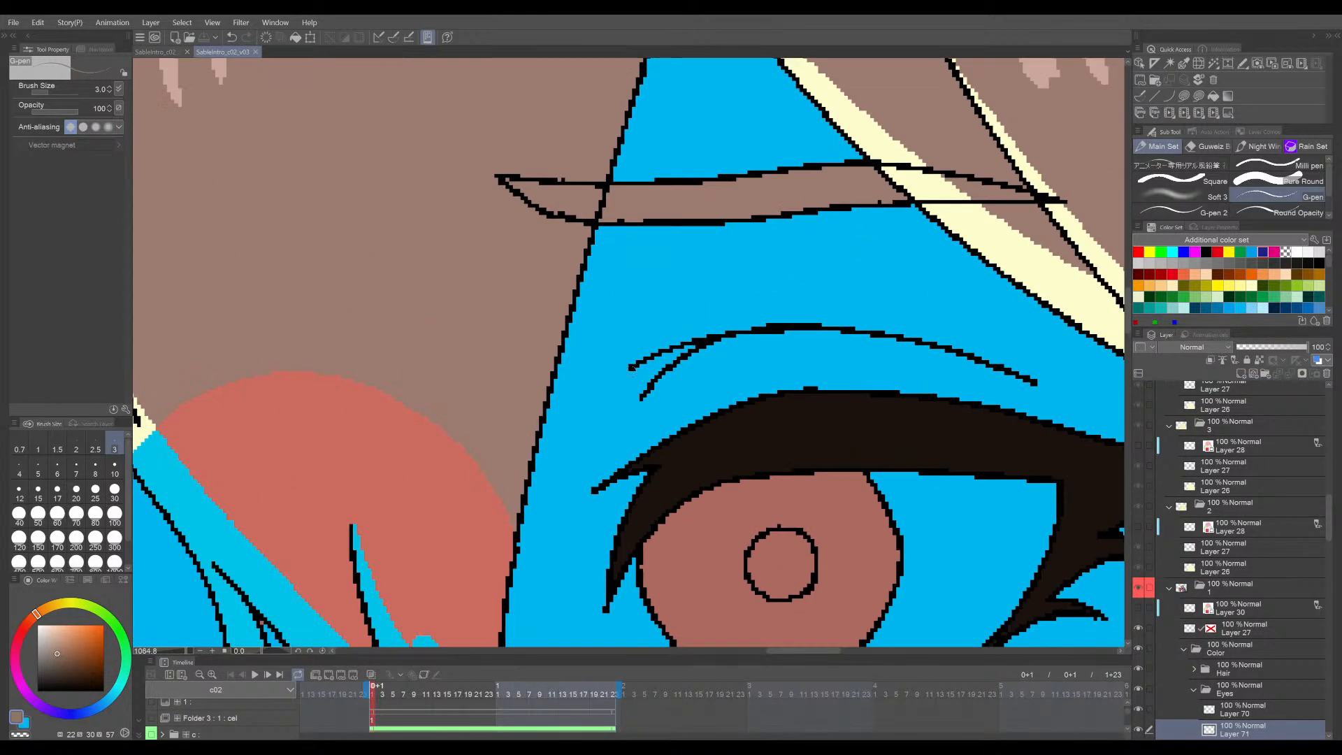
{"action": "mouse_move", "coordinate": [632, 367]}
{"action": "left_mouse_down"}
{"action": "mouse_move", "coordinate": [678, 393]}
{"action": "mouse_move", "coordinate": [828, 339]}
{"action": "left_mouse_up"}
{"action": "key", "text": "ctrl+z"}
{"action": "left_click_drag", "start_coordinate": [630, 369], "coordinate": [882, 335]}
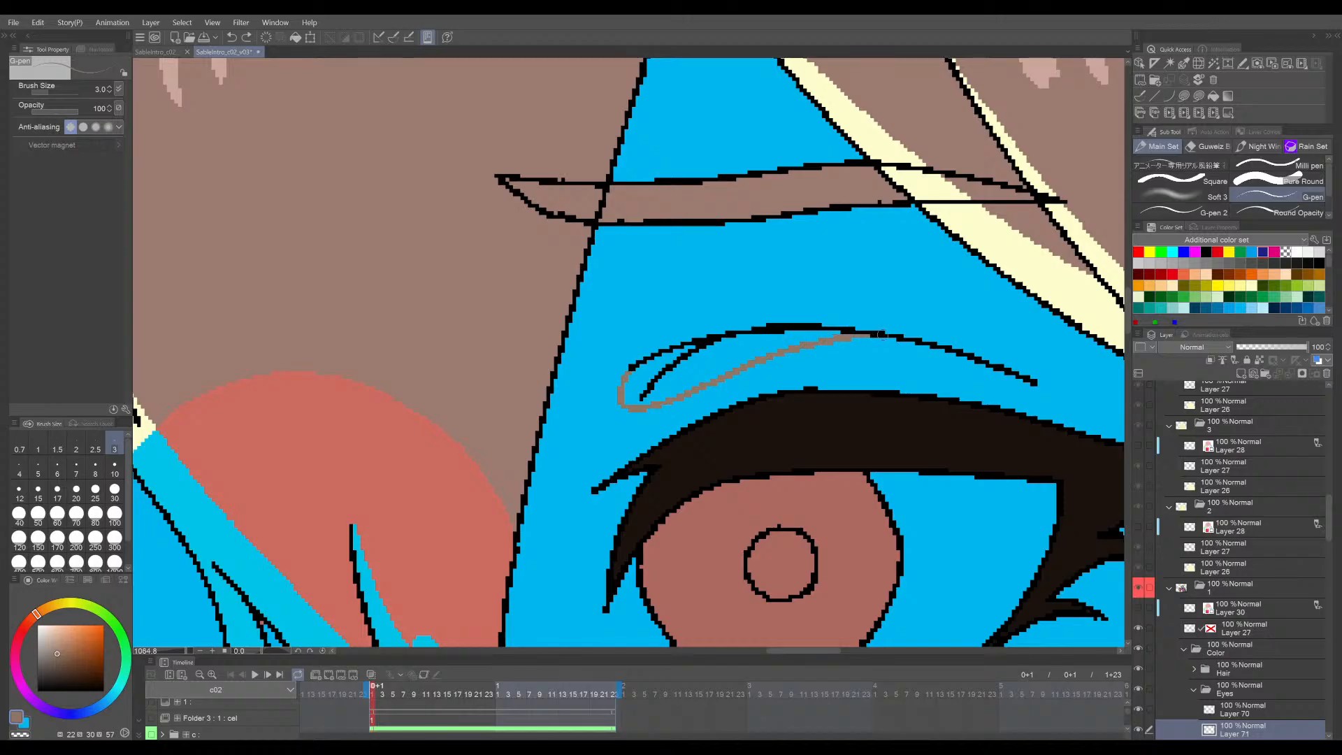
{"action": "key", "text": "g"}
{"action": "left_click", "coordinate": [661, 374]}
{"action": "scroll", "coordinate": [894, 391], "scroll_direction": "down", "scroll_amount": 5}
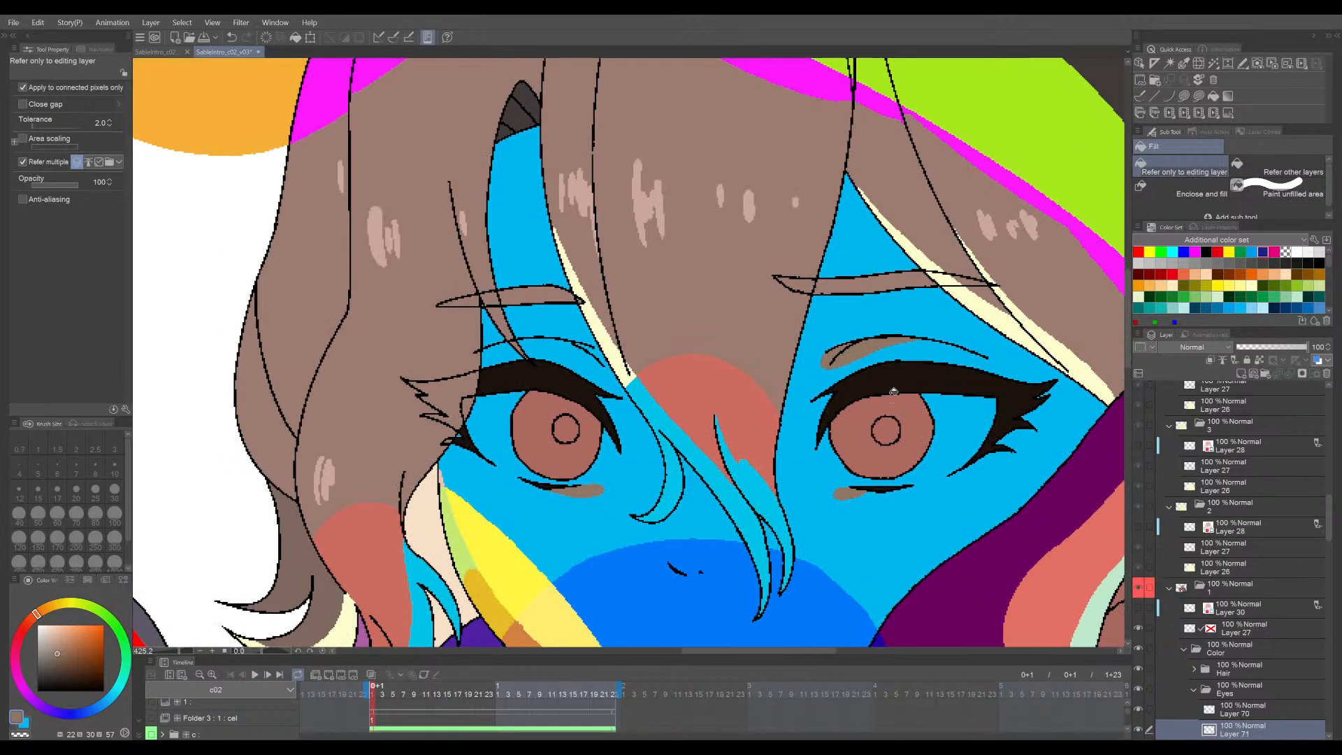
- Outline and fill a matching greyish-brown shadow under the inner eyelid crease of the character's right eye
{"action": "key", "text": "p"}
{"action": "scroll", "coordinate": [600, 347], "scroll_direction": "up", "scroll_amount": 8}
{"action": "left_click_drag", "start_coordinate": [583, 357], "coordinate": [571, 376]}
{"action": "key", "text": "minus"}
{"action": "left_click_drag", "start_coordinate": [582, 485], "coordinate": [758, 377]}
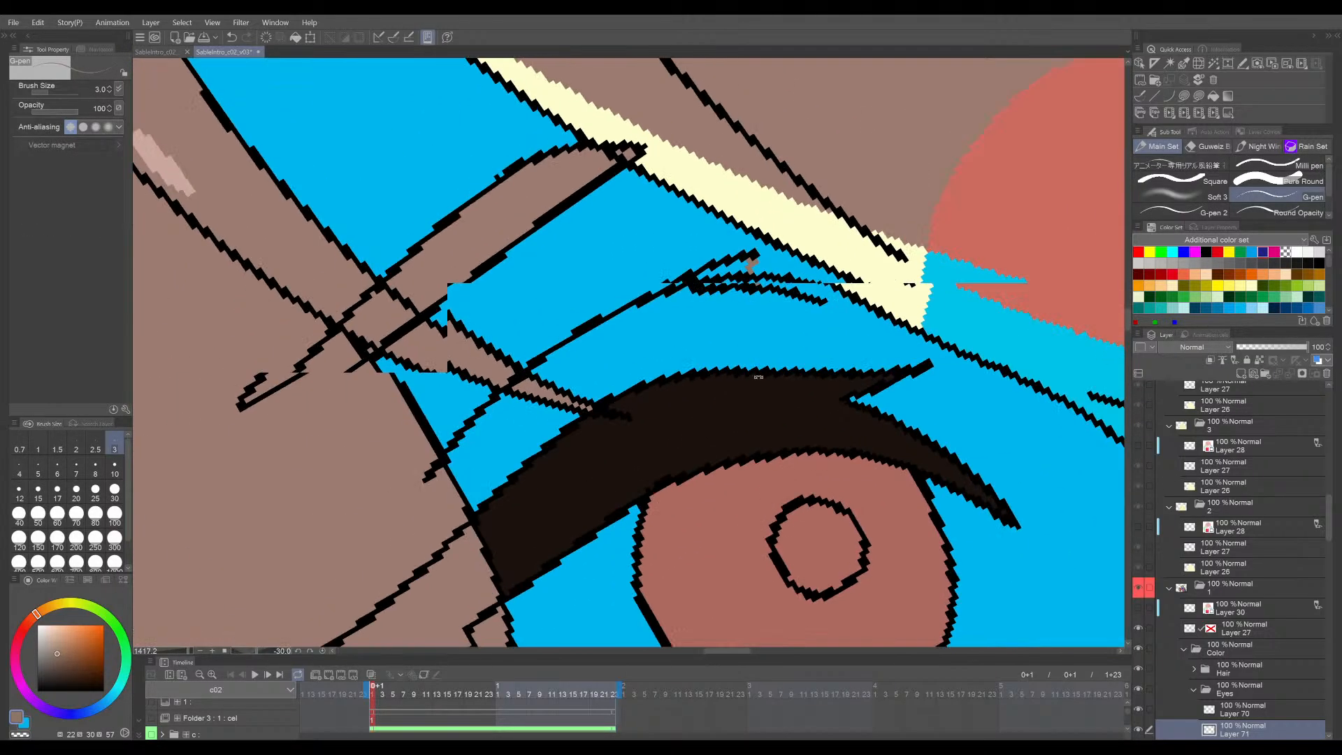
{"action": "key", "text": "minus"}
{"action": "left_click_drag", "start_coordinate": [552, 390], "coordinate": [804, 236]}
{"action": "key", "text": "g"}
{"action": "left_click", "coordinate": [718, 273]}
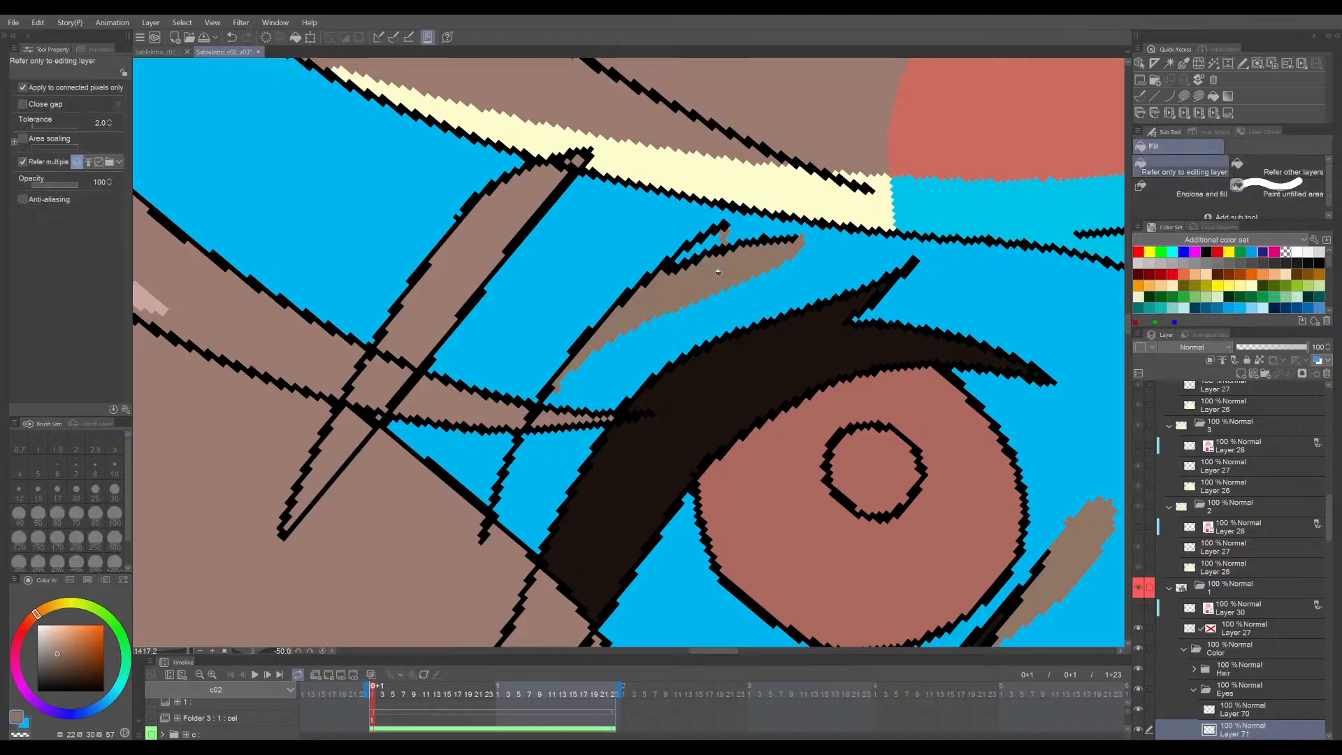
{"action": "key", "text": "p"}
{"action": "scroll", "coordinate": [769, 314], "scroll_direction": "down", "scroll_amount": 5}
{"action": "key", "text": "asciicircum"}
{"action": "key", "text": "asciicircum"}
{"action": "key", "text": "asciicircum"}
{"action": "key", "text": "asciicircum"}
{"action": "key", "text": "asciicircum"}
{"action": "key", "text": "asciicircum"}
{"action": "key", "text": "asciicircum"}
{"action": "key", "text": "asciicircum"}
{"action": "key", "text": "asciicircum"}
{"action": "key", "text": "asciicircum"}
{"action": "key", "text": "asciicircum"}
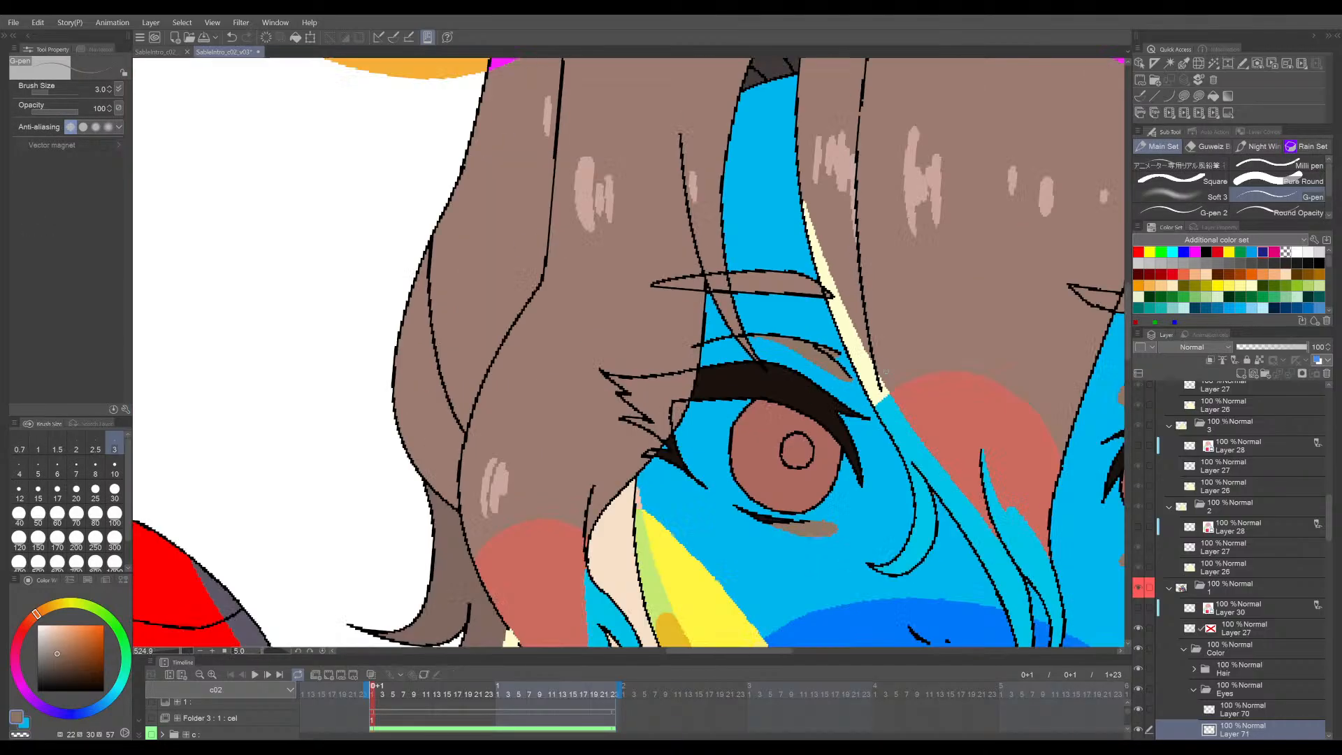
{"action": "scroll", "coordinate": [887, 372], "scroll_direction": "down", "scroll_amount": 2}
{"action": "left_click_drag", "start_coordinate": [887, 372], "coordinate": [544, 510]}
{"action": "key", "text": "minus"}
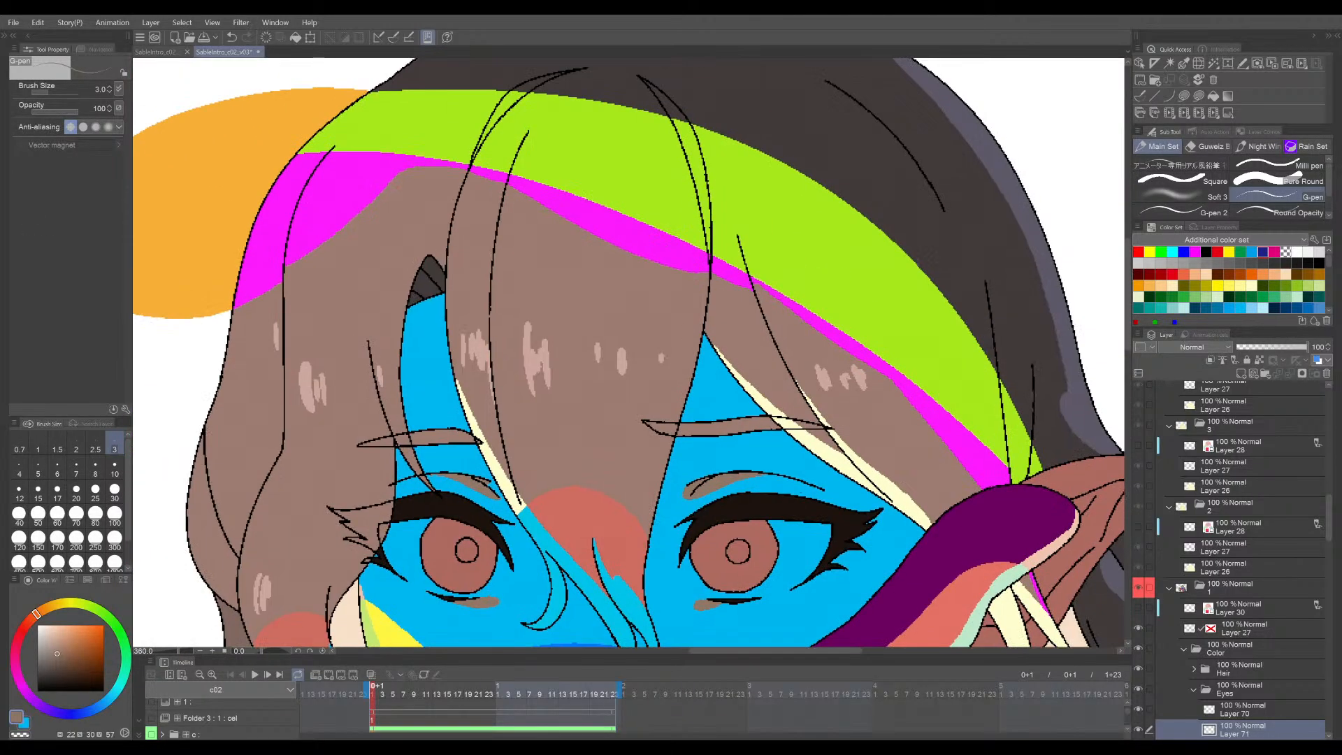
- Save the working file and compare the new eyelid crease shadows with the style reference
{"action": "scroll", "coordinate": [800, 464], "scroll_direction": "down", "scroll_amount": 3}
{"action": "scroll", "coordinate": [800, 464], "scroll_direction": "up", "scroll_amount": 2}
{"action": "left_click_drag", "start_coordinate": [800, 465], "coordinate": [834, 411]}
{"action": "key", "text": "ctrl+s"}
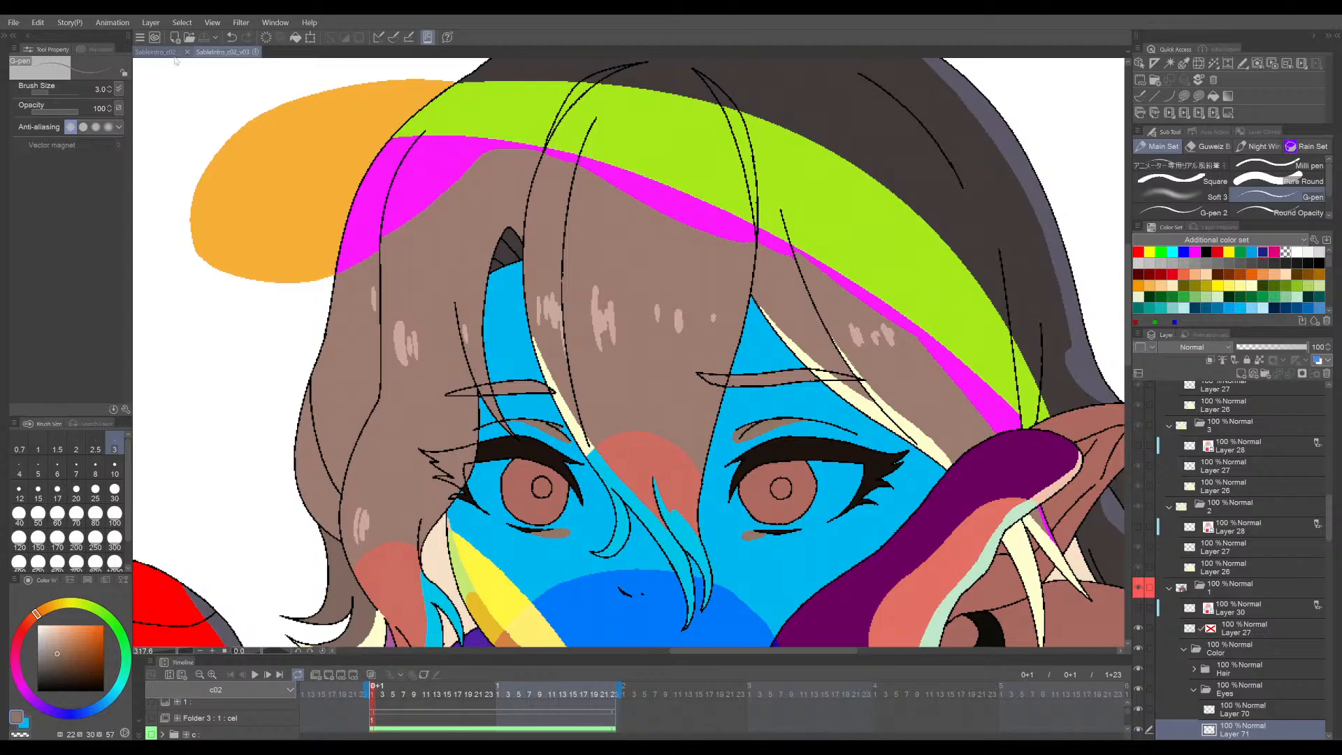
{"action": "left_click", "coordinate": [165, 53]}
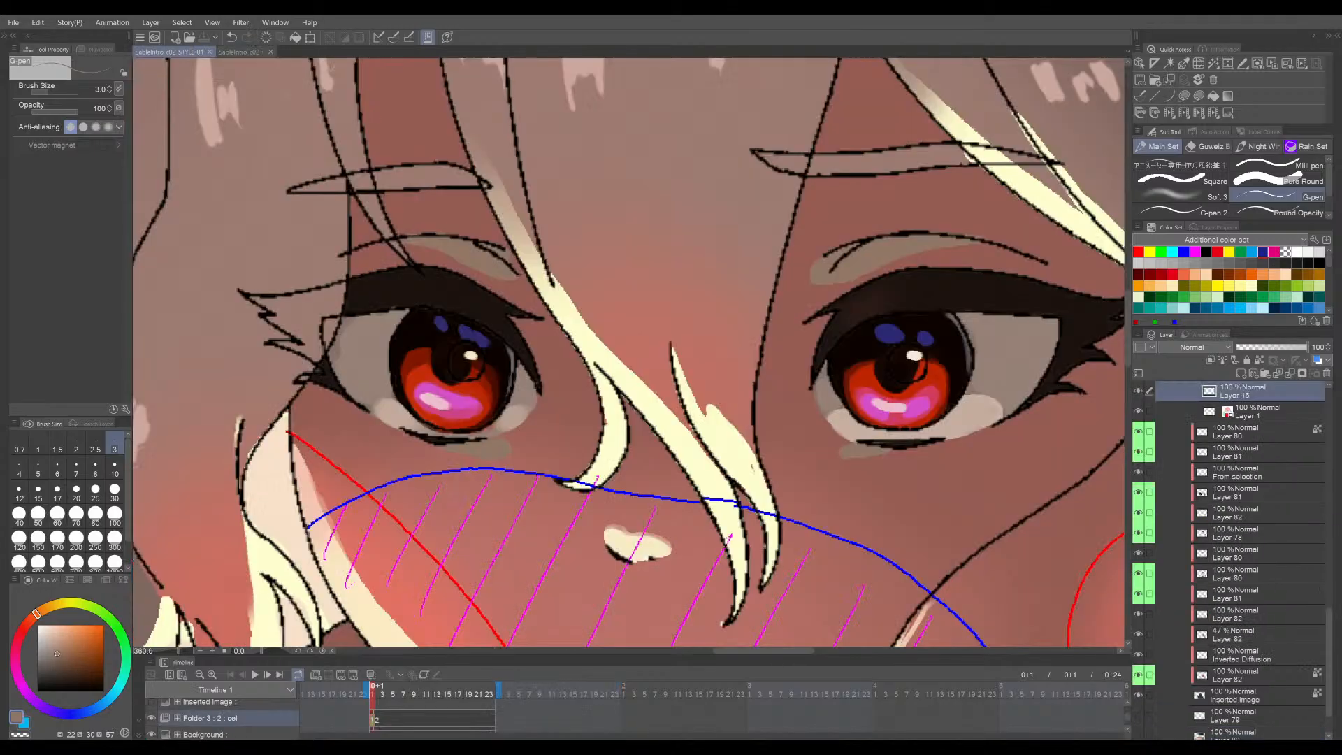
{"action": "left_click", "coordinate": [240, 52]}
- Thicken the inner end of the crease shadow above the character's right eye, undoing the last stroke
{"action": "scroll", "coordinate": [518, 441], "scroll_direction": "up", "scroll_amount": 5}
{"action": "scroll", "coordinate": [611, 499], "scroll_direction": "up", "scroll_amount": 3}
{"action": "mouse_move", "coordinate": [518, 442]}
{"action": "left_mouse_down"}
{"action": "mouse_move", "coordinate": [675, 454]}
{"action": "mouse_move", "coordinate": [750, 426]}
{"action": "left_mouse_up"}
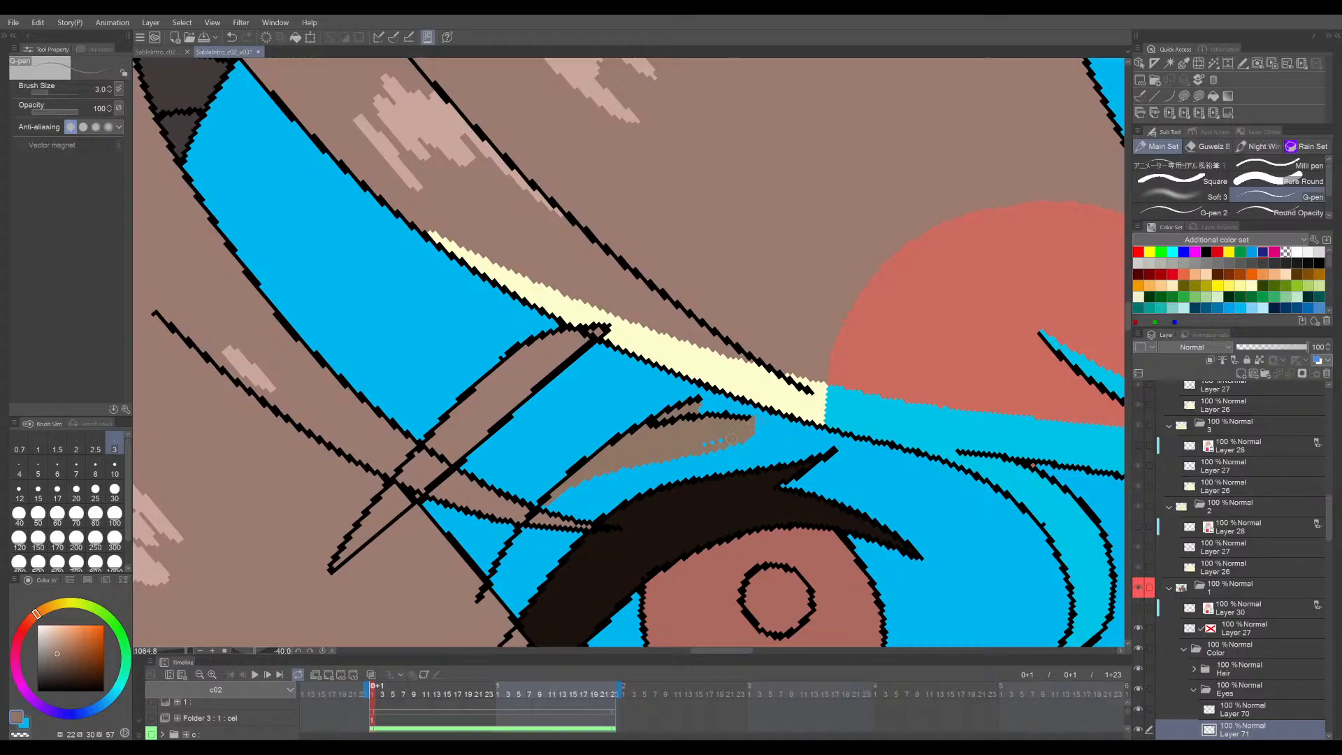
{"action": "key", "text": "ctrl+z"}
{"action": "scroll", "coordinate": [806, 423], "scroll_direction": "down", "scroll_amount": 9}
{"action": "key", "text": "asciicircum"}
{"action": "key", "text": "asciicircum"}
{"action": "key", "text": "asciicircum"}
{"action": "key", "text": "asciicircum"}
{"action": "key", "text": "asciicircum"}
{"action": "key", "text": "asciicircum"}
{"action": "key", "text": "asciicircum"}
{"action": "key", "text": "asciicircum"}
{"action": "key", "text": "asciicircum"}
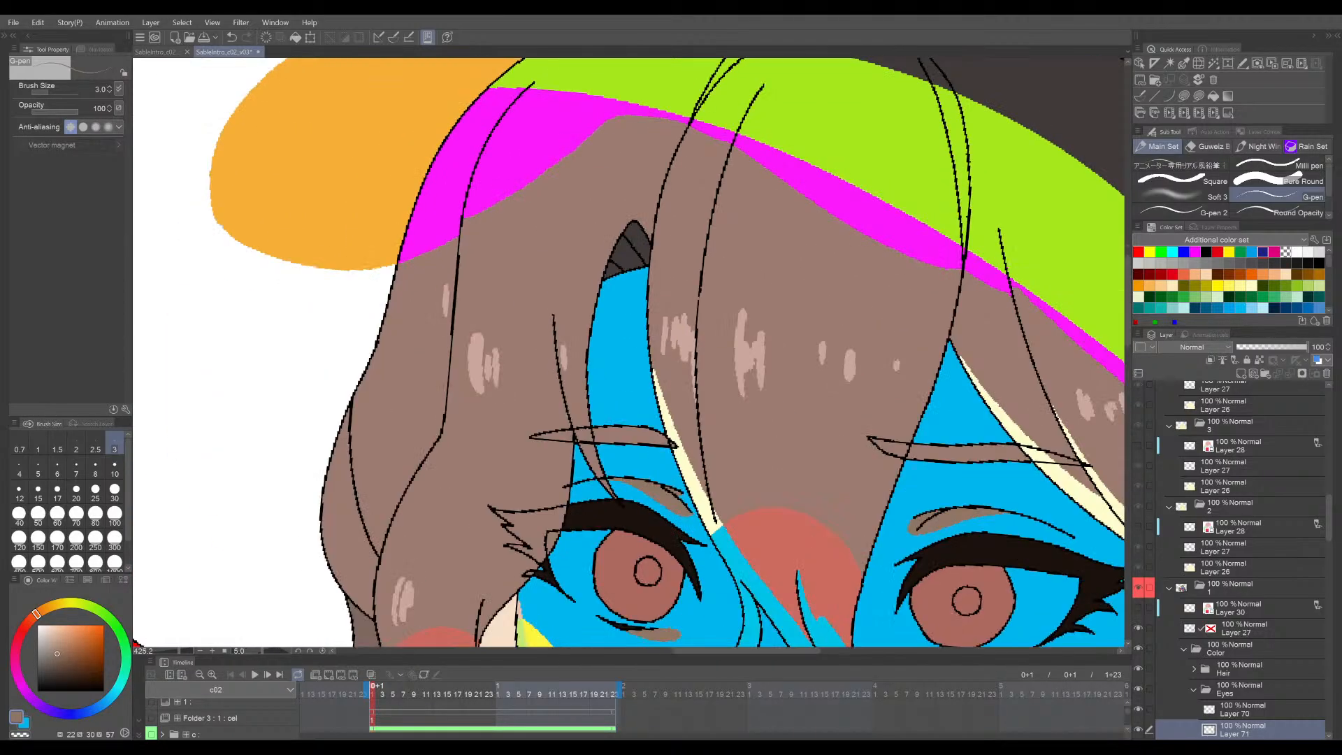
{"action": "scroll", "coordinate": [825, 451], "scroll_direction": "down", "scroll_amount": 6}
{"action": "left_click_drag", "start_coordinate": [937, 475], "coordinate": [758, 444]}
{"action": "key", "text": "minus"}
- Examine the eyelid and under-eye shadows of both eyes against the style reference
{"action": "scroll", "coordinate": [739, 611], "scroll_direction": "up", "scroll_amount": 3}
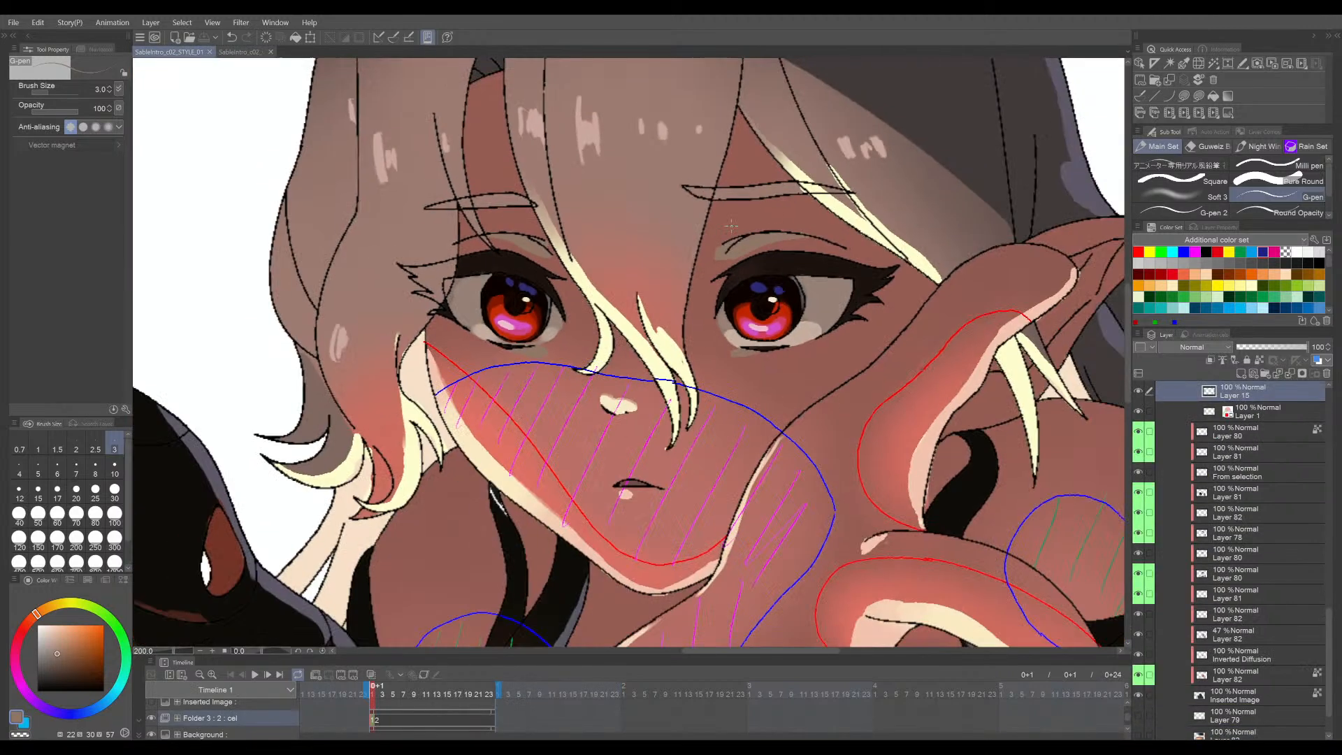
{"action": "scroll", "coordinate": [847, 260], "scroll_direction": "up", "scroll_amount": 2}
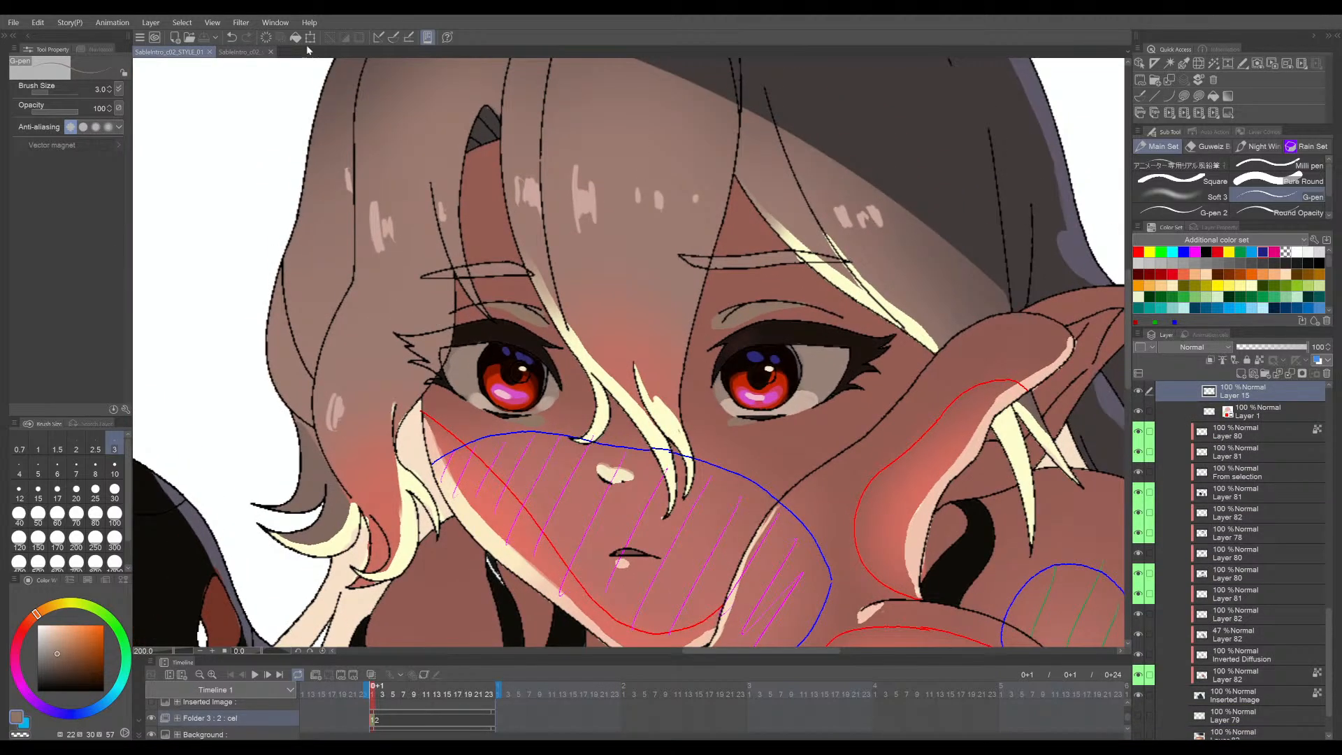
{"action": "left_click", "coordinate": [246, 53]}
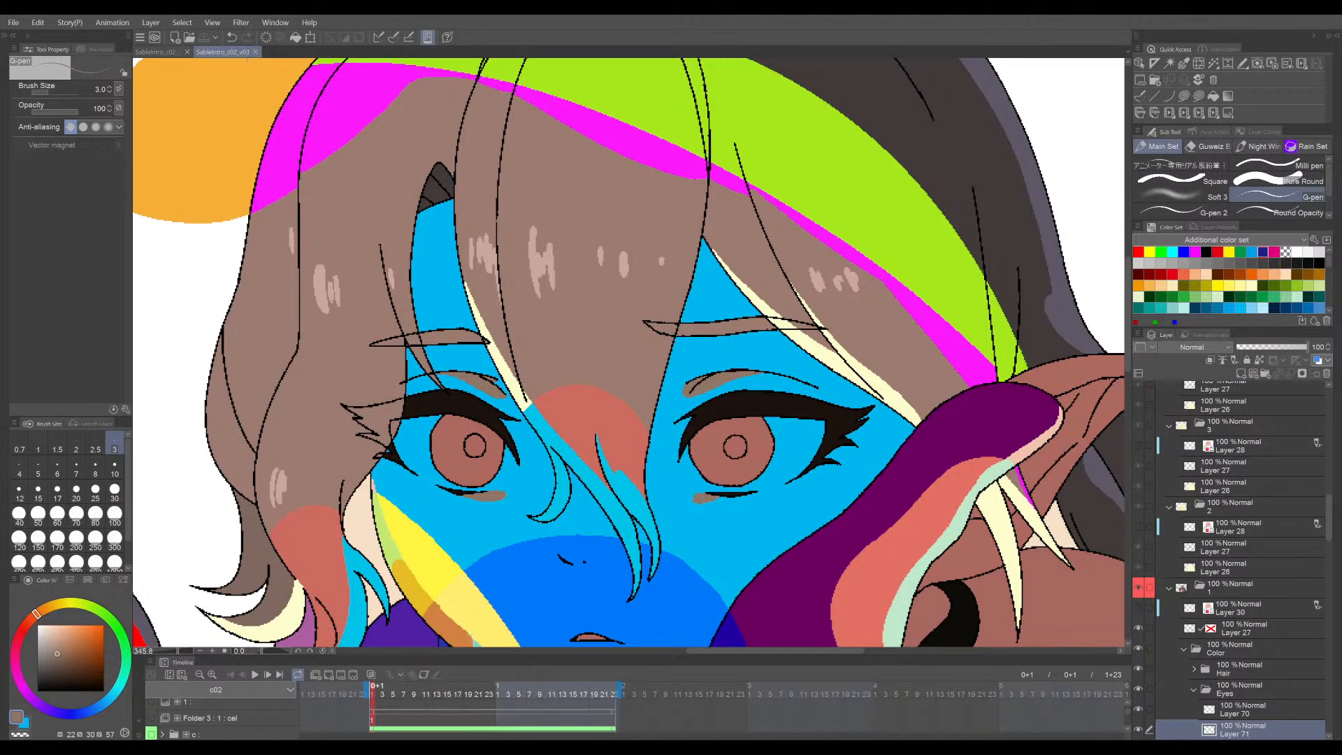
{"action": "left_click", "coordinate": [159, 52]}
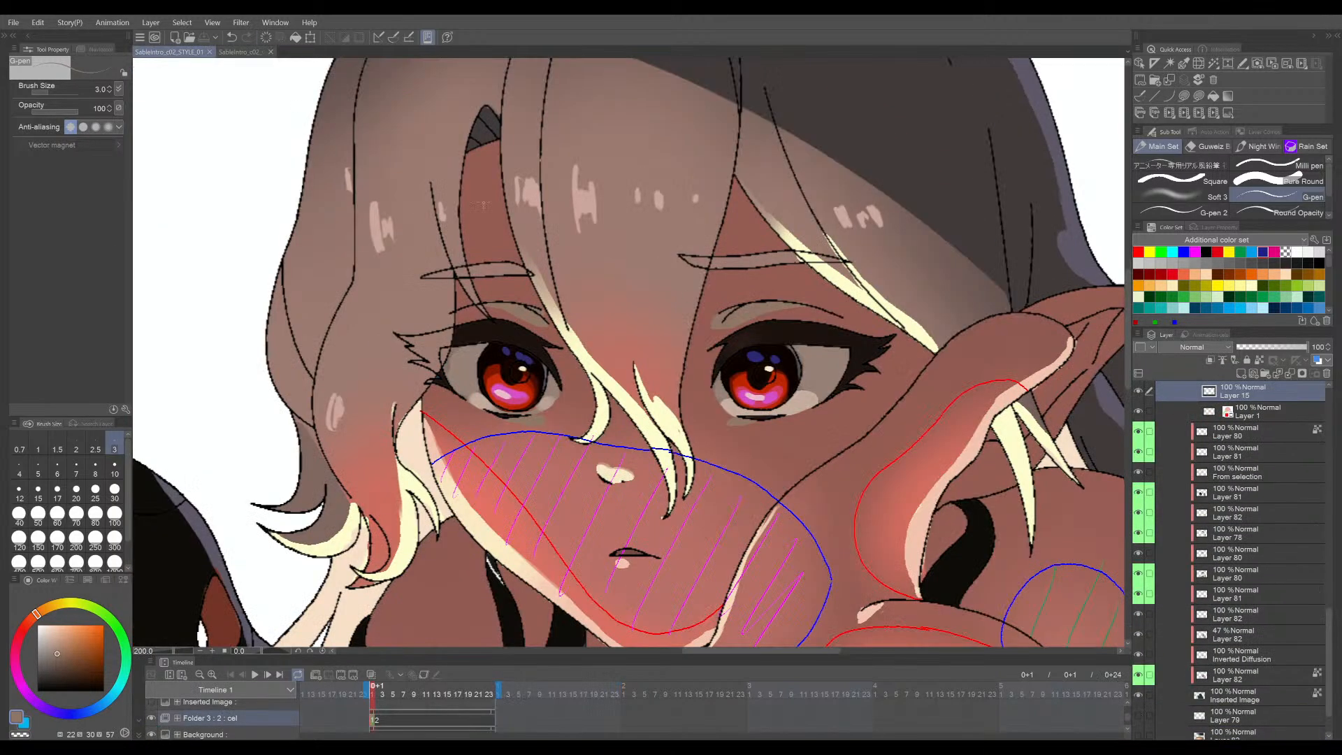
{"action": "left_click", "coordinate": [241, 53]}
{"action": "scroll", "coordinate": [807, 300], "scroll_direction": "up", "scroll_amount": 5}
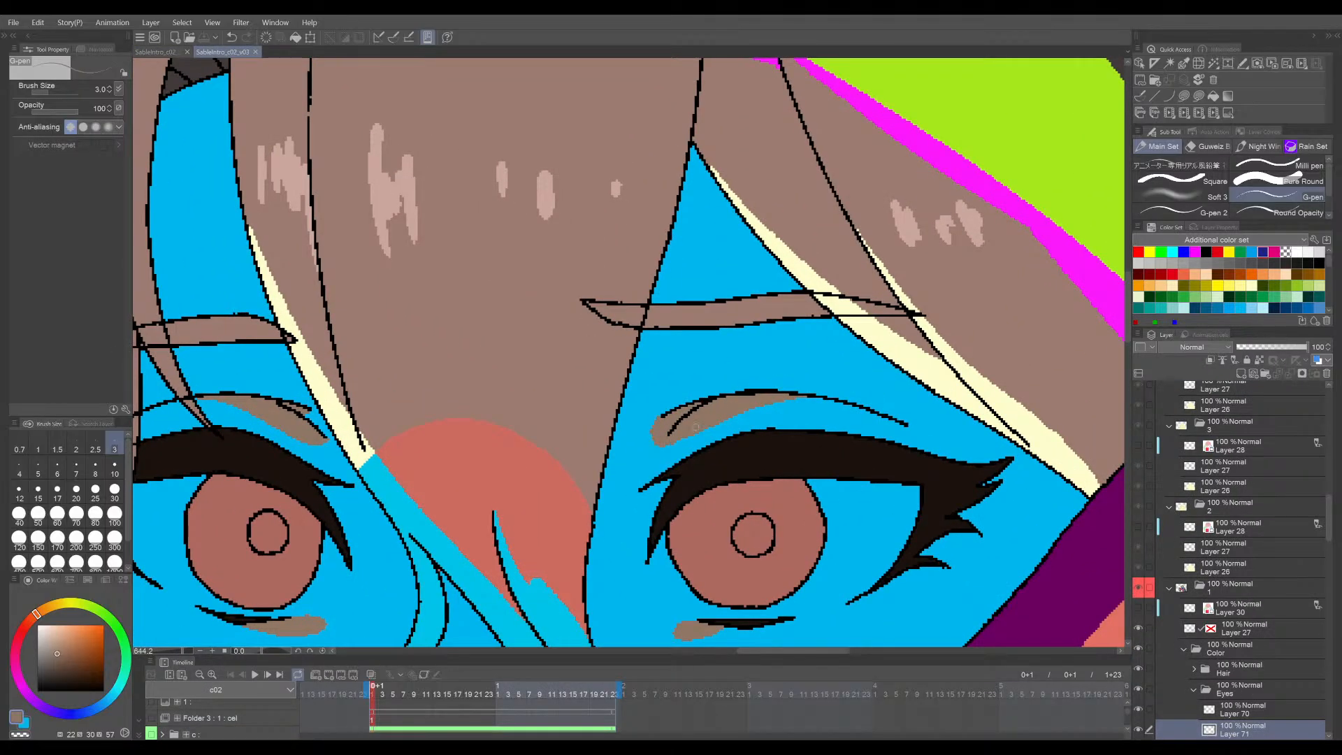
{"action": "scroll", "coordinate": [787, 425], "scroll_direction": "down", "scroll_amount": 4}
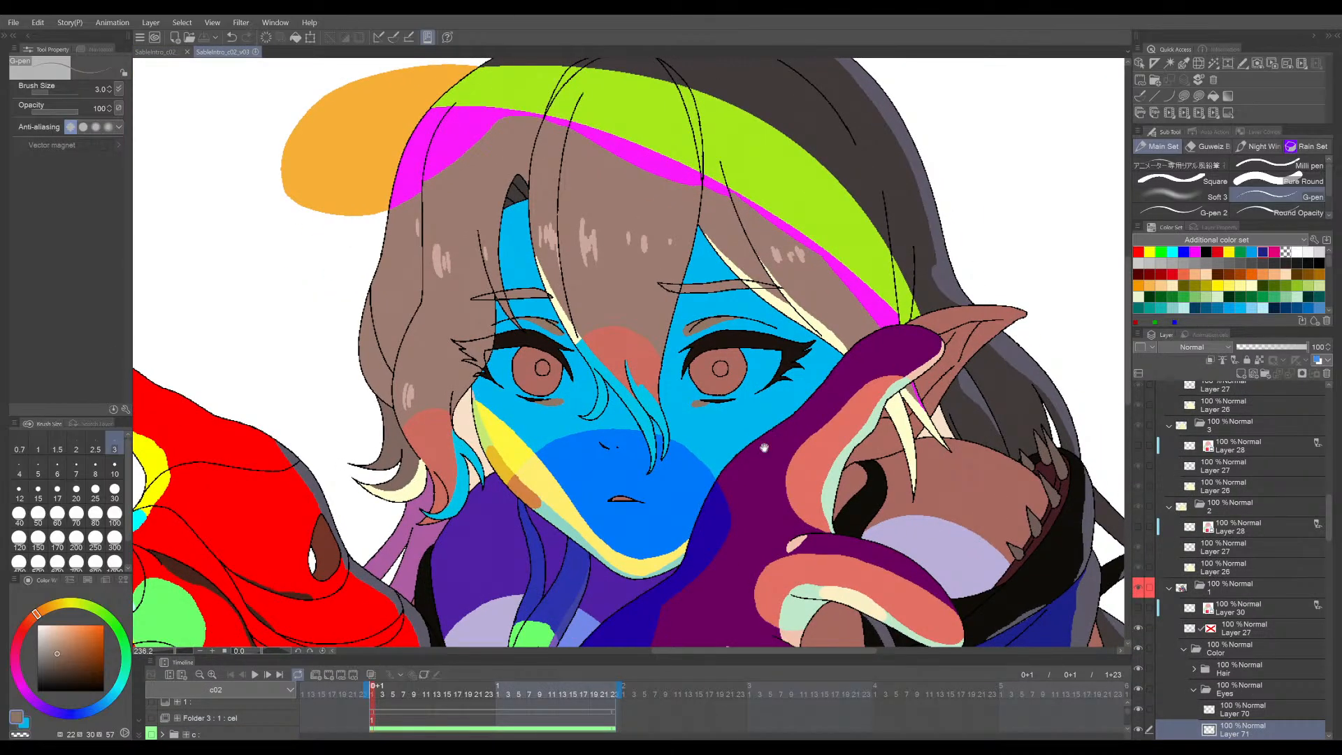
{"action": "scroll", "coordinate": [706, 287], "scroll_direction": "up", "scroll_amount": 4}
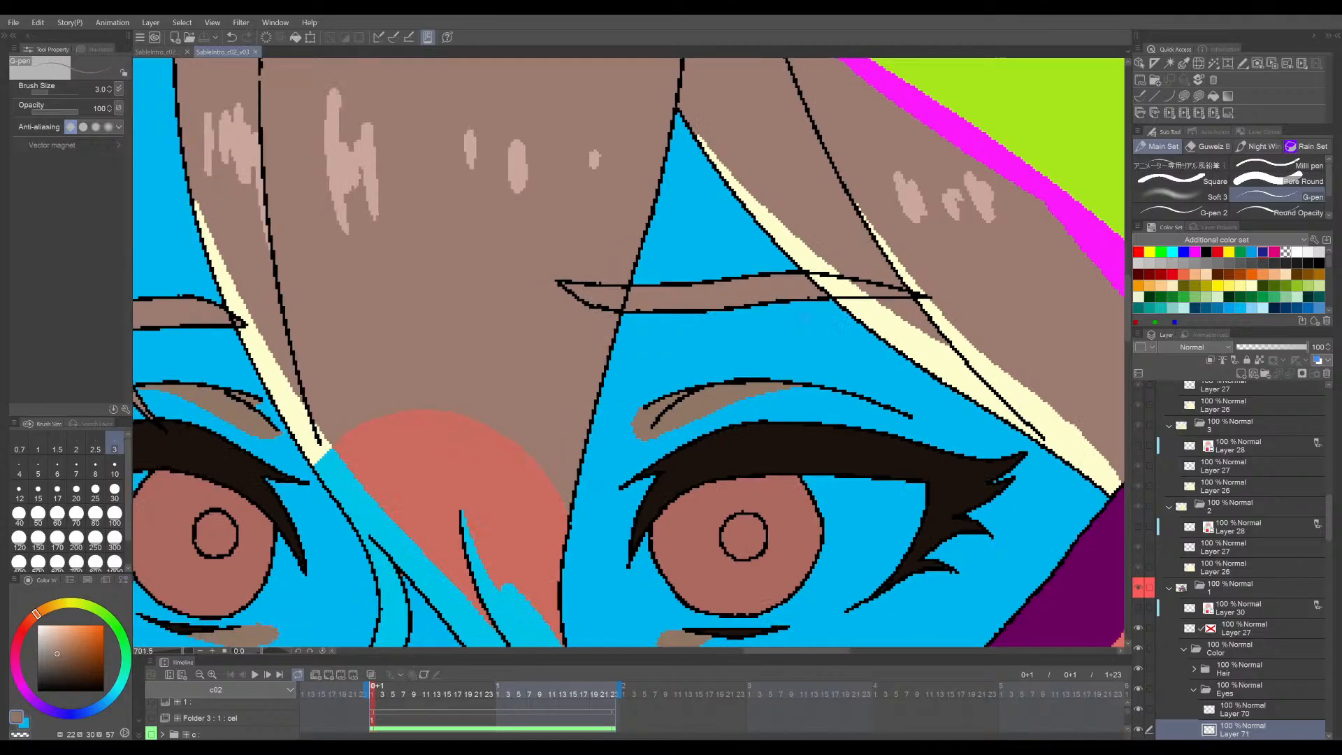
{"action": "scroll", "coordinate": [856, 428], "scroll_direction": "down", "scroll_amount": 4}
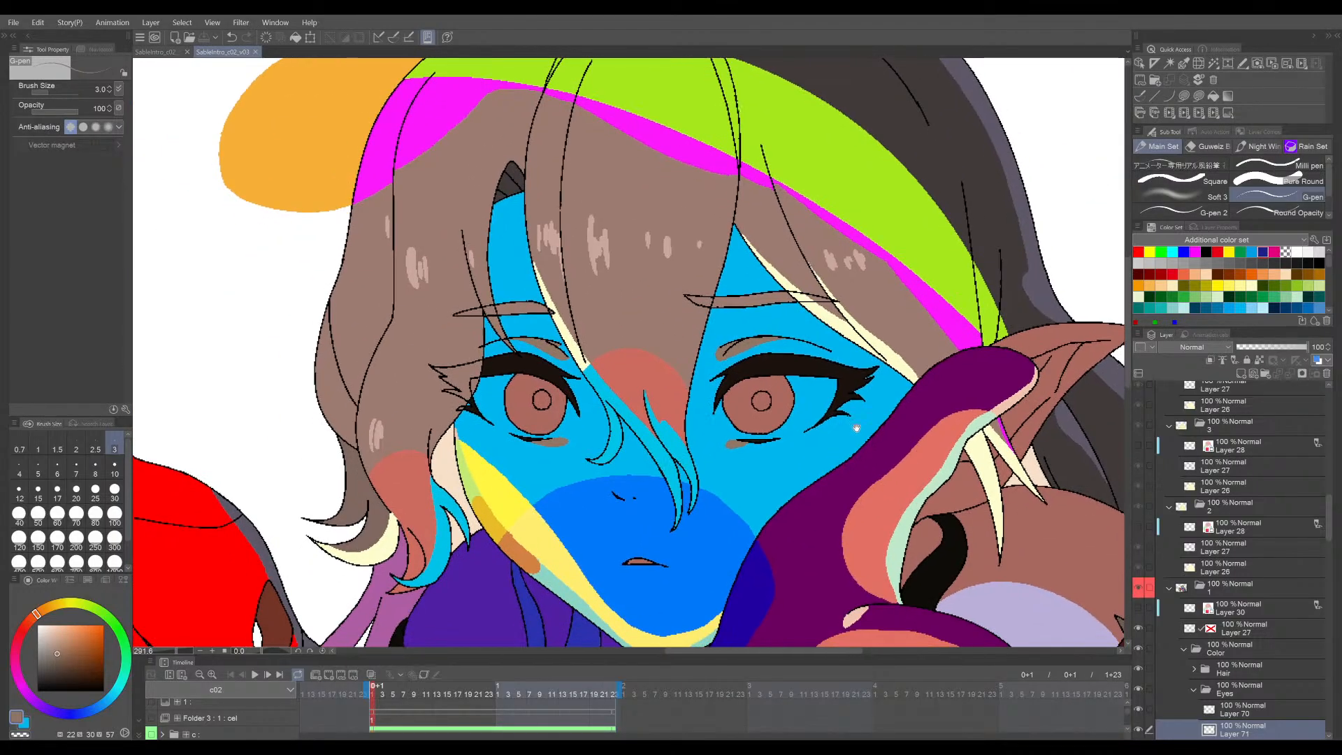
{"action": "scroll", "coordinate": [471, 711], "scroll_direction": "down", "scroll_amount": 5}
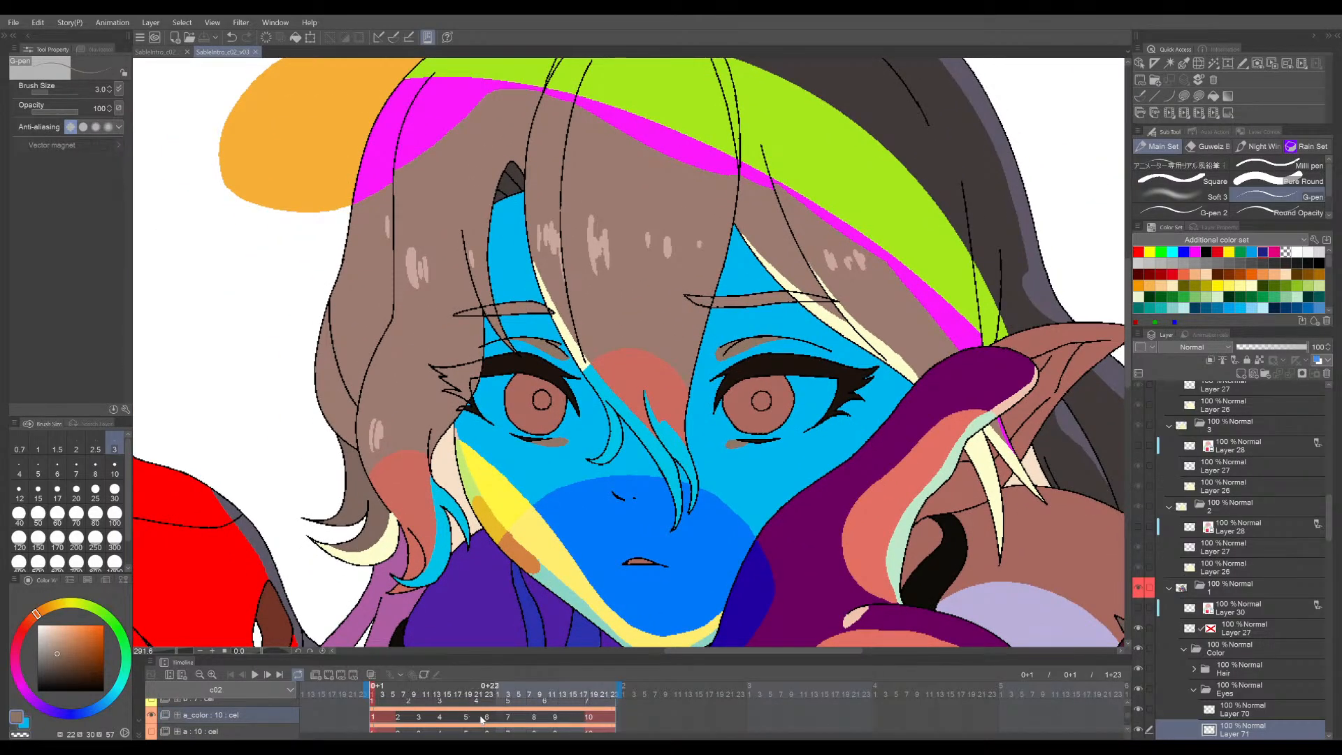
{"action": "left_click_drag", "start_coordinate": [601, 434], "coordinate": [562, 438]}
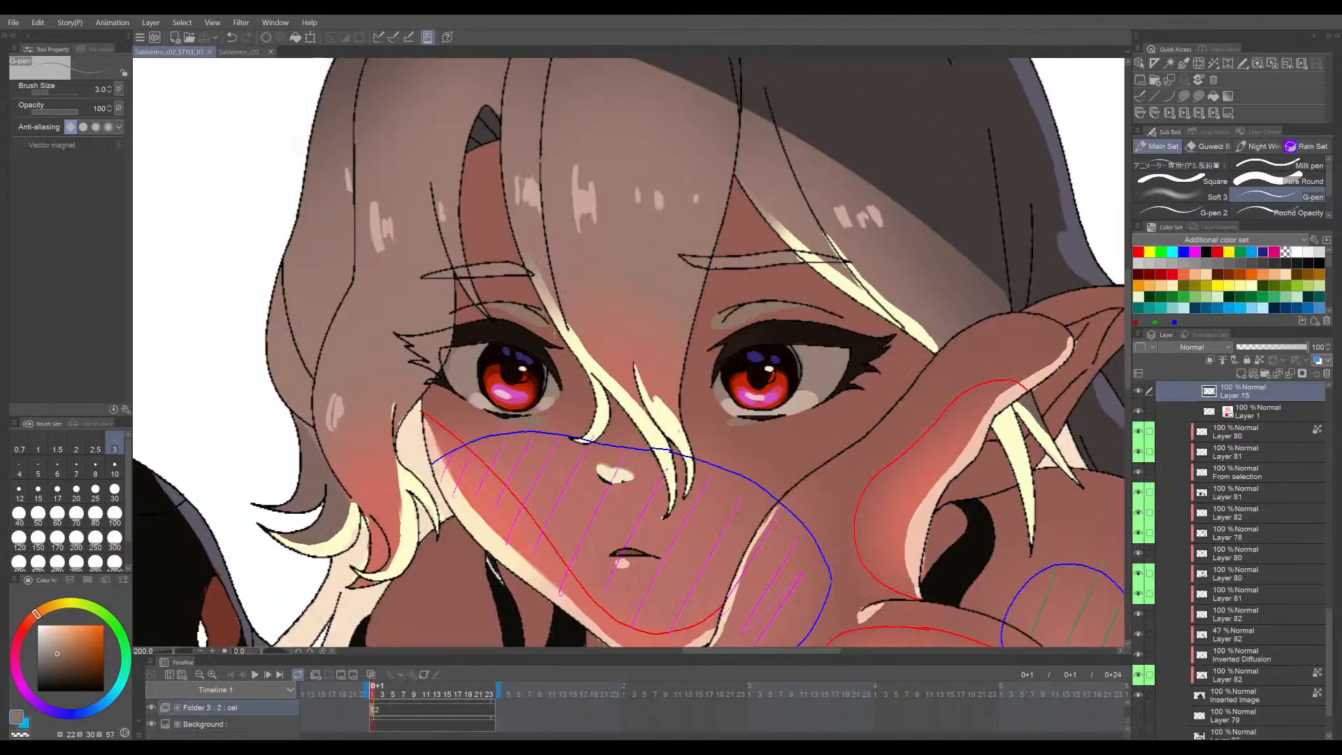
- Sample the greyish eye-white colour from the character's right eye in the style reference and return to the working file
{"action": "left_click_drag", "start_coordinate": [555, 335], "coordinate": [647, 339]}
{"action": "mouse_move", "coordinate": [514, 393]}
{"action": "left_mouse_down"}
{"action": "mouse_move", "coordinate": [601, 393]}
{"action": "mouse_move", "coordinate": [579, 407]}
{"action": "left_mouse_up"}
{"action": "left_click", "coordinate": [556, 392], "text": "alt"}
{"action": "left_click_drag", "start_coordinate": [531, 405], "coordinate": [589, 360]}
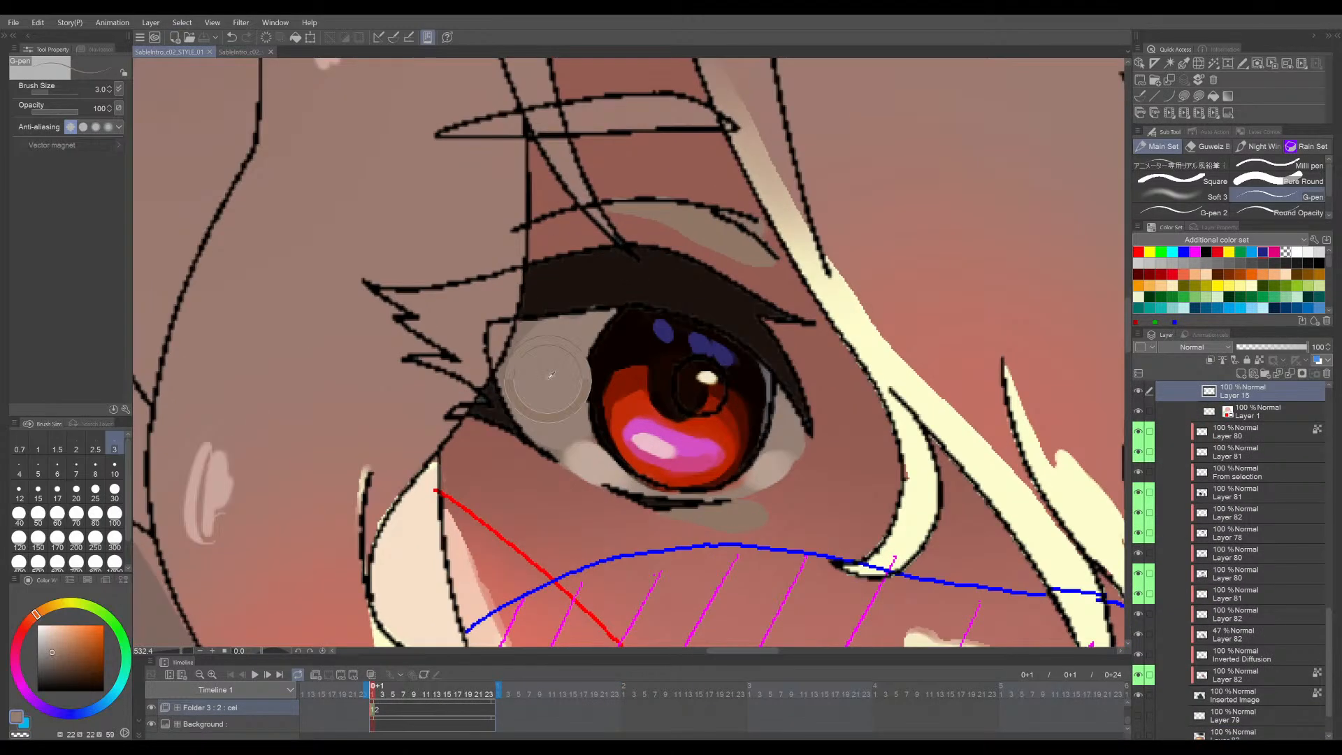
{"action": "key", "text": "ctrl+z"}
{"action": "left_click_drag", "start_coordinate": [720, 443], "coordinate": [799, 452]}
{"action": "left_click_drag", "start_coordinate": [934, 480], "coordinate": [620, 494]}
{"action": "scroll", "coordinate": [768, 387], "scroll_direction": "up", "scroll_amount": 3}
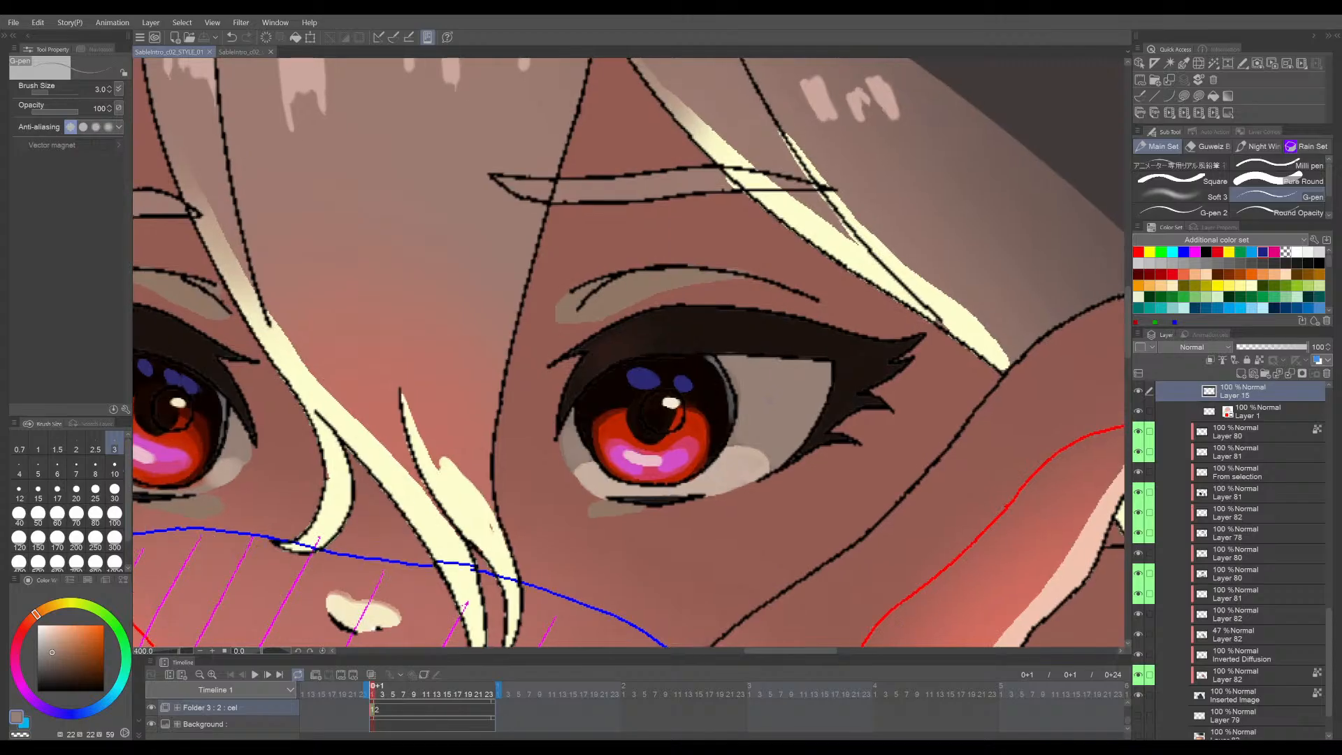
{"action": "scroll", "coordinate": [734, 441], "scroll_direction": "down", "scroll_amount": 4}
{"action": "left_click_drag", "start_coordinate": [734, 440], "coordinate": [824, 459]}
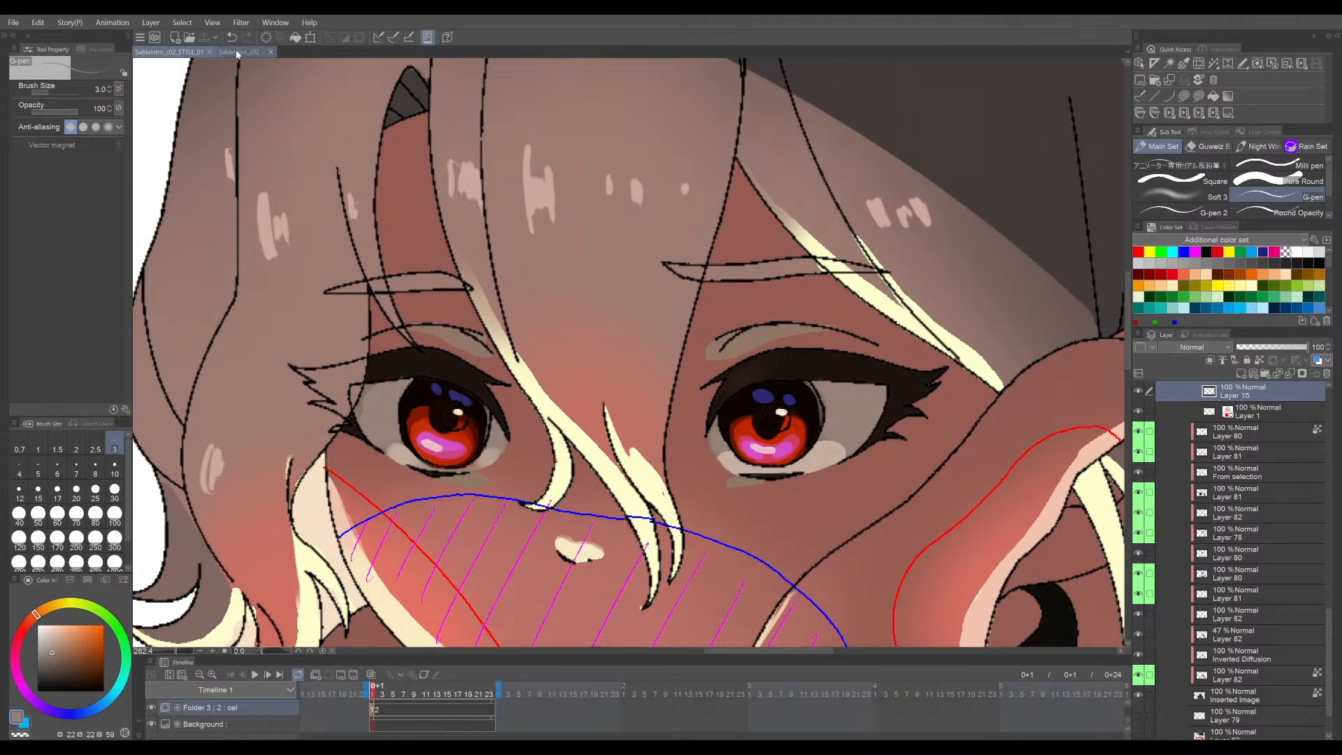
{"action": "left_click", "coordinate": [240, 53]}
{"action": "scroll", "coordinate": [474, 489], "scroll_direction": "up", "scroll_amount": 5}
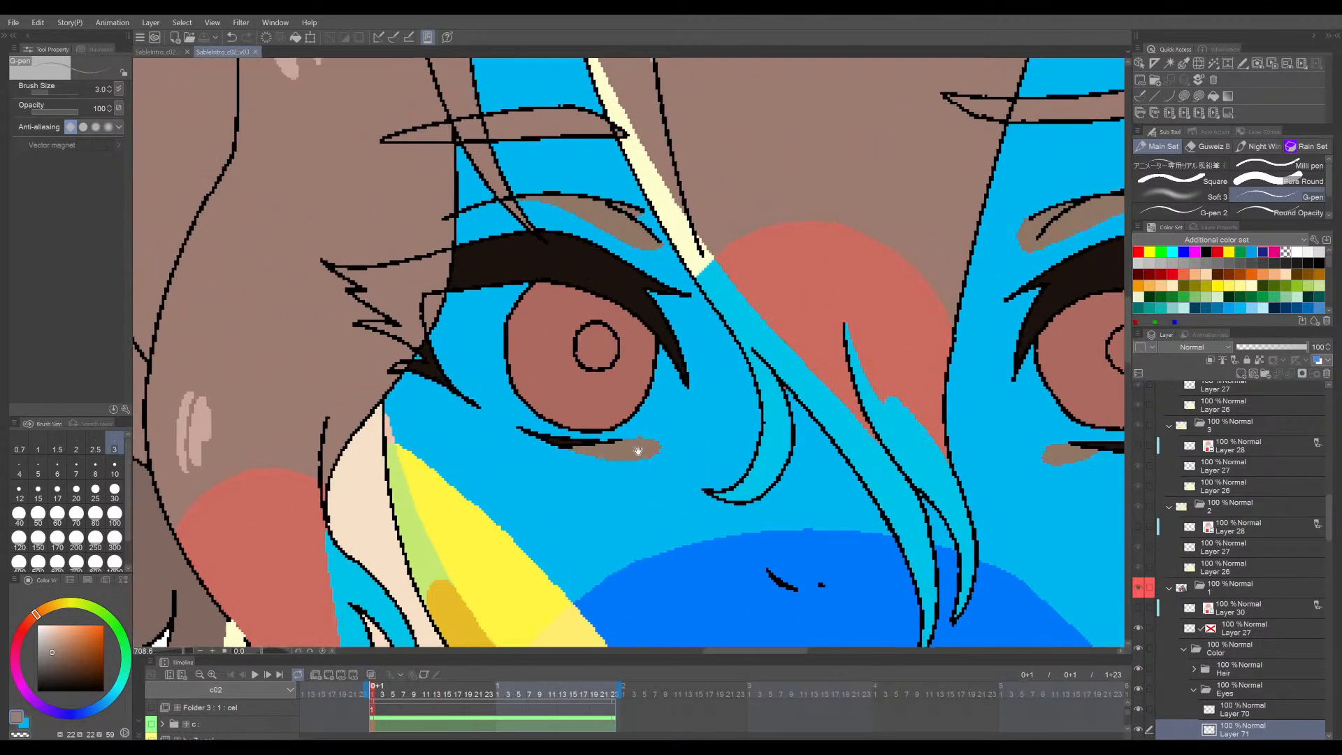
{"action": "scroll", "coordinate": [1230, 615], "scroll_direction": "down", "scroll_amount": 3}
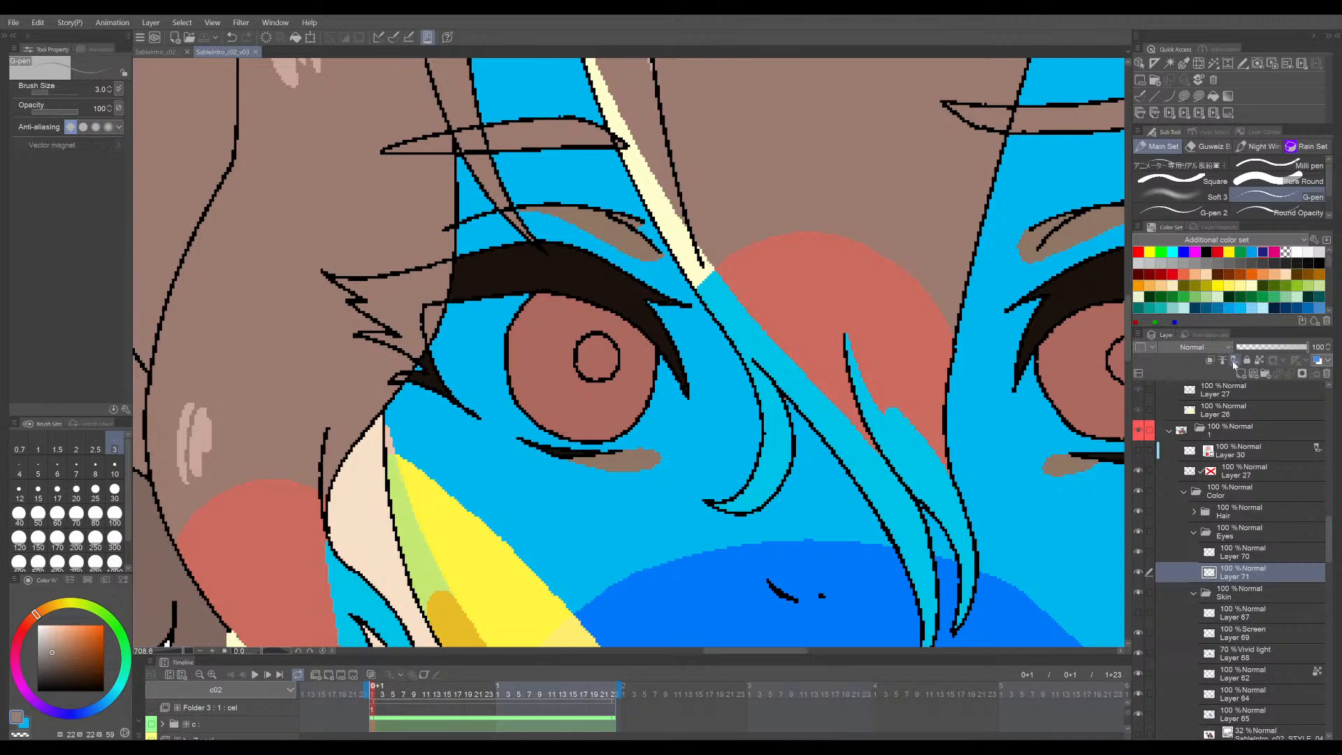
- Add a new layer above the shadow layer in the Eyes folder and outline the inner corner of the right eye's white
{"action": "left_click", "coordinate": [1241, 374]}
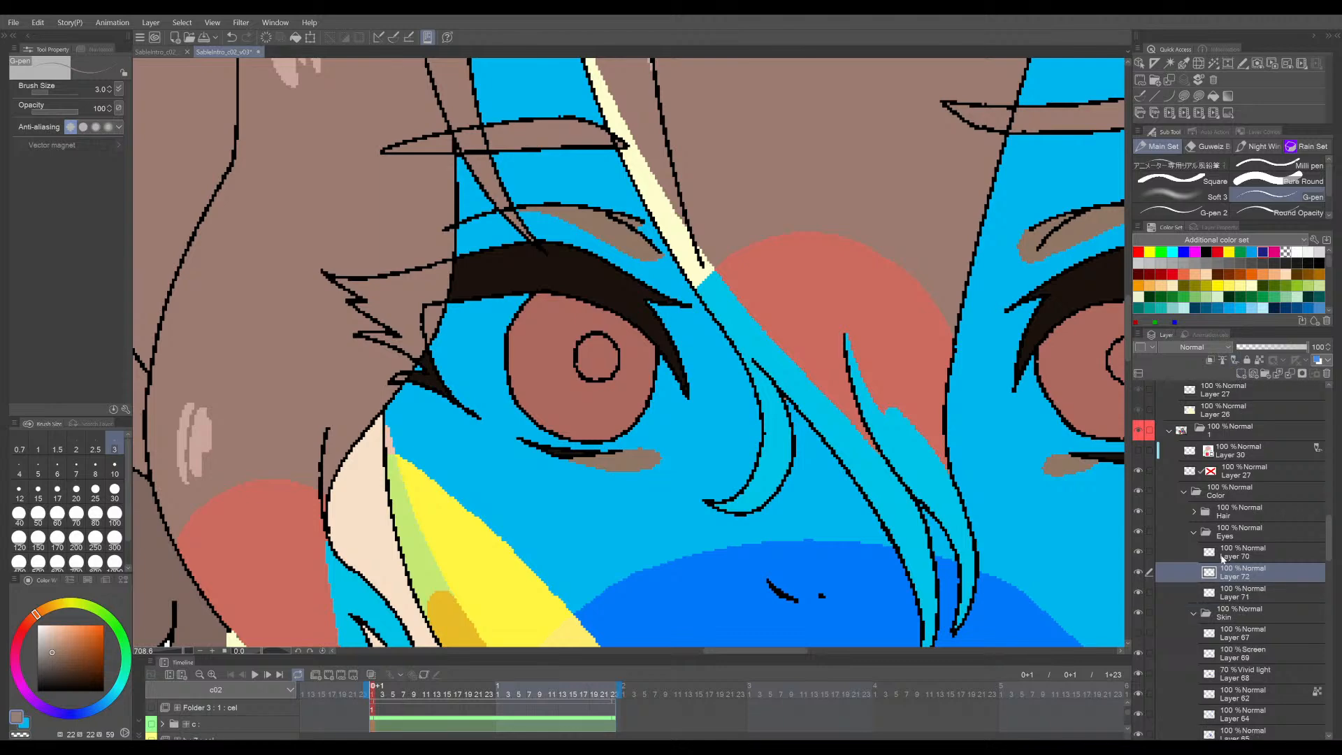
{"action": "scroll", "coordinate": [661, 385], "scroll_direction": "up", "scroll_amount": 5}
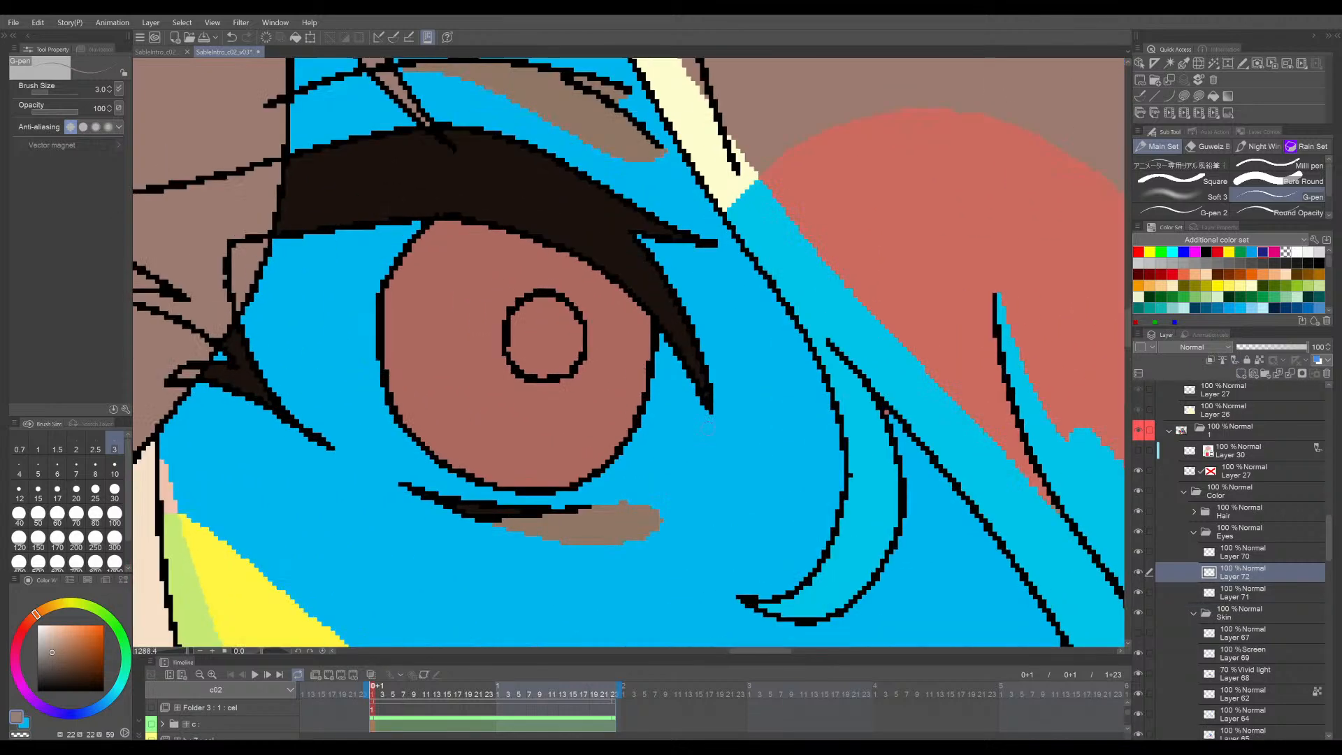
{"action": "left_click", "coordinate": [175, 52]}
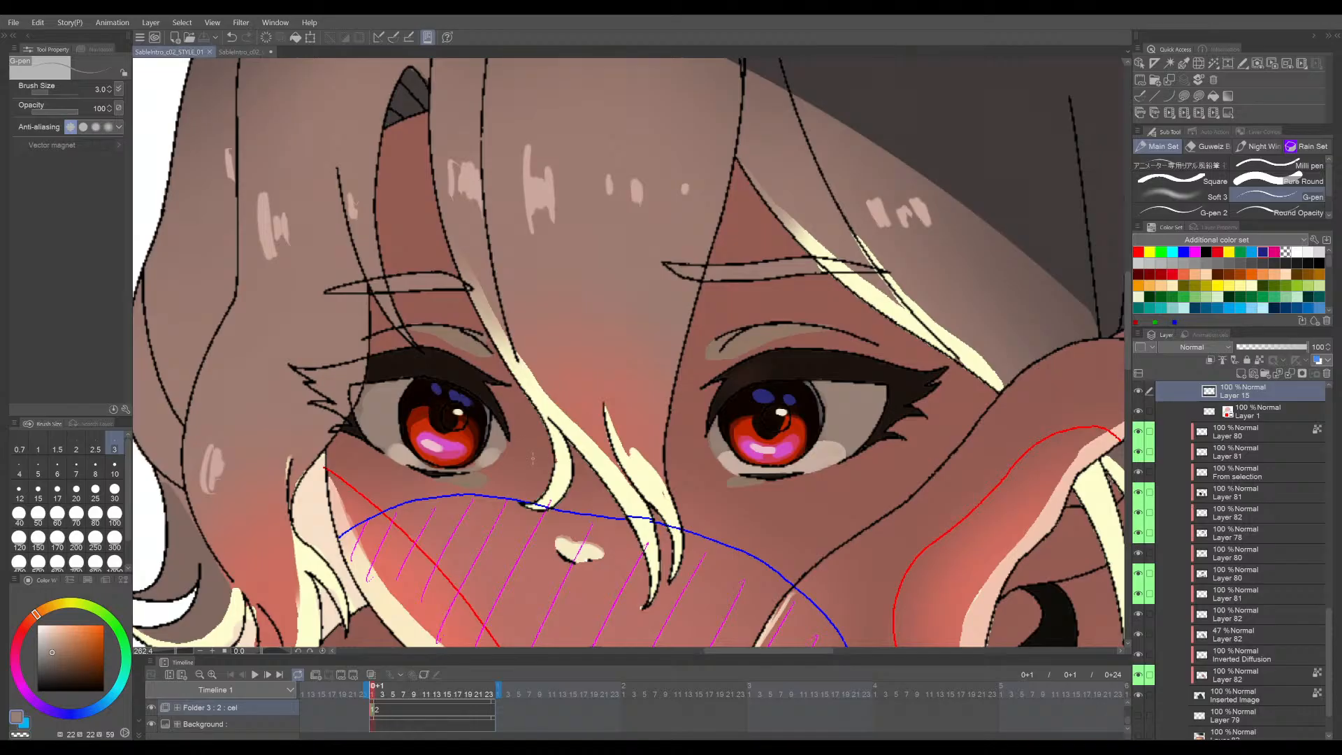
{"action": "left_click", "coordinate": [234, 52]}
{"action": "mouse_move", "coordinate": [705, 391]}
{"action": "left_mouse_down"}
{"action": "mouse_move", "coordinate": [678, 478]}
{"action": "mouse_move", "coordinate": [649, 487]}
{"action": "left_mouse_up"}
{"action": "key", "text": "ctrl+z"}
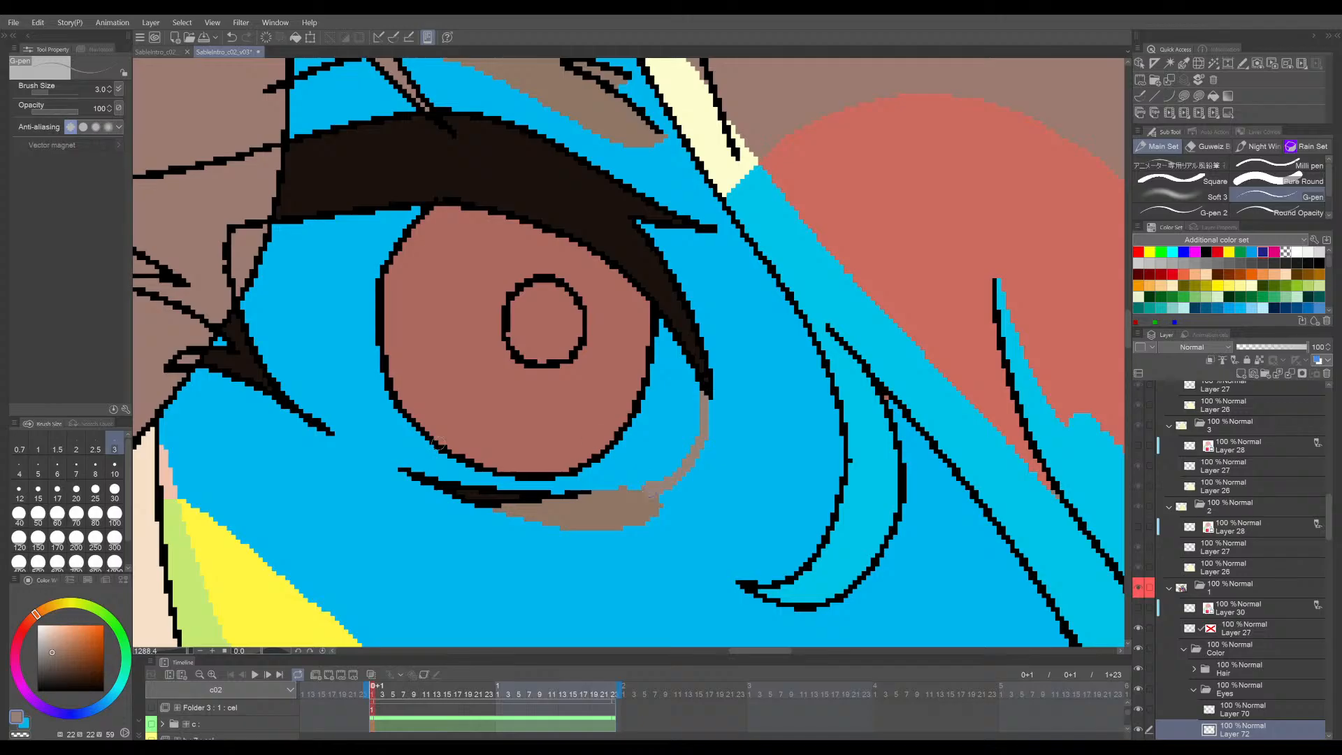
- Outline the lower edge of the right eye's white, bridging the gap between the outer lashes and the lower lash line
{"action": "key", "text": "asciicircum"}
{"action": "key", "text": "asciicircum"}
{"action": "key", "text": "asciicircum"}
{"action": "key", "text": "asciicircum"}
{"action": "key", "text": "asciicircum"}
{"action": "key", "text": "asciicircum"}
{"action": "key", "text": "asciicircum"}
{"action": "key", "text": "asciicircum"}
{"action": "key", "text": "asciicircum"}
{"action": "key", "text": "asciicircum"}
{"action": "left_click_drag", "start_coordinate": [505, 356], "coordinate": [636, 469]}
{"action": "mouse_move", "coordinate": [514, 287]}
{"action": "left_mouse_down"}
{"action": "mouse_move", "coordinate": [550, 397]}
{"action": "mouse_move", "coordinate": [534, 375]}
{"action": "left_mouse_up"}
{"action": "key", "text": "ctrl+z"}
{"action": "left_click_drag", "start_coordinate": [746, 475], "coordinate": [726, 449]}
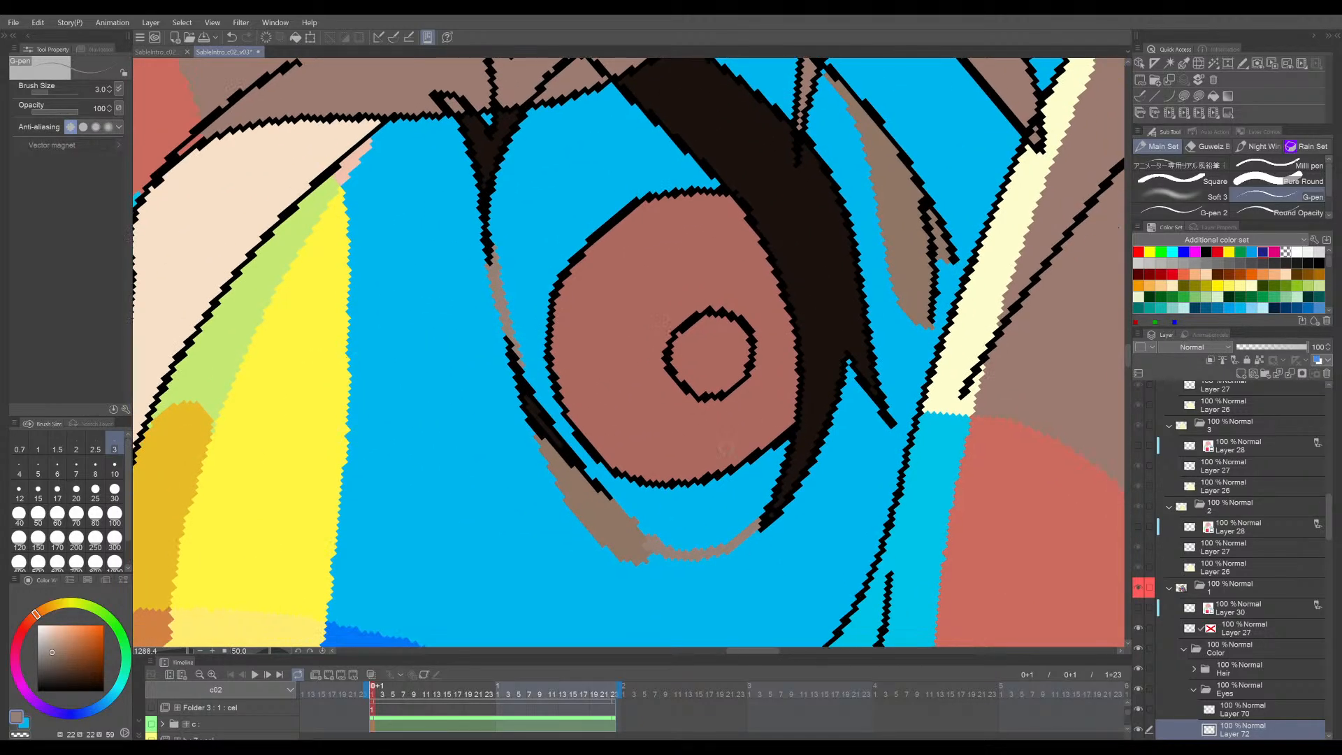
- Move the eye-white layer below the shadow layer, Layer 71, in the Eyes folder
{"action": "scroll", "coordinate": [1230, 702], "scroll_direction": "down", "scroll_amount": 3}
{"action": "left_click_drag", "start_coordinate": [1239, 669], "coordinate": [1239, 672]}
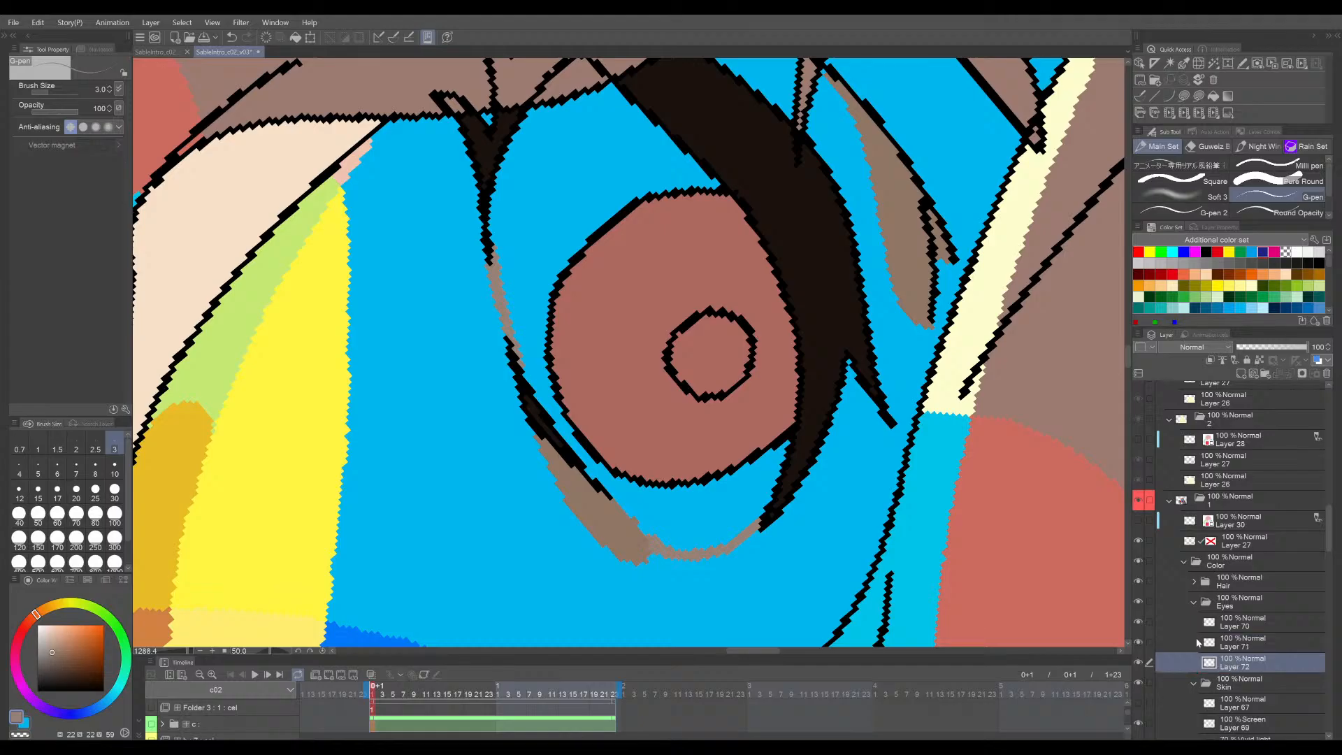
{"action": "scroll", "coordinate": [853, 485], "scroll_direction": "down", "scroll_amount": 3}
- Fill the outlined white of the character's right eye with the sampled greyish colour
{"action": "left_click_drag", "start_coordinate": [853, 485], "coordinate": [811, 444]}
{"action": "key", "text": "minus"}
{"action": "key", "text": "minus"}
{"action": "key", "text": "minus"}
{"action": "key", "text": "minus"}
{"action": "key", "text": "minus"}
{"action": "key", "text": "minus"}
{"action": "key", "text": "minus"}
{"action": "key", "text": "minus"}
{"action": "key", "text": "minus"}
{"action": "key", "text": "minus"}
{"action": "key", "text": "minus"}
{"action": "key", "text": "minus"}
{"action": "key", "text": "minus"}
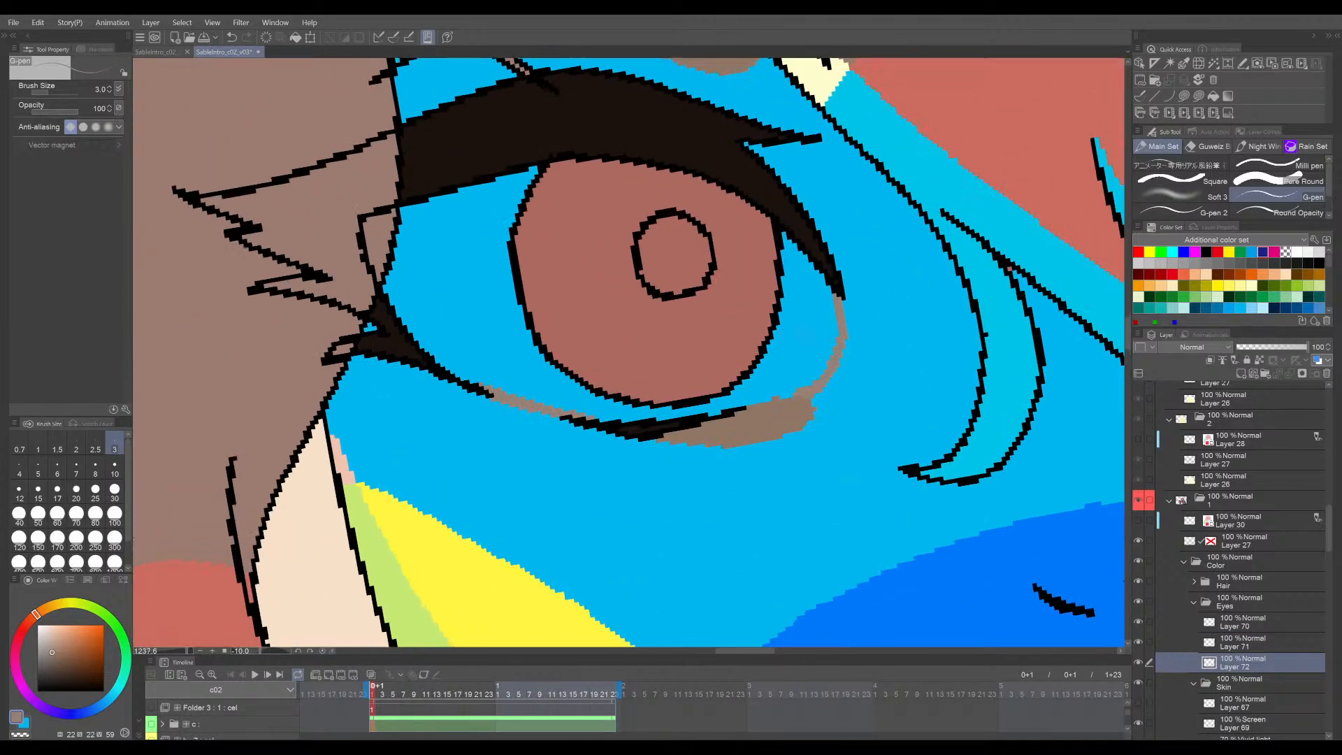
{"action": "key", "text": "g"}
{"action": "left_click", "coordinate": [813, 343]}
- Outline the inner corner of the left eye's white from the upper lash to the lower lash line, redoing unsatisfactory strokes
{"action": "scroll", "coordinate": [937, 416], "scroll_direction": "down", "scroll_amount": 3}
{"action": "left_click_drag", "start_coordinate": [937, 416], "coordinate": [629, 479]}
{"action": "key", "text": "p"}
{"action": "key", "text": "asciicircum"}
{"action": "key", "text": "asciicircum"}
{"action": "scroll", "coordinate": [841, 398], "scroll_direction": "up", "scroll_amount": 4}
{"action": "left_click_drag", "start_coordinate": [841, 399], "coordinate": [756, 407]}
{"action": "scroll", "coordinate": [696, 358], "scroll_direction": "up", "scroll_amount": 2}
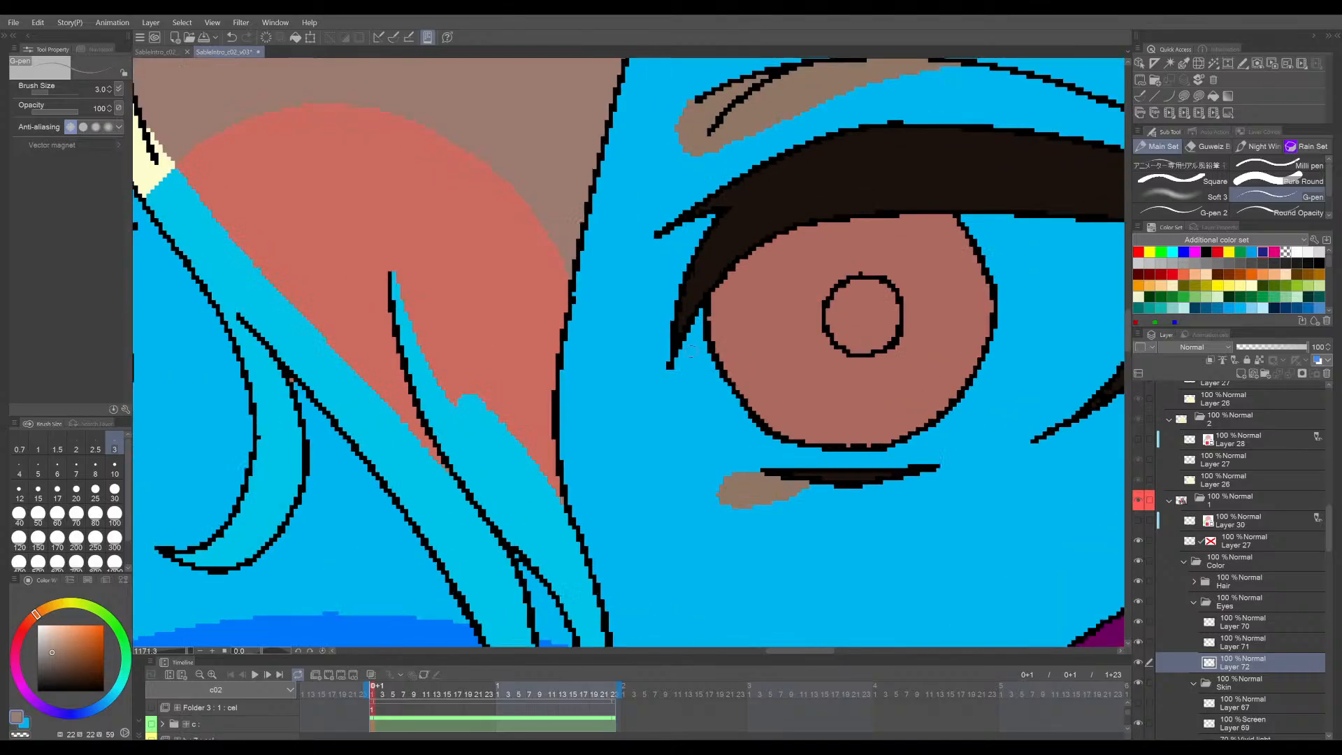
{"action": "mouse_move", "coordinate": [687, 327]}
{"action": "left_mouse_down"}
{"action": "mouse_move", "coordinate": [684, 385]}
{"action": "mouse_move", "coordinate": [766, 468]}
{"action": "left_mouse_up"}
{"action": "key", "text": "ctrl+z"}
{"action": "key", "text": "ctrl+z"}
{"action": "left_click_drag", "start_coordinate": [703, 439], "coordinate": [766, 469]}
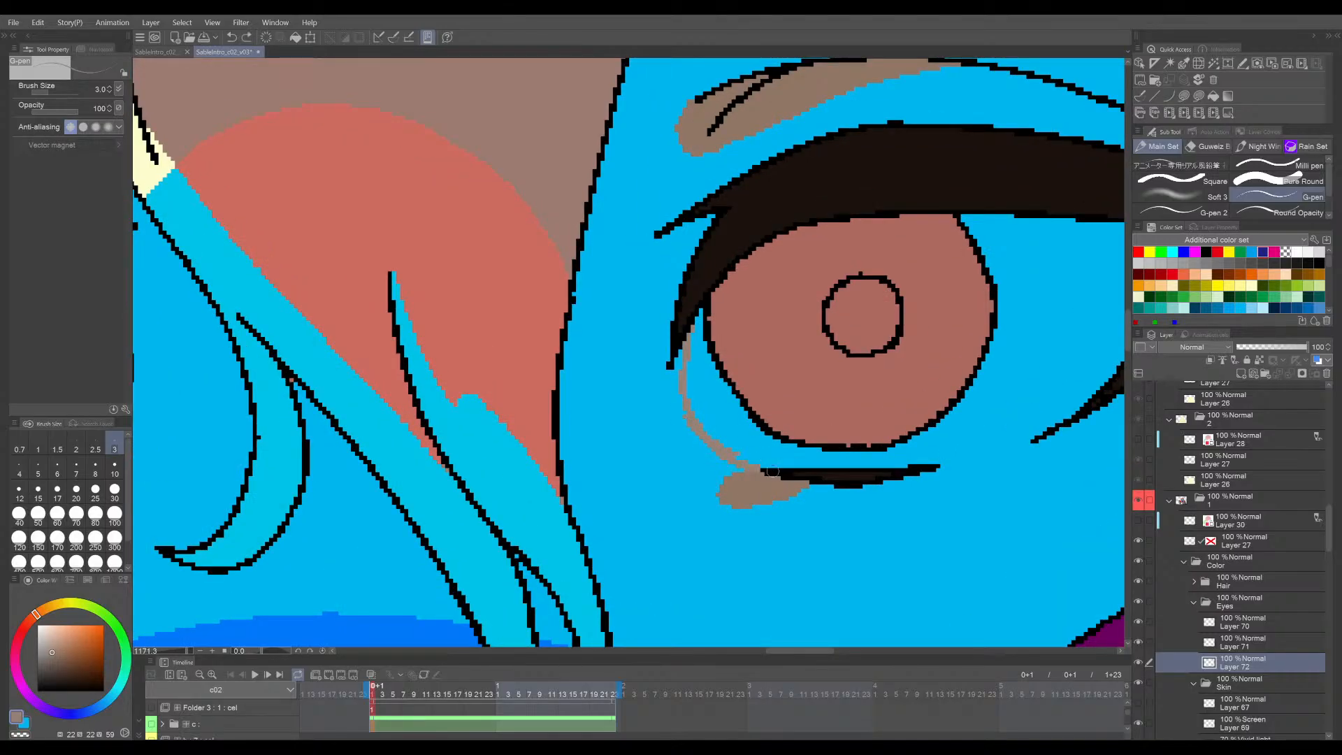
{"action": "key", "text": "asciicircum"}
{"action": "key", "text": "asciicircum"}
{"action": "key", "text": "asciicircum"}
{"action": "key", "text": "asciicircum"}
{"action": "key", "text": "asciicircum"}
{"action": "key", "text": "asciicircum"}
{"action": "key", "text": "asciicircum"}
{"action": "key", "text": "asciicircum"}
{"action": "key", "text": "asciicircum"}
{"action": "key", "text": "asciicircum"}
{"action": "key", "text": "ctrl+z"}
{"action": "left_click_drag", "start_coordinate": [616, 458], "coordinate": [628, 524]}
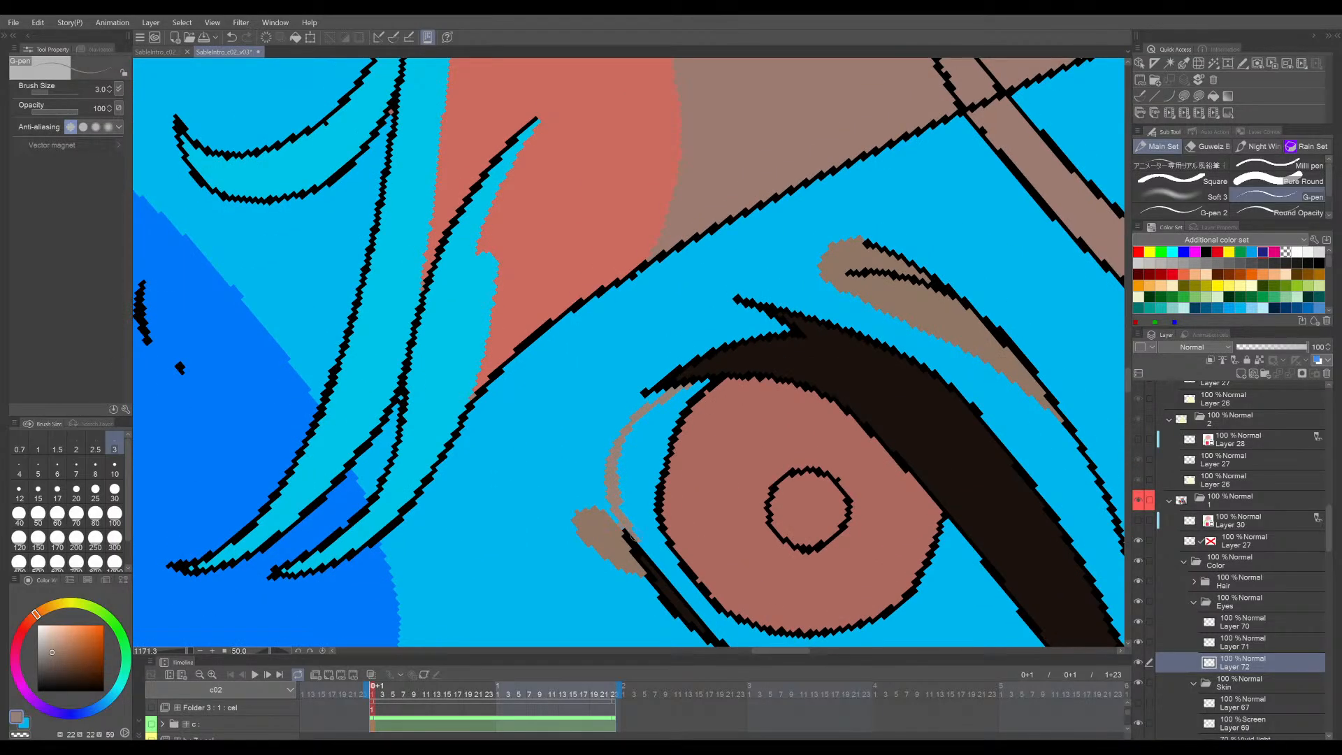
- Close the lower outer edge of the left eye's white and fill the shape with the greyish eye-white colour
{"action": "key", "text": "minus"}
{"action": "key", "text": "minus"}
{"action": "key", "text": "minus"}
{"action": "key", "text": "minus"}
{"action": "key", "text": "minus"}
{"action": "key", "text": "minus"}
{"action": "key", "text": "minus"}
{"action": "key", "text": "minus"}
{"action": "key", "text": "minus"}
{"action": "key", "text": "minus"}
{"action": "key", "text": "minus"}
{"action": "key", "text": "minus"}
{"action": "key", "text": "minus"}
{"action": "key", "text": "minus"}
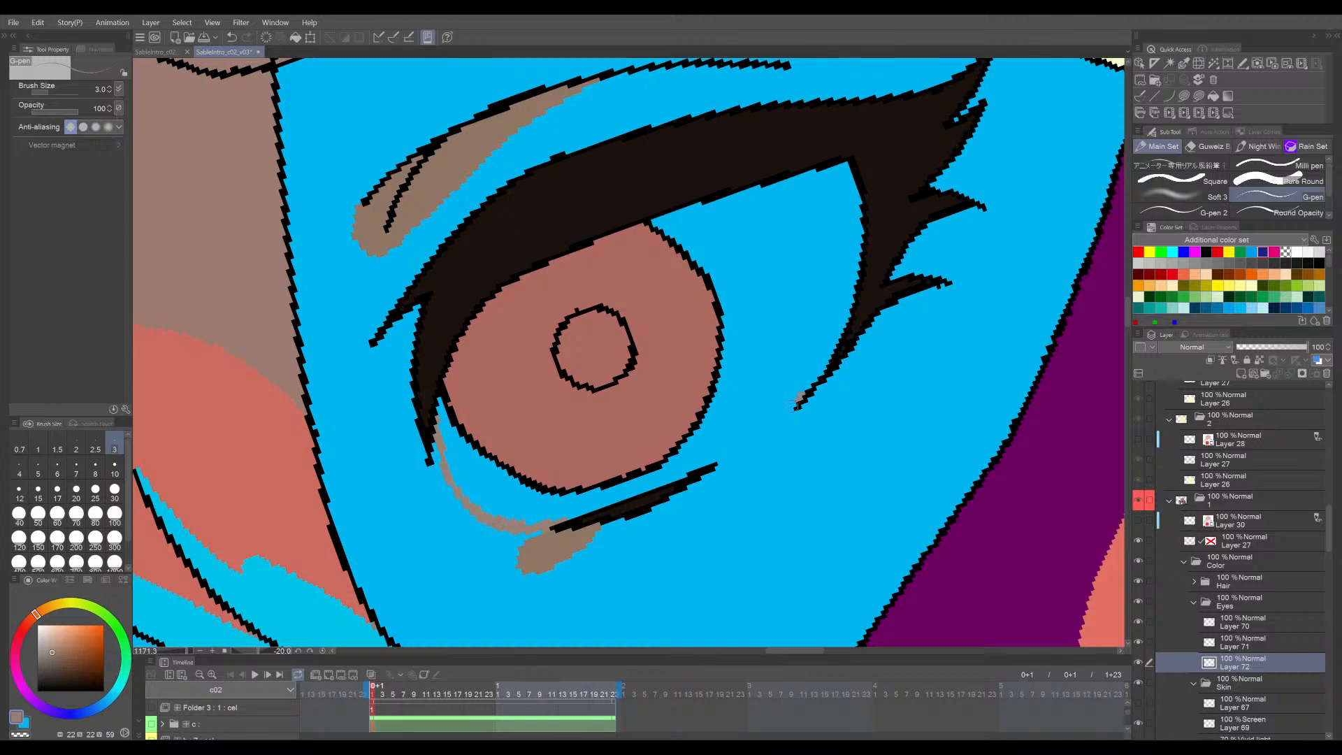
{"action": "left_click_drag", "start_coordinate": [795, 405], "coordinate": [702, 467]}
{"action": "key", "text": "ctrl+z"}
{"action": "key", "text": "g"}
{"action": "left_click", "coordinate": [802, 395]}
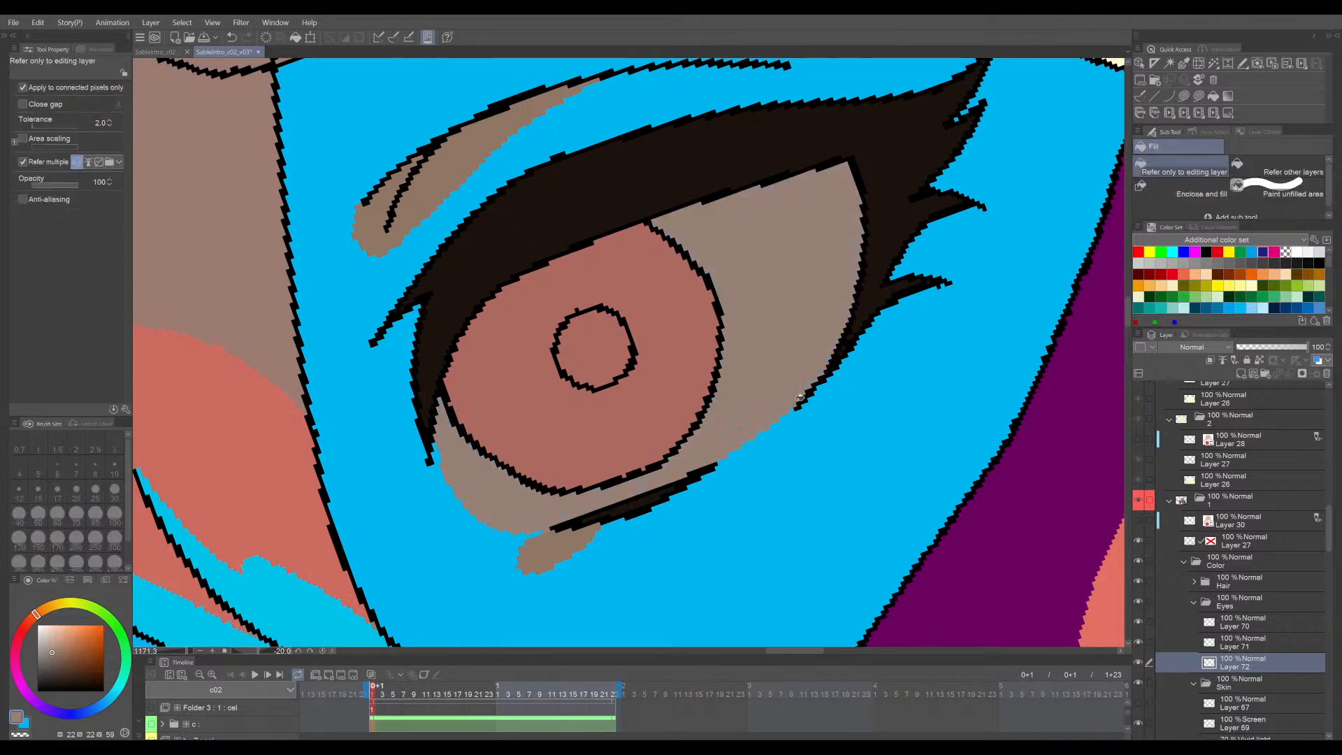
{"action": "key", "text": "p"}
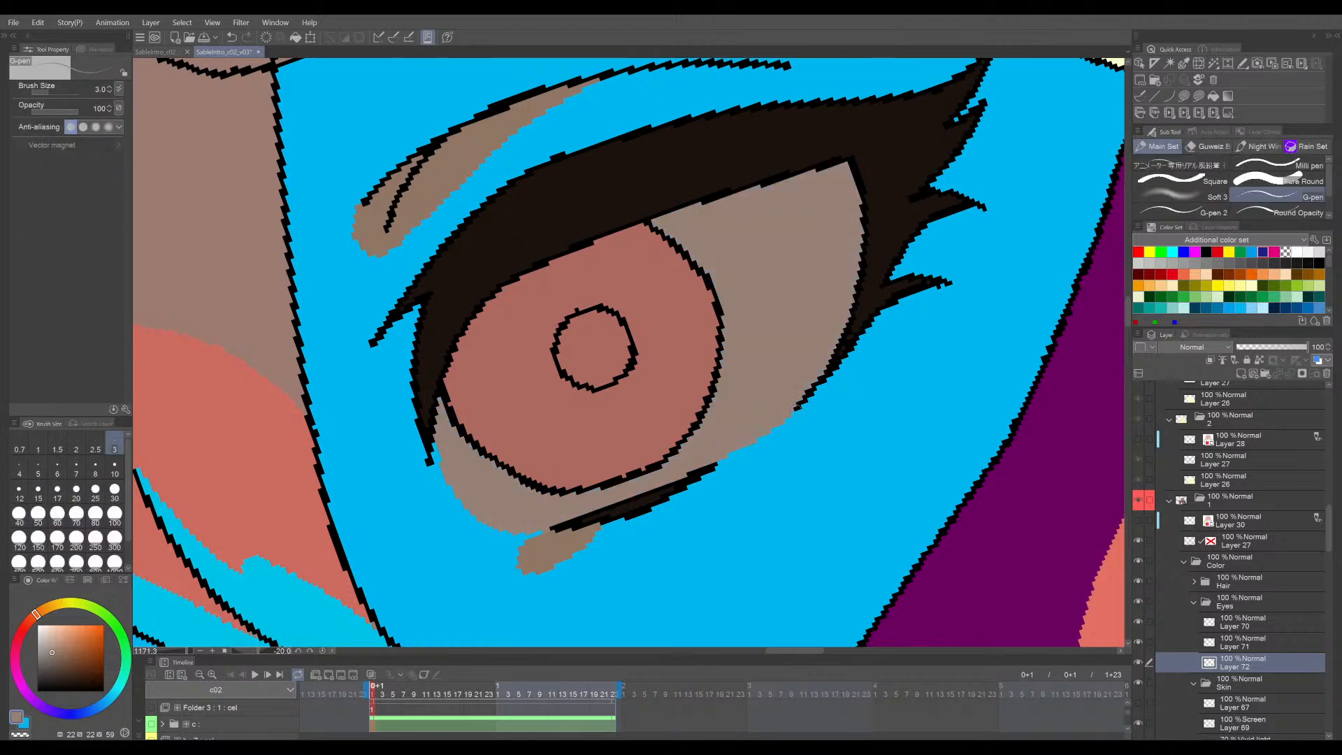
- Compare the filled whites of both eyes with the style reference
{"action": "scroll", "coordinate": [797, 406], "scroll_direction": "down", "scroll_amount": 8}
{"action": "key", "text": "asciicircum"}
{"action": "key", "text": "asciicircum"}
{"action": "key", "text": "asciicircum"}
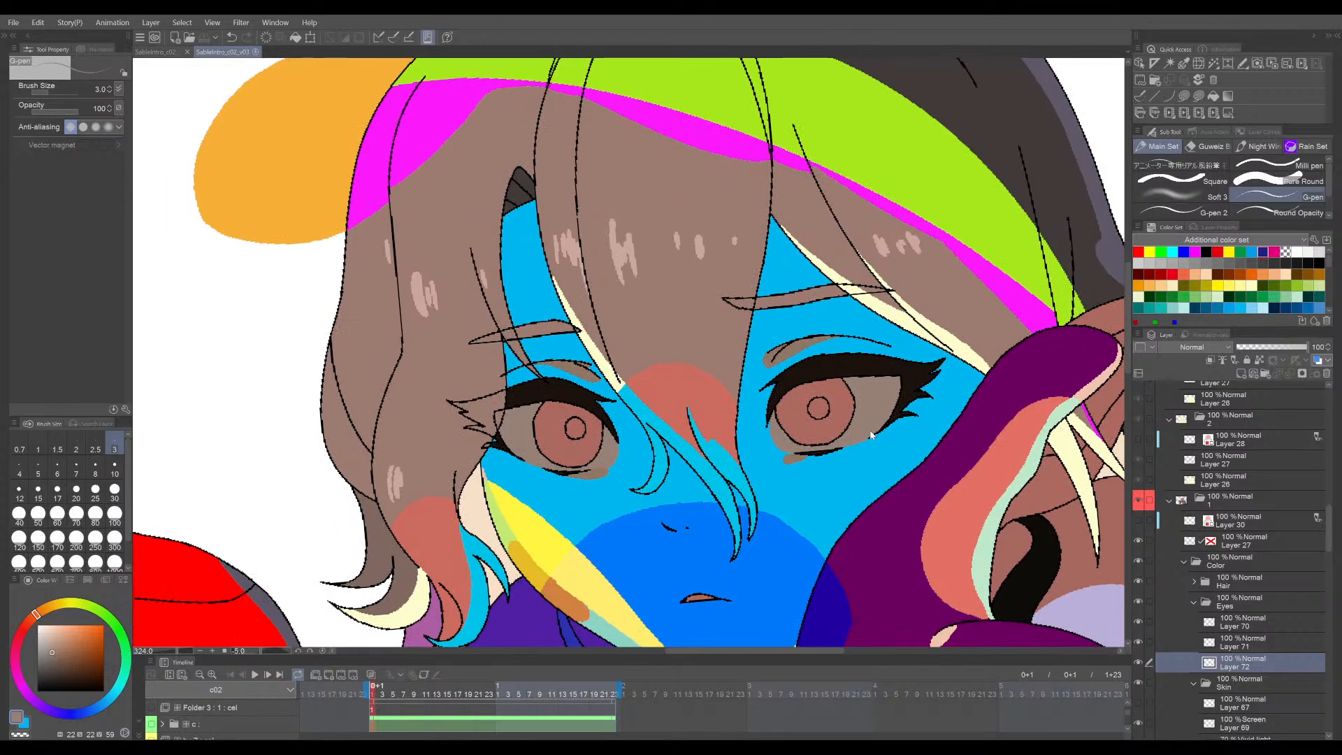
{"action": "left_click", "coordinate": [157, 51]}
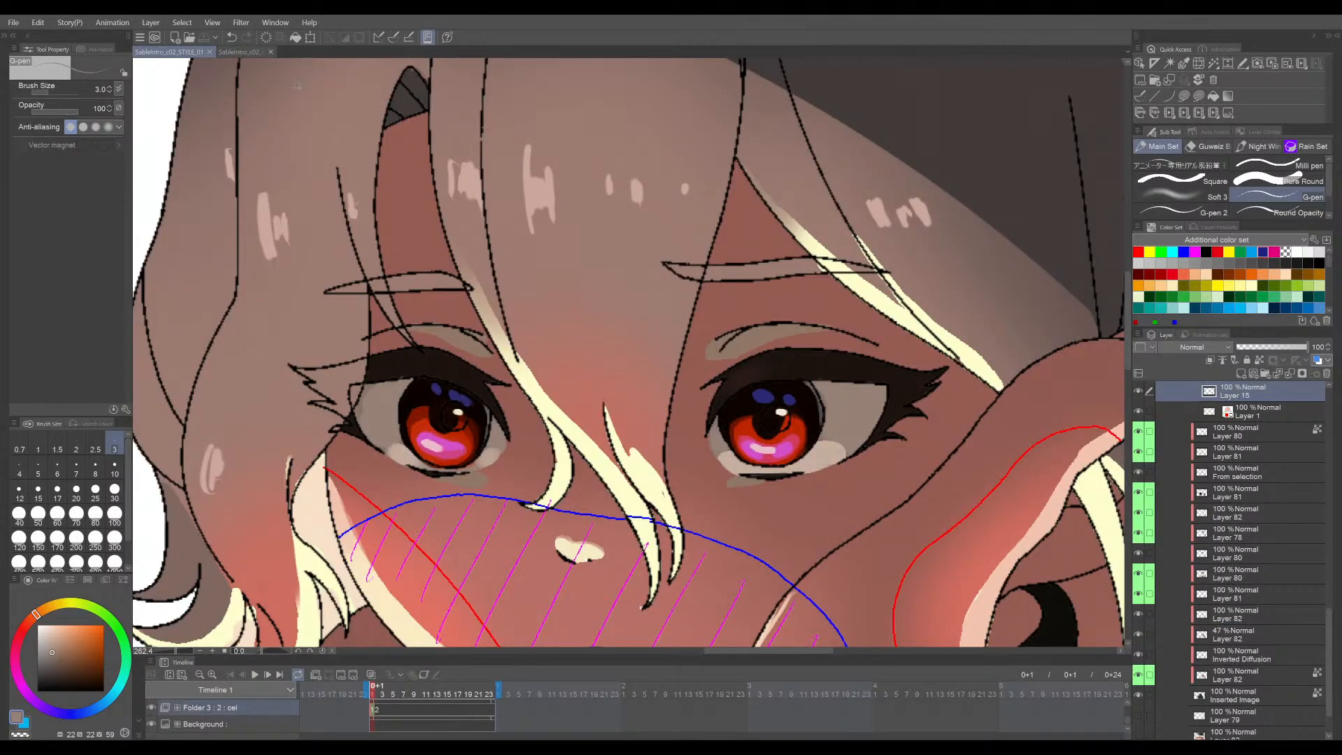
{"action": "left_click", "coordinate": [249, 53]}
{"action": "key", "text": "e"}
{"action": "scroll", "coordinate": [637, 488], "scroll_direction": "up", "scroll_amount": 4}
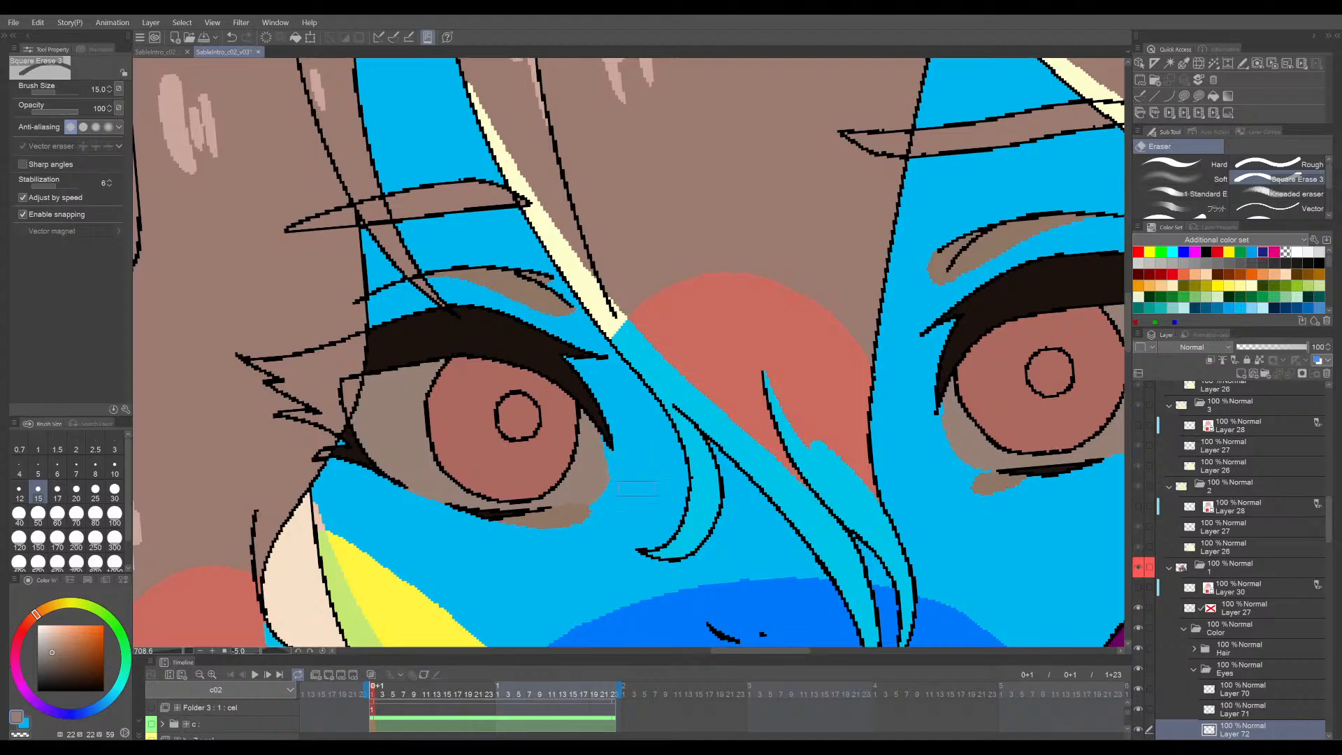
{"action": "key", "text": "ctrl+z"}
{"action": "key", "text": "p"}
{"action": "scroll", "coordinate": [892, 425], "scroll_direction": "up", "scroll_amount": 3}
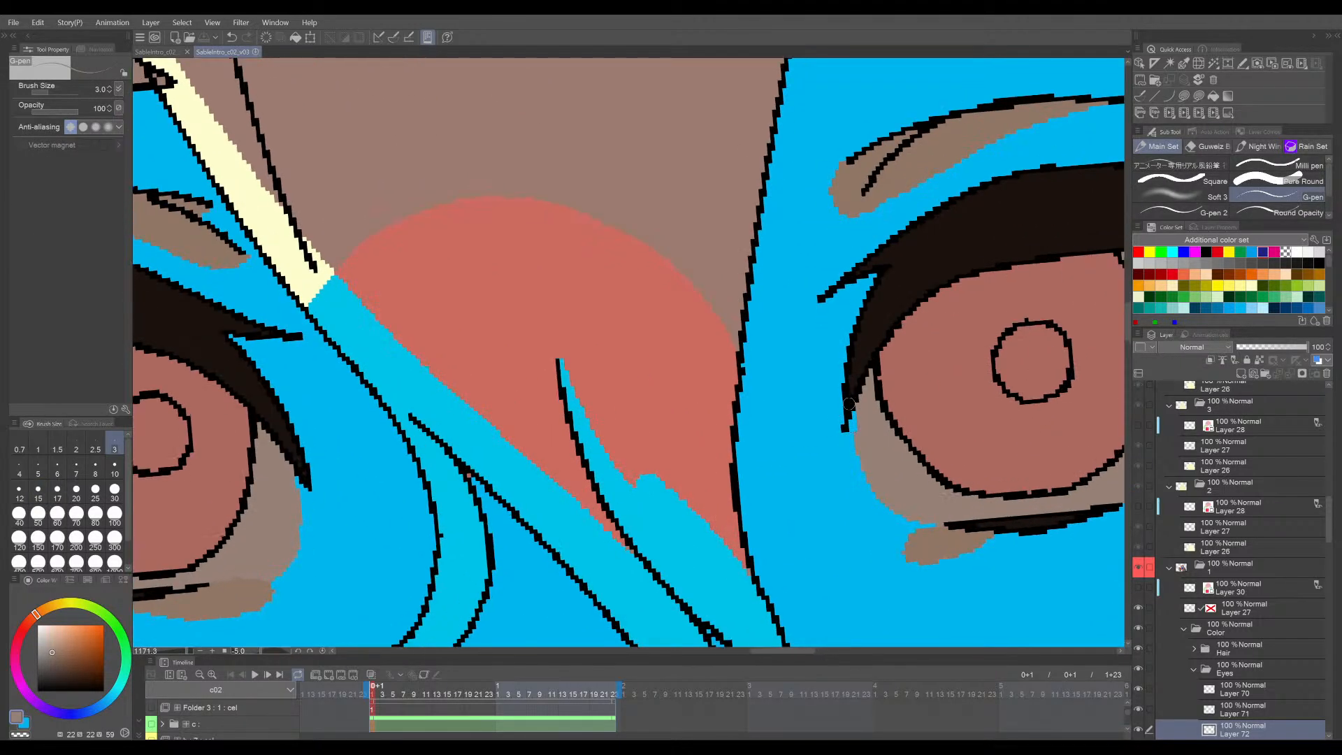
{"action": "scroll", "coordinate": [723, 420], "scroll_direction": "down", "scroll_amount": 8}
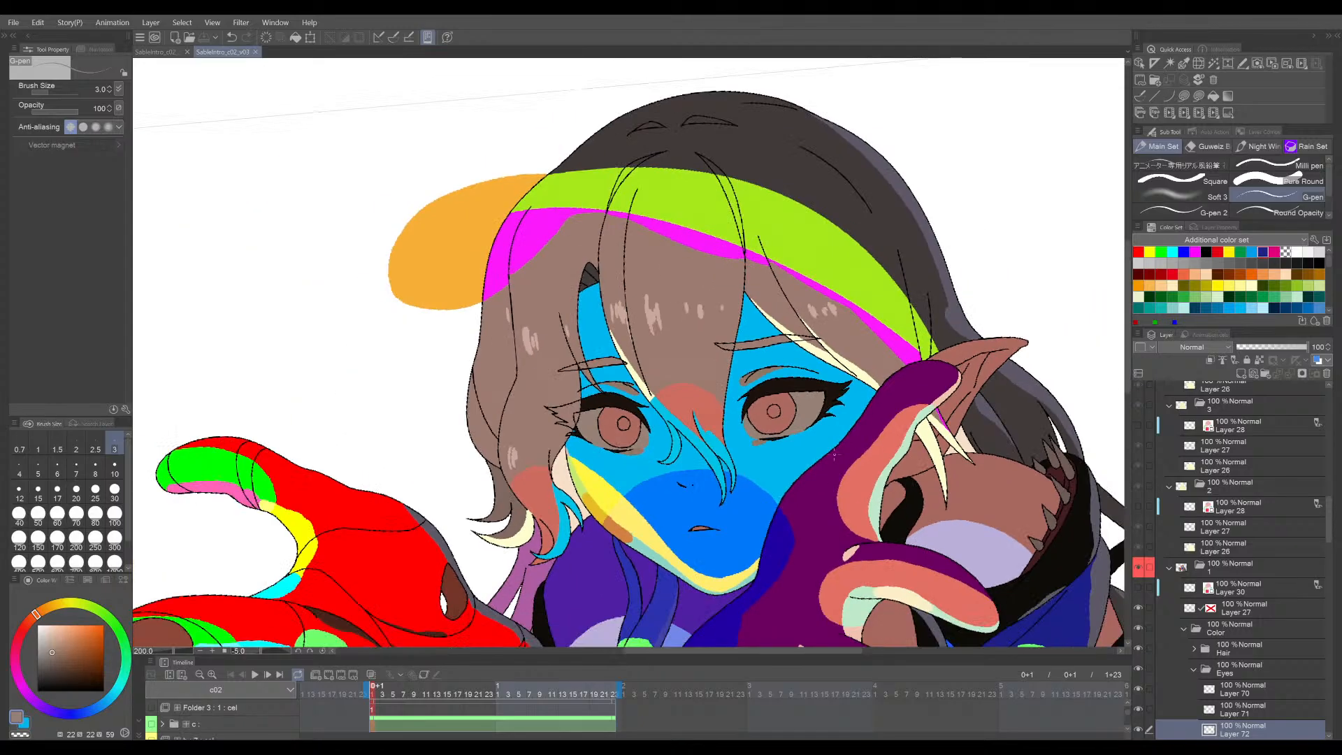
{"action": "scroll", "coordinate": [723, 420], "scroll_direction": "up", "scroll_amount": 7}
{"action": "key", "text": "ctrl+Tab"}
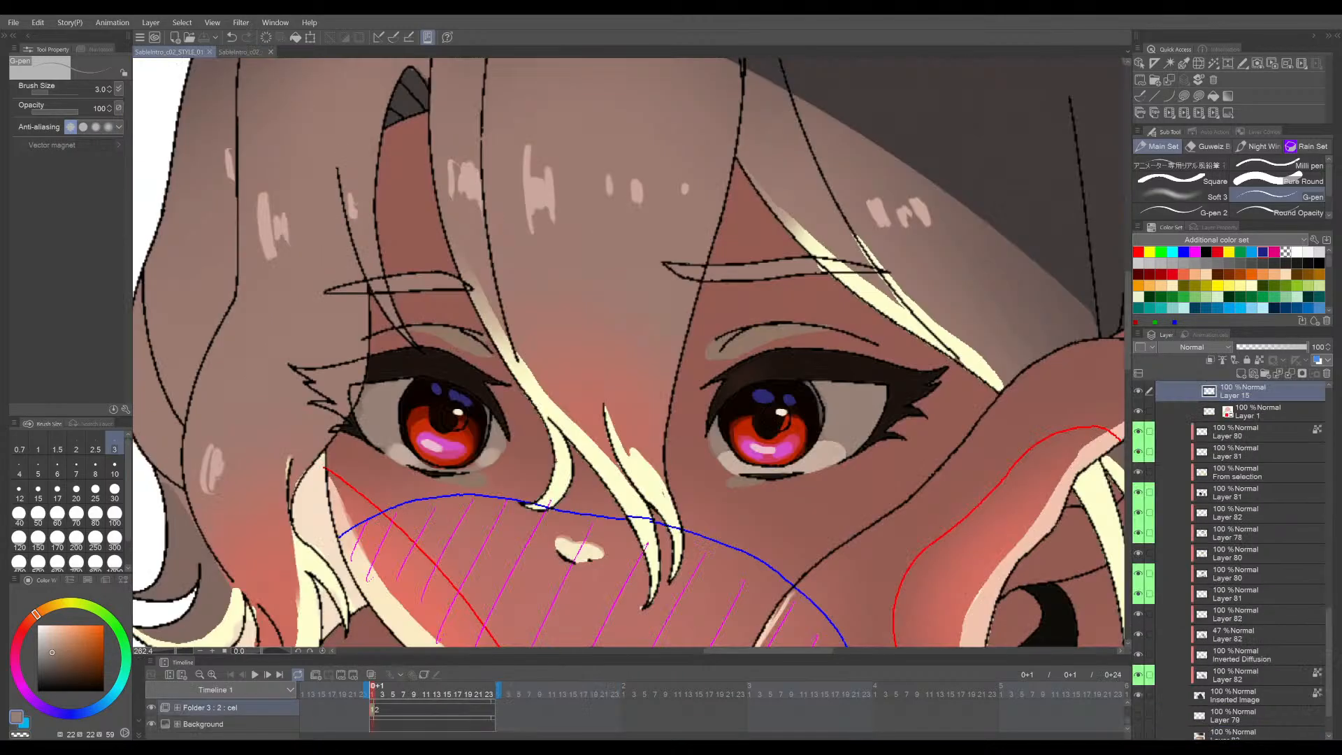
{"action": "left_click", "coordinate": [238, 52]}
- Trim the inner corner of the right eye's white with the Square eraser at size 8 and save the working file
{"action": "key", "text": "e"}
{"action": "scroll", "coordinate": [776, 441], "scroll_direction": "up", "scroll_amount": 5}
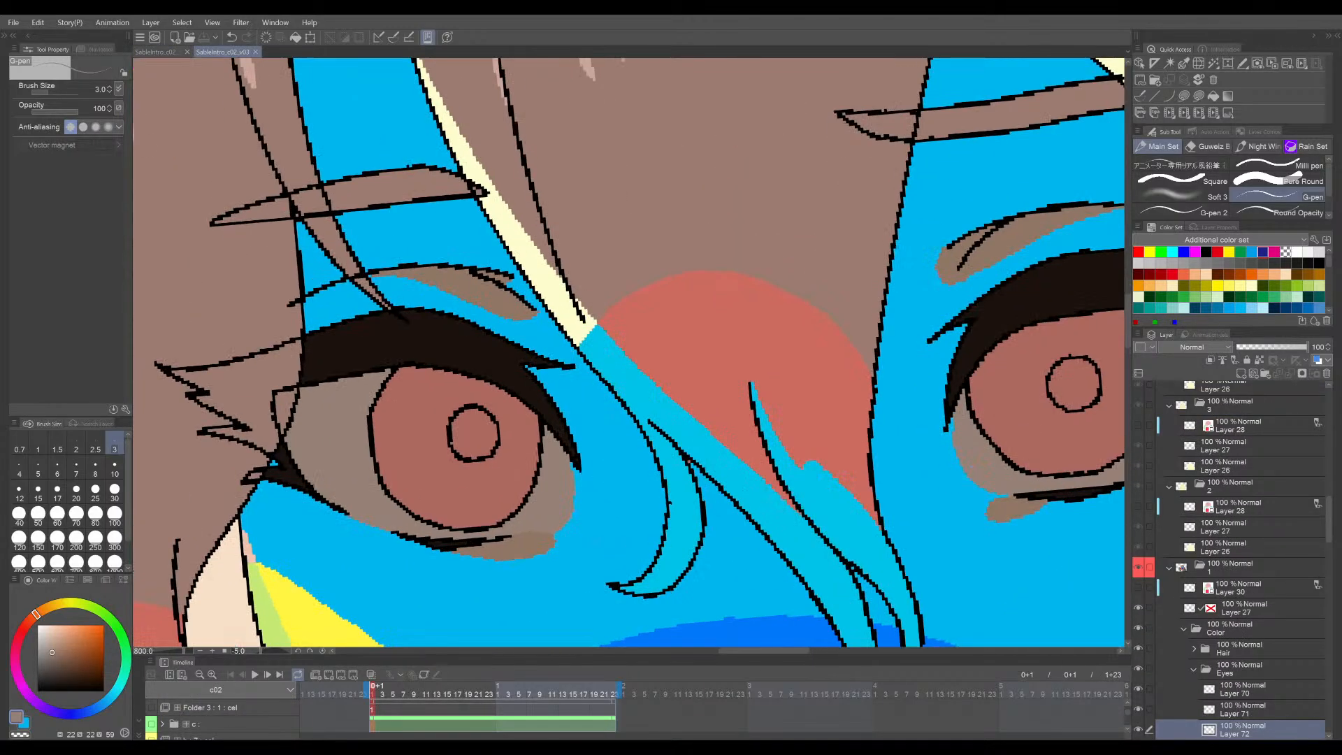
{"action": "scroll", "coordinate": [776, 440], "scroll_direction": "up", "scroll_amount": 2}
{"action": "key", "text": "bracketleft"}
{"action": "key", "text": "bracketleft"}
{"action": "key", "text": "bracketleft"}
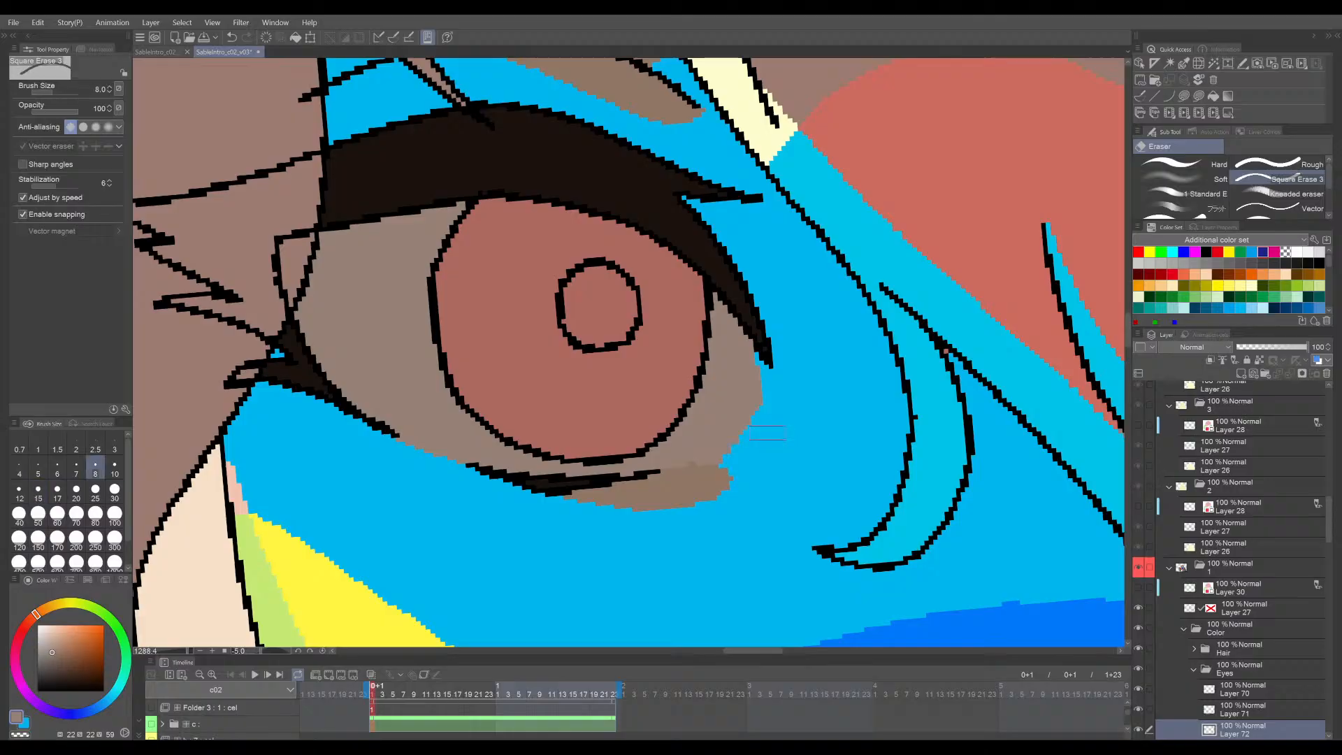
{"action": "mouse_move", "coordinate": [769, 423]}
{"action": "left_mouse_down"}
{"action": "mouse_move", "coordinate": [744, 469]}
{"action": "mouse_move", "coordinate": [705, 480]}
{"action": "left_mouse_up"}
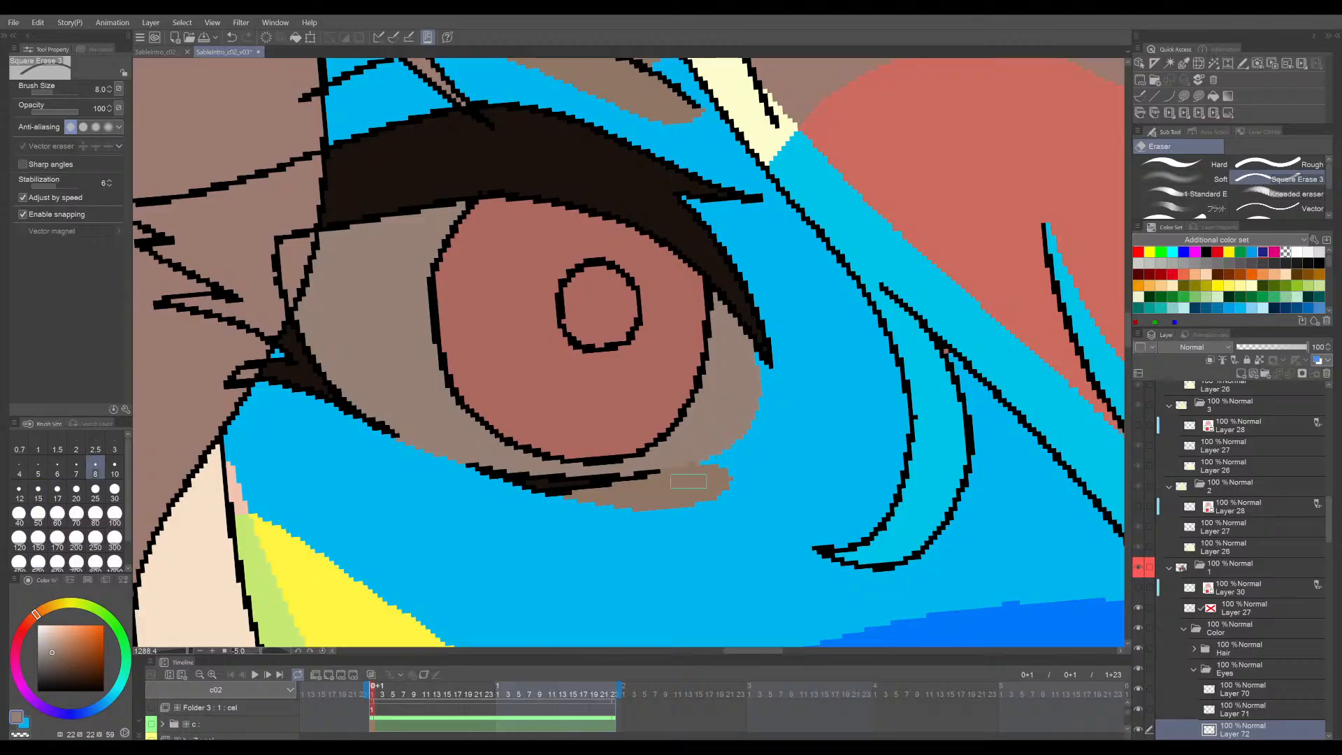
{"action": "left_click_drag", "start_coordinate": [759, 391], "coordinate": [699, 482]}
{"action": "key", "text": "ctrl+z"}
{"action": "mouse_move", "coordinate": [776, 377]}
{"action": "left_mouse_down"}
{"action": "mouse_move", "coordinate": [762, 429]}
{"action": "mouse_move", "coordinate": [716, 456]}
{"action": "left_mouse_up"}
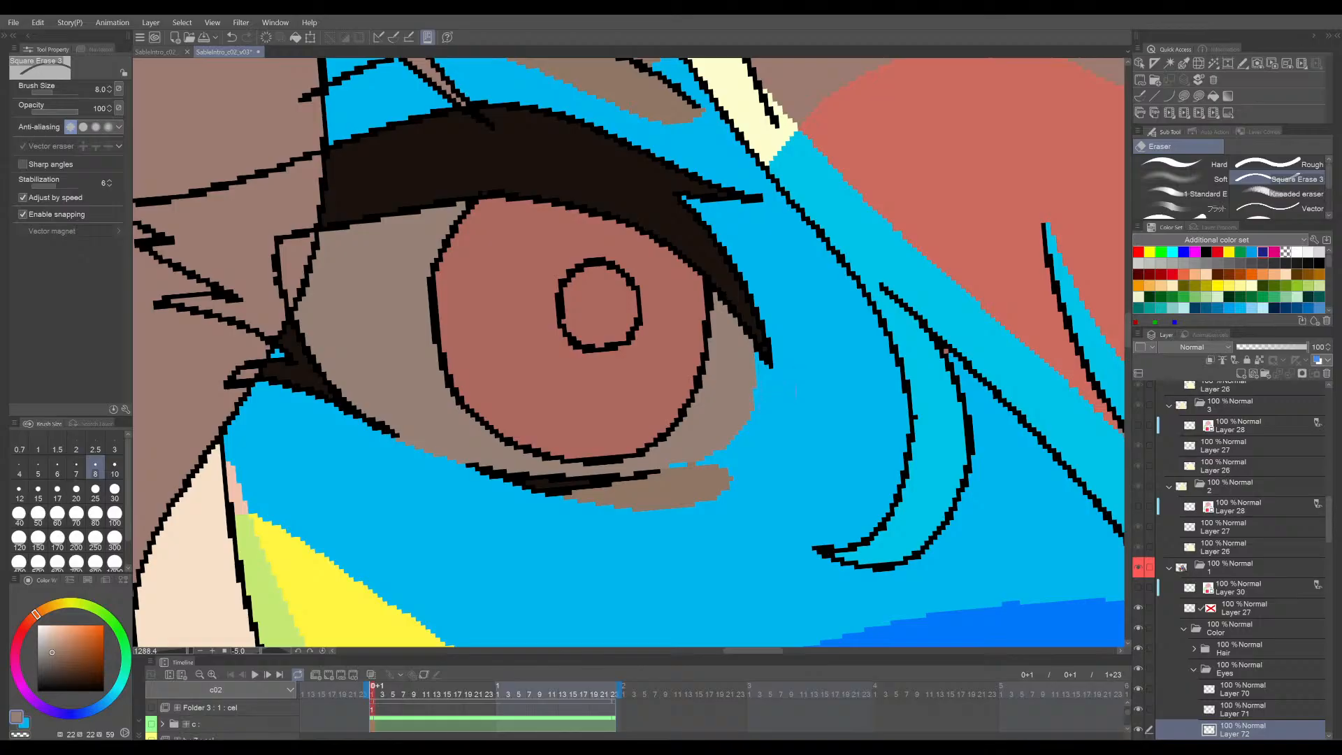
{"action": "scroll", "coordinate": [802, 371], "scroll_direction": "down", "scroll_amount": 4}
{"action": "left_click_drag", "start_coordinate": [802, 371], "coordinate": [722, 400]}
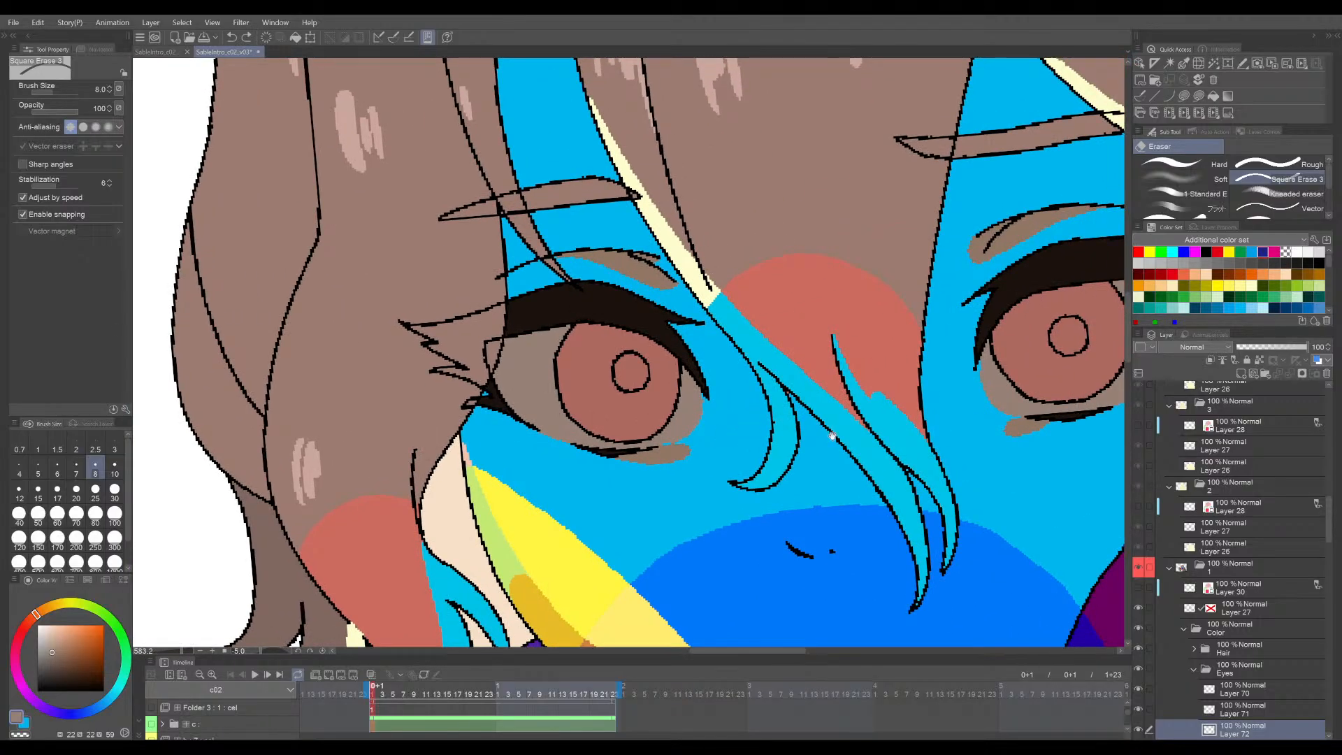
{"action": "left_click_drag", "start_coordinate": [832, 435], "coordinate": [757, 445]}
{"action": "key", "text": "ctrl+s"}
{"action": "scroll", "coordinate": [757, 445], "scroll_direction": "down", "scroll_amount": 4}
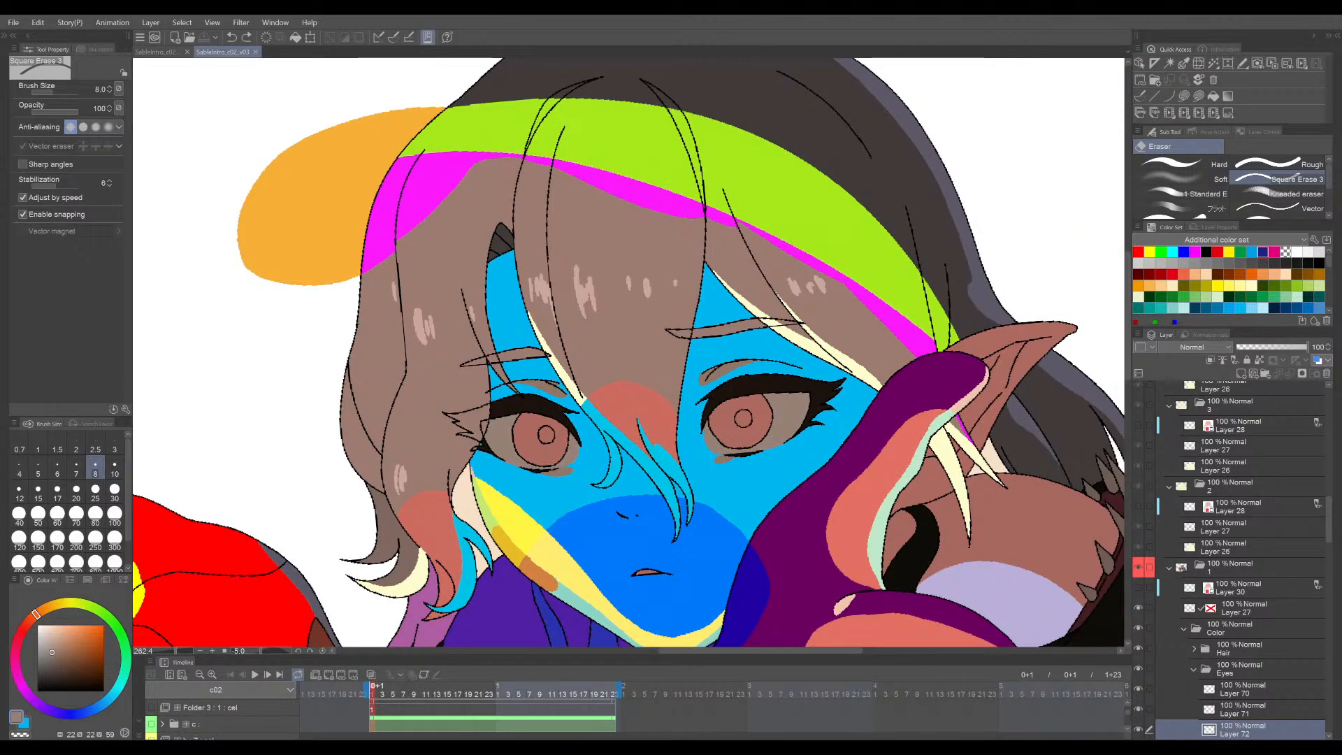
- Clean up the lower edge of the right eye's white between the lashes with the eraser and save the working file
{"action": "scroll", "coordinate": [758, 447], "scroll_direction": "down", "scroll_amount": 2}
{"action": "key", "text": "minus"}
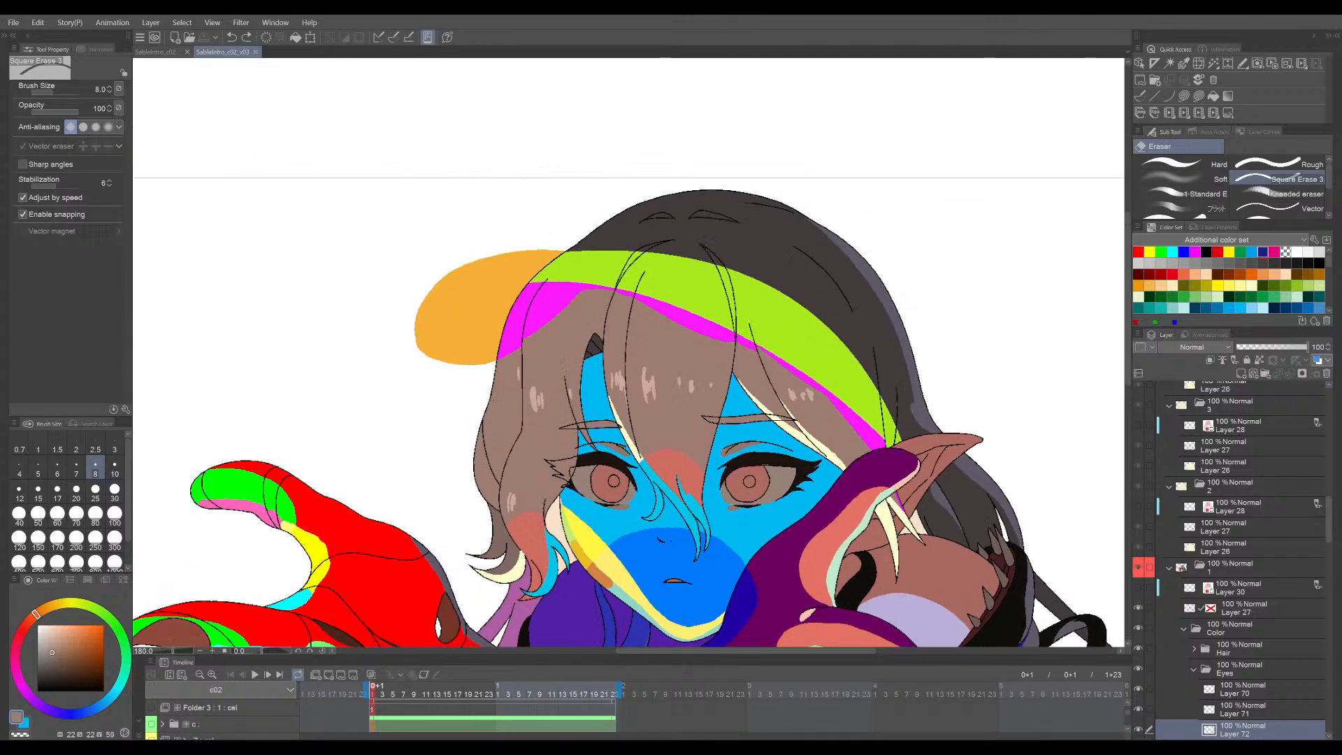
{"action": "left_click_drag", "start_coordinate": [743, 485], "coordinate": [739, 435]}
{"action": "scroll", "coordinate": [743, 454], "scroll_direction": "up", "scroll_amount": 3}
{"action": "scroll", "coordinate": [661, 484], "scroll_direction": "up", "scroll_amount": 4}
{"action": "left_click_drag", "start_coordinate": [723, 501], "coordinate": [917, 498]}
{"action": "key", "text": "minus"}
{"action": "key", "text": "minus"}
{"action": "key", "text": "minus"}
{"action": "key", "text": "minus"}
{"action": "key", "text": "minus"}
{"action": "key", "text": "minus"}
{"action": "key", "text": "minus"}
{"action": "key", "text": "minus"}
{"action": "key", "text": "minus"}
{"action": "key", "text": "minus"}
{"action": "left_click_drag", "start_coordinate": [710, 537], "coordinate": [872, 411]}
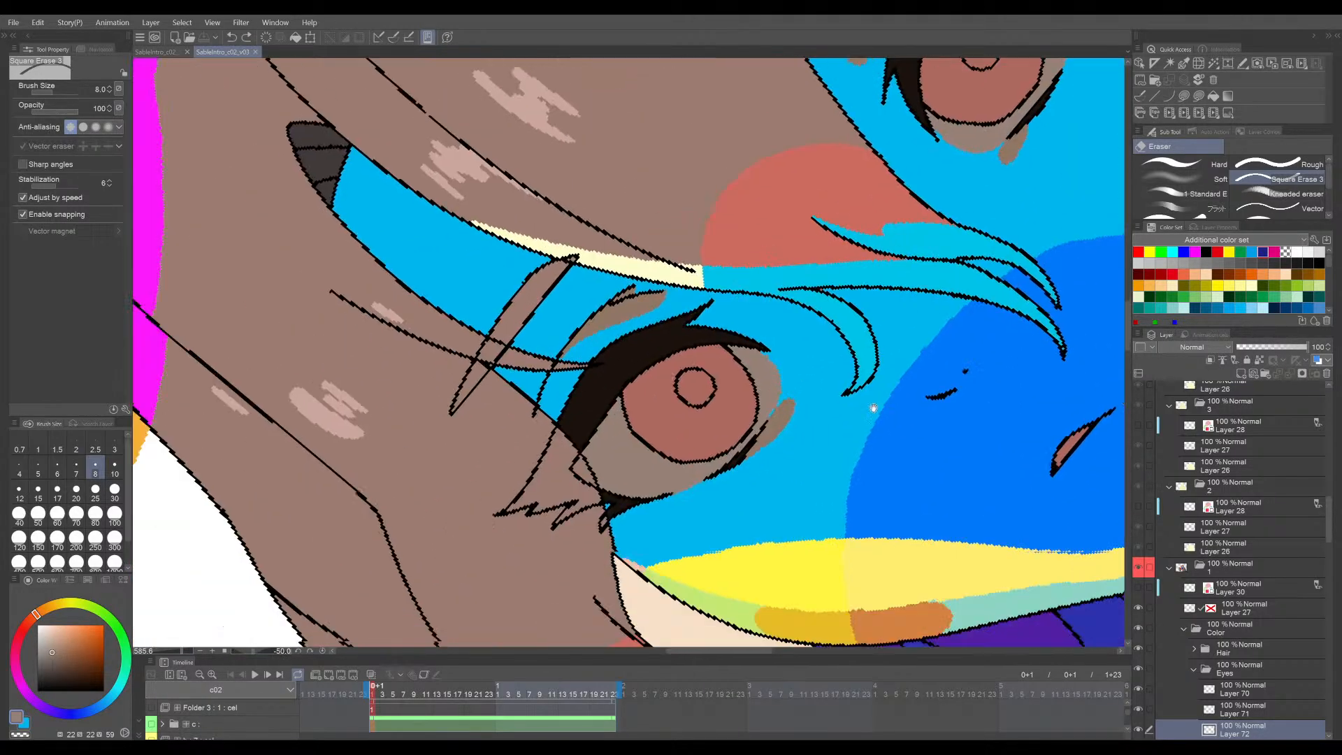
{"action": "scroll", "coordinate": [807, 433], "scroll_direction": "up", "scroll_amount": 7}
{"action": "left_click", "coordinate": [606, 538]}
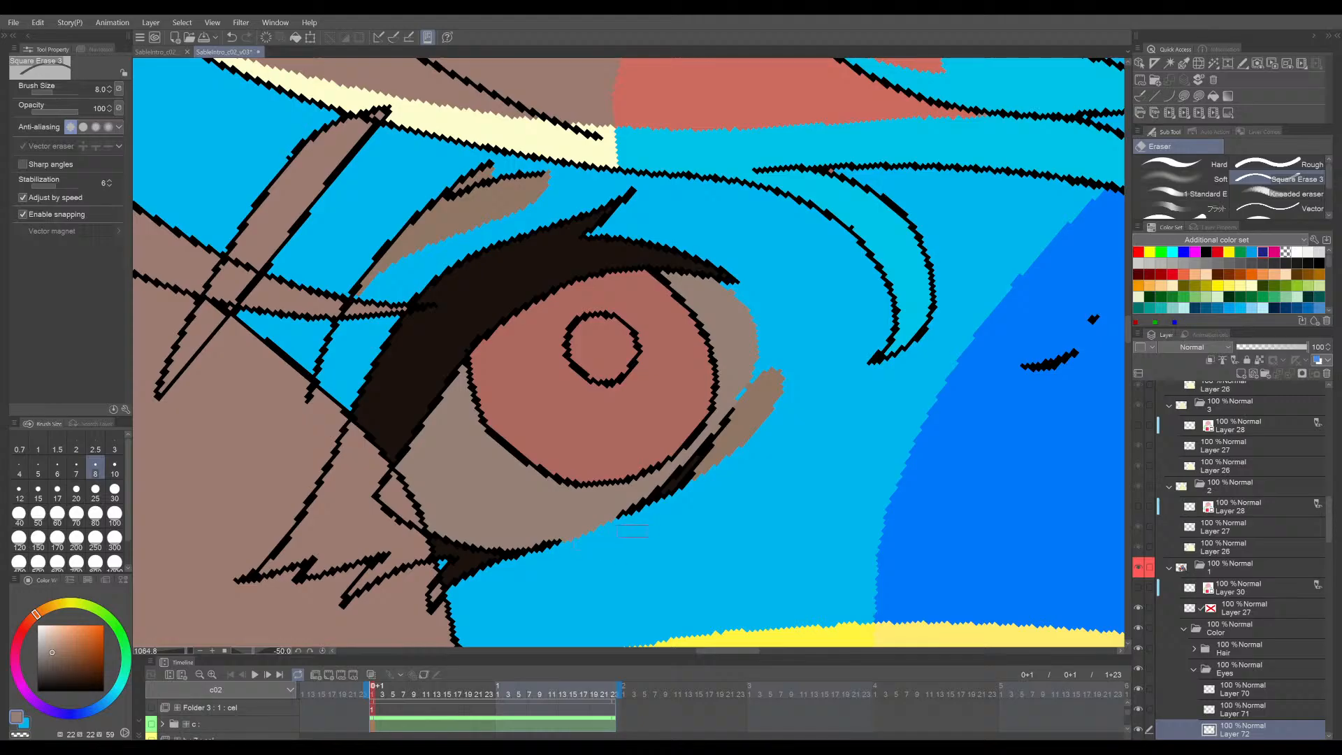
{"action": "scroll", "coordinate": [741, 492], "scroll_direction": "down", "scroll_amount": 11}
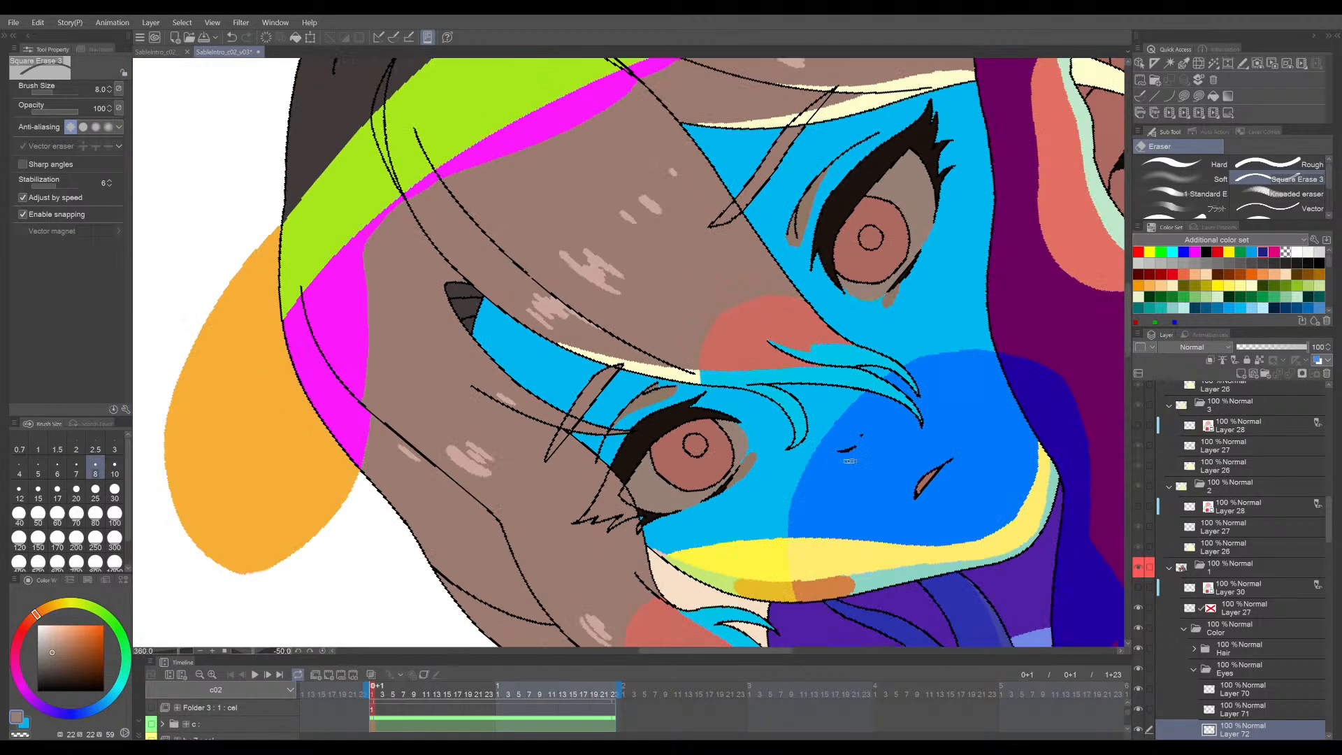
{"action": "key", "text": "asciicircum"}
{"action": "key", "text": "asciicircum"}
{"action": "key", "text": "asciicircum"}
{"action": "key", "text": "asciicircum"}
{"action": "key", "text": "asciicircum"}
{"action": "key", "text": "asciicircum"}
{"action": "key", "text": "asciicircum"}
{"action": "left_click_drag", "start_coordinate": [982, 484], "coordinate": [857, 527]}
{"action": "key", "text": "asciicircum"}
{"action": "key", "text": "asciicircum"}
{"action": "key", "text": "asciicircum"}
{"action": "key", "text": "ctrl+s"}
{"action": "scroll", "coordinate": [822, 510], "scroll_direction": "down", "scroll_amount": 2}
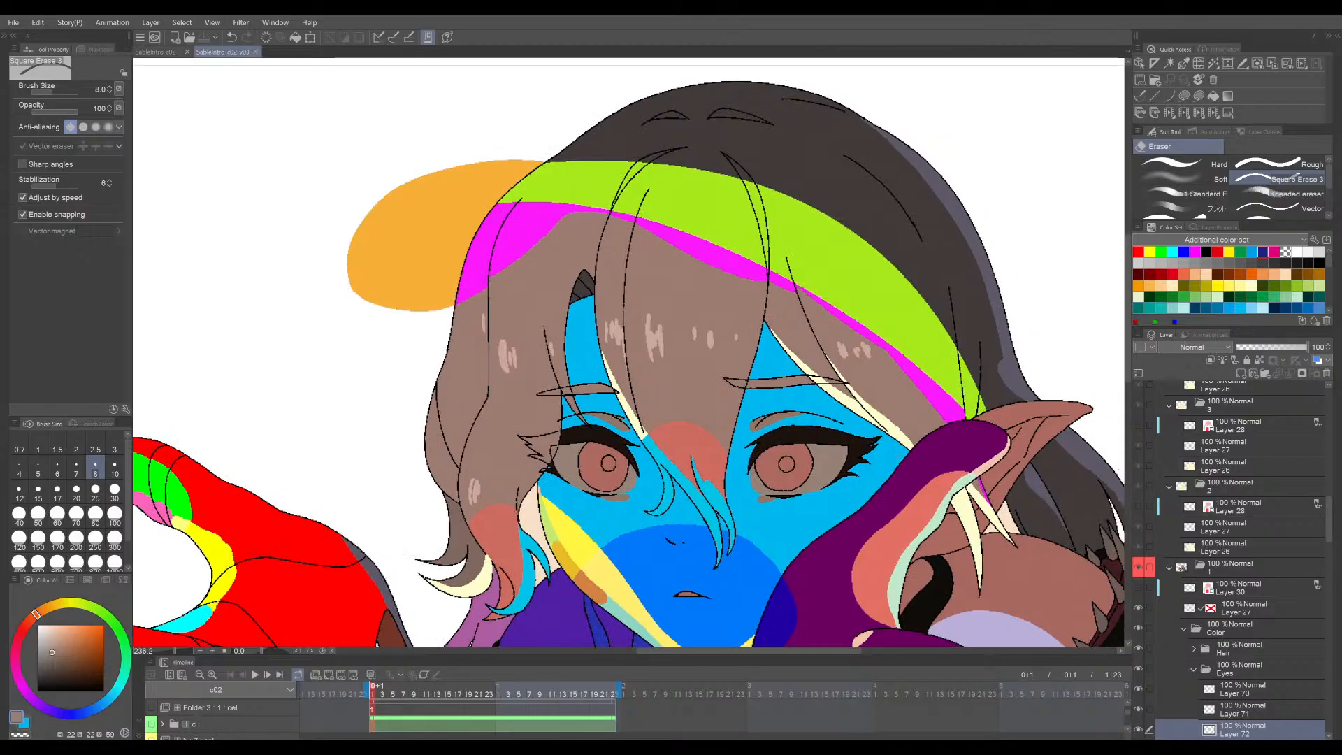
- Sample the lighter lower eye-white colour from the character's left eye in the style reference and return to the working file
{"action": "scroll", "coordinate": [823, 510], "scroll_direction": "up", "scroll_amount": 4}
{"action": "left_click_drag", "start_coordinate": [823, 510], "coordinate": [960, 545]}
{"action": "key", "text": "p"}
{"action": "left_click", "coordinate": [156, 52]}
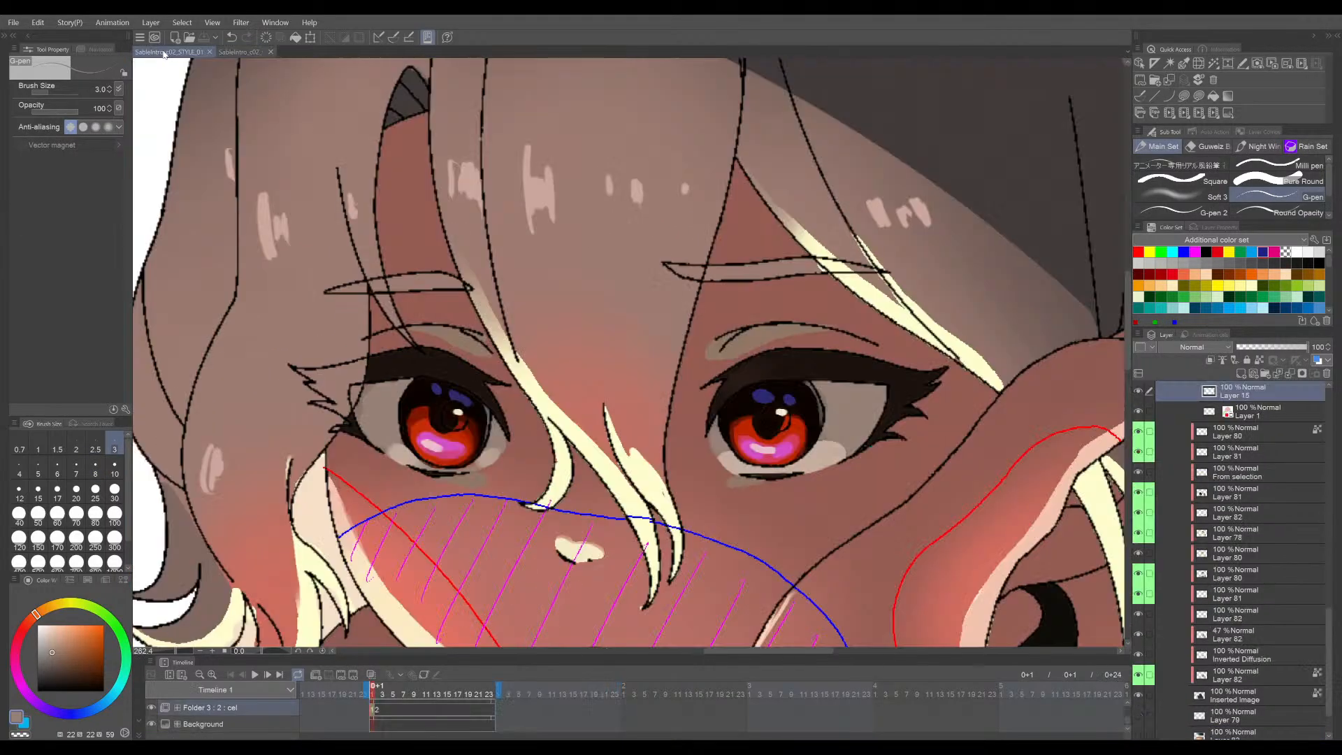
{"action": "scroll", "coordinate": [629, 350], "scroll_direction": "up", "scroll_amount": 3}
{"action": "left_click_drag", "start_coordinate": [934, 492], "coordinate": [584, 493]}
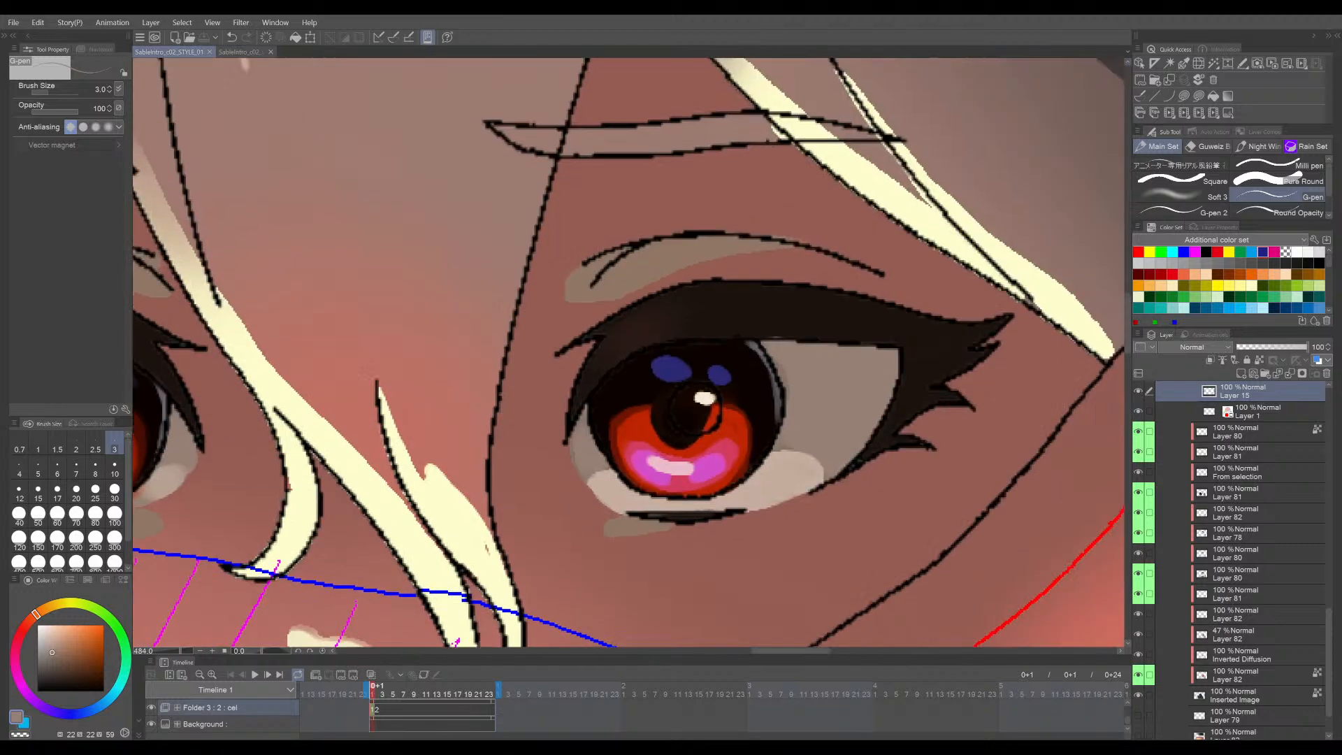
{"action": "scroll", "coordinate": [775, 492], "scroll_direction": "up", "scroll_amount": 2}
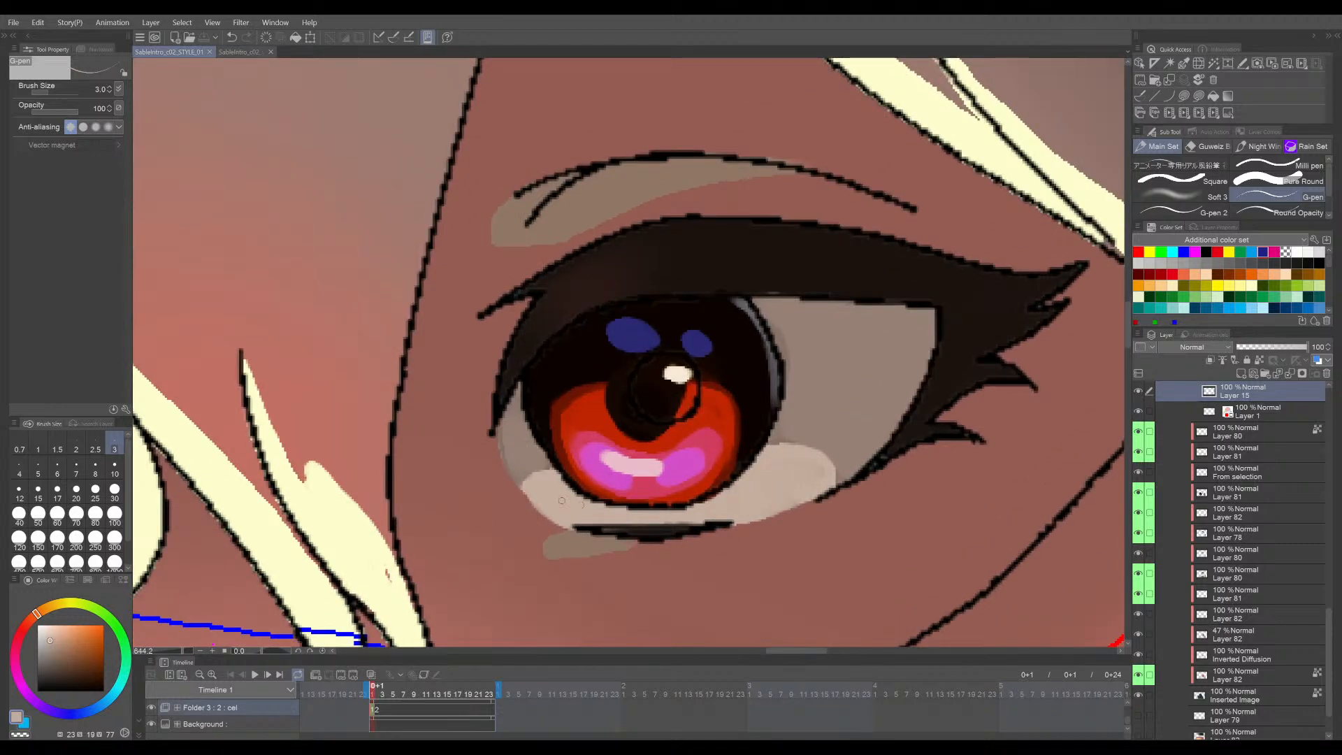
{"action": "scroll", "coordinate": [562, 500], "scroll_direction": "down", "scroll_amount": 5}
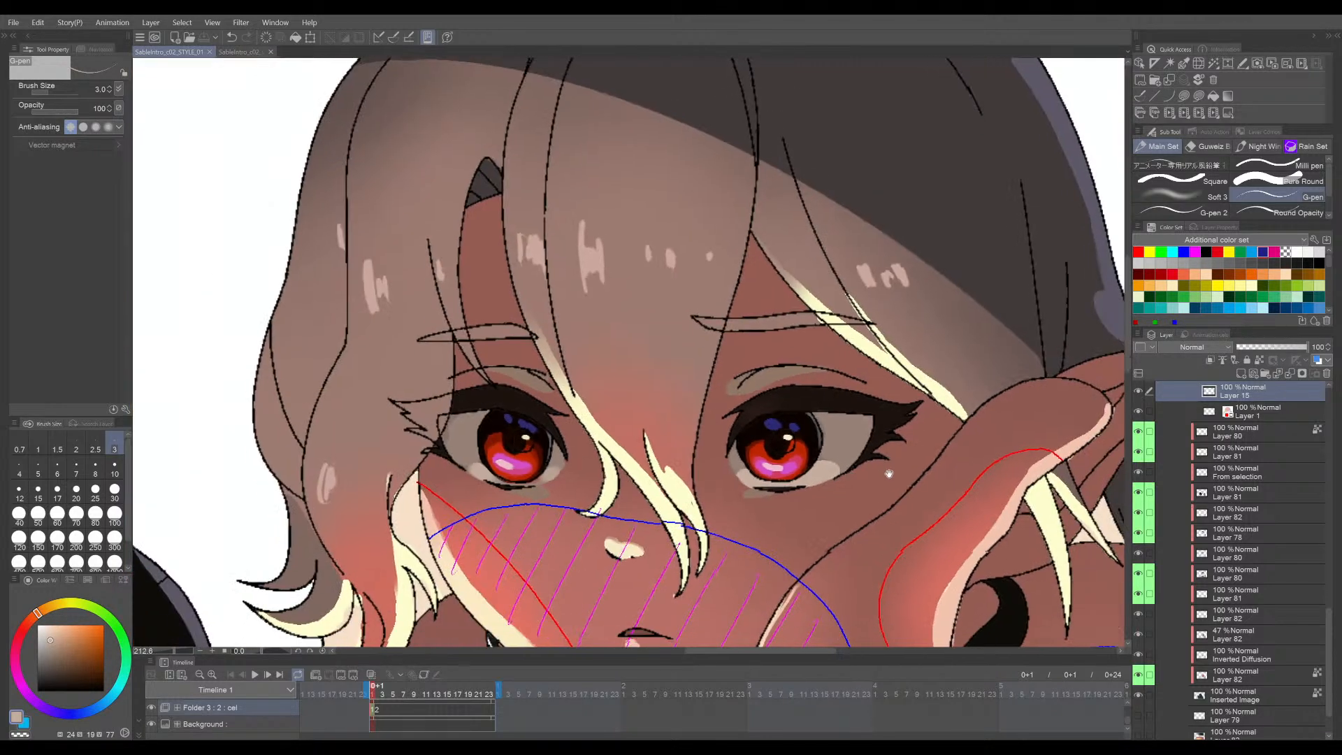
{"action": "left_click", "coordinate": [239, 52]}
{"action": "left_click_drag", "start_coordinate": [695, 443], "coordinate": [767, 411]}
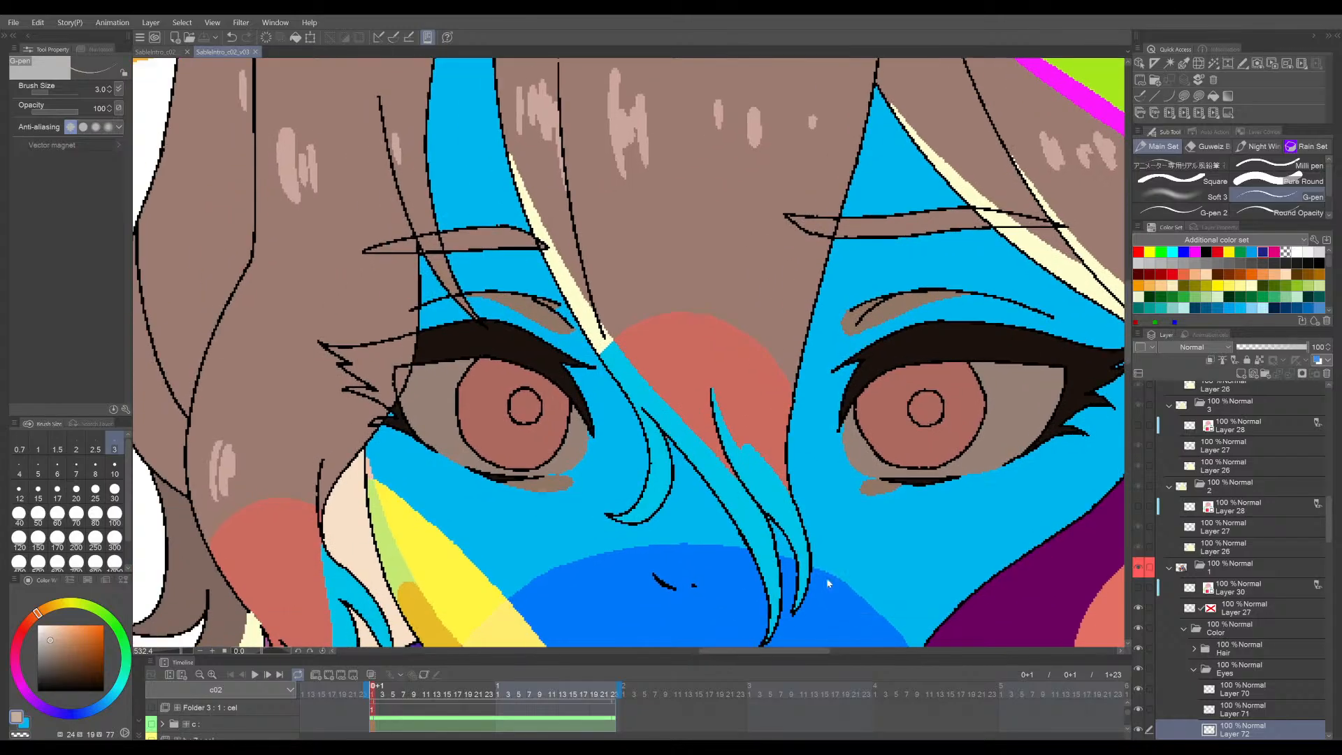
- Lock Layer 72's transparent pixels and outline the lighter lower area of the left eye's white with the G-pen at size 5
{"action": "left_click", "coordinate": [1258, 361]}
{"action": "left_click_drag", "start_coordinate": [774, 501], "coordinate": [827, 499]}
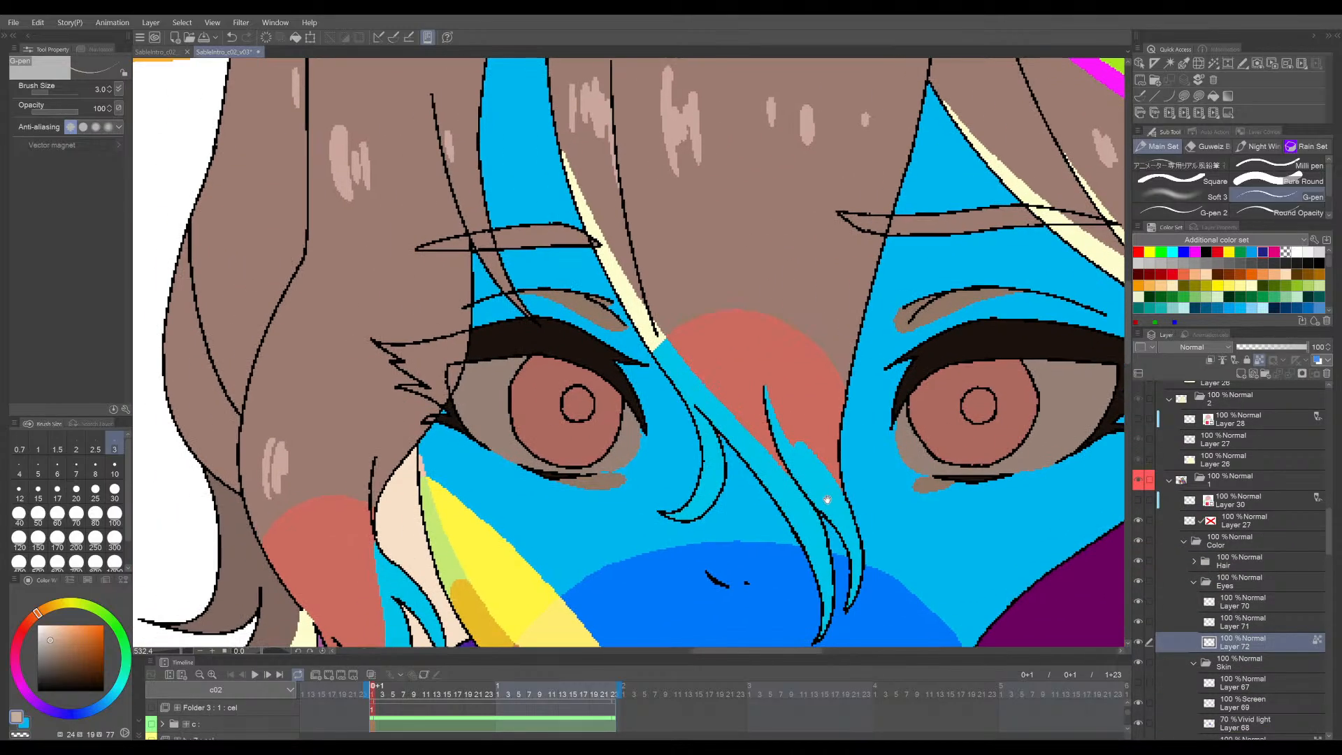
{"action": "key", "text": "minus"}
{"action": "key", "text": "minus"}
{"action": "key", "text": "minus"}
{"action": "key", "text": "minus"}
{"action": "scroll", "coordinate": [579, 478], "scroll_direction": "up", "scroll_amount": 4}
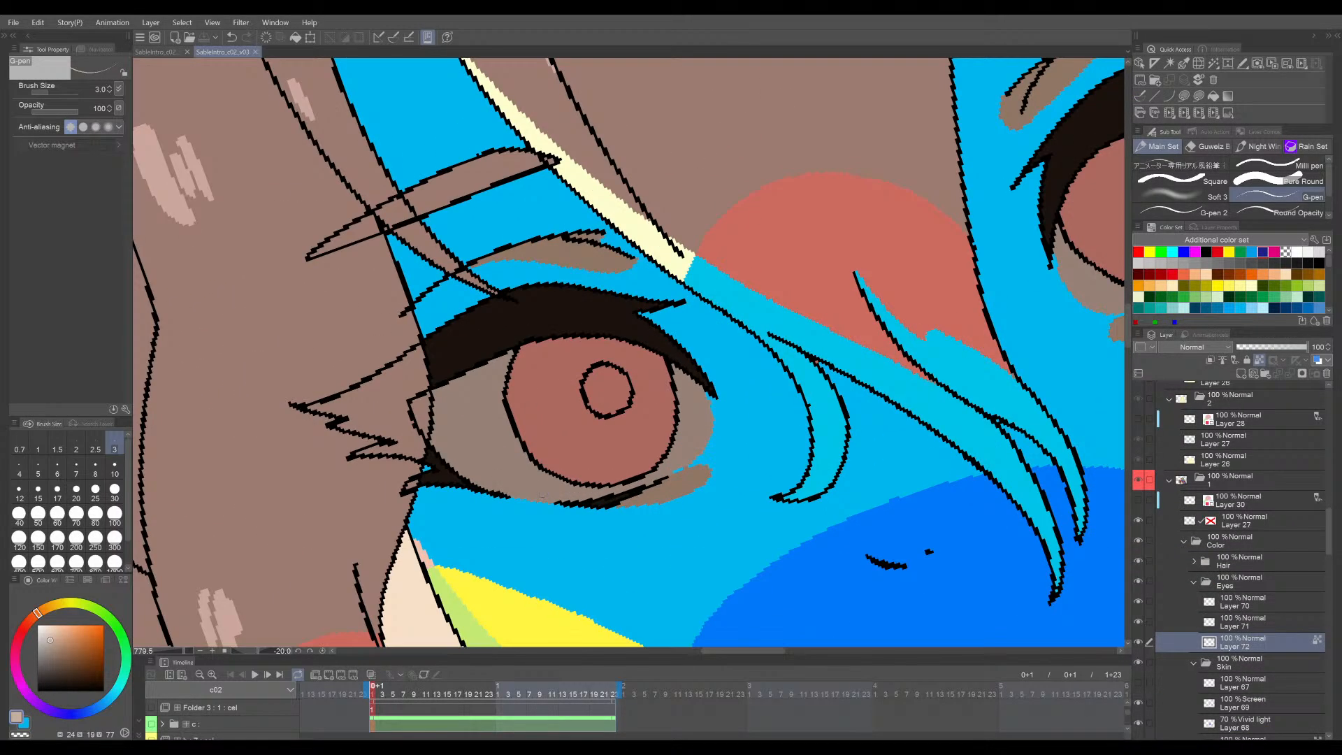
{"action": "left_click", "coordinate": [38, 465]}
{"action": "left_click_drag", "start_coordinate": [525, 500], "coordinate": [549, 474]}
{"action": "left_click_drag", "start_coordinate": [678, 434], "coordinate": [710, 427]}
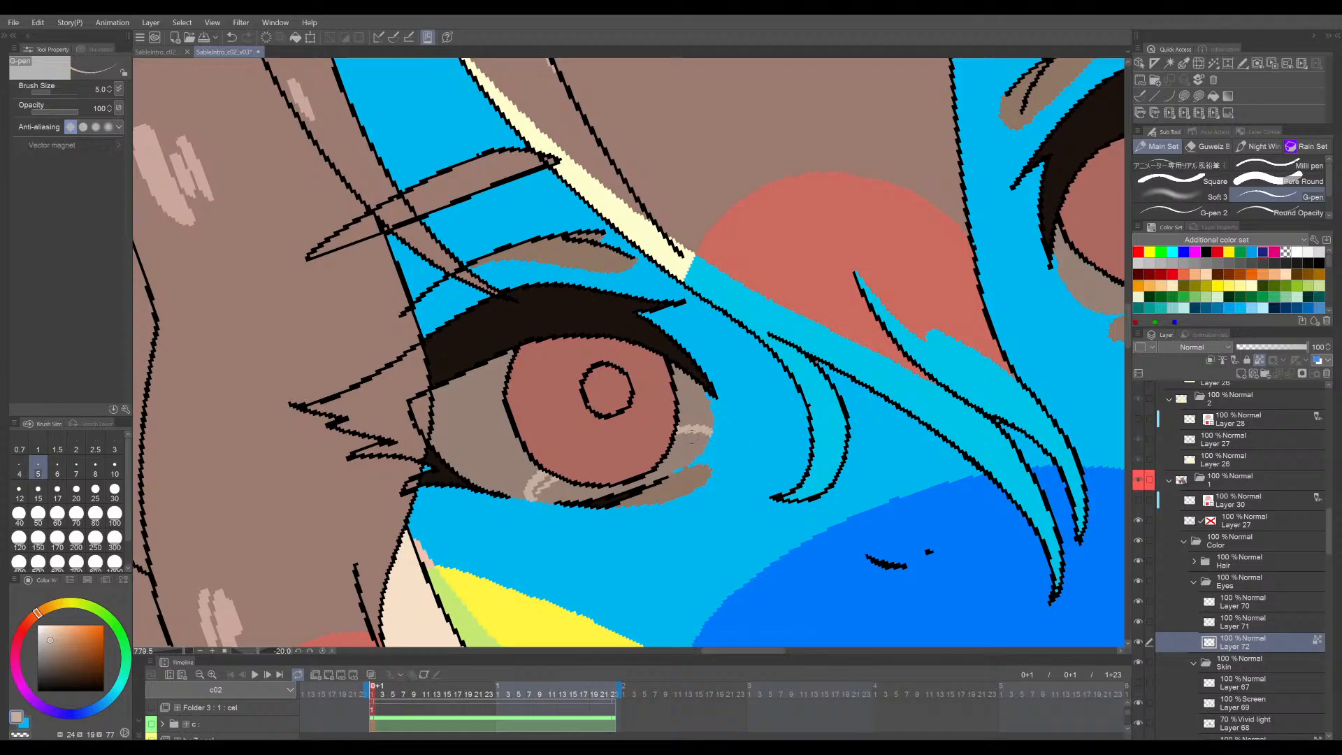
- Fill the outlined lower part of the left eye's white with the lighter colour and save the working file
{"action": "key", "text": "ctrl+z"}
{"action": "scroll", "coordinate": [700, 441], "scroll_direction": "up", "scroll_amount": 2}
{"action": "key", "text": "g"}
{"action": "left_click", "coordinate": [674, 458]}
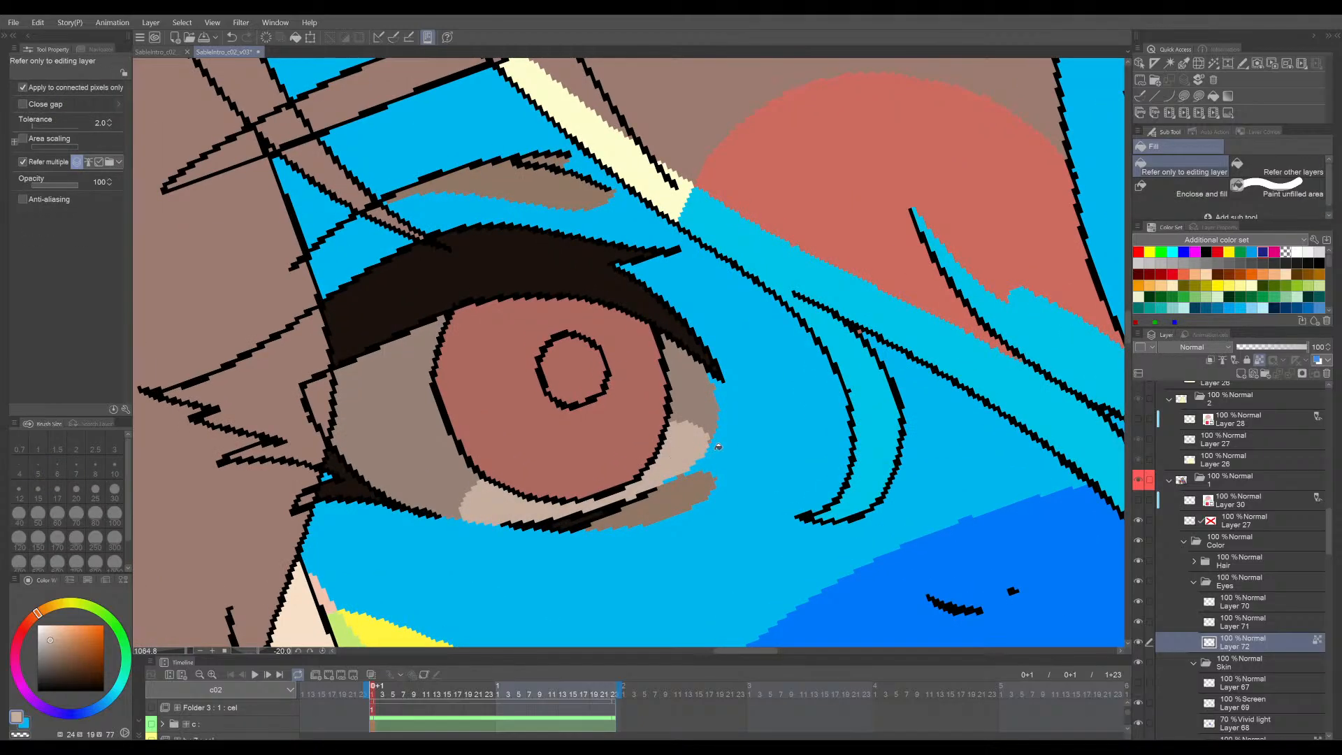
{"action": "key", "text": "p"}
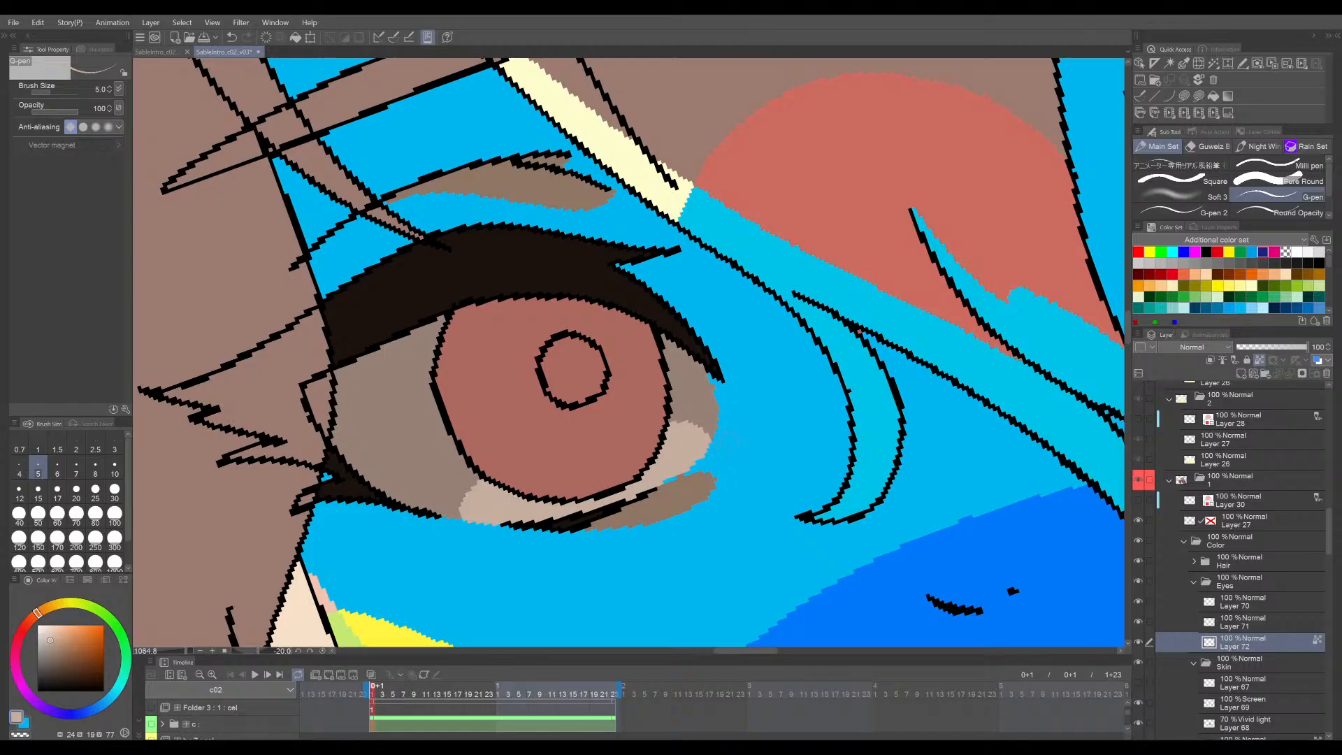
{"action": "scroll", "coordinate": [739, 437], "scroll_direction": "down", "scroll_amount": 3}
{"action": "left_click_drag", "start_coordinate": [799, 436], "coordinate": [730, 462]}
{"action": "left_click_drag", "start_coordinate": [839, 414], "coordinate": [534, 555]}
{"action": "key", "text": "ctrl+s"}
- Paint the lighter lower area of the right eye's white around the base of the iris with the G-pen
{"action": "scroll", "coordinate": [667, 493], "scroll_direction": "up", "scroll_amount": 1}
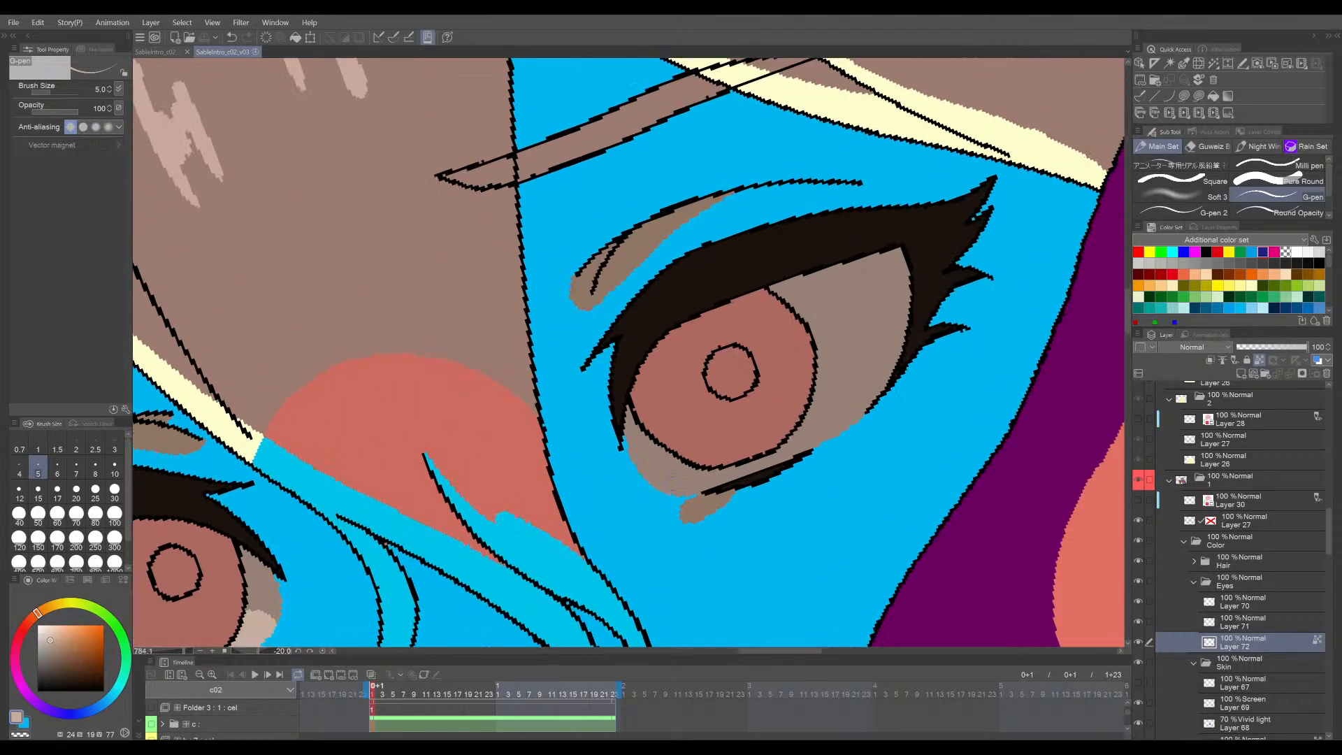
{"action": "key", "text": "ctrl+z"}
{"action": "key", "text": "ctrl+y"}
{"action": "mouse_move", "coordinate": [673, 488]}
{"action": "left_mouse_down"}
{"action": "mouse_move", "coordinate": [843, 383]}
{"action": "mouse_move", "coordinate": [874, 404]}
{"action": "left_mouse_up"}
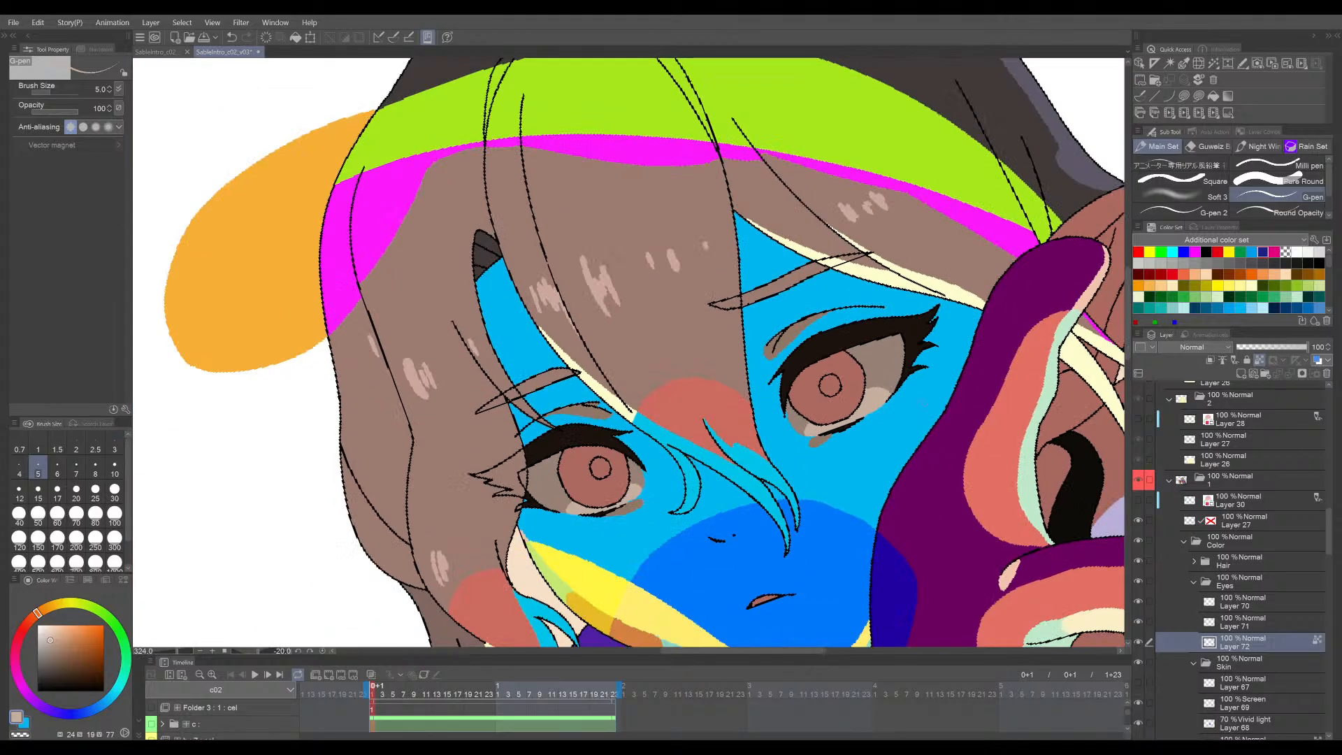
{"action": "scroll", "coordinate": [891, 377], "scroll_direction": "down", "scroll_amount": 2}
{"action": "scroll", "coordinate": [828, 430], "scroll_direction": "up", "scroll_amount": 3}
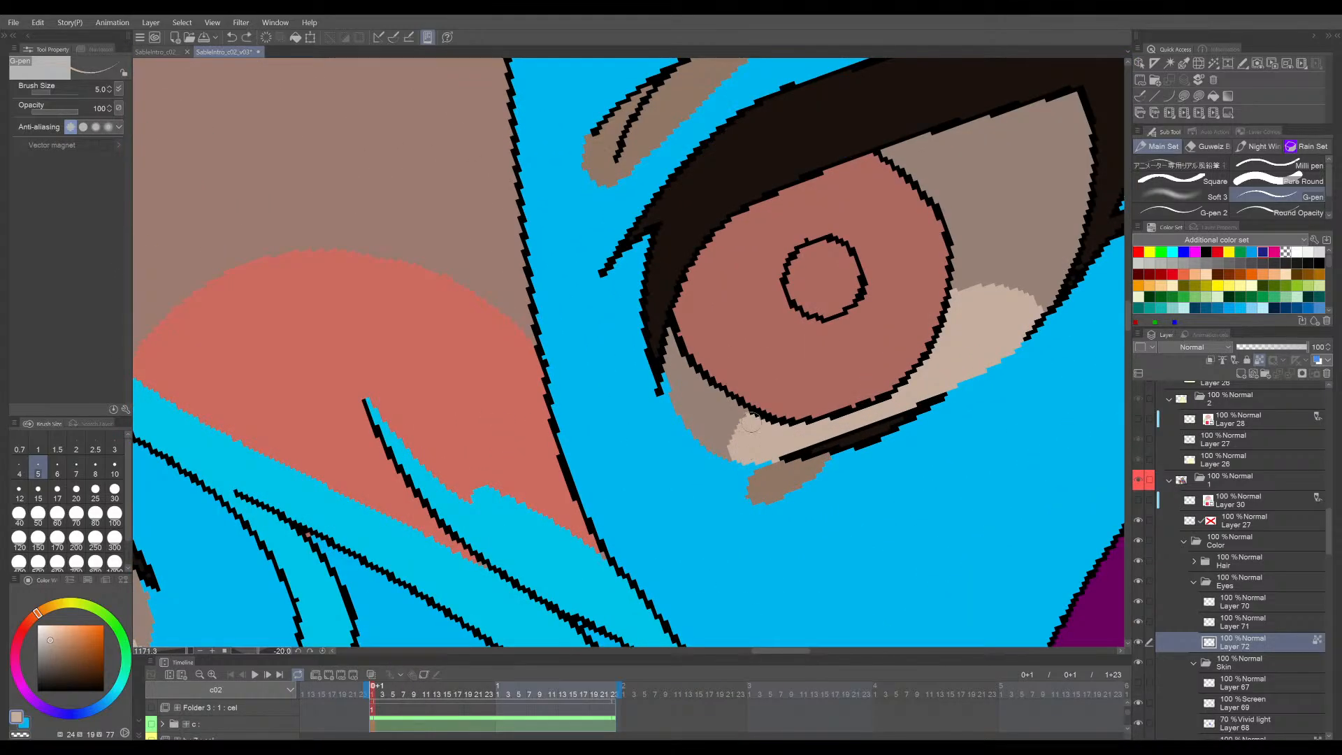
{"action": "left_click_drag", "start_coordinate": [746, 433], "coordinate": [757, 456]}
{"action": "scroll", "coordinate": [997, 303], "scroll_direction": "down", "scroll_amount": 2}
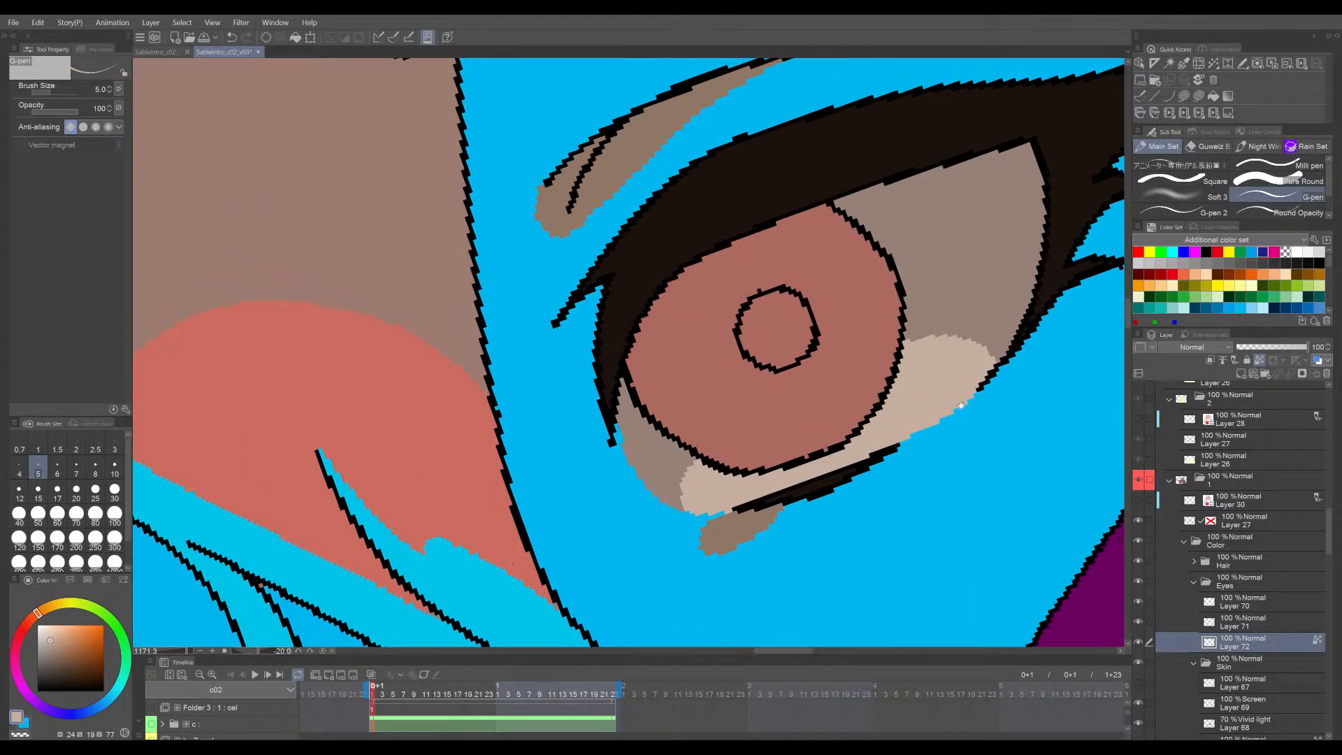
- Compare the right eye's lighter lower white with the style reference, touch up its edge and save the working file
{"action": "left_click", "coordinate": [160, 52]}
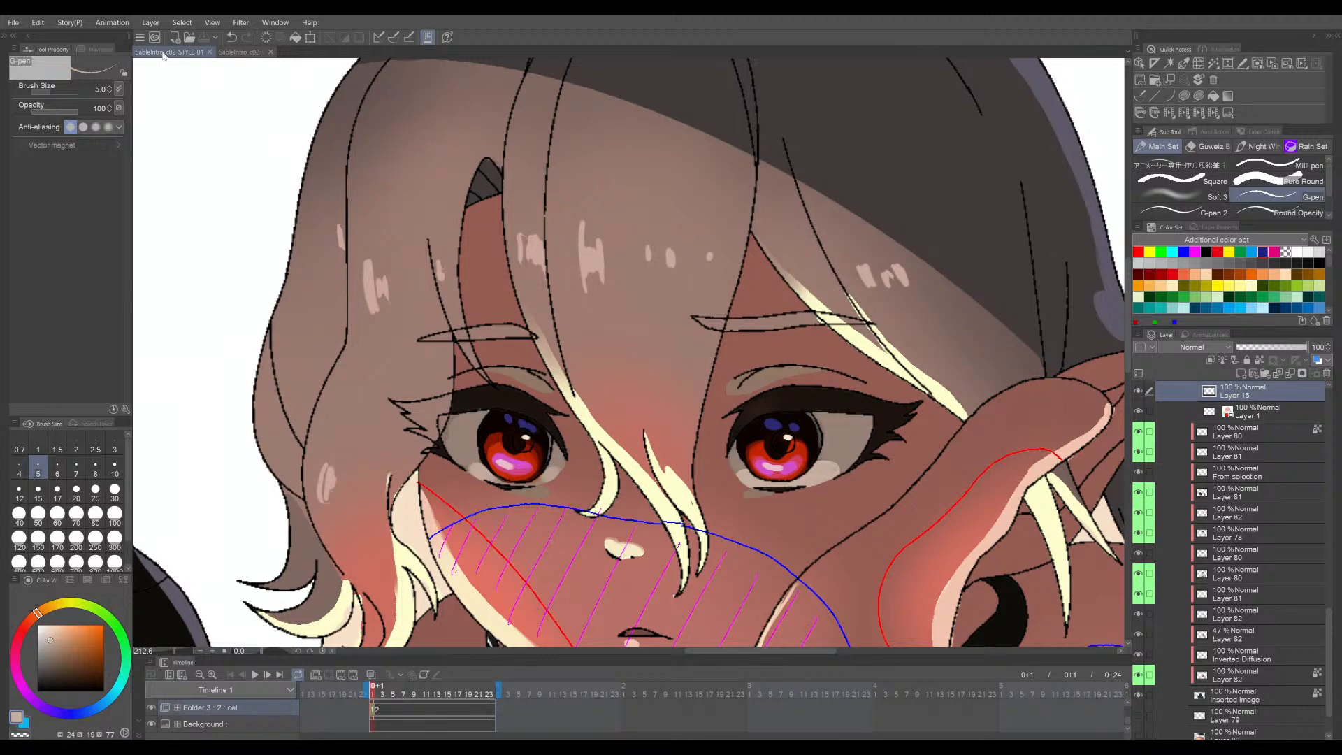
{"action": "left_click", "coordinate": [222, 52]}
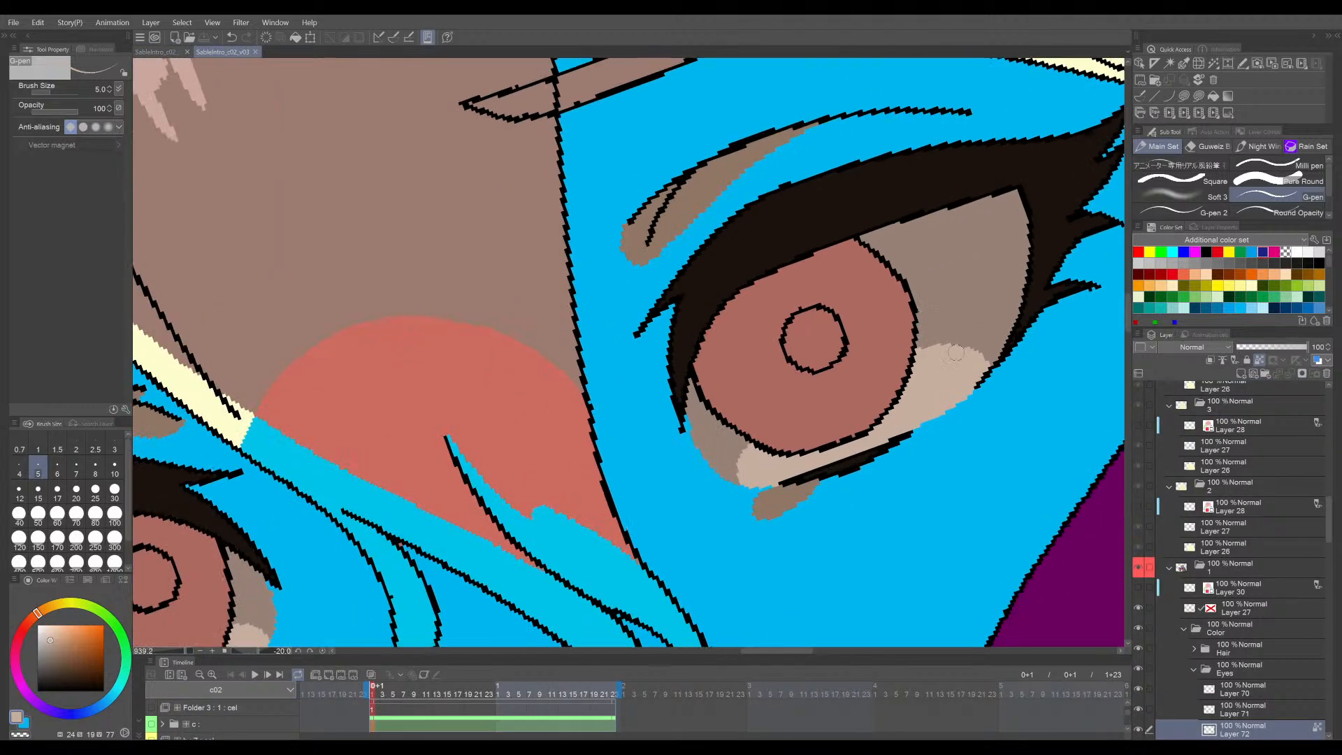
{"action": "scroll", "coordinate": [956, 353], "scroll_direction": "down", "scroll_amount": 5}
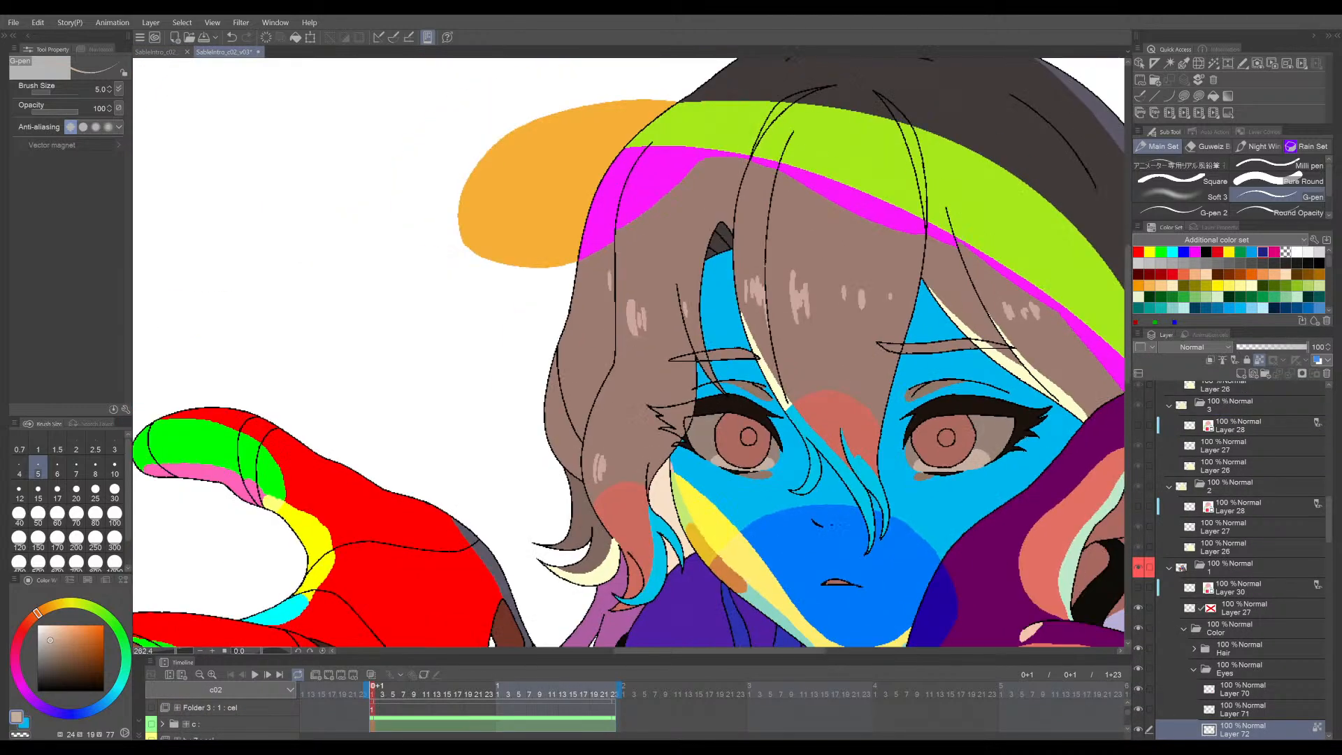
{"action": "left_click_drag", "start_coordinate": [1078, 458], "coordinate": [883, 527]}
{"action": "key", "text": "ctrl+s"}
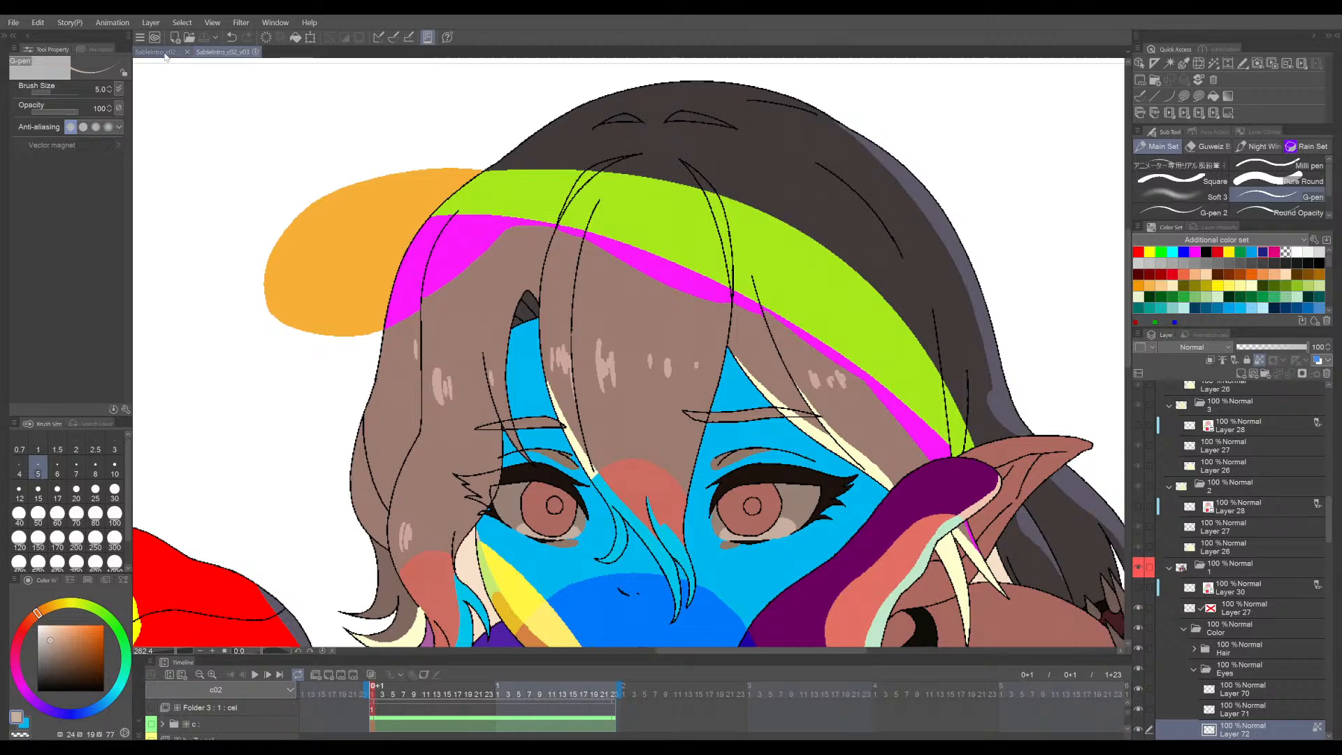
- Compare the lighter lower whites of both eyes with the style reference, checking them close up and at full-figure view
{"action": "left_click", "coordinate": [165, 53]}
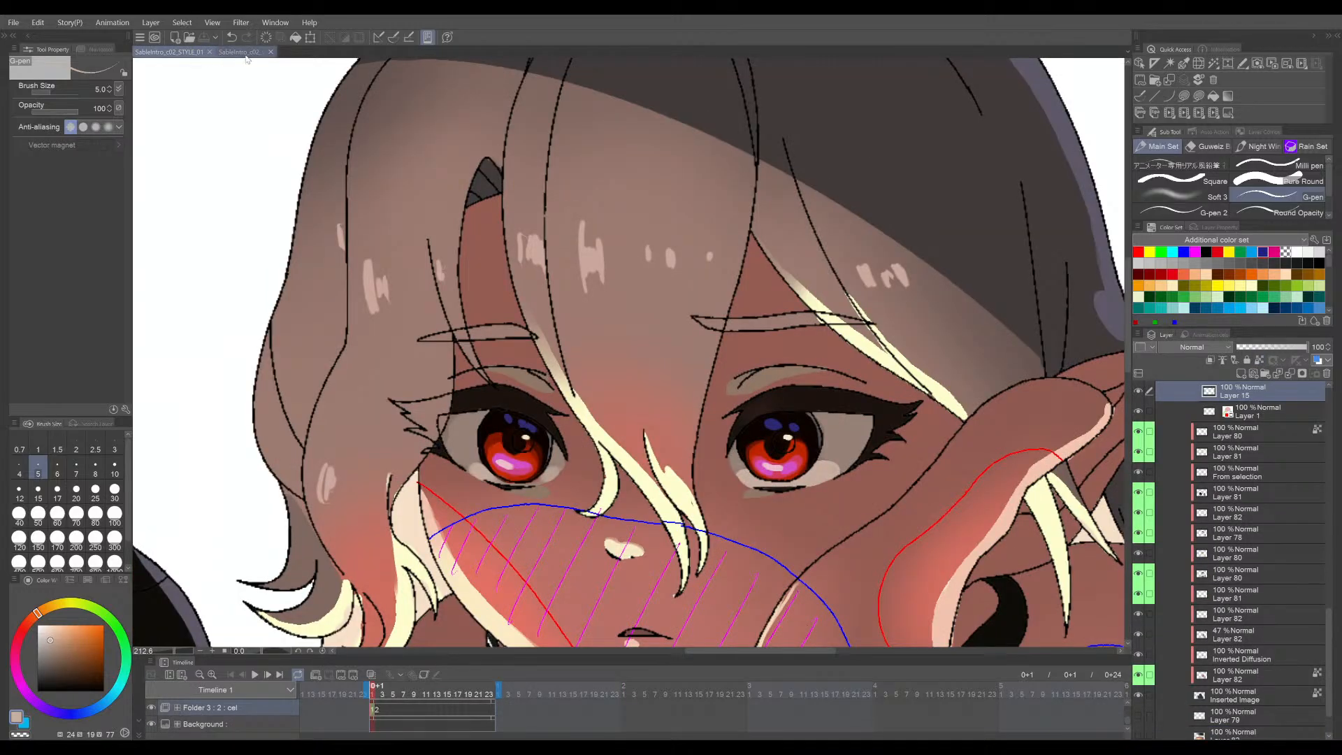
{"action": "left_click", "coordinate": [241, 52]}
{"action": "scroll", "coordinate": [519, 524], "scroll_direction": "up", "scroll_amount": 5}
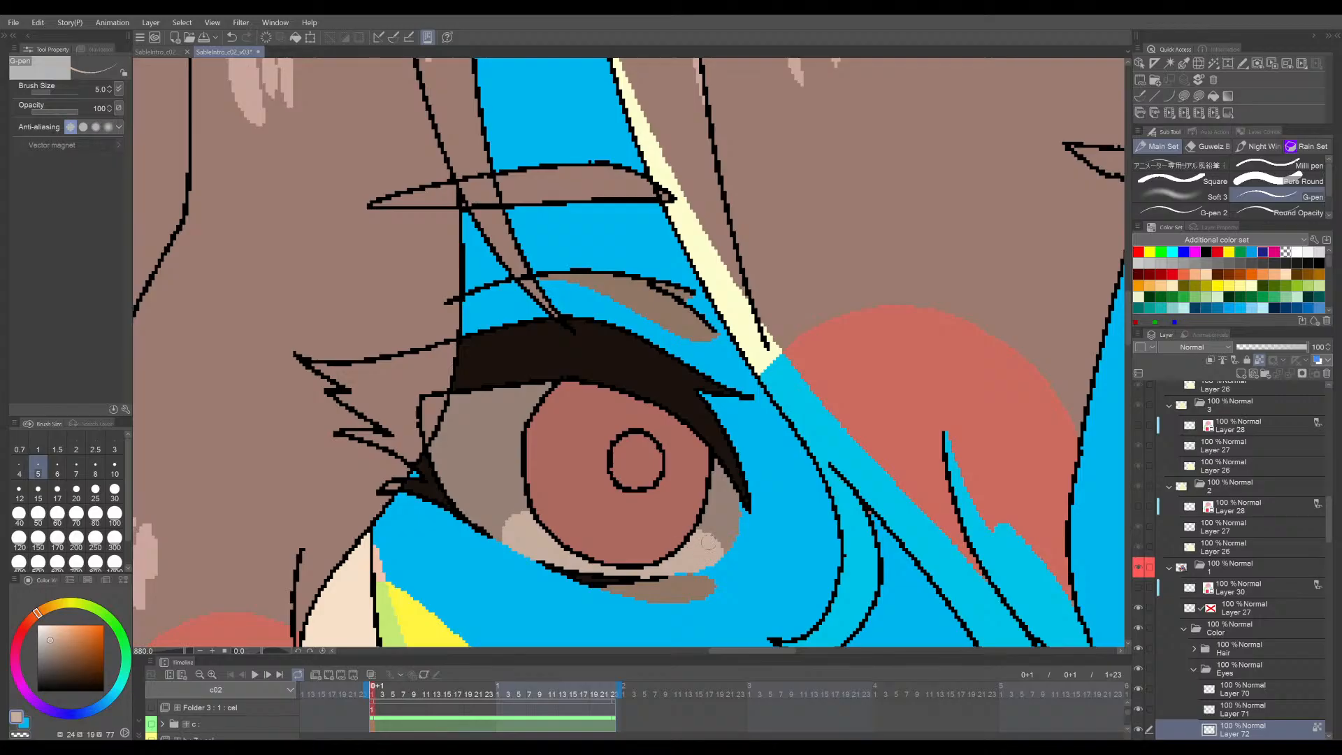
{"action": "scroll", "coordinate": [708, 542], "scroll_direction": "down", "scroll_amount": 6}
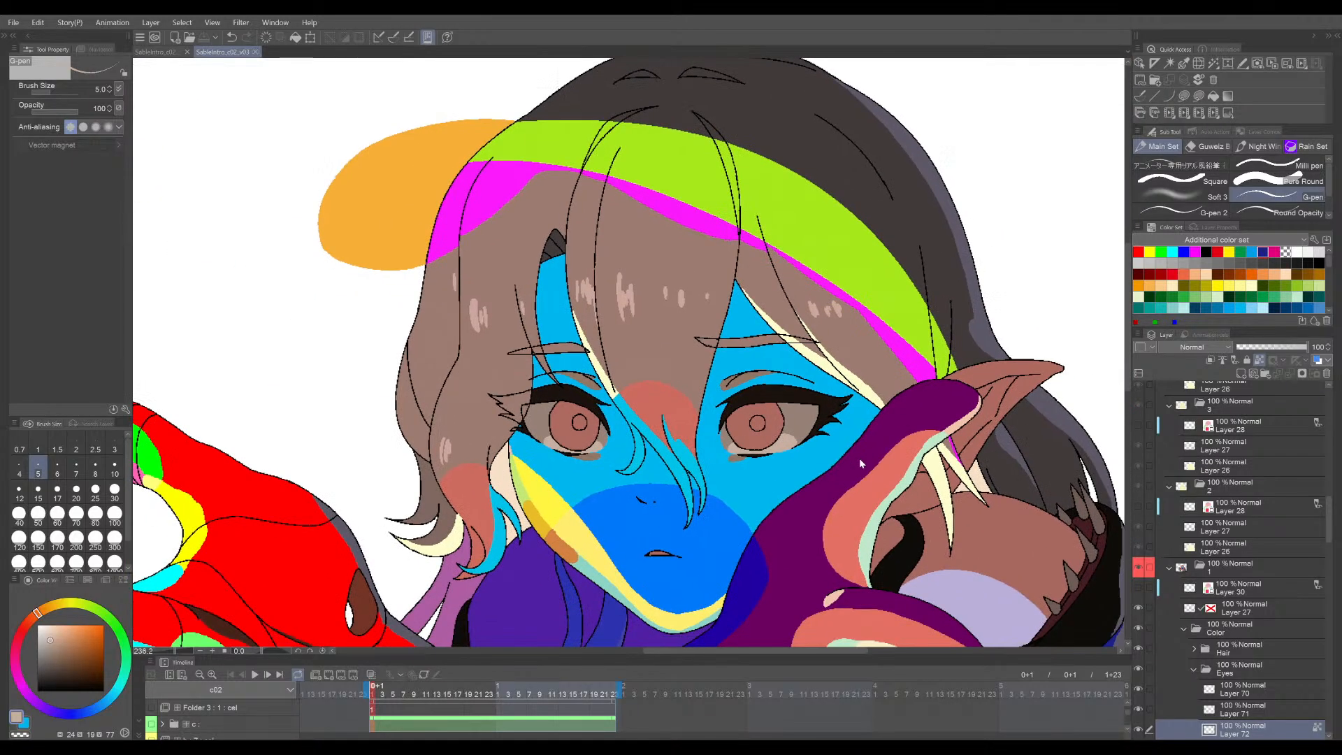
{"action": "scroll", "coordinate": [858, 459], "scroll_direction": "down", "scroll_amount": 3}
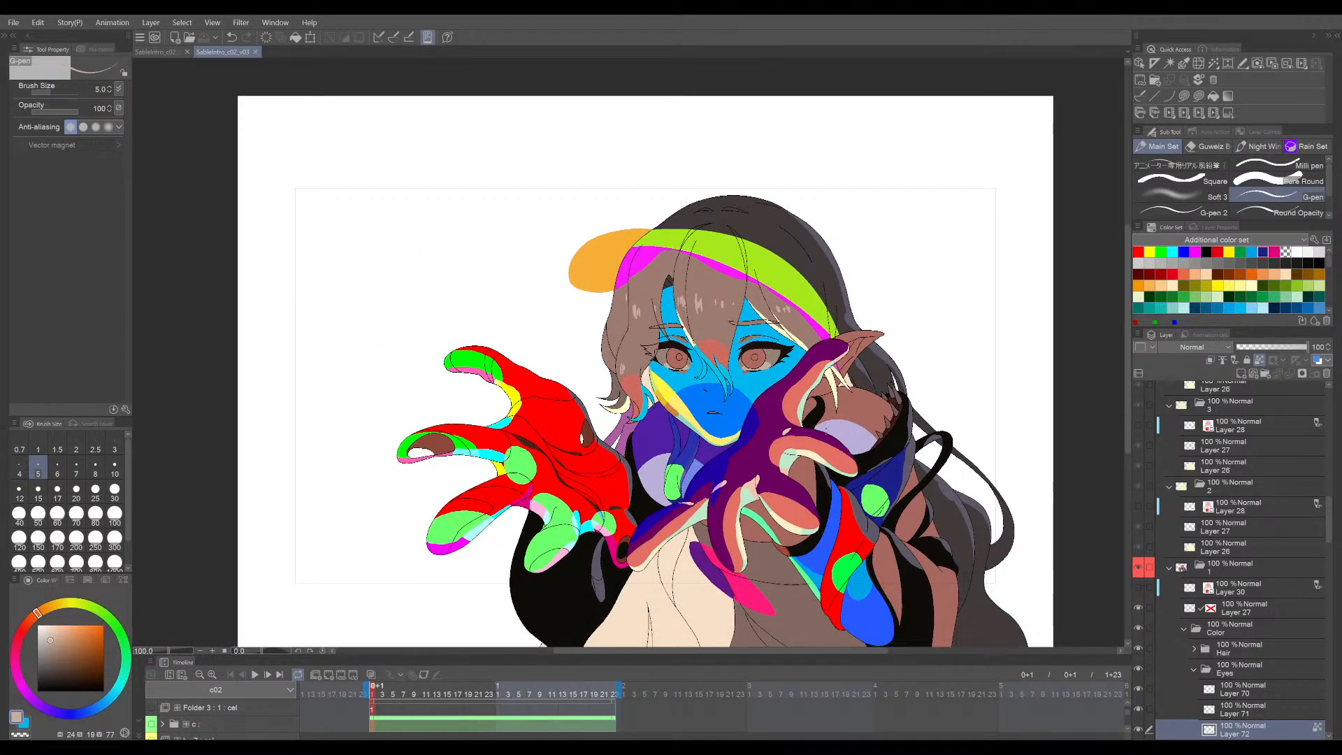
{"action": "left_click_drag", "start_coordinate": [814, 429], "coordinate": [840, 451]}
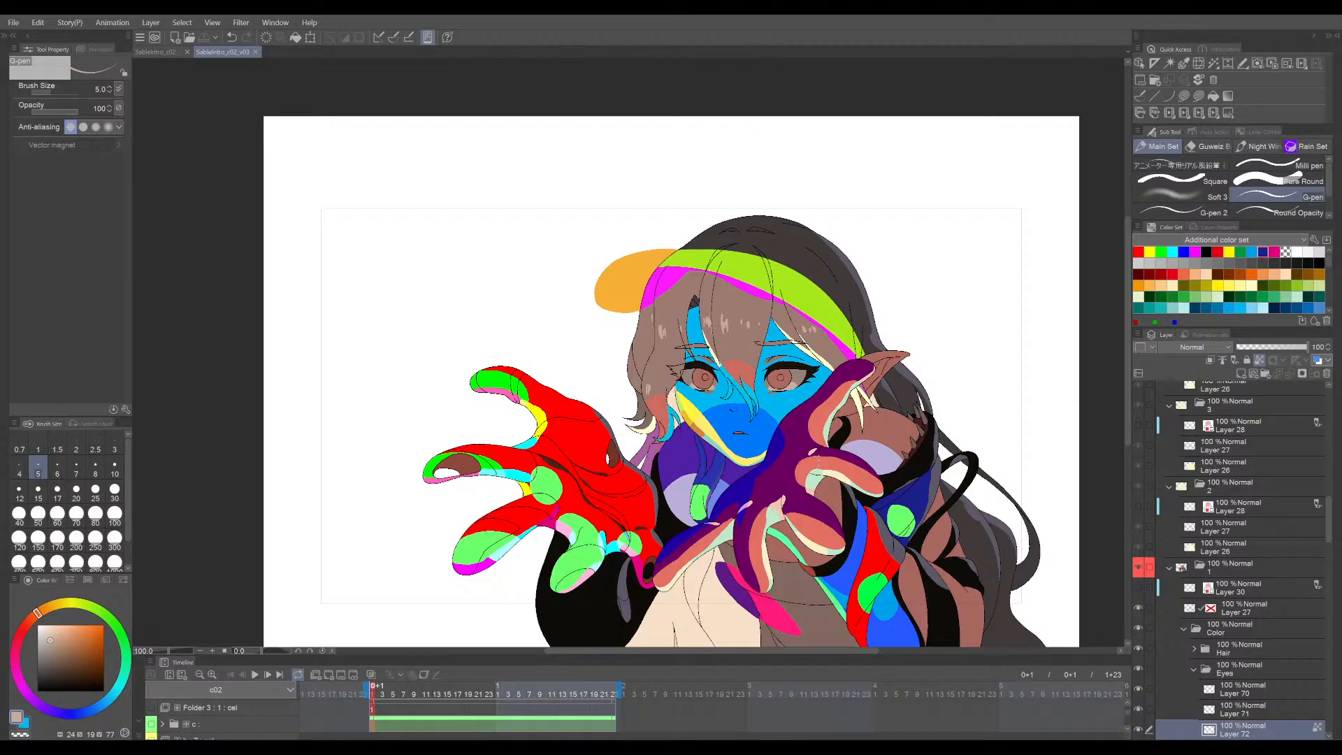
{"action": "scroll", "coordinate": [783, 410], "scroll_direction": "up", "scroll_amount": 4}
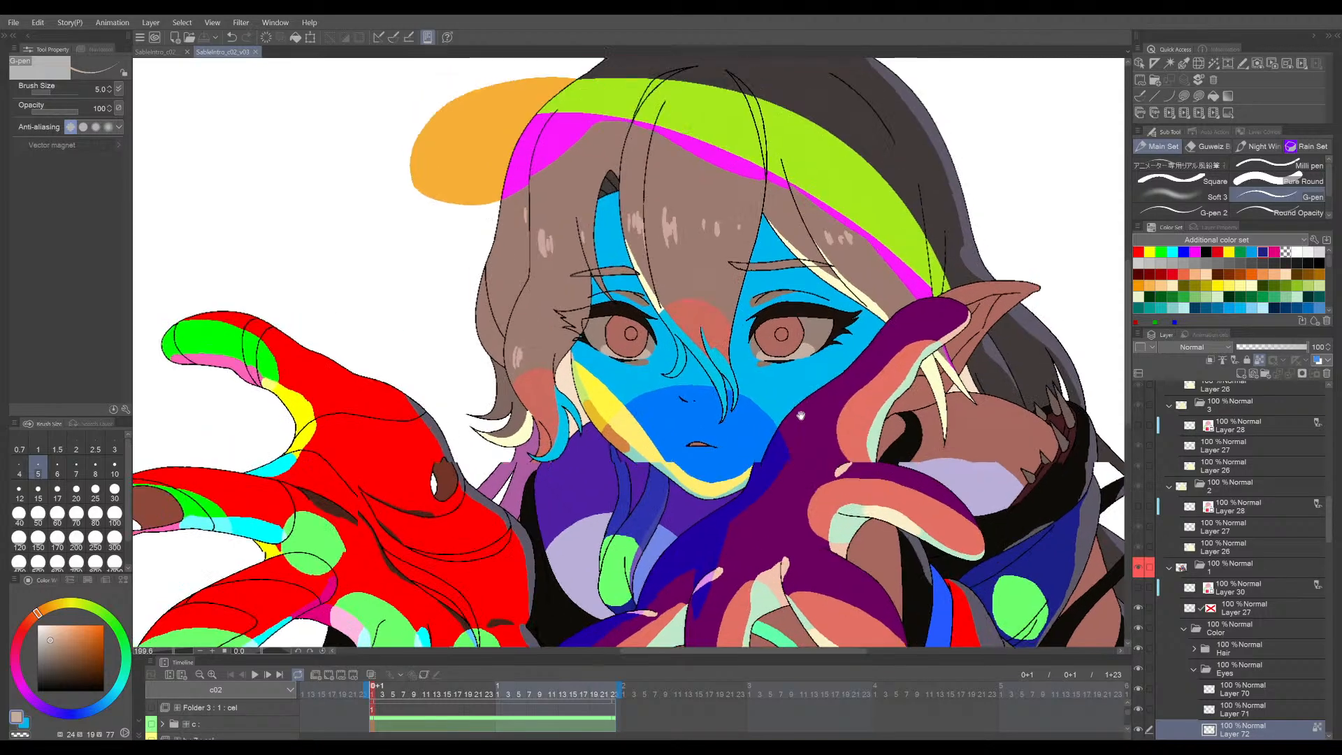
{"action": "scroll", "coordinate": [585, 424], "scroll_direction": "up", "scroll_amount": 4}
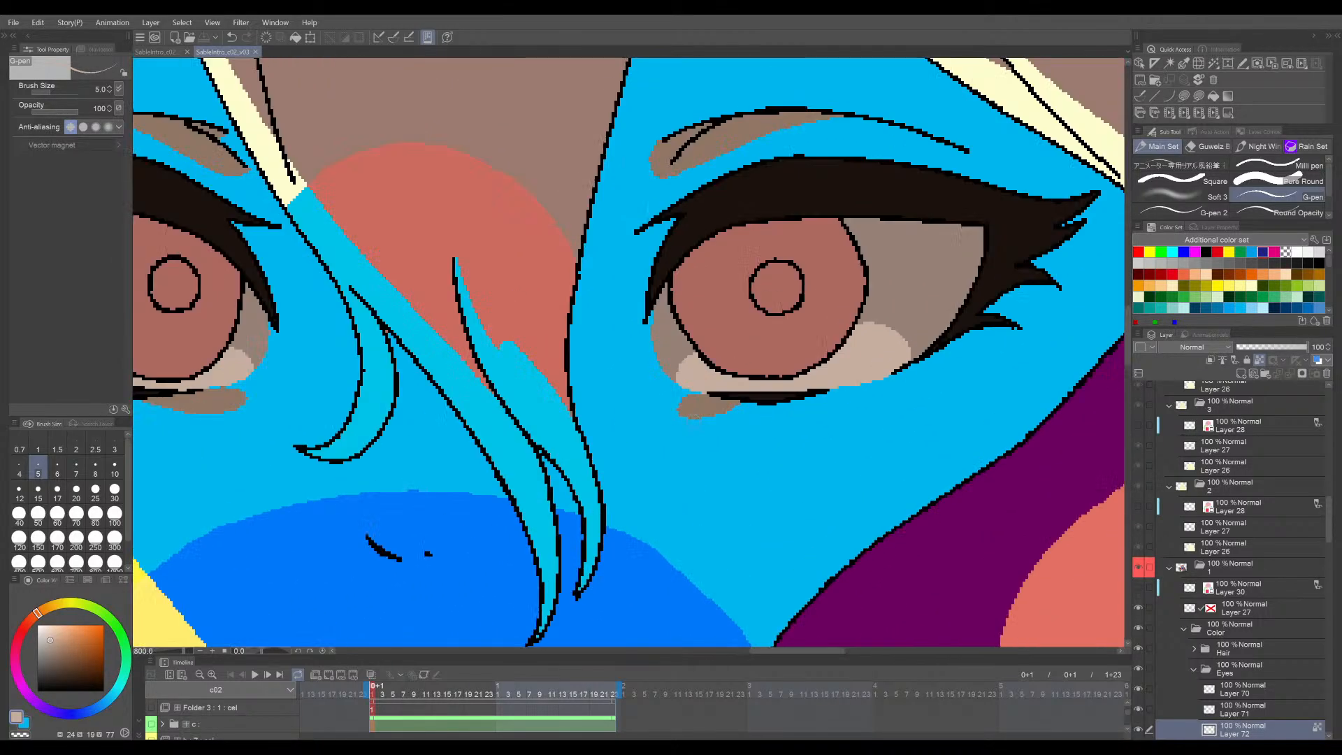
- Touch up the inner edge of the right eye's lighter area with the darker eye-white colour in mirrored view and save
{"action": "key", "text": "e"}
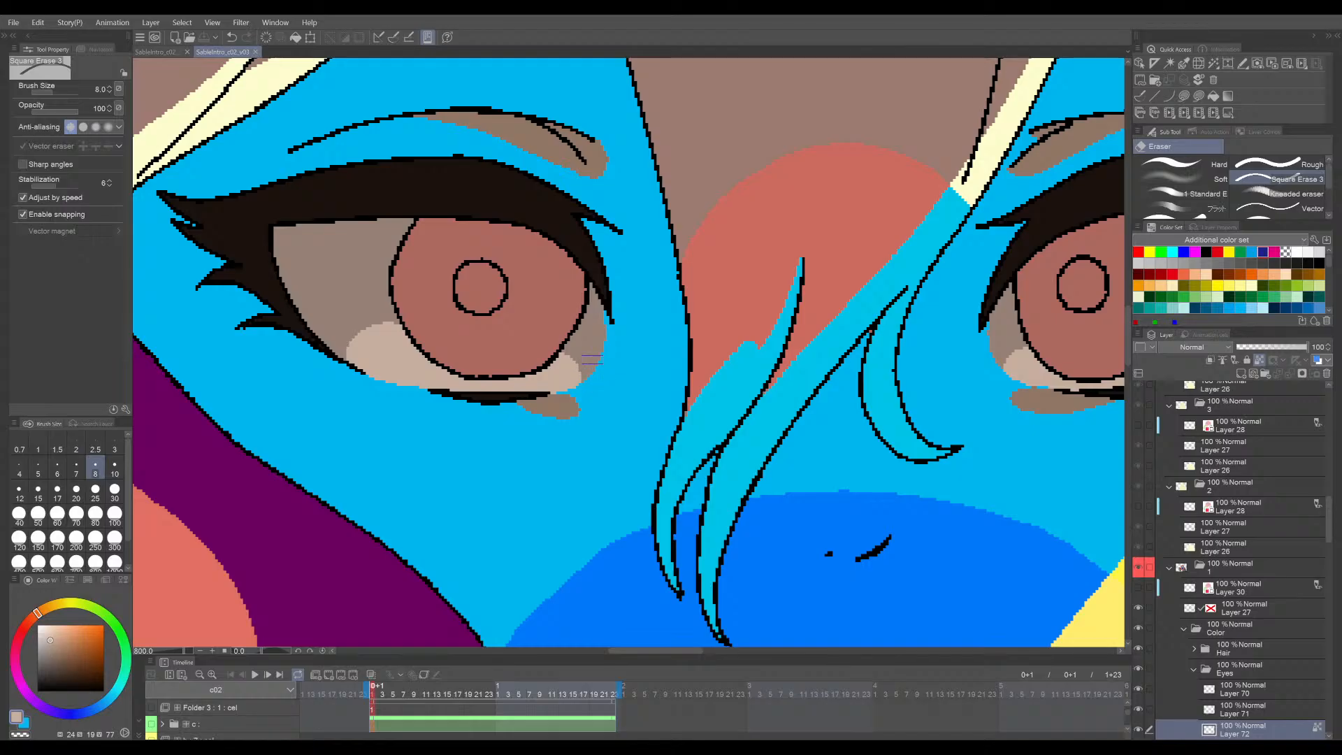
{"action": "key", "text": "p"}
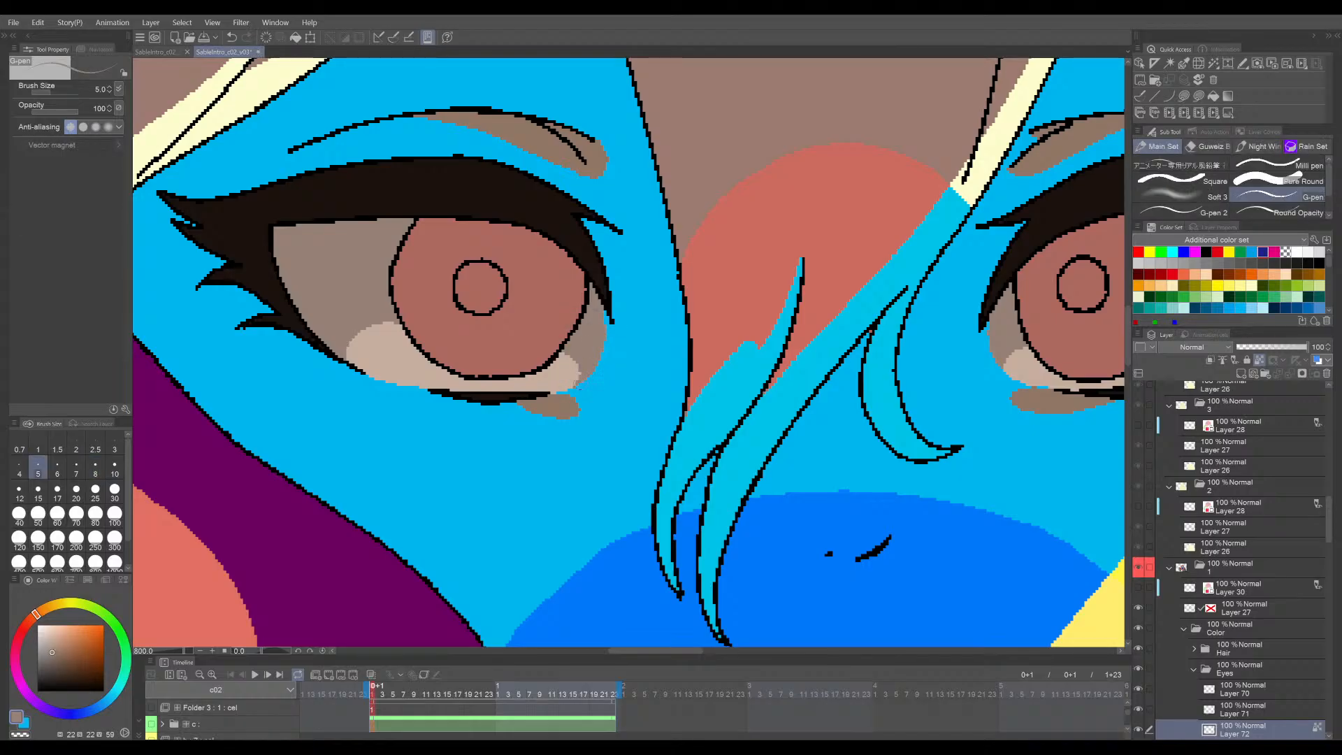
{"action": "scroll", "coordinate": [614, 339], "scroll_direction": "down", "scroll_amount": 3}
{"action": "left_click_drag", "start_coordinate": [615, 337], "coordinate": [564, 397]}
{"action": "key", "text": "ctrl+s"}
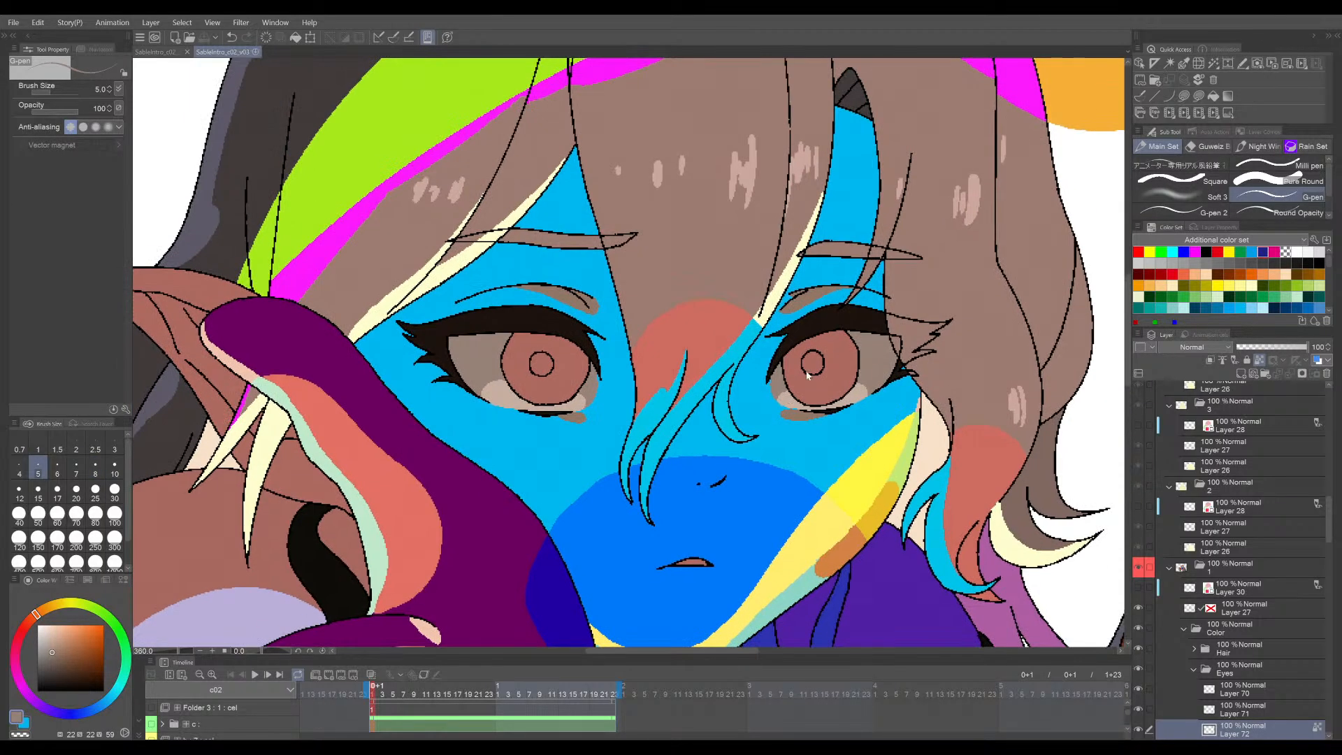
- Try to trim the outer edge of the left eye's lighter area with the darker eye-white colour in unmirrored view
{"action": "key", "text": "h"}
{"action": "scroll", "coordinate": [697, 391], "scroll_direction": "down", "scroll_amount": 2}
{"action": "left_click_drag", "start_coordinate": [697, 391], "coordinate": [819, 395]}
{"action": "scroll", "coordinate": [608, 435], "scroll_direction": "up", "scroll_amount": 6}
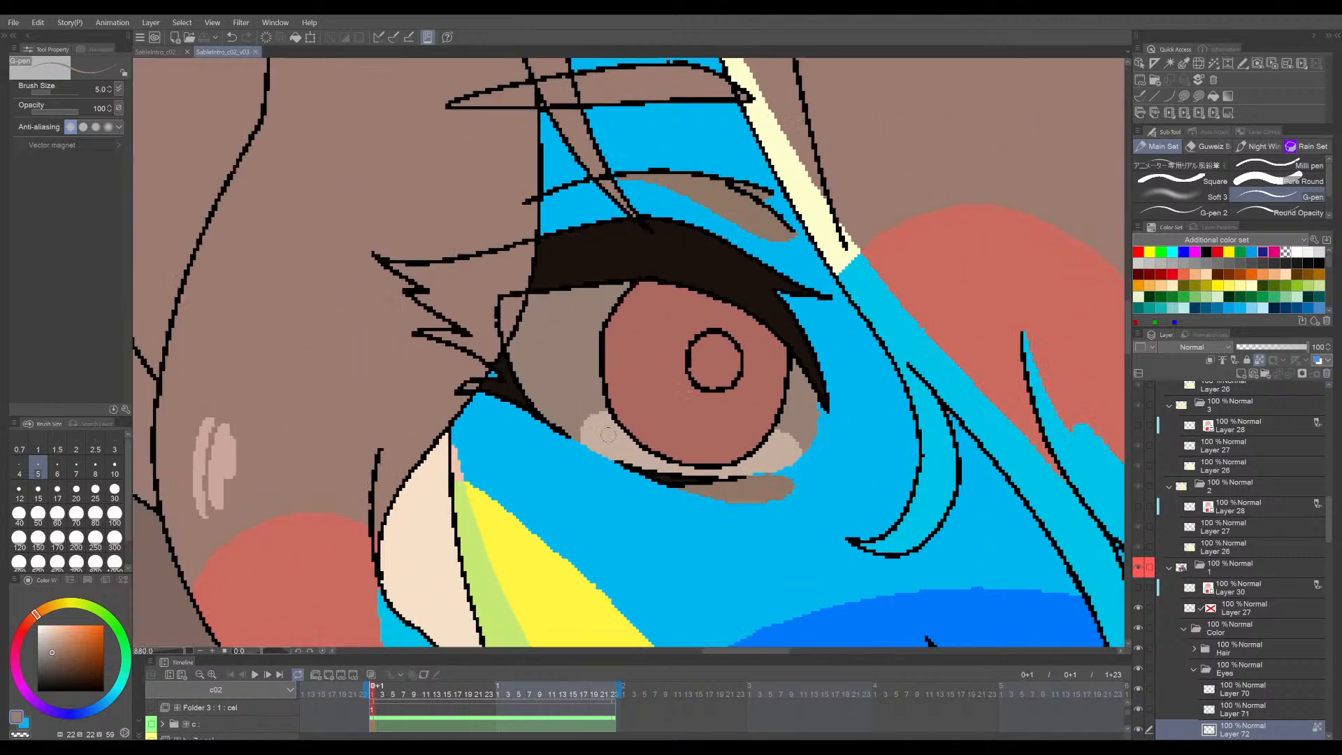
{"action": "scroll", "coordinate": [608, 435], "scroll_direction": "up", "scroll_amount": 1}
{"action": "mouse_move", "coordinate": [597, 417]}
{"action": "left_mouse_down"}
{"action": "mouse_move", "coordinate": [586, 435]}
{"action": "mouse_move", "coordinate": [593, 417]}
{"action": "left_mouse_up"}
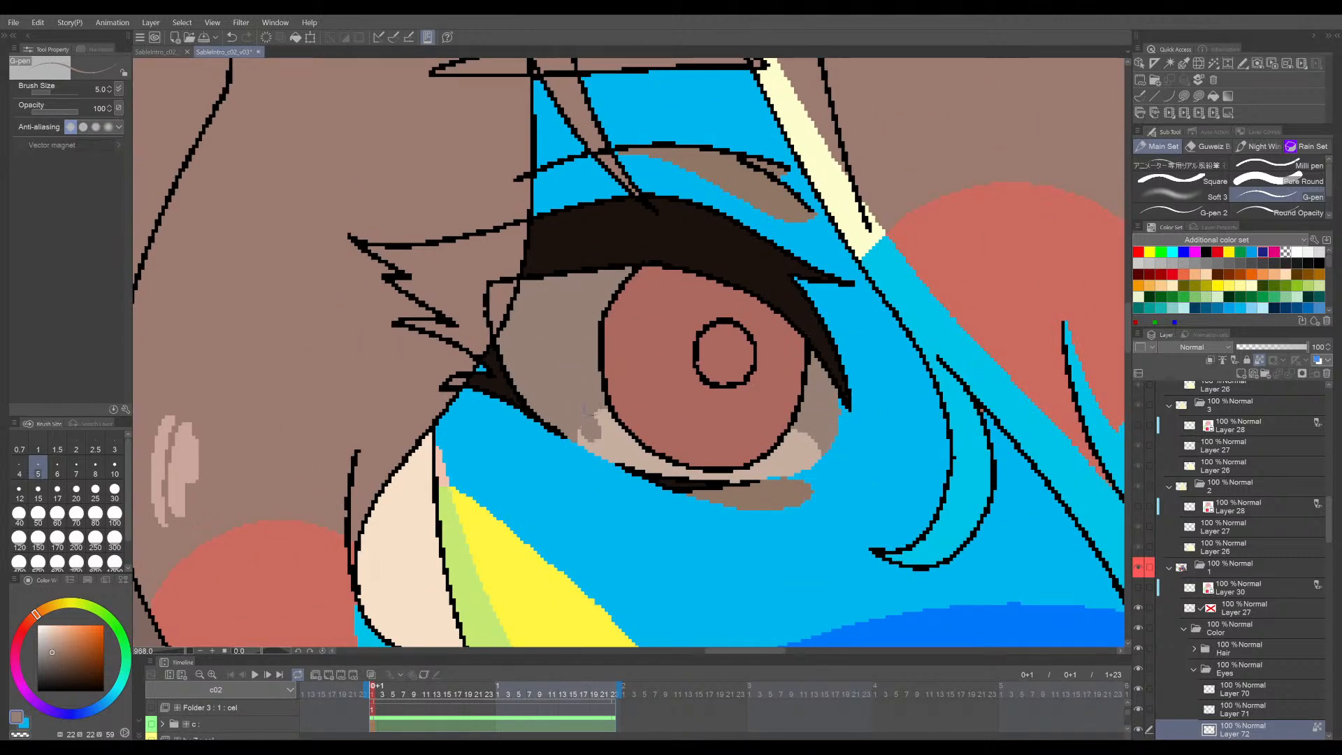
{"action": "key", "text": "ctrl+z"}
- Examine the lower whites and lower-lid shadows of both eyes close up and at face view
{"action": "scroll", "coordinate": [801, 421], "scroll_direction": "down", "scroll_amount": 4}
{"action": "left_click_drag", "start_coordinate": [930, 441], "coordinate": [723, 471]}
{"action": "scroll", "coordinate": [805, 499], "scroll_direction": "up", "scroll_amount": 3}
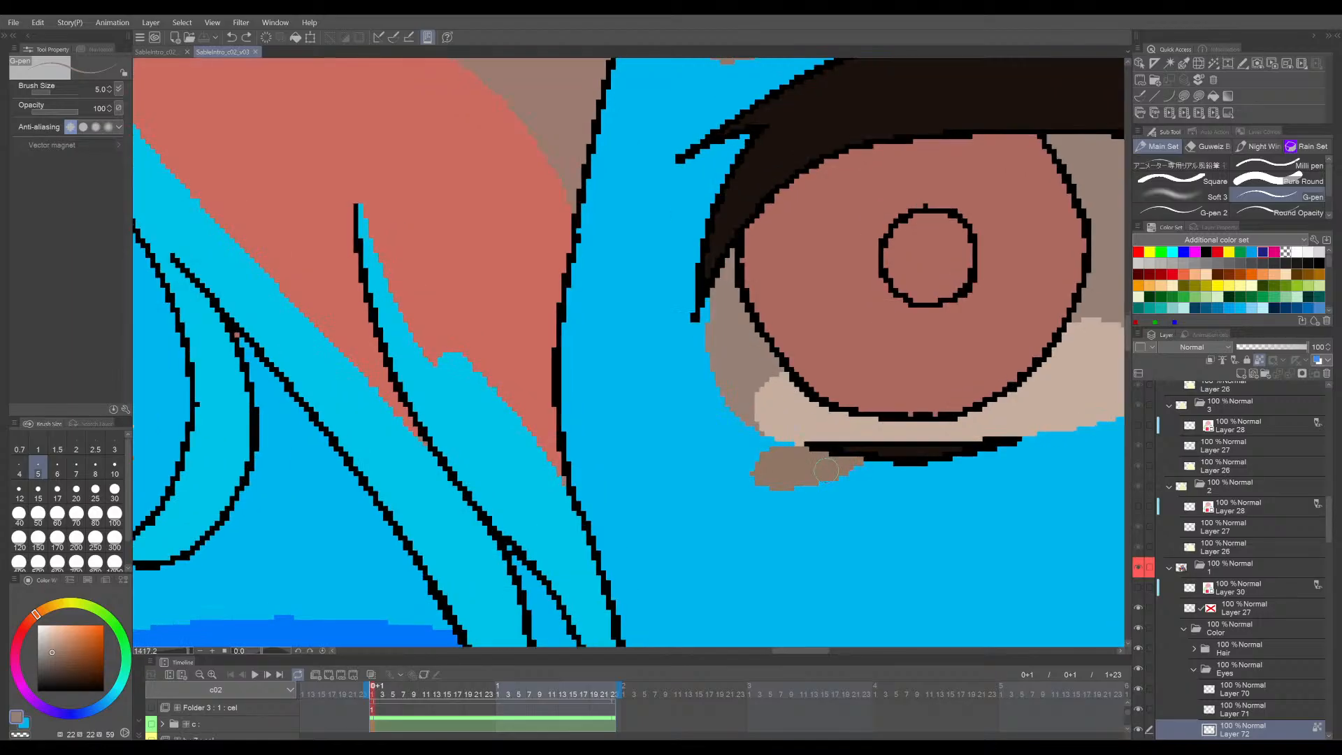
{"action": "scroll", "coordinate": [915, 475], "scroll_direction": "down", "scroll_amount": 4}
{"action": "left_click_drag", "start_coordinate": [916, 475], "coordinate": [846, 480]}
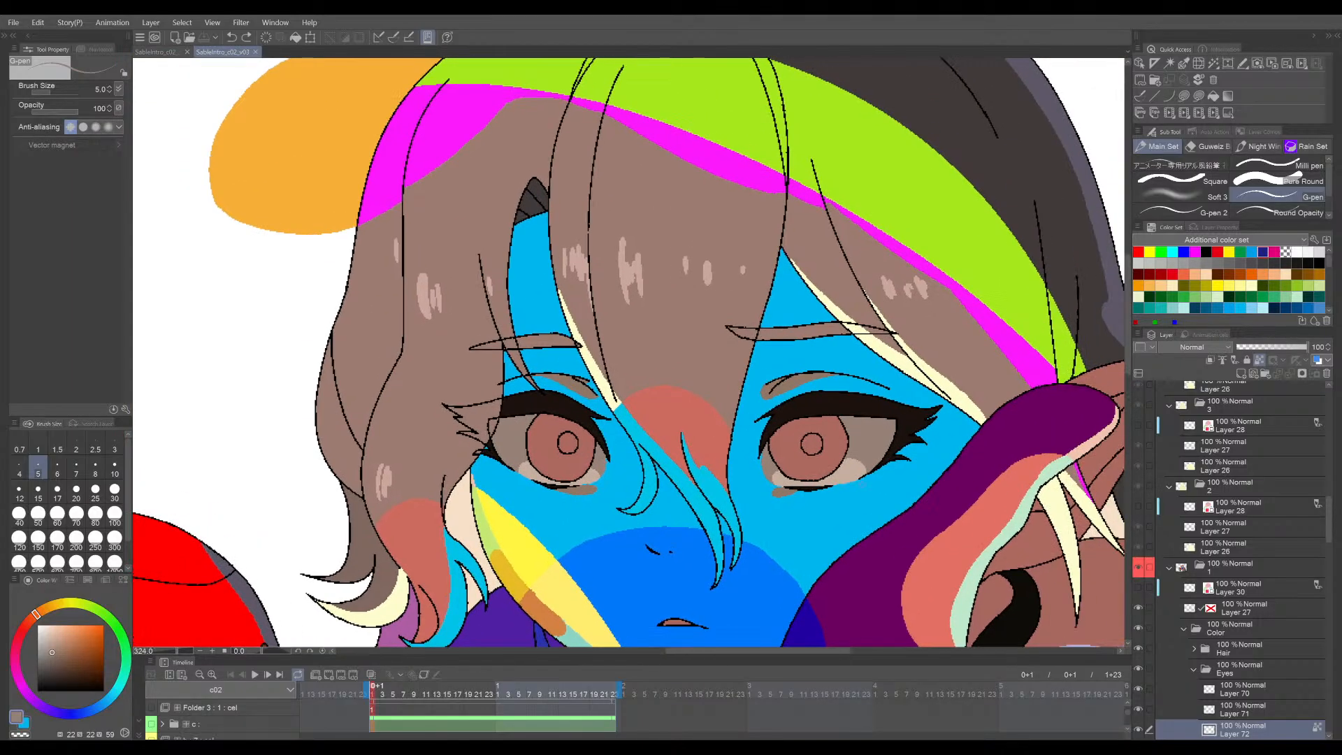
{"action": "scroll", "coordinate": [850, 491], "scroll_direction": "up", "scroll_amount": 2}
{"action": "scroll", "coordinate": [850, 490], "scroll_direction": "down", "scroll_amount": 1}
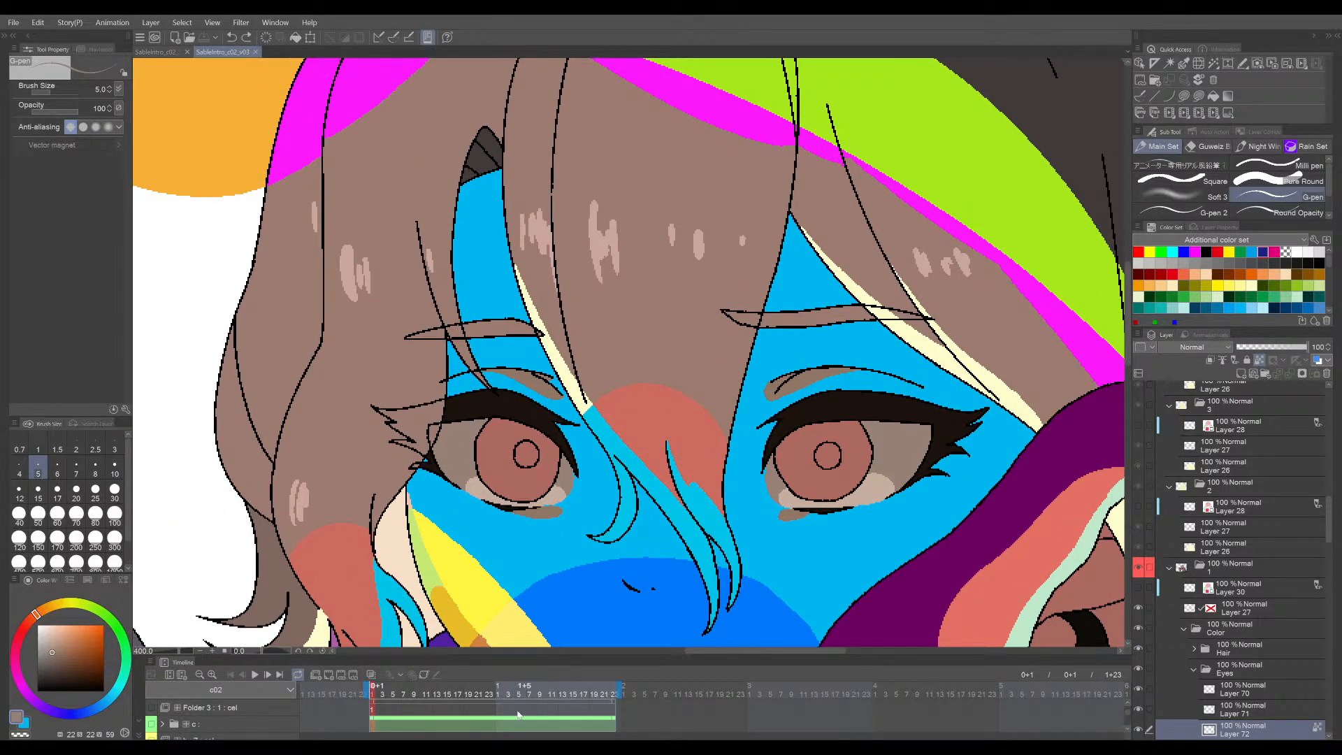
- Enlarge the timeline area and bring the a_color cel track and its neighbouring tracks into view
{"action": "scroll", "coordinate": [518, 714], "scroll_direction": "down", "scroll_amount": 3}
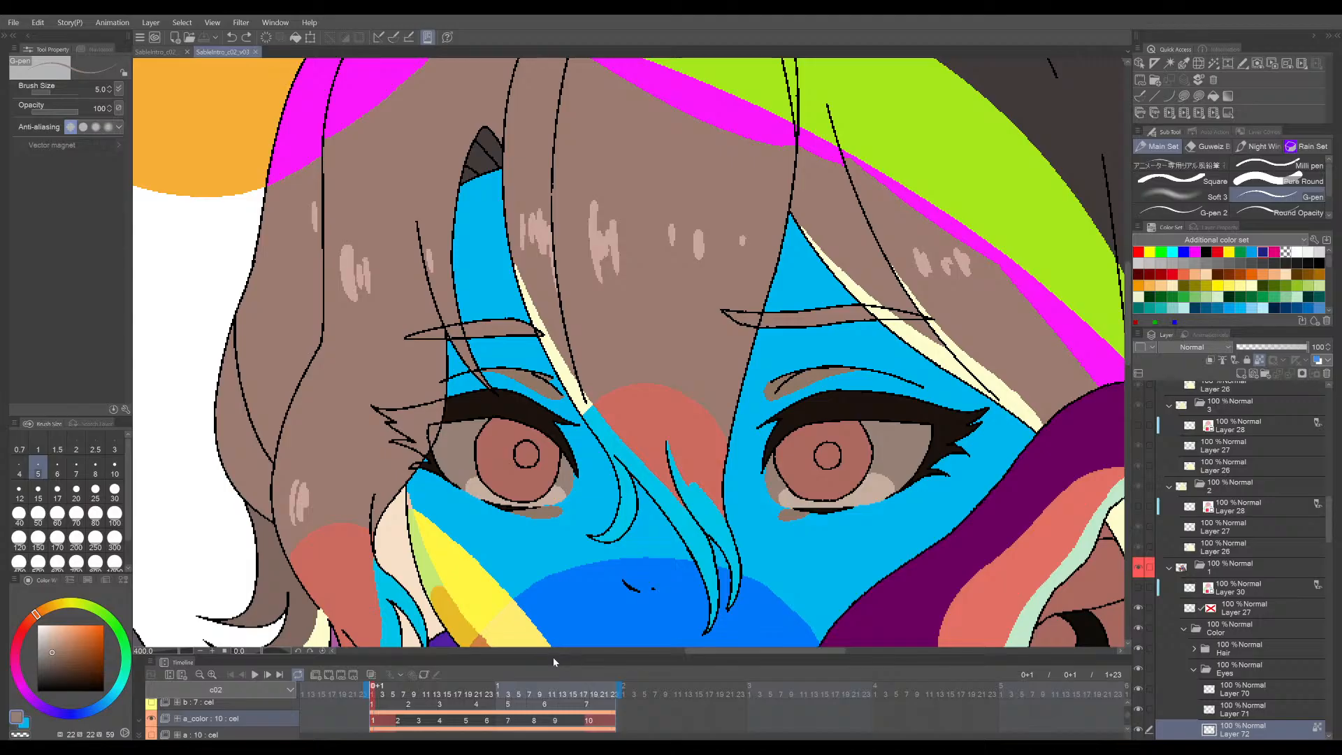
{"action": "left_click_drag", "start_coordinate": [552, 657], "coordinate": [551, 611]}
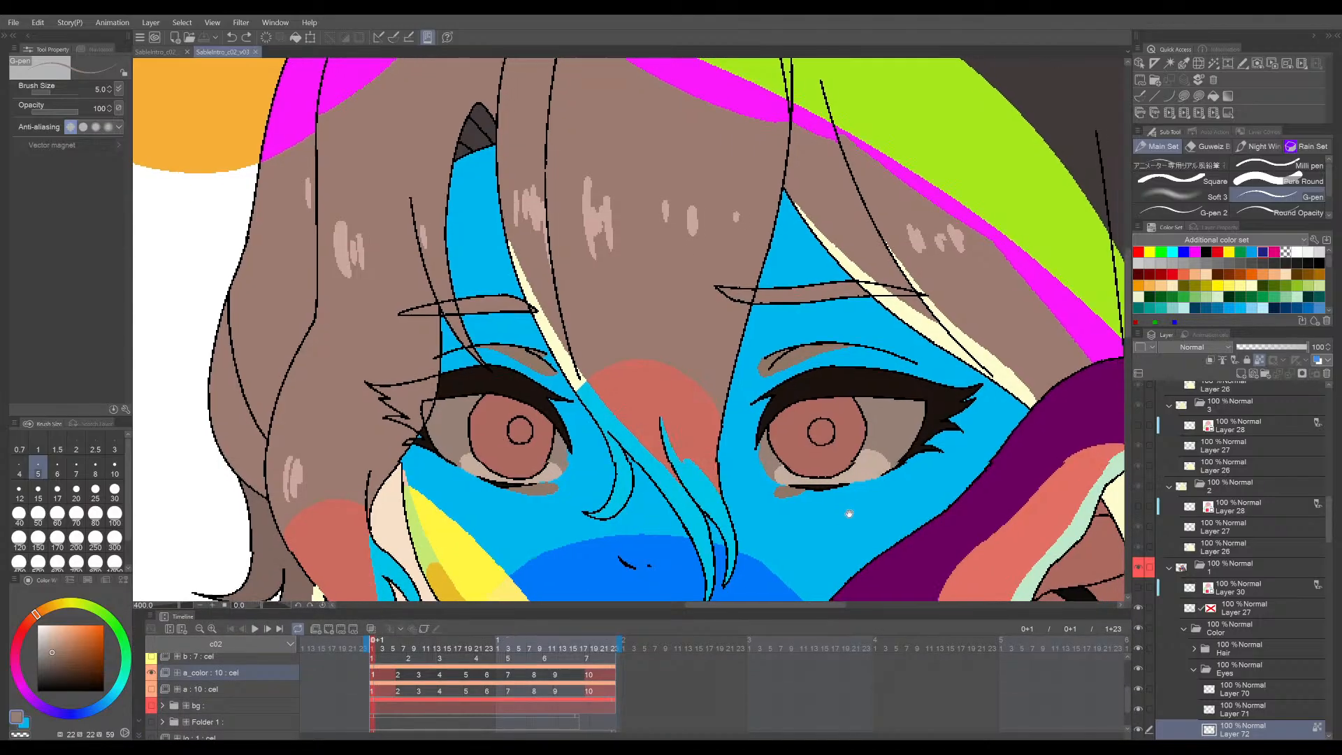
{"action": "scroll", "coordinate": [387, 699], "scroll_direction": "up", "scroll_amount": 1}
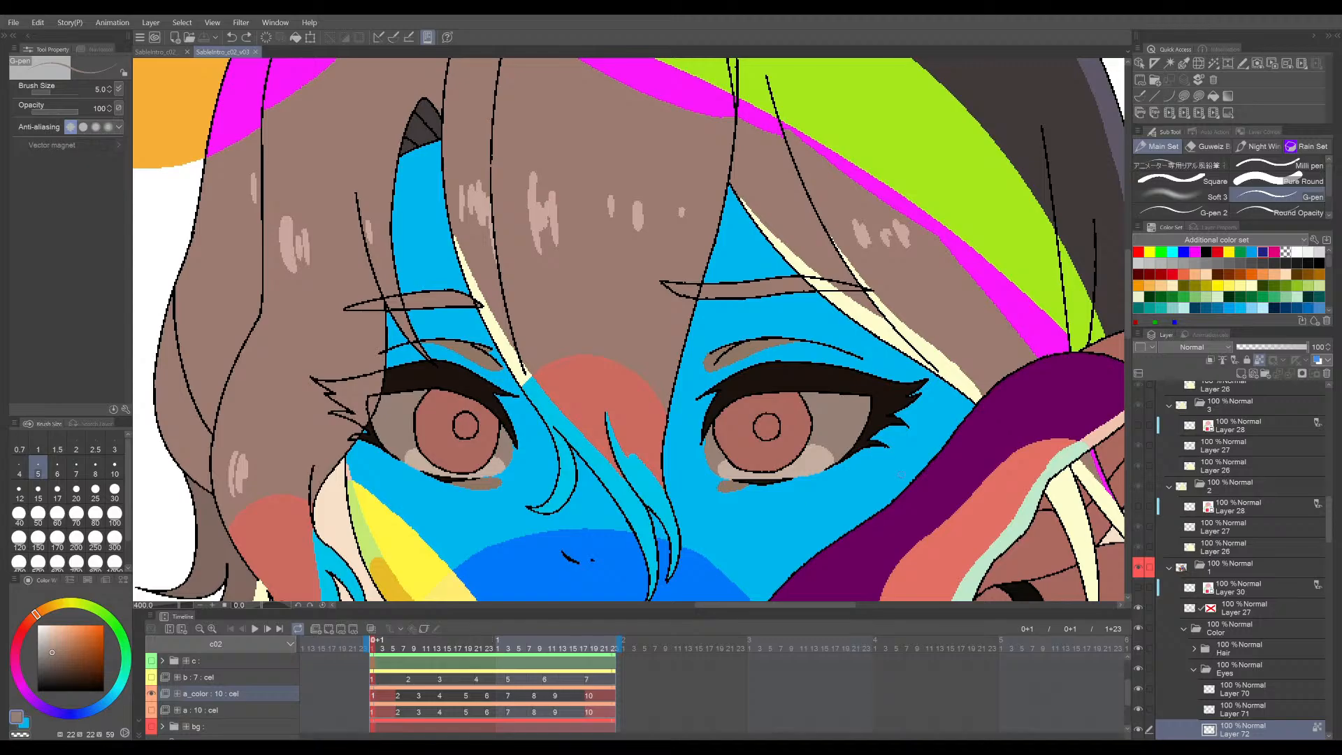
{"action": "key", "text": "KP_Enter"}
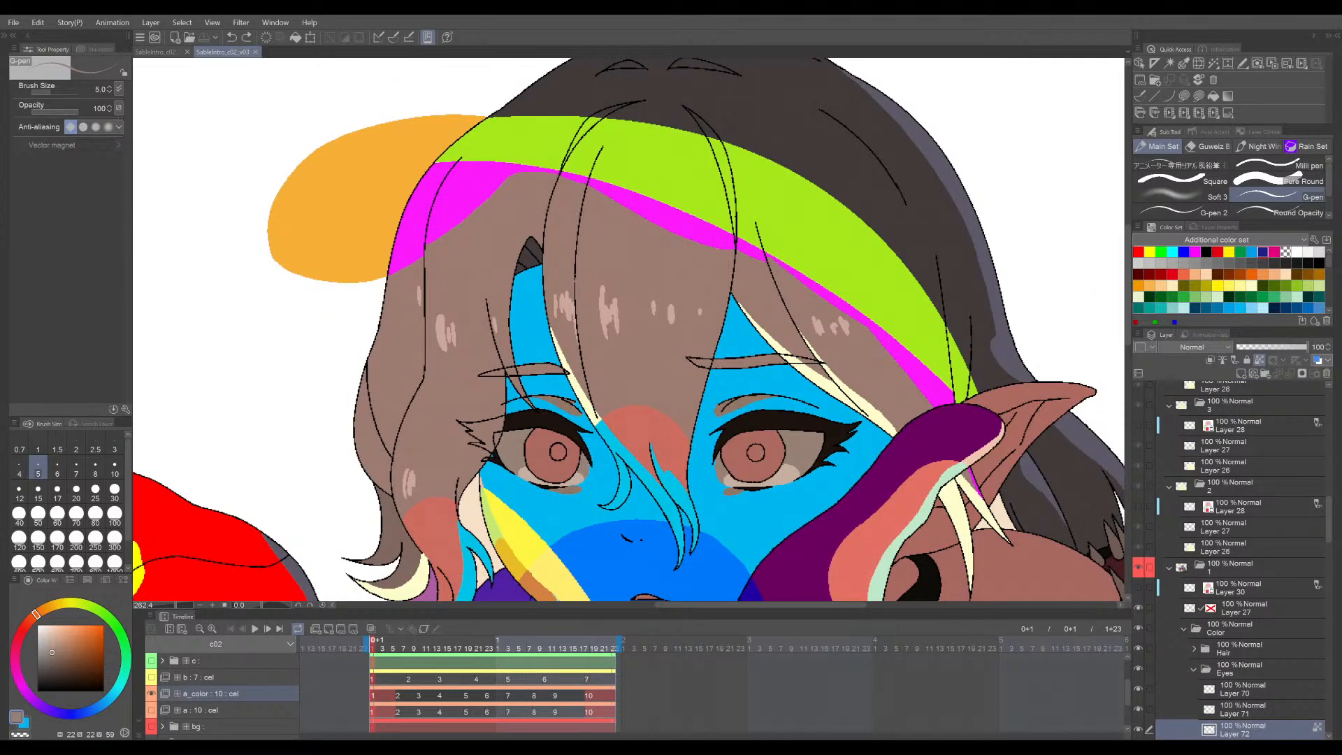
{"action": "scroll", "coordinate": [749, 439], "scroll_direction": "up", "scroll_amount": 4}
{"action": "left_click", "coordinate": [752, 453]}
{"action": "key", "text": "ctrl+z"}
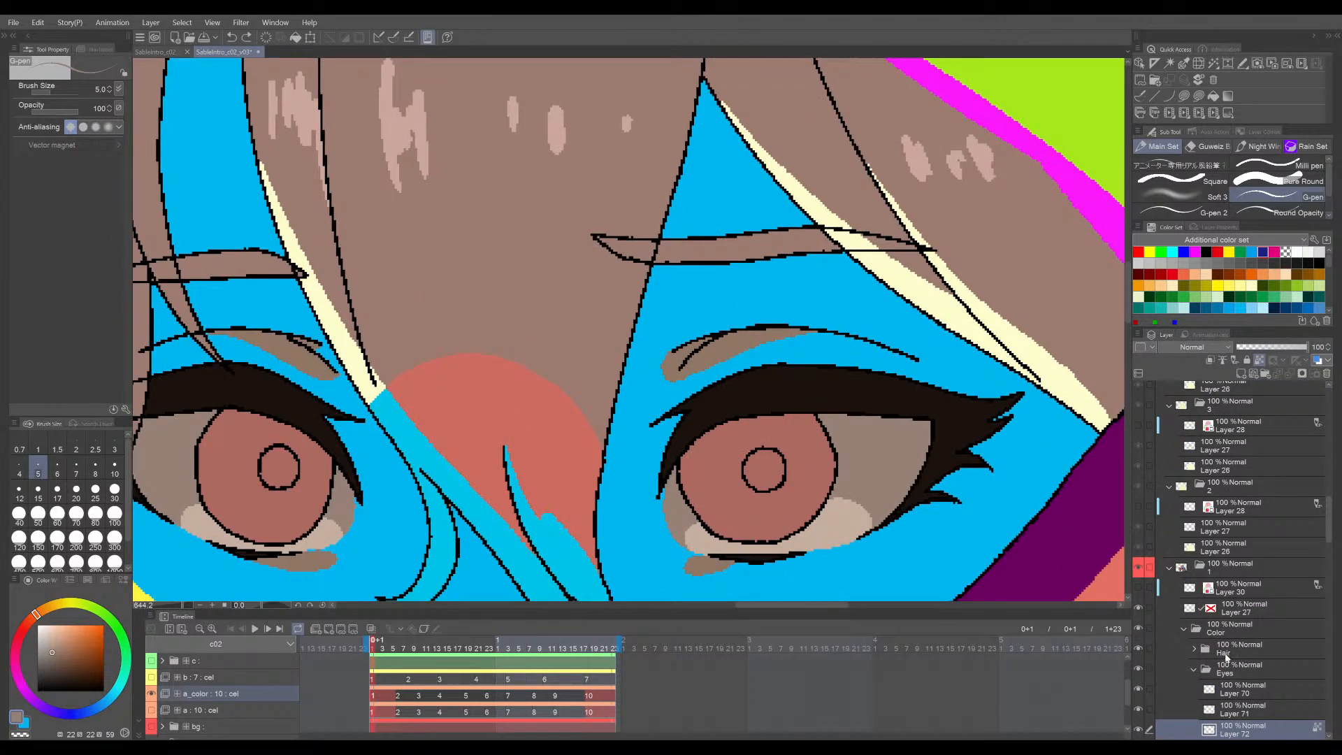
- Save the working file and add a new raster layer directly above Layer 72 in the Eyes folder
{"action": "scroll", "coordinate": [1226, 658], "scroll_direction": "down", "scroll_amount": 2}
{"action": "key", "text": "ctrl+s"}
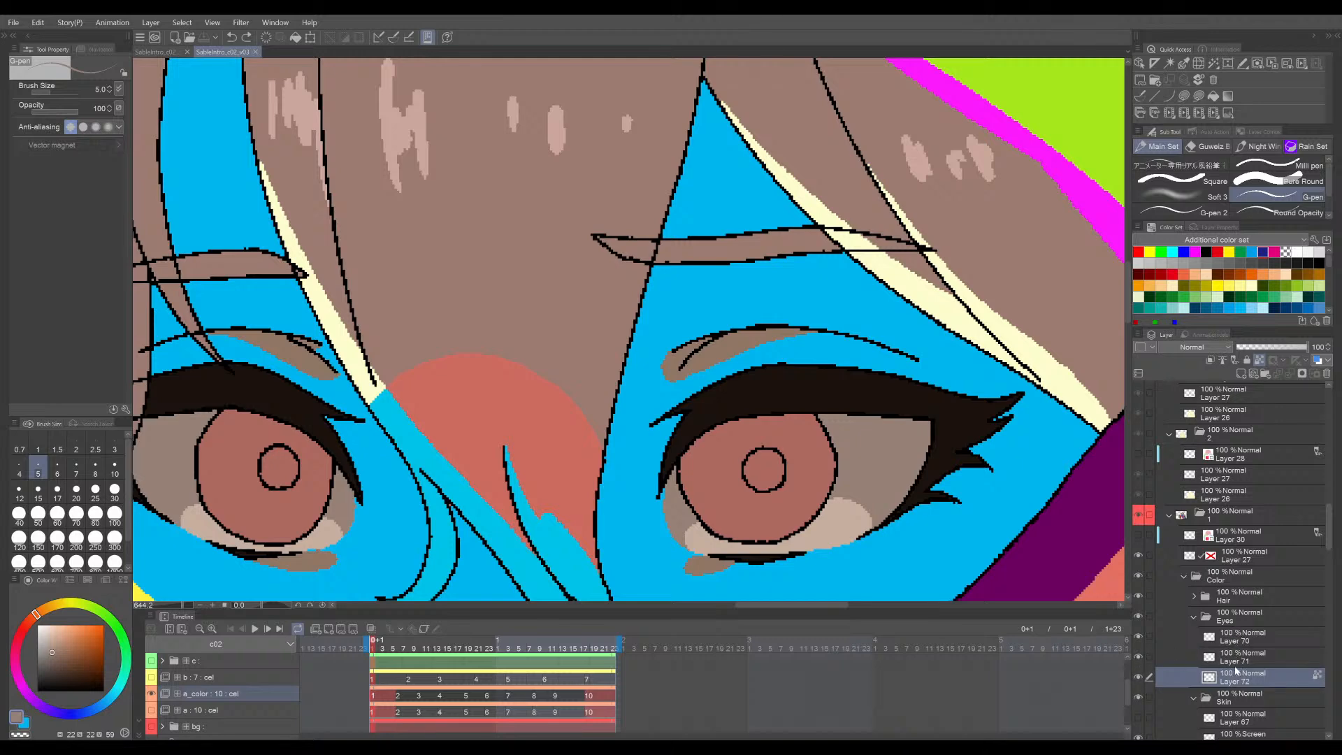
{"action": "left_click", "coordinate": [1242, 374]}
{"action": "scroll", "coordinate": [1234, 644], "scroll_direction": "down", "scroll_amount": 2}
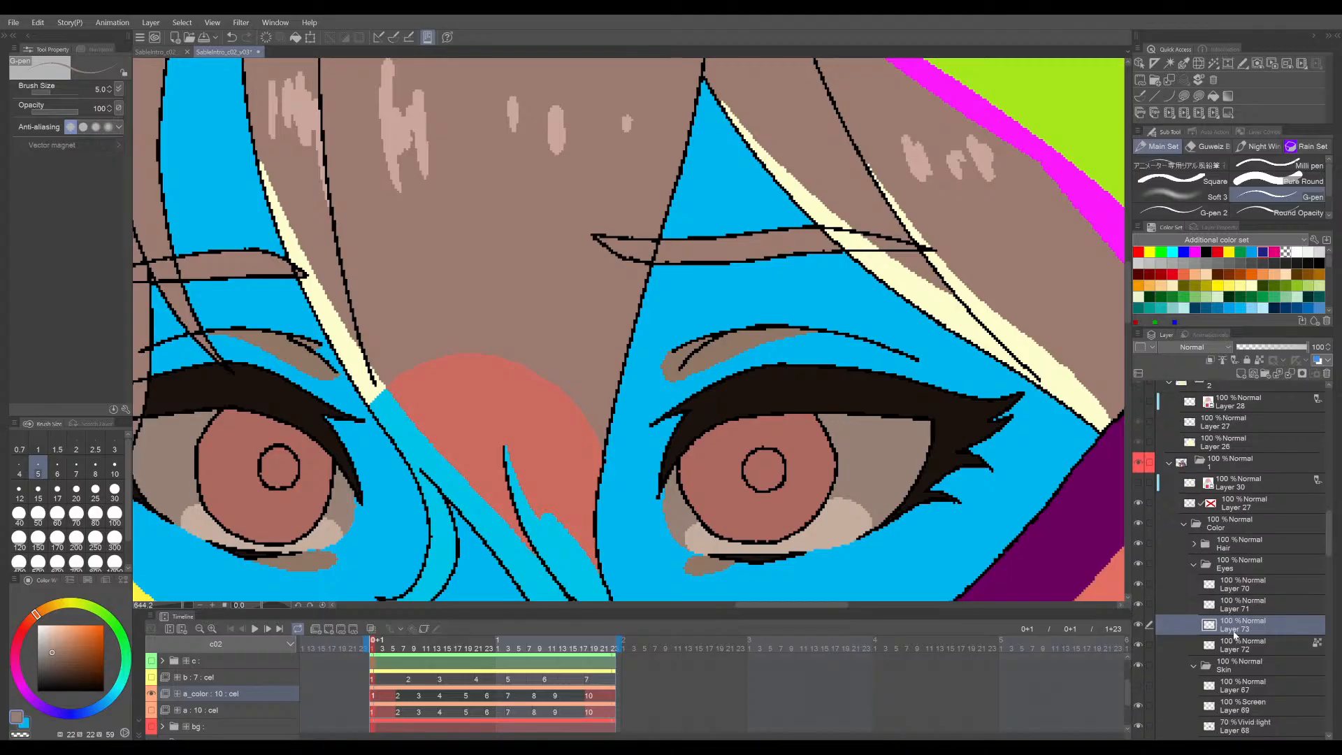
- Move Layer 73 directly below Layer 72 in the Eyes folder
{"action": "left_click_drag", "start_coordinate": [1238, 629], "coordinate": [1240, 644]}
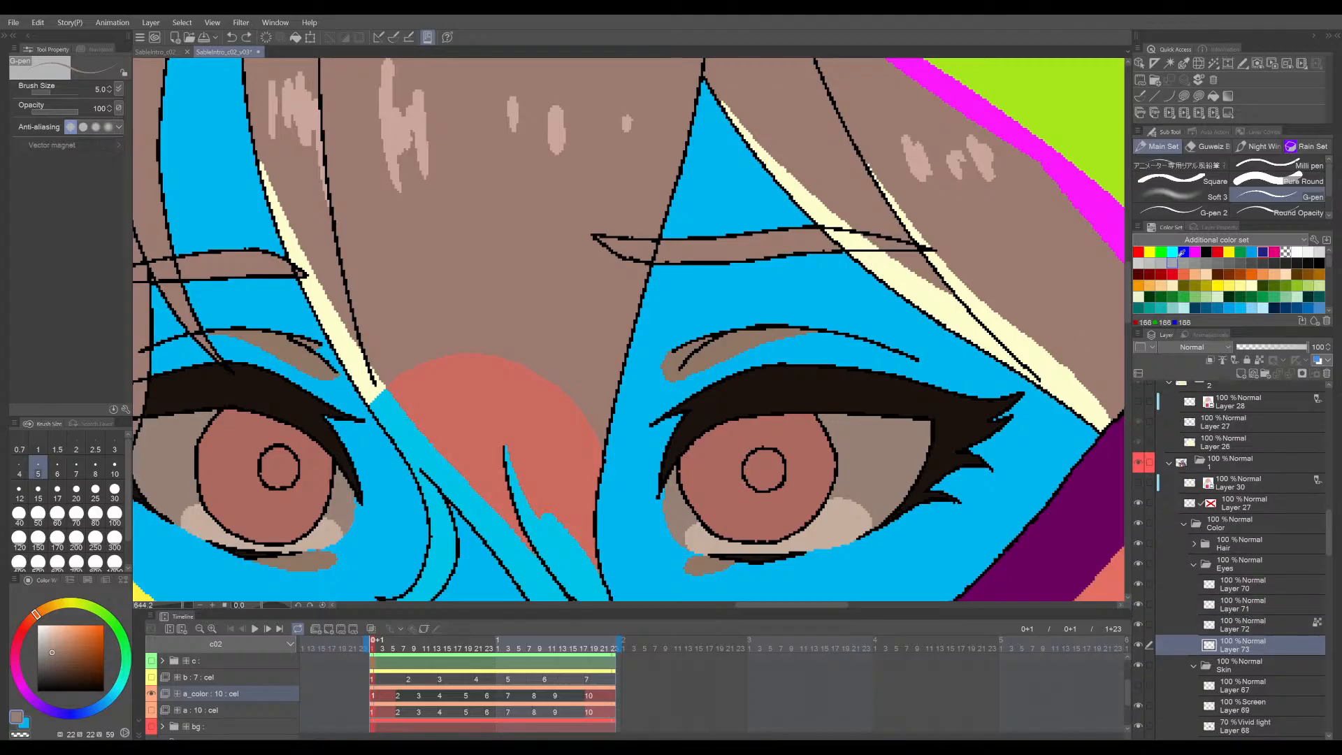
- Try a bright red mark on the right eye's iris, compare it at face view and on the neighbouring frame, and undo it
{"action": "left_click", "coordinate": [1139, 252]}
{"action": "mouse_move", "coordinate": [732, 462]}
{"action": "left_mouse_down"}
{"action": "mouse_move", "coordinate": [739, 482]}
{"action": "mouse_move", "coordinate": [753, 467]}
{"action": "mouse_move", "coordinate": [750, 484]}
{"action": "left_mouse_up"}
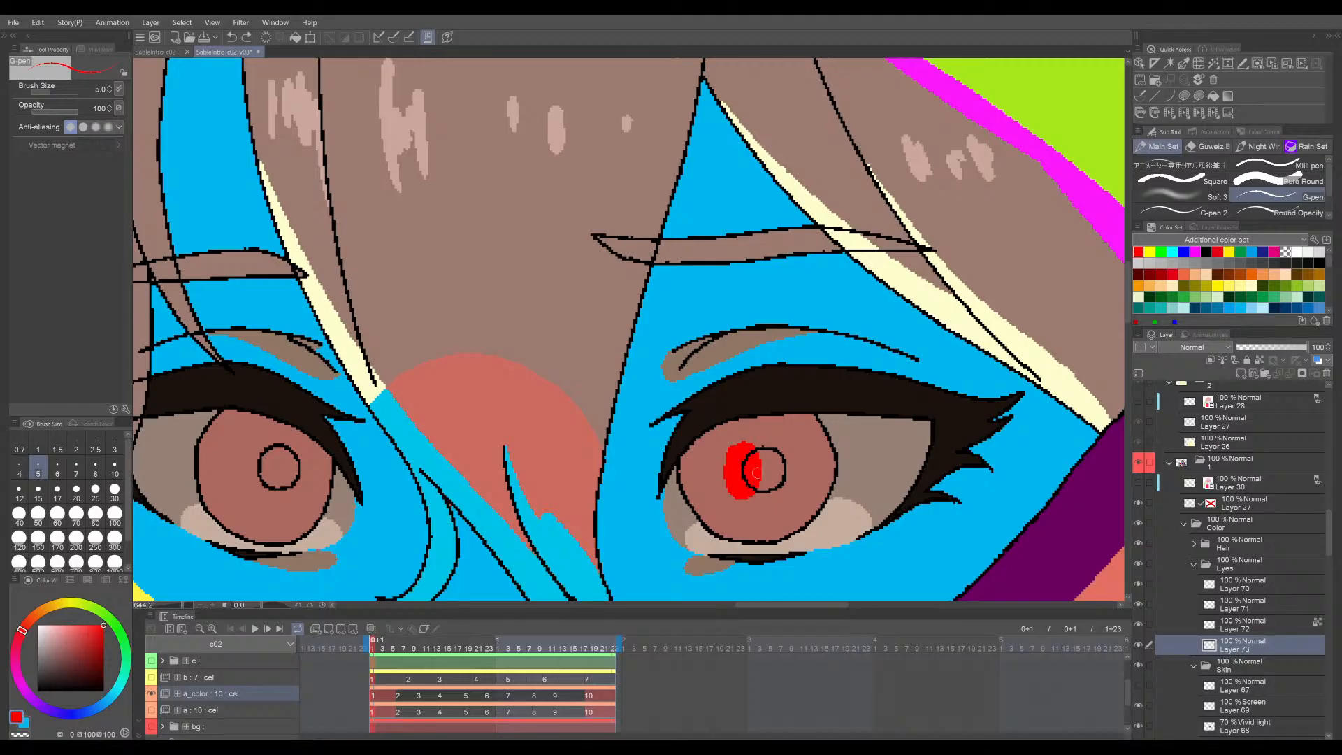
{"action": "scroll", "coordinate": [752, 465], "scroll_direction": "down", "scroll_amount": 5}
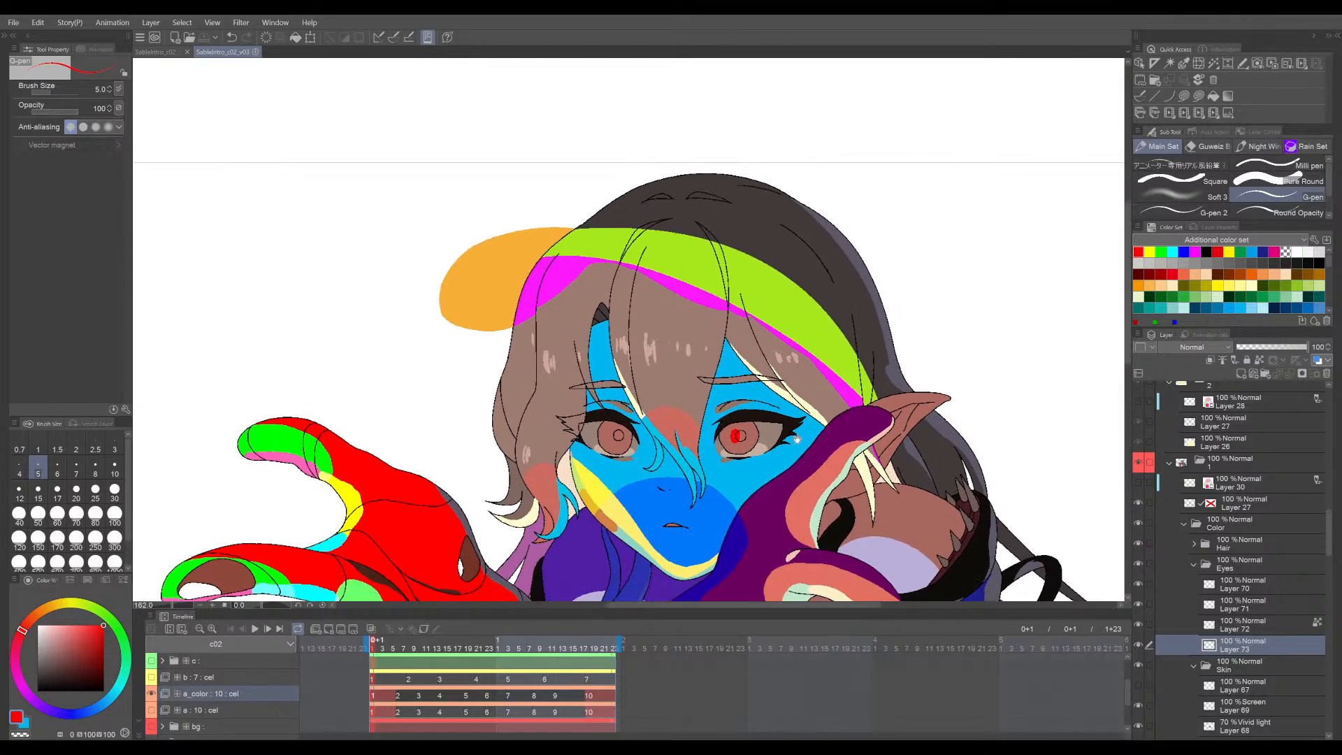
{"action": "scroll", "coordinate": [727, 472], "scroll_direction": "up", "scroll_amount": 3}
{"action": "scroll", "coordinate": [685, 430], "scroll_direction": "up", "scroll_amount": 1}
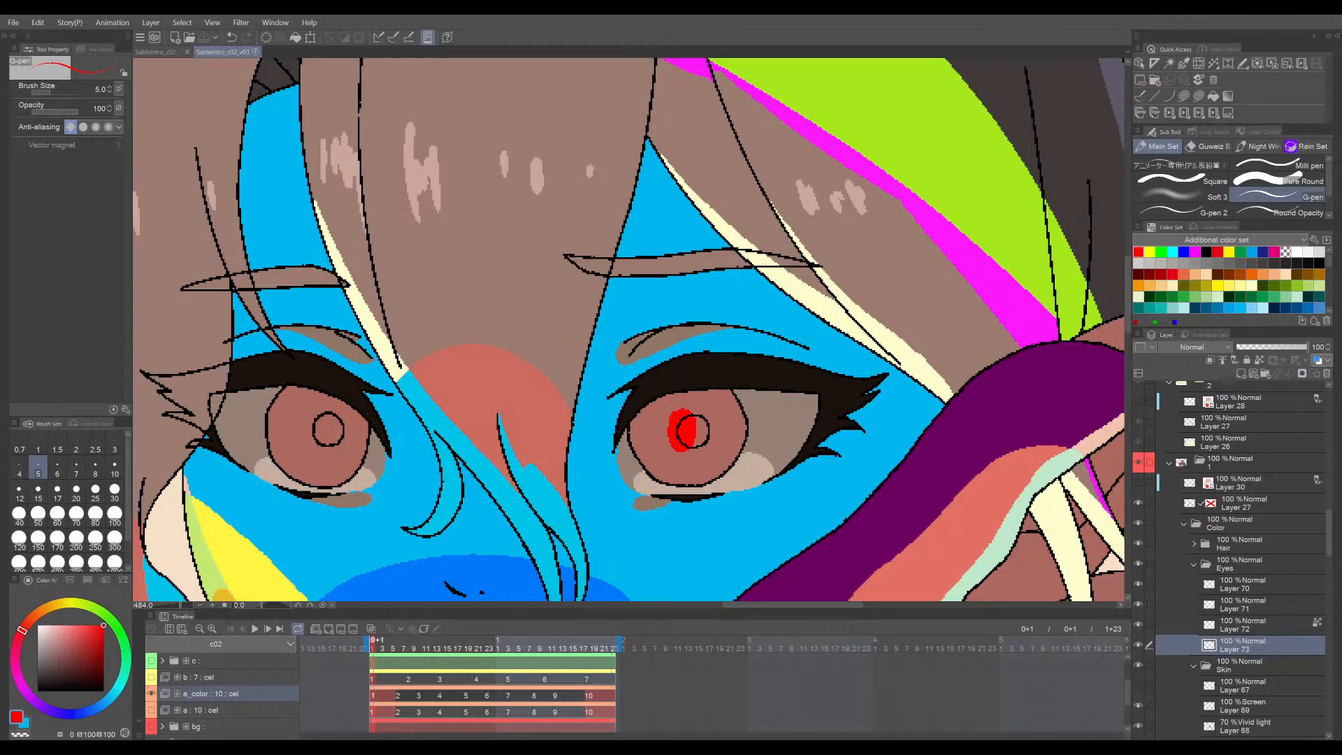
{"action": "scroll", "coordinate": [791, 434], "scroll_direction": "down", "scroll_amount": 4}
{"action": "left_click_drag", "start_coordinate": [791, 435], "coordinate": [780, 420]}
{"action": "key", "text": "ctrl+s"}
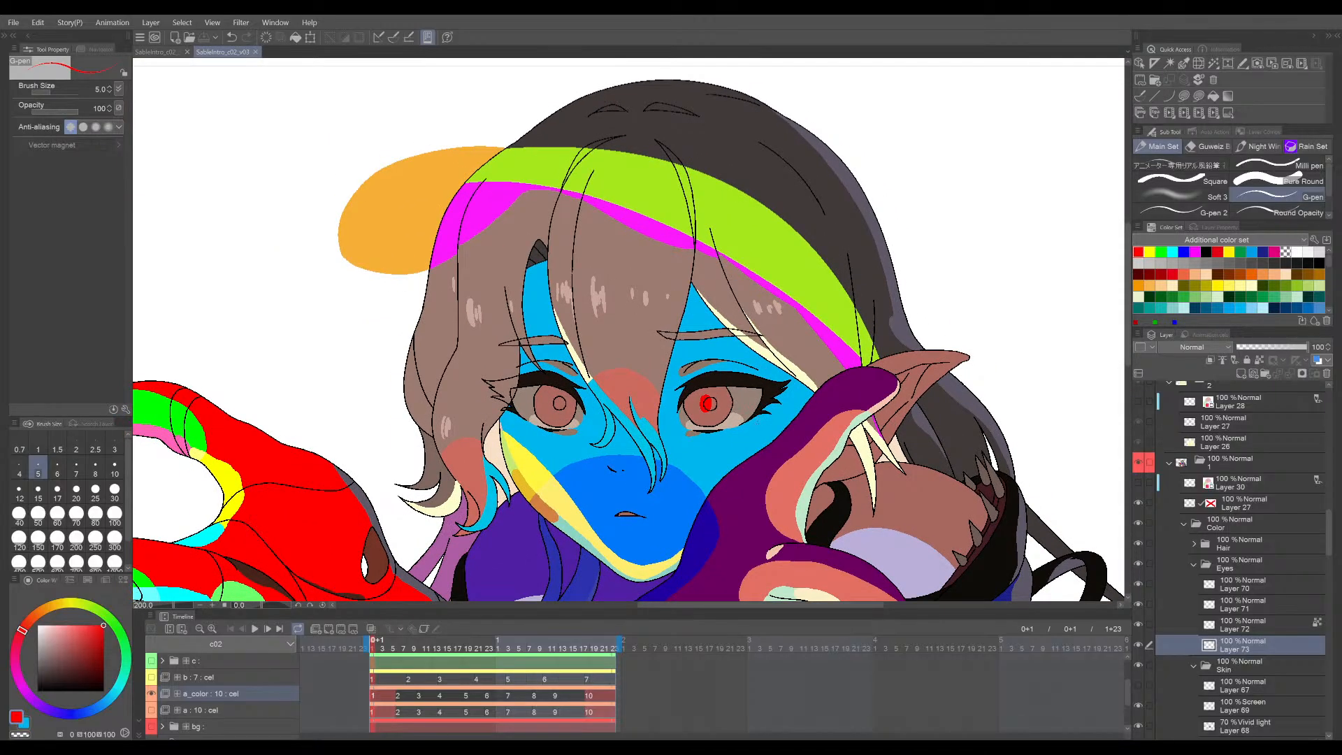
{"action": "key", "text": "Right"}
{"action": "scroll", "coordinate": [715, 408], "scroll_direction": "up", "scroll_amount": 4}
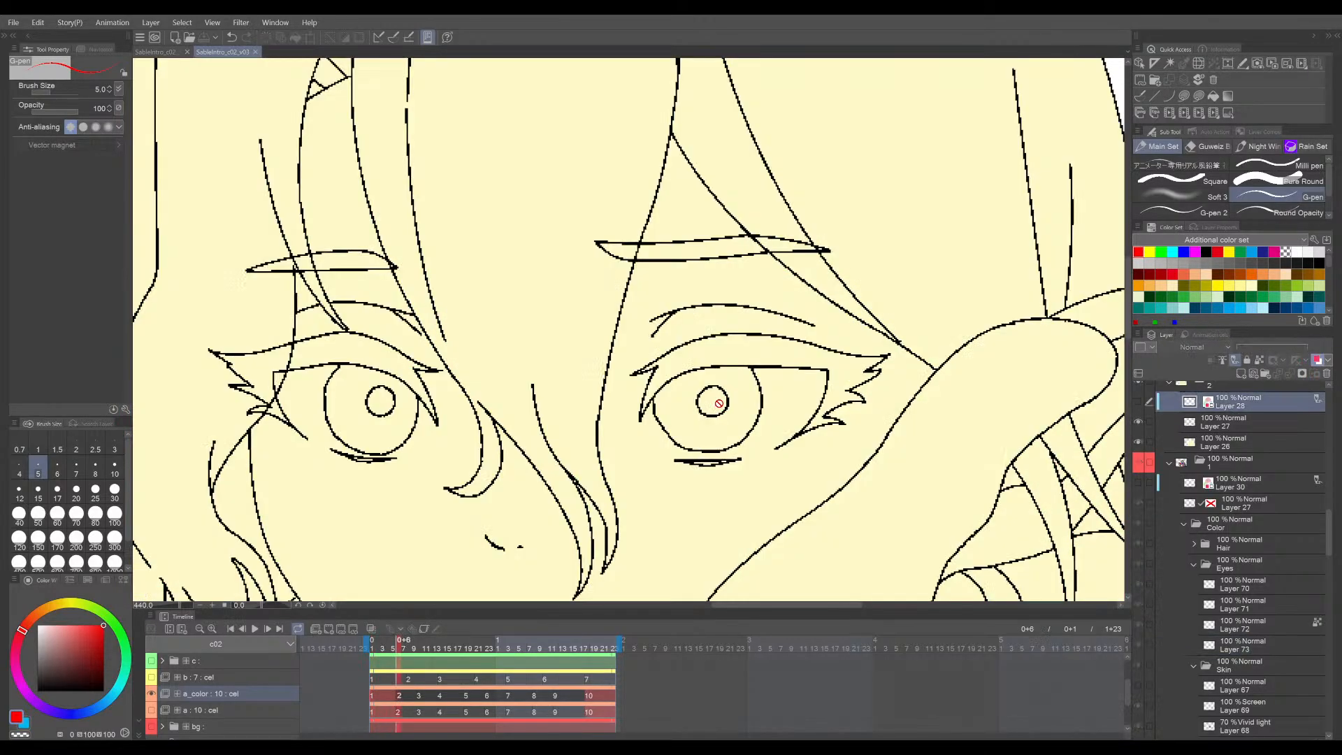
{"action": "key", "text": "Left"}
{"action": "left_click_drag", "start_coordinate": [703, 392], "coordinate": [701, 416]}
{"action": "key", "text": "ctrl+z"}
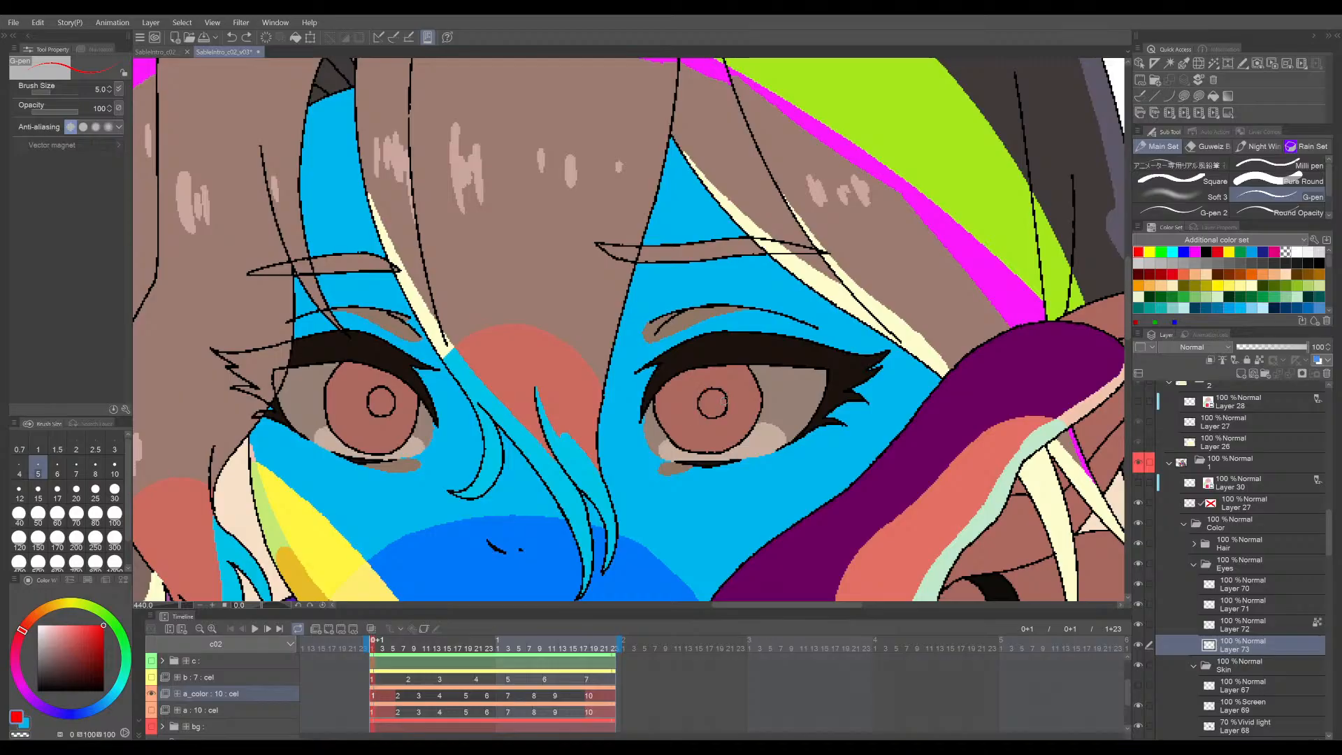
- Step through the animation frames to examine the eyes' line art across the a_color cels
{"action": "key", "text": "Right"}
{"action": "key", "text": "Left"}
{"action": "key", "text": "Right"}
{"action": "key", "text": "Right"}
{"action": "key", "text": "Right"}
{"action": "key", "text": "Right"}
{"action": "key", "text": "Right"}
{"action": "key", "text": "Right"}
{"action": "key", "text": "Right"}
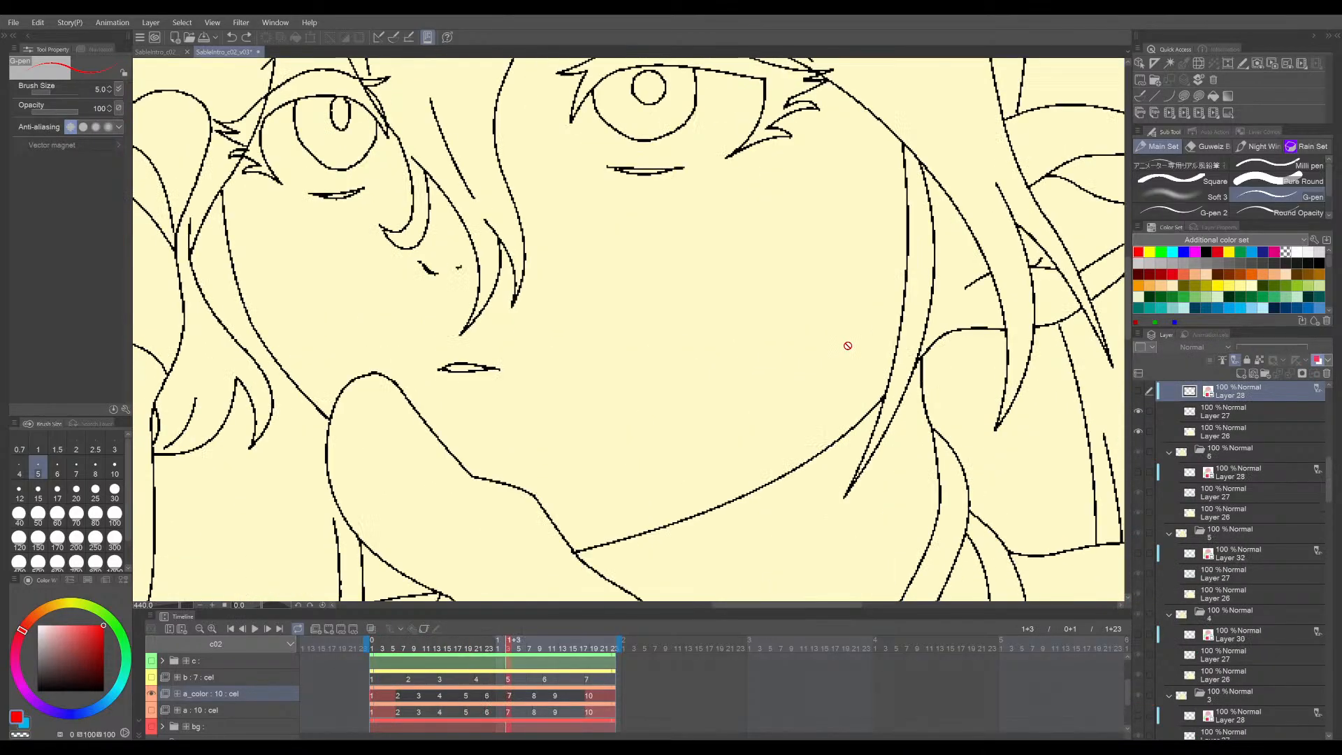
{"action": "scroll", "coordinate": [840, 349], "scroll_direction": "down", "scroll_amount": 3}
{"action": "left_click_drag", "start_coordinate": [816, 375], "coordinate": [821, 431]}
{"action": "key", "text": "Right"}
{"action": "key", "text": "Right"}
{"action": "key", "text": "Right"}
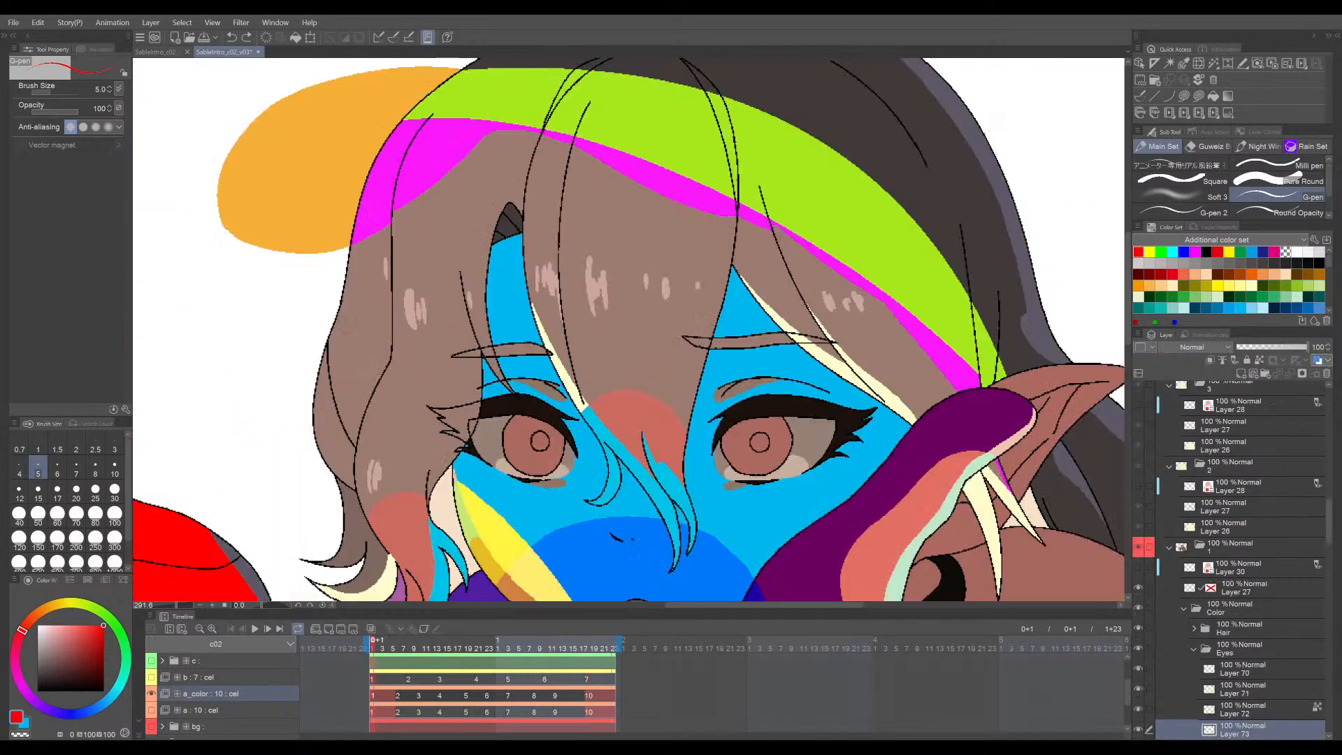
{"action": "key", "text": "Right"}
{"action": "key", "text": "Right"}
{"action": "key", "text": "Right"}
{"action": "key", "text": "Right"}
{"action": "key", "text": "Right"}
{"action": "key", "text": "Right"}
{"action": "key", "text": "Right"}
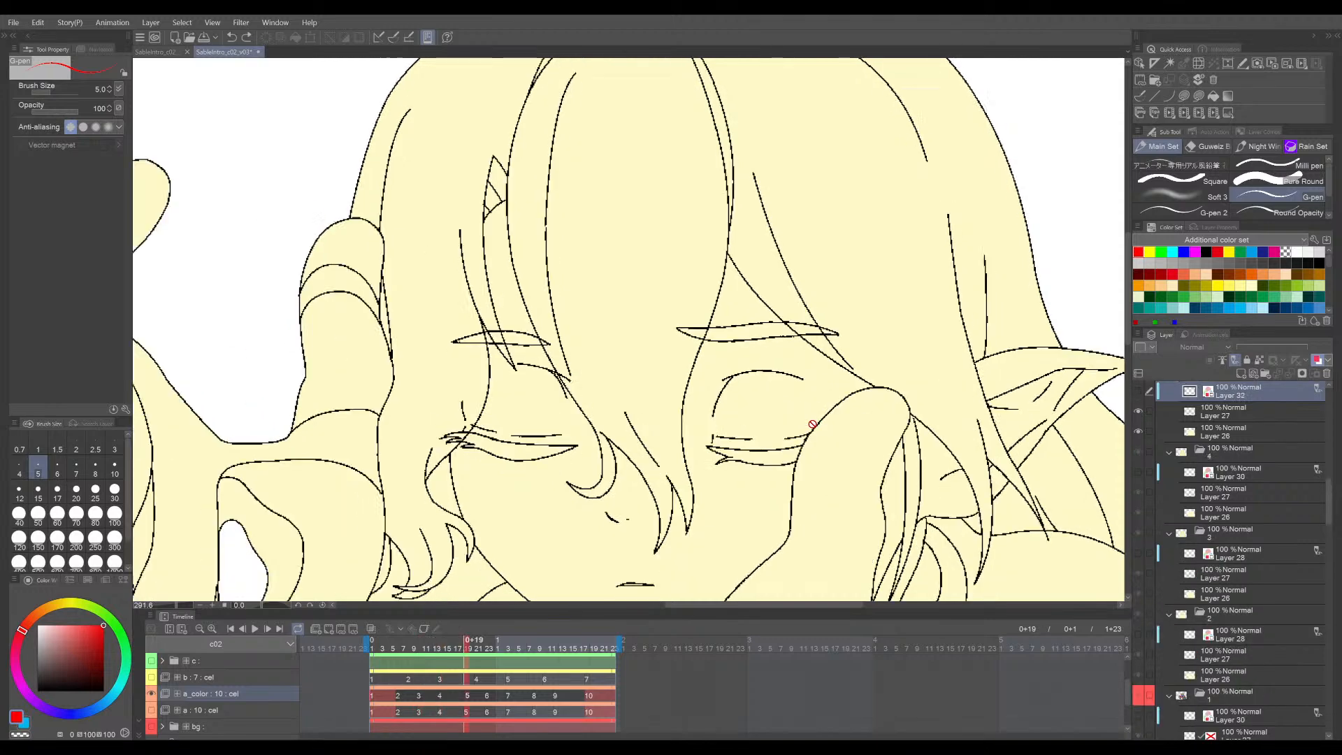
{"action": "key", "text": "Right"}
{"action": "key", "text": "Right"}
{"action": "key", "text": "Right"}
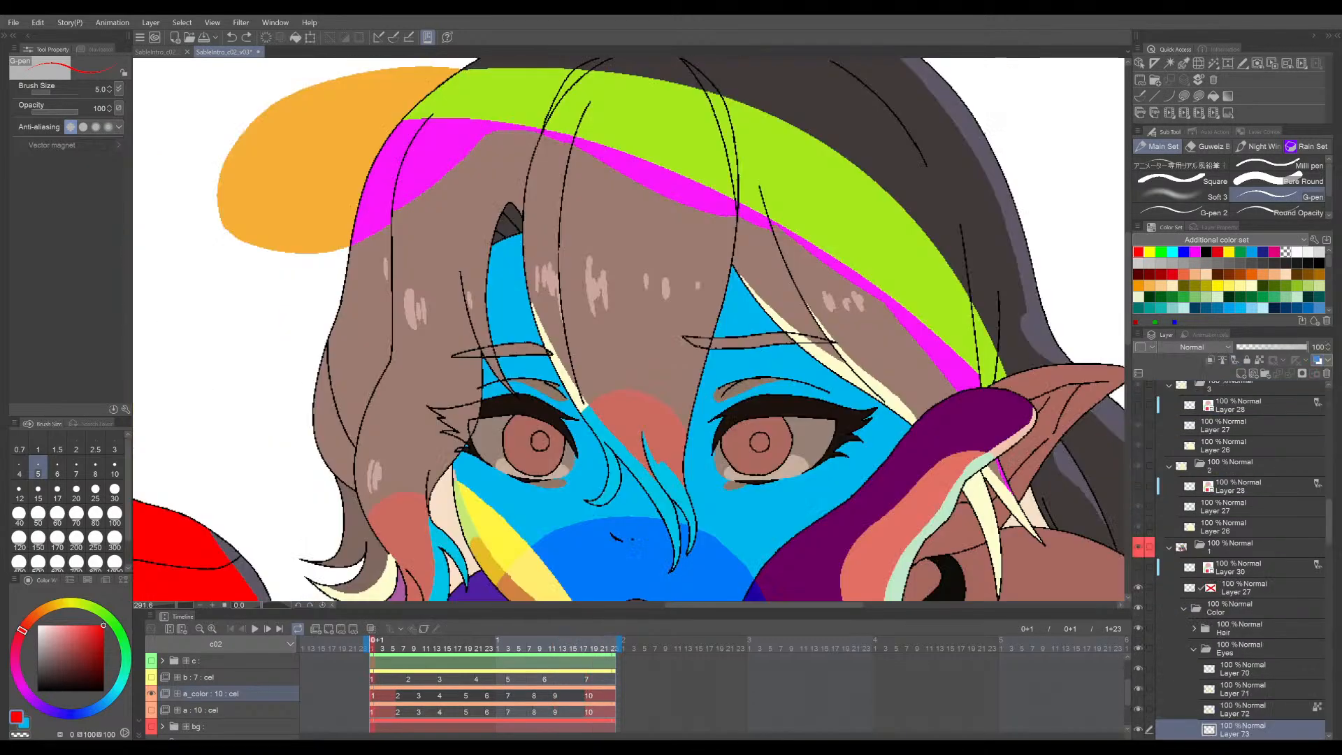
- Select the Layer 27 line art from the right eye's pupil outline, verify its content by toggling its visibility, and save the file
{"action": "scroll", "coordinate": [814, 426], "scroll_direction": "up", "scroll_amount": 10}
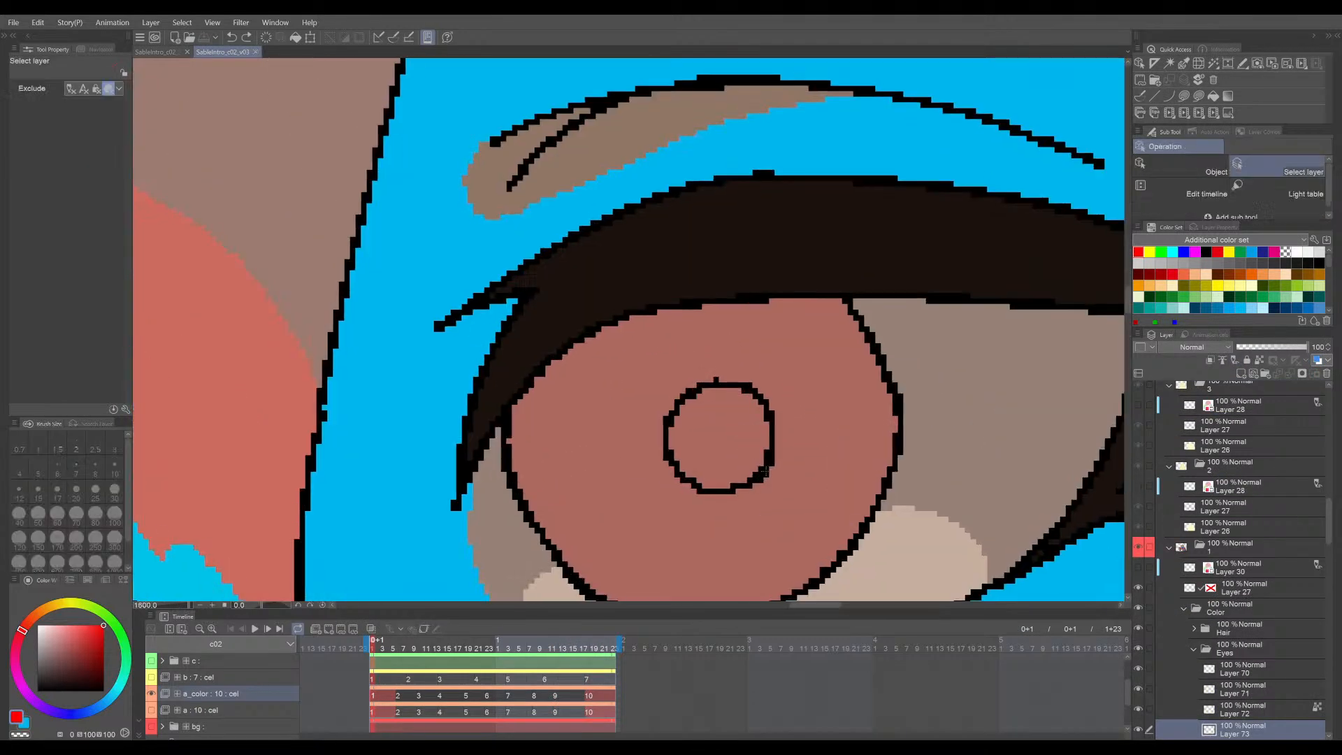
{"action": "left_click", "coordinate": [764, 472], "text": "ctrl+shift"}
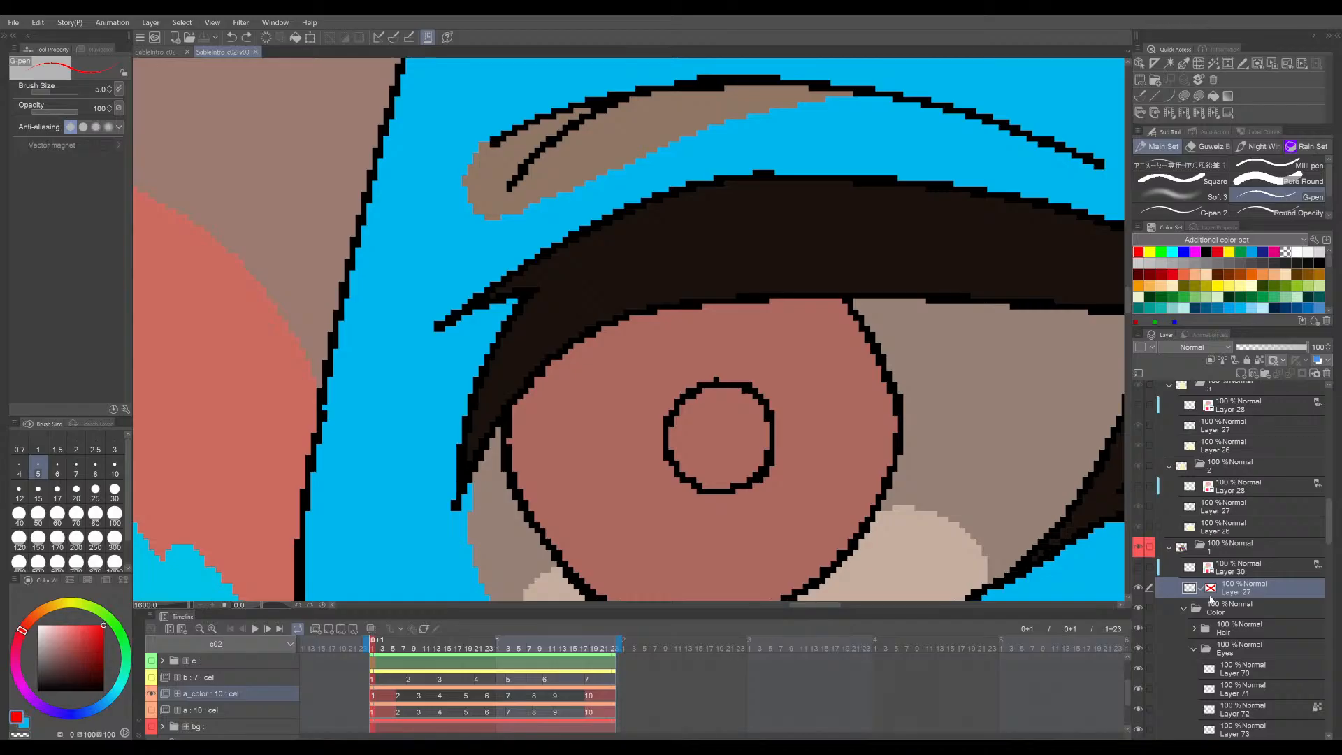
{"action": "left_click", "coordinate": [1141, 588]}
{"action": "left_click", "coordinate": [1141, 587]}
{"action": "scroll", "coordinate": [866, 481], "scroll_direction": "down", "scroll_amount": 4}
{"action": "key", "text": "ctrl+s"}
- Lasso the pupil outlines of both eyes, cut and paste them onto a separate line layer, hide that layer and deselect
{"action": "mouse_move", "coordinate": [795, 494]}
{"action": "left_mouse_down"}
{"action": "mouse_move", "coordinate": [852, 471]}
{"action": "mouse_move", "coordinate": [888, 477]}
{"action": "left_mouse_up"}
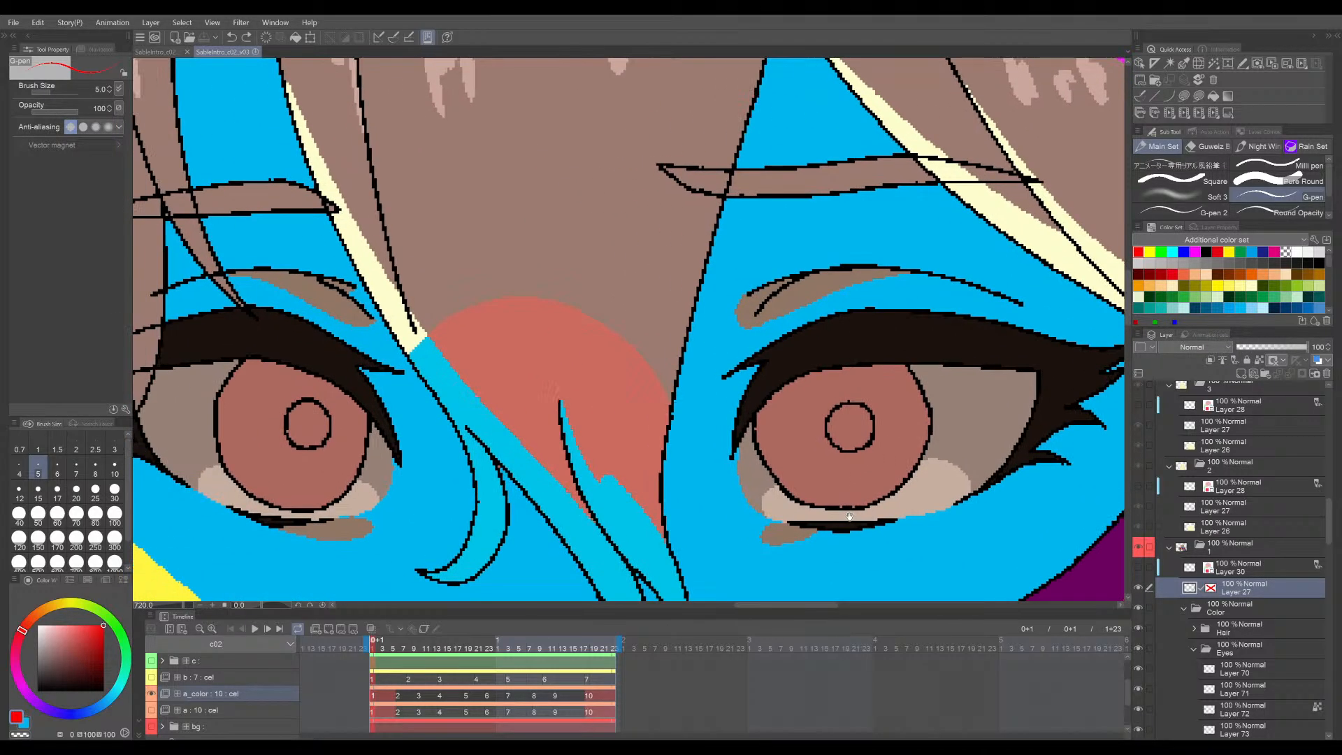
{"action": "key", "text": "m"}
{"action": "mouse_move", "coordinate": [849, 385]}
{"action": "left_mouse_down"}
{"action": "mouse_move", "coordinate": [845, 463]}
{"action": "mouse_move", "coordinate": [886, 449]}
{"action": "left_mouse_up"}
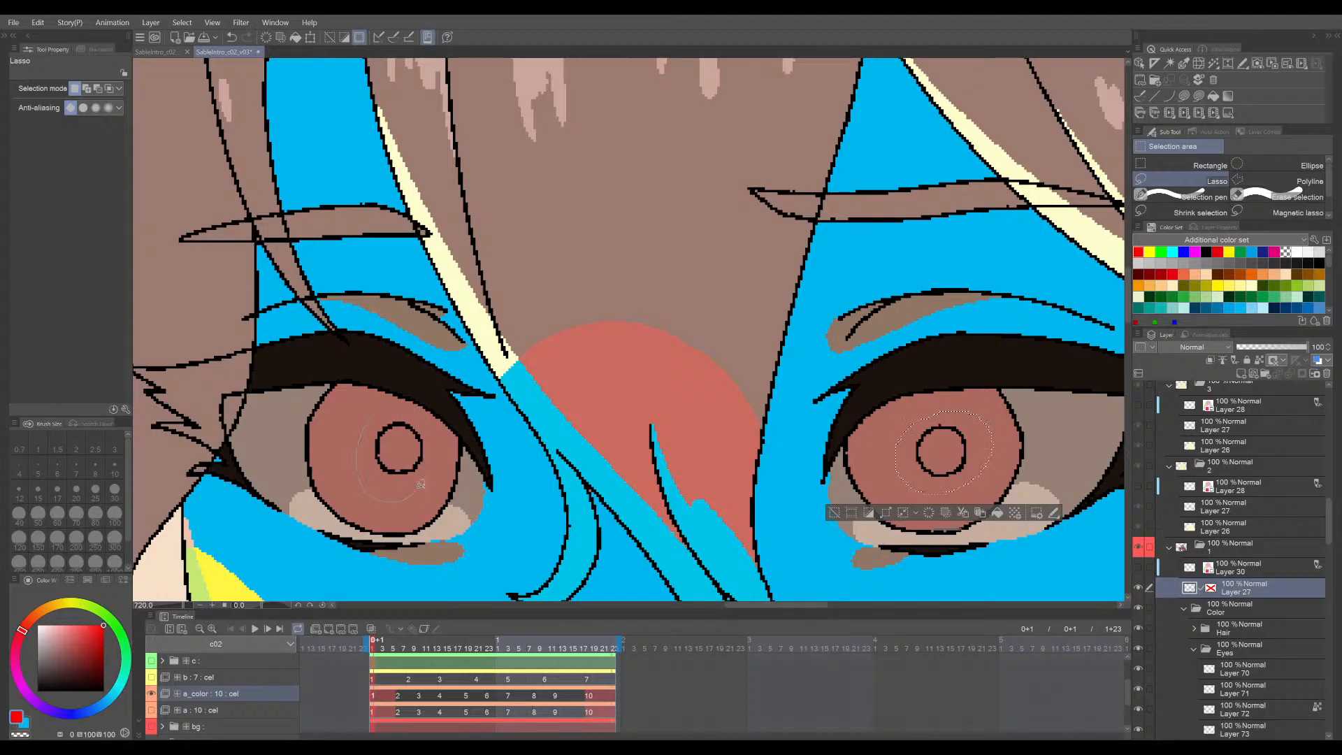
{"action": "mouse_move", "coordinate": [421, 484]}
{"action": "left_mouse_down"}
{"action": "mouse_move", "coordinate": [410, 408]}
{"action": "mouse_move", "coordinate": [376, 411]}
{"action": "left_mouse_up"}
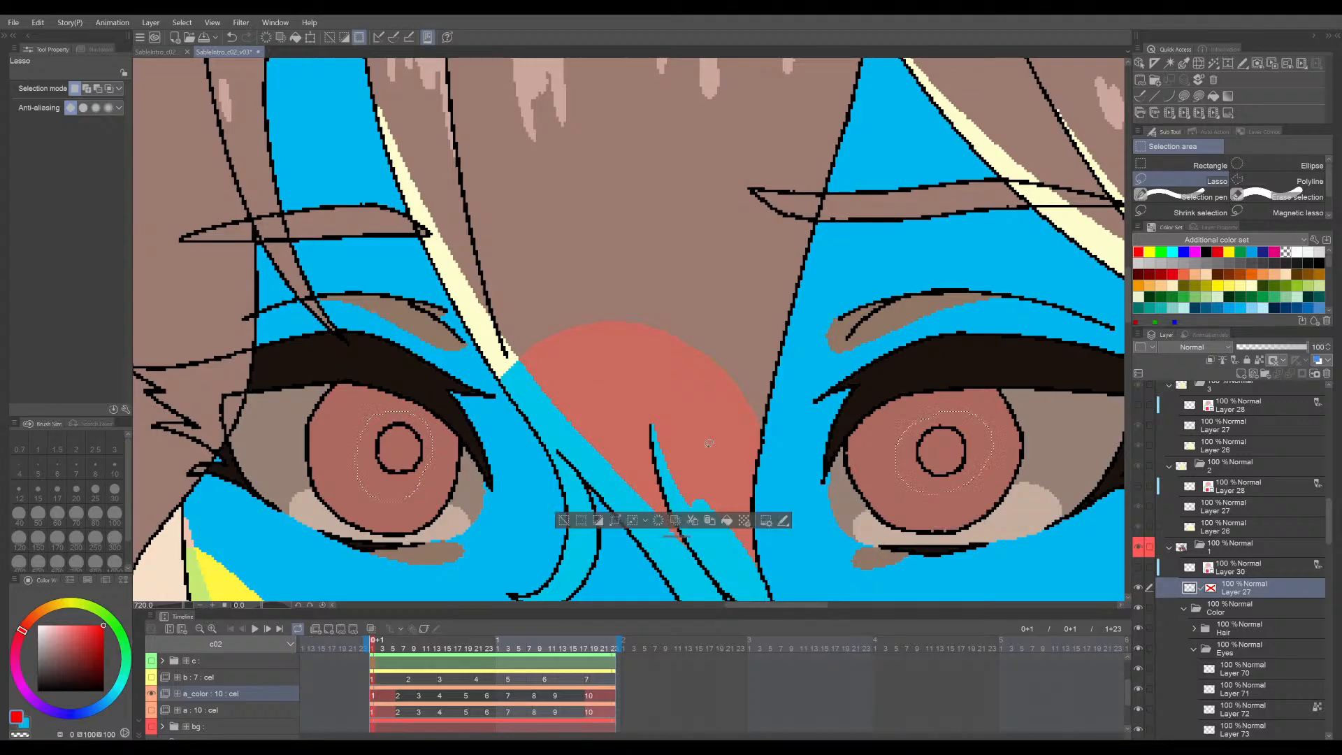
{"action": "left_click", "coordinate": [692, 520]}
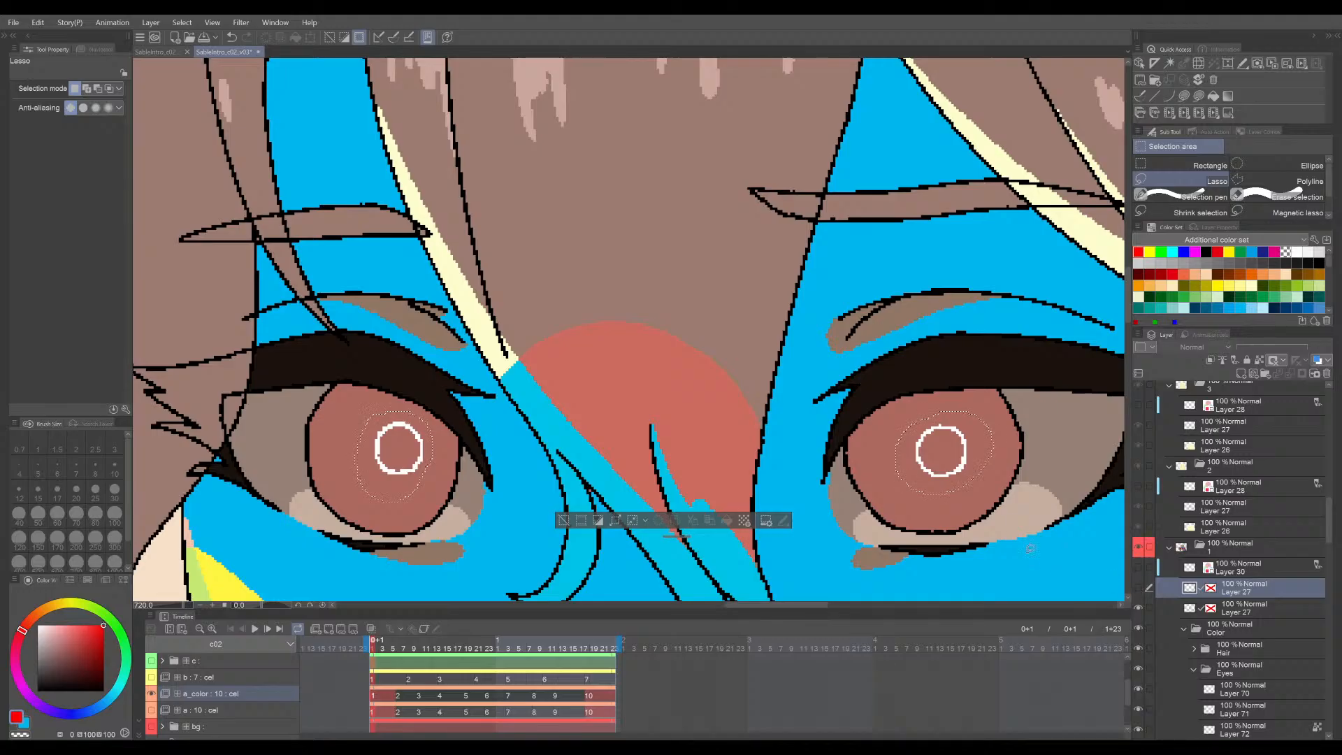
{"action": "key", "text": "ctrl+d"}
- Select Layer 59 and fill the white pupil rings in both eyes with the surrounding reddish iris colour
{"action": "key", "text": "p"}
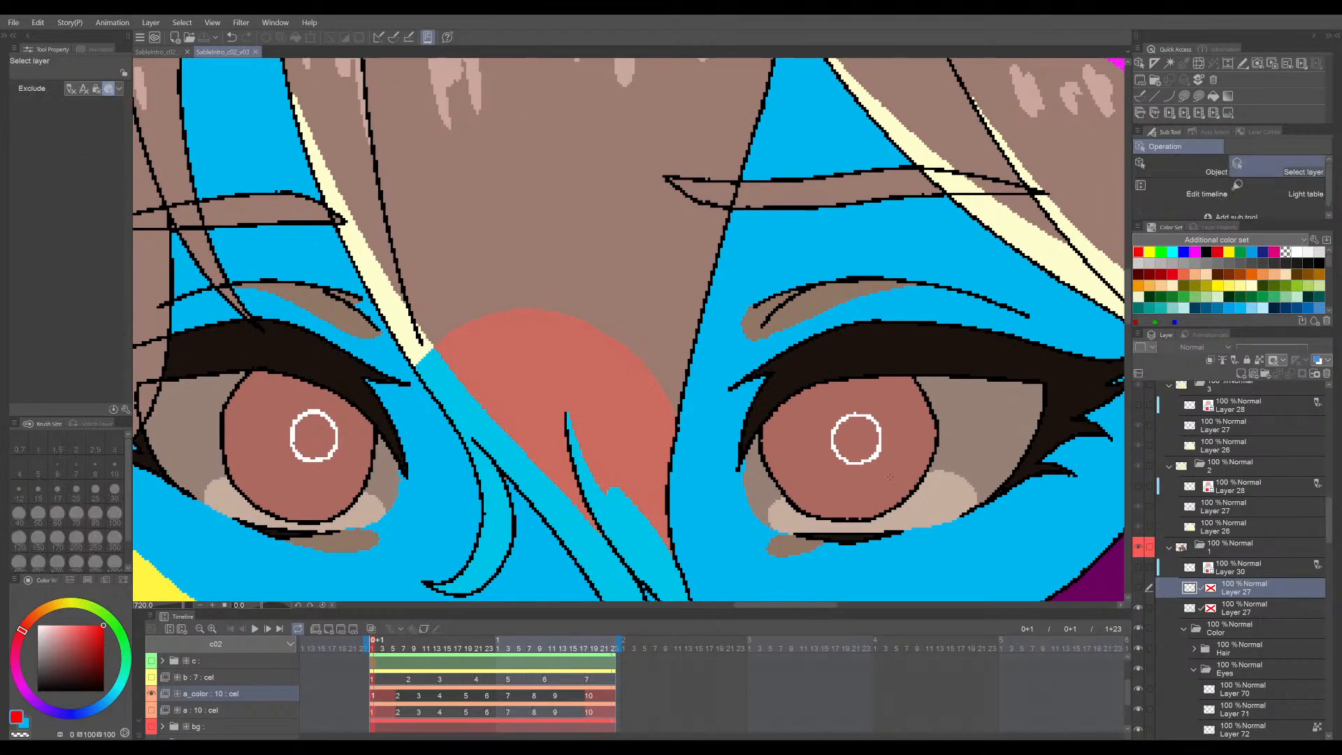
{"action": "left_click", "coordinate": [935, 518], "text": "ctrl+shift"}
{"action": "scroll", "coordinate": [1216, 629], "scroll_direction": "down", "scroll_amount": 3}
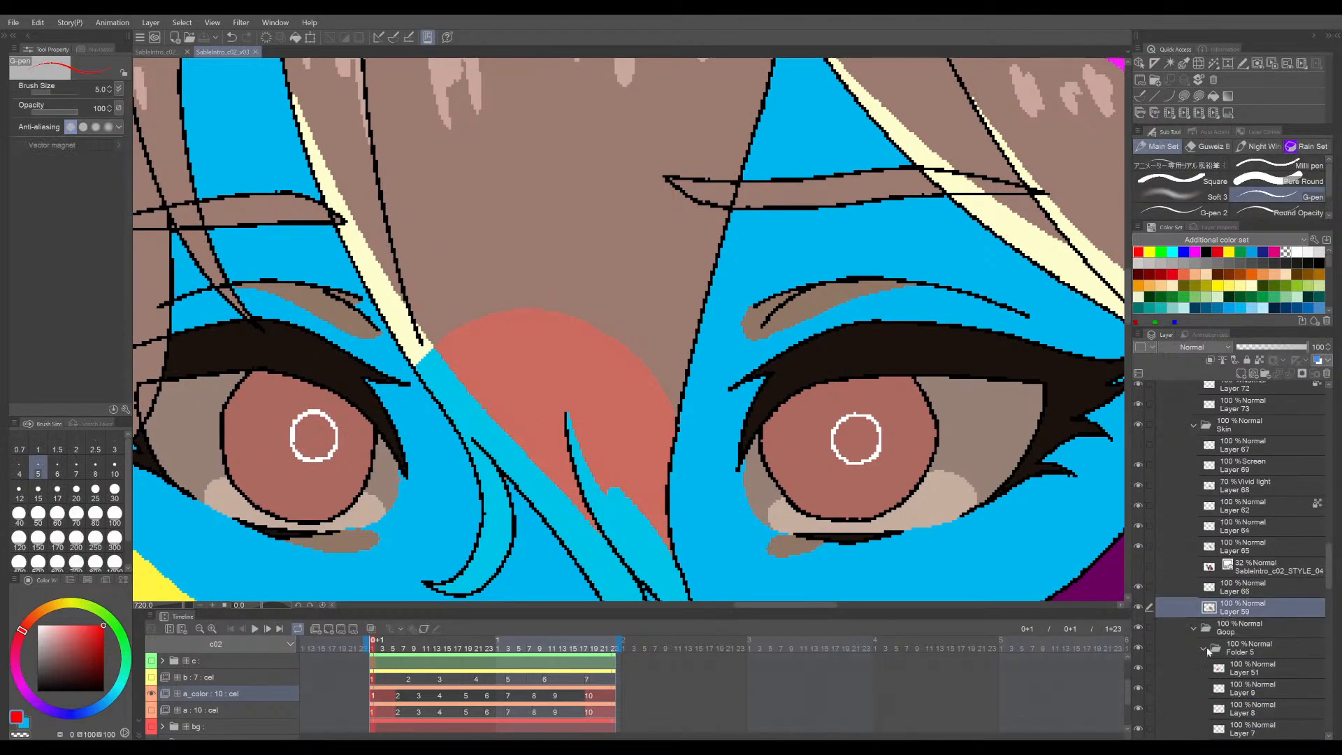
{"action": "left_click", "coordinate": [1140, 608]}
{"action": "left_click", "coordinate": [1139, 608]}
{"action": "scroll", "coordinate": [877, 465], "scroll_direction": "up", "scroll_amount": 3}
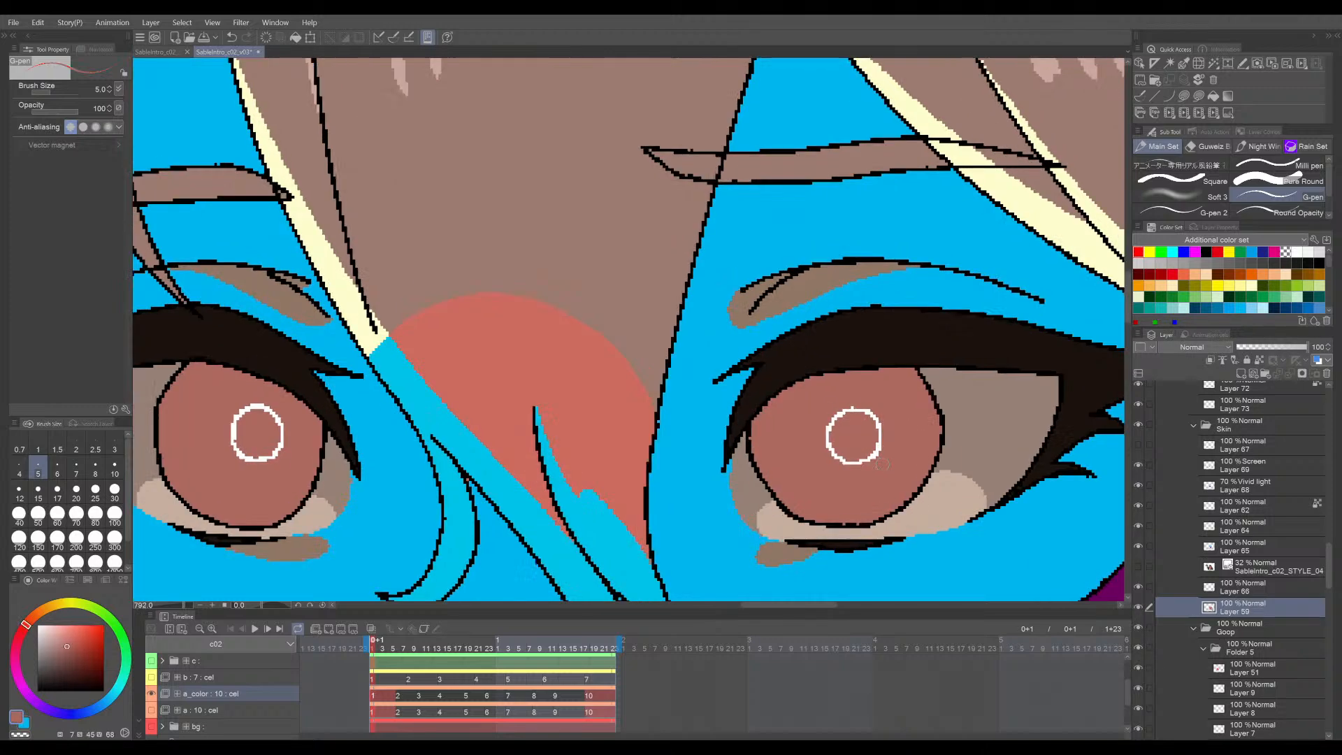
{"action": "key", "text": "g"}
{"action": "left_click", "coordinate": [824, 487], "text": "alt"}
{"action": "left_click_drag", "start_coordinate": [407, 504], "coordinate": [723, 475]}
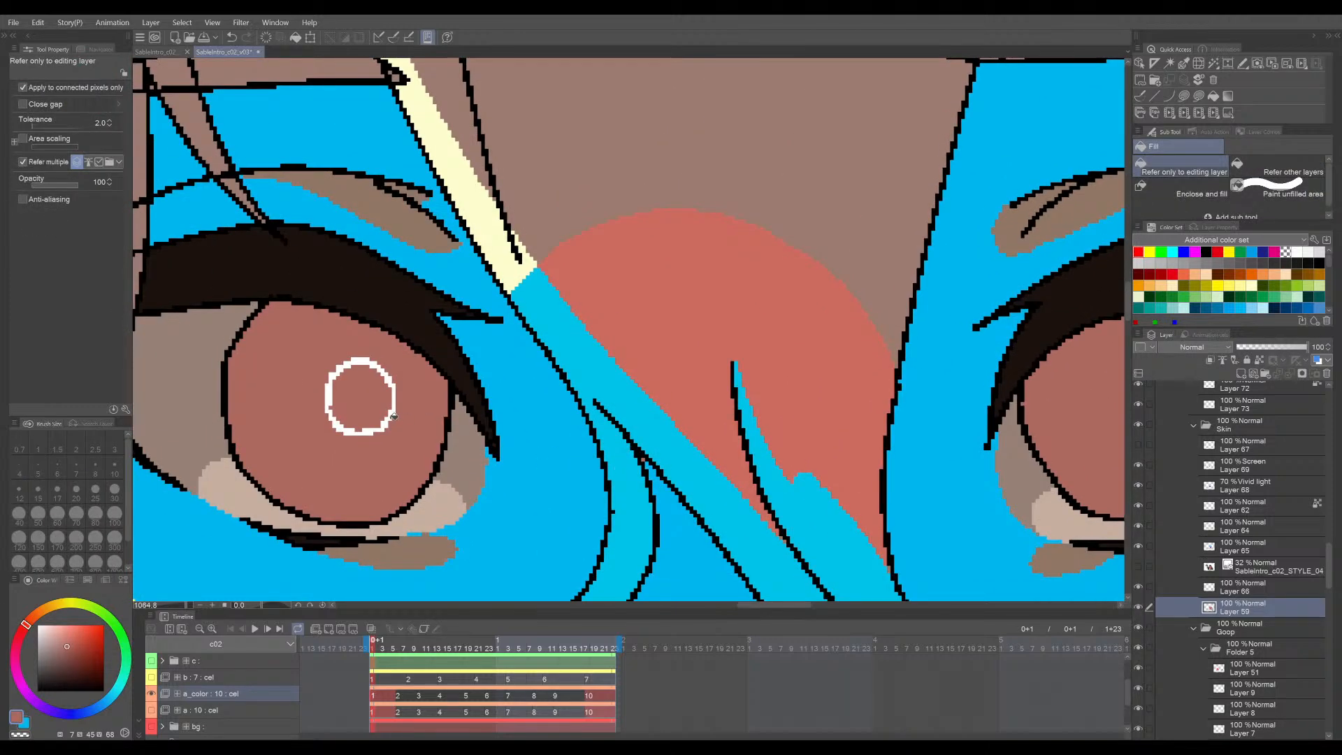
{"action": "scroll", "coordinate": [756, 467], "scroll_direction": "down", "scroll_amount": 8}
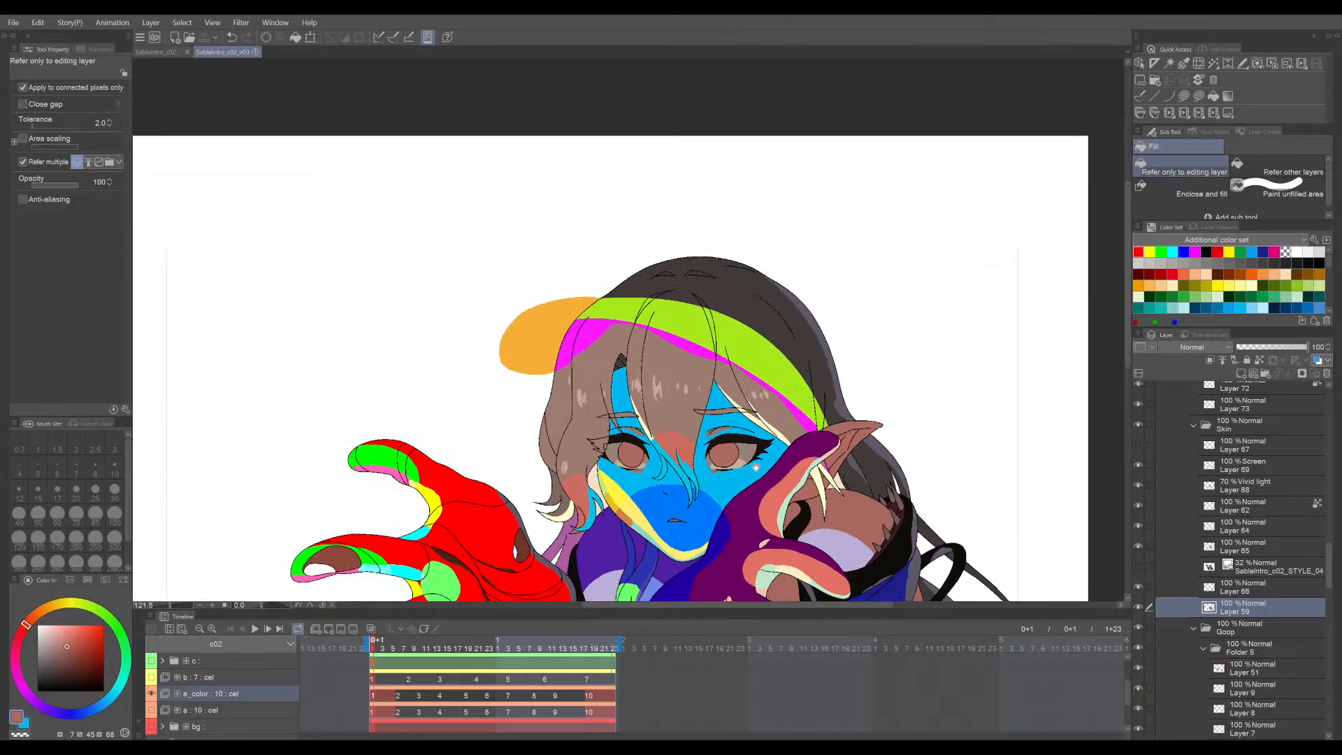
{"action": "left_click_drag", "start_coordinate": [756, 467], "coordinate": [878, 358]}
{"action": "scroll", "coordinate": [853, 297], "scroll_direction": "up", "scroll_amount": 5}
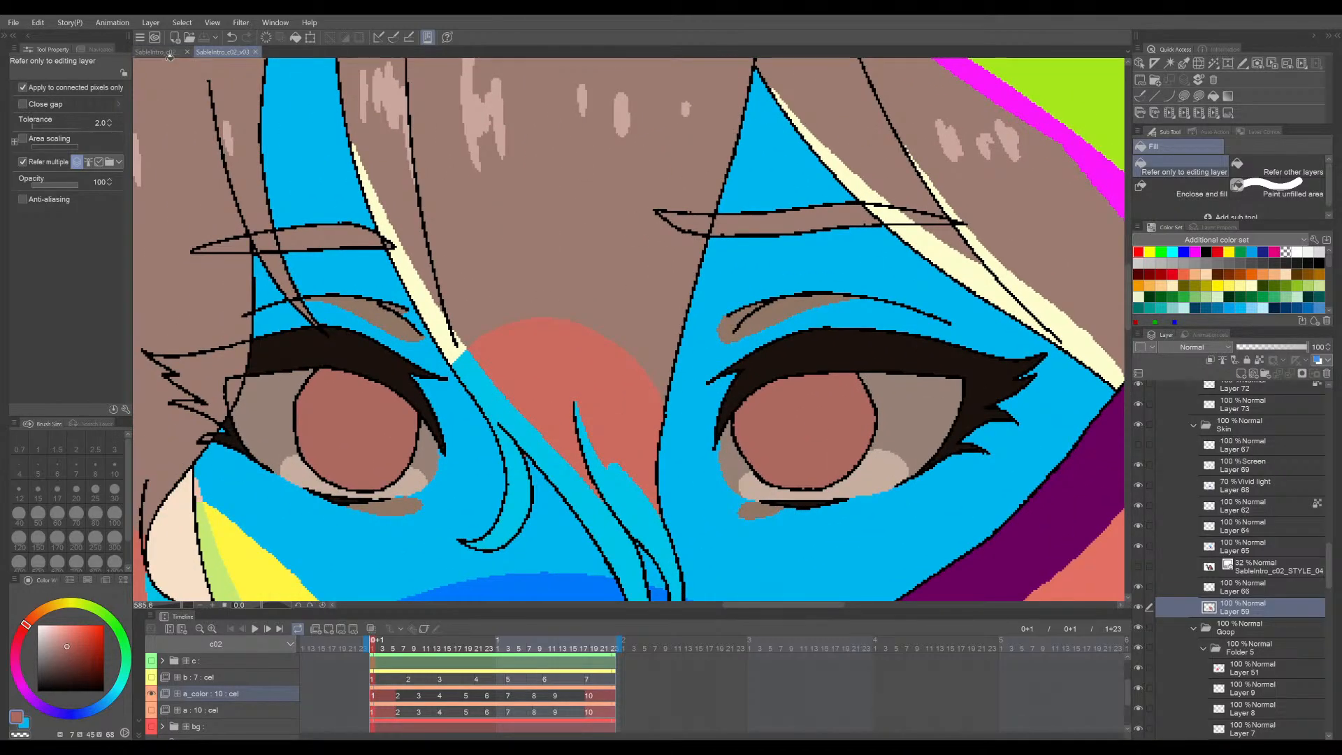
- Check the eyes in the style reference file, return to the working file and locate the Skin folder's reference layer
{"action": "left_click", "coordinate": [165, 53]}
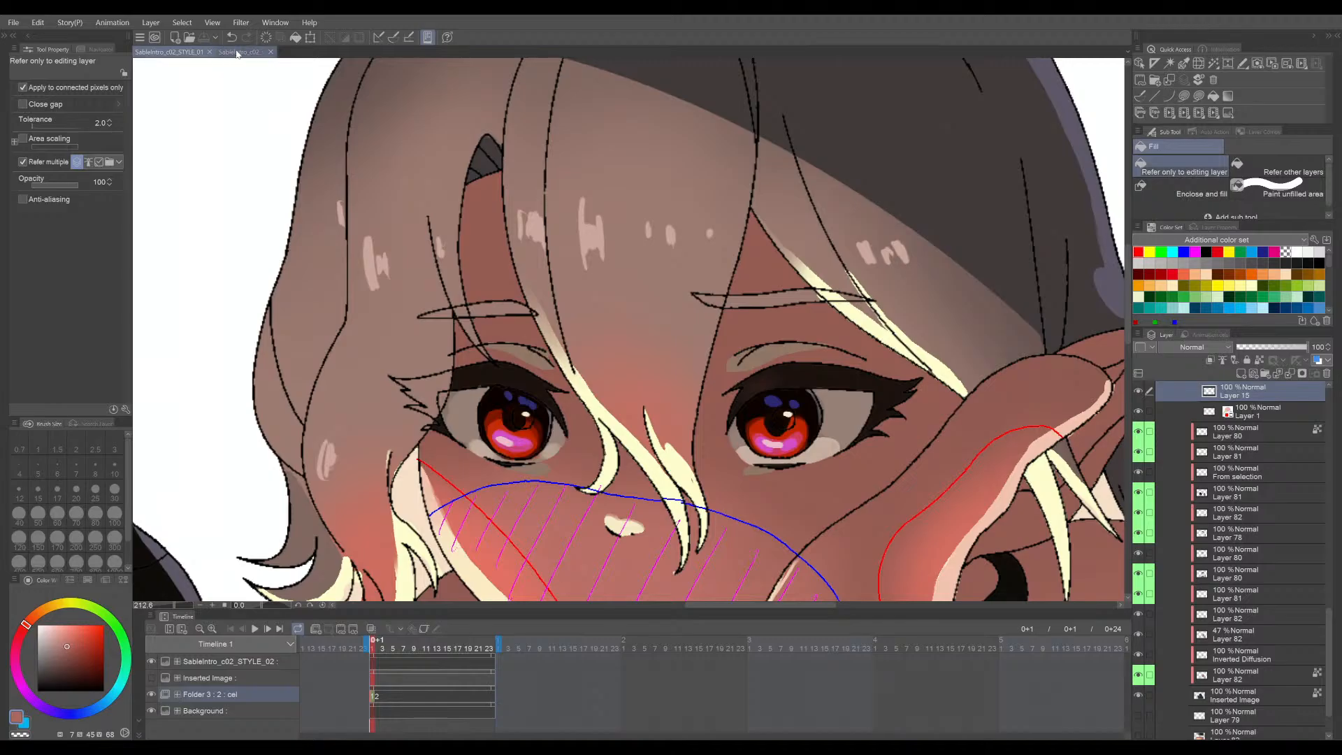
{"action": "left_click", "coordinate": [236, 52]}
{"action": "scroll", "coordinate": [1232, 495], "scroll_direction": "up", "scroll_amount": 5}
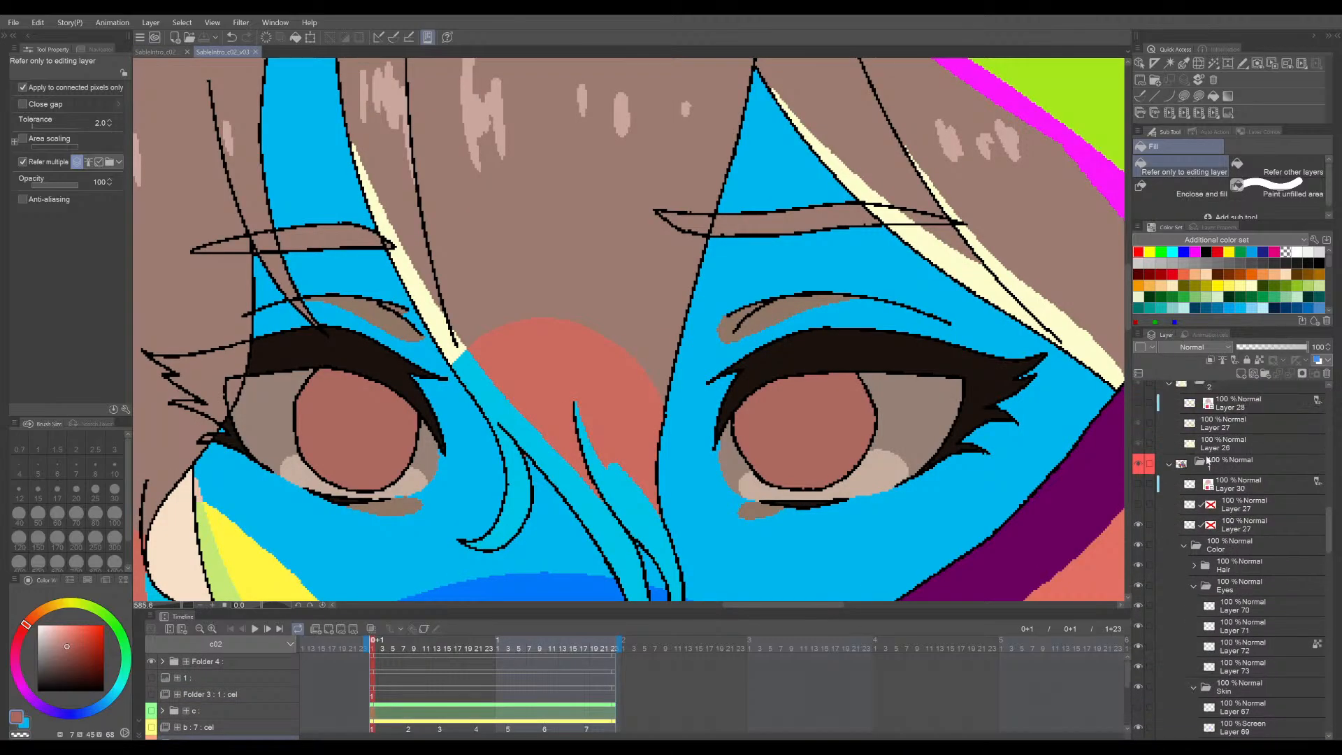
{"action": "scroll", "coordinate": [1231, 484], "scroll_direction": "up", "scroll_amount": 10}
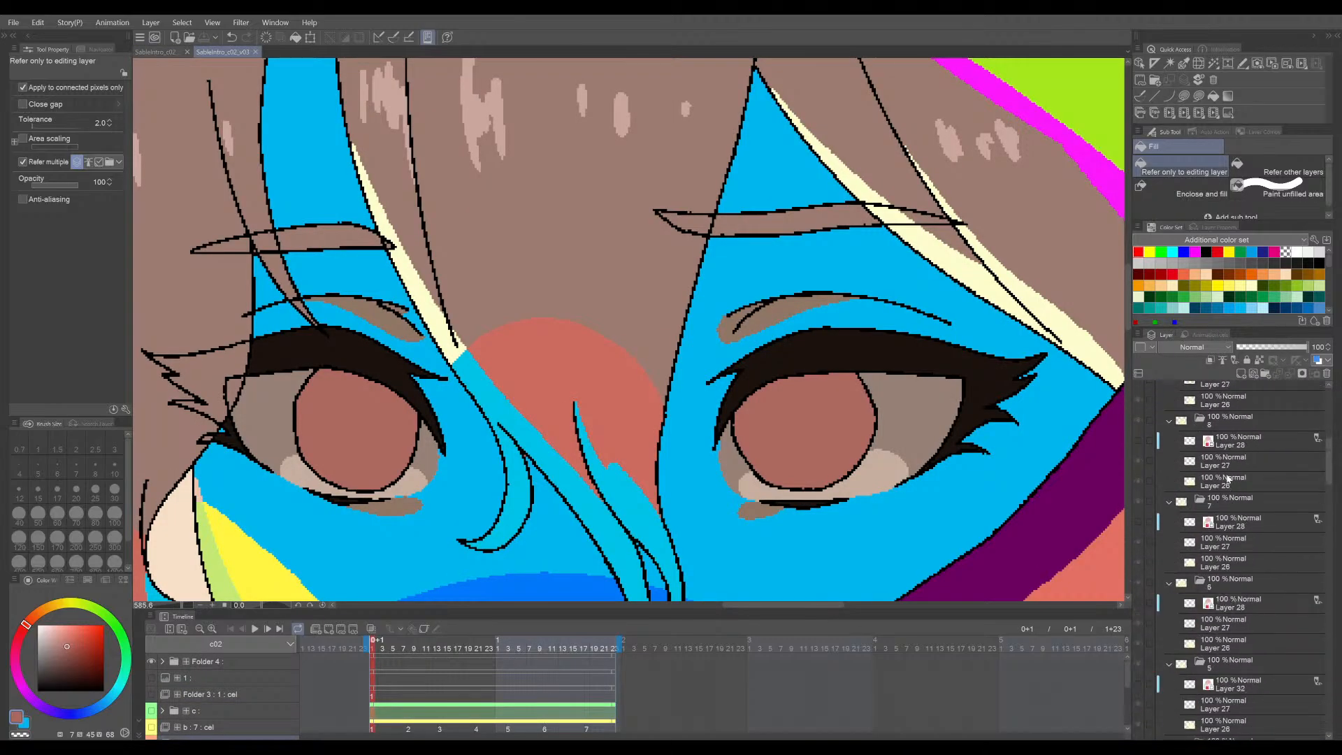
{"action": "scroll", "coordinate": [1241, 487], "scroll_direction": "up", "scroll_amount": 15}
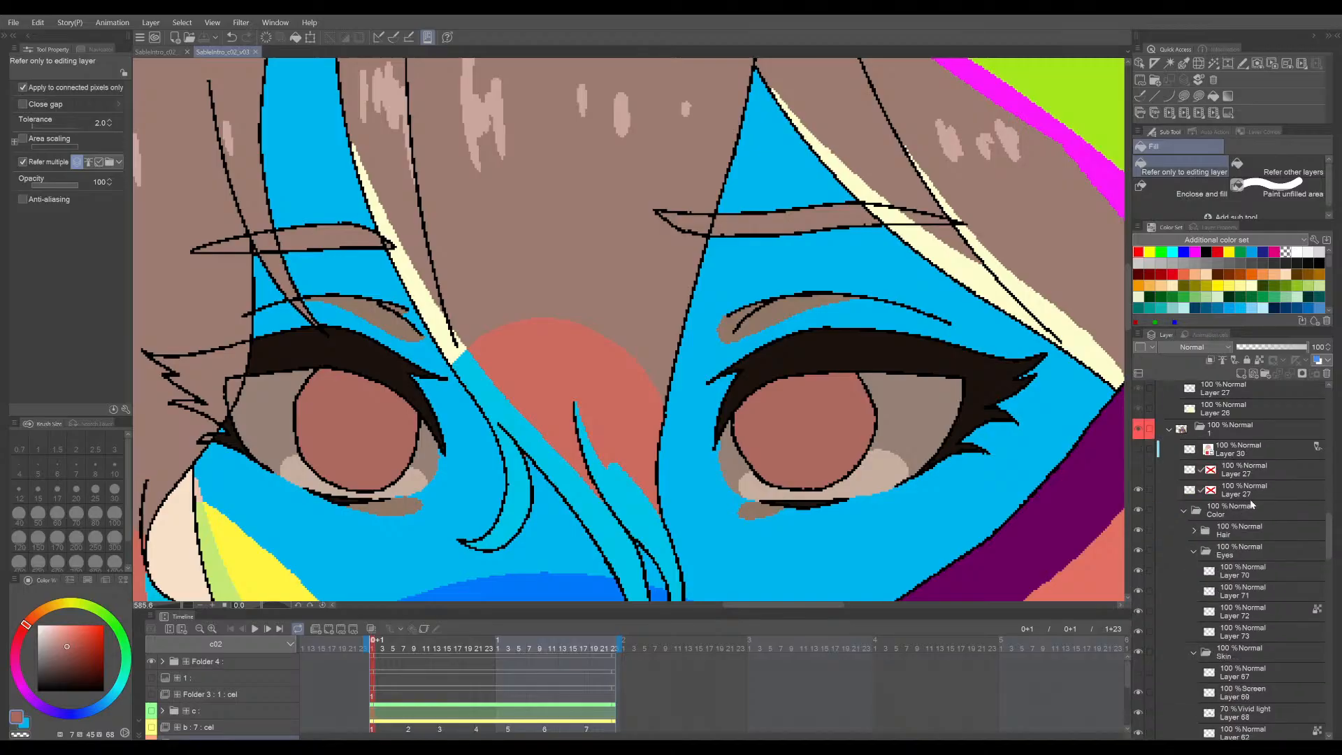
{"action": "scroll", "coordinate": [1250, 486], "scroll_direction": "down", "scroll_amount": 3}
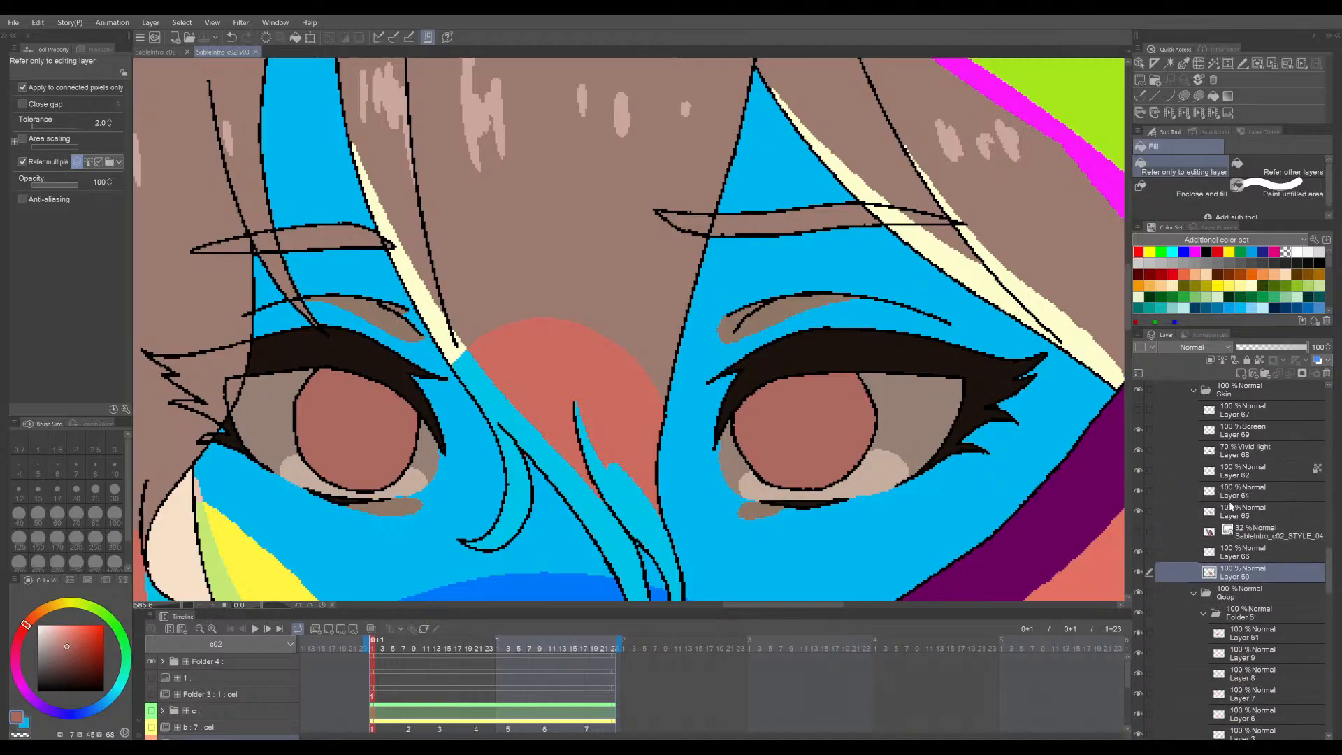
- Show and select the SableIntro_c02_STYLE_04 layer in the Skin folder and examine its irises over both eyes
{"action": "left_click", "coordinate": [1140, 533]}
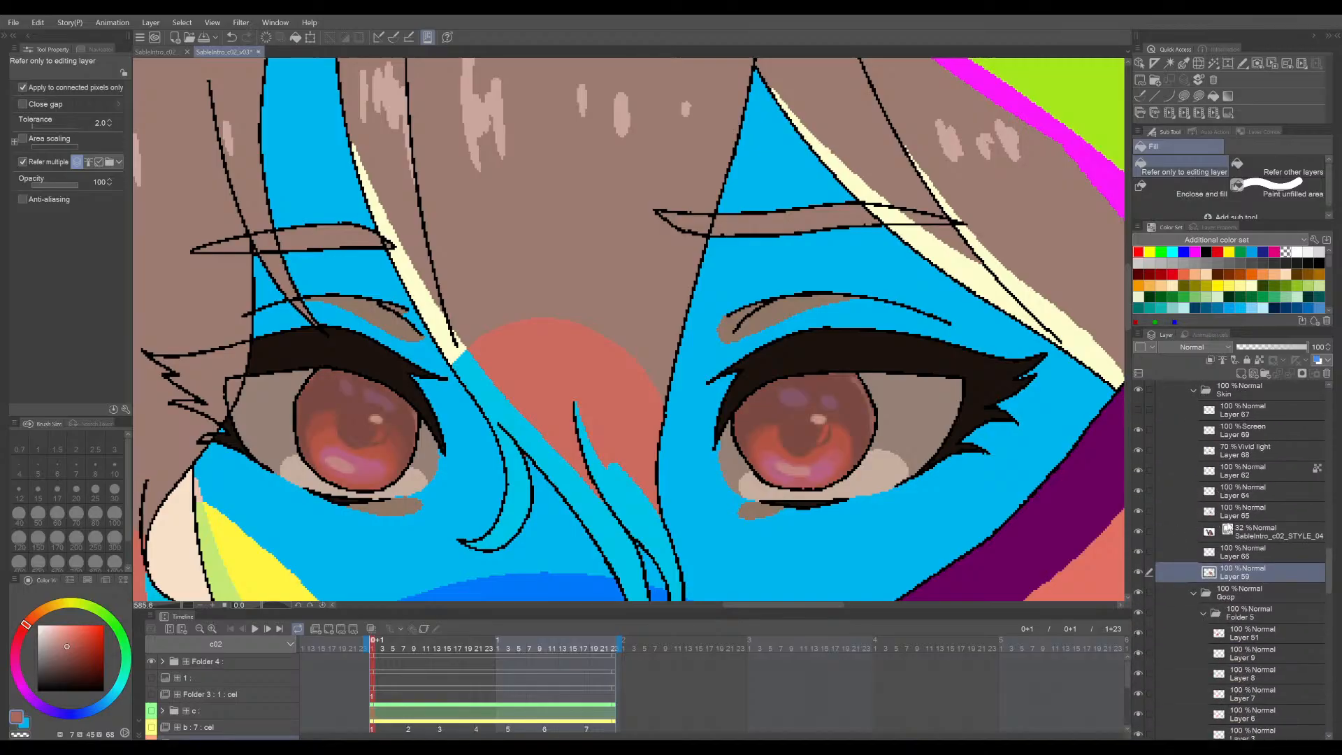
{"action": "left_click", "coordinate": [1239, 537]}
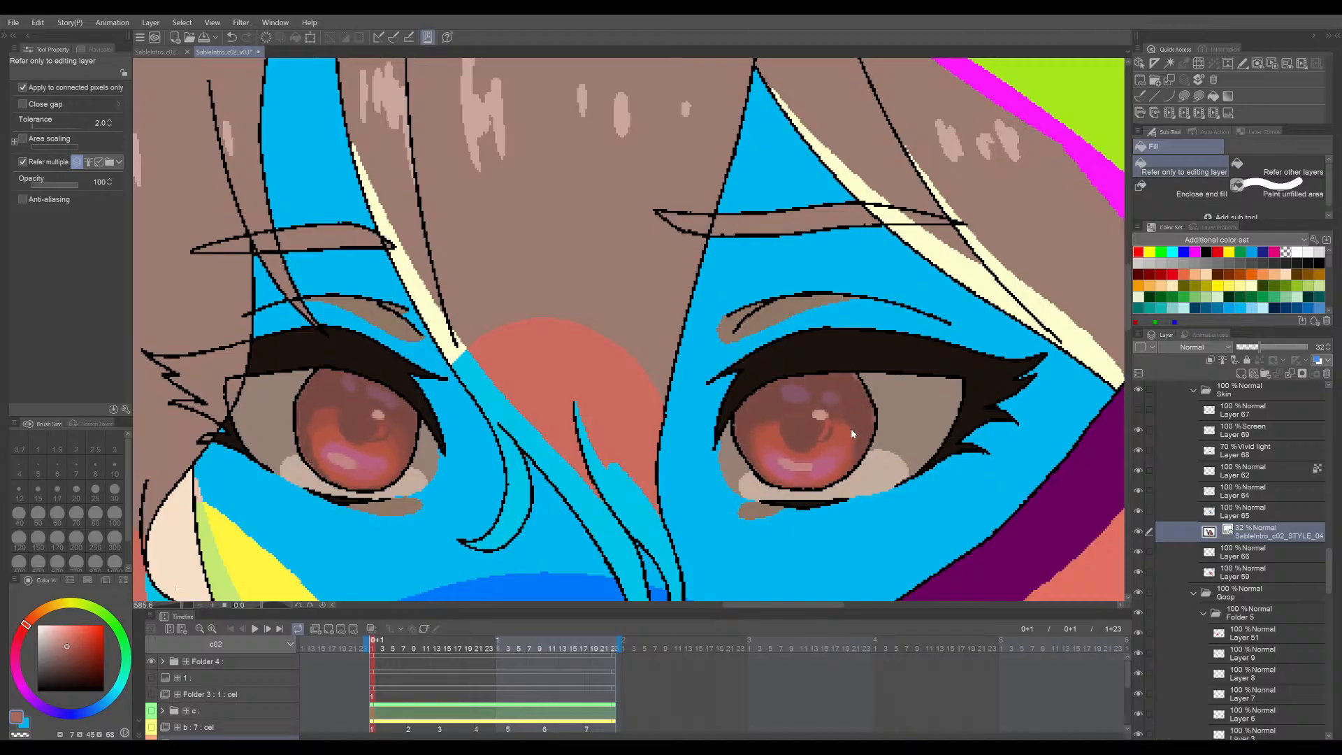
{"action": "scroll", "coordinate": [856, 437], "scroll_direction": "down", "scroll_amount": 1}
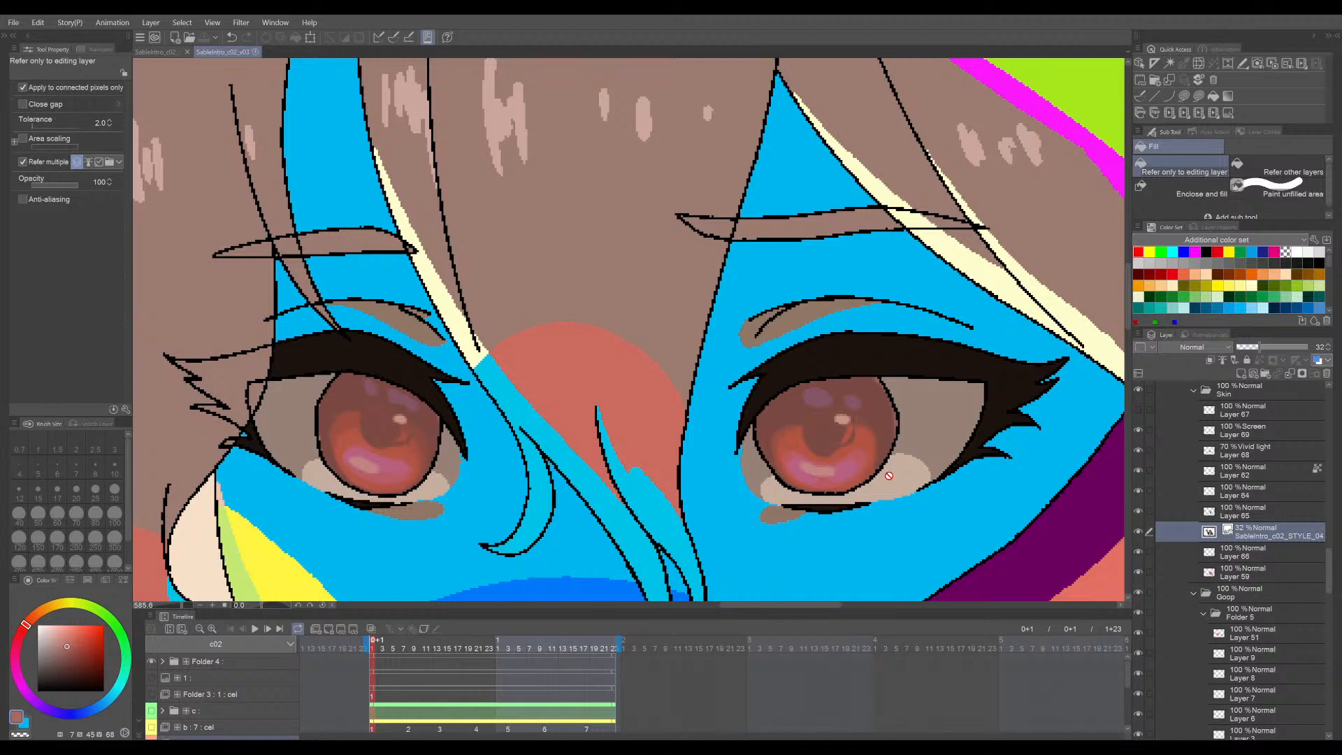
{"action": "scroll", "coordinate": [874, 437], "scroll_direction": "down", "scroll_amount": 3}
{"action": "scroll", "coordinate": [889, 438], "scroll_direction": "up", "scroll_amount": 4}
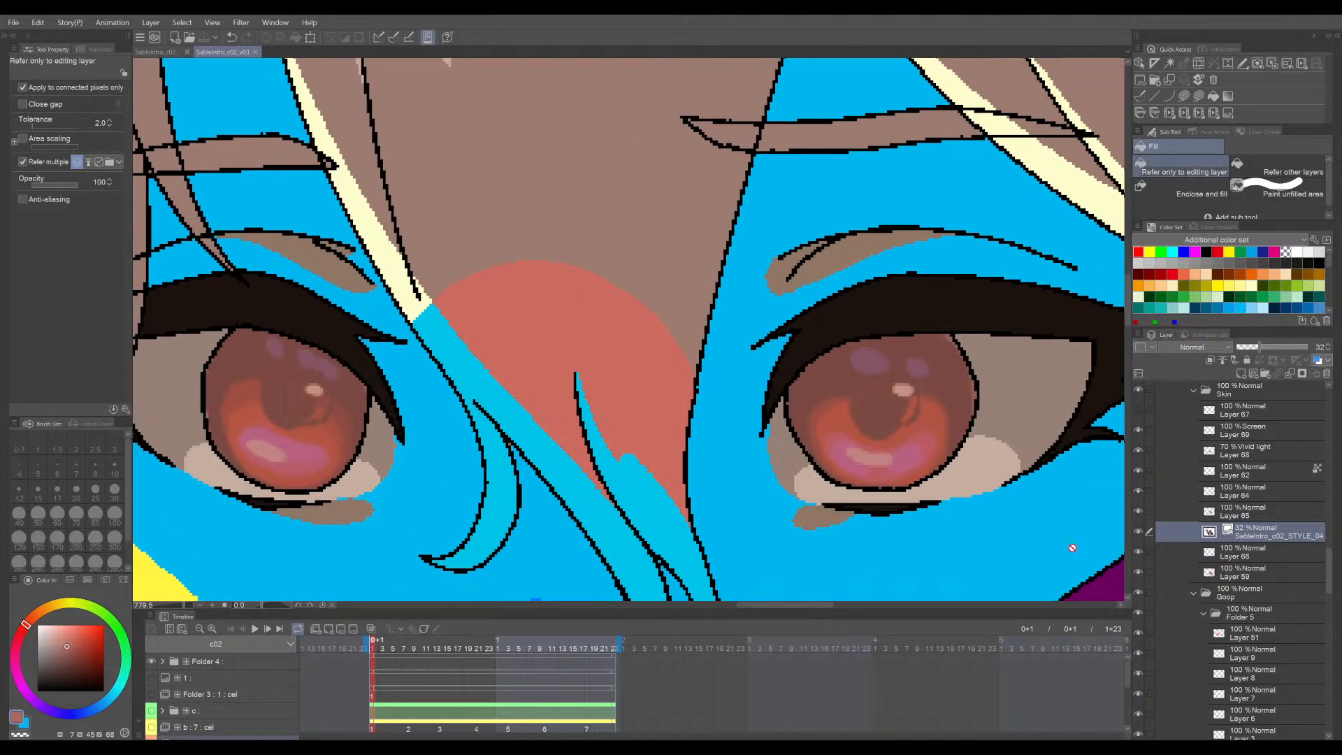
{"action": "scroll", "coordinate": [978, 493], "scroll_direction": "right", "scroll_amount": 1}
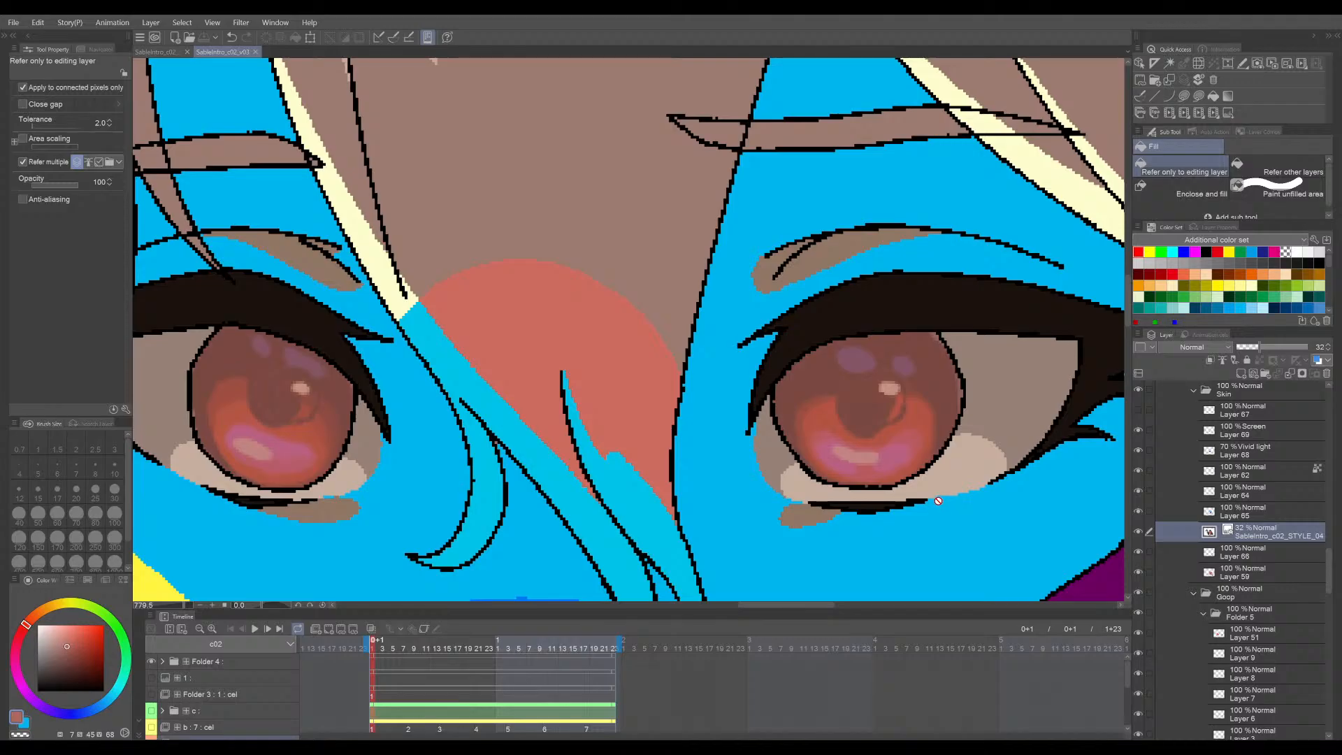
{"action": "scroll", "coordinate": [933, 503], "scroll_direction": "left", "scroll_amount": 3}
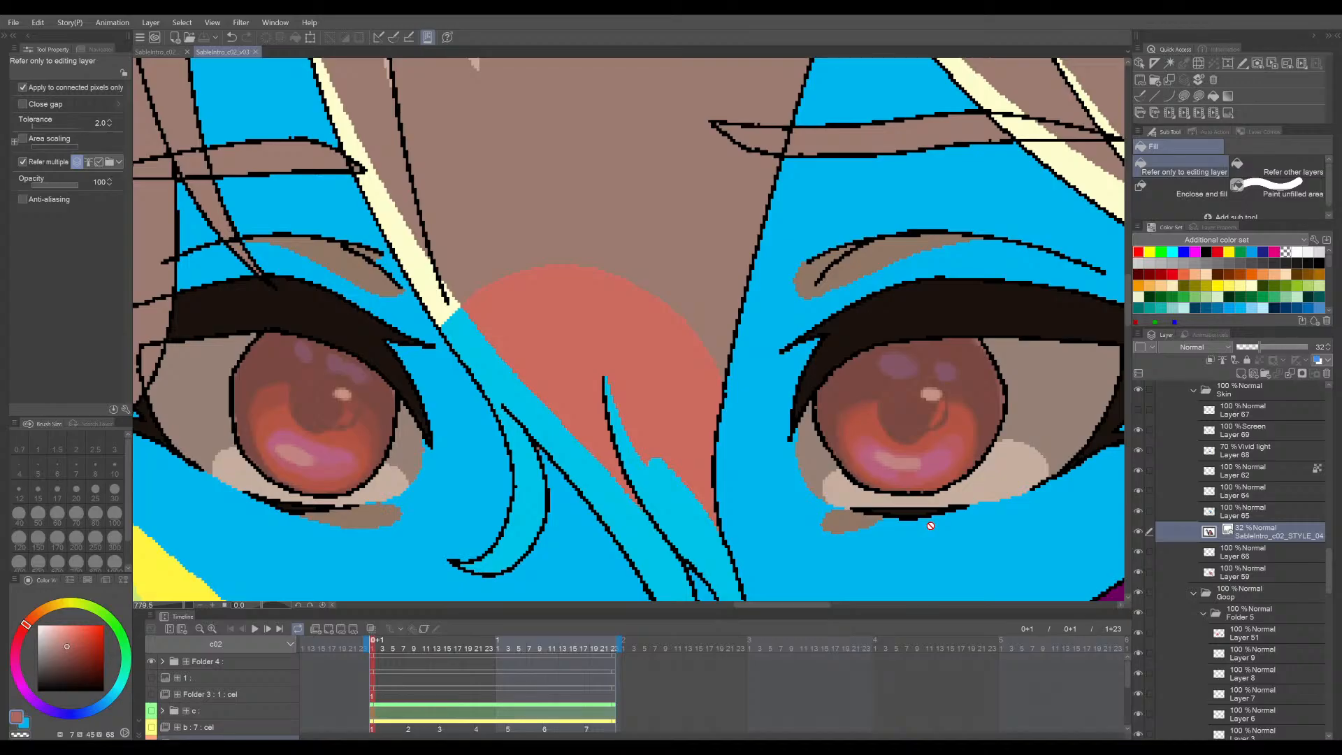
{"action": "scroll", "coordinate": [958, 440], "scroll_direction": "up", "scroll_amount": 1}
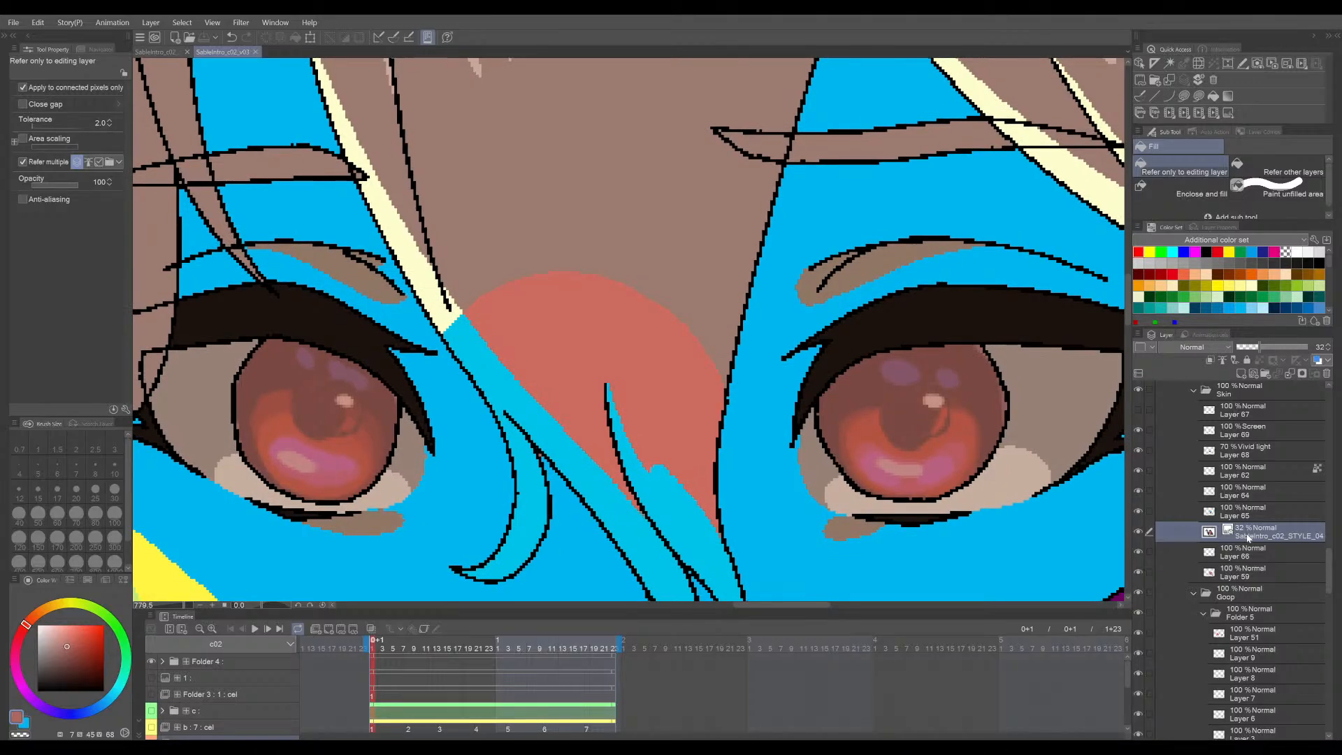
- Set the SableIntro_c02_STYLE_04 layer's opacity to 100% and inspect both irises against the line art
{"action": "left_click_drag", "start_coordinate": [1278, 348], "coordinate": [1308, 347]}
{"action": "scroll", "coordinate": [1001, 491], "scroll_direction": "right", "scroll_amount": 2}
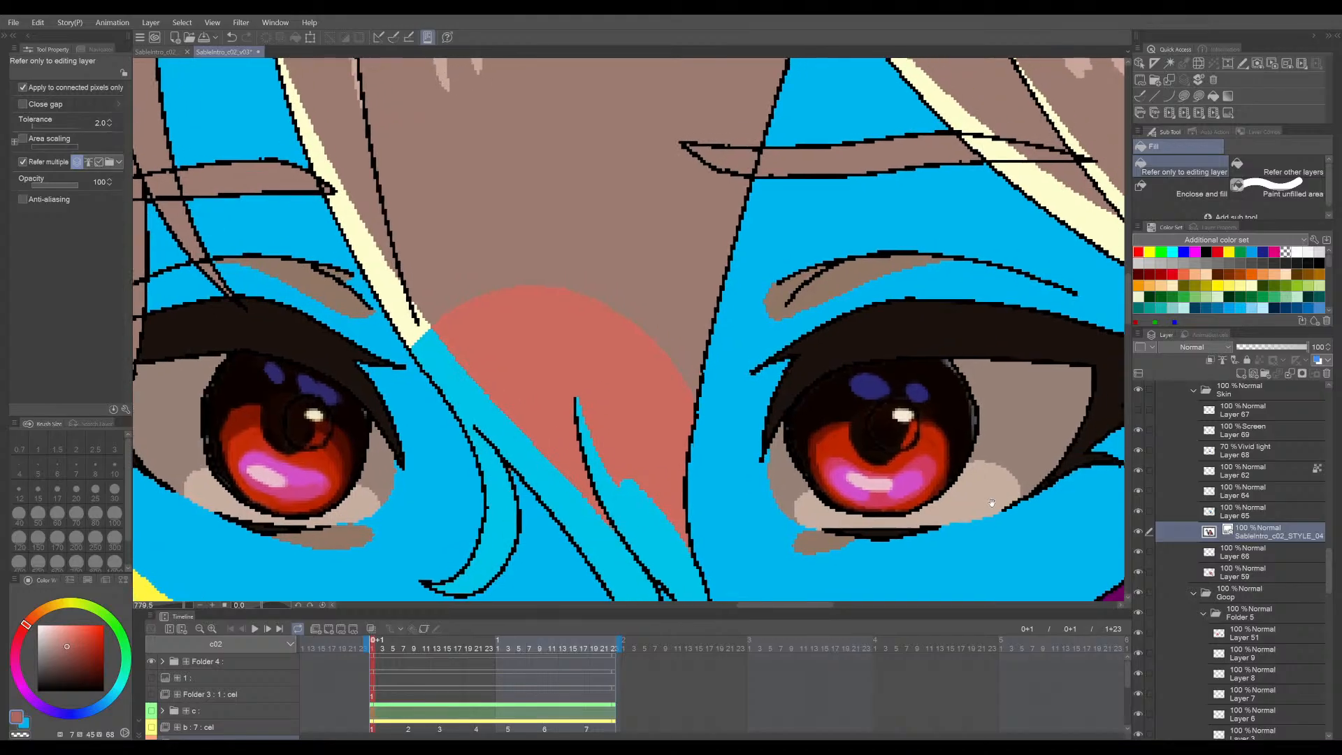
{"action": "left_click_drag", "start_coordinate": [950, 536], "coordinate": [986, 523]}
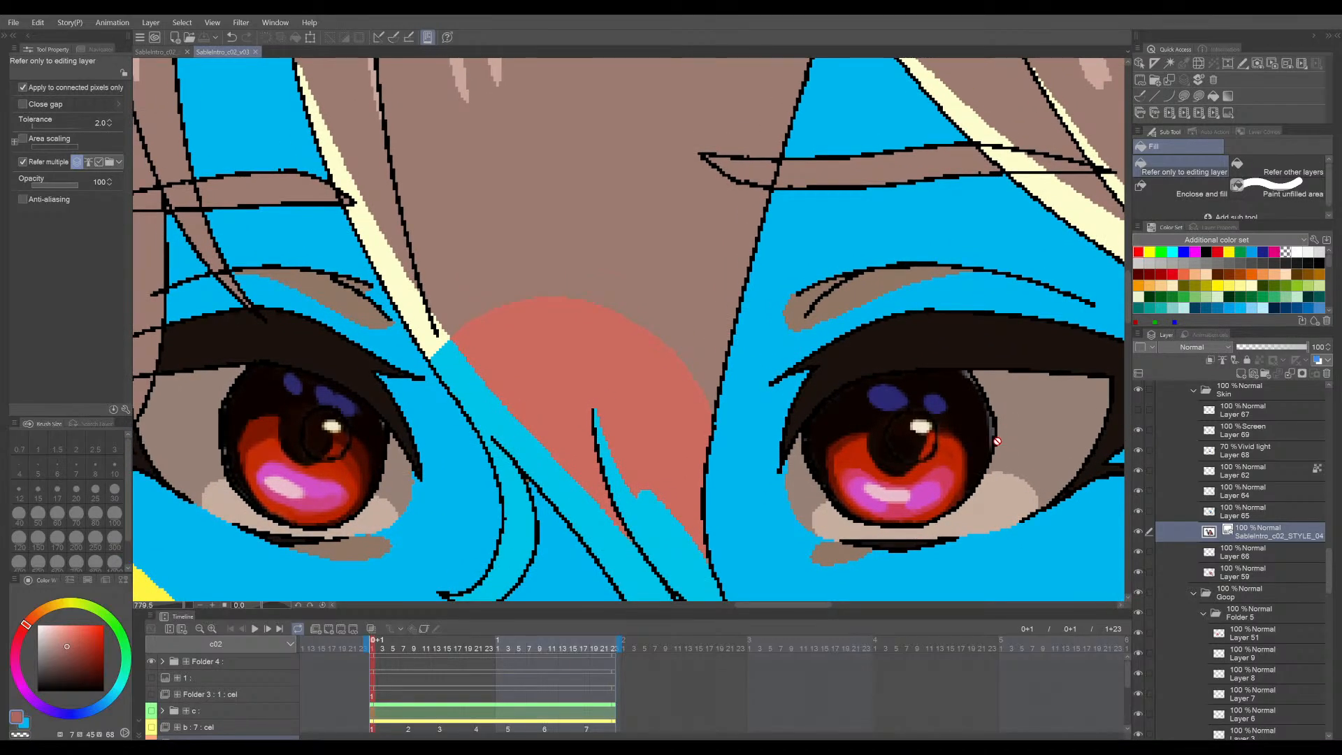
{"action": "scroll", "coordinate": [1023, 504], "scroll_direction": "right", "scroll_amount": 1}
{"action": "scroll", "coordinate": [1002, 508], "scroll_direction": "down", "scroll_amount": 1}
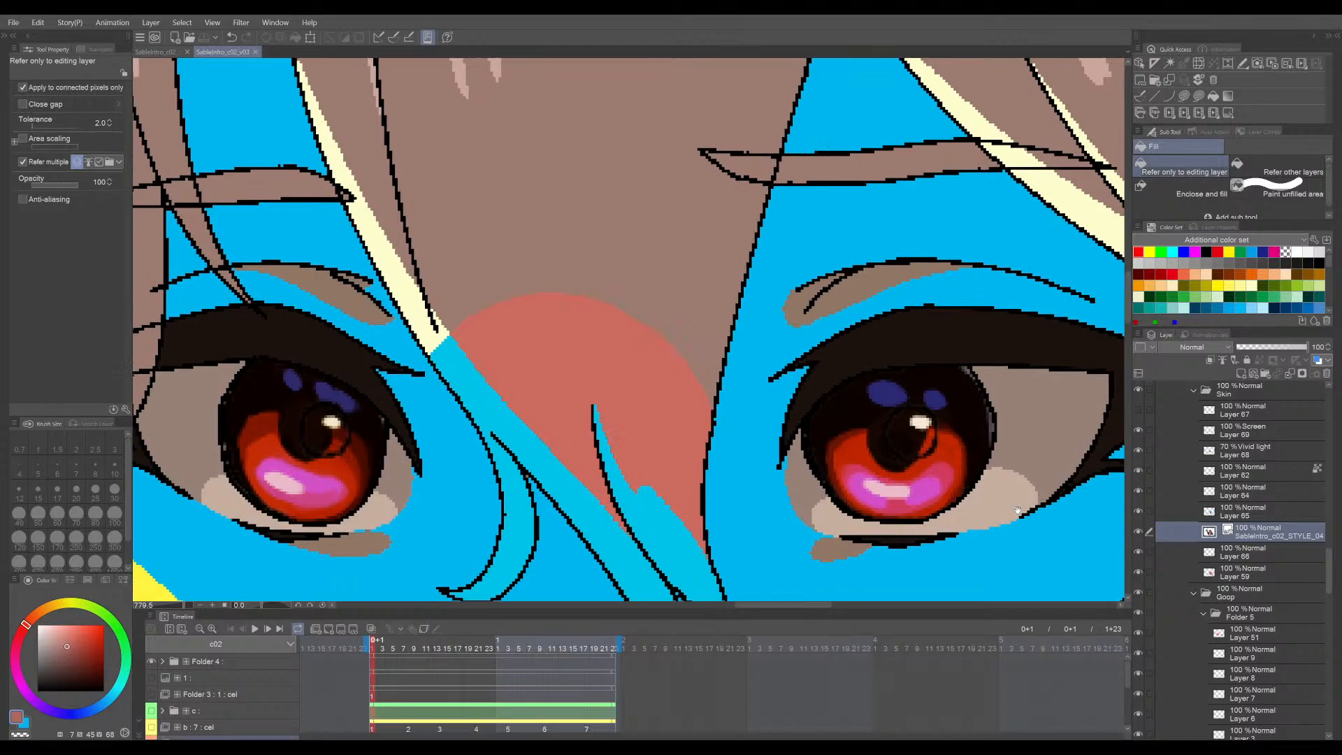
{"action": "scroll", "coordinate": [1034, 496], "scroll_direction": "down", "scroll_amount": 1}
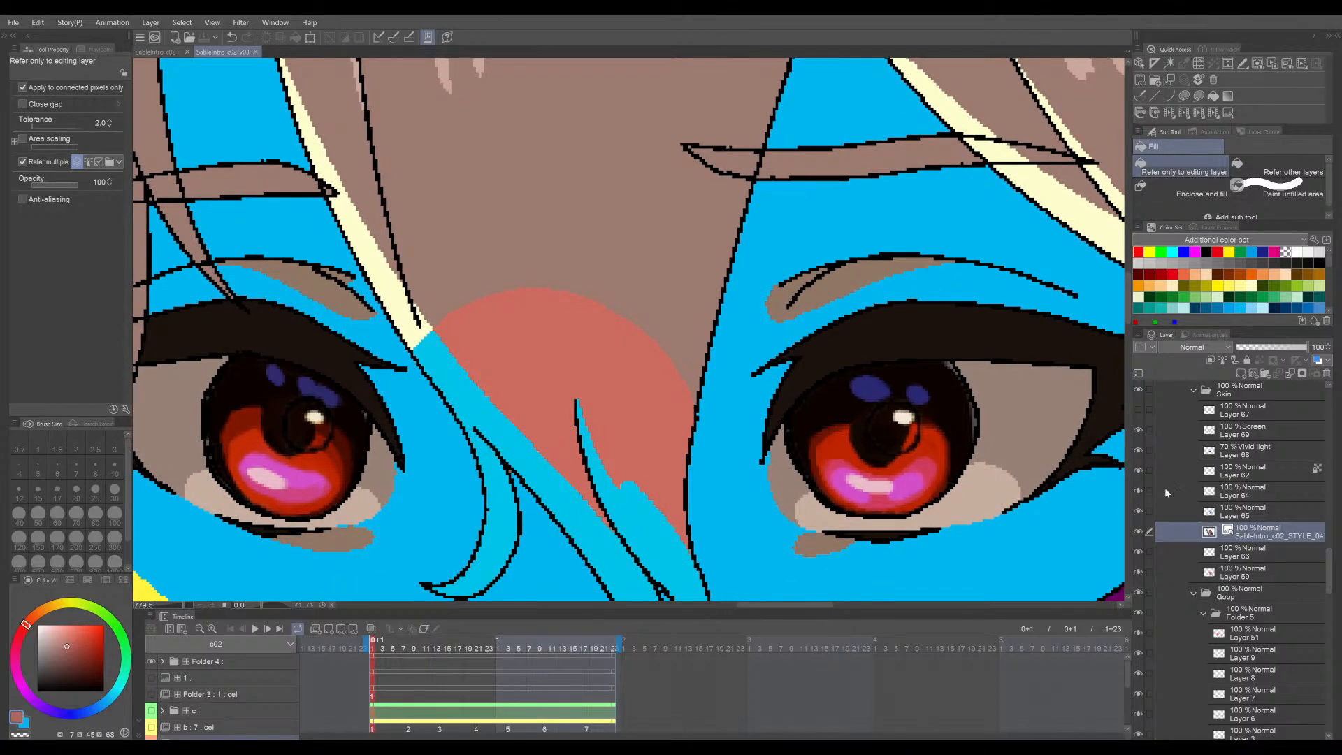
{"action": "scroll", "coordinate": [1096, 514], "scroll_direction": "up", "scroll_amount": 3}
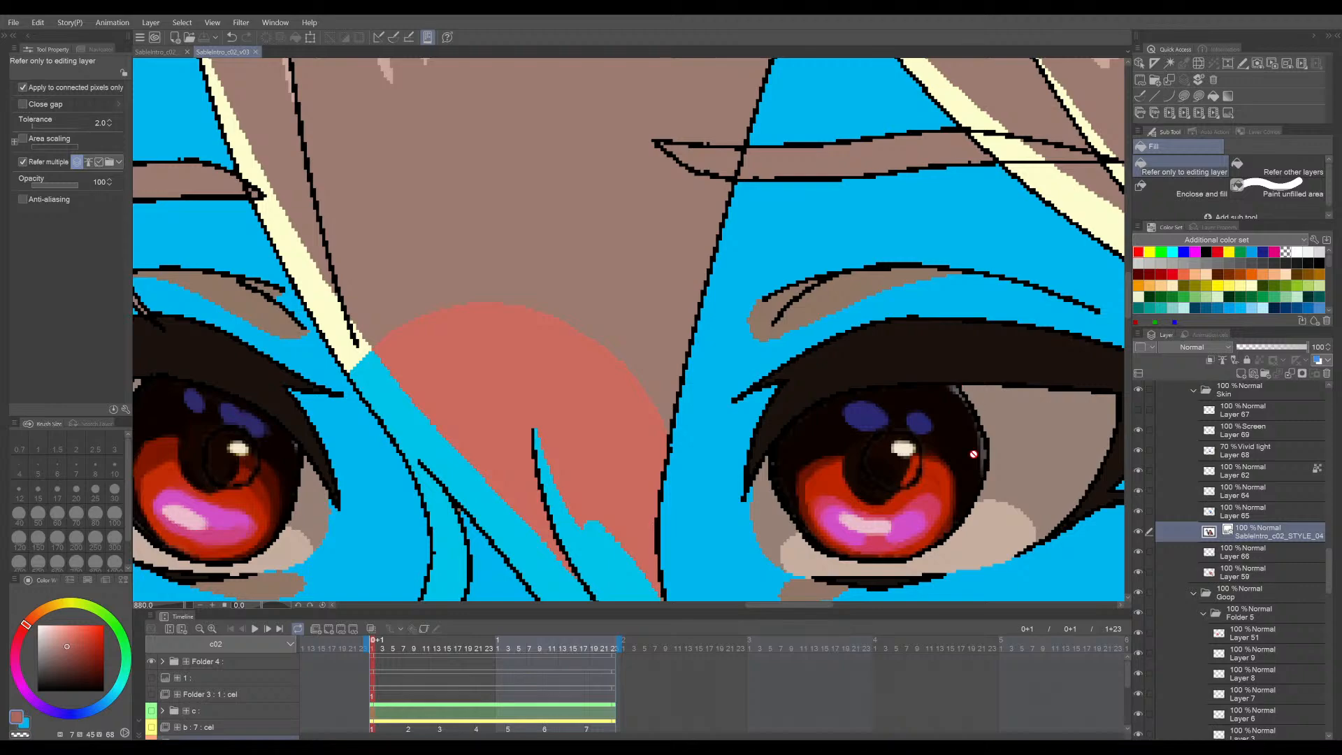
- Compare the eyes in the style reference file with the working file, focusing on the right-hand iris's outer edge and highlights
{"action": "left_click_drag", "start_coordinate": [1016, 459], "coordinate": [966, 447]}
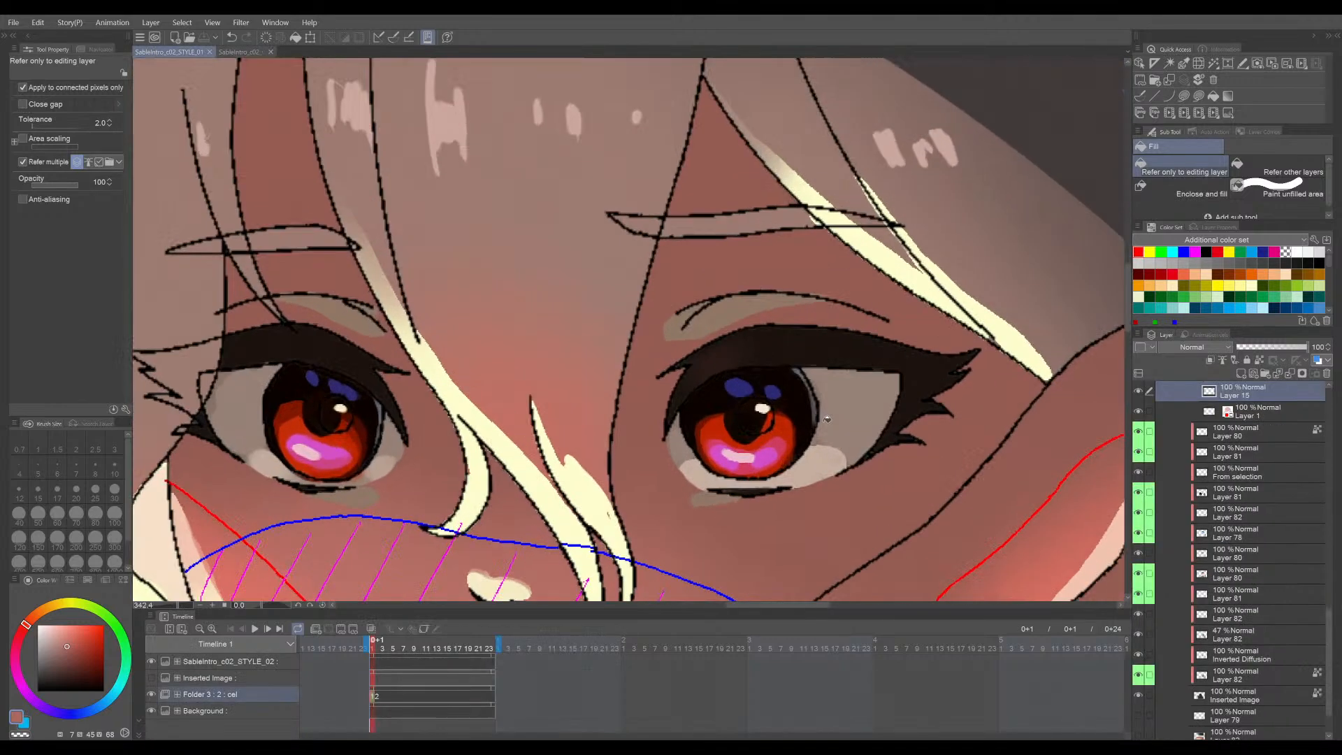
{"action": "scroll", "coordinate": [827, 420], "scroll_direction": "down", "scroll_amount": 3}
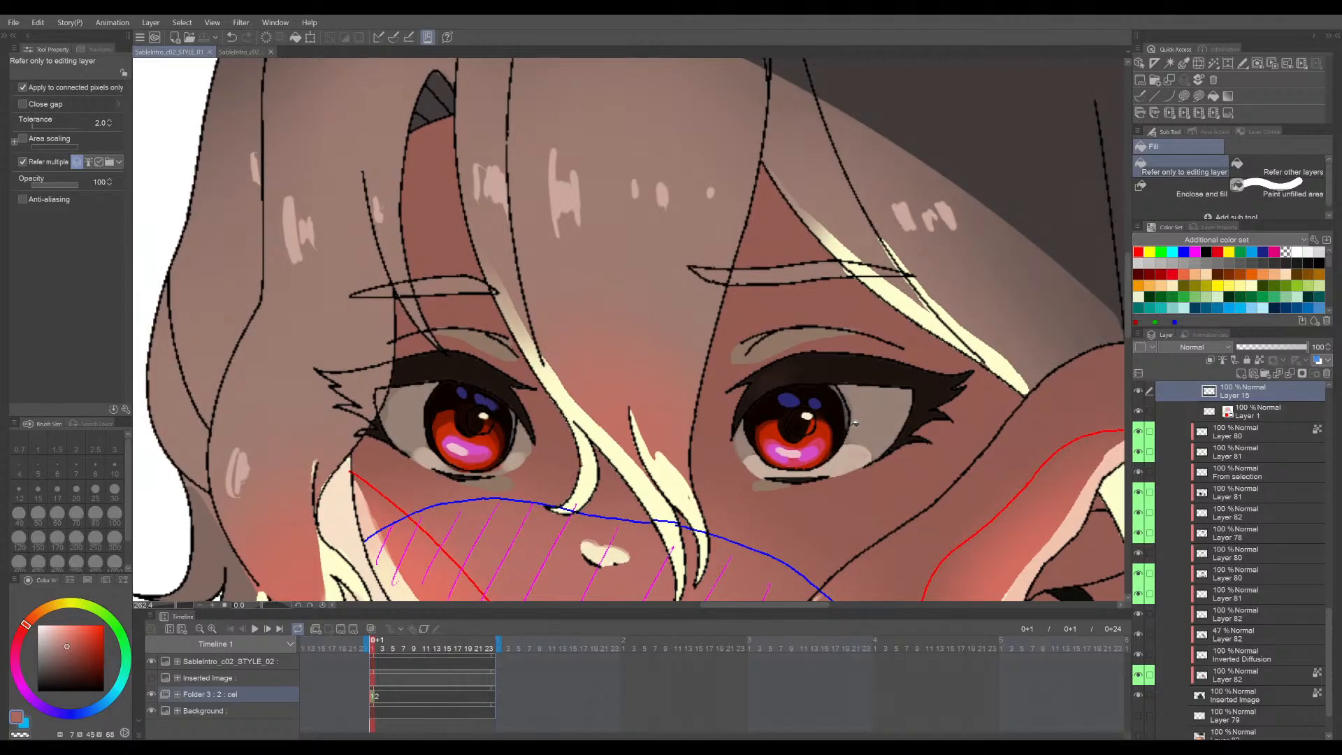
{"action": "scroll", "coordinate": [860, 401], "scroll_direction": "up", "scroll_amount": 3}
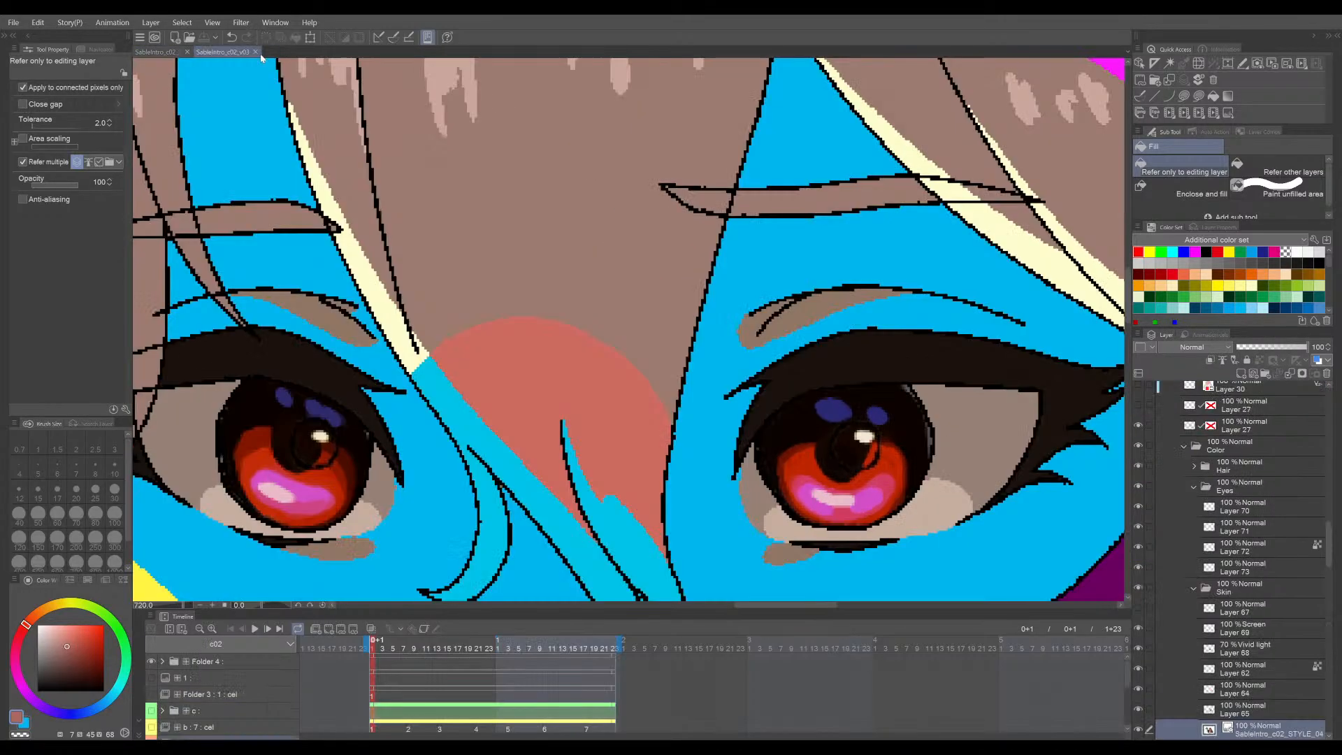
{"action": "scroll", "coordinate": [871, 468], "scroll_direction": "up", "scroll_amount": 2}
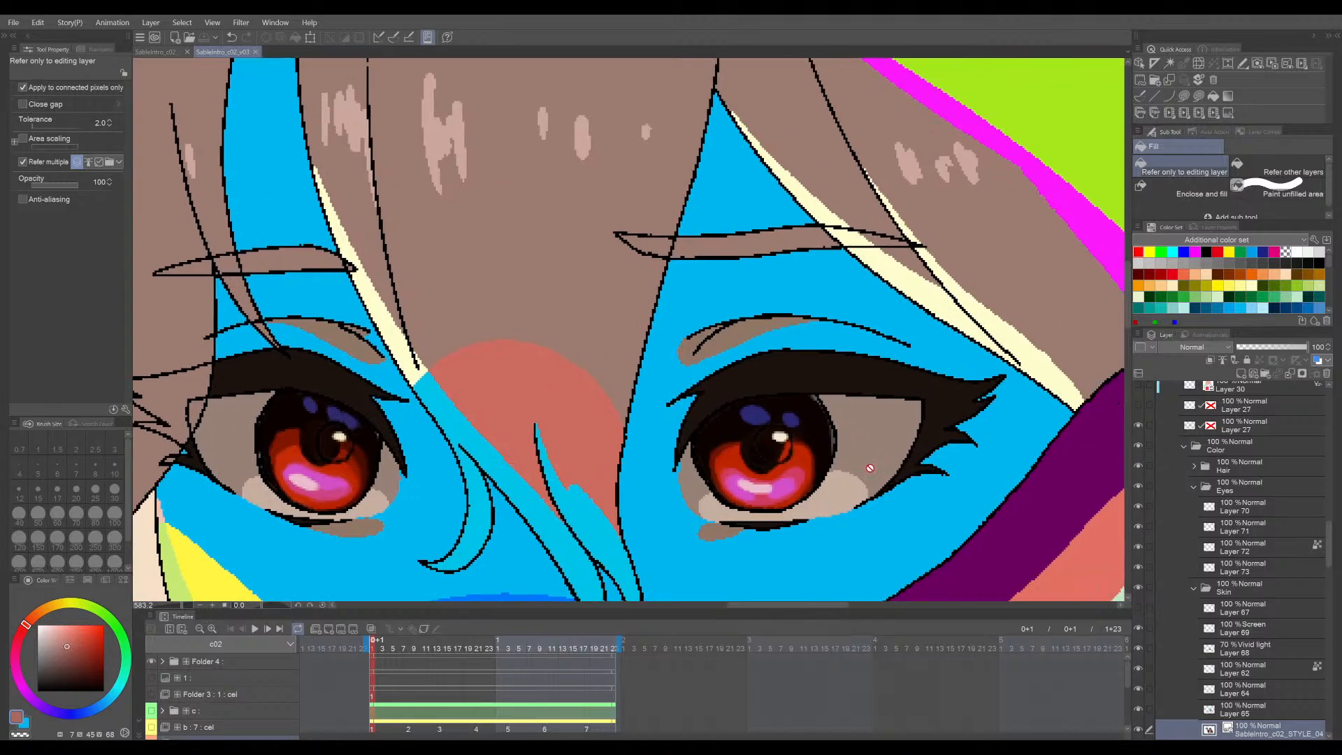
{"action": "scroll", "coordinate": [871, 468], "scroll_direction": "up", "scroll_amount": 3}
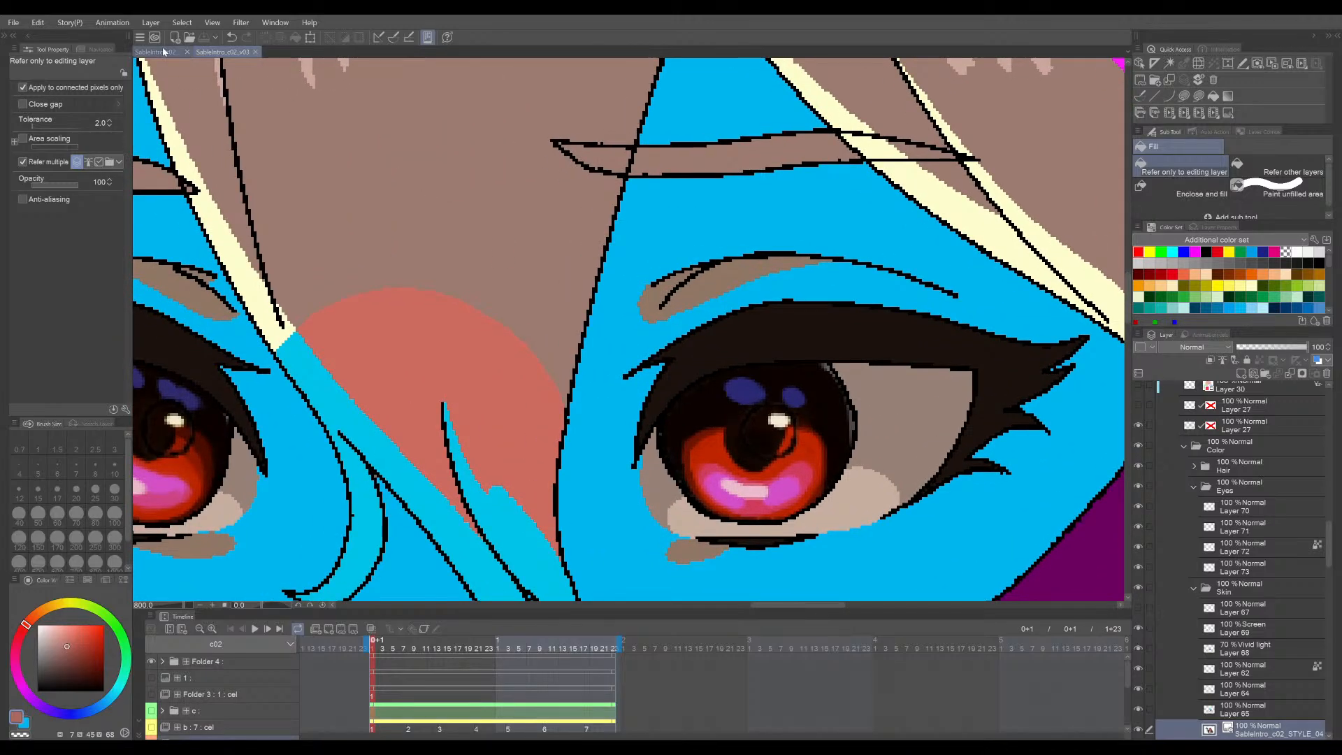
{"action": "left_click", "coordinate": [164, 51]}
{"action": "scroll", "coordinate": [813, 339], "scroll_direction": "up", "scroll_amount": 3}
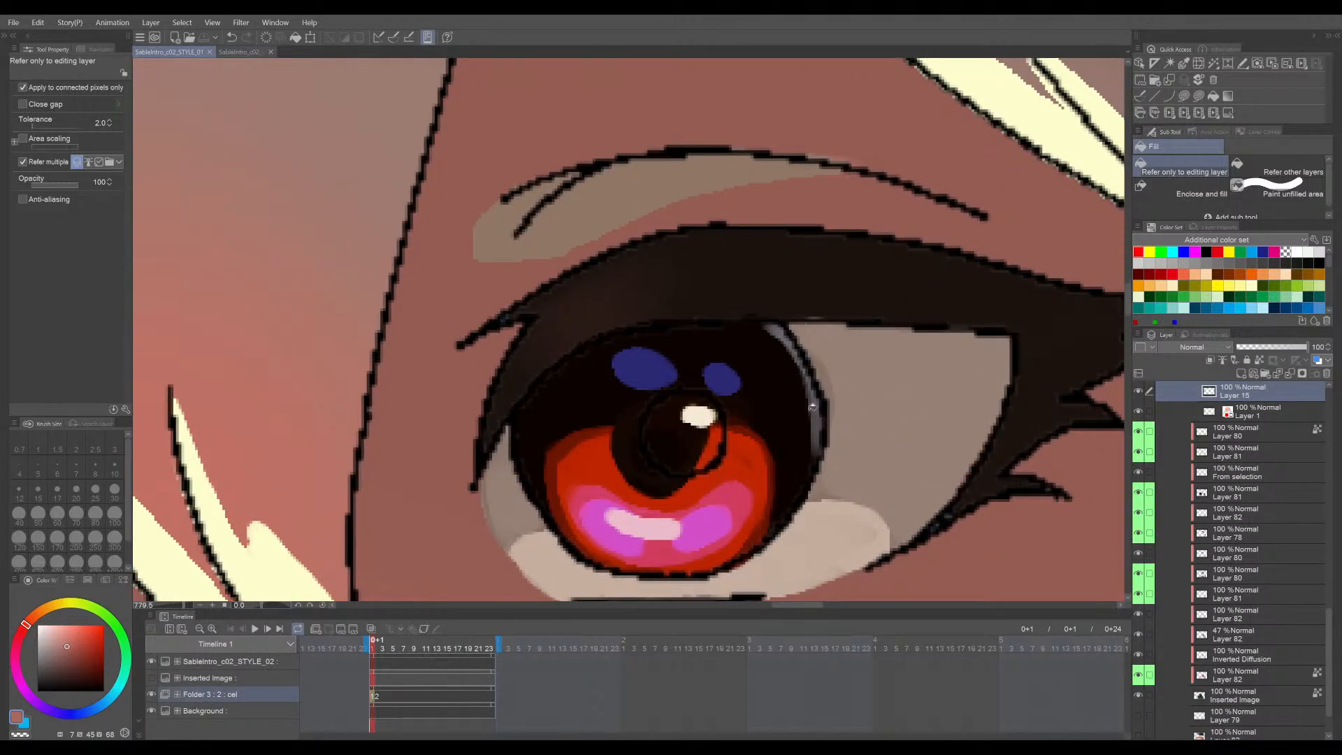
{"action": "scroll", "coordinate": [826, 412], "scroll_direction": "down", "scroll_amount": 2}
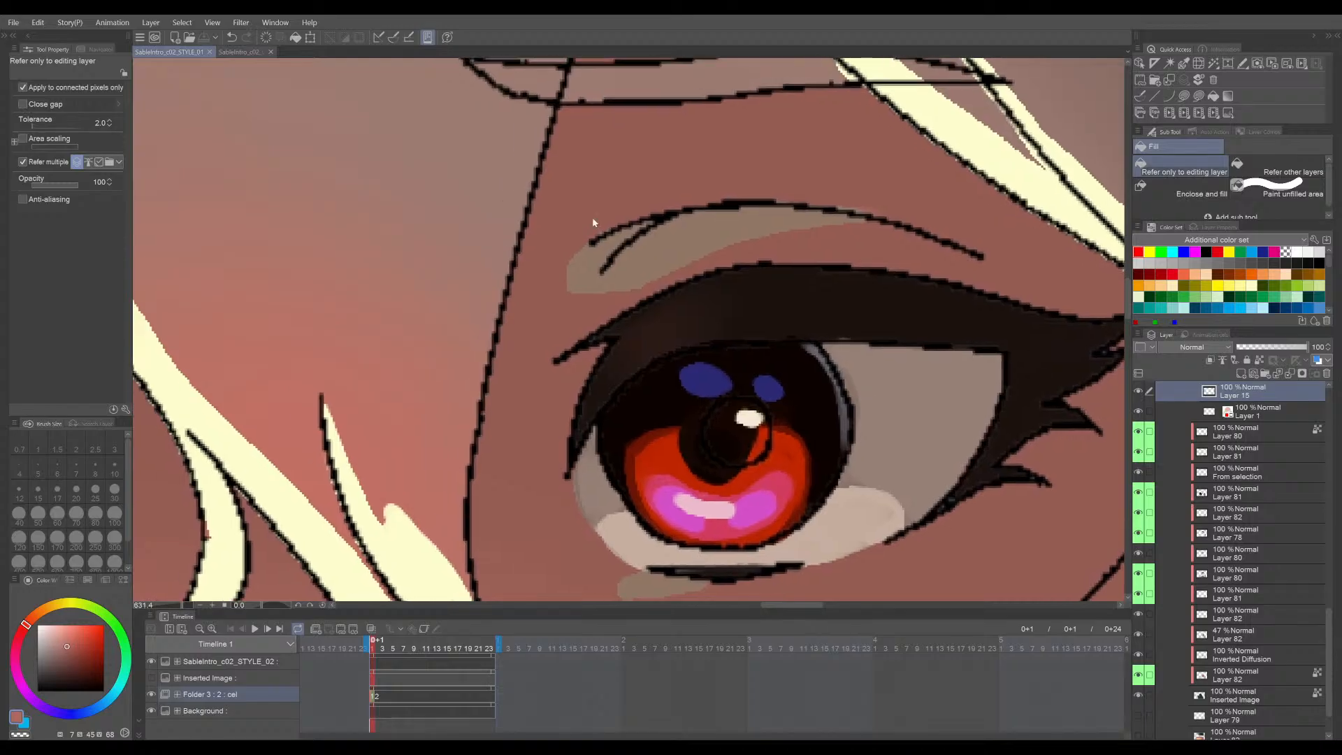
{"action": "scroll", "coordinate": [803, 282], "scroll_direction": "down", "scroll_amount": 5}
{"action": "left_click_drag", "start_coordinate": [859, 310], "coordinate": [895, 333]}
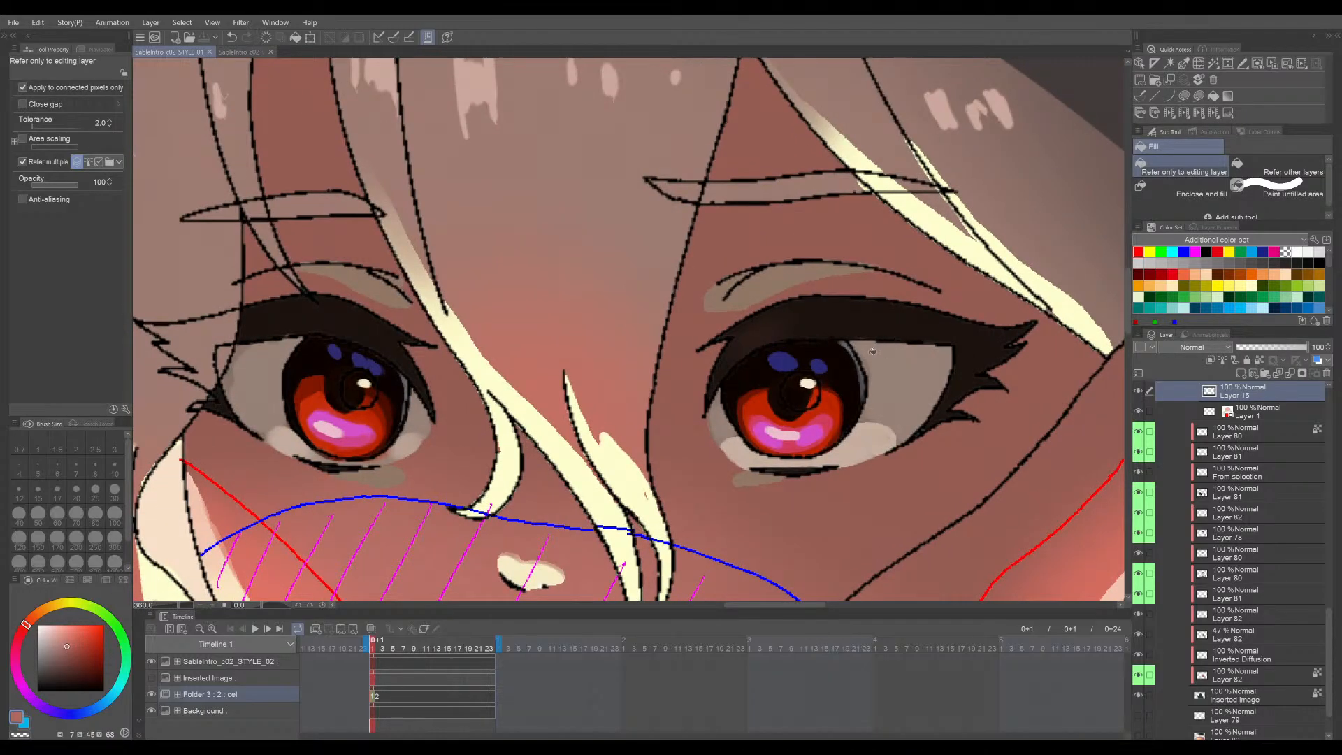
{"action": "scroll", "coordinate": [843, 364], "scroll_direction": "up", "scroll_amount": 5}
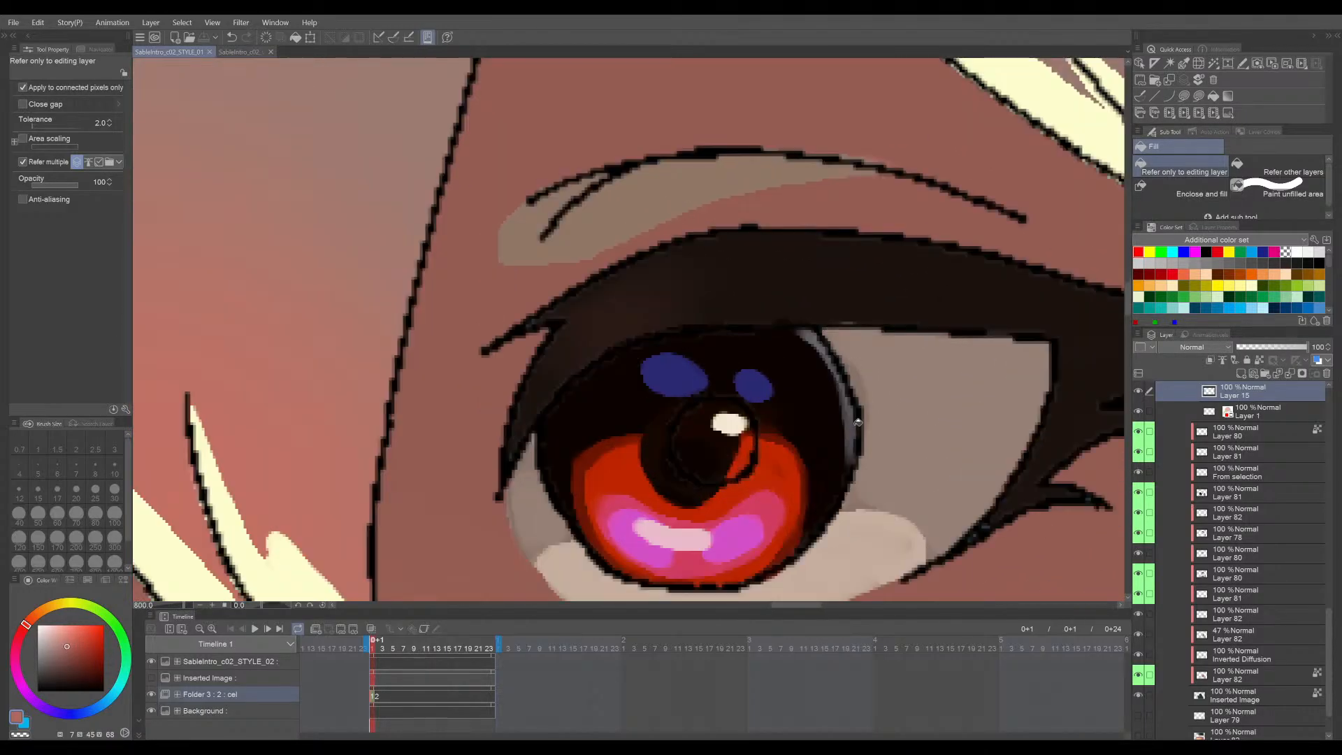
{"action": "scroll", "coordinate": [859, 396], "scroll_direction": "down", "scroll_amount": 3}
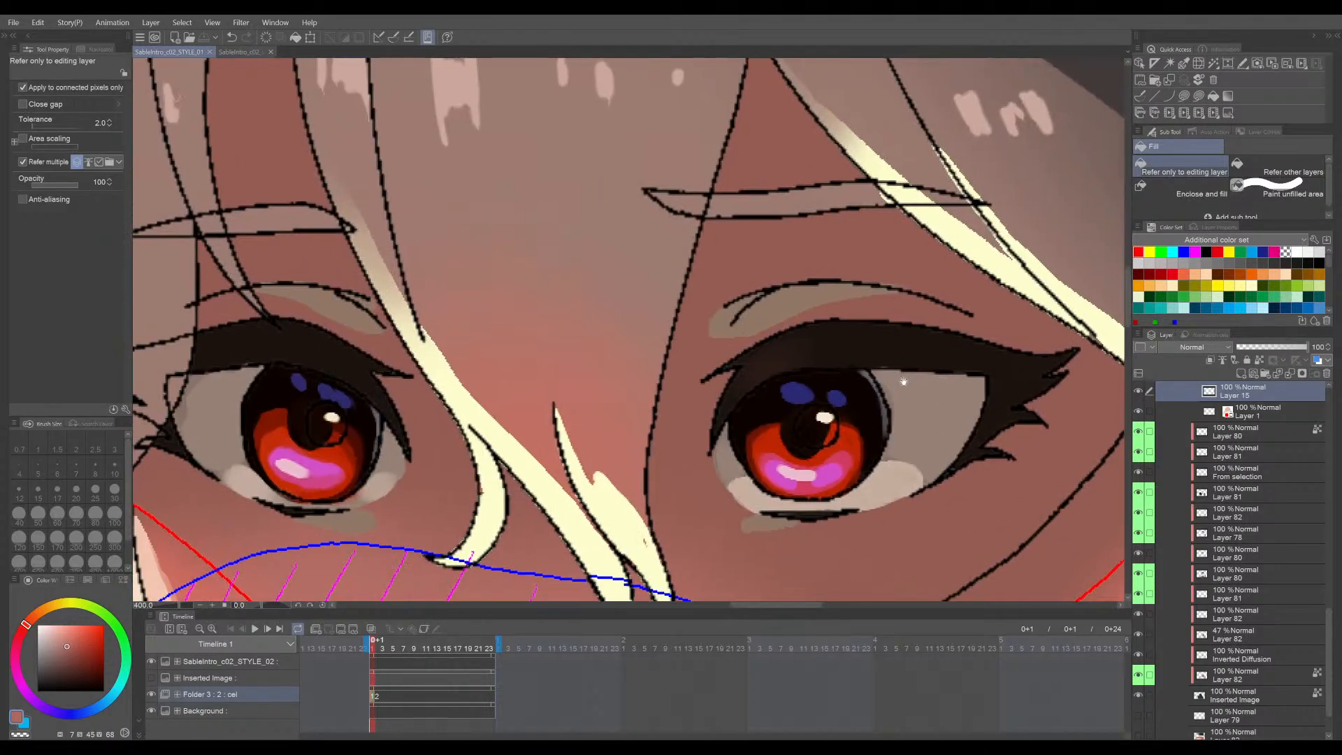
- Return to the working file and examine the right-hand iris's outer edge and the neighbouring eye white
{"action": "left_click", "coordinate": [242, 54]}
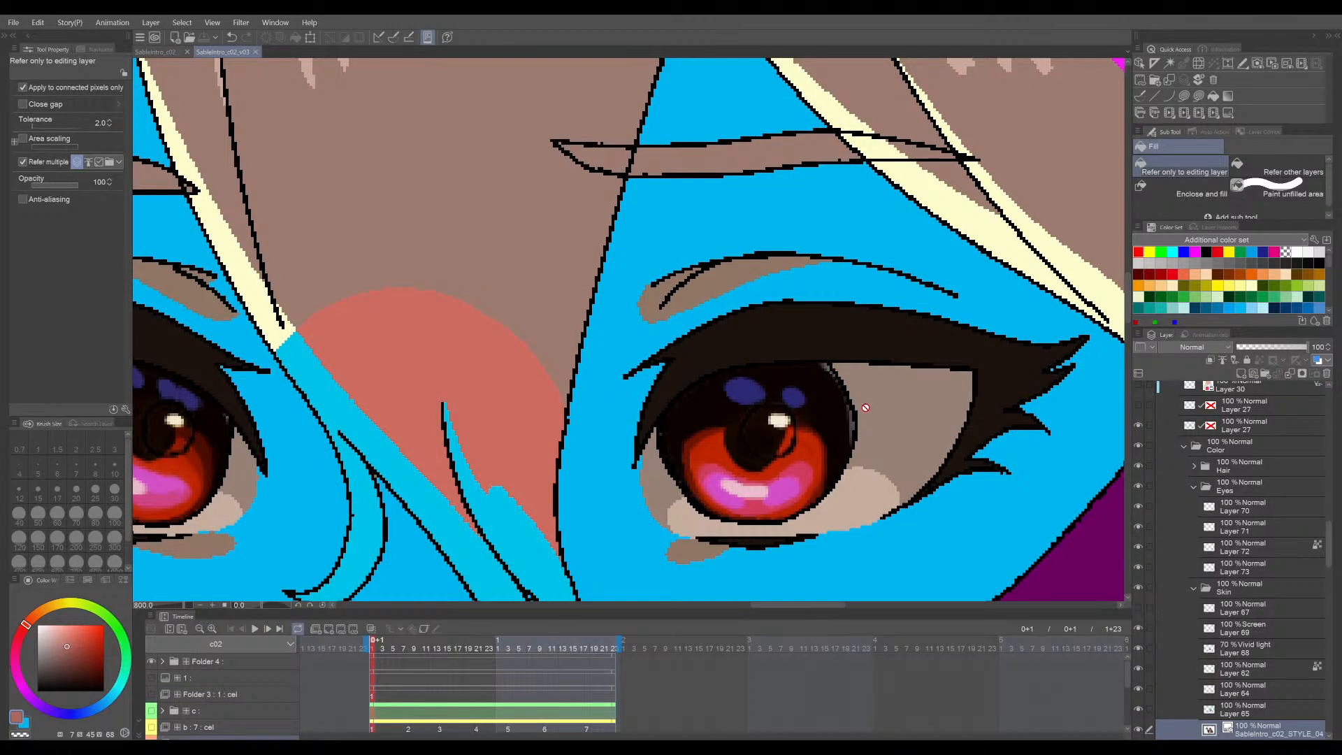
{"action": "scroll", "coordinate": [885, 401], "scroll_direction": "down", "scroll_amount": 1}
{"action": "scroll", "coordinate": [902, 391], "scroll_direction": "down", "scroll_amount": 2}
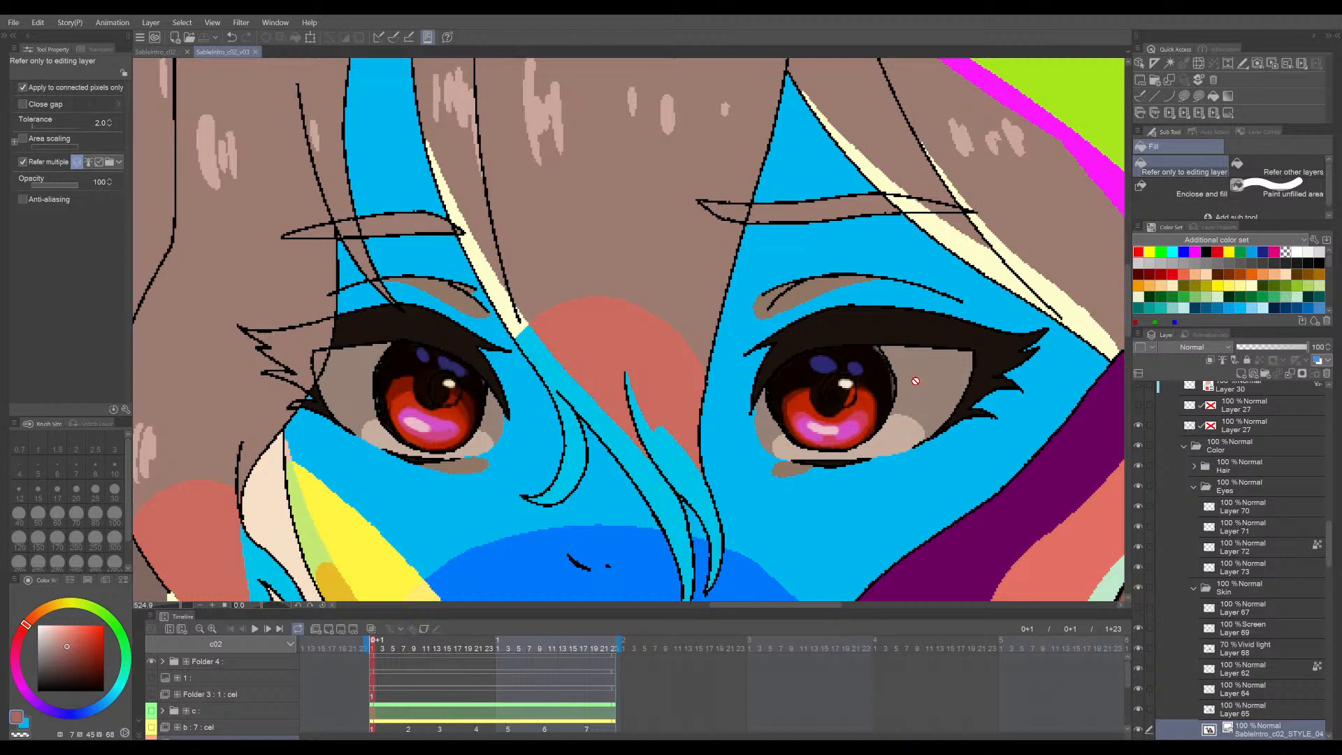
{"action": "scroll", "coordinate": [889, 381], "scroll_direction": "up", "scroll_amount": 4}
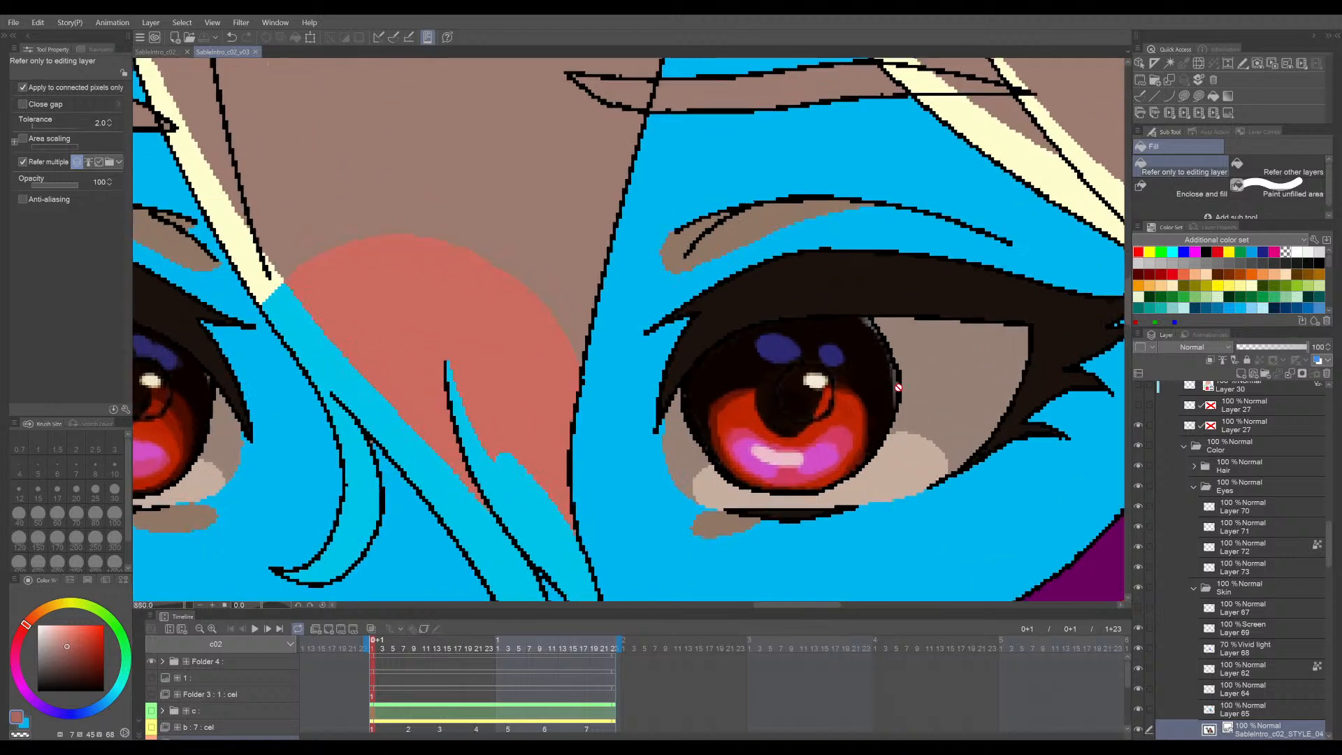
{"action": "left_click_drag", "start_coordinate": [921, 431], "coordinate": [909, 409]}
{"action": "scroll", "coordinate": [903, 374], "scroll_direction": "down", "scroll_amount": 1}
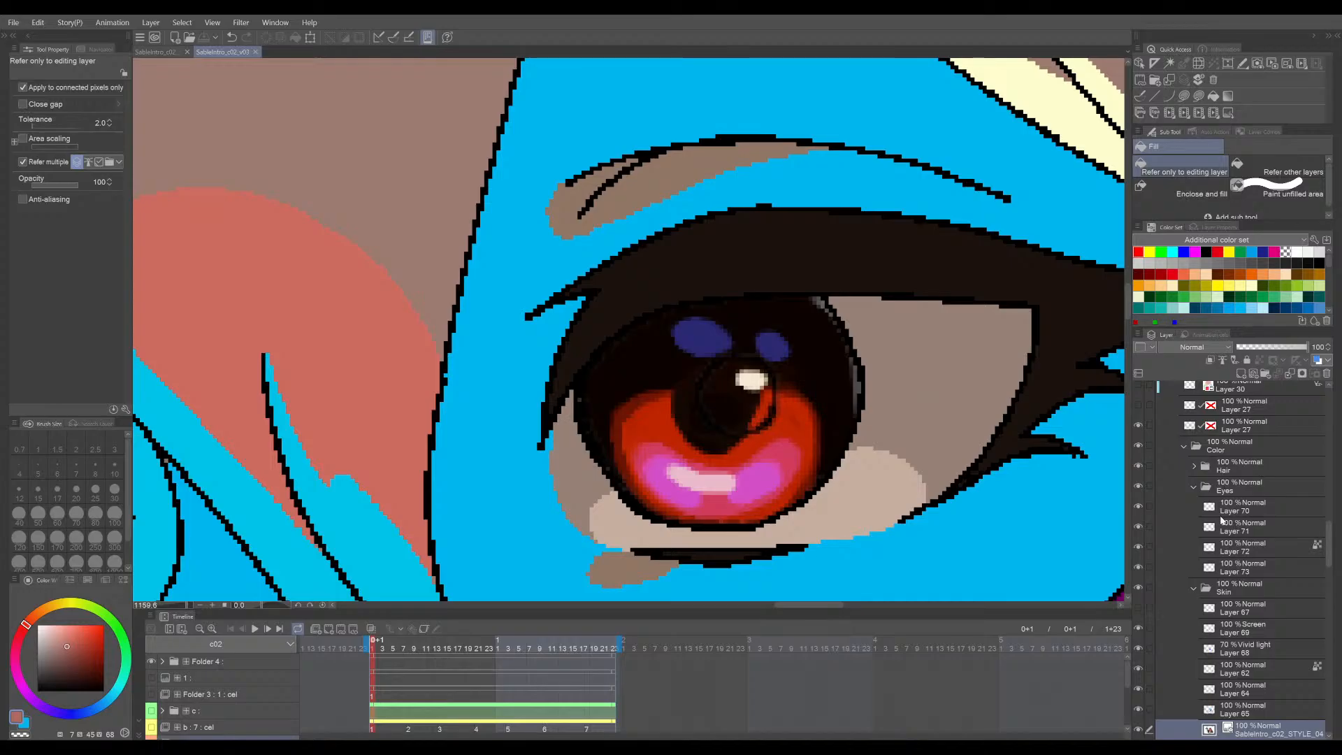
- Move the SableIntro_c02_STYLE_04 layer below Layer 59 in the Skin folder and check the eyes with Layer 59 hidden and shown
{"action": "scroll", "coordinate": [1241, 563], "scroll_direction": "down", "scroll_amount": 2}
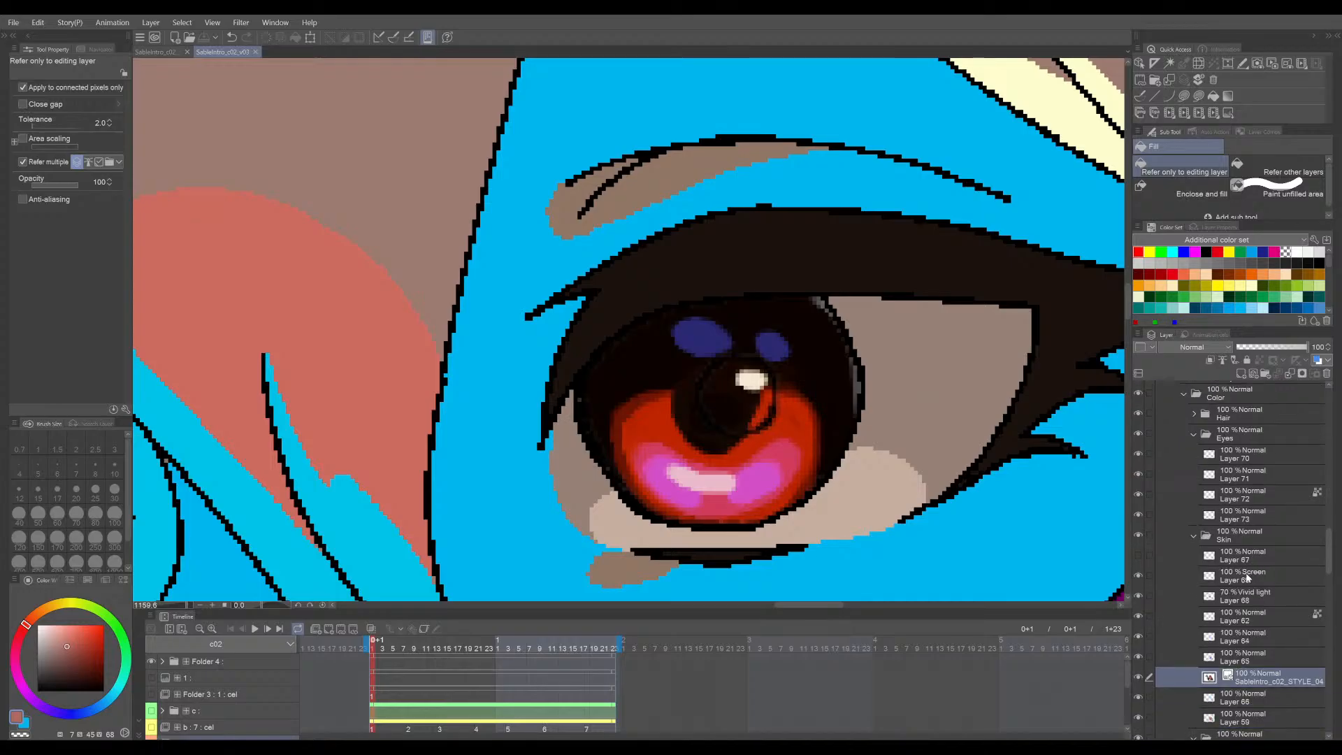
{"action": "scroll", "coordinate": [1228, 670], "scroll_direction": "down", "scroll_amount": 3}
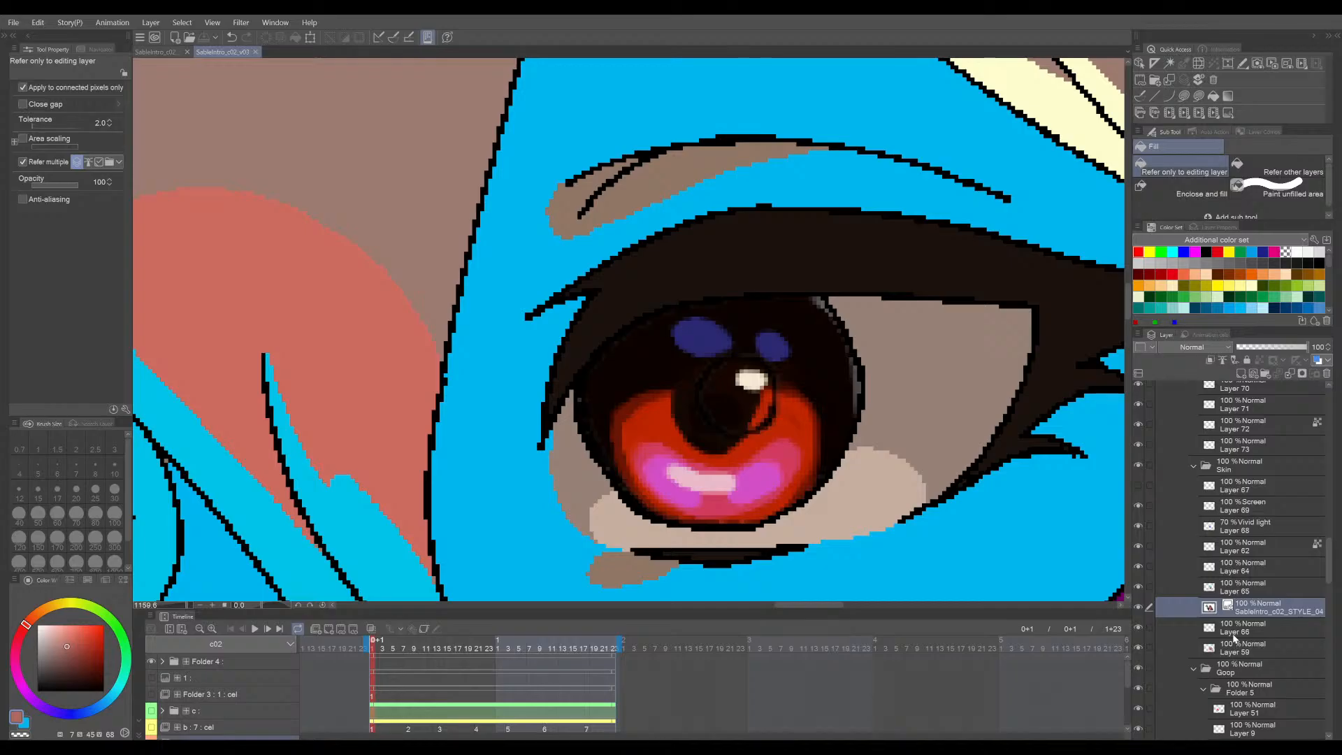
{"action": "left_click_drag", "start_coordinate": [1233, 618], "coordinate": [1195, 654]}
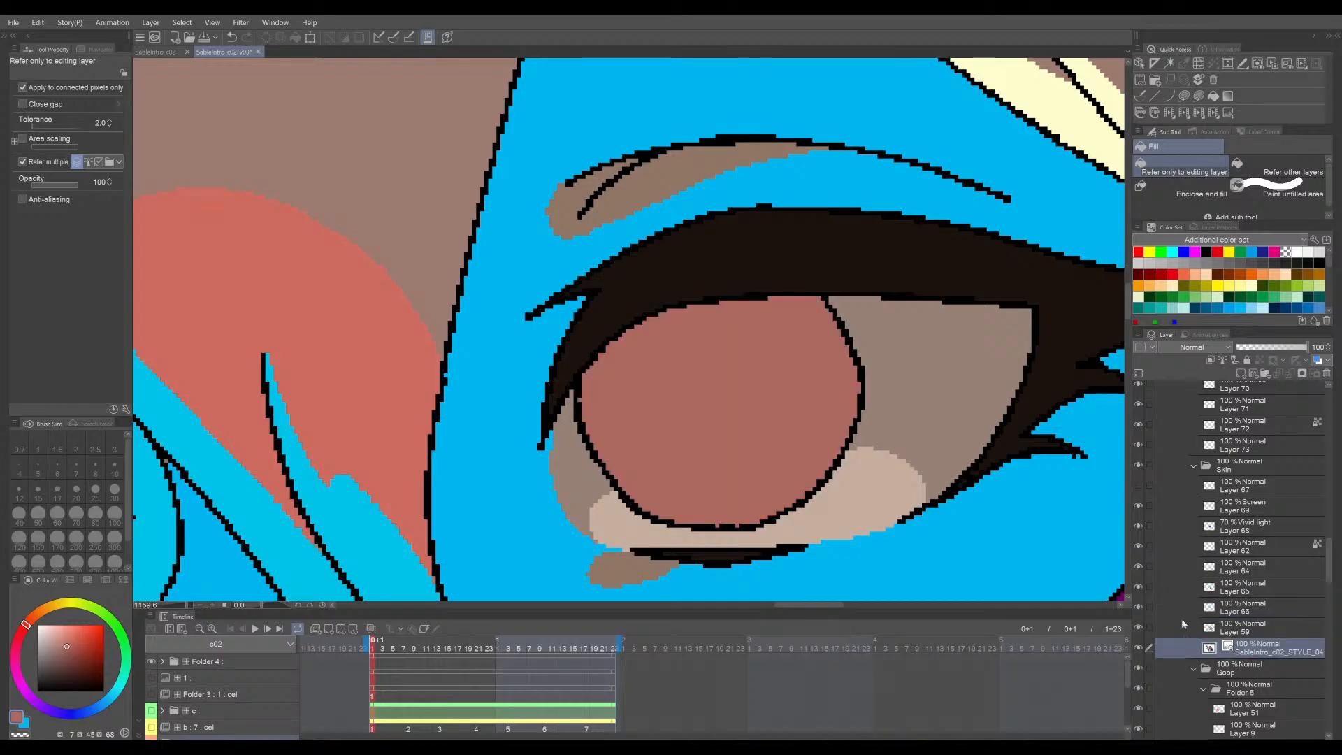
{"action": "left_click", "coordinate": [1139, 628]}
{"action": "left_click", "coordinate": [1140, 628]}
- Select Layer 59, toggle its visibility to compare the flat fills with the reference beneath, and save the file
{"action": "left_click", "coordinate": [1239, 627]}
{"action": "scroll", "coordinate": [975, 492], "scroll_direction": "down", "scroll_amount": 10}
{"action": "left_click_drag", "start_coordinate": [975, 492], "coordinate": [882, 432]}
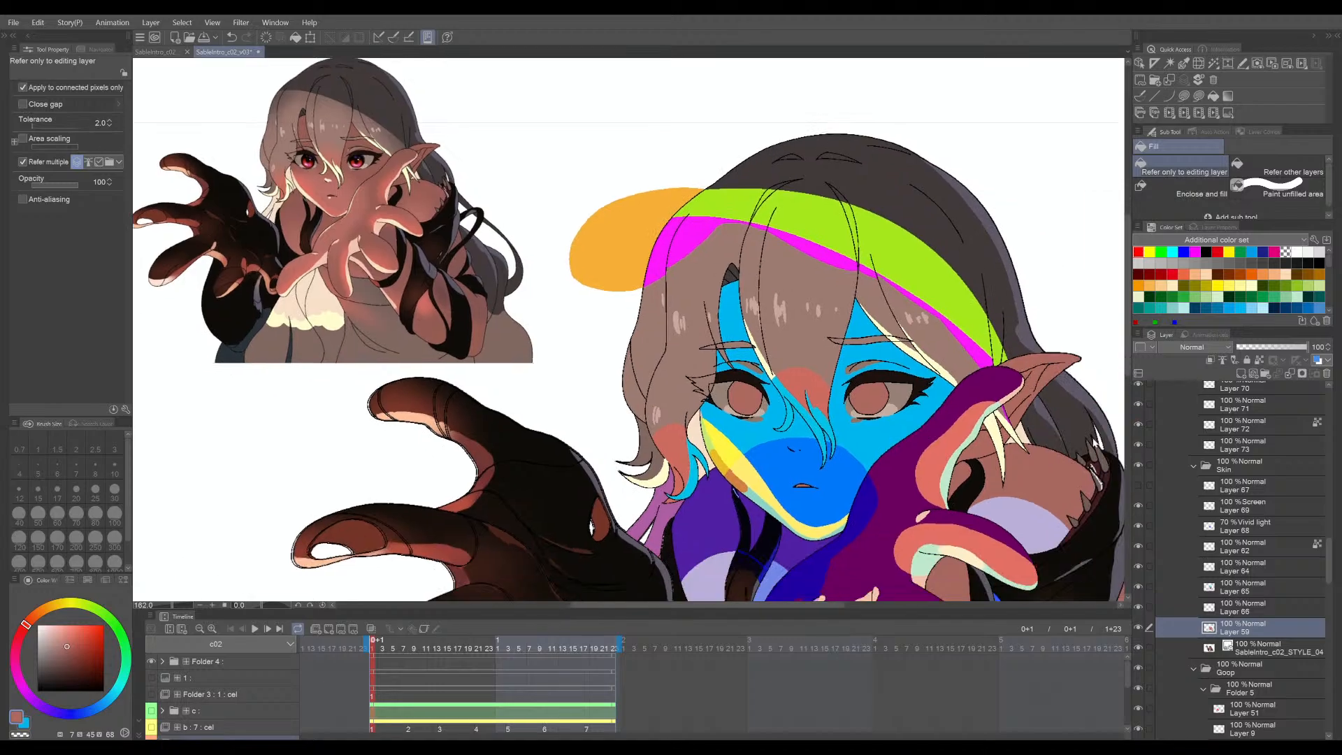
{"action": "key", "text": "ctrl+s"}
{"action": "left_click", "coordinate": [1138, 628]}
{"action": "left_click", "coordinate": [1138, 628]}
{"action": "left_click", "coordinate": [1138, 628]}
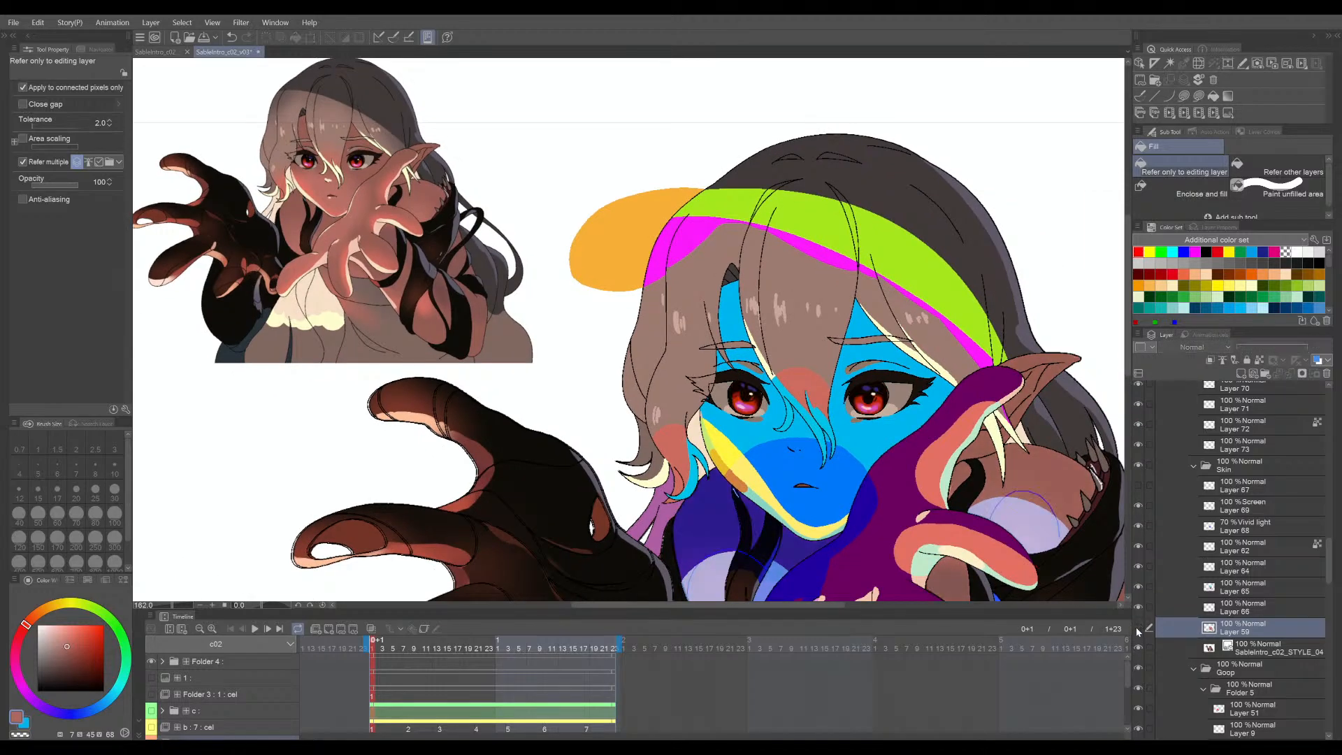
{"action": "left_click", "coordinate": [1138, 628]}
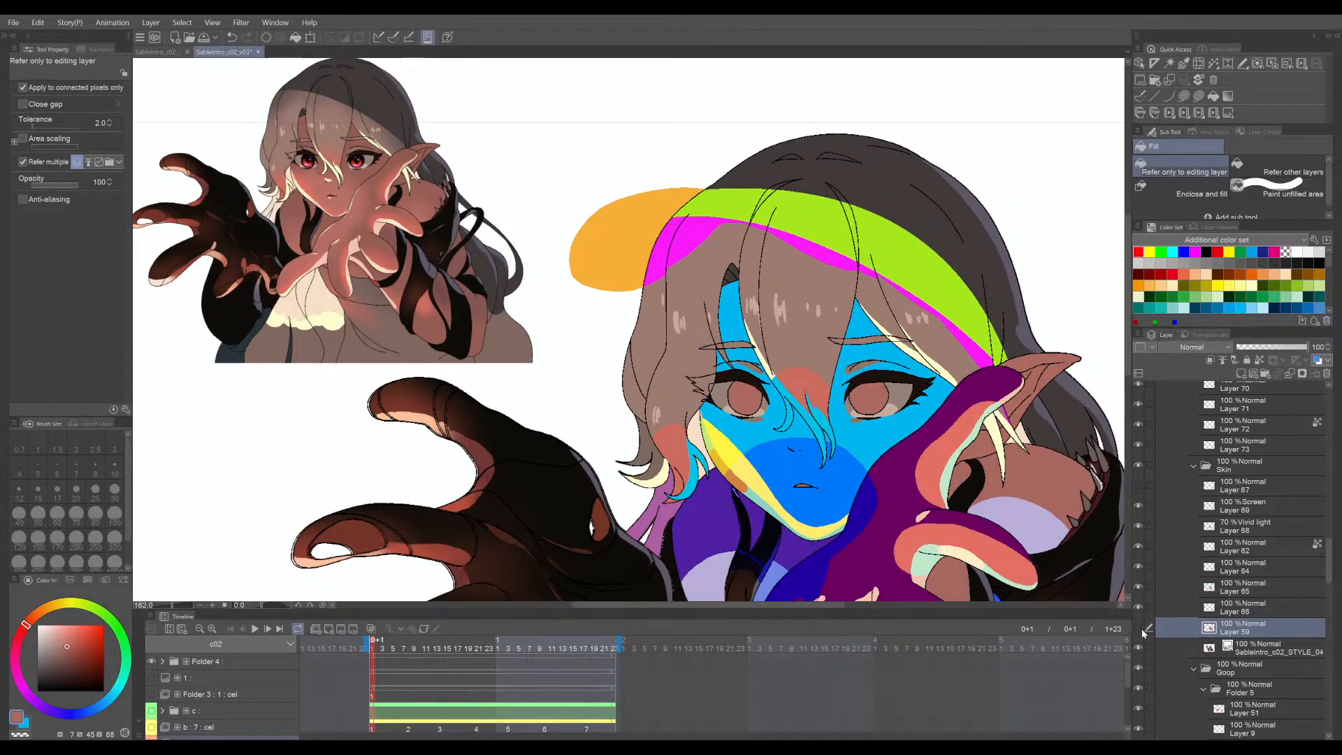
{"action": "left_click", "coordinate": [1138, 628]}
{"action": "left_click", "coordinate": [1138, 628]}
{"action": "key", "text": "ctrl+s"}
- Move the SableIntro_c02_STYLE_04 reference layer to the end of the Eyes folder, directly beneath Layer 73
{"action": "left_click", "coordinate": [1248, 651]}
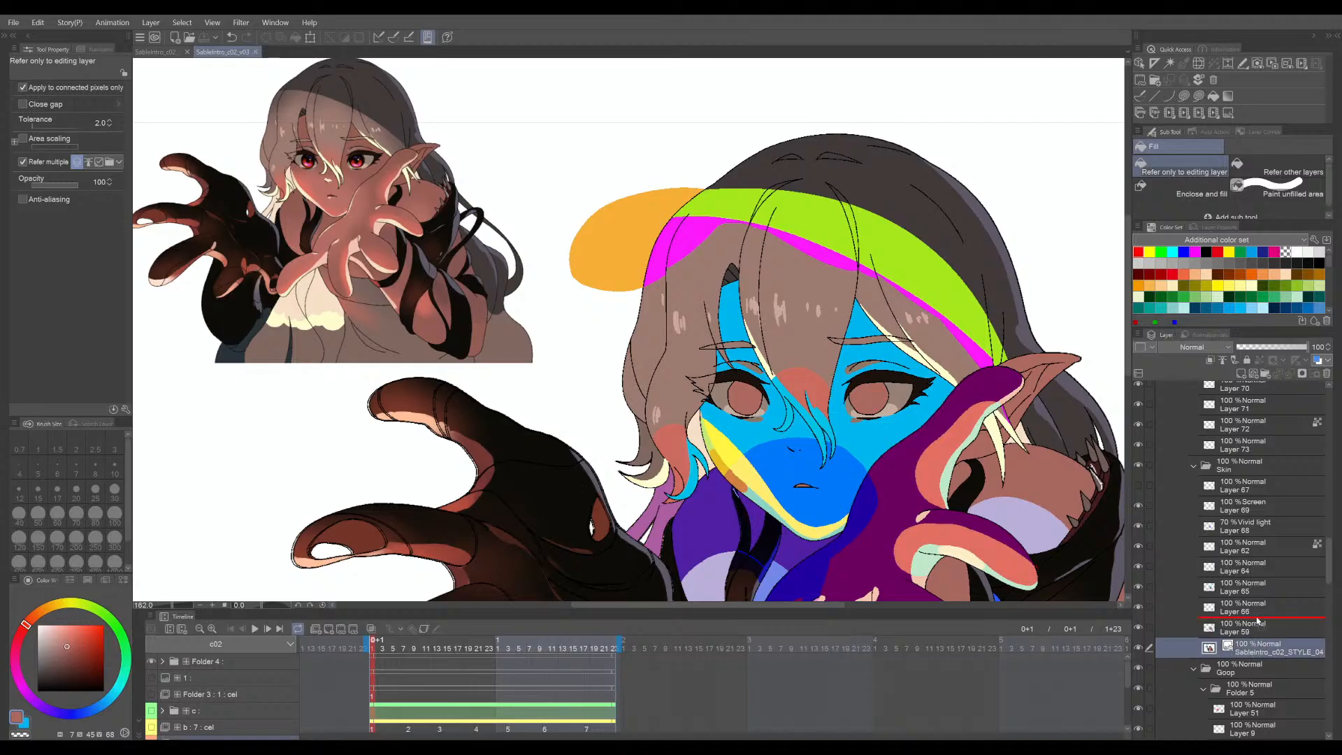
{"action": "left_click_drag", "start_coordinate": [1270, 385], "coordinate": [1262, 549]}
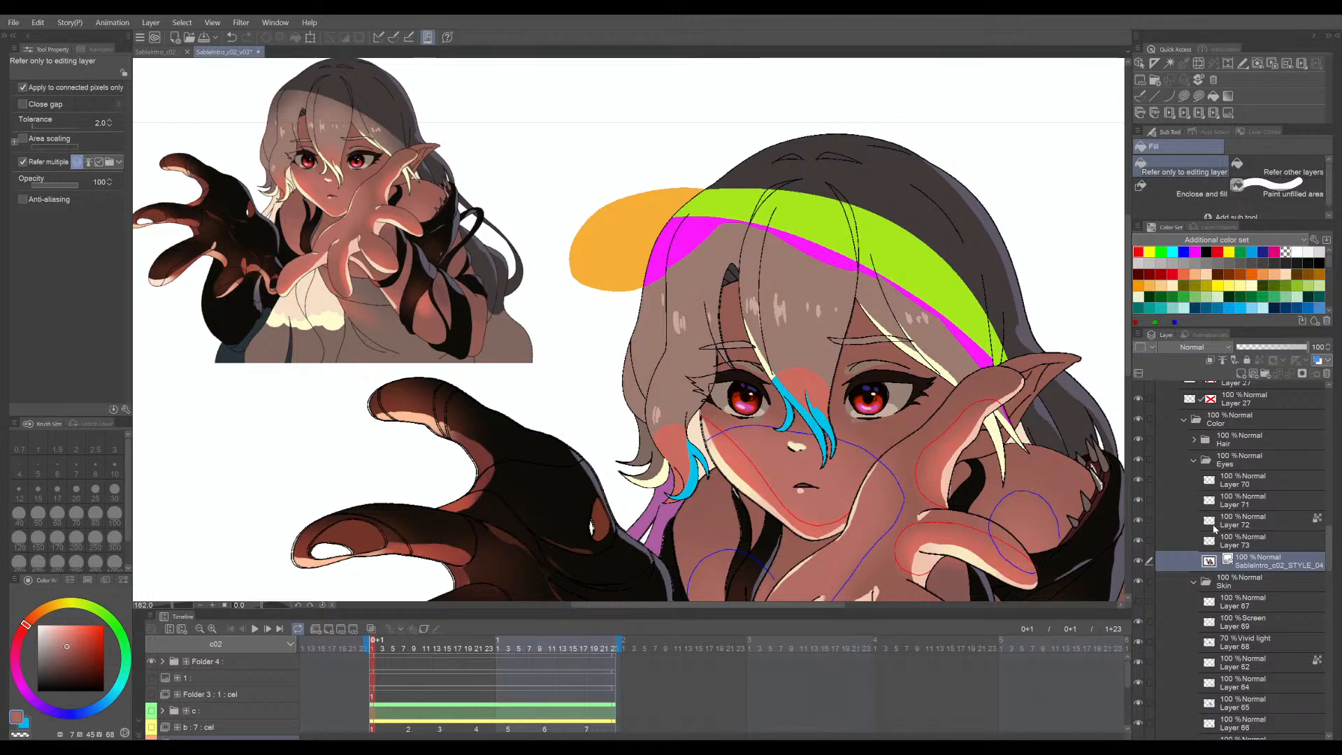
{"action": "scroll", "coordinate": [916, 418], "scroll_direction": "up", "scroll_amount": 6}
{"action": "scroll", "coordinate": [915, 418], "scroll_direction": "up", "scroll_amount": 2}
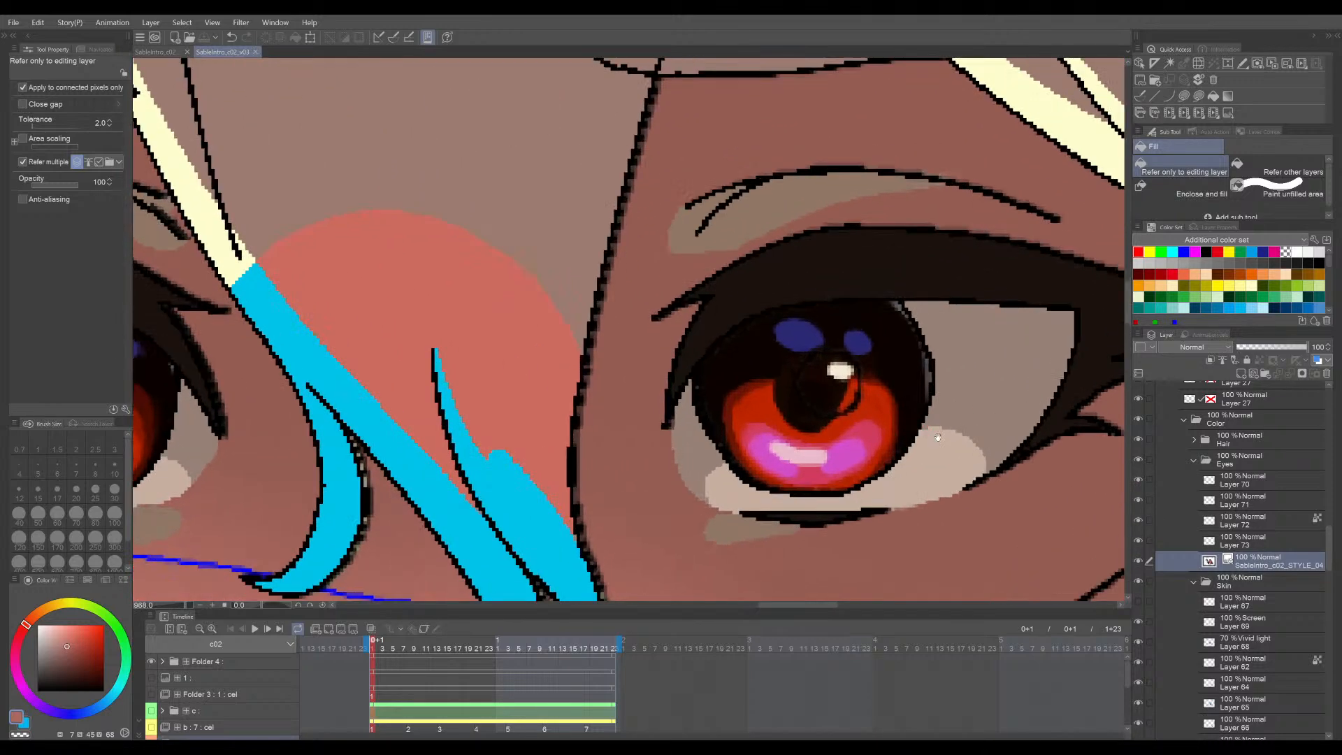
- Select Layer 73 in the Eyes folder and choose the G-pen with bright green as the drawing colour
{"action": "left_click", "coordinate": [1240, 547]}
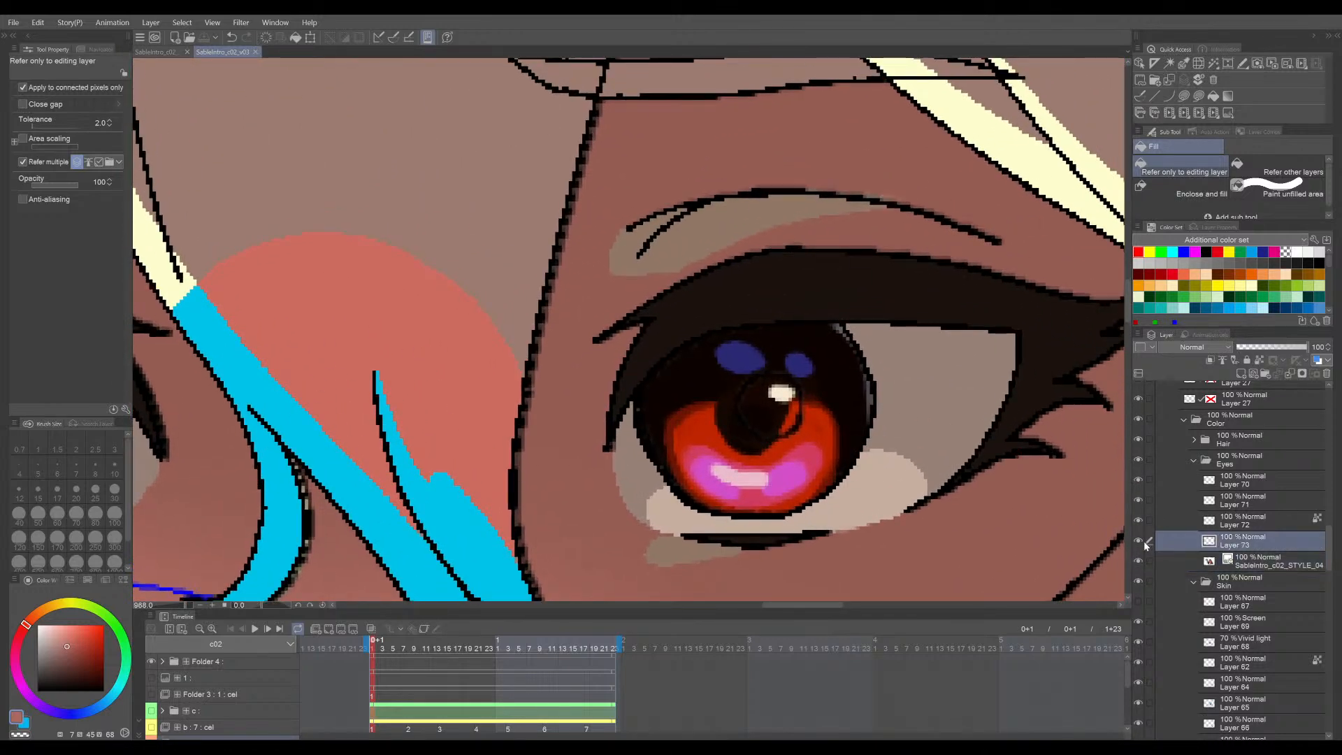
{"action": "left_click_drag", "start_coordinate": [956, 507], "coordinate": [907, 503]}
{"action": "key", "text": "p"}
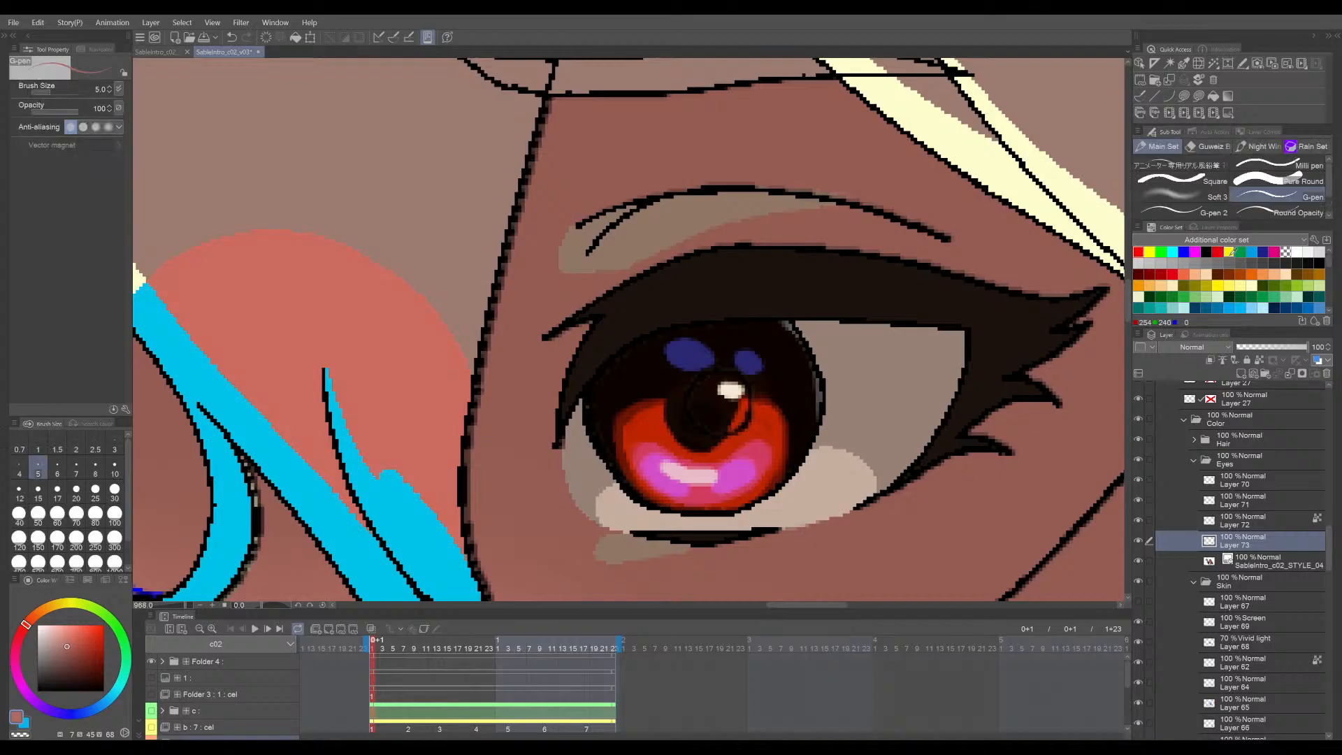
{"action": "left_click", "coordinate": [1161, 252]}
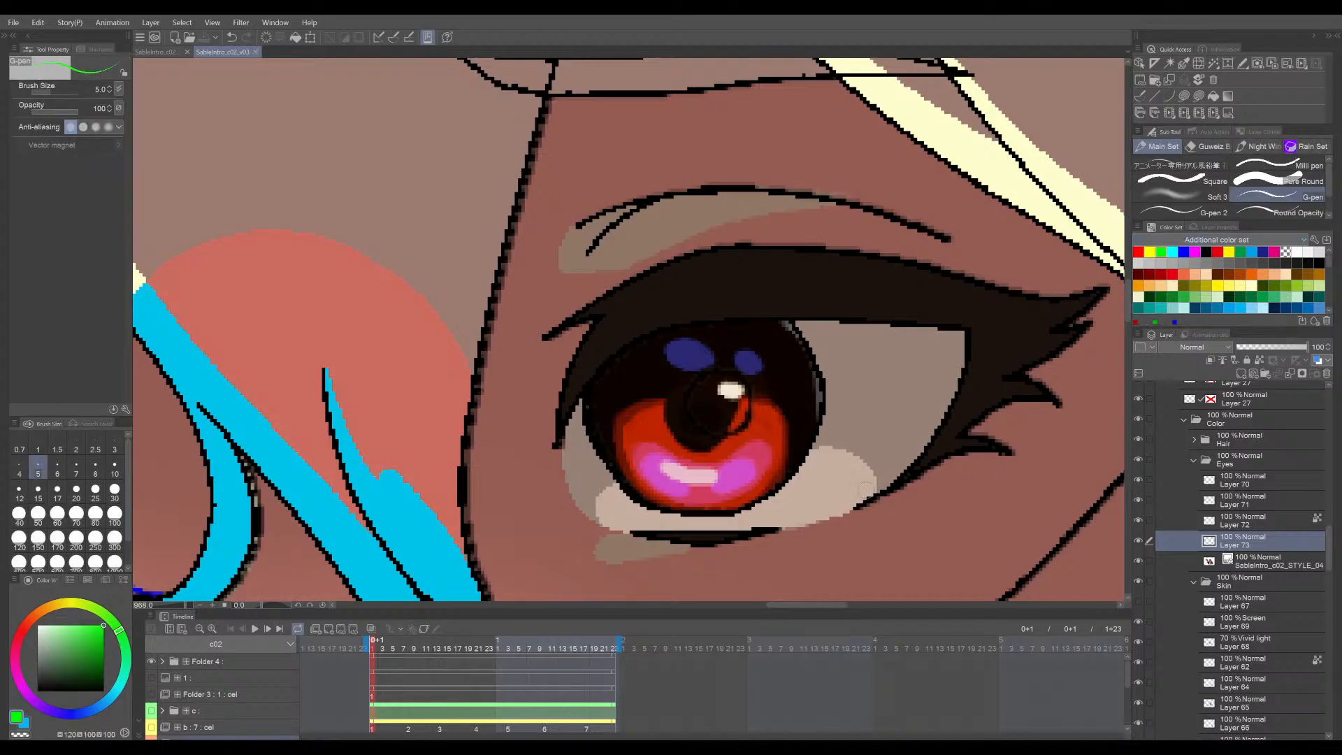
{"action": "mouse_move", "coordinate": [774, 490]}
{"action": "left_mouse_down"}
{"action": "mouse_move", "coordinate": [816, 481]}
{"action": "mouse_move", "coordinate": [822, 461]}
{"action": "mouse_move", "coordinate": [730, 485]}
{"action": "mouse_move", "coordinate": [775, 469]}
{"action": "mouse_move", "coordinate": [770, 482]}
{"action": "mouse_move", "coordinate": [815, 463]}
{"action": "left_mouse_up"}
{"action": "scroll", "coordinate": [734, 486], "scroll_direction": "up", "scroll_amount": 3}
{"action": "scroll", "coordinate": [722, 492], "scroll_direction": "up", "scroll_amount": 3}
{"action": "key", "text": "ctrl+z"}
{"action": "key", "text": "ctrl+z"}
{"action": "scroll", "coordinate": [922, 503], "scroll_direction": "down", "scroll_amount": 3}
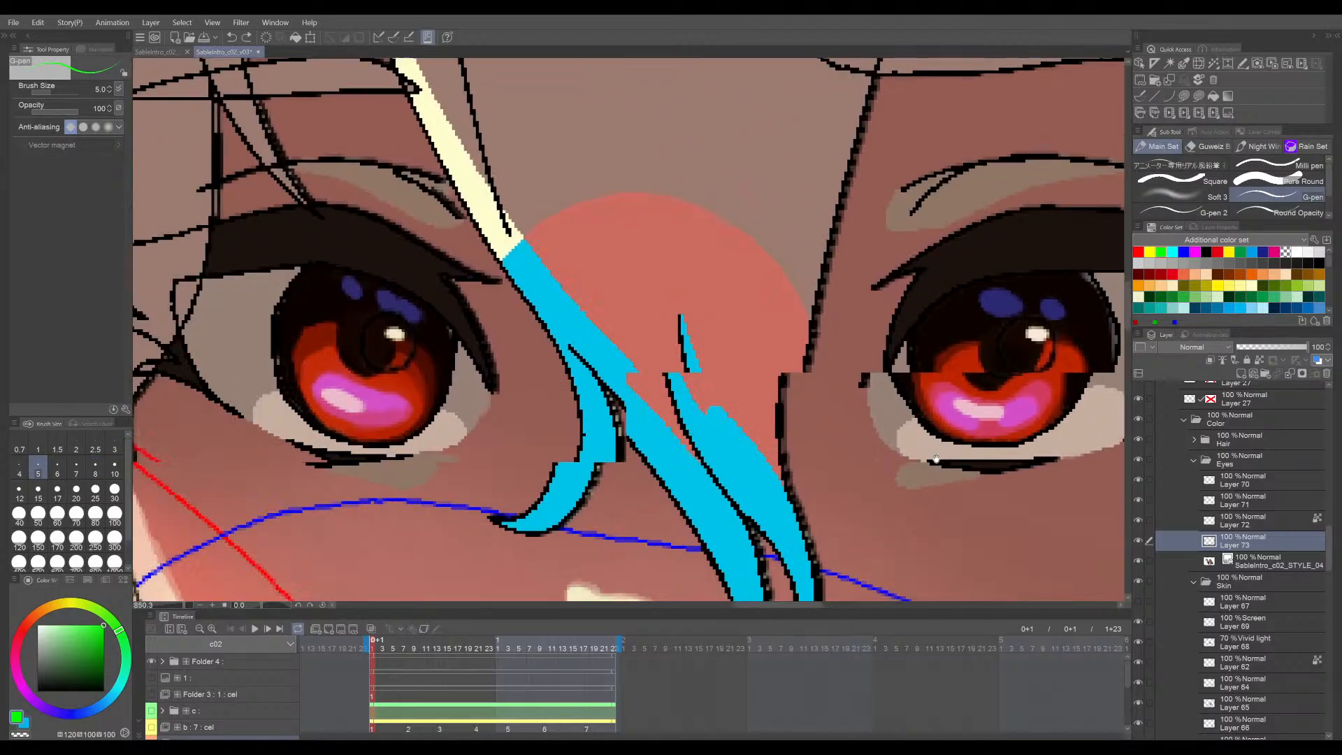
- Paint the pale highlight in the lower part of the right-hand iris solid green on Layer 73
{"action": "left_click_drag", "start_coordinate": [921, 503], "coordinate": [742, 475]}
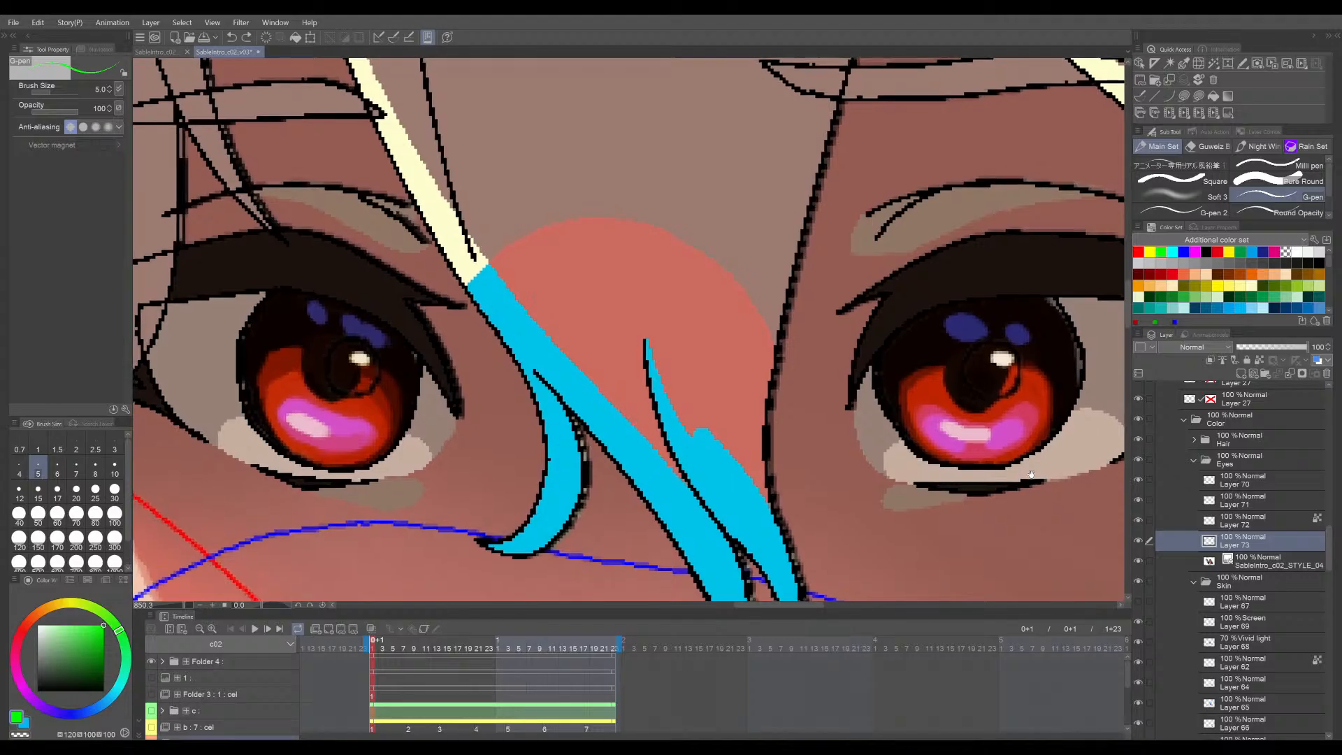
{"action": "mouse_move", "coordinate": [1032, 474]}
{"action": "left_mouse_down"}
{"action": "mouse_move", "coordinate": [953, 498]}
{"action": "mouse_move", "coordinate": [986, 493]}
{"action": "mouse_move", "coordinate": [900, 471]}
{"action": "left_mouse_up"}
{"action": "scroll", "coordinate": [949, 469], "scroll_direction": "up", "scroll_amount": 5}
{"action": "mouse_move", "coordinate": [730, 444]}
{"action": "left_mouse_down"}
{"action": "mouse_move", "coordinate": [860, 467]}
{"action": "mouse_move", "coordinate": [776, 444]}
{"action": "mouse_move", "coordinate": [851, 475]}
{"action": "left_mouse_up"}
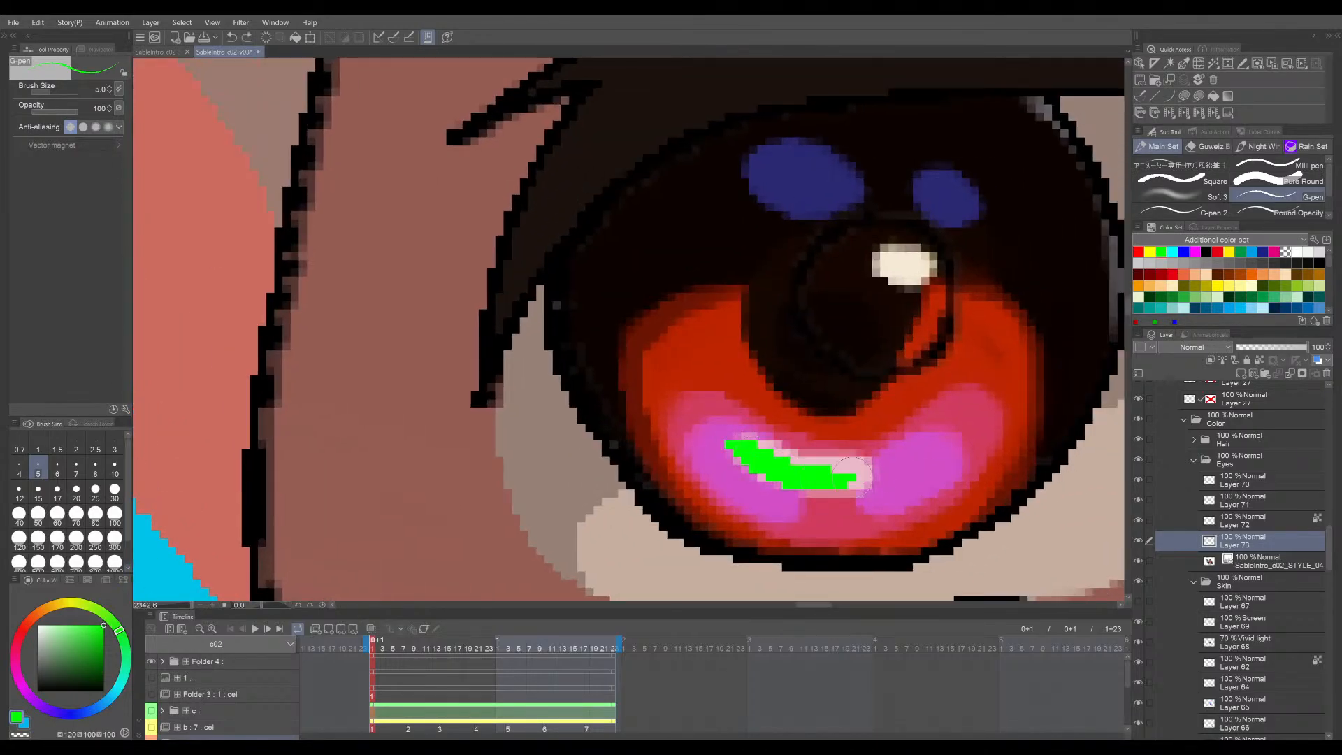
{"action": "left_click_drag", "start_coordinate": [751, 439], "coordinate": [834, 468]}
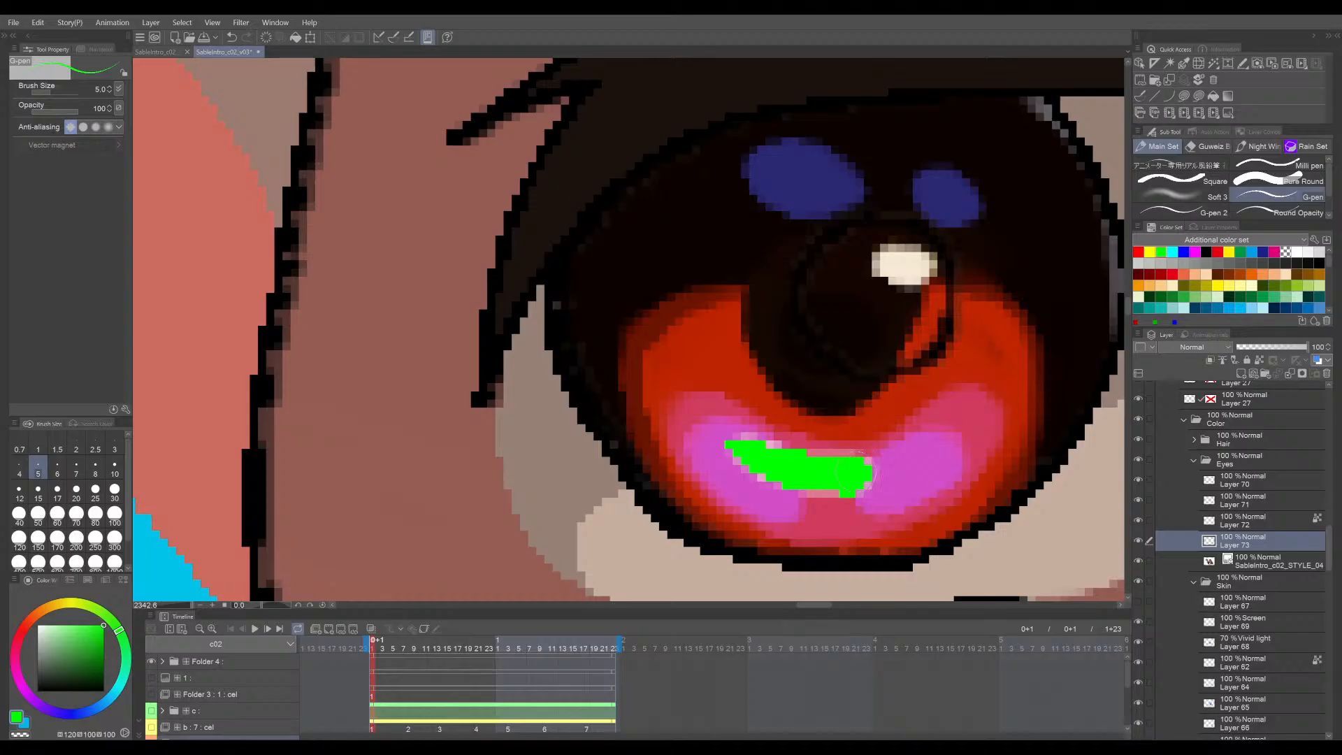
- Refine the outer tip of the green highlight in the right-hand iris with the Square Erase 3 eraser and the G-pen
{"action": "left_click_drag", "start_coordinate": [752, 463], "coordinate": [803, 480]}
{"action": "key", "text": "ctrl+z"}
{"action": "key", "text": "h"}
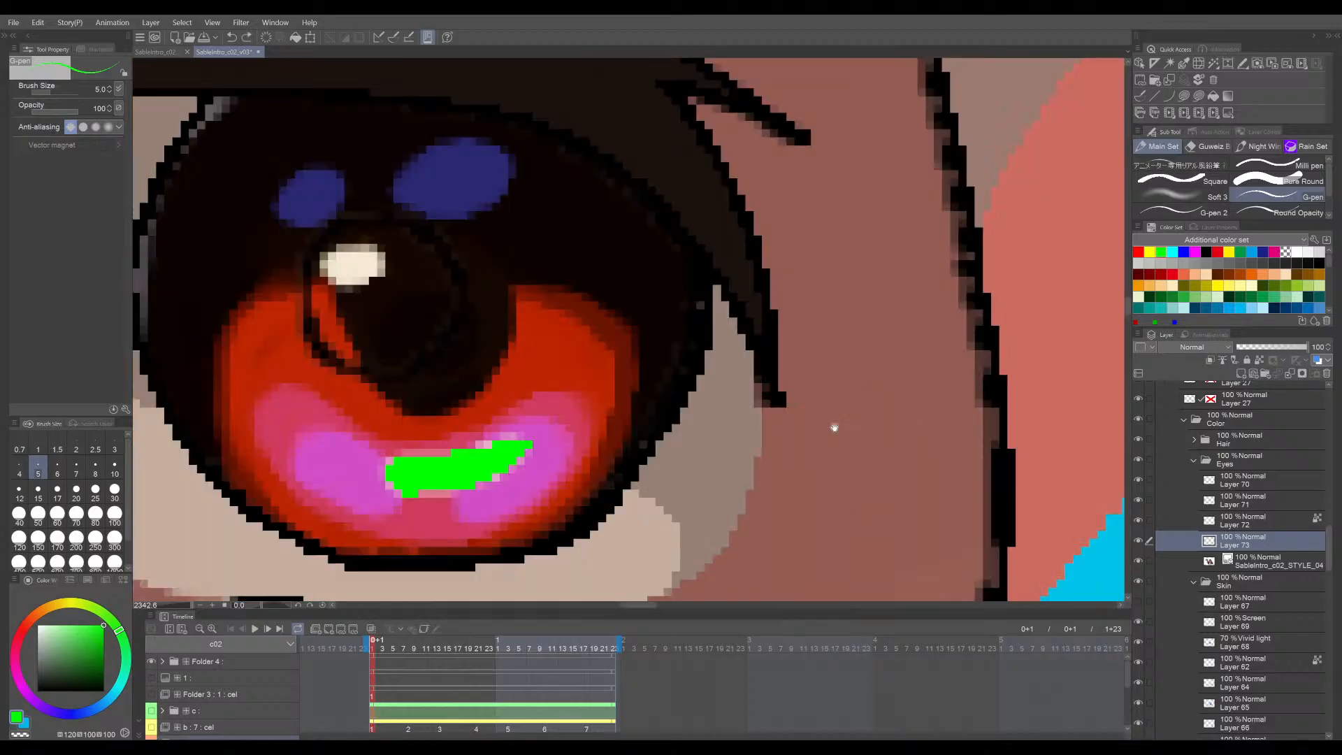
{"action": "left_click_drag", "start_coordinate": [832, 426], "coordinate": [918, 429]}
{"action": "key", "text": "e"}
{"action": "left_click", "coordinate": [635, 450]}
{"action": "key", "text": "ctrl+z"}
{"action": "left_click", "coordinate": [643, 444]}
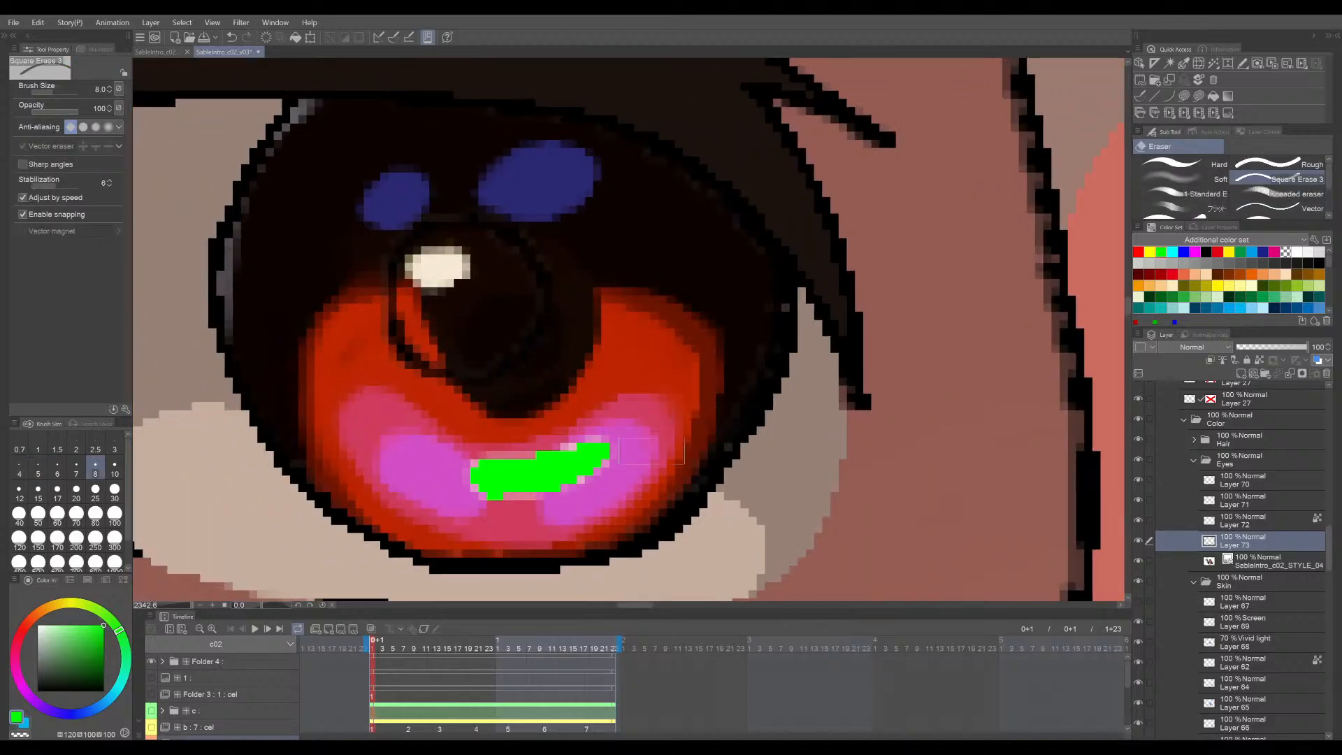
{"action": "left_click_drag", "start_coordinate": [647, 415], "coordinate": [636, 426]}
{"action": "key", "text": "p"}
{"action": "scroll", "coordinate": [774, 389], "scroll_direction": "down", "scroll_amount": 3}
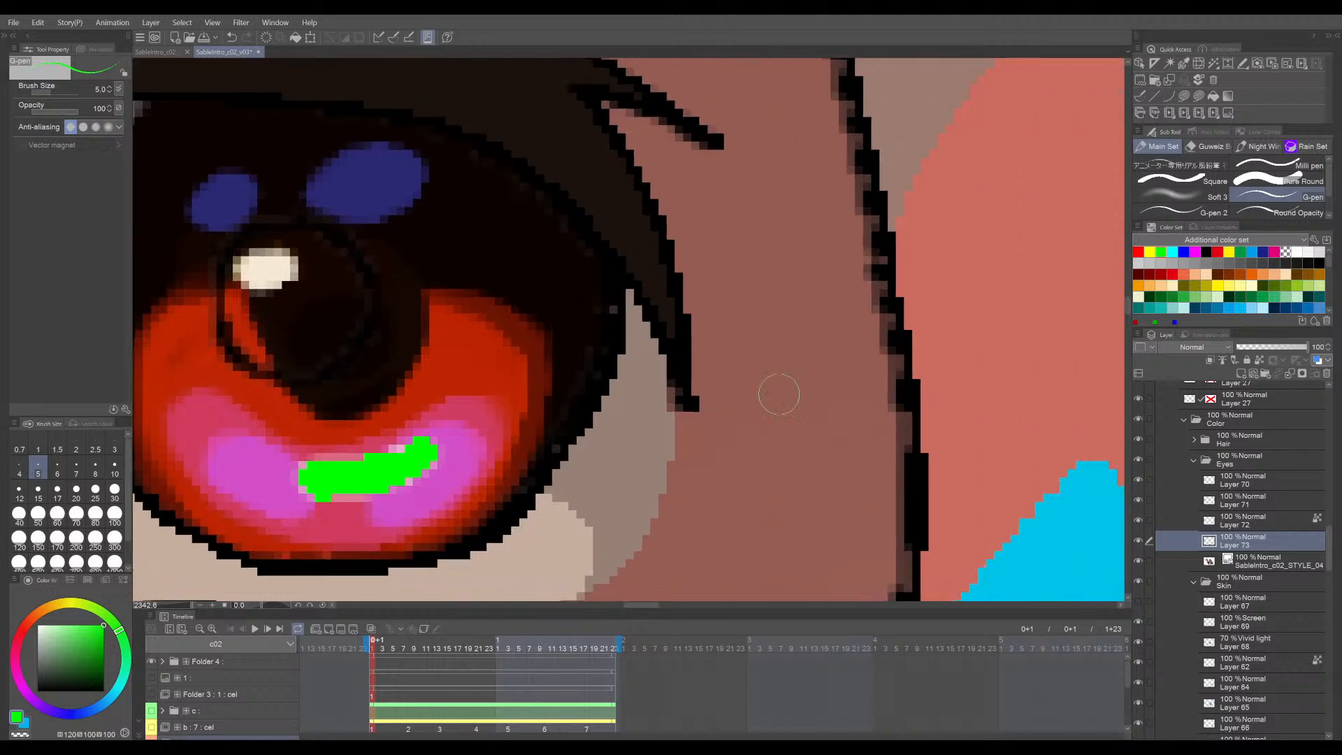
- Paint the pale highlight in the lower part of the left-hand iris solid green on Layer 73
{"action": "left_click_drag", "start_coordinate": [774, 389], "coordinate": [706, 521]}
{"action": "key", "text": "h"}
{"action": "scroll", "coordinate": [912, 475], "scroll_direction": "up", "scroll_amount": 4}
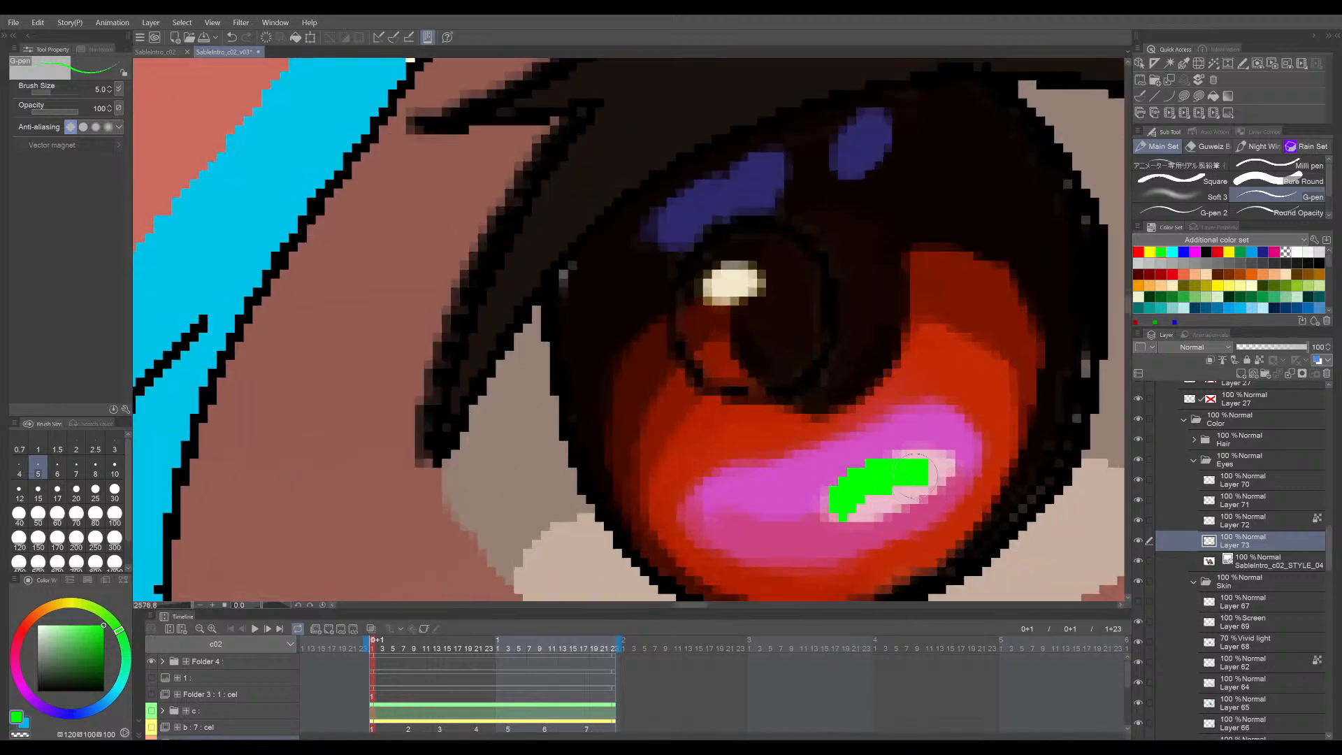
{"action": "key", "text": "ctrl+z"}
{"action": "key", "text": "ctrl+z"}
{"action": "mouse_move", "coordinate": [839, 500]}
{"action": "left_mouse_down"}
{"action": "mouse_move", "coordinate": [921, 466]}
{"action": "mouse_move", "coordinate": [922, 487]}
{"action": "mouse_move", "coordinate": [841, 505]}
{"action": "mouse_move", "coordinate": [893, 487]}
{"action": "left_mouse_up"}
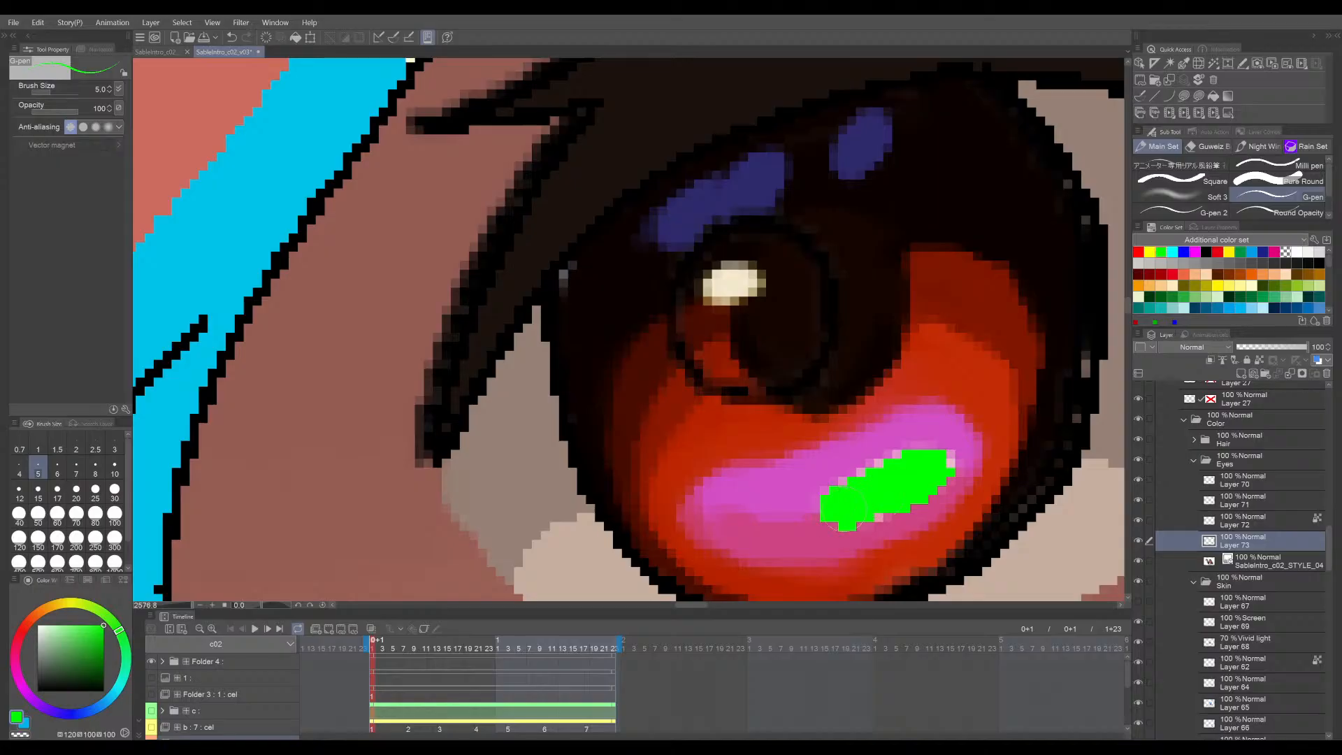
{"action": "scroll", "coordinate": [983, 496], "scroll_direction": "down", "scroll_amount": 5}
{"action": "scroll", "coordinate": [984, 496], "scroll_direction": "down", "scroll_amount": 4}
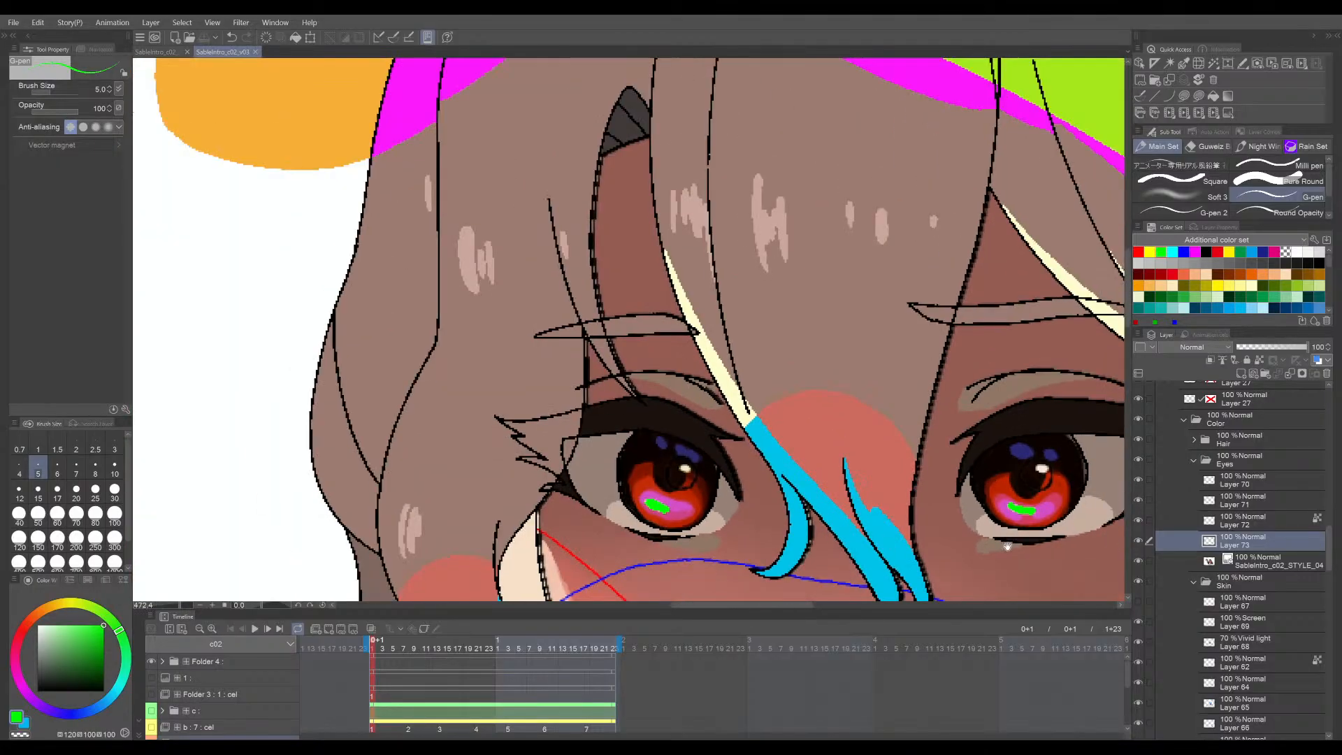
- Add a new layer between Layer 73 and the style reference, and choose cyan as the drawing colour
{"action": "left_click_drag", "start_coordinate": [1008, 546], "coordinate": [871, 516]}
{"action": "left_click", "coordinate": [1231, 568]}
{"action": "left_click", "coordinate": [1242, 375]}
{"action": "scroll", "coordinate": [872, 516], "scroll_direction": "up", "scroll_amount": 5}
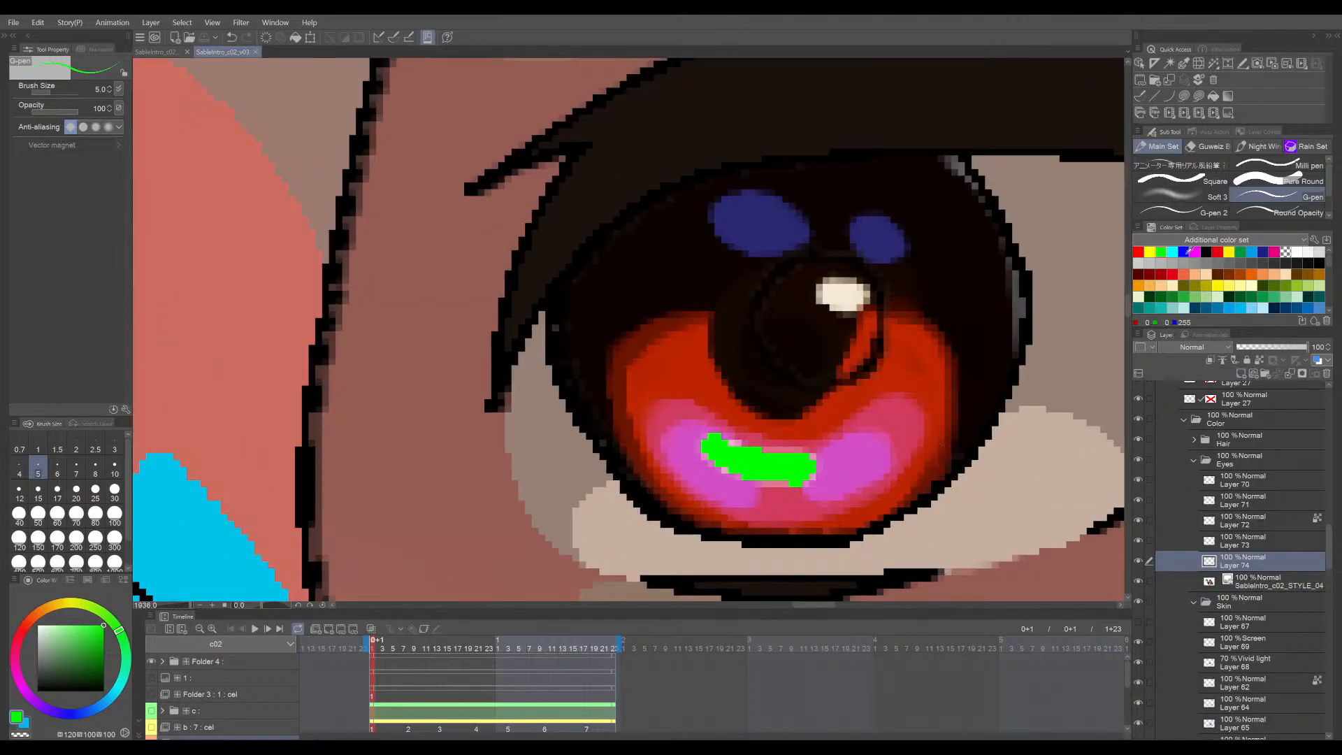
{"action": "left_click", "coordinate": [1174, 251]}
- Paint both violet patches beside the green highlight in the right-hand iris cyan on Layer 74, and save the file
{"action": "scroll", "coordinate": [702, 468], "scroll_direction": "up", "scroll_amount": 1}
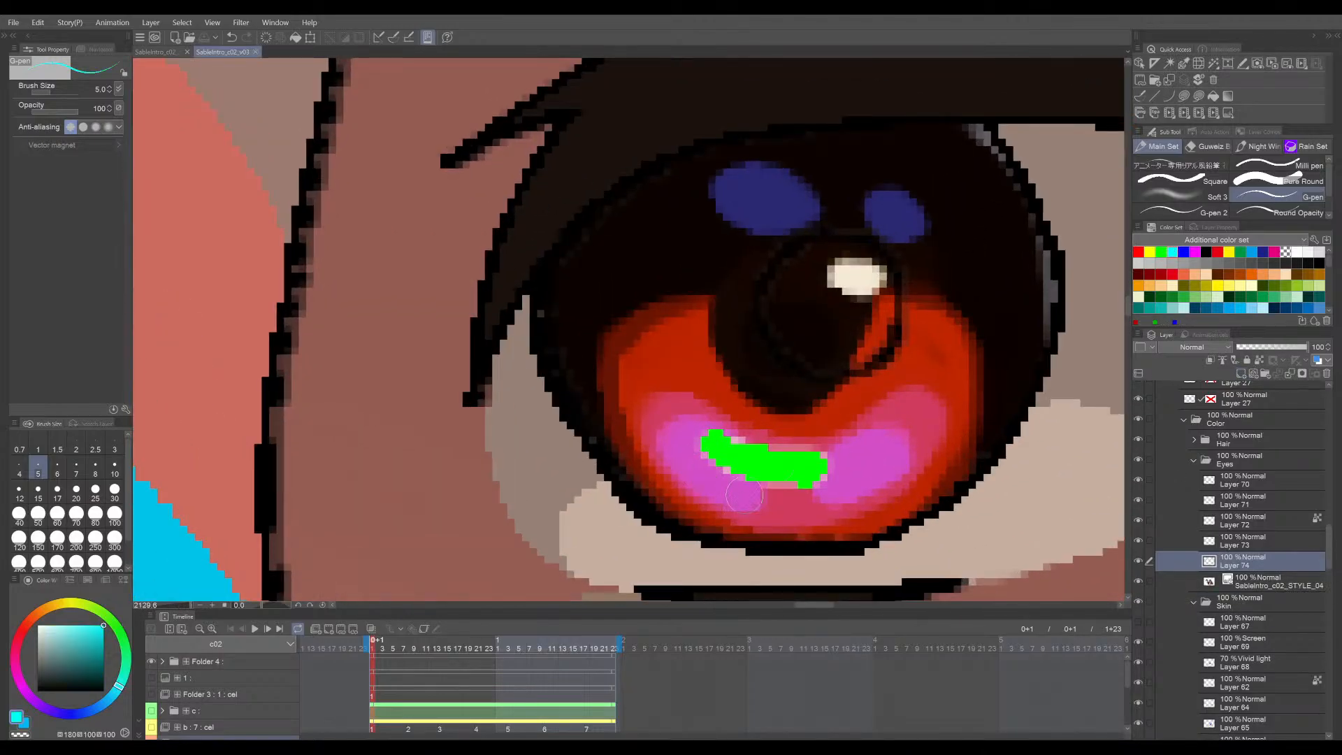
{"action": "mouse_move", "coordinate": [741, 498]}
{"action": "left_mouse_down"}
{"action": "mouse_move", "coordinate": [682, 423]}
{"action": "mouse_move", "coordinate": [758, 492]}
{"action": "mouse_move", "coordinate": [699, 451]}
{"action": "mouse_move", "coordinate": [720, 506]}
{"action": "left_mouse_up"}
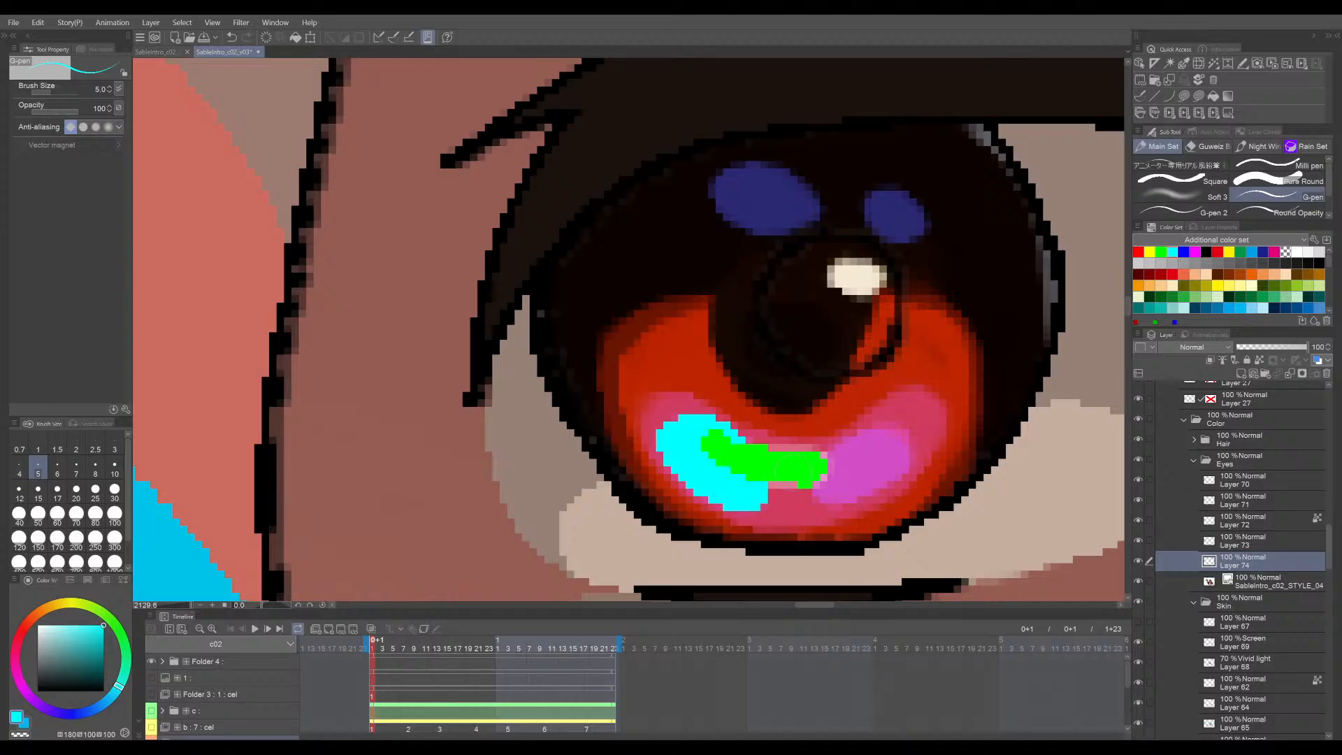
{"action": "mouse_move", "coordinate": [834, 486]}
{"action": "left_mouse_down"}
{"action": "mouse_move", "coordinate": [890, 457]}
{"action": "mouse_move", "coordinate": [839, 482]}
{"action": "left_mouse_up"}
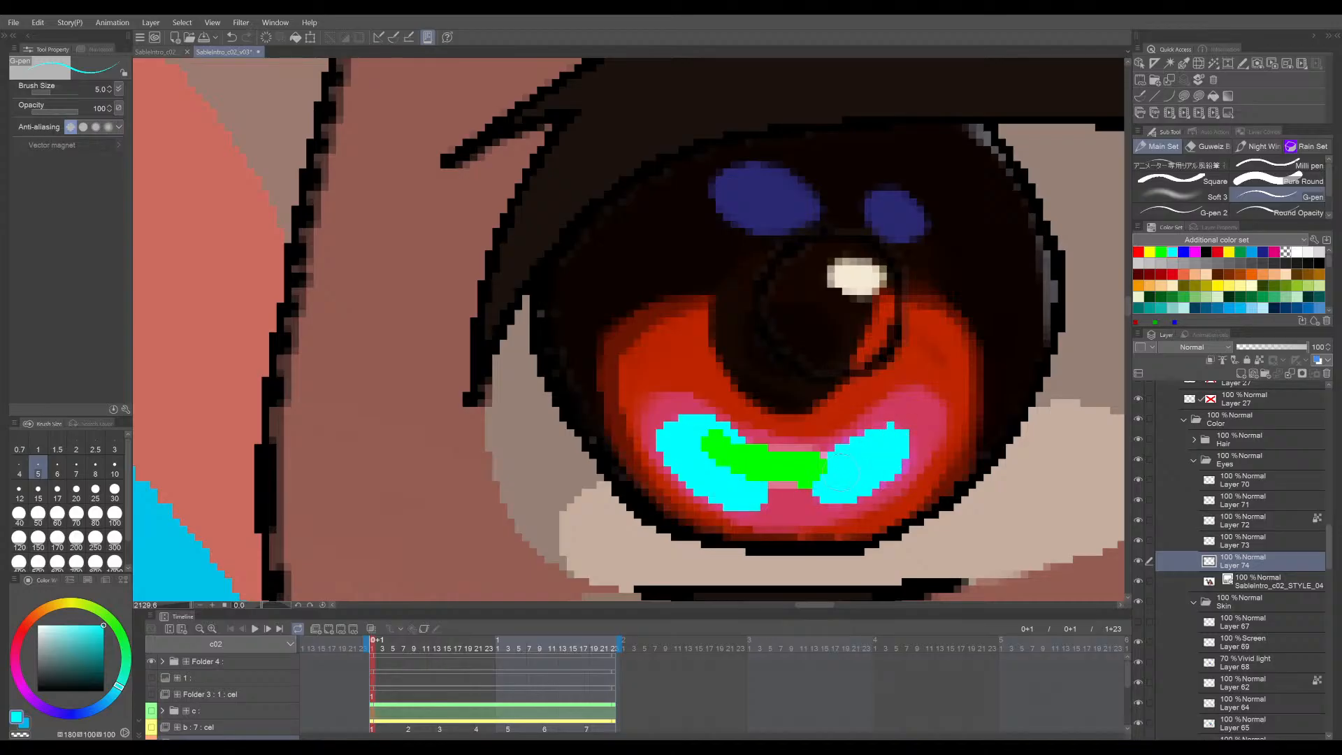
{"action": "scroll", "coordinate": [886, 437], "scroll_direction": "down", "scroll_amount": 5}
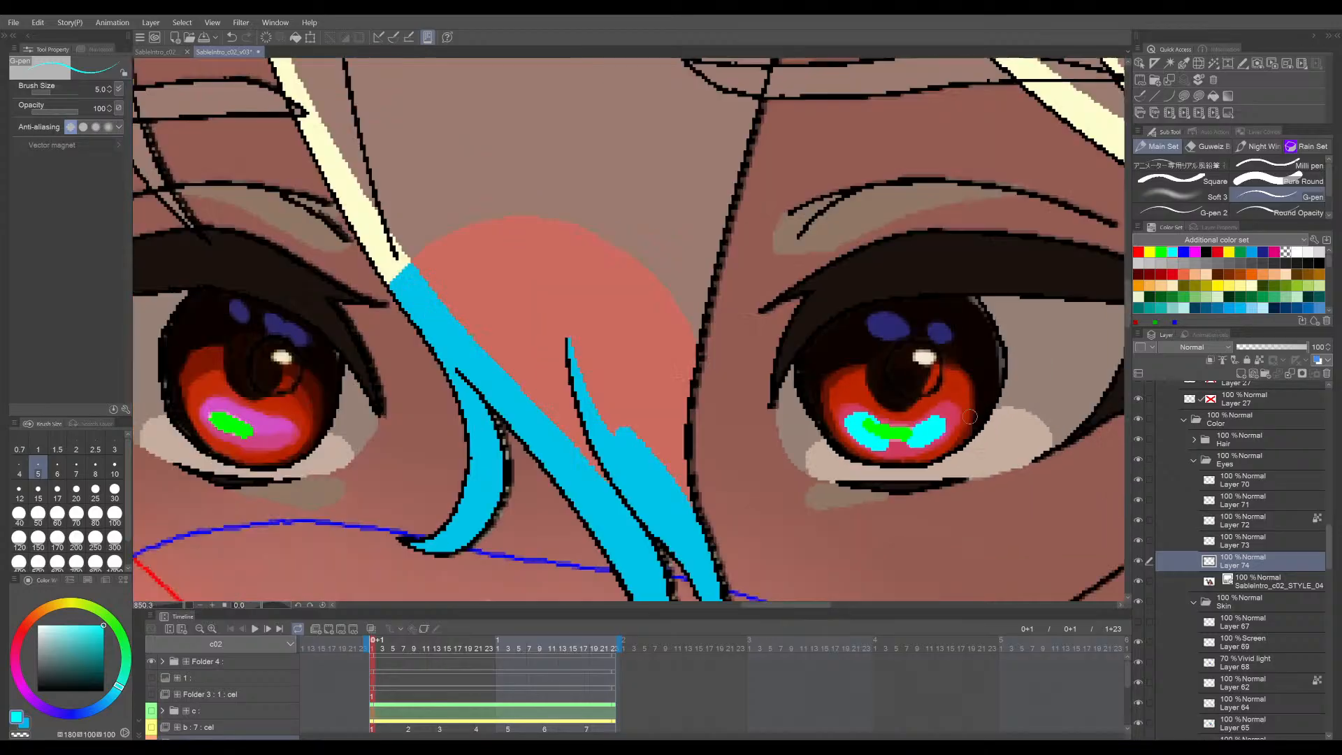
{"action": "left_click_drag", "start_coordinate": [886, 437], "coordinate": [1029, 436]}
{"action": "key", "text": "ctrl+s"}
- Cover the violet area around the green highlight in the left-hand iris with cyan on Layer 74
{"action": "left_click_drag", "start_coordinate": [643, 500], "coordinate": [811, 531]}
{"action": "scroll", "coordinate": [703, 452], "scroll_direction": "up", "scroll_amount": 1}
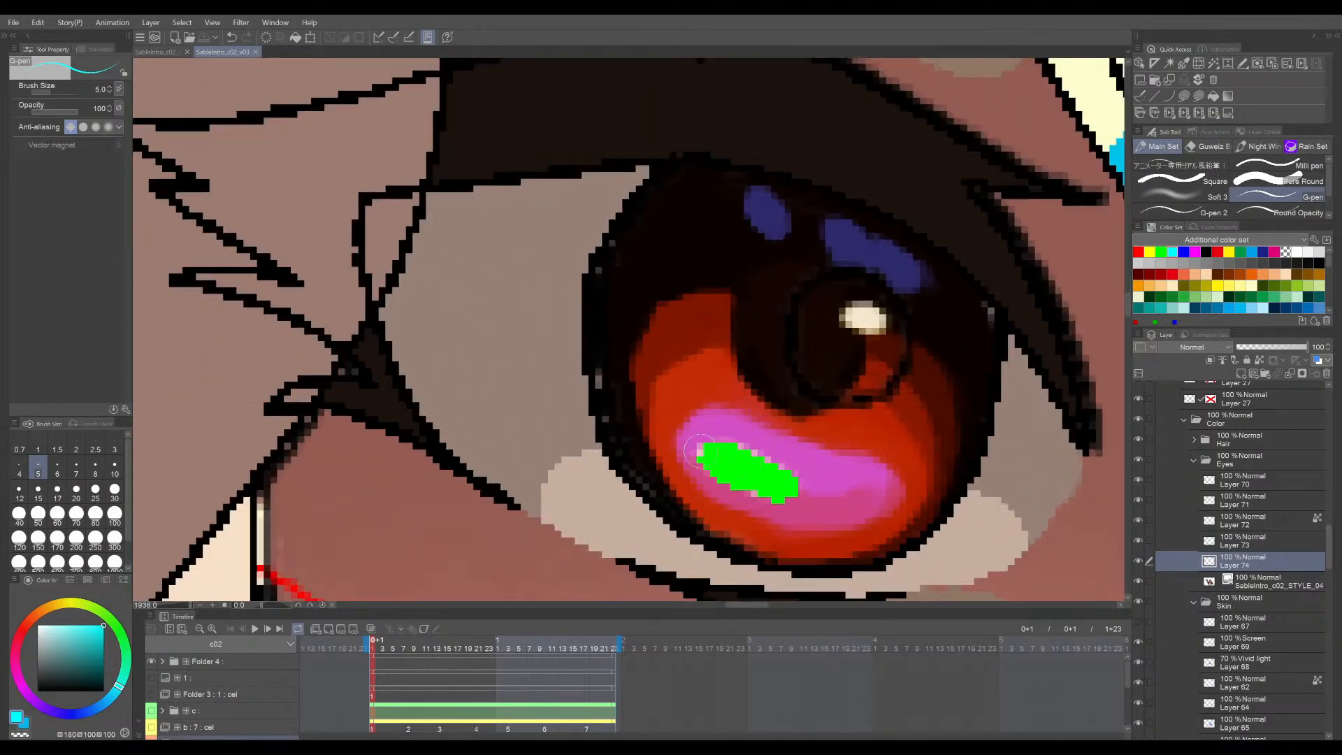
{"action": "left_click_drag", "start_coordinate": [686, 457], "coordinate": [756, 443]}
{"action": "key", "text": "minus"}
{"action": "key", "text": "minus"}
{"action": "key", "text": "minus"}
{"action": "key", "text": "minus"}
{"action": "key", "text": "minus"}
{"action": "key", "text": "minus"}
{"action": "mouse_move", "coordinate": [776, 357]}
{"action": "left_mouse_down"}
{"action": "mouse_move", "coordinate": [926, 328]}
{"action": "mouse_move", "coordinate": [873, 365]}
{"action": "left_mouse_up"}
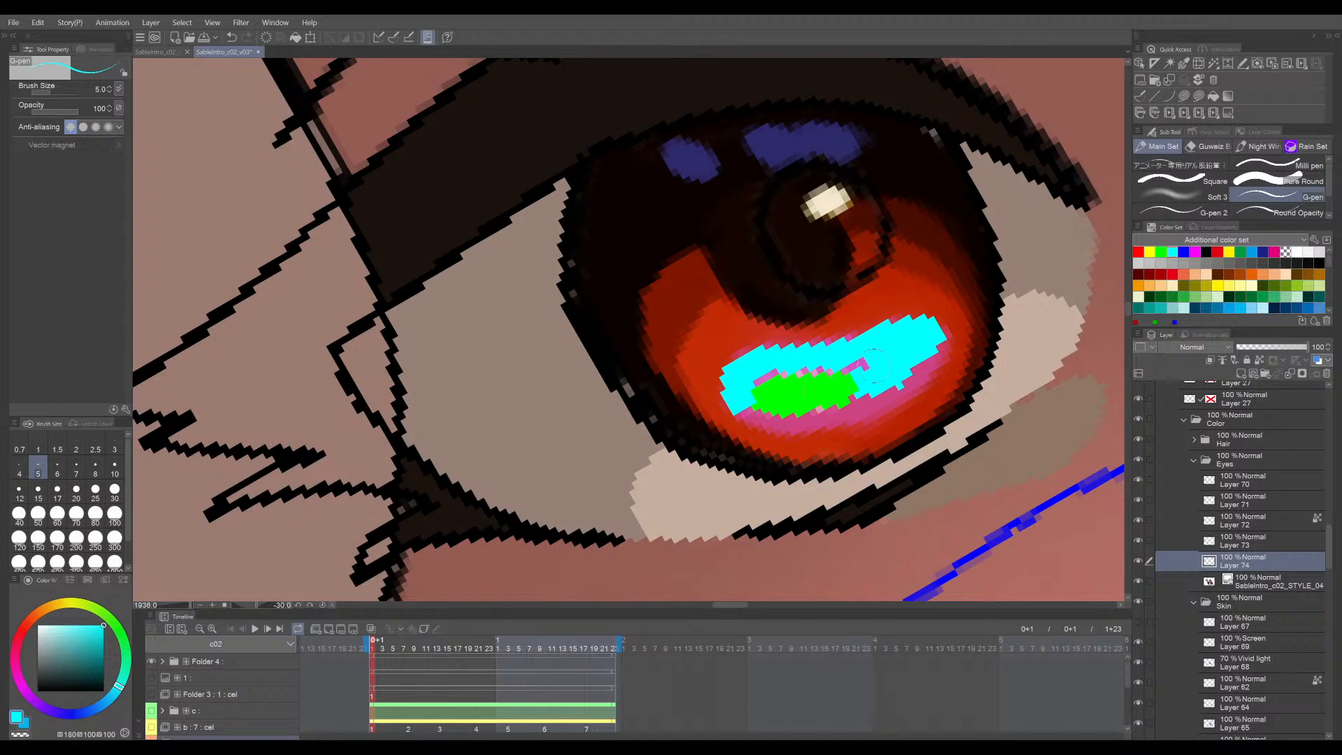
- Trim the edges of the cyan shape in the left-hand iris with the Square Erase 3 eraser to match the reference
{"action": "key", "text": "e"}
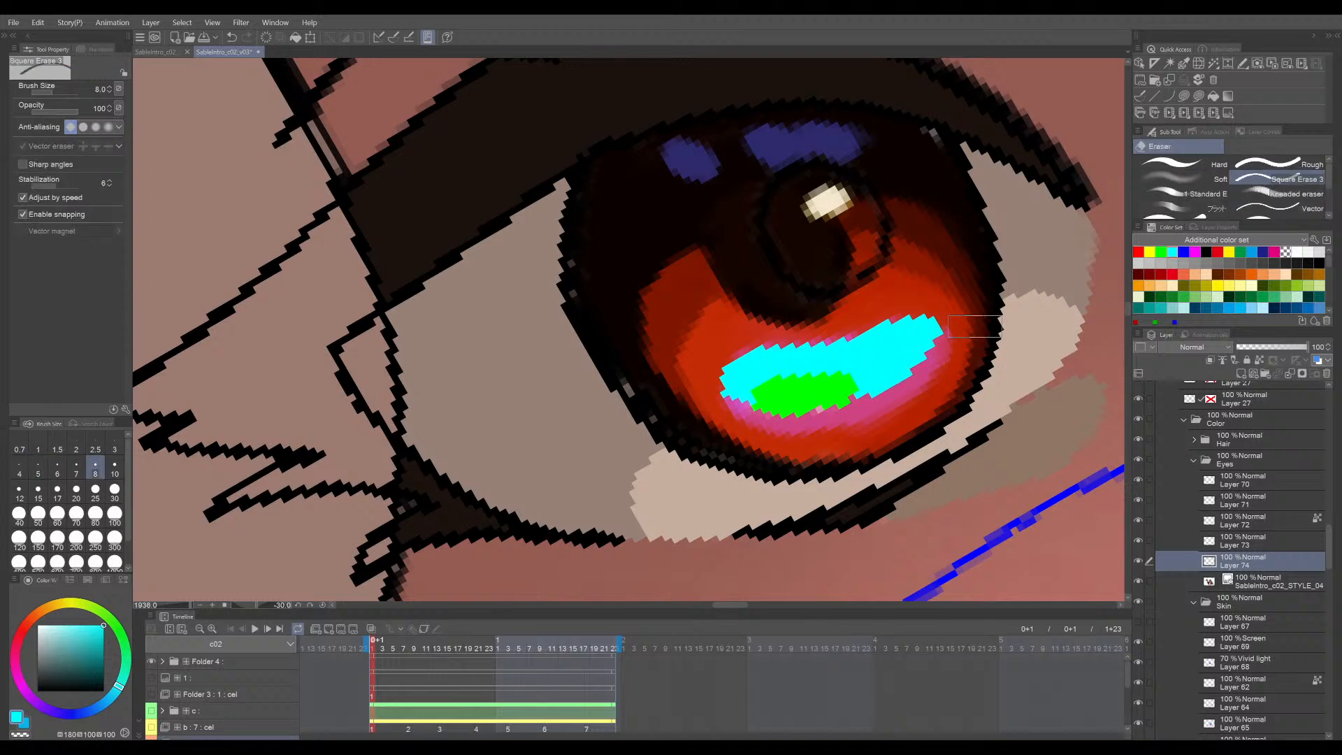
{"action": "left_click_drag", "start_coordinate": [974, 330], "coordinate": [912, 363]}
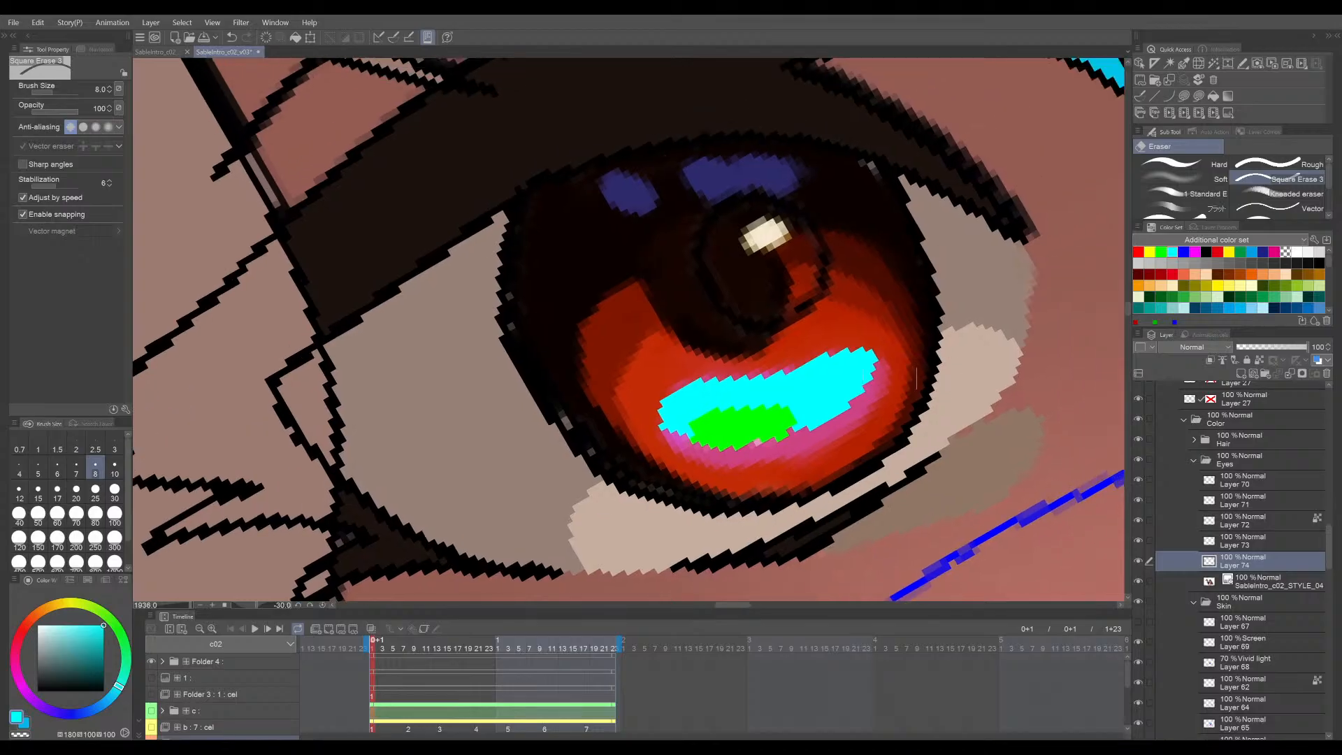
{"action": "key", "text": "p"}
{"action": "scroll", "coordinate": [867, 369], "scroll_direction": "down", "scroll_amount": 9}
{"action": "left_click_drag", "start_coordinate": [902, 307], "coordinate": [960, 439]}
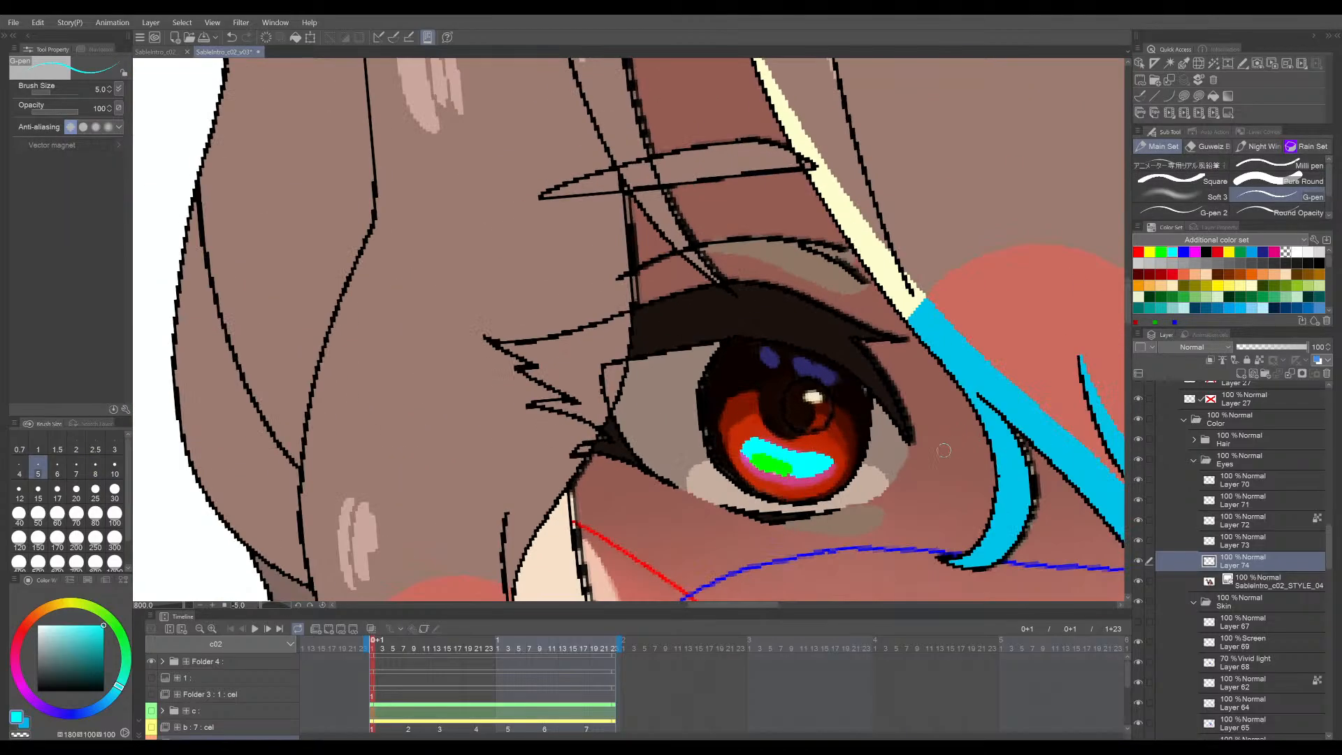
{"action": "scroll", "coordinate": [759, 454], "scroll_direction": "up", "scroll_amount": 7}
{"action": "key", "text": "e"}
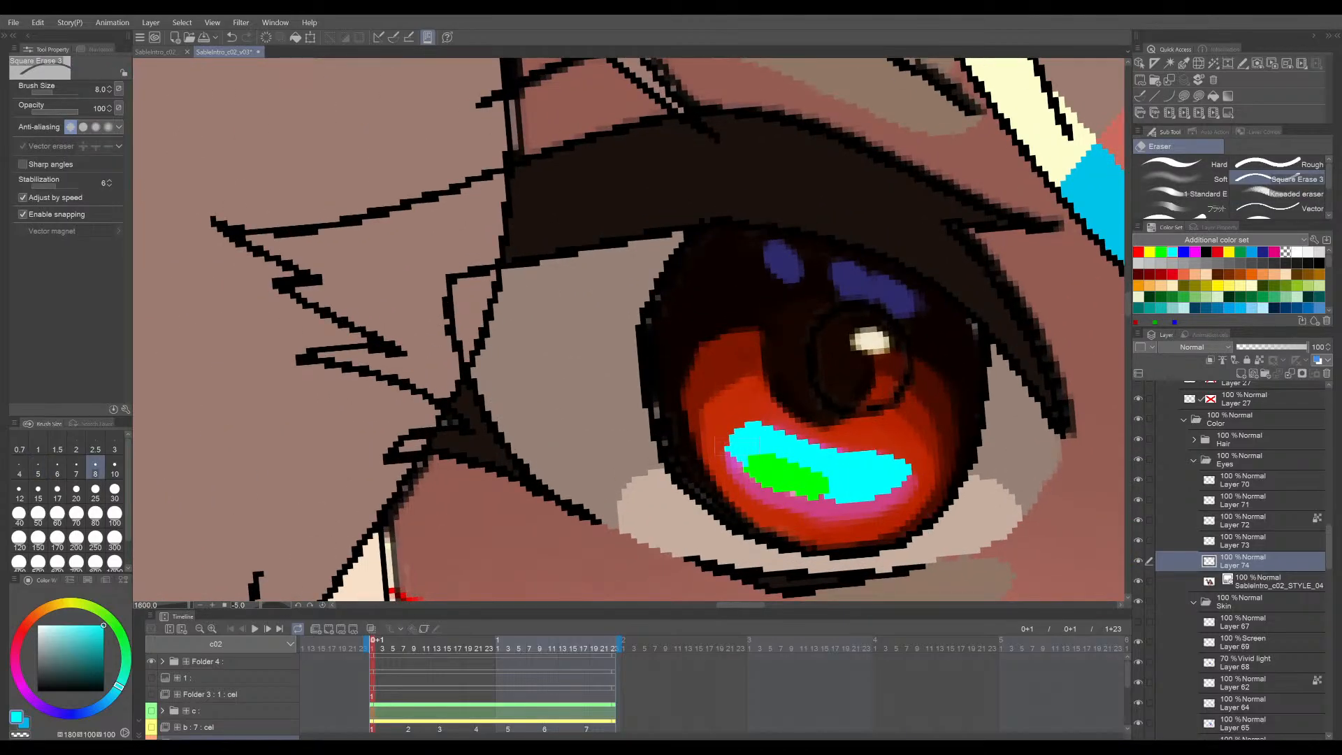
{"action": "key", "text": "p"}
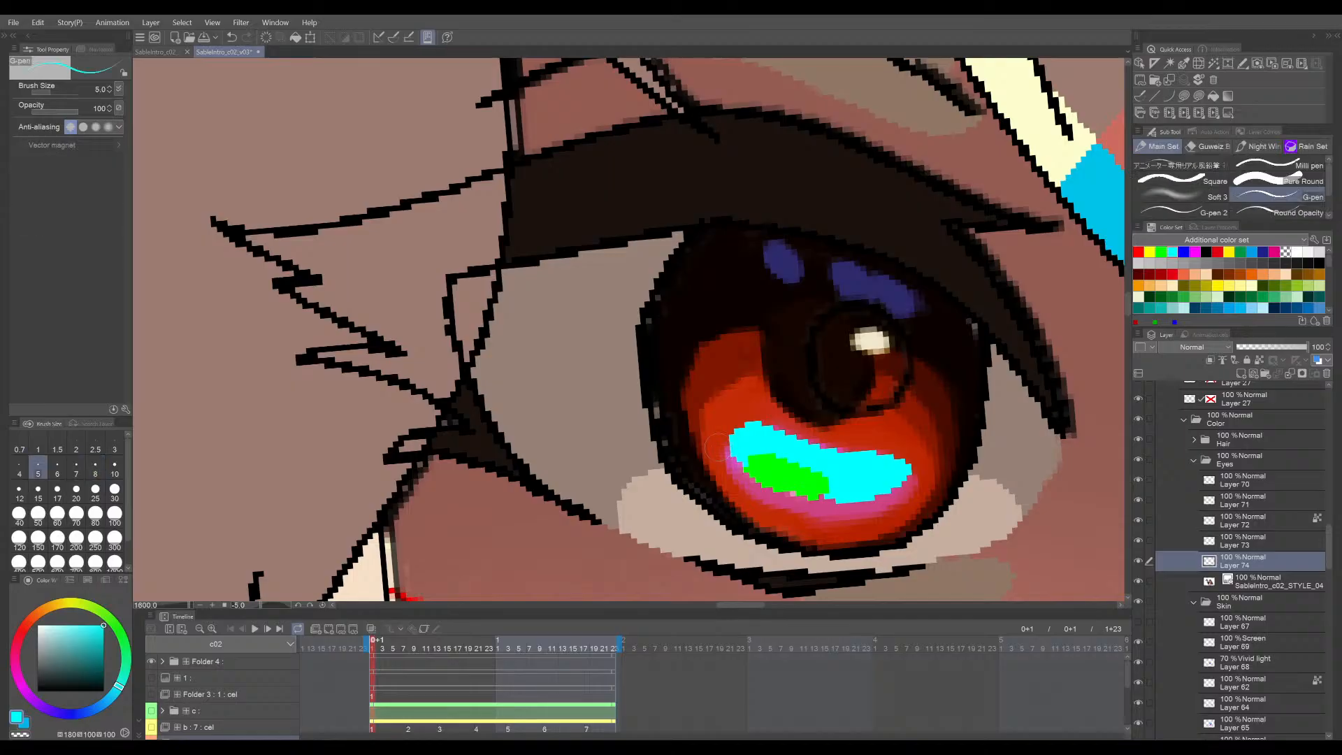
{"action": "scroll", "coordinate": [937, 448], "scroll_direction": "down", "scroll_amount": 5}
{"action": "scroll", "coordinate": [949, 477], "scroll_direction": "down", "scroll_amount": 3}
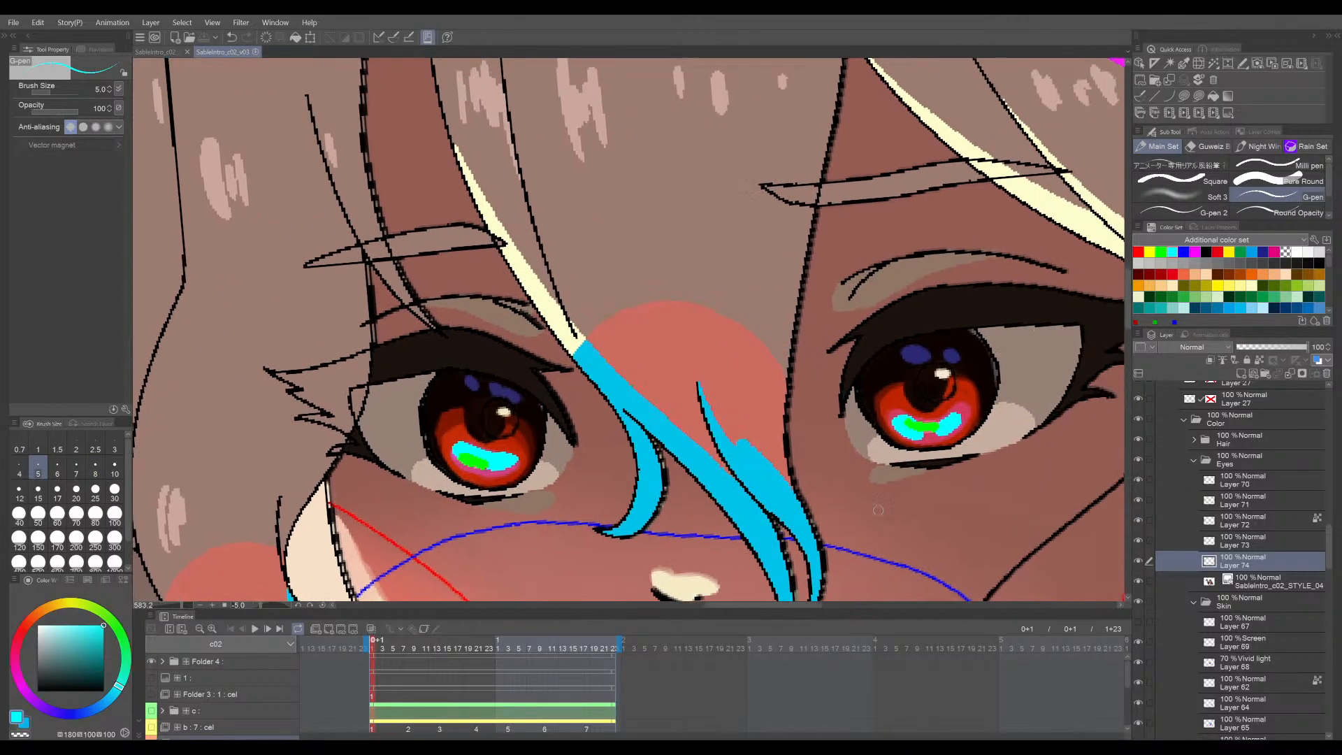
{"action": "scroll", "coordinate": [881, 518], "scroll_direction": "up", "scroll_amount": 4}
{"action": "left_click_drag", "start_coordinate": [905, 543], "coordinate": [910, 556]}
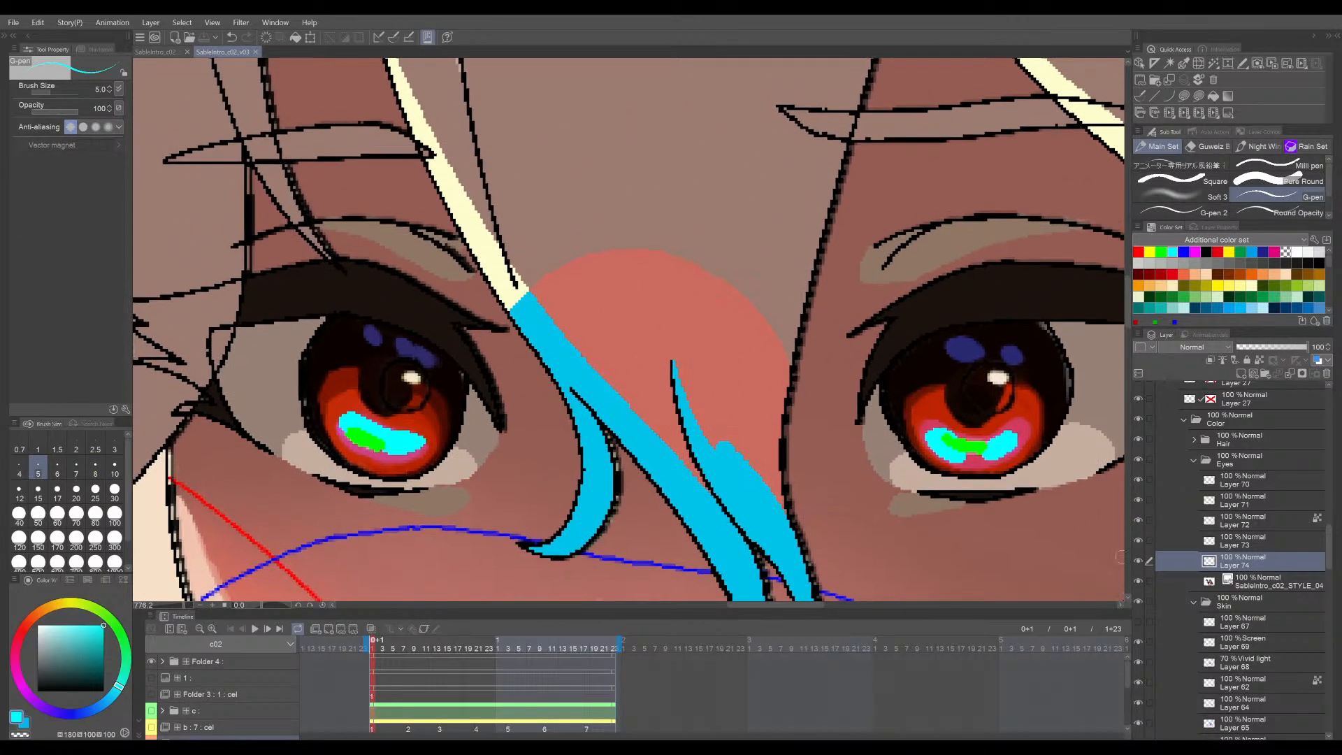
- Add a new layer directly above the style reference and choose yellow as the drawing colour
{"action": "left_click", "coordinate": [1267, 586]}
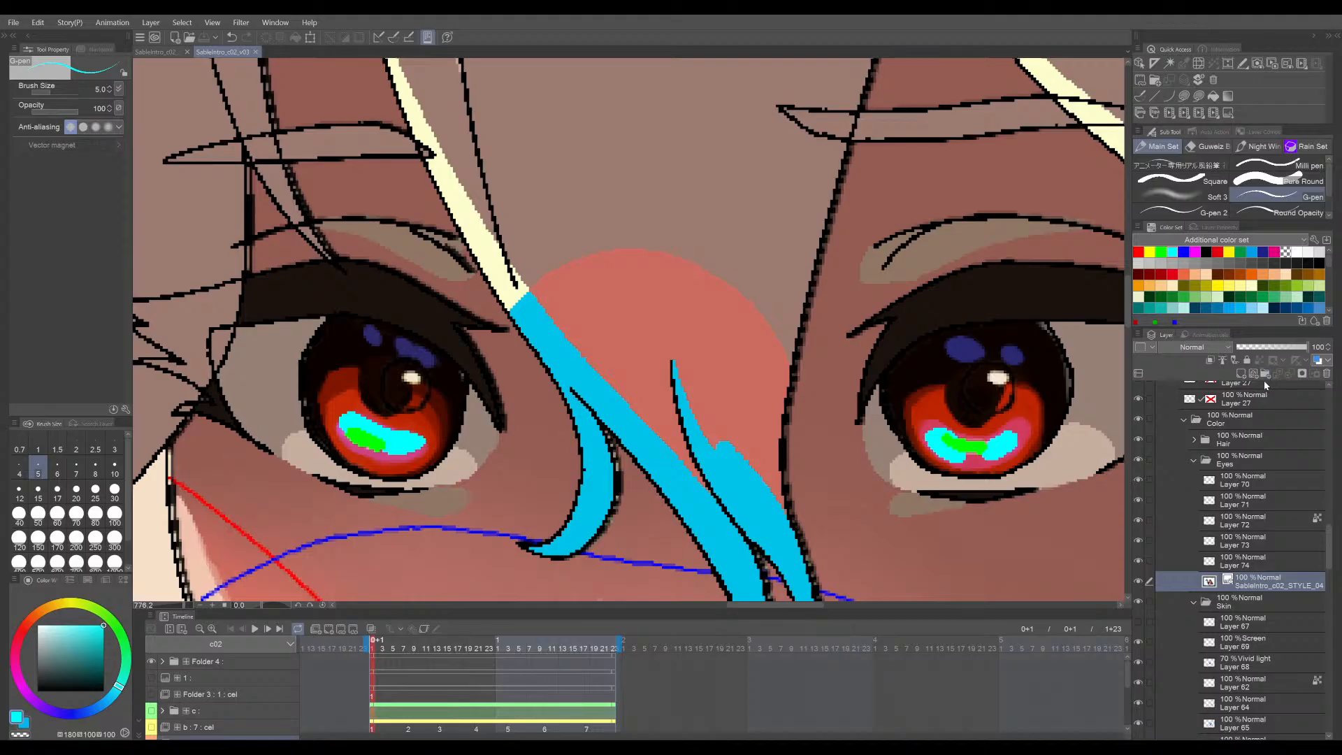
{"action": "left_click", "coordinate": [1241, 376]}
{"action": "scroll", "coordinate": [956, 446], "scroll_direction": "up", "scroll_amount": 4}
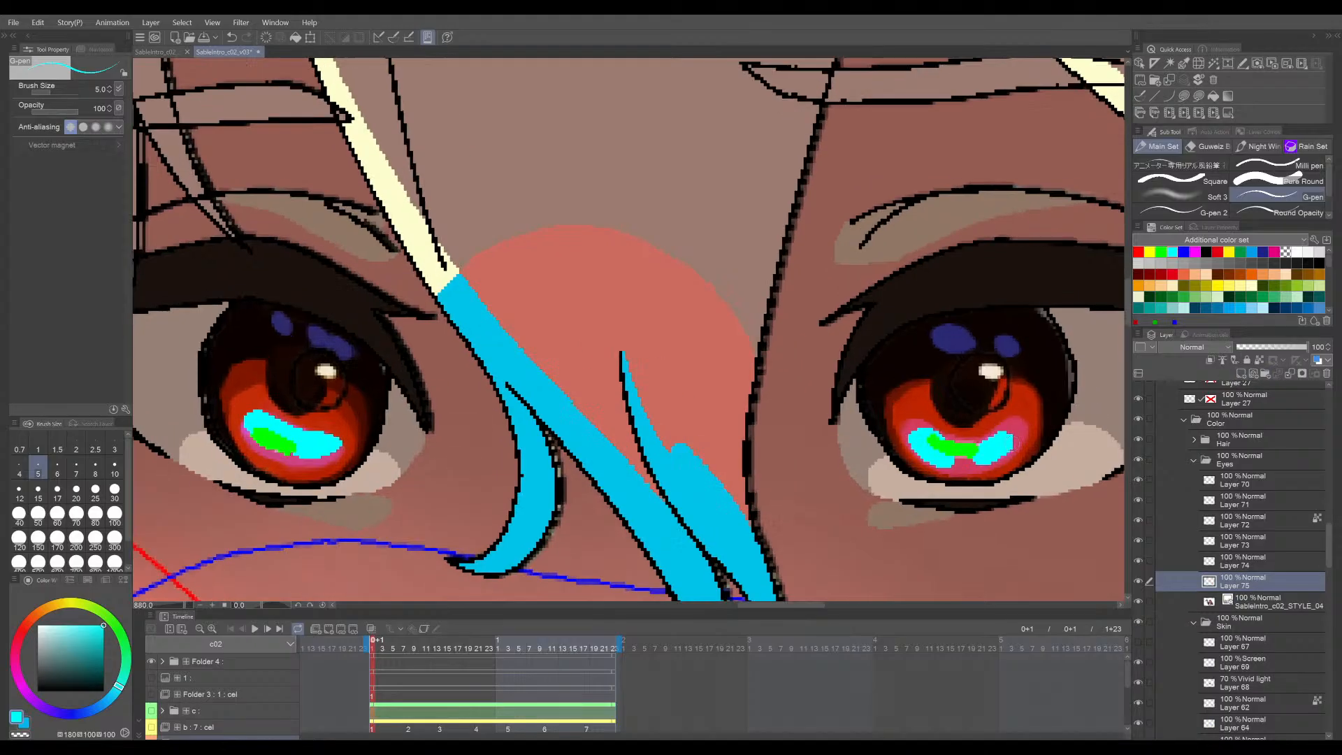
{"action": "left_click", "coordinate": [1231, 250]}
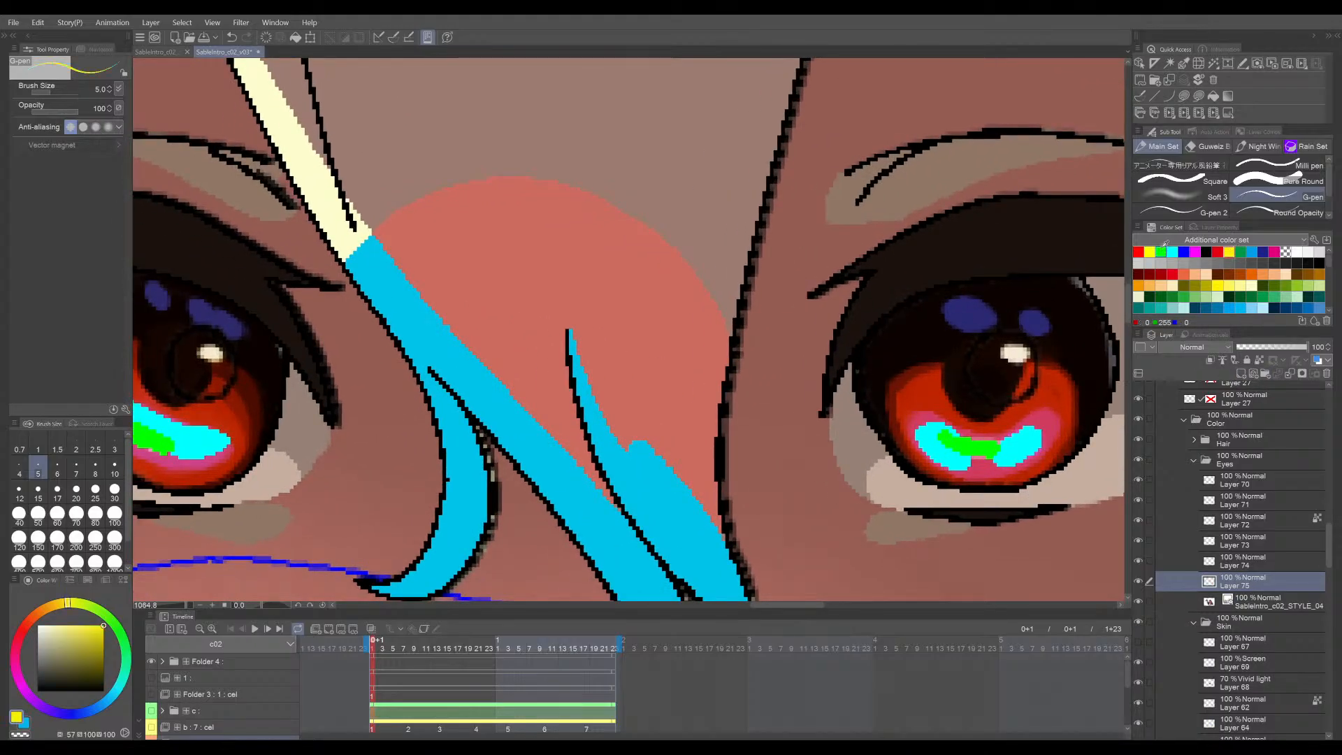
- Paint the pink glow along the upper edge and outer ends of the right-hand iris highlight yellow on Layer 75
{"action": "scroll", "coordinate": [1037, 456], "scroll_direction": "up", "scroll_amount": 2}
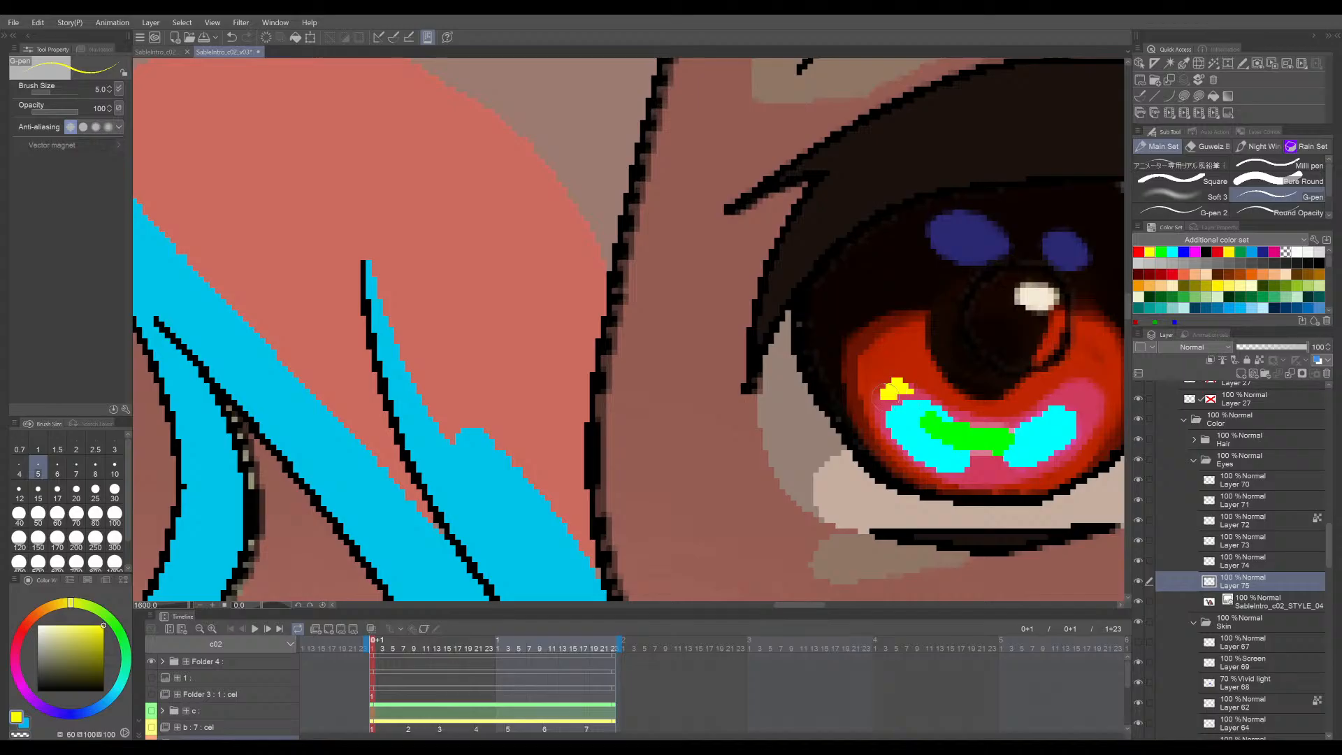
{"action": "mouse_move", "coordinate": [909, 389]}
{"action": "left_mouse_down"}
{"action": "mouse_move", "coordinate": [846, 444]}
{"action": "mouse_move", "coordinate": [832, 441]}
{"action": "mouse_move", "coordinate": [866, 447]}
{"action": "left_mouse_up"}
{"action": "key", "text": "ctrl+z"}
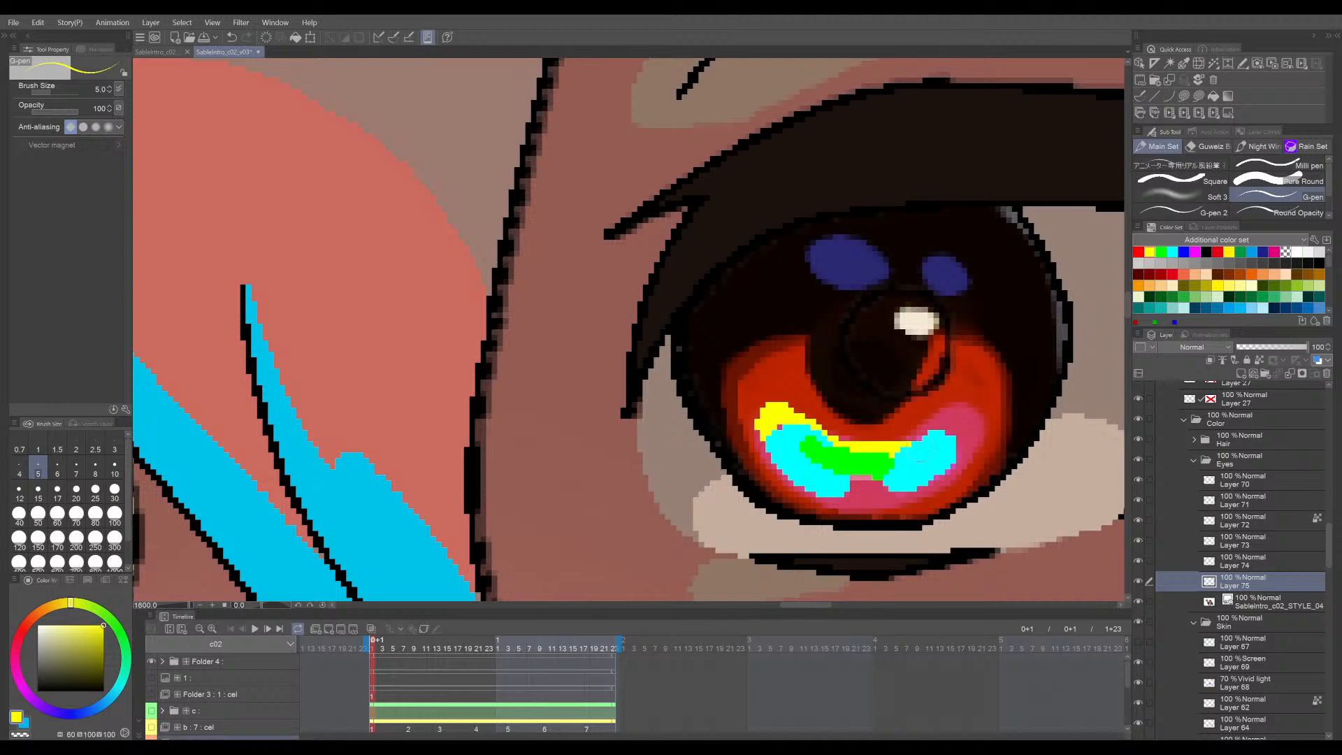
{"action": "mouse_move", "coordinate": [895, 440]}
{"action": "left_mouse_down"}
{"action": "mouse_move", "coordinate": [957, 415]}
{"action": "mouse_move", "coordinate": [966, 434]}
{"action": "mouse_move", "coordinate": [936, 426]}
{"action": "mouse_move", "coordinate": [966, 441]}
{"action": "mouse_move", "coordinate": [964, 423]}
{"action": "mouse_move", "coordinate": [935, 426]}
{"action": "mouse_move", "coordinate": [968, 440]}
{"action": "left_mouse_up"}
{"action": "key", "text": "ctrl+z"}
{"action": "left_click_drag", "start_coordinate": [969, 437], "coordinate": [940, 463]}
{"action": "key", "text": "ctrl+z"}
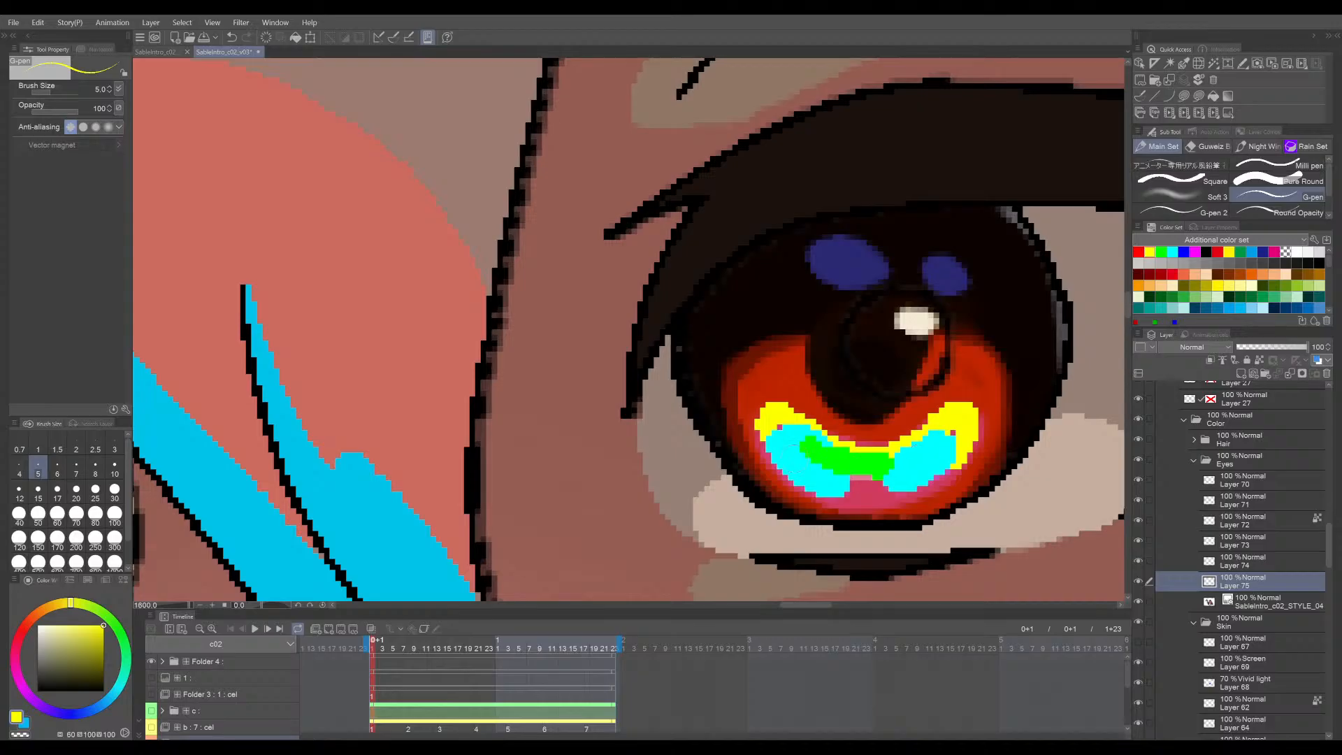
- Paint the pink glow along the lower edge of the right-hand iris highlight yellow, following the curve beneath the cyan patches
{"action": "key", "text": "asciicircum"}
{"action": "key", "text": "asciicircum"}
{"action": "key", "text": "asciicircum"}
{"action": "key", "text": "asciicircum"}
{"action": "key", "text": "asciicircum"}
{"action": "key", "text": "asciicircum"}
{"action": "key", "text": "asciicircum"}
{"action": "key", "text": "asciicircum"}
{"action": "key", "text": "asciicircum"}
{"action": "key", "text": "asciicircum"}
{"action": "key", "text": "asciicircum"}
{"action": "key", "text": "asciicircum"}
{"action": "key", "text": "asciicircum"}
{"action": "key", "text": "asciicircum"}
{"action": "key", "text": "asciicircum"}
{"action": "key", "text": "asciicircum"}
{"action": "left_click_drag", "start_coordinate": [760, 460], "coordinate": [898, 227]}
{"action": "key", "text": "ctrl+plus"}
{"action": "key", "text": "ctrl+plus"}
{"action": "key", "text": "ctrl+plus"}
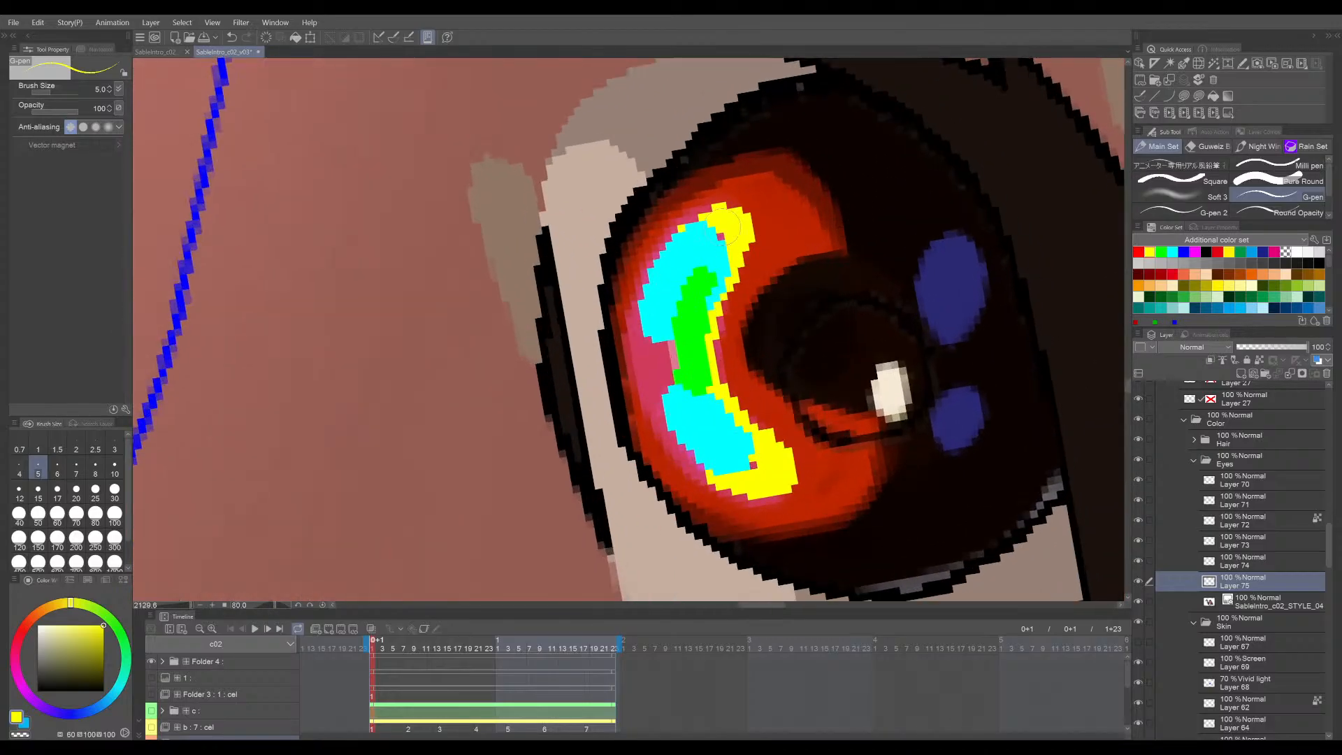
{"action": "left_click_drag", "start_coordinate": [700, 232], "coordinate": [664, 267]}
{"action": "key", "text": "ctrl+z"}
{"action": "key", "text": "ctrl+z"}
{"action": "mouse_move", "coordinate": [706, 209]}
{"action": "left_mouse_down"}
{"action": "mouse_move", "coordinate": [654, 294]}
{"action": "mouse_move", "coordinate": [652, 269]}
{"action": "mouse_move", "coordinate": [629, 364]}
{"action": "left_mouse_up"}
{"action": "key", "text": "ctrl+z"}
{"action": "mouse_move", "coordinate": [654, 258]}
{"action": "left_mouse_down"}
{"action": "mouse_move", "coordinate": [633, 364]}
{"action": "mouse_move", "coordinate": [654, 409]}
{"action": "left_mouse_up"}
{"action": "key", "text": "ctrl+z"}
{"action": "mouse_move", "coordinate": [632, 307]}
{"action": "left_mouse_down"}
{"action": "mouse_move", "coordinate": [650, 391]}
{"action": "mouse_move", "coordinate": [681, 448]}
{"action": "left_mouse_up"}
- Fill the remaining pink gaps at the ends of the right-hand iris highlight with yellow to finish its outline
{"action": "key", "text": "asciicircum"}
{"action": "key", "text": "asciicircum"}
{"action": "key", "text": "asciicircum"}
{"action": "key", "text": "asciicircum"}
{"action": "key", "text": "asciicircum"}
{"action": "key", "text": "asciicircum"}
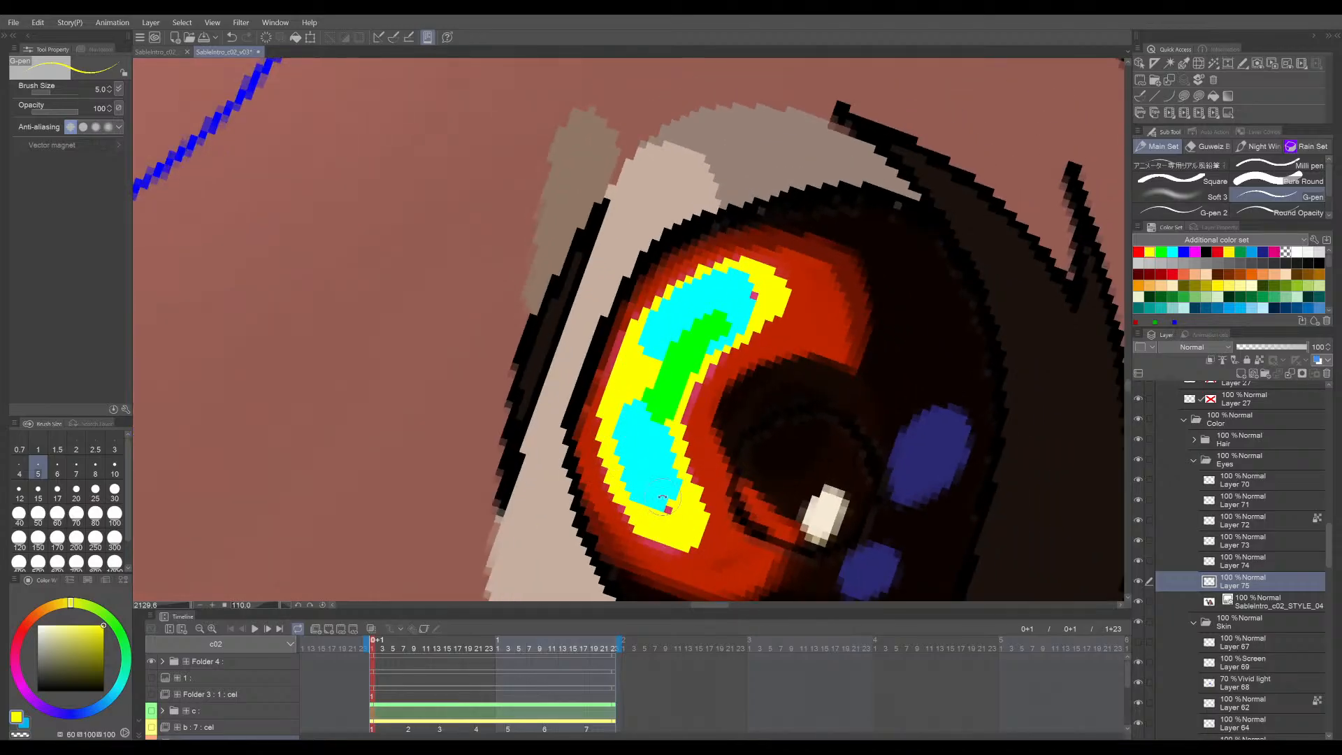
{"action": "key", "text": "asciicircum"}
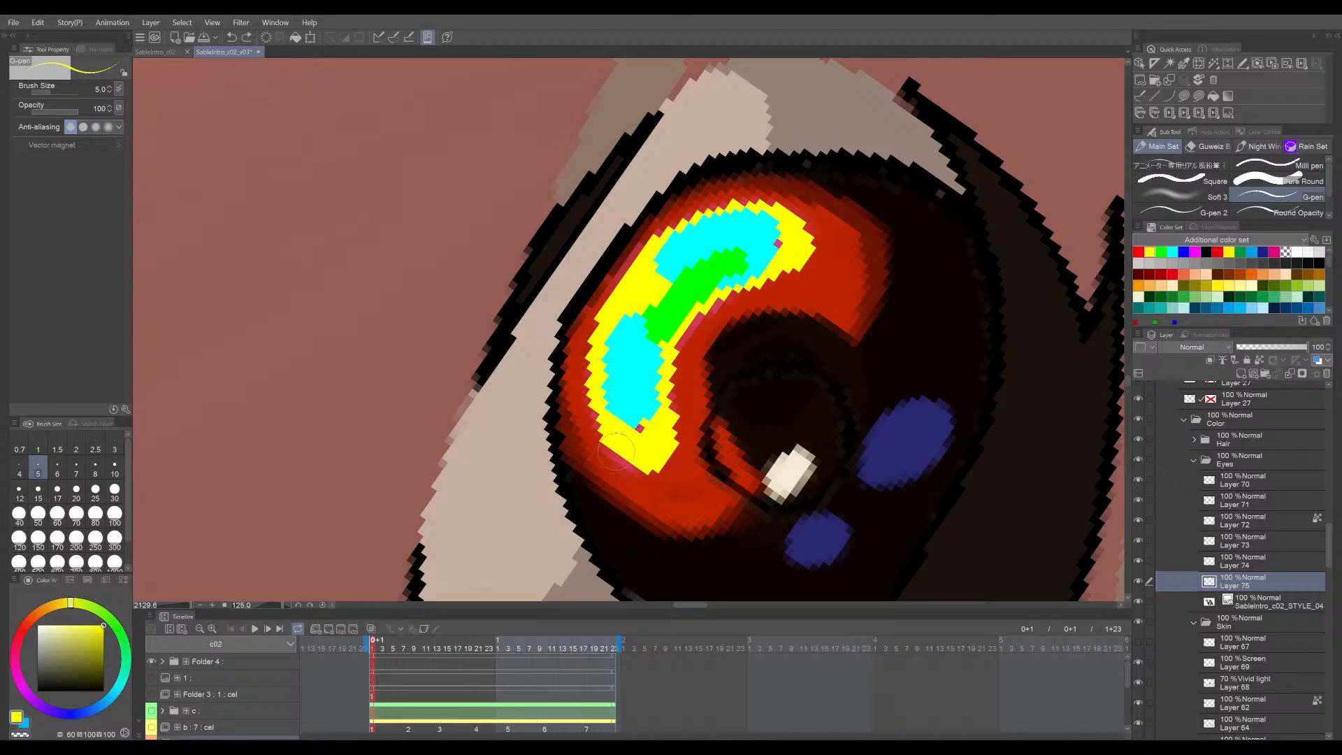
{"action": "mouse_move", "coordinate": [617, 451]}
{"action": "left_mouse_down"}
{"action": "mouse_move", "coordinate": [604, 414]}
{"action": "mouse_move", "coordinate": [642, 482]}
{"action": "left_mouse_up"}
{"action": "key", "text": "ctrl+z"}
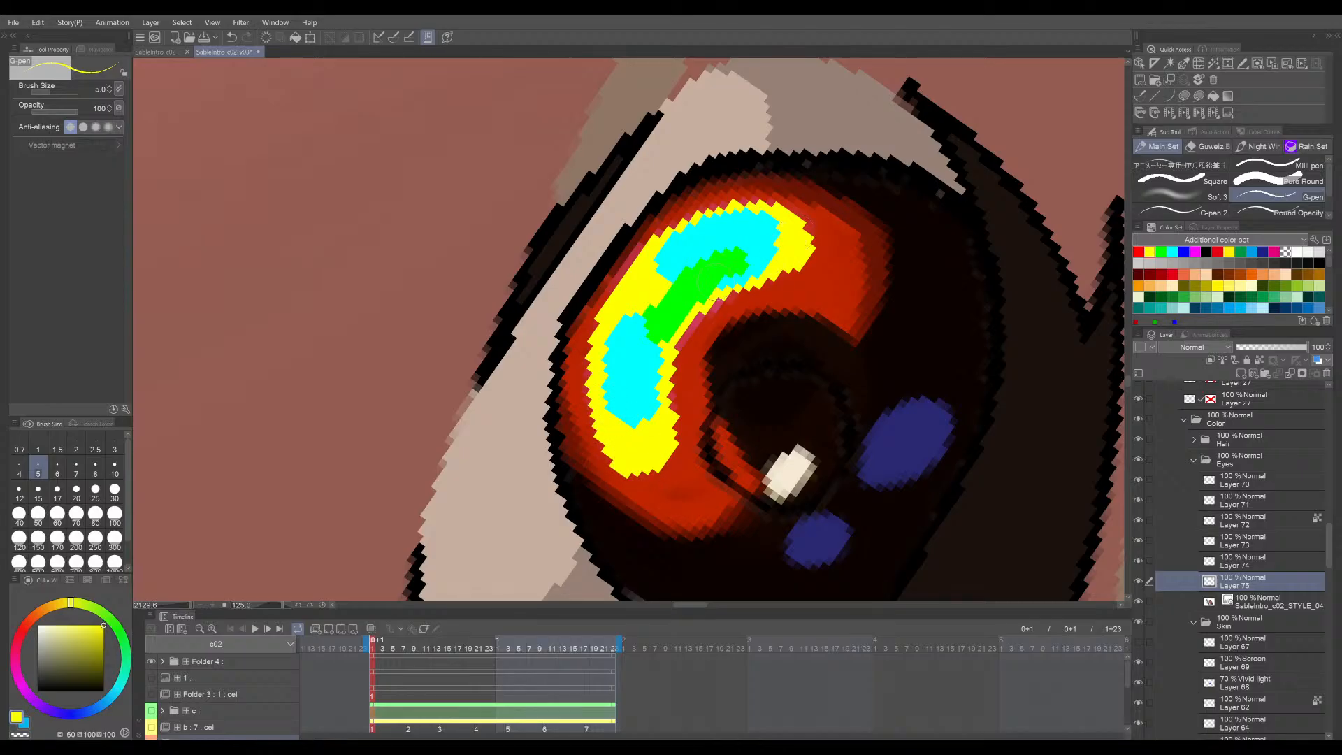
{"action": "key", "text": "ctrl+0"}
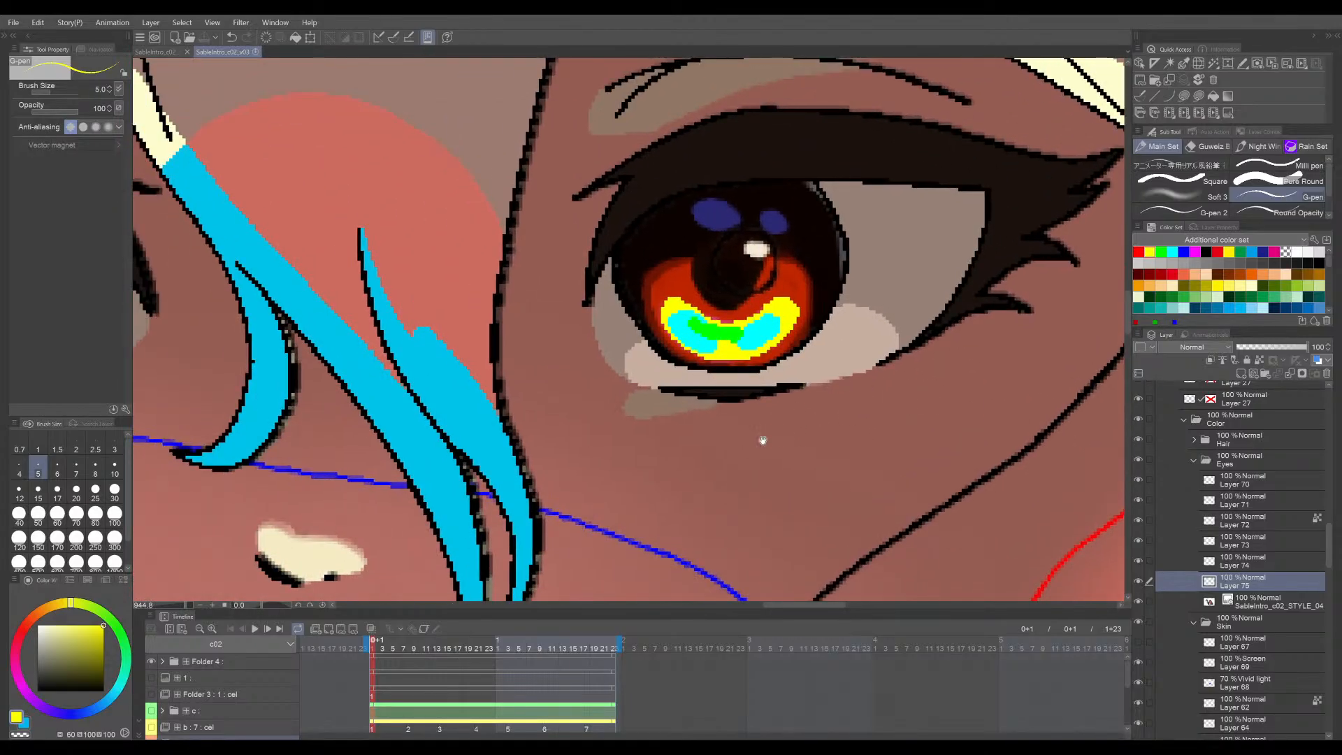
{"action": "left_click_drag", "start_coordinate": [762, 441], "coordinate": [876, 482]}
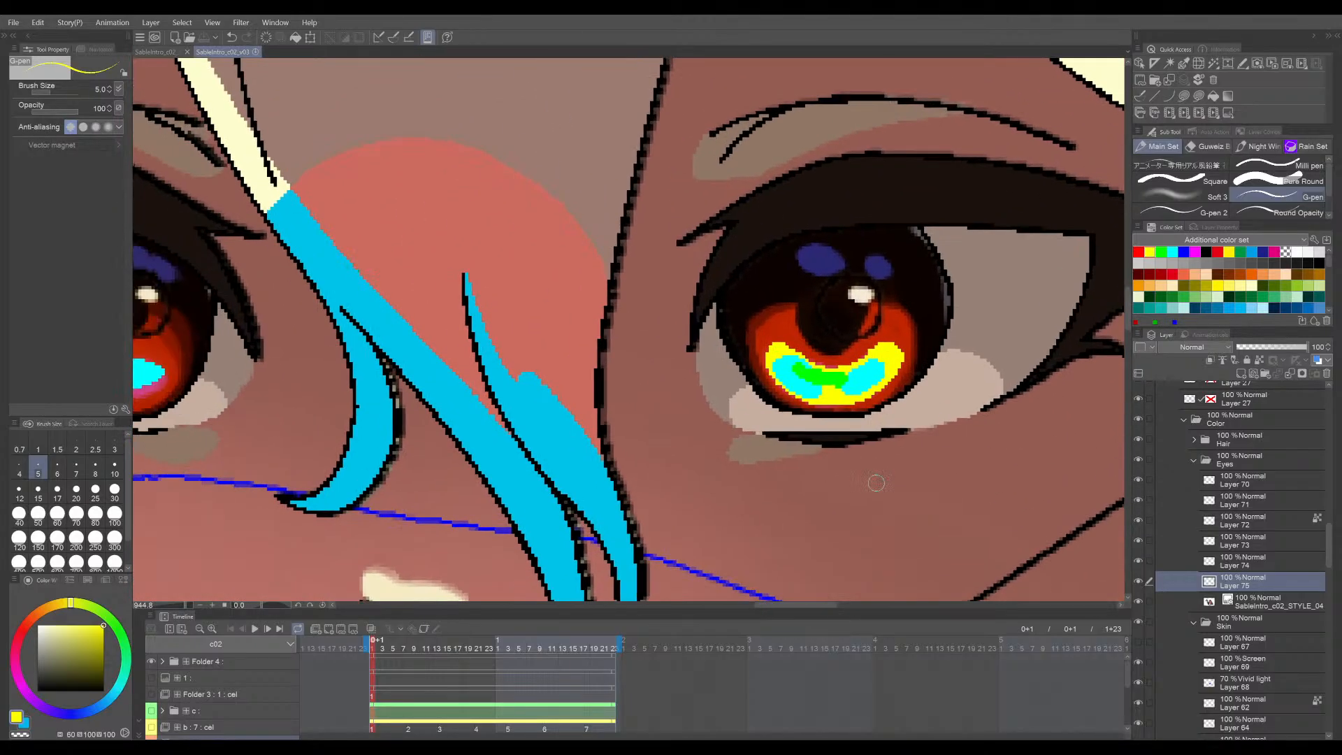
- Paint the pink rim at the nose-side end of the left-hand iris's cyan shape yellow on Layer 75
{"action": "scroll", "coordinate": [744, 482], "scroll_direction": "up", "scroll_amount": 5}
{"action": "key", "text": "minus"}
{"action": "key", "text": "minus"}
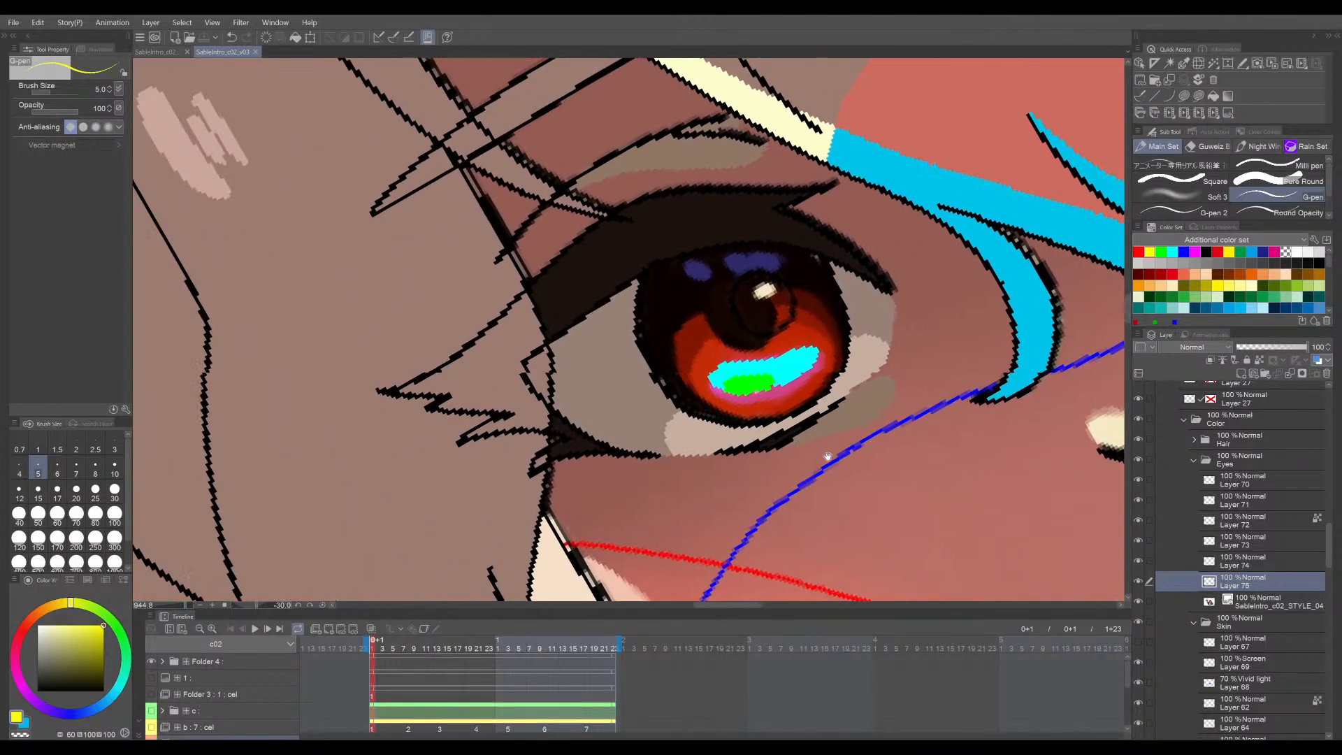
{"action": "scroll", "coordinate": [753, 353], "scroll_direction": "up", "scroll_amount": 1}
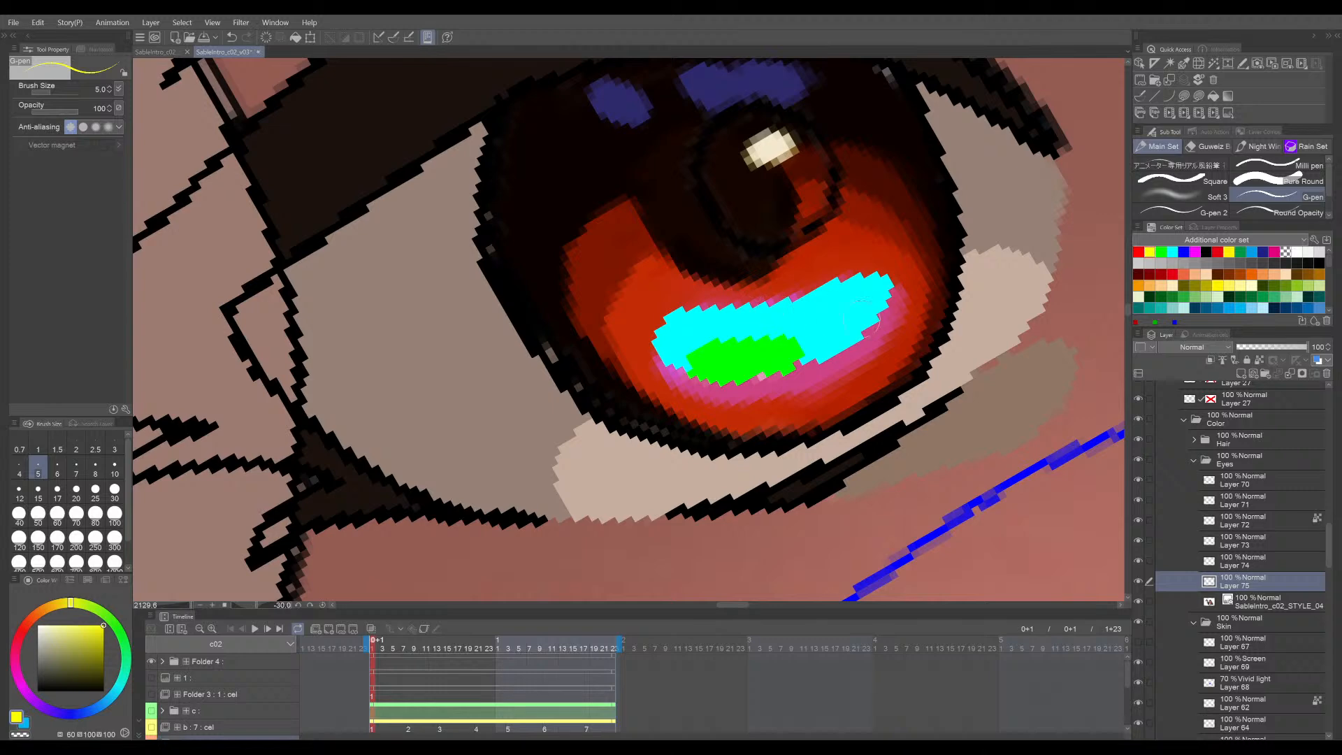
{"action": "left_click_drag", "start_coordinate": [894, 308], "coordinate": [874, 335]}
{"action": "key", "text": "ctrl+z"}
{"action": "left_click_drag", "start_coordinate": [899, 292], "coordinate": [874, 334]}
- Paint the pink rim beneath the cyan and green highlights of the left-hand iris yellow as one continuous curved band
{"action": "left_click_drag", "start_coordinate": [663, 365], "coordinate": [711, 388]}
{"action": "key", "text": "asciicircum"}
{"action": "key", "text": "asciicircum"}
{"action": "key", "text": "asciicircum"}
{"action": "key", "text": "asciicircum"}
{"action": "mouse_move", "coordinate": [641, 428]}
{"action": "left_mouse_down"}
{"action": "mouse_move", "coordinate": [619, 360]}
{"action": "mouse_move", "coordinate": [695, 465]}
{"action": "left_mouse_up"}
{"action": "key", "text": "asciicircum"}
{"action": "key", "text": "asciicircum"}
{"action": "key", "text": "asciicircum"}
{"action": "key", "text": "ctrl+z"}
{"action": "mouse_move", "coordinate": [617, 353]}
{"action": "left_mouse_down"}
{"action": "mouse_move", "coordinate": [681, 449]}
{"action": "mouse_move", "coordinate": [669, 423]}
{"action": "mouse_move", "coordinate": [725, 477]}
{"action": "mouse_move", "coordinate": [666, 413]}
{"action": "mouse_move", "coordinate": [725, 493]}
{"action": "left_mouse_up"}
{"action": "key", "text": "ctrl+z"}
{"action": "key", "text": "asciicircum"}
{"action": "key", "text": "asciicircum"}
{"action": "key", "text": "ctrl+z"}
{"action": "mouse_move", "coordinate": [611, 325]}
{"action": "left_mouse_down"}
{"action": "mouse_move", "coordinate": [604, 384]}
{"action": "mouse_move", "coordinate": [619, 457]}
{"action": "left_mouse_up"}
{"action": "scroll", "coordinate": [623, 378], "scroll_direction": "down", "scroll_amount": 5}
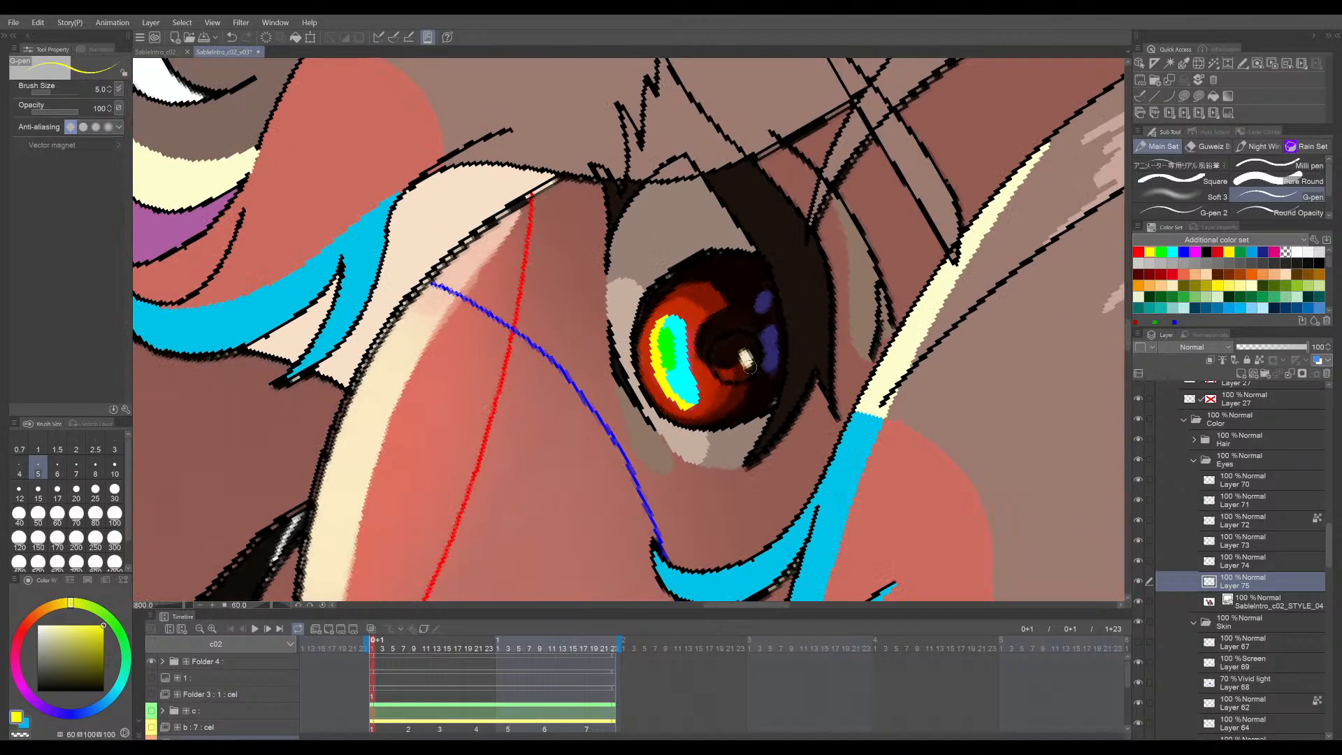
- Check the green, cyan and yellow highlights of both irises for remaining gaps against the style reference
{"action": "scroll", "coordinate": [723, 385], "scroll_direction": "up", "scroll_amount": 5}
{"action": "key", "text": "minus"}
{"action": "key", "text": "minus"}
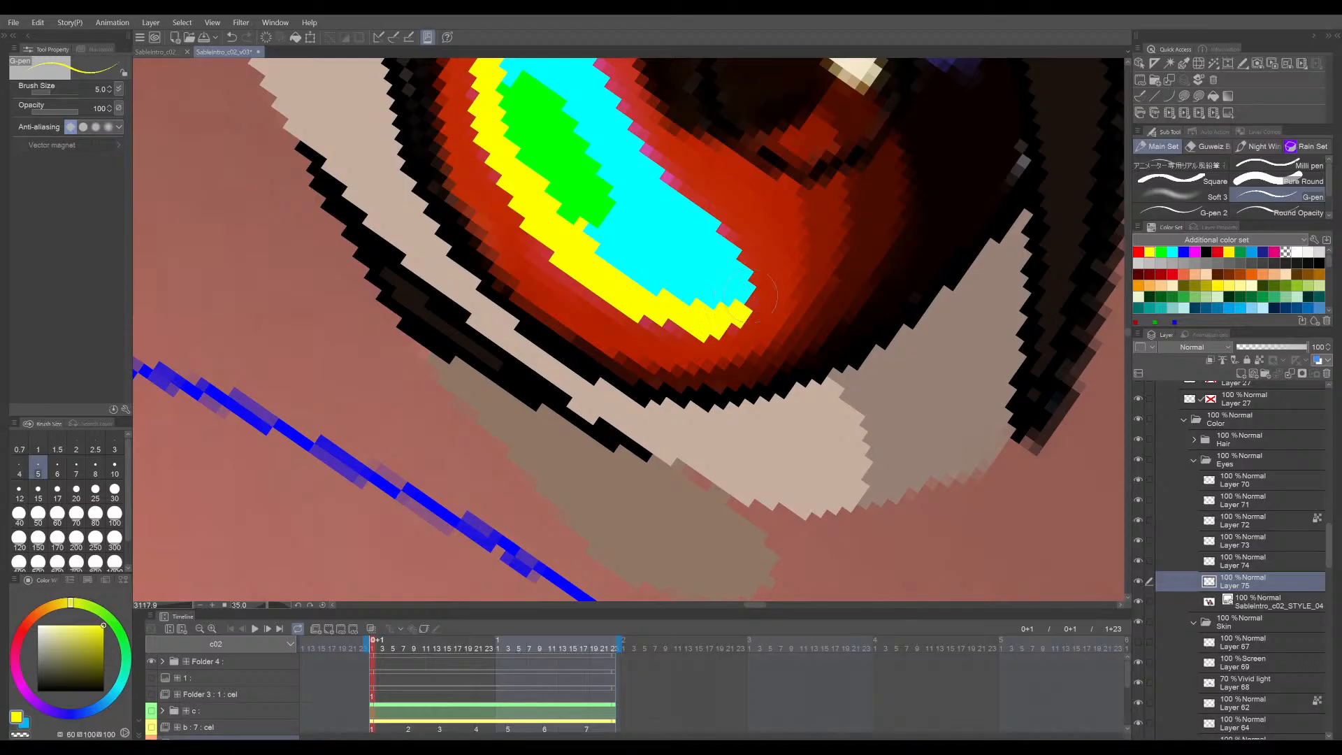
{"action": "scroll", "coordinate": [757, 294], "scroll_direction": "down", "scroll_amount": 5}
{"action": "key", "text": "minus"}
{"action": "key", "text": "minus"}
{"action": "key", "text": "minus"}
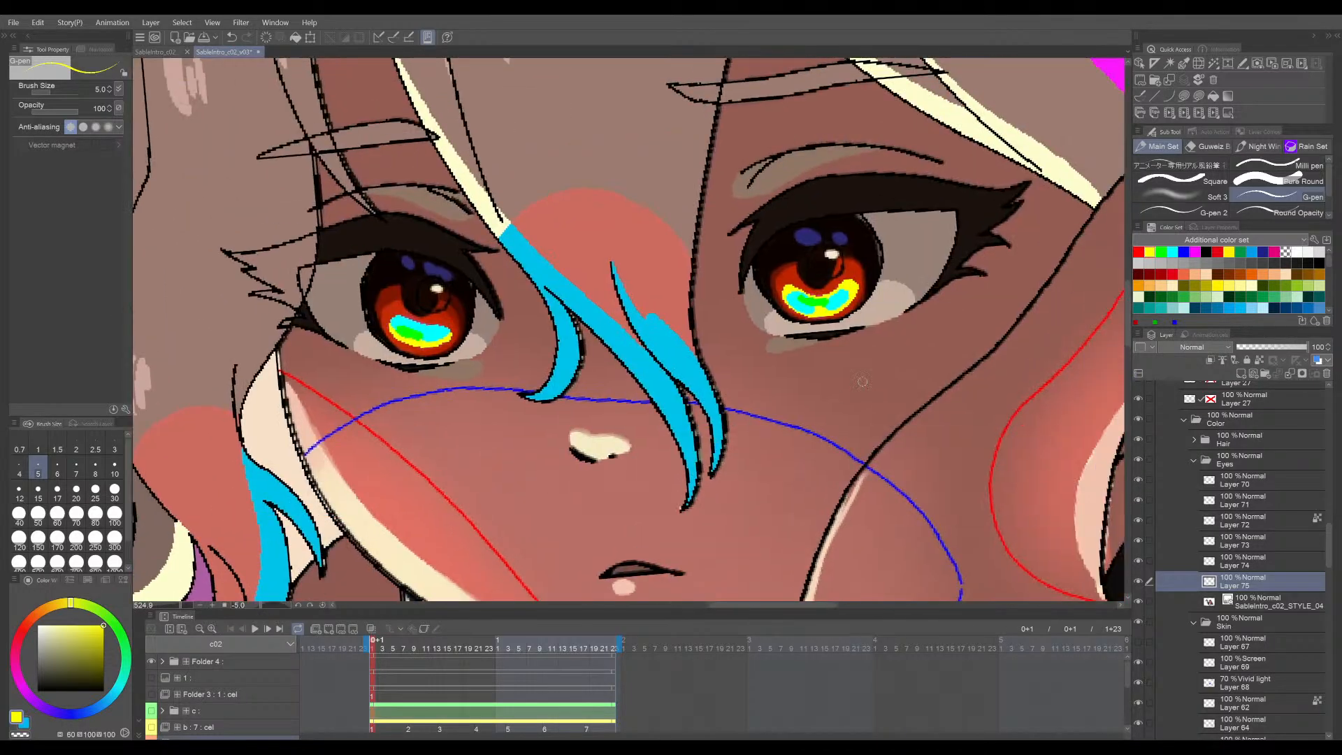
{"action": "scroll", "coordinate": [863, 382], "scroll_direction": "up", "scroll_amount": 3}
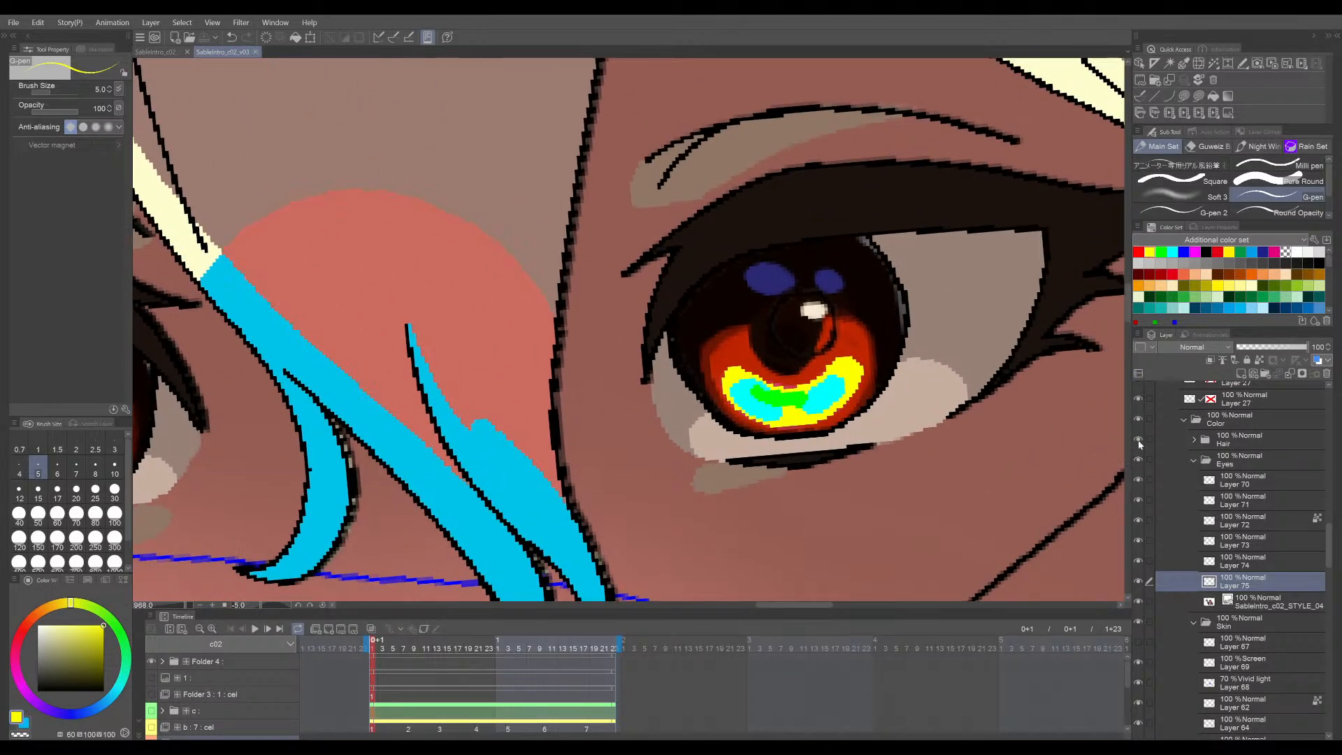
- Add a new layer directly above the style reference in the Eyes folder and choose blue as the drawing colour
{"action": "left_click", "coordinate": [1249, 605]}
{"action": "left_click", "coordinate": [1242, 374]}
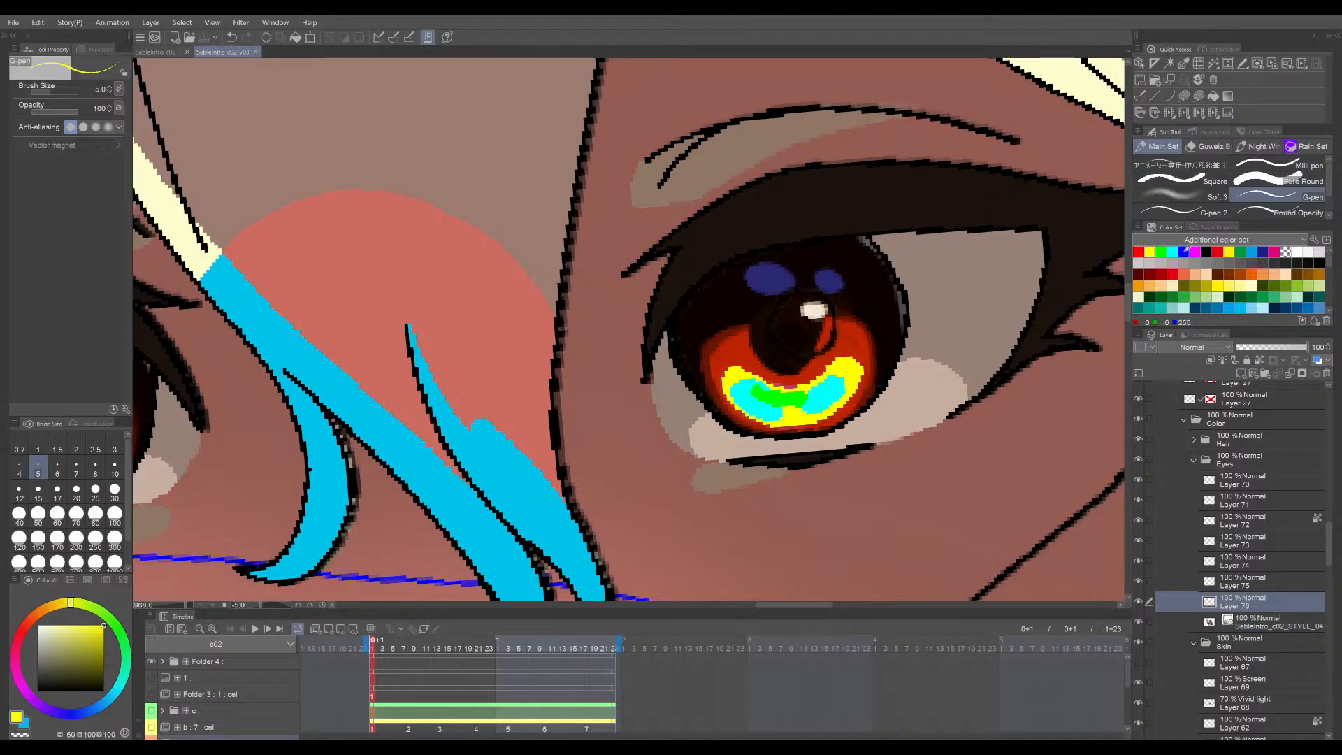
{"action": "left_click", "coordinate": [1184, 251]}
- Outline the red glow of the right-hand iris in blue, from its upper ends down both sides of the yellow highlight
{"action": "scroll", "coordinate": [712, 356], "scroll_direction": "up", "scroll_amount": 3}
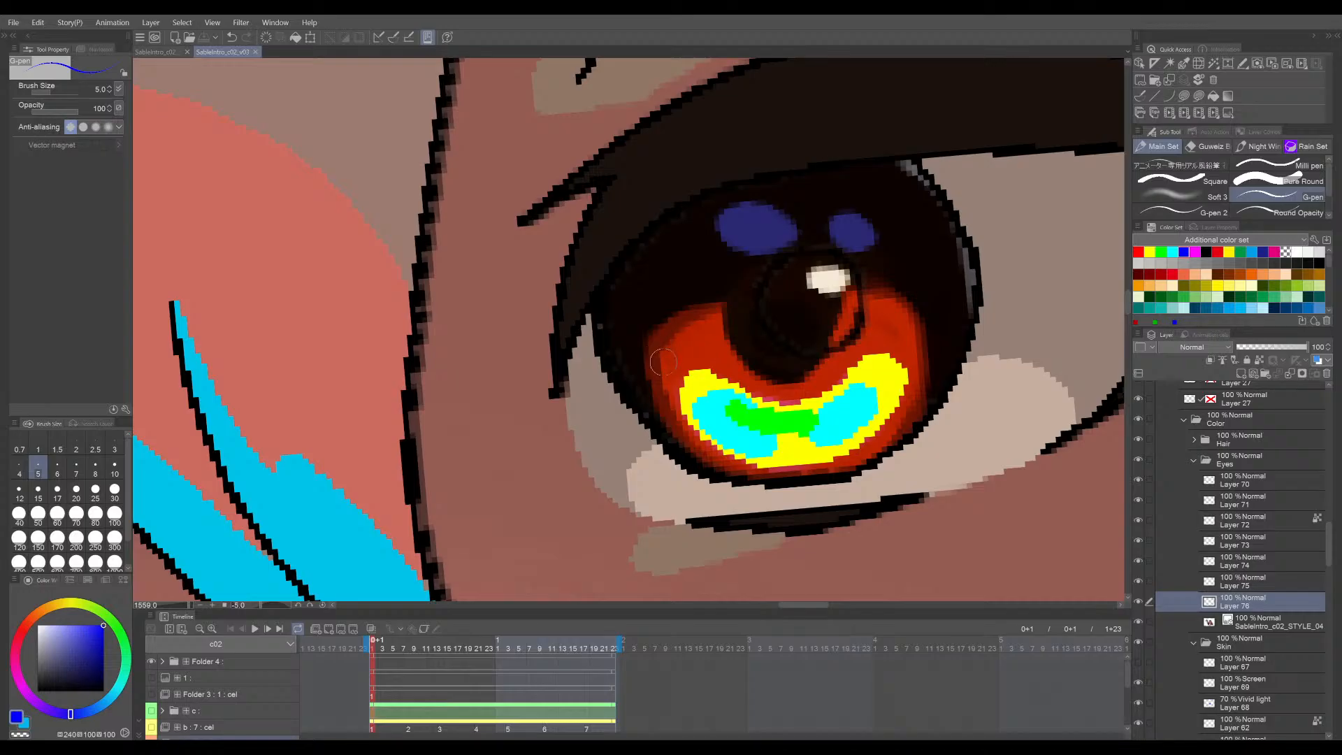
{"action": "key", "text": "ctrl+z"}
{"action": "left_click_drag", "start_coordinate": [663, 361], "coordinate": [747, 314]}
{"action": "key", "text": "ctrl+z"}
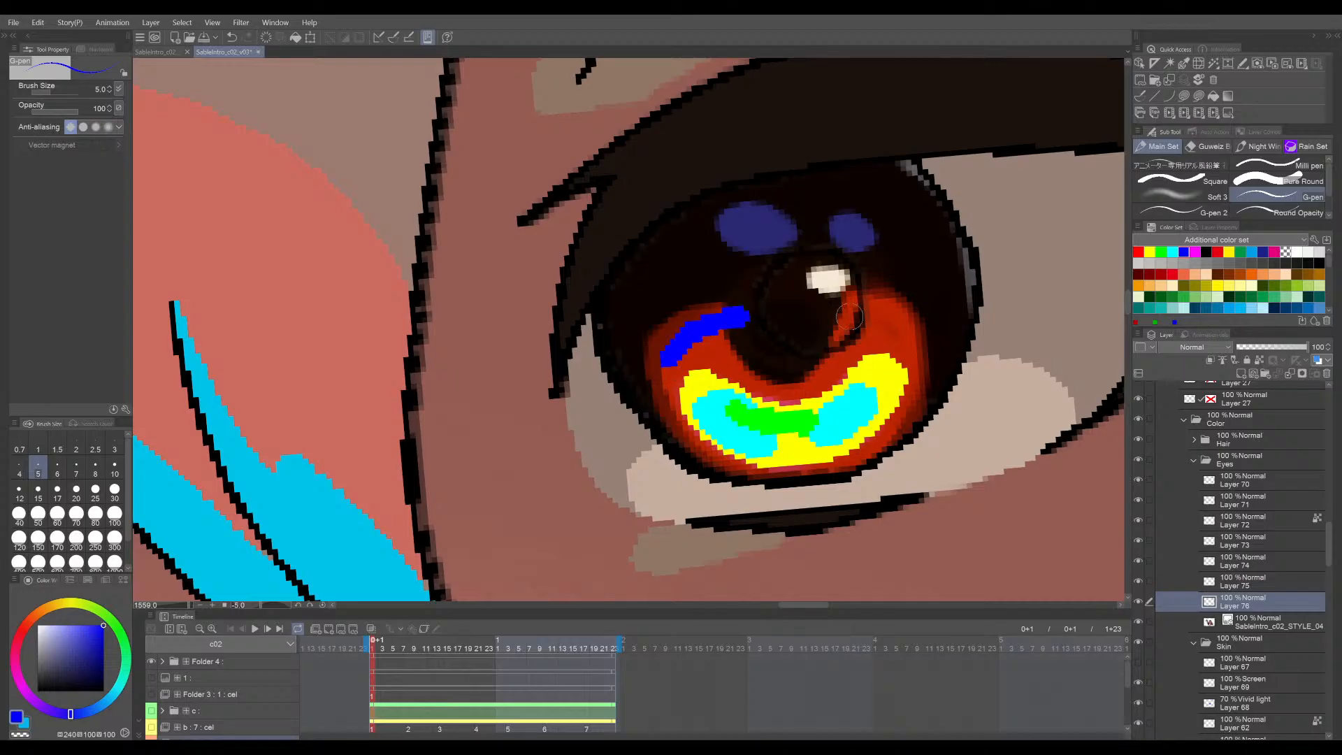
{"action": "mouse_move", "coordinate": [833, 299]}
{"action": "left_mouse_down"}
{"action": "mouse_move", "coordinate": [896, 315]}
{"action": "mouse_move", "coordinate": [872, 297]}
{"action": "mouse_move", "coordinate": [892, 306]}
{"action": "mouse_move", "coordinate": [854, 301]}
{"action": "mouse_move", "coordinate": [912, 321]}
{"action": "mouse_move", "coordinate": [879, 304]}
{"action": "mouse_move", "coordinate": [917, 340]}
{"action": "mouse_move", "coordinate": [900, 414]}
{"action": "mouse_move", "coordinate": [875, 399]}
{"action": "mouse_move", "coordinate": [735, 413]}
{"action": "mouse_move", "coordinate": [728, 358]}
{"action": "mouse_move", "coordinate": [718, 403]}
{"action": "mouse_move", "coordinate": [755, 454]}
{"action": "left_mouse_up"}
{"action": "key", "text": "ctrl+z"}
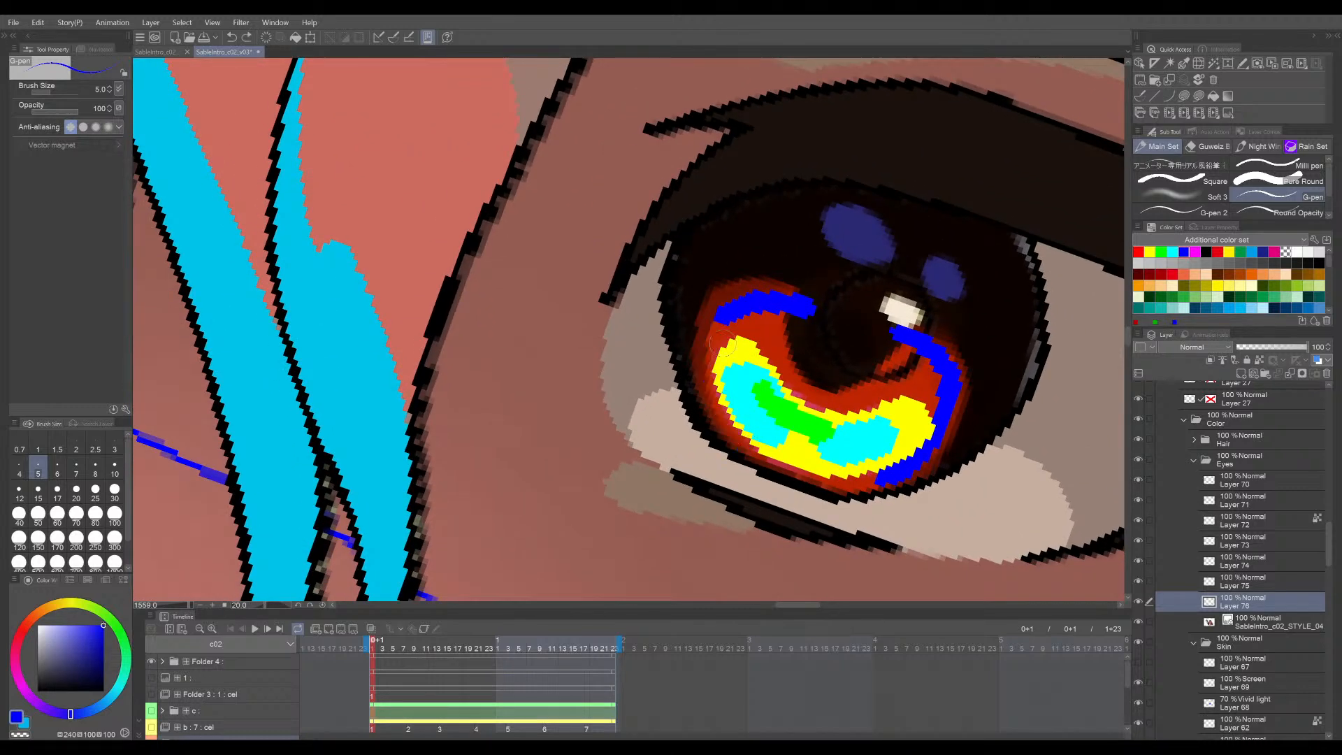
{"action": "left_click_drag", "start_coordinate": [725, 316], "coordinate": [738, 426]}
{"action": "mouse_move", "coordinate": [712, 383]}
{"action": "left_mouse_down"}
{"action": "mouse_move", "coordinate": [776, 472]}
{"action": "mouse_move", "coordinate": [795, 475]}
{"action": "left_mouse_up"}
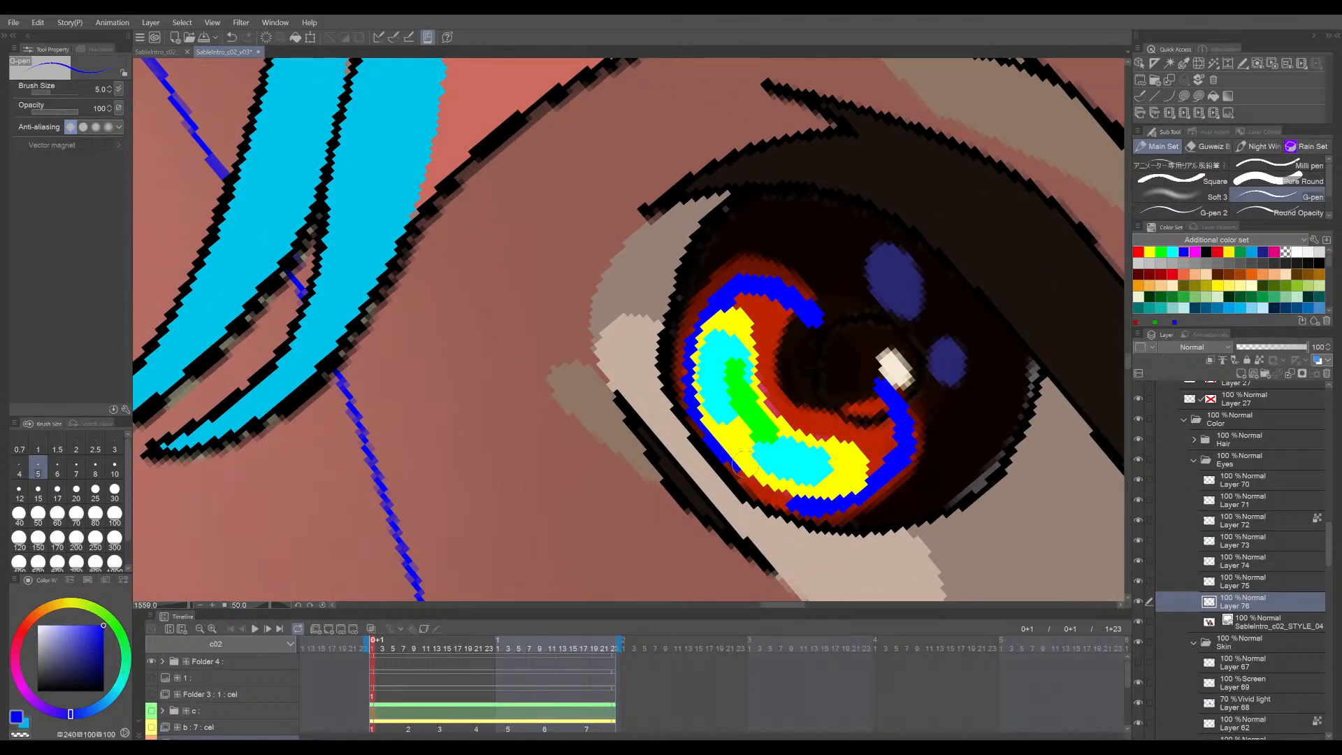
- Join the blue outline of the right-hand iris along its lower edge beneath the yellow band
{"action": "key", "text": "minus"}
{"action": "key", "text": "minus"}
{"action": "key", "text": "minus"}
{"action": "key", "text": "minus"}
{"action": "key", "text": "minus"}
{"action": "key", "text": "minus"}
{"action": "key", "text": "minus"}
{"action": "key", "text": "minus"}
{"action": "key", "text": "minus"}
{"action": "key", "text": "minus"}
{"action": "key", "text": "minus"}
{"action": "key", "text": "minus"}
{"action": "key", "text": "minus"}
{"action": "key", "text": "minus"}
{"action": "key", "text": "minus"}
{"action": "mouse_move", "coordinate": [795, 259]}
{"action": "left_mouse_down"}
{"action": "mouse_move", "coordinate": [843, 208]}
{"action": "mouse_move", "coordinate": [797, 256]}
{"action": "left_mouse_up"}
{"action": "key", "text": "ctrl+z"}
{"action": "key", "text": "ctrl+z"}
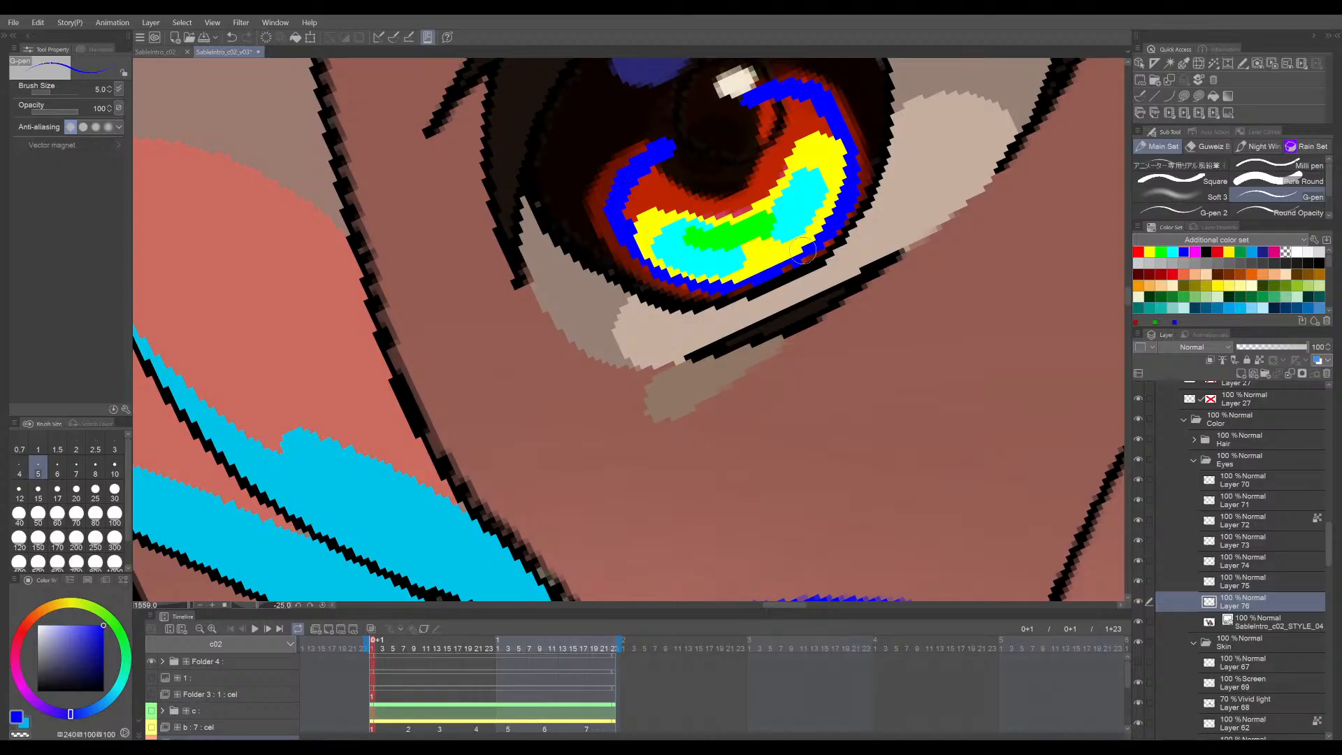
{"action": "left_click_drag", "start_coordinate": [878, 226], "coordinate": [905, 351]}
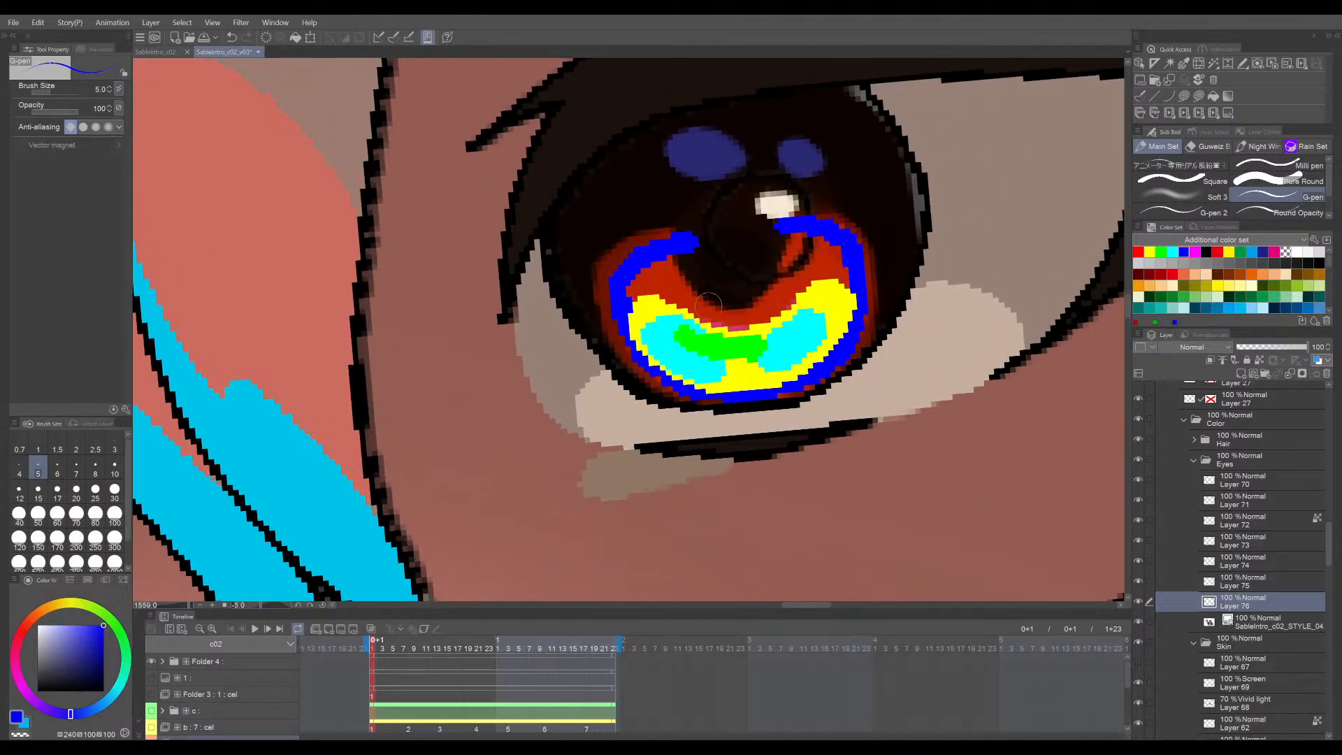
- Fill the red area between the pupil and the yellow highlight of the right-hand iris with blue and save the file
{"action": "mouse_move", "coordinate": [708, 302]}
{"action": "left_mouse_down"}
{"action": "mouse_move", "coordinate": [654, 263]}
{"action": "mouse_move", "coordinate": [743, 266]}
{"action": "mouse_move", "coordinate": [764, 315]}
{"action": "mouse_move", "coordinate": [840, 300]}
{"action": "mouse_move", "coordinate": [835, 245]}
{"action": "mouse_move", "coordinate": [808, 232]}
{"action": "mouse_move", "coordinate": [759, 267]}
{"action": "mouse_move", "coordinate": [803, 286]}
{"action": "left_mouse_up"}
{"action": "scroll", "coordinate": [839, 304], "scroll_direction": "down", "scroll_amount": 8}
{"action": "left_click_drag", "start_coordinate": [766, 399], "coordinate": [935, 372]}
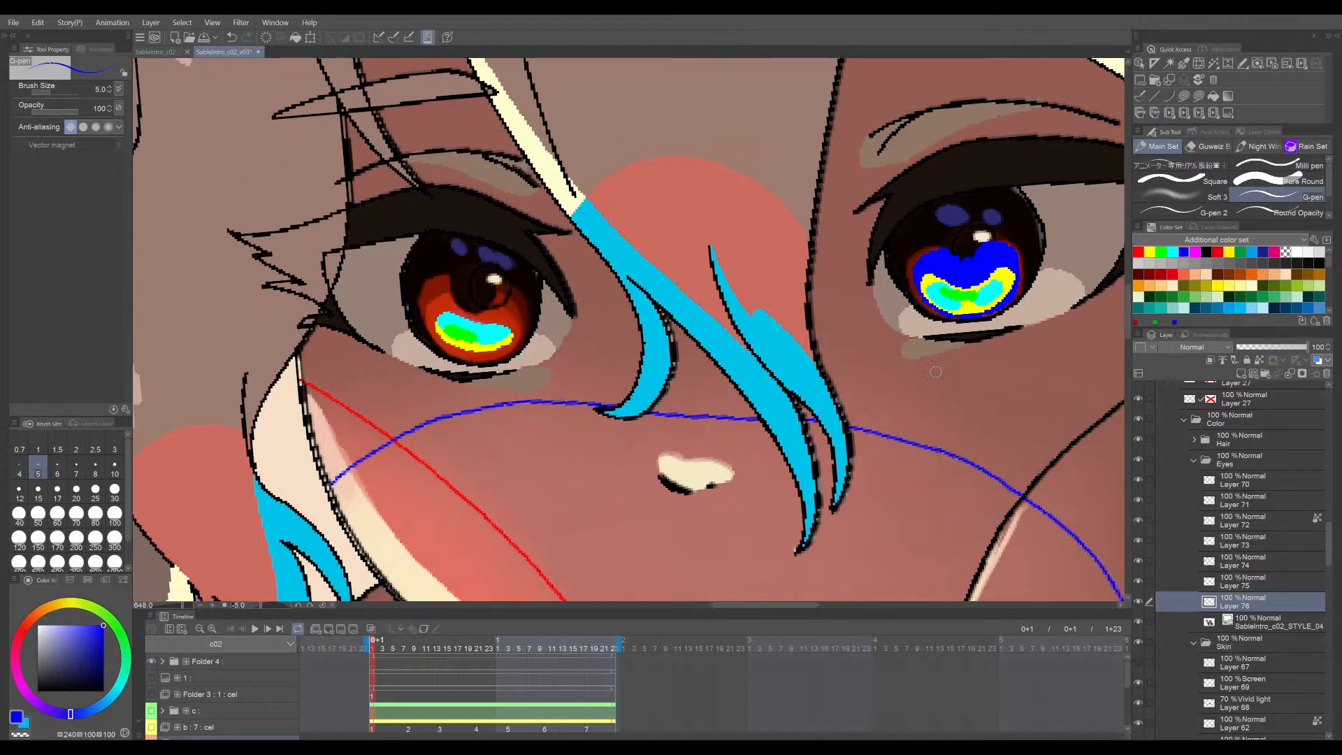
{"action": "scroll", "coordinate": [899, 362], "scroll_direction": "up", "scroll_amount": 7}
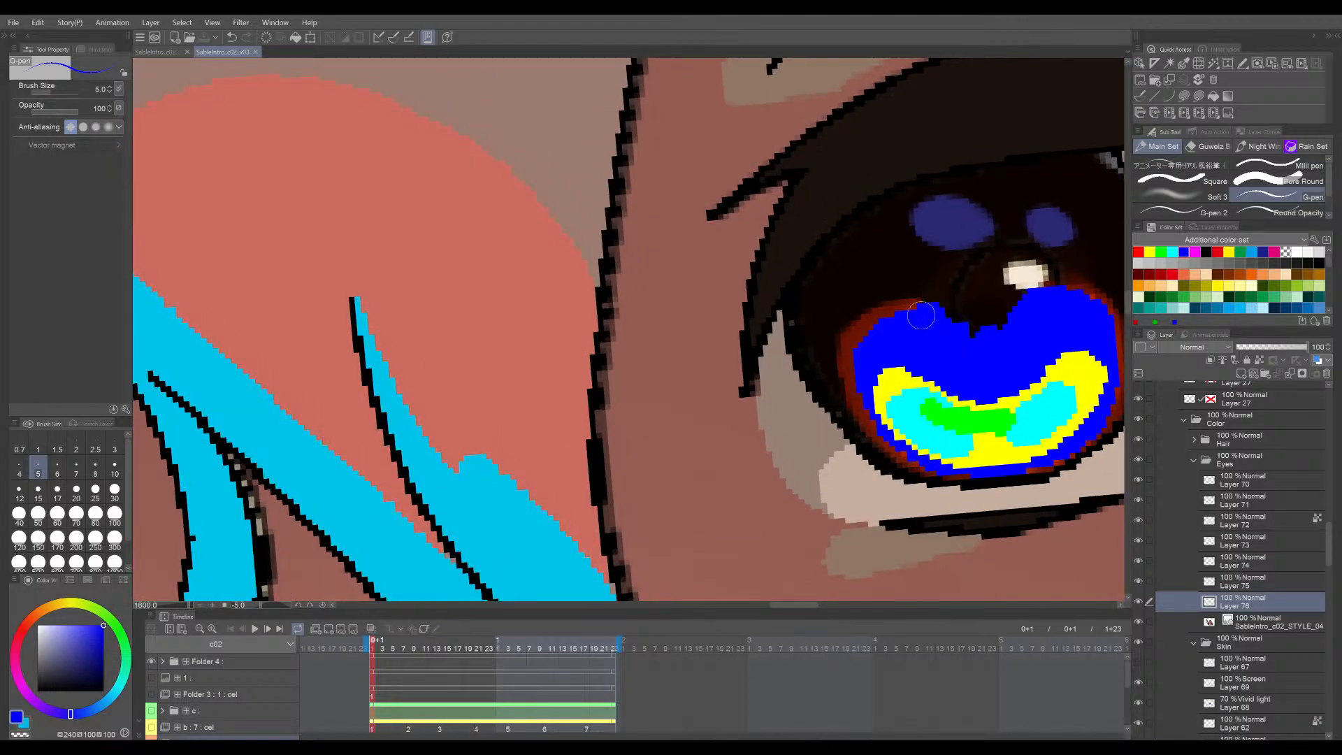
{"action": "scroll", "coordinate": [922, 316], "scroll_direction": "down", "scroll_amount": 7}
{"action": "left_click_drag", "start_coordinate": [785, 422], "coordinate": [867, 439]}
{"action": "key", "text": "ctrl+s"}
- Extend the right-hand iris's blue area across the dark gap at the pupil and save the file
{"action": "key", "text": "minus"}
{"action": "key", "text": "minus"}
{"action": "key", "text": "minus"}
{"action": "key", "text": "minus"}
{"action": "key", "text": "minus"}
{"action": "key", "text": "minus"}
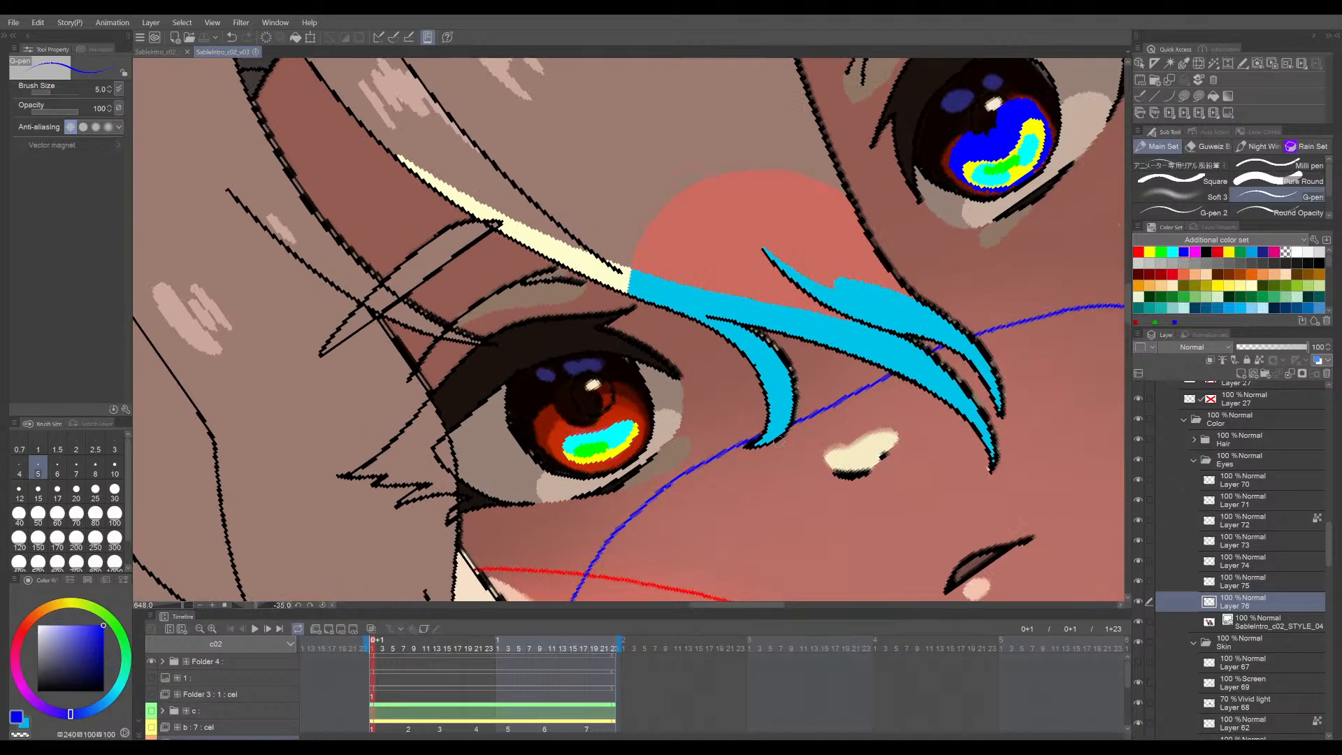
{"action": "scroll", "coordinate": [860, 396], "scroll_direction": "up", "scroll_amount": 5}
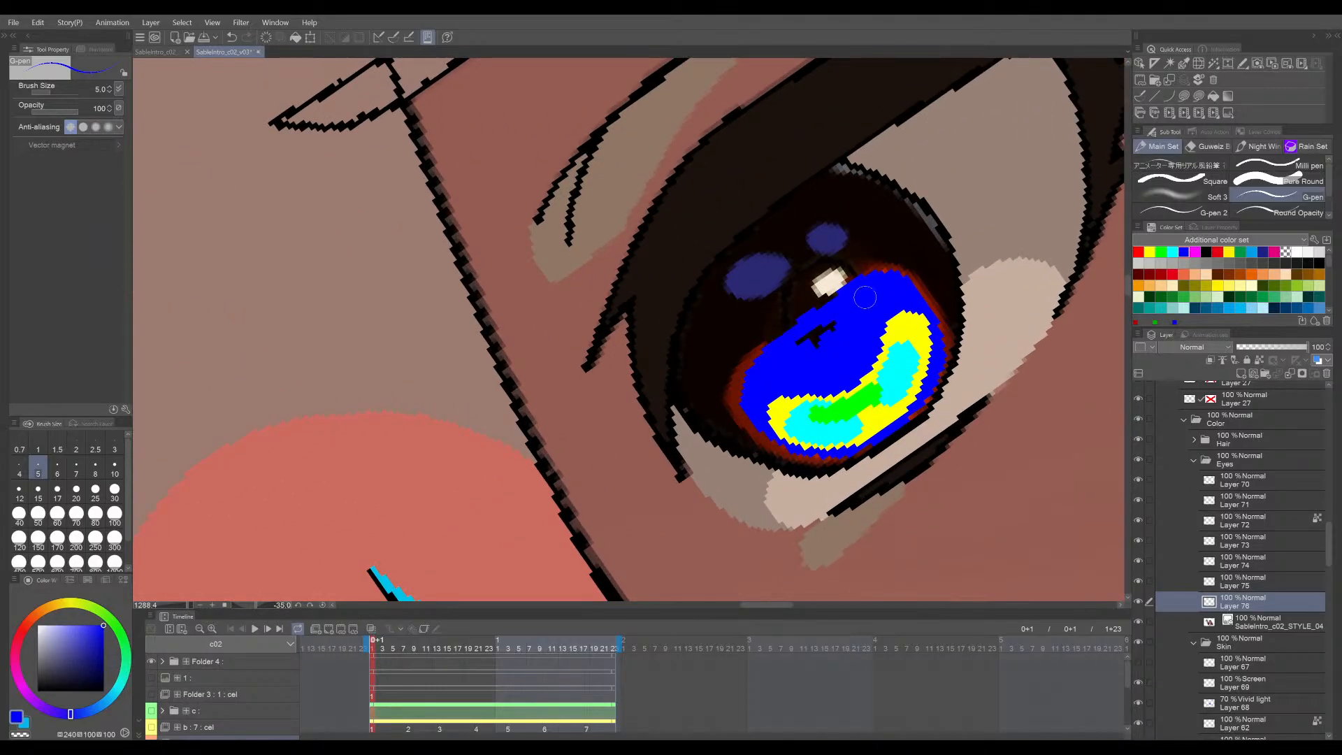
{"action": "scroll", "coordinate": [833, 313], "scroll_direction": "down", "scroll_amount": 4}
{"action": "left_click_drag", "start_coordinate": [792, 460], "coordinate": [992, 344]}
{"action": "key", "text": "ctrl+s"}
{"action": "left_click_drag", "start_coordinate": [751, 483], "coordinate": [940, 342]}
{"action": "scroll", "coordinate": [748, 429], "scroll_direction": "up", "scroll_amount": 2}
{"action": "scroll", "coordinate": [755, 441], "scroll_direction": "down", "scroll_amount": 5}
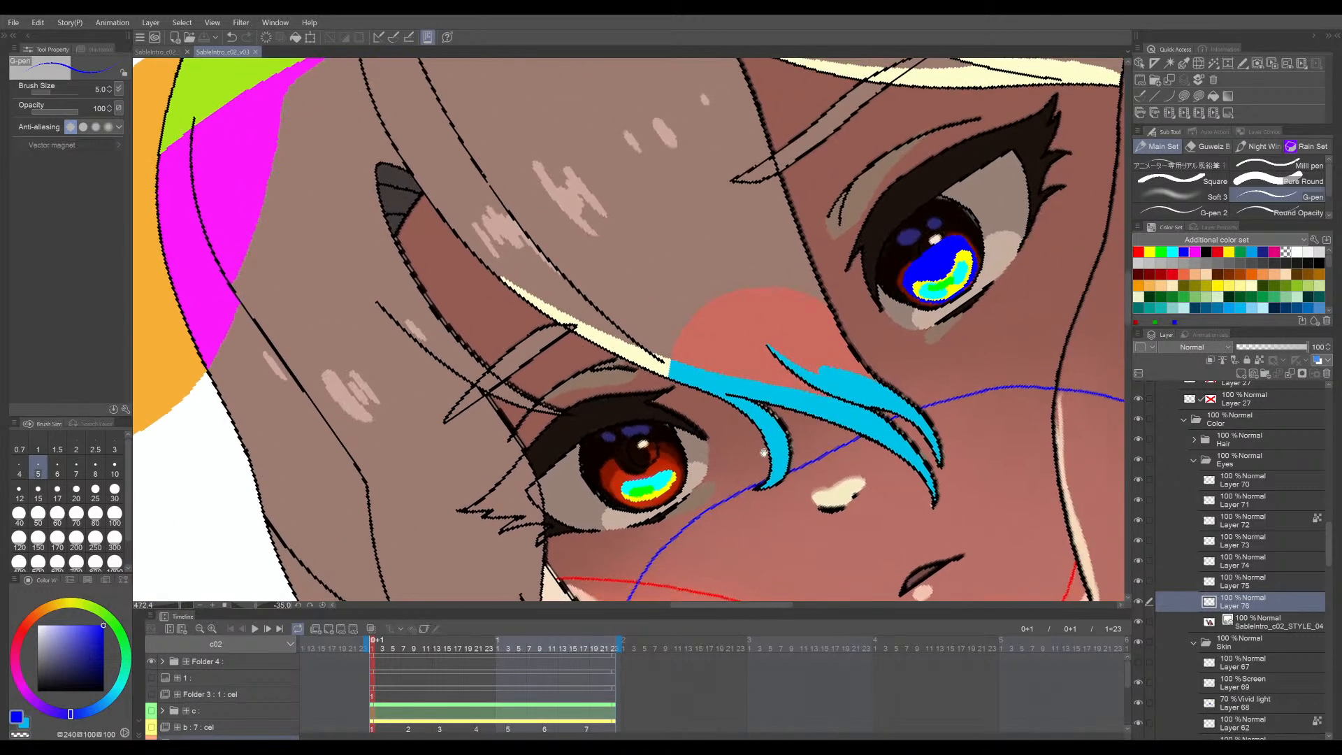
- Draw the blue outline of the left-hand iris's glow across the lower pupil, curving around both ends of the cyan highlight
{"action": "left_click_drag", "start_coordinate": [764, 453], "coordinate": [760, 455]}
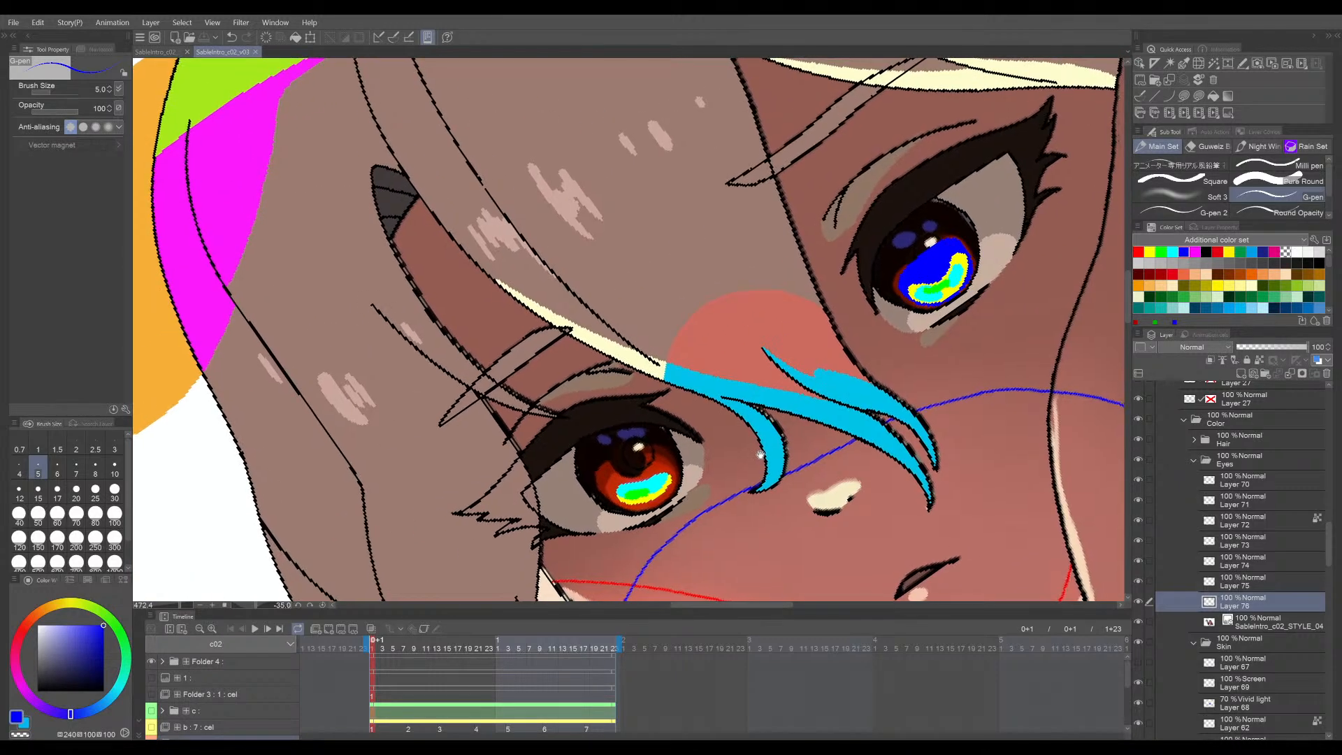
{"action": "scroll", "coordinate": [761, 455], "scroll_direction": "up", "scroll_amount": 8}
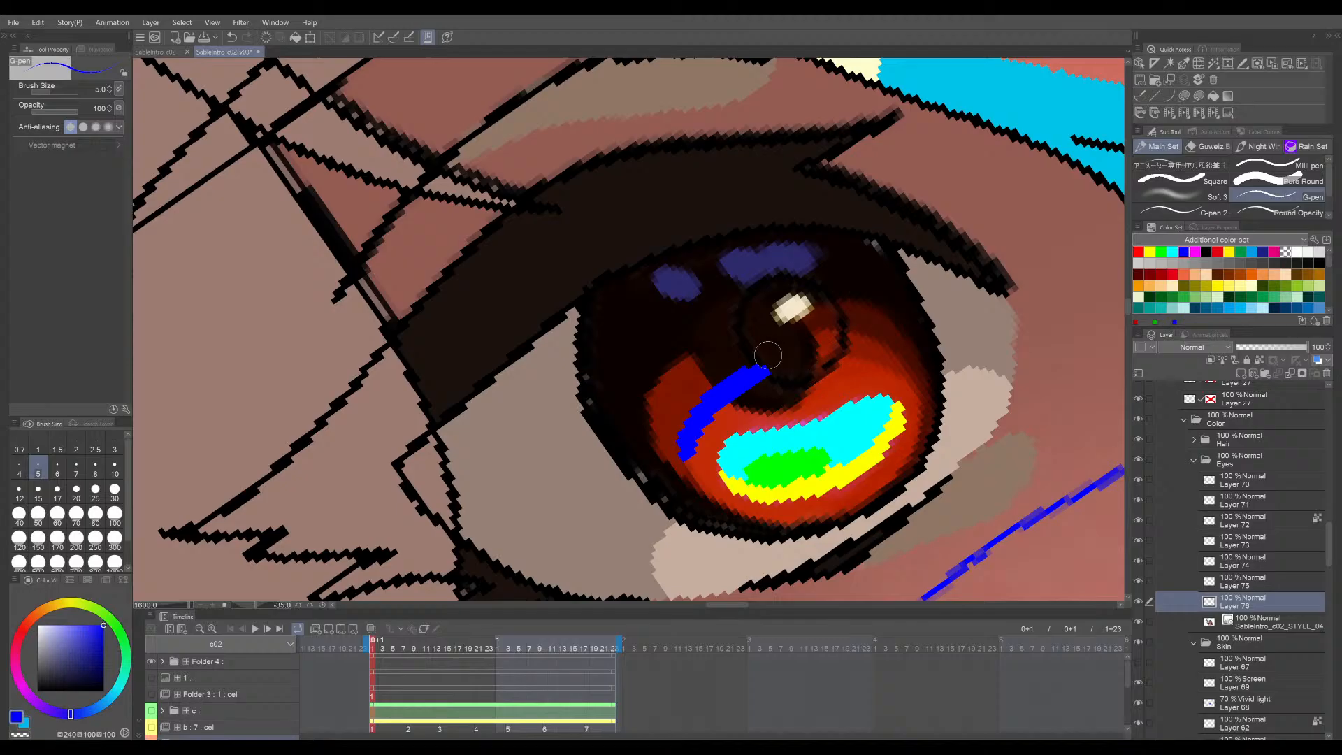
{"action": "key", "text": "asciicircum"}
{"action": "key", "text": "asciicircum"}
{"action": "key", "text": "asciicircum"}
{"action": "key", "text": "asciicircum"}
{"action": "mouse_move", "coordinate": [824, 413]}
{"action": "left_mouse_down"}
{"action": "mouse_move", "coordinate": [852, 437]}
{"action": "mouse_move", "coordinate": [859, 470]}
{"action": "mouse_move", "coordinate": [861, 448]}
{"action": "mouse_move", "coordinate": [868, 495]}
{"action": "left_mouse_up"}
{"action": "key", "text": "ctrl+z"}
{"action": "key", "text": "h"}
{"action": "mouse_move", "coordinate": [674, 465]}
{"action": "left_mouse_down"}
{"action": "mouse_move", "coordinate": [731, 392]}
{"action": "mouse_move", "coordinate": [804, 356]}
{"action": "left_mouse_up"}
{"action": "key", "text": "minus"}
{"action": "key", "text": "minus"}
{"action": "key", "text": "minus"}
{"action": "key", "text": "minus"}
{"action": "key", "text": "minus"}
{"action": "key", "text": "minus"}
{"action": "key", "text": "minus"}
{"action": "key", "text": "minus"}
{"action": "key", "text": "minus"}
{"action": "key", "text": "minus"}
{"action": "key", "text": "minus"}
{"action": "key", "text": "minus"}
{"action": "key", "text": "minus"}
{"action": "key", "text": "minus"}
{"action": "key", "text": "minus"}
{"action": "key", "text": "minus"}
{"action": "key", "text": "minus"}
{"action": "key", "text": "minus"}
{"action": "key", "text": "minus"}
{"action": "key", "text": "minus"}
{"action": "key", "text": "minus"}
{"action": "key", "text": "minus"}
{"action": "key", "text": "minus"}
{"action": "key", "text": "minus"}
{"action": "key", "text": "minus"}
{"action": "key", "text": "minus"}
{"action": "key", "text": "minus"}
{"action": "key", "text": "minus"}
{"action": "key", "text": "minus"}
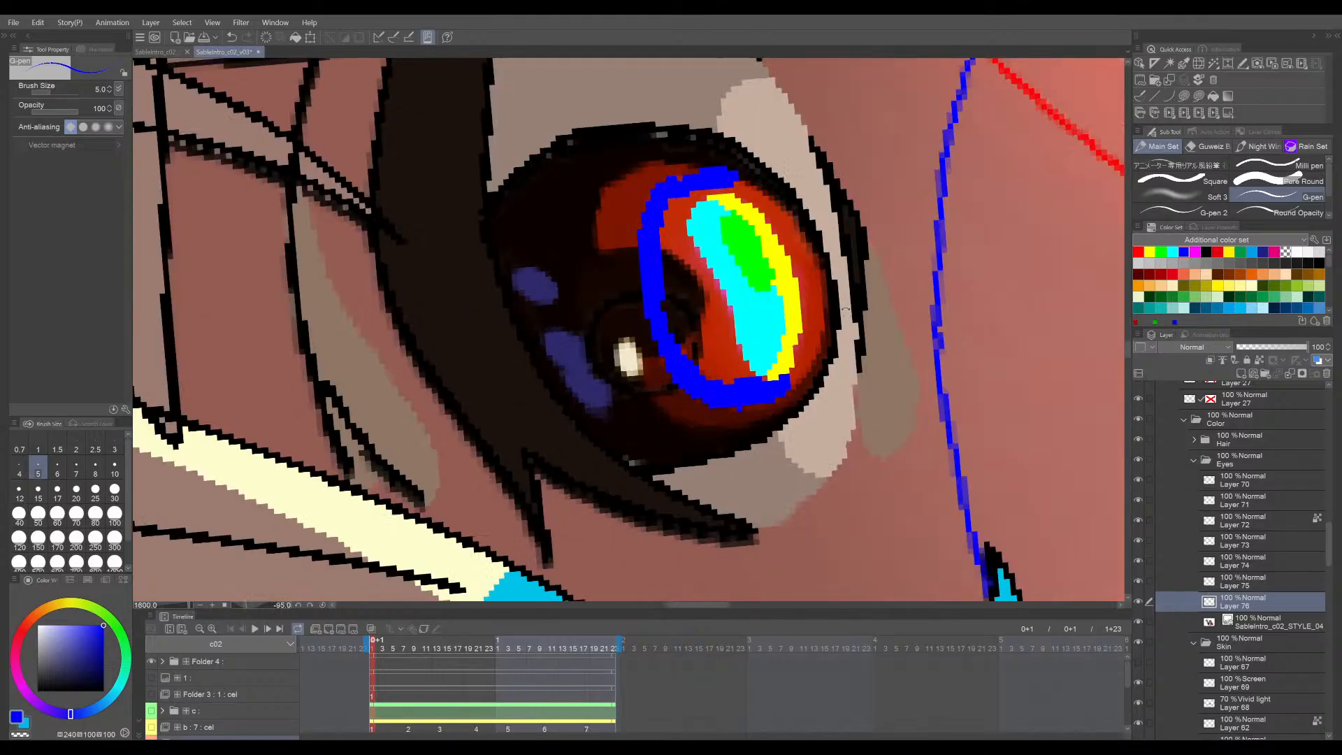
- Continue the left-hand iris's blue outline down the outer side of its green and yellow highlights
{"action": "mouse_move", "coordinate": [725, 333]}
{"action": "left_mouse_down"}
{"action": "mouse_move", "coordinate": [751, 282]}
{"action": "mouse_move", "coordinate": [716, 334]}
{"action": "mouse_move", "coordinate": [778, 264]}
{"action": "mouse_move", "coordinate": [766, 280]}
{"action": "mouse_move", "coordinate": [834, 266]}
{"action": "left_mouse_up"}
{"action": "key", "text": "asciicircum"}
{"action": "key", "text": "asciicircum"}
{"action": "key", "text": "asciicircum"}
{"action": "key", "text": "asciicircum"}
{"action": "key", "text": "asciicircum"}
{"action": "key", "text": "asciicircum"}
{"action": "key", "text": "asciicircum"}
{"action": "key", "text": "asciicircum"}
{"action": "key", "text": "asciicircum"}
{"action": "key", "text": "asciicircum"}
{"action": "key", "text": "asciicircum"}
{"action": "key", "text": "asciicircum"}
{"action": "key", "text": "asciicircum"}
{"action": "key", "text": "asciicircum"}
{"action": "key", "text": "asciicircum"}
{"action": "key", "text": "asciicircum"}
{"action": "key", "text": "asciicircum"}
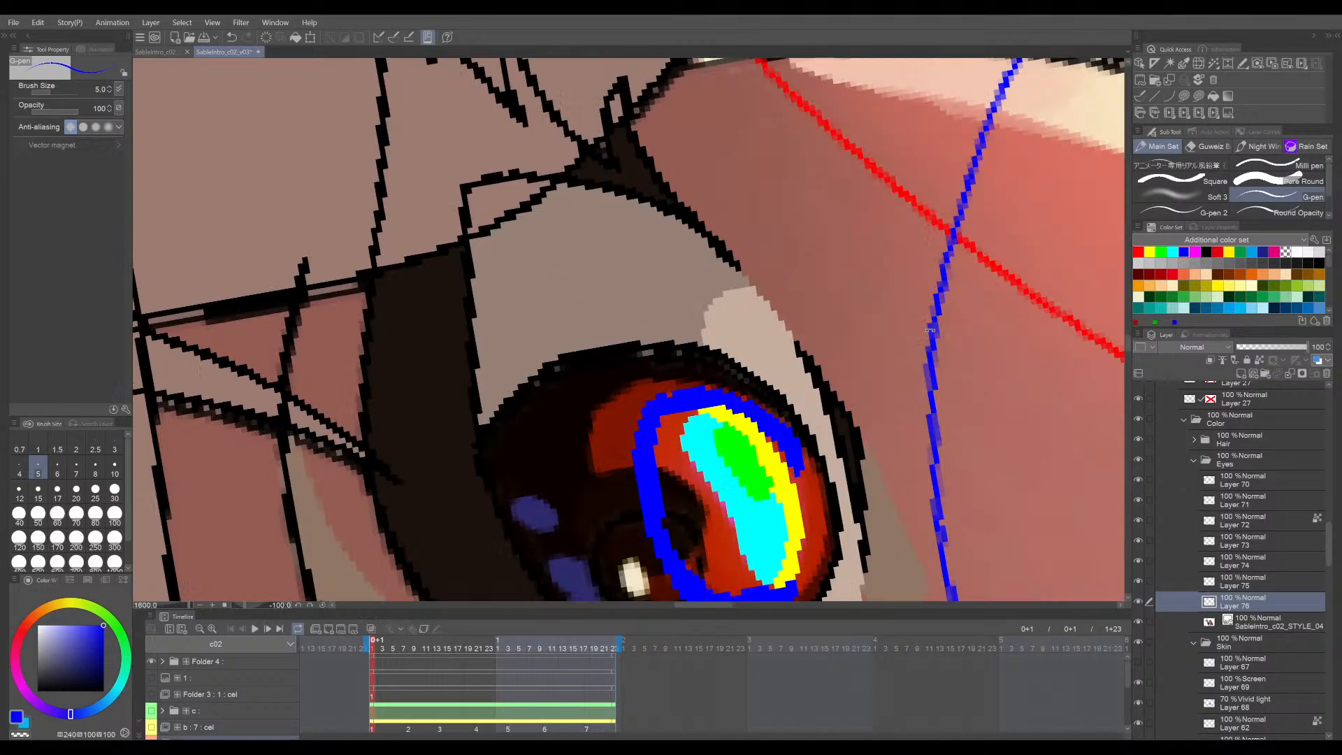
{"action": "left_click_drag", "start_coordinate": [817, 447], "coordinate": [893, 309]}
{"action": "key", "text": "asciicircum"}
{"action": "key", "text": "asciicircum"}
{"action": "key", "text": "asciicircum"}
{"action": "key", "text": "asciicircum"}
{"action": "key", "text": "asciicircum"}
{"action": "key", "text": "asciicircum"}
{"action": "key", "text": "asciicircum"}
{"action": "key", "text": "asciicircum"}
{"action": "key", "text": "asciicircum"}
{"action": "key", "text": "asciicircum"}
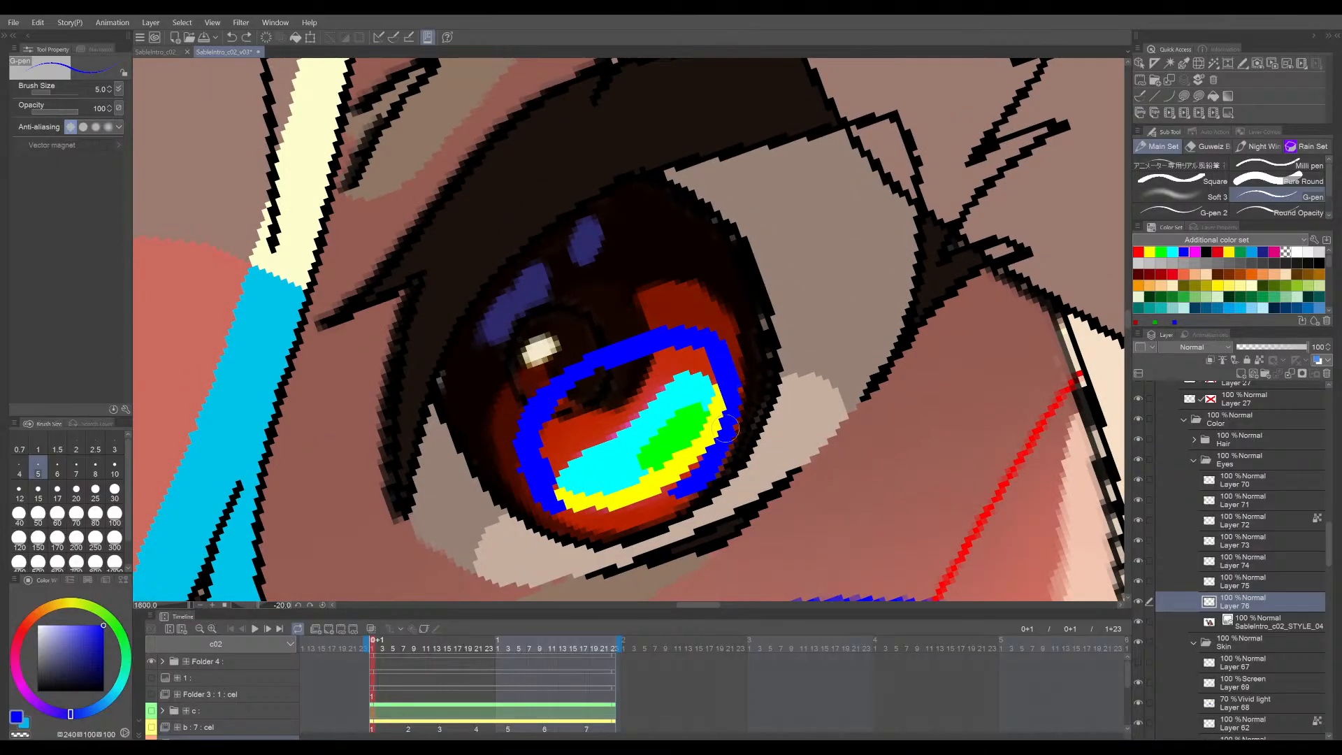
{"action": "left_click_drag", "start_coordinate": [732, 375], "coordinate": [812, 276]}
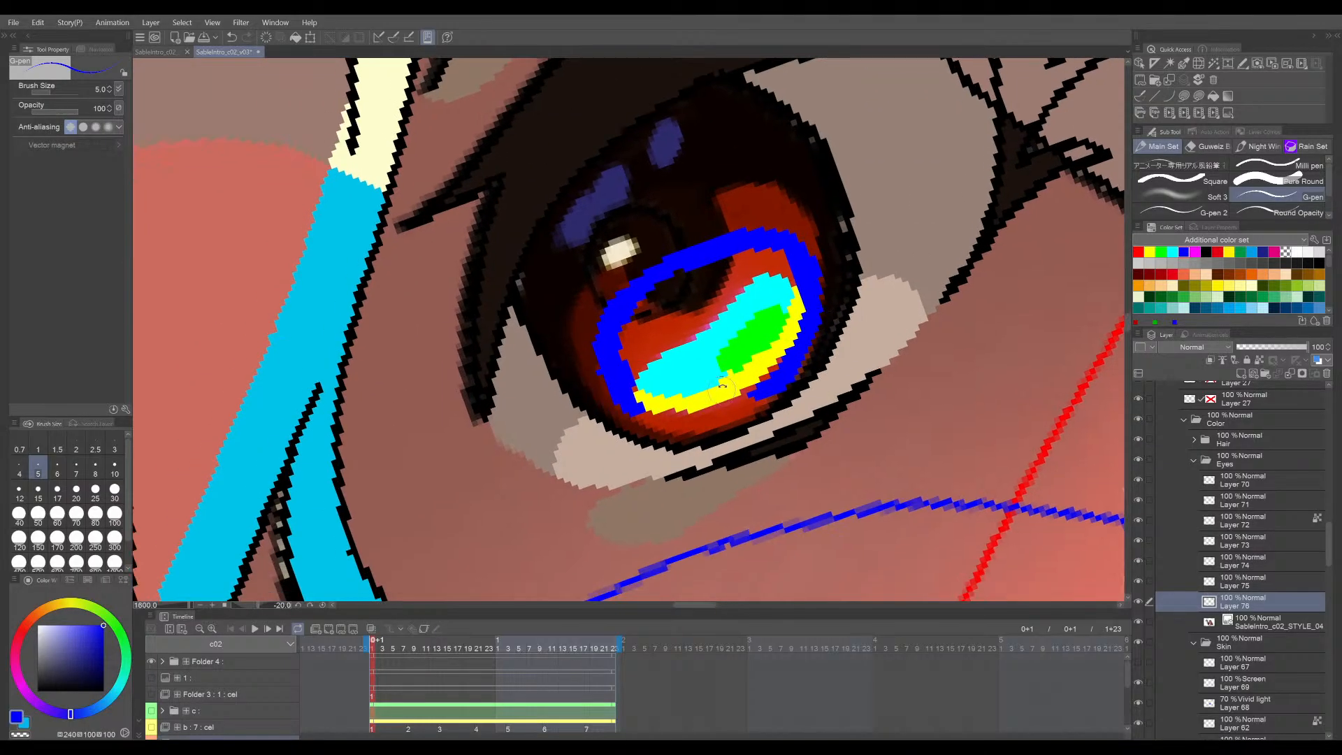
- Bring the left-hand iris's blue outline down the nose side and close it beneath the yellow band
{"action": "key", "text": "asciicircum"}
{"action": "key", "text": "asciicircum"}
{"action": "key", "text": "asciicircum"}
{"action": "key", "text": "asciicircum"}
{"action": "key", "text": "asciicircum"}
{"action": "key", "text": "asciicircum"}
{"action": "key", "text": "asciicircum"}
{"action": "key", "text": "asciicircum"}
{"action": "key", "text": "asciicircum"}
{"action": "key", "text": "asciicircum"}
{"action": "key", "text": "asciicircum"}
{"action": "key", "text": "asciicircum"}
{"action": "mouse_move", "coordinate": [565, 372]}
{"action": "left_mouse_down"}
{"action": "mouse_move", "coordinate": [610, 360]}
{"action": "mouse_move", "coordinate": [629, 423]}
{"action": "left_mouse_up"}
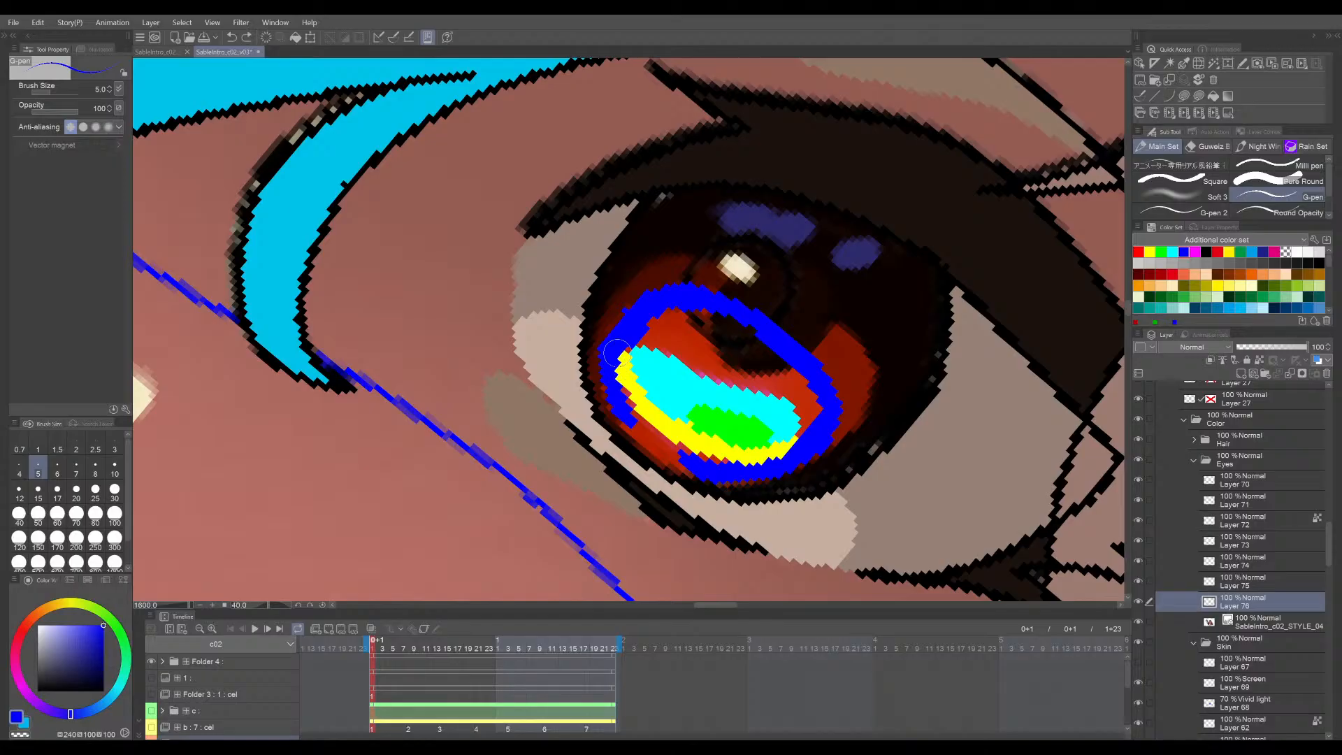
{"action": "key", "text": "ctrl+z"}
{"action": "mouse_move", "coordinate": [606, 344]}
{"action": "left_mouse_down"}
{"action": "mouse_move", "coordinate": [646, 443]}
{"action": "mouse_move", "coordinate": [685, 454]}
{"action": "mouse_move", "coordinate": [747, 393]}
{"action": "mouse_move", "coordinate": [692, 413]}
{"action": "left_mouse_up"}
{"action": "scroll", "coordinate": [636, 399], "scroll_direction": "up", "scroll_amount": 2}
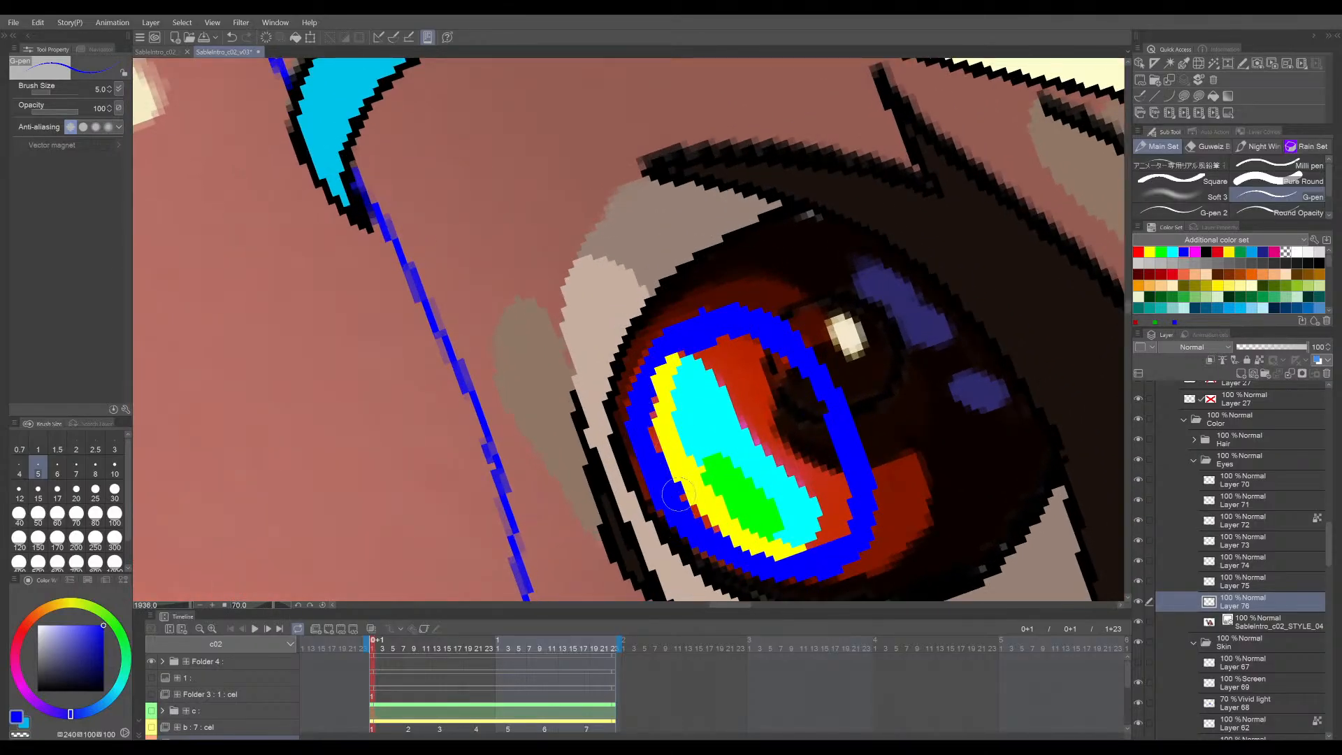
- Redraw the last blue stroke to refine the closed outline around the left-hand iris's highlights
{"action": "key", "text": "ctrl+z"}
{"action": "left_click_drag", "start_coordinate": [704, 323], "coordinate": [723, 307]}
{"action": "scroll", "coordinate": [843, 250], "scroll_direction": "down", "scroll_amount": 6}
{"action": "key", "text": "minus"}
{"action": "key", "text": "minus"}
{"action": "key", "text": "minus"}
{"action": "key", "text": "minus"}
{"action": "key", "text": "minus"}
{"action": "key", "text": "minus"}
{"action": "key", "text": "minus"}
{"action": "key", "text": "minus"}
{"action": "key", "text": "minus"}
{"action": "key", "text": "minus"}
{"action": "key", "text": "minus"}
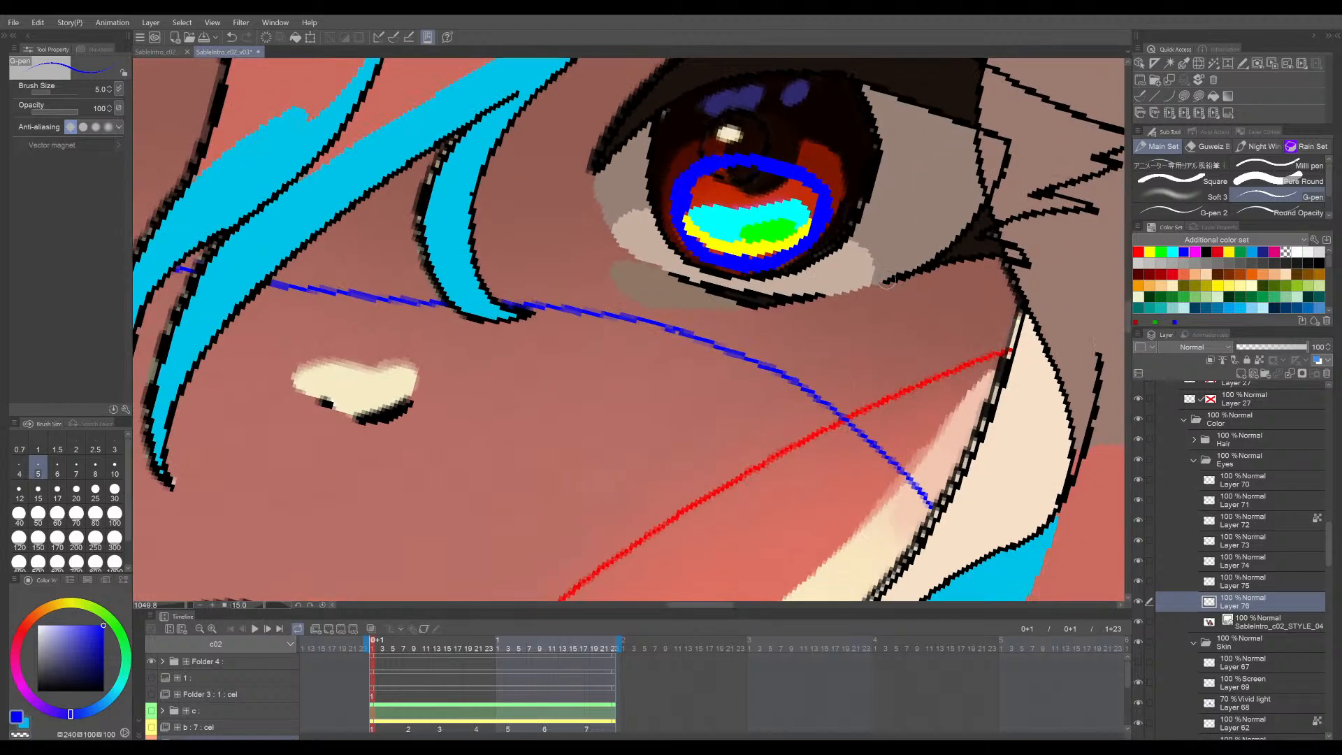
{"action": "scroll", "coordinate": [805, 398], "scroll_direction": "up", "scroll_amount": 3}
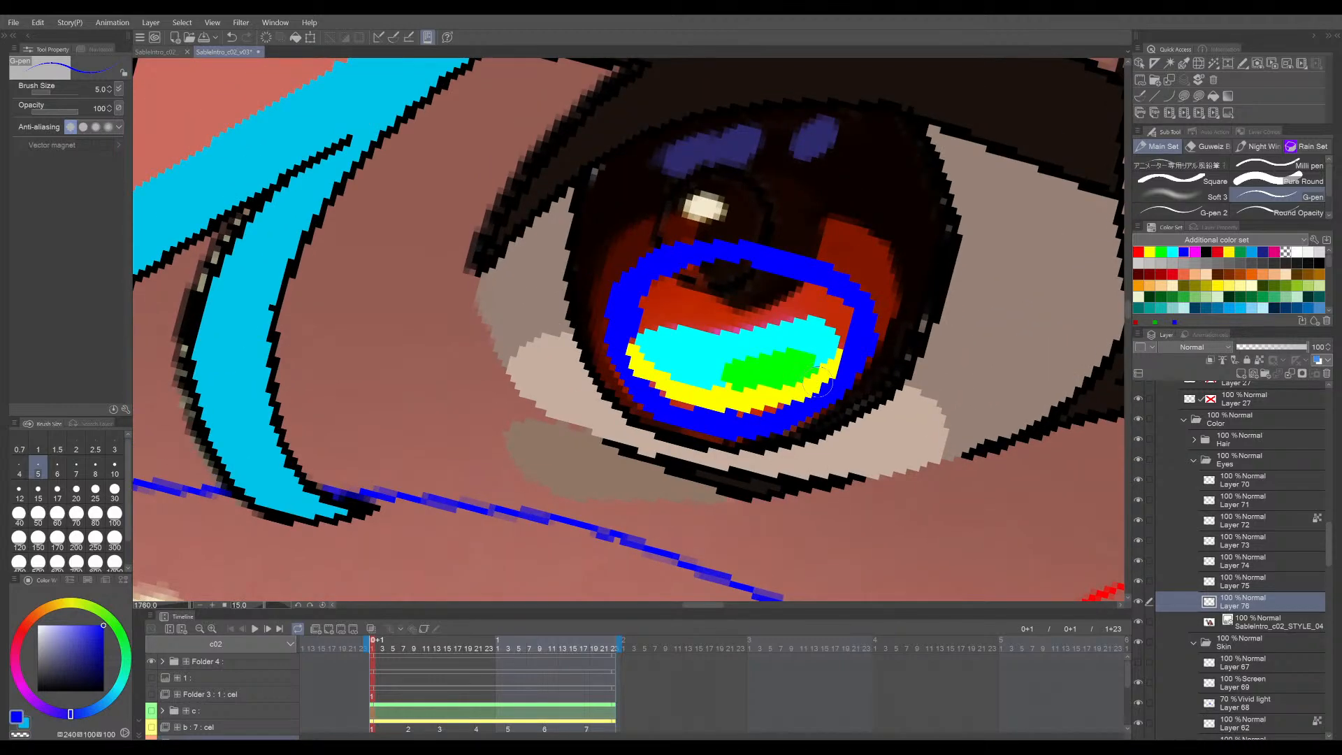
- Touch up the zoomed-in iris's blue outline, fill the glow solid blue, and save the file with the canvas view flipped
{"action": "key", "text": "ctrl+z"}
{"action": "mouse_move", "coordinate": [636, 334]}
{"action": "left_mouse_down"}
{"action": "mouse_move", "coordinate": [719, 267]}
{"action": "mouse_move", "coordinate": [823, 294]}
{"action": "mouse_move", "coordinate": [776, 276]}
{"action": "mouse_move", "coordinate": [841, 322]}
{"action": "mouse_move", "coordinate": [832, 355]}
{"action": "mouse_move", "coordinate": [847, 333]}
{"action": "mouse_move", "coordinate": [823, 332]}
{"action": "mouse_move", "coordinate": [821, 307]}
{"action": "mouse_move", "coordinate": [794, 287]}
{"action": "mouse_move", "coordinate": [730, 280]}
{"action": "mouse_move", "coordinate": [642, 328]}
{"action": "left_mouse_up"}
{"action": "scroll", "coordinate": [831, 364], "scroll_direction": "down", "scroll_amount": 6}
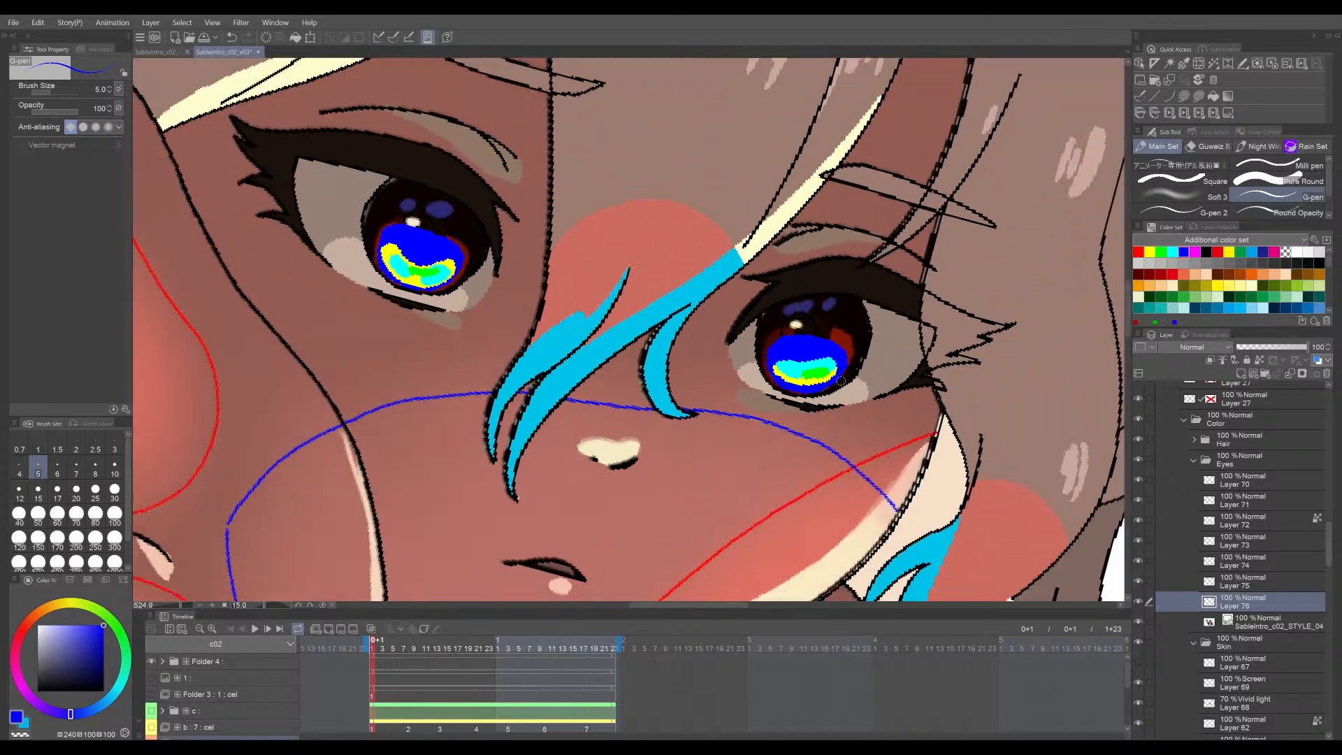
{"action": "key", "text": "minus"}
{"action": "left_click_drag", "start_coordinate": [828, 356], "coordinate": [932, 422]}
{"action": "key", "text": "h"}
{"action": "key", "text": "ctrl+s"}
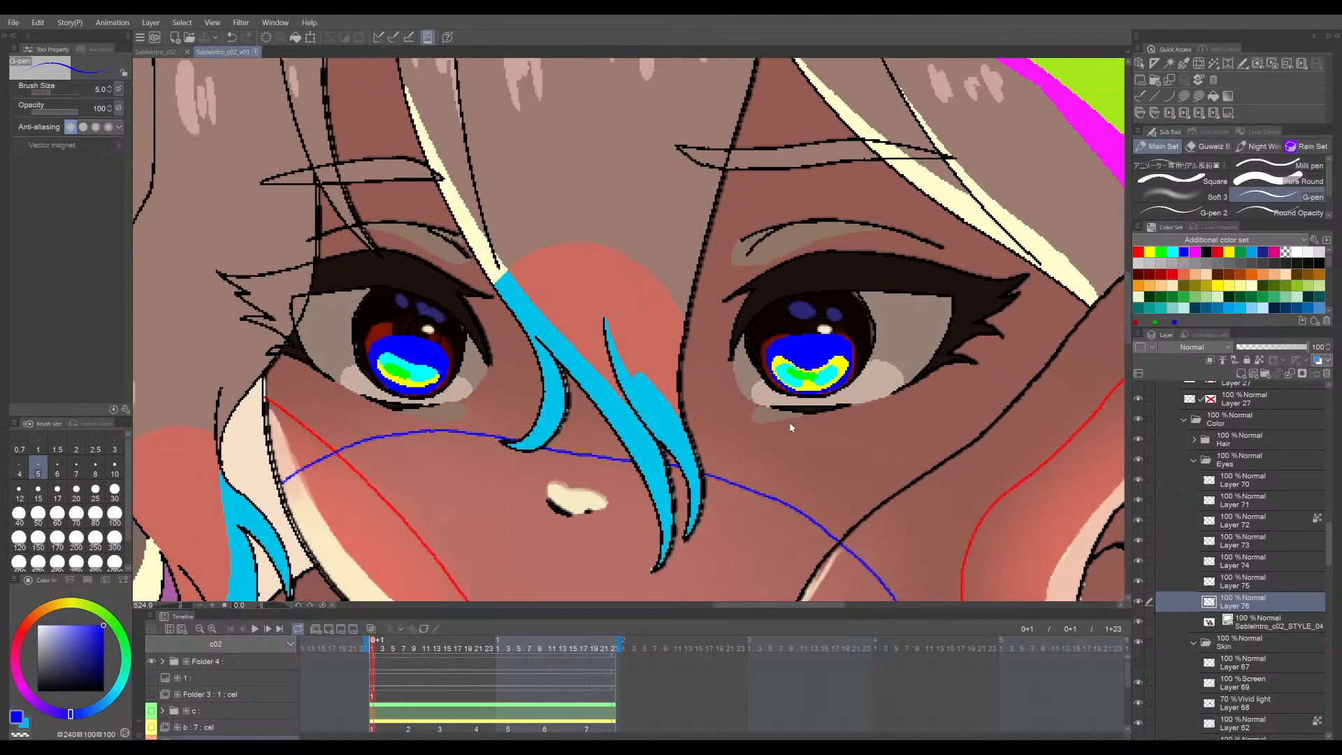
- Add a new layer directly above the SableIntro_c02_STYLE_04 reference in the Eyes folder and choose magenta as the drawing colour
{"action": "left_click_drag", "start_coordinate": [755, 454], "coordinate": [838, 474]}
{"action": "scroll", "coordinate": [917, 392], "scroll_direction": "up", "scroll_amount": 4}
{"action": "left_click_drag", "start_coordinate": [912, 391], "coordinate": [1026, 416]}
{"action": "scroll", "coordinate": [929, 404], "scroll_direction": "up", "scroll_amount": 1}
{"action": "left_click", "coordinate": [1245, 621]}
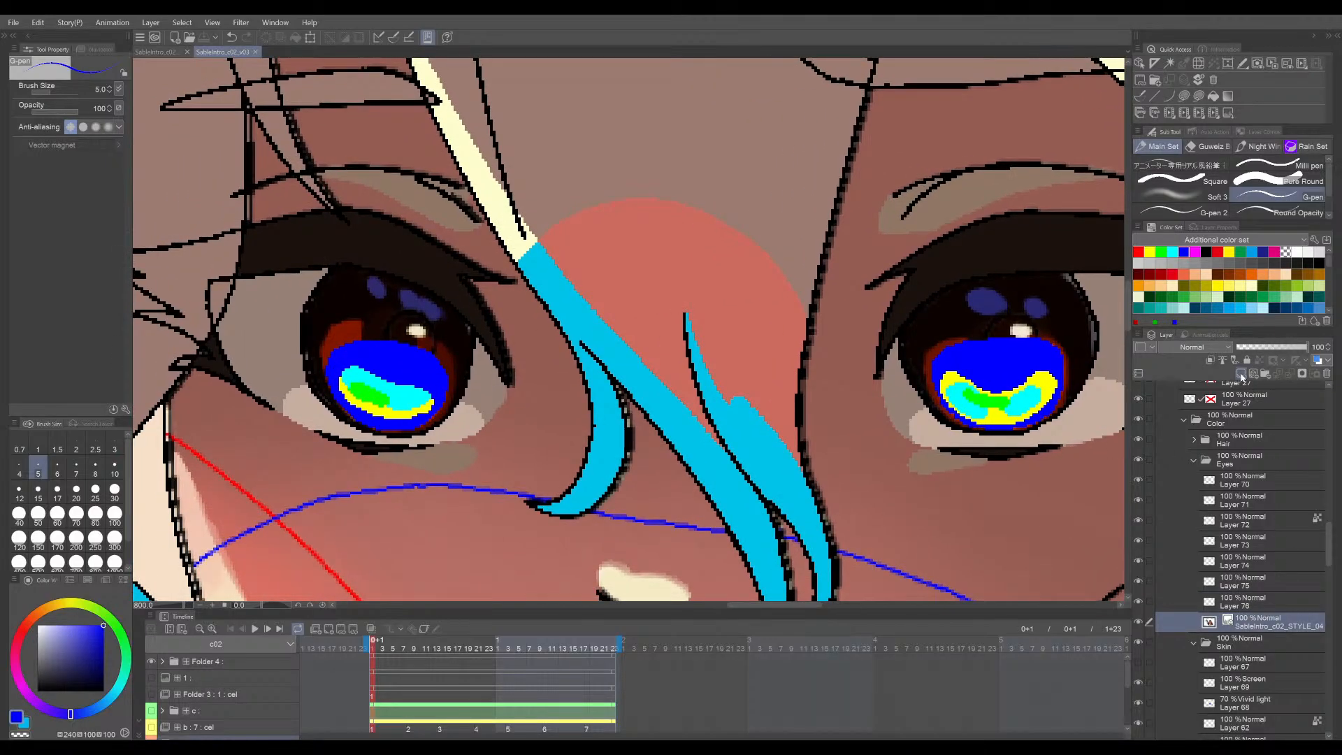
{"action": "left_click", "coordinate": [1241, 374]}
{"action": "left_click", "coordinate": [1196, 252]}
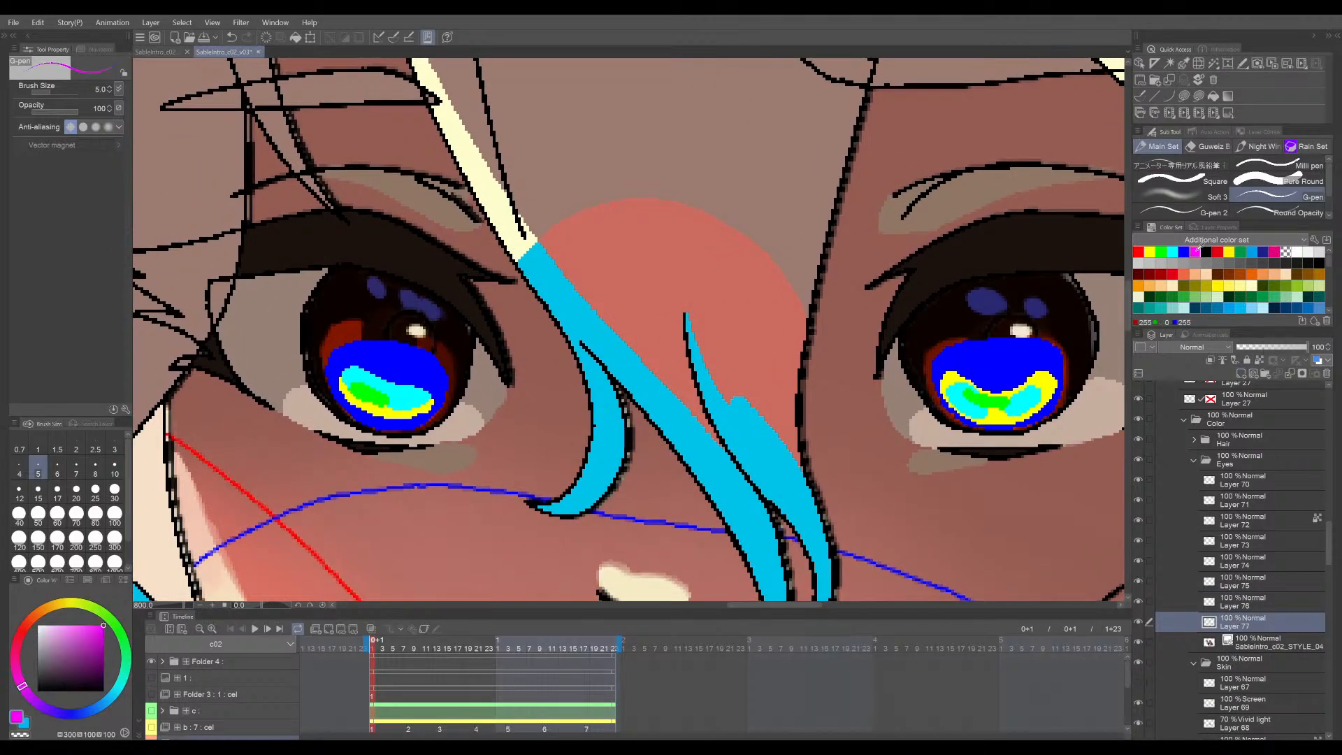
- Draw a magenta outline around the upper nose side of the right-hand iris's blue glow
{"action": "left_click_drag", "start_coordinate": [1007, 402], "coordinate": [919, 423]}
{"action": "scroll", "coordinate": [851, 384], "scroll_direction": "up", "scroll_amount": 3}
{"action": "mouse_move", "coordinate": [839, 366]}
{"action": "left_mouse_down"}
{"action": "mouse_move", "coordinate": [923, 328]}
{"action": "mouse_move", "coordinate": [947, 332]}
{"action": "mouse_move", "coordinate": [851, 365]}
{"action": "mouse_move", "coordinate": [830, 407]}
{"action": "left_mouse_up"}
{"action": "key", "text": "ctrl+z"}
{"action": "key", "text": "ctrl+z"}
{"action": "mouse_move", "coordinate": [882, 346]}
{"action": "left_mouse_down"}
{"action": "mouse_move", "coordinate": [838, 379]}
{"action": "mouse_move", "coordinate": [844, 457]}
{"action": "left_mouse_up"}
{"action": "key", "text": "asciicircum"}
{"action": "left_click_drag", "start_coordinate": [863, 505], "coordinate": [835, 296]}
{"action": "left_click_drag", "start_coordinate": [721, 336], "coordinate": [740, 417]}
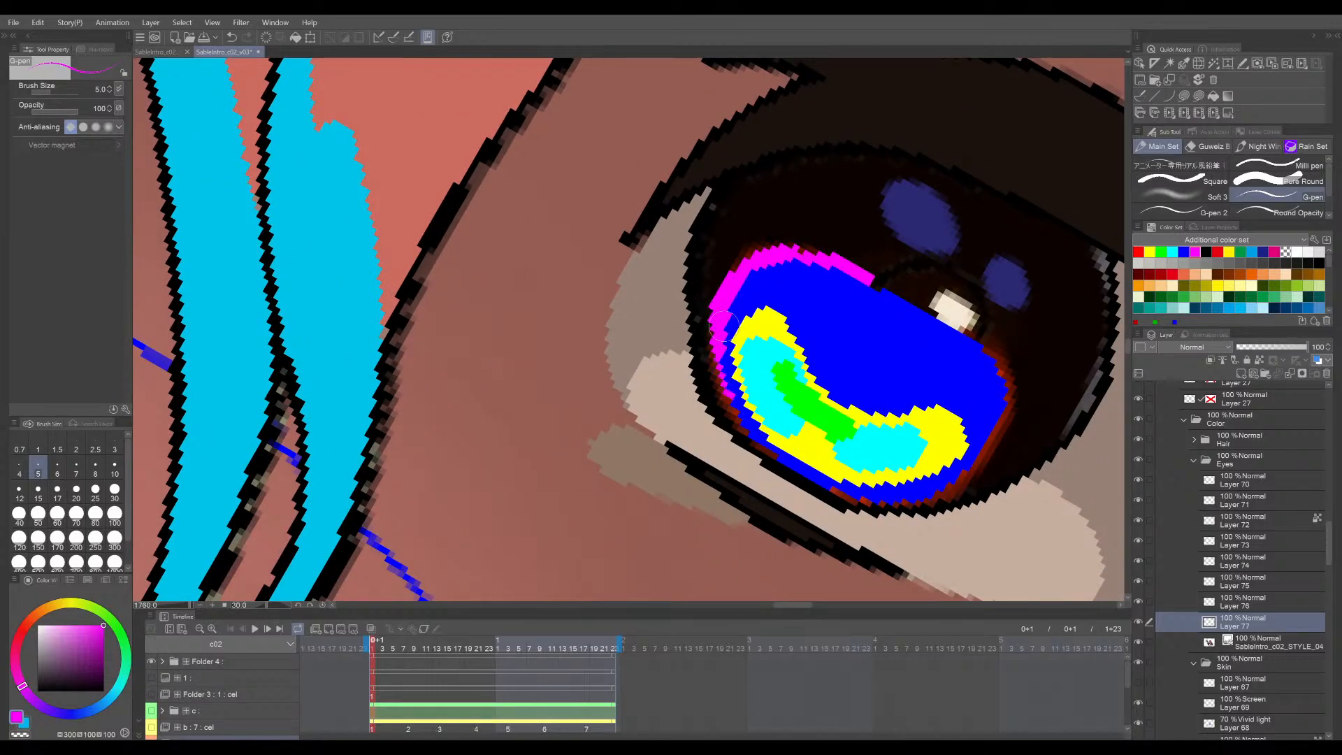
{"action": "mouse_move", "coordinate": [722, 362]}
{"action": "left_mouse_down"}
{"action": "mouse_move", "coordinate": [769, 449]}
{"action": "mouse_move", "coordinate": [739, 371]}
{"action": "left_mouse_up"}
- Continue the right-hand iris's magenta outline down the nose side and along the lower edge of the blue glow
{"action": "key", "text": "asciicircum"}
{"action": "key", "text": "asciicircum"}
{"action": "key", "text": "asciicircum"}
{"action": "key", "text": "asciicircum"}
{"action": "key", "text": "asciicircum"}
{"action": "key", "text": "asciicircum"}
{"action": "key", "text": "asciicircum"}
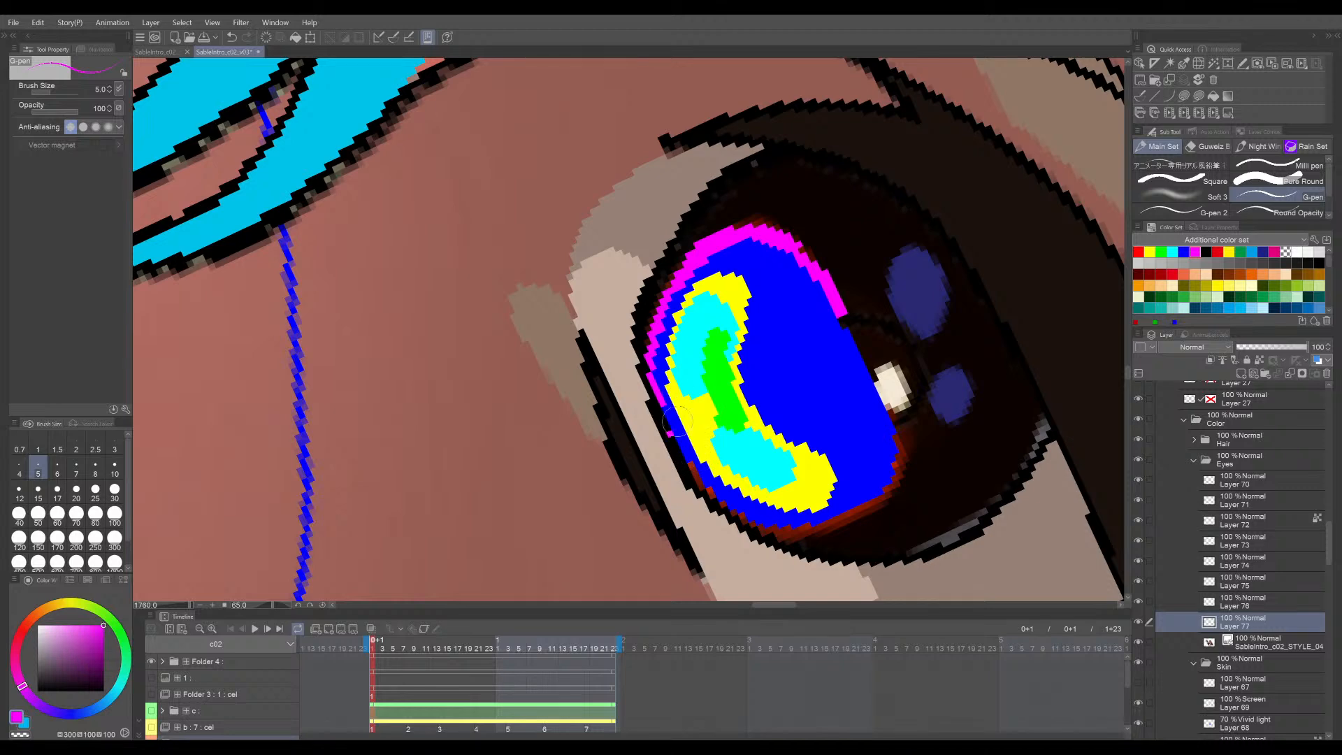
{"action": "key", "text": "asciicircum"}
{"action": "key", "text": "asciicircum"}
{"action": "key", "text": "asciicircum"}
{"action": "key", "text": "asciicircum"}
{"action": "key", "text": "asciicircum"}
{"action": "key", "text": "asciicircum"}
{"action": "key", "text": "asciicircum"}
{"action": "key", "text": "asciicircum"}
{"action": "key", "text": "asciicircum"}
{"action": "key", "text": "asciicircum"}
{"action": "key", "text": "asciicircum"}
{"action": "key", "text": "asciicircum"}
{"action": "key", "text": "asciicircum"}
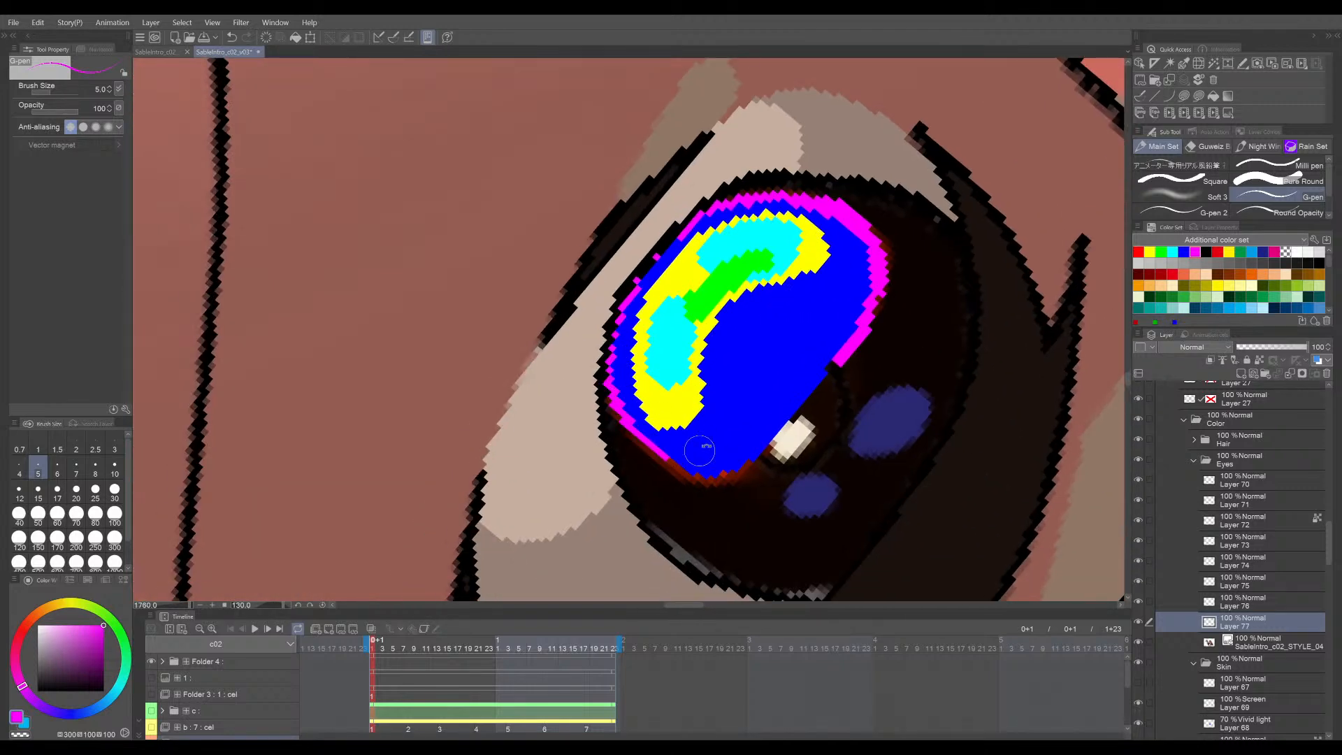
{"action": "key", "text": "asciicircum"}
{"action": "key", "text": "asciicircum"}
{"action": "key", "text": "asciicircum"}
{"action": "key", "text": "asciicircum"}
{"action": "key", "text": "asciicircum"}
{"action": "left_click_drag", "start_coordinate": [637, 484], "coordinate": [644, 495]}
{"action": "key", "text": "ctrl+z"}
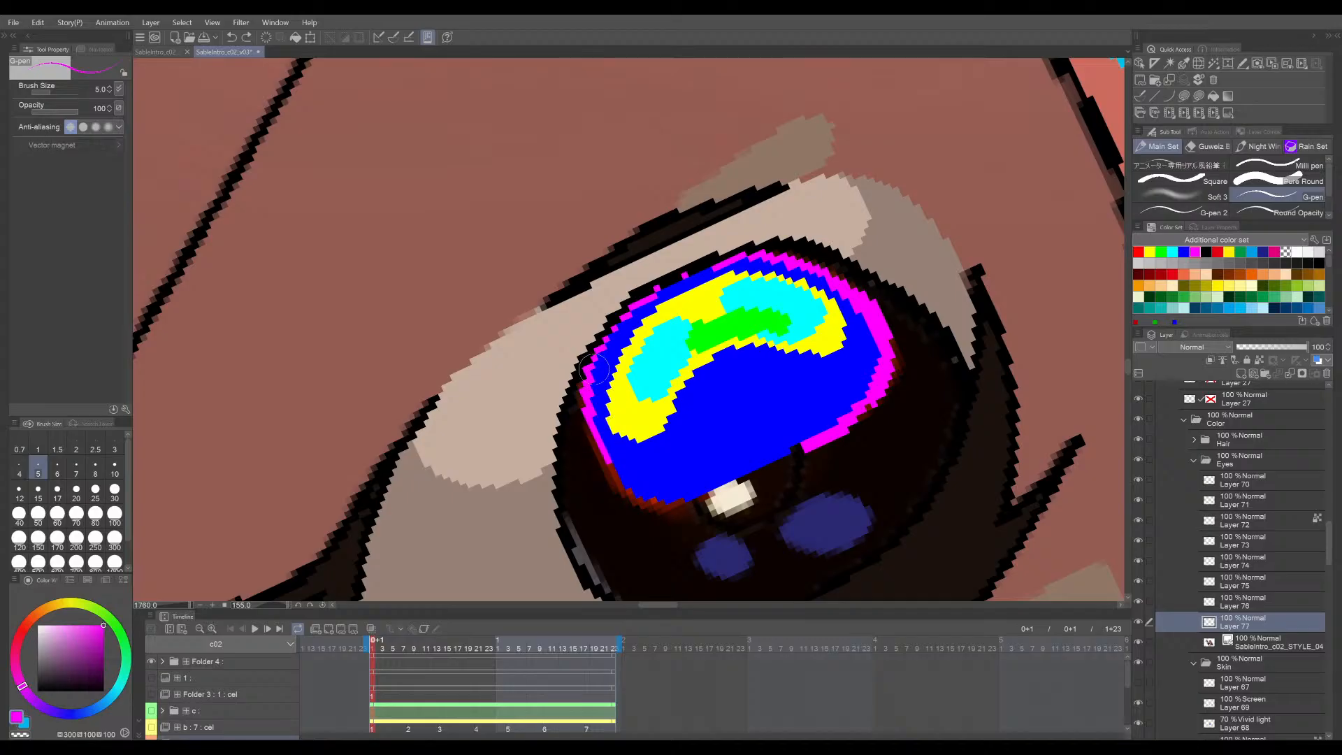
- Carry the right-hand iris's magenta outline around the outer end of the blue glow
{"action": "mouse_move", "coordinate": [594, 370]}
{"action": "left_mouse_down"}
{"action": "mouse_move", "coordinate": [644, 492]}
{"action": "mouse_move", "coordinate": [626, 488]}
{"action": "left_mouse_up"}
{"action": "key", "text": "minus"}
{"action": "key", "text": "minus"}
{"action": "key", "text": "minus"}
{"action": "key", "text": "minus"}
{"action": "key", "text": "minus"}
{"action": "key", "text": "minus"}
{"action": "key", "text": "minus"}
{"action": "key", "text": "minus"}
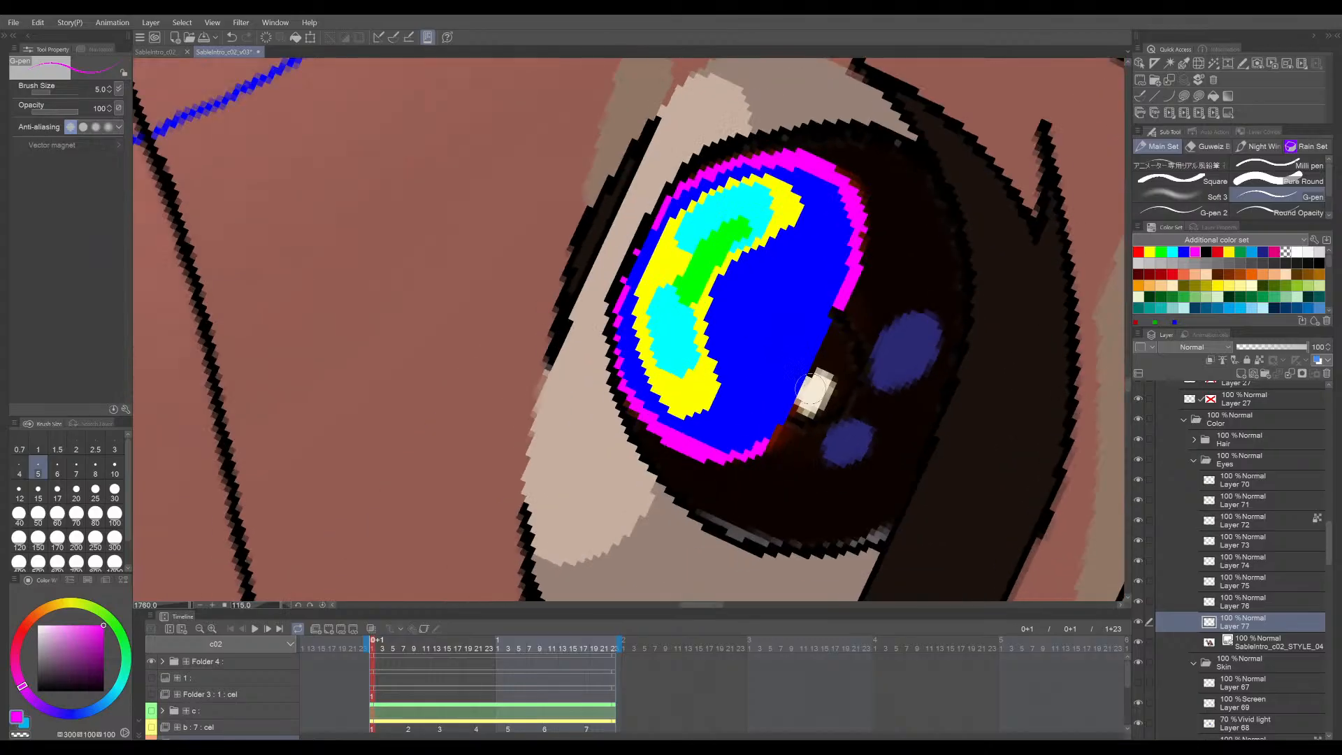
- Close the right-hand iris's magenta outline along the top edge of the blue glow and save the file
{"action": "key", "text": "minus"}
{"action": "key", "text": "minus"}
{"action": "key", "text": "minus"}
{"action": "key", "text": "minus"}
{"action": "key", "text": "minus"}
{"action": "key", "text": "minus"}
{"action": "key", "text": "minus"}
{"action": "key", "text": "minus"}
{"action": "key", "text": "minus"}
{"action": "key", "text": "minus"}
{"action": "key", "text": "minus"}
{"action": "key", "text": "minus"}
{"action": "key", "text": "minus"}
{"action": "key", "text": "minus"}
{"action": "key", "text": "minus"}
{"action": "key", "text": "minus"}
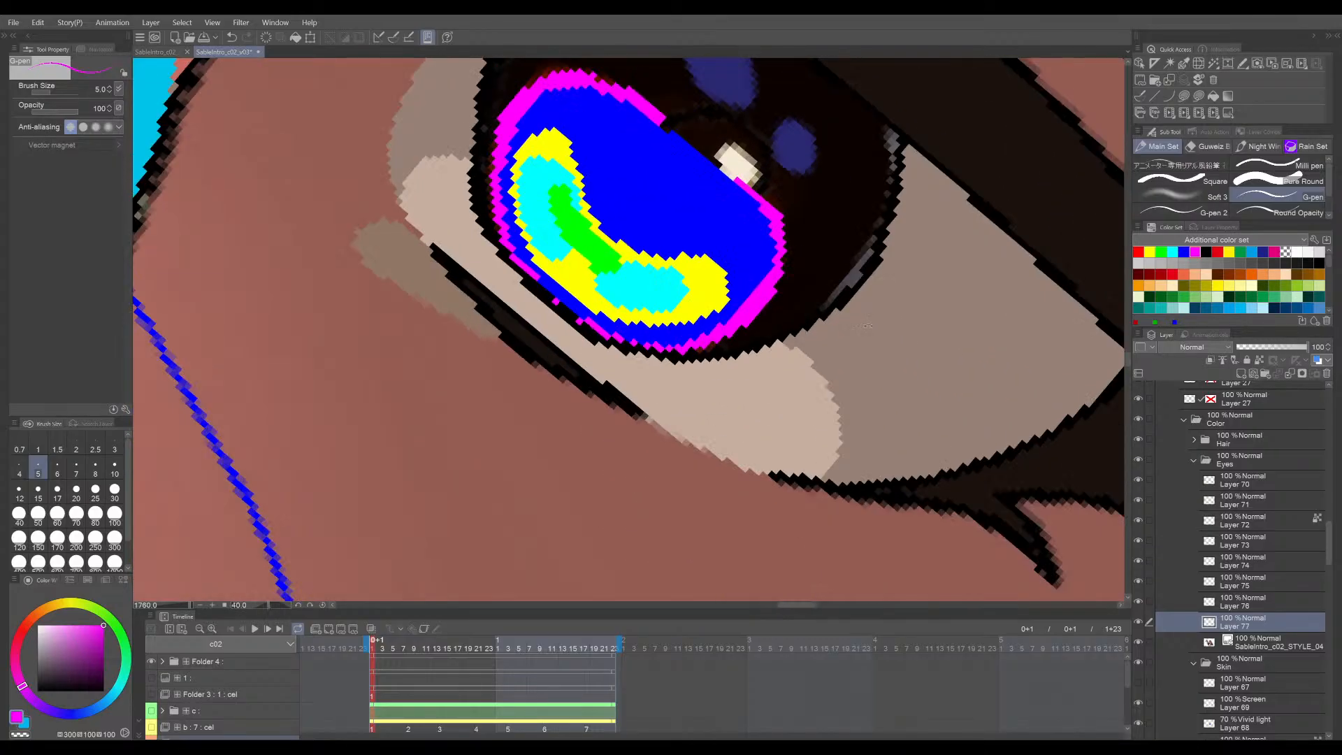
{"action": "key", "text": "minus"}
{"action": "key", "text": "minus"}
{"action": "key", "text": "minus"}
{"action": "key", "text": "minus"}
{"action": "key", "text": "minus"}
{"action": "key", "text": "minus"}
{"action": "key", "text": "minus"}
{"action": "key", "text": "minus"}
{"action": "key", "text": "minus"}
{"action": "key", "text": "minus"}
{"action": "key", "text": "minus"}
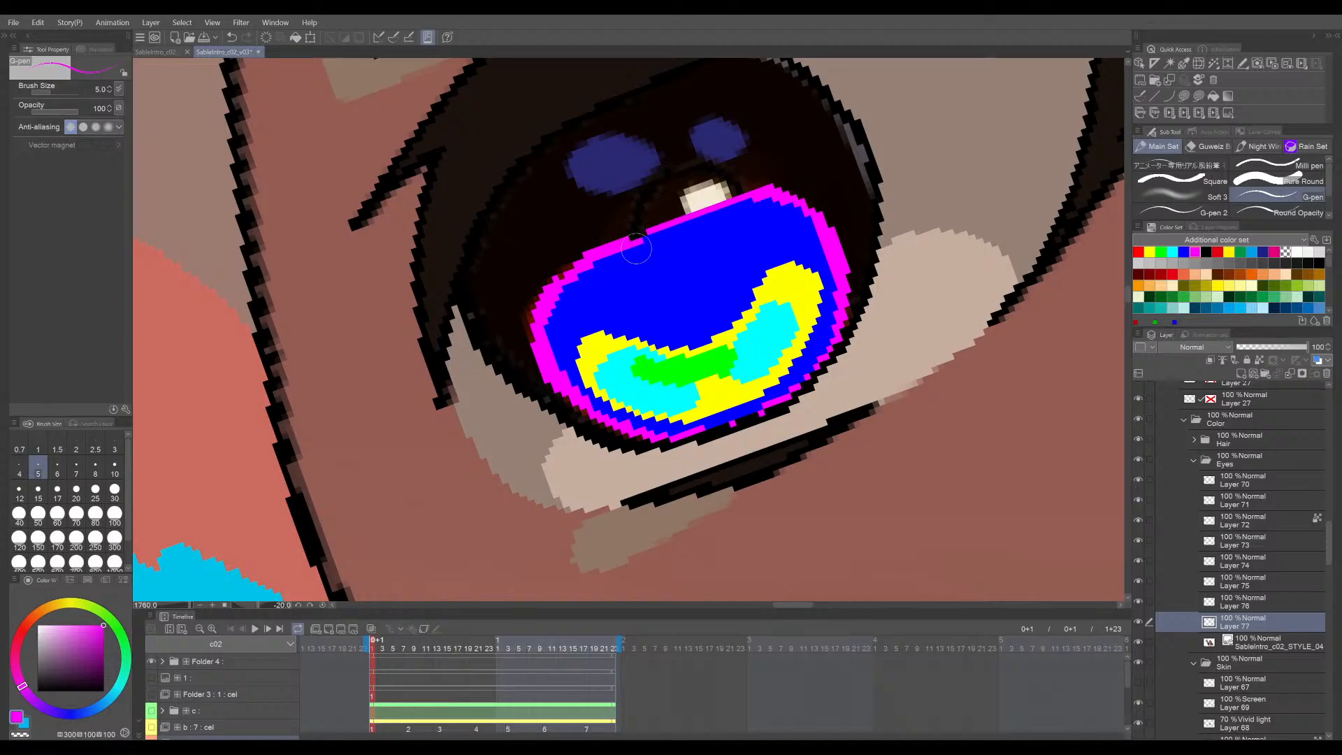
{"action": "scroll", "coordinate": [750, 216], "scroll_direction": "down", "scroll_amount": 3}
{"action": "scroll", "coordinate": [741, 204], "scroll_direction": "up", "scroll_amount": 2}
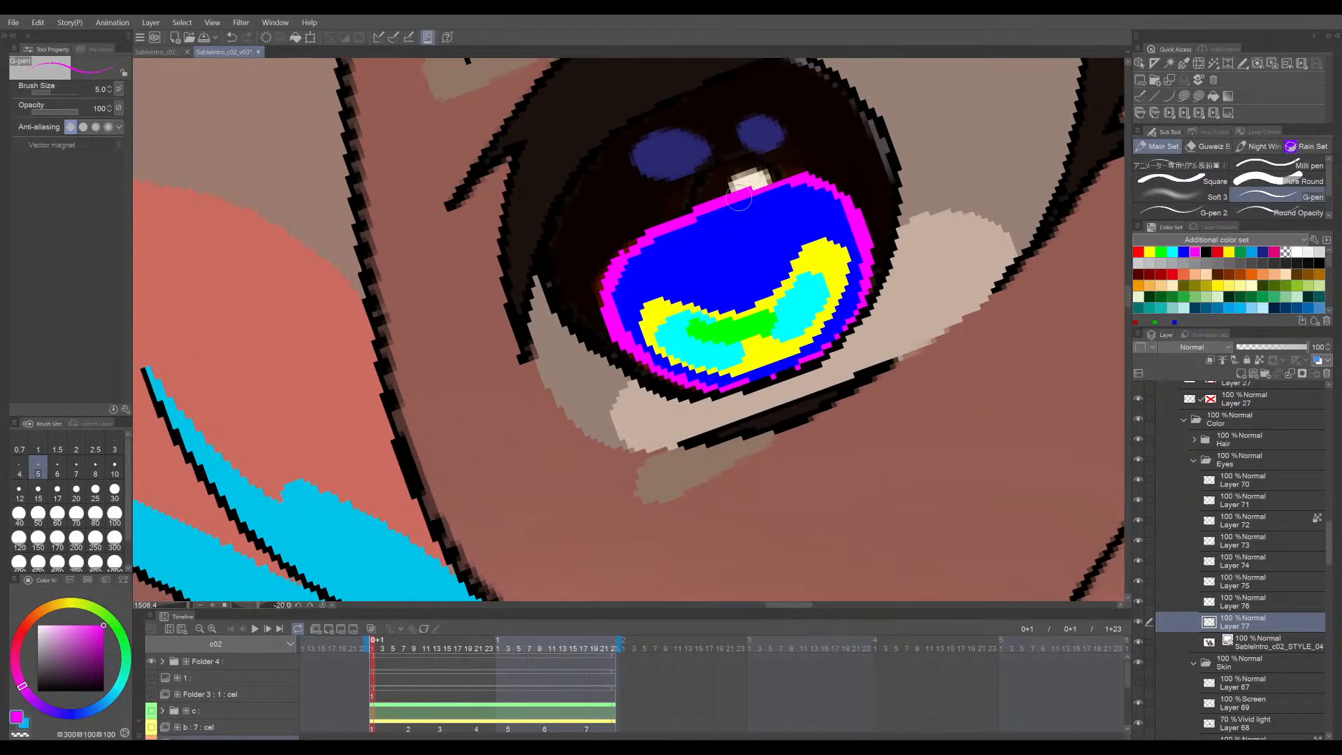
{"action": "scroll", "coordinate": [737, 199], "scroll_direction": "down", "scroll_amount": 3}
{"action": "left_click_drag", "start_coordinate": [594, 397], "coordinate": [796, 348]}
{"action": "left_click_drag", "start_coordinate": [792, 400], "coordinate": [949, 382]}
{"action": "key", "text": "ctrl+s"}
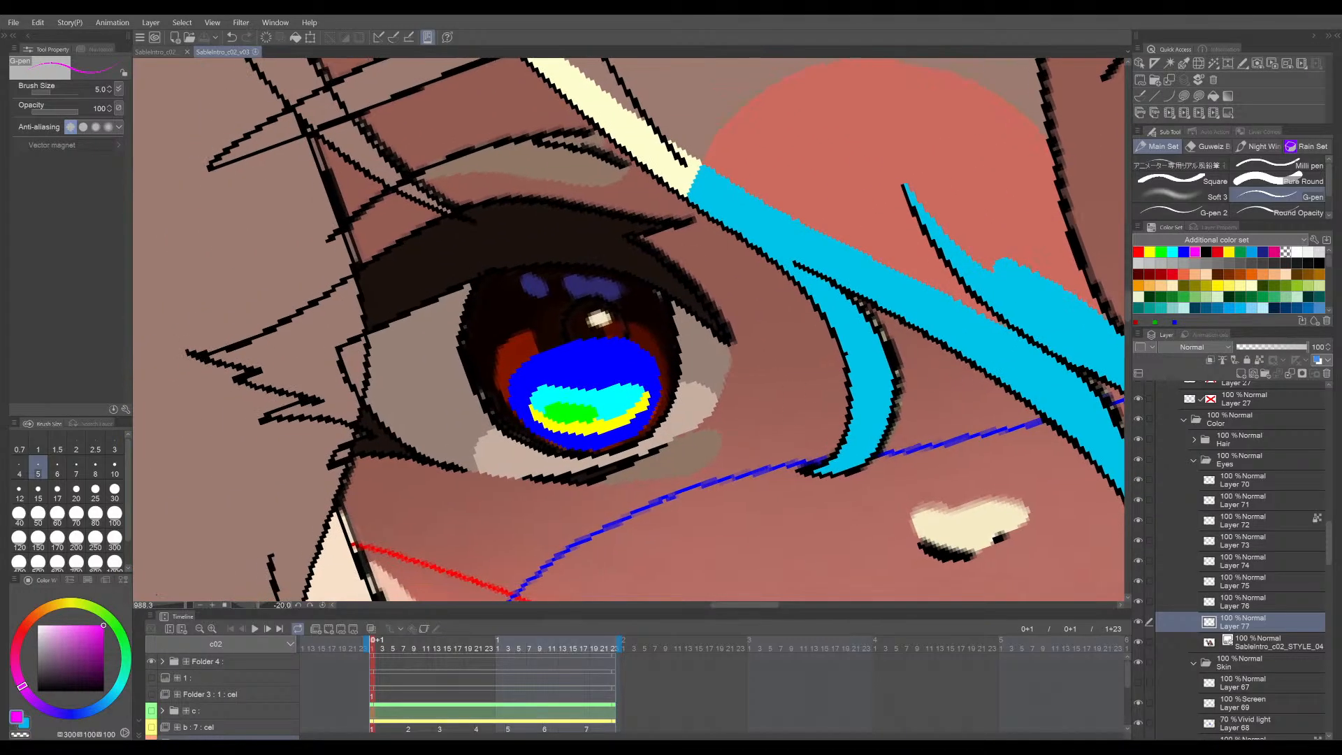
- Draw the left-hand iris's magenta outline around the outer side of the red reflection beside the blue glow
{"action": "key", "text": "minus"}
{"action": "scroll", "coordinate": [576, 367], "scroll_direction": "up", "scroll_amount": 3}
{"action": "mouse_move", "coordinate": [537, 350]}
{"action": "left_mouse_down"}
{"action": "mouse_move", "coordinate": [507, 431]}
{"action": "mouse_move", "coordinate": [516, 445]}
{"action": "left_mouse_up"}
{"action": "key", "text": "ctrl+z"}
{"action": "left_click_drag", "start_coordinate": [543, 354], "coordinate": [523, 449]}
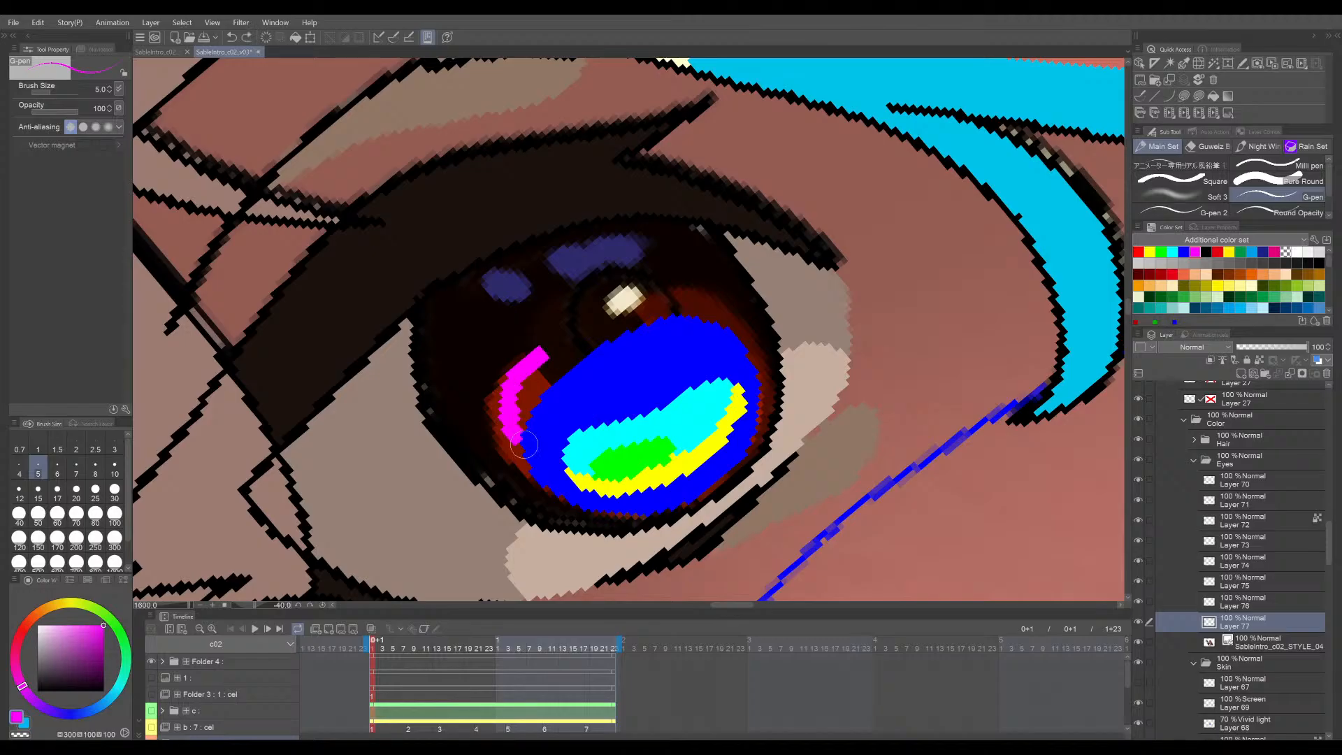
{"action": "mouse_move", "coordinate": [510, 389]}
{"action": "left_mouse_down"}
{"action": "mouse_move", "coordinate": [502, 438]}
{"action": "mouse_move", "coordinate": [529, 474]}
{"action": "left_mouse_up"}
{"action": "key", "text": "asciicircum"}
{"action": "key", "text": "asciicircum"}
{"action": "left_click_drag", "start_coordinate": [571, 326], "coordinate": [654, 360]}
{"action": "key", "text": "ctrl+z"}
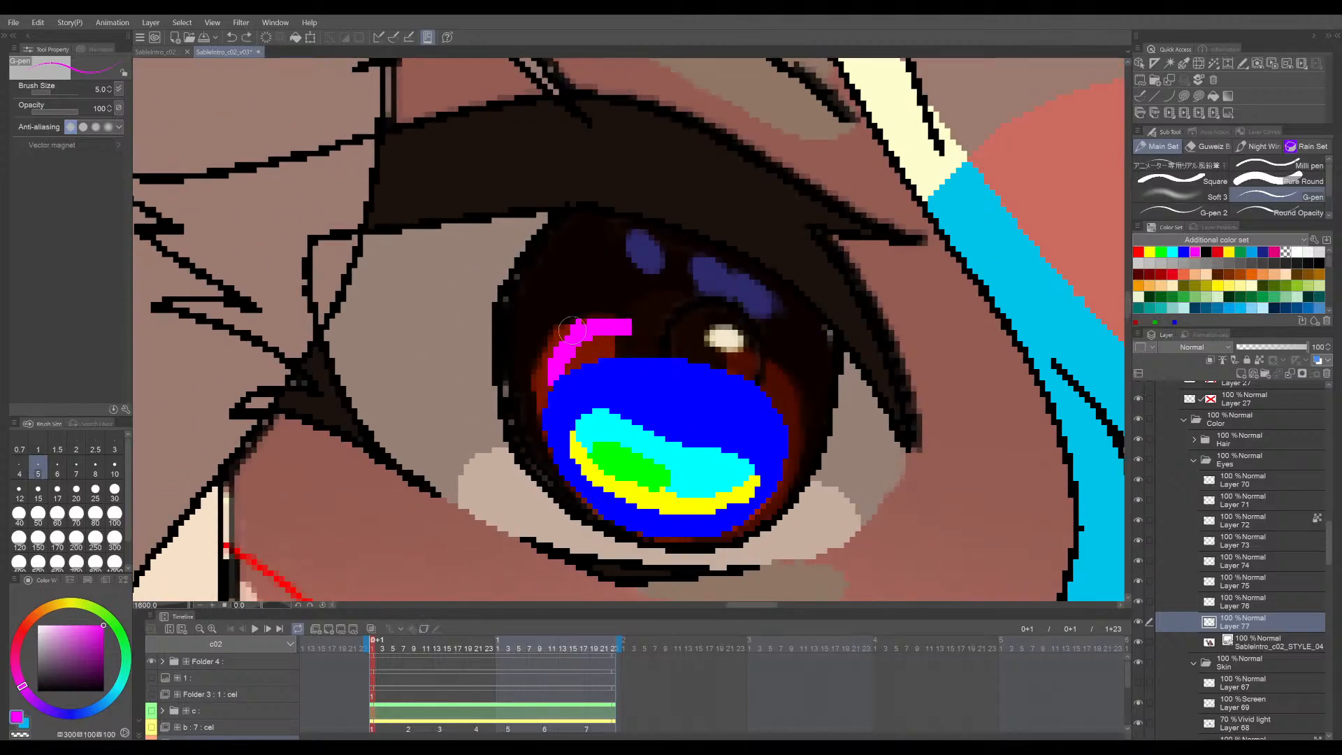
{"action": "mouse_move", "coordinate": [577, 328]}
{"action": "left_mouse_down"}
{"action": "mouse_move", "coordinate": [541, 413]}
{"action": "mouse_move", "coordinate": [550, 360]}
{"action": "mouse_move", "coordinate": [554, 422]}
{"action": "mouse_move", "coordinate": [595, 381]}
{"action": "left_mouse_up"}
{"action": "key", "text": "ctrl+z"}
{"action": "key", "text": "asciicircum"}
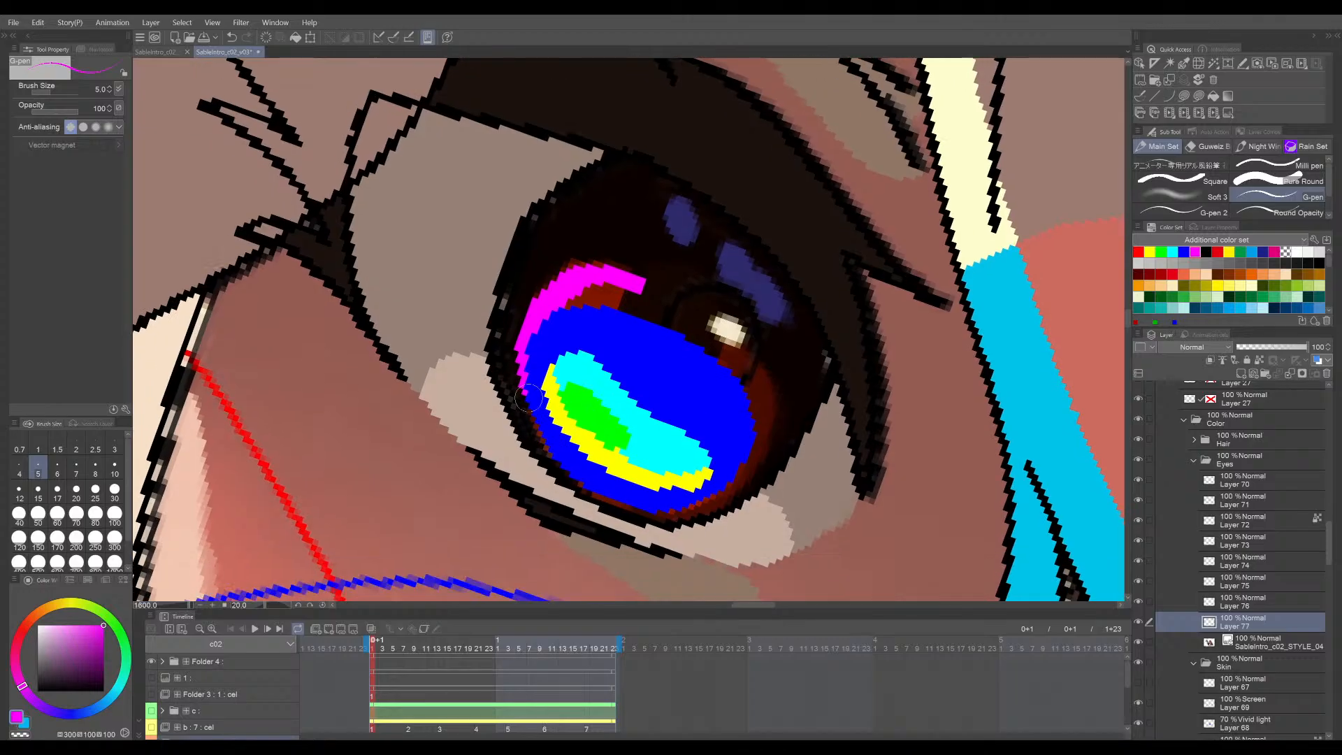
- Continue the left-hand iris's magenta outline along the lower edge of the blue glow, just inside the lower lid
{"action": "left_click_drag", "start_coordinate": [541, 433], "coordinate": [558, 465]}
{"action": "key", "text": "minus"}
{"action": "key", "text": "minus"}
{"action": "key", "text": "minus"}
{"action": "key", "text": "minus"}
{"action": "key", "text": "minus"}
{"action": "key", "text": "minus"}
{"action": "key", "text": "minus"}
{"action": "key", "text": "minus"}
{"action": "key", "text": "minus"}
{"action": "key", "text": "minus"}
{"action": "key", "text": "minus"}
{"action": "key", "text": "minus"}
{"action": "key", "text": "minus"}
{"action": "key", "text": "minus"}
{"action": "key", "text": "minus"}
{"action": "key", "text": "minus"}
{"action": "key", "text": "minus"}
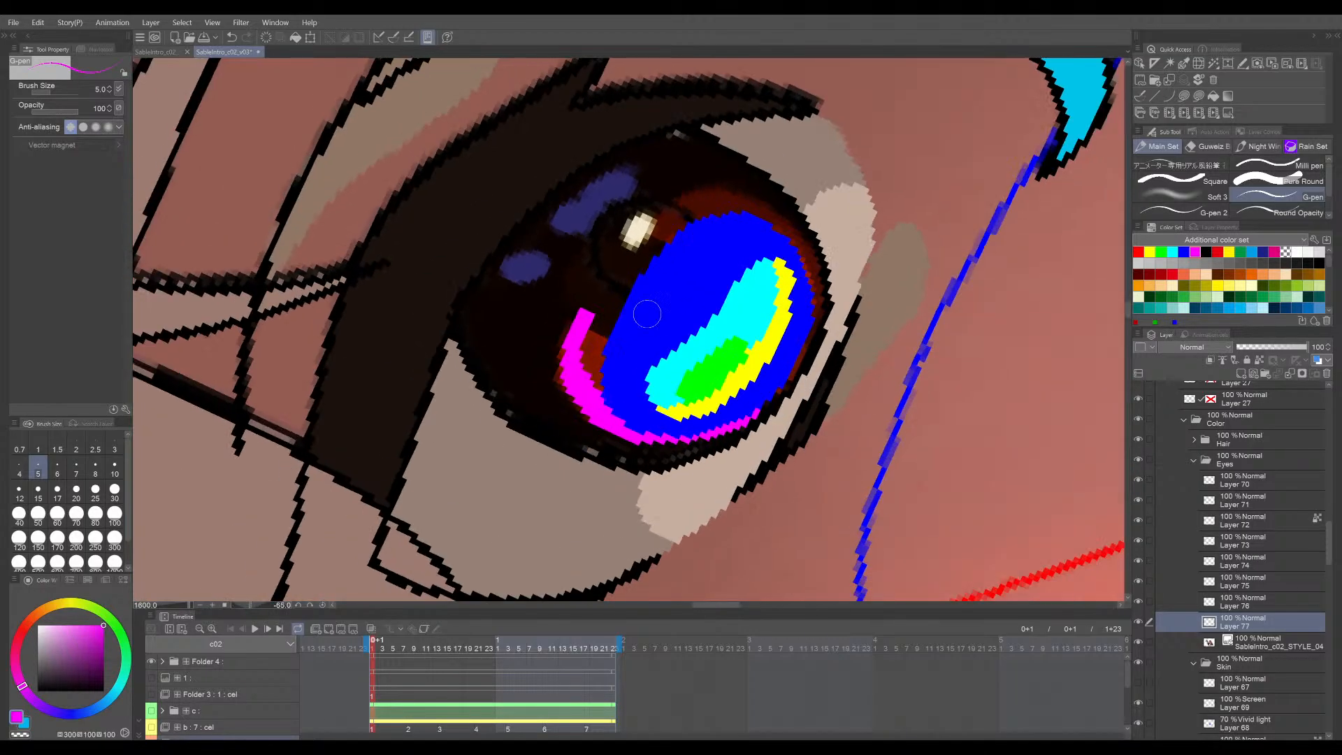
- Extend the left-hand iris's magenta outline above the blue glow, across the small white highlight
{"action": "mouse_move", "coordinate": [594, 317]}
{"action": "left_mouse_down"}
{"action": "mouse_move", "coordinate": [643, 225]}
{"action": "mouse_move", "coordinate": [676, 216]}
{"action": "left_mouse_up"}
{"action": "key", "text": "ctrl+z"}
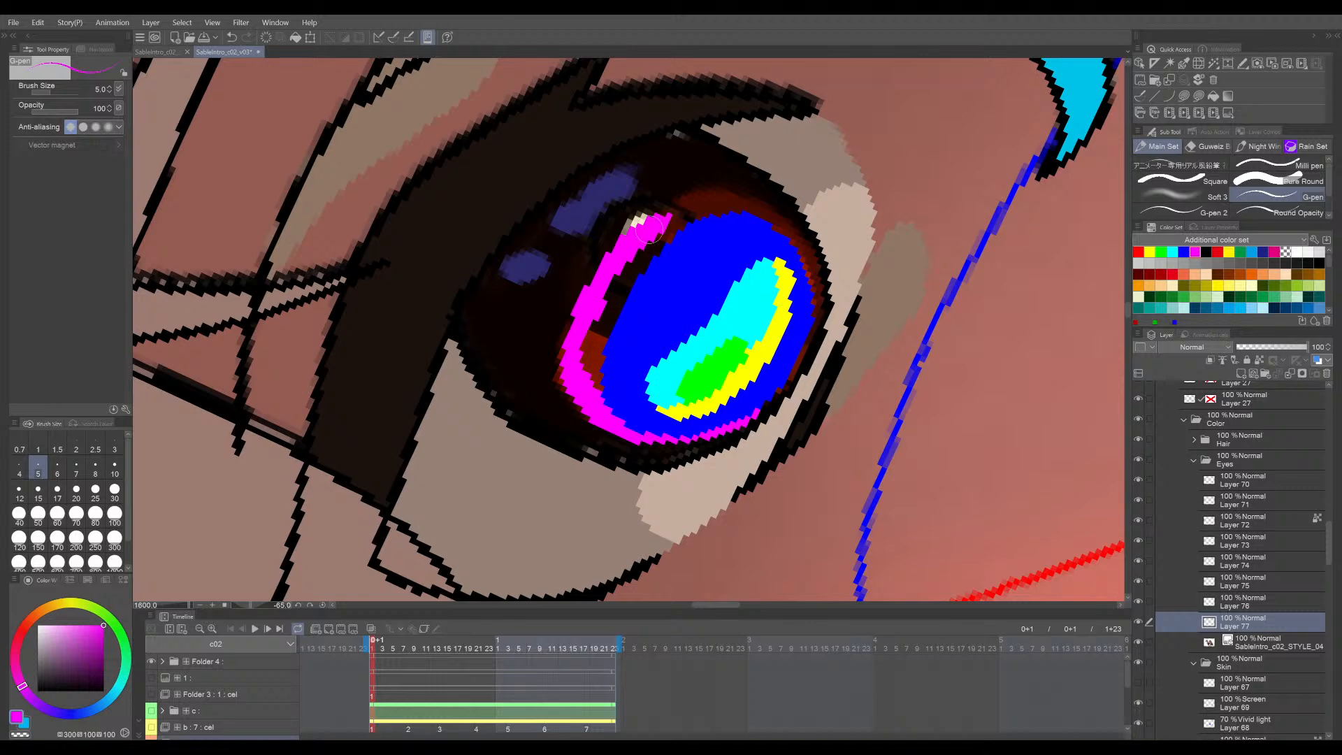
{"action": "key", "text": "minus"}
{"action": "key", "text": "minus"}
{"action": "key", "text": "minus"}
{"action": "key", "text": "minus"}
{"action": "key", "text": "minus"}
{"action": "key", "text": "minus"}
{"action": "key", "text": "minus"}
{"action": "key", "text": "minus"}
{"action": "key", "text": "minus"}
{"action": "key", "text": "minus"}
{"action": "key", "text": "minus"}
- Bring the left-hand iris's magenta outline over the upper nose side and down to close it at the lower edge
{"action": "mouse_move", "coordinate": [632, 307]}
{"action": "left_mouse_down"}
{"action": "mouse_move", "coordinate": [689, 269]}
{"action": "mouse_move", "coordinate": [677, 270]}
{"action": "mouse_move", "coordinate": [785, 272]}
{"action": "left_mouse_up"}
{"action": "key", "text": "asciicircum"}
{"action": "key", "text": "asciicircum"}
{"action": "key", "text": "asciicircum"}
{"action": "key", "text": "asciicircum"}
{"action": "key", "text": "asciicircum"}
{"action": "key", "text": "asciicircum"}
{"action": "key", "text": "asciicircum"}
{"action": "key", "text": "asciicircum"}
{"action": "key", "text": "asciicircum"}
{"action": "key", "text": "asciicircum"}
{"action": "key", "text": "asciicircum"}
{"action": "key", "text": "asciicircum"}
{"action": "key", "text": "asciicircum"}
{"action": "key", "text": "asciicircum"}
{"action": "key", "text": "asciicircum"}
{"action": "scroll", "coordinate": [729, 414], "scroll_direction": "up", "scroll_amount": 2}
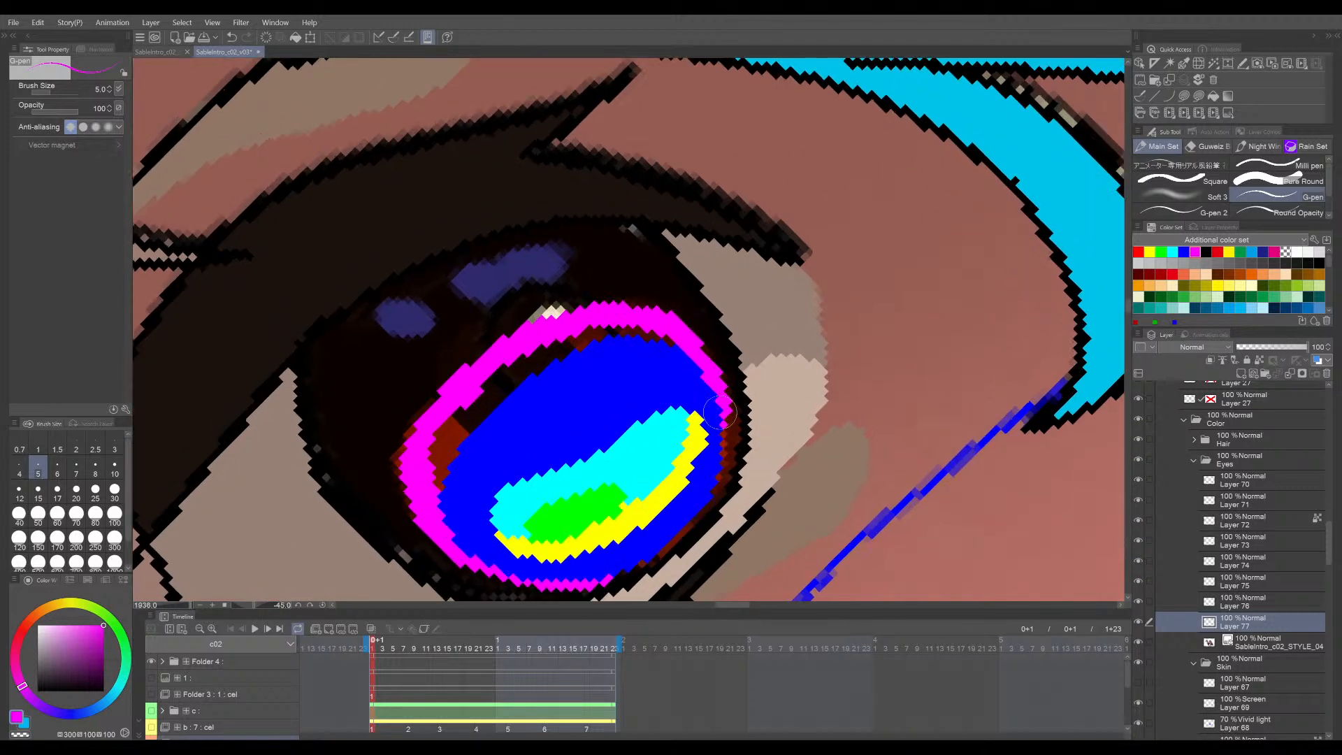
{"action": "mouse_move", "coordinate": [723, 408]}
{"action": "left_mouse_down"}
{"action": "mouse_move", "coordinate": [717, 482]}
{"action": "mouse_move", "coordinate": [792, 369]}
{"action": "left_mouse_up"}
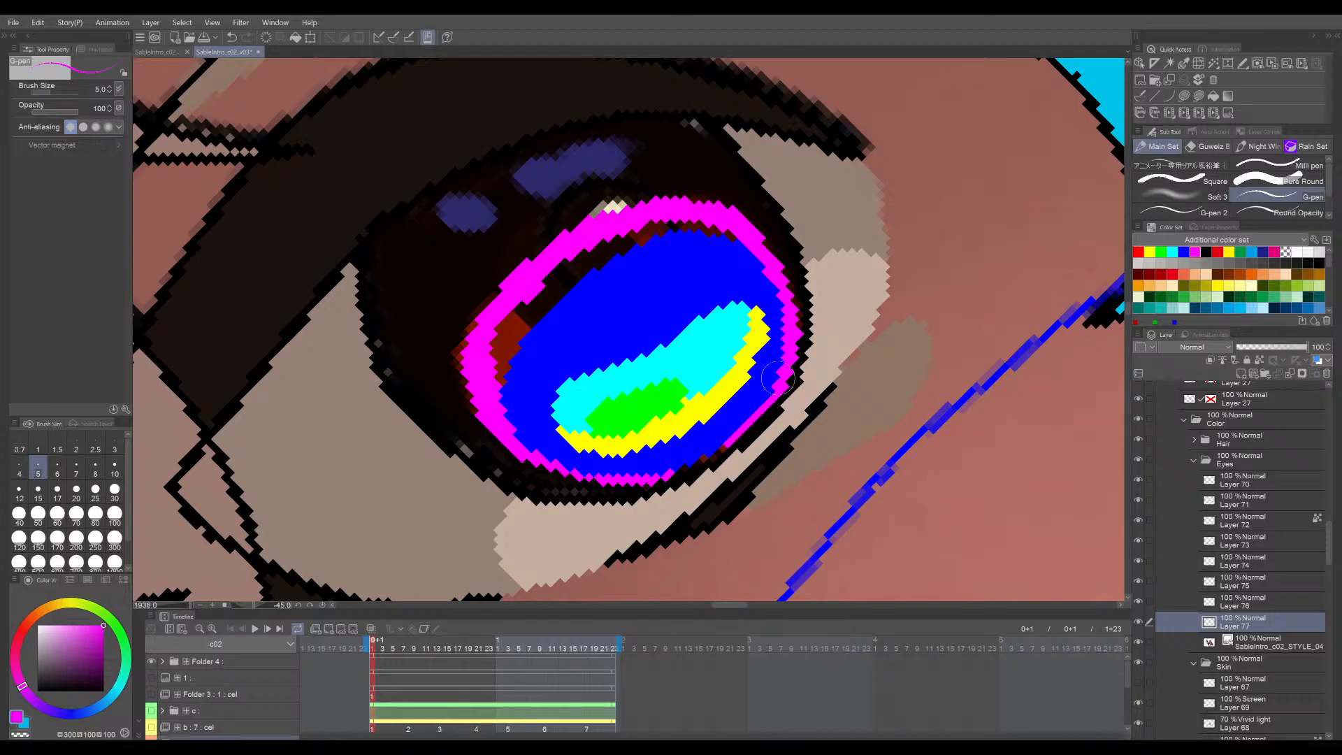
{"action": "scroll", "coordinate": [801, 392], "scroll_direction": "down", "scroll_amount": 12}
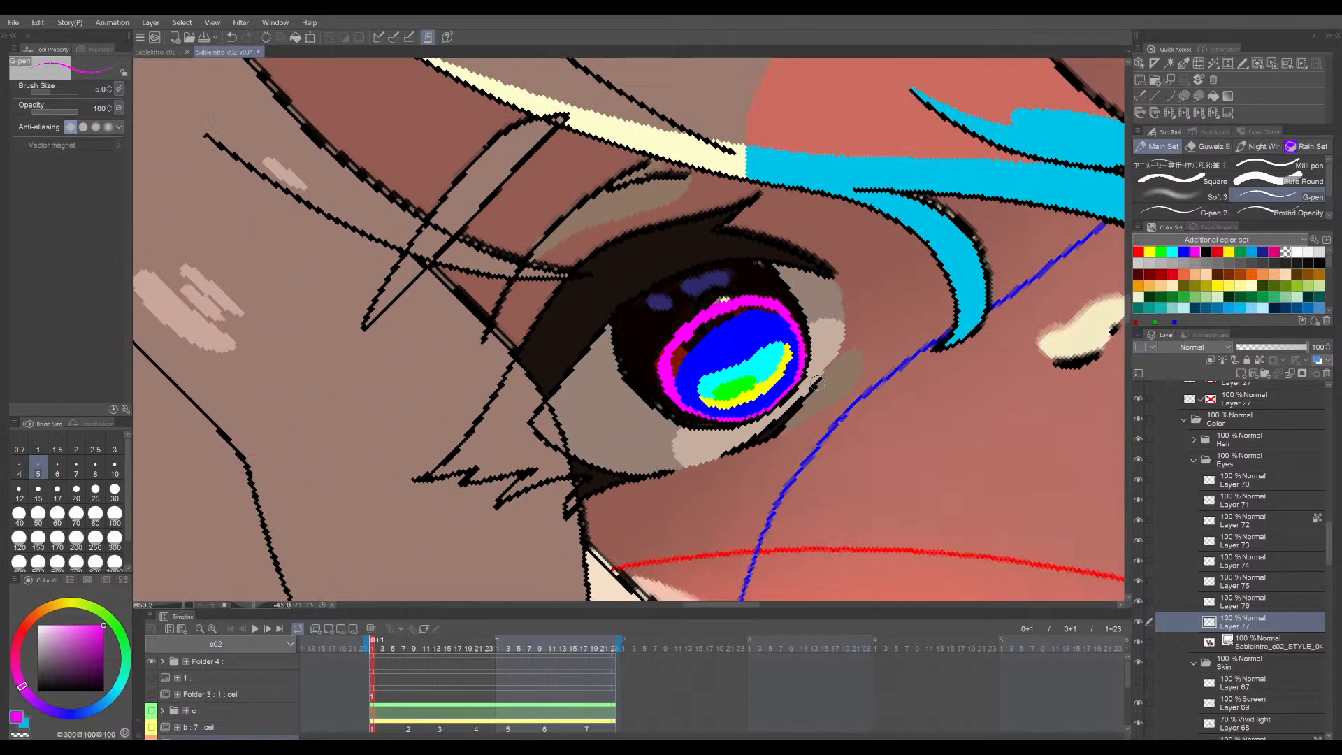
- Save the working file with the magenta iris outlines in place on both eyes
{"action": "key", "text": "asciicircum"}
{"action": "key", "text": "asciicircum"}
{"action": "key", "text": "asciicircum"}
{"action": "key", "text": "asciicircum"}
{"action": "key", "text": "asciicircum"}
{"action": "key", "text": "asciicircum"}
{"action": "key", "text": "asciicircum"}
{"action": "mouse_move", "coordinate": [913, 436]}
{"action": "left_mouse_down"}
{"action": "mouse_move", "coordinate": [798, 405]}
{"action": "mouse_move", "coordinate": [818, 395]}
{"action": "mouse_move", "coordinate": [884, 431]}
{"action": "left_mouse_up"}
{"action": "scroll", "coordinate": [798, 405], "scroll_direction": "up", "scroll_amount": 10}
{"action": "key", "text": "ctrl+s"}
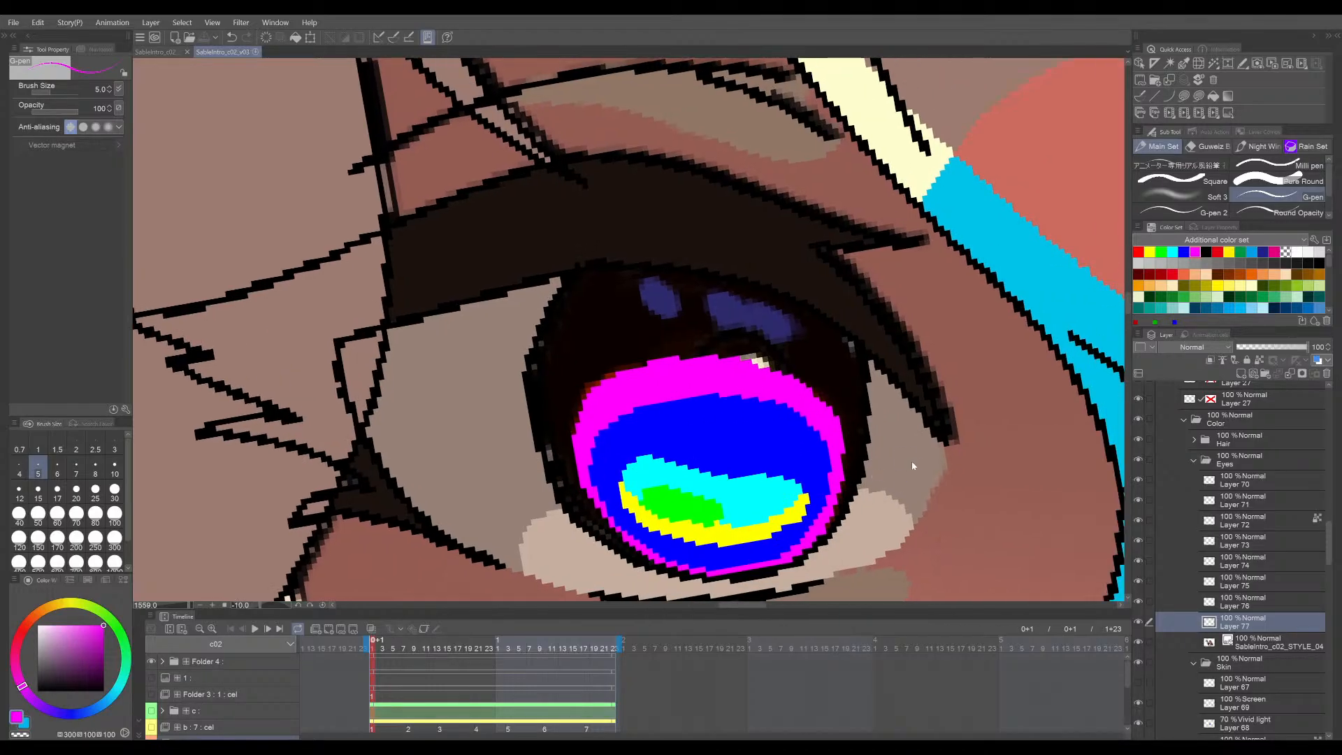
- Examine and compare the layered iris colours of both eyes, up close and against the whole face
{"action": "scroll", "coordinate": [772, 364], "scroll_direction": "down", "scroll_amount": 12}
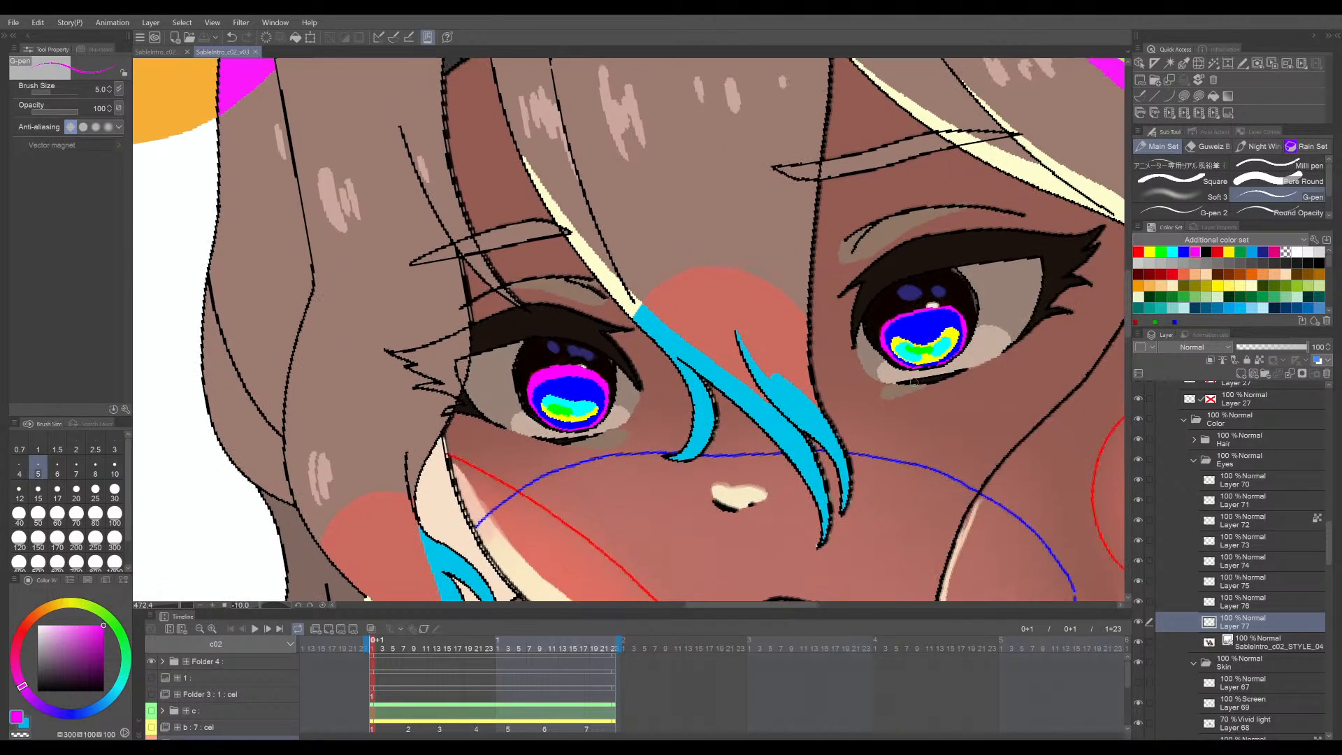
{"action": "left_click_drag", "start_coordinate": [950, 422], "coordinate": [891, 444]}
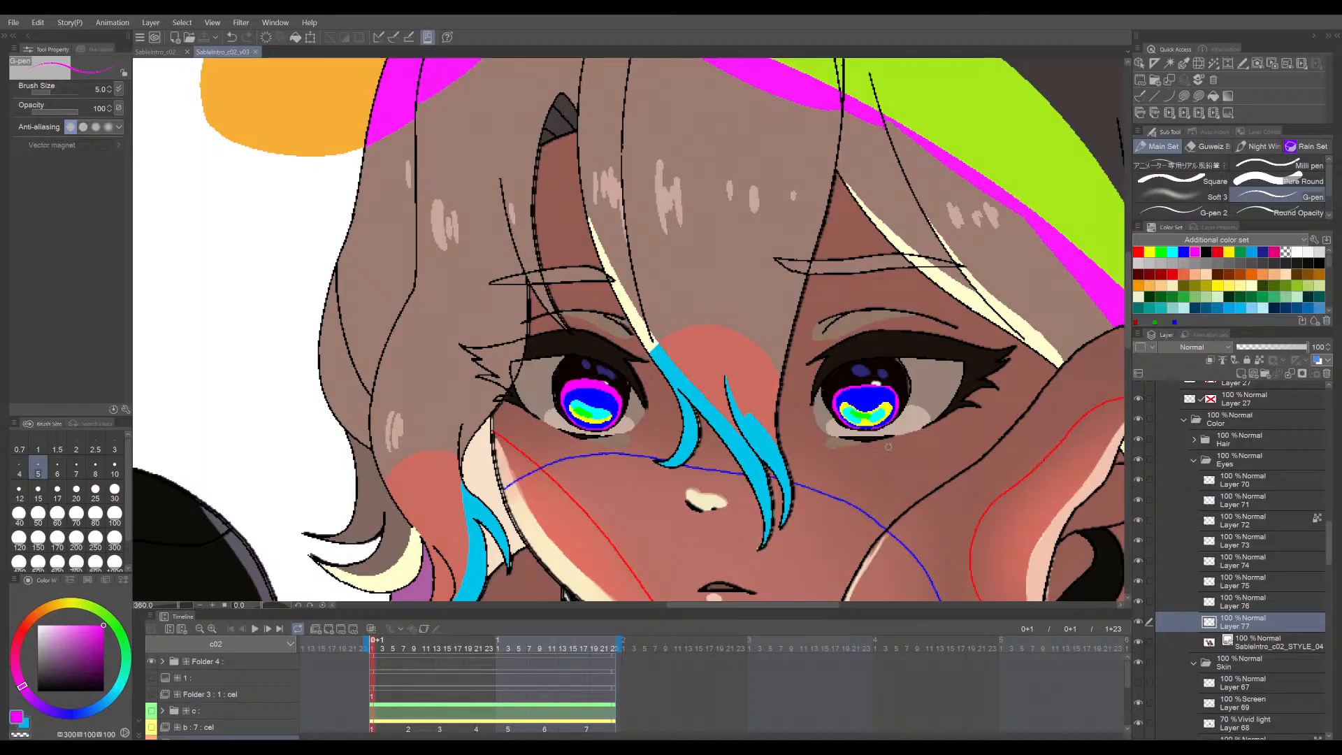
{"action": "scroll", "coordinate": [892, 443], "scroll_direction": "up", "scroll_amount": 2}
{"action": "scroll", "coordinate": [685, 428], "scroll_direction": "up", "scroll_amount": 7}
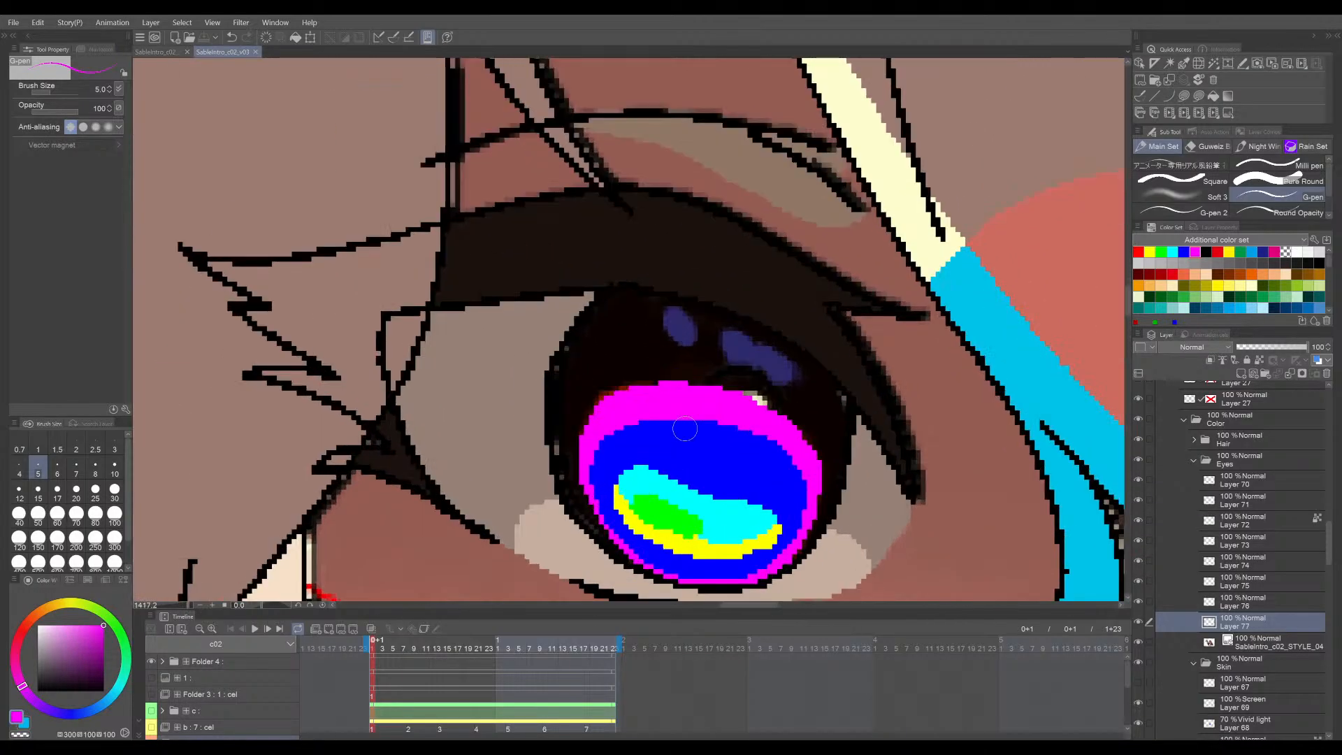
{"action": "left_click_drag", "start_coordinate": [722, 443], "coordinate": [715, 420]}
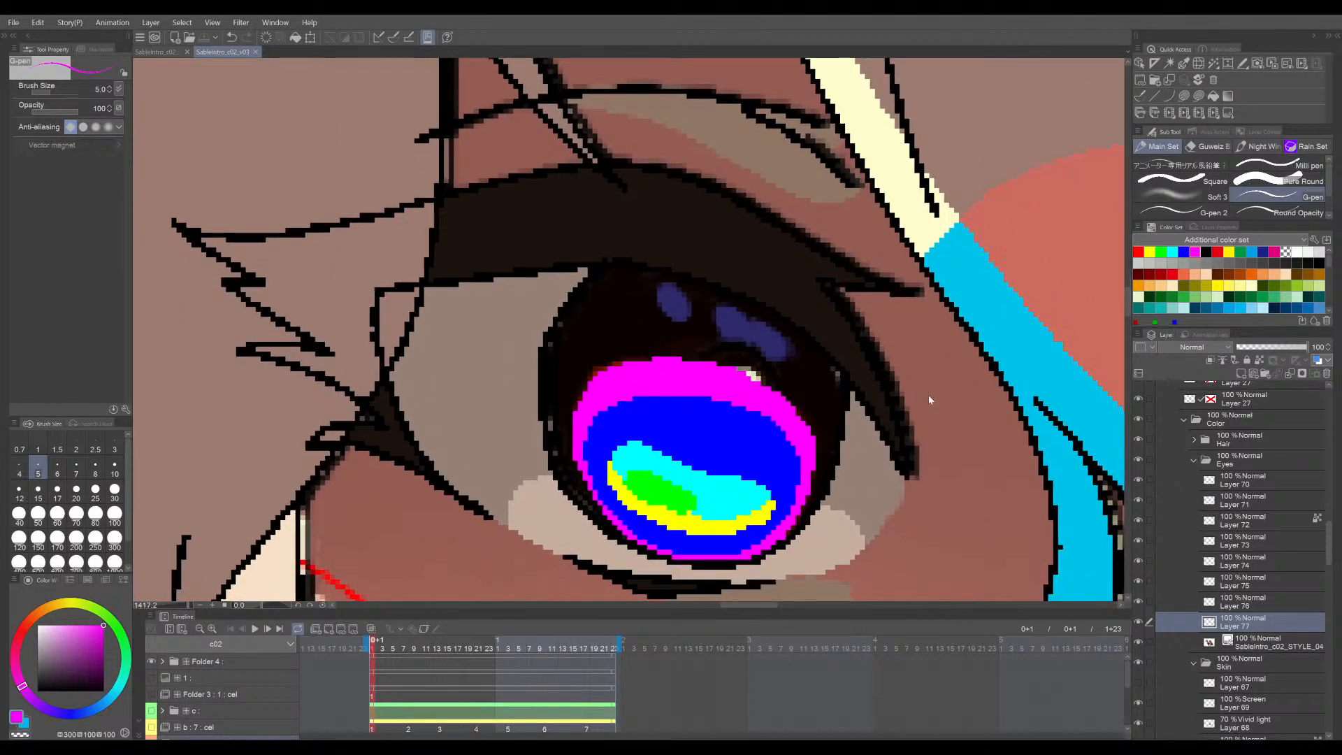
{"action": "scroll", "coordinate": [905, 411], "scroll_direction": "down", "scroll_amount": 8}
{"action": "mouse_move", "coordinate": [1037, 451]}
{"action": "left_mouse_down"}
{"action": "mouse_move", "coordinate": [732, 456]}
{"action": "mouse_move", "coordinate": [517, 489]}
{"action": "left_mouse_up"}
{"action": "left_click_drag", "start_coordinate": [775, 497], "coordinate": [907, 489]}
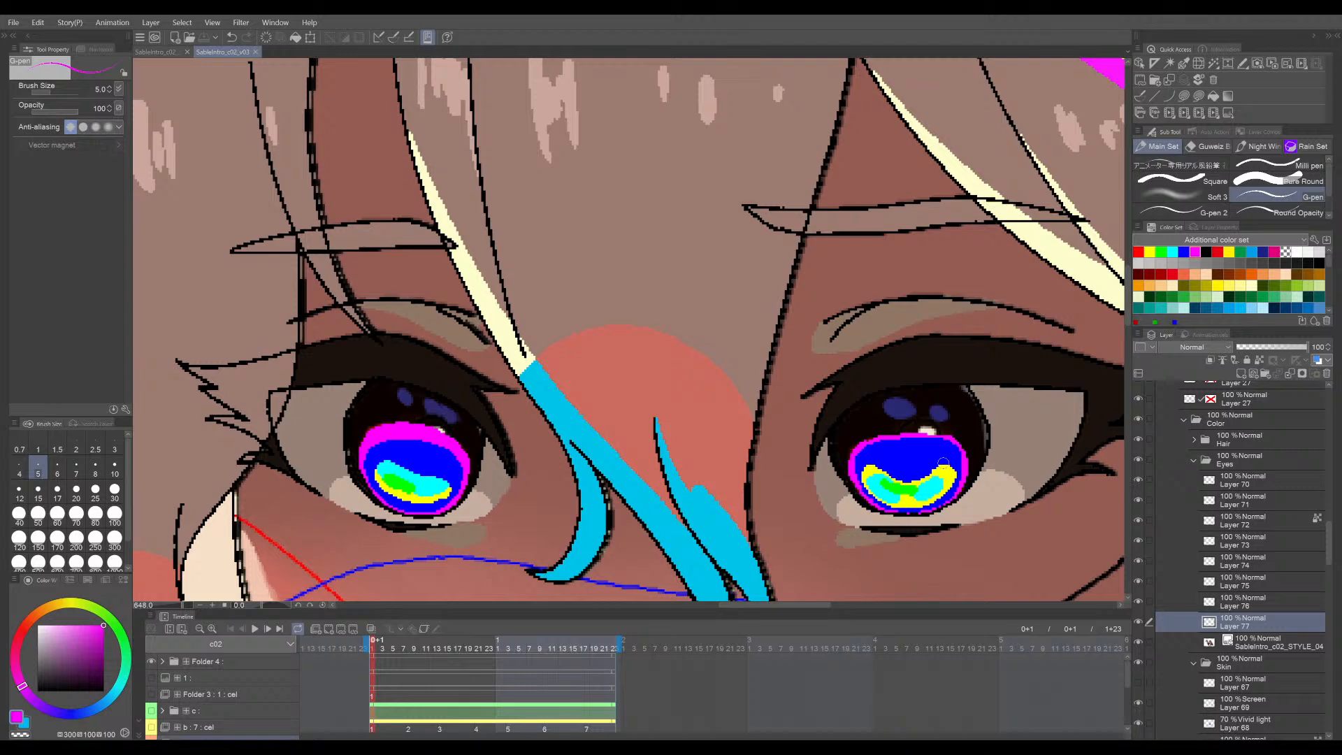
{"action": "left_click_drag", "start_coordinate": [943, 463], "coordinate": [964, 433]}
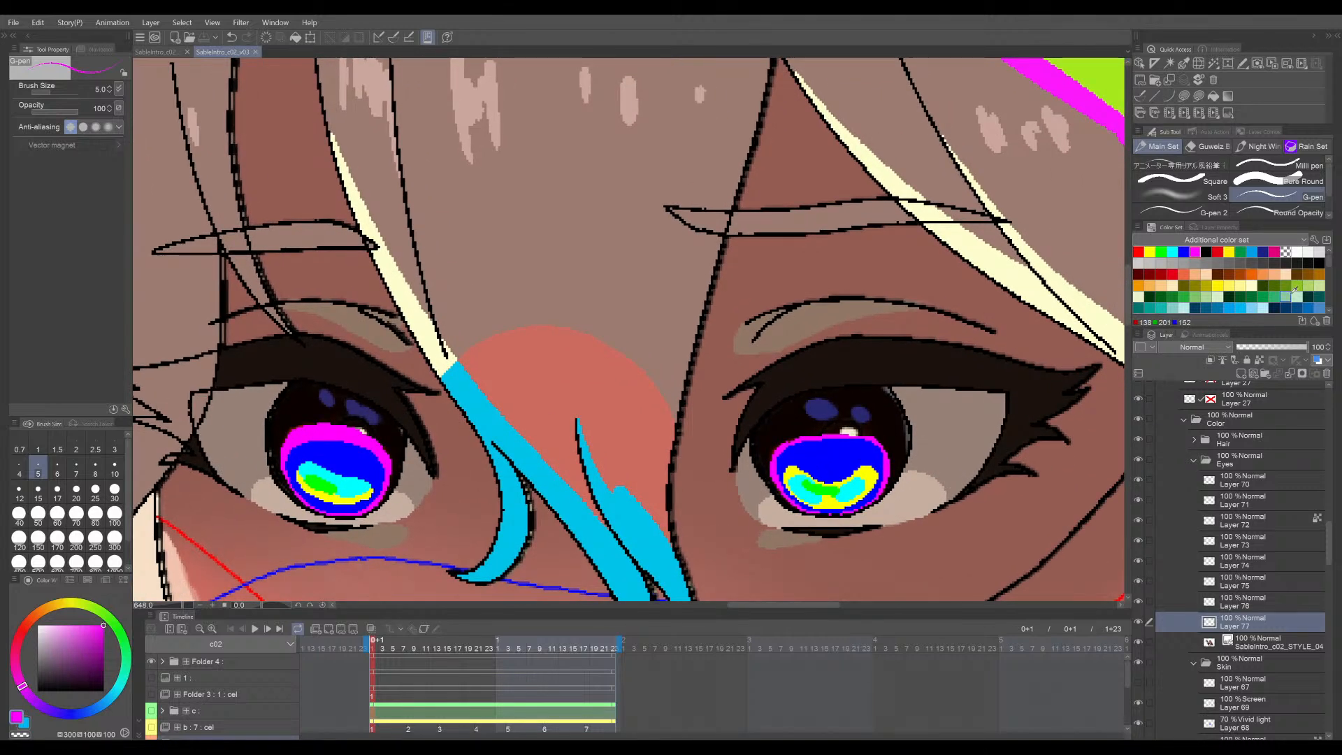
- Paint a thin pale blue rim along the right-hand iris's upper outer edge, reducing the G-pen's brush size to 2.5
{"action": "left_click", "coordinate": [1263, 308]}
{"action": "scroll", "coordinate": [803, 351], "scroll_direction": "up", "scroll_amount": 3}
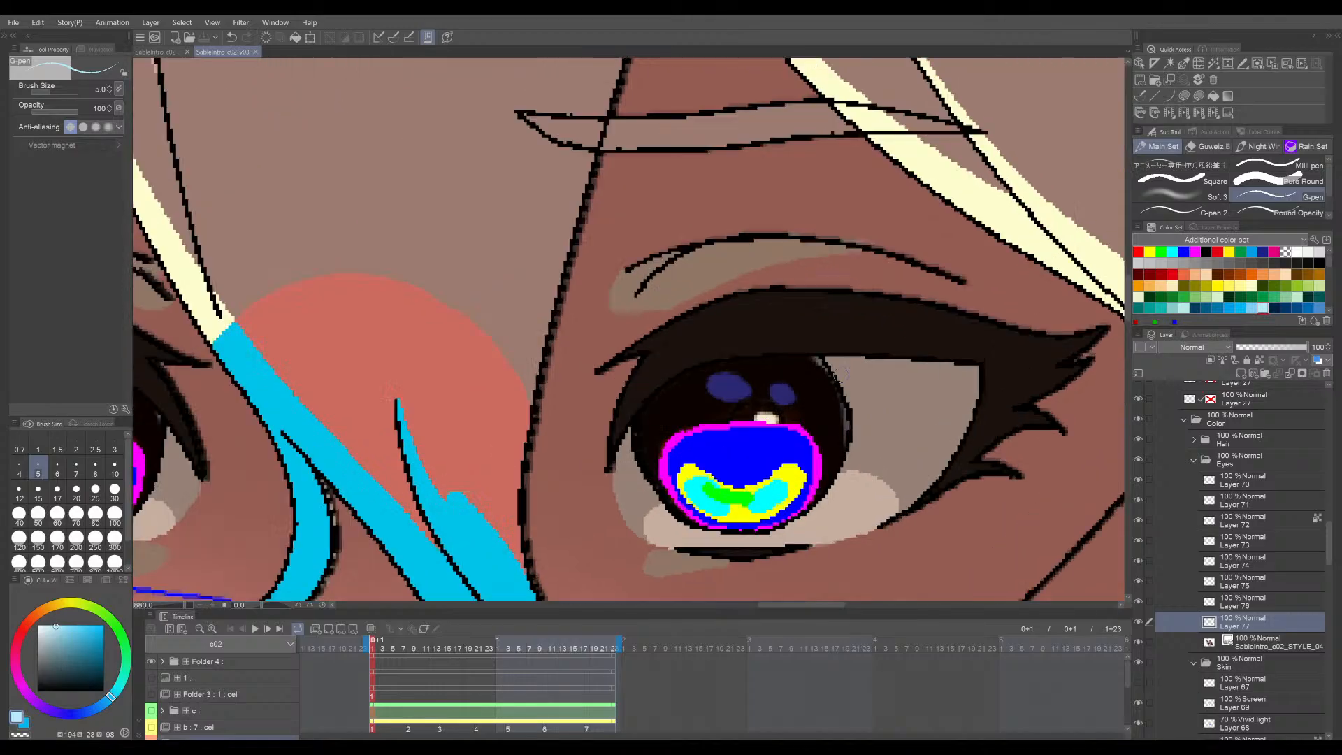
{"action": "mouse_move", "coordinate": [813, 368]}
{"action": "left_mouse_down"}
{"action": "mouse_move", "coordinate": [843, 419]}
{"action": "mouse_move", "coordinate": [849, 470]}
{"action": "left_mouse_up"}
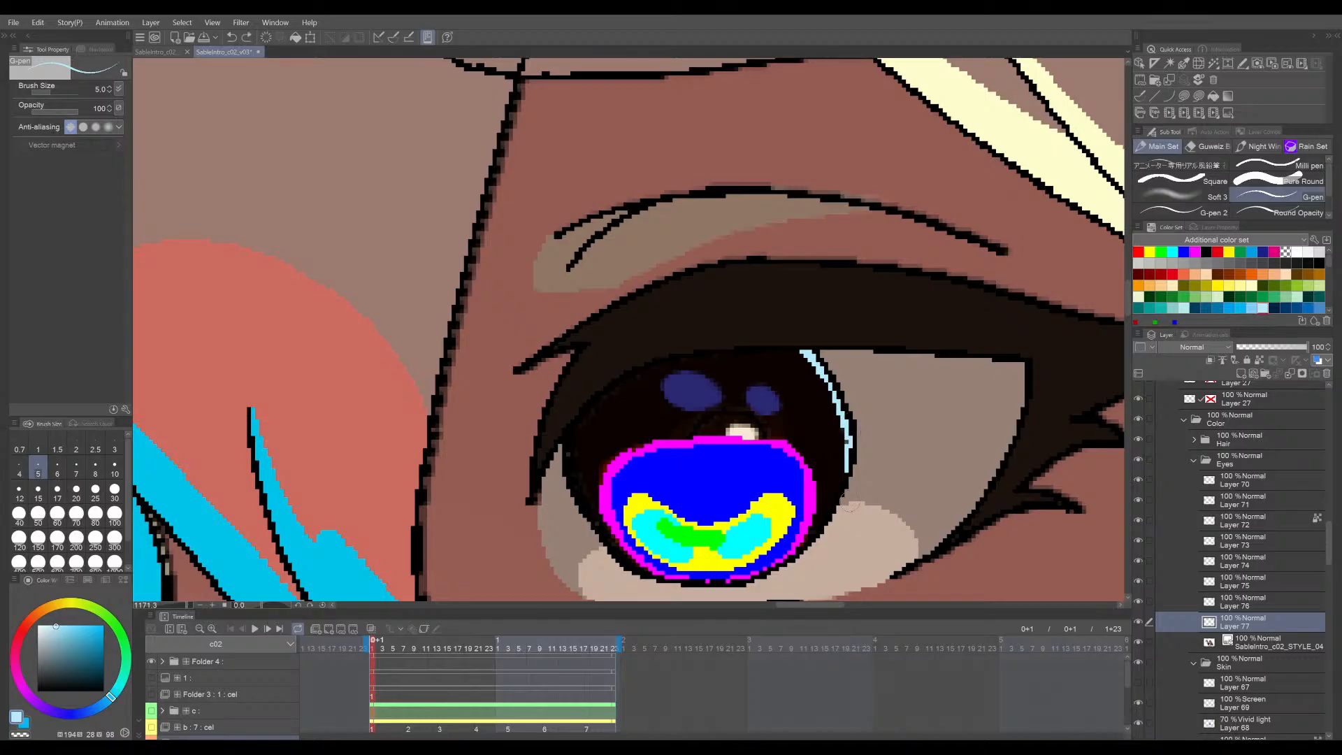
{"action": "key", "text": "bracketleft"}
{"action": "key", "text": "bracketleft"}
{"action": "key", "text": "bracketleft"}
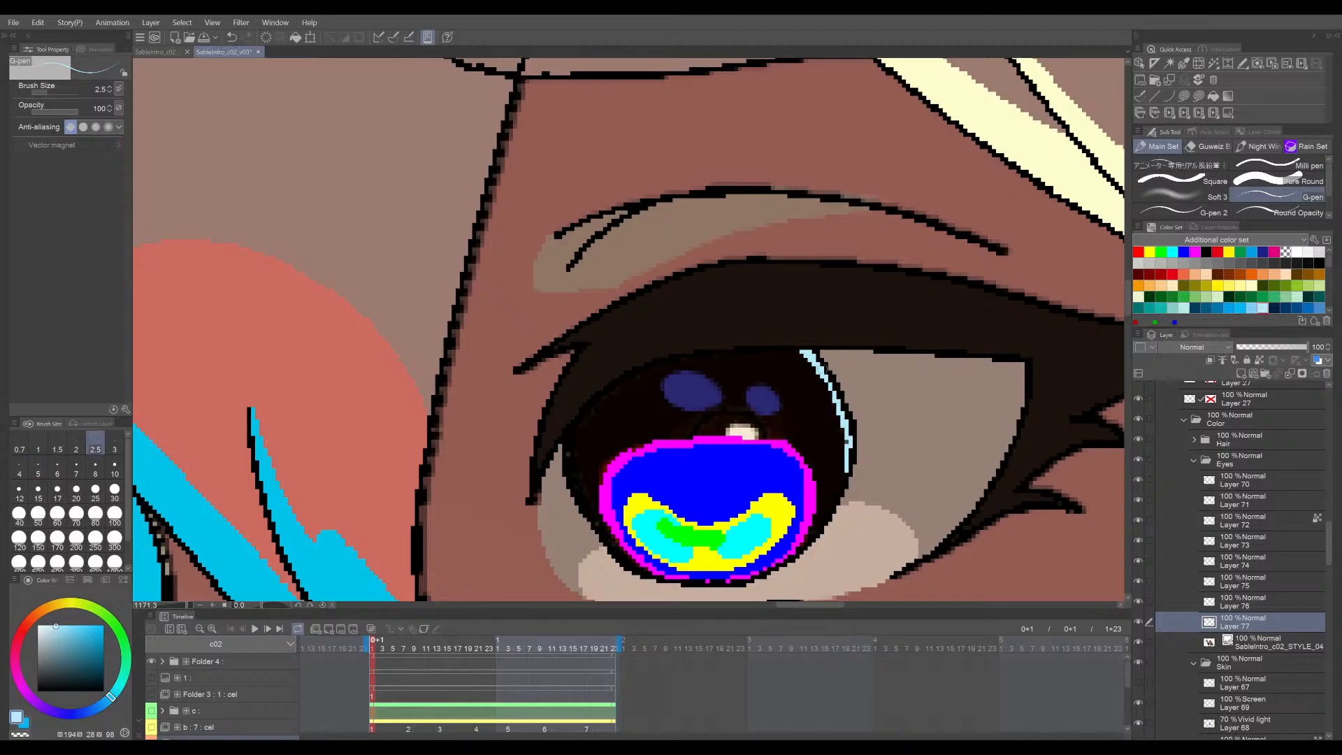
{"action": "mouse_move", "coordinate": [797, 345]}
{"action": "left_mouse_down"}
{"action": "mouse_move", "coordinate": [826, 375]}
{"action": "mouse_move", "coordinate": [845, 485]}
{"action": "left_mouse_up"}
{"action": "key", "text": "ctrl+z"}
{"action": "key", "text": "ctrl+z"}
{"action": "scroll", "coordinate": [901, 363], "scroll_direction": "down", "scroll_amount": 5}
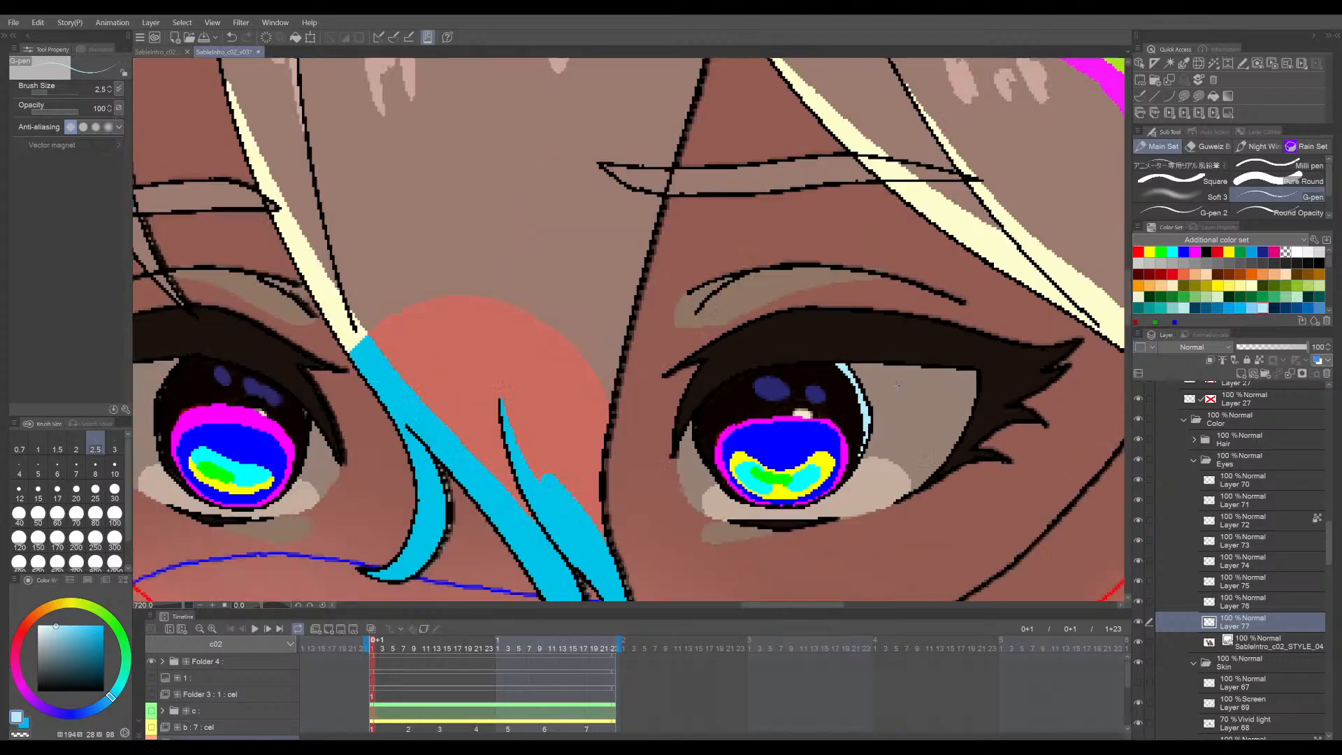
- Paint a matching pale blue rim along the left-hand iris's nose-side edge in a mirrored view, and save the file
{"action": "key", "text": "h"}
{"action": "key", "text": "ctrl+s"}
{"action": "scroll", "coordinate": [950, 319], "scroll_direction": "up", "scroll_amount": 5}
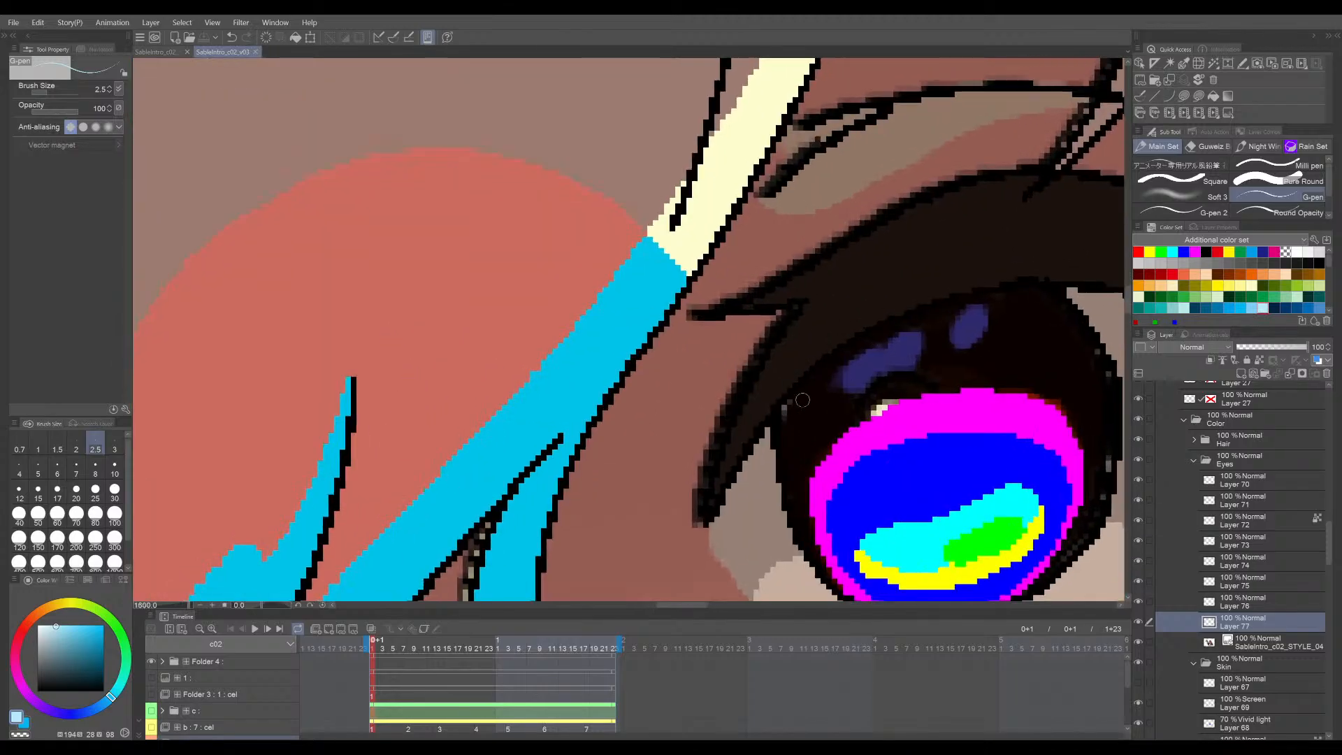
{"action": "left_click_drag", "start_coordinate": [801, 391], "coordinate": [790, 497]}
{"action": "key", "text": "ctrl+z"}
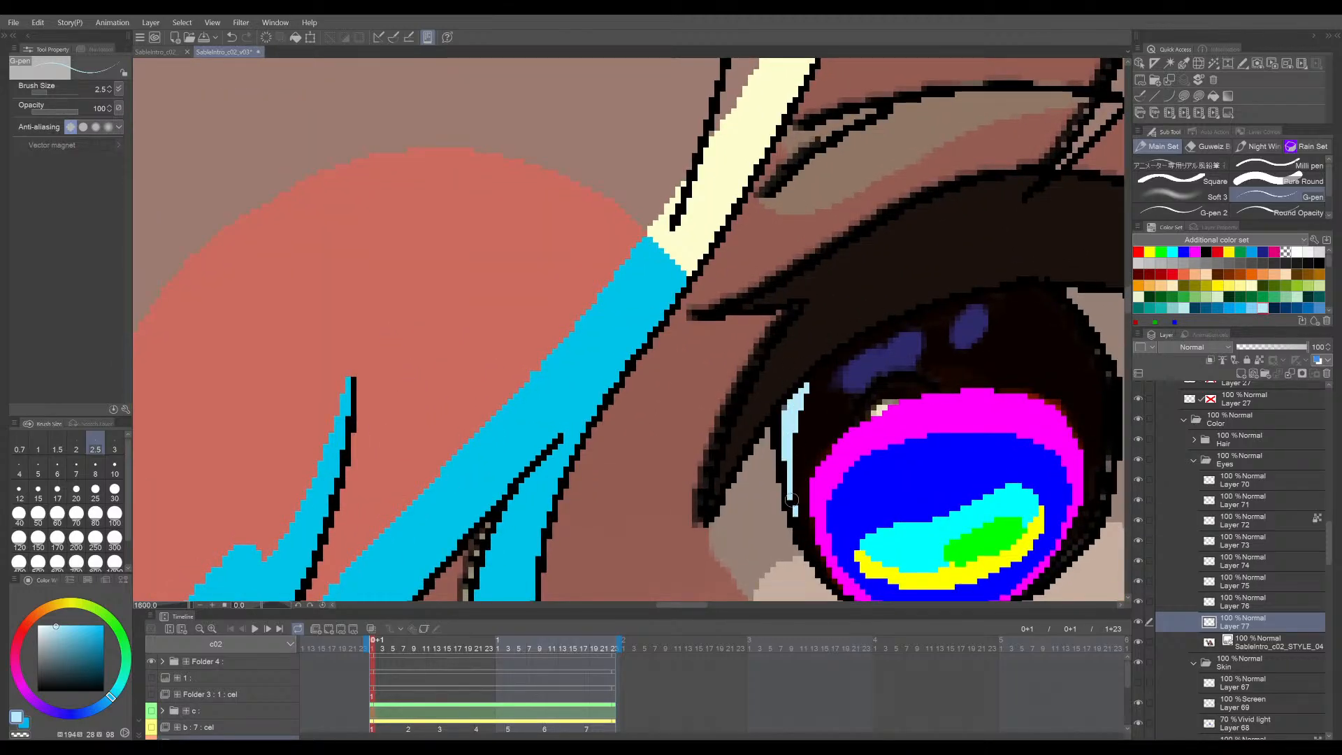
{"action": "left_click_drag", "start_coordinate": [798, 434], "coordinate": [822, 369]}
{"action": "key", "text": "h"}
{"action": "scroll", "coordinate": [944, 358], "scroll_direction": "down", "scroll_amount": 10}
{"action": "key", "text": "ctrl+s"}
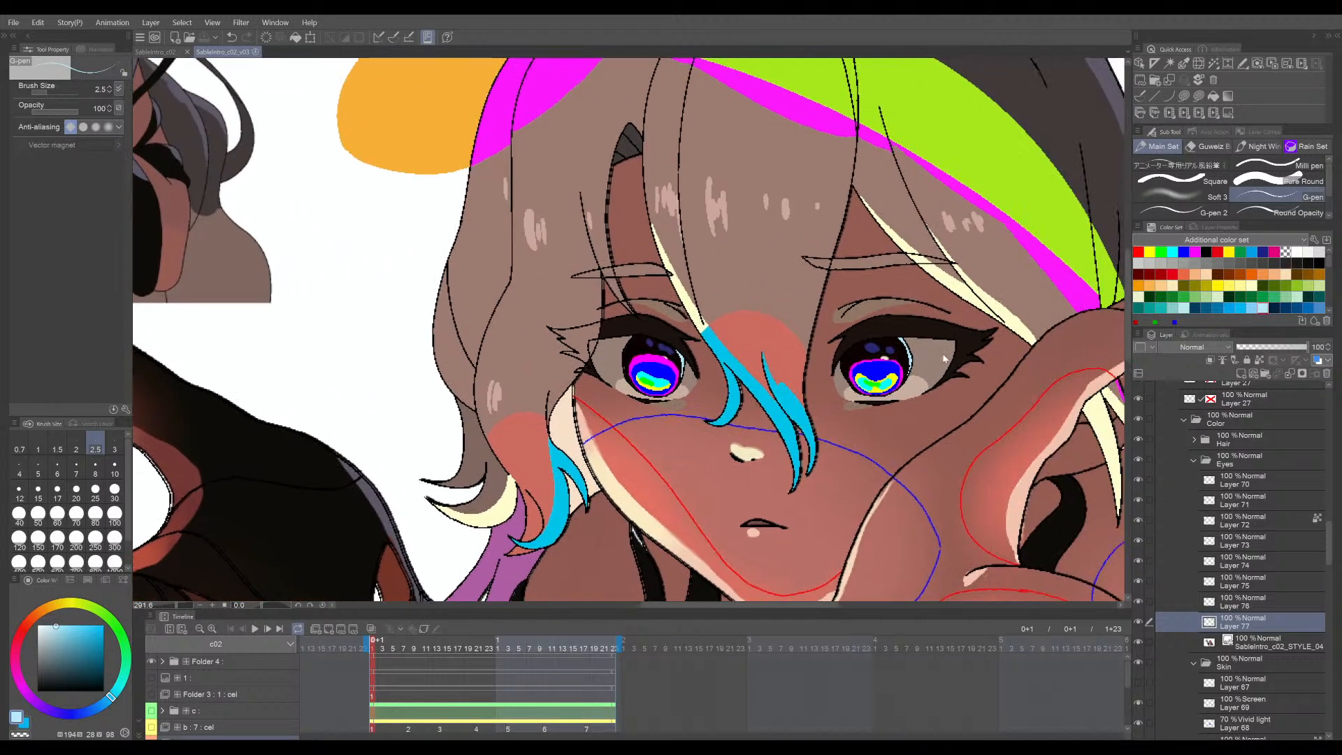
- Refine the pale blue rim on the right-hand iris's outer edge and check it against the other eye
{"action": "scroll", "coordinate": [943, 358], "scroll_direction": "up", "scroll_amount": 6}
{"action": "mouse_move", "coordinate": [818, 274]}
{"action": "left_mouse_down"}
{"action": "mouse_move", "coordinate": [859, 315]}
{"action": "mouse_move", "coordinate": [808, 262]}
{"action": "mouse_move", "coordinate": [854, 337]}
{"action": "mouse_move", "coordinate": [823, 274]}
{"action": "mouse_move", "coordinate": [854, 320]}
{"action": "mouse_move", "coordinate": [846, 299]}
{"action": "mouse_move", "coordinate": [849, 342]}
{"action": "mouse_move", "coordinate": [836, 333]}
{"action": "mouse_move", "coordinate": [853, 345]}
{"action": "mouse_move", "coordinate": [867, 402]}
{"action": "left_mouse_up"}
{"action": "key", "text": "e"}
{"action": "key", "text": "p"}
{"action": "left_click_drag", "start_coordinate": [864, 339], "coordinate": [868, 353]}
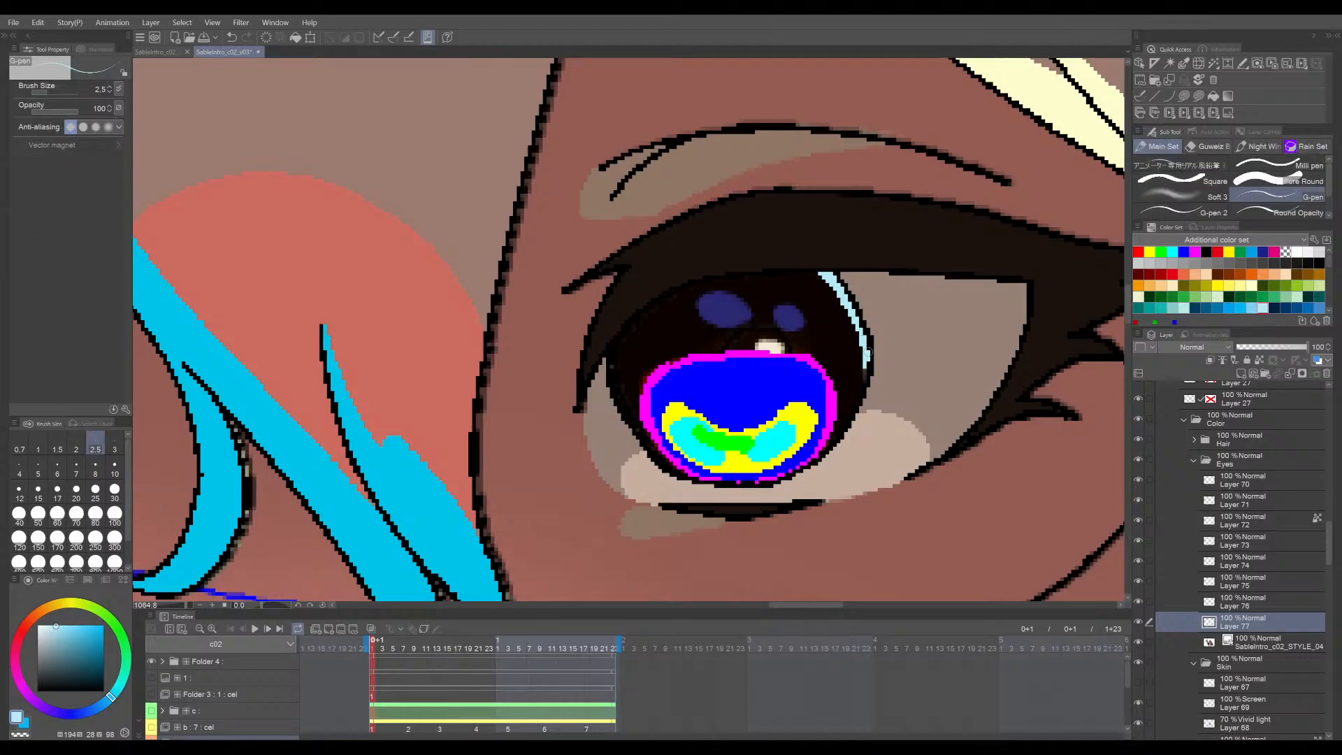
{"action": "scroll", "coordinate": [862, 396], "scroll_direction": "down", "scroll_amount": 6}
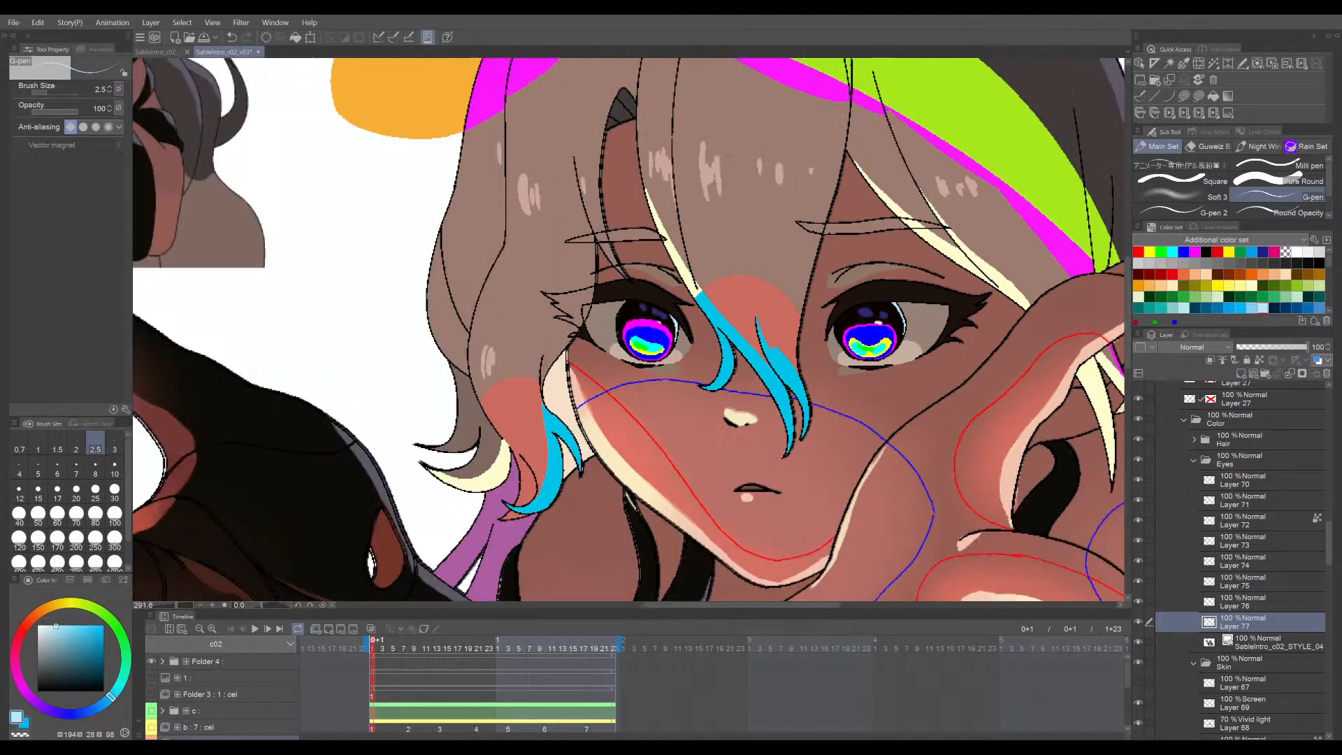
{"action": "scroll", "coordinate": [943, 327], "scroll_direction": "up", "scroll_amount": 5}
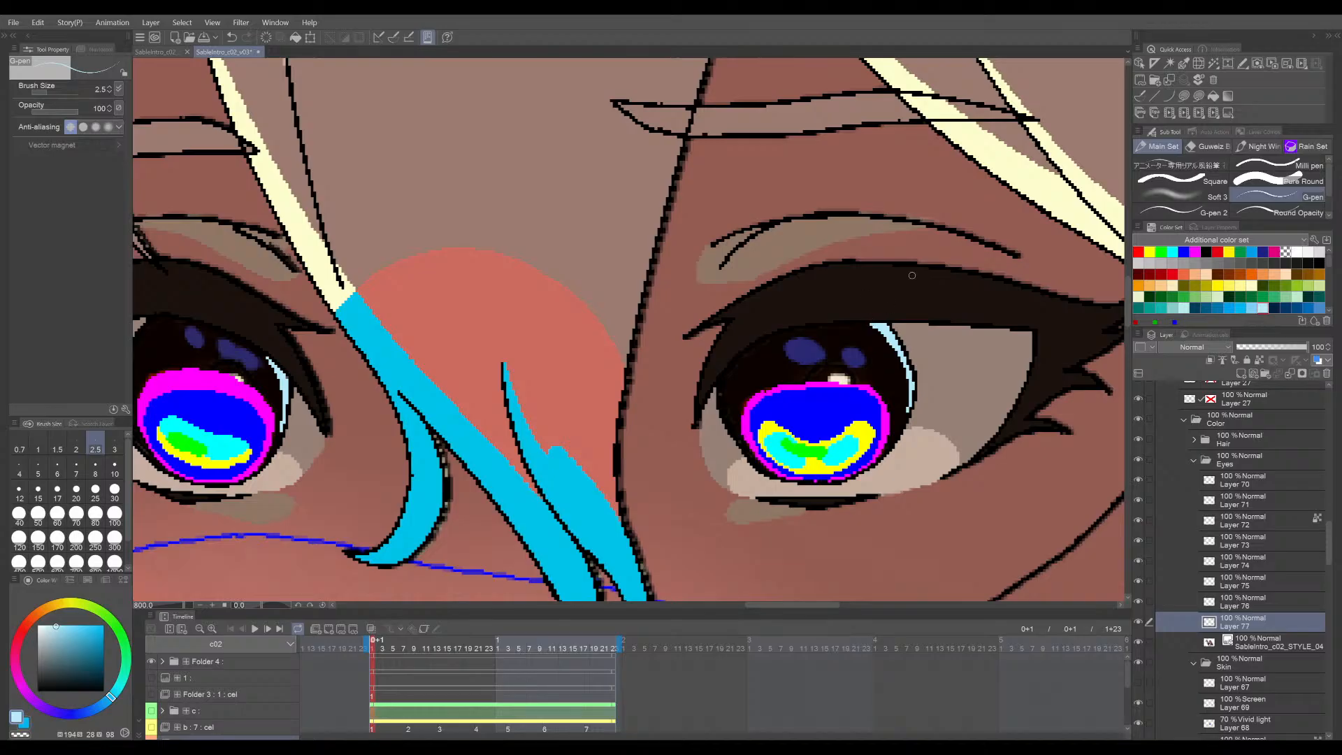
{"action": "scroll", "coordinate": [911, 276], "scroll_direction": "down", "scroll_amount": 2}
{"action": "left_click_drag", "start_coordinate": [942, 389], "coordinate": [959, 400]}
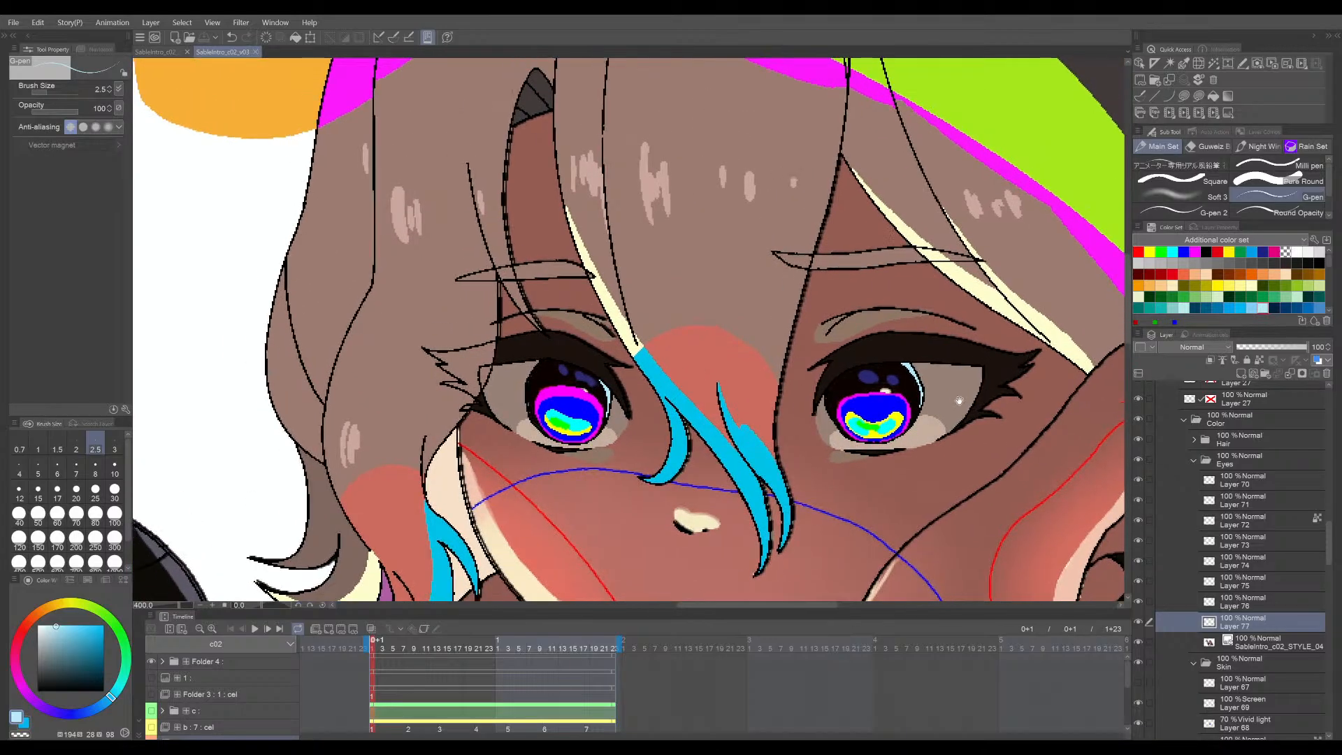
{"action": "scroll", "coordinate": [915, 399], "scroll_direction": "up", "scroll_amount": 2}
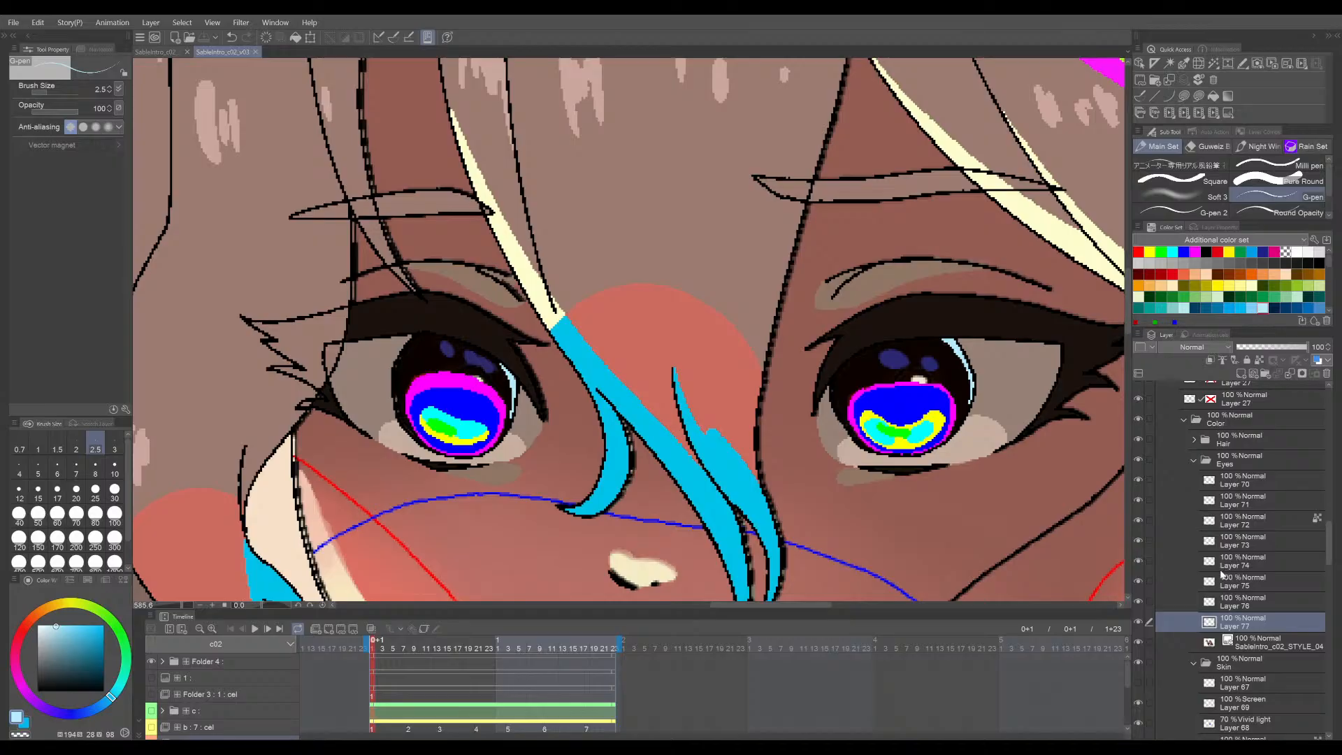
- Add a new layer above the SableIntro_c02_STYLE_04 reference, and hide that reference and the other eye colour layers
{"action": "left_click", "coordinate": [1253, 646]}
{"action": "left_click", "coordinate": [1241, 374]}
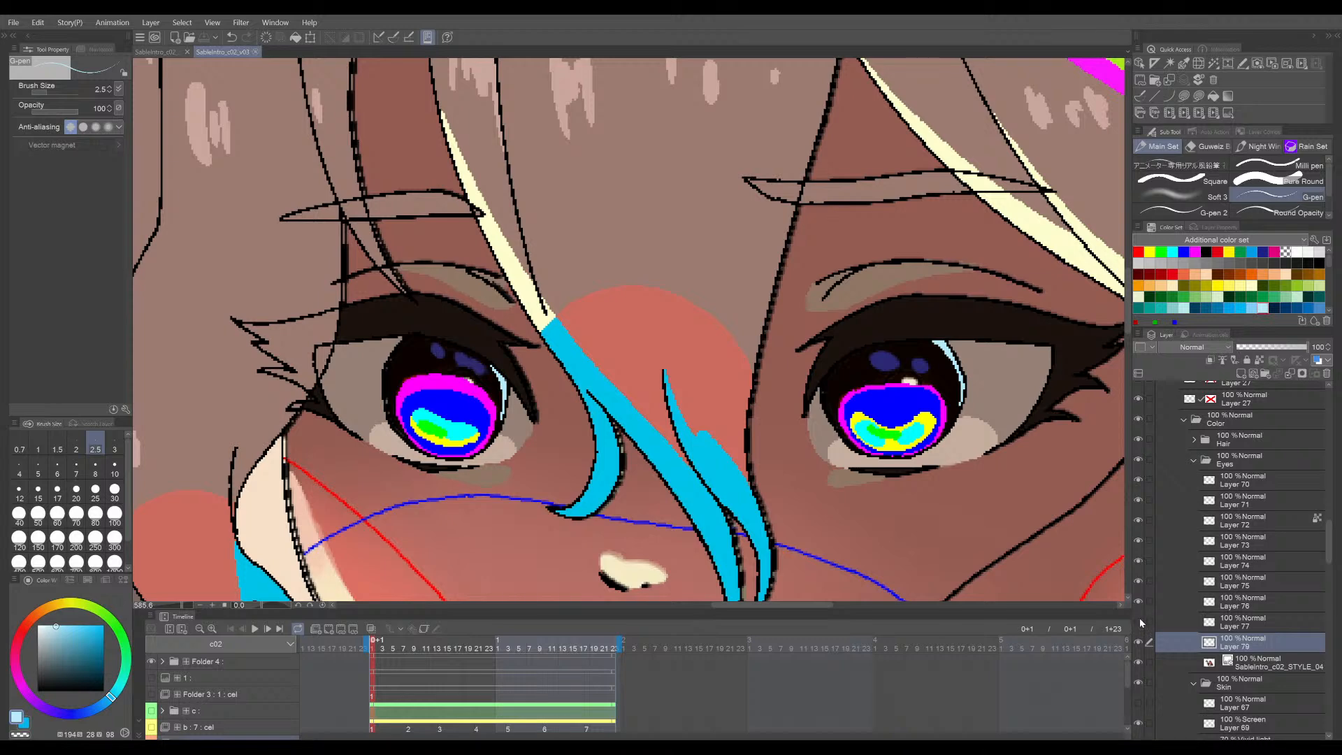
{"action": "left_click_drag", "start_coordinate": [1142, 514], "coordinate": [1143, 472]}
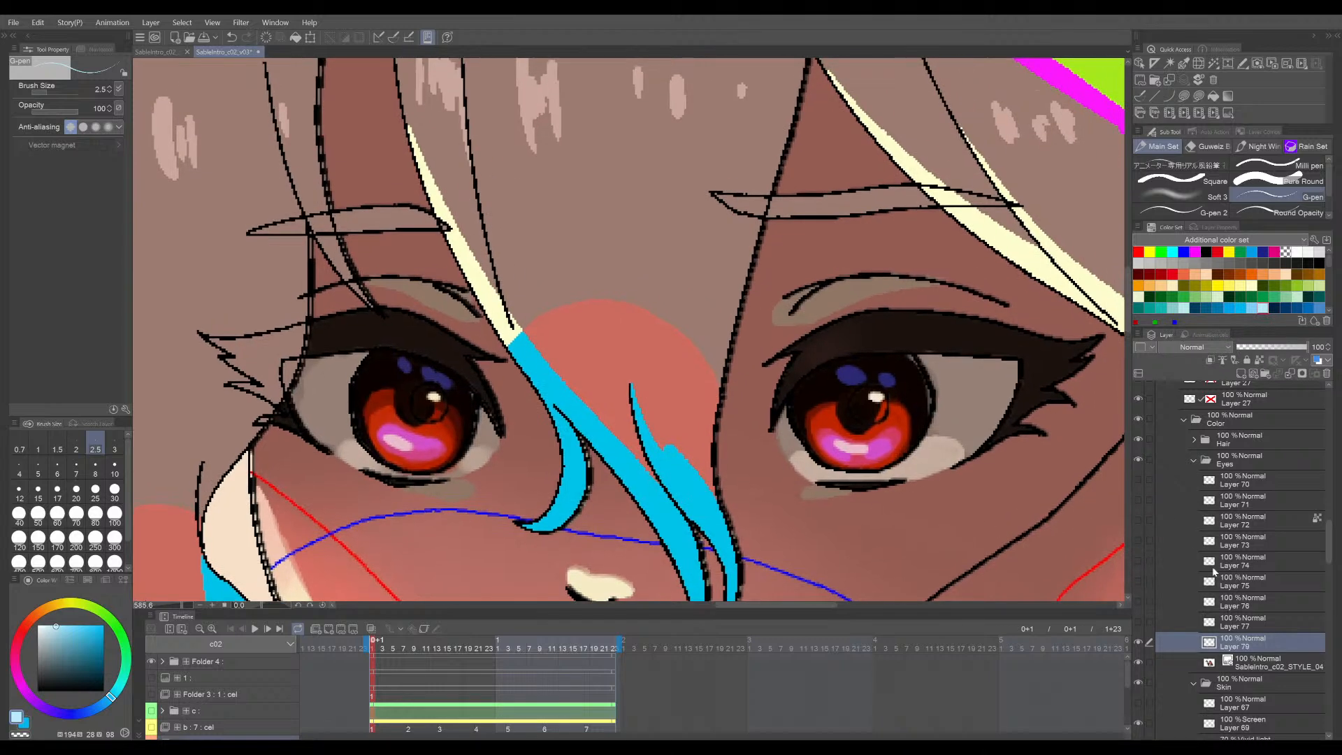
{"action": "left_click", "coordinate": [1138, 663]}
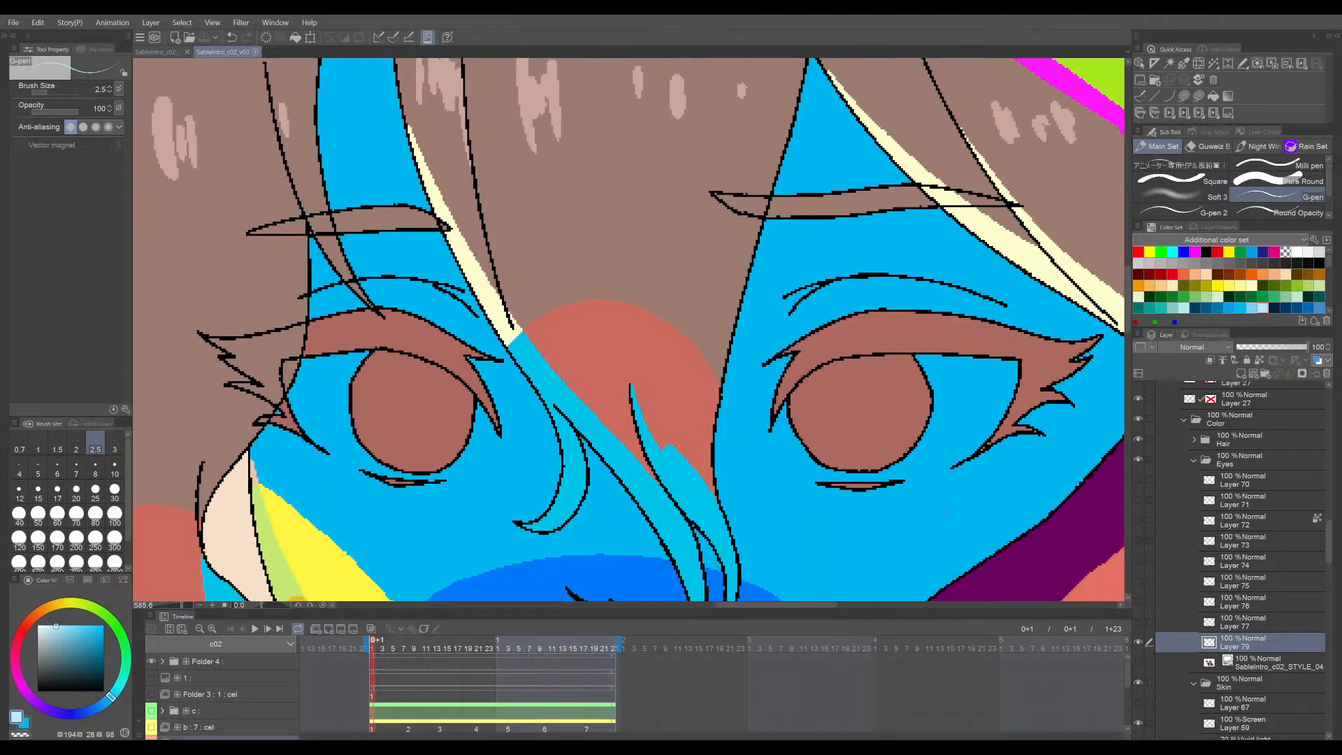
- Fill both irises with flat deep pink on the new layer
{"action": "scroll", "coordinate": [846, 414], "scroll_direction": "up", "scroll_amount": 3}
{"action": "left_click_drag", "start_coordinate": [807, 526], "coordinate": [842, 544]}
{"action": "left_click", "coordinate": [1275, 251]}
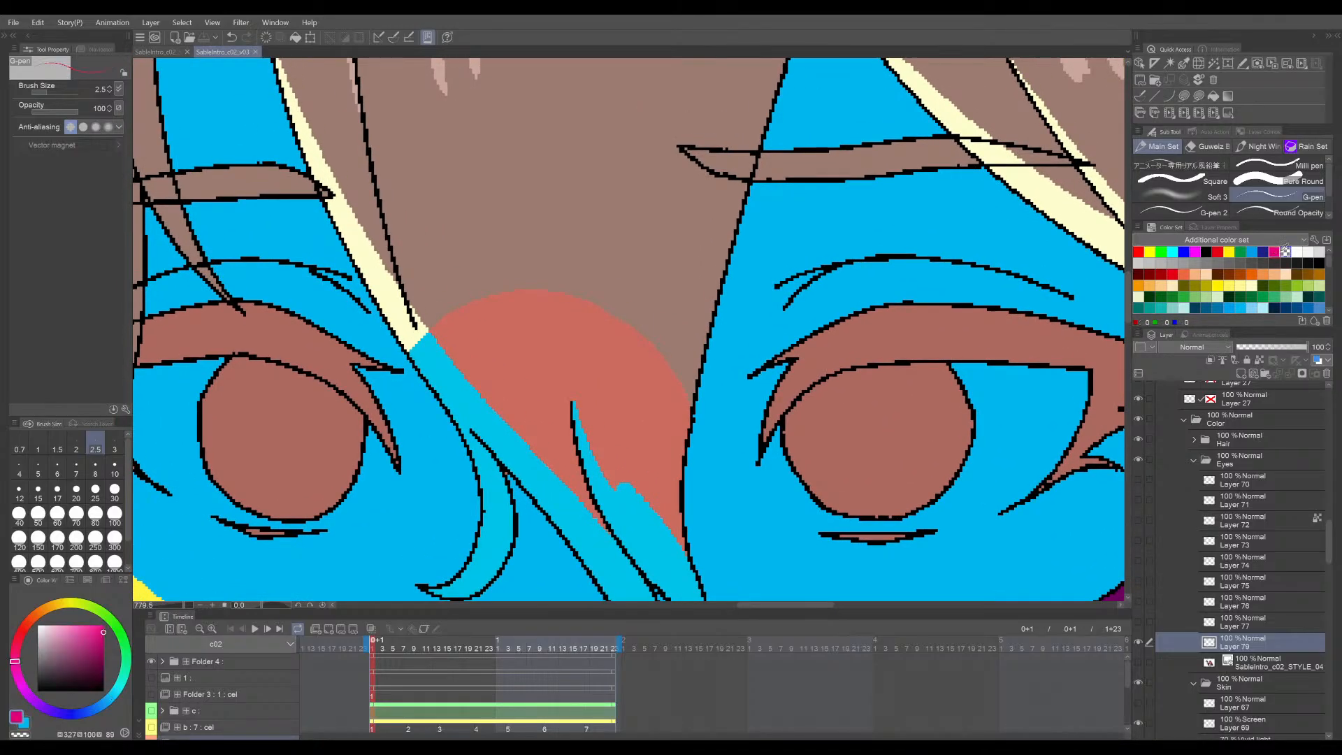
{"action": "key", "text": "g"}
{"action": "left_click", "coordinate": [869, 451]}
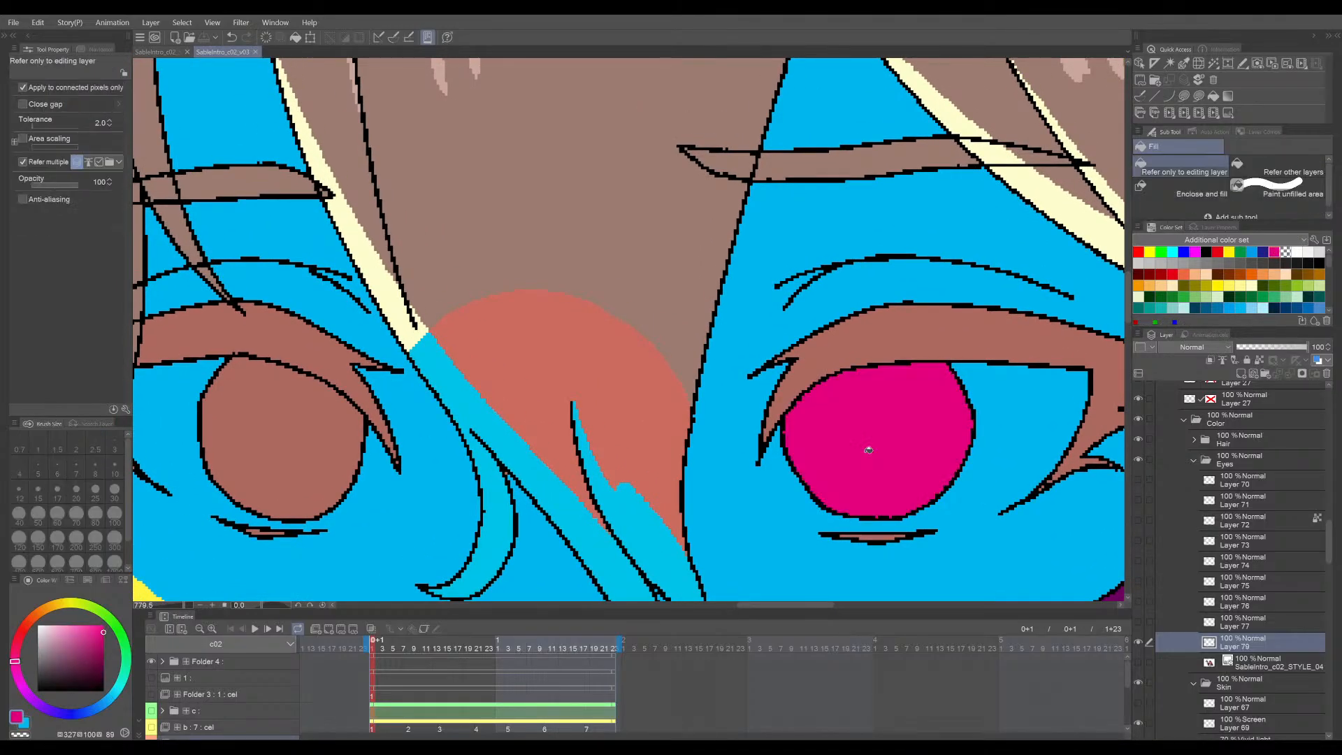
{"action": "left_click_drag", "start_coordinate": [378, 430], "coordinate": [538, 425]}
{"action": "left_click", "coordinate": [485, 419]}
- Show the hidden eye colour layers and the SableIntro_c02_STYLE_04 reference again
{"action": "scroll", "coordinate": [574, 464], "scroll_direction": "down", "scroll_amount": 2}
{"action": "left_click_drag", "start_coordinate": [815, 510], "coordinate": [764, 520]}
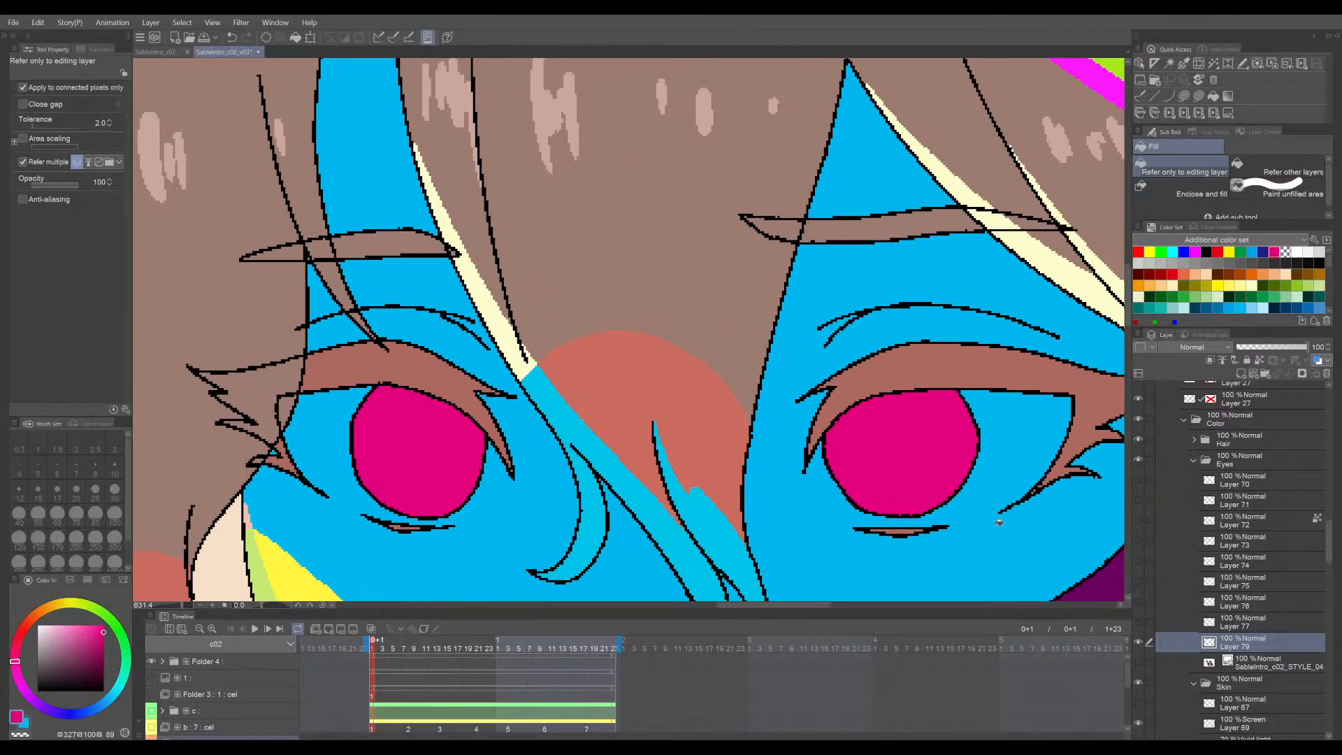
{"action": "left_click_drag", "start_coordinate": [922, 561], "coordinate": [903, 540]}
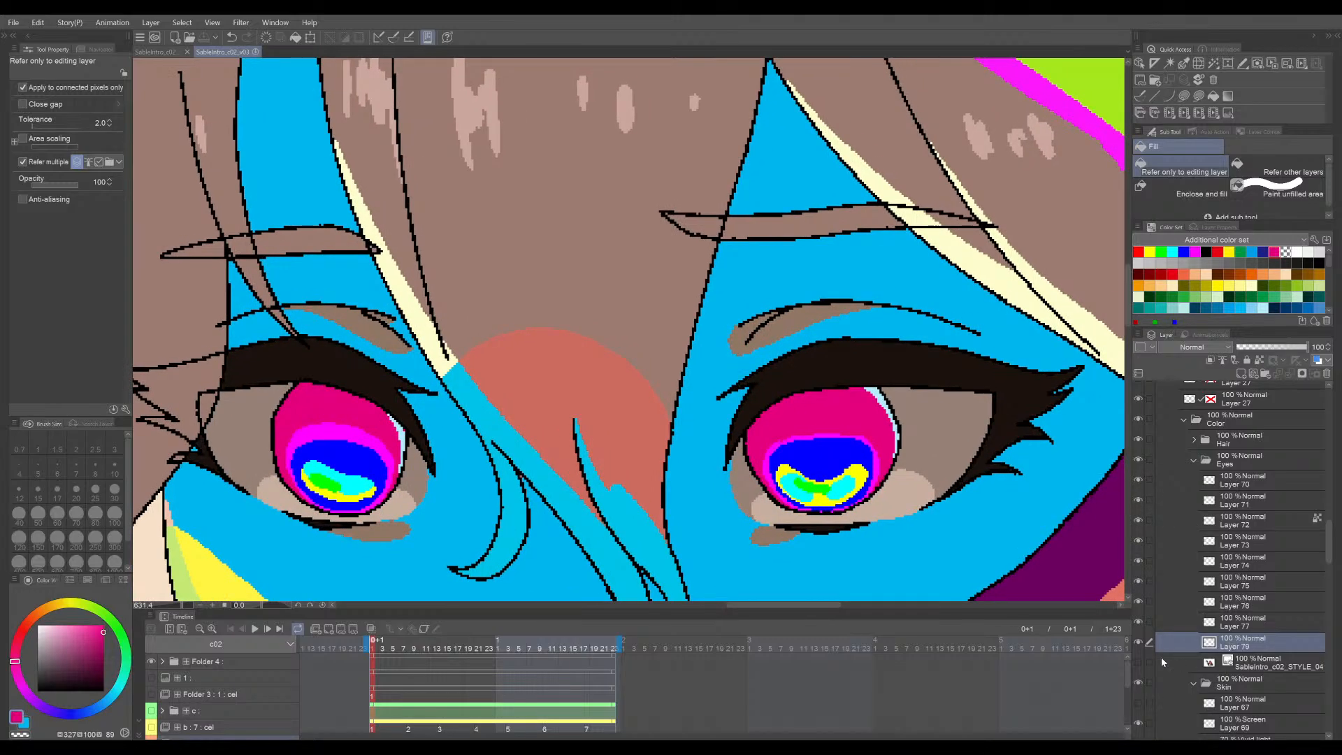
{"action": "left_click", "coordinate": [1142, 663]}
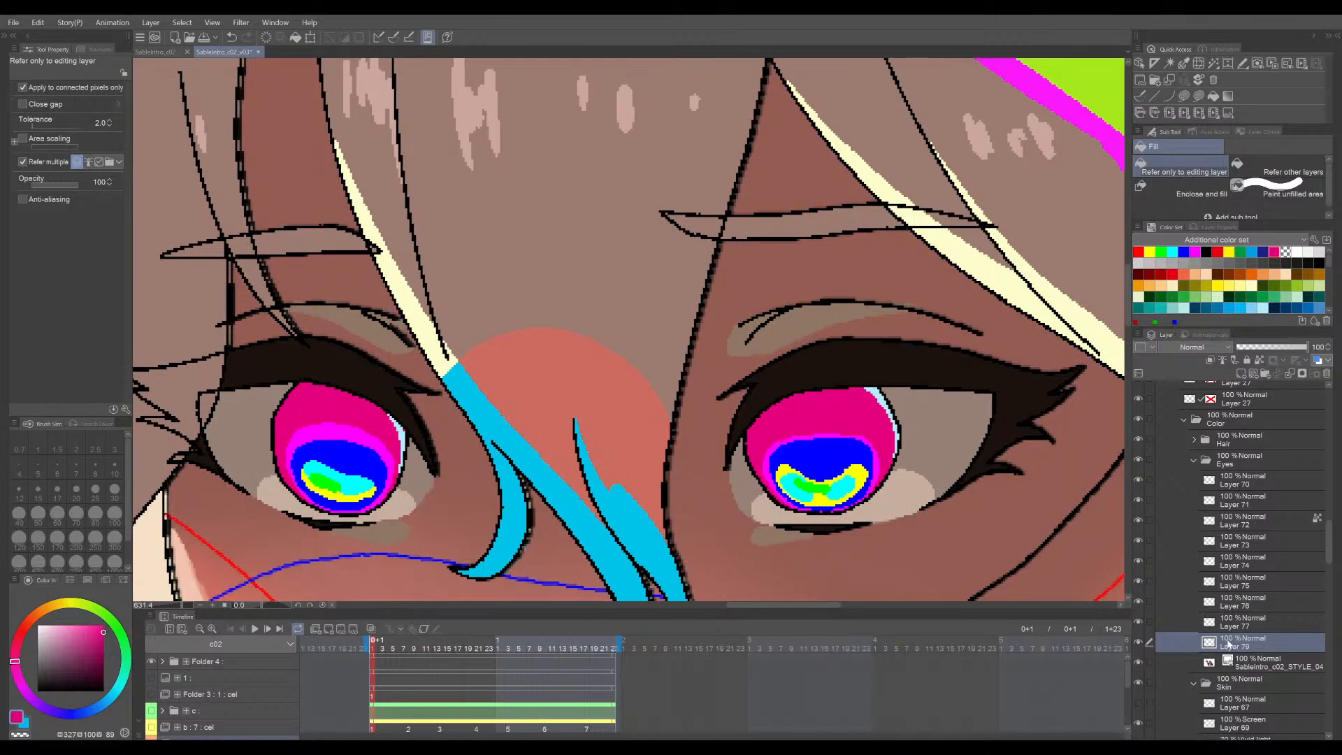
- Mark the iris layers from Layer 73 down to Layer 79 with a blue palette colour, and save the file
{"action": "left_click", "coordinate": [1138, 520]}
{"action": "left_click", "coordinate": [1138, 520]}
{"action": "left_click", "coordinate": [1138, 540]}
{"action": "left_click", "coordinate": [1138, 540]}
{"action": "left_click", "coordinate": [1138, 540]}
{"action": "left_click", "coordinate": [1138, 541]}
{"action": "left_click", "coordinate": [1236, 548]}
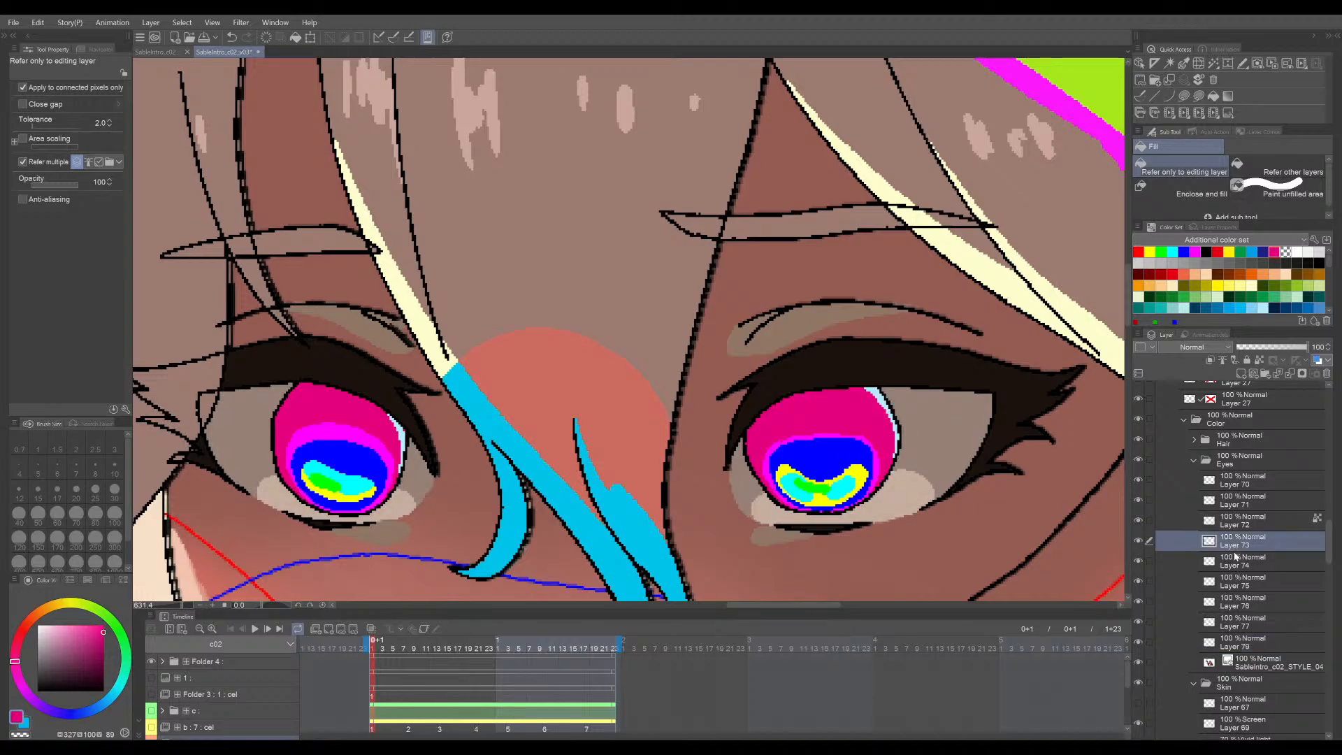
{"action": "key", "text": "ctrl+s"}
{"action": "left_click_drag", "start_coordinate": [1149, 561], "coordinate": [1149, 641]}
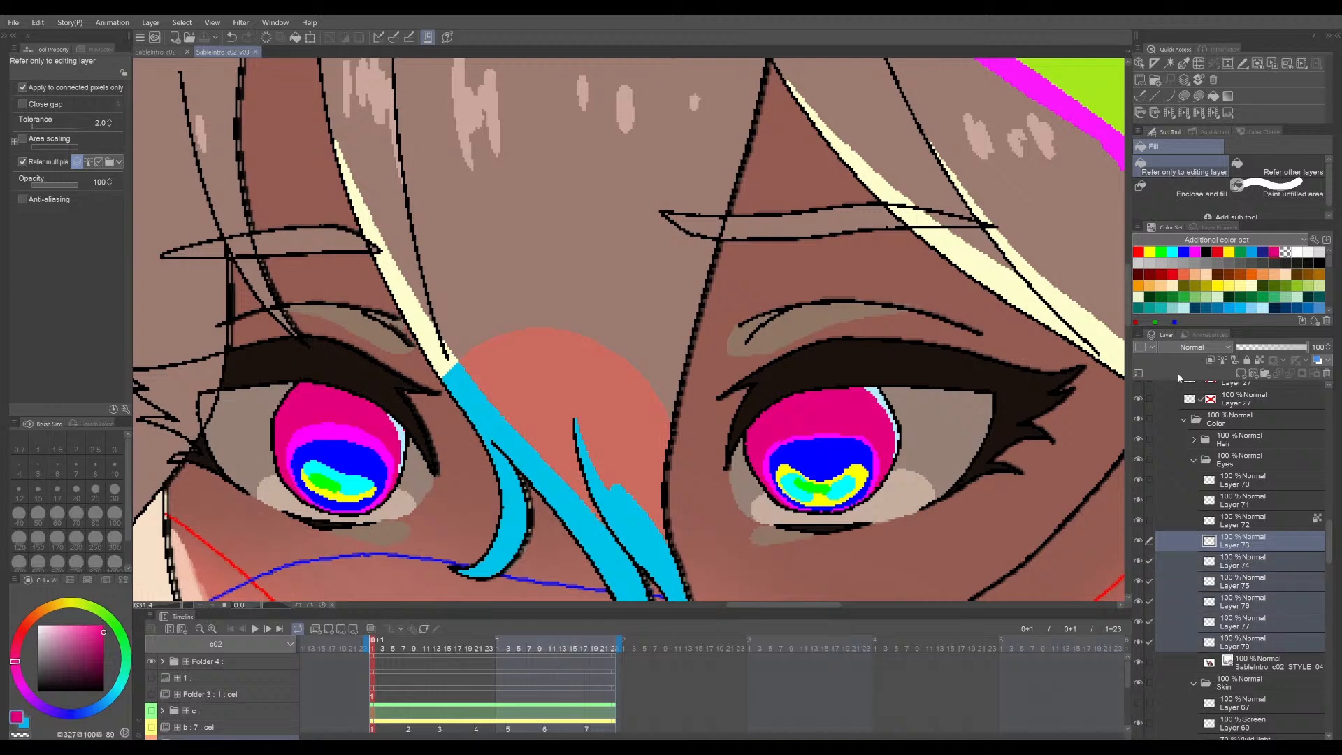
{"action": "left_click", "coordinate": [1161, 425]}
{"action": "left_click", "coordinate": [1235, 595]}
{"action": "left_click", "coordinate": [1254, 541]}
{"action": "key", "text": "ctrl+s"}
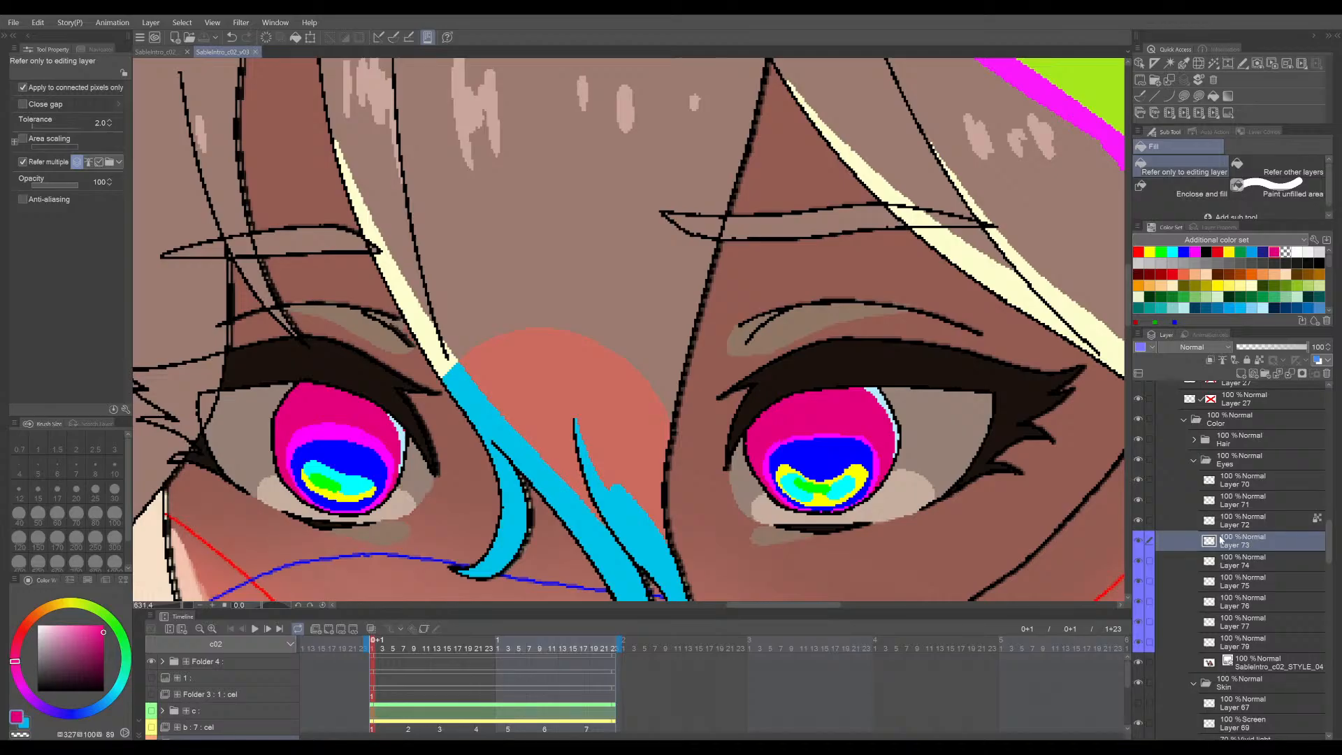
- Add a layer with the same blue palette colour above Layer 73, and hide the iris layers beneath it
{"action": "left_click", "coordinate": [1249, 375]}
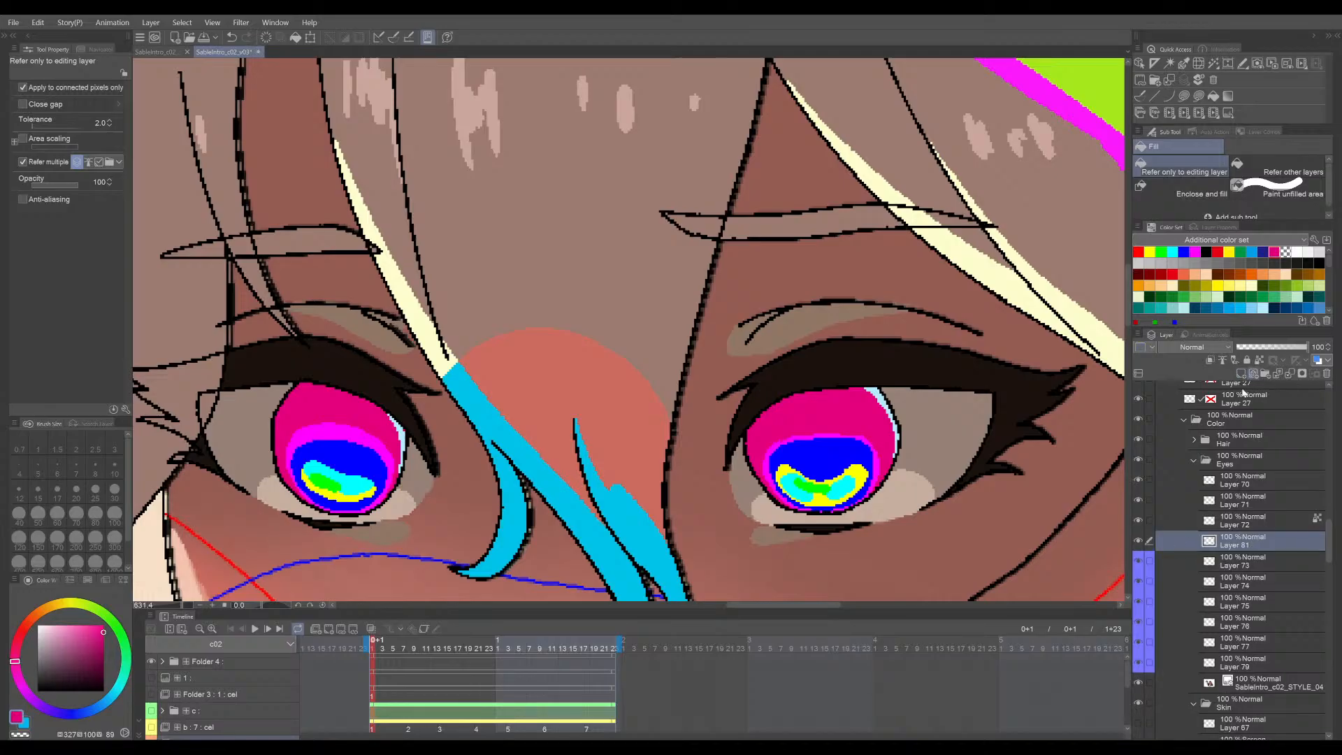
{"action": "key", "text": "ctrl+s"}
{"action": "left_click", "coordinate": [1158, 429]}
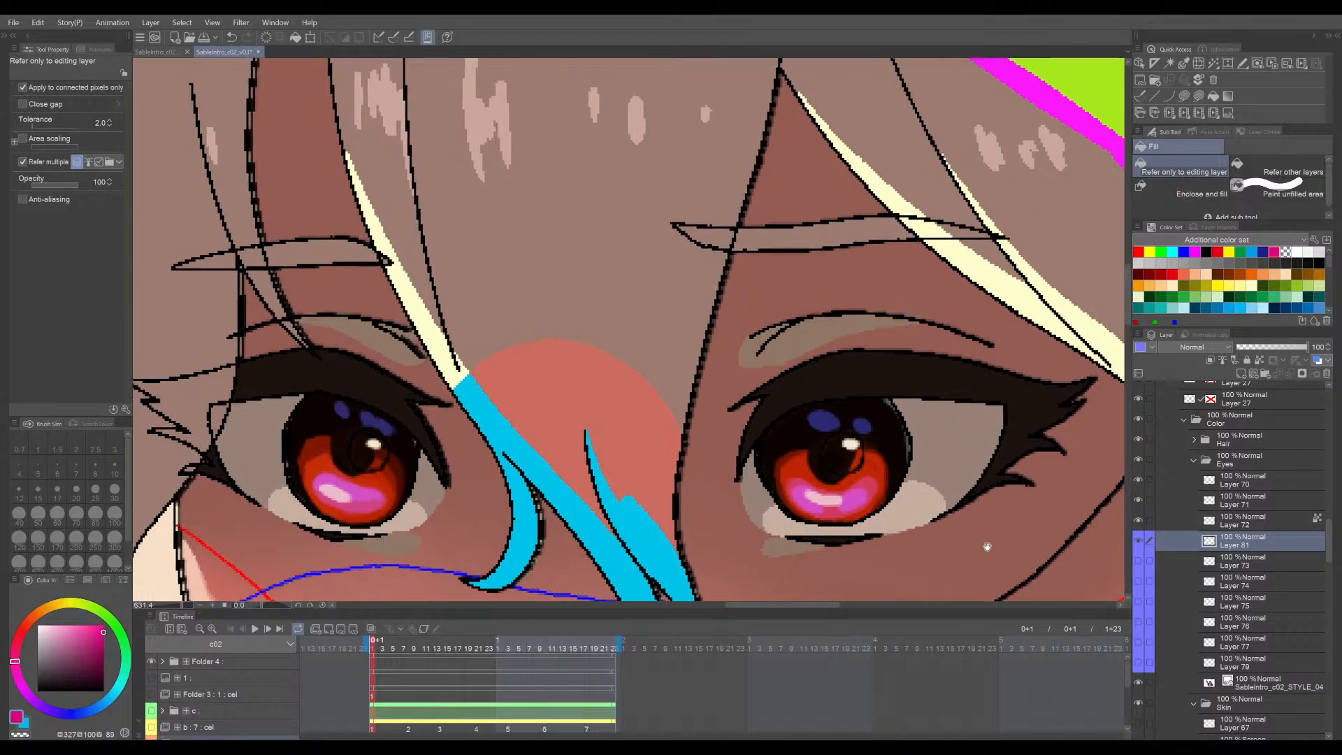
- Outline the pupil of the eye farther from the loose side hair in green on Layer 81, using the G-pen at size 2.5
{"action": "scroll", "coordinate": [891, 518], "scroll_direction": "up", "scroll_amount": 3}
{"action": "key", "text": "p"}
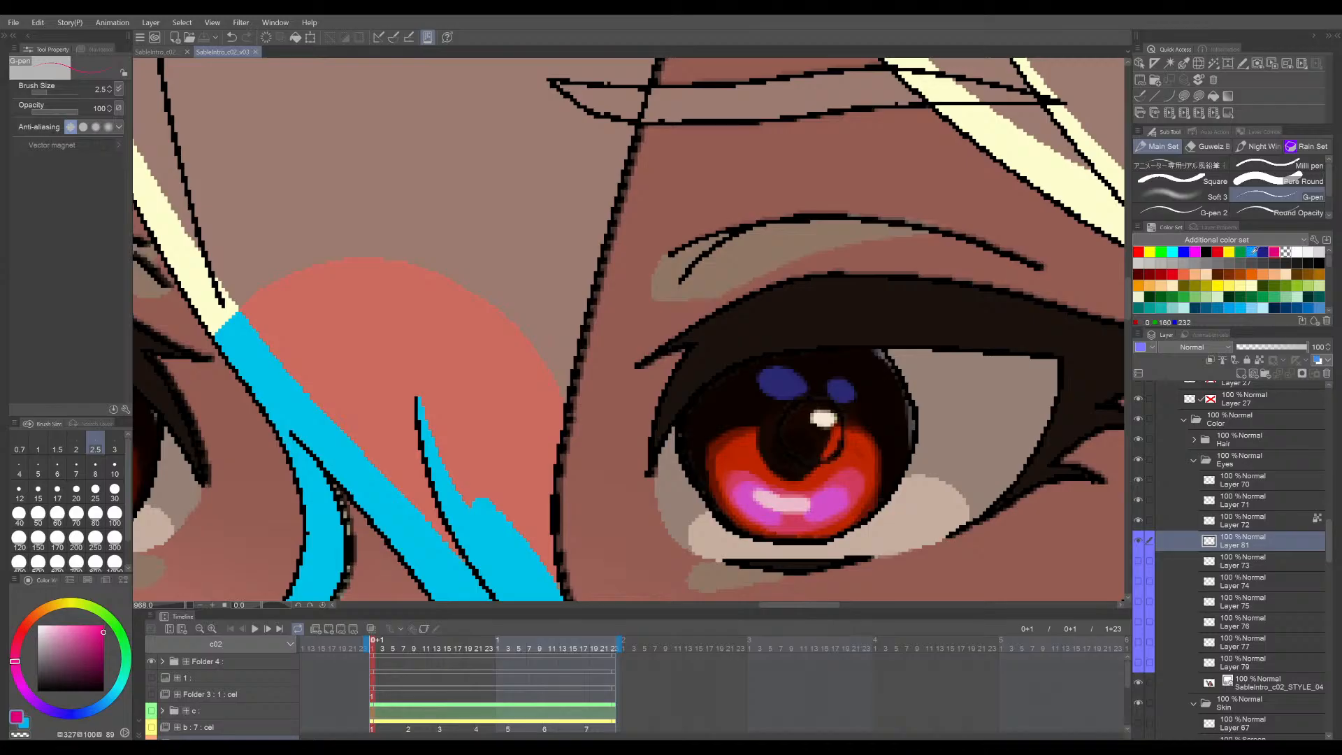
{"action": "left_click", "coordinate": [1255, 251]}
{"action": "left_click", "coordinate": [1242, 251]}
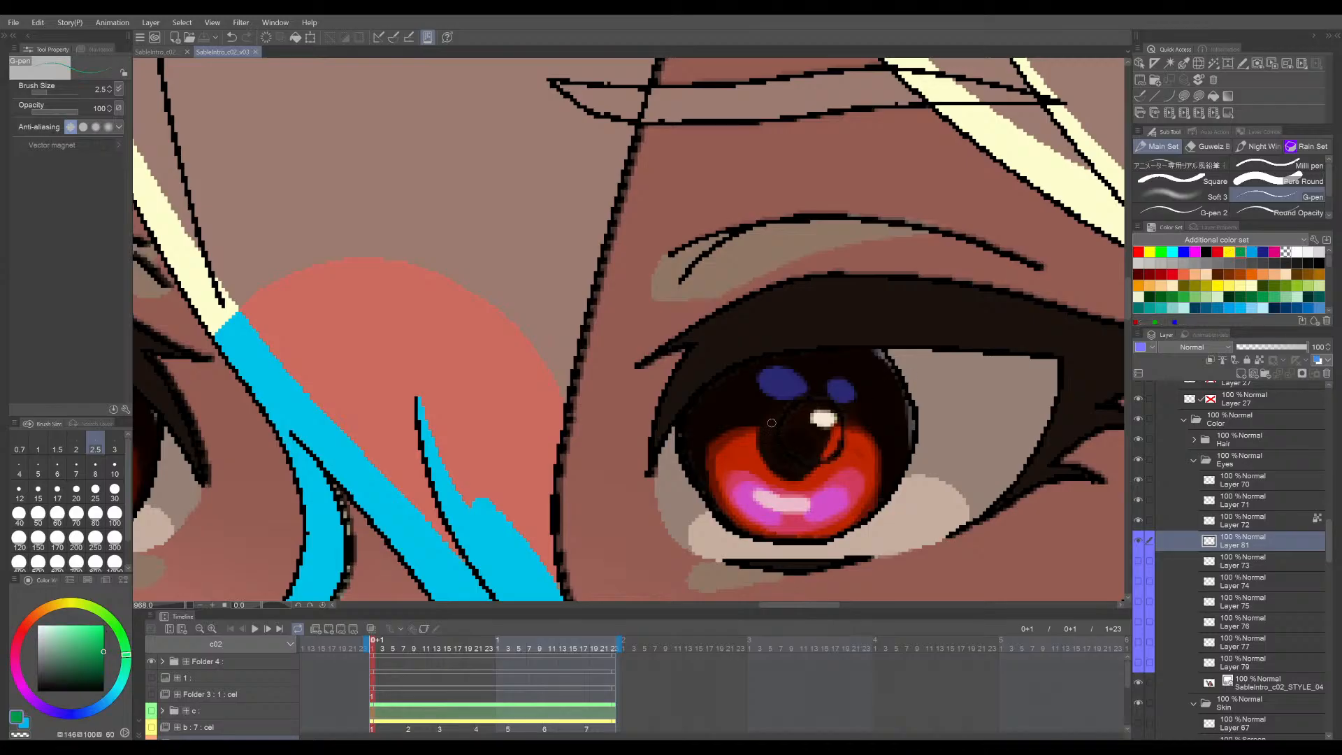
{"action": "left_click_drag", "start_coordinate": [760, 415], "coordinate": [772, 476]}
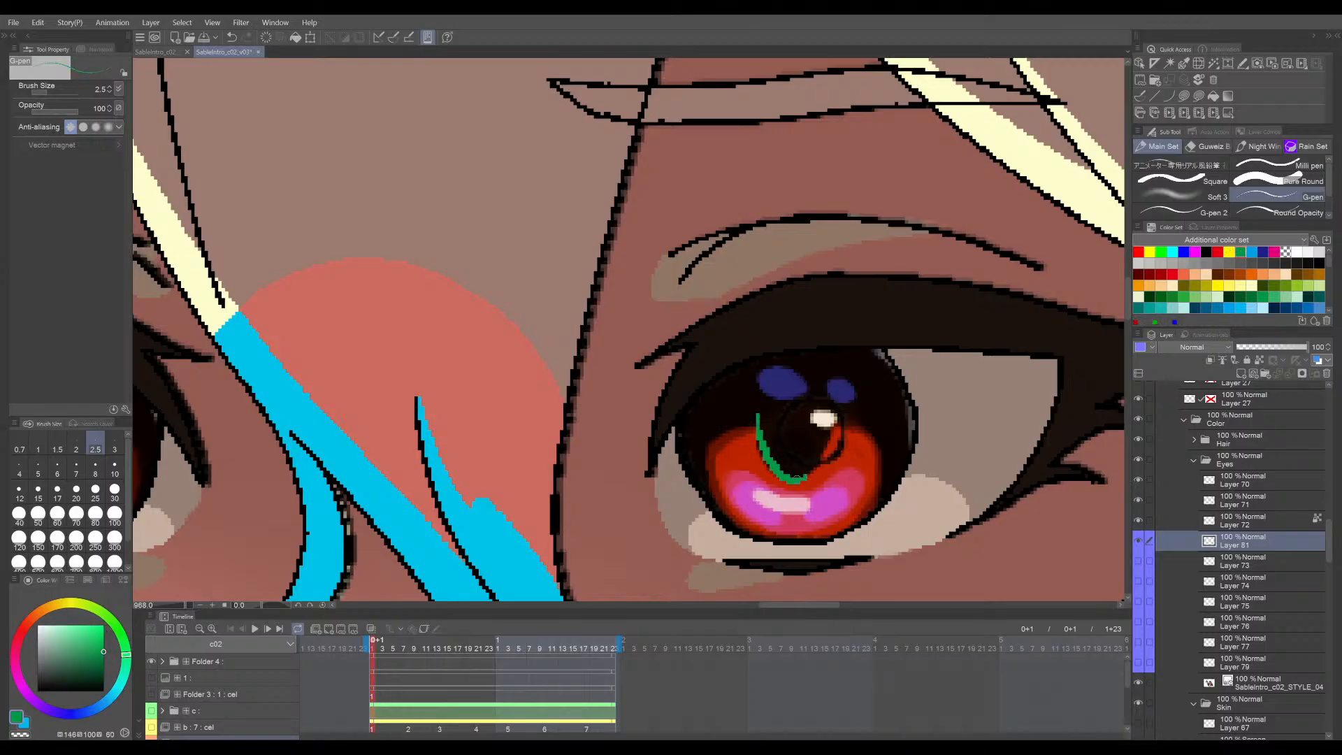
{"action": "key", "text": "ctrl+z"}
{"action": "mouse_move", "coordinate": [758, 418]}
{"action": "left_mouse_down"}
{"action": "mouse_move", "coordinate": [806, 469]}
{"action": "mouse_move", "coordinate": [832, 404]}
{"action": "mouse_move", "coordinate": [1056, 355]}
{"action": "left_mouse_up"}
{"action": "key", "text": "h"}
{"action": "scroll", "coordinate": [794, 363], "scroll_direction": "up", "scroll_amount": 7}
{"action": "key", "text": "ctrl+z"}
{"action": "mouse_move", "coordinate": [793, 381]}
{"action": "left_mouse_down"}
{"action": "mouse_move", "coordinate": [780, 429]}
{"action": "mouse_move", "coordinate": [742, 457]}
{"action": "mouse_move", "coordinate": [769, 438]}
{"action": "mouse_move", "coordinate": [753, 455]}
{"action": "left_mouse_up"}
{"action": "key", "text": "ctrl+z"}
{"action": "key", "text": "ctrl+z"}
{"action": "key", "text": "ctrl+z"}
{"action": "key", "text": "ctrl+z"}
{"action": "key", "text": "ctrl+z"}
{"action": "mouse_move", "coordinate": [674, 336]}
{"action": "left_mouse_down"}
{"action": "mouse_move", "coordinate": [718, 283]}
{"action": "mouse_move", "coordinate": [756, 297]}
{"action": "mouse_move", "coordinate": [785, 315]}
{"action": "mouse_move", "coordinate": [798, 349]}
{"action": "mouse_move", "coordinate": [792, 392]}
{"action": "left_mouse_up"}
{"action": "key", "text": "ctrl+z"}
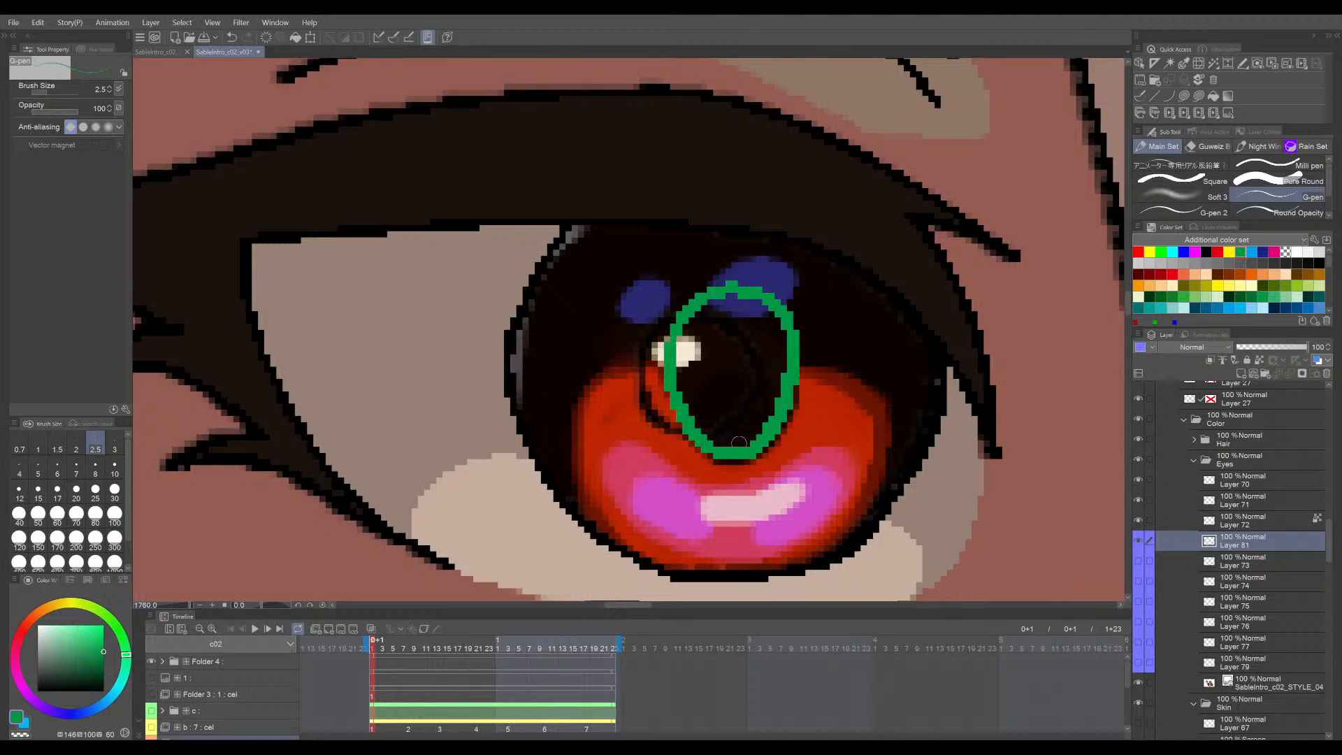
- Redraw the upper stretch of that green pupil outline so the oval is closed
{"action": "key", "text": "g"}
{"action": "left_click", "coordinate": [742, 381]}
{"action": "key", "text": "ctrl+z"}
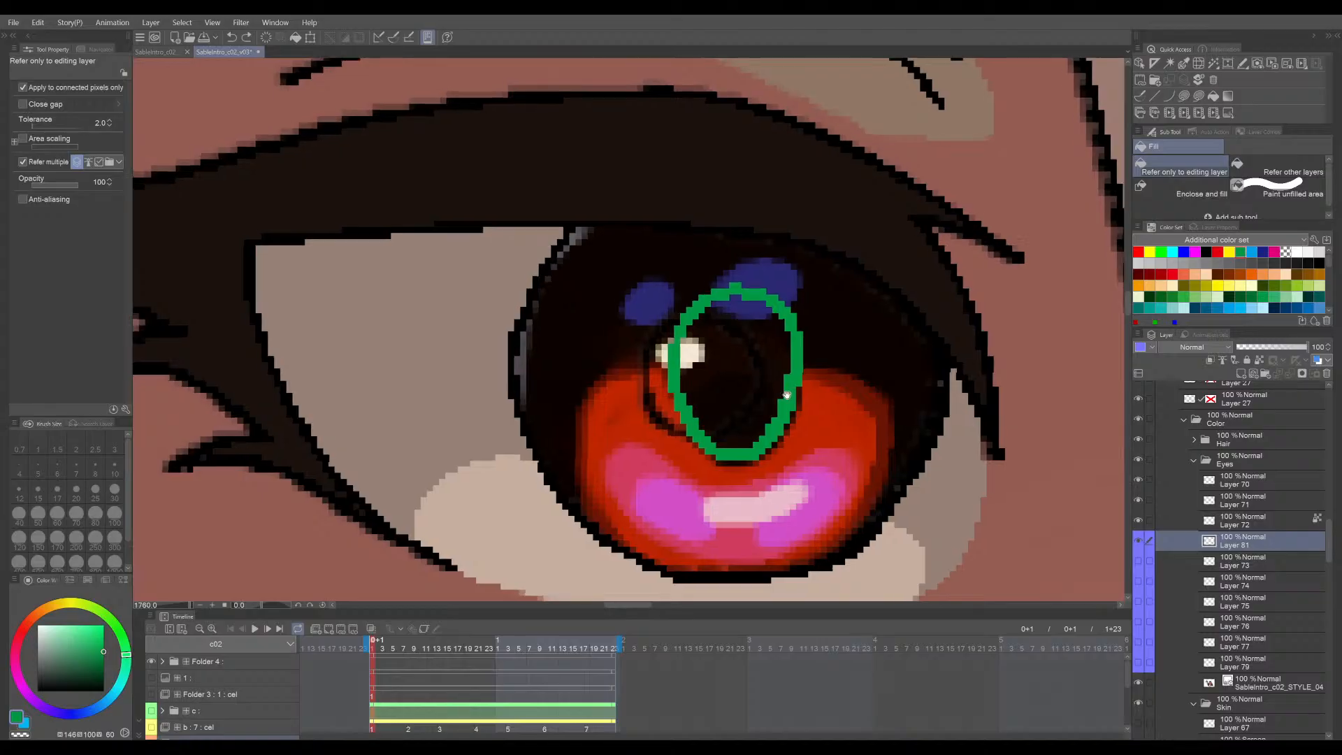
{"action": "left_click_drag", "start_coordinate": [762, 426], "coordinate": [775, 437]}
{"action": "key", "text": "p"}
{"action": "scroll", "coordinate": [776, 440], "scroll_direction": "down", "scroll_amount": 4}
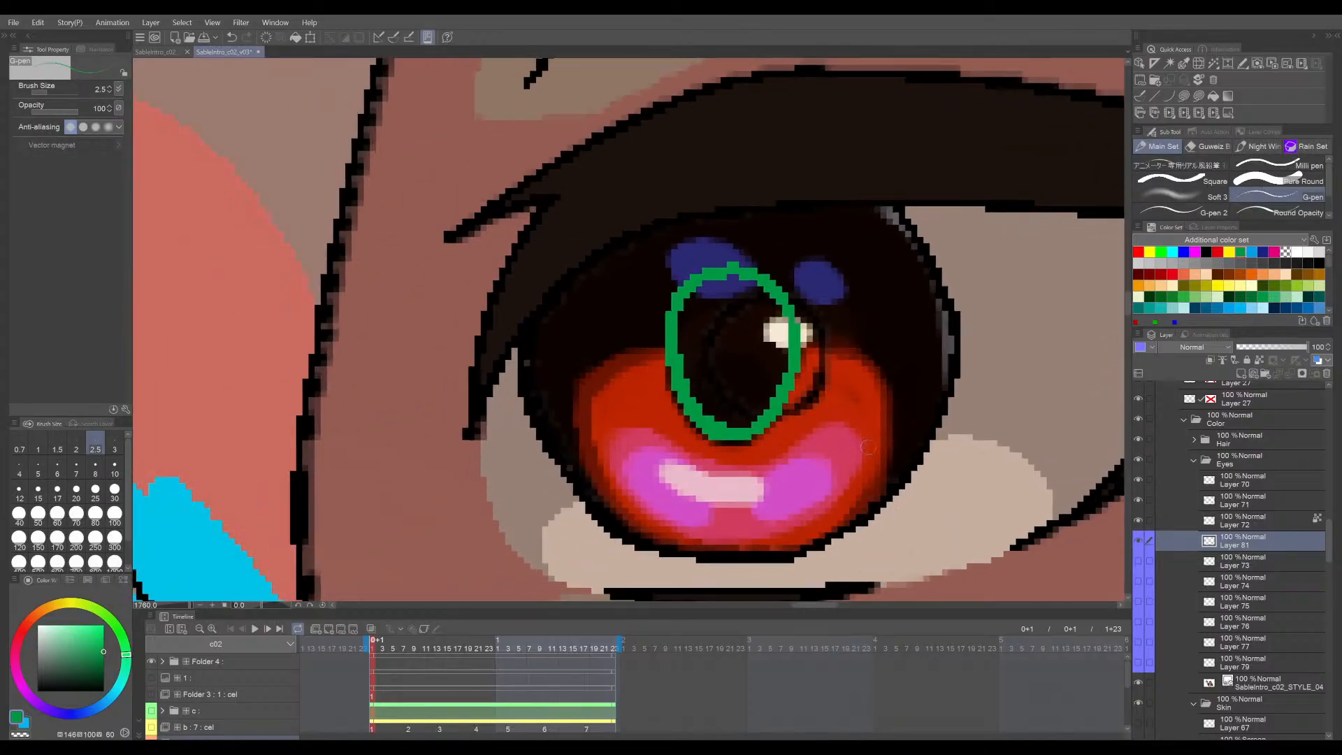
{"action": "scroll", "coordinate": [931, 376], "scroll_direction": "up", "scroll_amount": 2}
{"action": "key", "text": "ctrl+z"}
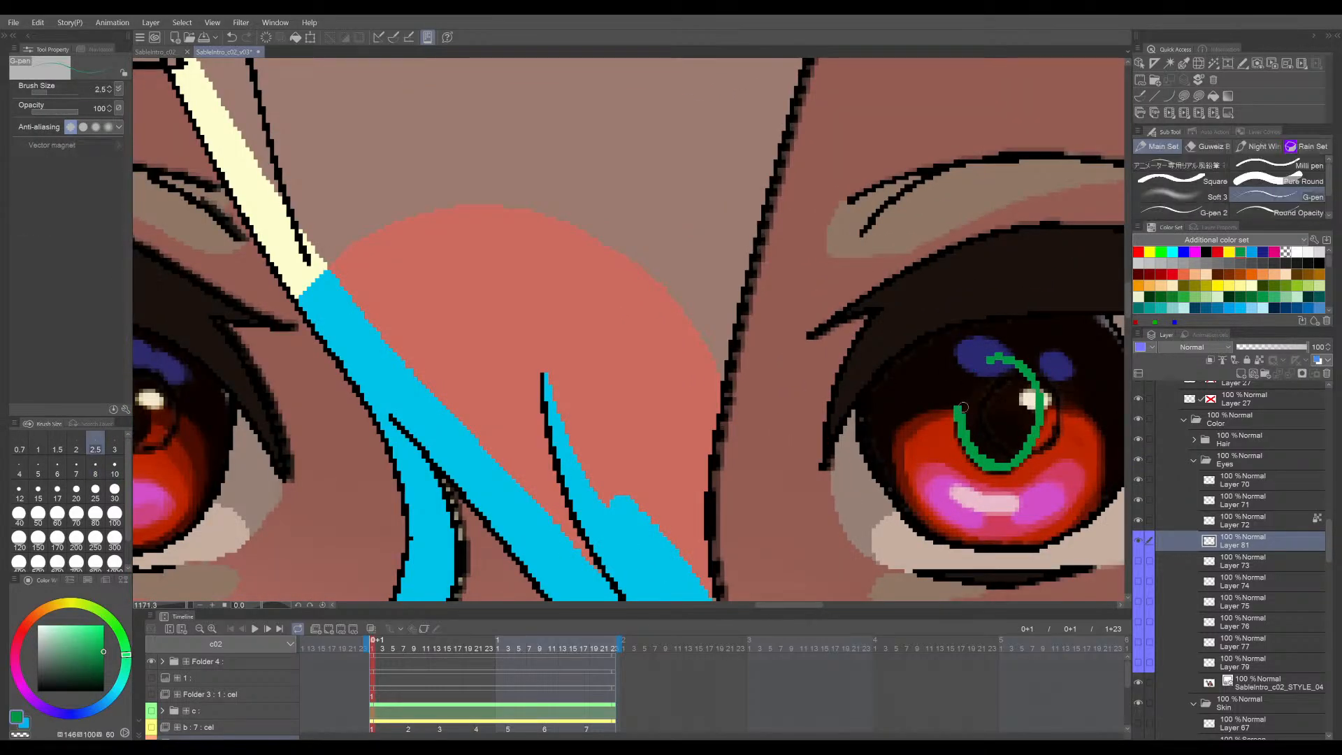
{"action": "left_click_drag", "start_coordinate": [960, 406], "coordinate": [990, 360]}
{"action": "scroll", "coordinate": [994, 360], "scroll_direction": "down", "scroll_amount": 3}
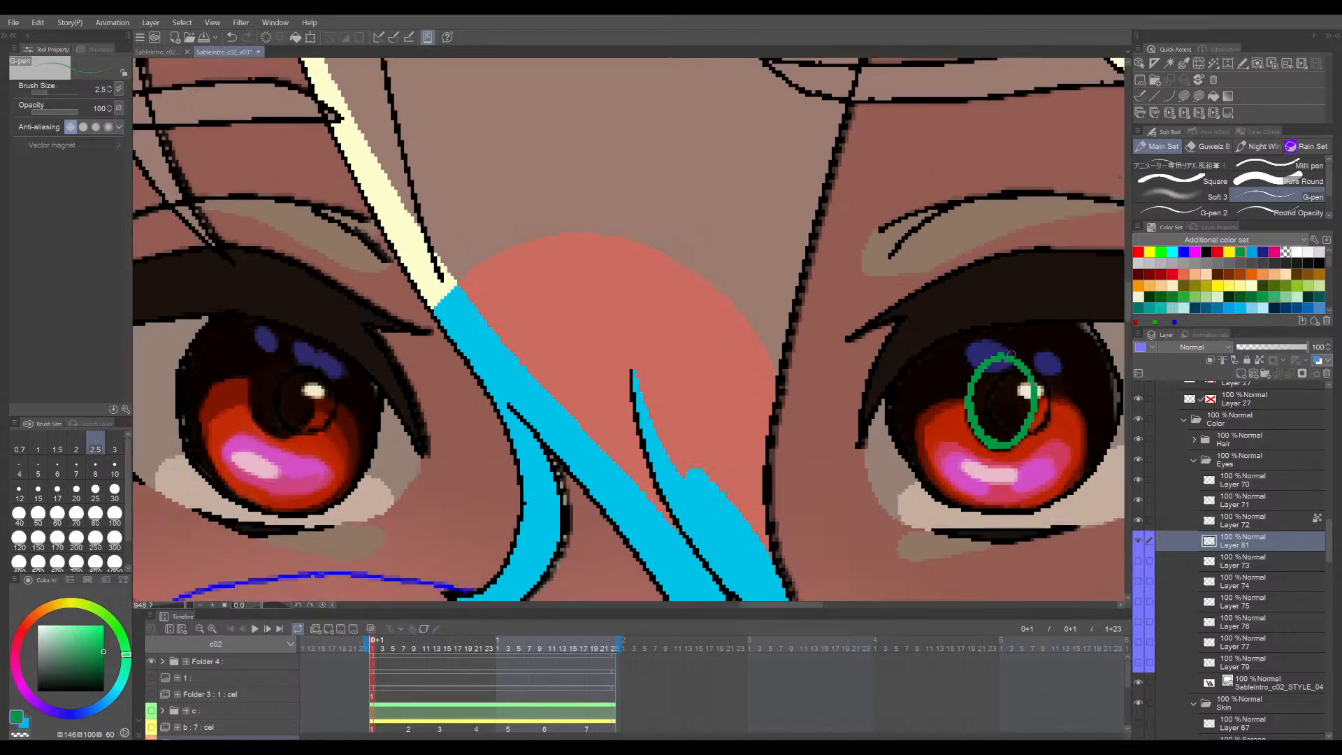
- Outline the other eye's pupil as a matching closed green oval over the style reference
{"action": "left_click_drag", "start_coordinate": [963, 436], "coordinate": [1025, 471]}
{"action": "left_click_drag", "start_coordinate": [686, 541], "coordinate": [811, 517]}
{"action": "scroll", "coordinate": [413, 419], "scroll_direction": "up", "scroll_amount": 3}
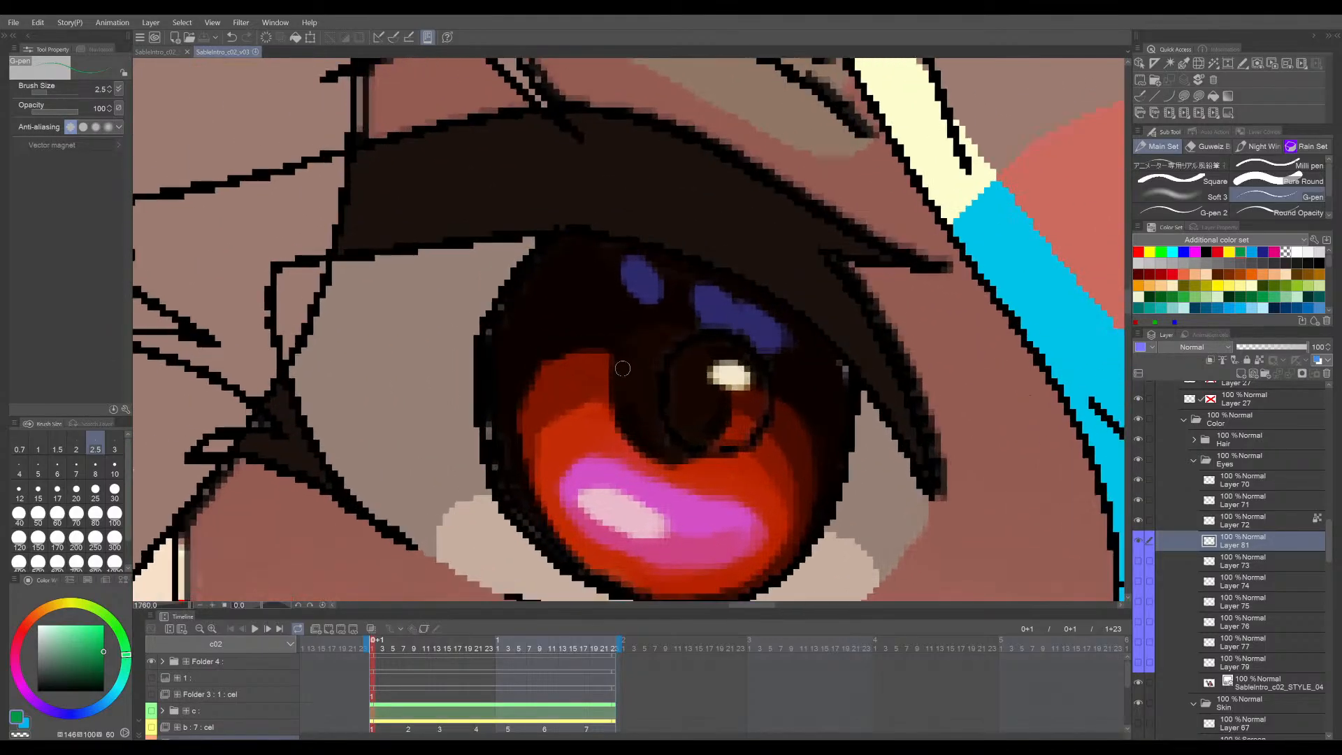
{"action": "left_click_drag", "start_coordinate": [612, 337], "coordinate": [633, 439]}
{"action": "key", "text": "ctrl+z"}
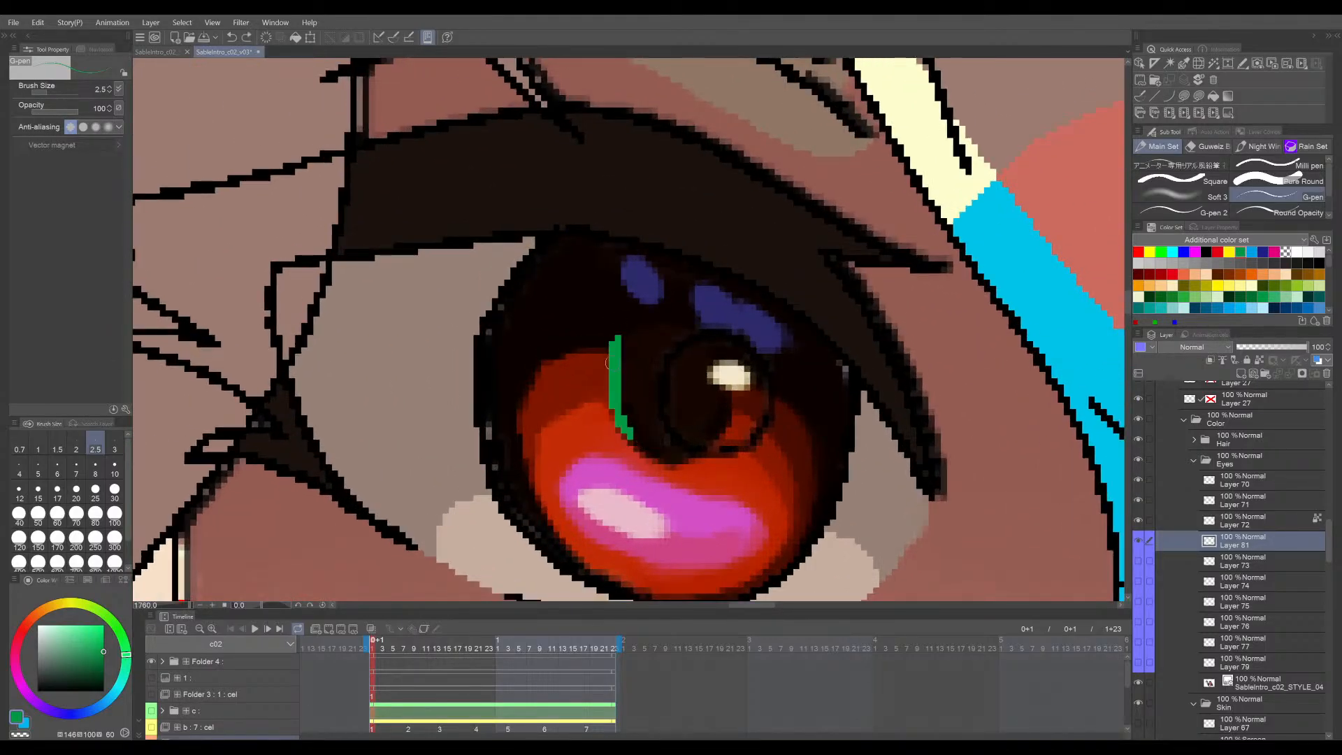
{"action": "key", "text": "ctrl+z"}
{"action": "mouse_move", "coordinate": [618, 338]}
{"action": "left_mouse_down"}
{"action": "mouse_move", "coordinate": [638, 444]}
{"action": "mouse_move", "coordinate": [667, 455]}
{"action": "mouse_move", "coordinate": [643, 439]}
{"action": "mouse_move", "coordinate": [700, 433]}
{"action": "mouse_move", "coordinate": [646, 452]}
{"action": "mouse_move", "coordinate": [687, 451]}
{"action": "left_mouse_up"}
{"action": "key", "text": "ctrl+z"}
{"action": "key", "text": "ctrl+z"}
{"action": "mouse_move", "coordinate": [731, 360]}
{"action": "left_mouse_down"}
{"action": "mouse_move", "coordinate": [724, 425]}
{"action": "mouse_move", "coordinate": [688, 453]}
{"action": "left_mouse_up"}
{"action": "key", "text": "ctrl+z"}
{"action": "key", "text": "ctrl+z"}
{"action": "mouse_move", "coordinate": [617, 340]}
{"action": "left_mouse_down"}
{"action": "mouse_move", "coordinate": [685, 304]}
{"action": "mouse_move", "coordinate": [674, 295]}
{"action": "left_mouse_up"}
{"action": "key", "text": "ctrl+z"}
{"action": "mouse_move", "coordinate": [629, 333]}
{"action": "left_mouse_down"}
{"action": "mouse_move", "coordinate": [675, 295]}
{"action": "mouse_move", "coordinate": [727, 356]}
{"action": "left_mouse_up"}
{"action": "key", "text": "g"}
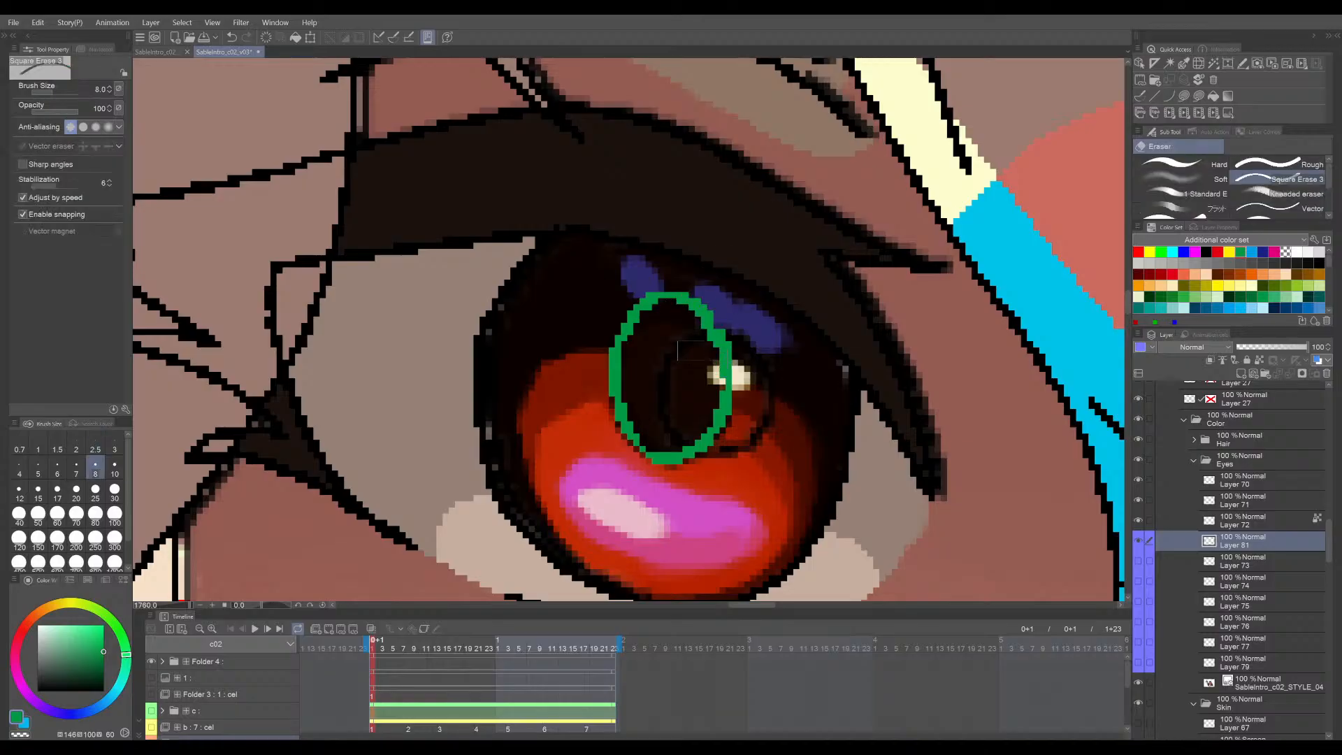
{"action": "left_click", "coordinate": [717, 335]}
{"action": "key", "text": "ctrl+z"}
{"action": "key", "text": "p"}
- Hide the SableIntro_c02_STYLE_04 reference, fill both pupil outlines with flat green, and save the file
{"action": "scroll", "coordinate": [725, 323], "scroll_direction": "down", "scroll_amount": 3}
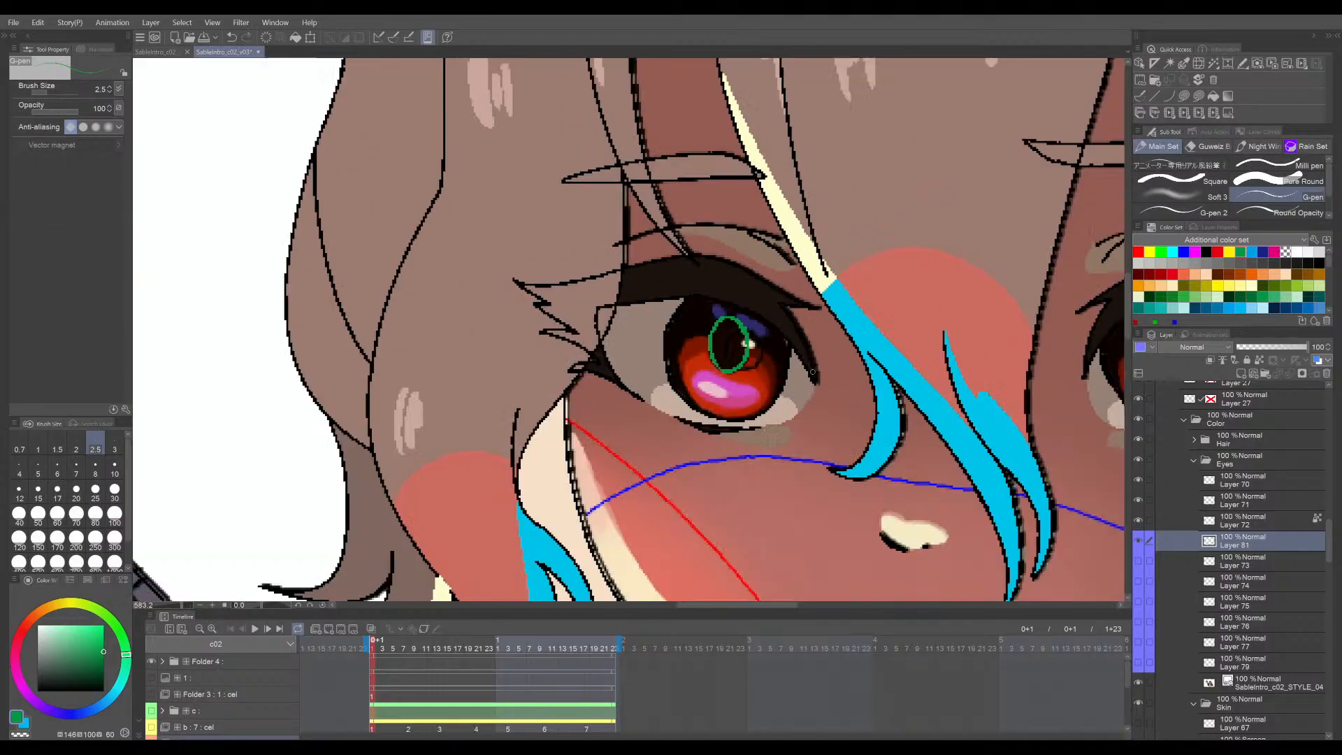
{"action": "scroll", "coordinate": [620, 336], "scroll_direction": "up", "scroll_amount": 3}
{"action": "scroll", "coordinate": [619, 343], "scroll_direction": "up", "scroll_amount": 2}
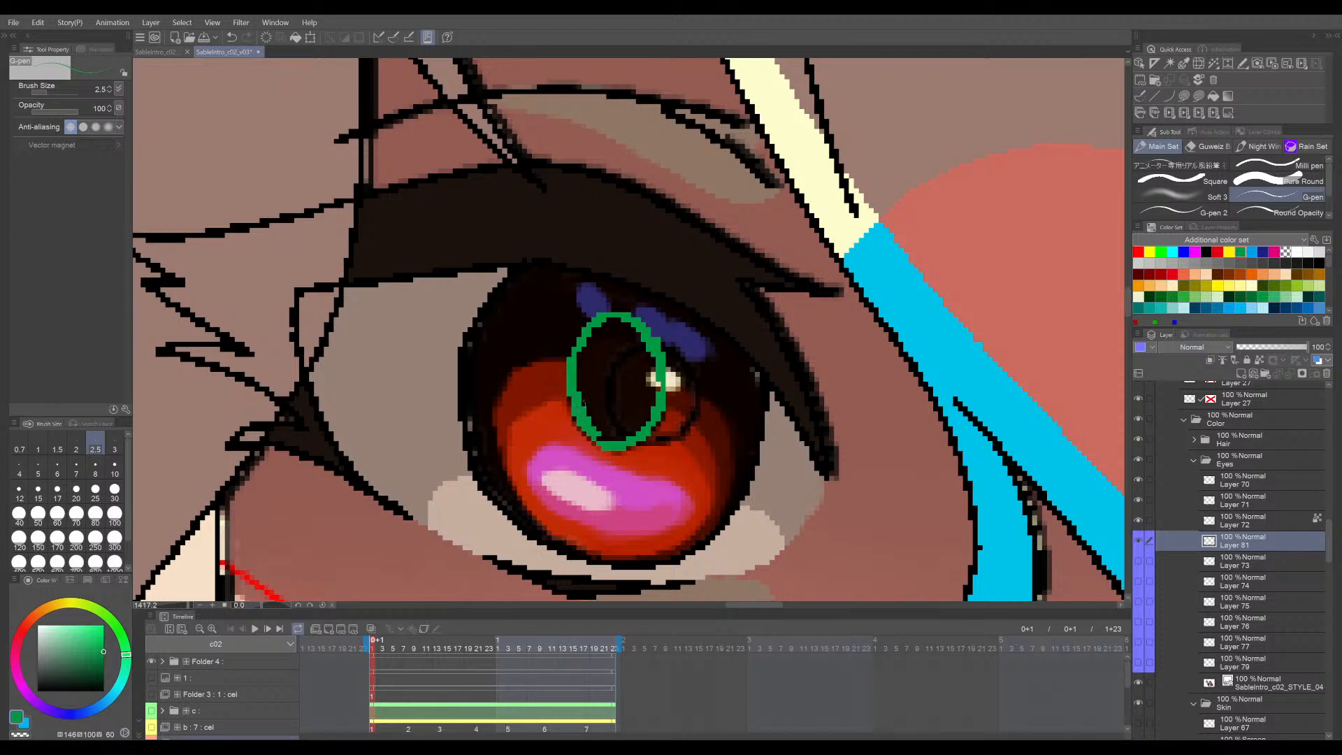
{"action": "scroll", "coordinate": [570, 406], "scroll_direction": "down", "scroll_amount": 4}
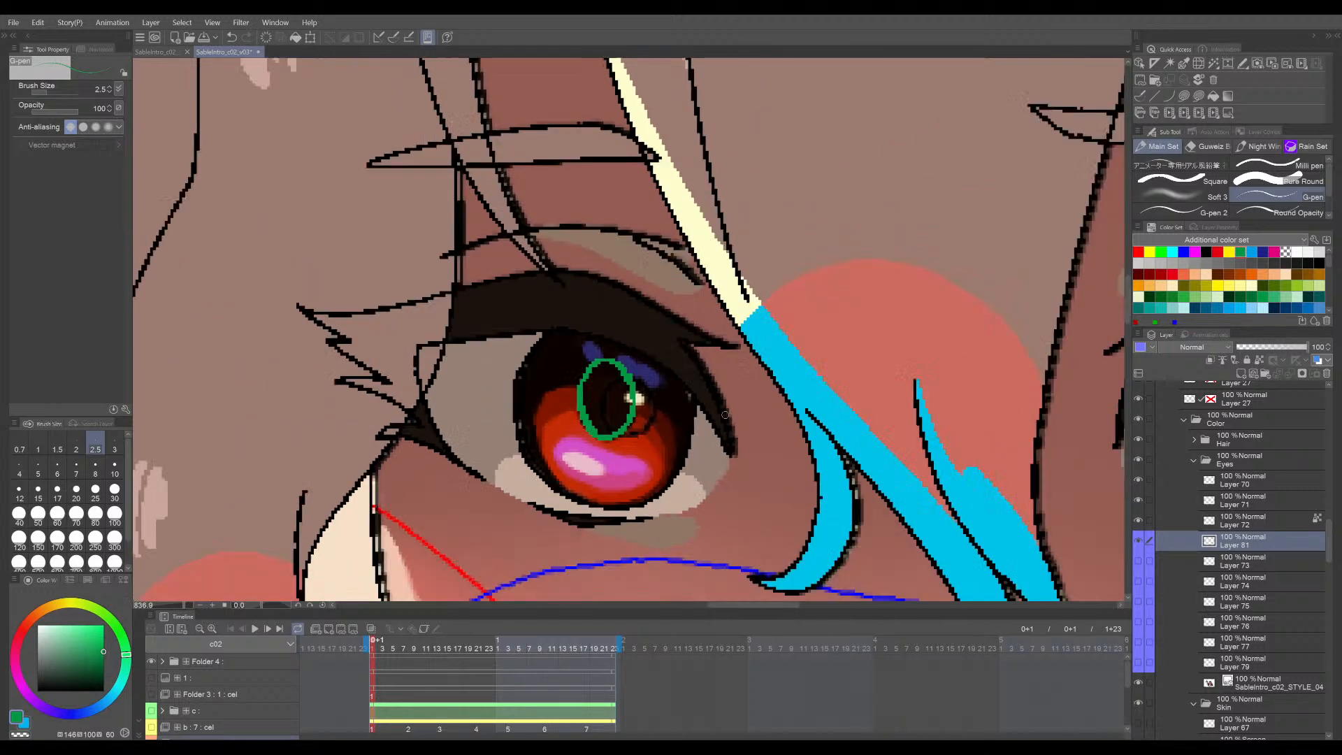
{"action": "left_click", "coordinate": [1139, 683]}
{"action": "key", "text": "g"}
{"action": "left_click", "coordinate": [573, 402]}
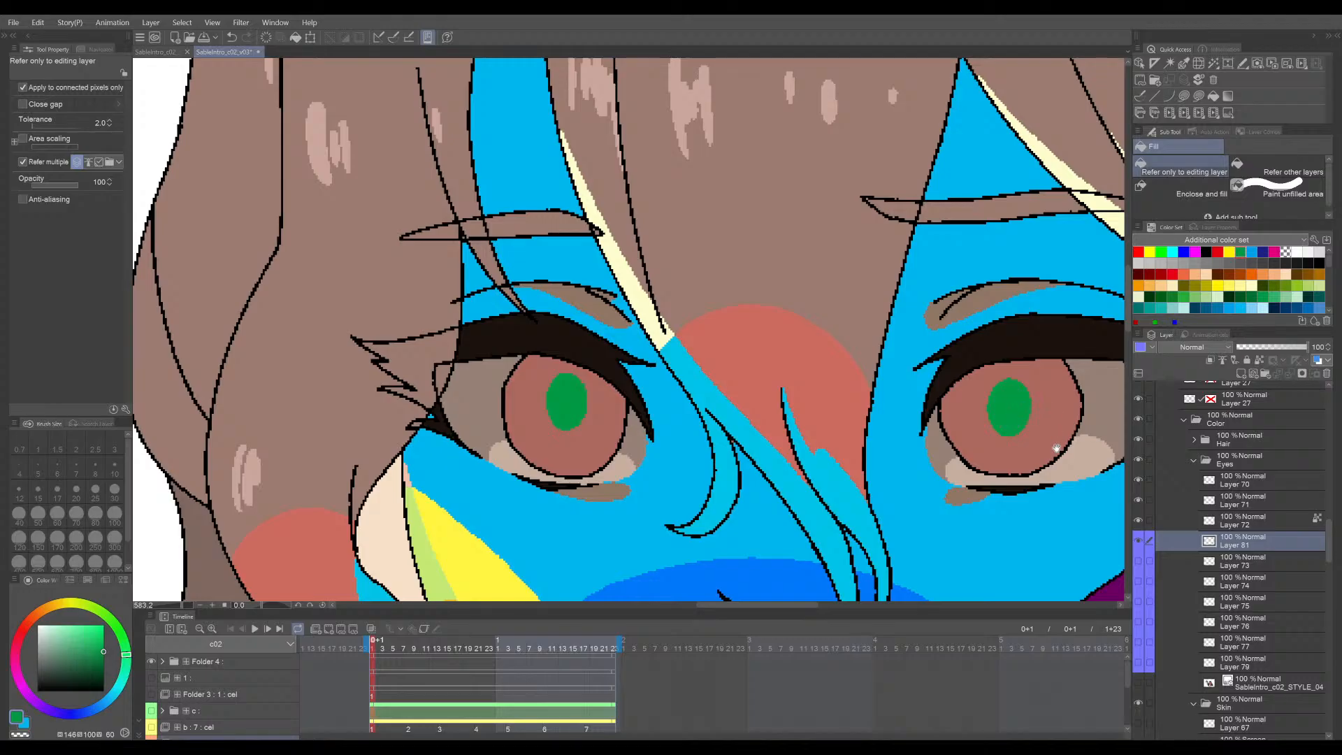
{"action": "key", "text": "p"}
{"action": "left_click_drag", "start_coordinate": [1056, 448], "coordinate": [880, 432]}
{"action": "scroll", "coordinate": [996, 444], "scroll_direction": "down", "scroll_amount": 8}
{"action": "key", "text": "ctrl+s"}
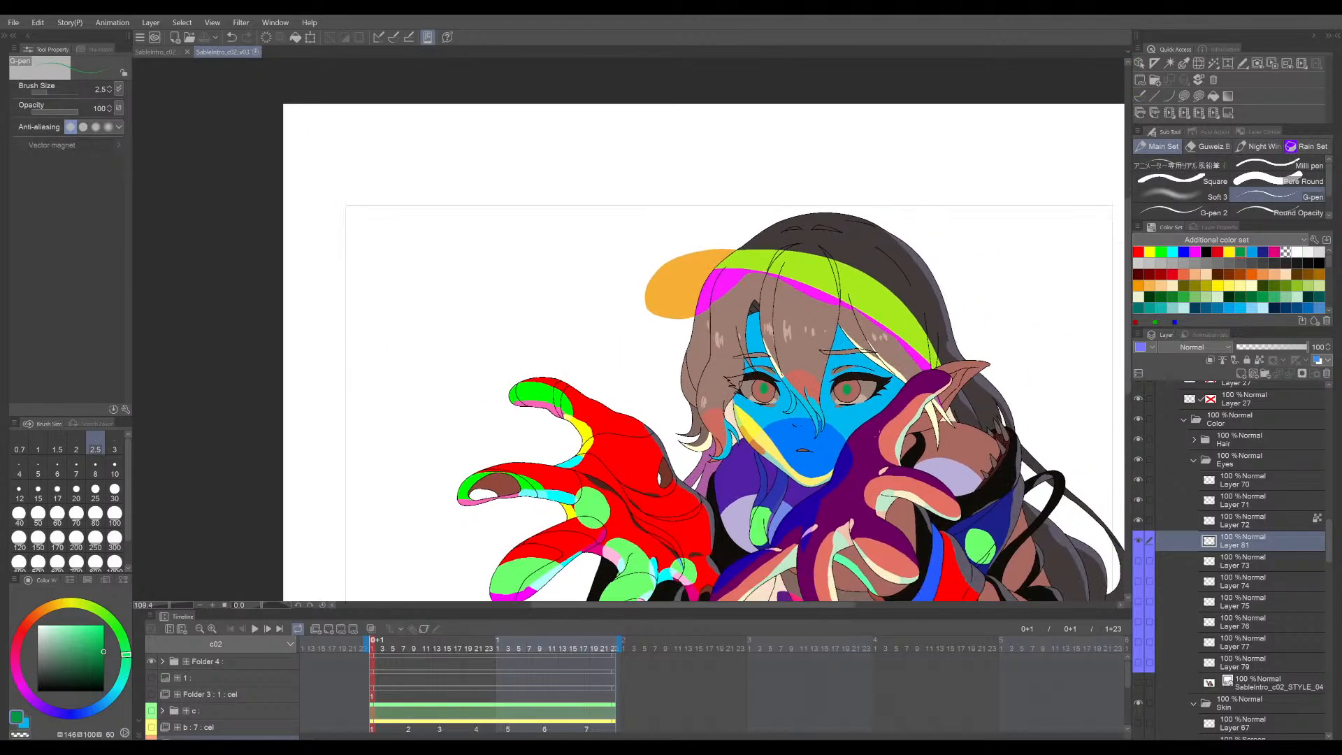
{"action": "scroll", "coordinate": [805, 359], "scroll_direction": "up", "scroll_amount": 4}
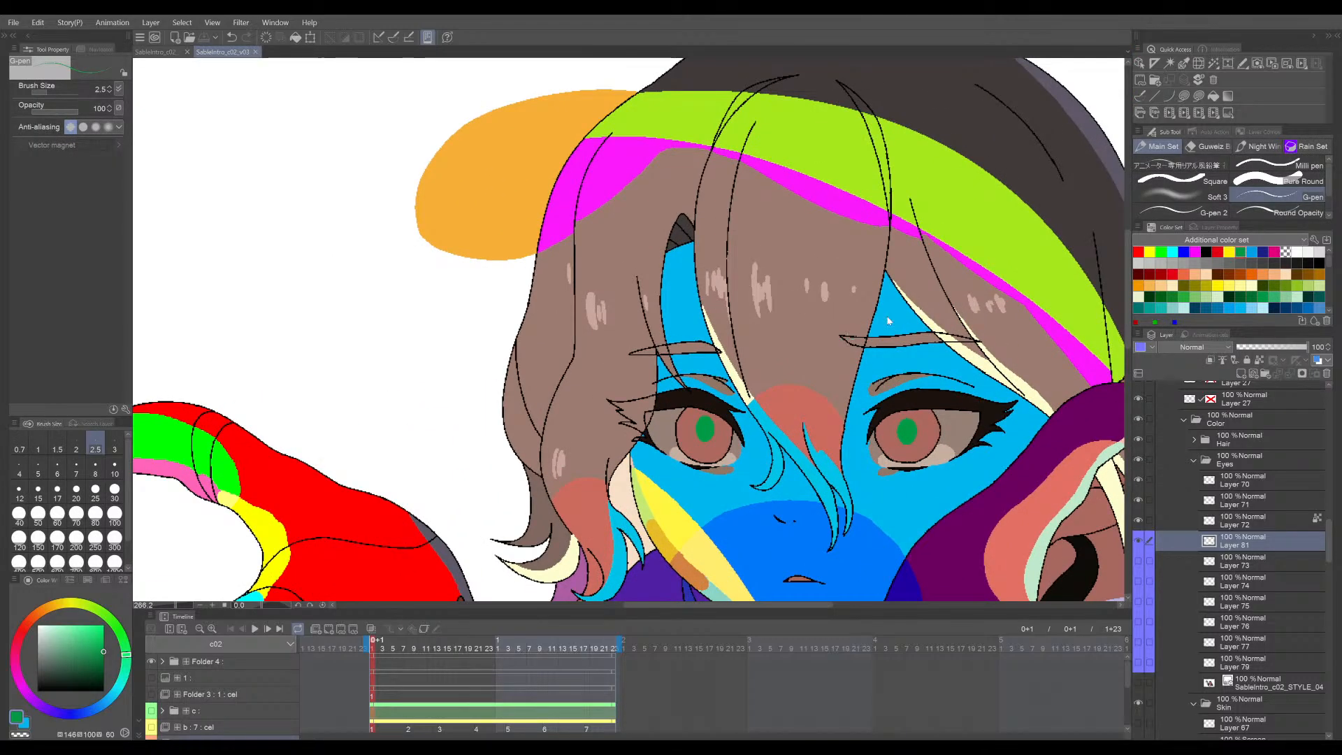
{"action": "scroll", "coordinate": [753, 376], "scroll_direction": "up", "scroll_amount": 3}
{"action": "key", "text": "m"}
{"action": "left_click_drag", "start_coordinate": [664, 420], "coordinate": [660, 422]}
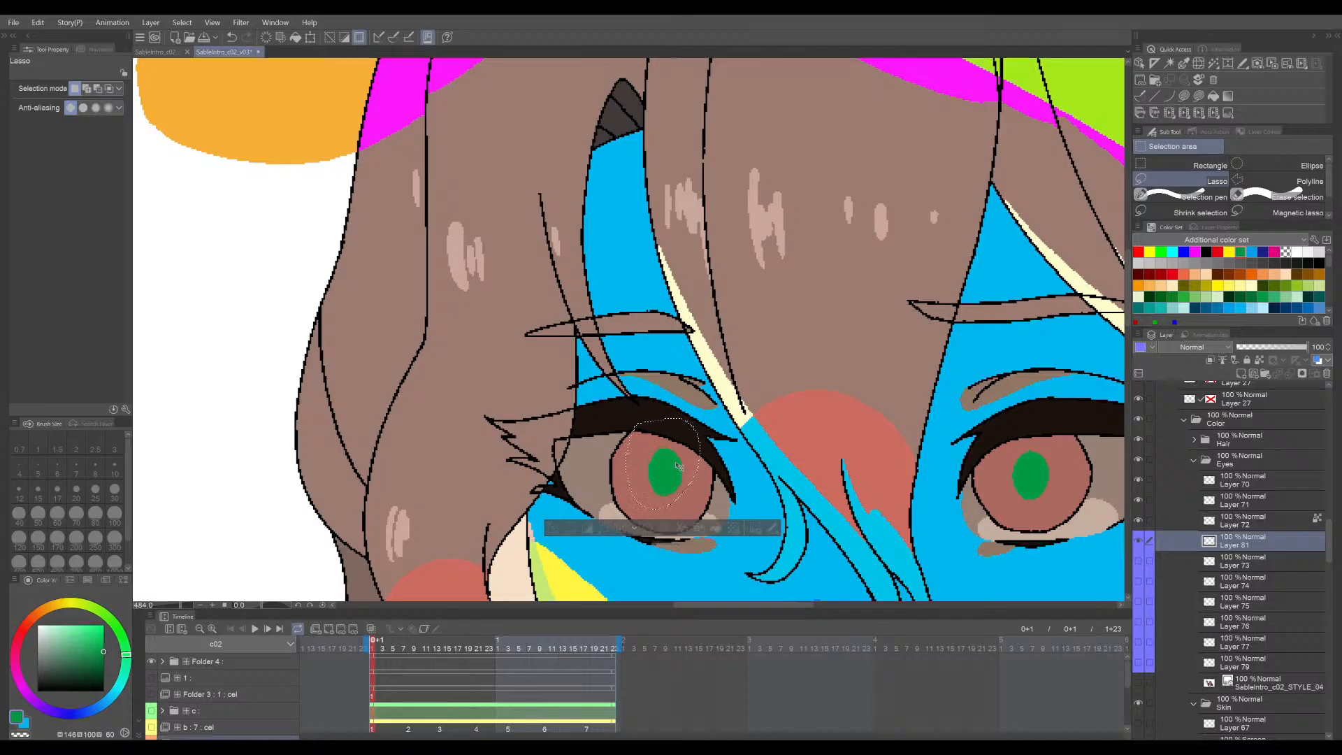
{"action": "key", "text": "ctrl+d"}
{"action": "key", "text": "p"}
{"action": "scroll", "coordinate": [973, 496], "scroll_direction": "down", "scroll_amount": 5}
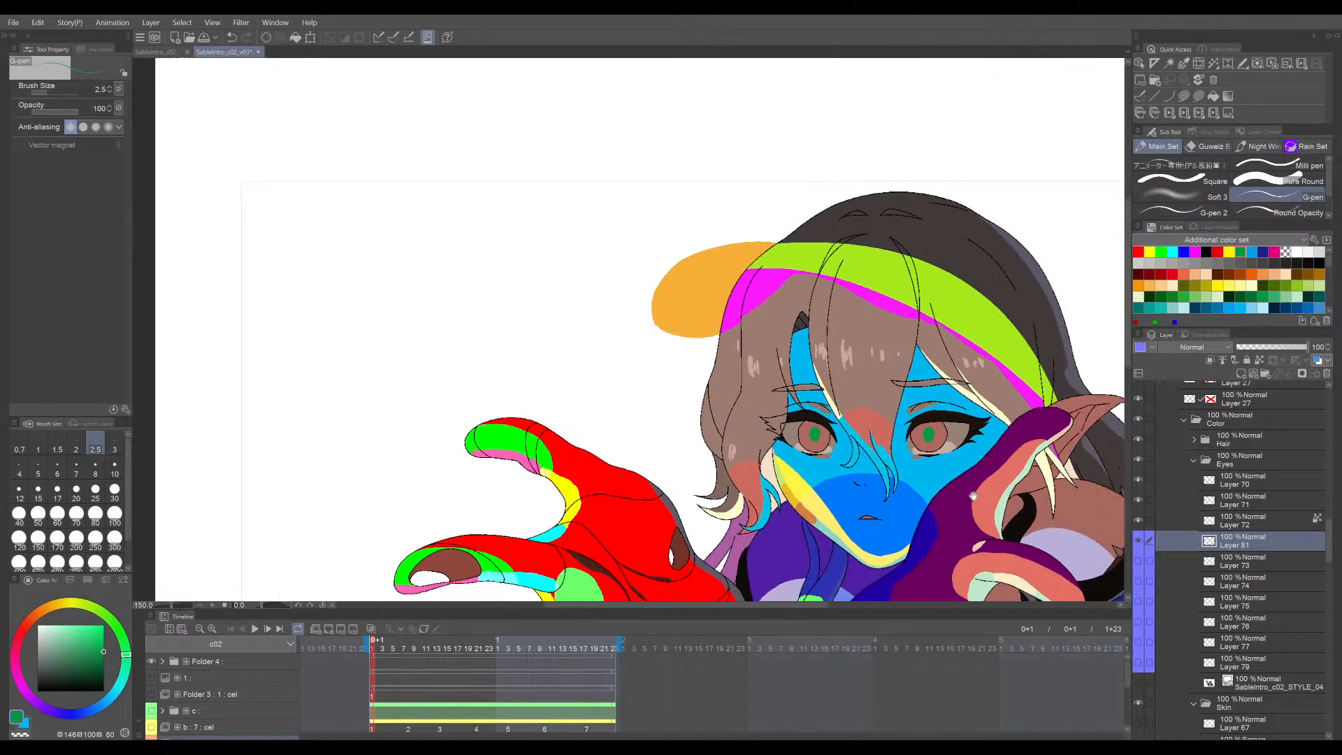
- Check the eyes on the mirrored canvas, save the file, and restore the normal orientation
{"action": "left_click_drag", "start_coordinate": [973, 496], "coordinate": [884, 457]}
{"action": "key", "text": "h"}
{"action": "left_click_drag", "start_coordinate": [841, 515], "coordinate": [935, 530]}
{"action": "key", "text": "ctrl+s"}
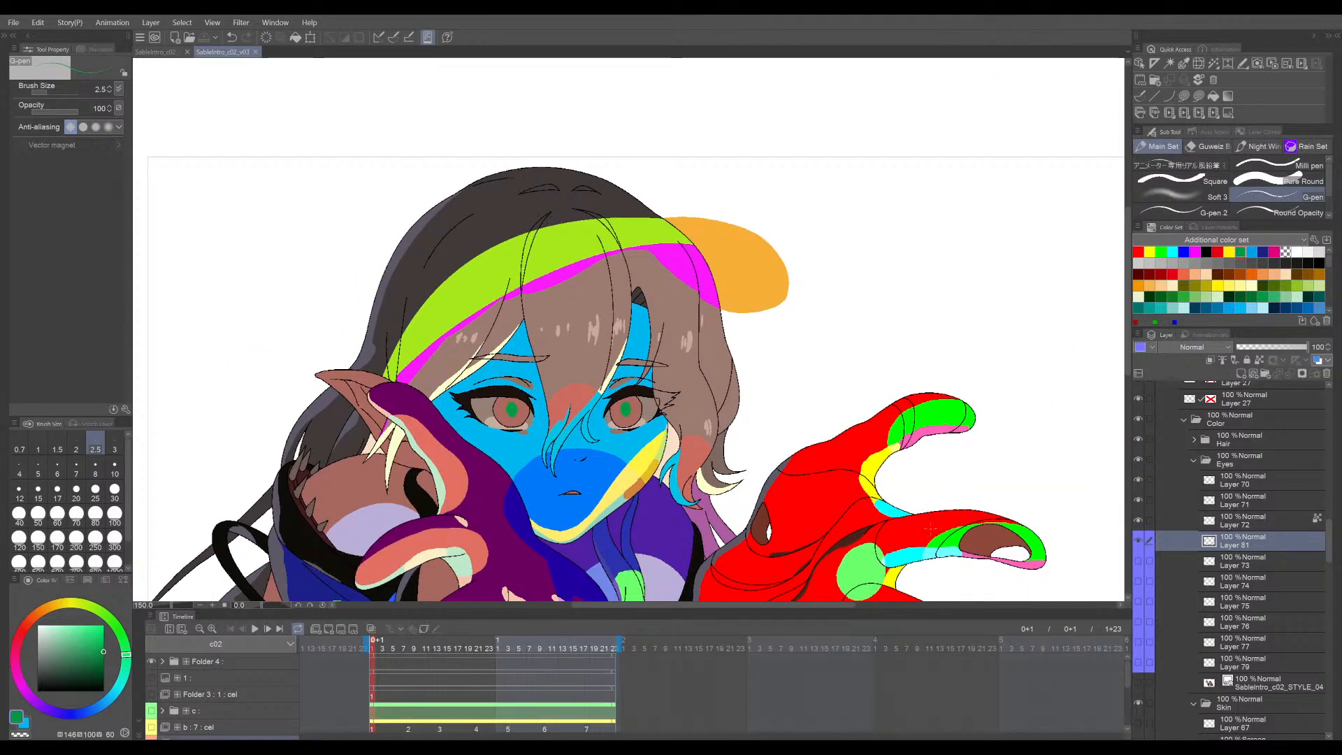
{"action": "key", "text": "h"}
{"action": "scroll", "coordinate": [796, 418], "scroll_direction": "up", "scroll_amount": 3}
{"action": "left_click_drag", "start_coordinate": [684, 433], "coordinate": [860, 455]}
{"action": "scroll", "coordinate": [829, 458], "scroll_direction": "up", "scroll_amount": 1}
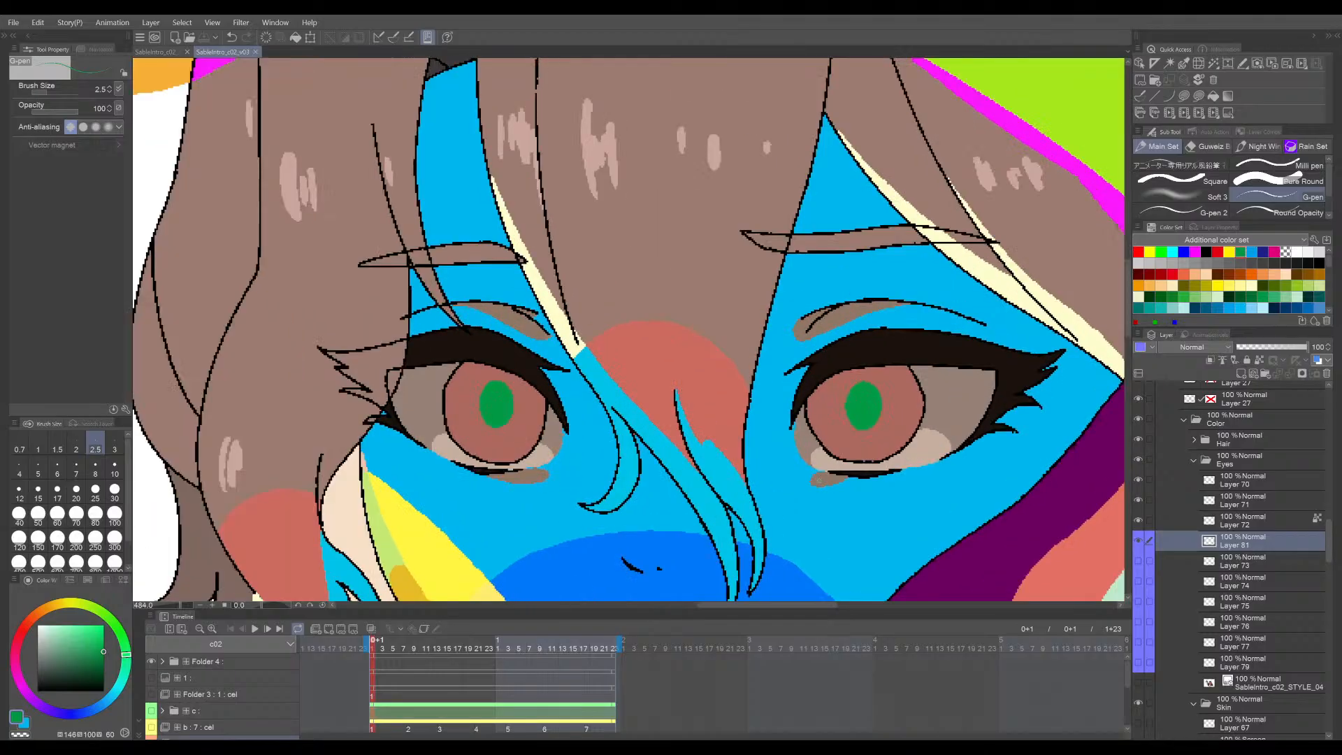
- Show Layers 73 through 79 in the Eyes folder to reveal the iris colors
{"action": "scroll", "coordinate": [1095, 487], "scroll_direction": "up", "scroll_amount": 1}
{"action": "left_click_drag", "start_coordinate": [1147, 654], "coordinate": [1146, 662]}
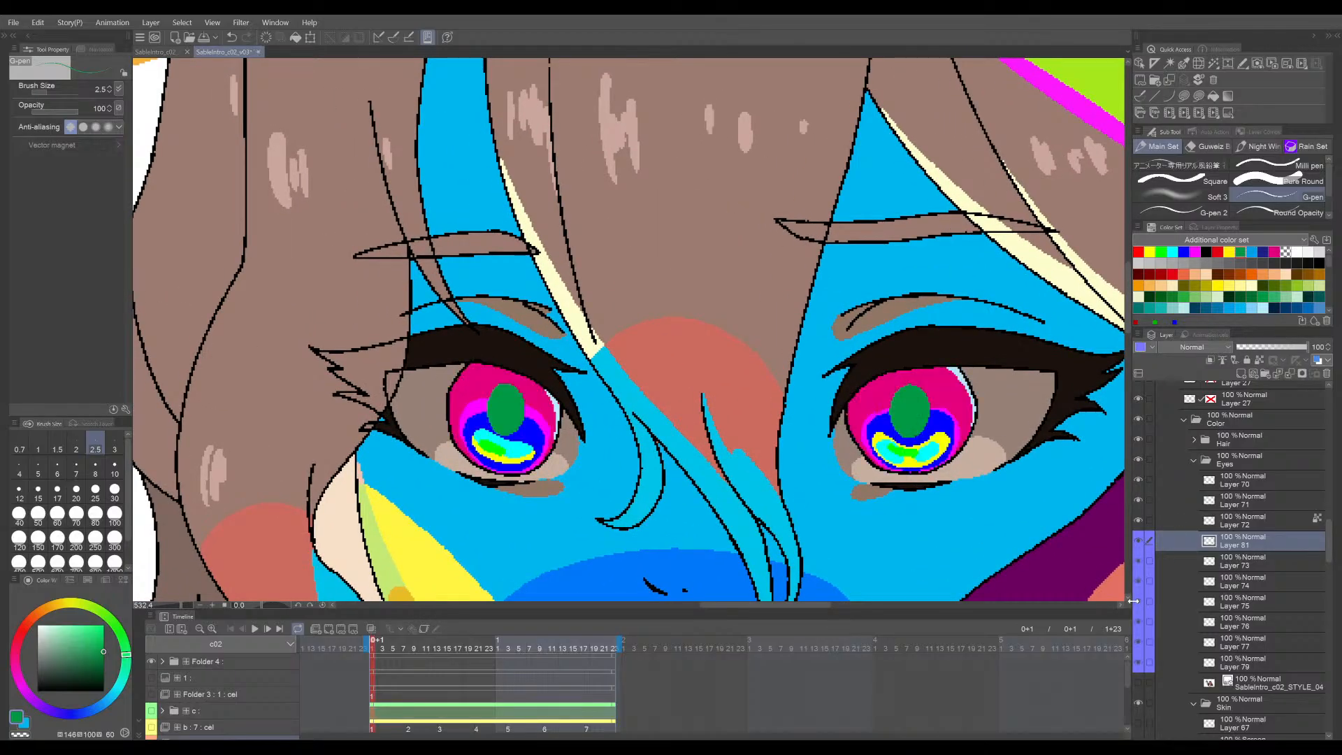
{"action": "left_click_drag", "start_coordinate": [1009, 521], "coordinate": [983, 529]}
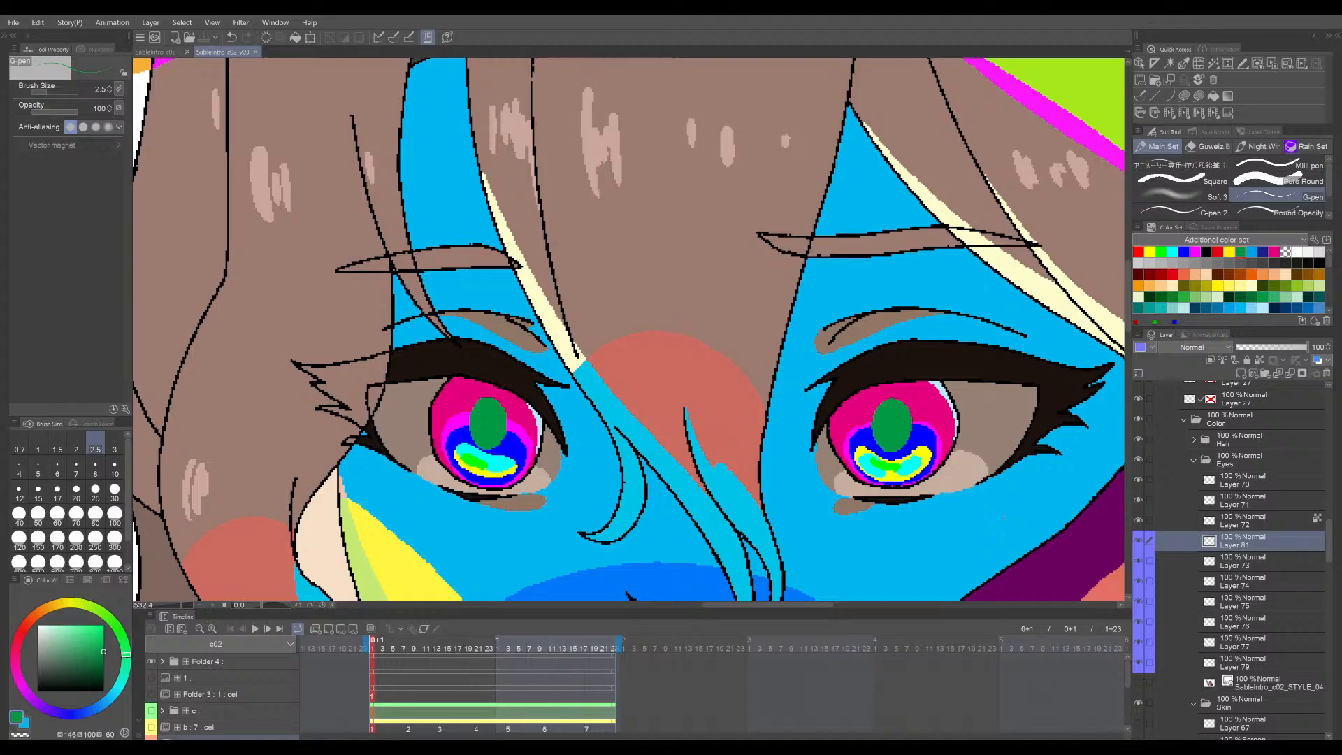
- Sample the pink of the iris and fill both green pupils with it on Layer 81
{"action": "scroll", "coordinate": [1004, 517], "scroll_direction": "up", "scroll_amount": 3}
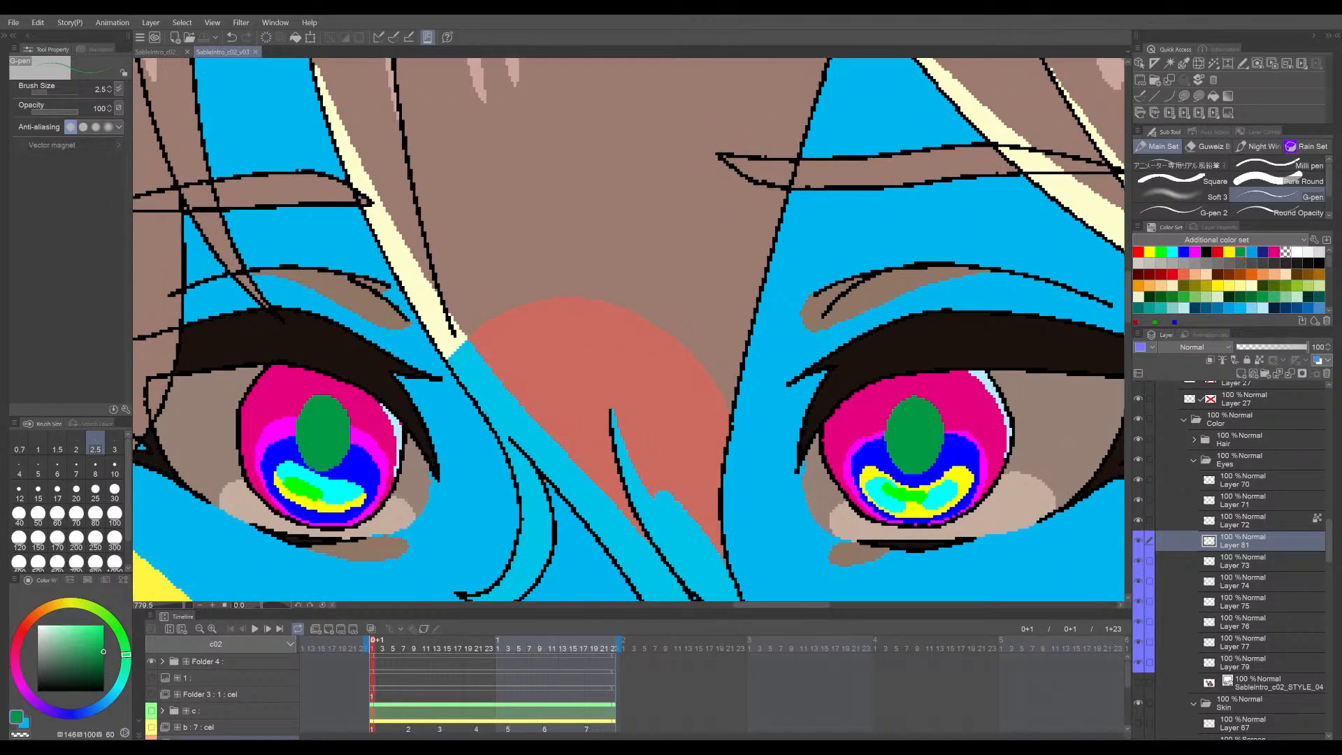
{"action": "left_click", "coordinate": [954, 388], "text": "alt"}
{"action": "key", "text": "g"}
{"action": "left_click", "coordinate": [931, 411]}
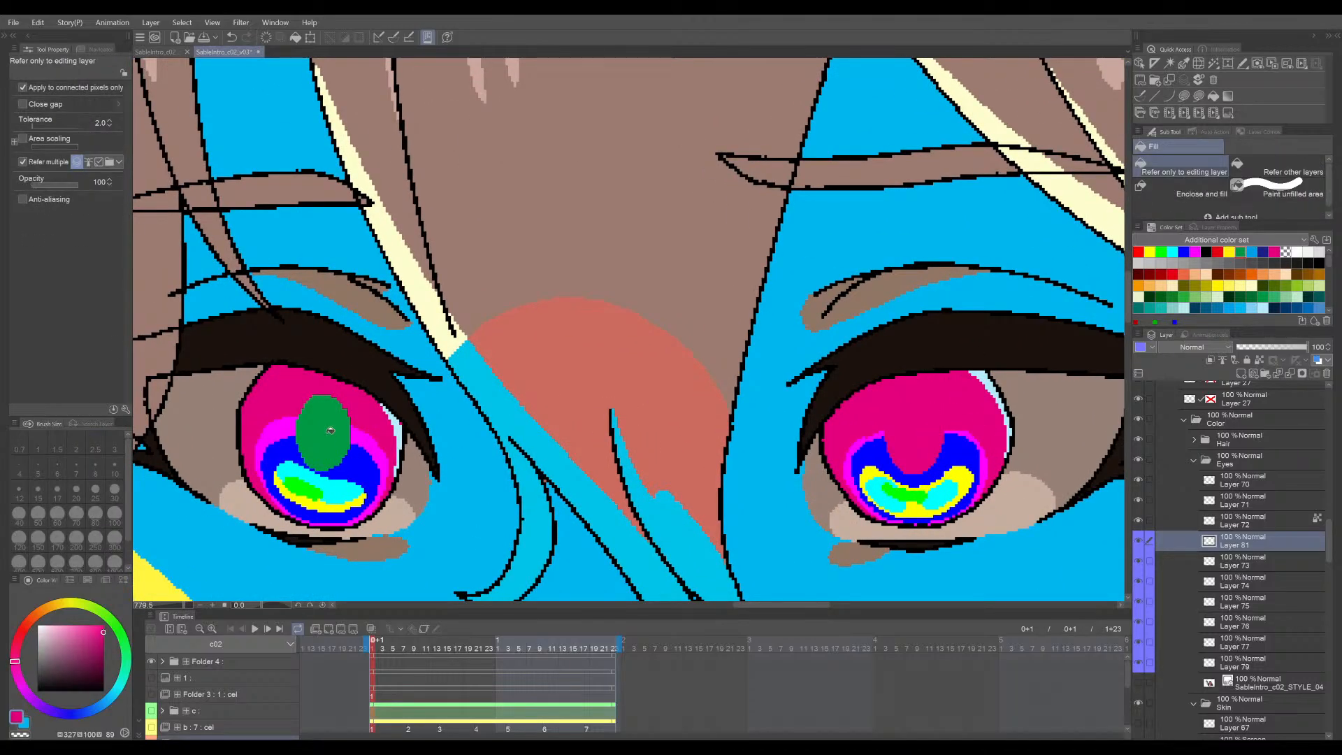
{"action": "left_click", "coordinate": [330, 430]}
{"action": "scroll", "coordinate": [330, 430], "scroll_direction": "down", "scroll_amount": 6}
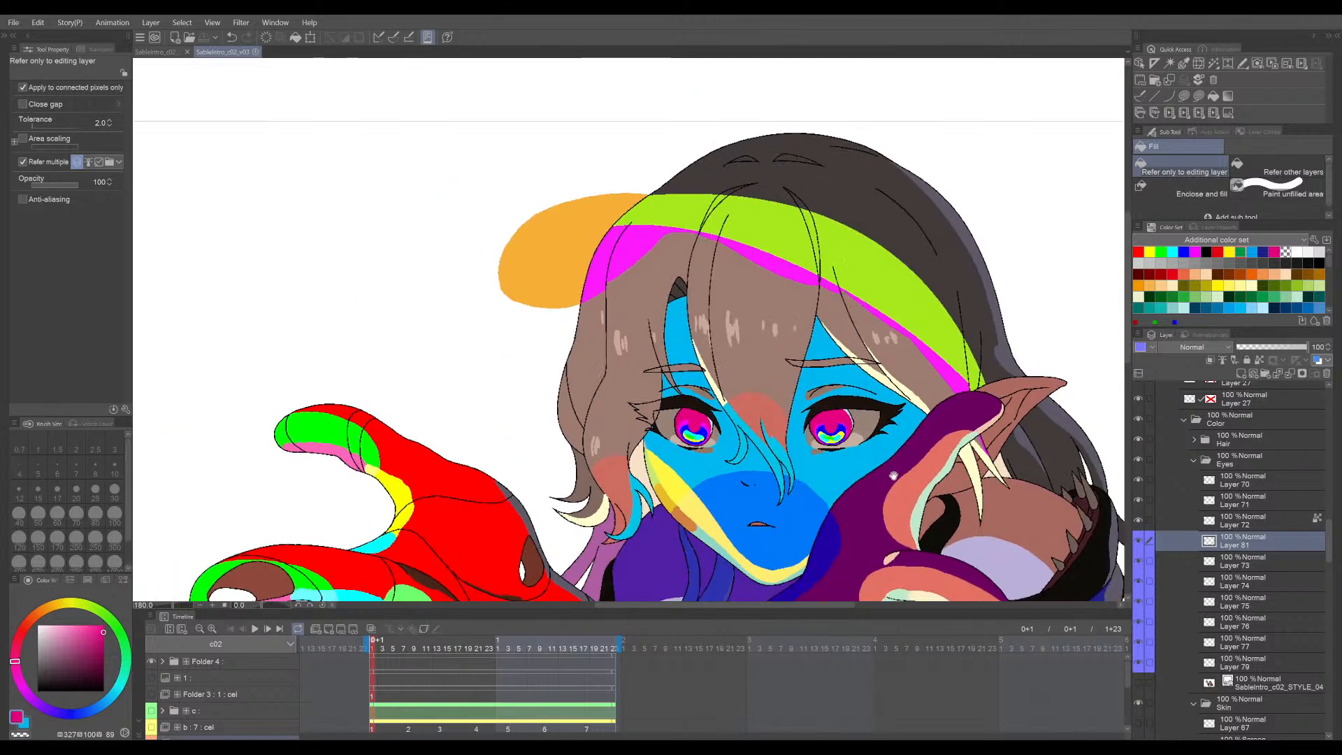
{"action": "scroll", "coordinate": [893, 476], "scroll_direction": "up", "scroll_amount": 6}
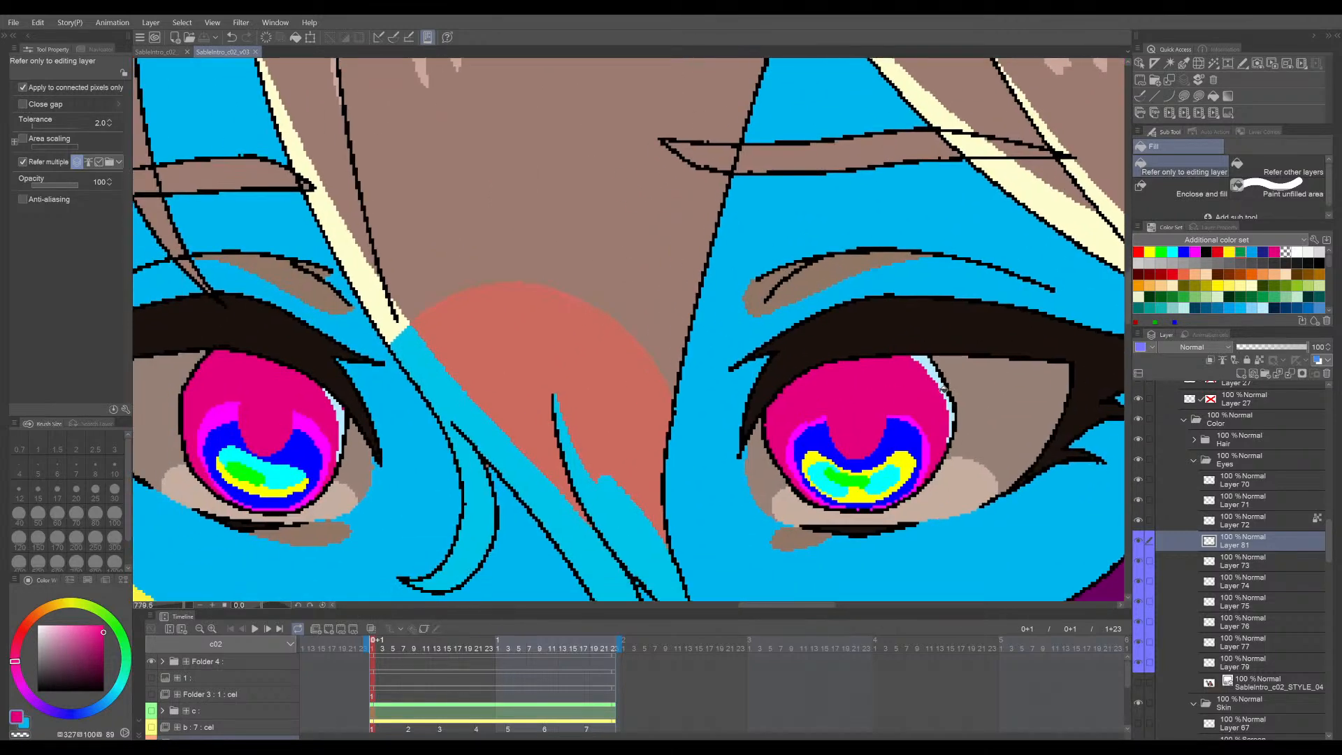
- Add two new layers above Layer 81 and give them the same purple-blue palette color as the other iris layers
{"action": "key", "text": "p"}
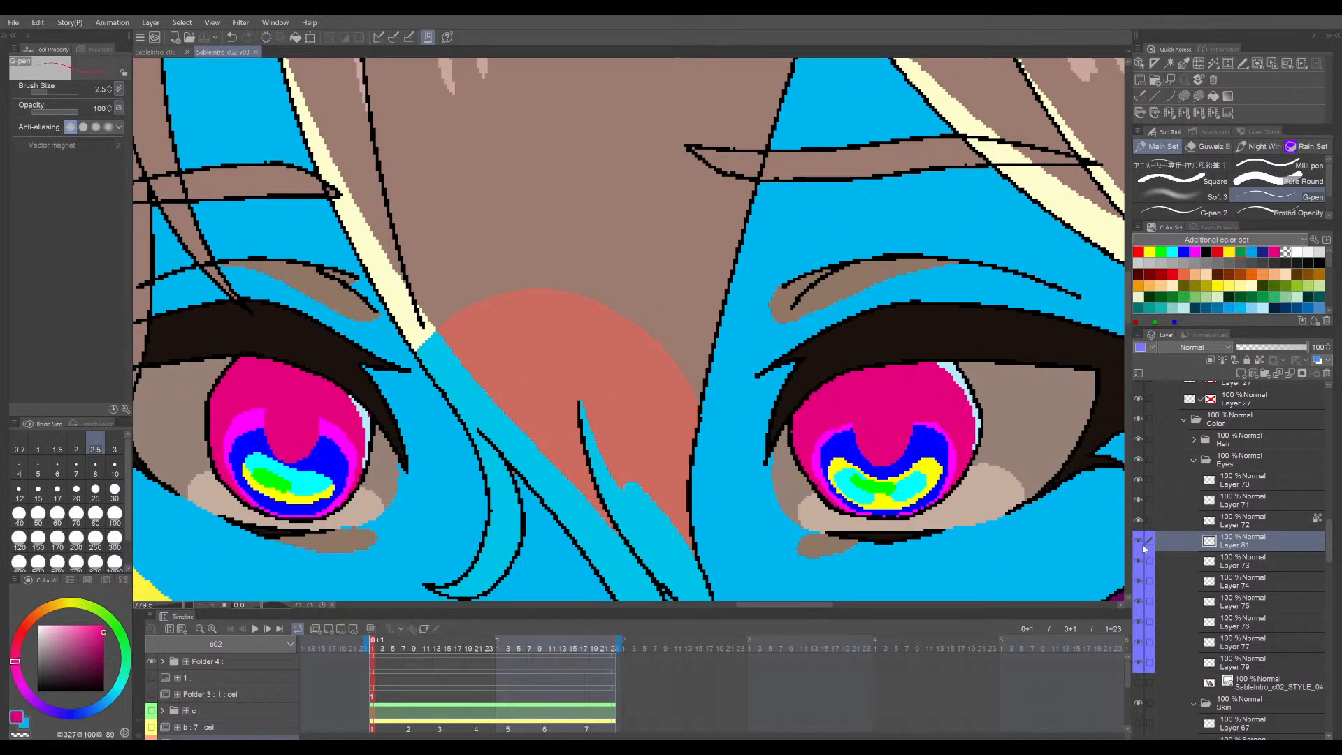
{"action": "left_click", "coordinate": [1242, 375]}
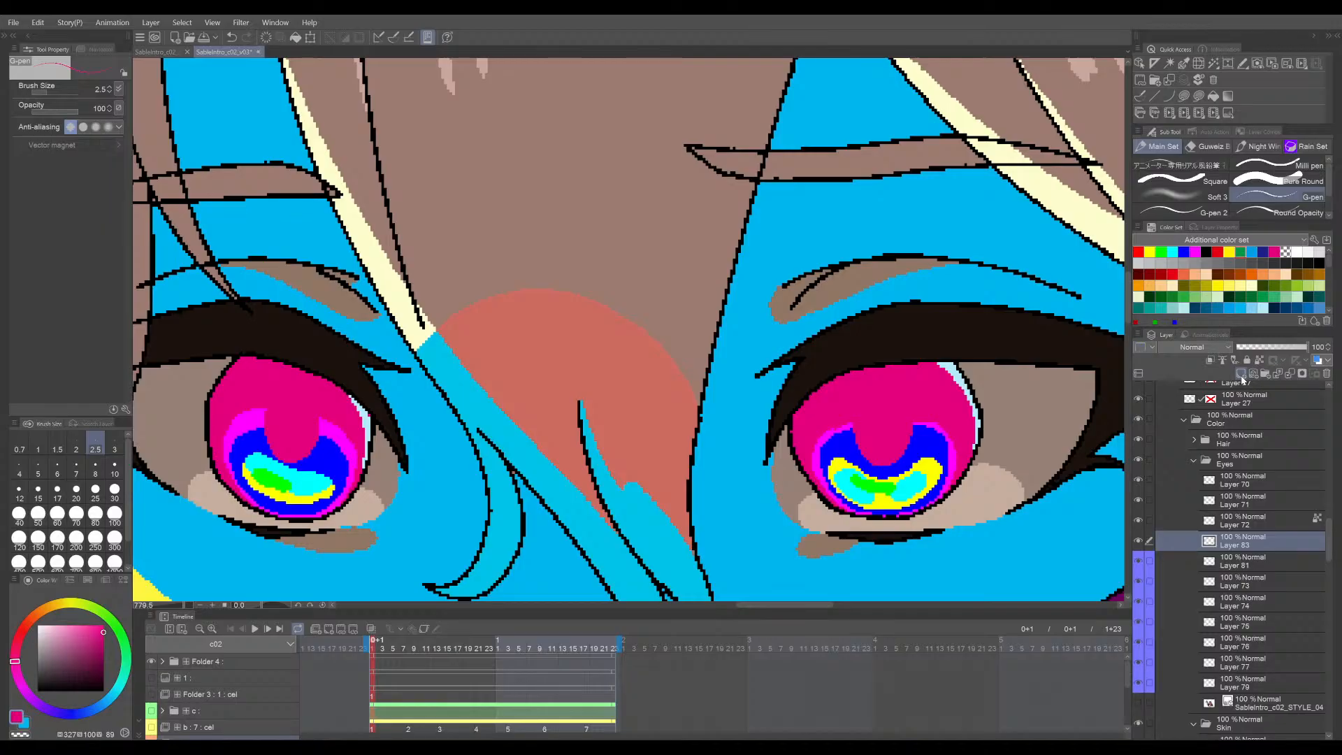
{"action": "left_click", "coordinate": [1242, 376]}
{"action": "scroll", "coordinate": [1207, 554], "scroll_direction": "down", "scroll_amount": 1}
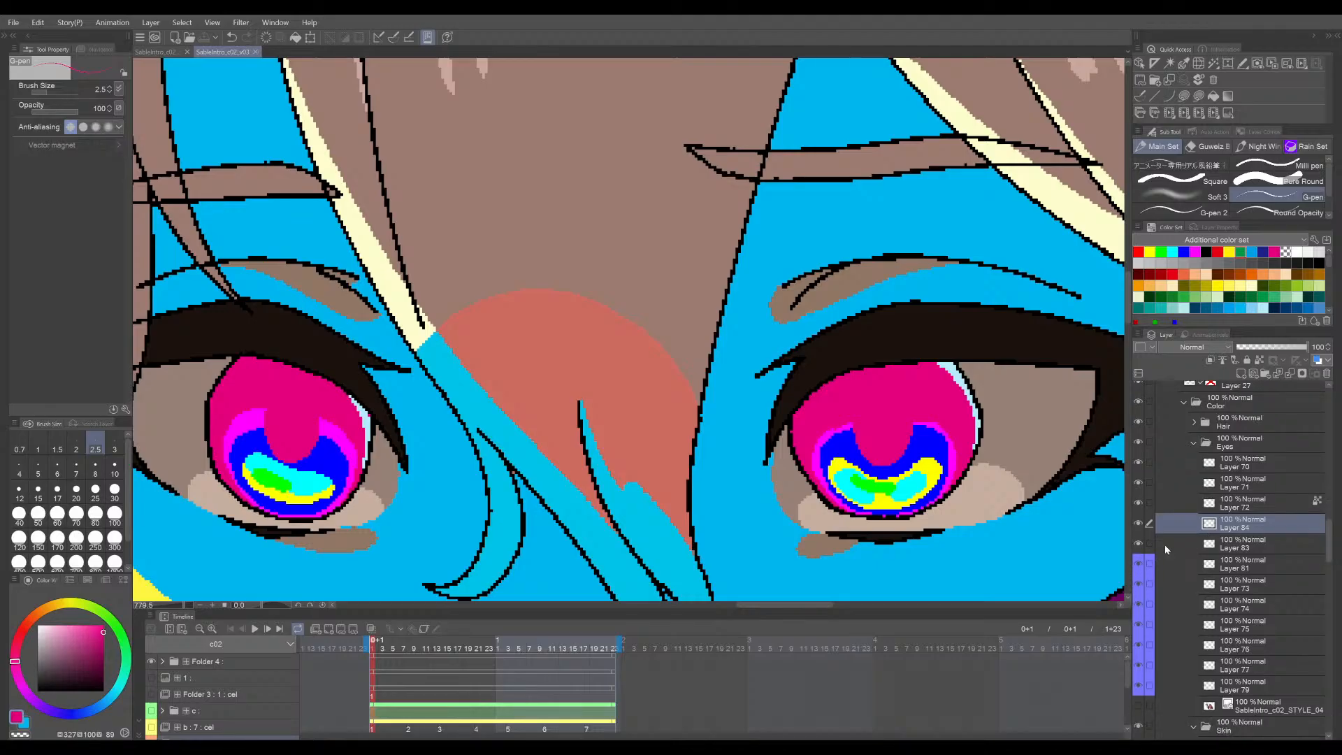
{"action": "left_click", "coordinate": [1172, 548], "text": "ctrl"}
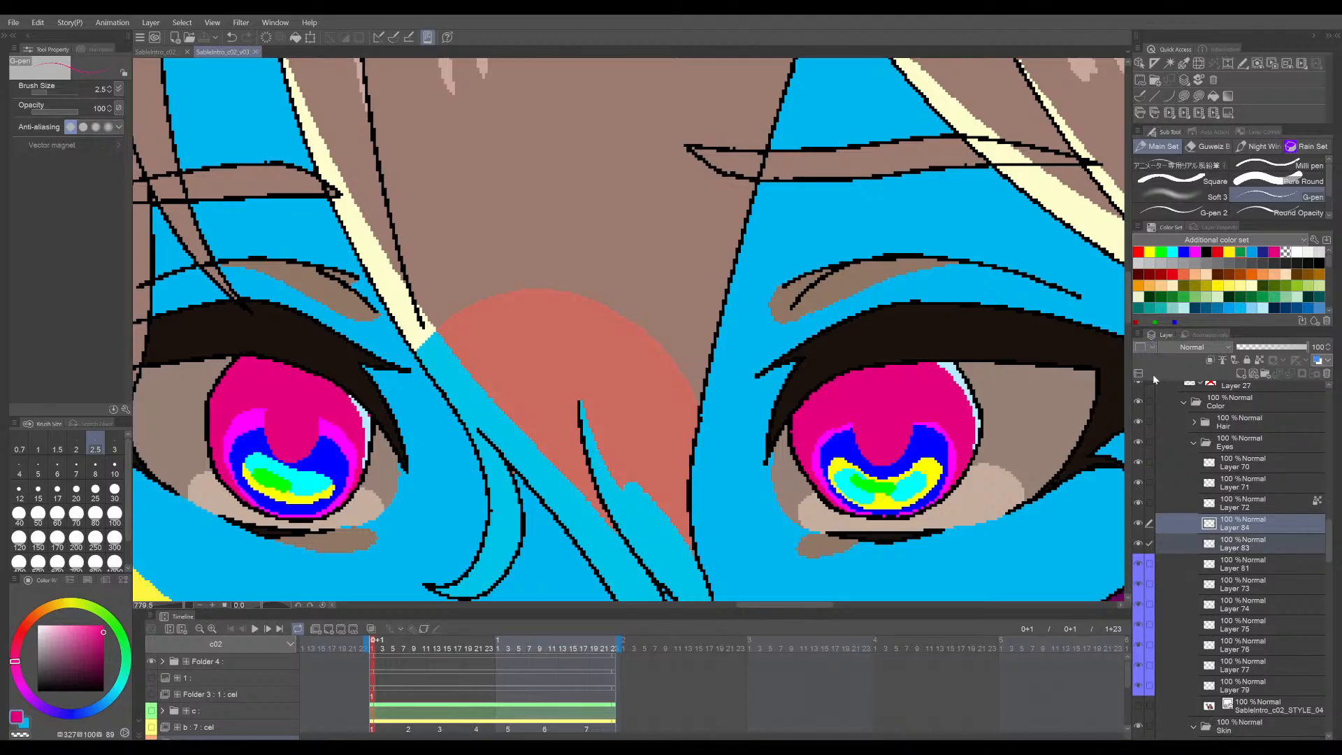
{"action": "left_click", "coordinate": [1208, 566]}
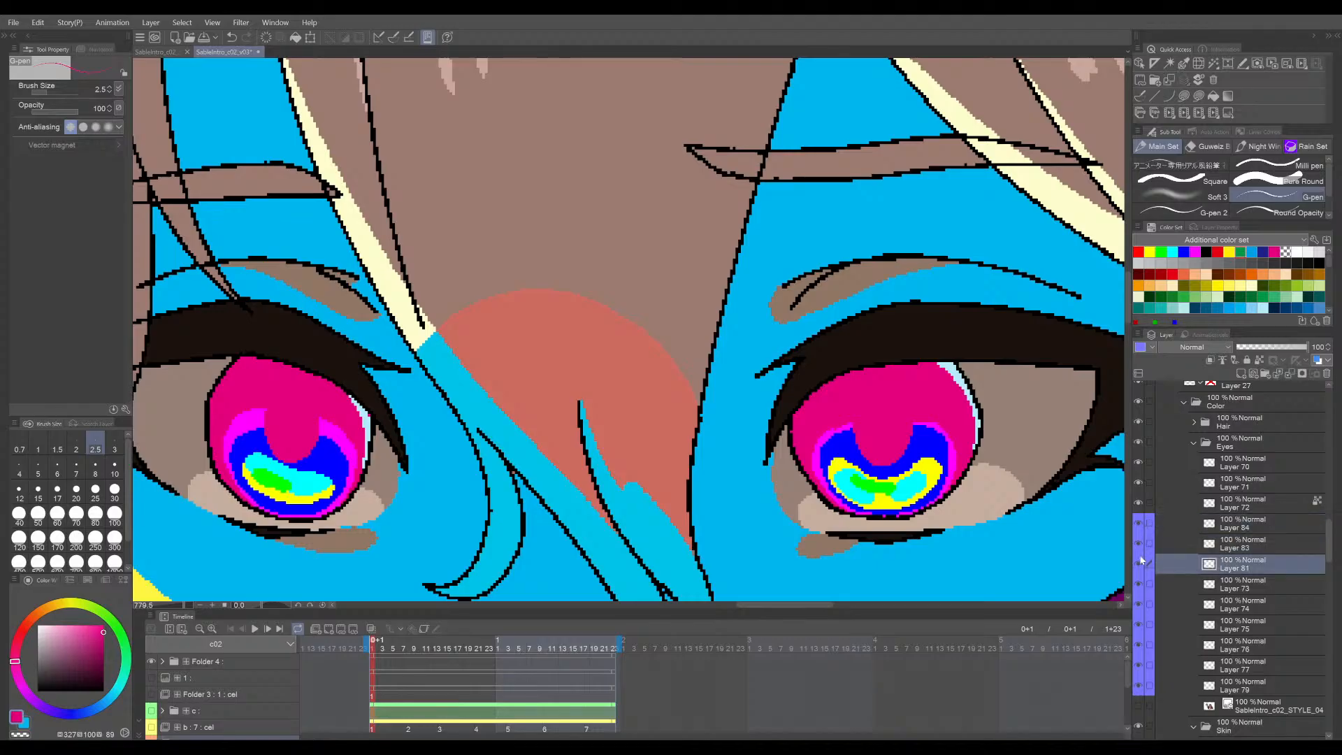
- Hide Layers 81 through 79, show the SableIntro_c02_STYLE_04 reference, and save the file
{"action": "left_click_drag", "start_coordinate": [1140, 677], "coordinate": [1140, 682]}
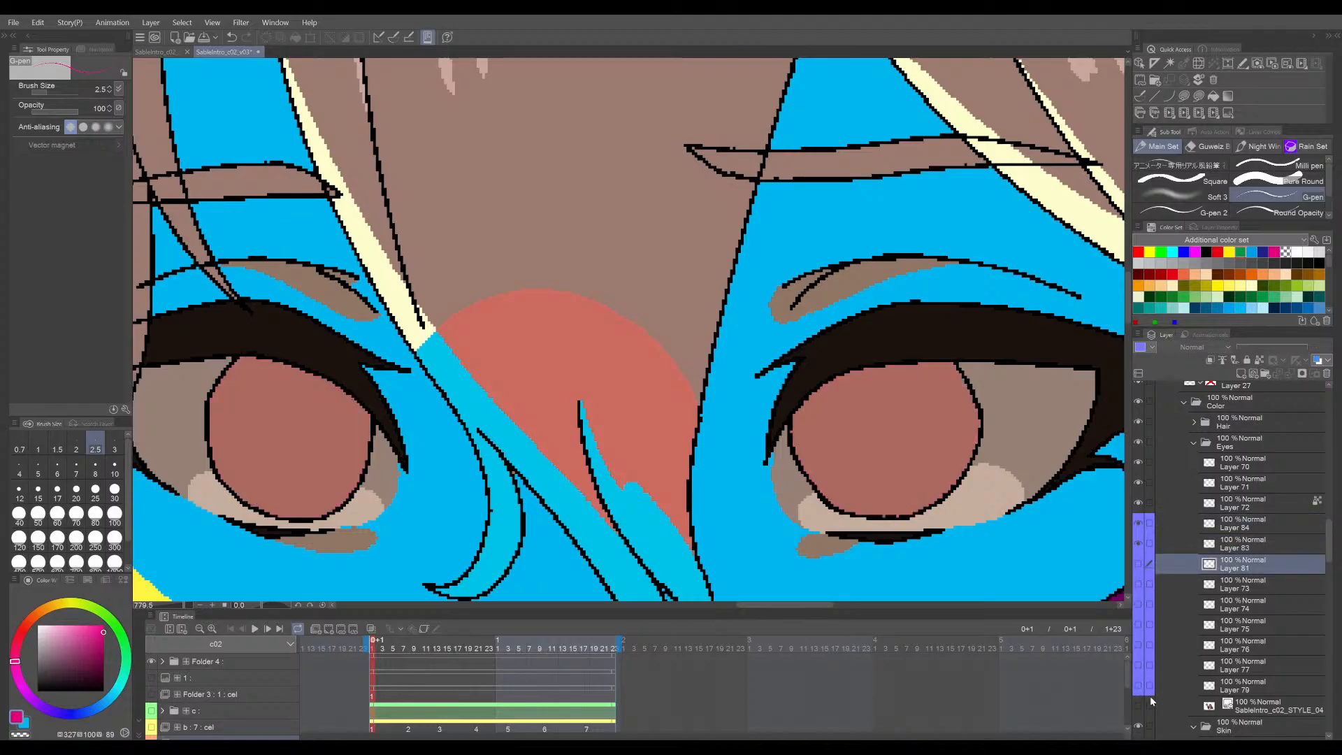
{"action": "left_click", "coordinate": [1140, 705]}
{"action": "left_click_drag", "start_coordinate": [1064, 573], "coordinate": [981, 557]}
{"action": "key", "text": "ctrl+s"}
- On Layer 83, paint the two upper highlights of the right-hand eye in pale mint green over the reference
{"action": "left_click", "coordinate": [1240, 539]}
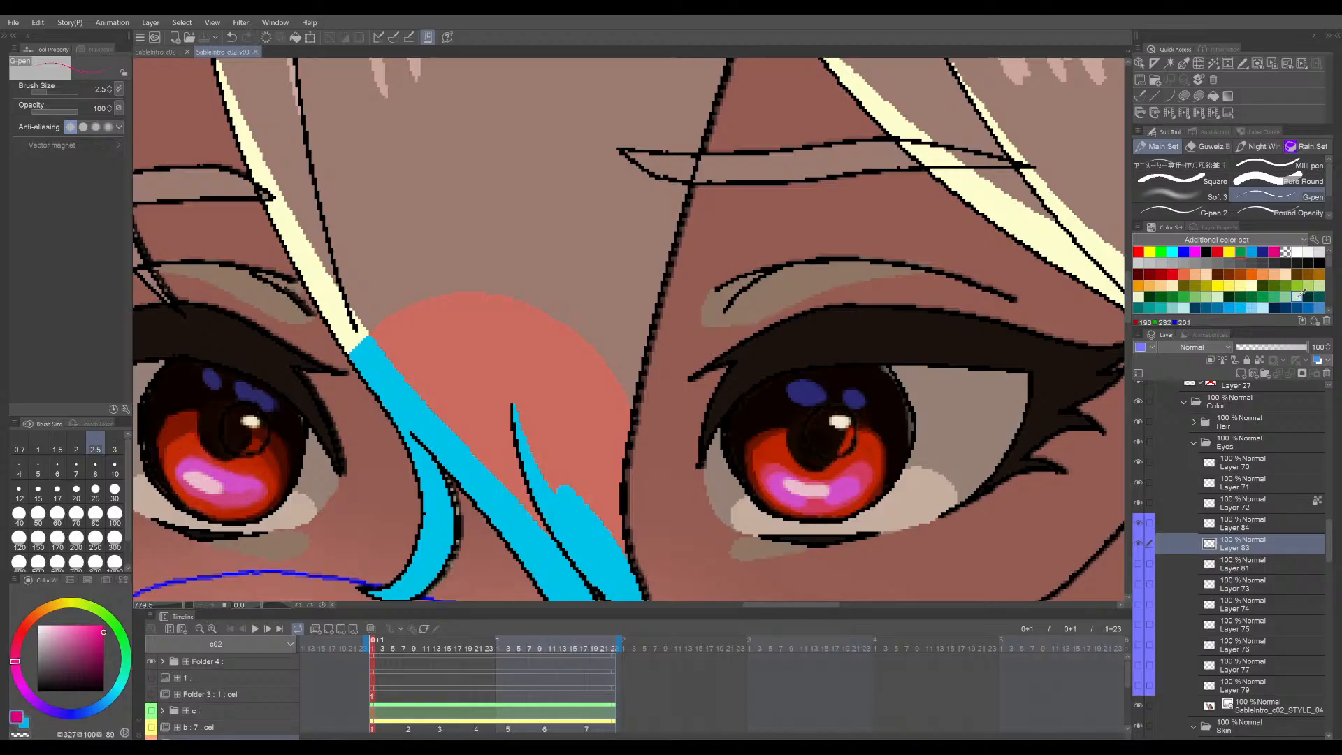
{"action": "left_click", "coordinate": [1299, 294]}
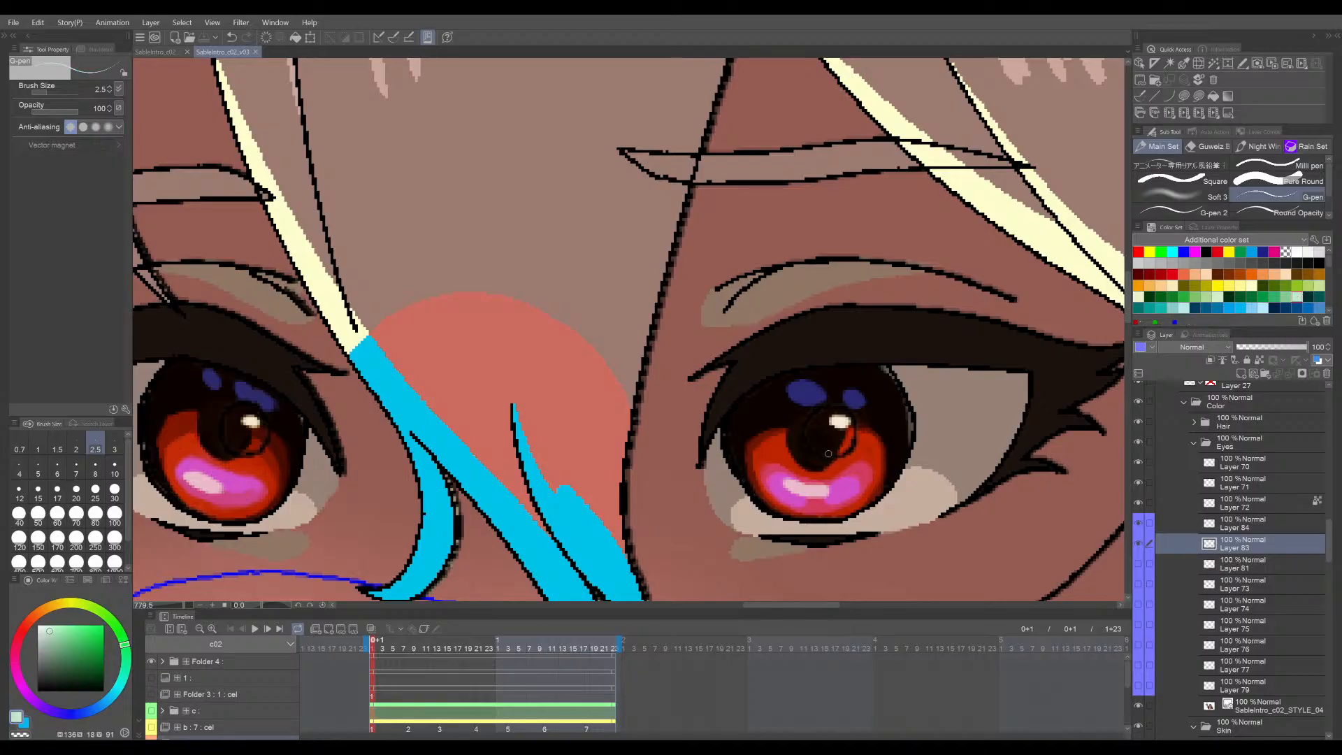
{"action": "scroll", "coordinate": [841, 442], "scroll_direction": "up", "scroll_amount": 4}
{"action": "mouse_move", "coordinate": [839, 377]}
{"action": "left_mouse_down"}
{"action": "mouse_move", "coordinate": [856, 397]}
{"action": "mouse_move", "coordinate": [827, 381]}
{"action": "mouse_move", "coordinate": [1024, 421]}
{"action": "left_mouse_up"}
{"action": "key", "text": "h"}
{"action": "left_click", "coordinate": [76, 465]}
{"action": "mouse_move", "coordinate": [654, 409]}
{"action": "left_mouse_down"}
{"action": "mouse_move", "coordinate": [680, 381]}
{"action": "mouse_move", "coordinate": [693, 400]}
{"action": "mouse_move", "coordinate": [715, 380]}
{"action": "mouse_move", "coordinate": [668, 402]}
{"action": "mouse_move", "coordinate": [727, 385]}
{"action": "left_mouse_up"}
{"action": "key", "text": "h"}
{"action": "scroll", "coordinate": [776, 349], "scroll_direction": "down", "scroll_amount": 3}
{"action": "scroll", "coordinate": [657, 392], "scroll_direction": "up", "scroll_amount": 4}
{"action": "key", "text": "e"}
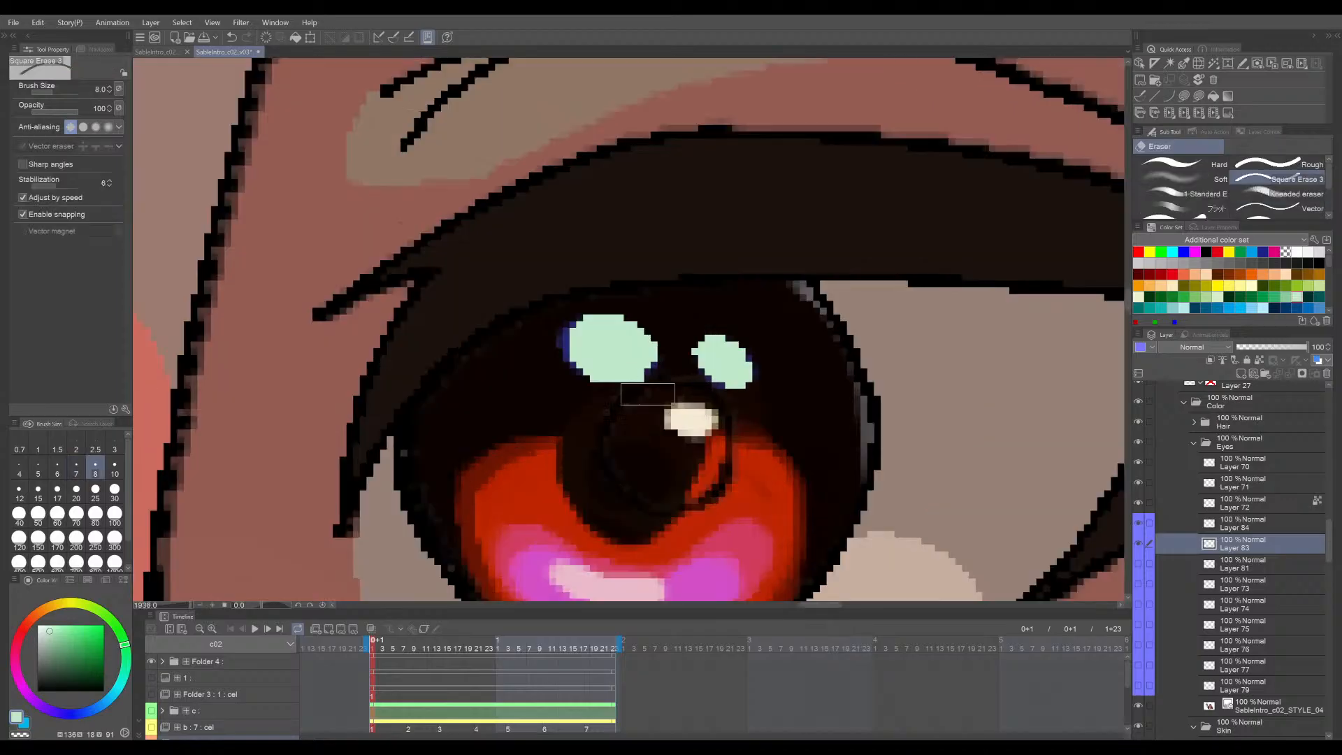
{"action": "key", "text": "bracketleft"}
{"action": "scroll", "coordinate": [657, 384], "scroll_direction": "down", "scroll_amount": 5}
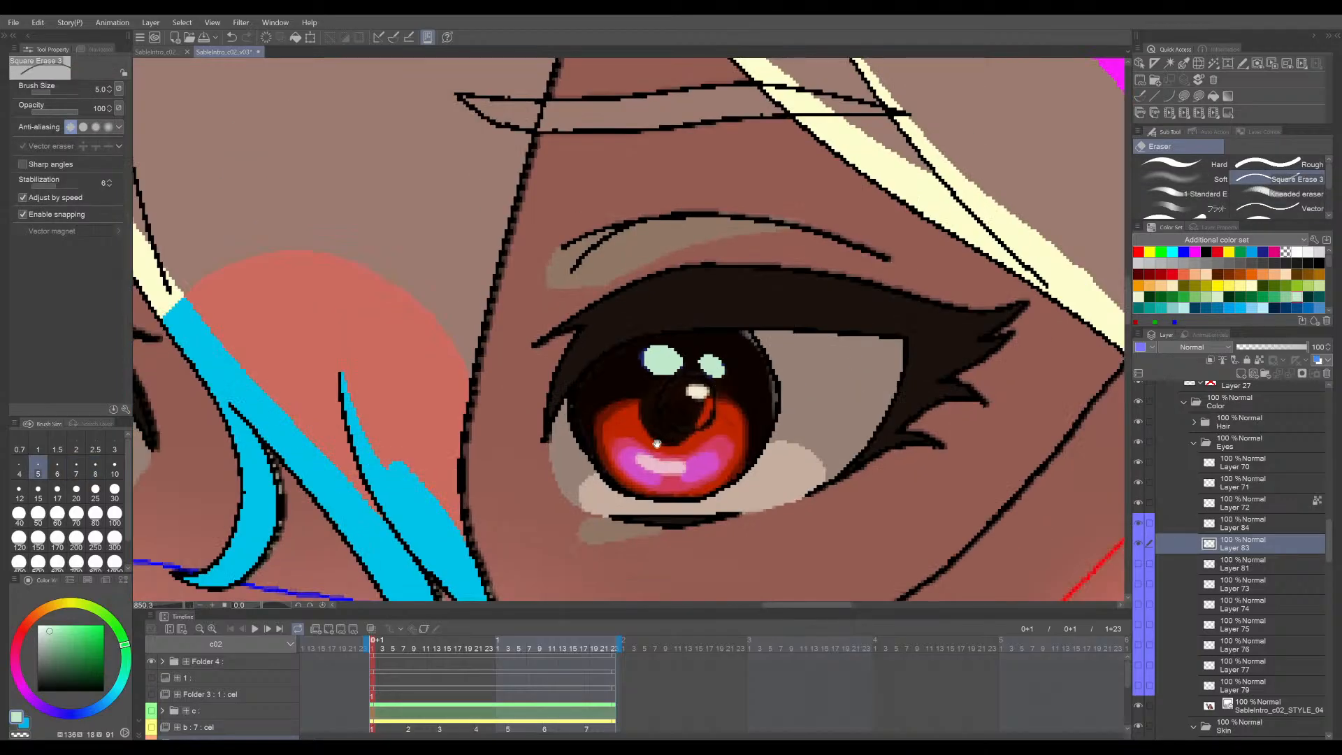
- Paint the upper highlights of the left-hand eye in pale mint green with the G-pen at size 7
{"action": "left_click_drag", "start_coordinate": [230, 407], "coordinate": [720, 476]}
{"action": "key", "text": "p"}
{"action": "scroll", "coordinate": [598, 370], "scroll_direction": "up", "scroll_amount": 5}
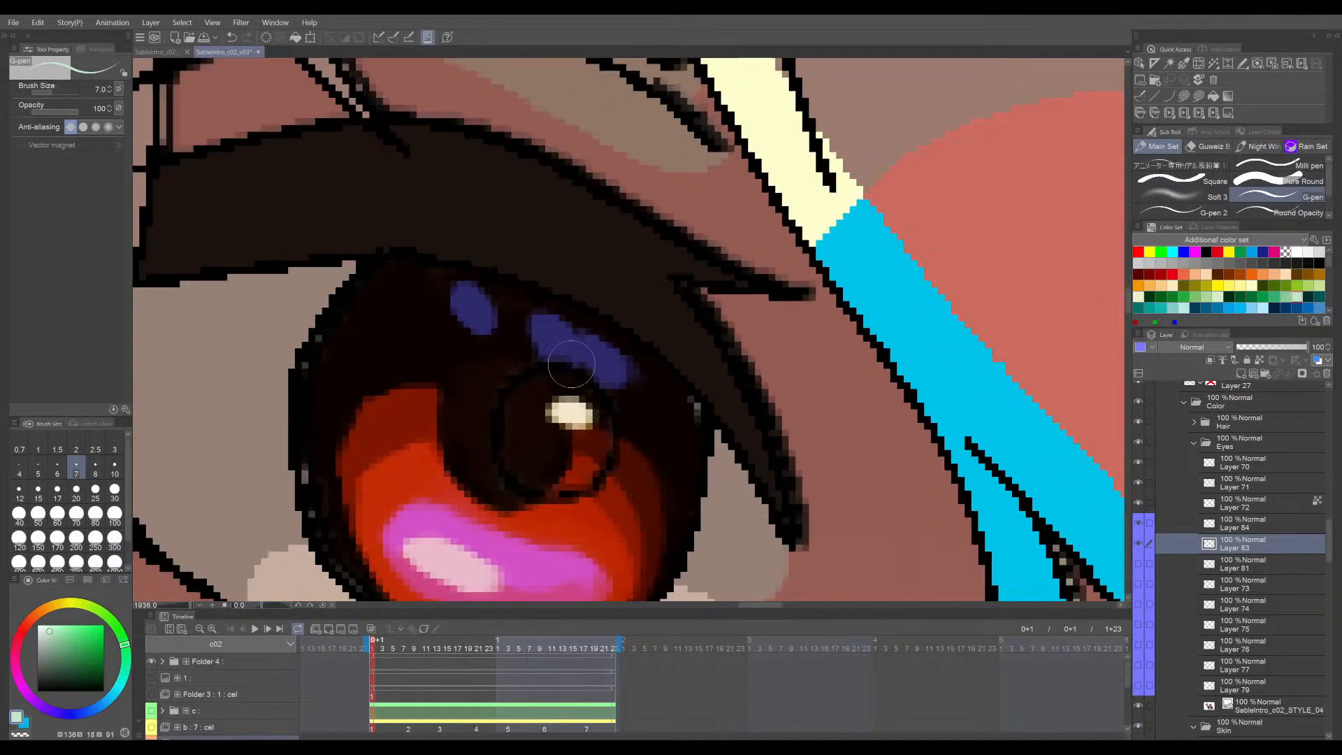
{"action": "mouse_move", "coordinate": [549, 325]}
{"action": "left_mouse_down"}
{"action": "mouse_move", "coordinate": [559, 346]}
{"action": "mouse_move", "coordinate": [626, 374]}
{"action": "left_mouse_up"}
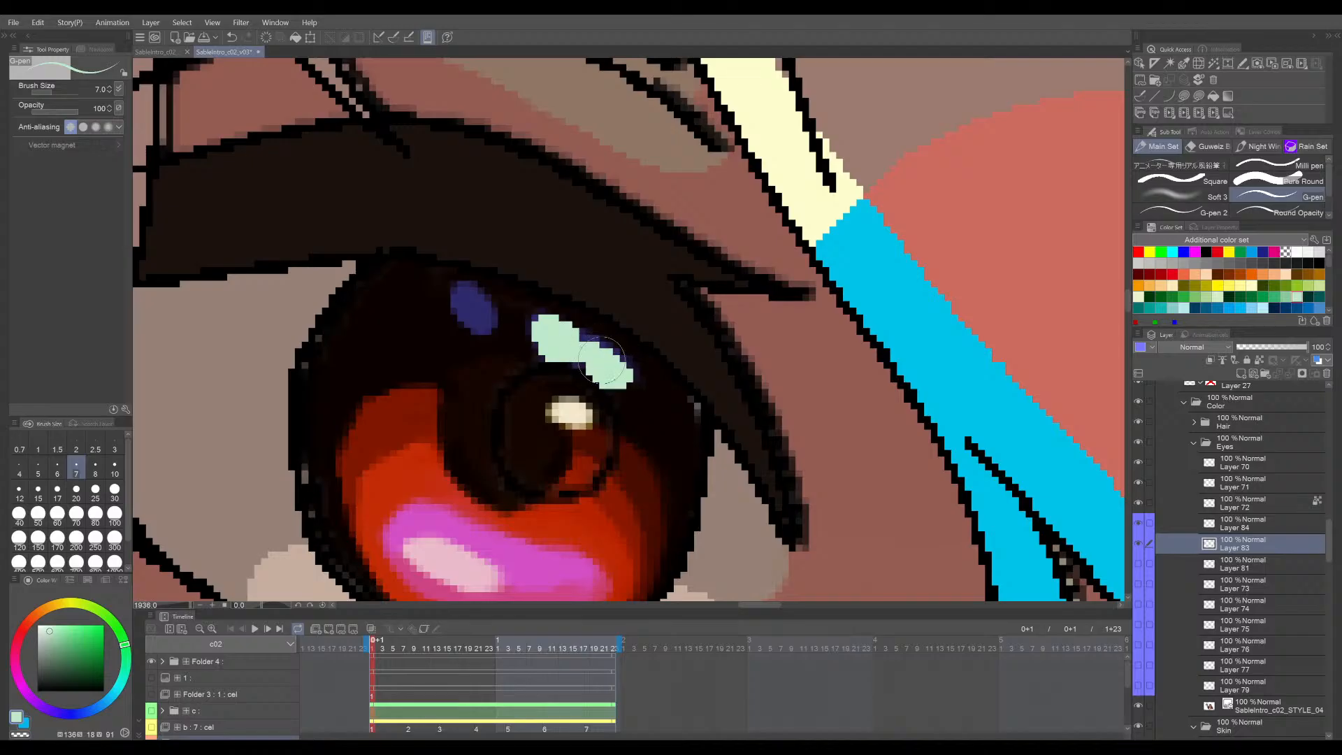
{"action": "mouse_move", "coordinate": [461, 290]}
{"action": "left_mouse_down"}
{"action": "mouse_move", "coordinate": [476, 309]}
{"action": "mouse_move", "coordinate": [462, 279]}
{"action": "mouse_move", "coordinate": [465, 334]}
{"action": "mouse_move", "coordinate": [503, 294]}
{"action": "mouse_move", "coordinate": [710, 405]}
{"action": "left_mouse_up"}
{"action": "scroll", "coordinate": [709, 406], "scroll_direction": "down", "scroll_amount": 4}
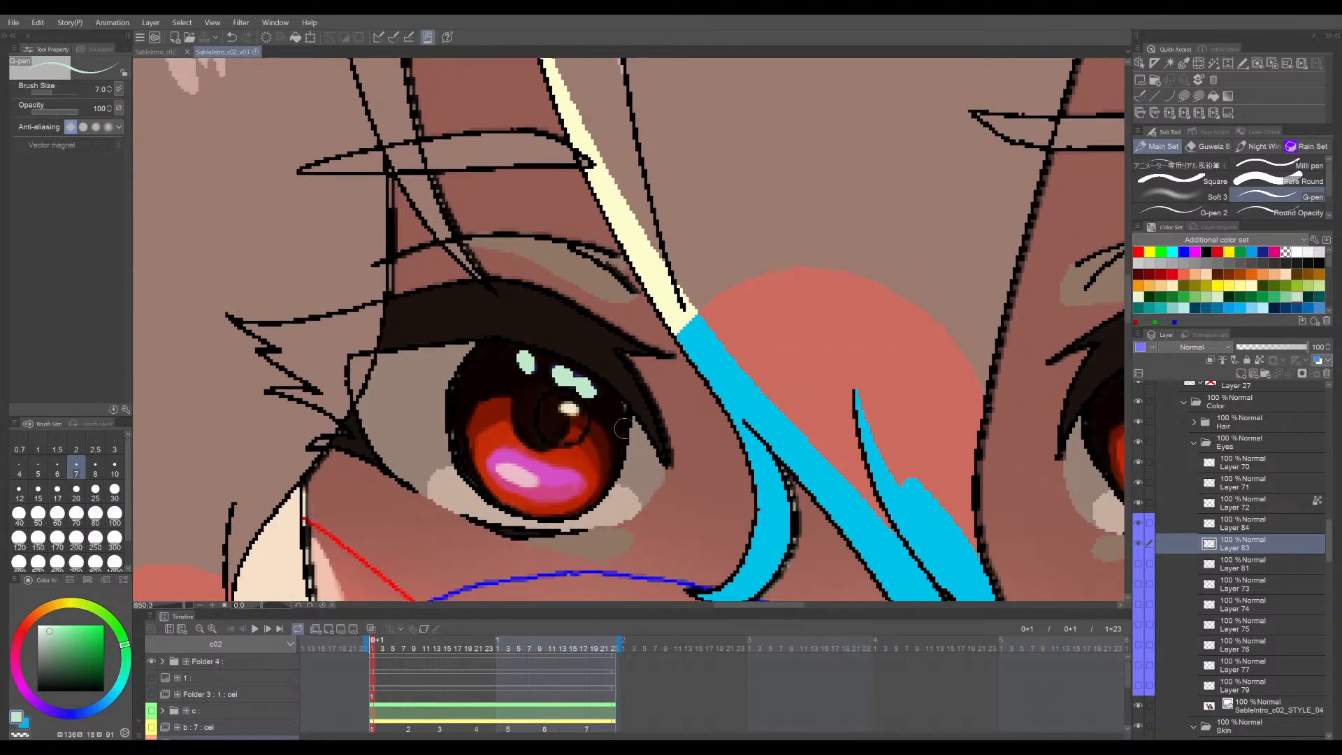
- Trim the edges of the left-hand eye's mint highlights with the eraser at size 0.7
{"action": "scroll", "coordinate": [559, 391], "scroll_direction": "up", "scroll_amount": 6}
{"action": "key", "text": "e"}
{"action": "key", "text": "bracketleft"}
{"action": "key", "text": "bracketleft"}
{"action": "key", "text": "bracketleft"}
{"action": "key", "text": "bracketleft"}
{"action": "key", "text": "bracketleft"}
{"action": "key", "text": "bracketleft"}
{"action": "key", "text": "bracketleft"}
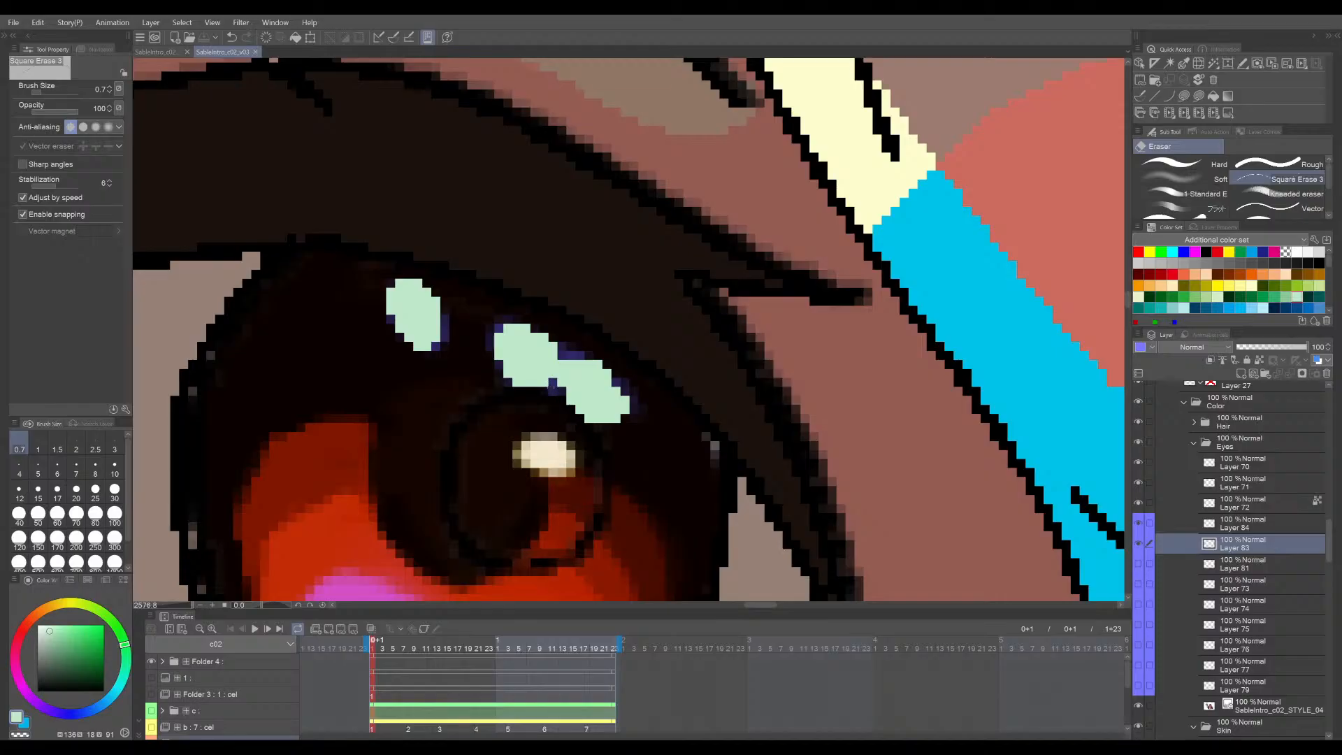
{"action": "scroll", "coordinate": [613, 338], "scroll_direction": "down", "scroll_amount": 4}
{"action": "scroll", "coordinate": [625, 402], "scroll_direction": "up", "scroll_amount": 3}
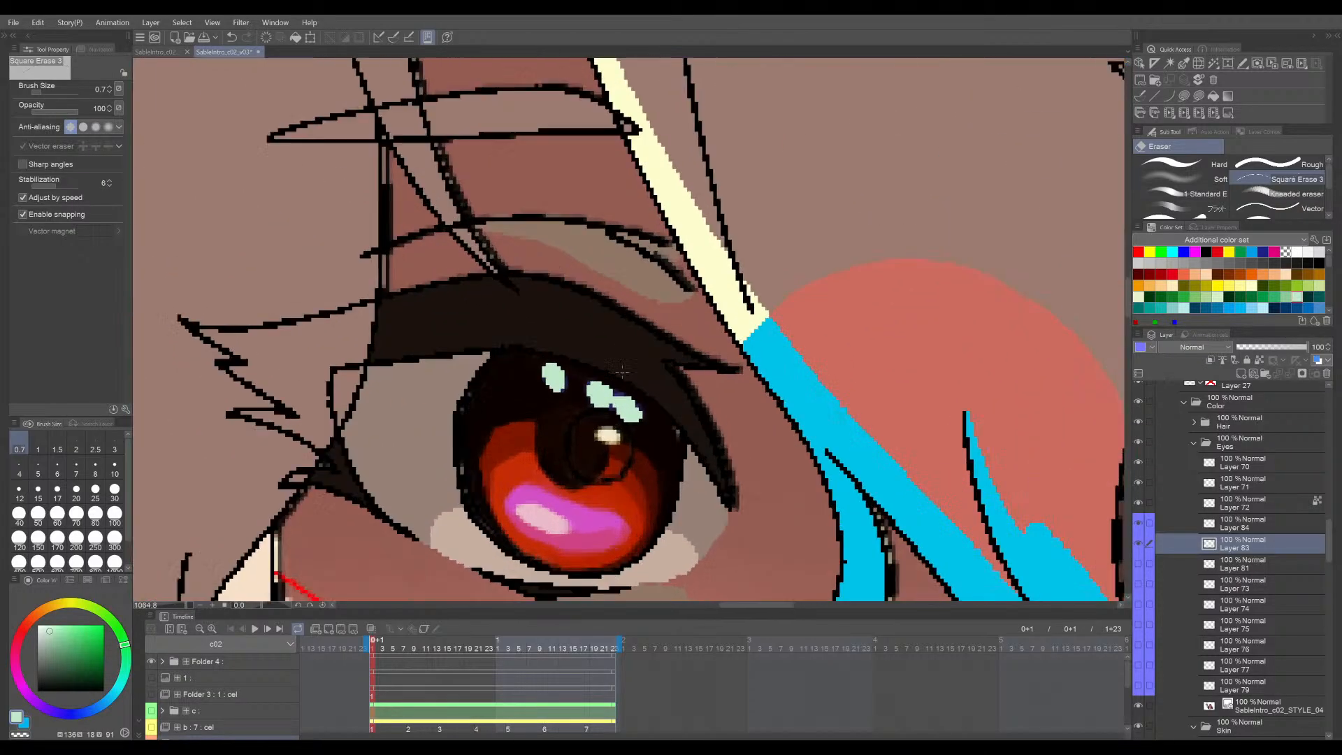
- Touch up the shape of the left-hand eye's mint highlights with the G-pen at size 1.5
{"action": "scroll", "coordinate": [625, 402], "scroll_direction": "up", "scroll_amount": 2}
{"action": "key", "text": "p"}
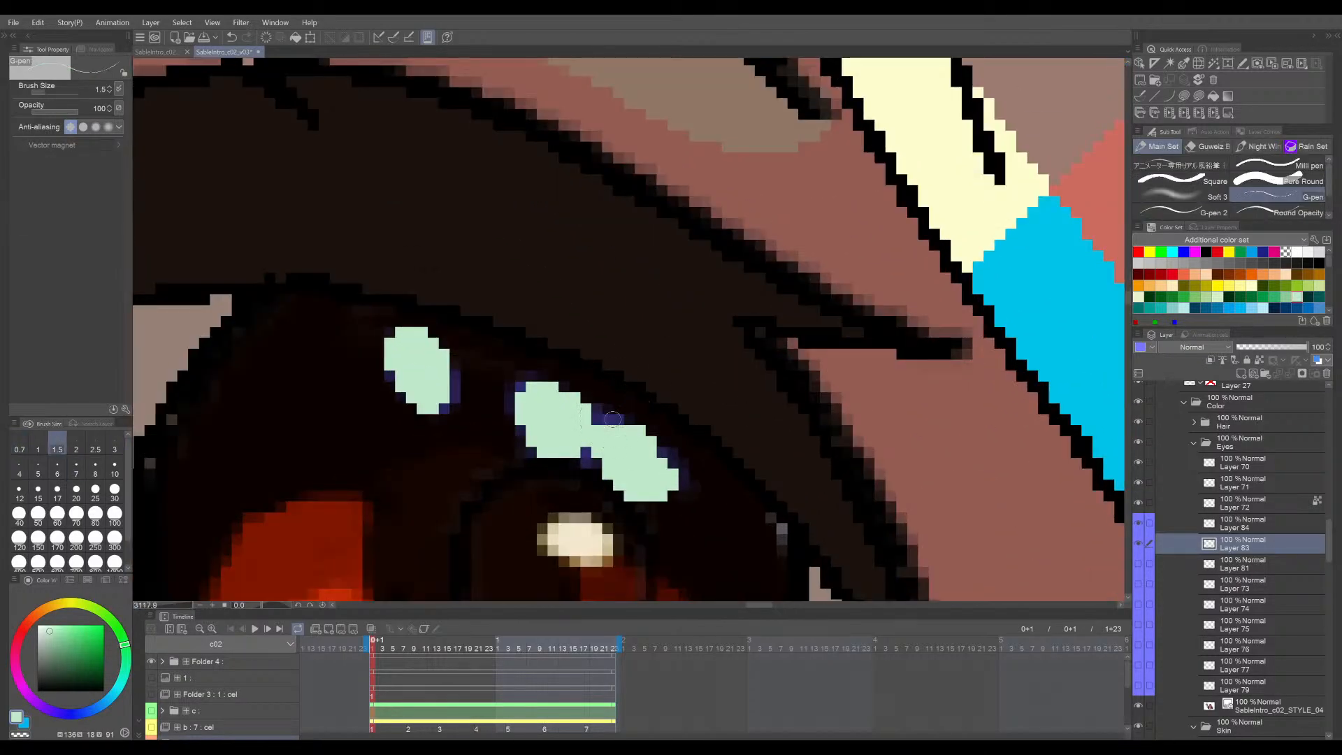
{"action": "scroll", "coordinate": [610, 422], "scroll_direction": "down", "scroll_amount": 5}
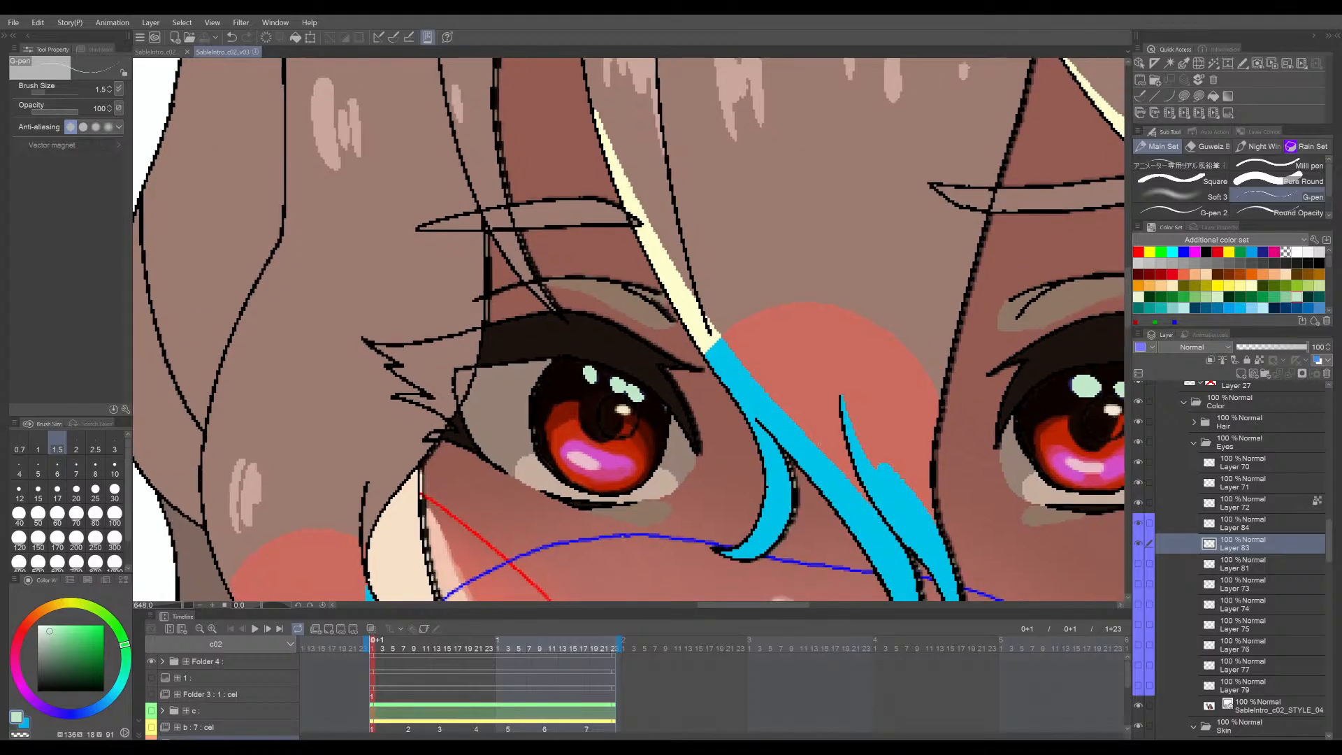
{"action": "scroll", "coordinate": [591, 388], "scroll_direction": "up", "scroll_amount": 4}
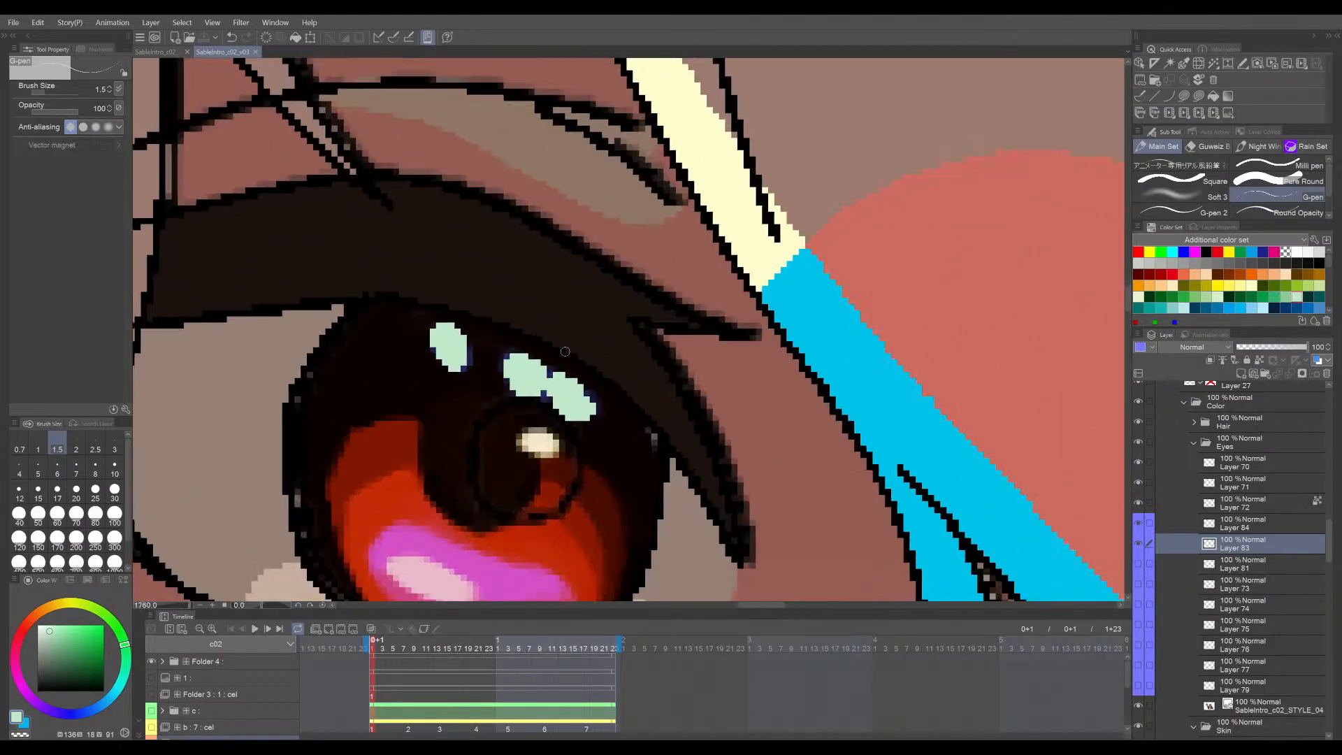
{"action": "scroll", "coordinate": [592, 392], "scroll_direction": "down", "scroll_amount": 2}
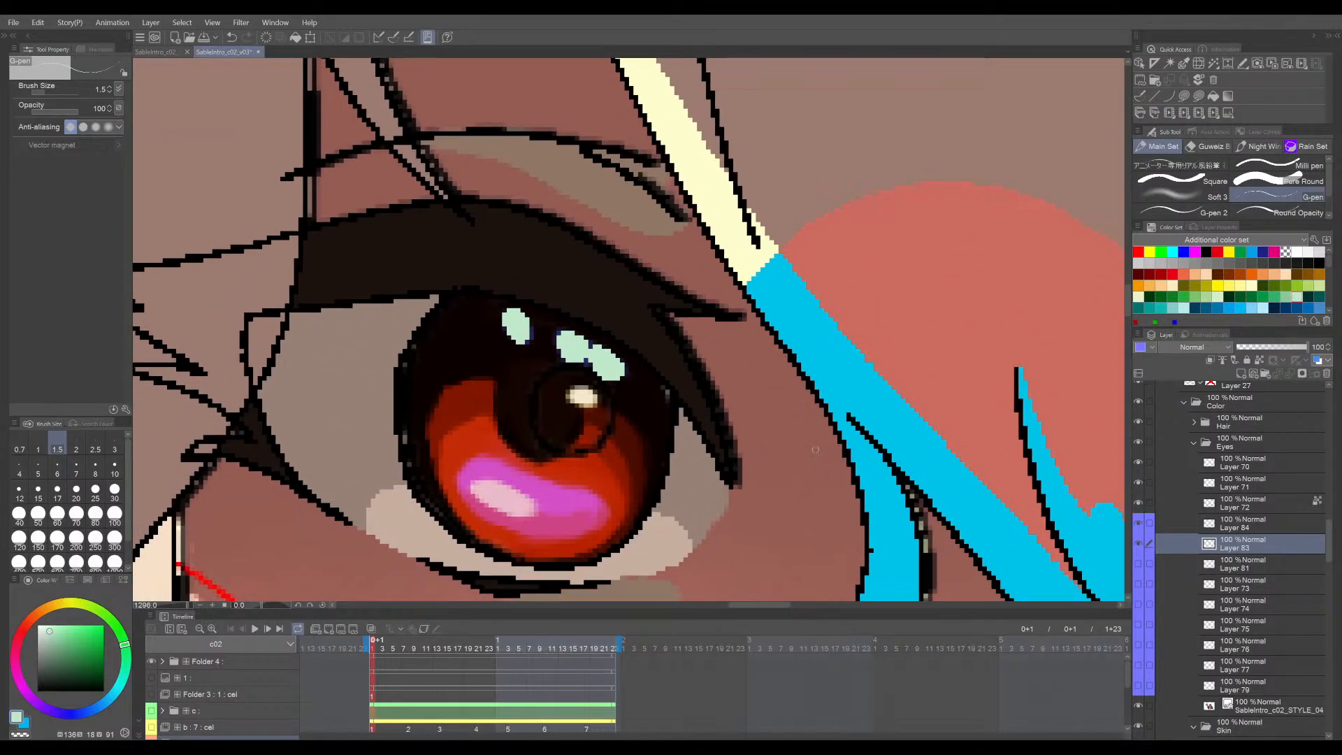
{"action": "scroll", "coordinate": [779, 460], "scroll_direction": "down", "scroll_amount": 2}
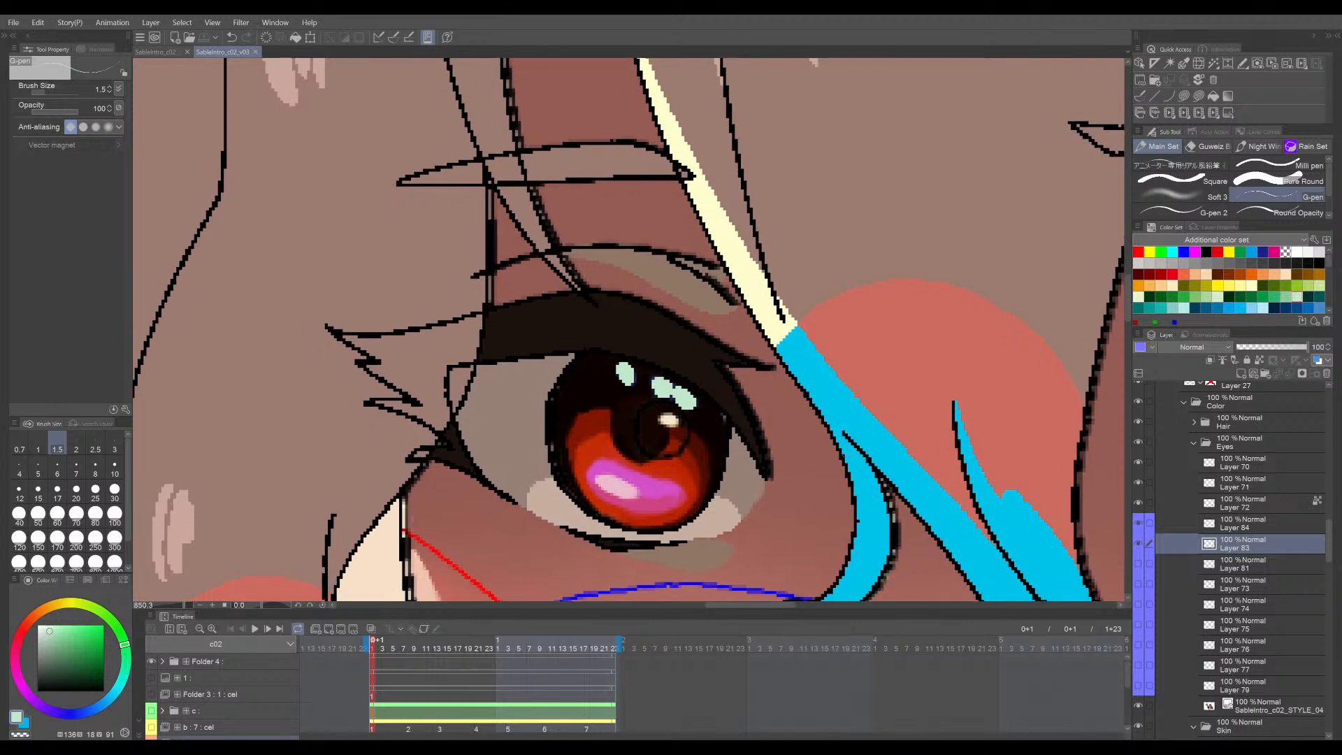
{"action": "left_click_drag", "start_coordinate": [843, 474], "coordinate": [838, 463]}
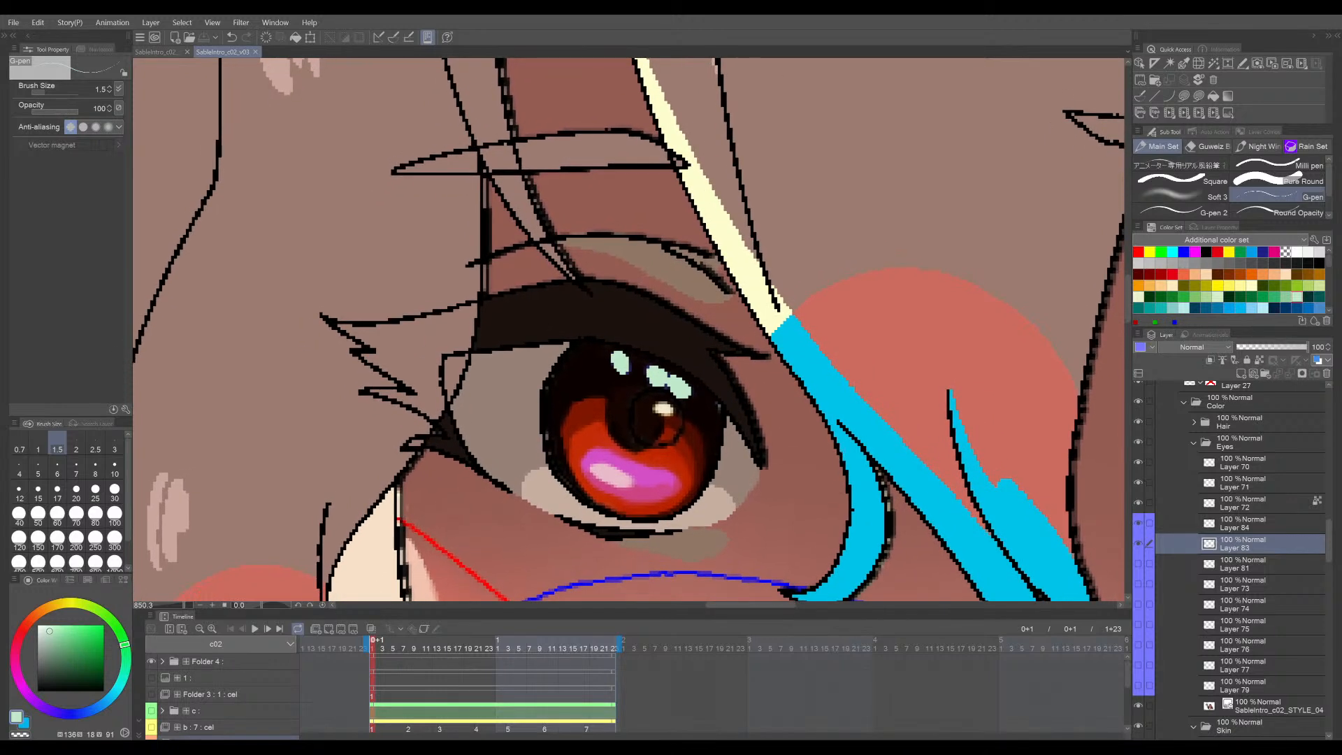
- On Layer 84, paint the small pupil highlight of the left-hand eye in pure blue and save the file
{"action": "left_click", "coordinate": [1250, 522]}
{"action": "scroll", "coordinate": [674, 489], "scroll_direction": "up", "scroll_amount": 3}
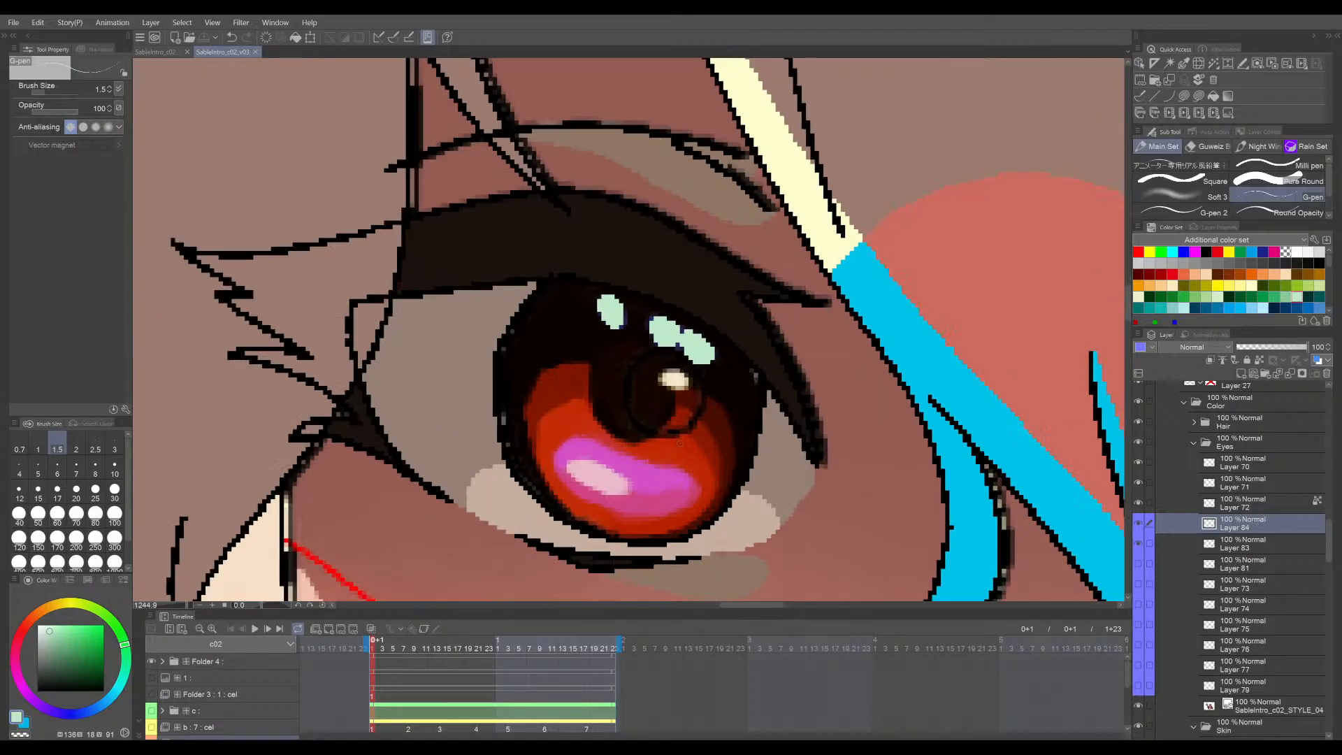
{"action": "left_click_drag", "start_coordinate": [685, 497], "coordinate": [694, 501]}
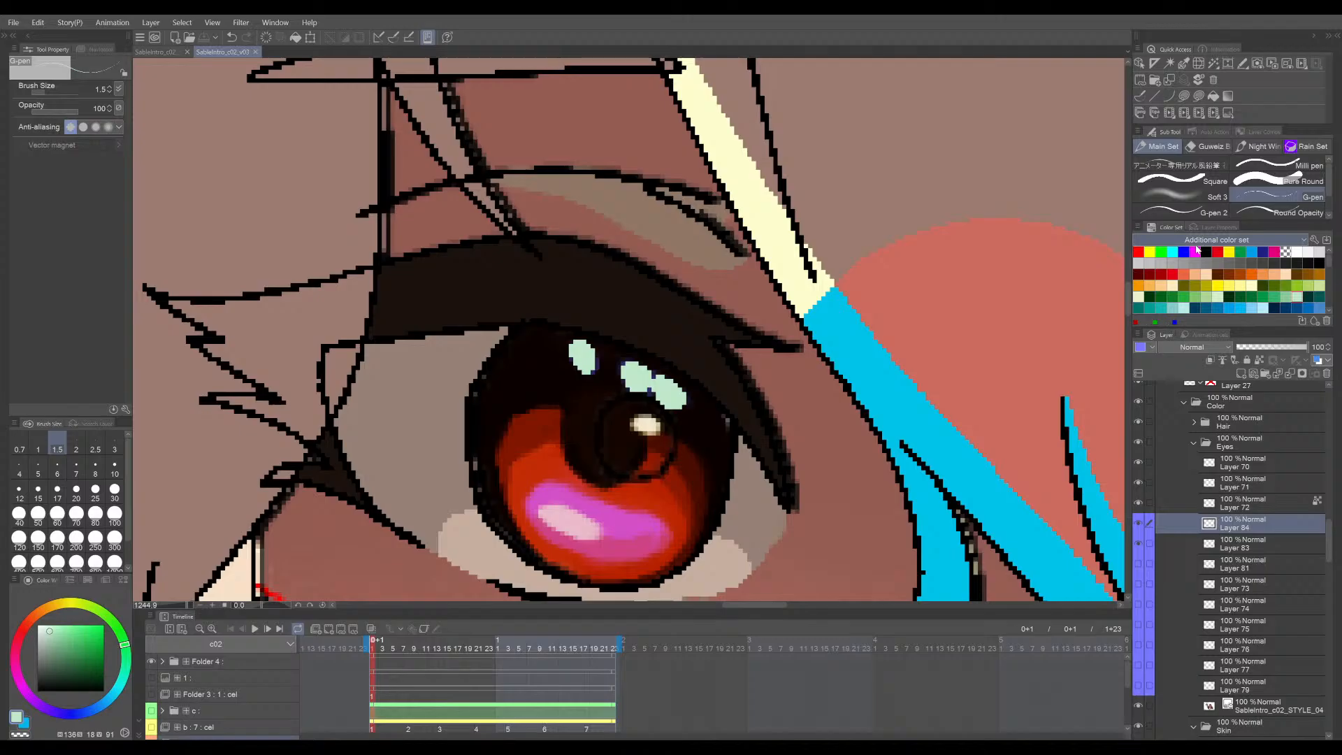
{"action": "left_click", "coordinate": [1184, 251]}
{"action": "scroll", "coordinate": [644, 424], "scroll_direction": "up", "scroll_amount": 4}
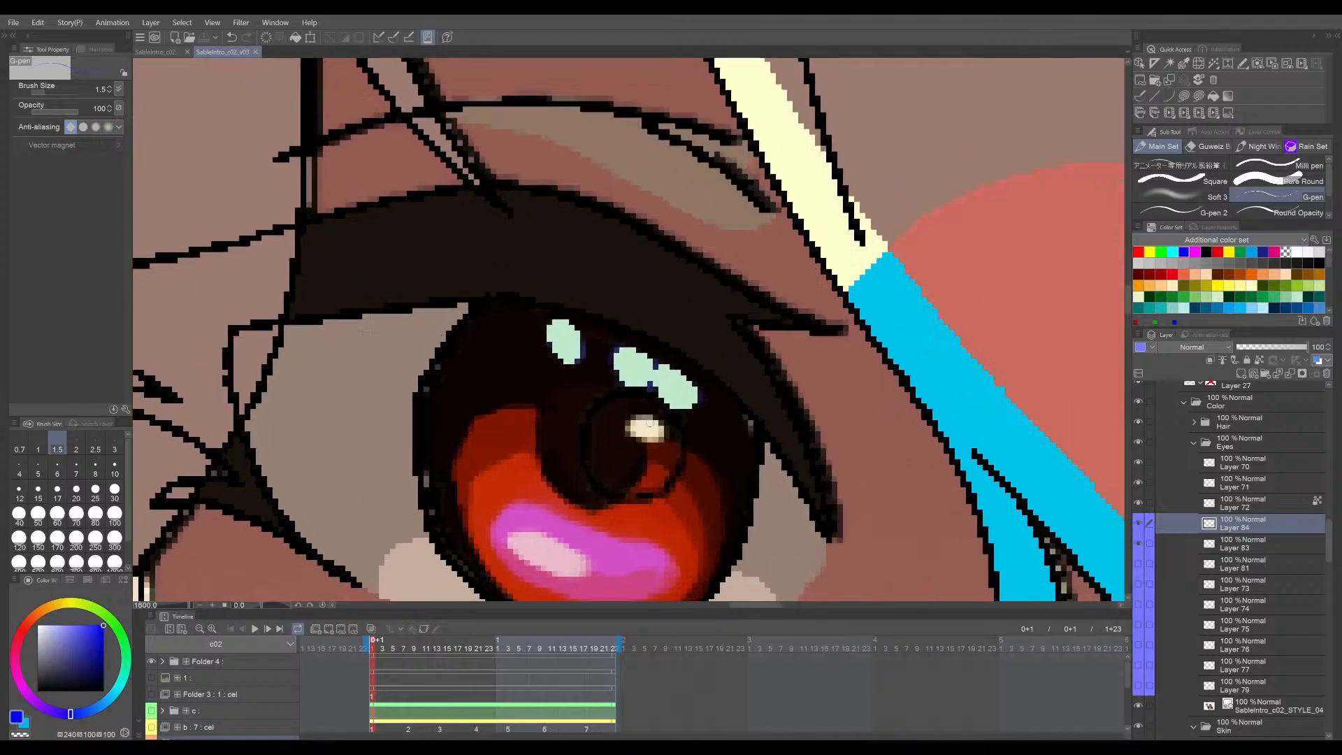
{"action": "mouse_move", "coordinate": [657, 423]}
{"action": "left_mouse_down"}
{"action": "mouse_move", "coordinate": [625, 420]}
{"action": "mouse_move", "coordinate": [632, 441]}
{"action": "mouse_move", "coordinate": [658, 429]}
{"action": "mouse_move", "coordinate": [631, 419]}
{"action": "mouse_move", "coordinate": [648, 444]}
{"action": "mouse_move", "coordinate": [625, 416]}
{"action": "mouse_move", "coordinate": [666, 426]}
{"action": "left_mouse_up"}
{"action": "scroll", "coordinate": [712, 396], "scroll_direction": "down", "scroll_amount": 4}
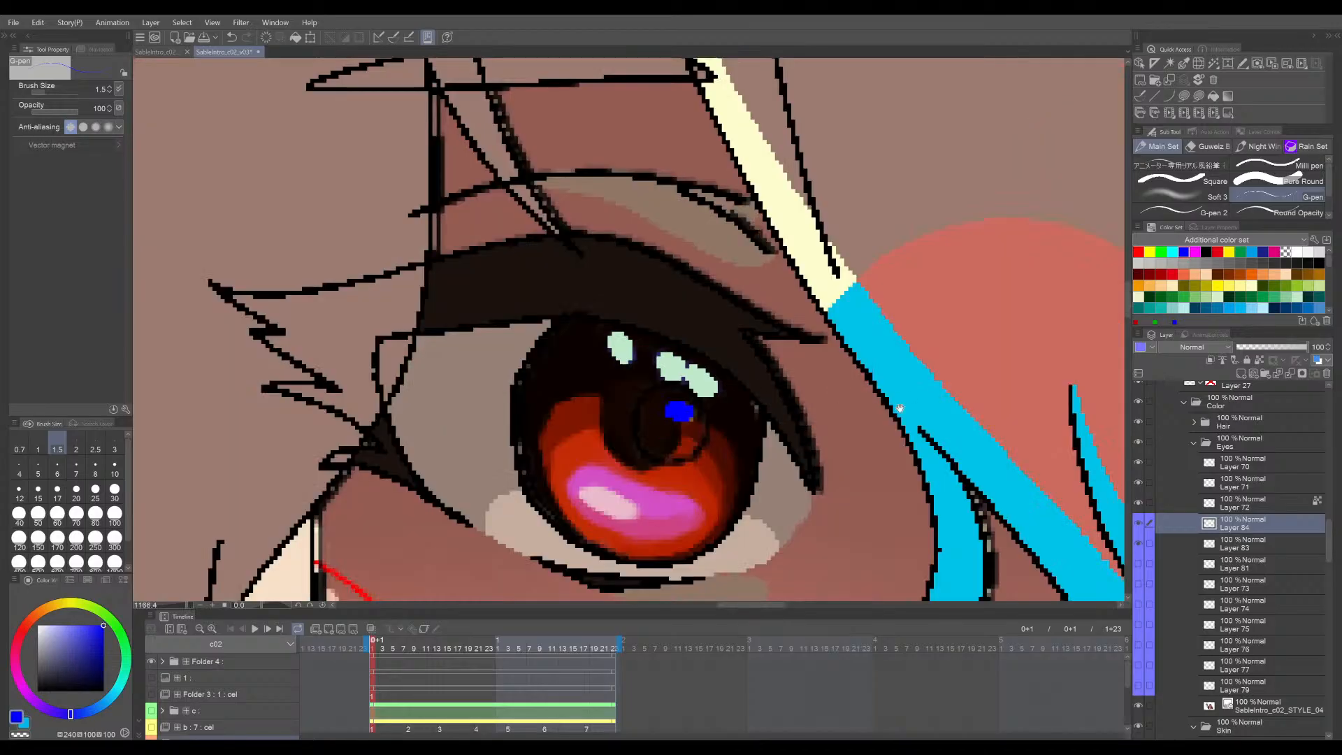
{"action": "left_click_drag", "start_coordinate": [899, 408], "coordinate": [555, 477]}
{"action": "key", "text": "ctrl+s"}
- Paint the small pupil highlight of the right-hand eye in blue, enlarge the pen to size 4, and save the file
{"action": "left_click_drag", "start_coordinate": [1016, 541], "coordinate": [655, 508]}
{"action": "scroll", "coordinate": [853, 437], "scroll_direction": "up", "scroll_amount": 4}
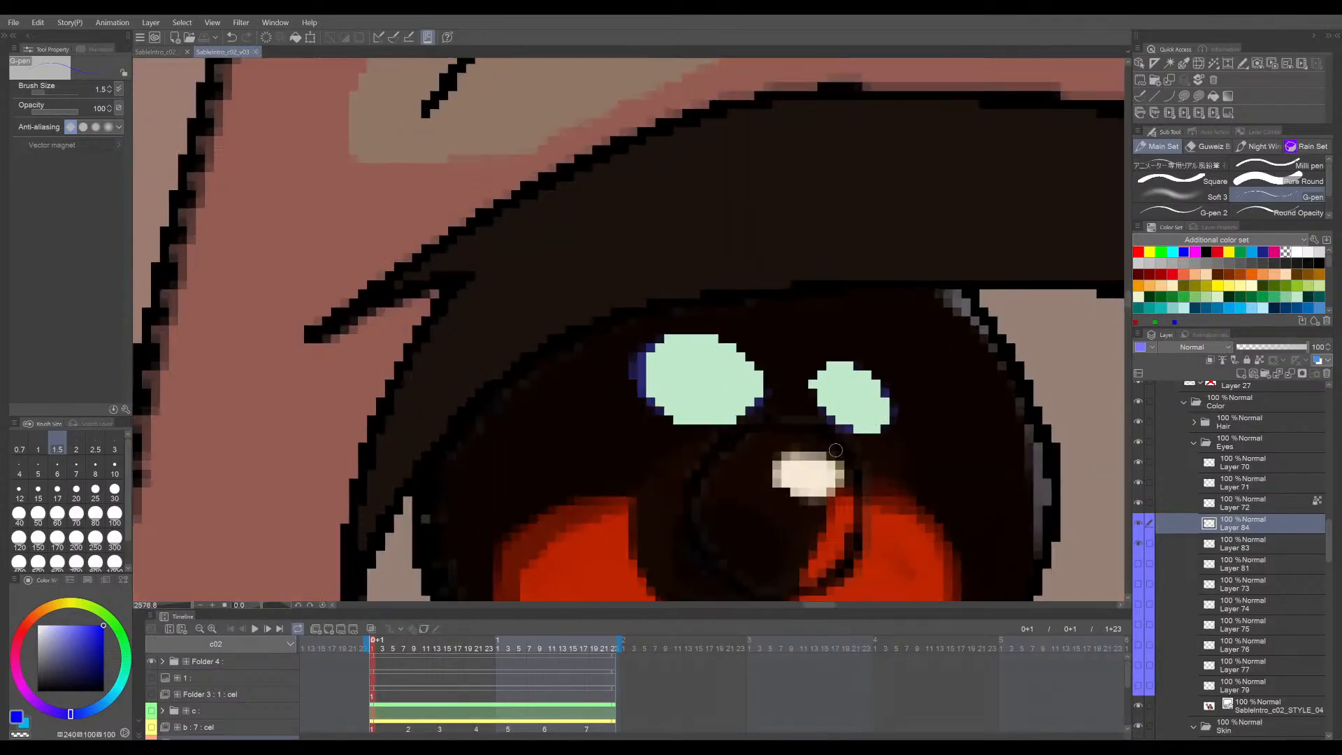
{"action": "mouse_move", "coordinate": [783, 465]}
{"action": "left_mouse_down"}
{"action": "mouse_move", "coordinate": [832, 475]}
{"action": "mouse_move", "coordinate": [816, 460]}
{"action": "mouse_move", "coordinate": [798, 471]}
{"action": "mouse_move", "coordinate": [810, 471]}
{"action": "left_mouse_up"}
{"action": "key", "text": "bracketright"}
{"action": "key", "text": "bracketright"}
{"action": "key", "text": "bracketright"}
{"action": "key", "text": "bracketright"}
{"action": "scroll", "coordinate": [797, 455], "scroll_direction": "down", "scroll_amount": 12}
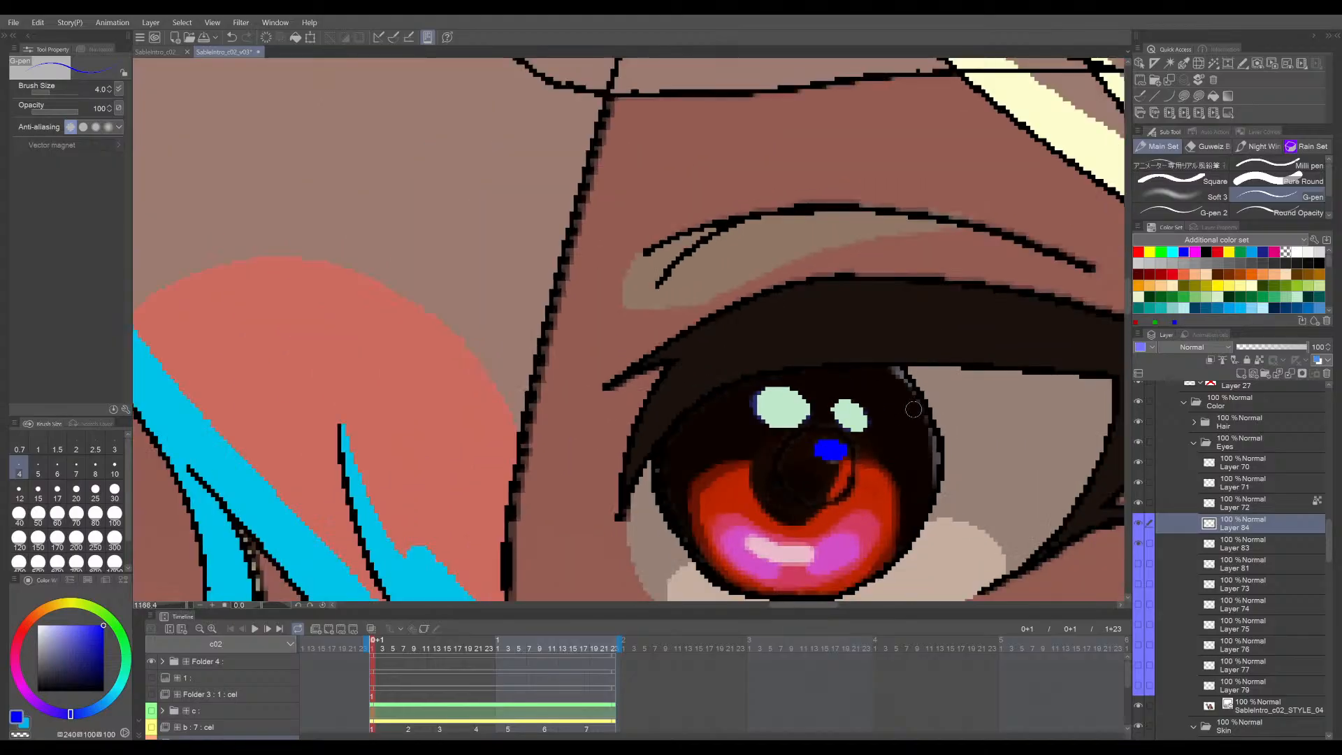
{"action": "scroll", "coordinate": [780, 508], "scroll_direction": "down", "scroll_amount": 2}
{"action": "key", "text": "ctrl+s"}
{"action": "scroll", "coordinate": [831, 491], "scroll_direction": "up", "scroll_amount": 4}
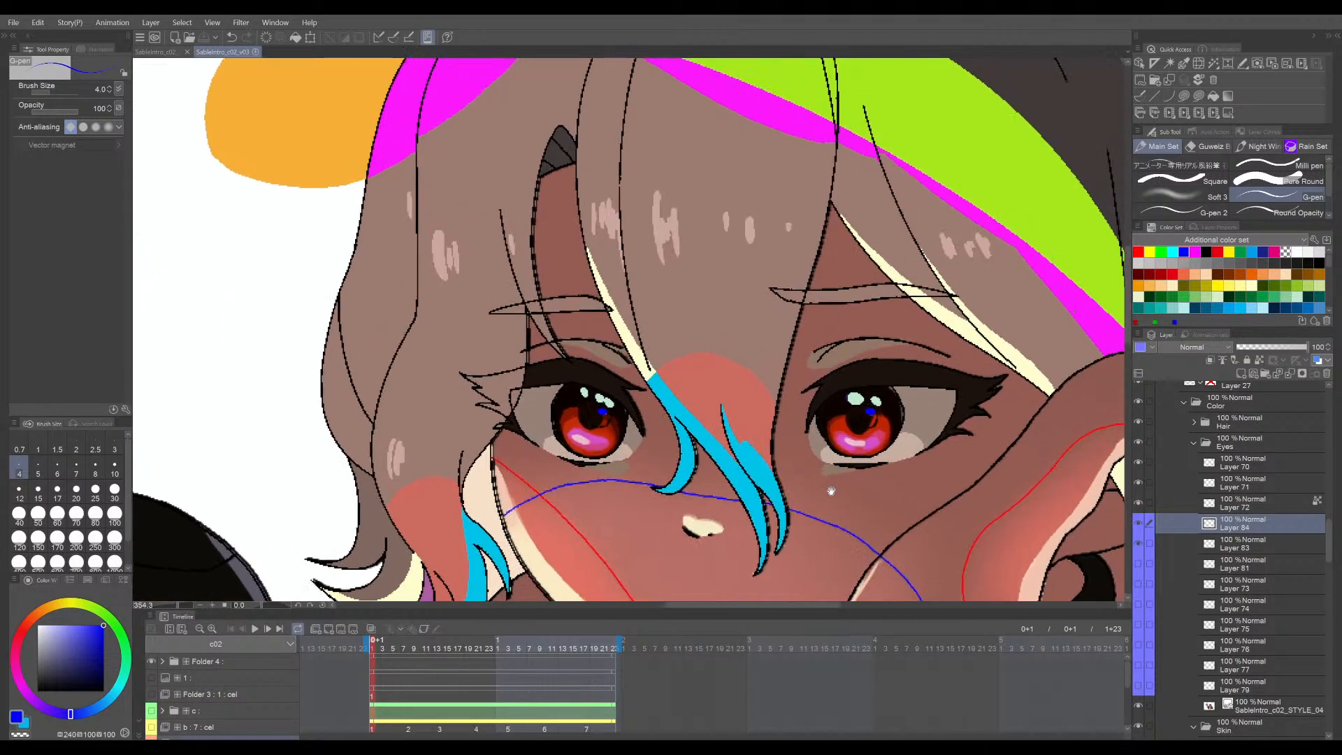
- Hide the style reference, show all the eye separation layers, save the file, and review the flat colors in both eyes
{"action": "left_click", "coordinate": [1138, 707]}
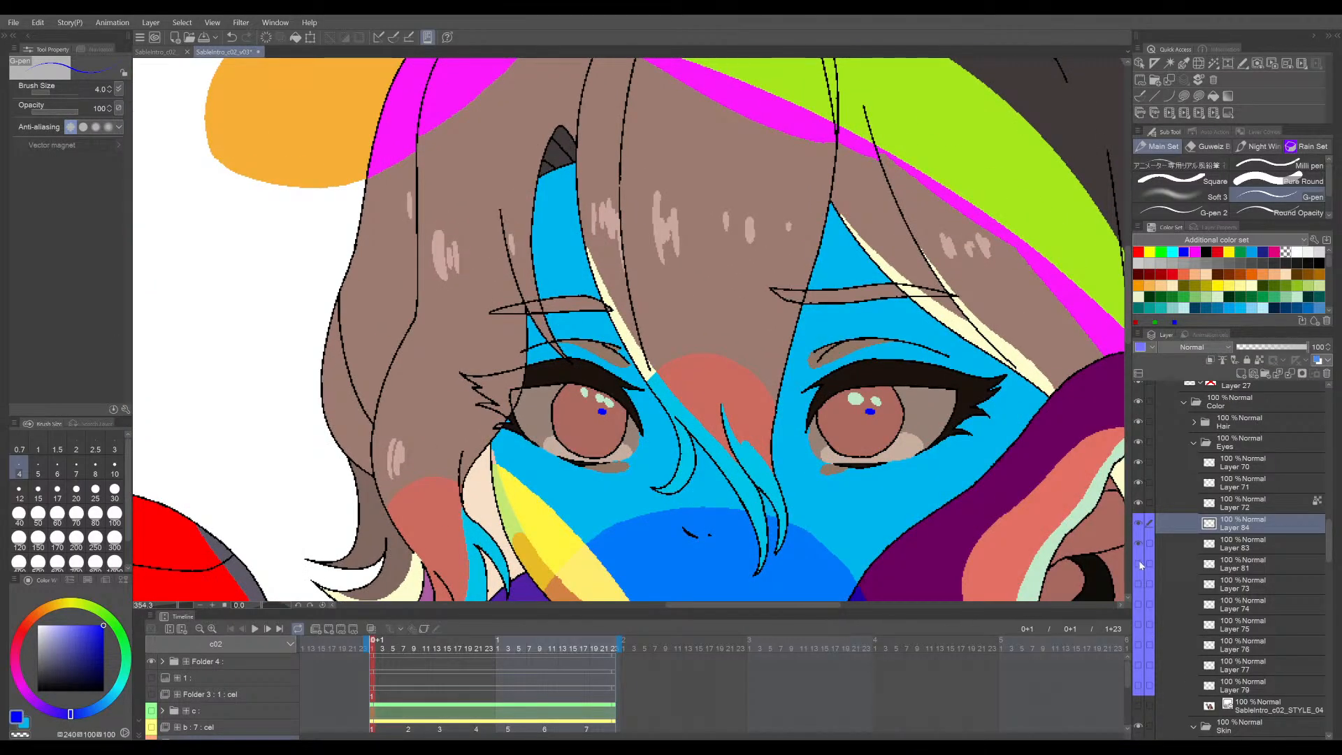
{"action": "left_click_drag", "start_coordinate": [1137, 681], "coordinate": [1138, 686]}
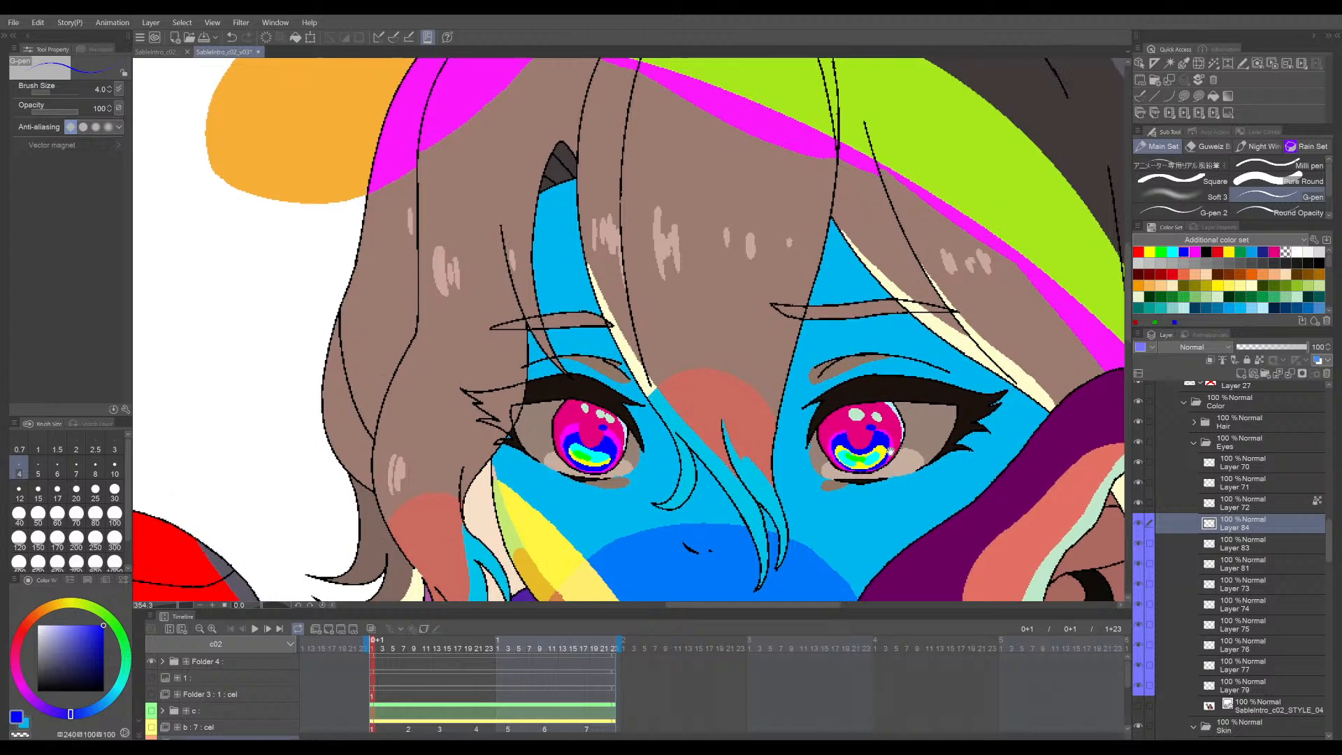
{"action": "key", "text": "ctrl+s"}
{"action": "scroll", "coordinate": [873, 400], "scroll_direction": "down", "scroll_amount": 5}
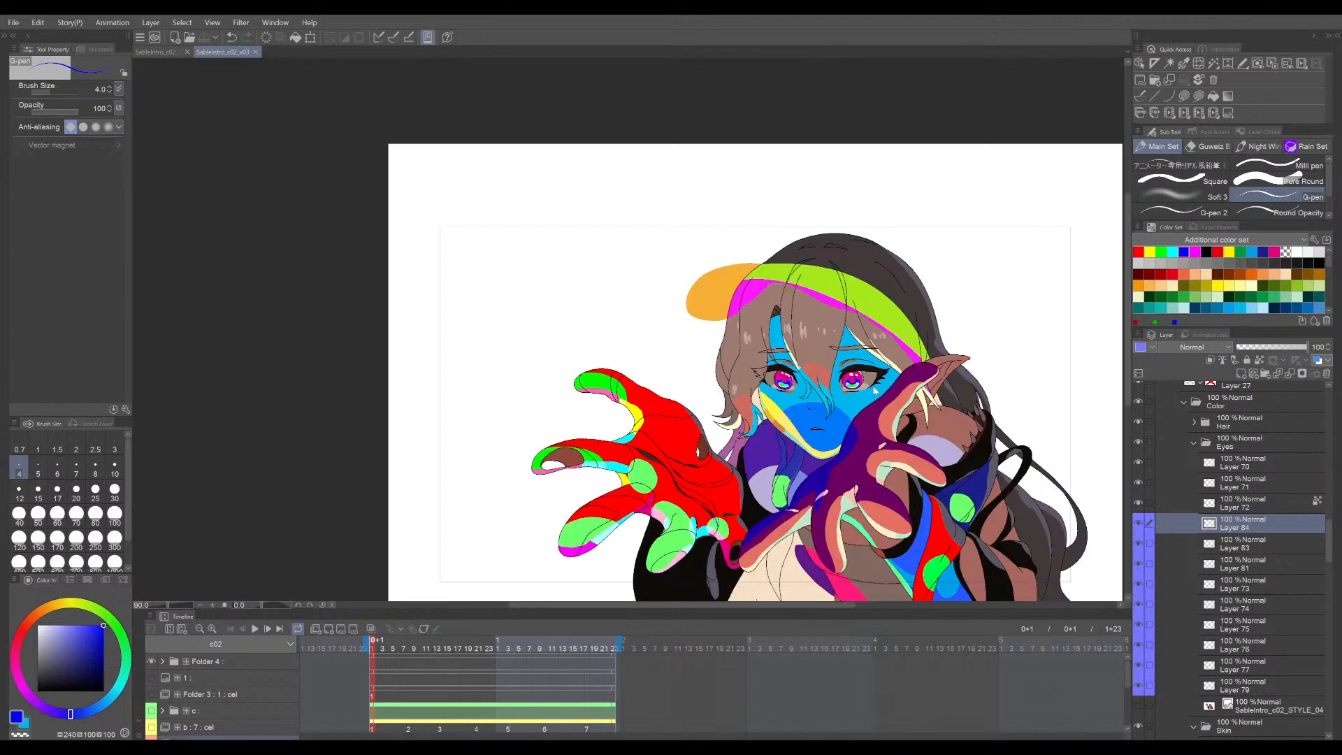
{"action": "scroll", "coordinate": [873, 391], "scroll_direction": "up", "scroll_amount": 8}
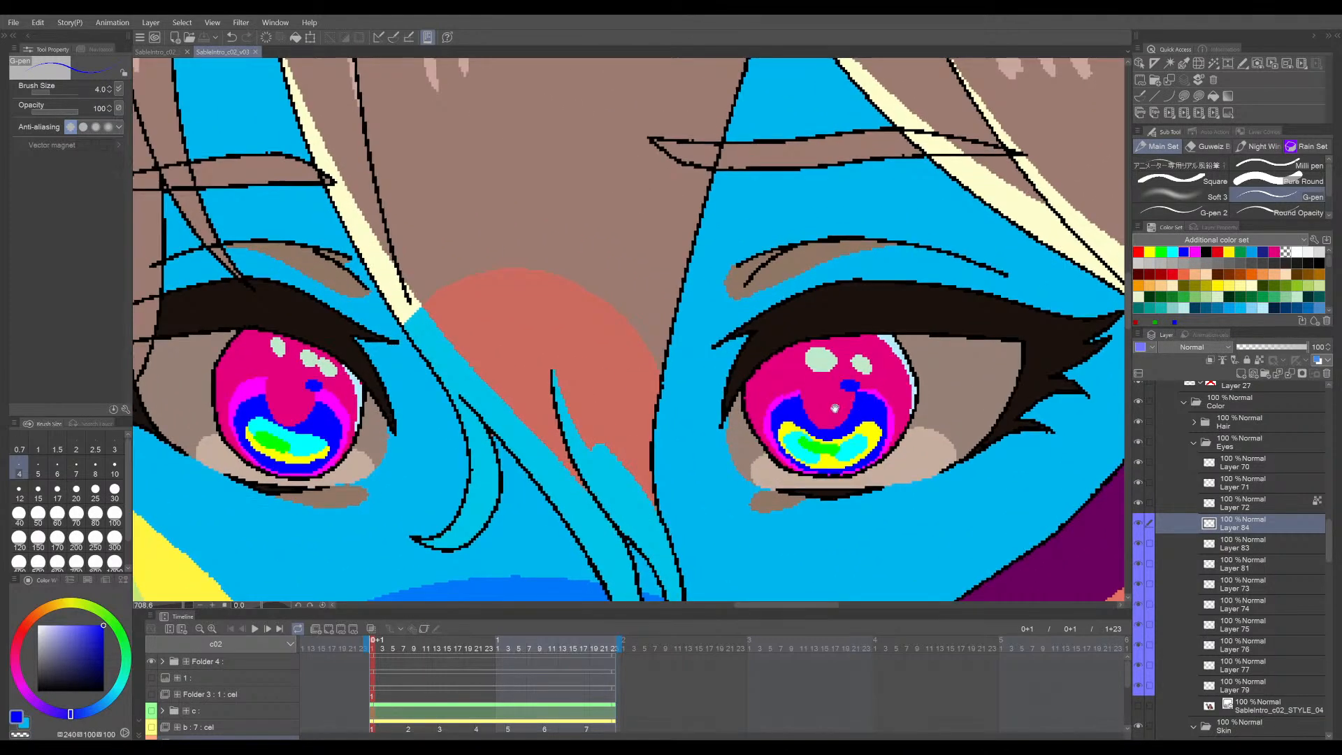
{"action": "left_click_drag", "start_coordinate": [834, 407], "coordinate": [938, 456]}
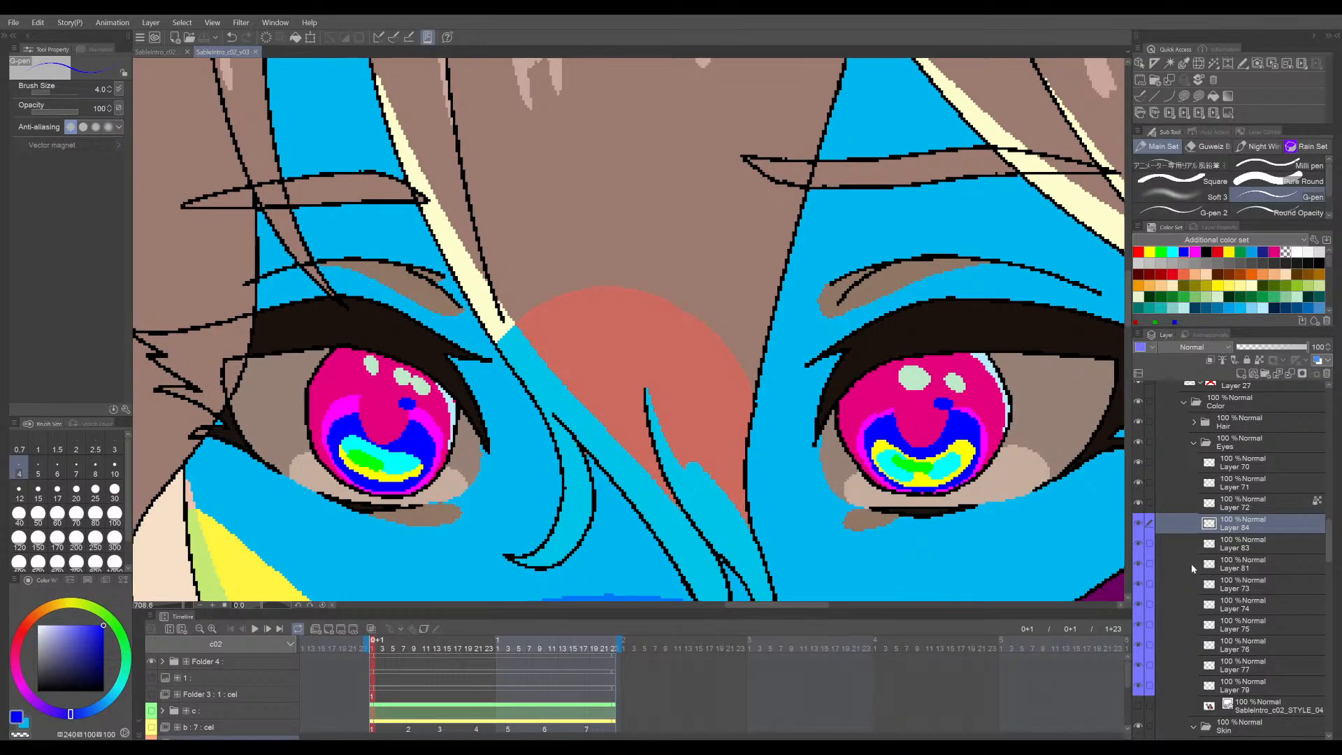
{"action": "left_click_drag", "start_coordinate": [986, 469], "coordinate": [974, 473]}
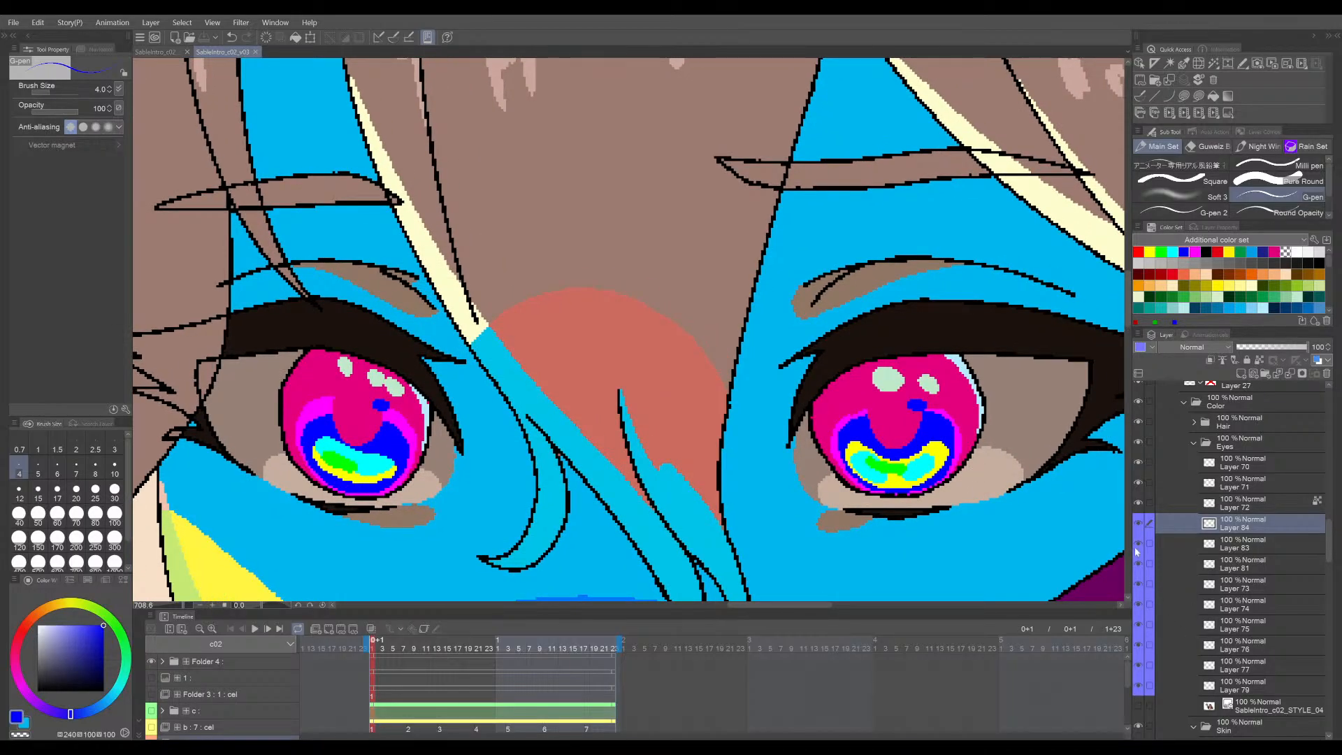
- Hide the eye separation layers from Layer 84 down to Layer 79 and save the file
{"action": "left_click", "coordinate": [1140, 660]}
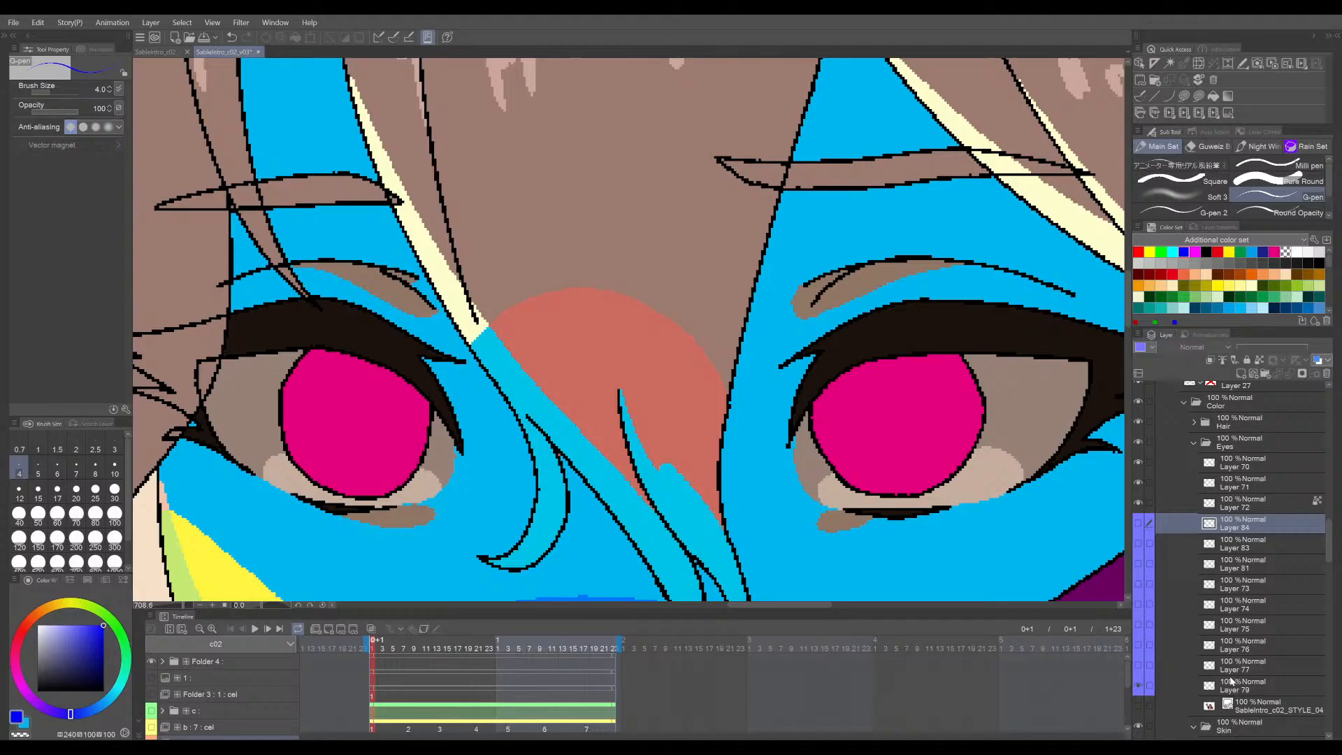
{"action": "left_click", "coordinate": [1139, 685]}
{"action": "scroll", "coordinate": [1003, 518], "scroll_direction": "up", "scroll_amount": 1}
{"action": "left_click_drag", "start_coordinate": [1003, 517], "coordinate": [959, 527]}
{"action": "key", "text": "ctrl+s"}
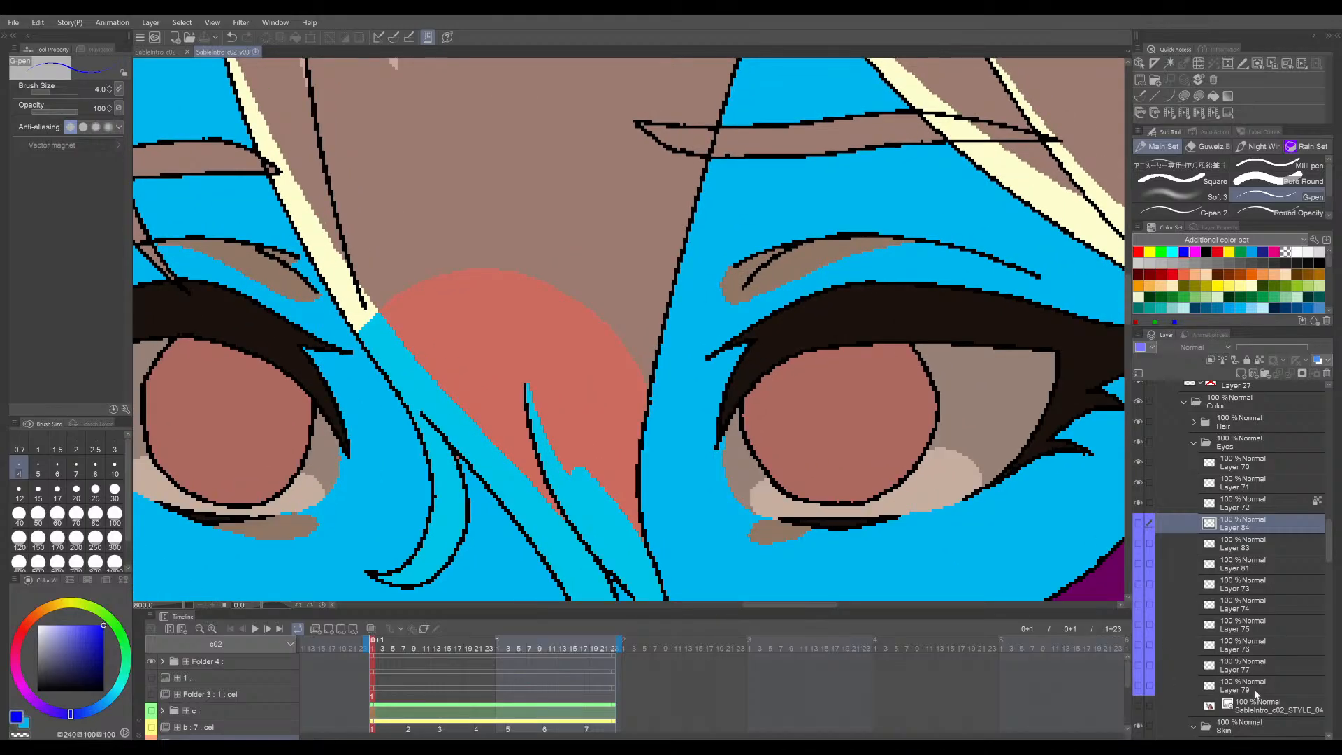
- Show the SableIntro_c02_STYLE_04 reference layer and sample the near-black color of the right-hand iris from it
{"action": "left_click", "coordinate": [1222, 702]}
{"action": "left_click", "coordinate": [1137, 710]}
{"action": "scroll", "coordinate": [793, 420], "scroll_direction": "up", "scroll_amount": 3}
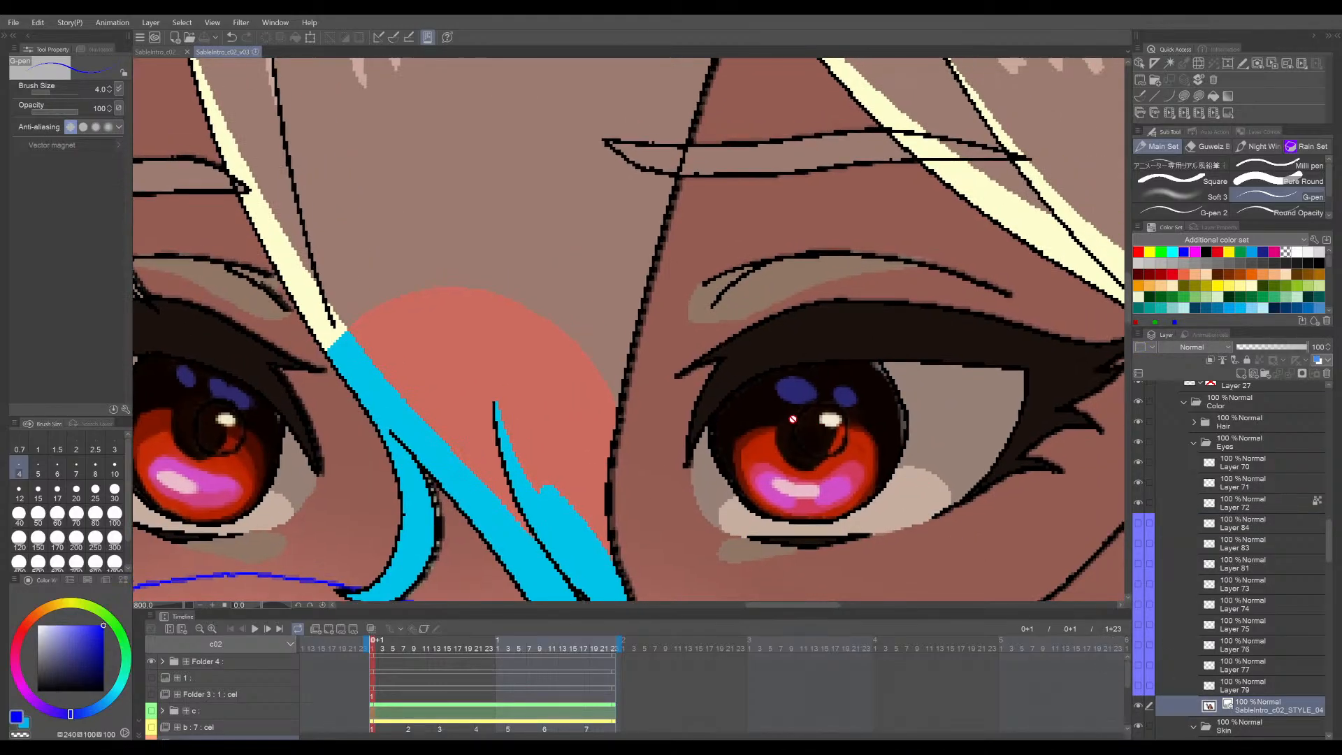
{"action": "left_click", "coordinate": [746, 415], "text": "alt"}
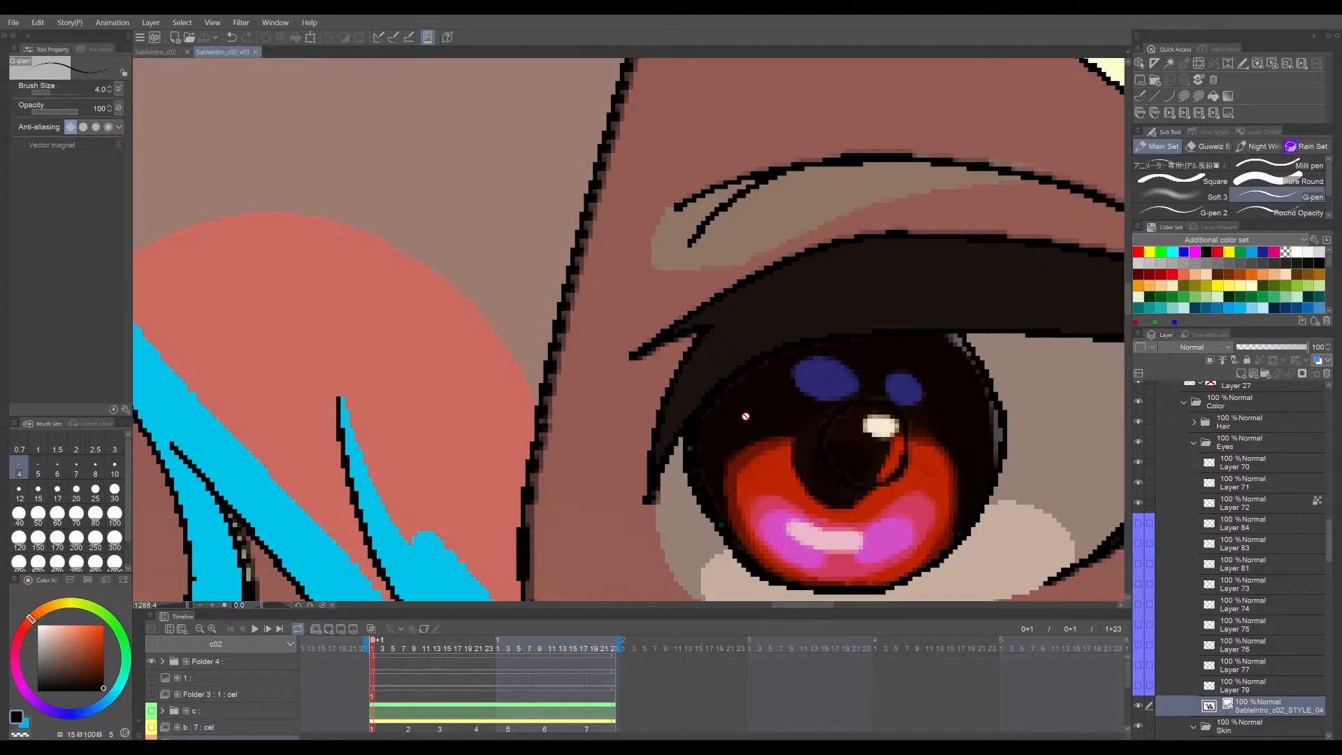
{"action": "mouse_move", "coordinate": [746, 417]}
{"action": "left_mouse_down"}
{"action": "mouse_move", "coordinate": [749, 399]}
{"action": "mouse_move", "coordinate": [804, 402]}
{"action": "mouse_move", "coordinate": [848, 447]}
{"action": "mouse_move", "coordinate": [871, 374]}
{"action": "mouse_move", "coordinate": [909, 367]}
{"action": "left_mouse_up"}
{"action": "scroll", "coordinate": [750, 423], "scroll_direction": "down", "scroll_amount": 2}
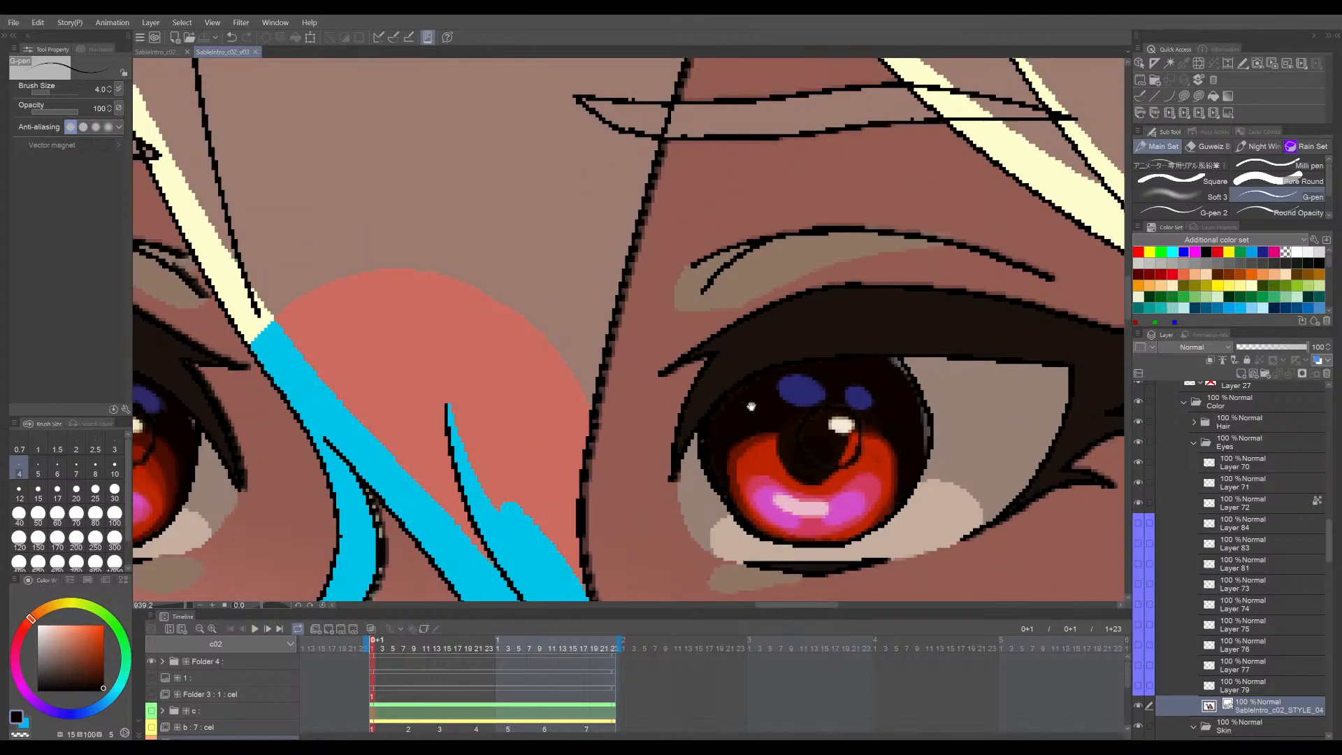
{"action": "left_click_drag", "start_coordinate": [834, 441], "coordinate": [865, 445]}
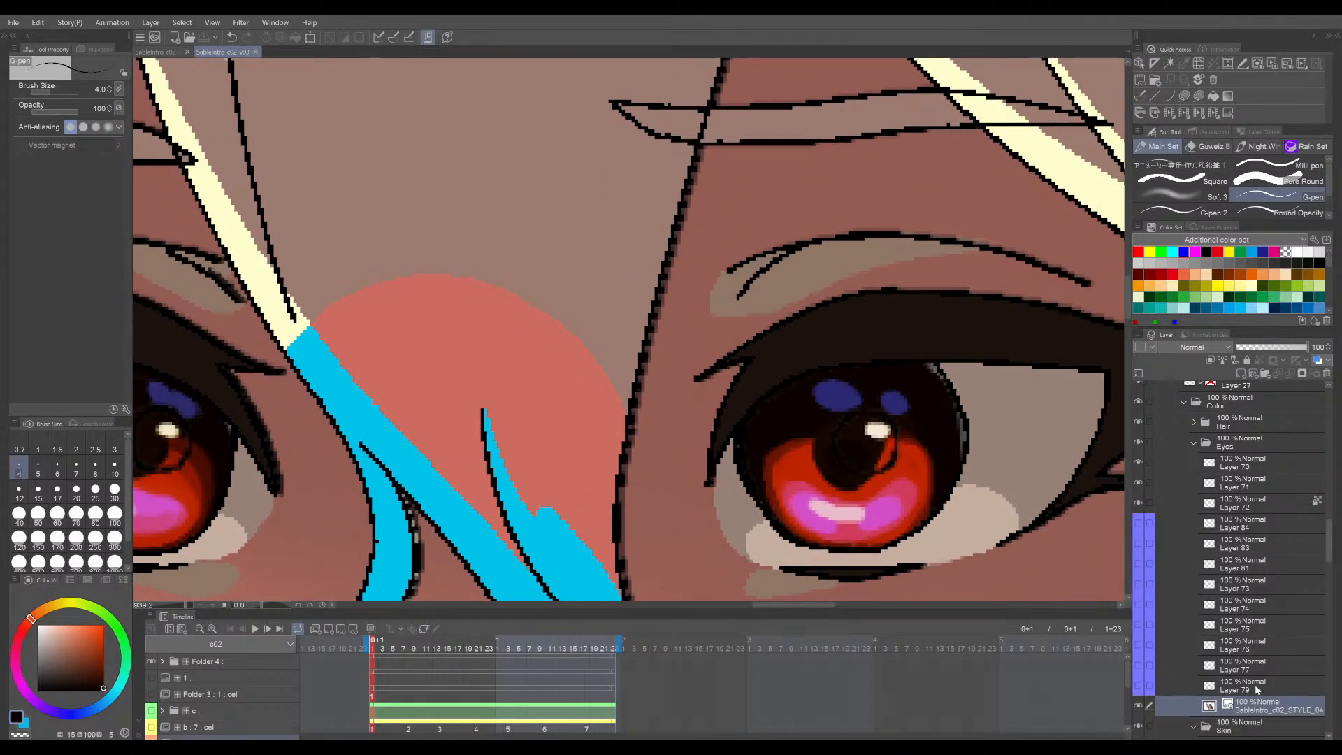
- On Layer 79, fill both irises with the sampled near-black, with connected-pixels-only and multiple-layer reference turned off, and save the file
{"action": "left_click", "coordinate": [1256, 685]}
{"action": "left_click", "coordinate": [1138, 686]}
{"action": "key", "text": "e"}
{"action": "key", "text": "g"}
{"action": "left_click", "coordinate": [837, 443]}
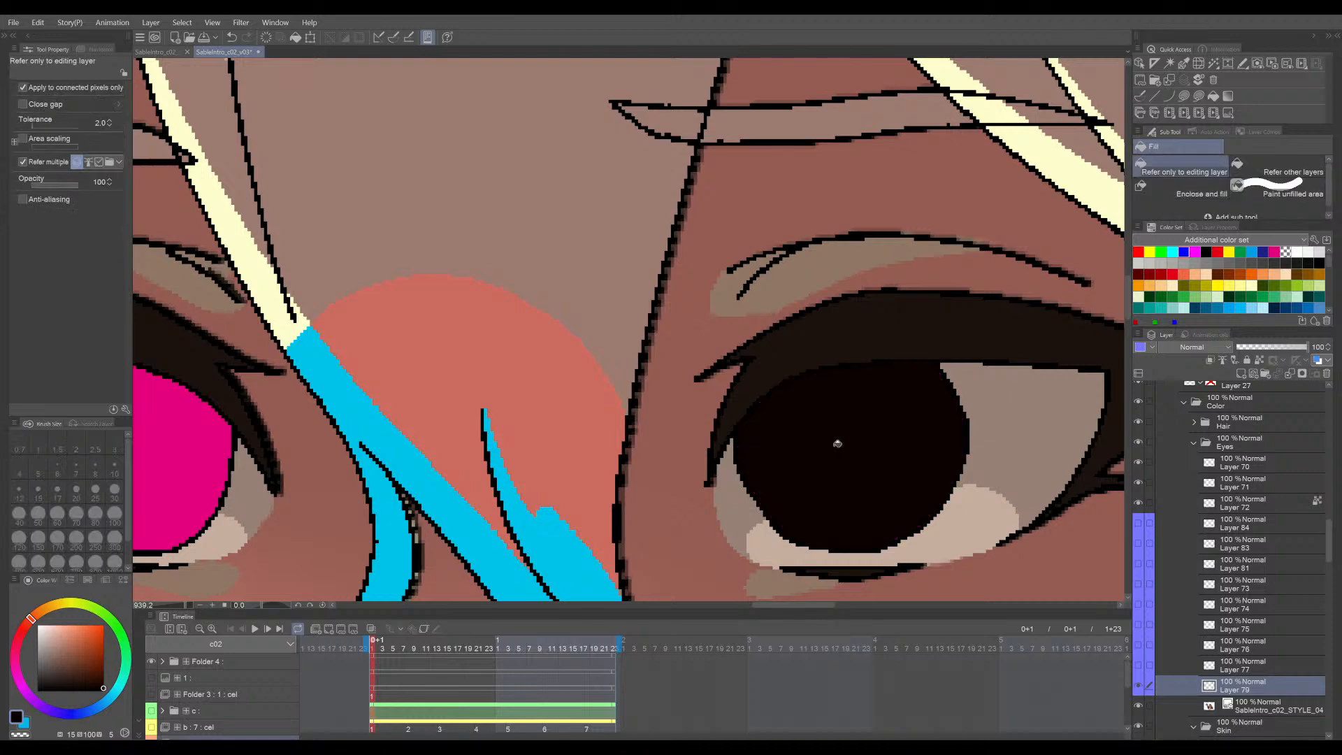
{"action": "key", "text": "ctrl+z"}
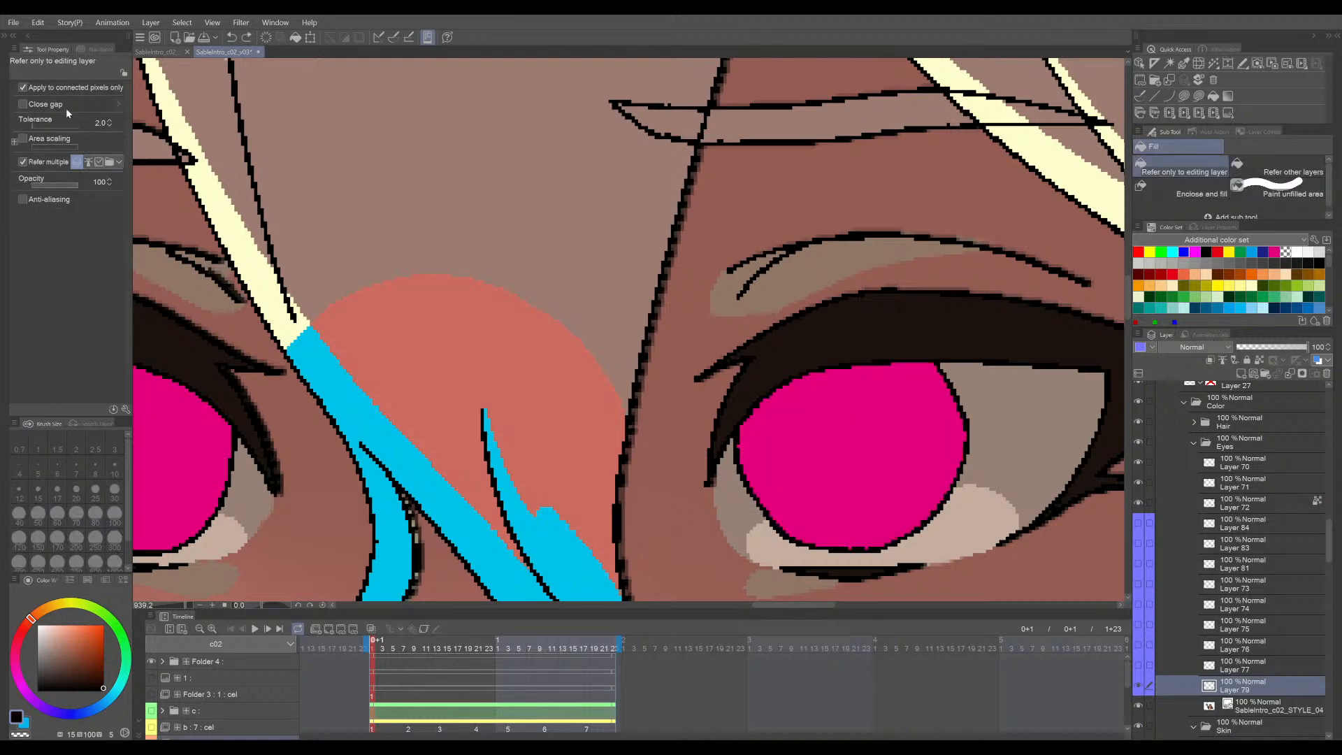
{"action": "left_click", "coordinate": [23, 162]}
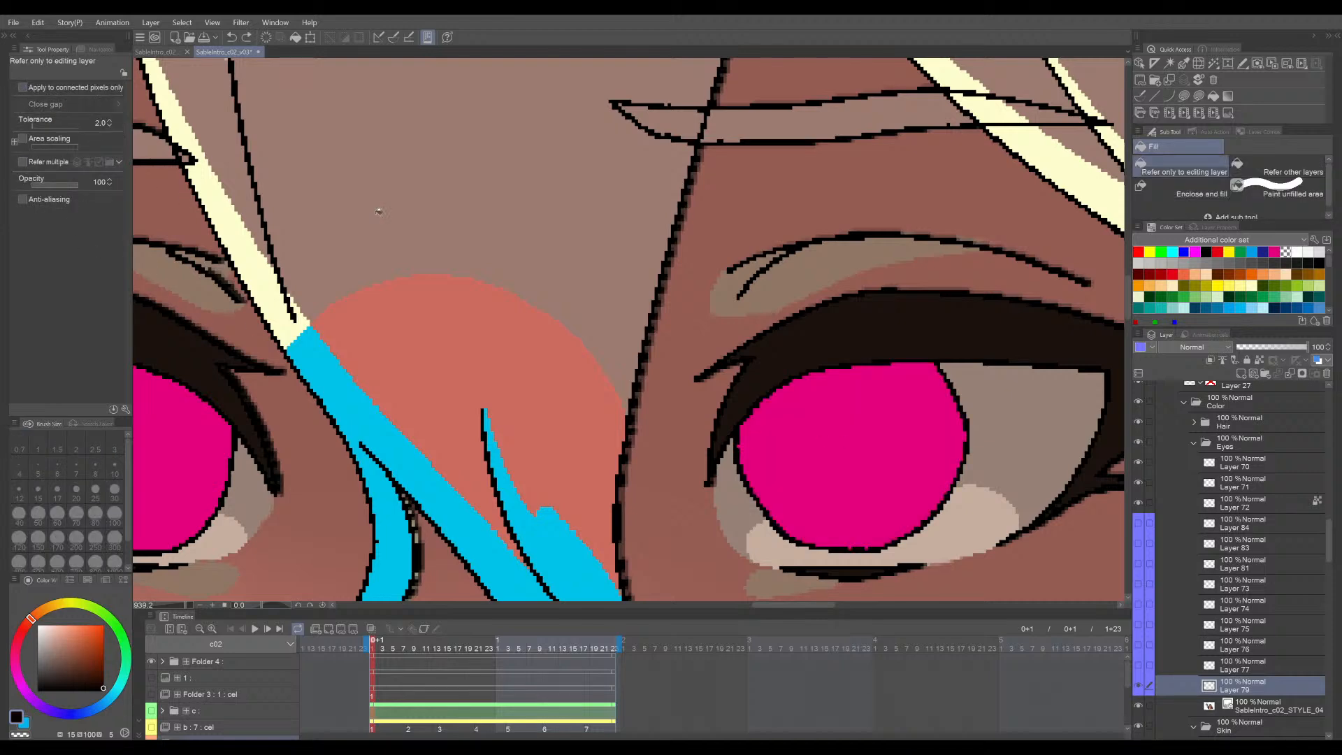
{"action": "scroll", "coordinate": [824, 444], "scroll_direction": "down", "scroll_amount": 1}
{"action": "left_click", "coordinate": [826, 441]}
{"action": "scroll", "coordinate": [830, 442], "scroll_direction": "left", "scroll_amount": 2}
{"action": "key", "text": "ctrl+s"}
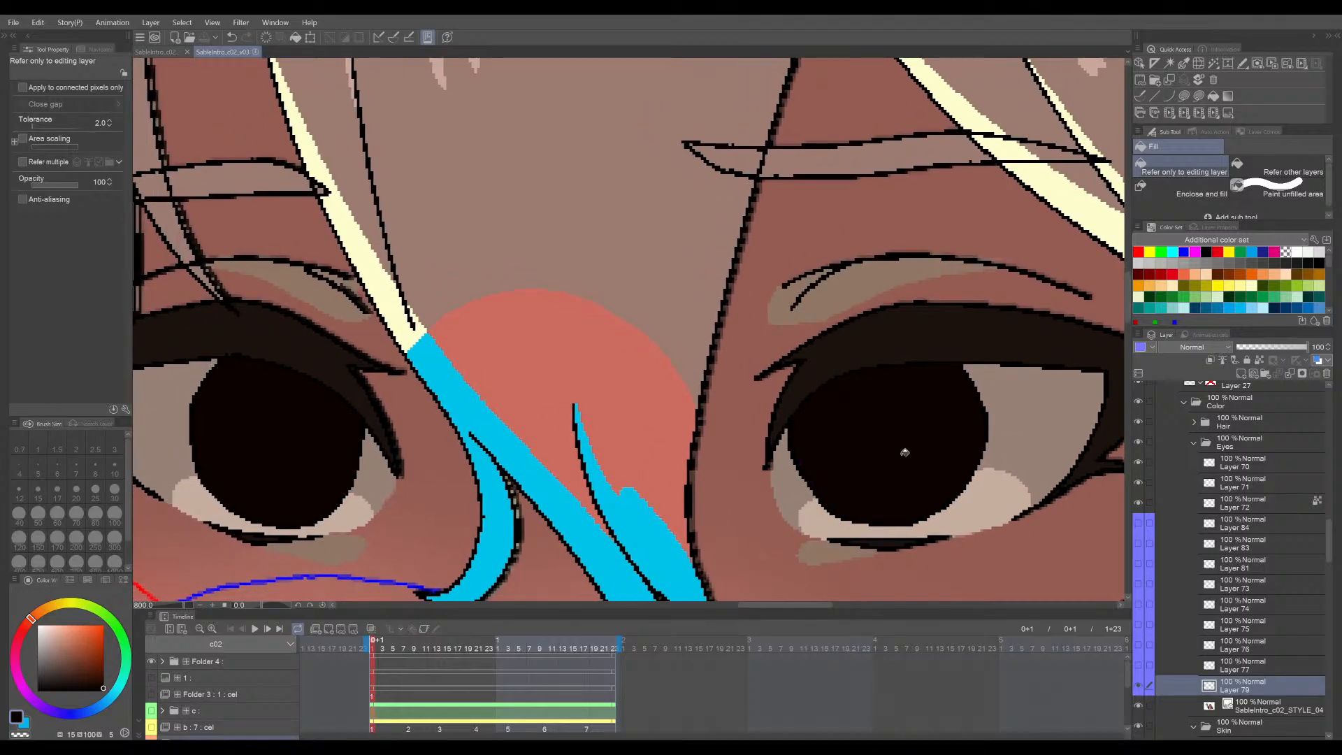
- Check the near-black irises across the whole figure against the style reference, and inspect the right-hand eye's inner corner up close
{"action": "left_click_drag", "start_coordinate": [905, 453], "coordinate": [938, 436]}
{"action": "scroll", "coordinate": [922, 420], "scroll_direction": "down", "scroll_amount": 8}
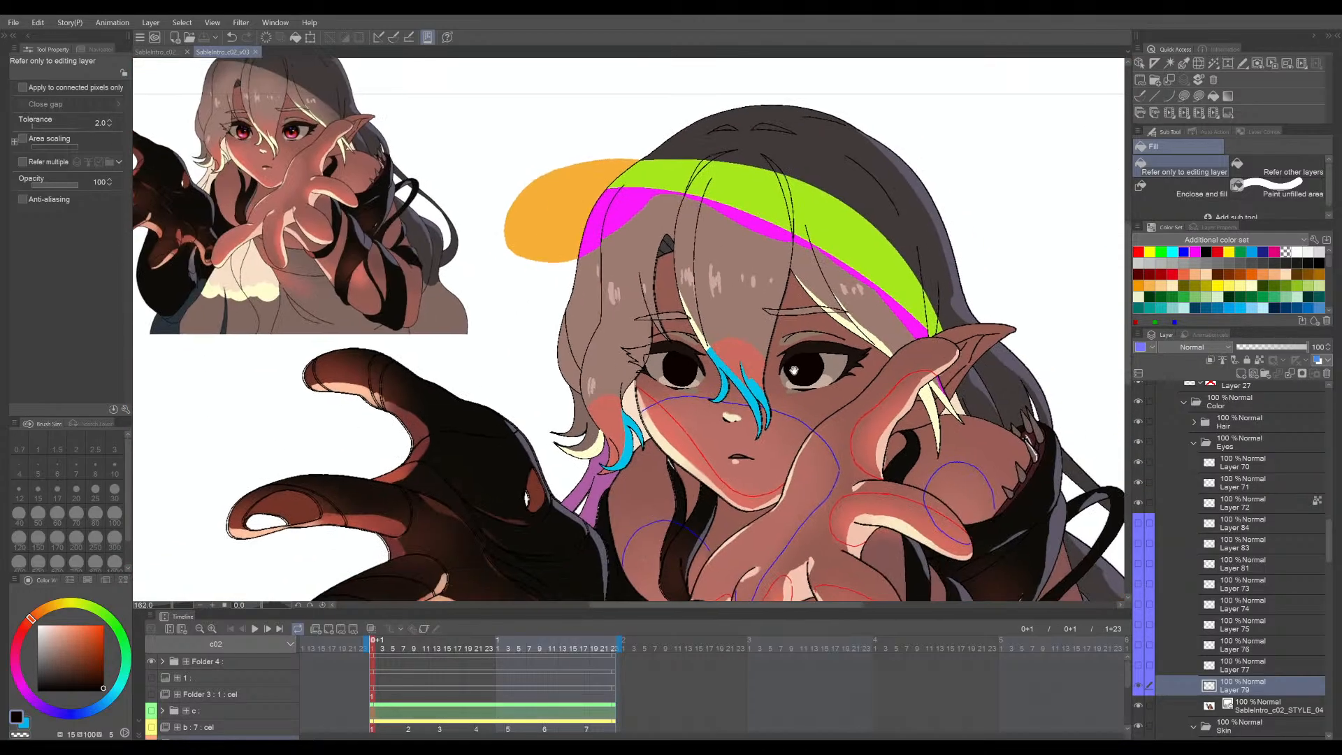
{"action": "scroll", "coordinate": [783, 349], "scroll_direction": "up", "scroll_amount": 3}
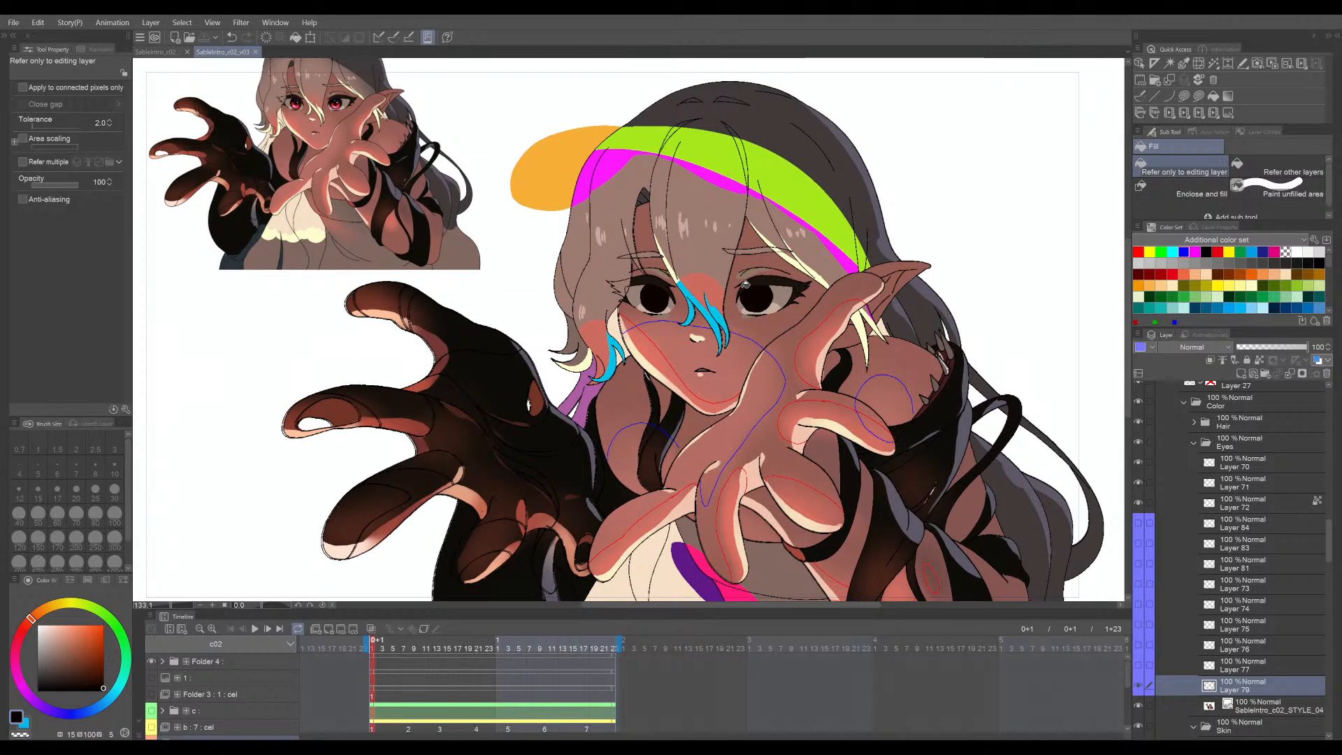
{"action": "scroll", "coordinate": [747, 285], "scroll_direction": "up", "scroll_amount": 7}
{"action": "scroll", "coordinate": [782, 287], "scroll_direction": "down", "scroll_amount": 3}
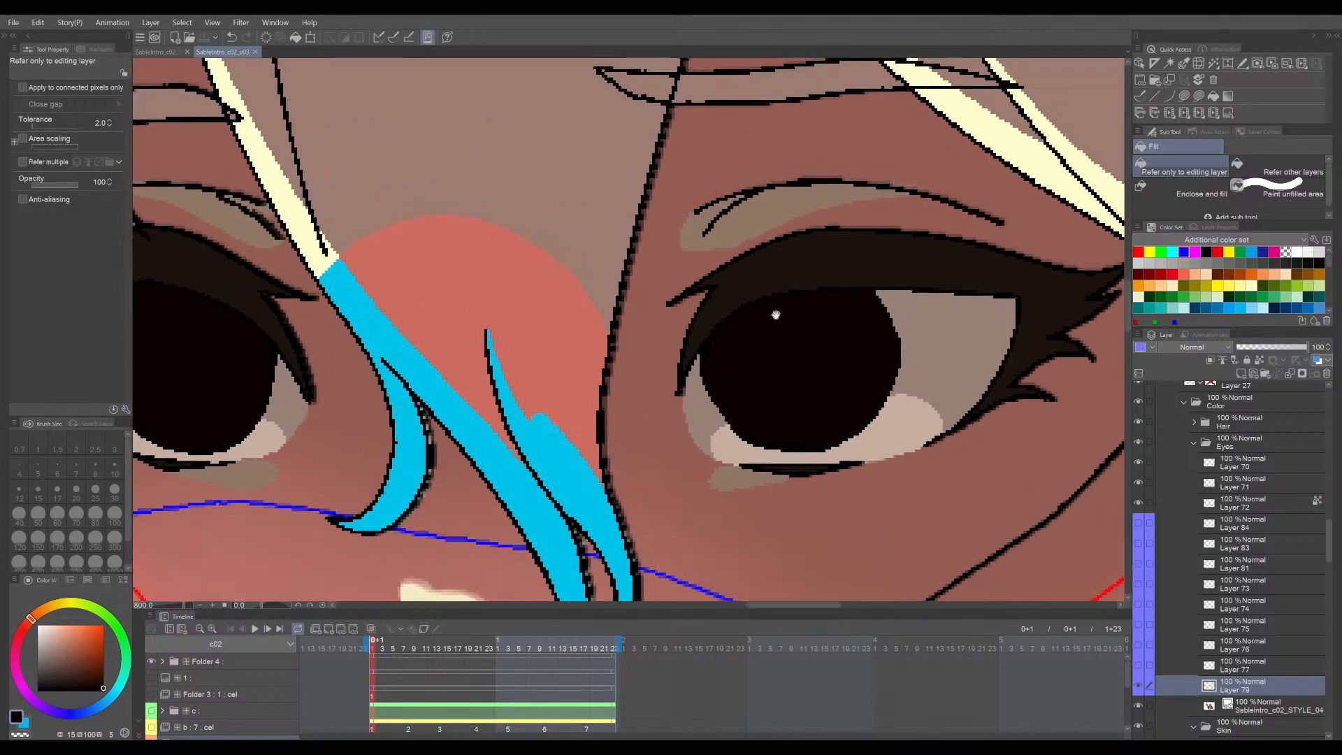
{"action": "scroll", "coordinate": [769, 353], "scroll_direction": "up", "scroll_amount": 3}
{"action": "scroll", "coordinate": [747, 374], "scroll_direction": "down", "scroll_amount": 2}
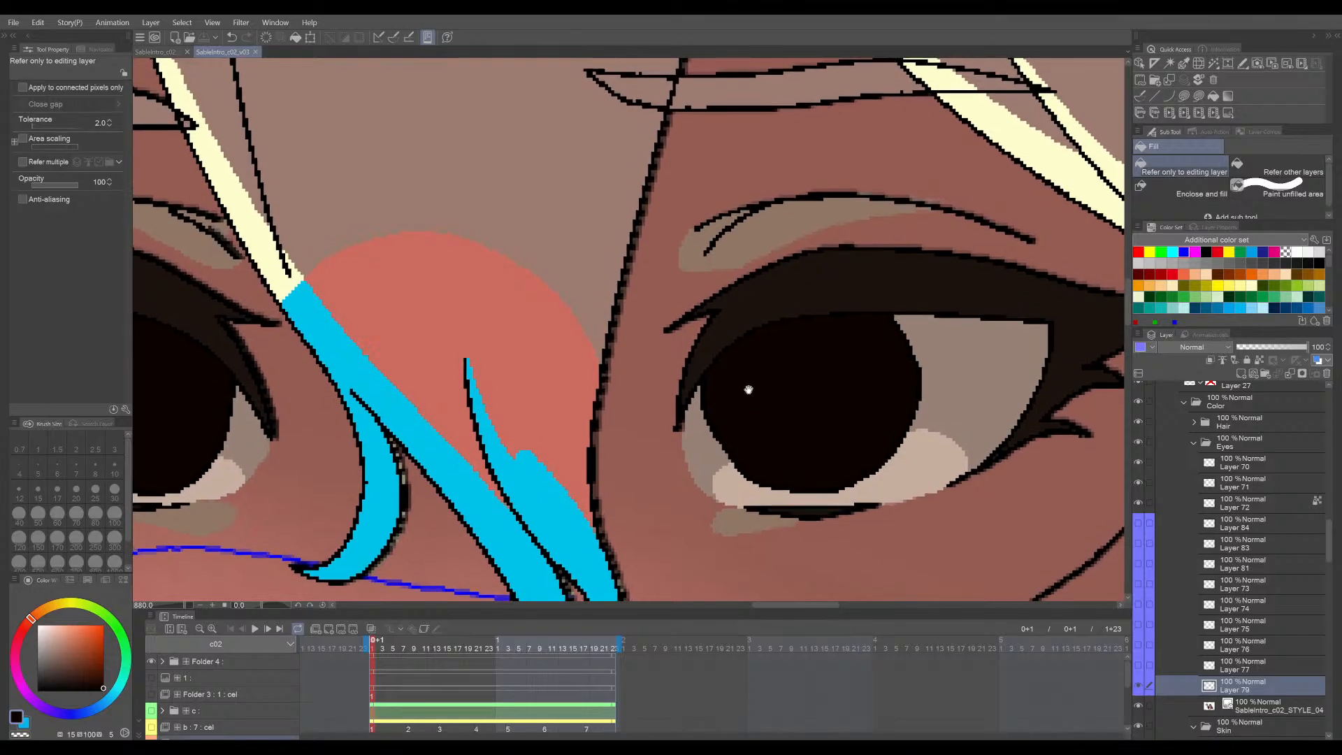
{"action": "scroll", "coordinate": [746, 387], "scroll_direction": "up", "scroll_amount": 6}
{"action": "scroll", "coordinate": [690, 410], "scroll_direction": "down", "scroll_amount": 2}
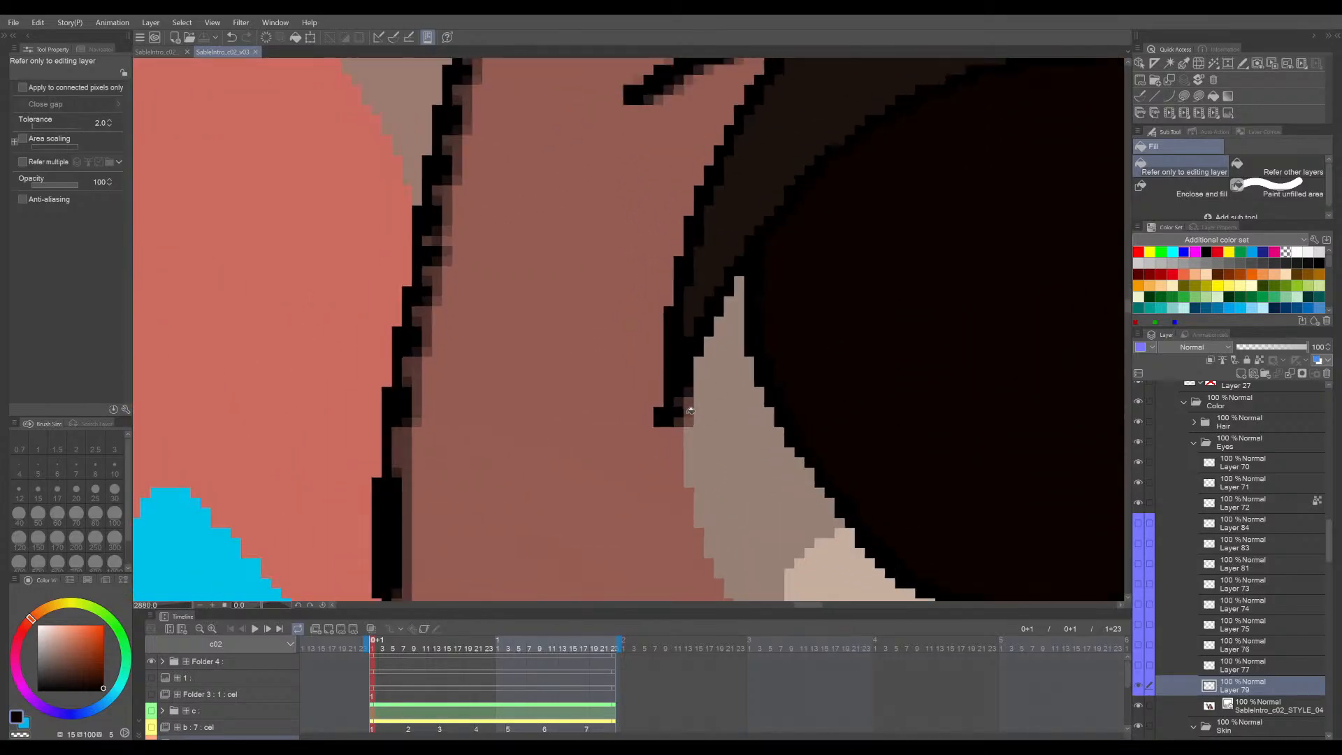
- Compare the right-hand eye's edges with Layer 79 and the style reference switched off and on, and save the file
{"action": "left_click", "coordinate": [1141, 689]}
{"action": "left_click", "coordinate": [1141, 689]}
{"action": "scroll", "coordinate": [666, 387], "scroll_direction": "up", "scroll_amount": 2}
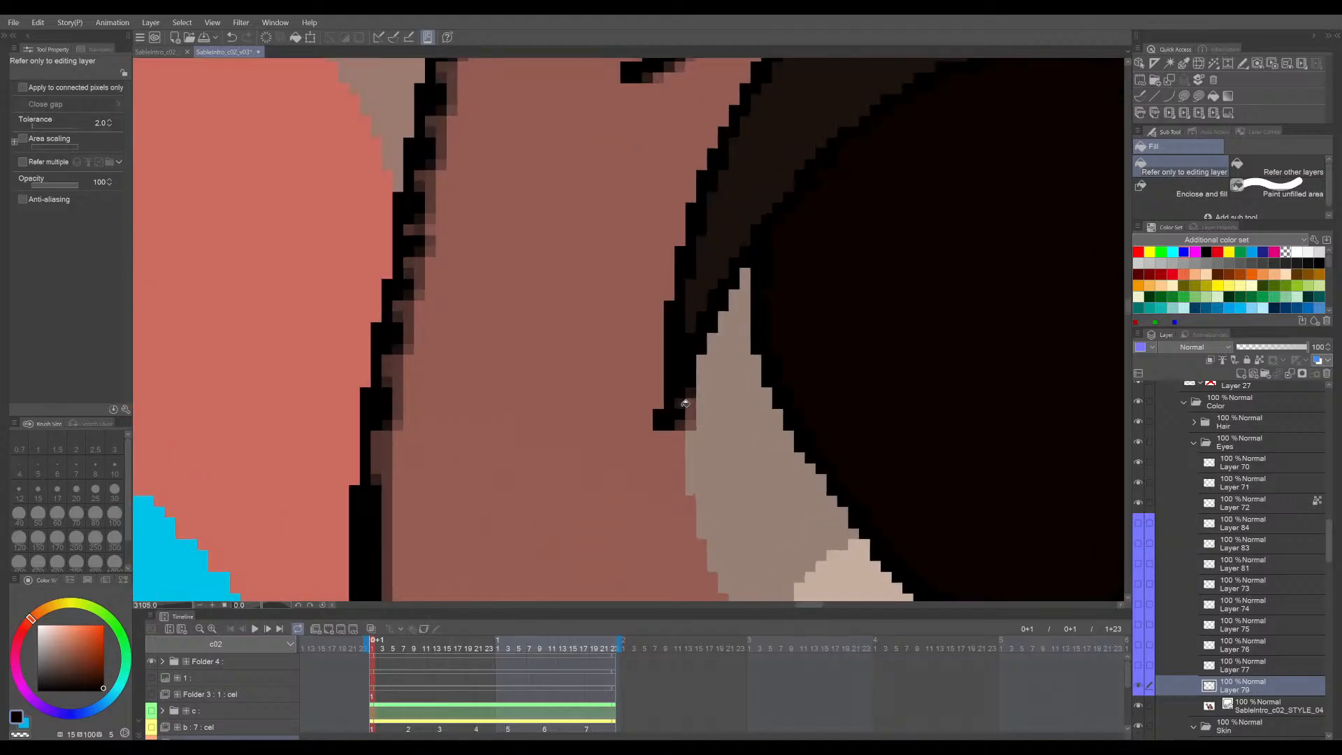
{"action": "scroll", "coordinate": [664, 387], "scroll_direction": "down", "scroll_amount": 2}
{"action": "scroll", "coordinate": [691, 409], "scroll_direction": "down", "scroll_amount": 5}
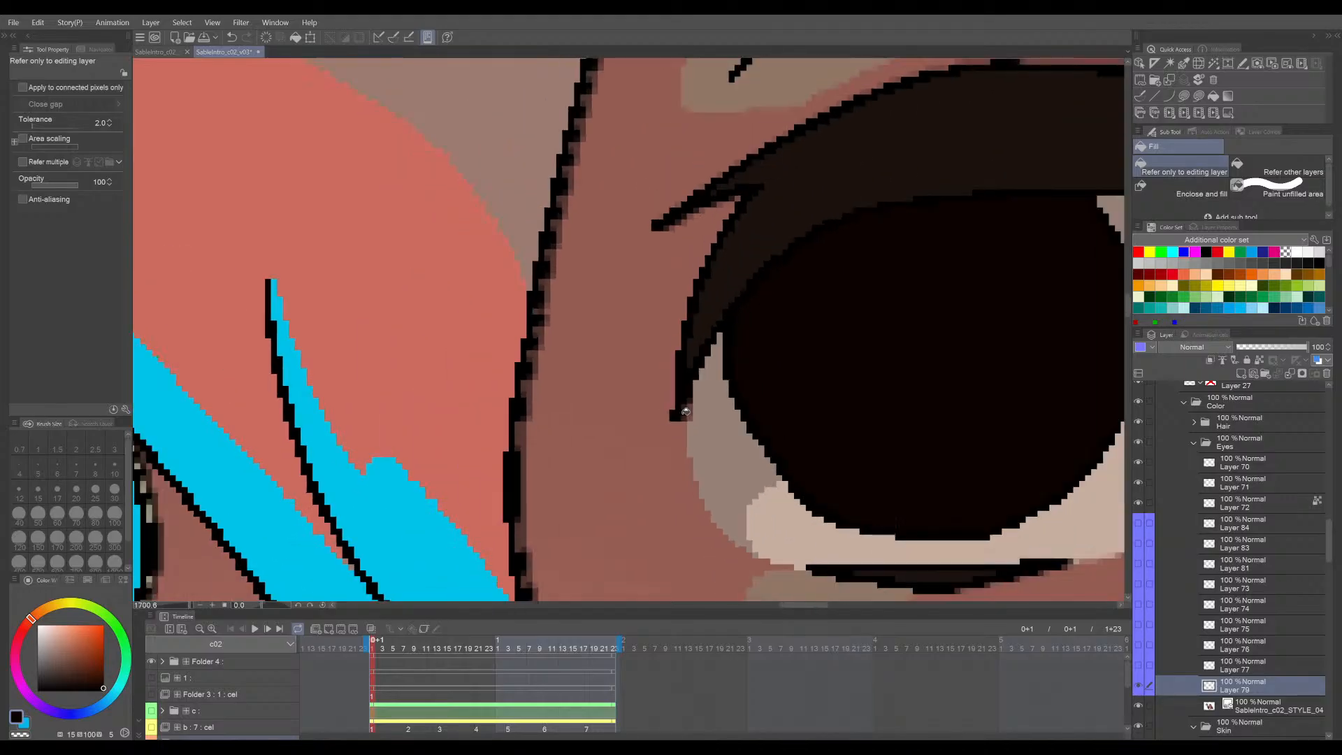
{"action": "scroll", "coordinate": [660, 417], "scroll_direction": "down", "scroll_amount": 2}
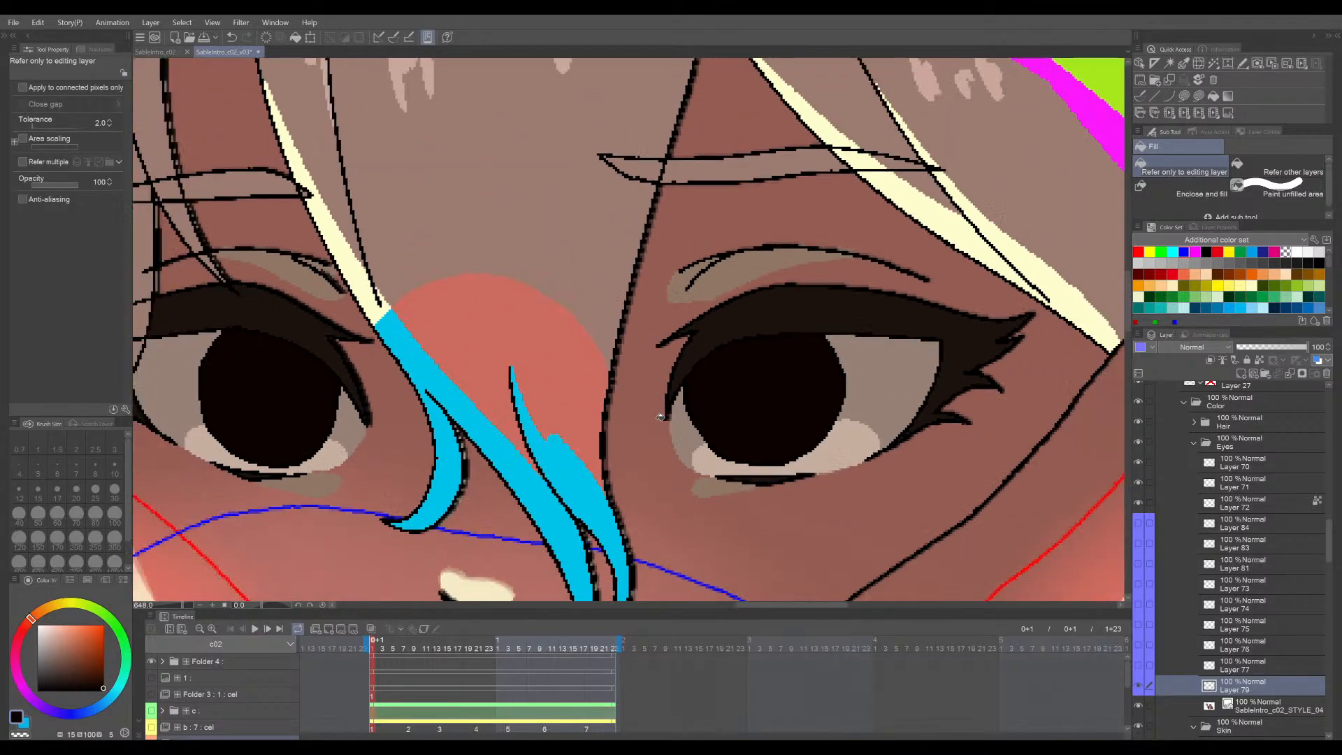
{"action": "left_click", "coordinate": [1139, 707]}
{"action": "left_click", "coordinate": [1140, 708]}
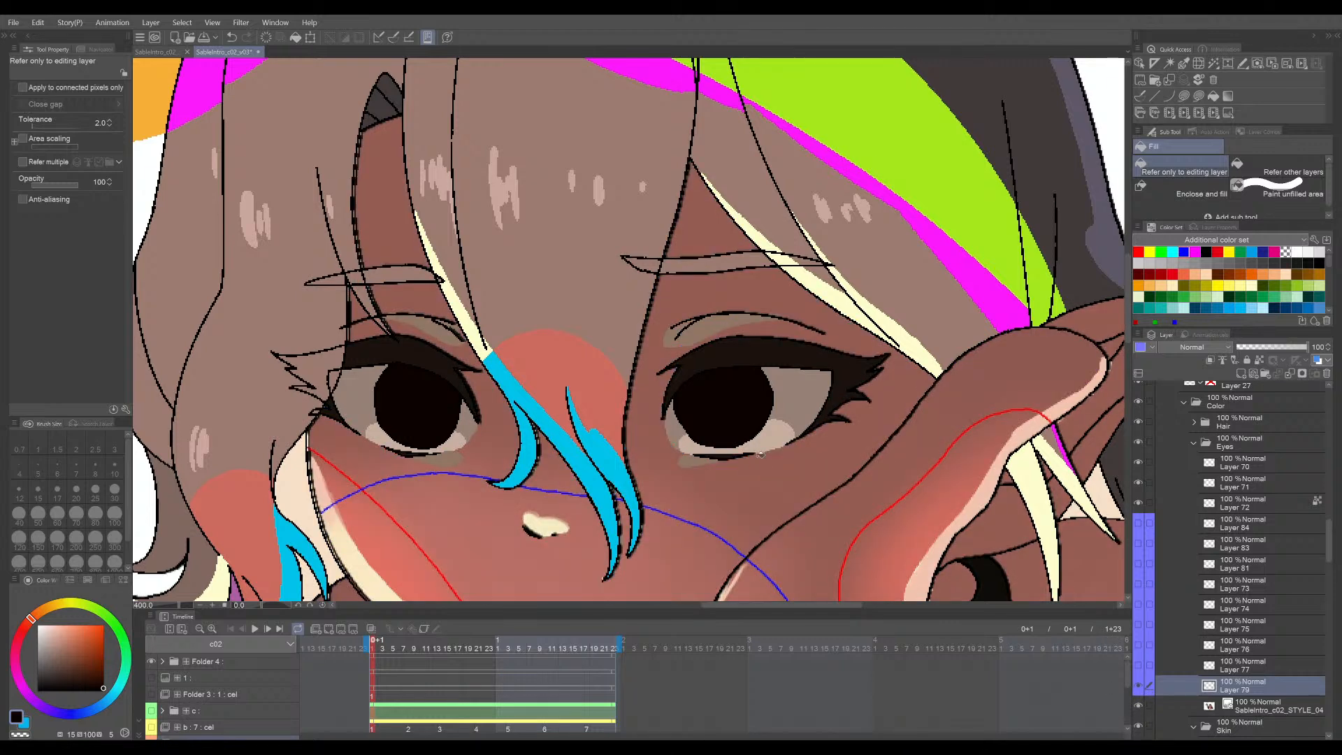
{"action": "scroll", "coordinate": [697, 409], "scroll_direction": "up", "scroll_amount": 3}
{"action": "left_click_drag", "start_coordinate": [686, 396], "coordinate": [703, 417]}
{"action": "key", "text": "ctrl+s"}
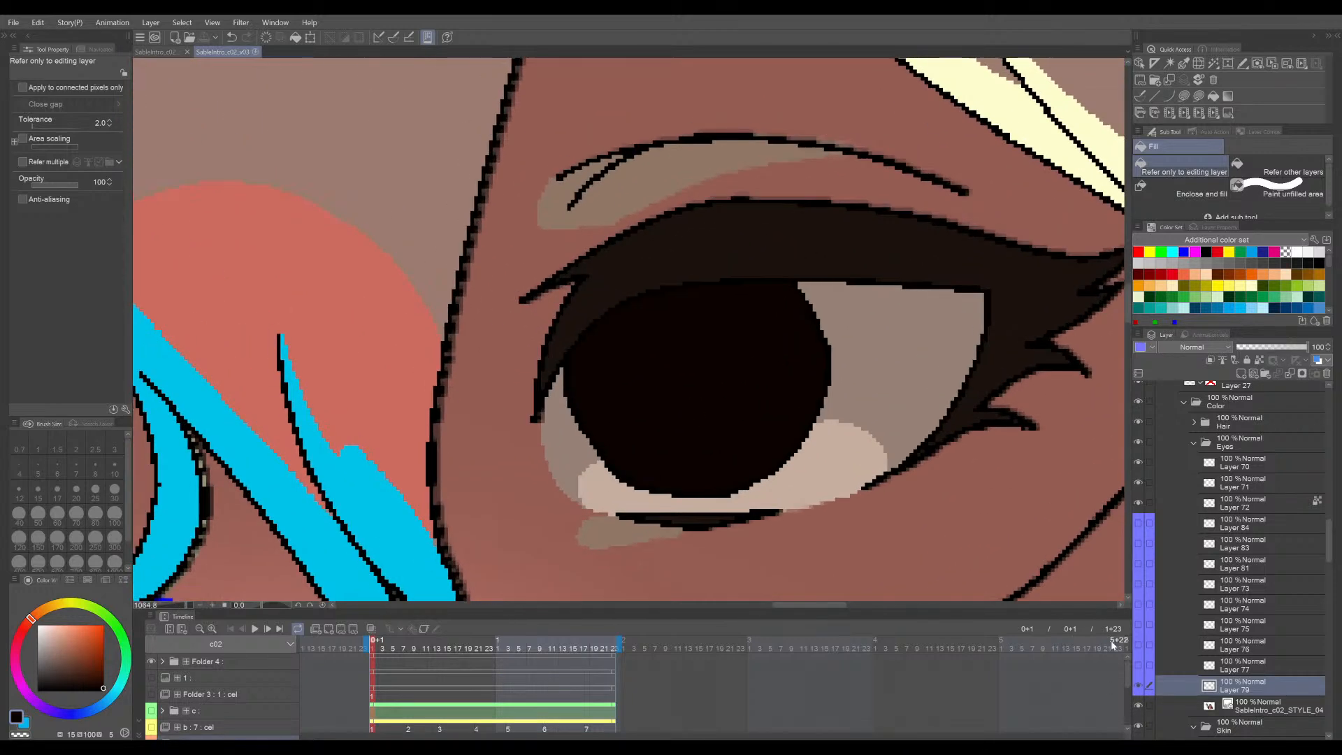
- Hide Layer 79, and make Layer 77 with the magenta iris outlines visible and active
{"action": "left_click", "coordinate": [1138, 686]}
{"action": "left_click", "coordinate": [1140, 664]}
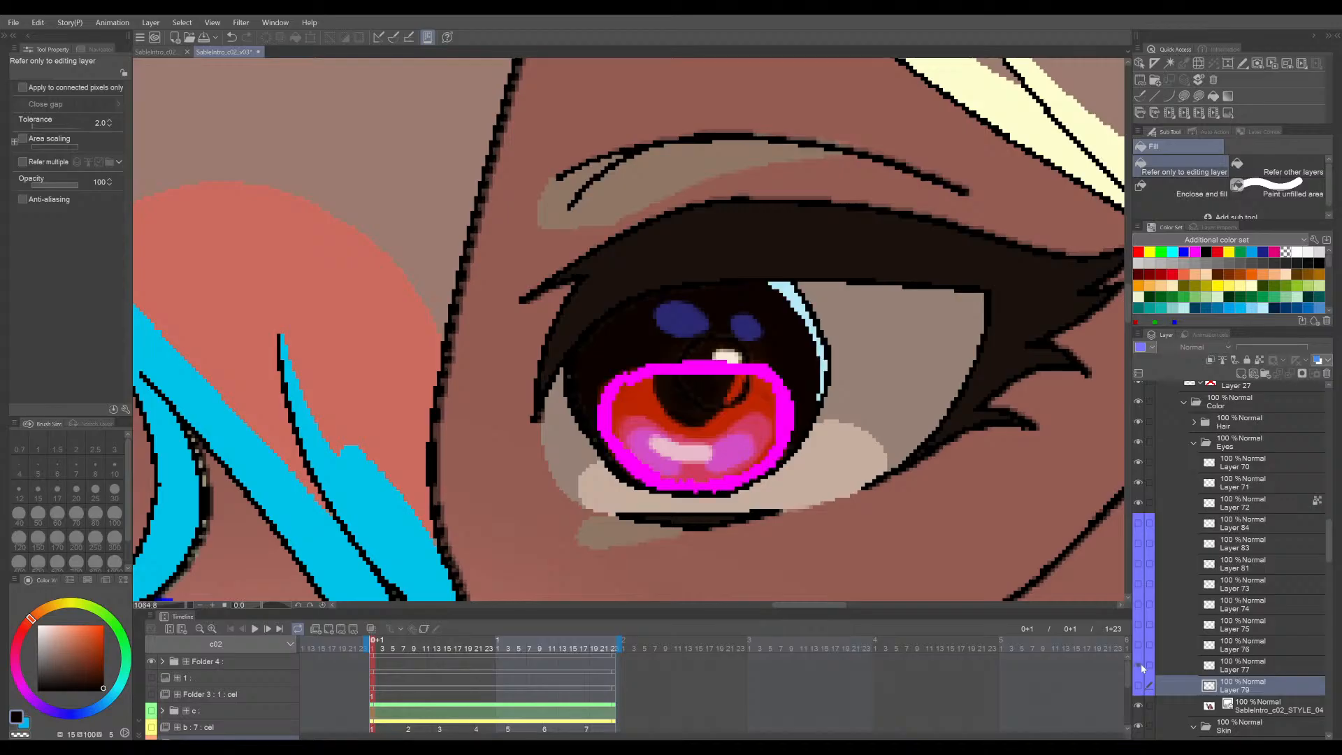
{"action": "left_click", "coordinate": [1140, 665]}
{"action": "left_click", "coordinate": [1140, 665]}
{"action": "left_click", "coordinate": [1235, 667]}
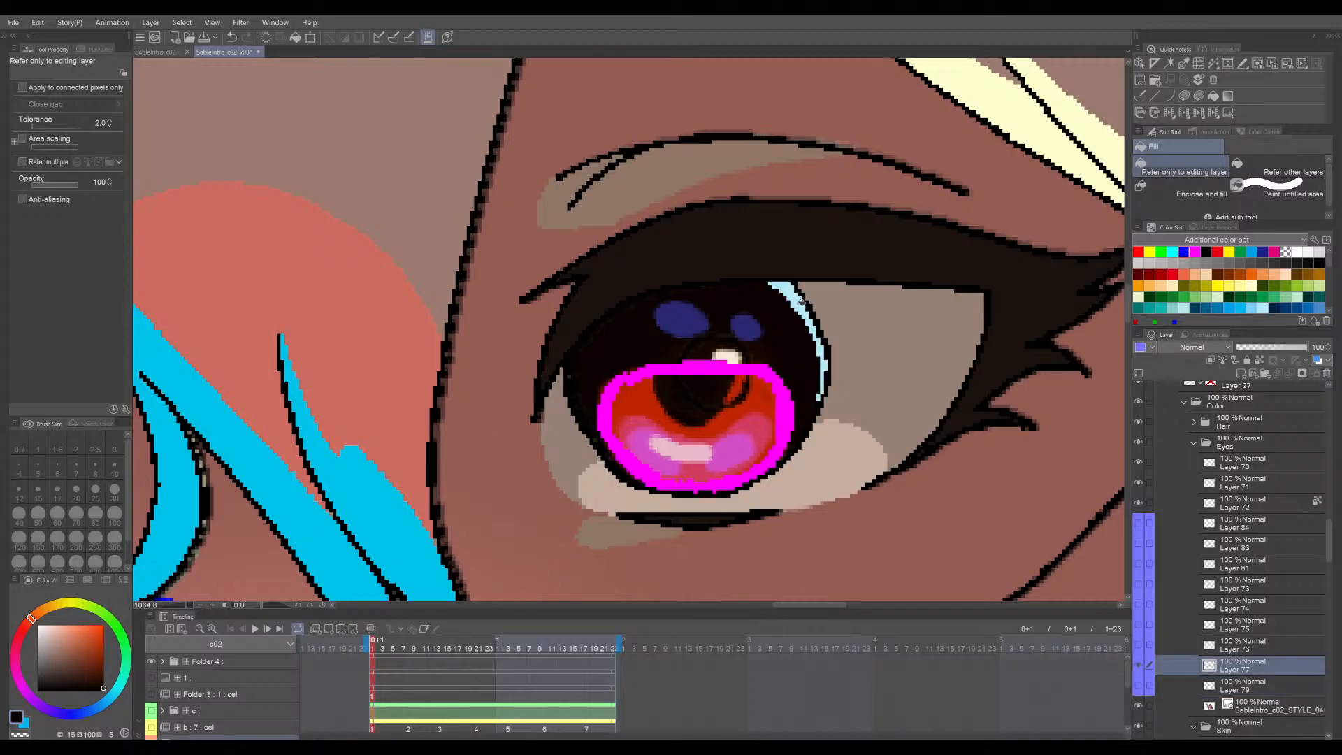
- Fill the inside of both eyes' iris outlines on Layer 77 with the sampled magenta, limiting the fill to connected pixels
{"action": "left_click", "coordinate": [771, 373], "text": "alt"}
{"action": "left_click", "coordinate": [720, 413]}
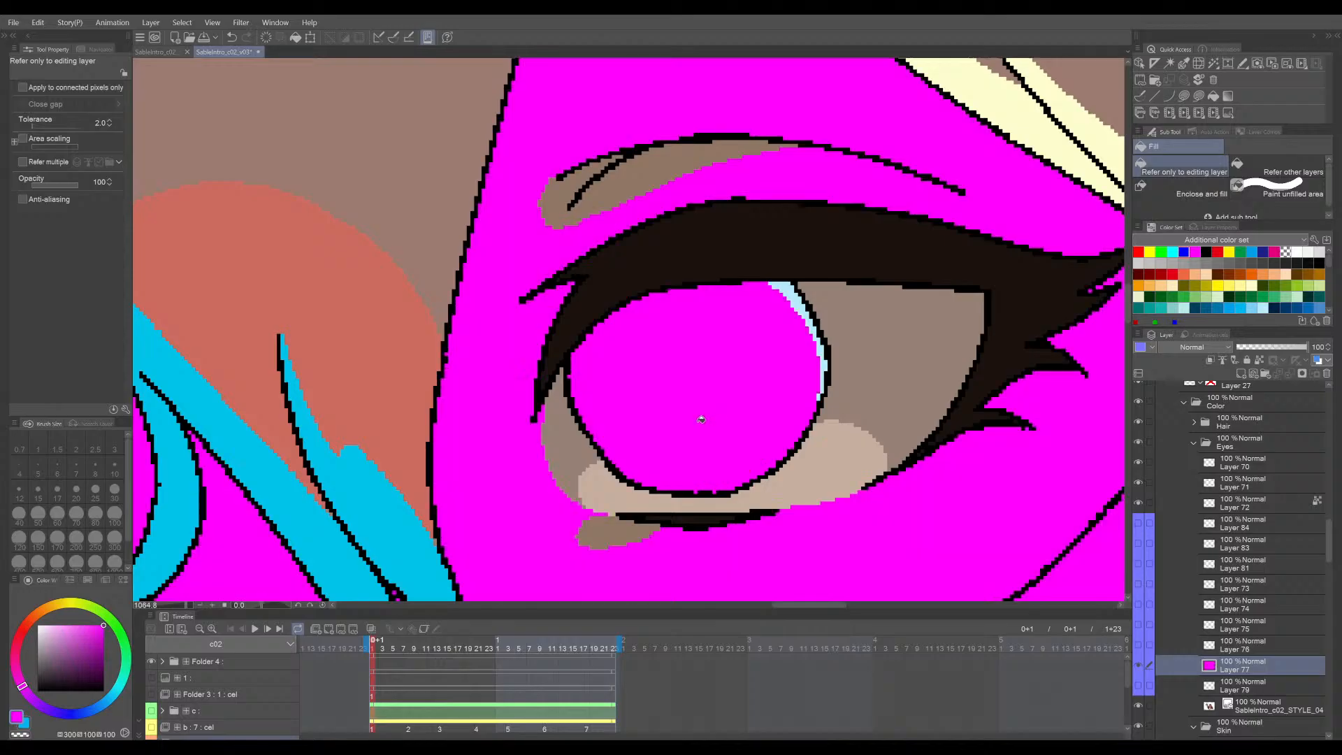
{"action": "scroll", "coordinate": [720, 413], "scroll_direction": "down", "scroll_amount": 2}
{"action": "key", "text": "ctrl+z"}
{"action": "left_click", "coordinate": [23, 88]}
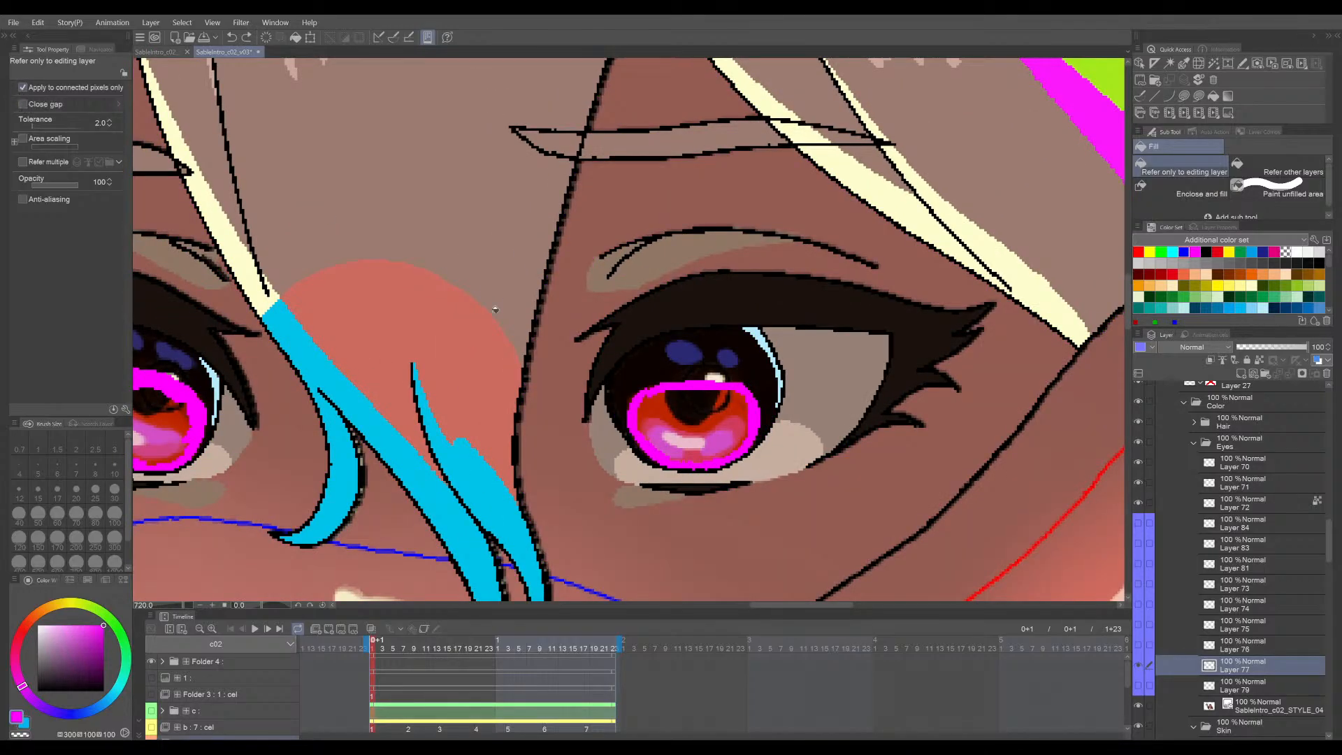
{"action": "left_click", "coordinate": [656, 395]}
{"action": "left_click_drag", "start_coordinate": [362, 379], "coordinate": [614, 384]}
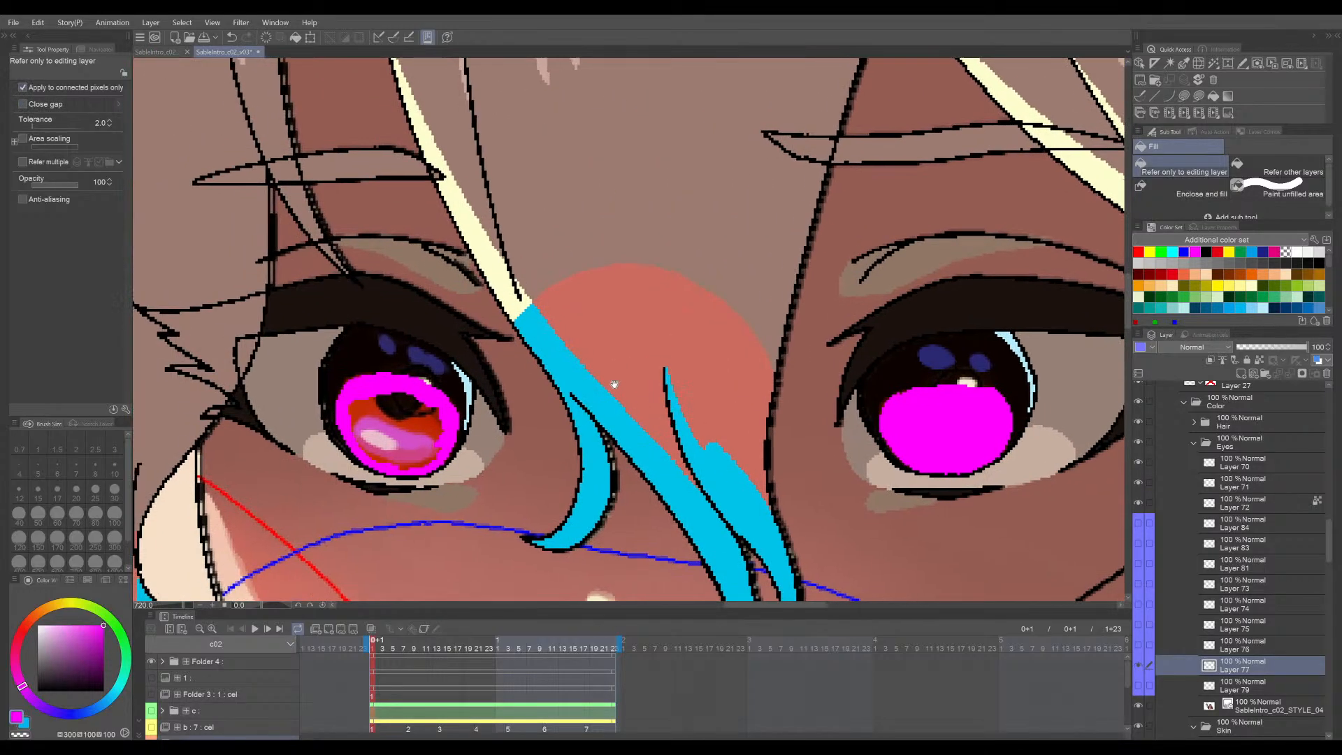
{"action": "left_click", "coordinate": [428, 432]}
{"action": "scroll", "coordinate": [428, 432], "scroll_direction": "down", "scroll_amount": 1}
{"action": "scroll", "coordinate": [629, 350], "scroll_direction": "down", "scroll_amount": 4}
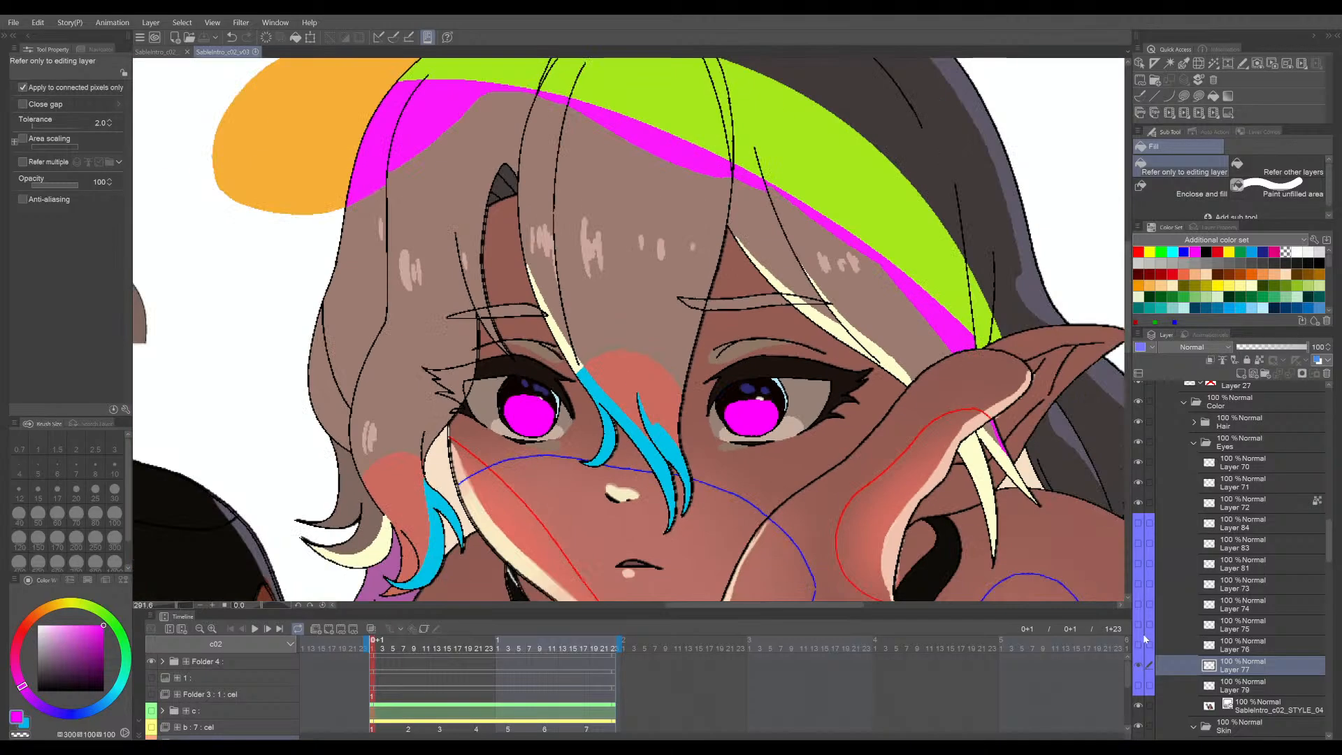
- Hide the style reference, and show and activate Layer 79 beneath the magenta iris shapes
{"action": "scroll", "coordinate": [1145, 639], "scroll_direction": "down", "scroll_amount": 5}
{"action": "left_click", "coordinate": [1138, 566]}
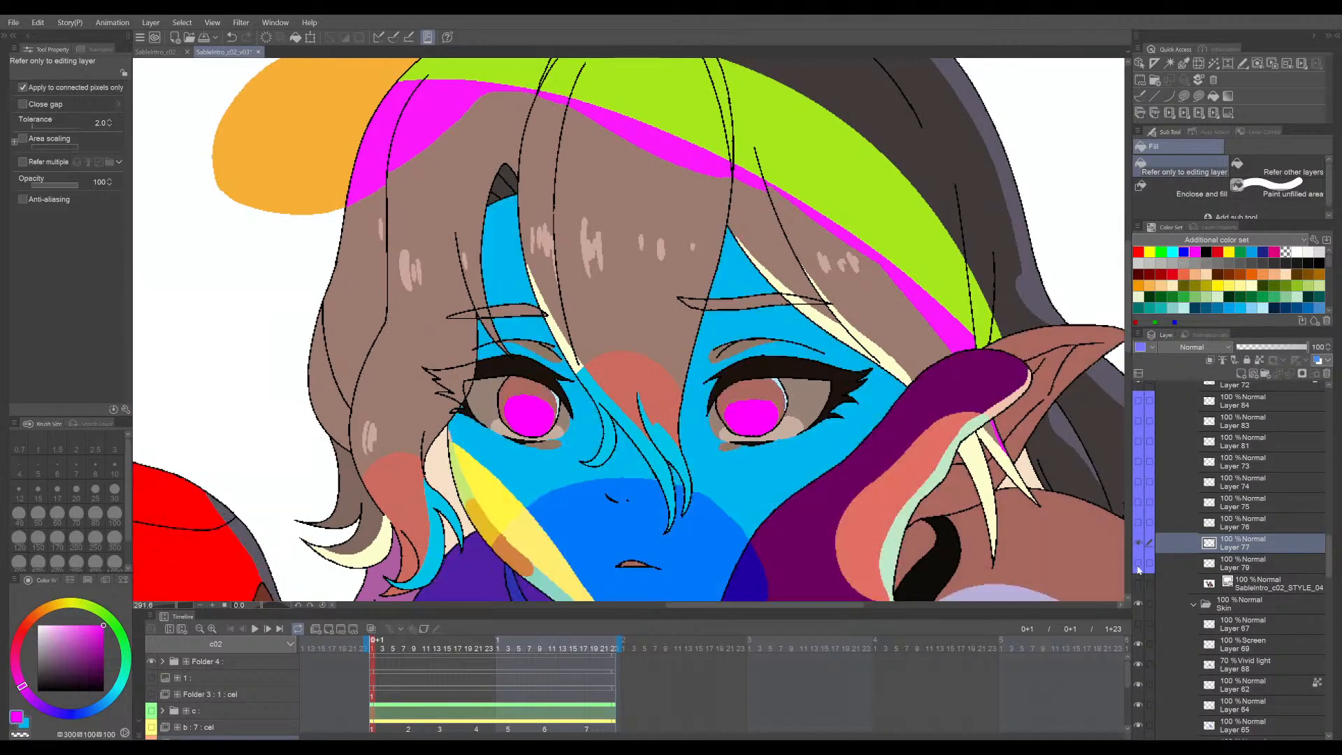
{"action": "left_click", "coordinate": [1238, 563]}
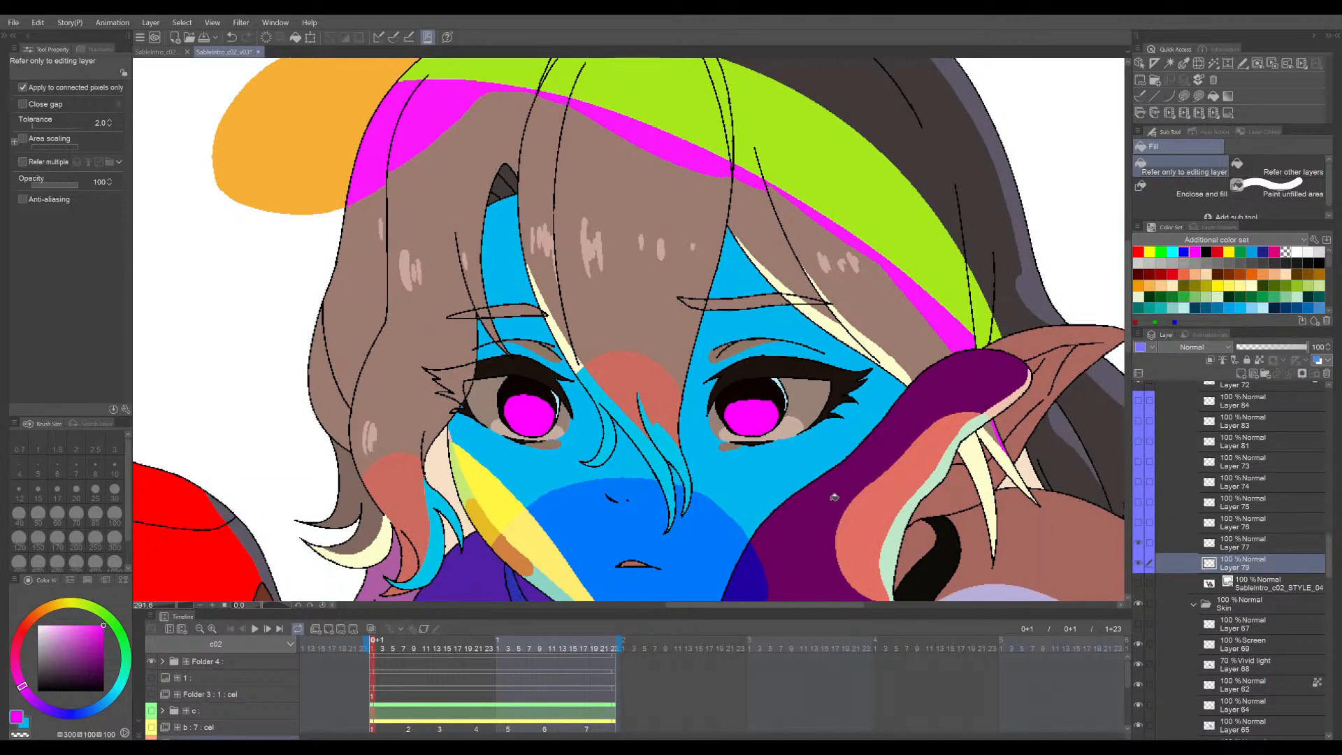
{"action": "left_click_drag", "start_coordinate": [742, 389], "coordinate": [271, 261]}
{"action": "key", "text": "ctrl+z"}
{"action": "scroll", "coordinate": [754, 395], "scroll_direction": "up", "scroll_amount": 4}
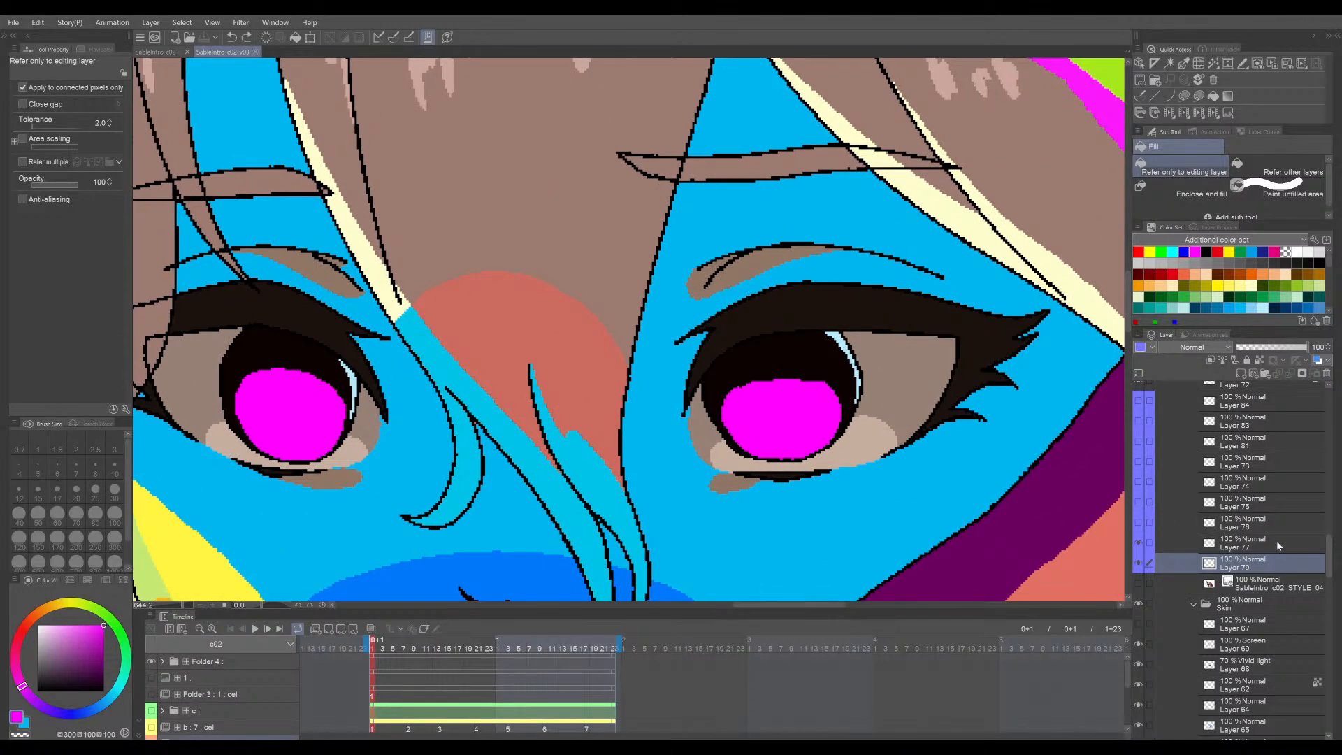
- Hide Layers 79 and 77, show the style reference, and sample the dark red at the right-hand iris's outer edge
{"action": "left_click", "coordinate": [1141, 564]}
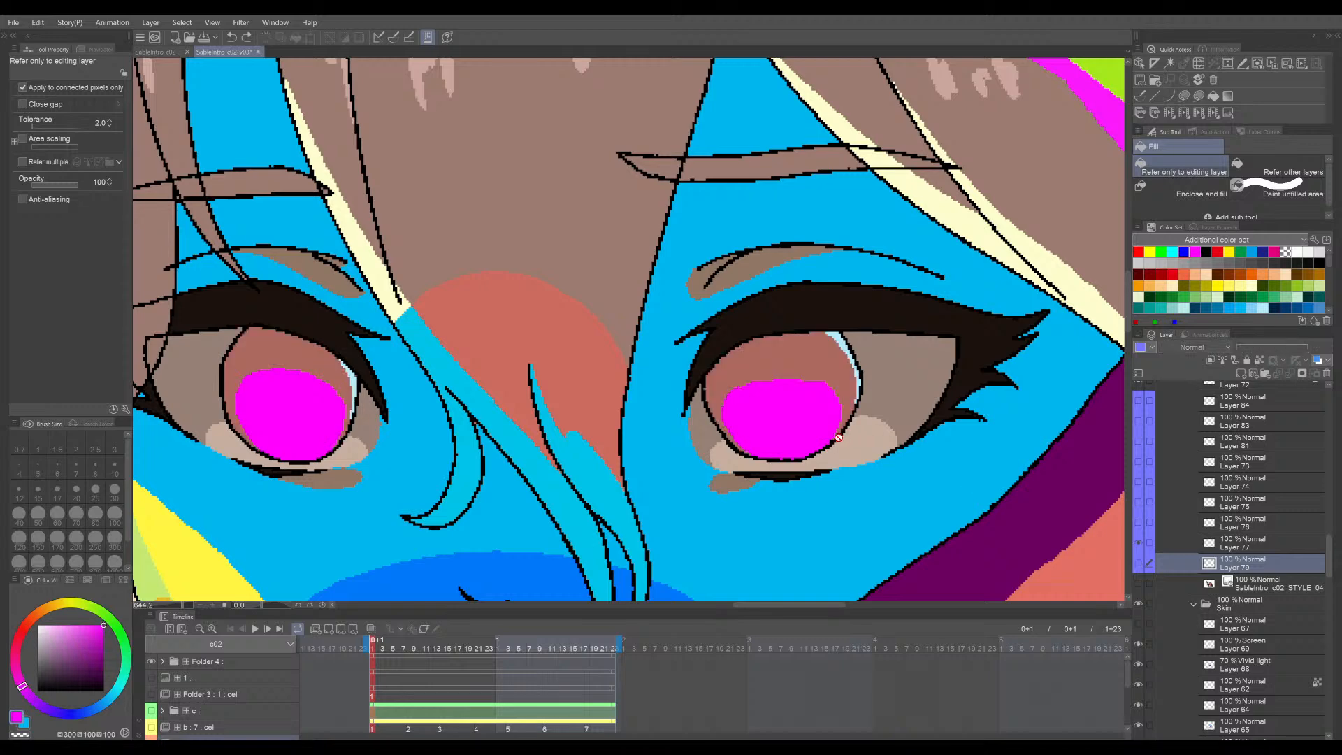
{"action": "scroll", "coordinate": [837, 335], "scroll_direction": "up", "scroll_amount": 2}
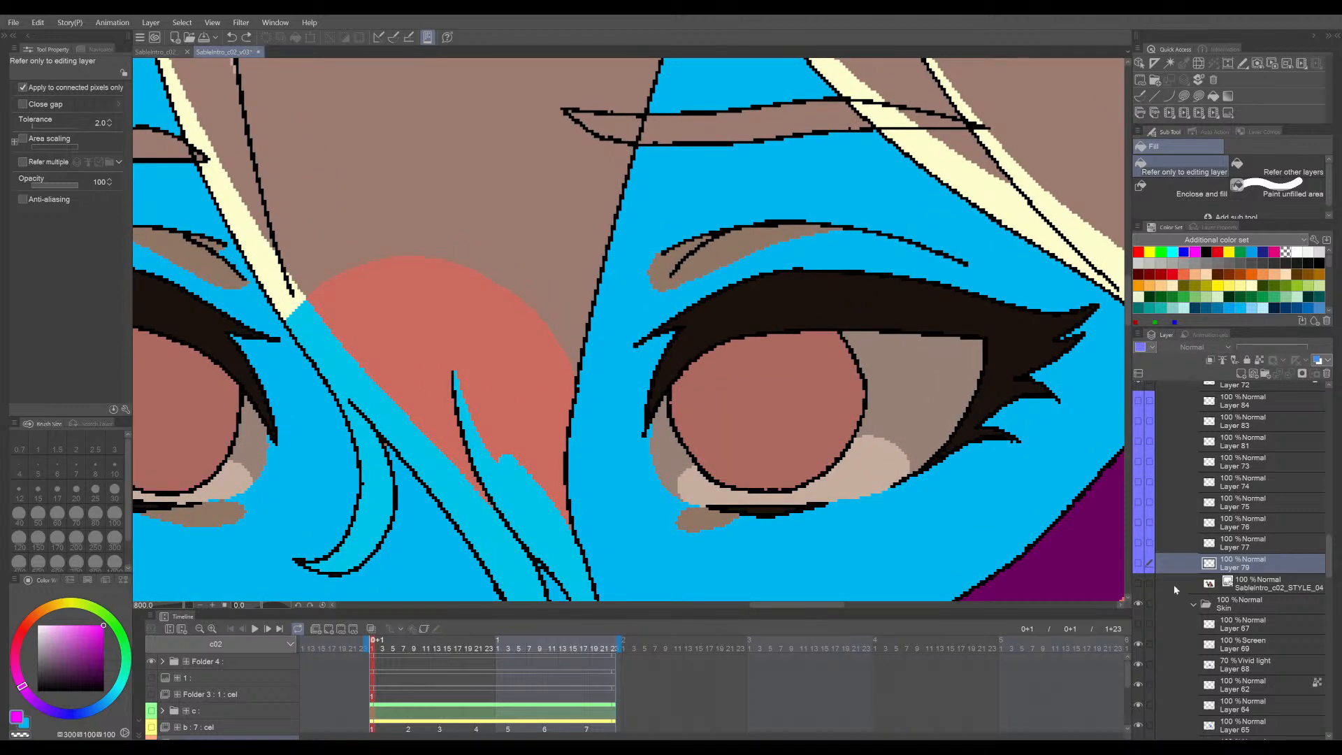
{"action": "left_click", "coordinate": [1141, 583]}
{"action": "scroll", "coordinate": [696, 420], "scroll_direction": "up", "scroll_amount": 3}
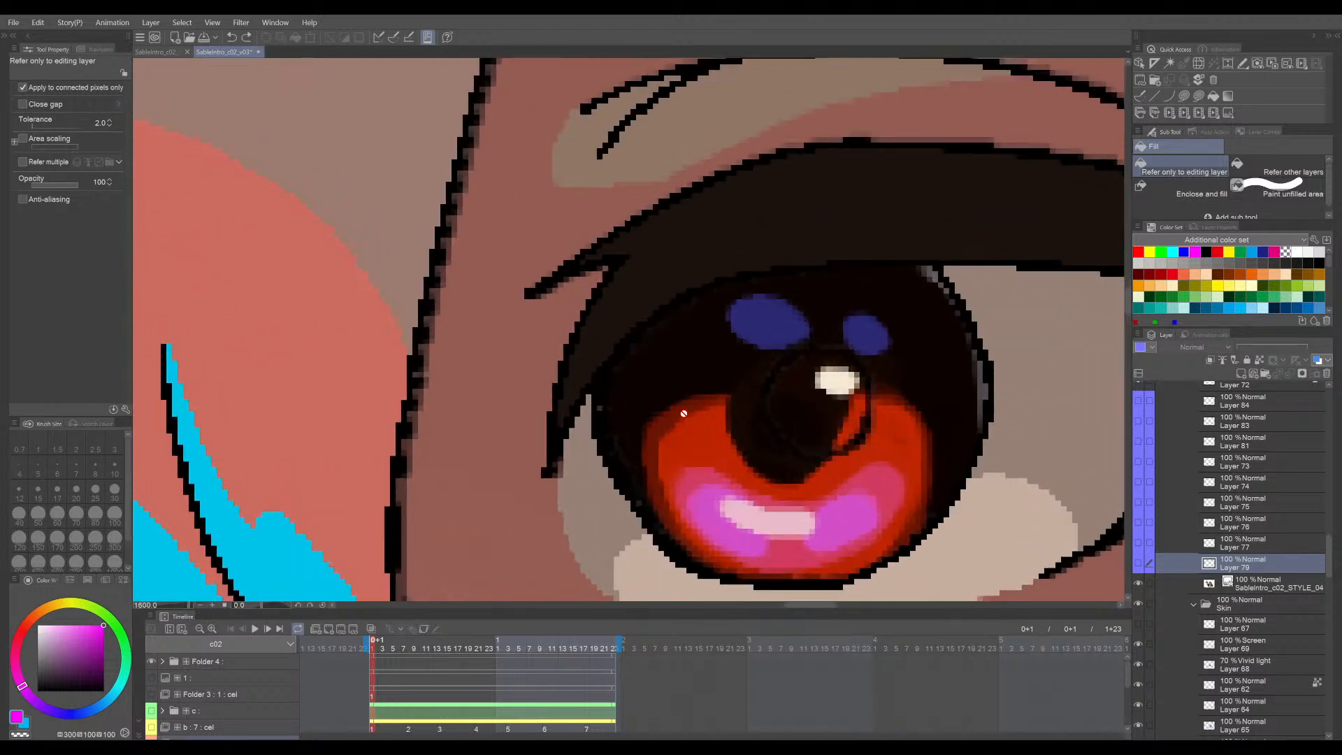
{"action": "scroll", "coordinate": [695, 419], "scroll_direction": "up", "scroll_amount": 2}
{"action": "left_click", "coordinate": [714, 421], "text": "alt"}
{"action": "scroll", "coordinate": [717, 421], "scroll_direction": "up", "scroll_amount": 1}
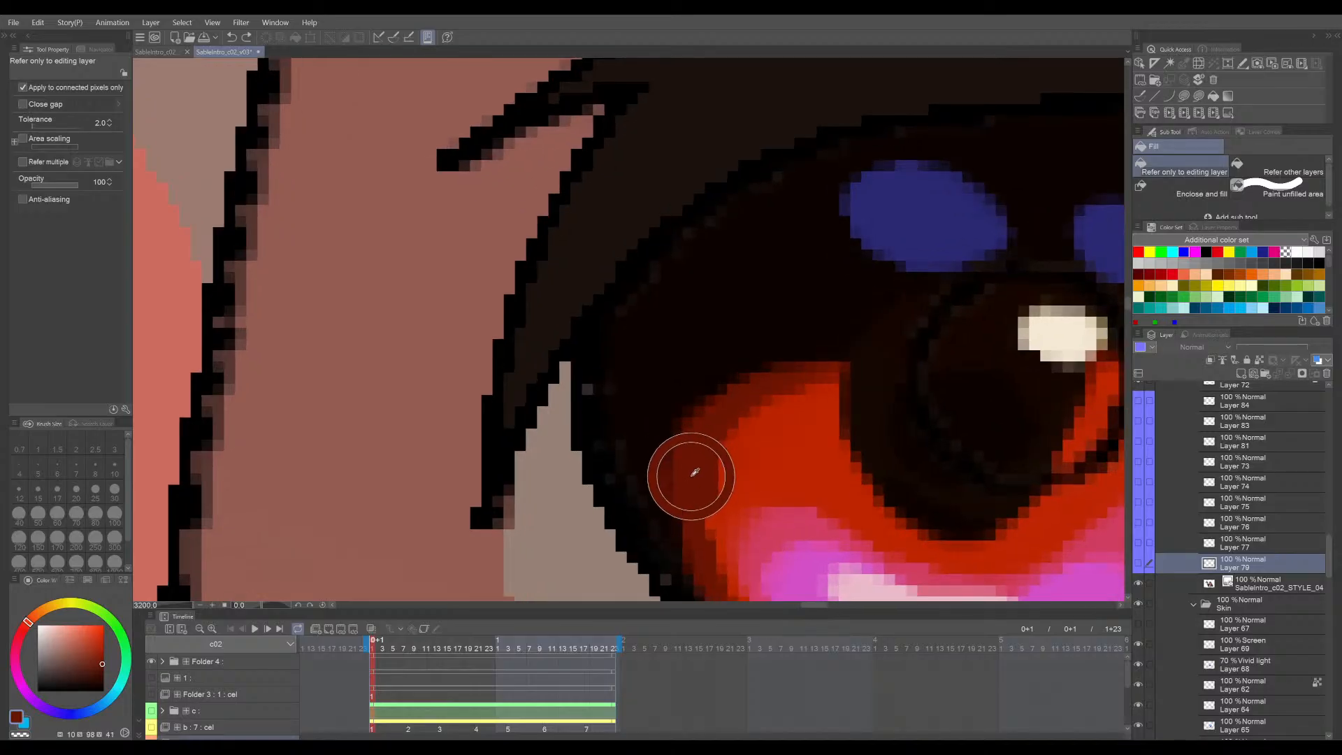
- Compare the dark red iris shading in both reference eyes, resample it from the right-hand eye, and save the file
{"action": "scroll", "coordinate": [690, 464], "scroll_direction": "down", "scroll_amount": 1}
{"action": "scroll", "coordinate": [580, 424], "scroll_direction": "down", "scroll_amount": 5}
{"action": "left_click_drag", "start_coordinate": [470, 422], "coordinate": [737, 407]}
{"action": "scroll", "coordinate": [736, 408], "scroll_direction": "down", "scroll_amount": 3}
{"action": "left_click_drag", "start_coordinate": [250, 413], "coordinate": [813, 397]}
{"action": "scroll", "coordinate": [779, 398], "scroll_direction": "up", "scroll_amount": 2}
{"action": "scroll", "coordinate": [755, 384], "scroll_direction": "up", "scroll_amount": 2}
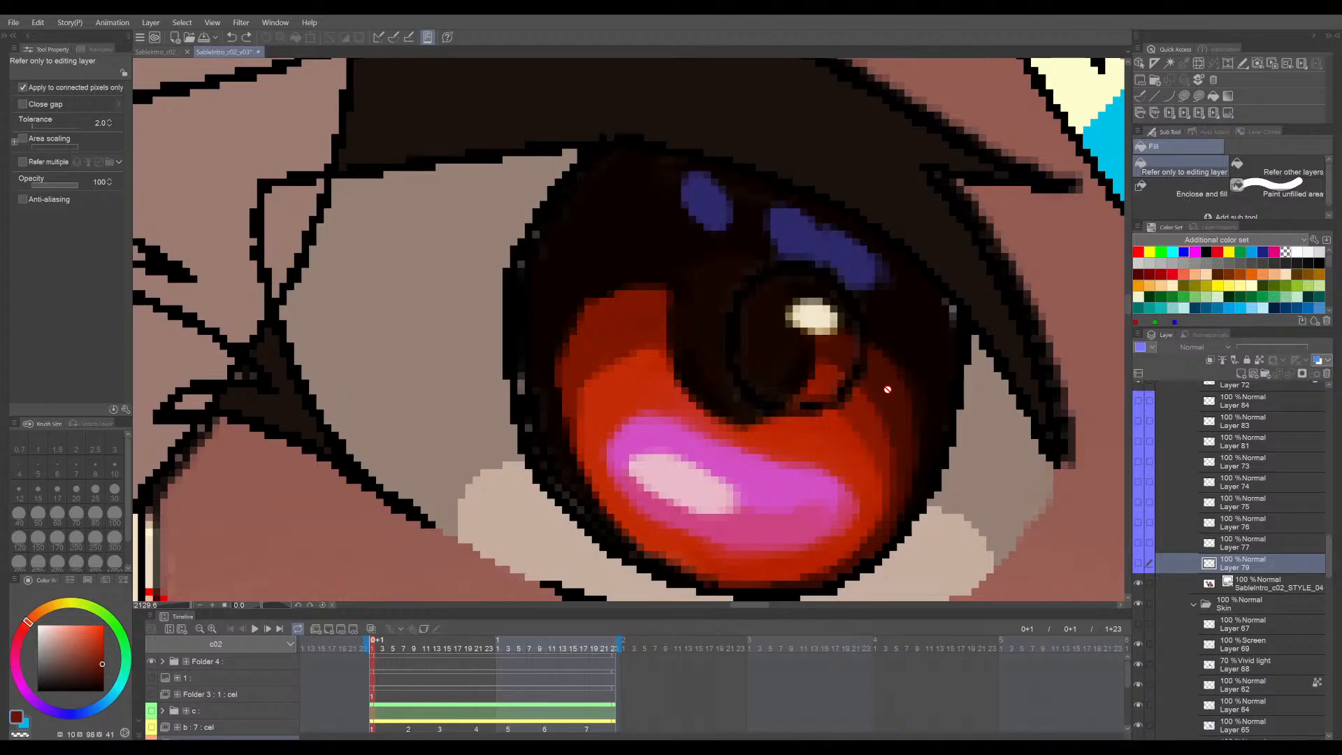
{"action": "right_click", "coordinate": [888, 389]}
{"action": "right_click", "coordinate": [623, 332]}
{"action": "scroll", "coordinate": [871, 412], "scroll_direction": "down", "scroll_amount": 3}
{"action": "scroll", "coordinate": [870, 412], "scroll_direction": "down", "scroll_amount": 5}
{"action": "scroll", "coordinate": [802, 400], "scroll_direction": "up", "scroll_amount": 4}
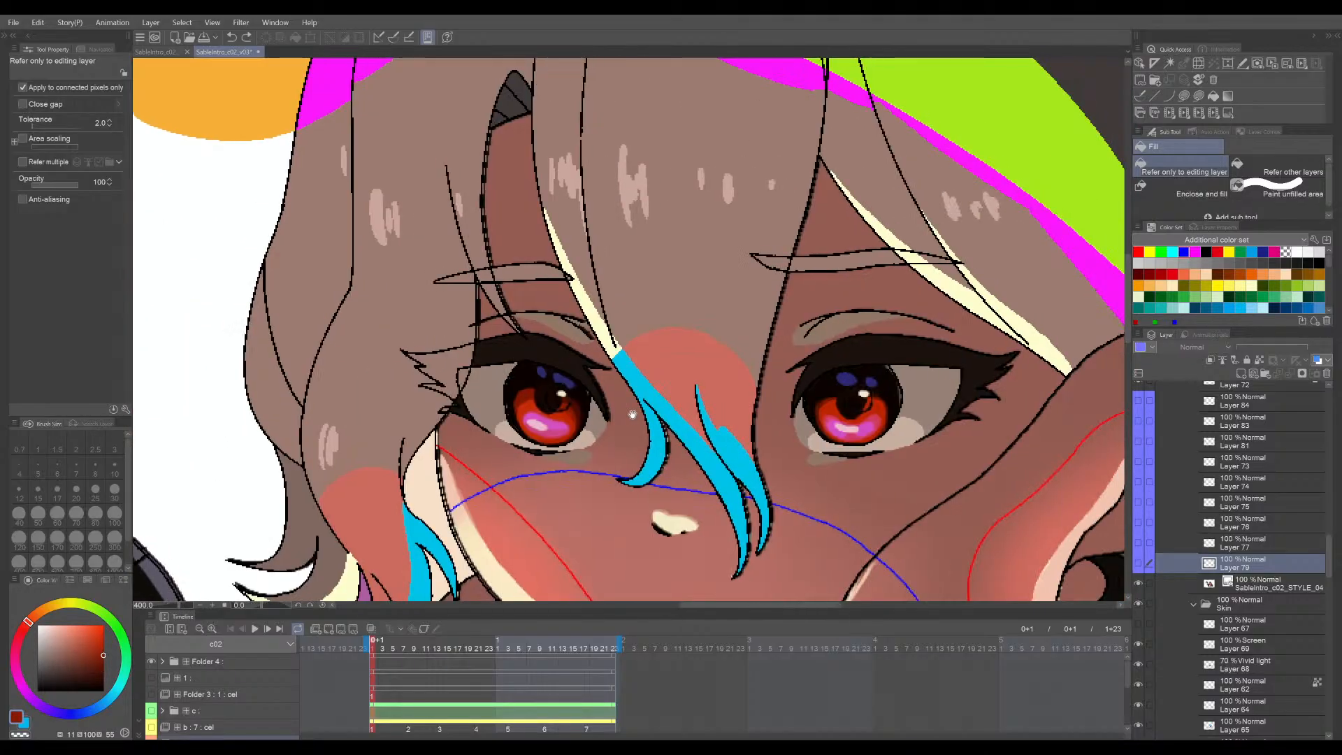
{"action": "scroll", "coordinate": [802, 400], "scroll_direction": "up", "scroll_amount": 4}
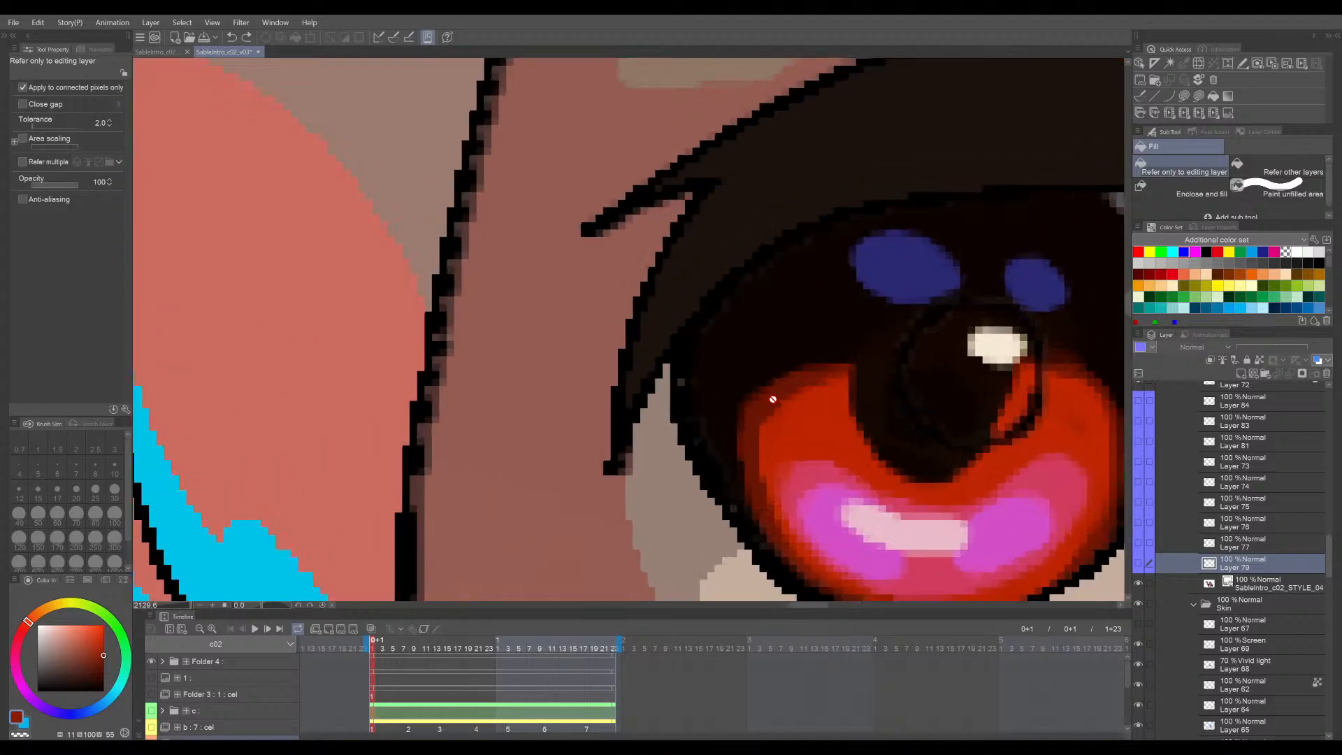
{"action": "scroll", "coordinate": [769, 400], "scroll_direction": "down", "scroll_amount": 5}
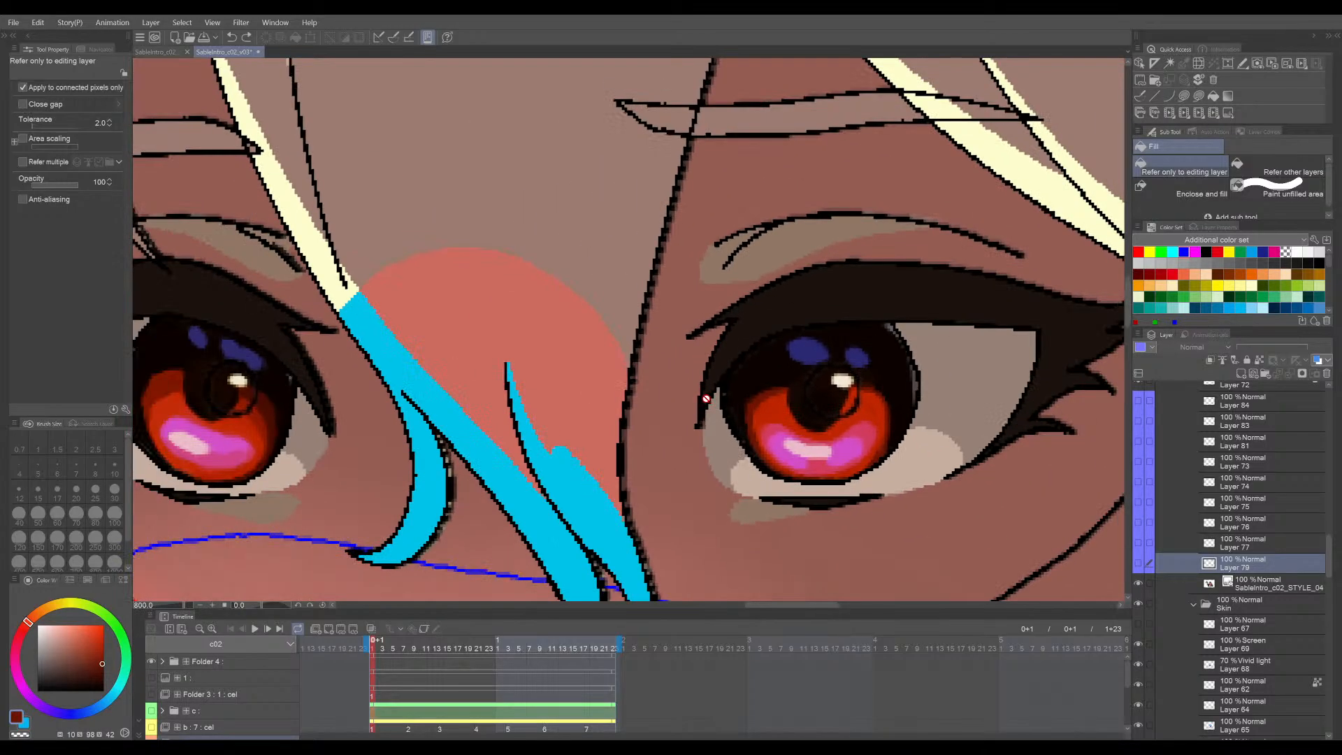
{"action": "key", "text": "ctrl+s"}
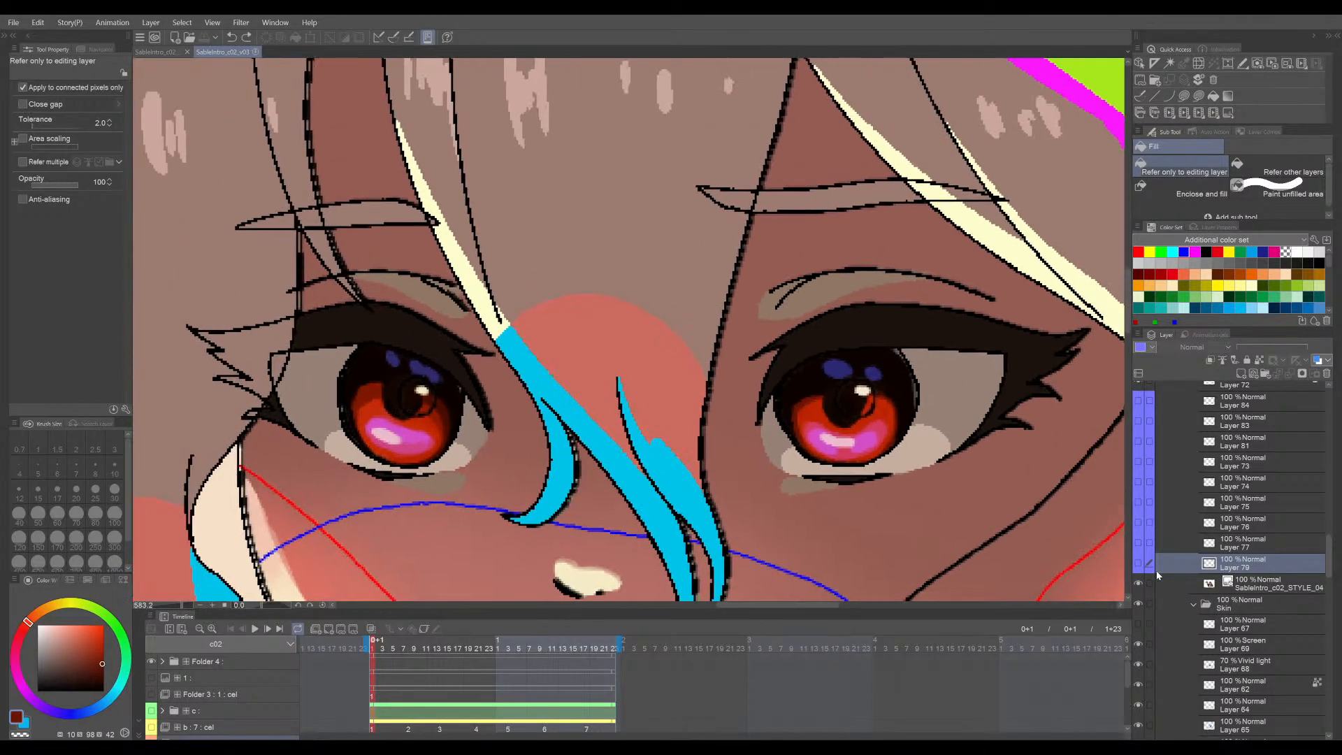
- Show and activate Layer 77, fill both eyes' magenta iris shapes with the sampled dark red, and save the file
{"action": "left_click", "coordinate": [1138, 542]}
{"action": "left_click", "coordinate": [910, 441], "text": "ctrl+shift"}
{"action": "left_click", "coordinate": [864, 425]}
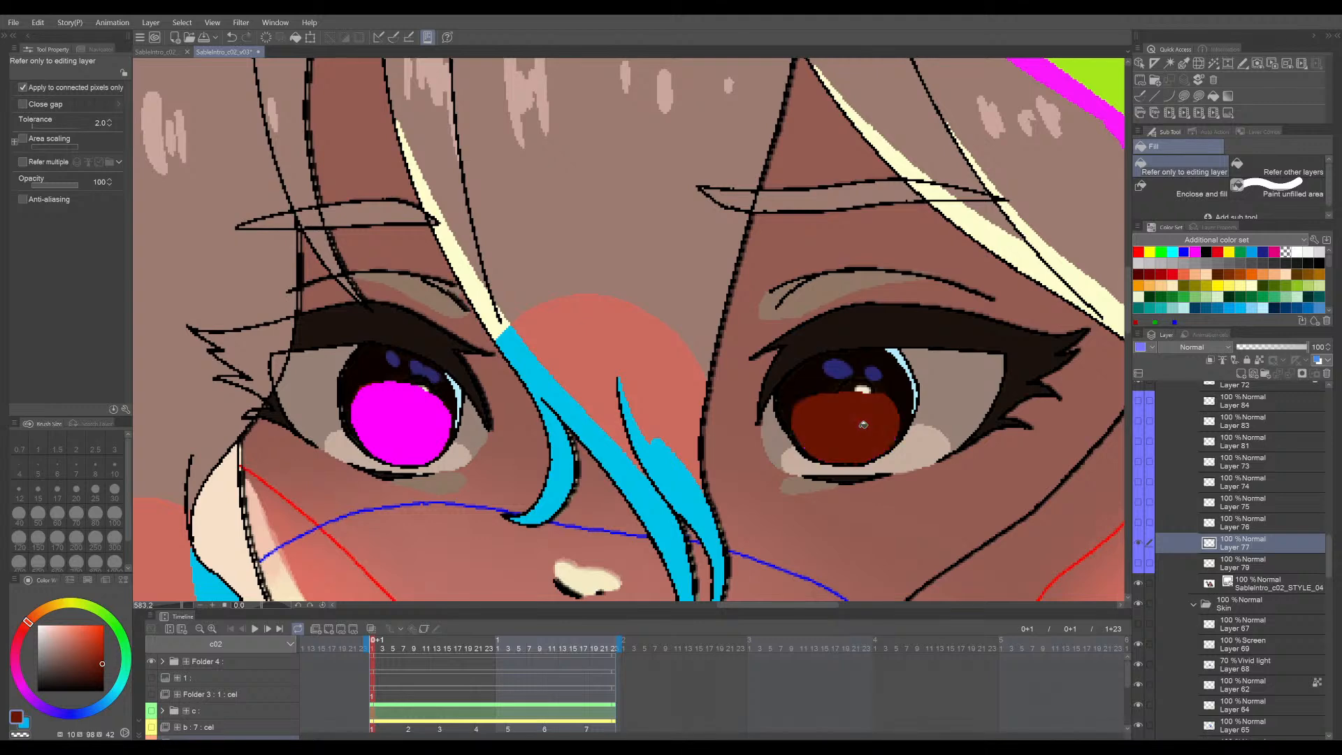
{"action": "key", "text": "ctrl+z"}
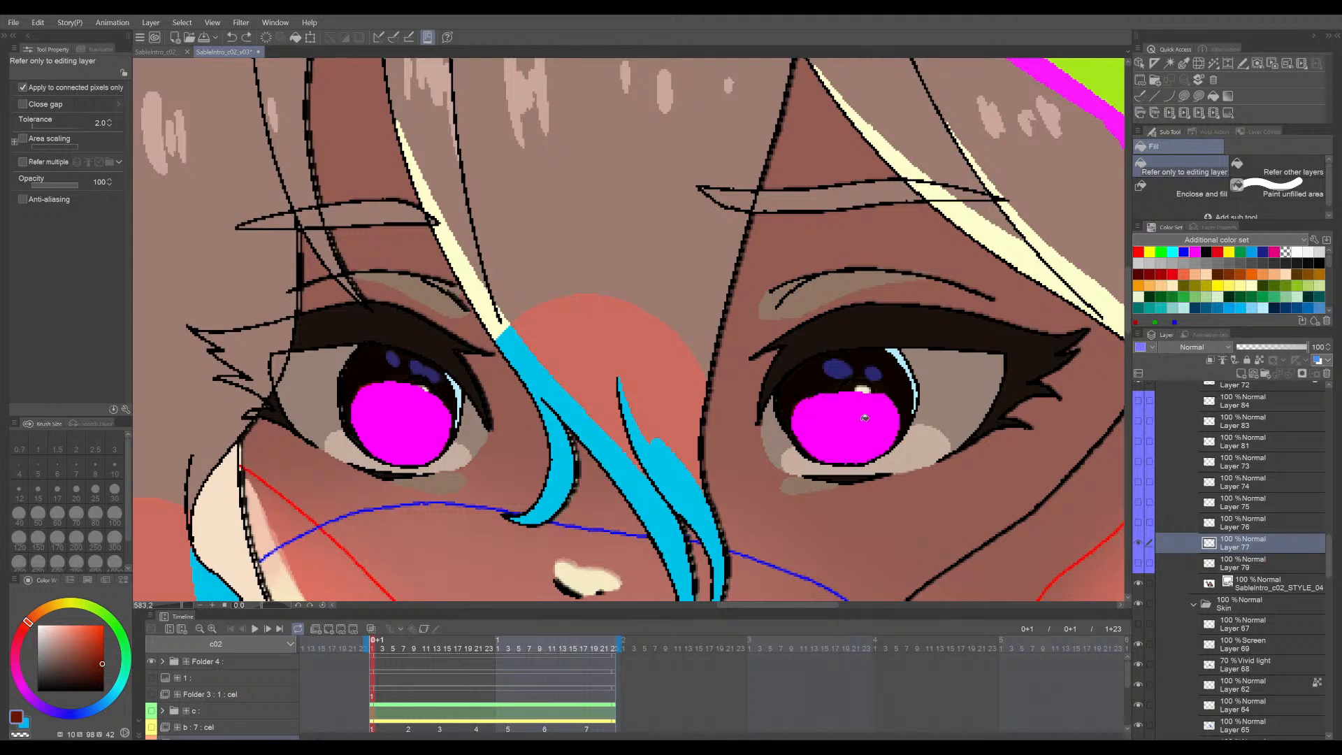
{"action": "left_click", "coordinate": [864, 418]}
{"action": "left_click", "coordinate": [414, 422]}
{"action": "key", "text": "ctrl+s"}
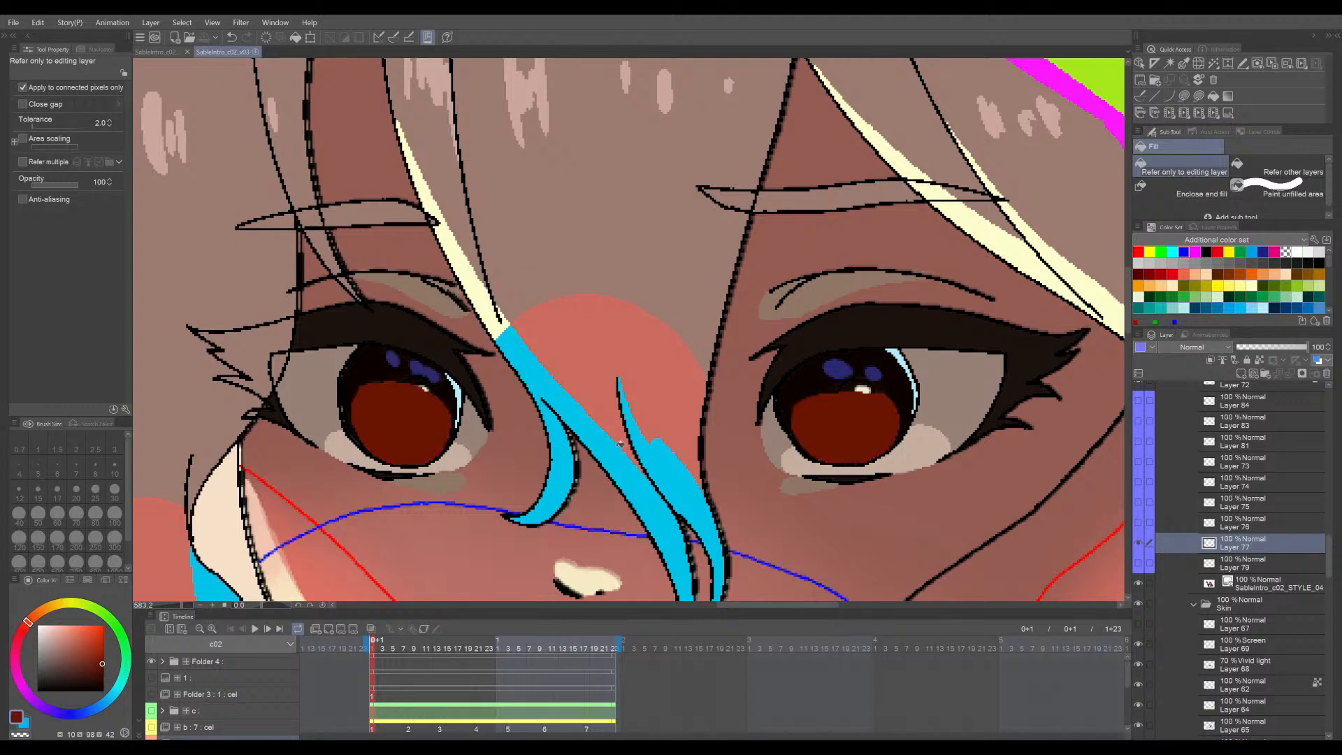
{"action": "left_click_drag", "start_coordinate": [501, 357], "coordinate": [528, 360]}
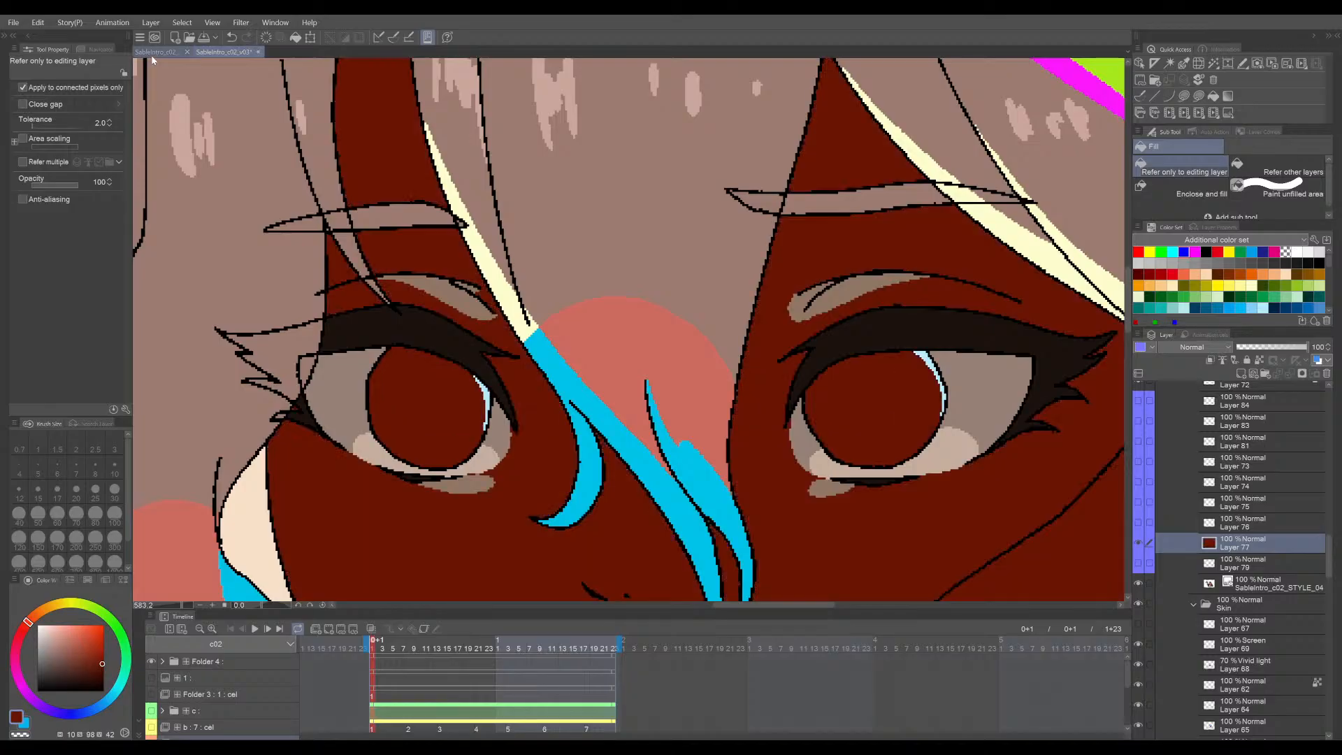
- In the style document, sample the grey rim highlight on the left-hand iris and compare it with the right-hand eye's highlight
{"action": "left_click", "coordinate": [154, 53]}
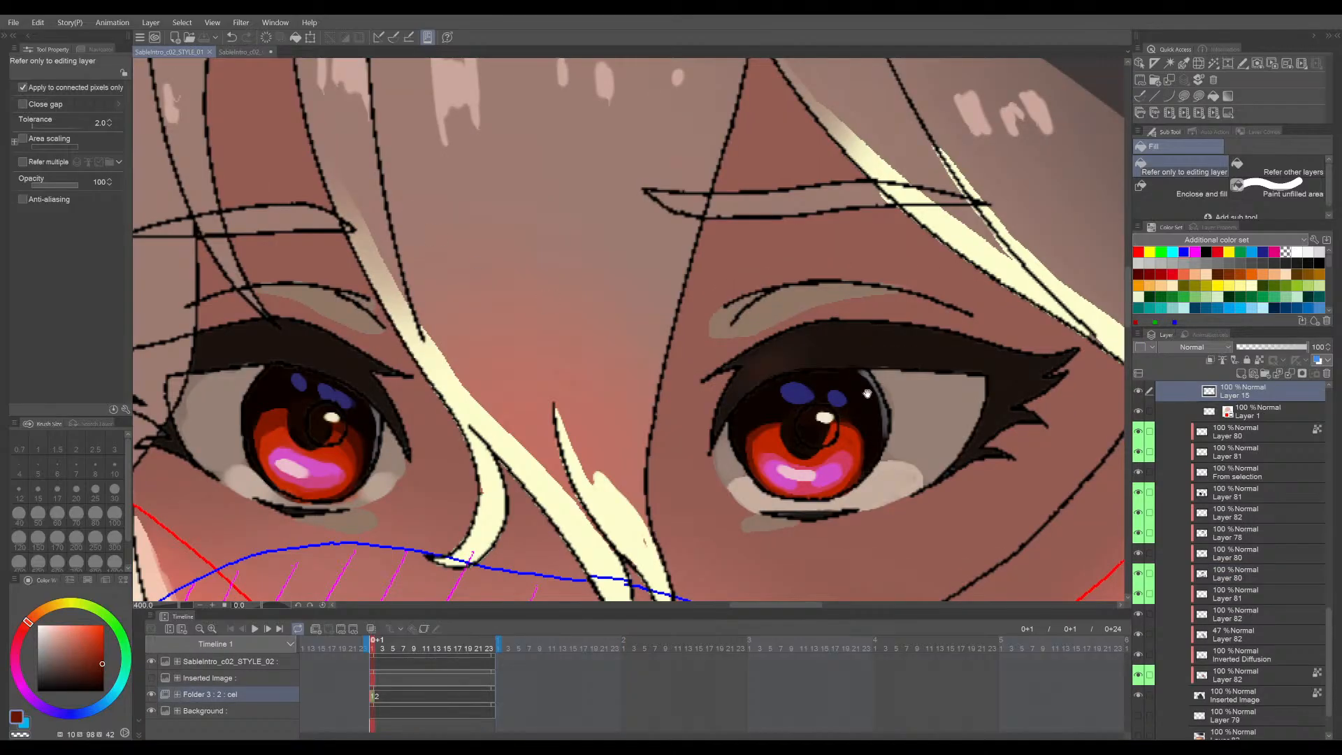
{"action": "left_click_drag", "start_coordinate": [413, 425], "coordinate": [487, 429]}
{"action": "scroll", "coordinate": [486, 429], "scroll_direction": "up", "scroll_amount": 10}
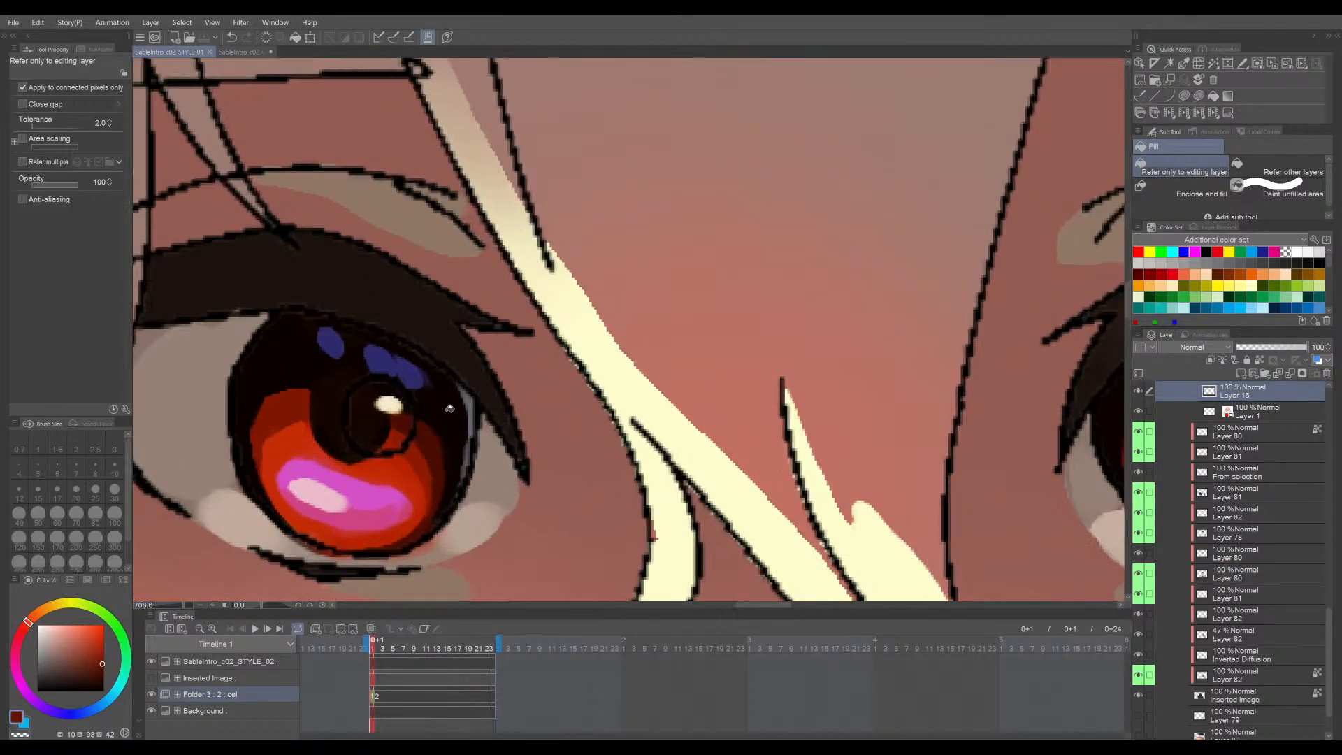
{"action": "scroll", "coordinate": [473, 401], "scroll_direction": "up", "scroll_amount": 1}
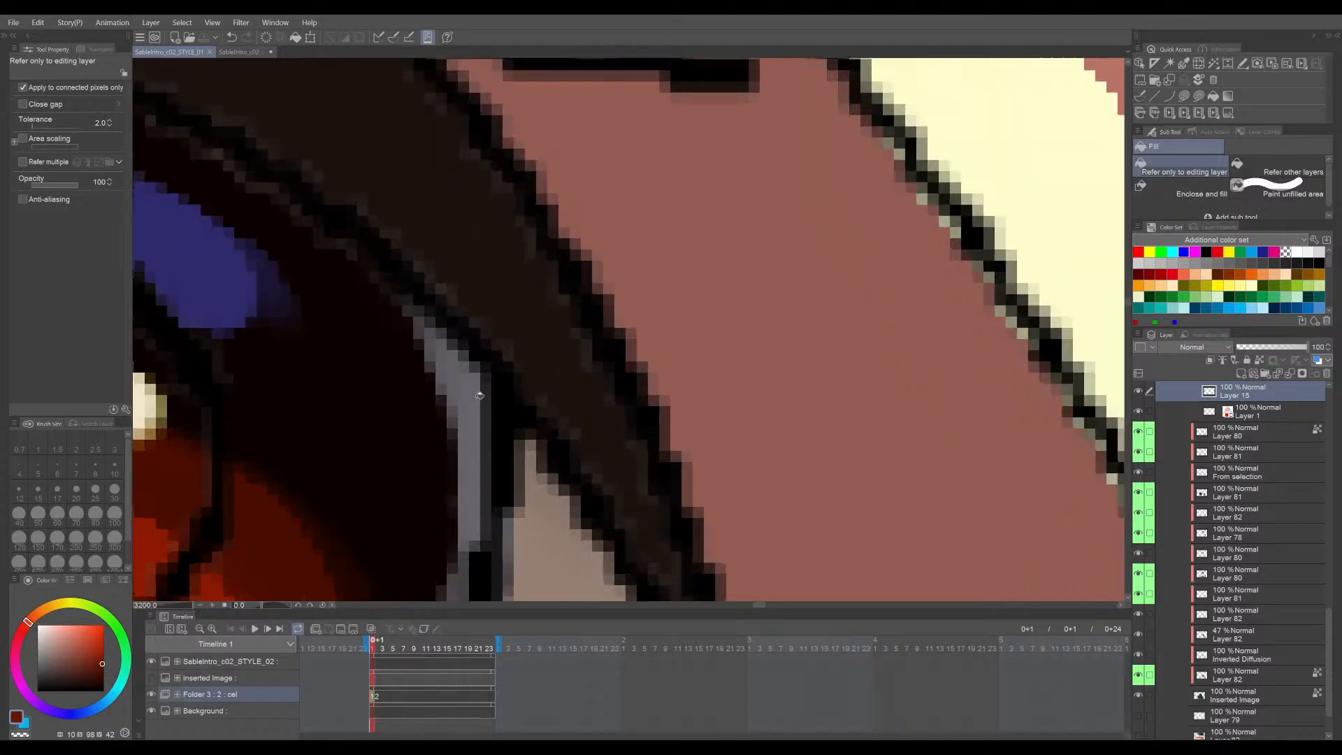
{"action": "left_click", "coordinate": [477, 418], "text": "alt"}
{"action": "scroll", "coordinate": [477, 418], "scroll_direction": "down", "scroll_amount": 8}
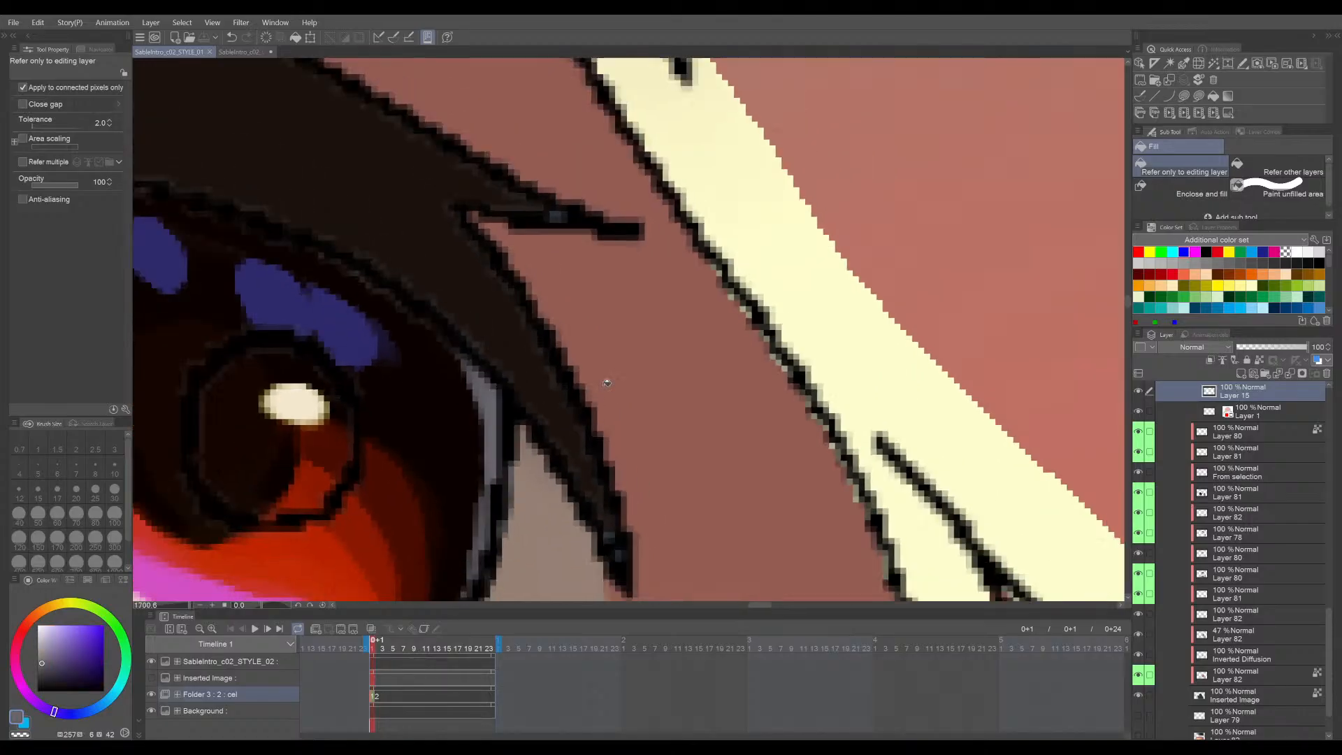
{"action": "left_click_drag", "start_coordinate": [921, 352], "coordinate": [311, 383]}
{"action": "scroll", "coordinate": [734, 364], "scroll_direction": "up", "scroll_amount": 8}
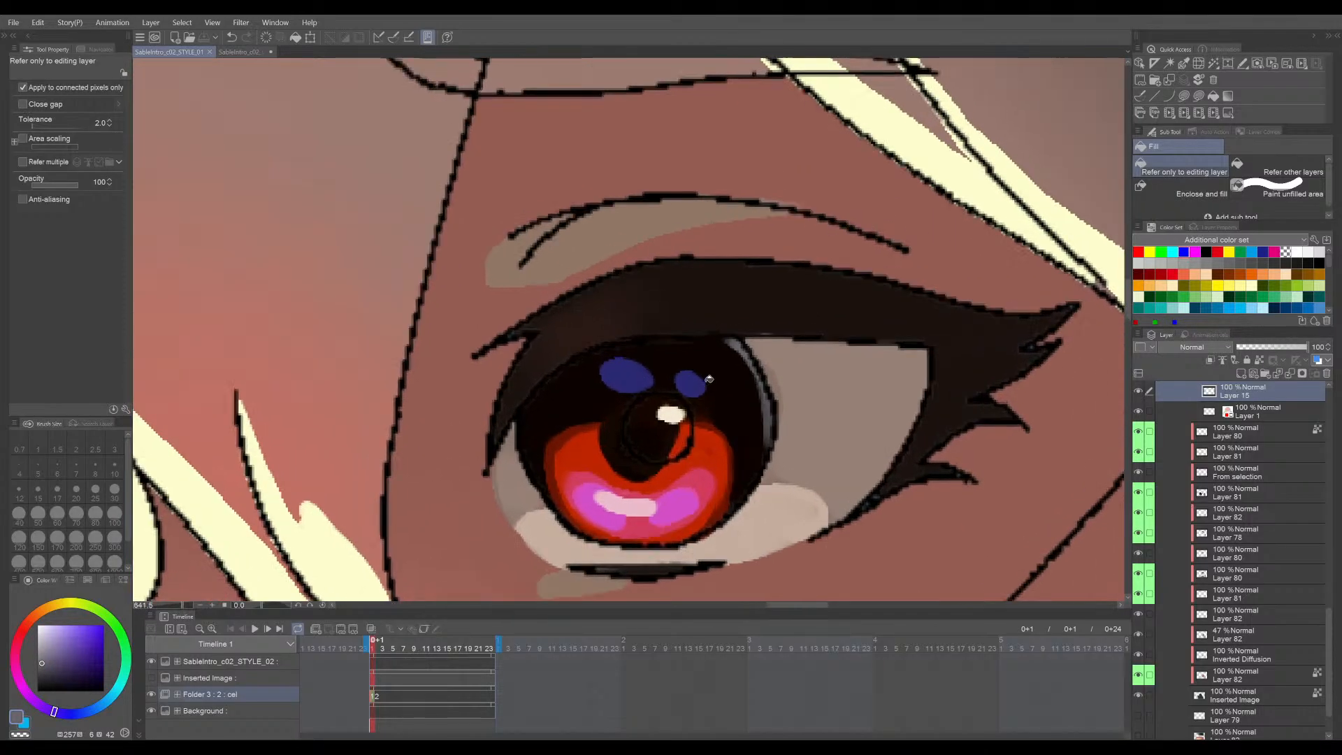
{"action": "scroll", "coordinate": [757, 328], "scroll_direction": "up", "scroll_amount": 10}
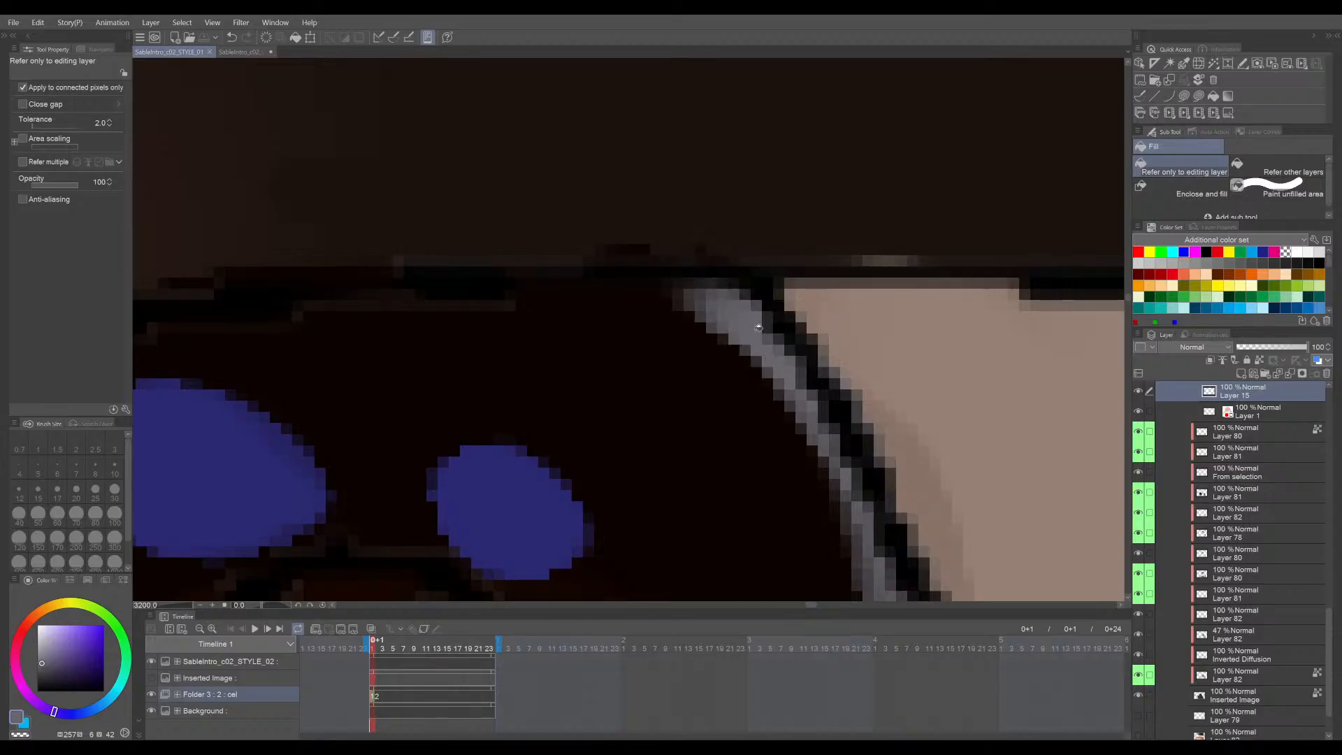
{"action": "scroll", "coordinate": [757, 328], "scroll_direction": "down", "scroll_amount": 15}
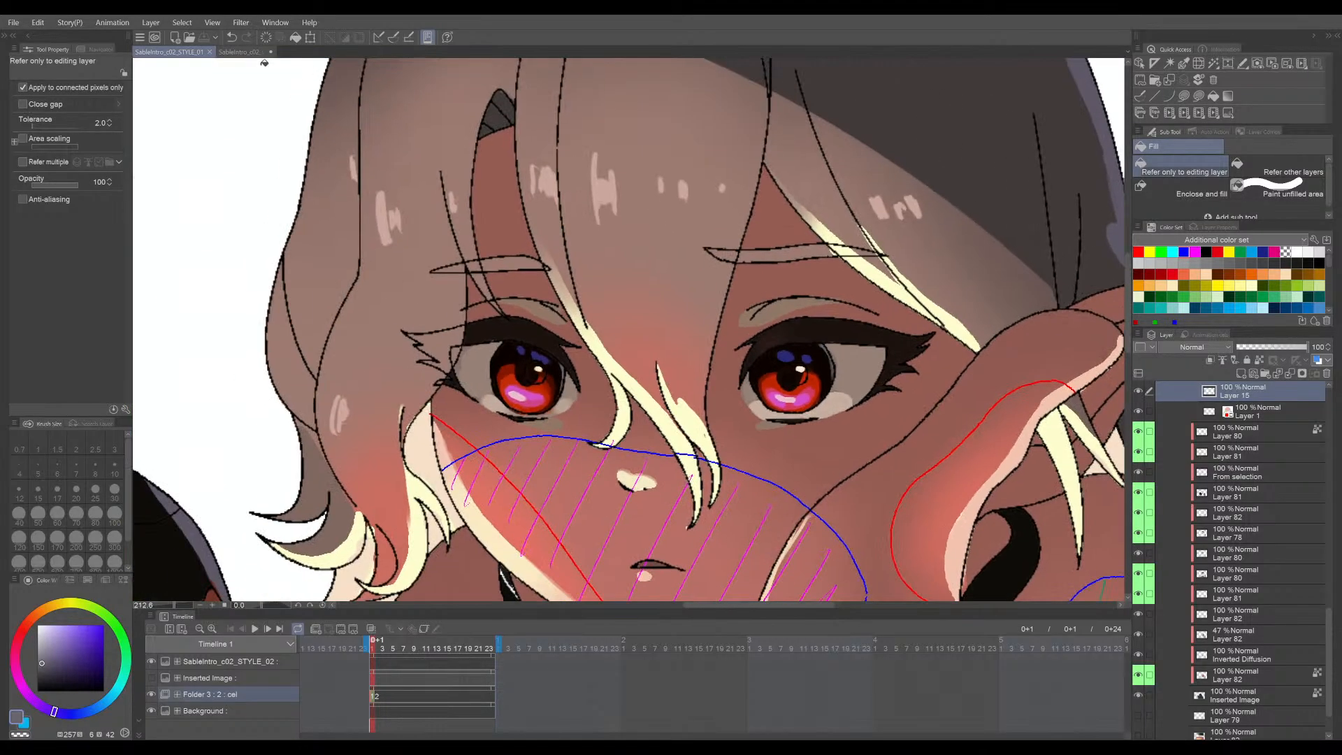
- Return to the animation cut, fill both eyes' light blue rim highlights on Layer 77 with the sampled grey, and save
{"action": "left_click", "coordinate": [248, 53]}
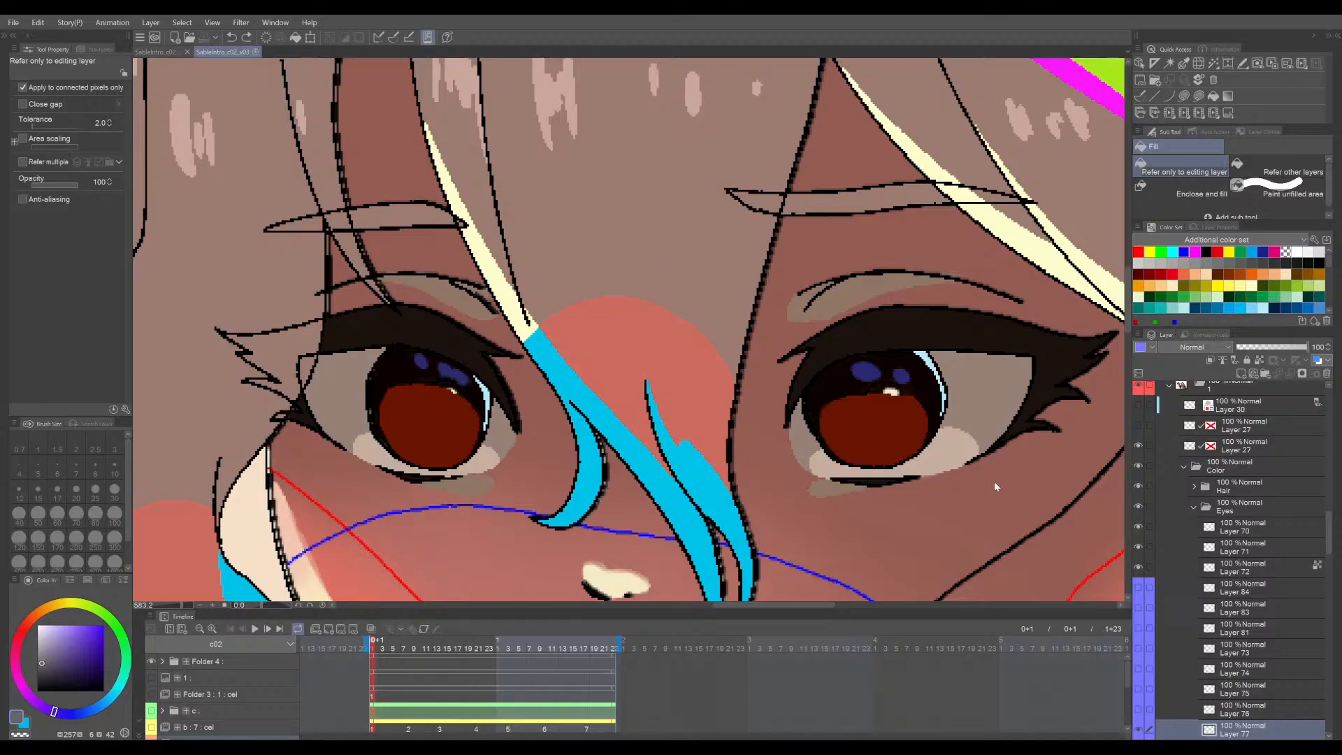
{"action": "scroll", "coordinate": [933, 403], "scroll_direction": "up", "scroll_amount": 3}
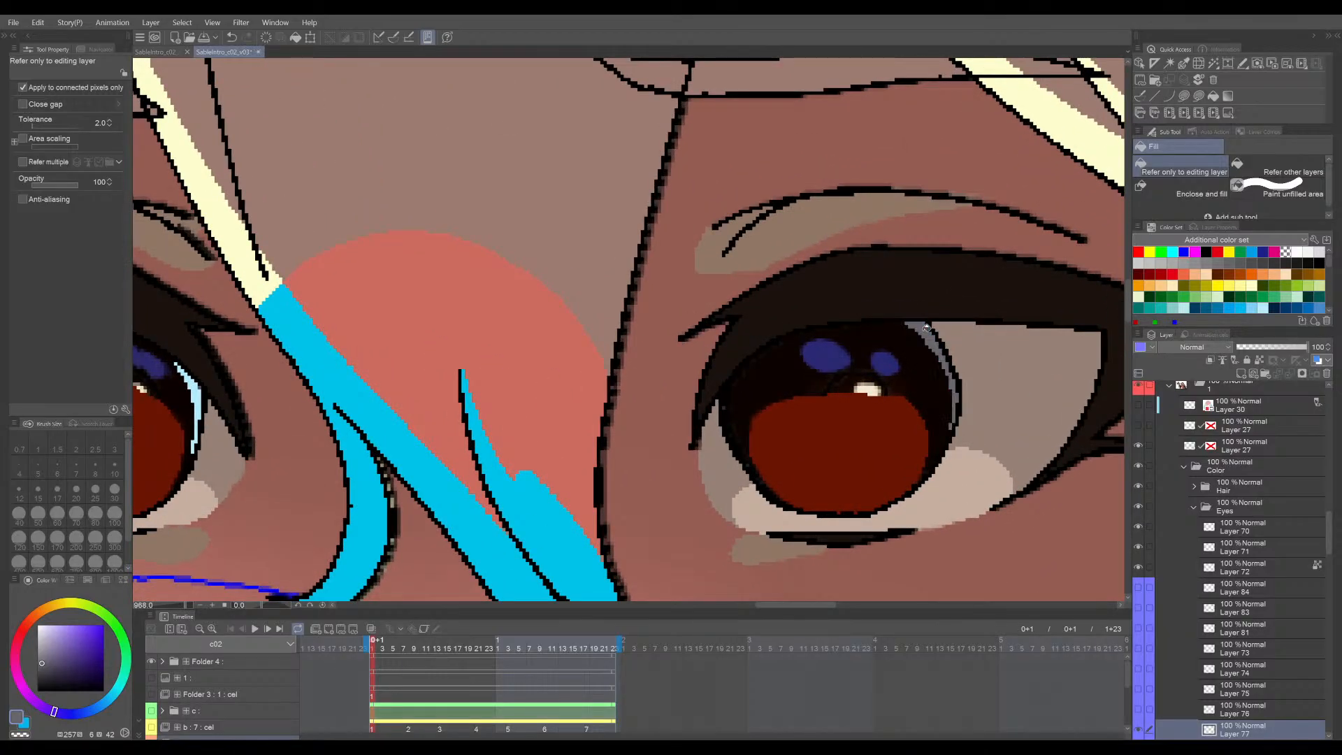
{"action": "left_click_drag", "start_coordinate": [228, 462], "coordinate": [564, 448]}
{"action": "left_click", "coordinate": [530, 401]}
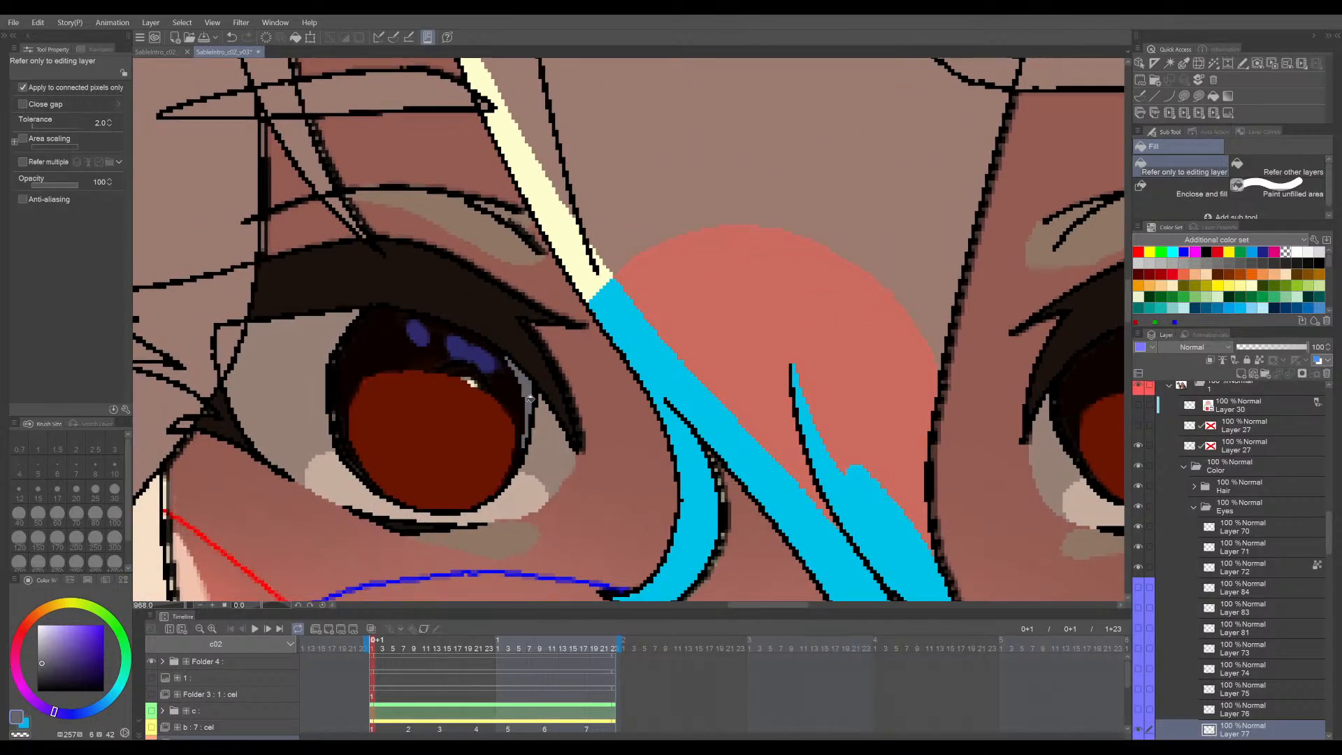
{"action": "scroll", "coordinate": [529, 401], "scroll_direction": "down", "scroll_amount": 4}
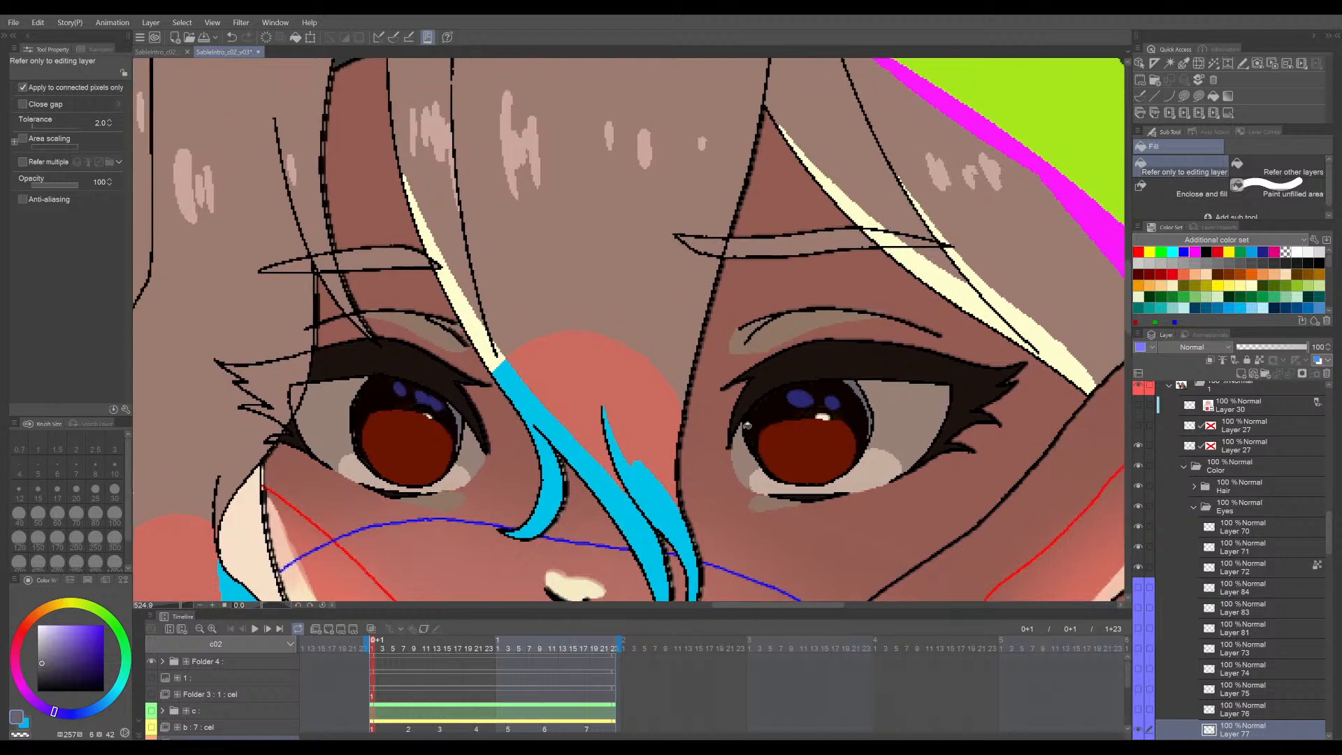
{"action": "key", "text": "ctrl+s"}
- Hide Layer 77, preview Layer 76's blue iris shapes against the style reference, and sample the right-hand iris's bright red
{"action": "left_click_drag", "start_coordinate": [895, 421], "coordinate": [868, 423]}
{"action": "scroll", "coordinate": [1209, 586], "scroll_direction": "down", "scroll_amount": 4}
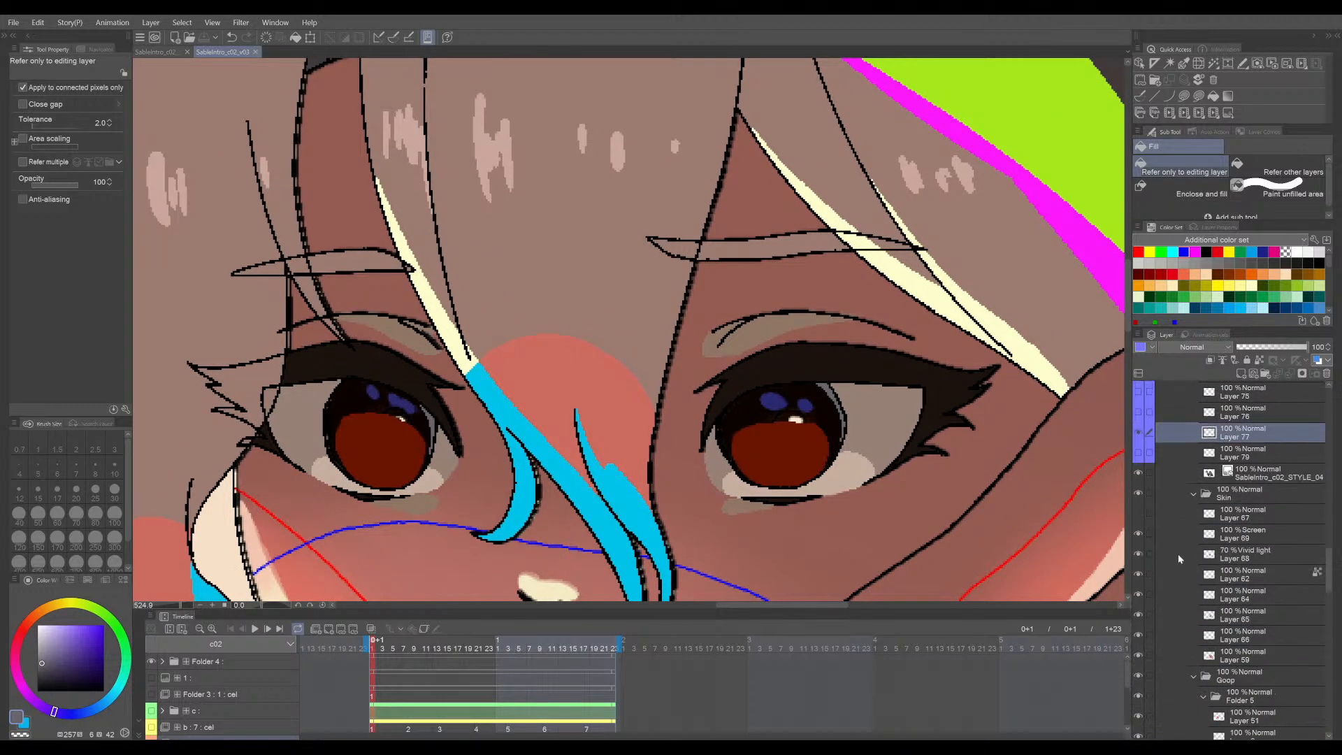
{"action": "left_click", "coordinate": [1139, 520]}
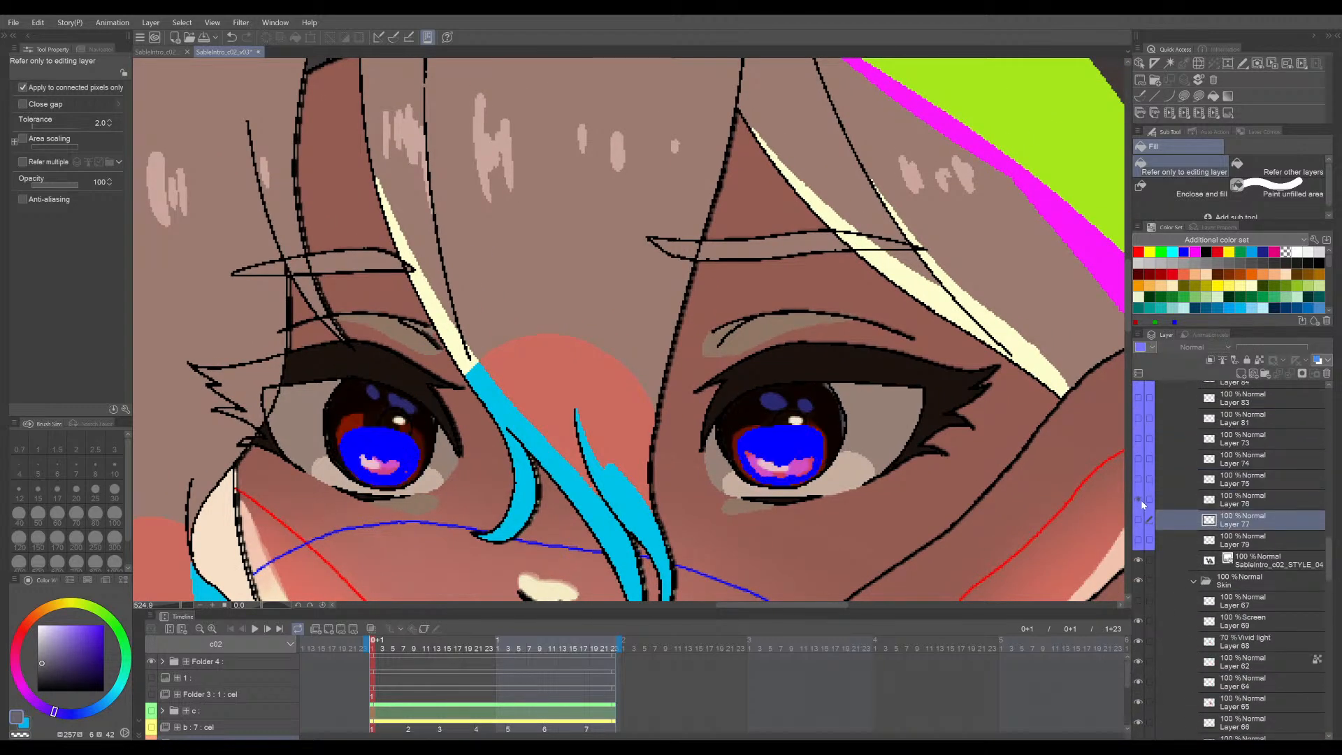
{"action": "left_click", "coordinate": [1139, 497]}
{"action": "left_click", "coordinate": [1139, 497]}
{"action": "scroll", "coordinate": [776, 493], "scroll_direction": "up", "scroll_amount": 3}
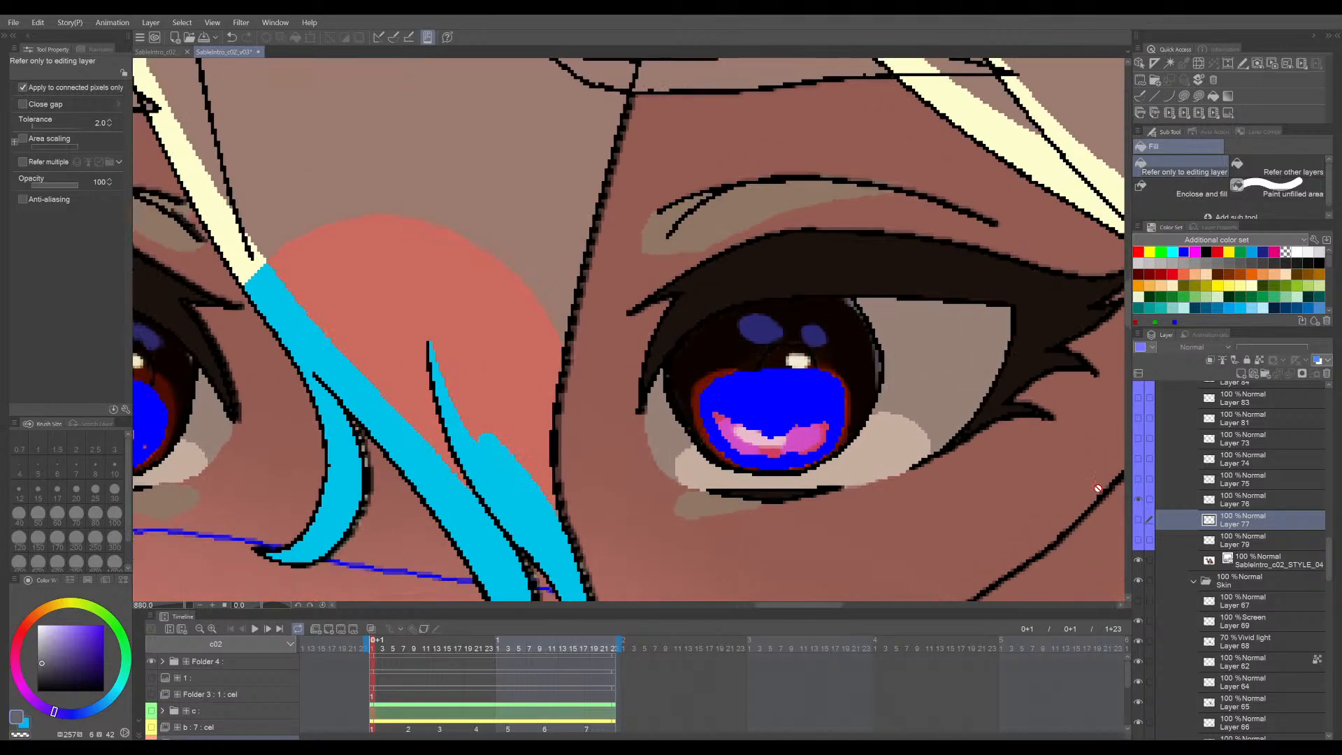
{"action": "left_click", "coordinate": [1139, 499]}
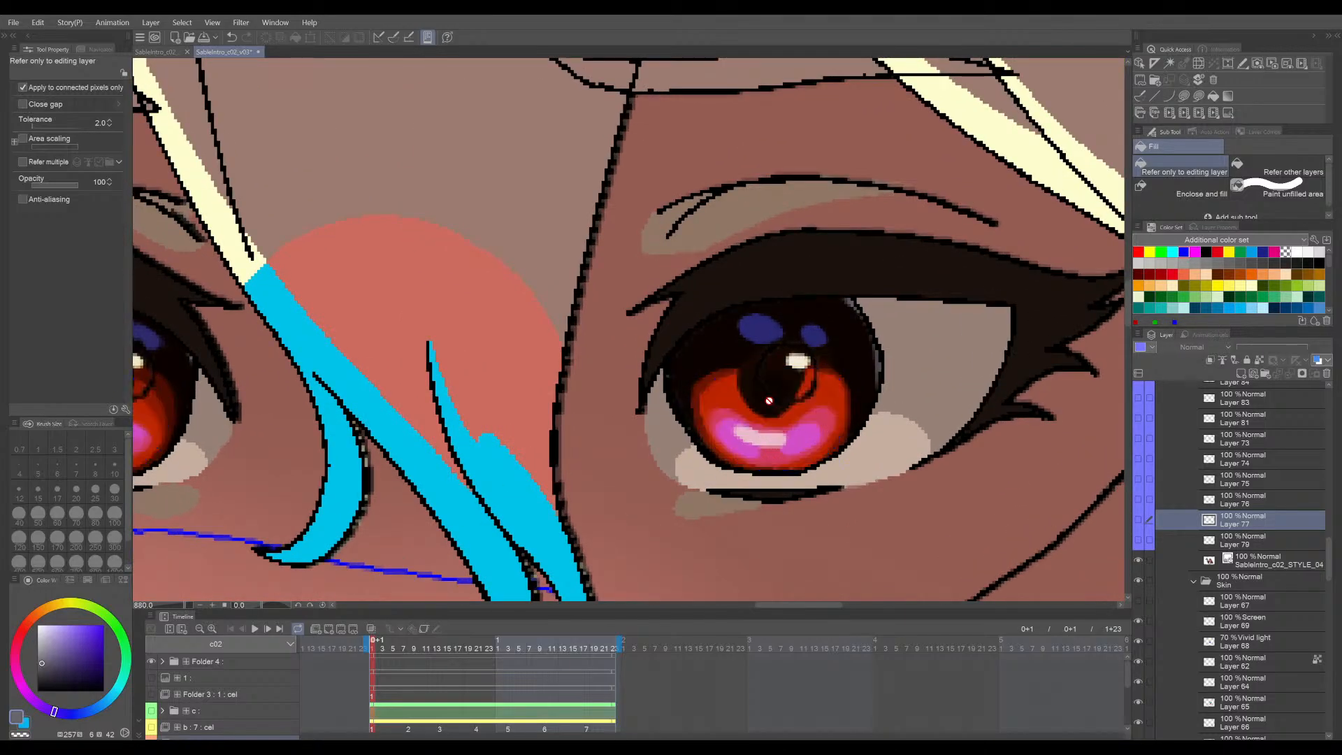
{"action": "scroll", "coordinate": [728, 388], "scroll_direction": "up", "scroll_amount": 5}
{"action": "left_click", "coordinate": [705, 415], "text": "alt"}
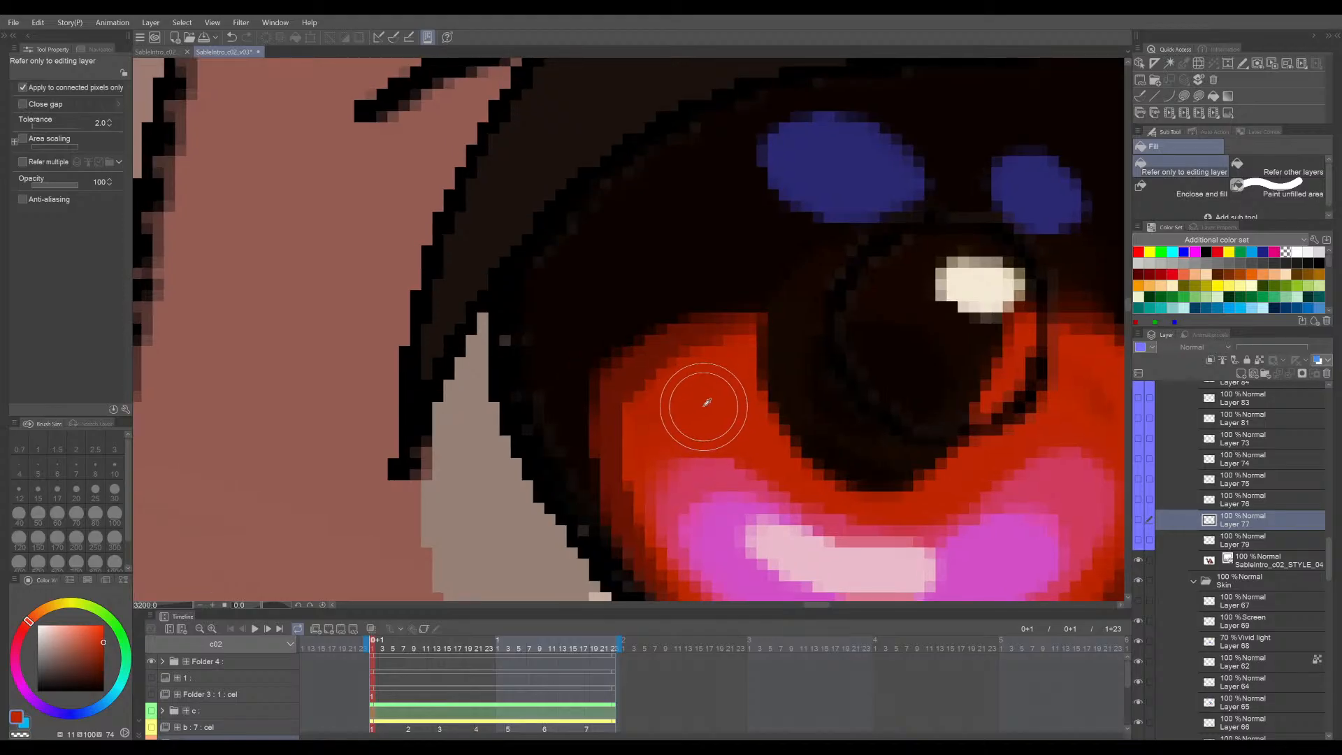
{"action": "scroll", "coordinate": [701, 404], "scroll_direction": "down", "scroll_amount": 3}
{"action": "scroll", "coordinate": [723, 422], "scroll_direction": "down", "scroll_amount": 3}
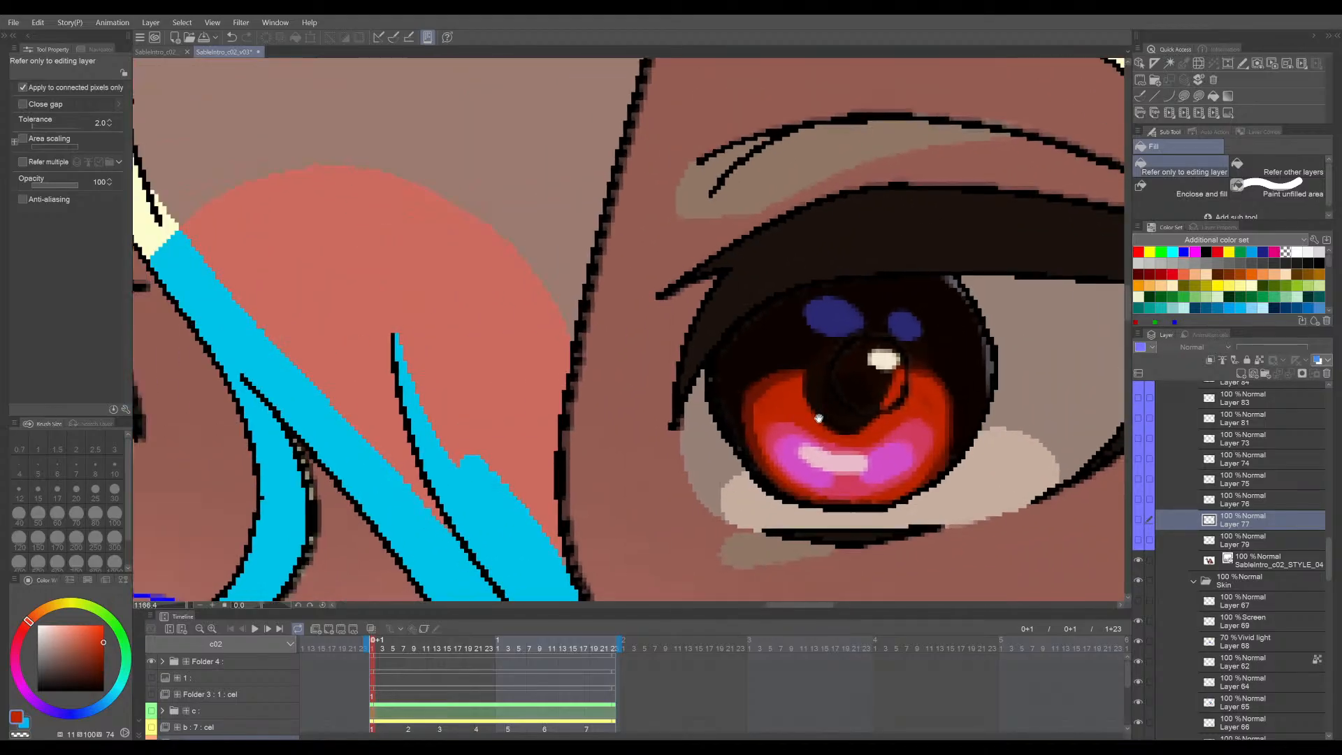
- Show and activate Layer 76, and replace its blue iris flats with the sampled bright red without limiting the fill to connected pixels
{"action": "left_click", "coordinate": [1209, 504]}
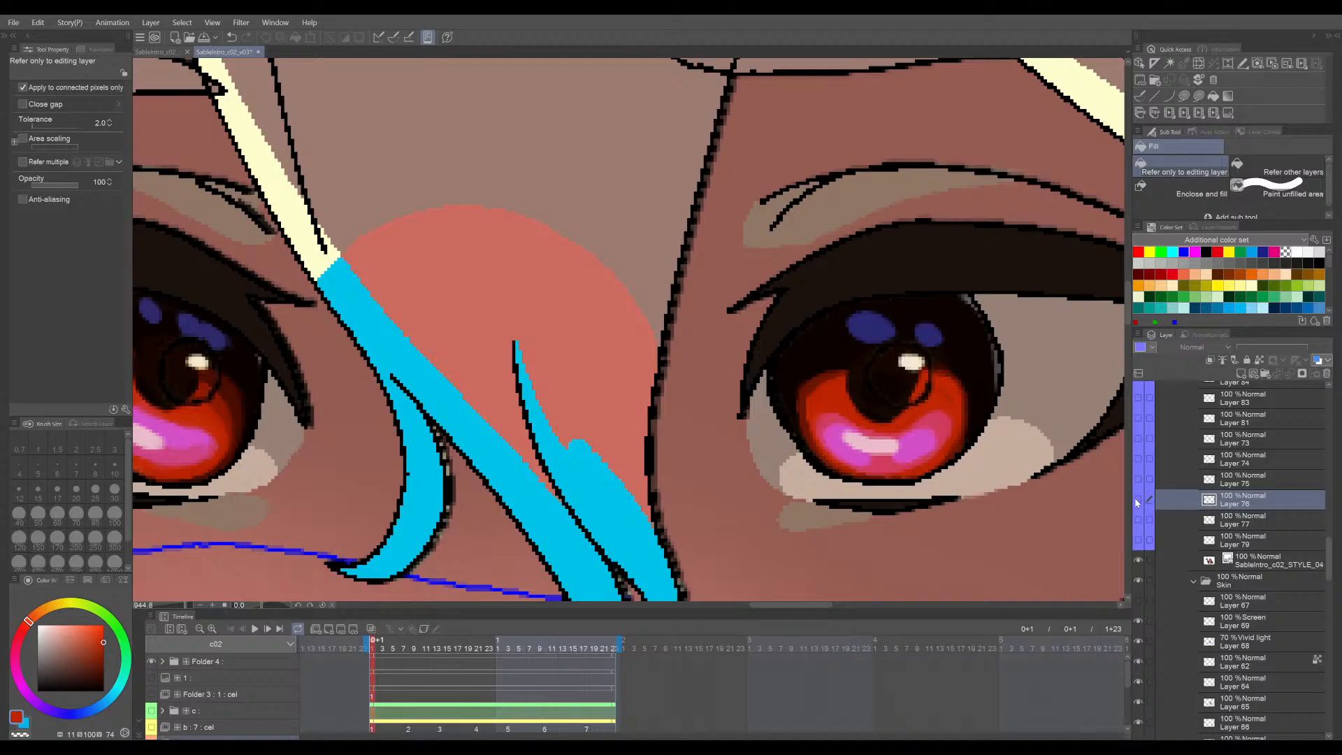
{"action": "left_click", "coordinate": [1138, 501]}
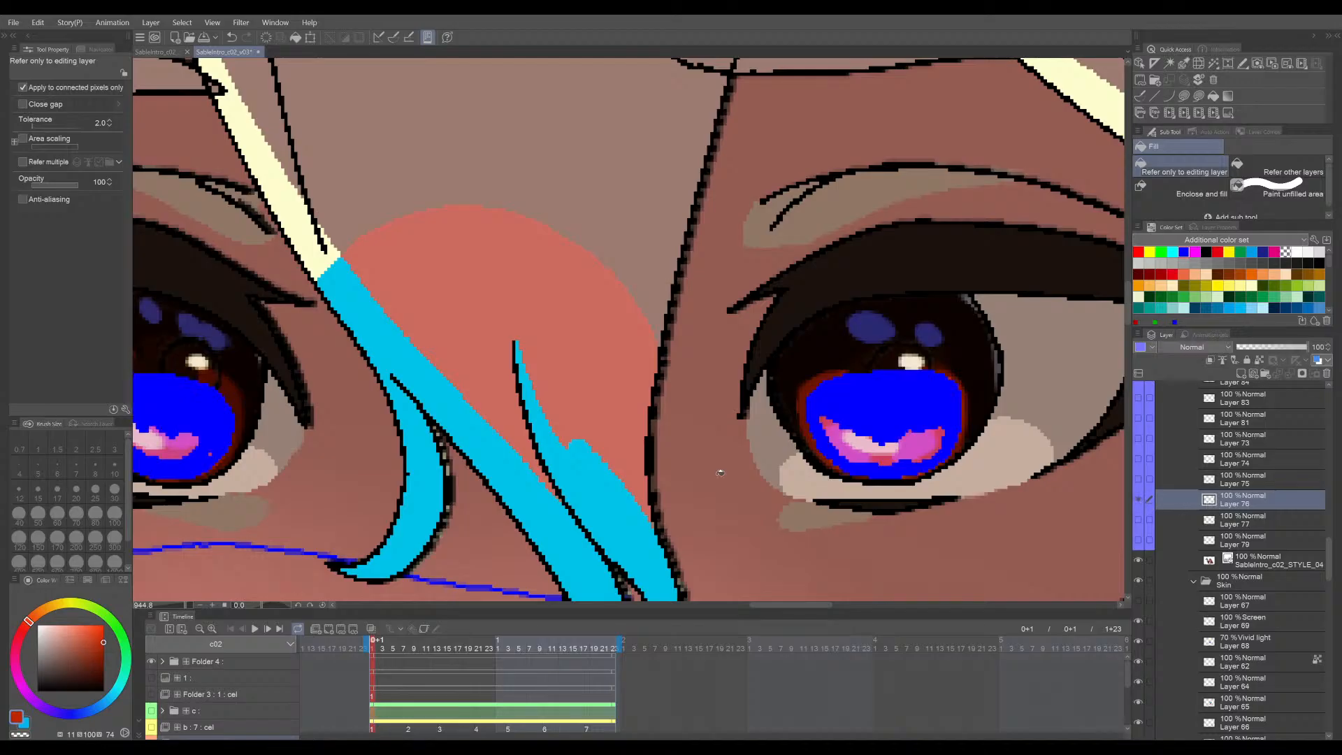
{"action": "left_click", "coordinate": [24, 88]}
{"action": "left_click", "coordinate": [843, 406]}
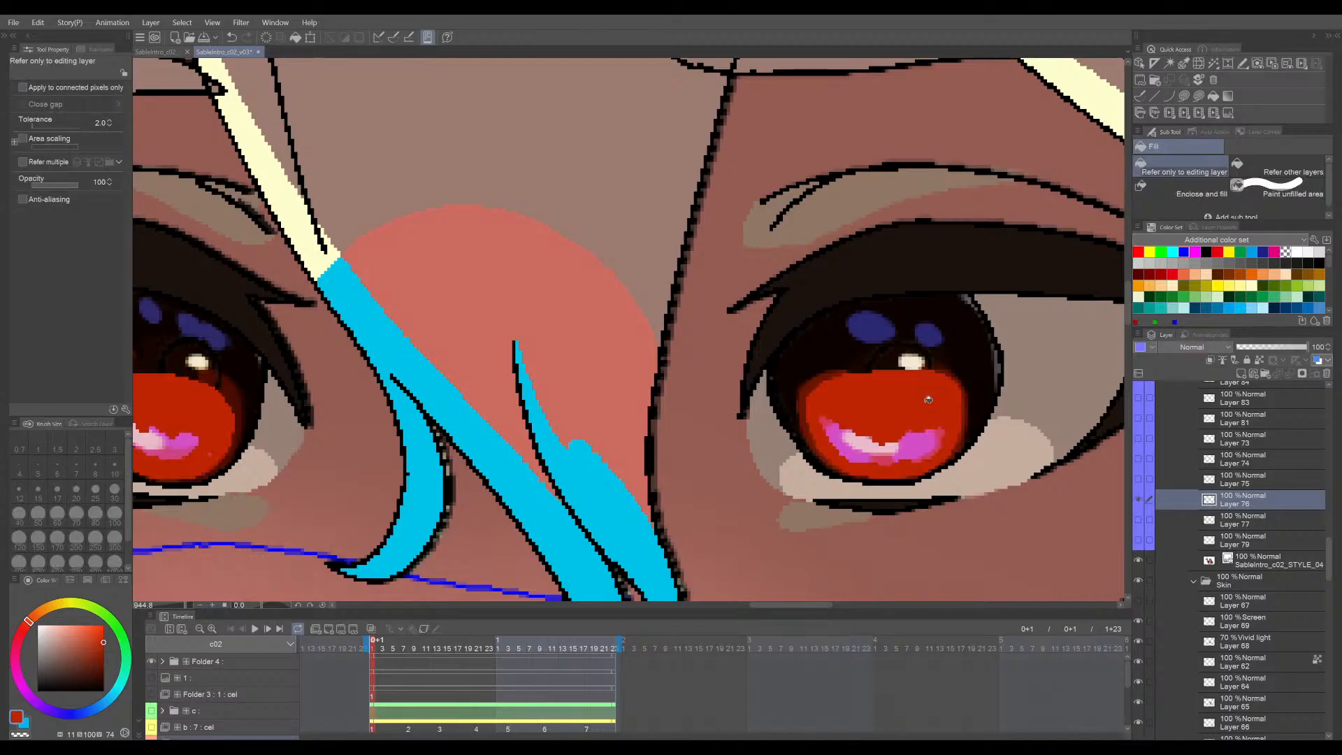
{"action": "scroll", "coordinate": [900, 427], "scroll_direction": "down", "scroll_amount": 3}
{"action": "left_click", "coordinate": [880, 436]}
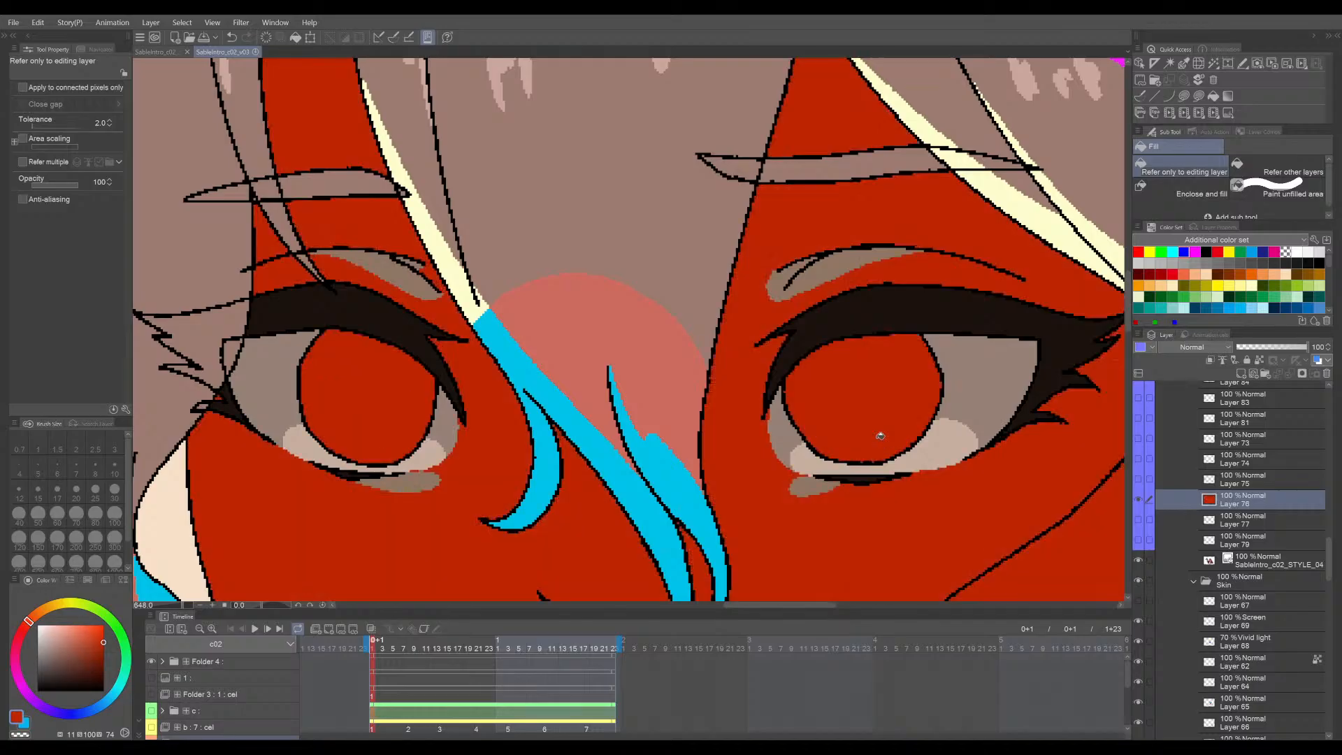
{"action": "key", "text": "ctrl+z"}
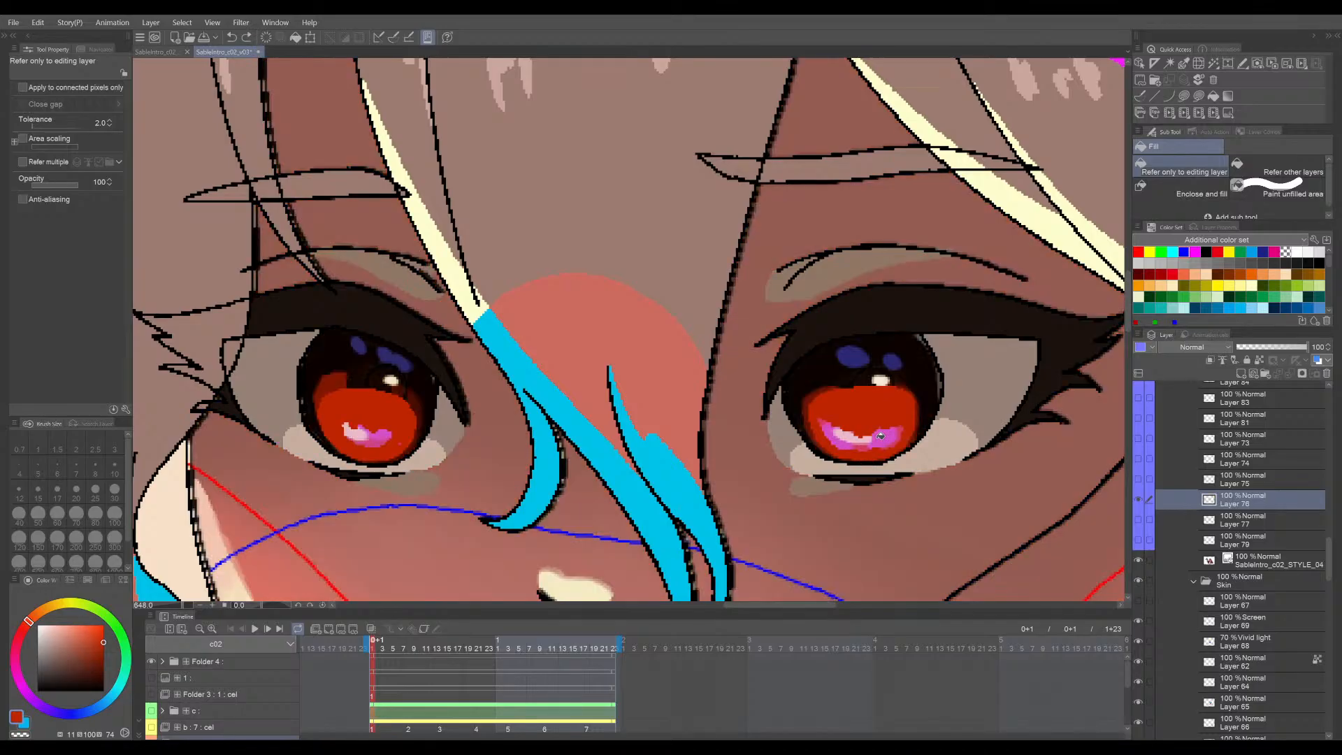
- Limit the fill to connected pixels, fill the gaps inside both red iris shapes on Layer 76 with the same red, and save
{"action": "left_click", "coordinate": [24, 88]}
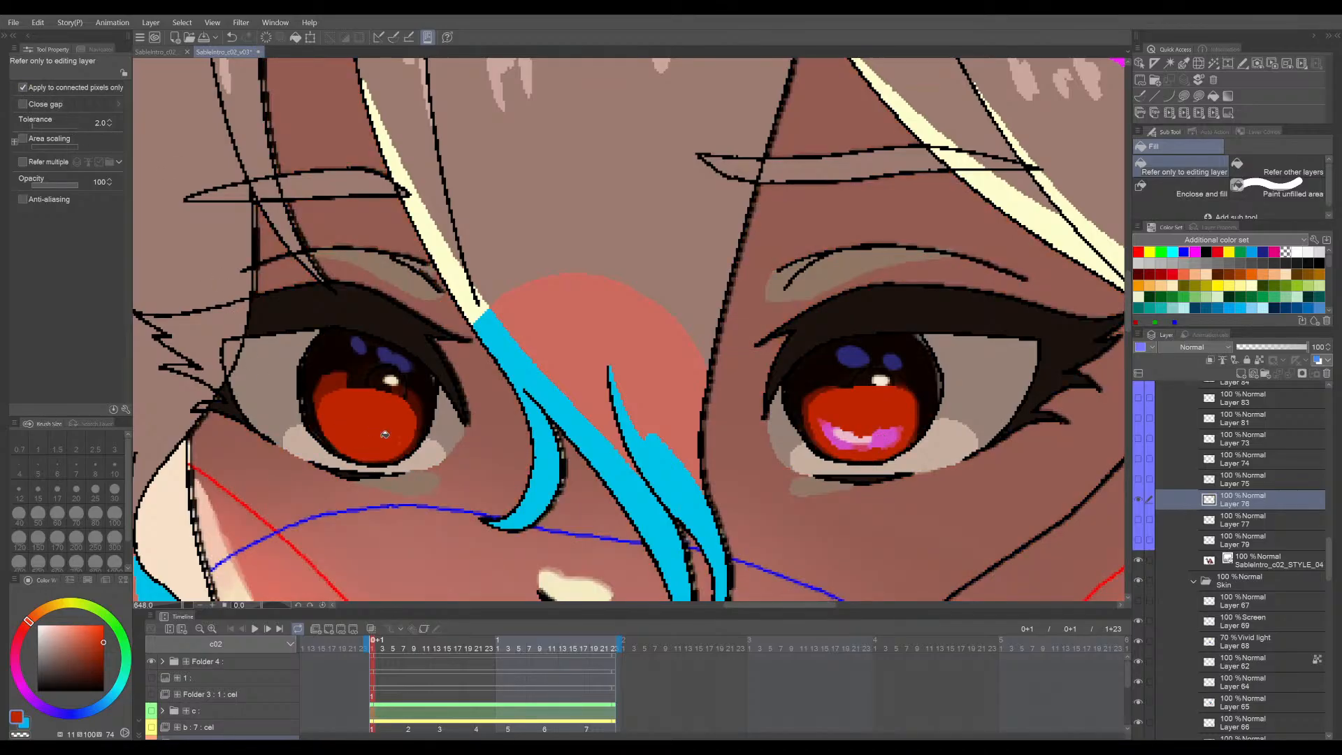
{"action": "scroll", "coordinate": [378, 434], "scroll_direction": "up", "scroll_amount": 5}
{"action": "scroll", "coordinate": [402, 439], "scroll_direction": "down", "scroll_amount": 5}
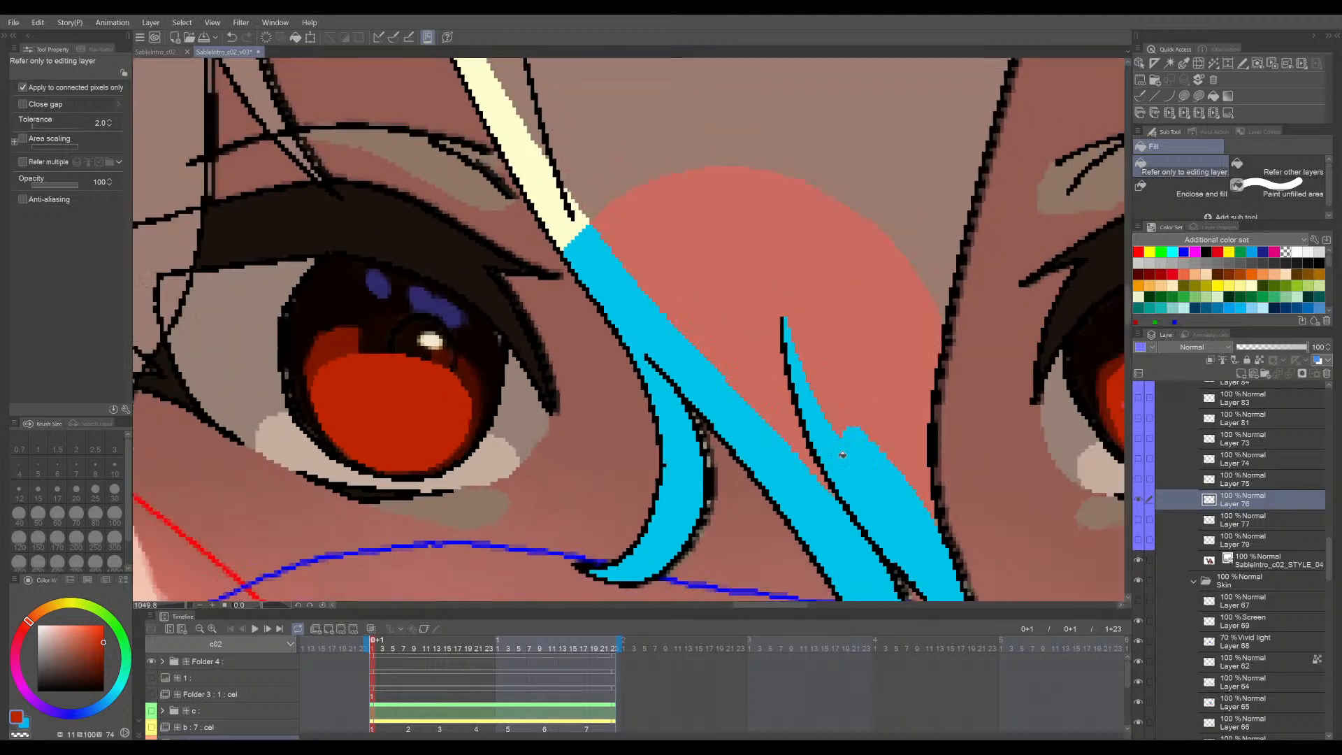
{"action": "scroll", "coordinate": [728, 464], "scroll_direction": "up", "scroll_amount": 4}
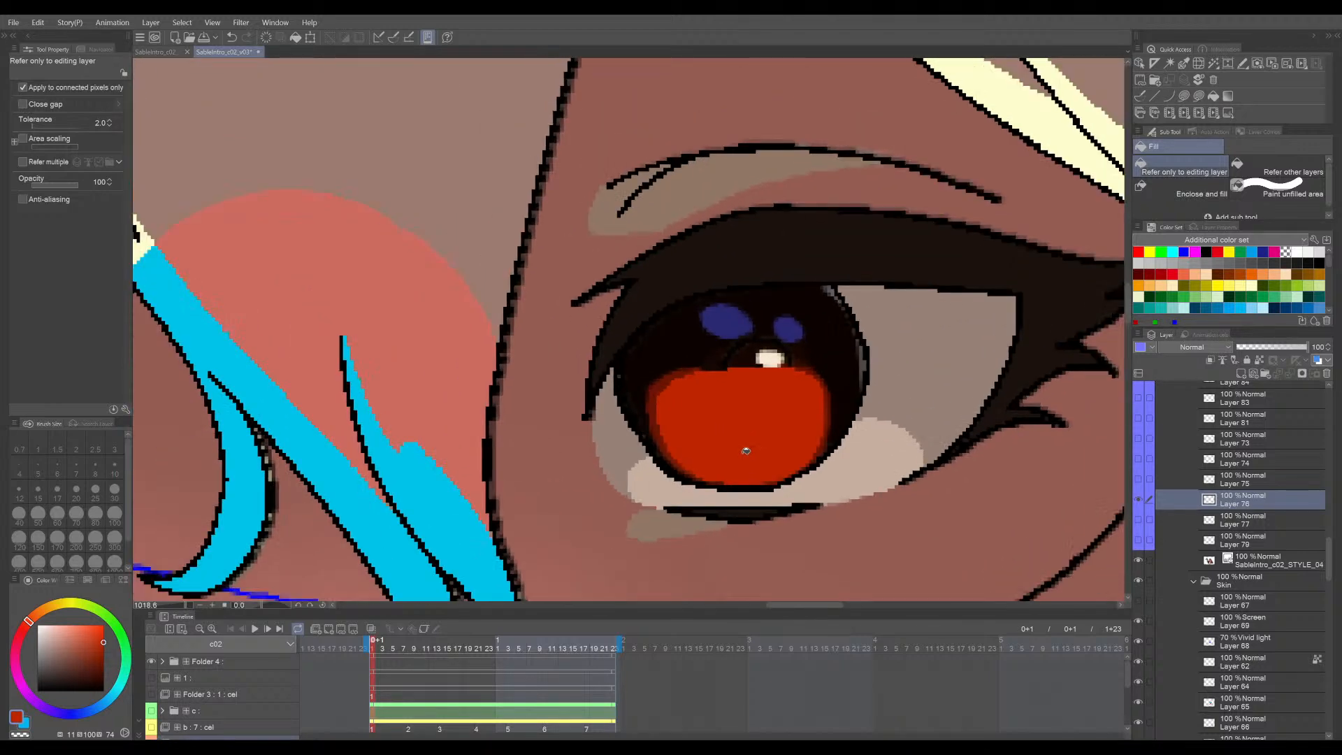
{"action": "scroll", "coordinate": [771, 444], "scroll_direction": "down", "scroll_amount": 1}
{"action": "key", "text": "ctrl+s"}
{"action": "scroll", "coordinate": [831, 418], "scroll_direction": "down", "scroll_amount": 1}
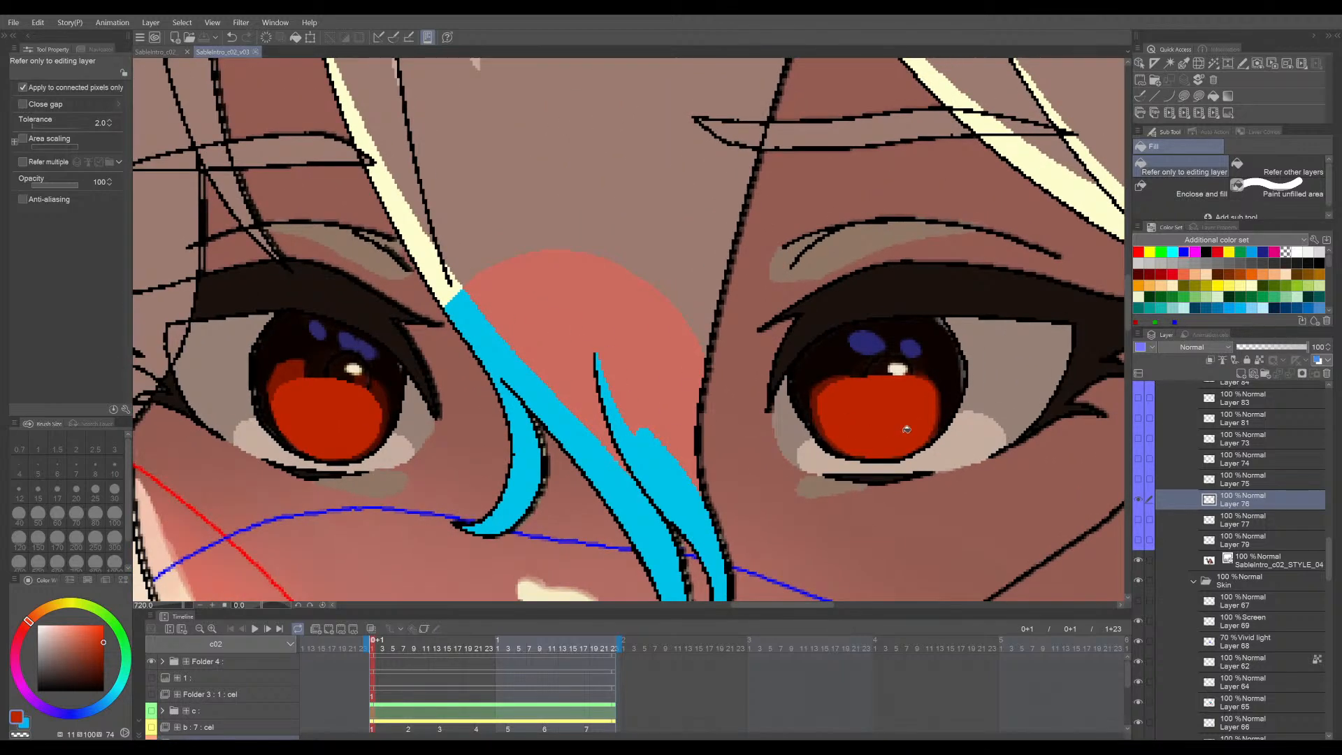
- Hide Layer 76, preview Layer 75's yellow shapes against the style reference, and sample the deep pink around the left-hand iris's lower highlight
{"action": "left_click", "coordinate": [1140, 498]}
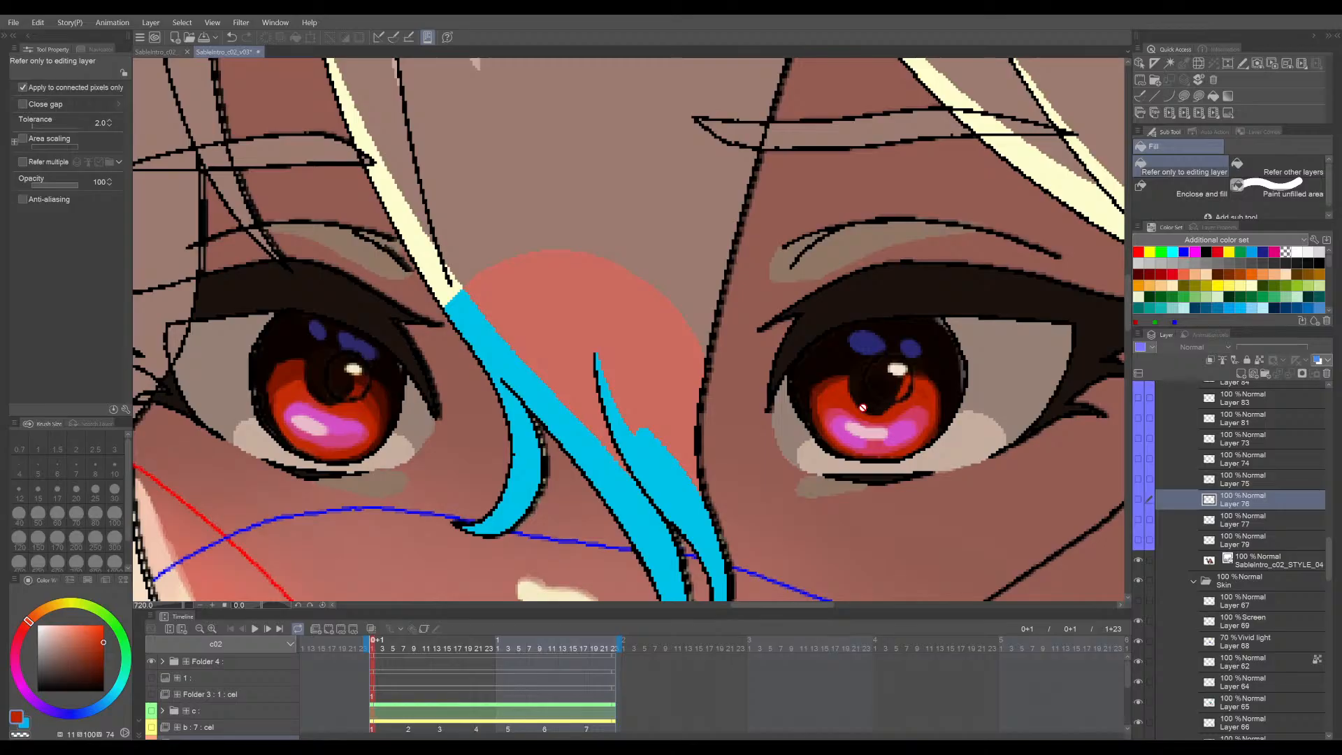
{"action": "scroll", "coordinate": [904, 432], "scroll_direction": "up", "scroll_amount": 1}
{"action": "left_click", "coordinate": [1141, 480]}
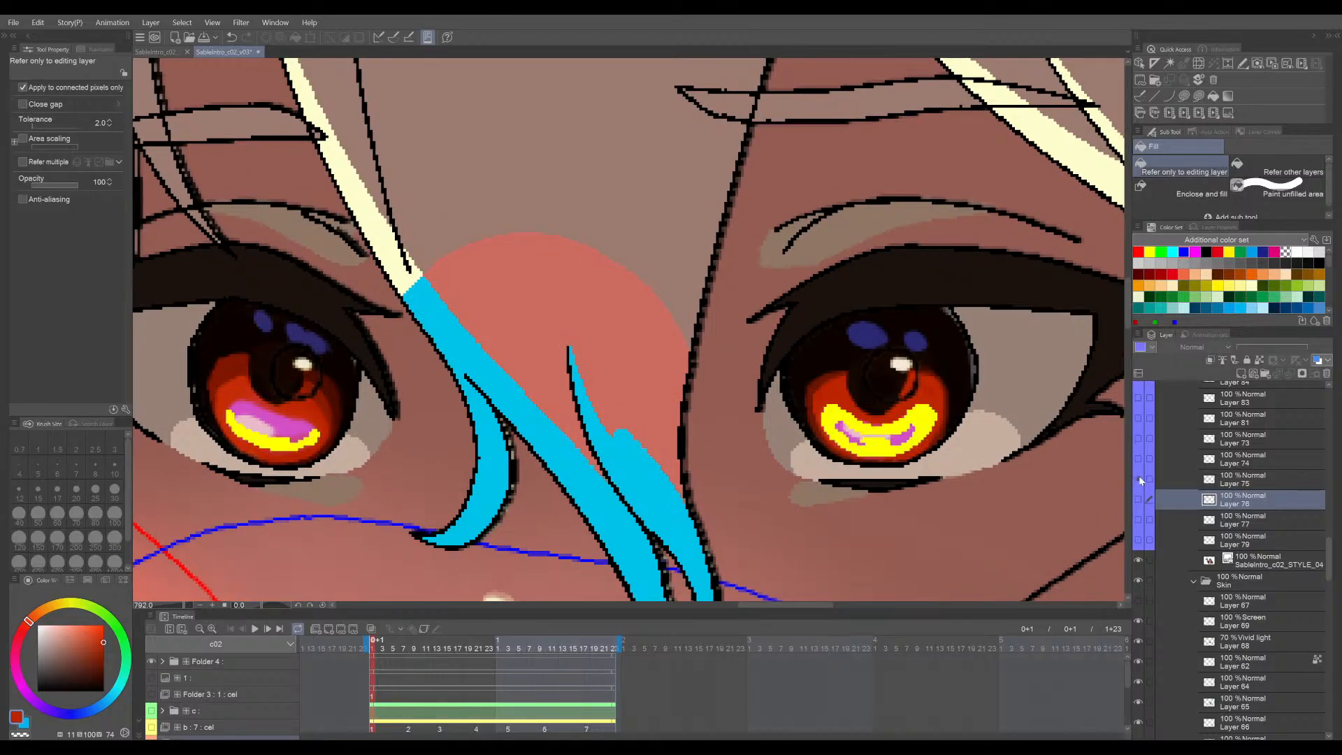
{"action": "scroll", "coordinate": [803, 420], "scroll_direction": "up", "scroll_amount": 6}
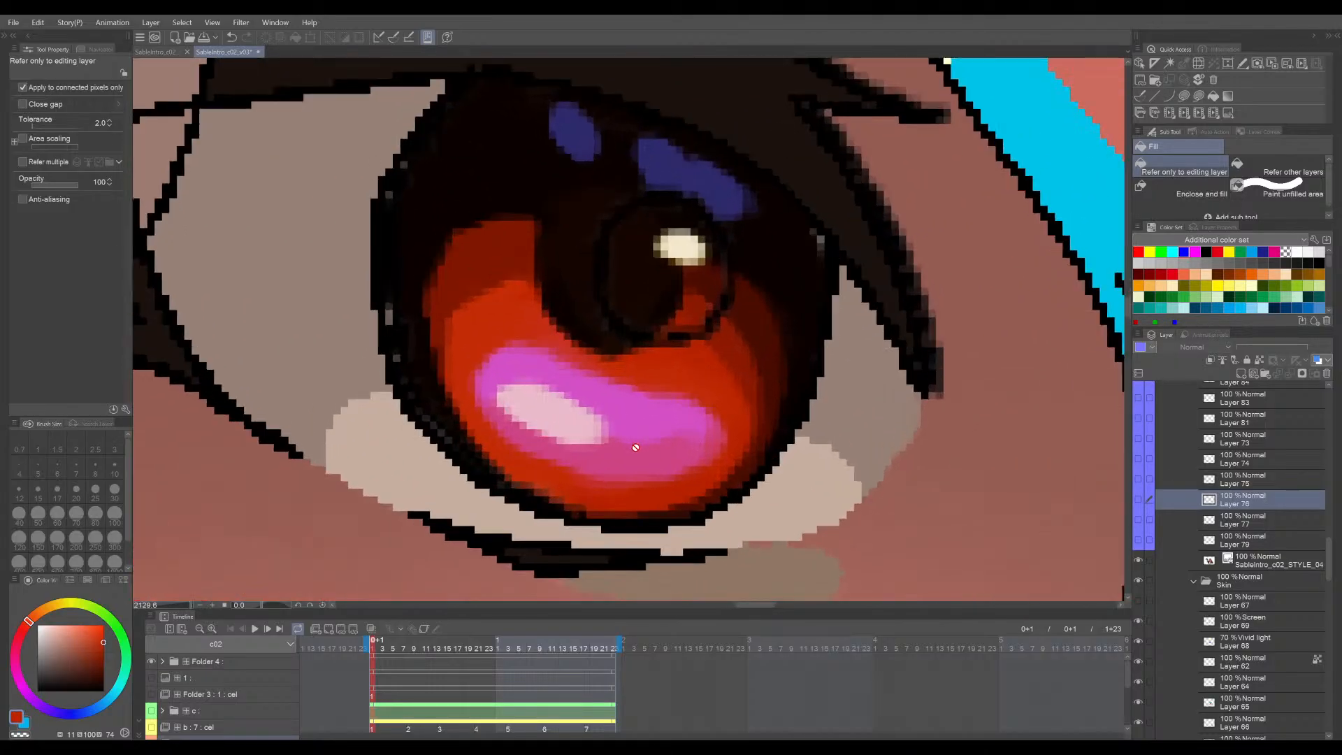
{"action": "scroll", "coordinate": [641, 456], "scroll_direction": "up", "scroll_amount": 1}
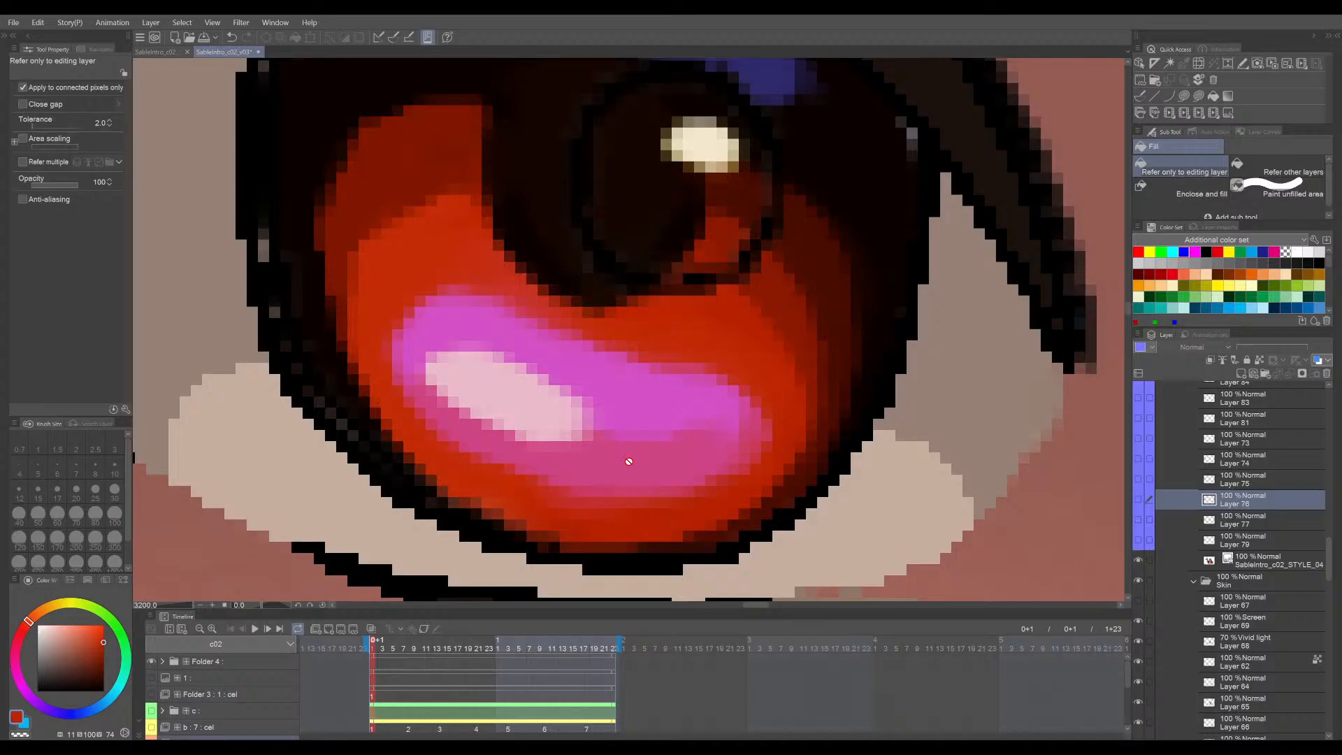
{"action": "left_click", "coordinate": [630, 458], "text": "alt"}
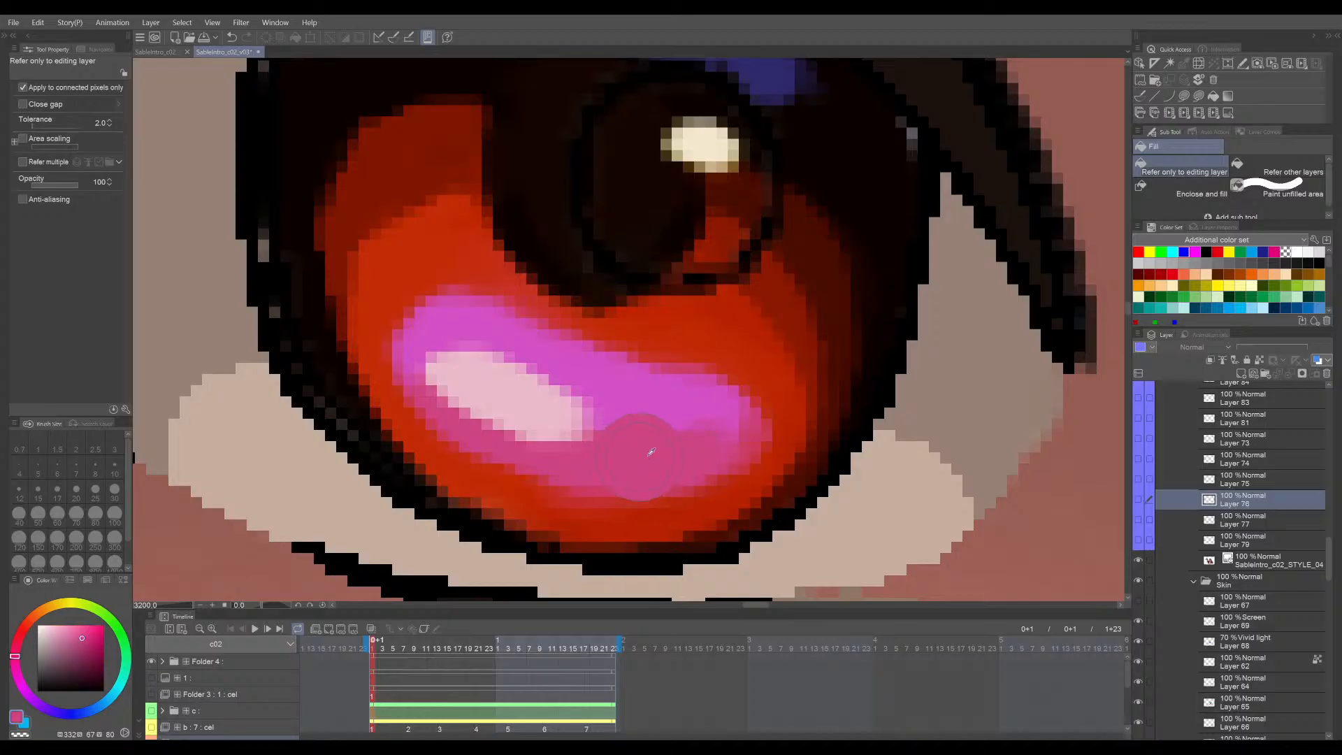
{"action": "scroll", "coordinate": [643, 458], "scroll_direction": "down", "scroll_amount": 6}
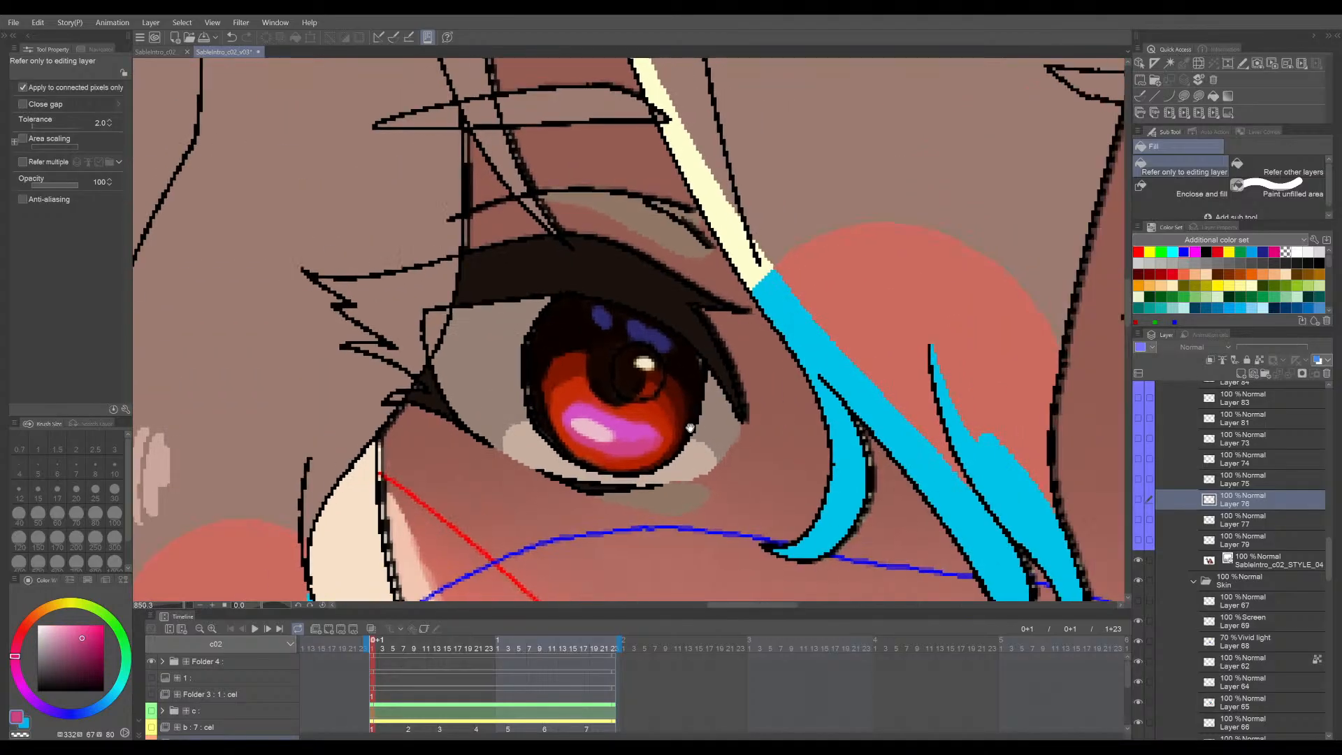
- Show and activate Layer 75, fill both eyes' yellow highlight shapes with the sampled deep pink, and save
{"action": "left_click", "coordinate": [1138, 498]}
{"action": "left_click", "coordinate": [1138, 498]}
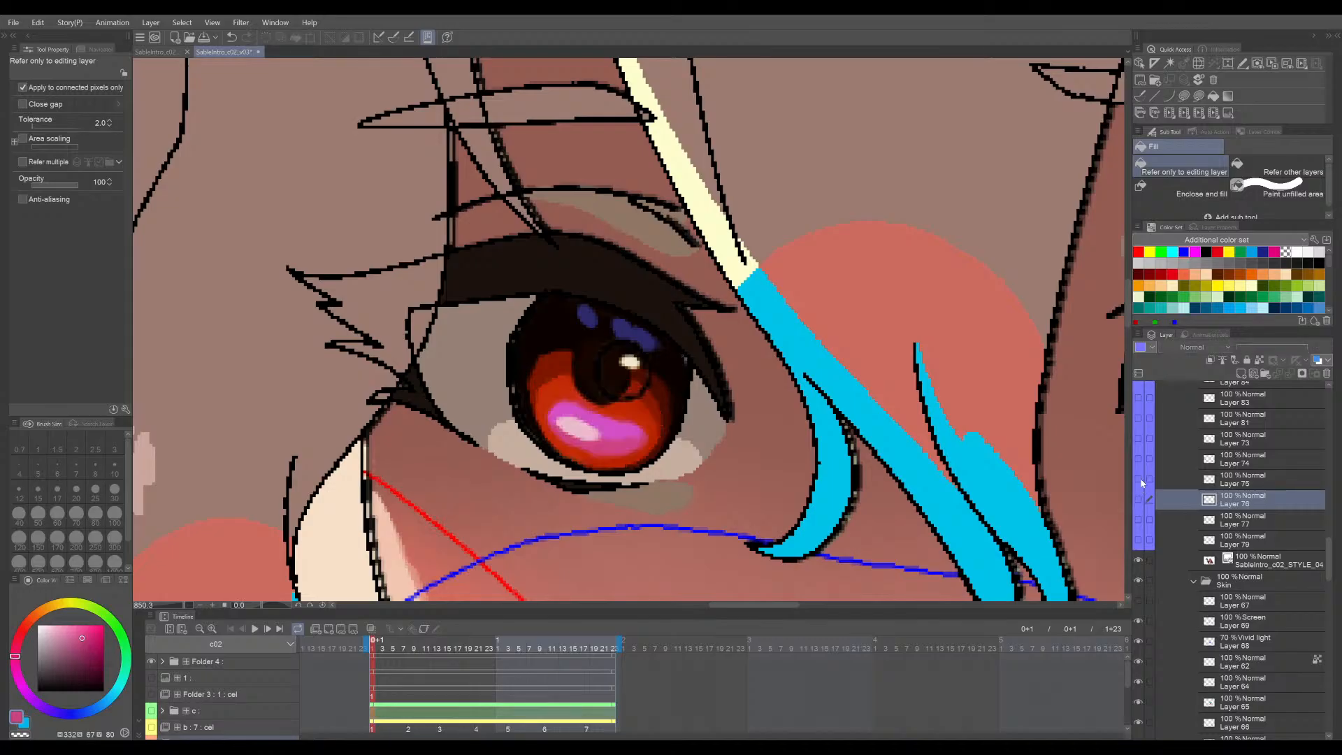
{"action": "left_click", "coordinate": [1138, 478]}
{"action": "left_click", "coordinate": [1225, 478]}
{"action": "key", "text": "ctrl+z"}
{"action": "scroll", "coordinate": [608, 441], "scroll_direction": "down", "scroll_amount": 2}
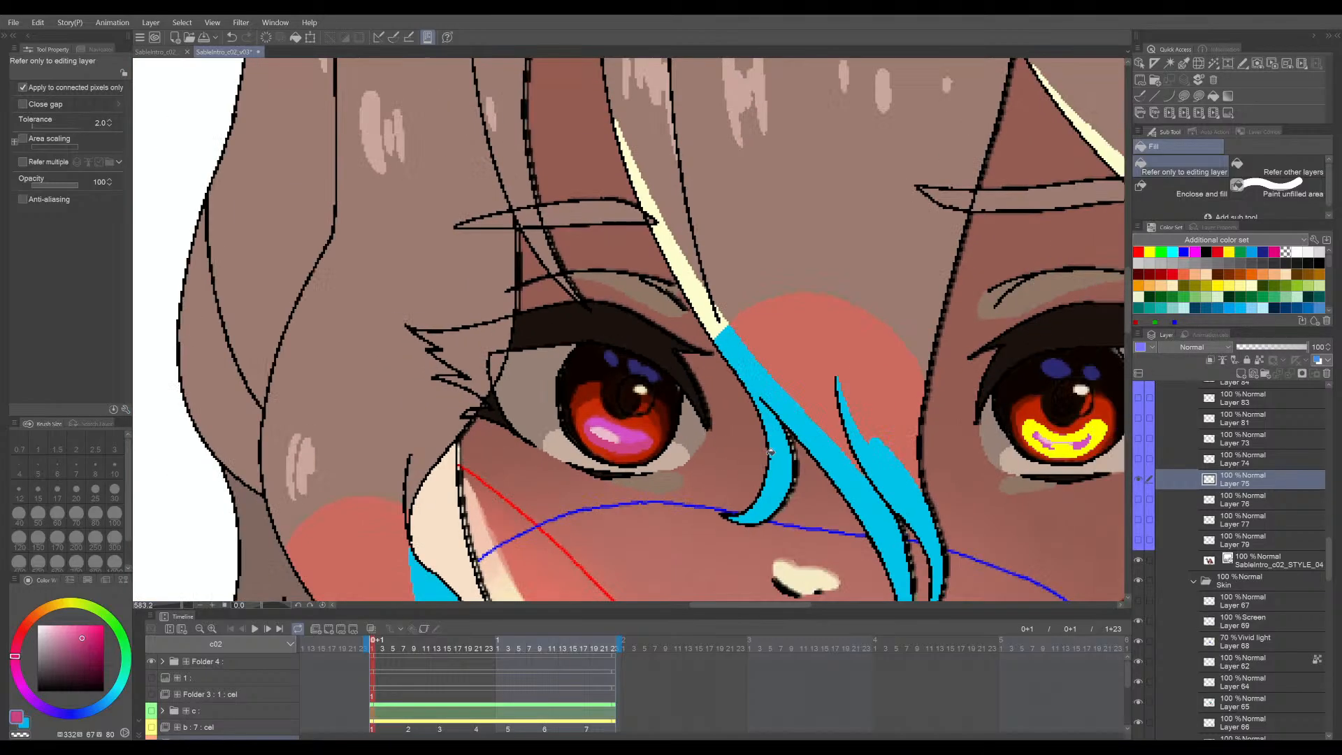
{"action": "left_click_drag", "start_coordinate": [975, 443], "coordinate": [813, 443]}
{"action": "scroll", "coordinate": [814, 443], "scroll_direction": "up", "scroll_amount": 1}
{"action": "left_click", "coordinate": [868, 433]}
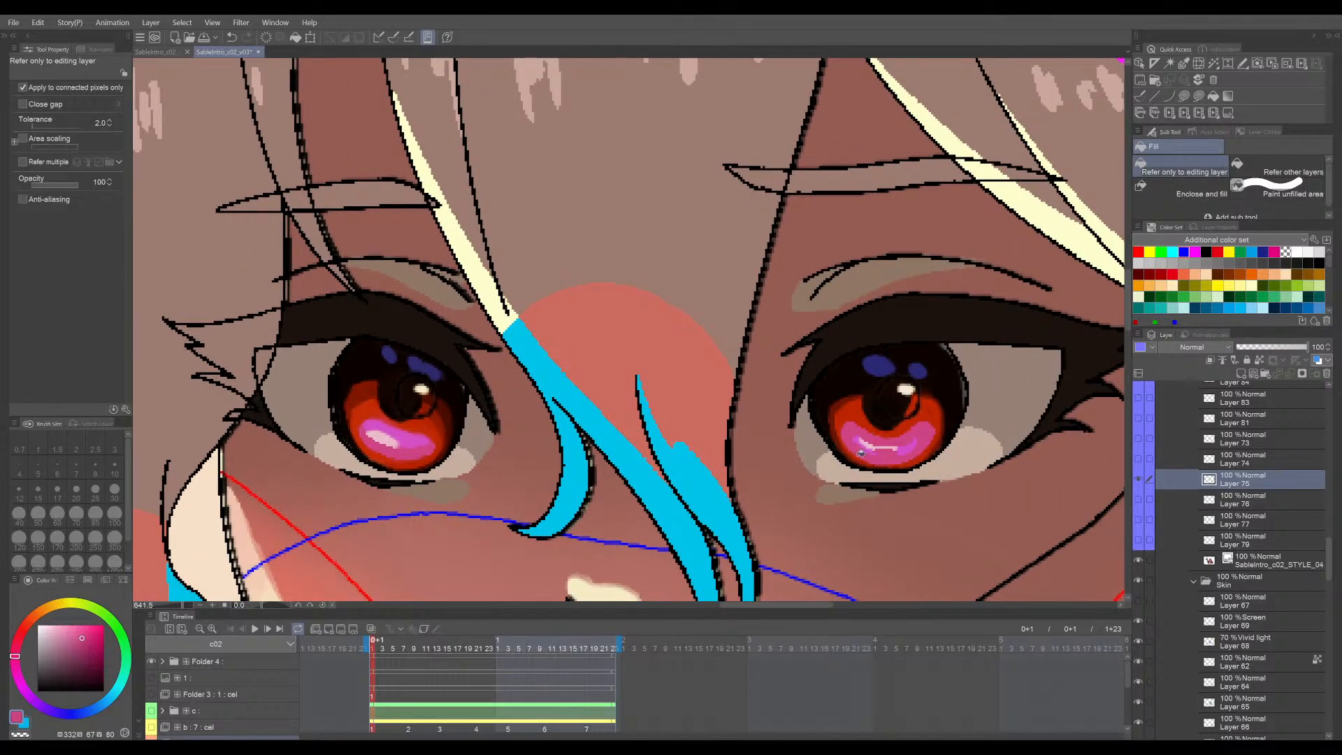
{"action": "key", "text": "ctrl+s"}
- Hide Layer 75, preview and activate Layer 74, hide it again, and sample the magenta highlight of the right-hand iris from the style reference
{"action": "left_click", "coordinate": [1138, 478]}
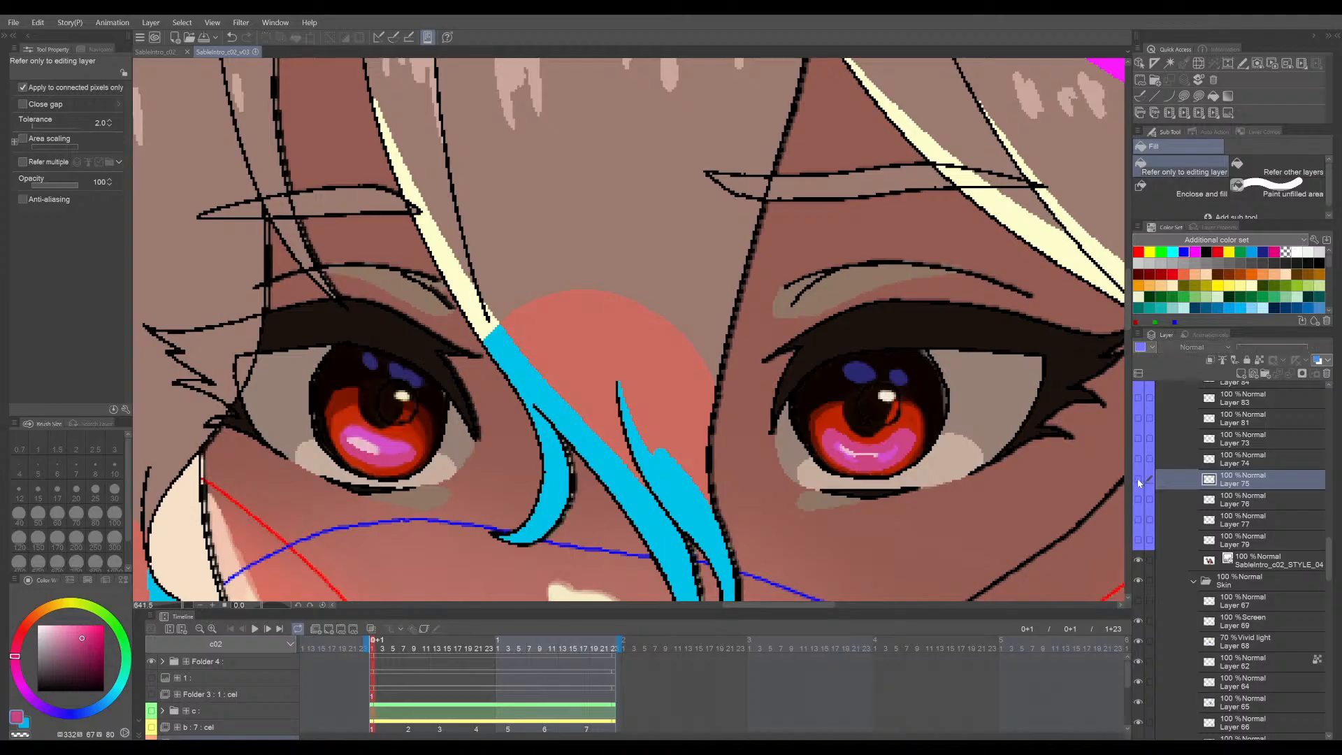
{"action": "left_click", "coordinate": [1139, 458]}
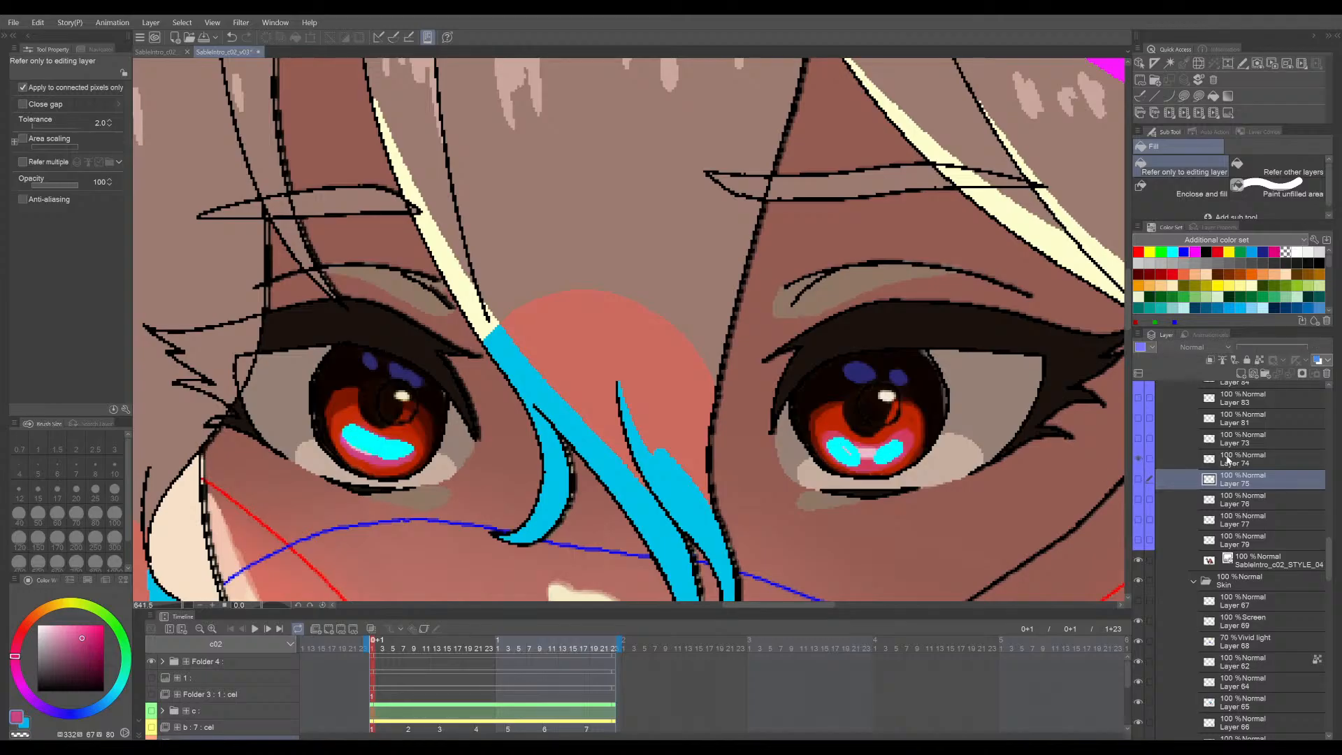
{"action": "left_click", "coordinate": [1226, 461]}
{"action": "left_click", "coordinate": [1139, 460]}
{"action": "scroll", "coordinate": [863, 452], "scroll_direction": "up", "scroll_amount": 8}
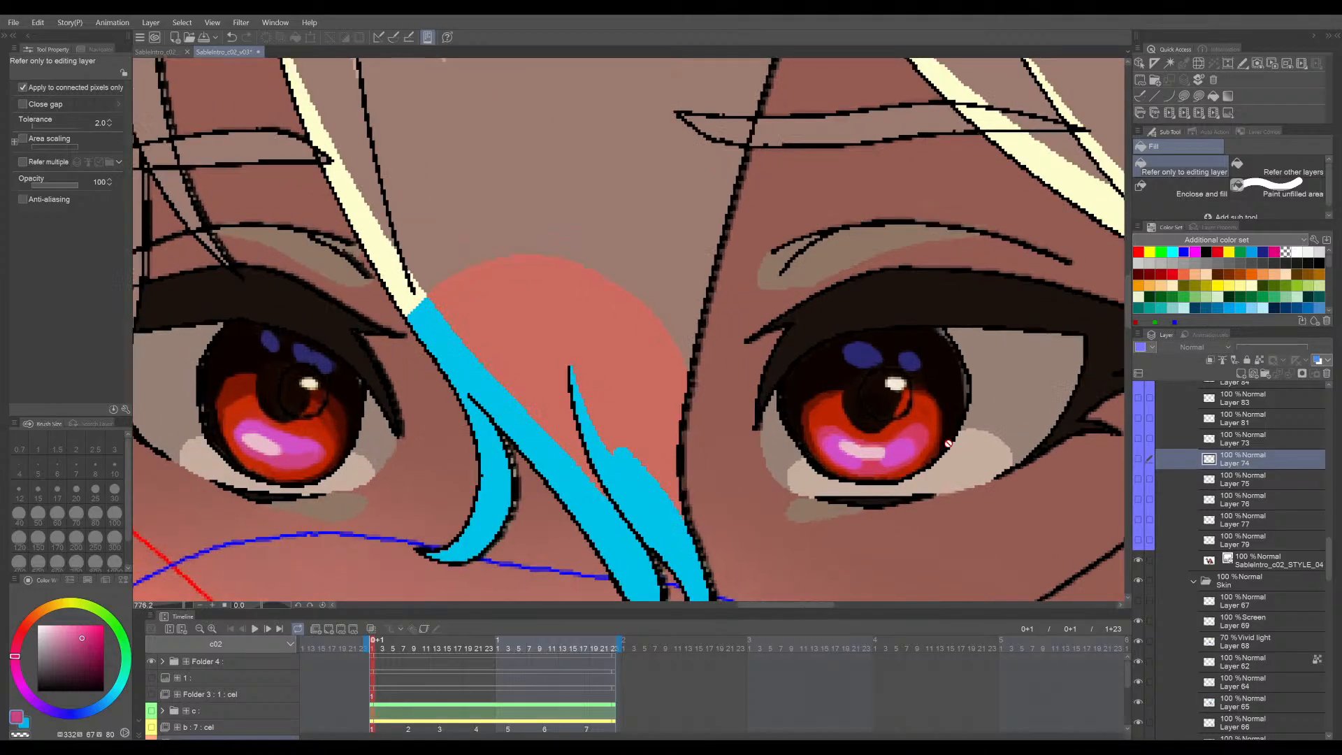
{"action": "scroll", "coordinate": [905, 444], "scroll_direction": "up", "scroll_amount": 3}
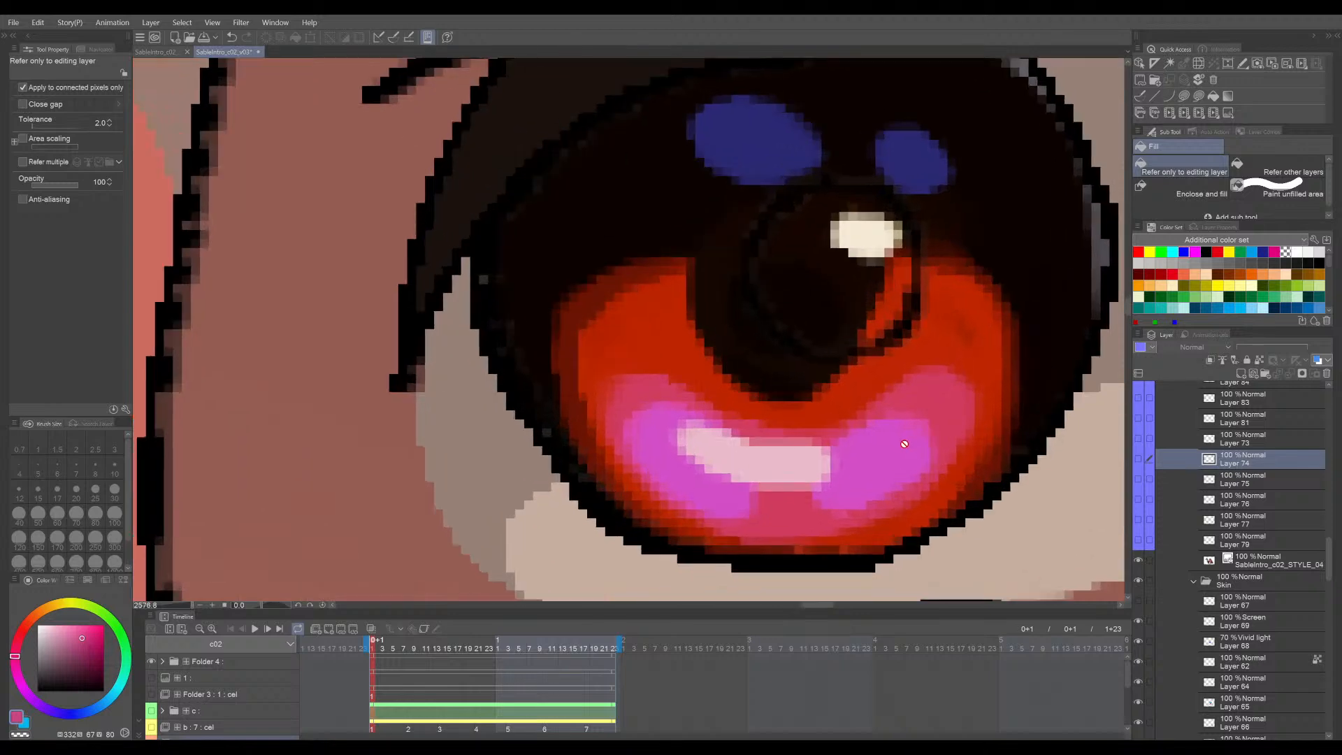
{"action": "left_click", "coordinate": [627, 481], "text": "alt"}
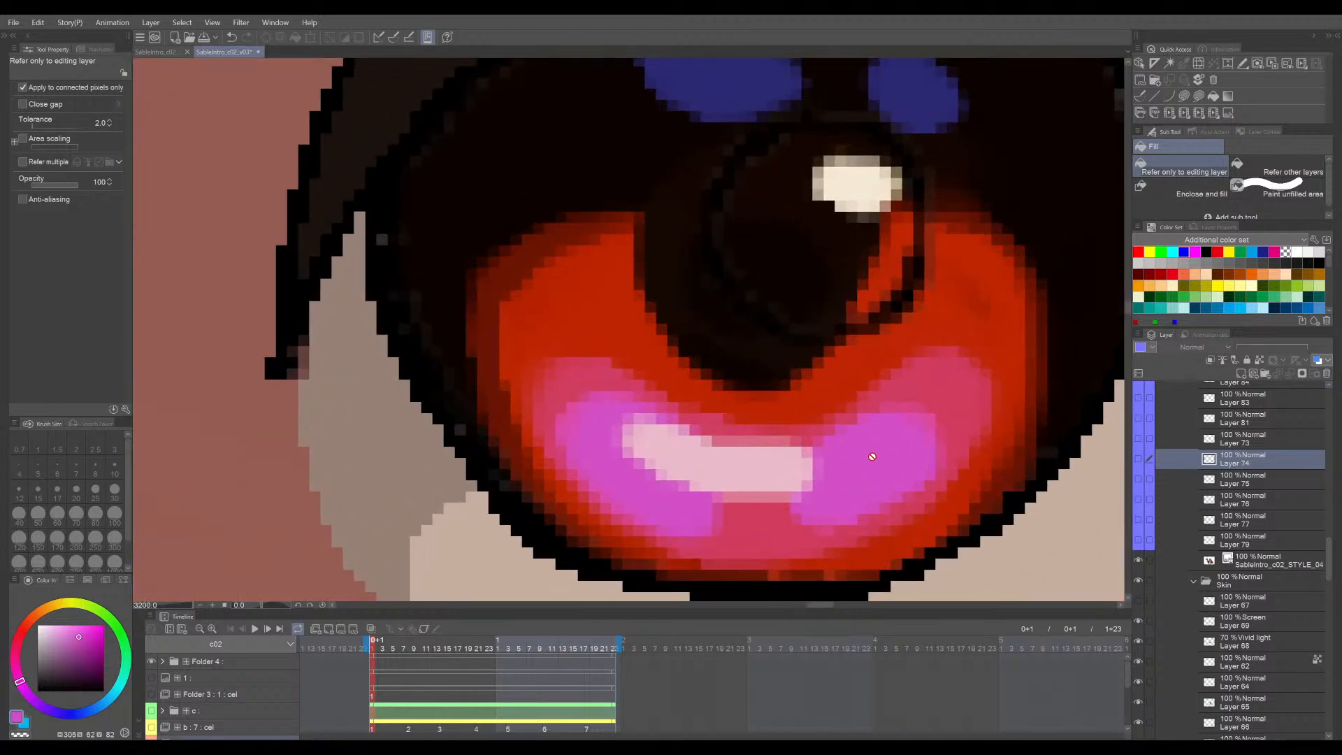
{"action": "scroll", "coordinate": [873, 457], "scroll_direction": "down", "scroll_amount": 8}
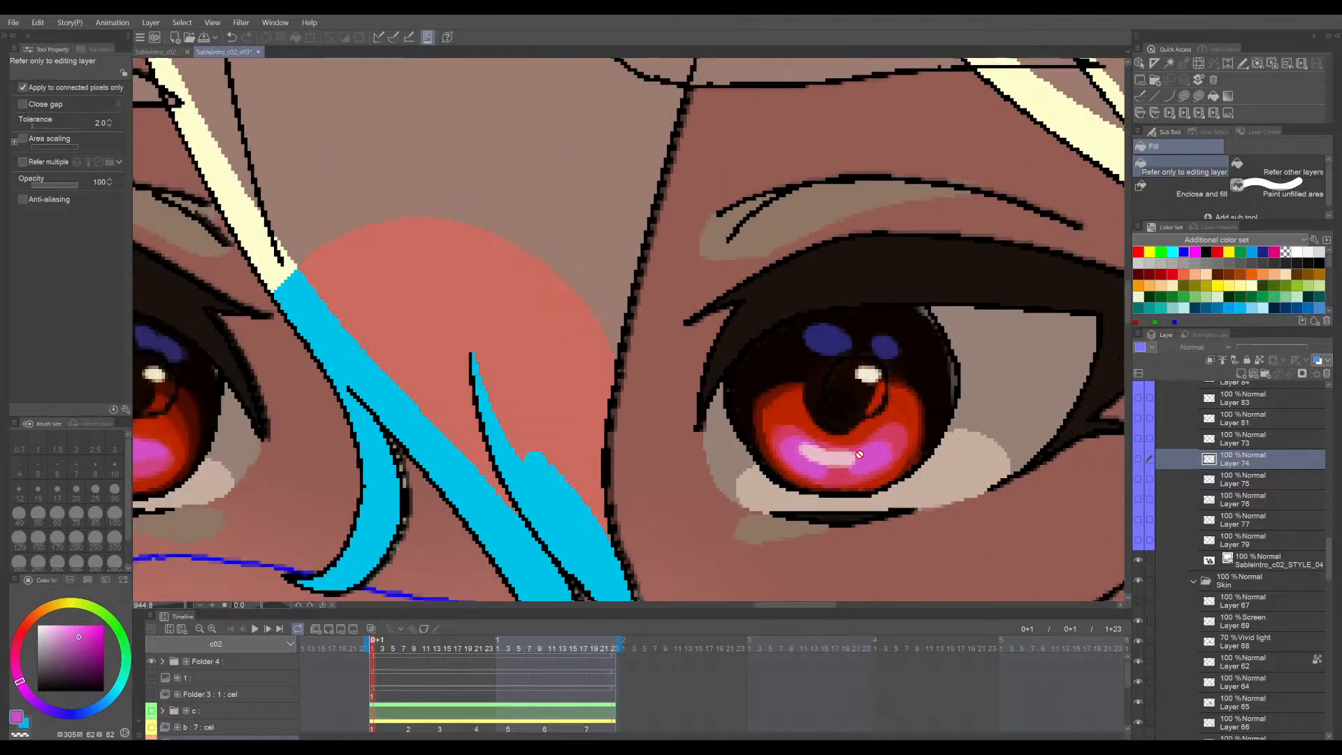
- Show Layer 74, replace both eyes' cyan highlight shapes with the sampled magenta without limiting the fill to connected pixels, and save
{"action": "scroll", "coordinate": [860, 455], "scroll_direction": "down", "scroll_amount": 2}
{"action": "left_click", "coordinate": [1139, 460]}
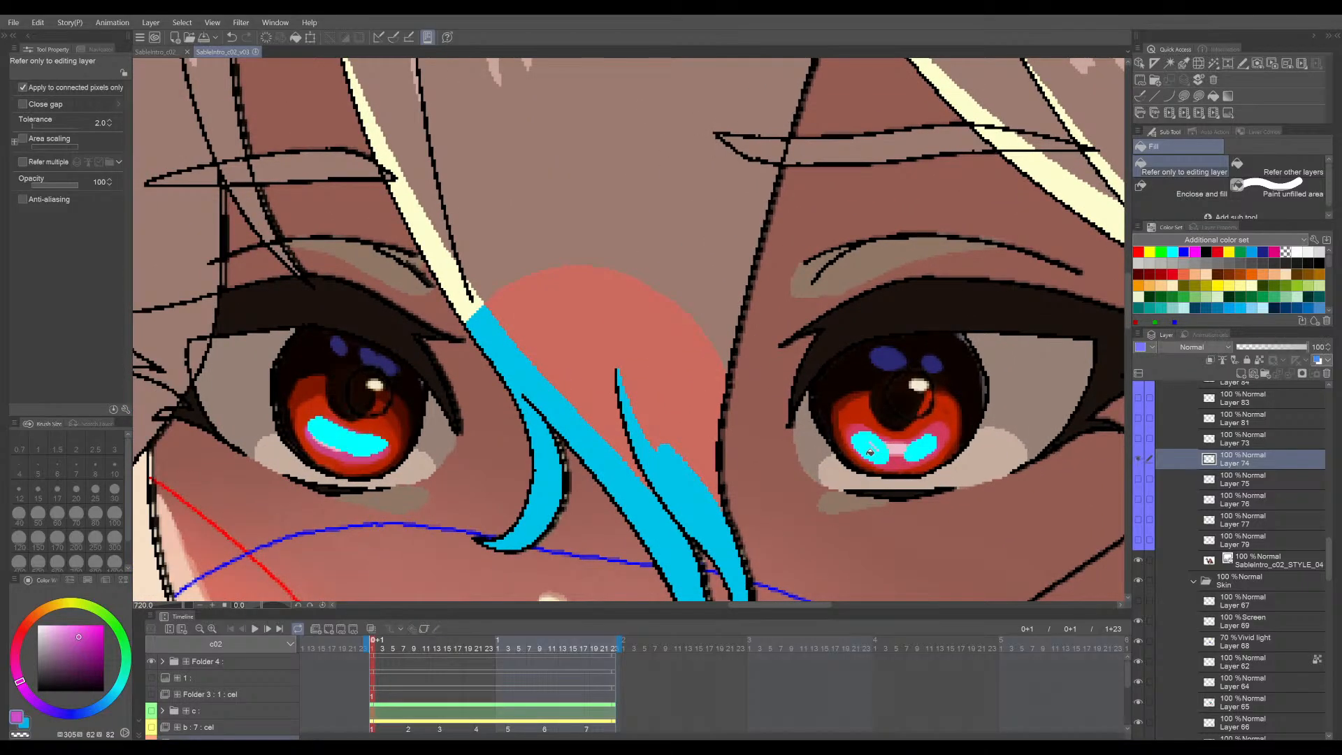
{"action": "left_click", "coordinate": [930, 444]}
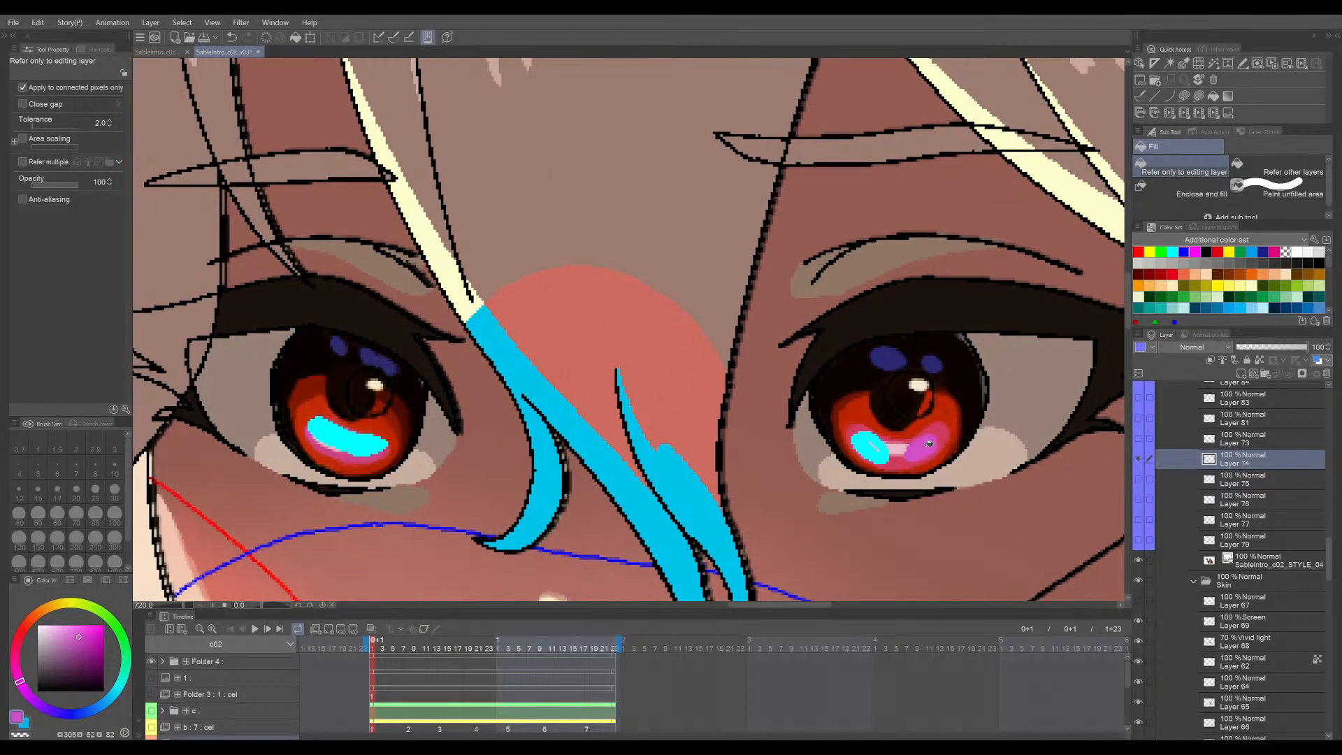
{"action": "left_click", "coordinate": [23, 87]}
{"action": "left_click", "coordinate": [347, 453]}
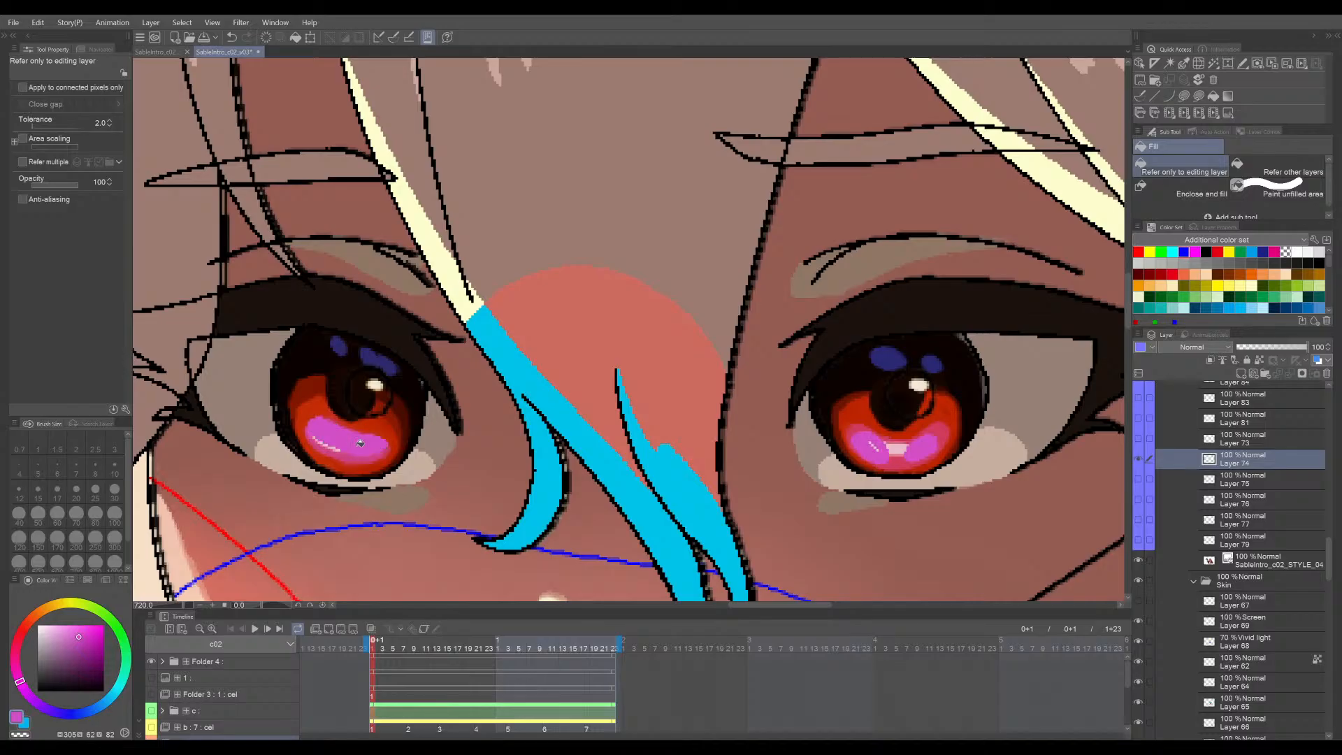
{"action": "left_click_drag", "start_coordinate": [532, 481], "coordinate": [507, 470]}
{"action": "key", "text": "ctrl+s"}
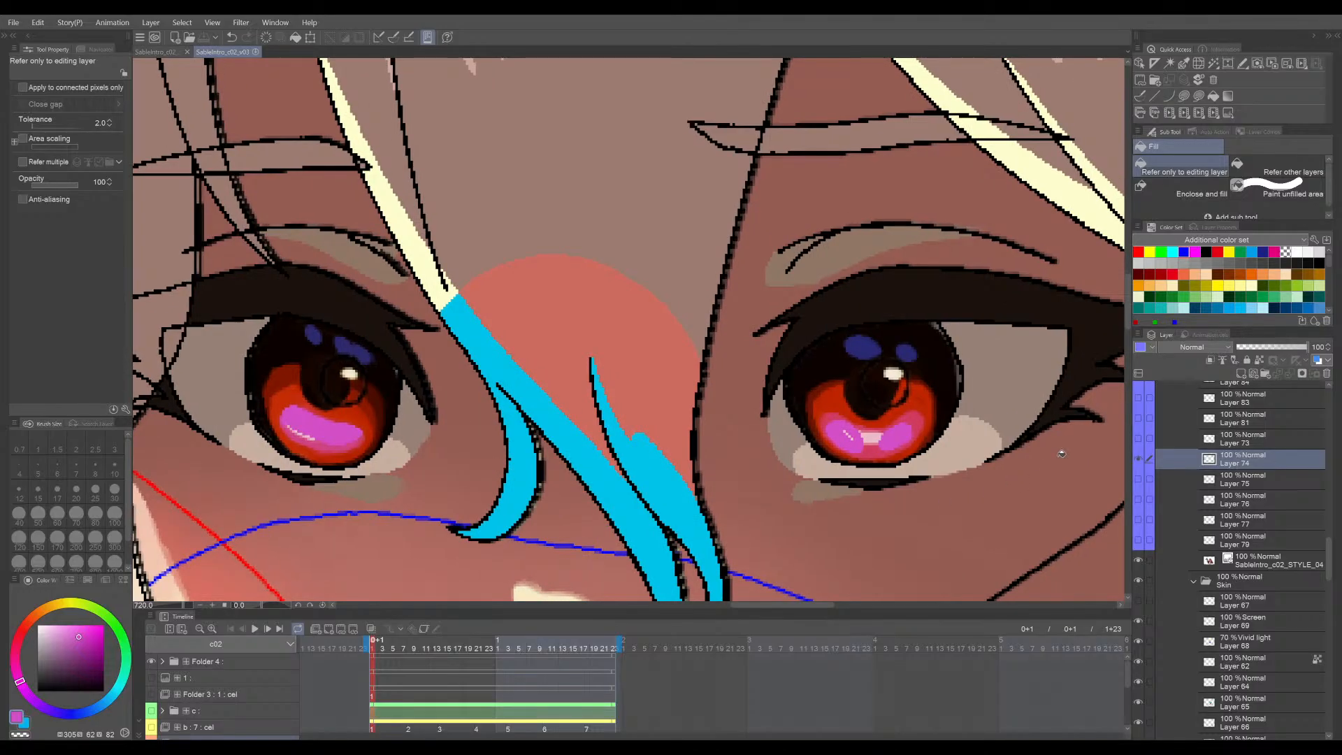
- Hide Layer 74, preview Layer 73's highlights against the style reference, and sample the pale pink highlight of the right-hand iris
{"action": "left_click", "coordinate": [1138, 458]}
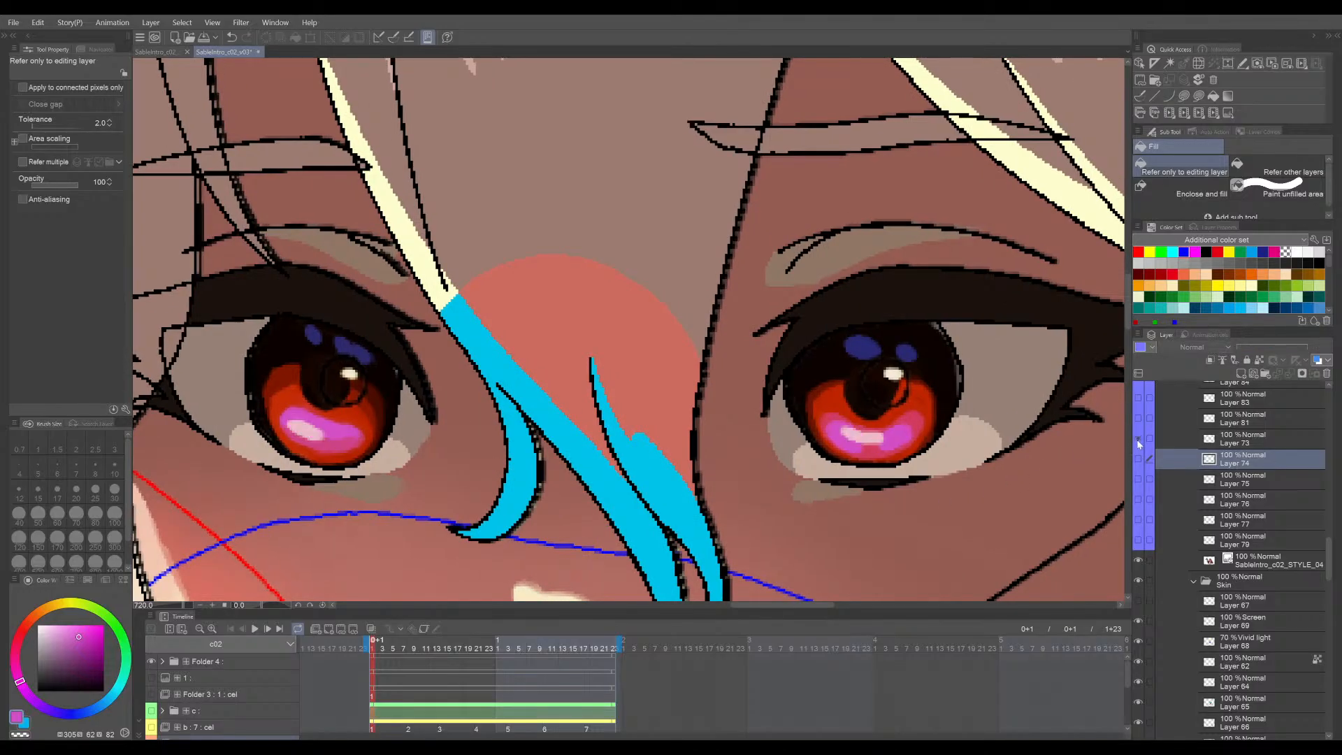
{"action": "left_click", "coordinate": [1138, 440]}
{"action": "left_click", "coordinate": [1138, 440]}
{"action": "scroll", "coordinate": [962, 446], "scroll_direction": "up", "scroll_amount": 7}
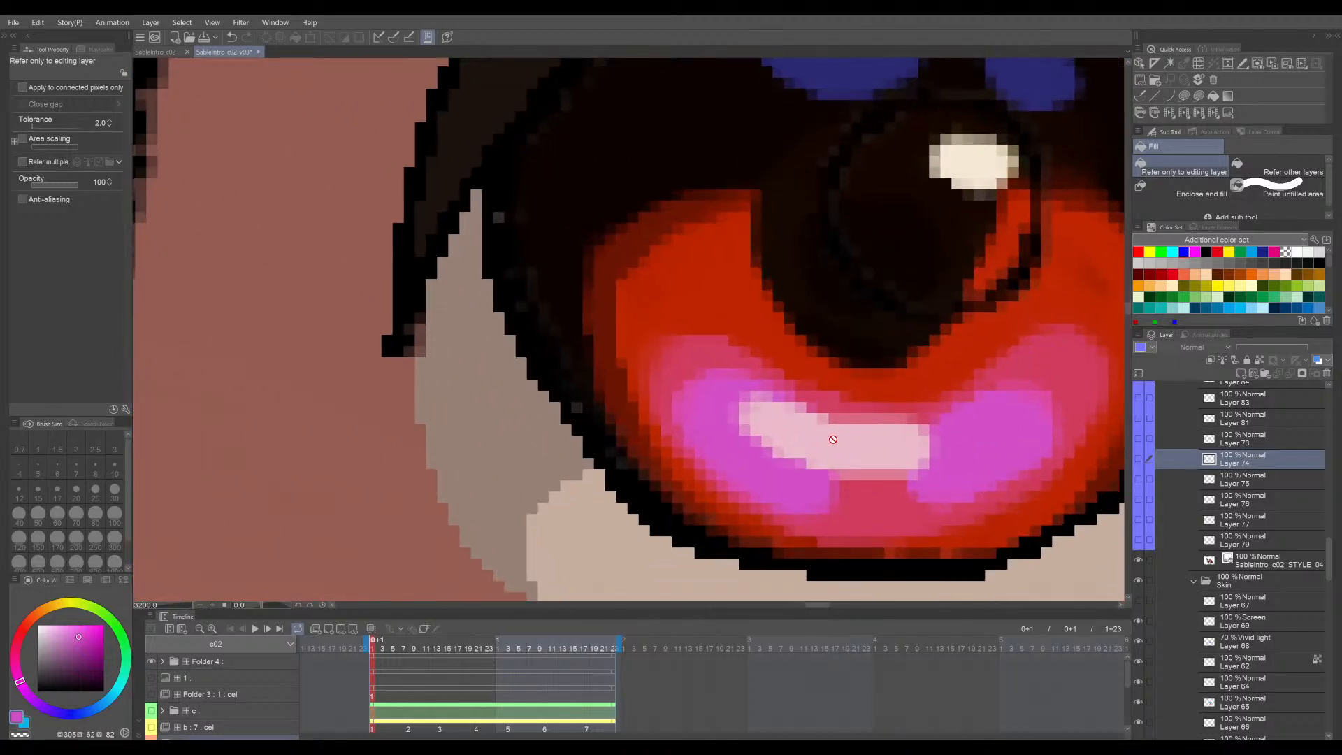
{"action": "left_click", "coordinate": [834, 439], "text": "alt"}
{"action": "scroll", "coordinate": [833, 439], "scroll_direction": "down", "scroll_amount": 4}
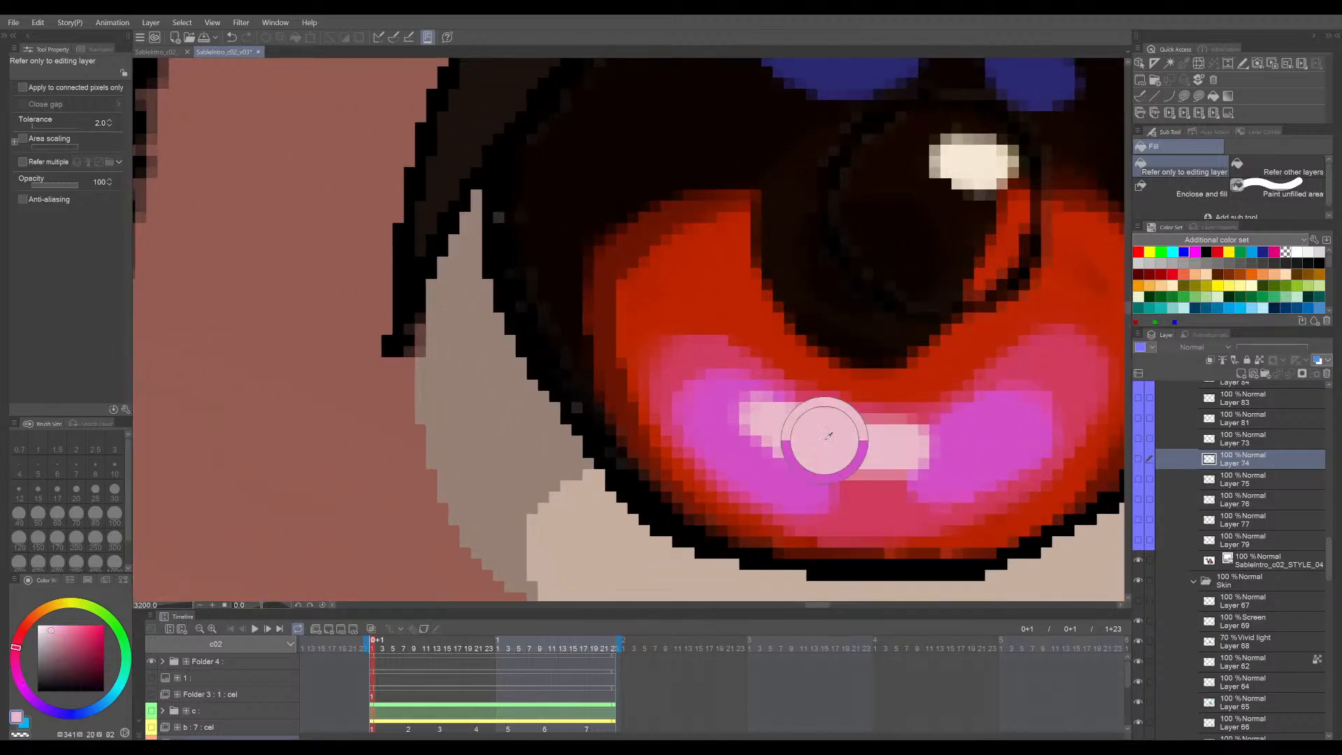
{"action": "scroll", "coordinate": [869, 446], "scroll_direction": "down", "scroll_amount": 1}
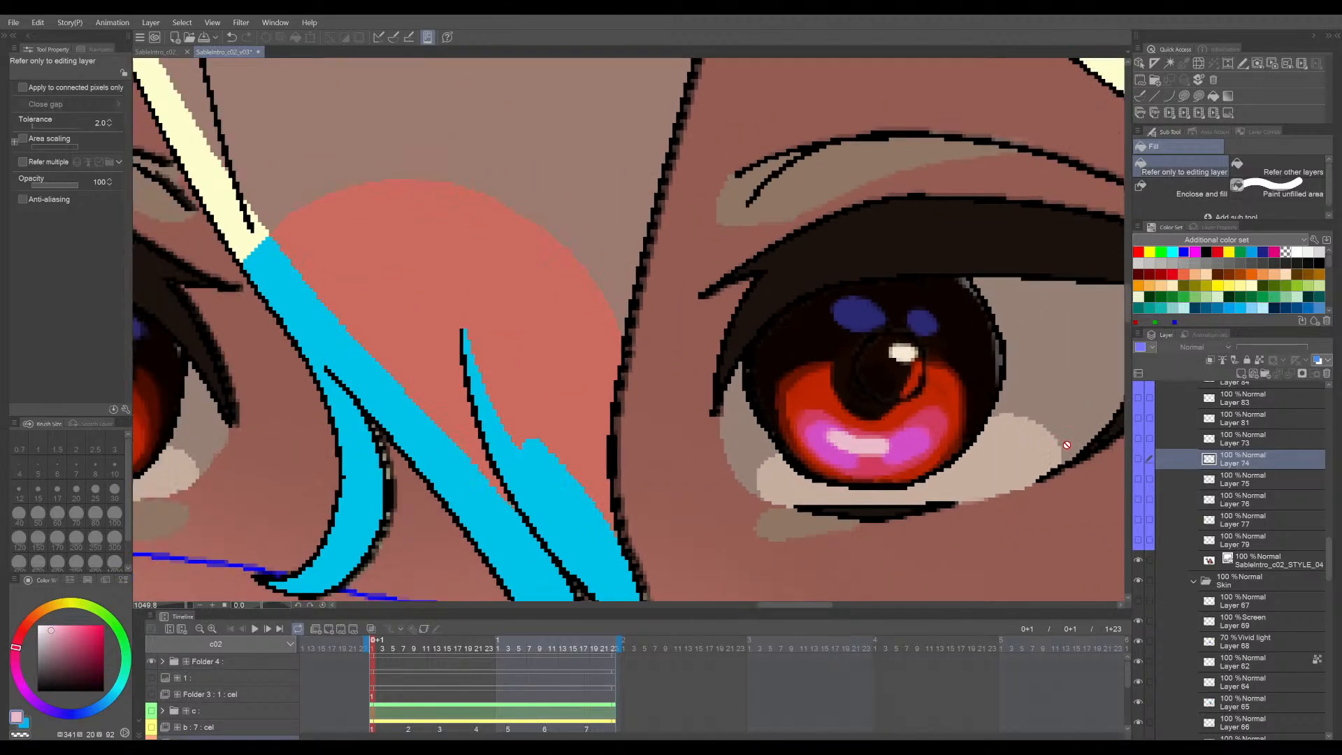
- Show and activate Layer 73, and replace its green highlight shapes in both eyes with the sampled pale pink
{"action": "left_click", "coordinate": [1138, 439]}
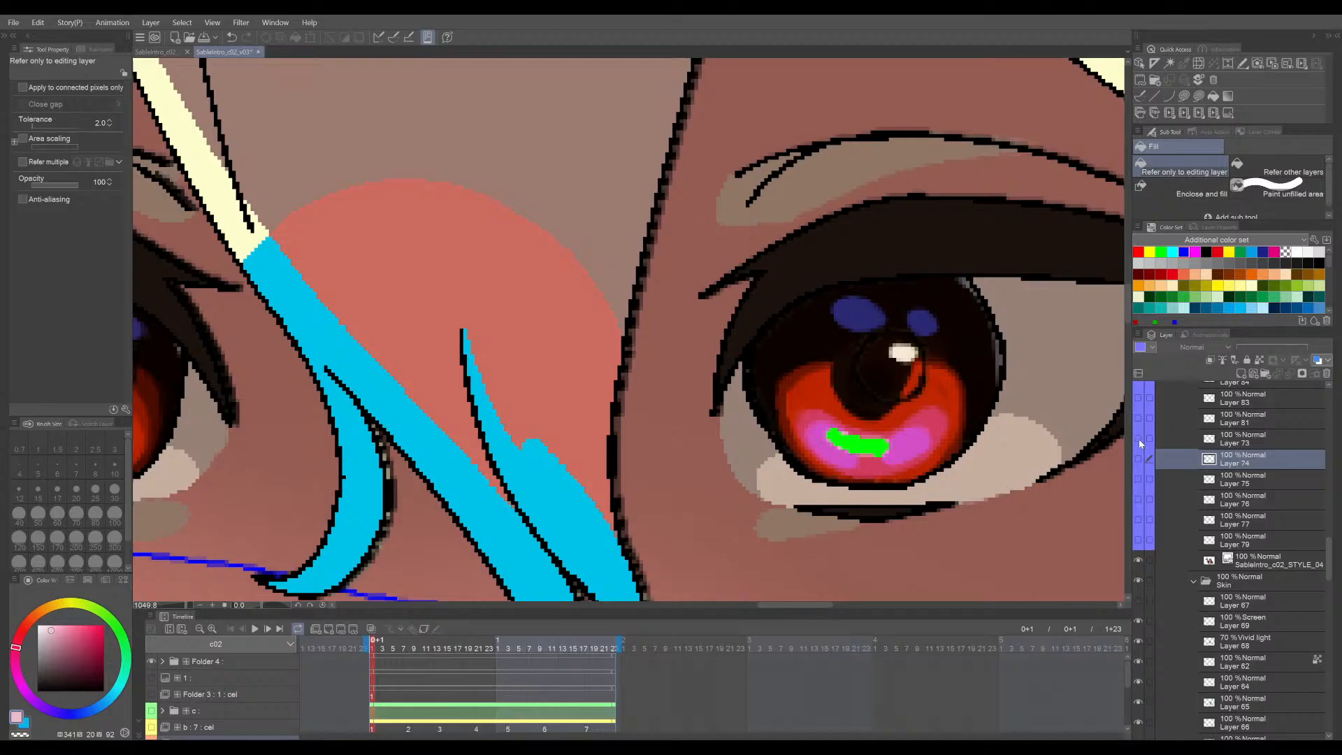
{"action": "left_click", "coordinate": [1139, 439]}
{"action": "left_click", "coordinate": [1139, 439]}
{"action": "left_click", "coordinate": [1244, 439]}
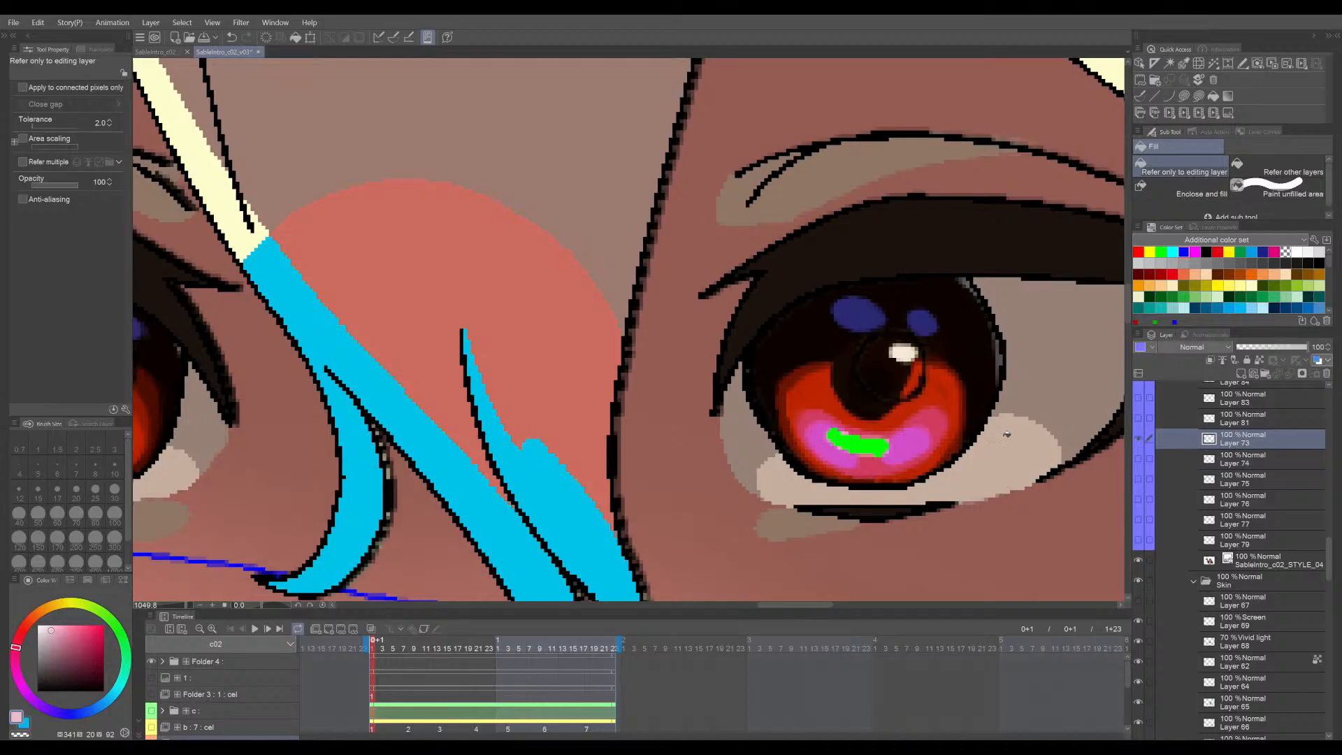
{"action": "left_click", "coordinate": [862, 441]}
{"action": "scroll", "coordinate": [862, 440], "scroll_direction": "down", "scroll_amount": 4}
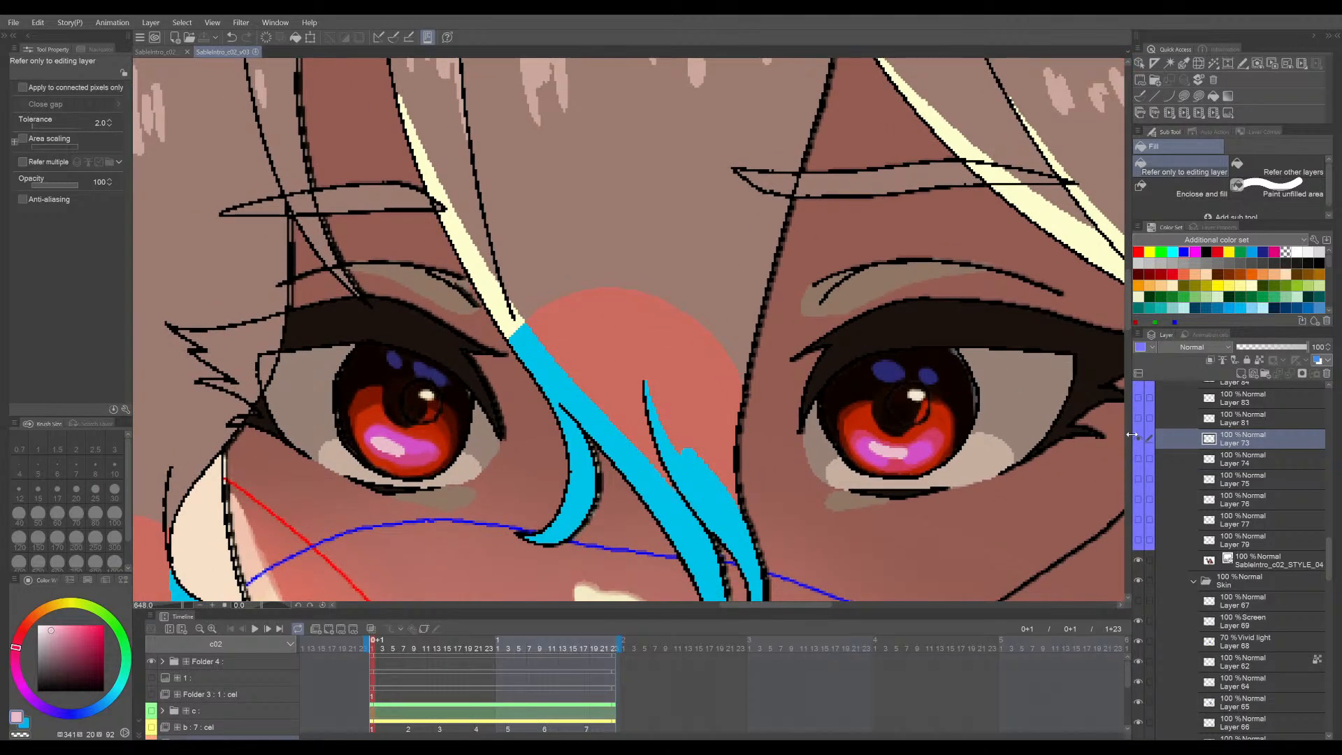
- Hide Layer 73, show and activate Layer 81 with the bright pink pupils, and show Layer 79's dark iris base
{"action": "left_click", "coordinate": [1140, 439]}
{"action": "left_click", "coordinate": [1139, 420]}
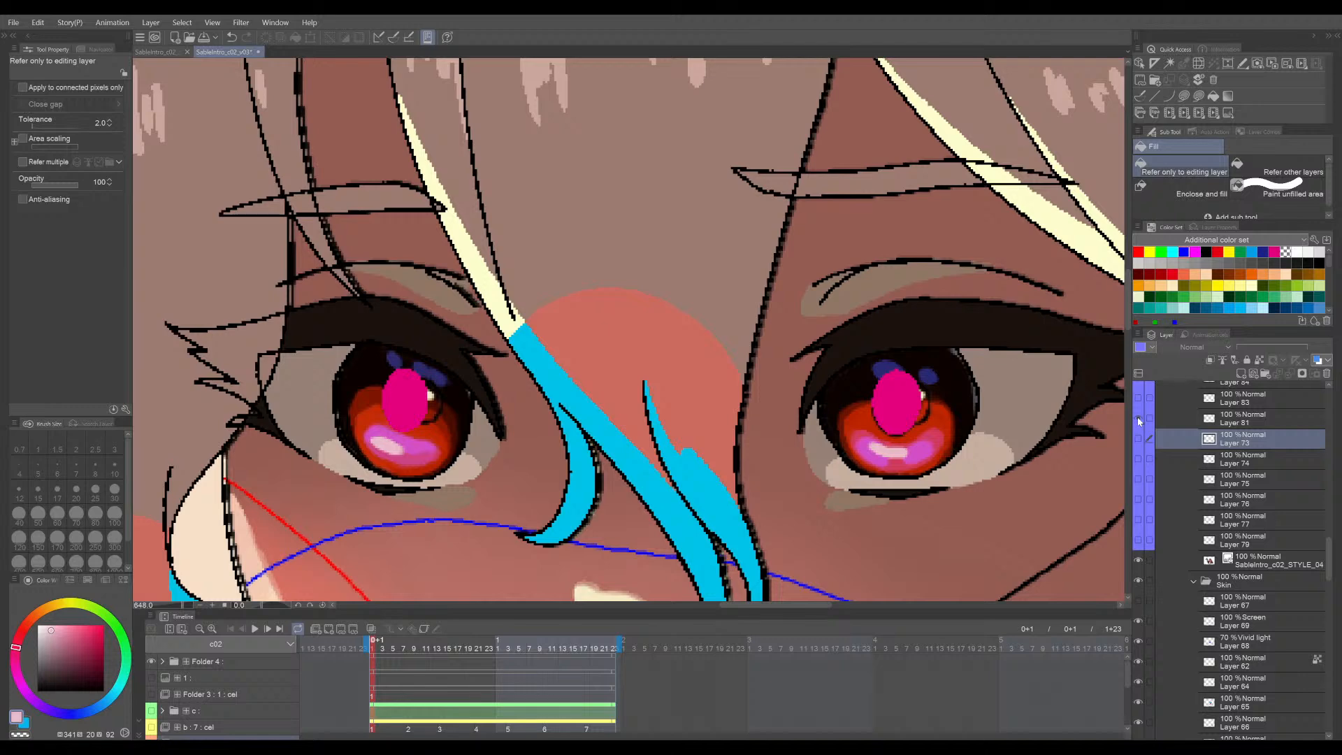
{"action": "left_click", "coordinate": [1138, 420]}
{"action": "left_click", "coordinate": [1139, 420]}
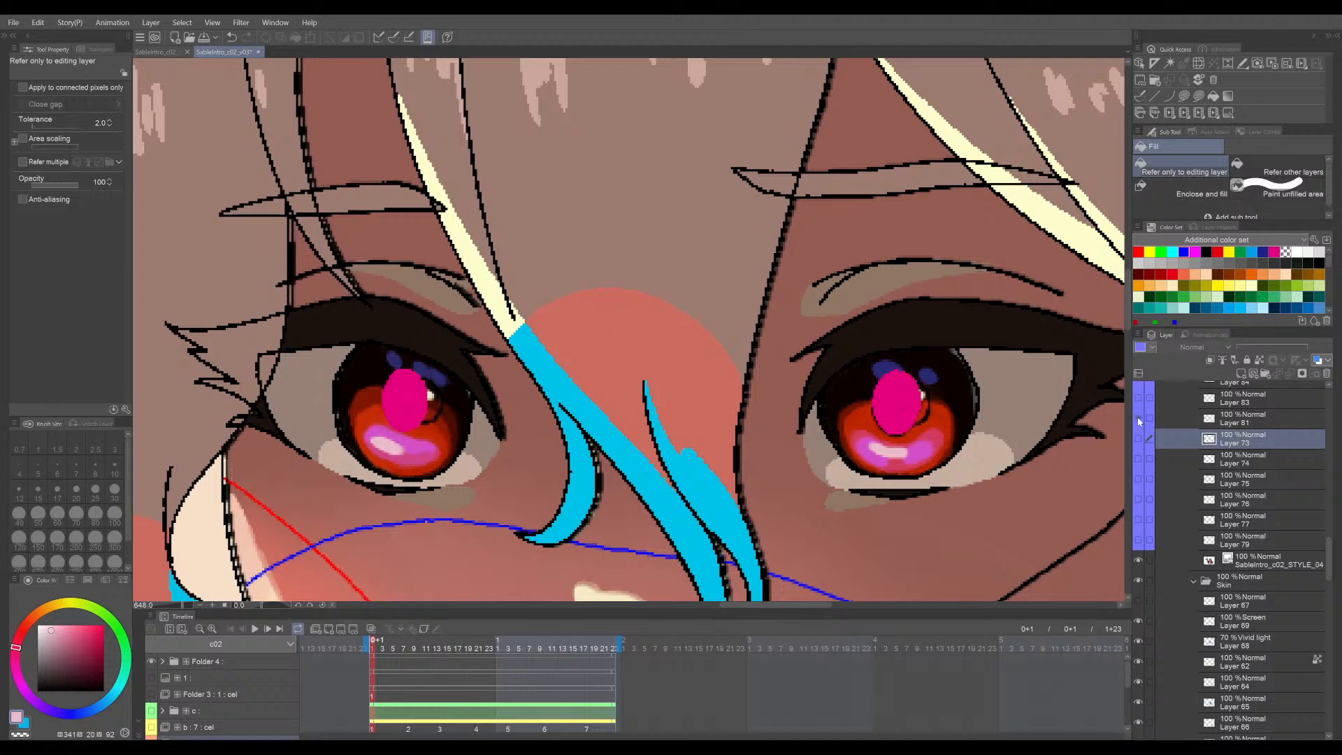
{"action": "left_click", "coordinate": [1236, 419]}
{"action": "left_click", "coordinate": [1138, 542]}
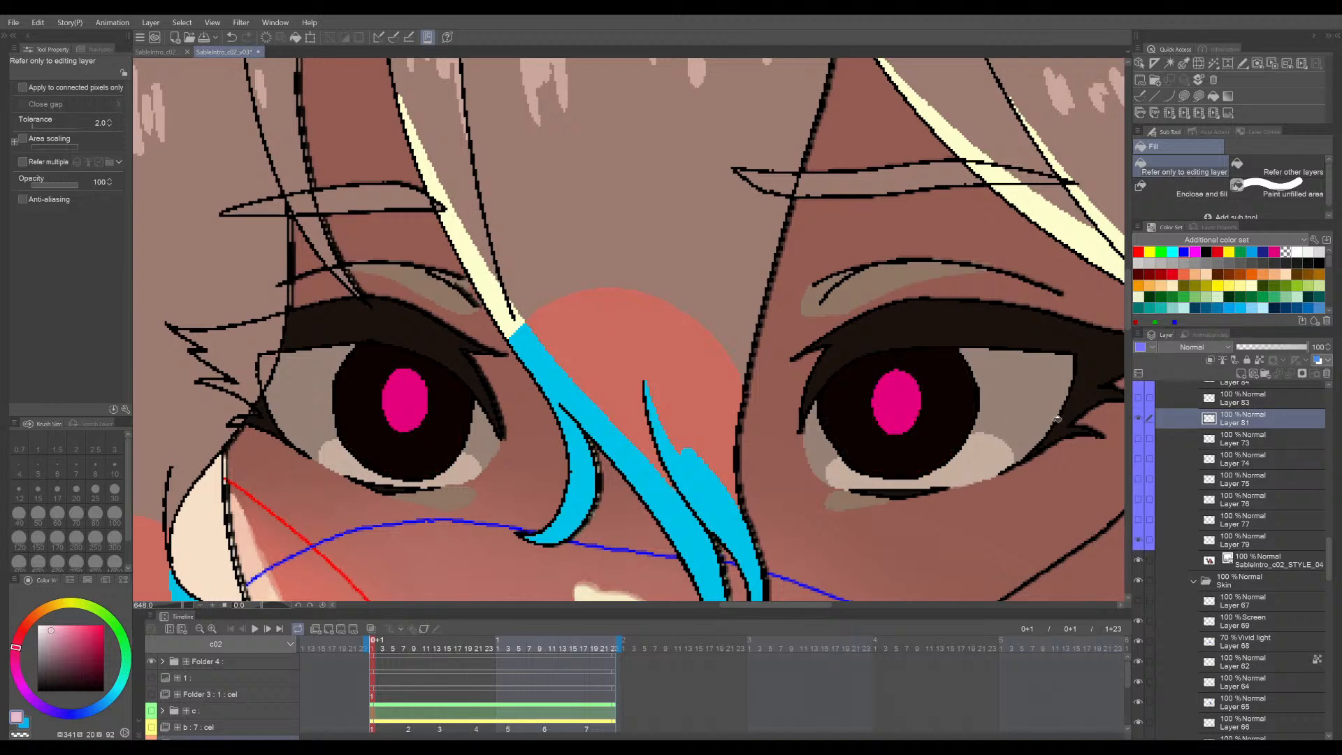
- Sample the near-black of the iris base and fill both eyes' bright pink pupils on Layer 81 with it
{"action": "scroll", "coordinate": [1056, 419], "scroll_direction": "up", "scroll_amount": 2}
{"action": "scroll", "coordinate": [1234, 425], "scroll_direction": "up", "scroll_amount": 1}
{"action": "left_click", "coordinate": [923, 407], "text": "alt"}
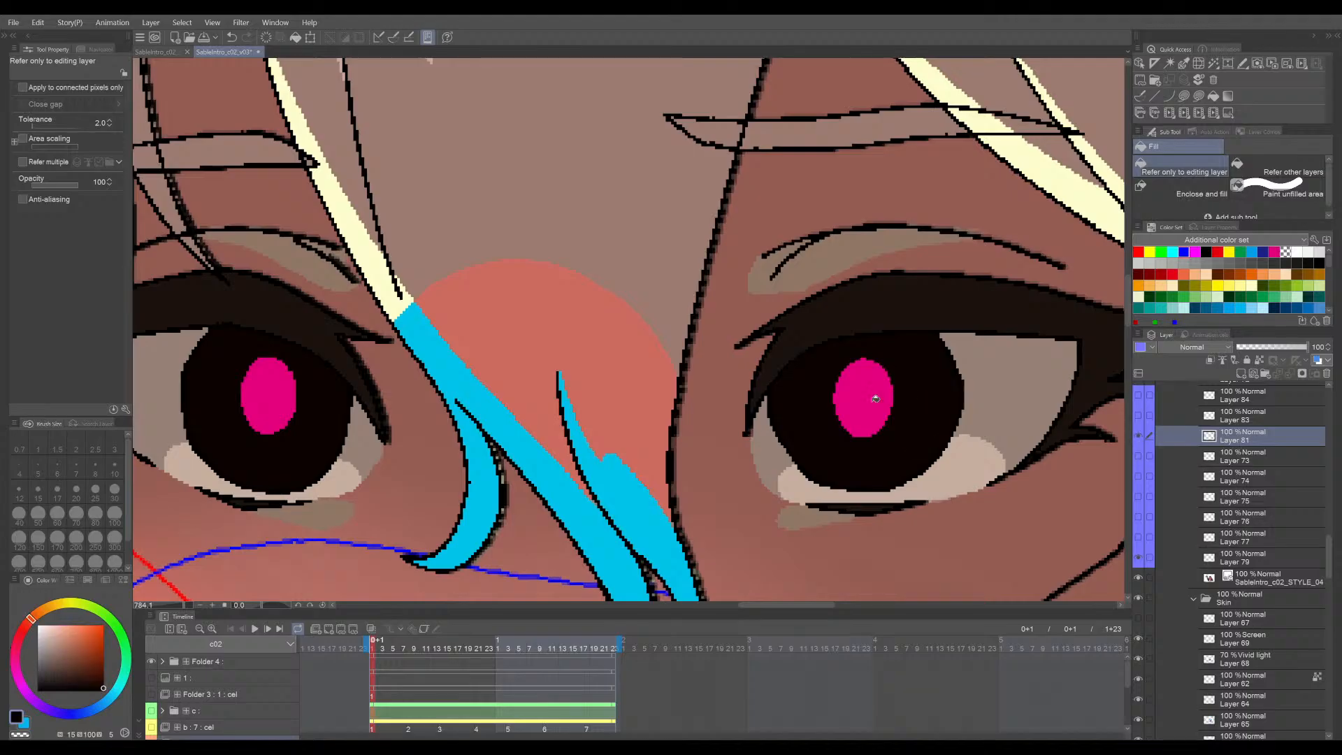
{"action": "left_click", "coordinate": [872, 397]}
{"action": "scroll", "coordinate": [870, 422], "scroll_direction": "down", "scroll_amount": 4}
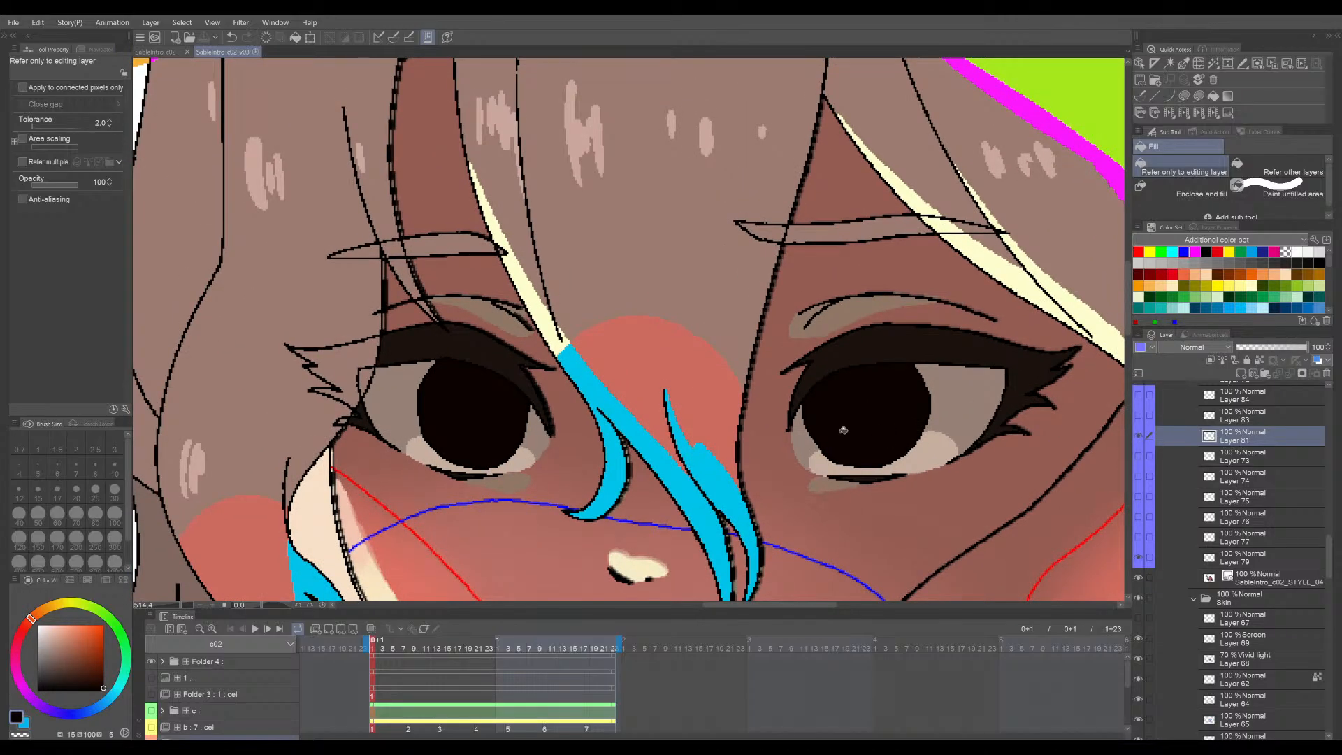
- Show Layer 83's green upper highlights over both eyes, hide Layer 79's dark iris base, and save the file
{"action": "scroll", "coordinate": [843, 430], "scroll_direction": "down", "scroll_amount": 6}
{"action": "scroll", "coordinate": [690, 407], "scroll_direction": "up", "scroll_amount": 7}
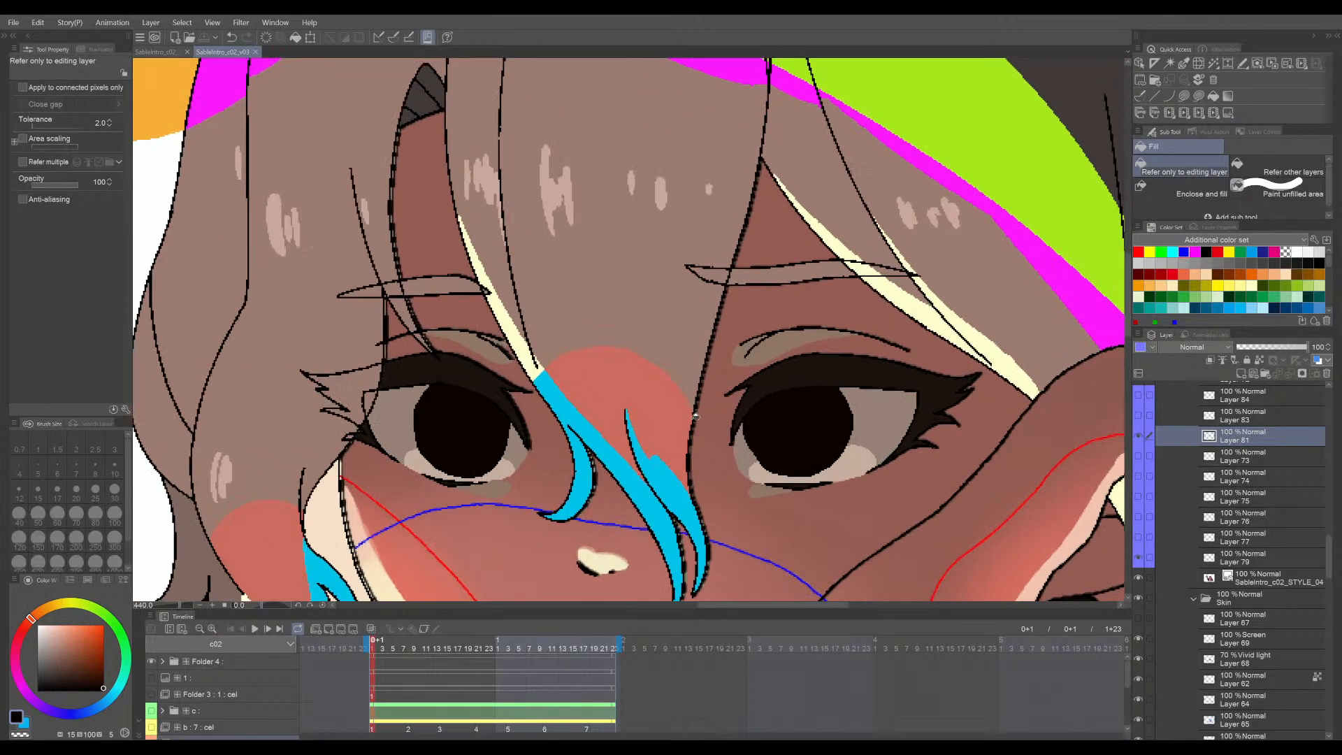
{"action": "left_click", "coordinate": [1138, 416]}
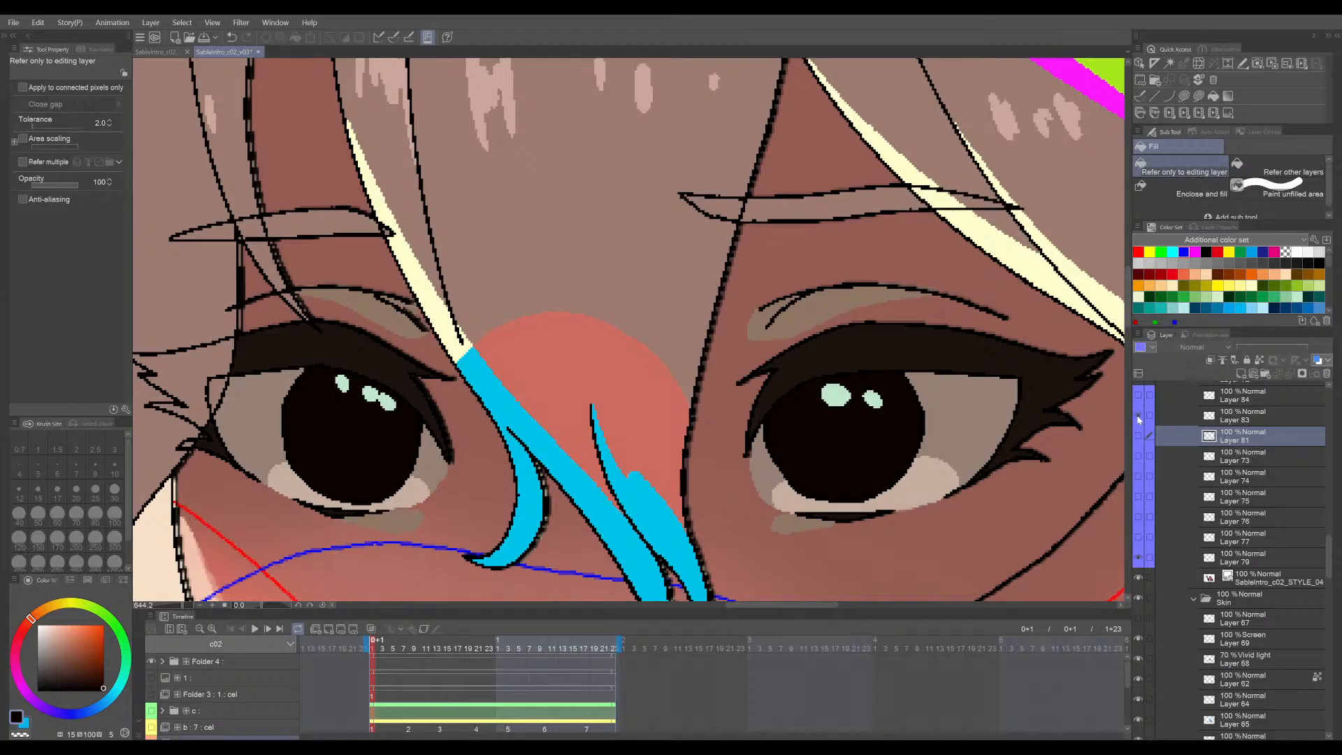
{"action": "scroll", "coordinate": [894, 487], "scroll_direction": "down", "scroll_amount": 11}
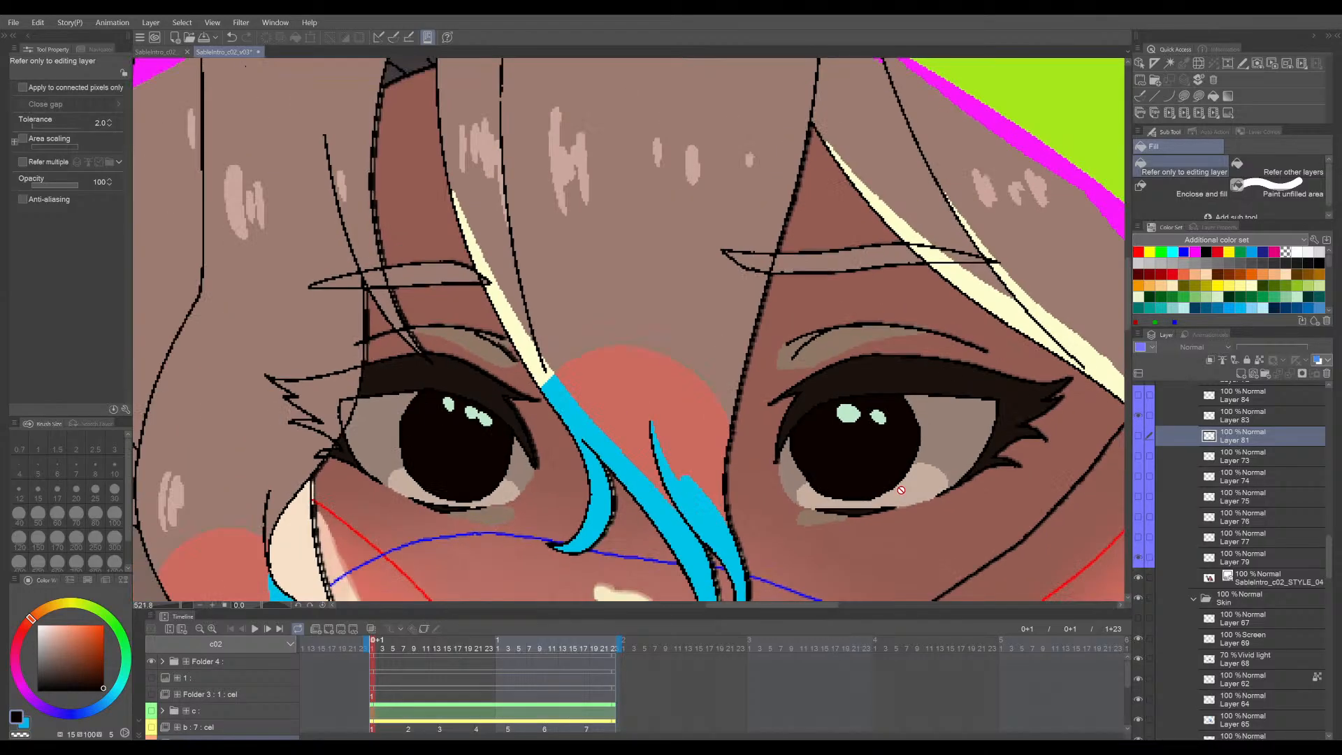
{"action": "scroll", "coordinate": [894, 501], "scroll_direction": "up", "scroll_amount": 12}
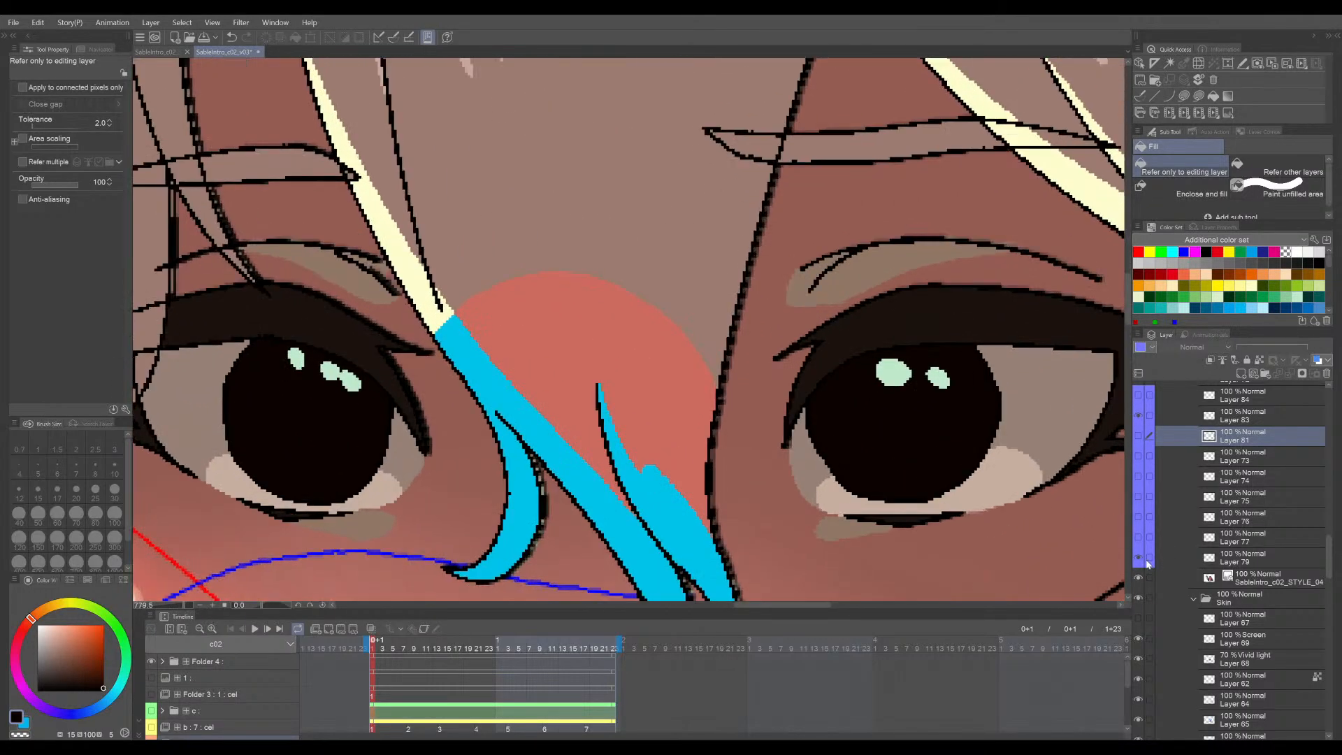
{"action": "left_click", "coordinate": [1138, 558]}
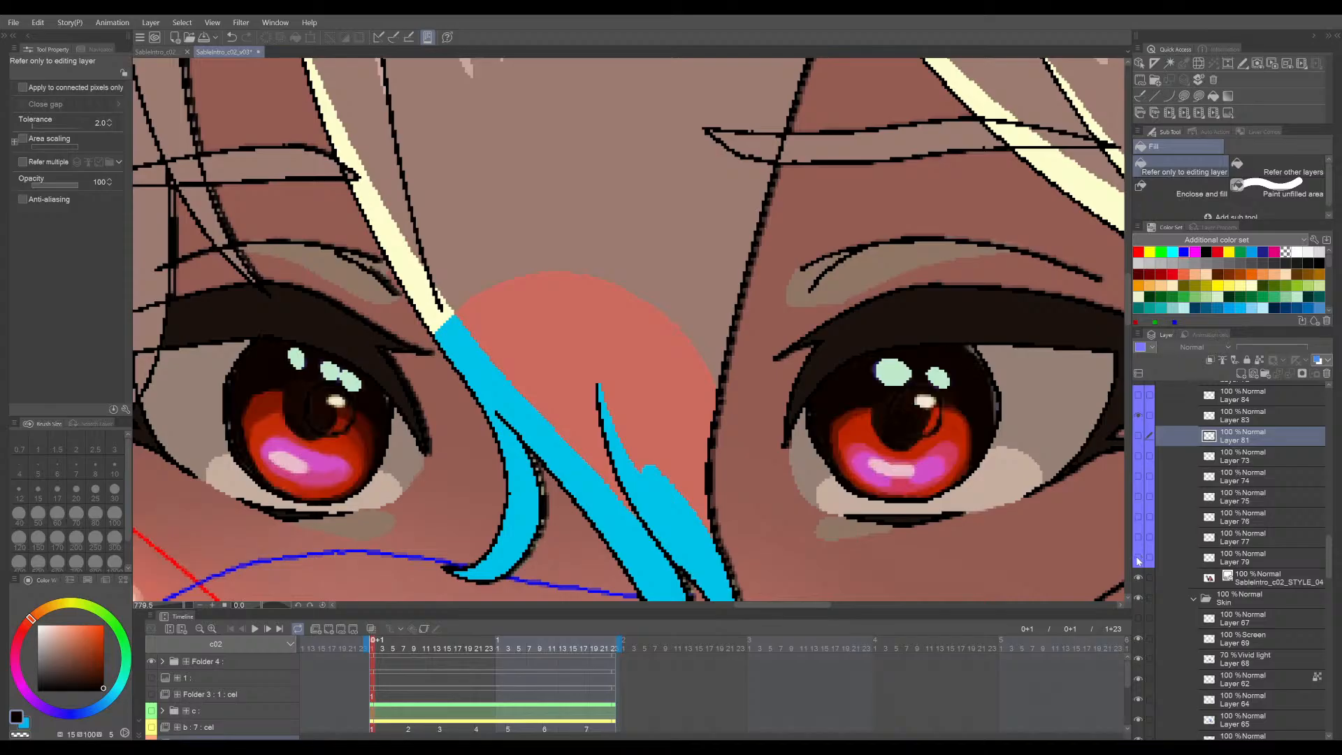
{"action": "left_click_drag", "start_coordinate": [952, 493], "coordinate": [915, 500]}
{"action": "key", "text": "ctrl+s"}
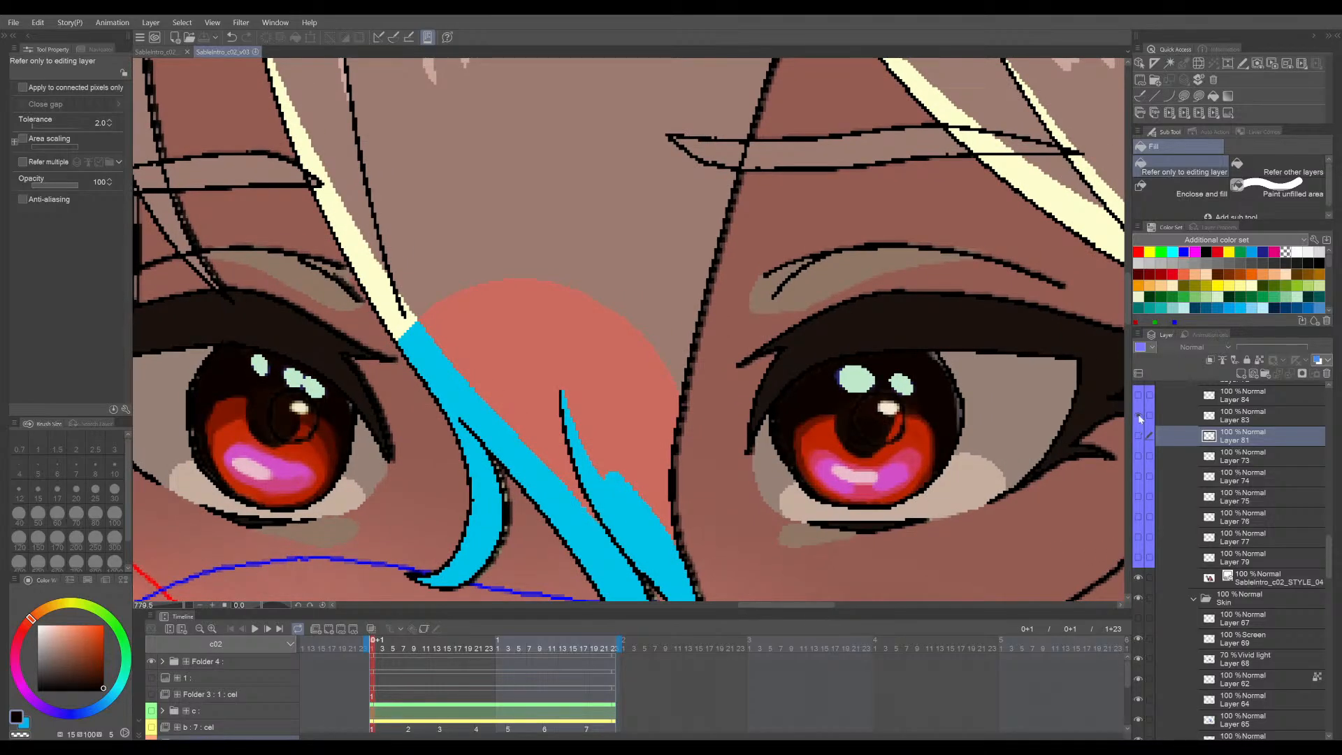
- Activate and hide Layer 83, and sample the dark blue of the upper eye highlights from the style reference
{"action": "left_click", "coordinate": [1245, 418]}
{"action": "left_click", "coordinate": [1139, 415]}
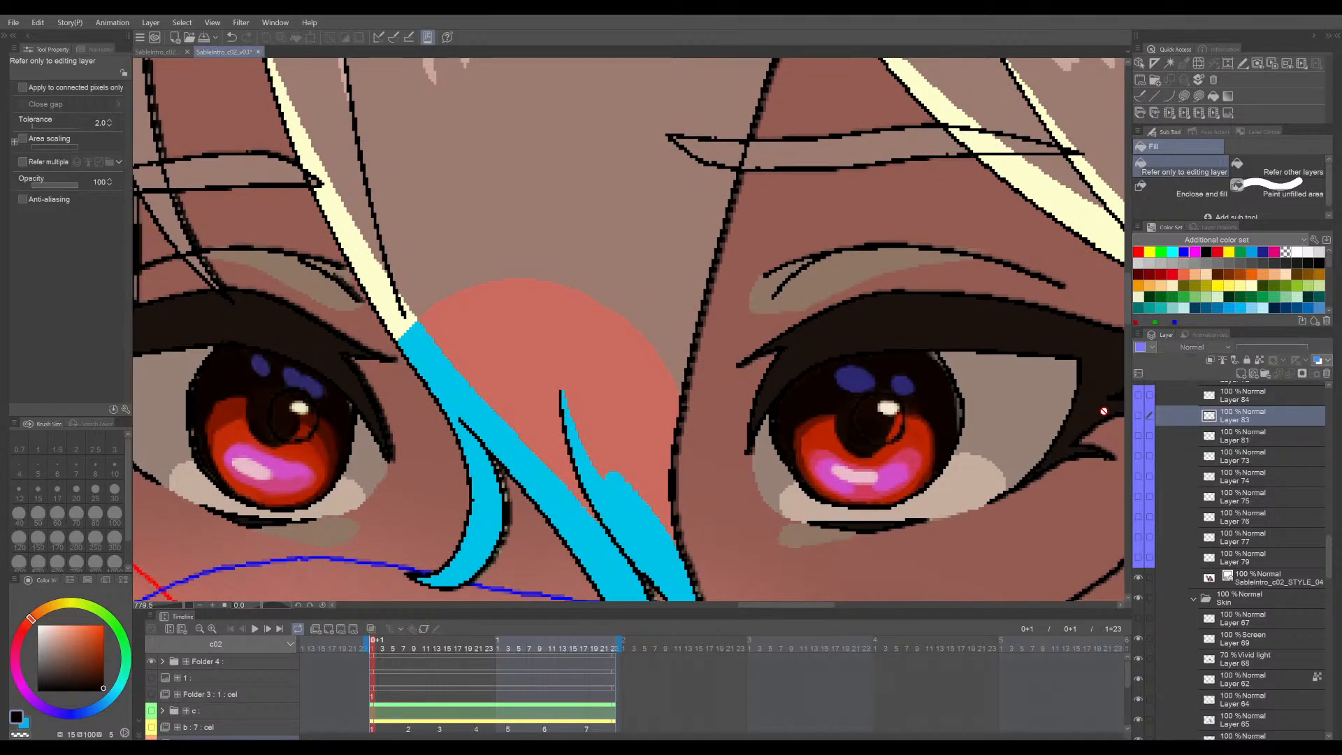
{"action": "scroll", "coordinate": [860, 383], "scroll_direction": "up", "scroll_amount": 8}
{"action": "left_click", "coordinate": [867, 386], "text": "alt"}
{"action": "scroll", "coordinate": [867, 387], "scroll_direction": "down", "scroll_amount": 6}
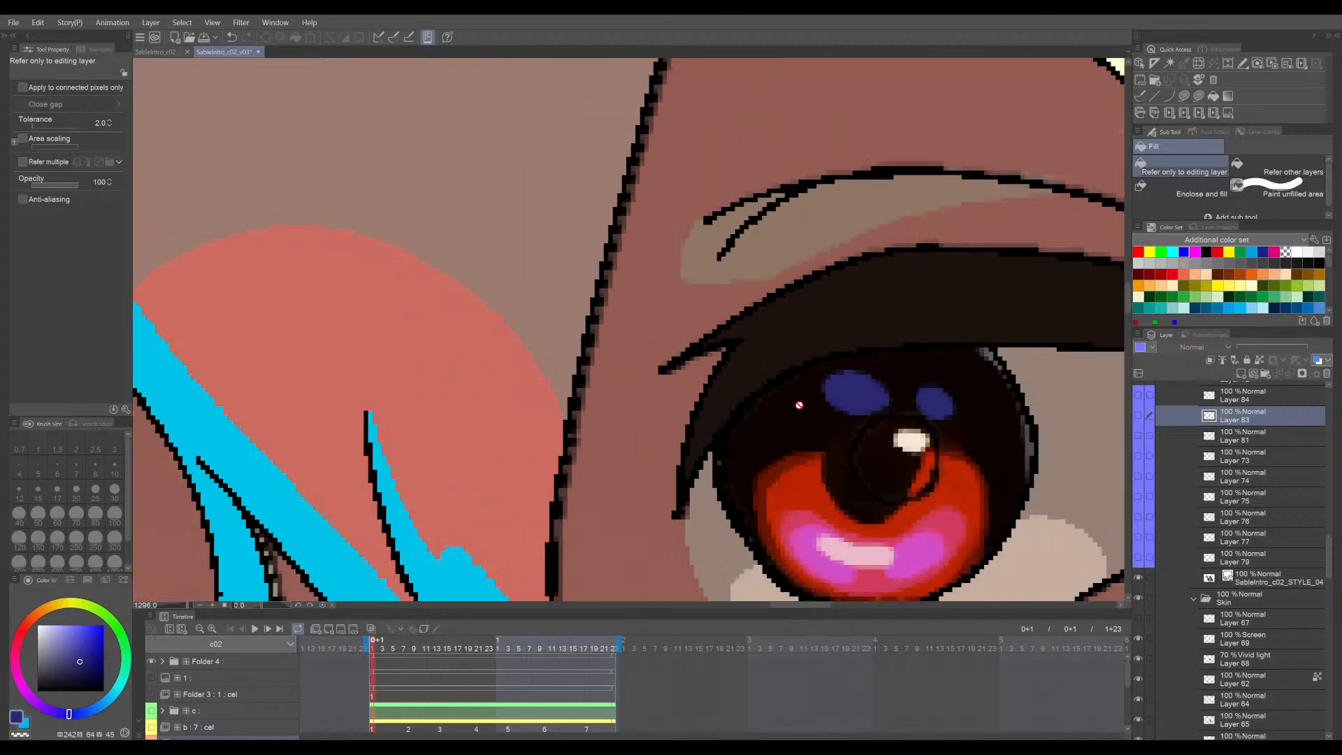
{"action": "left_click_drag", "start_coordinate": [483, 388], "coordinate": [1091, 408]}
{"action": "scroll", "coordinate": [732, 397], "scroll_direction": "up", "scroll_amount": 5}
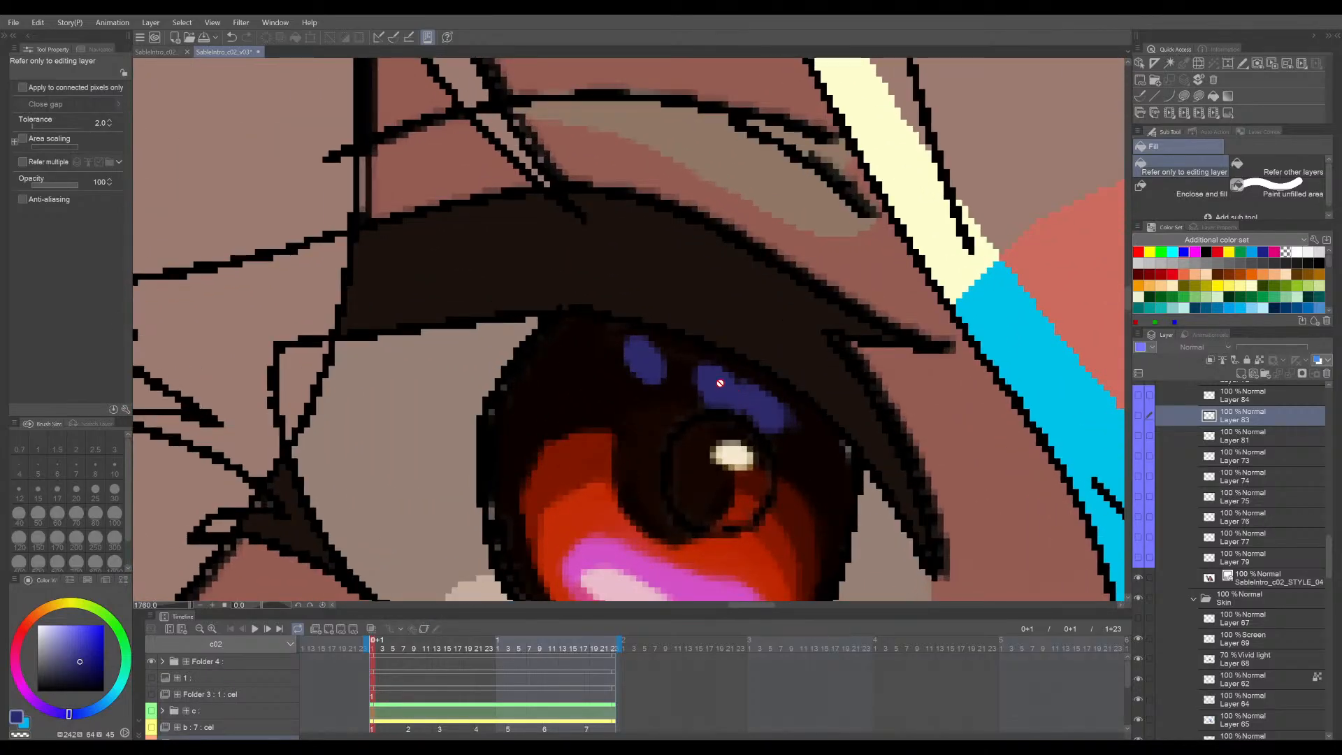
{"action": "left_click", "coordinate": [720, 383], "text": "alt"}
{"action": "scroll", "coordinate": [720, 383], "scroll_direction": "down", "scroll_amount": 5}
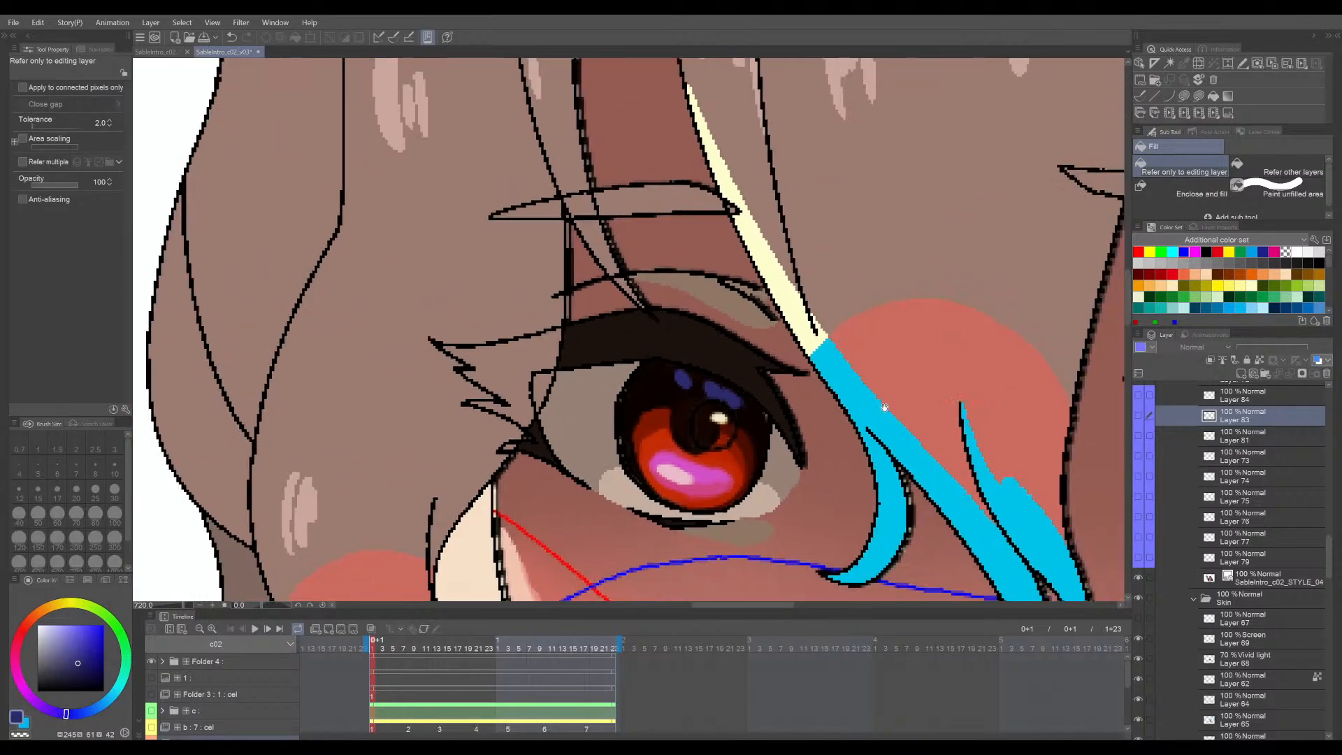
{"action": "left_click_drag", "start_coordinate": [884, 408], "coordinate": [375, 389]}
{"action": "left_click", "coordinate": [725, 373], "text": "alt"}
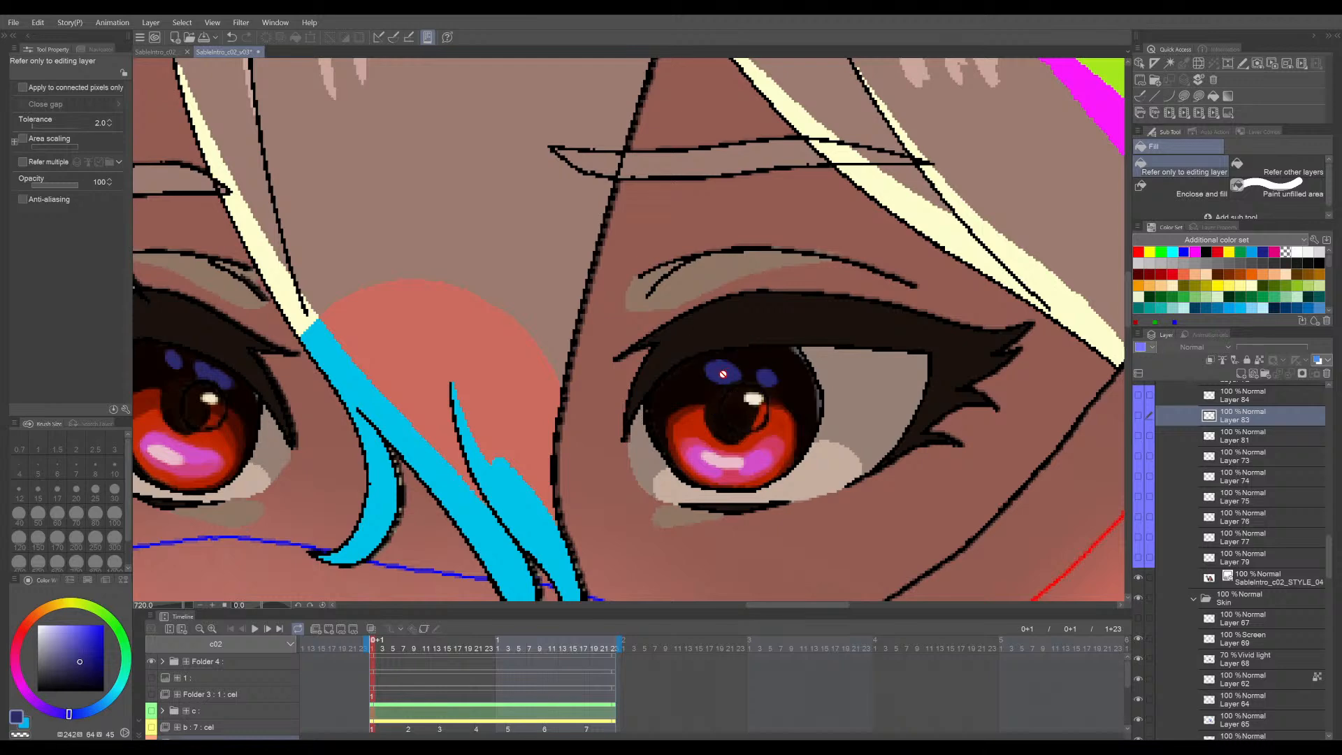
- Show Layer 83 again, replace its green highlight shapes in both eyes with the sampled dark blue, and save
{"action": "mouse_move", "coordinate": [725, 372]}
{"action": "left_mouse_down"}
{"action": "mouse_move", "coordinate": [761, 375]}
{"action": "mouse_move", "coordinate": [753, 402]}
{"action": "mouse_move", "coordinate": [799, 406]}
{"action": "left_mouse_up"}
{"action": "left_click", "coordinate": [1139, 416]}
{"action": "left_click", "coordinate": [756, 374]}
{"action": "key", "text": "ctrl+s"}
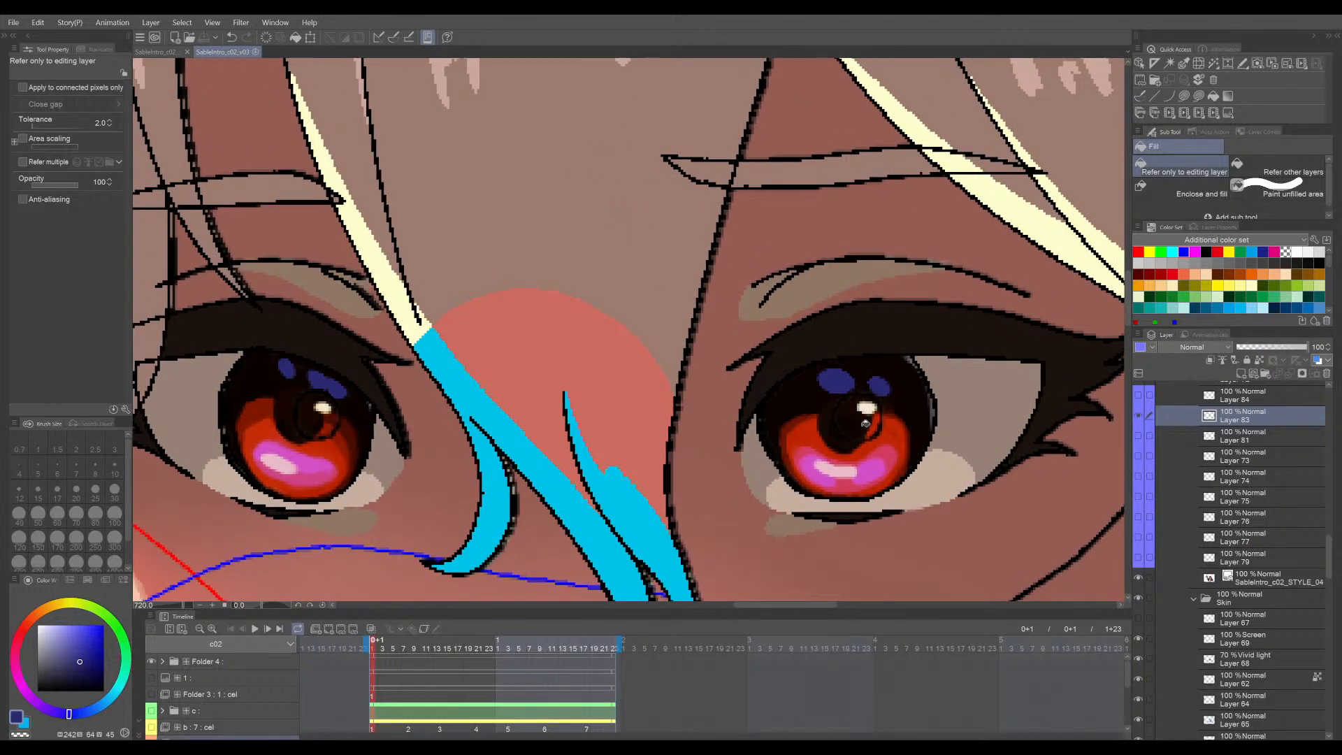
- Hide Layer 83, preview Layer 84's bright blue pupil highlights, and sample the cream pupil highlight of the right-hand eye from the style reference
{"action": "left_click", "coordinate": [1137, 411]}
{"action": "left_click", "coordinate": [1139, 395]}
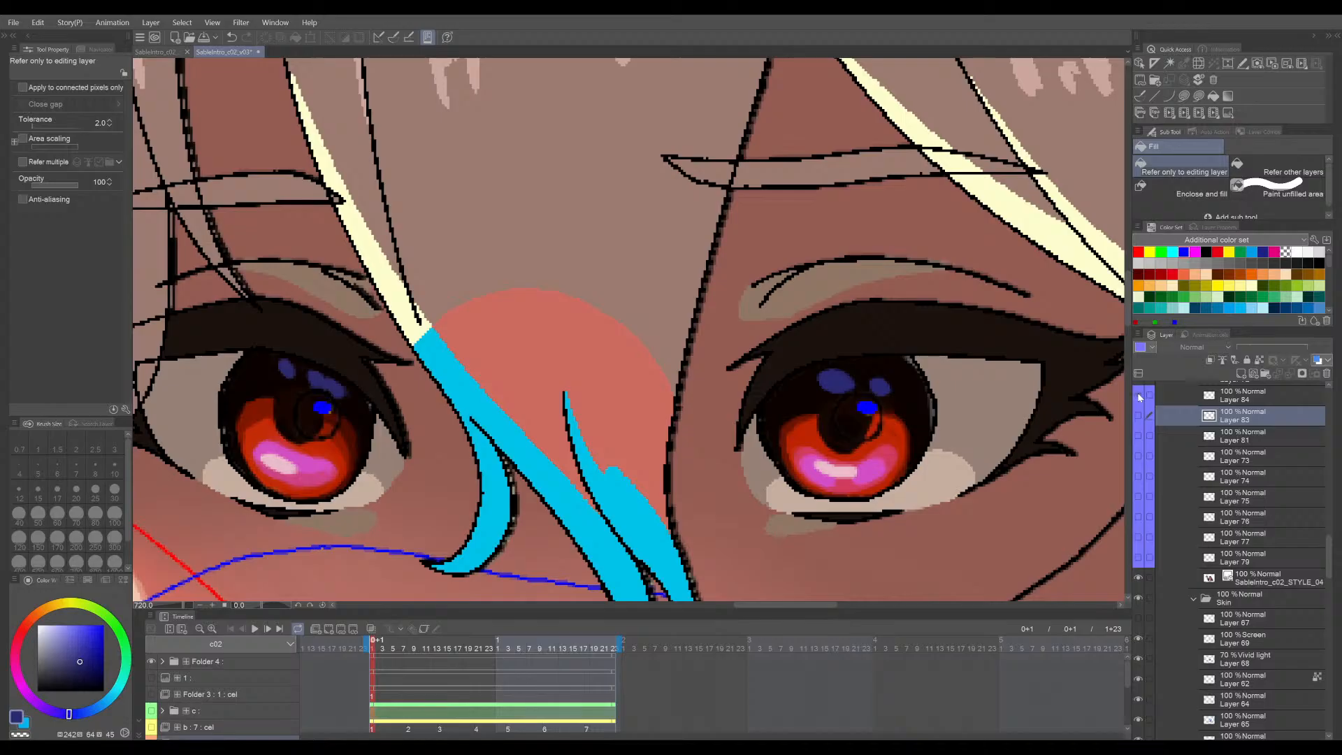
{"action": "left_click", "coordinate": [1139, 395]}
{"action": "scroll", "coordinate": [969, 401], "scroll_direction": "up", "scroll_amount": 7}
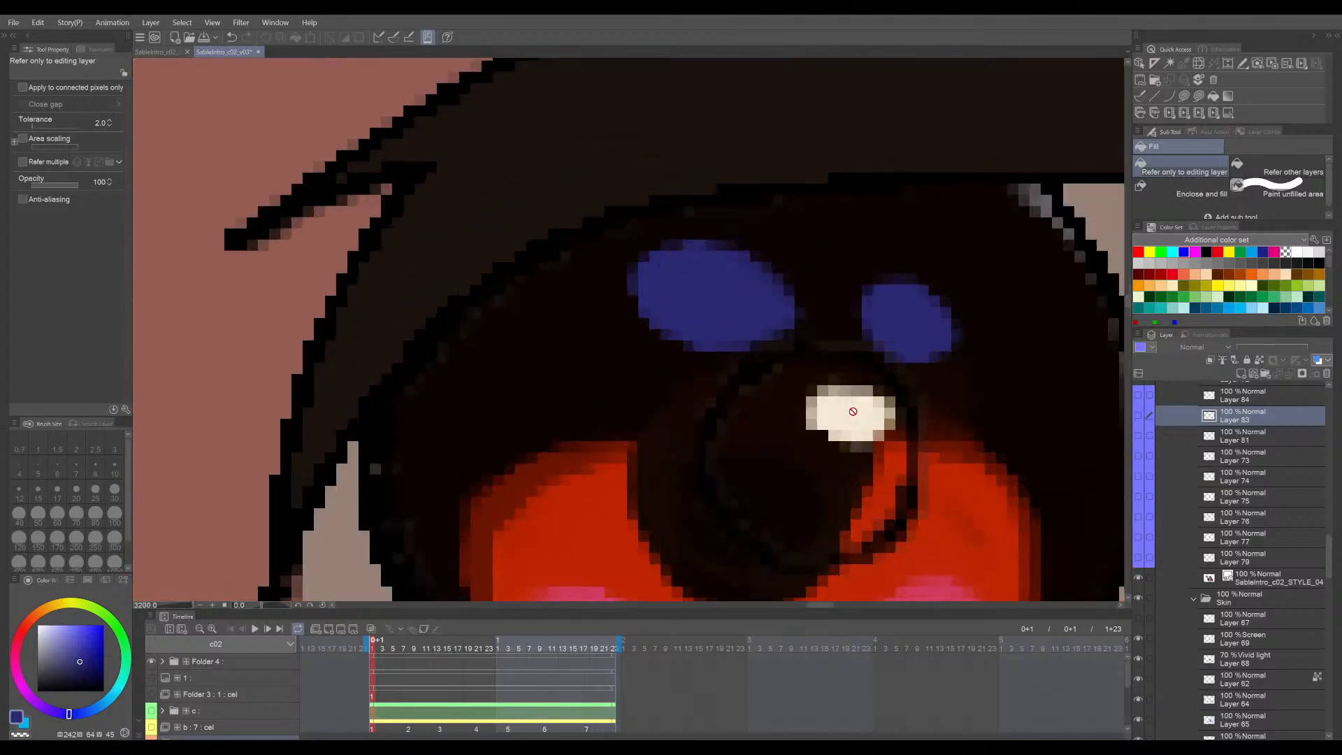
{"action": "left_click", "coordinate": [853, 412], "text": "alt"}
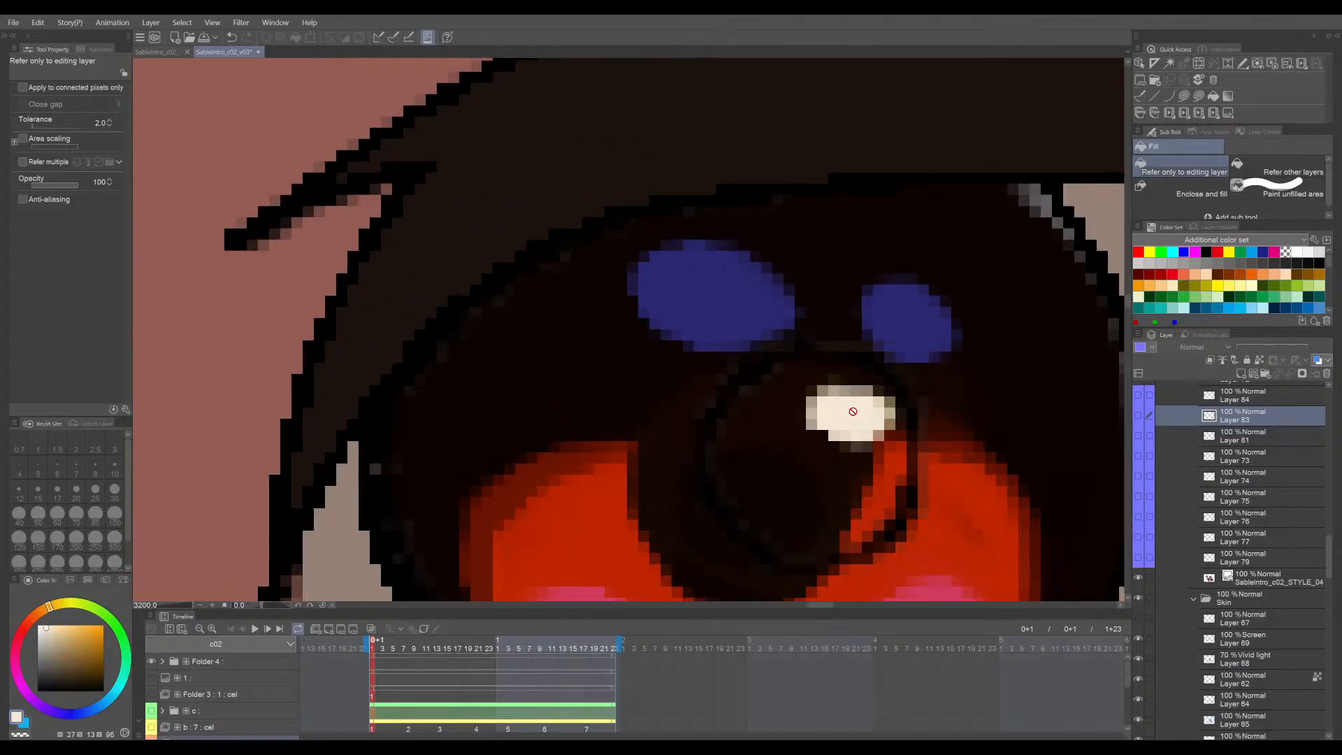
- Show and activate Layer 84, and replace its bright blue pupil highlights in both eyes with the sampled cream
{"action": "scroll", "coordinate": [853, 411], "scroll_direction": "down", "scroll_amount": 5}
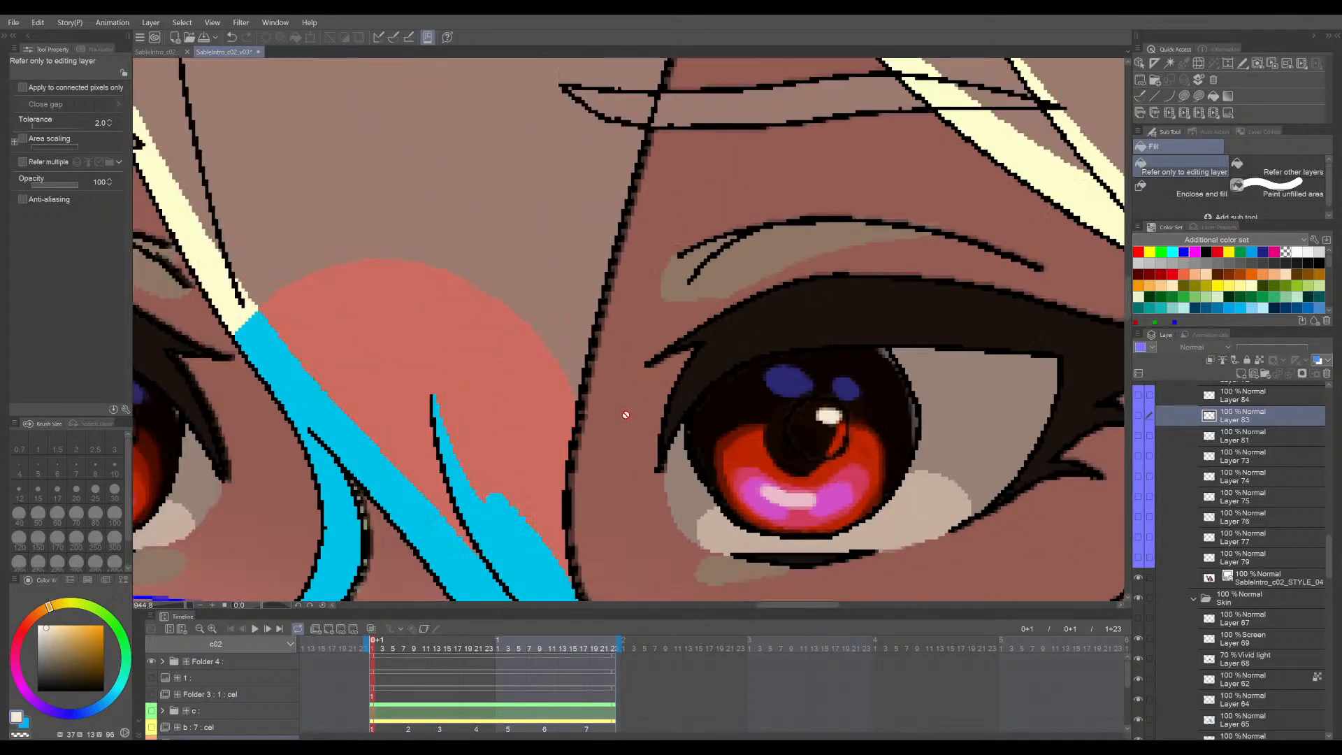
{"action": "scroll", "coordinate": [626, 414], "scroll_direction": "down", "scroll_amount": 1}
{"action": "left_click_drag", "start_coordinate": [425, 437], "coordinate": [792, 403]}
{"action": "scroll", "coordinate": [569, 405], "scroll_direction": "up", "scroll_amount": 2}
{"action": "scroll", "coordinate": [626, 401], "scroll_direction": "down", "scroll_amount": 1}
{"action": "scroll", "coordinate": [792, 388], "scroll_direction": "down", "scroll_amount": 3}
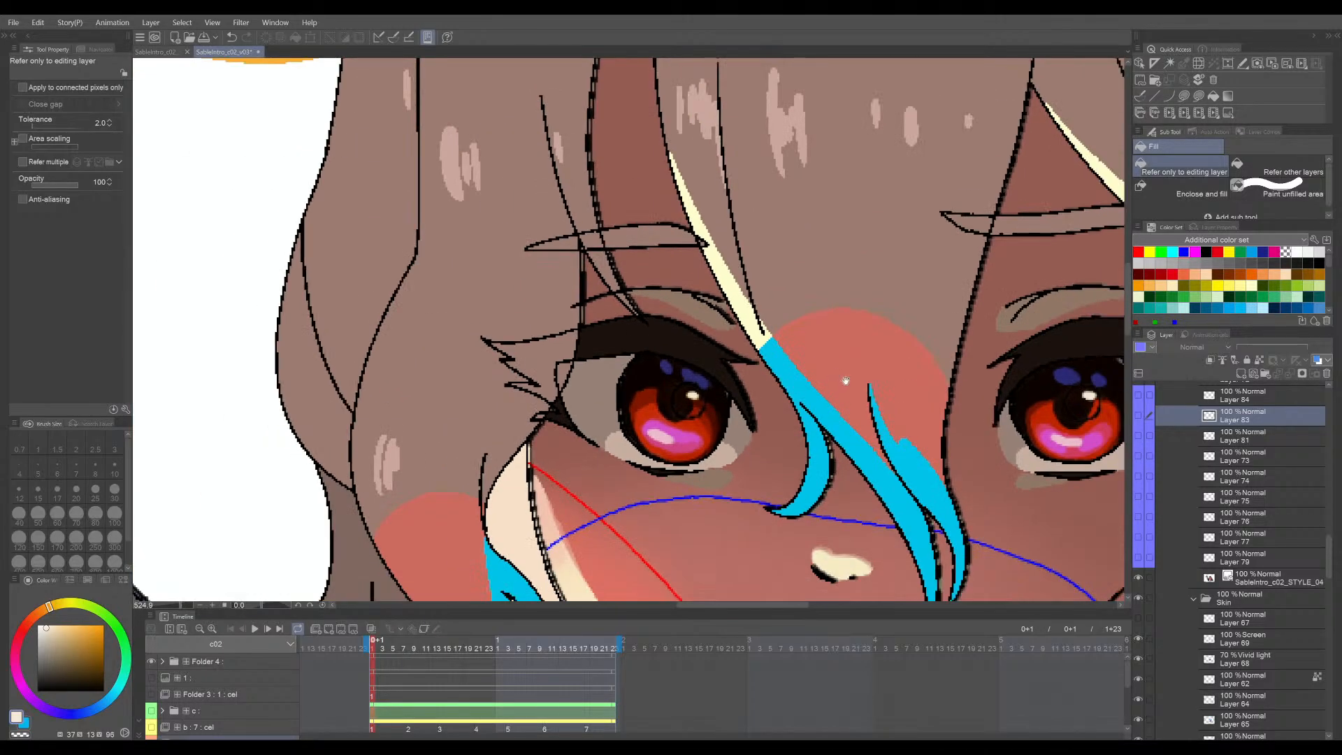
{"action": "scroll", "coordinate": [1075, 386], "scroll_direction": "up", "scroll_amount": 2}
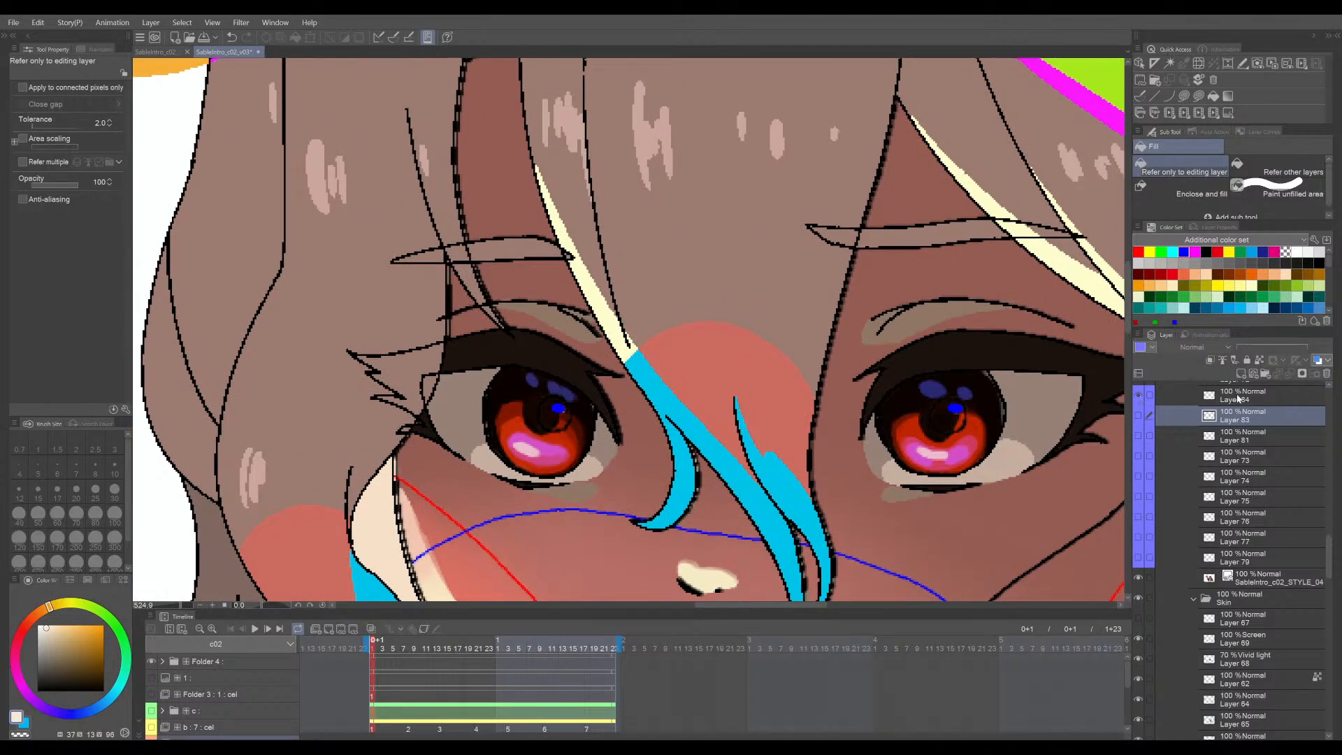
{"action": "left_click", "coordinate": [1140, 397]}
{"action": "scroll", "coordinate": [961, 408], "scroll_direction": "down", "scroll_amount": 3}
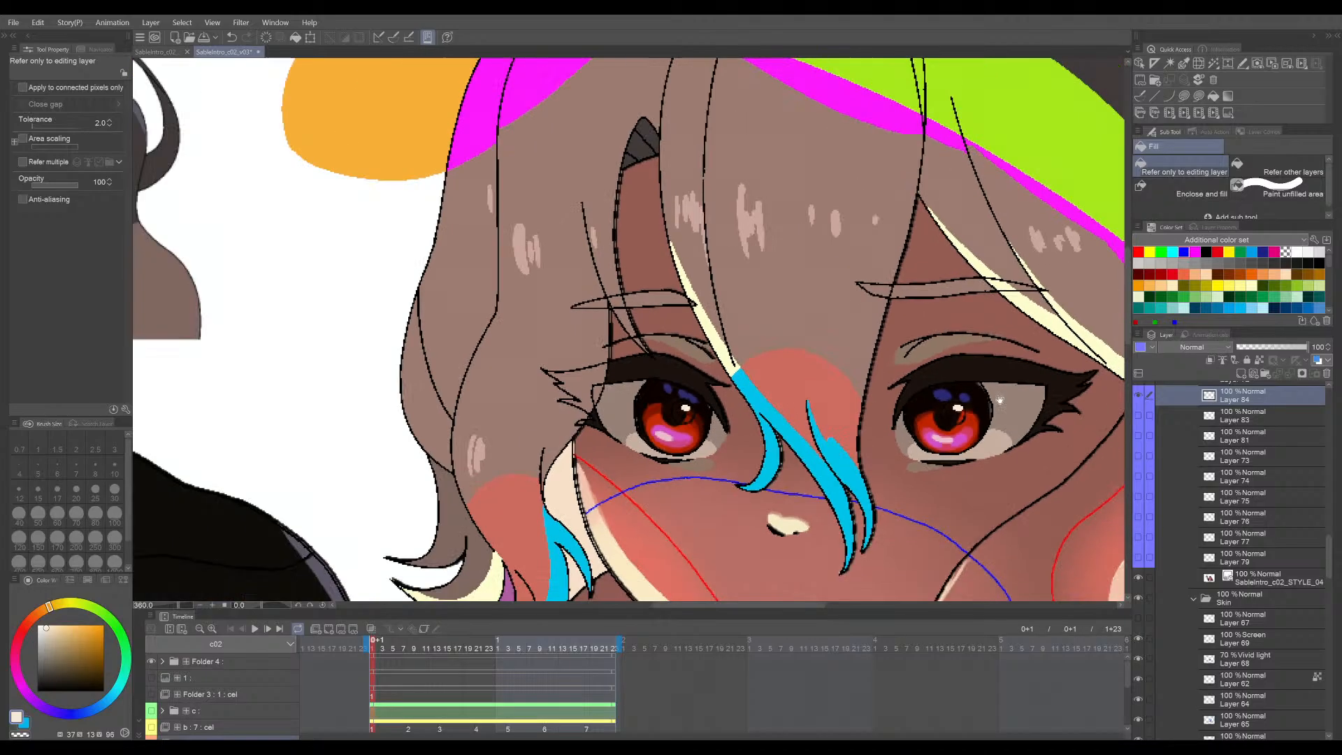
- Hide the SableIntro_c02_STYLE_04 reference and show all the eye layers from Layer 83 down to Layer 79
{"action": "left_click", "coordinate": [1140, 578]}
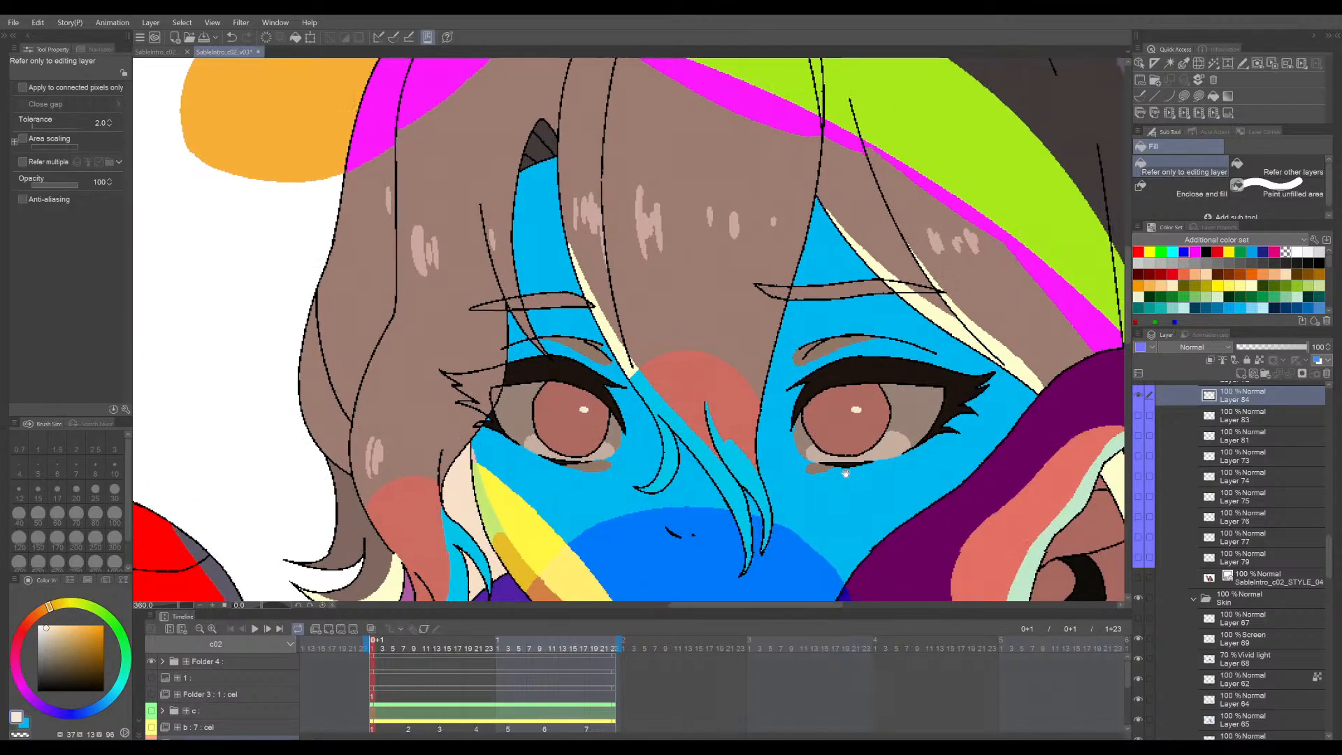
{"action": "left_click_drag", "start_coordinate": [1142, 420], "coordinate": [1141, 558]}
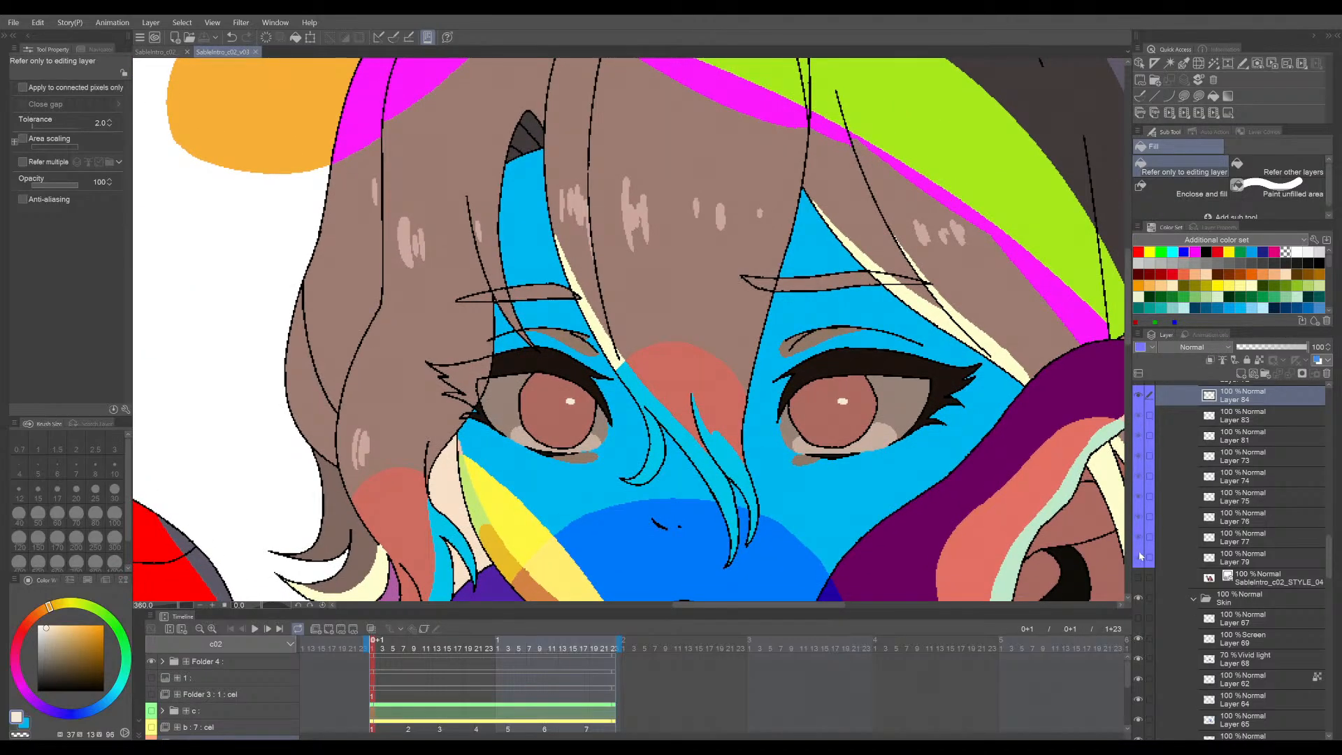
{"action": "scroll", "coordinate": [857, 420], "scroll_direction": "up", "scroll_amount": 5}
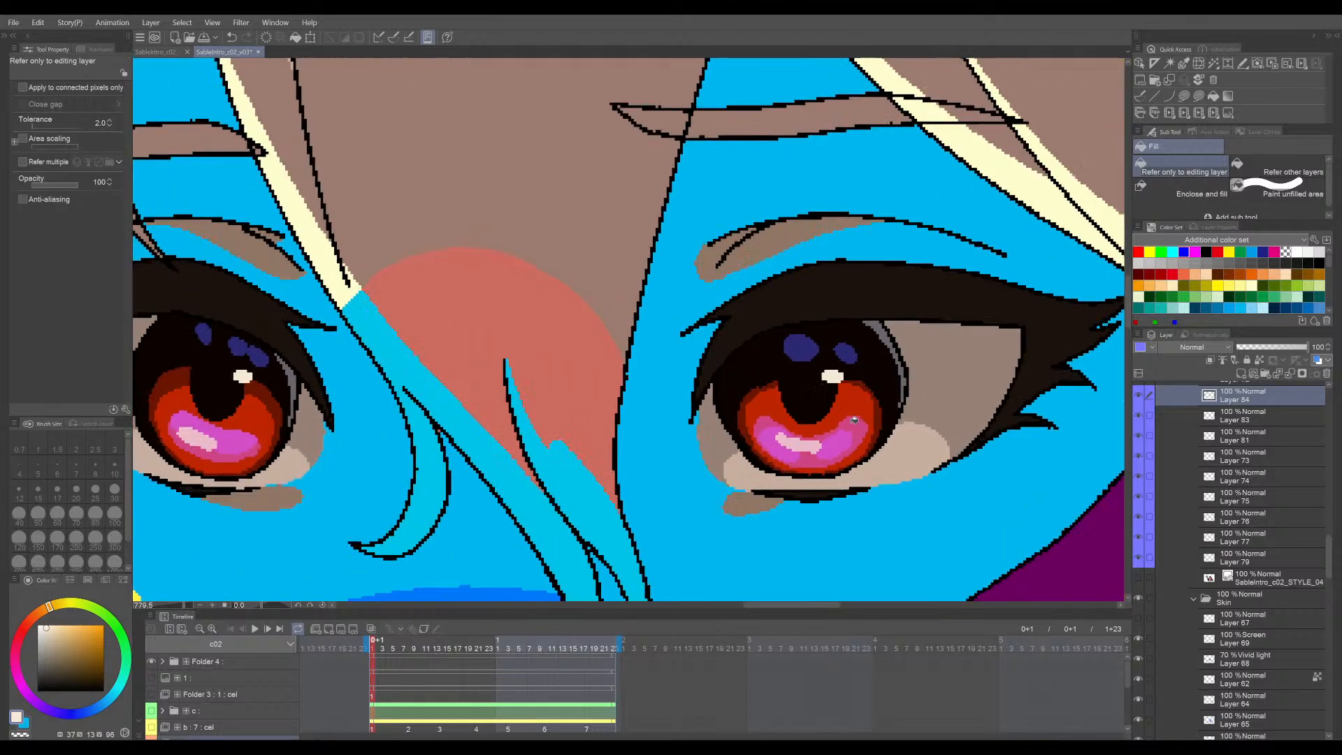
{"action": "scroll", "coordinate": [833, 424], "scroll_direction": "up", "scroll_amount": 4}
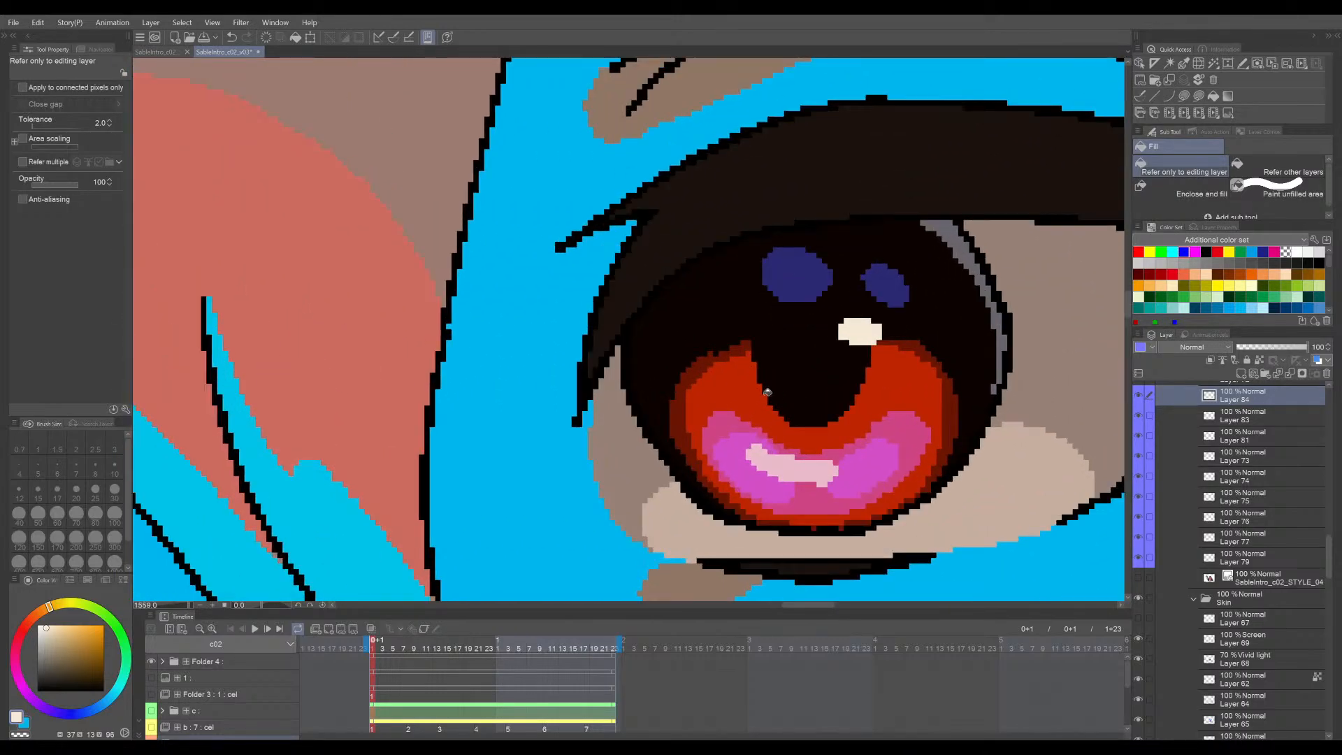
- Sample the dark red shading of the right-hand iris, activate its Layer 77 for the G-pen, and check the layer by toggling its visibility
{"action": "key", "text": "o"}
{"action": "left_click", "coordinate": [703, 363]}
{"action": "key", "text": "e"}
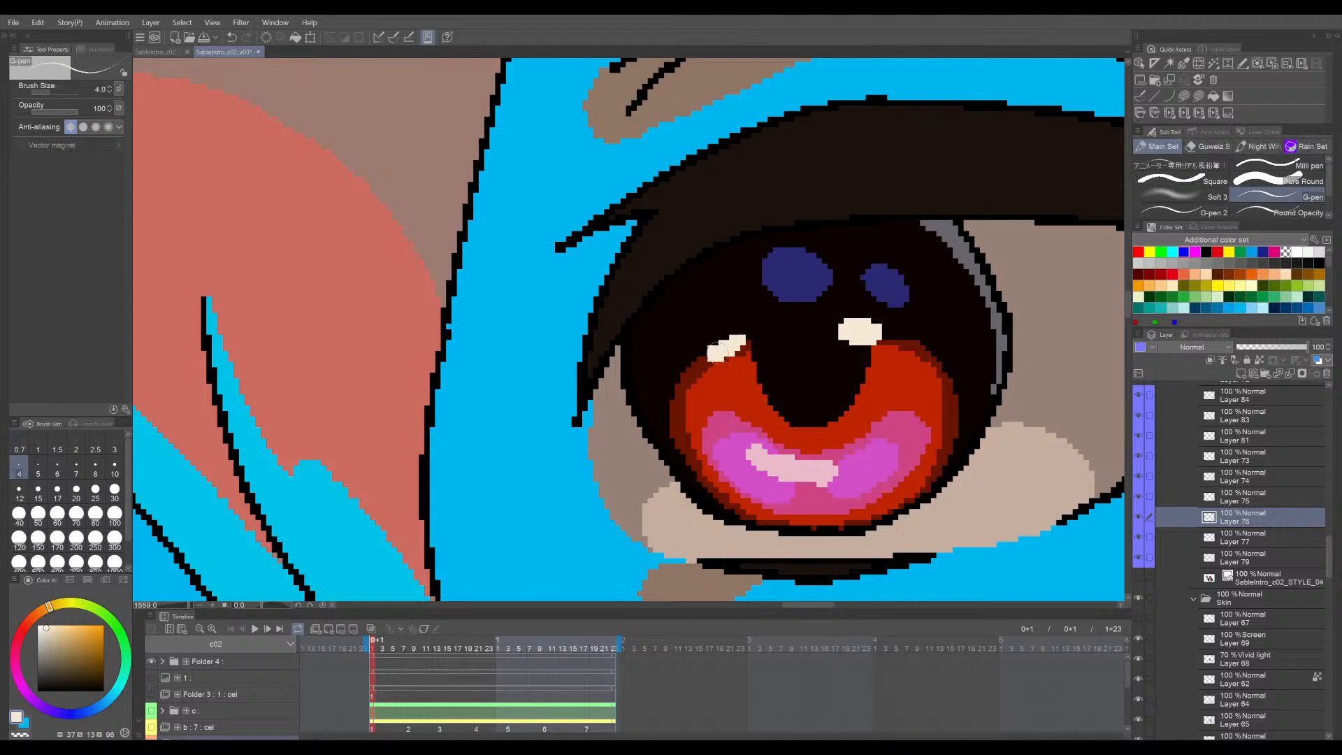
{"action": "left_click", "coordinate": [698, 365], "text": "alt"}
{"action": "key", "text": "o"}
{"action": "left_click", "coordinate": [699, 371]}
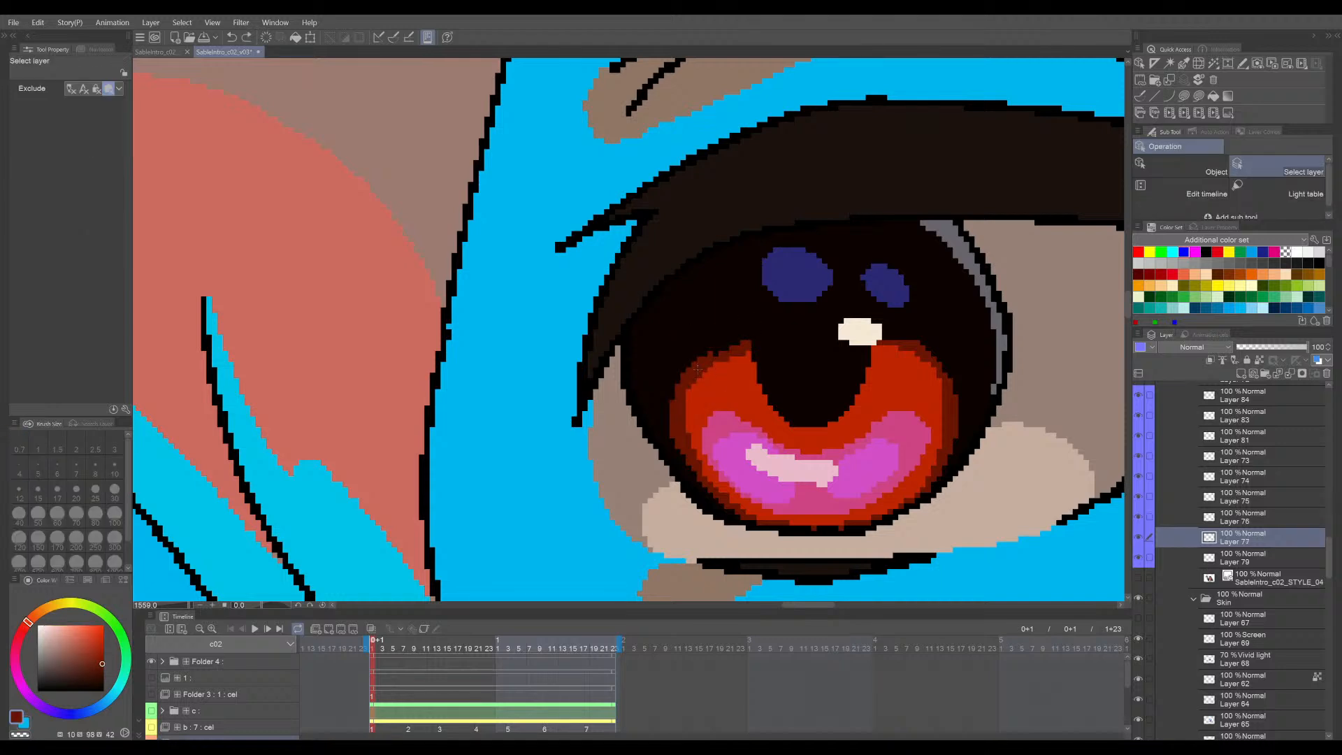
{"action": "key", "text": "p"}
{"action": "left_click", "coordinate": [1138, 538]}
{"action": "left_click", "coordinate": [1137, 538]}
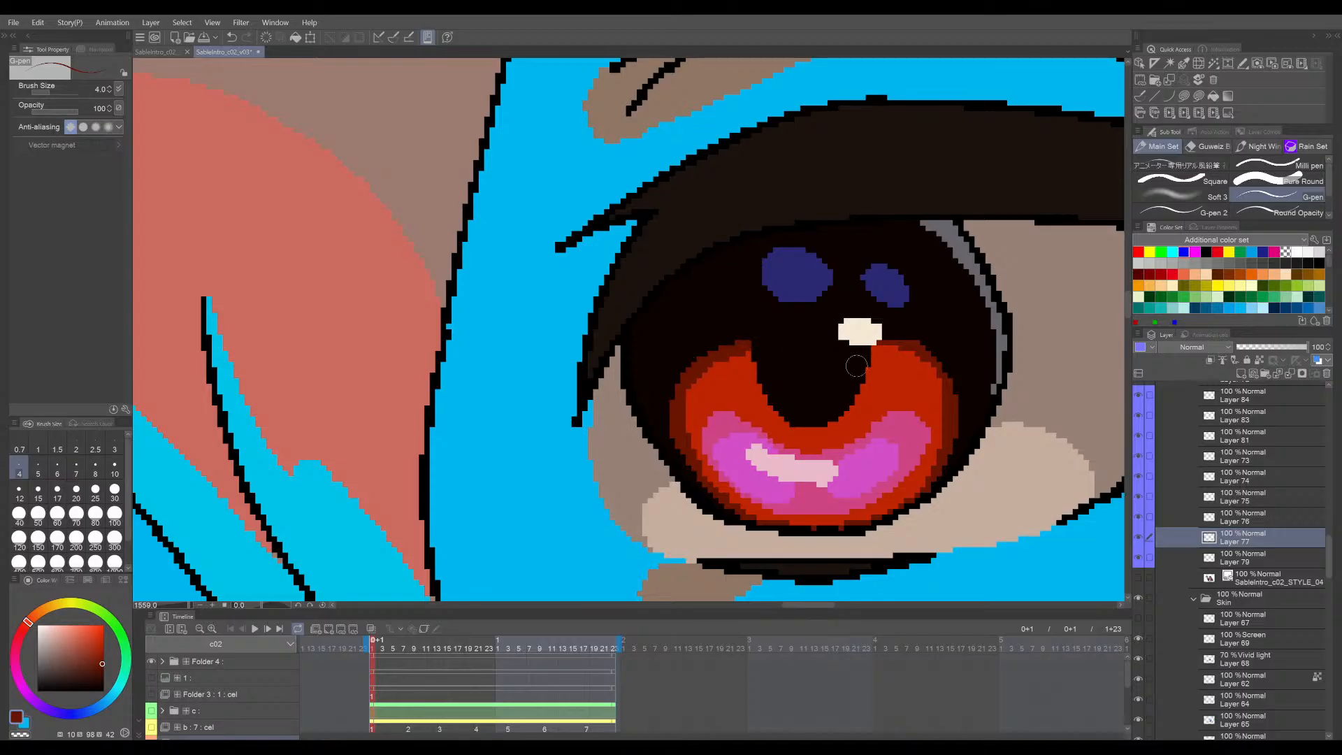
- Touch up the outer rim of the left-hand iris on Layer 77 with the sampled dark red using the size 4 G-pen
{"action": "scroll", "coordinate": [857, 365], "scroll_direction": "down", "scroll_amount": 5}
{"action": "scroll", "coordinate": [942, 390], "scroll_direction": "up", "scroll_amount": 5}
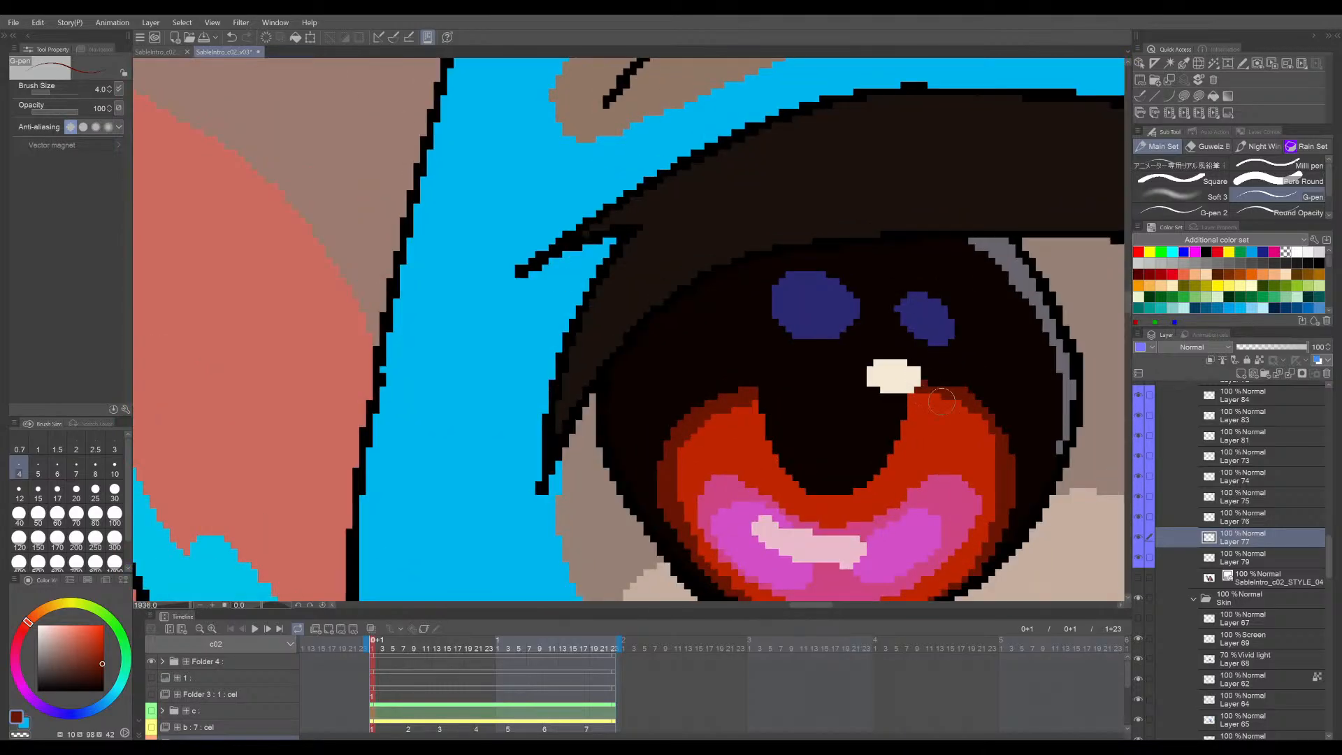
{"action": "scroll", "coordinate": [939, 388], "scroll_direction": "down", "scroll_amount": 6}
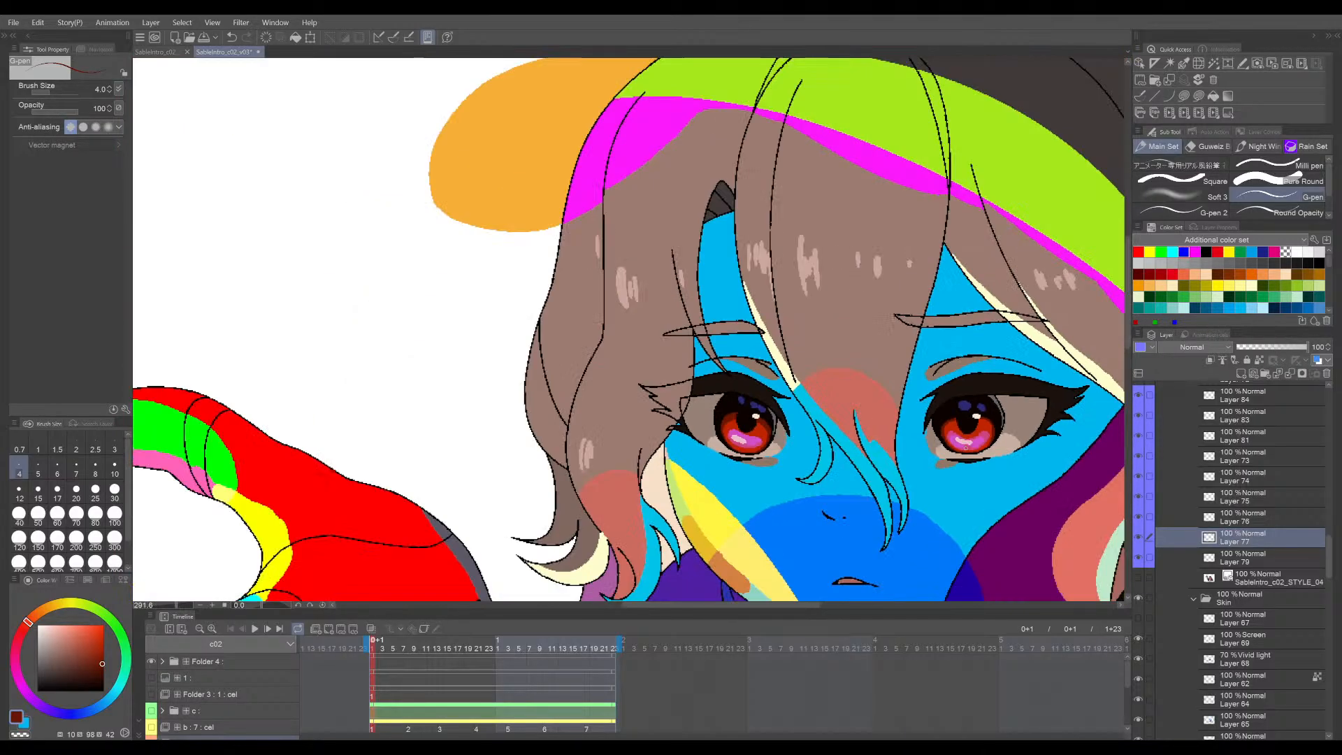
{"action": "scroll", "coordinate": [792, 441], "scroll_direction": "up", "scroll_amount": 3}
{"action": "scroll", "coordinate": [792, 441], "scroll_direction": "up", "scroll_amount": 4}
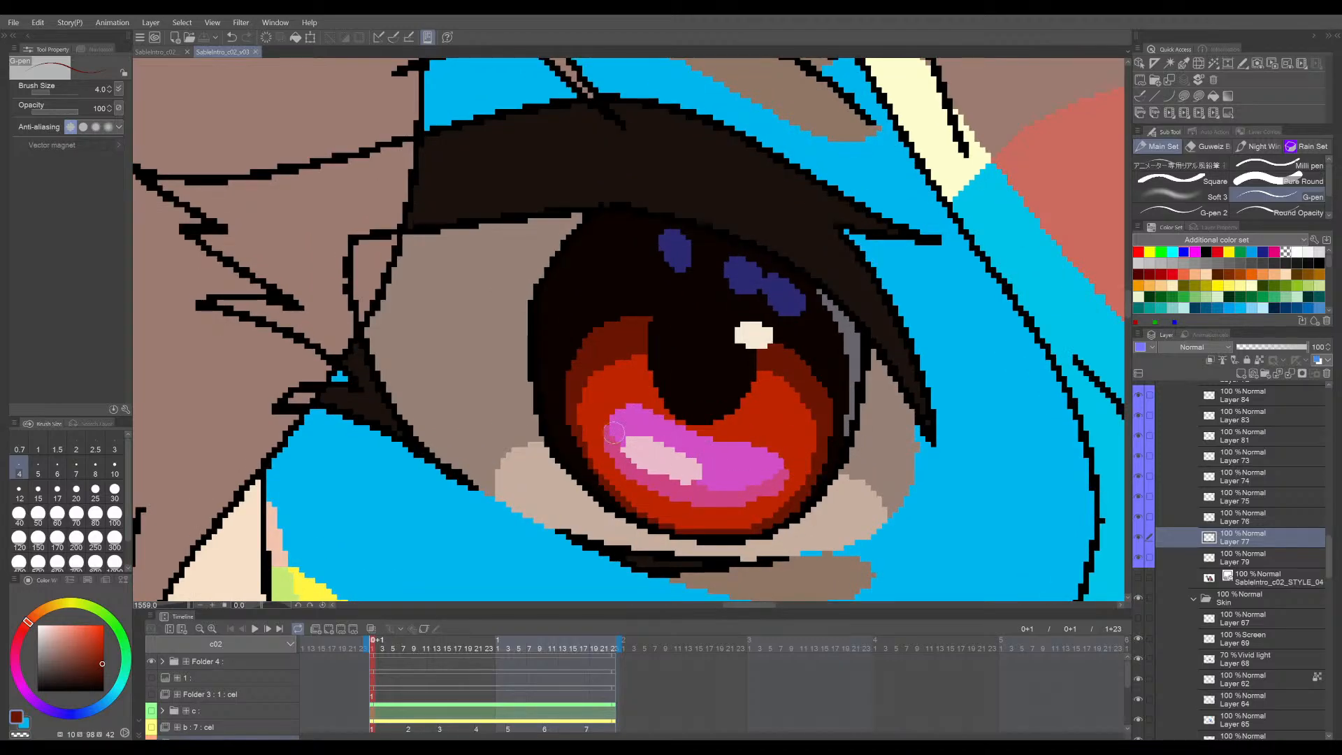
{"action": "key", "text": "alt+bracketright"}
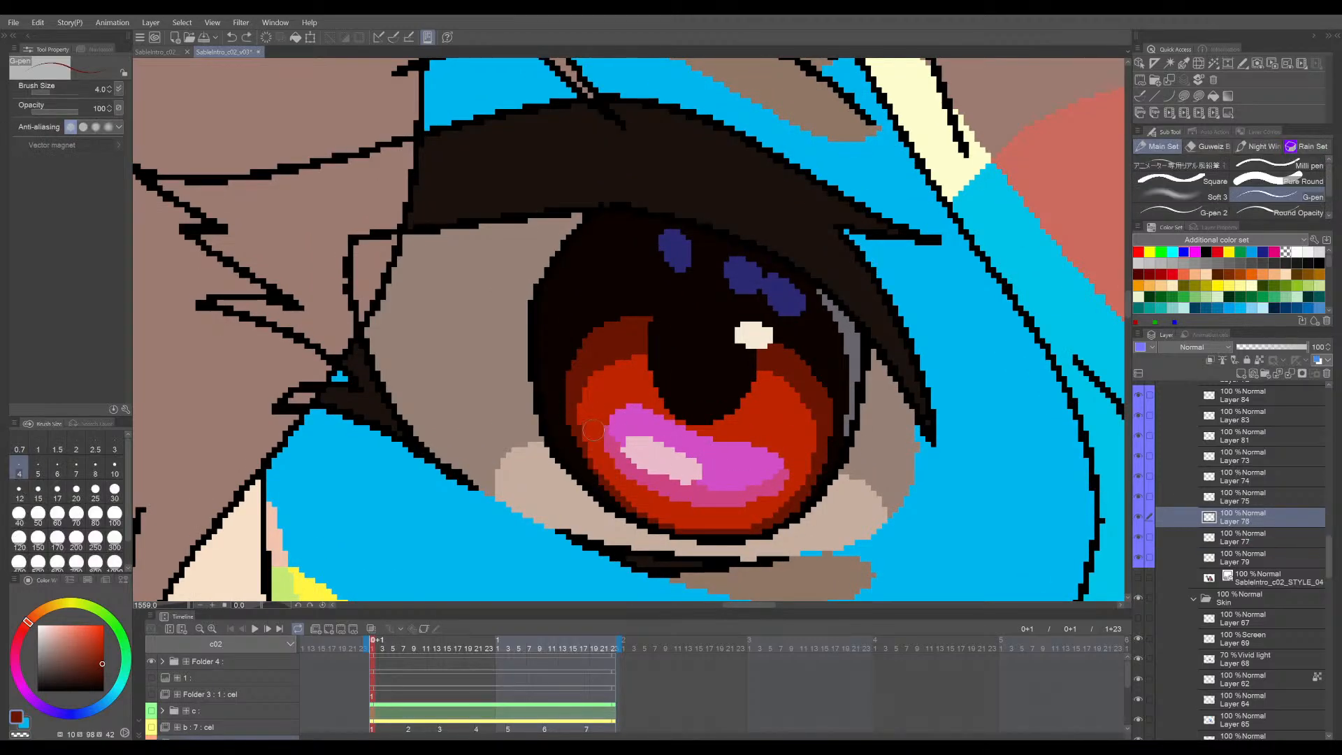
{"action": "left_click", "coordinate": [574, 391], "text": "ctrl+shift"}
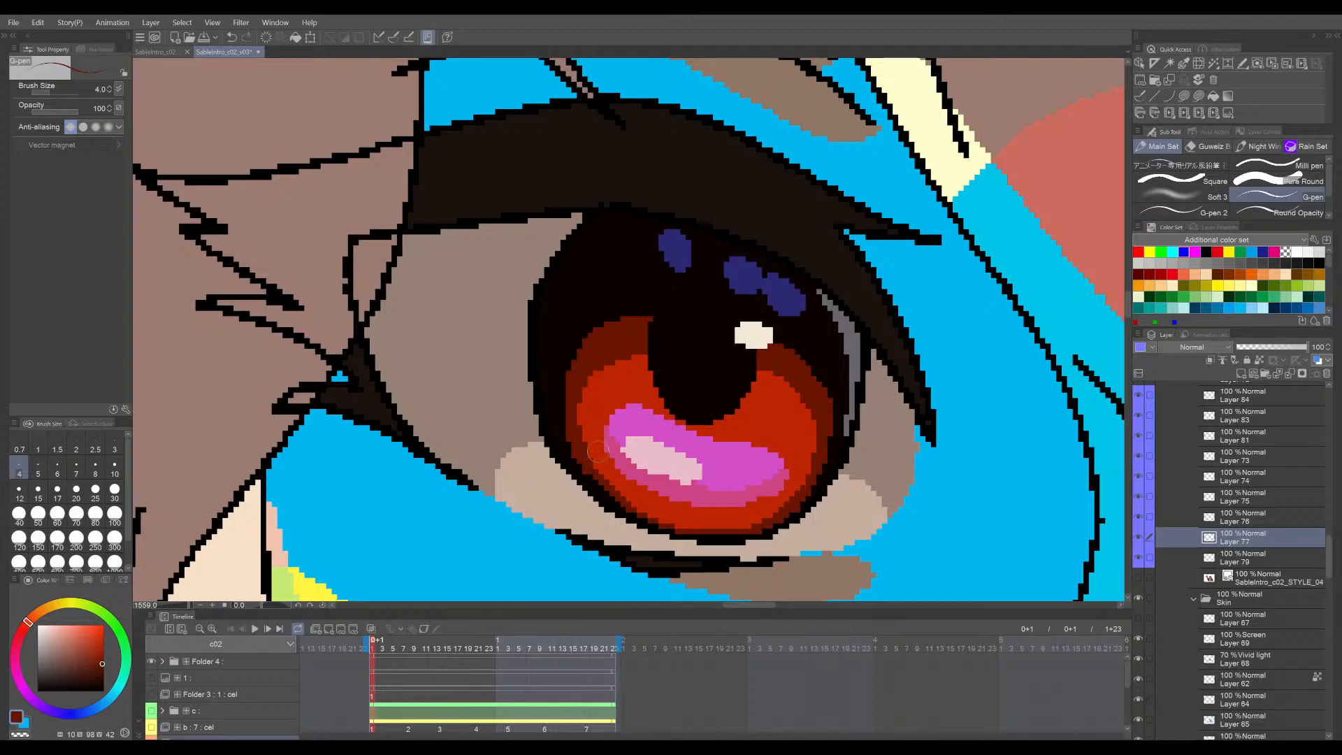
{"action": "left_click_drag", "start_coordinate": [626, 462], "coordinate": [552, 391]}
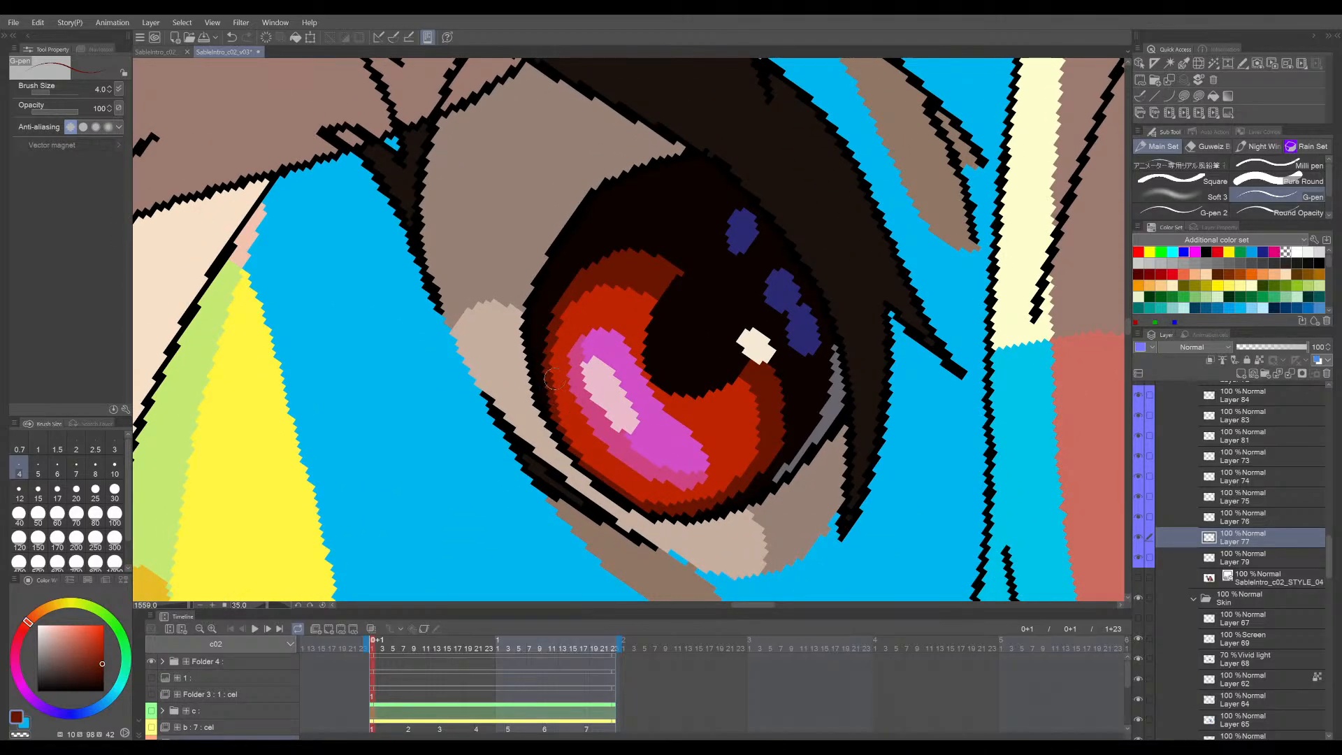
- Save the file and review the finished eyes up close and in the full frame
{"action": "scroll", "coordinate": [729, 344], "scroll_direction": "down", "scroll_amount": 1}
{"action": "scroll", "coordinate": [729, 344], "scroll_direction": "down", "scroll_amount": 13}
{"action": "left_click_drag", "start_coordinate": [732, 349], "coordinate": [732, 297]}
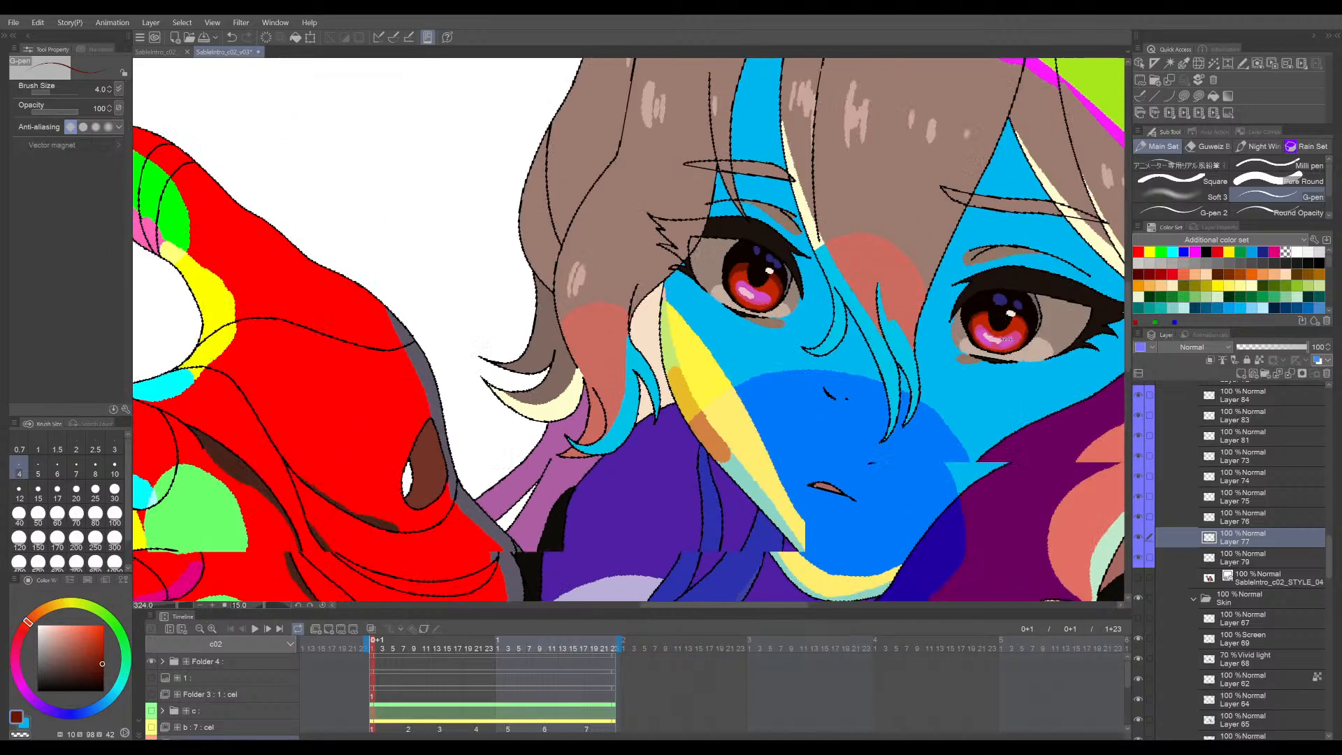
{"action": "left_click_drag", "start_coordinate": [908, 315], "coordinate": [703, 384]}
{"action": "scroll", "coordinate": [839, 370], "scroll_direction": "down", "scroll_amount": 1}
{"action": "left_click_drag", "start_coordinate": [864, 378], "coordinate": [979, 368]}
{"action": "key", "text": "ctrl+s"}
{"action": "scroll", "coordinate": [816, 357], "scroll_direction": "up", "scroll_amount": 8}
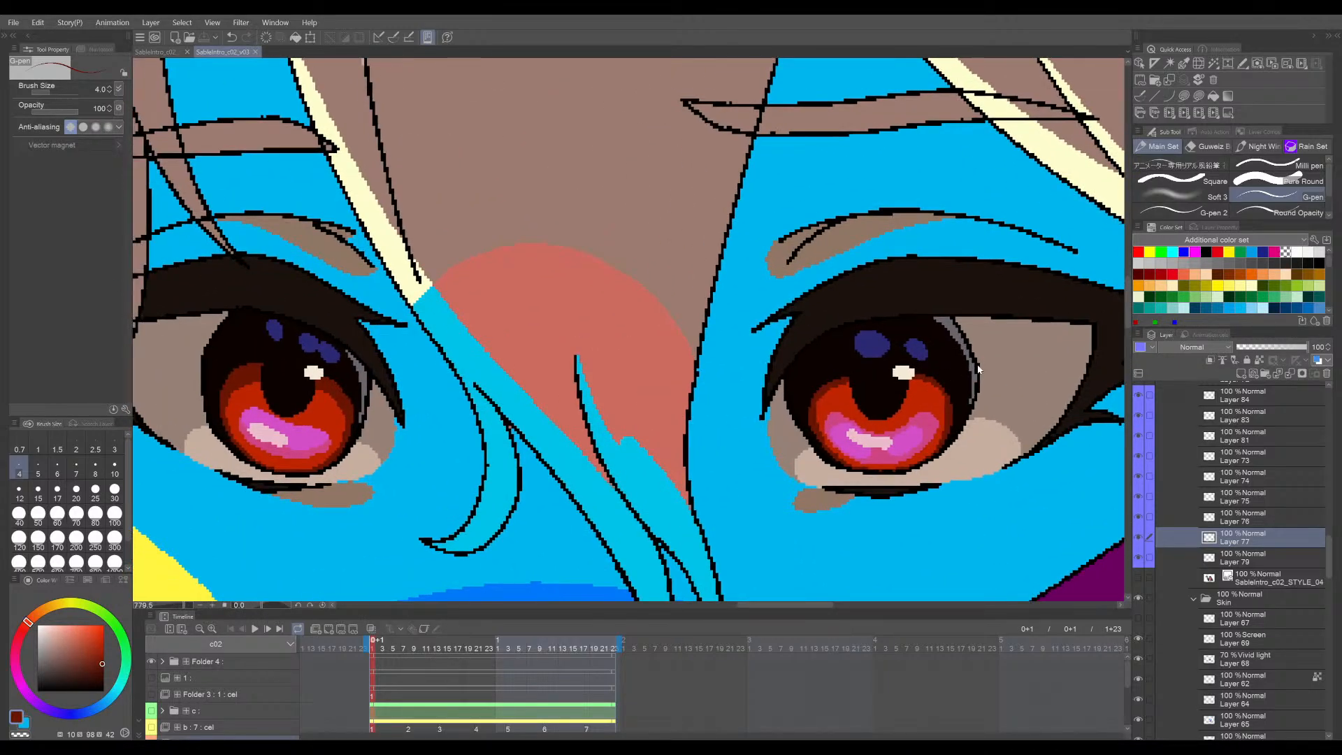
{"action": "scroll", "coordinate": [977, 369], "scroll_direction": "down", "scroll_amount": 12}
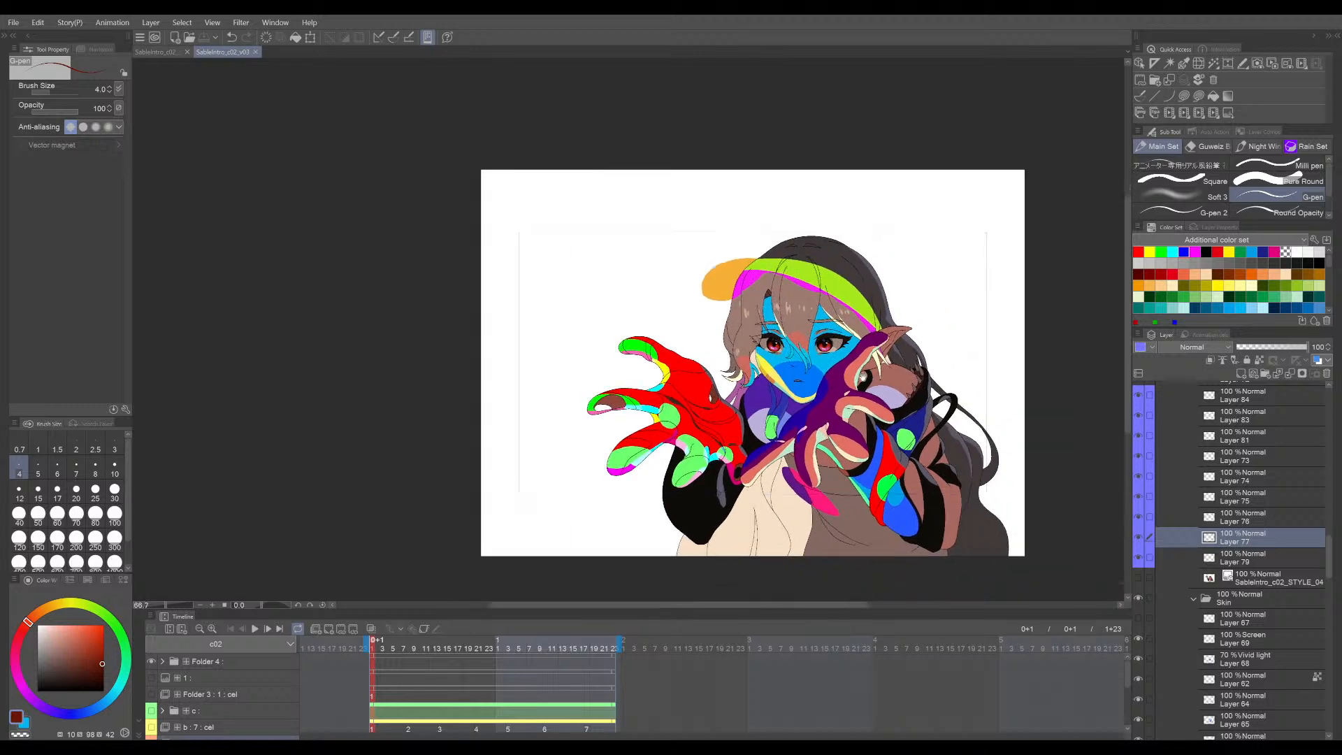
- In After Effects, replace the colour test footage in folder 002 with color_test_0020.tga, check the face in a_comp and save the project
{"action": "scroll", "coordinate": [818, 378], "scroll_direction": "up", "scroll_amount": 2}
{"action": "scroll", "coordinate": [818, 377], "scroll_direction": "up", "scroll_amount": 3}
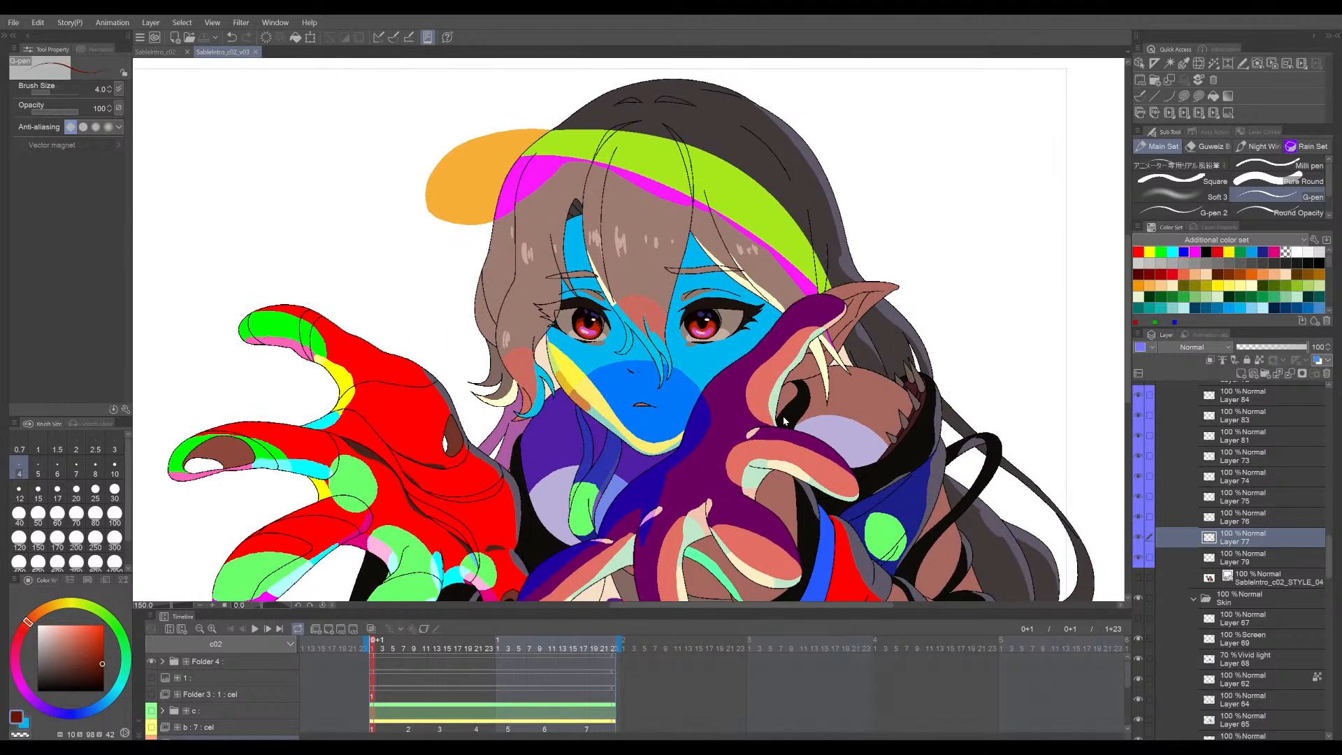
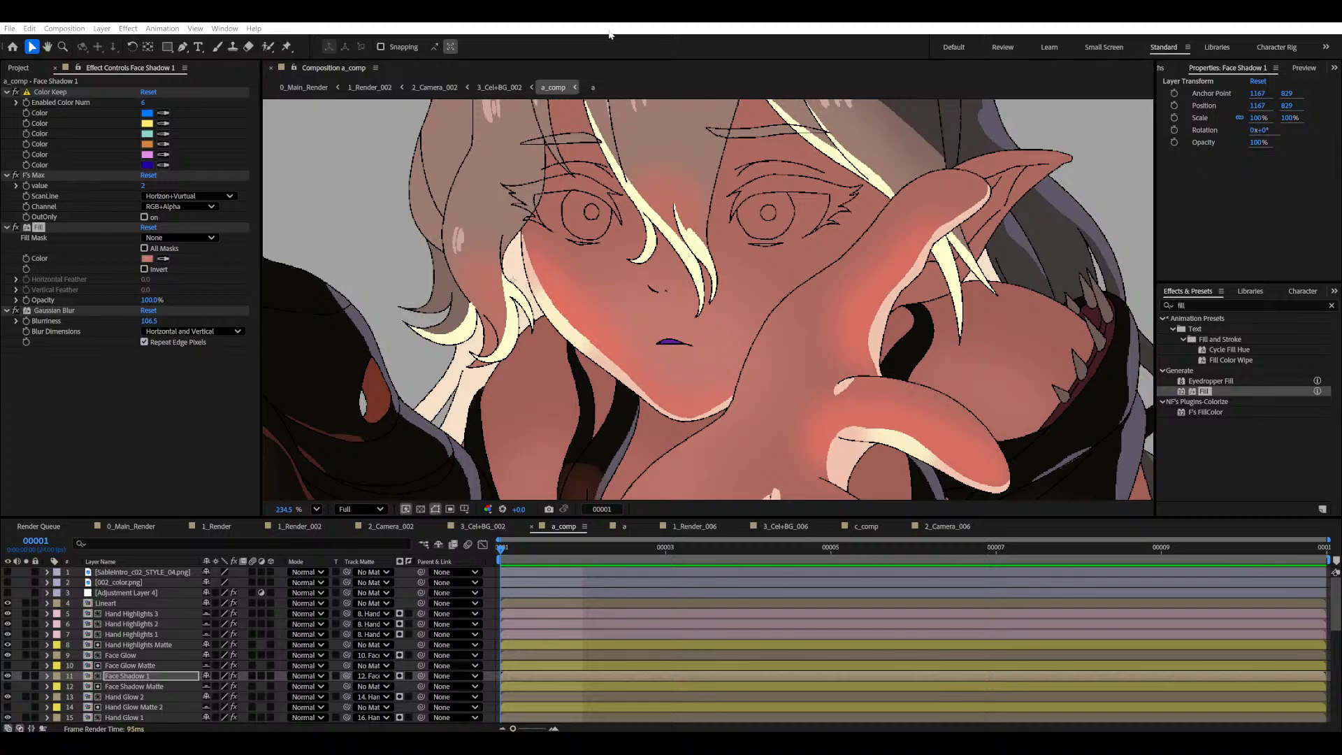
{"action": "left_click", "coordinate": [15, 68]}
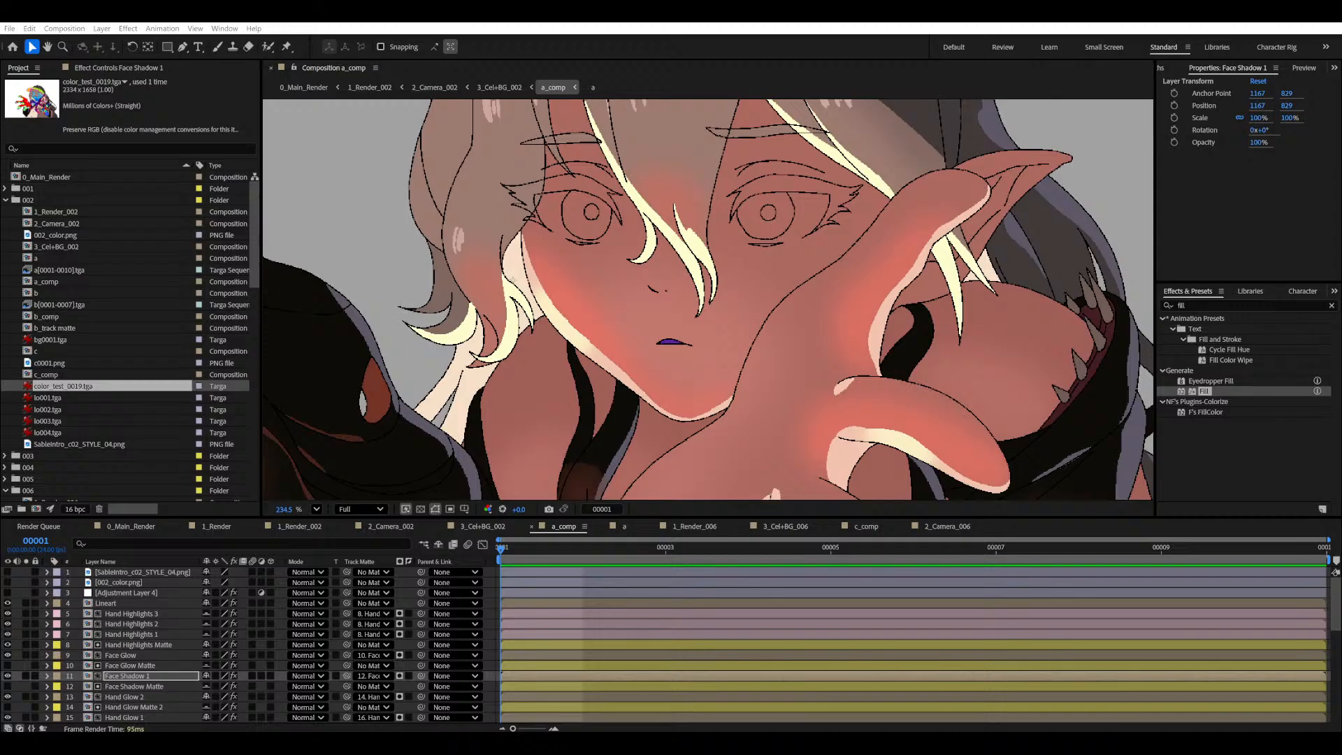
{"action": "left_click", "coordinate": [932, 611]}
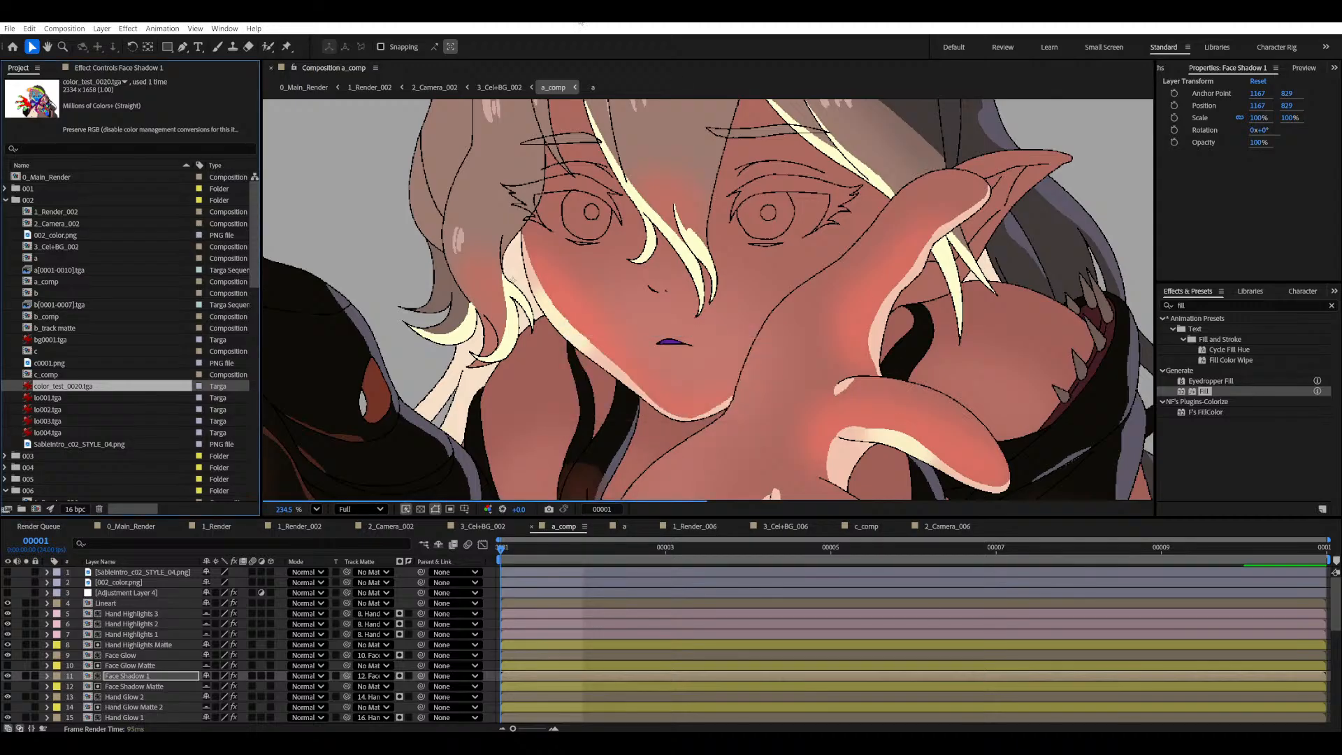
{"action": "scroll", "coordinate": [663, 349], "scroll_direction": "up", "scroll_amount": 5}
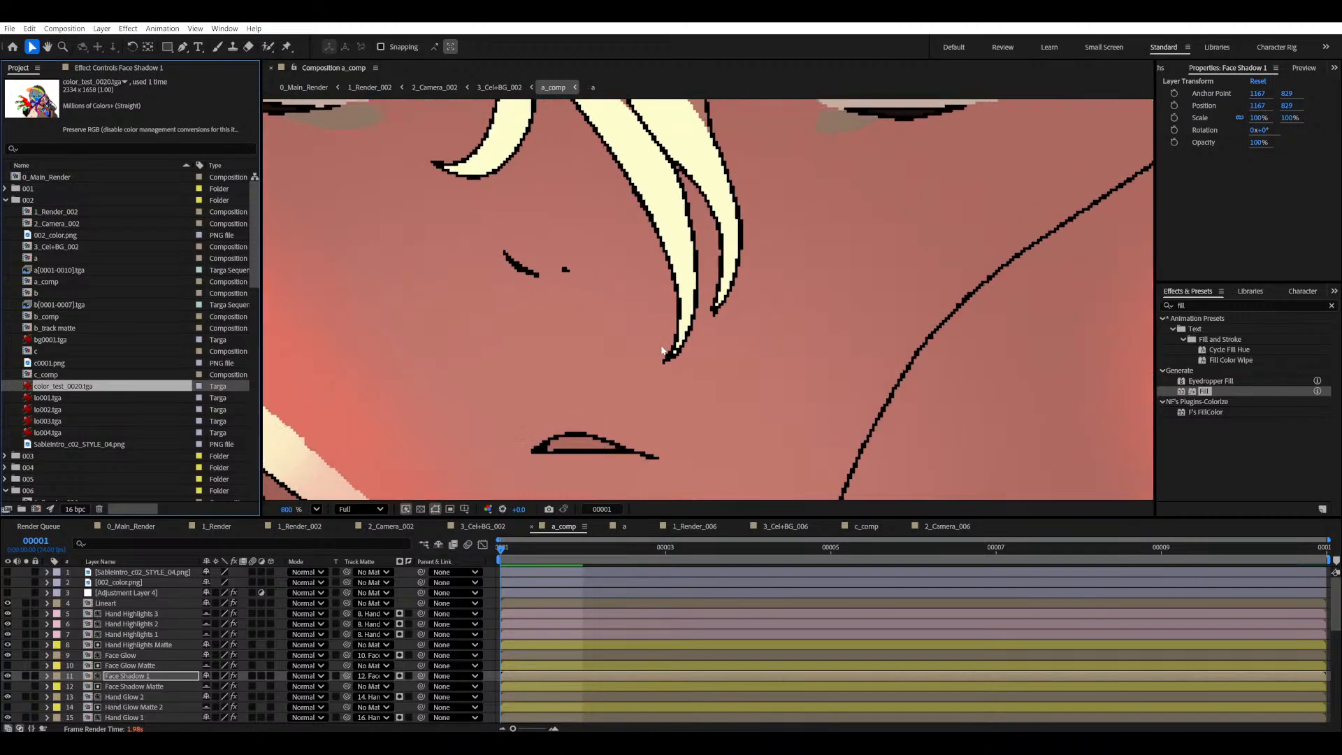
{"action": "scroll", "coordinate": [596, 424], "scroll_direction": "up", "scroll_amount": 1}
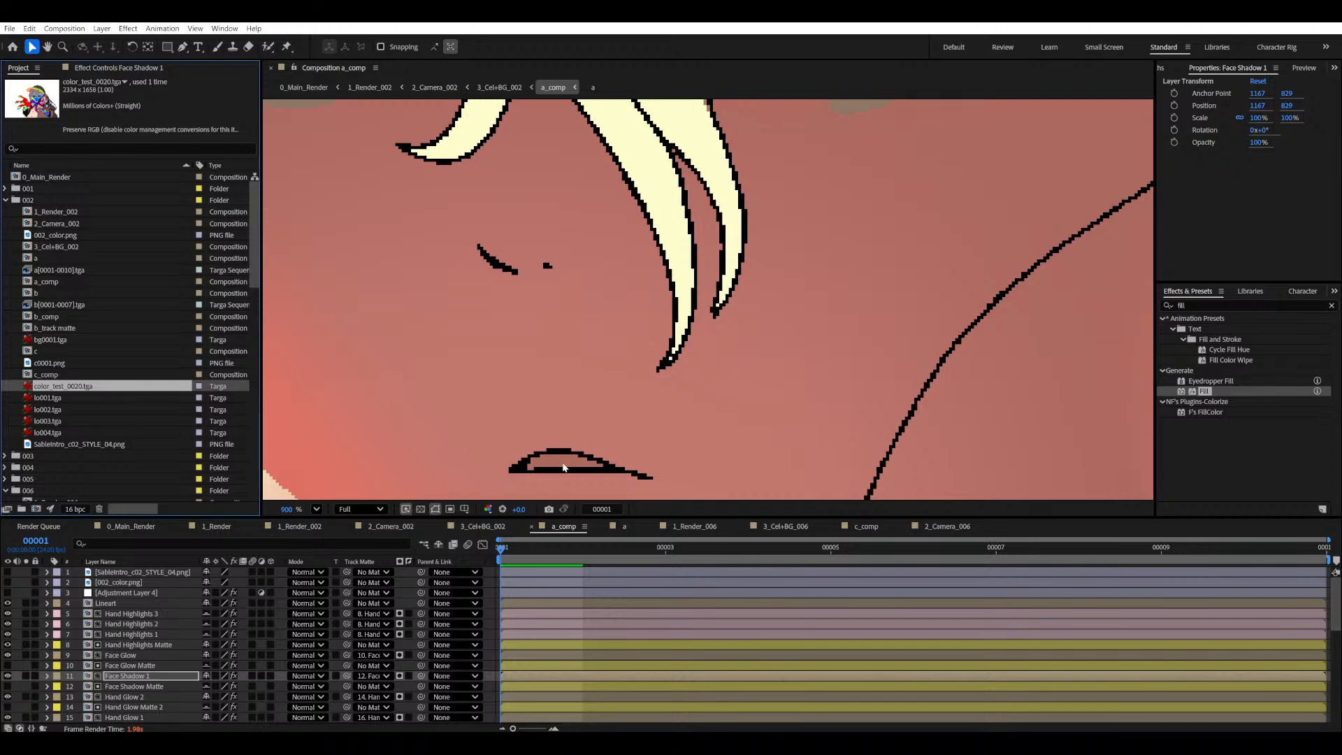
{"action": "scroll", "coordinate": [563, 467], "scroll_direction": "down", "scroll_amount": 4}
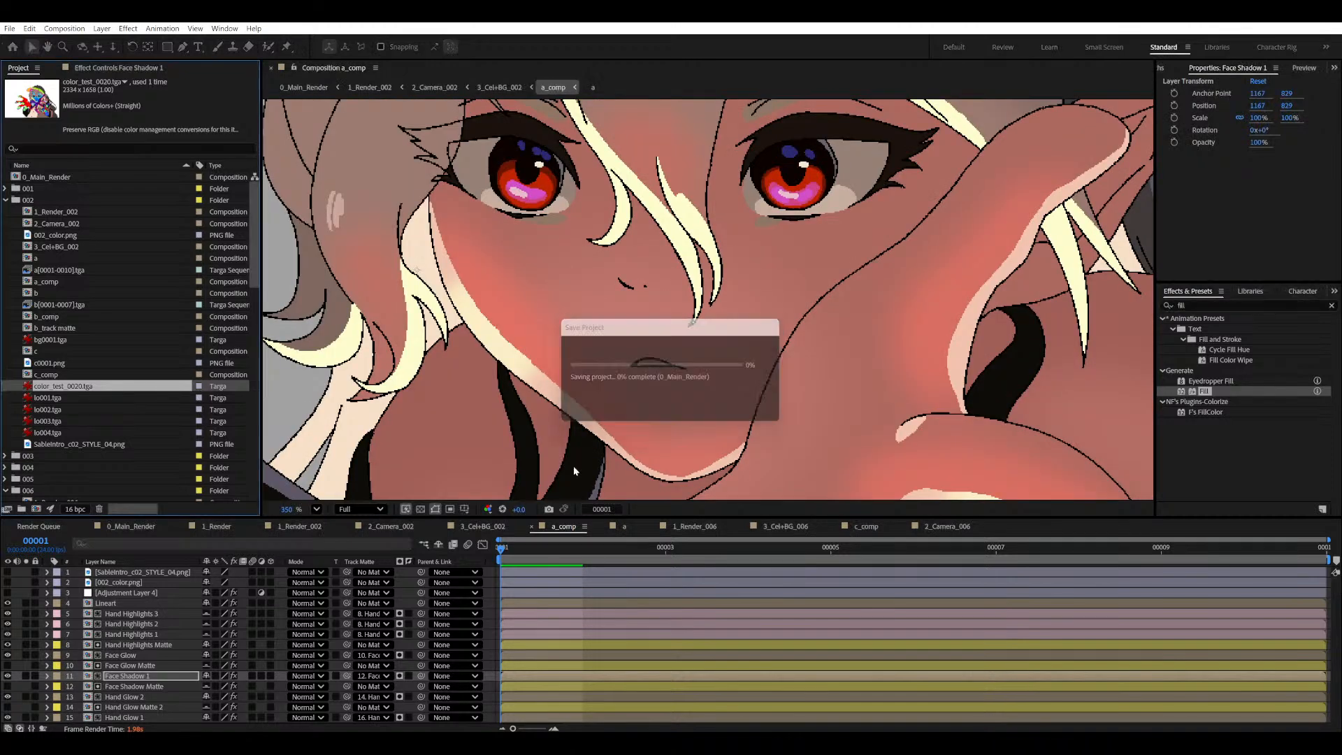
- Switch to Clip Studio Paint and sample the dark mouth interior colour from the style reference
{"action": "key", "text": "alt+Tab"}
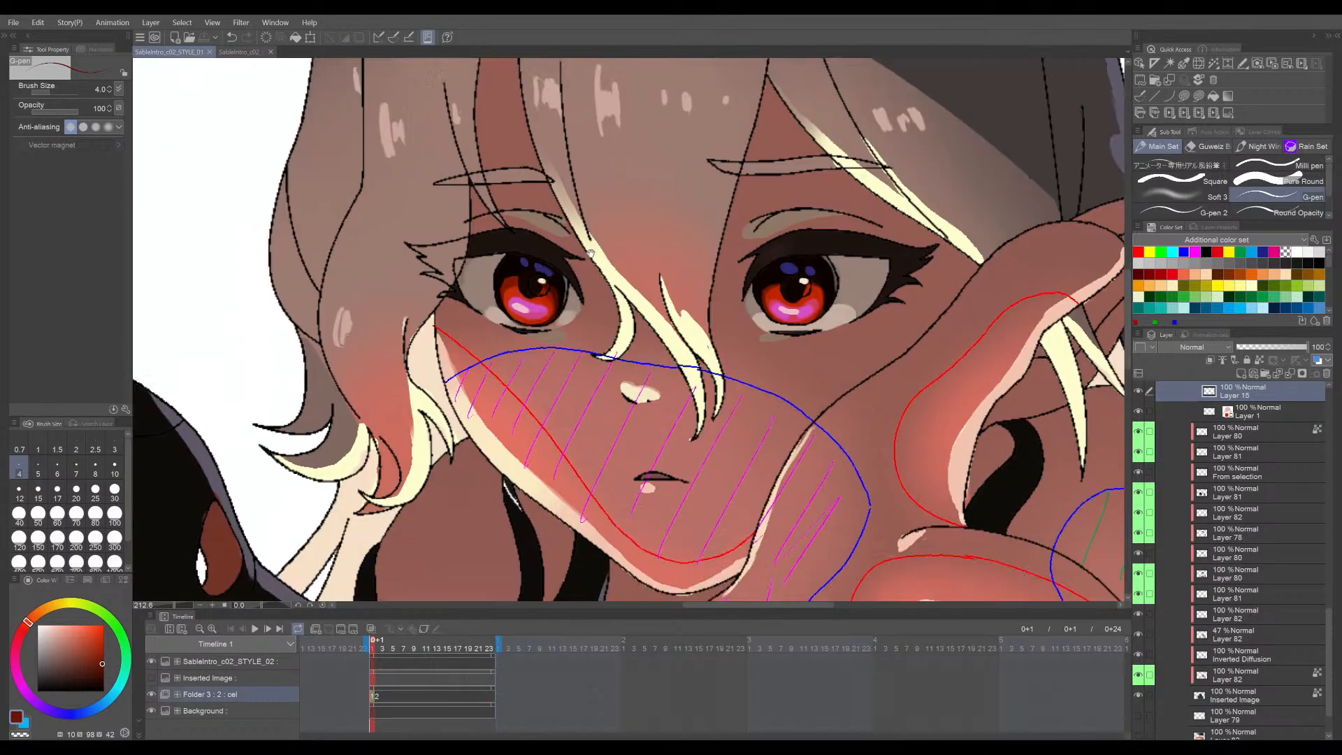
{"action": "left_click_drag", "start_coordinate": [620, 400], "coordinate": [654, 325]}
{"action": "scroll", "coordinate": [654, 325], "scroll_direction": "up", "scroll_amount": 12}
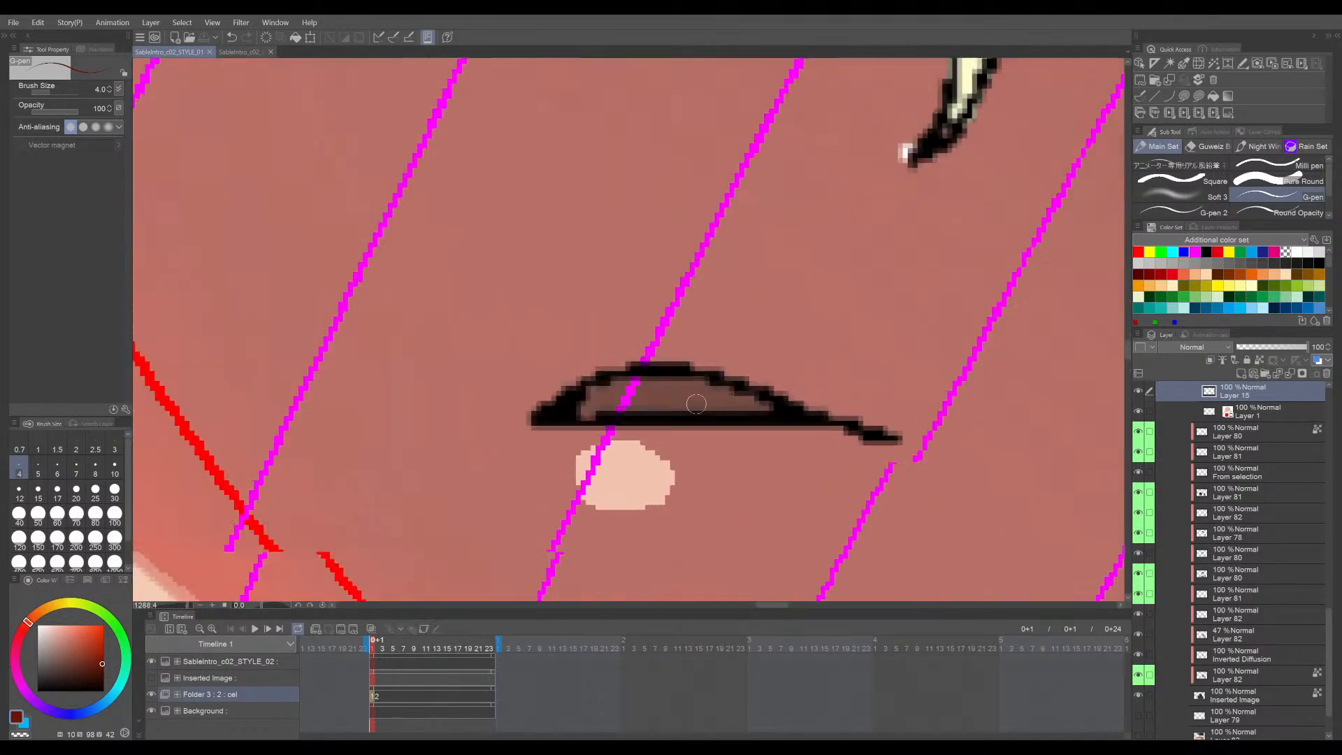
{"action": "left_click", "coordinate": [668, 384], "text": "alt"}
{"action": "scroll", "coordinate": [665, 381], "scroll_direction": "down", "scroll_amount": 2}
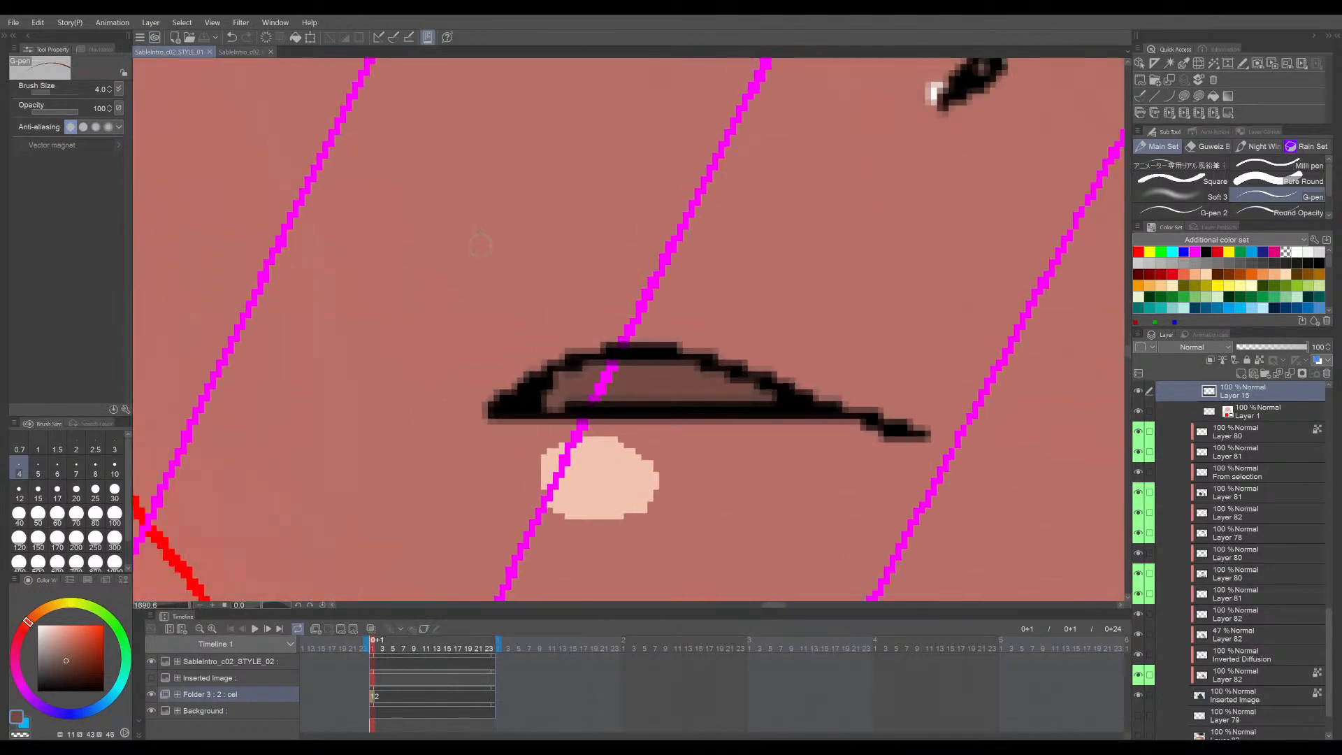
- In the SableIntro_c02_v03 cut, select the layer holding the mouth's flat colour and add a new layer above it
{"action": "left_click", "coordinate": [244, 52]}
{"action": "scroll", "coordinate": [599, 189], "scroll_direction": "up", "scroll_amount": 6}
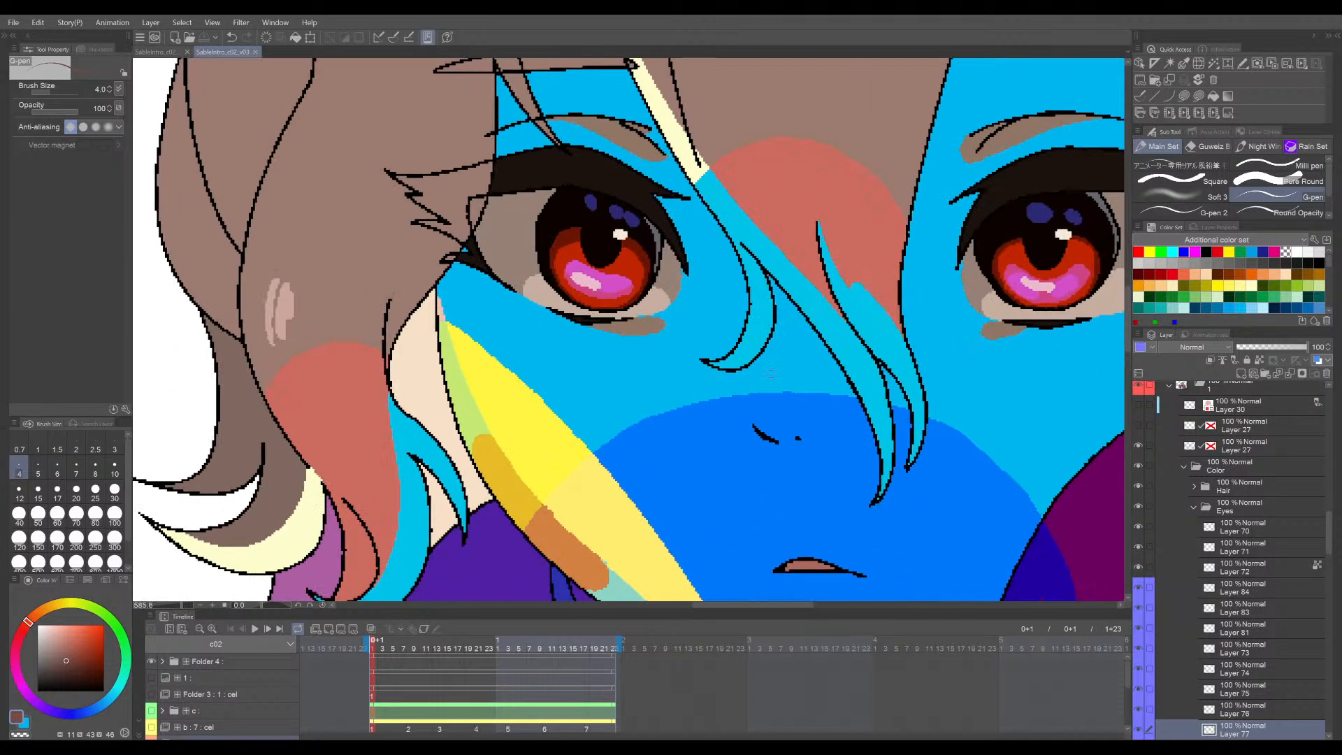
{"action": "scroll", "coordinate": [614, 409], "scroll_direction": "up", "scroll_amount": 3}
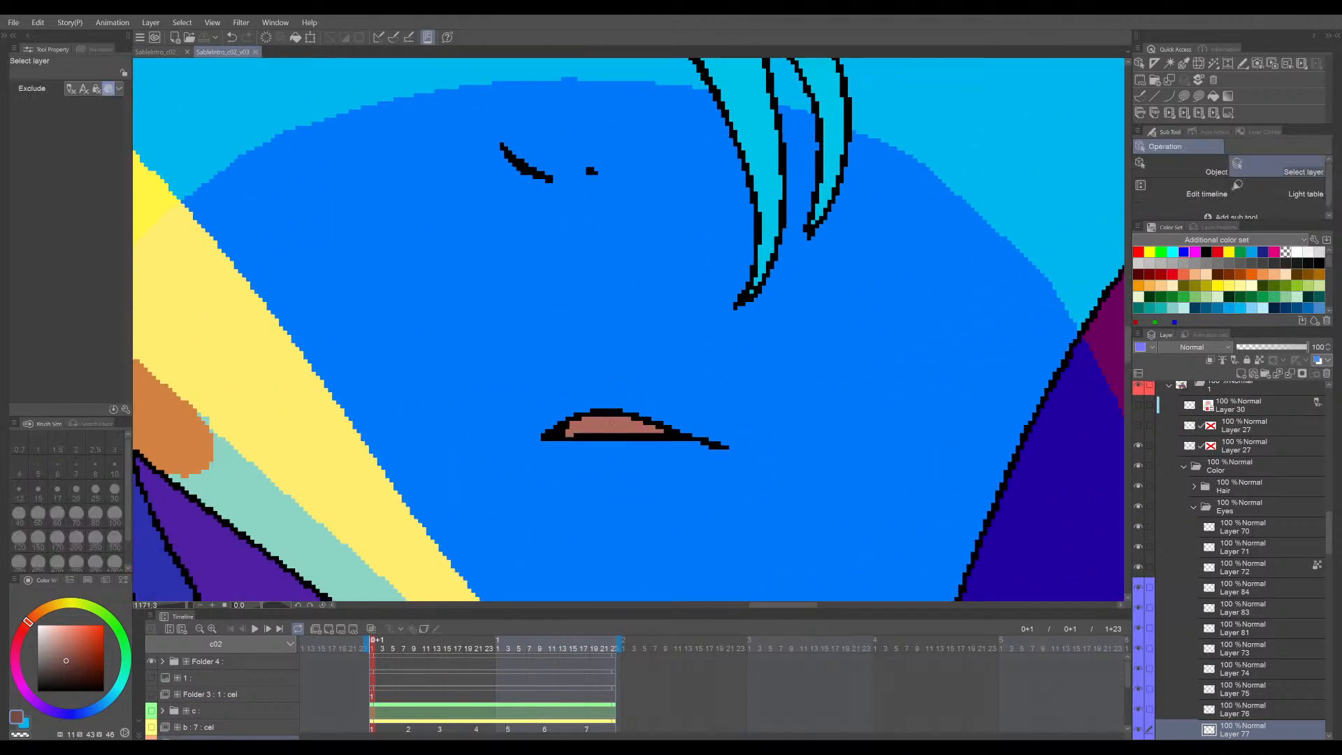
{"action": "left_click", "coordinate": [608, 427], "text": "ctrl+shift"}
{"action": "key", "text": "p"}
{"action": "scroll", "coordinate": [1222, 552], "scroll_direction": "down", "scroll_amount": 3}
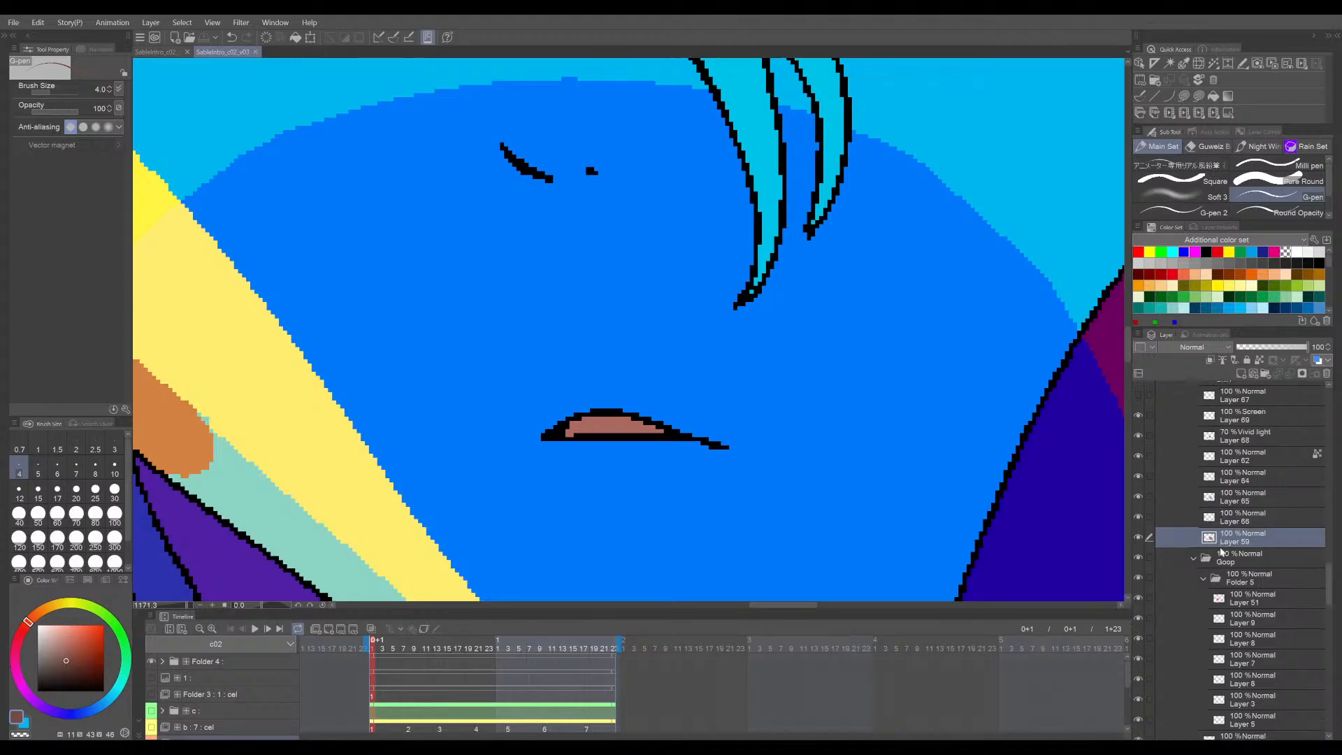
{"action": "left_click", "coordinate": [1138, 537]}
{"action": "left_click", "coordinate": [1138, 537]}
{"action": "left_click", "coordinate": [1241, 373]}
- Fill the mouth interior with the sampled colour, limited to connected pixels and referring to multiple layers, and save the file
{"action": "key", "text": "g"}
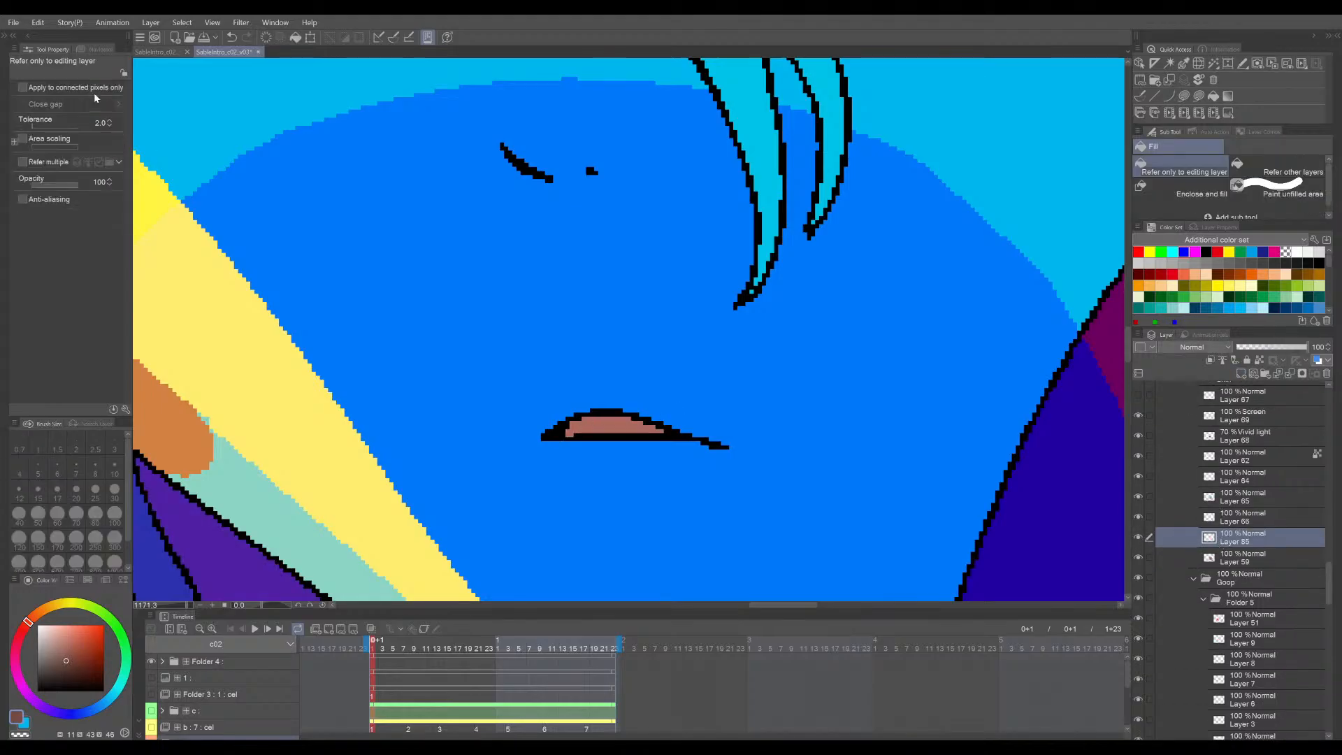
{"action": "left_click", "coordinate": [22, 87]}
{"action": "left_click", "coordinate": [22, 161]}
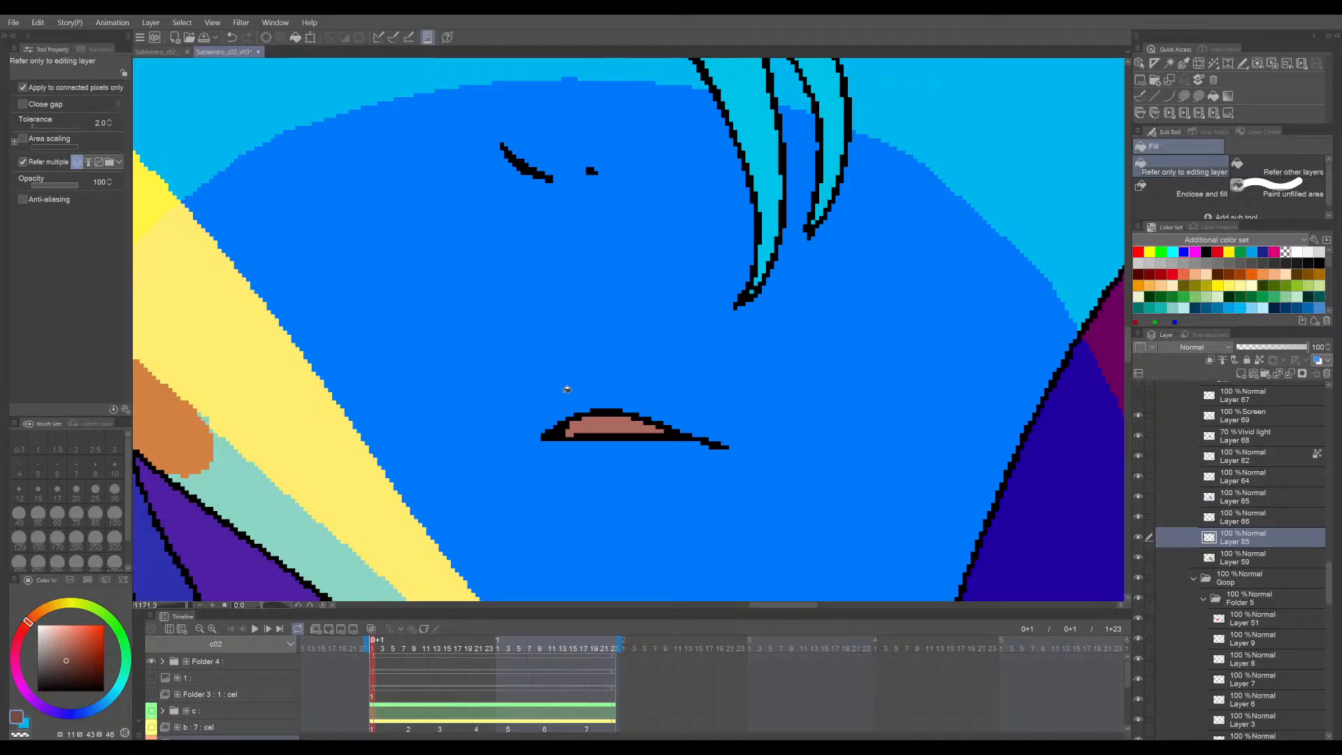
{"action": "left_click", "coordinate": [606, 420]}
{"action": "scroll", "coordinate": [606, 419], "scroll_direction": "down", "scroll_amount": 10}
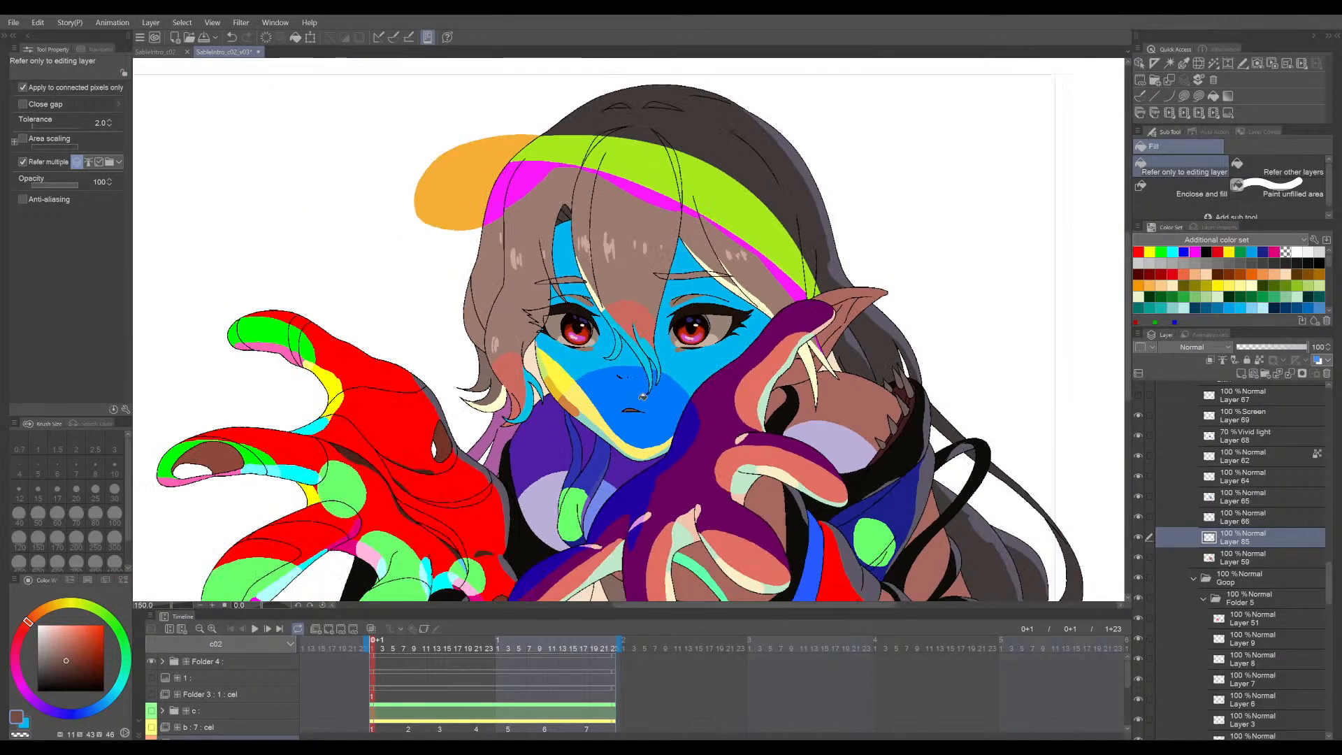
{"action": "key", "text": "ctrl+s"}
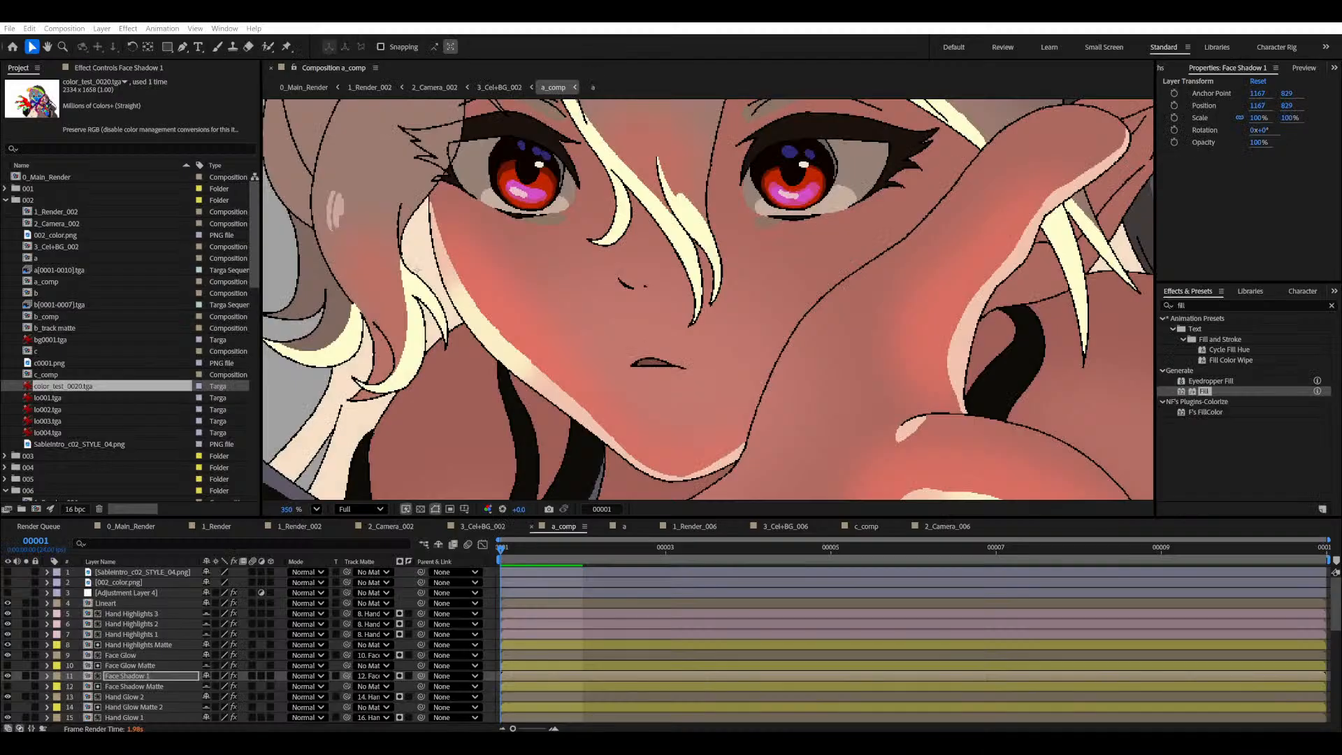
- In After Effects, examine the recoloured mouth and both eyes in a_comp, up close and in the full frame
{"action": "scroll", "coordinate": [641, 384], "scroll_direction": "down", "scroll_amount": 3}
{"action": "scroll", "coordinate": [640, 384], "scroll_direction": "up", "scroll_amount": 5}
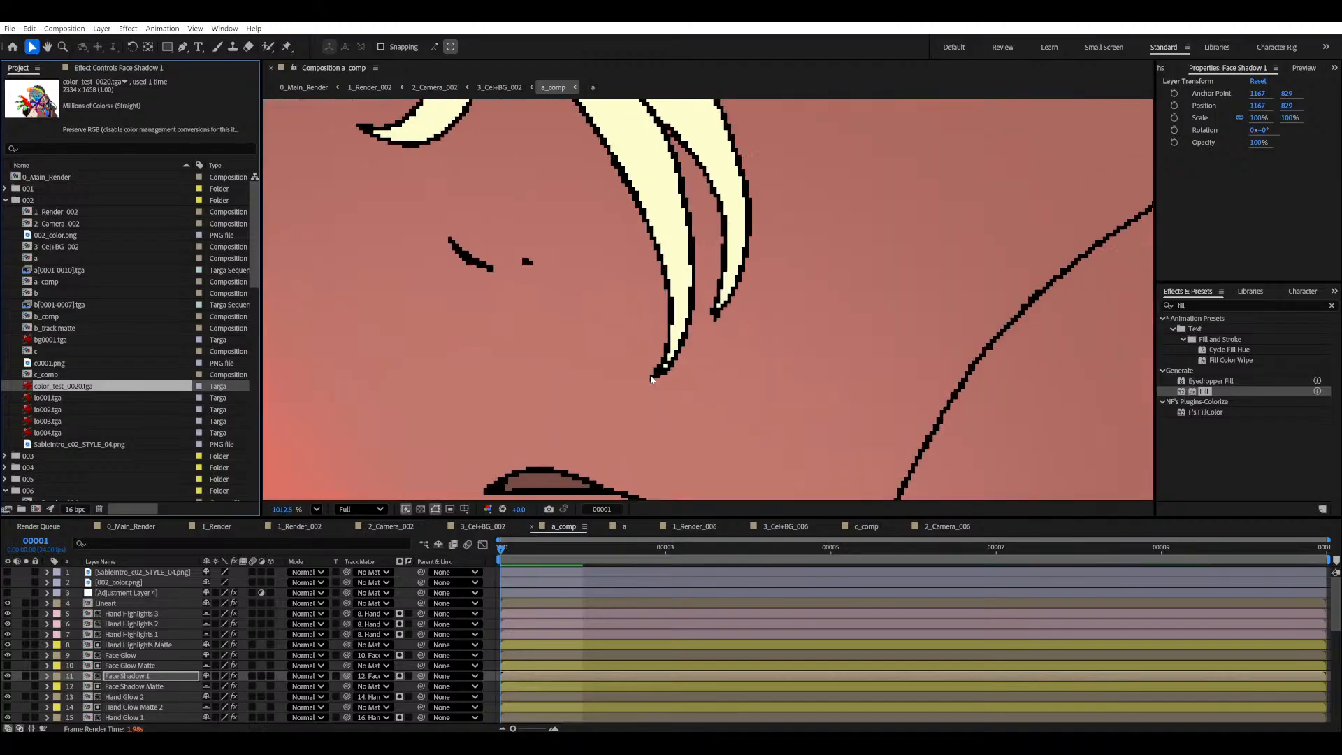
{"action": "scroll", "coordinate": [676, 295], "scroll_direction": "down", "scroll_amount": 8}
{"action": "scroll", "coordinate": [677, 295], "scroll_direction": "up", "scroll_amount": 10}
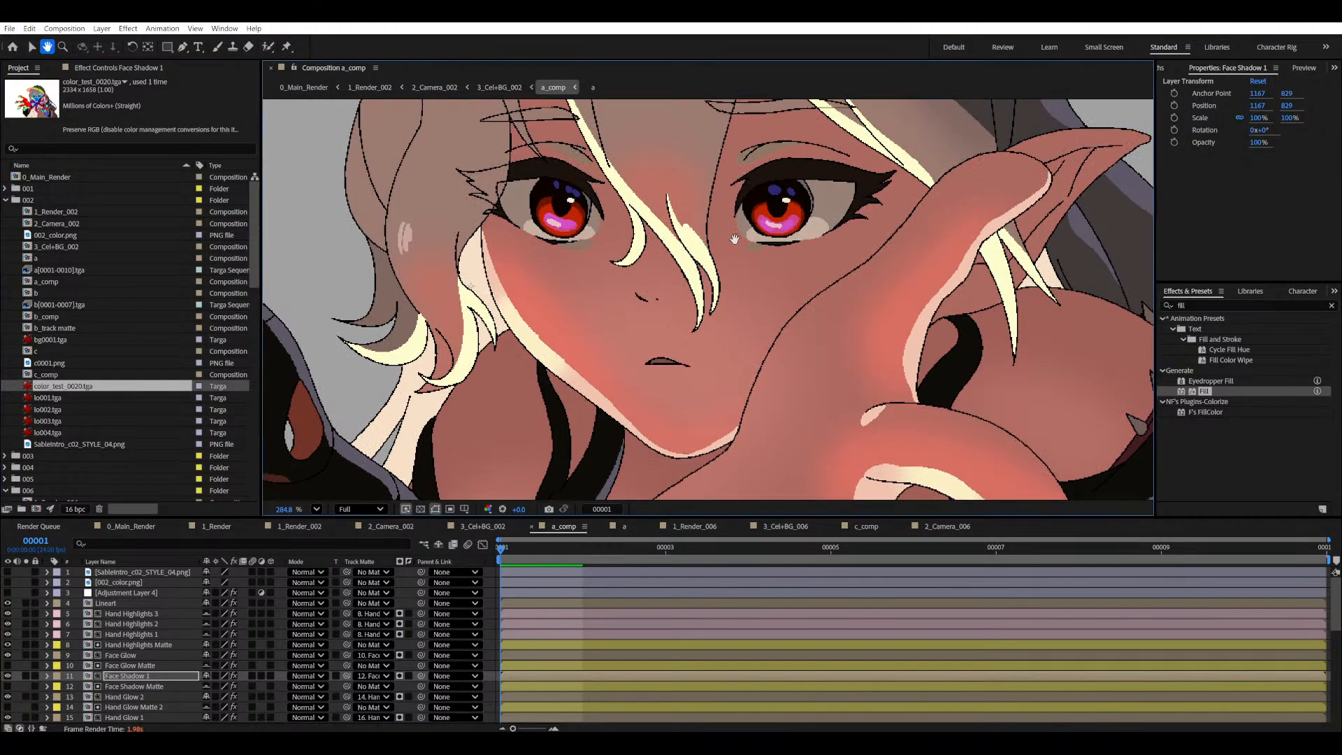
{"action": "scroll", "coordinate": [869, 192], "scroll_direction": "down", "scroll_amount": 2}
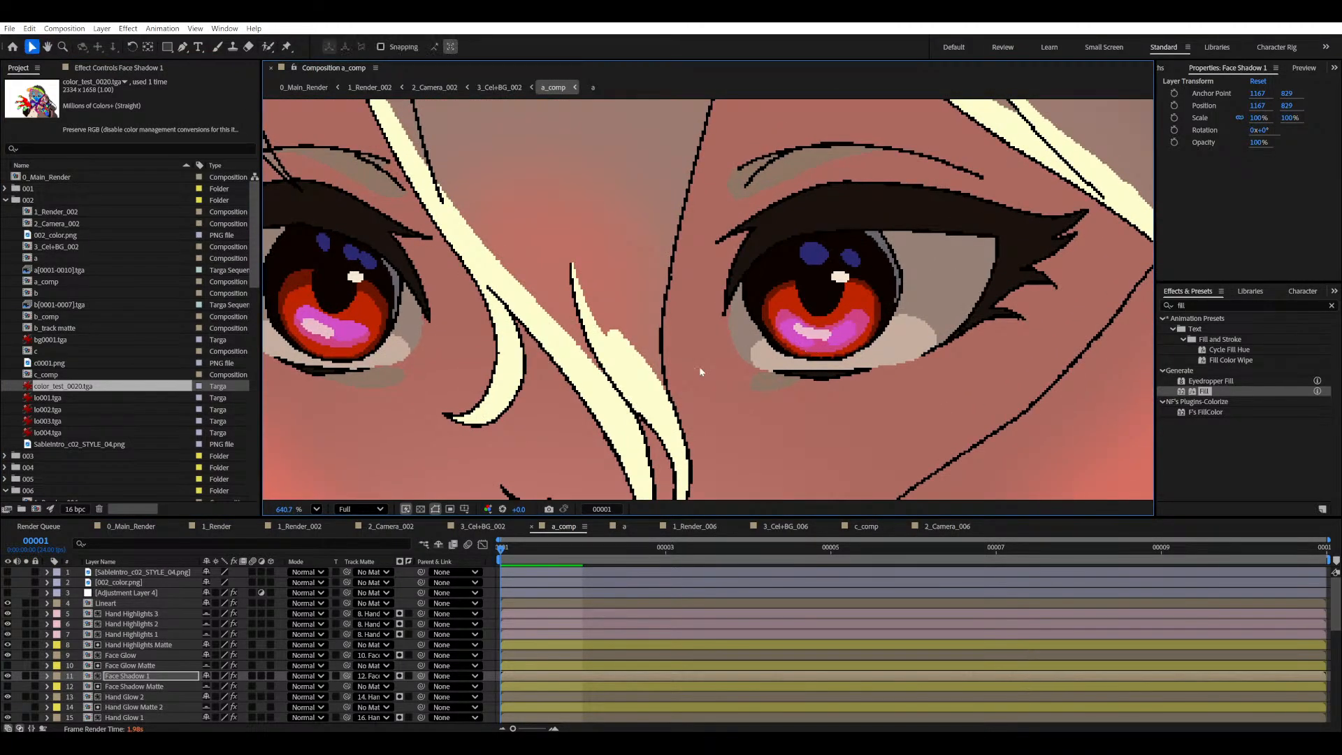
{"action": "scroll", "coordinate": [818, 349], "scroll_direction": "down", "scroll_amount": 3}
{"action": "scroll", "coordinate": [806, 349], "scroll_direction": "down", "scroll_amount": 5}
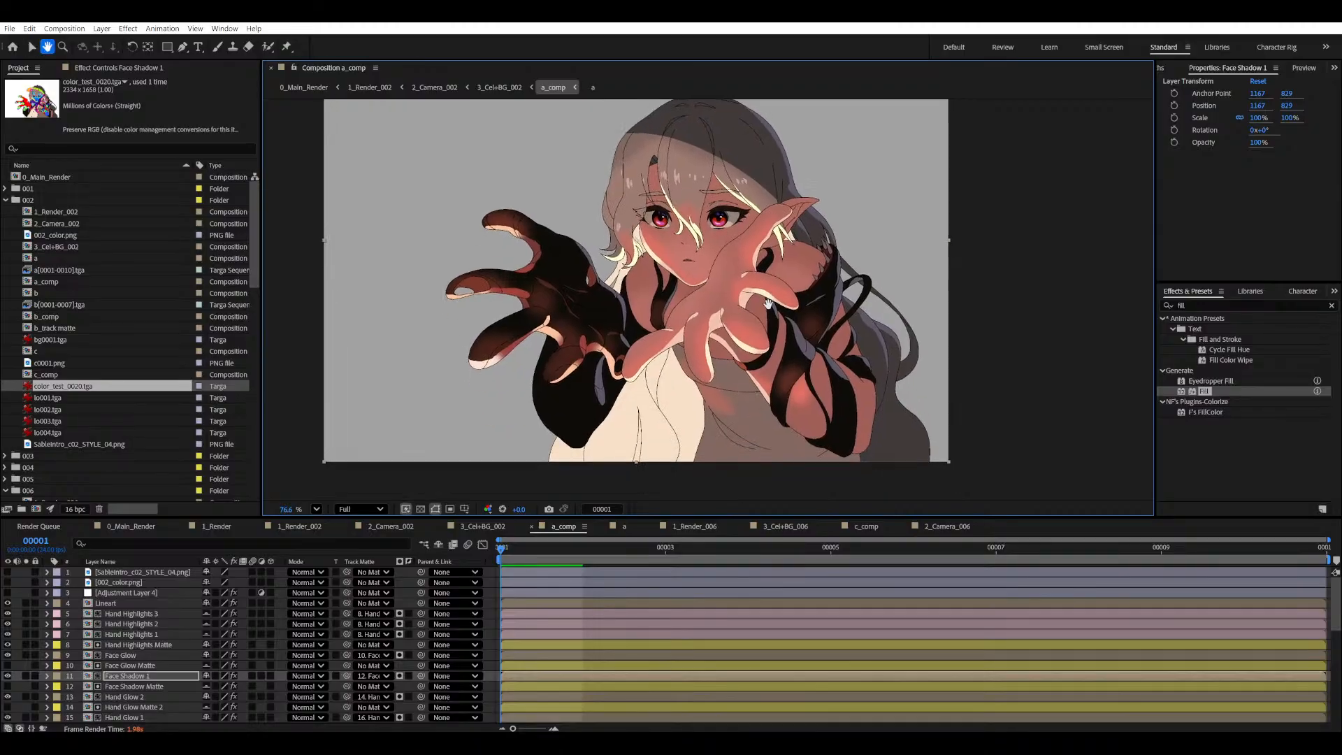
{"action": "scroll", "coordinate": [640, 242], "scroll_direction": "up", "scroll_amount": 12}
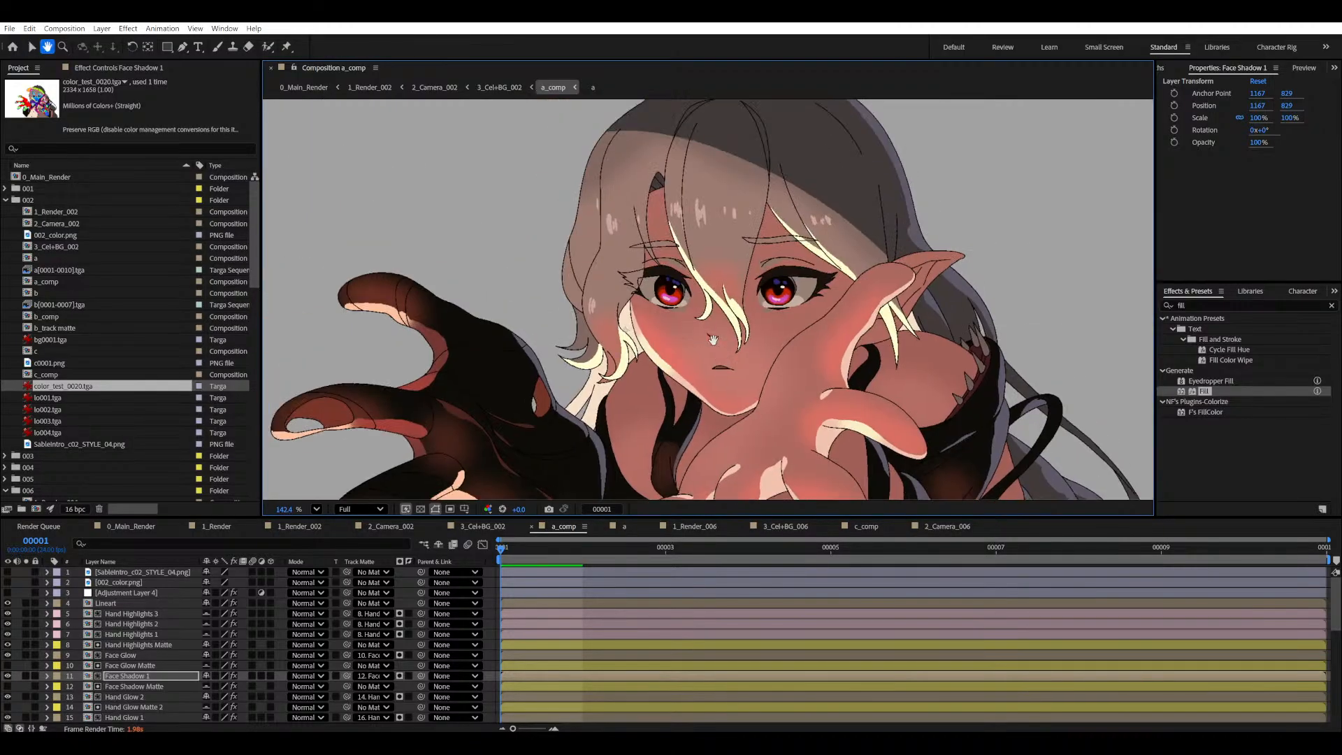
{"action": "scroll", "coordinate": [560, 304], "scroll_direction": "down", "scroll_amount": 1}
{"action": "key", "text": "space"}
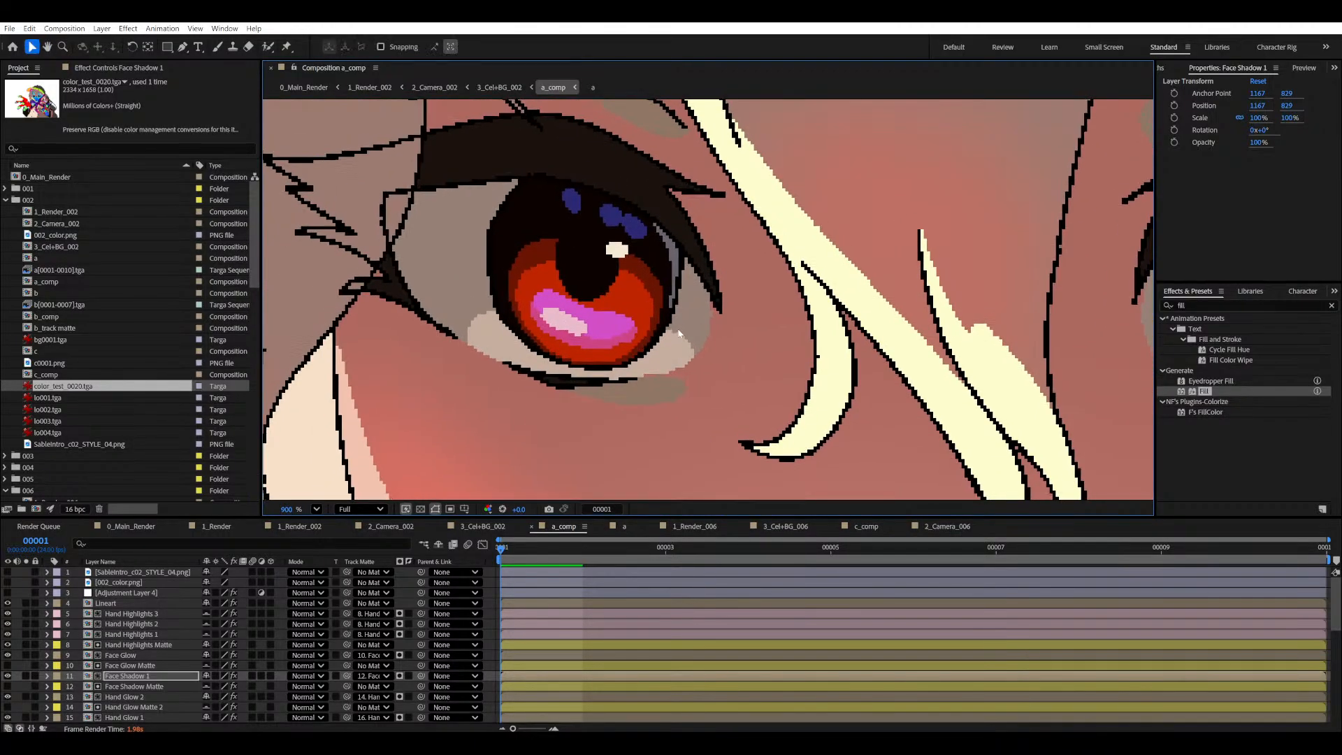
{"action": "left_click_drag", "start_coordinate": [843, 324], "coordinate": [888, 325]}
{"action": "left_click_drag", "start_coordinate": [999, 324], "coordinate": [716, 324]}
{"action": "scroll", "coordinate": [701, 335], "scroll_direction": "down", "scroll_amount": 3}
{"action": "left_click_drag", "start_coordinate": [486, 332], "coordinate": [531, 350]}
{"action": "scroll", "coordinate": [447, 370], "scroll_direction": "up", "scroll_amount": 1}
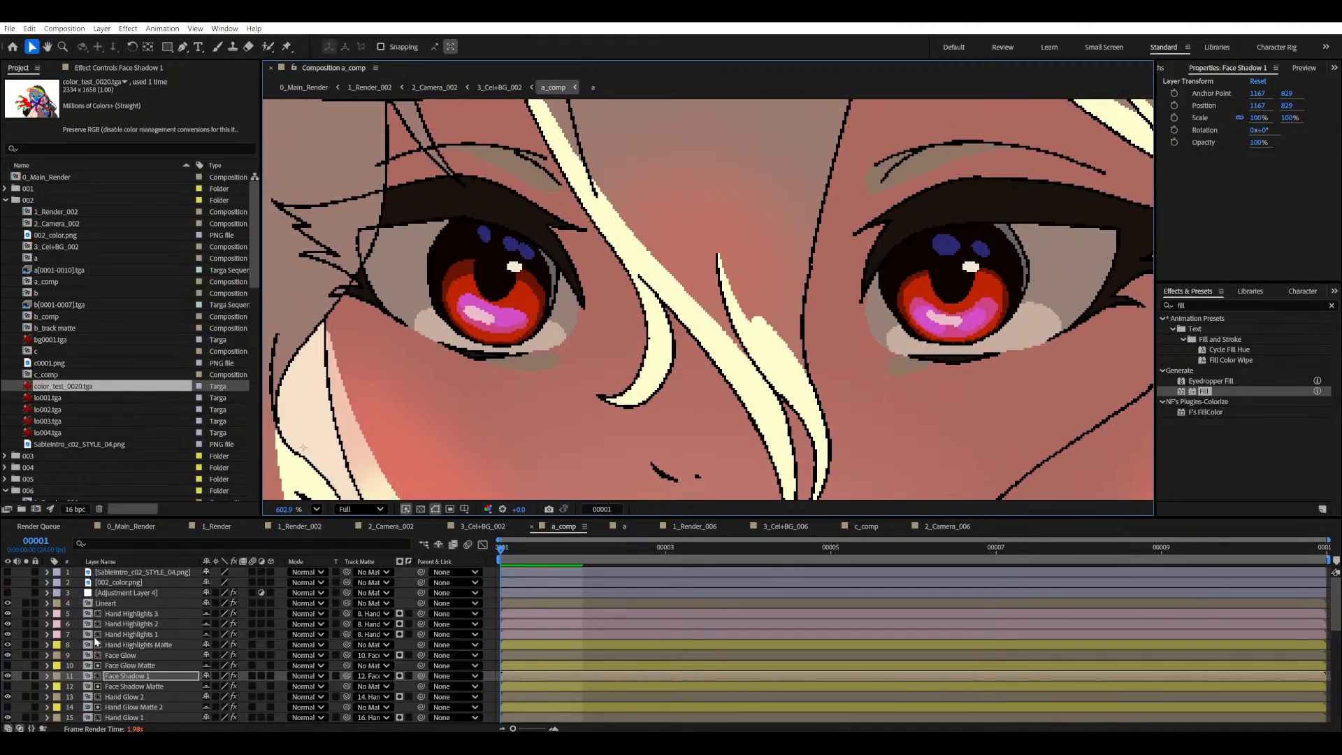
- Duplicate the Base layer in a_comp and move the copy directly above Skin key 2
{"action": "scroll", "coordinate": [96, 642], "scroll_direction": "down", "scroll_amount": 8}
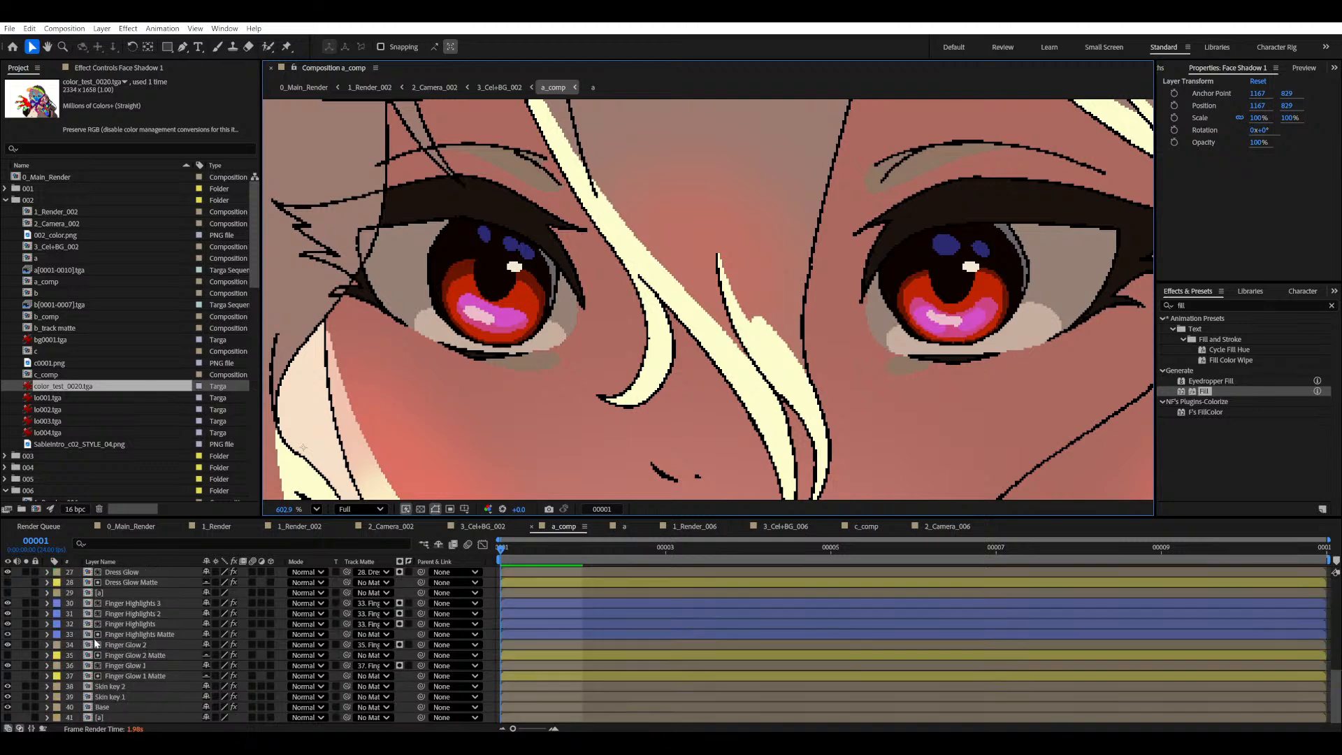
{"action": "left_click", "coordinate": [102, 707]}
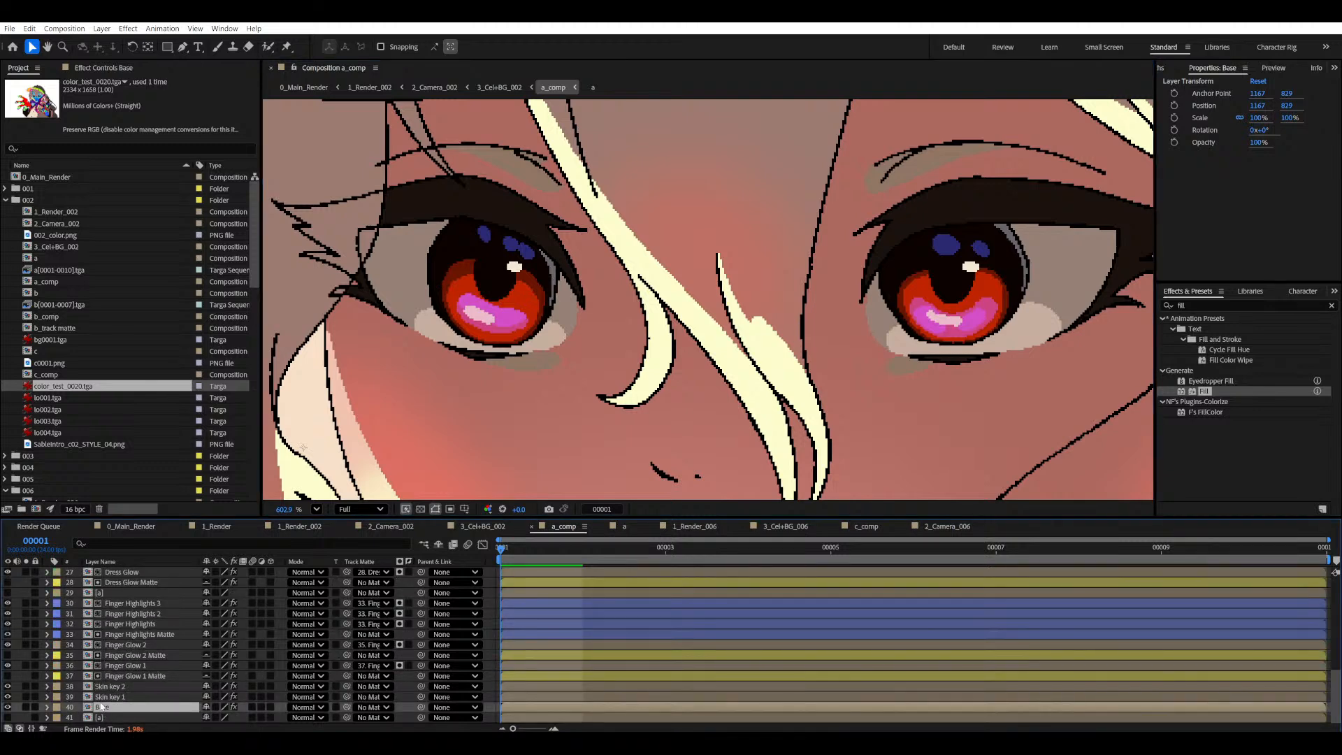
{"action": "key", "text": "ctrl+d"}
{"action": "left_click_drag", "start_coordinate": [109, 711], "coordinate": [112, 679]}
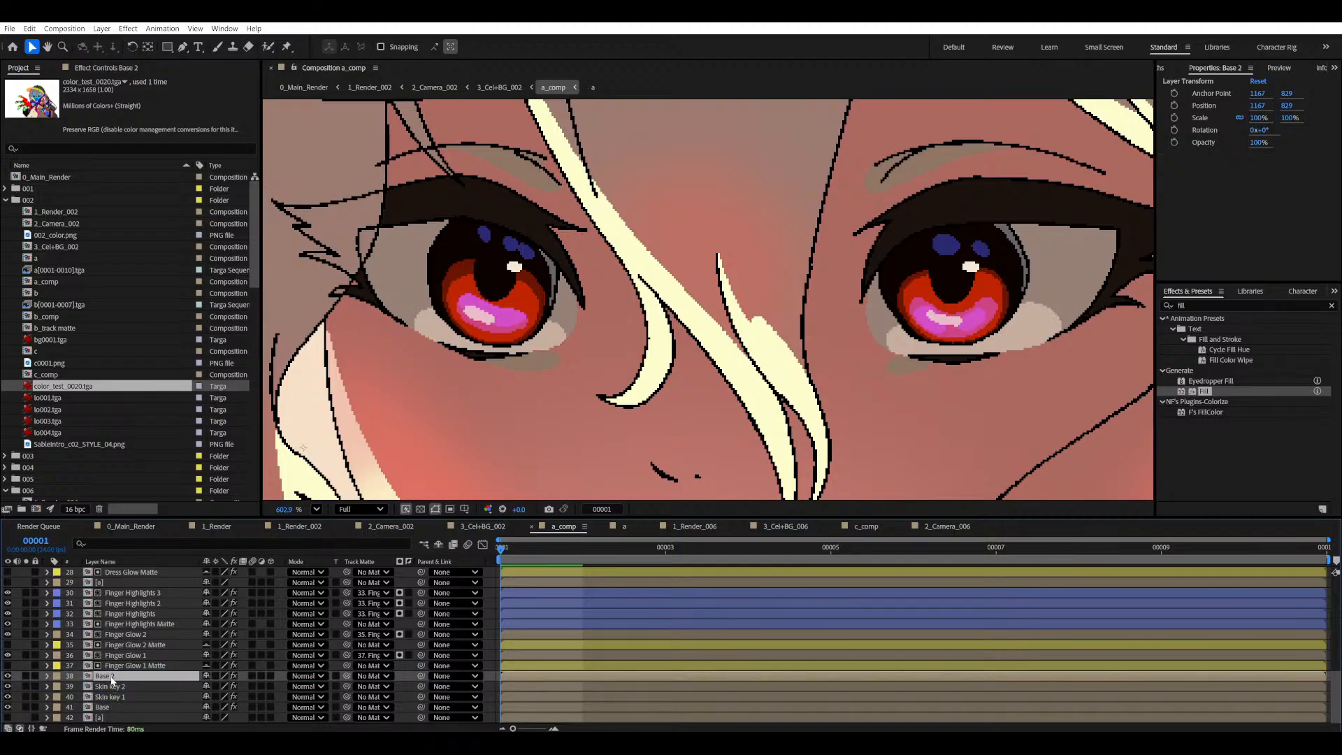
- Rename the copied Base layer as Eyes 1 and save the project
{"action": "key", "text": "Return"}
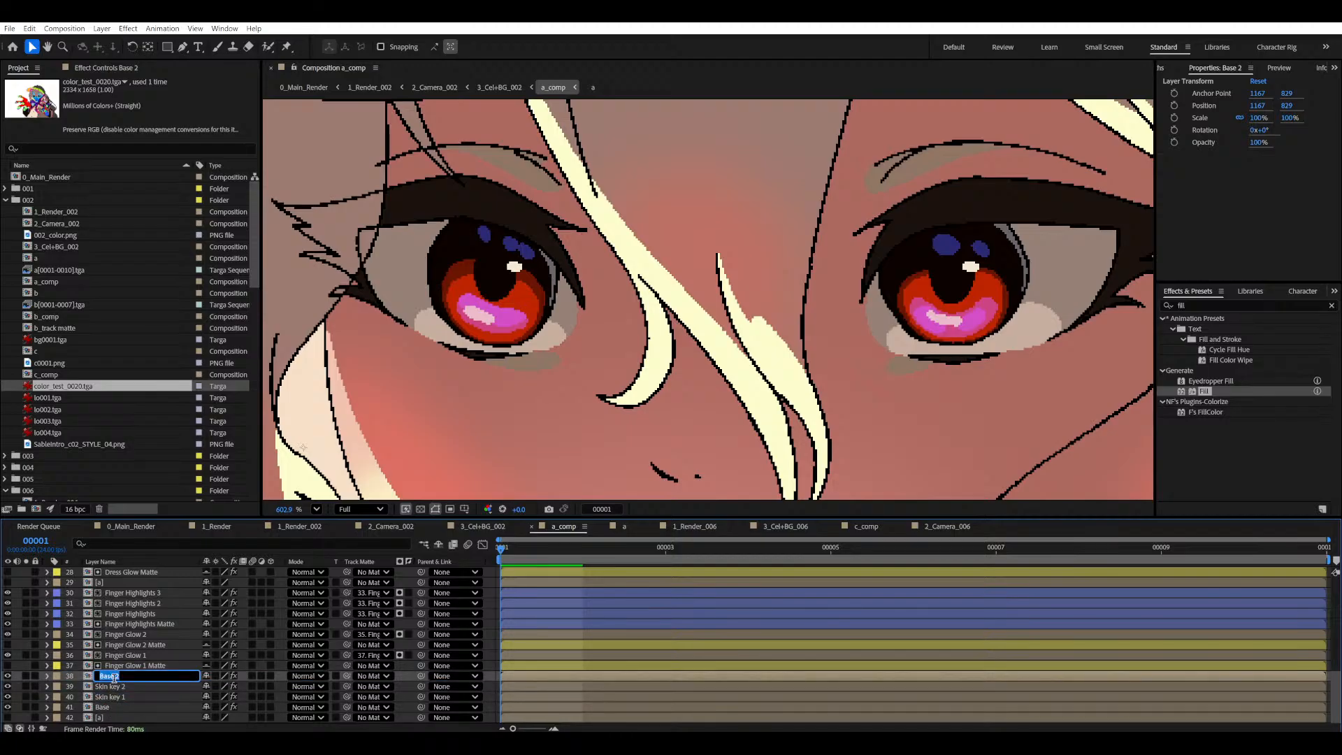
{"action": "type", "text": "Eyes 1"}
{"action": "key", "text": "Return"}
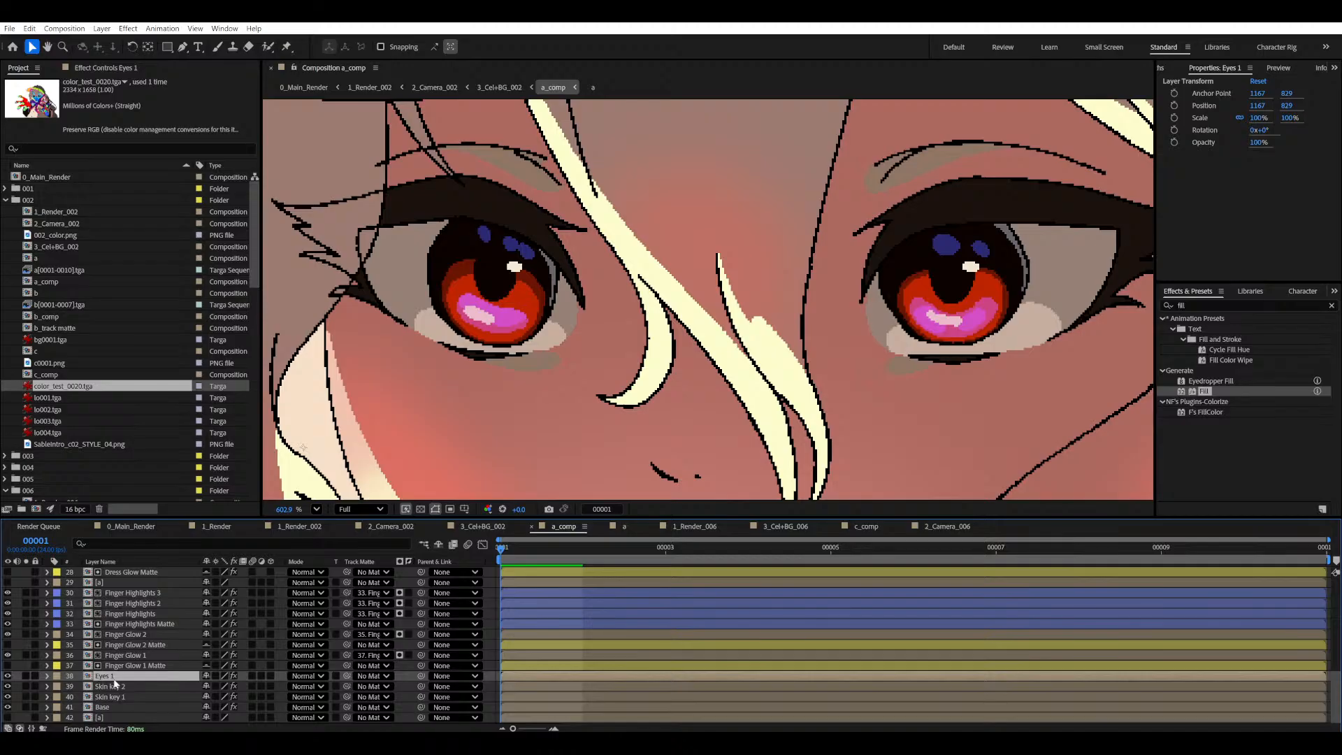
{"action": "key", "text": "ctrl+s"}
- Rename the Eyes 1 layer as Eyes Matte and save the project
{"action": "left_click", "coordinate": [26, 676]}
{"action": "key", "text": "Return"}
{"action": "type", "text": "Eyes"}
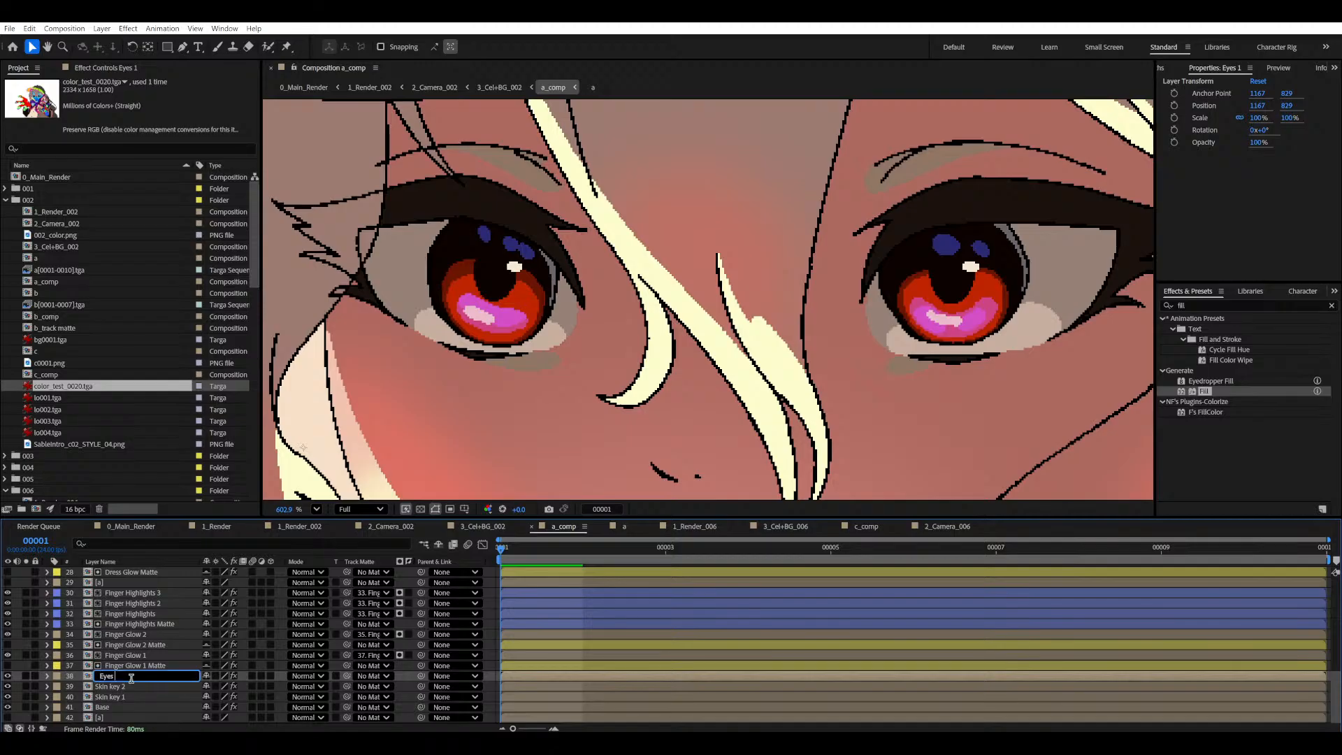
{"action": "type", "text": " Matte"}
{"action": "key", "text": "Return"}
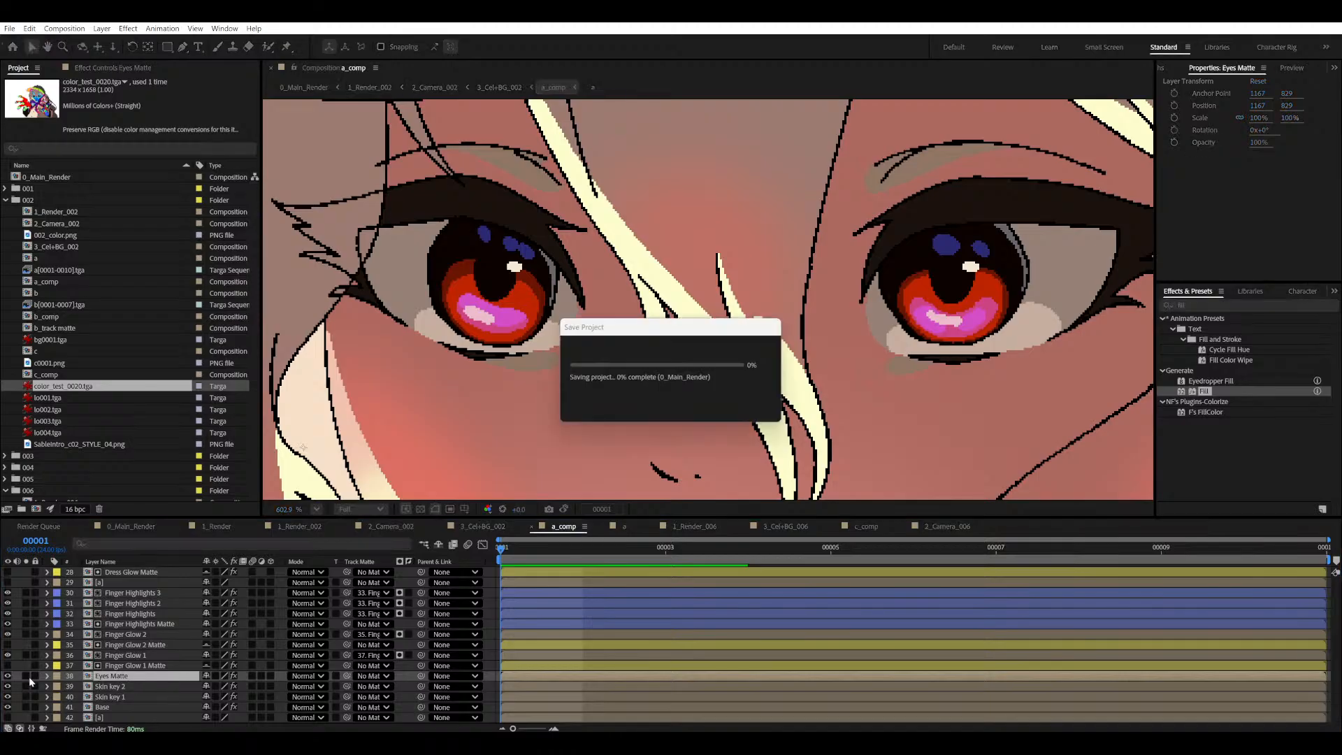
- Solo the Eyes Matte layer and delete its two F's PixelReplace effects
{"action": "left_click", "coordinate": [27, 676]}
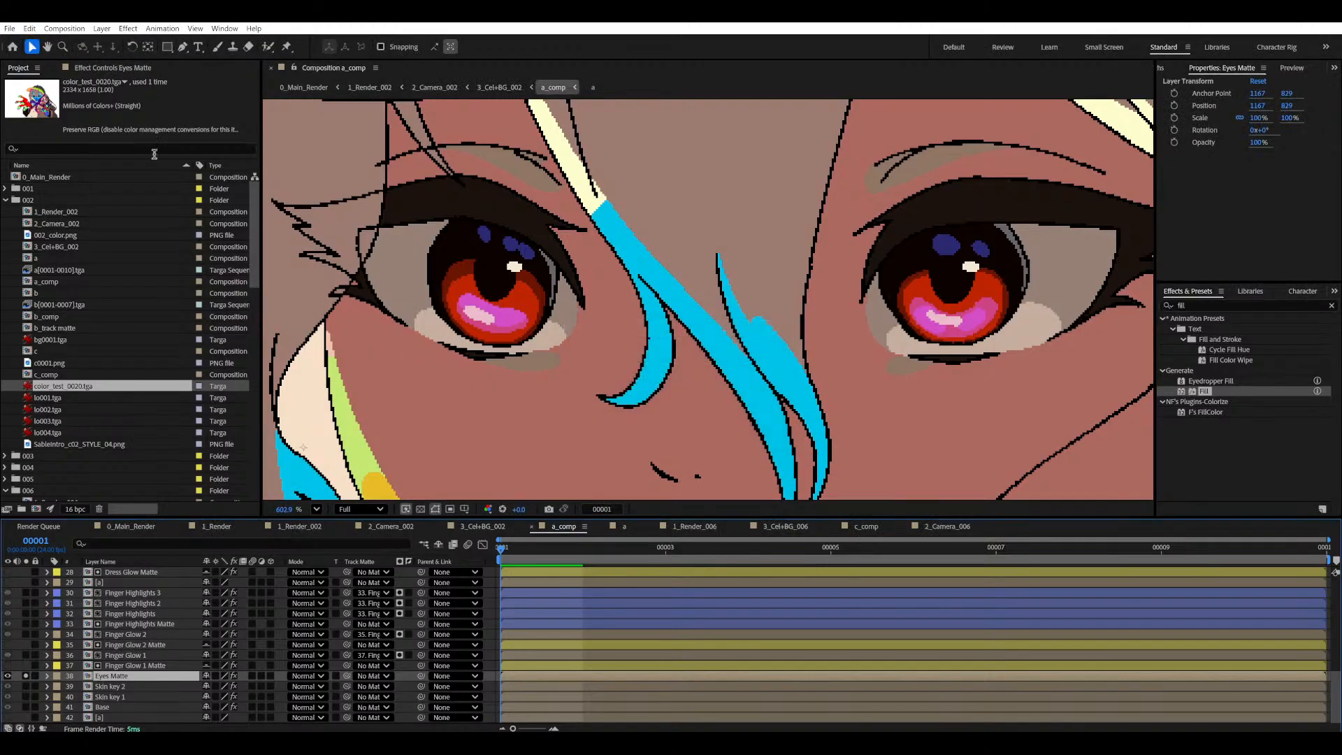
{"action": "left_click", "coordinate": [95, 69]}
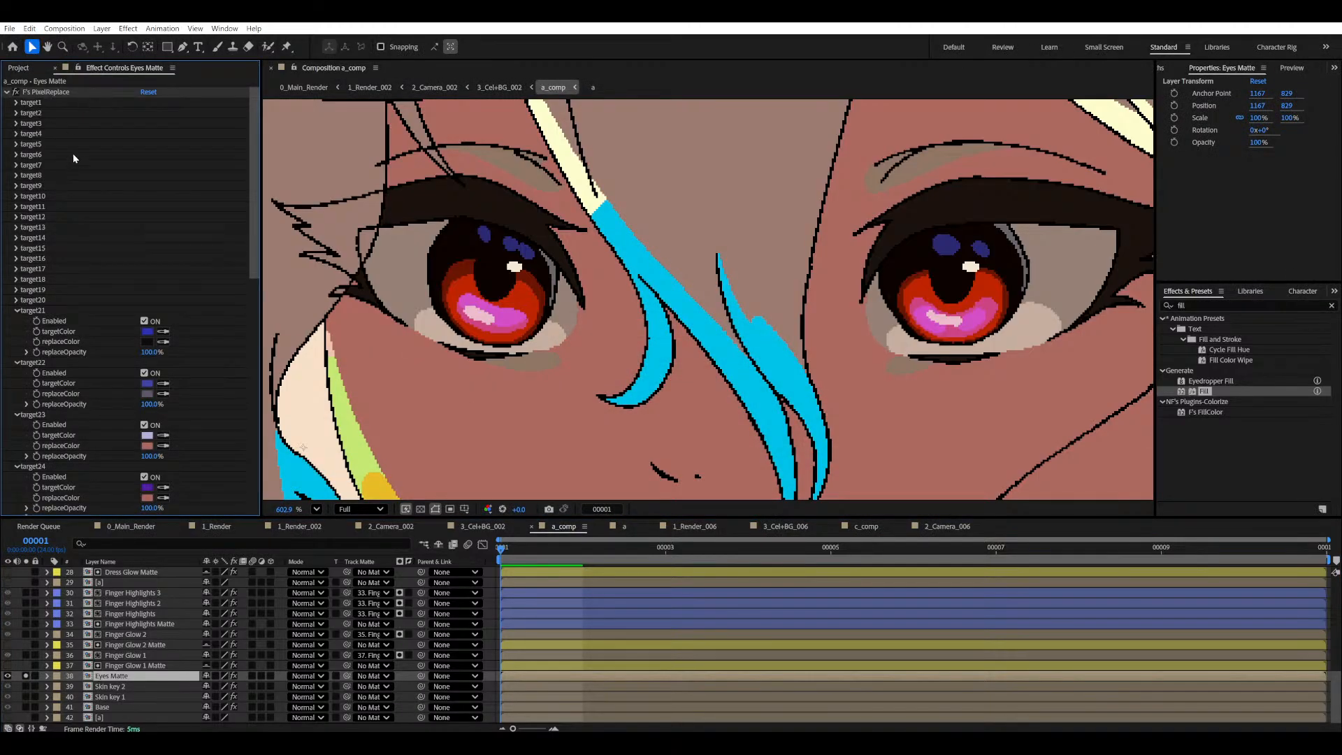
{"action": "left_click", "coordinate": [6, 95]}
{"action": "left_click", "coordinate": [53, 95]}
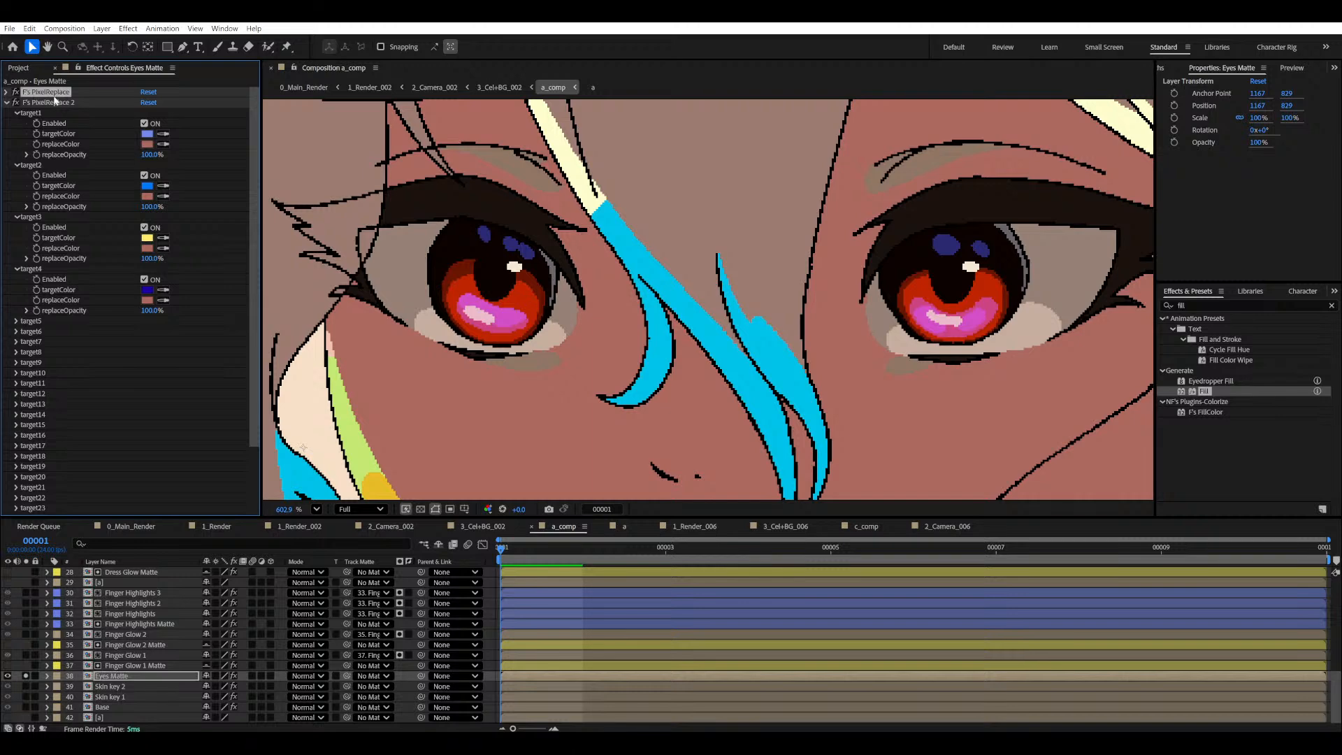
{"action": "key", "text": "Delete"}
{"action": "left_click", "coordinate": [52, 97]}
{"action": "key", "text": "Delete"}
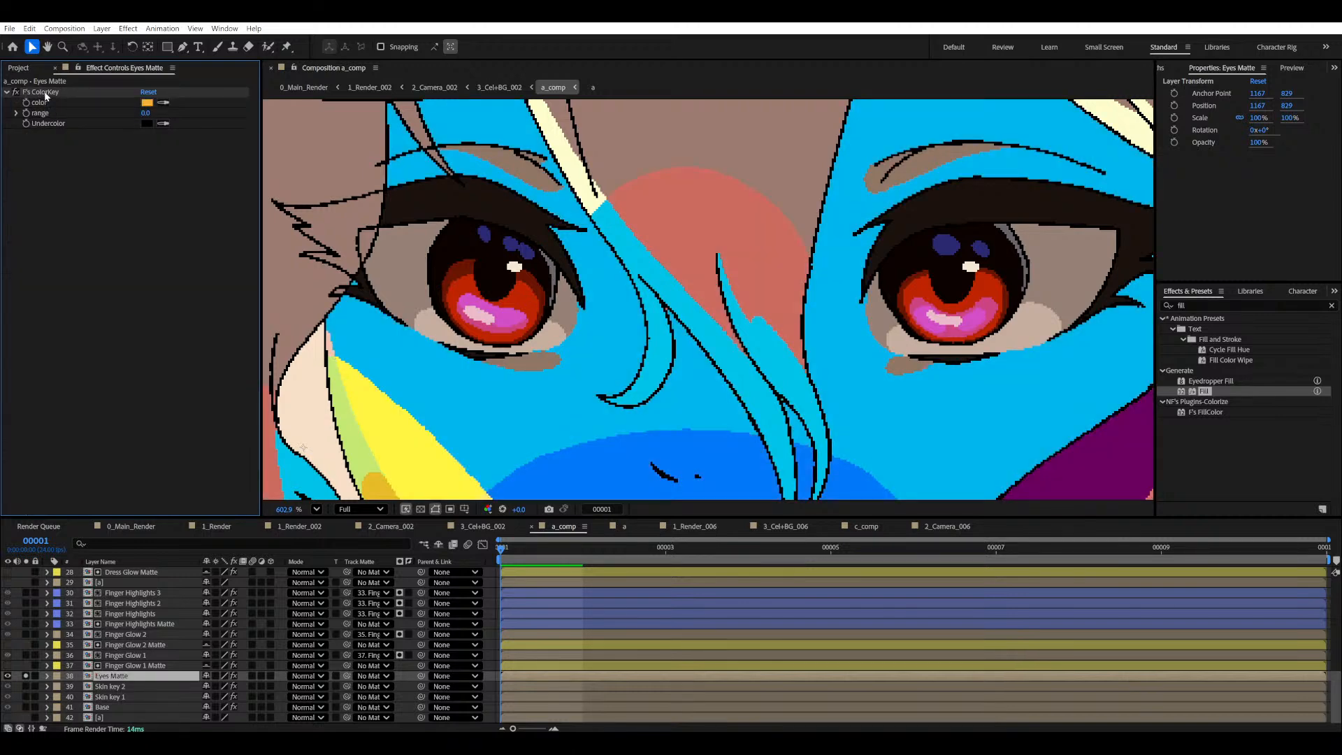
- Replace the F's ColorKey effect on the Eyes Matte layer with the Color Keep effect
{"action": "left_click", "coordinate": [46, 96]}
{"action": "key", "text": "Delete"}
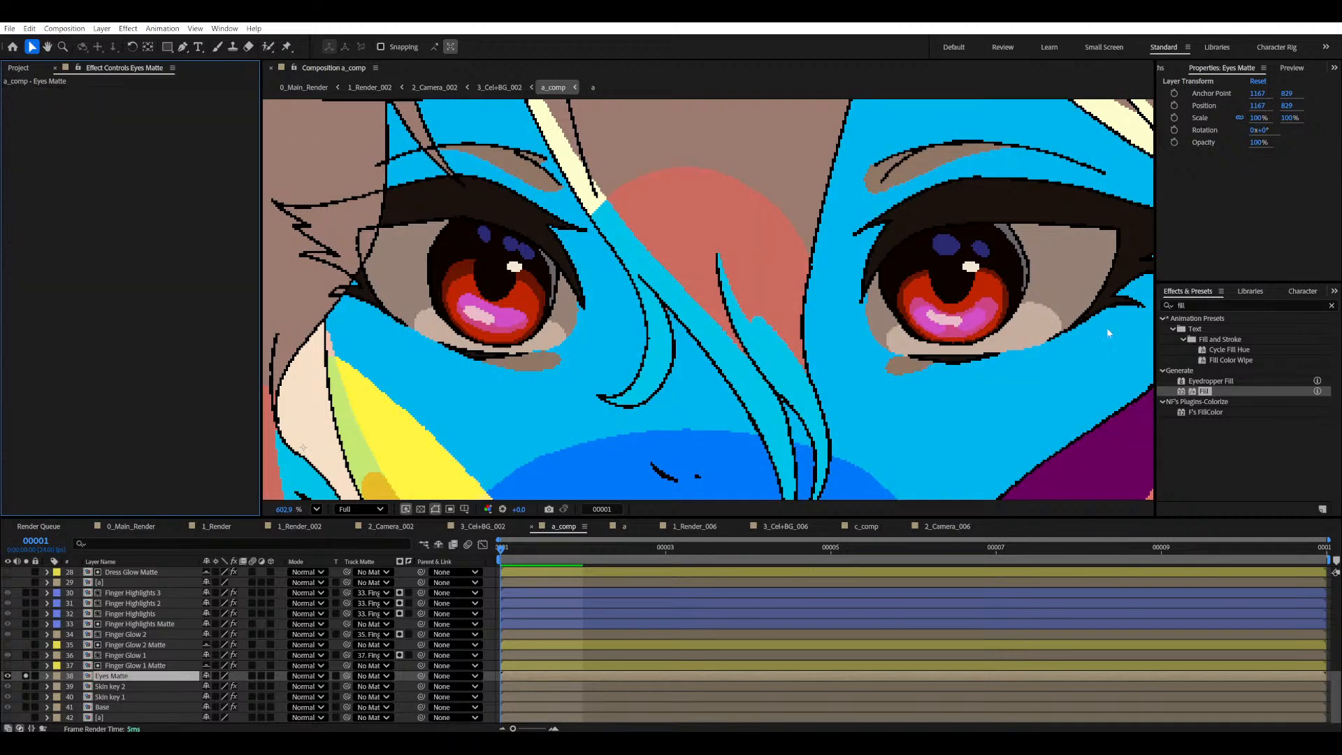
{"action": "left_click", "coordinate": [1202, 306]}
{"action": "type", "text": "color keep"}
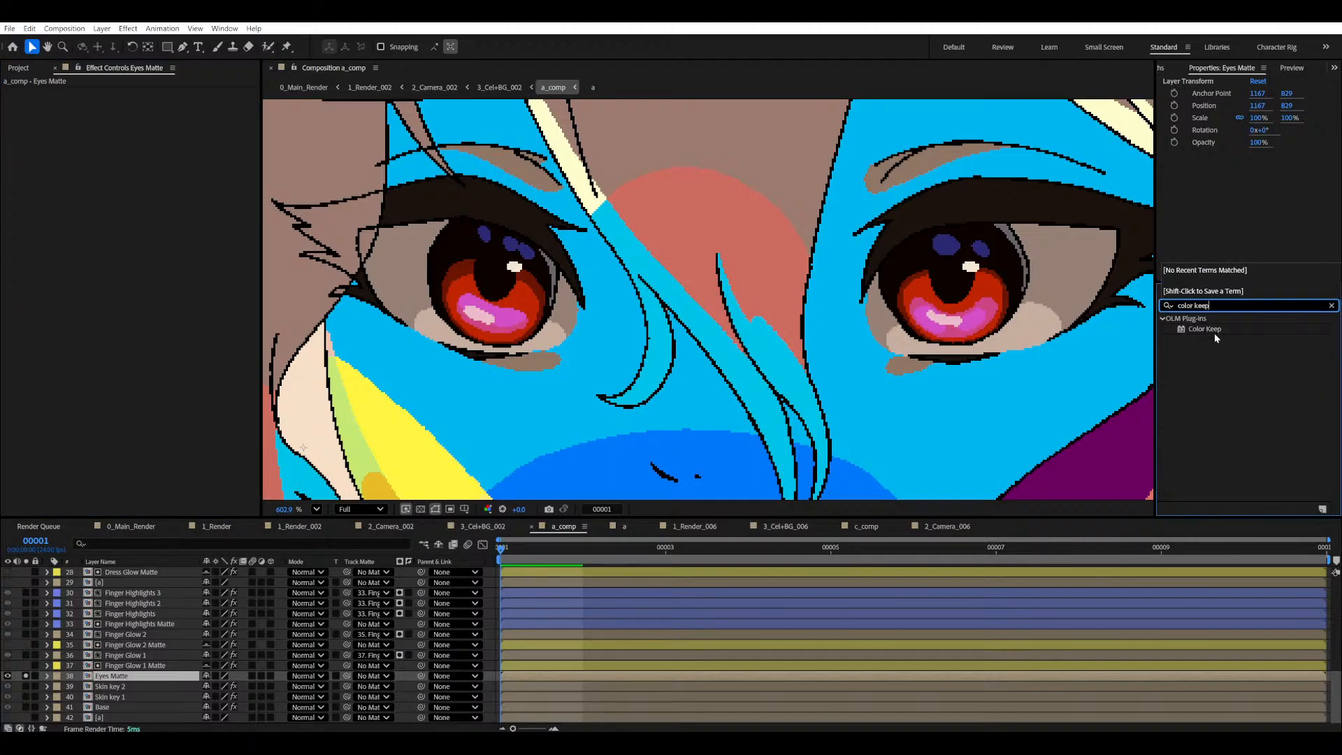
{"action": "left_click_drag", "start_coordinate": [1215, 338], "coordinate": [135, 211]}
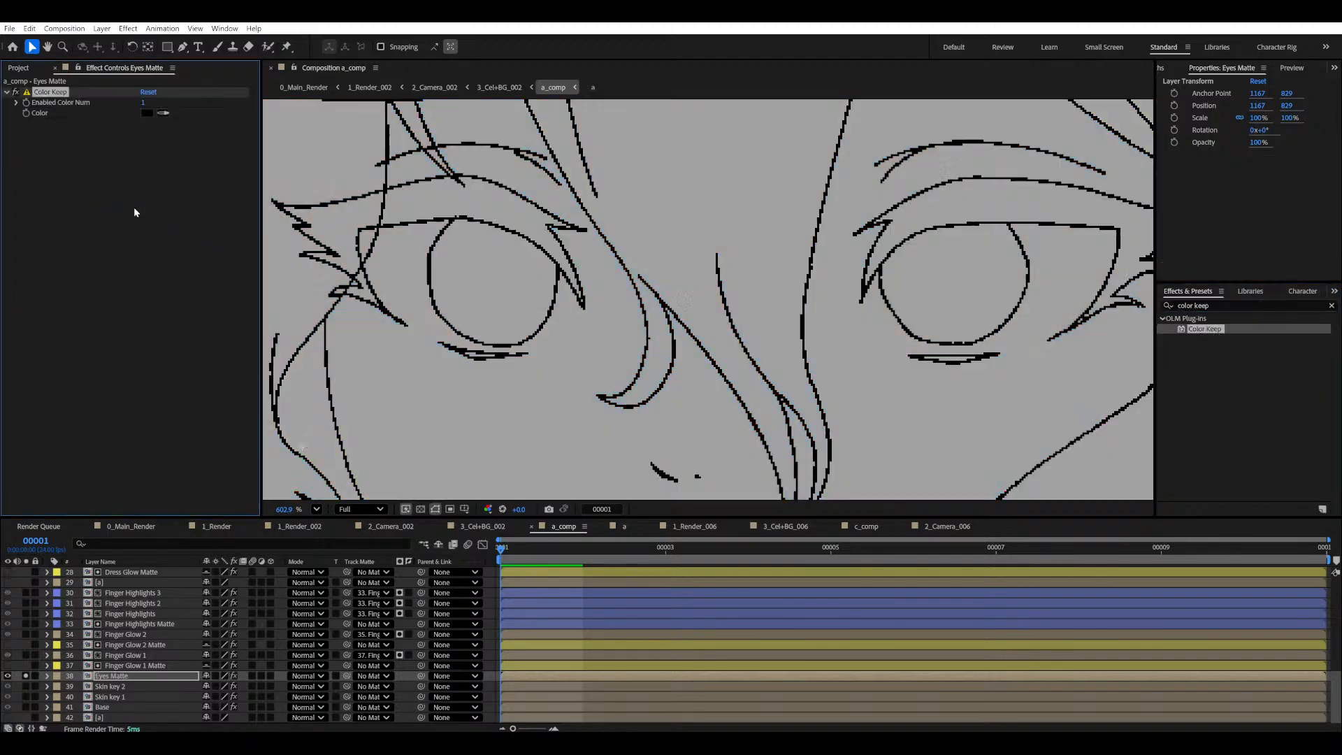
- Set Color Keep on Eyes Matte to 2 enabled colors, sampling the shadowed and light tones of the eye whites
{"action": "left_click", "coordinate": [15, 92]}
{"action": "left_click", "coordinate": [143, 103]}
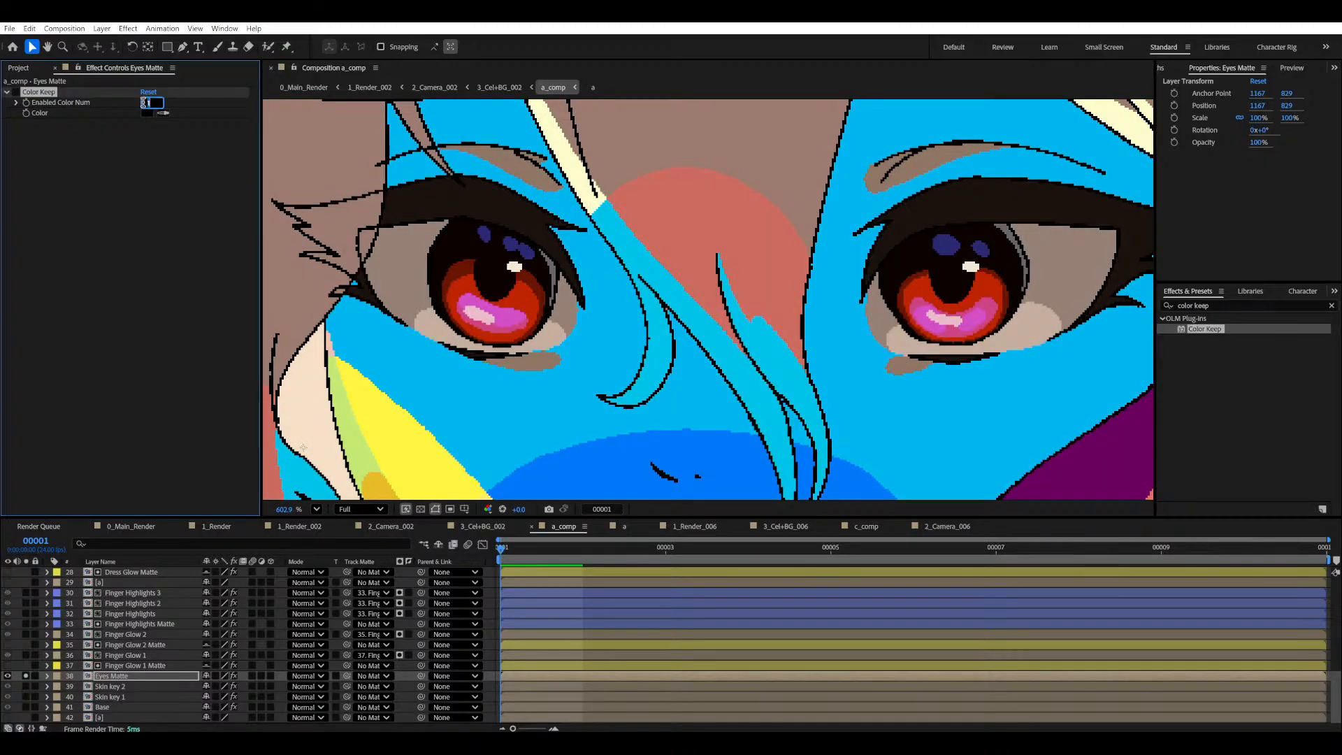
{"action": "type", "text": "2"}
{"action": "key", "text": "Return"}
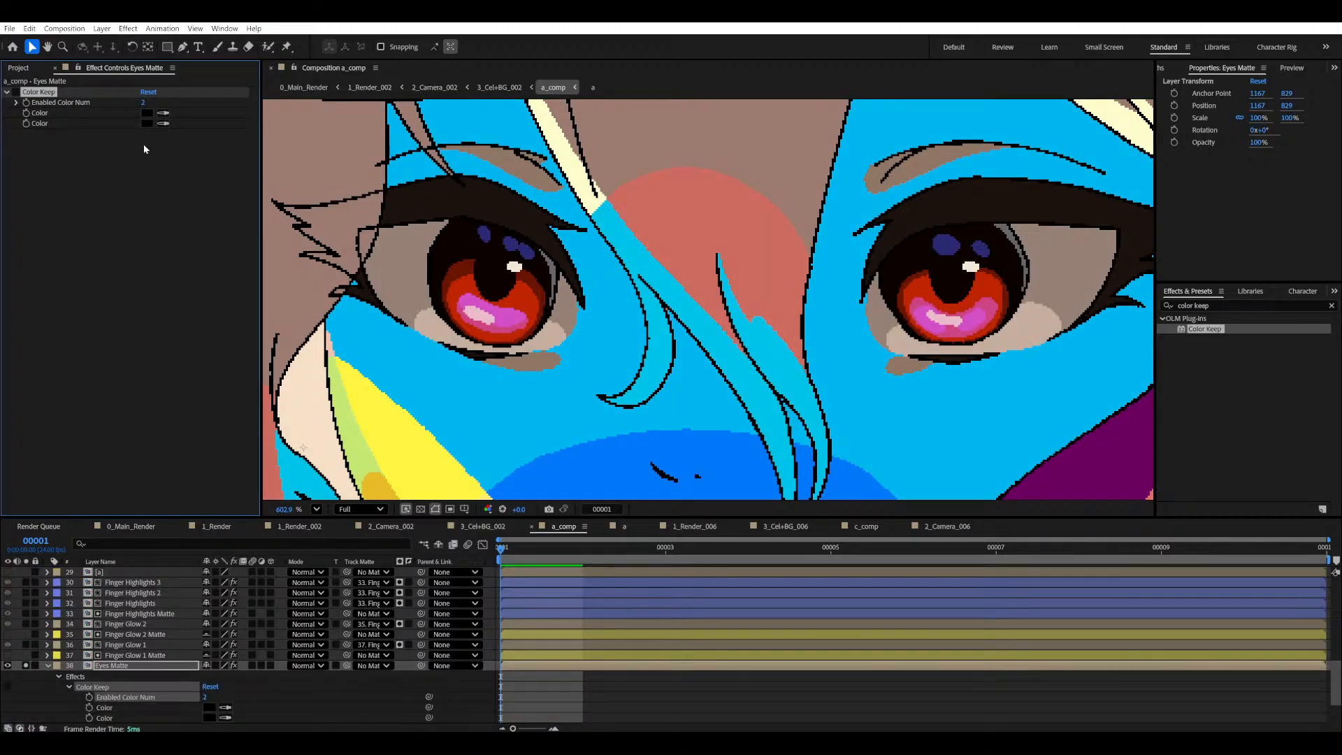
{"action": "left_click", "coordinate": [163, 113]}
{"action": "left_click", "coordinate": [389, 271]}
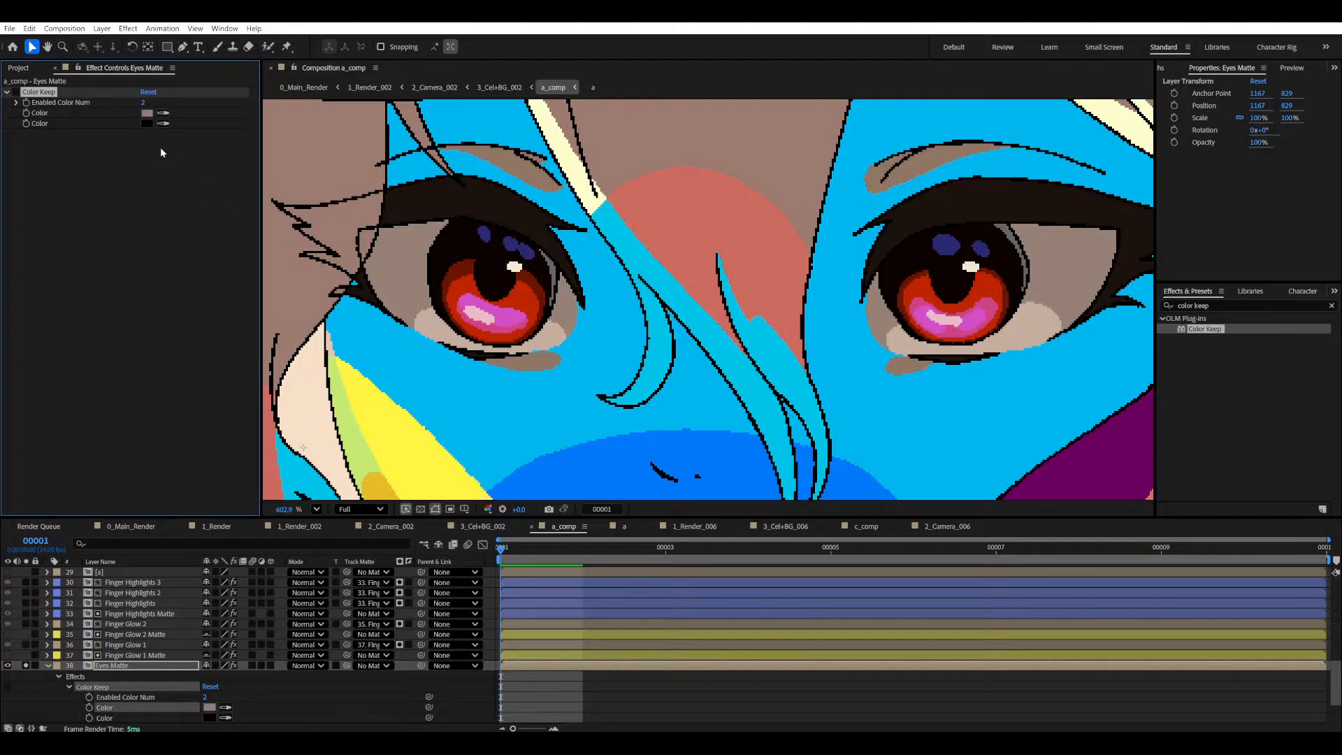
{"action": "left_click", "coordinate": [163, 123]}
{"action": "left_click", "coordinate": [442, 321]}
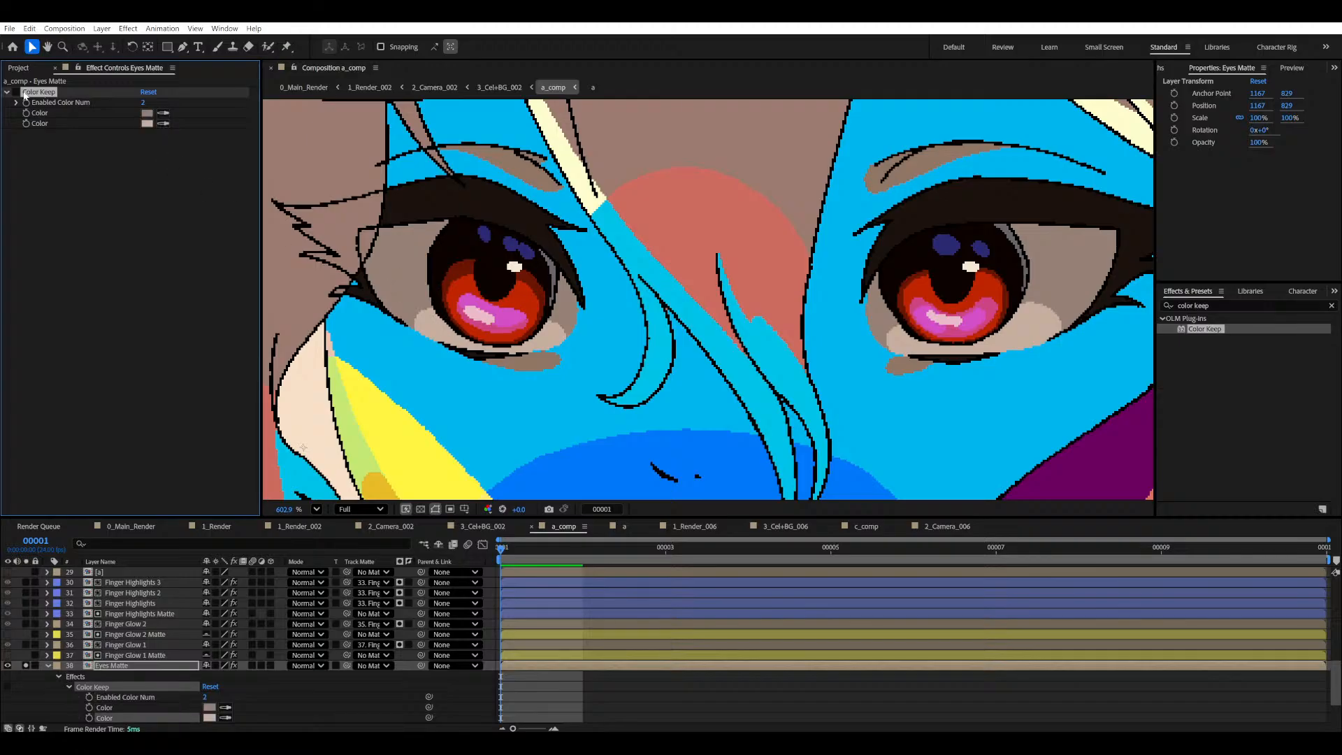
{"action": "left_click", "coordinate": [15, 91]}
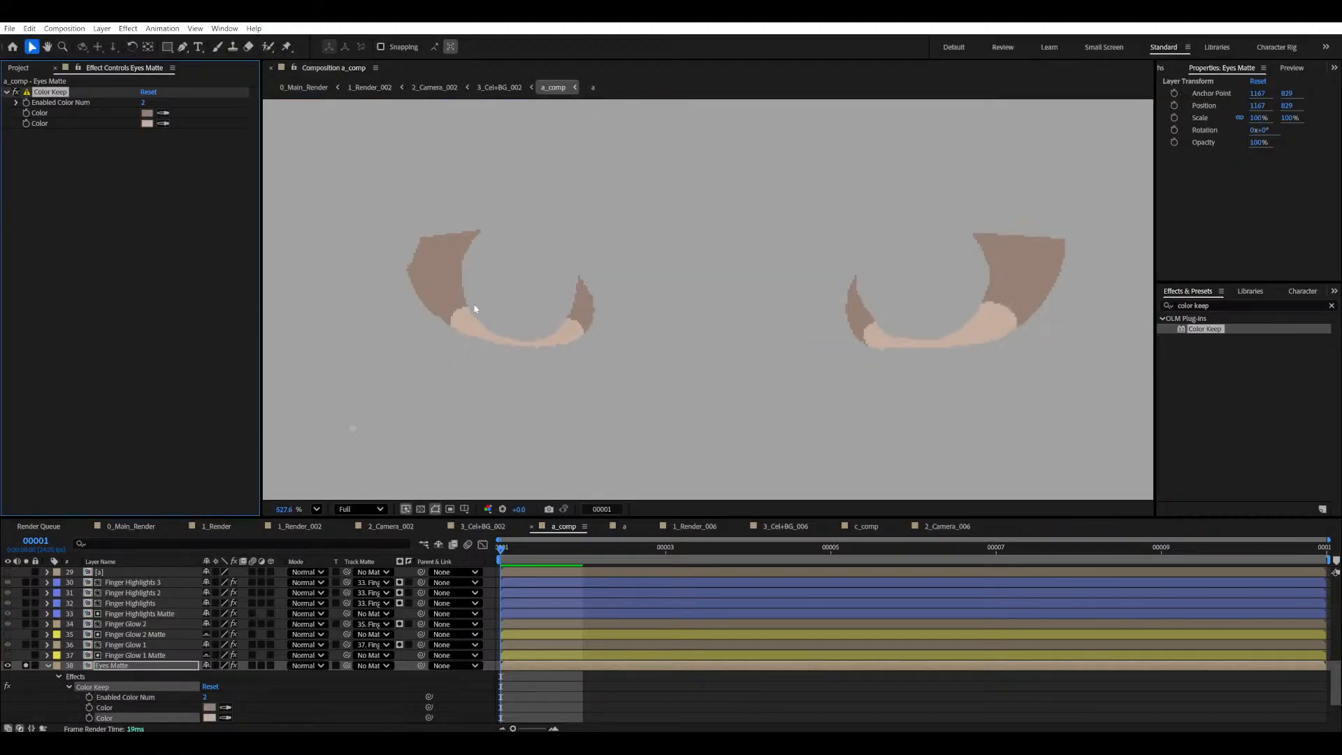
{"action": "scroll", "coordinate": [578, 308], "scroll_direction": "down", "scroll_amount": 2}
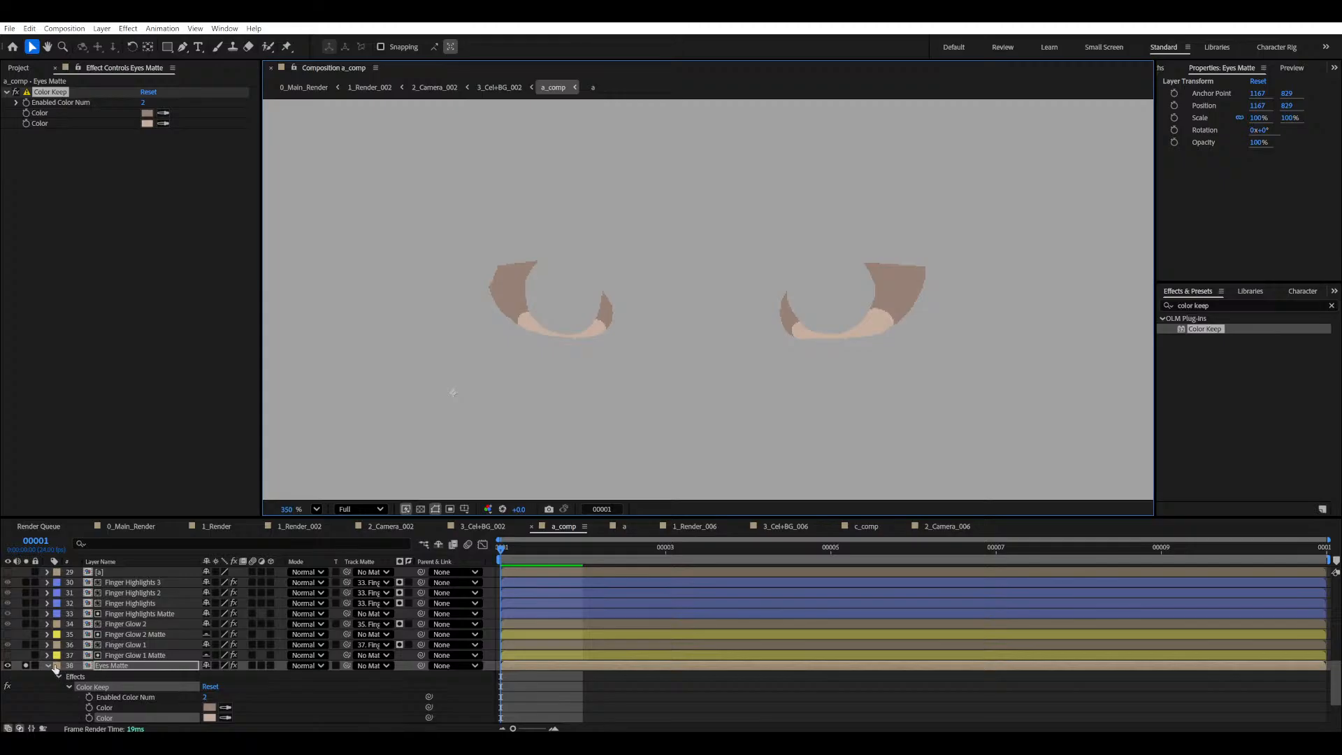
- Give the Eyes Matte layer a Yellow label, unsolo and collapse it, and save the project
{"action": "left_click", "coordinate": [56, 665]}
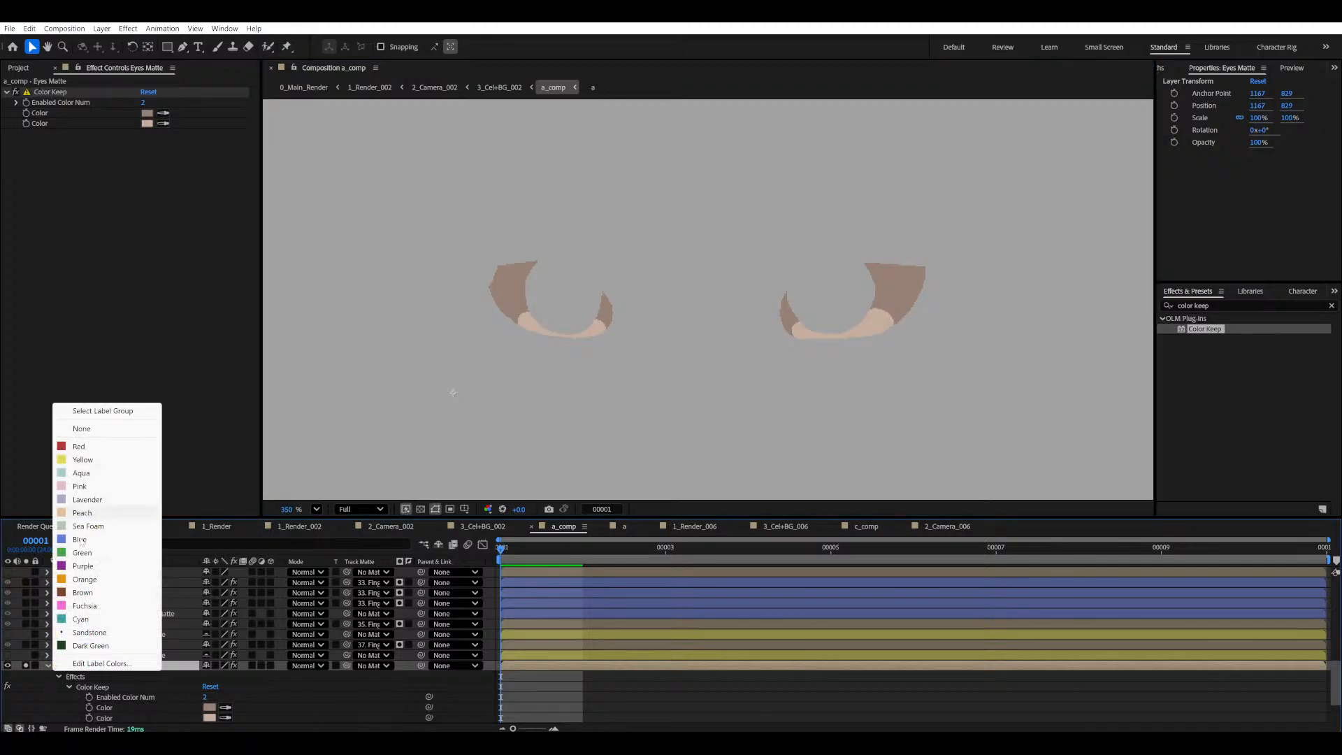
{"action": "left_click", "coordinate": [83, 459]}
{"action": "left_click", "coordinate": [25, 666]}
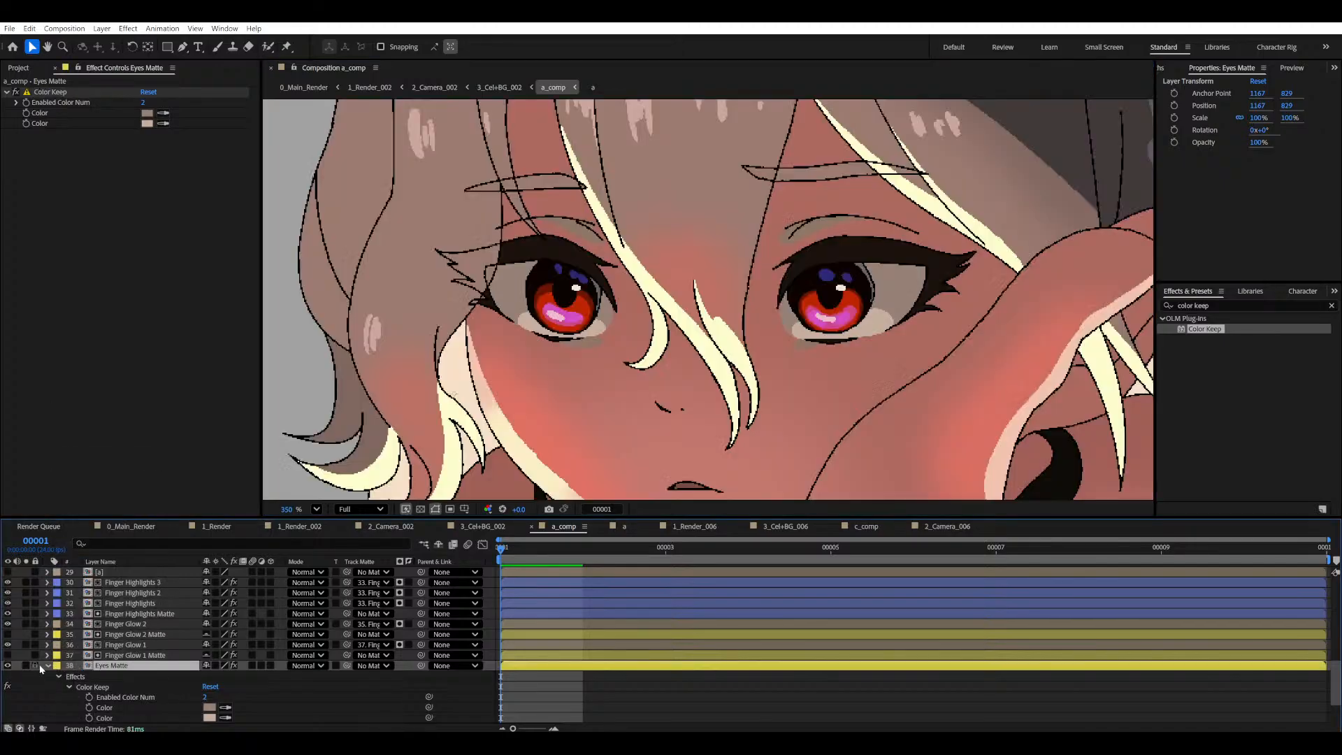
{"action": "left_click", "coordinate": [48, 665]}
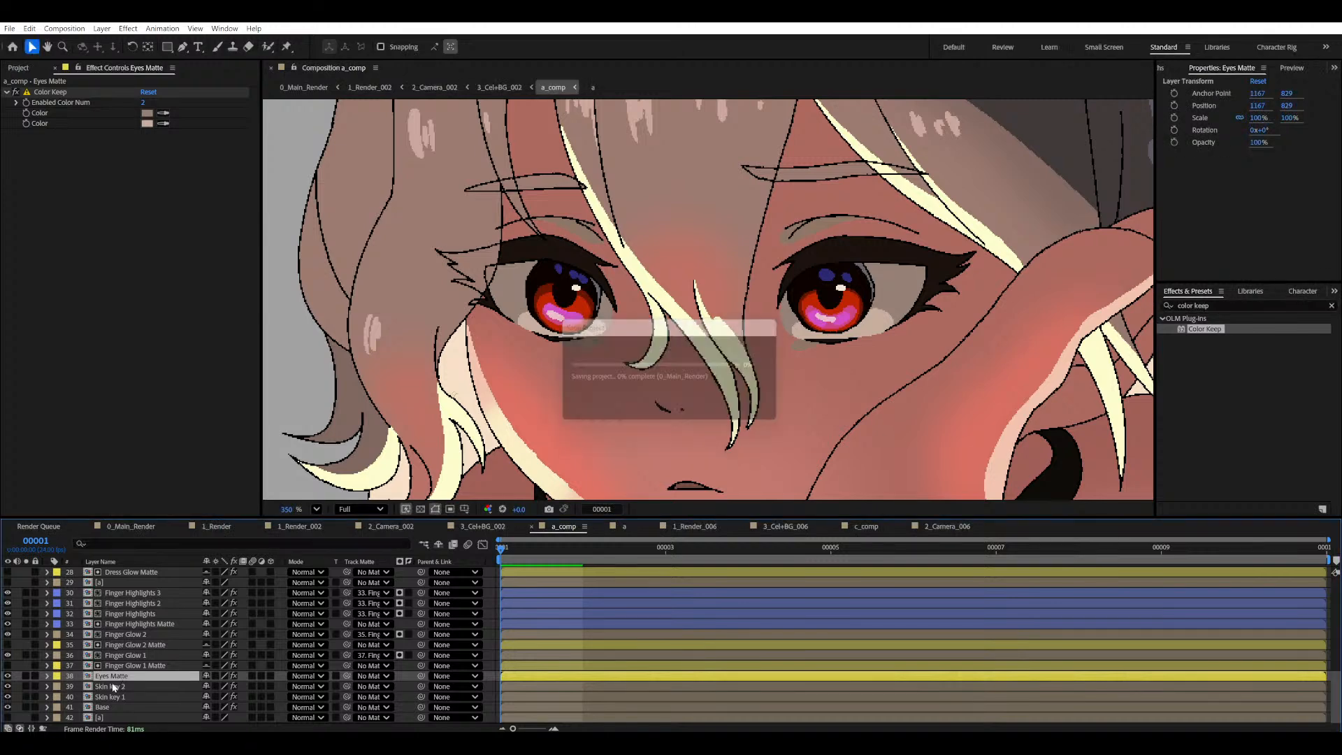
- Duplicate the Eyes Matte layer twice and rename the copies Eyes 1 and Eyes 2
{"action": "key", "text": "ctrl+d"}
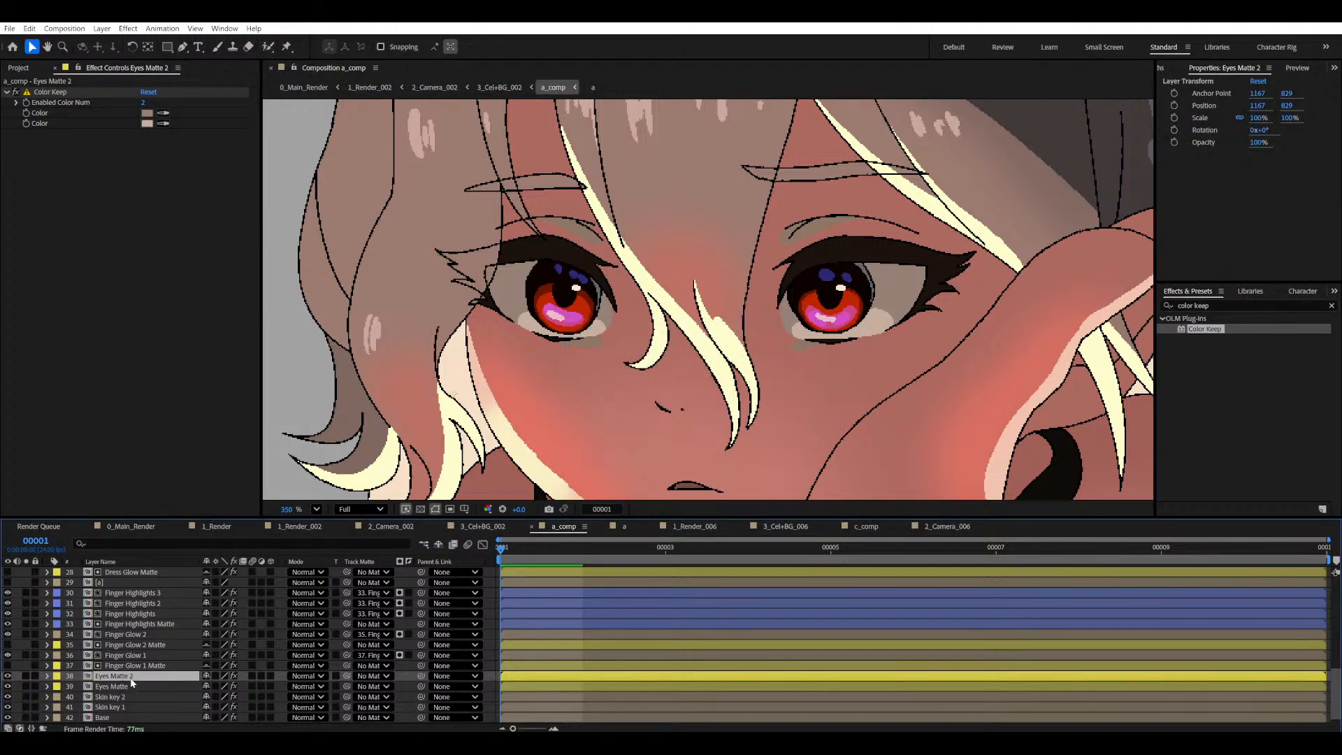
{"action": "key", "text": "ctrl+d"}
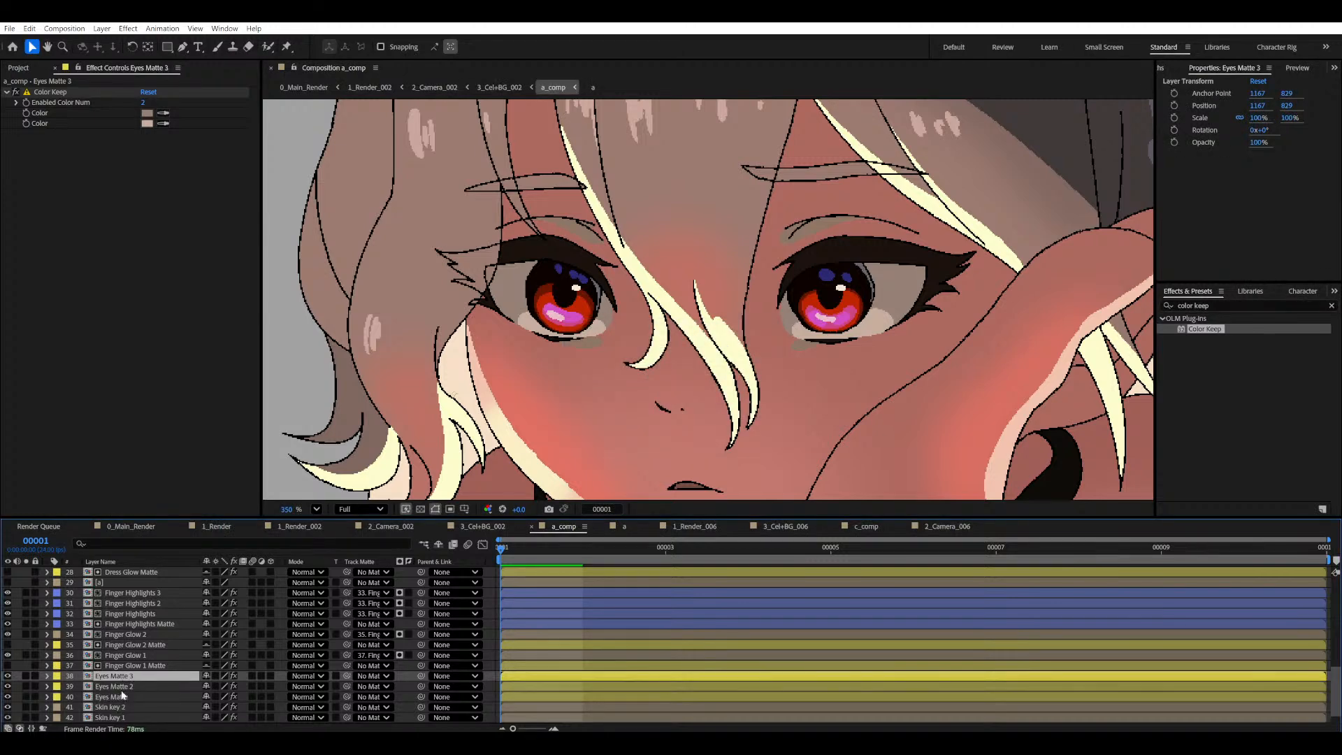
{"action": "left_click", "coordinate": [119, 688]}
{"action": "key", "text": "Return"}
{"action": "left_click", "coordinate": [135, 686]}
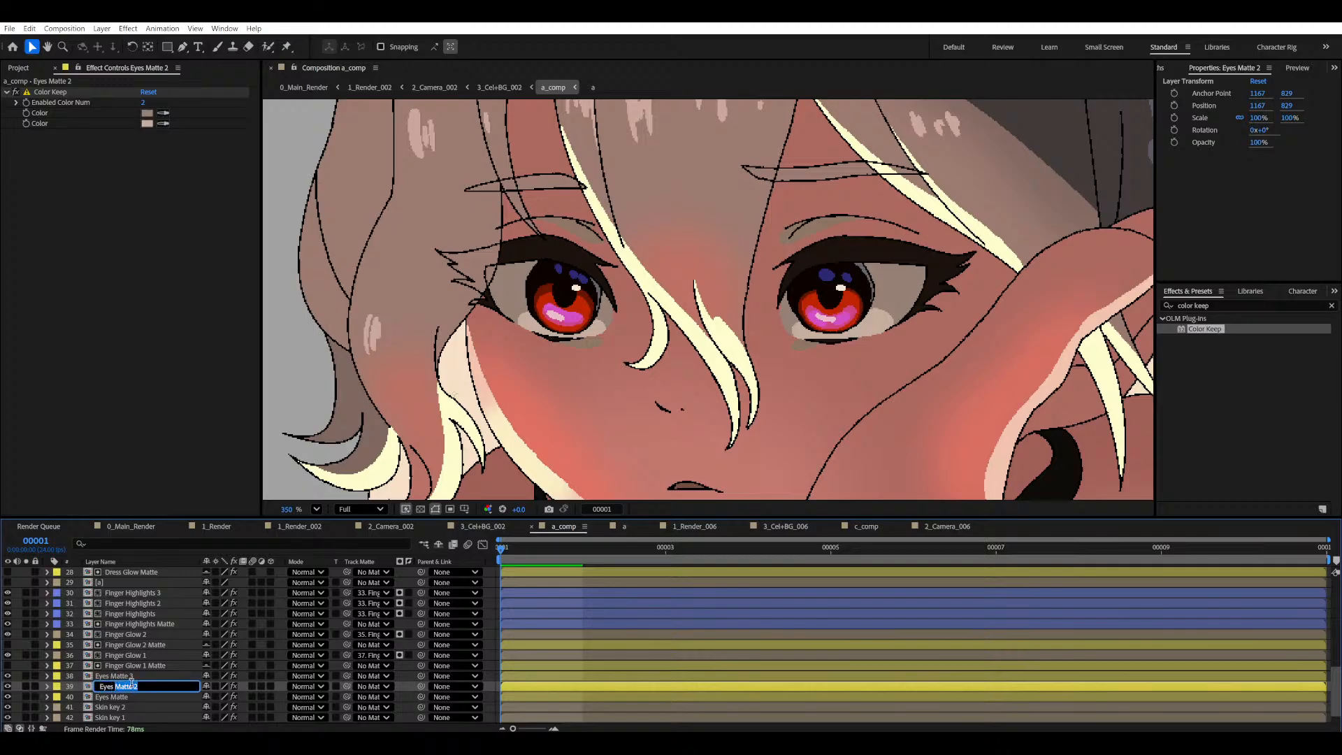
{"action": "type", "text": "1"}
{"action": "left_click", "coordinate": [133, 677]}
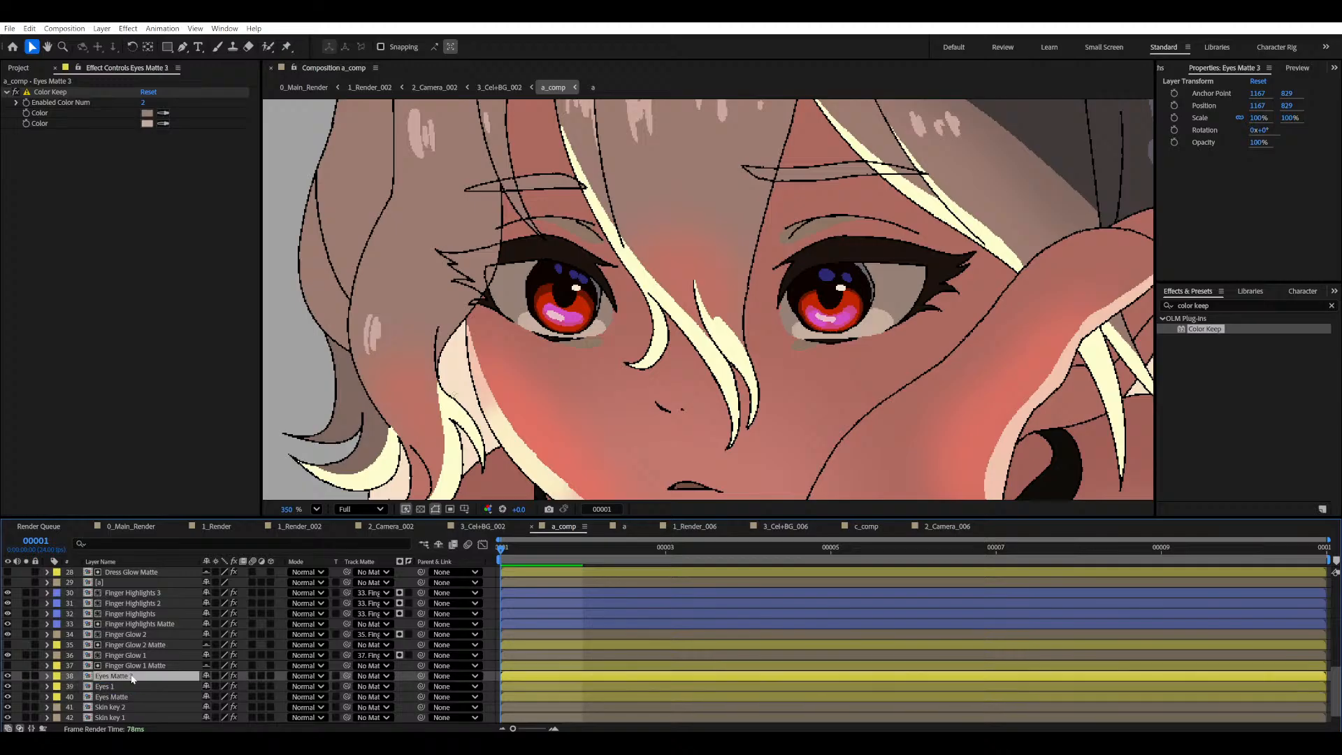
{"action": "key", "text": "Return"}
{"action": "left_click", "coordinate": [143, 676]}
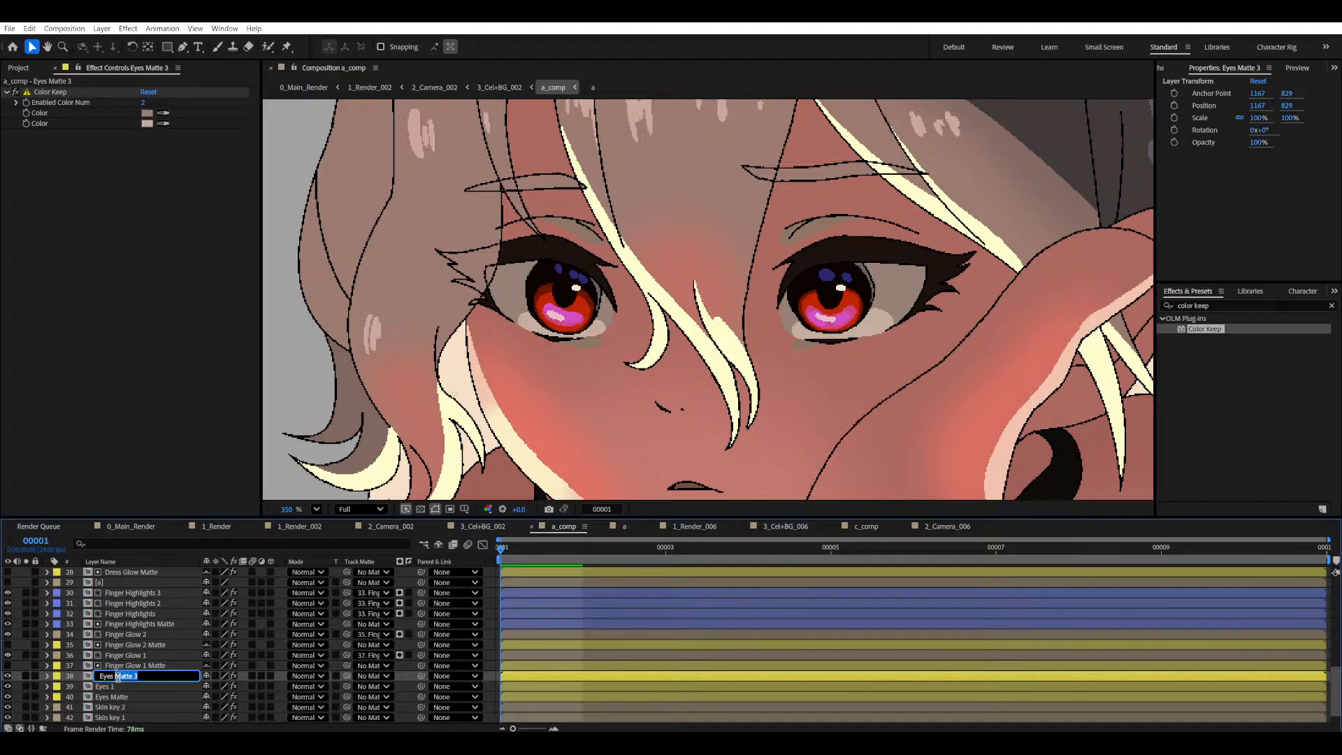
{"action": "left_click", "coordinate": [126, 687]}
- Set Eyes Matte as the track matte for both the Eyes 1 and Eyes 2 layers
{"action": "left_click", "coordinate": [121, 677]}
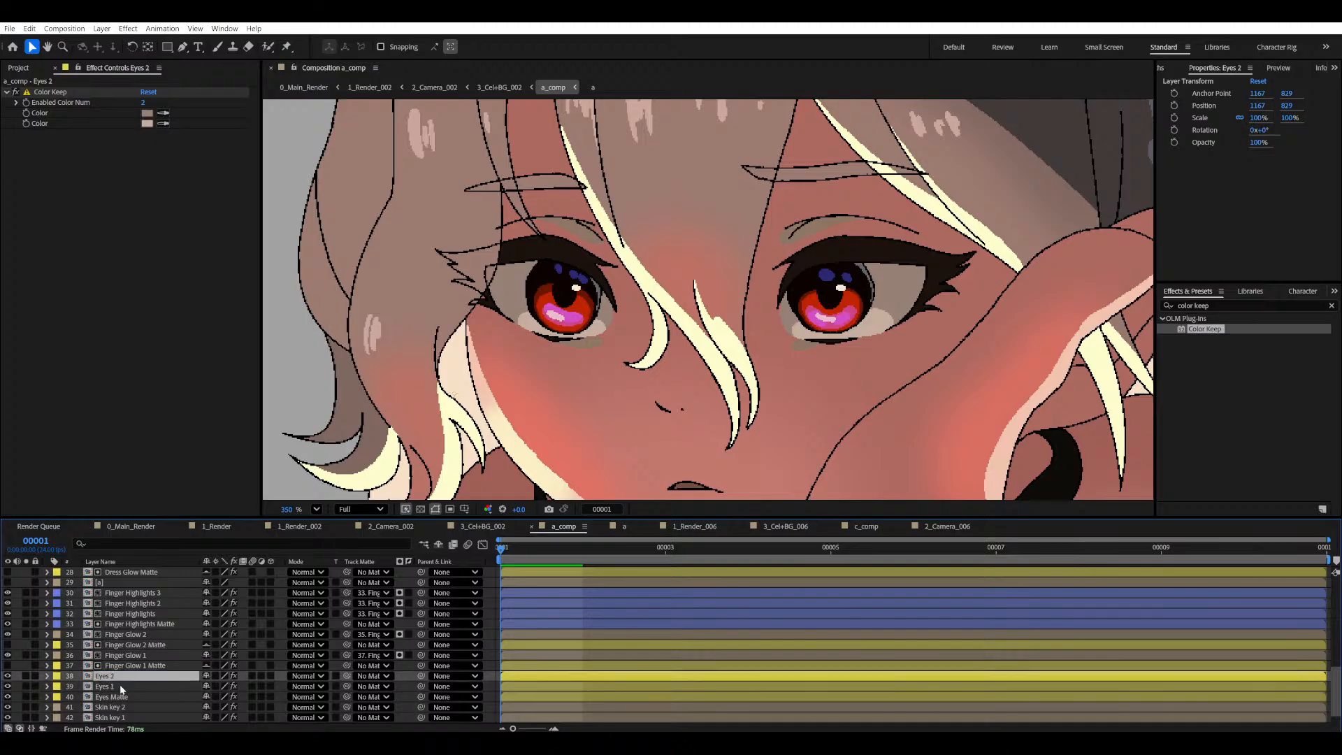
{"action": "left_click", "coordinate": [120, 687], "text": "shift"}
{"action": "left_click_drag", "start_coordinate": [343, 679], "coordinate": [143, 699]}
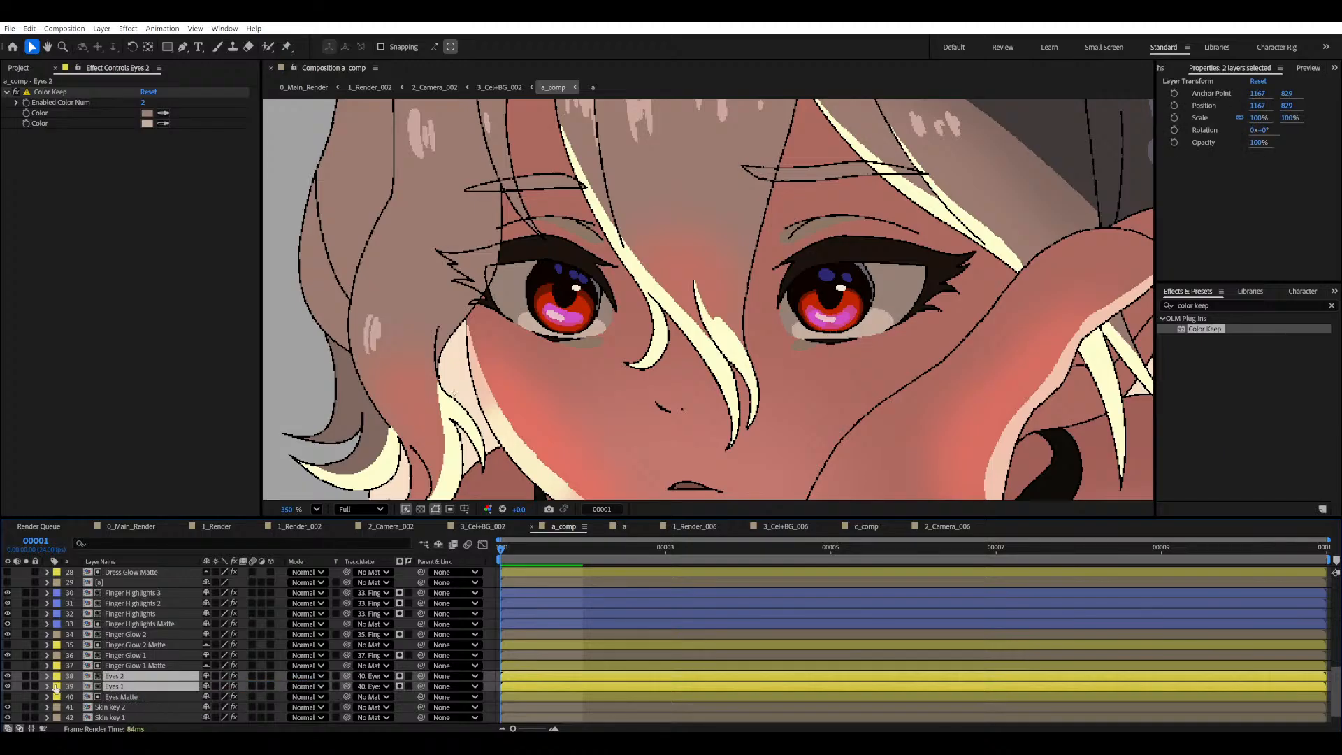
- Give the Eyes 1 and Eyes 2 layers a Sandstone label and save the project
{"action": "left_click", "coordinate": [56, 688]}
{"action": "left_click", "coordinate": [70, 696]}
{"action": "left_click", "coordinate": [124, 676]}
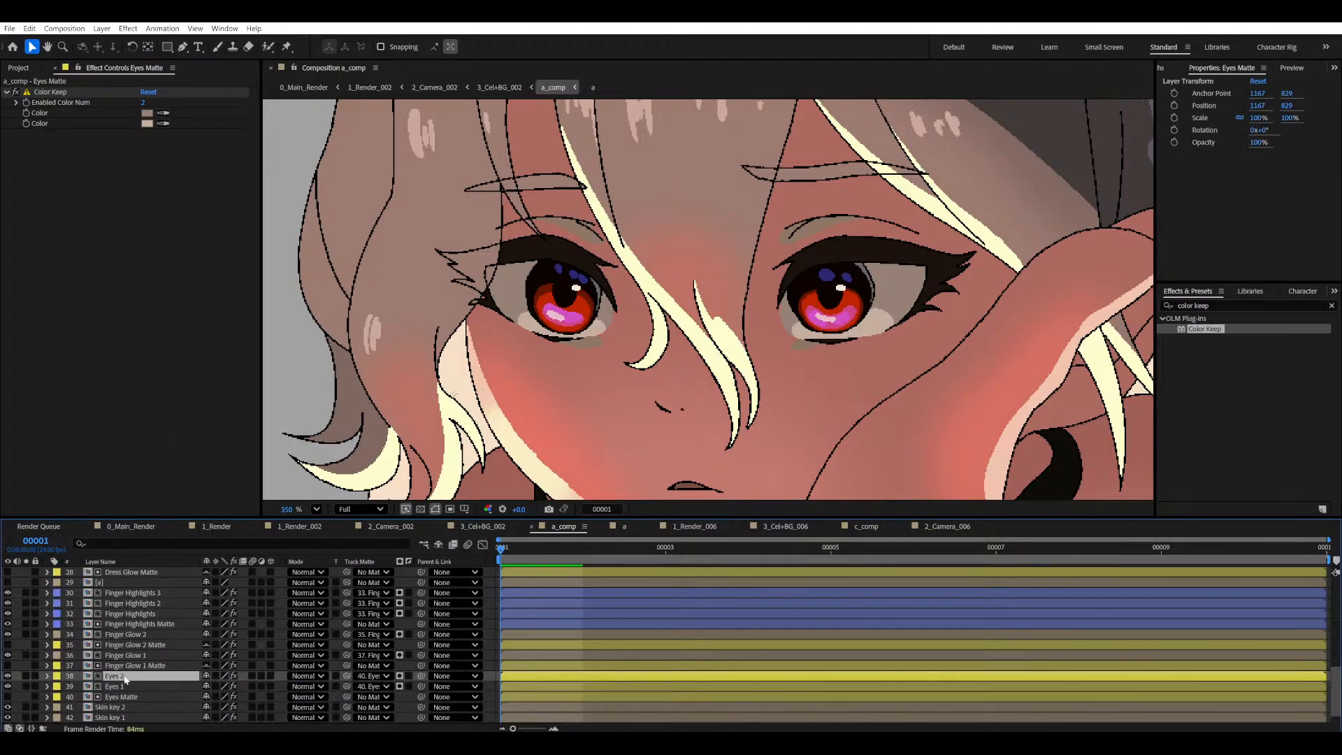
{"action": "left_click", "coordinate": [91, 688], "text": "ctrl"}
{"action": "left_click", "coordinate": [55, 677]}
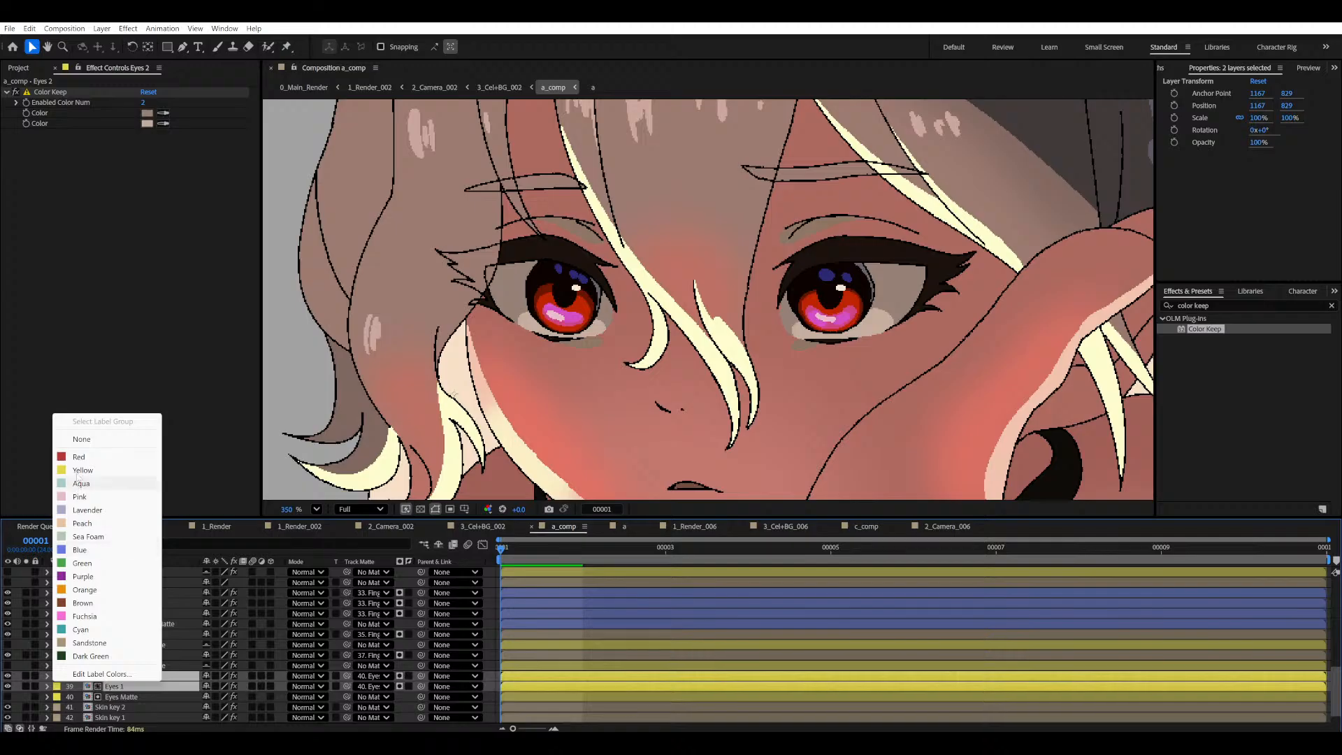
{"action": "left_click", "coordinate": [89, 643]}
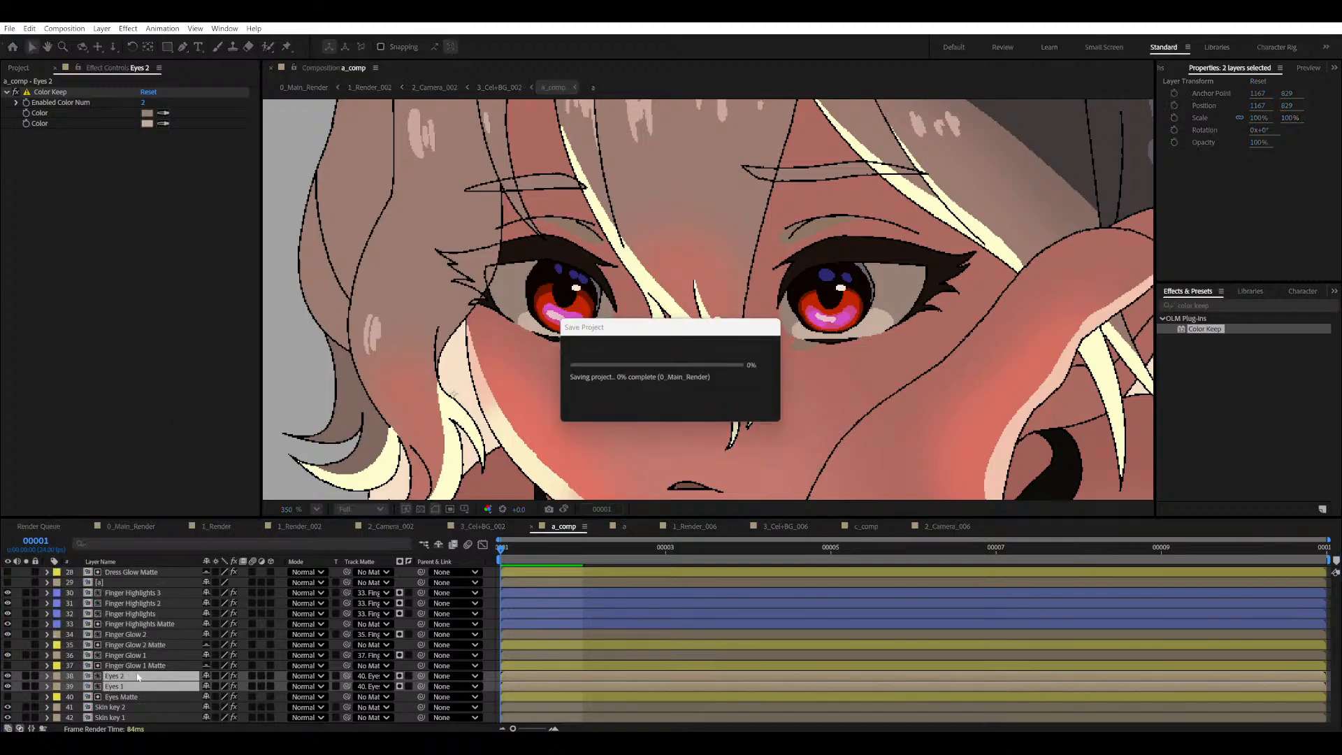
- Change the label color of the Eyes 1 and Eyes 2 layers to Orange
{"action": "left_click", "coordinate": [57, 676]}
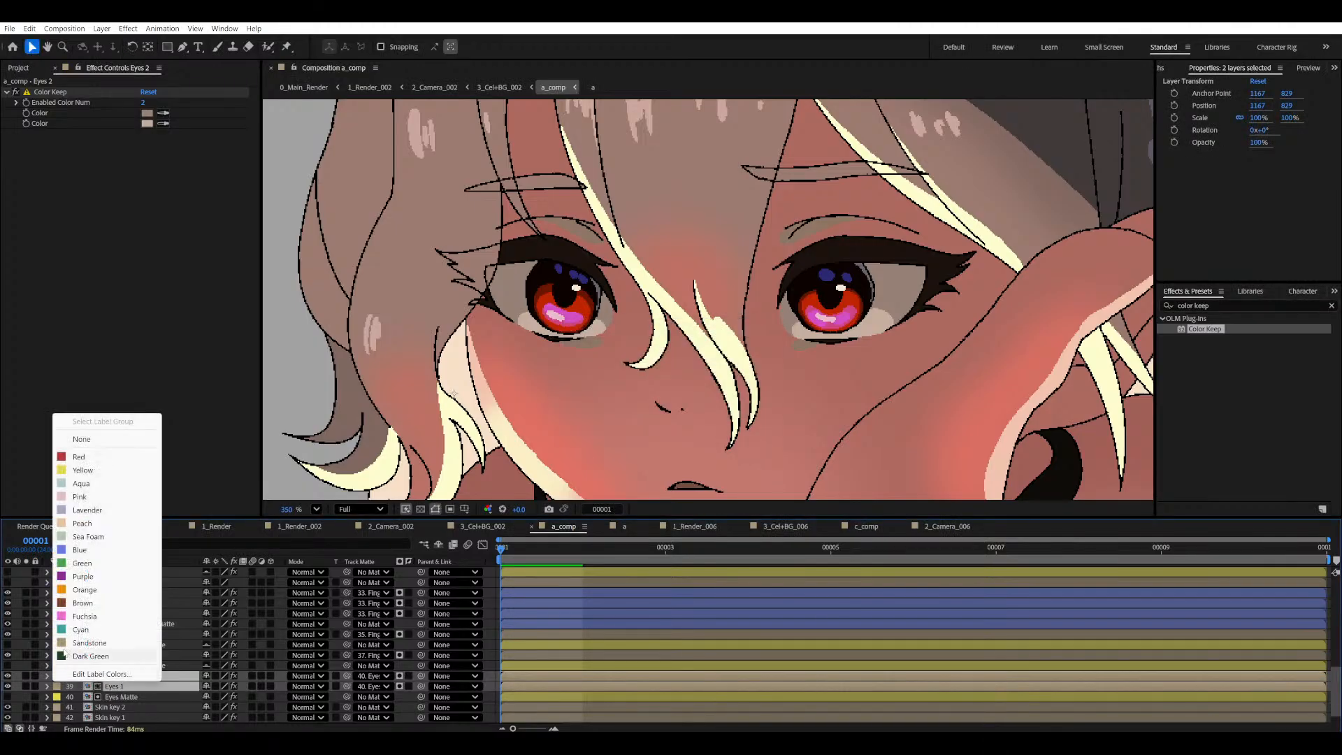
{"action": "left_click", "coordinate": [88, 601]}
{"action": "left_click", "coordinate": [163, 666]}
{"action": "left_click", "coordinate": [163, 676]}
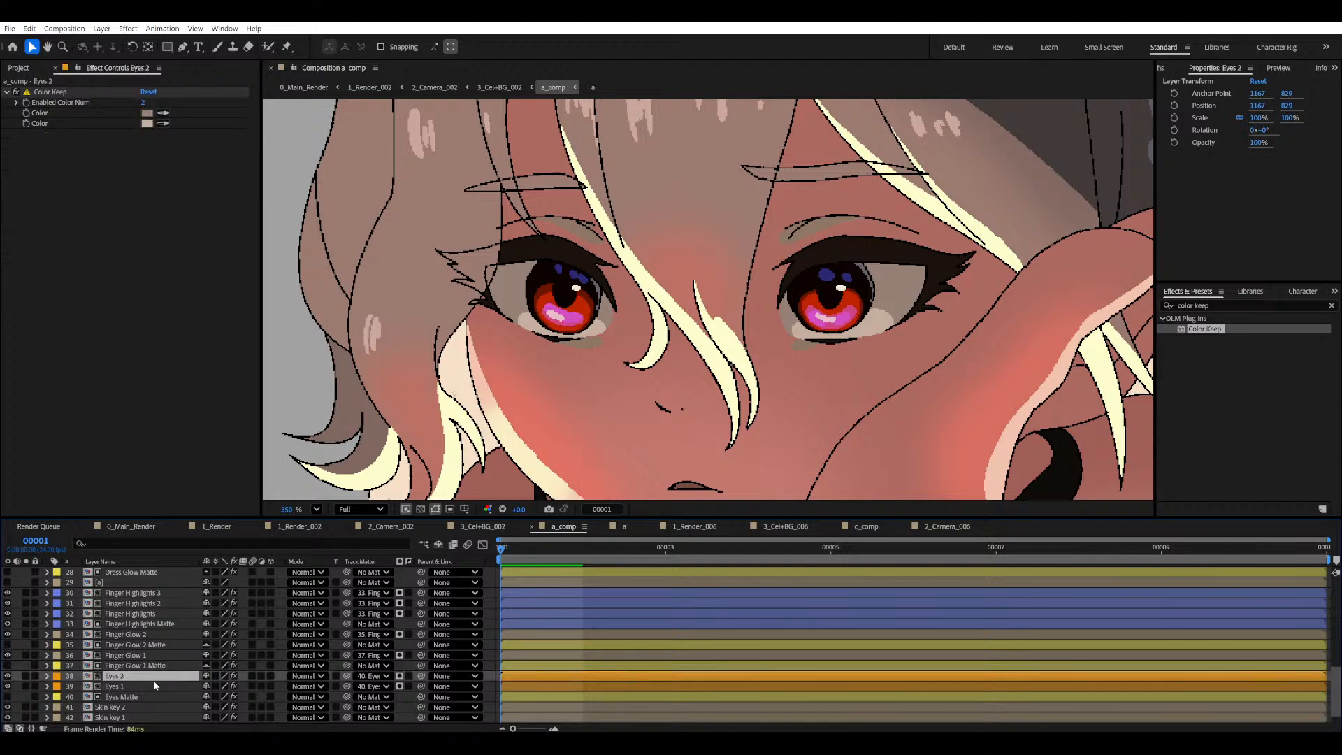
- Apply the Gaussian Blur effect to the Eyes 1 layer and save the project
{"action": "left_click", "coordinate": [163, 687]}
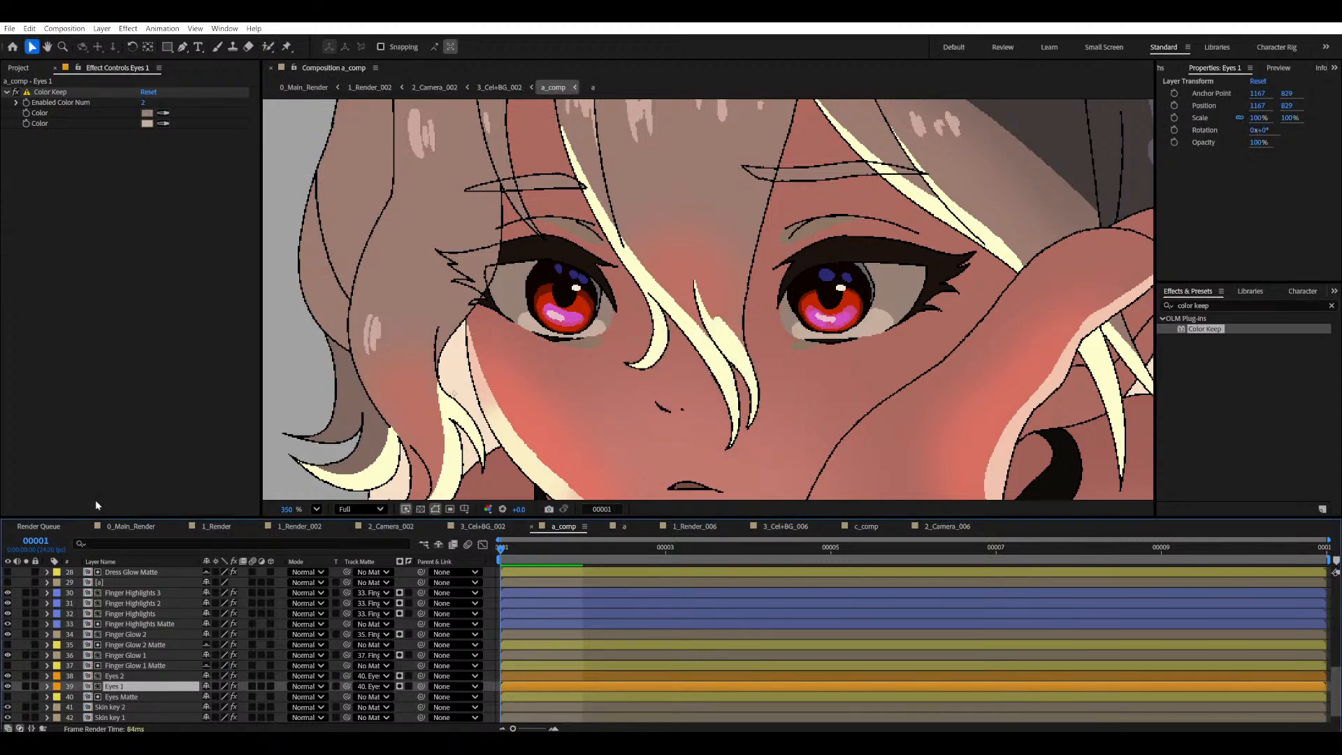
{"action": "left_click", "coordinate": [1108, 308]}
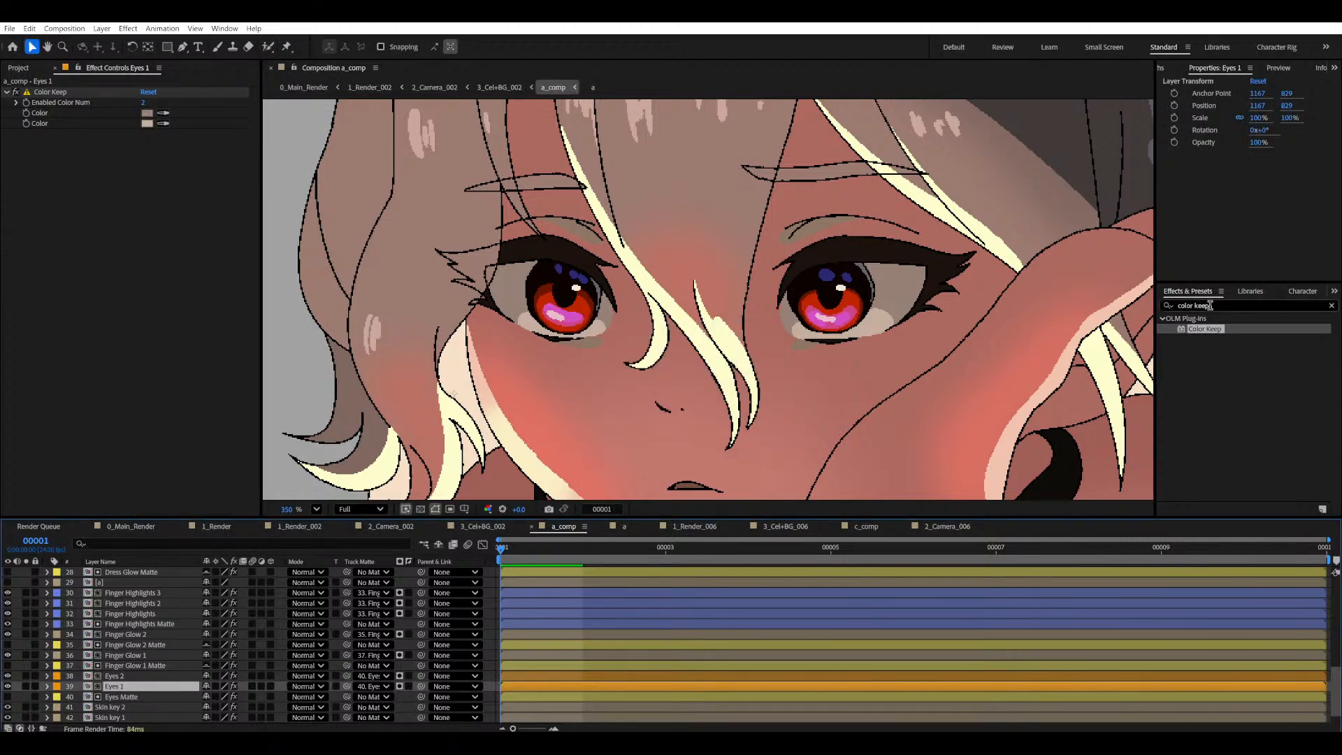
{"action": "type", "text": "gaus"}
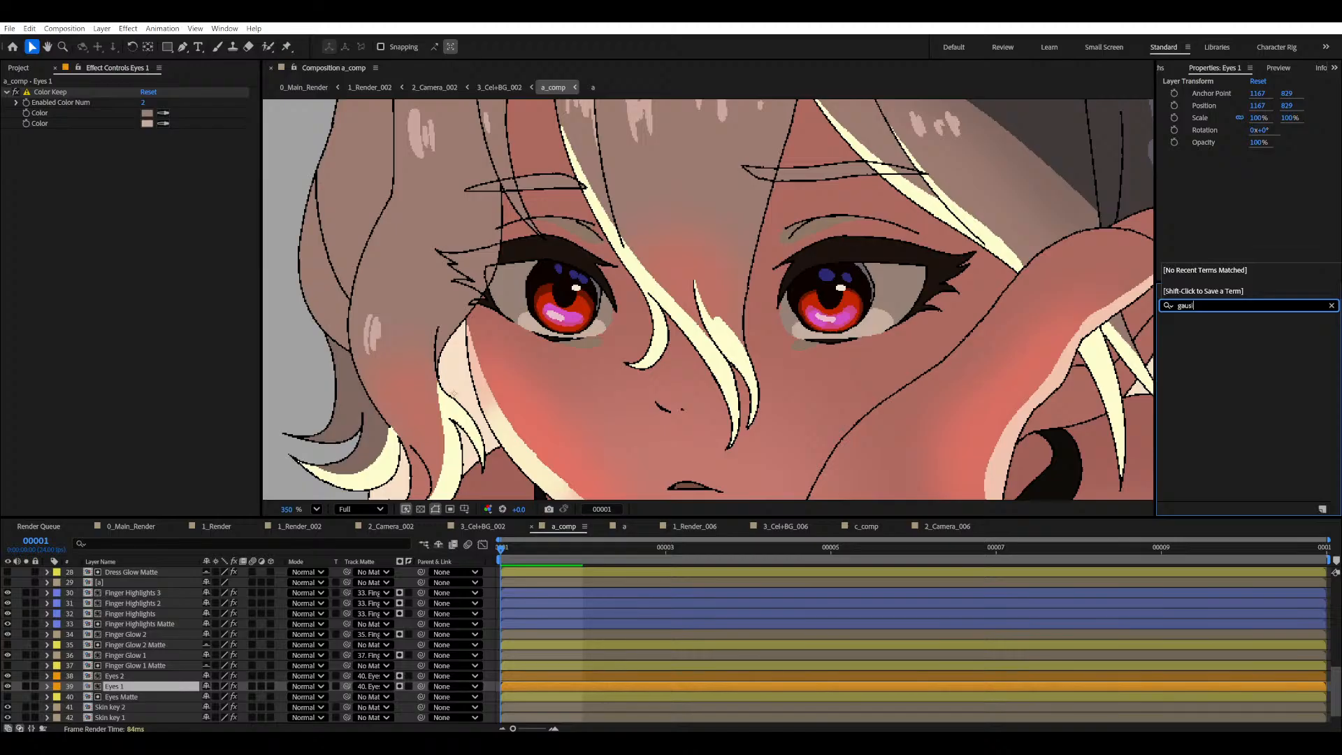
{"action": "left_click_drag", "start_coordinate": [1224, 330], "coordinate": [201, 311]}
{"action": "scroll", "coordinate": [389, 339], "scroll_direction": "up", "scroll_amount": 5}
{"action": "left_click_drag", "start_coordinate": [332, 352], "coordinate": [757, 315]}
{"action": "scroll", "coordinate": [755, 313], "scroll_direction": "up", "scroll_amount": 2}
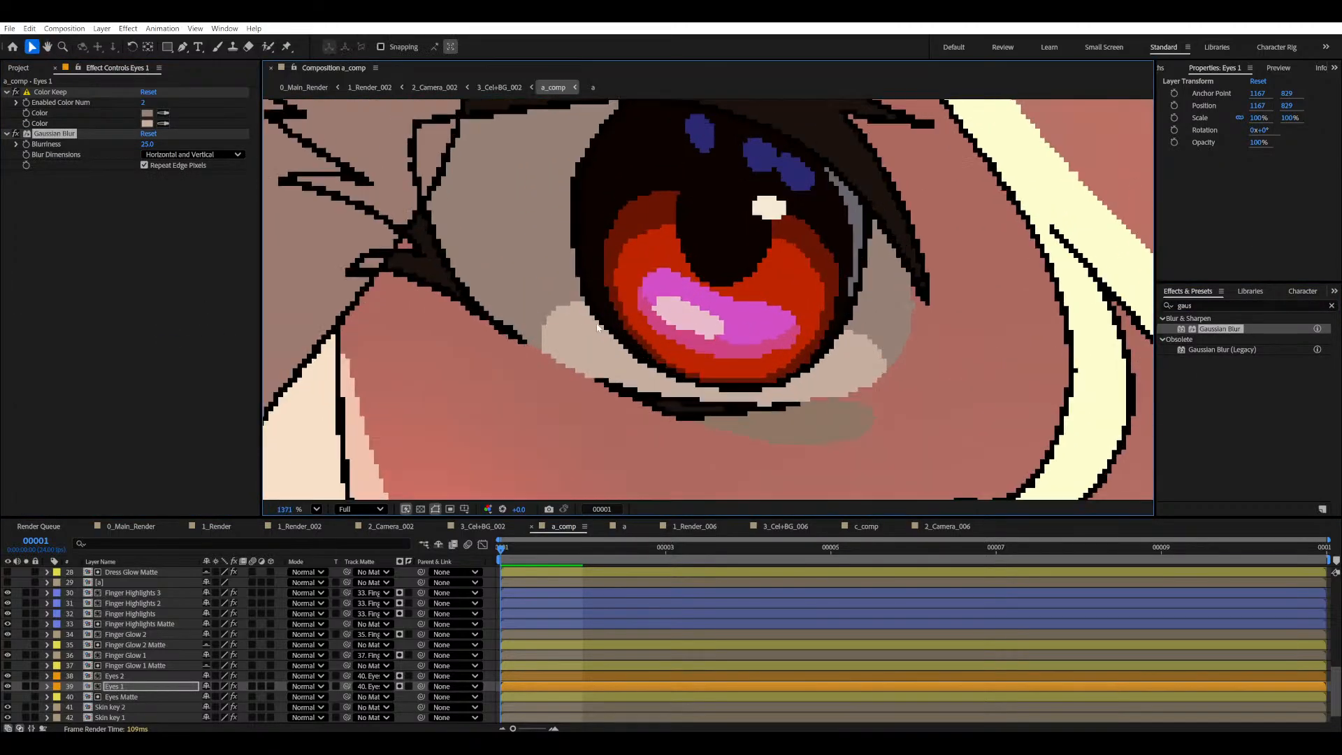
{"action": "left_click_drag", "start_coordinate": [563, 325], "coordinate": [664, 336]}
{"action": "key", "text": "ctrl+s"}
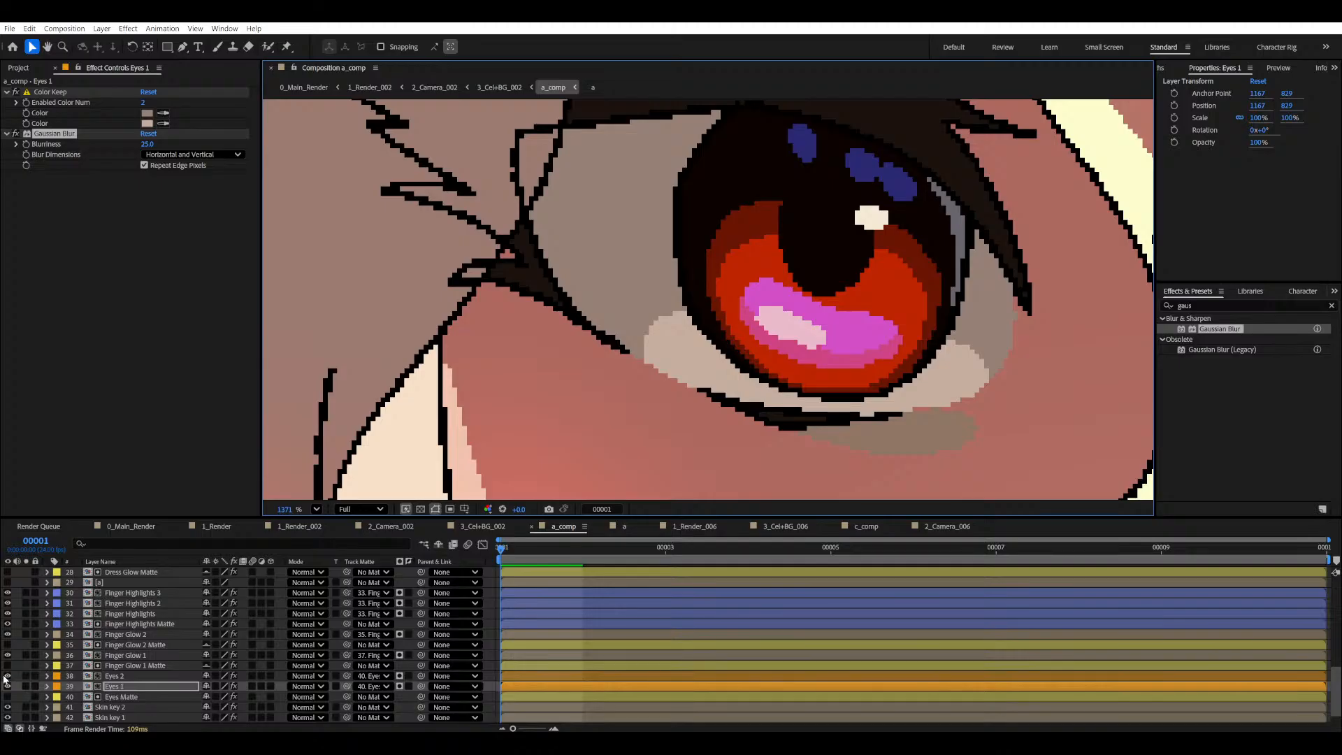
- Hide the Eyes 2 layer and set the Gaussian Blur blurriness on Eyes 1 to 9
{"action": "left_click", "coordinate": [7, 676]}
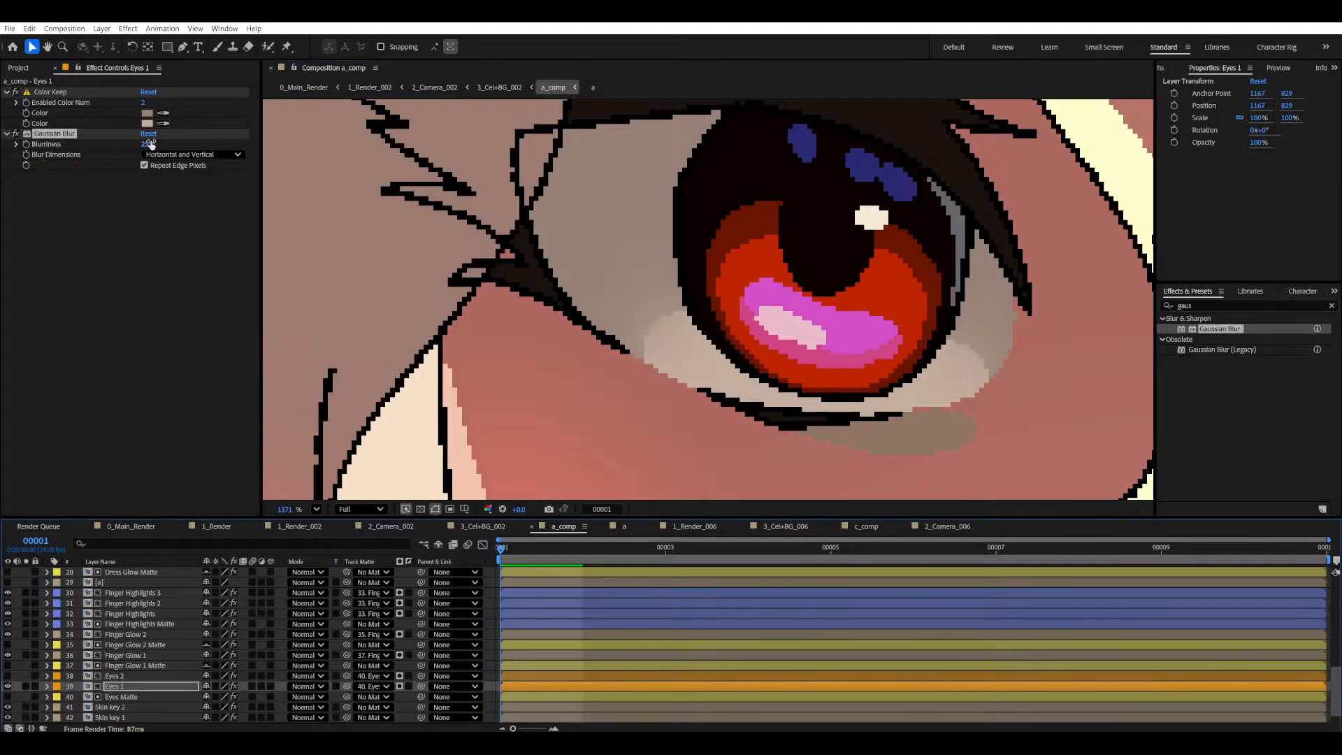
{"action": "left_click_drag", "start_coordinate": [150, 144], "coordinate": [133, 147]}
{"action": "mouse_move", "coordinate": [35, 155]}
{"action": "left_mouse_down"}
{"action": "mouse_move", "coordinate": [2, 158]}
{"action": "mouse_move", "coordinate": [56, 158]}
{"action": "left_mouse_up"}
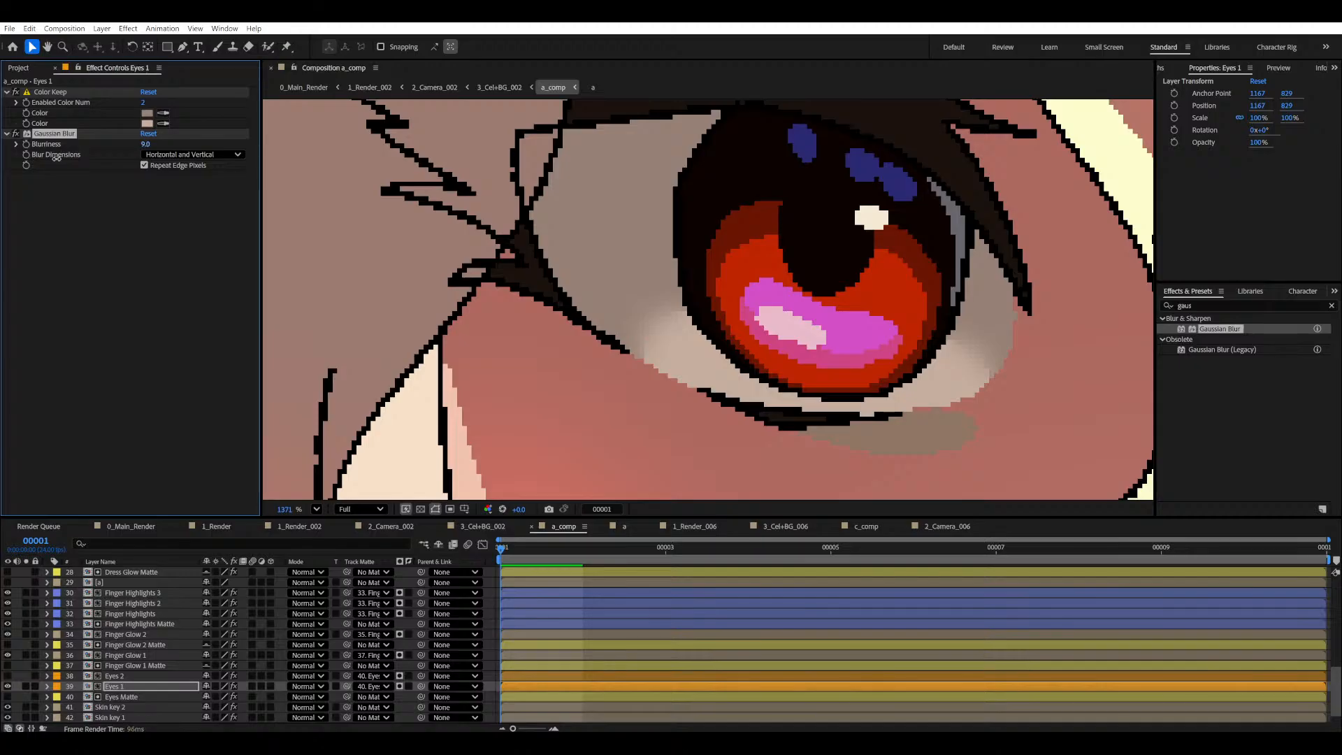
- Show the Eyes 2 layer again and apply the Gaussian Blur effect to it
{"action": "left_click", "coordinate": [141, 677]}
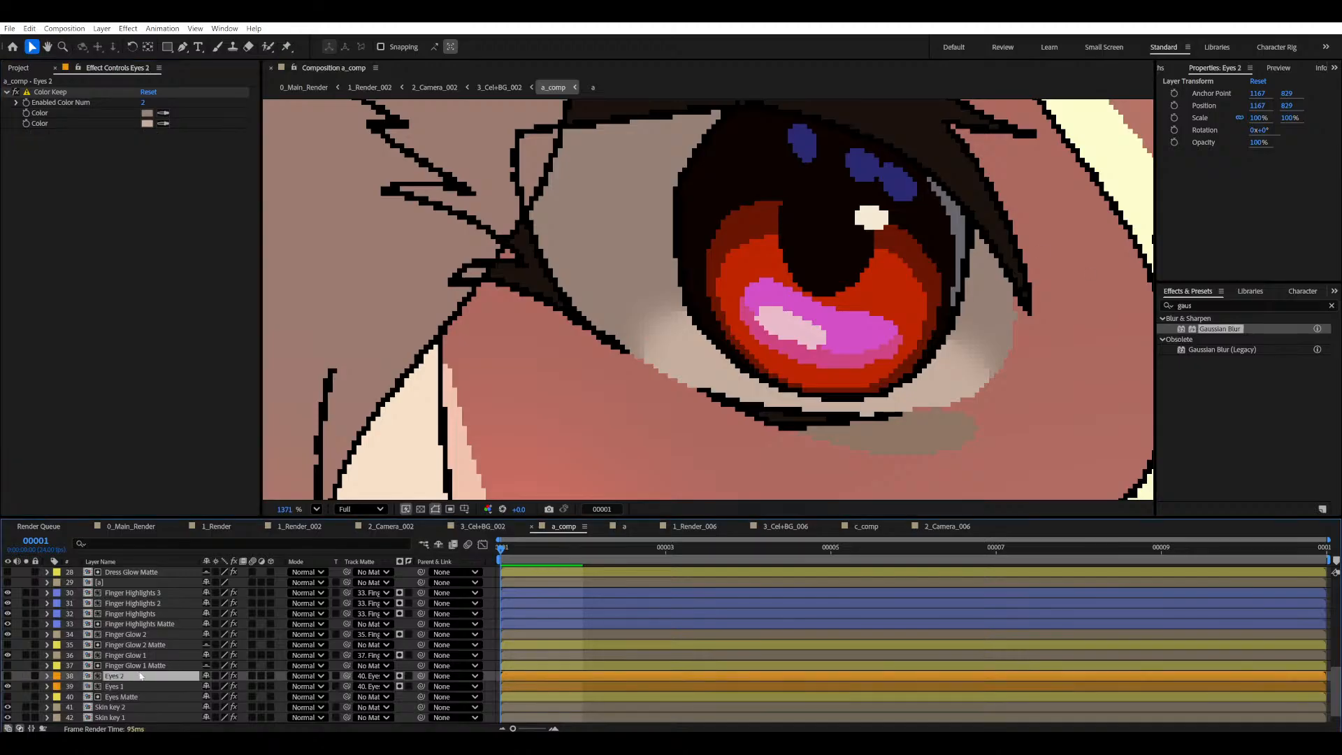
{"action": "left_click", "coordinate": [7, 676]}
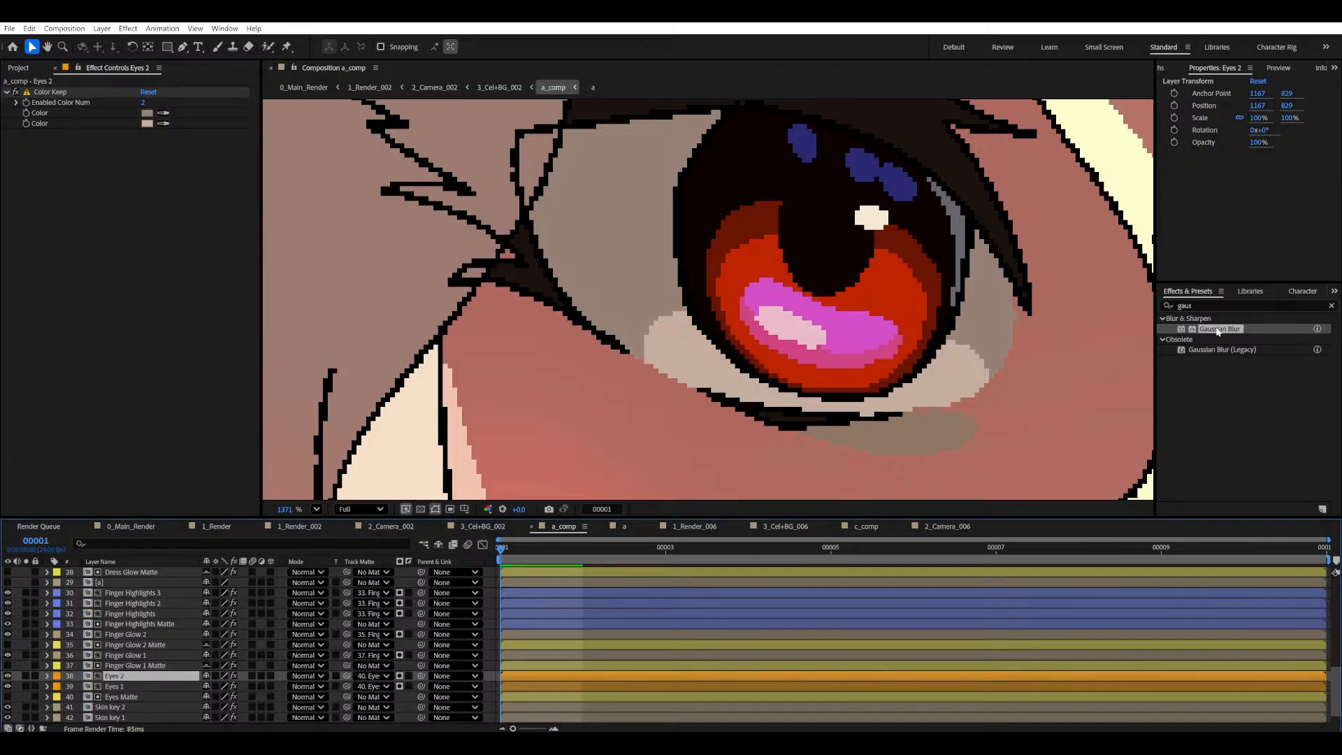
{"action": "left_click_drag", "start_coordinate": [1219, 331], "coordinate": [151, 275]}
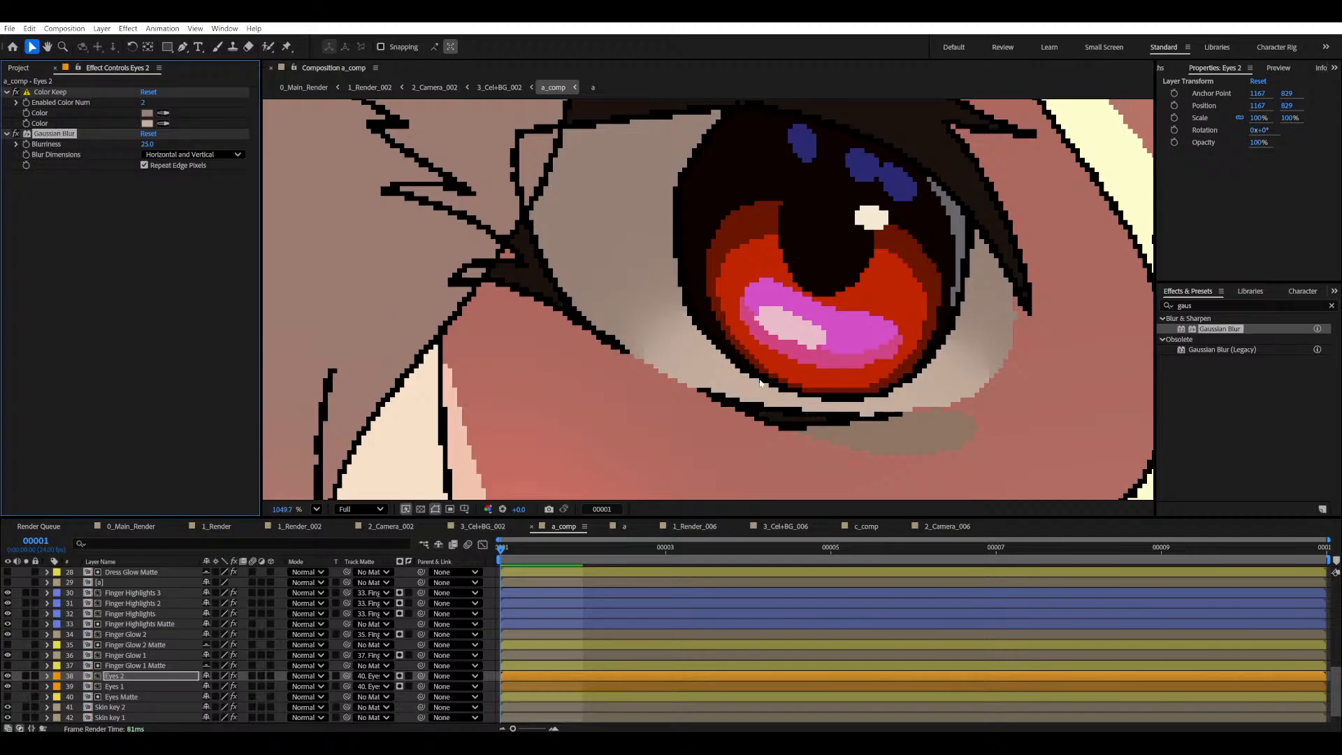
{"action": "scroll", "coordinate": [760, 383], "scroll_direction": "down", "scroll_amount": 4}
{"action": "left_click_drag", "start_coordinate": [775, 335], "coordinate": [728, 338]}
{"action": "scroll", "coordinate": [727, 337], "scroll_direction": "up", "scroll_amount": 2}
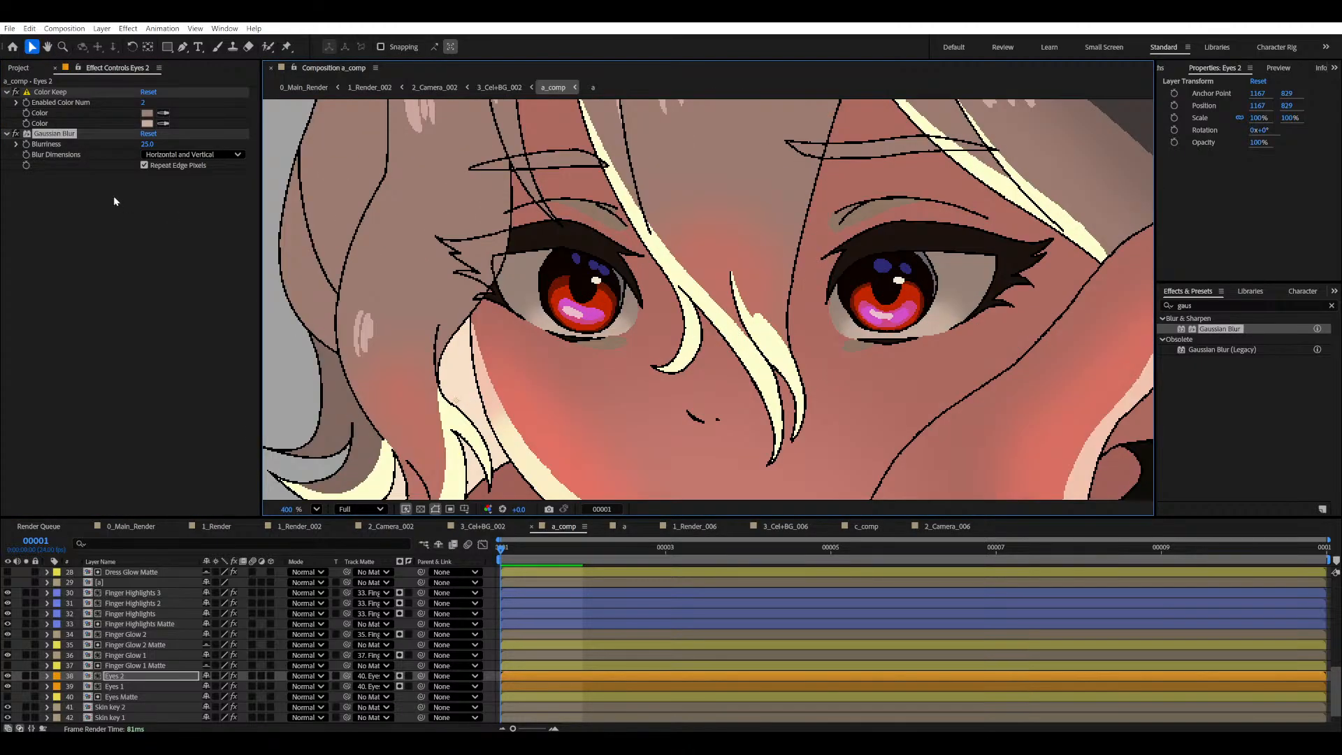
- Set the Gaussian Blur blurriness on the Eyes 2 layer to 17.8 and save the project
{"action": "left_click_drag", "start_coordinate": [151, 145], "coordinate": [121, 162]}
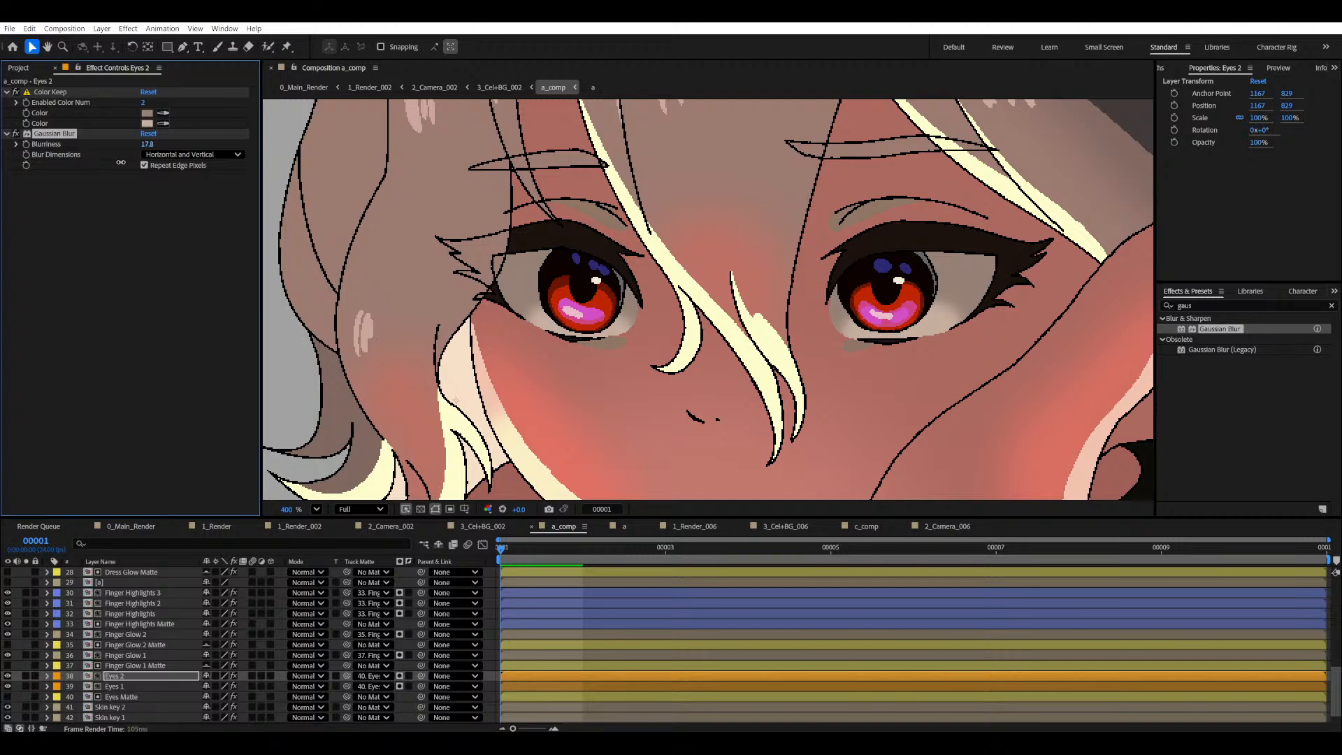
{"action": "scroll", "coordinate": [719, 311], "scroll_direction": "down", "scroll_amount": 2}
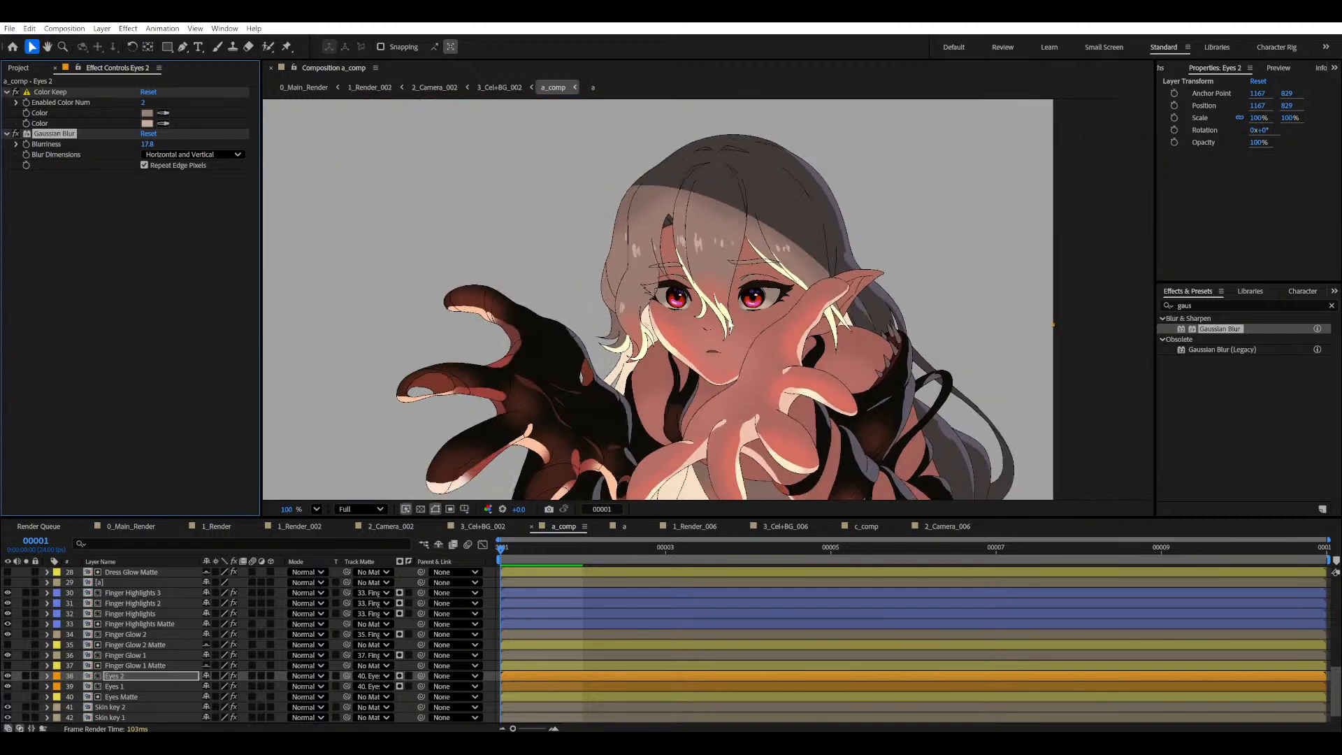
{"action": "scroll", "coordinate": [731, 356], "scroll_direction": "up", "scroll_amount": 3}
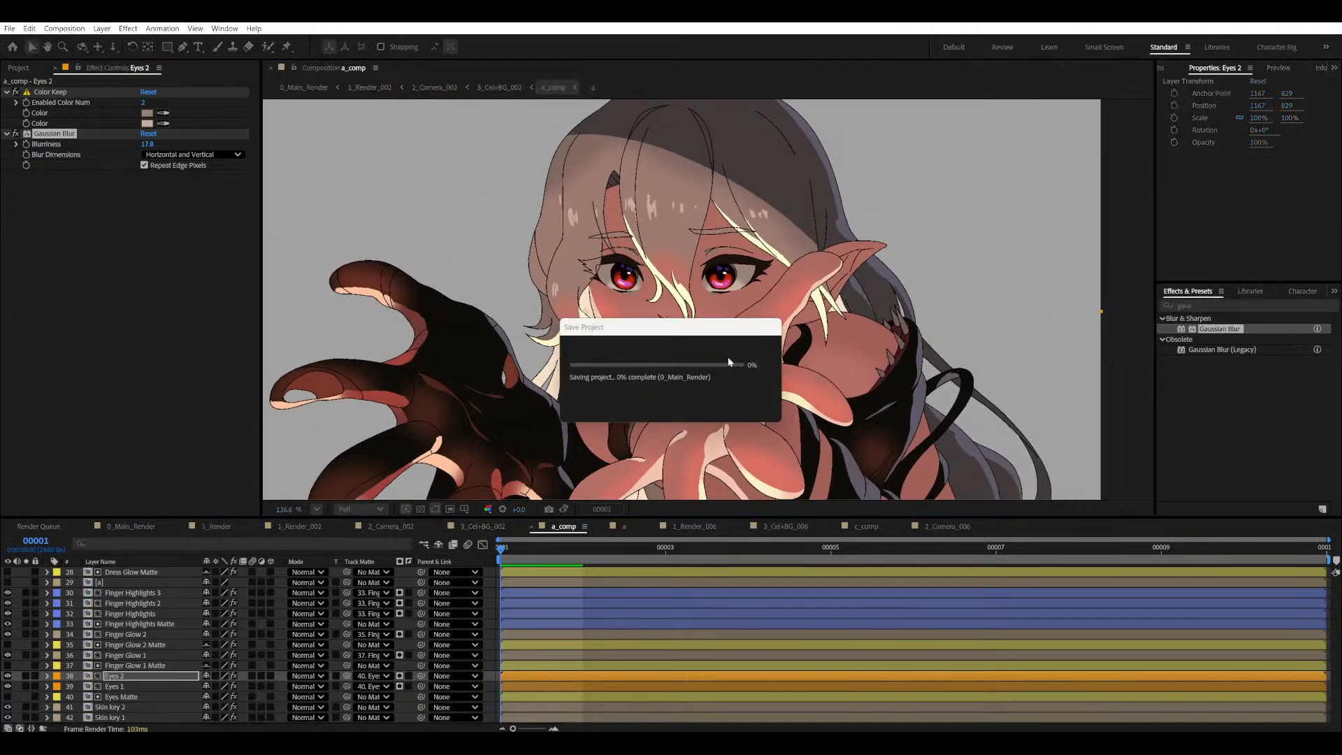
{"action": "key", "text": "h"}
{"action": "scroll", "coordinate": [740, 307], "scroll_direction": "up", "scroll_amount": 6}
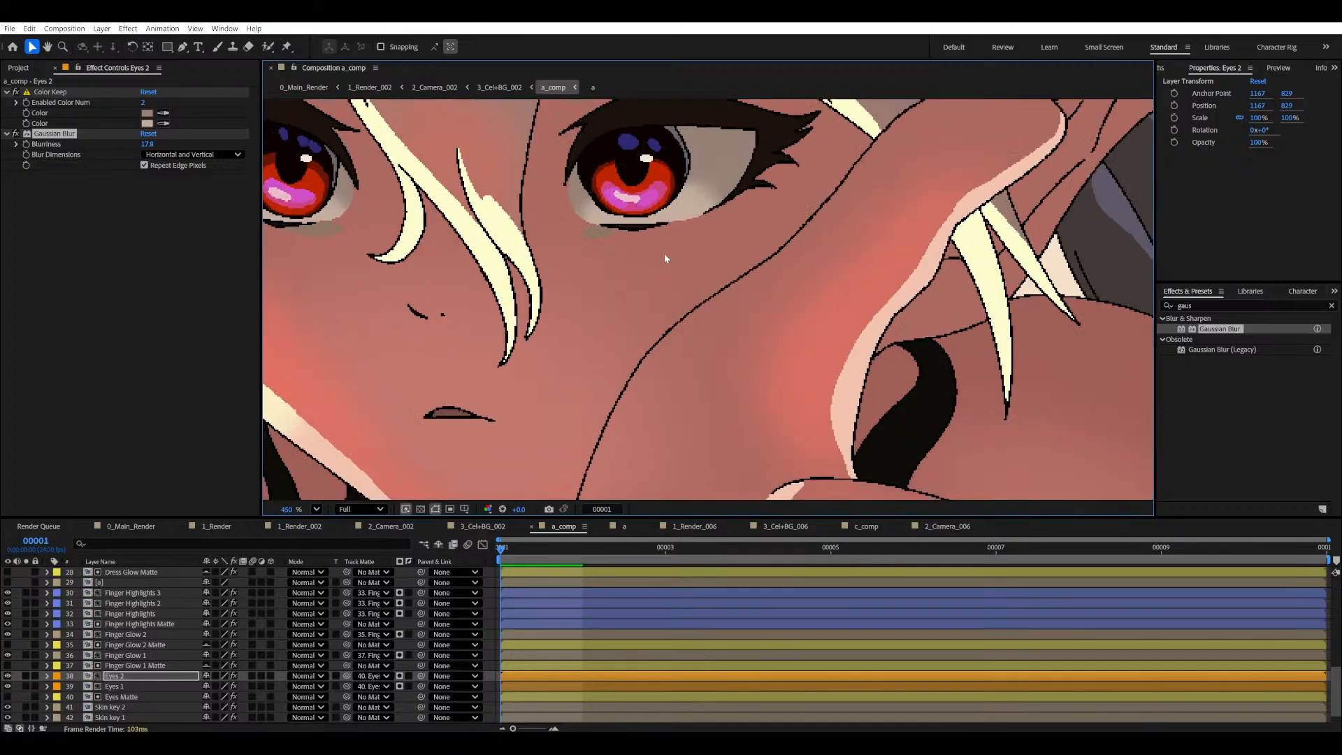
{"action": "key", "text": "v"}
{"action": "scroll", "coordinate": [685, 335], "scroll_direction": "up", "scroll_amount": 2}
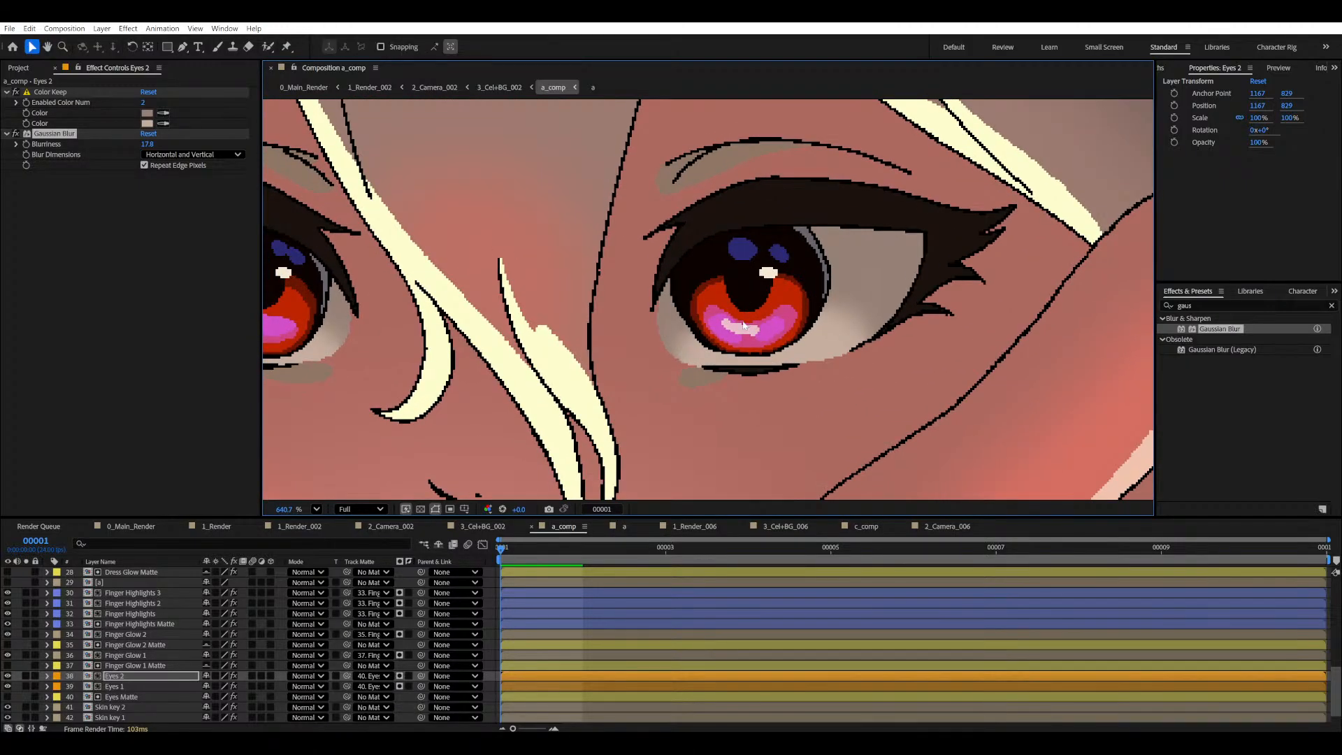
{"action": "left_click_drag", "start_coordinate": [682, 339], "coordinate": [816, 351]}
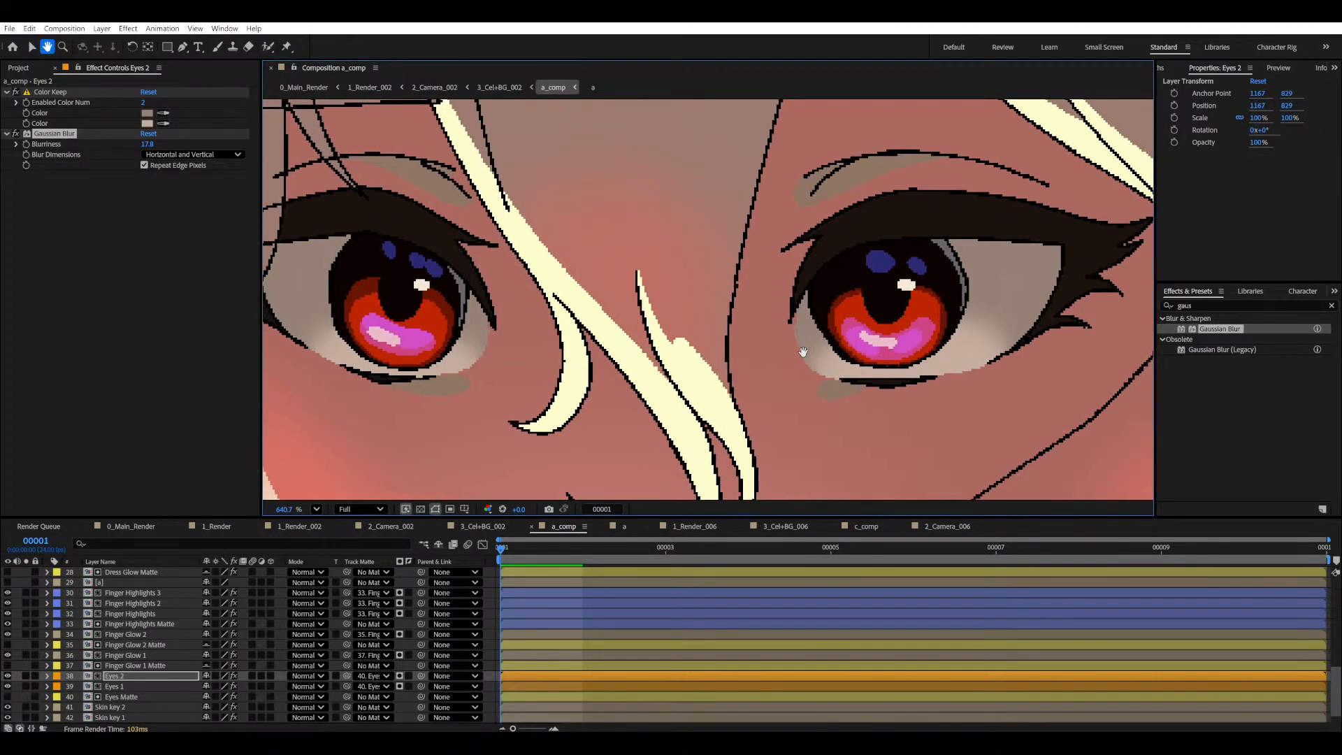
- Turn on the visibility of Adjustment Layer 4 near the top of the a_comp layer stack
{"action": "scroll", "coordinate": [210, 640], "scroll_direction": "up", "scroll_amount": 10}
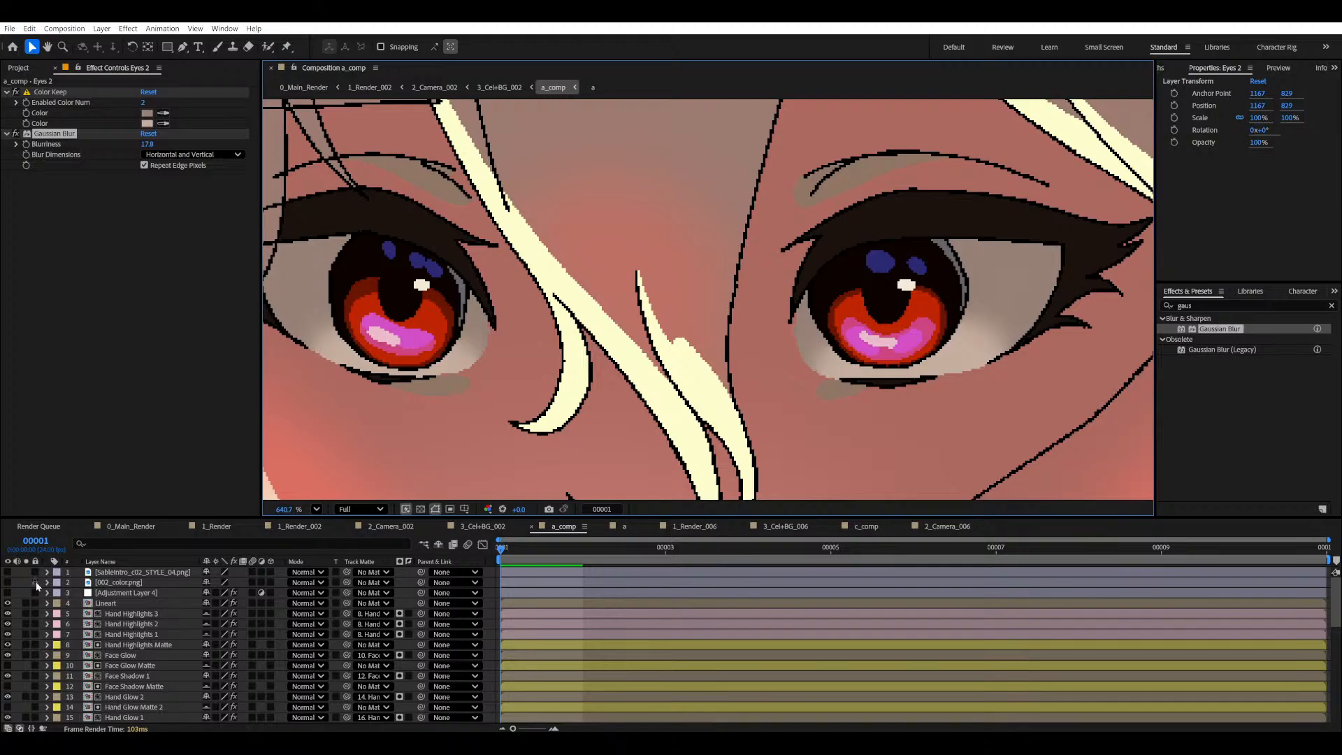
{"action": "left_click", "coordinate": [8, 593]}
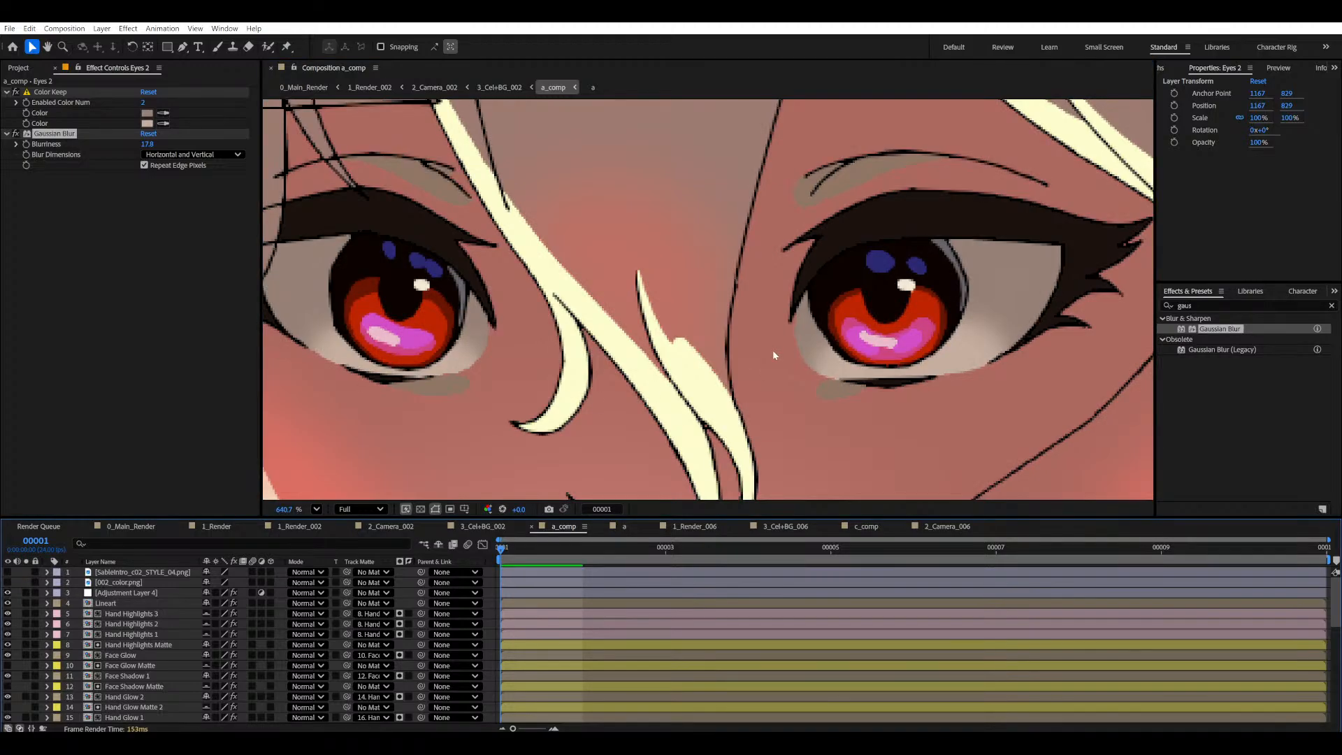
{"action": "scroll", "coordinate": [774, 355], "scroll_direction": "down", "scroll_amount": 10}
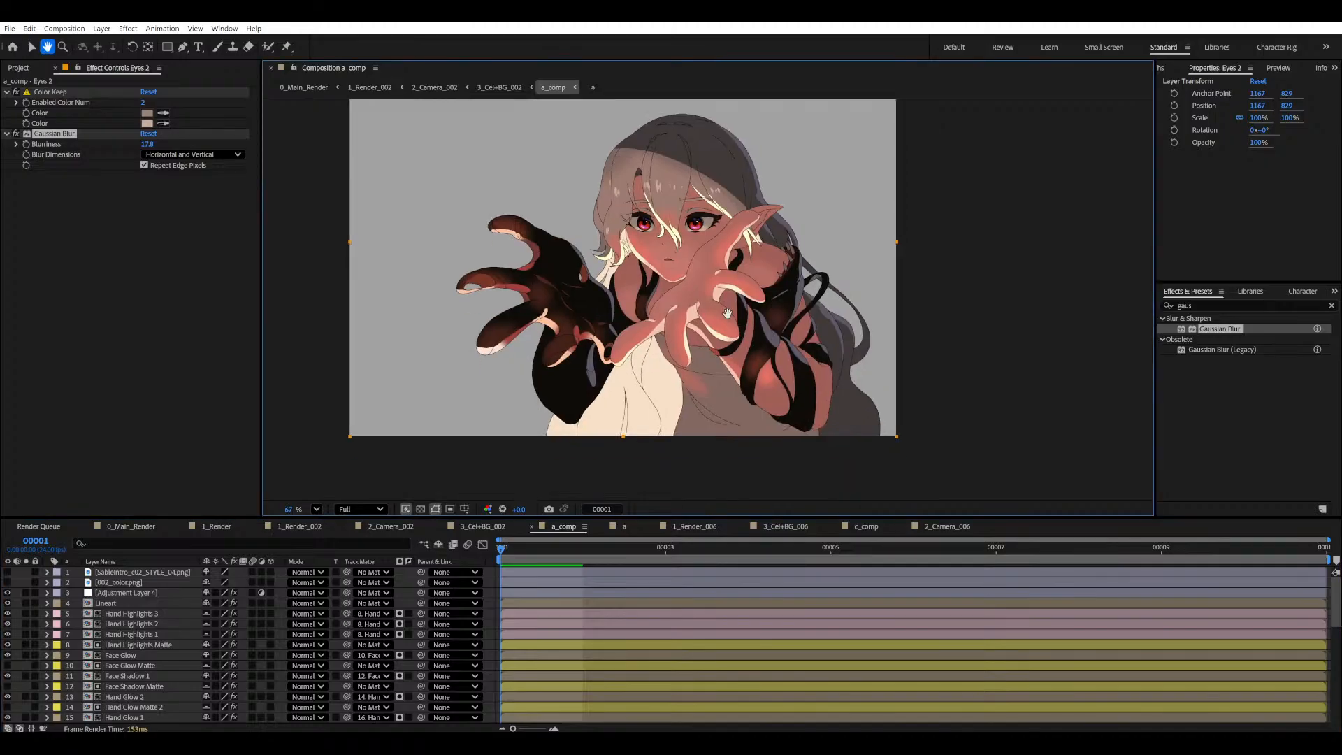
{"action": "scroll", "coordinate": [727, 313], "scroll_direction": "up", "scroll_amount": 4}
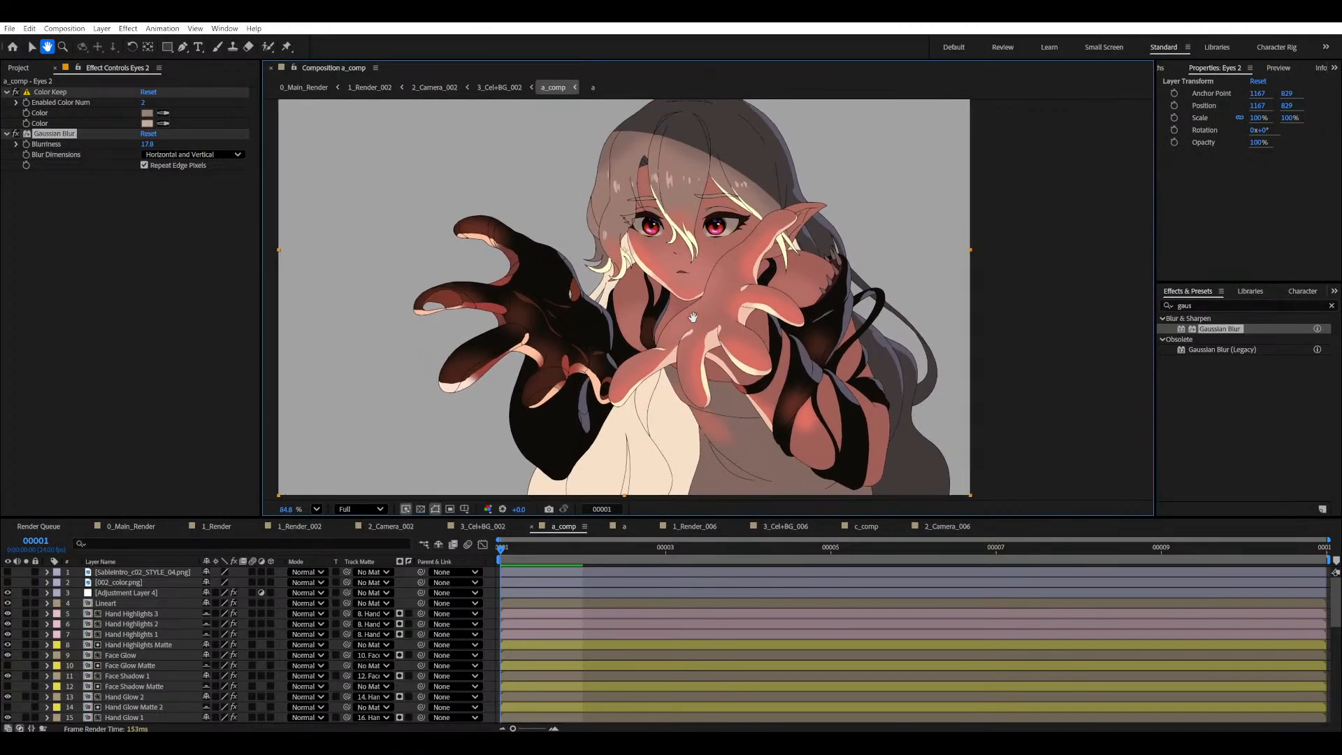
{"action": "mouse_move", "coordinate": [693, 316]}
{"action": "left_mouse_down"}
{"action": "mouse_move", "coordinate": [661, 321]}
{"action": "mouse_move", "coordinate": [692, 327]}
{"action": "left_mouse_up"}
{"action": "key", "text": "v"}
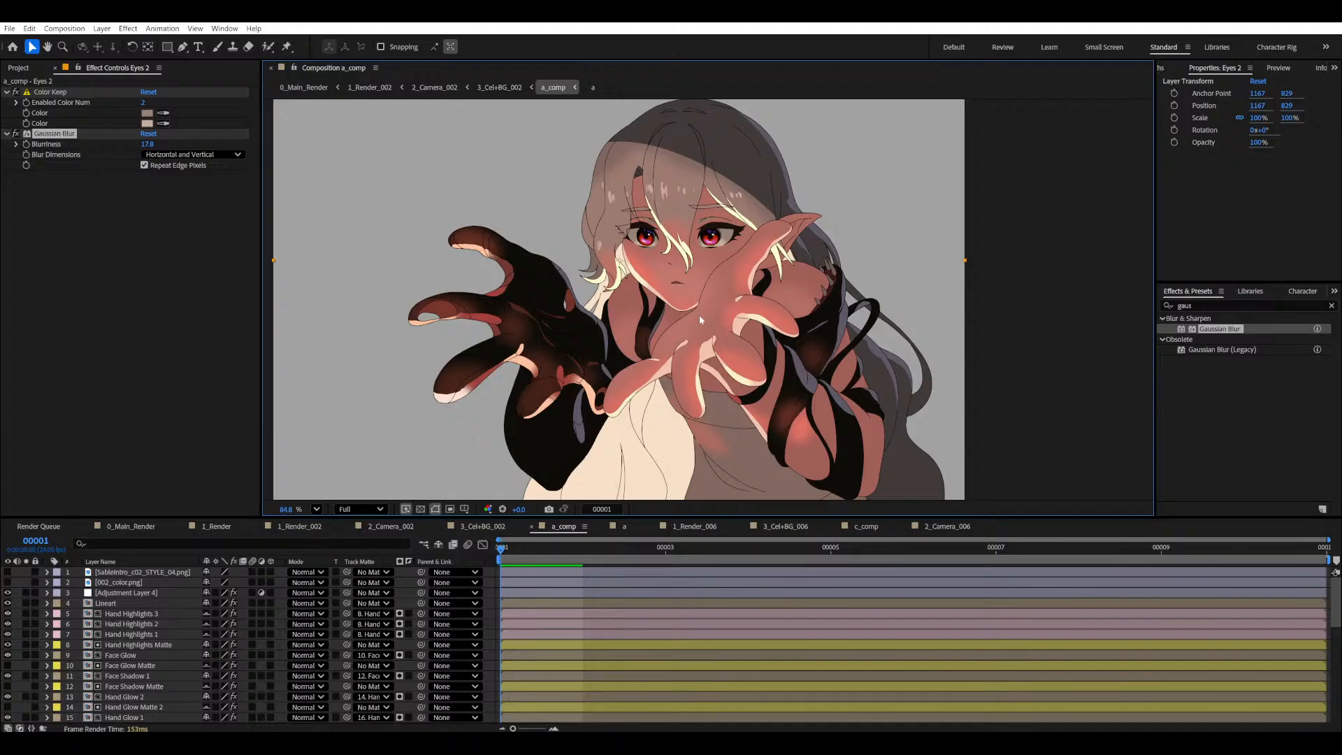
{"action": "left_click_drag", "start_coordinate": [727, 355], "coordinate": [724, 344]}
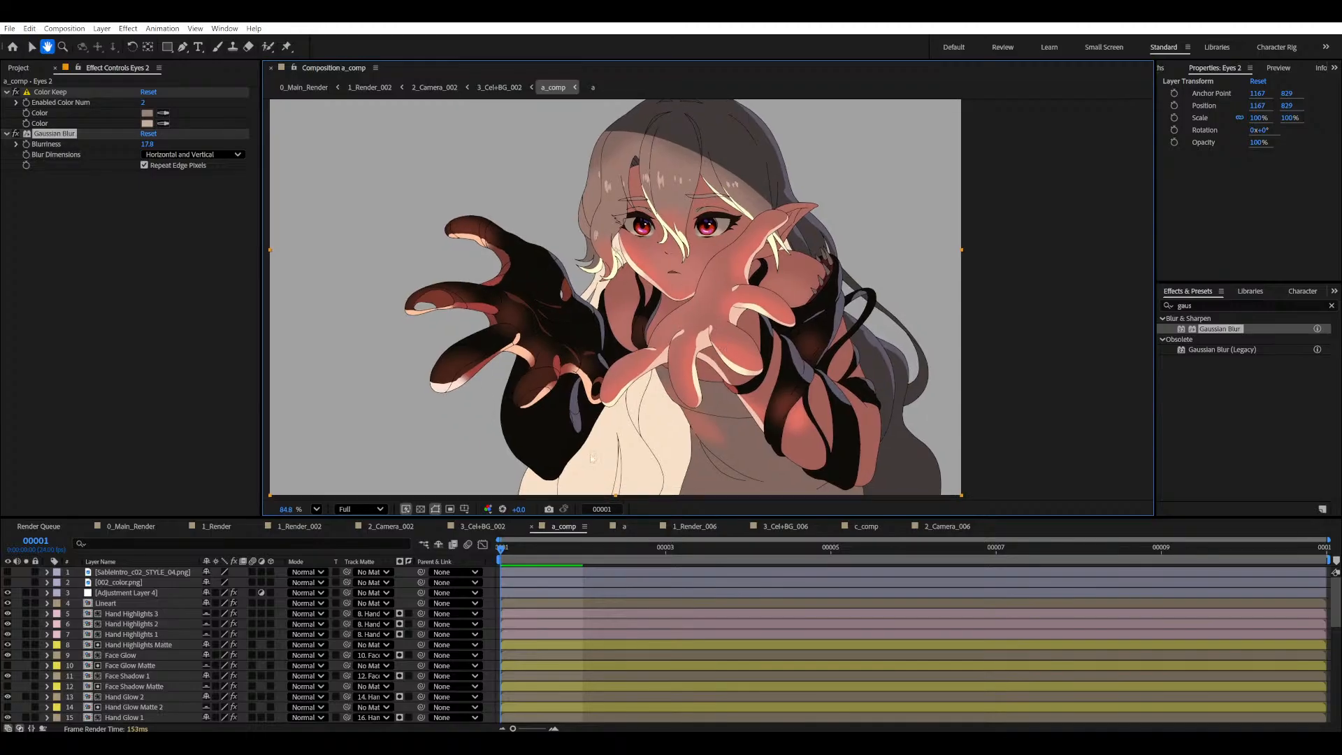
- Show and solo the bottom [a] layer, save the project, and examine the flat color regions on the face and hands
{"action": "scroll", "coordinate": [79, 699], "scroll_direction": "down", "scroll_amount": 9}
{"action": "scroll", "coordinate": [79, 699], "scroll_direction": "down", "scroll_amount": 1}
{"action": "left_click", "coordinate": [7, 718]}
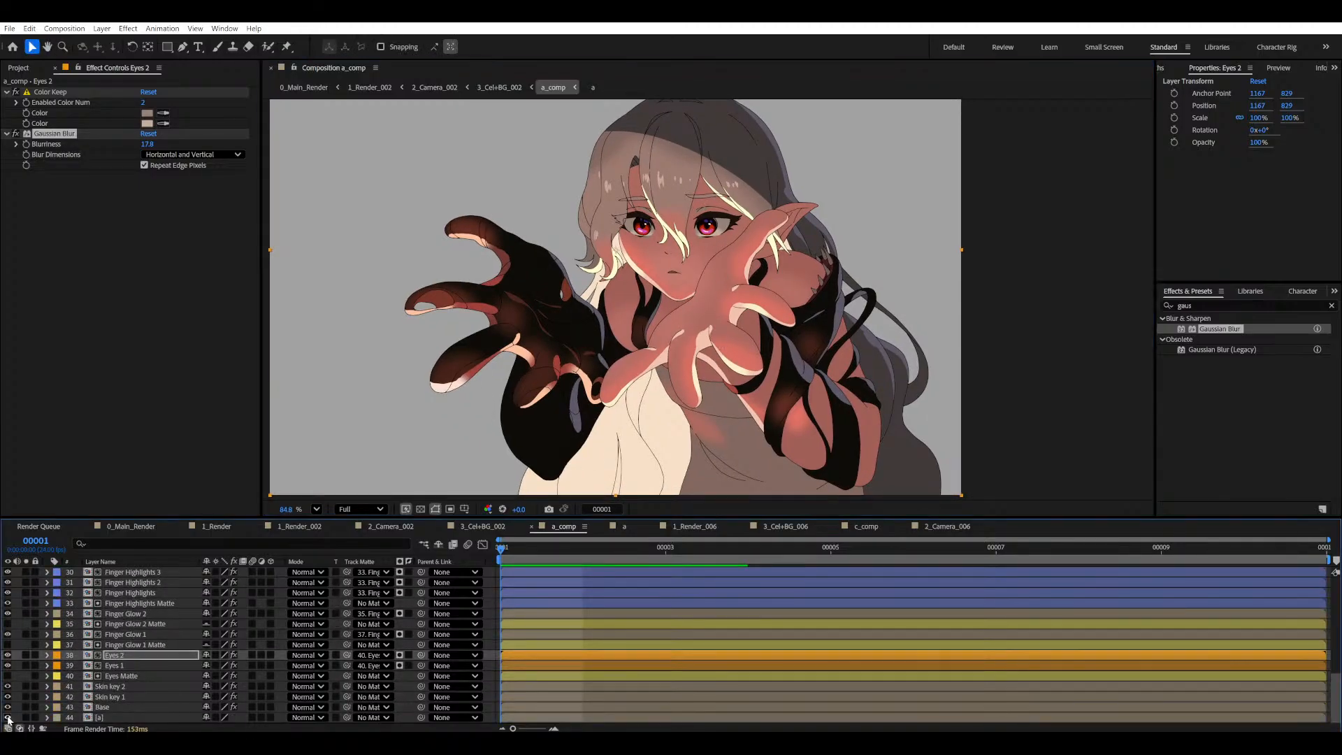
{"action": "left_click", "coordinate": [26, 718]}
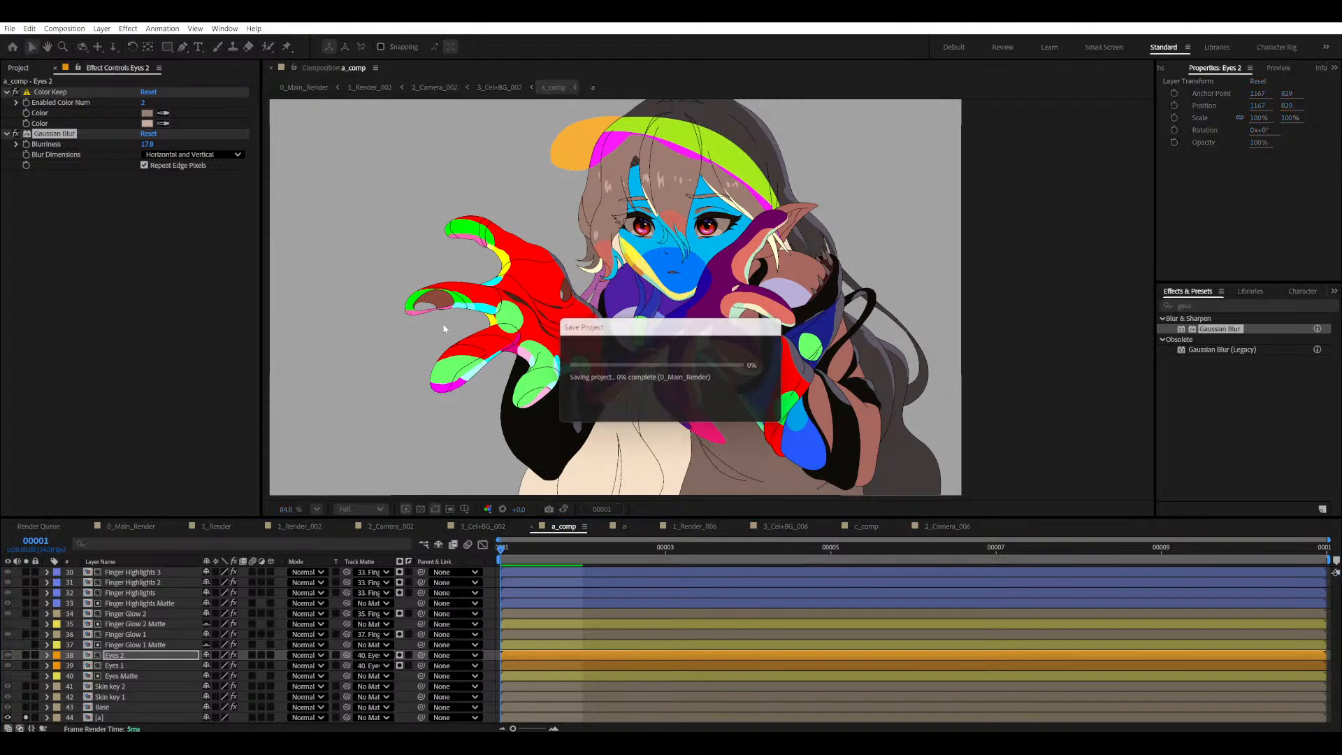
{"action": "scroll", "coordinate": [466, 254], "scroll_direction": "up", "scroll_amount": 5}
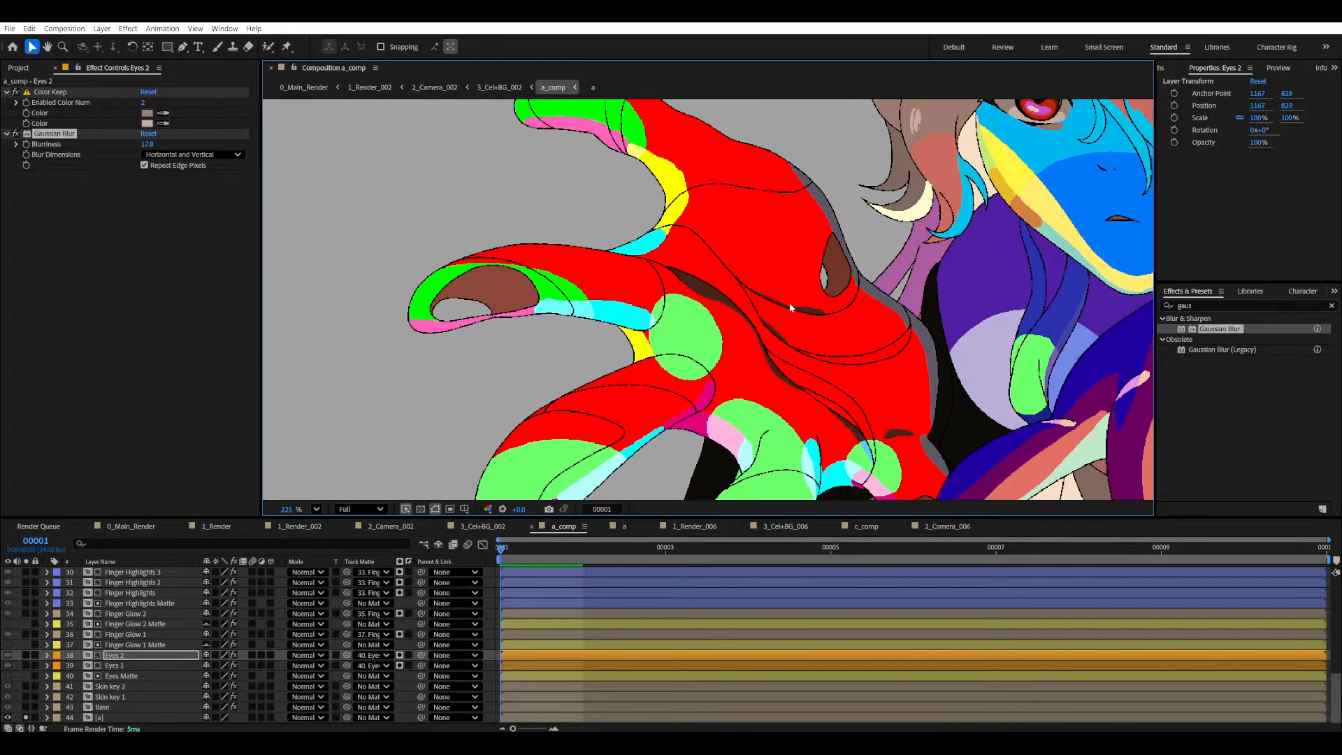
{"action": "left_click_drag", "start_coordinate": [791, 309], "coordinate": [381, 396]}
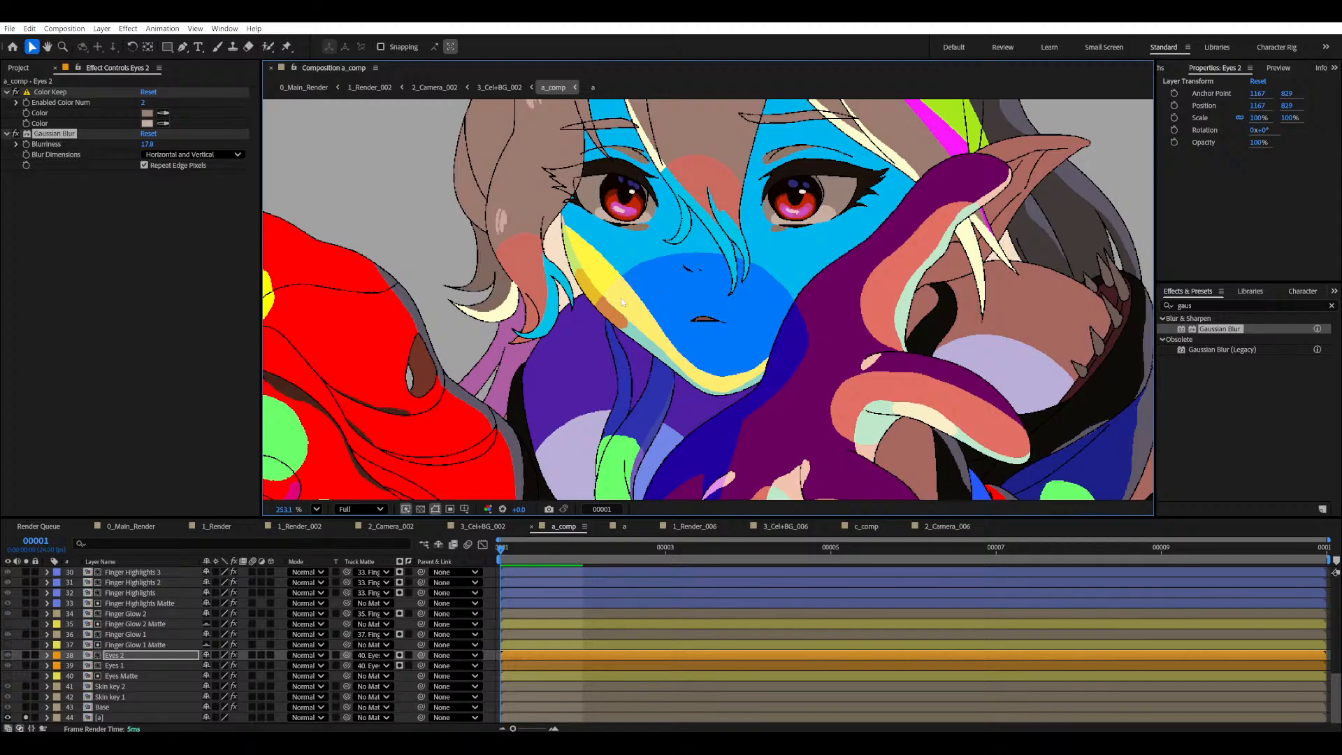
{"action": "scroll", "coordinate": [622, 302], "scroll_direction": "down", "scroll_amount": 6}
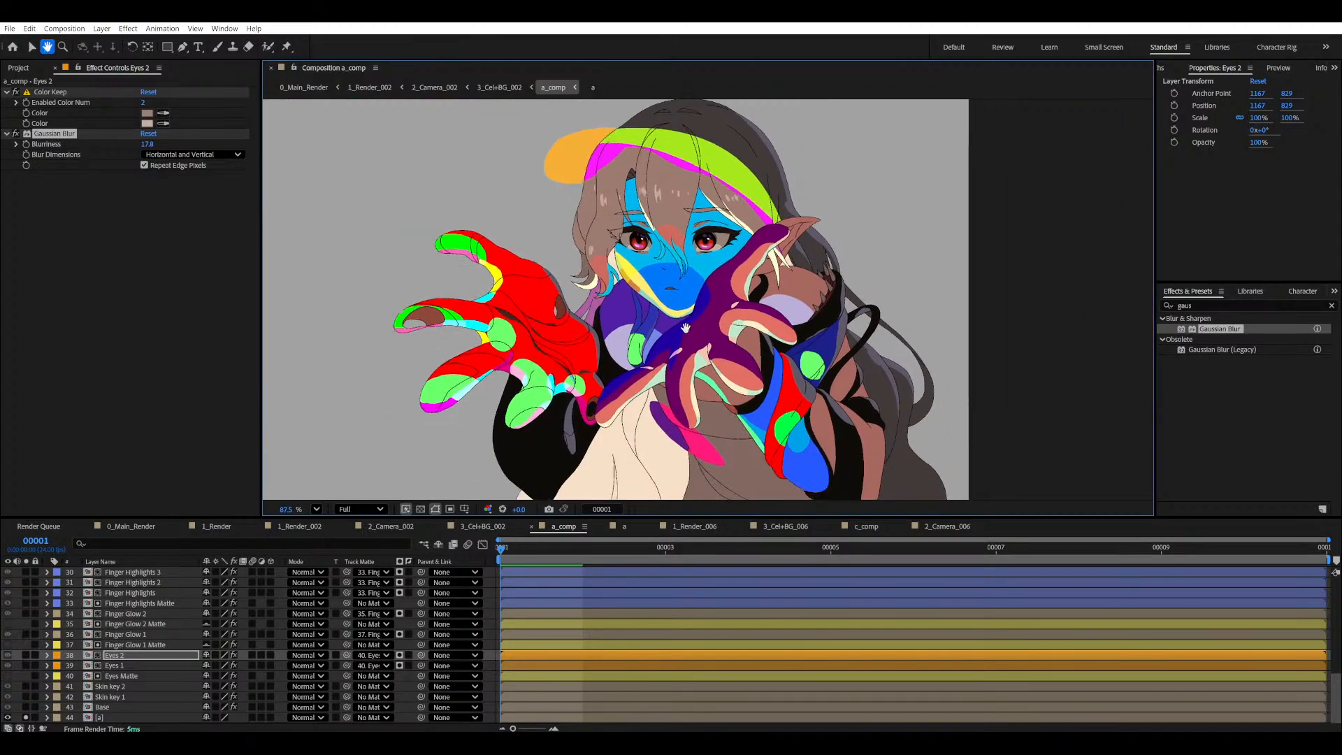
{"action": "scroll", "coordinate": [686, 327], "scroll_direction": "down", "scroll_amount": 3}
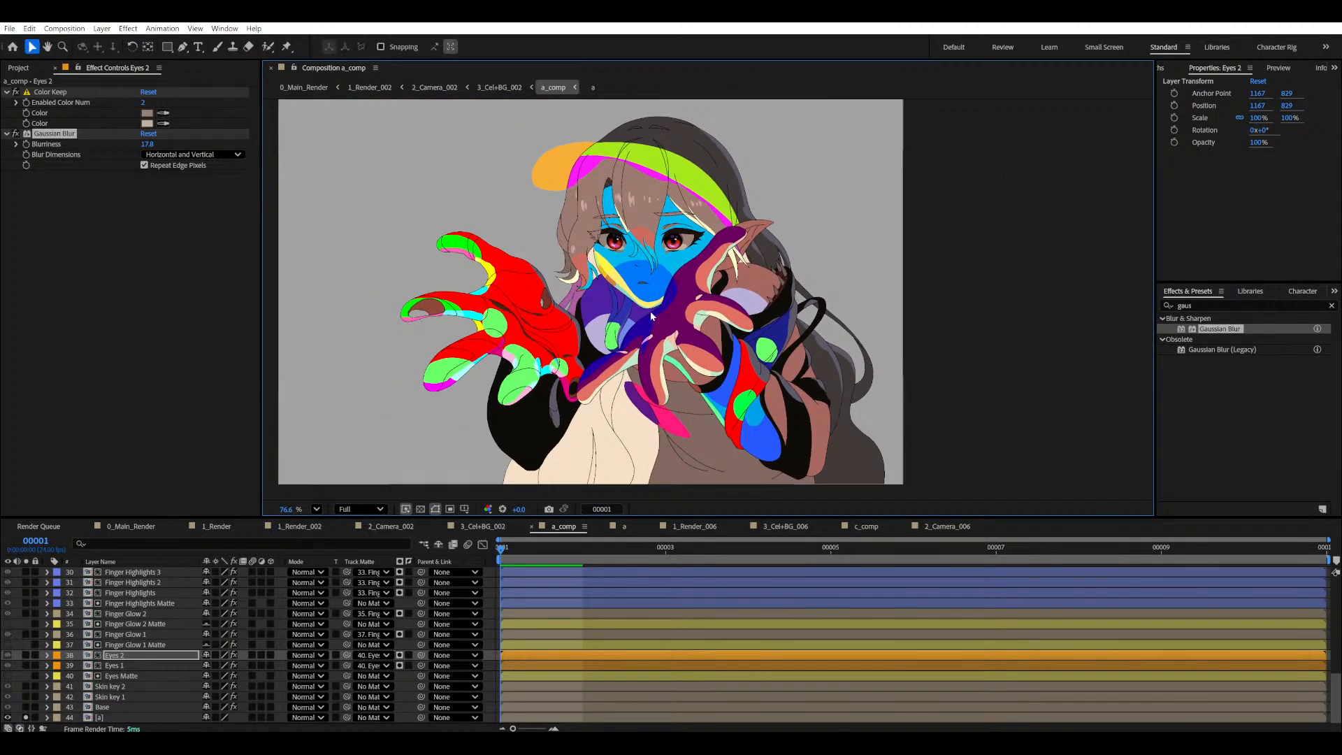
{"action": "left_click_drag", "start_coordinate": [621, 314], "coordinate": [616, 319]}
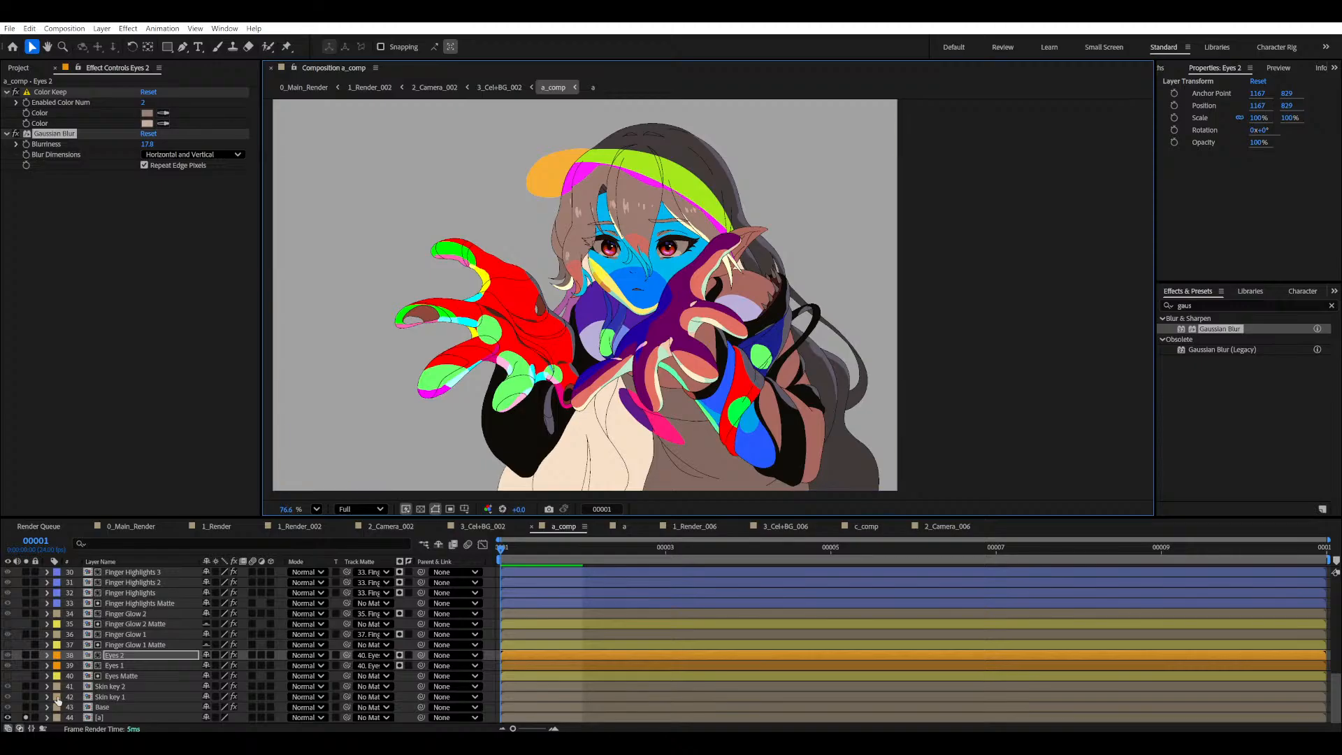
- Unsolo and hide the bottom [a] layer, then save the project
{"action": "left_click", "coordinate": [26, 718]}
{"action": "left_click", "coordinate": [8, 717]}
{"action": "key", "text": "ctrl+s"}
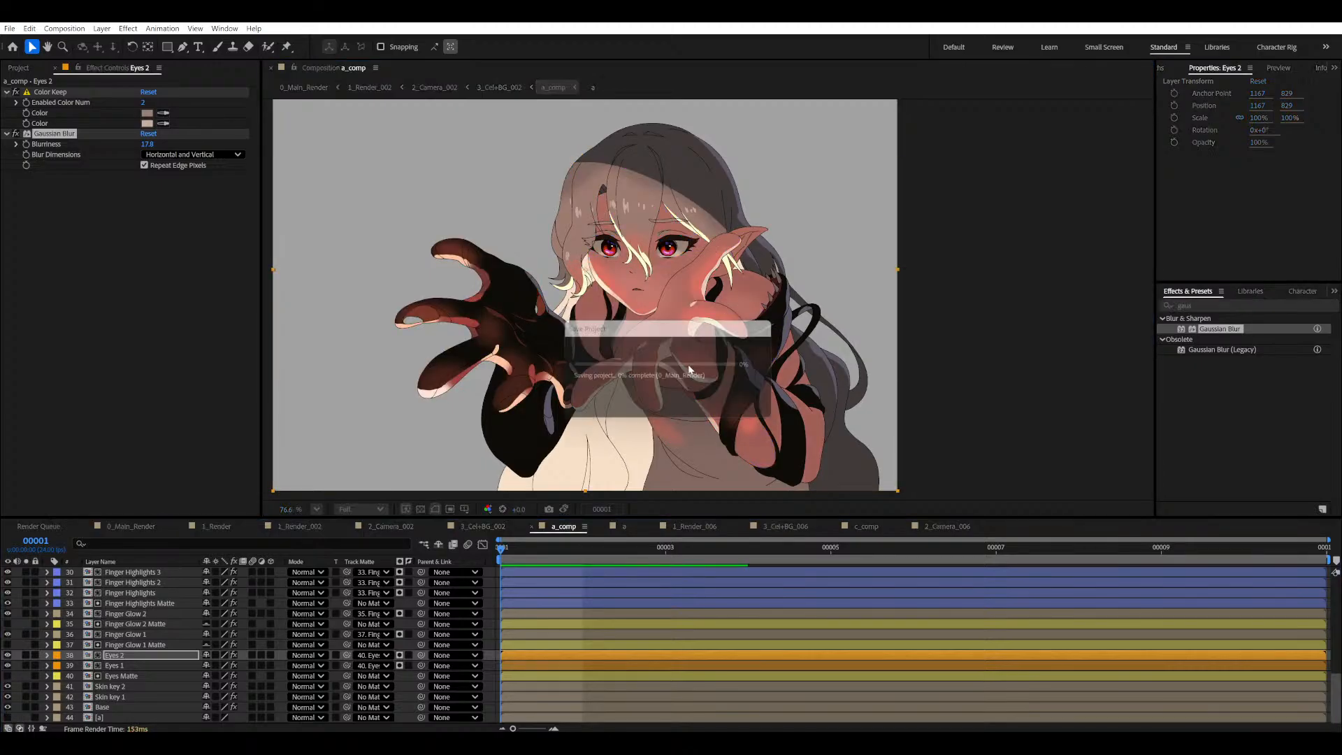
- Examine the composited shading and glows on the face, hands and fingers for areas that still need softening
{"action": "scroll", "coordinate": [689, 369], "scroll_direction": "up", "scroll_amount": 10}
{"action": "key", "text": "space"}
{"action": "left_click_drag", "start_coordinate": [766, 268], "coordinate": [695, 272]}
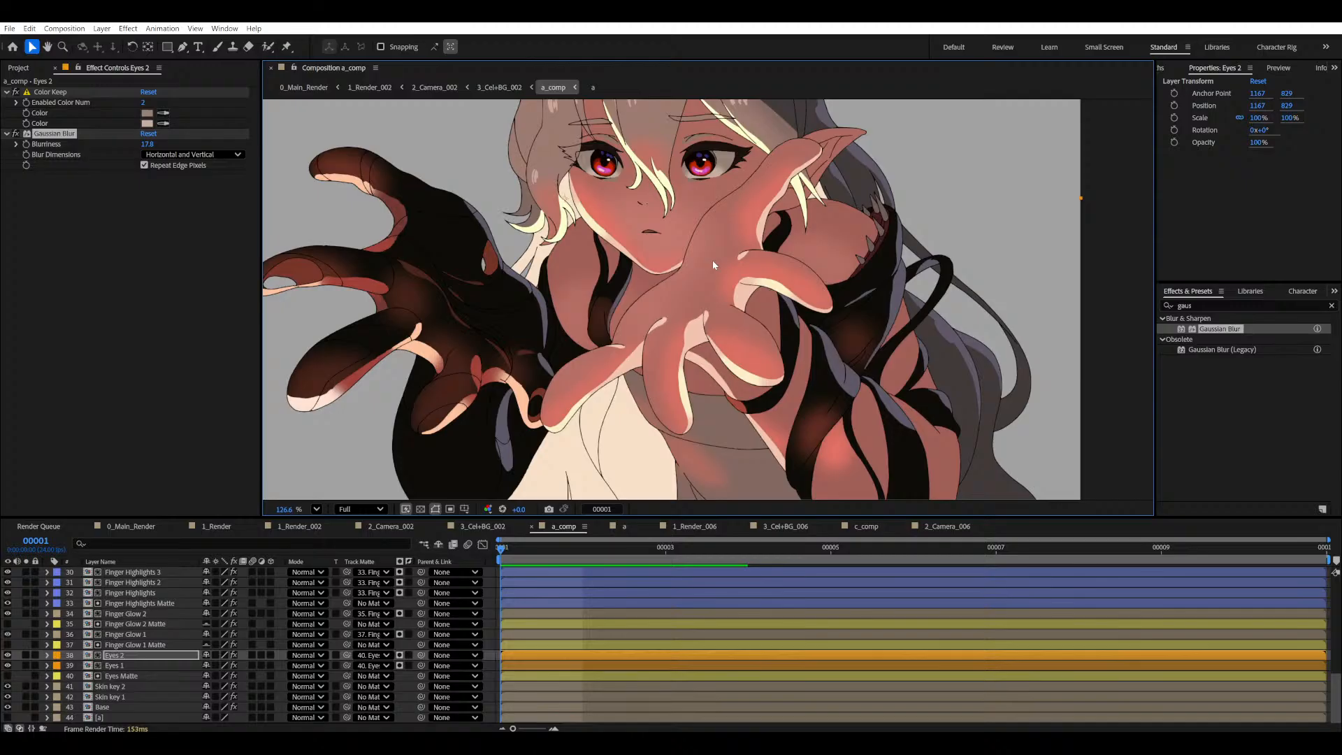
{"action": "scroll", "coordinate": [714, 266], "scroll_direction": "down", "scroll_amount": 2}
{"action": "key", "text": "space"}
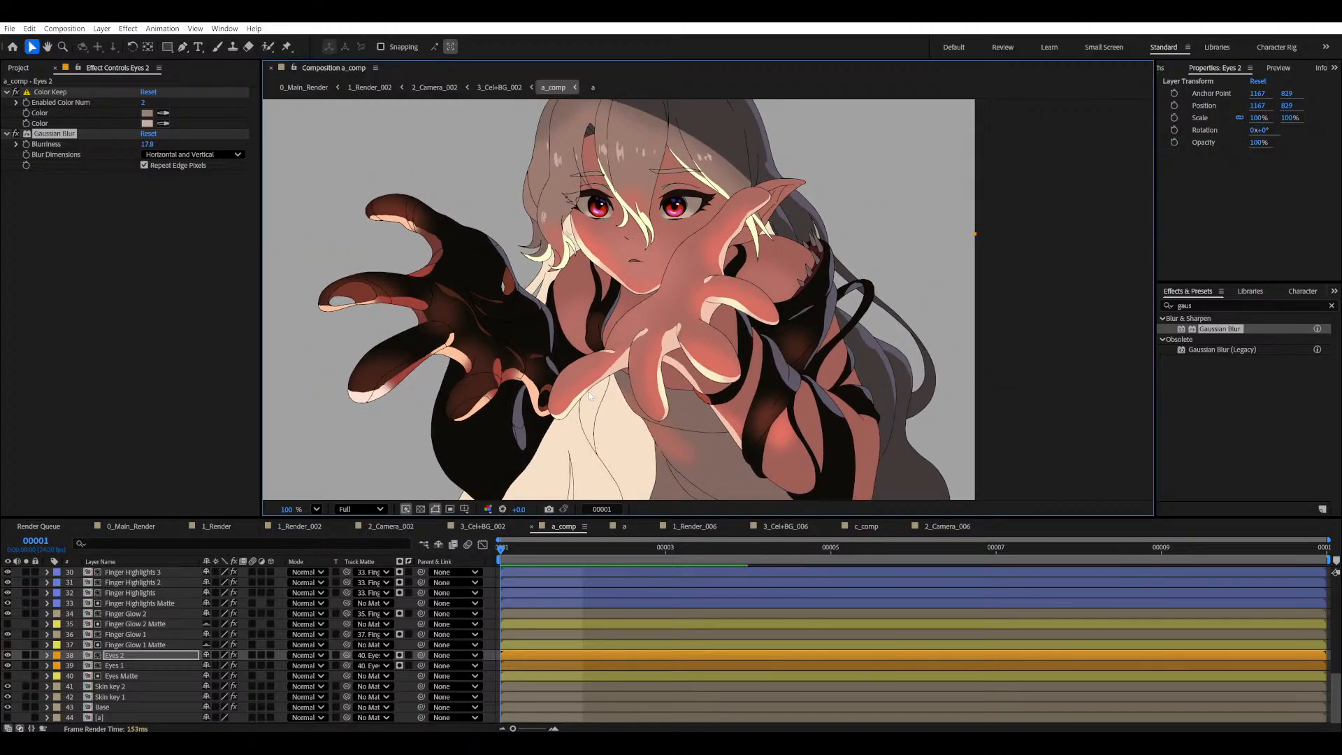
{"action": "scroll", "coordinate": [589, 396], "scroll_direction": "up", "scroll_amount": 8}
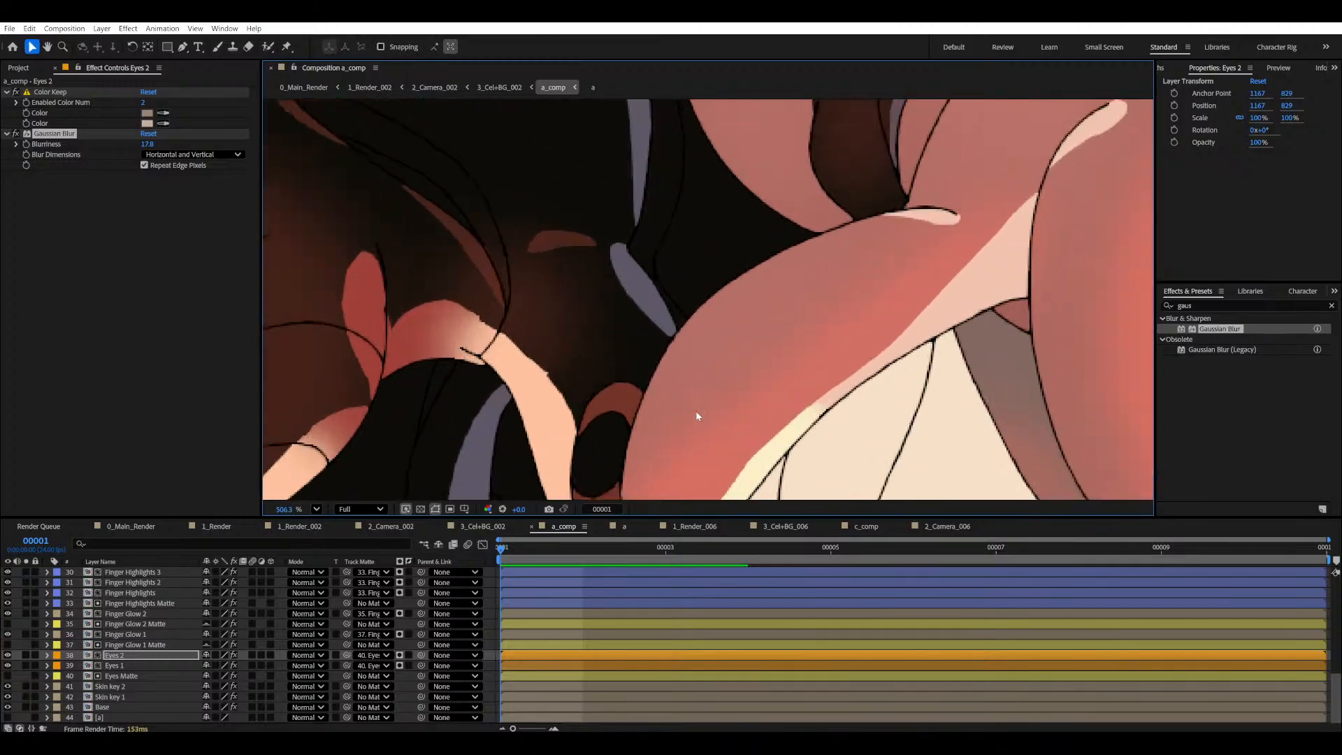
{"action": "left_click_drag", "start_coordinate": [697, 416], "coordinate": [693, 339]}
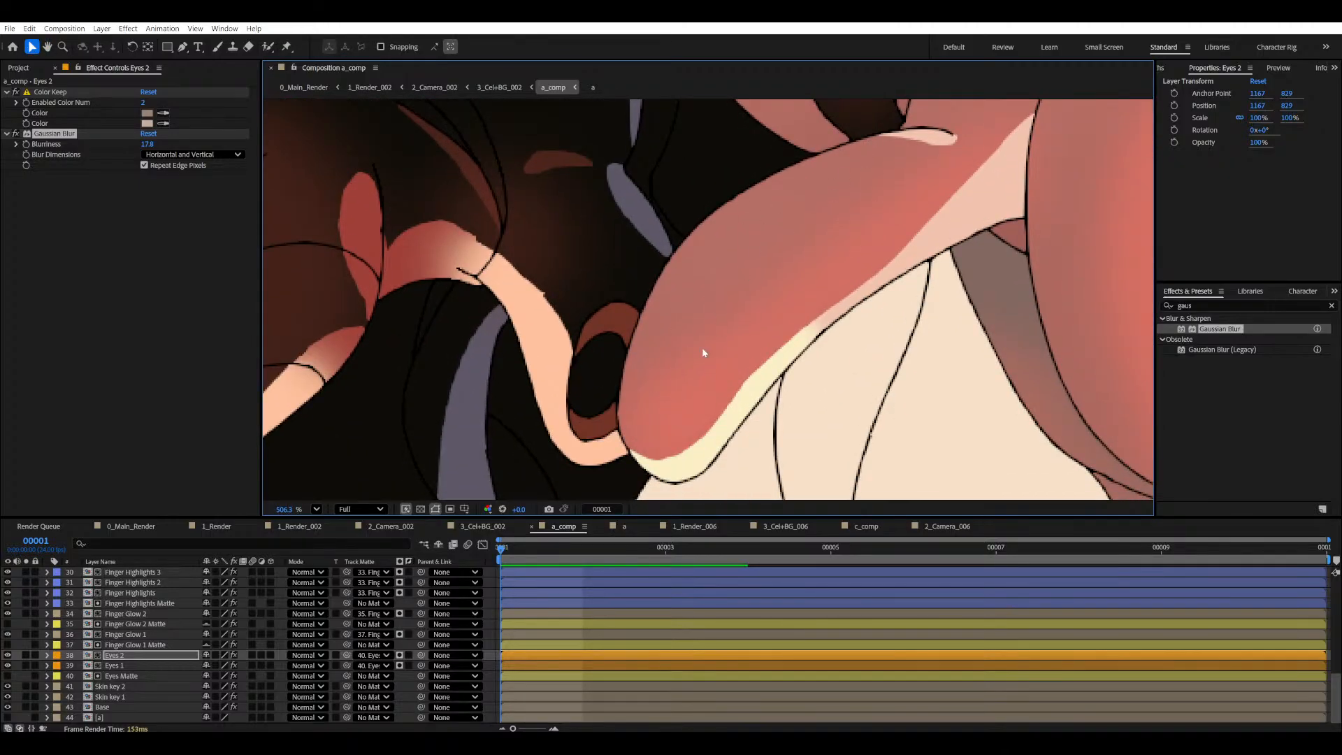
{"action": "scroll", "coordinate": [946, 255], "scroll_direction": "down", "scroll_amount": 3}
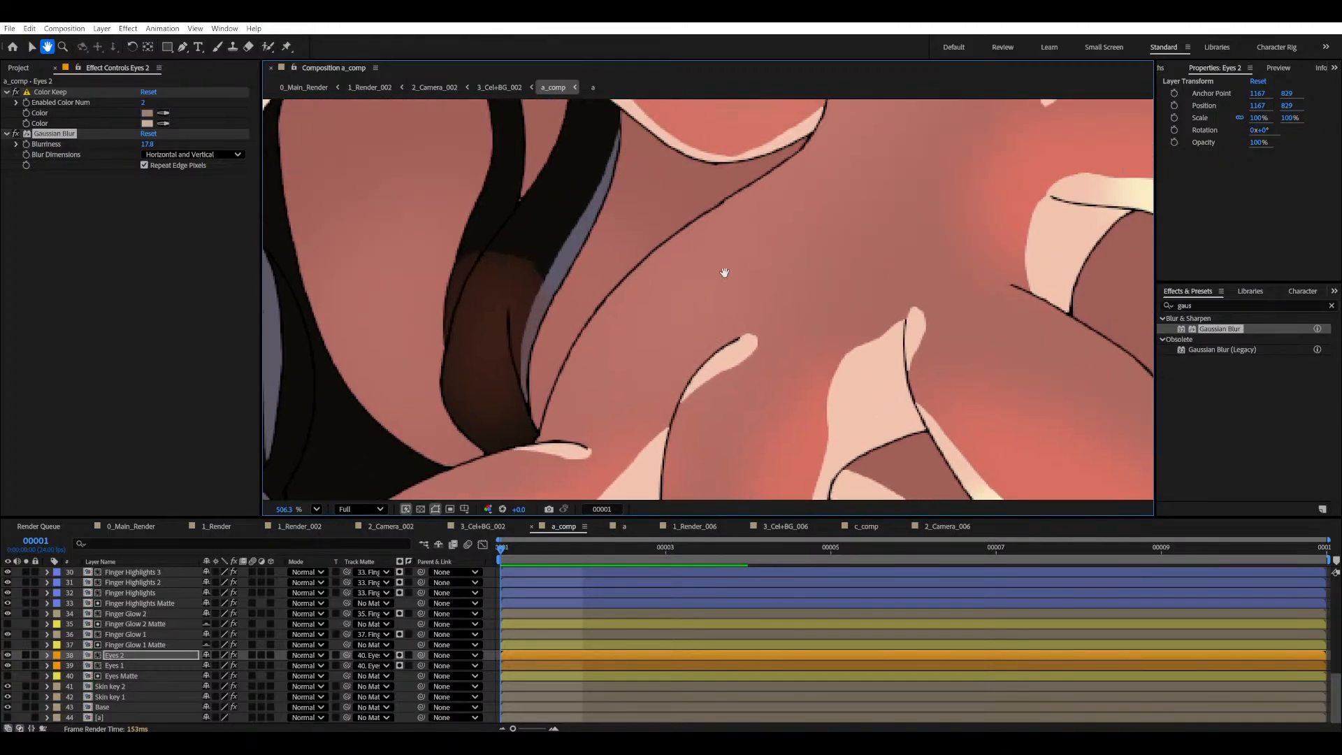
{"action": "scroll", "coordinate": [857, 253], "scroll_direction": "down", "scroll_amount": 6}
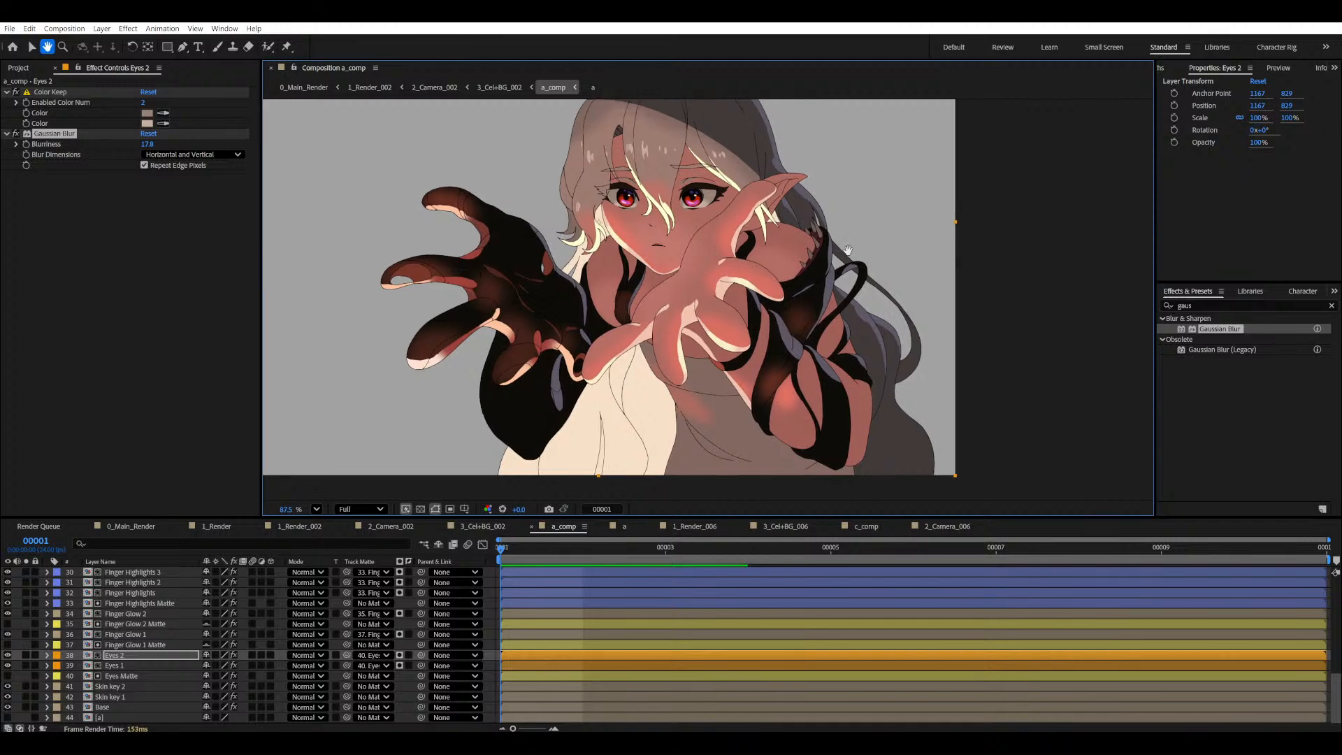
{"action": "left_click_drag", "start_coordinate": [790, 259], "coordinate": [736, 324]}
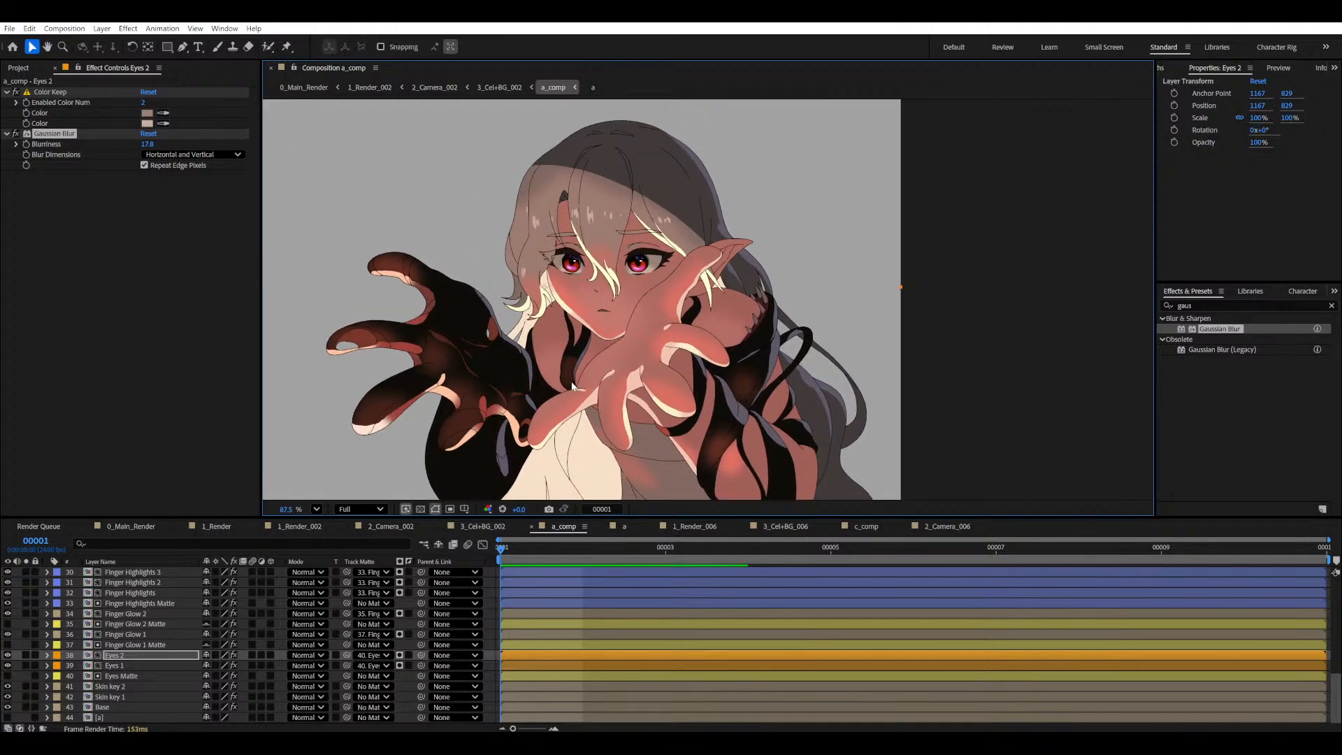
{"action": "scroll", "coordinate": [661, 351], "scroll_direction": "up", "scroll_amount": 5}
{"action": "scroll", "coordinate": [745, 305], "scroll_direction": "up", "scroll_amount": 1}
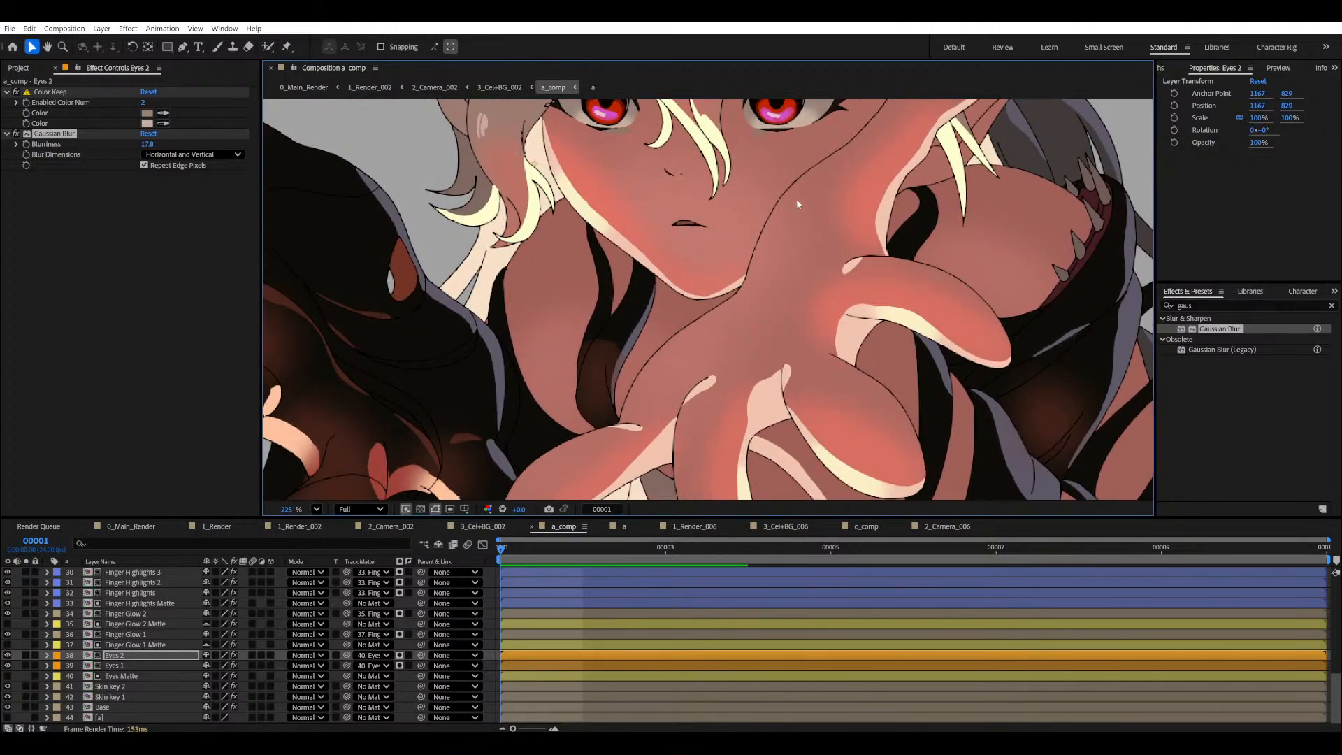
{"action": "left_click_drag", "start_coordinate": [714, 370], "coordinate": [693, 371]}
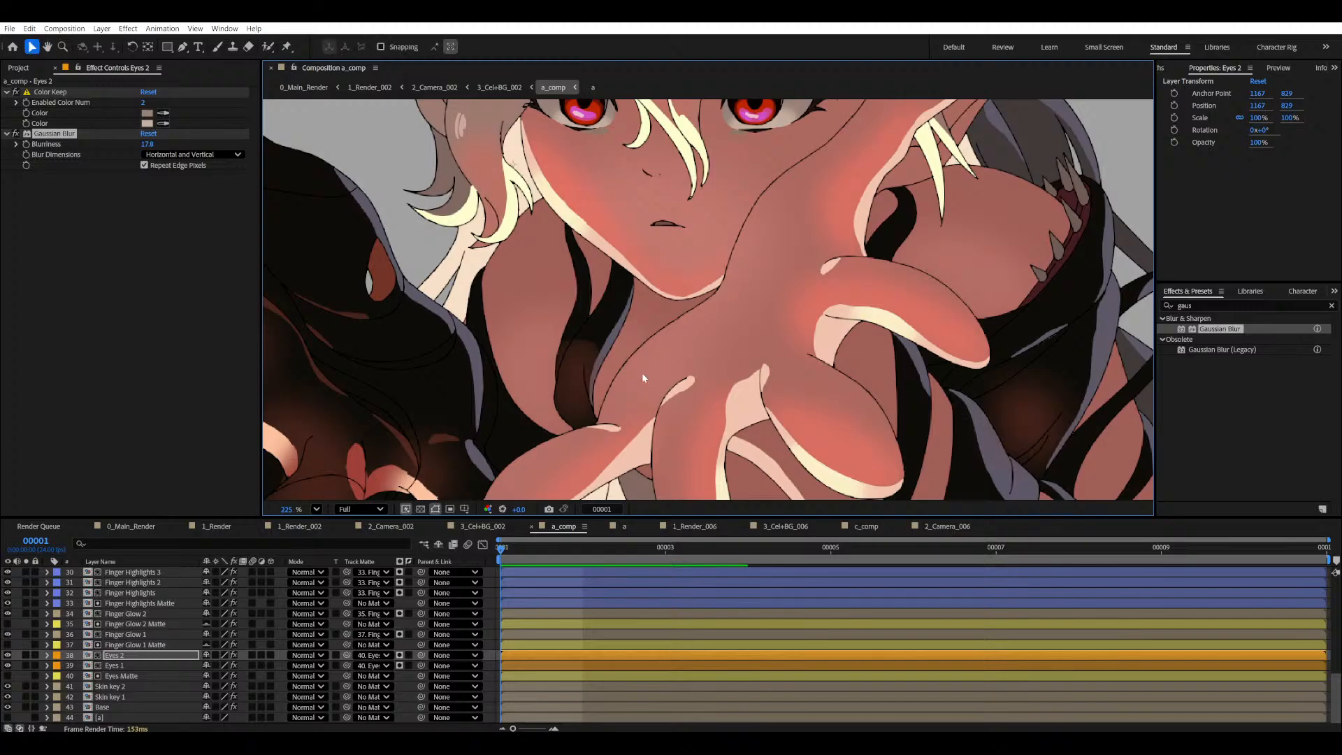
{"action": "scroll", "coordinate": [747, 336], "scroll_direction": "down", "scroll_amount": 6}
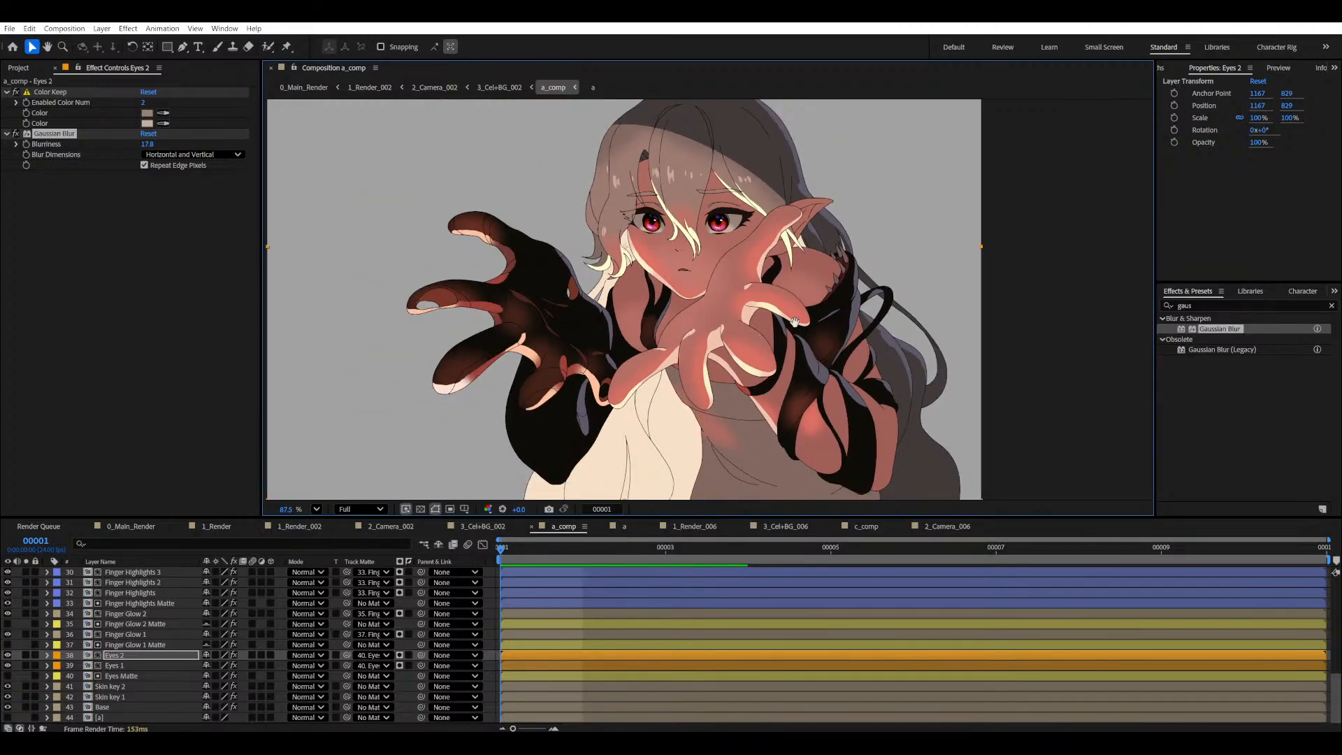
{"action": "left_click_drag", "start_coordinate": [794, 322], "coordinate": [761, 320]}
{"action": "scroll", "coordinate": [620, 287], "scroll_direction": "down", "scroll_amount": 1}
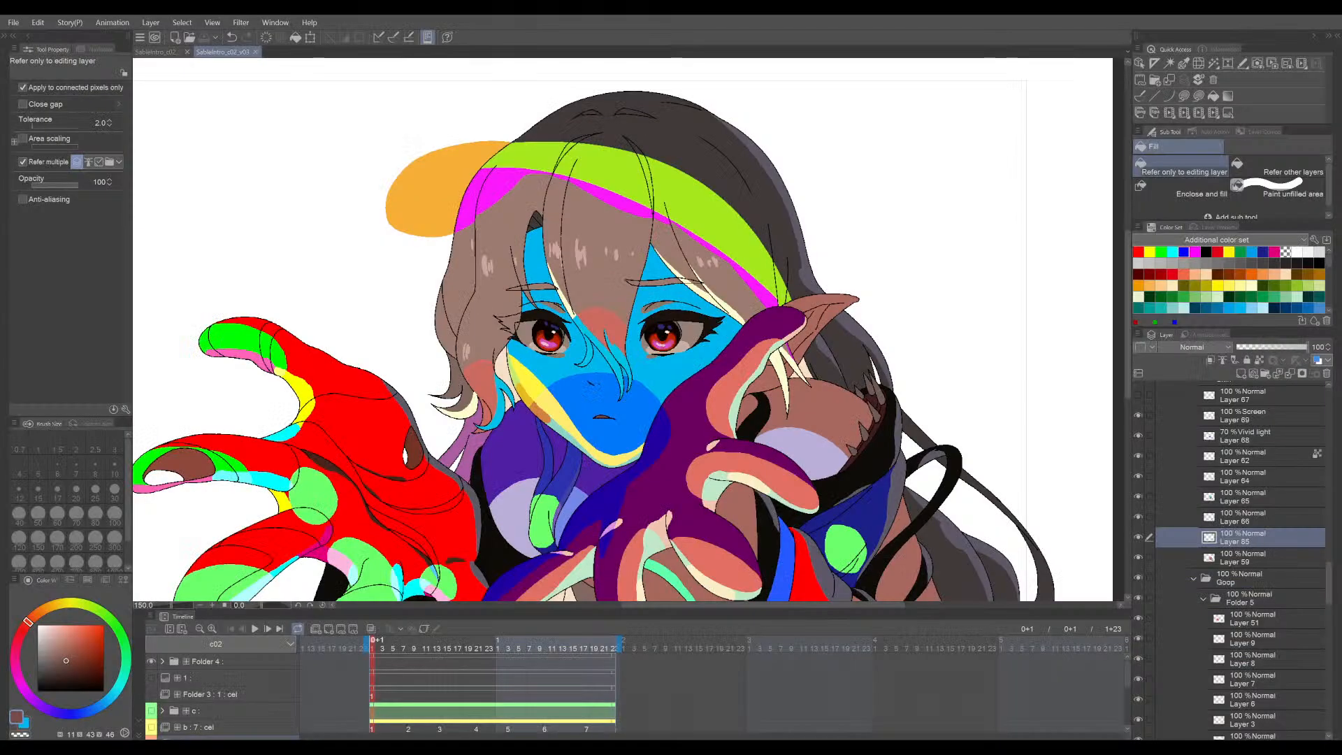
- Switch to Clip Studio Paint and compare the flat color drawing with the style reference around the nose and mouth
{"action": "scroll", "coordinate": [640, 285], "scroll_direction": "up", "scroll_amount": 5}
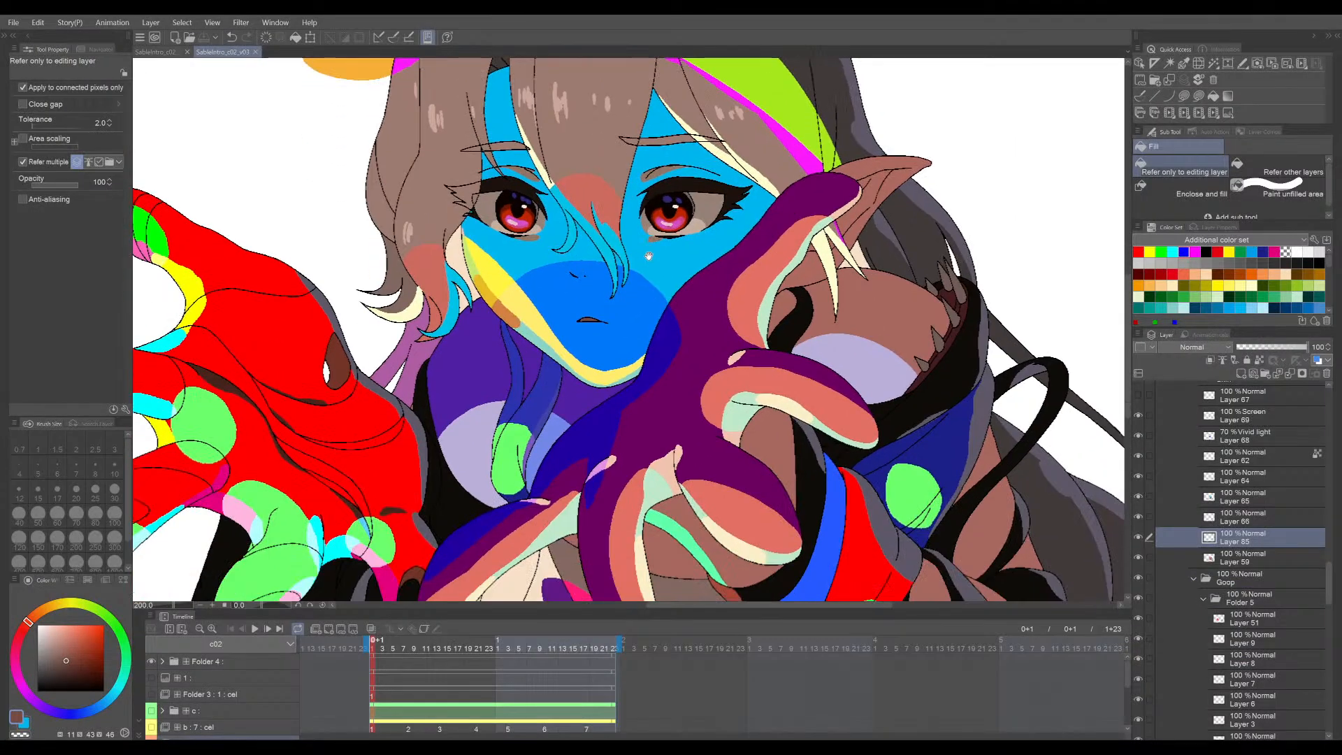
{"action": "scroll", "coordinate": [684, 274], "scroll_direction": "down", "scroll_amount": 5}
{"action": "scroll", "coordinate": [392, 236], "scroll_direction": "up", "scroll_amount": 1}
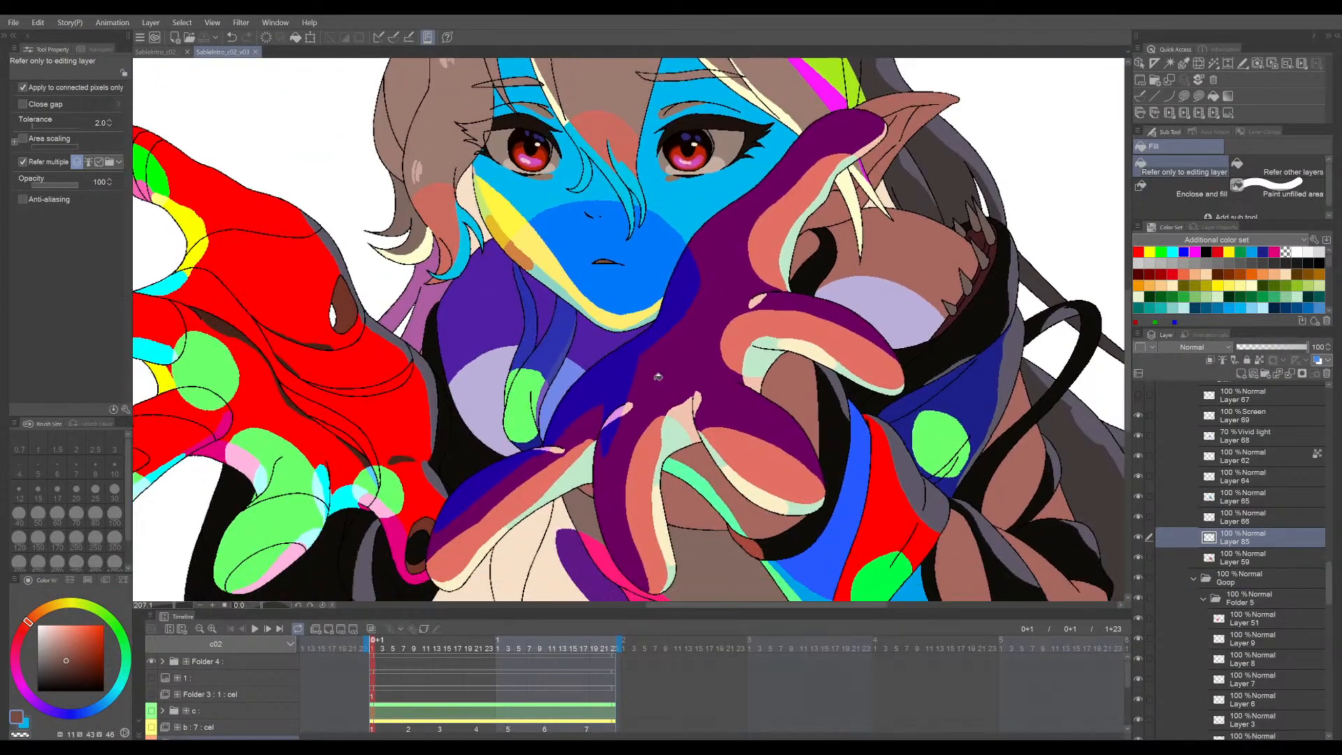
{"action": "scroll", "coordinate": [393, 236], "scroll_direction": "up", "scroll_amount": 4}
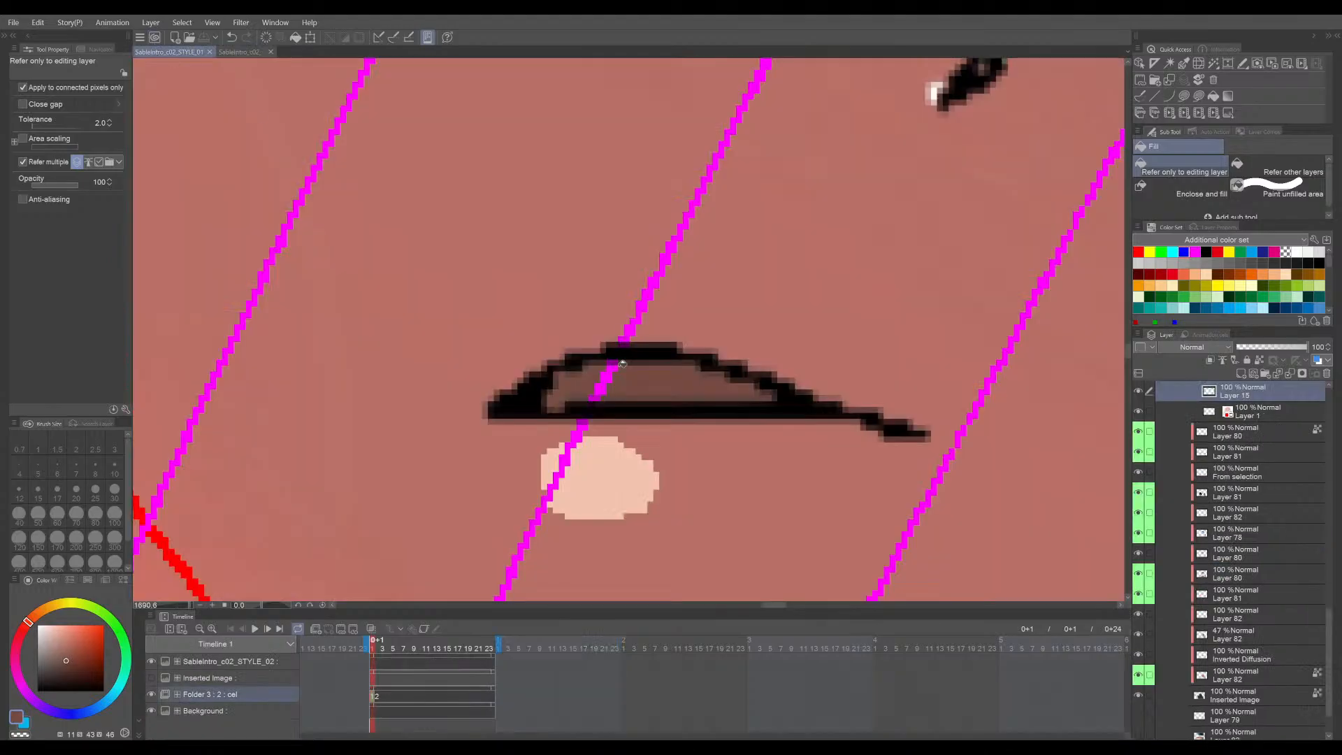
{"action": "scroll", "coordinate": [697, 393], "scroll_direction": "down", "scroll_amount": 4}
{"action": "scroll", "coordinate": [697, 393], "scroll_direction": "down", "scroll_amount": 8}
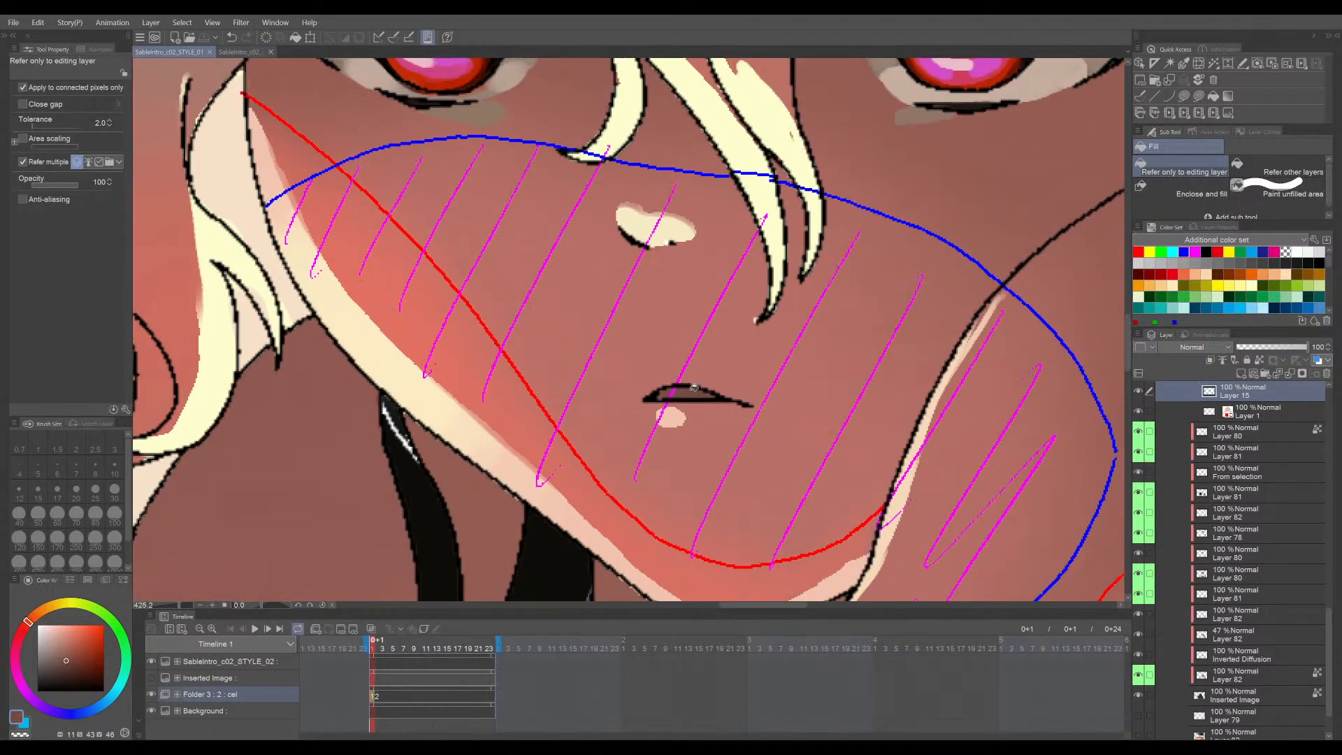
- Examine the pale rim highlights on the chin, fingers and hand edge in the style reference, sampling their colors
{"action": "scroll", "coordinate": [666, 422], "scroll_direction": "up", "scroll_amount": 5}
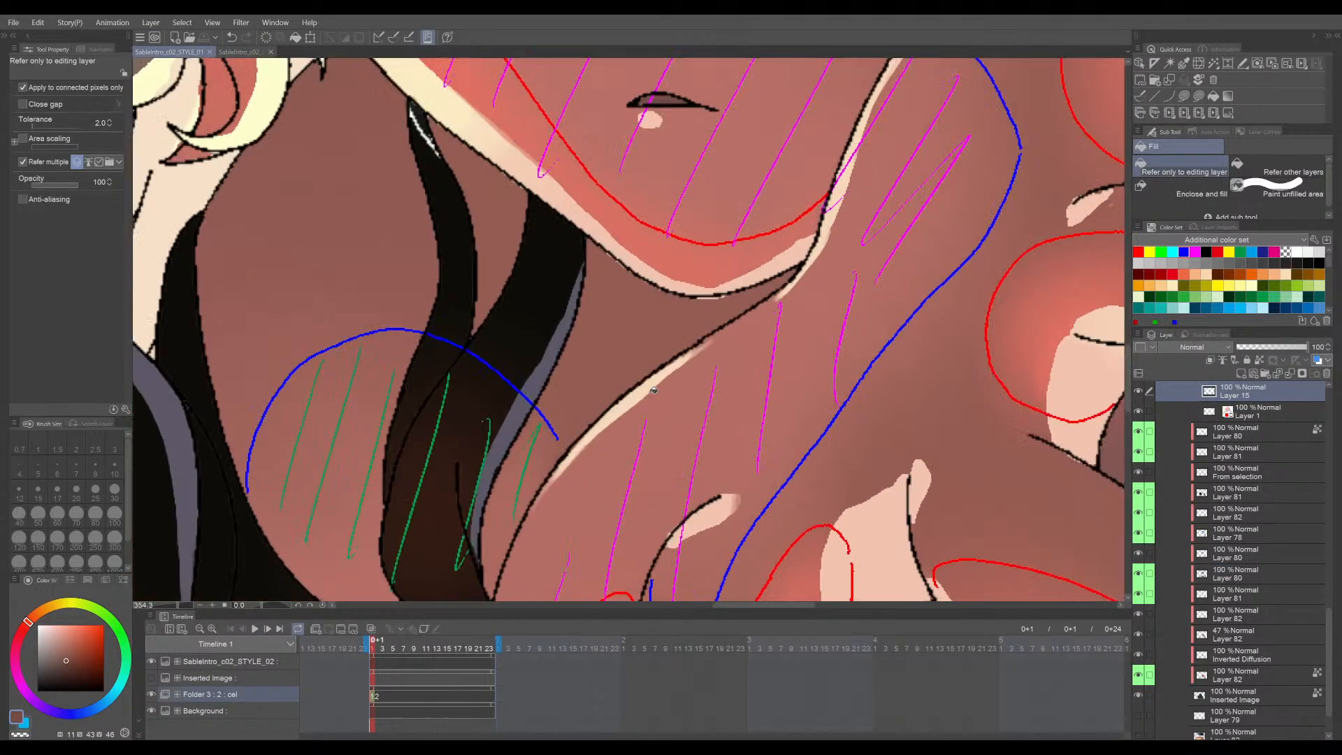
{"action": "scroll", "coordinate": [689, 351], "scroll_direction": "down", "scroll_amount": 2}
{"action": "left_click_drag", "start_coordinate": [768, 473], "coordinate": [665, 451]}
{"action": "left_click_drag", "start_coordinate": [820, 429], "coordinate": [771, 442]}
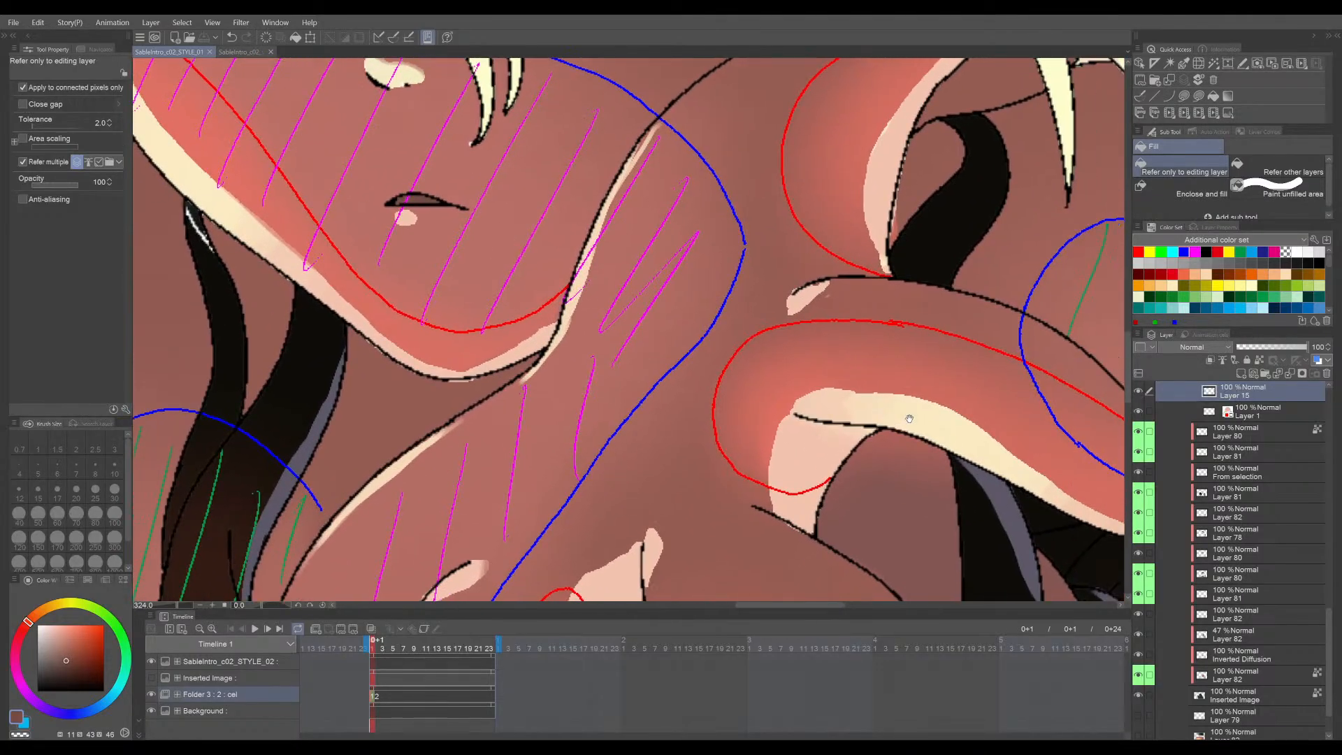
{"action": "left_click", "coordinate": [934, 418], "text": "alt"}
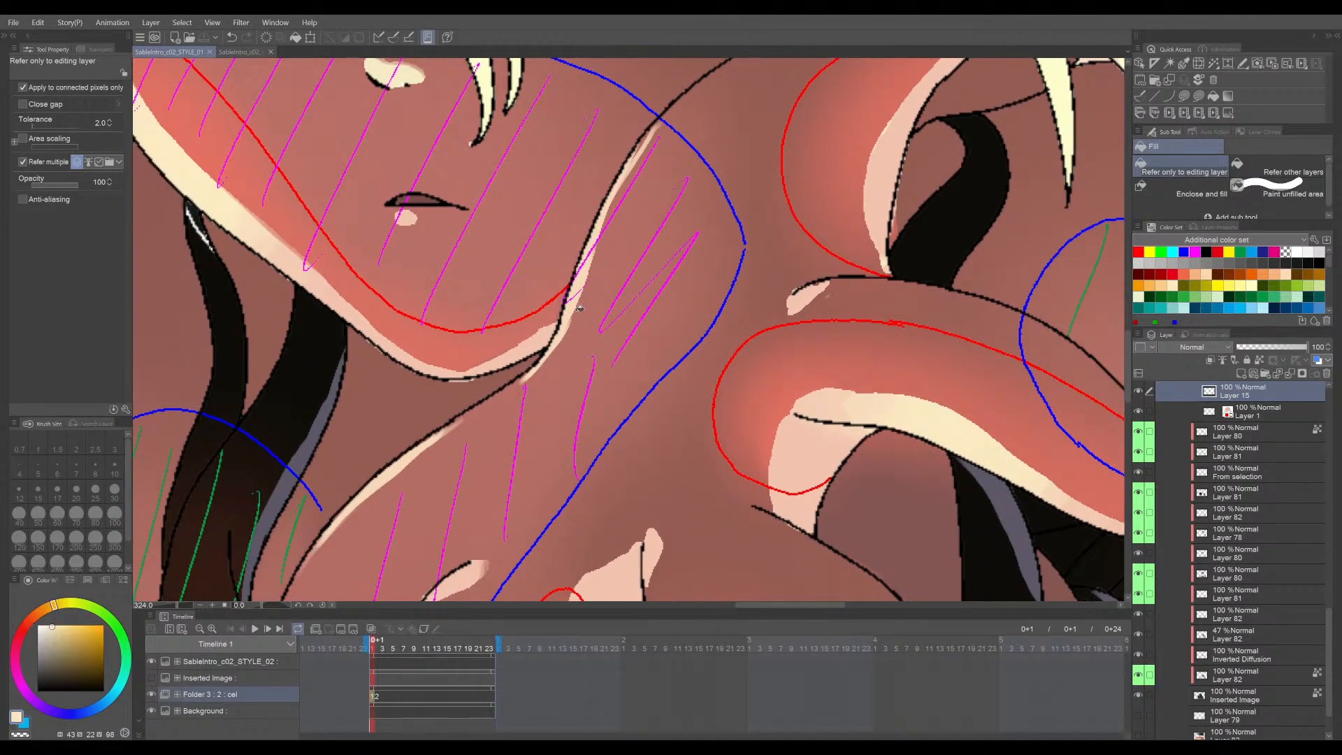
{"action": "left_click", "coordinate": [582, 282], "text": "alt"}
{"action": "scroll", "coordinate": [581, 288], "scroll_direction": "down", "scroll_amount": 3}
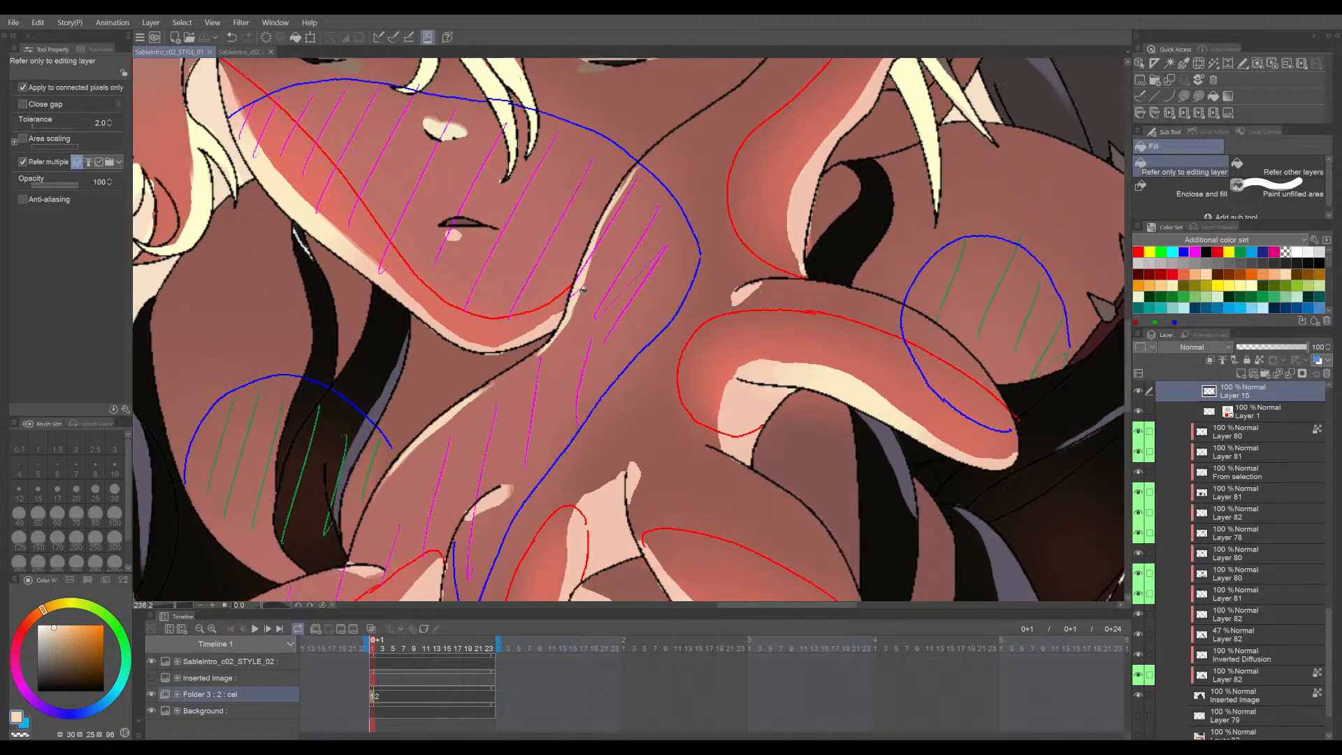
{"action": "mouse_move", "coordinate": [567, 318]}
{"action": "left_mouse_down"}
{"action": "mouse_move", "coordinate": [663, 297]}
{"action": "mouse_move", "coordinate": [684, 242]}
{"action": "left_mouse_up"}
{"action": "left_click", "coordinate": [668, 402], "text": "alt"}
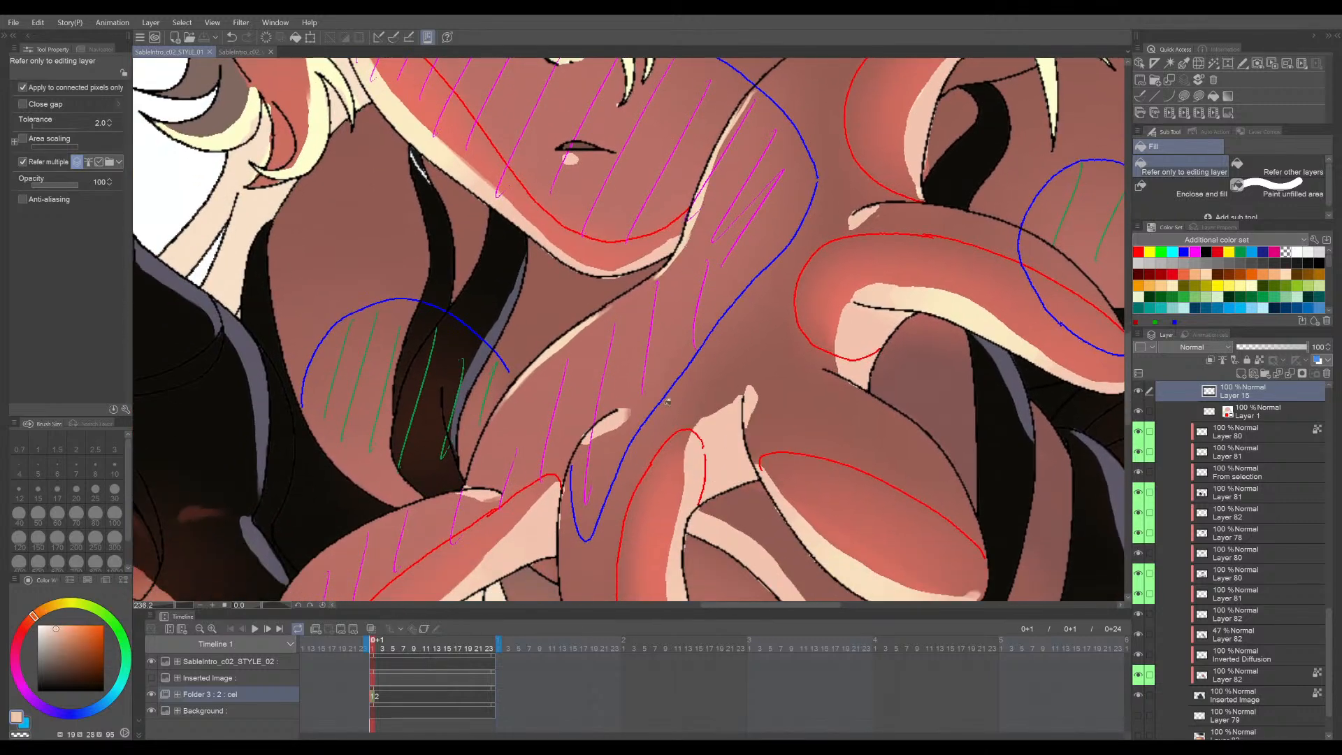
{"action": "left_click", "coordinate": [561, 345], "text": "alt"}
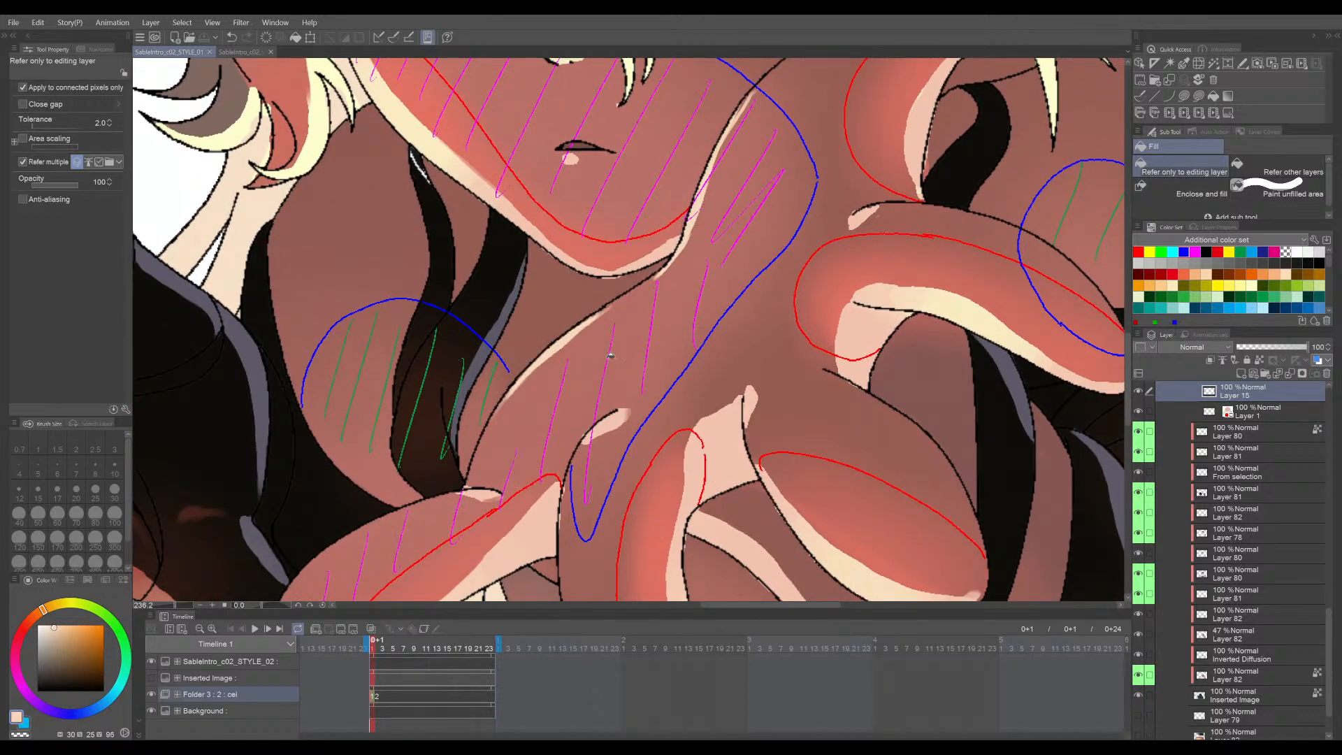
{"action": "scroll", "coordinate": [610, 356], "scroll_direction": "down", "scroll_amount": 3}
{"action": "left_click_drag", "start_coordinate": [643, 346], "coordinate": [680, 326]}
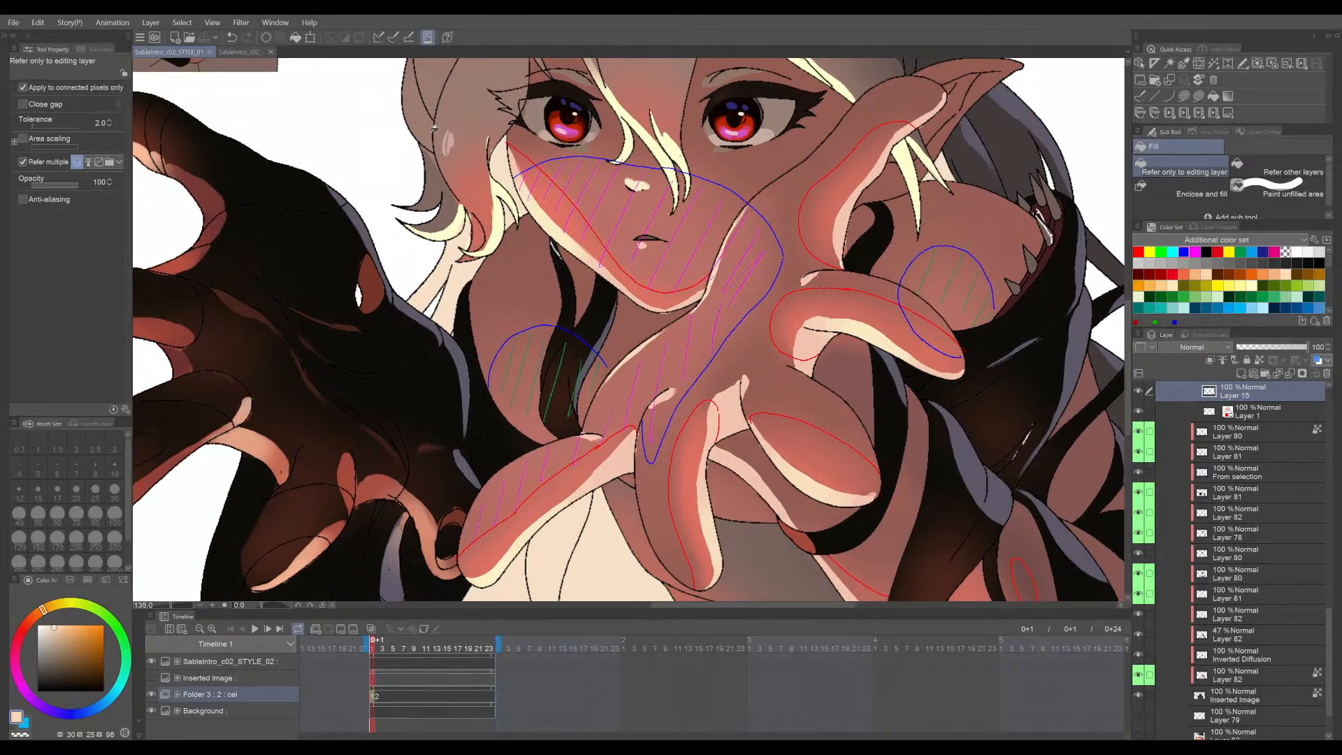
- Switch to the flat color drawing, pick up the hand's pale highlight color, and select its Layer 62 for the G-pen
{"action": "left_click", "coordinate": [237, 51]}
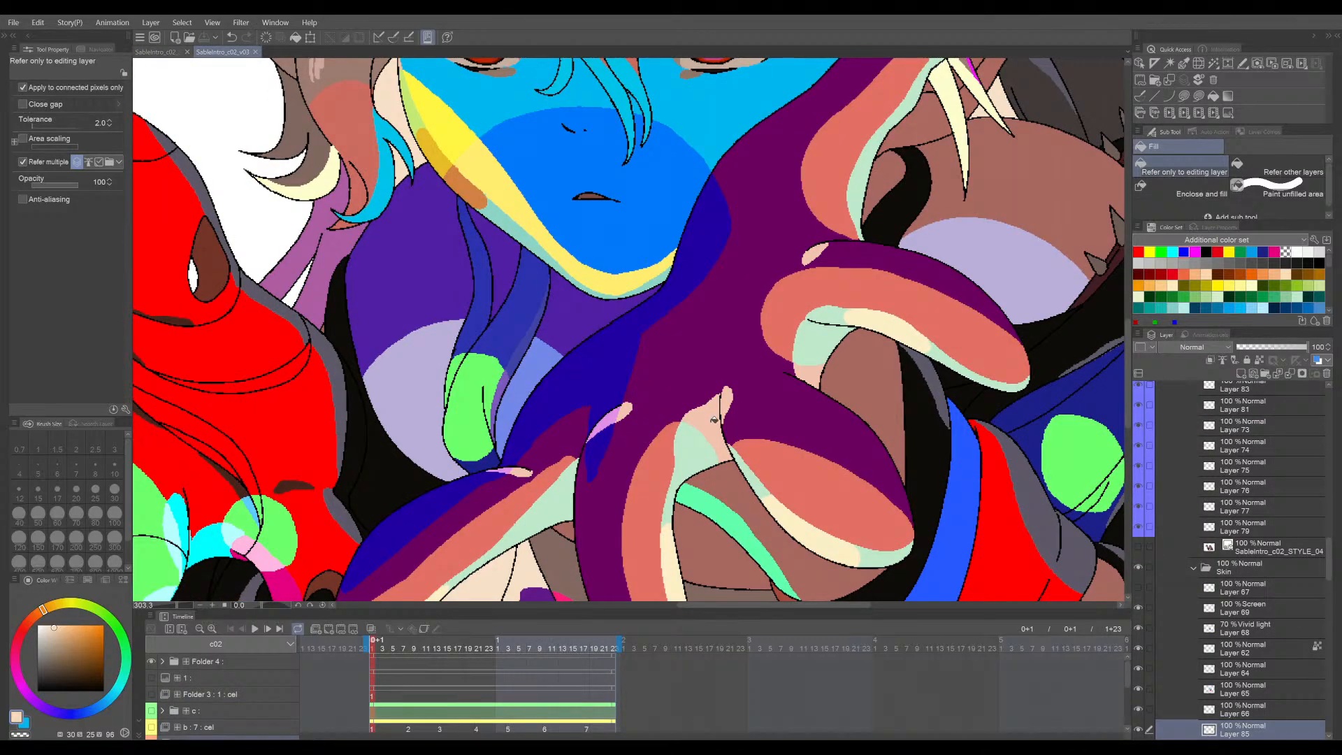
{"action": "left_click_drag", "start_coordinate": [746, 358], "coordinate": [696, 397]}
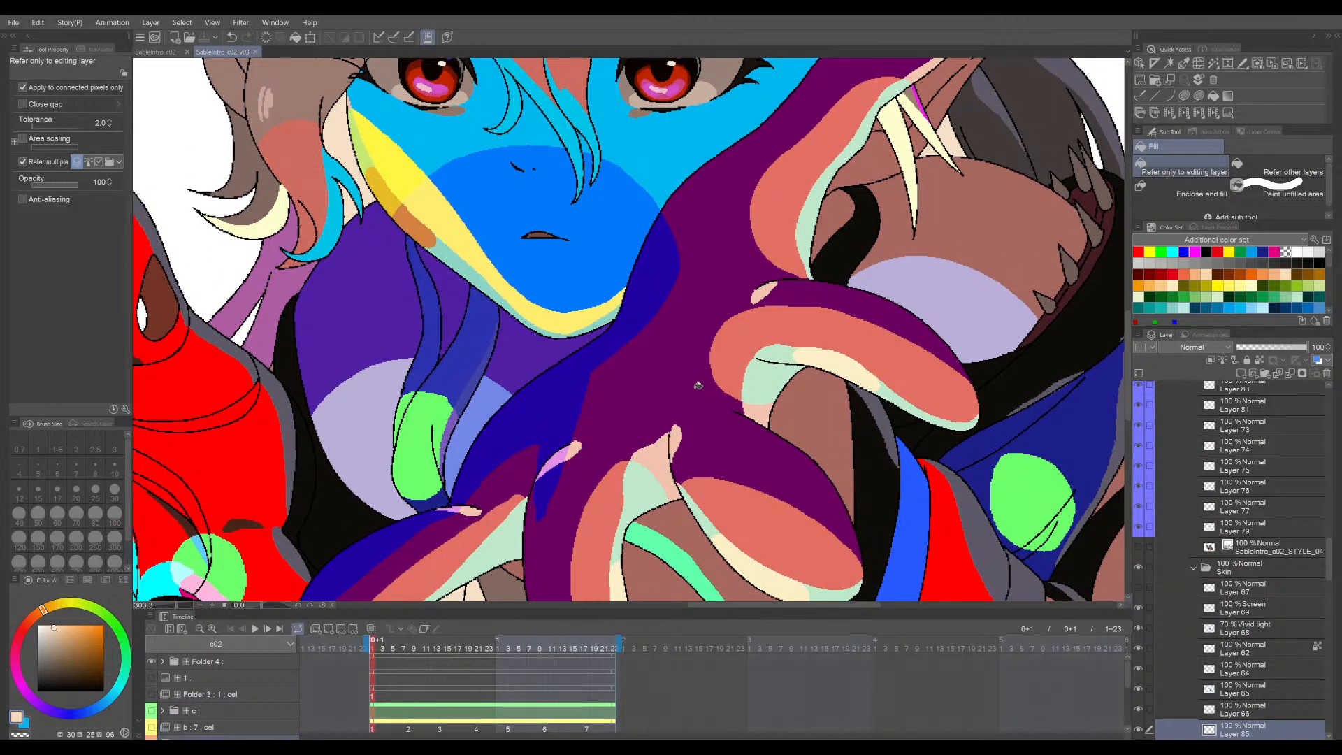
{"action": "scroll", "coordinate": [676, 430], "scroll_direction": "down", "scroll_amount": 3}
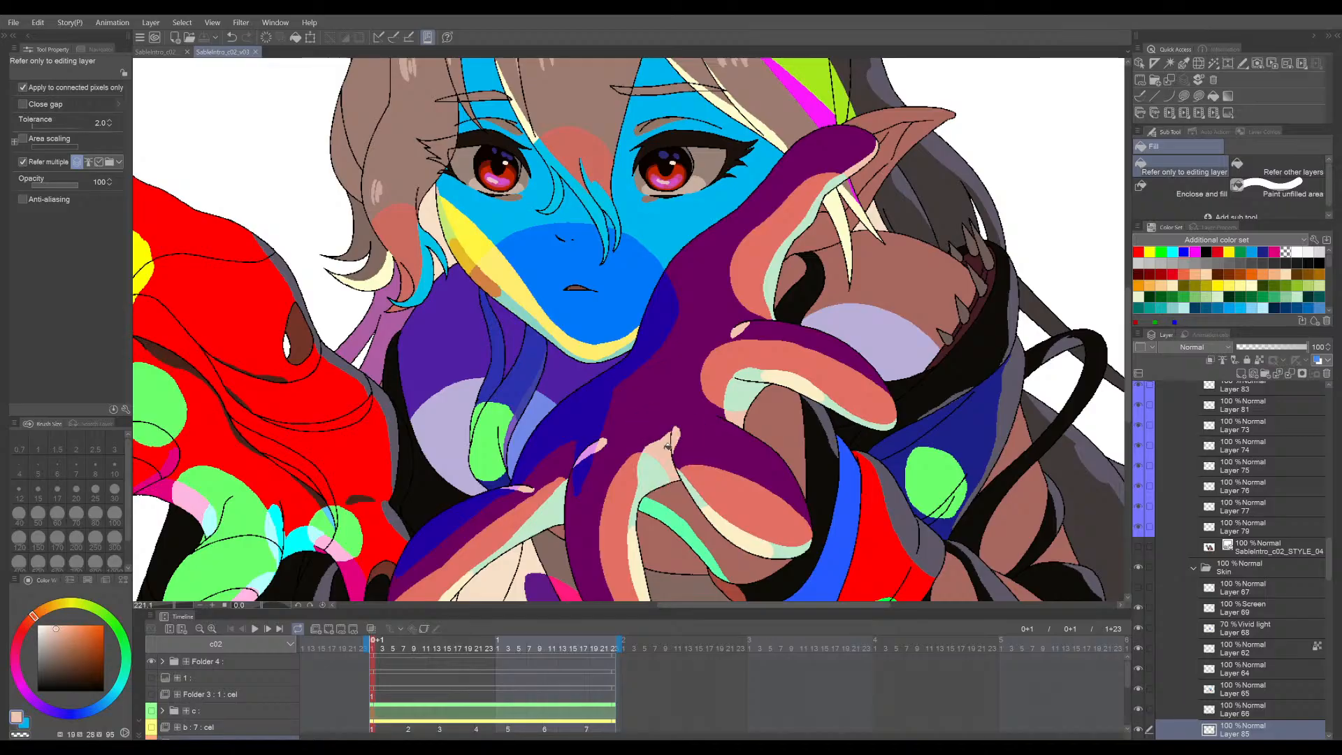
{"action": "scroll", "coordinate": [671, 437], "scroll_direction": "up", "scroll_amount": 3}
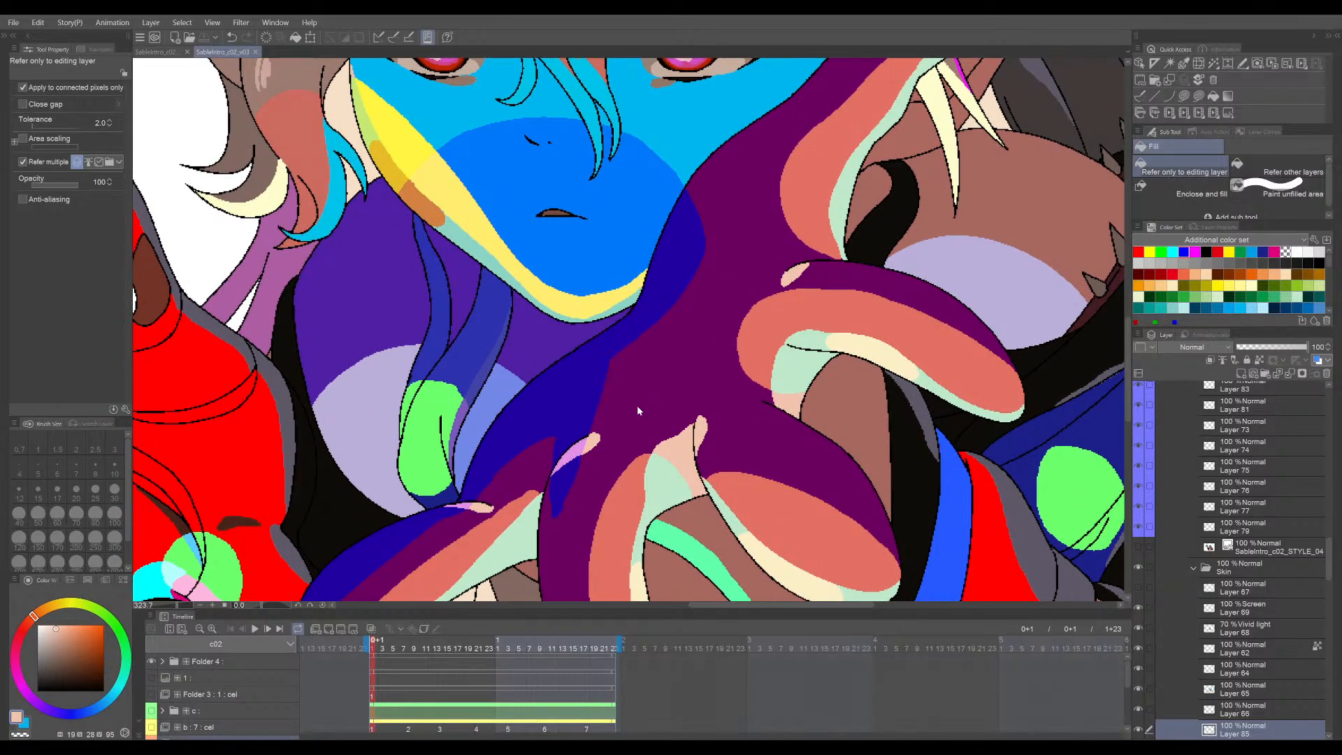
{"action": "key", "text": "p"}
{"action": "left_click", "coordinate": [678, 451], "text": "ctrl+shift"}
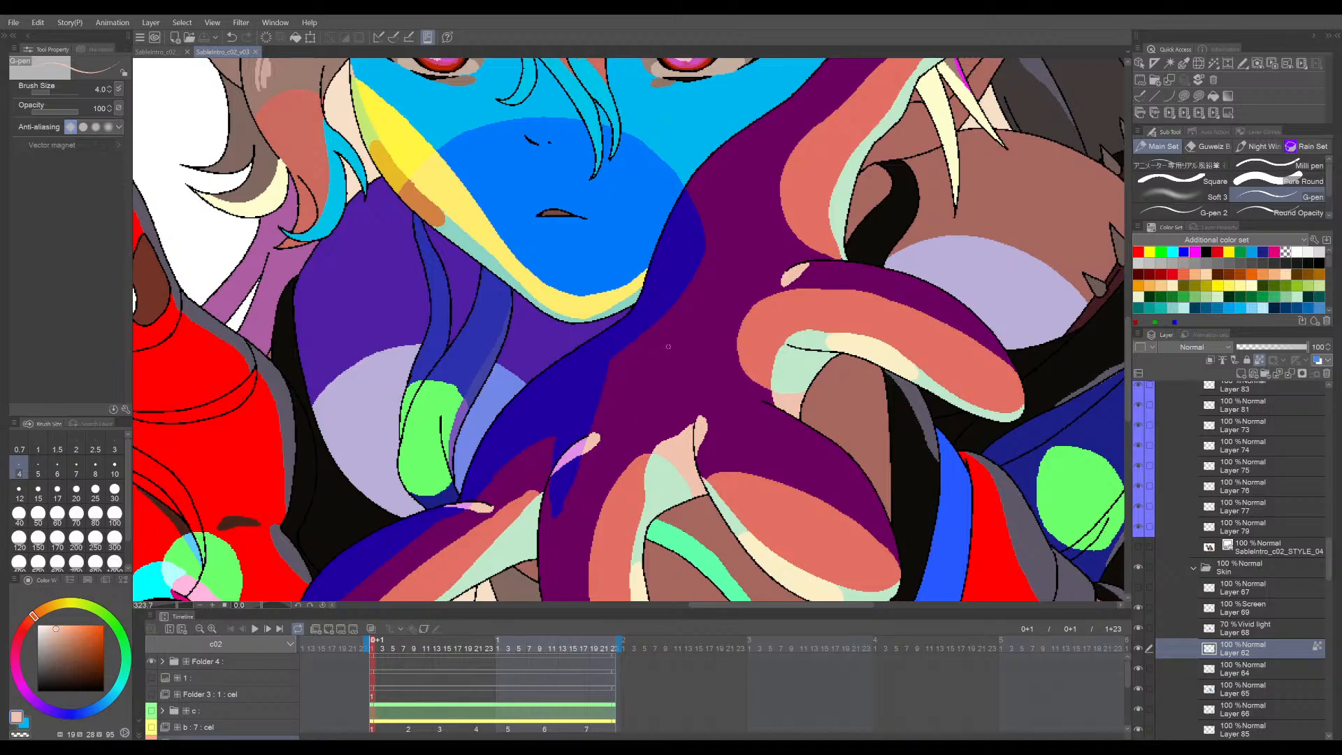
- Unlock transparent pixels on Layer 62, undo the test strokes on the hand, and save the drawing
{"action": "mouse_move", "coordinate": [821, 358]}
{"action": "left_mouse_down"}
{"action": "mouse_move", "coordinate": [788, 377]}
{"action": "mouse_move", "coordinate": [795, 389]}
{"action": "left_mouse_up"}
{"action": "key", "text": "ctrl+z"}
{"action": "key", "text": "ctrl+s"}
{"action": "left_click", "coordinate": [1261, 361]}
{"action": "mouse_move", "coordinate": [602, 341]}
{"action": "left_mouse_down"}
{"action": "mouse_move", "coordinate": [531, 412]}
{"action": "mouse_move", "coordinate": [619, 325]}
{"action": "left_mouse_up"}
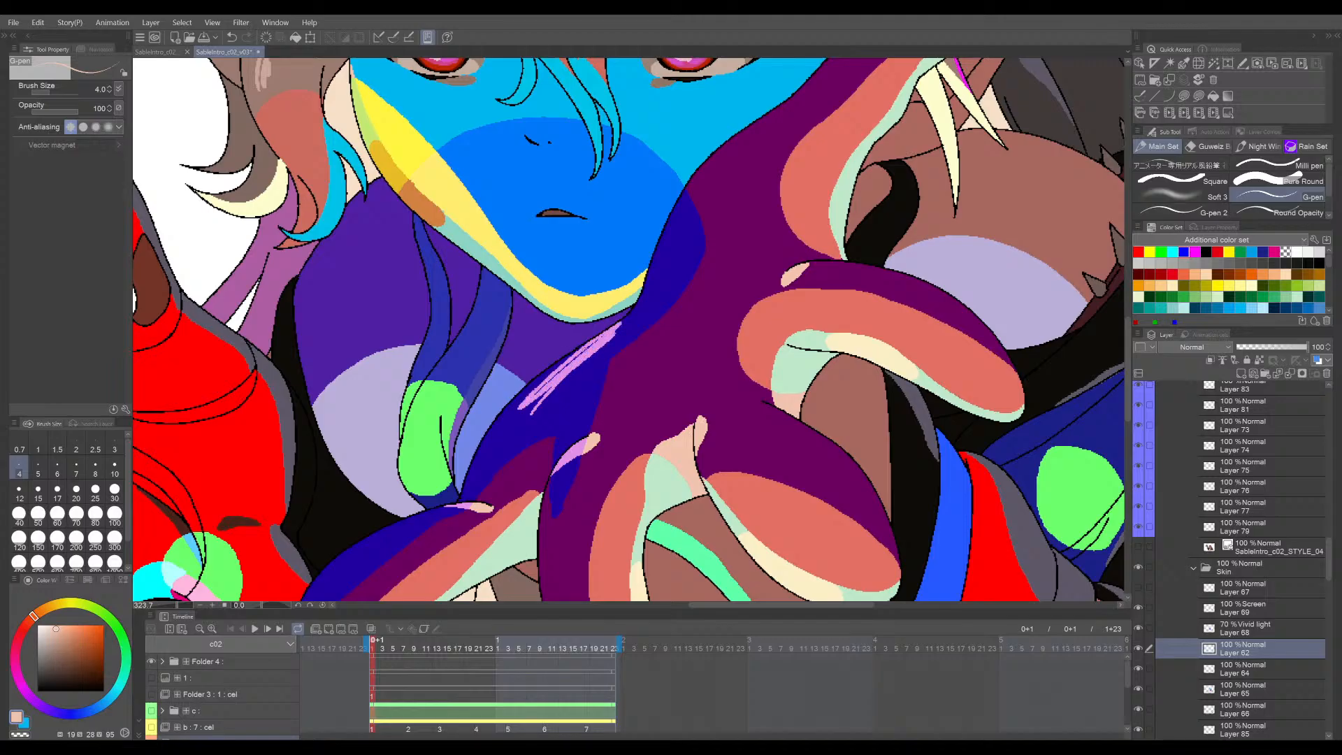
{"action": "key", "text": "ctrl+z"}
{"action": "key", "text": "ctrl+s"}
{"action": "scroll", "coordinate": [575, 389], "scroll_direction": "up", "scroll_amount": 5}
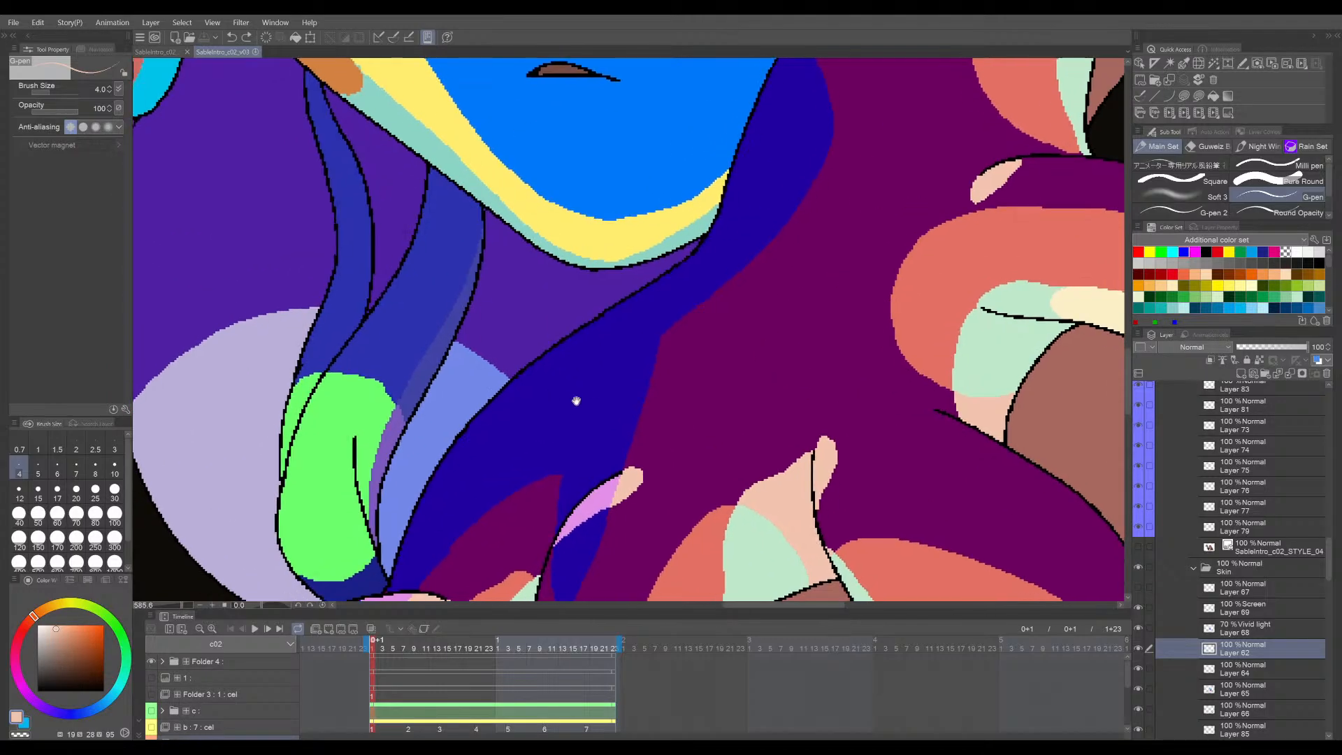
- Examine the rim highlight between the chin and the raised hand in the style reference
{"action": "left_click", "coordinate": [159, 53]}
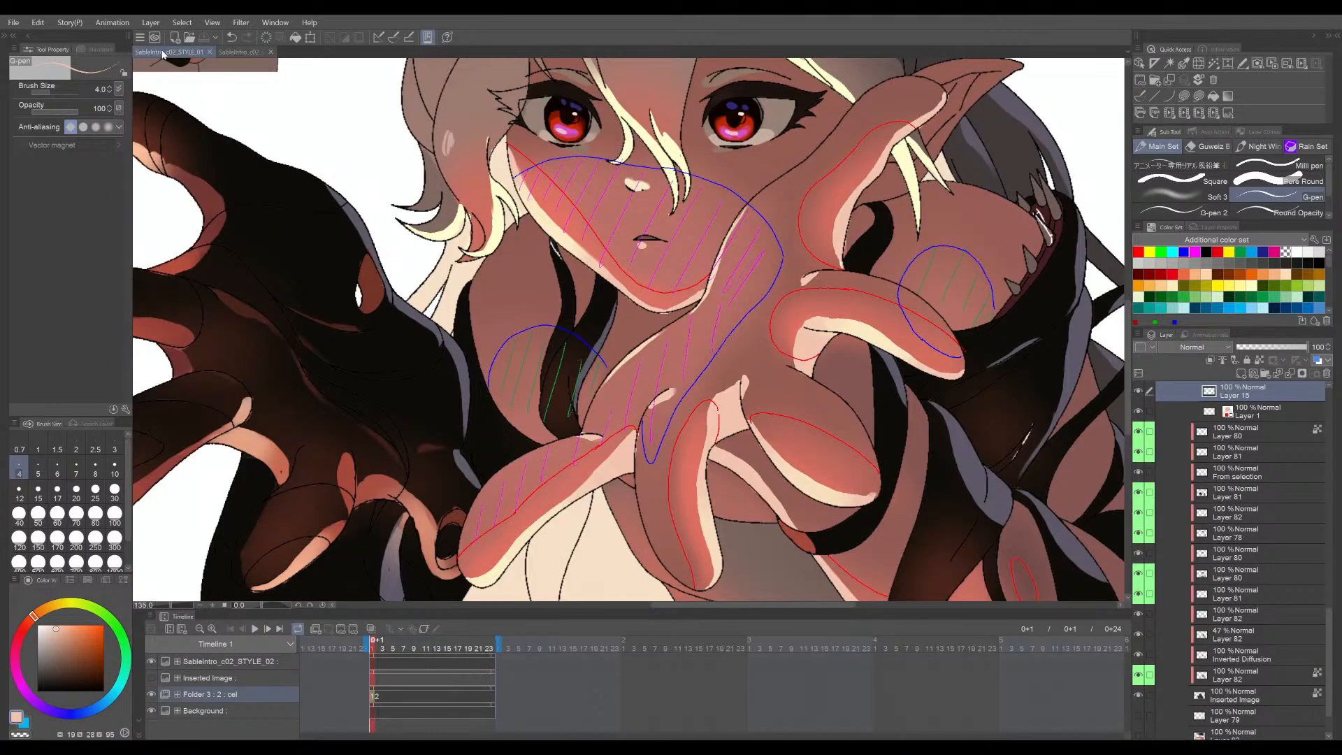
{"action": "scroll", "coordinate": [724, 287], "scroll_direction": "up", "scroll_amount": 8}
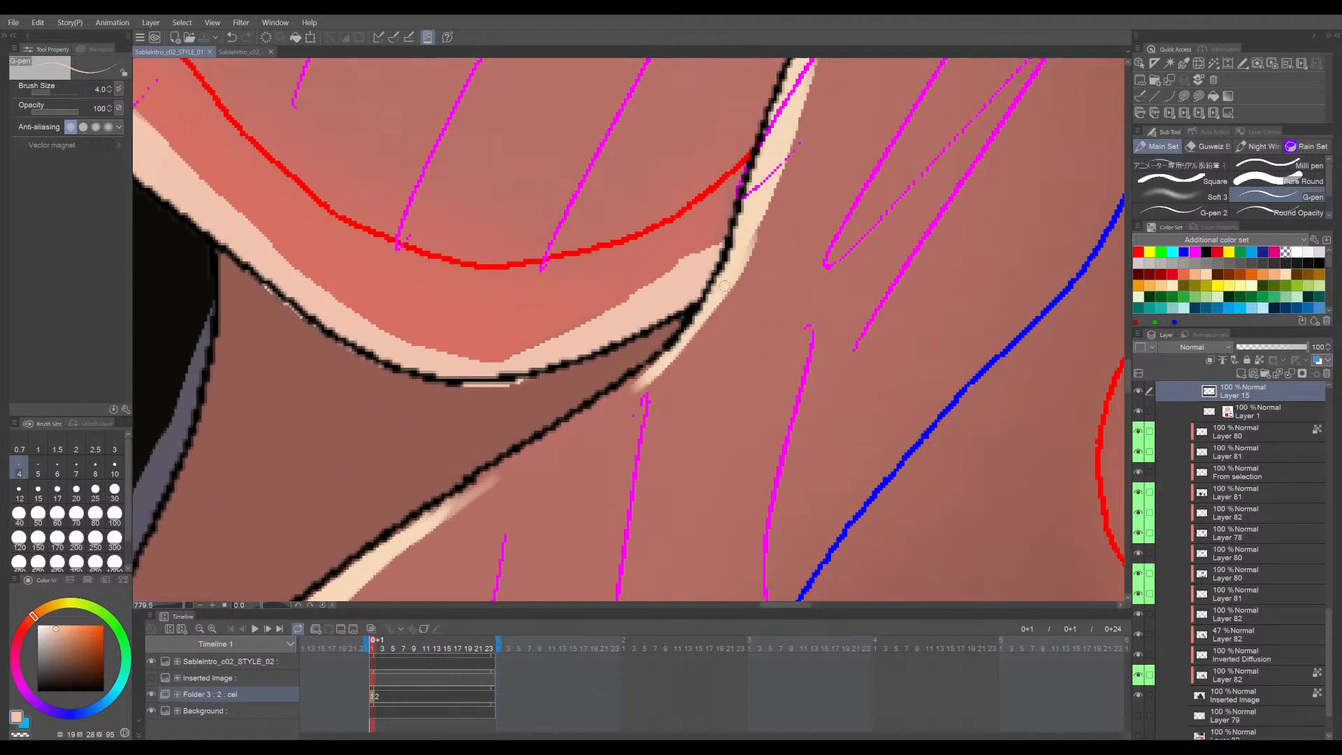
{"action": "scroll", "coordinate": [724, 285], "scroll_direction": "down", "scroll_amount": 7}
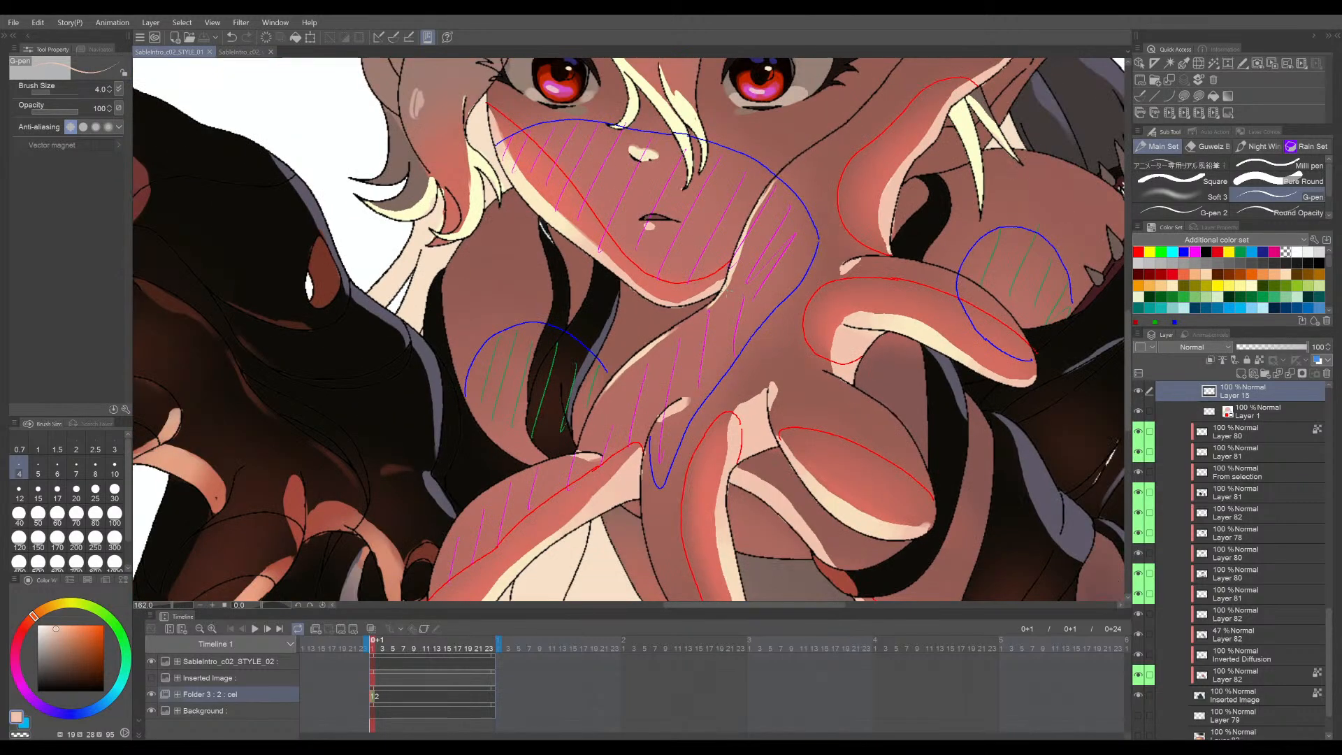
{"action": "left_click_drag", "start_coordinate": [764, 242], "coordinate": [758, 277]}
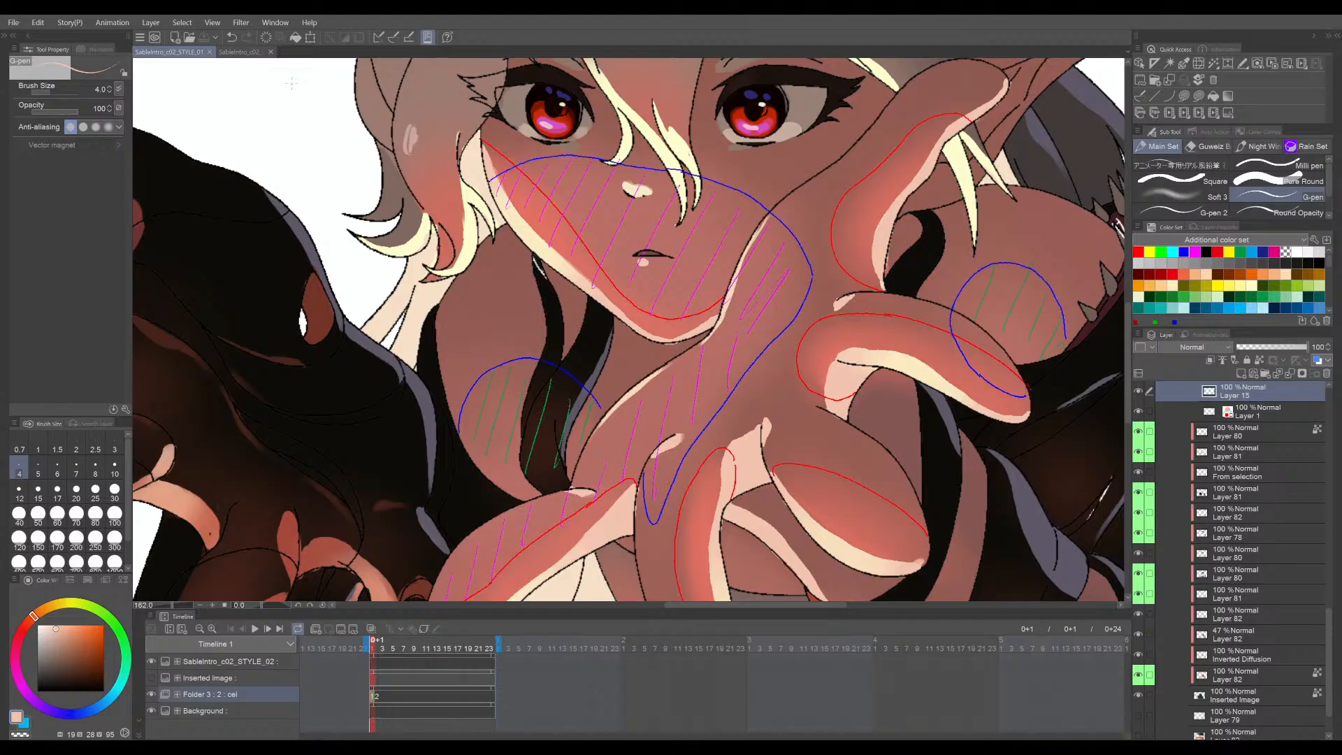
- Return to the flat color drawing and start a thin highlight on the hand's edge just below the chin corner
{"action": "left_click", "coordinate": [240, 52]}
{"action": "scroll", "coordinate": [544, 425], "scroll_direction": "up", "scroll_amount": 4}
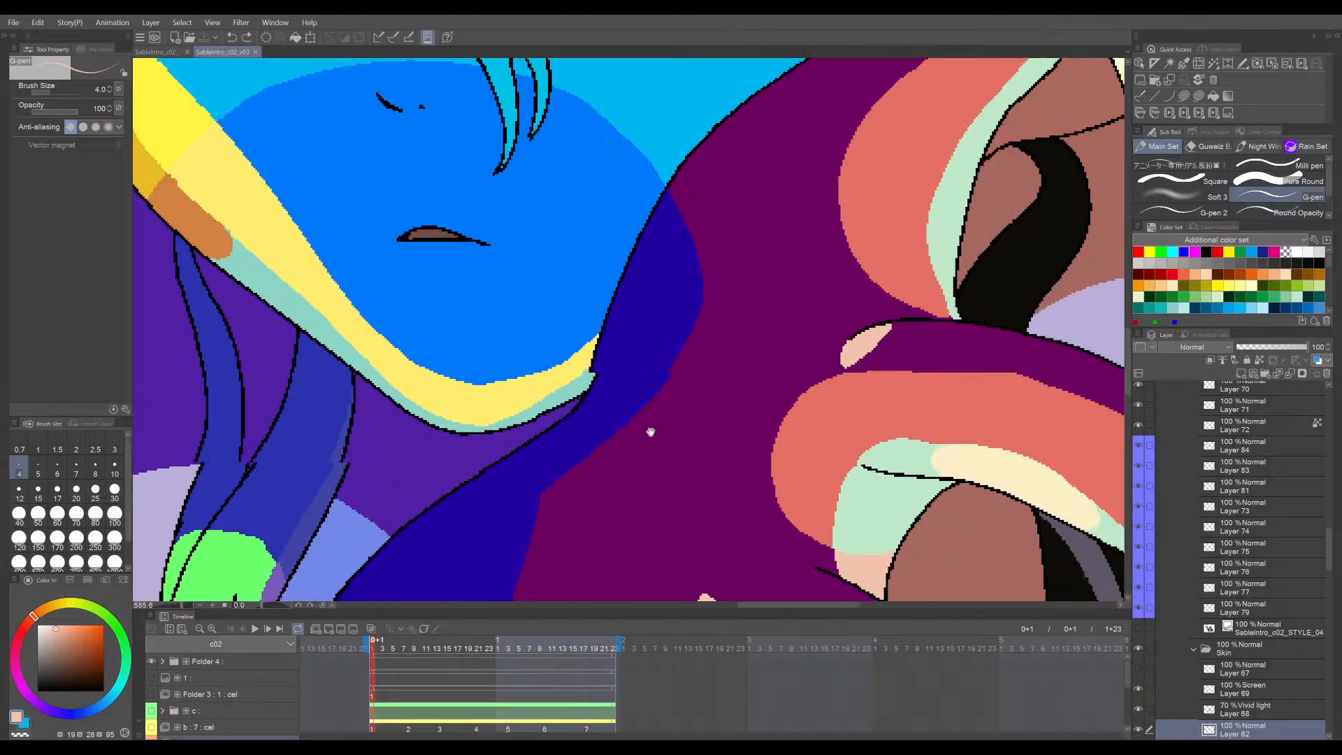
{"action": "key", "text": "ctrl+z"}
{"action": "mouse_move", "coordinate": [527, 440]}
{"action": "left_mouse_down"}
{"action": "mouse_move", "coordinate": [578, 403]}
{"action": "mouse_move", "coordinate": [567, 406]}
{"action": "left_mouse_up"}
{"action": "key", "text": "ctrl+z"}
{"action": "key", "text": "ctrl+z"}
{"action": "key", "text": "ctrl+z"}
{"action": "left_click_drag", "start_coordinate": [566, 406], "coordinate": [618, 301]}
{"action": "key", "text": "ctrl+z"}
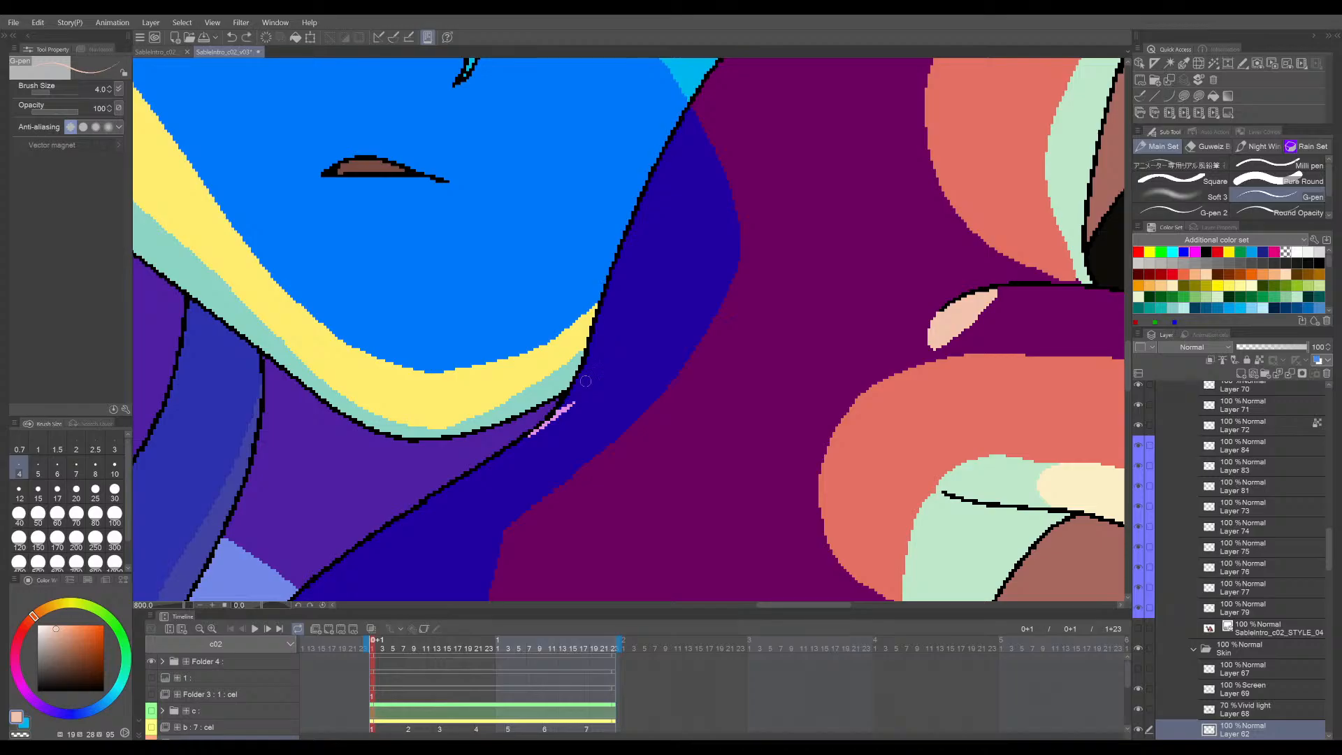
- Extend the thin highlight up the hand's edge beside the jaw with the G-pen, redrawing uneven strokes
{"action": "left_click_drag", "start_coordinate": [565, 406], "coordinate": [631, 245]}
{"action": "key", "text": "ctrl+z"}
{"action": "left_click_drag", "start_coordinate": [678, 131], "coordinate": [610, 296]}
{"action": "key", "text": "ctrl+z"}
{"action": "left_click_drag", "start_coordinate": [633, 227], "coordinate": [589, 369]}
{"action": "key", "text": "ctrl+z"}
{"action": "left_click_drag", "start_coordinate": [603, 309], "coordinate": [567, 406]}
- Set the Square Erase 3 size to 2.5 for trimming the highlight, and switch back to the 4.0 G-pen
{"action": "key", "text": "e"}
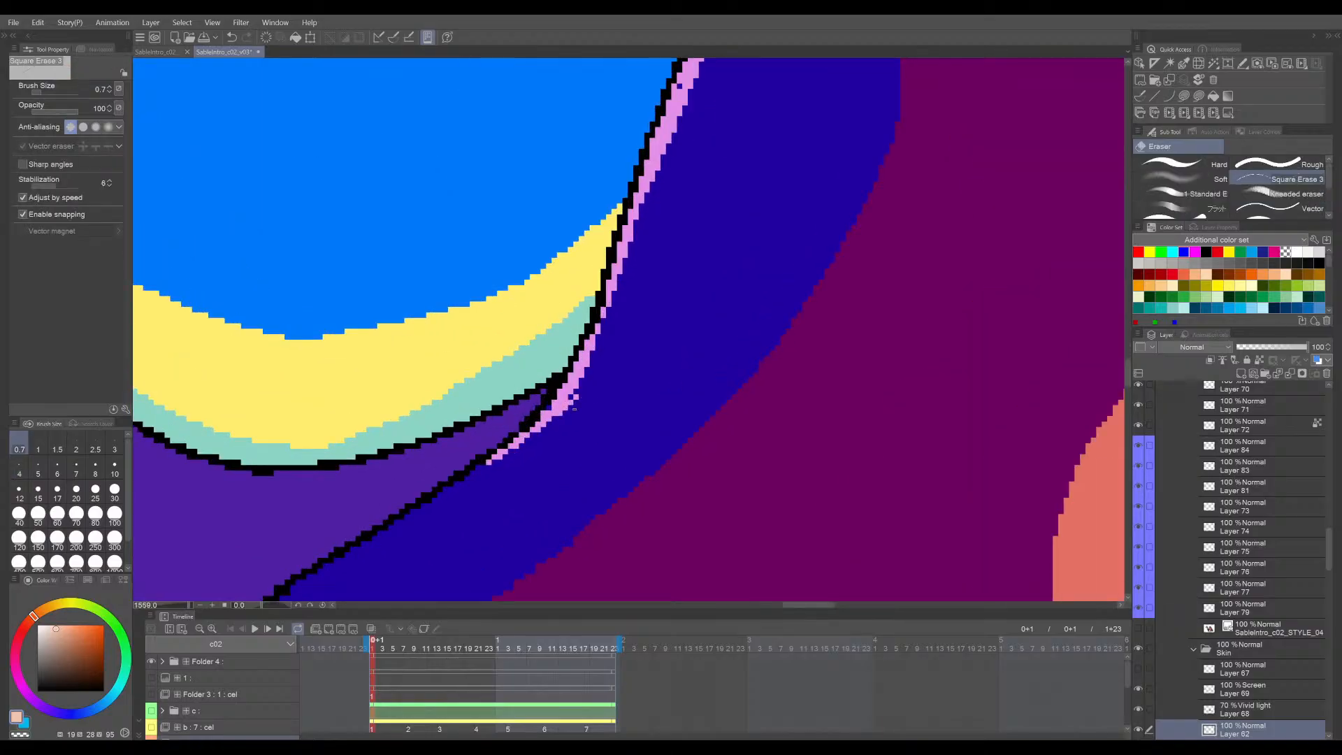
{"action": "key", "text": "bracketright"}
{"action": "key", "text": "bracketright"}
{"action": "key", "text": "bracketright"}
{"action": "key", "text": "bracketright"}
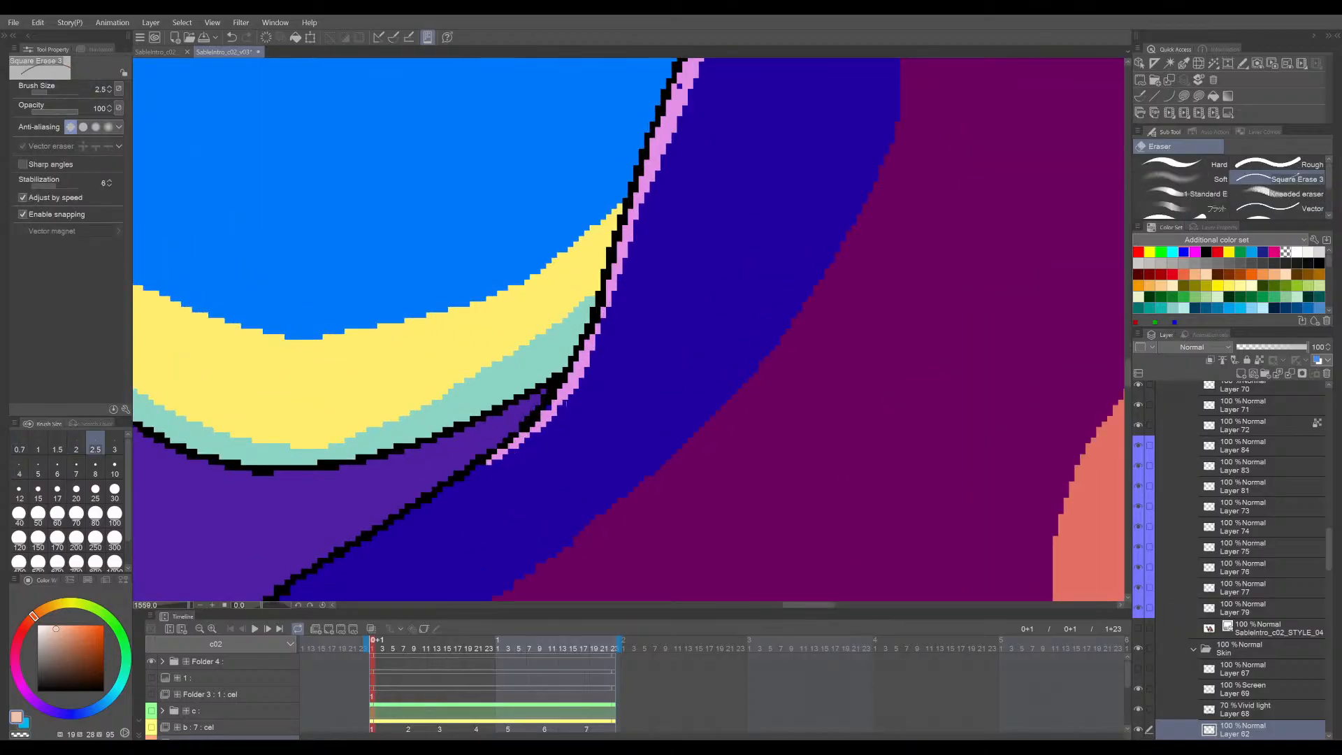
{"action": "key", "text": "p"}
- Clean up the highlight's stray pixels and refine its tapered upper tip where the hand meets the face
{"action": "scroll", "coordinate": [563, 386], "scroll_direction": "up", "scroll_amount": 2}
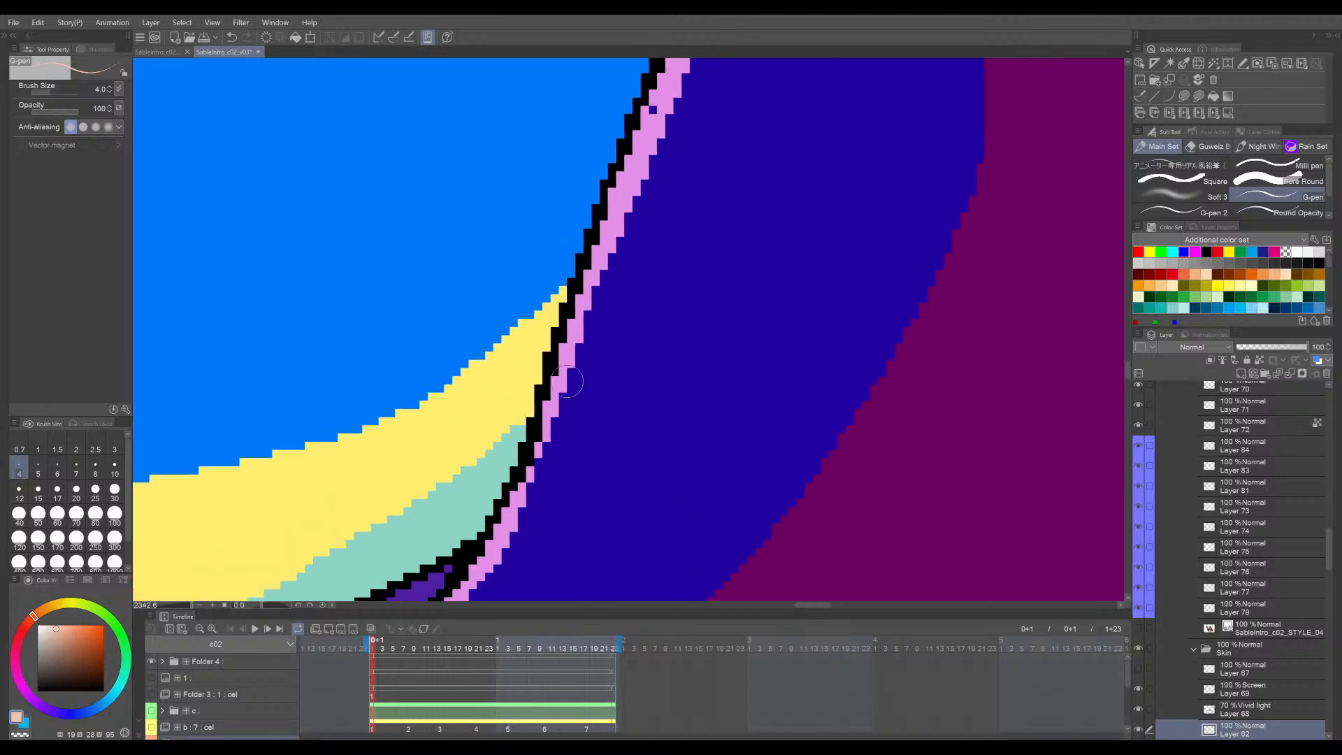
{"action": "mouse_move", "coordinate": [567, 381]}
{"action": "left_mouse_down"}
{"action": "mouse_move", "coordinate": [547, 427]}
{"action": "mouse_move", "coordinate": [572, 443]}
{"action": "mouse_move", "coordinate": [599, 376]}
{"action": "left_mouse_up"}
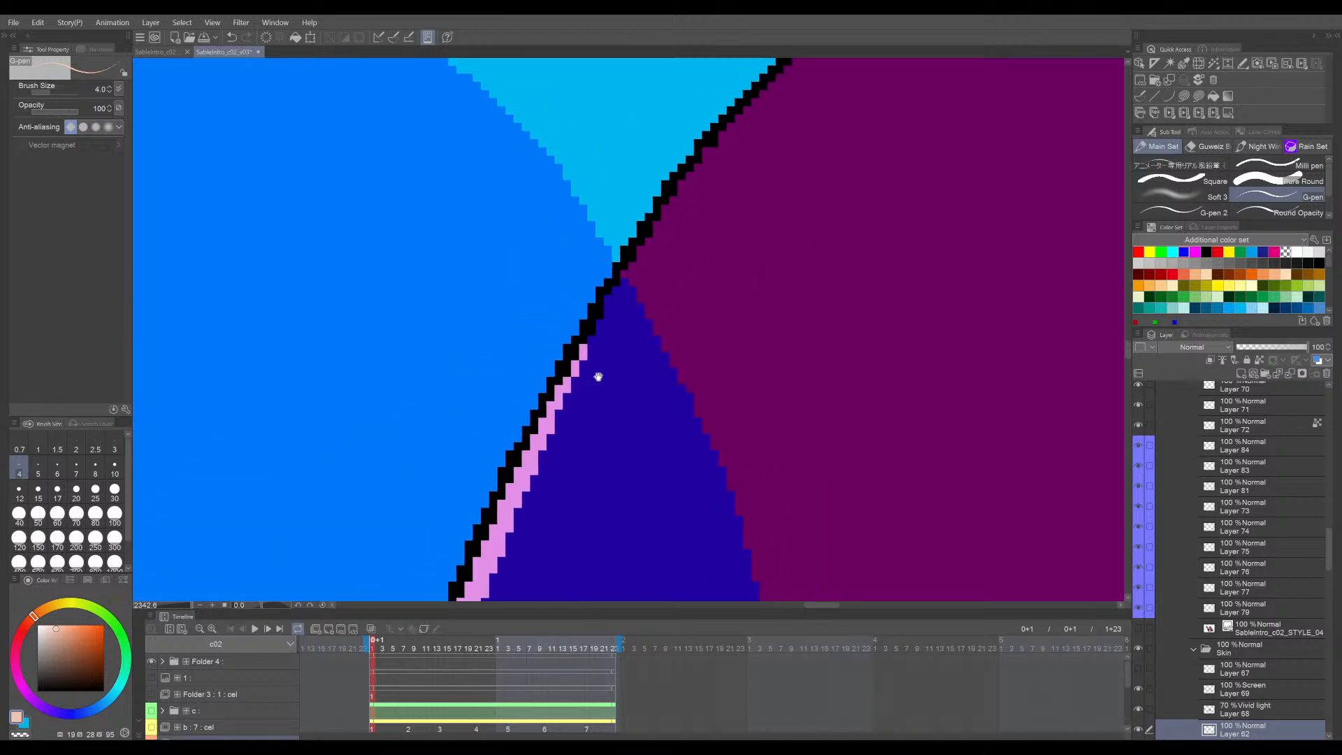
{"action": "scroll", "coordinate": [598, 376], "scroll_direction": "down", "scroll_amount": 5}
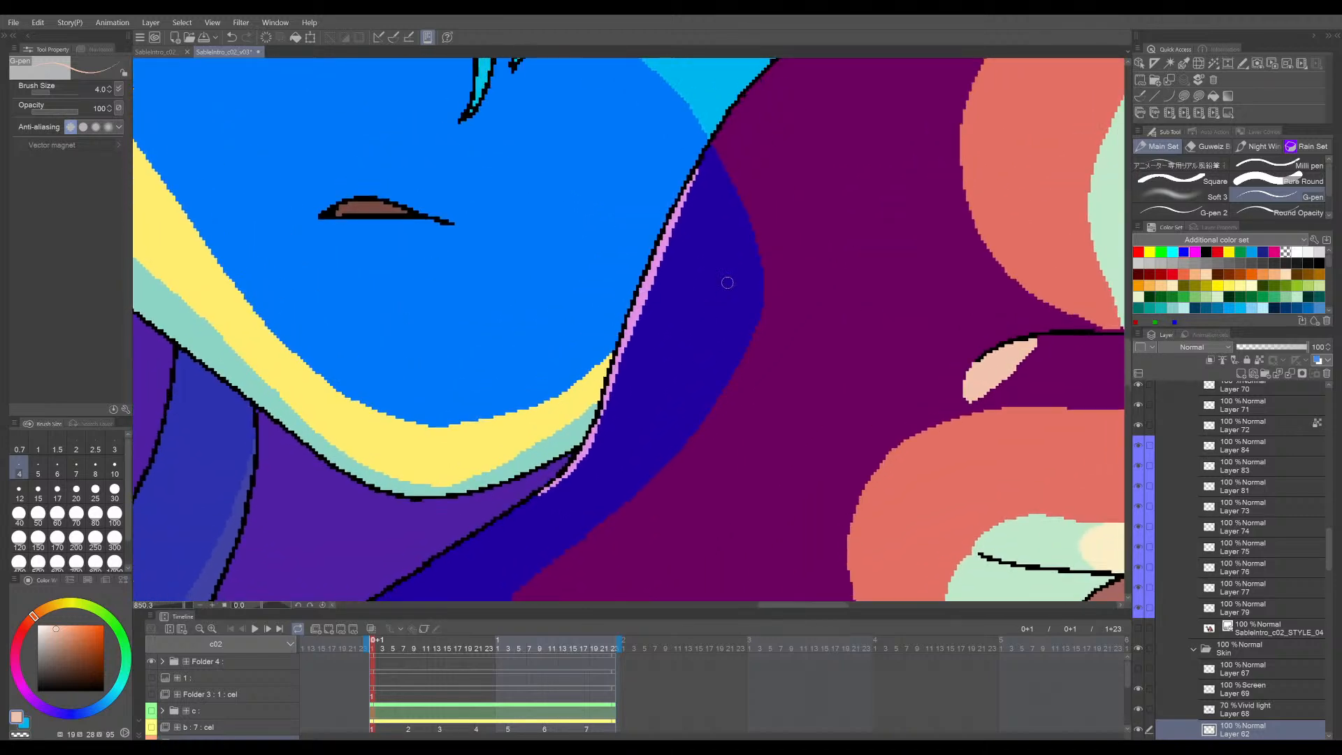
{"action": "scroll", "coordinate": [708, 320], "scroll_direction": "down", "scroll_amount": 2}
{"action": "scroll", "coordinate": [708, 314], "scroll_direction": "up", "scroll_amount": 7}
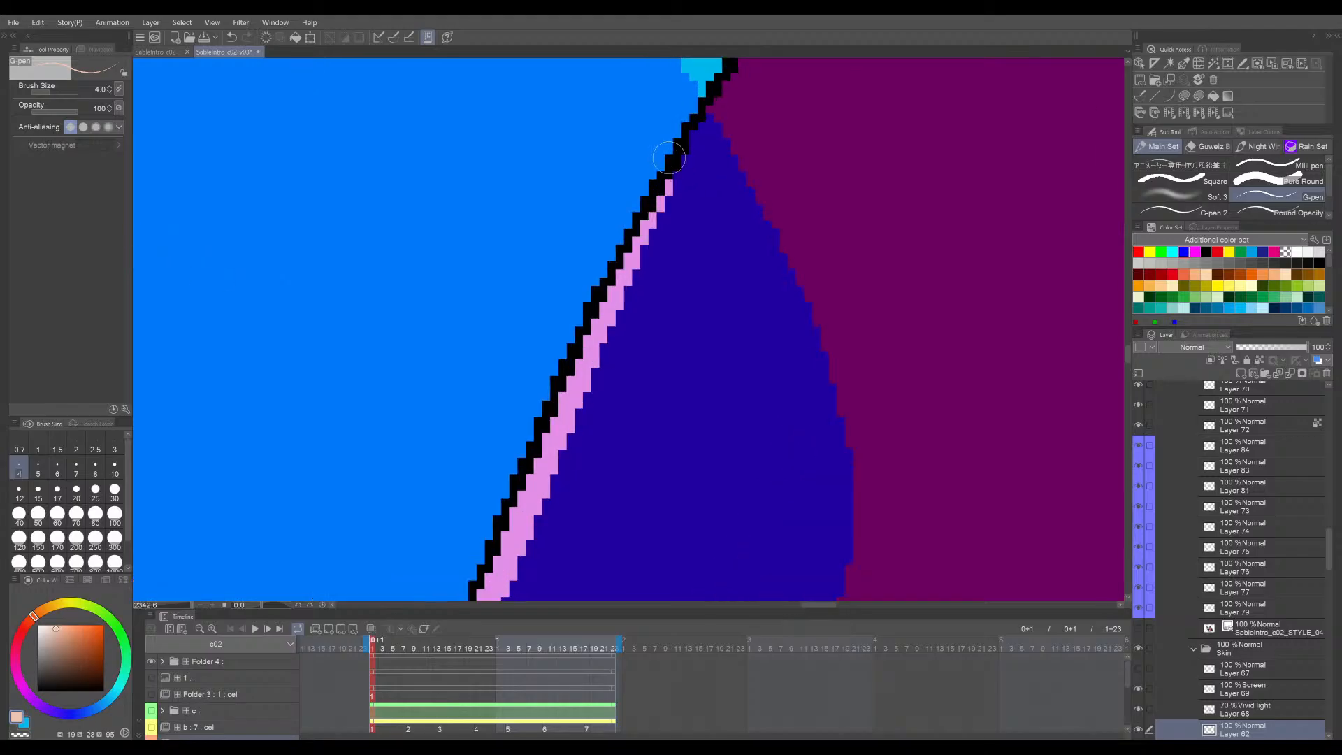
{"action": "scroll", "coordinate": [677, 168], "scroll_direction": "down", "scroll_amount": 7}
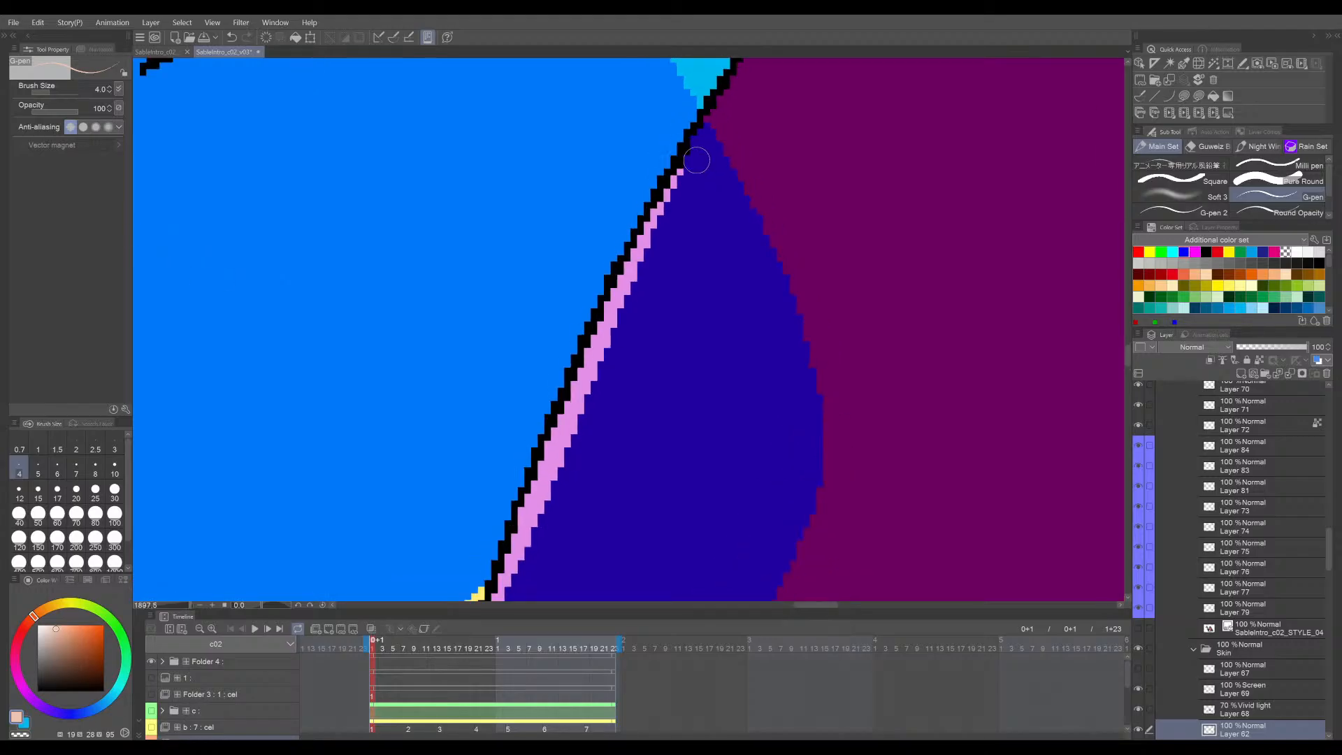
{"action": "scroll", "coordinate": [722, 316], "scroll_direction": "up", "scroll_amount": 4}
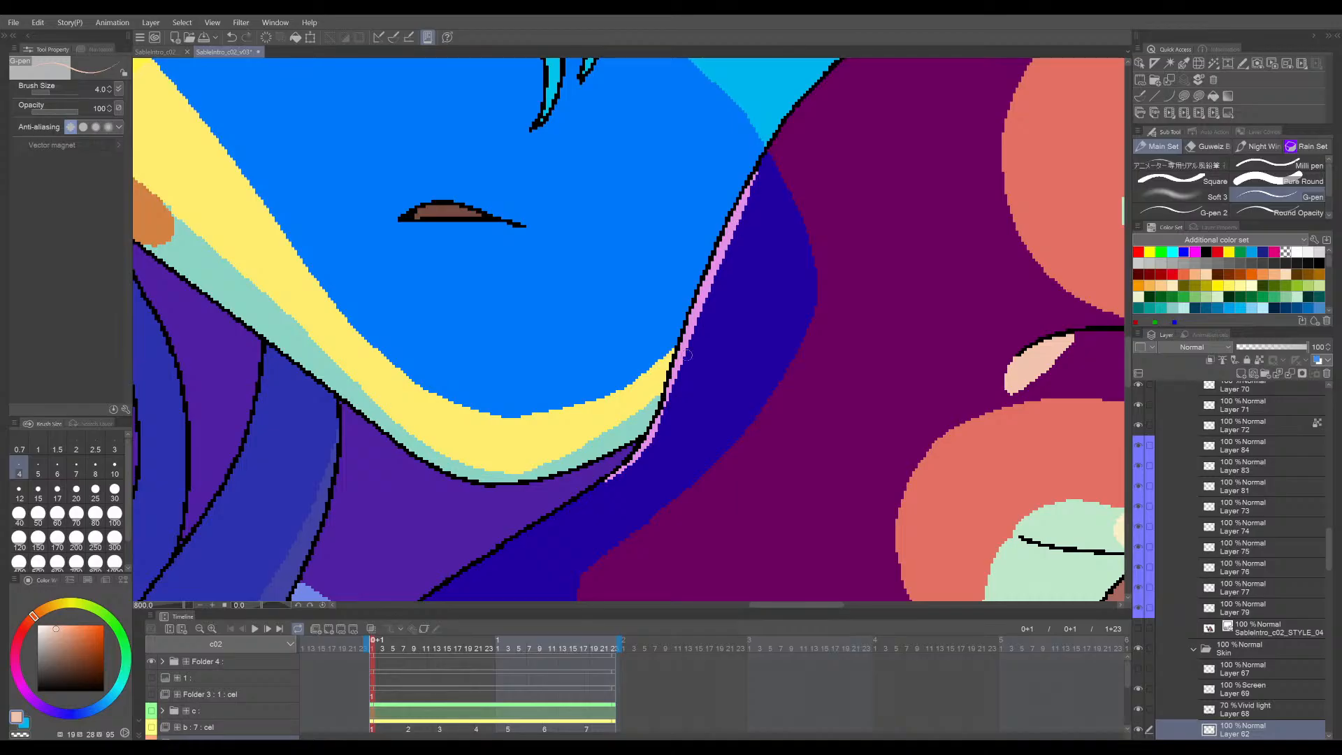
- Thicken the highlight's lower bend under the chin corner, check it with the canvas mirrored, and save the drawing
{"action": "mouse_move", "coordinate": [680, 361]}
{"action": "left_mouse_down"}
{"action": "mouse_move", "coordinate": [630, 469]}
{"action": "mouse_move", "coordinate": [652, 450]}
{"action": "mouse_move", "coordinate": [656, 433]}
{"action": "mouse_move", "coordinate": [612, 475]}
{"action": "mouse_move", "coordinate": [649, 449]}
{"action": "left_mouse_up"}
{"action": "key", "text": "ctrl+z"}
{"action": "key", "text": "ctrl+z"}
{"action": "key", "text": "ctrl+z"}
{"action": "key", "text": "ctrl+z"}
{"action": "key", "text": "h"}
{"action": "left_click_drag", "start_coordinate": [821, 389], "coordinate": [829, 411]}
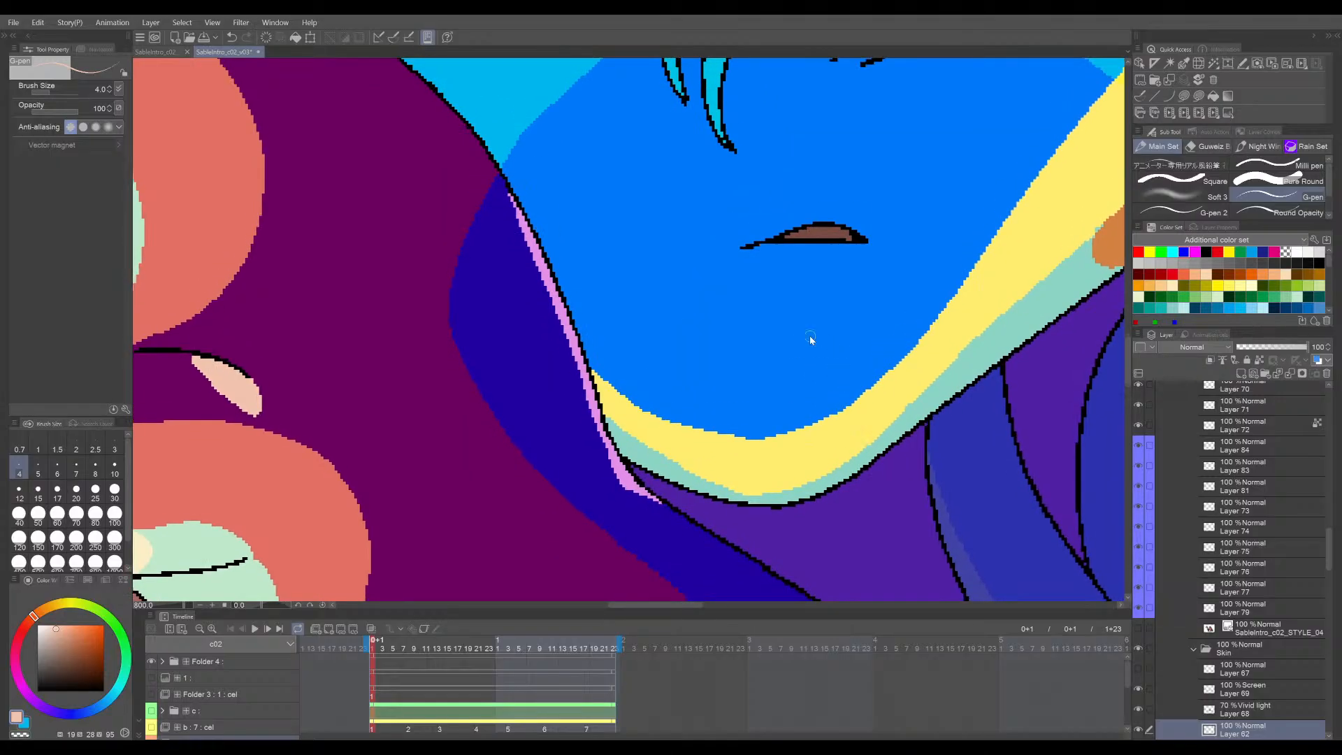
{"action": "key", "text": "ctrl+s"}
- Inspect the highlight's taper and overall shape, comparing it with the style reference
{"action": "scroll", "coordinate": [529, 192], "scroll_direction": "up", "scroll_amount": 4}
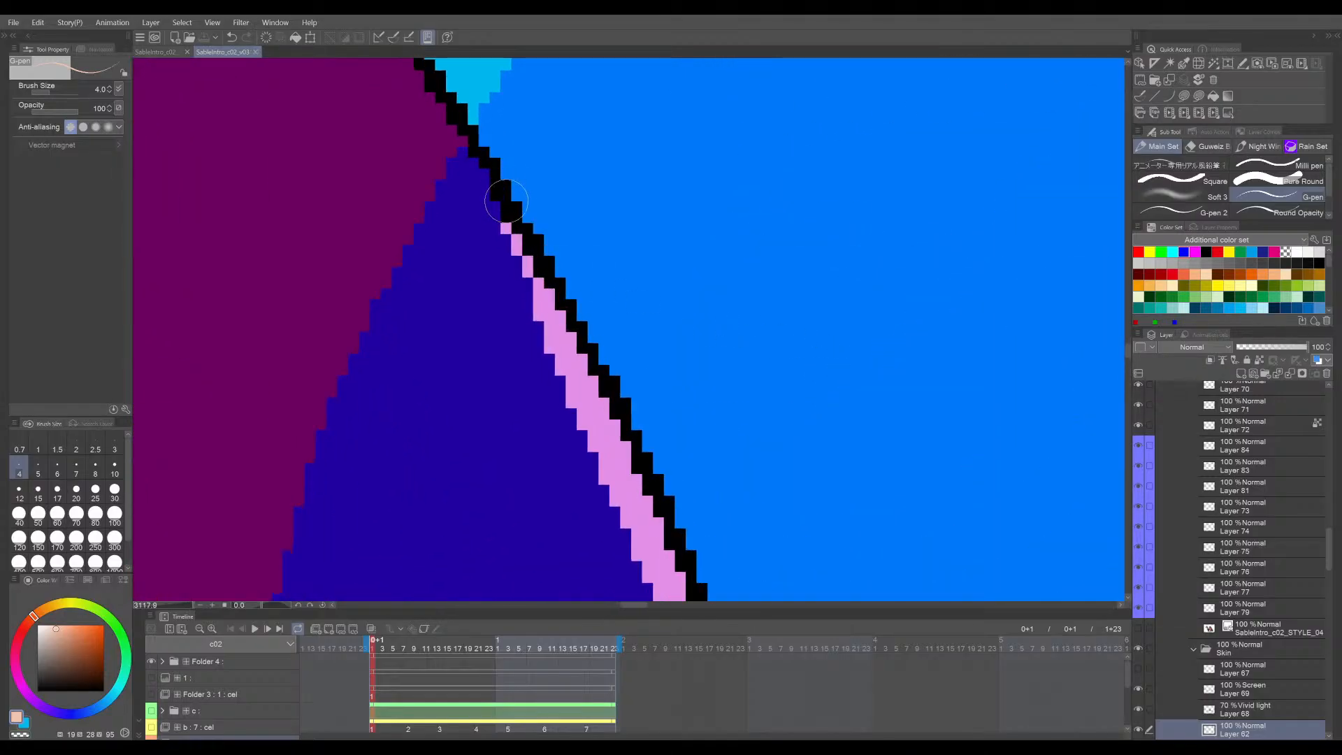
{"action": "scroll", "coordinate": [548, 230], "scroll_direction": "down", "scroll_amount": 2}
{"action": "scroll", "coordinate": [547, 230], "scroll_direction": "down", "scroll_amount": 5}
{"action": "scroll", "coordinate": [696, 271], "scroll_direction": "up", "scroll_amount": 2}
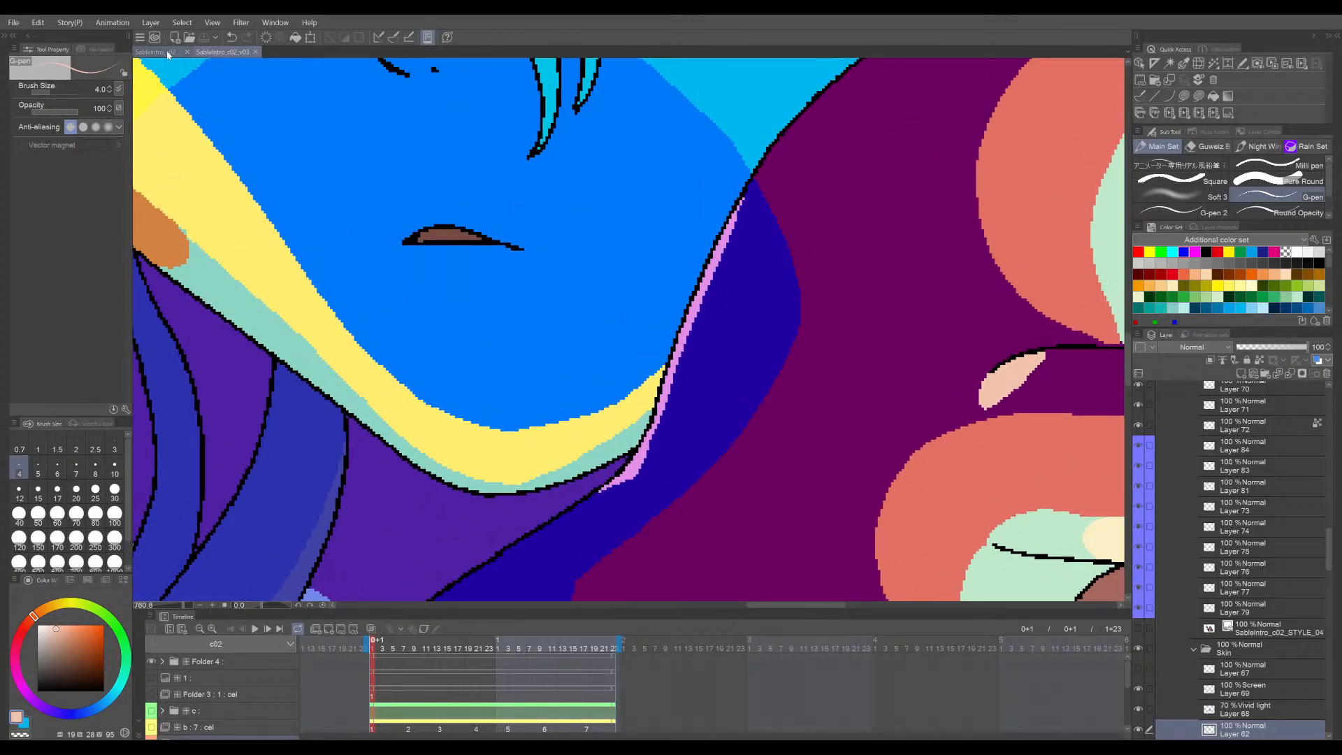
{"action": "left_click", "coordinate": [171, 53]}
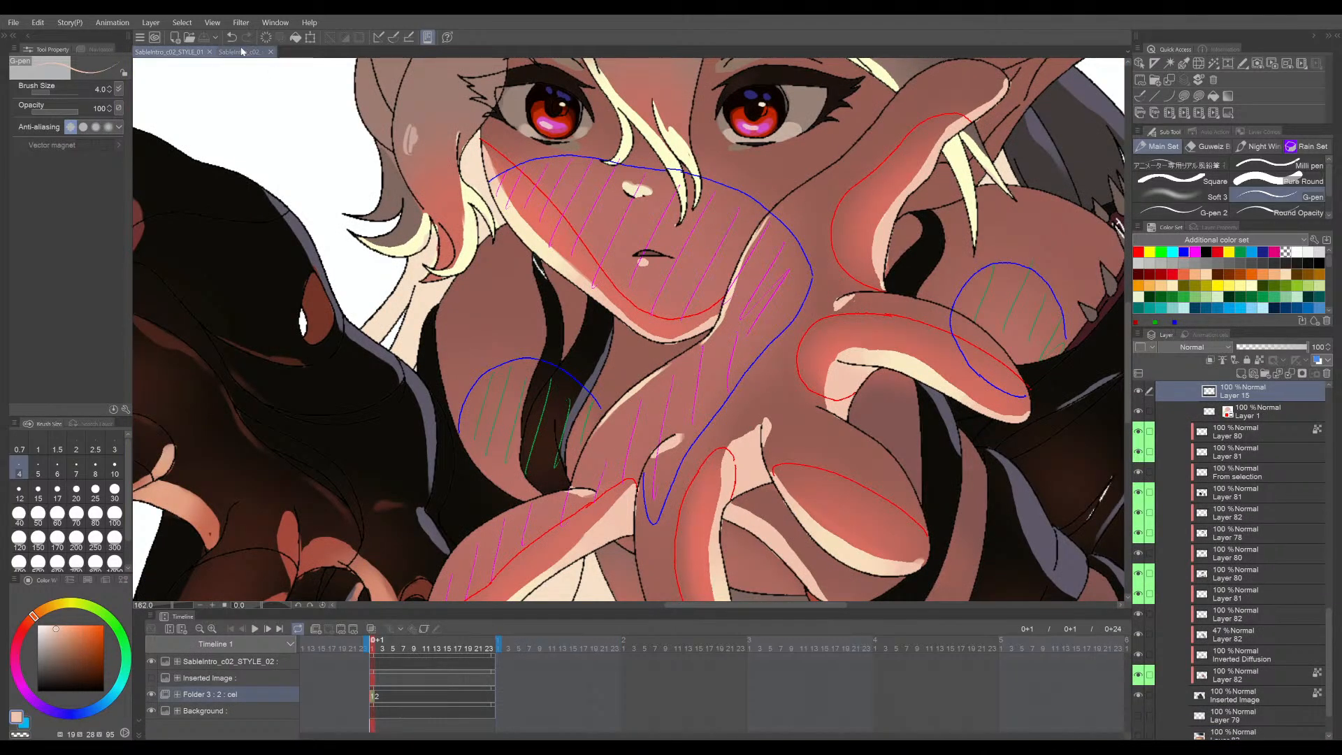
{"action": "left_click", "coordinate": [241, 52]}
- Widen the highlight's middle and lower section along the hand's edge beside the jaw, undoing unsuitable strokes
{"action": "key", "text": "ctrl+z"}
{"action": "left_click_drag", "start_coordinate": [689, 317], "coordinate": [657, 430]}
{"action": "key", "text": "ctrl+z"}
{"action": "key", "text": "ctrl+z"}
{"action": "key", "text": "ctrl+z"}
{"action": "left_click_drag", "start_coordinate": [694, 318], "coordinate": [638, 468]}
{"action": "key", "text": "ctrl+z"}
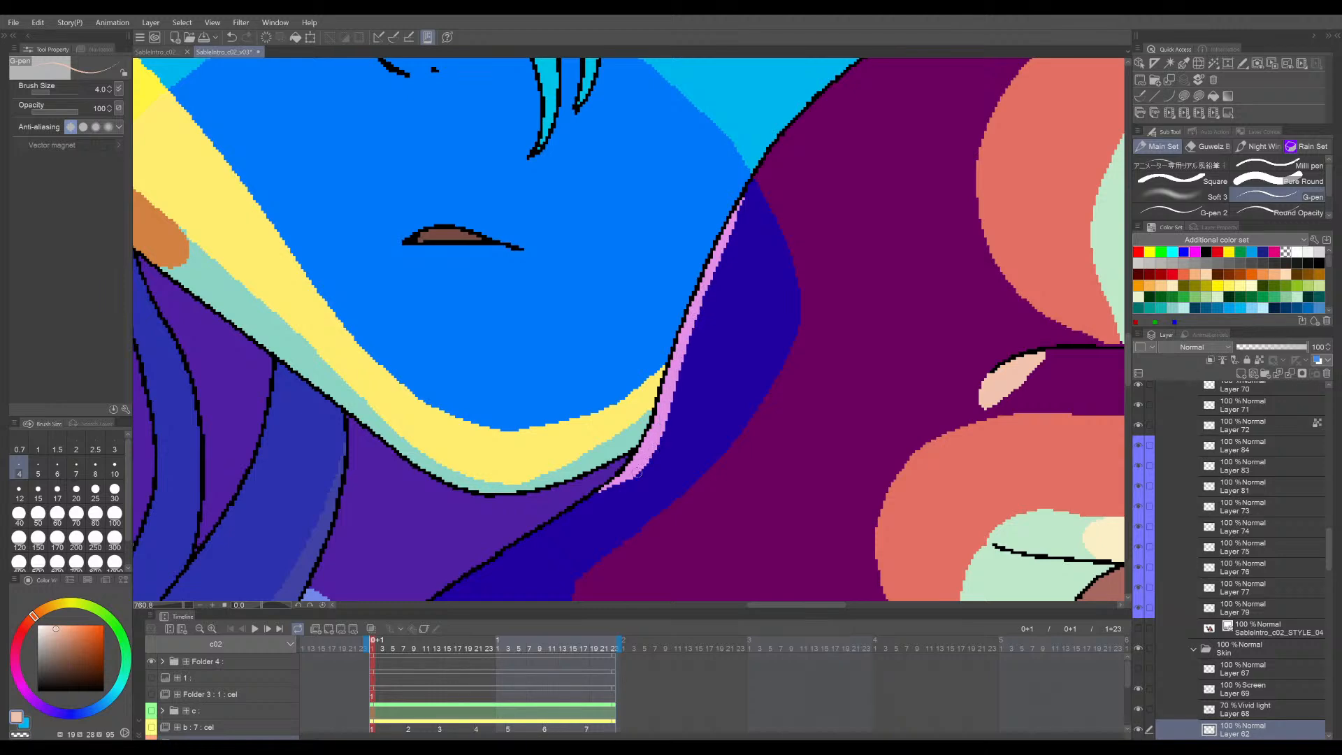
- Refine the upper outer edge of the hand highlight with the 2.5 eraser, and return to the G-pen
{"action": "scroll", "coordinate": [691, 413], "scroll_direction": "down", "scroll_amount": 2}
{"action": "scroll", "coordinate": [641, 463], "scroll_direction": "up", "scroll_amount": 3}
{"action": "key", "text": "e"}
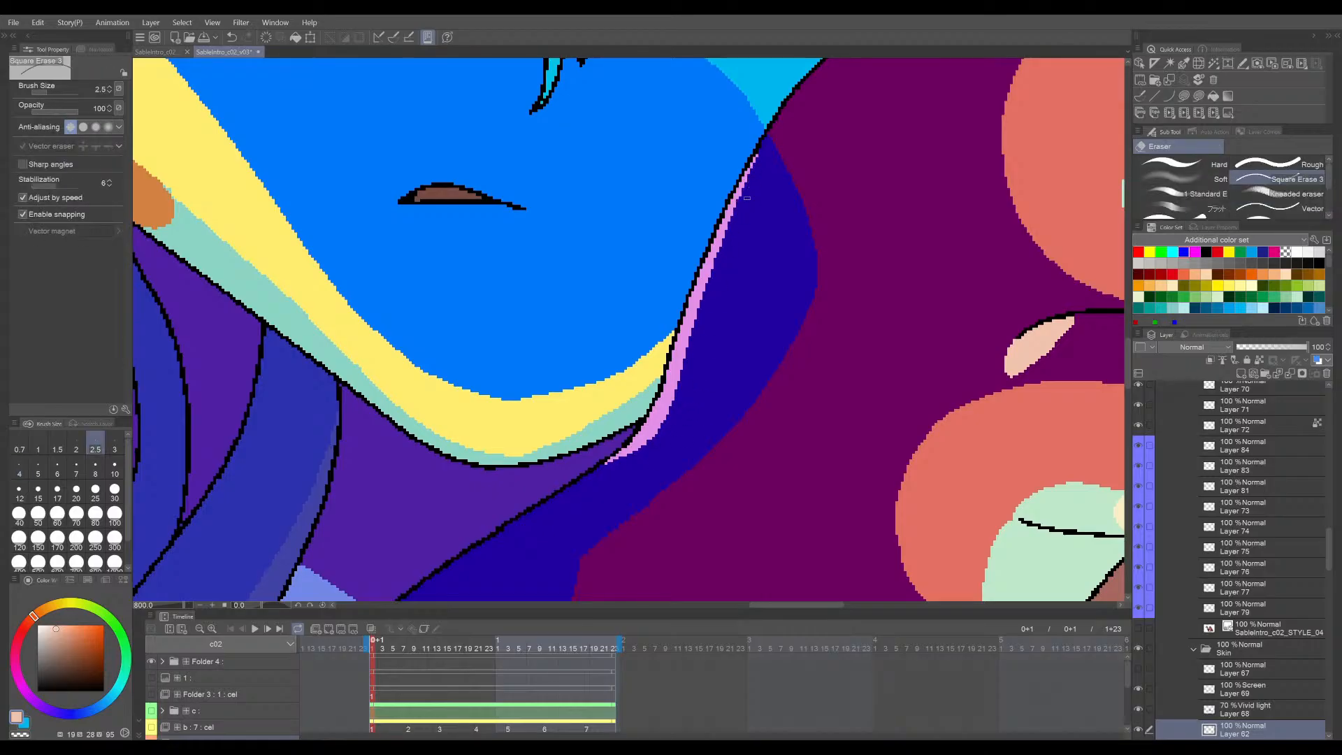
{"action": "scroll", "coordinate": [747, 198], "scroll_direction": "down", "scroll_amount": 4}
{"action": "key", "text": "p"}
{"action": "scroll", "coordinate": [808, 190], "scroll_direction": "up", "scroll_amount": 4}
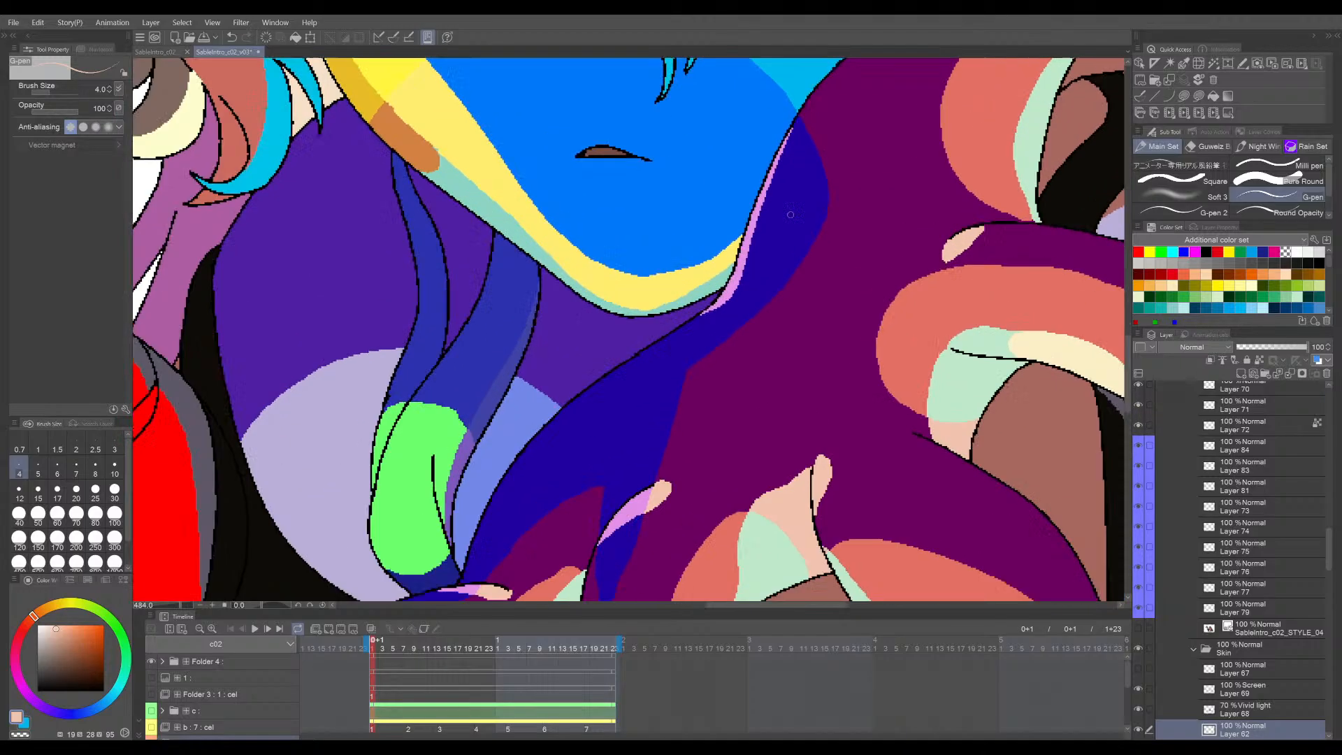
- Paint a thin second highlight along the hand's edge below the chin with the G-pen at size 4
{"action": "key", "text": "e"}
{"action": "left_click_drag", "start_coordinate": [747, 172], "coordinate": [711, 263]}
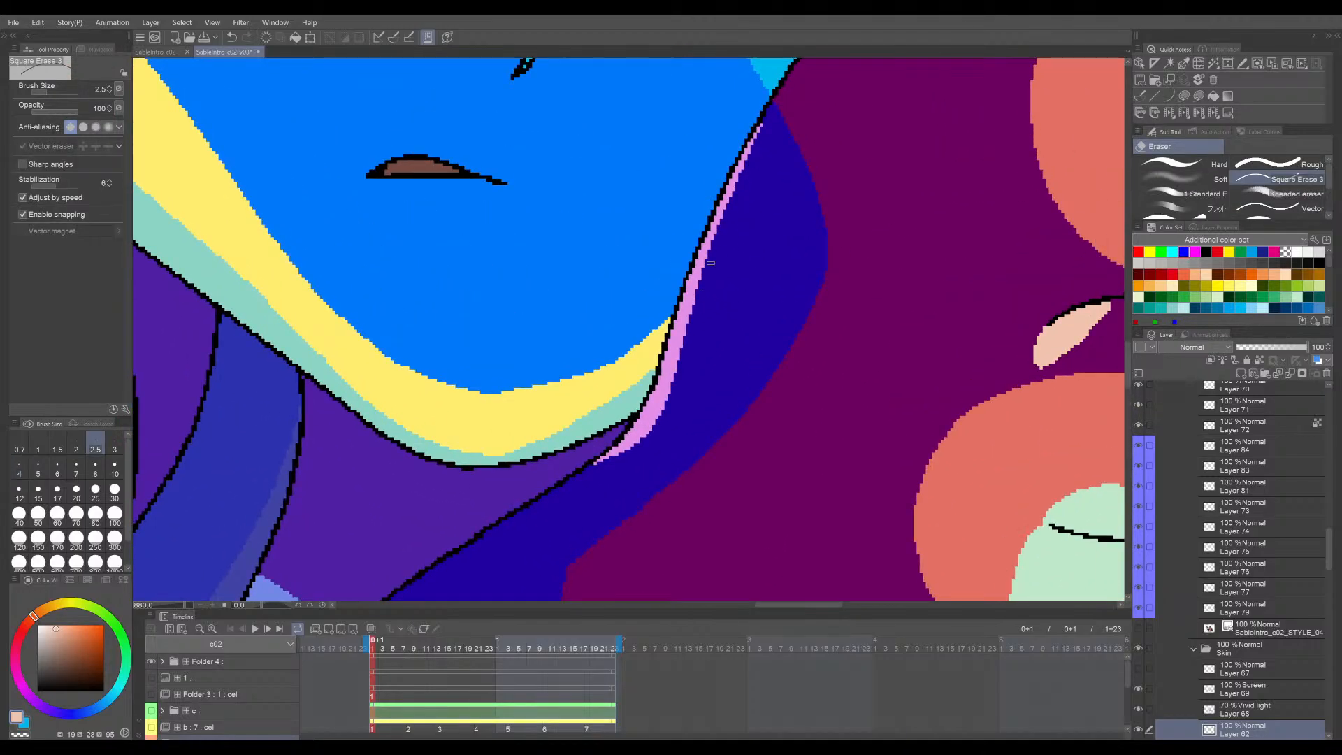
{"action": "key", "text": "p"}
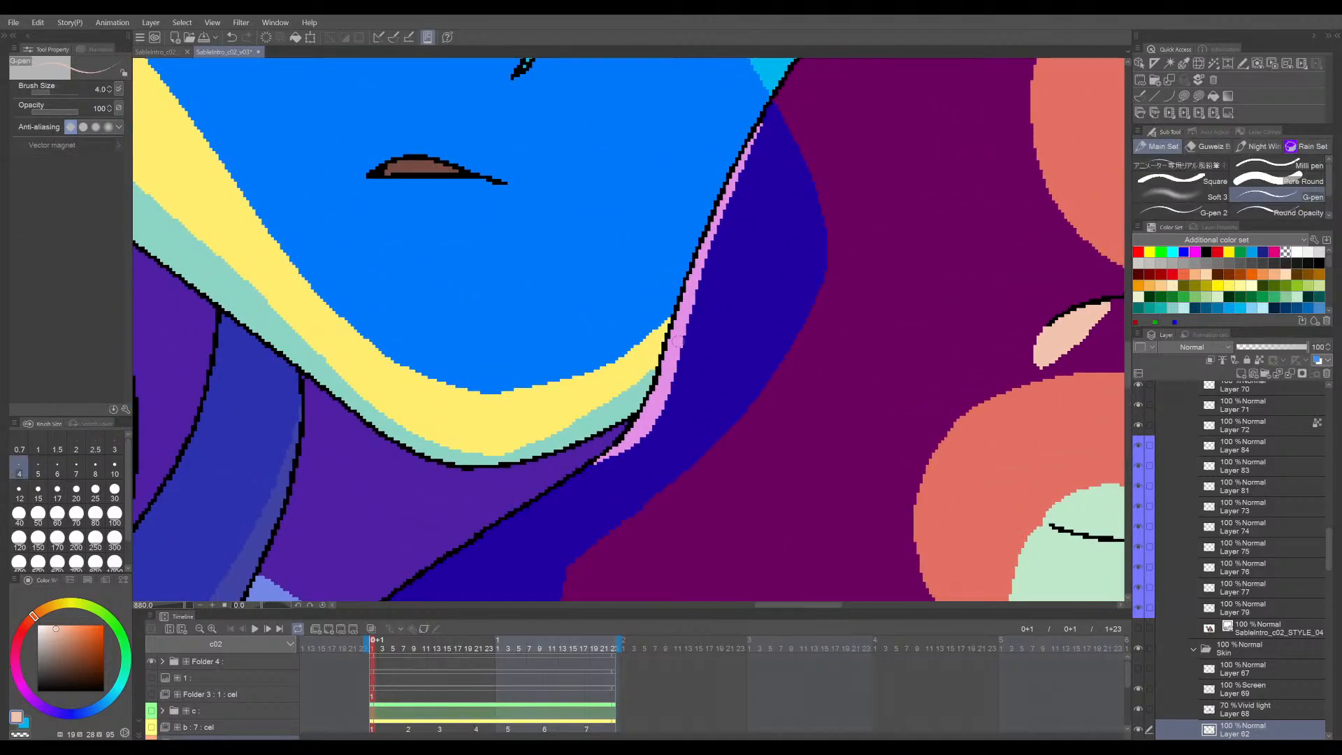
{"action": "left_click_drag", "start_coordinate": [676, 341], "coordinate": [914, 117]}
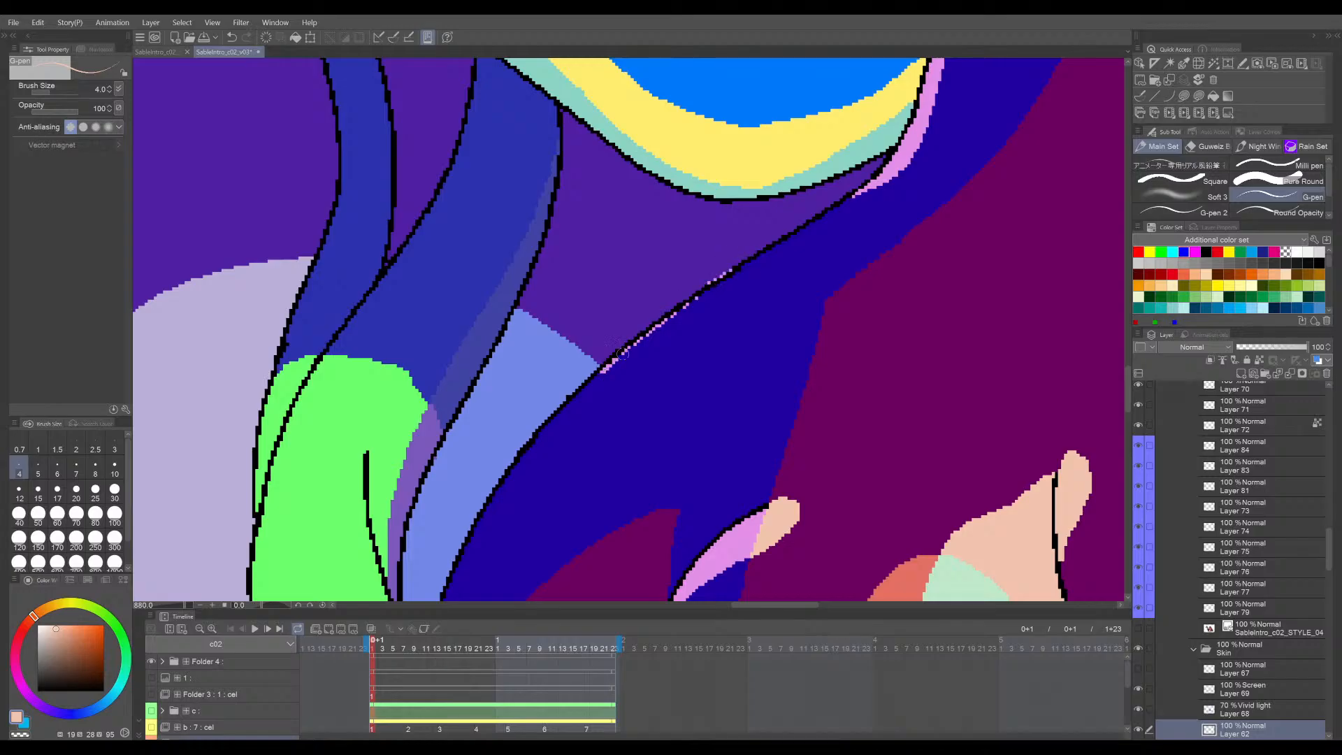
{"action": "left_click_drag", "start_coordinate": [601, 363], "coordinate": [765, 252]}
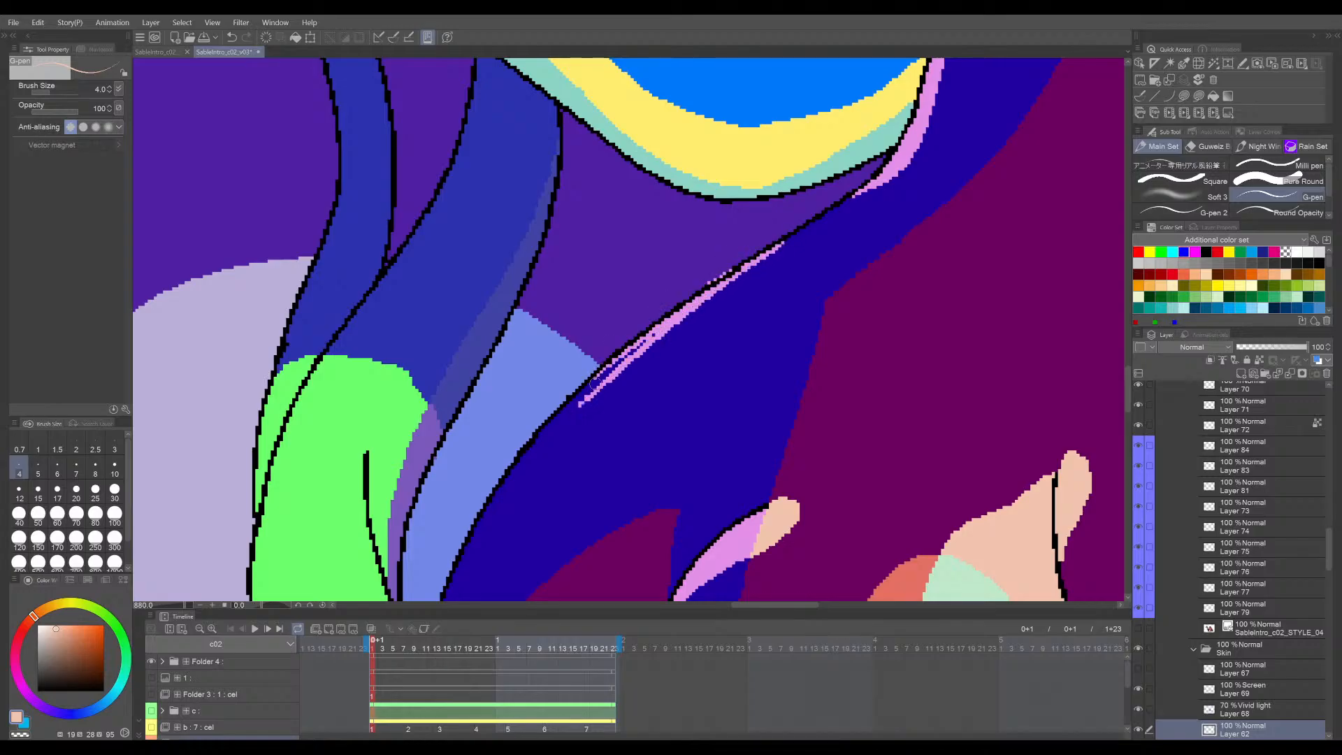
{"action": "left_click_drag", "start_coordinate": [577, 395], "coordinate": [806, 228]}
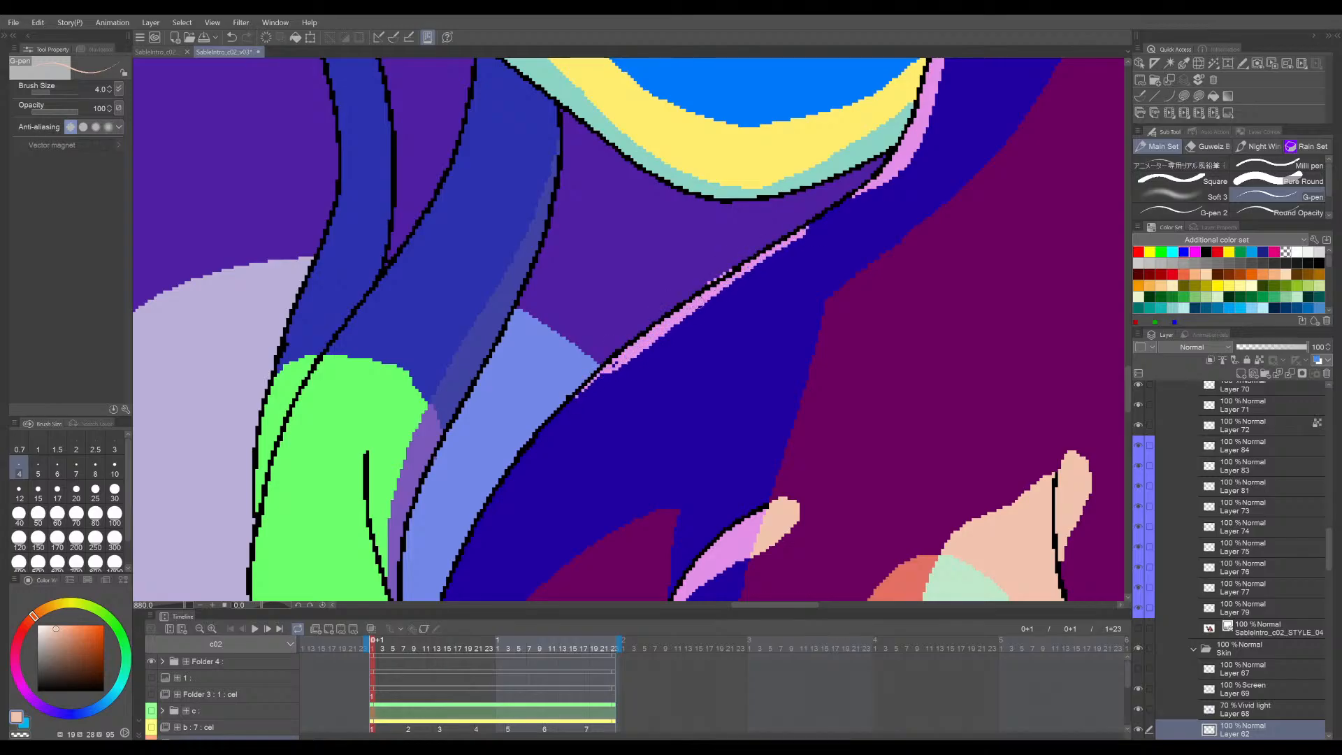
{"action": "key", "text": "ctrl+z"}
{"action": "key", "text": "ctrl+y"}
{"action": "key", "text": "ctrl+y"}
- Trim the lower tip of the highlight below the chin with the 2.5 eraser and clear stray pixels outside the outline
{"action": "key", "text": "e"}
{"action": "left_click_drag", "start_coordinate": [578, 396], "coordinate": [593, 381]}
{"action": "key", "text": "ctrl+z"}
{"action": "key", "text": "ctrl+y"}
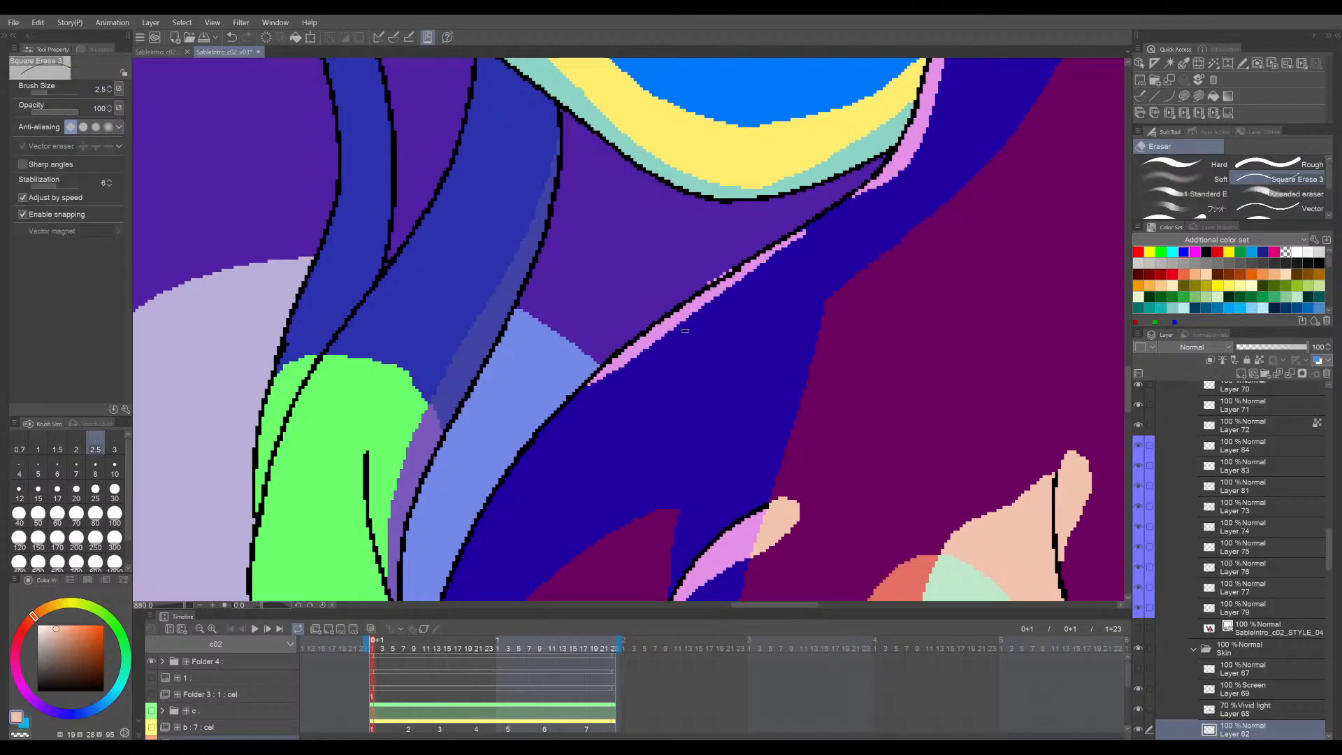
{"action": "scroll", "coordinate": [743, 291], "scroll_direction": "up", "scroll_amount": 3}
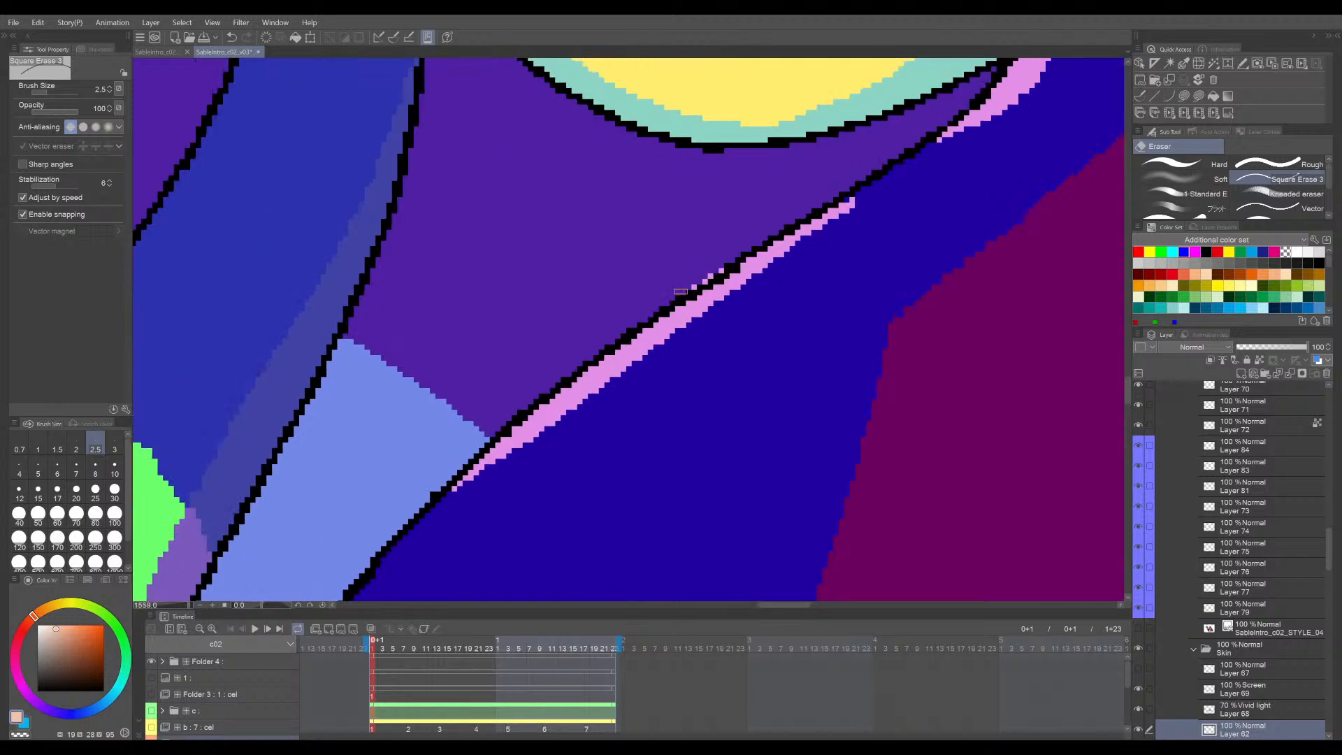
{"action": "scroll", "coordinate": [860, 202], "scroll_direction": "down", "scroll_amount": 1}
{"action": "scroll", "coordinate": [859, 200], "scroll_direction": "up", "scroll_amount": 2}
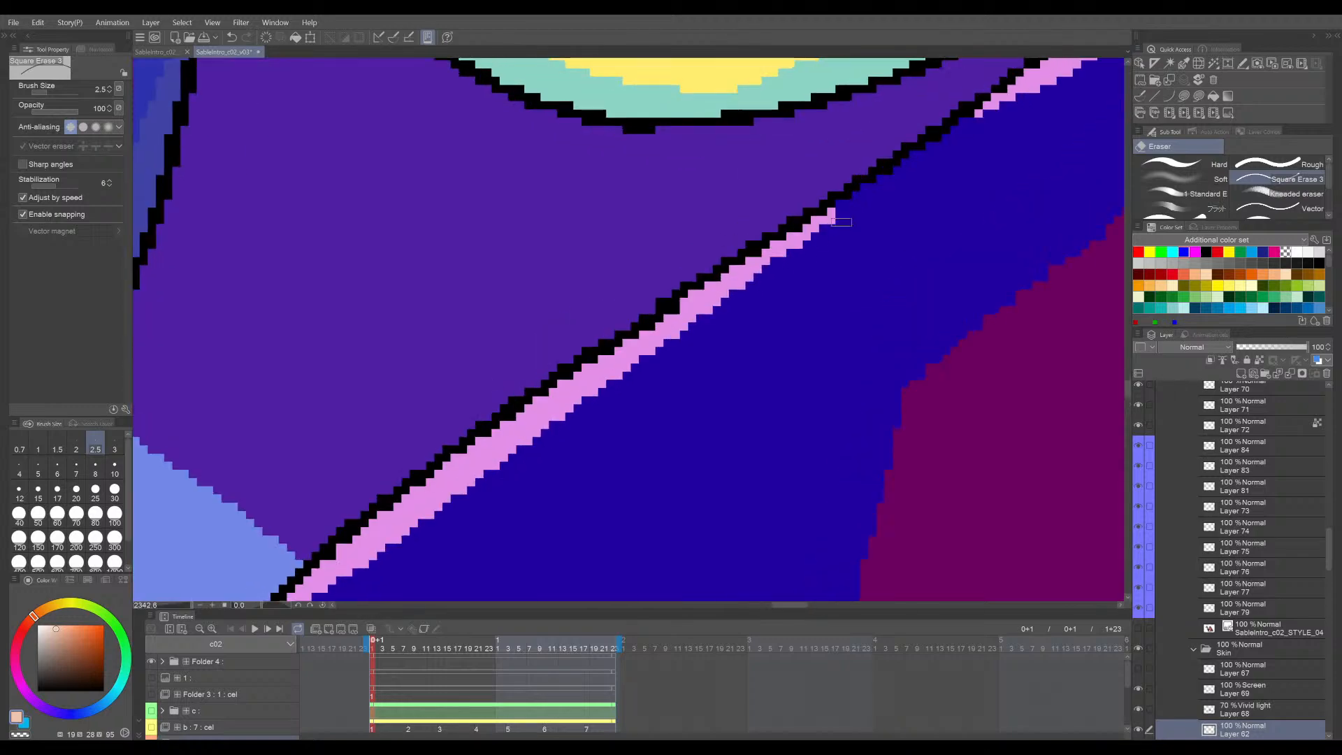
{"action": "key", "text": "p"}
- Compare the hand with the style reference and extend the second highlight's lower end farther down the outline in a narrow taper
{"action": "scroll", "coordinate": [864, 217], "scroll_direction": "down", "scroll_amount": 8}
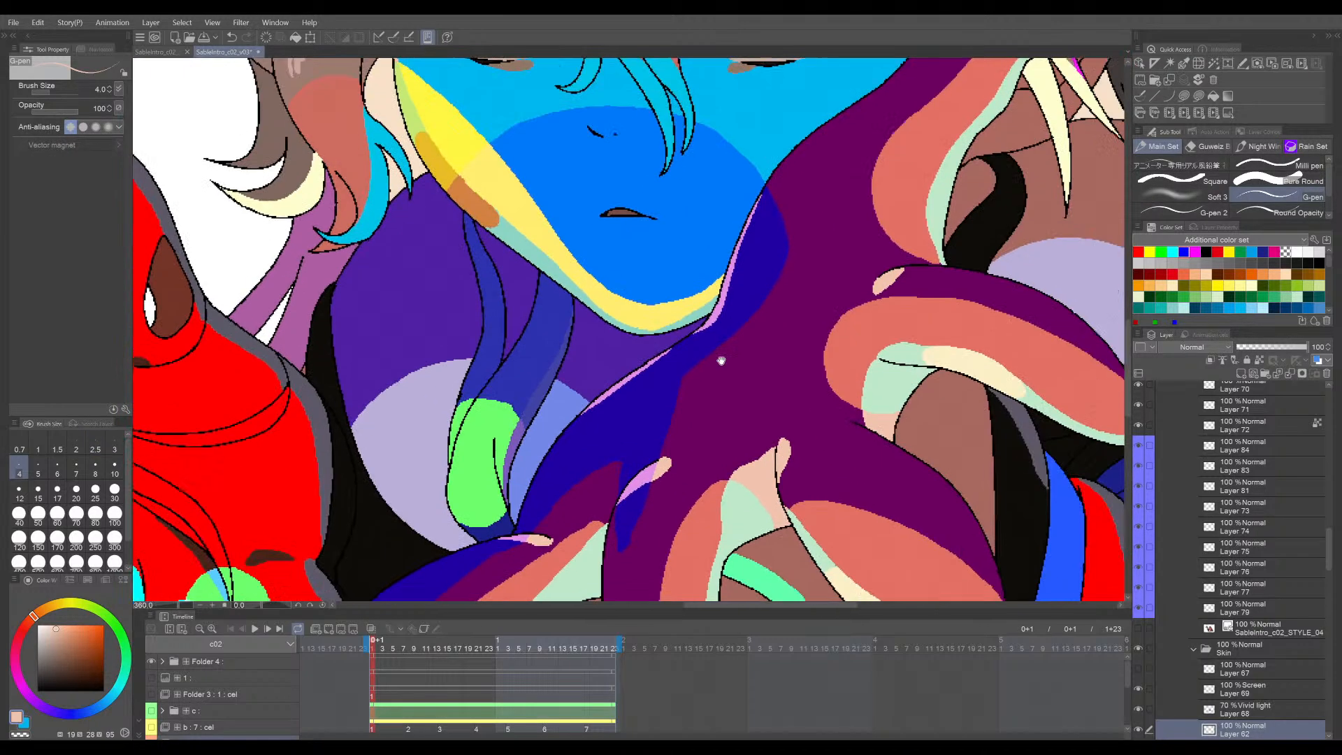
{"action": "scroll", "coordinate": [755, 350], "scroll_direction": "up", "scroll_amount": 3}
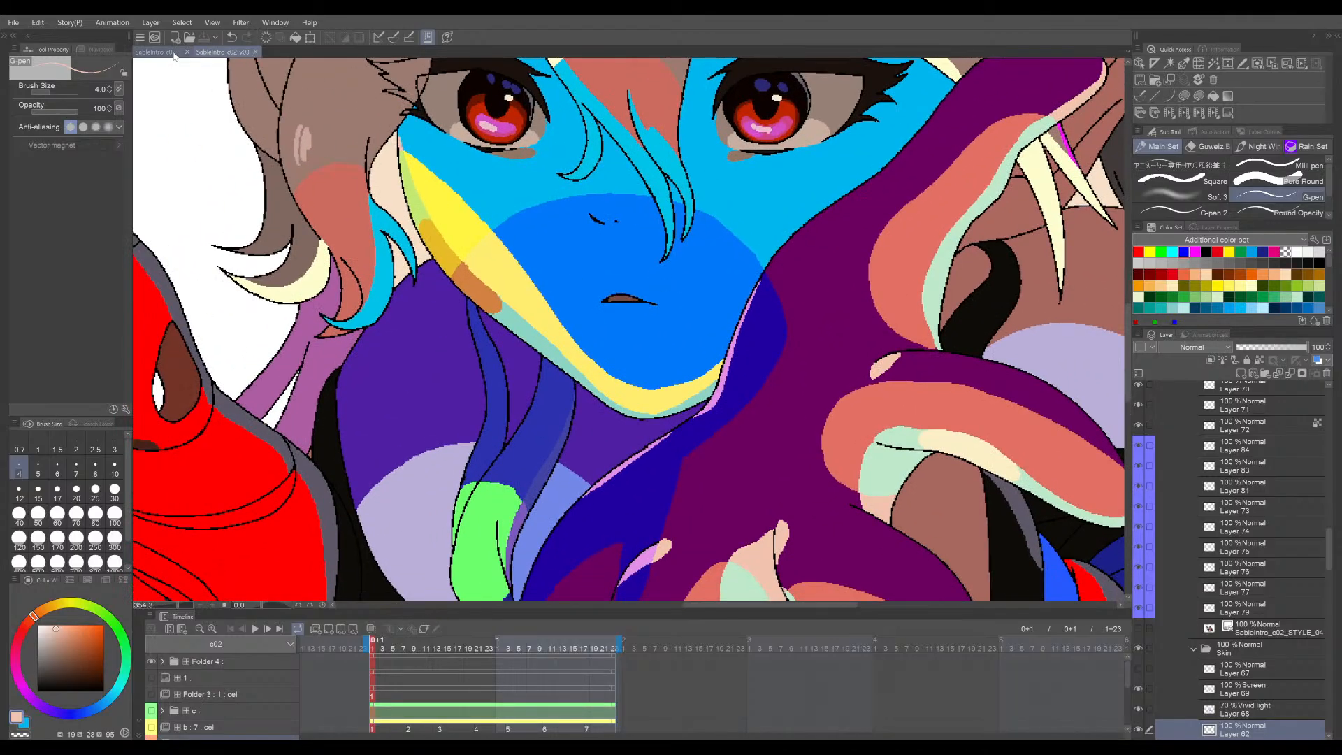
{"action": "left_click", "coordinate": [173, 54]}
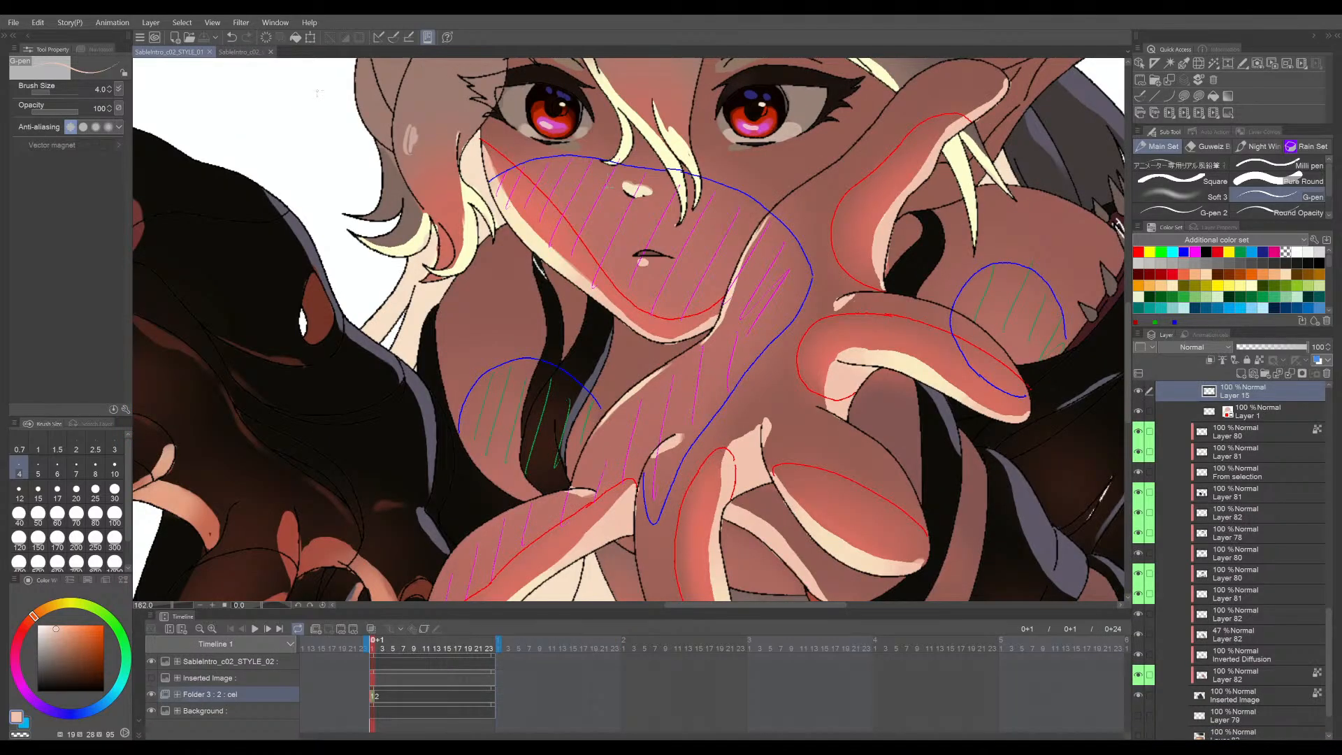
{"action": "left_click", "coordinate": [238, 52]}
{"action": "scroll", "coordinate": [678, 347], "scroll_direction": "up", "scroll_amount": 5}
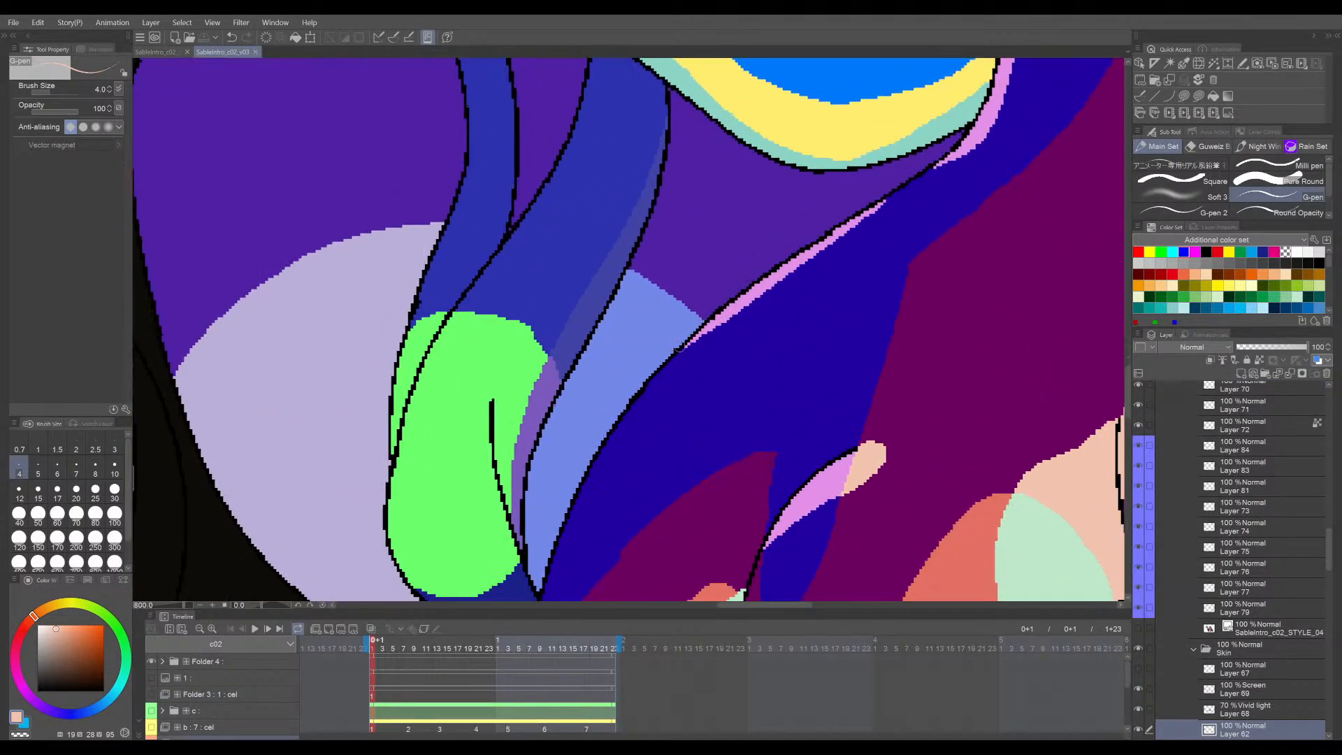
{"action": "mouse_move", "coordinate": [678, 347]}
{"action": "left_mouse_down"}
{"action": "mouse_move", "coordinate": [719, 317]}
{"action": "mouse_move", "coordinate": [624, 414]}
{"action": "mouse_move", "coordinate": [833, 246]}
{"action": "left_mouse_up"}
{"action": "key", "text": "ctrl+z"}
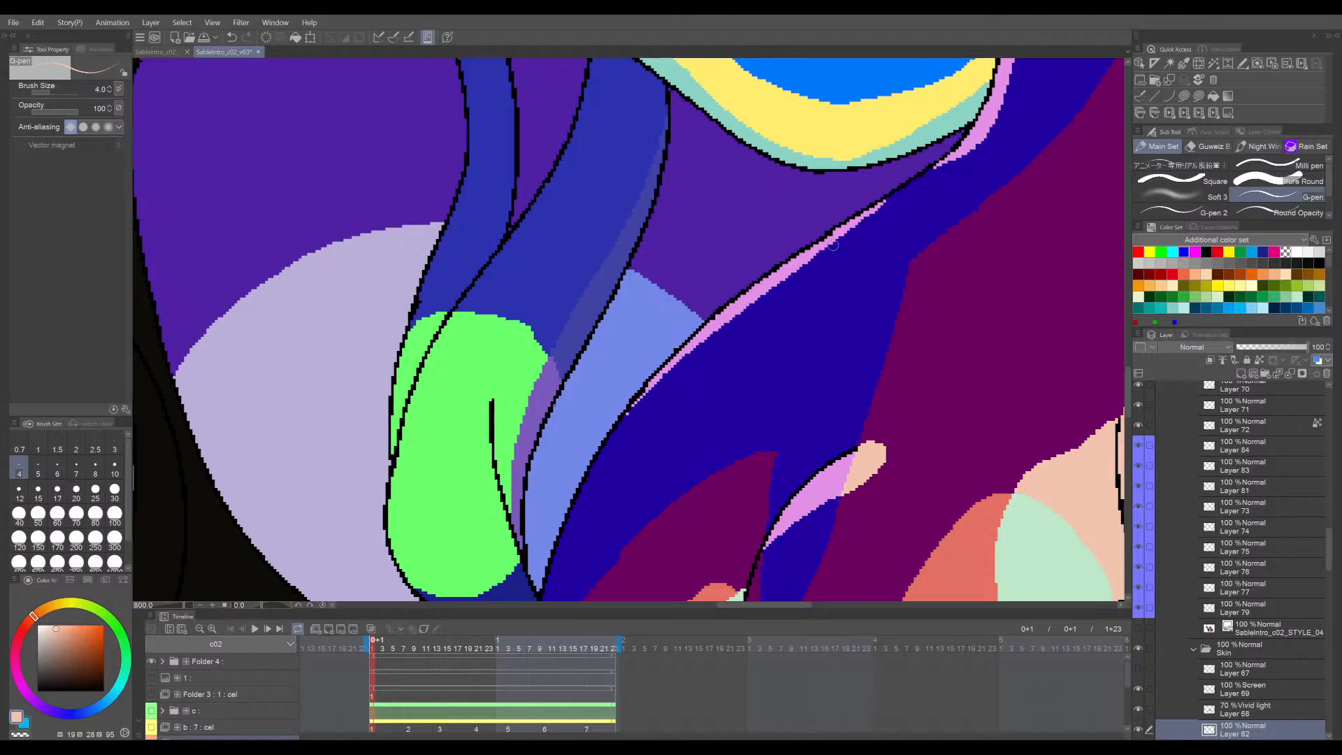
{"action": "key", "text": "e"}
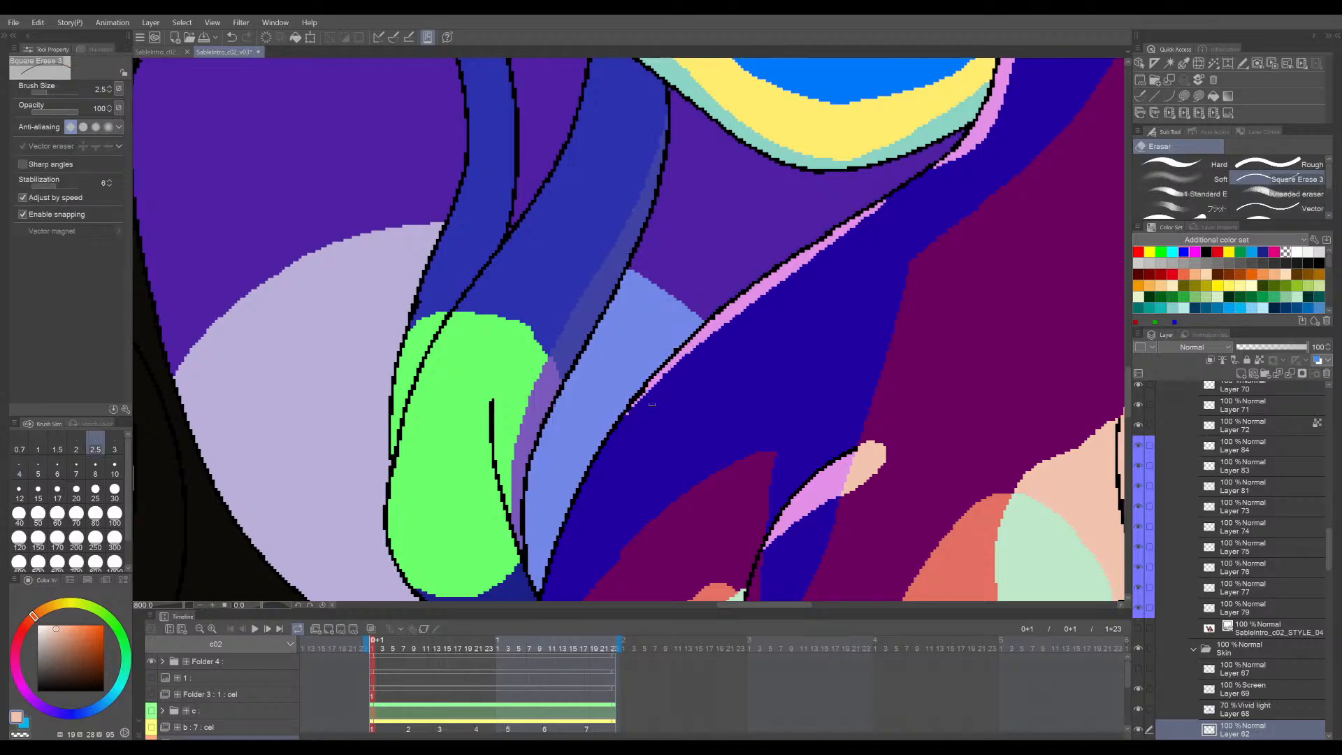
{"action": "key", "text": "p"}
{"action": "scroll", "coordinate": [633, 409], "scroll_direction": "up", "scroll_amount": 5}
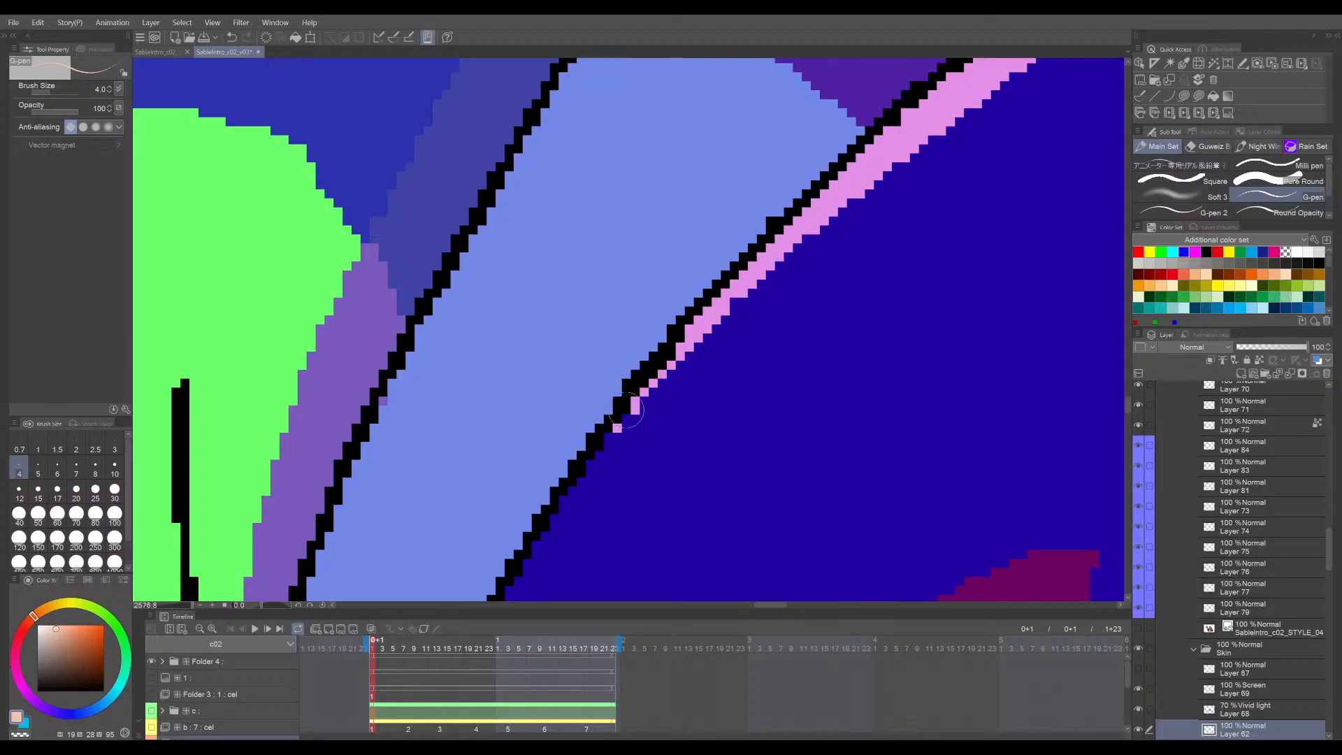
{"action": "scroll", "coordinate": [628, 411], "scroll_direction": "down", "scroll_amount": 8}
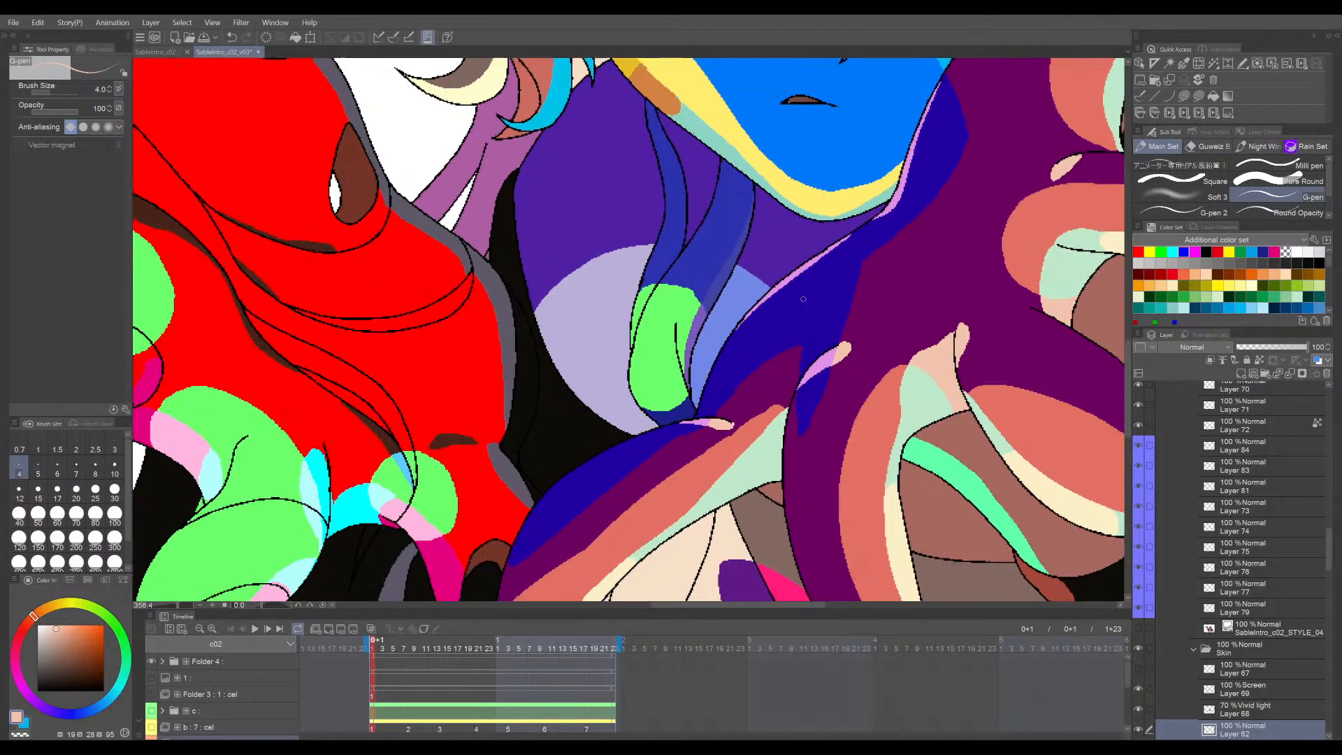
- Check the second highlight's length against the whole hand and save the drawing
{"action": "scroll", "coordinate": [803, 299], "scroll_direction": "up", "scroll_amount": 4}
{"action": "key", "text": "e"}
{"action": "scroll", "coordinate": [762, 294], "scroll_direction": "down", "scroll_amount": 4}
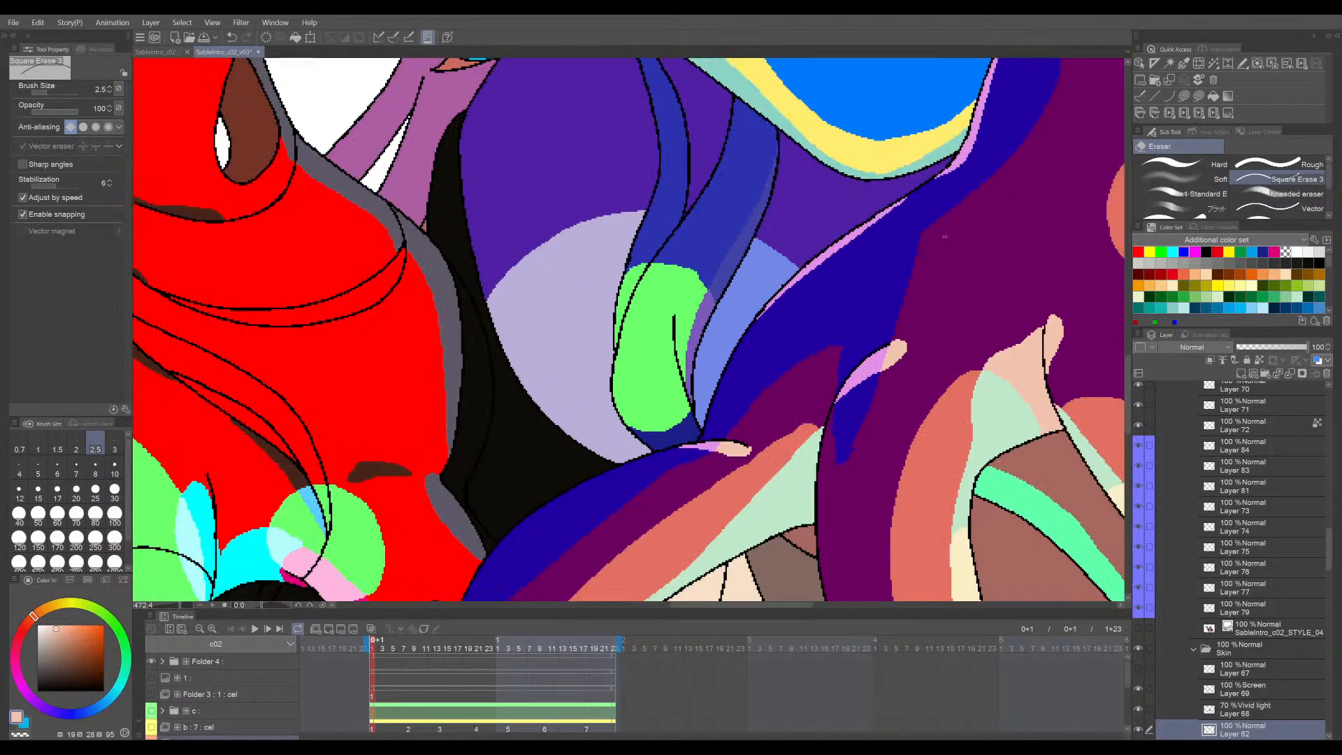
{"action": "left_click_drag", "start_coordinate": [902, 258], "coordinate": [722, 382]}
{"action": "key", "text": "p"}
{"action": "scroll", "coordinate": [742, 357], "scroll_direction": "up", "scroll_amount": 1}
{"action": "key", "text": "ctrl+s"}
{"action": "scroll", "coordinate": [743, 321], "scroll_direction": "up", "scroll_amount": 2}
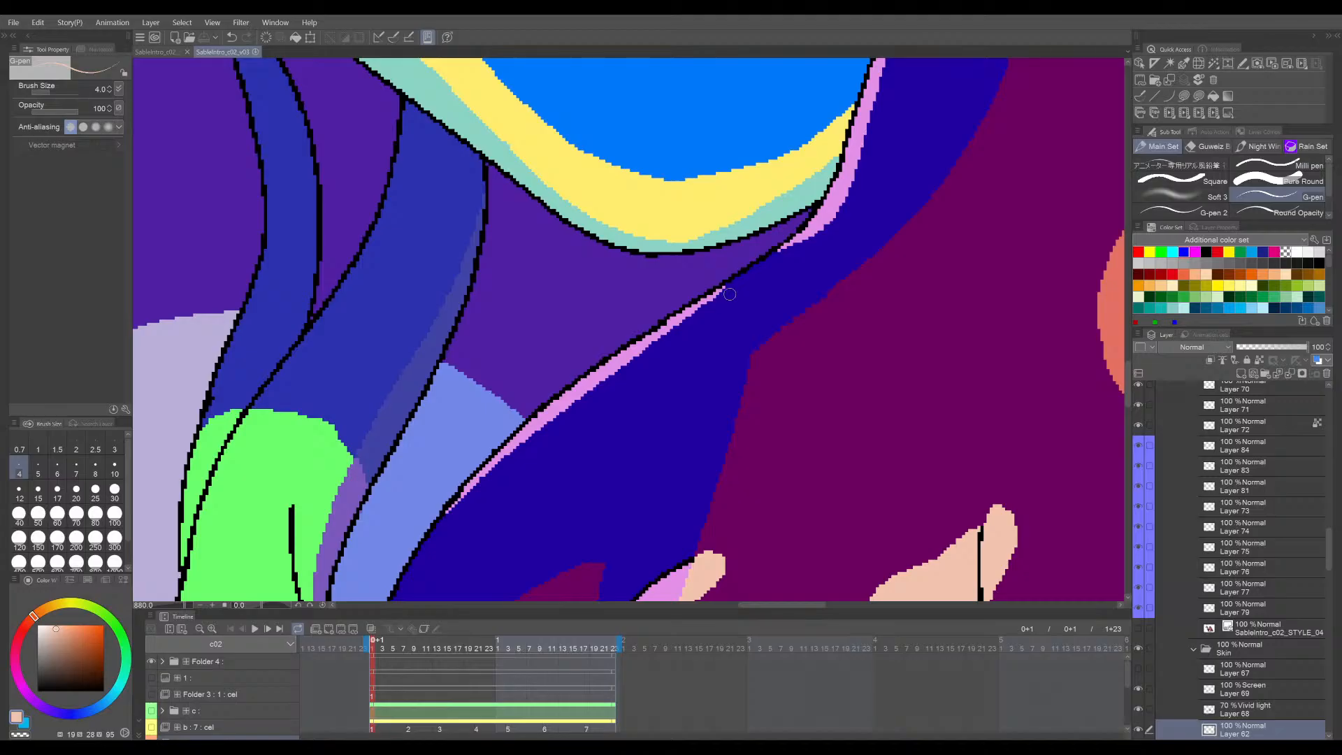
- Refine the upper tip of the second highlight below the chin with the eraser and G-pen, undoing unsuitable strokes
{"action": "scroll", "coordinate": [743, 298], "scroll_direction": "down", "scroll_amount": 5}
{"action": "scroll", "coordinate": [660, 407], "scroll_direction": "up", "scroll_amount": 2}
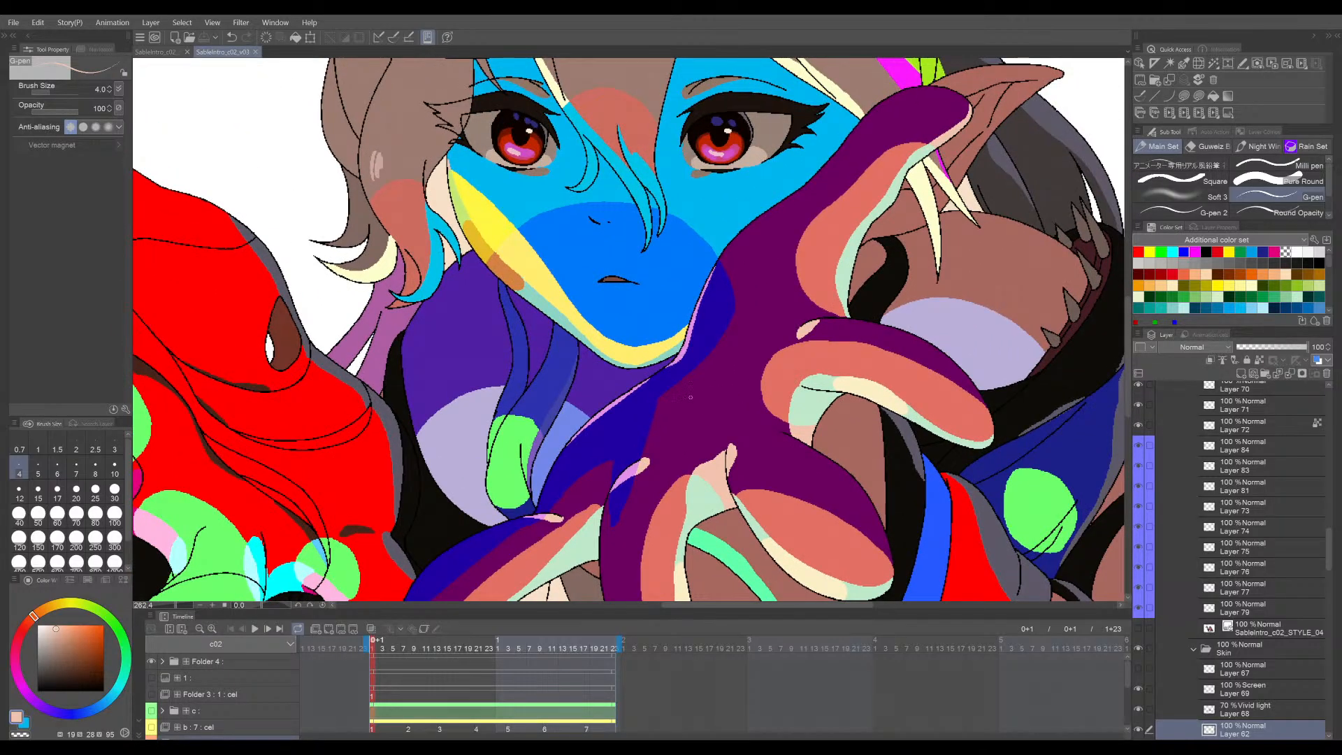
{"action": "scroll", "coordinate": [691, 397], "scroll_direction": "down", "scroll_amount": 2}
{"action": "scroll", "coordinate": [671, 398], "scroll_direction": "up", "scroll_amount": 5}
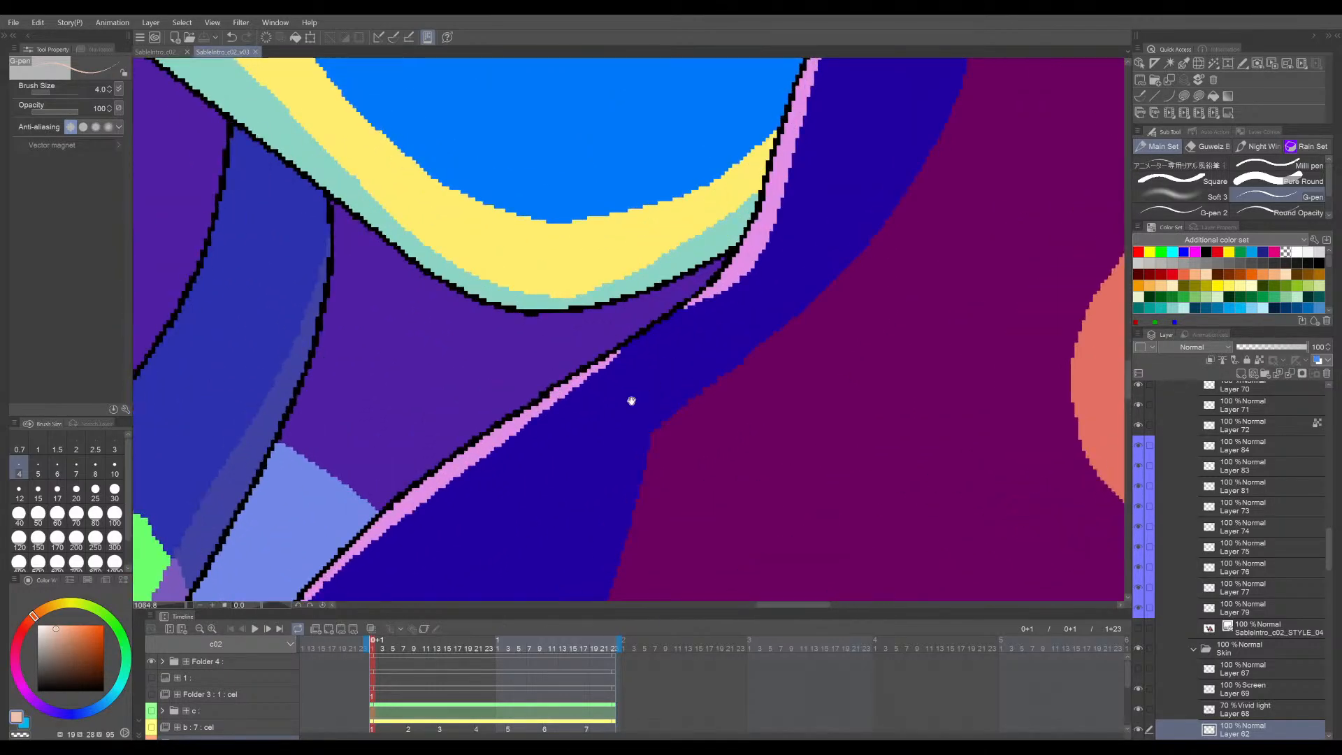
{"action": "key", "text": "e"}
{"action": "mouse_move", "coordinate": [631, 400]}
{"action": "left_mouse_down"}
{"action": "mouse_move", "coordinate": [764, 312]}
{"action": "mouse_move", "coordinate": [716, 290]}
{"action": "left_mouse_up"}
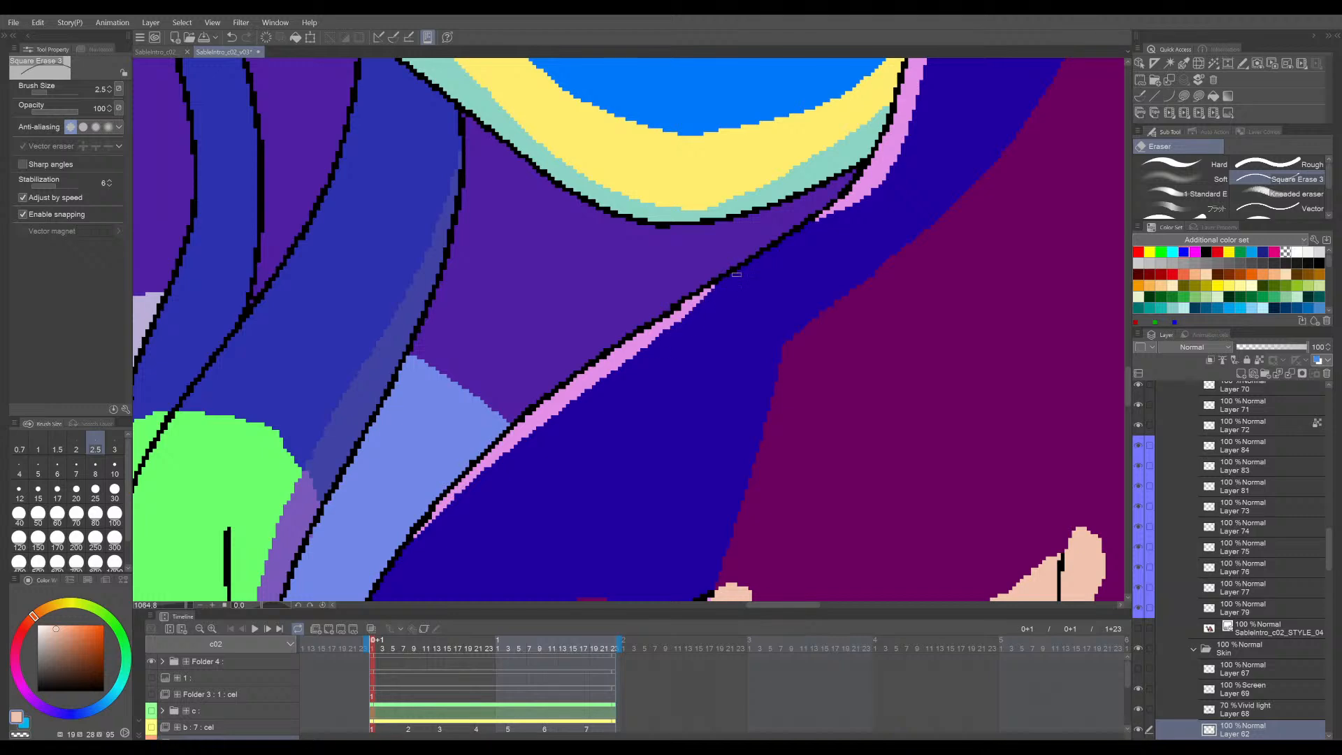
{"action": "key", "text": "p"}
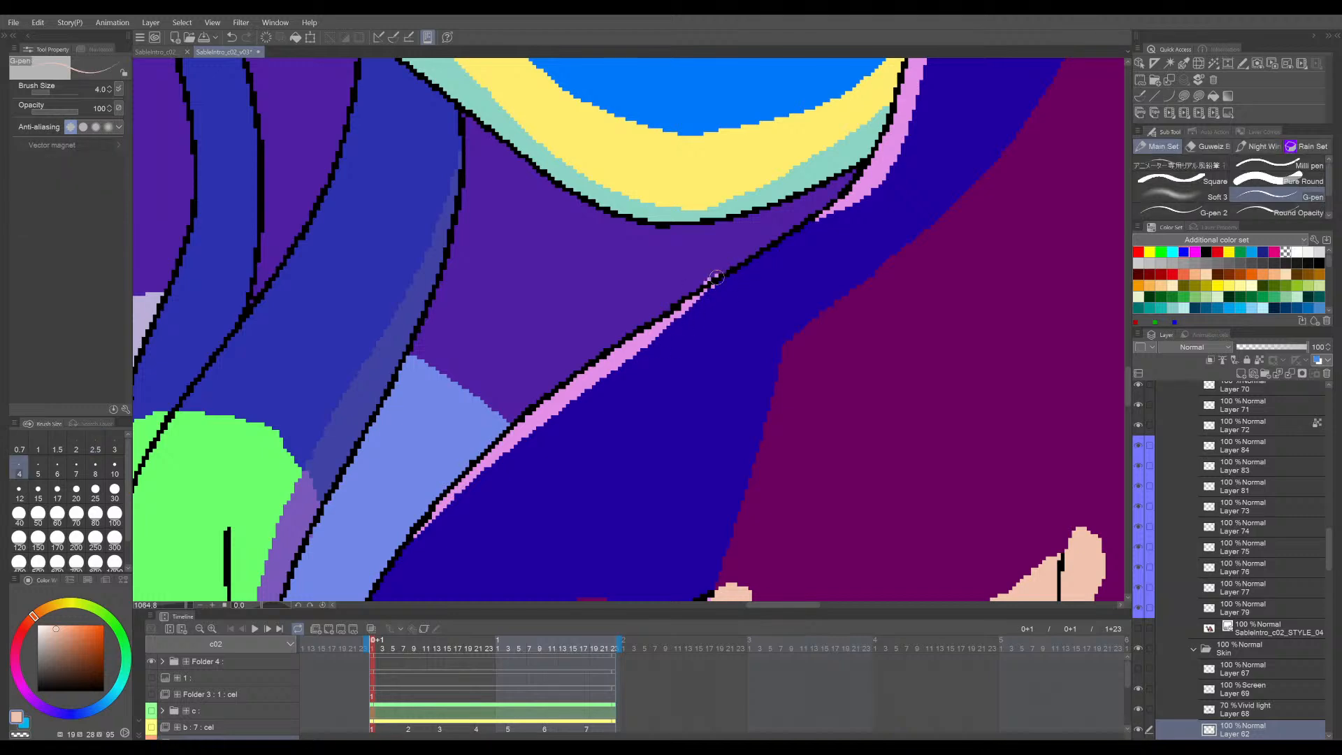
{"action": "key", "text": "ctrl+z"}
{"action": "mouse_move", "coordinate": [700, 294]}
{"action": "left_mouse_down"}
{"action": "mouse_move", "coordinate": [720, 279]}
{"action": "mouse_move", "coordinate": [704, 294]}
{"action": "left_mouse_up"}
{"action": "key", "text": "ctrl+z"}
{"action": "left_click_drag", "start_coordinate": [621, 371], "coordinate": [774, 231]}
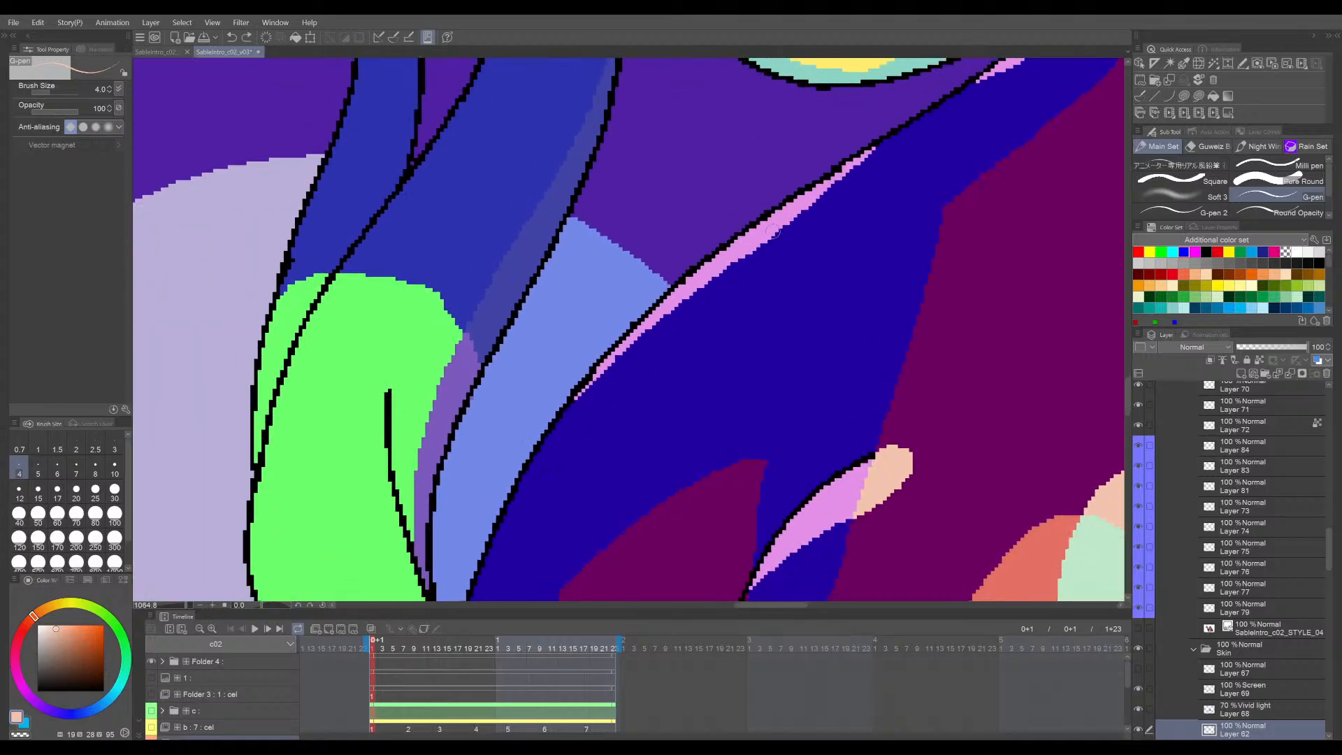
- Compare with the style reference and adjust the upper section of the highlight beside the jaw, undoing unsuitable strokes
{"action": "scroll", "coordinate": [978, 197], "scroll_direction": "down", "scroll_amount": 5}
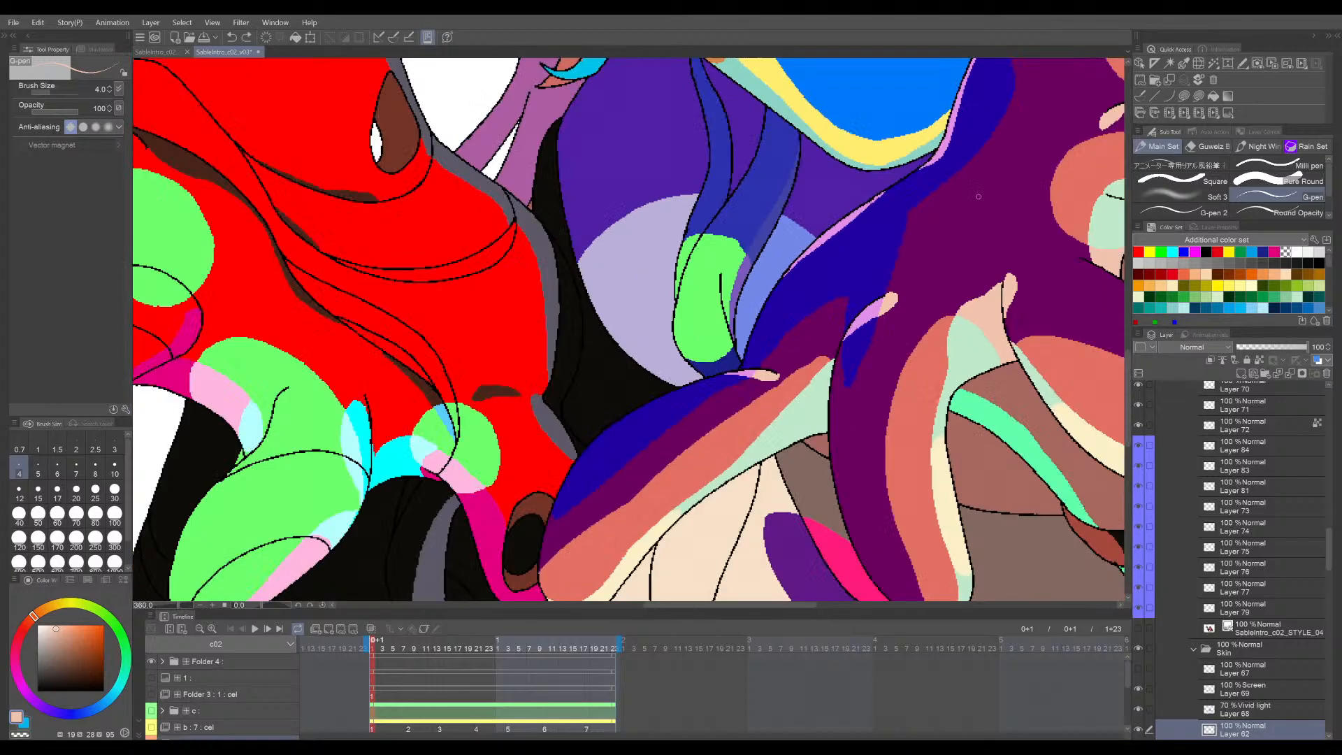
{"action": "mouse_move", "coordinate": [979, 196]}
{"action": "left_mouse_down"}
{"action": "mouse_move", "coordinate": [718, 346]}
{"action": "mouse_move", "coordinate": [734, 308]}
{"action": "left_mouse_up"}
{"action": "scroll", "coordinate": [744, 312], "scroll_direction": "down", "scroll_amount": 3}
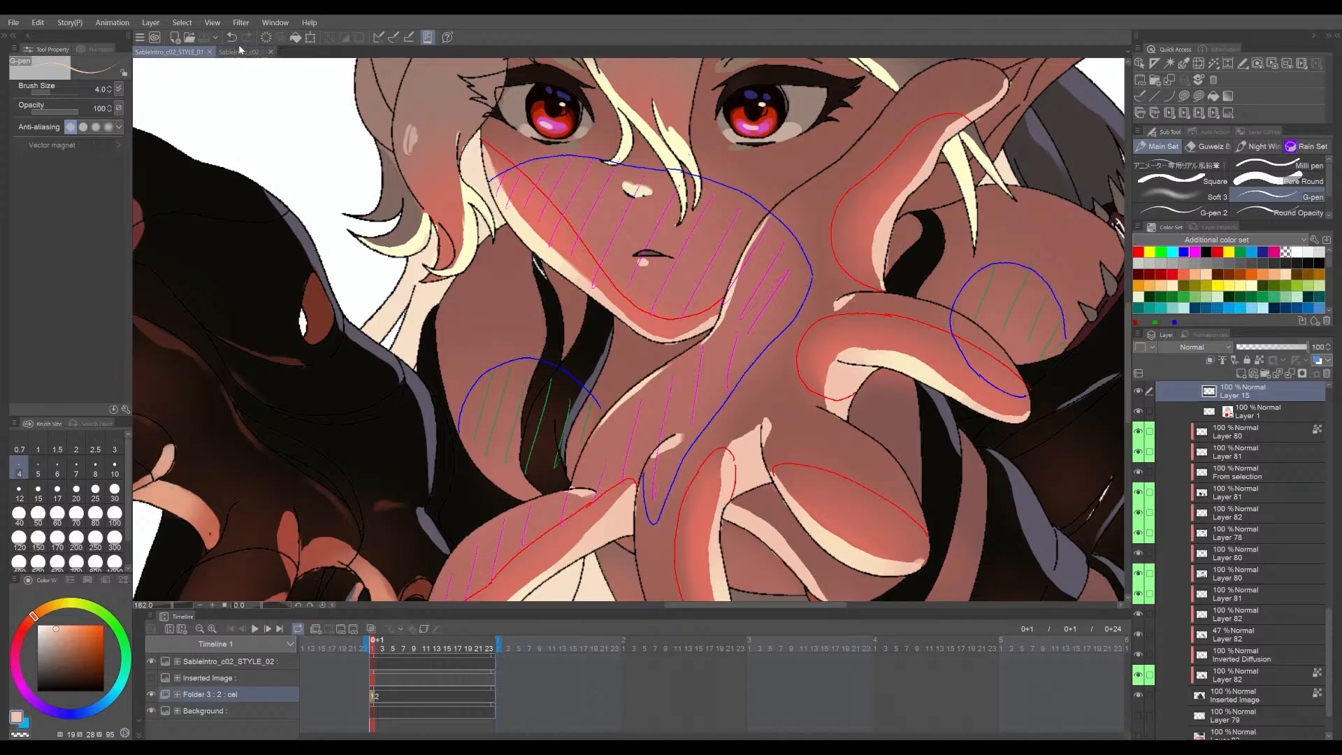
{"action": "left_click", "coordinate": [240, 51]}
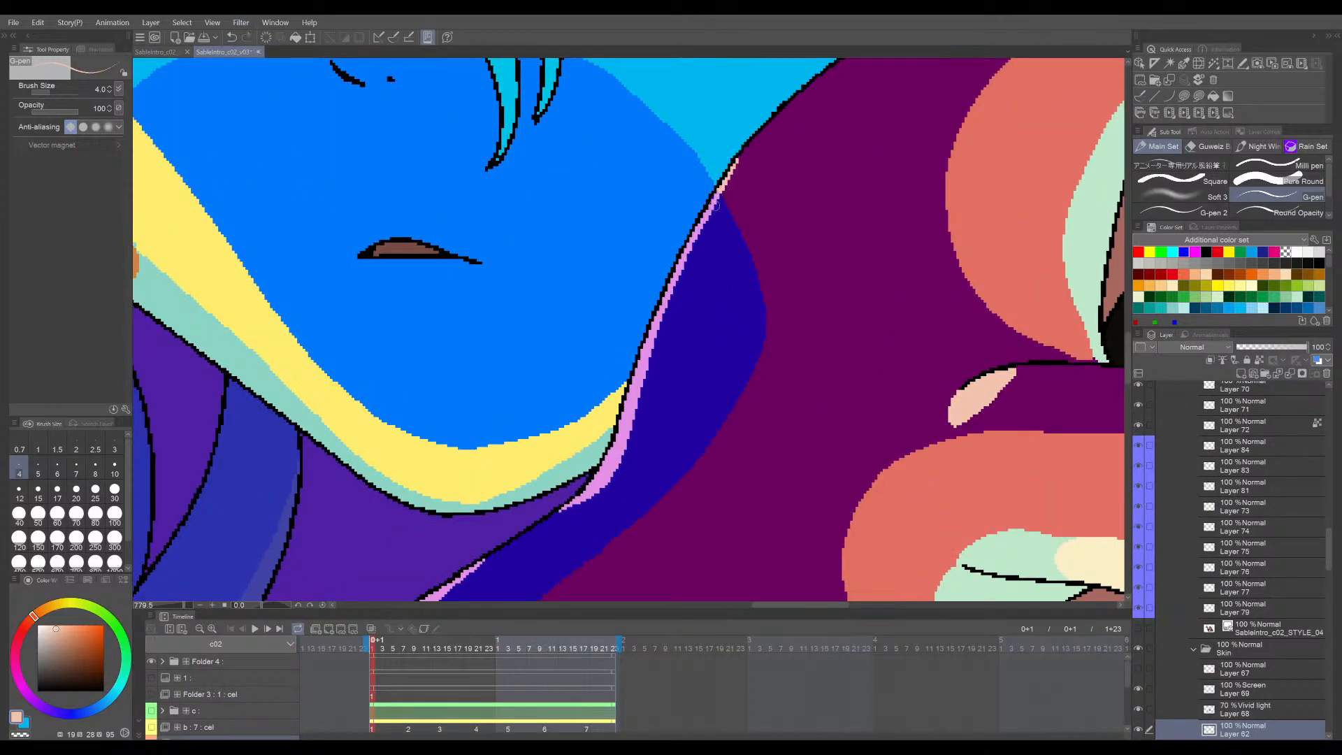
{"action": "key", "text": "ctrl+z"}
{"action": "left_click_drag", "start_coordinate": [719, 195], "coordinate": [659, 332]}
{"action": "key", "text": "ctrl+z"}
{"action": "left_click_drag", "start_coordinate": [718, 196], "coordinate": [630, 441]}
{"action": "key", "text": "ctrl+z"}
{"action": "key", "text": "ctrl+y"}
{"action": "key", "text": "e"}
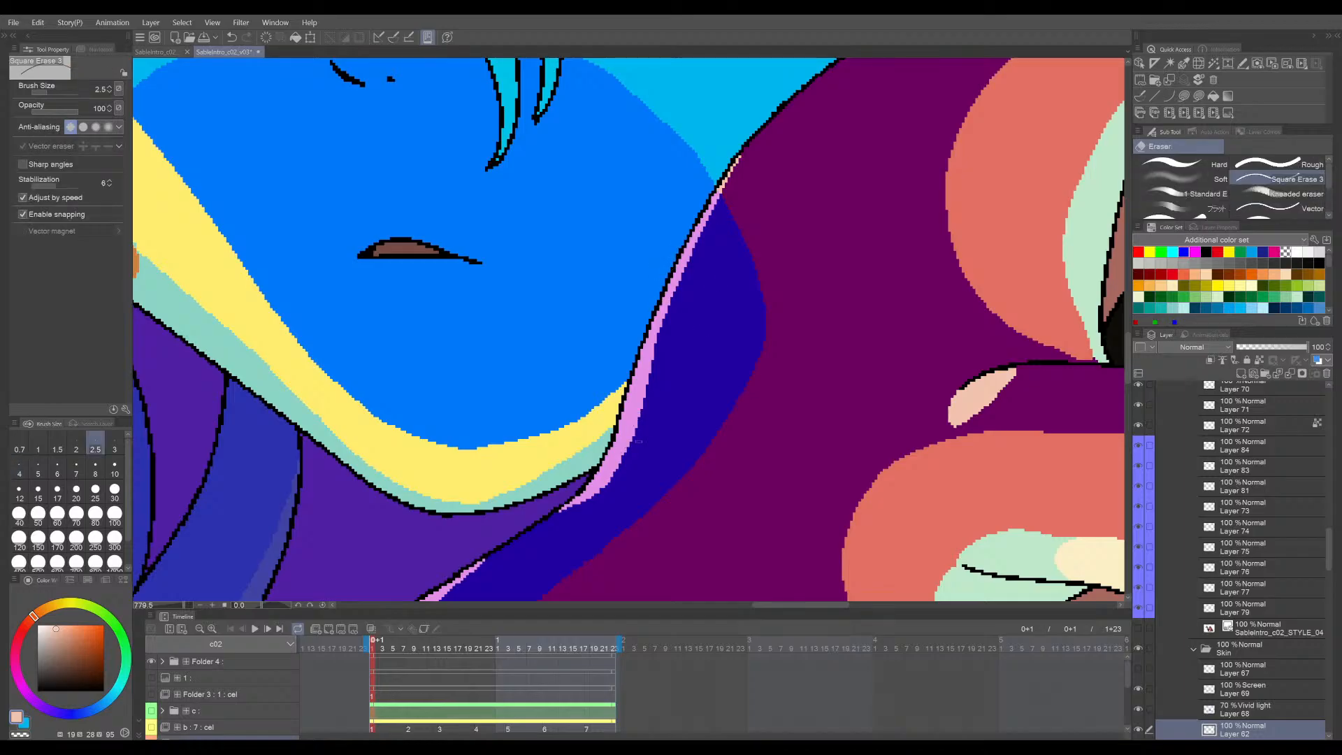
- Try another G-pen stroke on the jaw-side highlight's lower bend, undo it, and save the drawing
{"action": "key", "text": "p"}
{"action": "left_click_drag", "start_coordinate": [630, 447], "coordinate": [605, 478]}
{"action": "key", "text": "ctrl+z"}
{"action": "scroll", "coordinate": [650, 416], "scroll_direction": "down", "scroll_amount": 4}
{"action": "left_click_drag", "start_coordinate": [765, 337], "coordinate": [802, 280]}
{"action": "key", "text": "ctrl+s"}
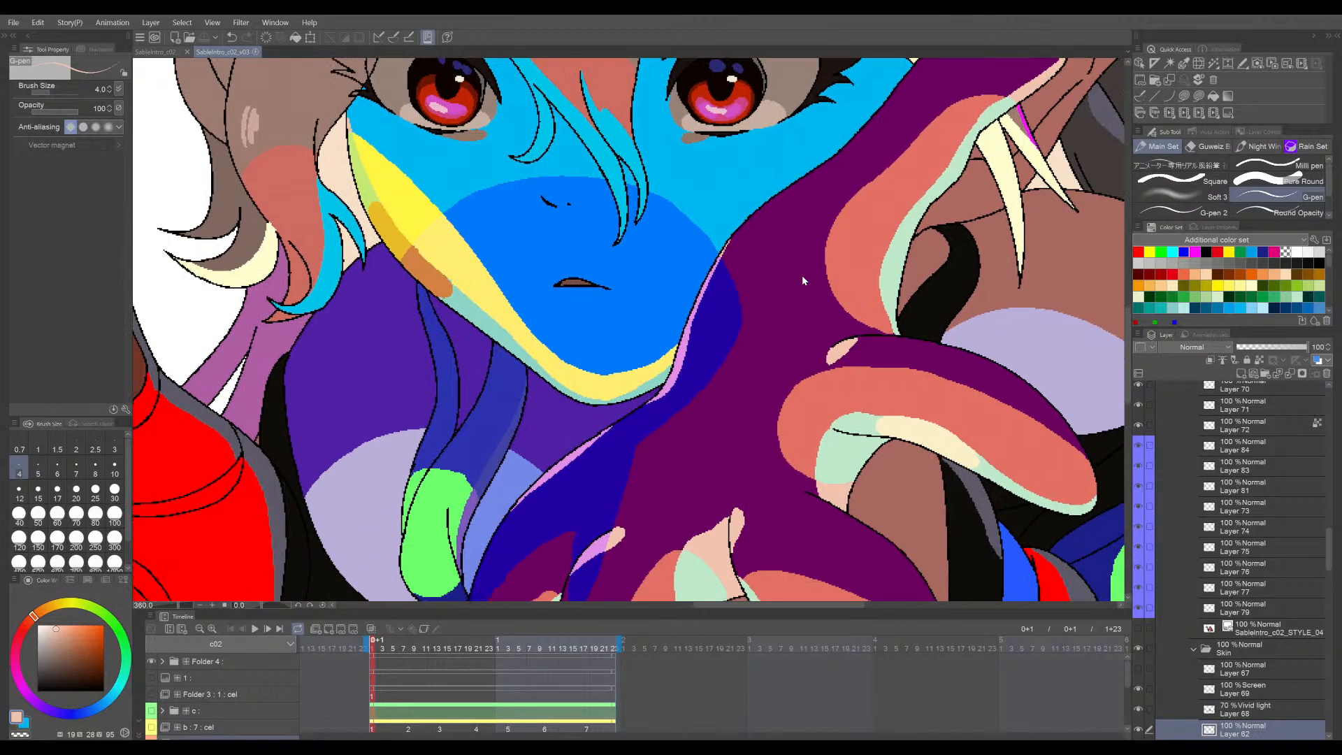
- Trim the lower end of the jaw-side highlight under the chin corner with the 2.5 eraser, and save the drawing
{"action": "scroll", "coordinate": [802, 280], "scroll_direction": "down", "scroll_amount": 1}
{"action": "scroll", "coordinate": [734, 349], "scroll_direction": "up", "scroll_amount": 5}
{"action": "key", "text": "e"}
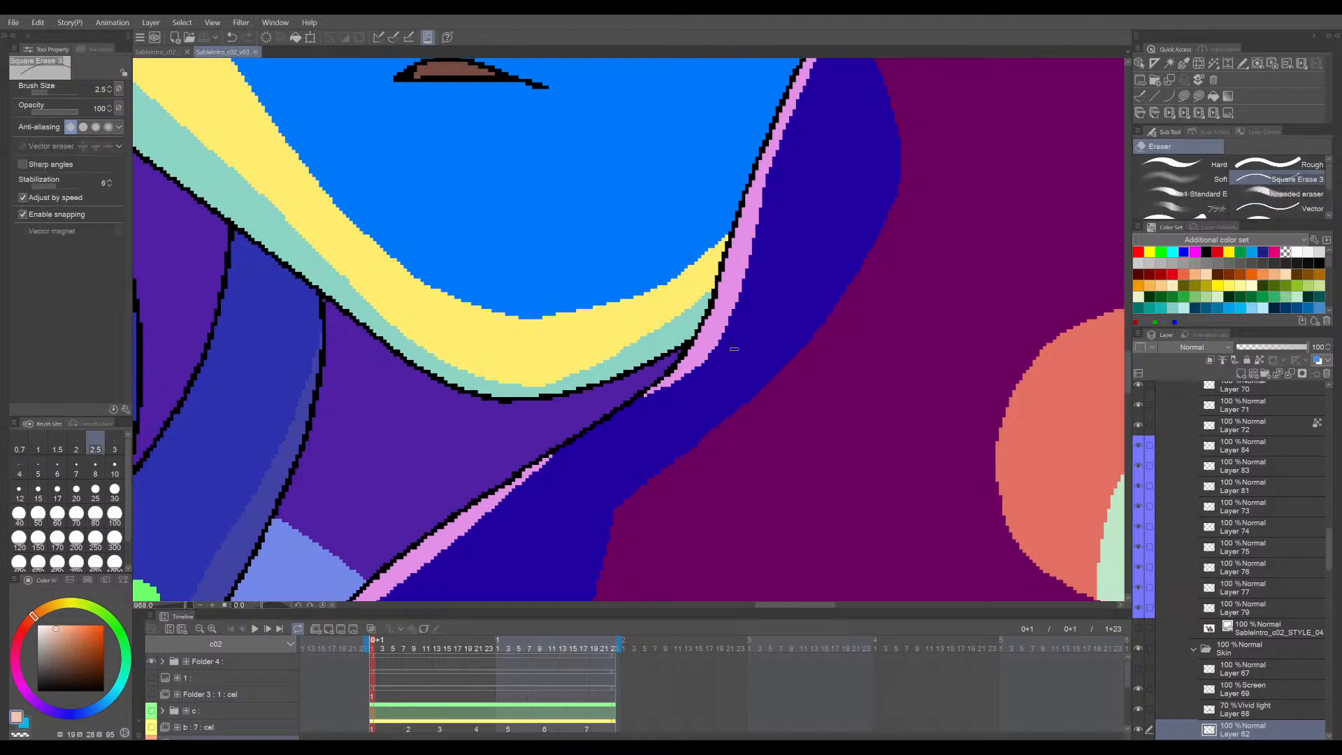
{"action": "left_click", "coordinate": [665, 389]}
{"action": "left_click_drag", "start_coordinate": [688, 378], "coordinate": [643, 405]}
{"action": "key", "text": "p"}
{"action": "scroll", "coordinate": [699, 377], "scroll_direction": "down", "scroll_amount": 8}
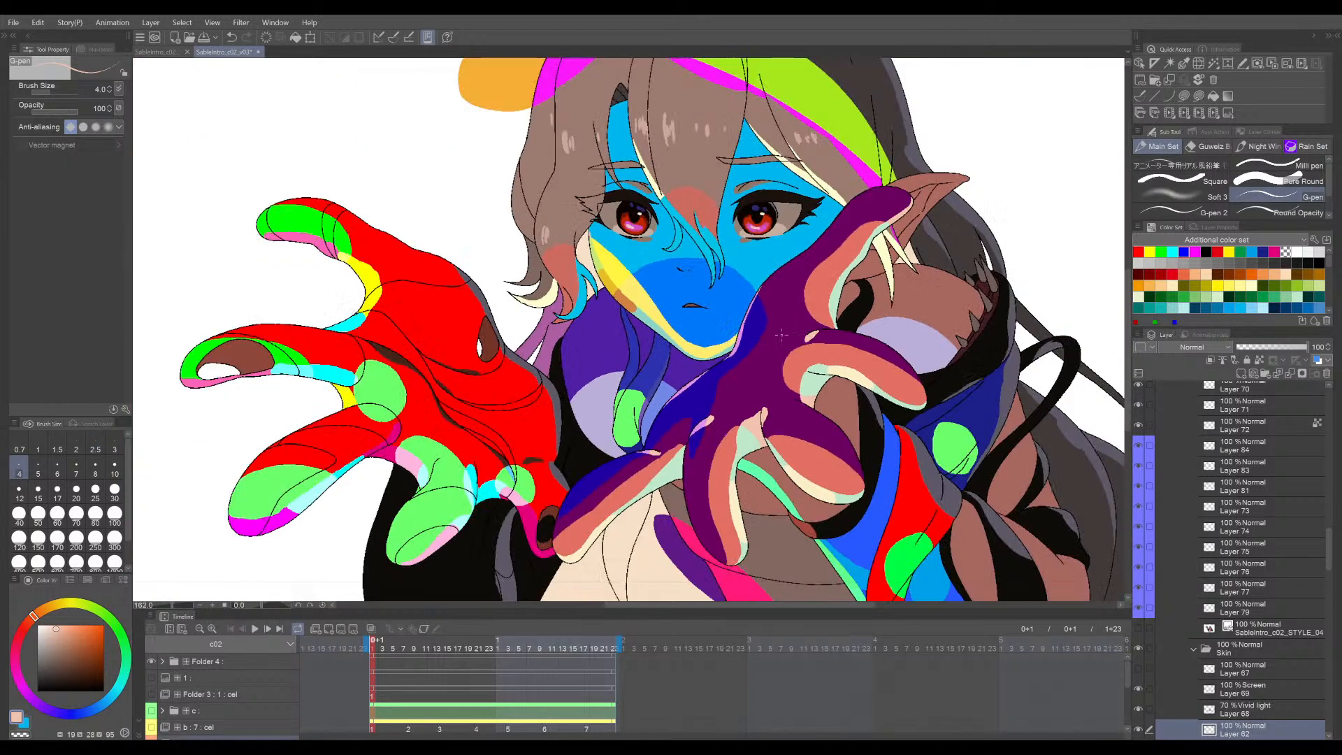
{"action": "key", "text": "ctrl+s"}
{"action": "scroll", "coordinate": [723, 334], "scroll_direction": "down", "scroll_amount": 2}
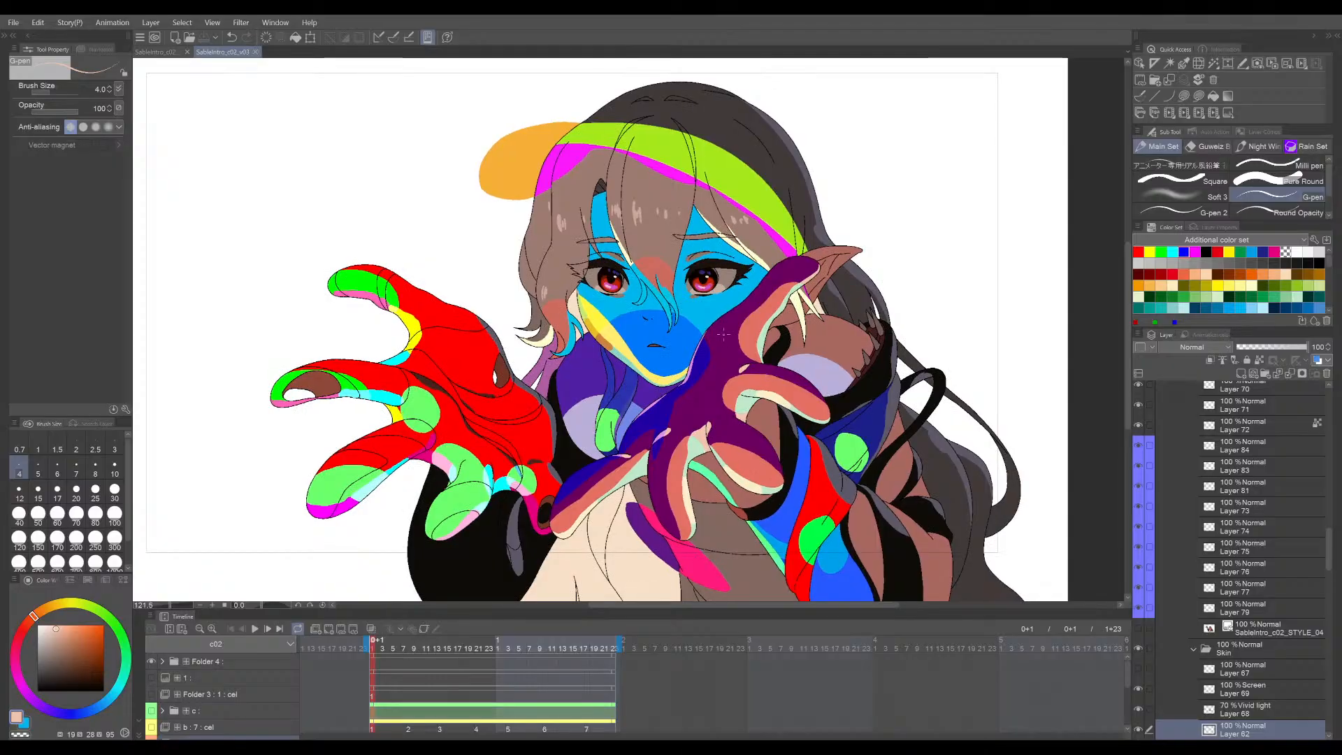
{"action": "scroll", "coordinate": [715, 360], "scroll_direction": "up", "scroll_amount": 7}
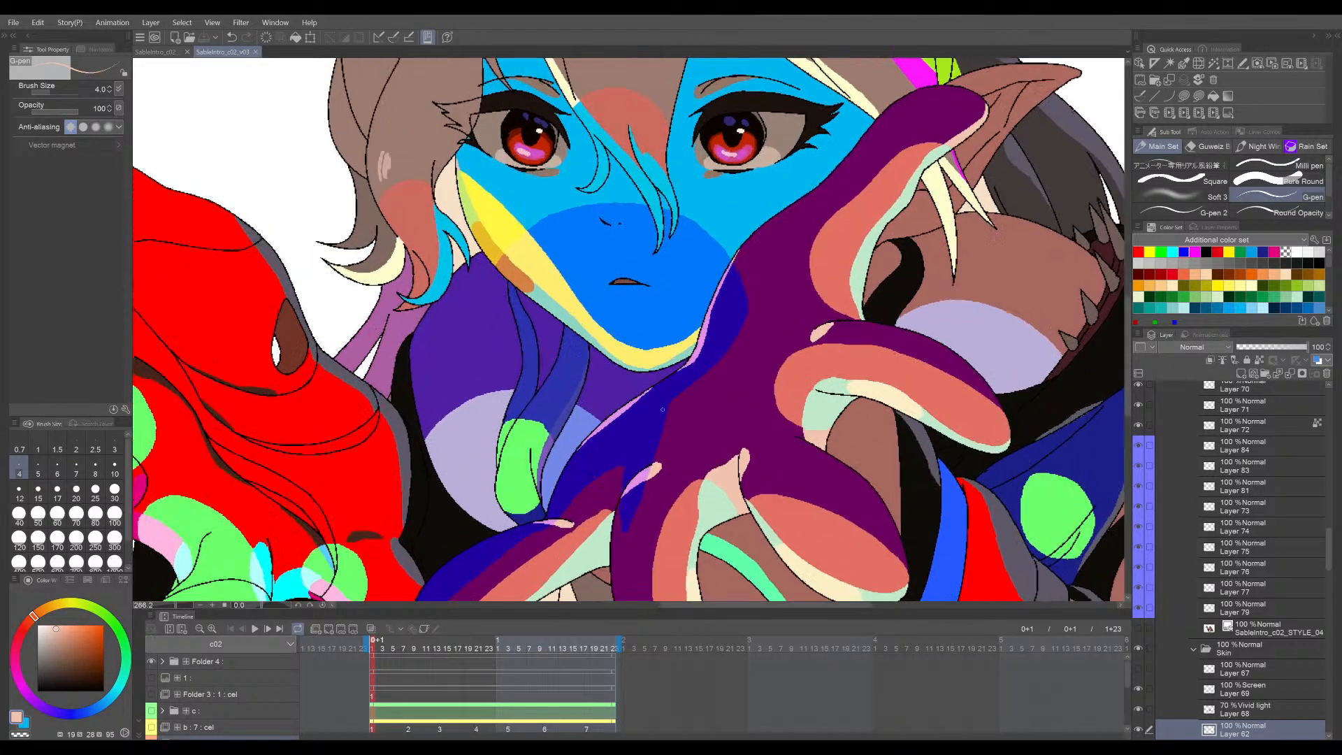
{"action": "scroll", "coordinate": [676, 399], "scroll_direction": "down", "scroll_amount": 3}
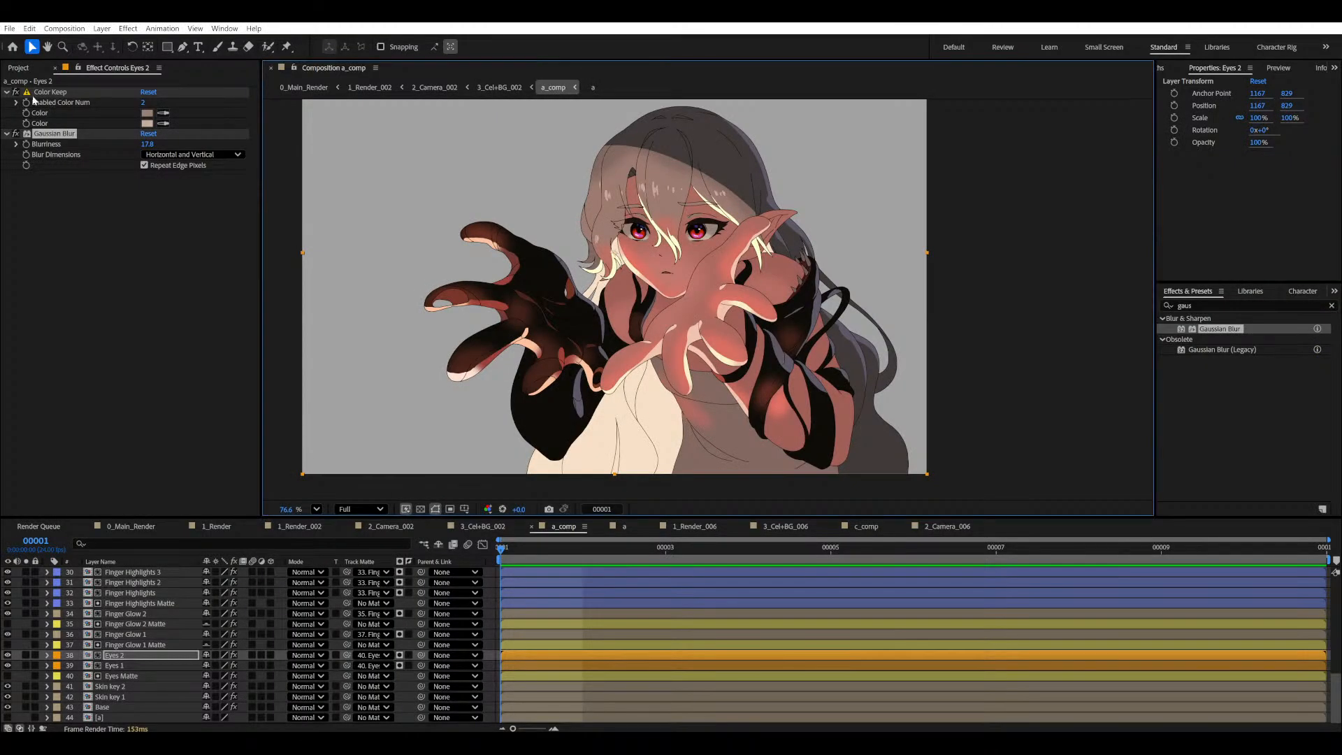
- Switch to After Effects, reload the color_test_0021.tga footage, and examine the hand's highlights in a_comp
{"action": "left_click", "coordinate": [19, 68]}
{"action": "scroll", "coordinate": [121, 352], "scroll_direction": "down", "scroll_amount": 2}
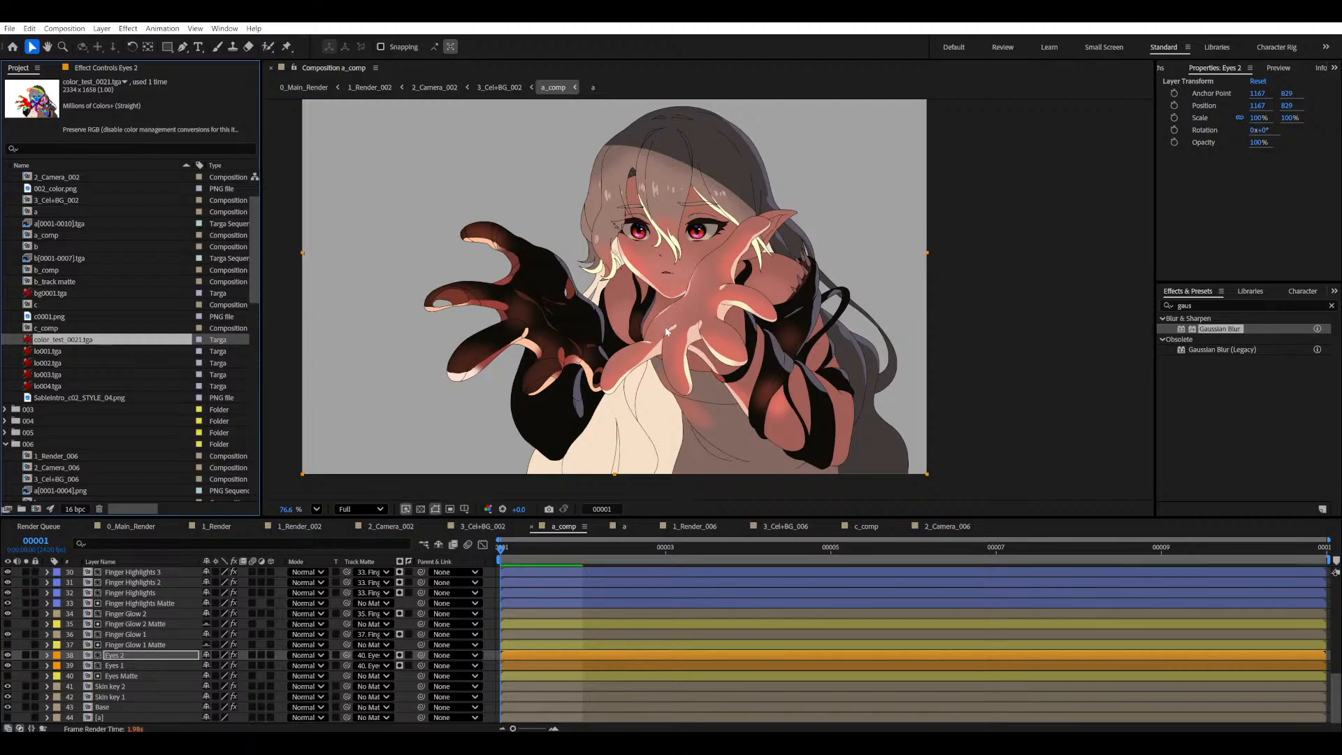
{"action": "scroll", "coordinate": [668, 308], "scroll_direction": "up", "scroll_amount": 6}
{"action": "scroll", "coordinate": [632, 280], "scroll_direction": "up", "scroll_amount": 3}
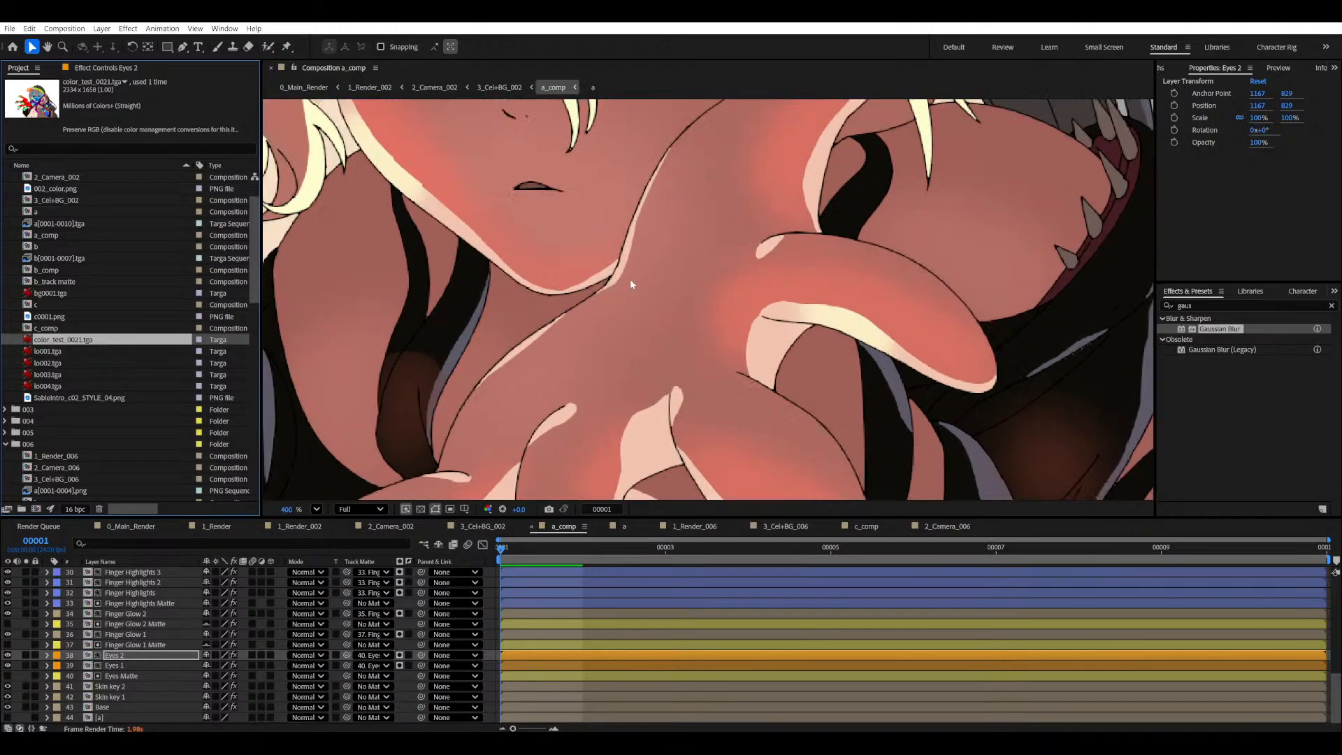
- Open composition a and trim the color_test_0021.tga layer so that it lasts only the first frame
{"action": "scroll", "coordinate": [632, 278], "scroll_direction": "down", "scroll_amount": 4}
{"action": "scroll", "coordinate": [554, 352], "scroll_direction": "down", "scroll_amount": 6}
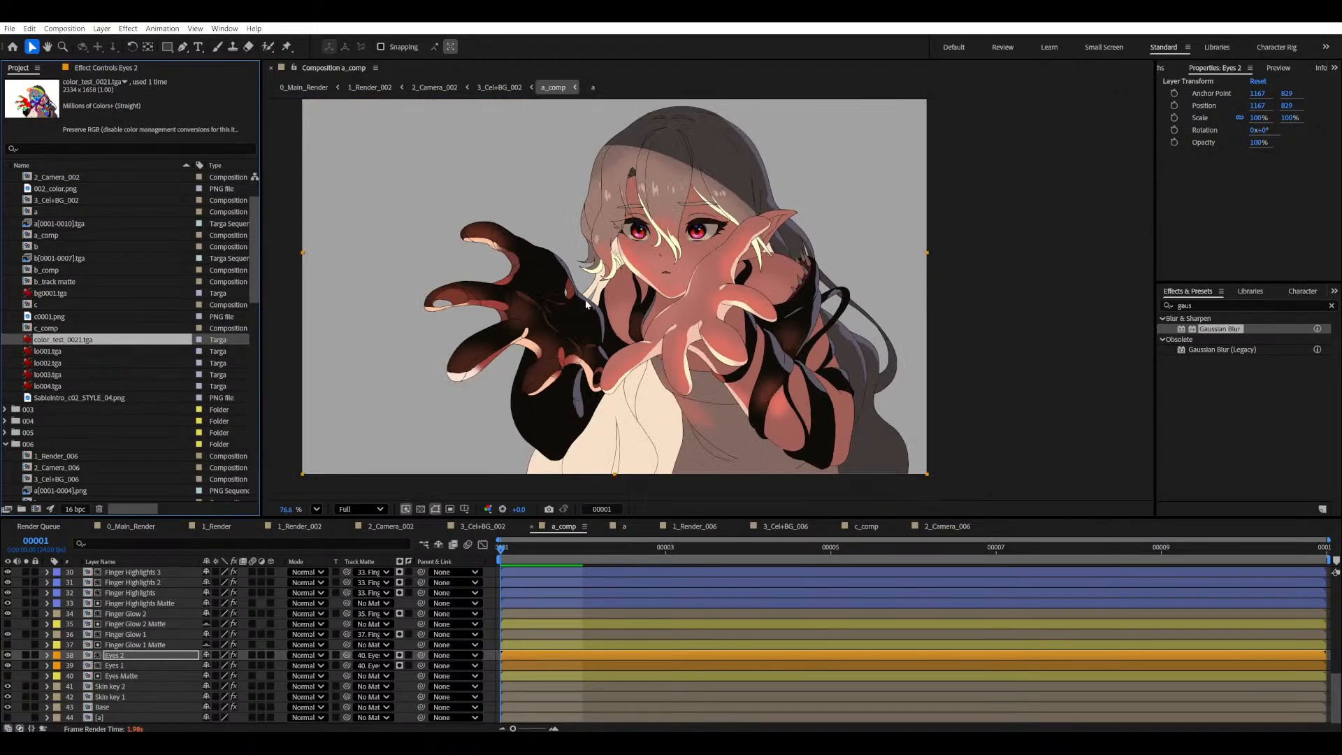
{"action": "left_click", "coordinate": [617, 526]}
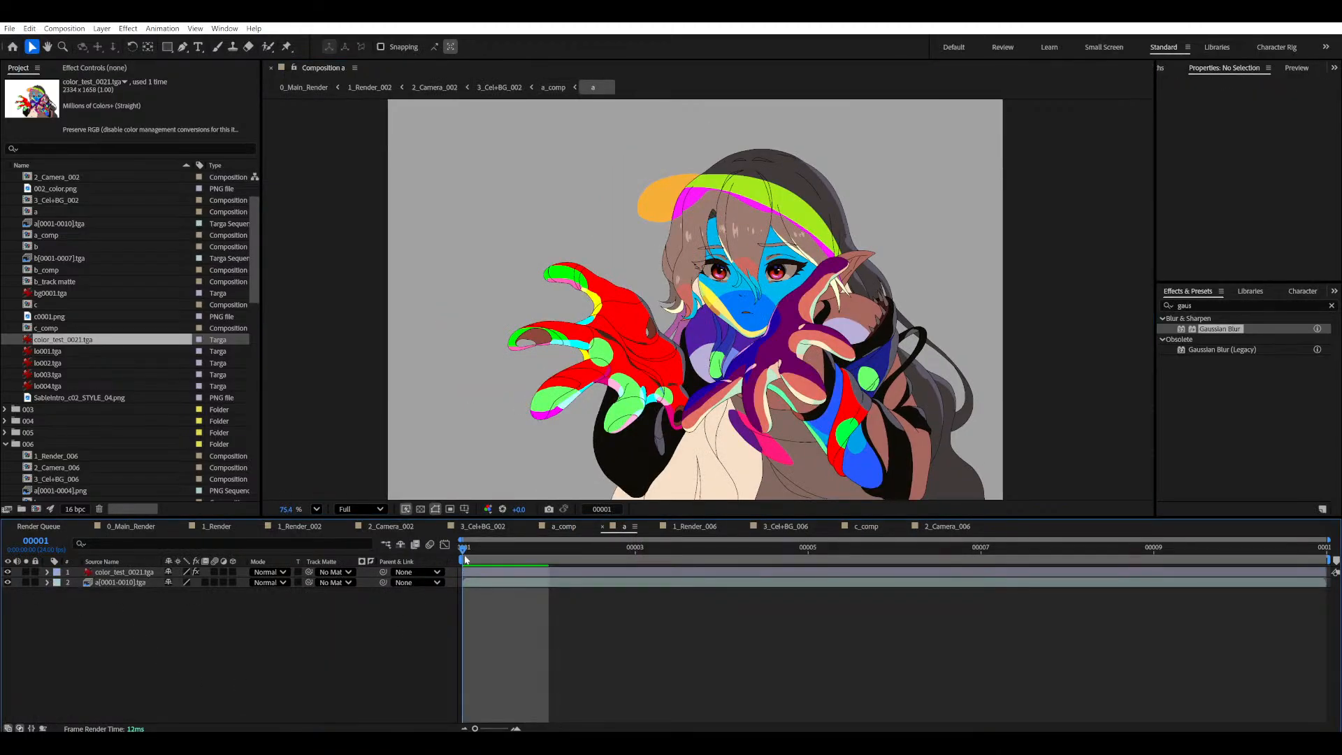
{"action": "mouse_move", "coordinate": [465, 548]}
{"action": "left_mouse_down"}
{"action": "mouse_move", "coordinate": [526, 547]}
{"action": "mouse_move", "coordinate": [484, 555]}
{"action": "left_mouse_up"}
{"action": "left_click", "coordinate": [504, 572]}
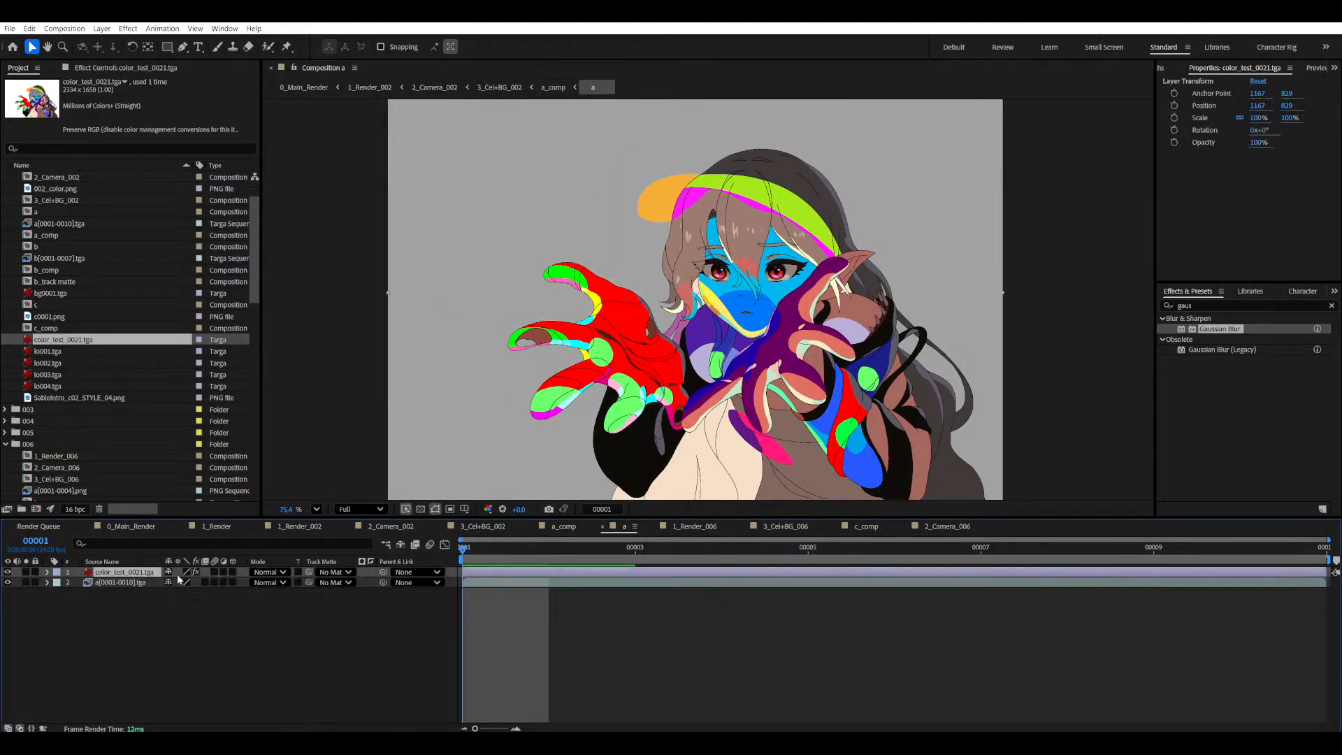
{"action": "left_click_drag", "start_coordinate": [1326, 571], "coordinate": [549, 572]}
{"action": "key", "text": "space"}
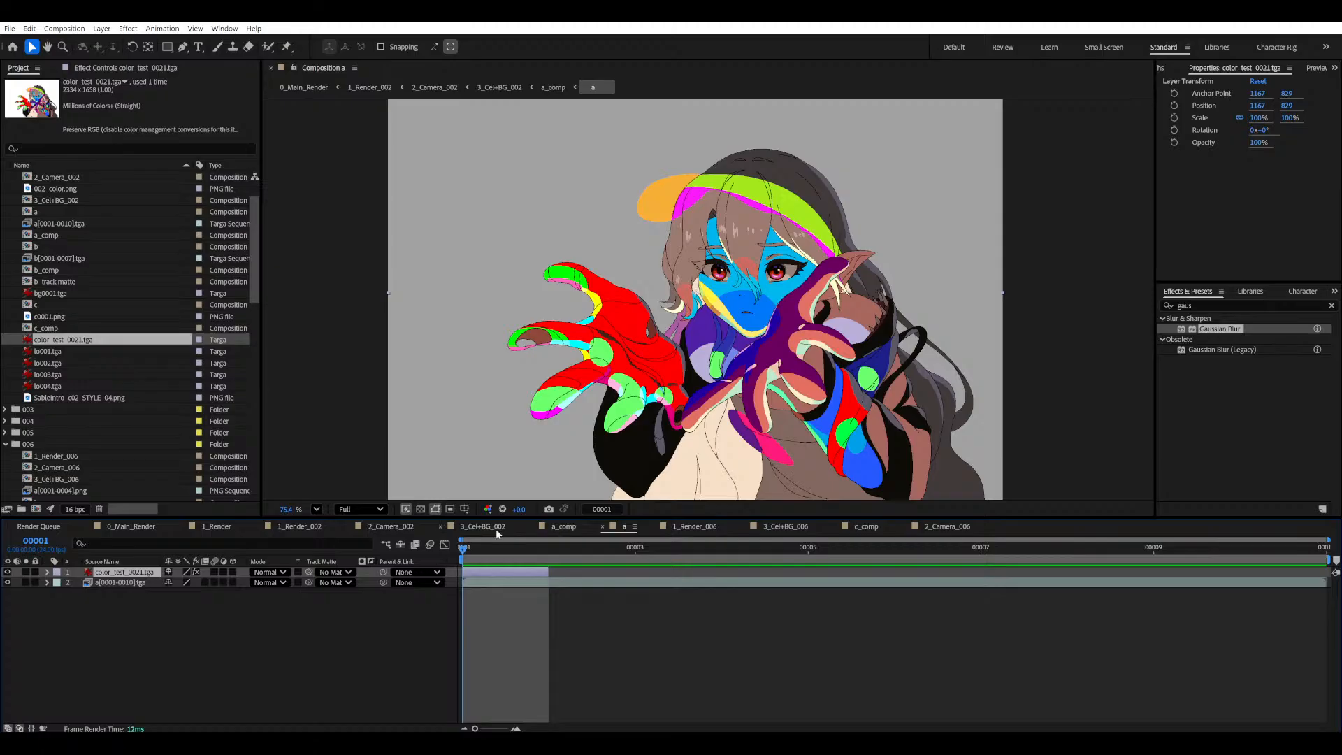
- Open the 3_Cel+BG_002 composition and preview the shaded character's animation against the background
{"action": "left_click", "coordinate": [473, 528]}
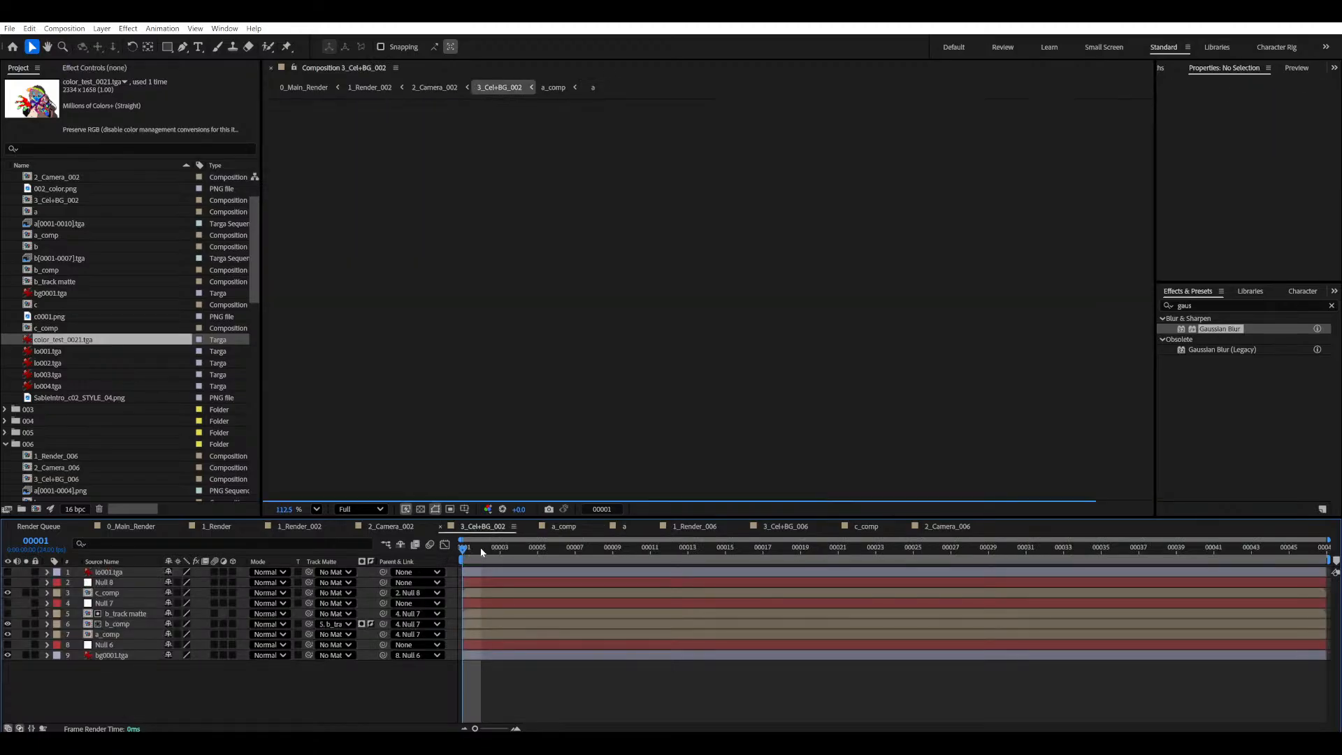
{"action": "left_click", "coordinate": [518, 549]}
{"action": "left_click_drag", "start_coordinate": [516, 549], "coordinate": [465, 552]}
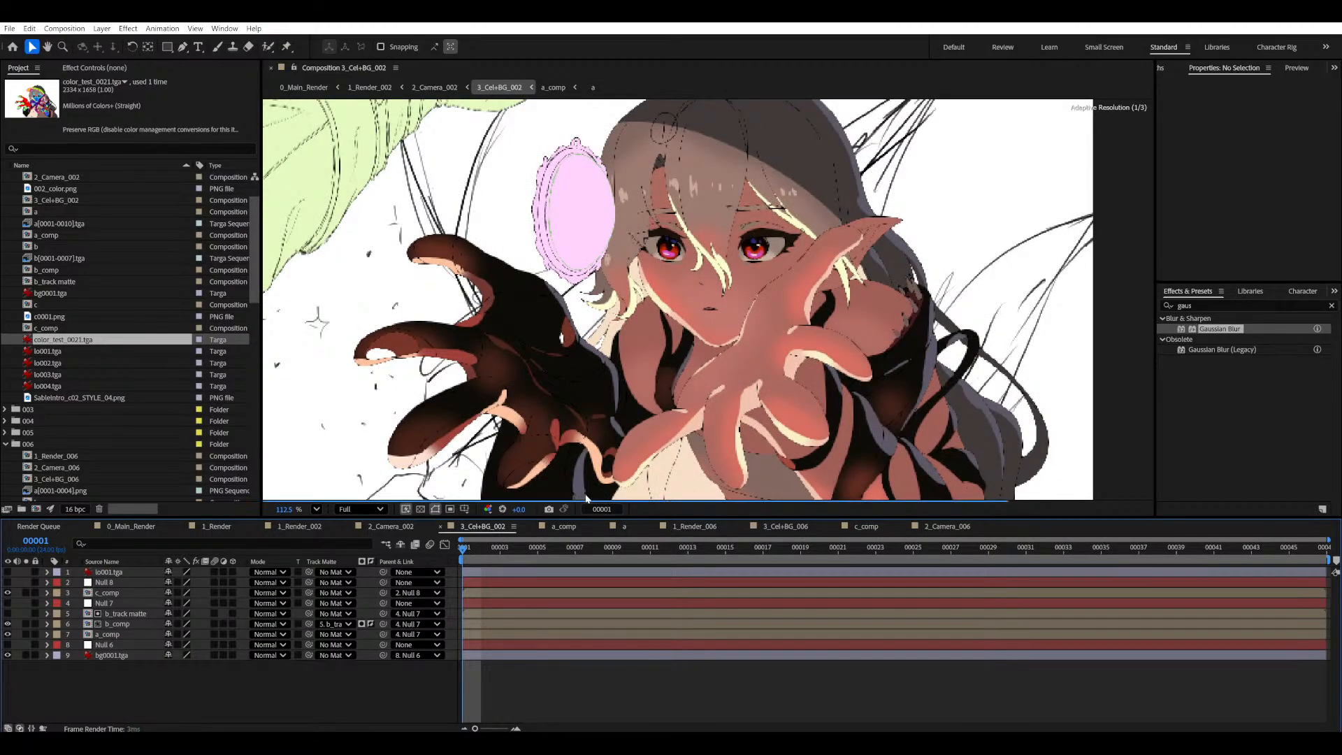
{"action": "scroll", "coordinate": [554, 313], "scroll_direction": "down", "scroll_amount": 2}
{"action": "scroll", "coordinate": [554, 313], "scroll_direction": "down", "scroll_amount": 1}
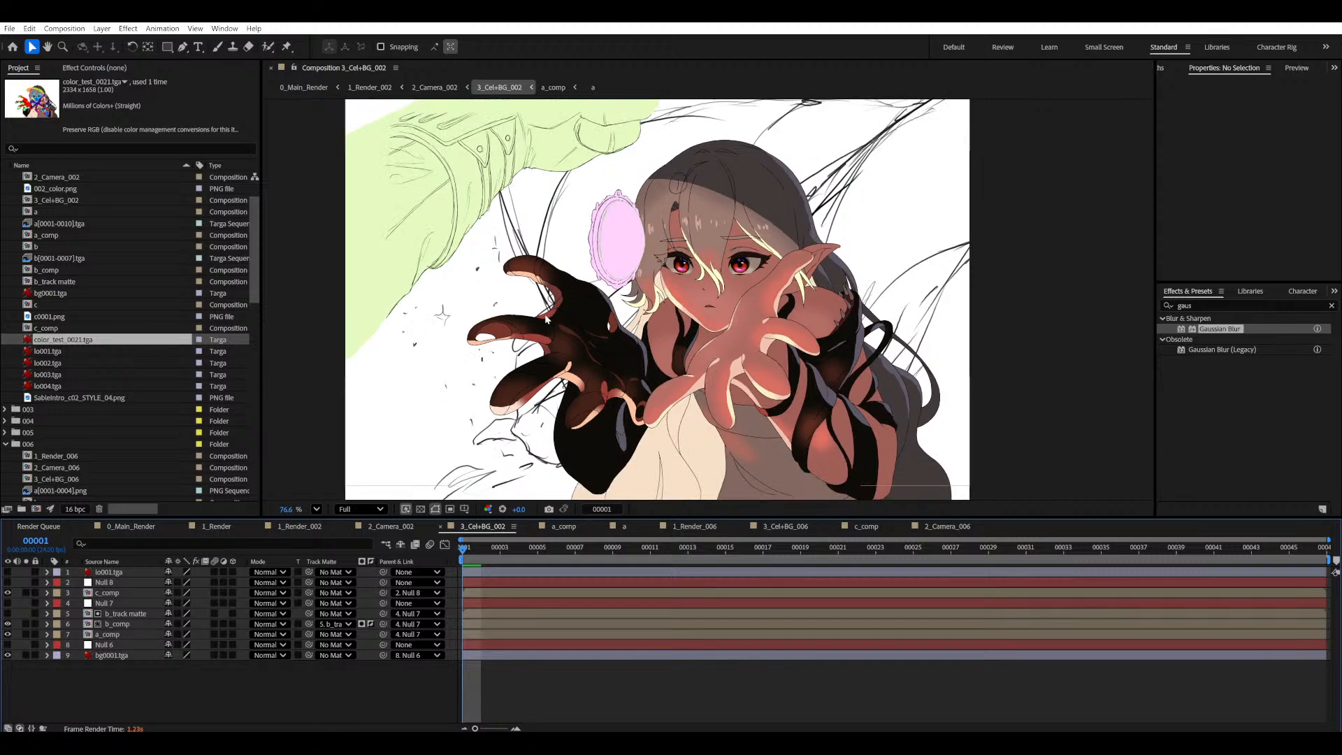
{"action": "scroll", "coordinate": [544, 314], "scroll_direction": "up", "scroll_amount": 1}
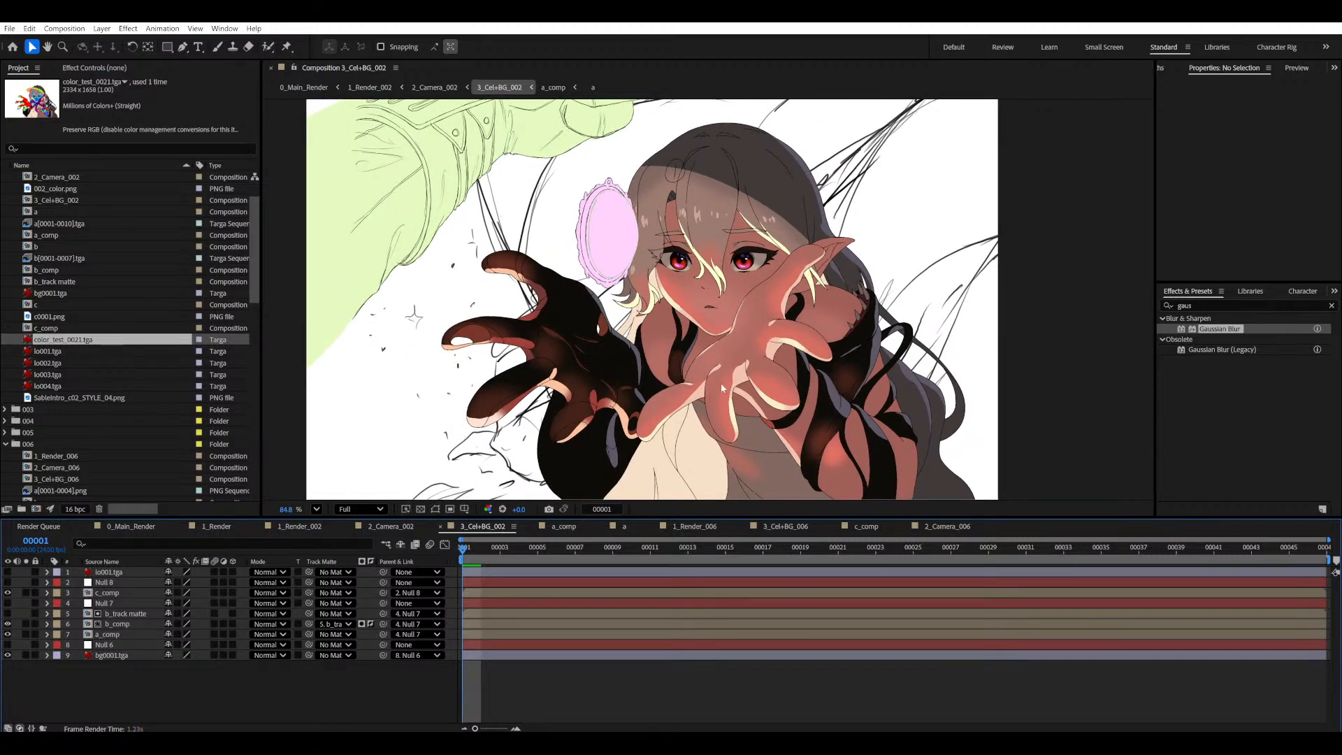
{"action": "key", "text": "space"}
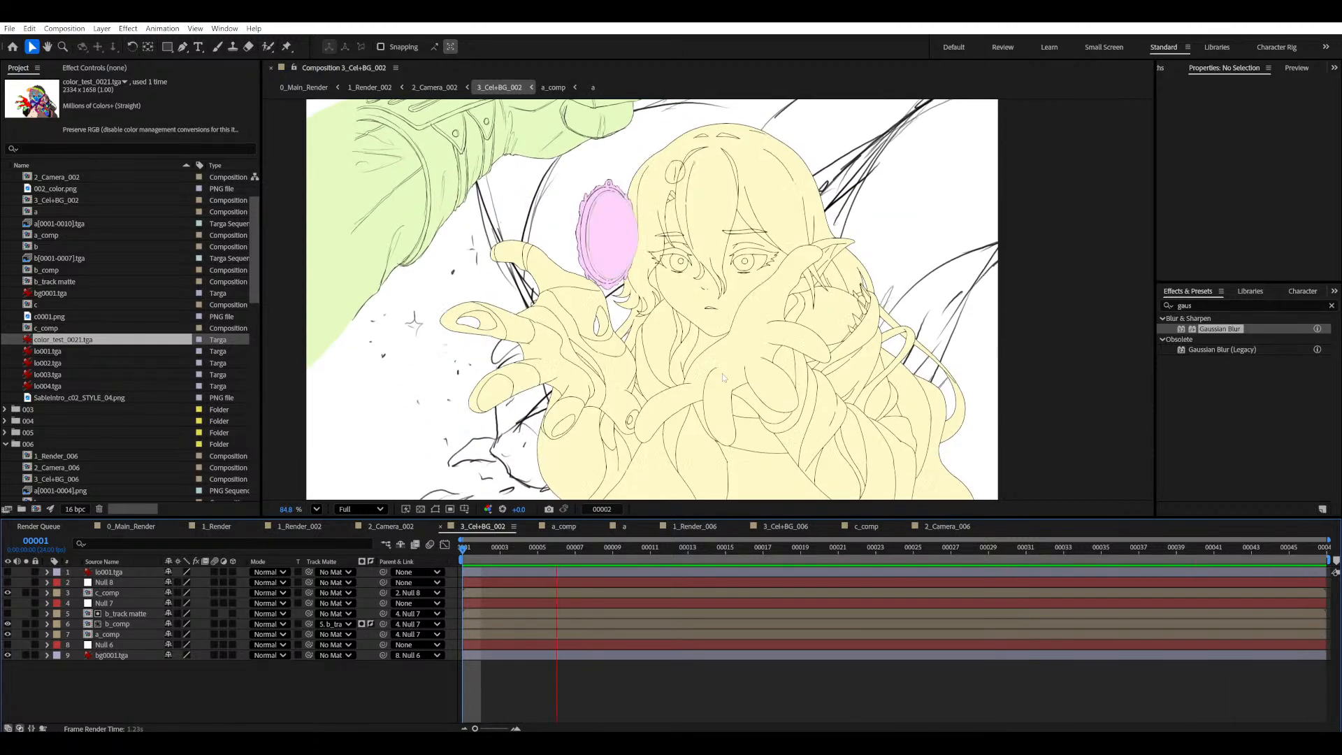
{"action": "key", "text": "space"}
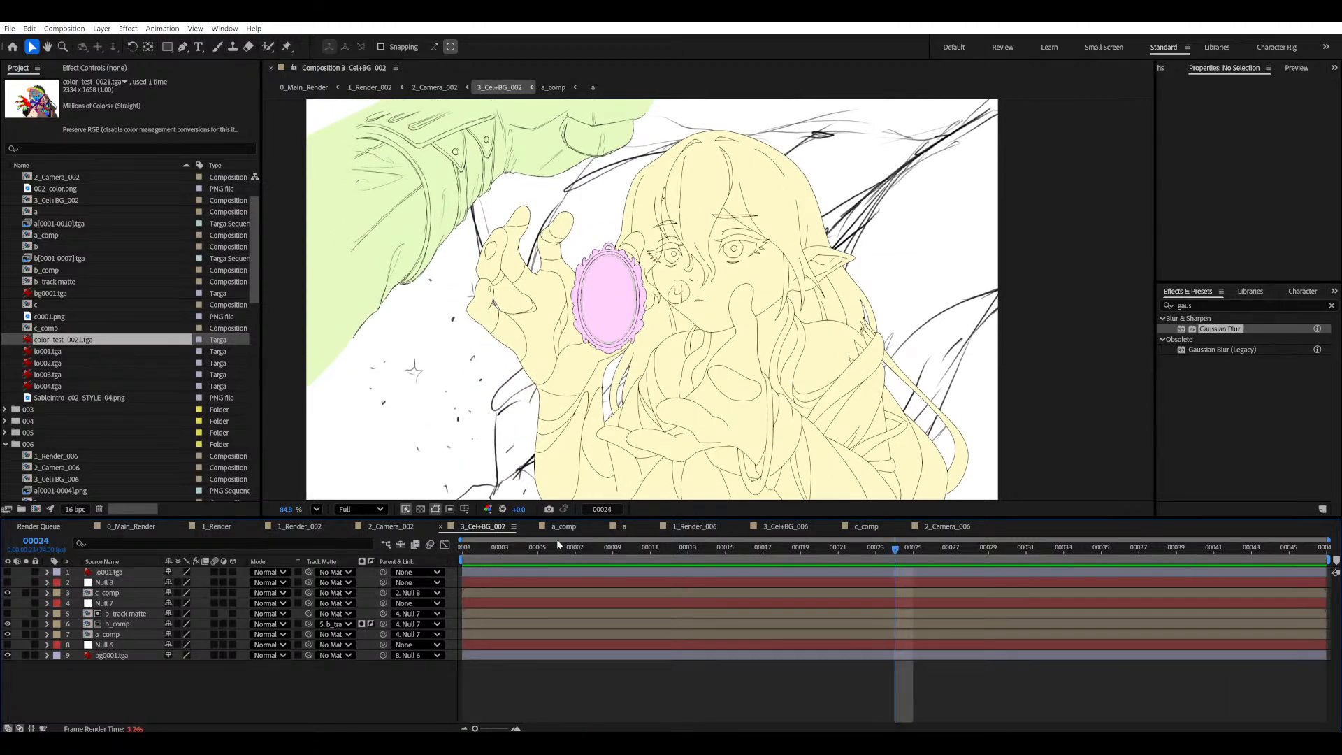
- Return 3_Cel+BG_002 to frame 1, replay it briefly, and enlarge the viewer to examine the shaded character
{"action": "key", "text": "Home"}
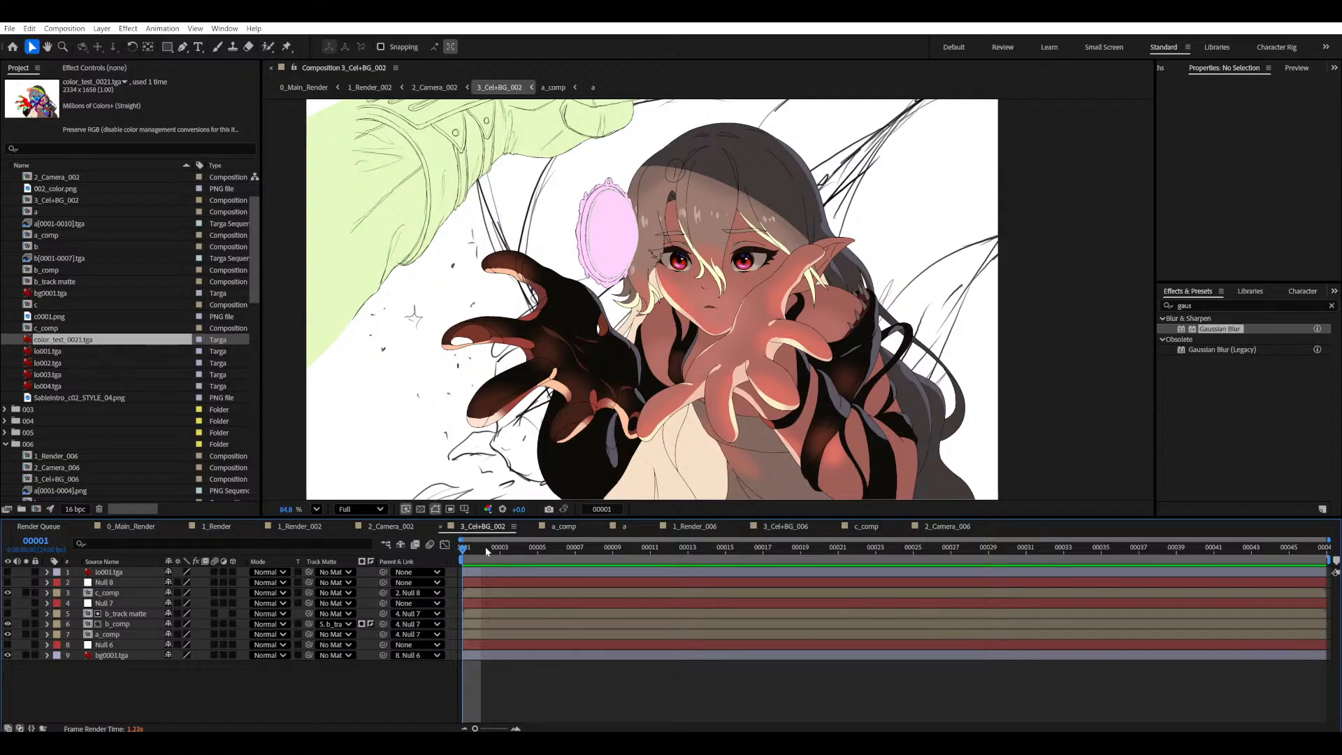
{"action": "key", "text": "space"}
{"action": "key", "text": "space"}
{"action": "left_click_drag", "start_coordinate": [528, 519], "coordinate": [527, 556]}
{"action": "key", "text": "h"}
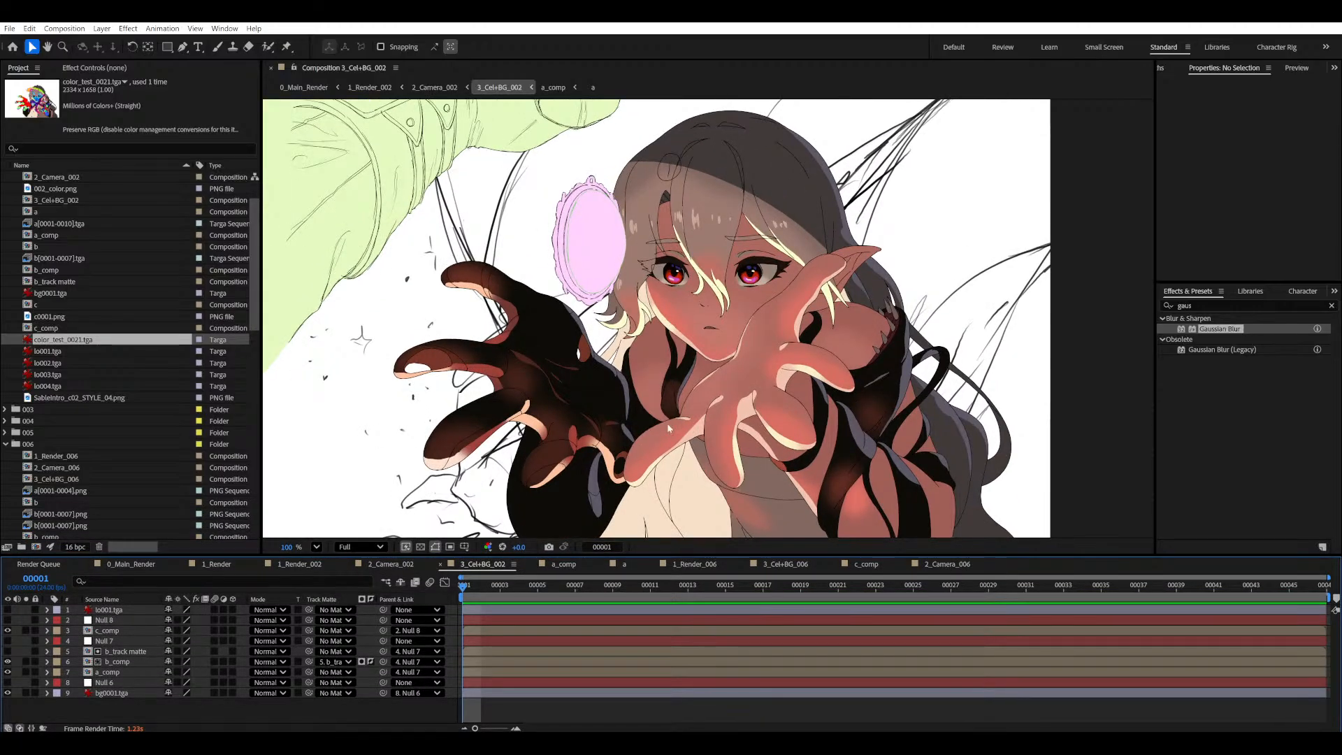
{"action": "left_click_drag", "start_coordinate": [667, 423], "coordinate": [659, 398]}
{"action": "key", "text": "v"}
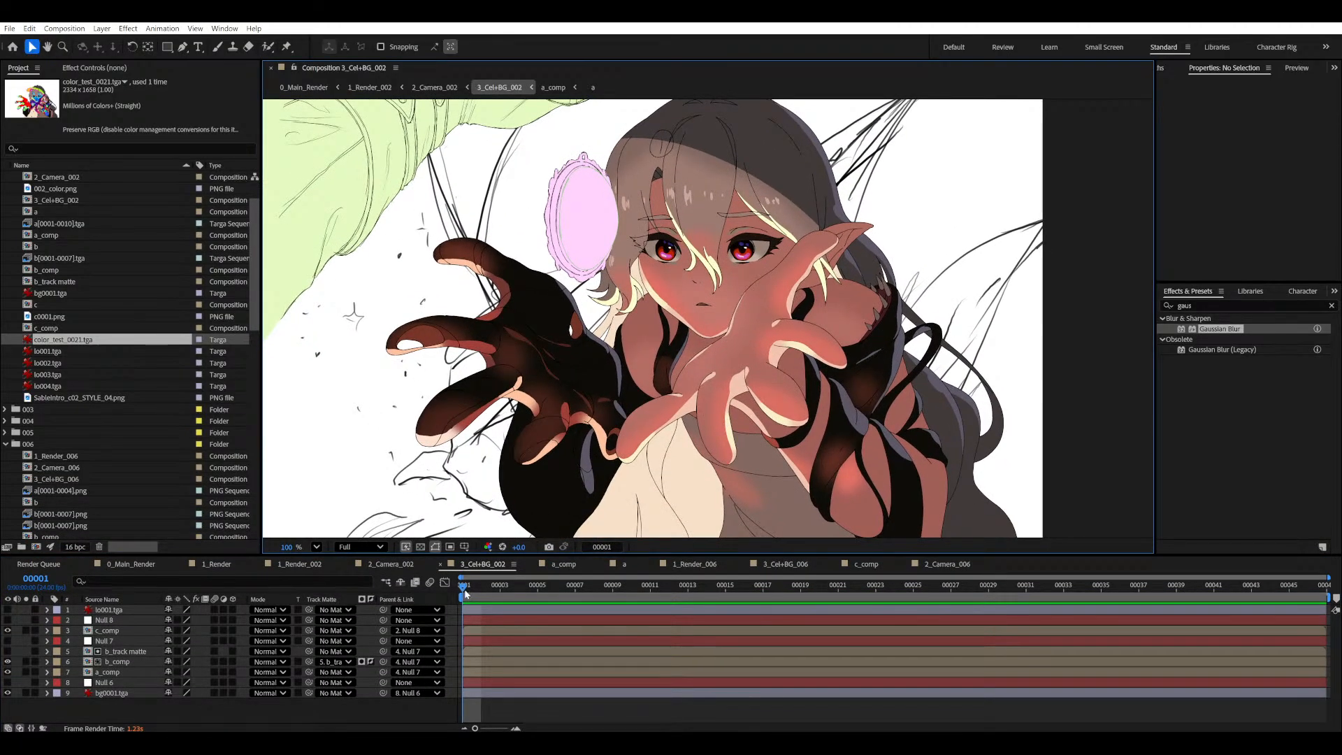
{"action": "mouse_move", "coordinate": [465, 586]}
{"action": "left_mouse_down"}
{"action": "mouse_move", "coordinate": [1293, 573]}
{"action": "mouse_move", "coordinate": [461, 590]}
{"action": "left_mouse_up"}
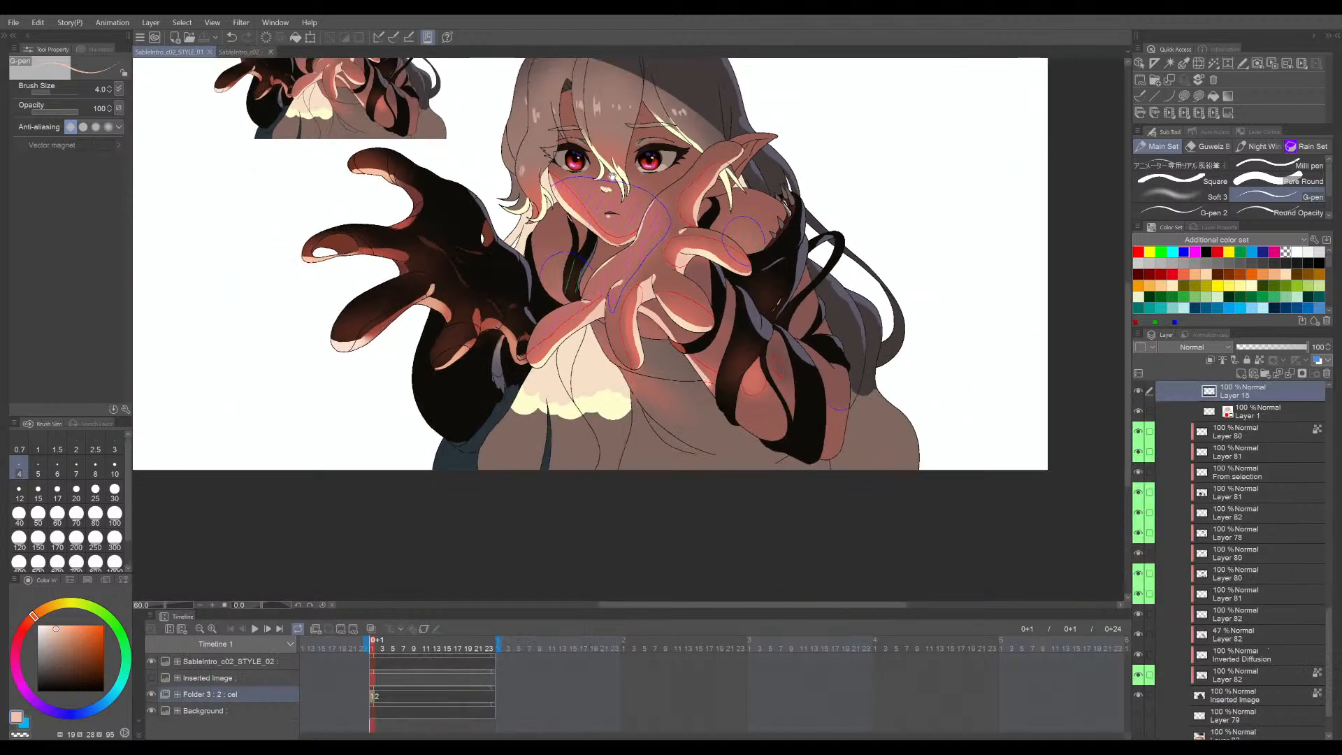
- Switch to Clip Studio Paint, save the style drawing, and compare the poses on its first and second frames
{"action": "left_click_drag", "start_coordinate": [612, 176], "coordinate": [622, 234]}
{"action": "left_click", "coordinate": [377, 692]}
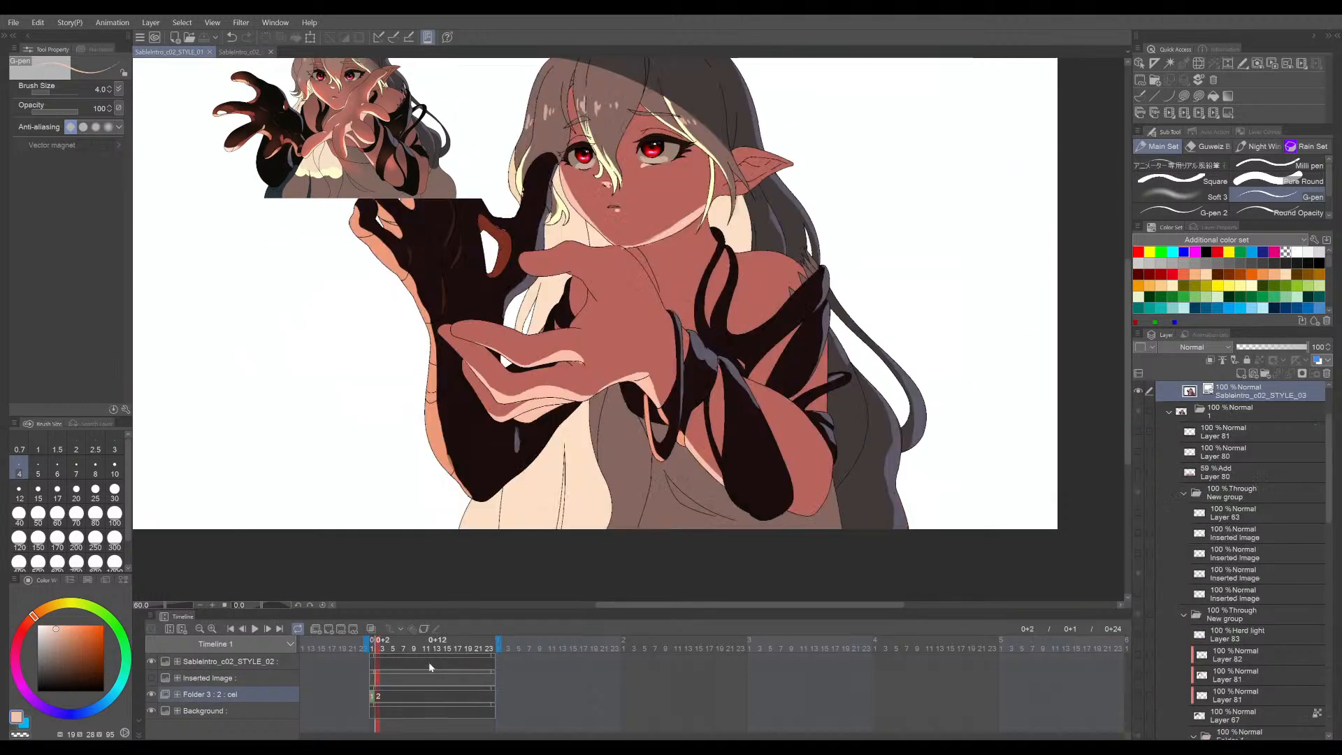
{"action": "scroll", "coordinate": [671, 267], "scroll_direction": "up", "scroll_amount": 2}
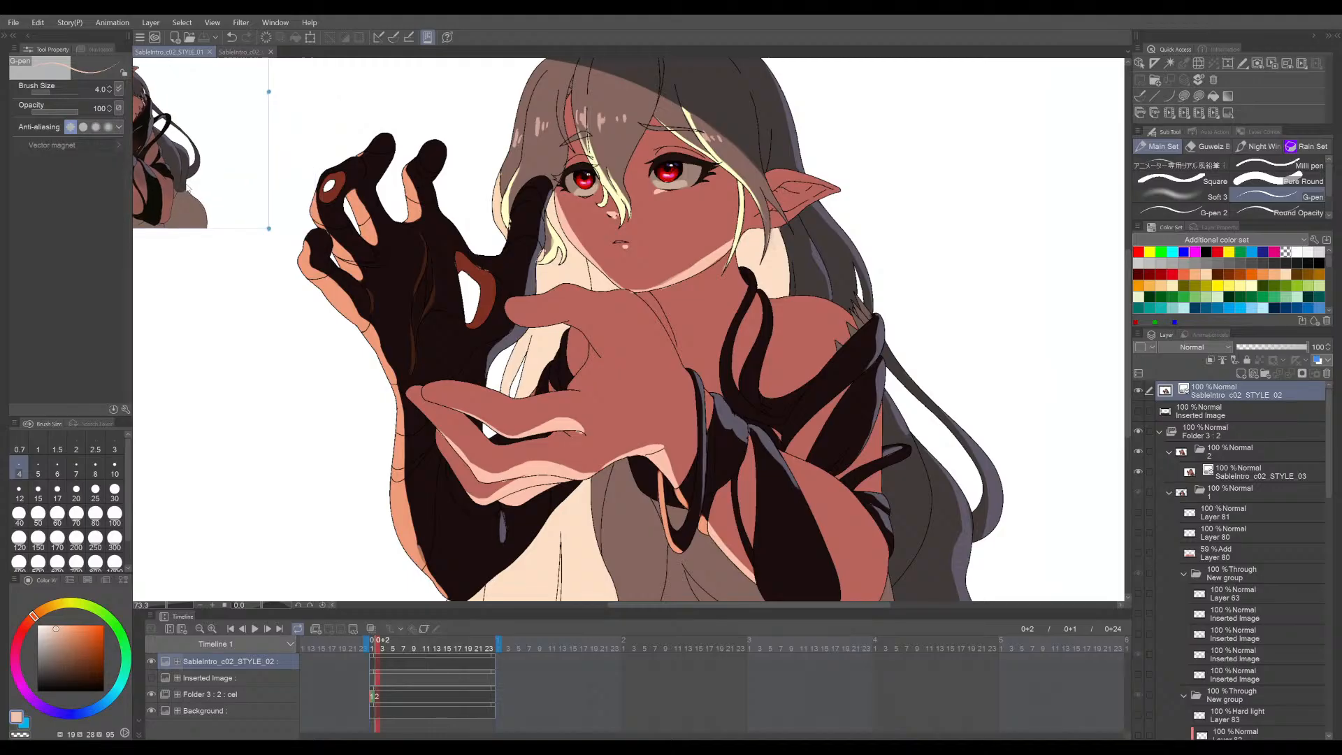
{"action": "key", "text": "ctrl+s"}
{"action": "key", "text": "comma"}
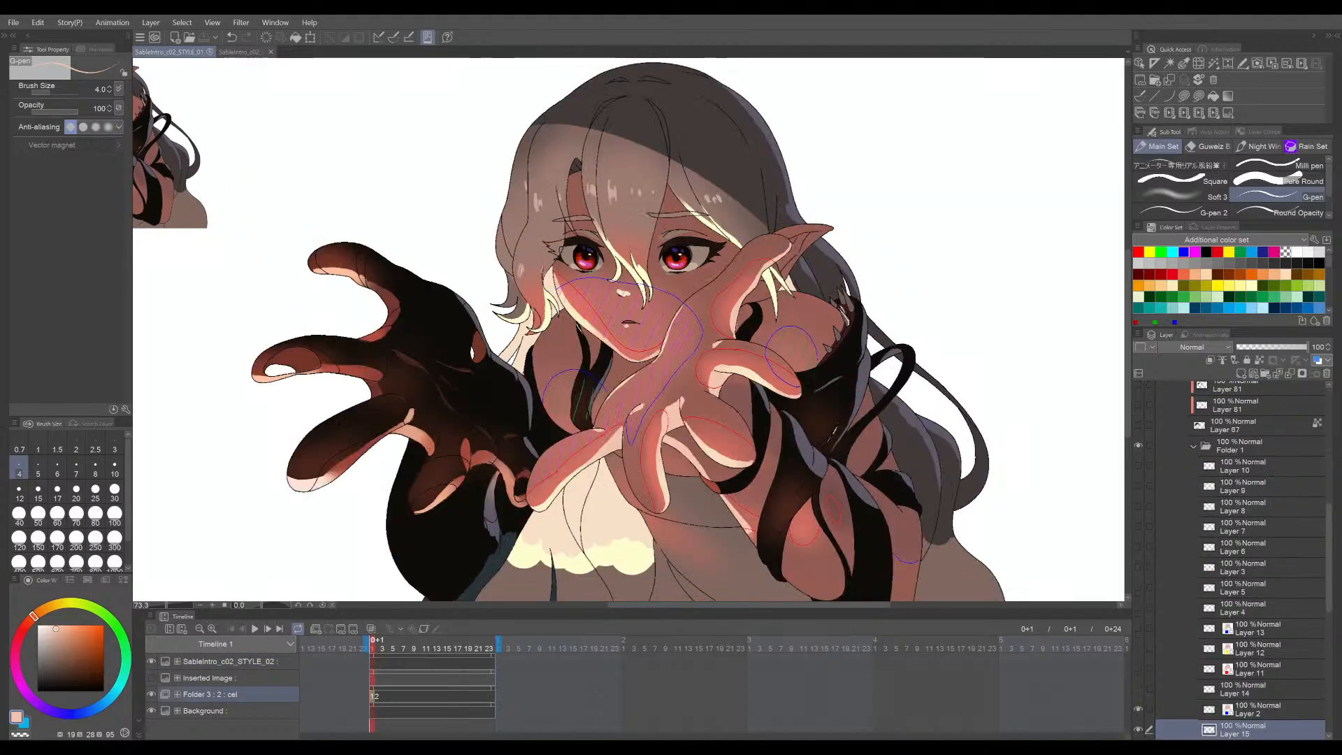
{"action": "key", "text": "period"}
{"action": "key", "text": "comma"}
{"action": "left_click_drag", "start_coordinate": [711, 322], "coordinate": [697, 279]}
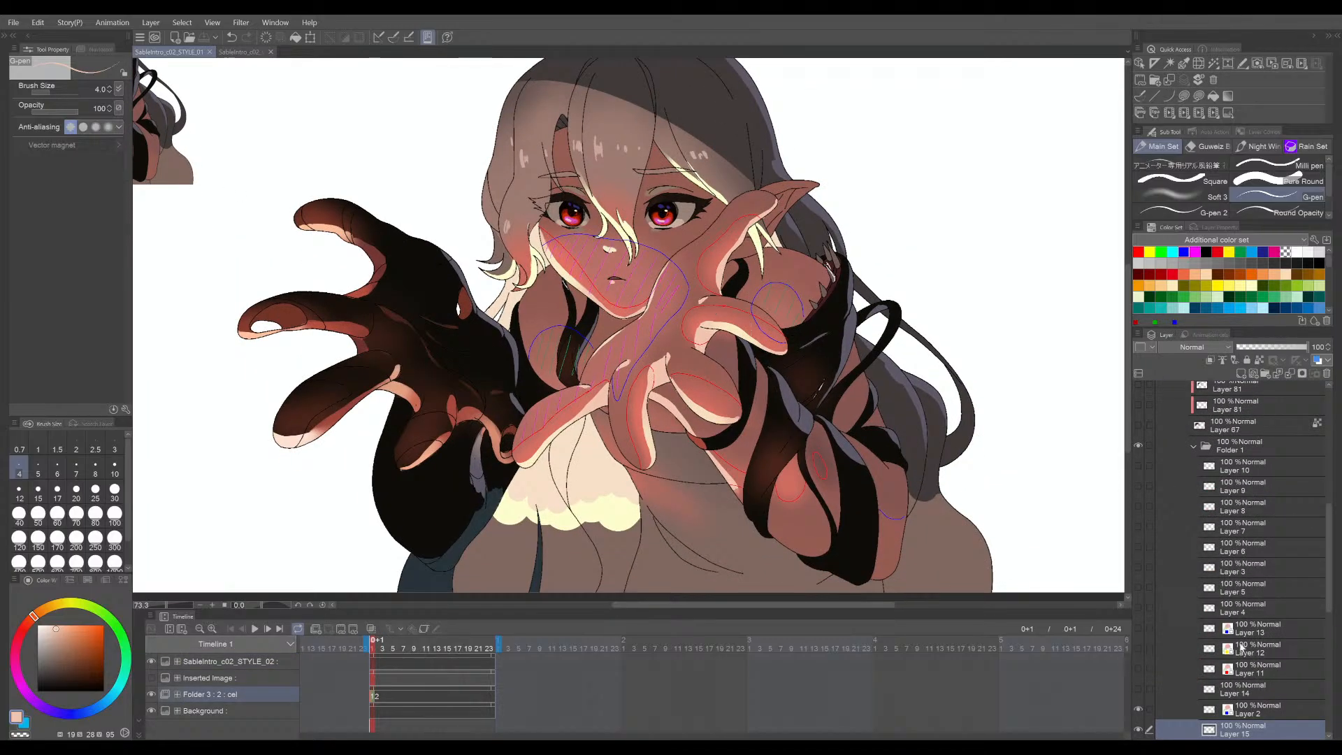
- Hide the shading guide lines on Layer 2, Layer 15 and Layer 1 in the first frame
{"action": "scroll", "coordinate": [1186, 485], "scroll_direction": "down", "scroll_amount": 2}
{"action": "scroll", "coordinate": [1185, 483], "scroll_direction": "down", "scroll_amount": 1}
{"action": "scroll", "coordinate": [679, 335], "scroll_direction": "up", "scroll_amount": 8}
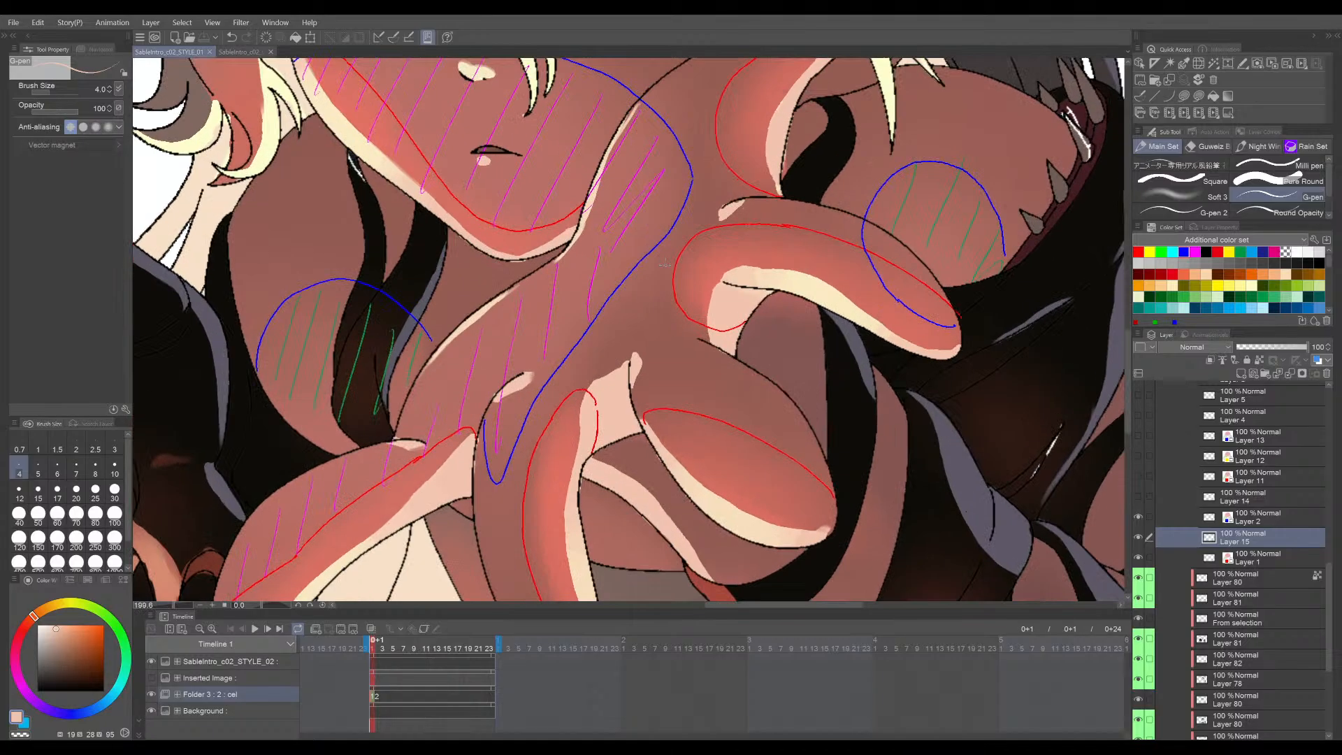
{"action": "key", "text": "ctrl+shift"}
{"action": "left_click", "coordinate": [1160, 517]}
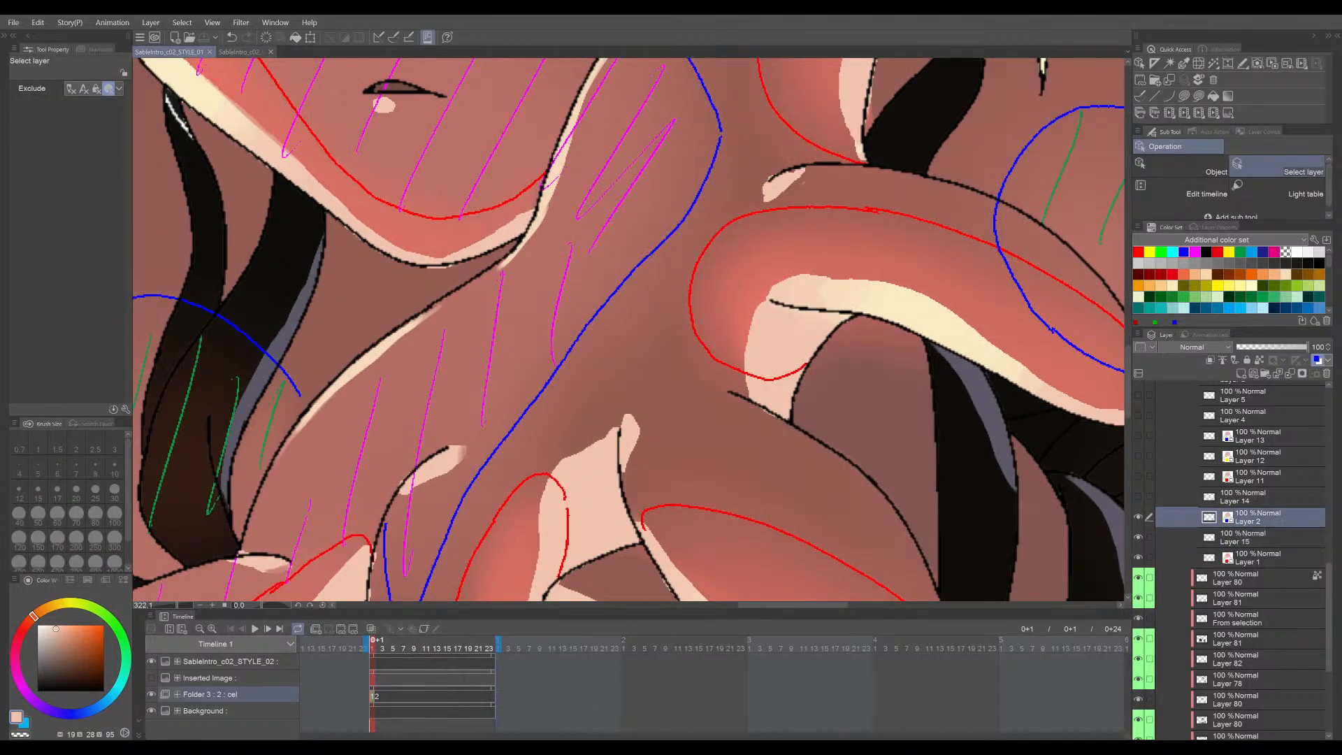
{"action": "left_click", "coordinate": [1140, 559]}
{"action": "scroll", "coordinate": [725, 347], "scroll_direction": "down", "scroll_amount": 5}
{"action": "scroll", "coordinate": [710, 335], "scroll_direction": "down", "scroll_amount": 4}
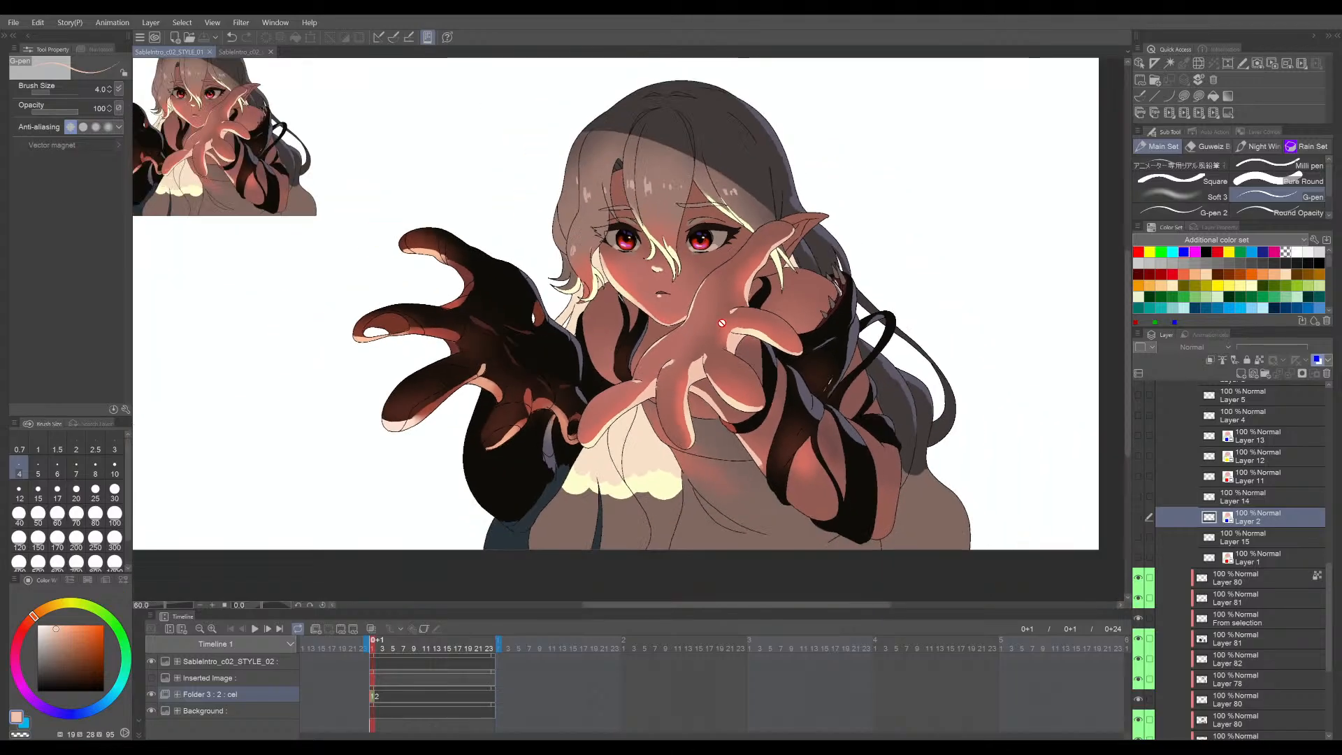
- Flip repeatedly between the style drawing's first and second frames to compare the pose, lighting and highlights
{"action": "key", "text": "ctrl+Right"}
{"action": "key", "text": "ctrl+Left"}
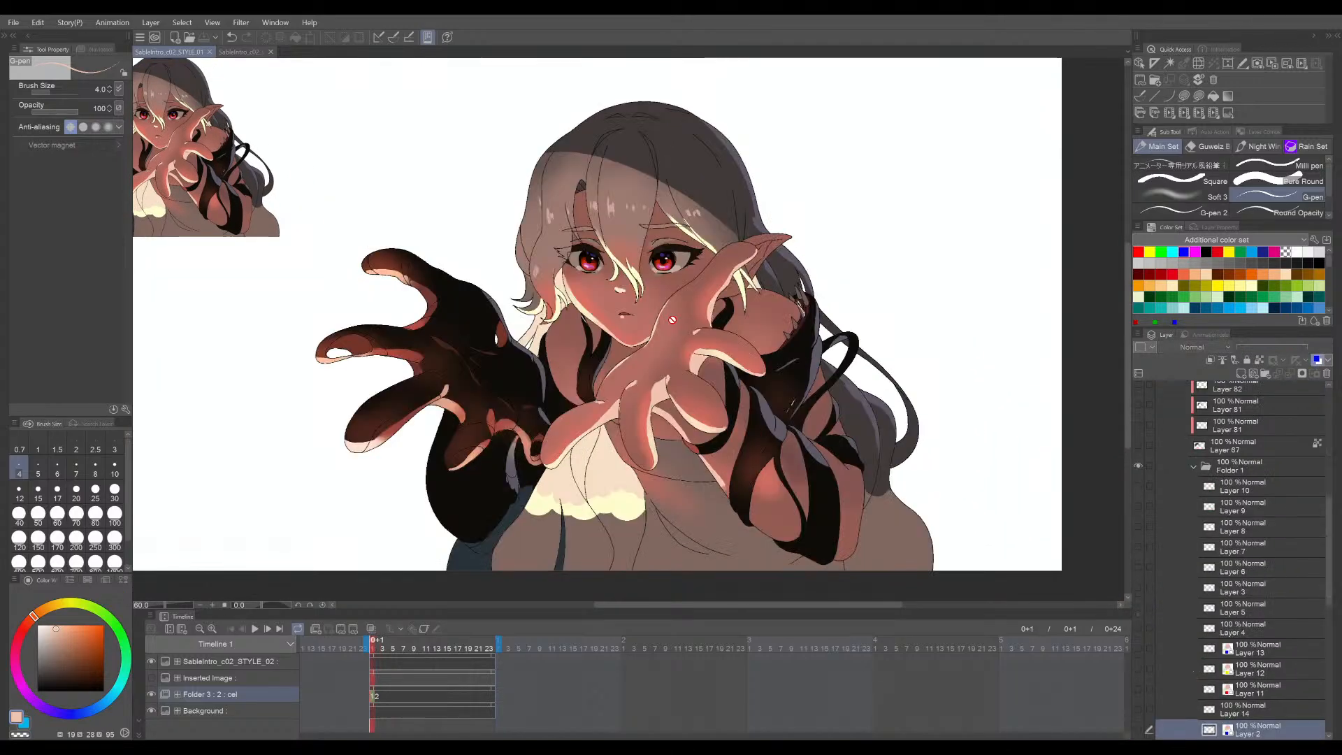
{"action": "key", "text": "ctrl+Right"}
{"action": "scroll", "coordinate": [685, 309], "scroll_direction": "up", "scroll_amount": 4}
{"action": "scroll", "coordinate": [644, 256], "scroll_direction": "down", "scroll_amount": 3}
{"action": "left_click_drag", "start_coordinate": [659, 261], "coordinate": [666, 274]}
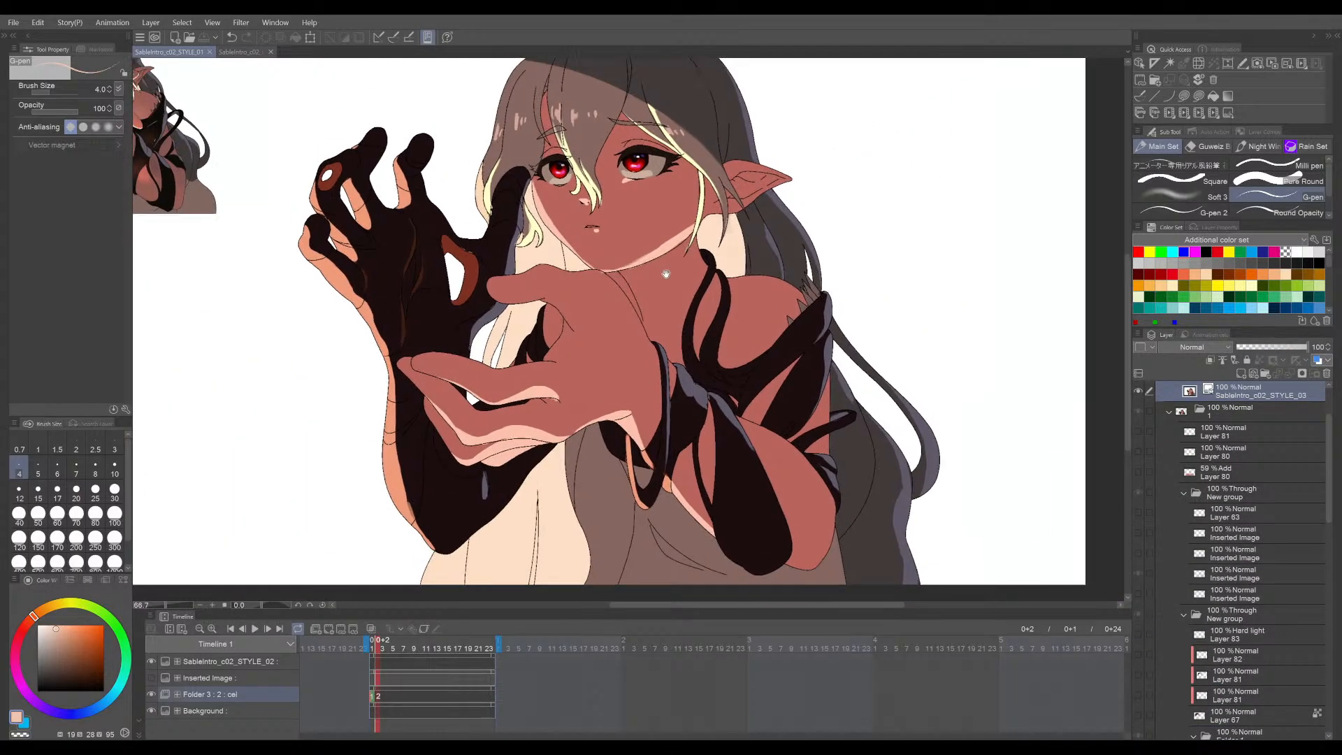
{"action": "key", "text": "ctrl+Left"}
{"action": "key", "text": "ctrl+Right"}
{"action": "key", "text": "ctrl+Left"}
{"action": "key", "text": "ctrl+Right"}
{"action": "key", "text": "ctrl+Left"}
{"action": "key", "text": "ctrl+Right"}
{"action": "key", "text": "ctrl+Left"}
{"action": "key", "text": "ctrl+Right"}
{"action": "key", "text": "ctrl+Left"}
{"action": "key", "text": "ctrl+Right"}
{"action": "key", "text": "ctrl+Left"}
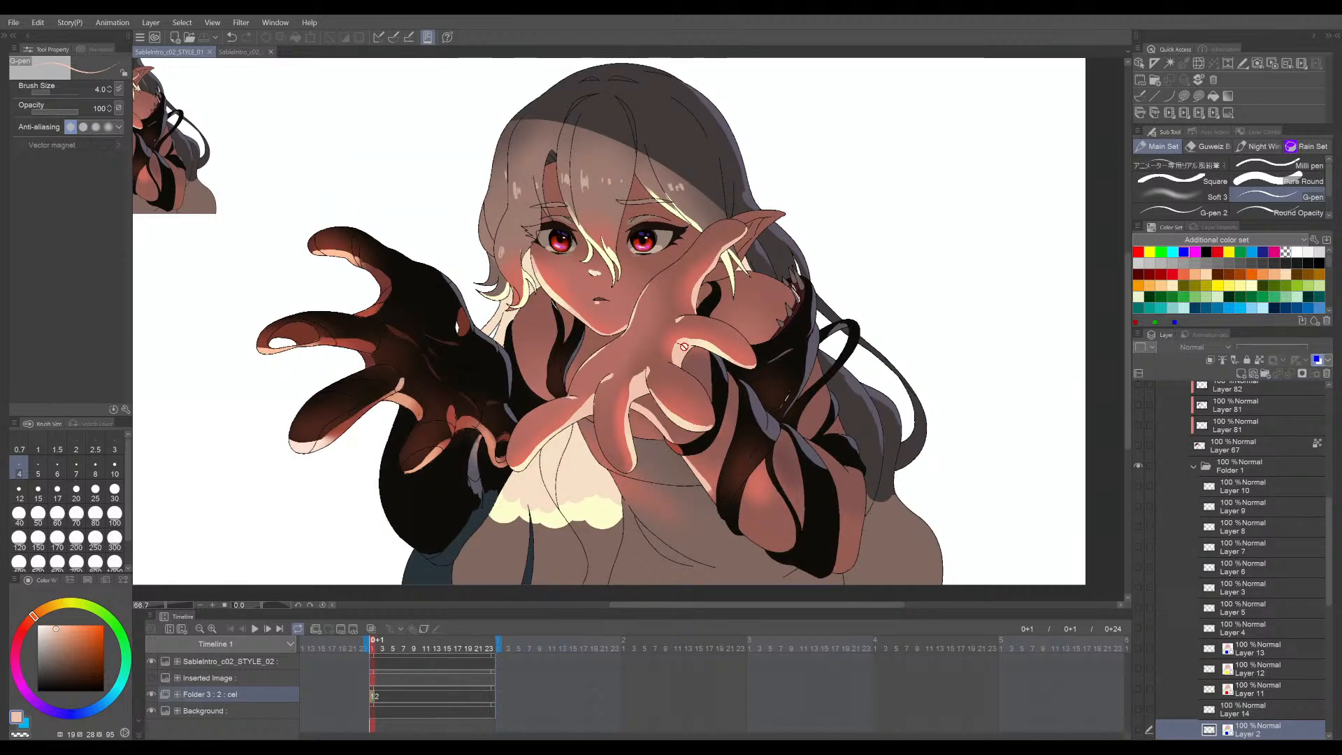
{"action": "key", "text": "ctrl+Right"}
{"action": "key", "text": "ctrl+Left"}
{"action": "key", "text": "ctrl+Right"}
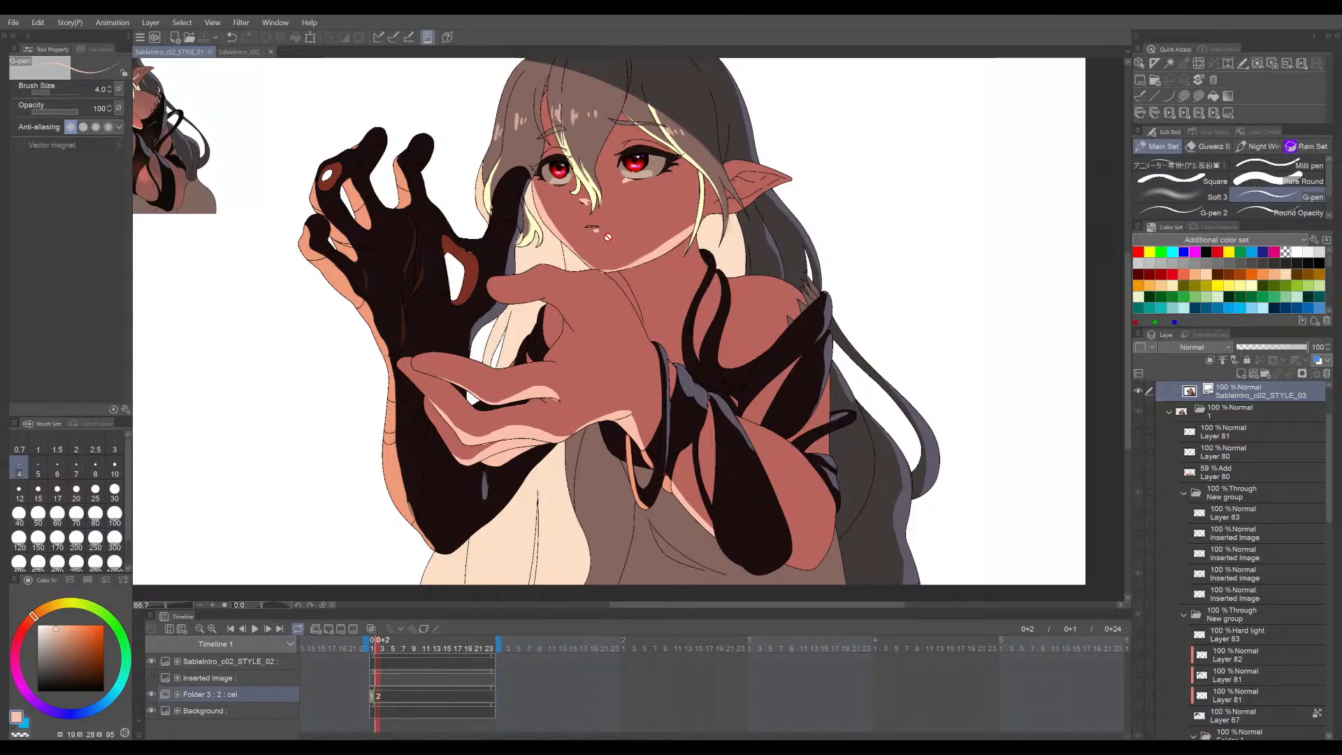
{"action": "left_click_drag", "start_coordinate": [609, 239], "coordinate": [619, 249]}
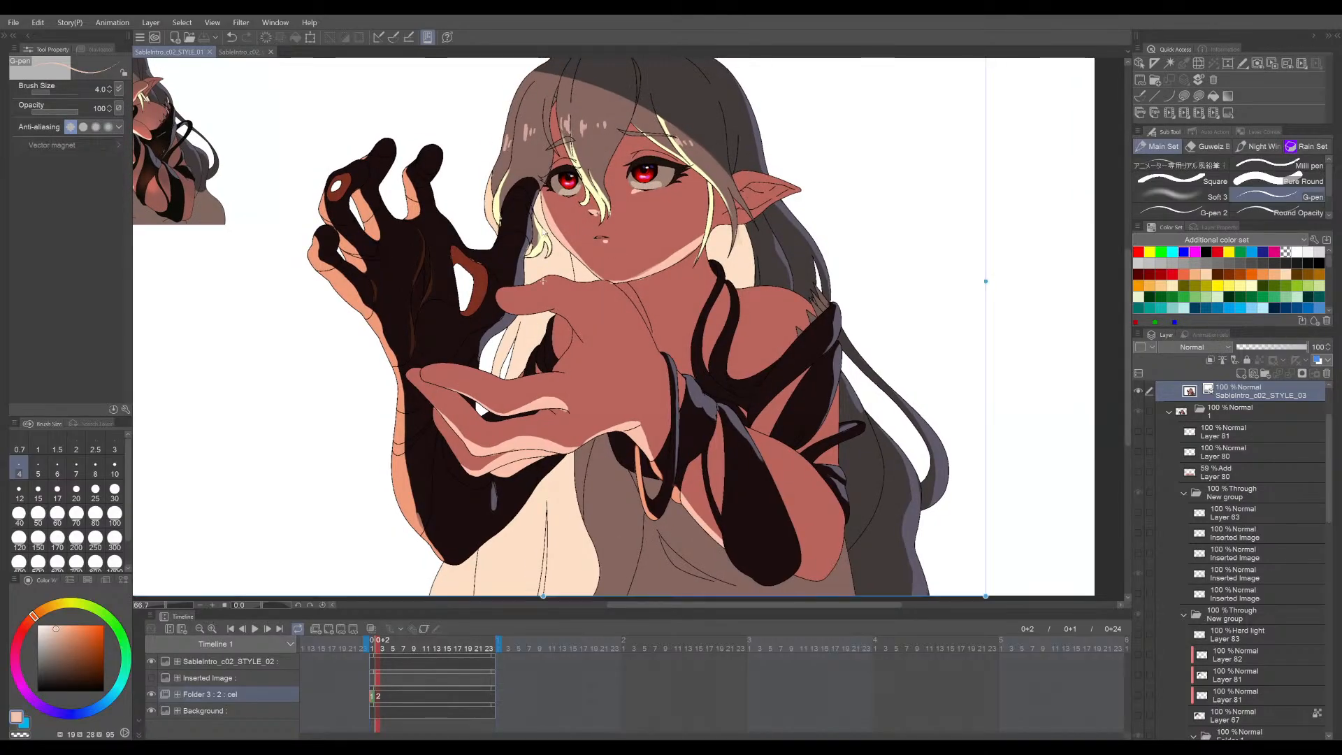
{"action": "key", "text": "ctrl+Left"}
{"action": "key", "text": "ctrl+Right"}
{"action": "key", "text": "ctrl+Left"}
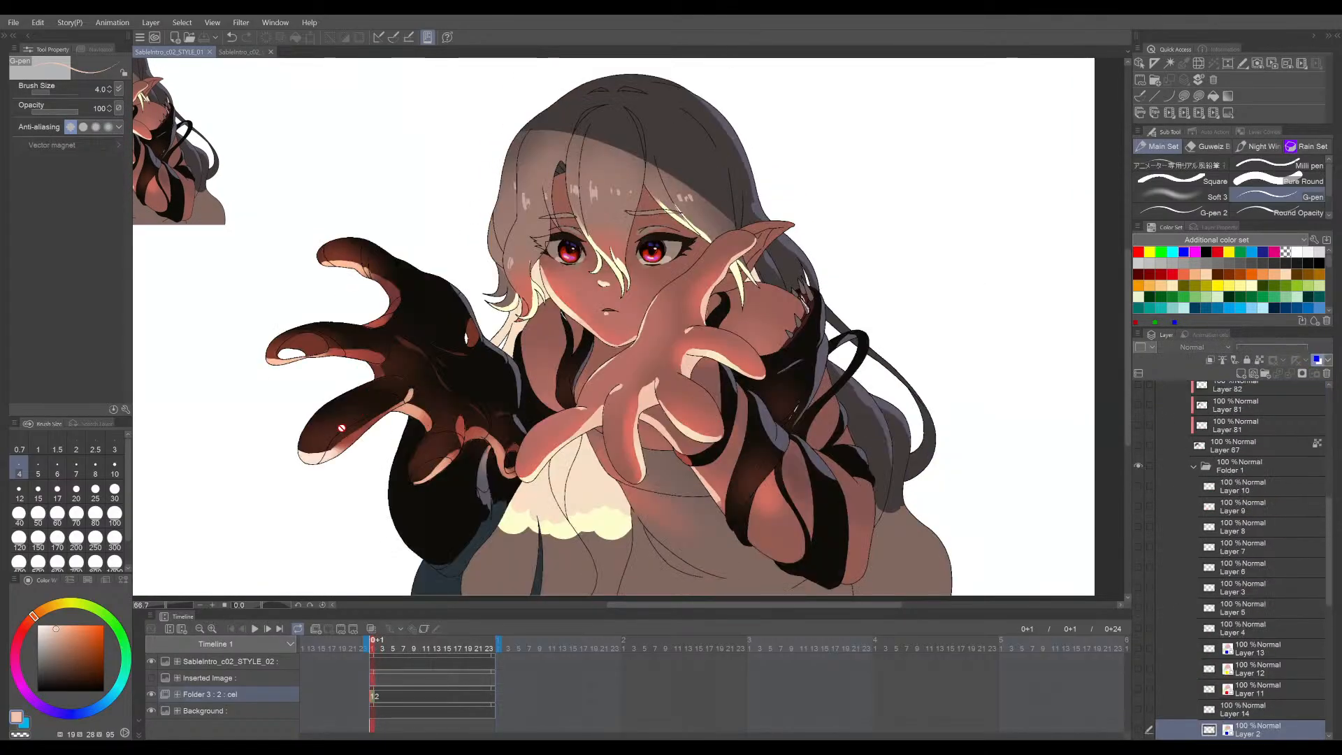
- Check the colour-coded c02 drawing, and return to the style drawing's second frame
{"action": "left_click", "coordinate": [235, 52]}
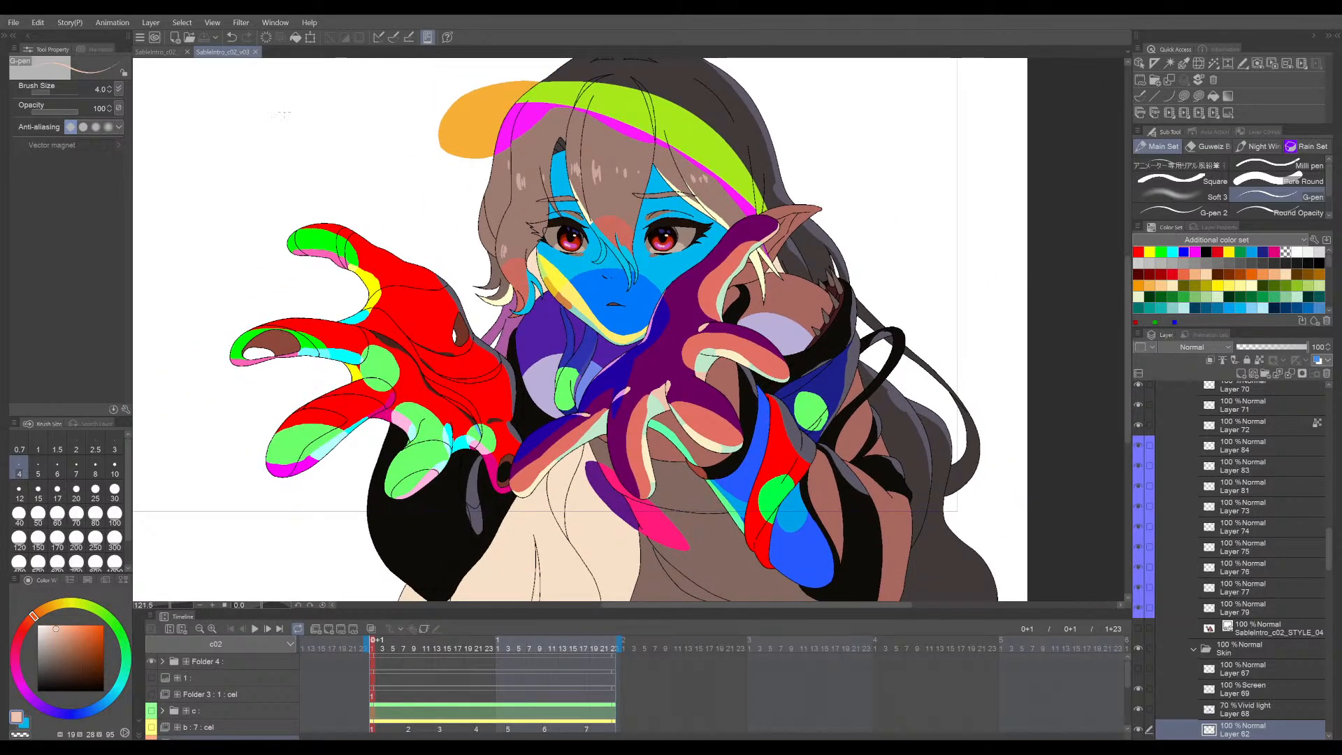
{"action": "left_click", "coordinate": [164, 53]}
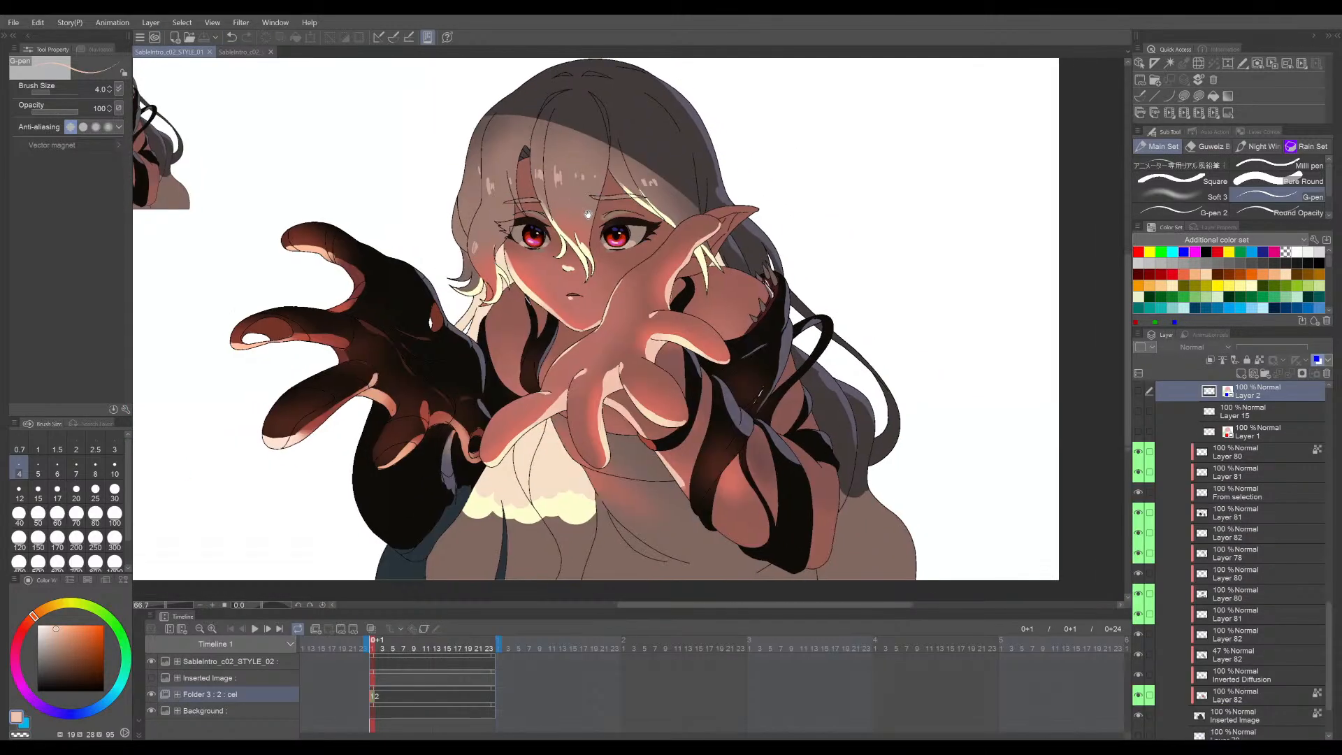
{"action": "key", "text": "Right"}
{"action": "left_click_drag", "start_coordinate": [585, 234], "coordinate": [603, 253]}
{"action": "scroll", "coordinate": [603, 253], "scroll_direction": "down", "scroll_amount": 1}
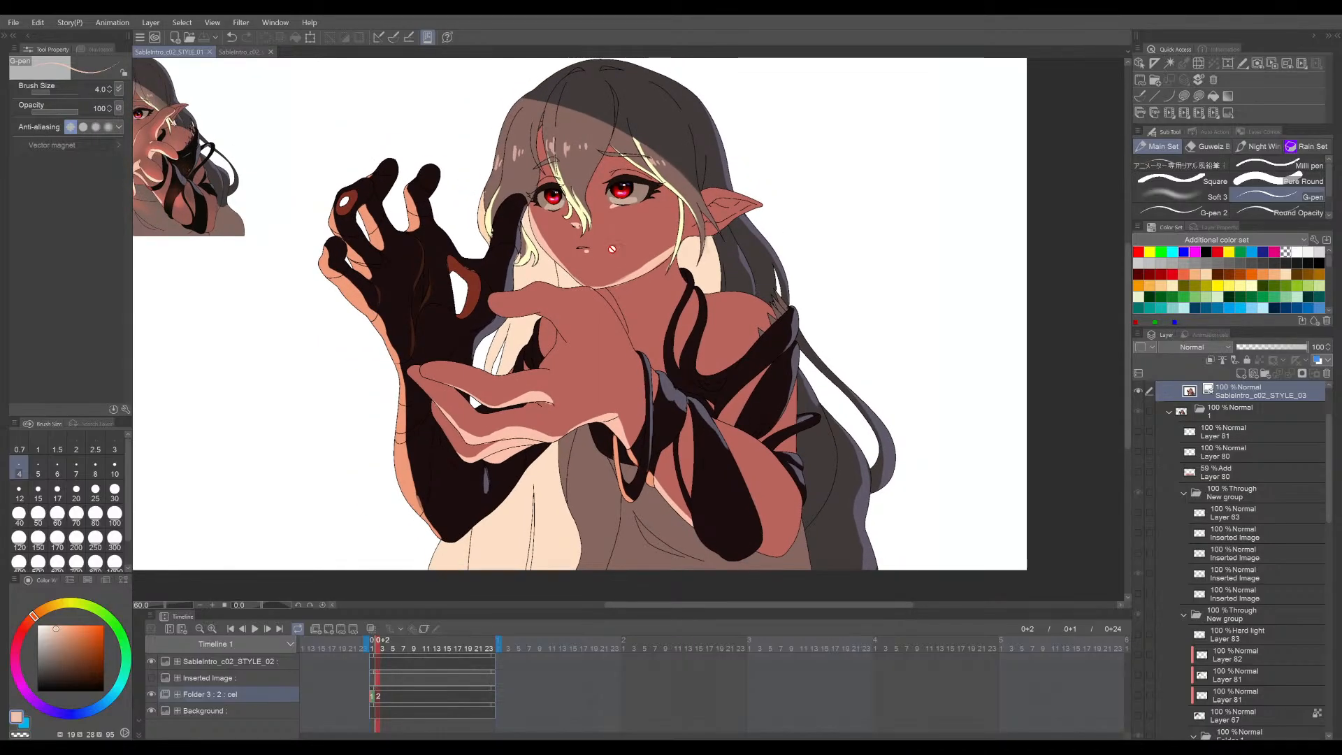